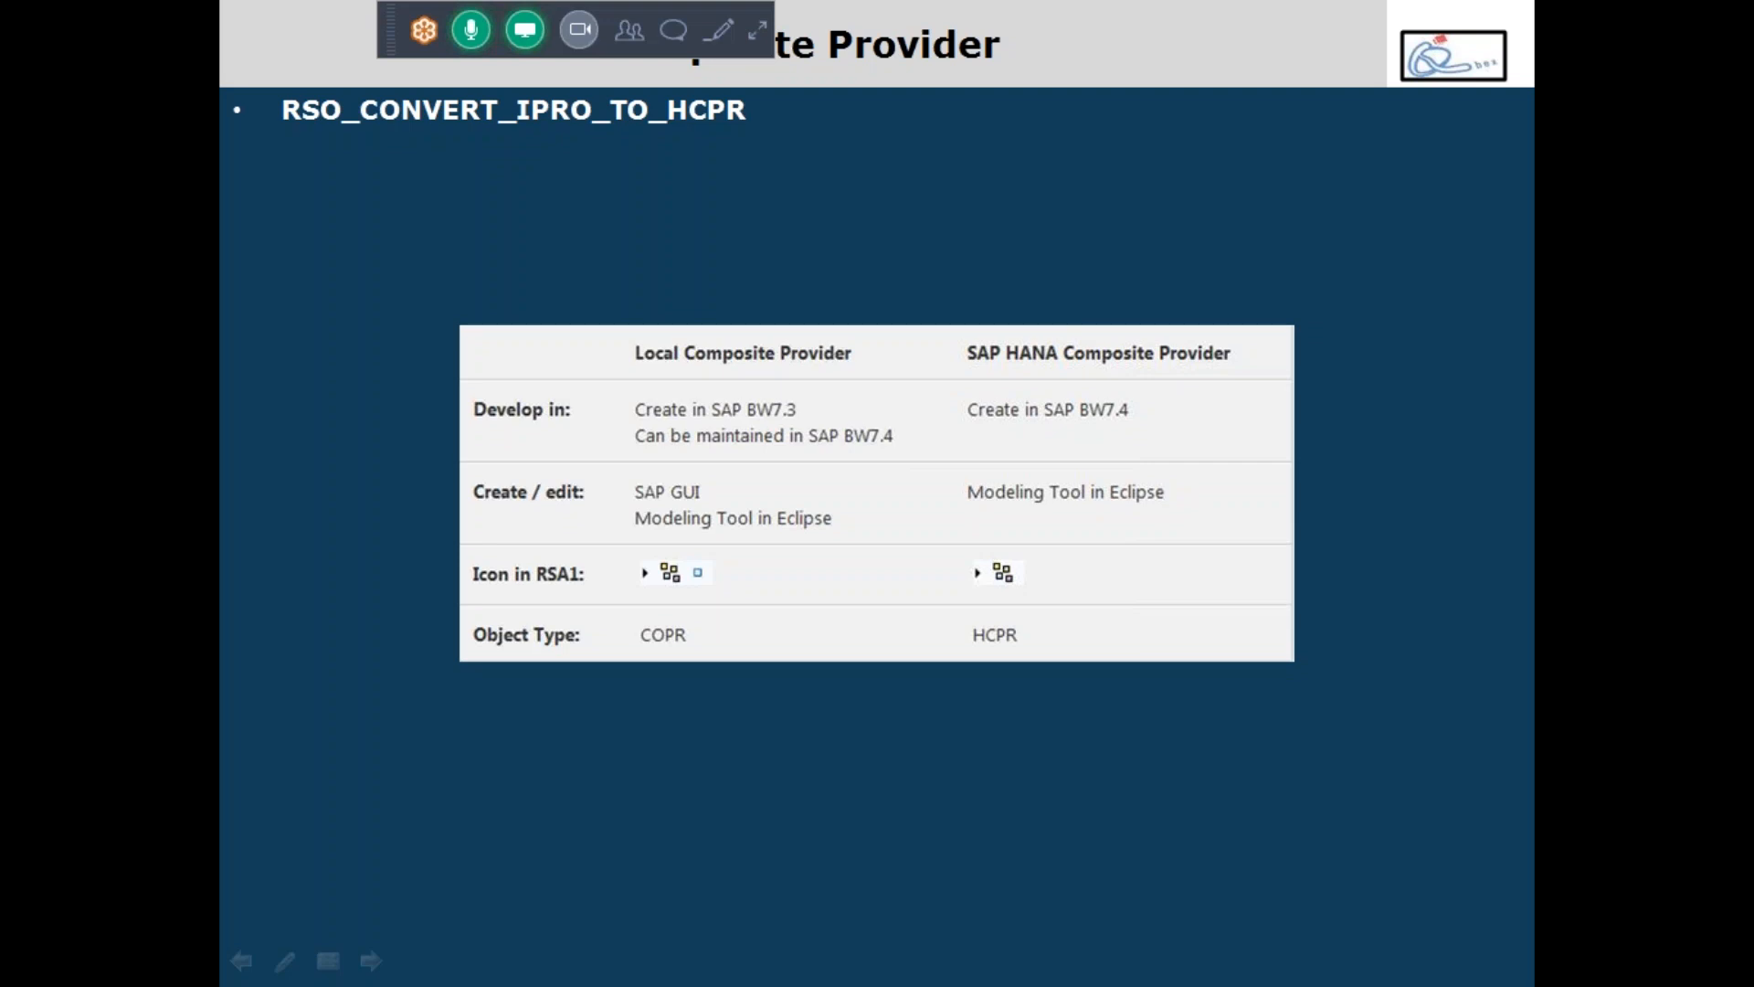
End the slide show to return to the 'Composite Provider' slide 33 in editing view.
key("Escape")
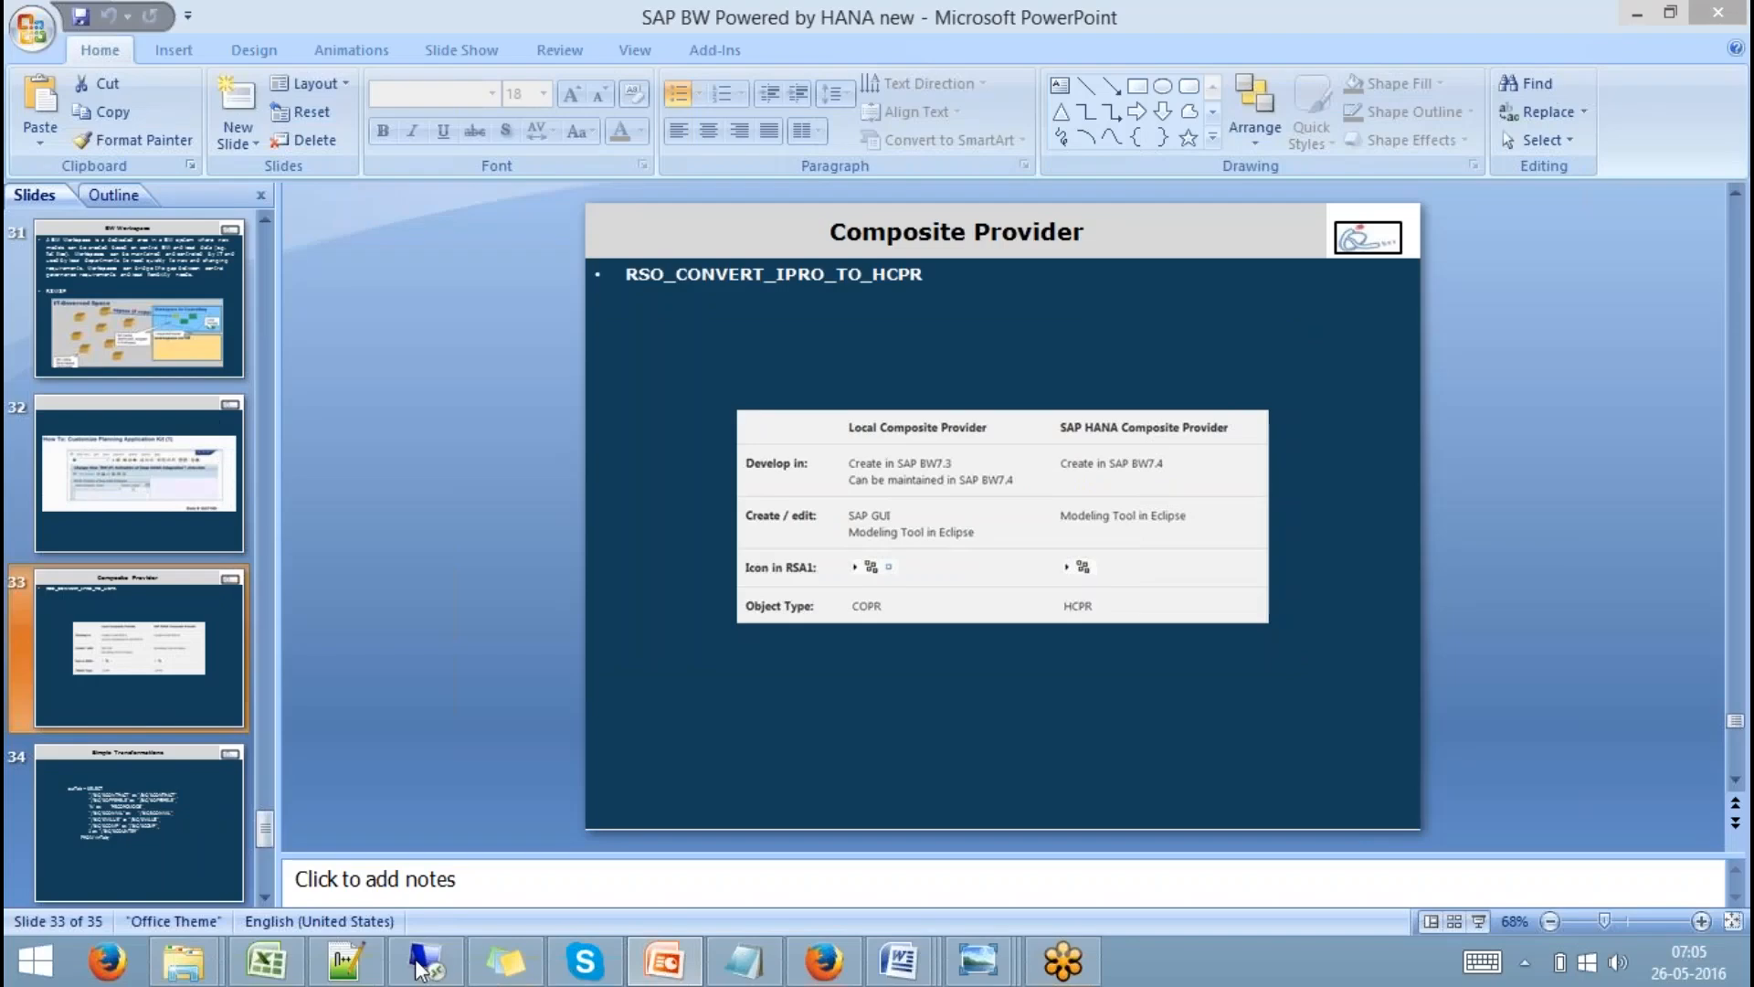
mouse_move(416, 959)
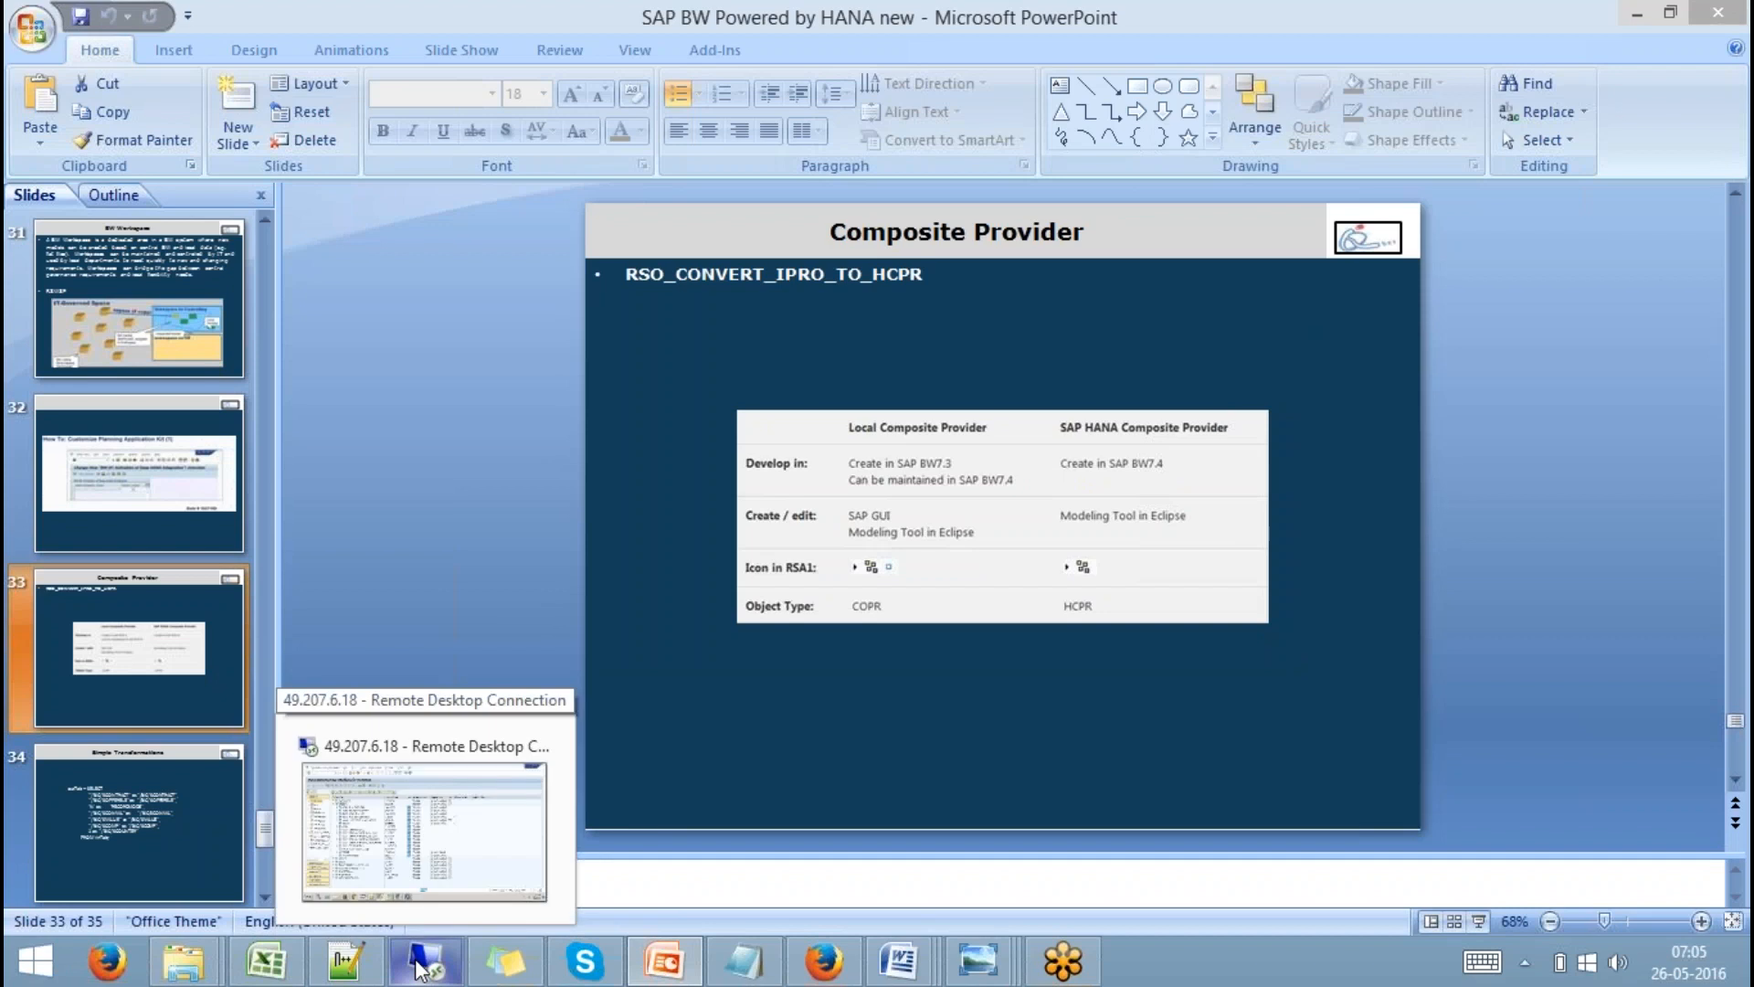
In the remote workbench, collapse Z9QBEX and expand Shell InfoArea's Data Mart Layer InfoCube.
left_click(526, 804)
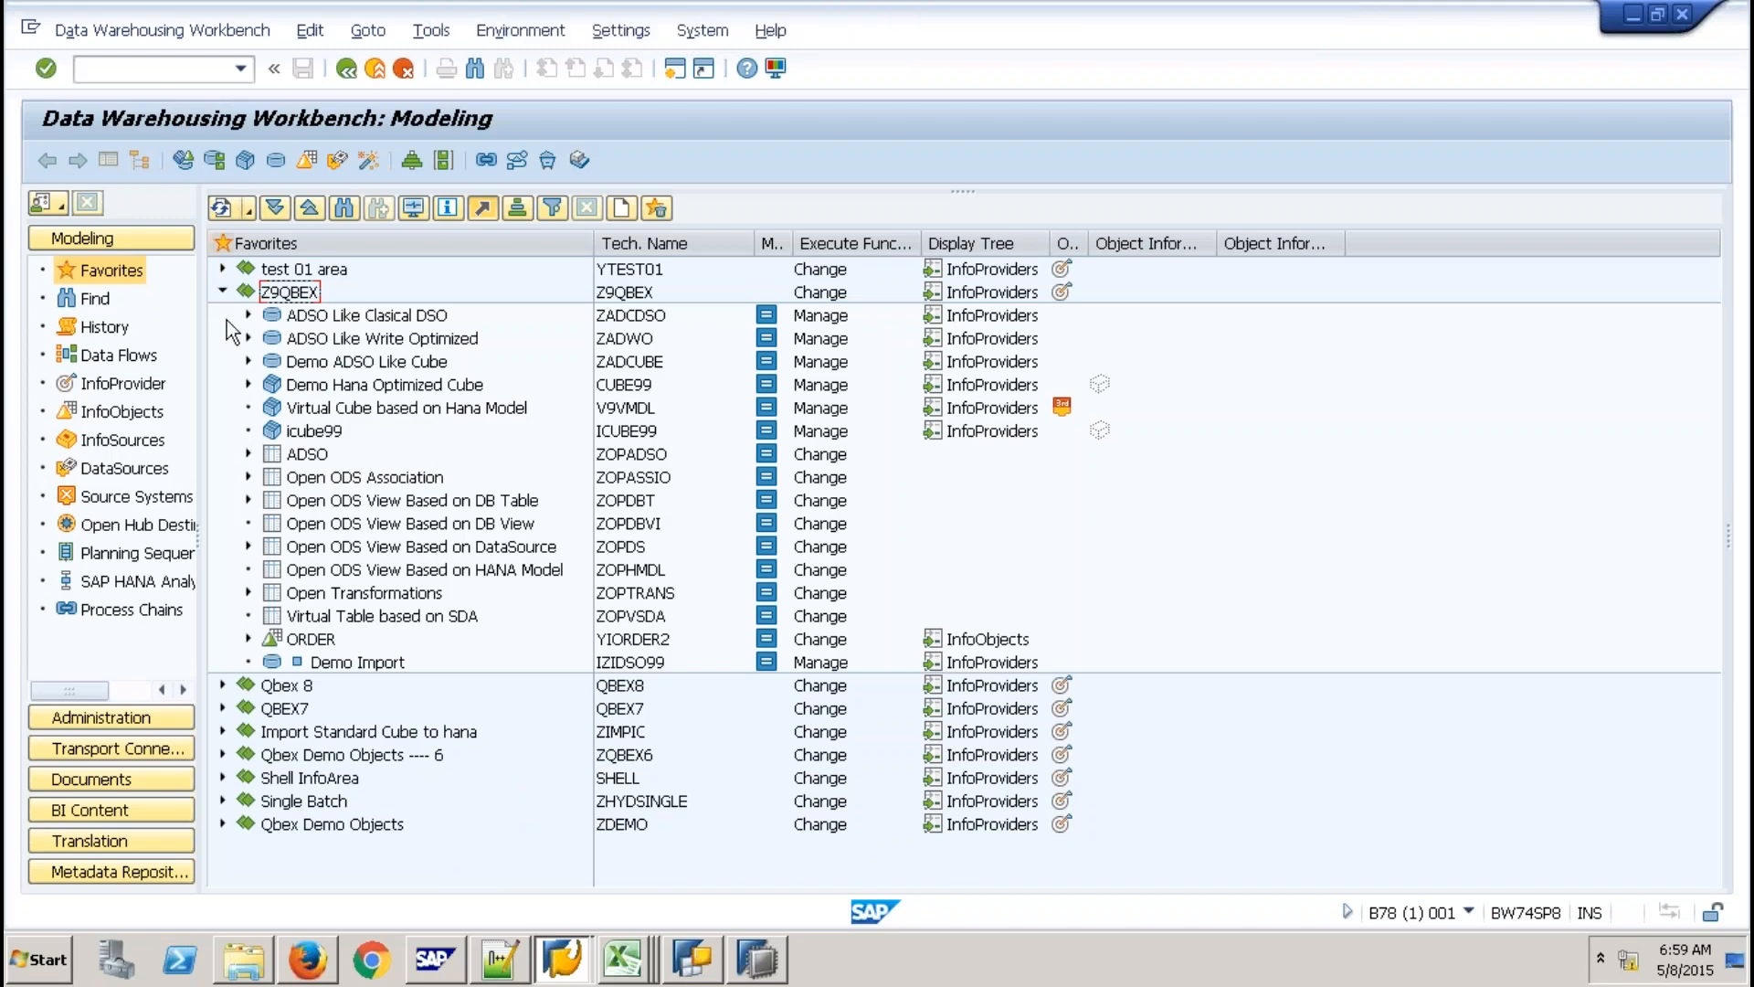
left_click(222, 291)
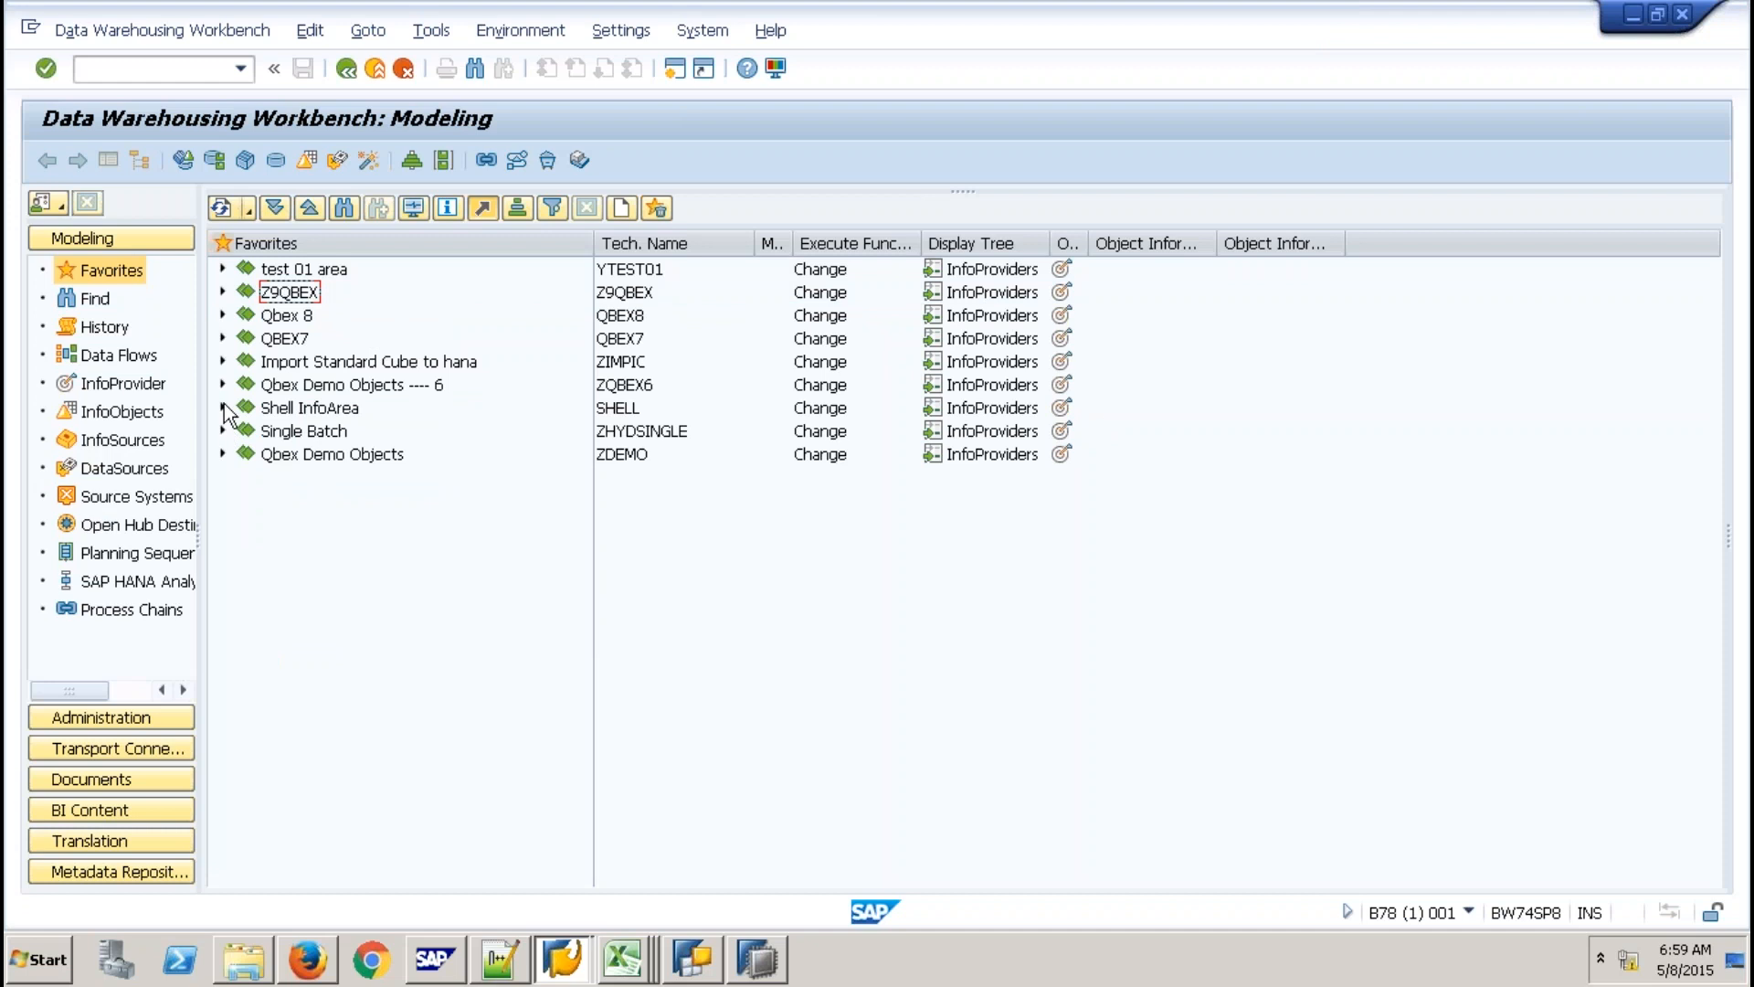
left_click(222, 407)
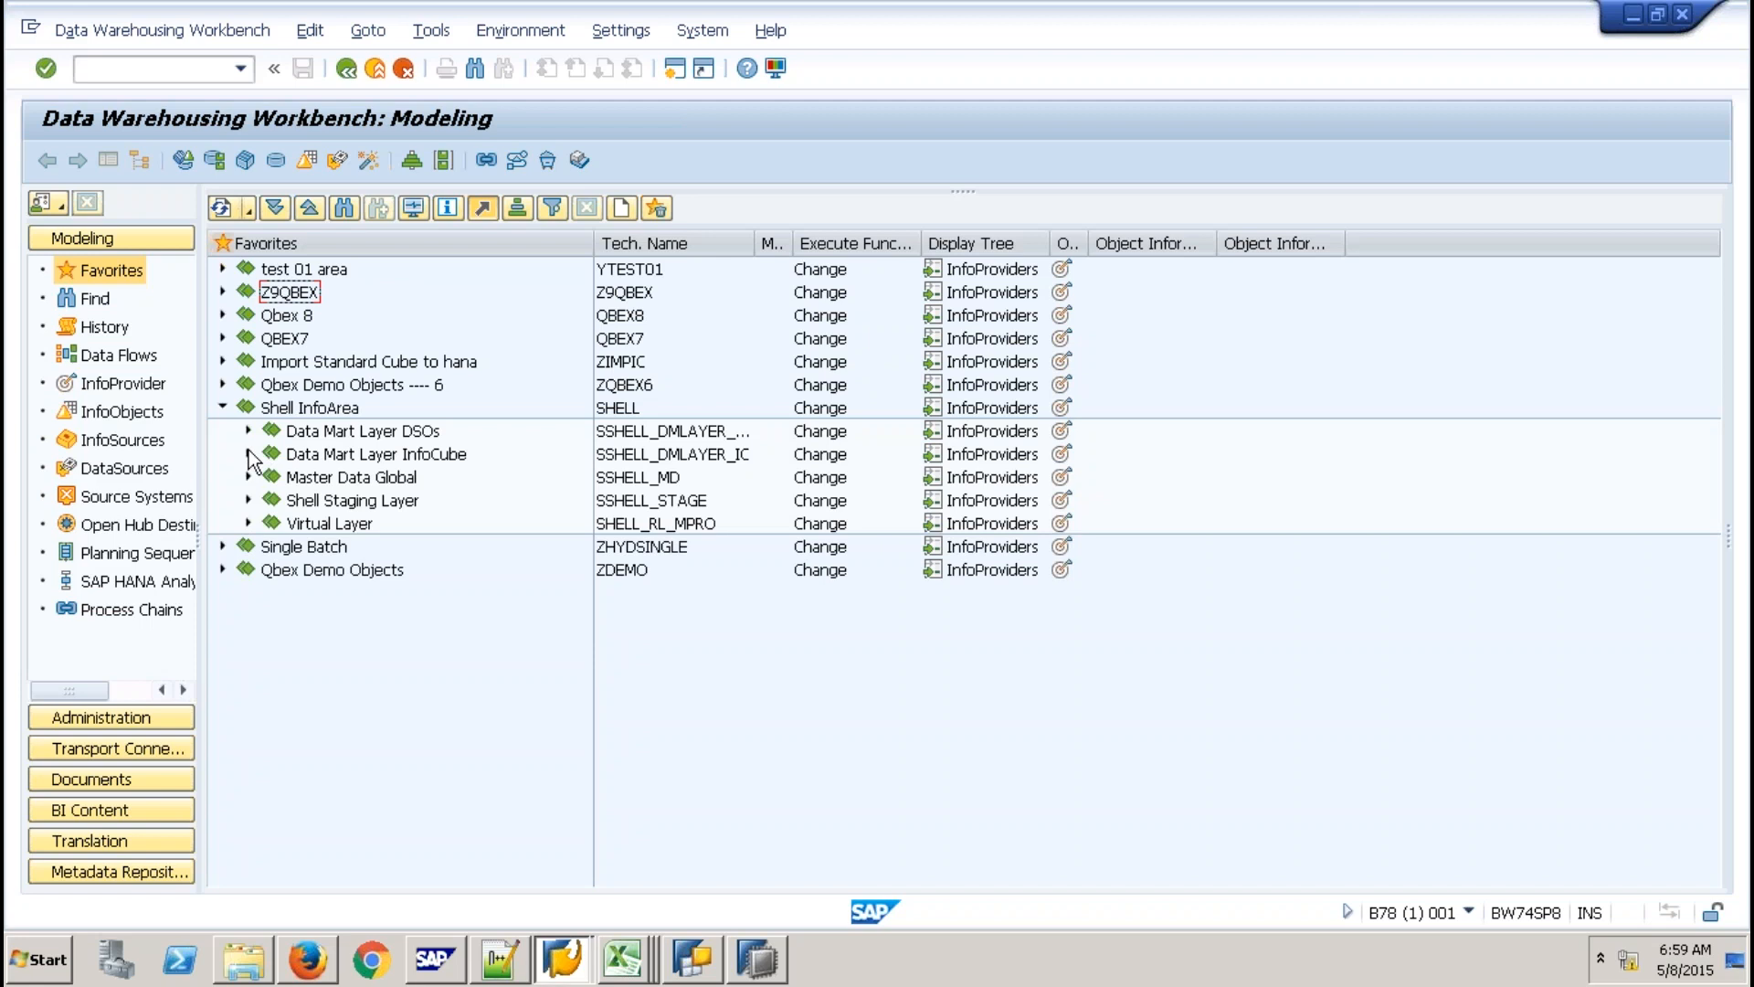
left_click(248, 454)
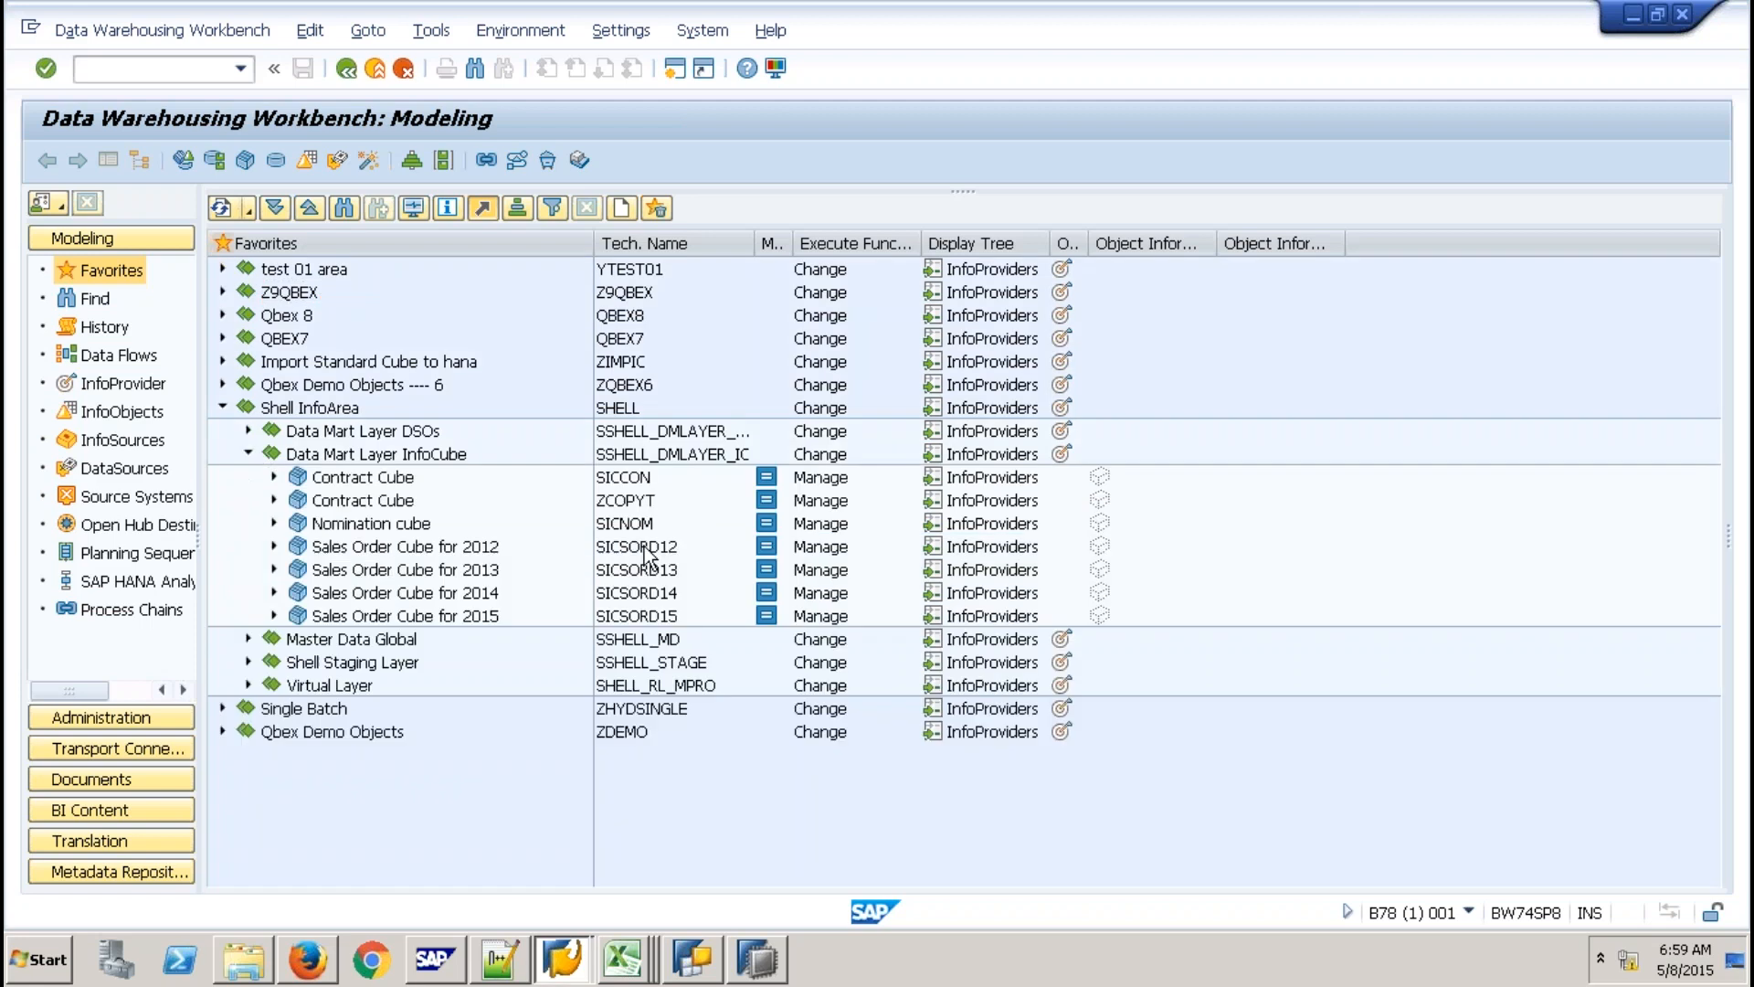
Point out the SICSORD12, SICSORD13, SICSORD14 and SICSORD15 sales order cubes.
left_click(656, 592)
left_click(668, 616)
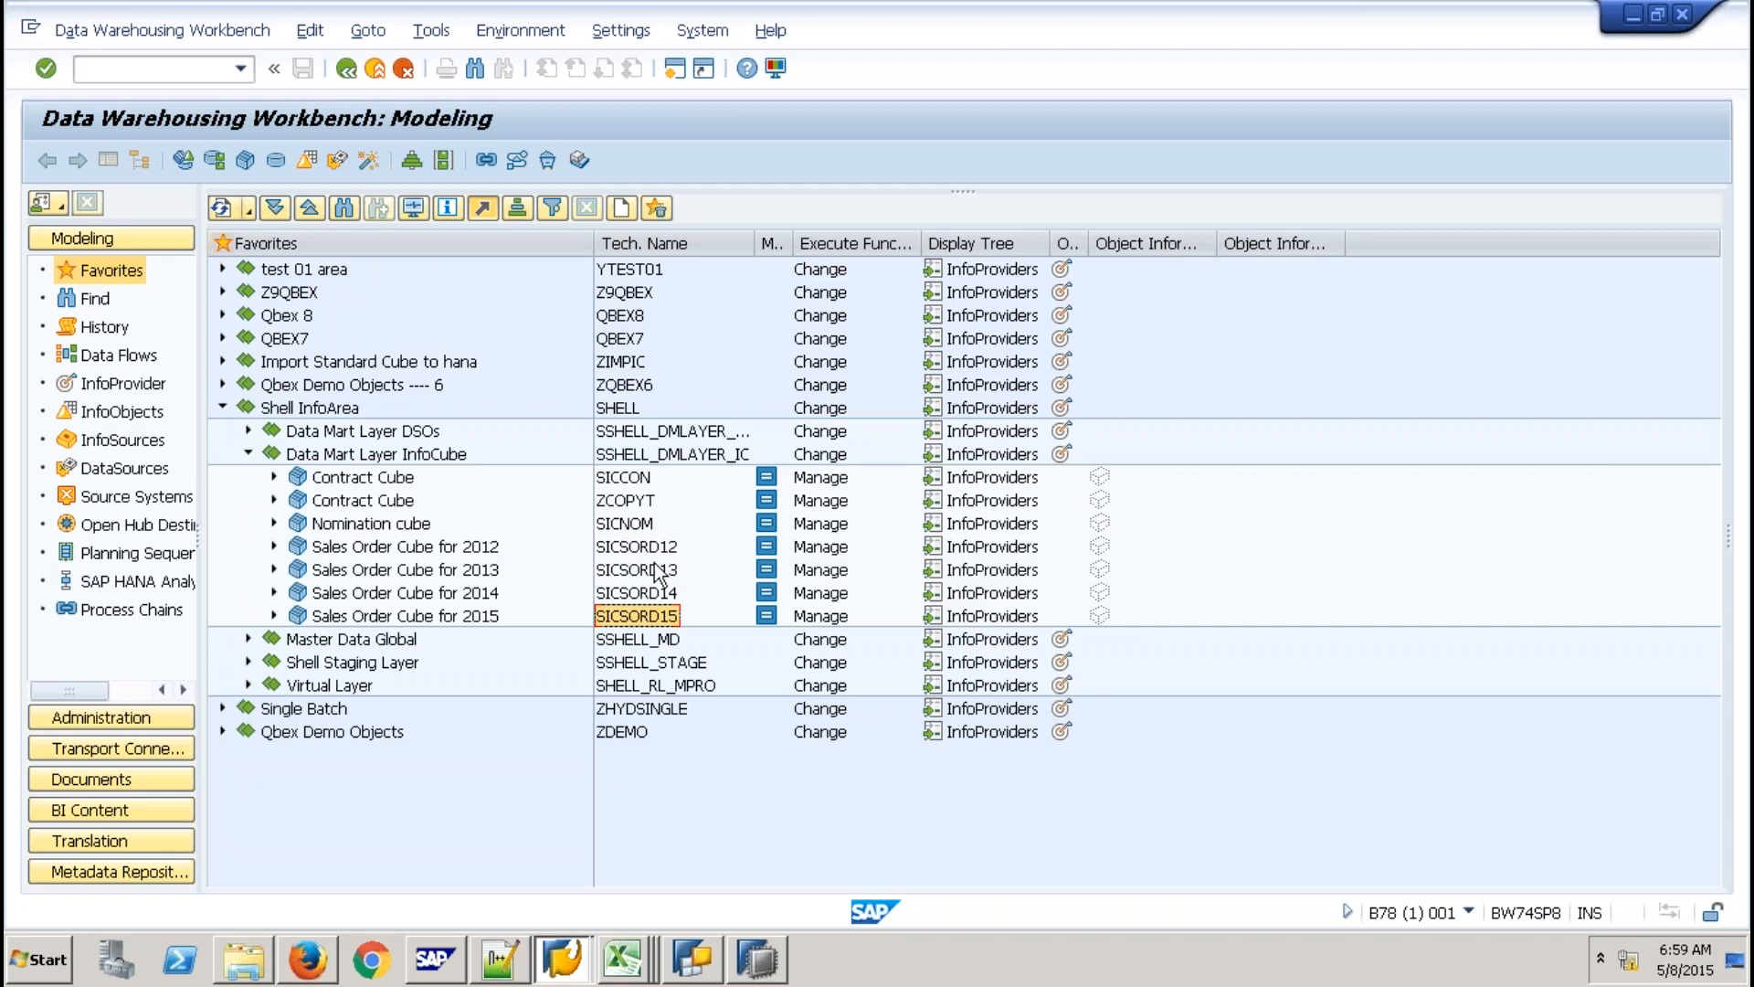
left_click(655, 550)
left_click(655, 572)
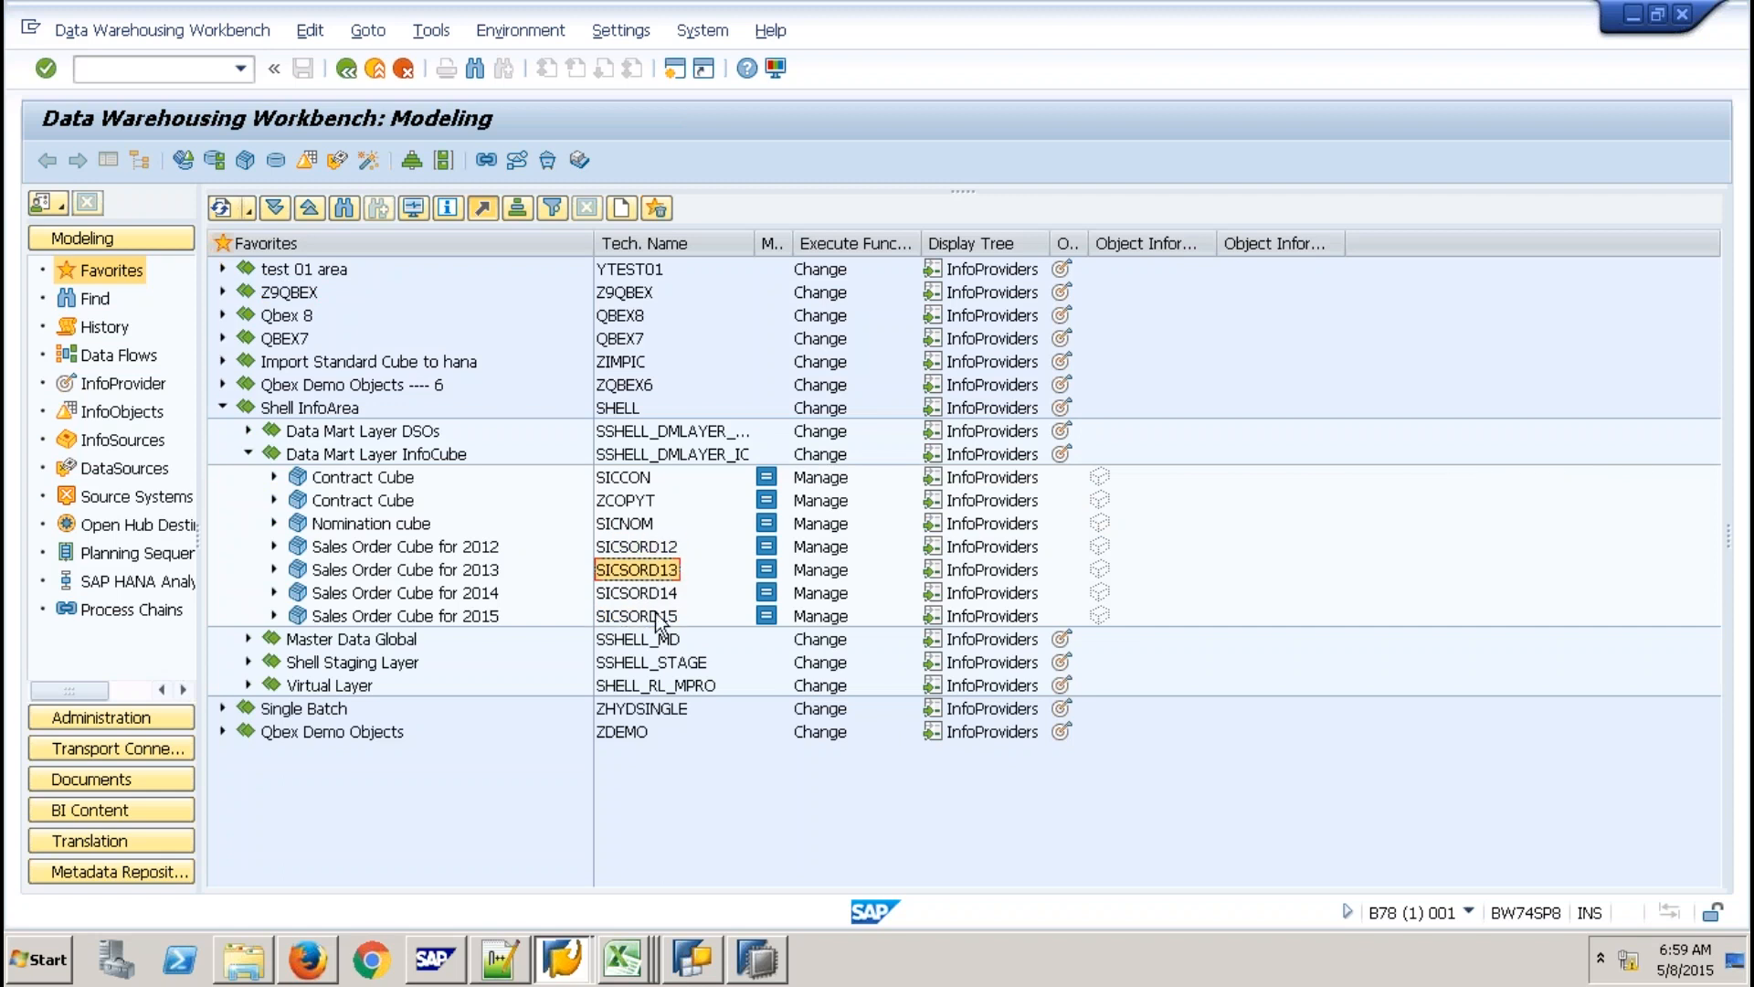
left_click(662, 622)
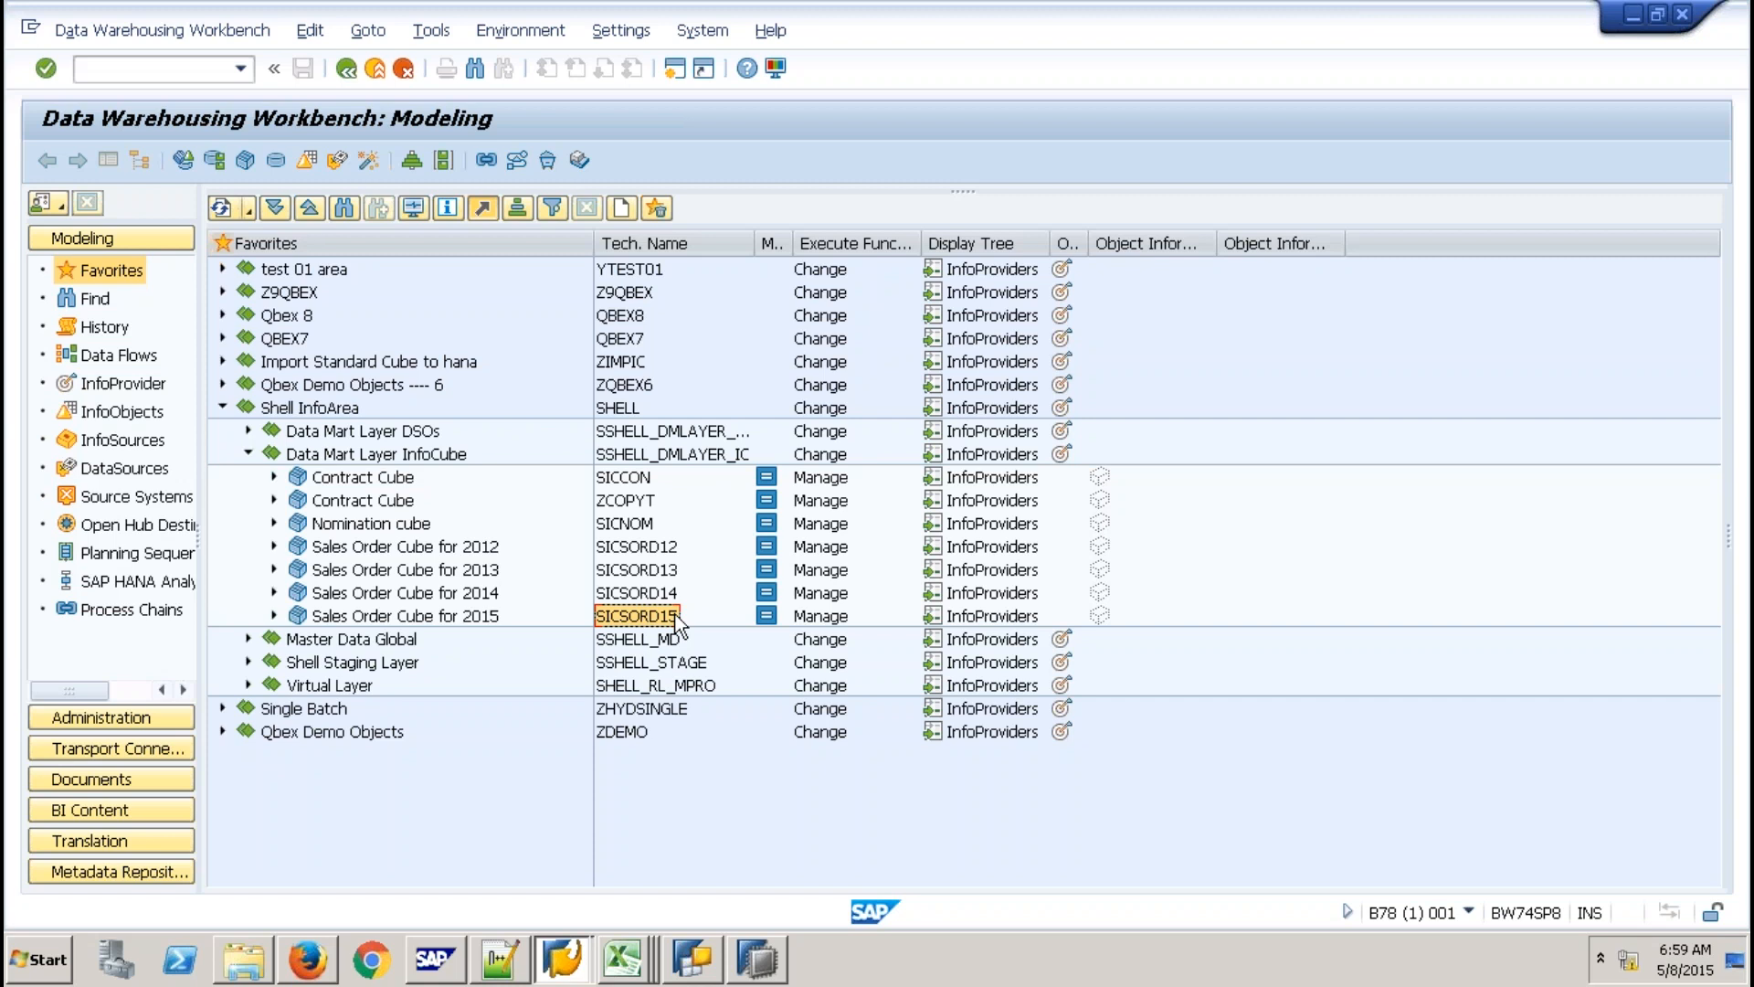
In HANA Studio, close the data preview and choose New CompositeProvider on the Z9QBEX InfoArea.
left_click(770, 959)
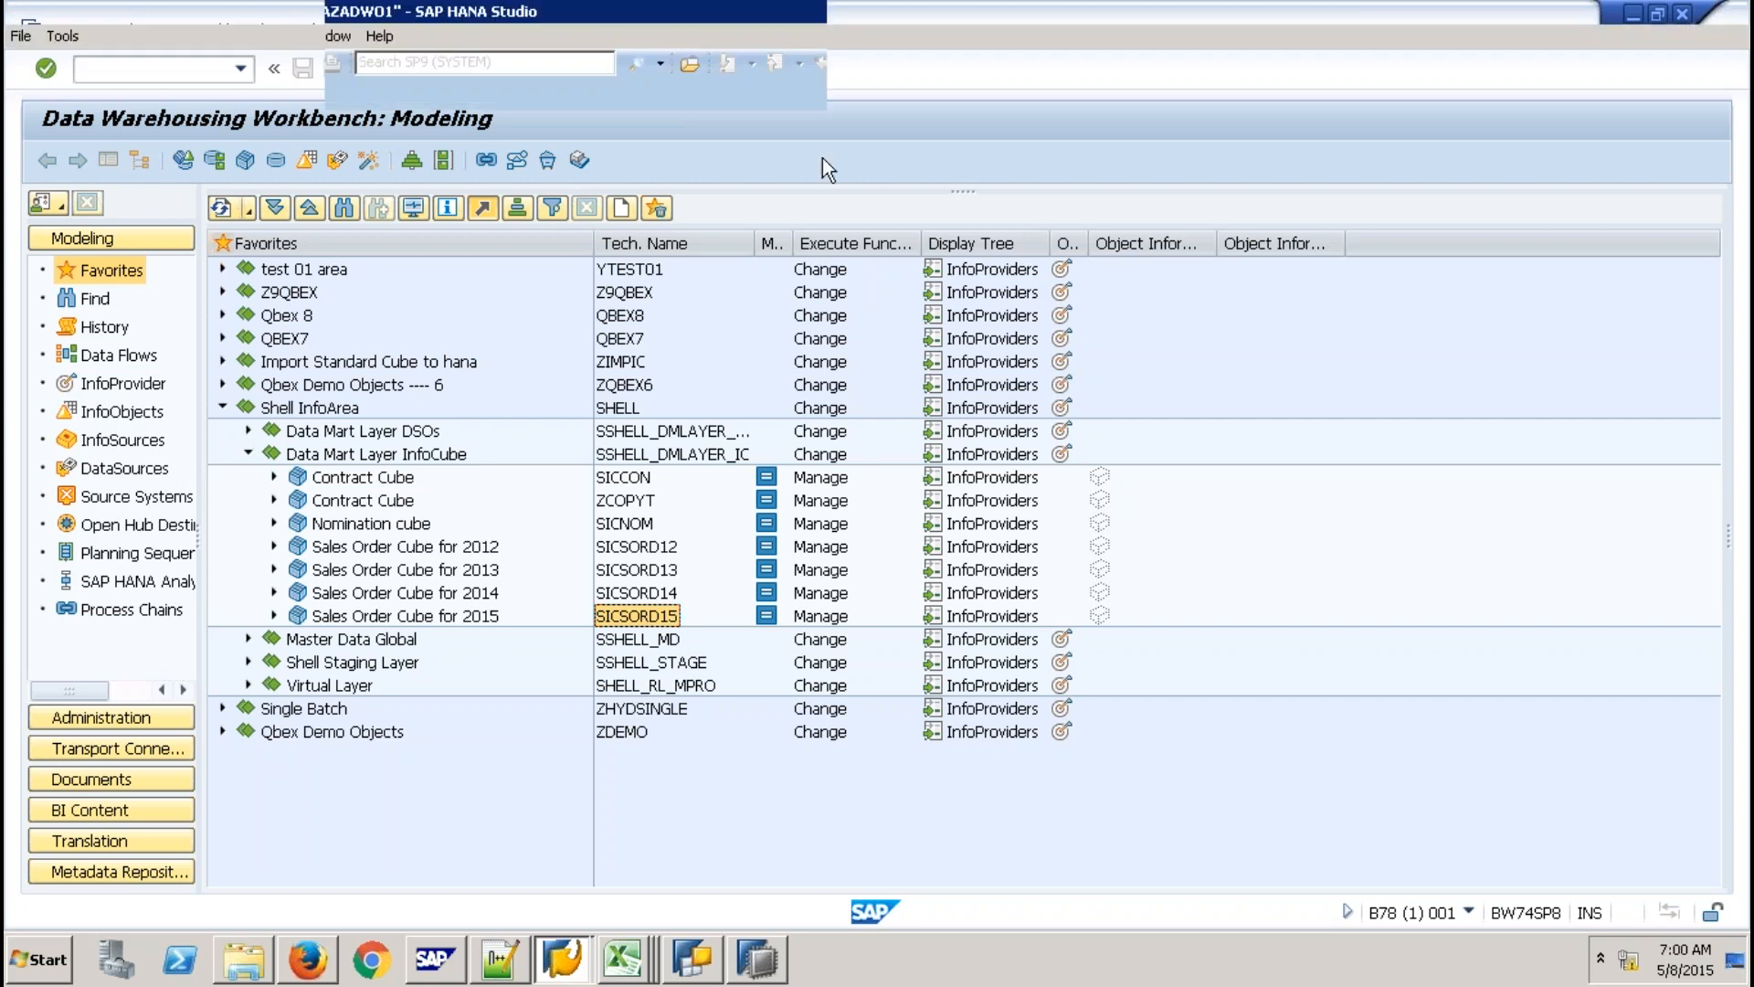
key("ctrl+w")
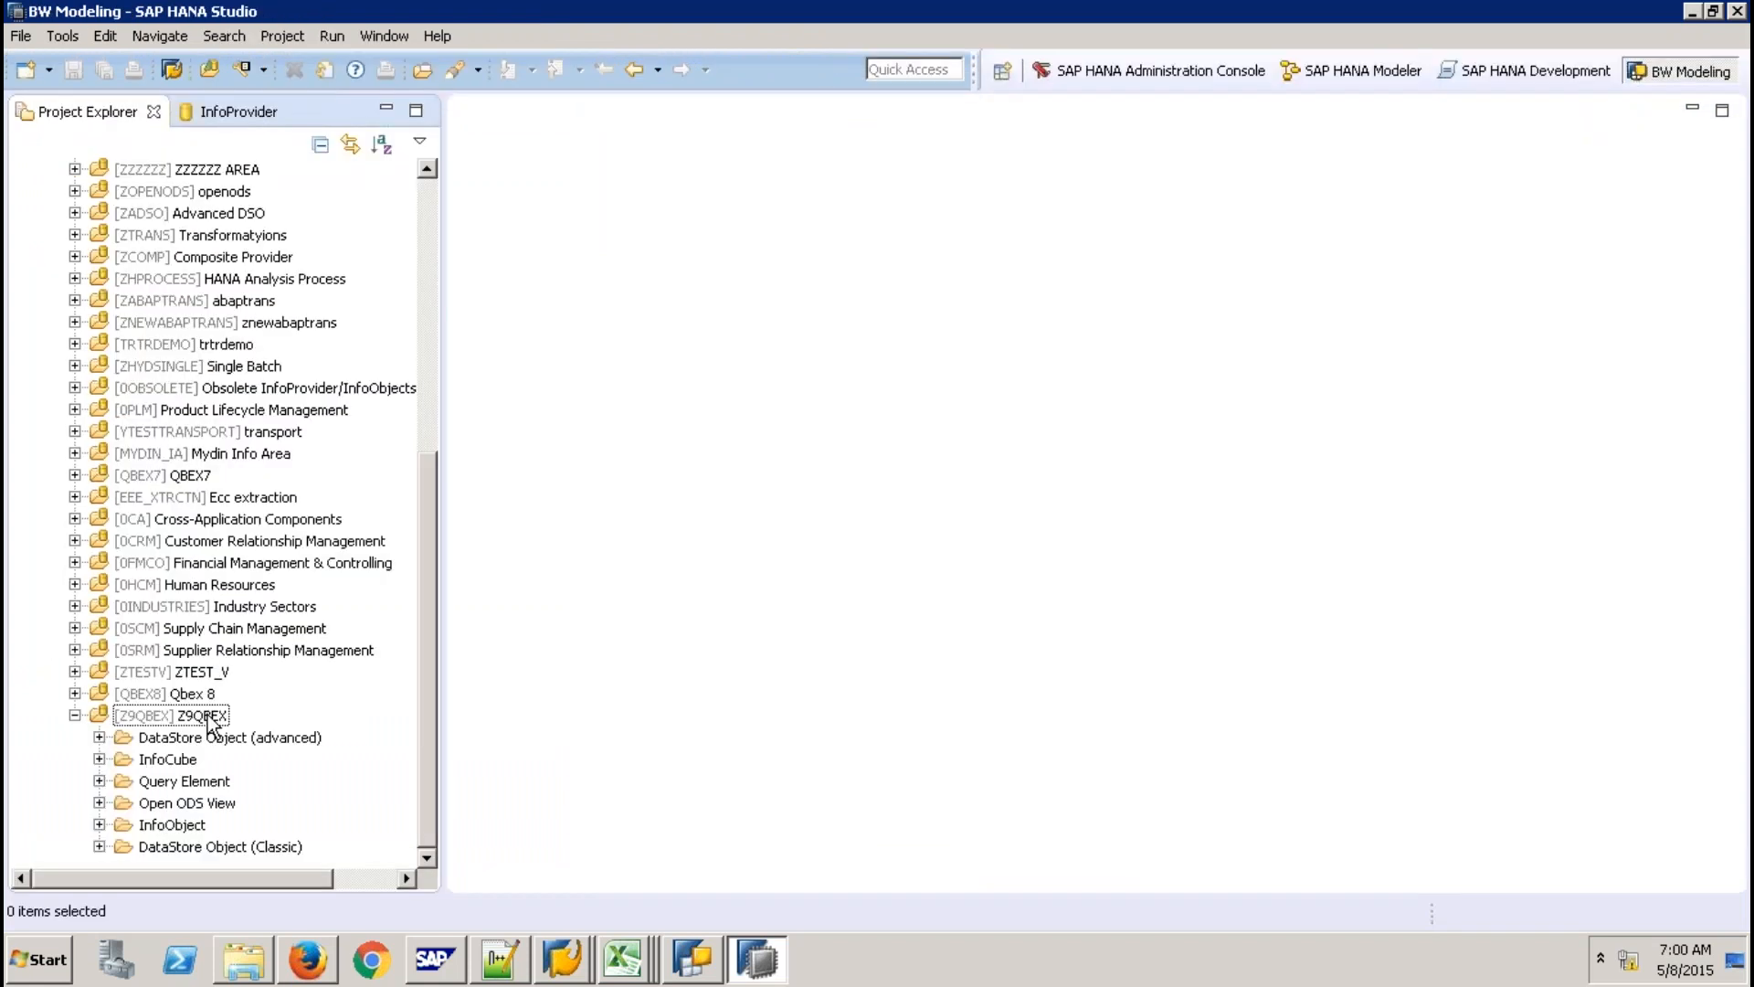
left_click(208, 717)
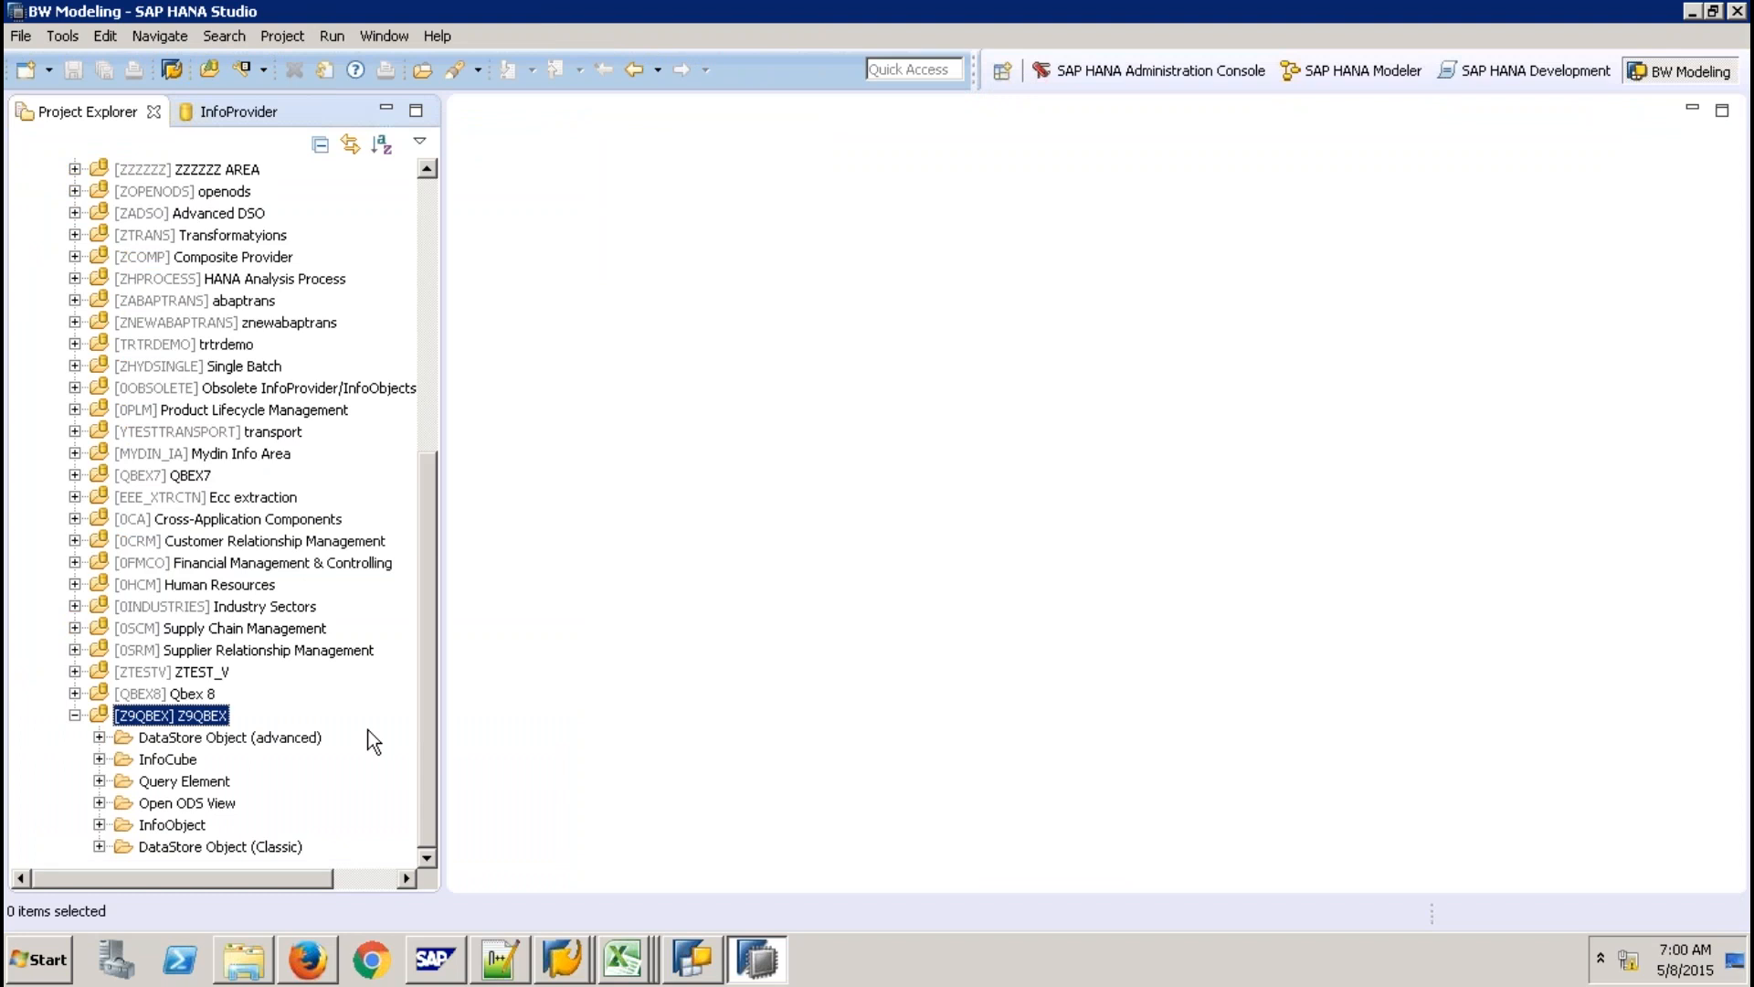
right_click(209, 716)
mouse_move(274, 727)
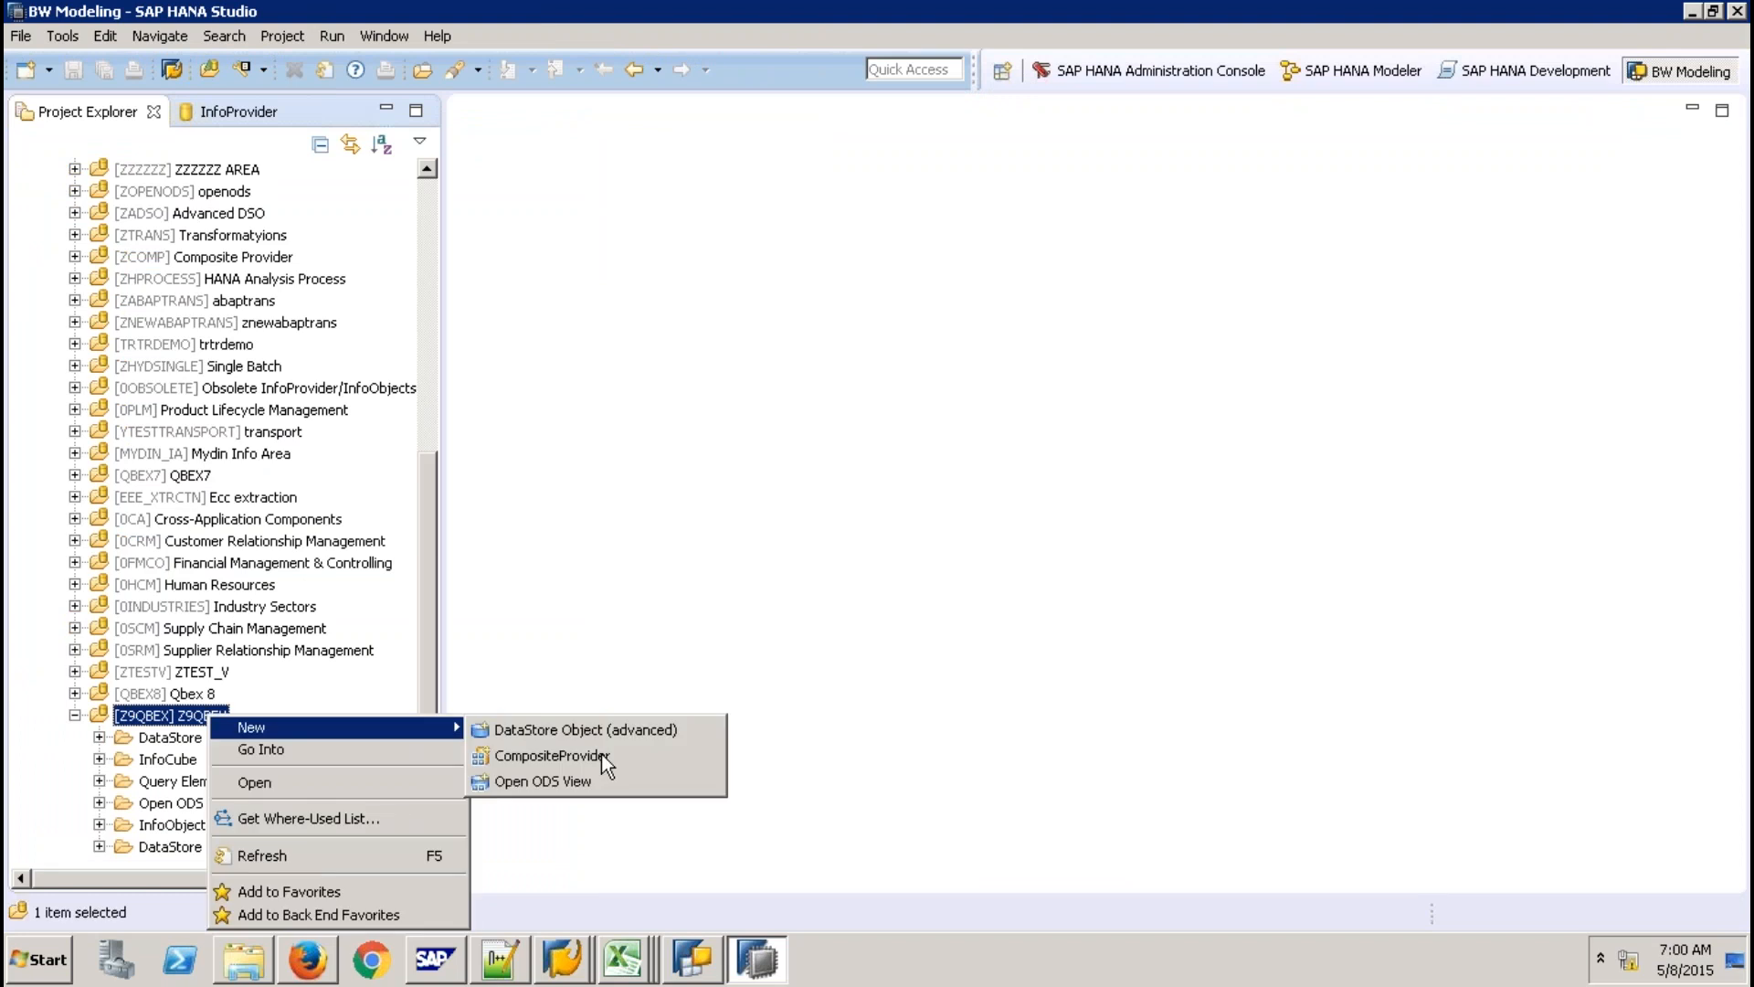
left_click(601, 753)
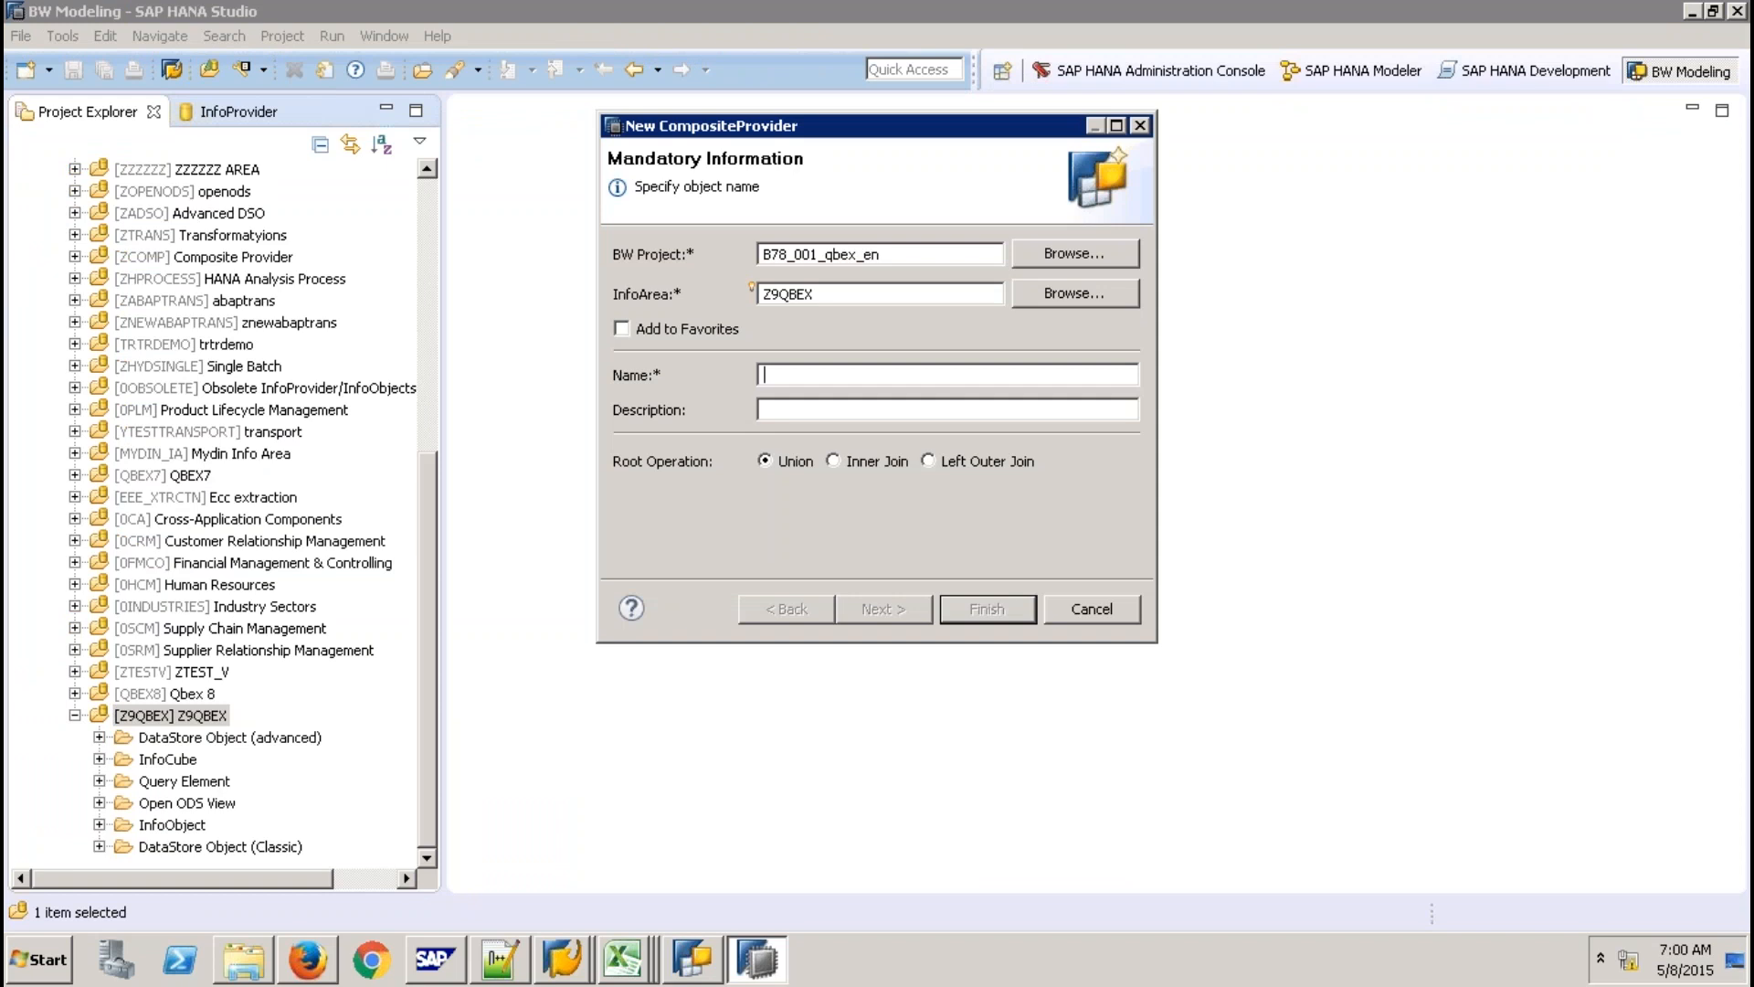
Name the CompositeProvider ZCPSALES with description 'CP with Union' and finish creating it.
type("Z")
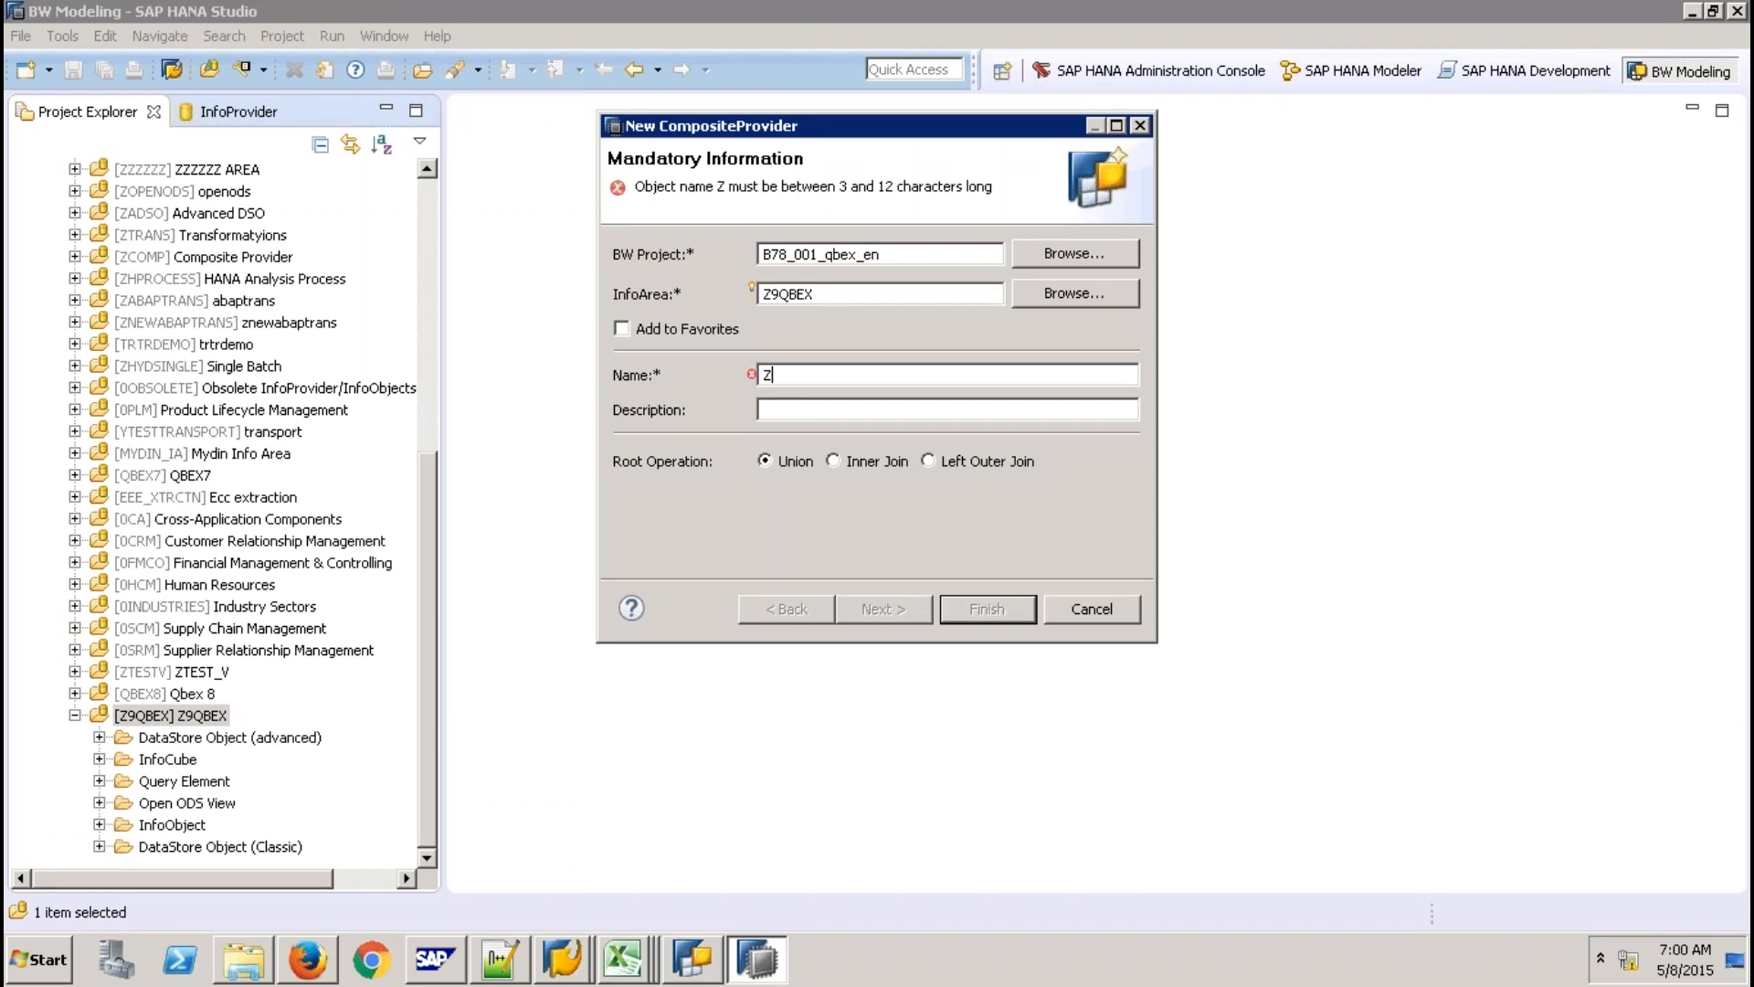
type("C")
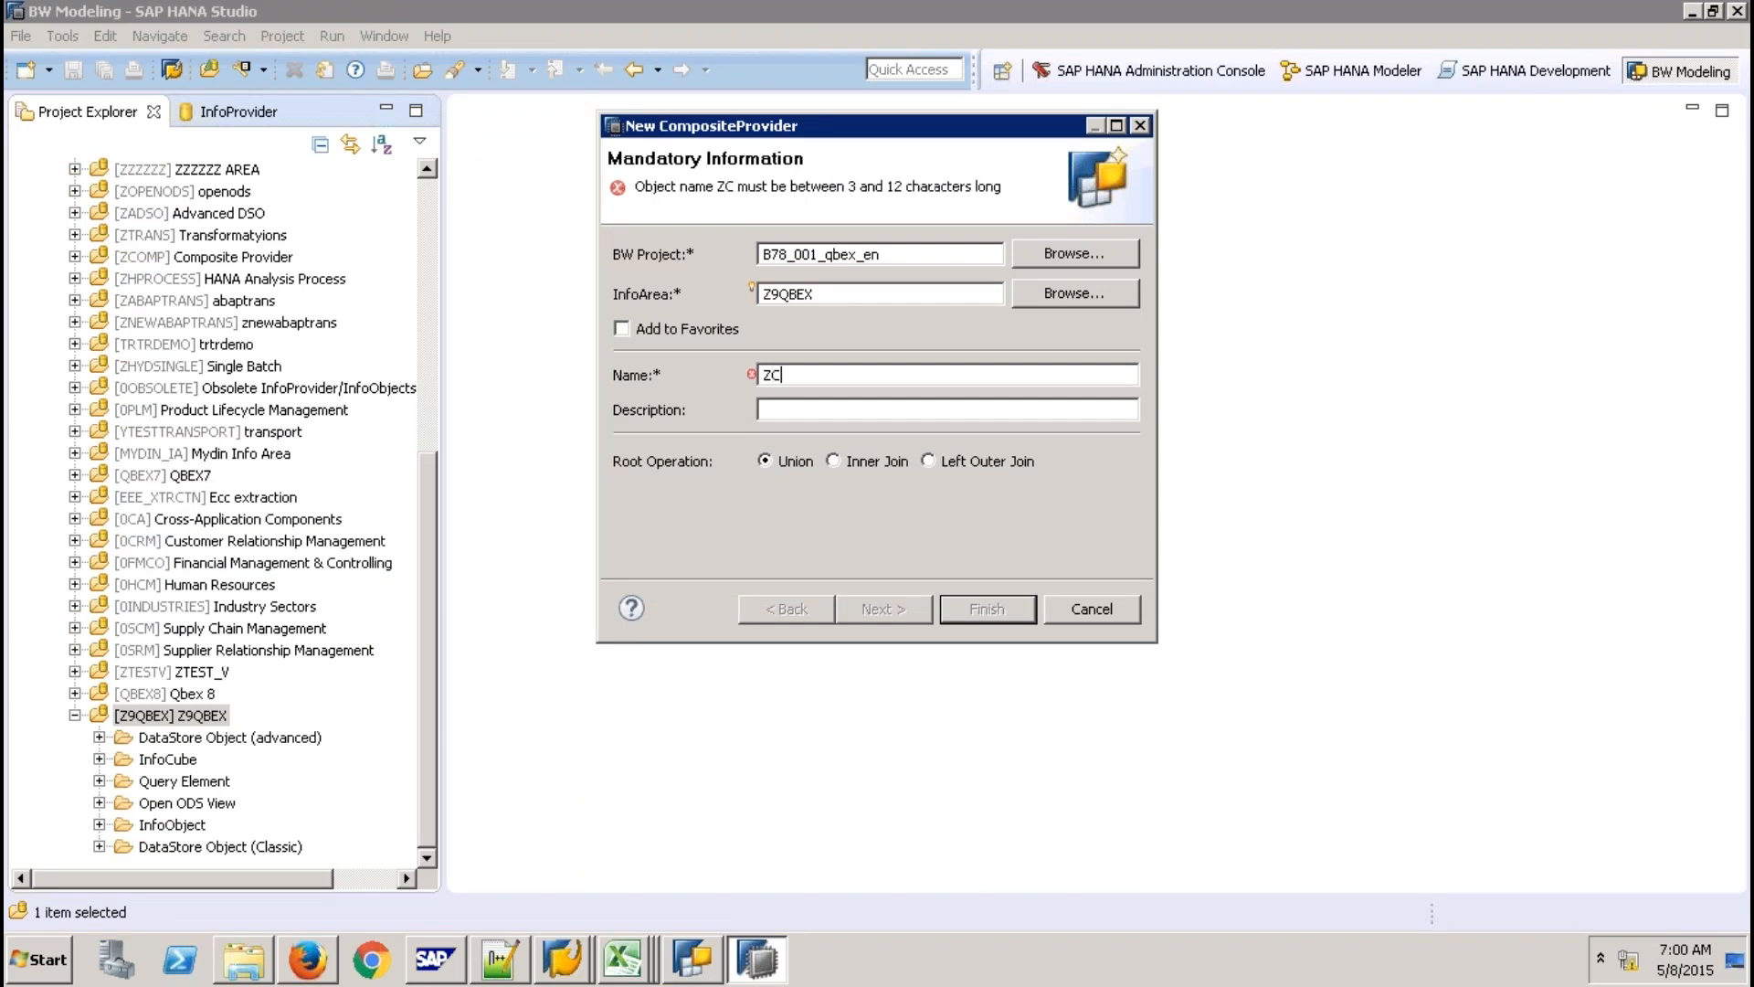
type("PSALE")
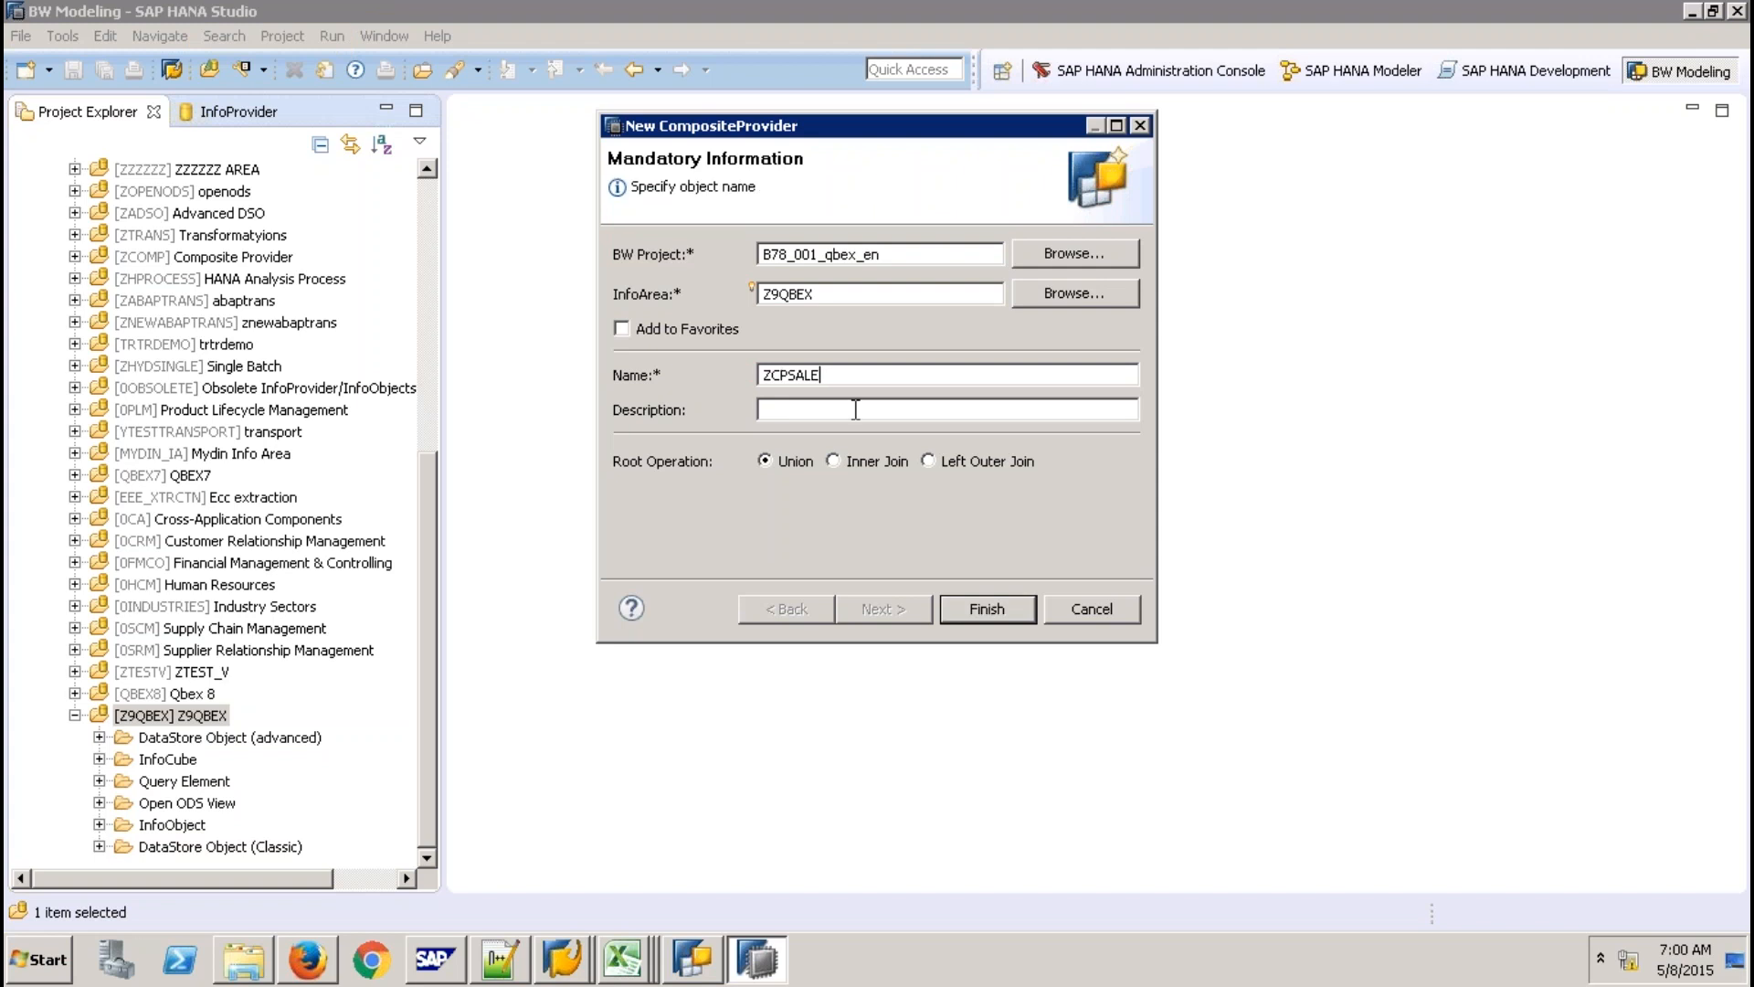
type("S")
key("Tab")
type("C")
type("P like")
key("BackSpace")
key("BackSpace")
key("BackSpace")
key("BackSpace")
type("with")
key("BackSpace")
key("BackSpace")
key("BackSpace")
key("BackSpace")
key("BackSpace")
type("with Union")
key("Return")
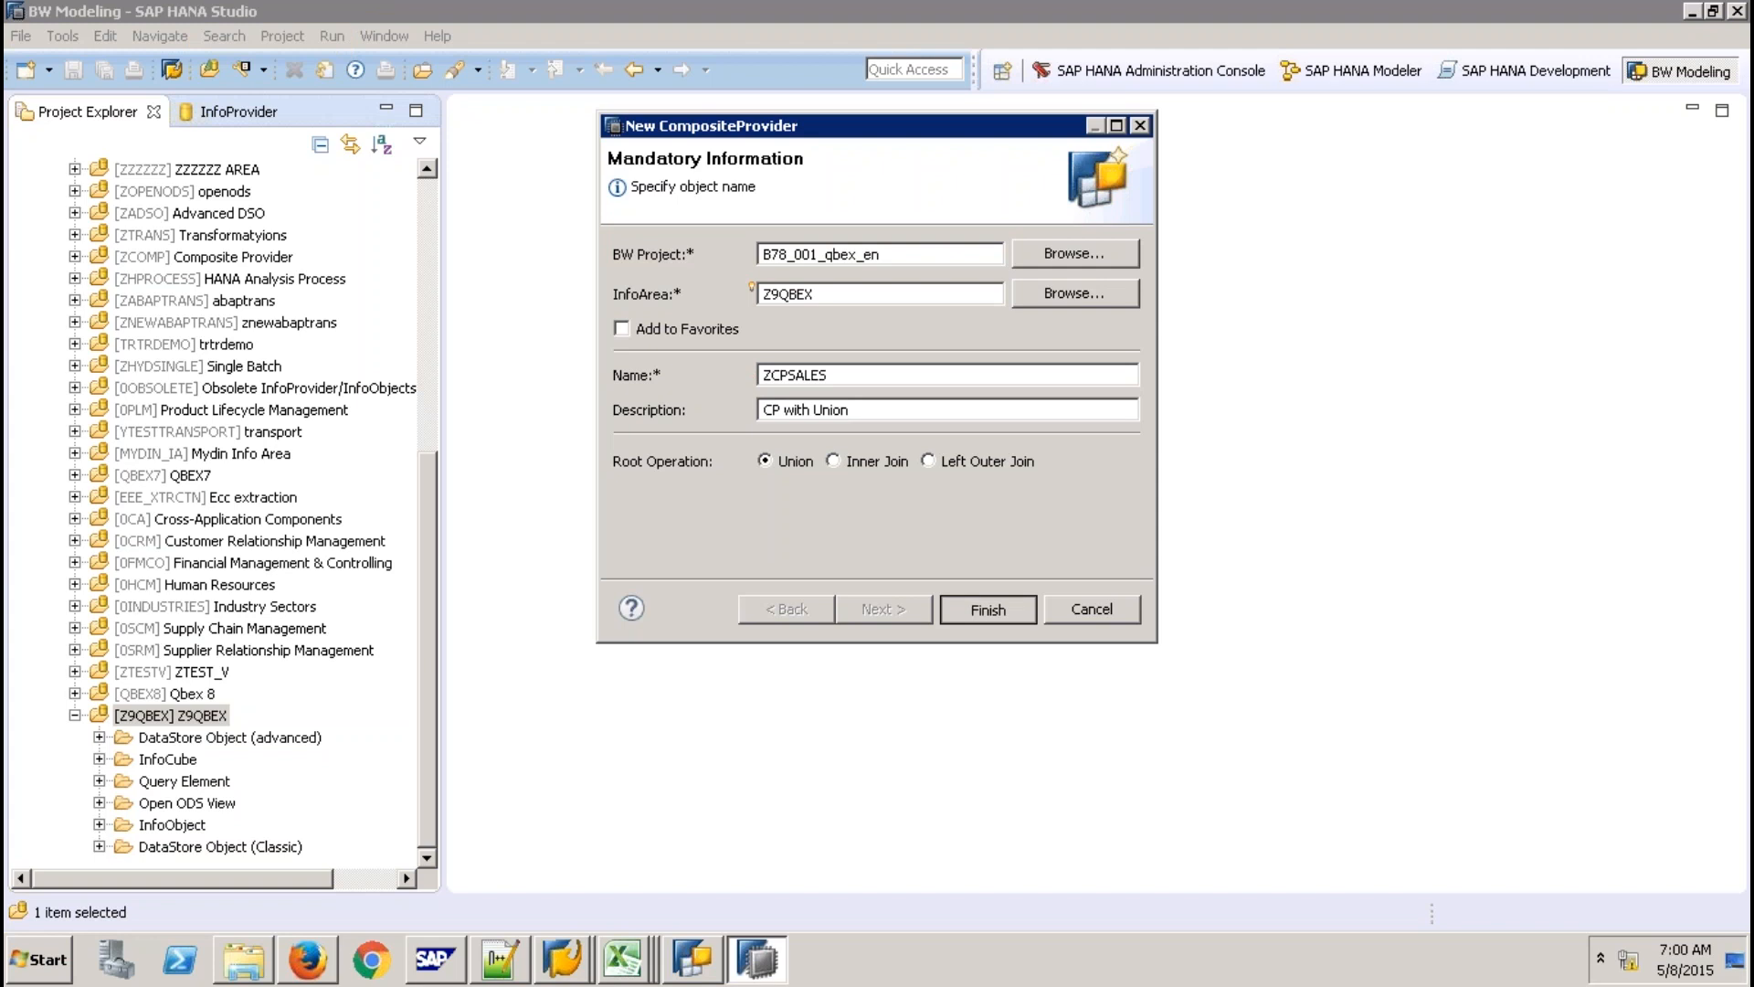
left_click(960, 601)
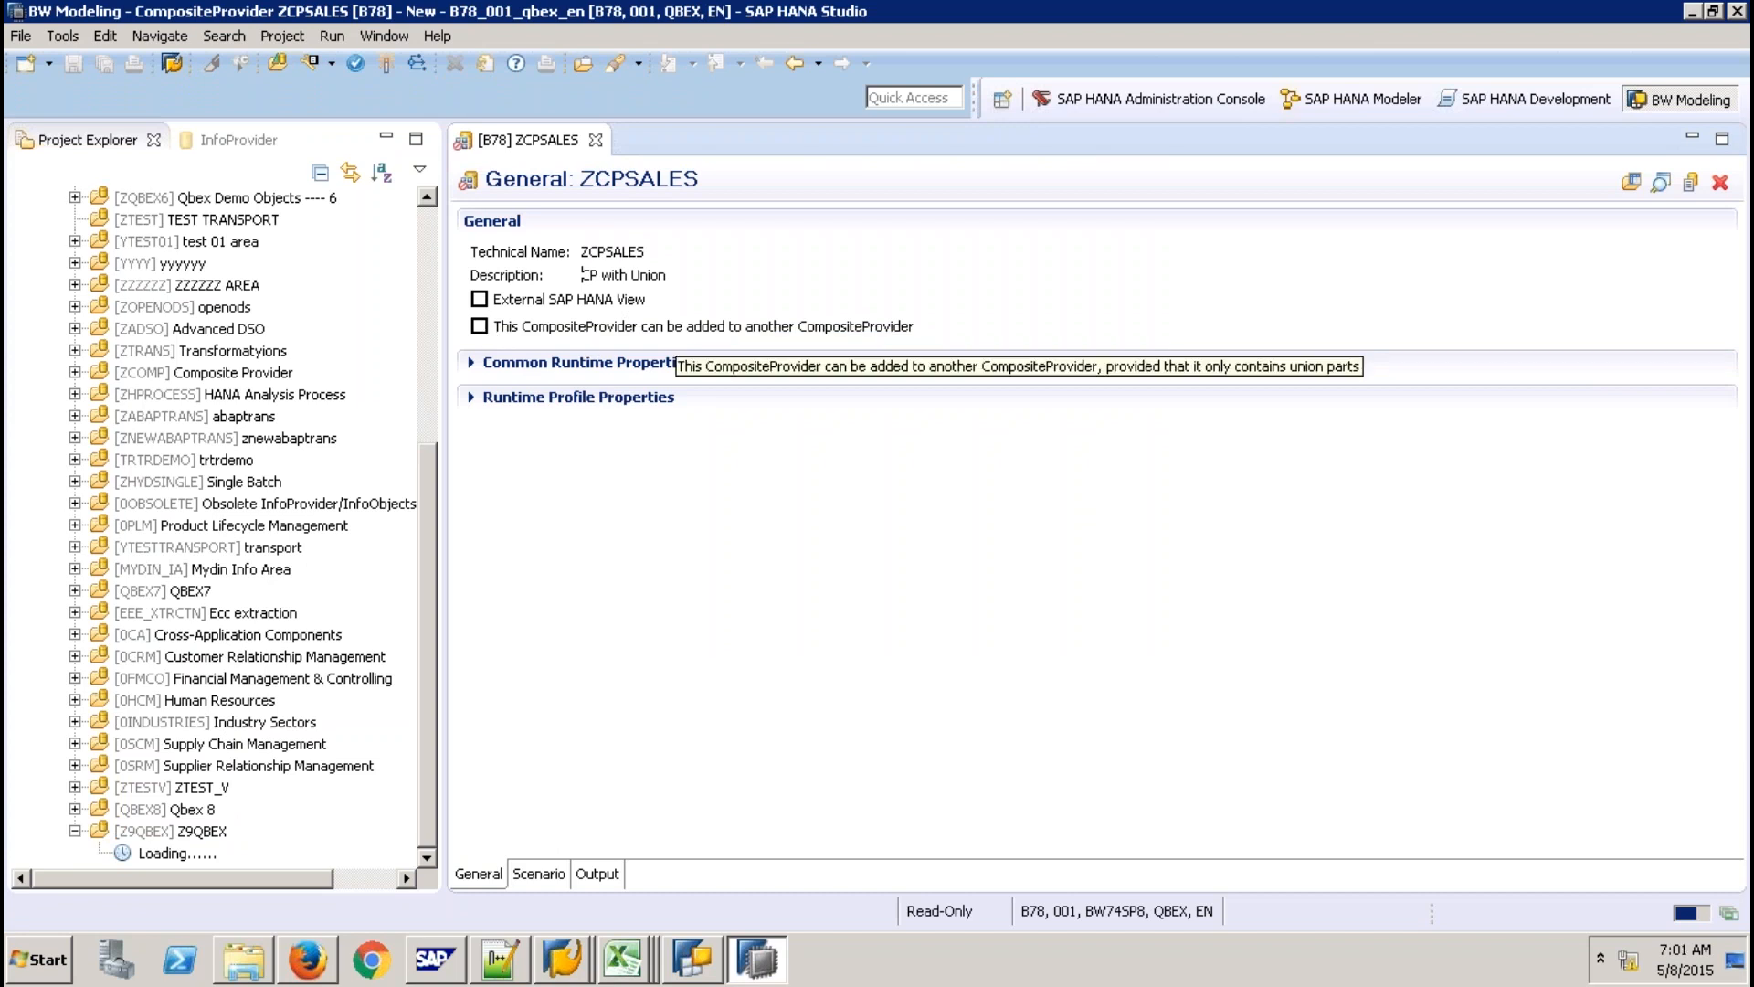
Expand Common and Runtime Profile properties, then show the Scenario page with Union node U1.
left_click(632, 362)
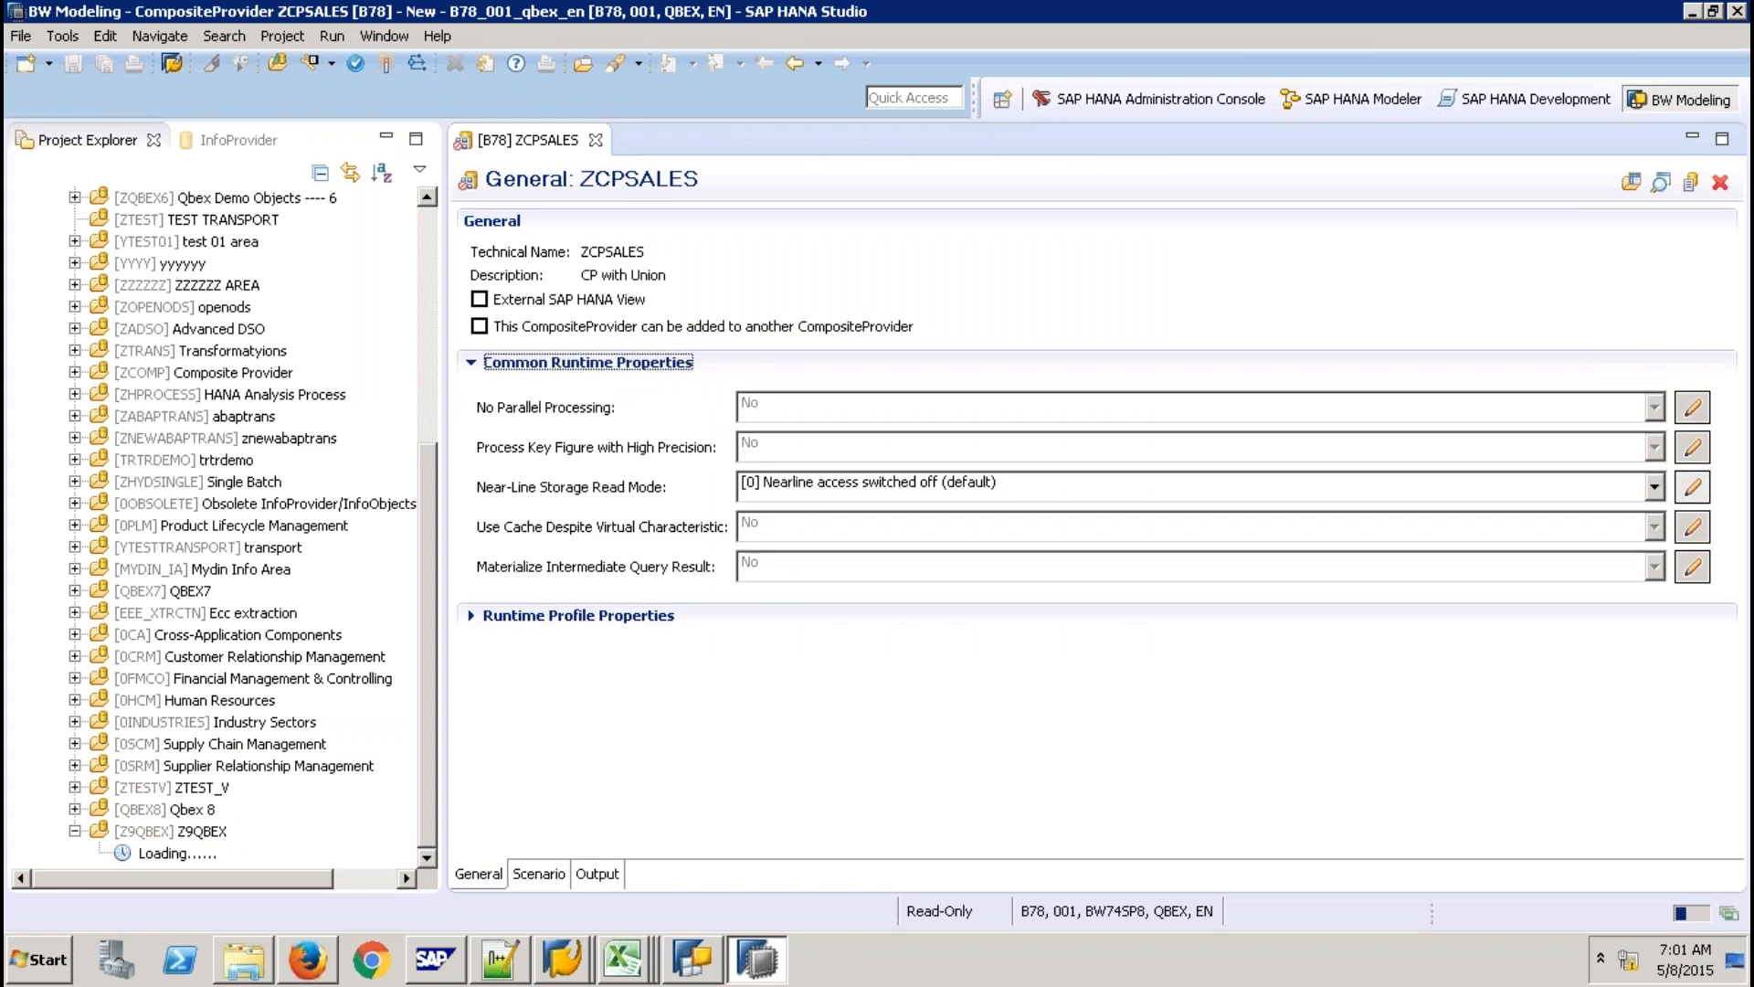
left_click(579, 616)
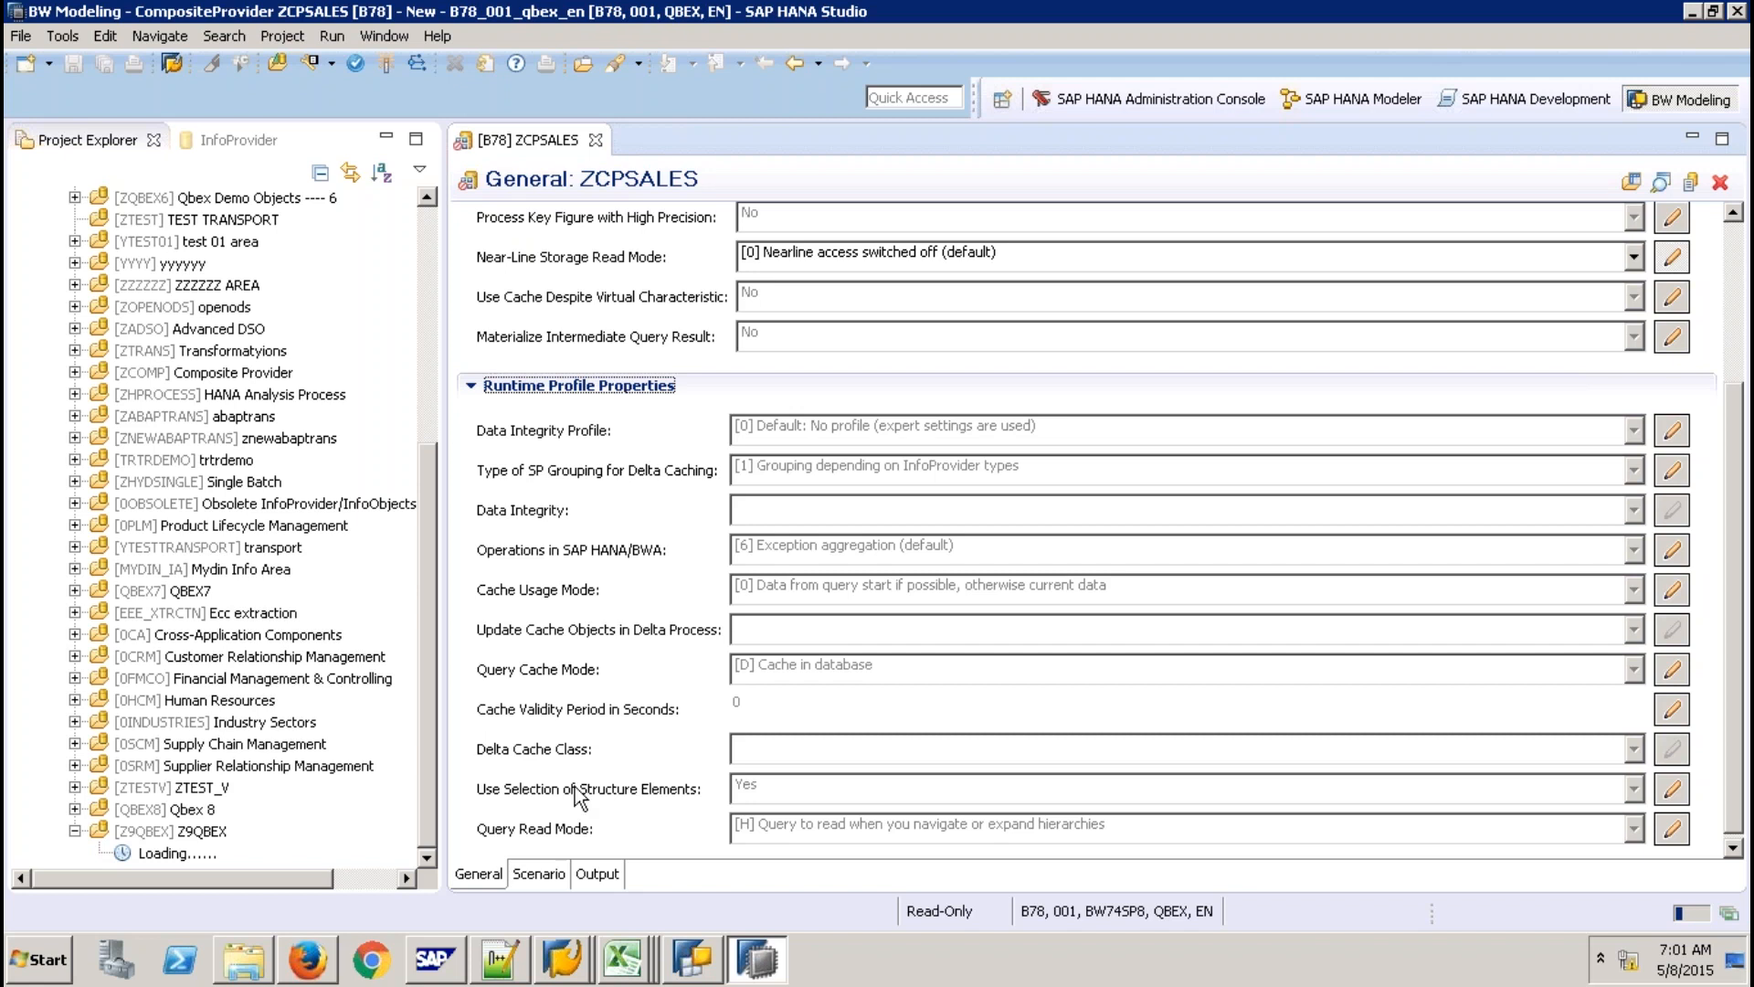
left_click(546, 875)
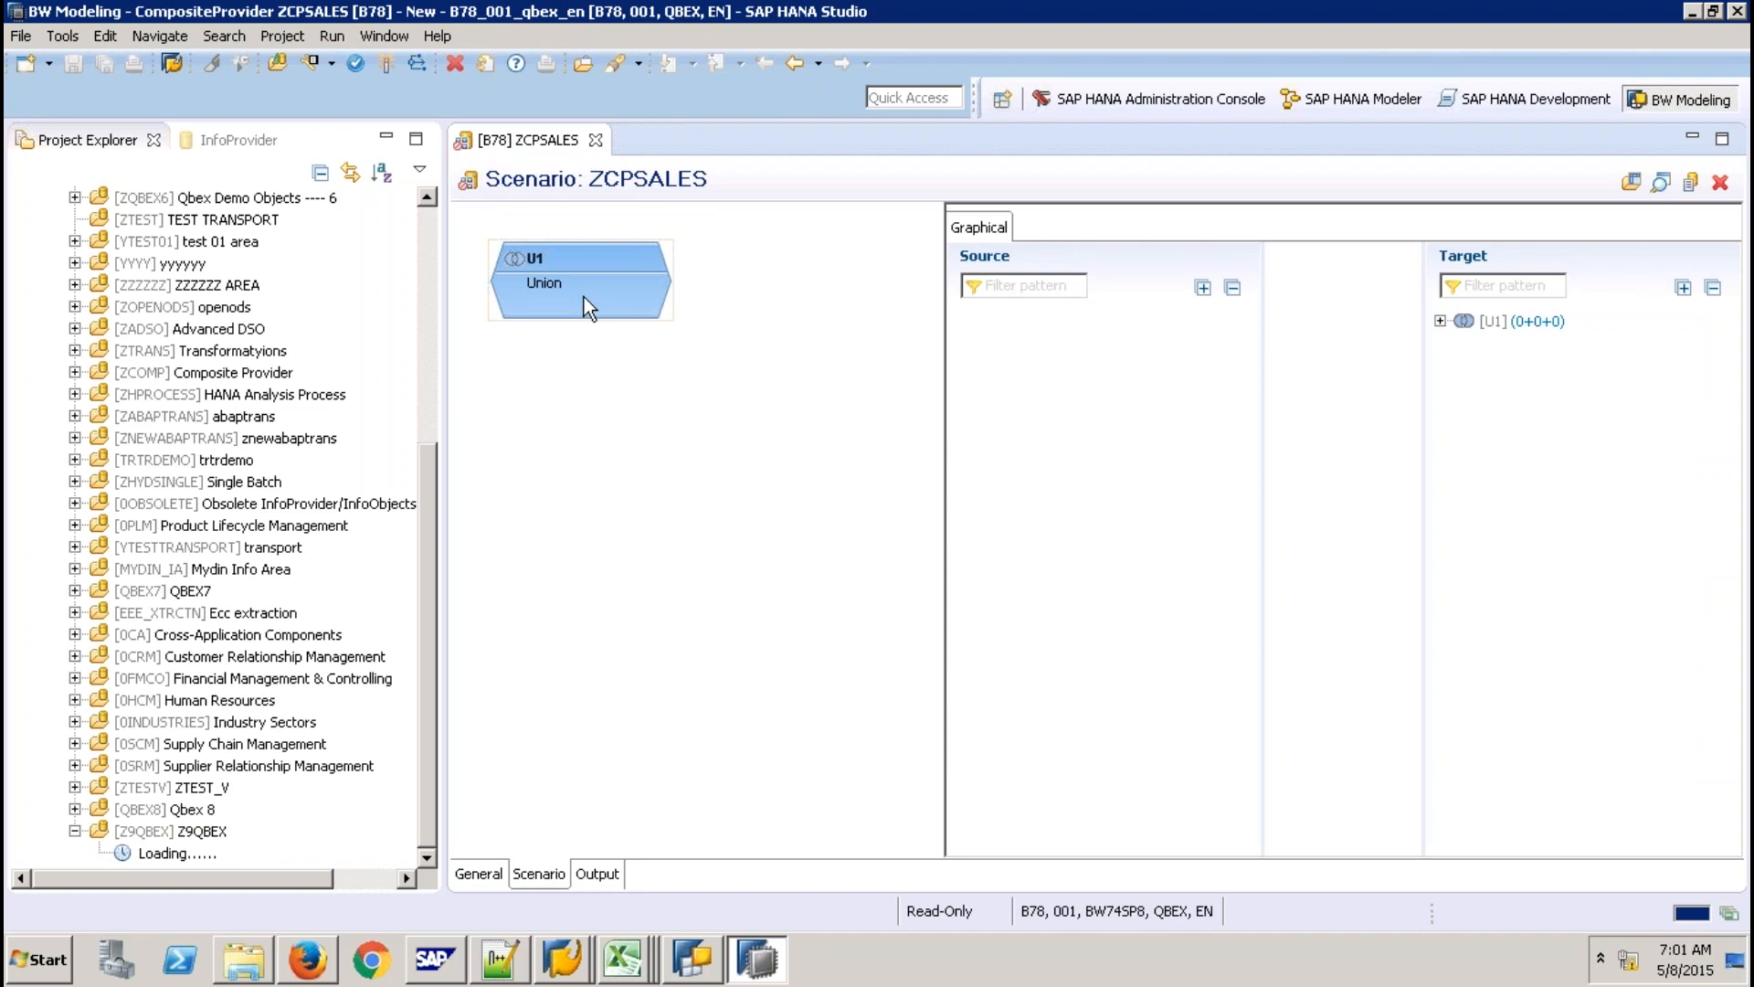
Bring the Data Warehousing Workbench forward and point out the SICSORD12 cube.
left_click(563, 959)
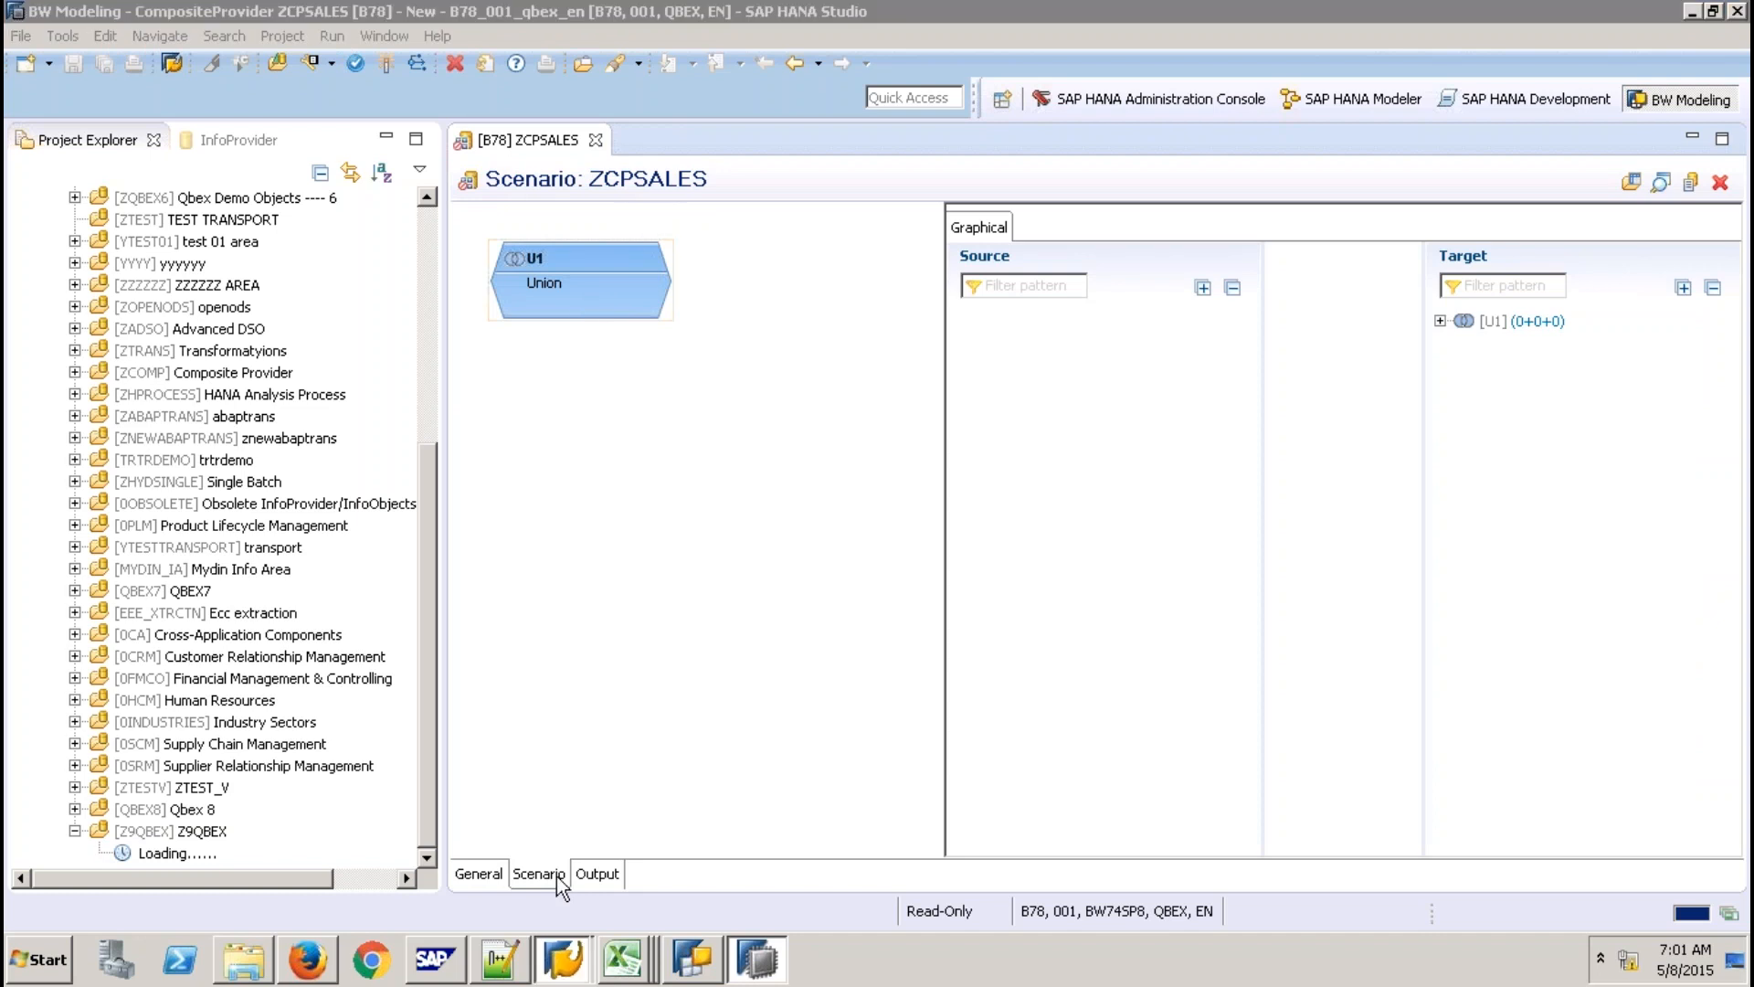
left_click(550, 904)
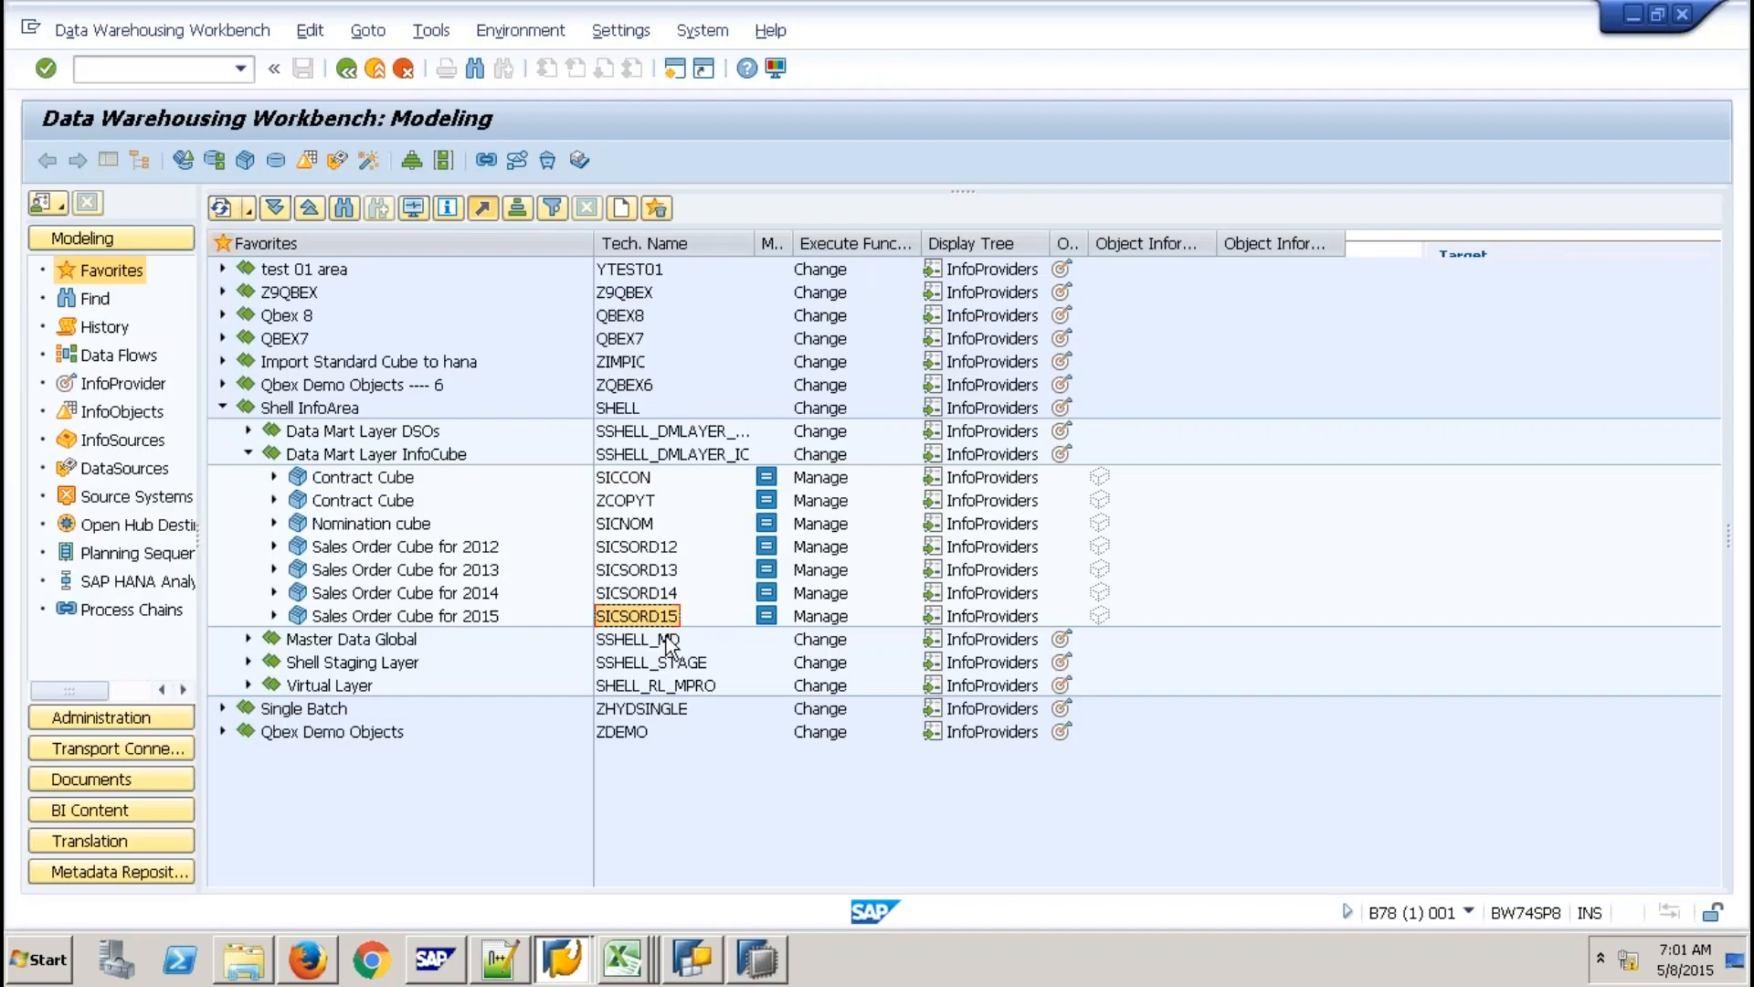
left_click(667, 548)
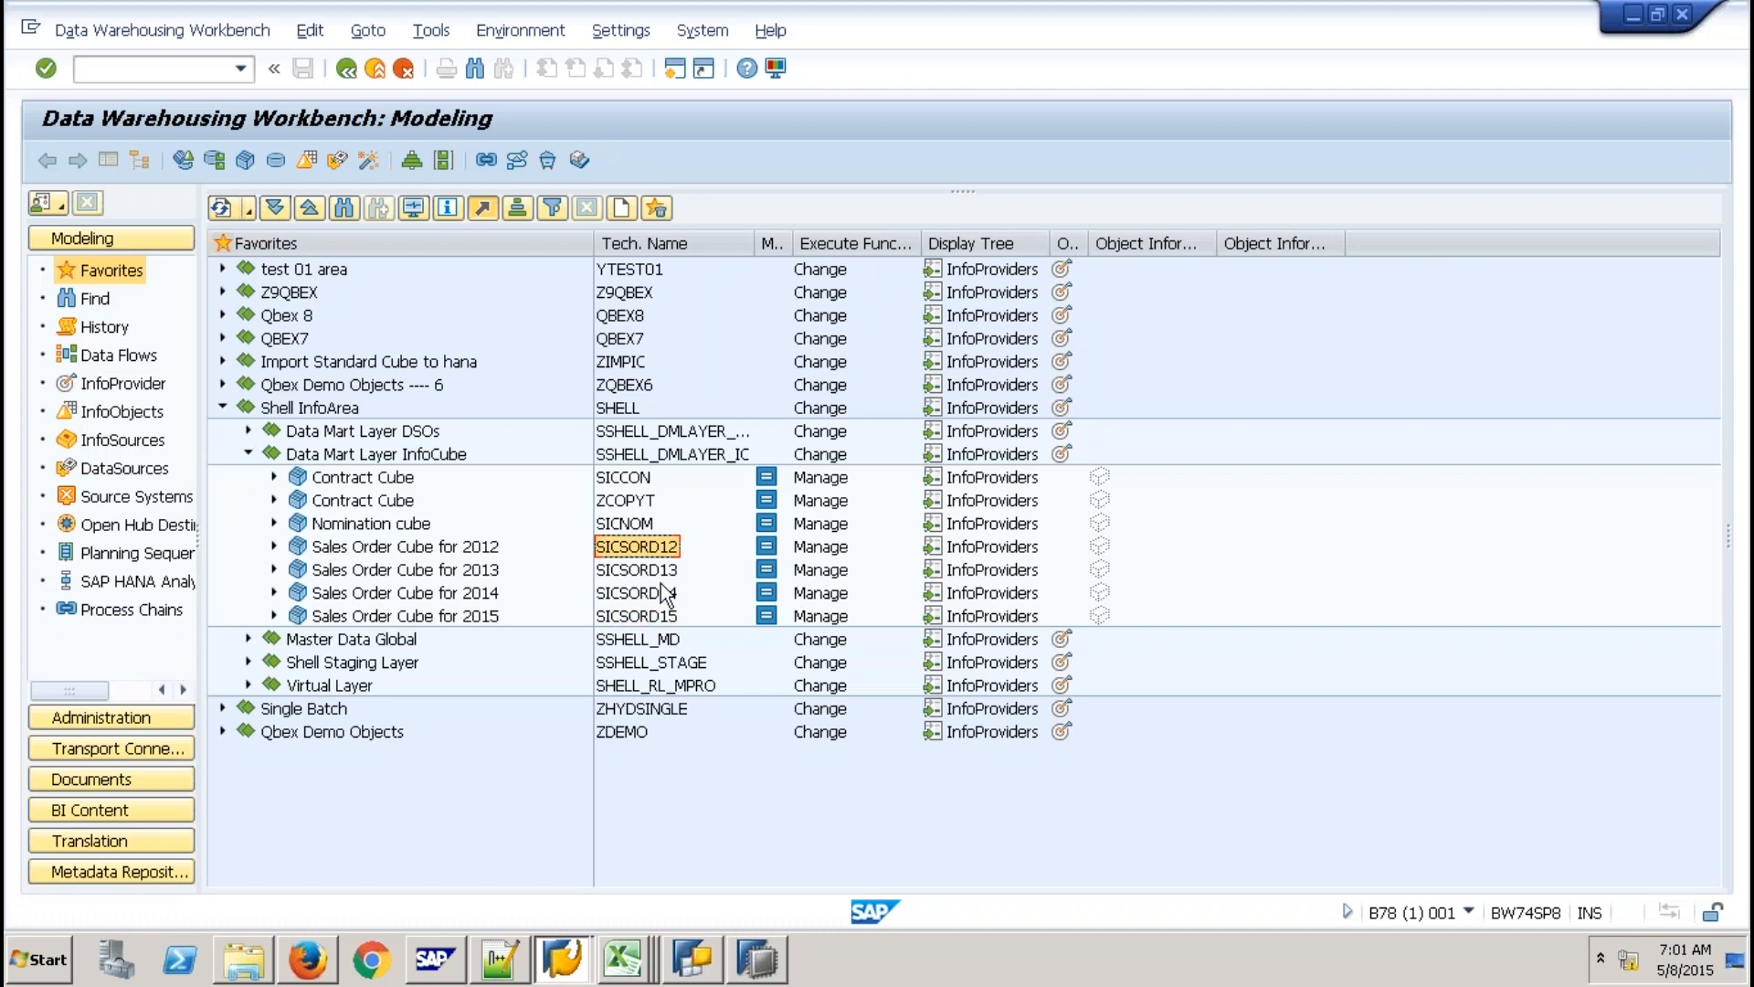
Back in HANA Studio, check the Union node's actions, then bring BEx Query Designer forward.
left_click(757, 960)
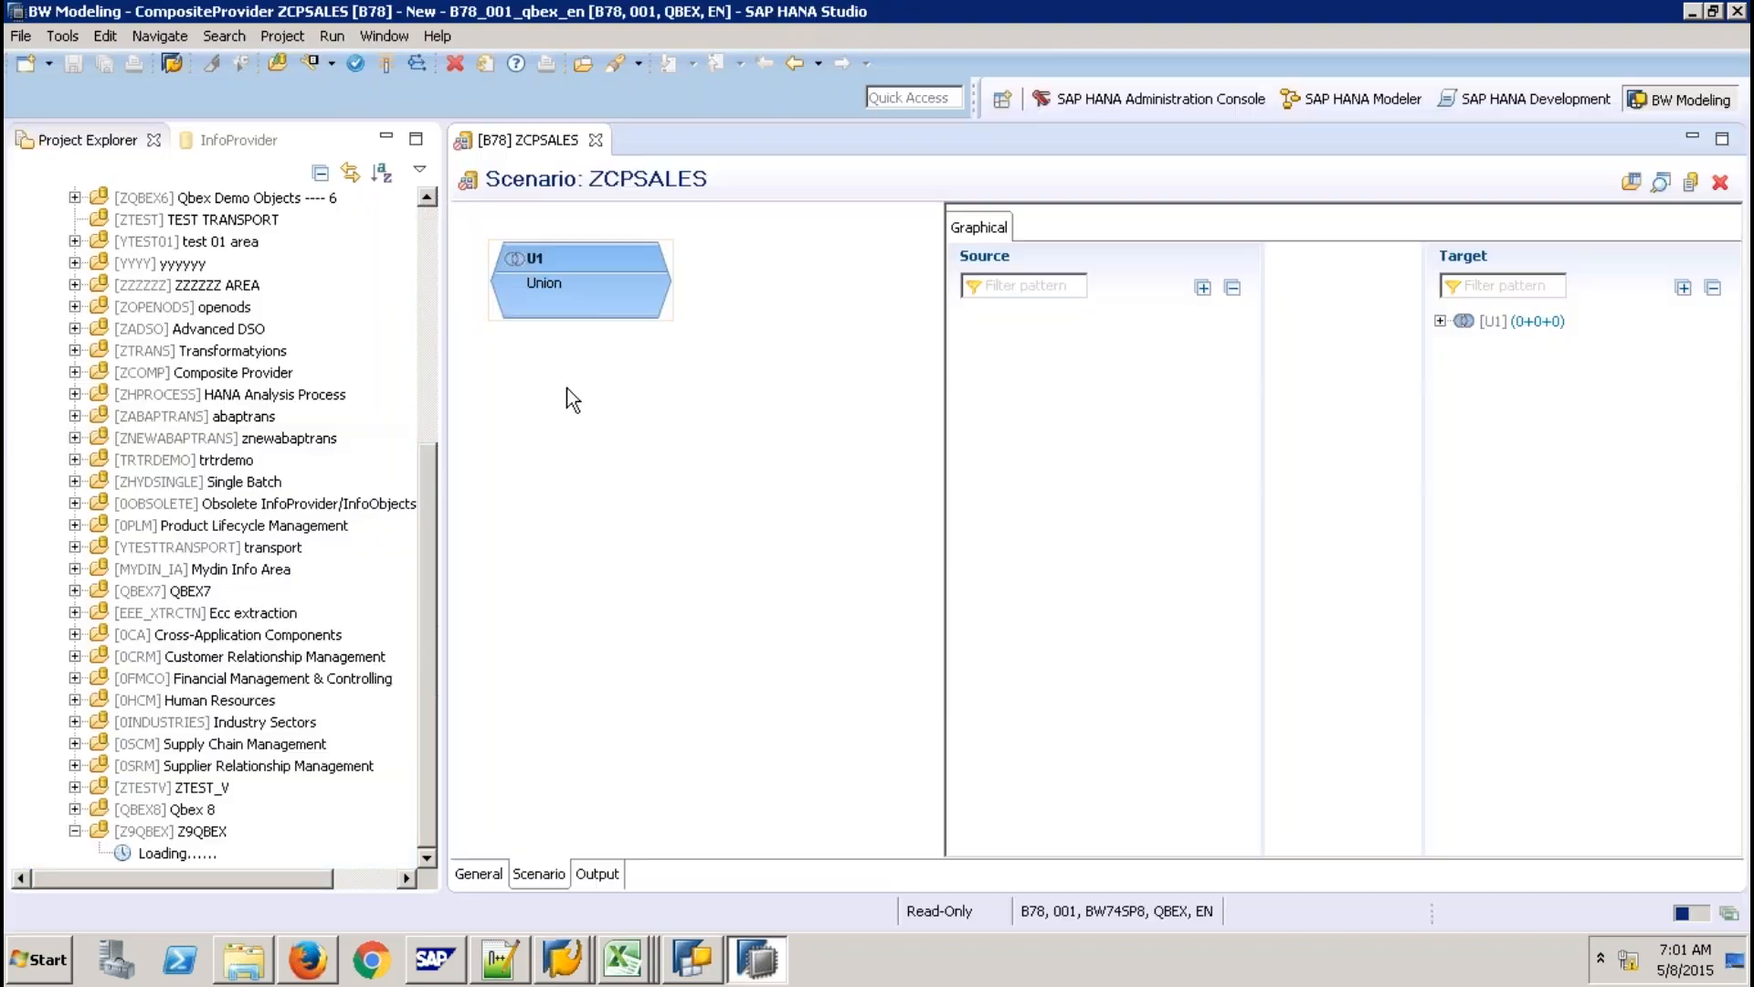
right_click(567, 388)
left_click(585, 280)
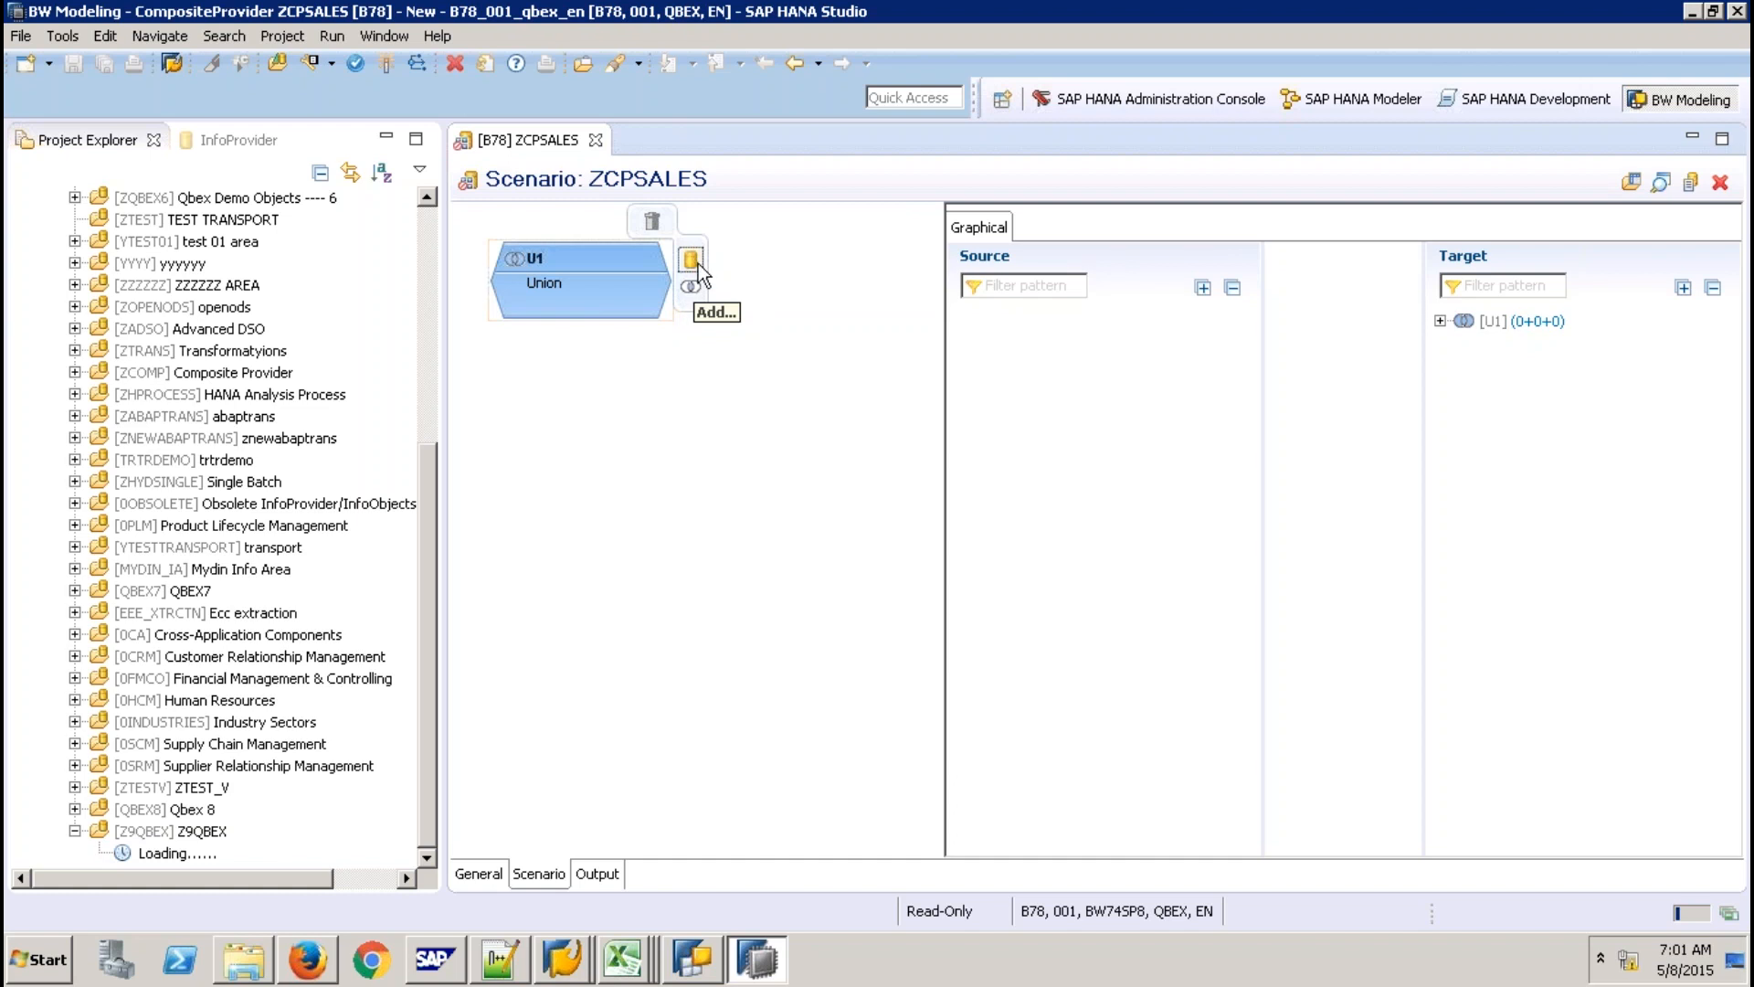
left_click(696, 971)
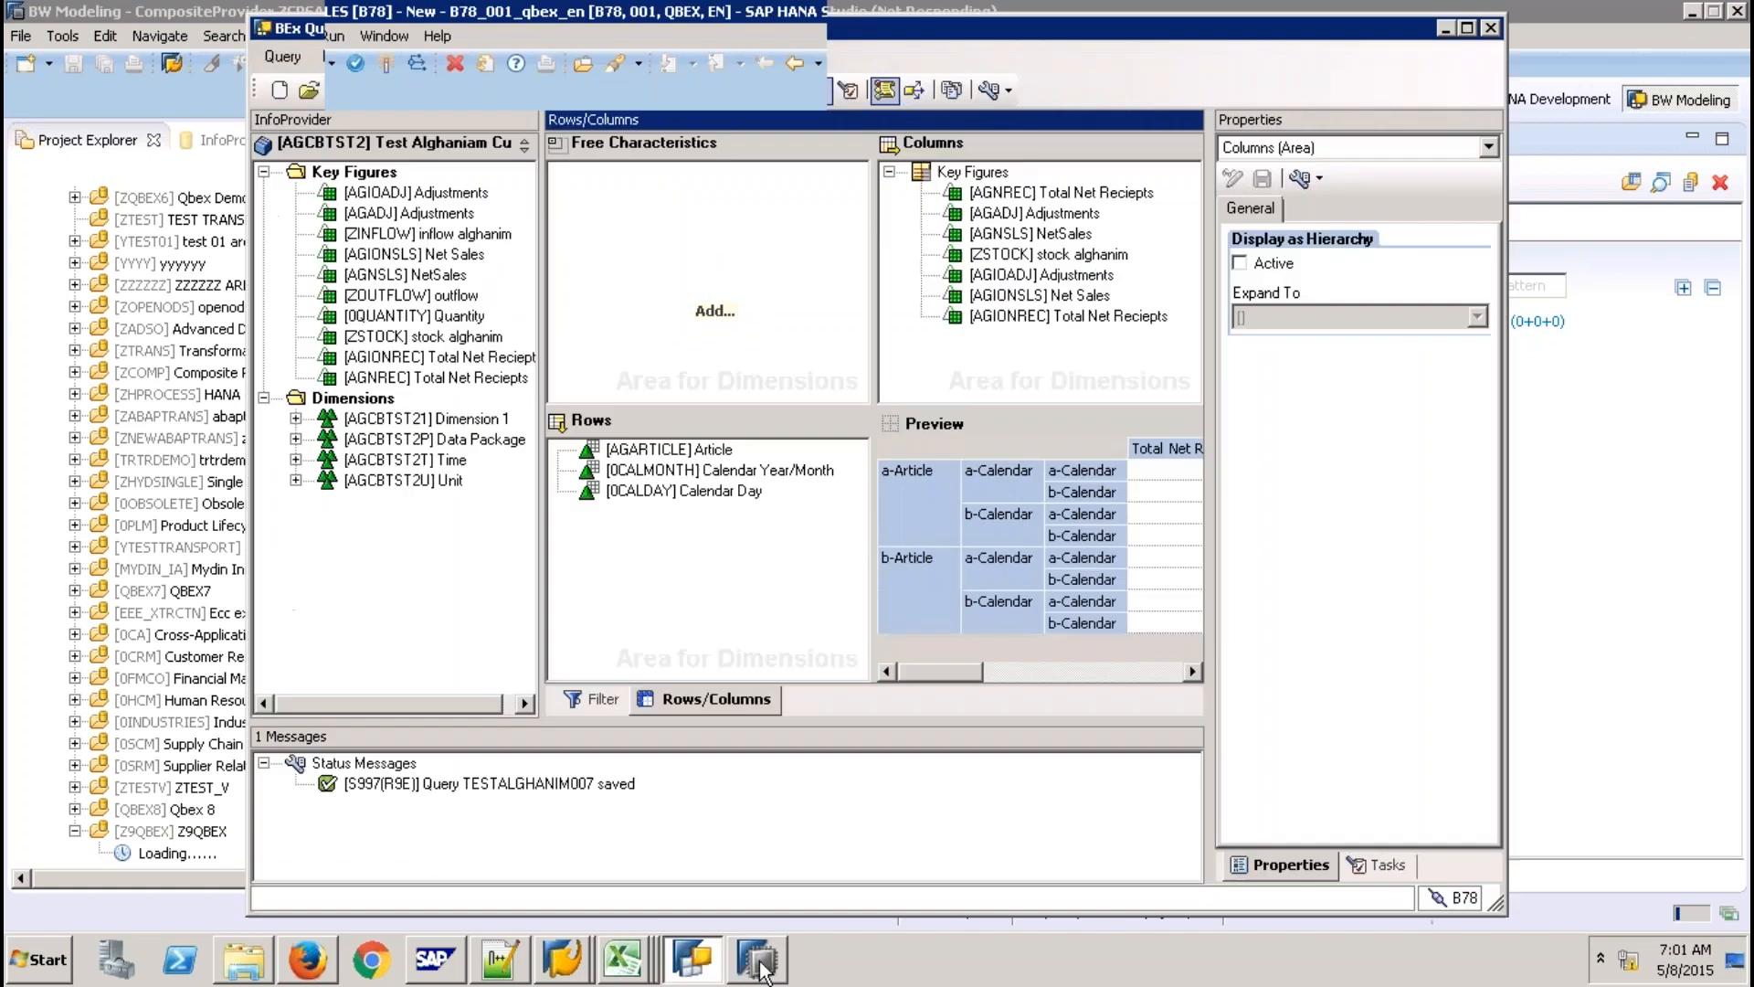
Return to HANA Studio, then bring the Data Warehousing Workbench: Modeling window forward.
left_click(759, 967)
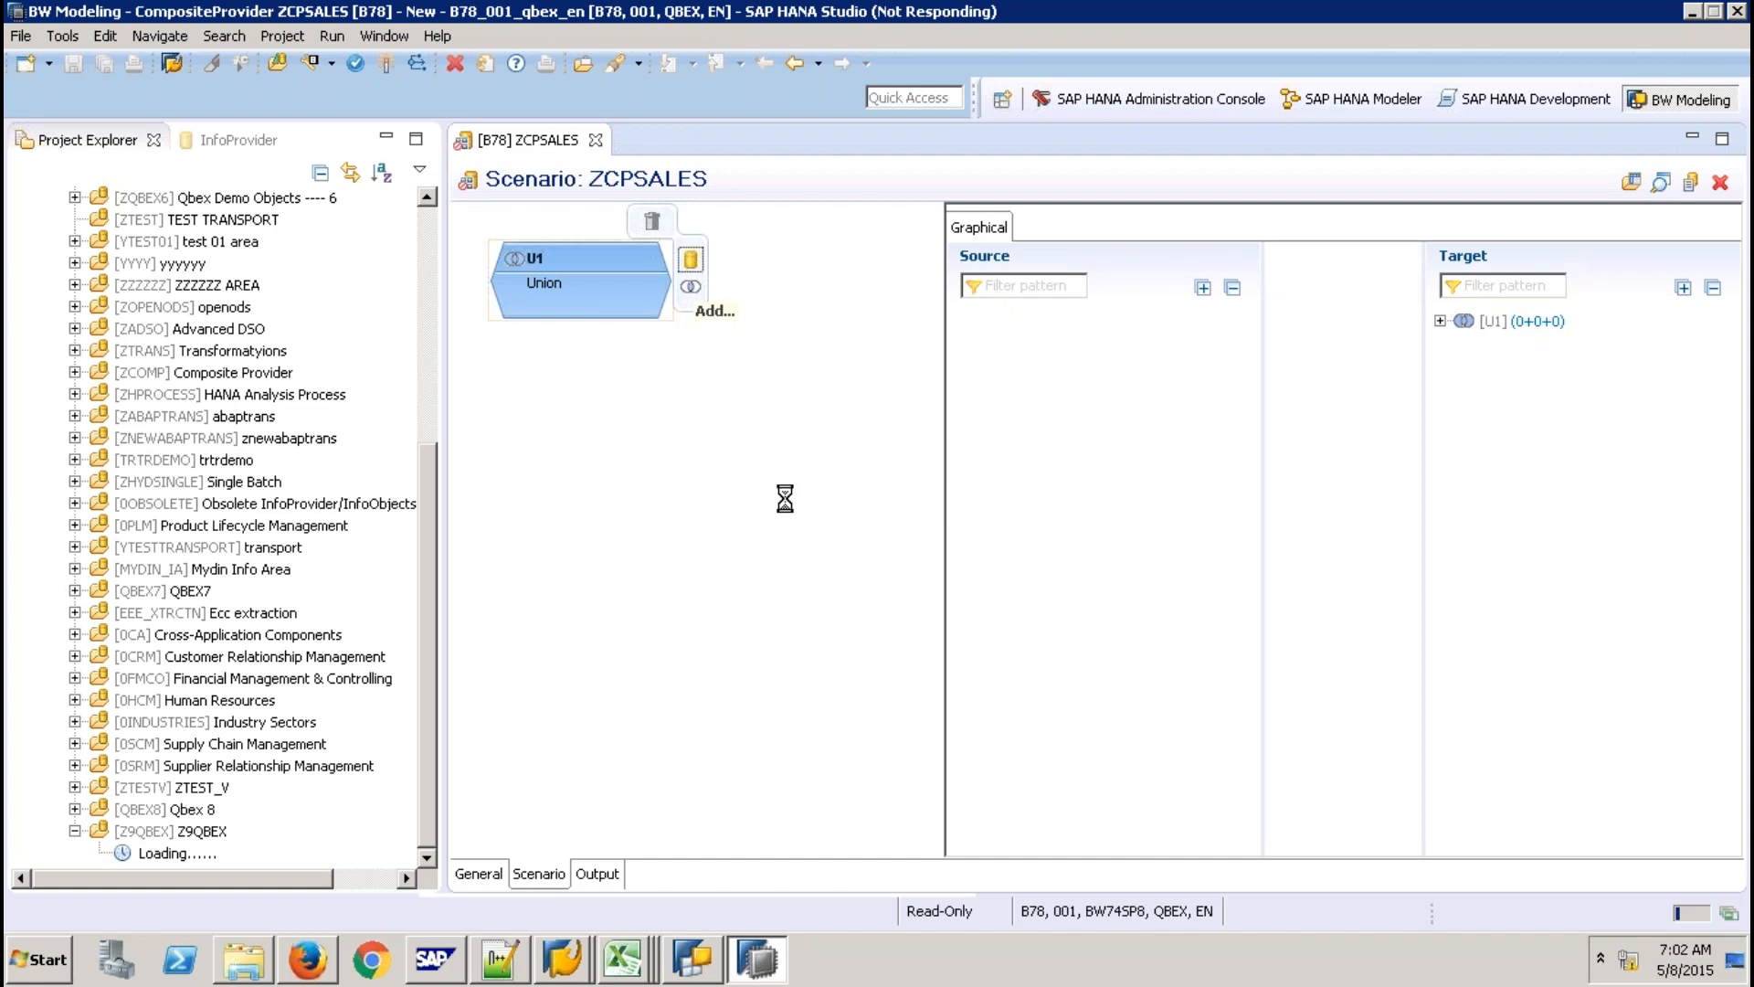
left_click(572, 965)
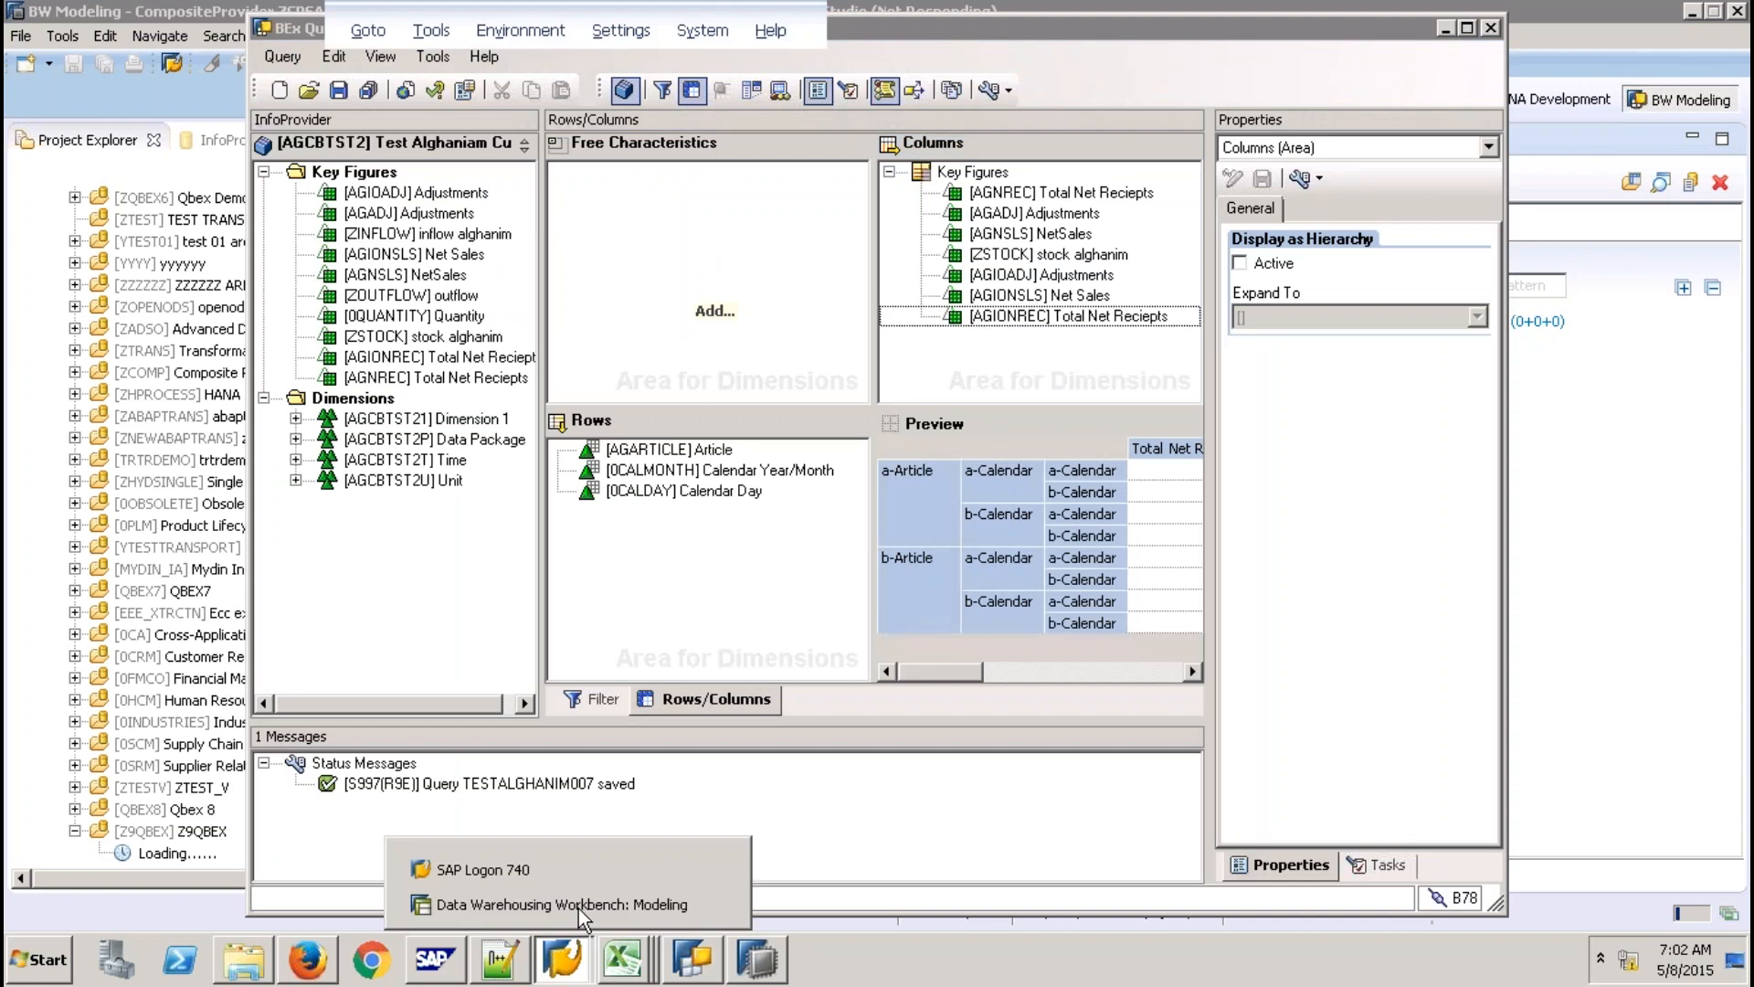
left_click(579, 905)
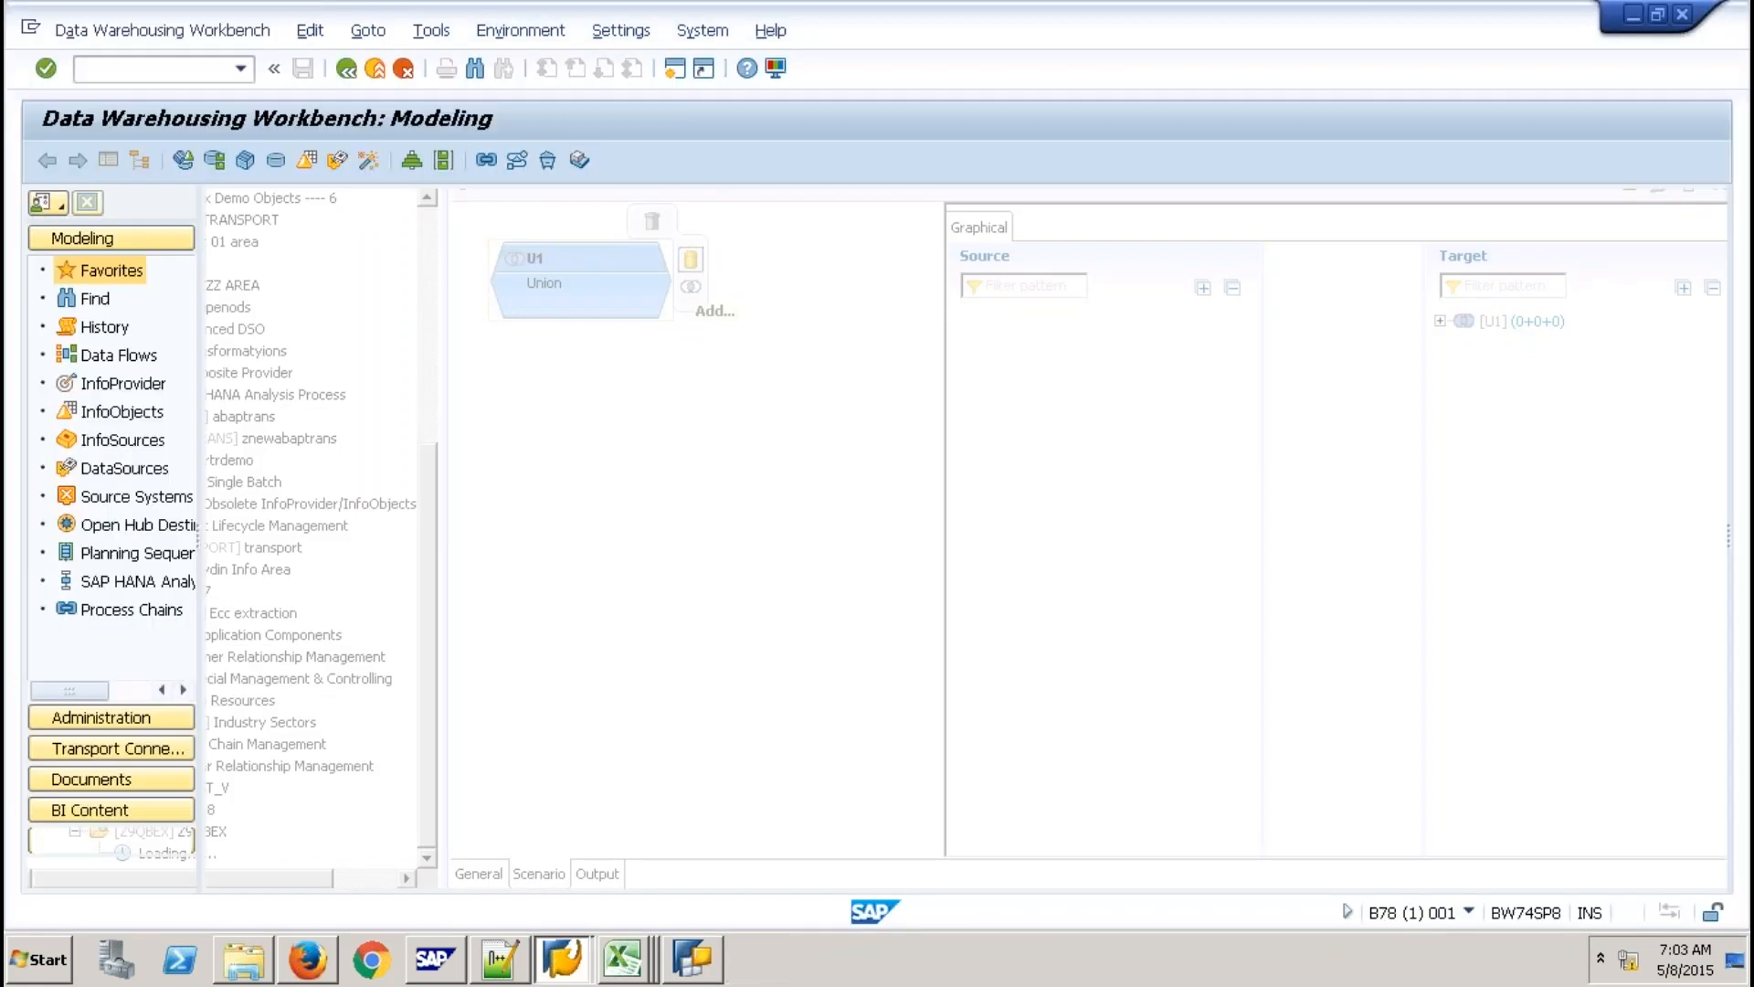
Open the Windows Start menu and dismiss it again.
left_click(38, 960)
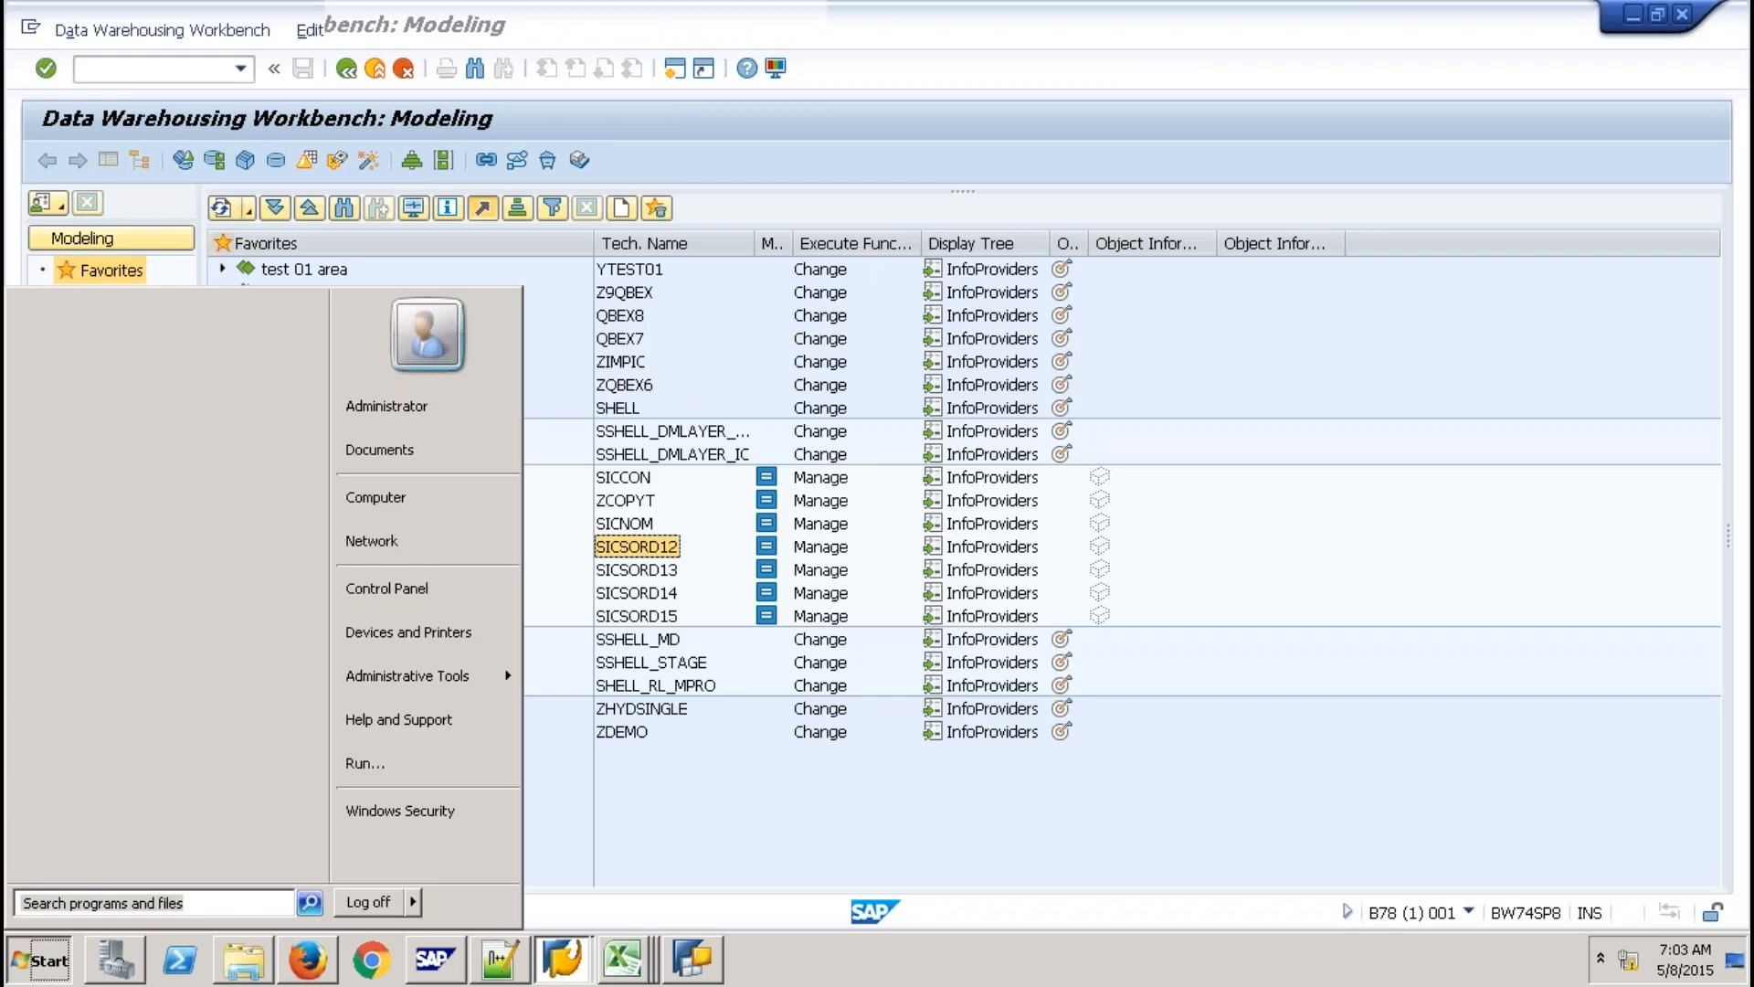
left_click(147, 524)
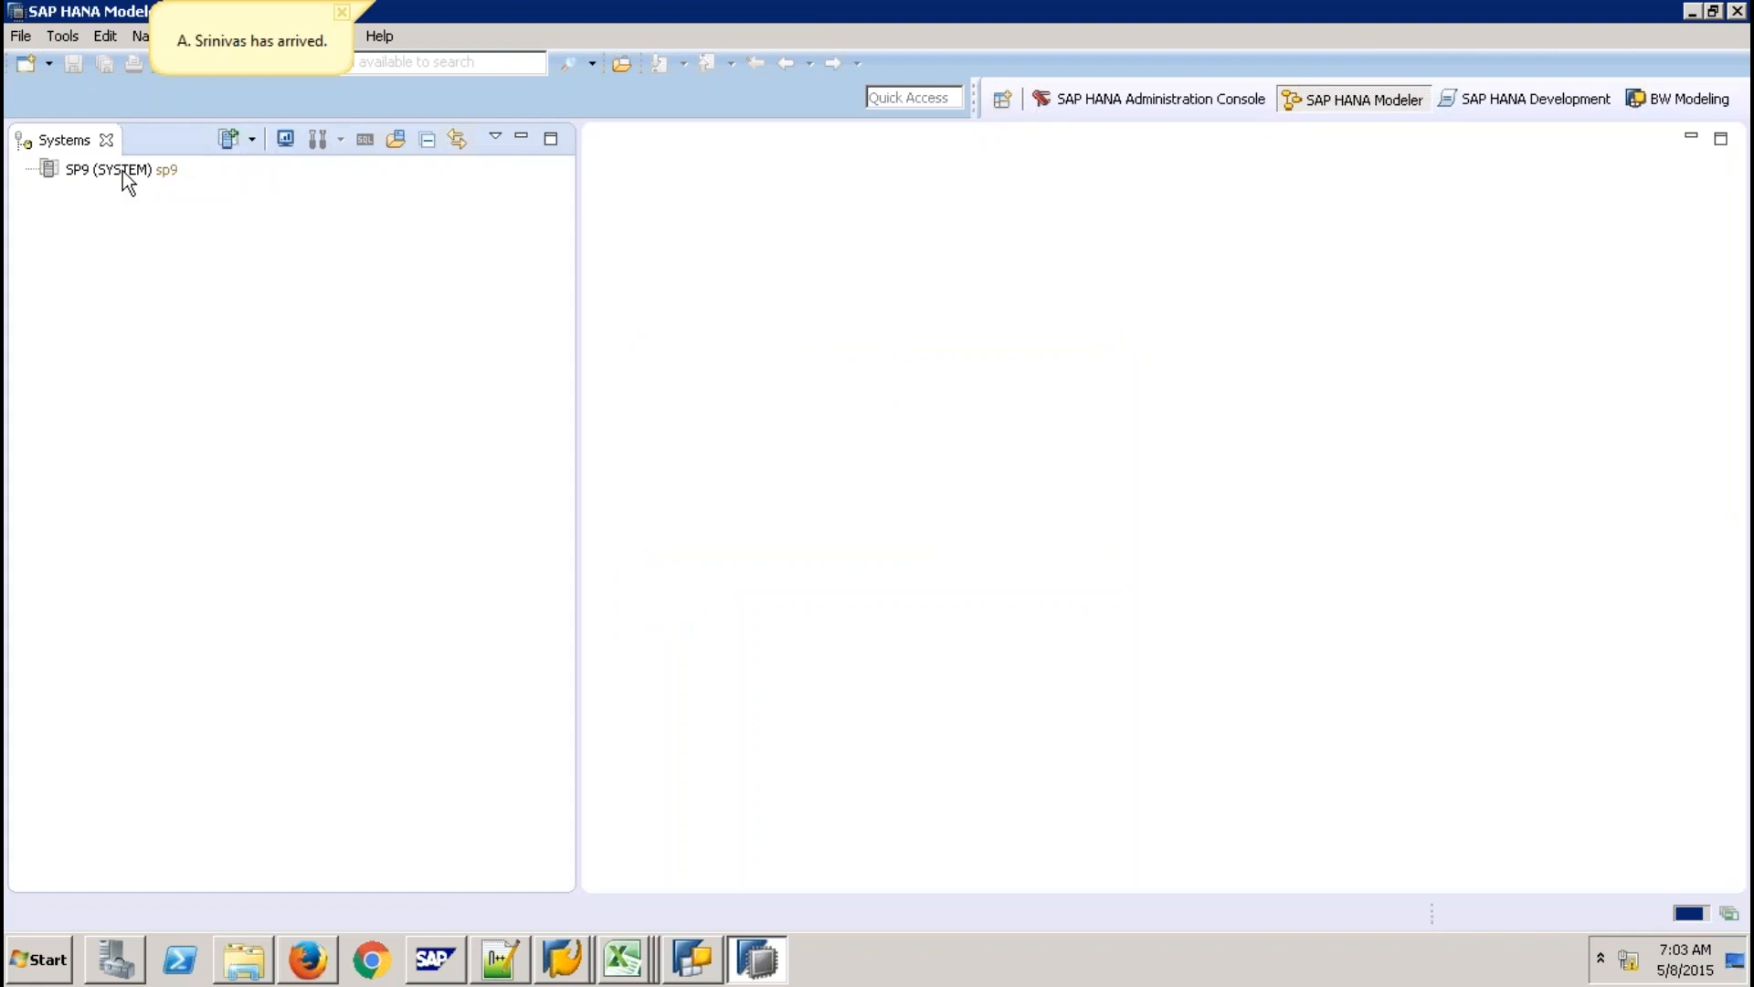
Log on to the SP9 (SYSTEM) database by entering its password.
left_click(125, 172)
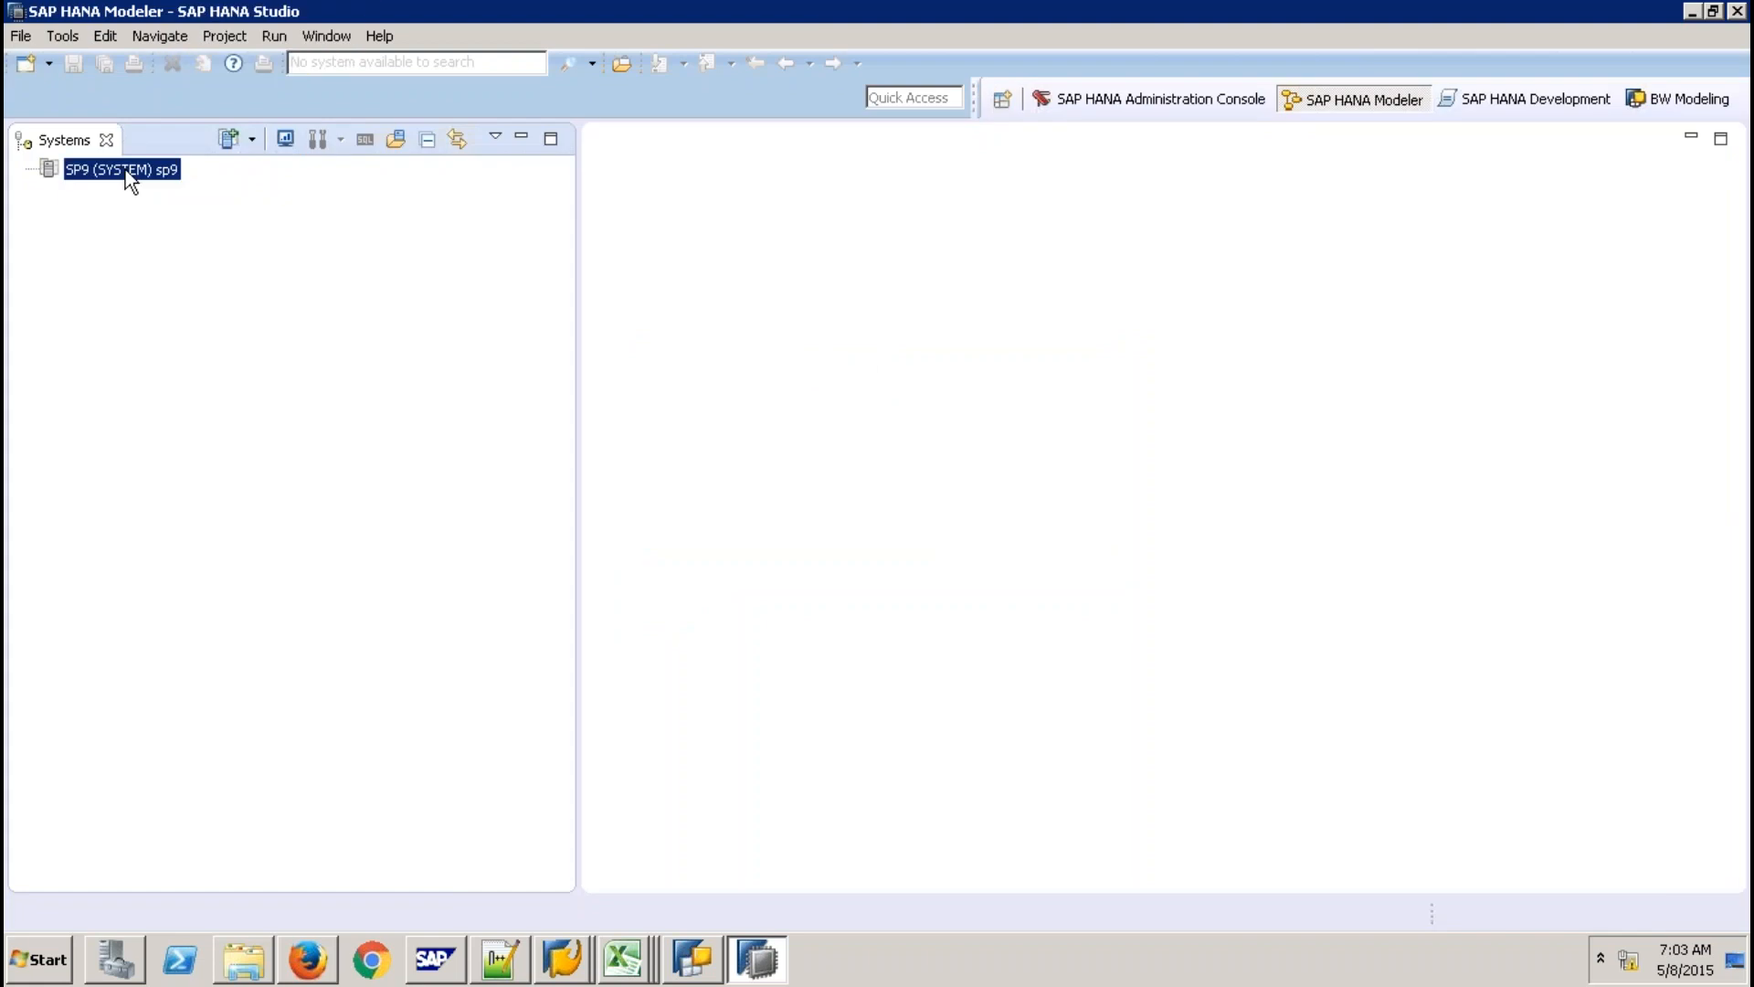
right_click(129, 179)
left_click(189, 256)
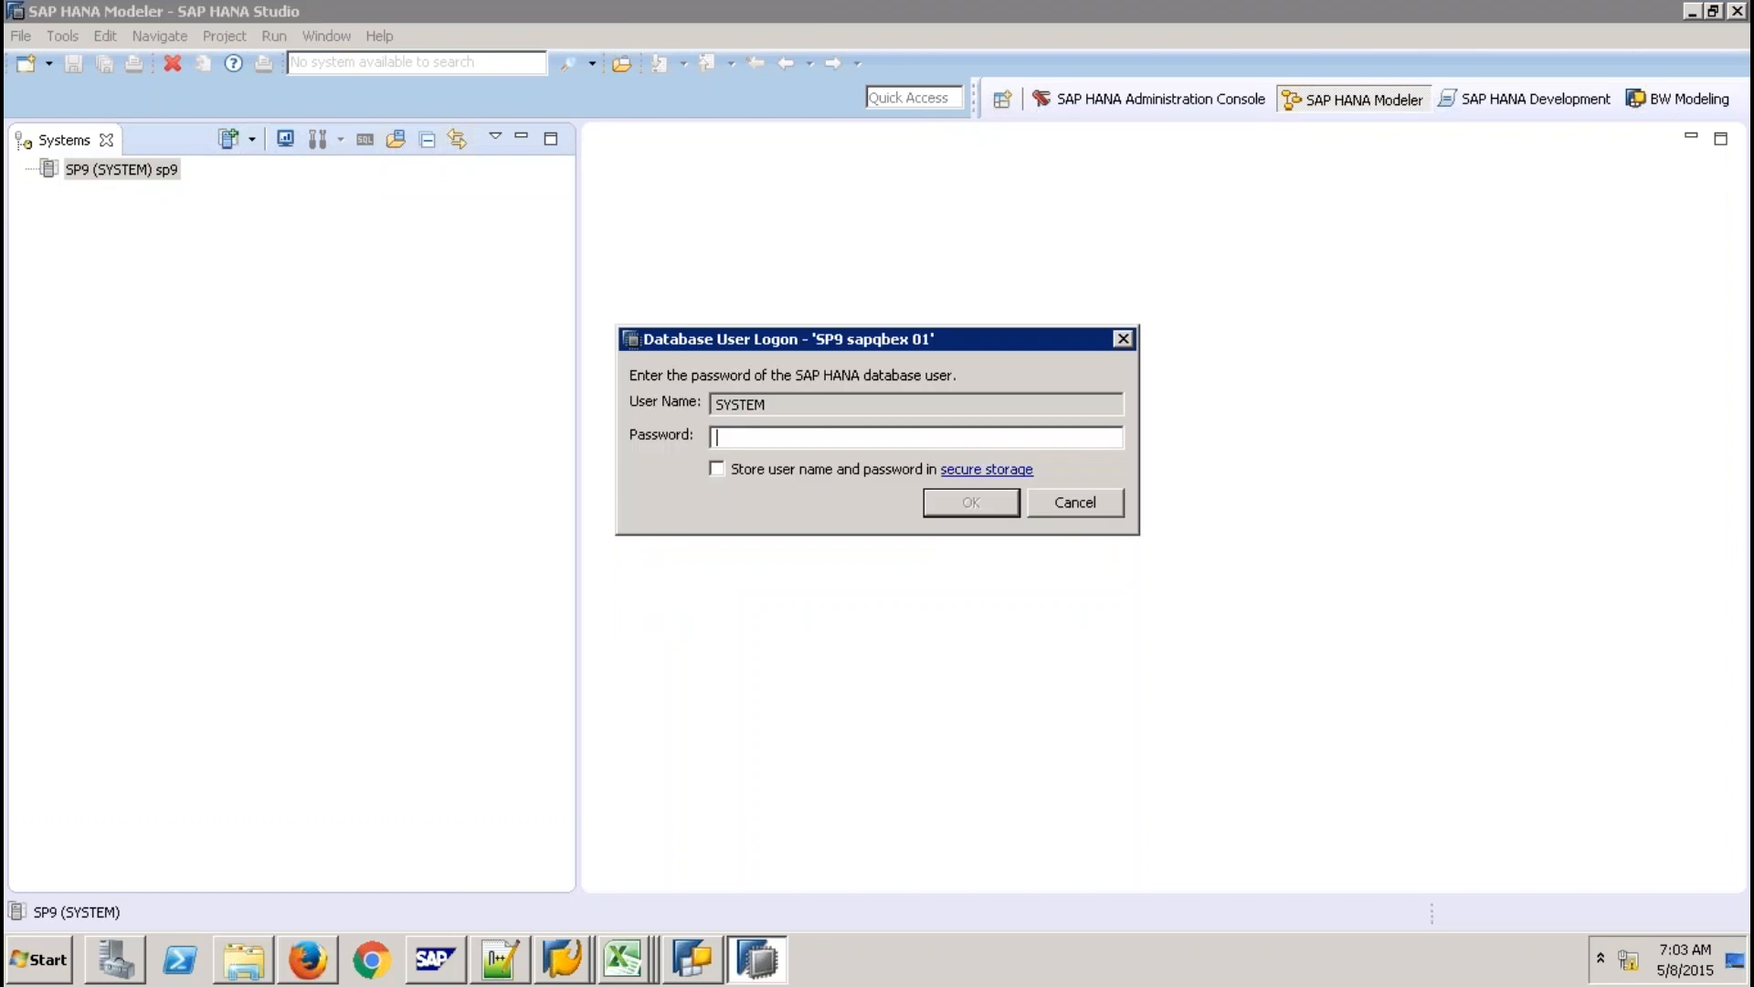
type("●●●●●●●●●●")
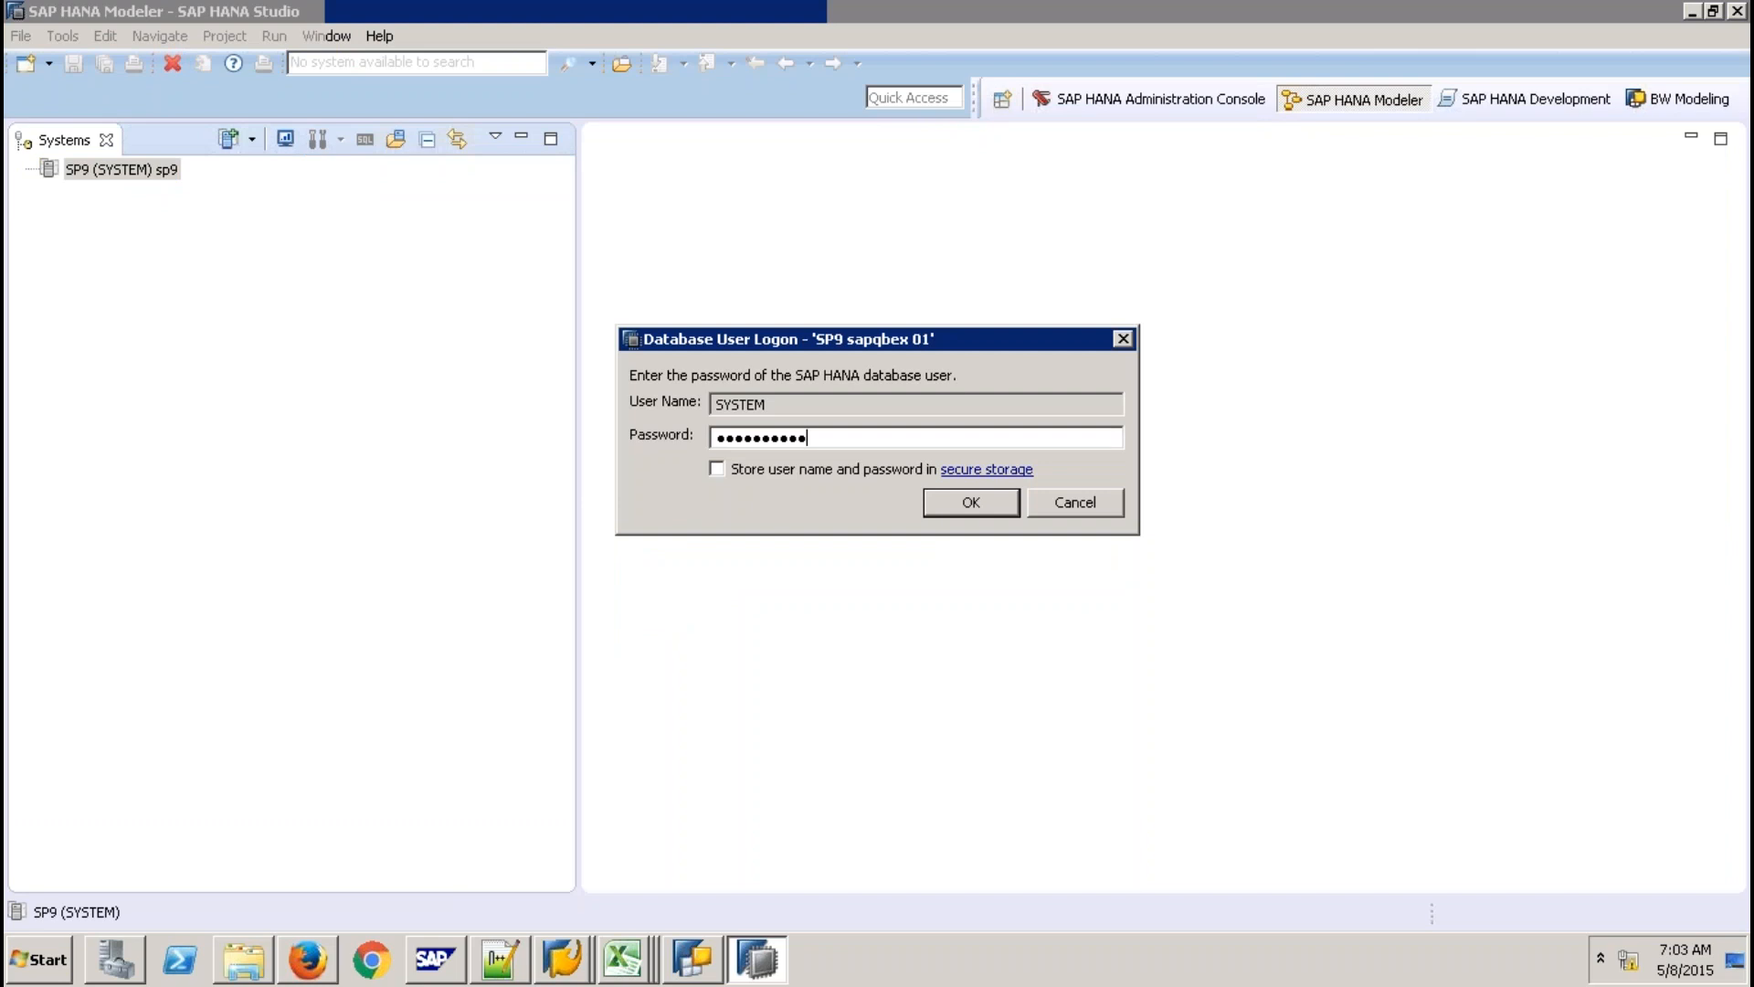
key("Return")
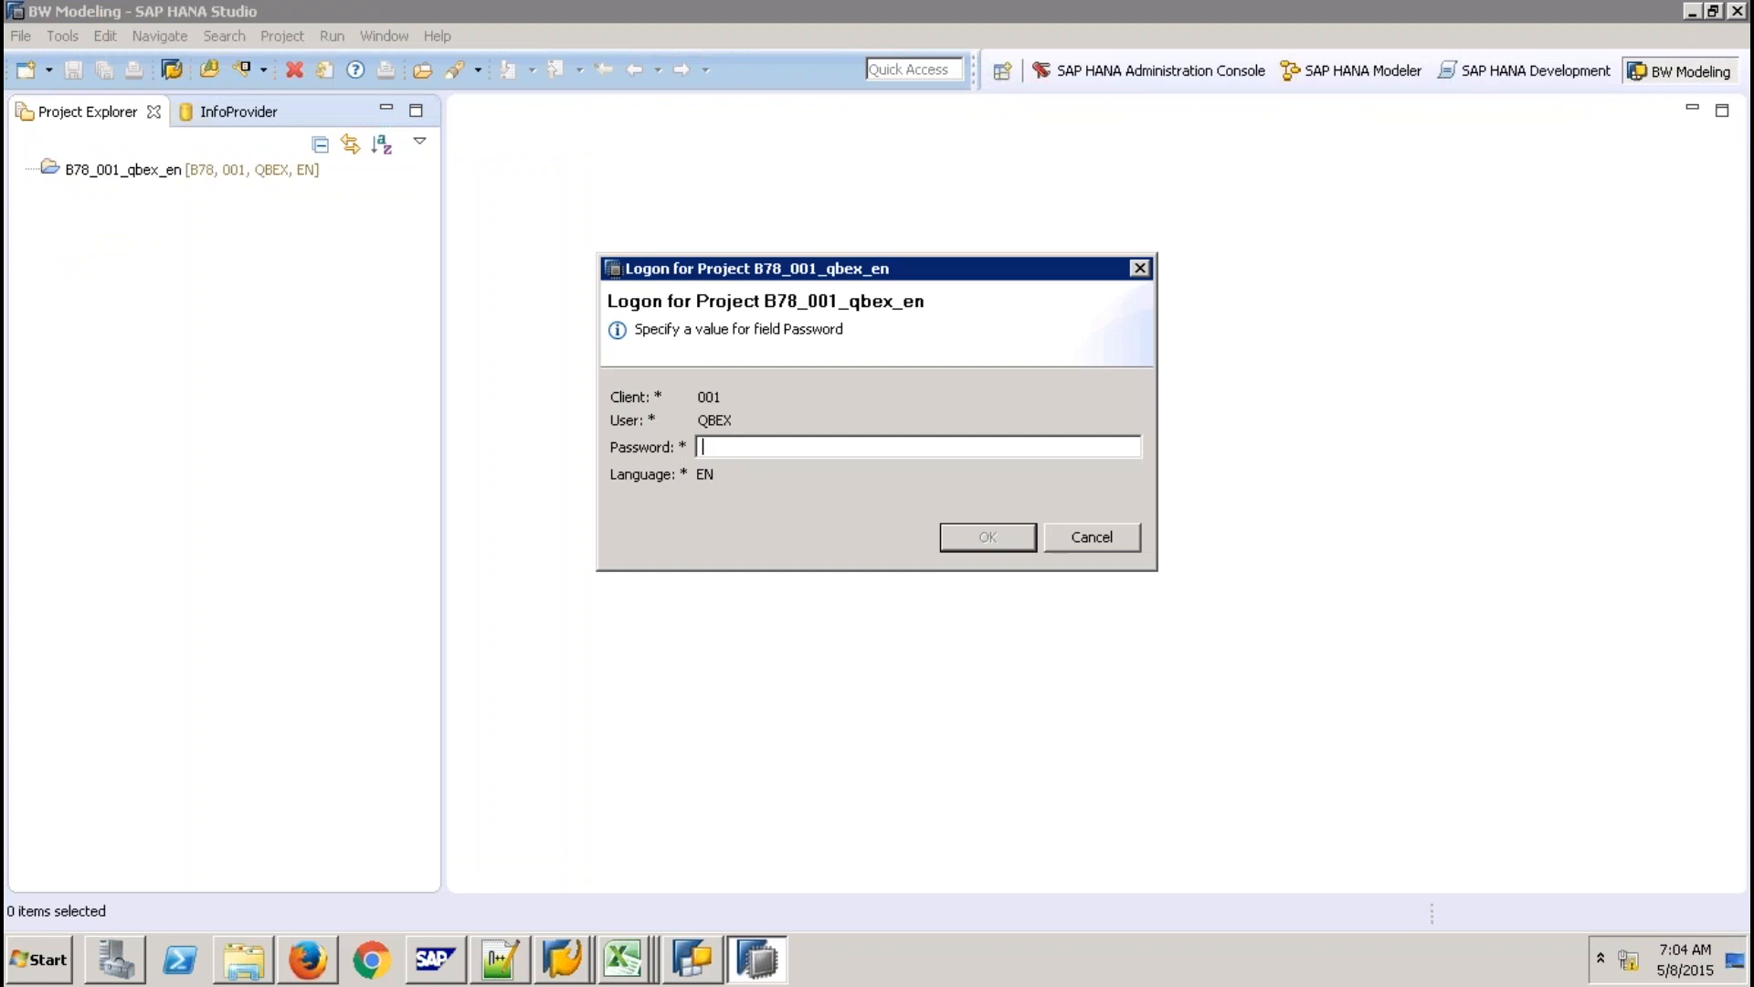
Log on to B78_001_qbex_en, attach the SP9 HANA system, and expand InfoProviders.
type("**********")
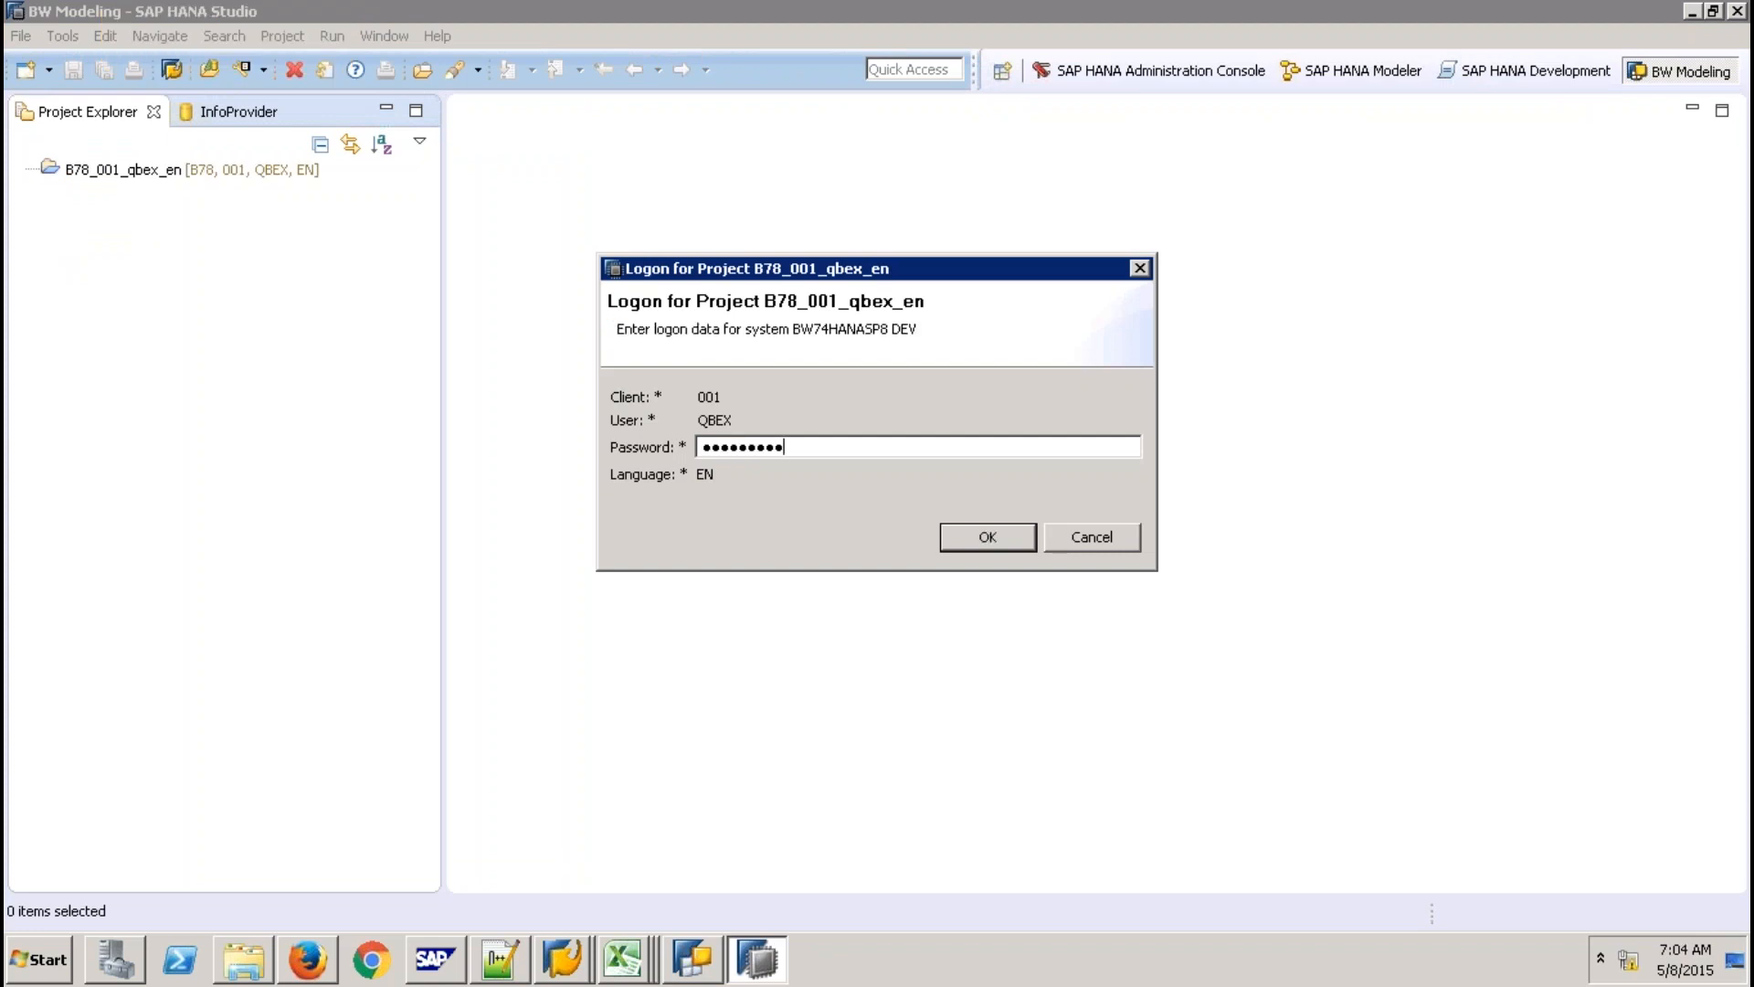
type("*")
key("Return")
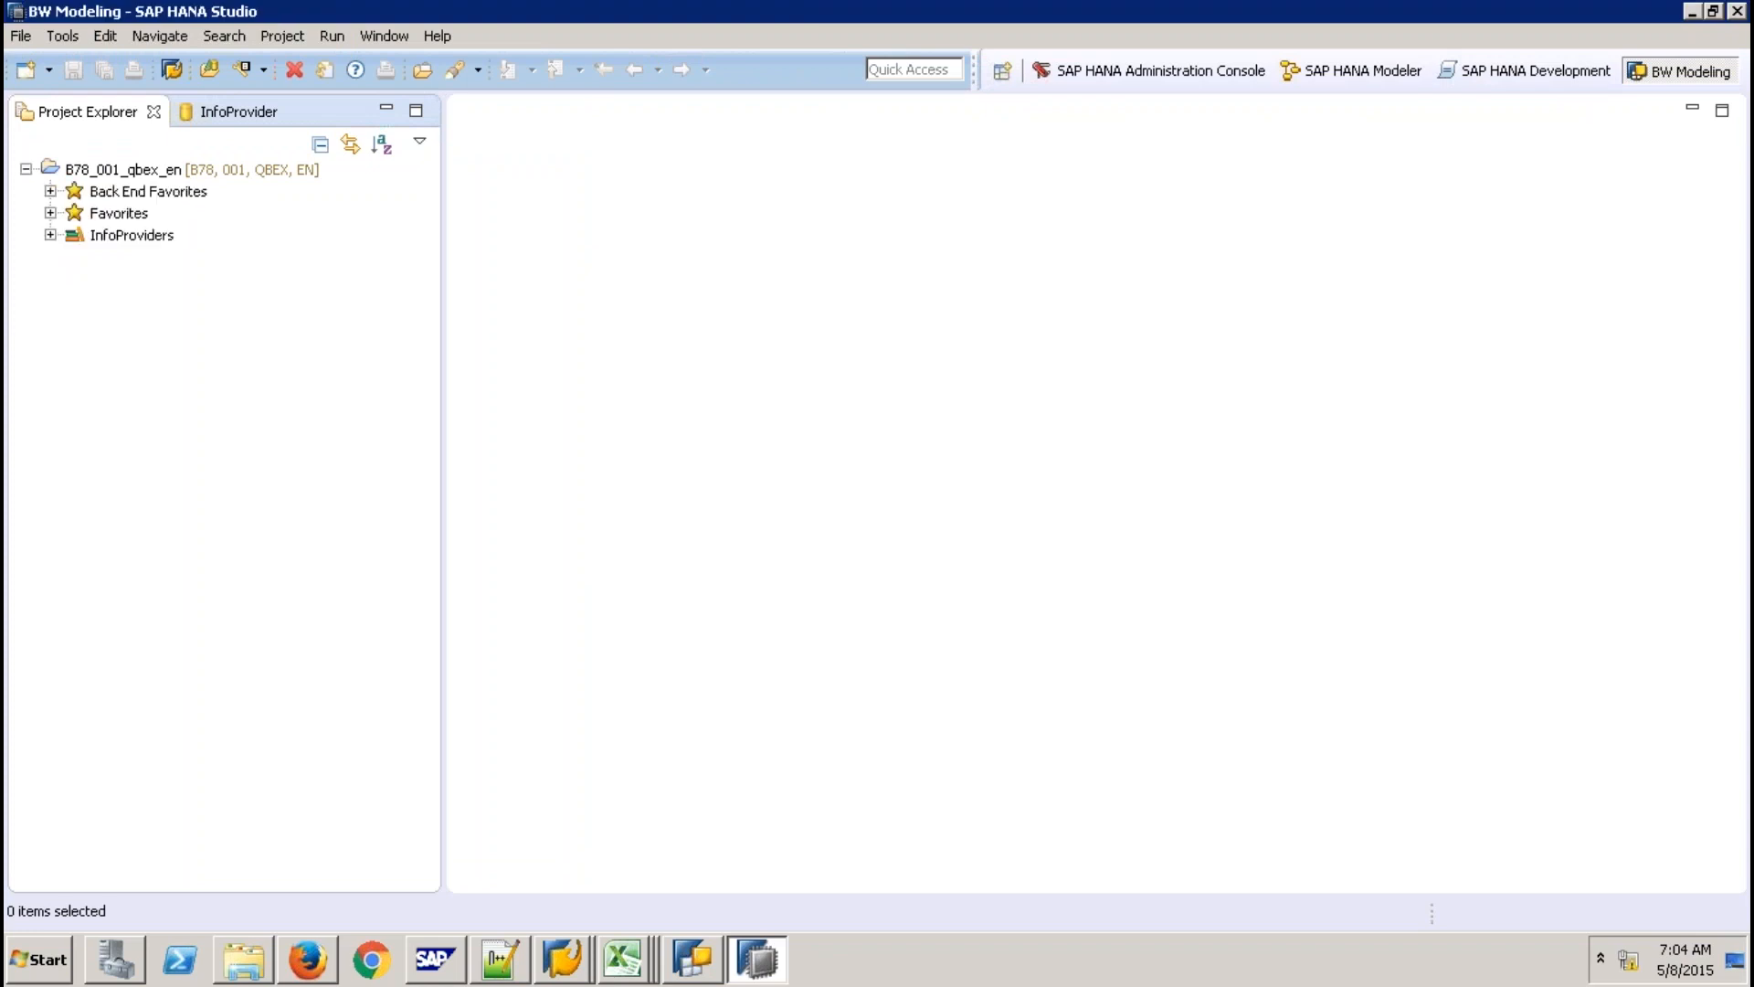
left_click(125, 170)
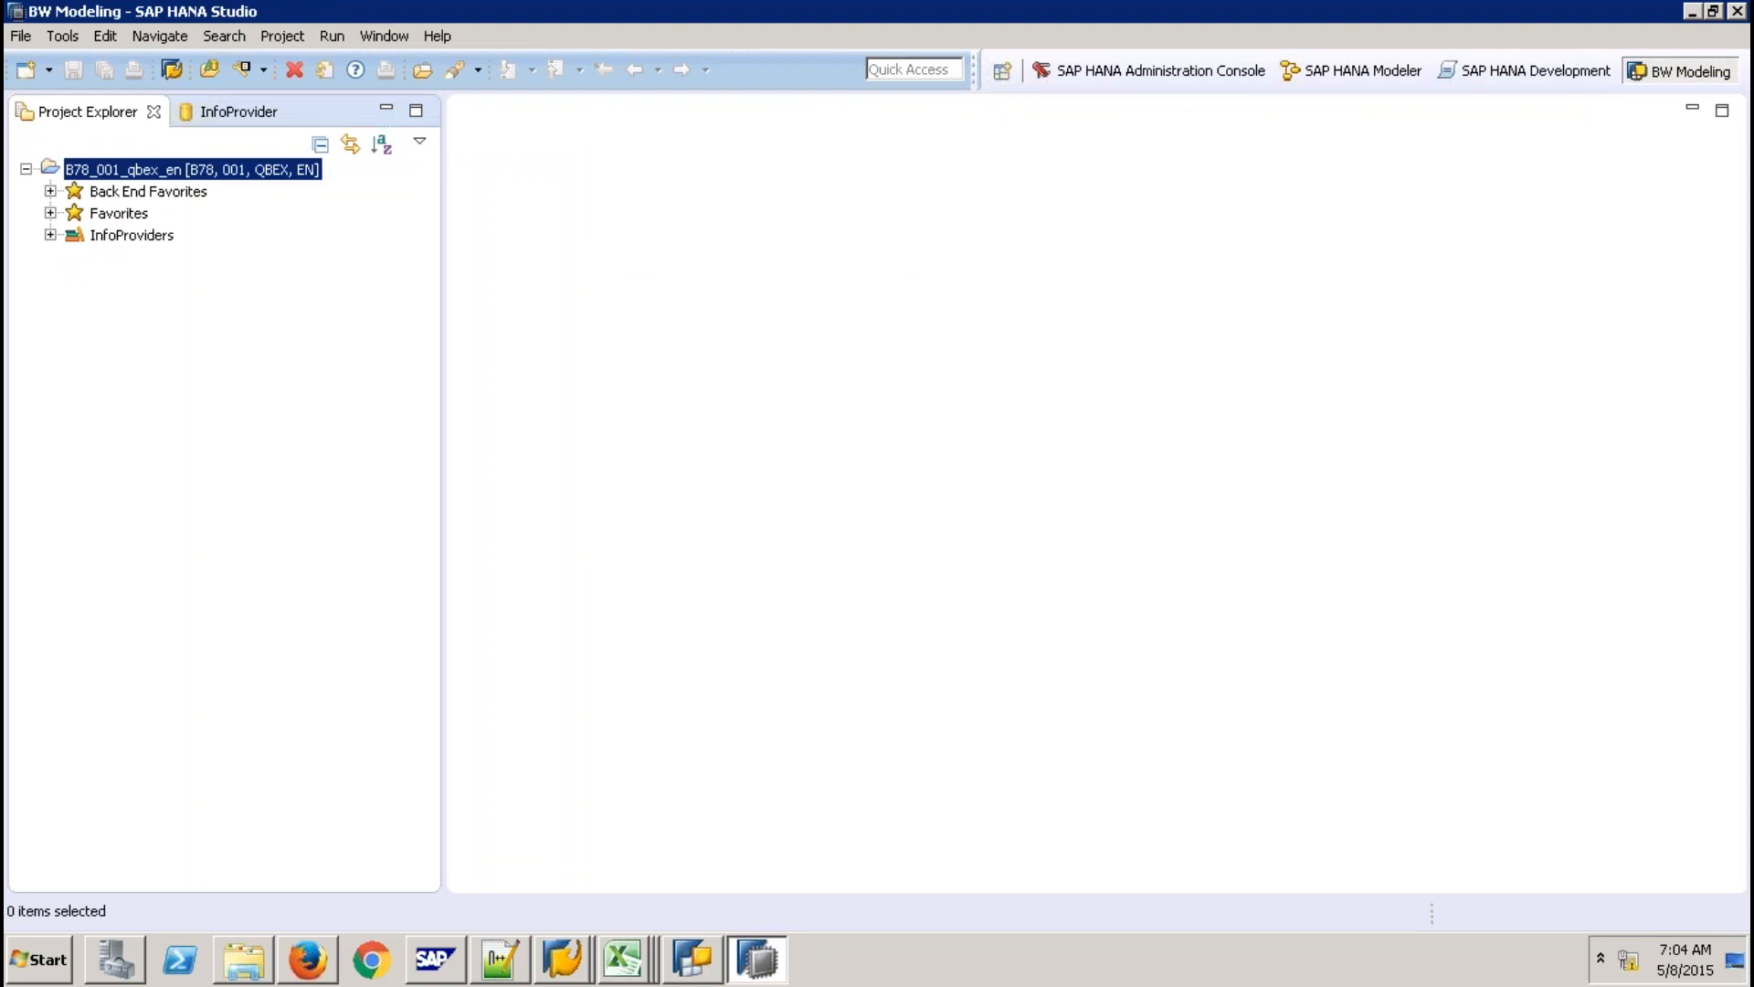
right_click(169, 170)
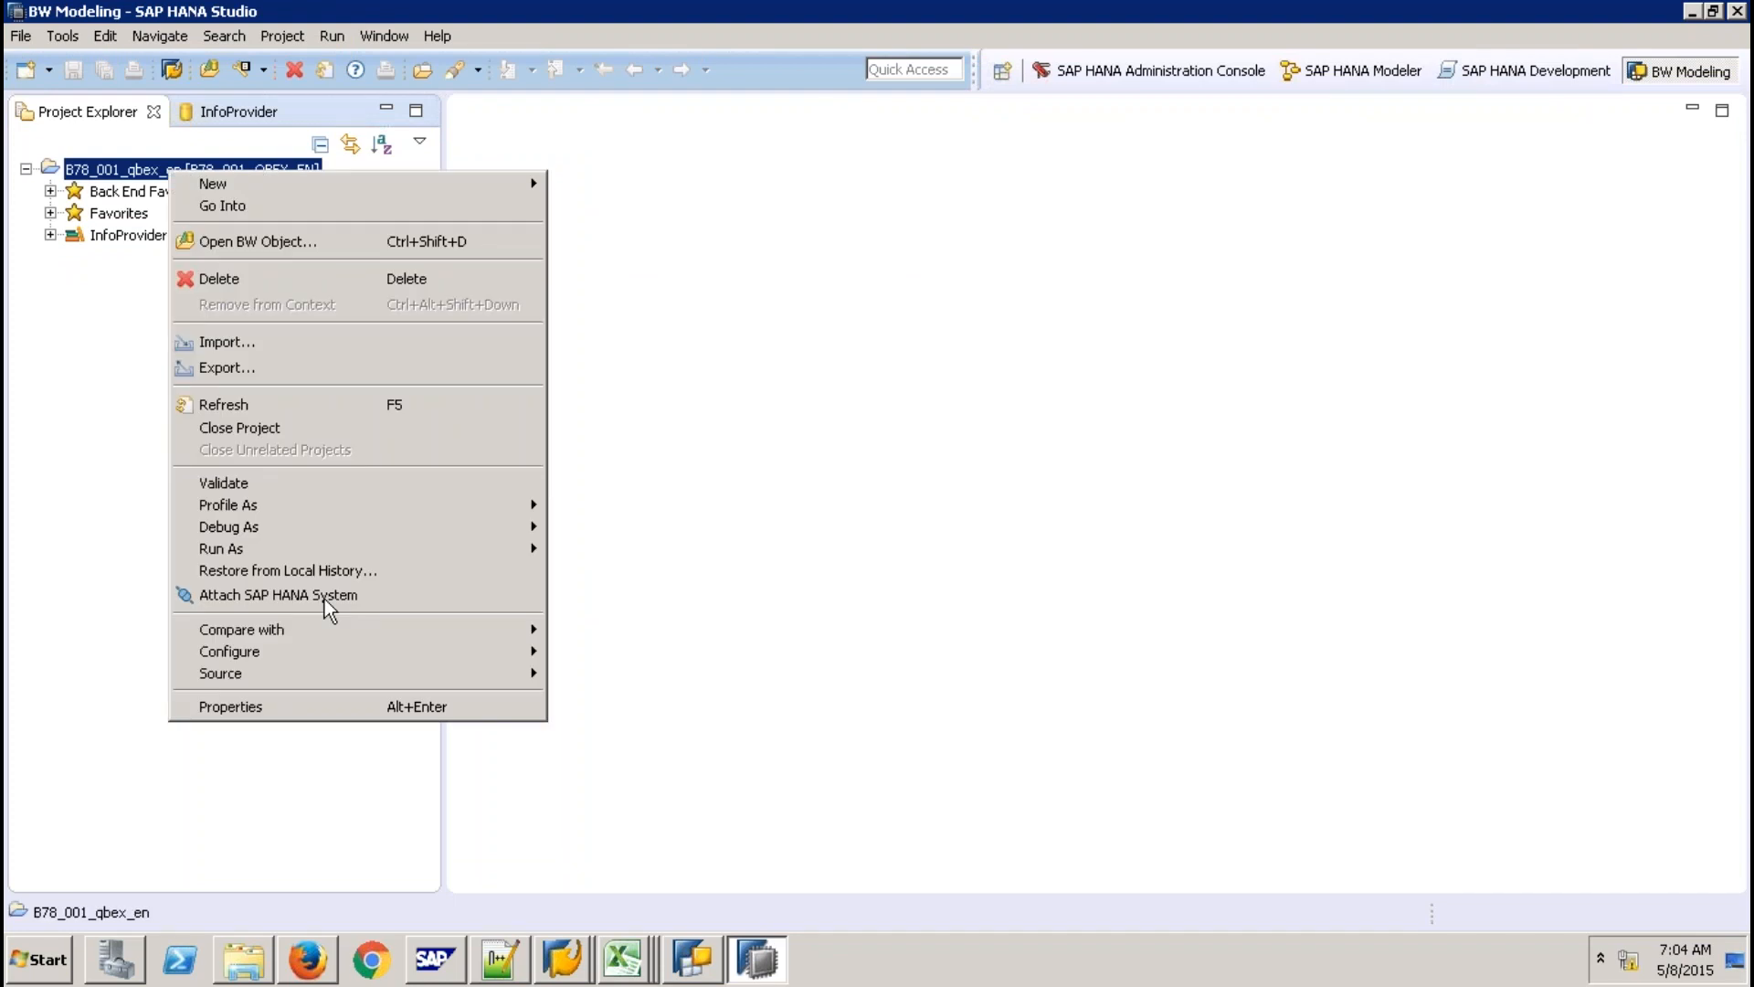
left_click(325, 595)
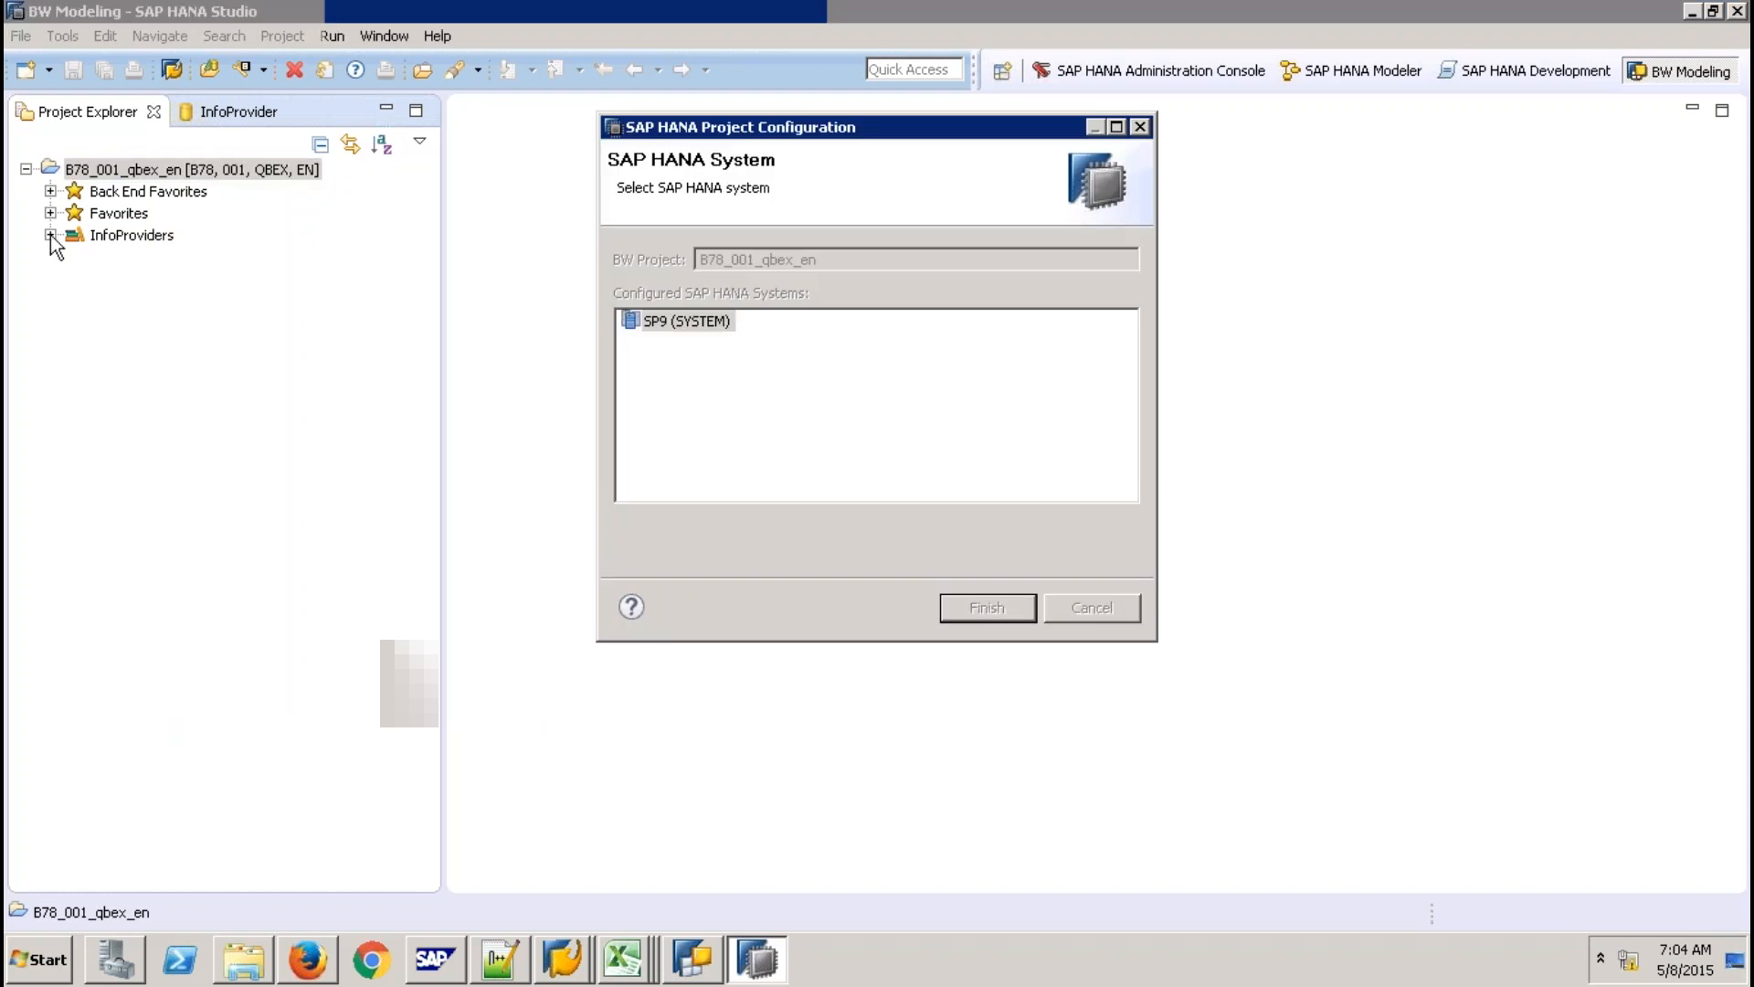
left_click(50, 235)
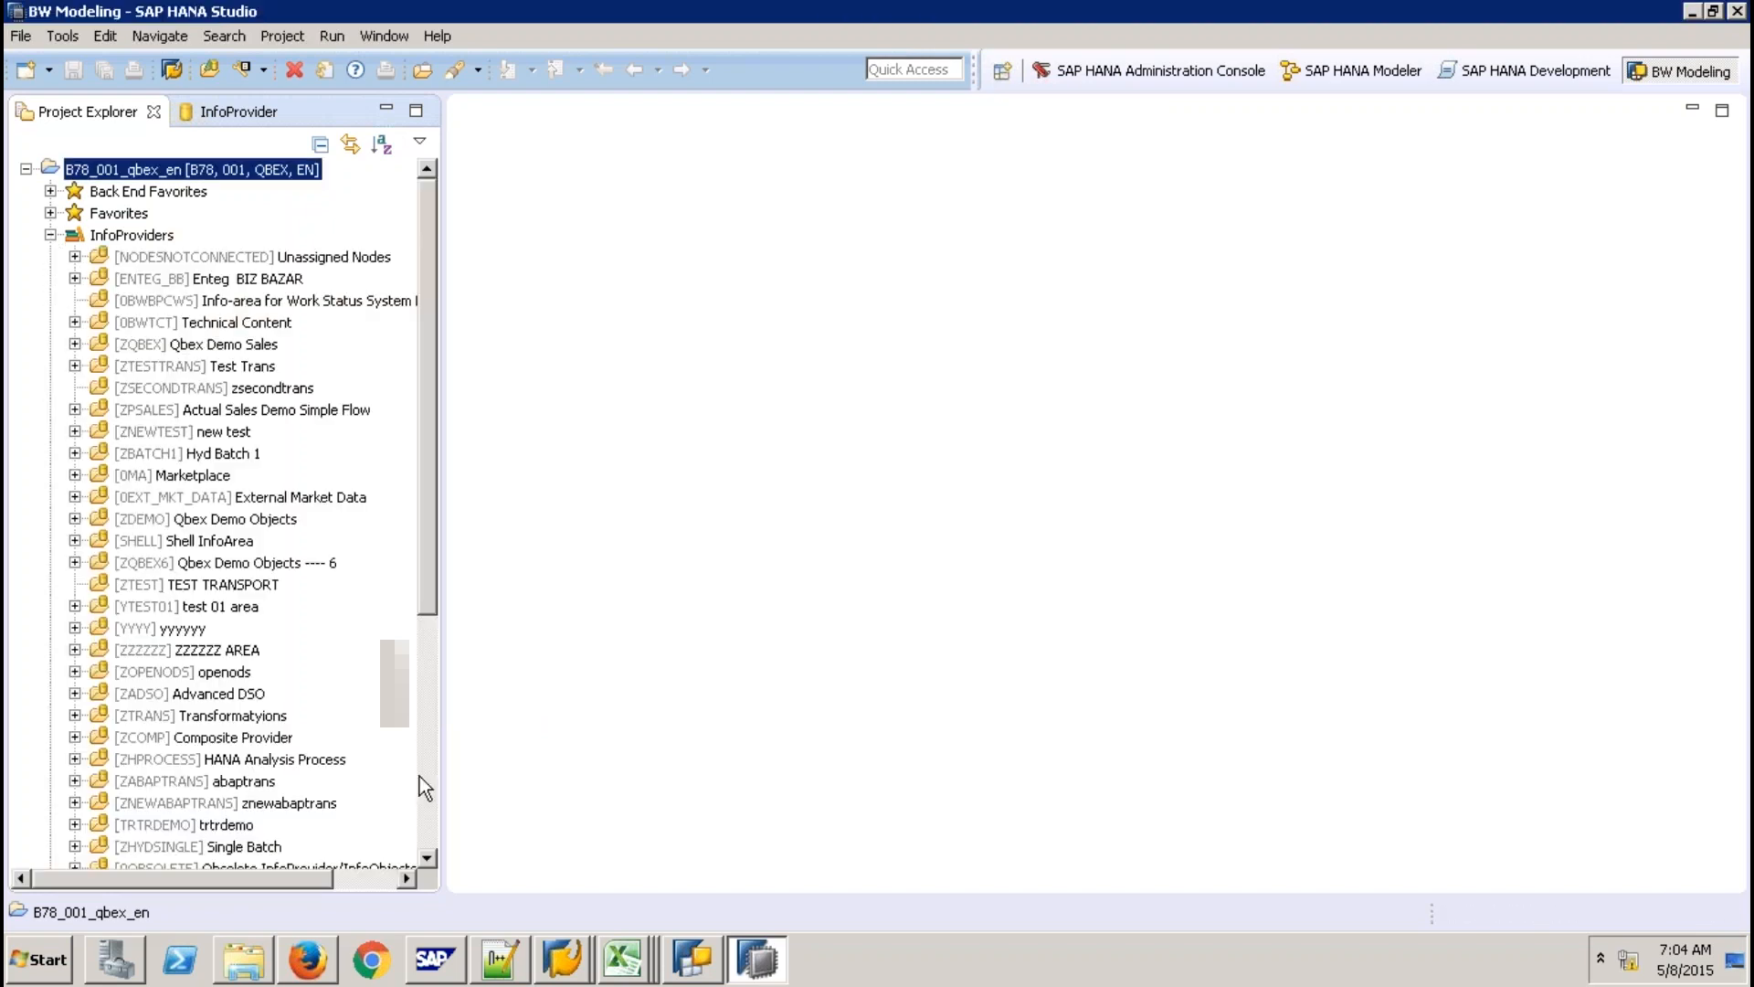
left_click(420, 775)
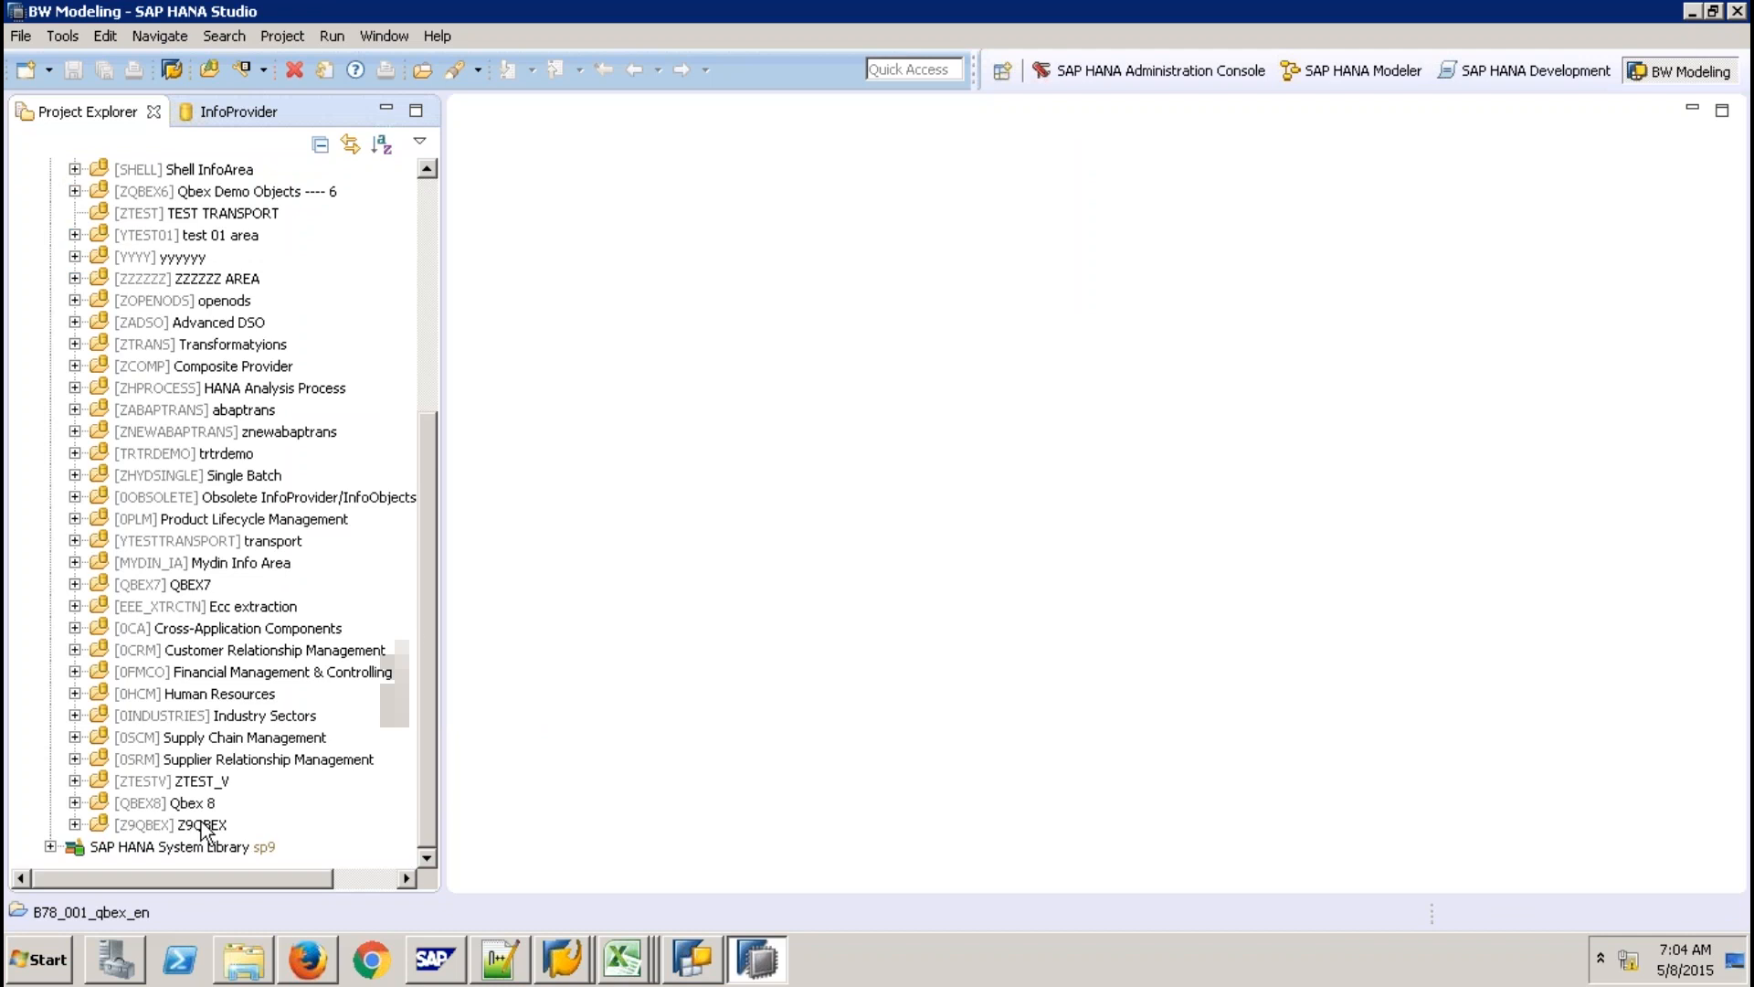
Open the [ZCPSALES] 'CP with Union' CompositeProvider from the Z9QBEX CompositeProvider folder.
left_click(203, 825)
right_click(203, 821)
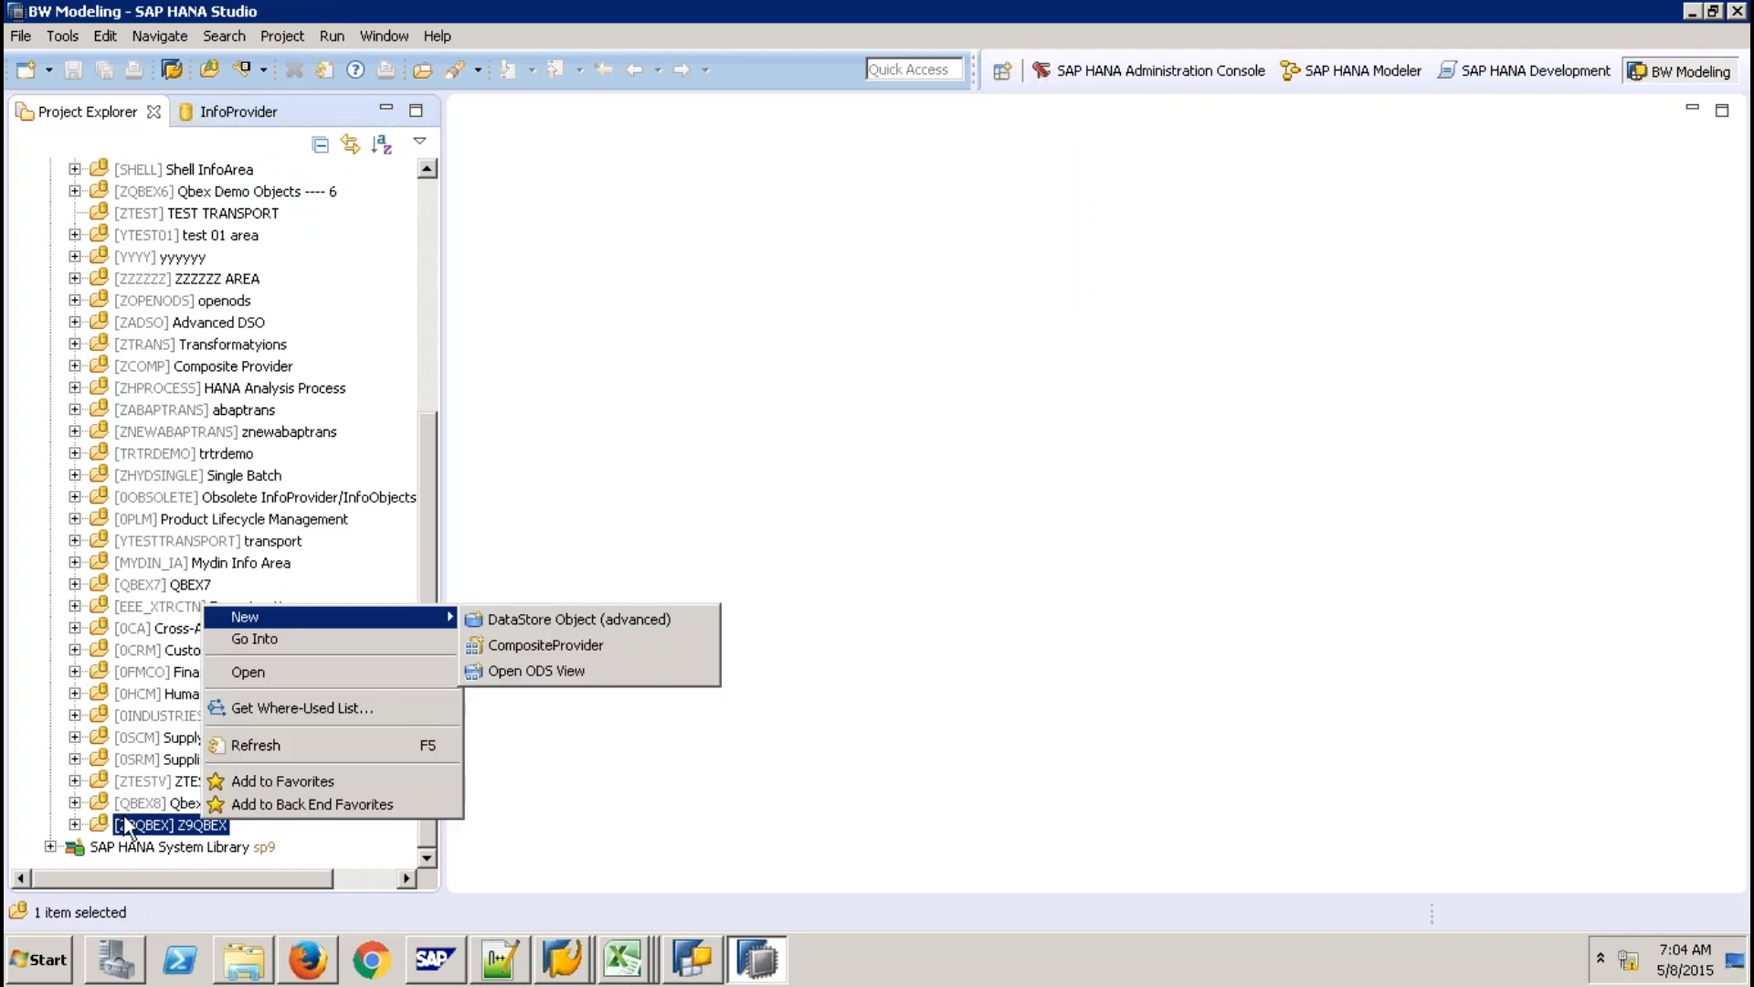
left_click(122, 822)
left_click(75, 825)
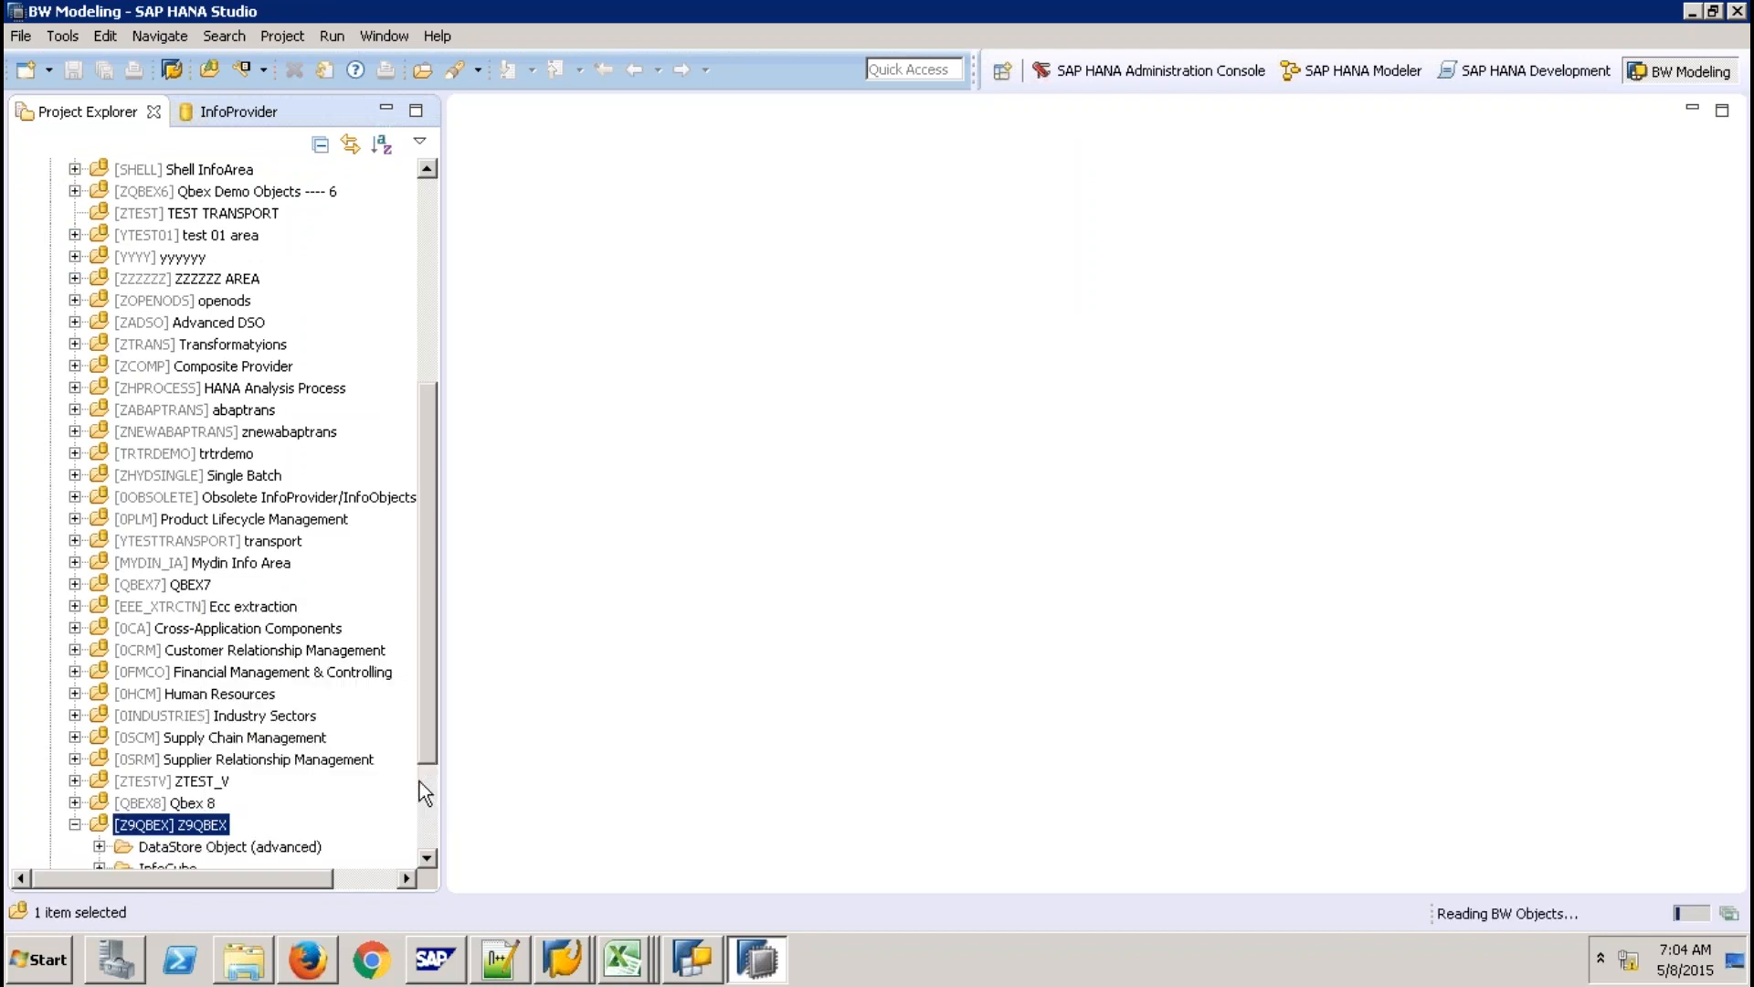
scroll(199, 784, "down", 3)
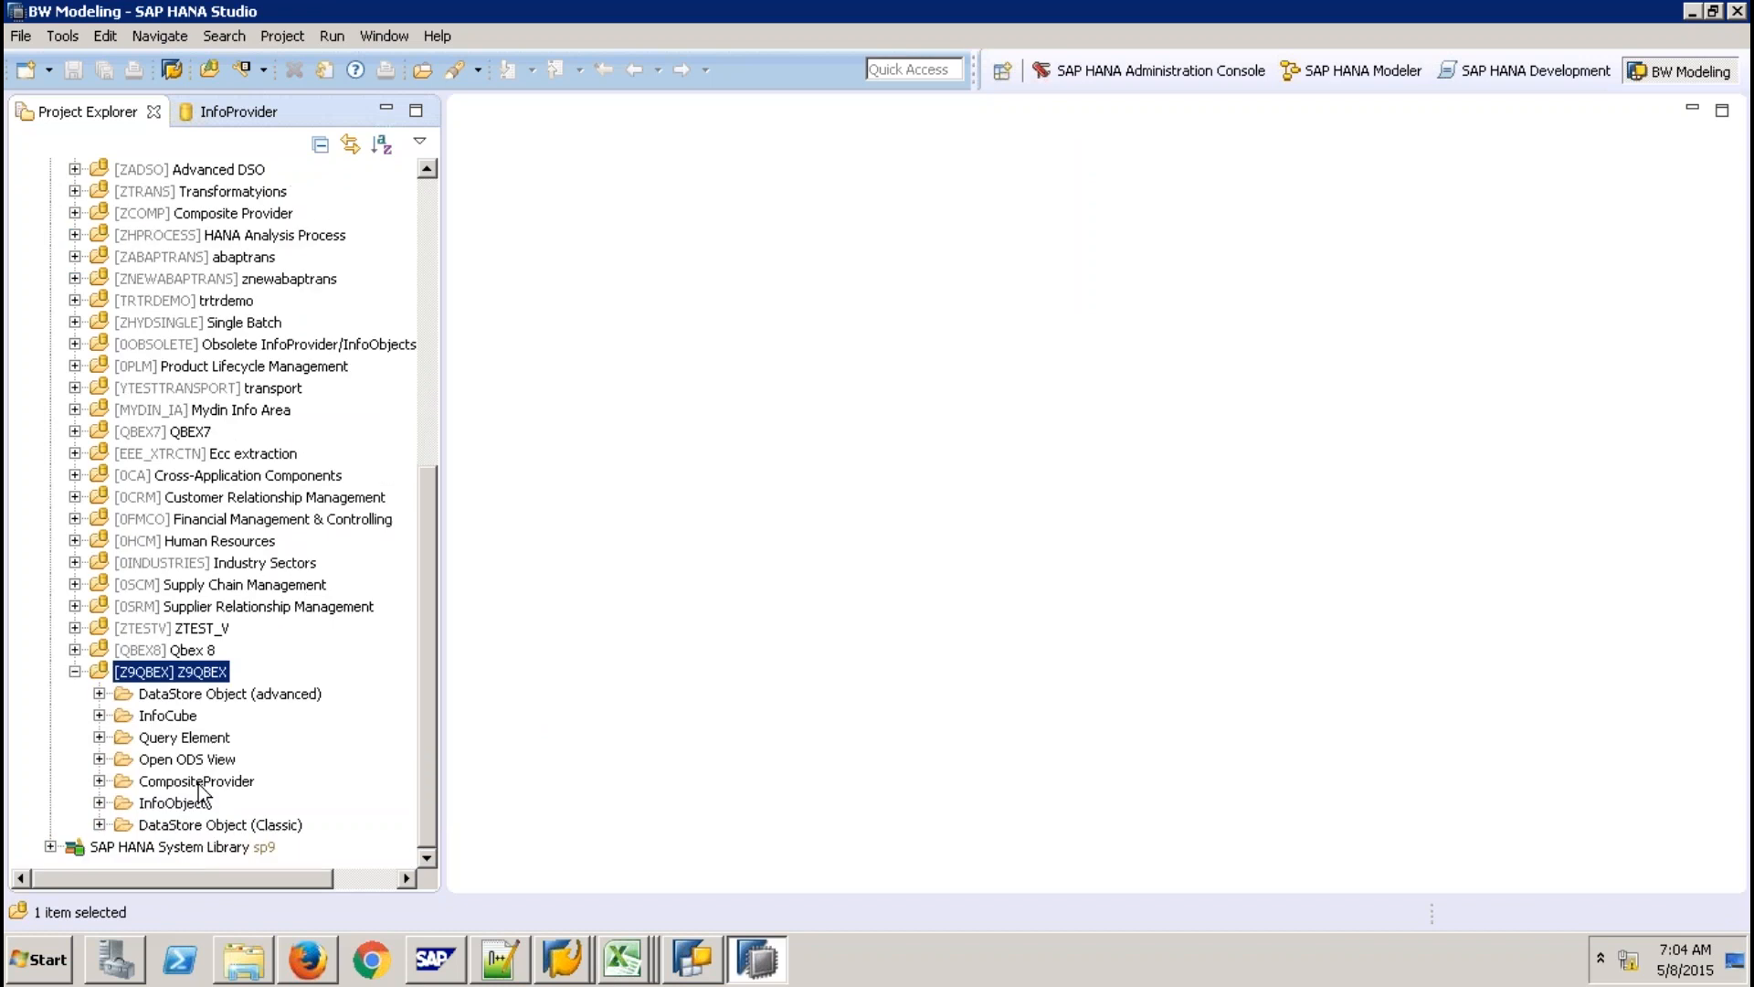
left_click(100, 781)
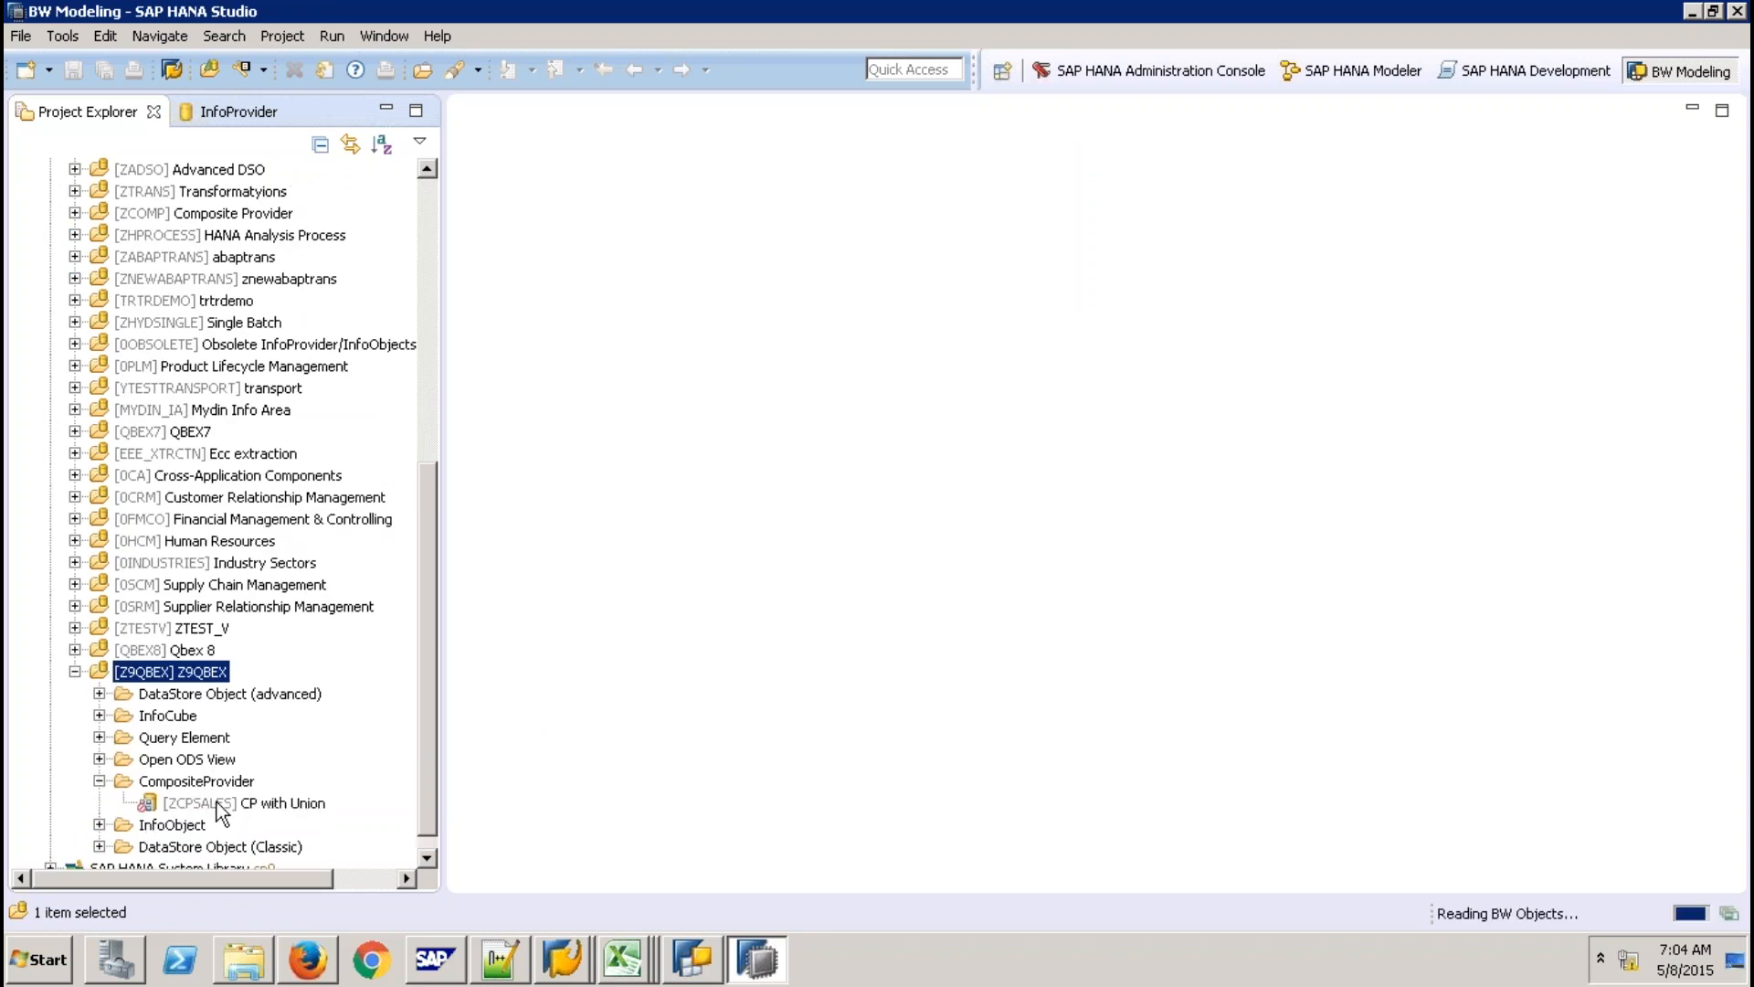
left_click(222, 805)
right_click(242, 800)
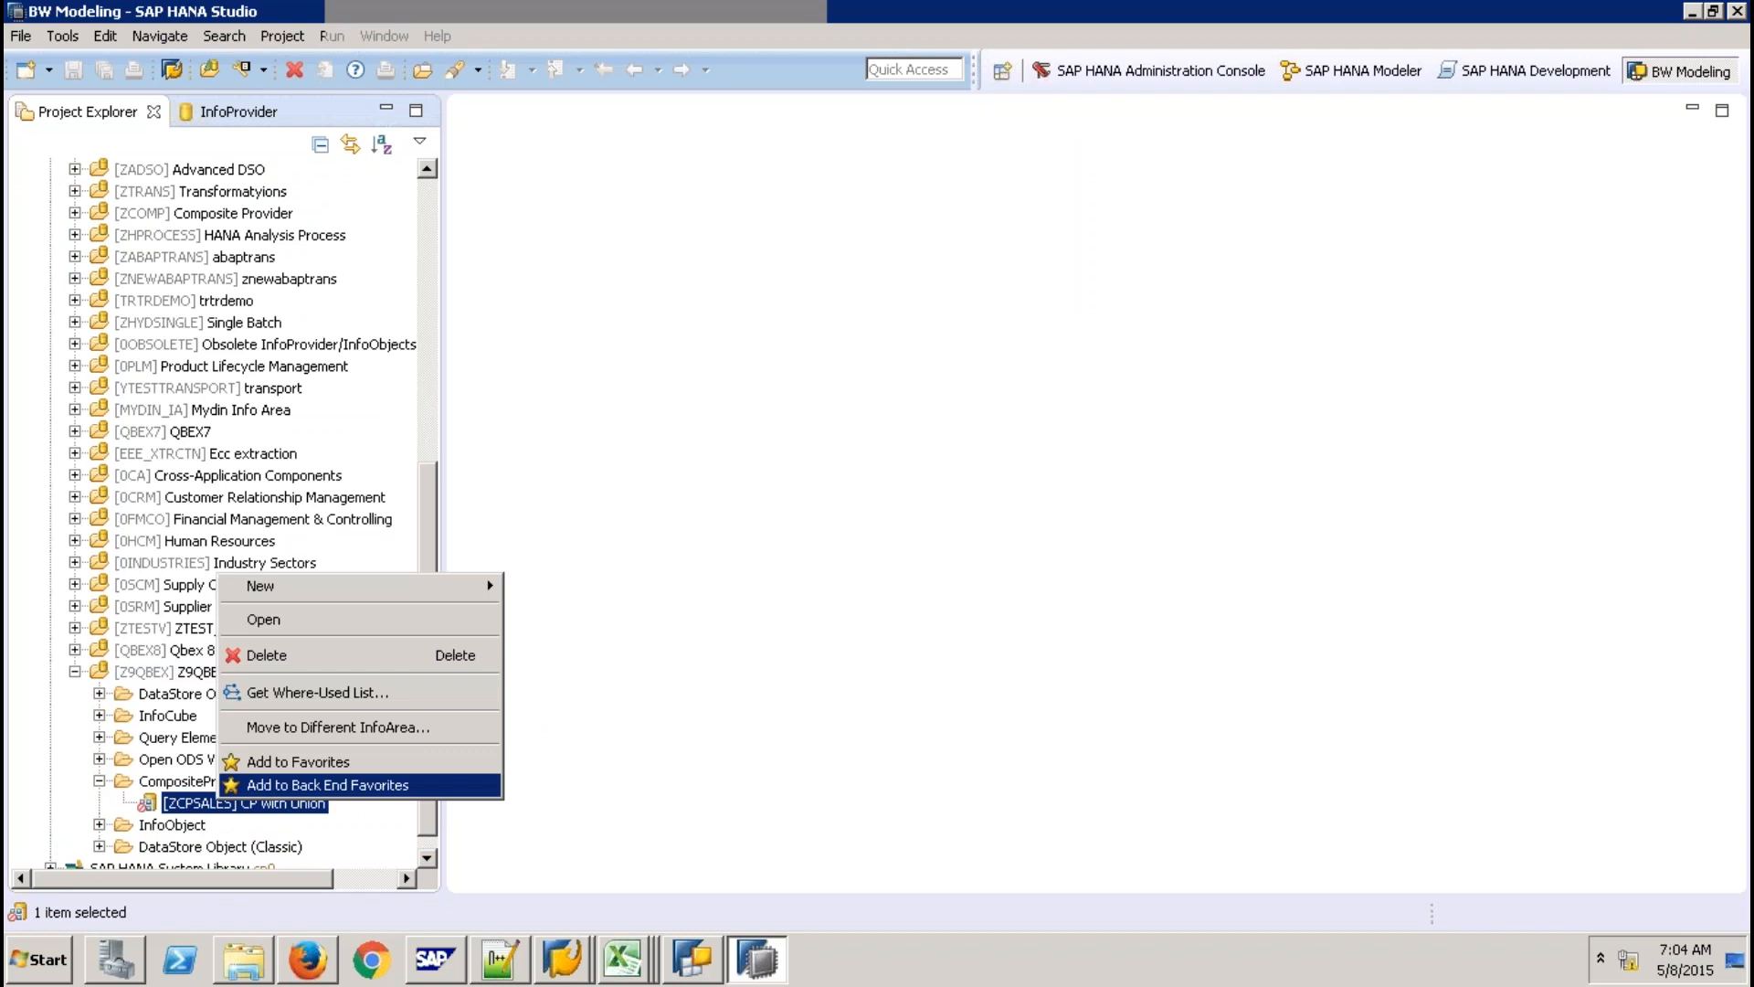
left_click(327, 785)
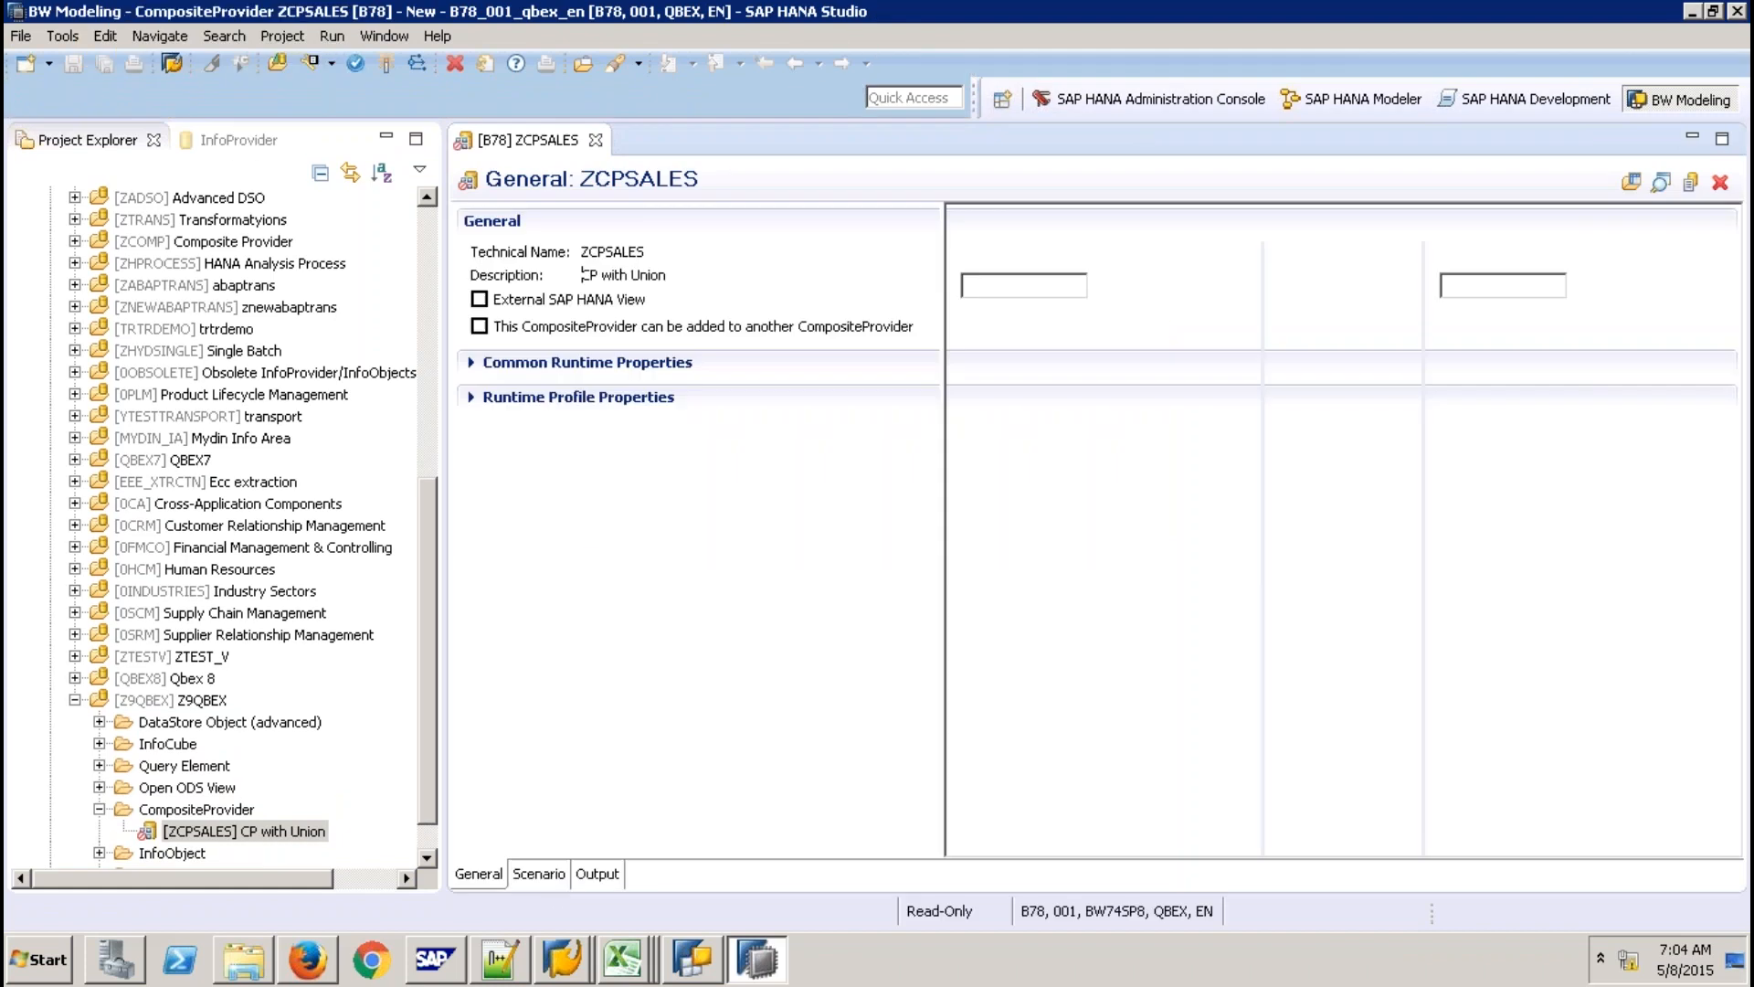
Start adding a provider to the U1 union node in the ZCPSALES scenario.
mouse_move(691, 264)
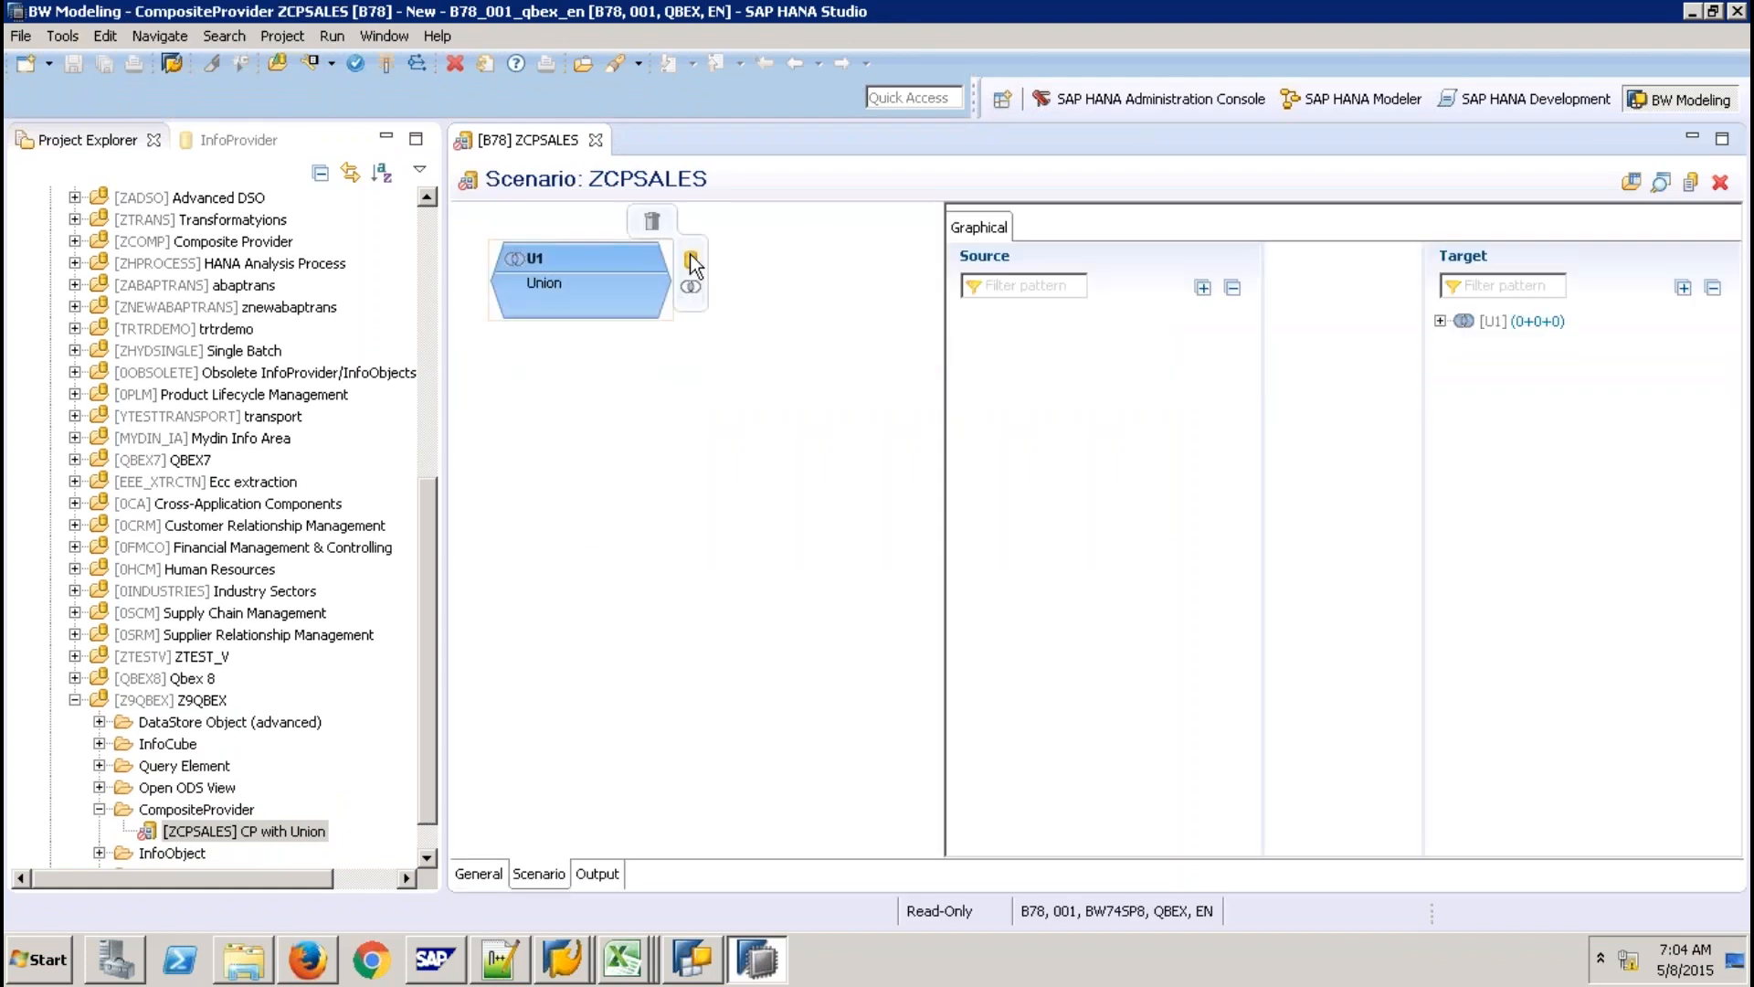
left_click(691, 261)
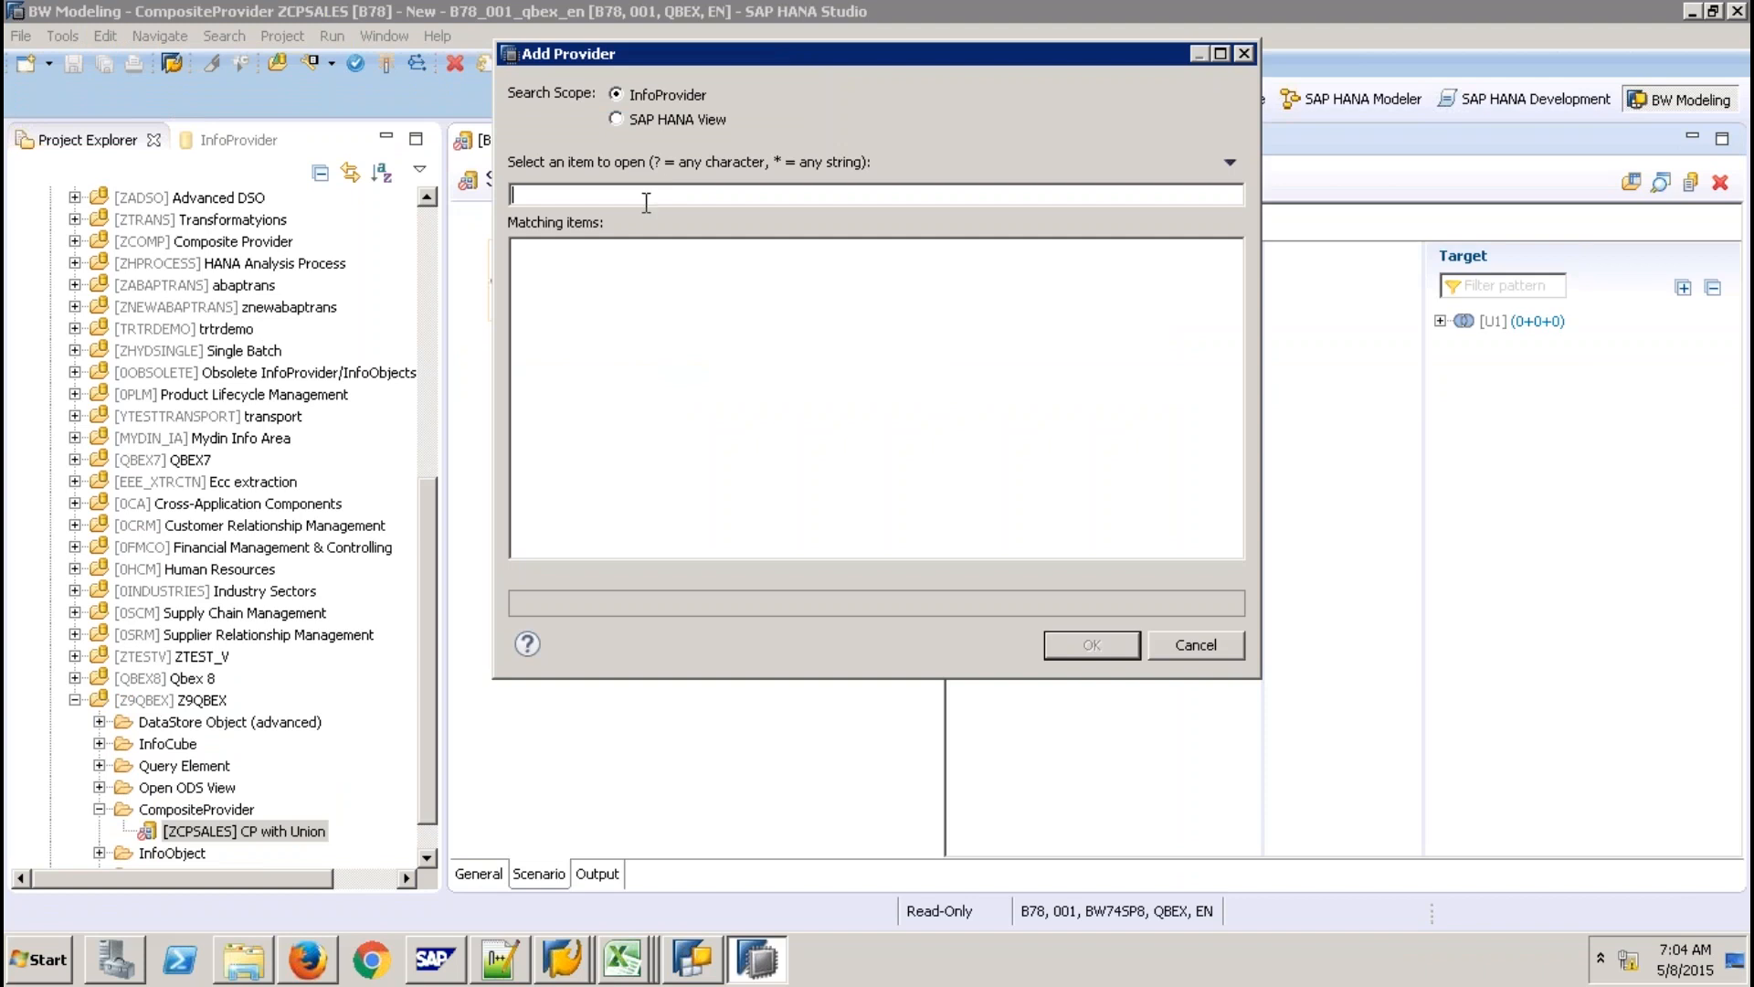
left_click(564, 959)
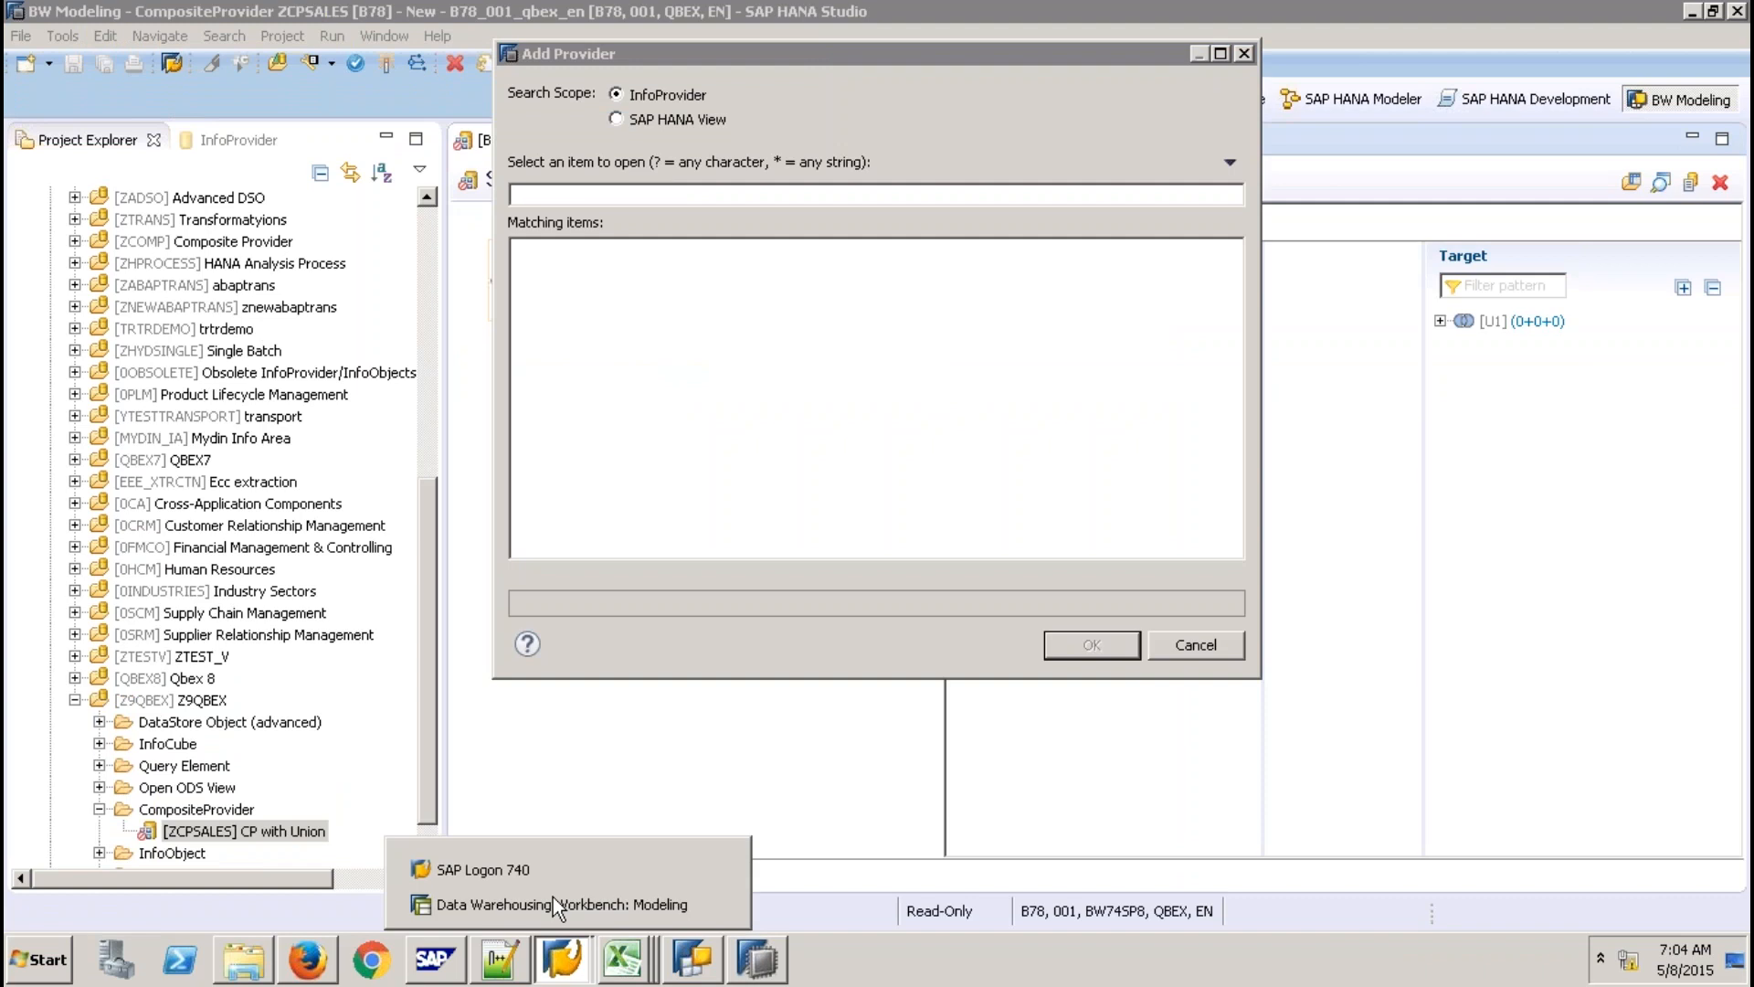
left_click(551, 897)
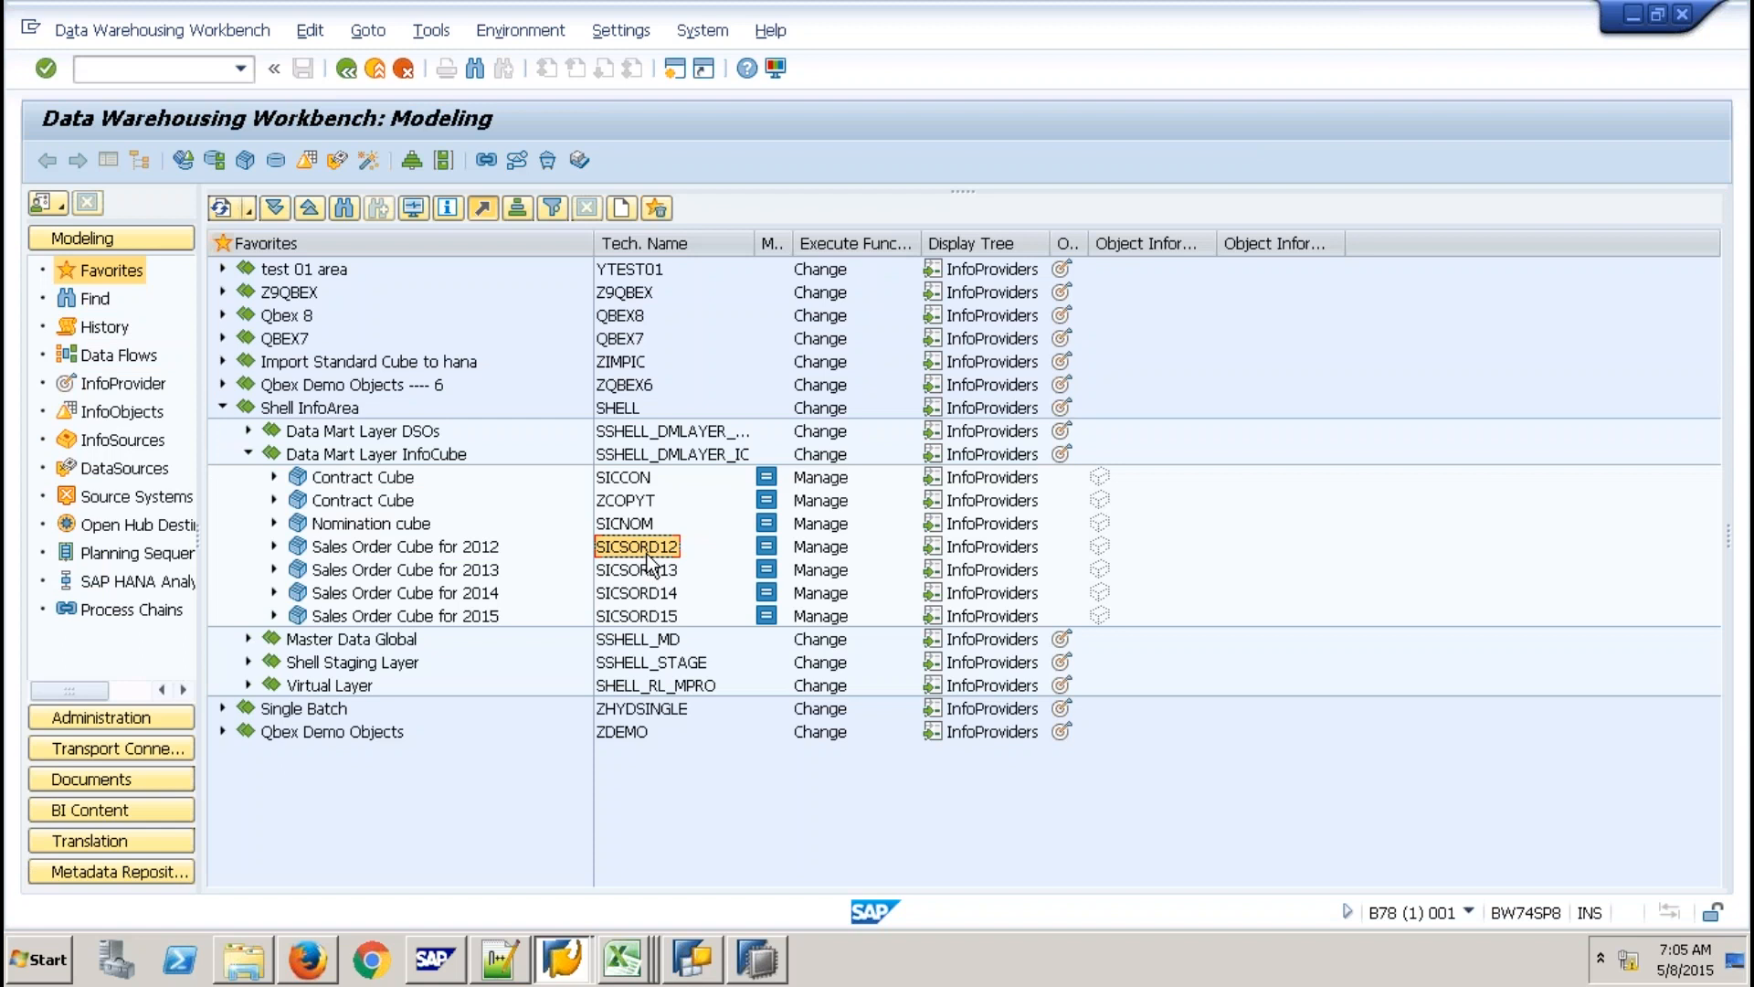
key("alt+Tab")
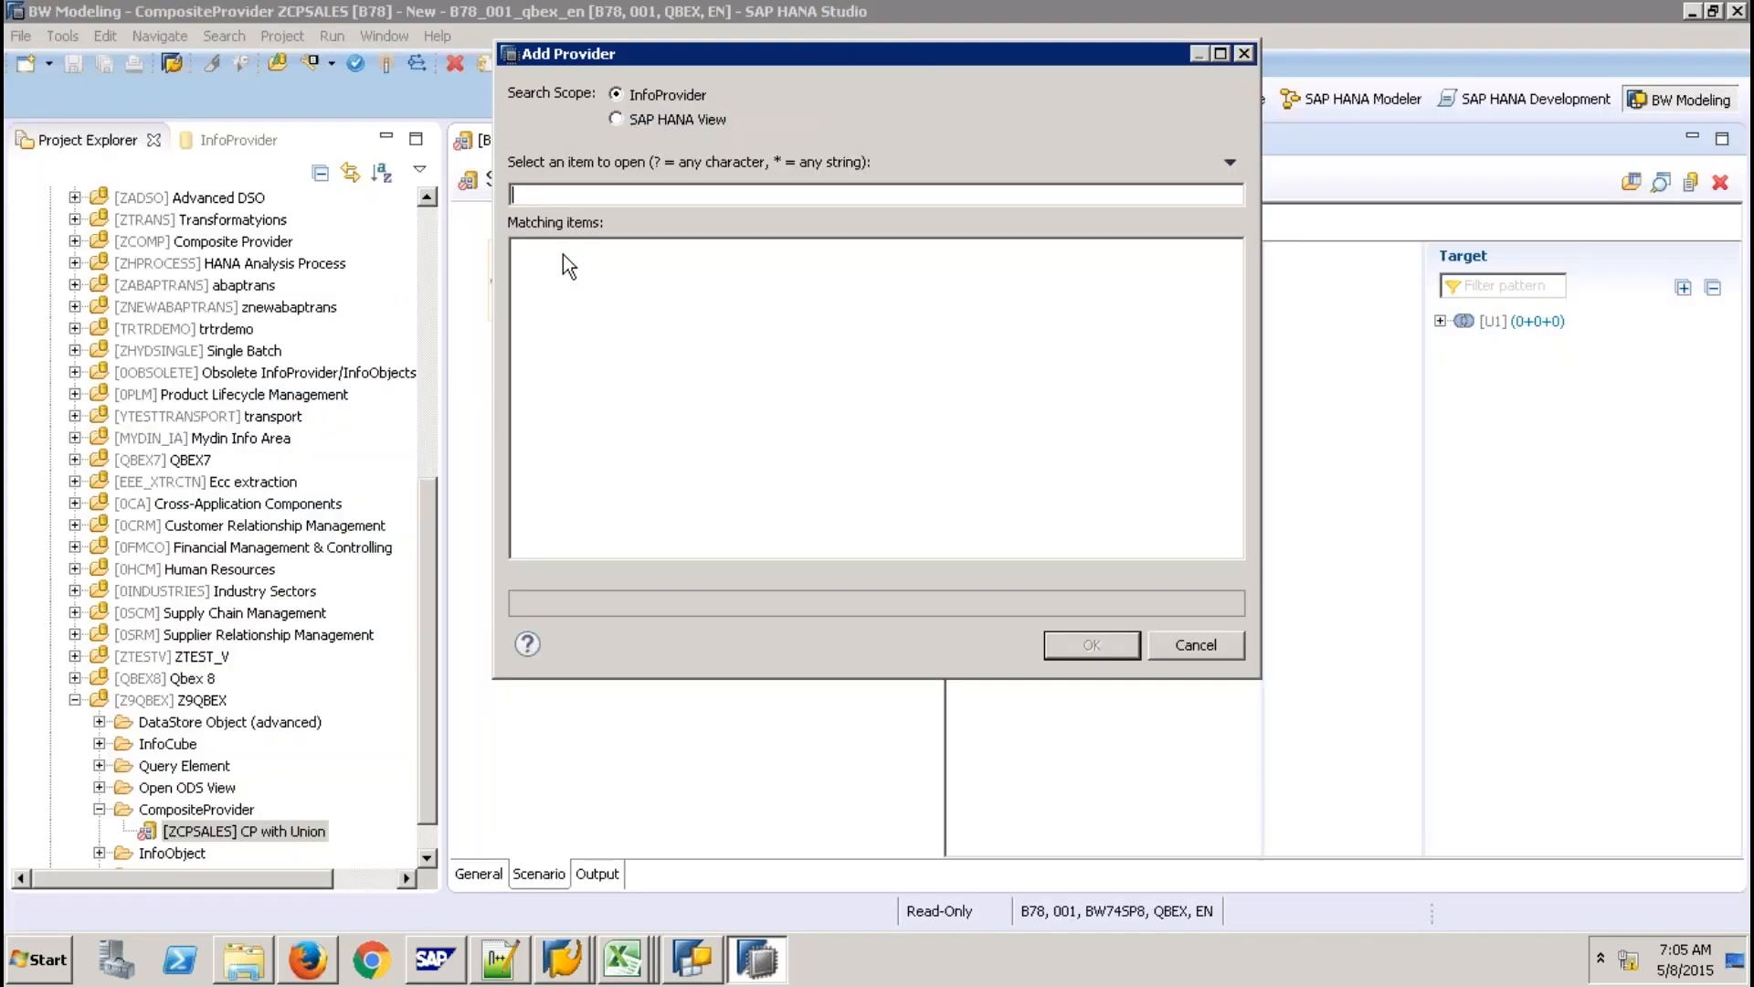
Search for SICSORD and add InfoCubes SICSORD12, SICSORD13, SICSORD14 and SICSORD15 to union U1.
type("SICSO")
type("RD")
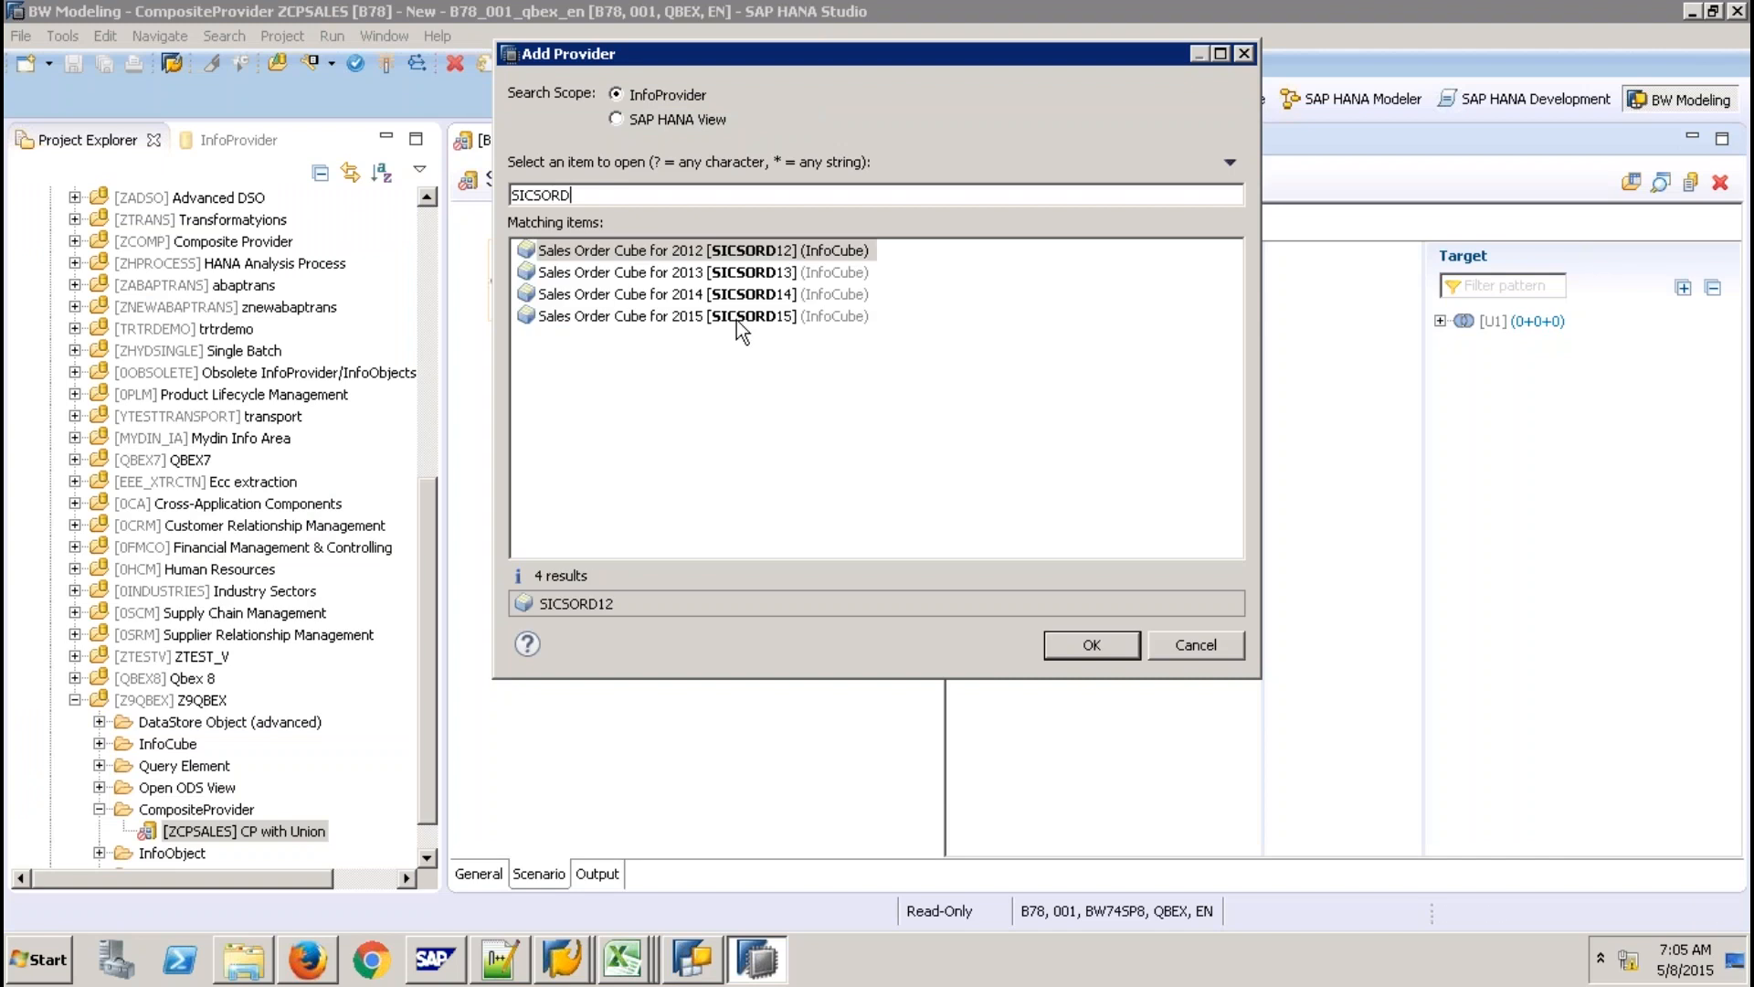
left_click(736, 320, "shift")
left_click(1071, 639)
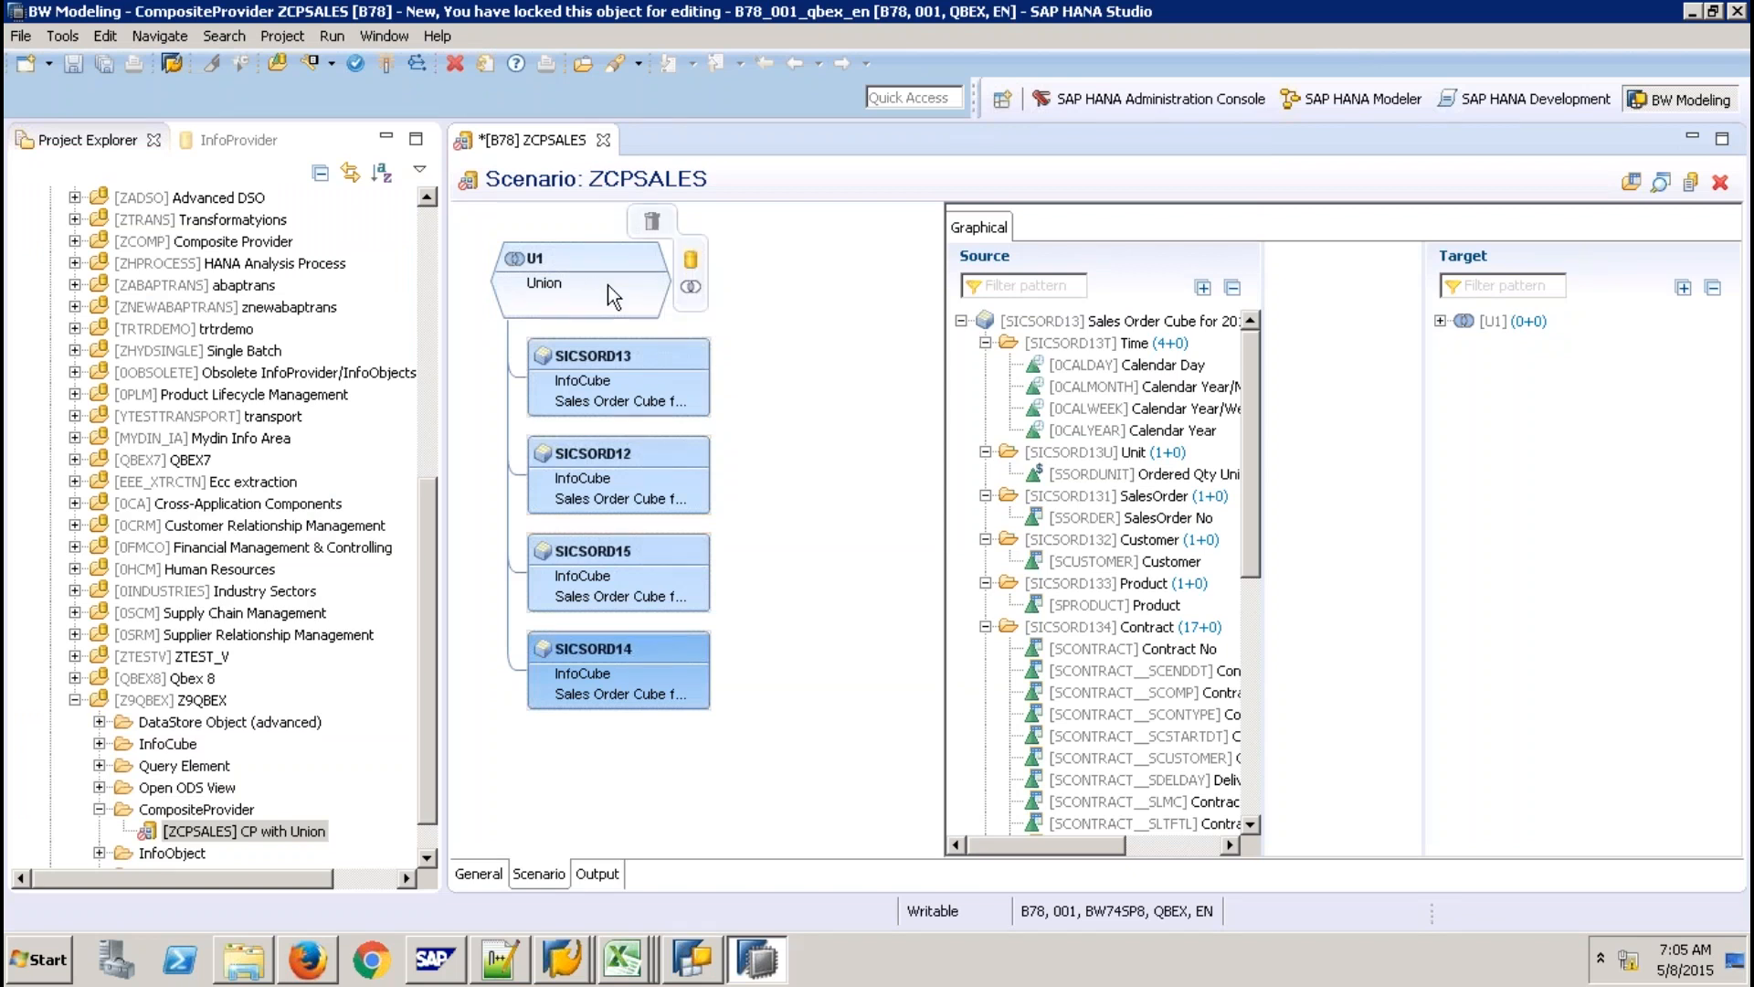
Map SICSORD13's Calendar Year (0CALYEAR), SalesOrder No (SSORDER) and SalesOrder Qty into the U1 target.
left_click(572, 260)
left_click(572, 260)
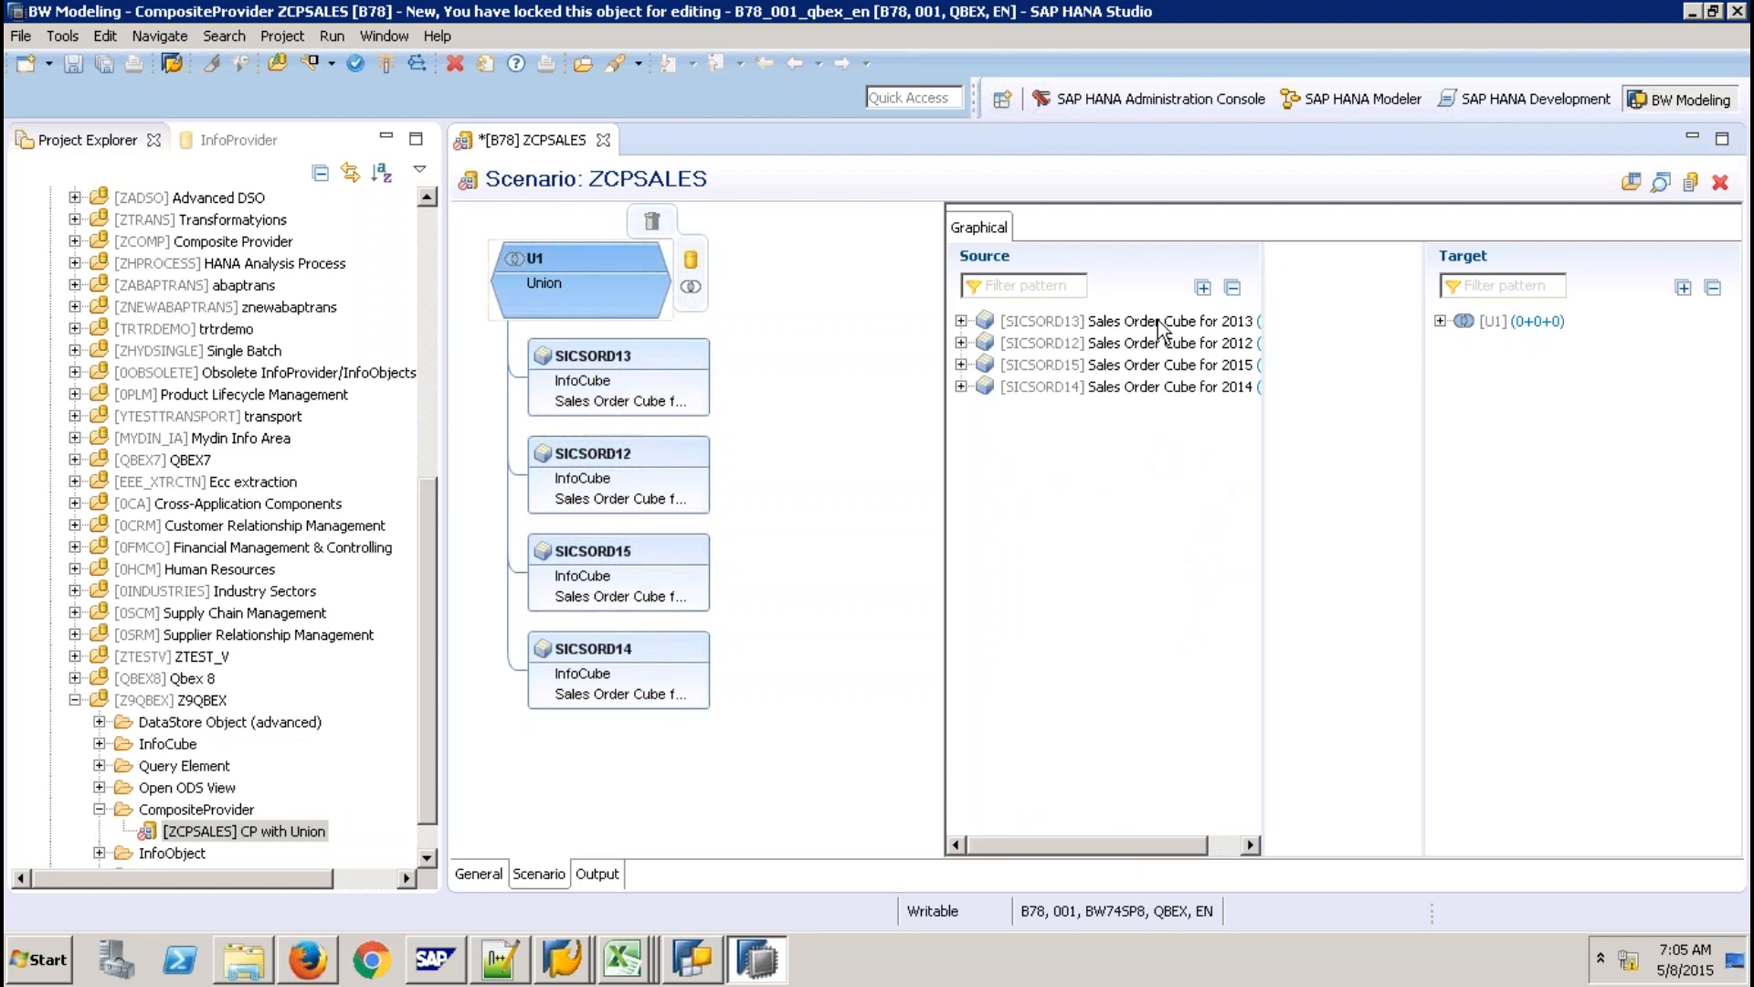
left_click(961, 321)
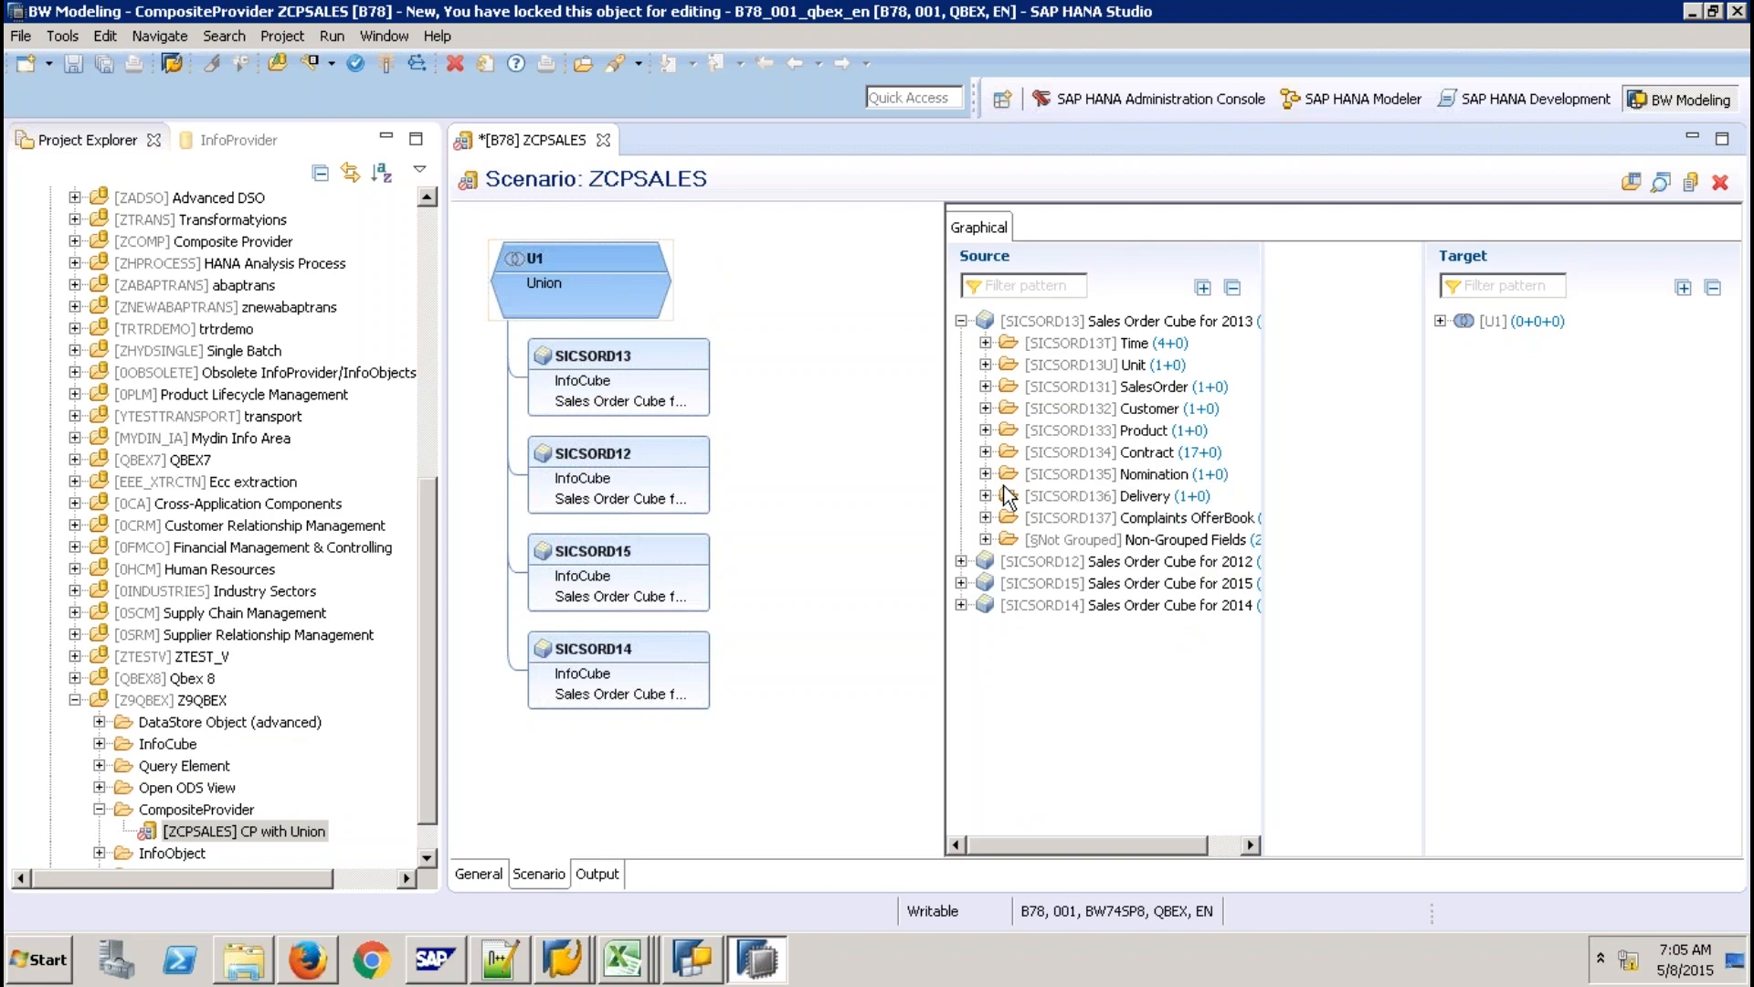
left_click(985, 343)
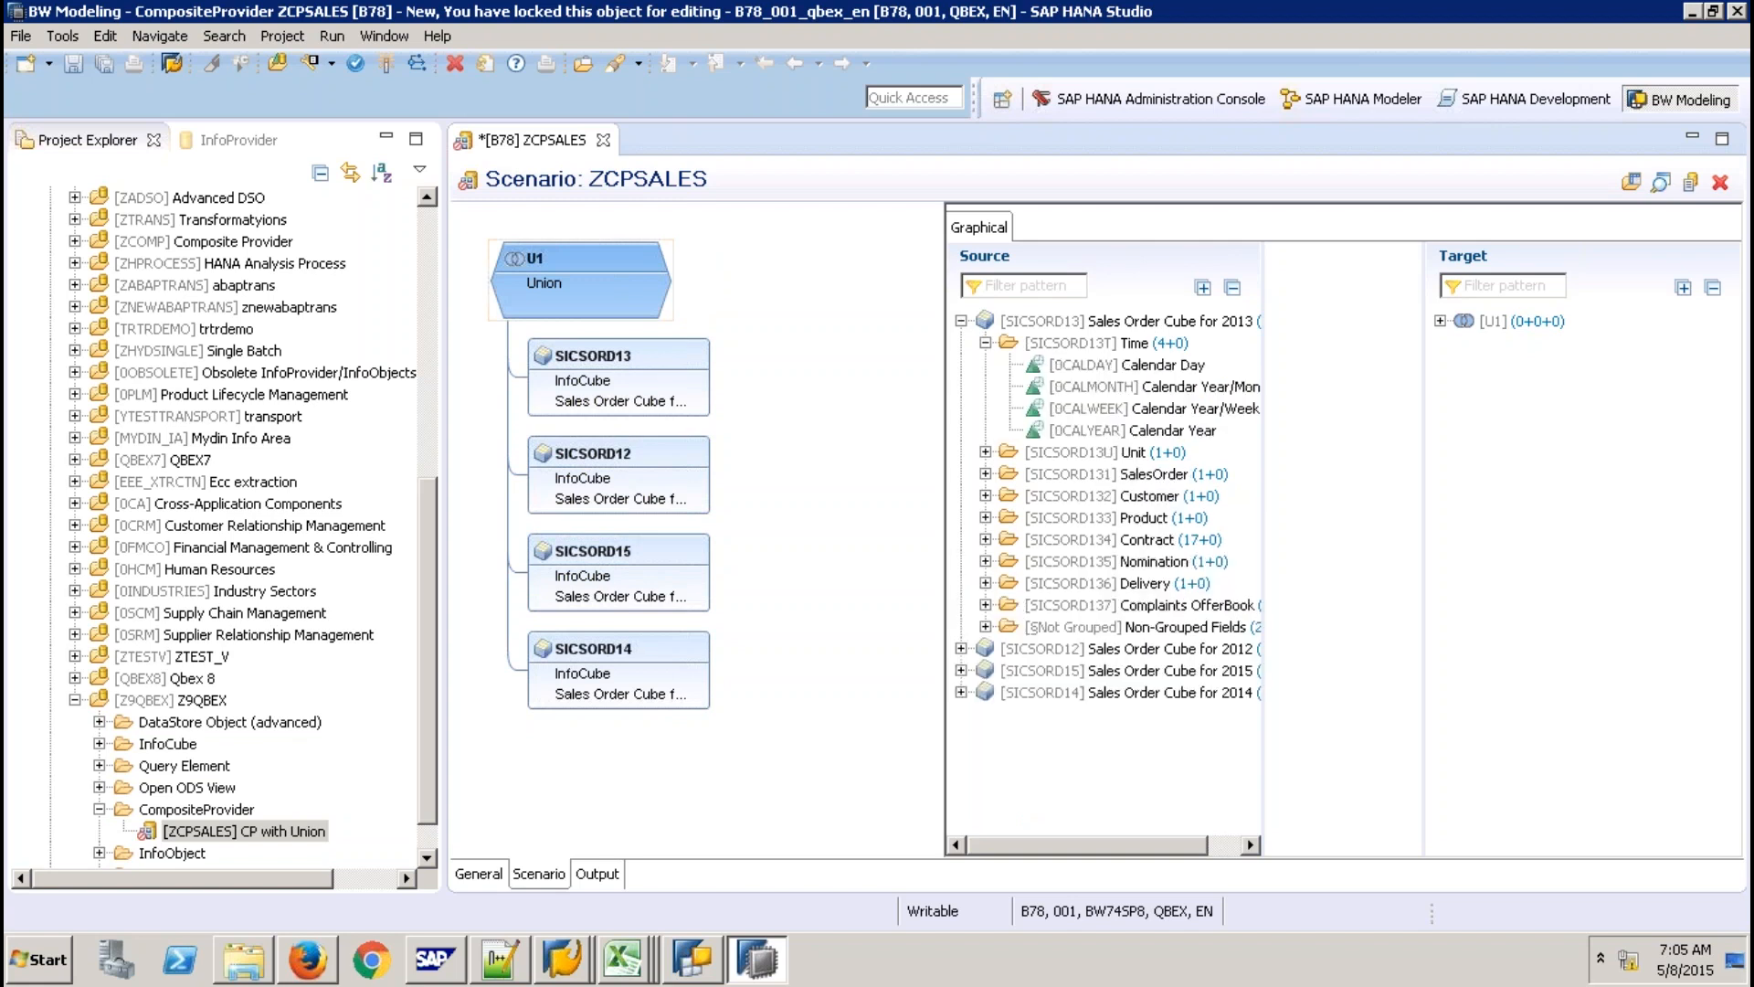
left_click_drag(1133, 431, 1484, 326)
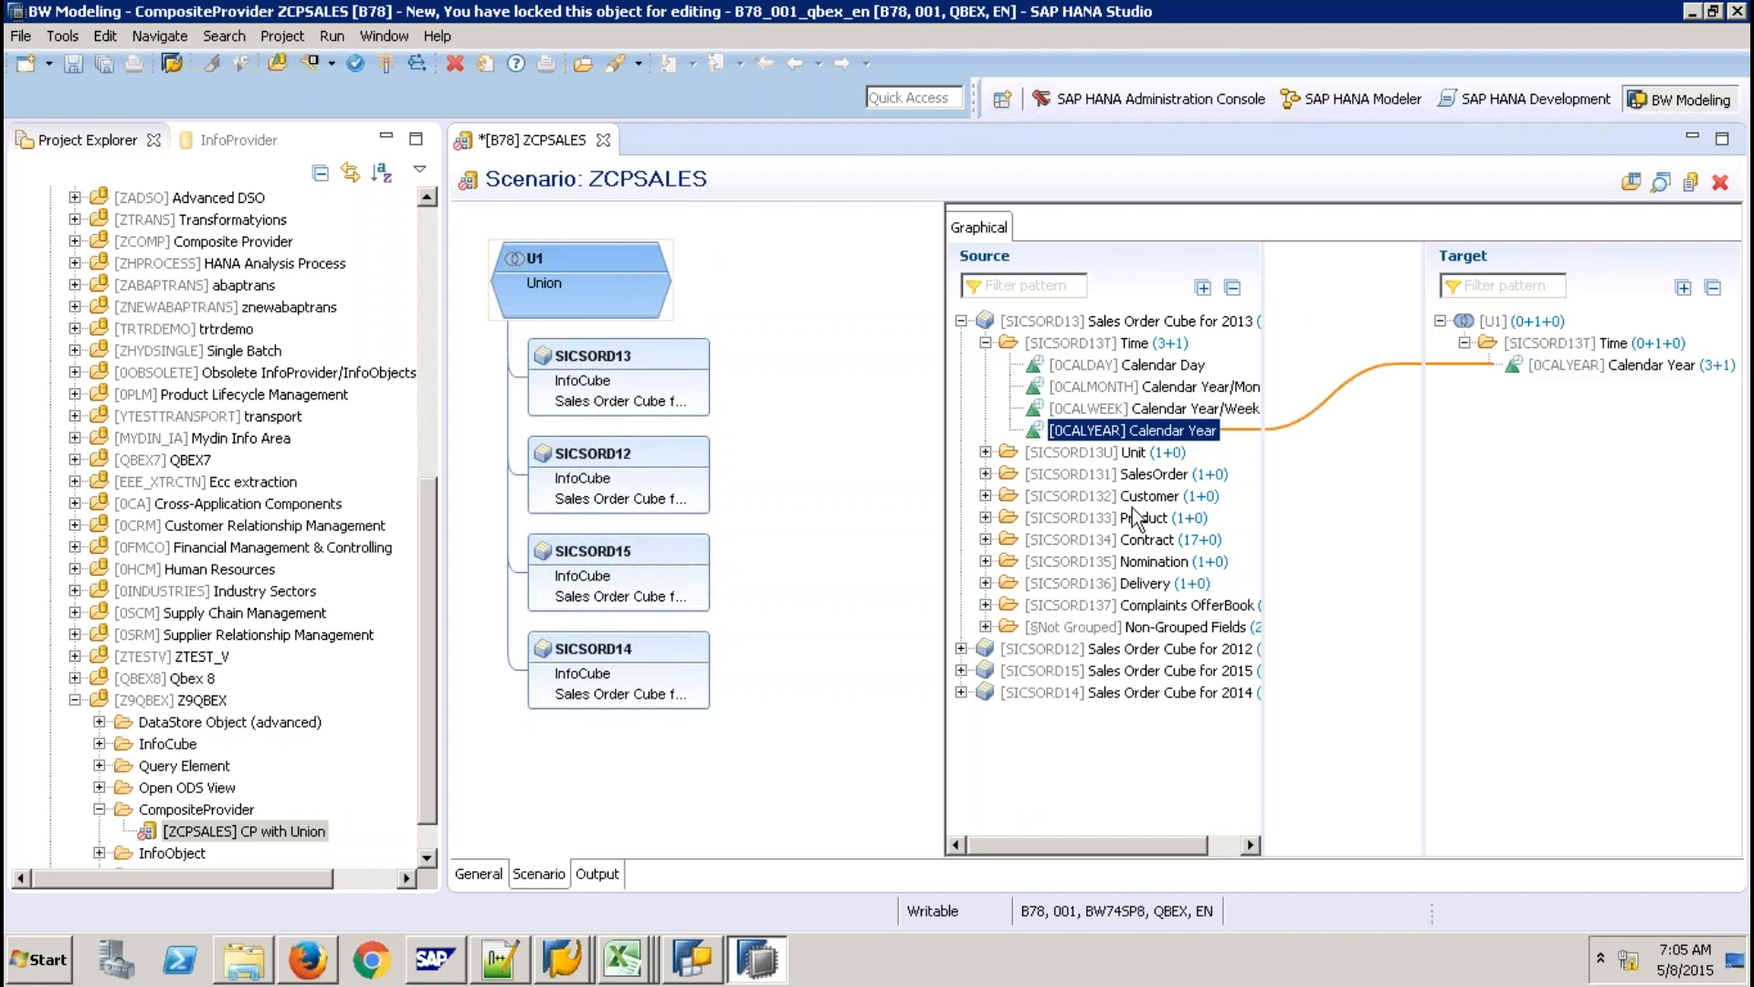
left_click(985, 475)
left_click_drag(1131, 496, 1479, 405)
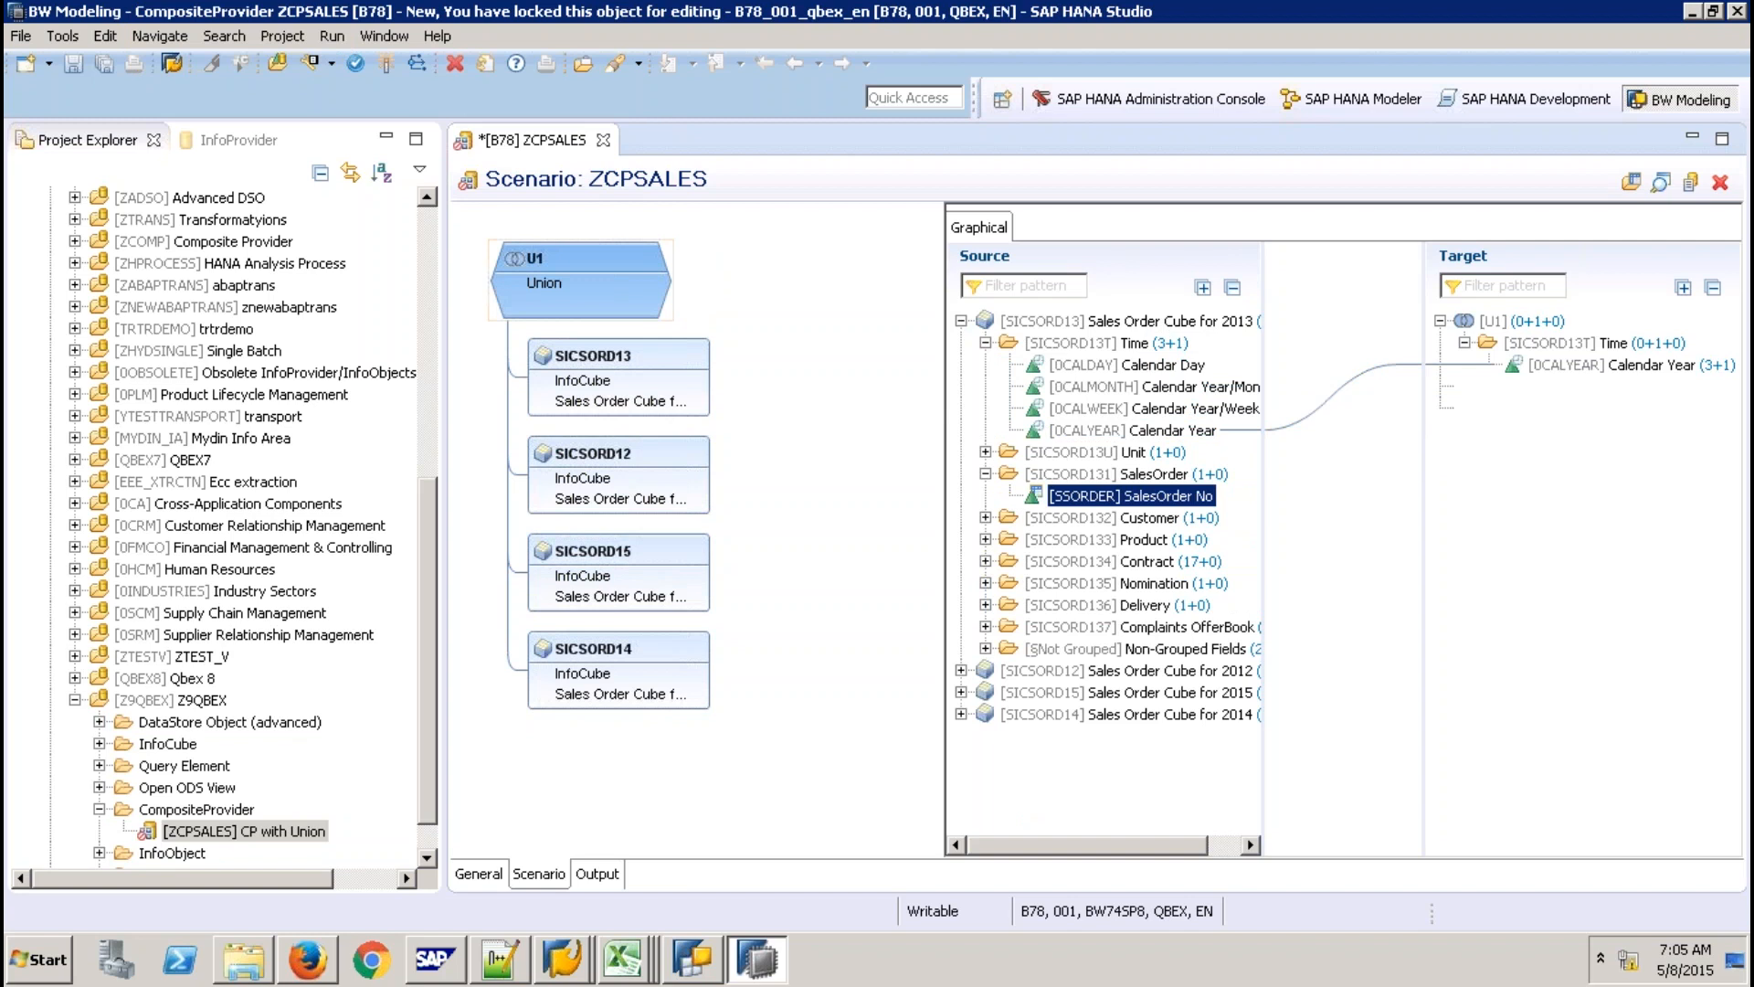
left_click(986, 648)
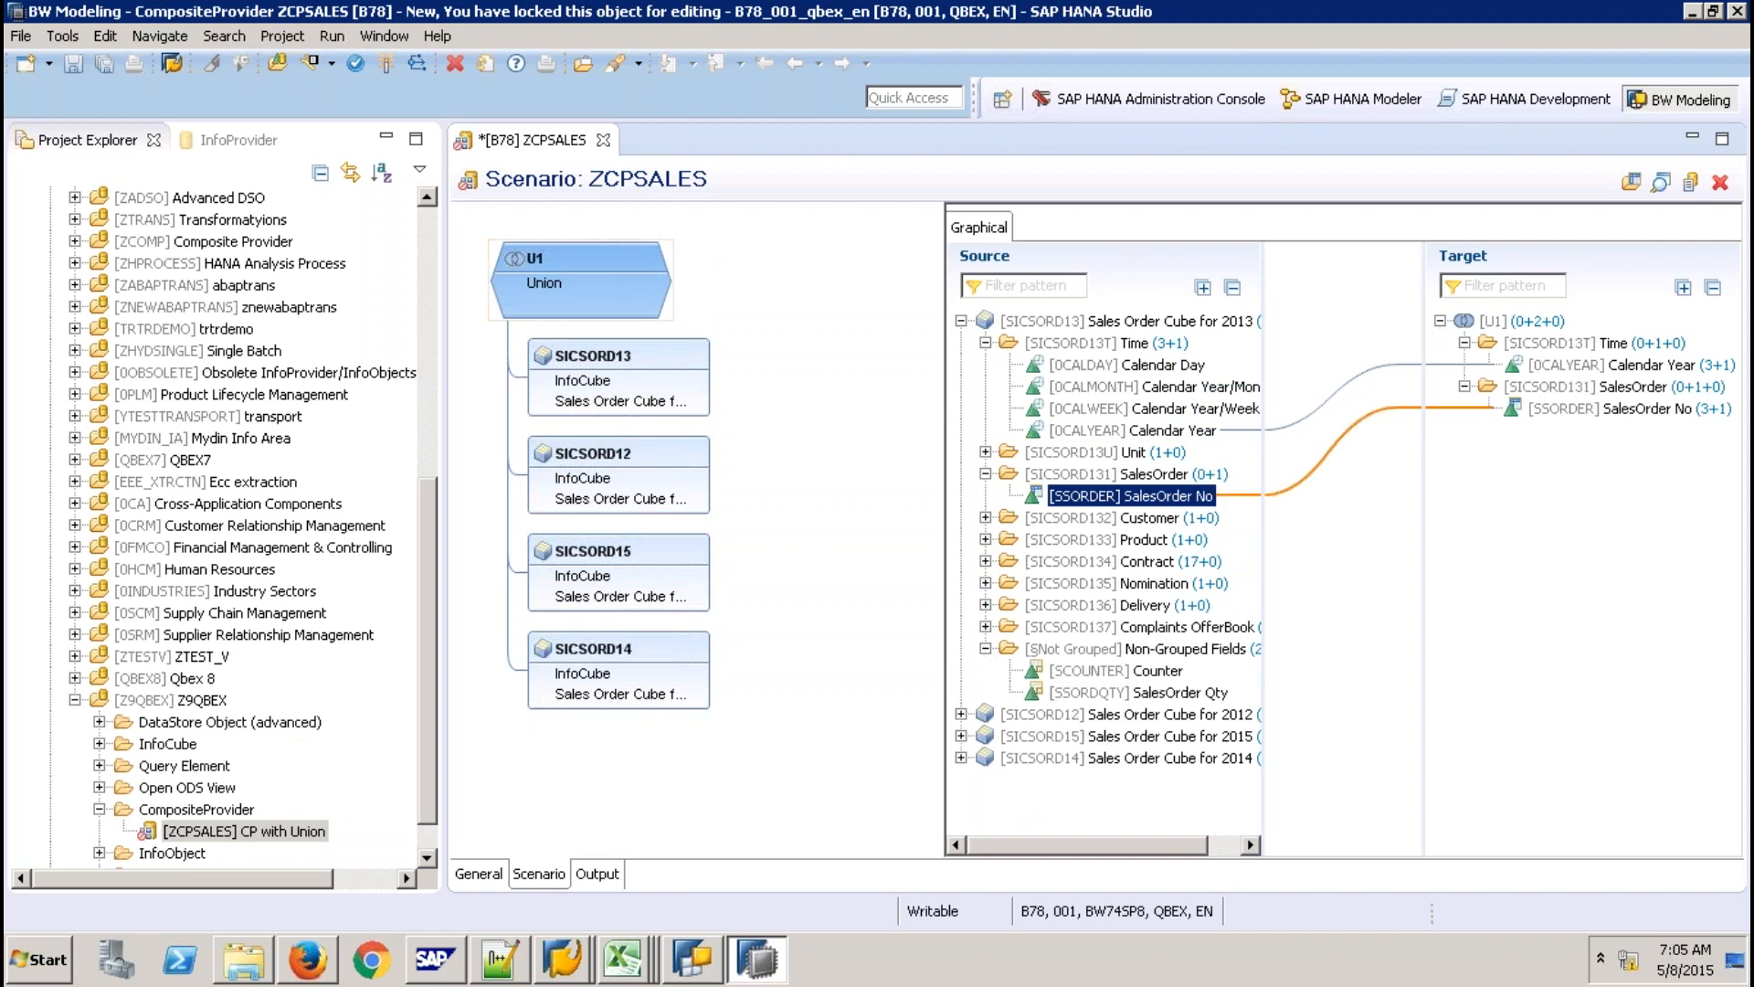
left_click_drag(1133, 692, 1535, 475)
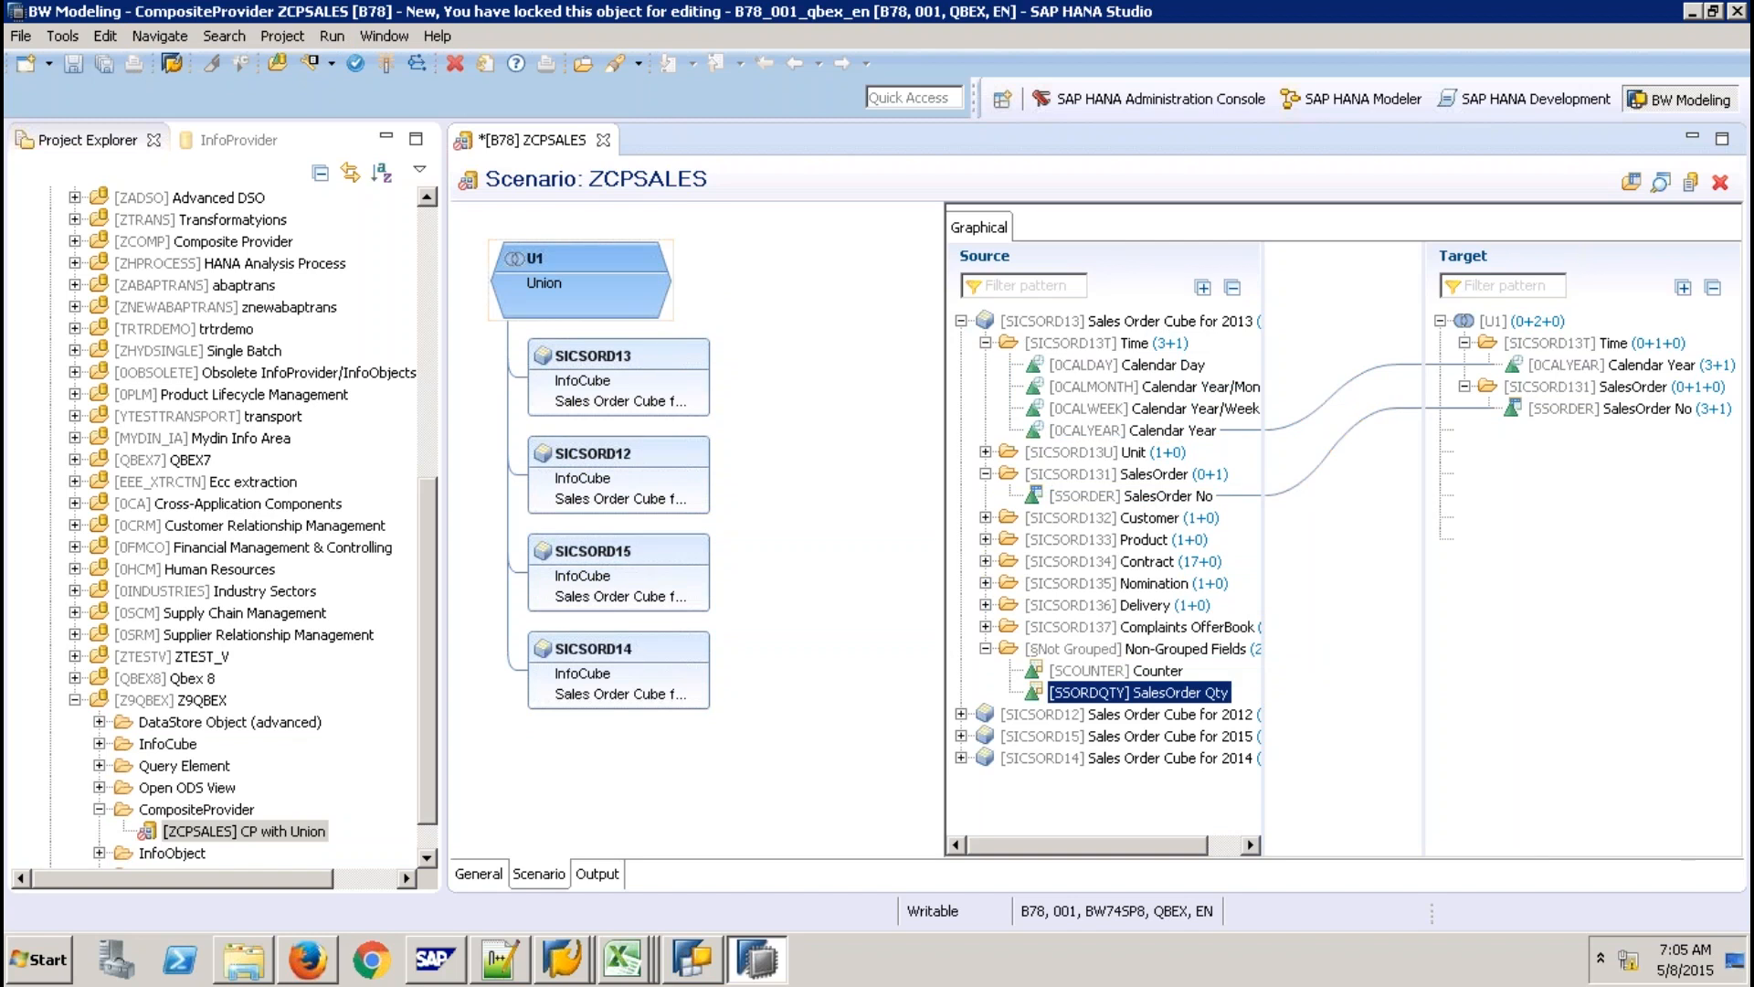
left_click(961, 320)
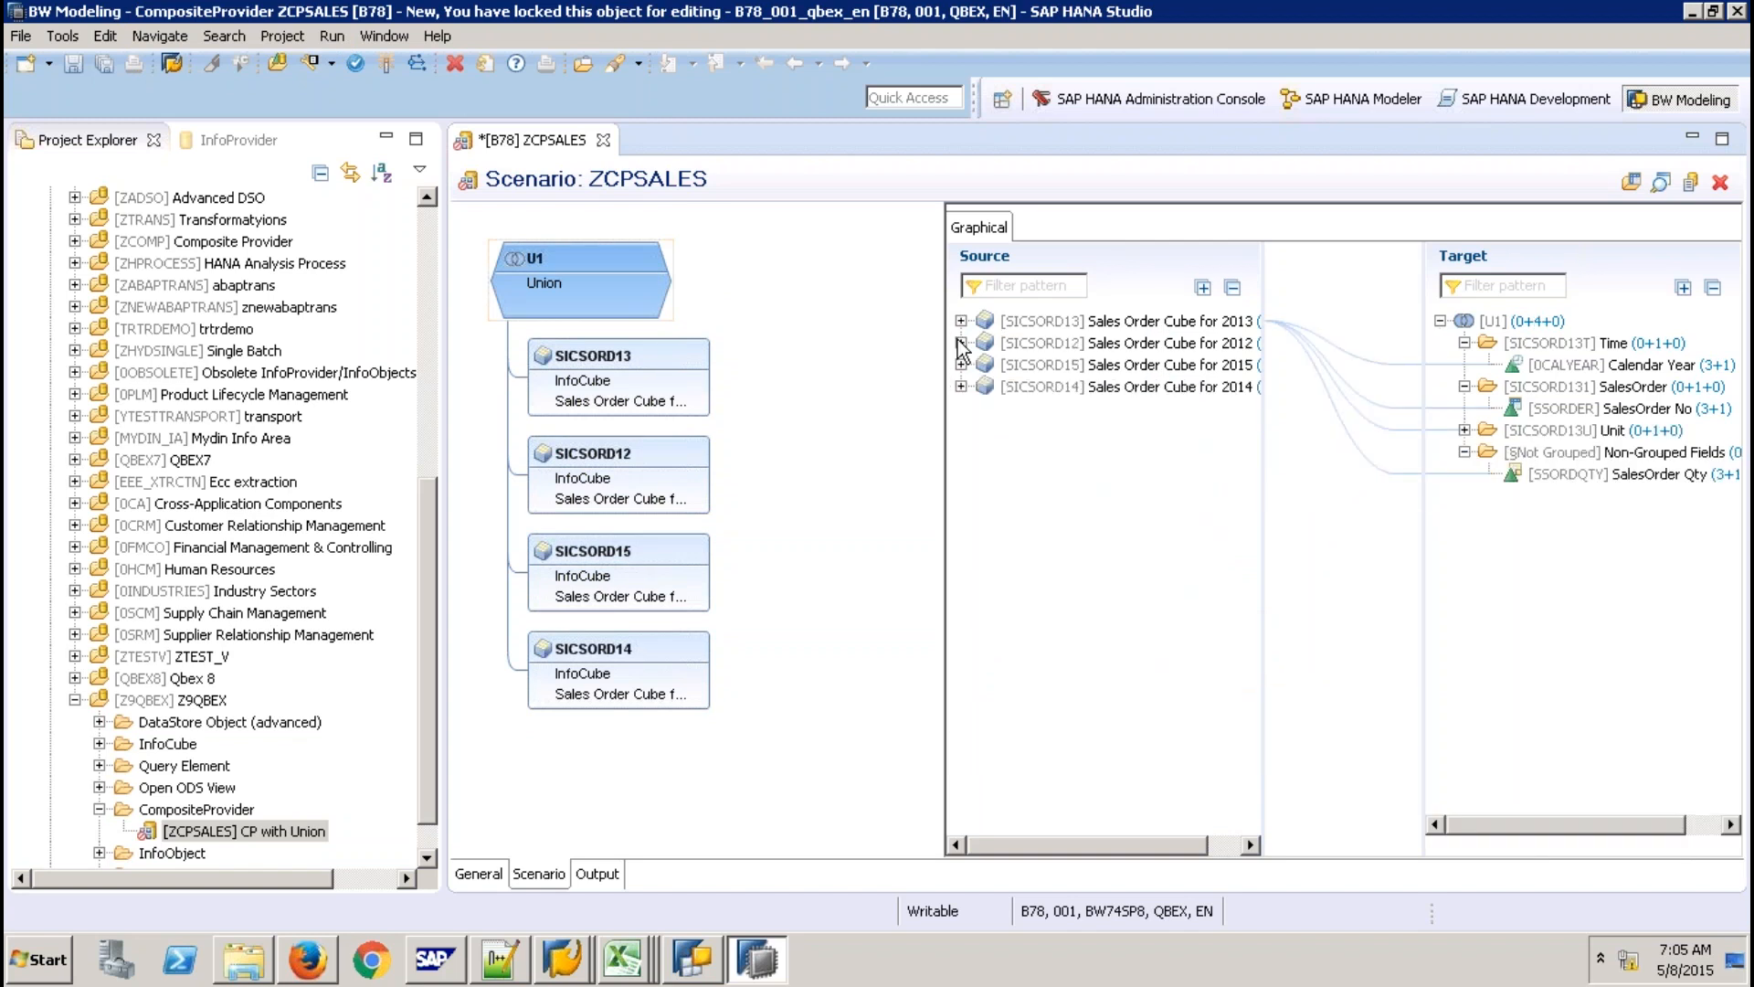
Map SICSORD12's Calendar Year, SalesOrder No and SalesOrder Qty onto the matching target fields.
left_click(962, 343)
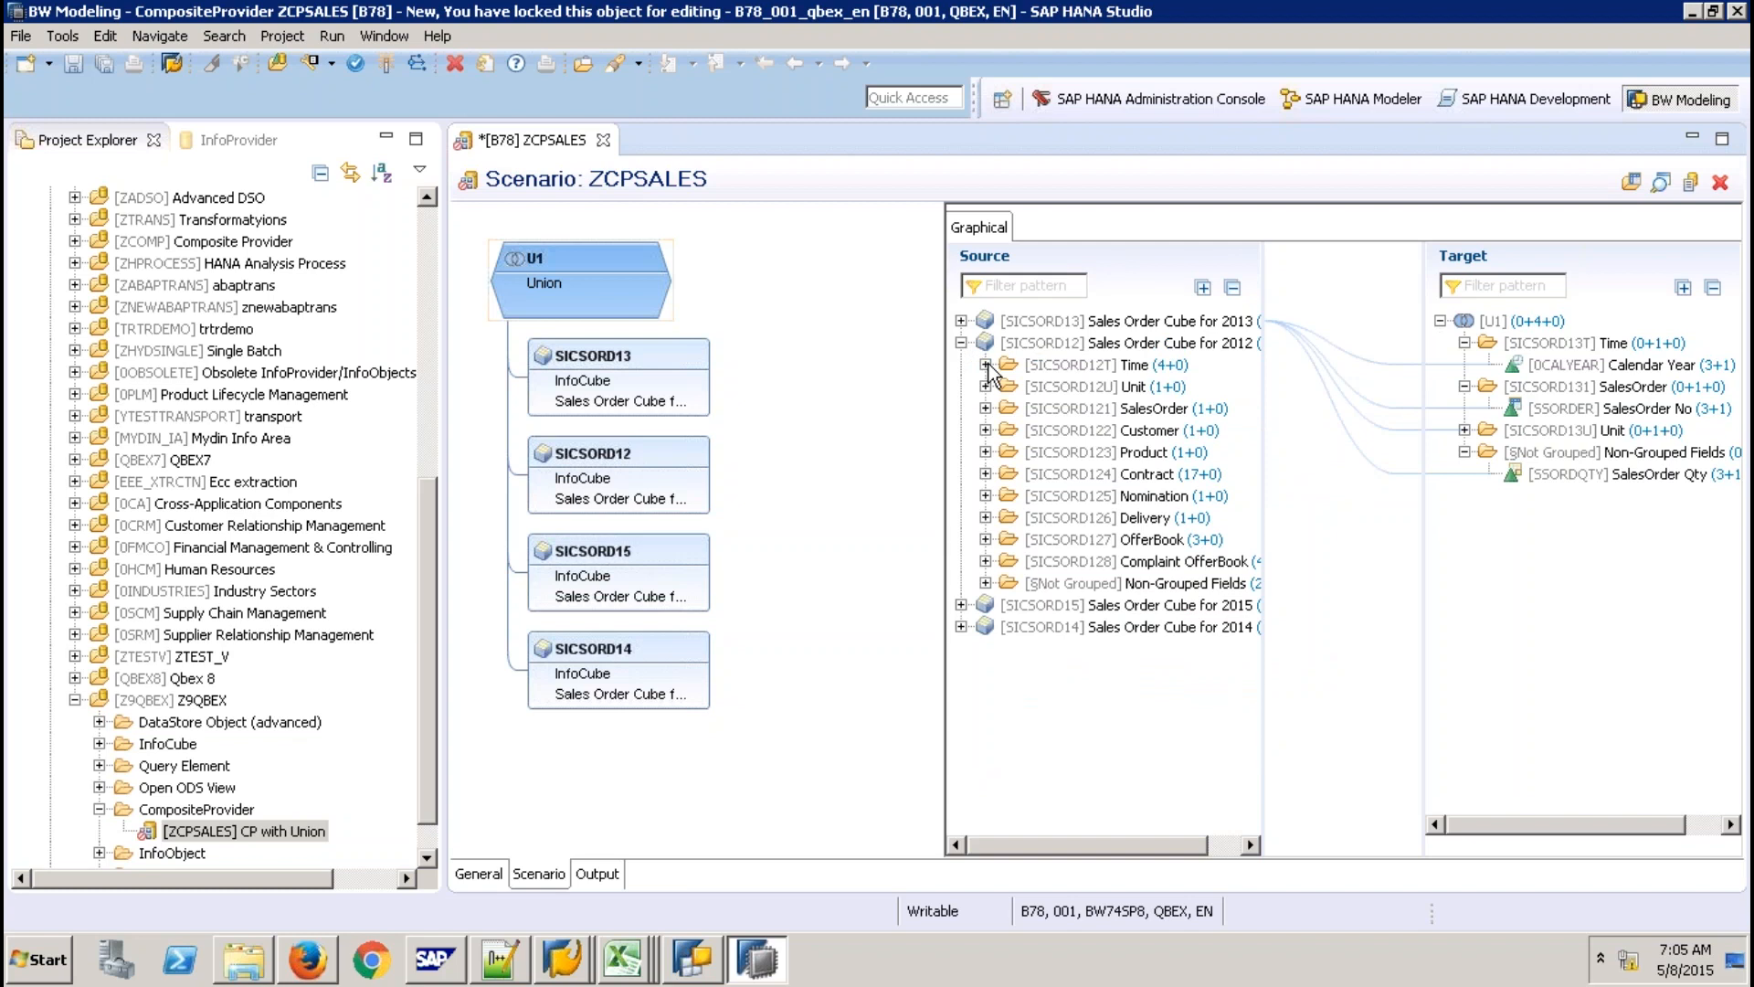
left_click(985, 364)
left_click_drag(1133, 452, 1402, 370)
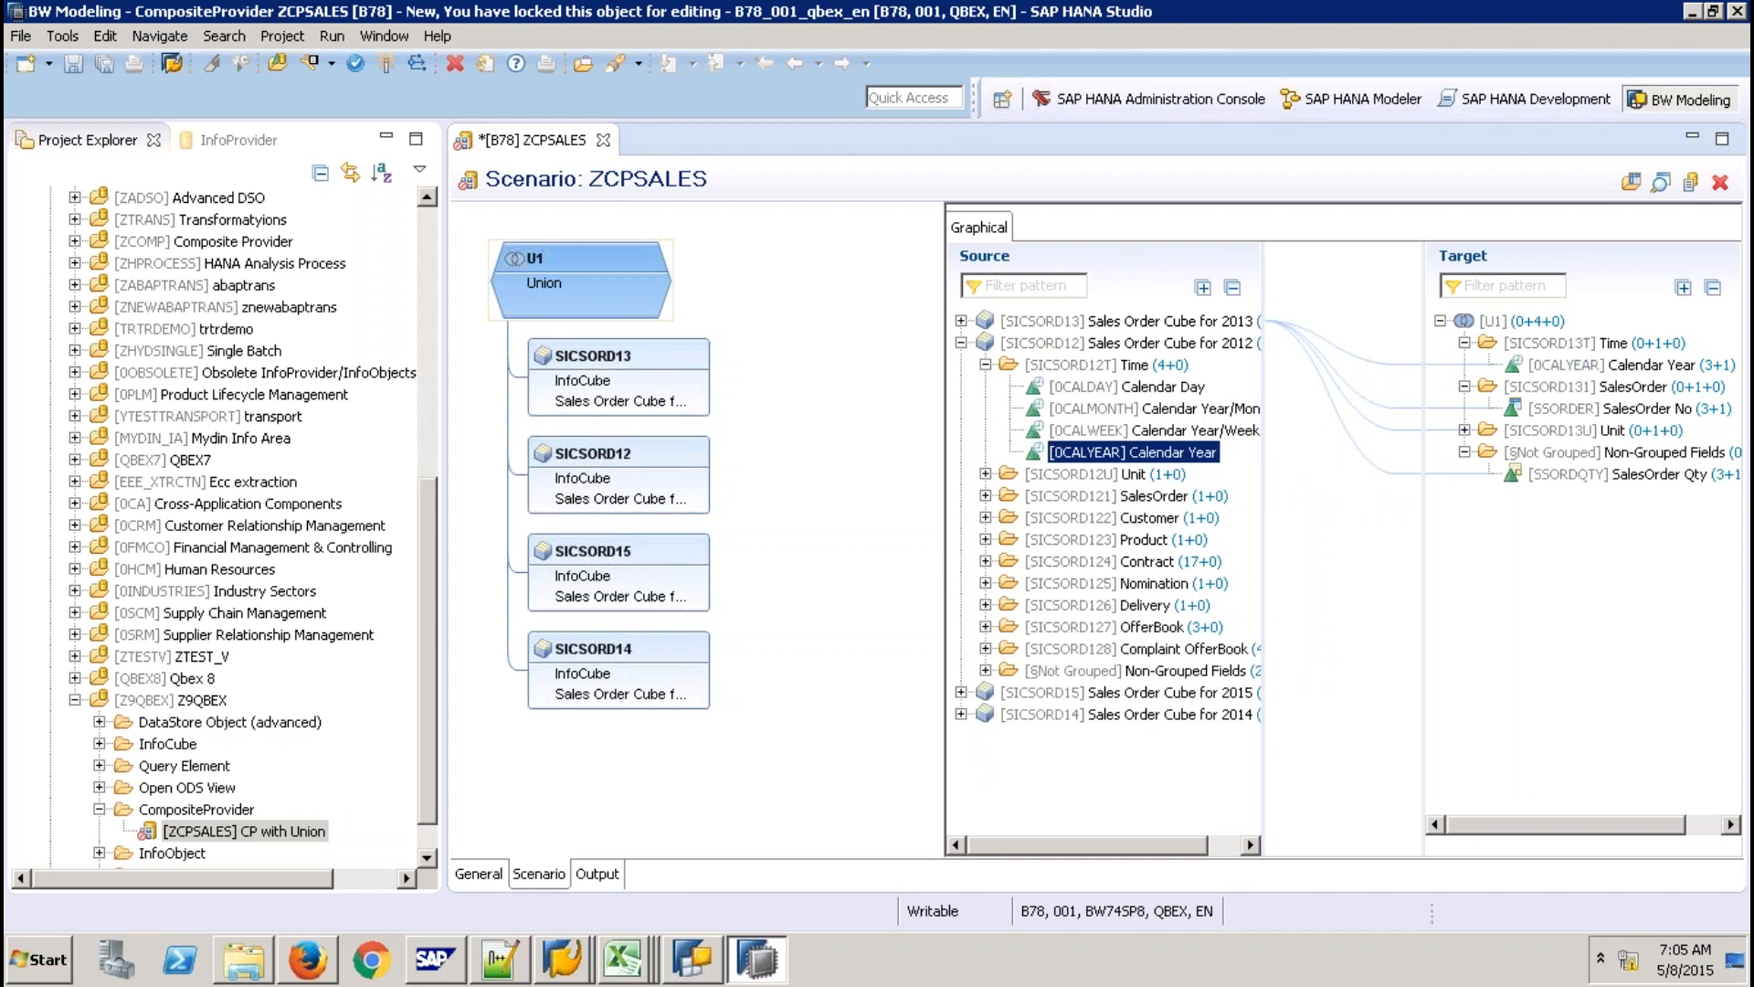
left_click(984, 496)
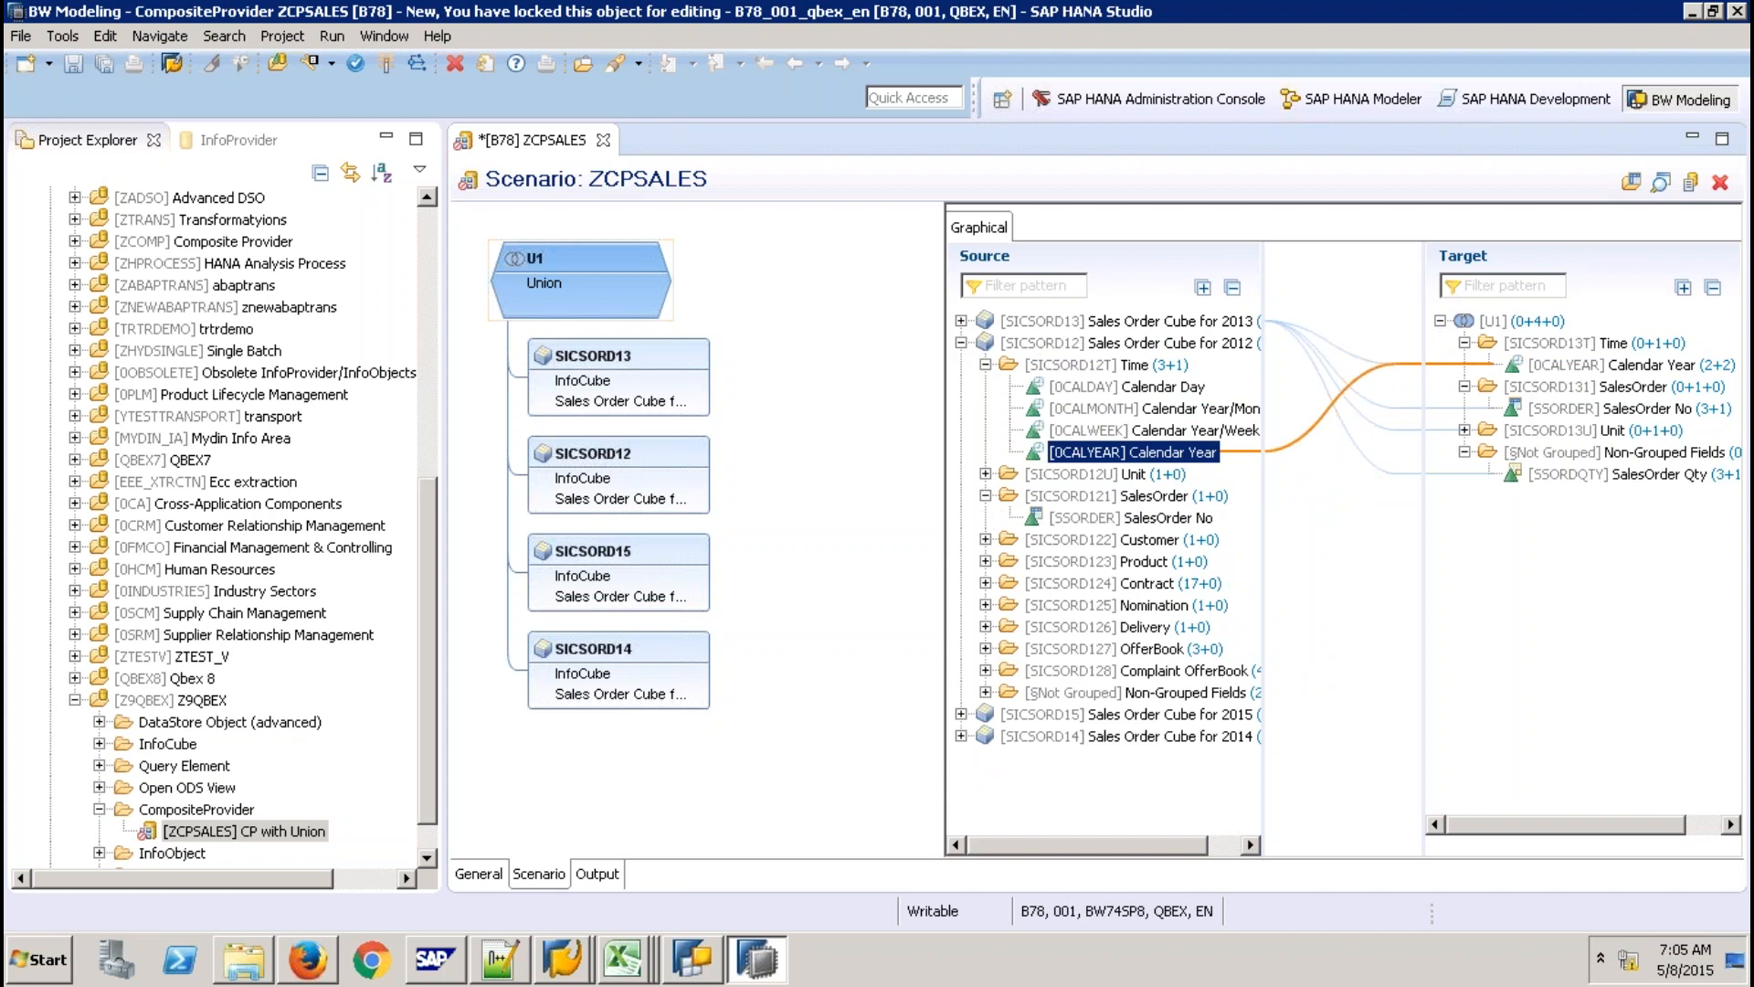
left_click_drag(1130, 517, 1564, 417)
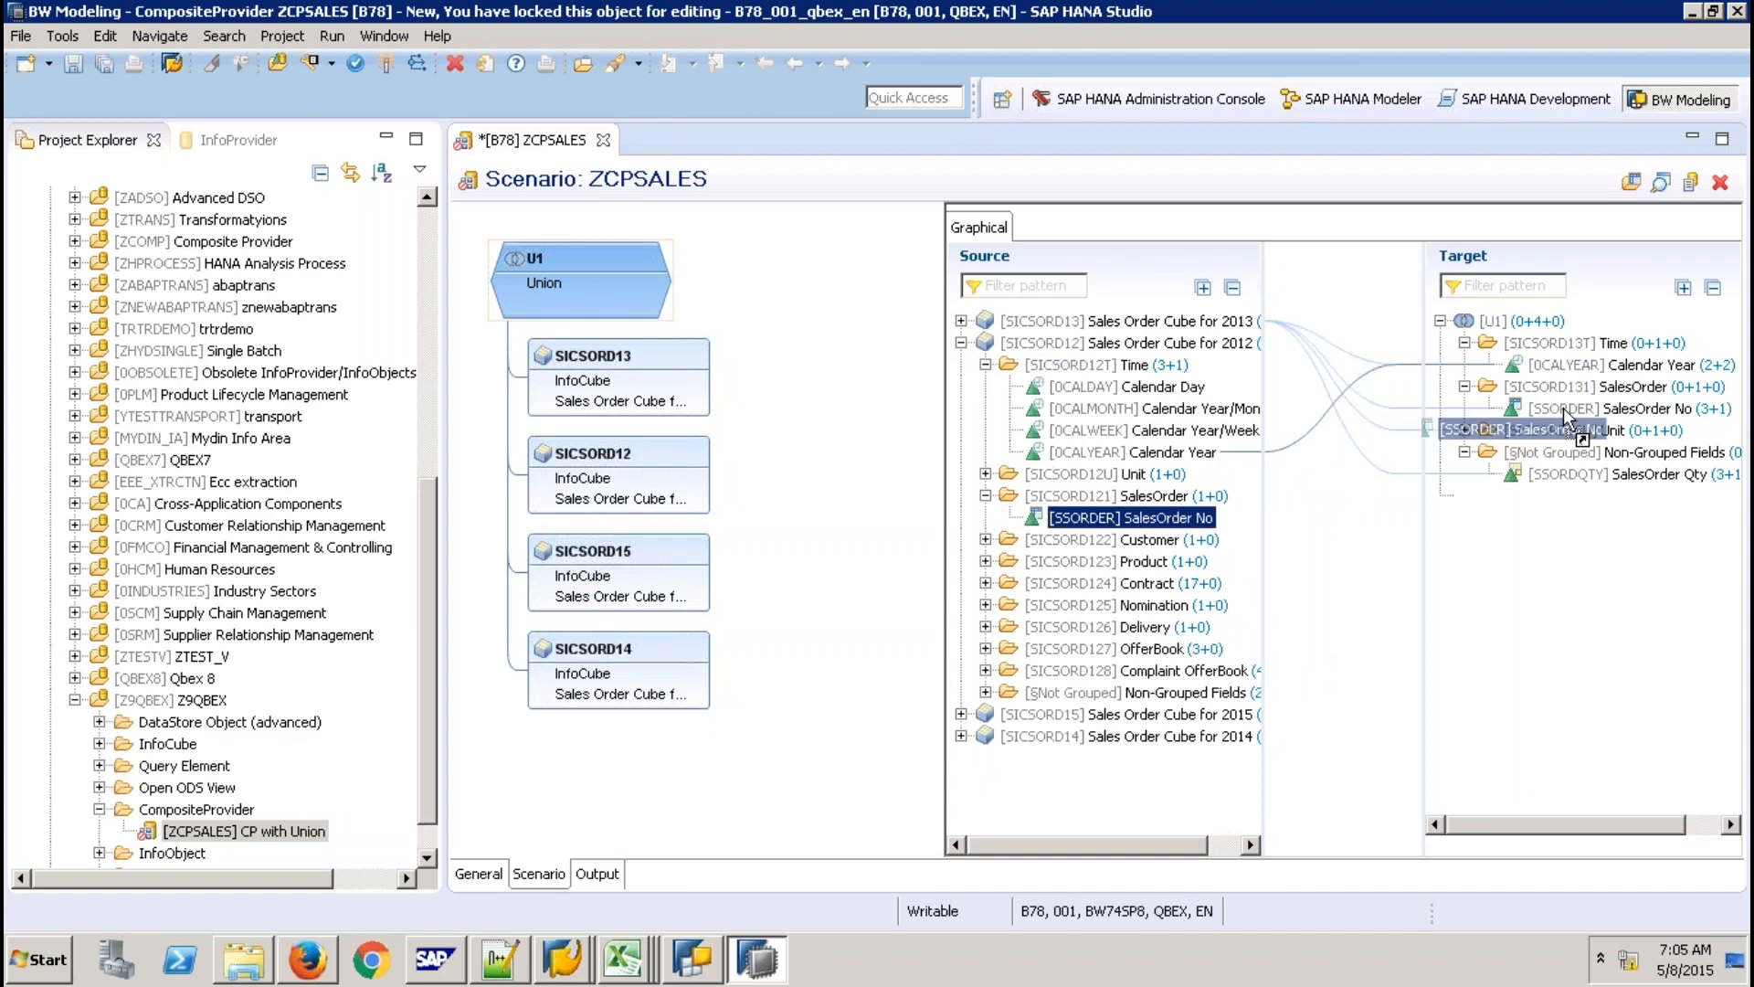
left_click_drag(1564, 417, 1565, 411)
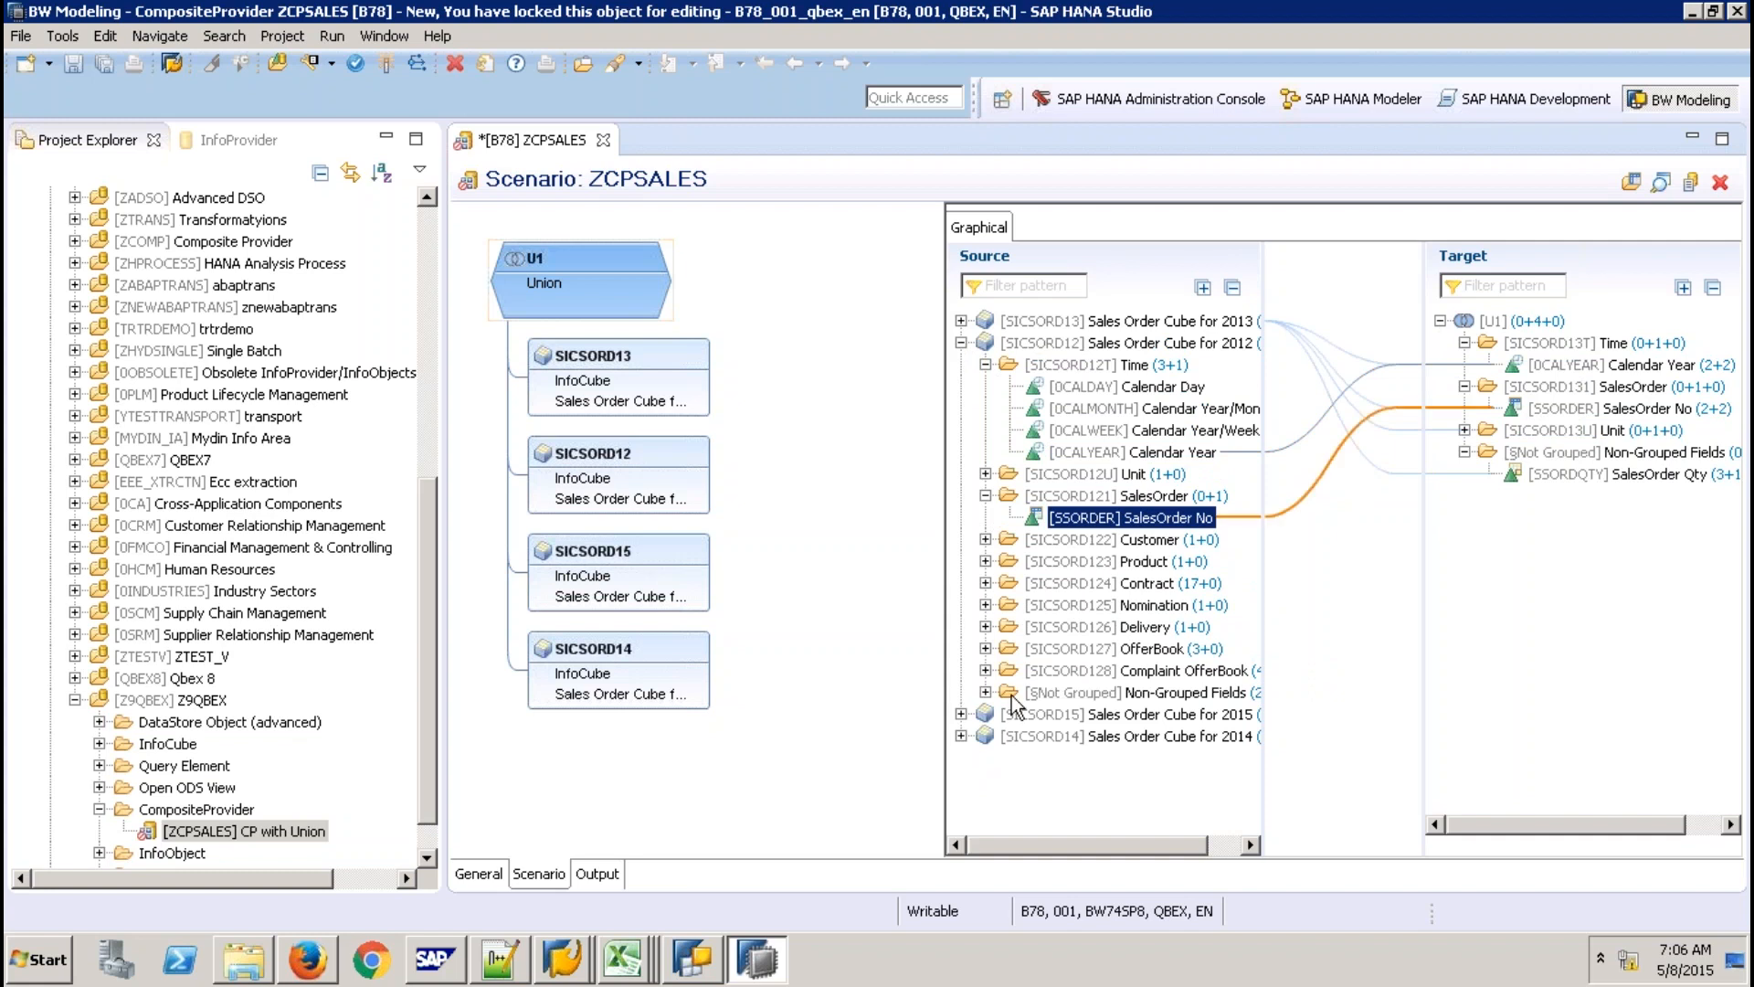
left_click(985, 692)
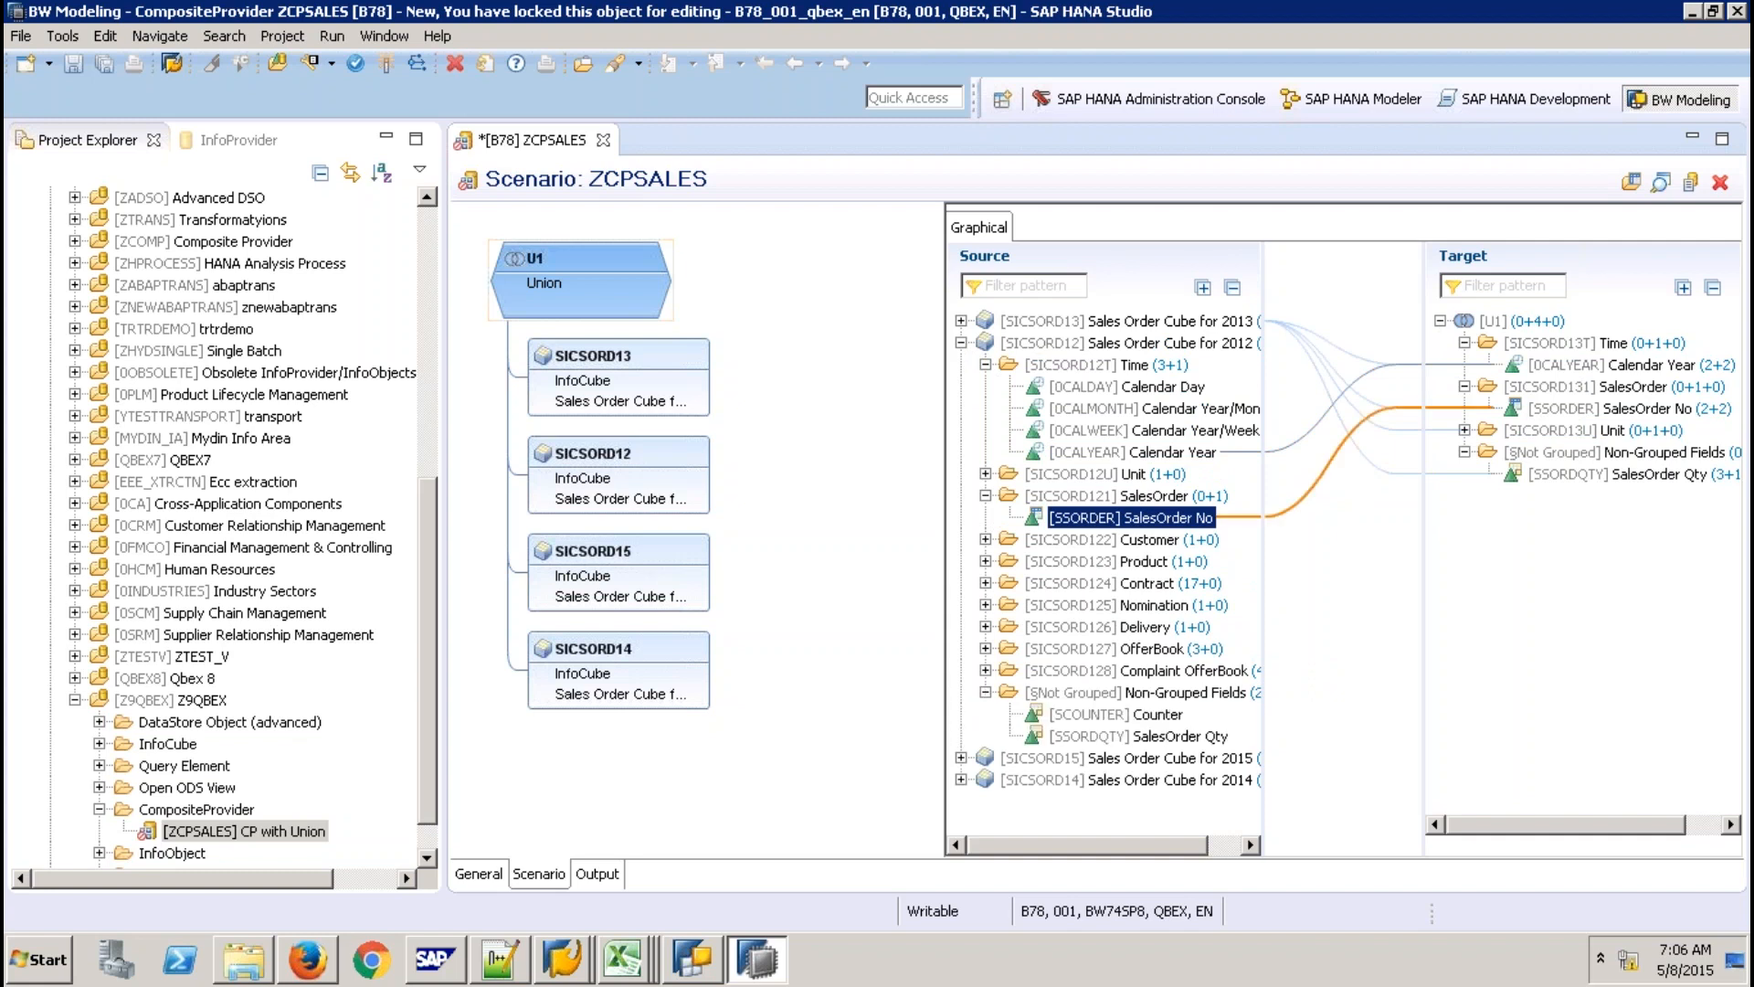
left_click(1139, 737)
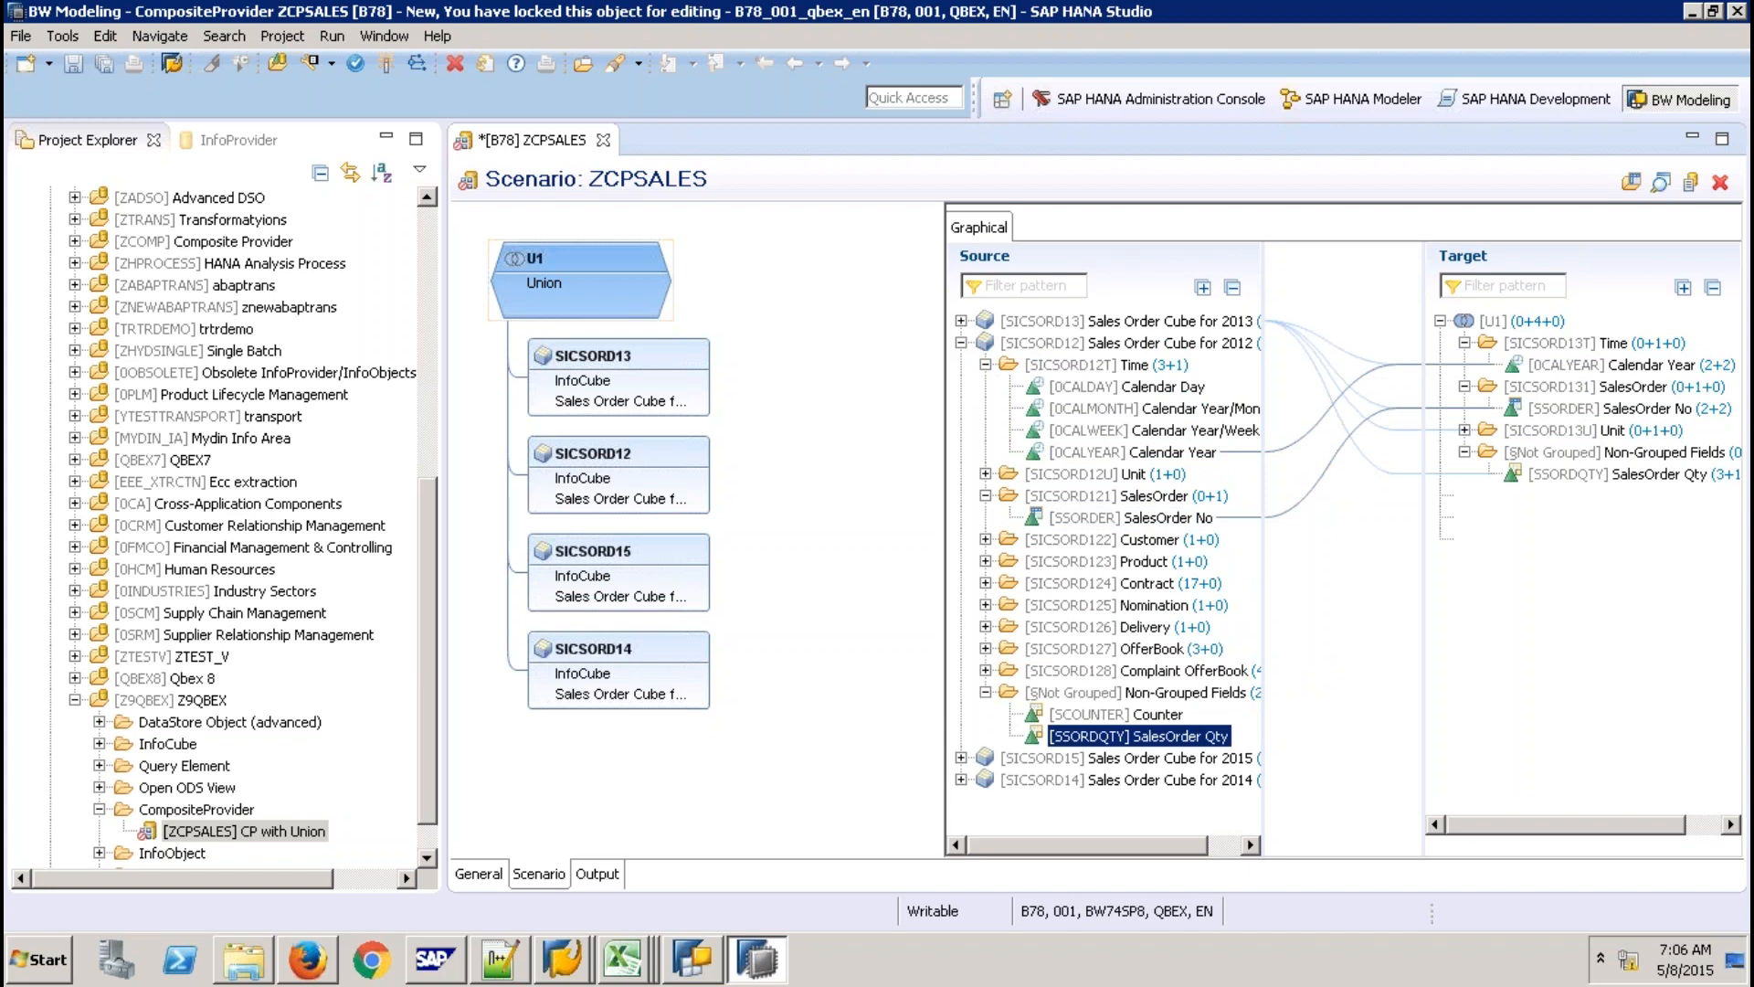
left_click_drag(1138, 736, 1571, 474)
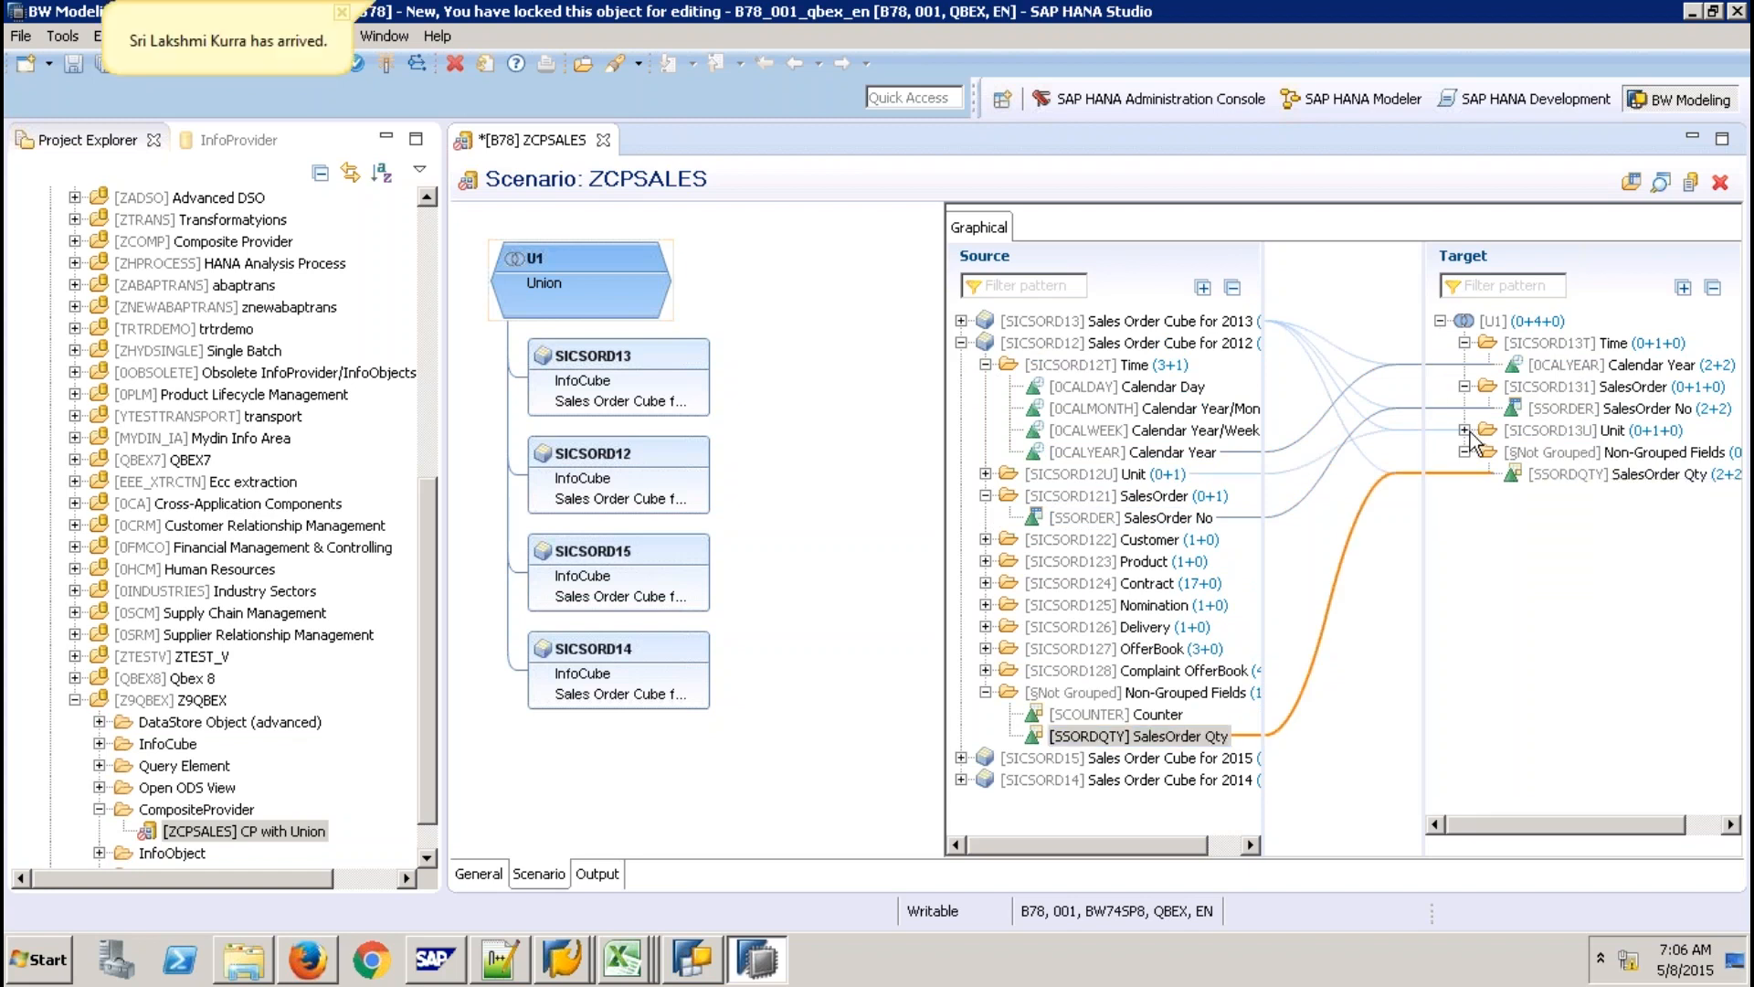
Check which sources feed the target Ordered Qty Unit, then collapse SICSORD12.
left_click(1466, 430)
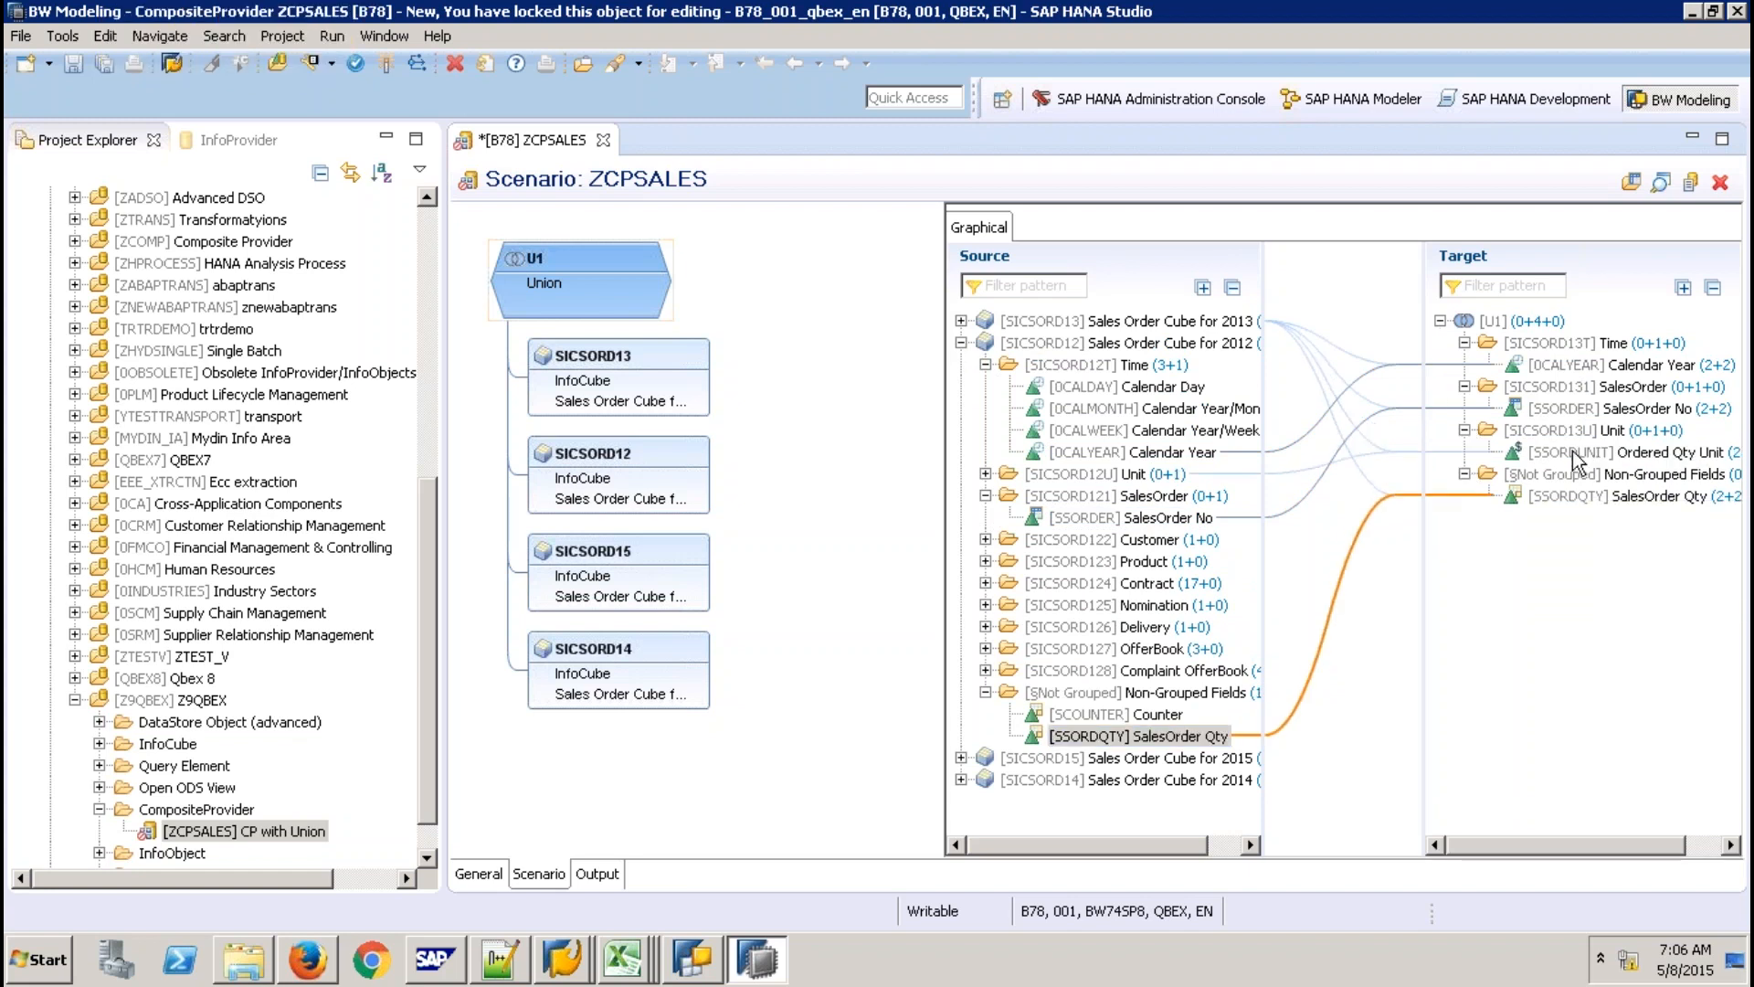
left_click(1573, 452)
left_click(961, 343)
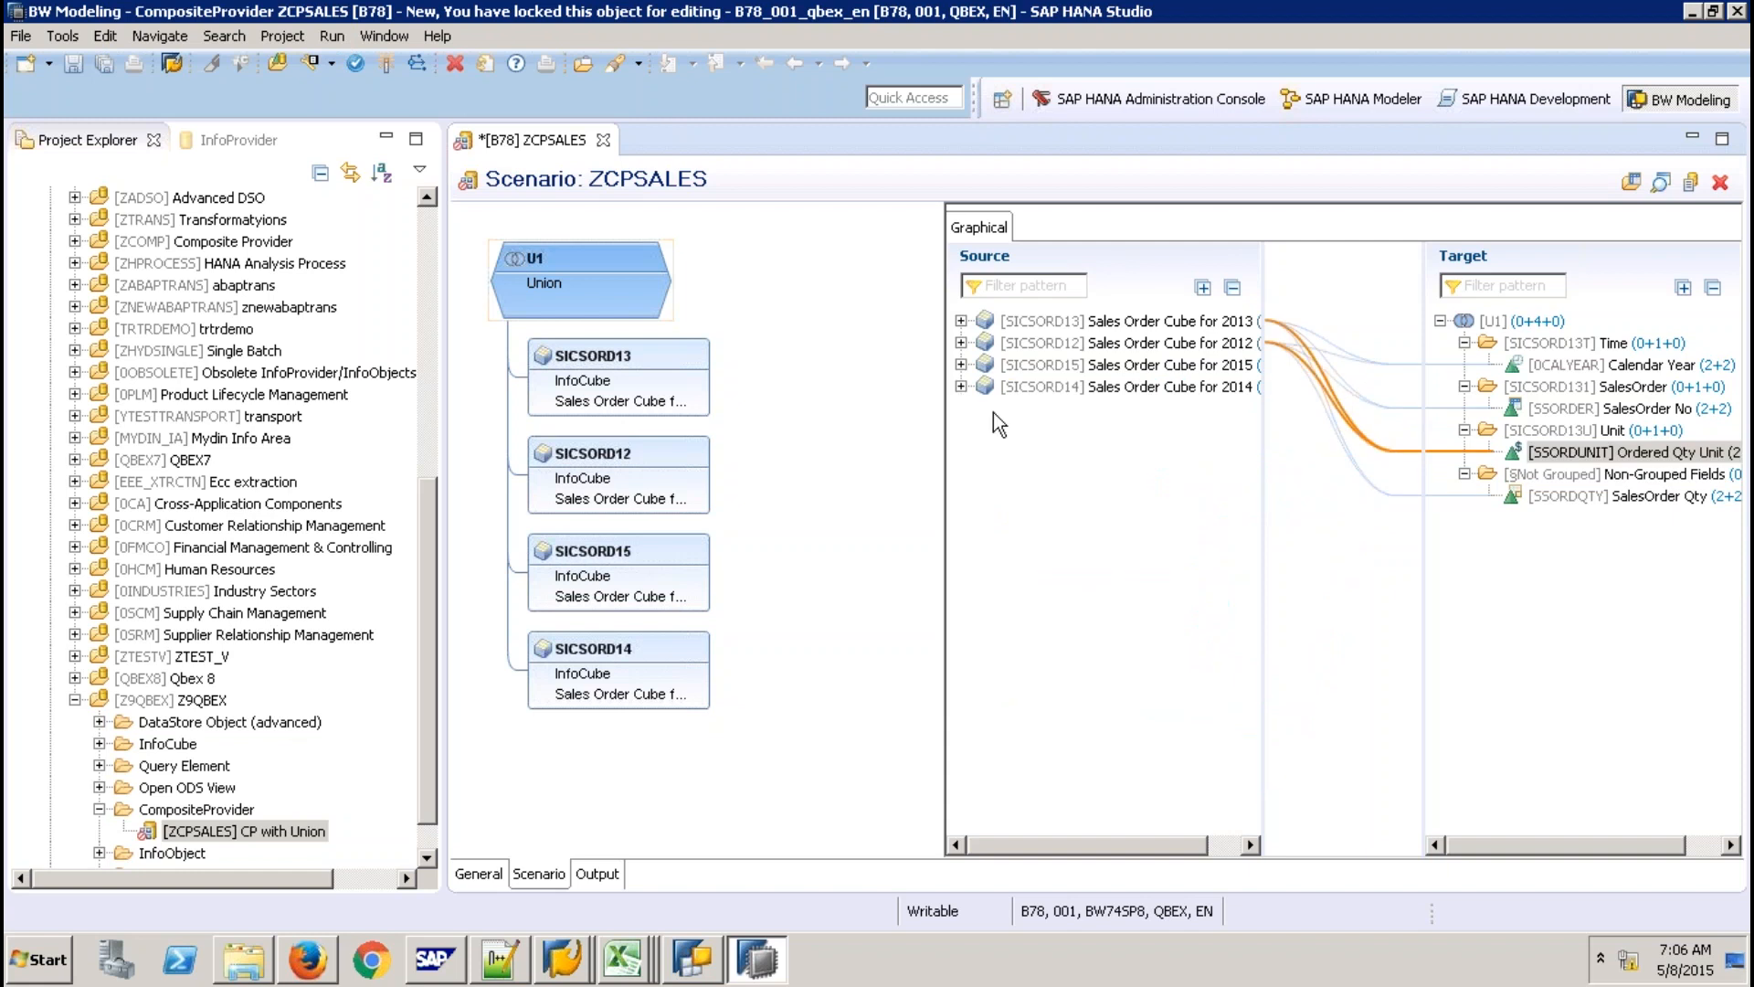
Map SICSORD15's Calendar Year, SalesOrder No and SalesOrder Qty into the U1 target fields.
left_click(961, 365)
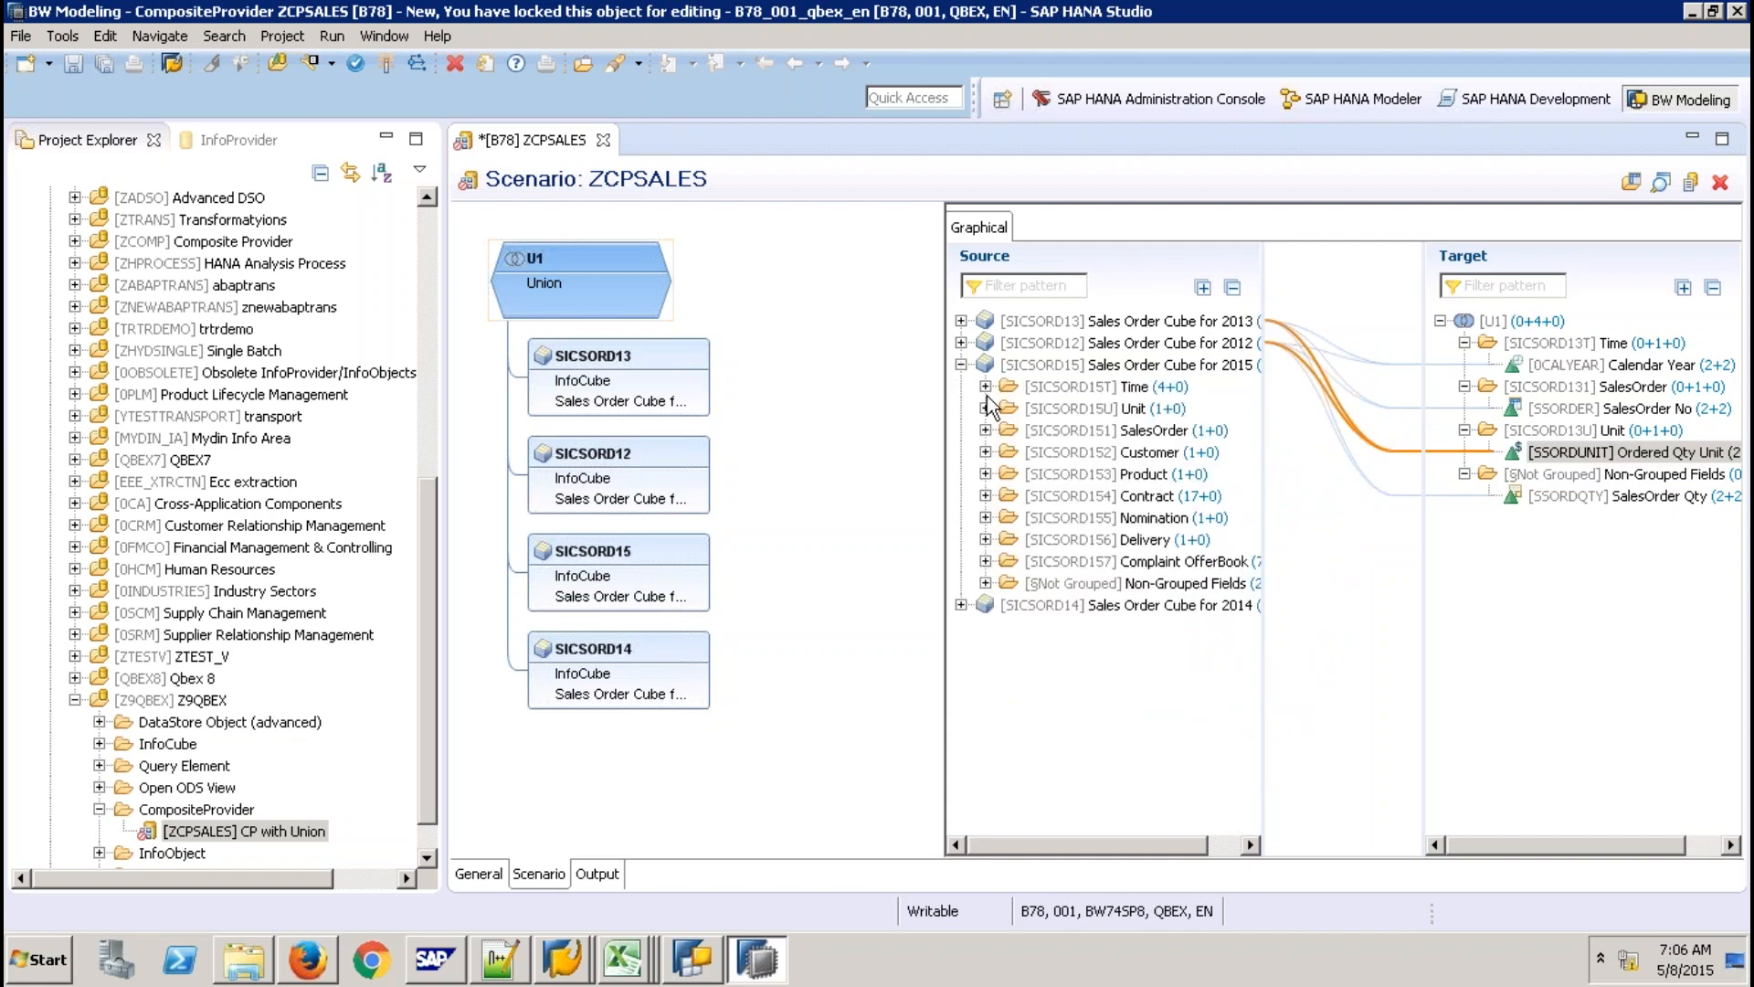
left_click(985, 386)
left_click_drag(1132, 473, 1558, 366)
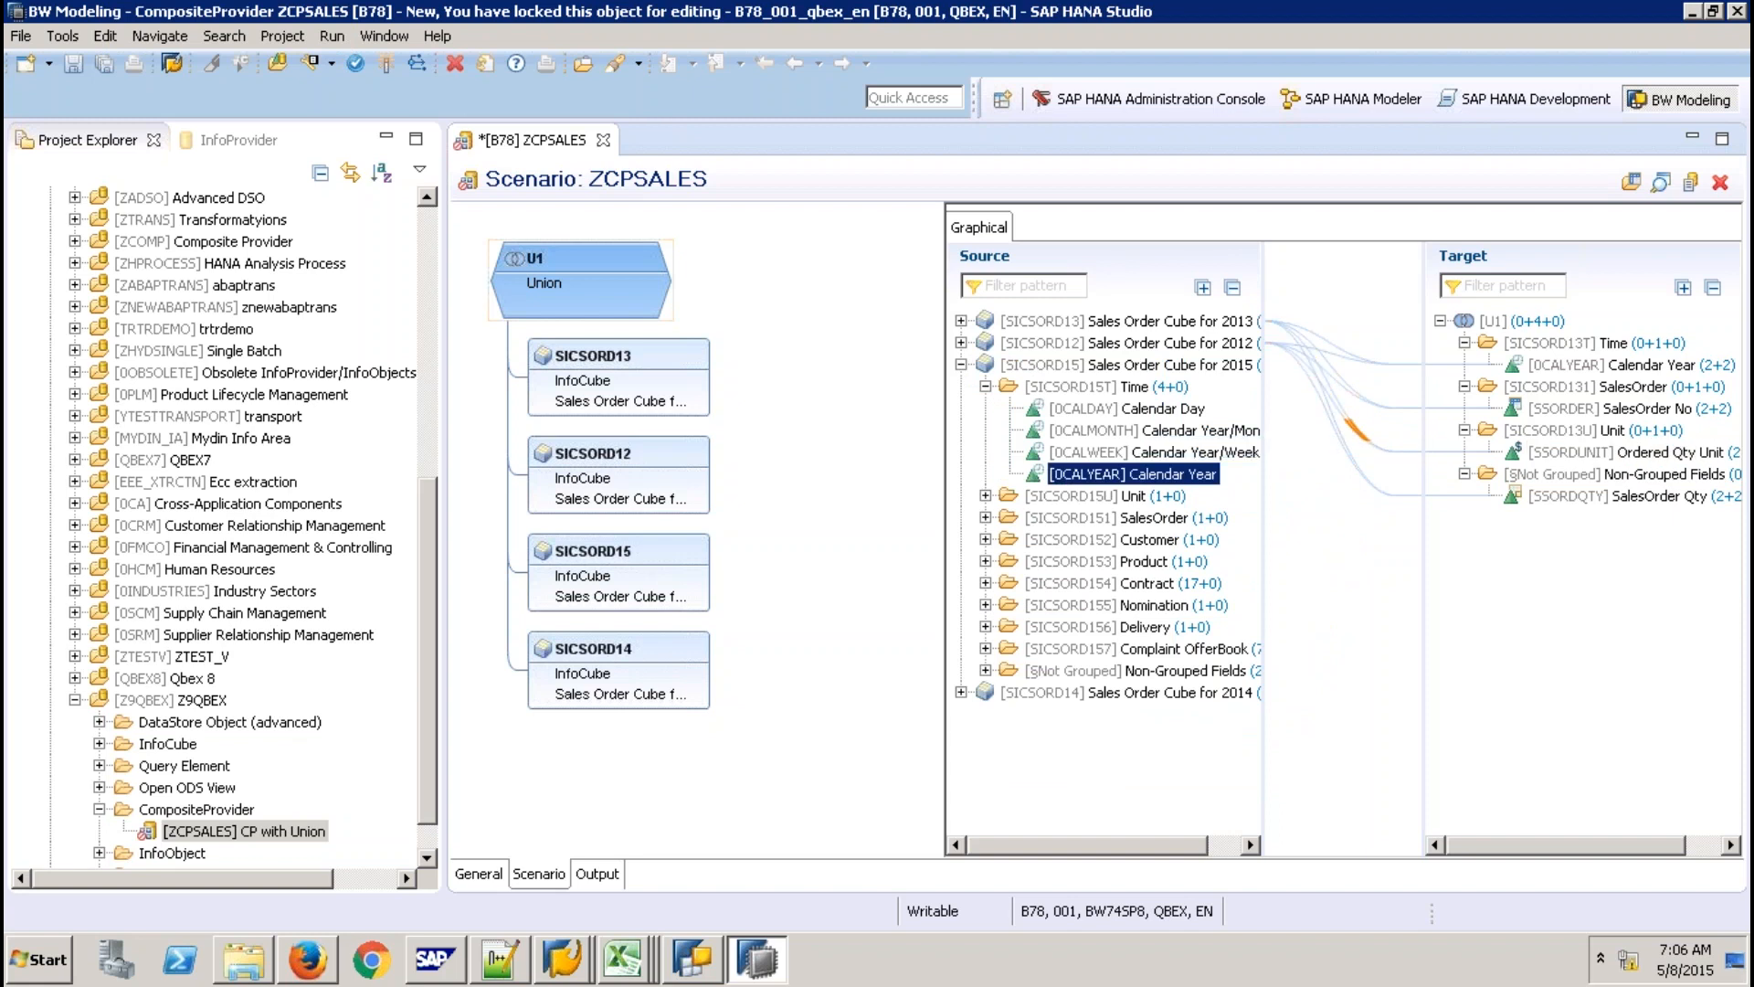
left_click_drag(1130, 539, 1461, 407)
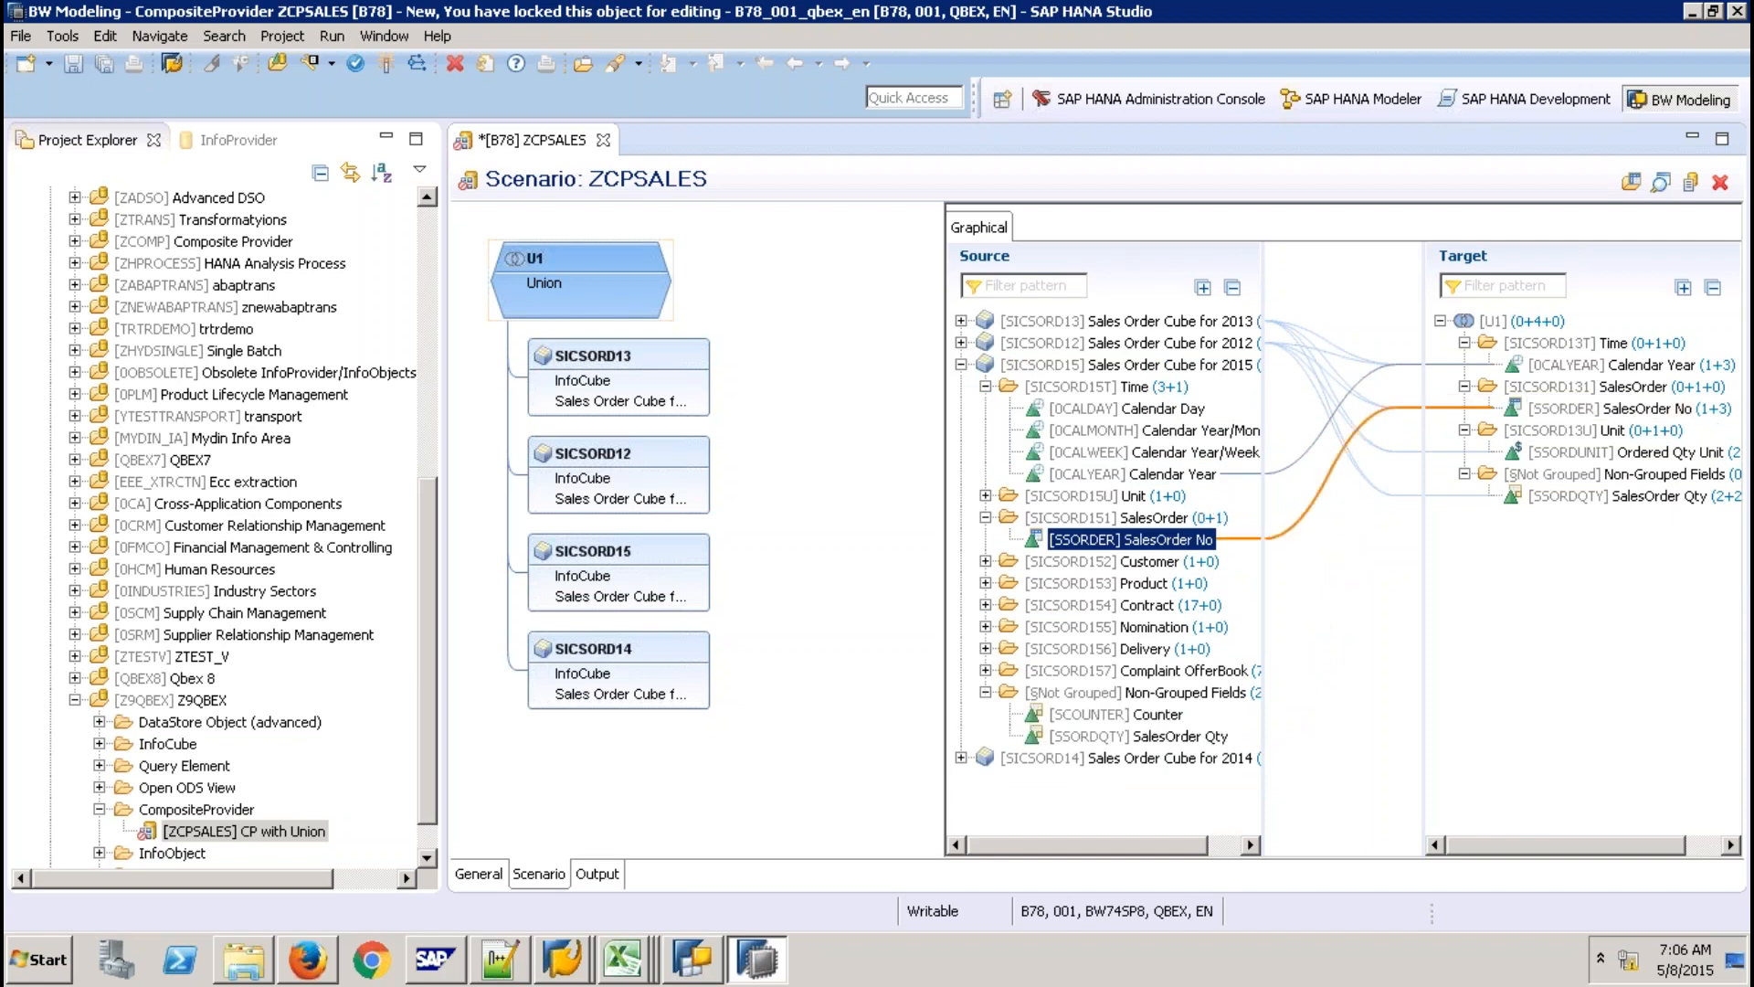
left_click_drag(1137, 736, 1549, 499)
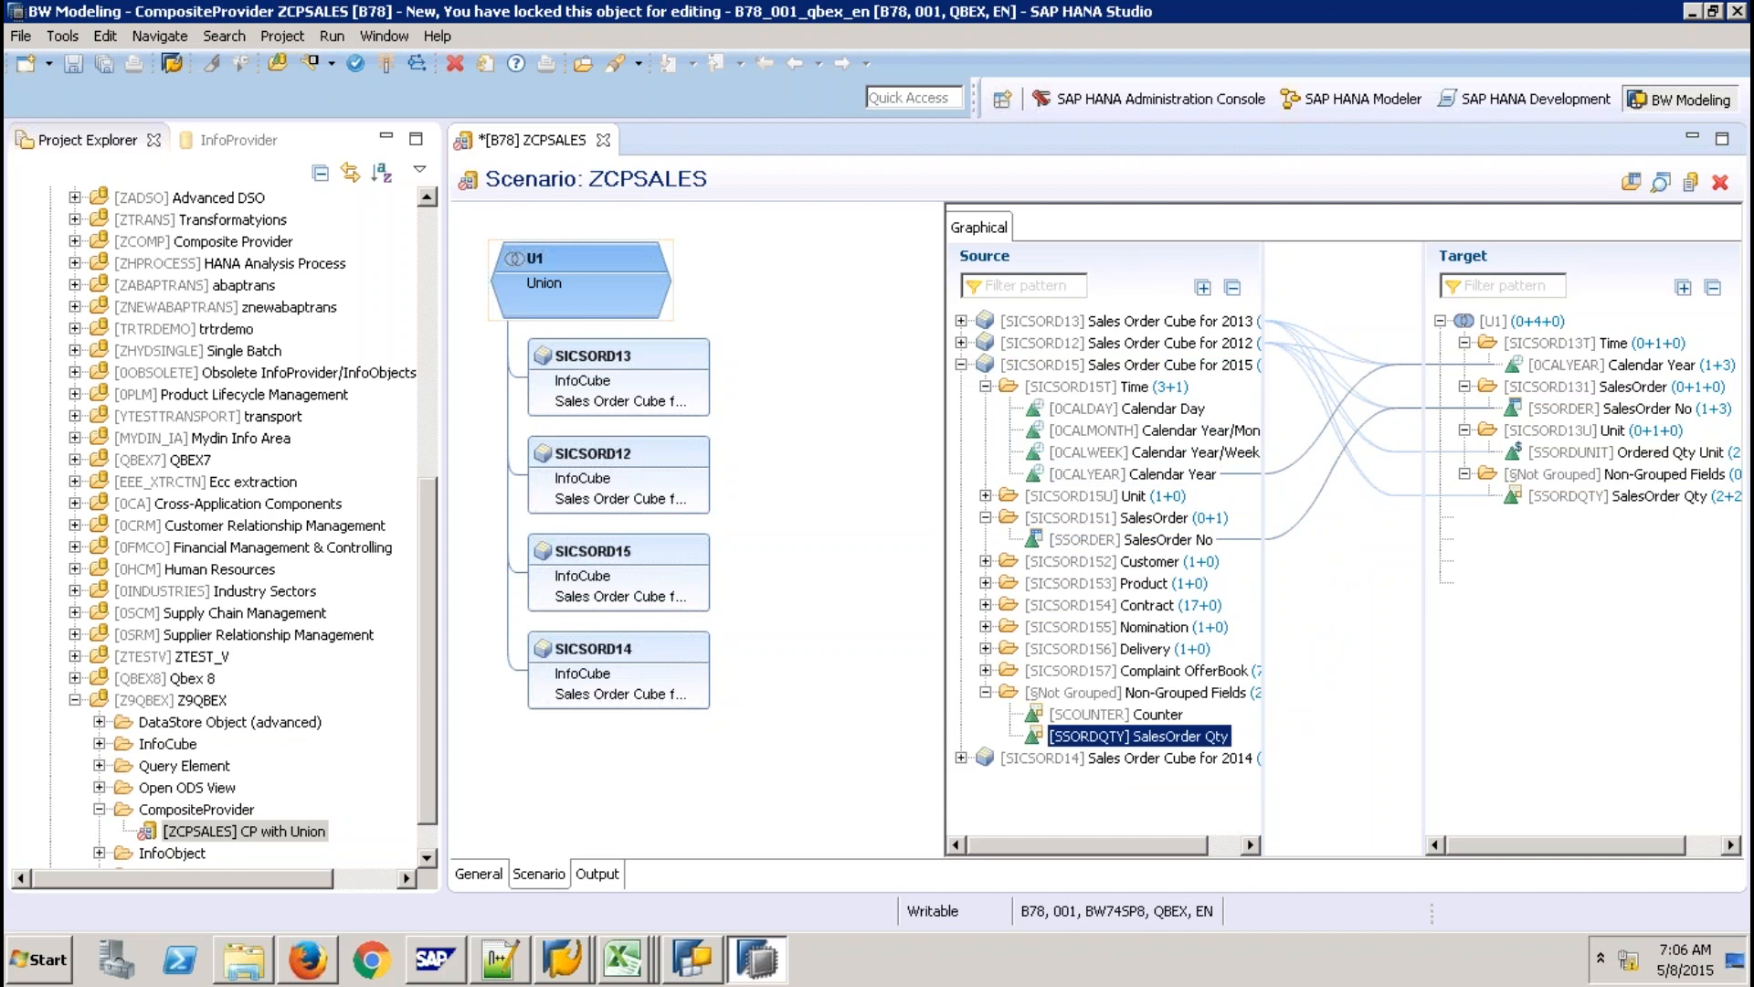
left_click(961, 365)
left_click(961, 387)
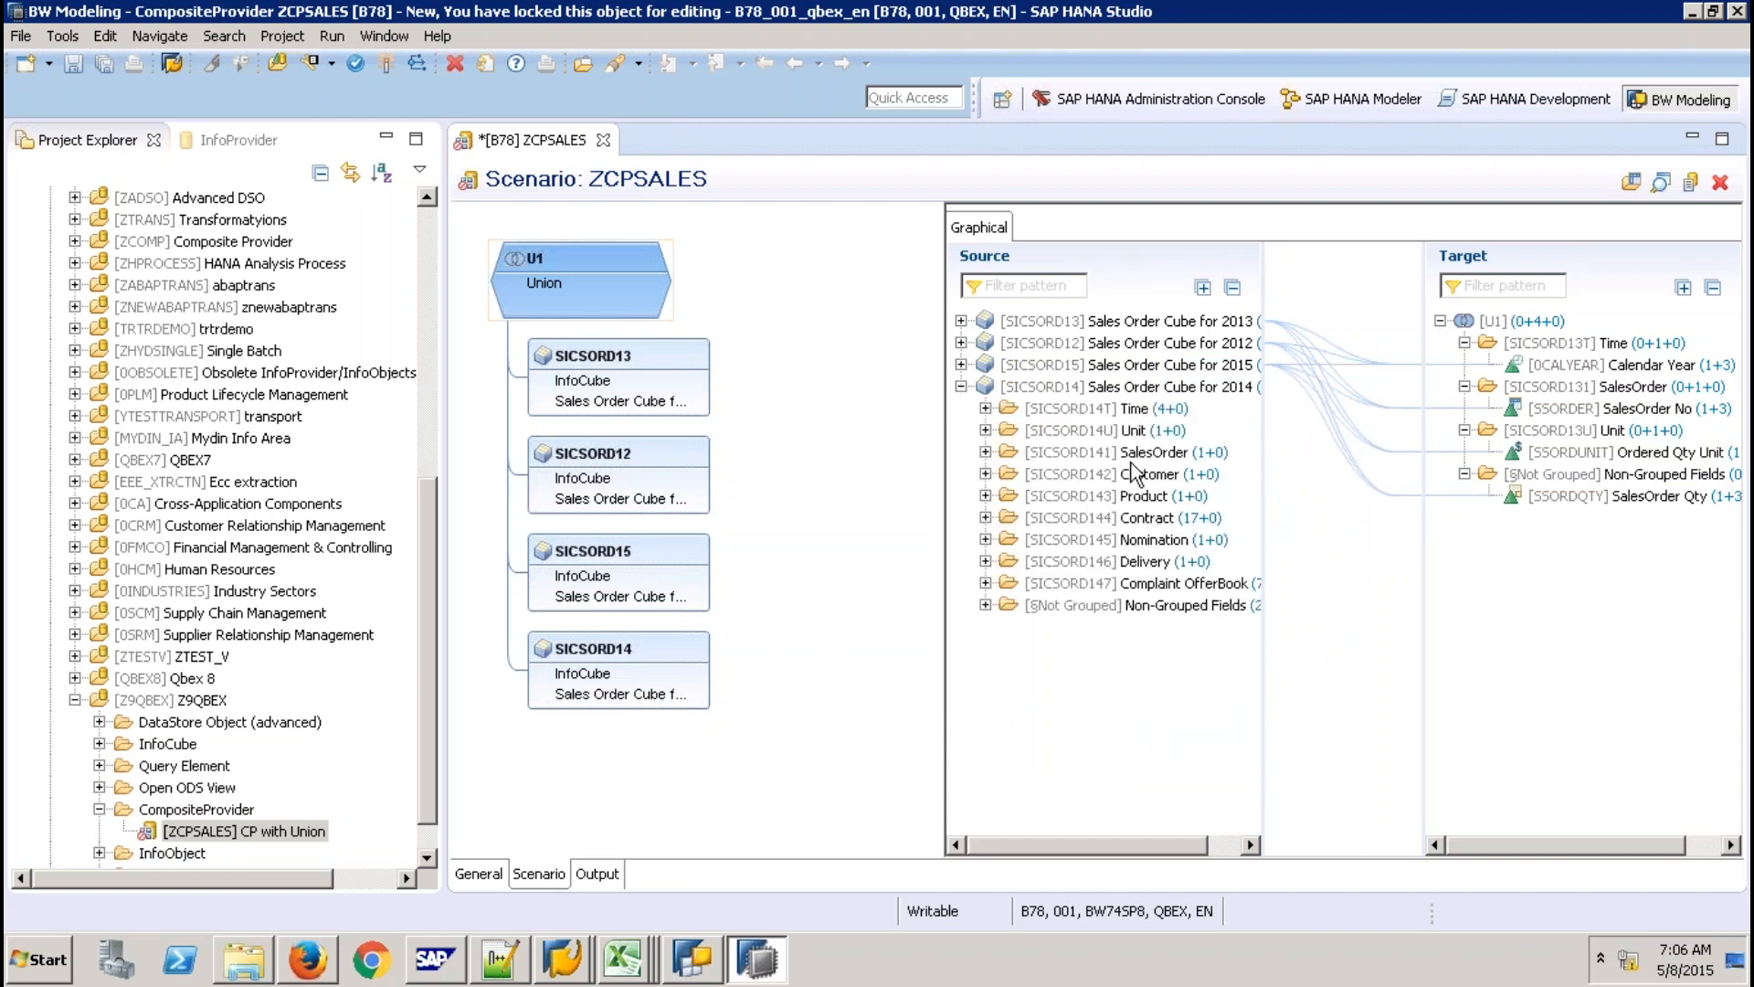
Map SICSORD14's Calendar Year, SalesOrder No and SalesOrder Qty into the U1 target.
left_click(986, 409)
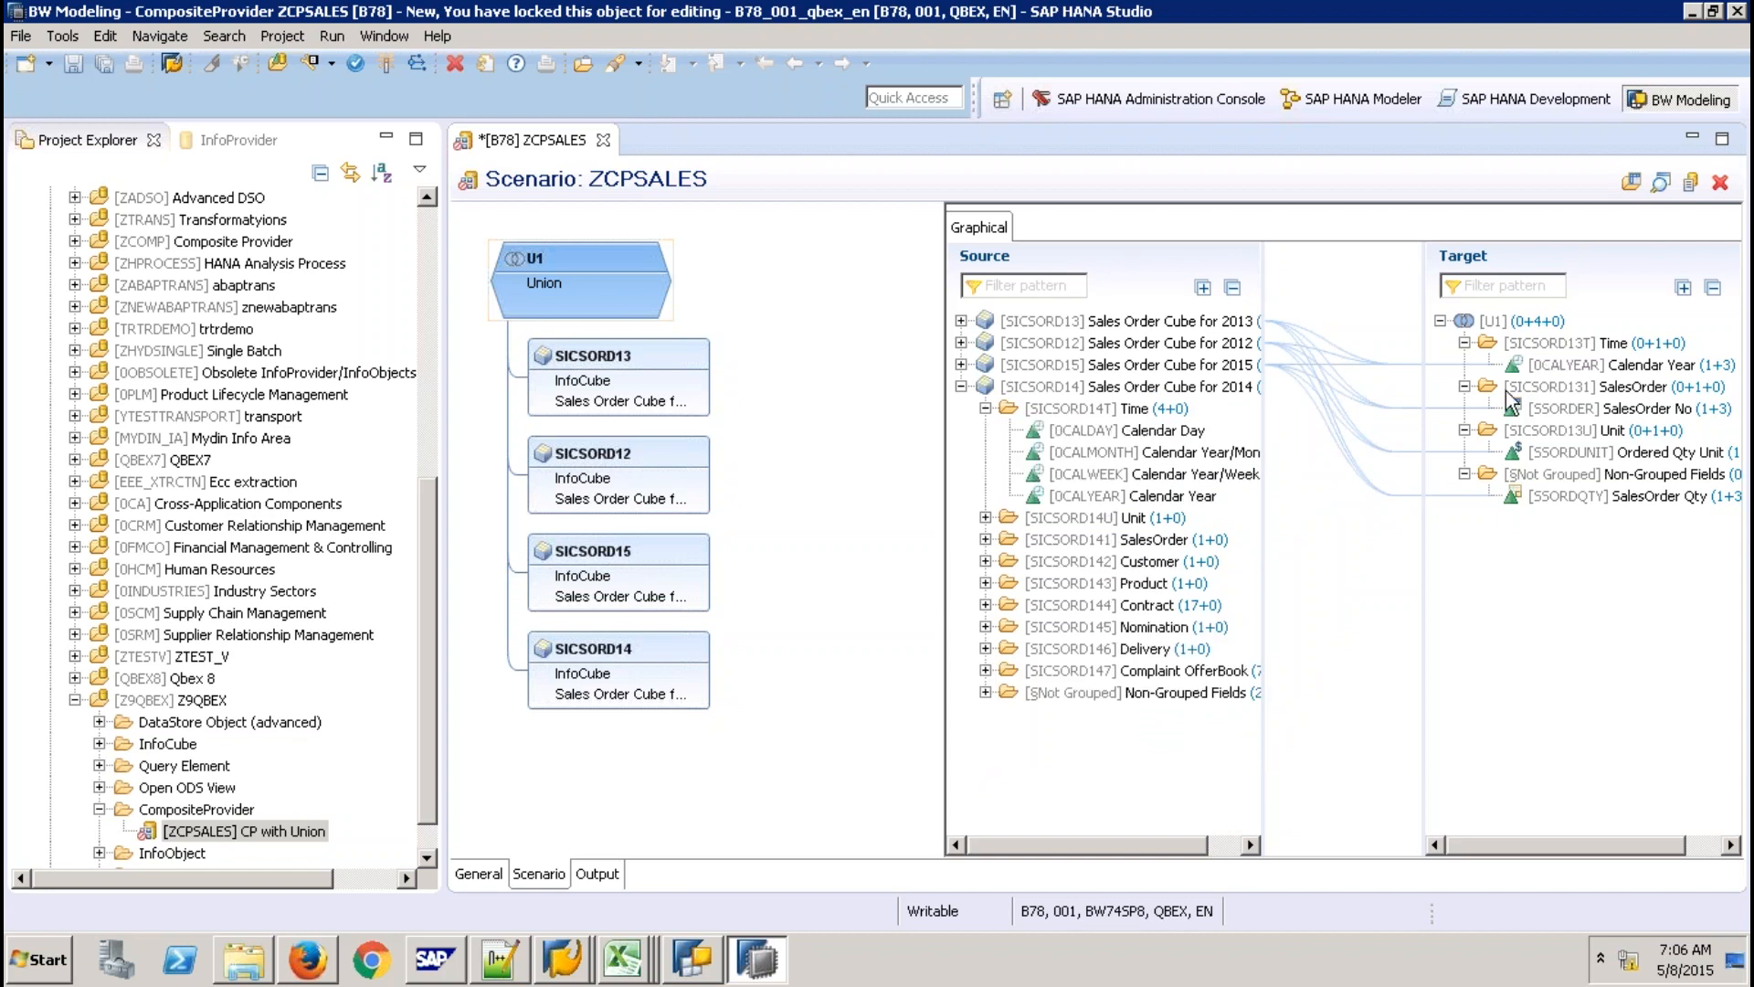
left_click_drag(1206, 495, 1585, 393)
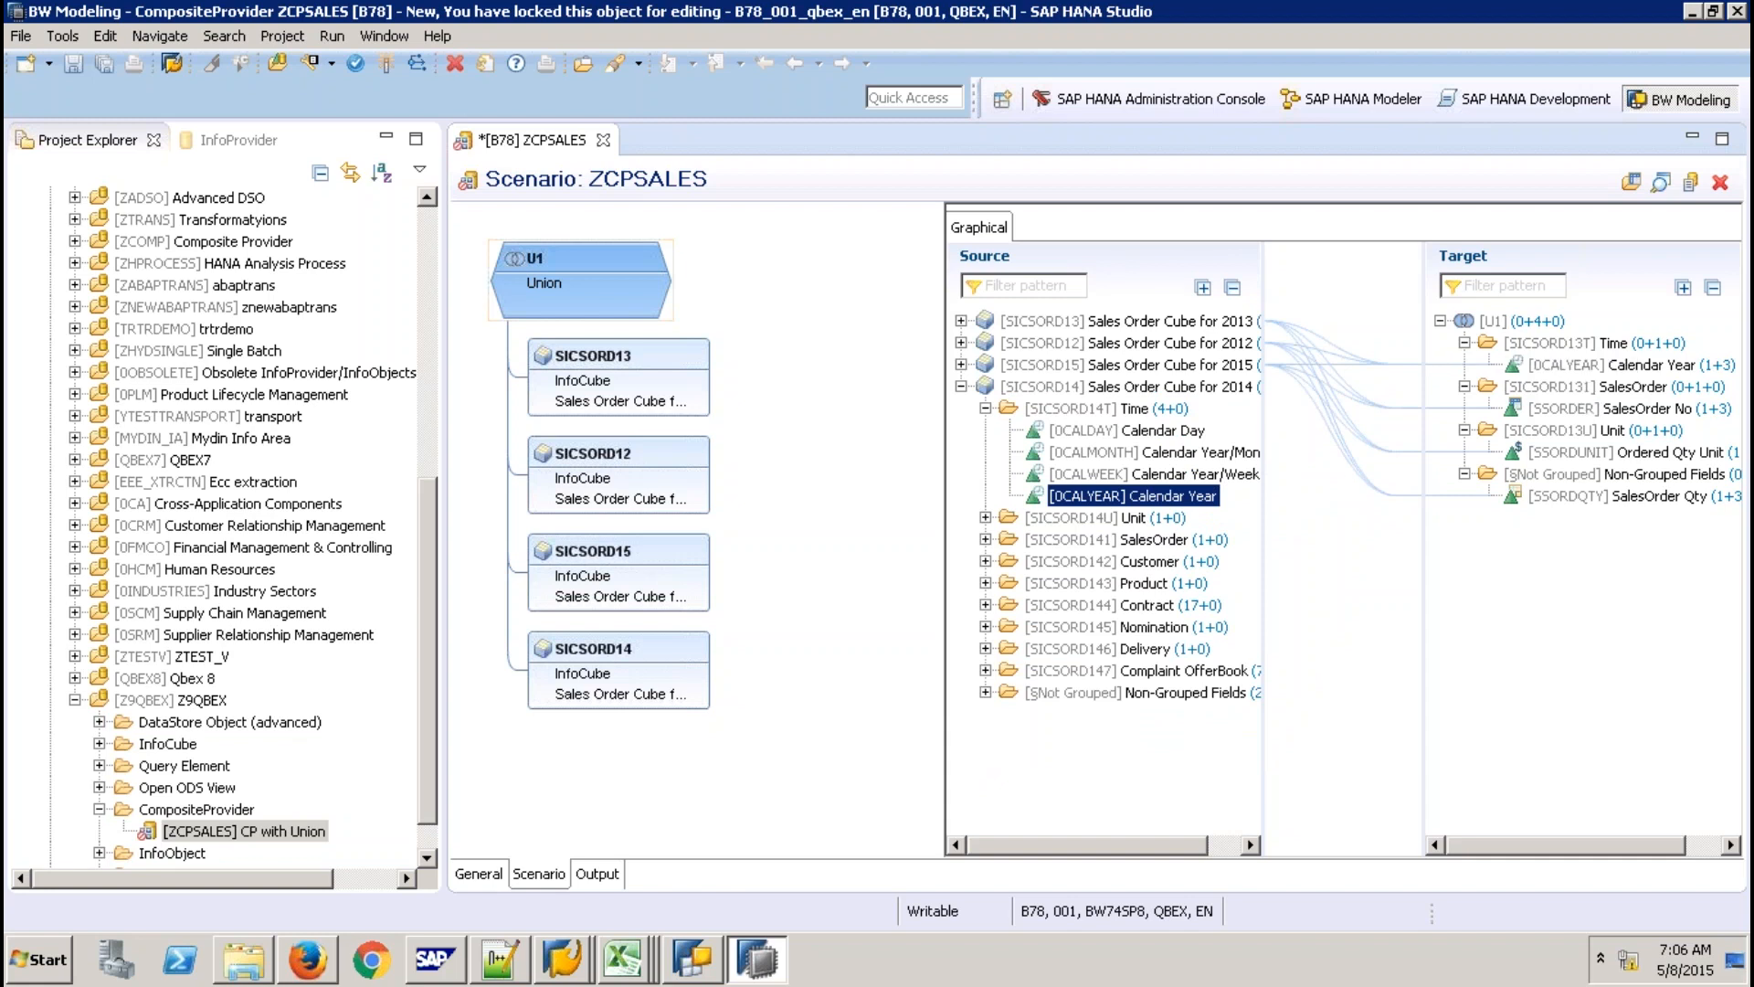
left_click(986, 540)
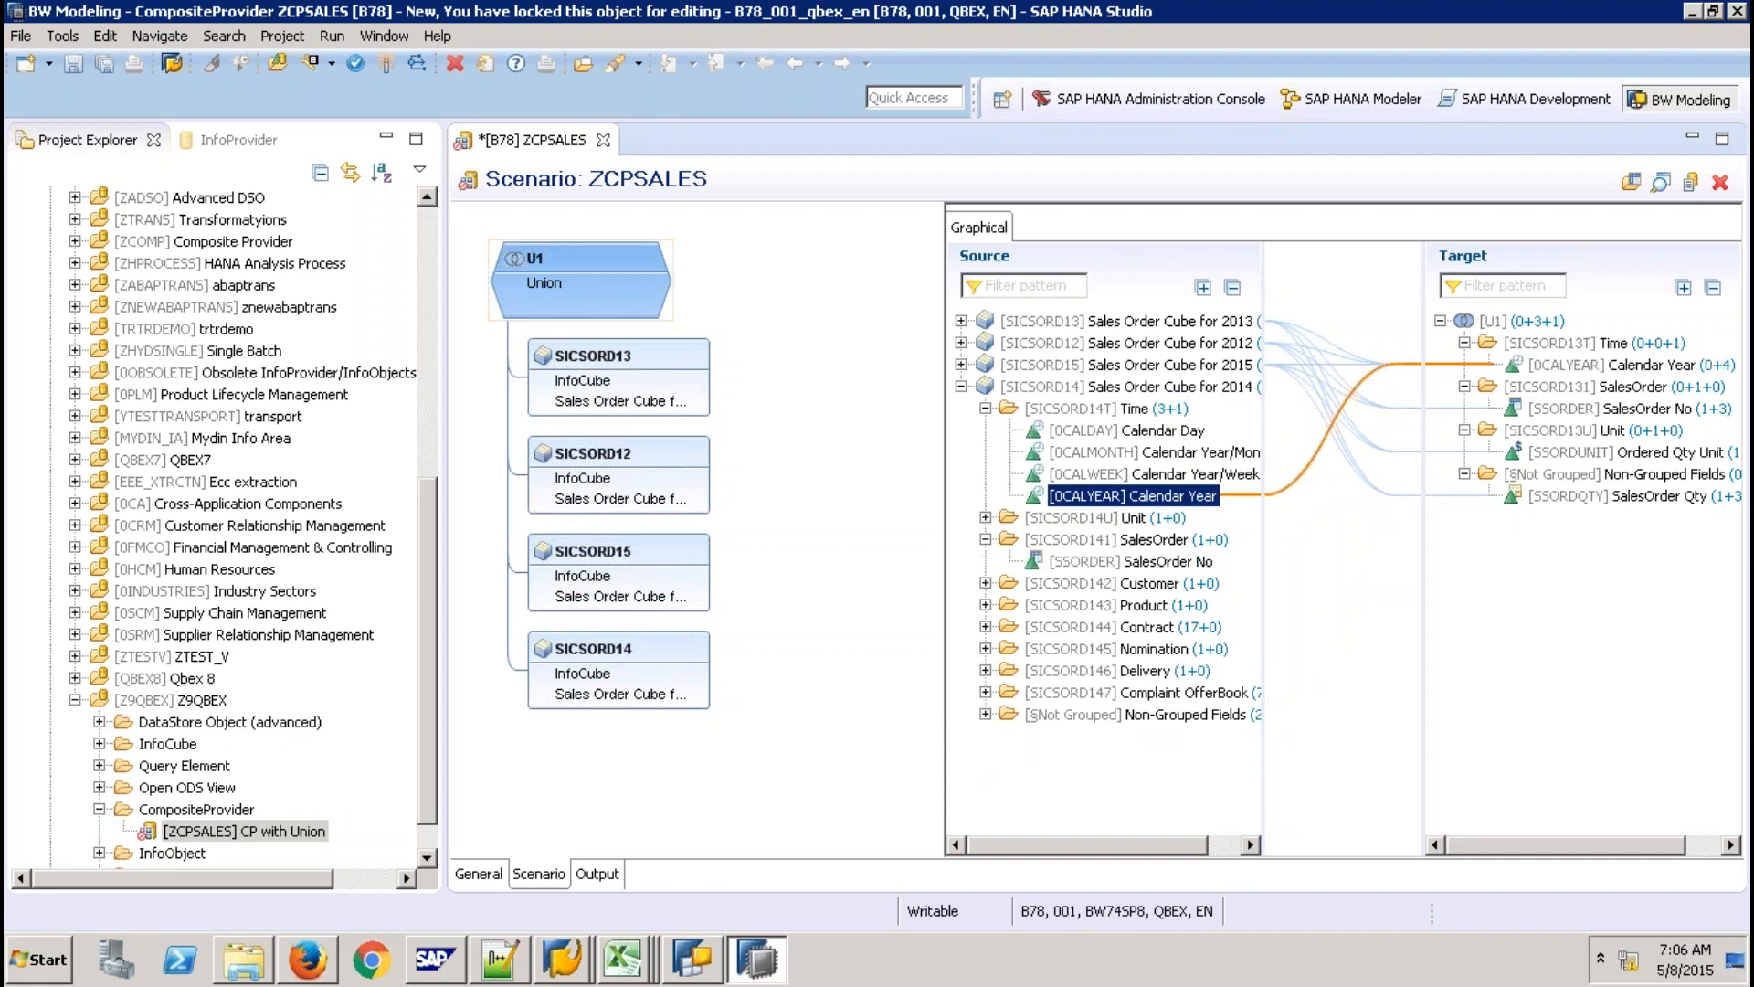
left_click_drag(1133, 562, 1542, 417)
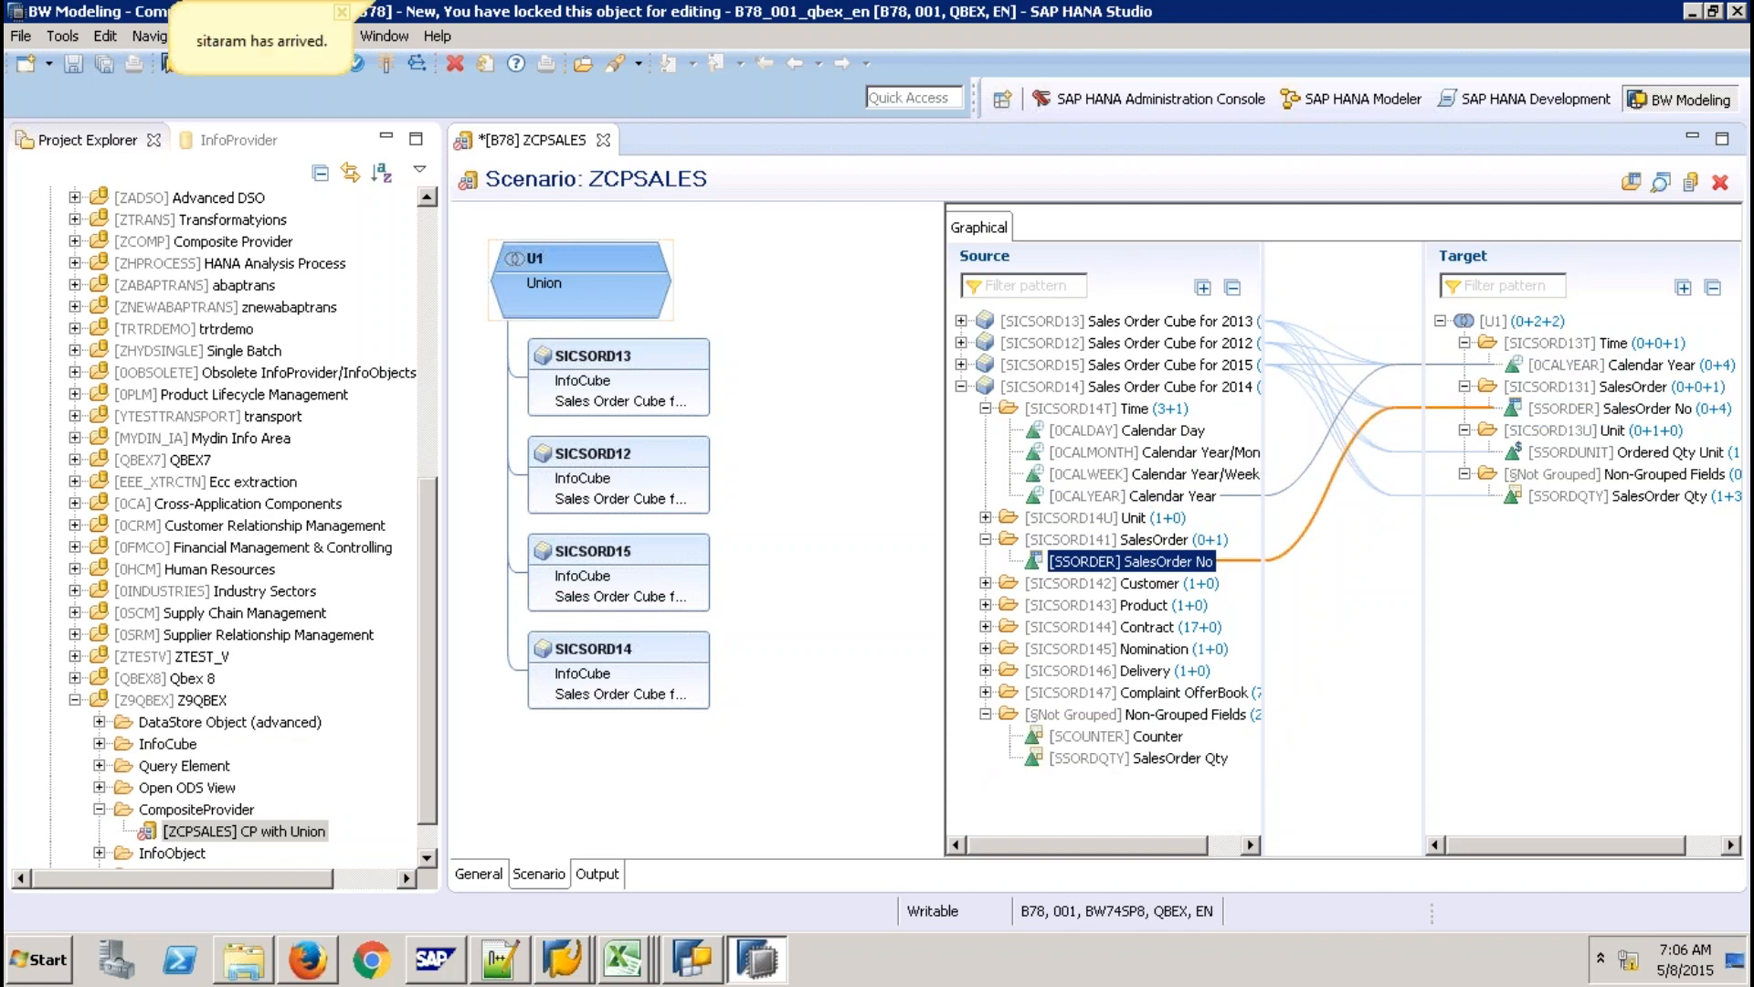
left_click(1139, 759)
left_click_drag(1139, 759, 1585, 374)
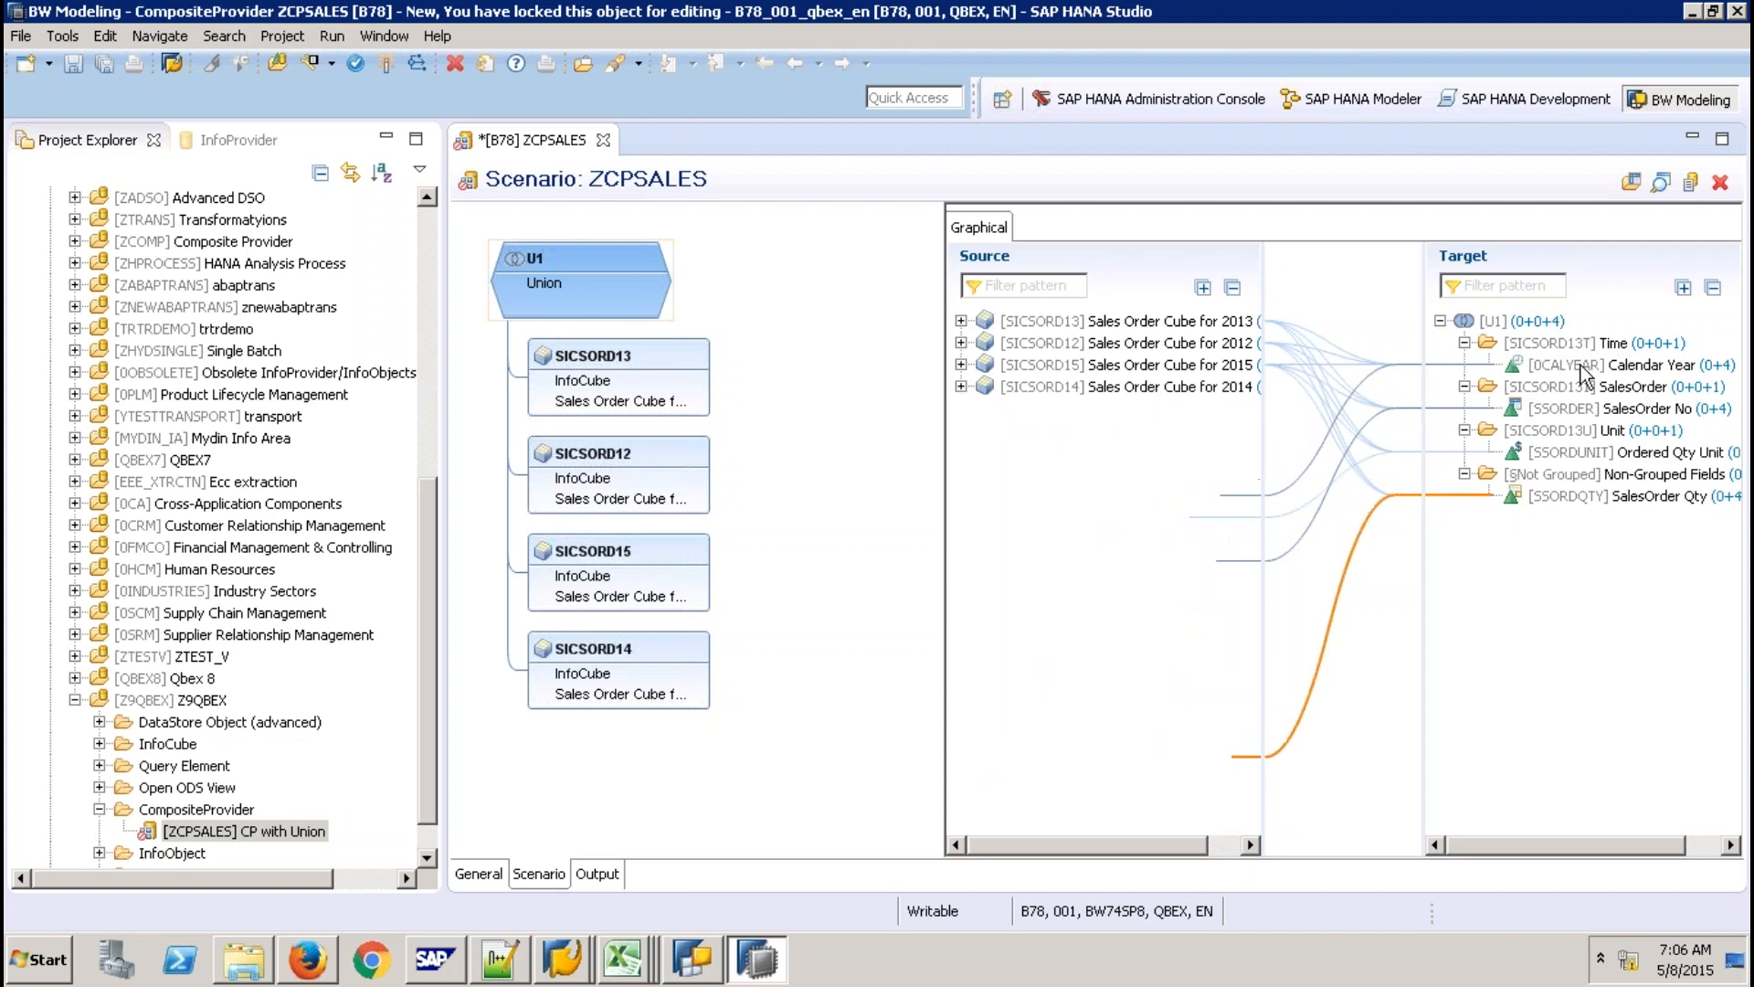
Check the sources feeding target Calendar Year, SalesOrder No, Ordered Qty Unit and SalesOrder Qty.
left_click(1553, 364)
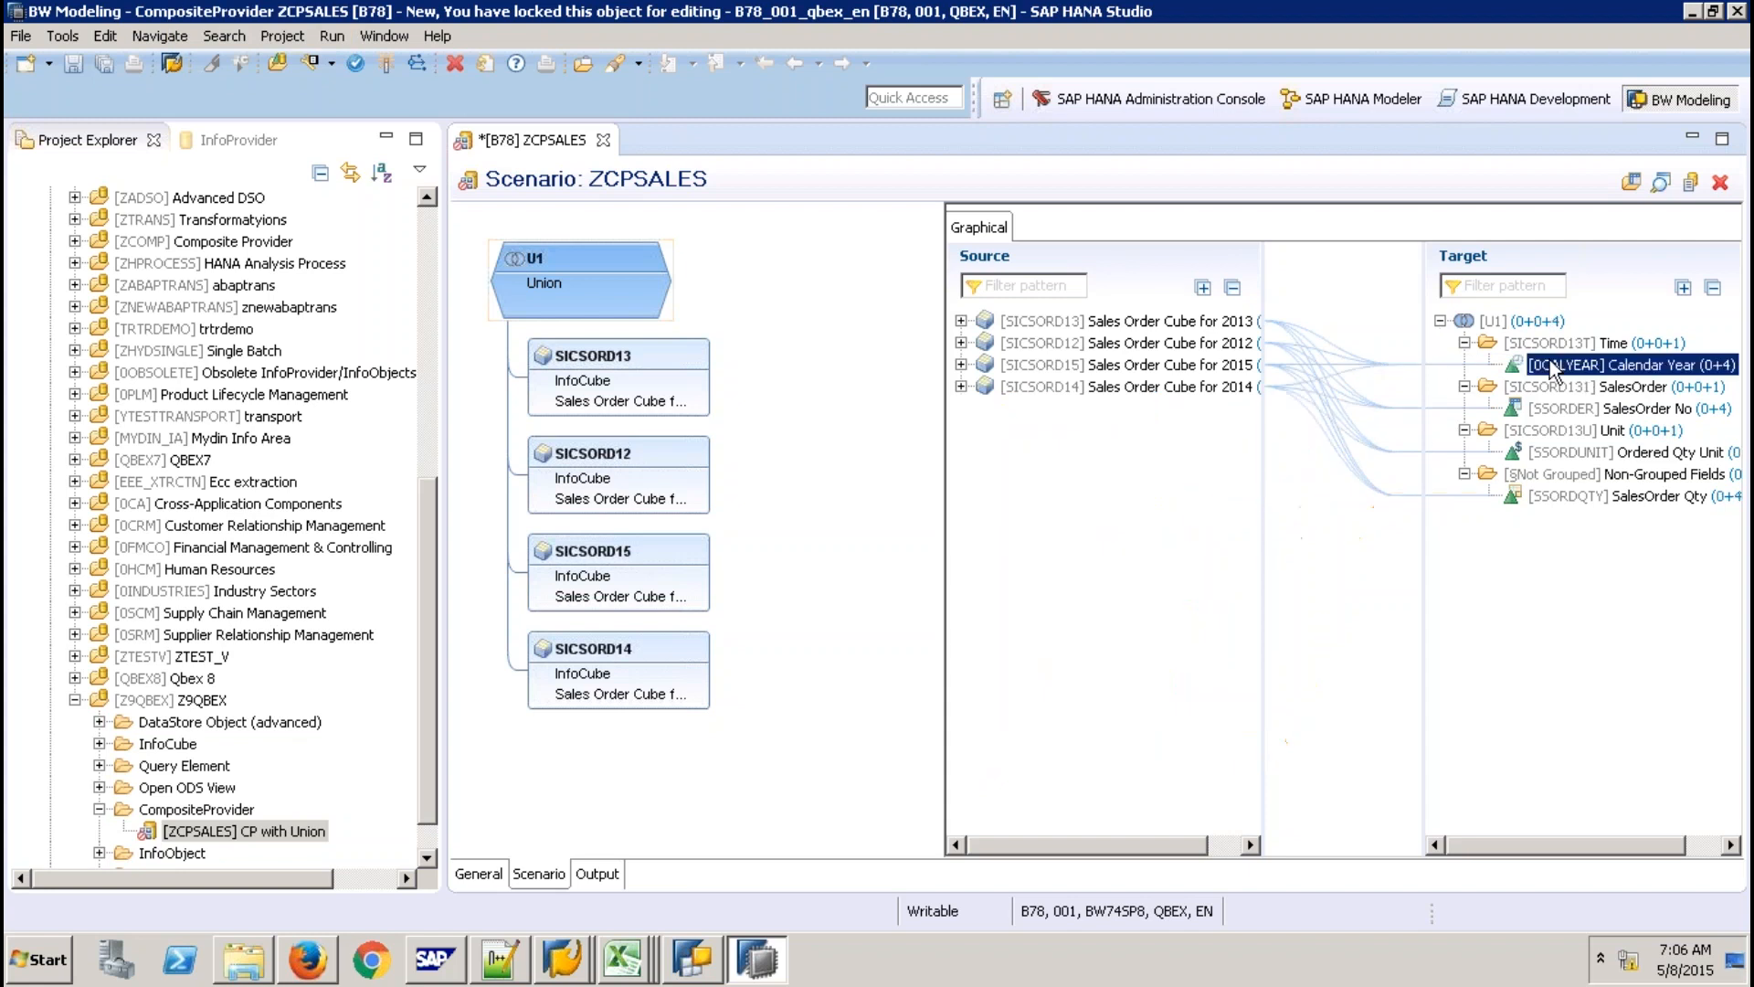
left_click(1569, 413)
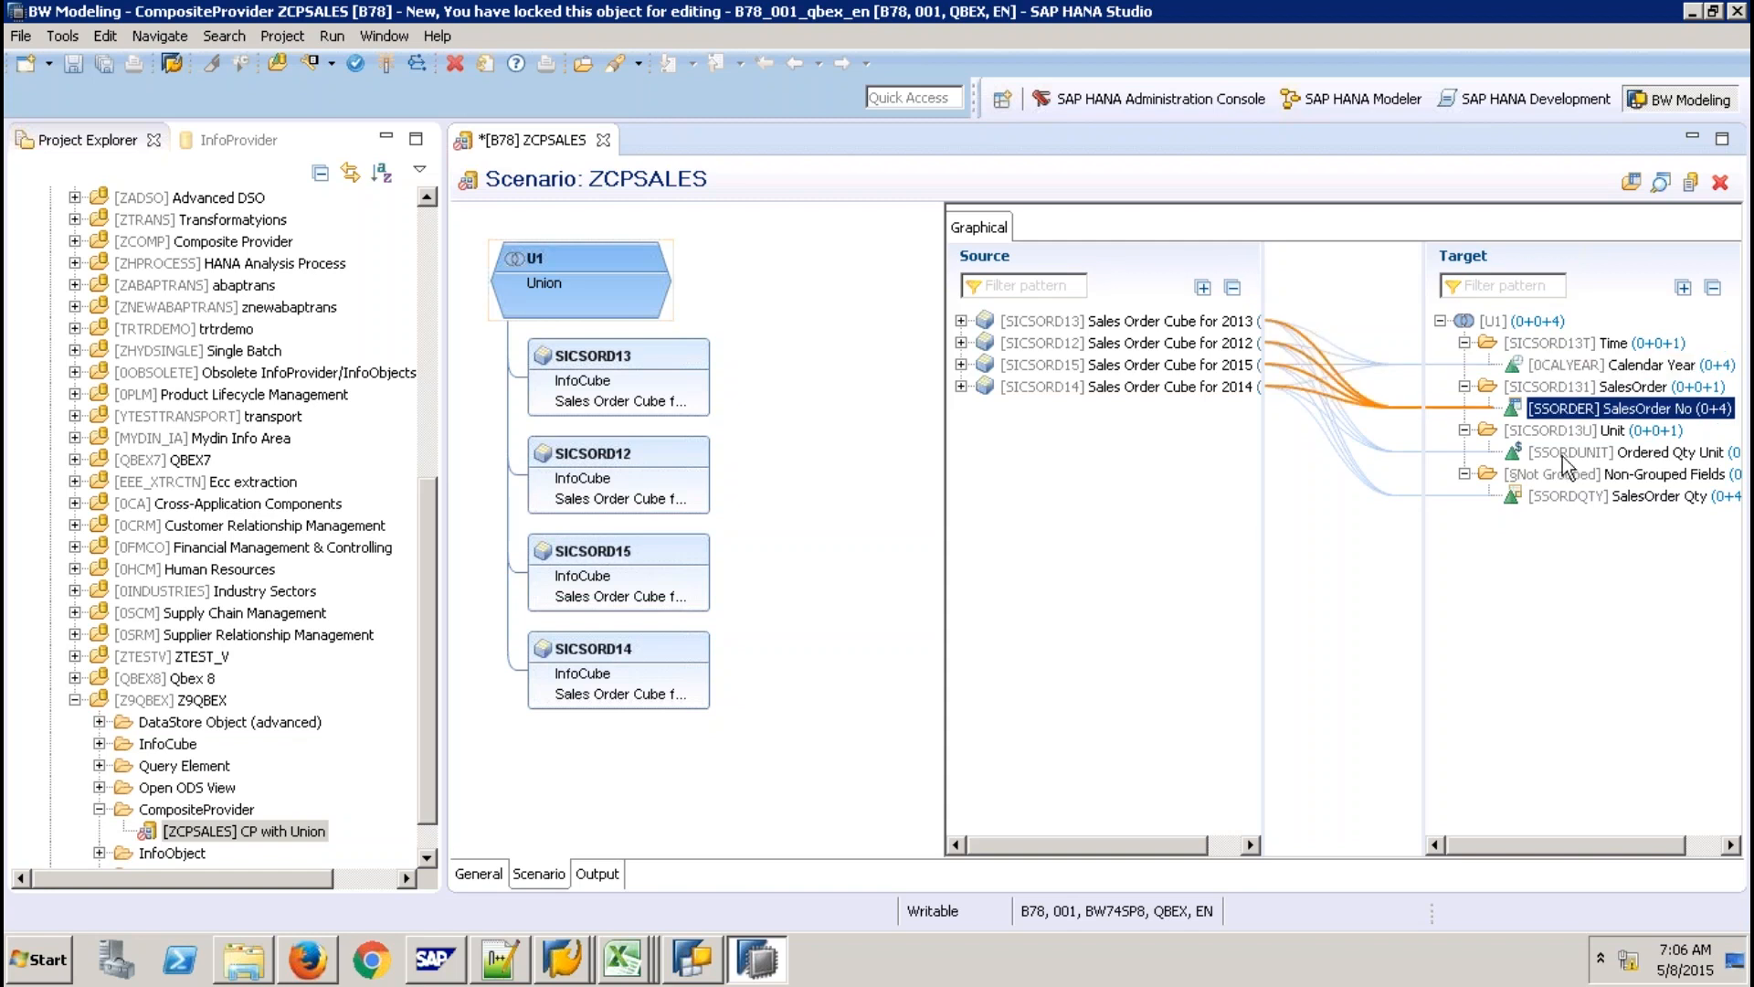
left_click(1562, 456)
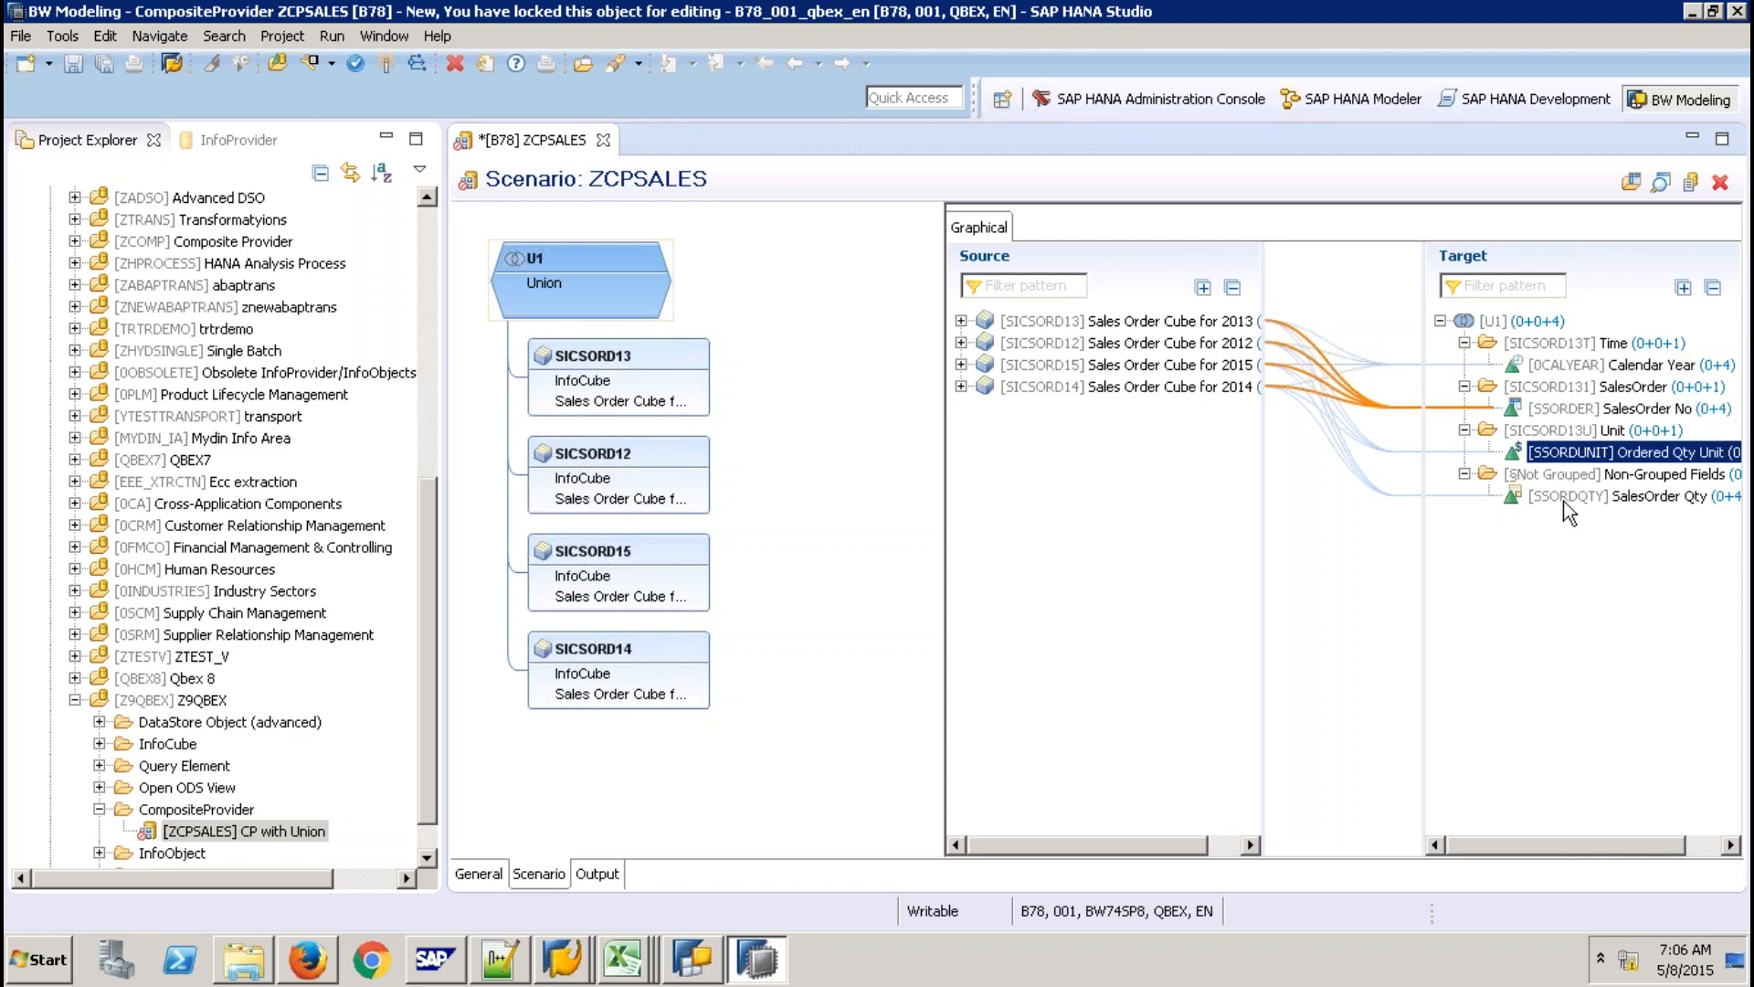
left_click(1564, 500)
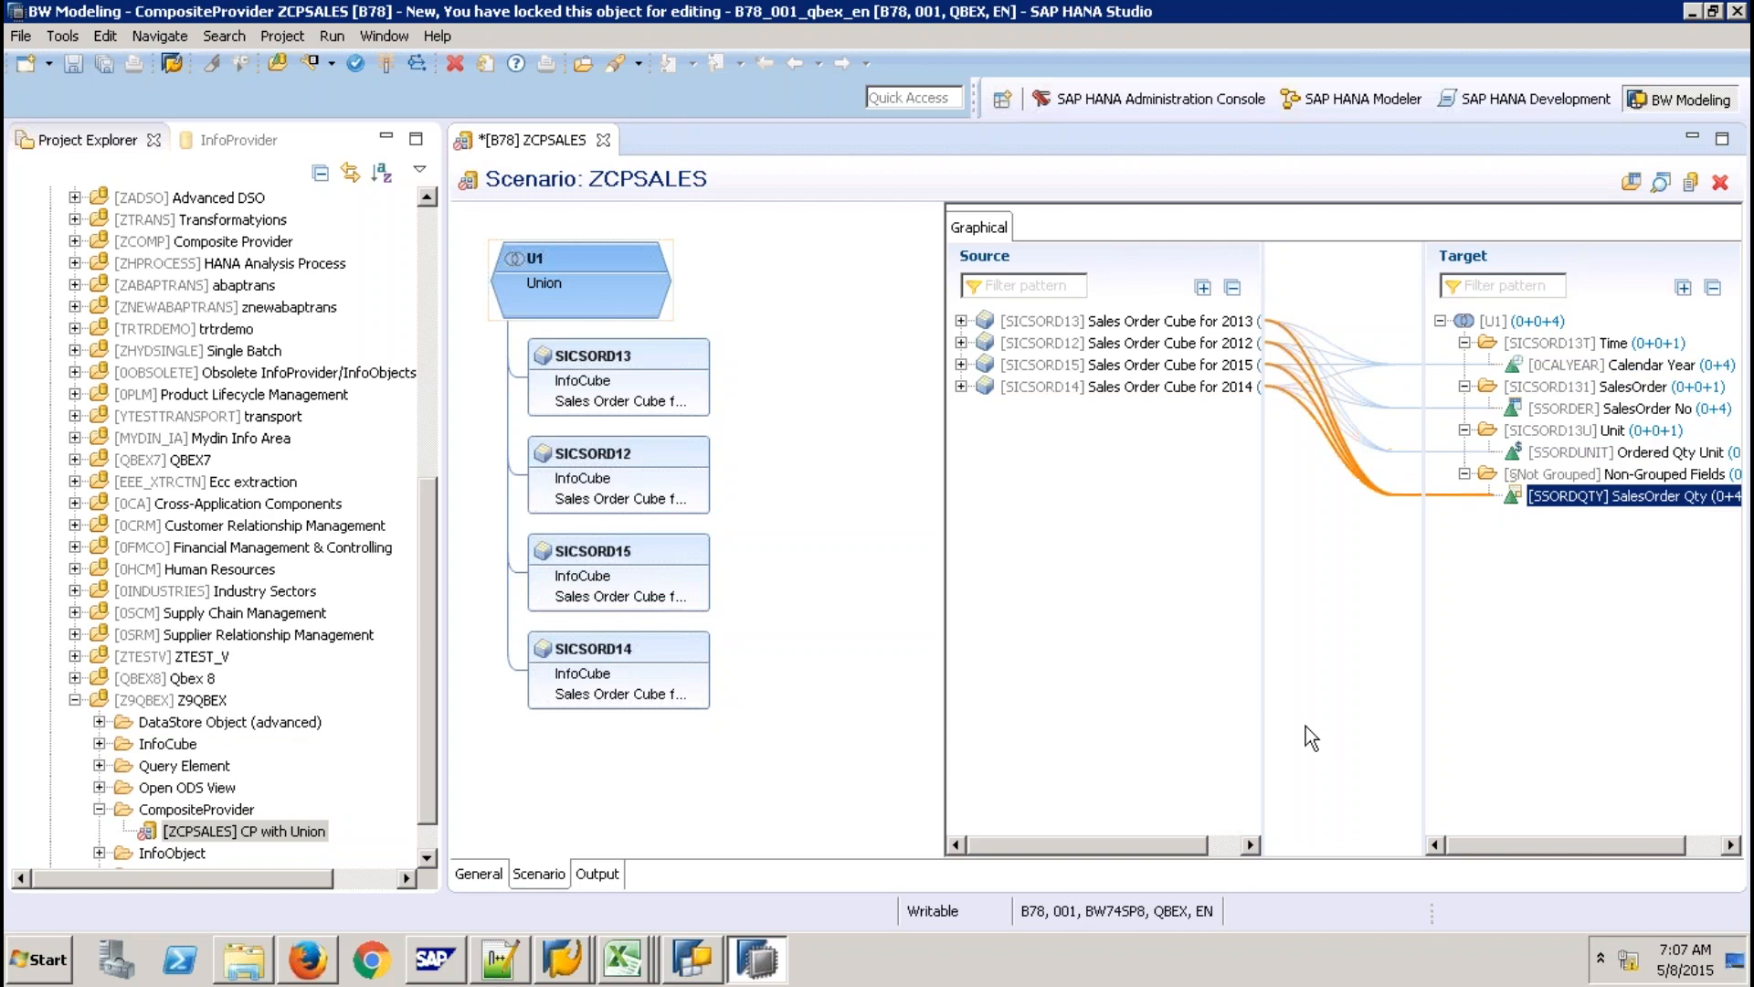
Activate ZCPSALES with its output fields, request its reporting preview, and switch to Data Warehousing Workbench.
left_click(597, 874)
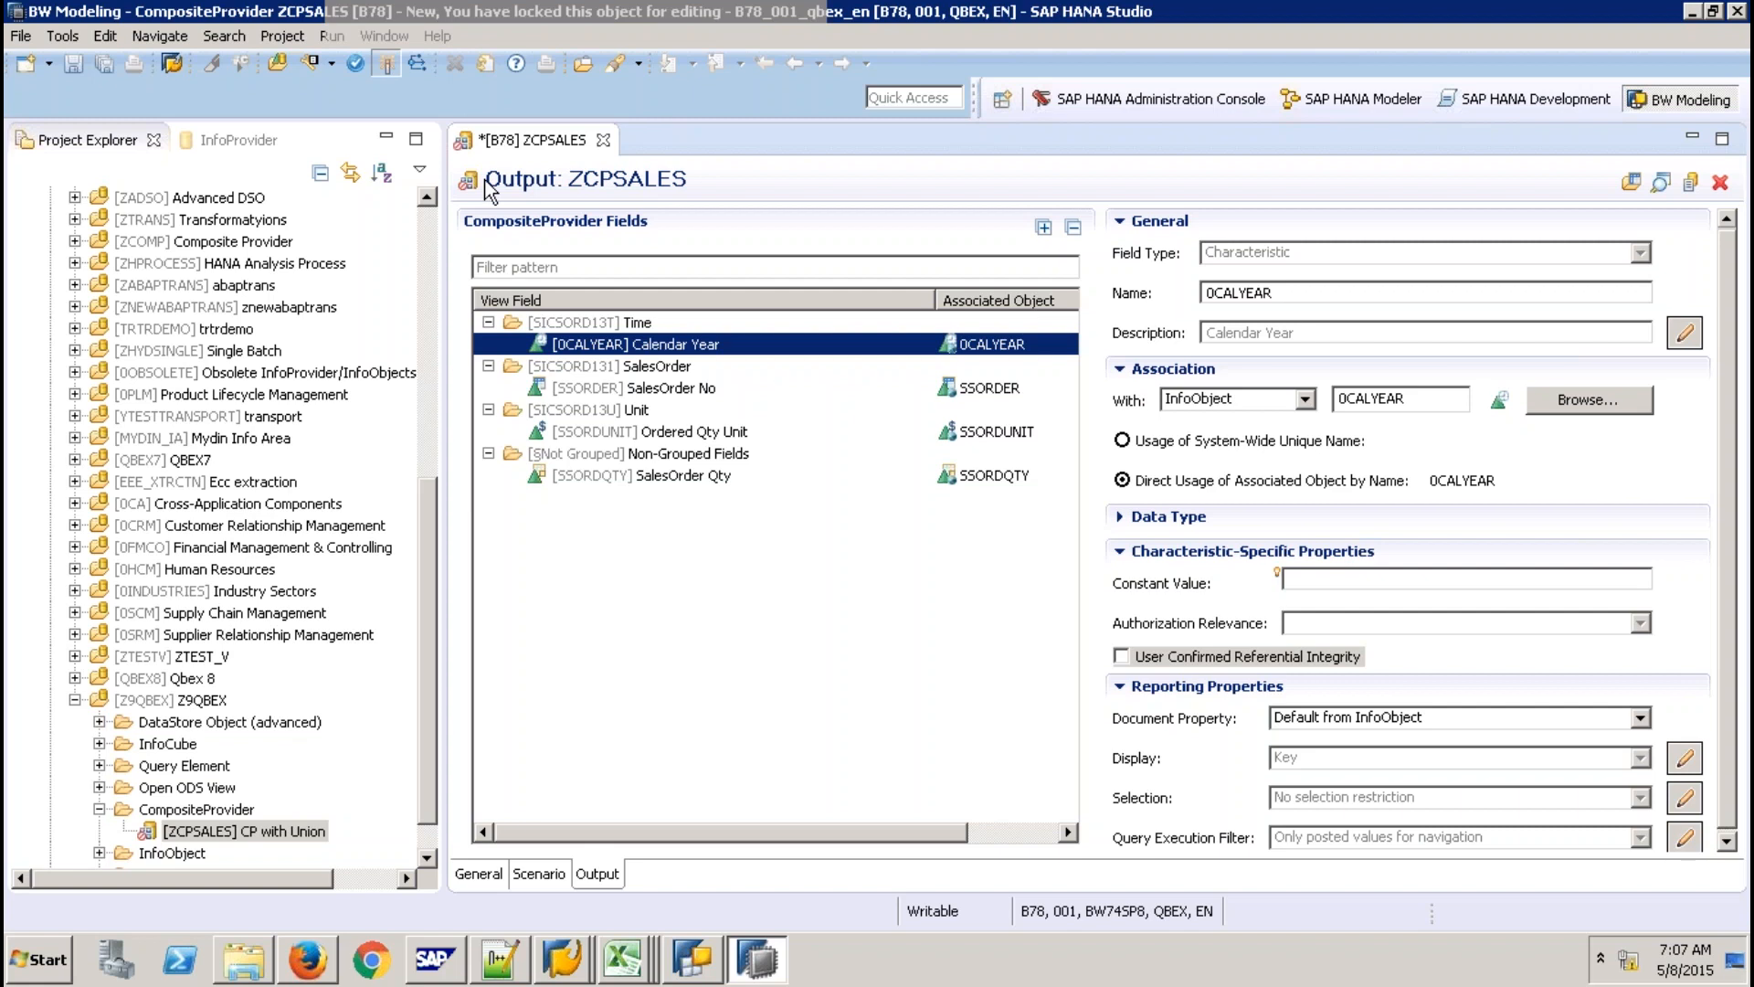
key("ctrl+s")
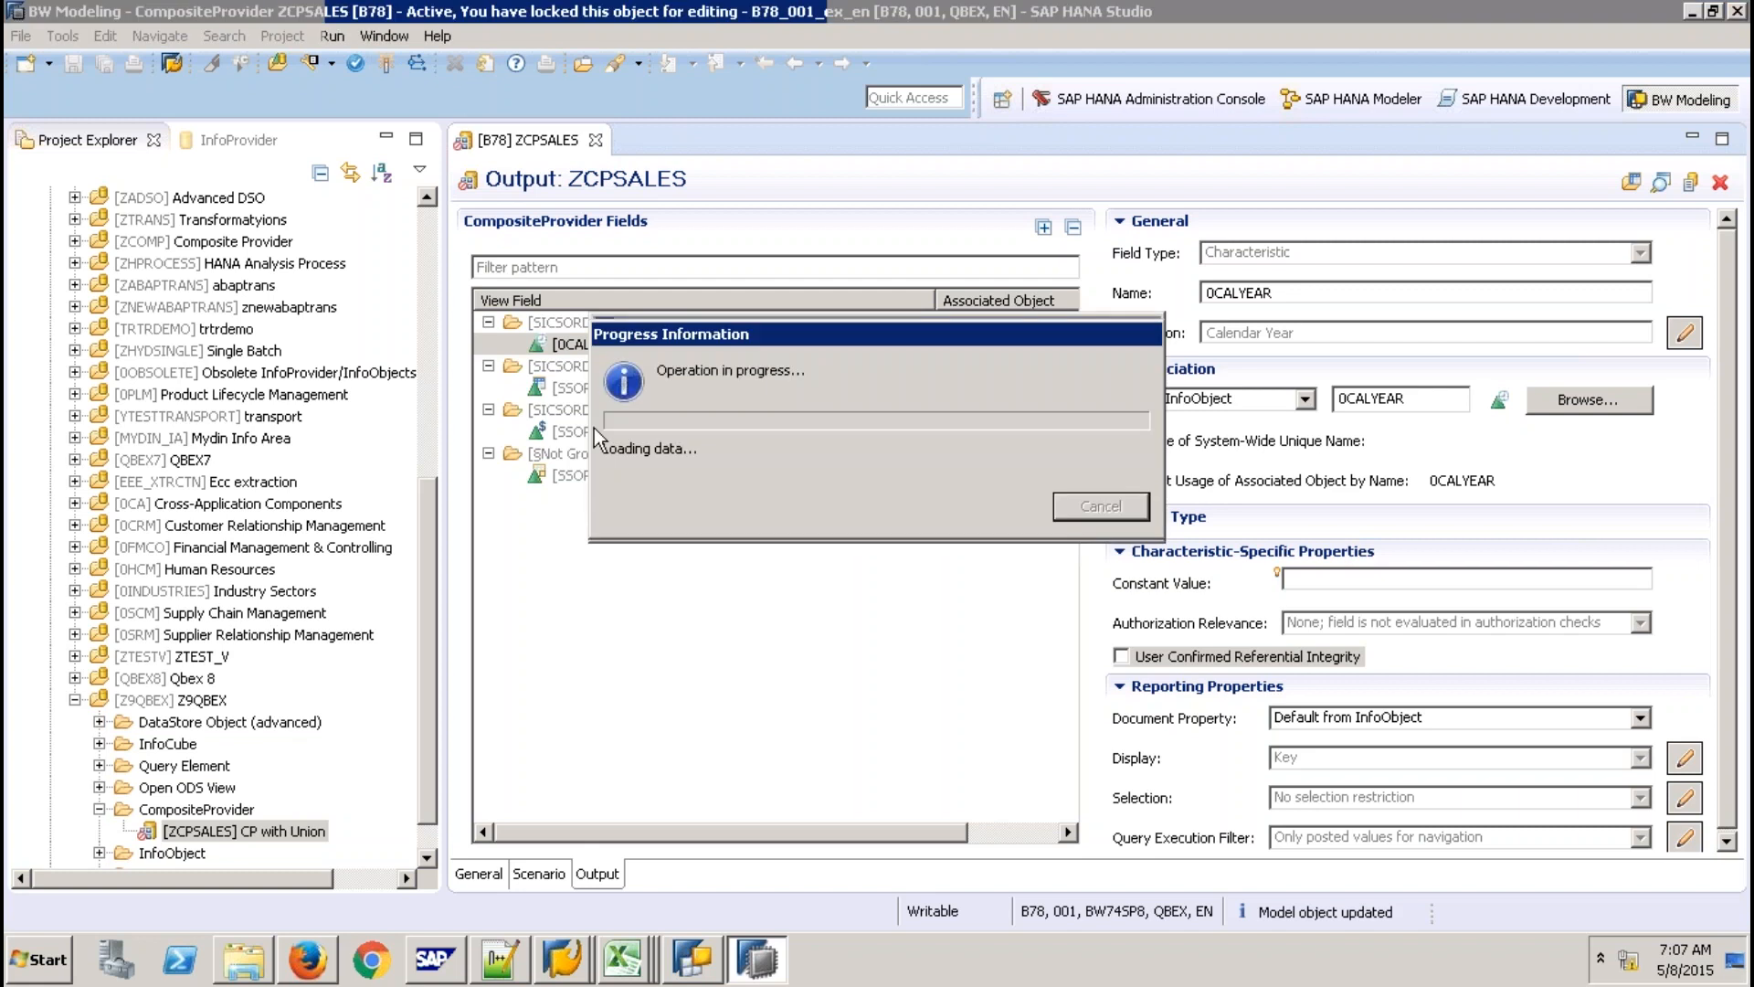
left_click(584, 962)
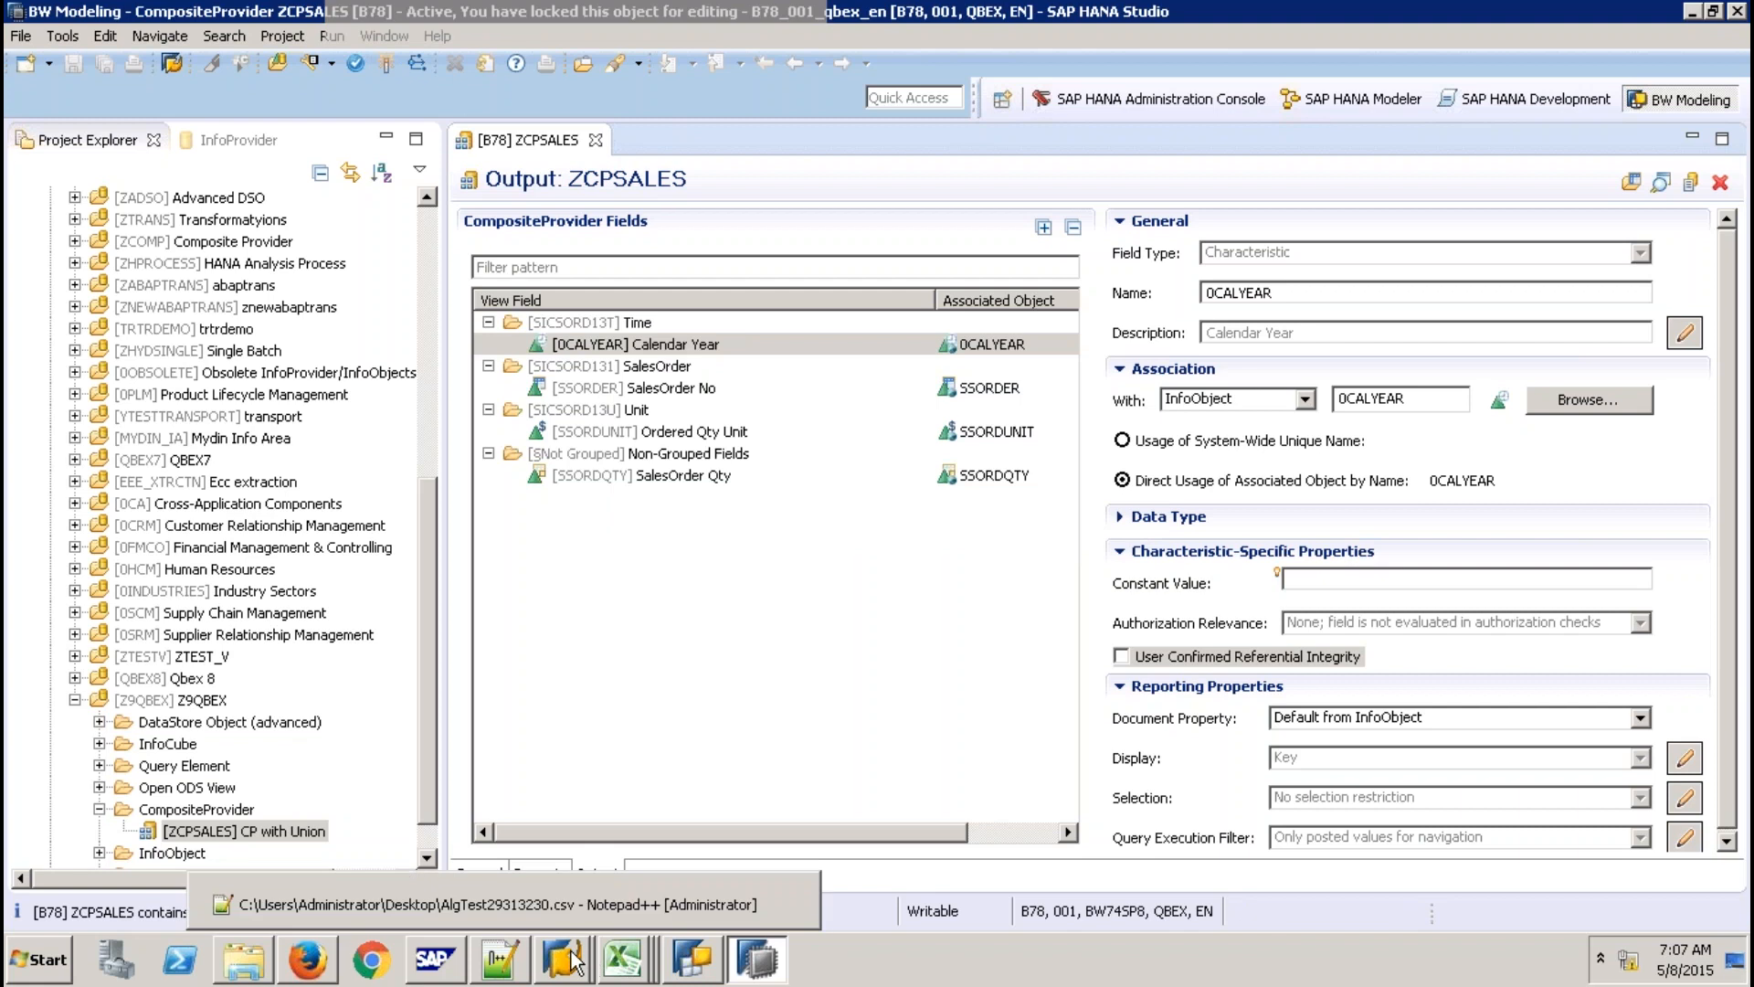
left_click(1661, 181)
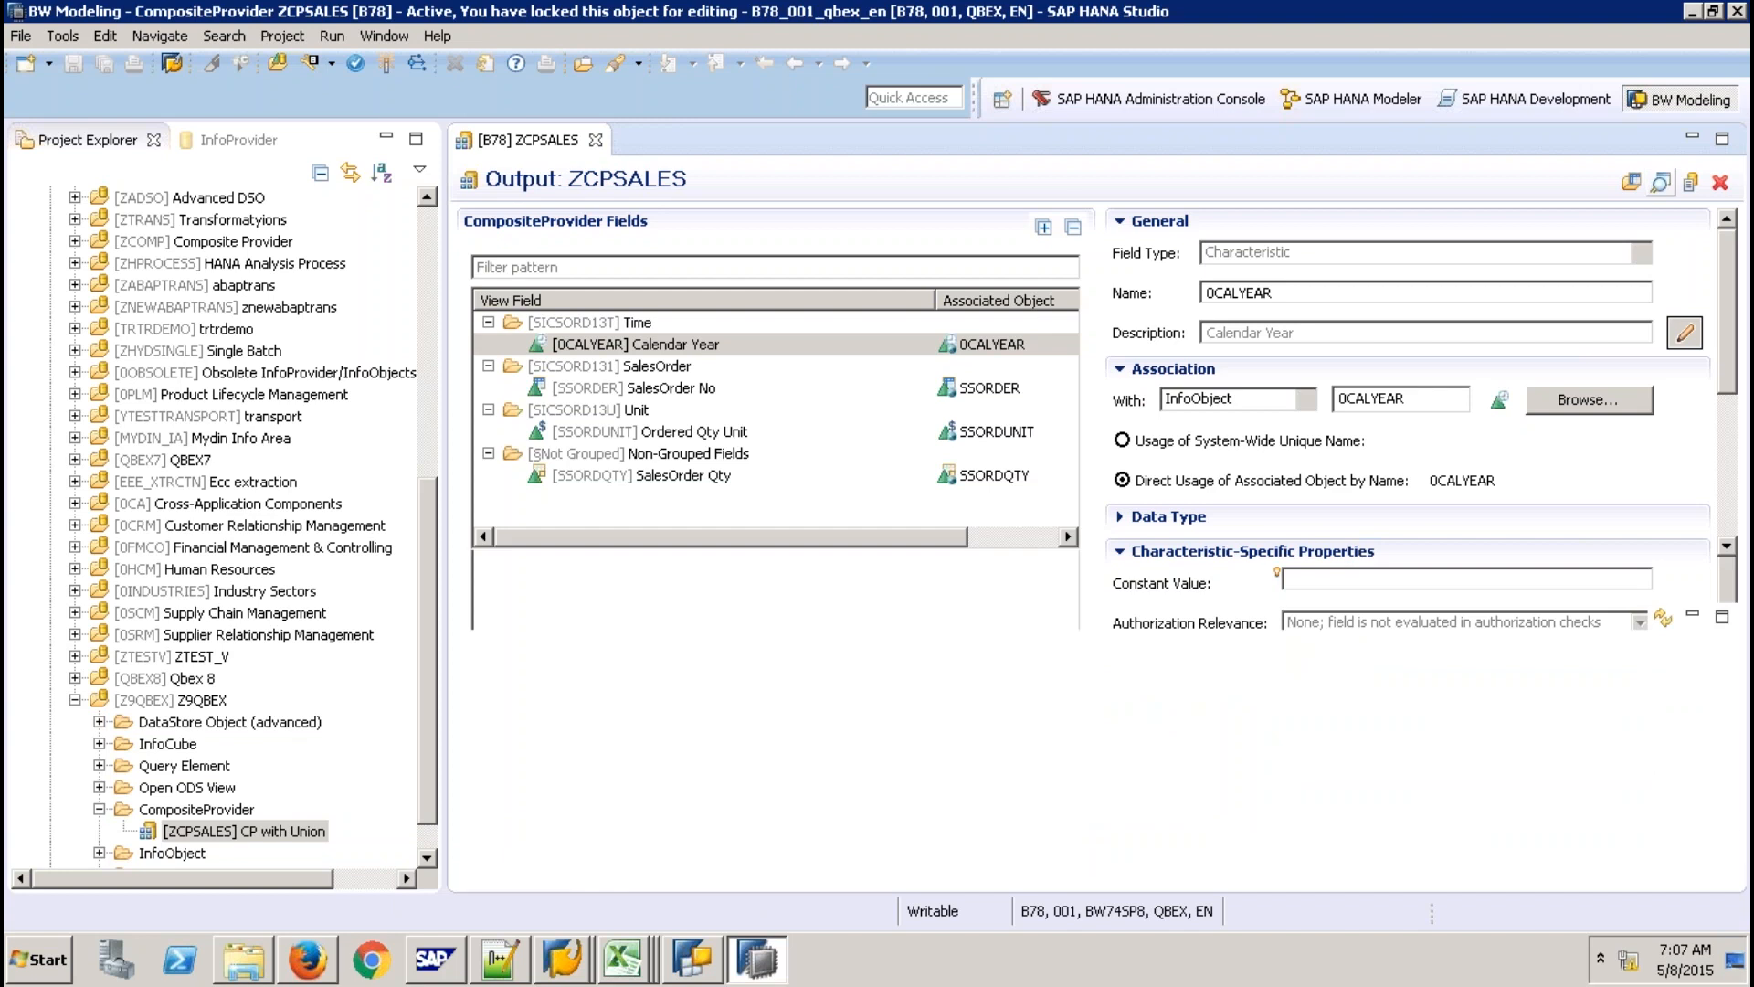
left_click(562, 958)
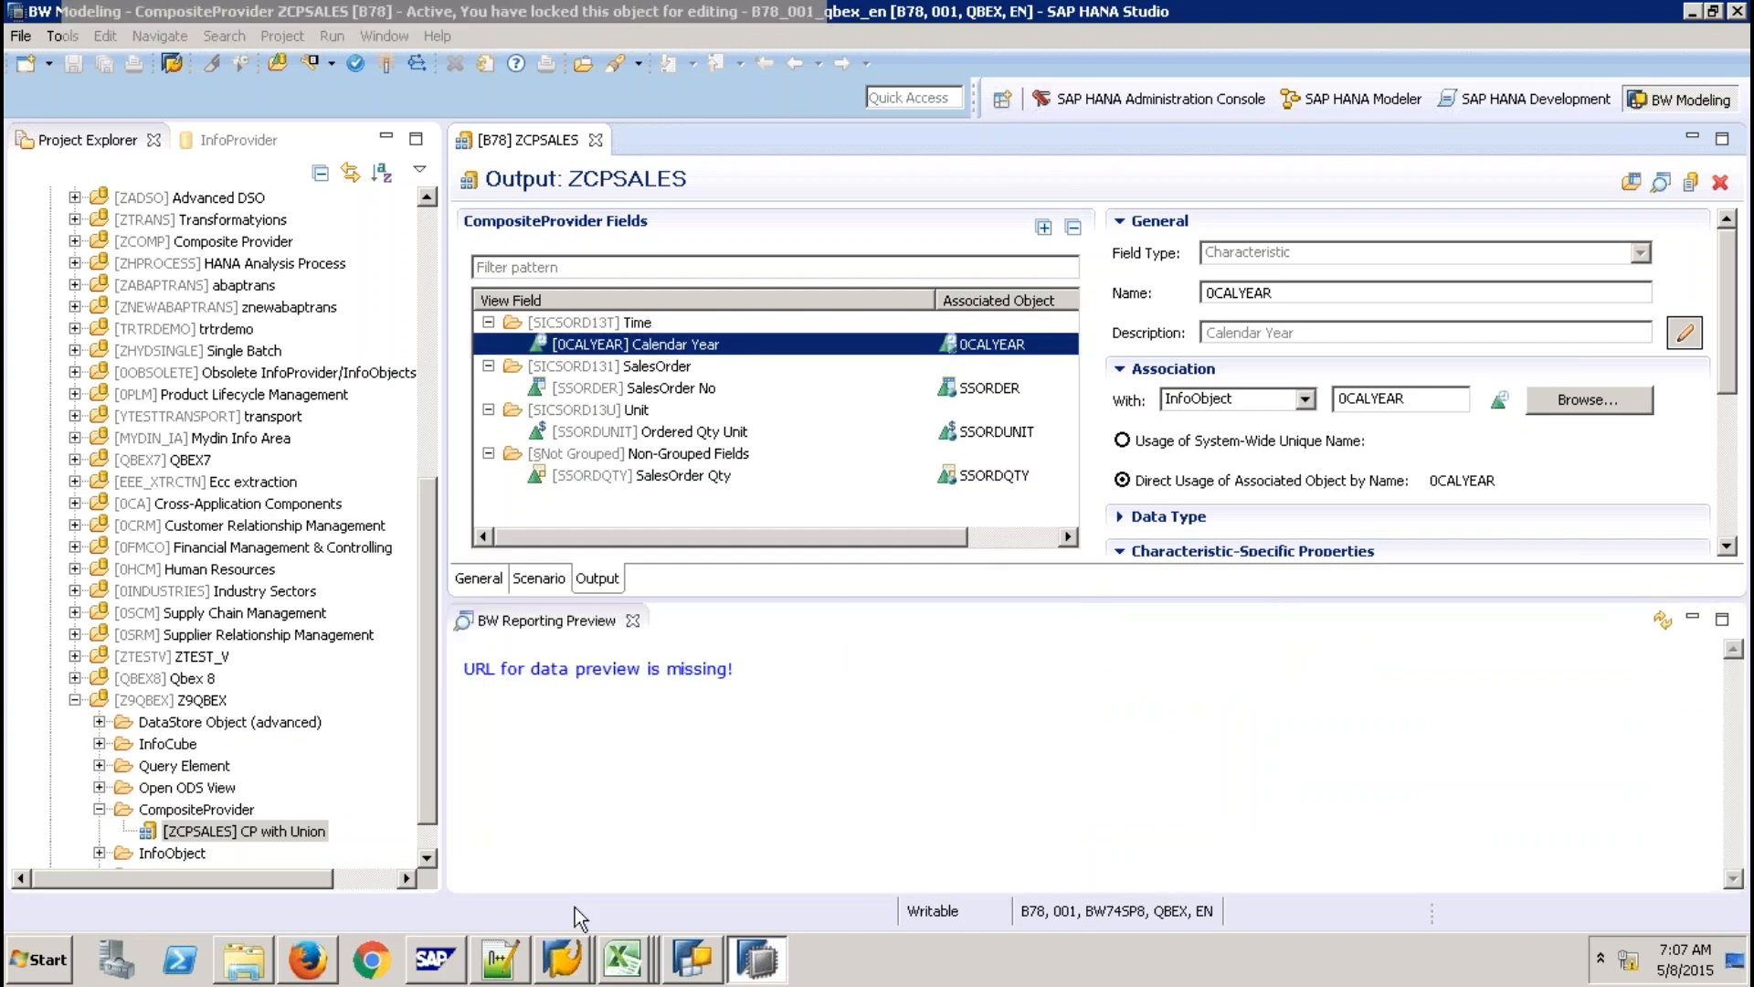
left_click(581, 905)
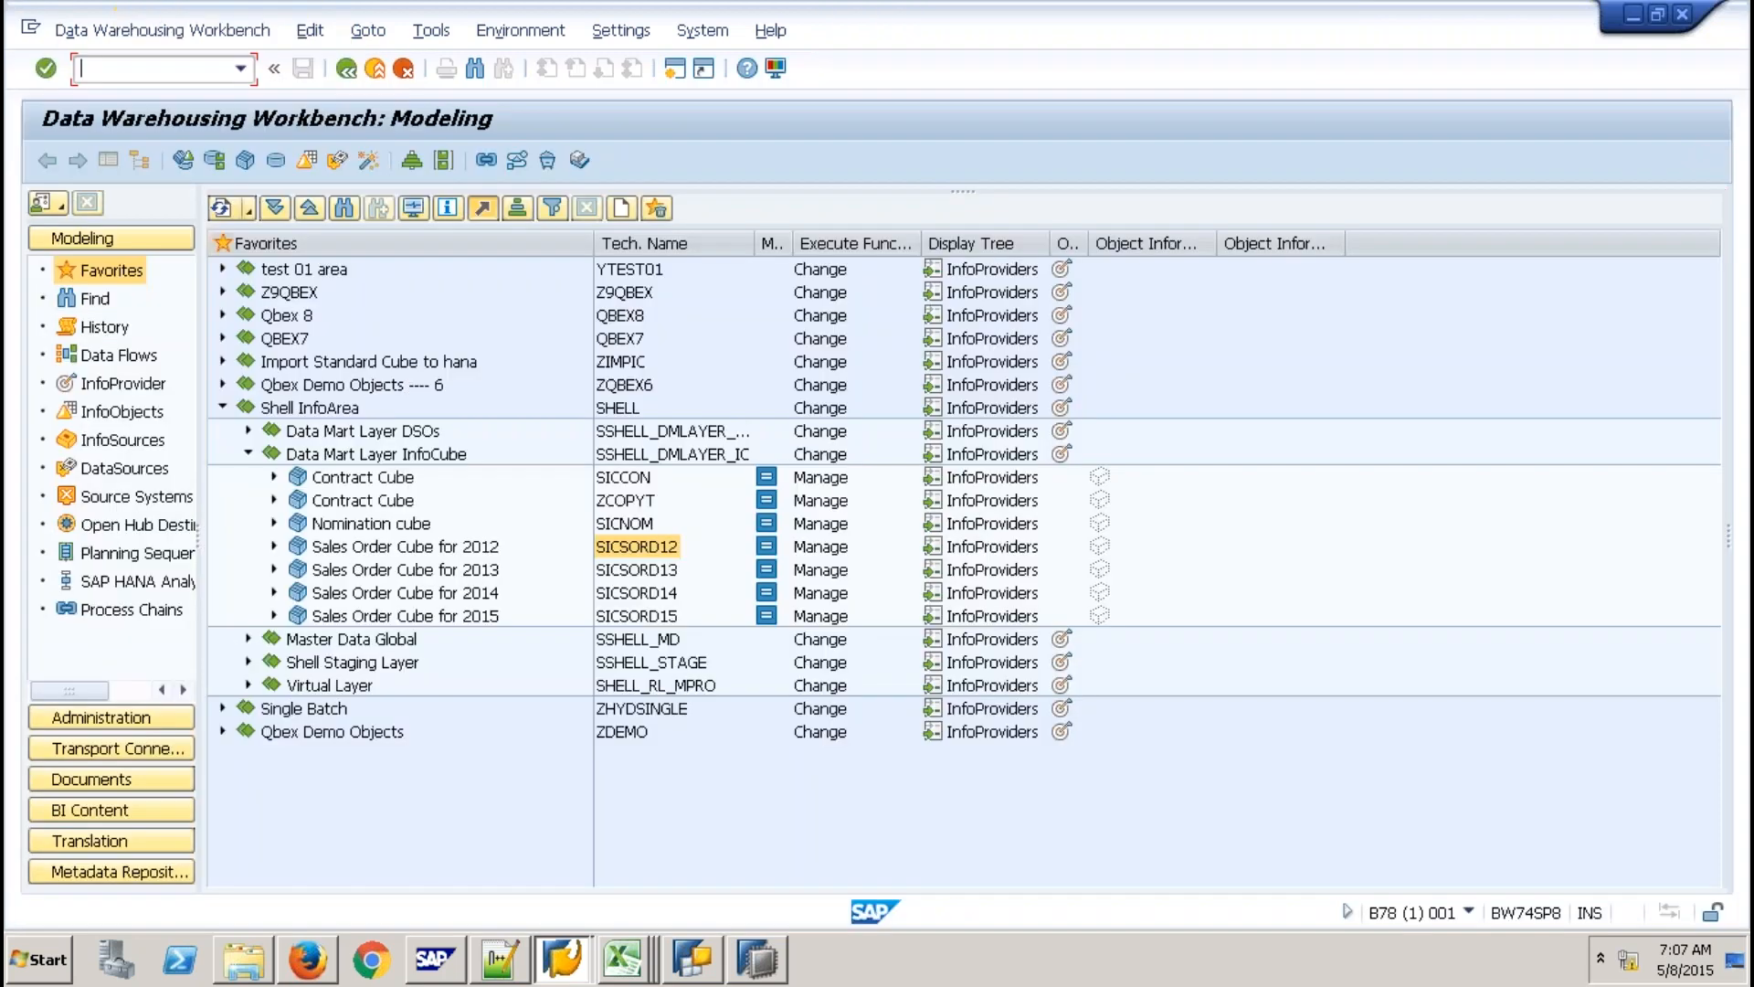
In RSA1, display the data of CP with Union with all output fields.
type("/NRSA1")
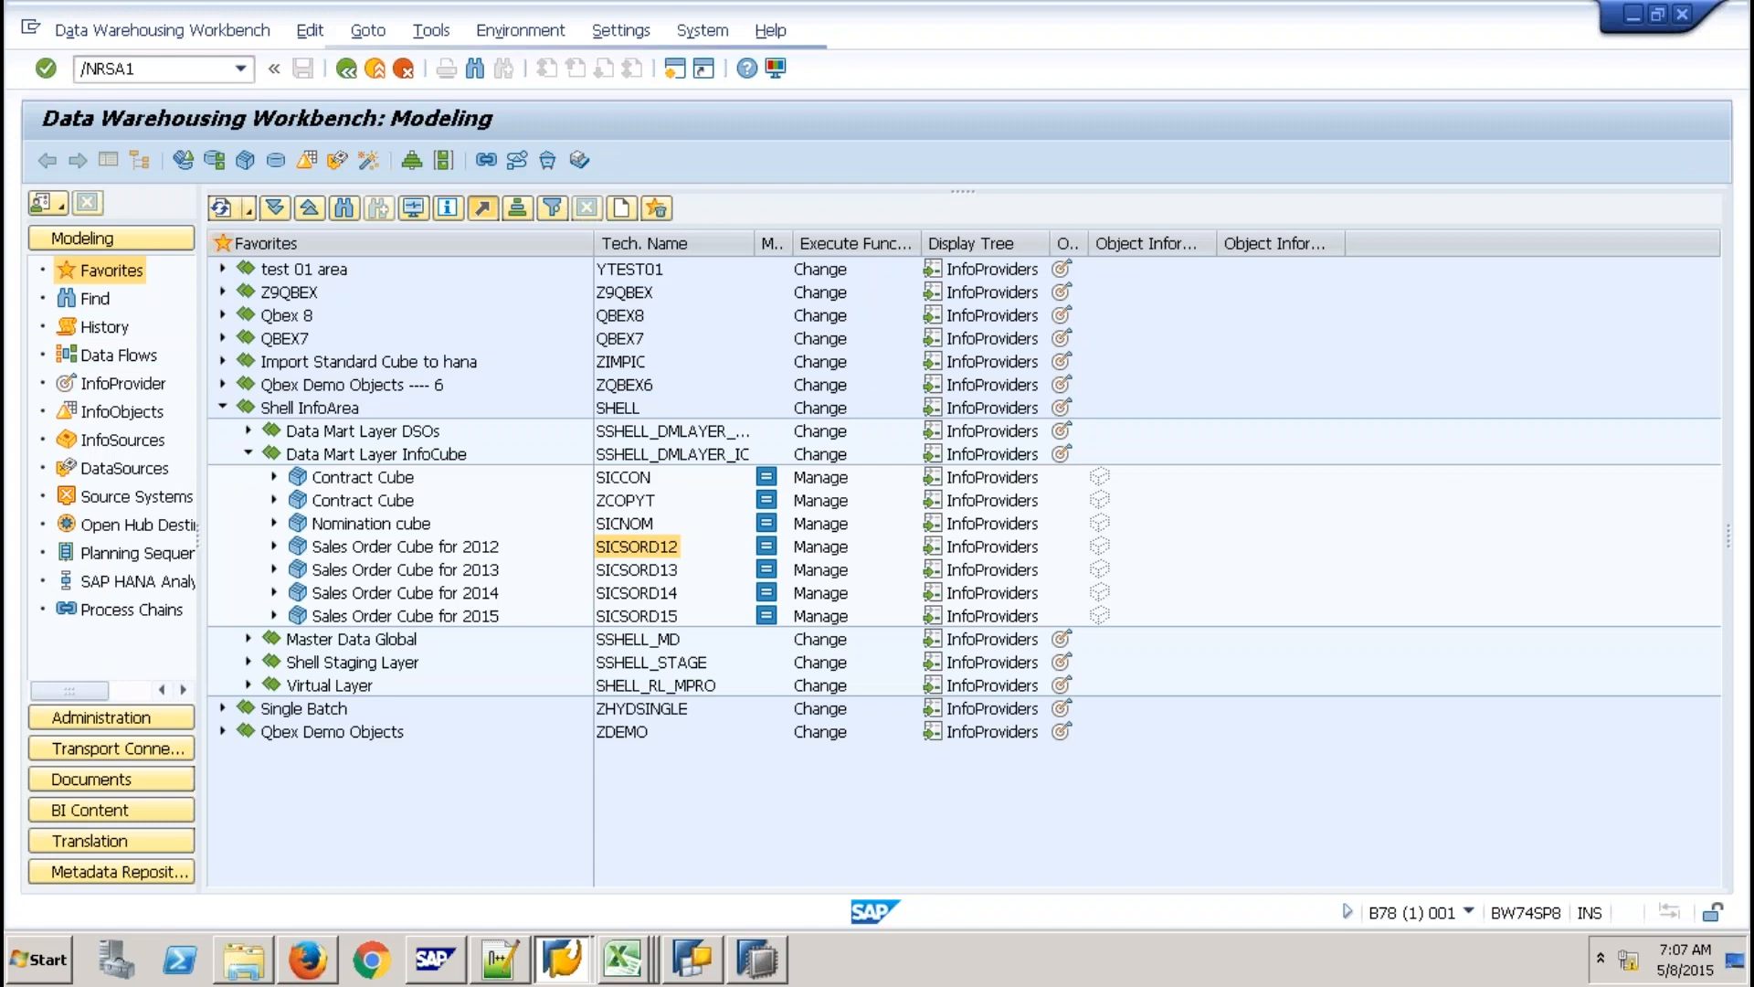
key("Return")
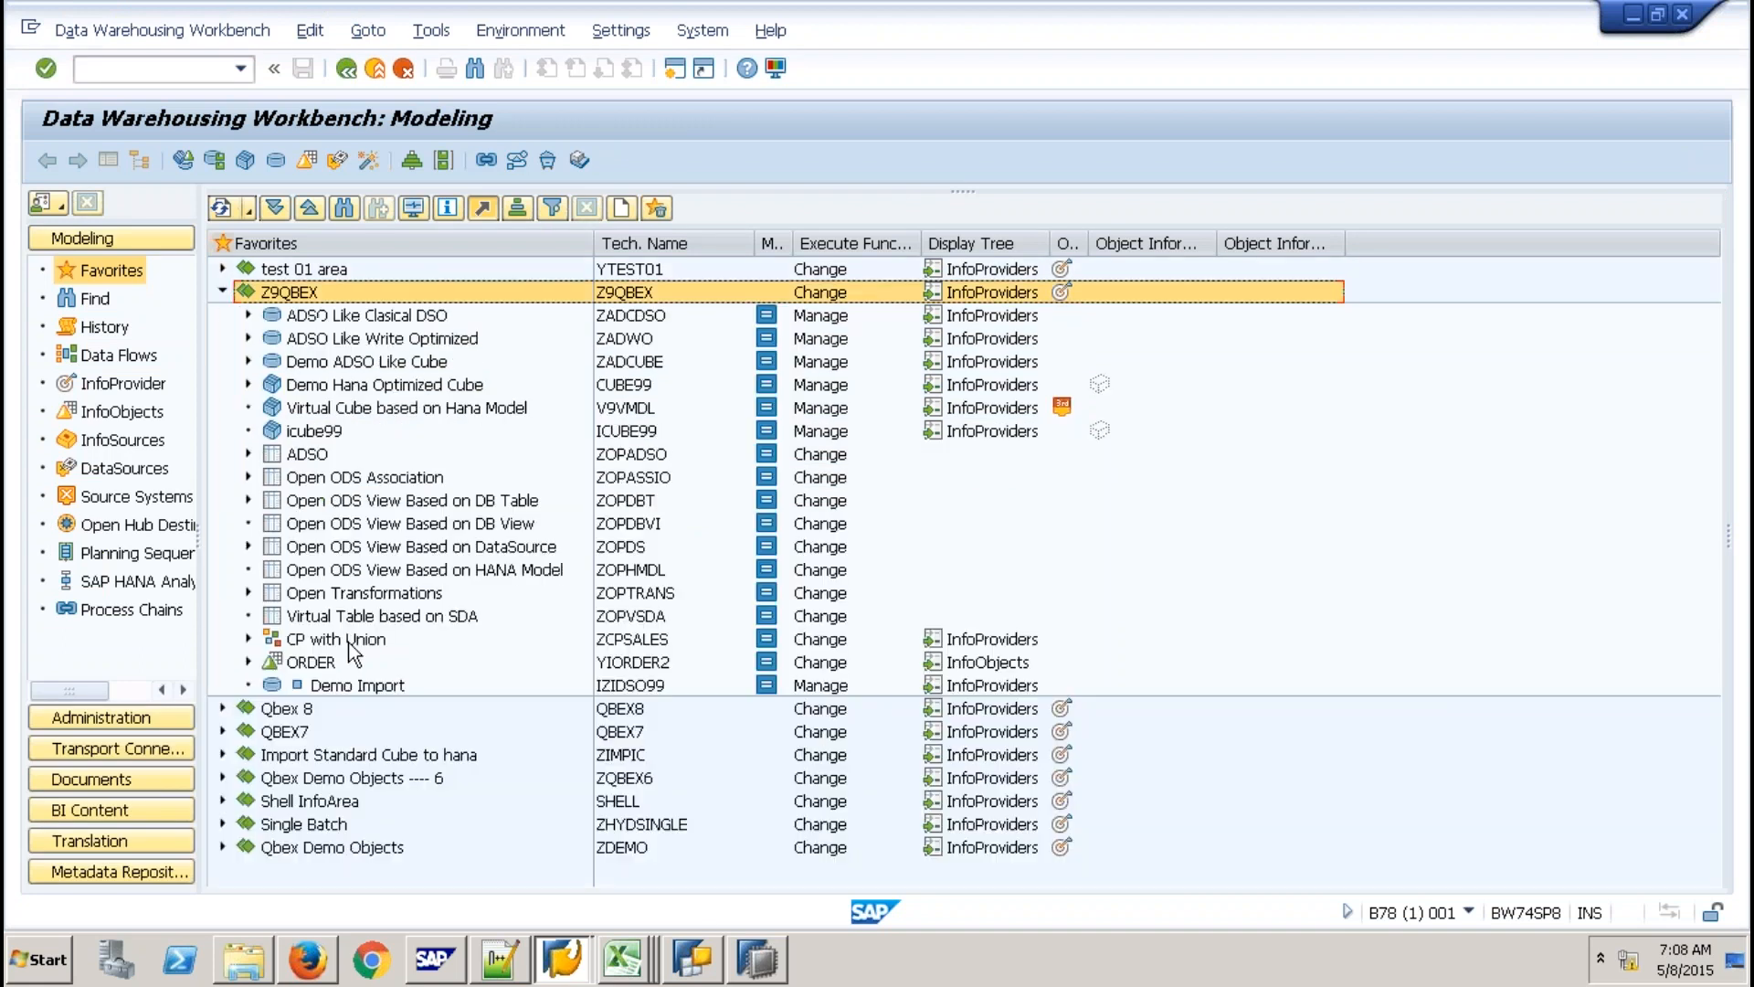
left_click(369, 641)
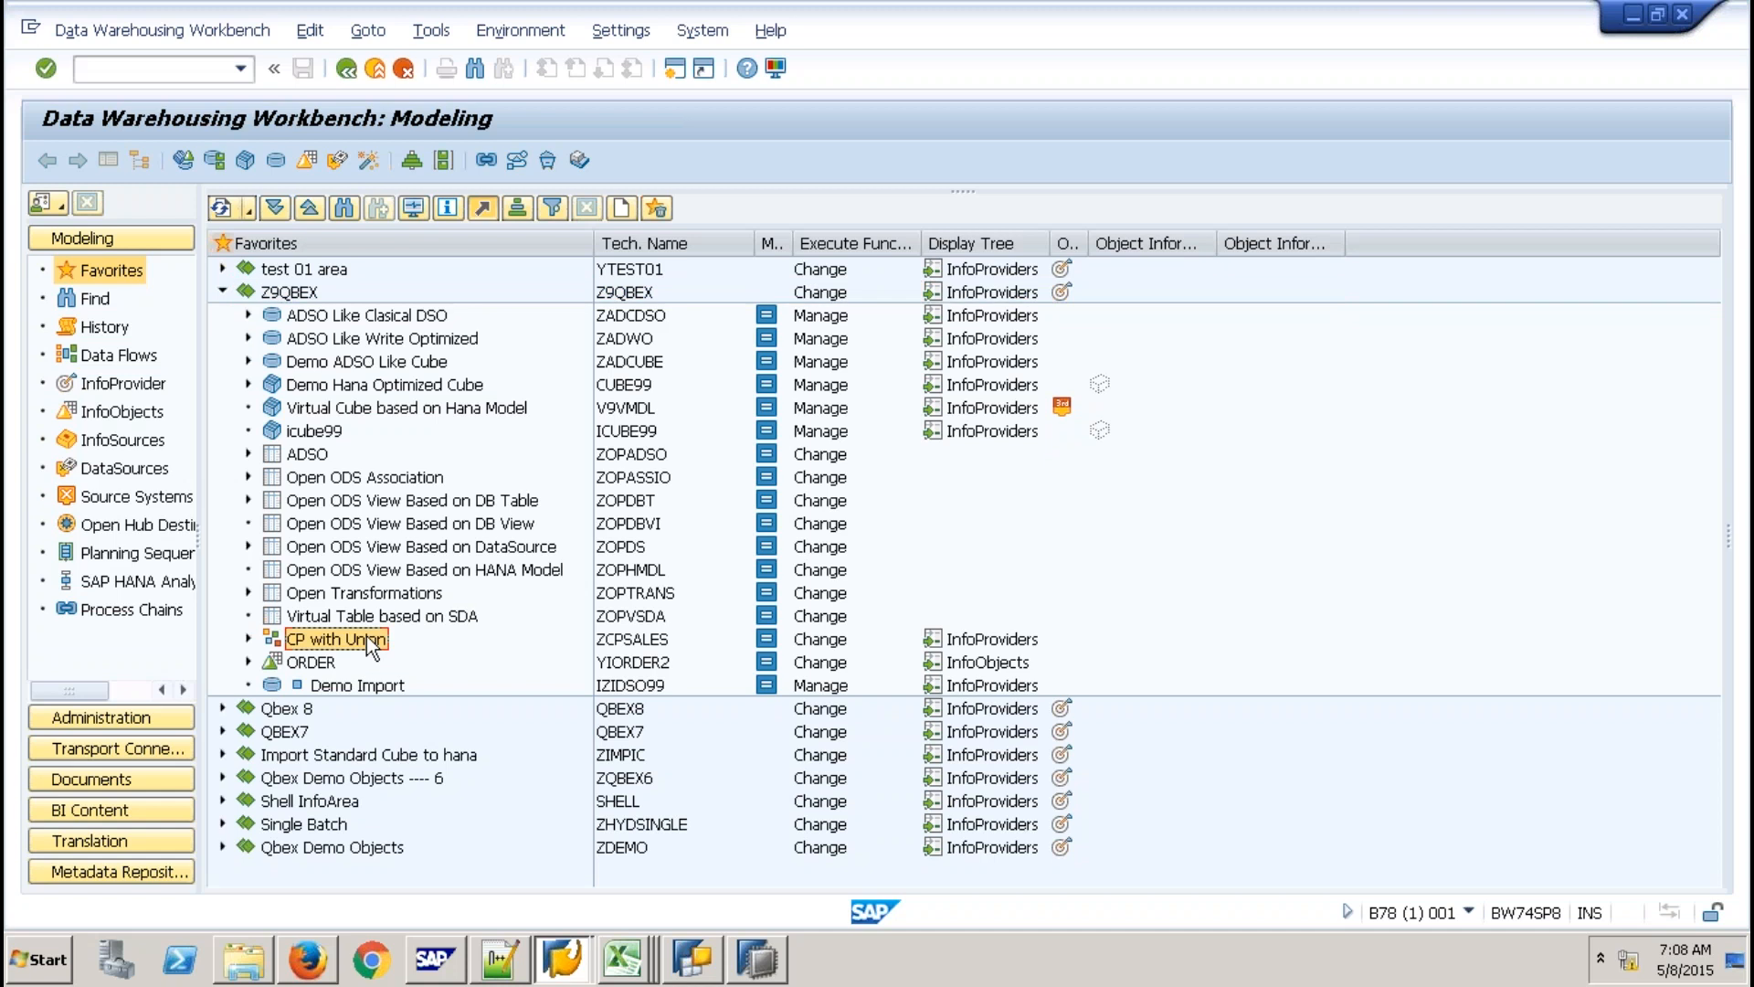
right_click(369, 640)
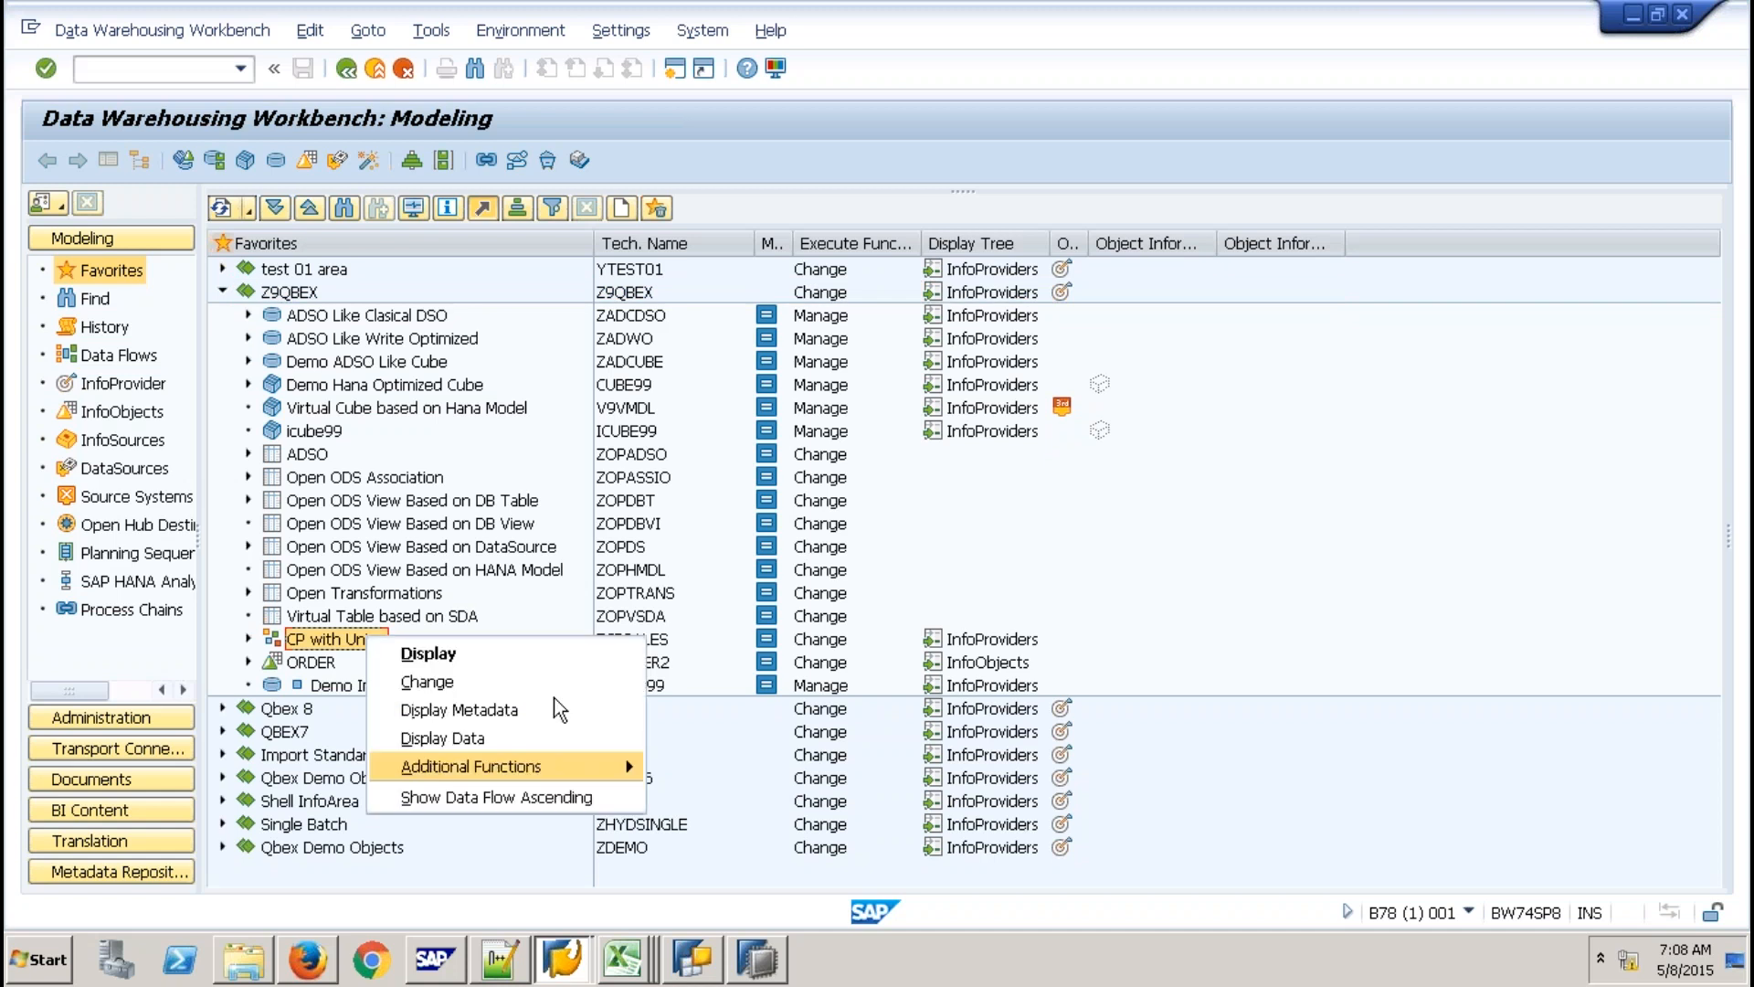
left_click(473, 651)
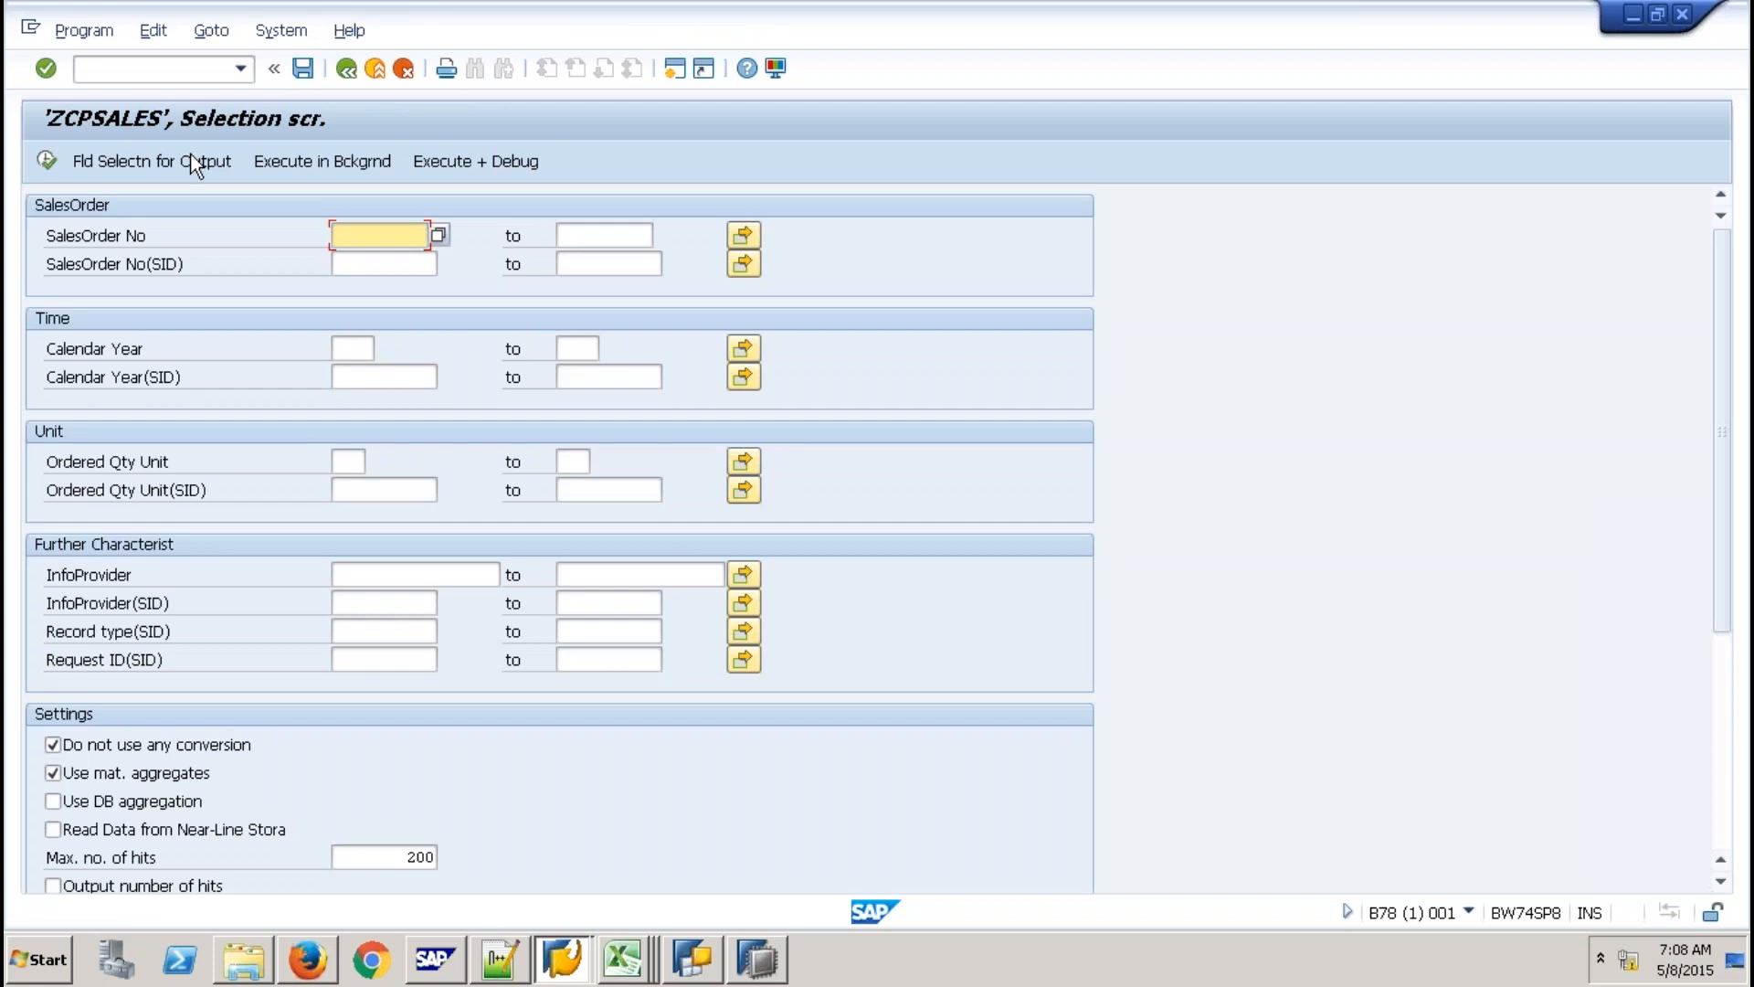
left_click(193, 163)
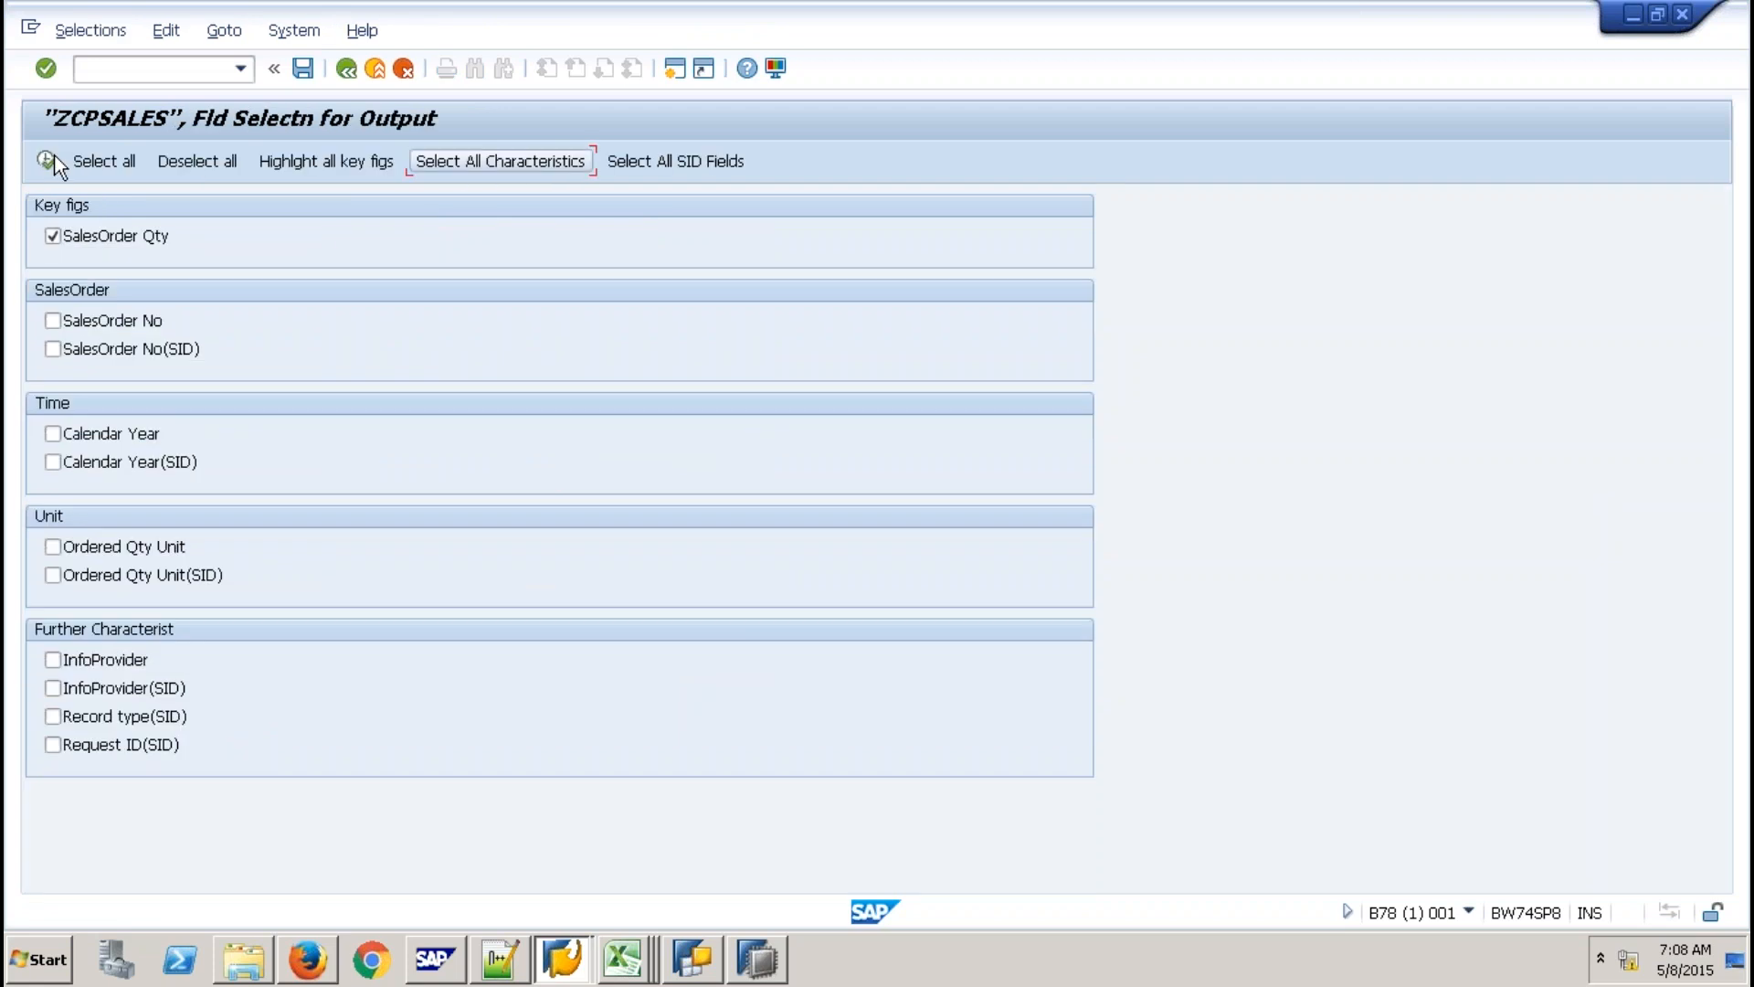
left_click(47, 160)
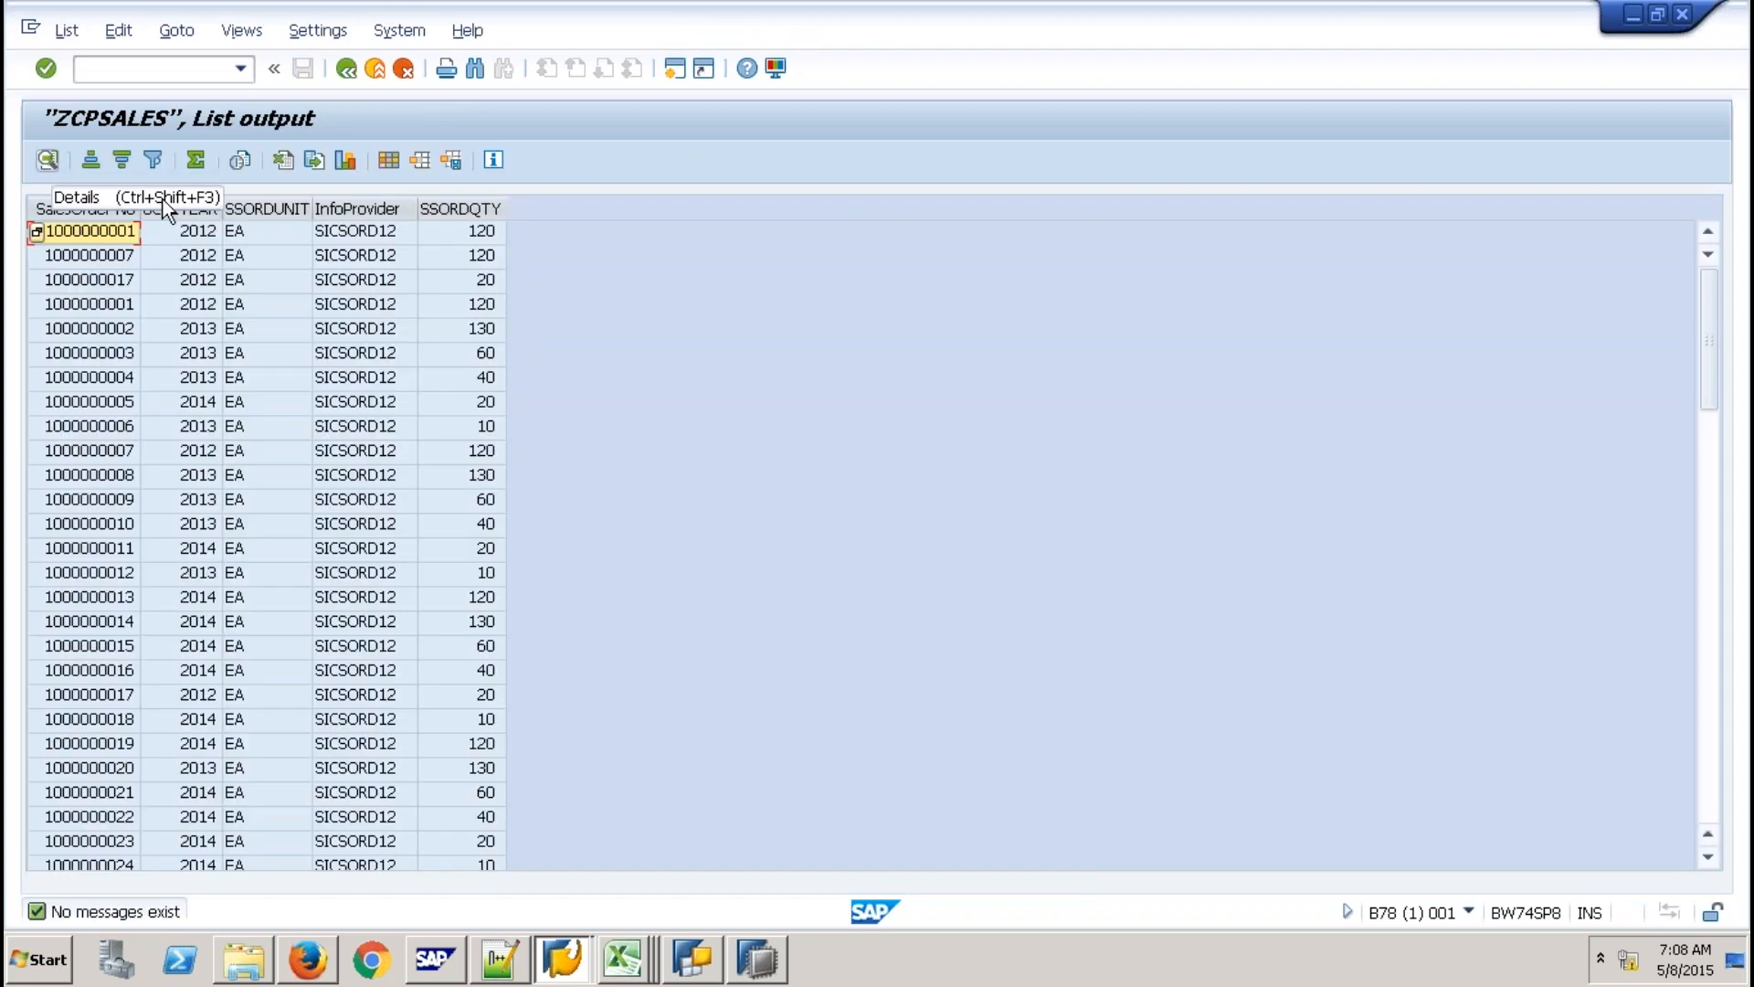
Sort the ZCPSALES list by 0CALYEAR and InfoProvider, review it, and exit the list.
left_click(203, 210)
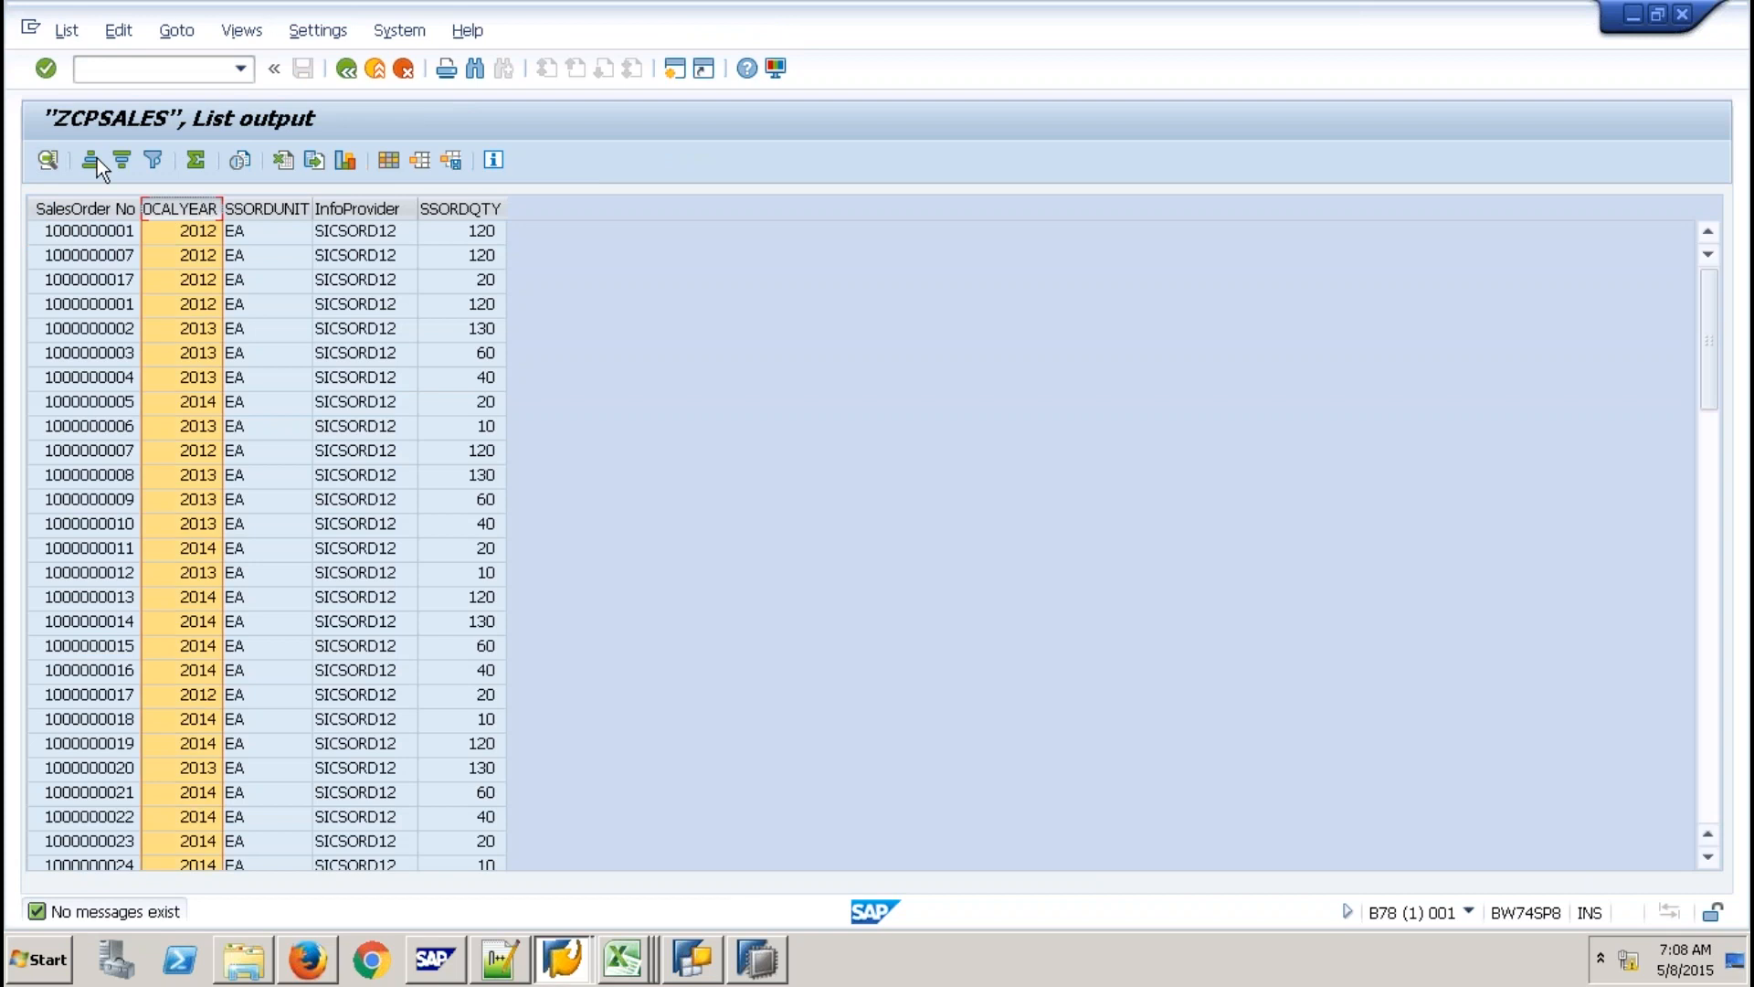
left_click(96, 161)
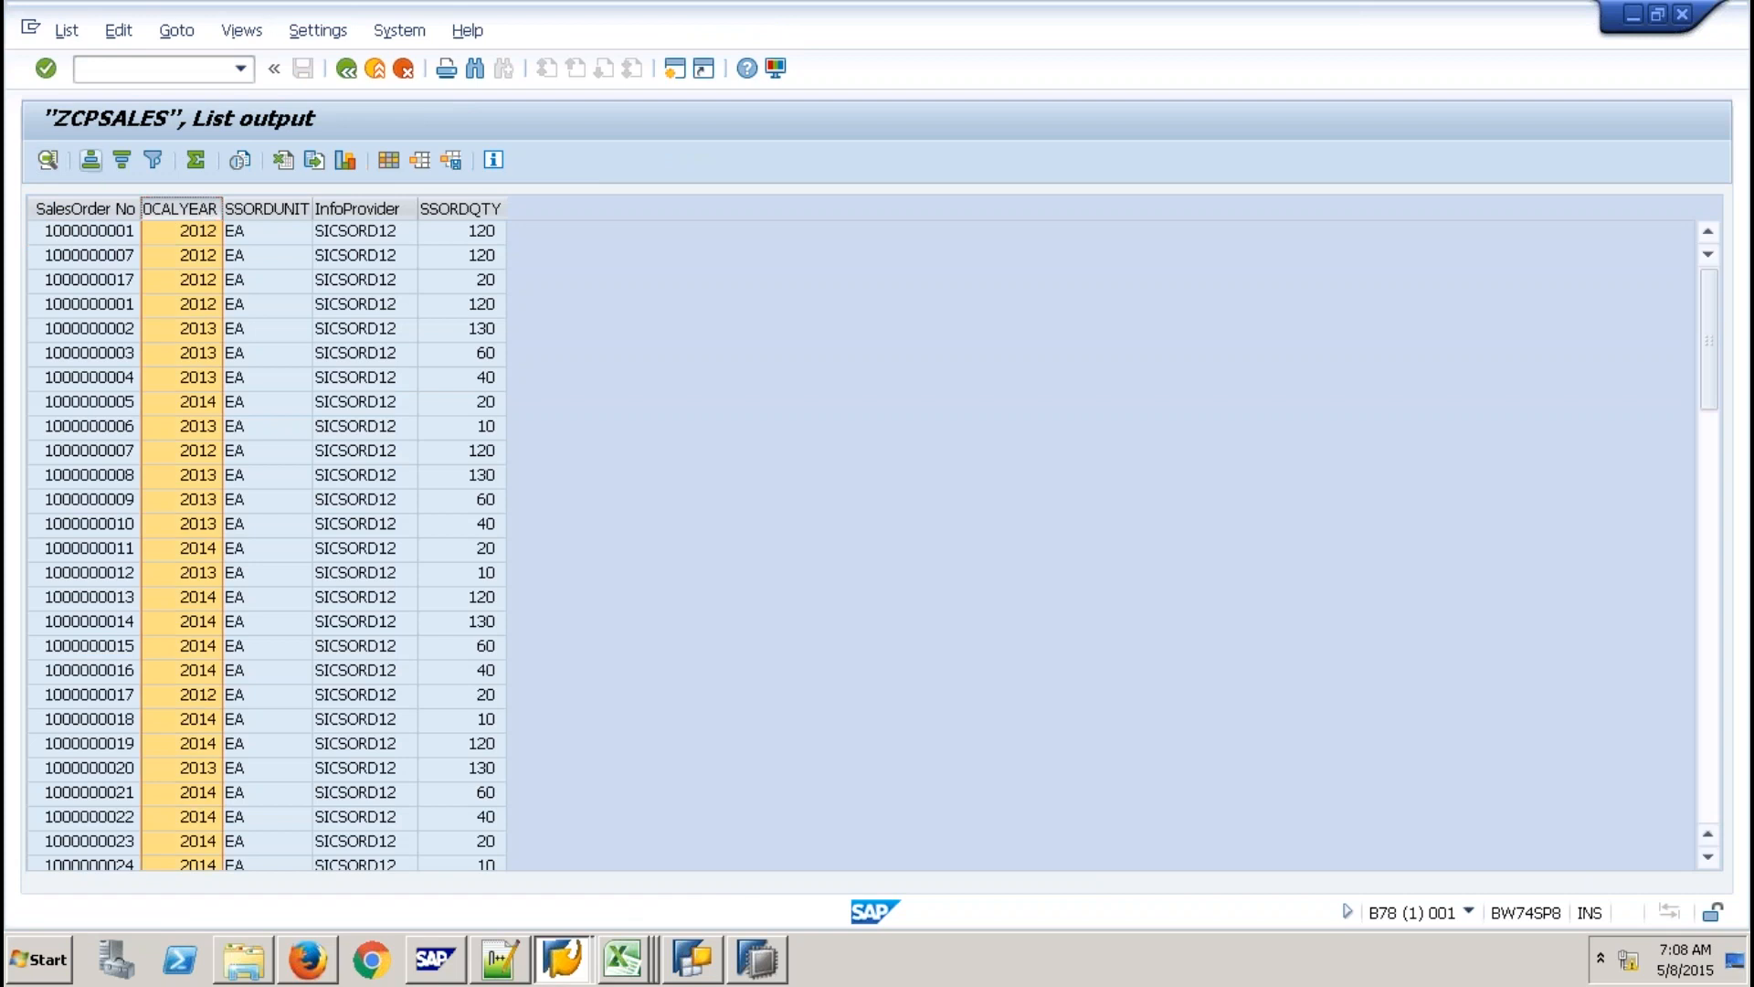
left_click(361, 208)
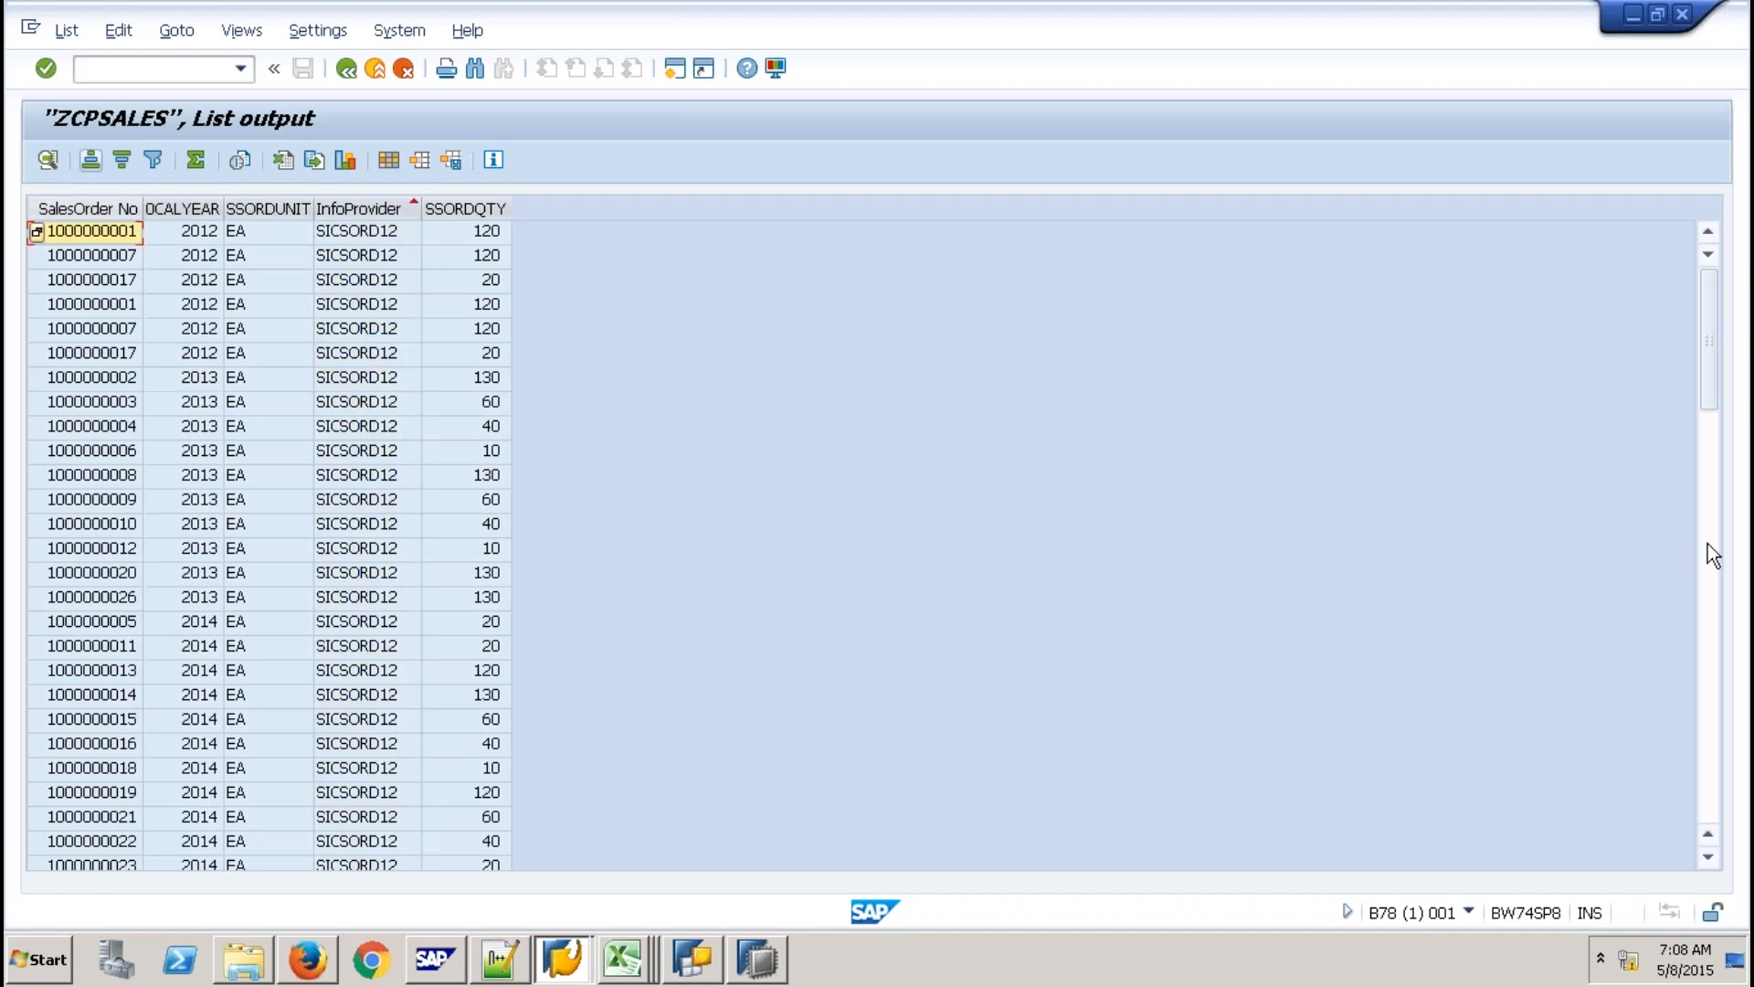
left_click(1711, 554)
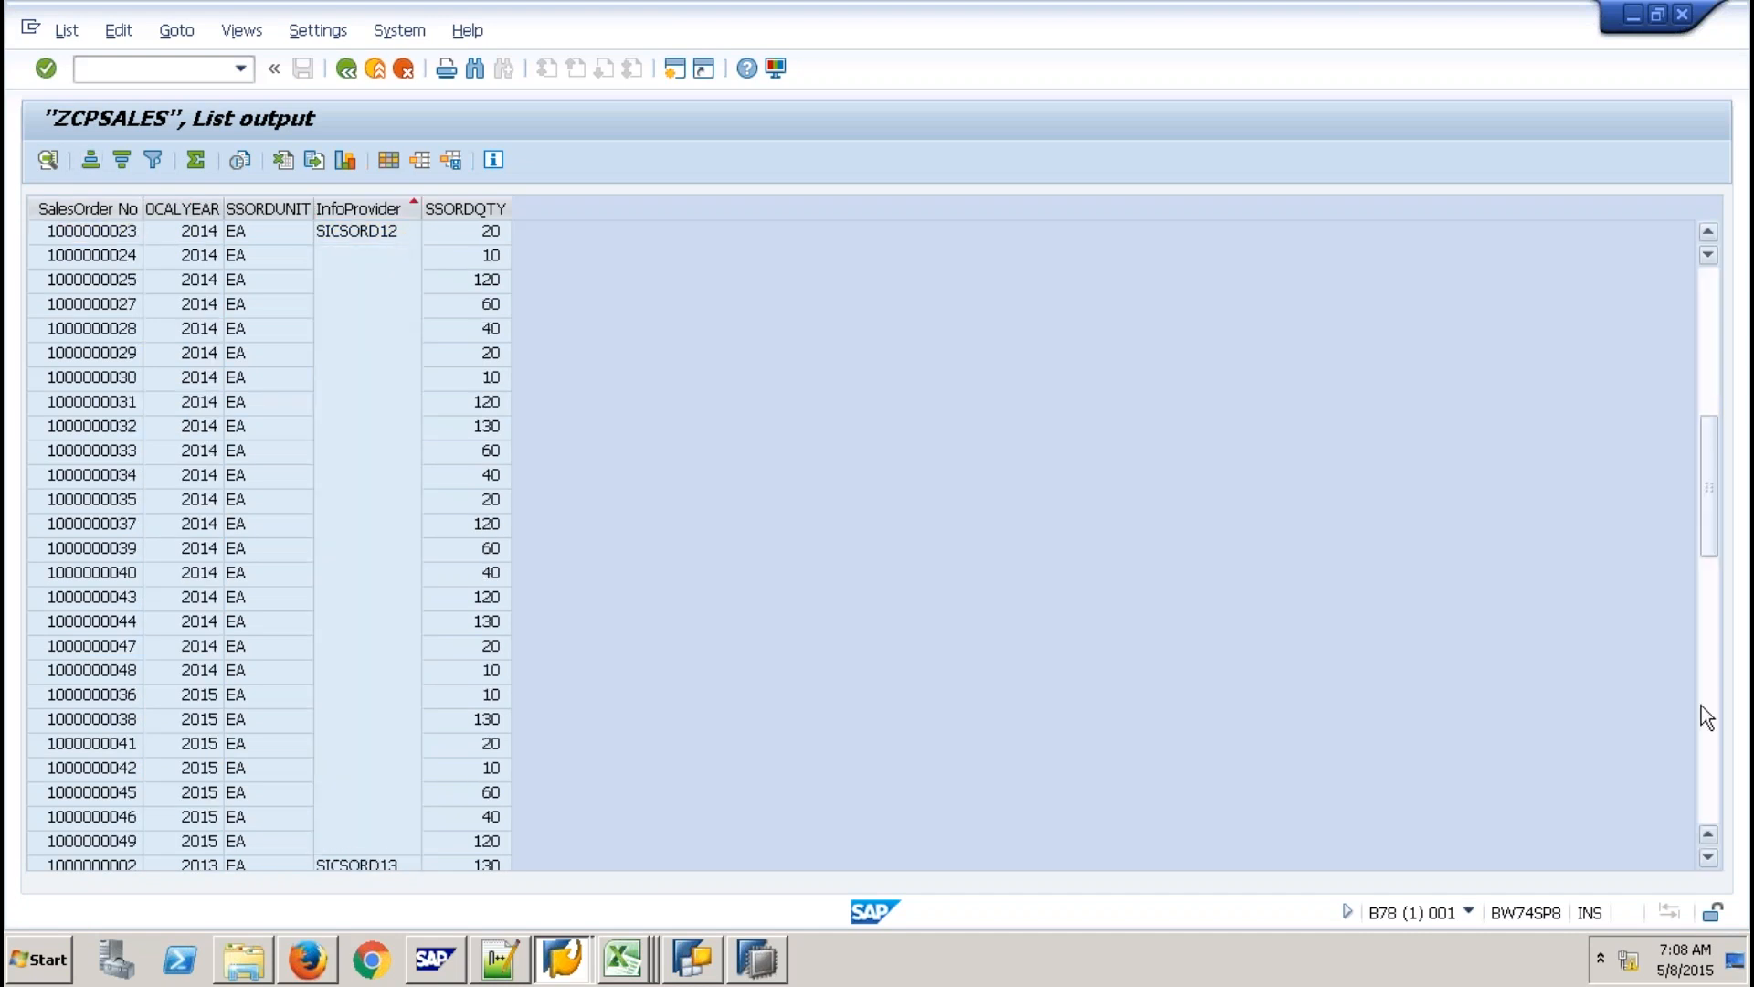
left_click(1702, 711)
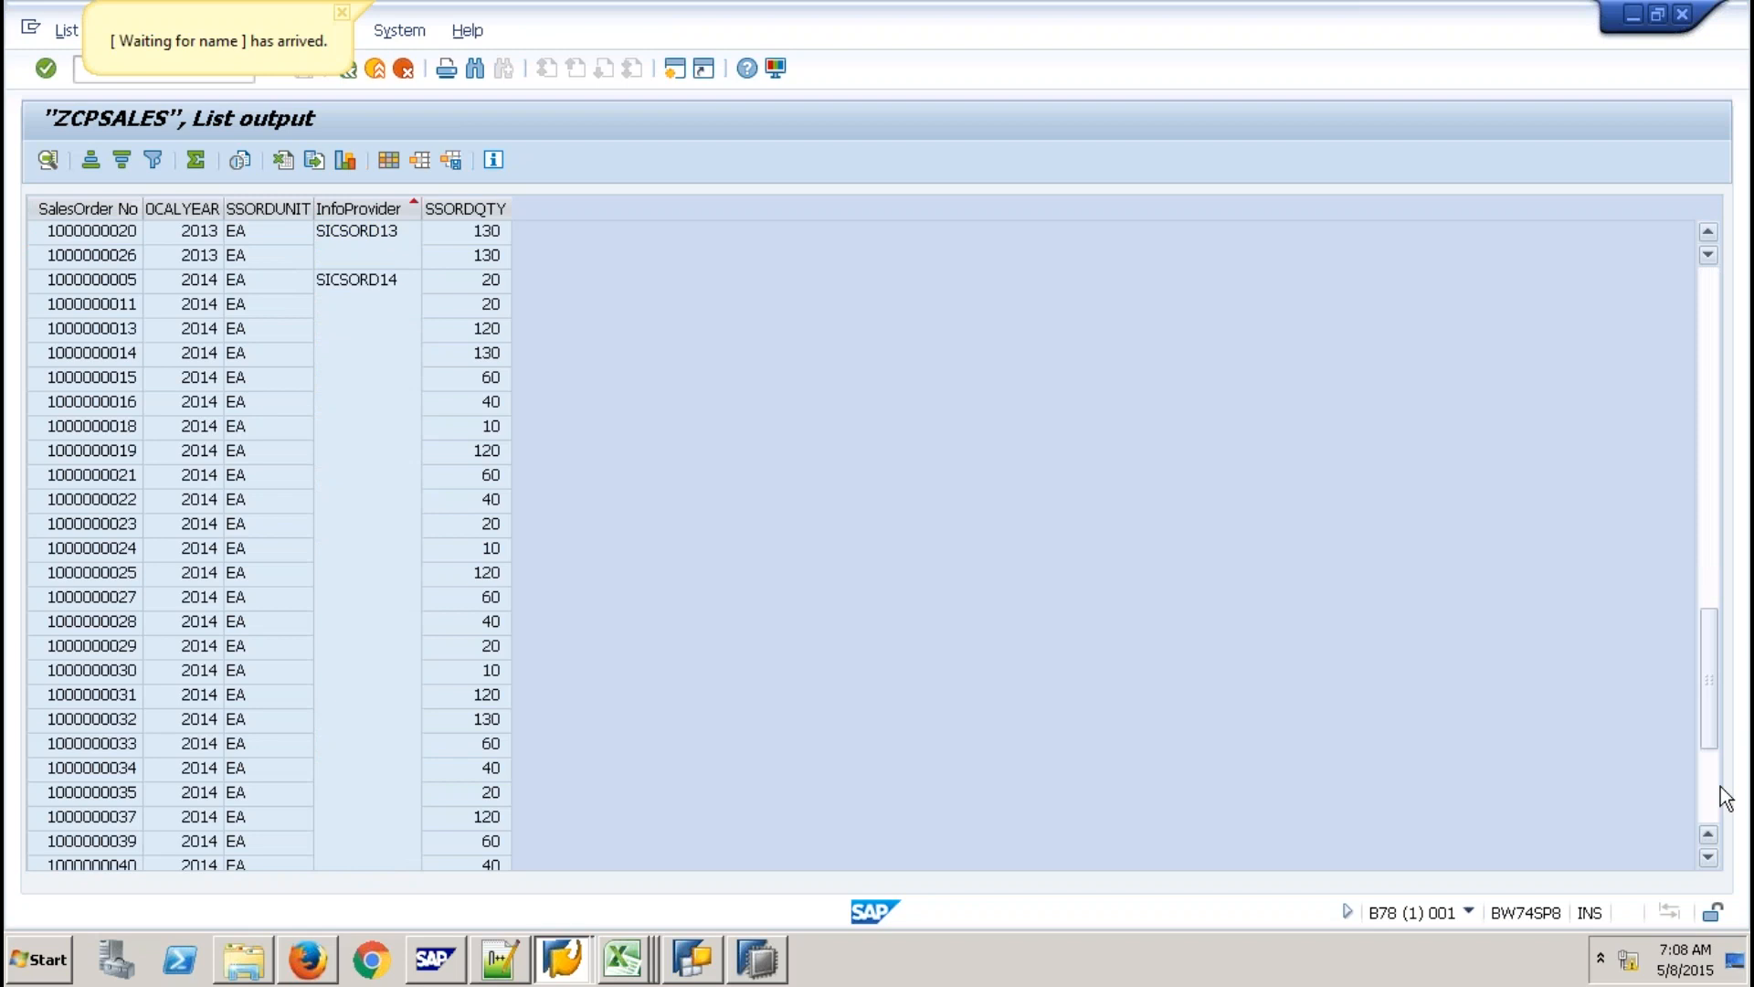
left_click(1713, 786)
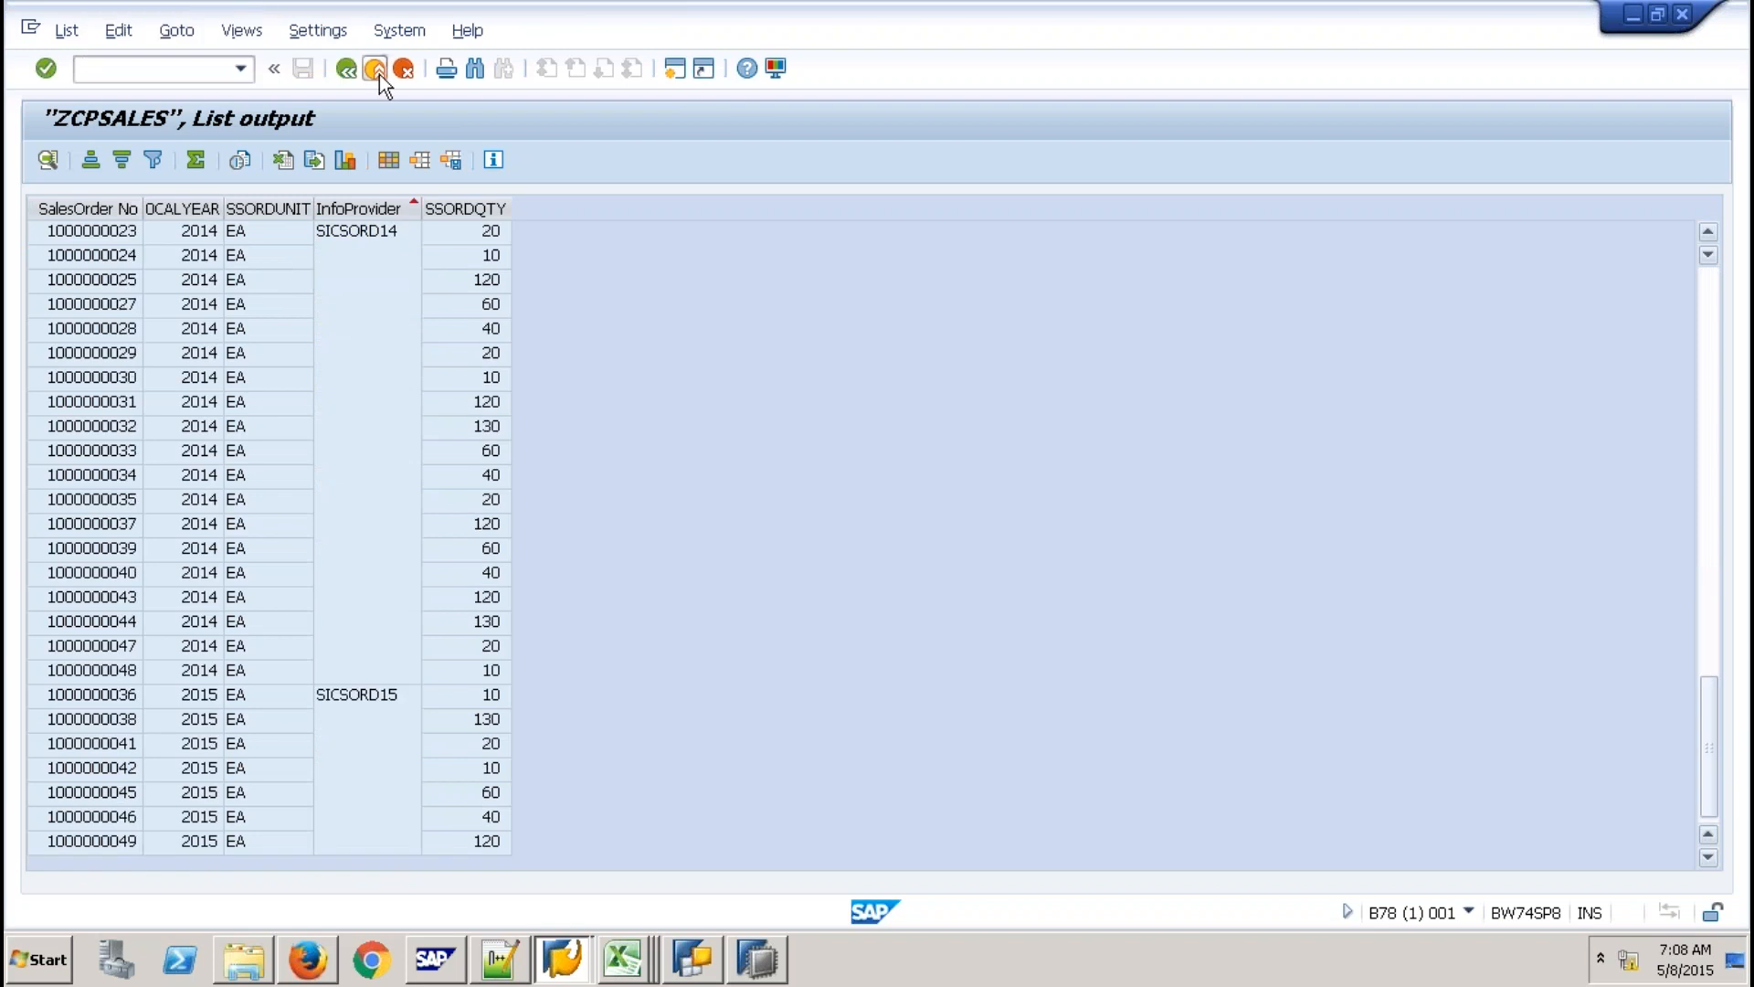
left_click(378, 73)
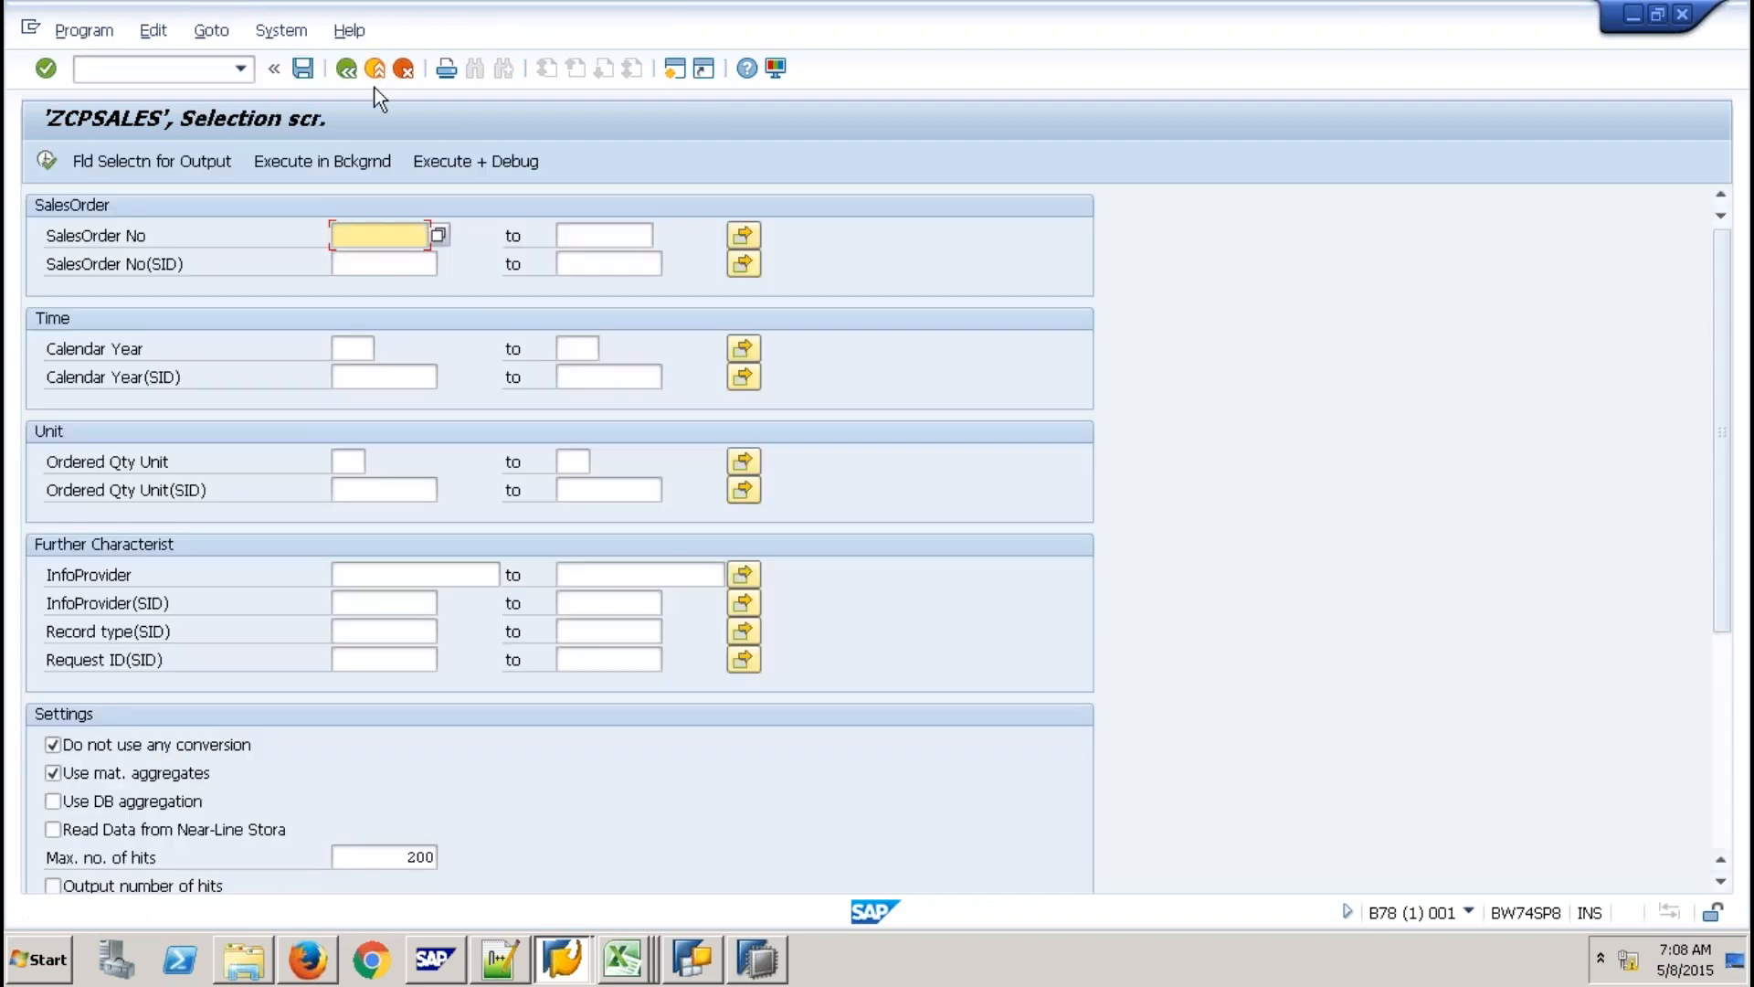
Start Display Data on Sales Order Cube for 2015 under Shell InfoArea's Data Mart Layer.
left_click(375, 88)
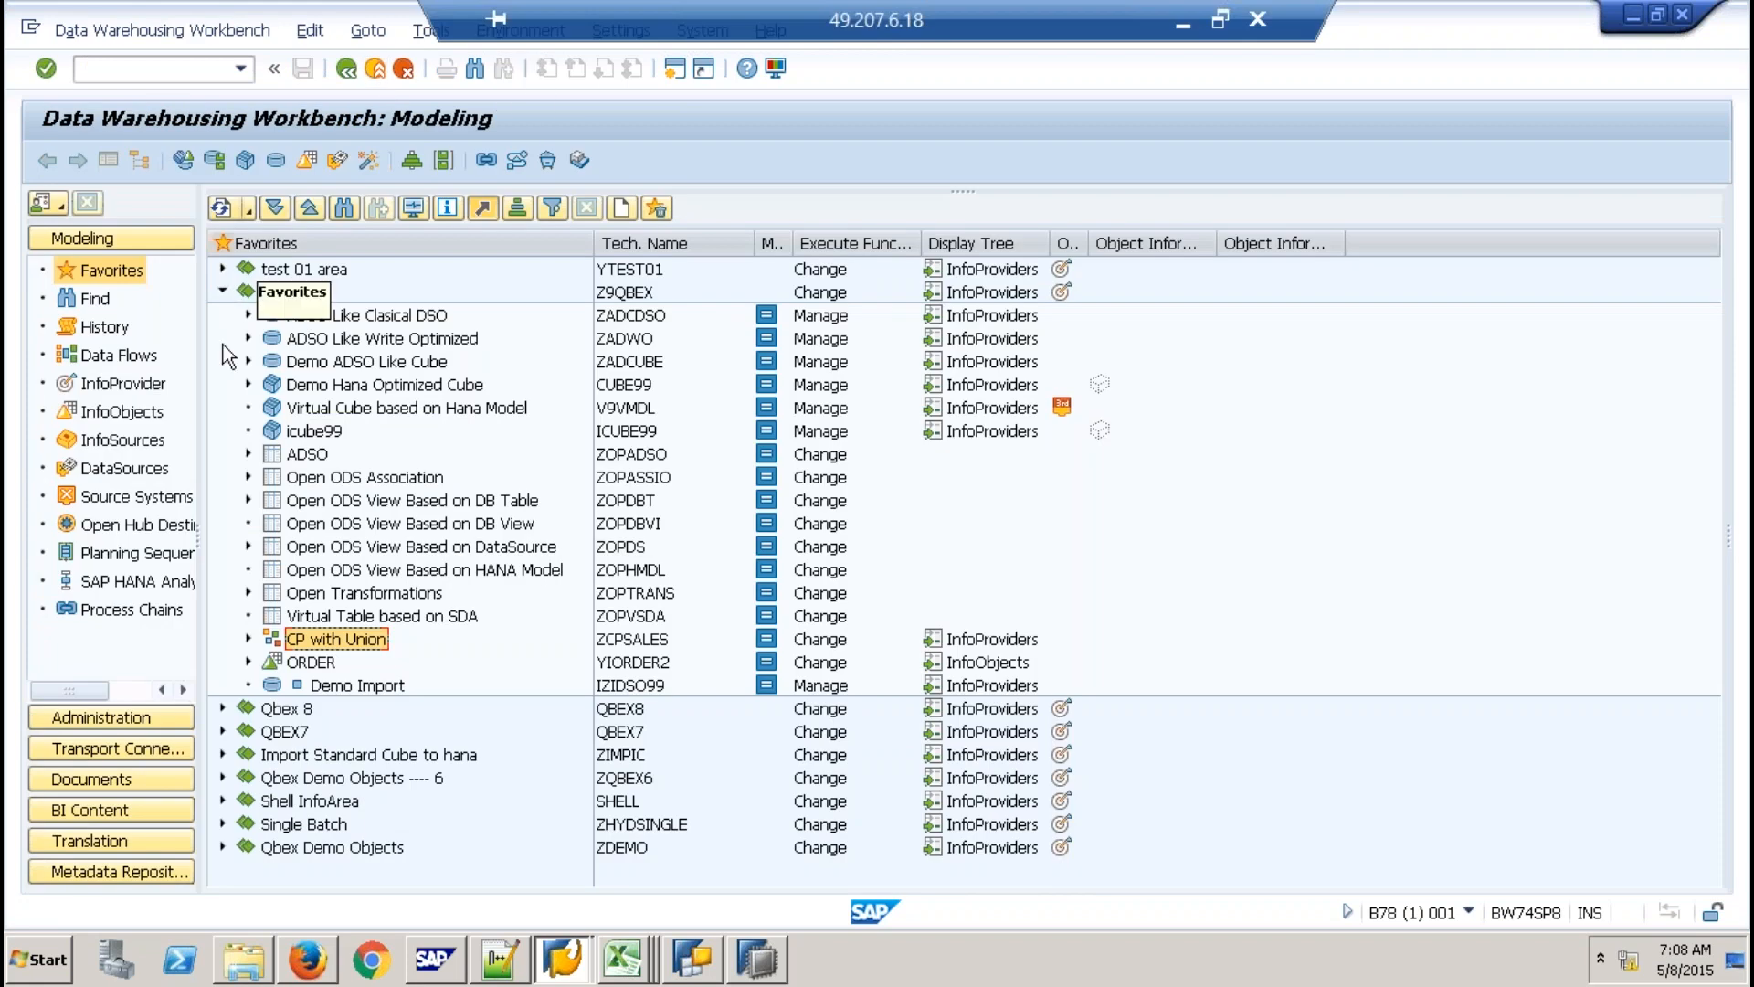
left_click(222, 292)
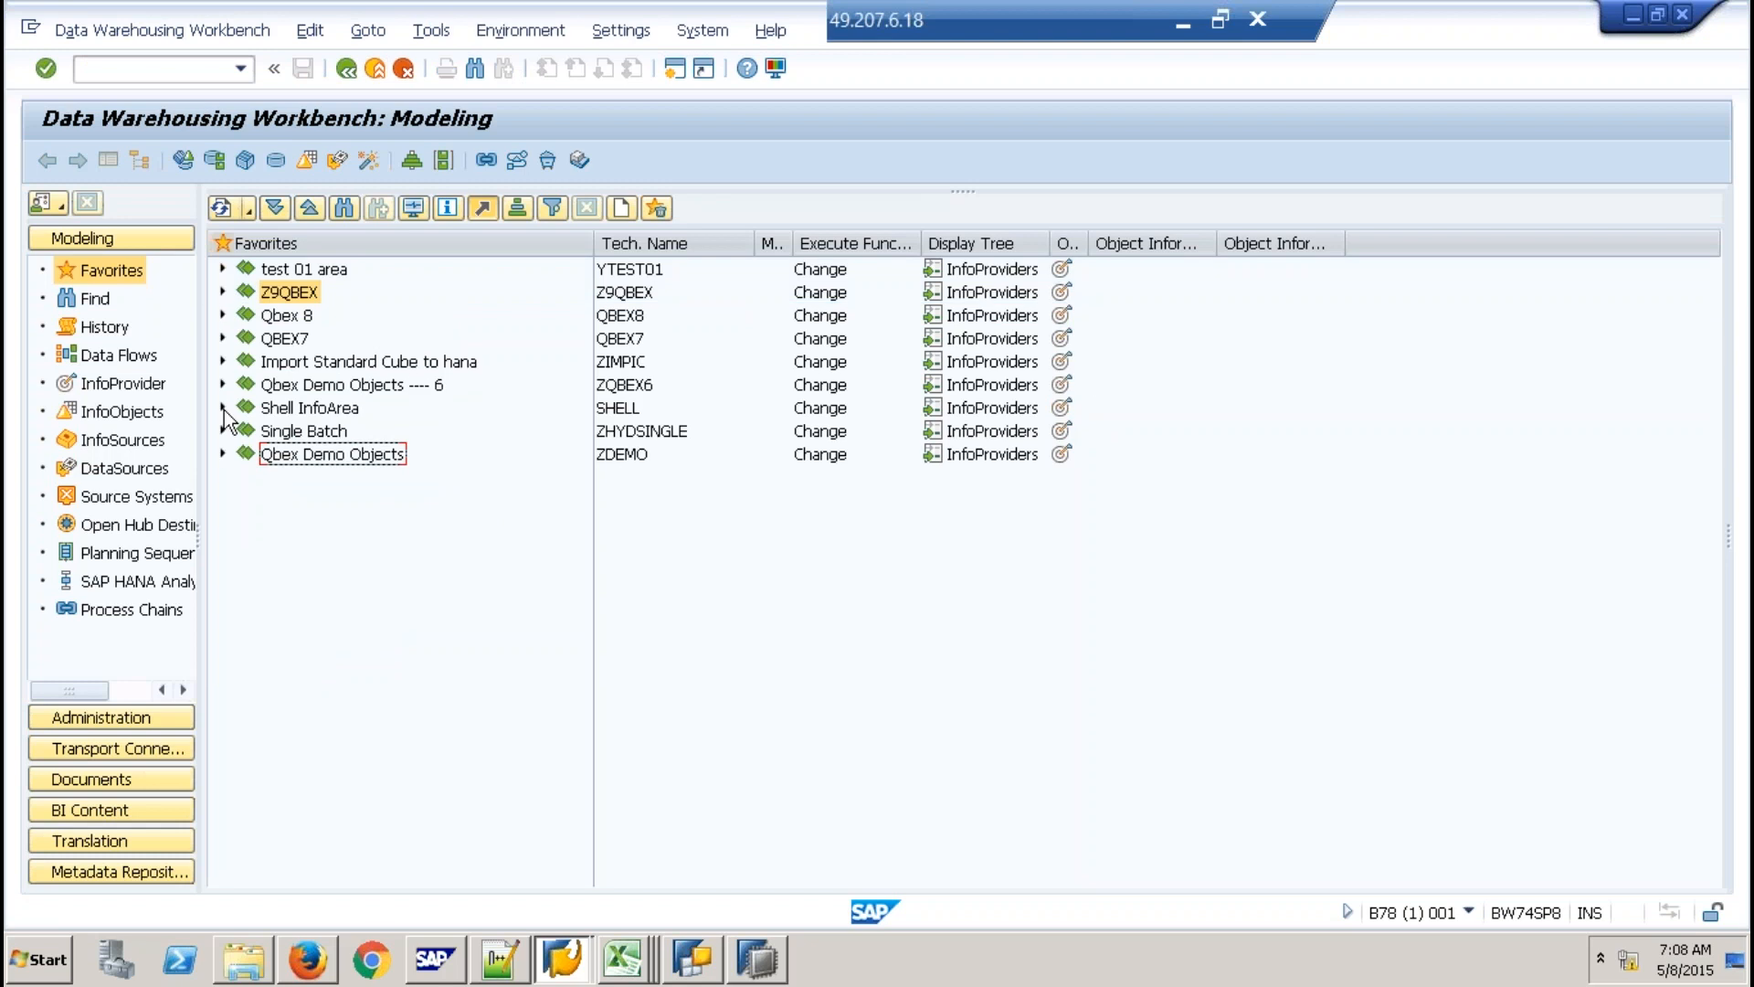
left_click(222, 408)
left_click(247, 454)
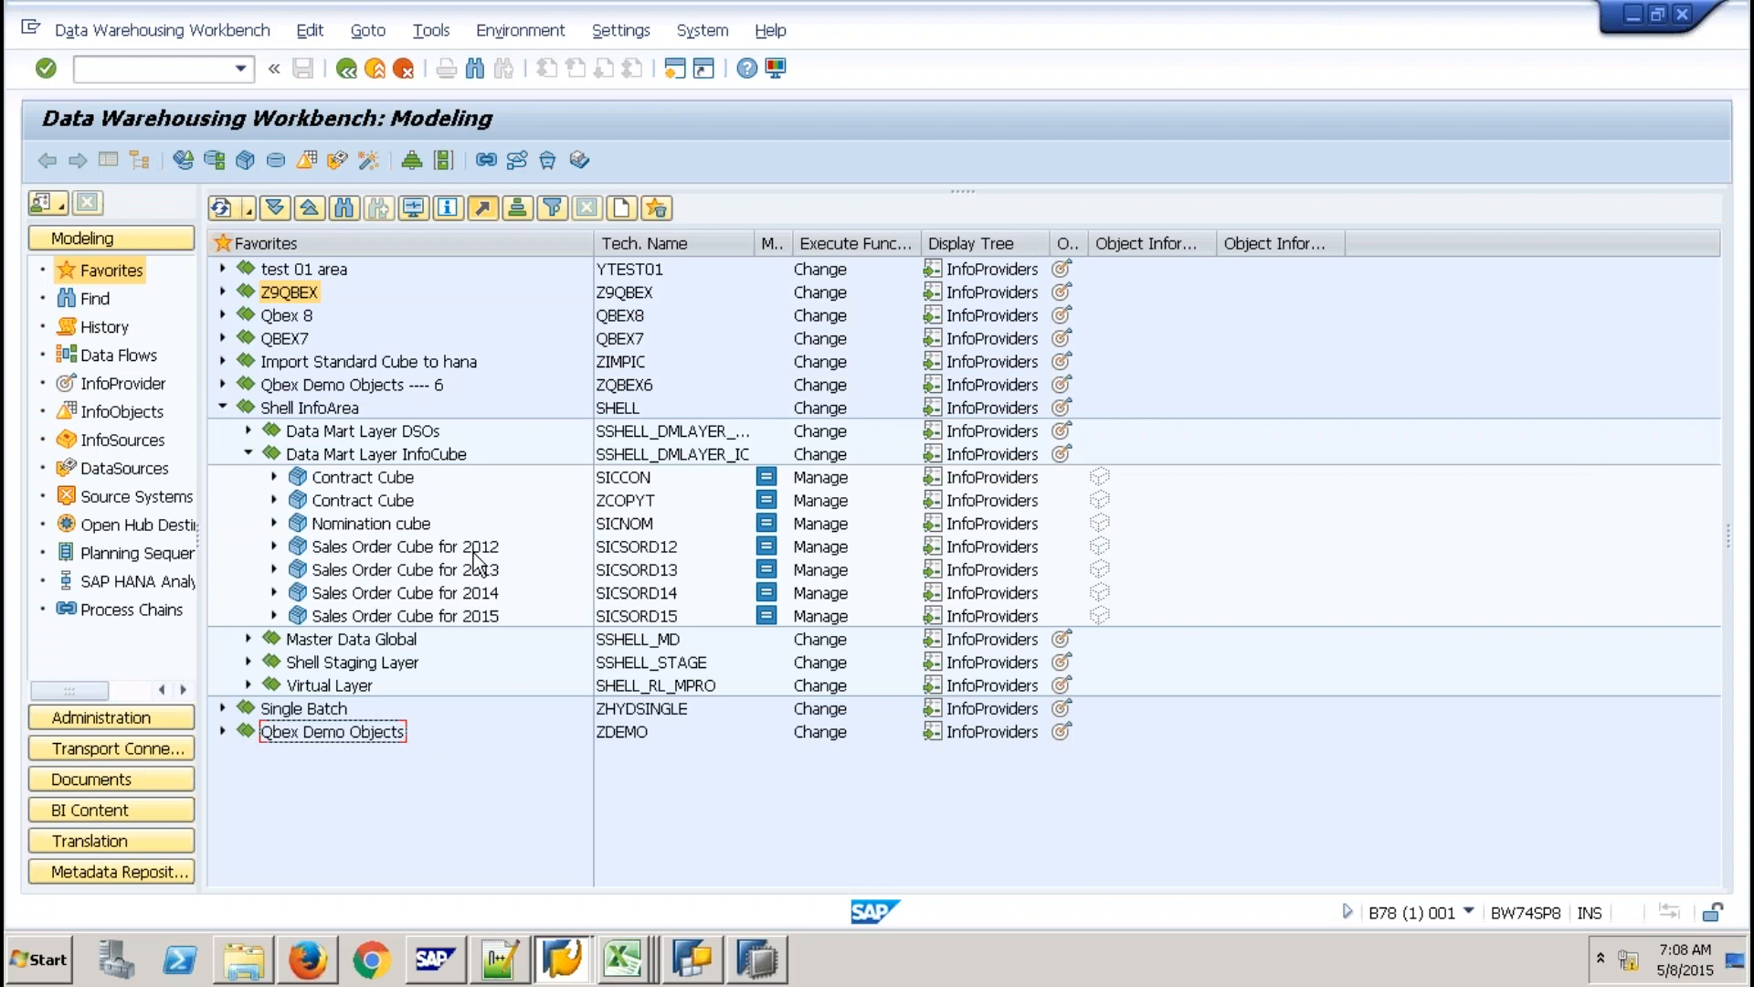
left_click(468, 616)
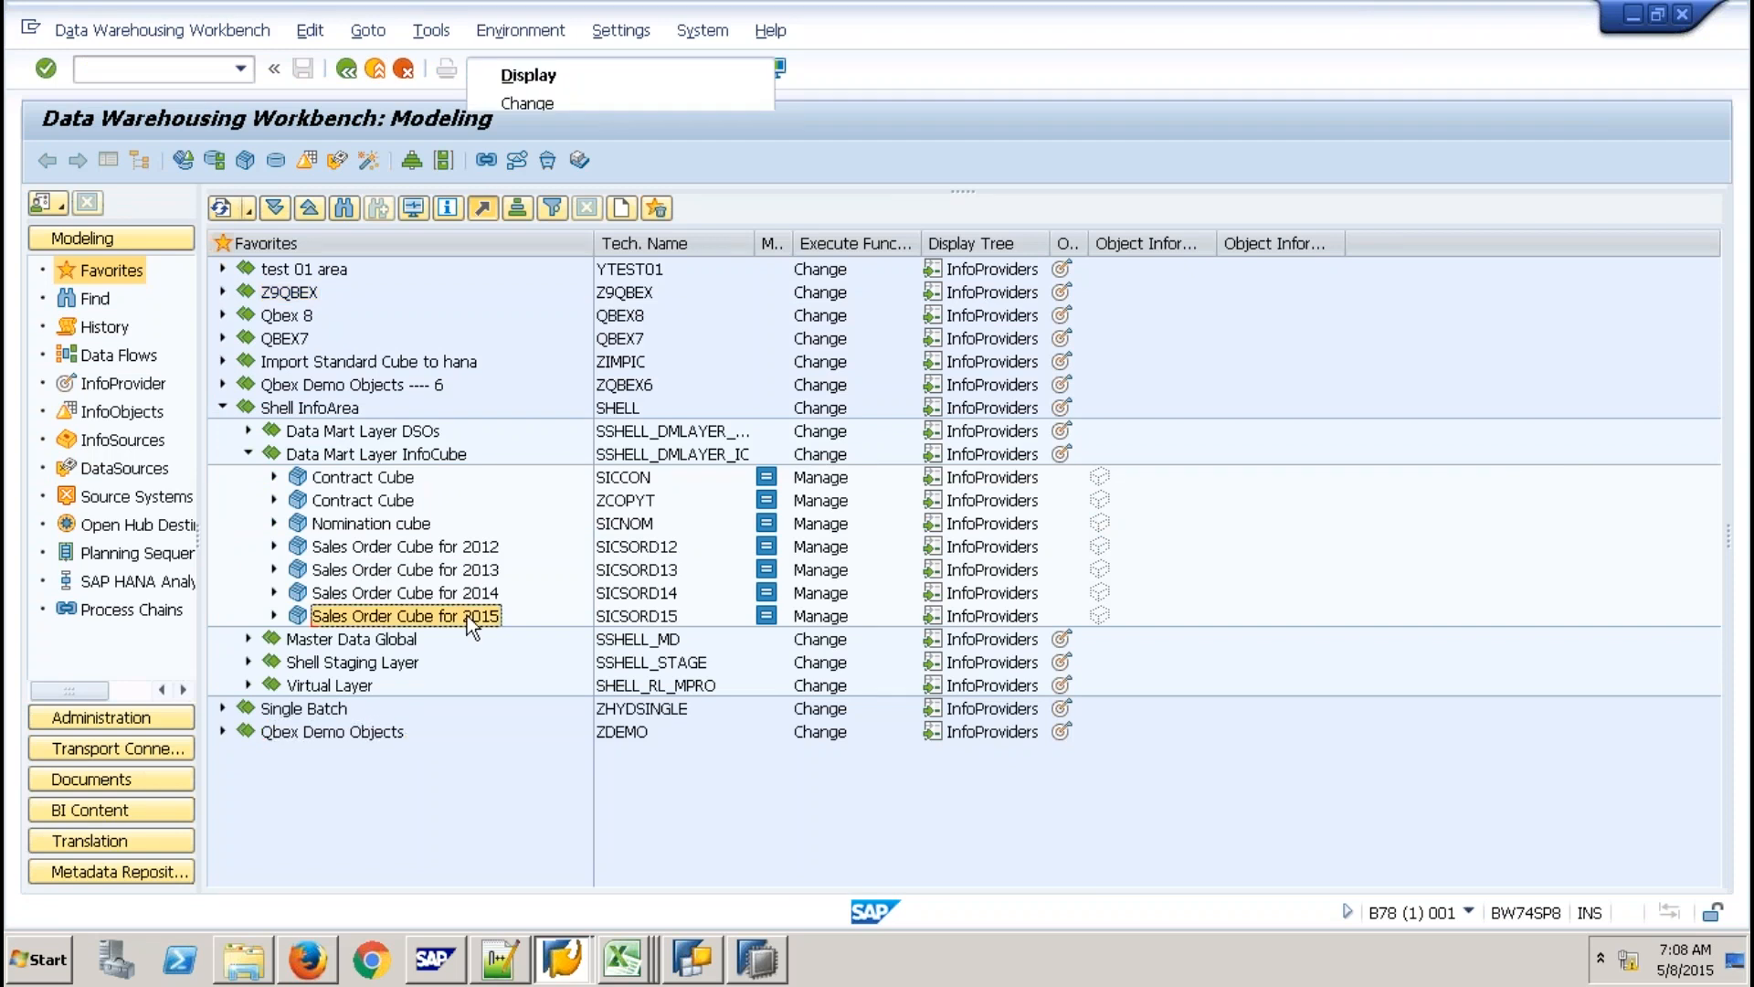
right_click(467, 616)
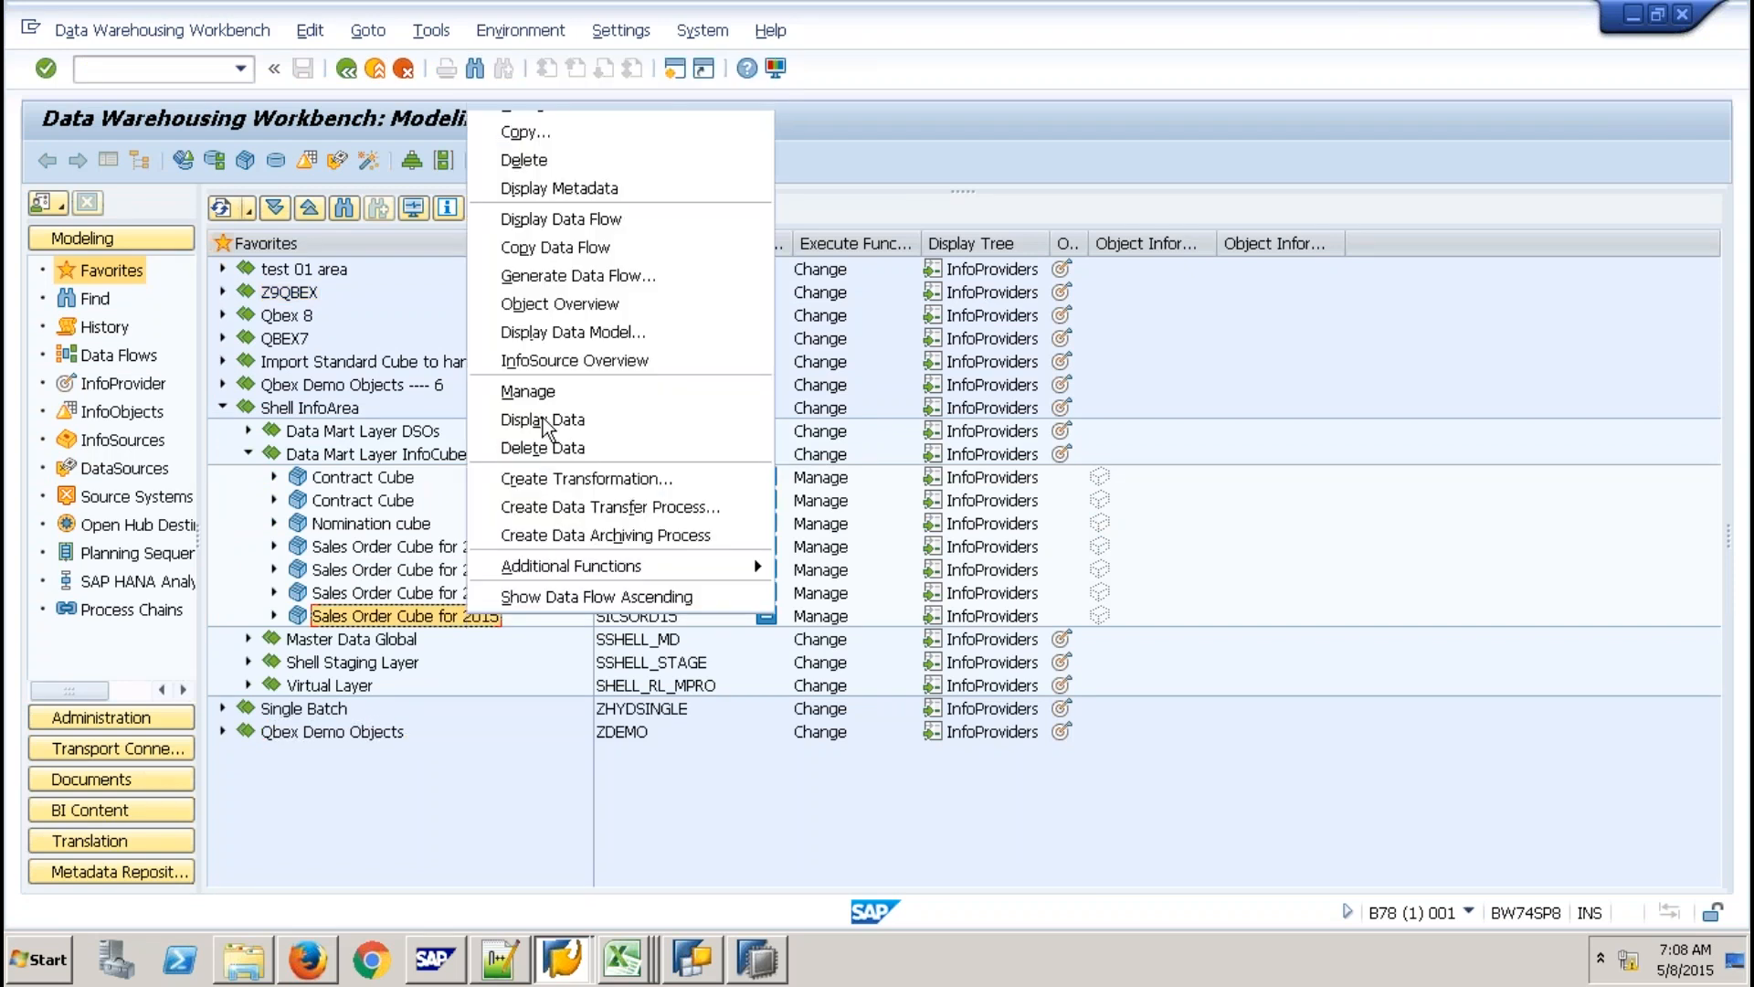
left_click(544, 420)
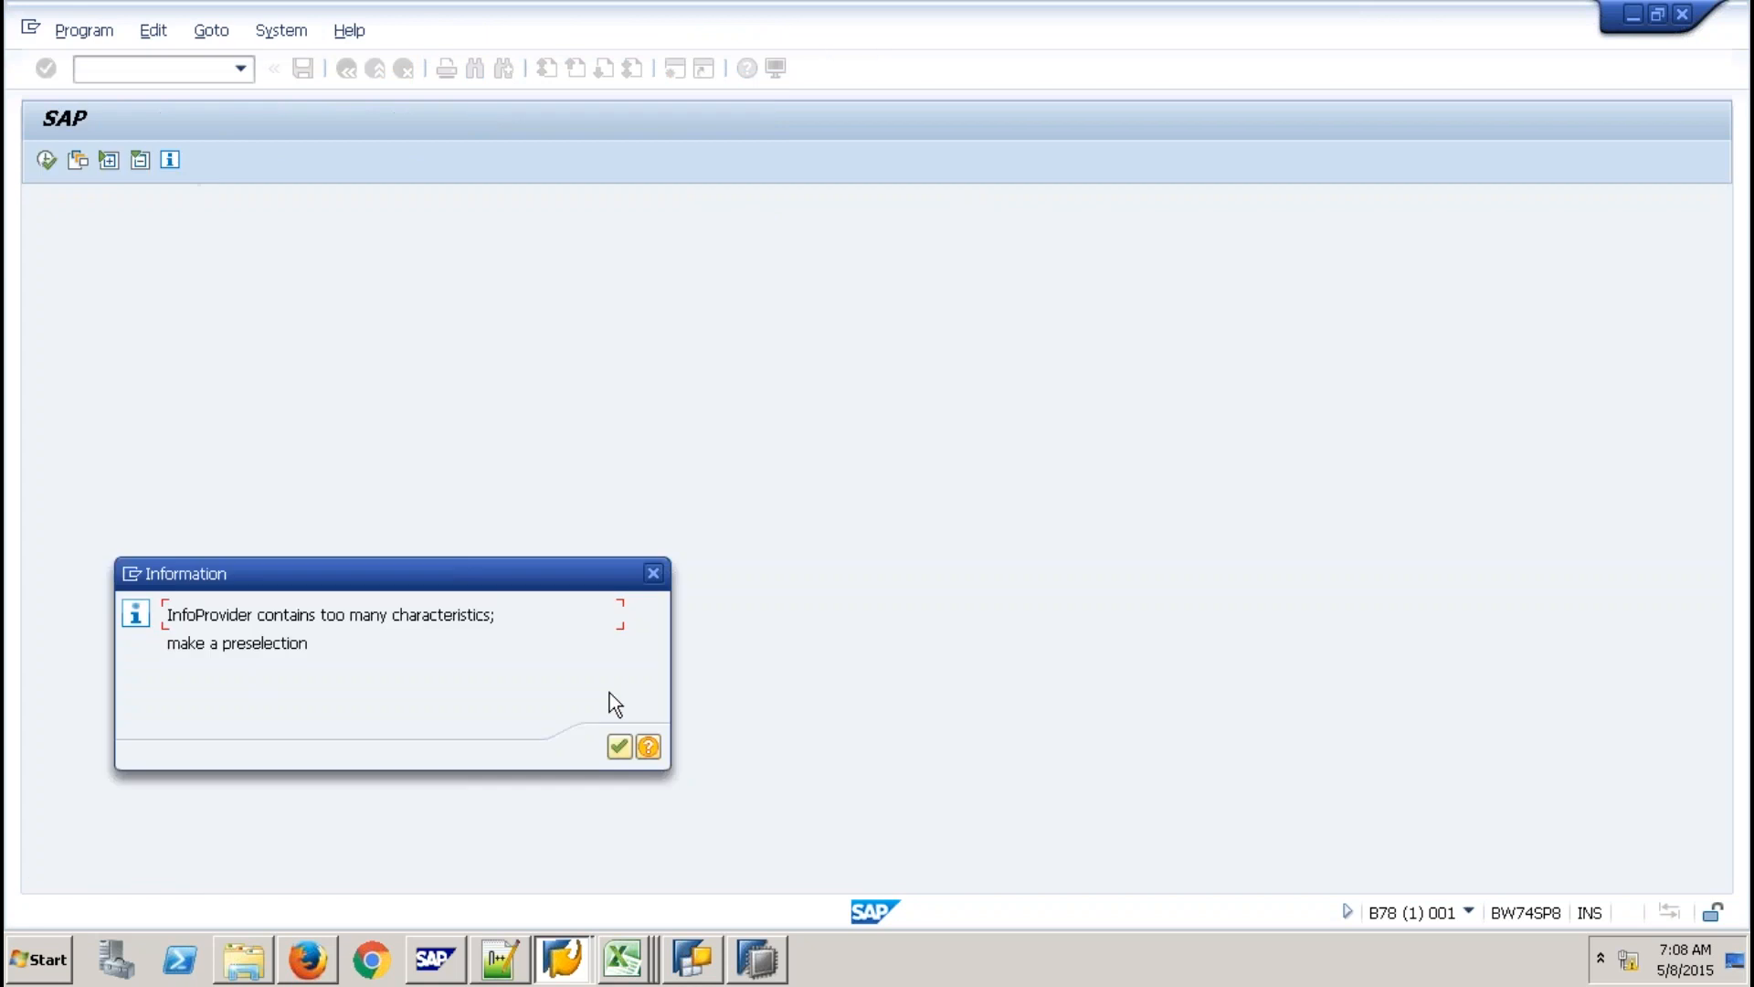
Preselect Calendar Year and SalesOrder No, select all output fields, and execute the SICSORD15 display.
key("Return")
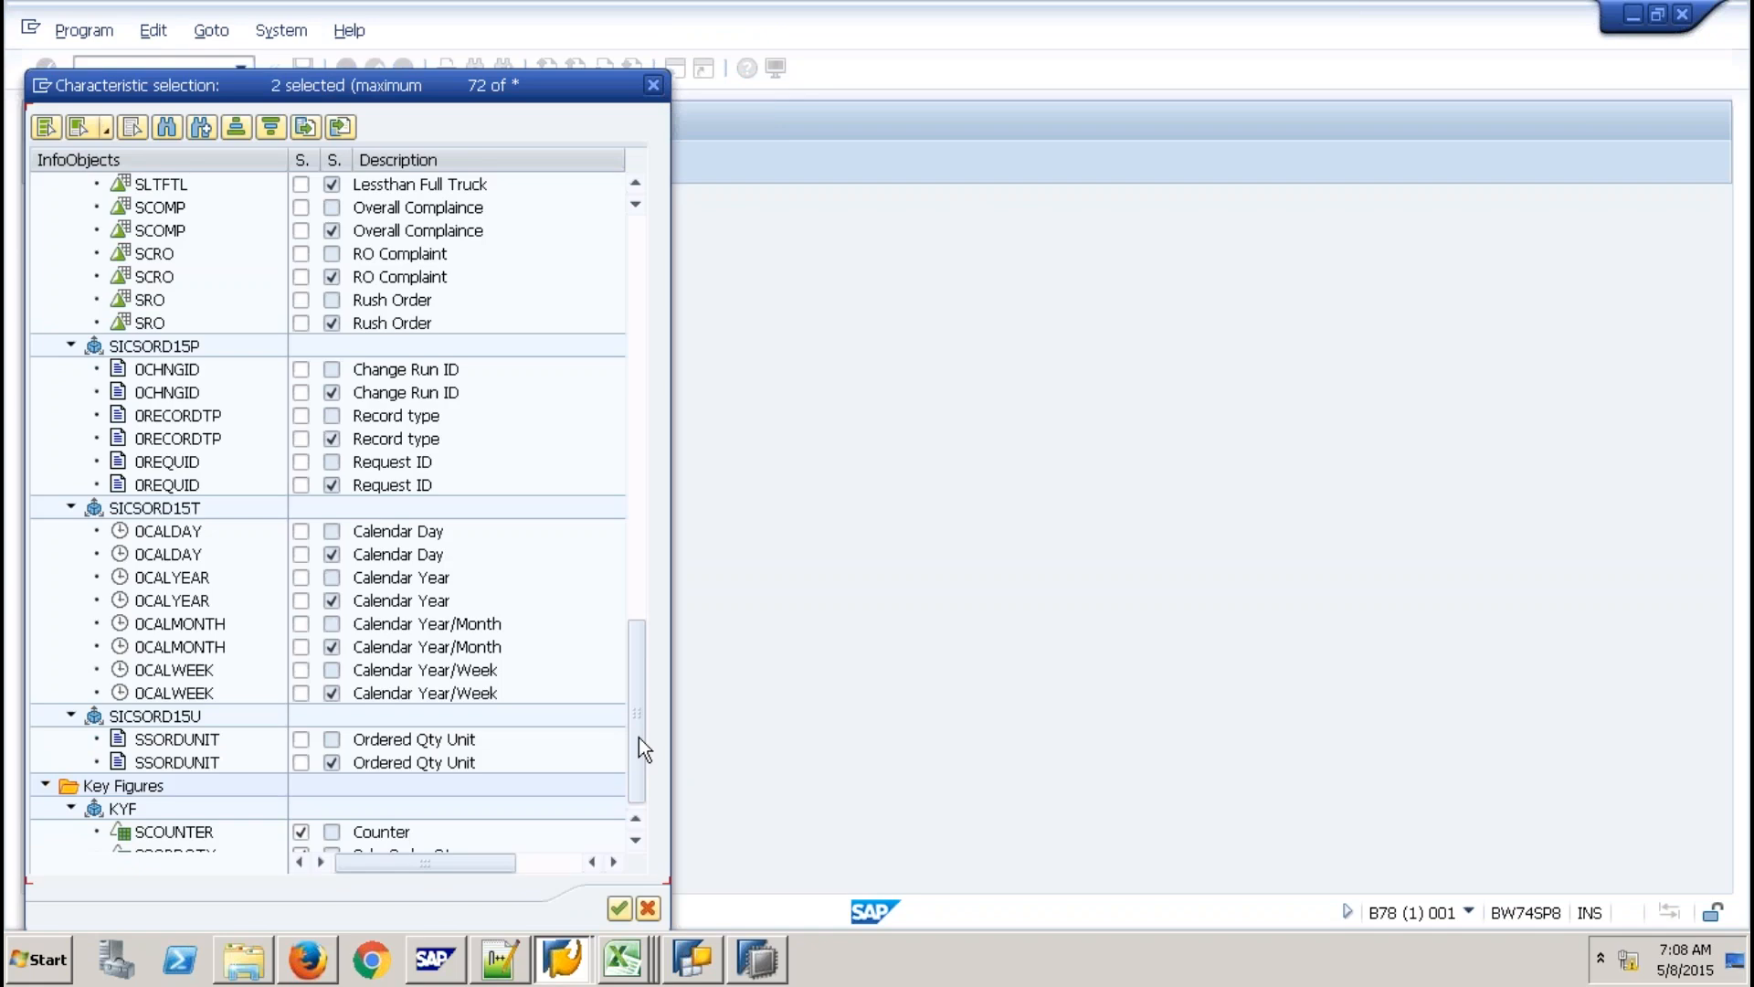
left_click(310, 584)
left_click(294, 255)
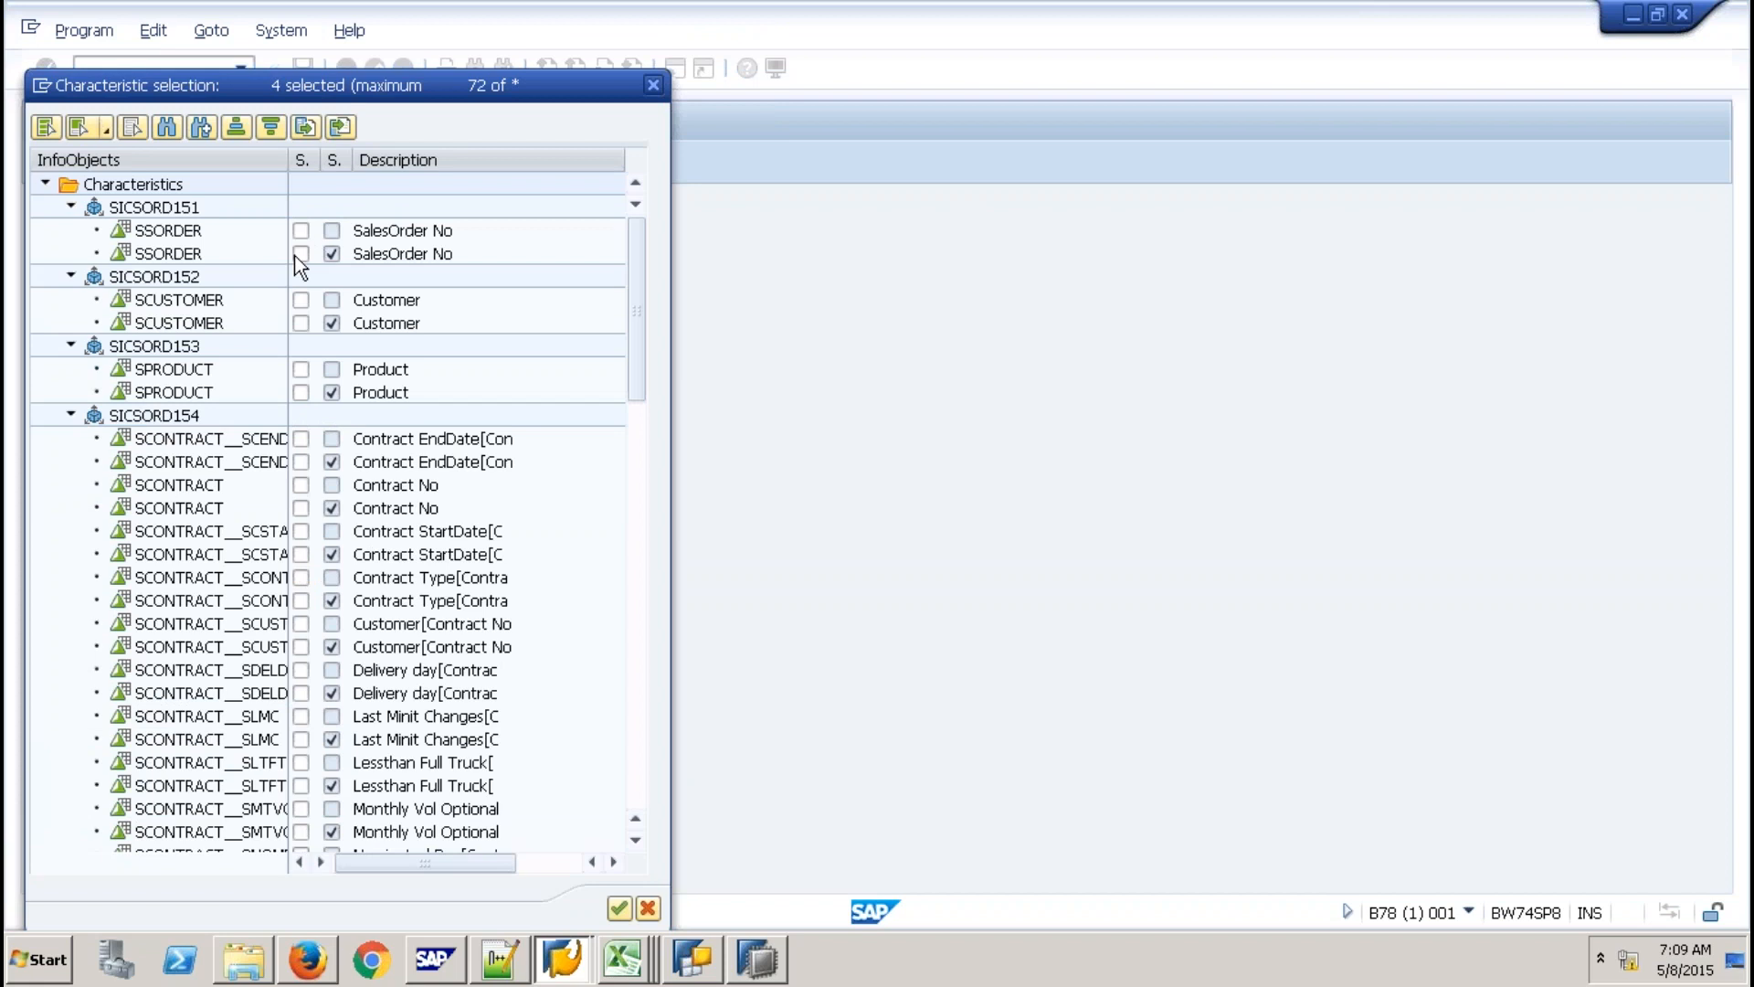
left_click(300, 231)
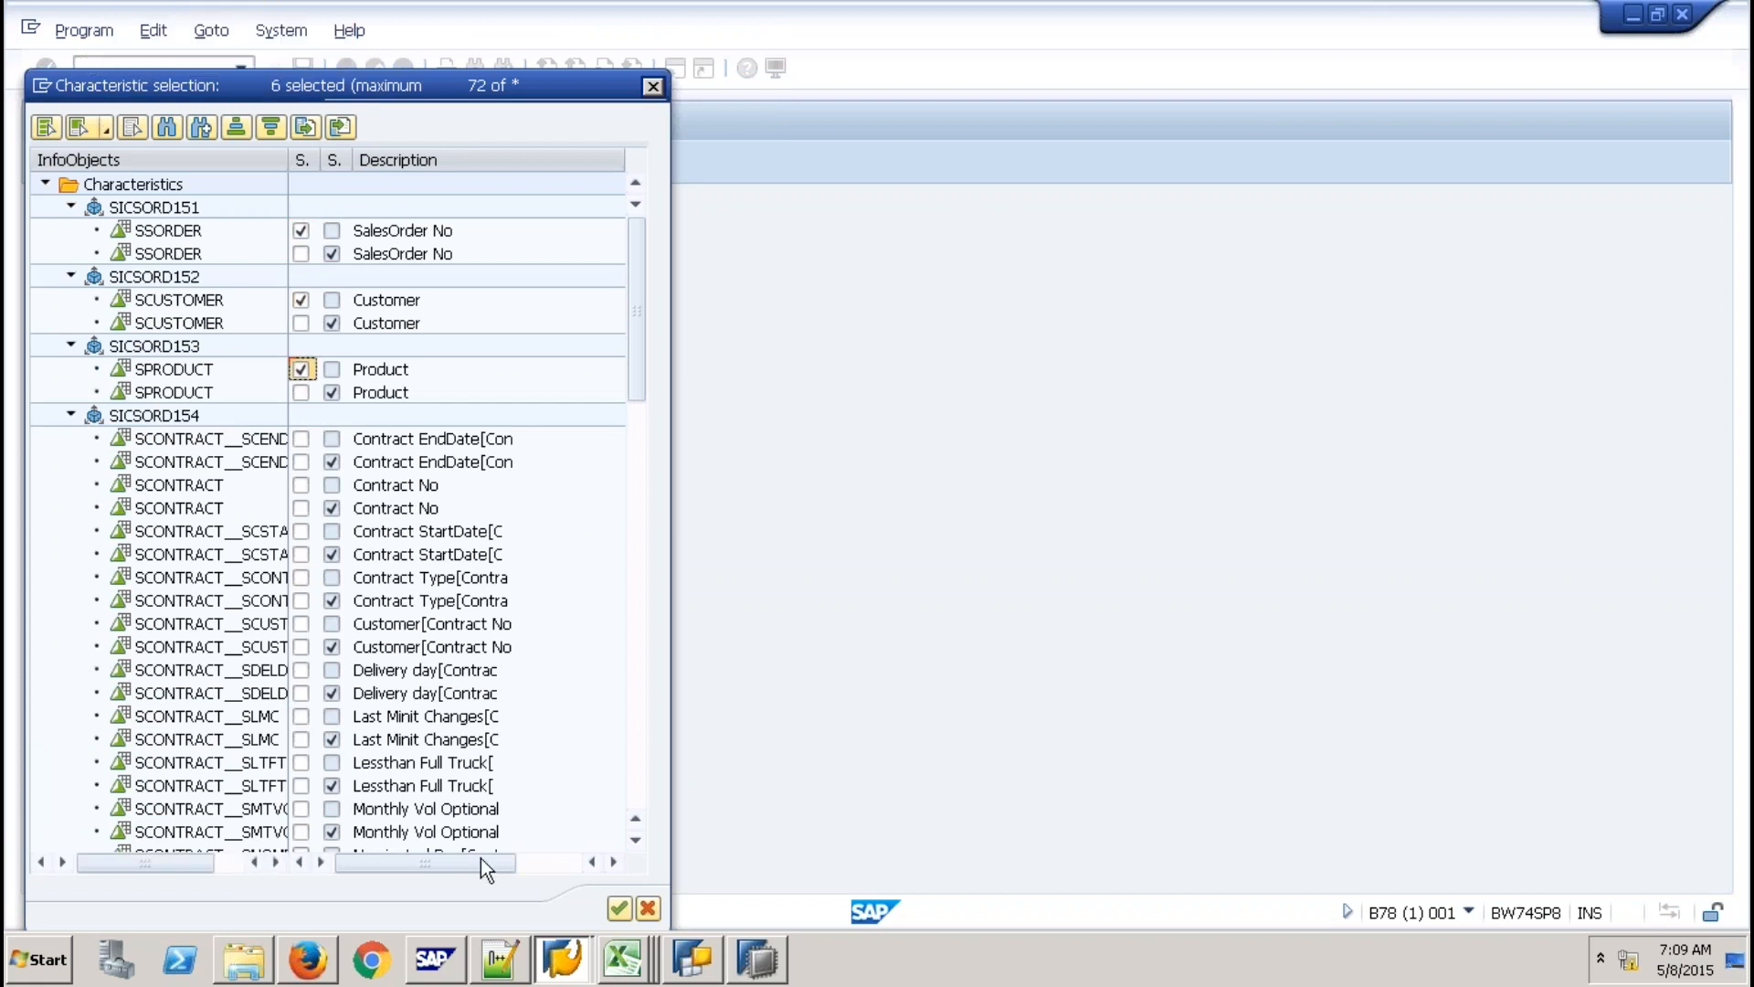
left_click(619, 908)
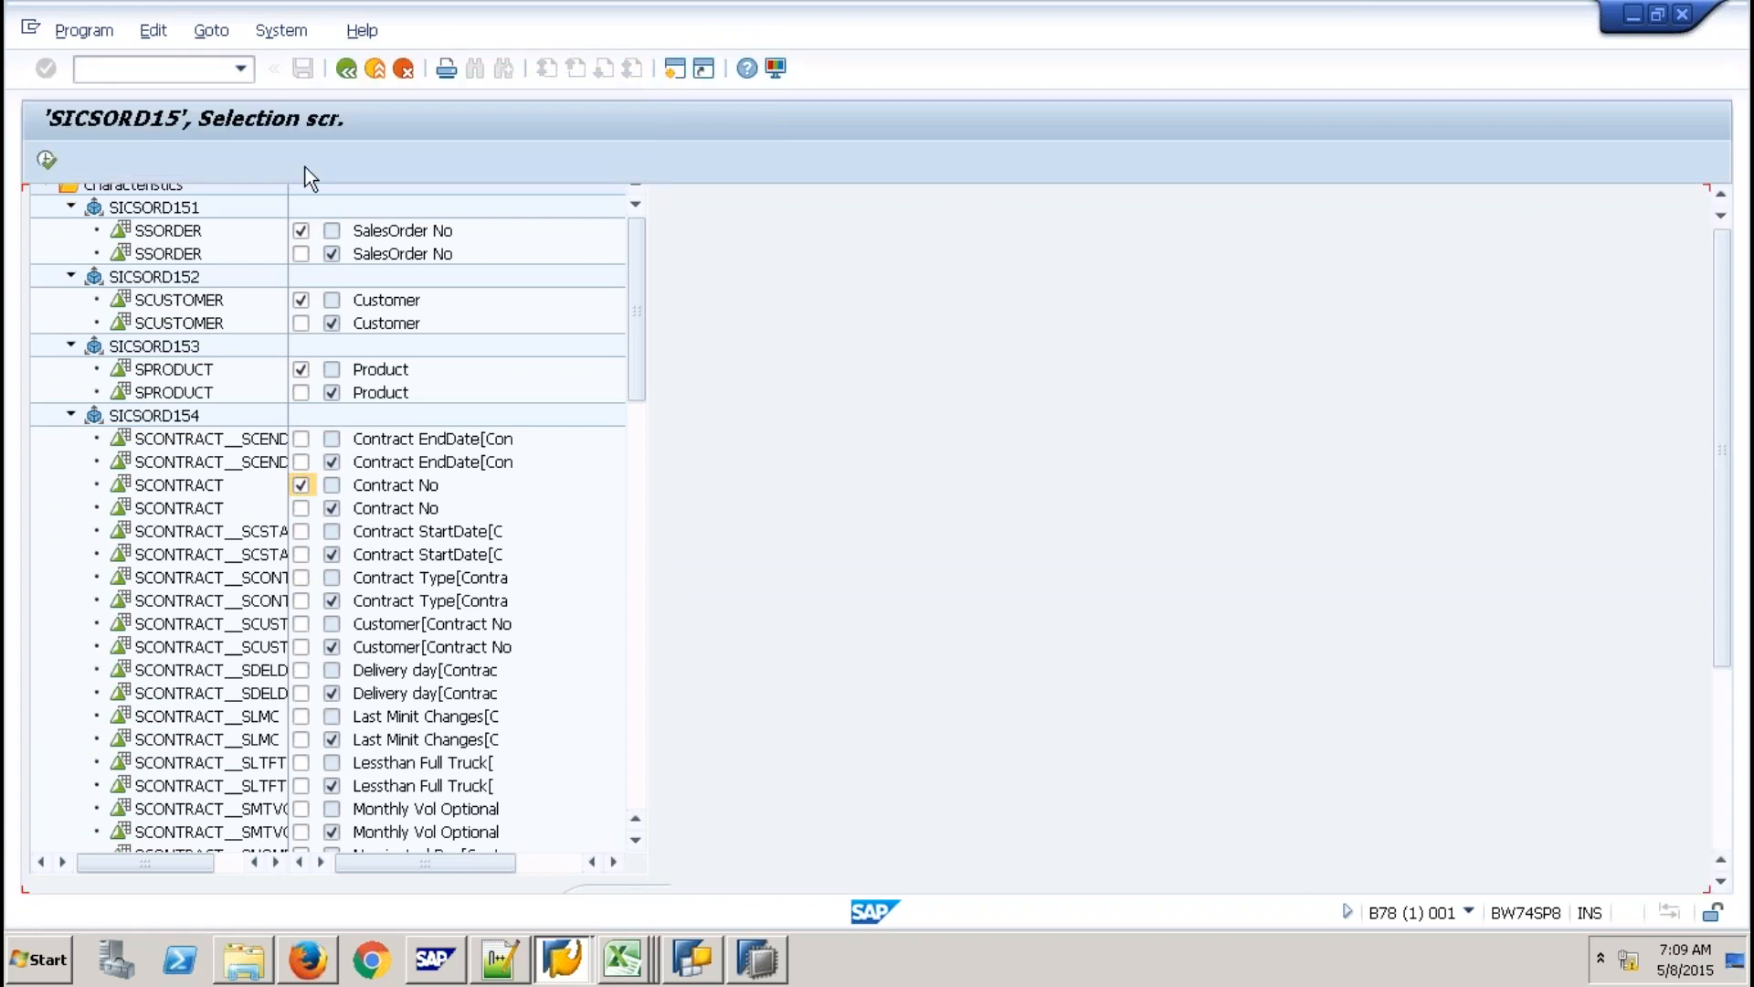
left_click(46, 161)
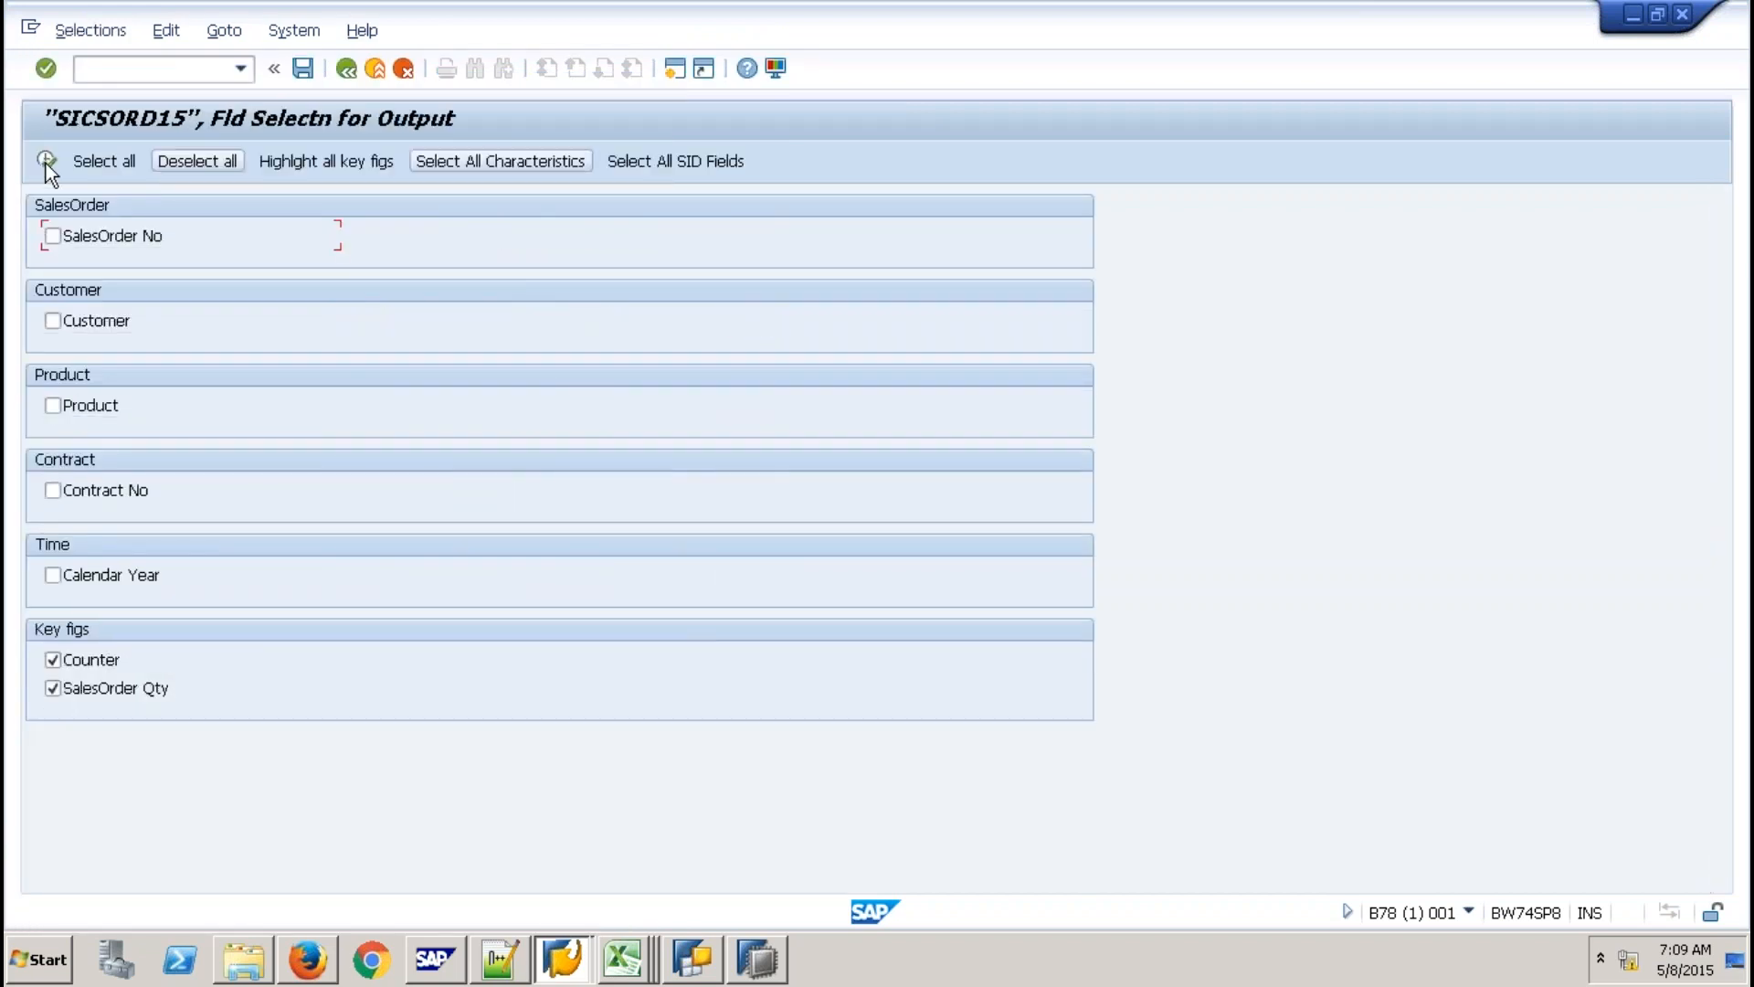
left_click(45, 162)
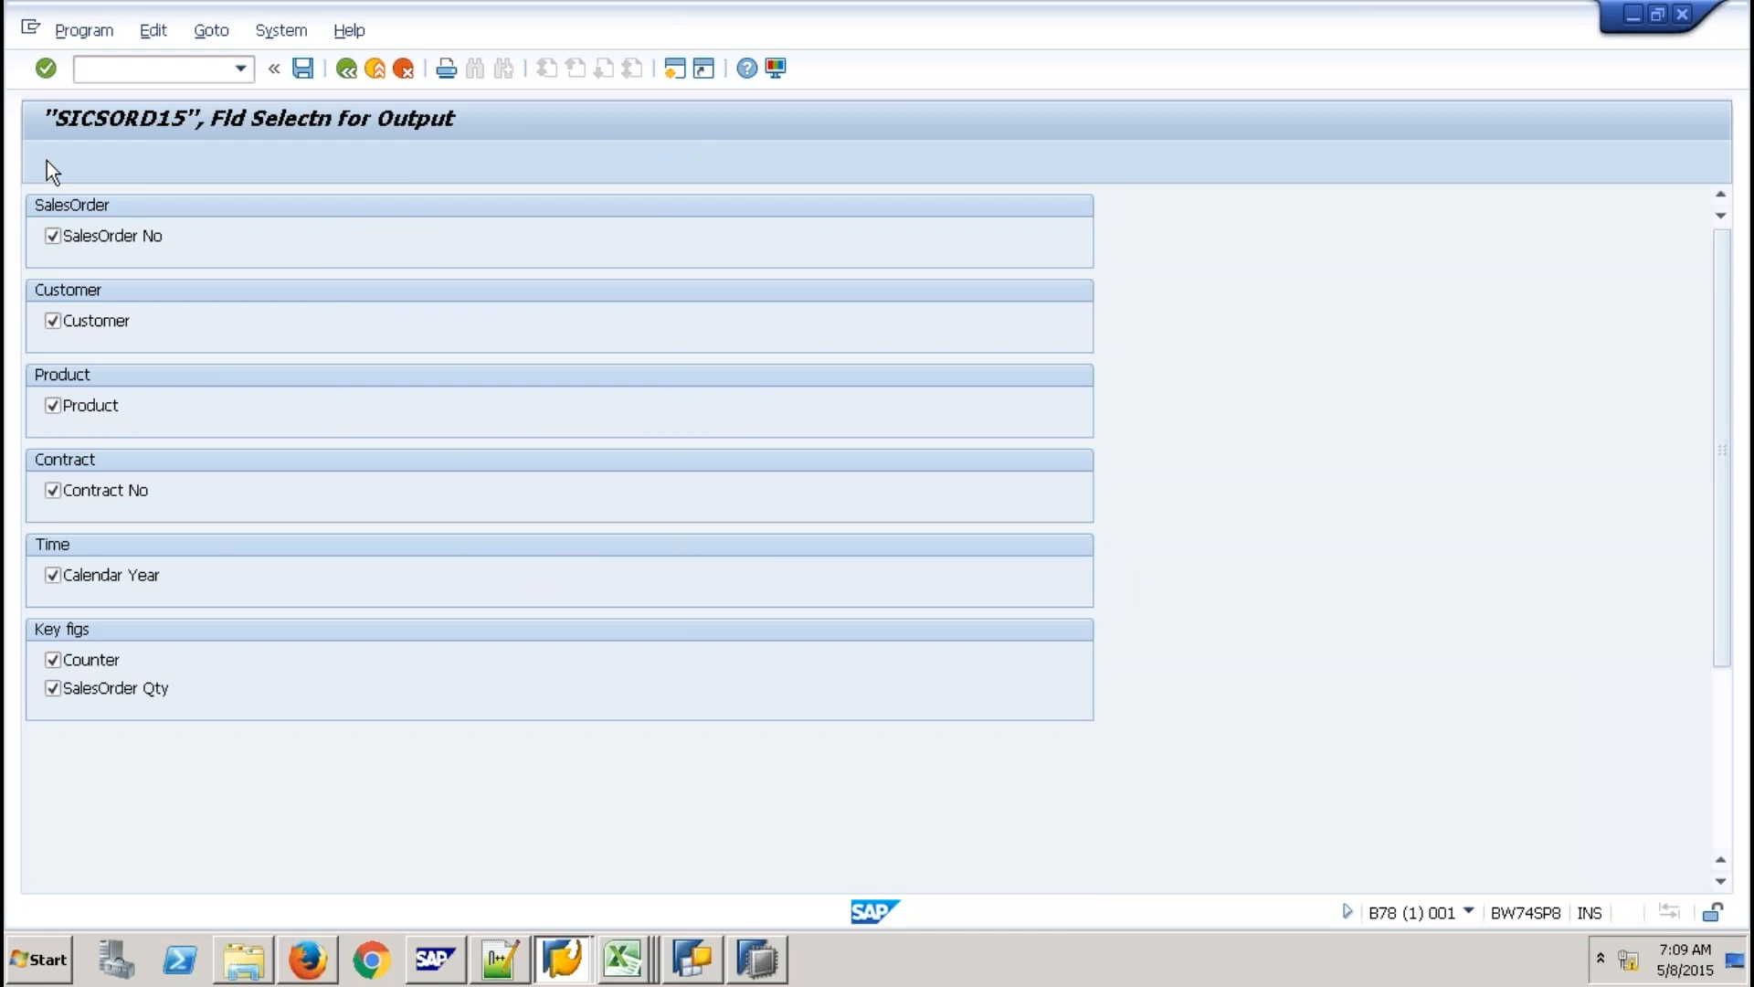
left_click(347, 68)
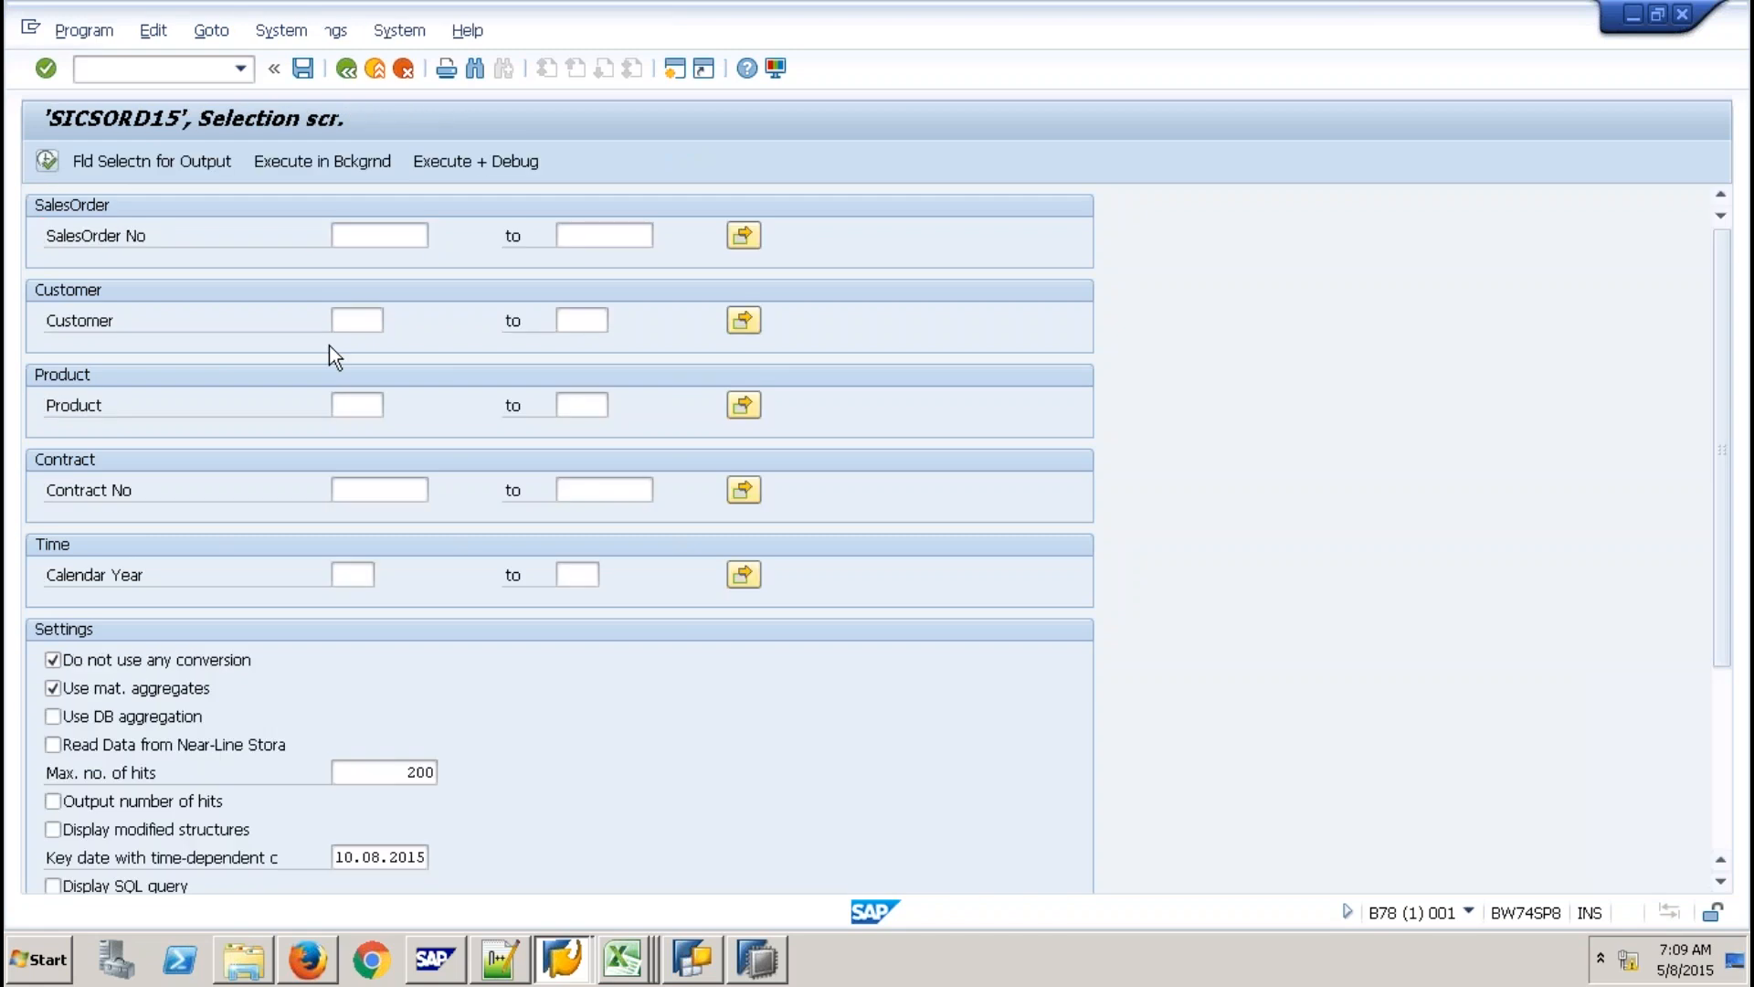
key("F8")
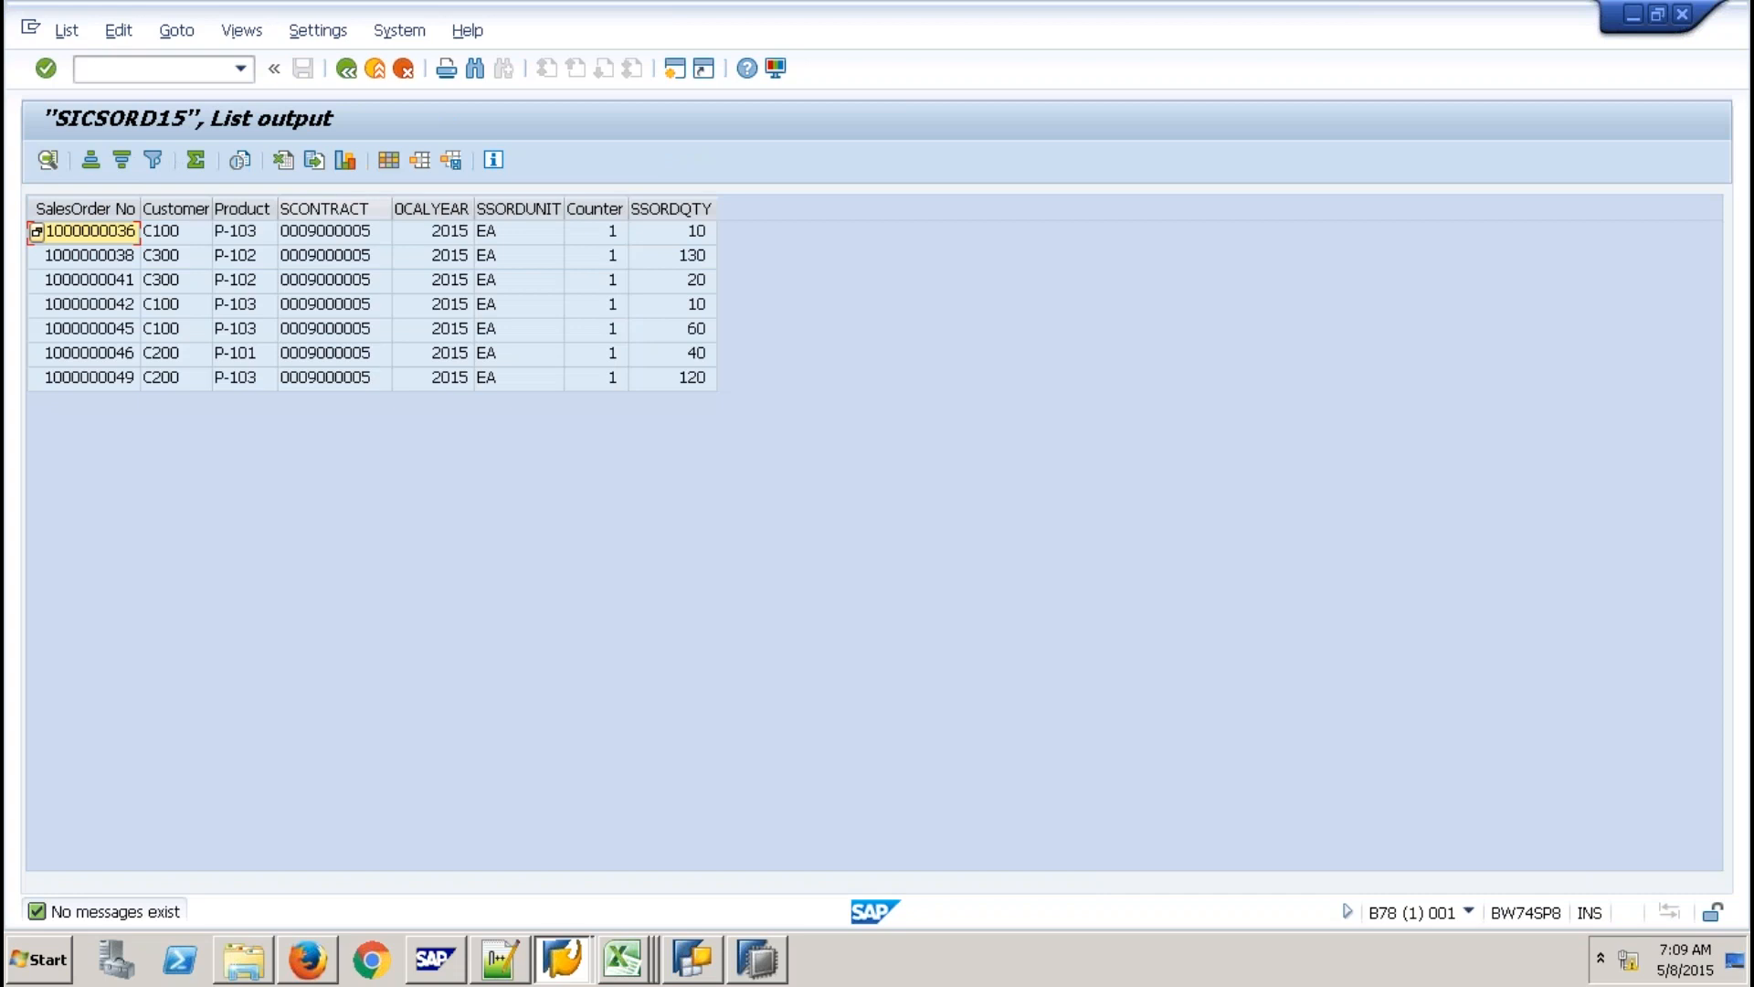
Select the SCONTRACT column, then return to the workbench with /ORSA1.
left_click(331, 209)
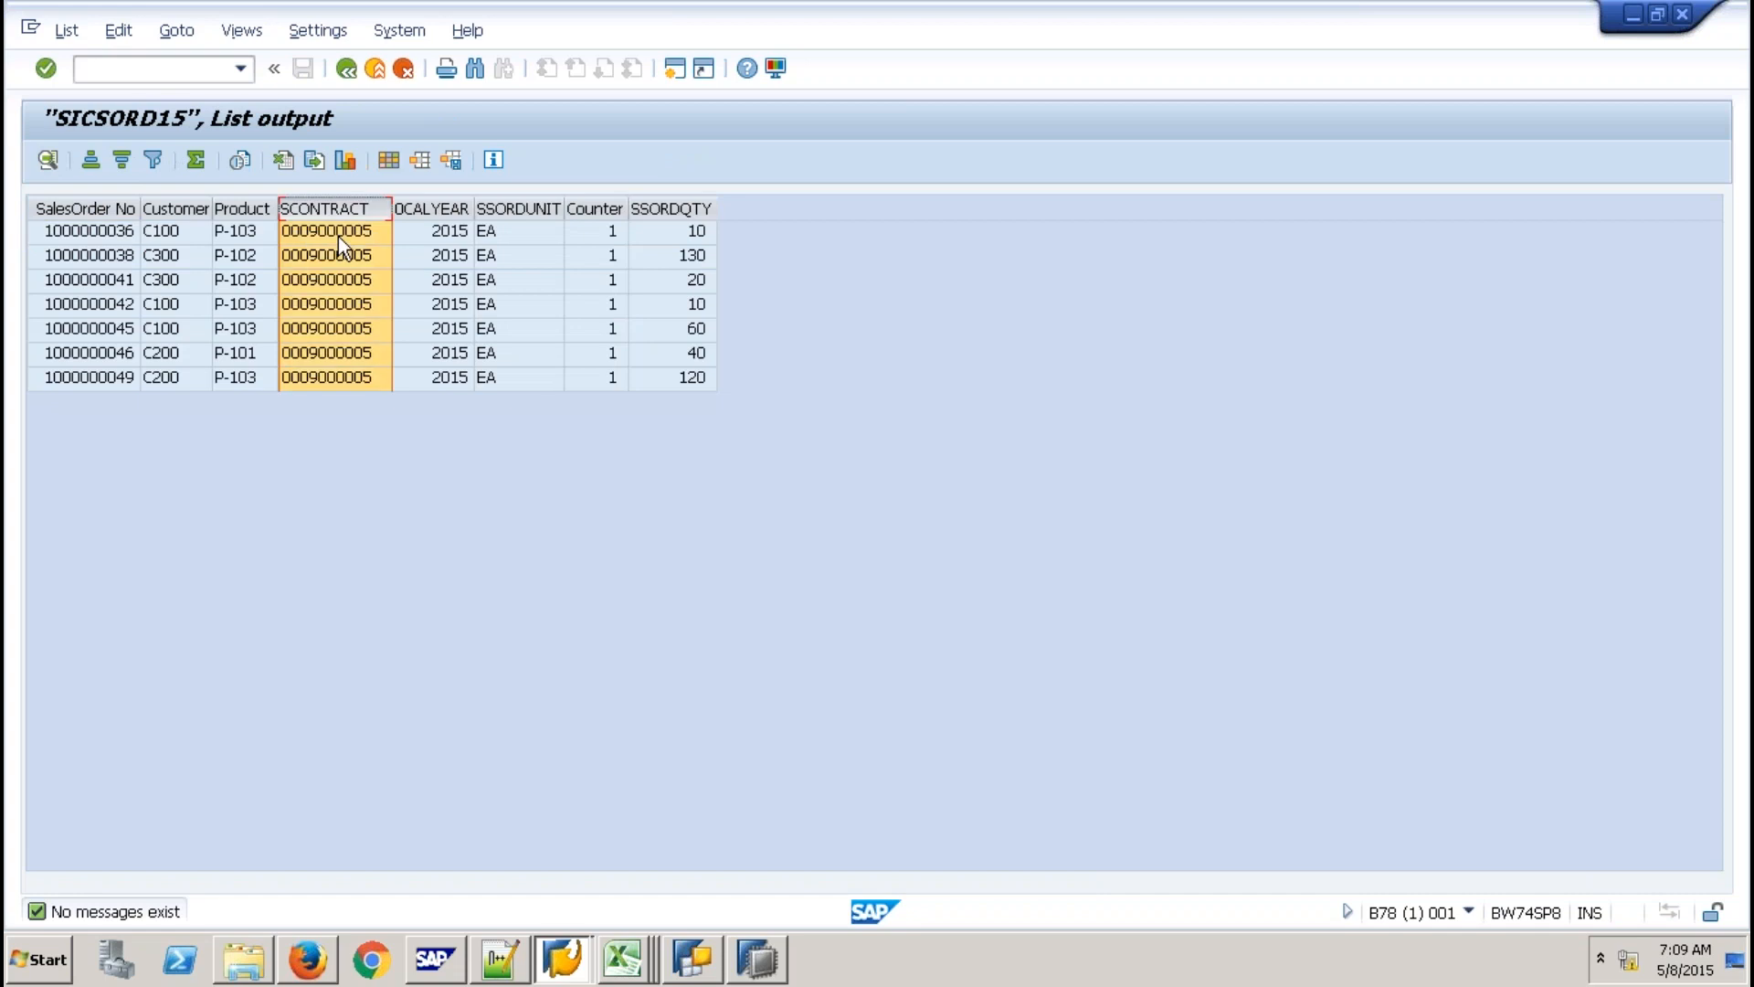
left_click(137, 69)
type("/ORSA1")
Display SICSORD12's data with Calendar Year, SalesOrder No, Customer, Product and Contract No characteristics.
left_click(348, 70)
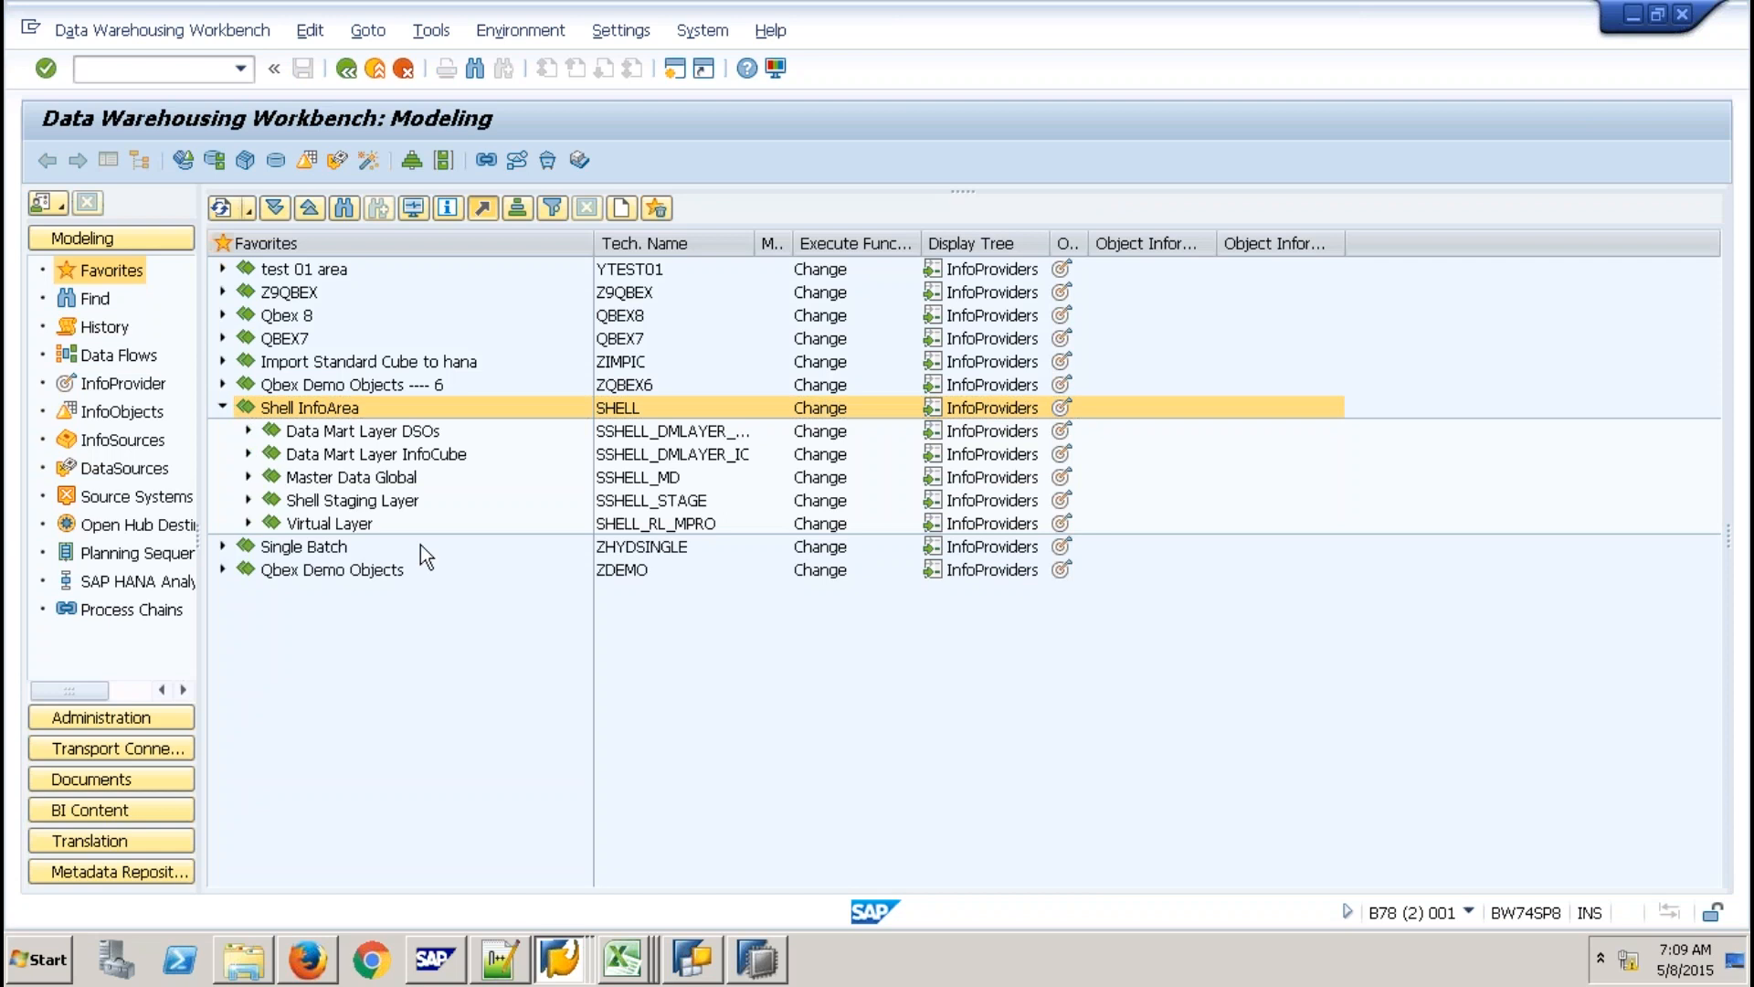
right_click(420, 544)
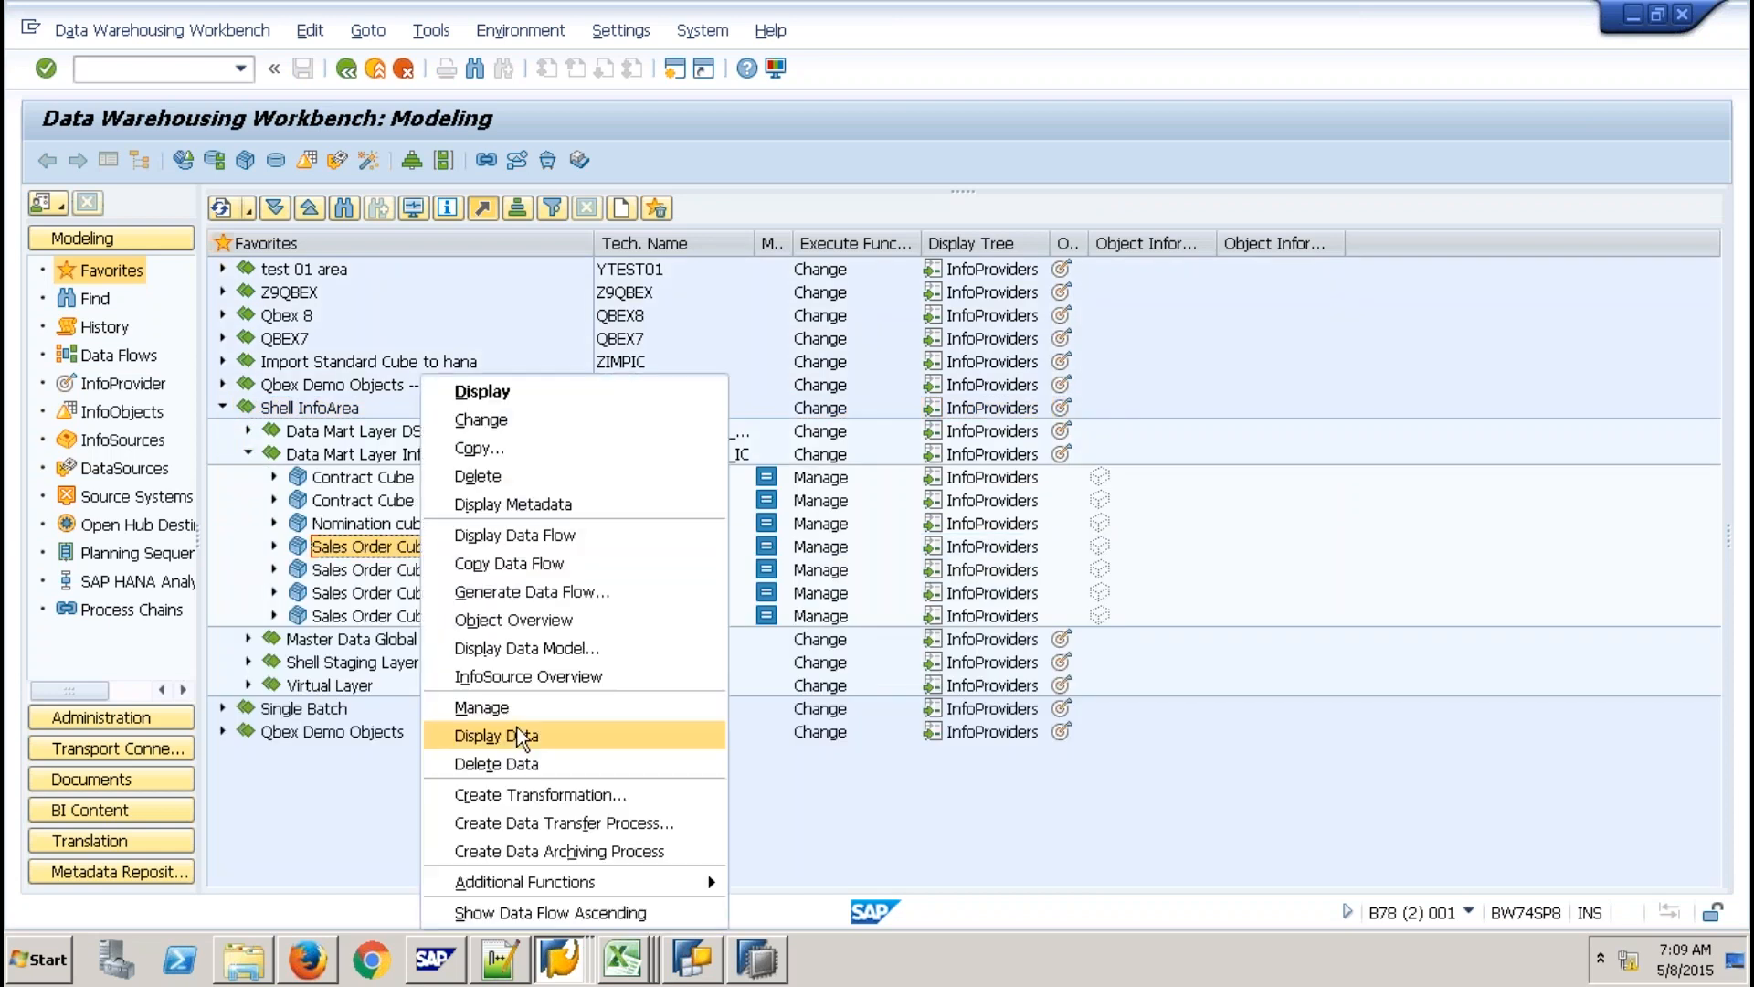
left_click(517, 731)
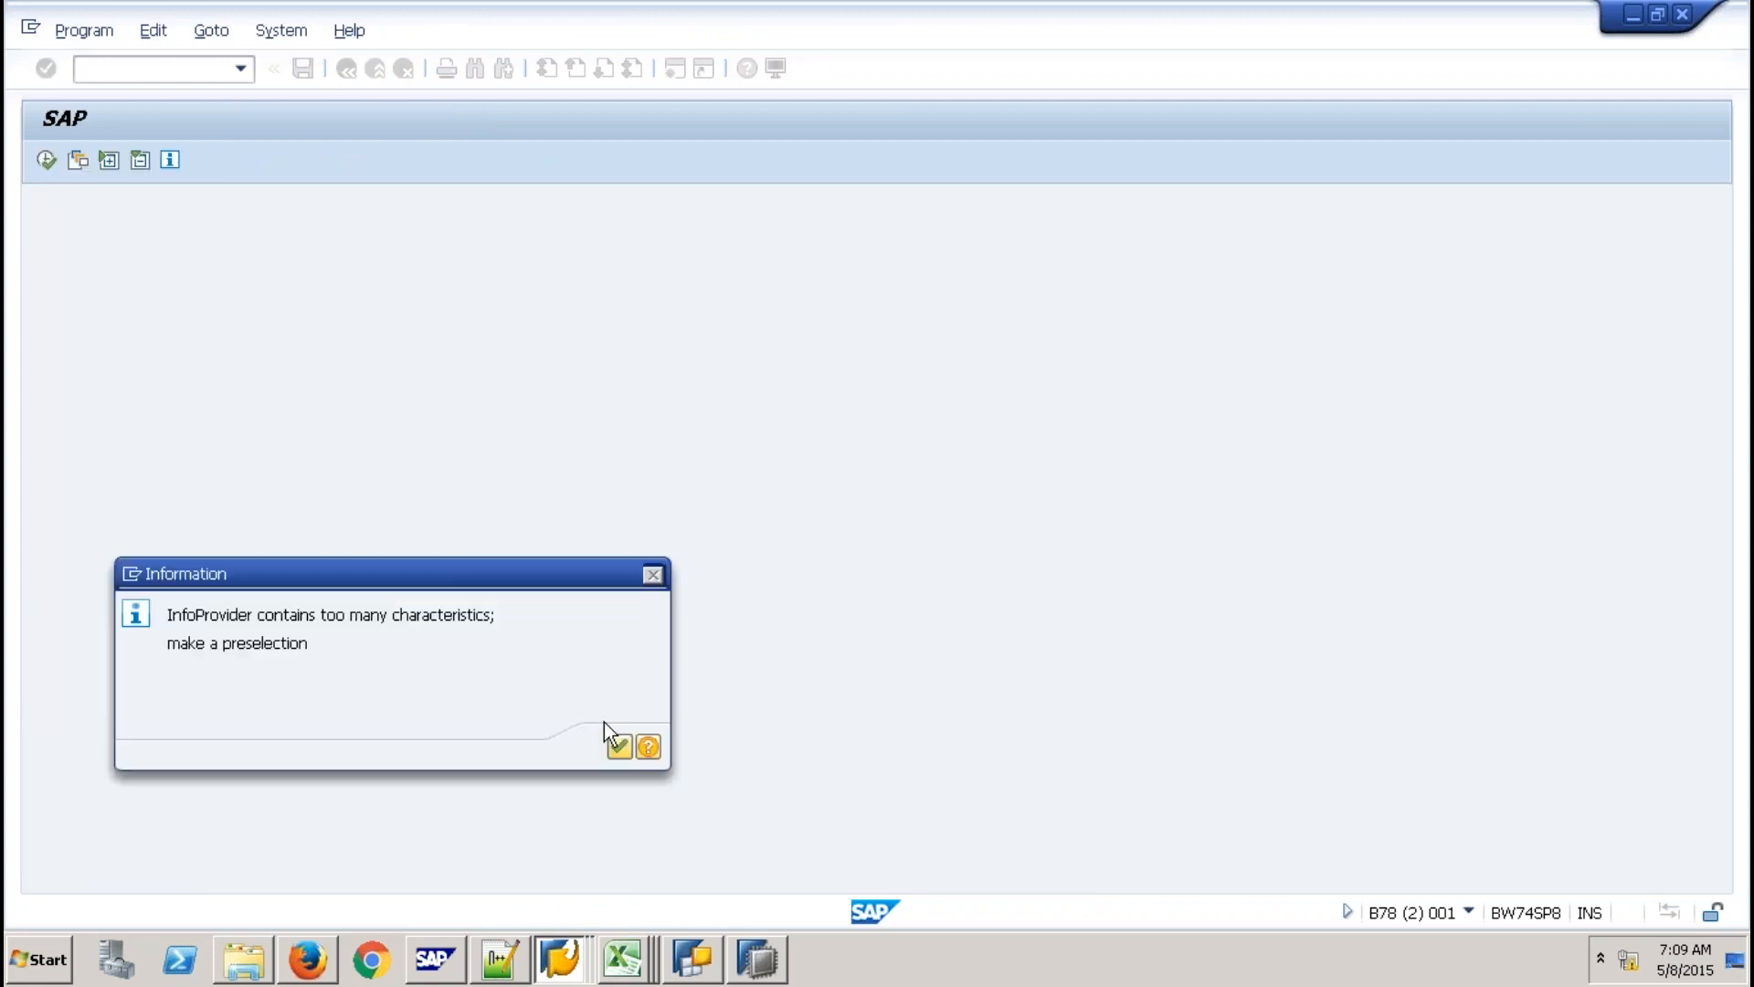
left_click(619, 745)
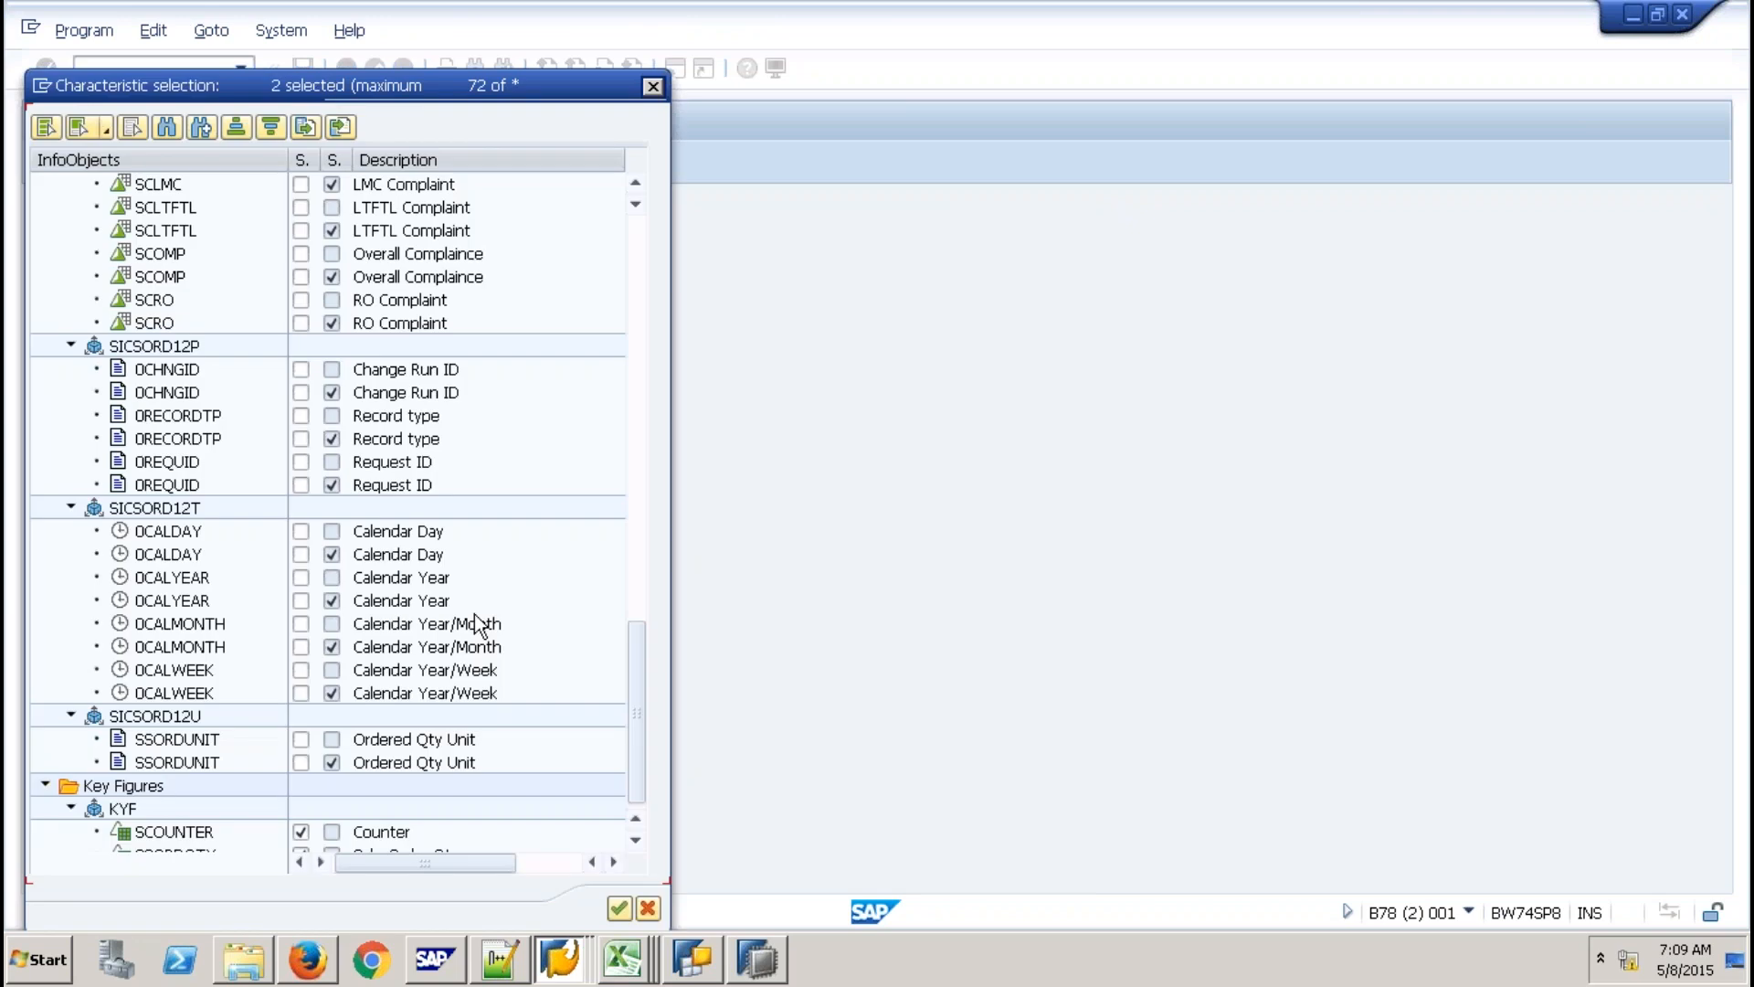
left_click(301, 577)
left_click(639, 226)
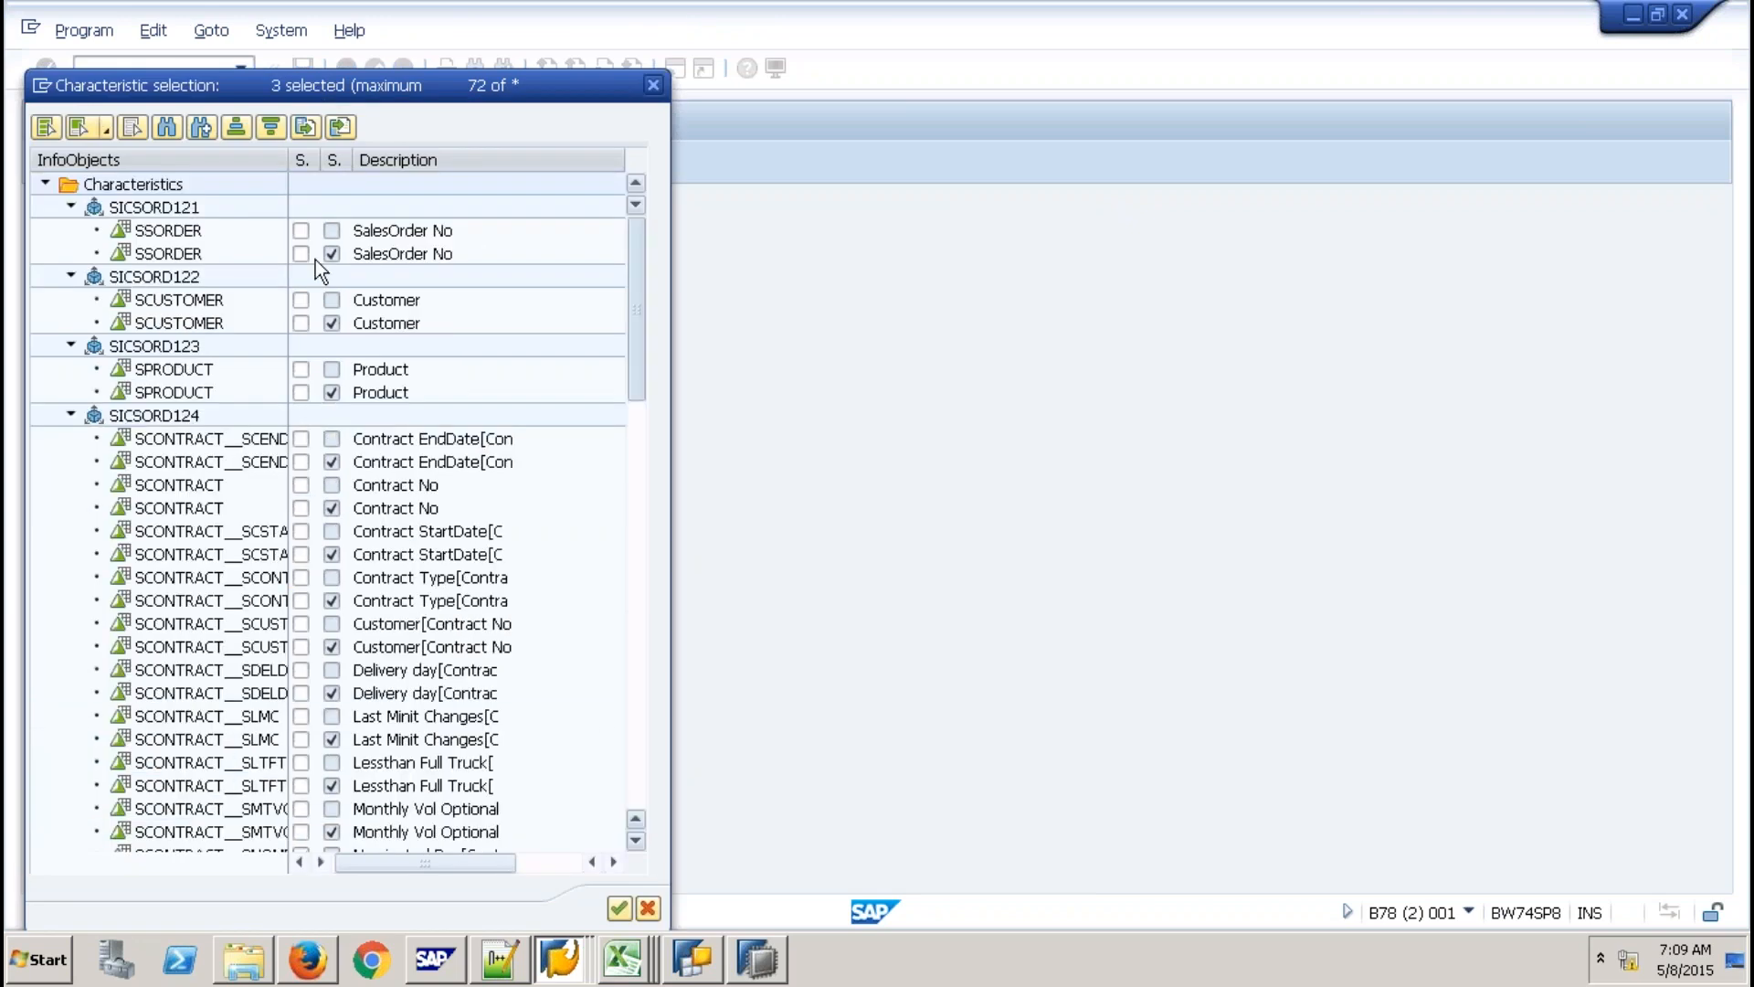
left_click(301, 231)
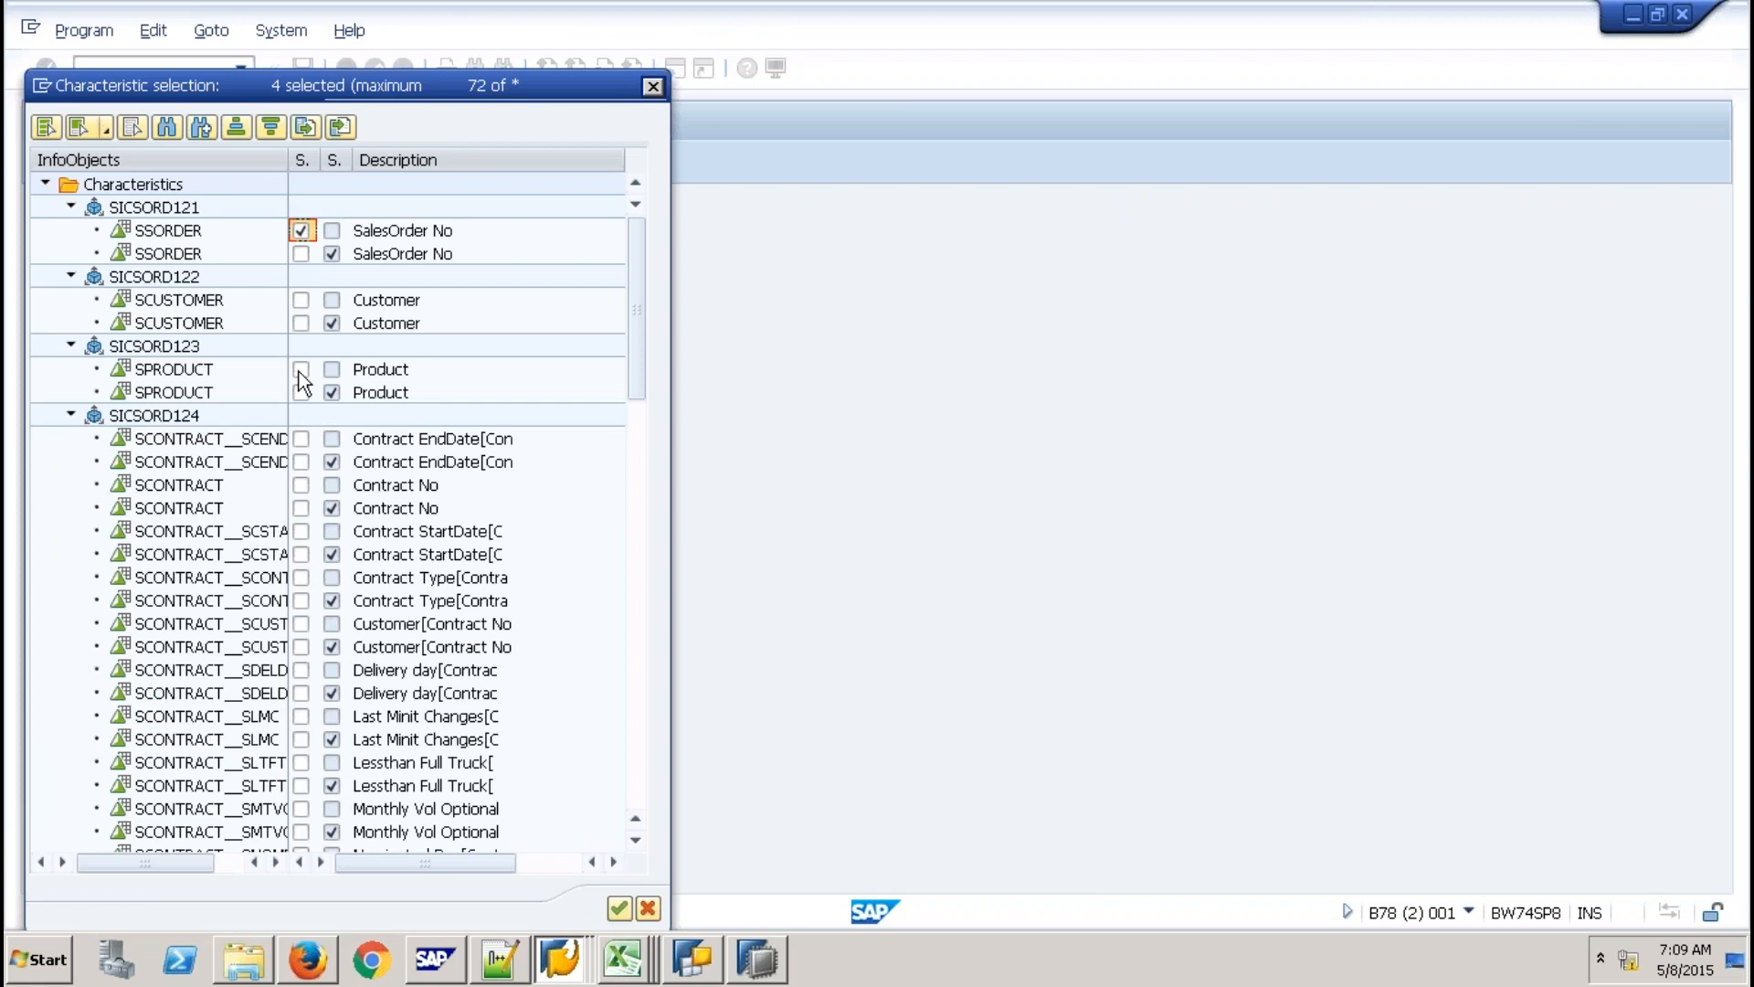
left_click(301, 300)
left_click(301, 369)
left_click(301, 484)
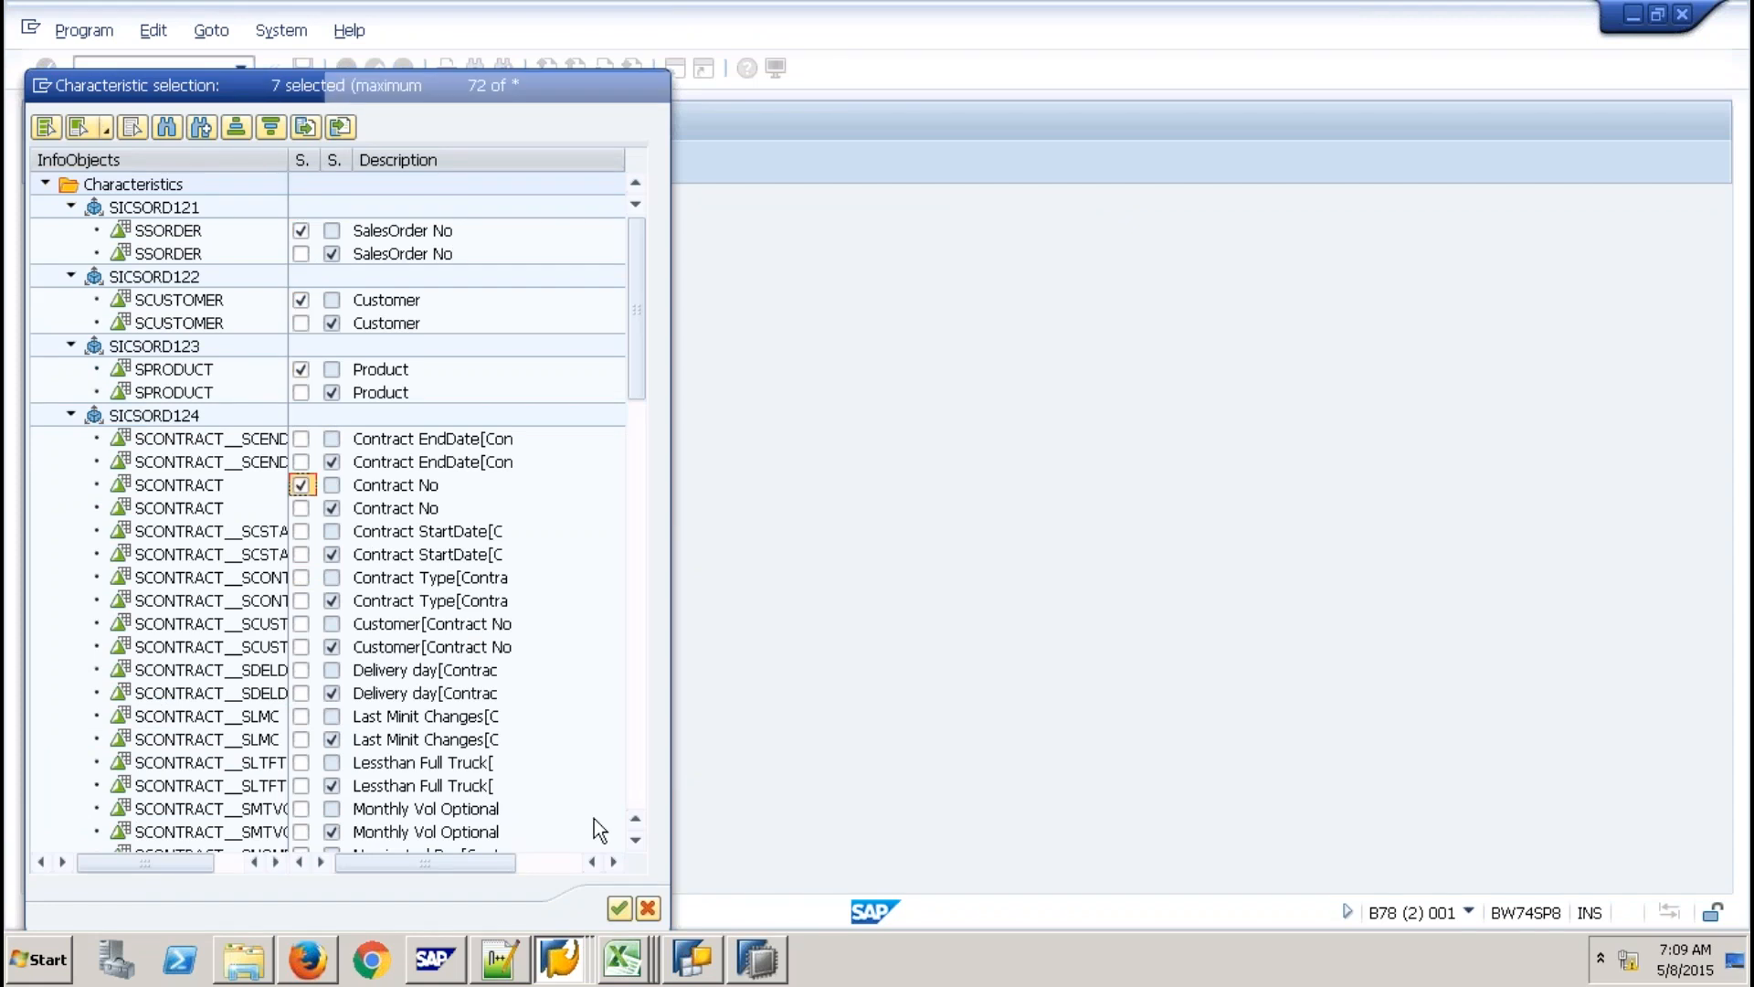
key("Return")
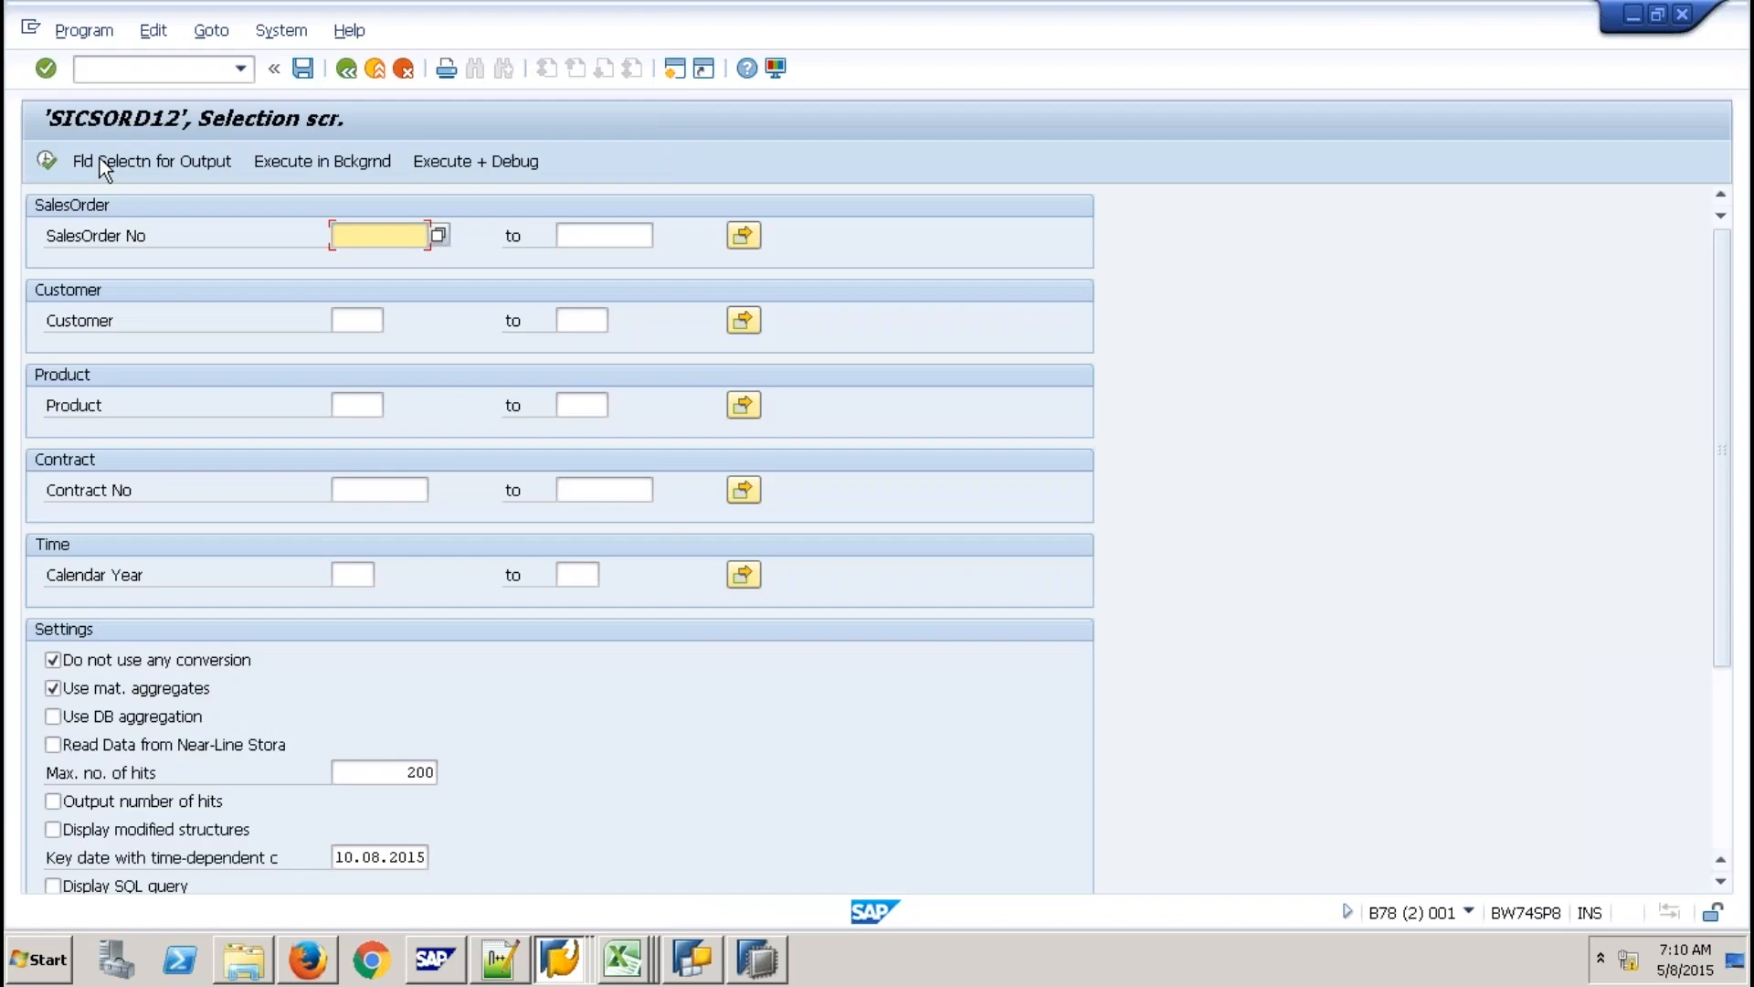
Run the SICSORD12 data display and sort the list by SalesOrder No and SCONTRACT.
left_click(100, 161)
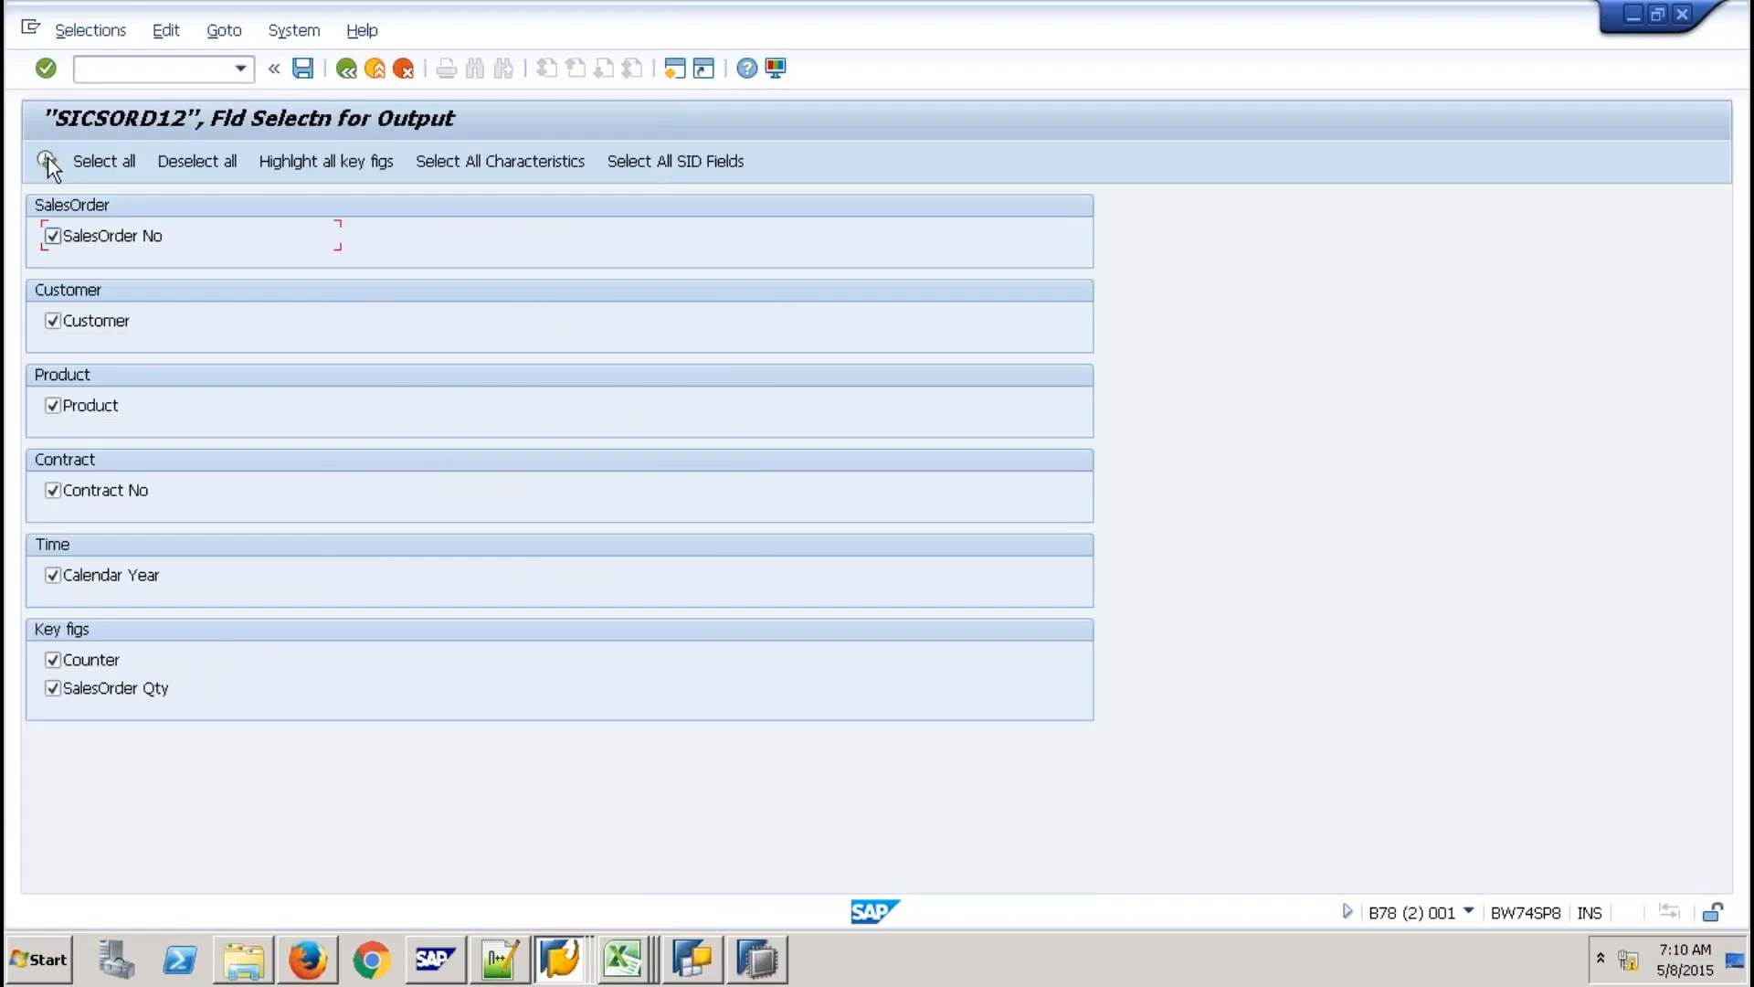
left_click(46, 161)
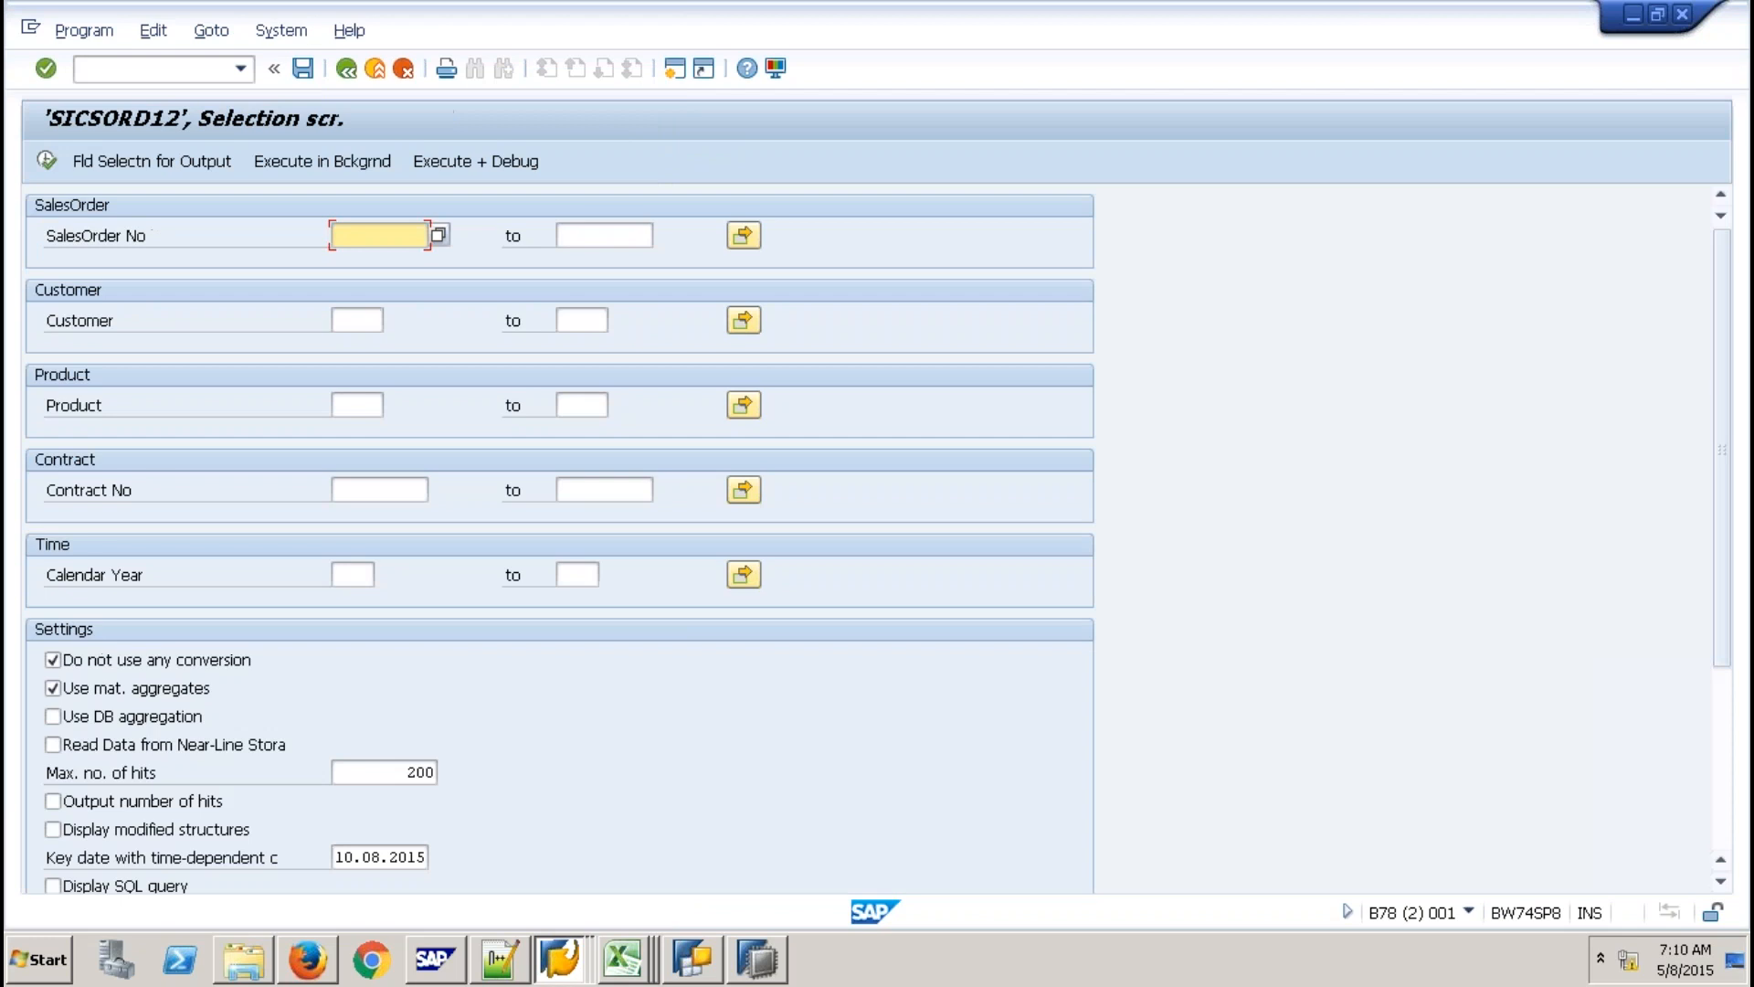
left_click(75, 161)
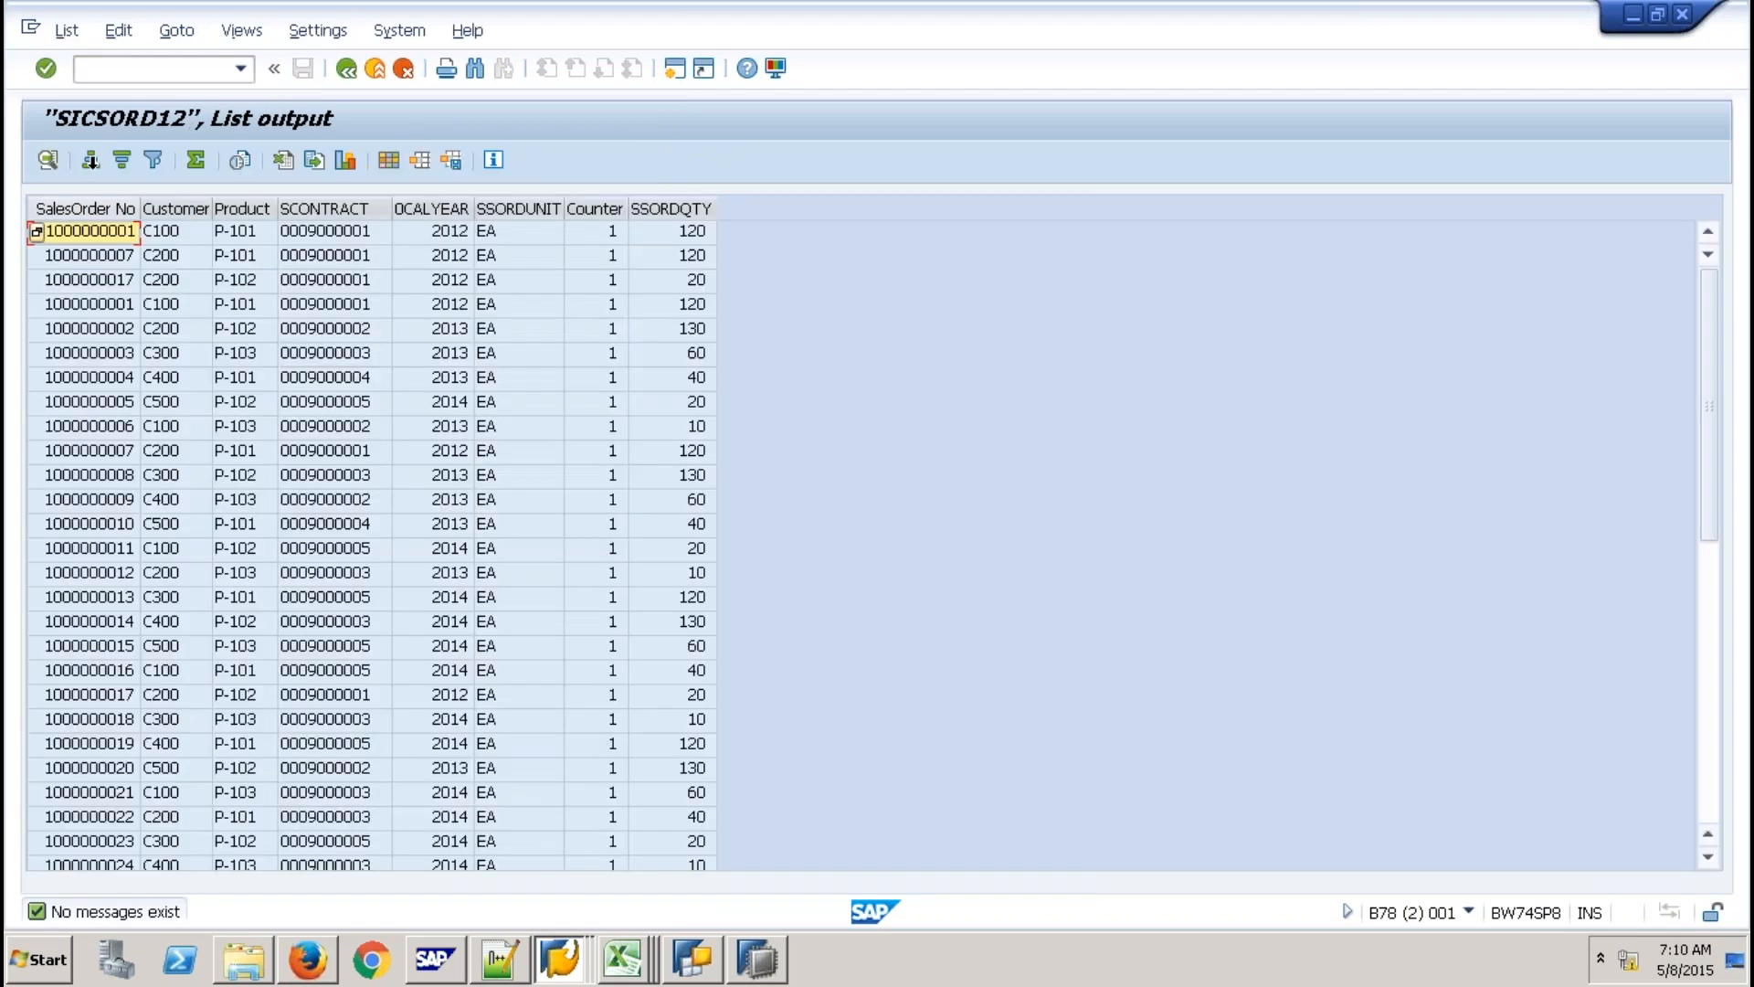
left_click(86, 209)
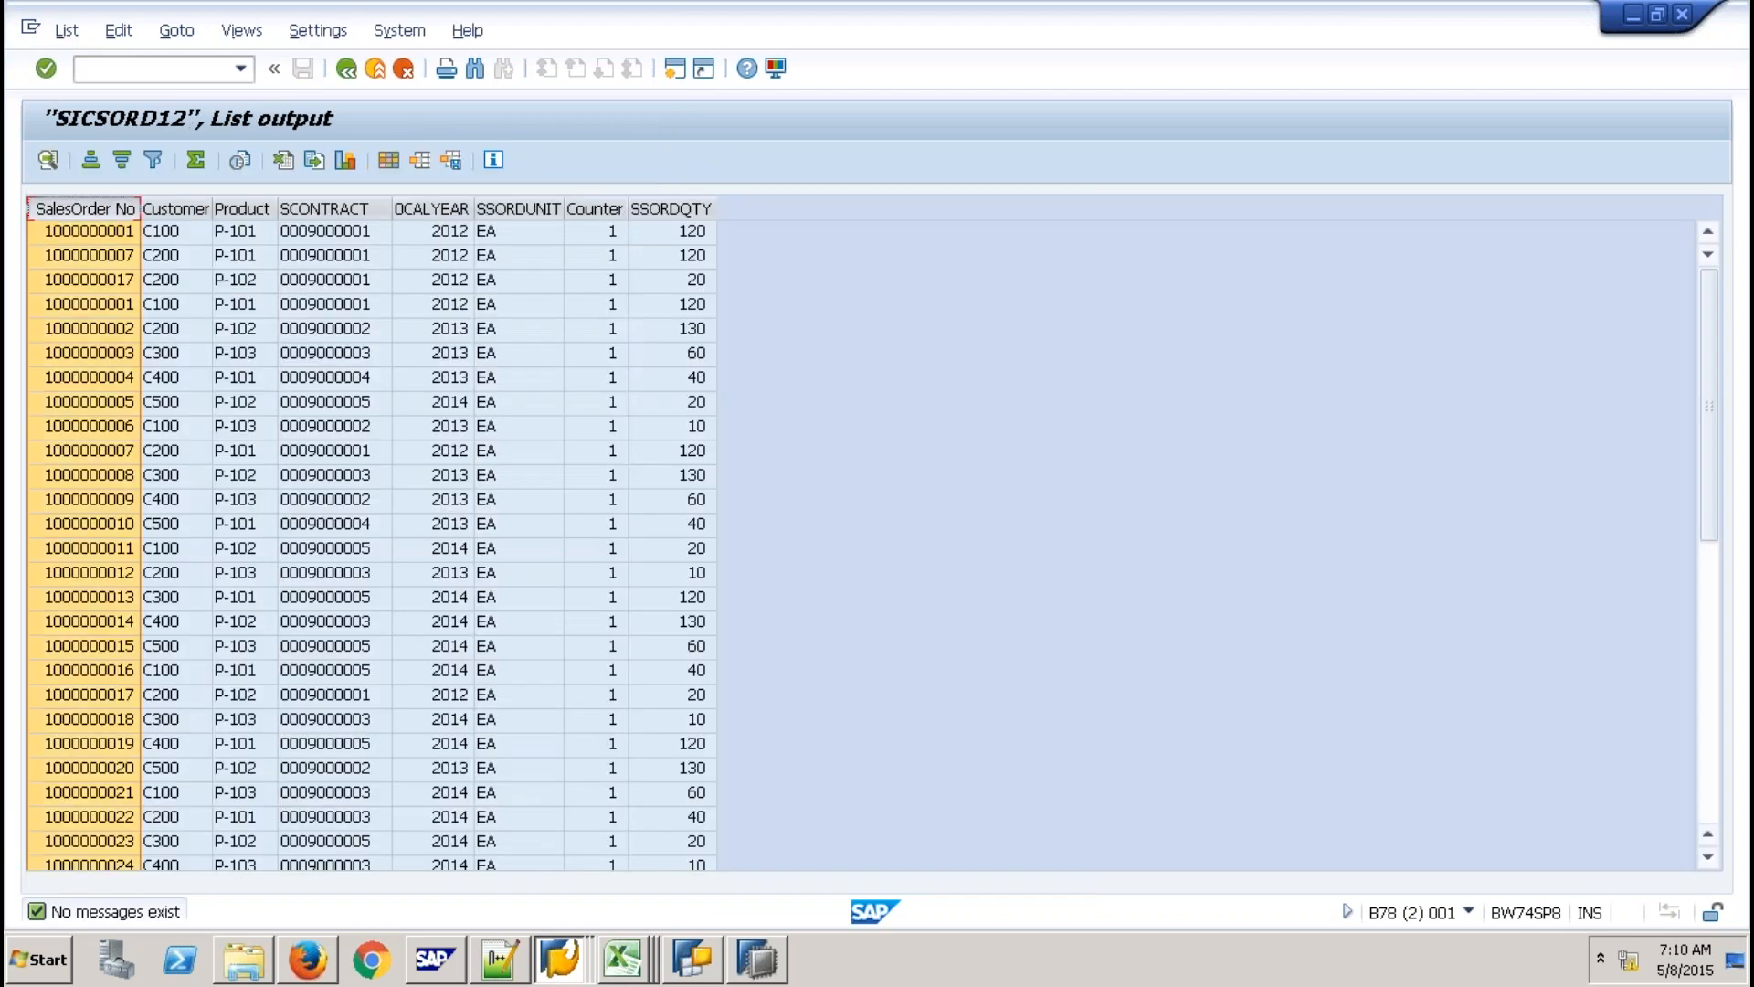
left_click(92, 161)
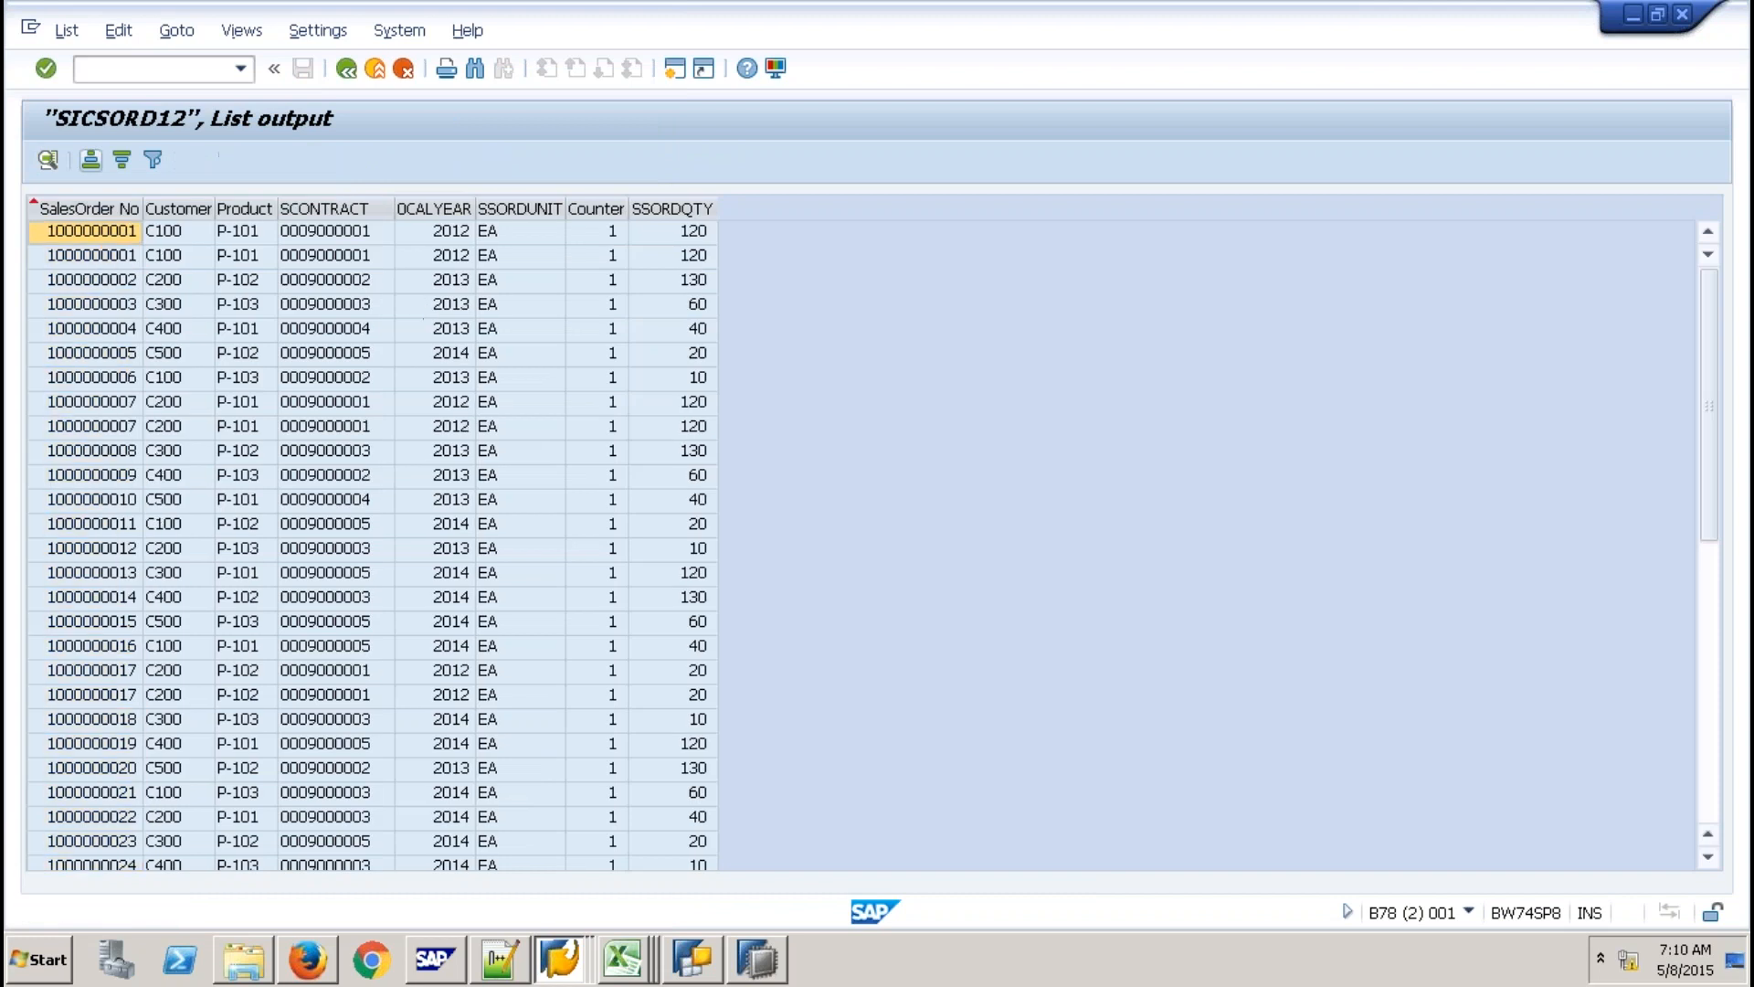
left_click(333, 210)
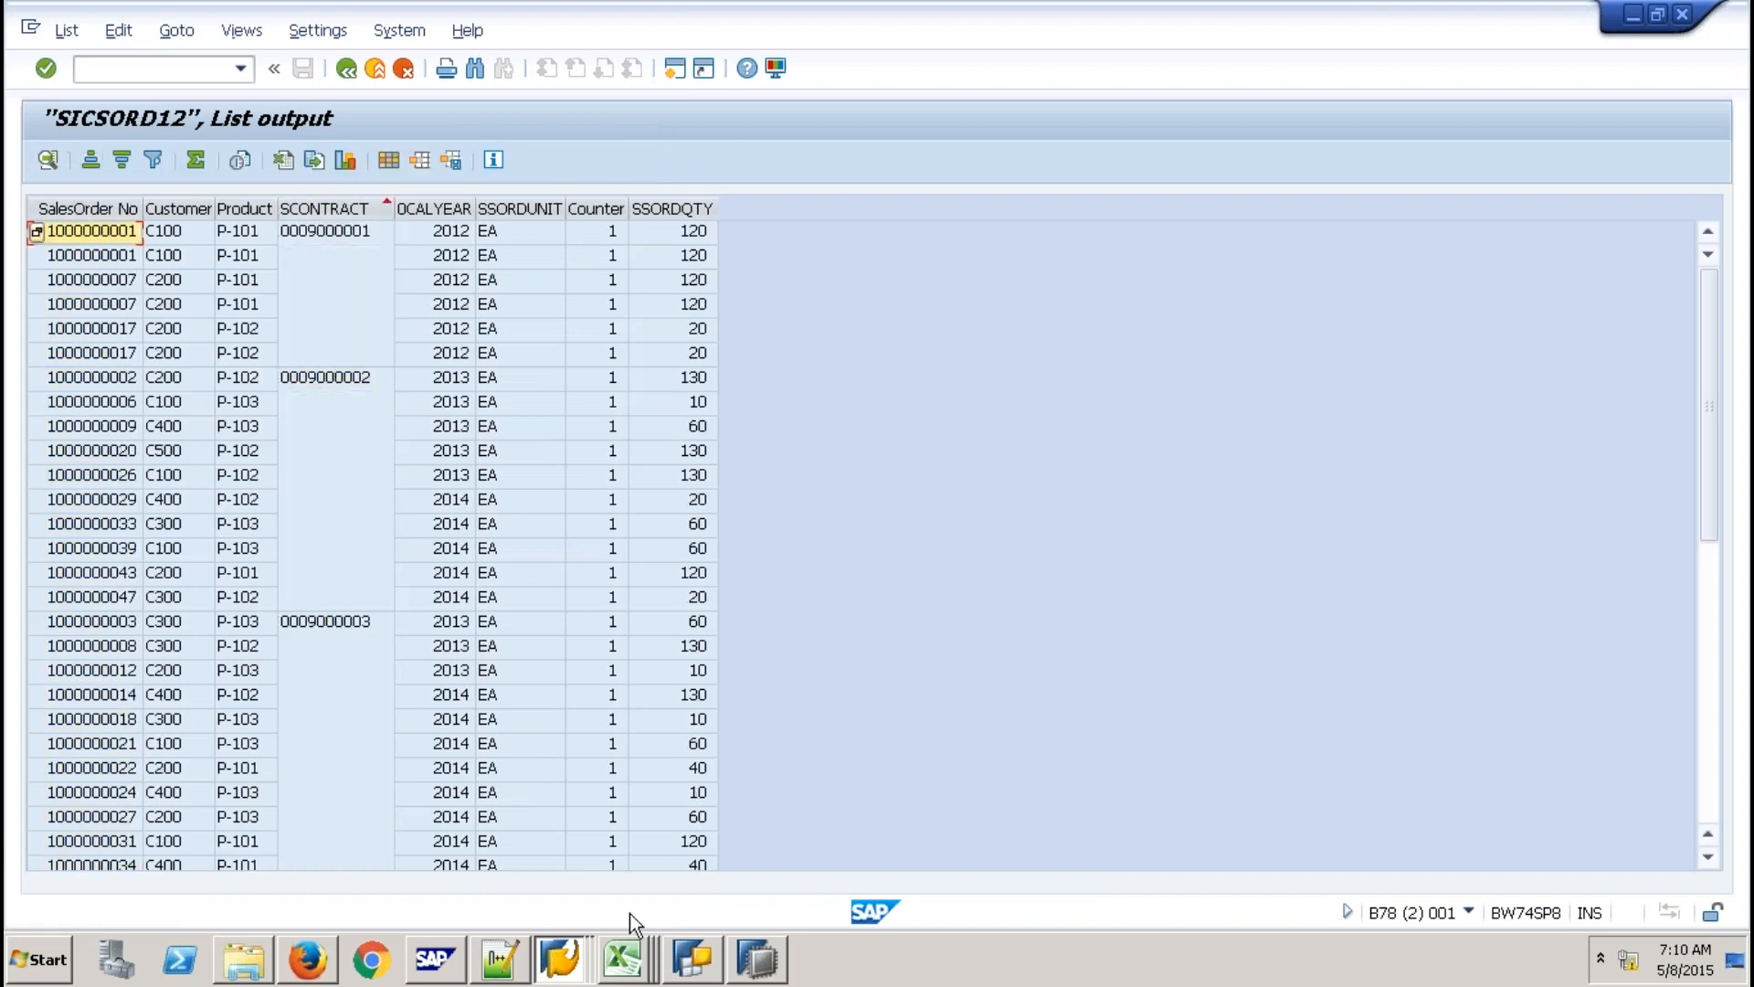
left_click(554, 961)
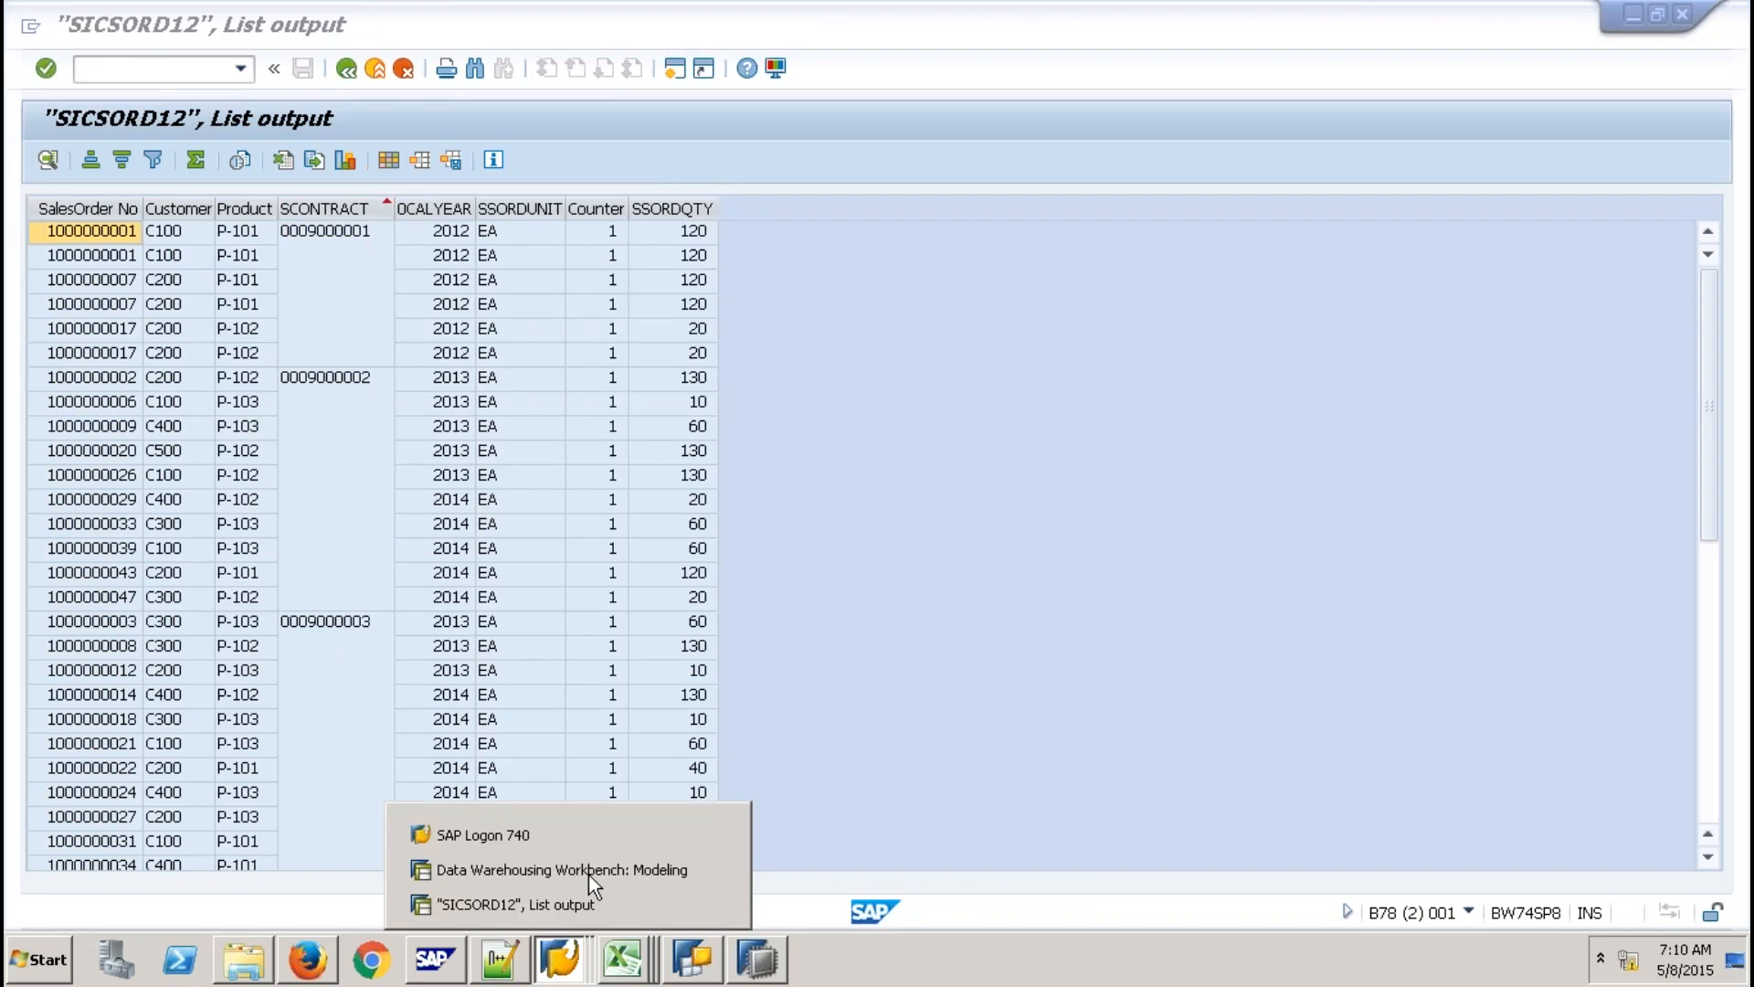
Return to the Data Warehousing Workbench, backing out of the characteristic selection.
left_click(588, 874)
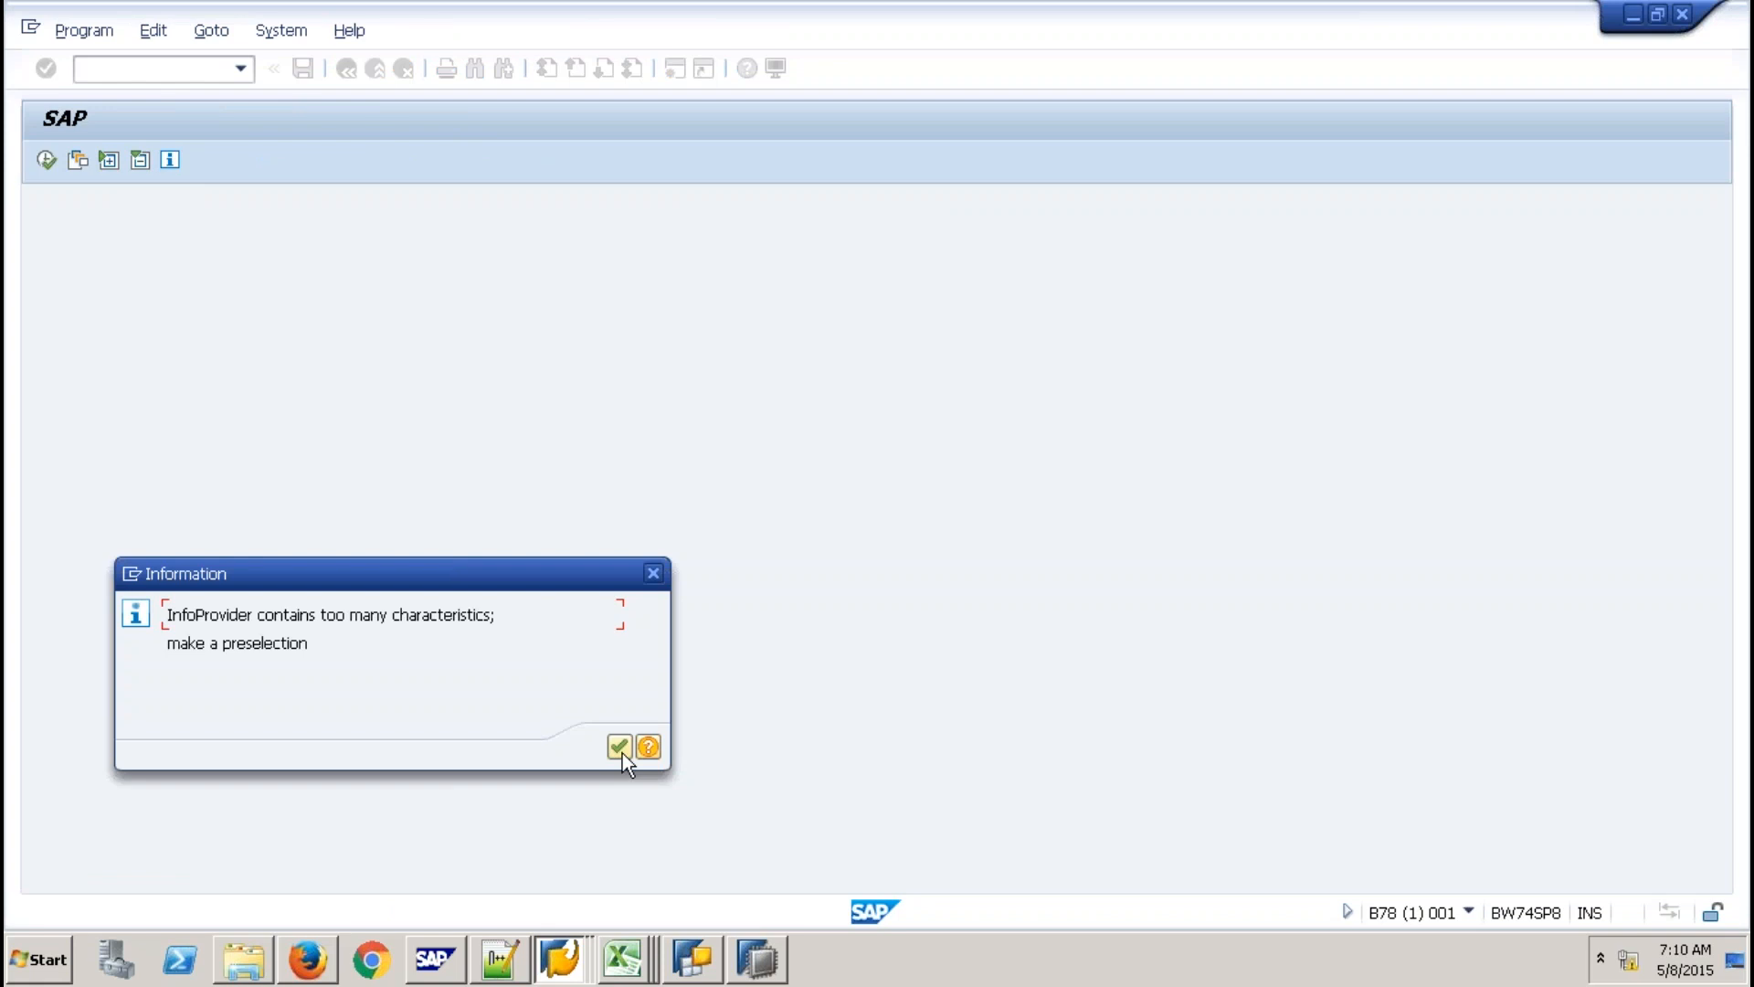
left_click(621, 749)
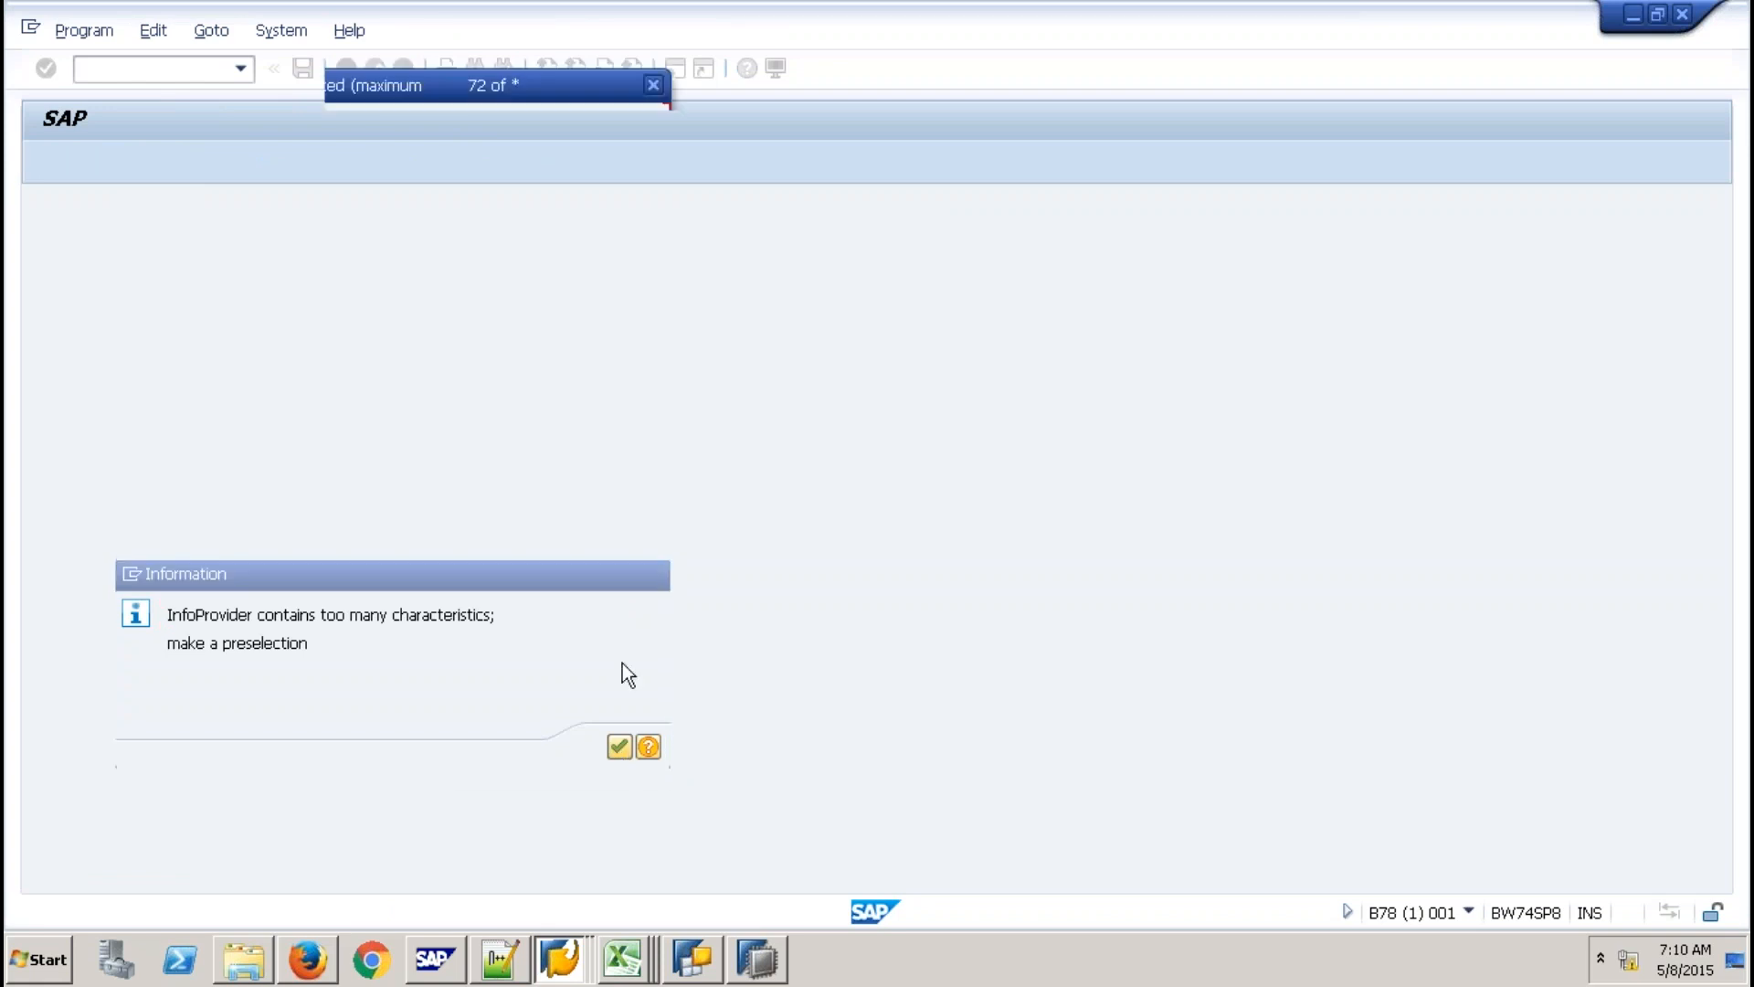
left_click_drag(637, 717, 628, 248)
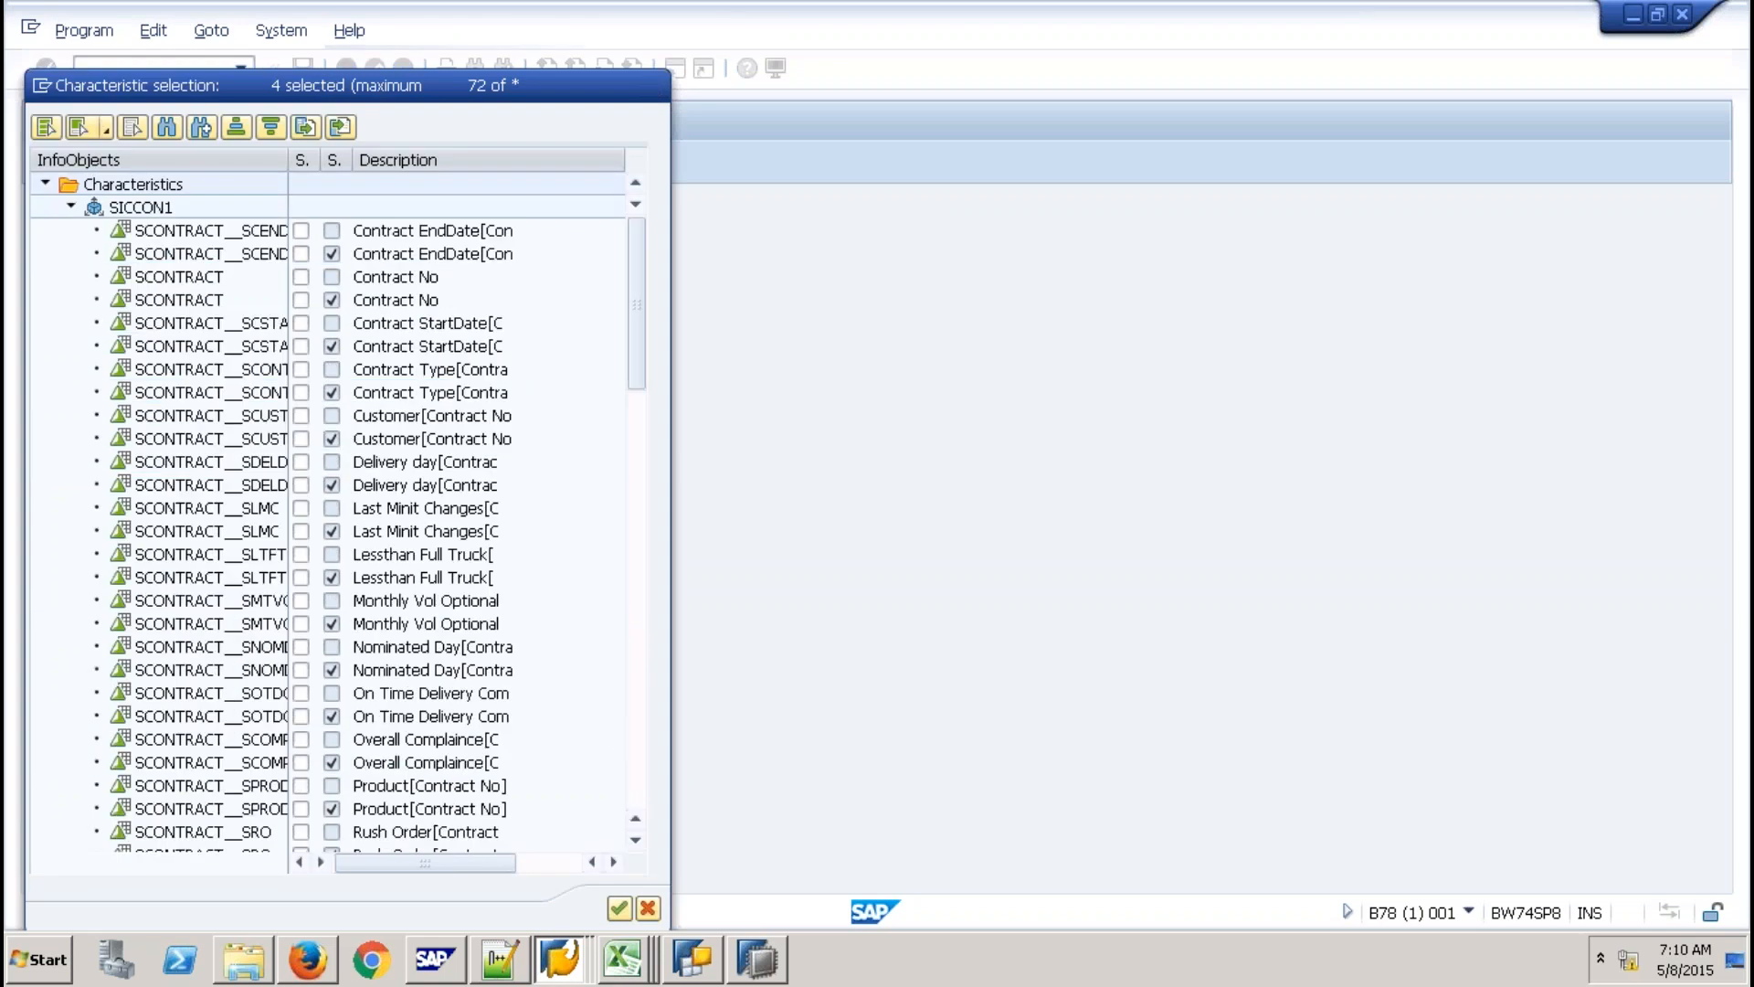
key("Return")
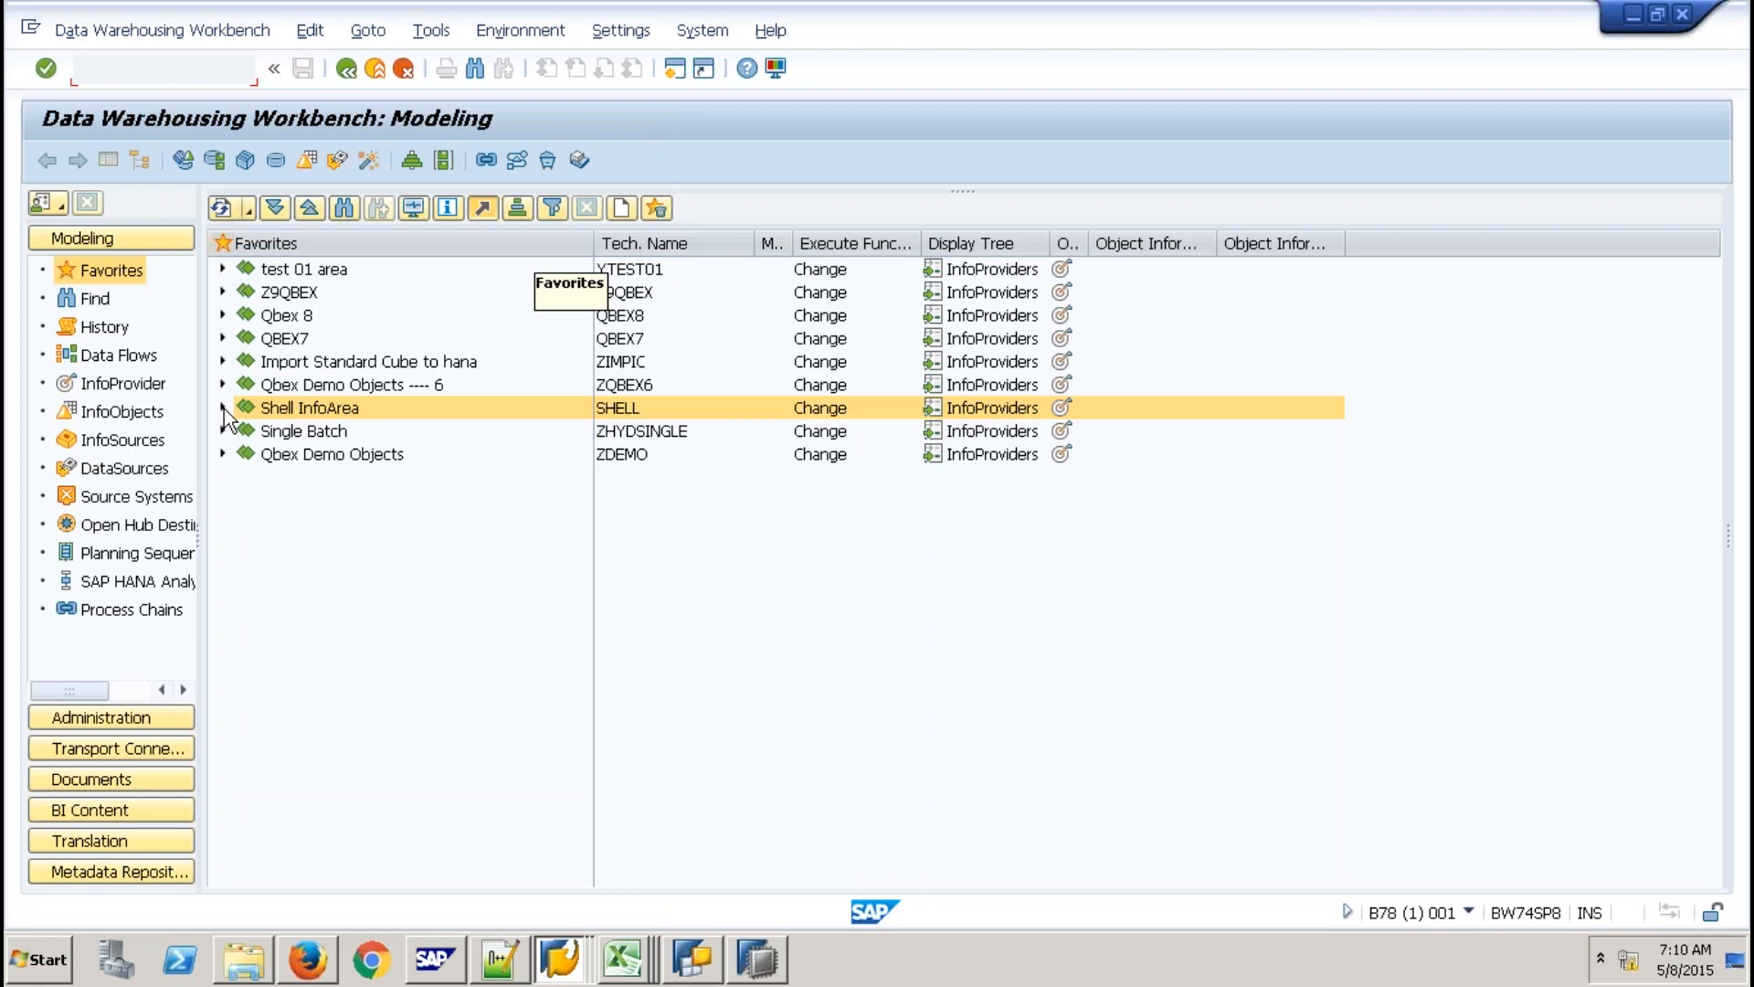
Expand Shell InfoArea and Data Mart Layer InfoCube, then right-click Contract Cube SICCON.
left_click(223, 409)
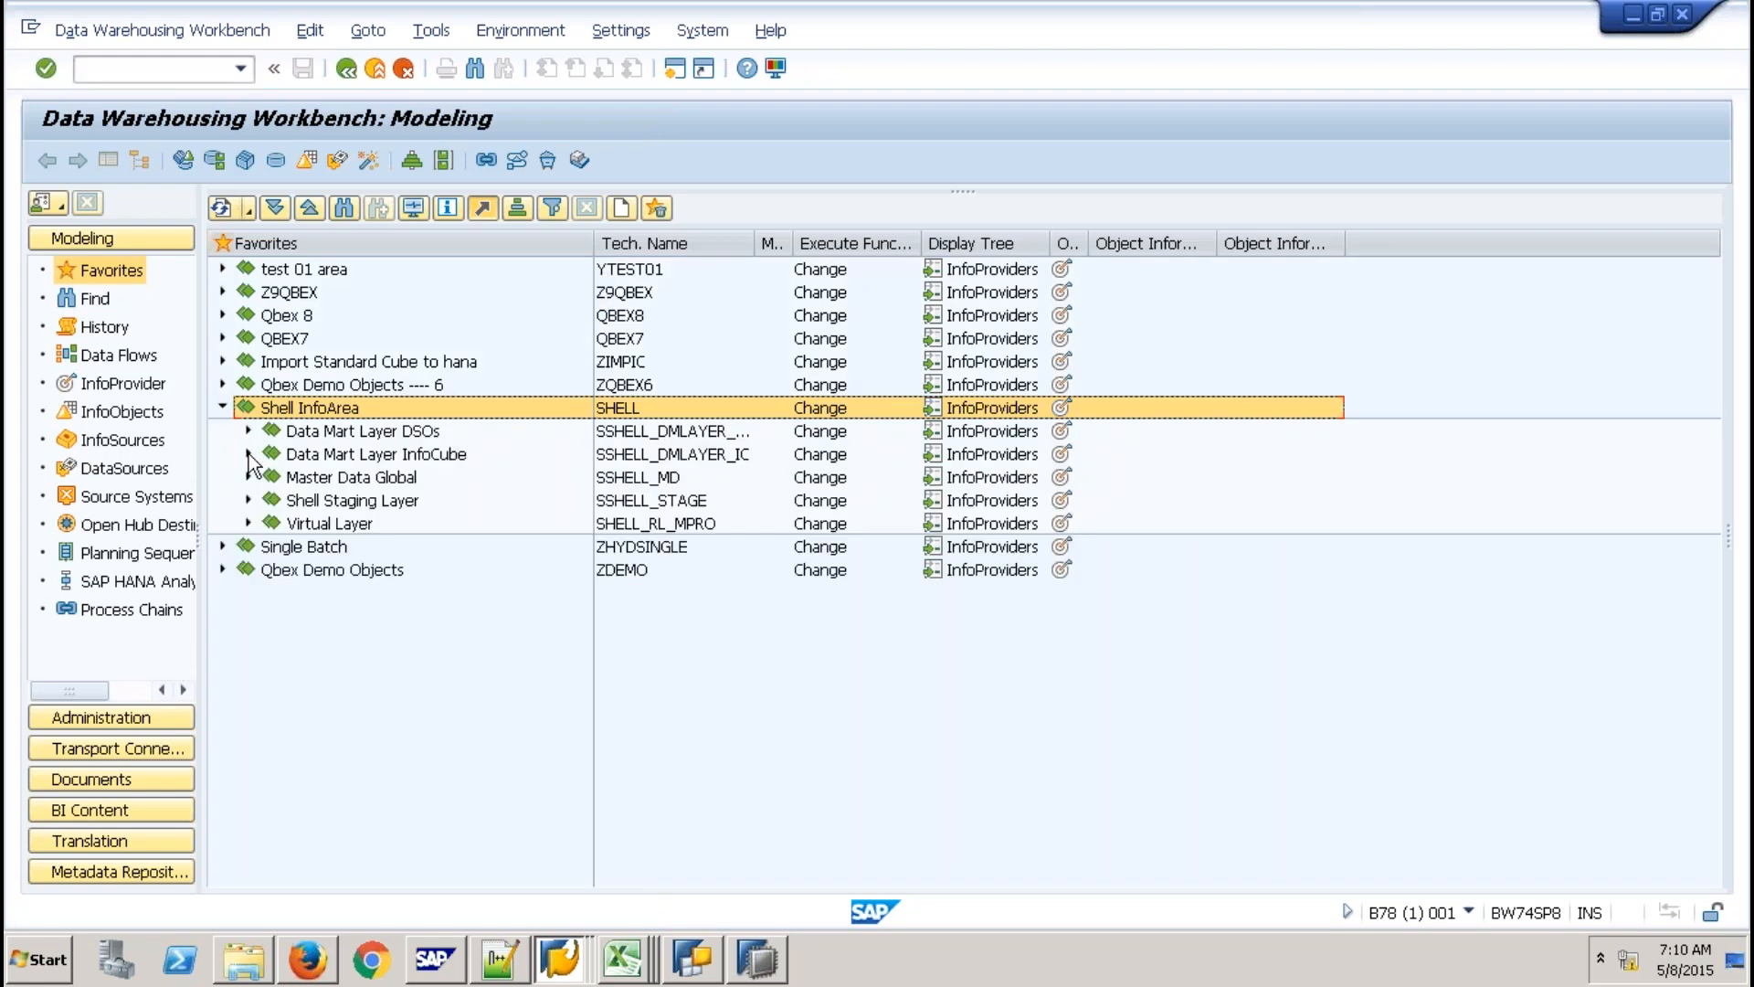
left_click(249, 454)
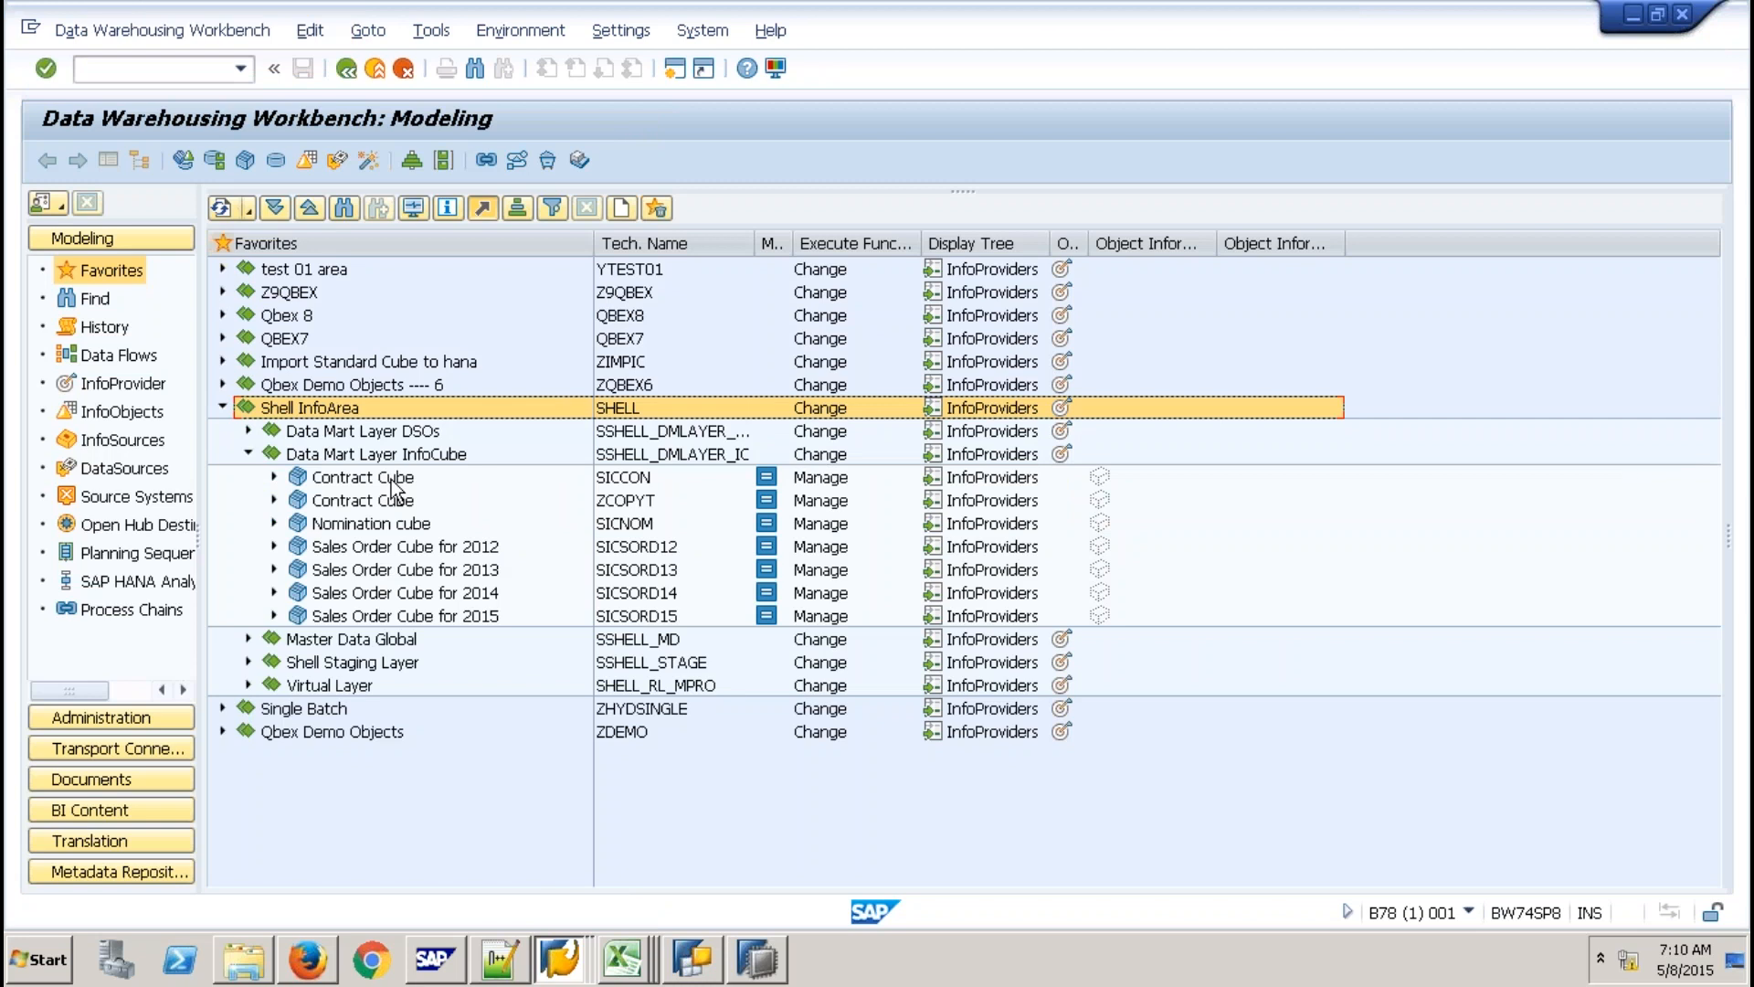
left_click(391, 479)
right_click(350, 503)
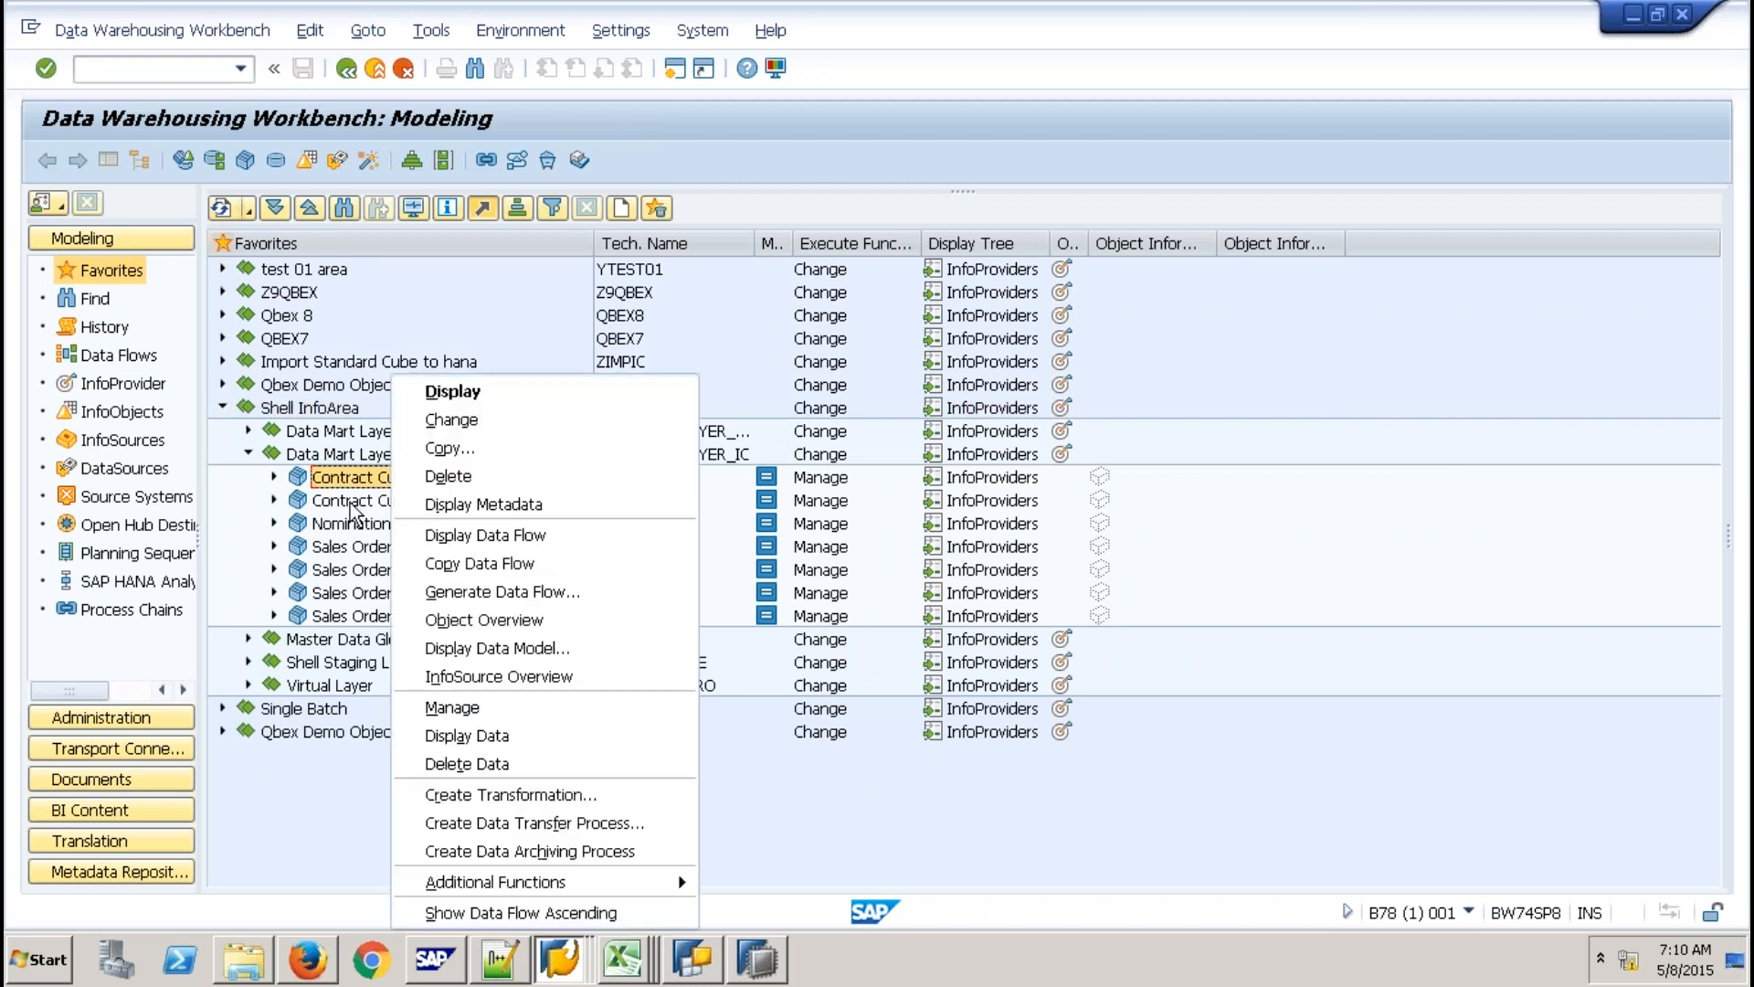
right_click(350, 505)
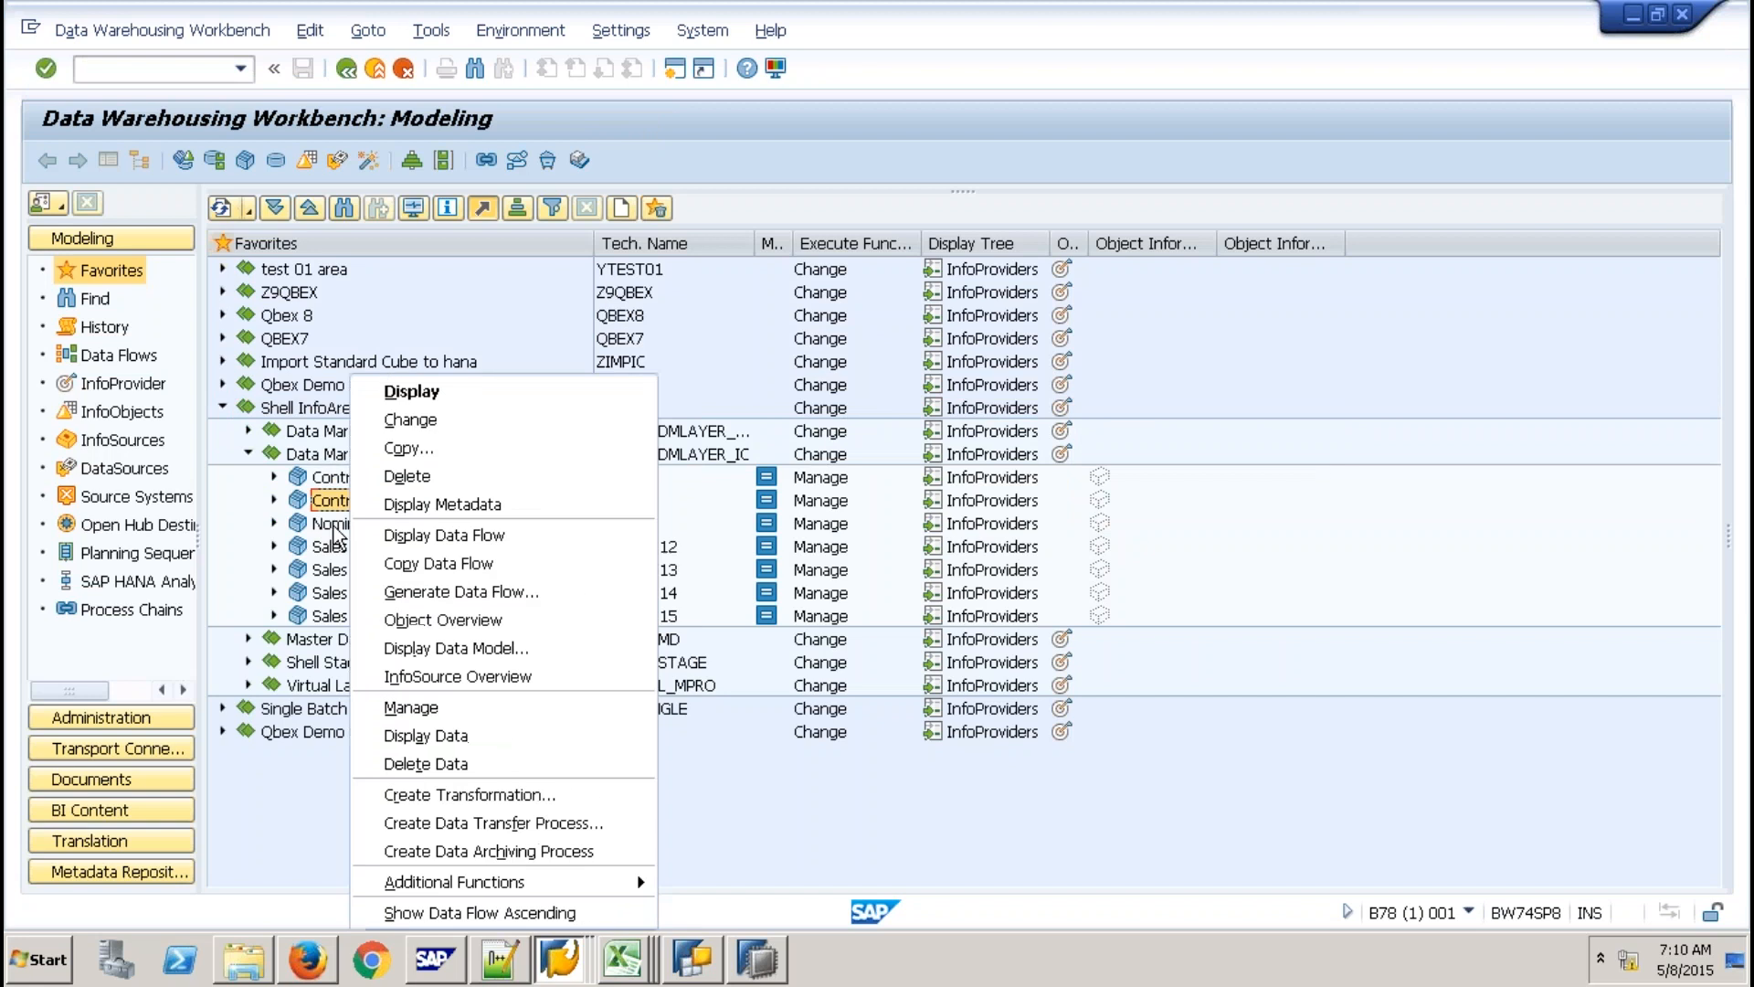
right_click(332, 477)
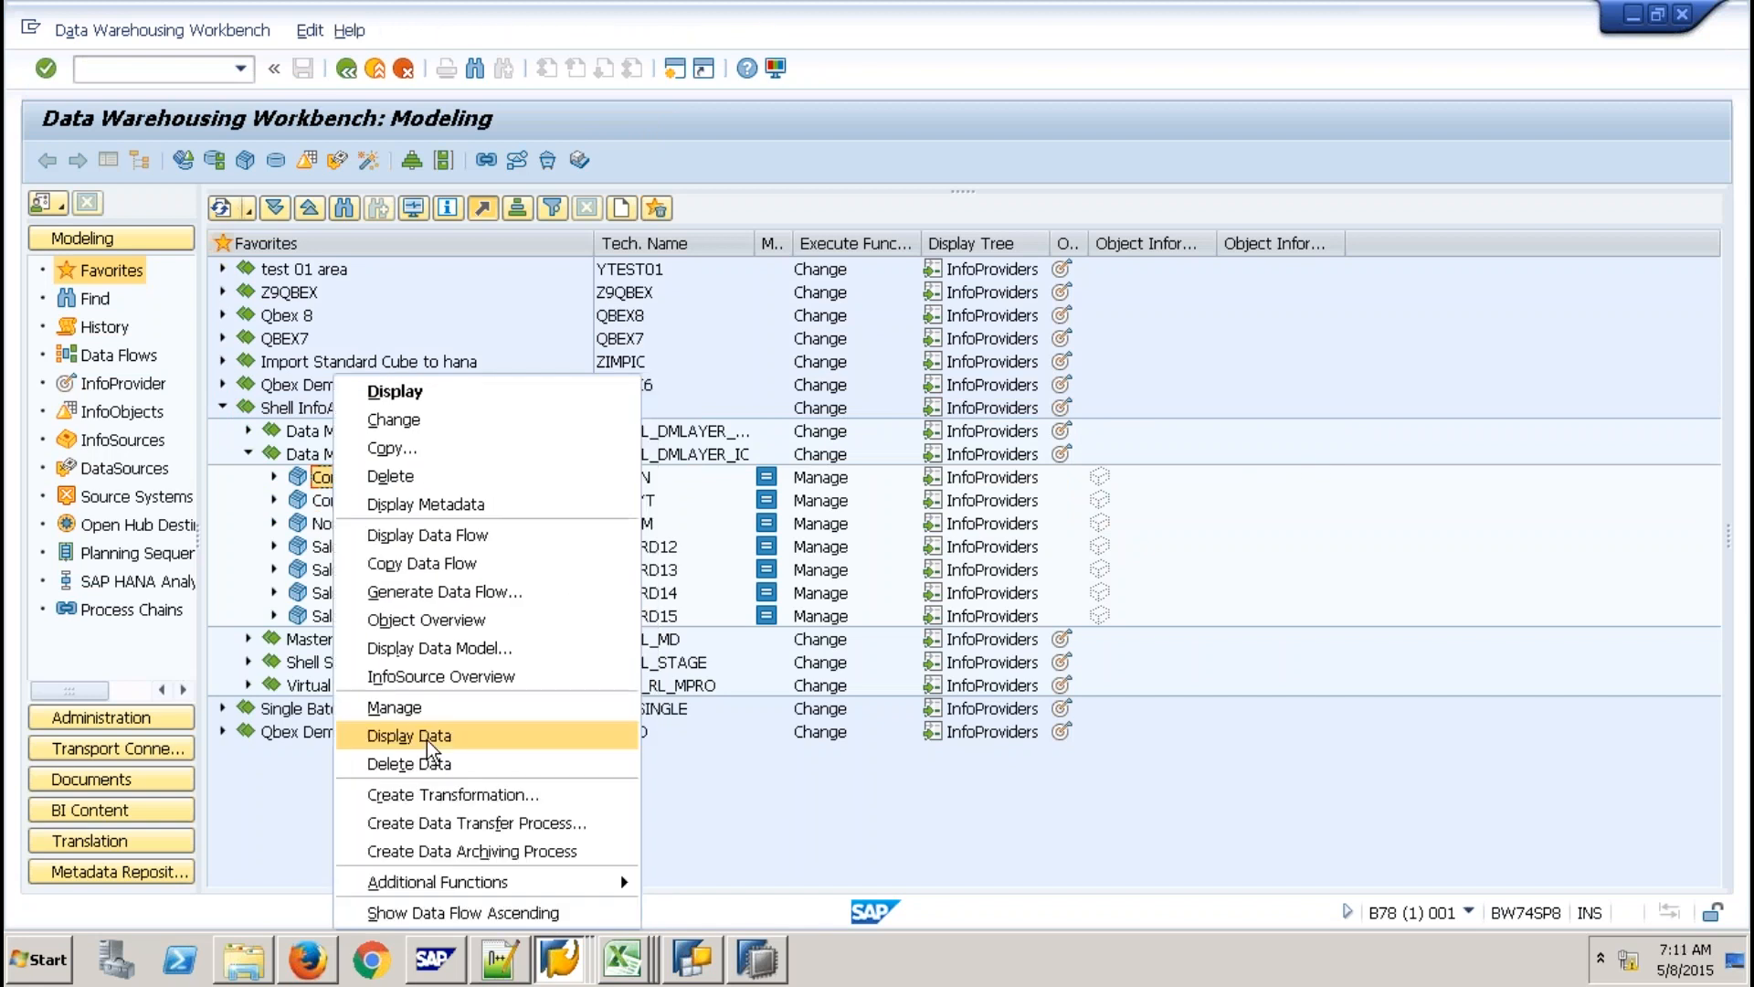
Display SICCON's data with End Date, Start Date, Nominated Day, Sales Executive and Contract Type characteristics.
left_click(427, 738)
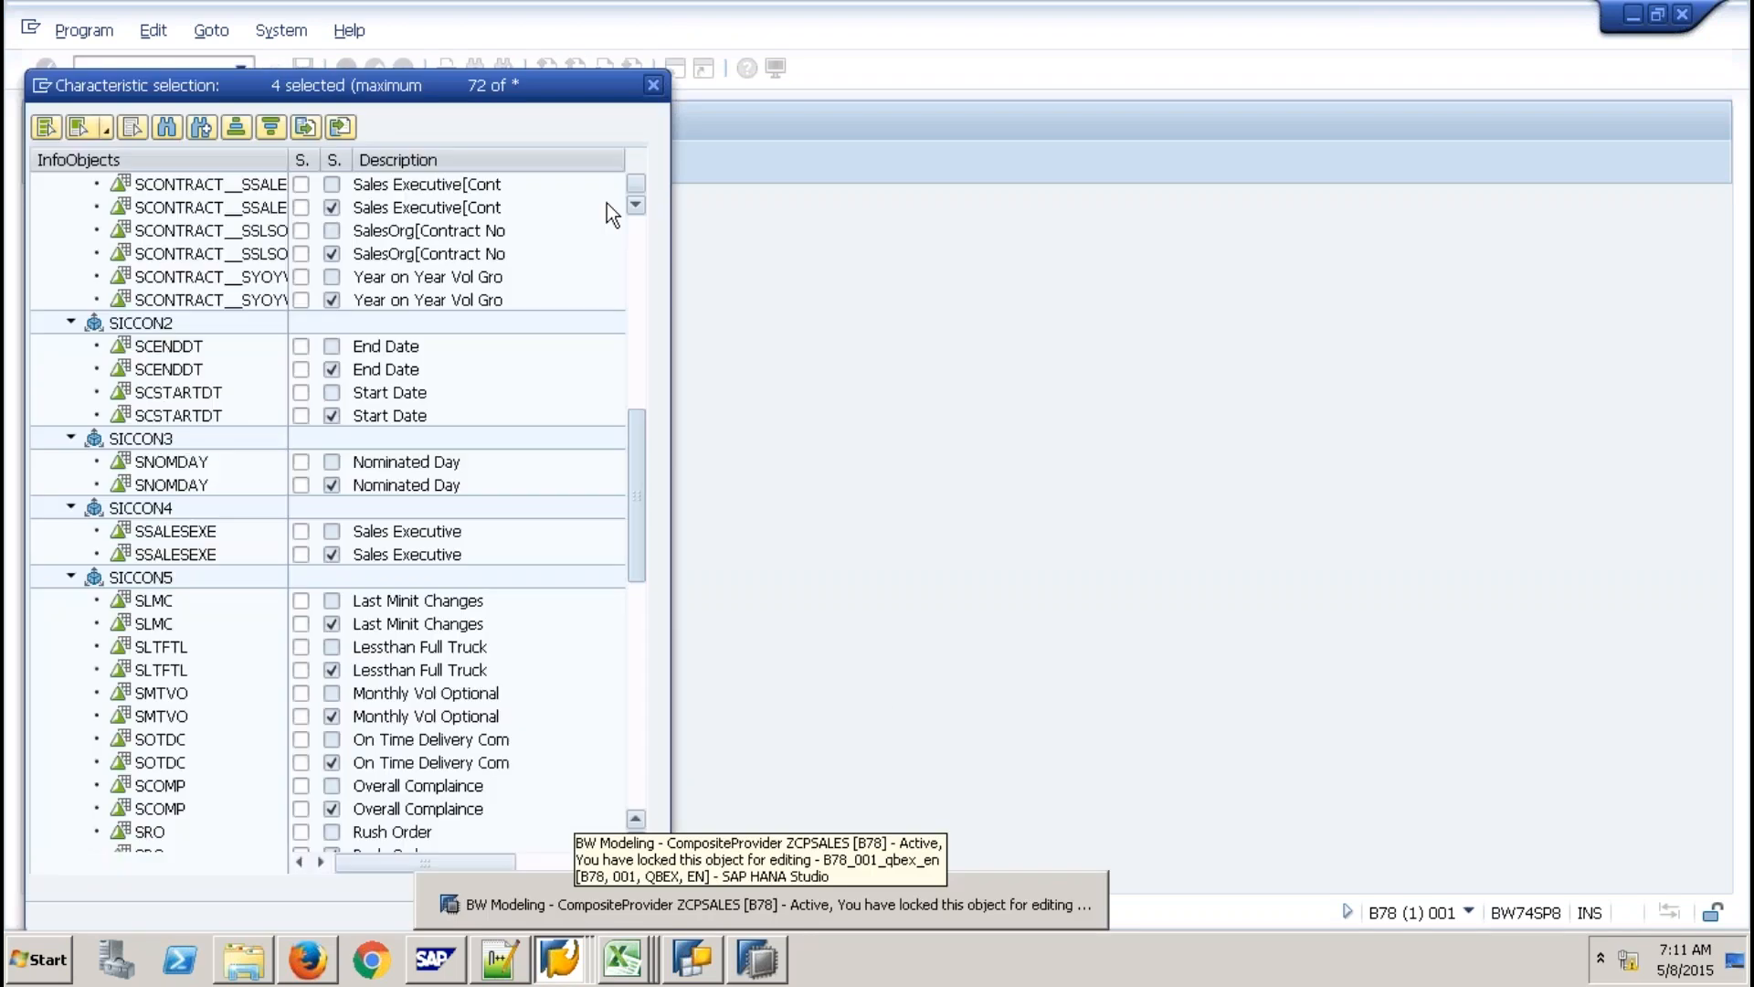
scroll(427, 408, "up", 10)
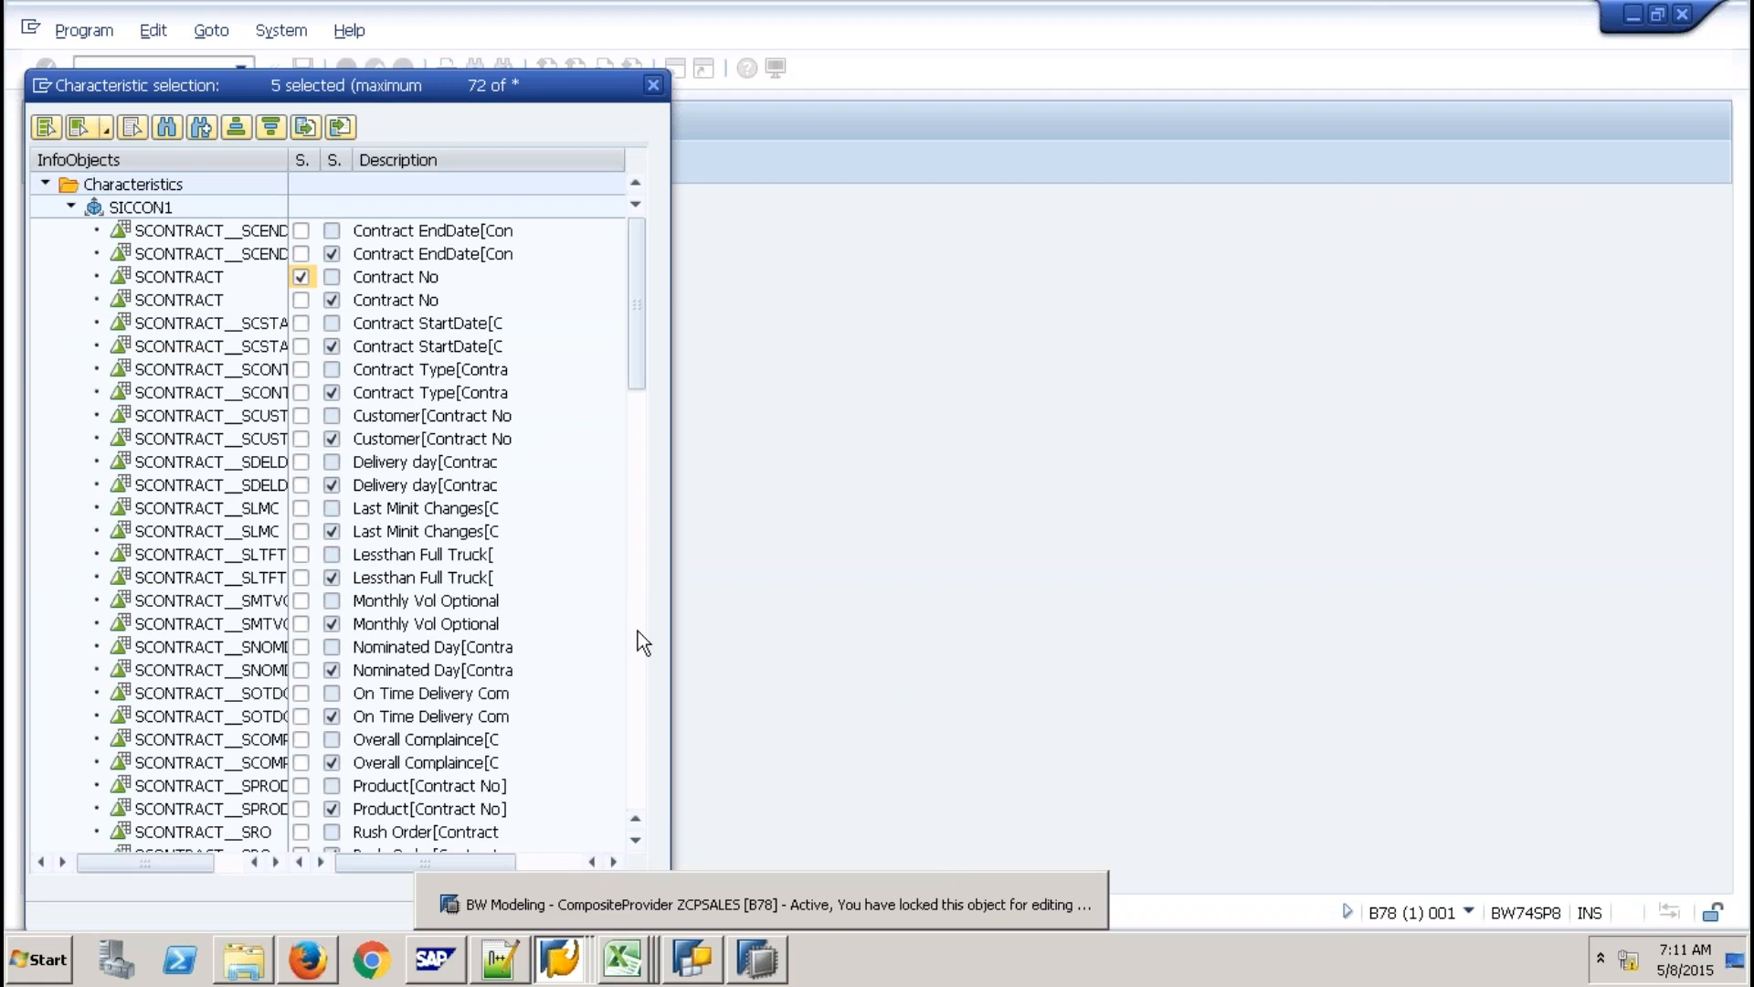
left_click(638, 630)
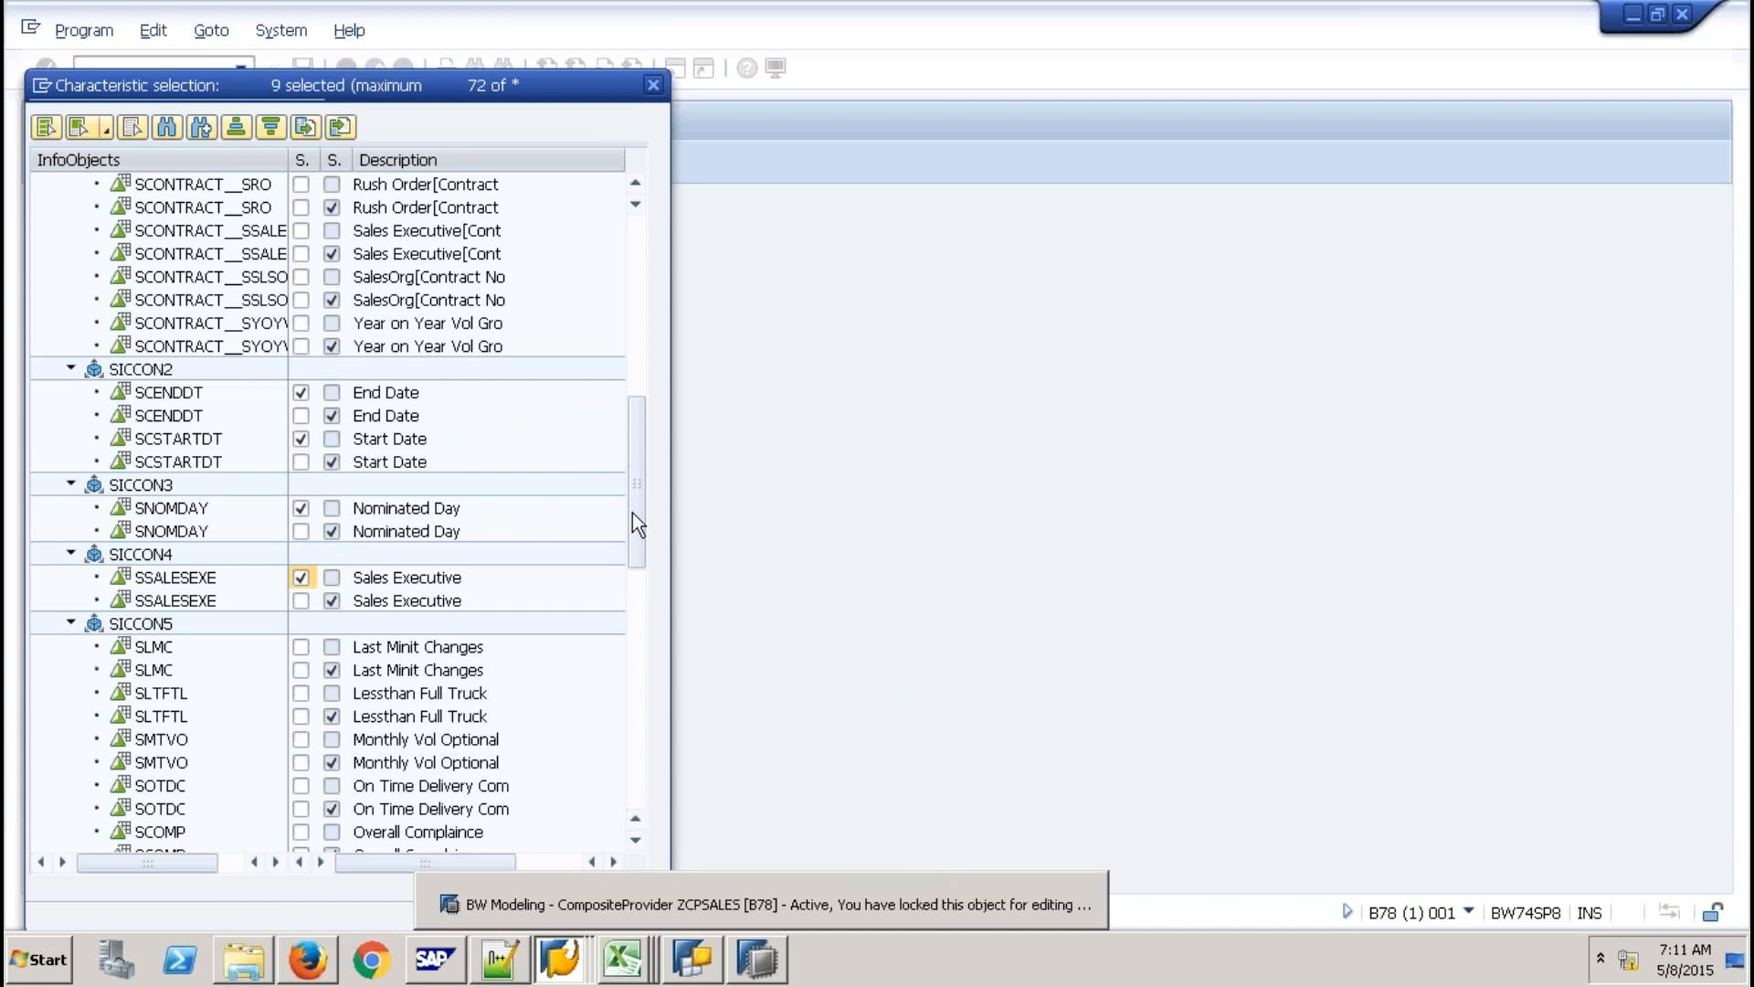
left_click_drag(637, 525, 634, 758)
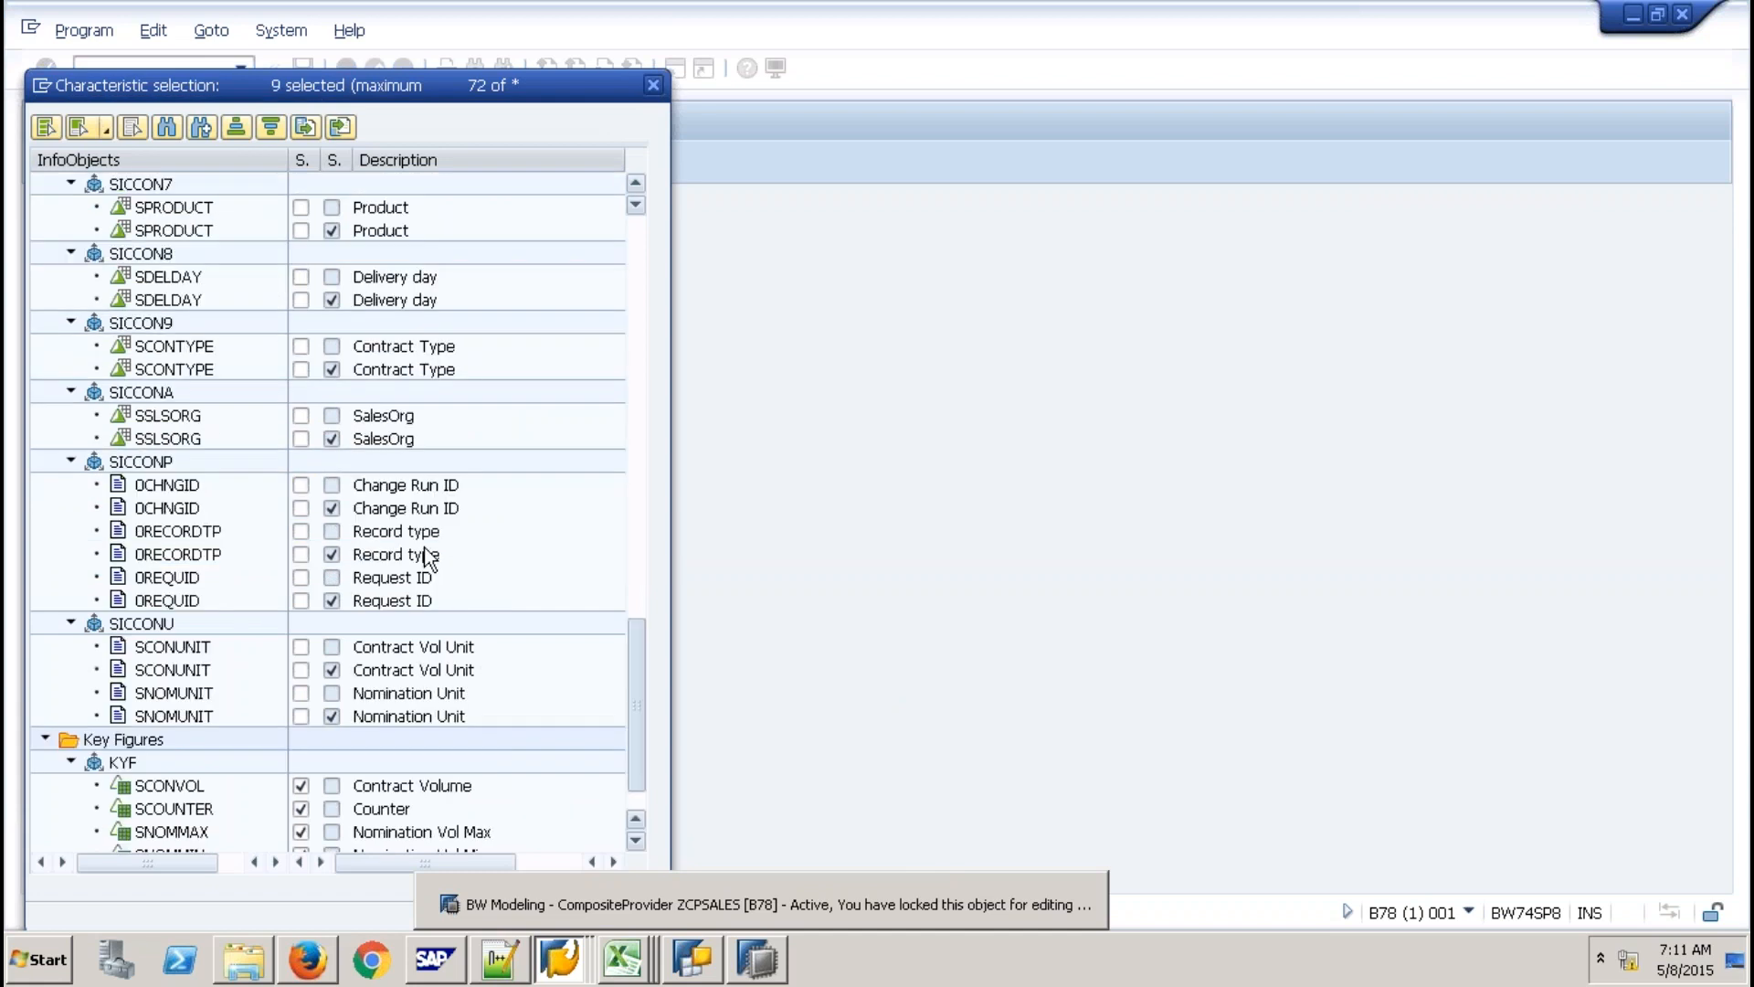
left_click(301, 323)
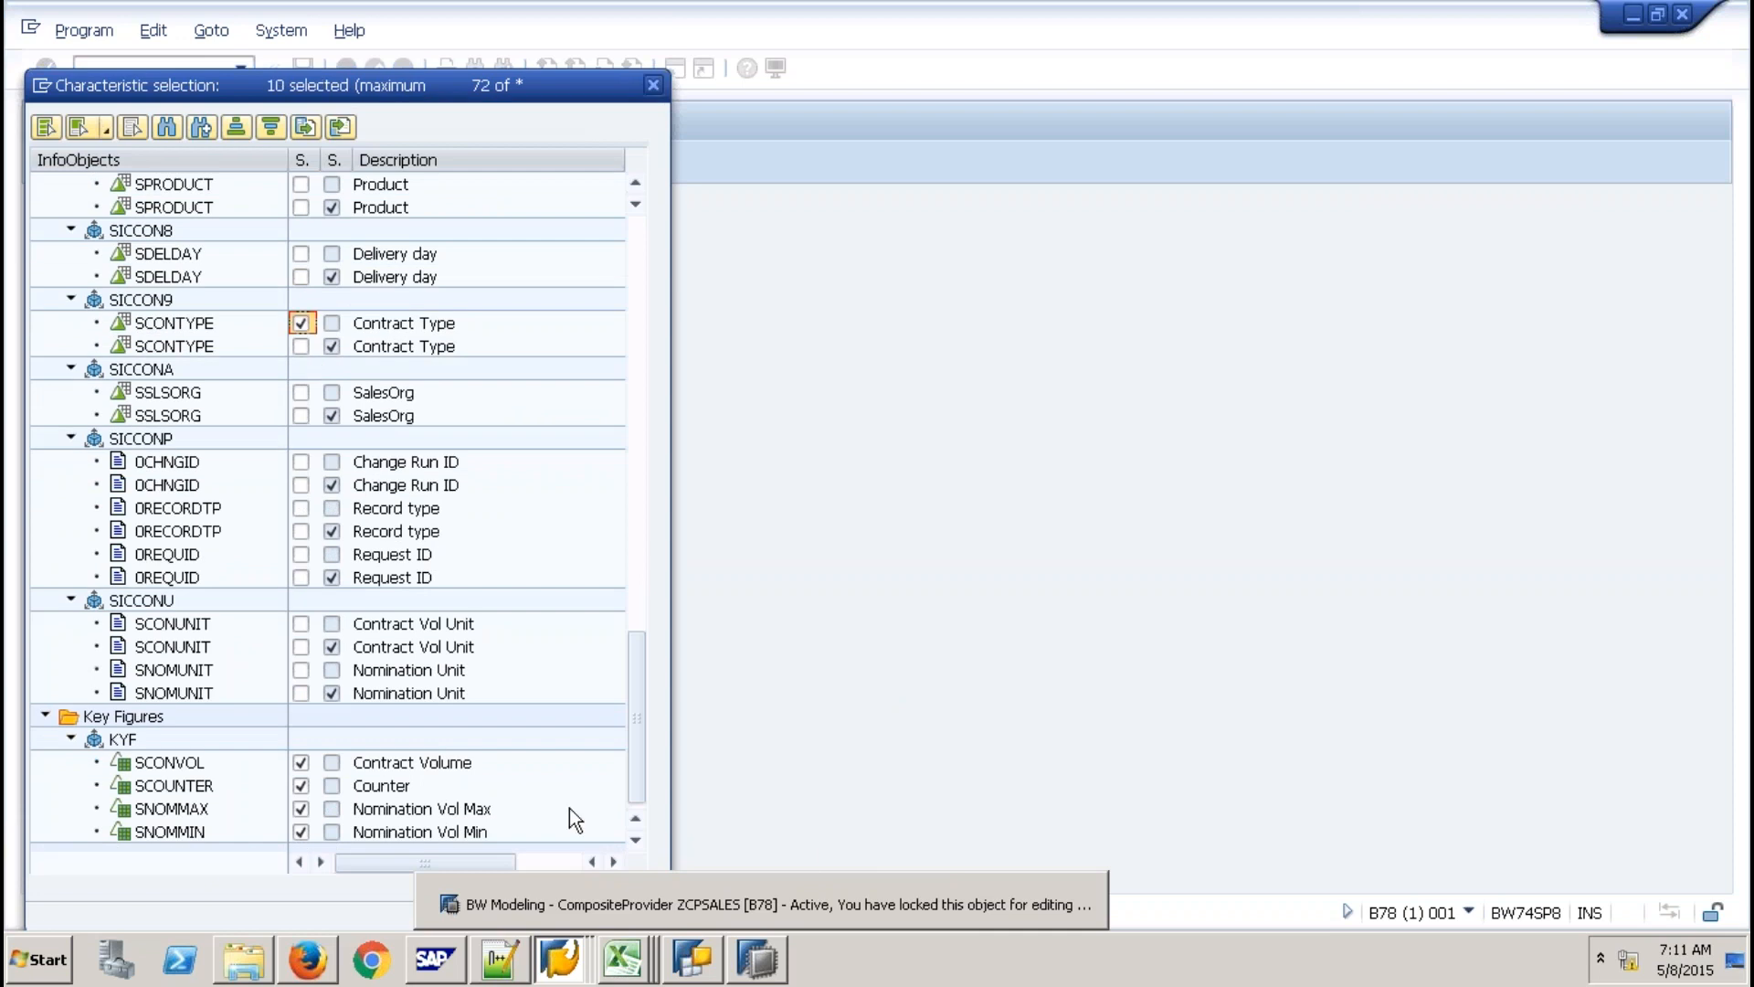
left_click_drag(391, 93, 1091, 27)
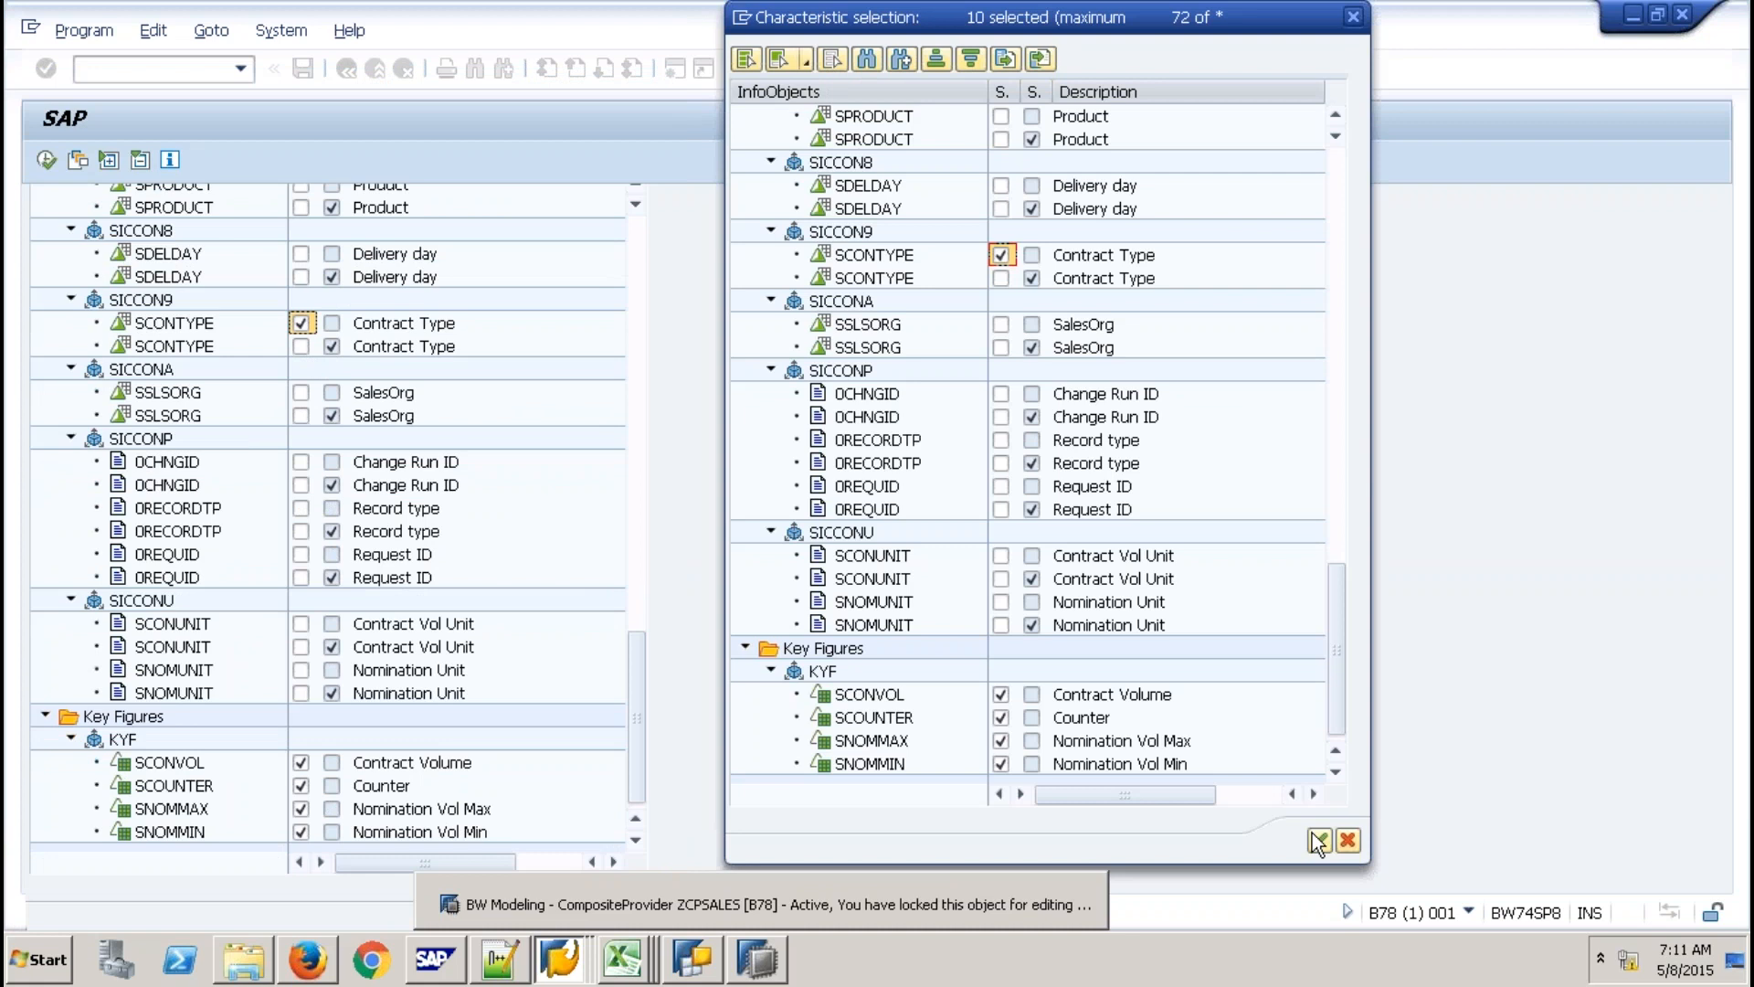
left_click(1319, 839)
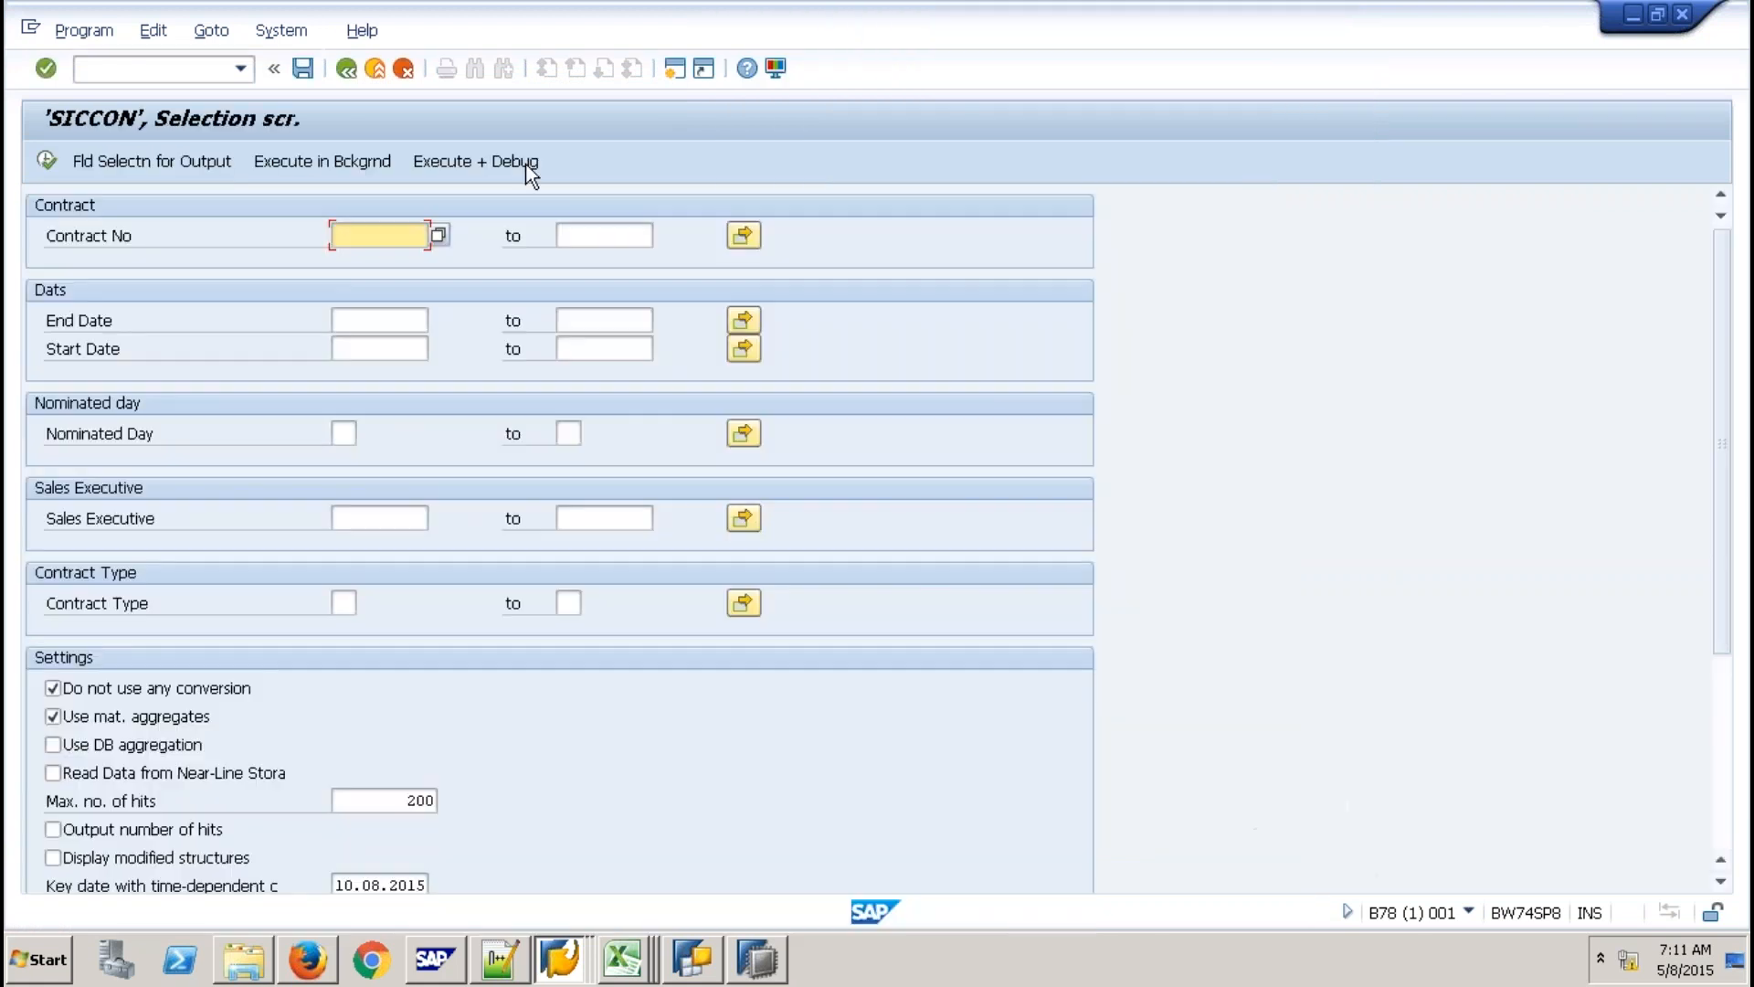
left_click(151, 161)
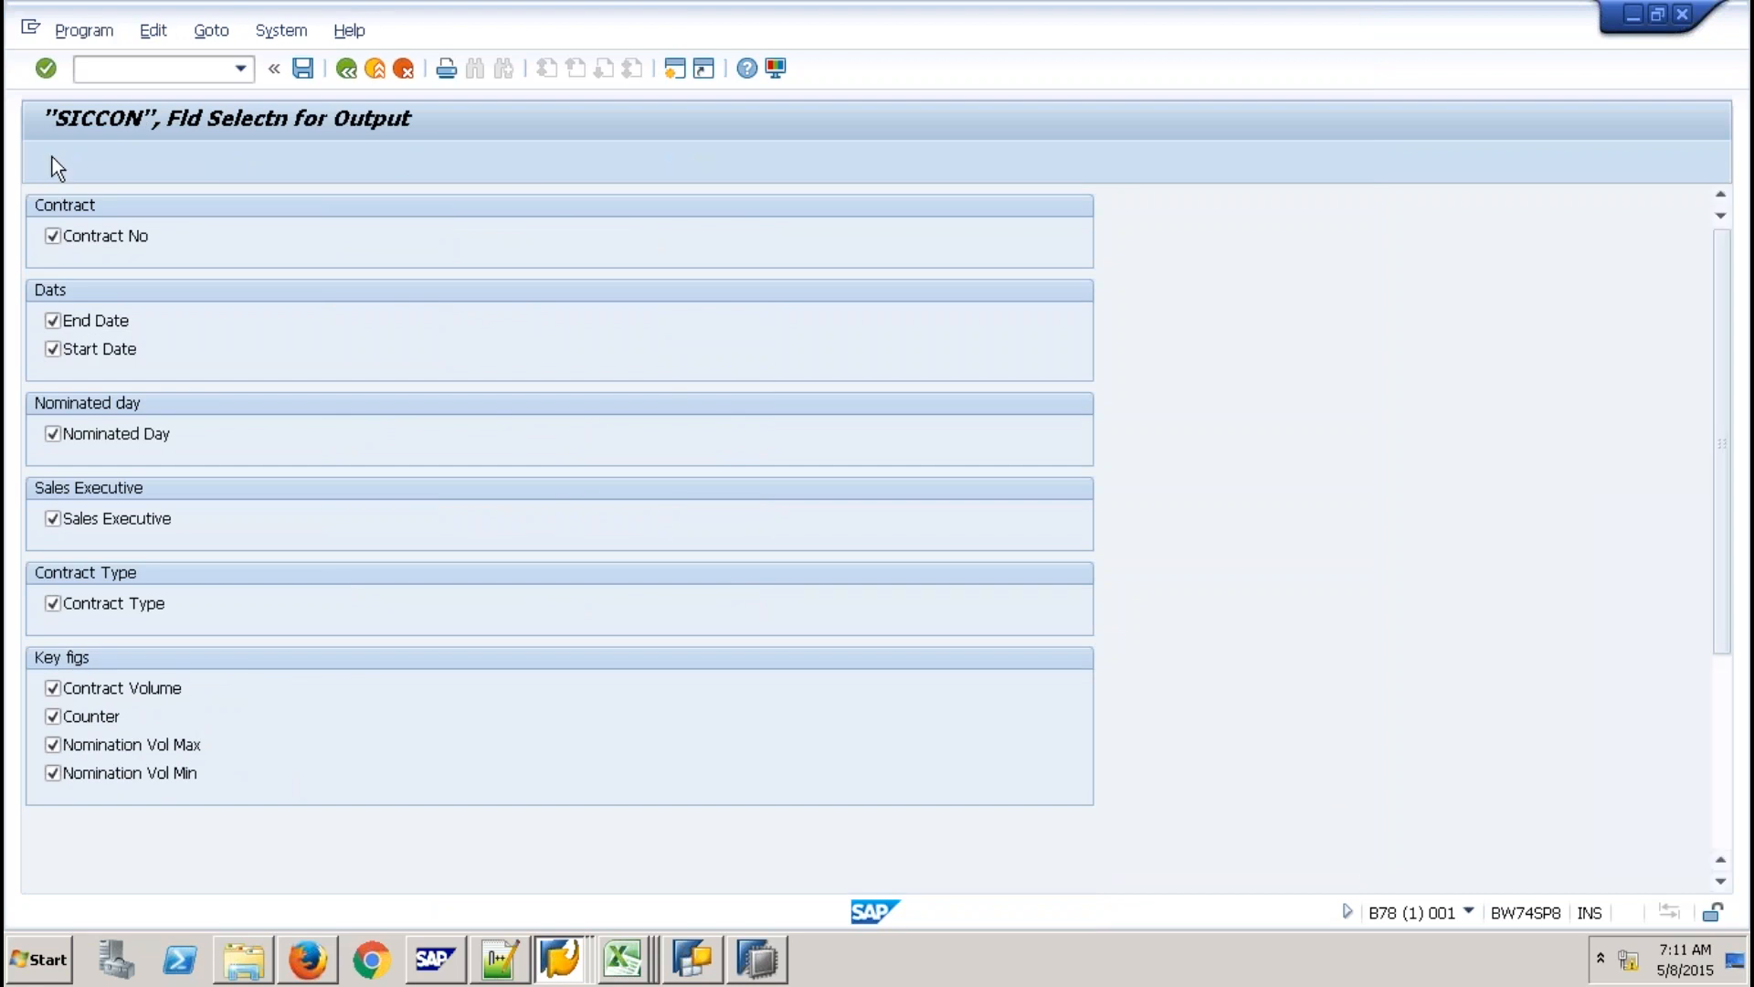
left_click(53, 157)
key("F8")
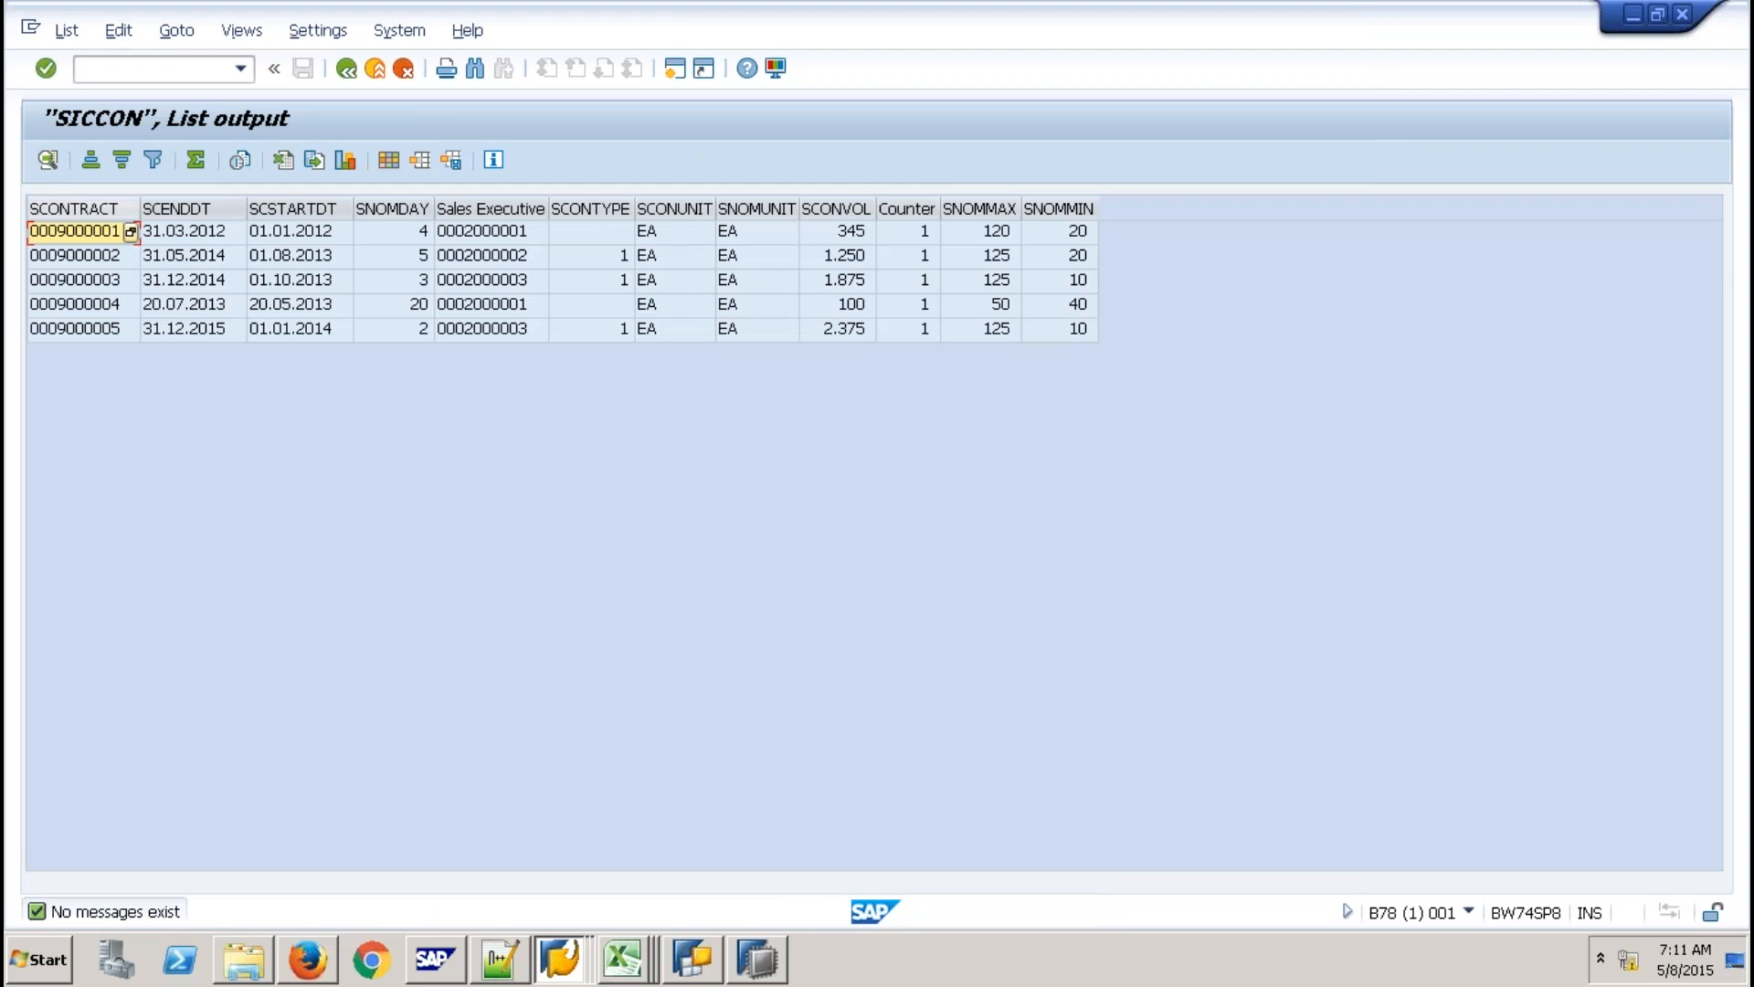
left_click(75, 210)
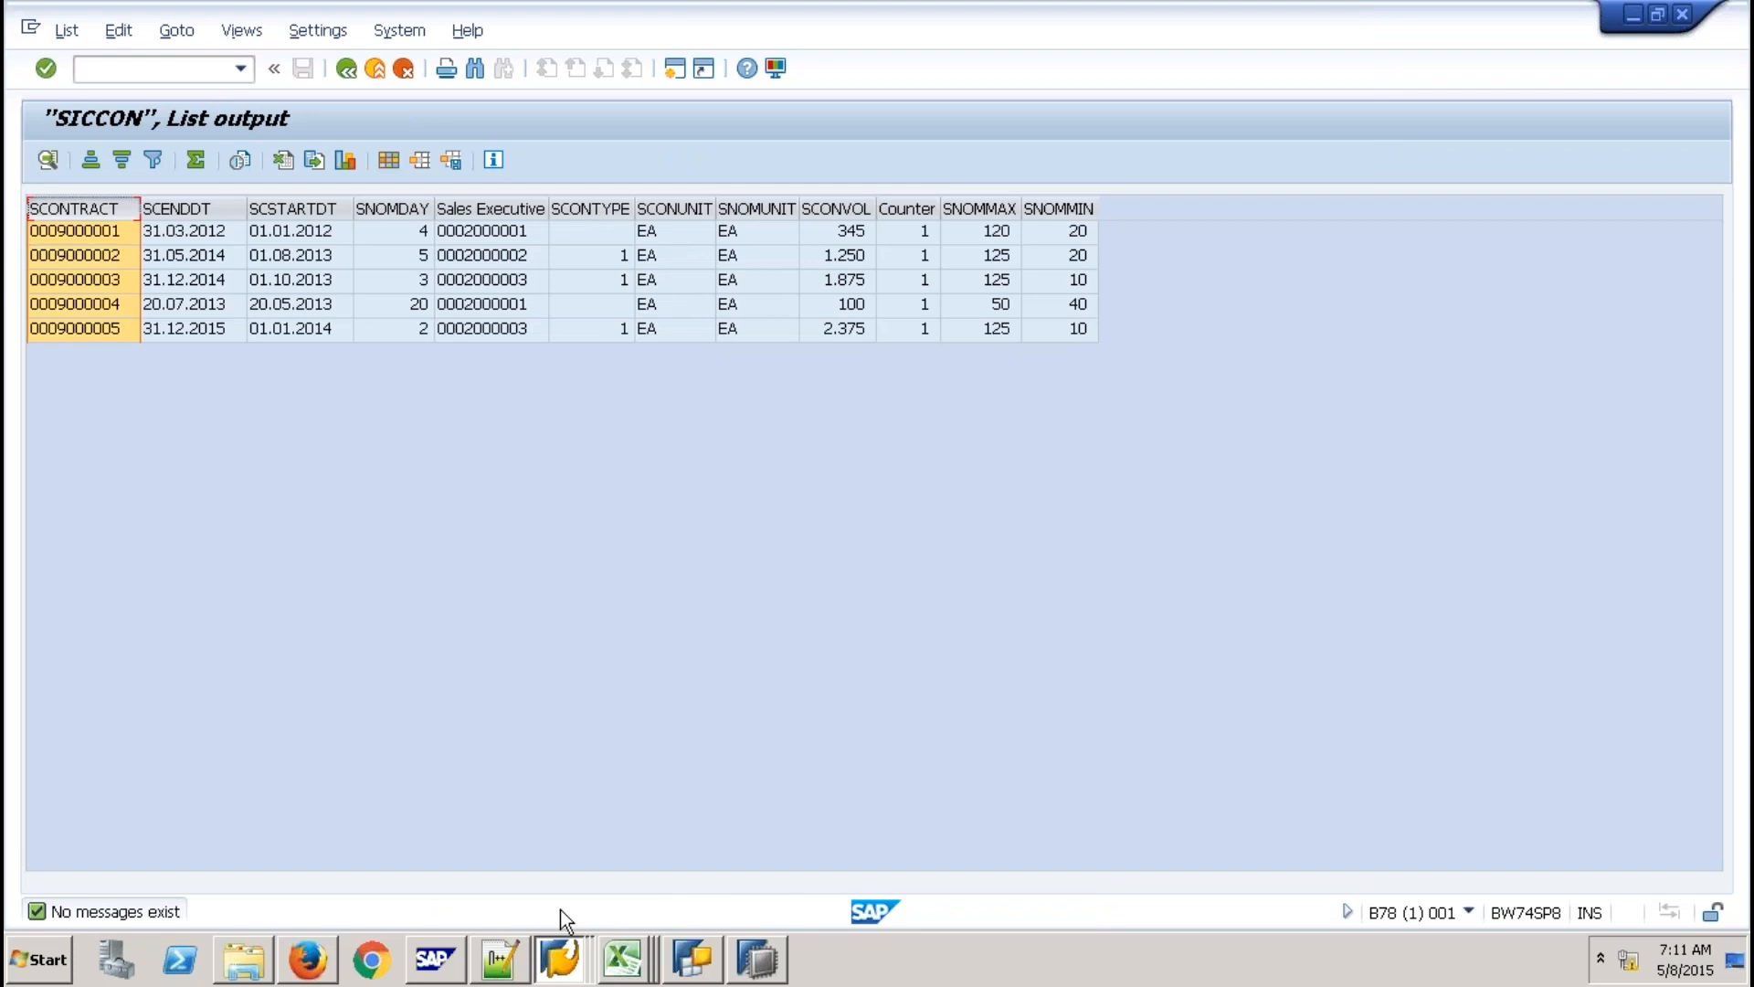
Switch back to the SICSORD12 list, scroll through its rows, and return to HANA Studio.
left_click(563, 954)
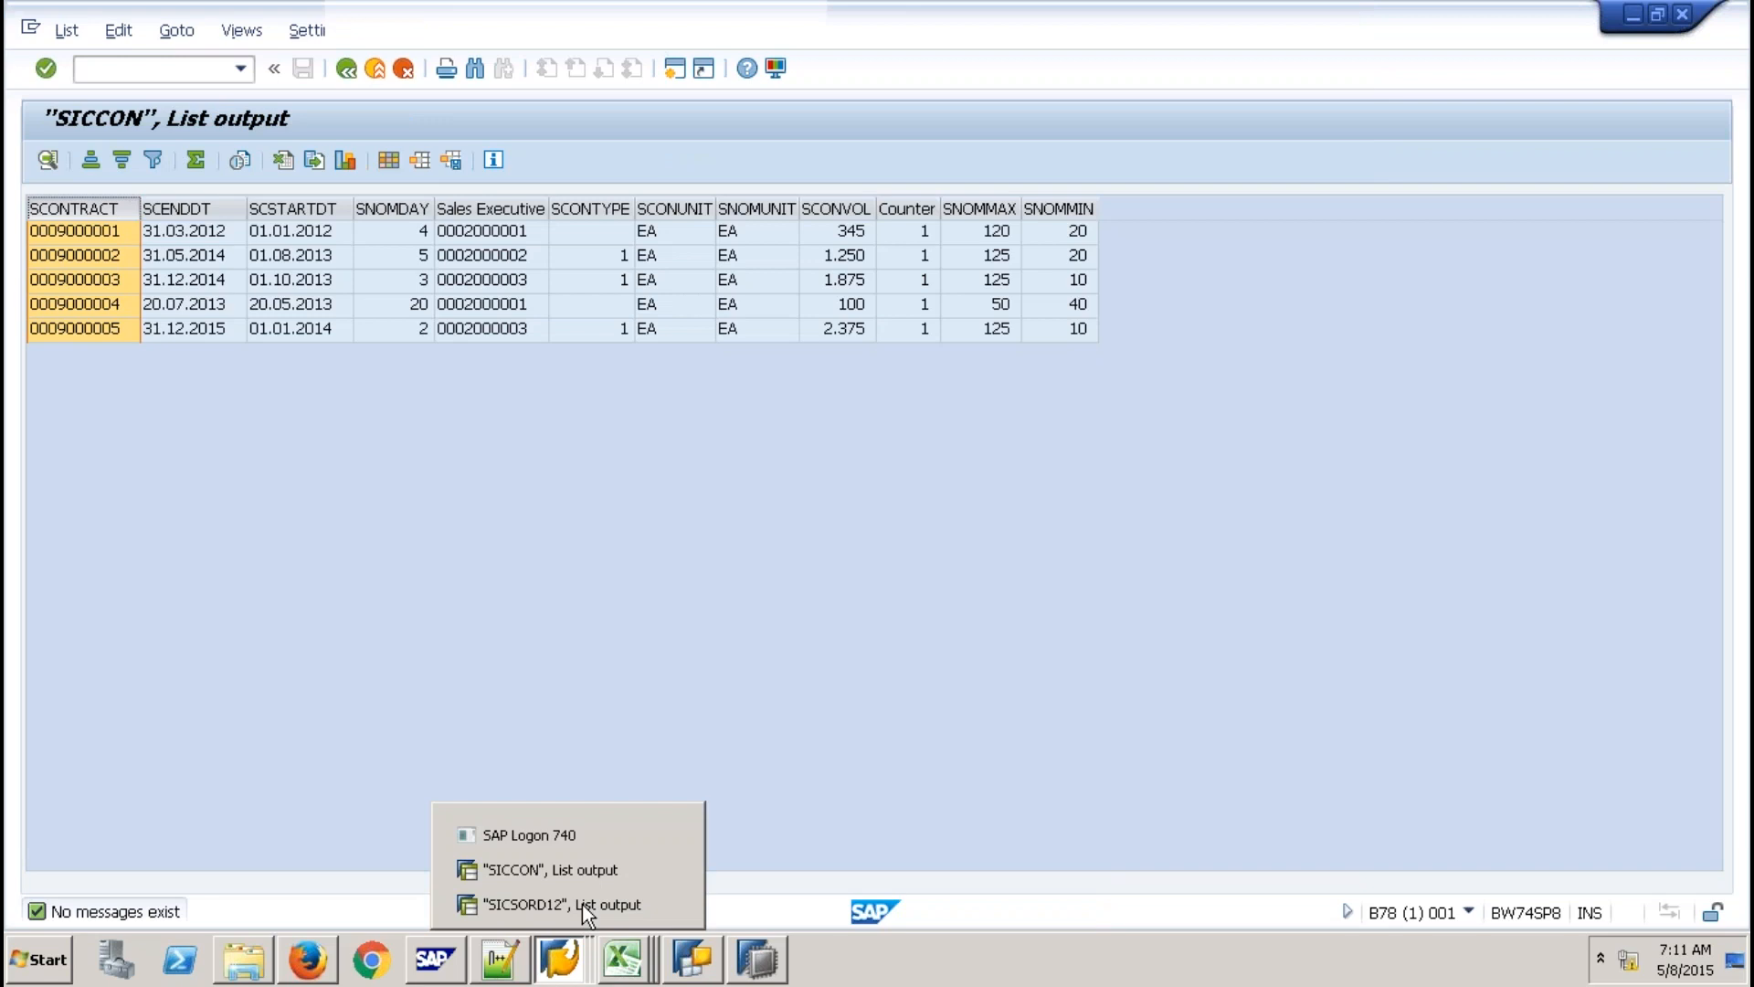
left_click(583, 903)
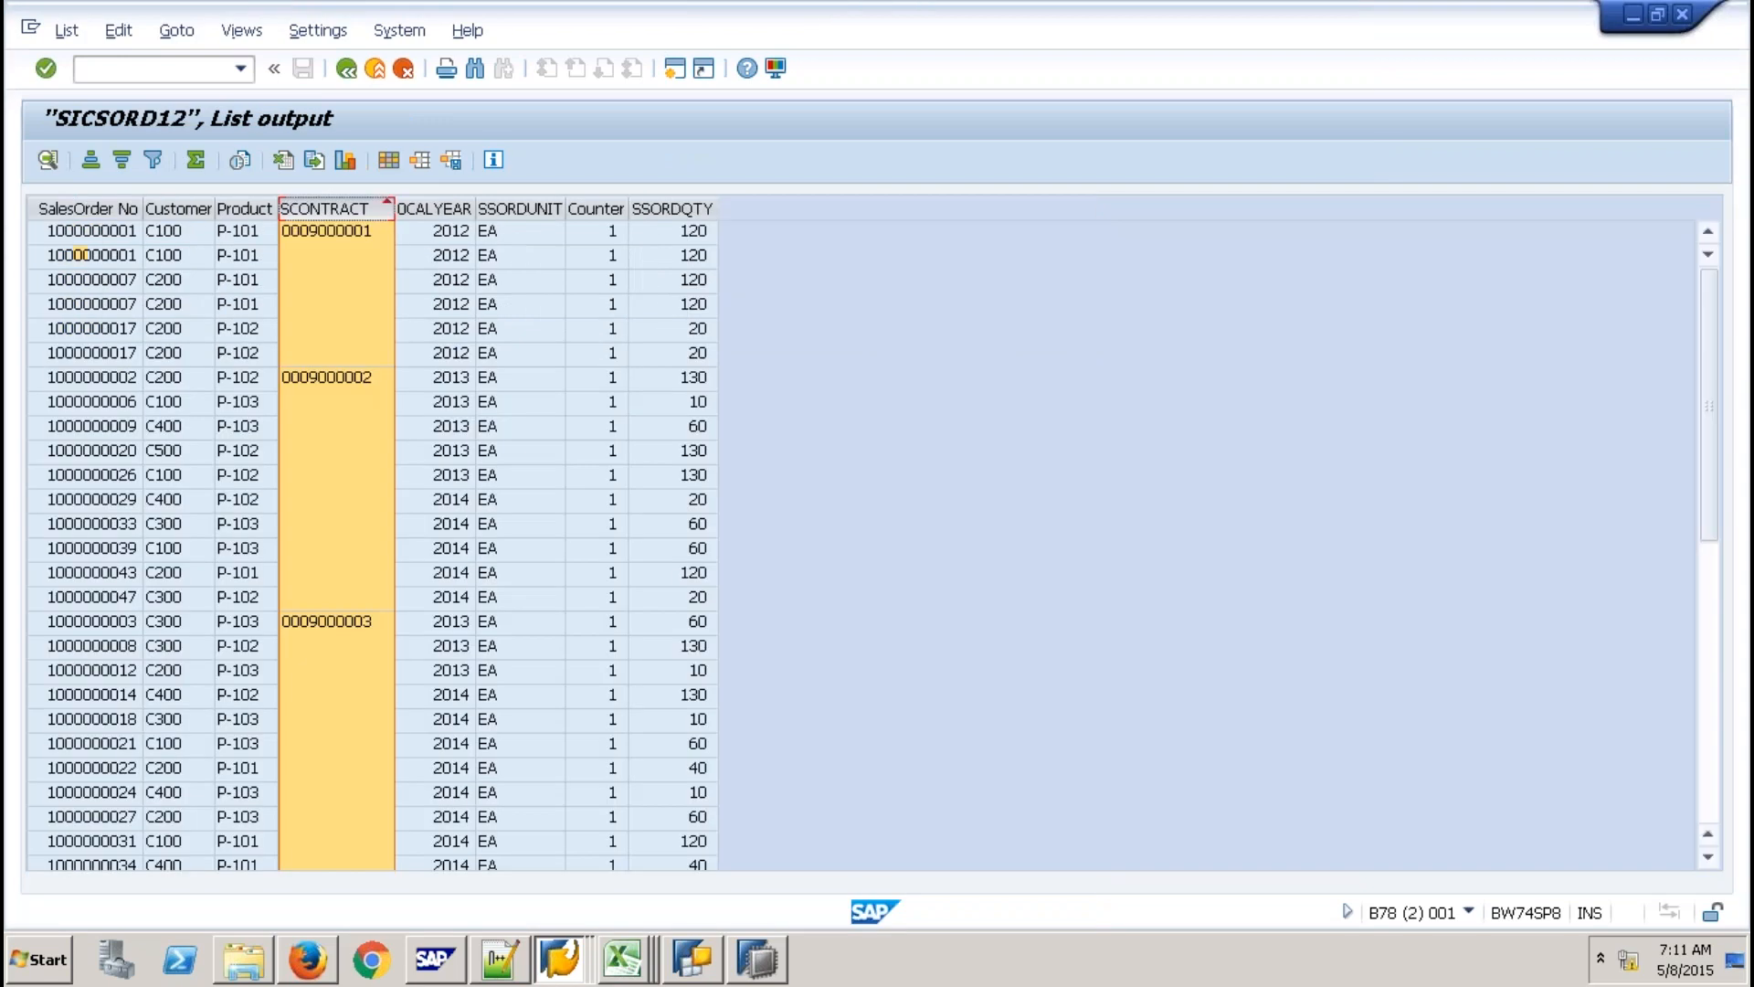
scroll(892, 728, "down", 9)
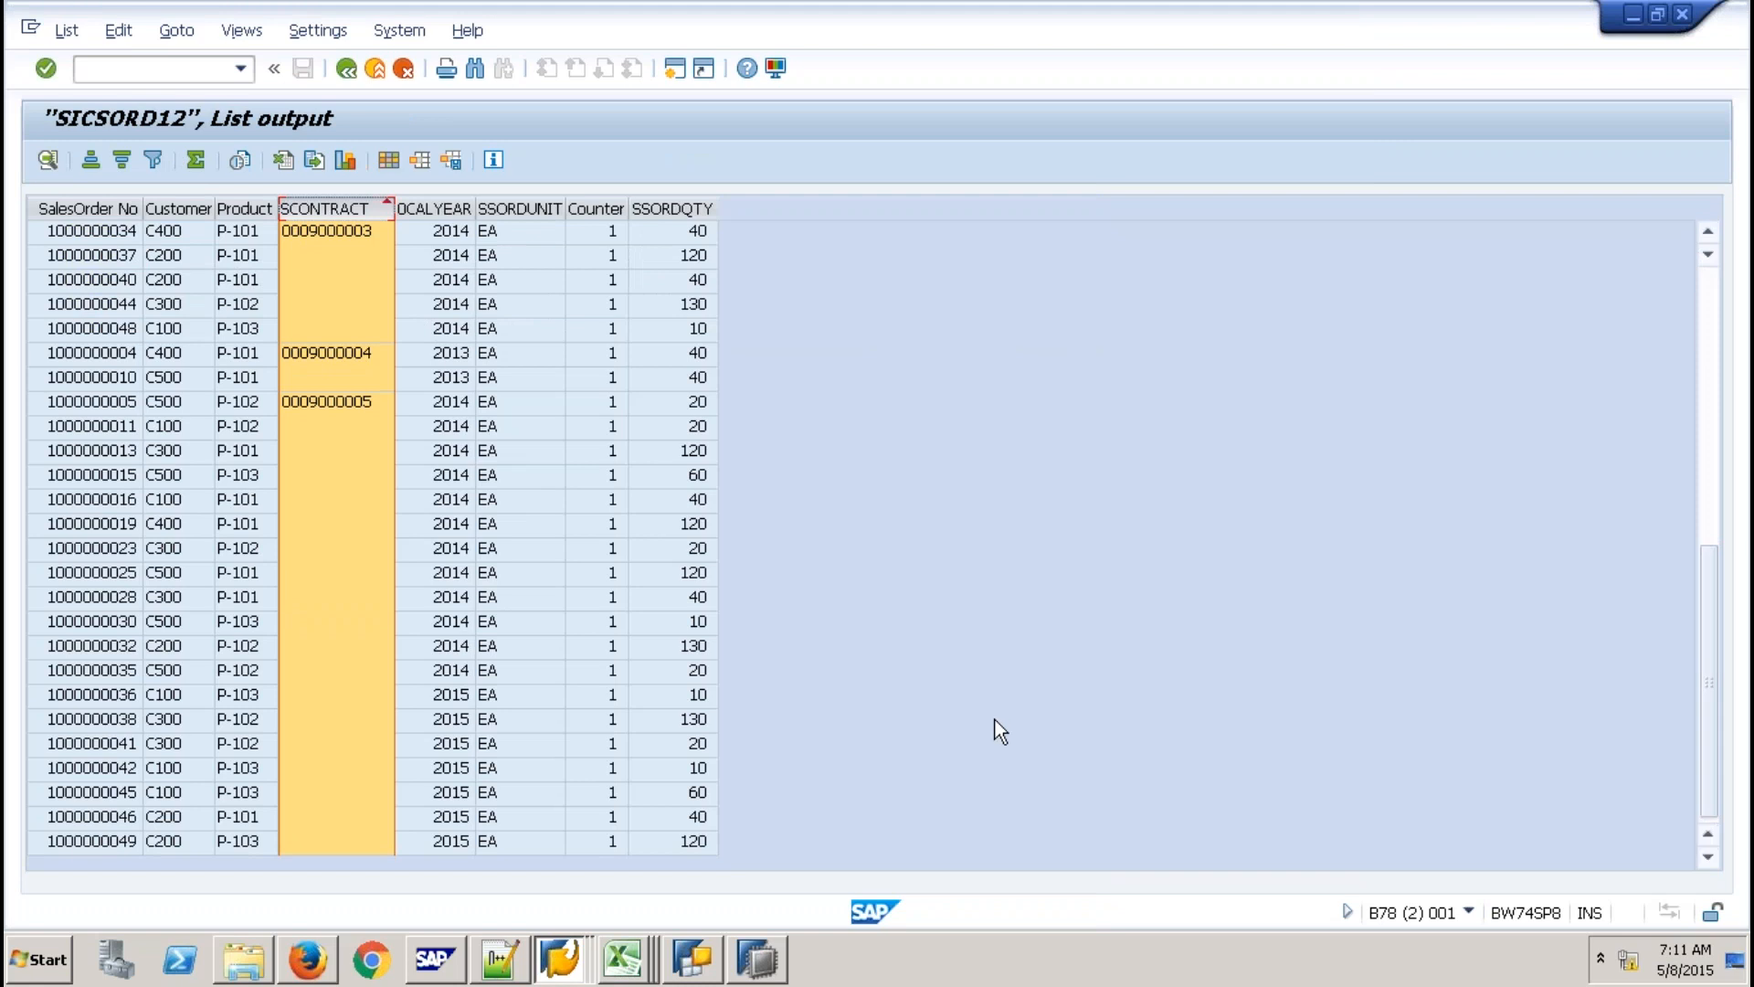
left_click(757, 961)
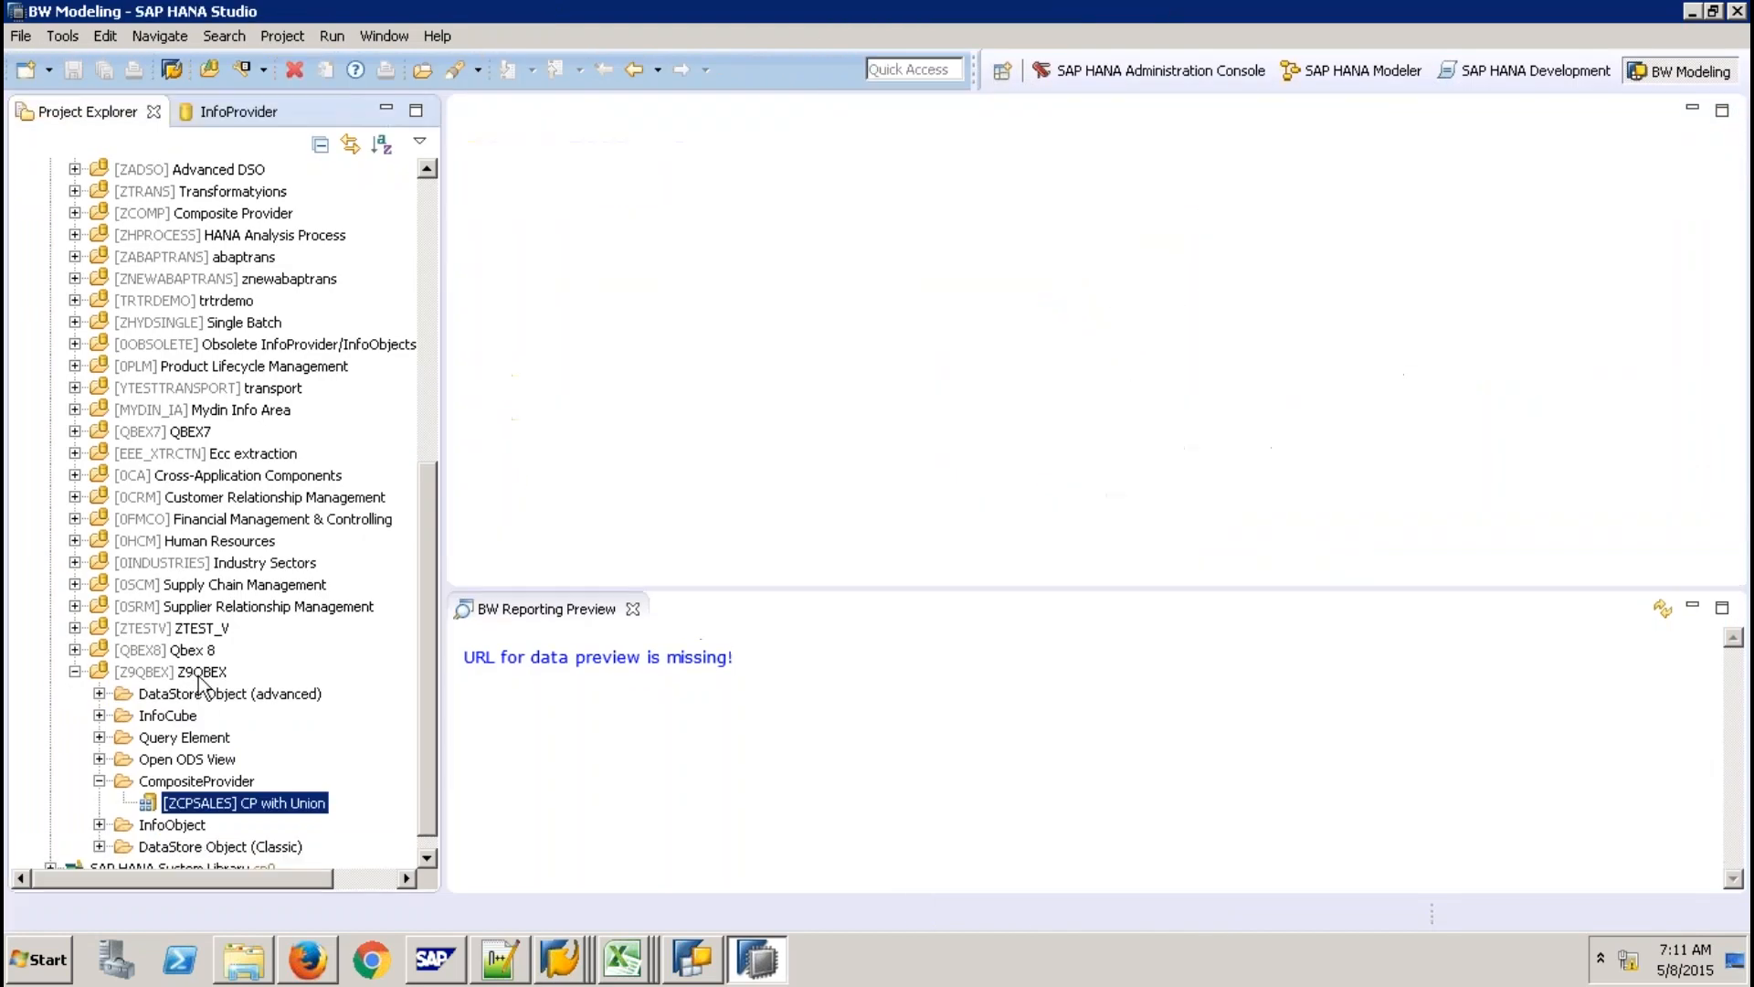
Create CompositeProvider ZCPJOIN, described 'CP with Join', as an inner join in Z9QBEX.
left_click(198, 673)
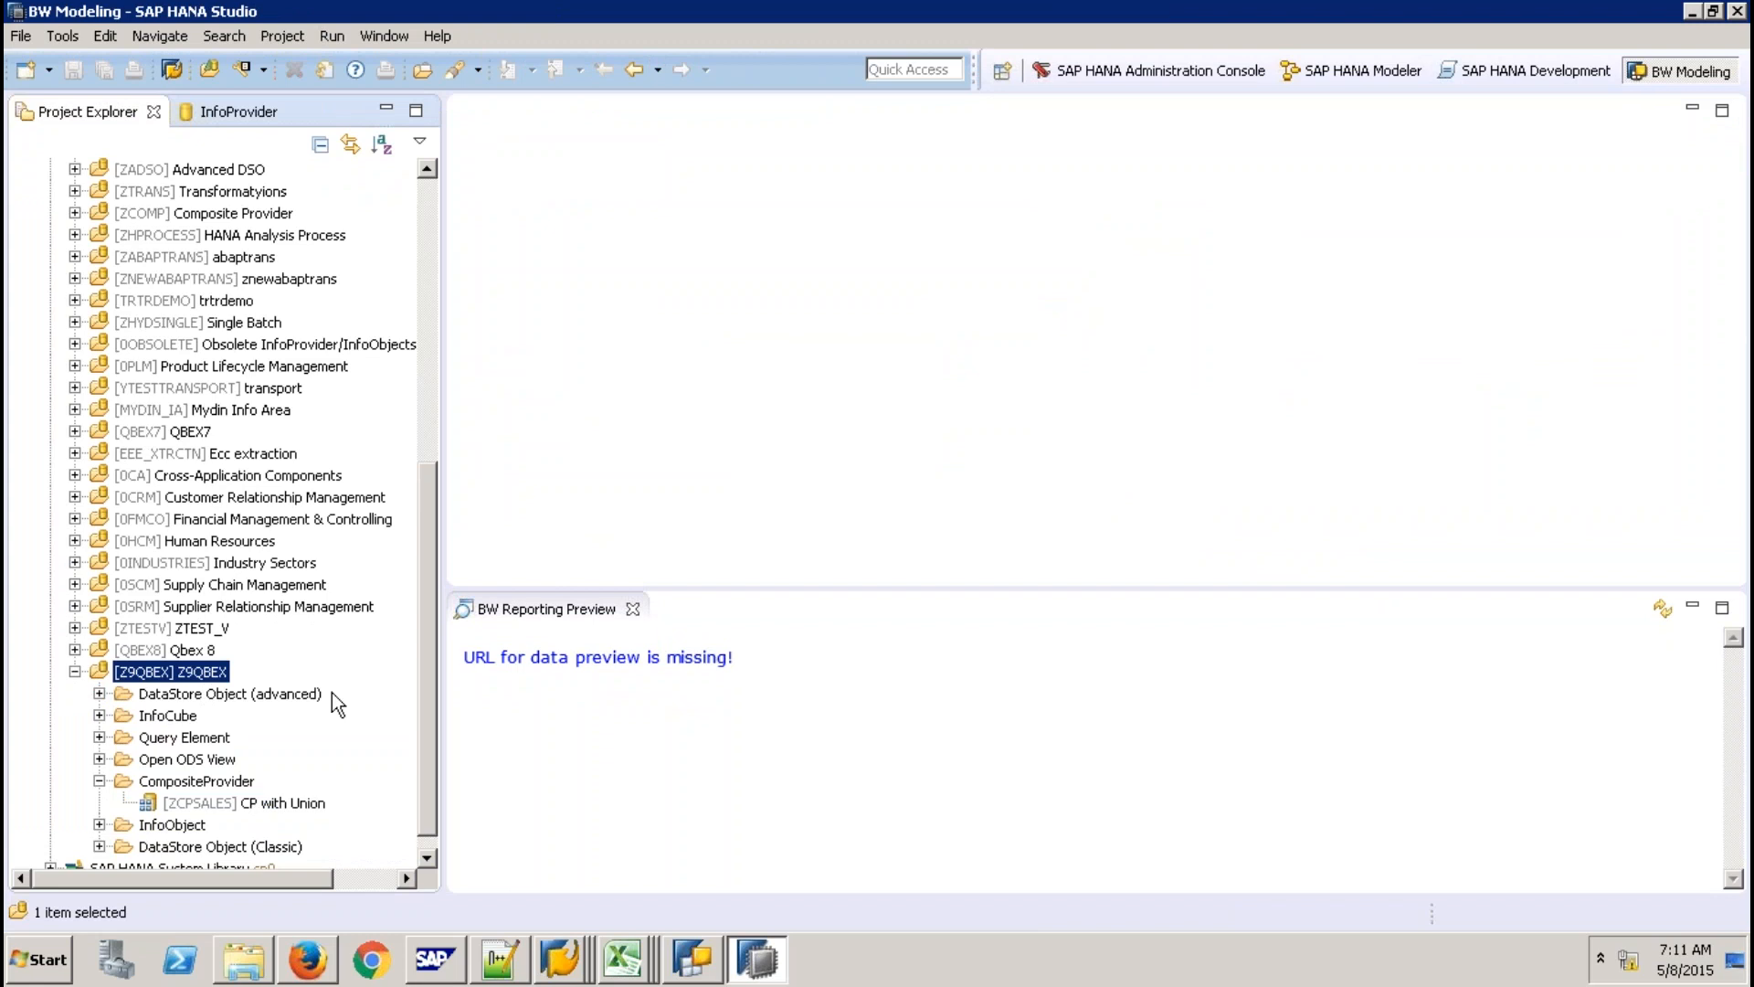
right_click(199, 675)
mouse_move(331, 692)
left_click(600, 716)
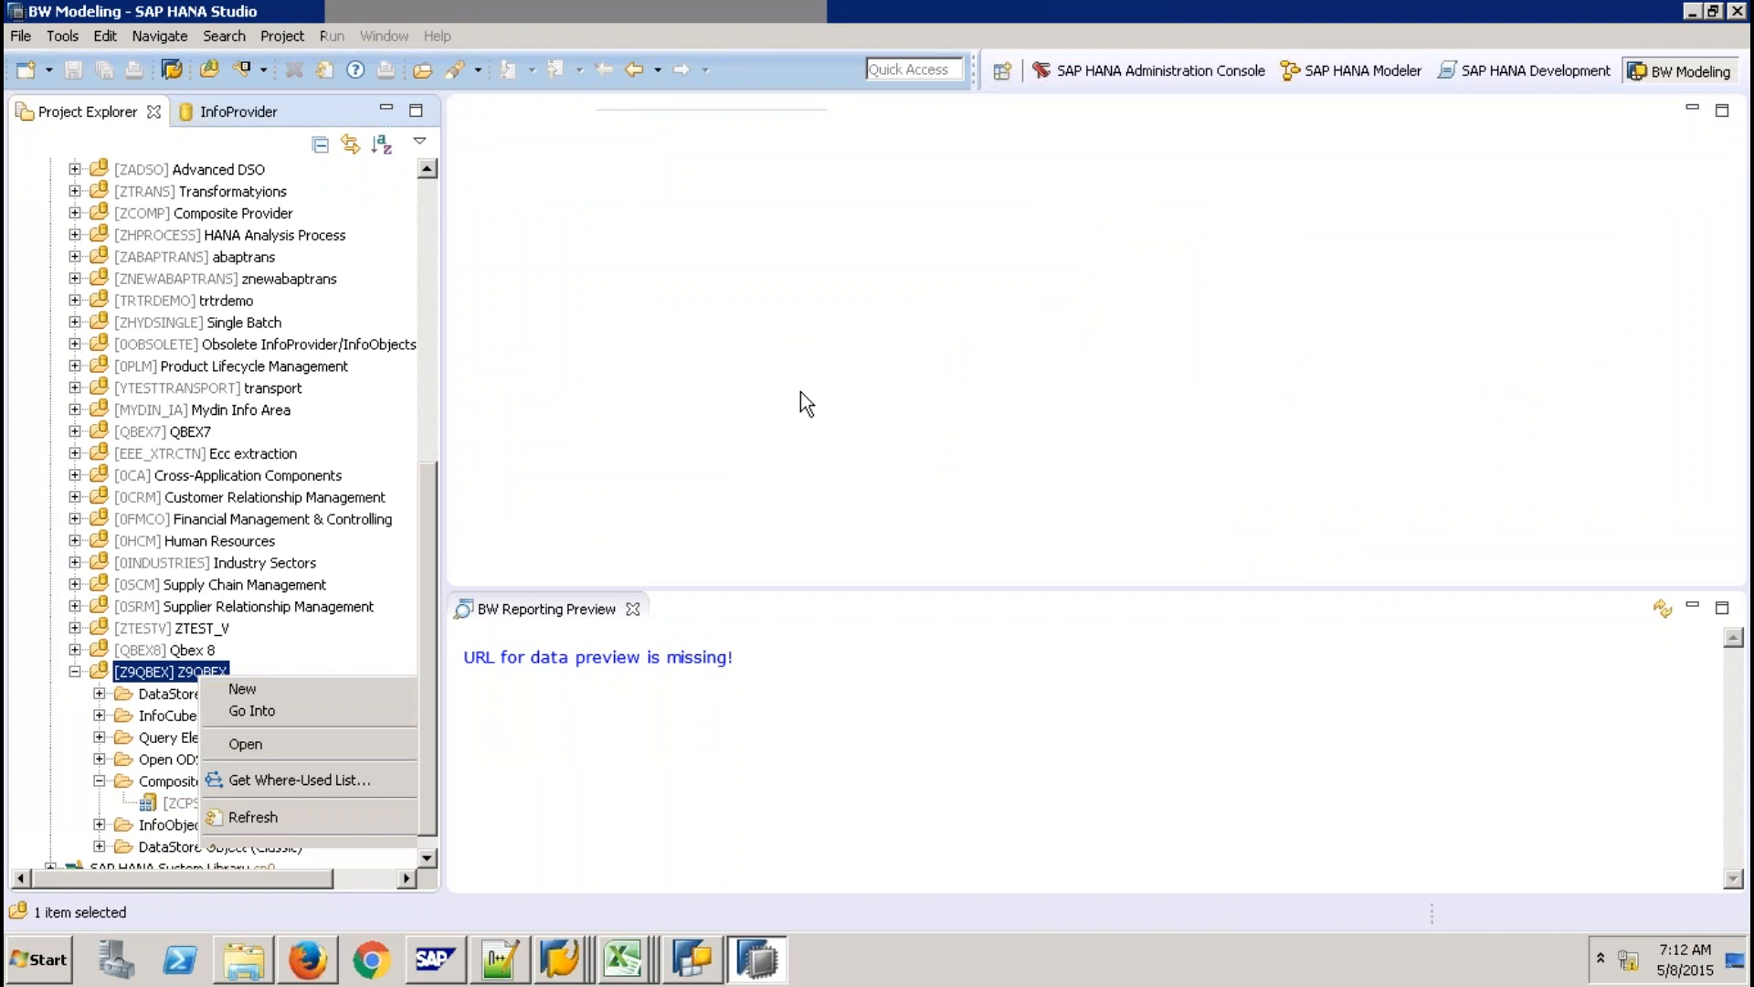
type("ZCPJOIN")
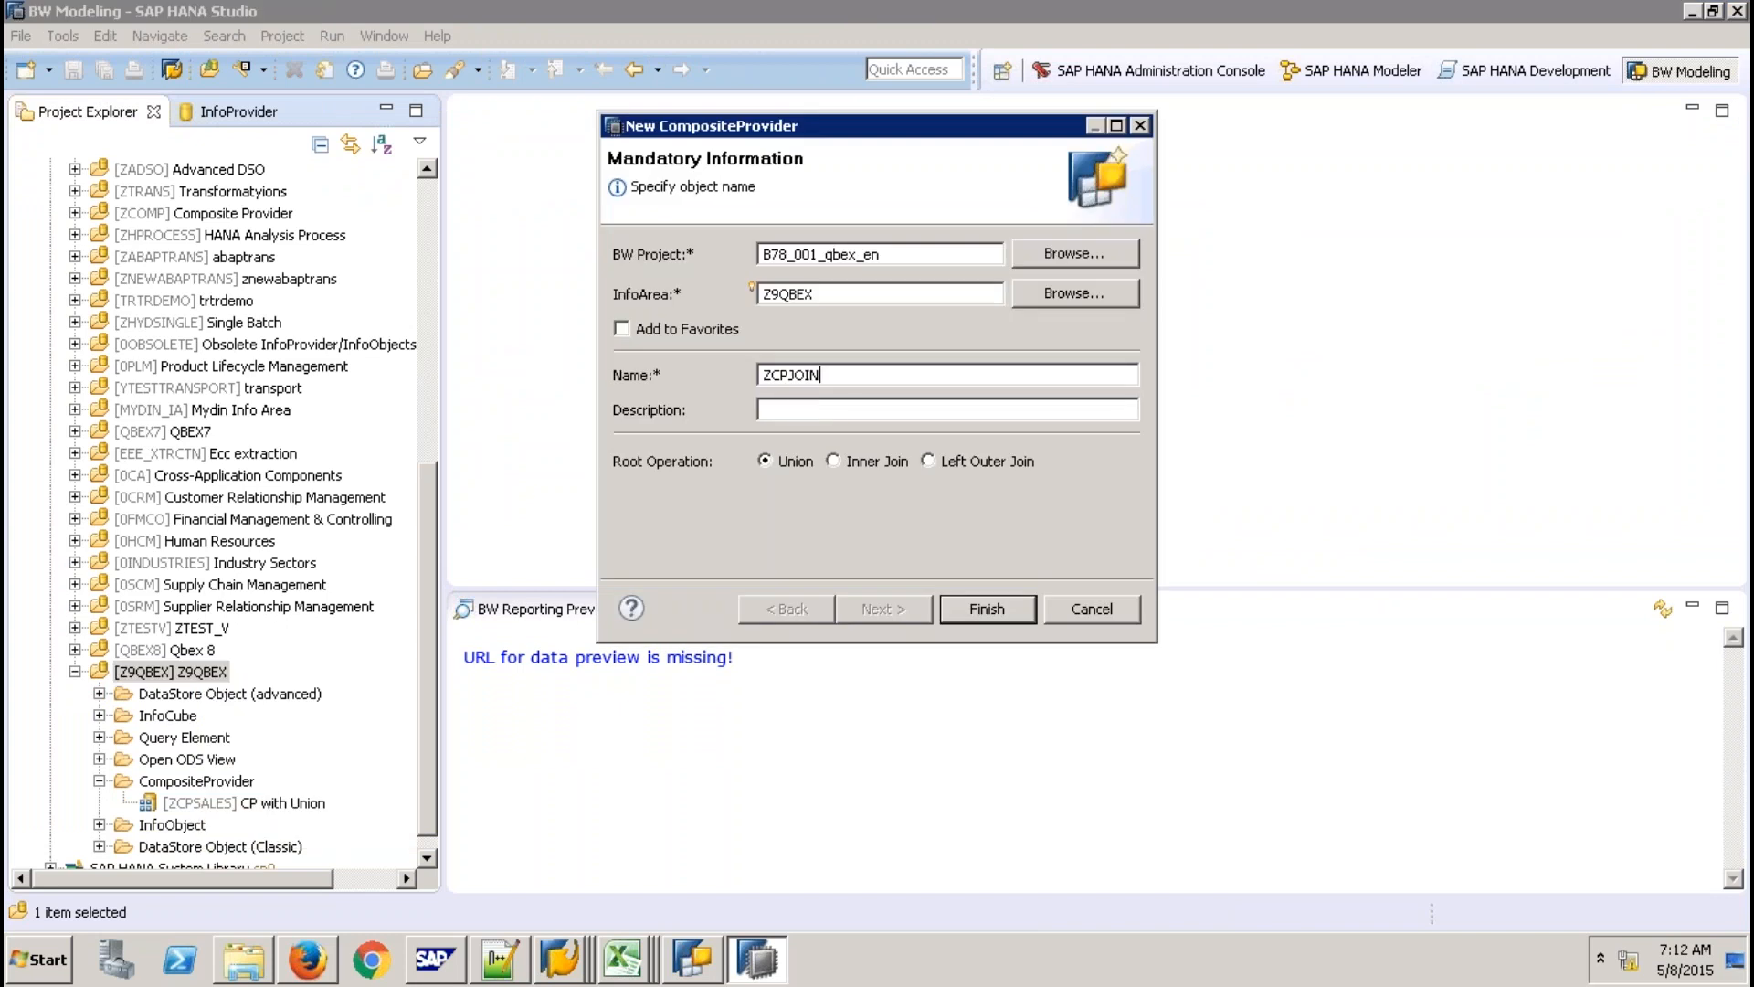
key("Tab")
type("CP with Join")
left_click(833, 461)
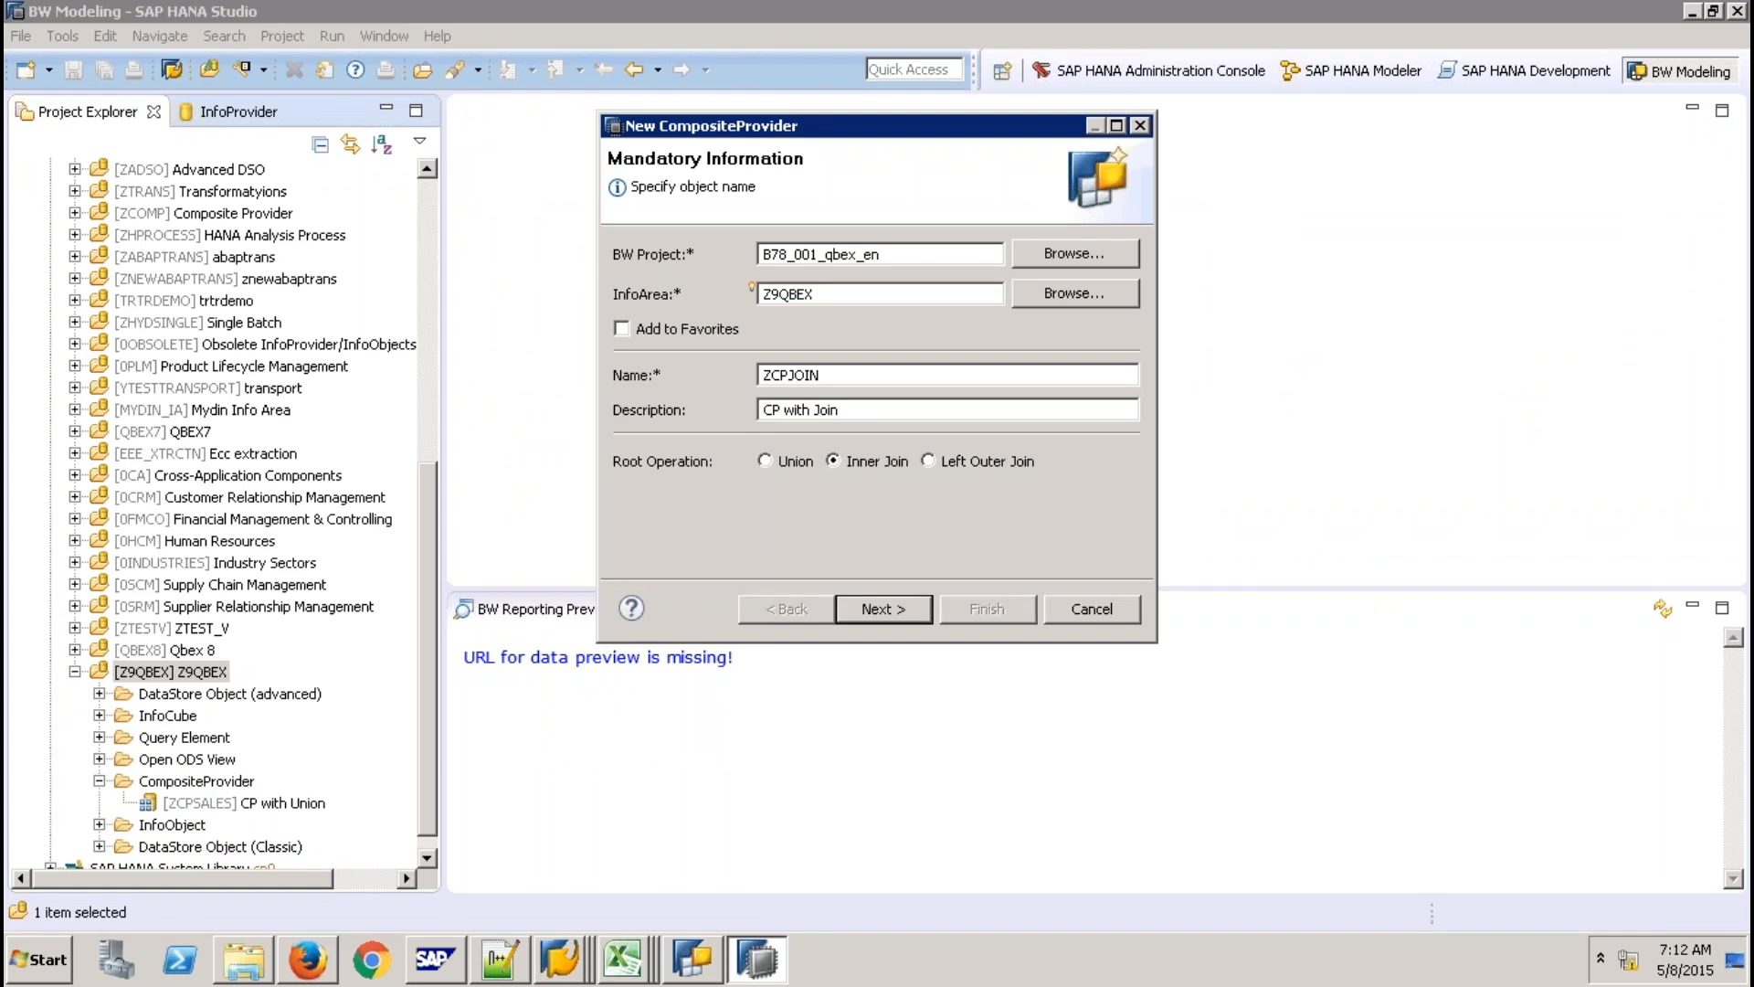
left_click(883, 609)
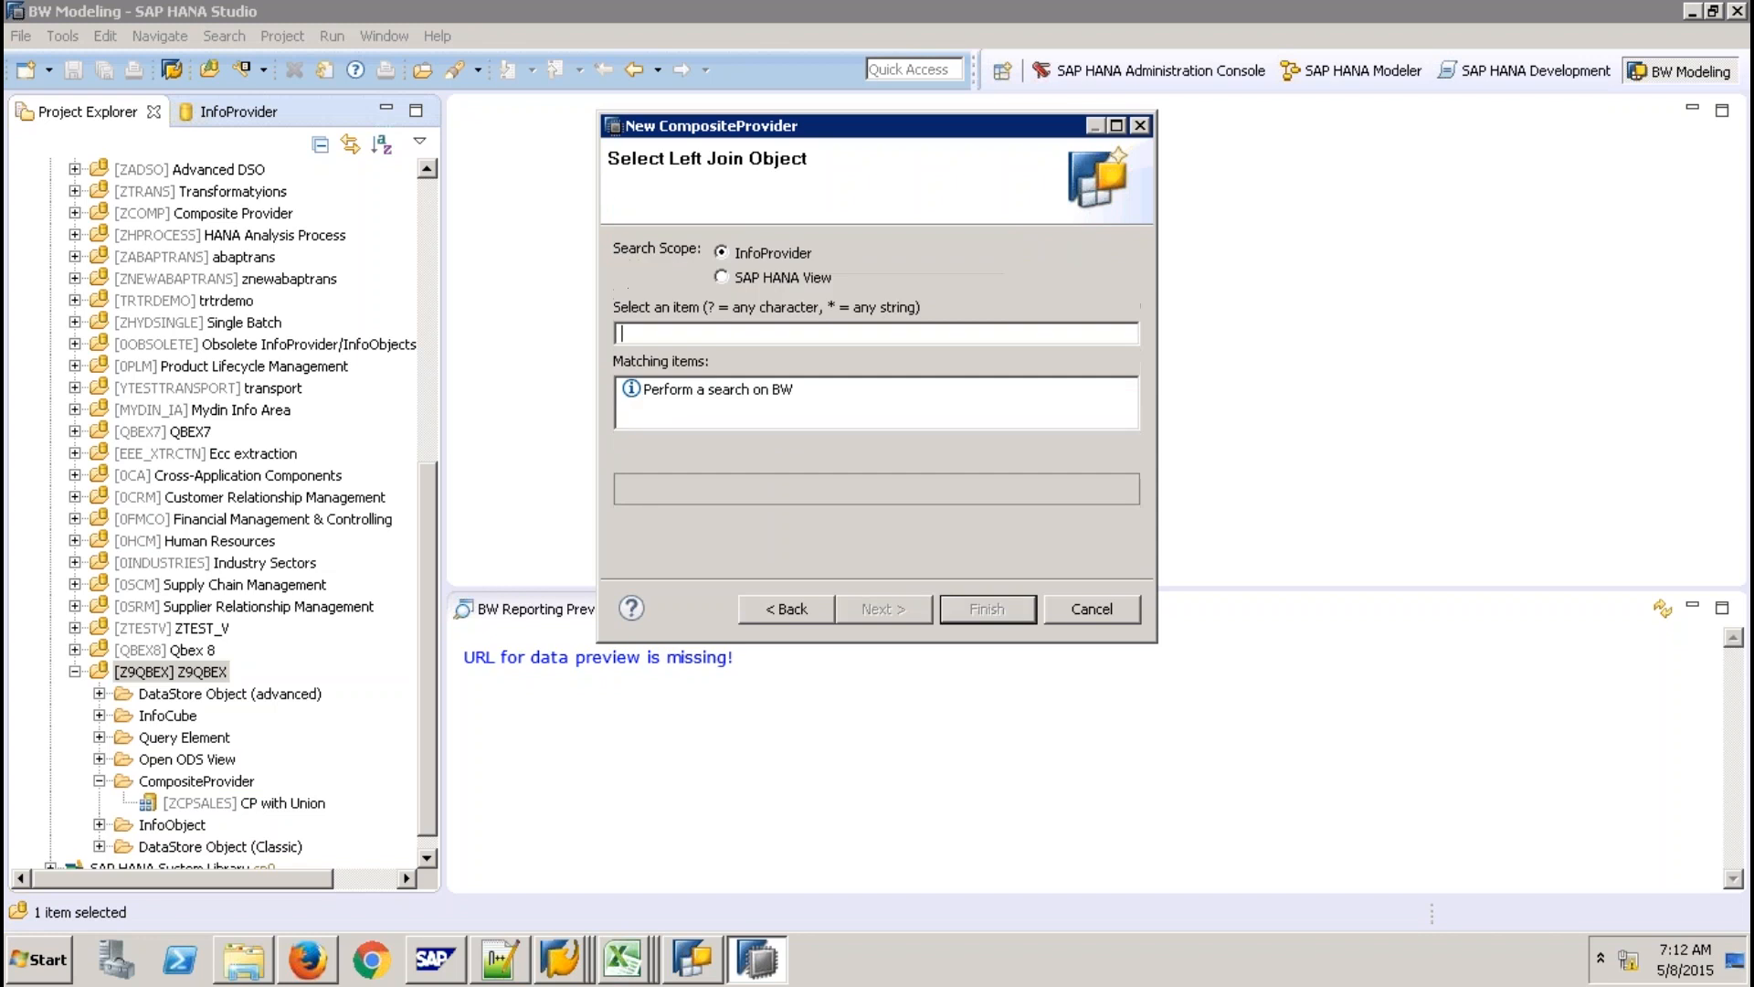
Dismiss the search error and choose SICSORD12 as the left join object.
type("s")
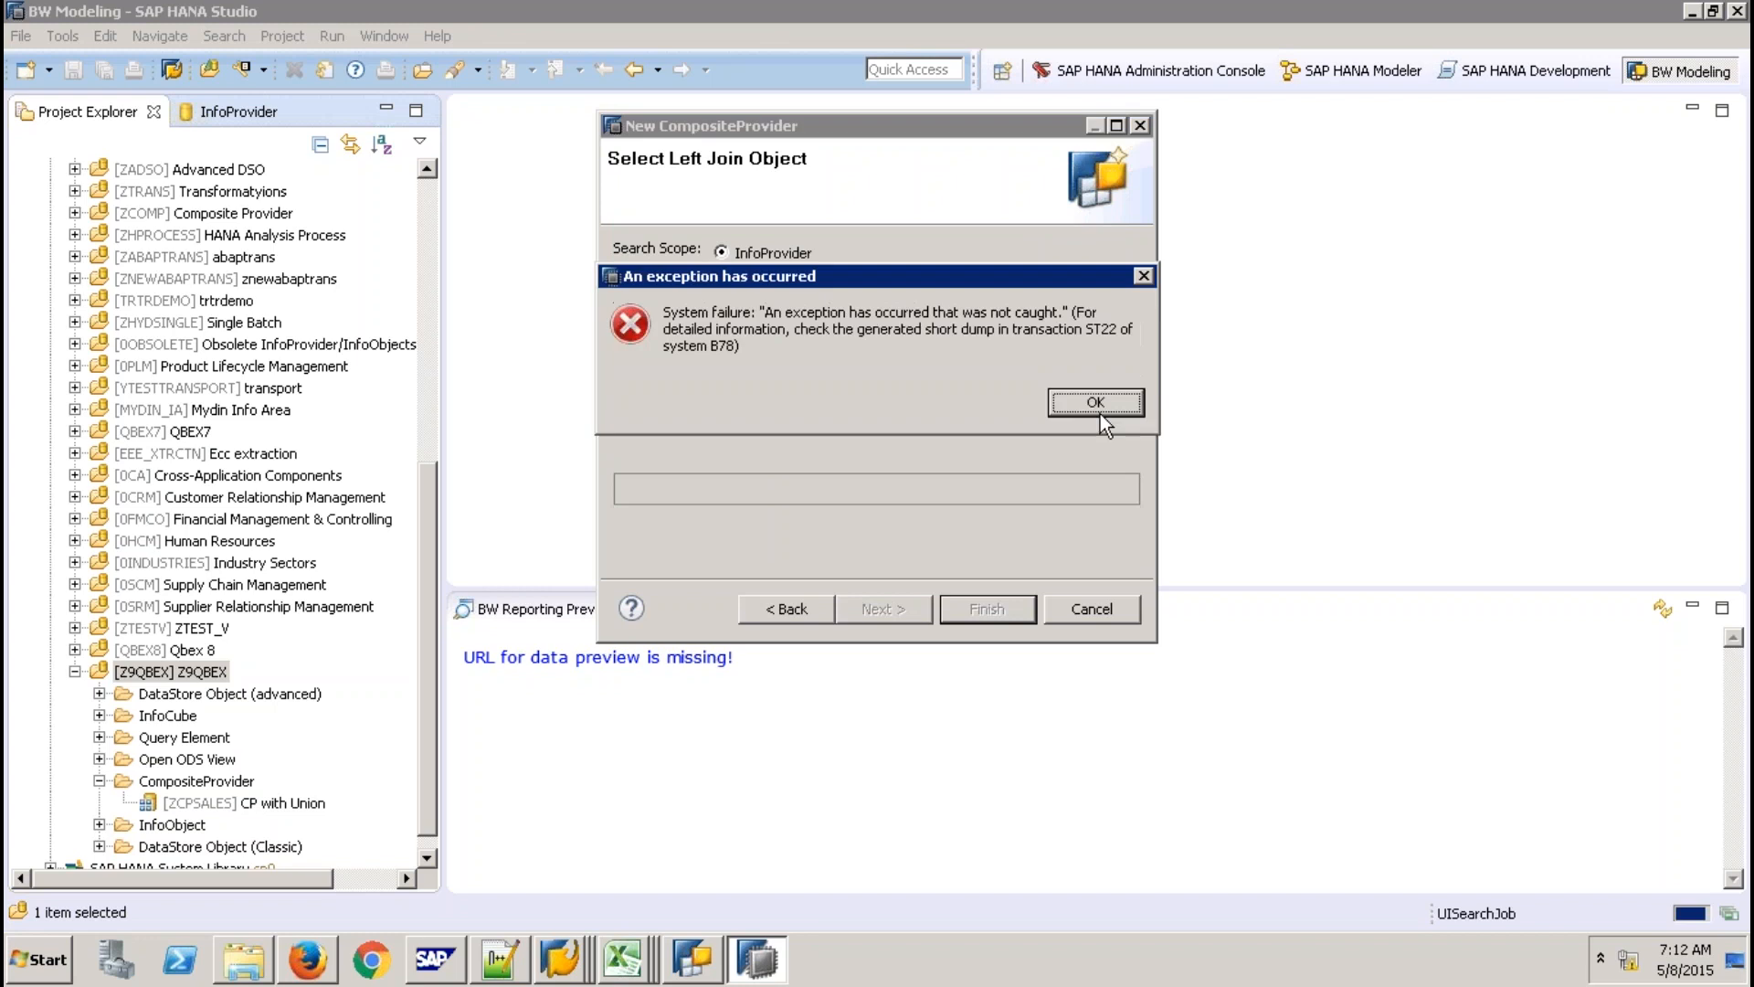
left_click(1100, 414)
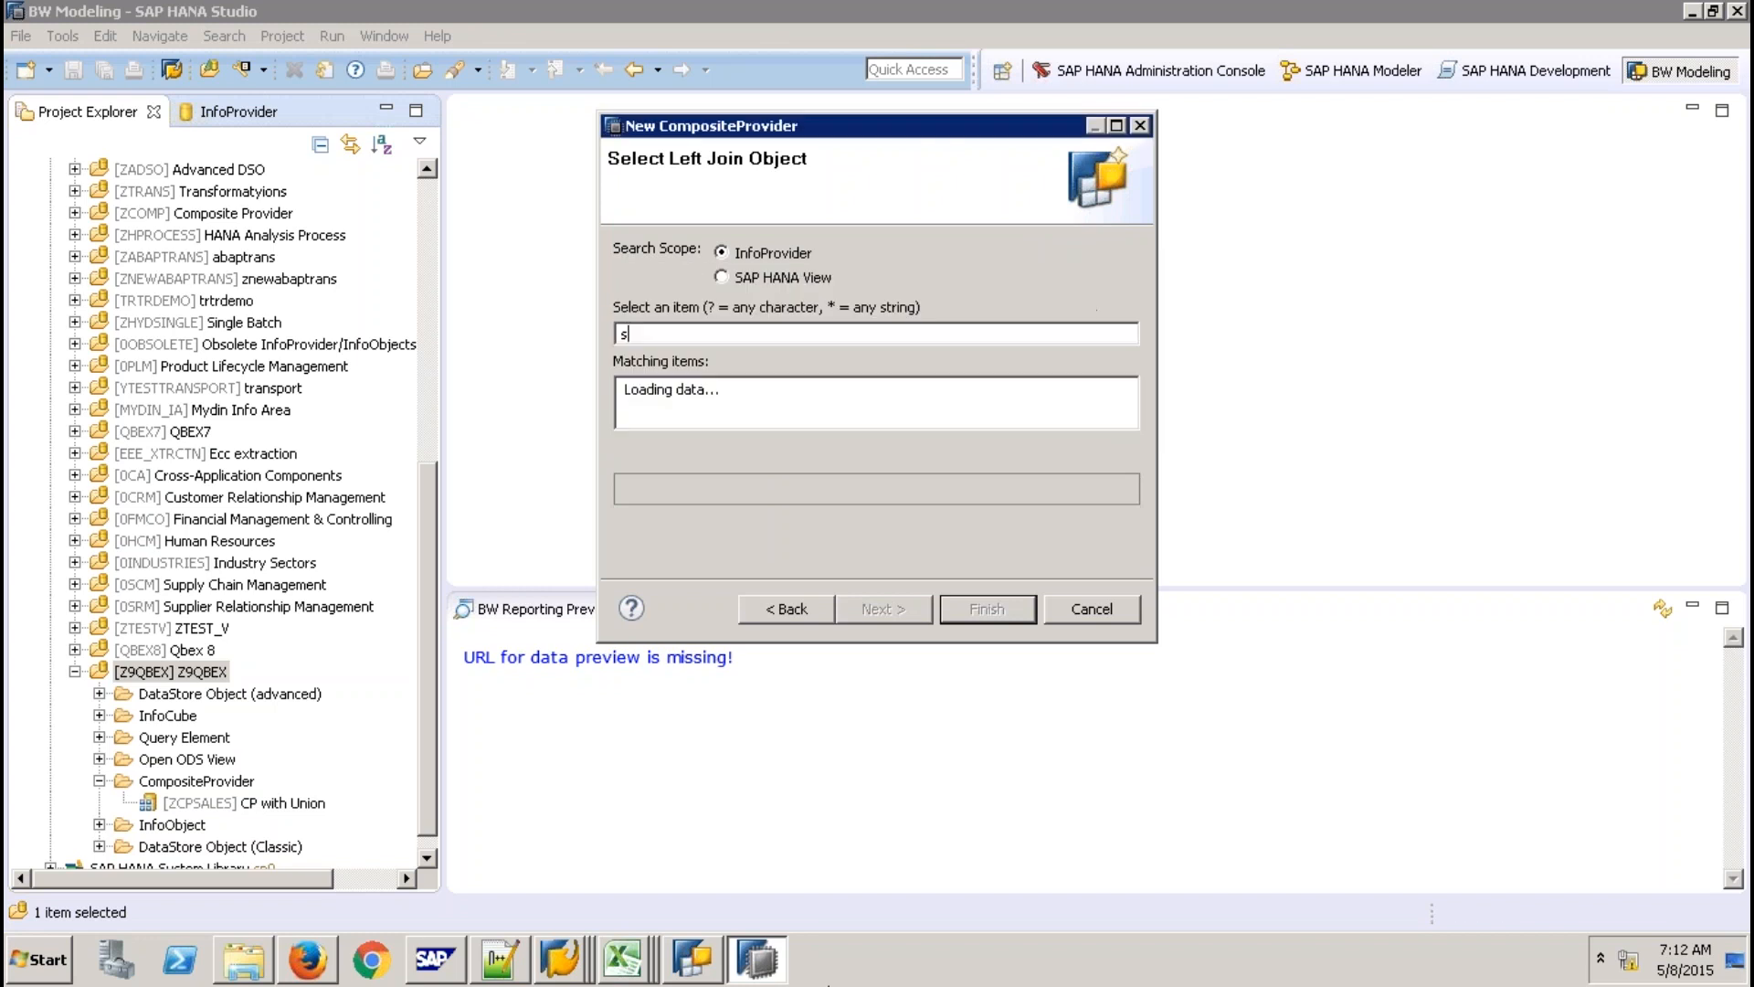
left_click(563, 956)
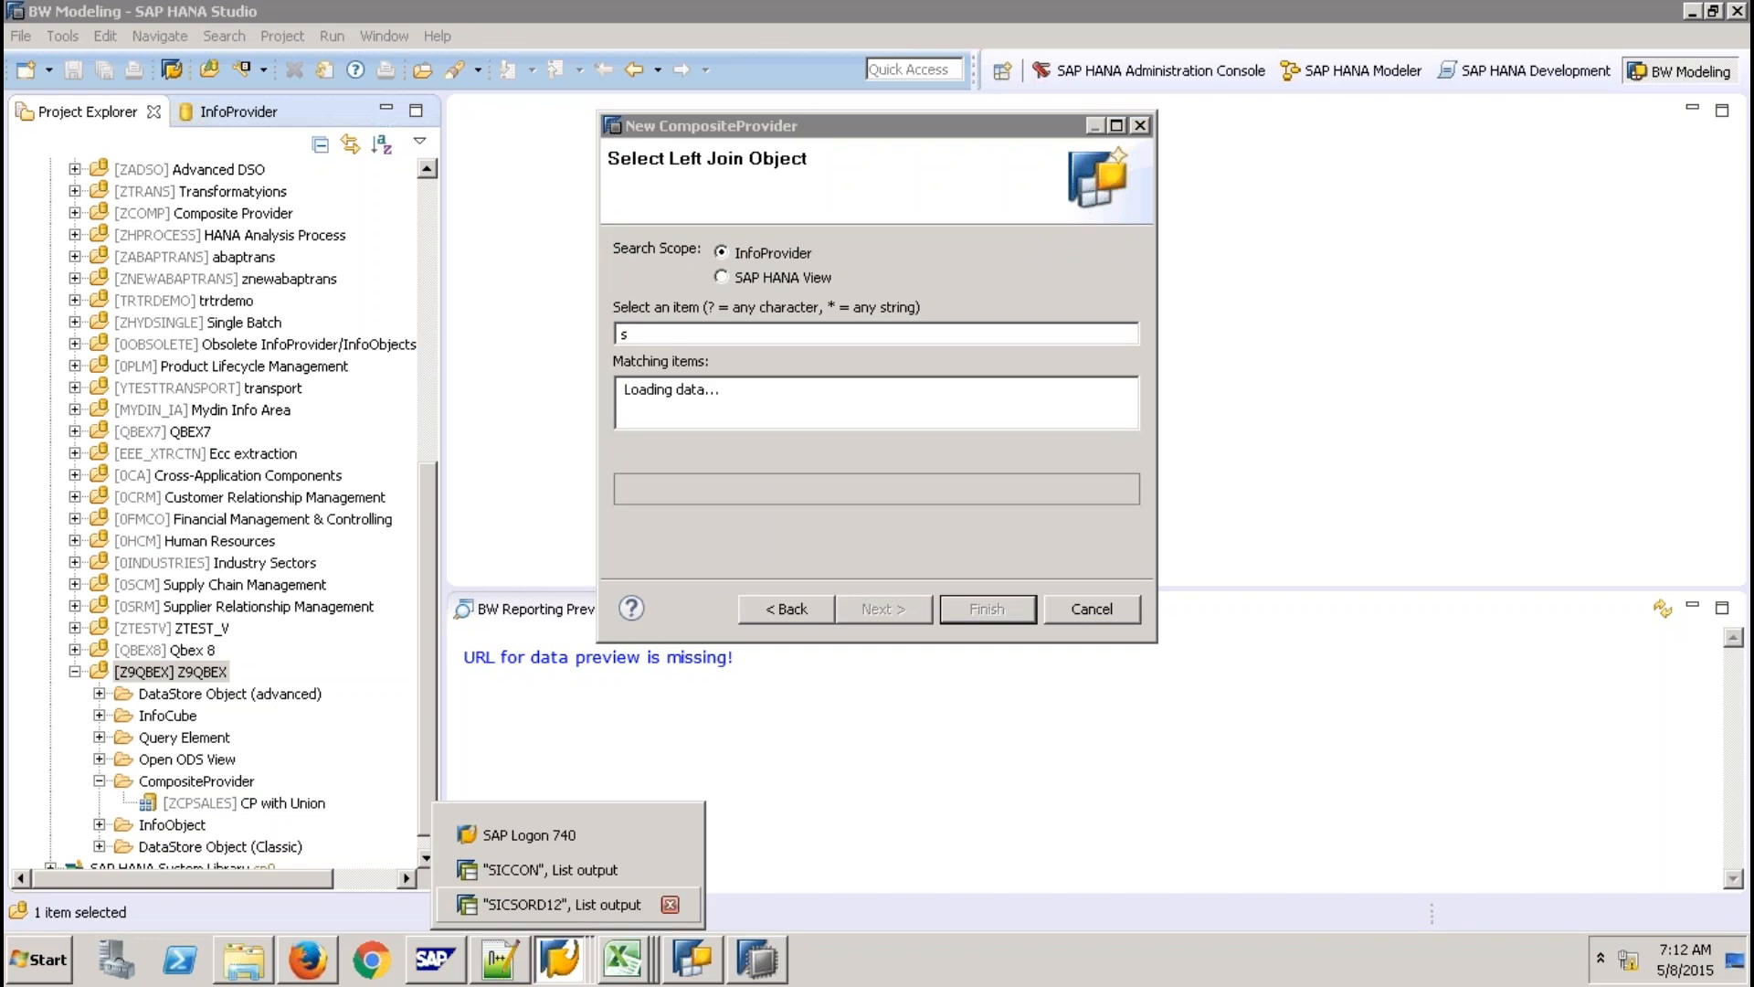
left_click(562, 904)
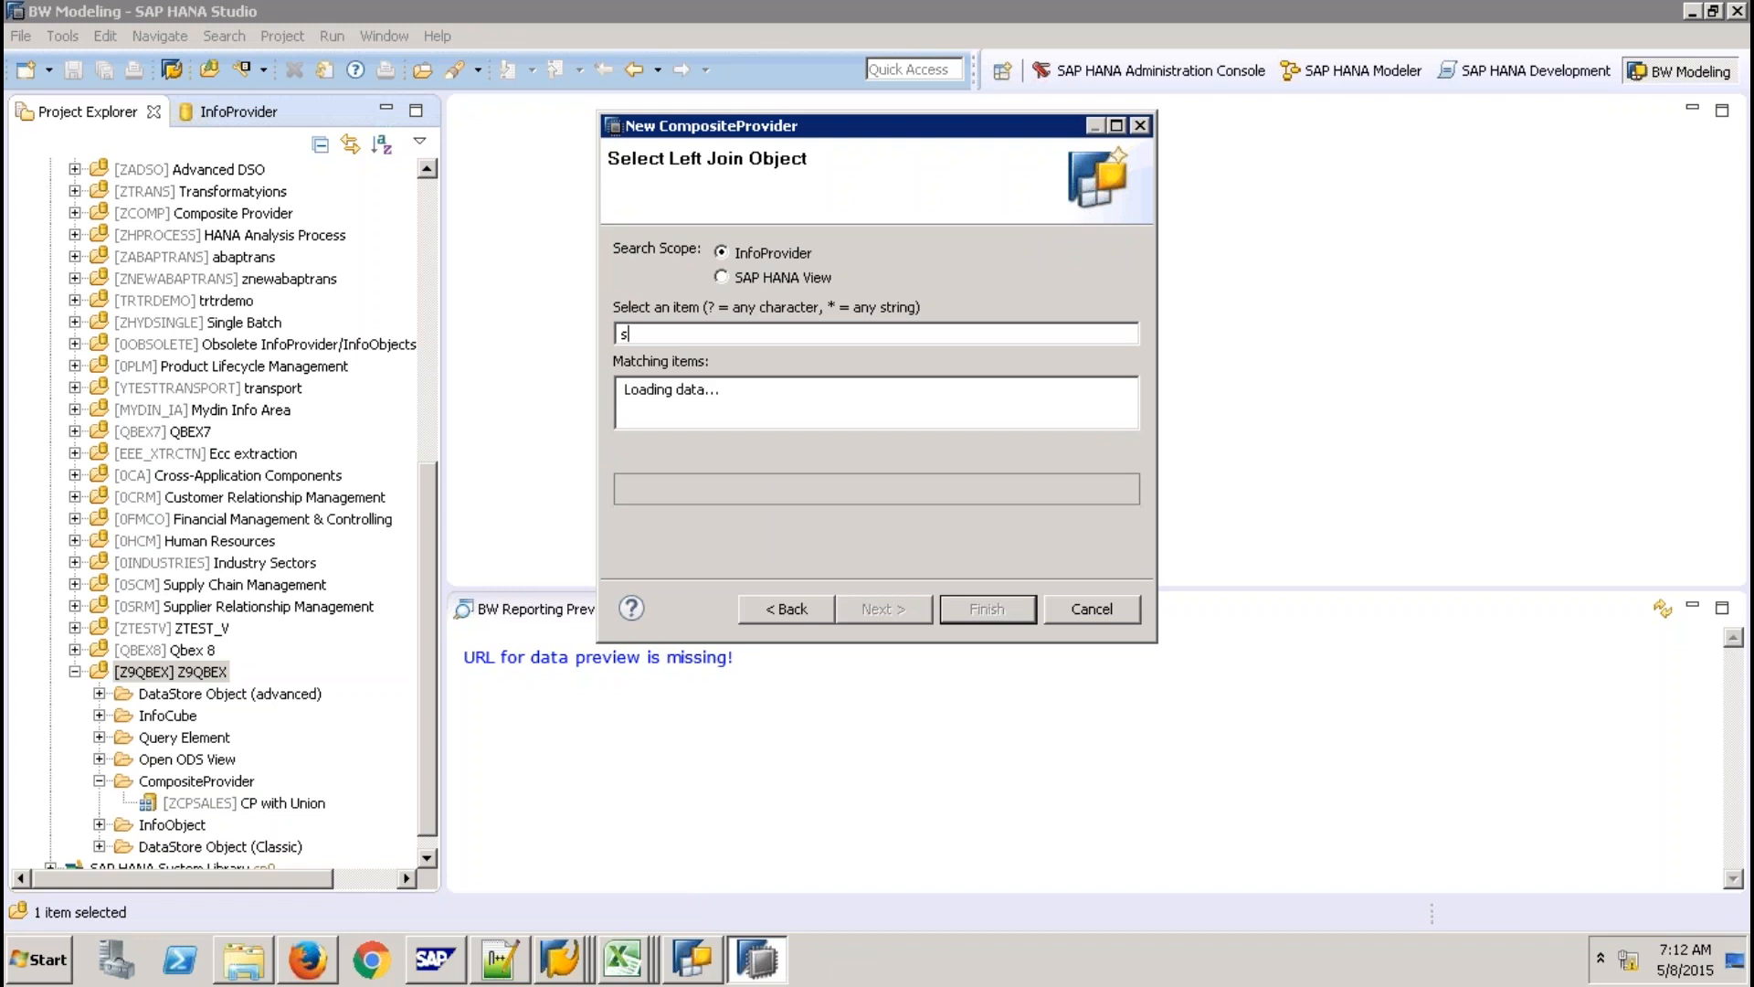
key("BackSpace")
type("SIC")
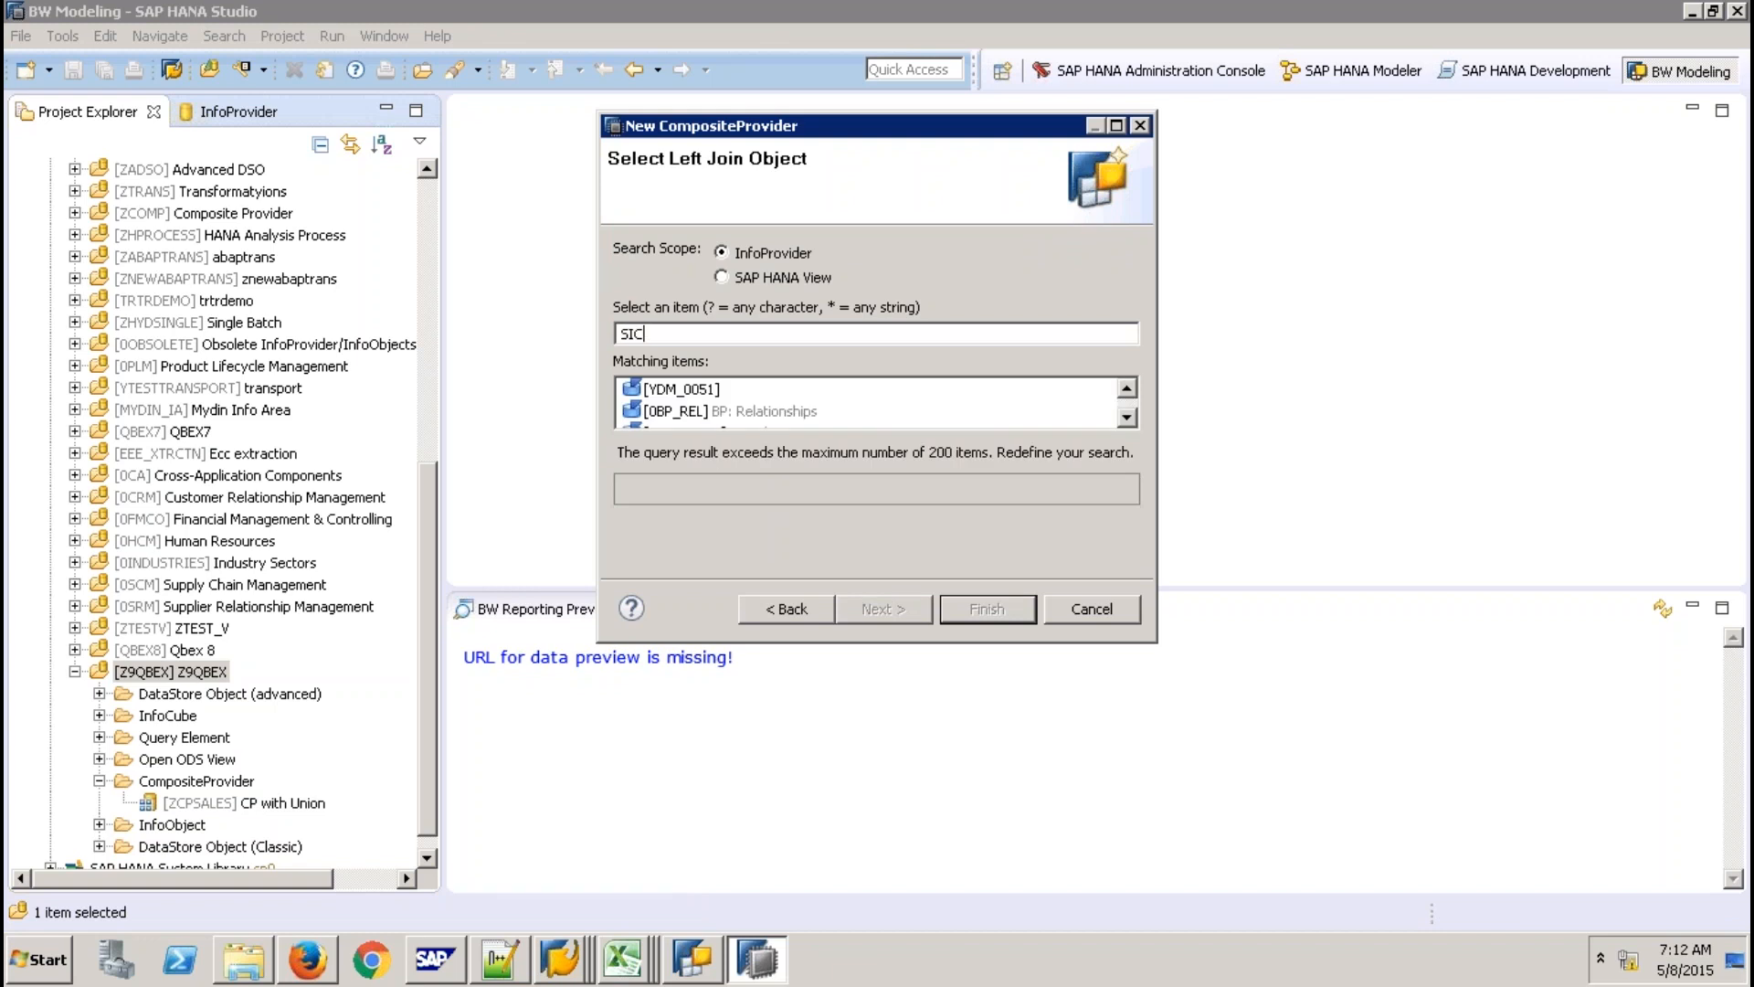
type("SORD")
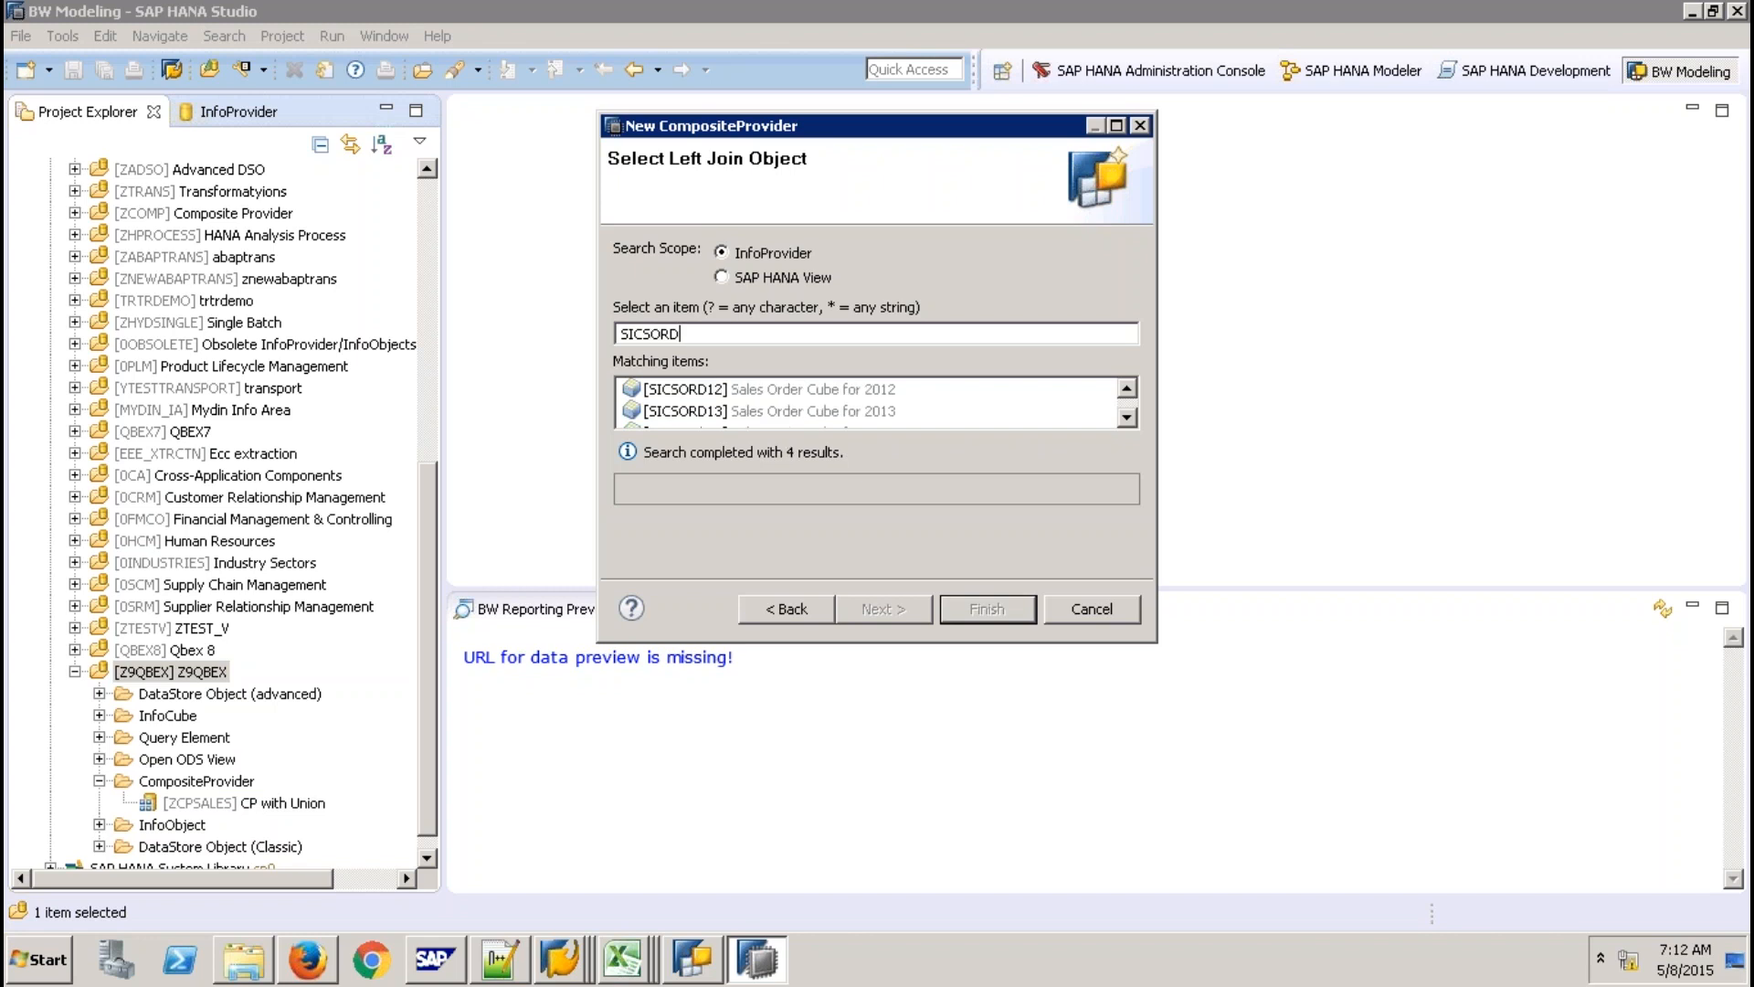
left_click(880, 610)
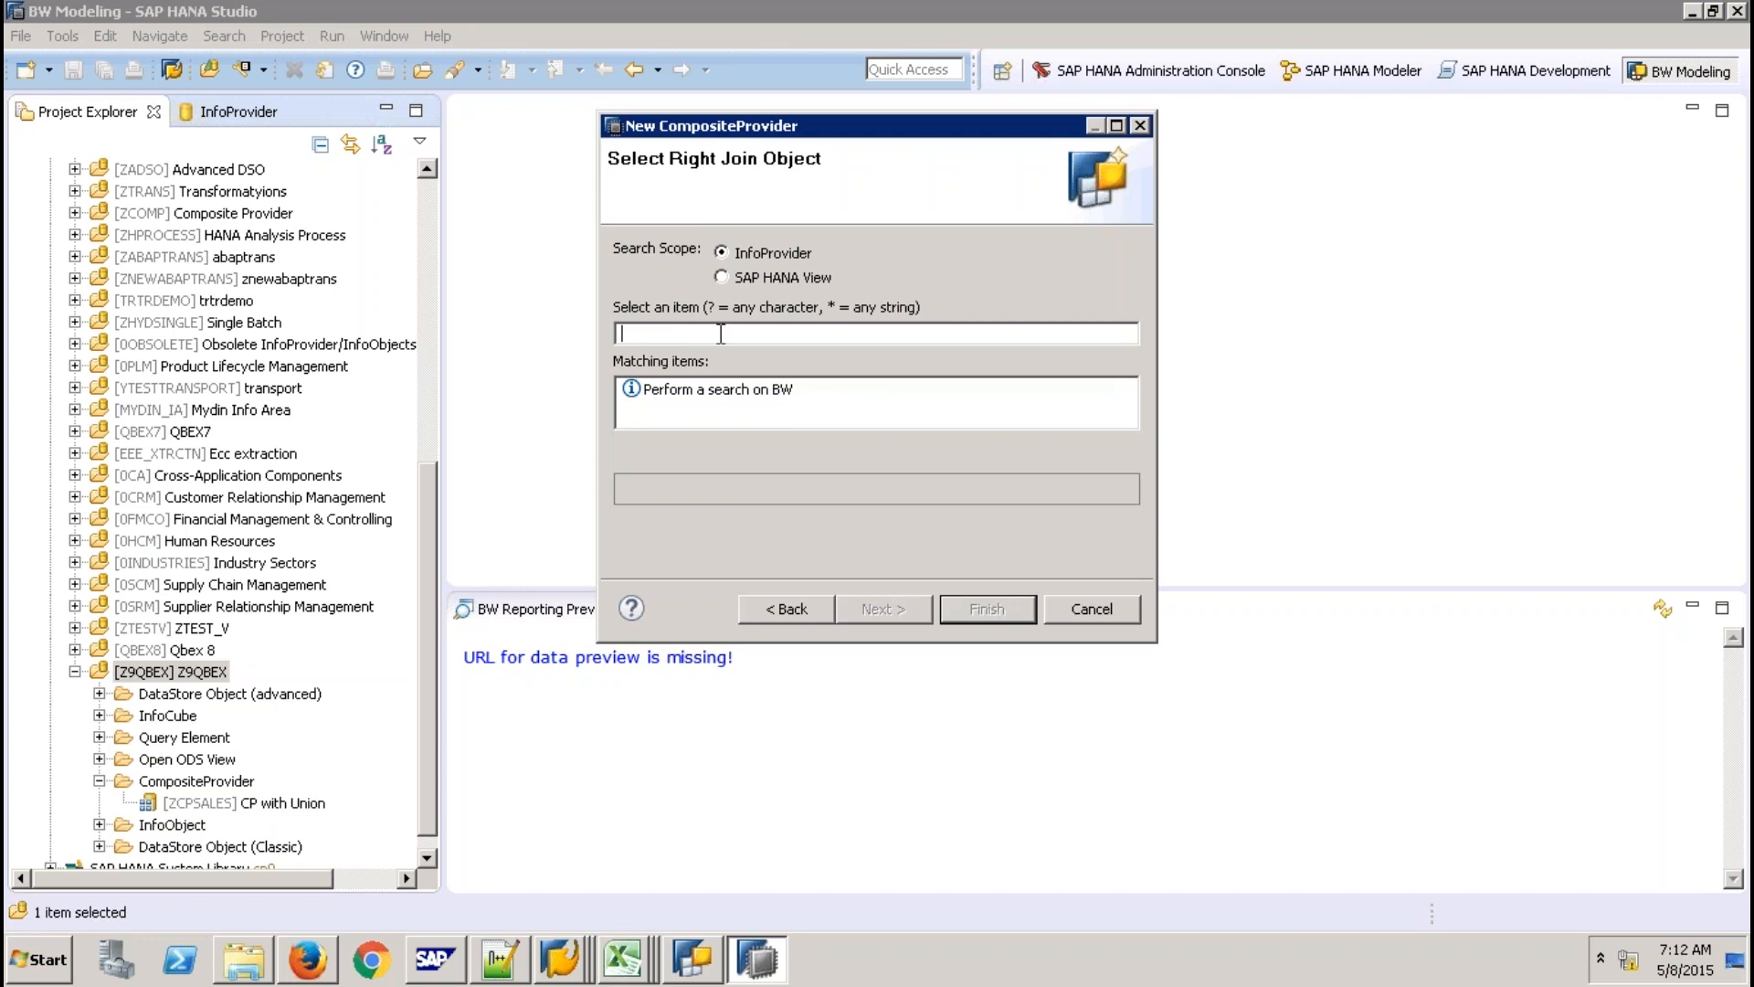
Pick SICCON as the right join object and finish creating ZCPJOIN.
left_click(560, 960)
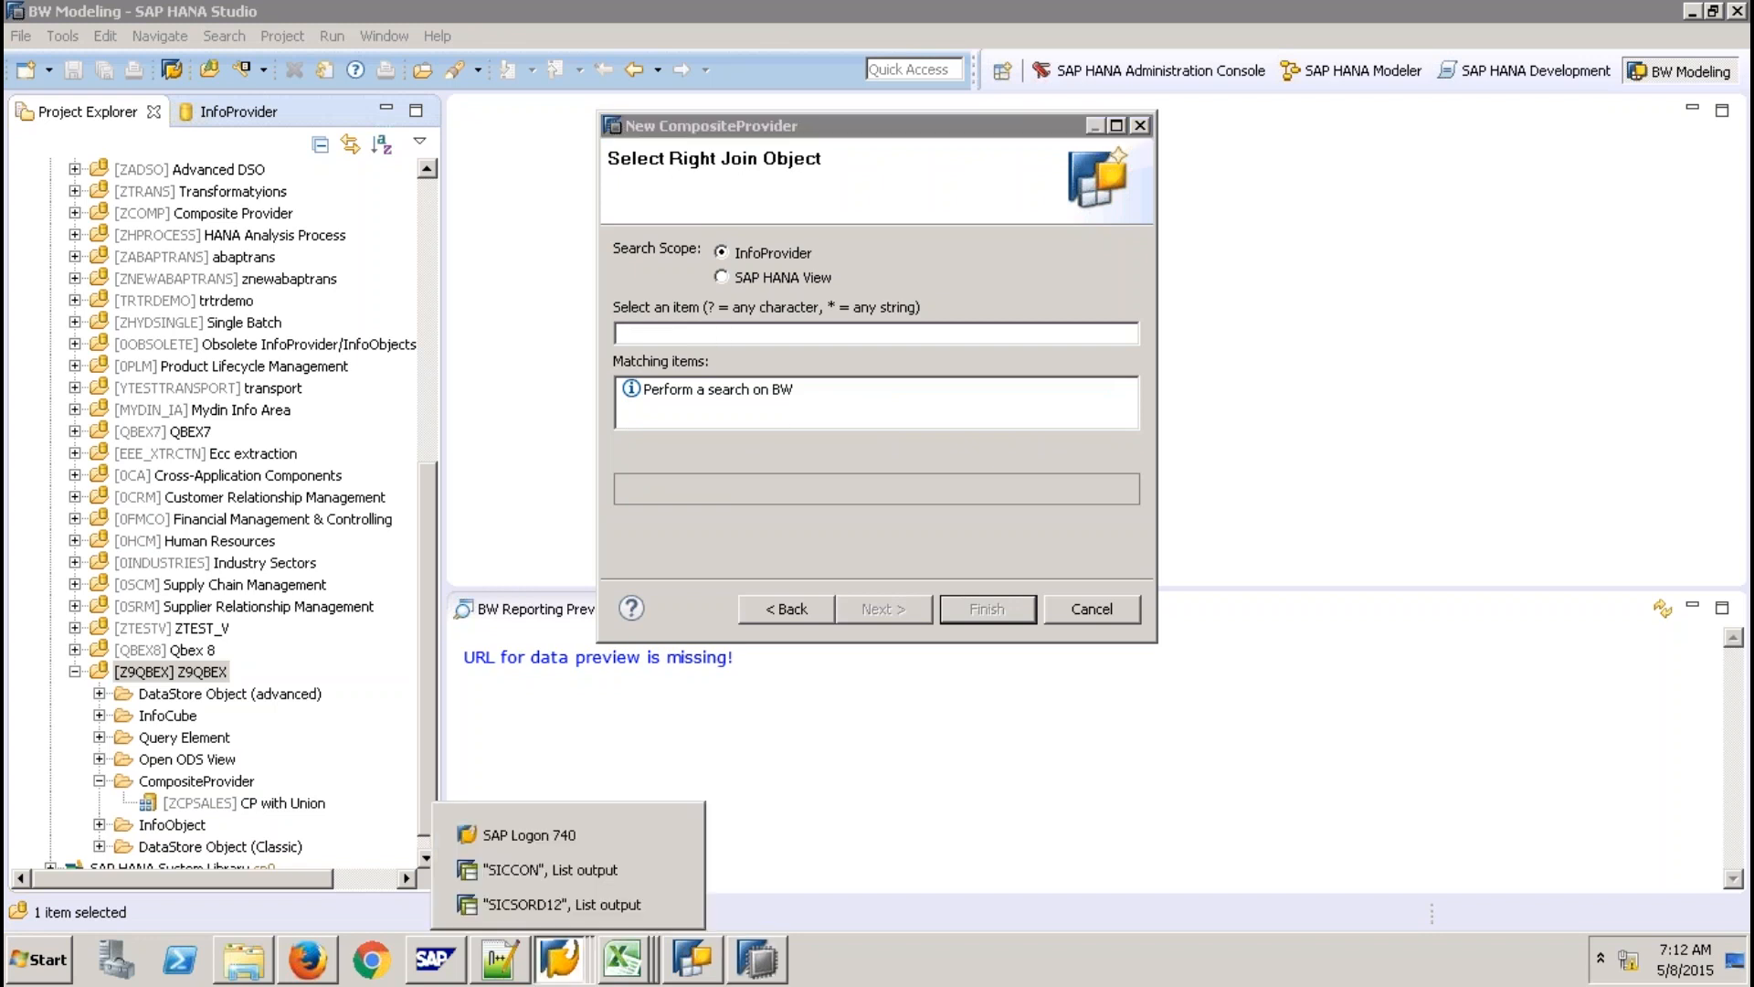
left_click(623, 334)
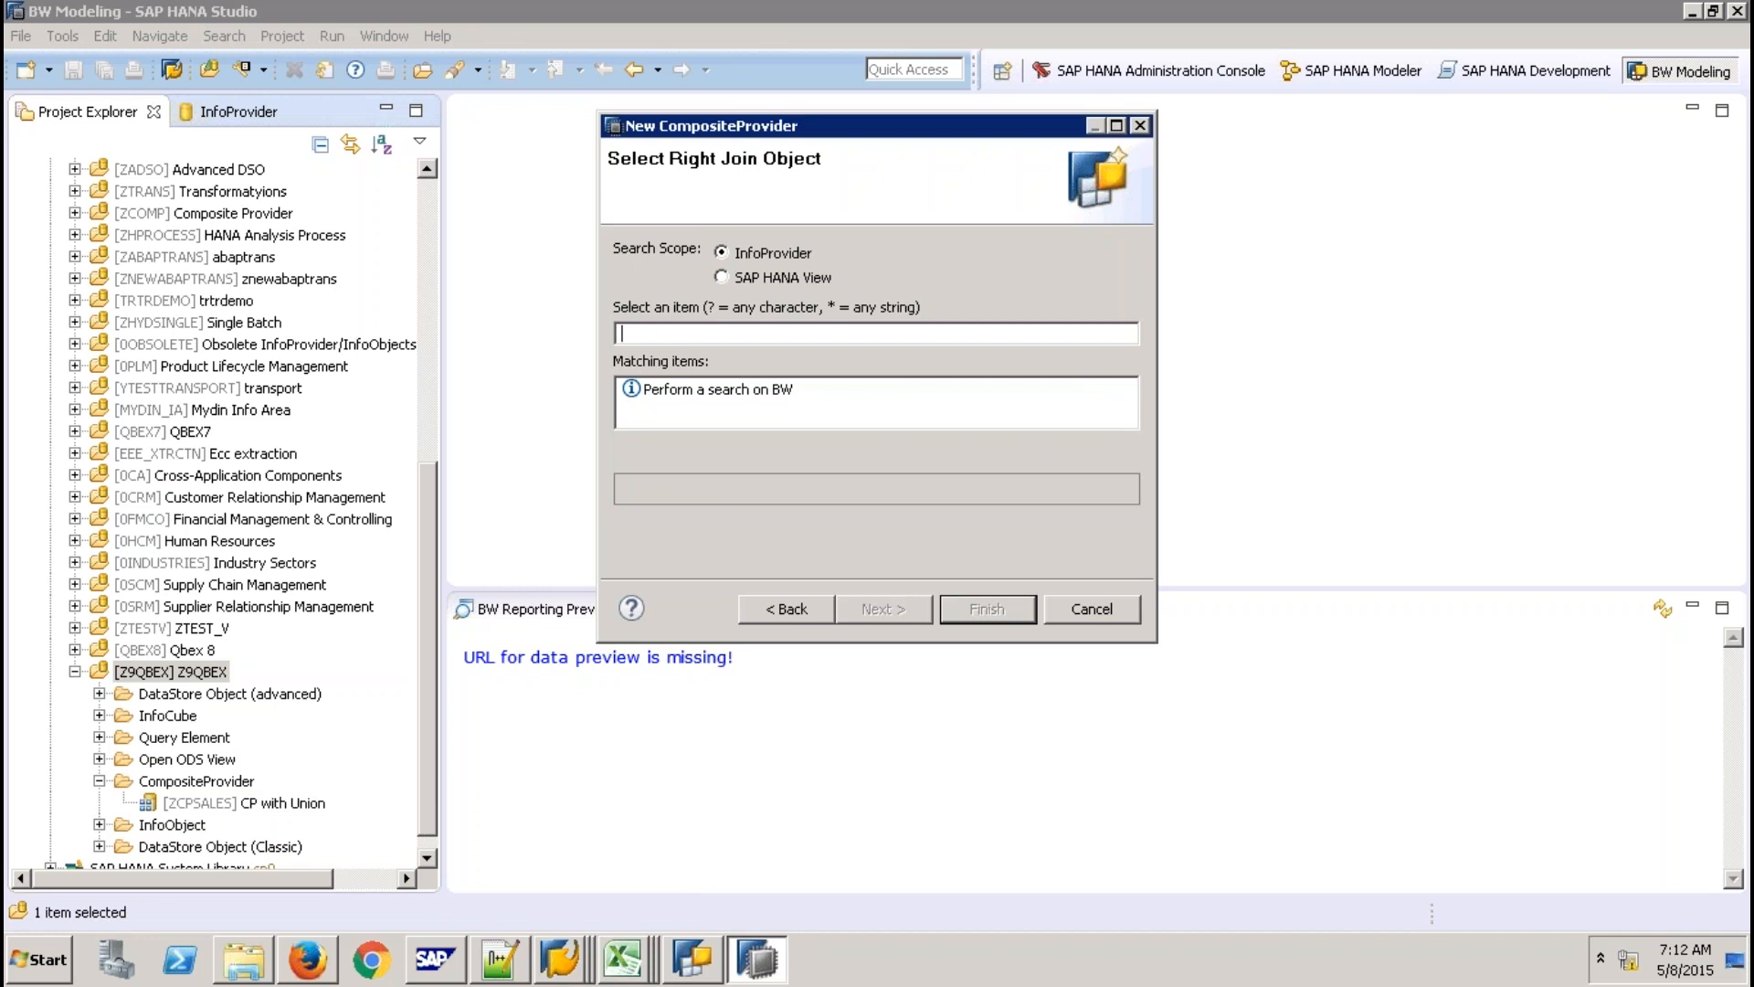
type("SICCON")
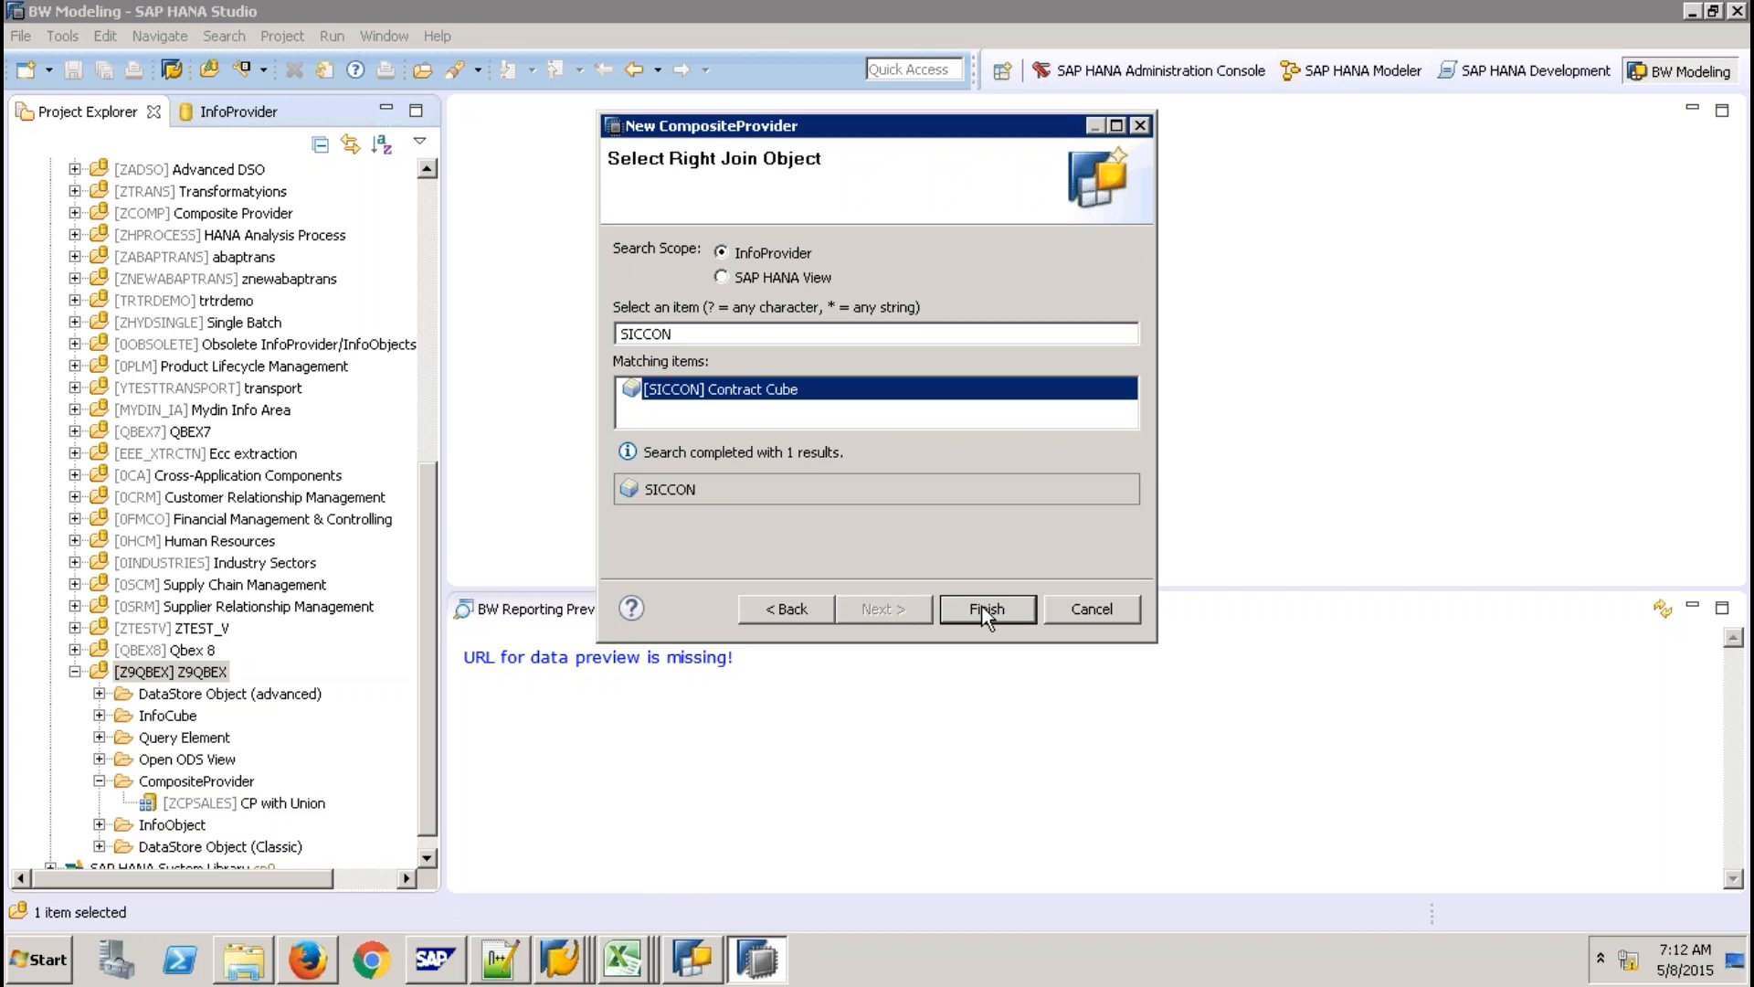
left_click(986, 614)
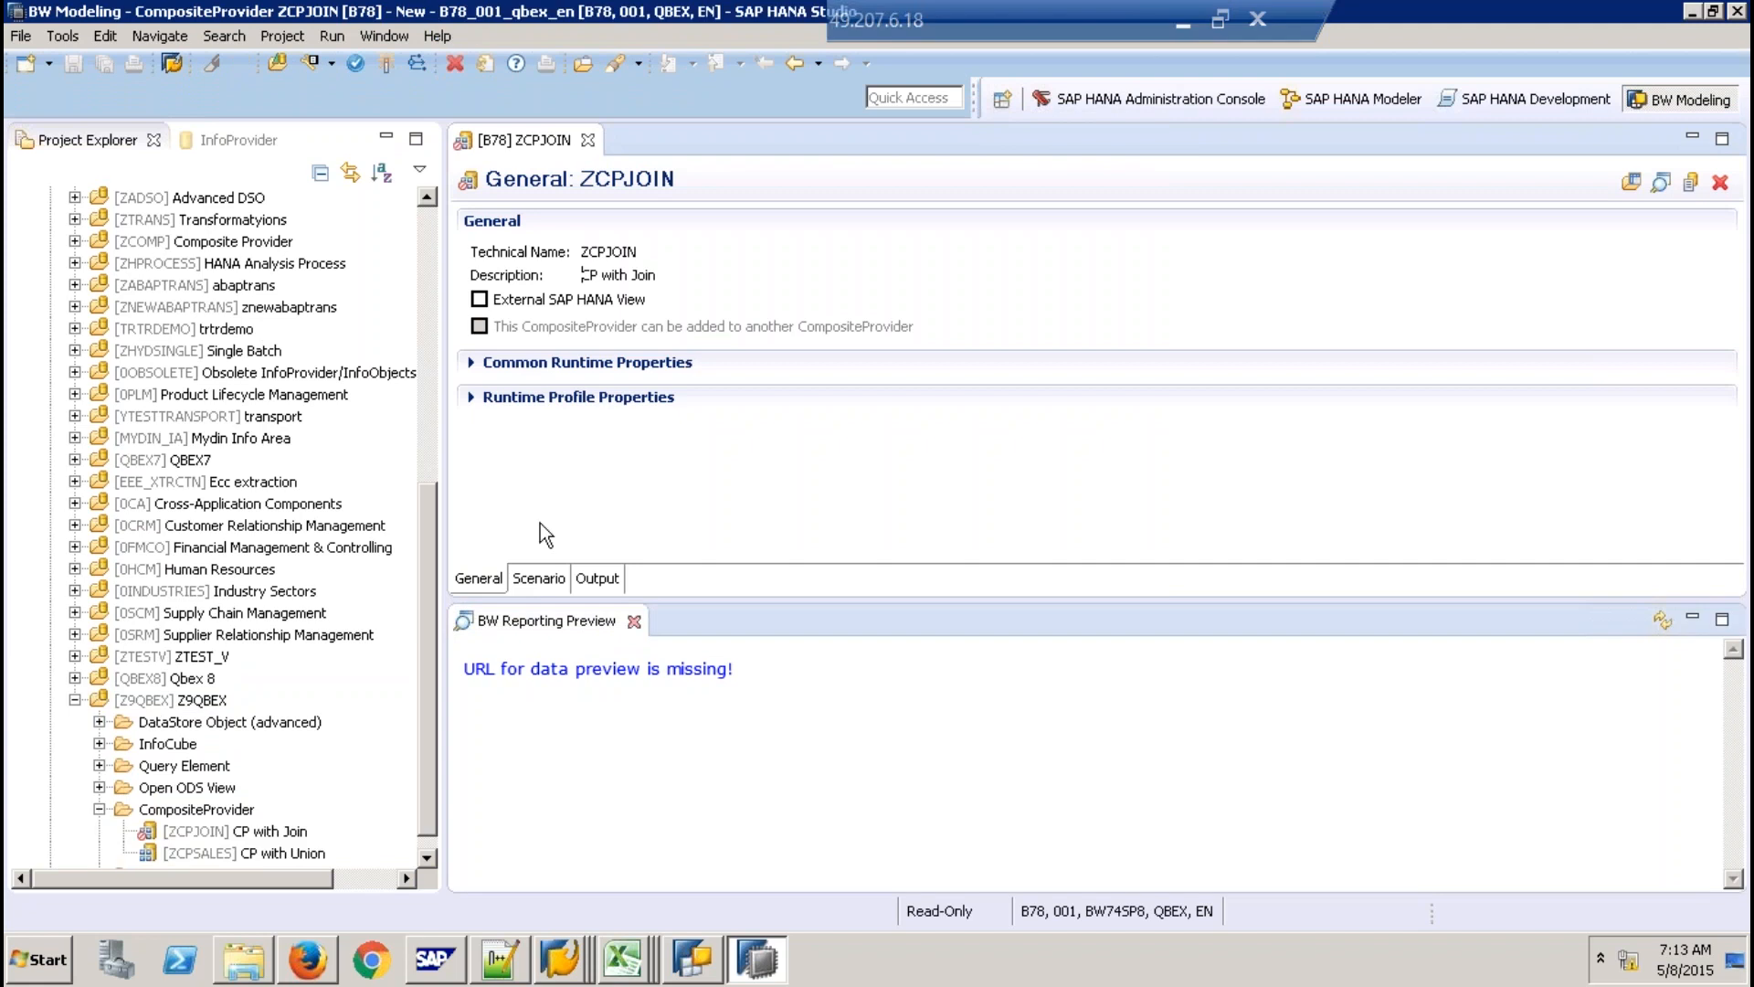
Close the reporting preview and join SICSORD12 and SICCON on Contract No (SCONTRACT=SCONTRACT).
left_click(634, 621)
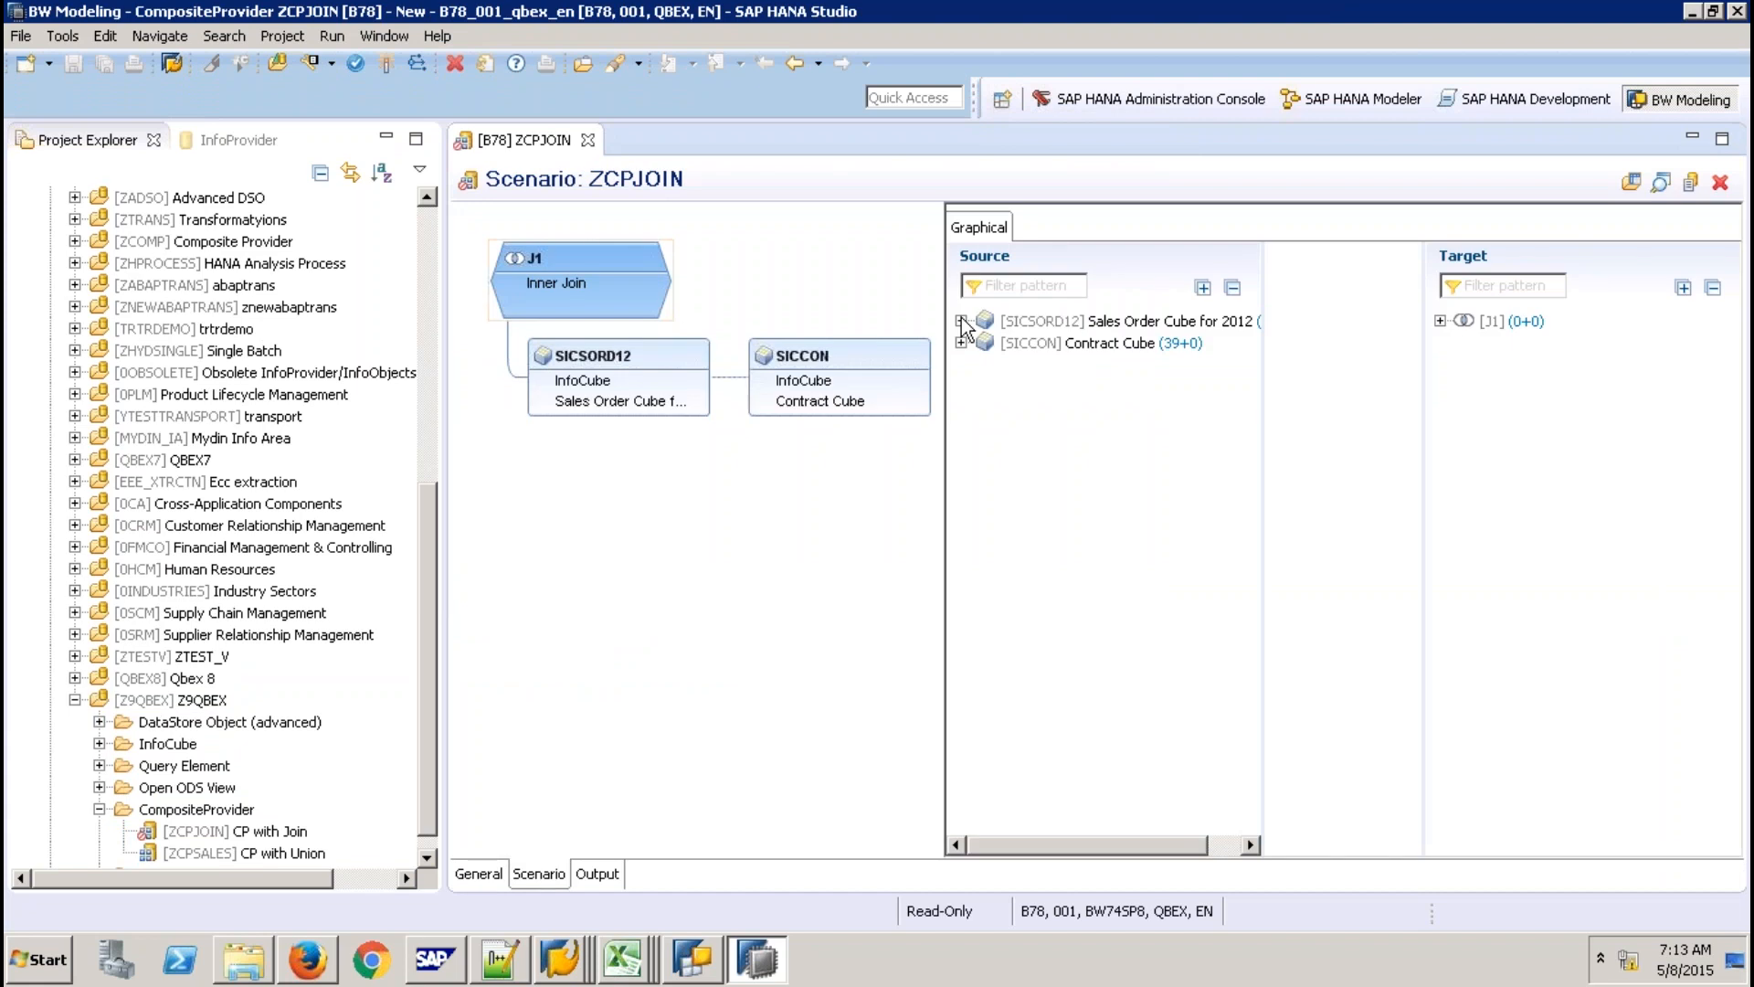
left_click(1441, 321)
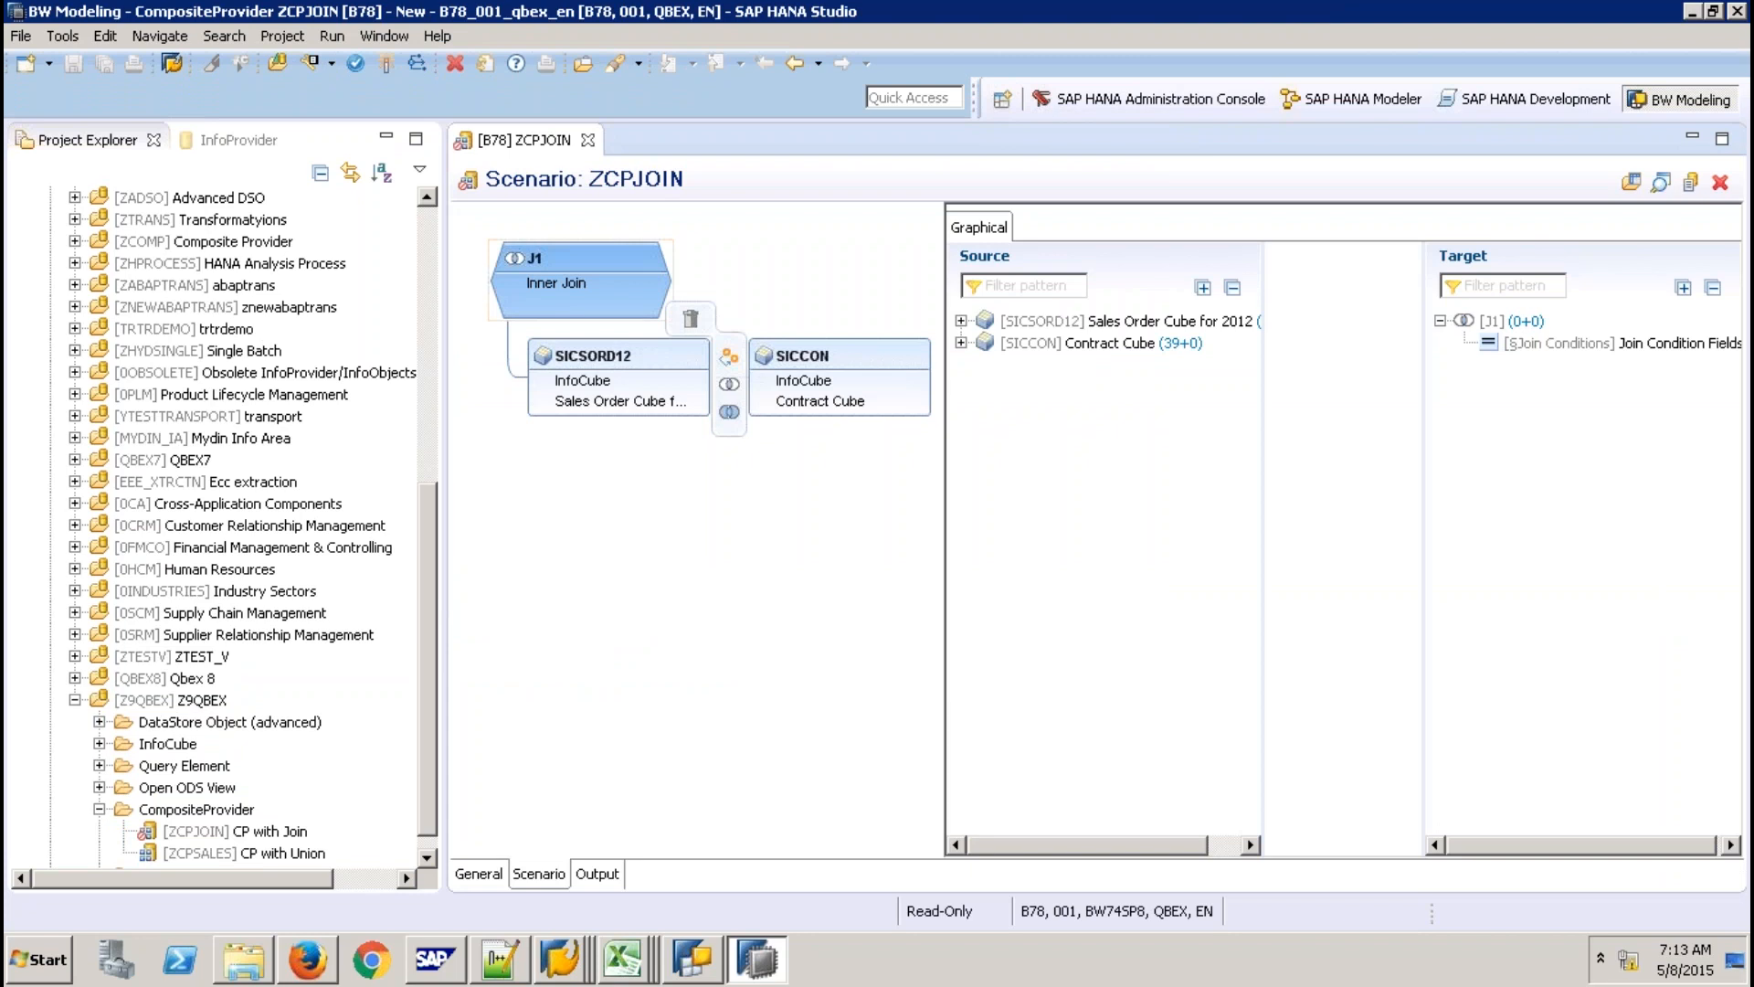
left_click(961, 320)
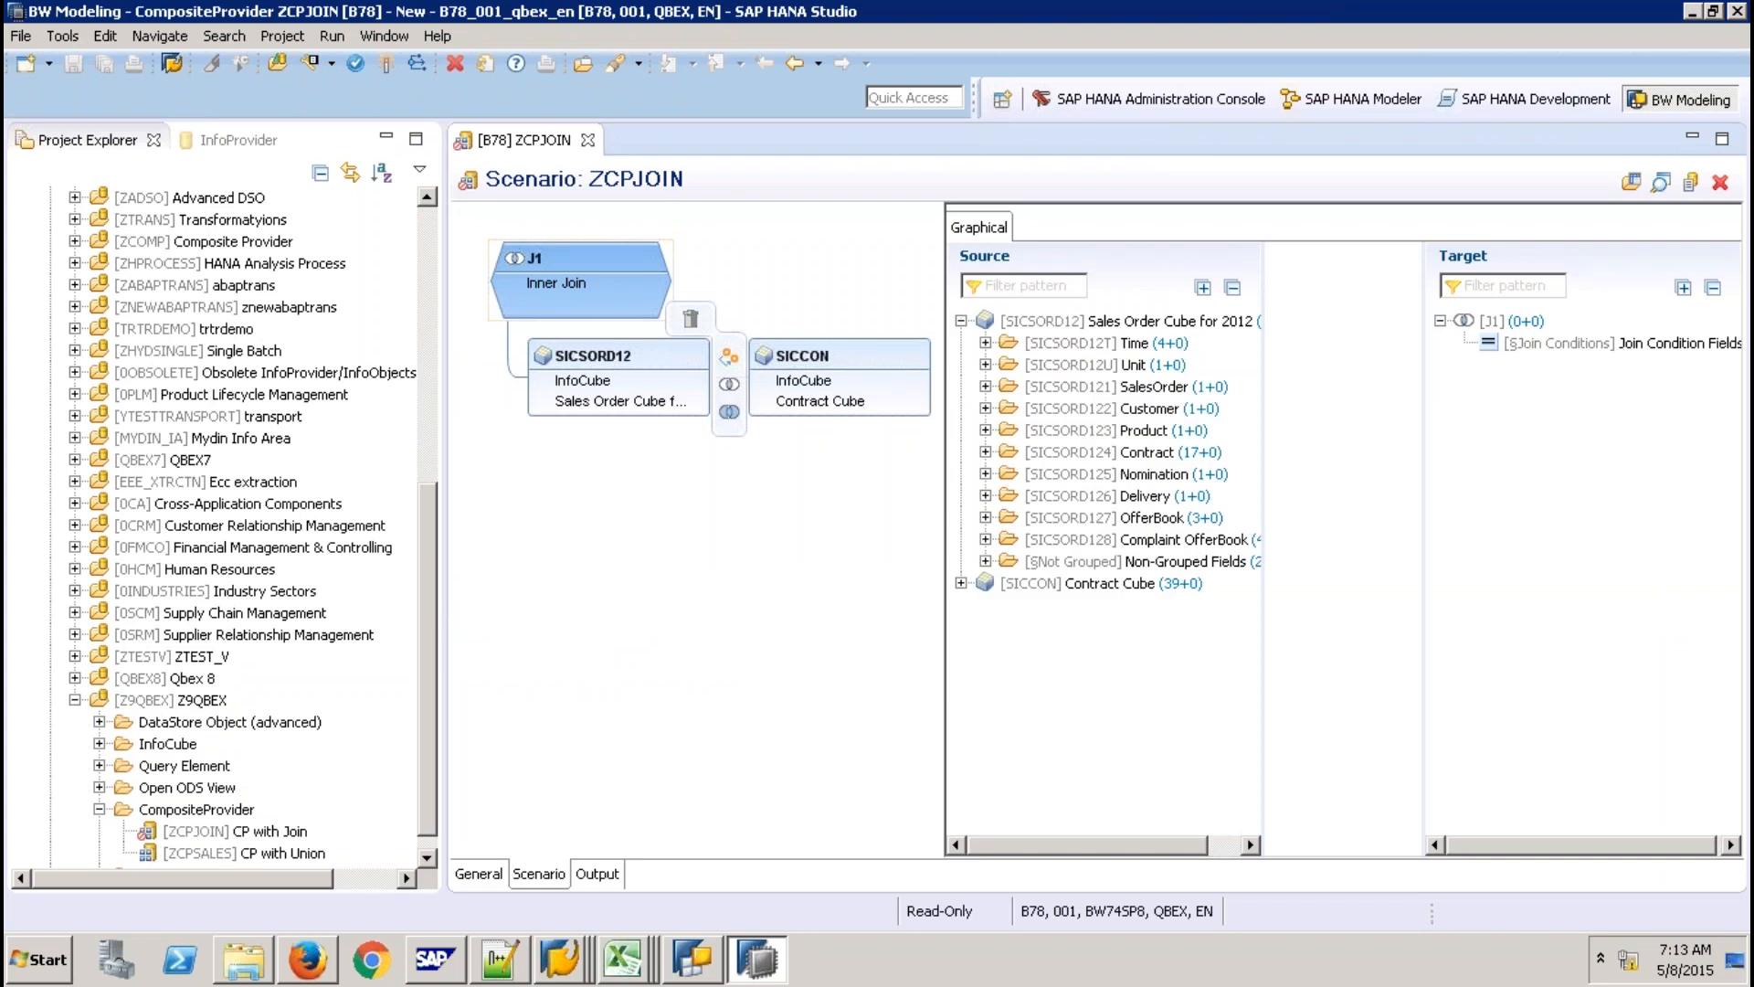
left_click(986, 452)
left_click_drag(1133, 474, 1229, 400)
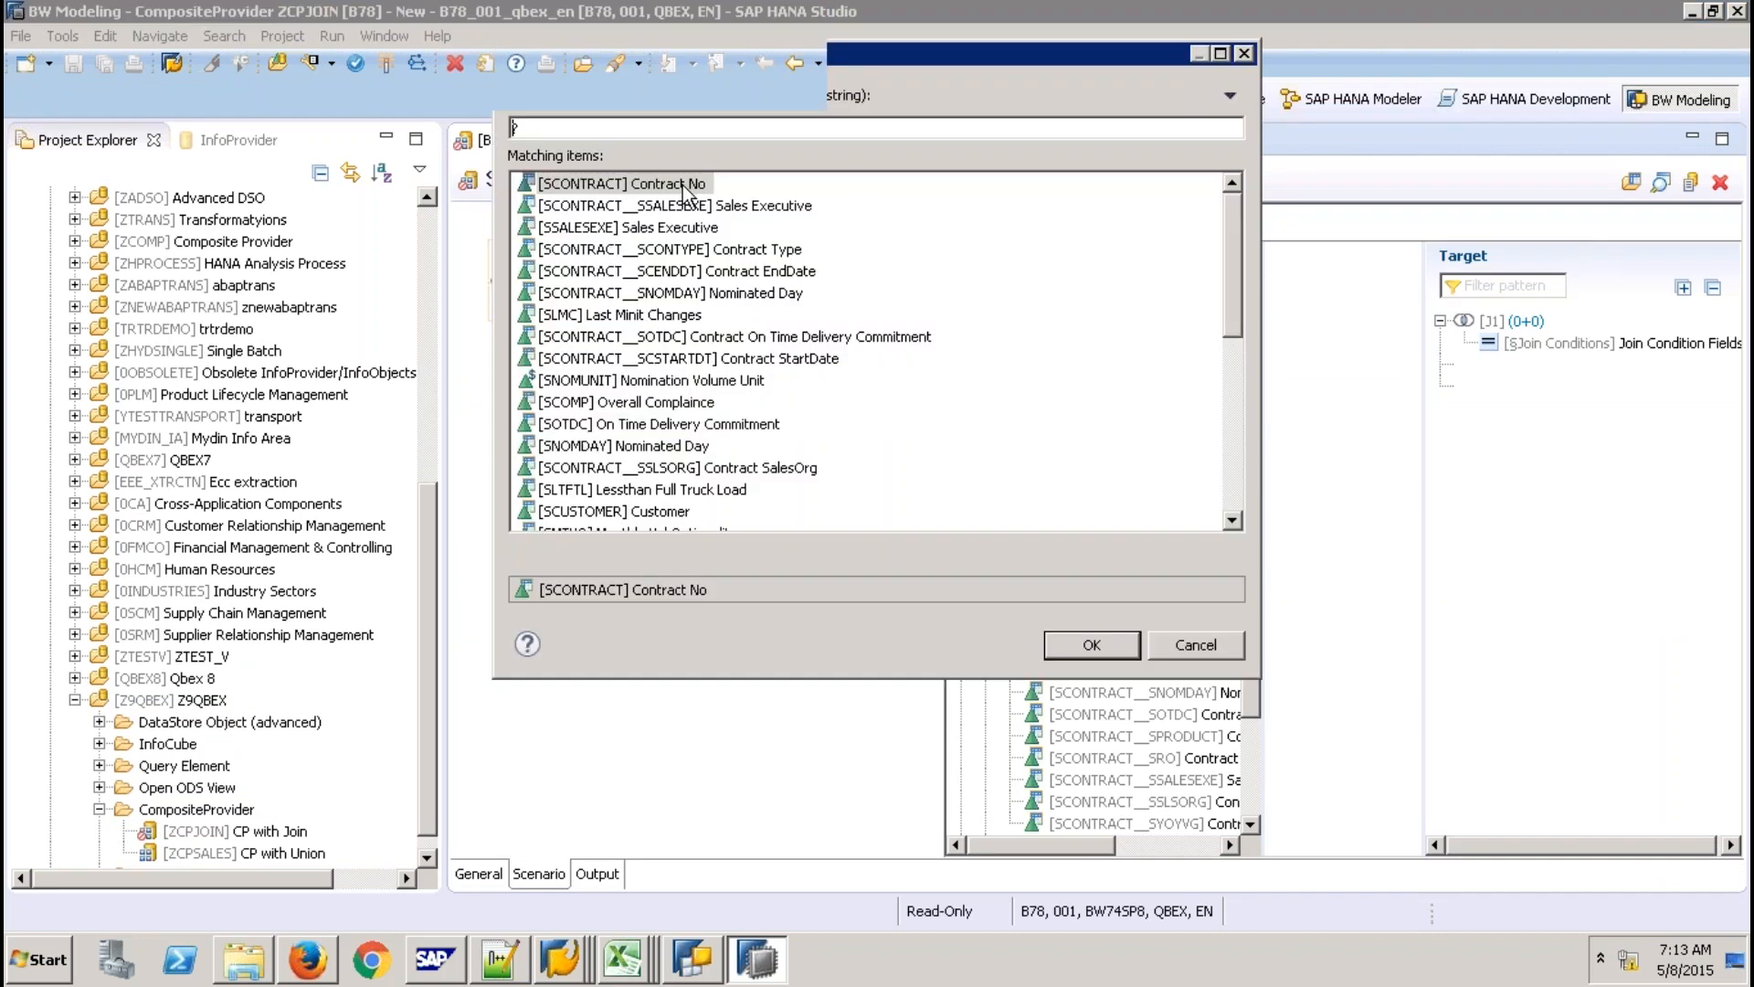
double_click(683, 186)
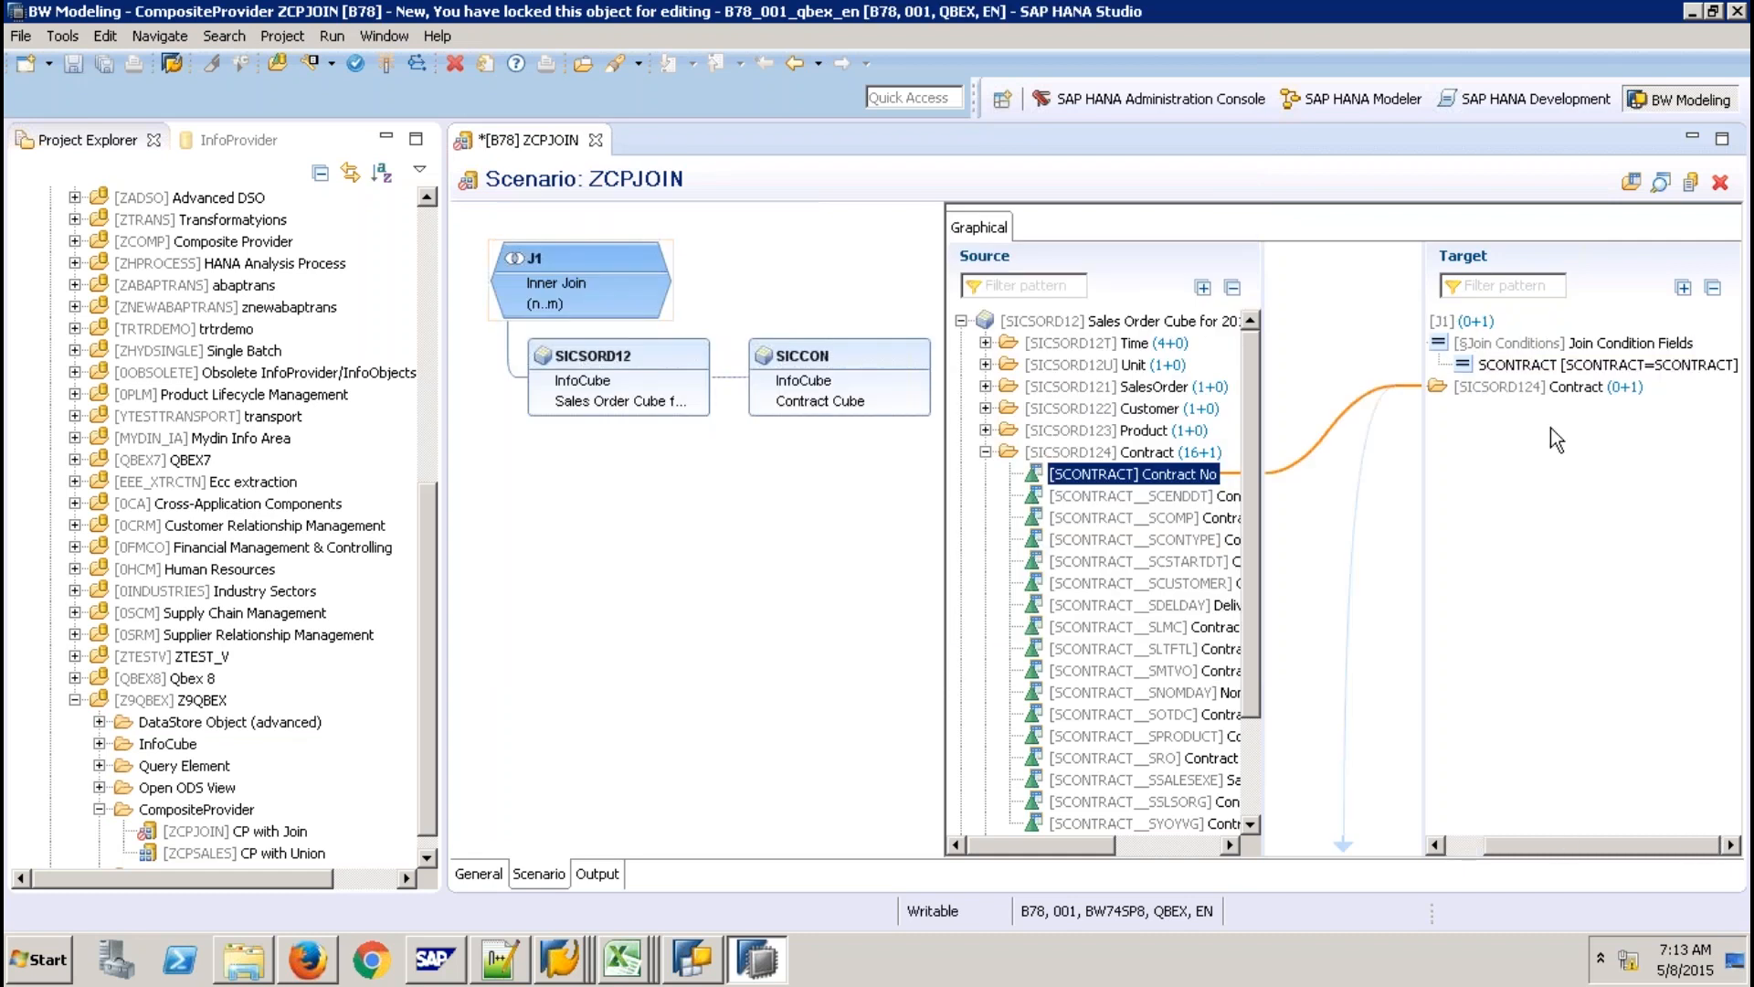
Map SICSORD12's SalesOrder No, Customer, Product and SalesOrder Qty into the J1 target.
left_click(985, 452)
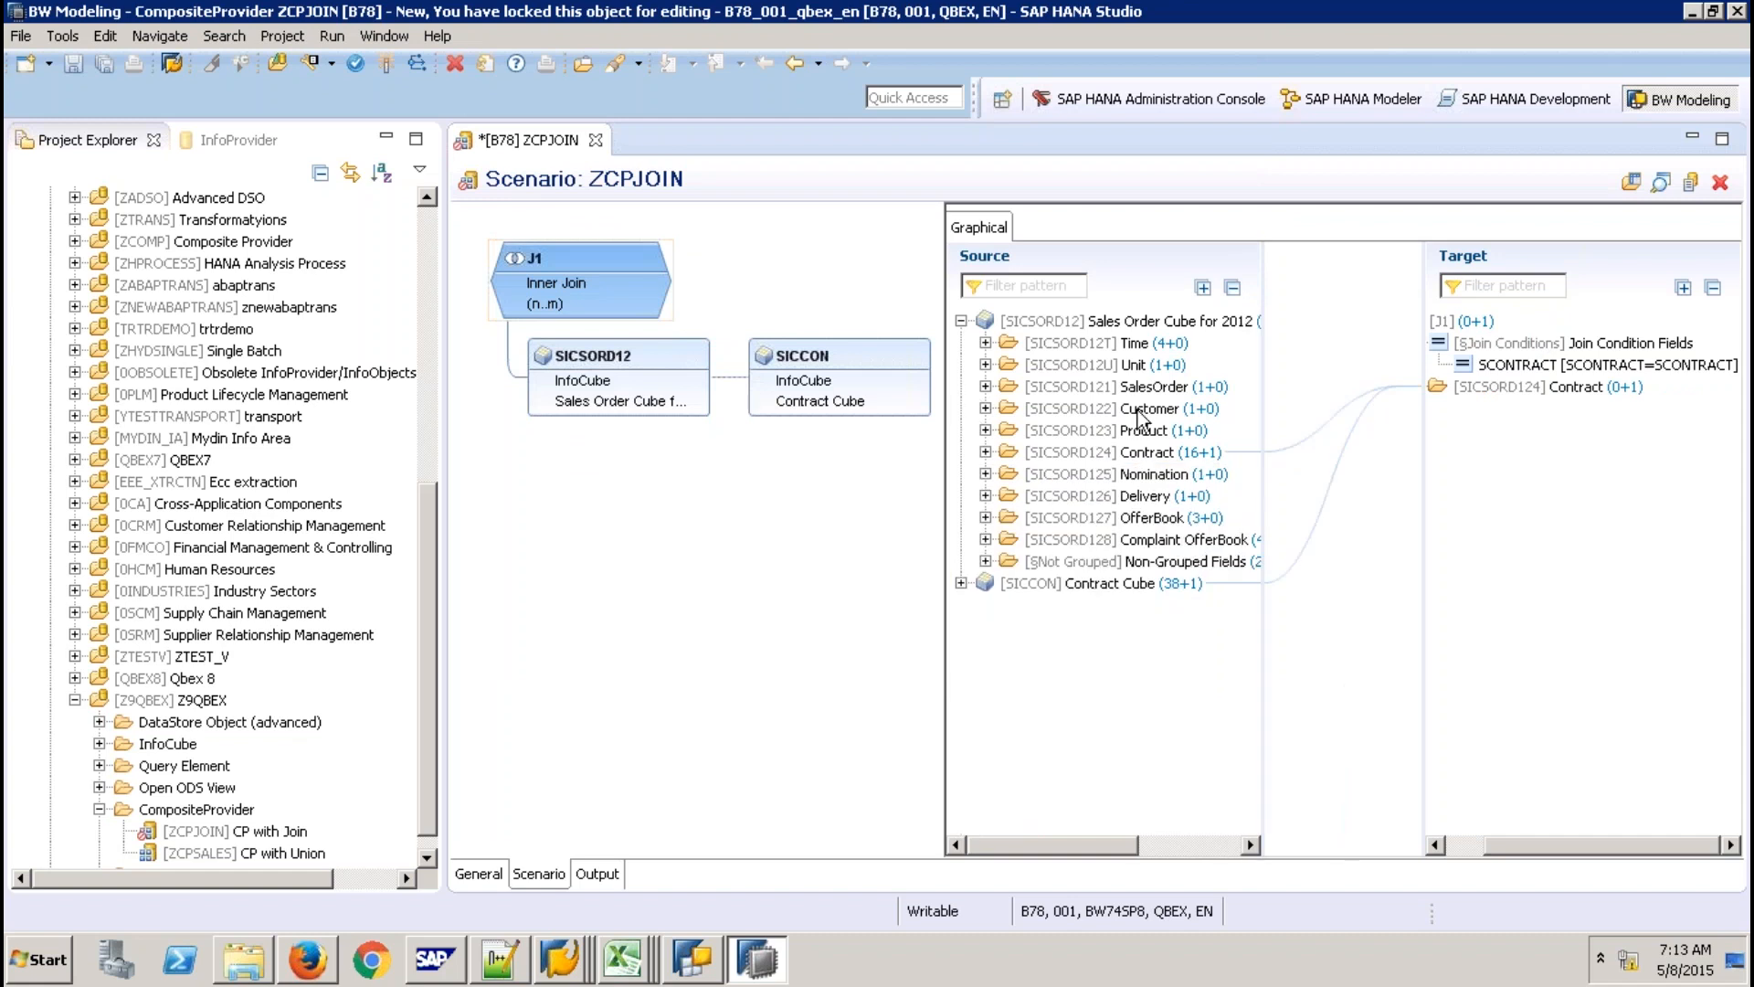
left_click(1131, 409)
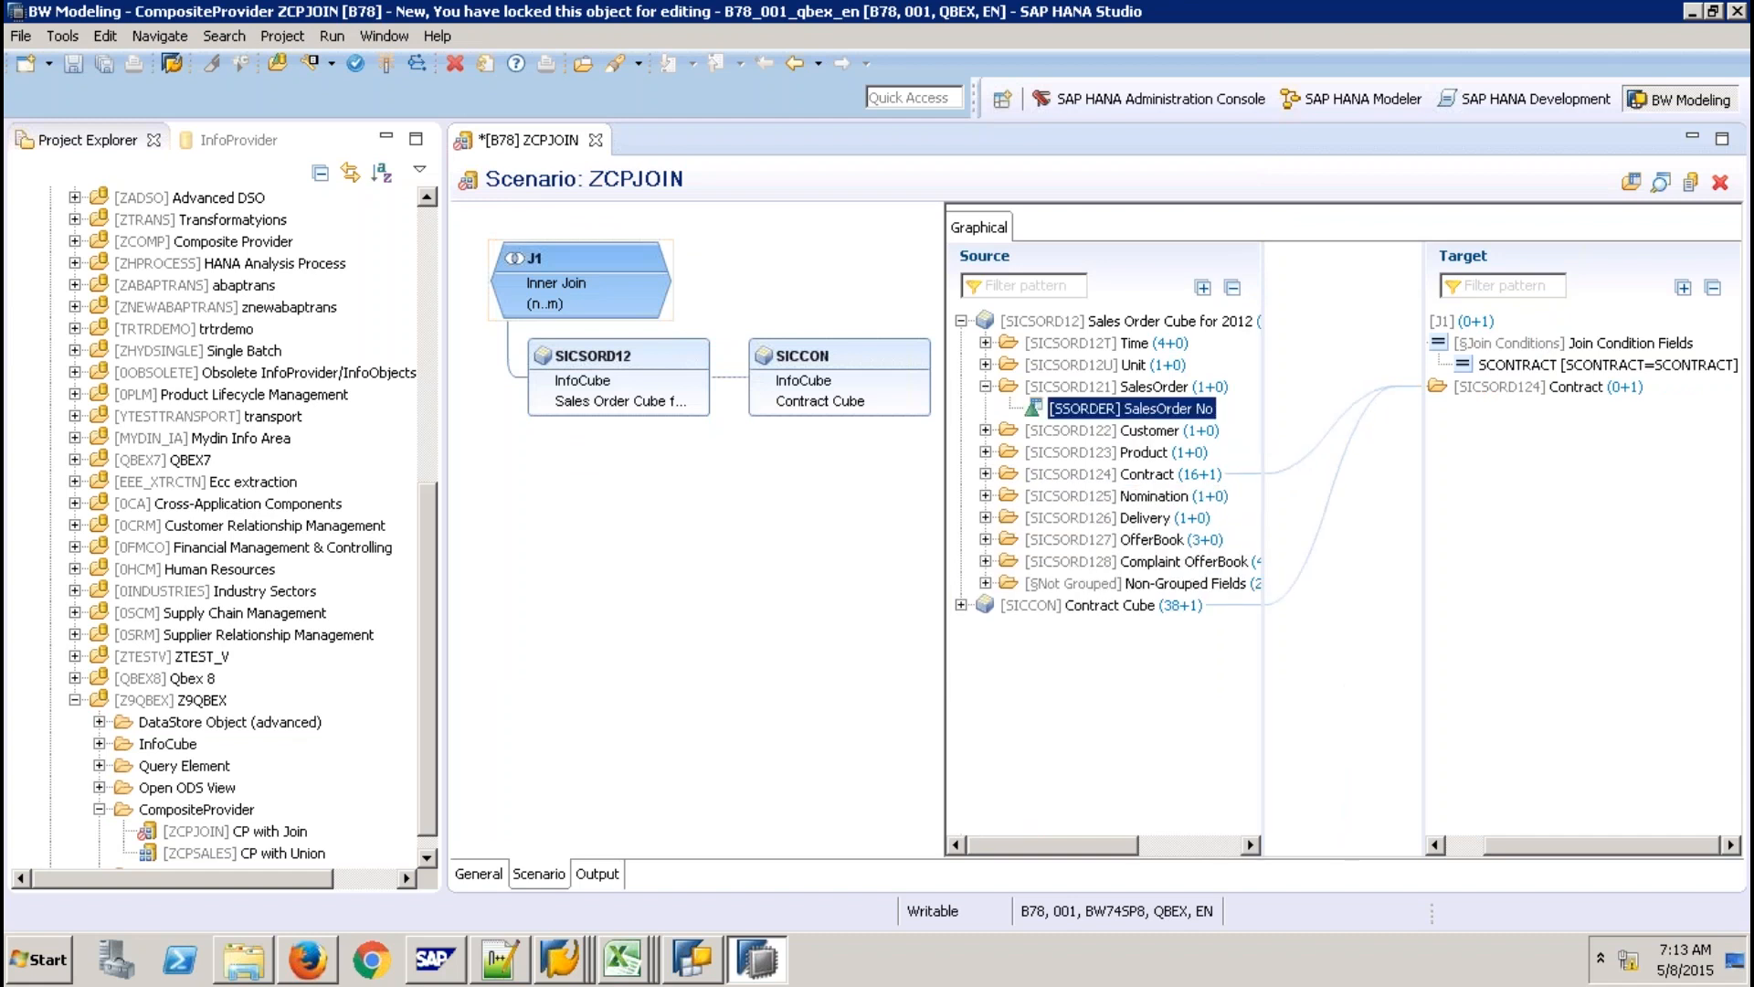
left_click_drag(1131, 408, 1535, 457)
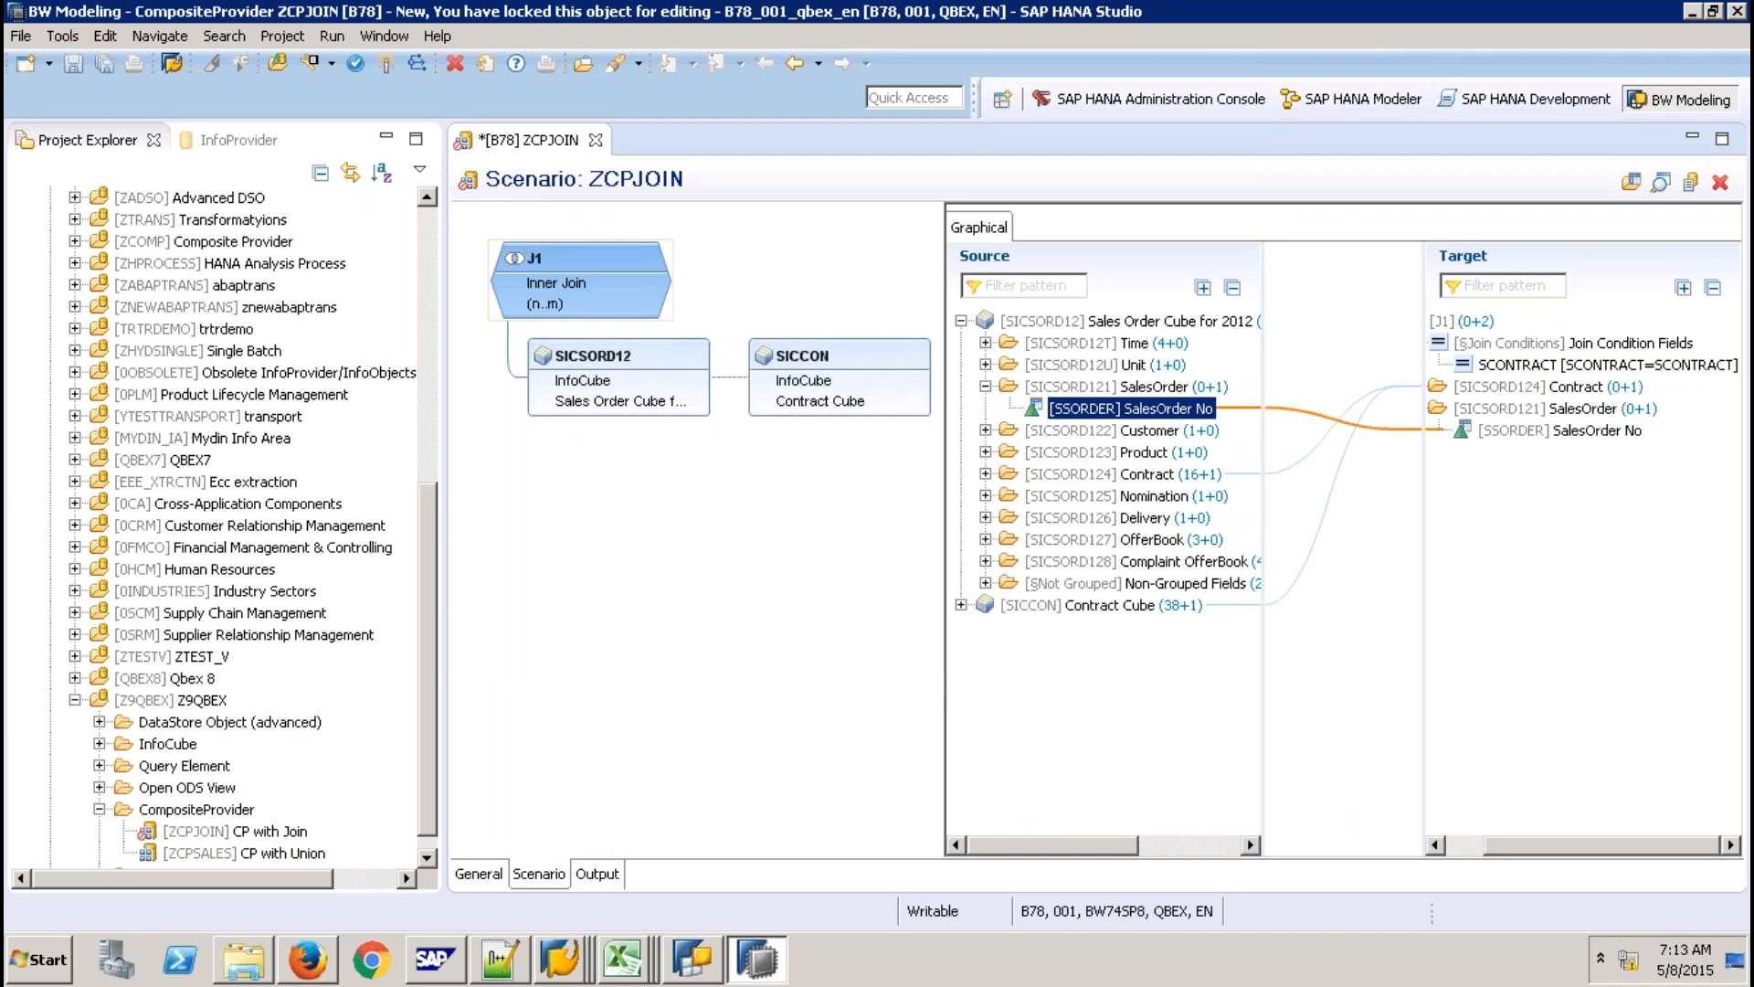
left_click(986, 430)
left_click_drag(1126, 452, 1452, 528)
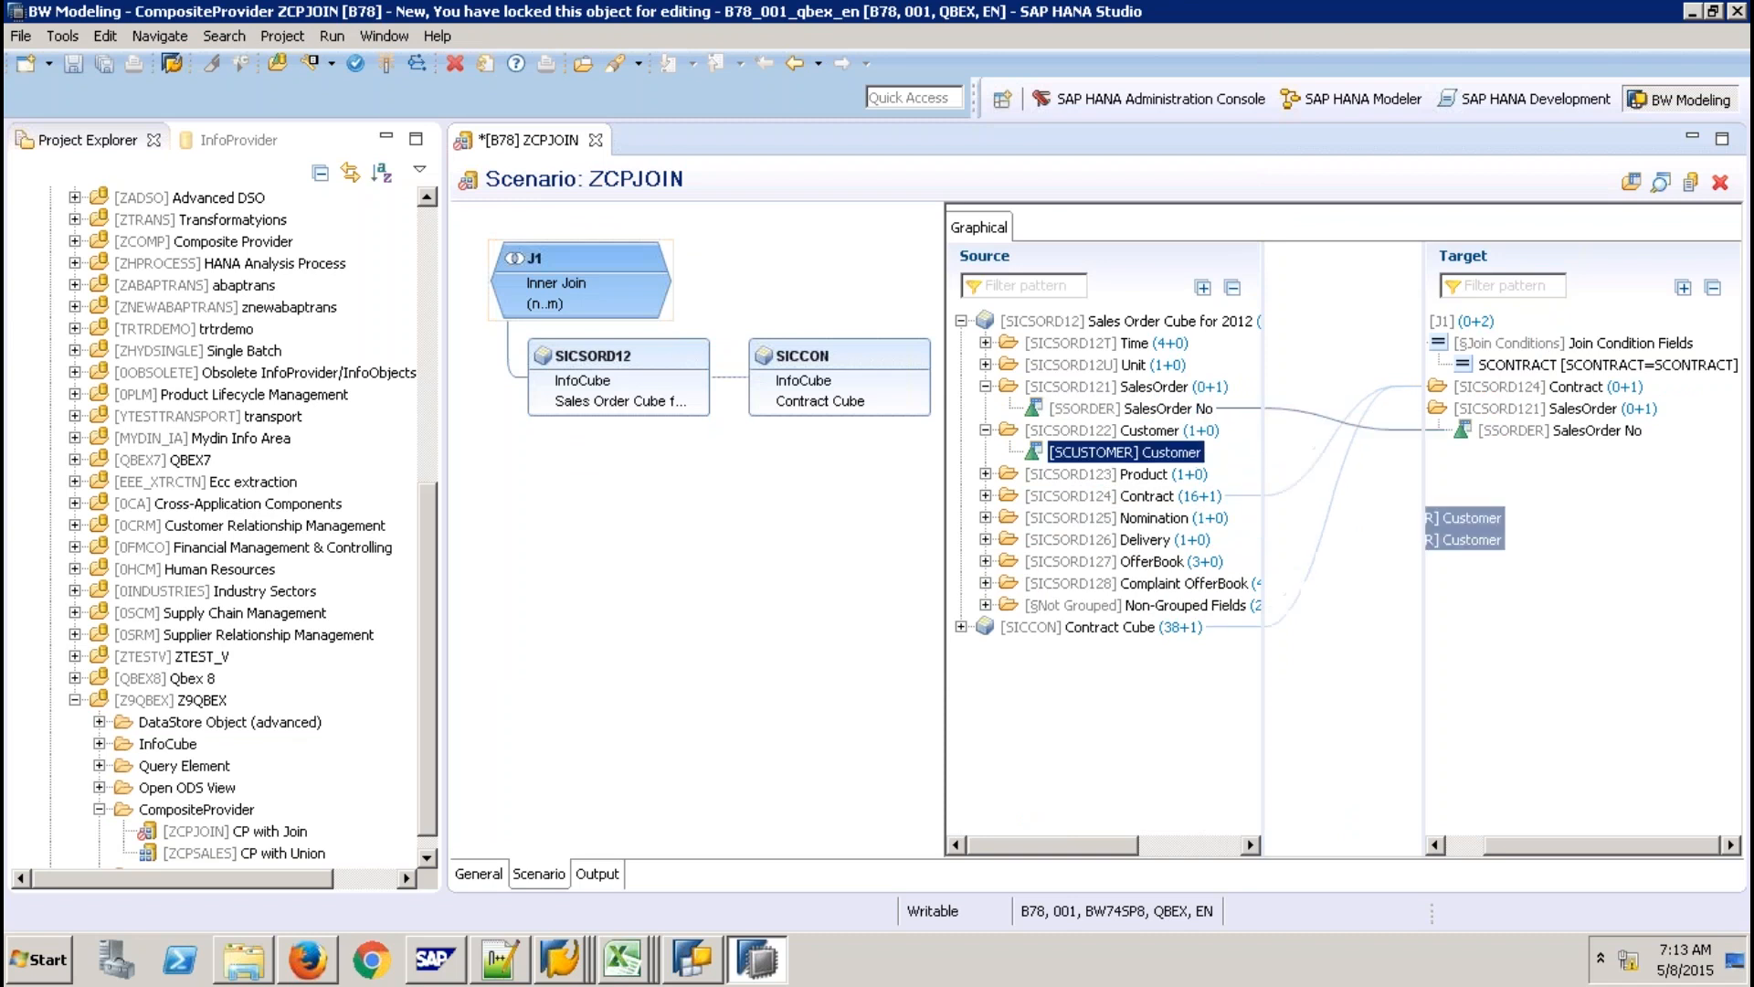
left_click(986, 474)
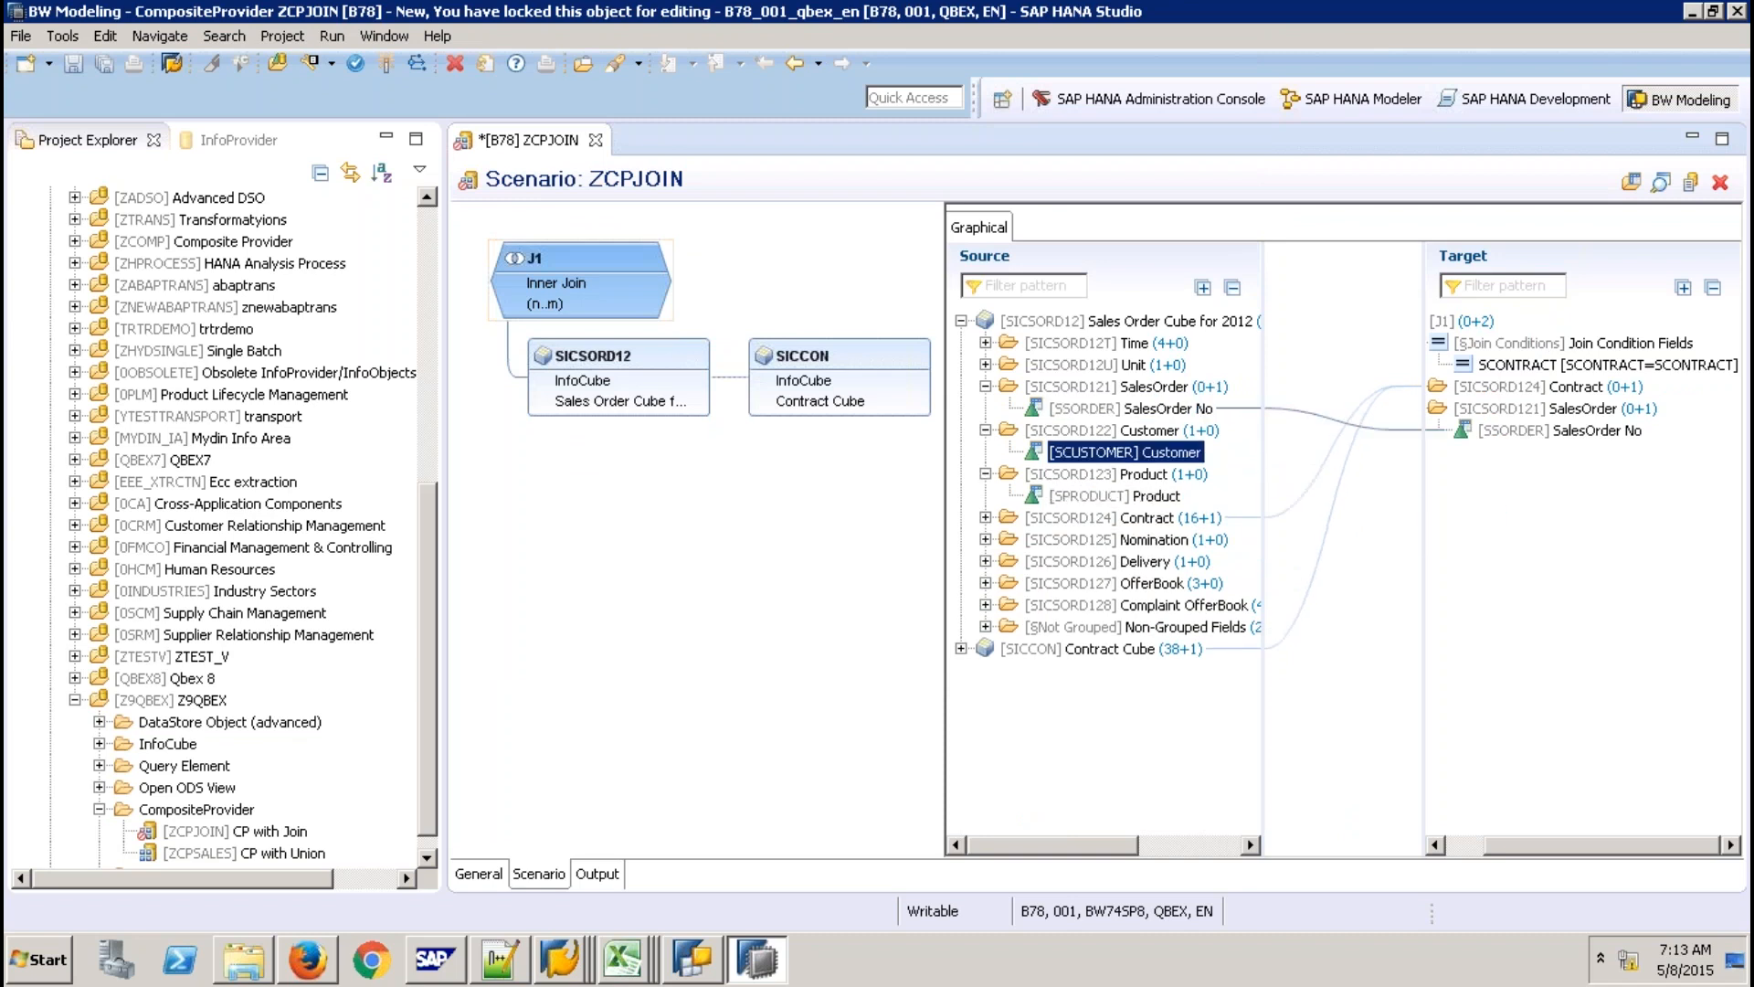
left_click(1115, 496)
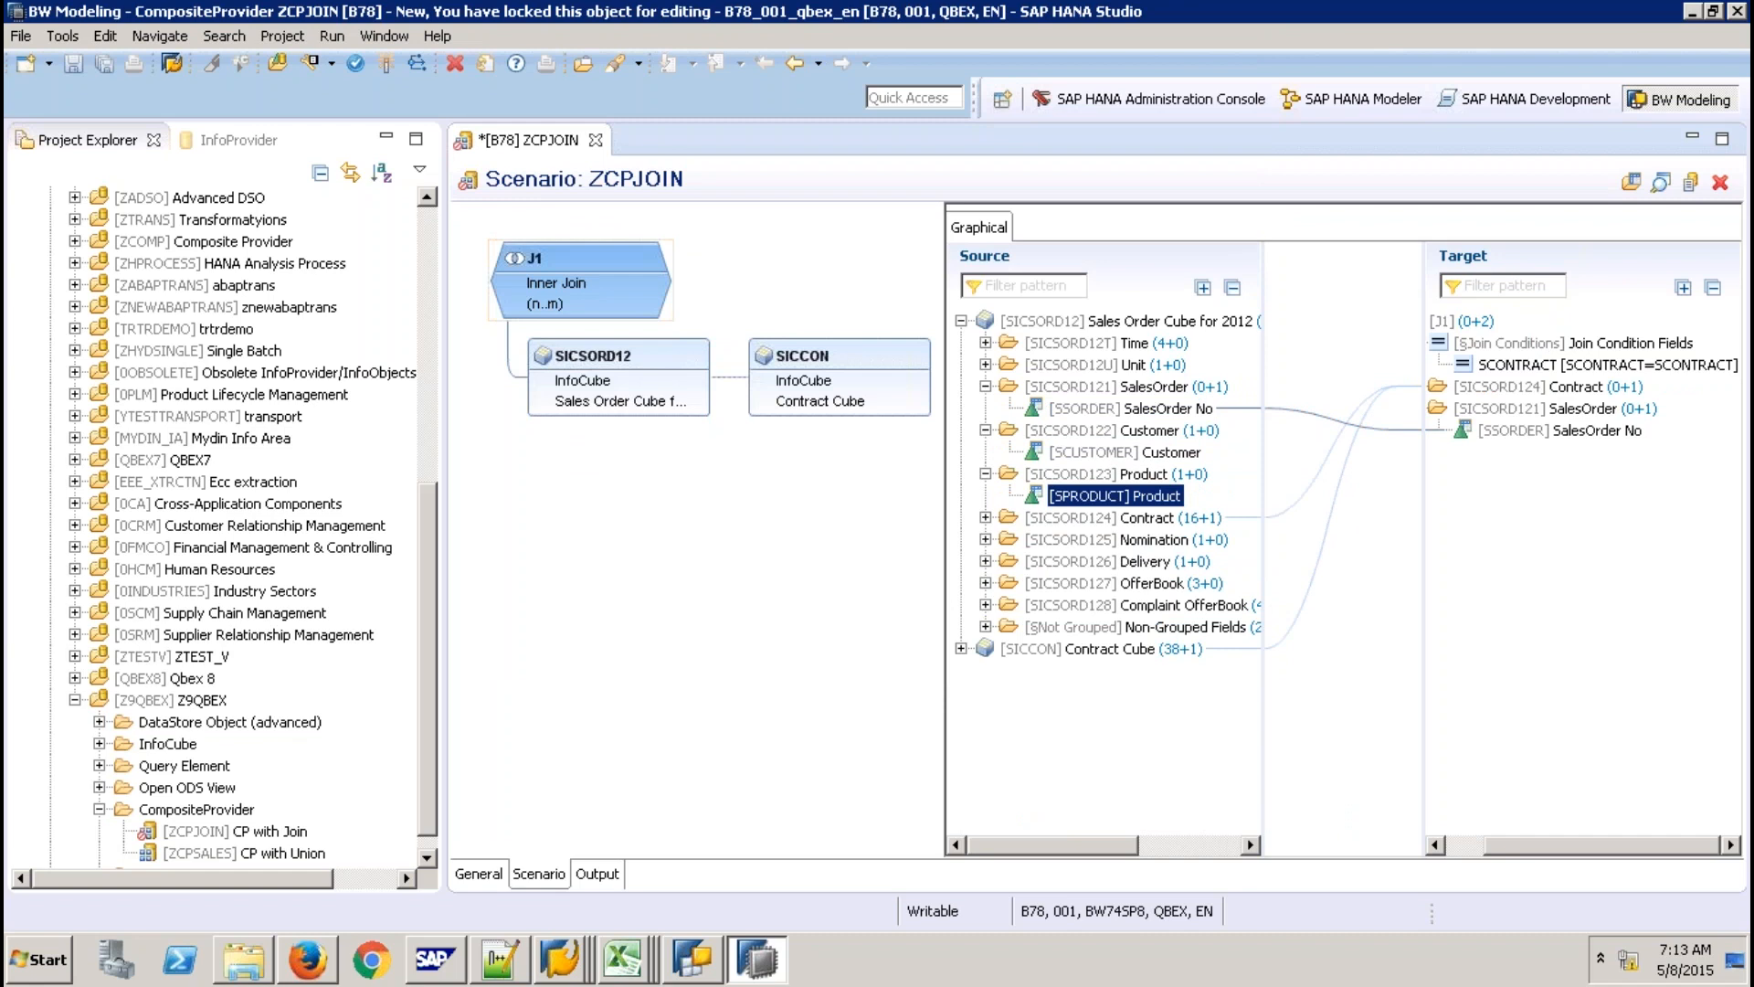
left_click_drag(1115, 496, 1498, 521)
left_click(985, 628)
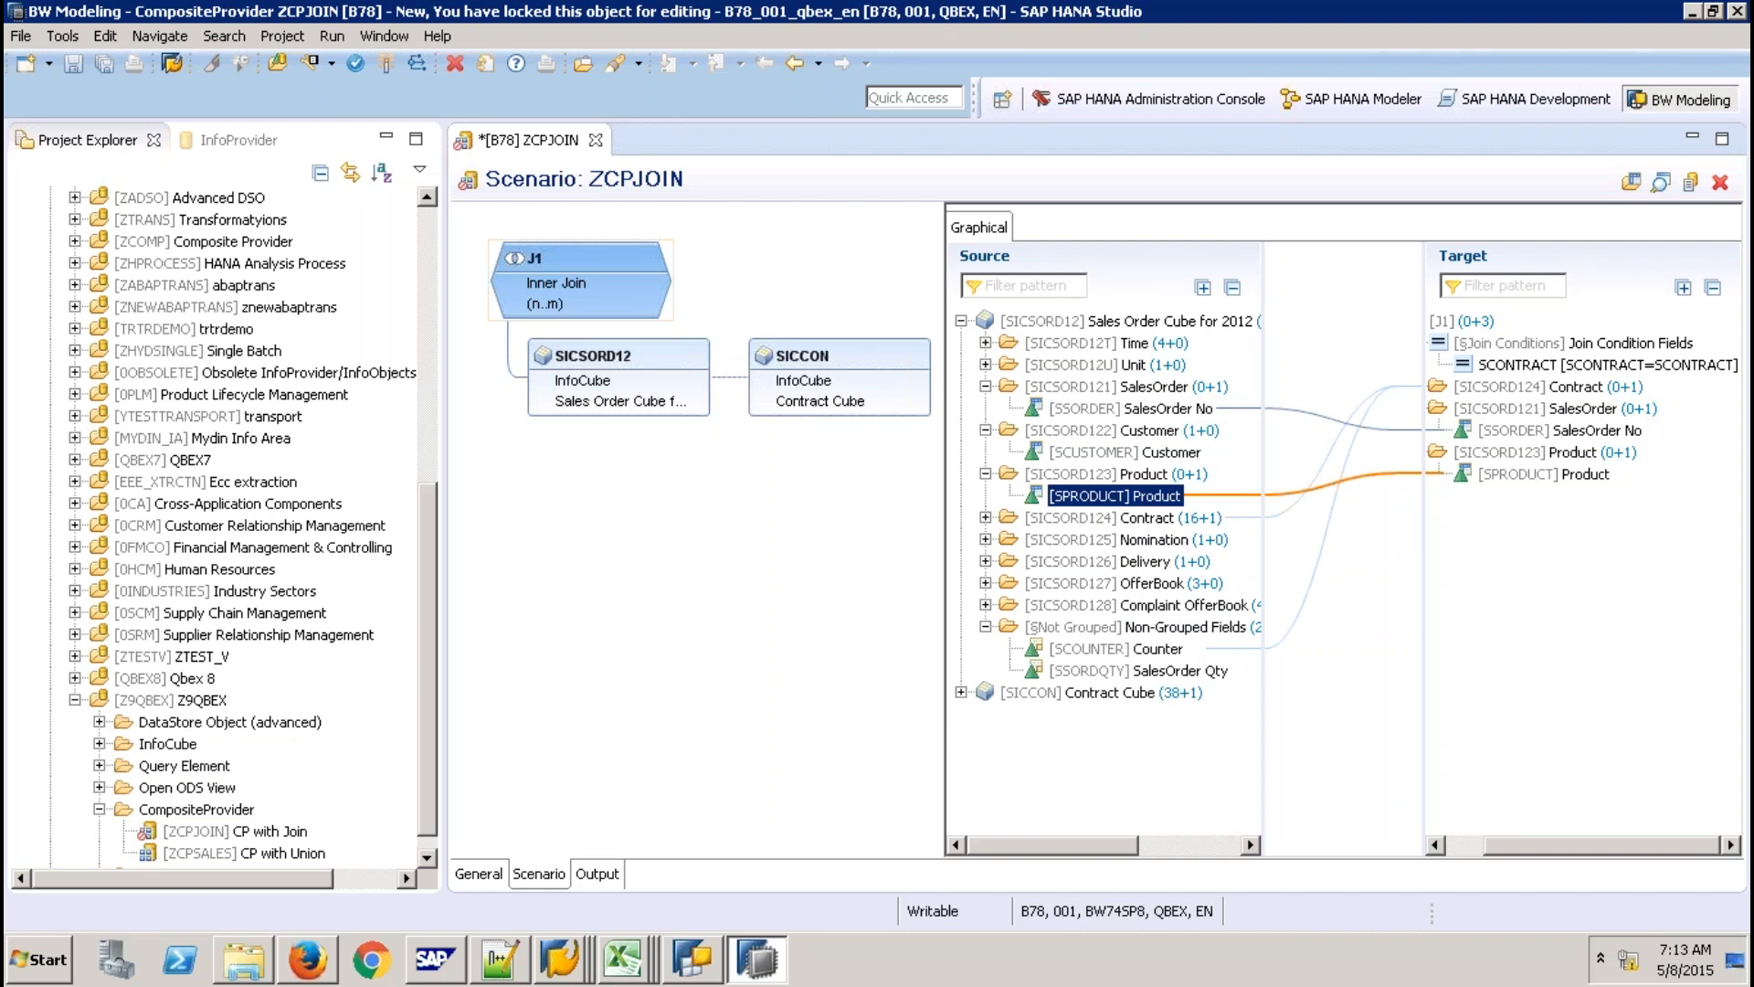
left_click_drag(1137, 671, 1462, 656)
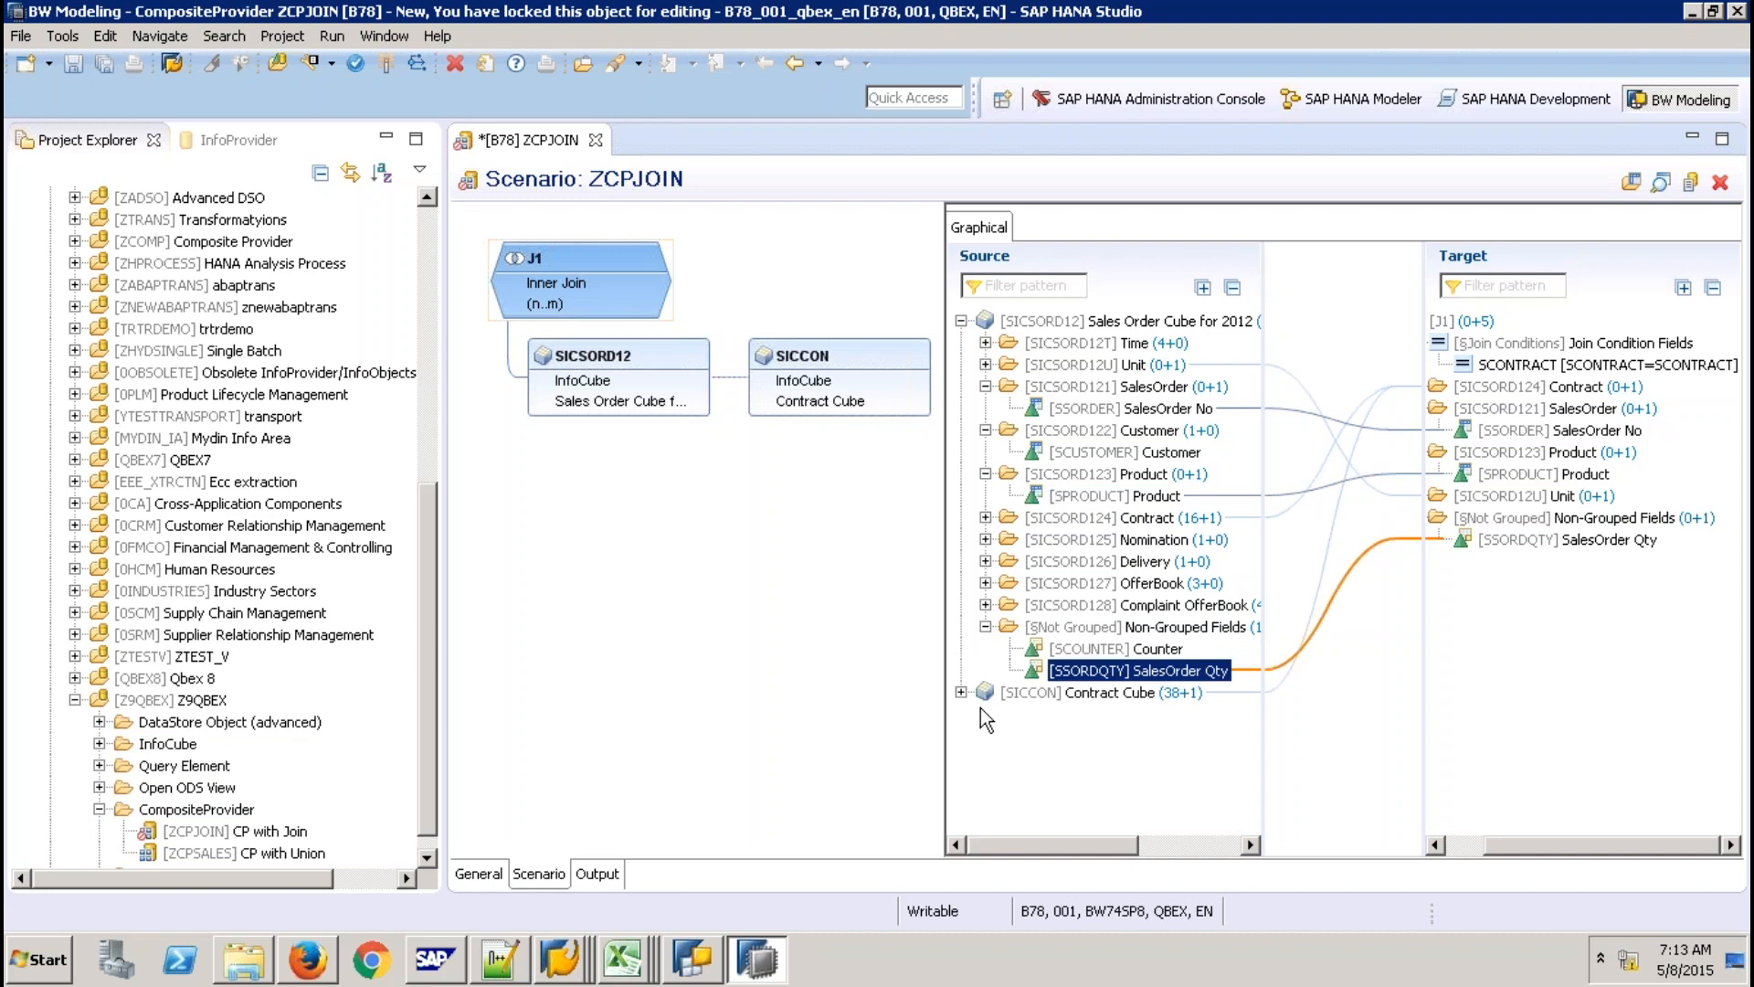
Map SICCON's Contract Type, End Date, Start Date and Contract Volume into the target.
left_click(961, 692)
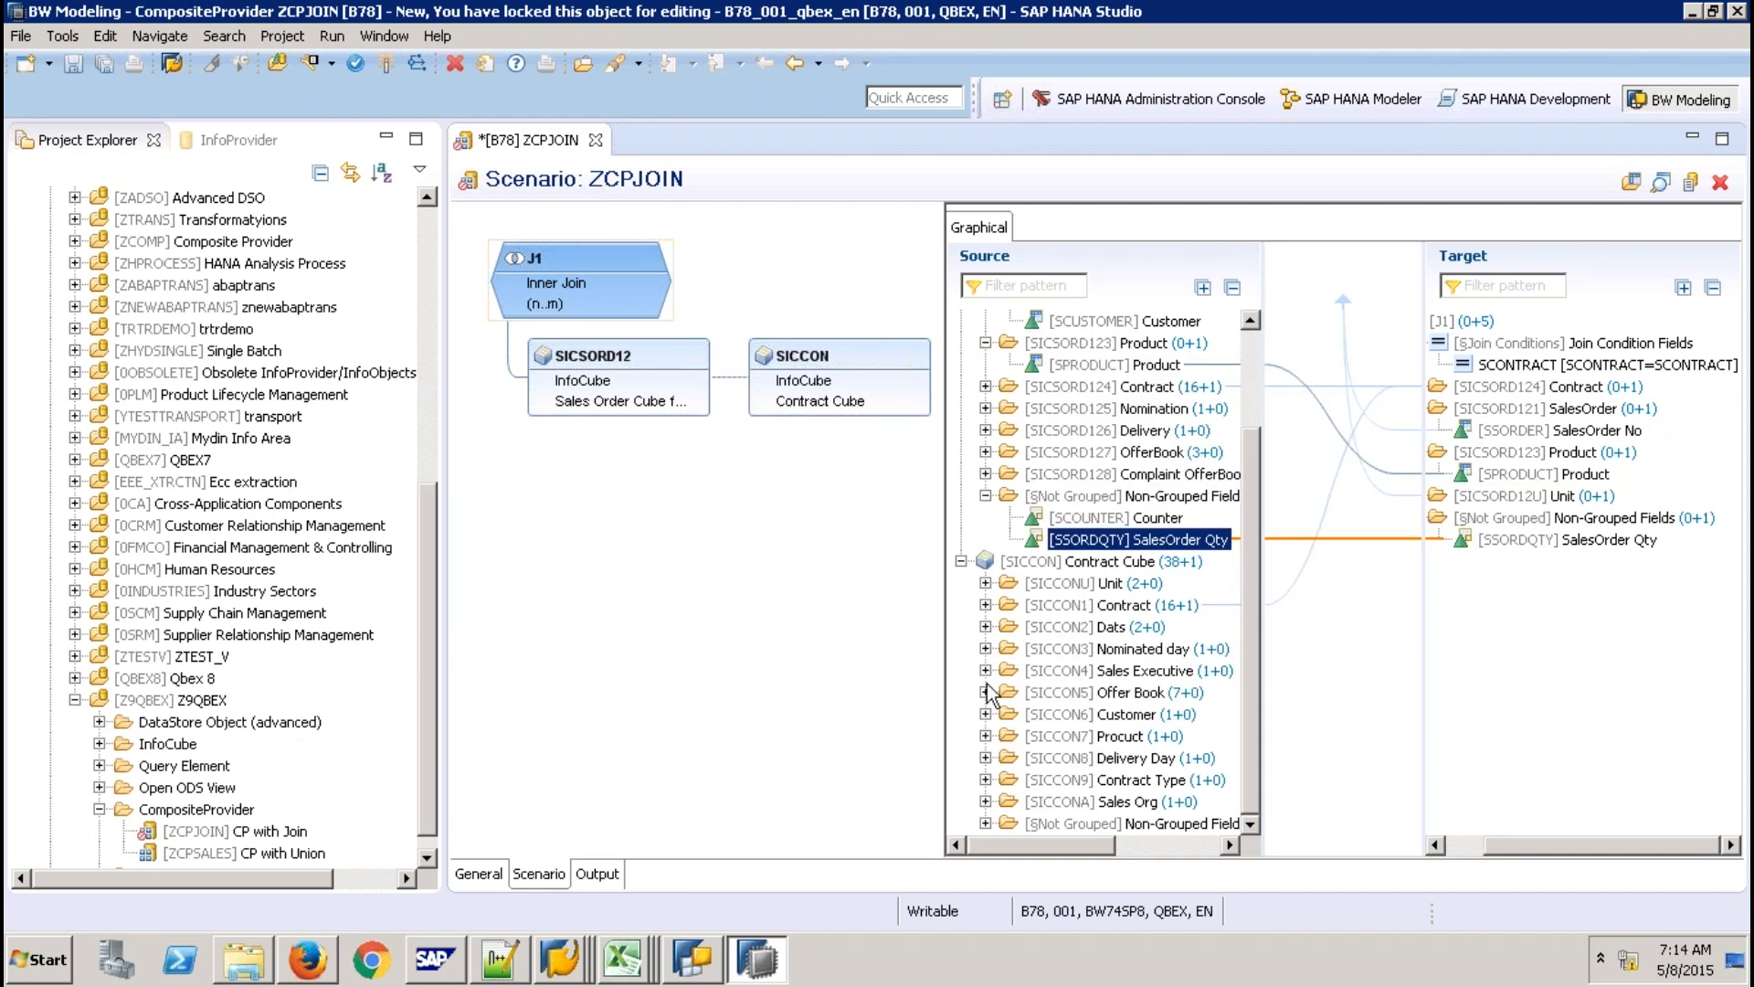
left_click(986, 780)
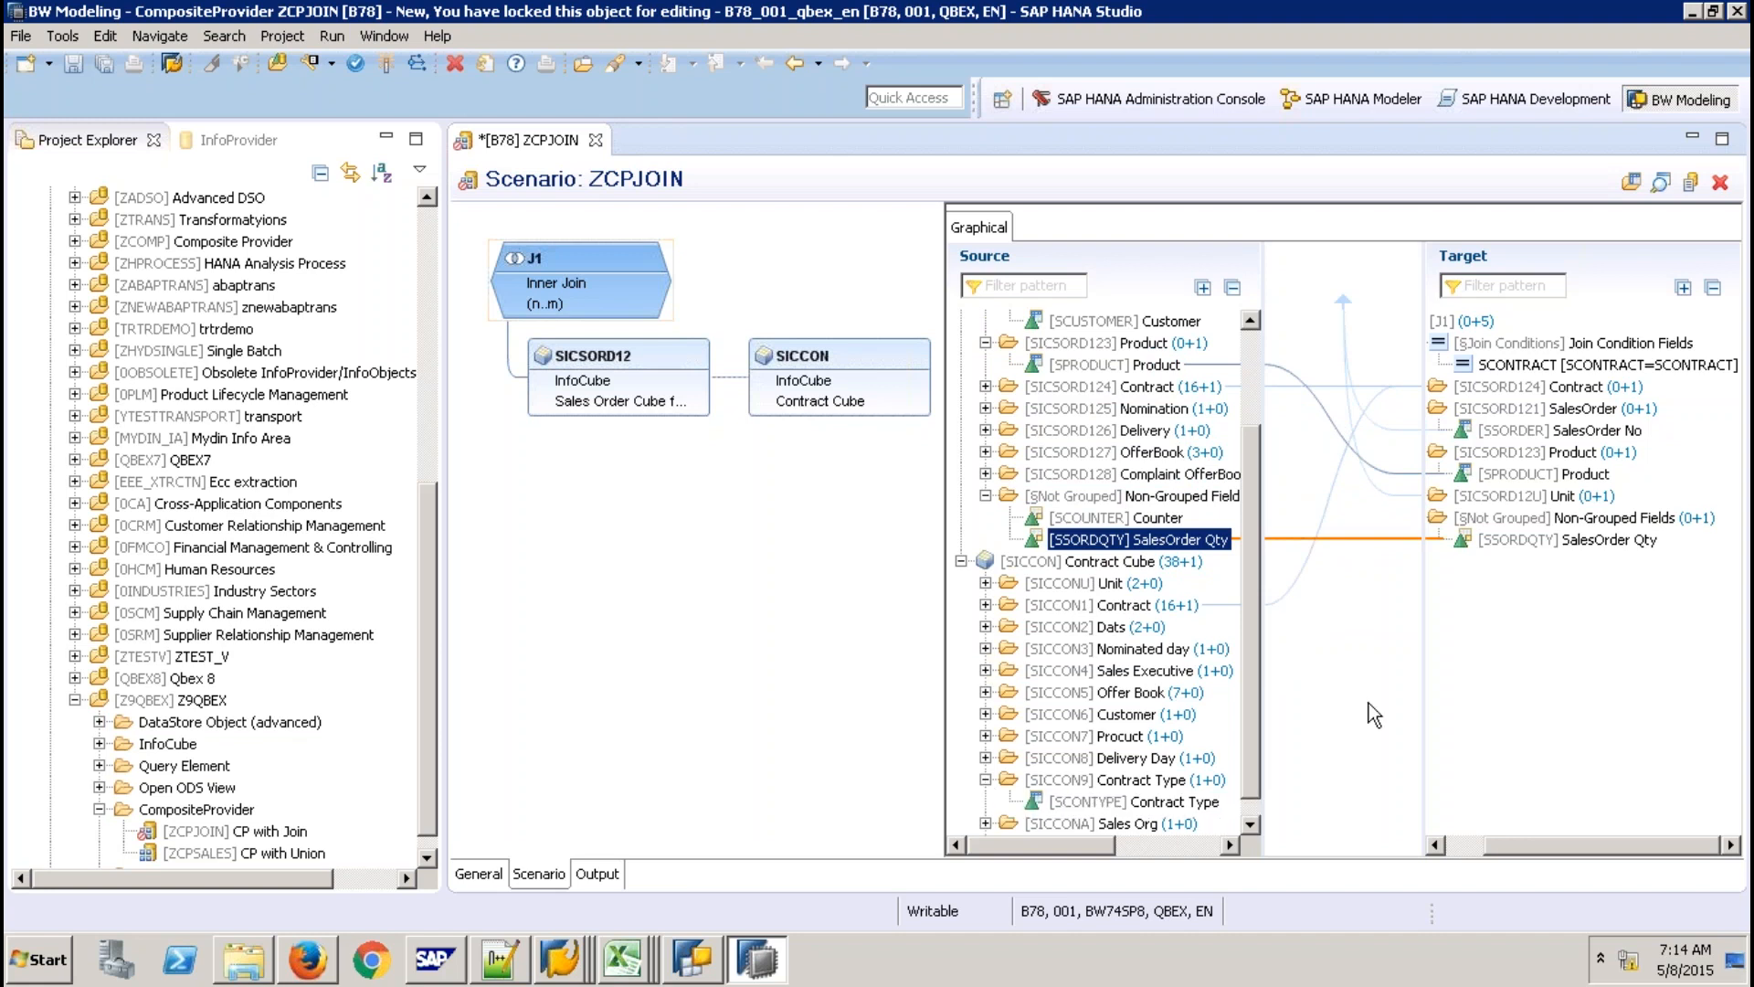
left_click_drag(1133, 802, 1529, 586)
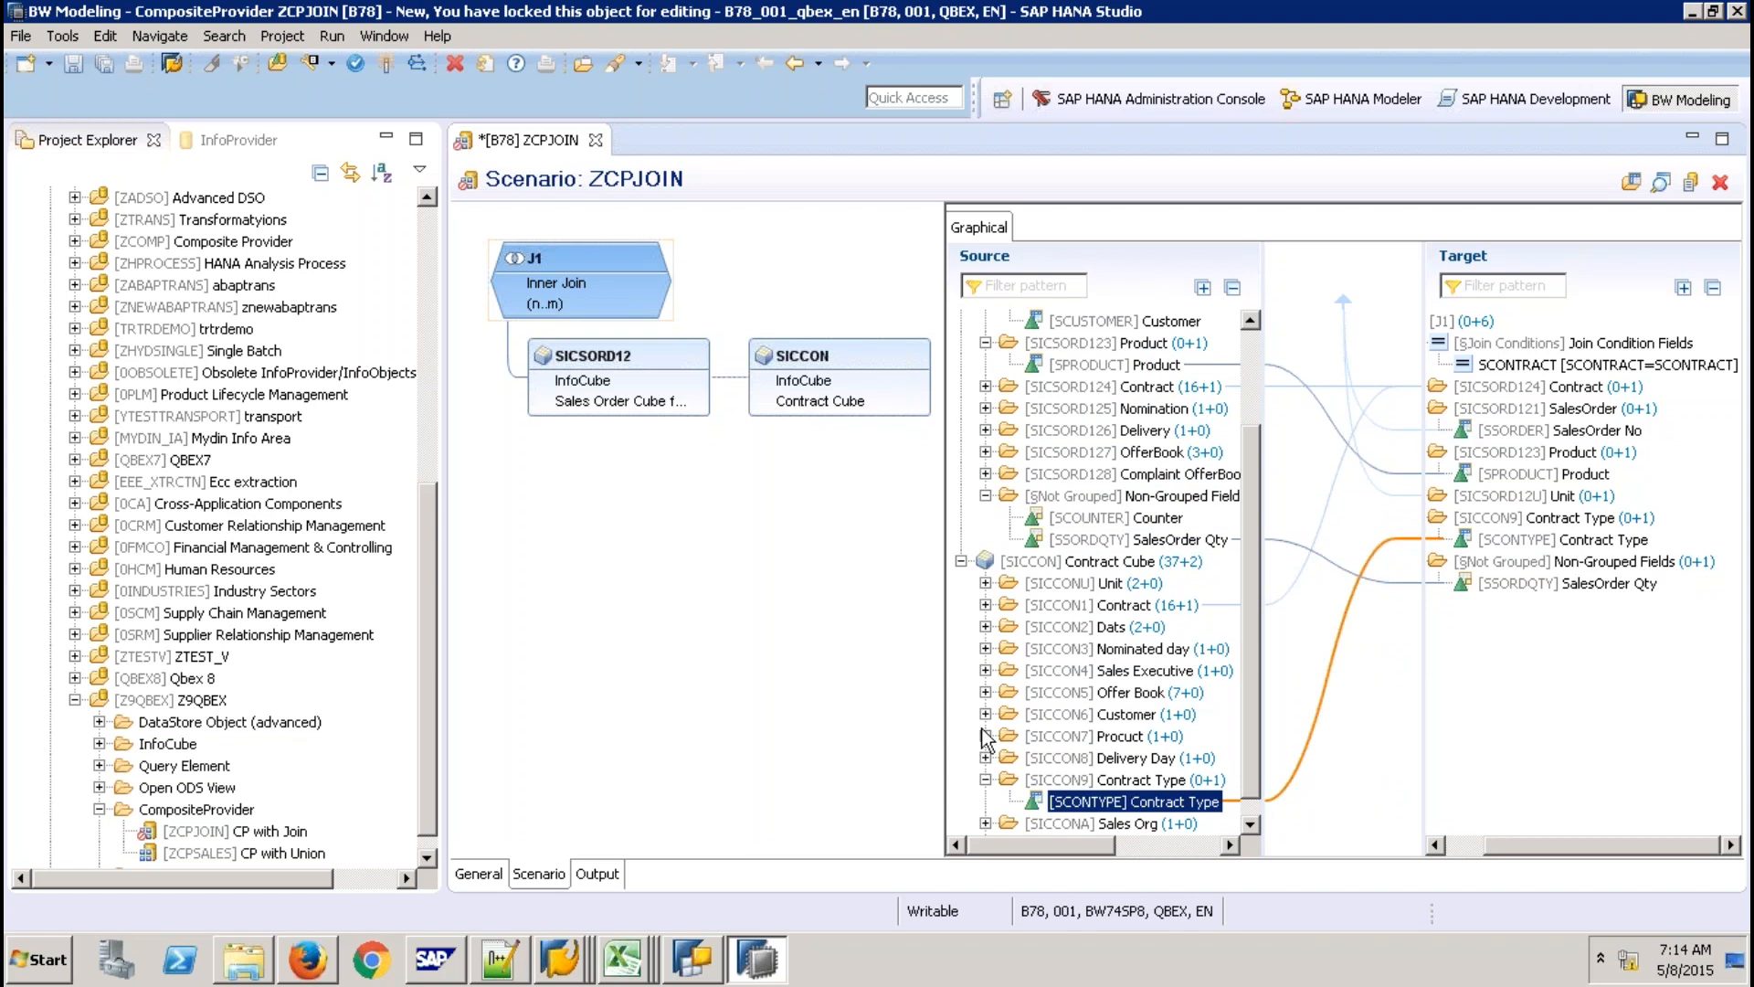
left_click(985, 649)
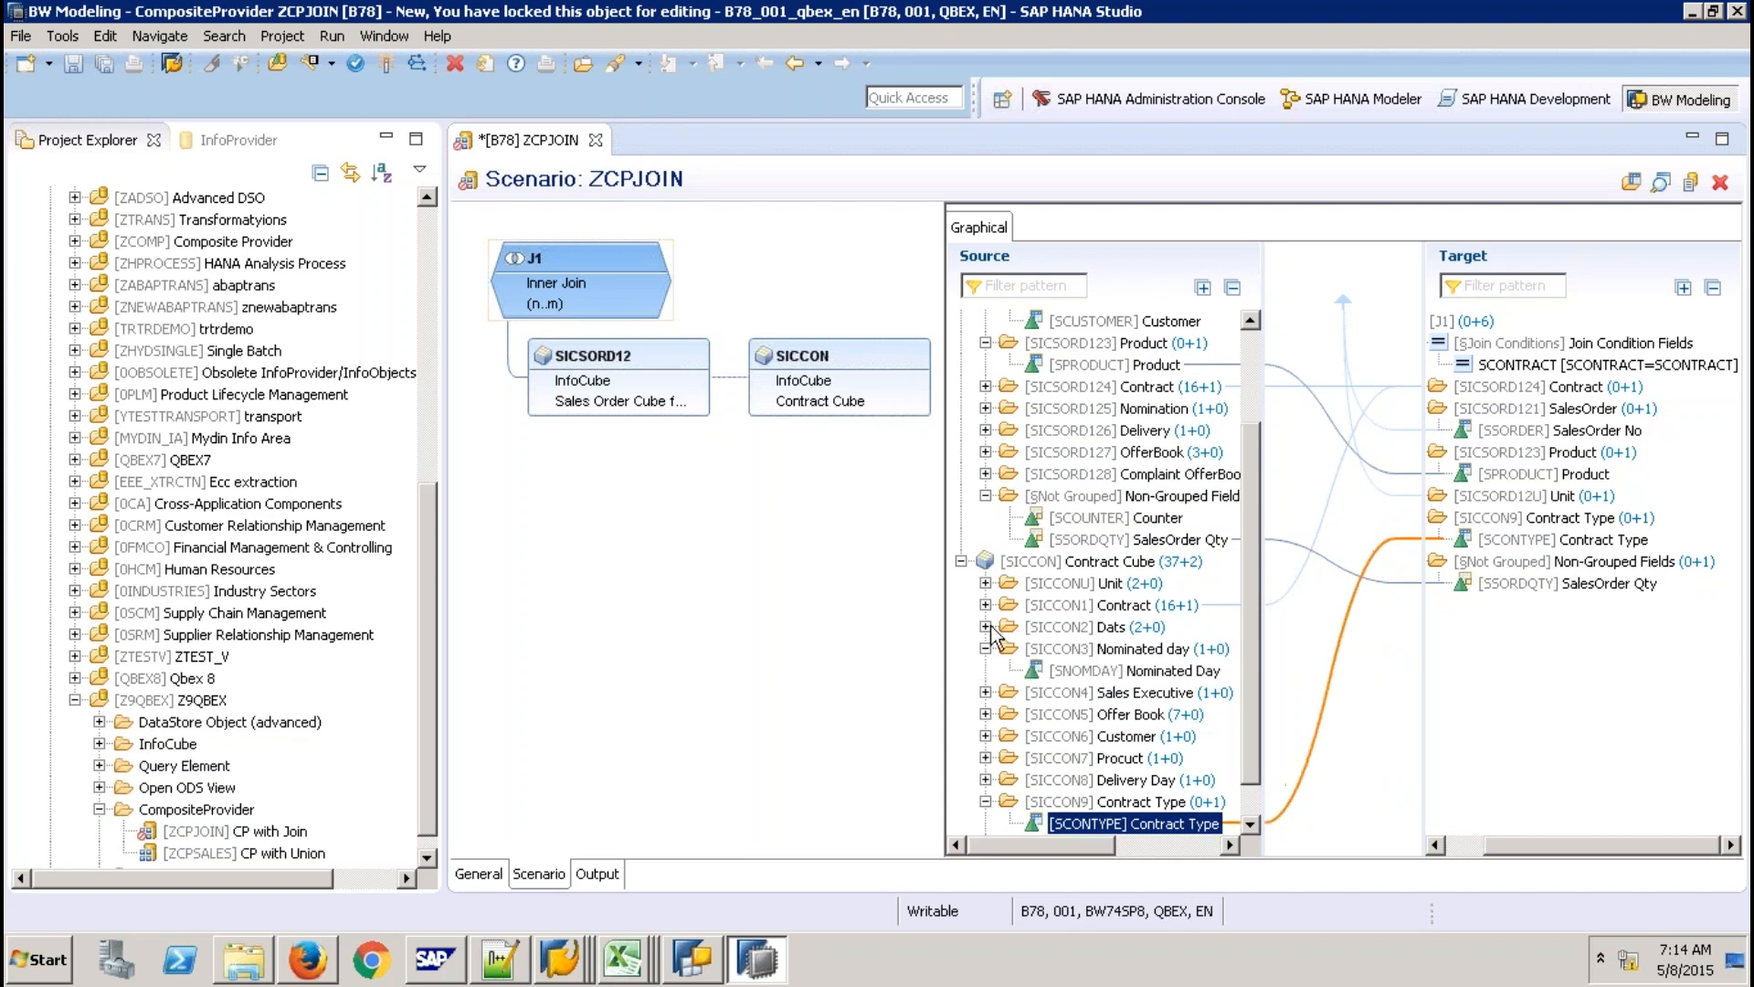
left_click(986, 627)
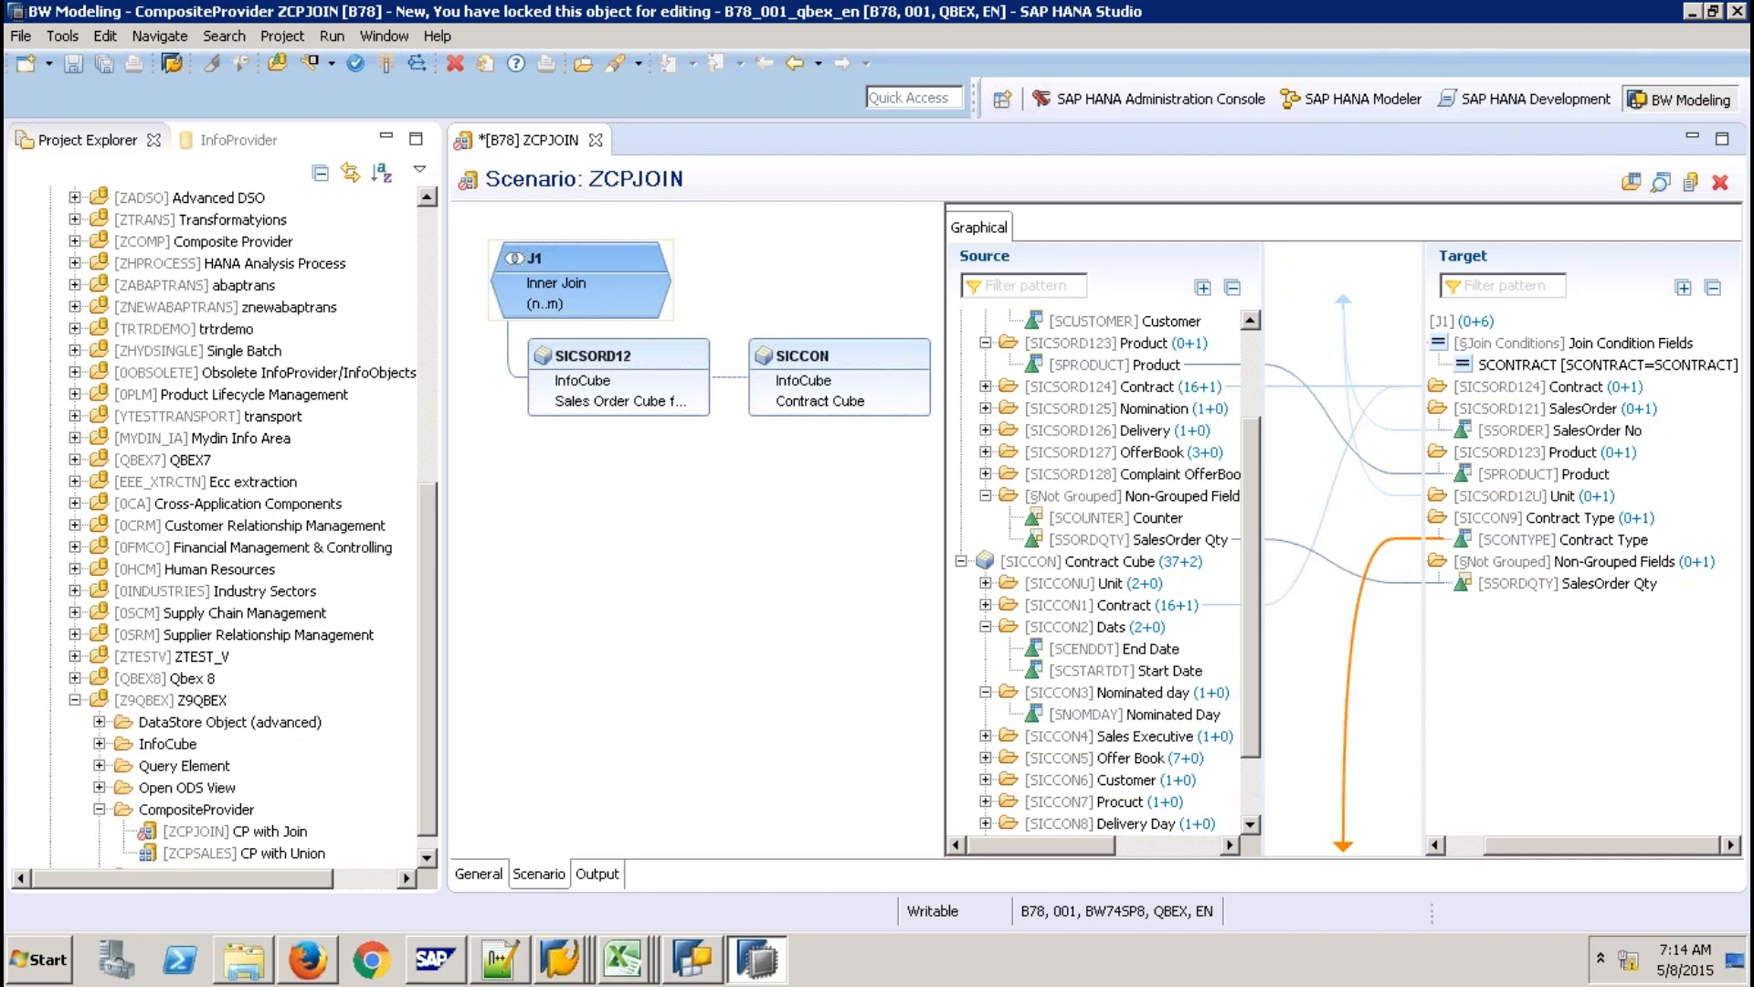
left_click_drag(1114, 648, 1535, 694)
left_click(1126, 671)
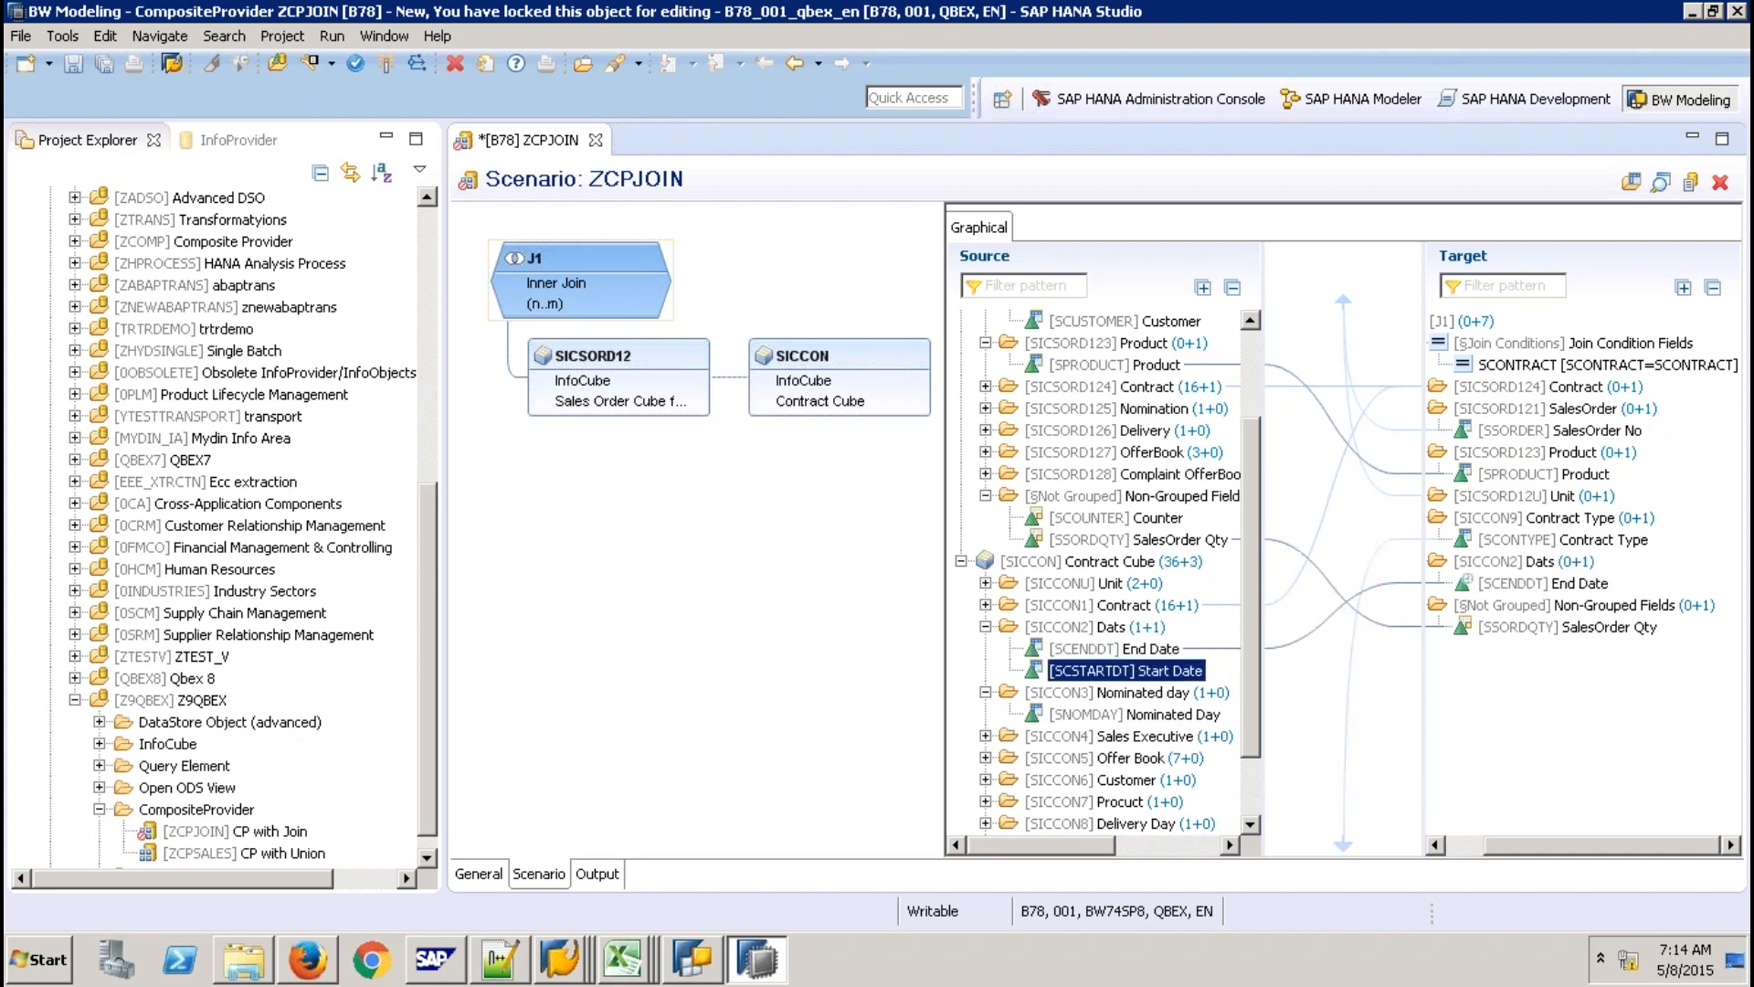
left_click(1255, 799)
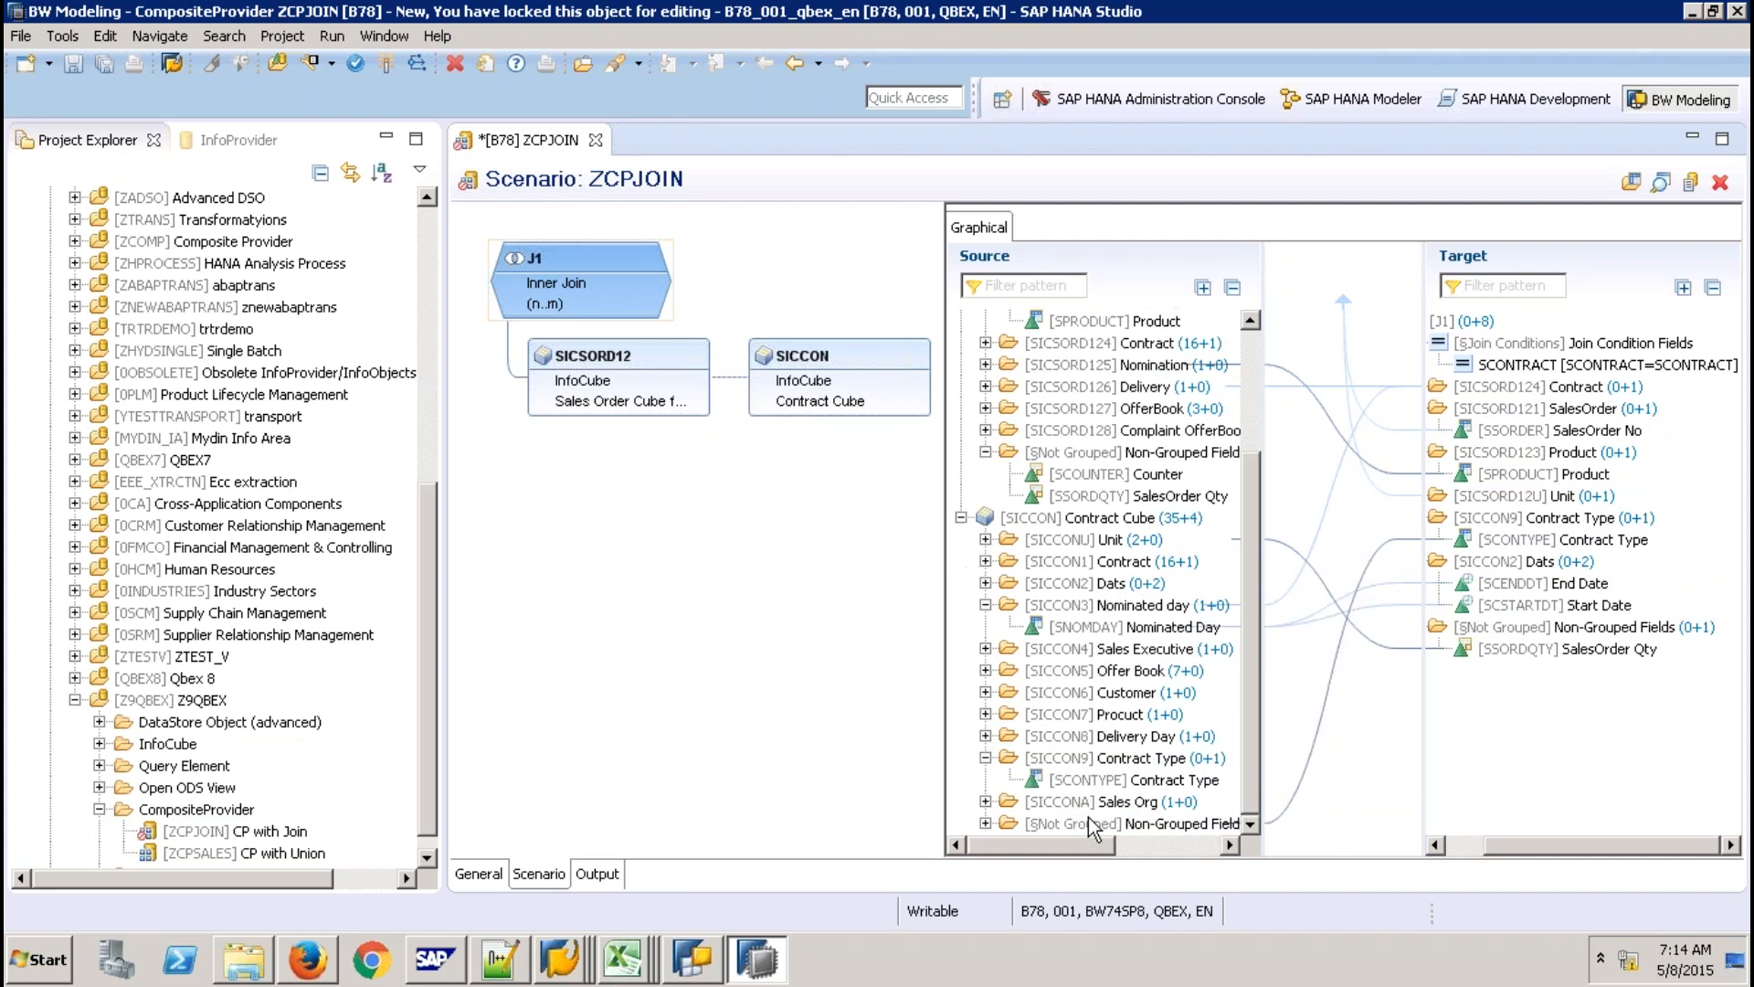
double_click(1088, 817)
left_click_drag(1136, 757, 1512, 754)
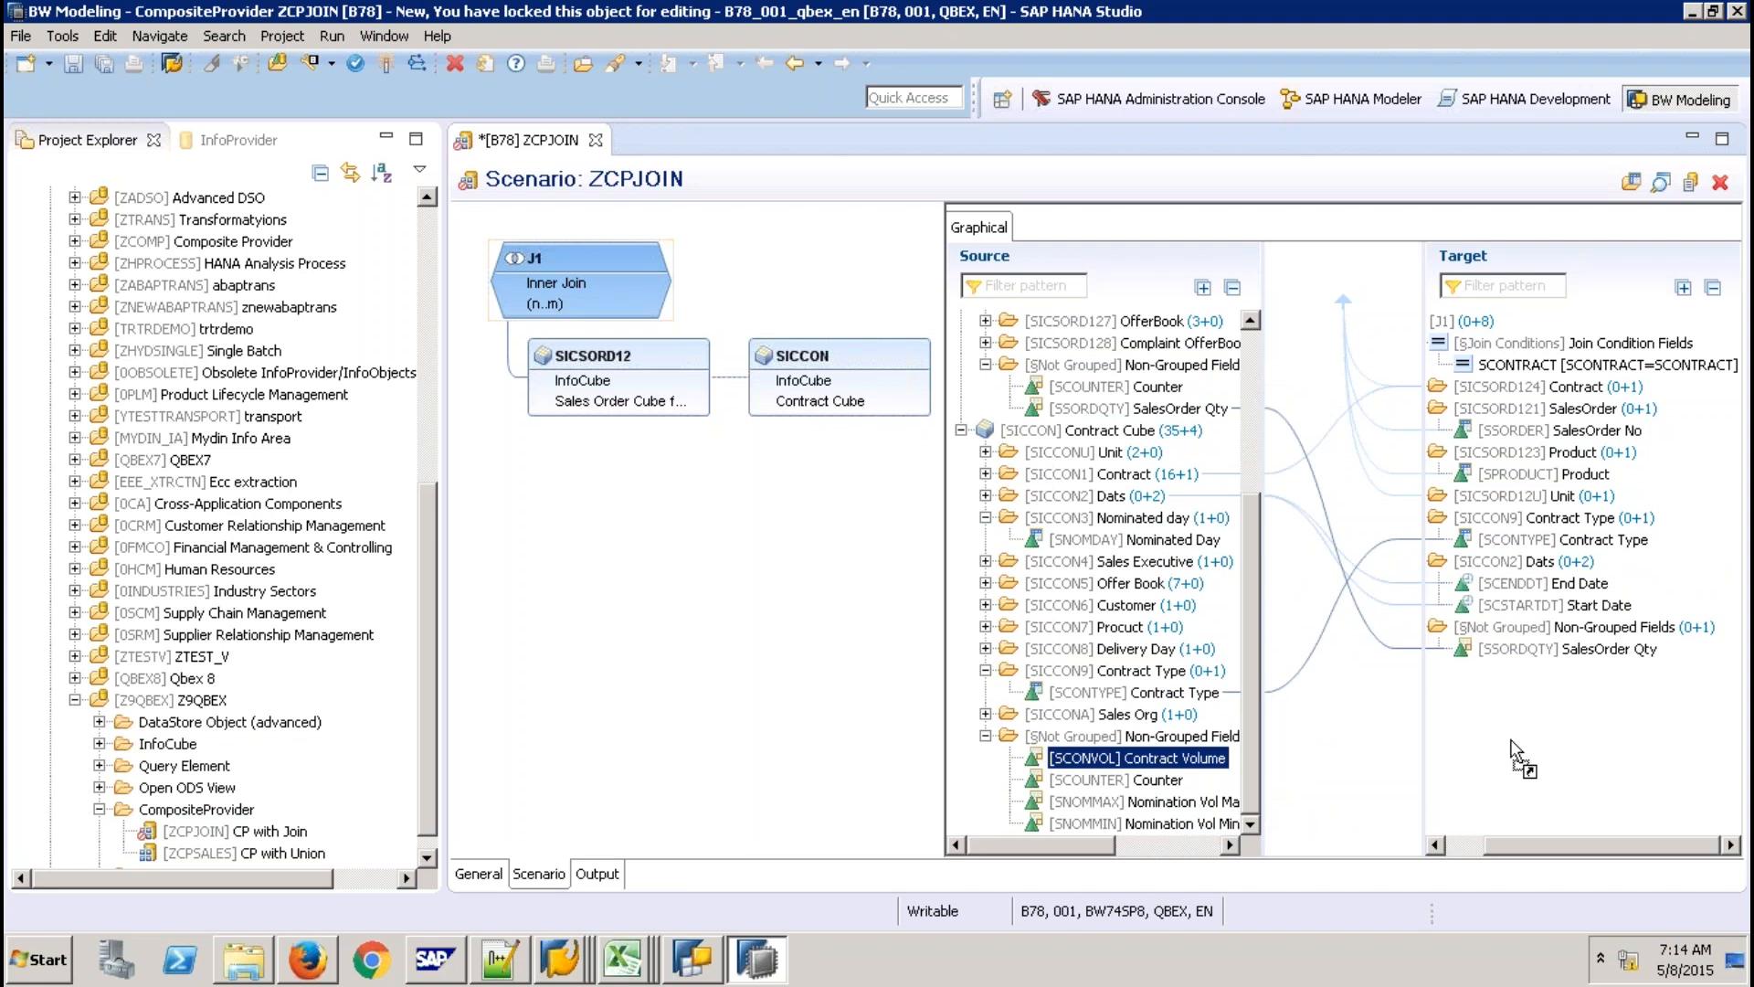
left_click_drag(1512, 742, 1515, 743)
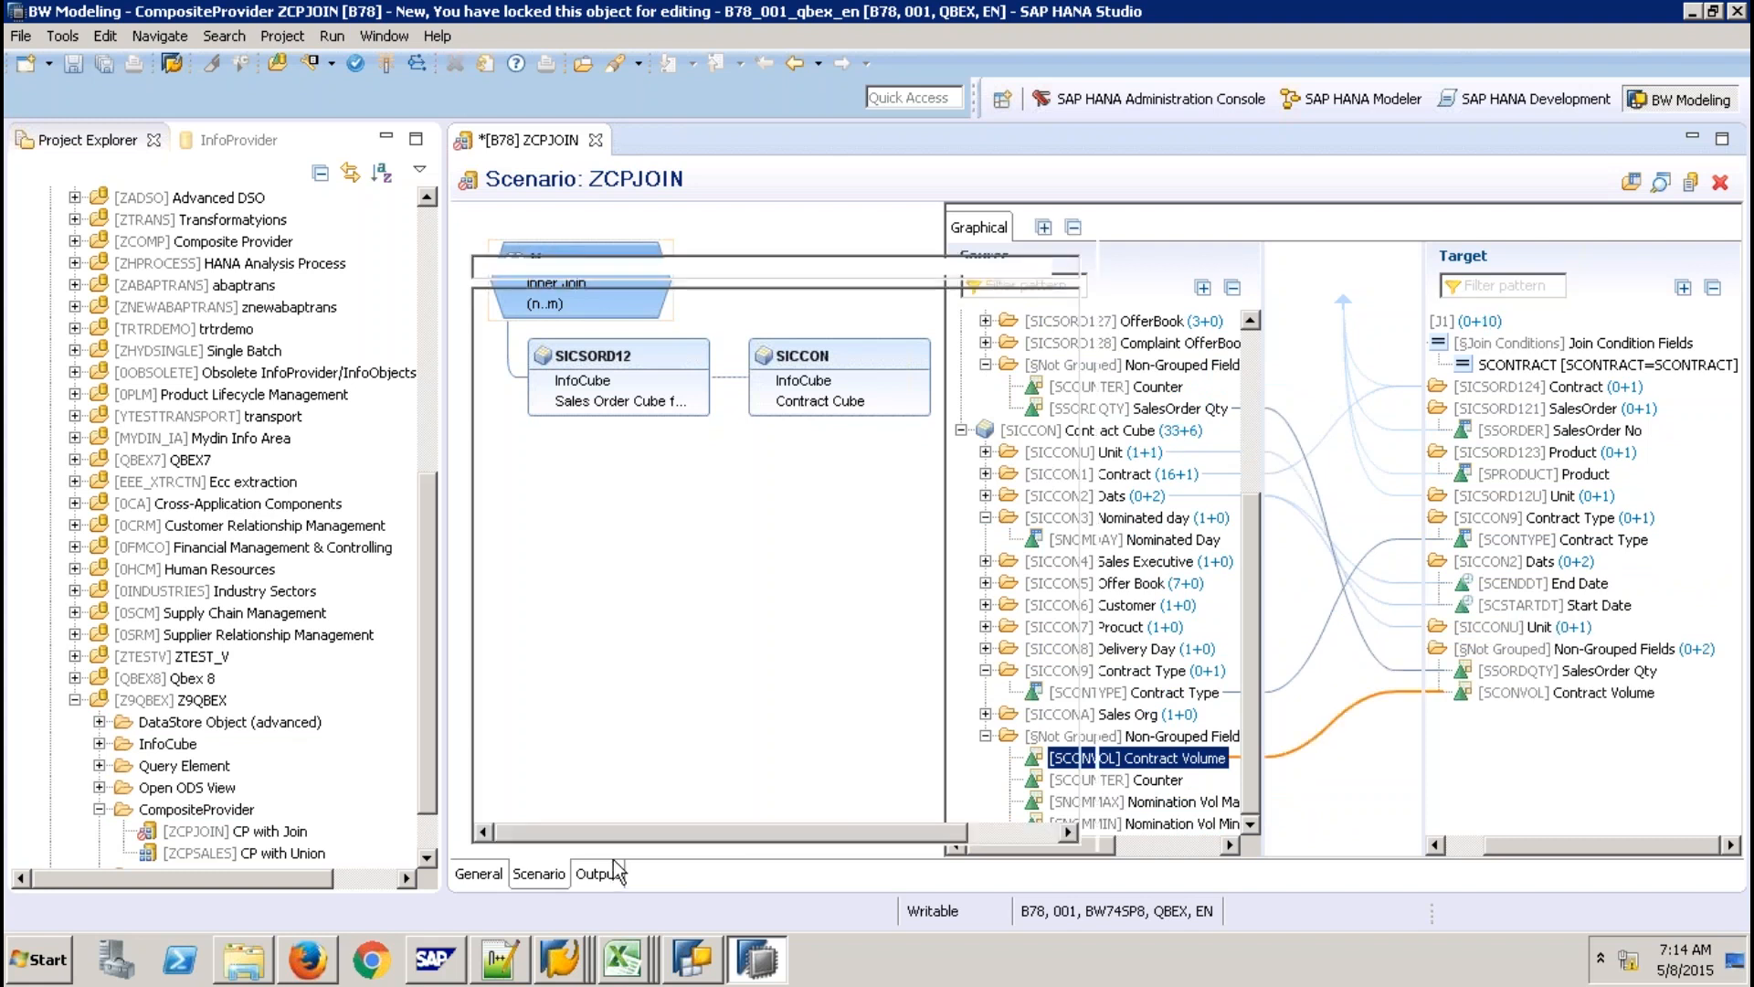
Review ZCPJOIN's output fields, including Contract No, then switch to the SAP GUI windows.
left_click(612, 870)
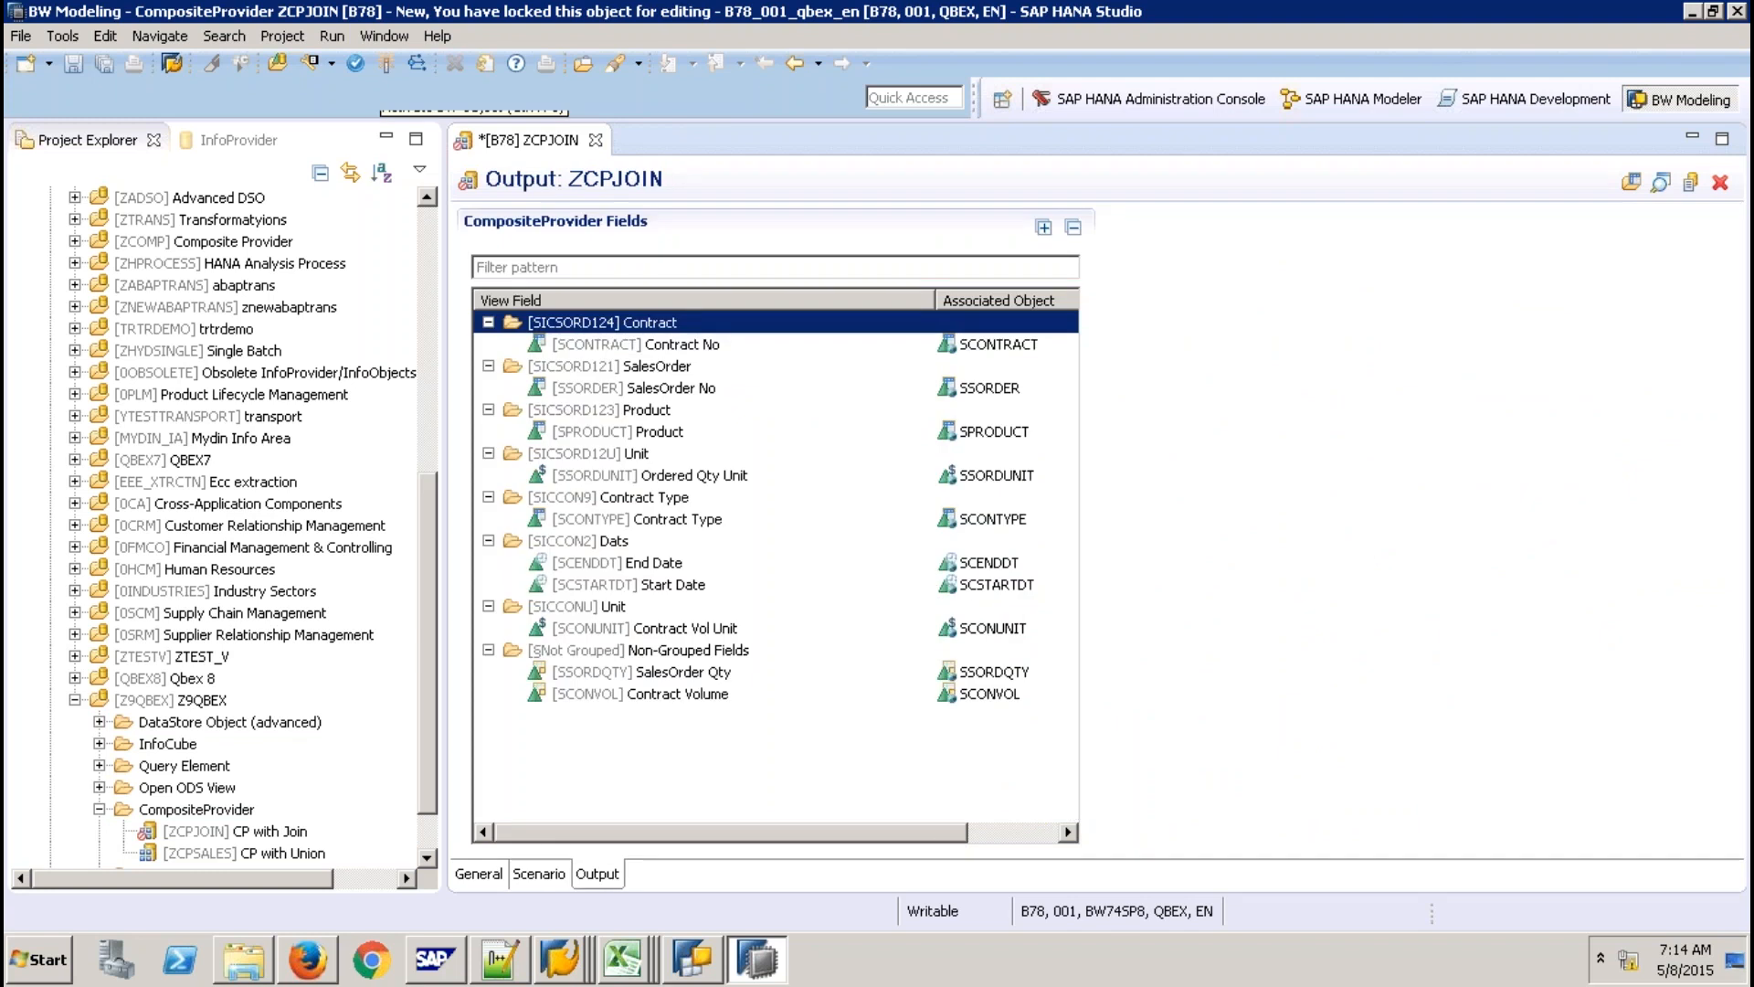
left_click(681, 345)
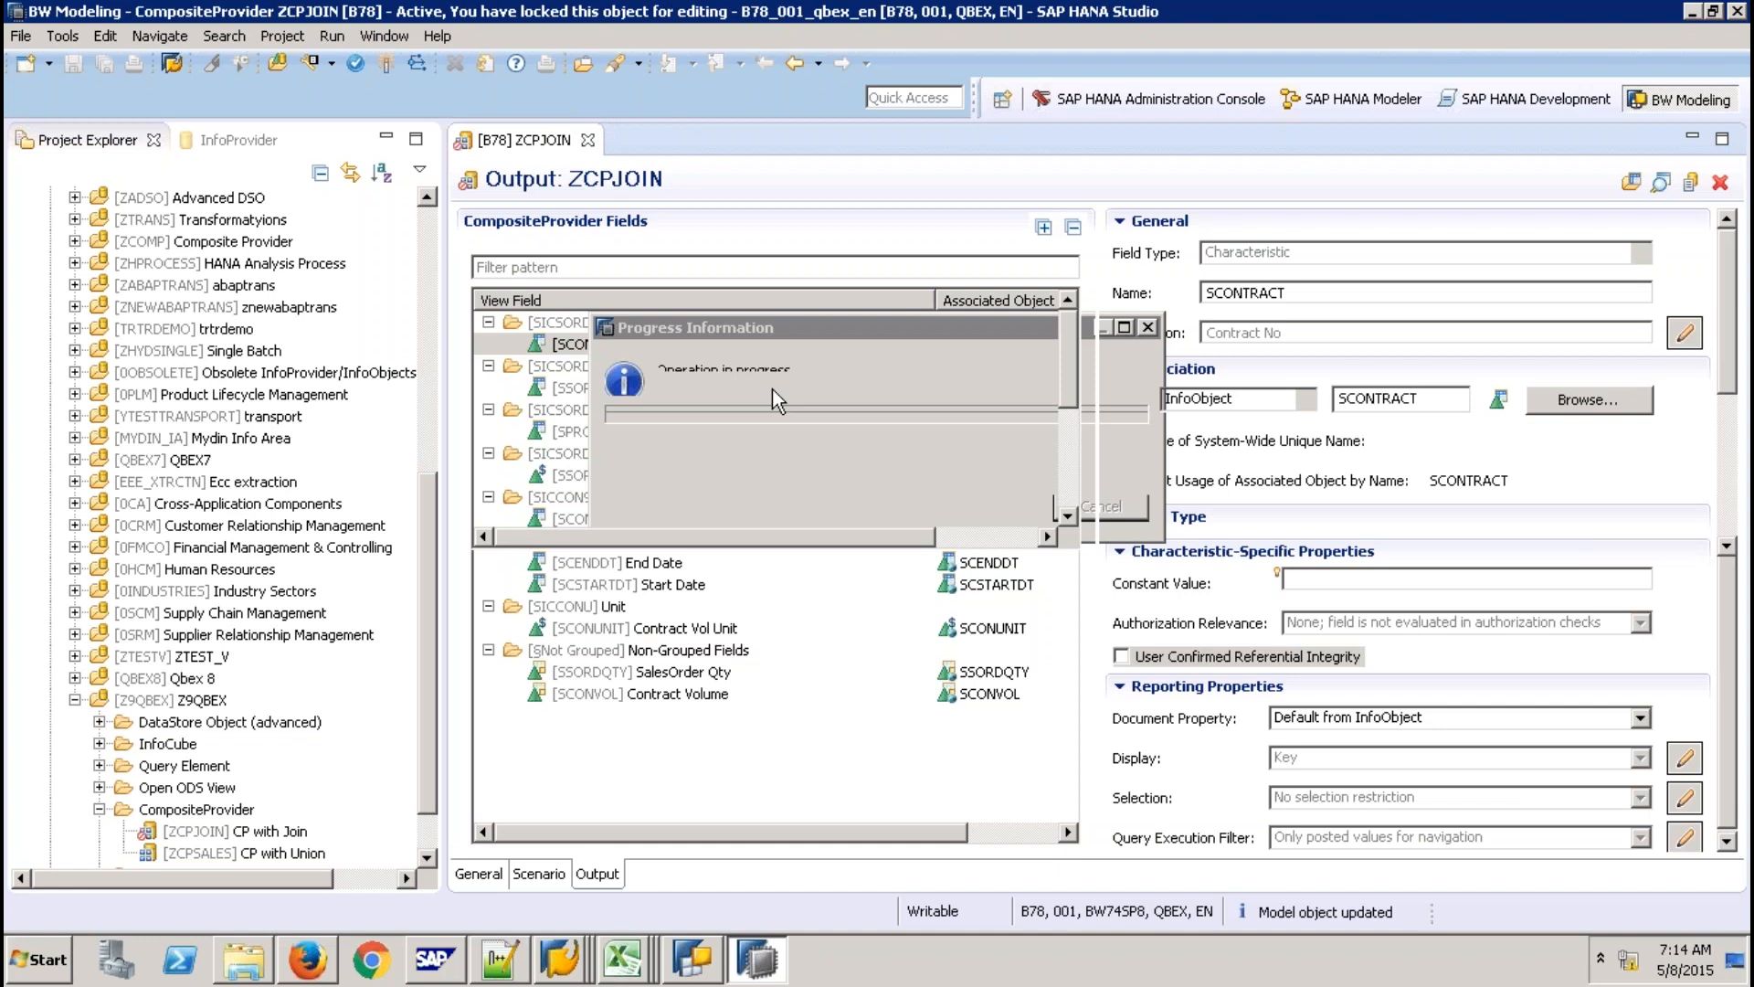
left_click(551, 939)
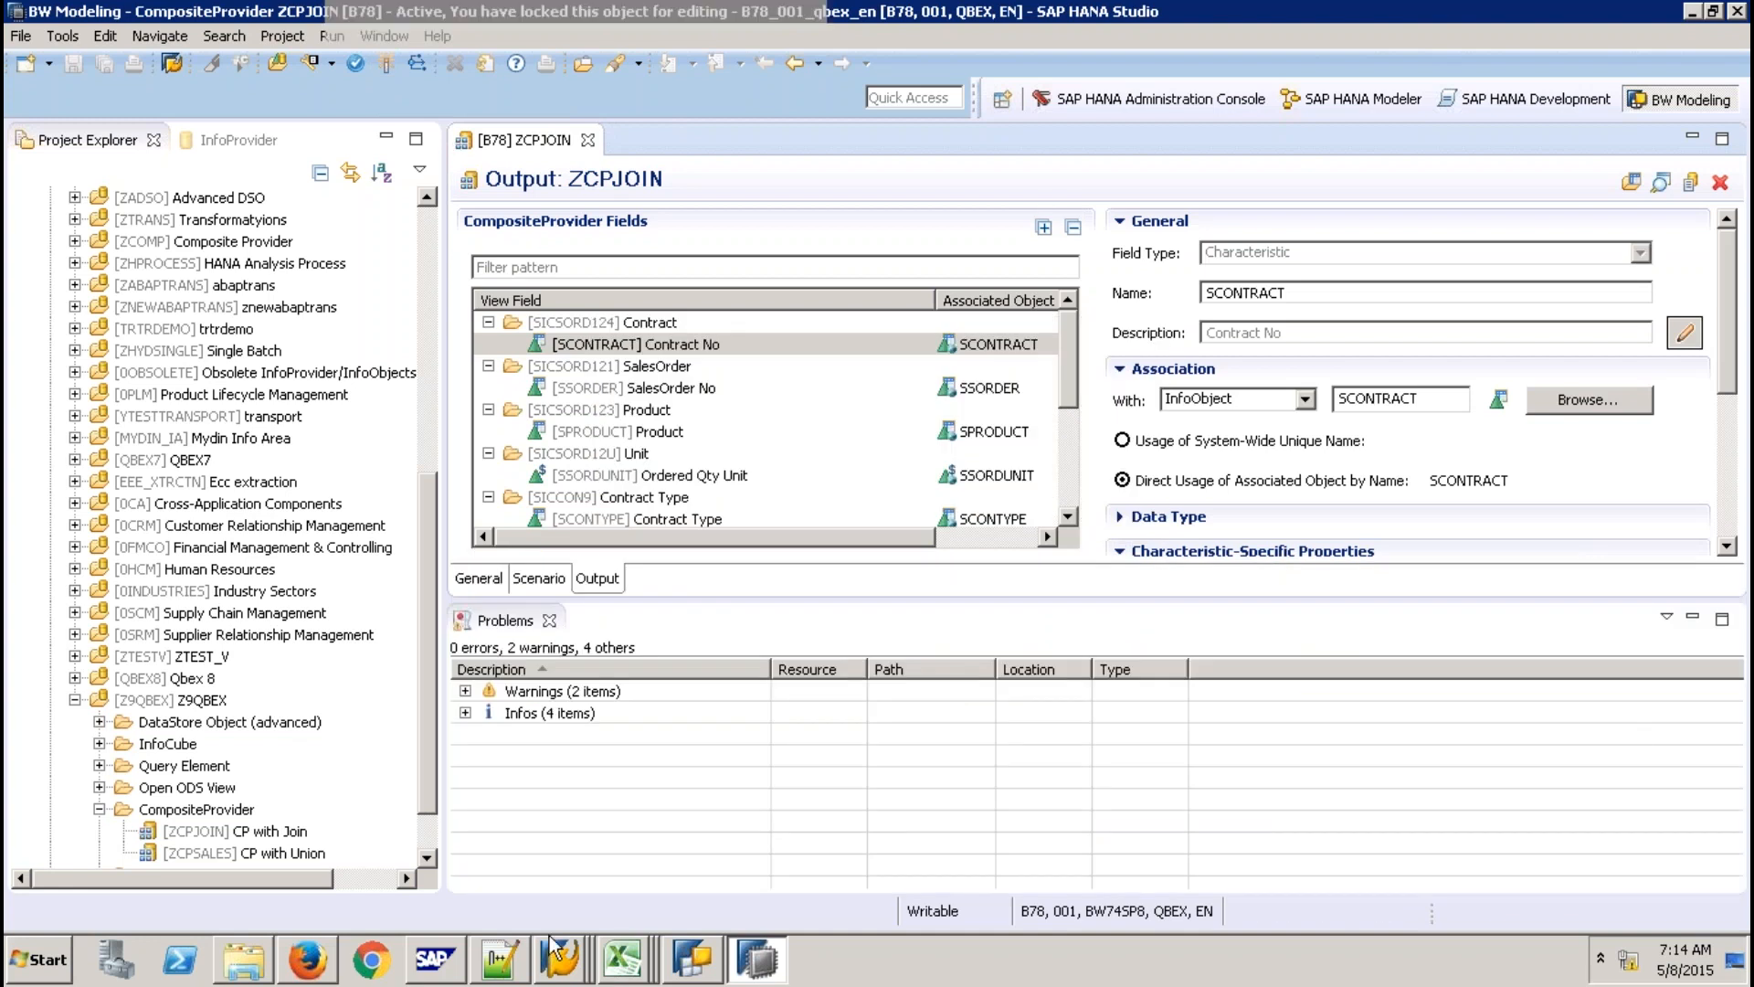
left_click(554, 943)
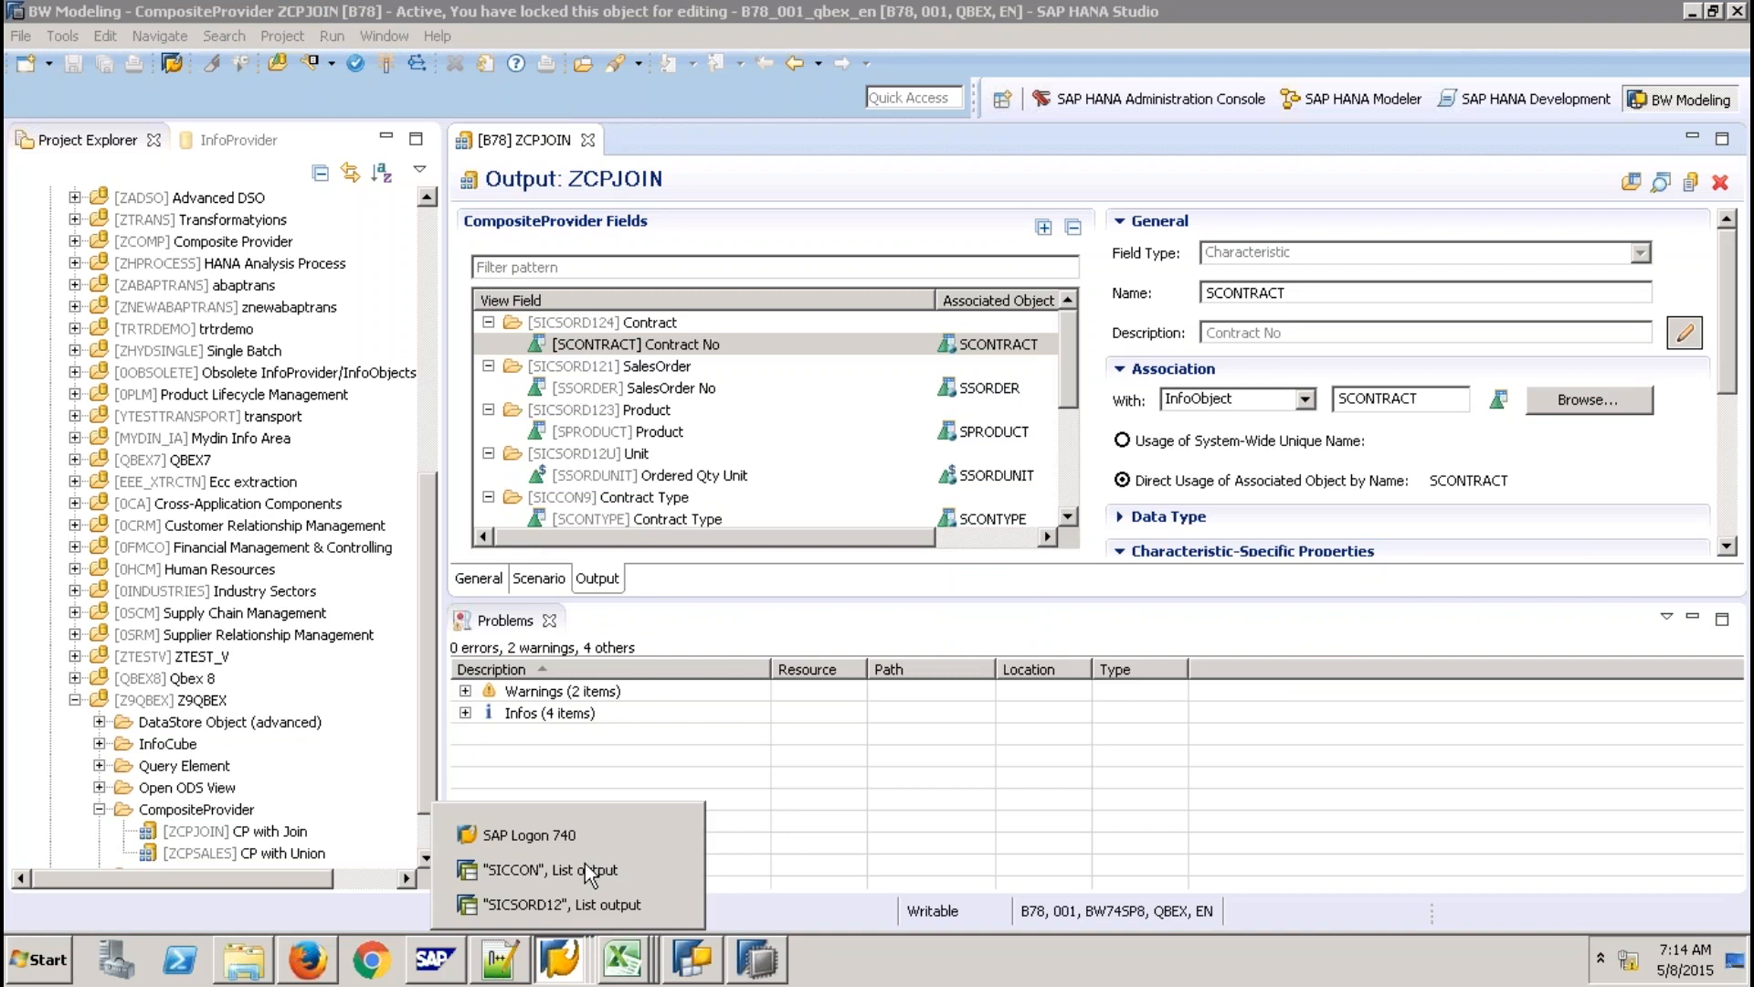
From the SICCON window, run transaction /ORSA1 to reach the Data Warehousing Workbench.
left_click(588, 870)
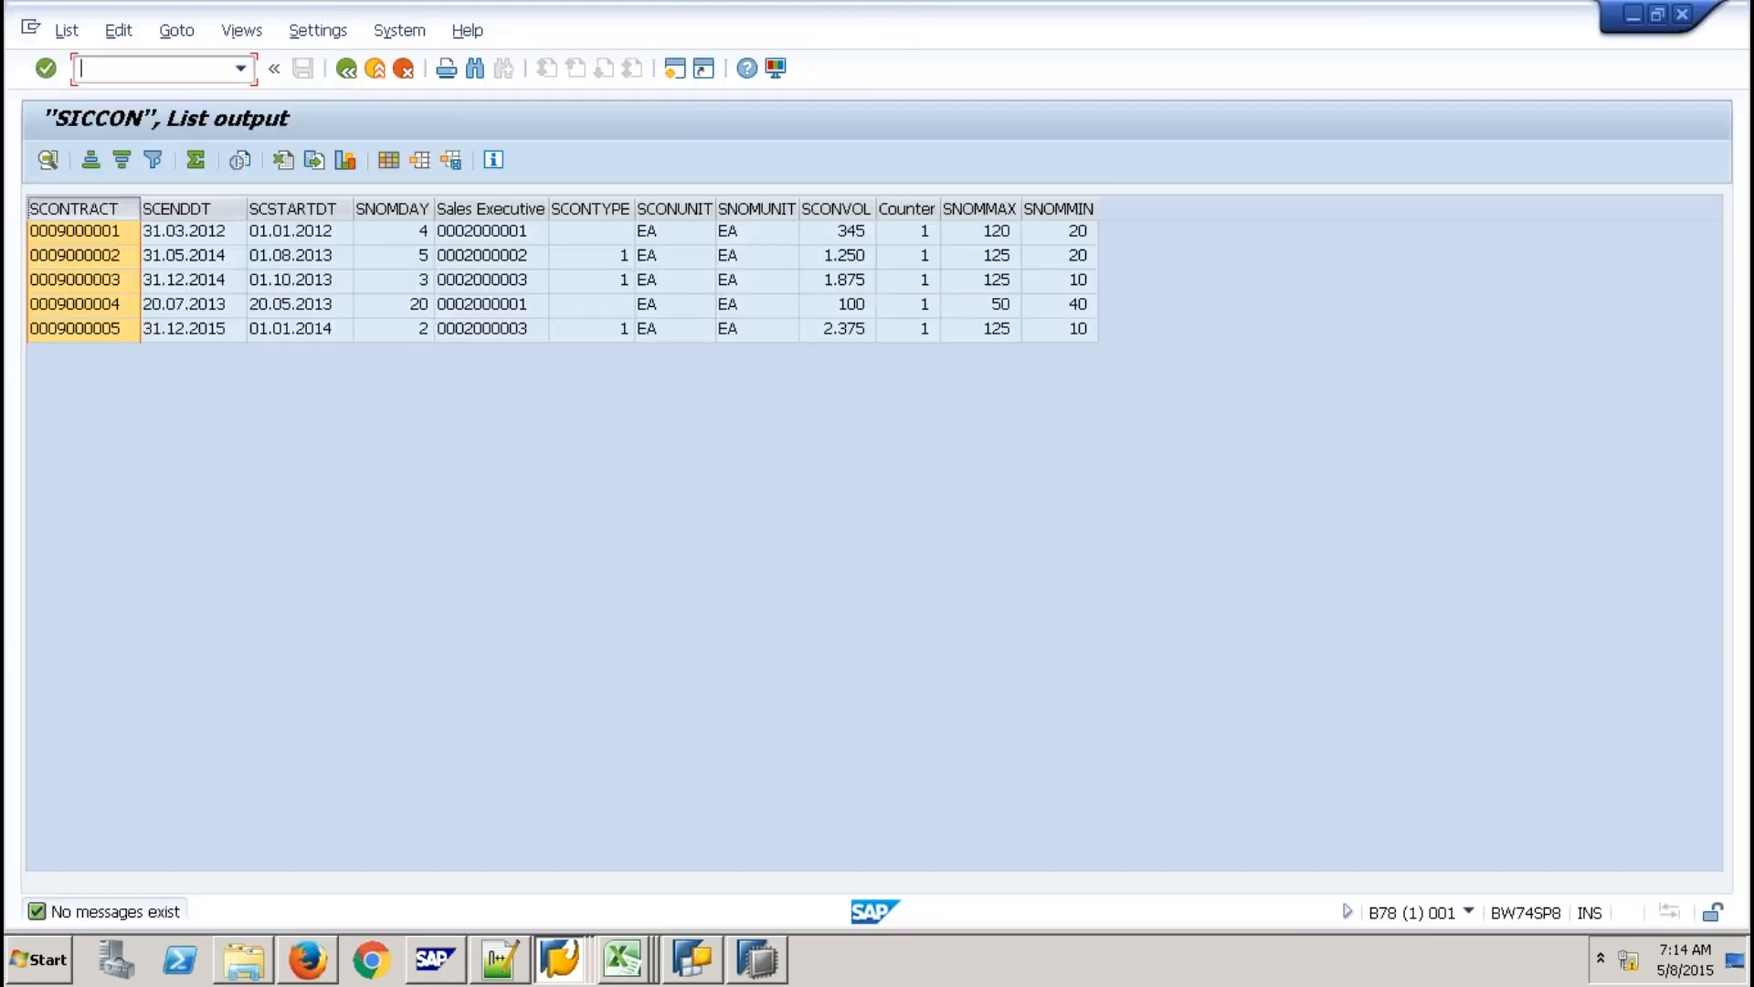
type("/ORSA1")
key("Return")
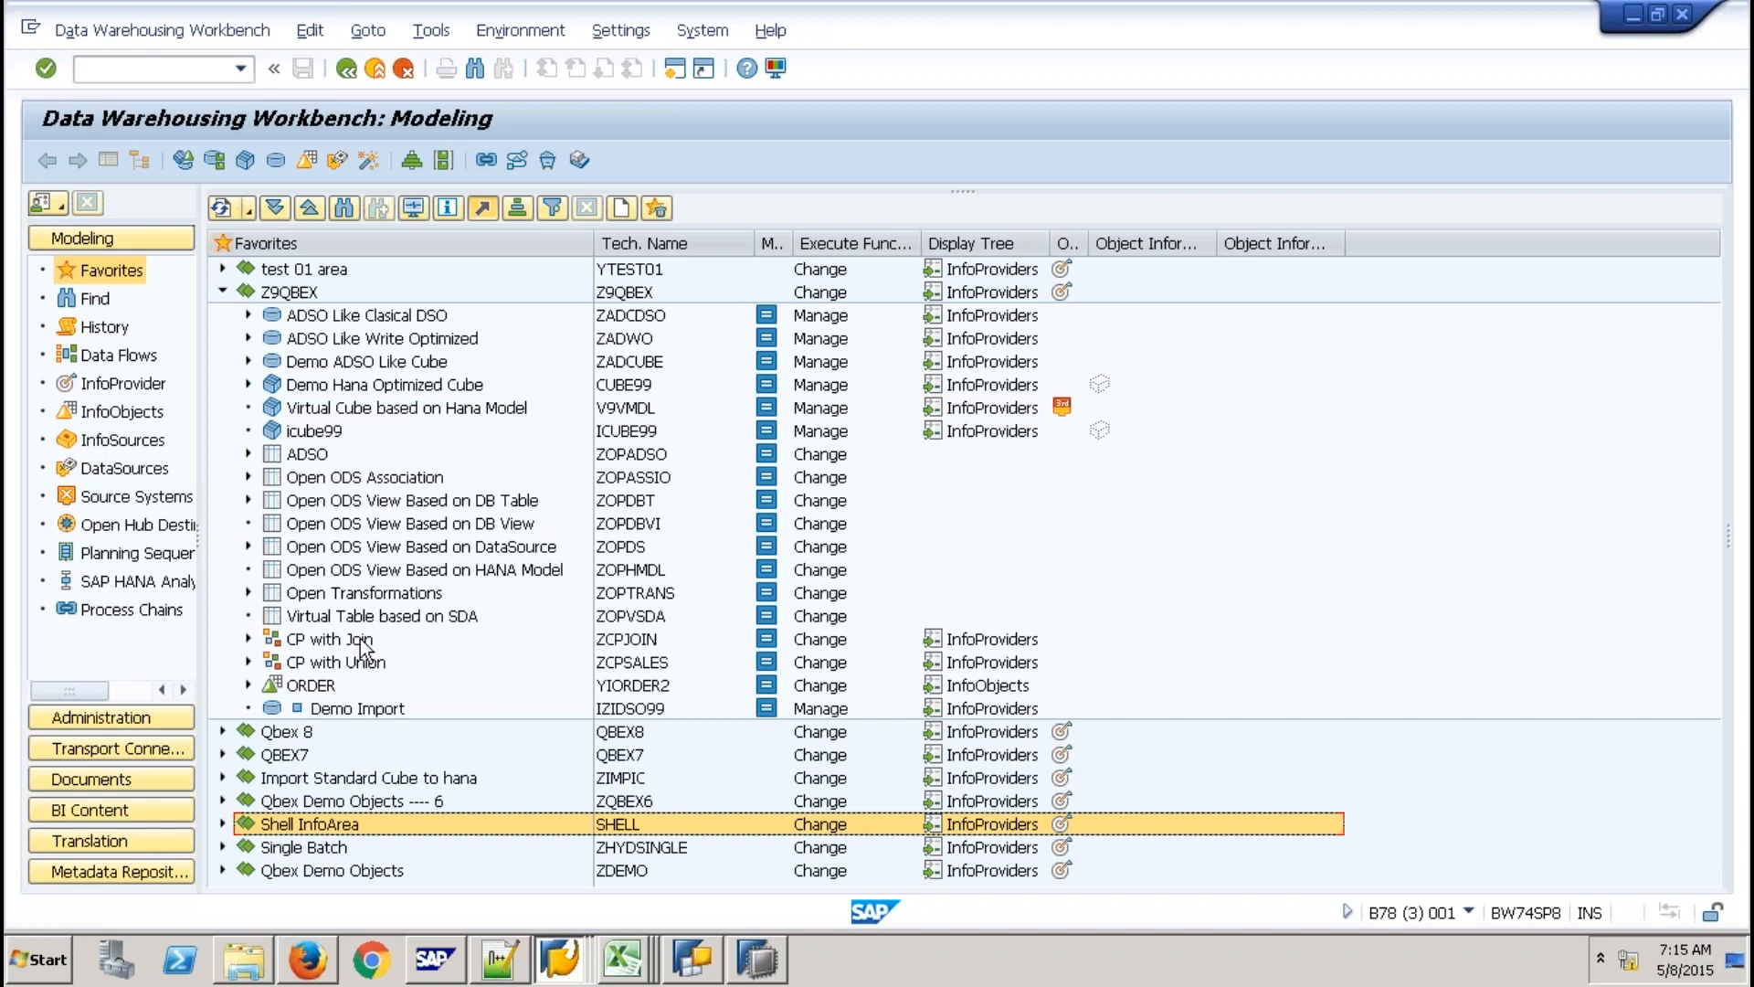
Display ZCPJOIN data with all characteristics selected for output, acknowledging the DB aggregation notice.
left_click(362, 641)
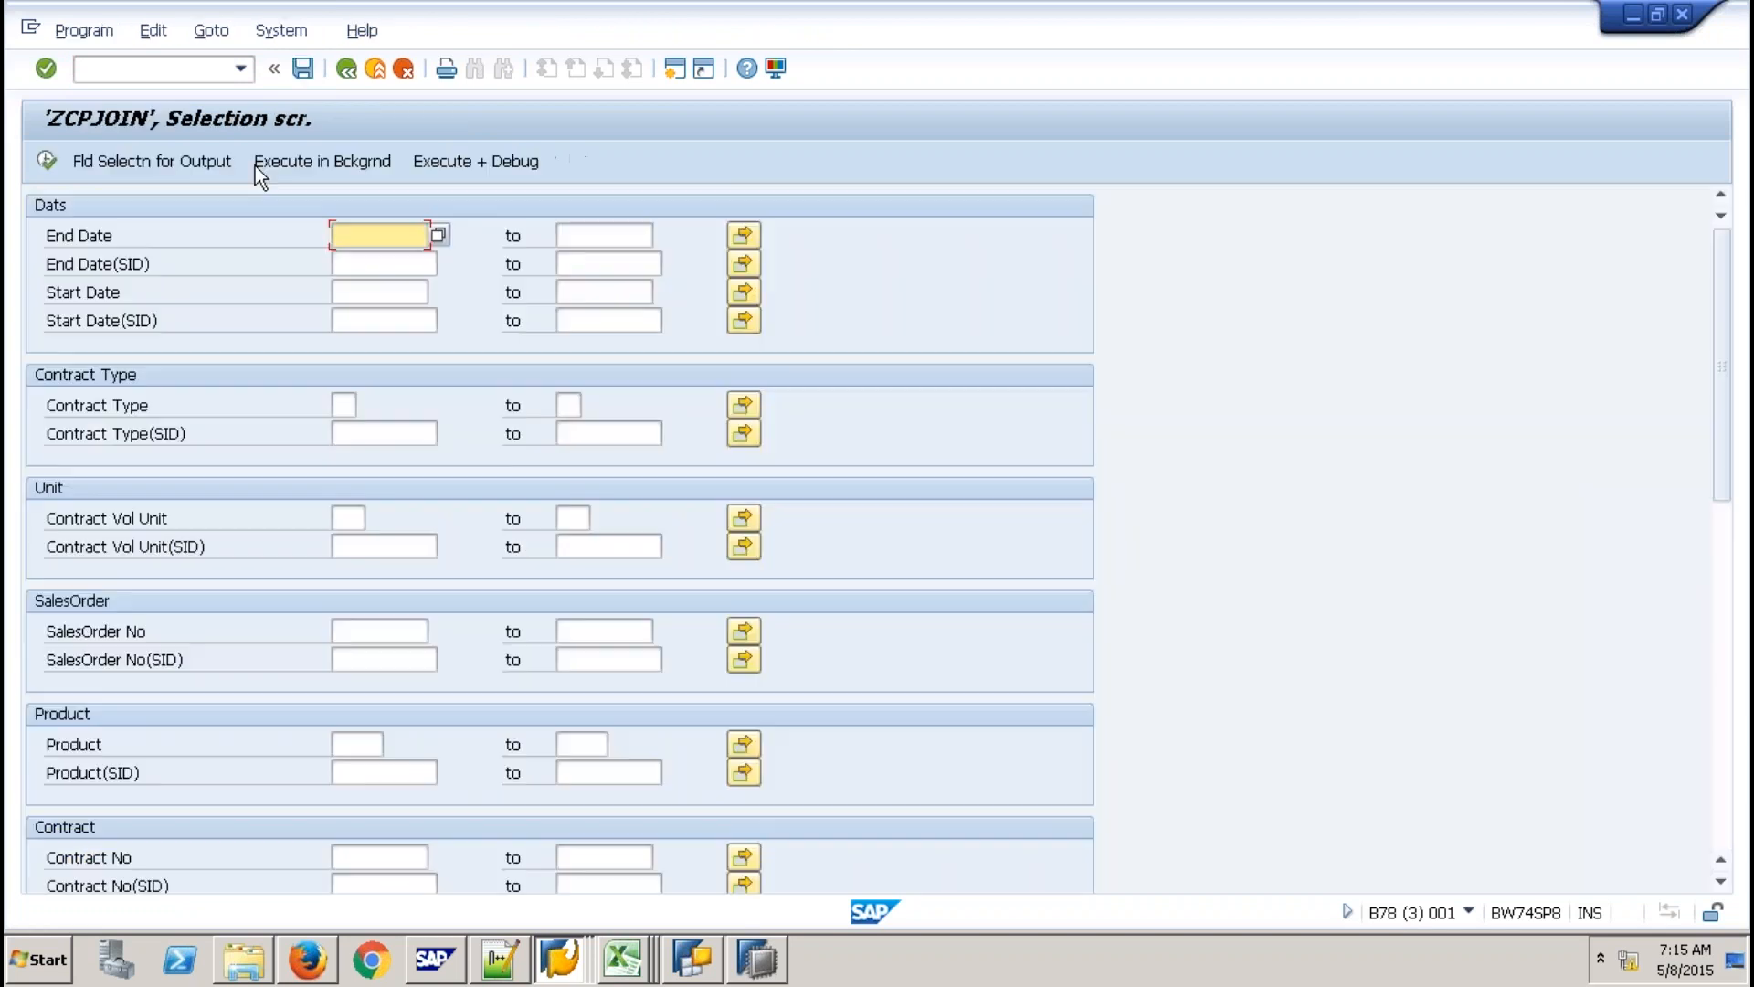
left_click(225, 164)
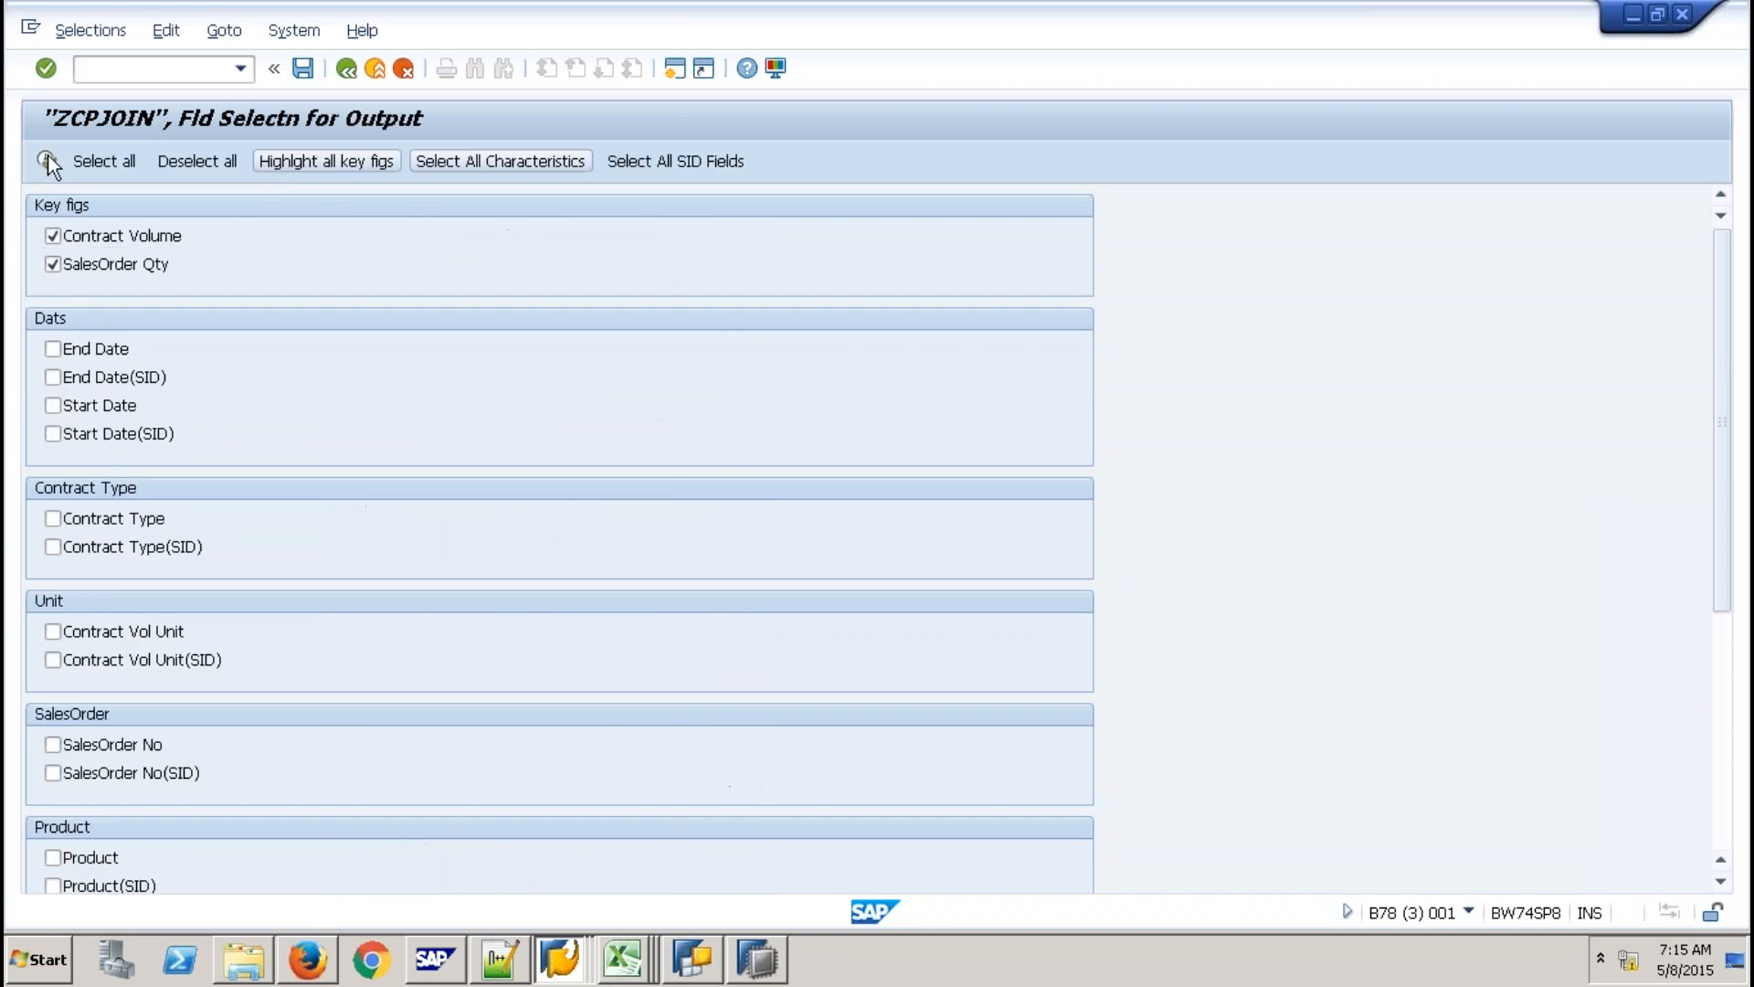
left_click(48, 157)
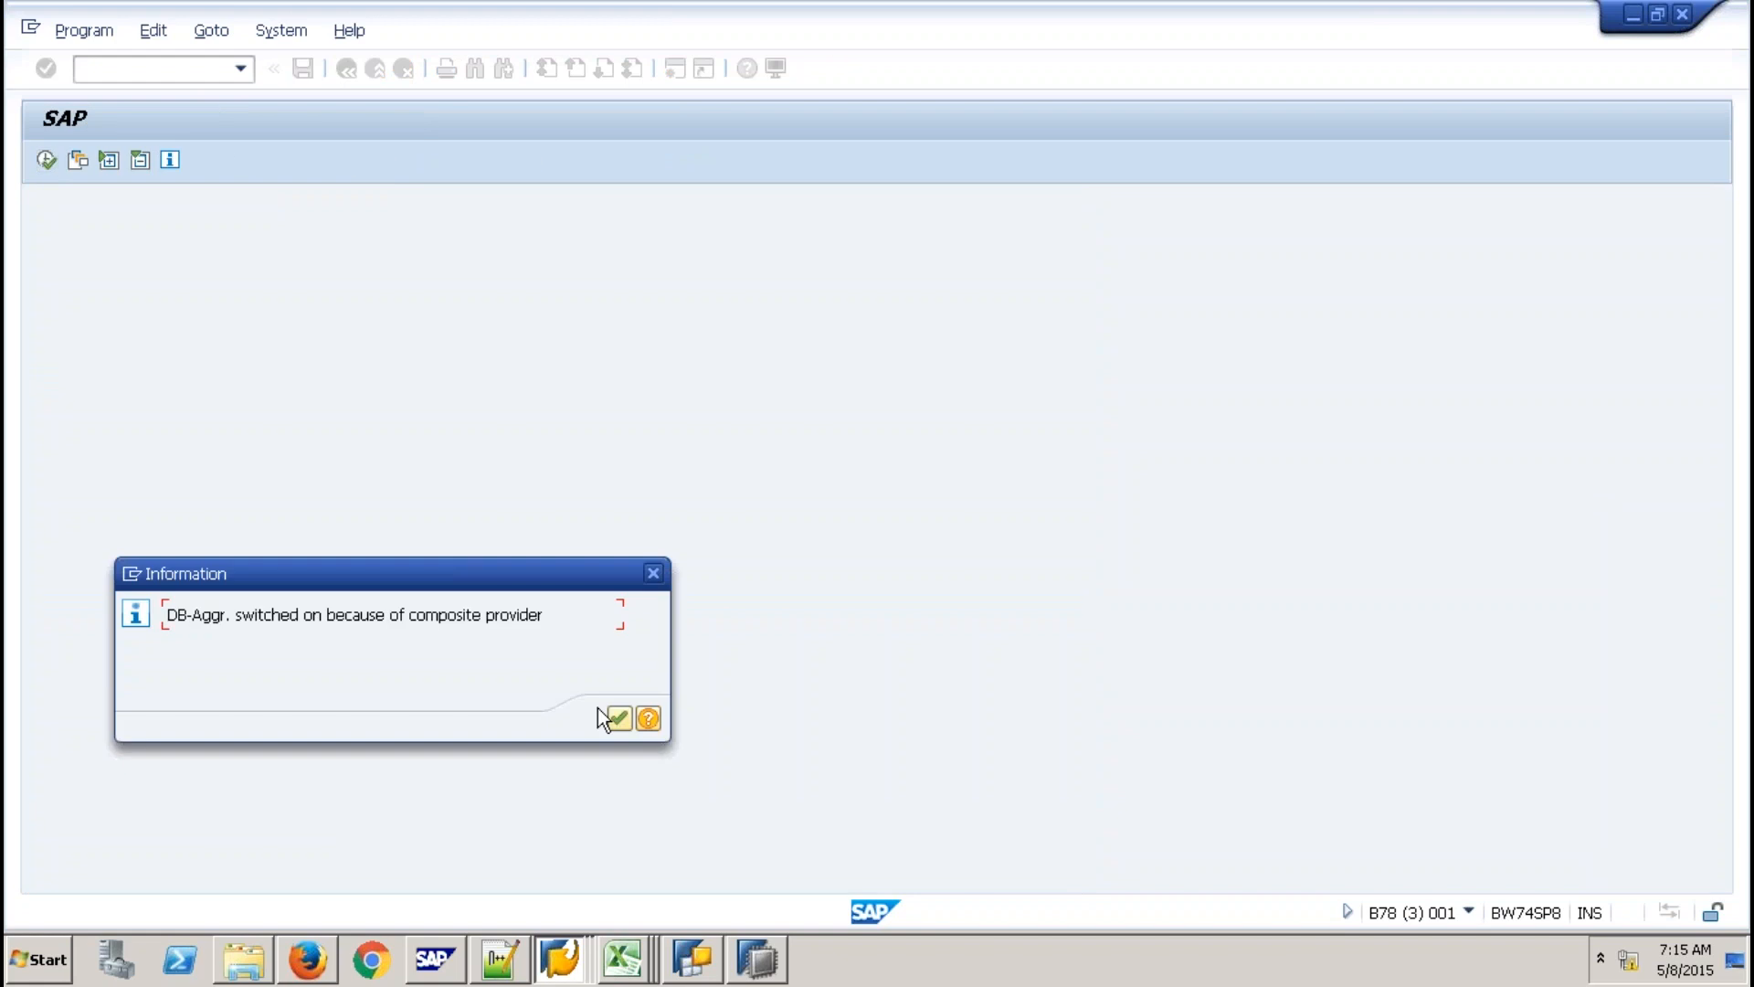
left_click(619, 718)
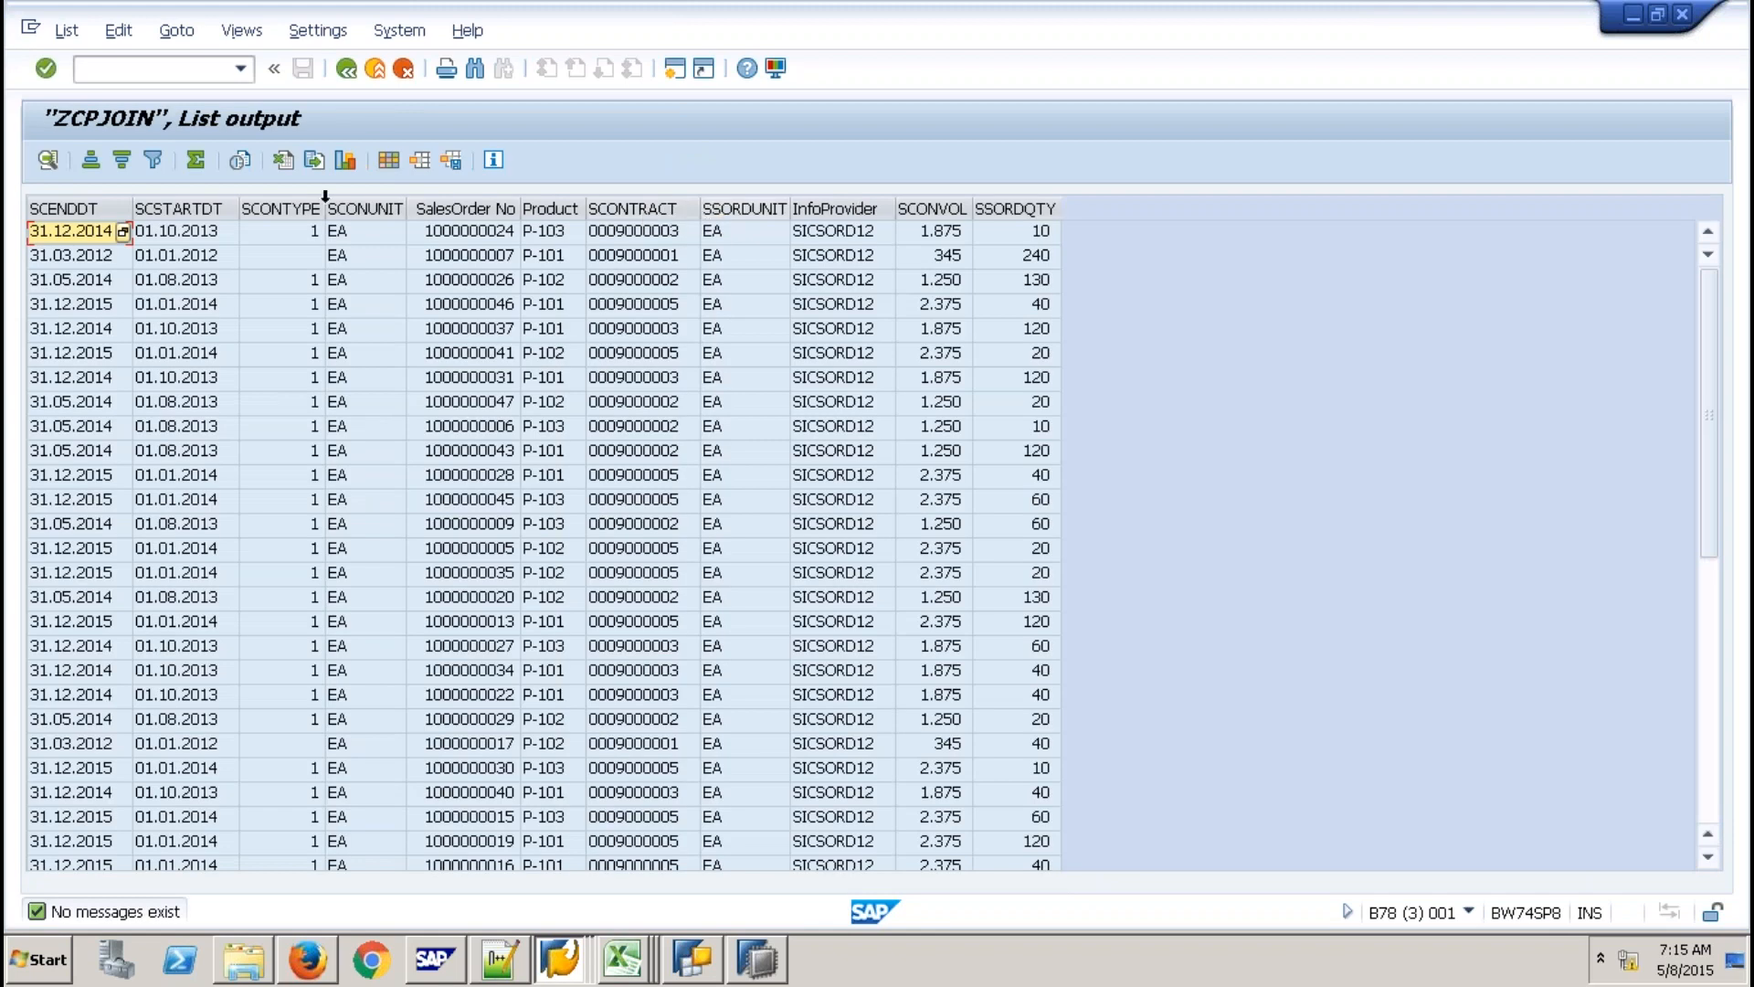
Review the joined contract rows by selecting columns SCONTRACT through SSORDQTY, then leave the list output.
left_click_drag(642, 203, 1014, 203)
left_click_drag(642, 208, 80, 209)
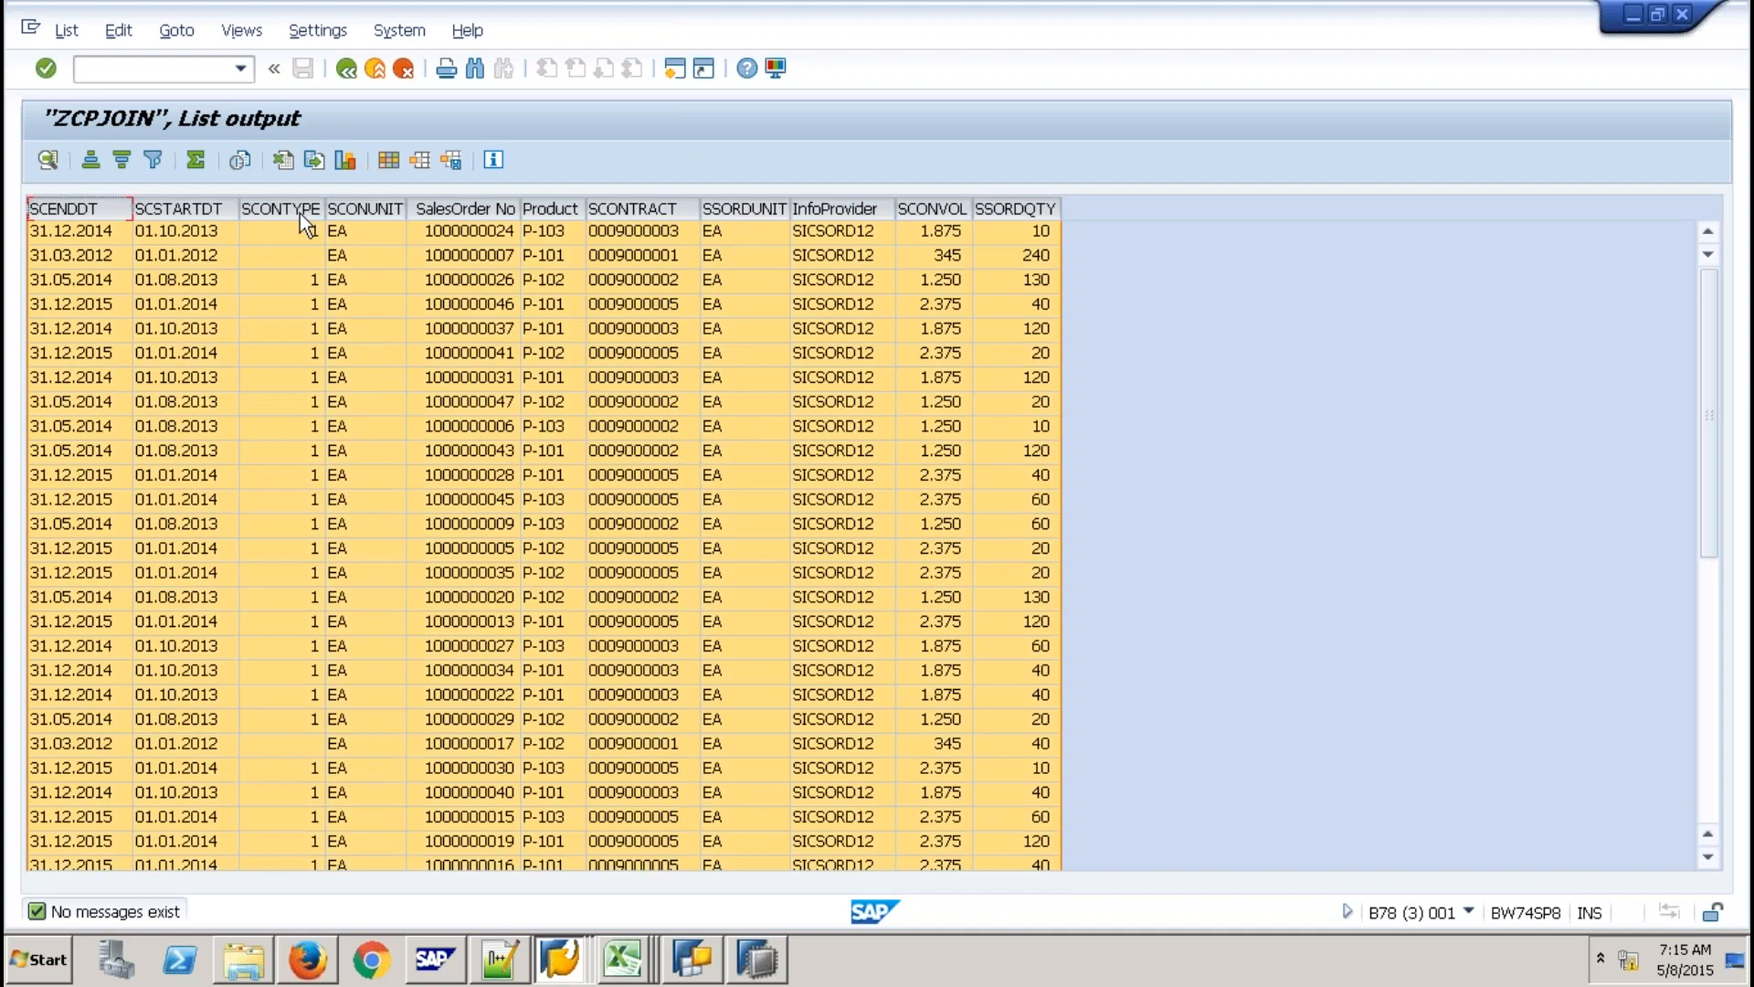
left_click(1257, 299)
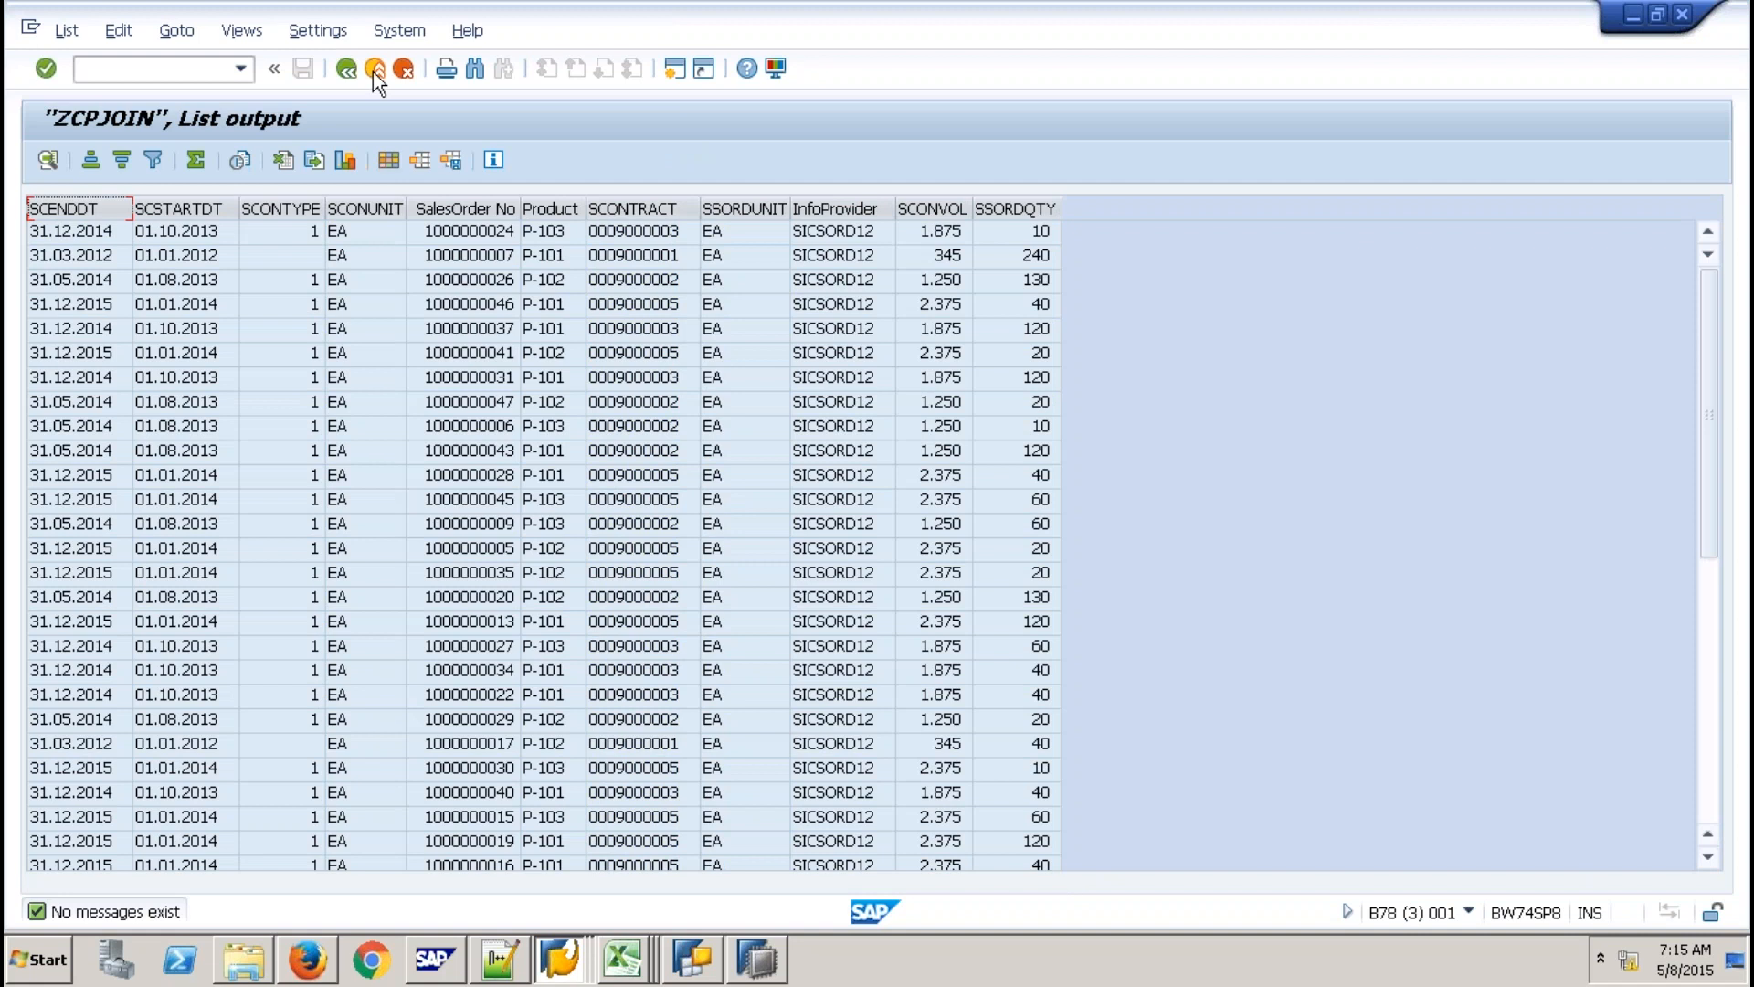
left_click(373, 69)
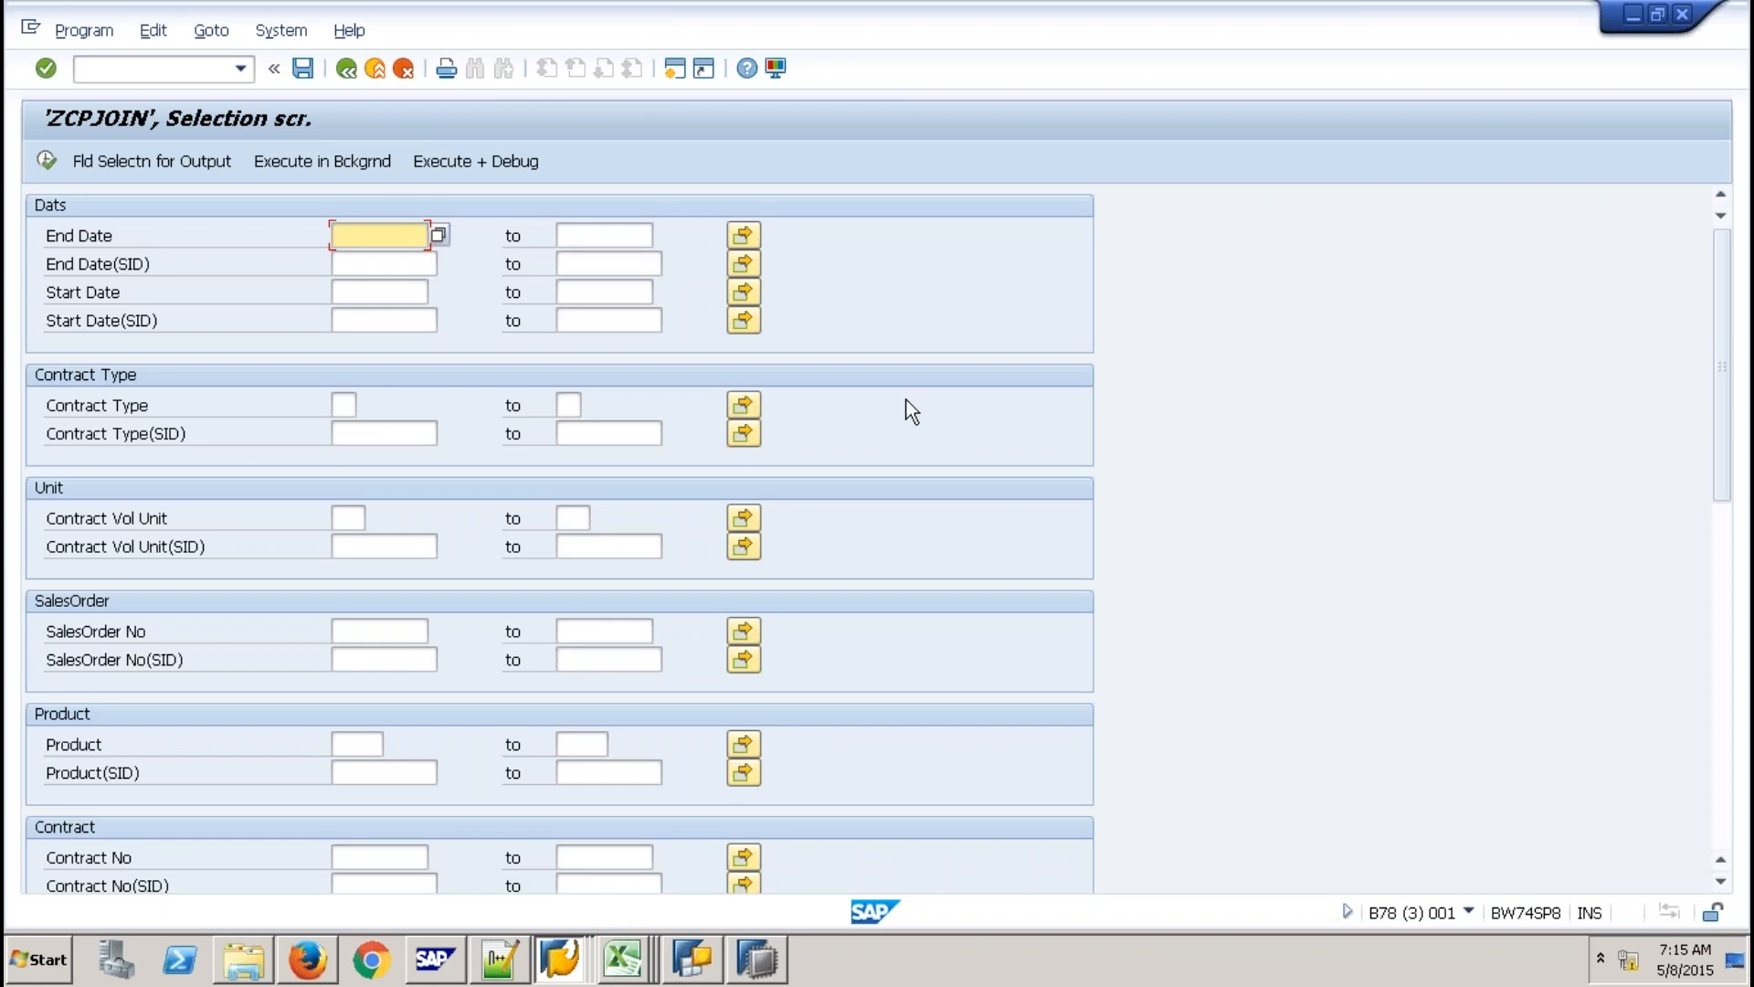
Go back to the Data Warehousing Workbench and collapse the Z9QBEX folder.
left_click(353, 73)
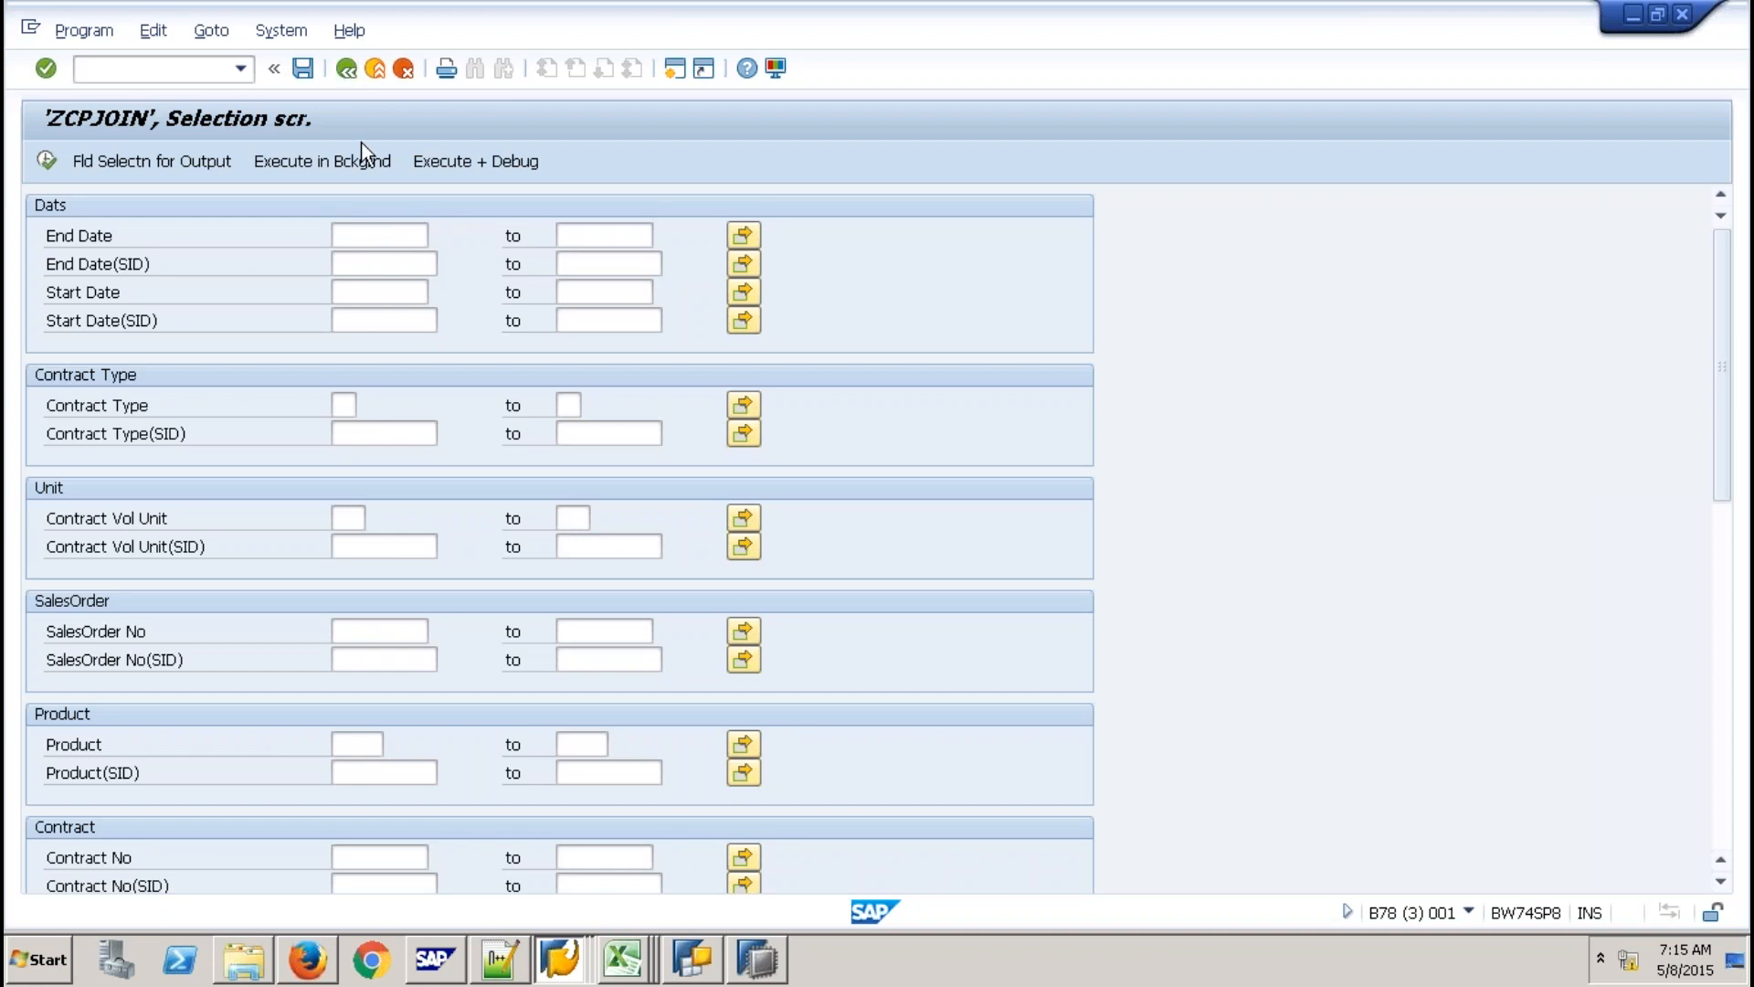
left_click(744, 966)
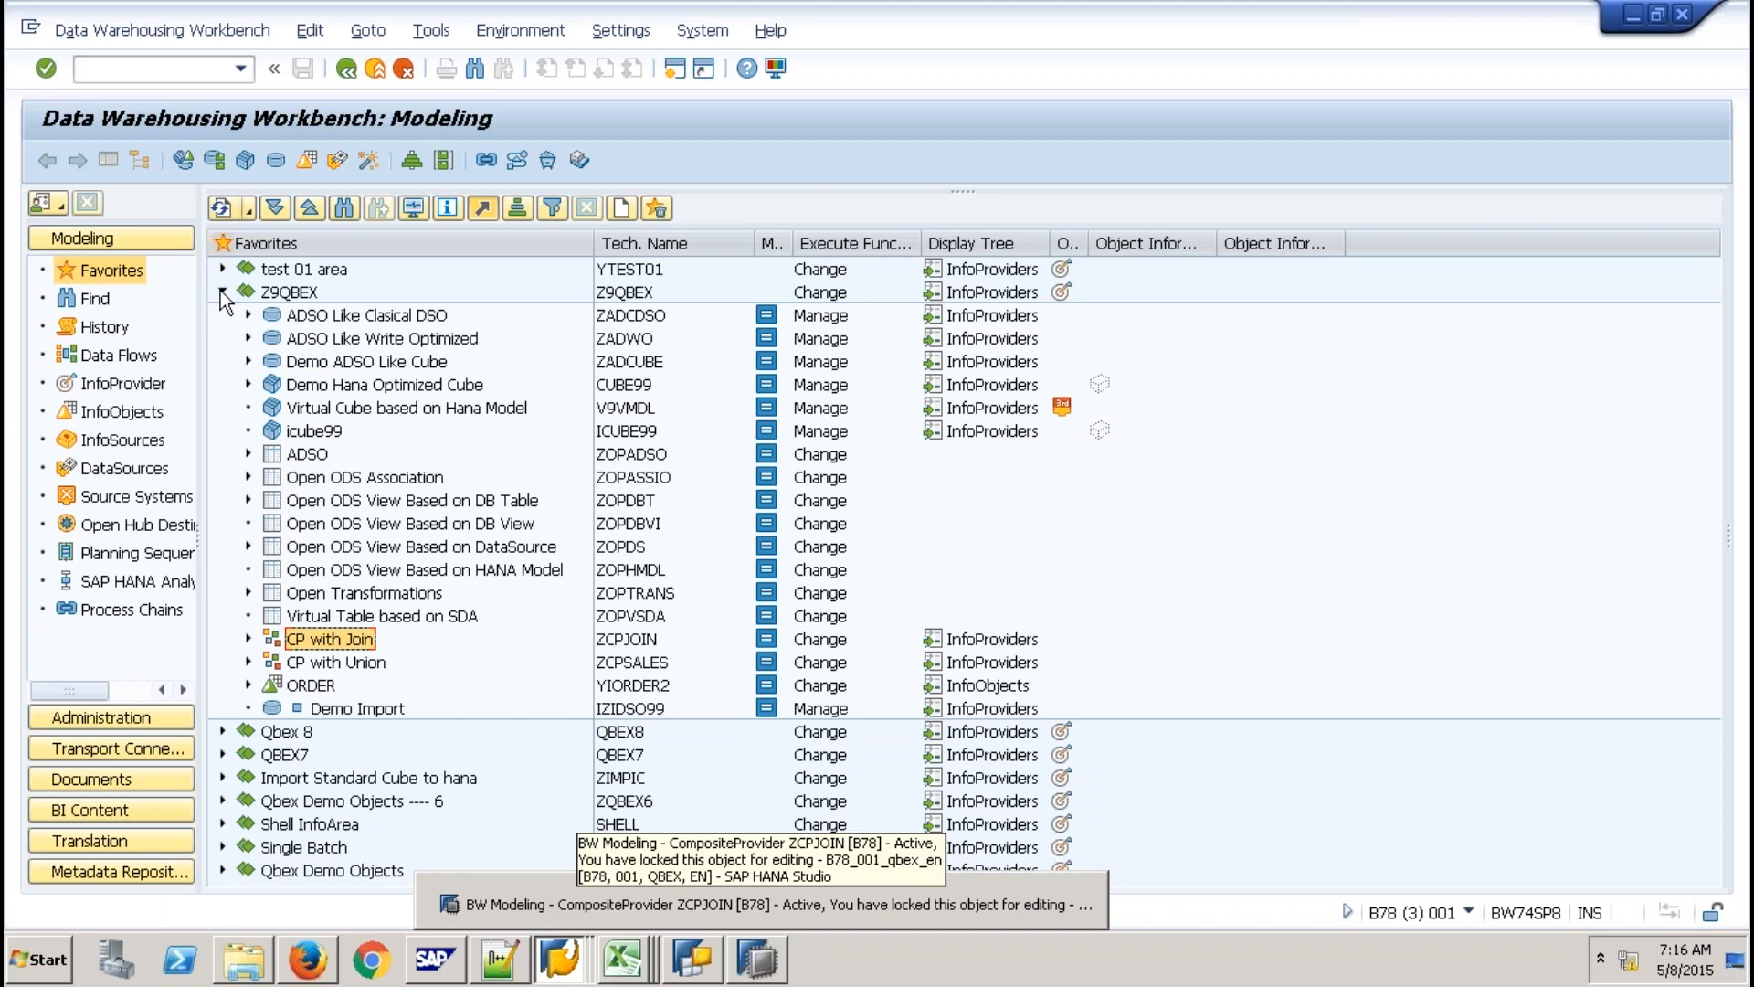
left_click(222, 292)
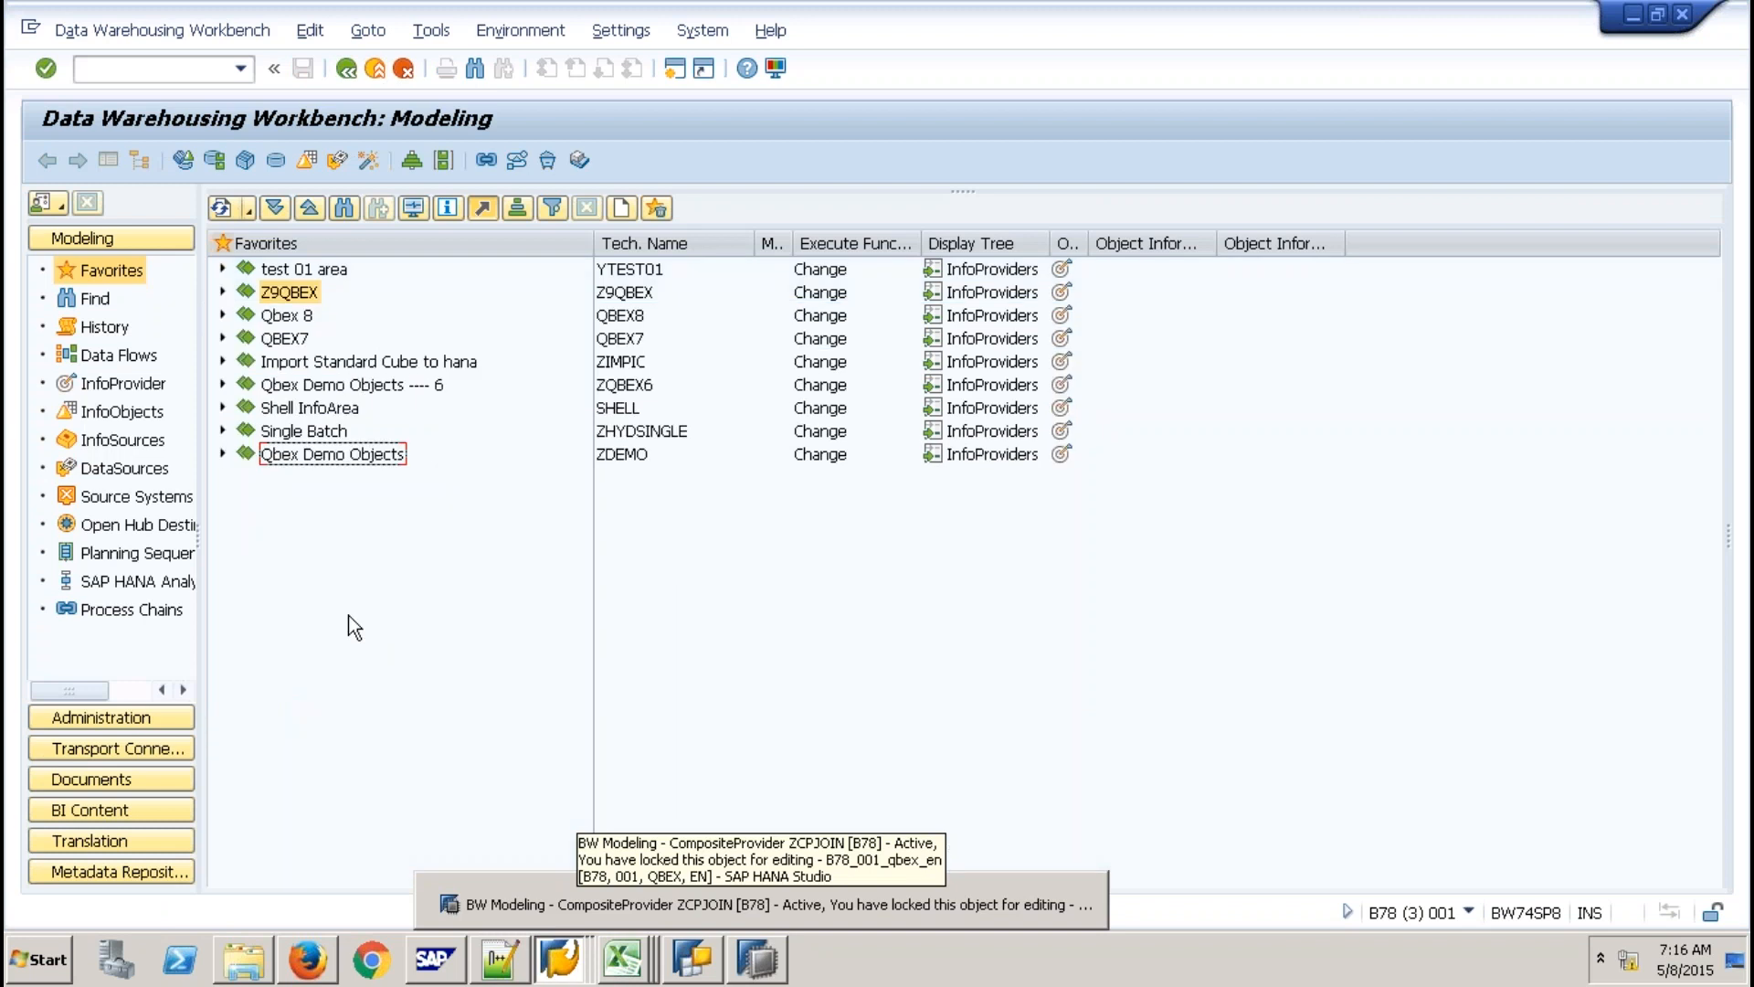
Briefly restore the BW Modeling window, then minimize it again.
left_click(1087, 883)
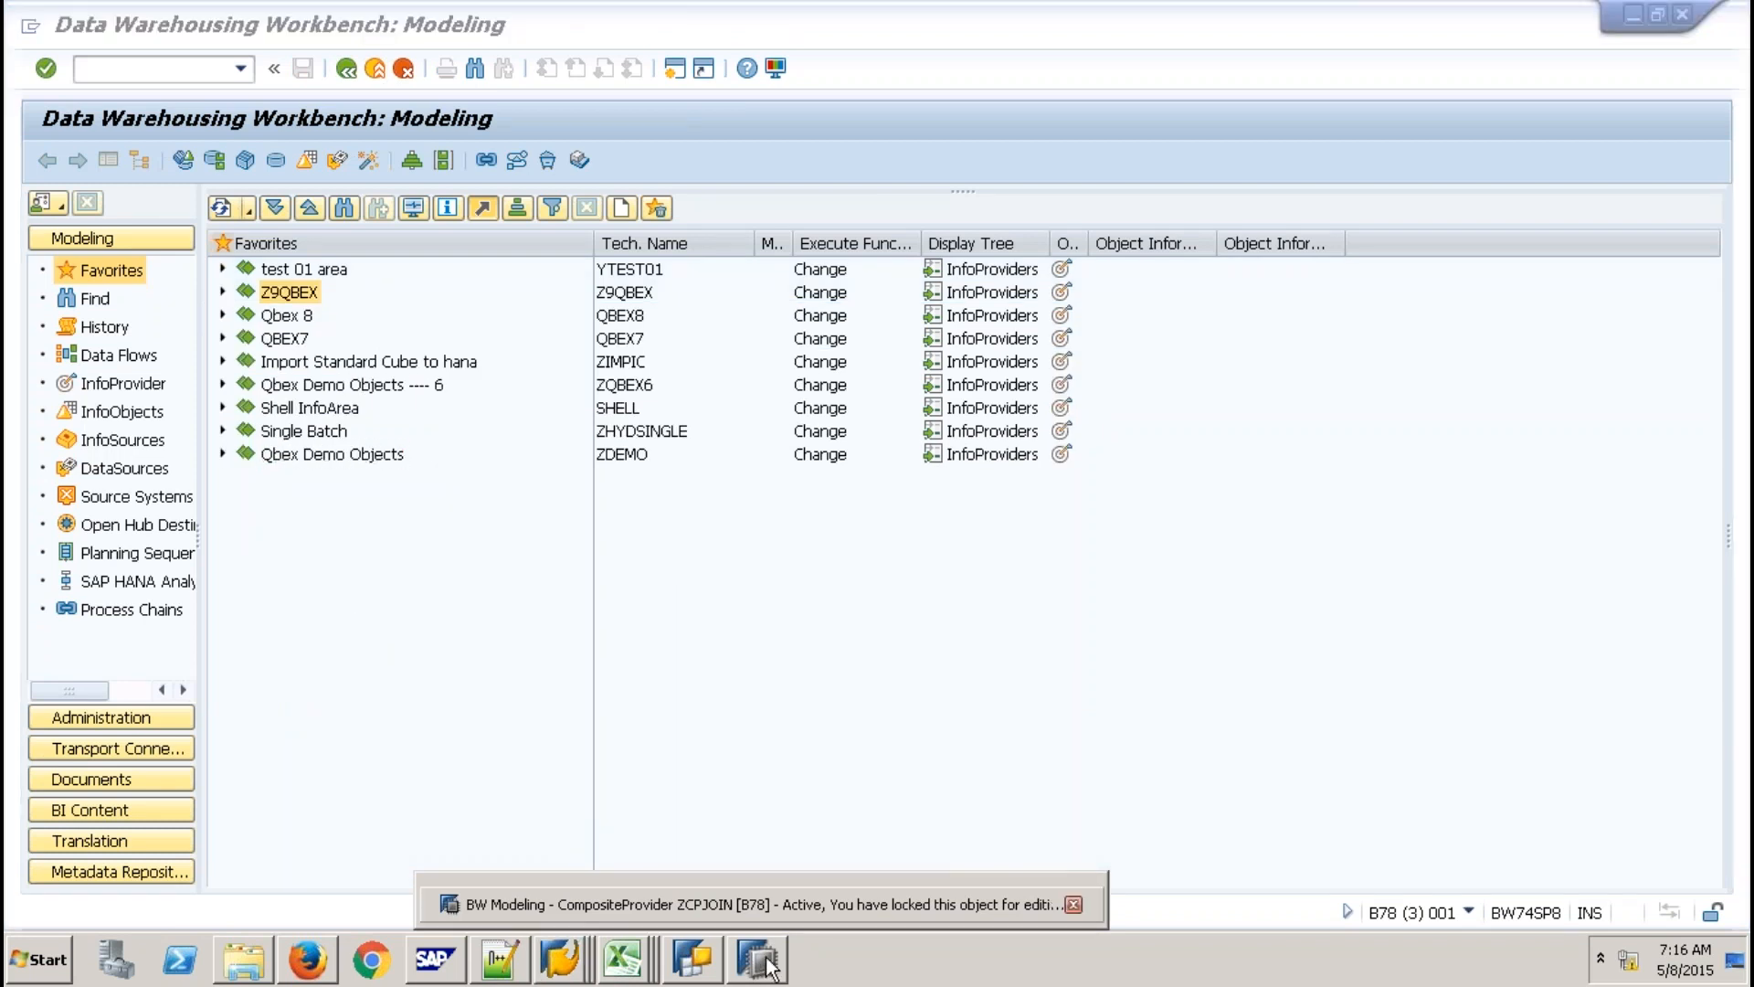
left_click(758, 960)
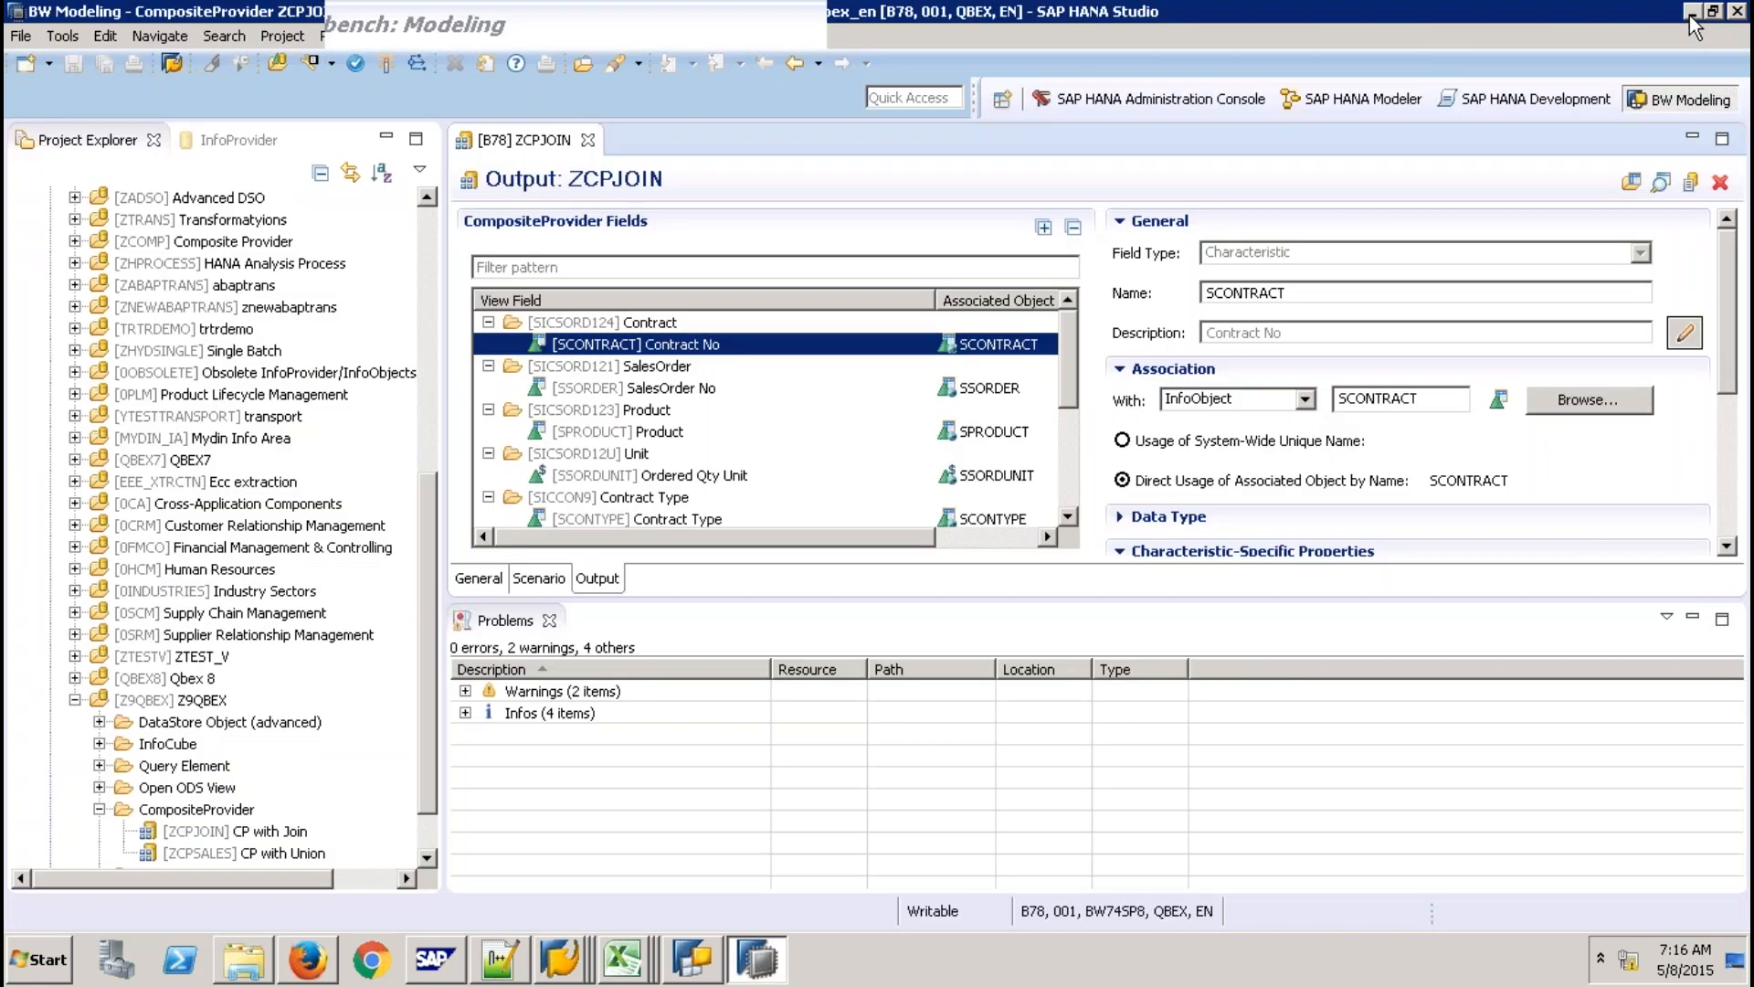
left_click(1691, 13)
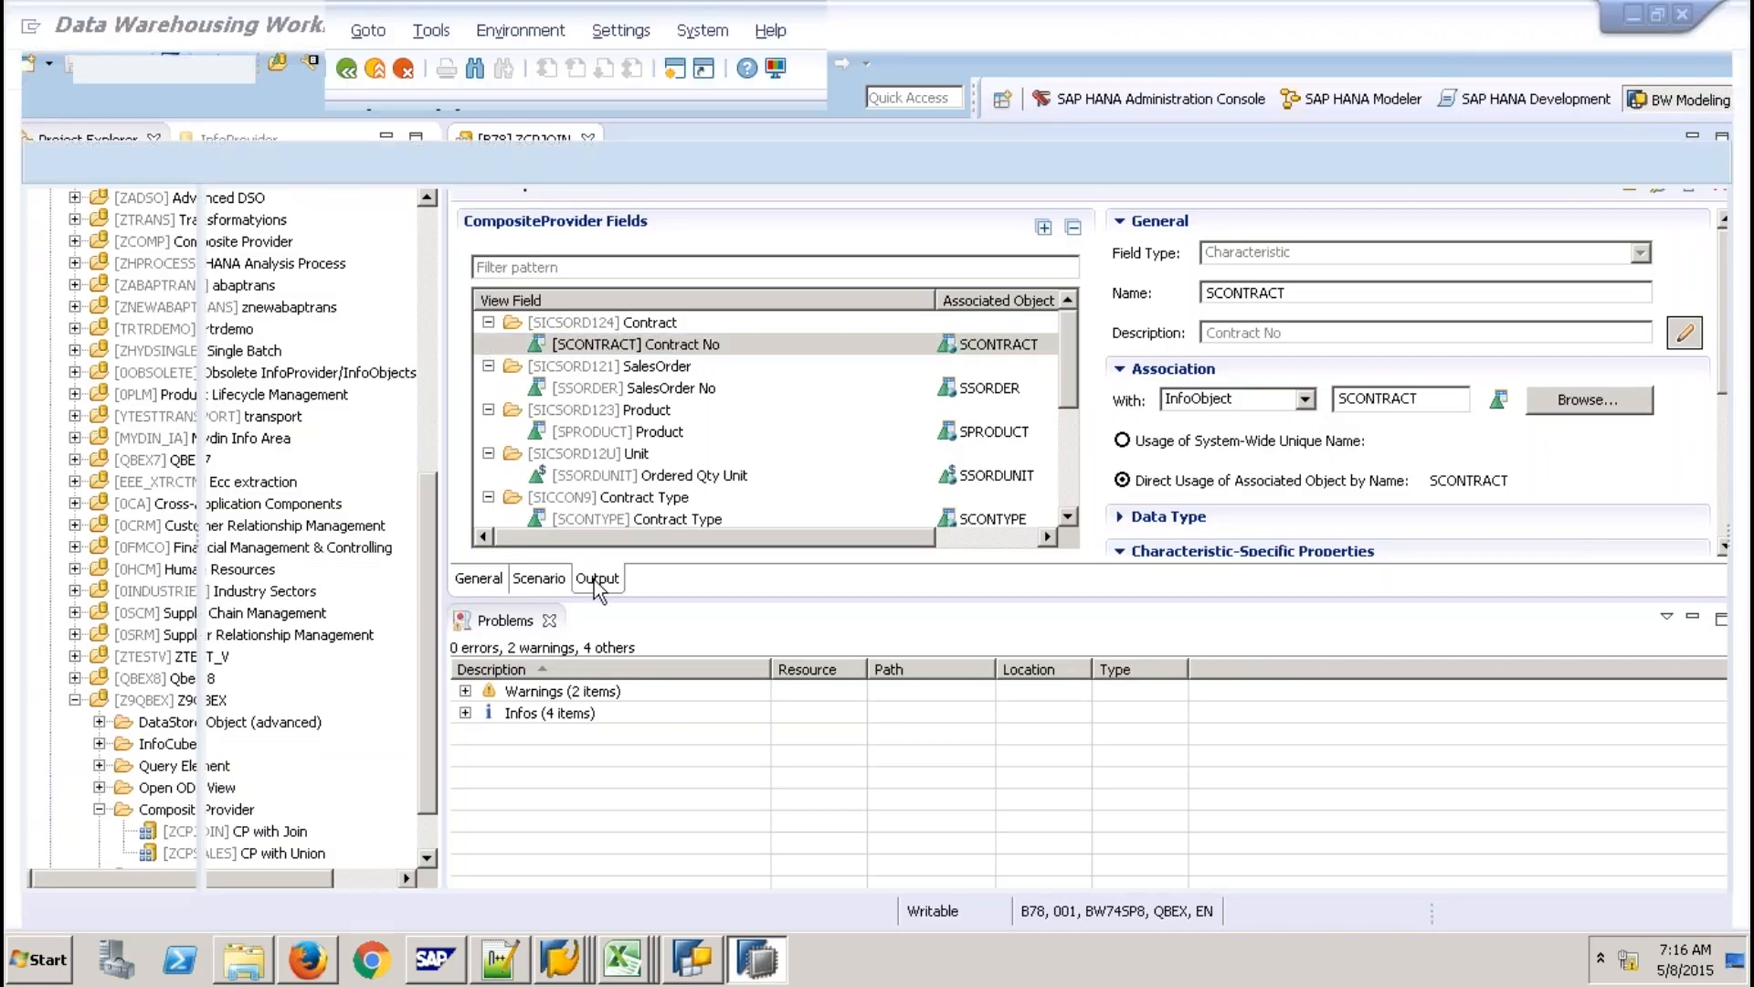
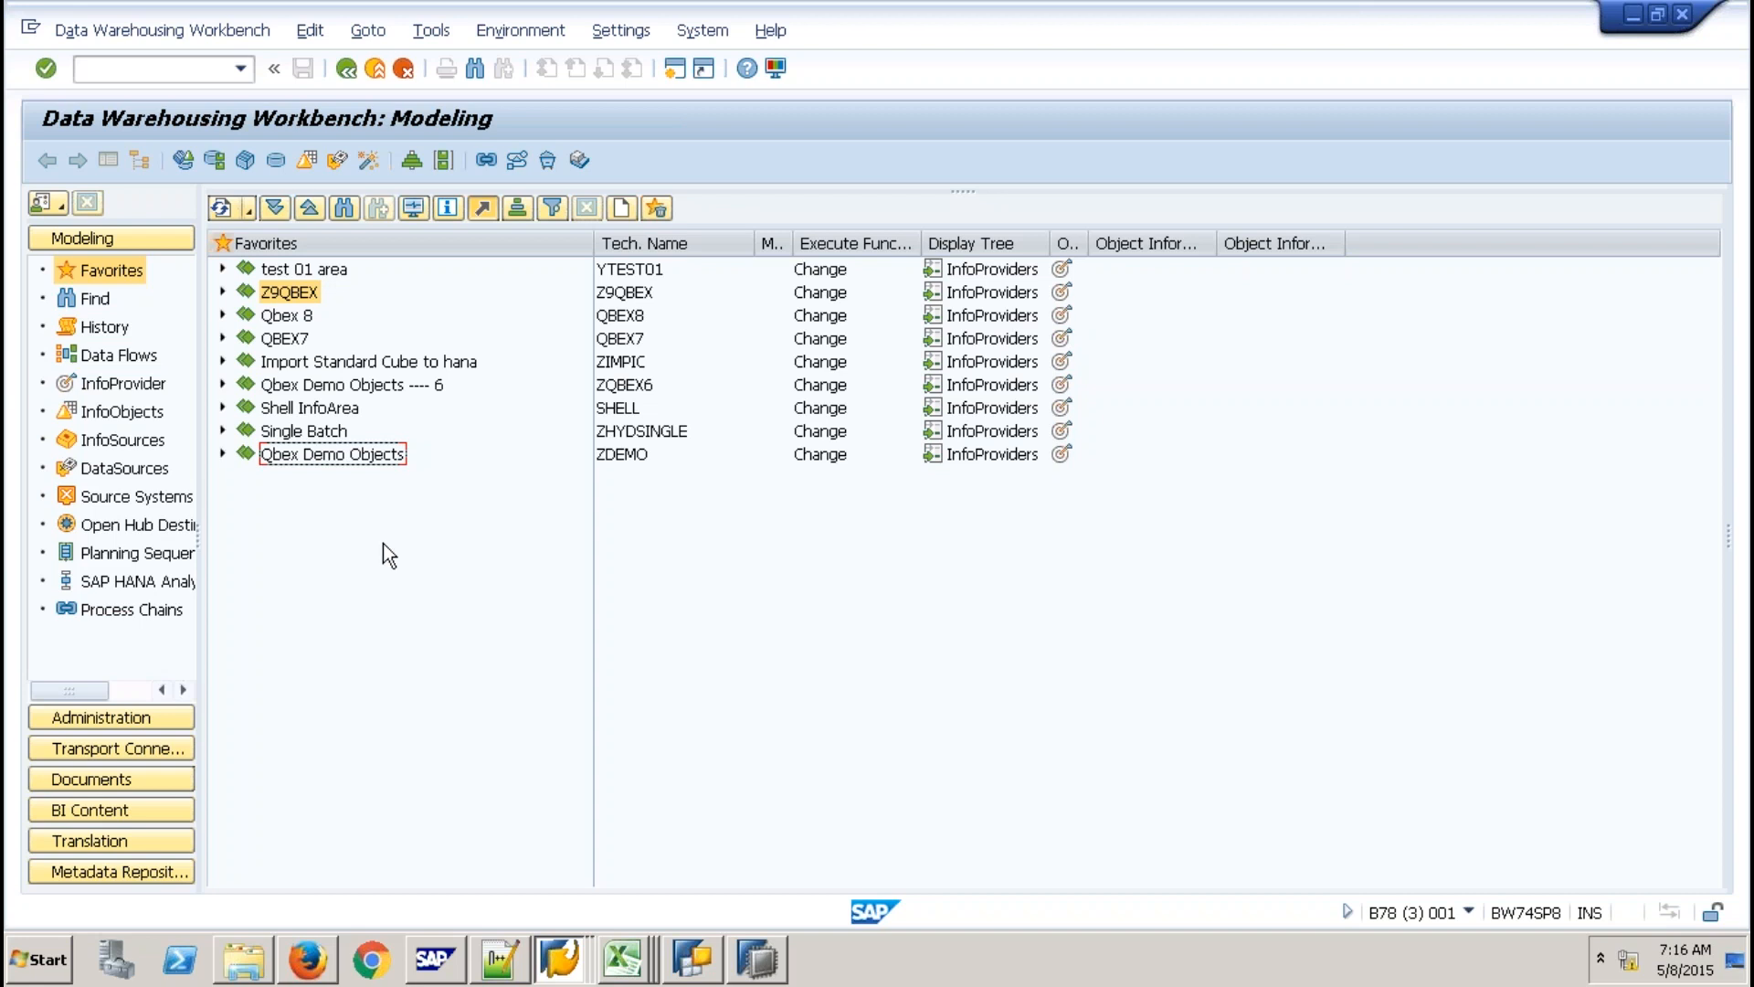
Find the Contract Cube's technical name SICCON under Shell InfoArea > Data Mart Layer InfoCube, then switch to SAP HANA Studio.
left_click(222, 408)
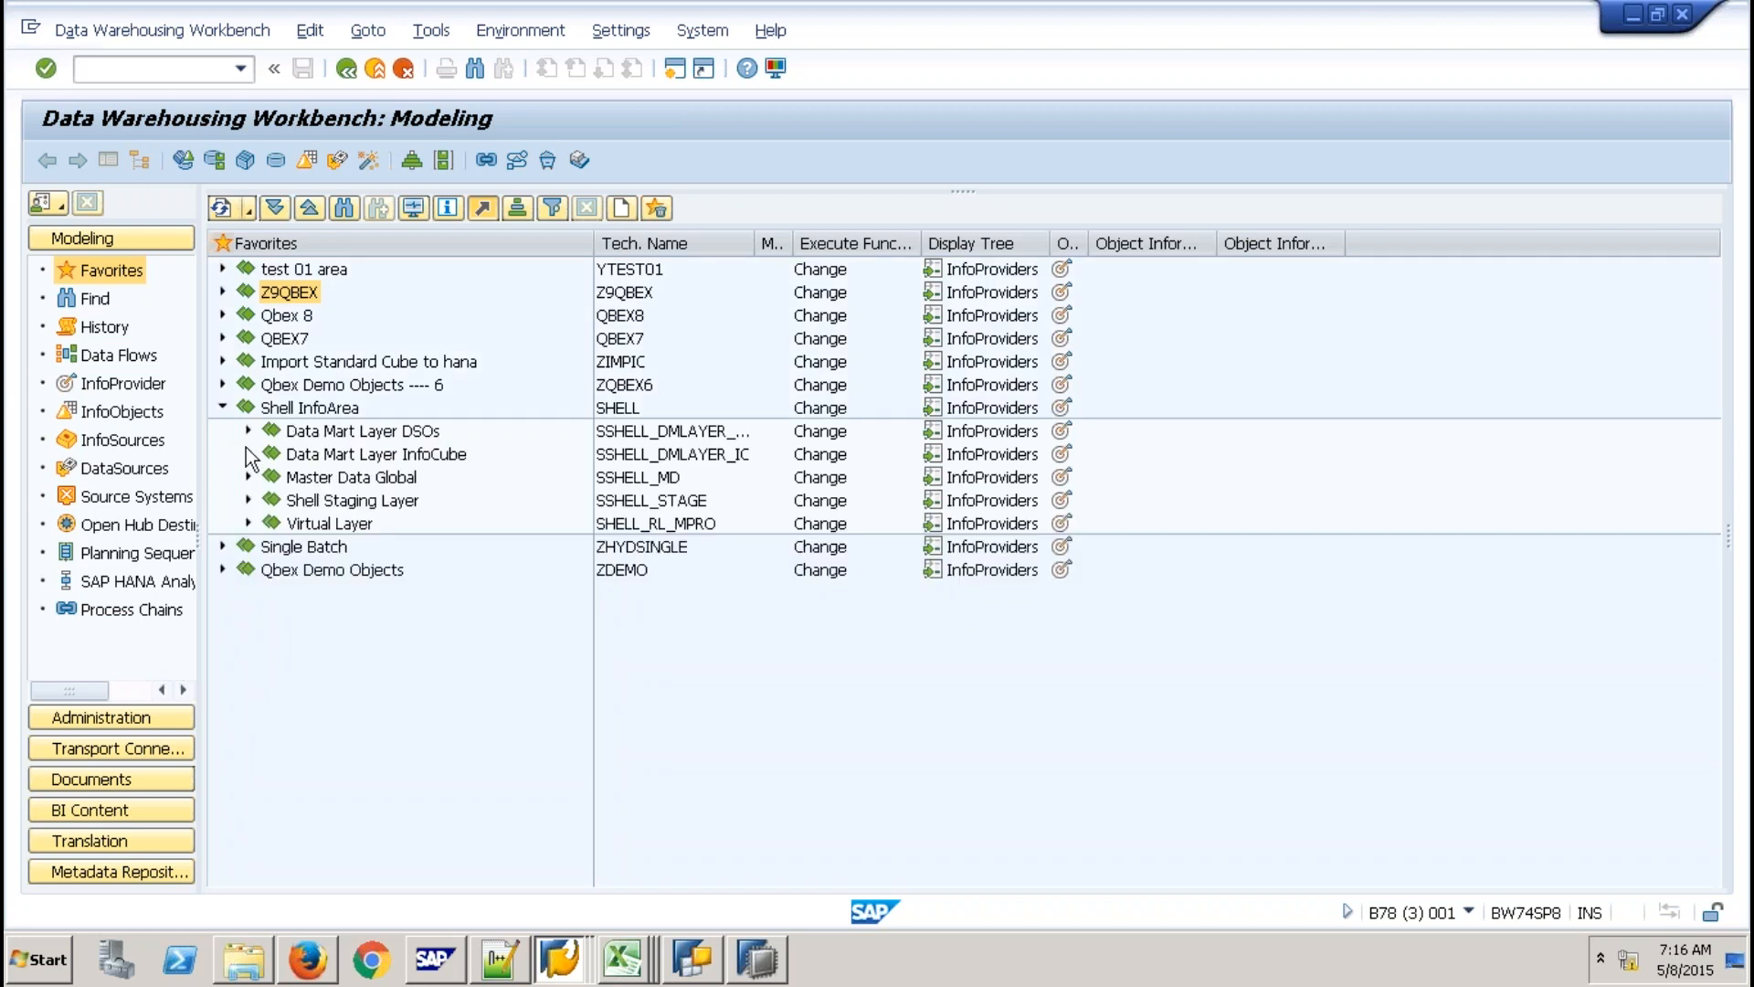
left_click(248, 455)
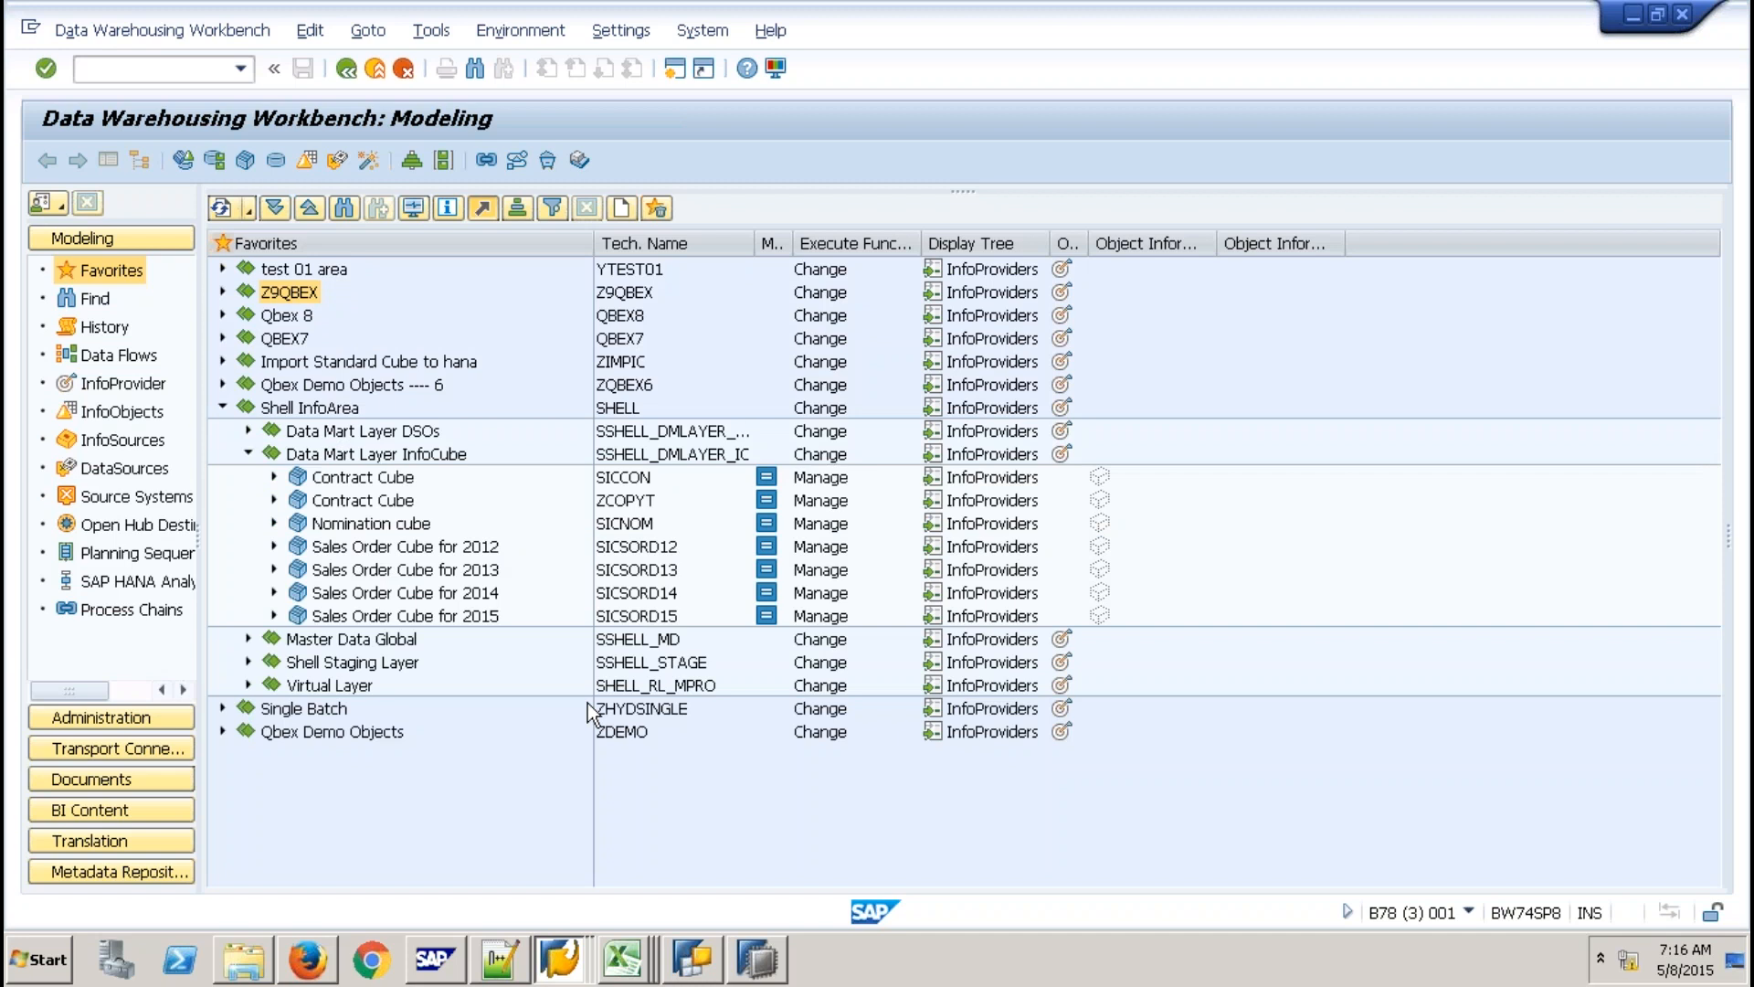
left_click(639, 478)
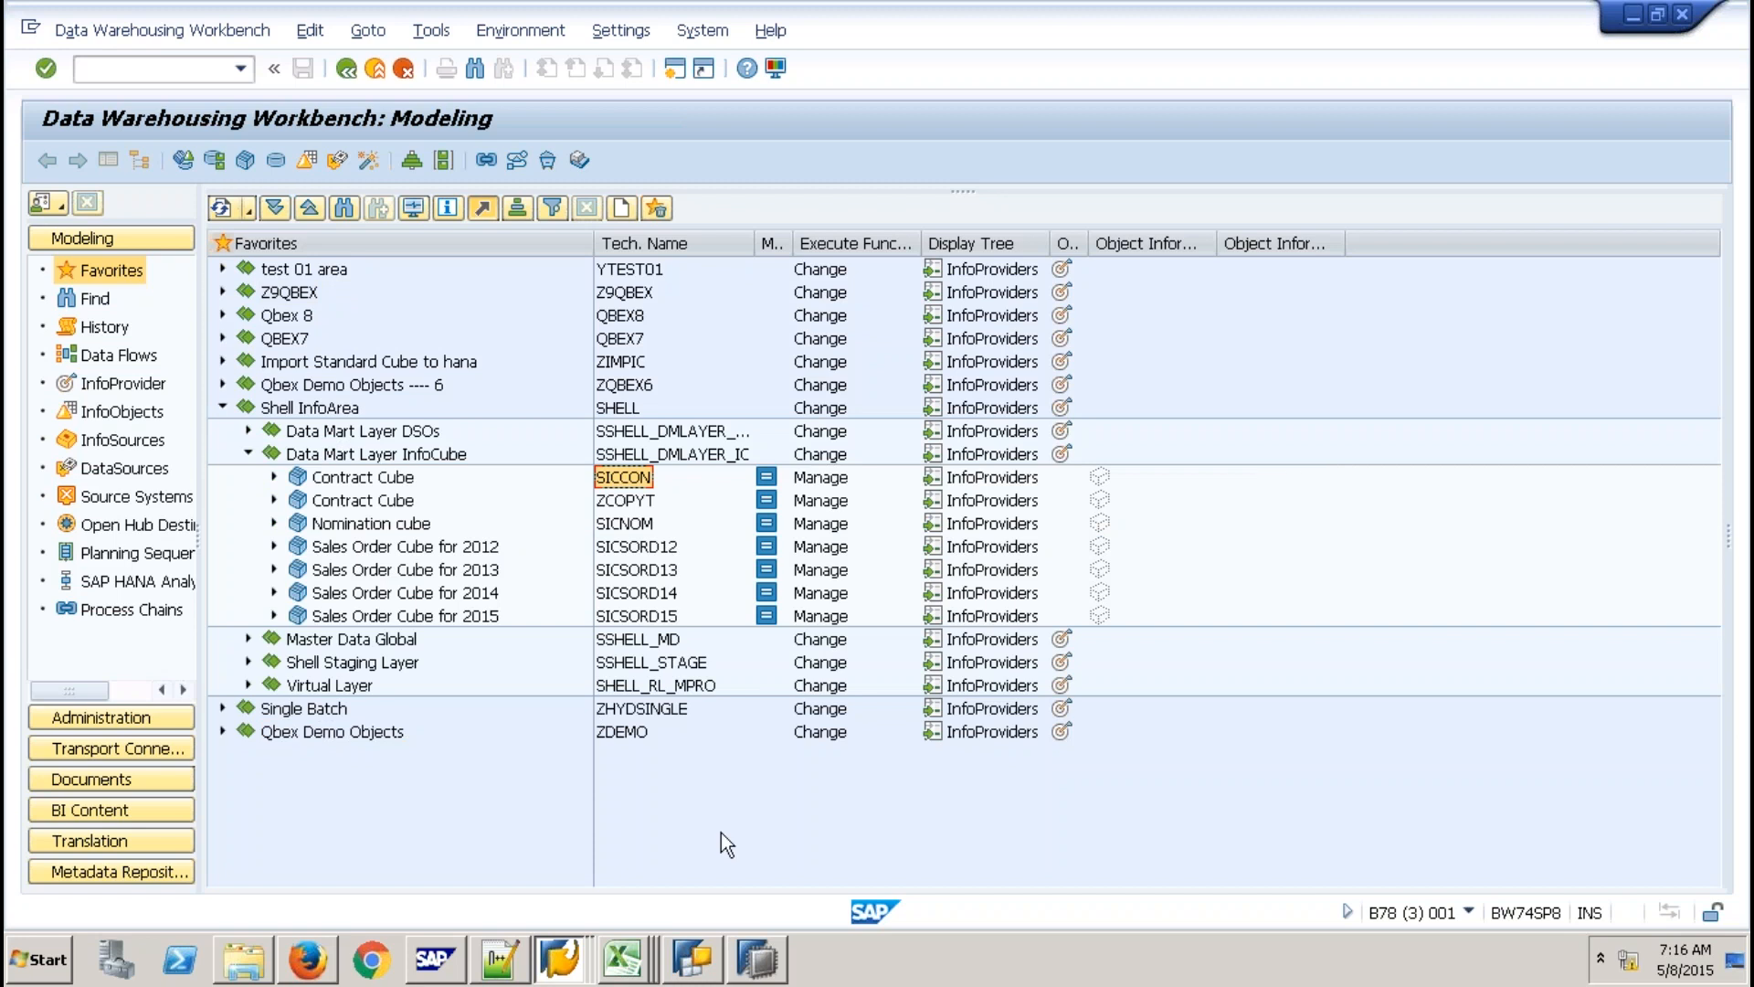
left_click(758, 959)
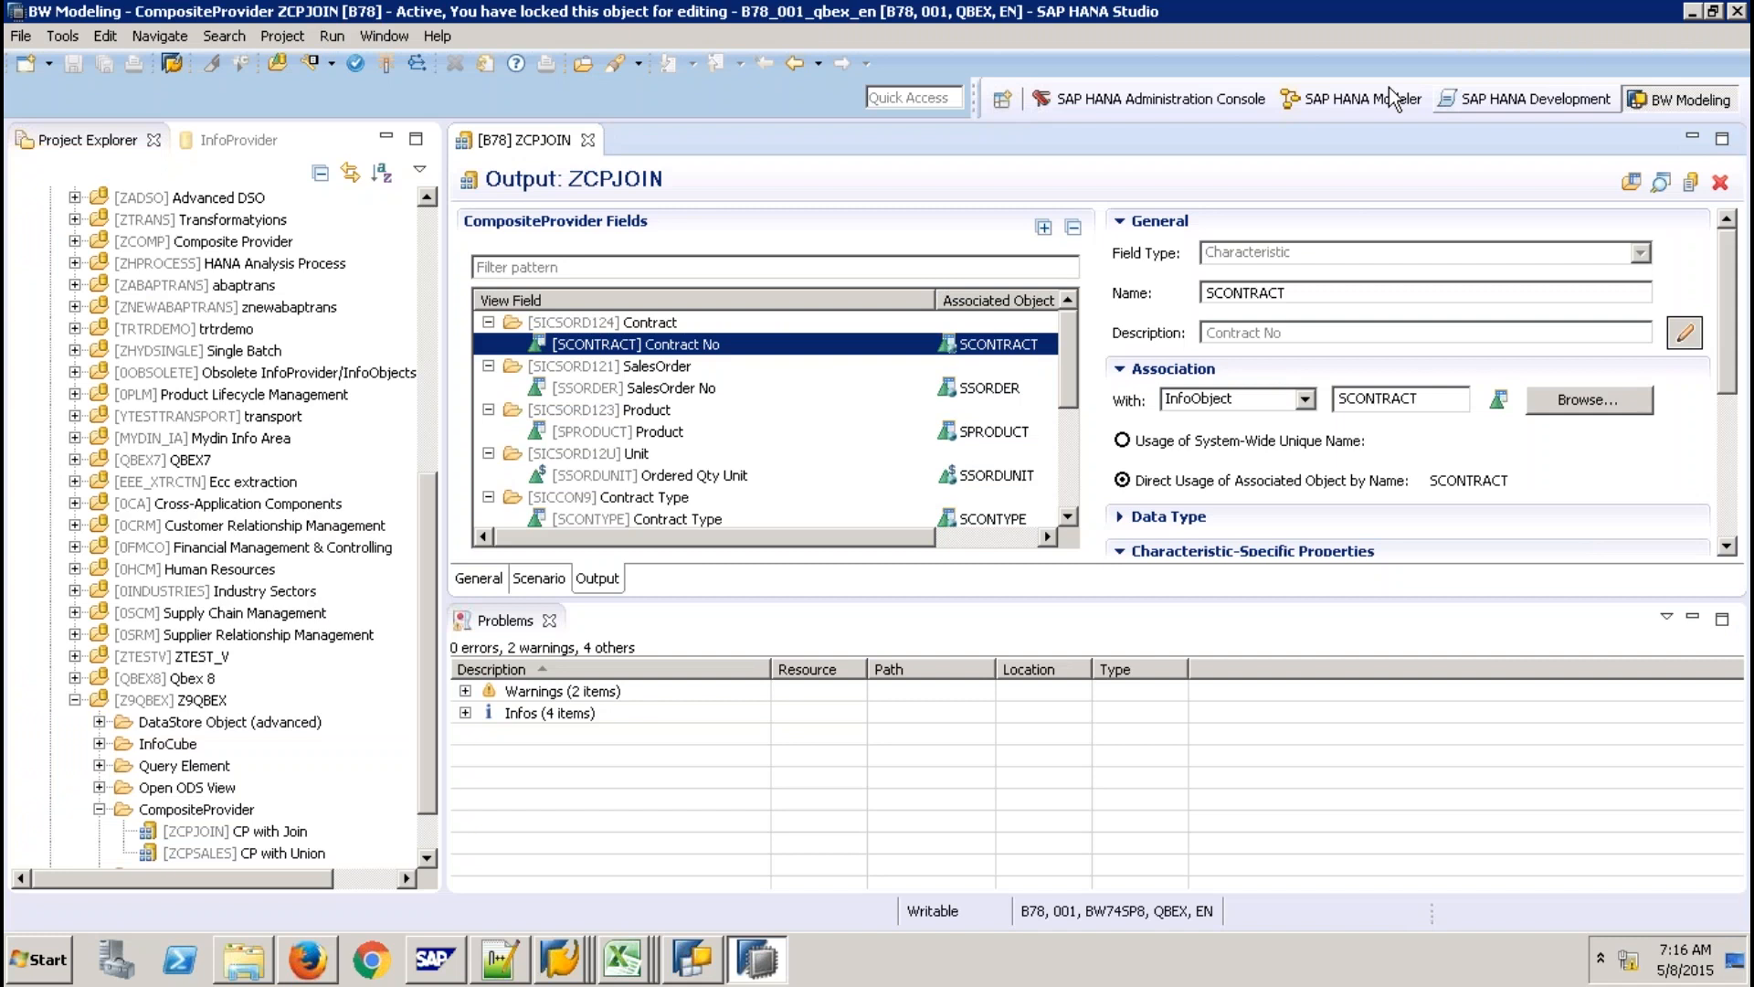
In the SAP HANA Modeler perspective, start the SAP HANA Content import of SAP NetWeaver BW Models.
left_click(1391, 97)
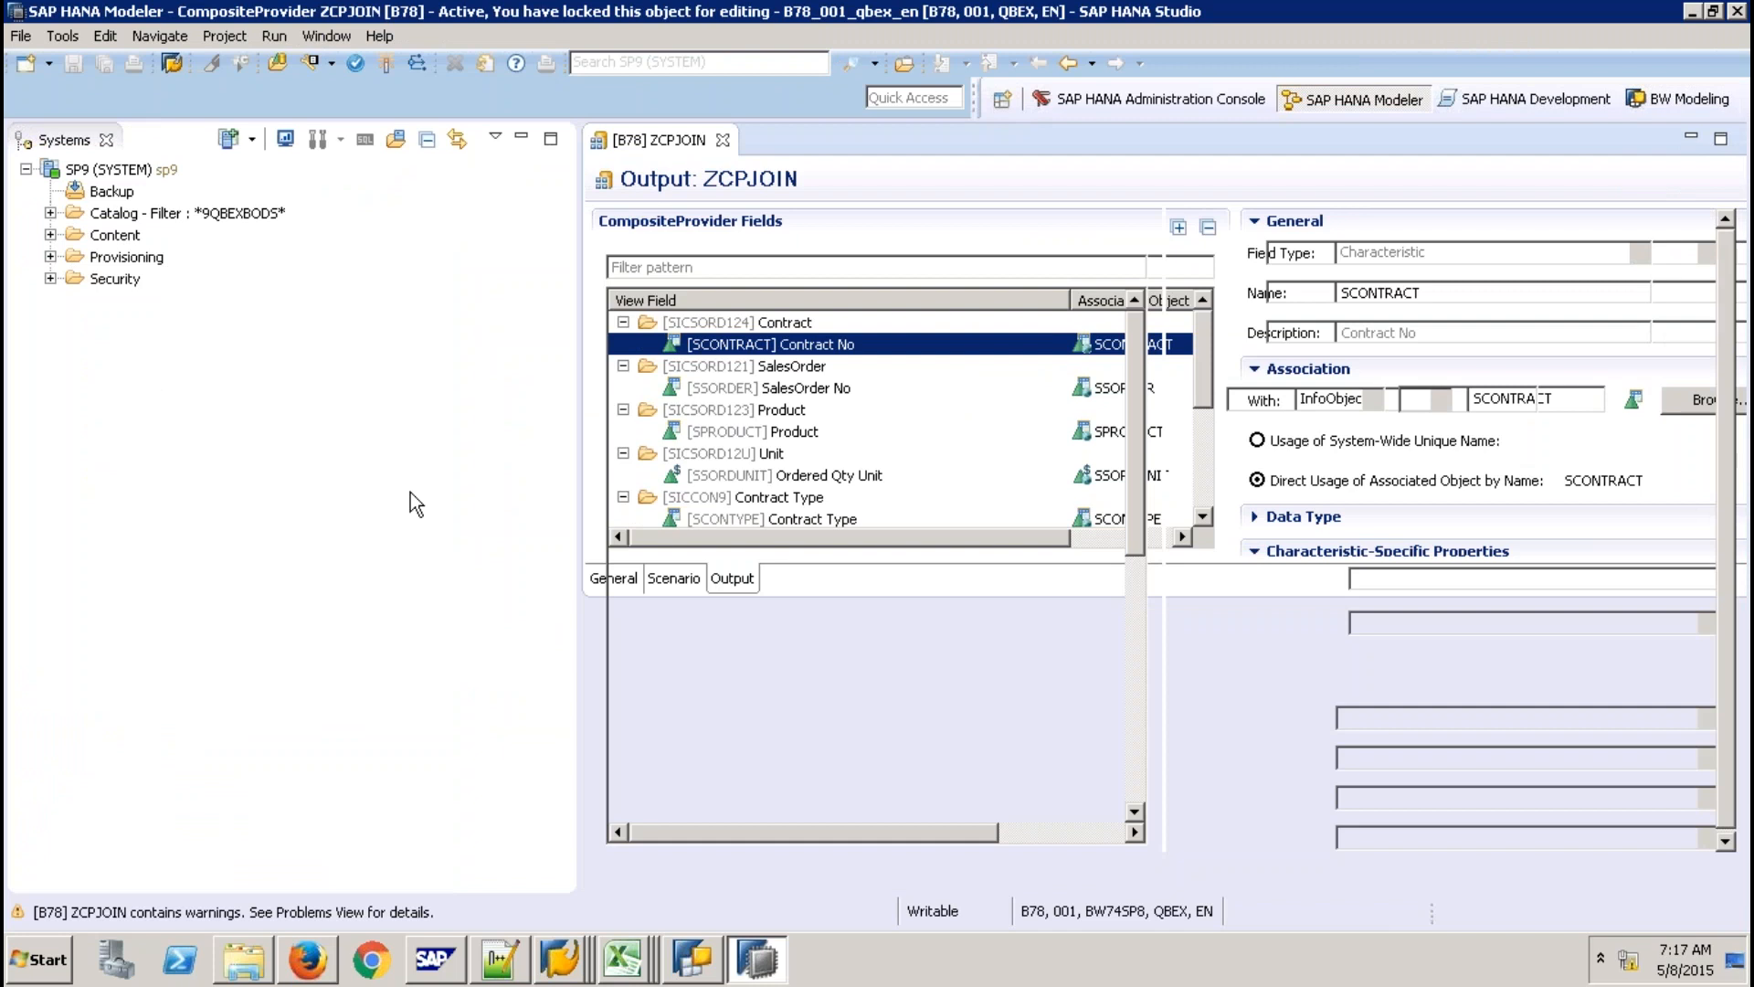
left_click(35, 35)
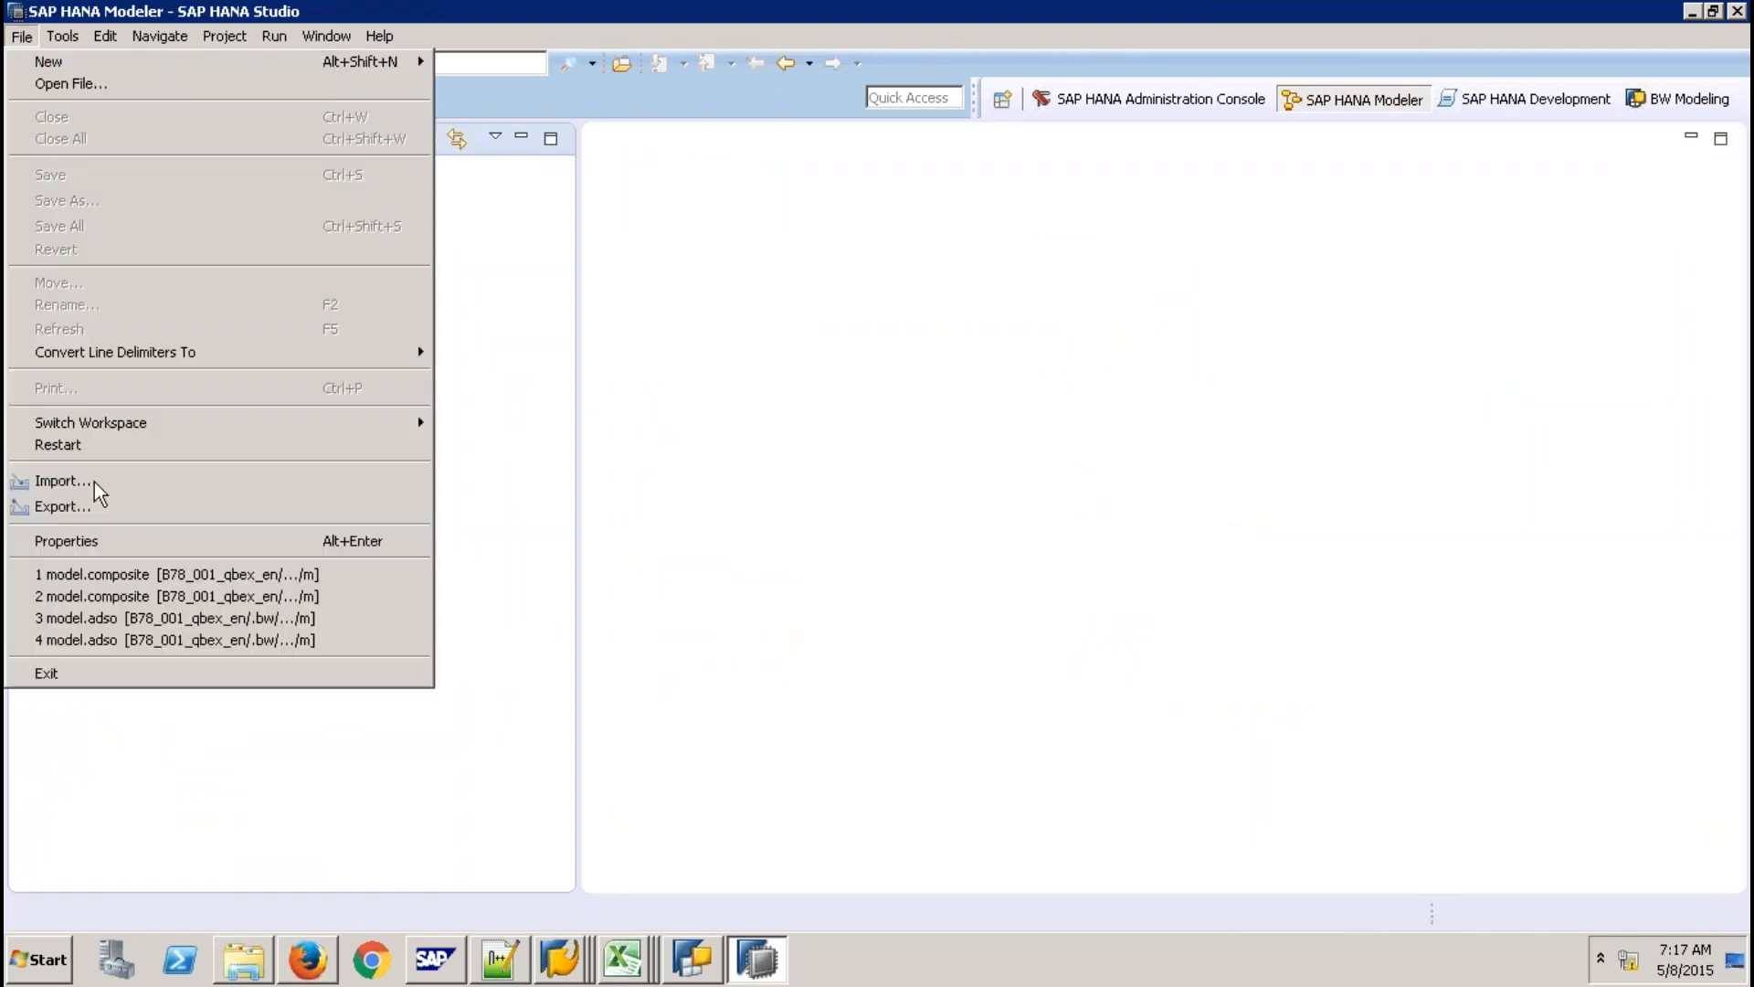
left_click(95, 482)
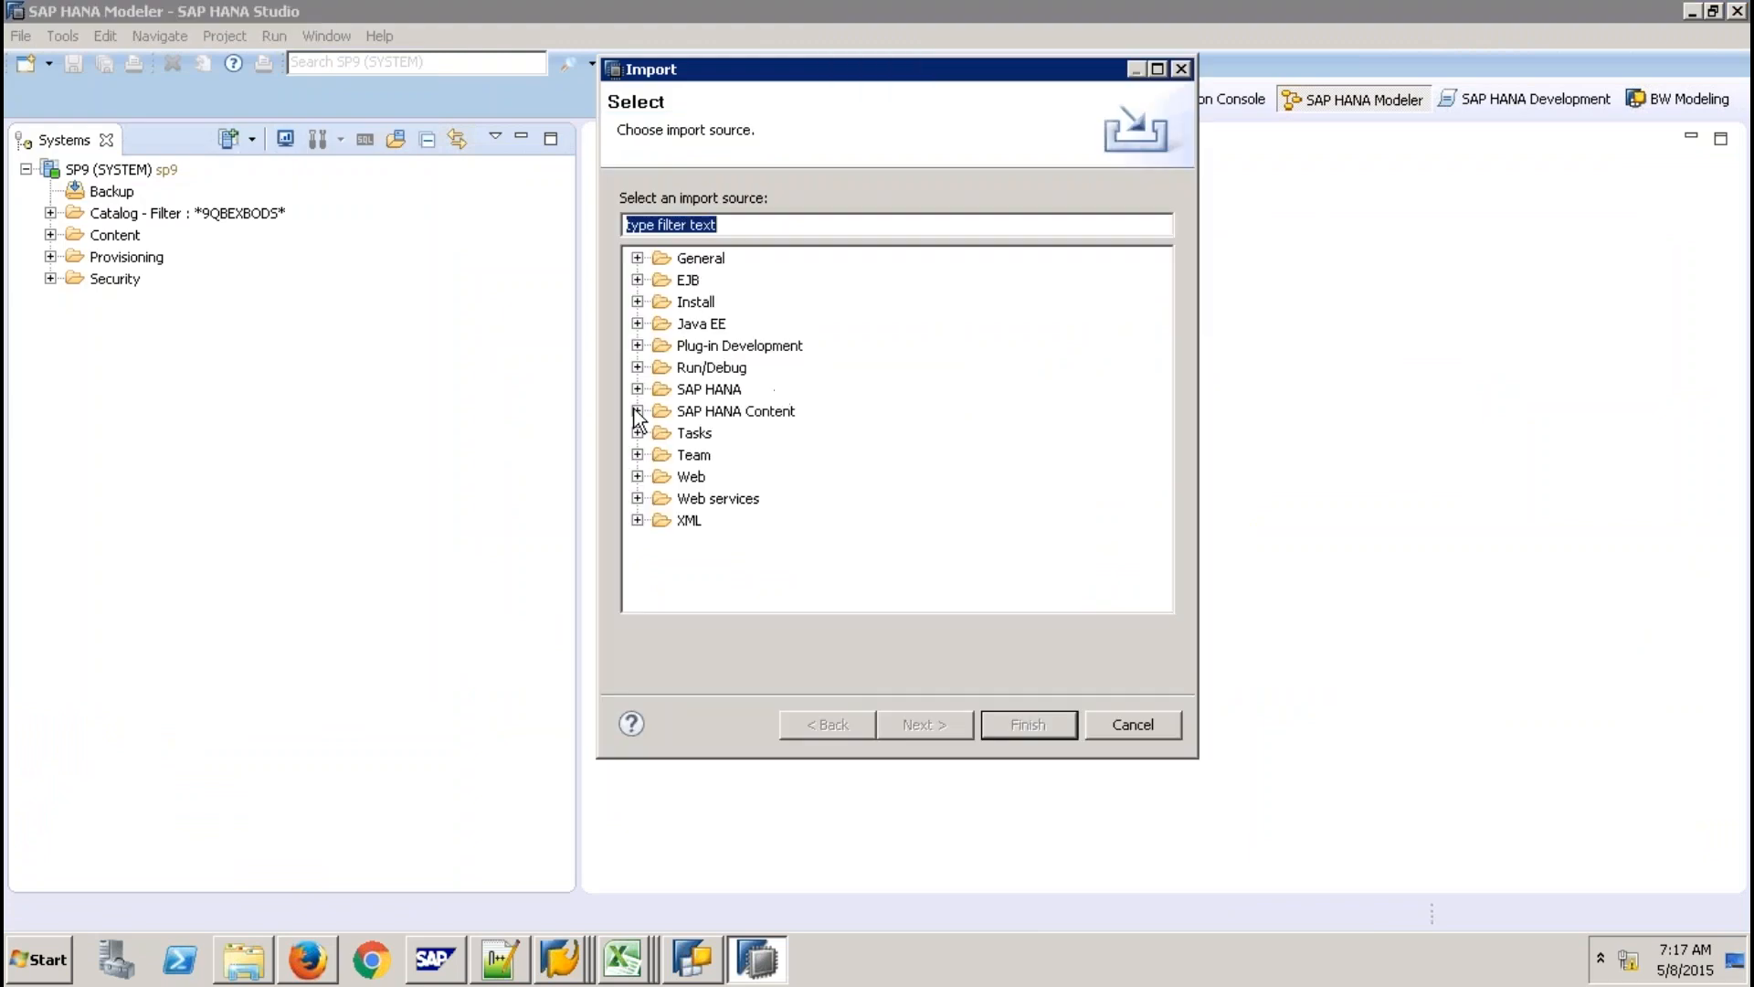
left_click(637, 411)
left_click(786, 542)
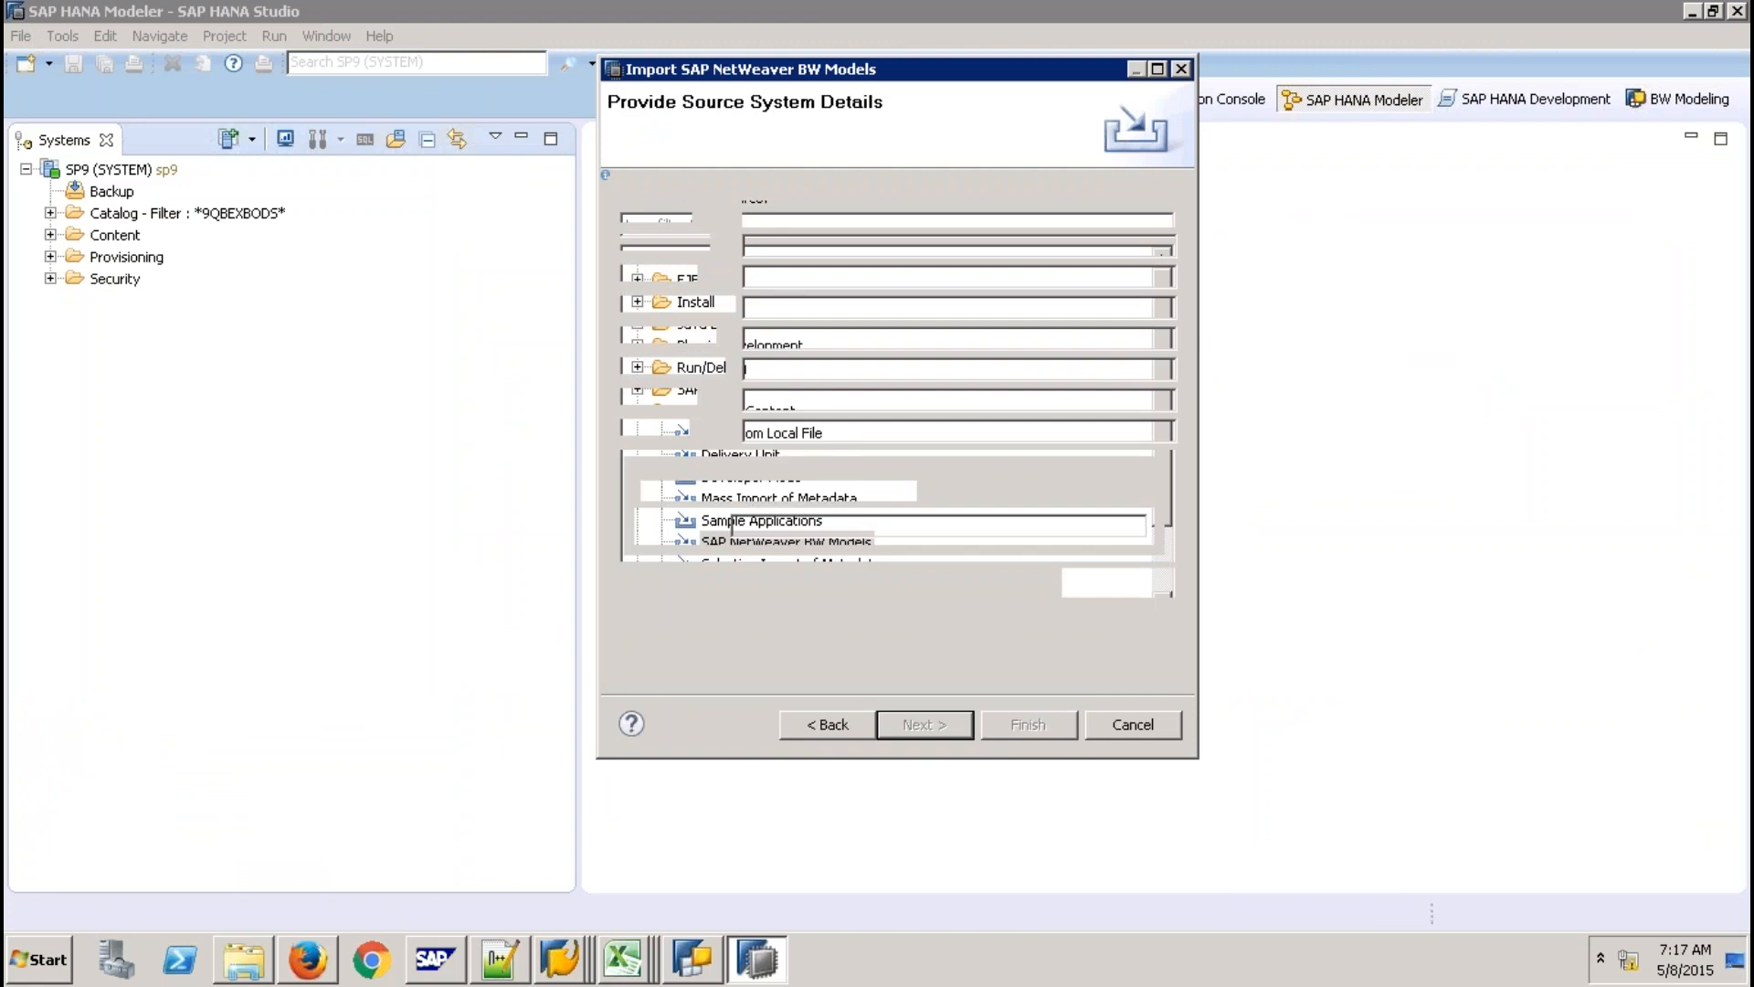
Log on to source connection BW74SP8 with the BW user name and password, and continue.
left_click(892, 294)
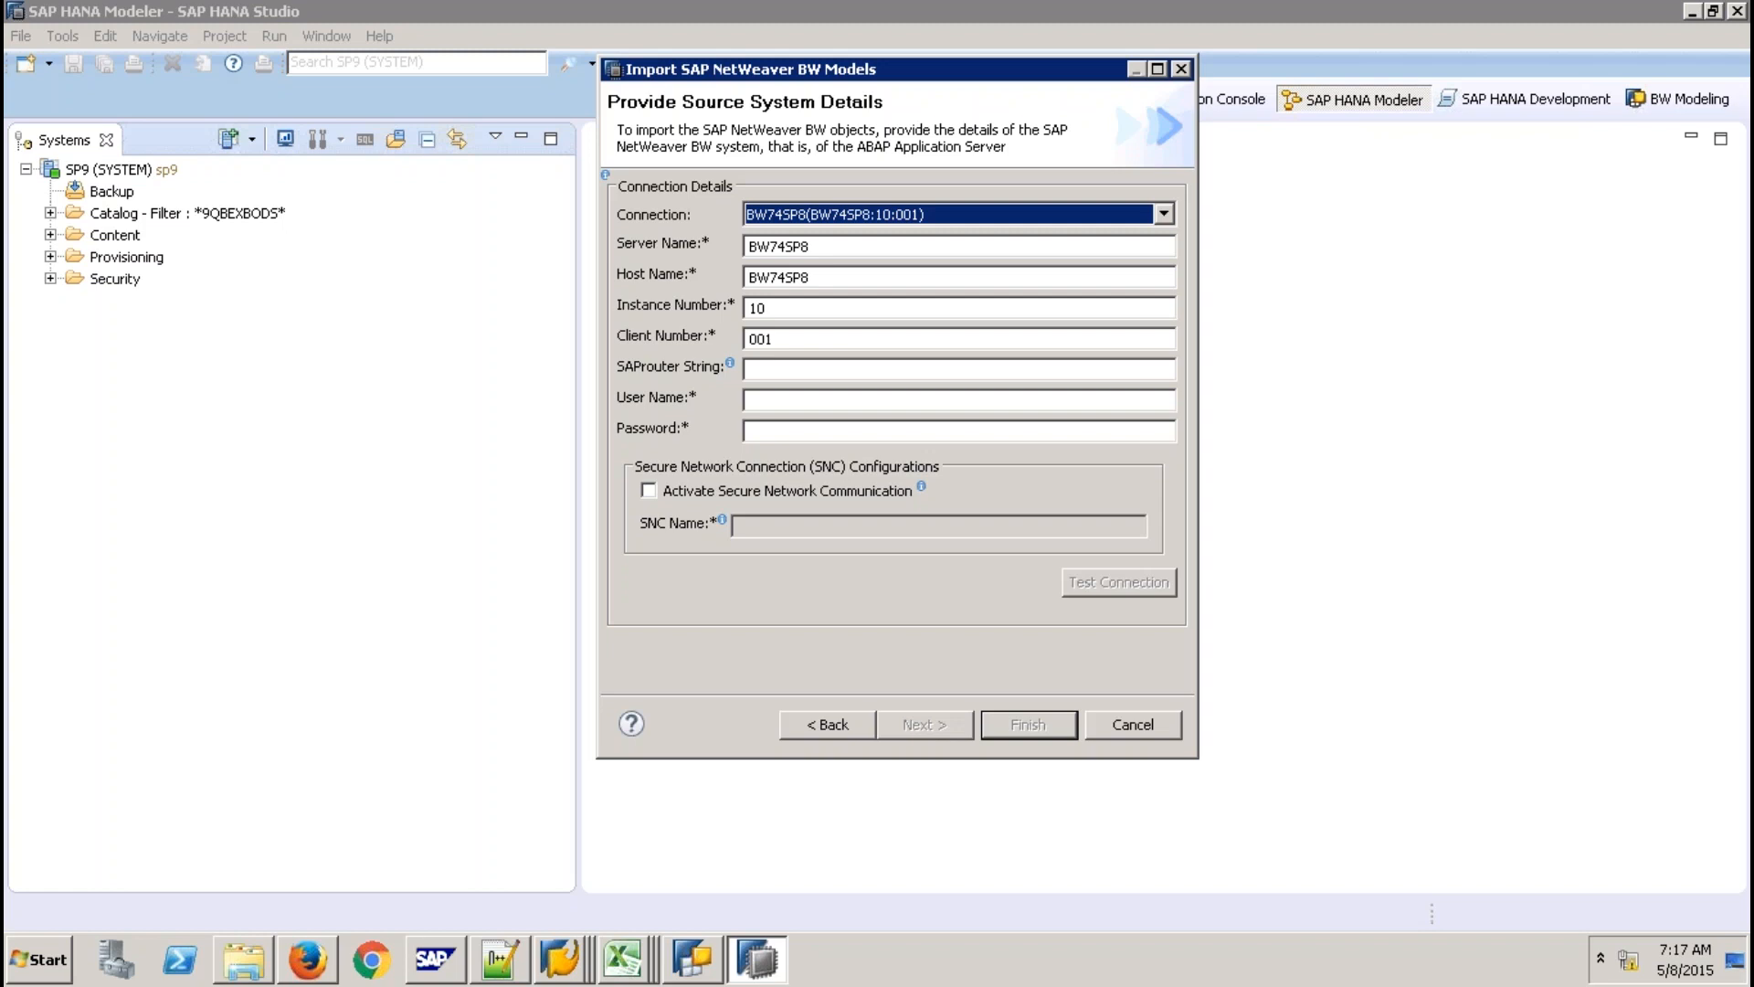
left_click(751, 401)
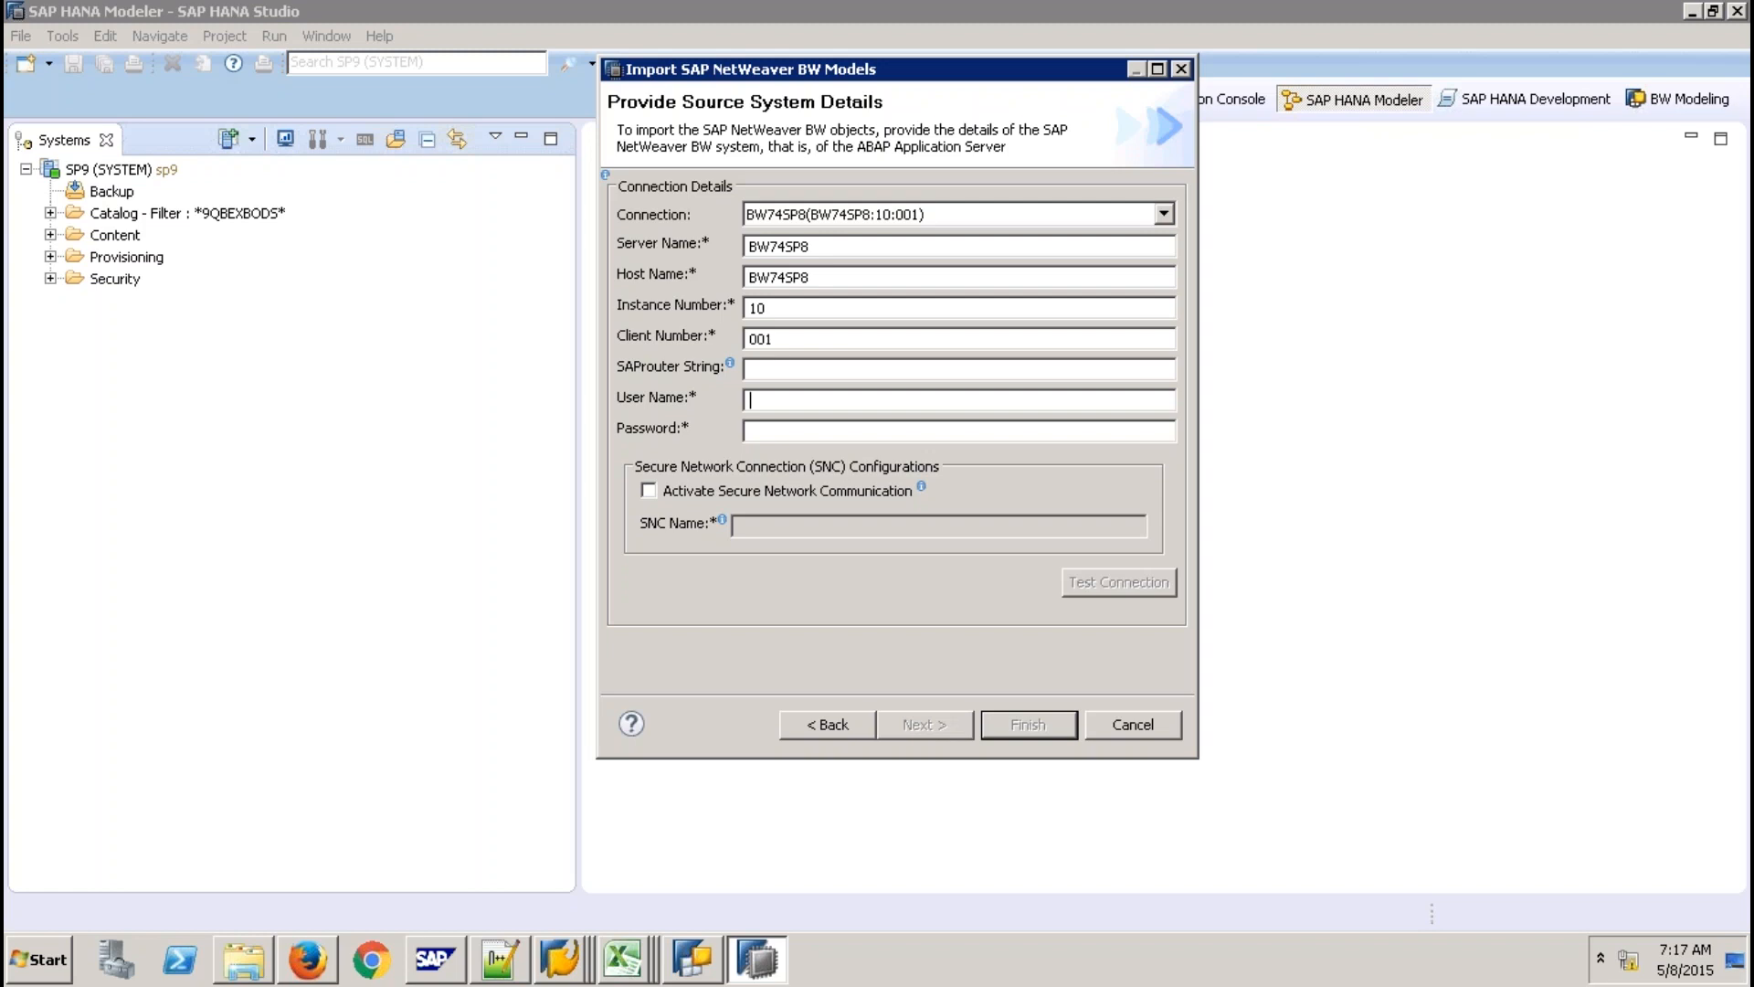
type("QBEX")
key("Tab")
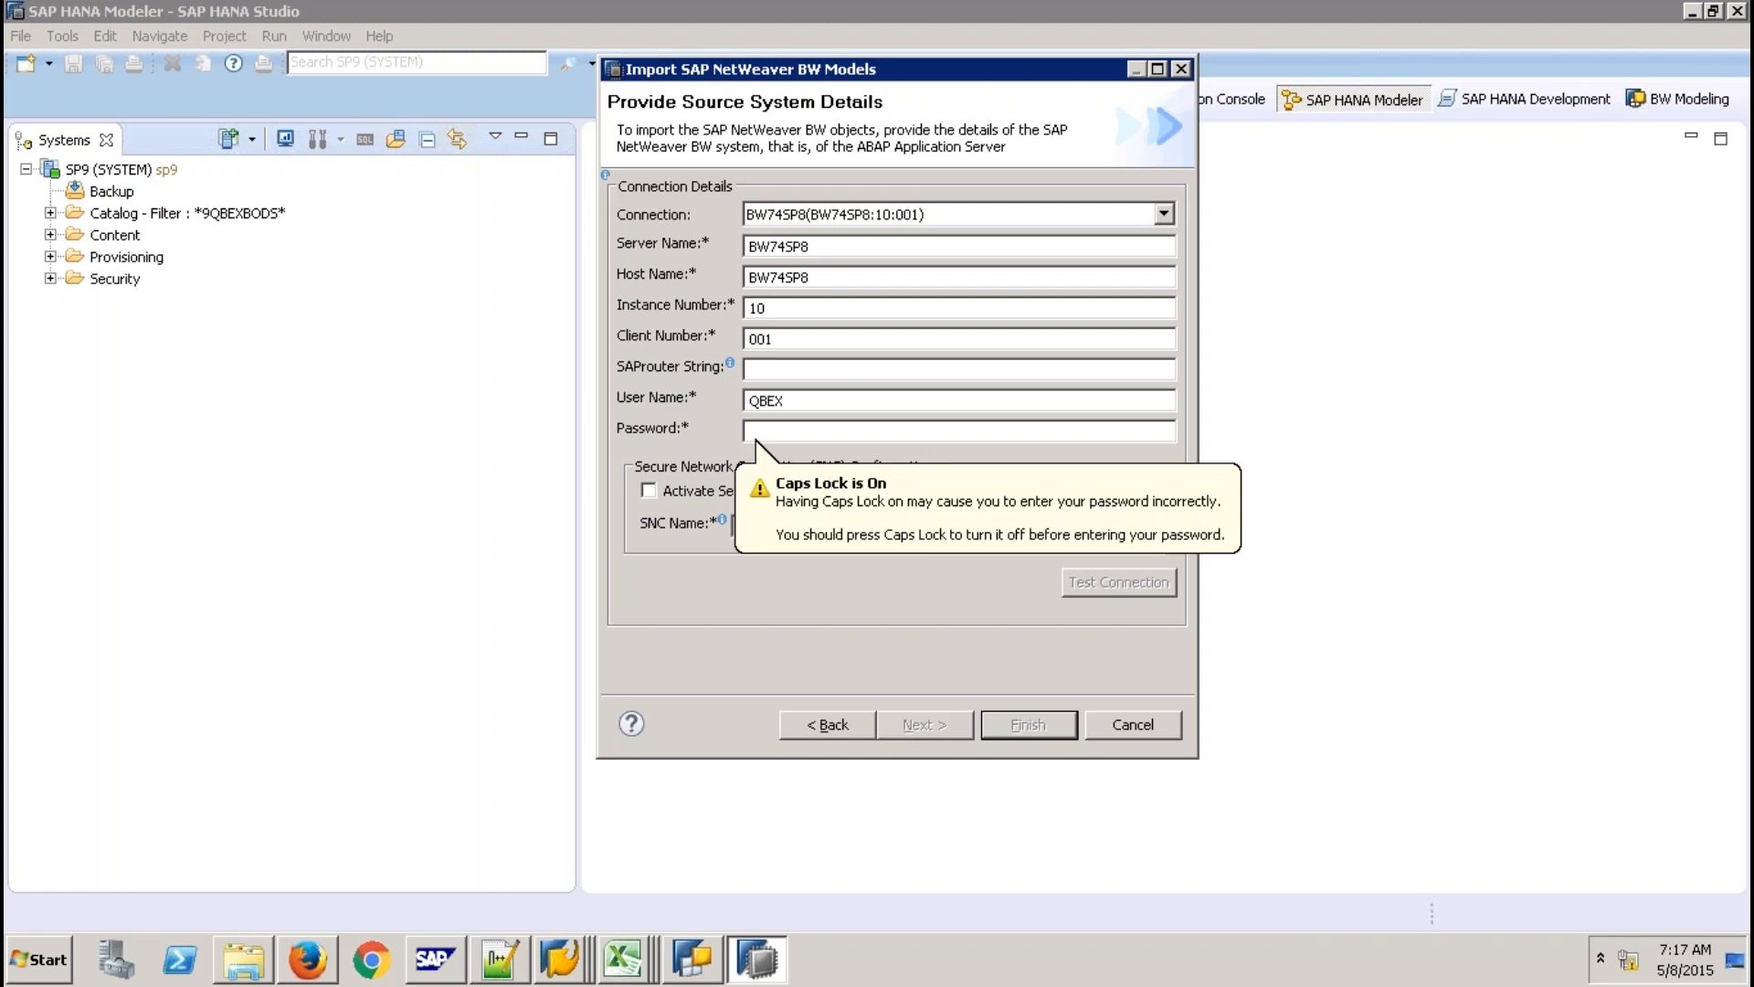
type("abcdef")
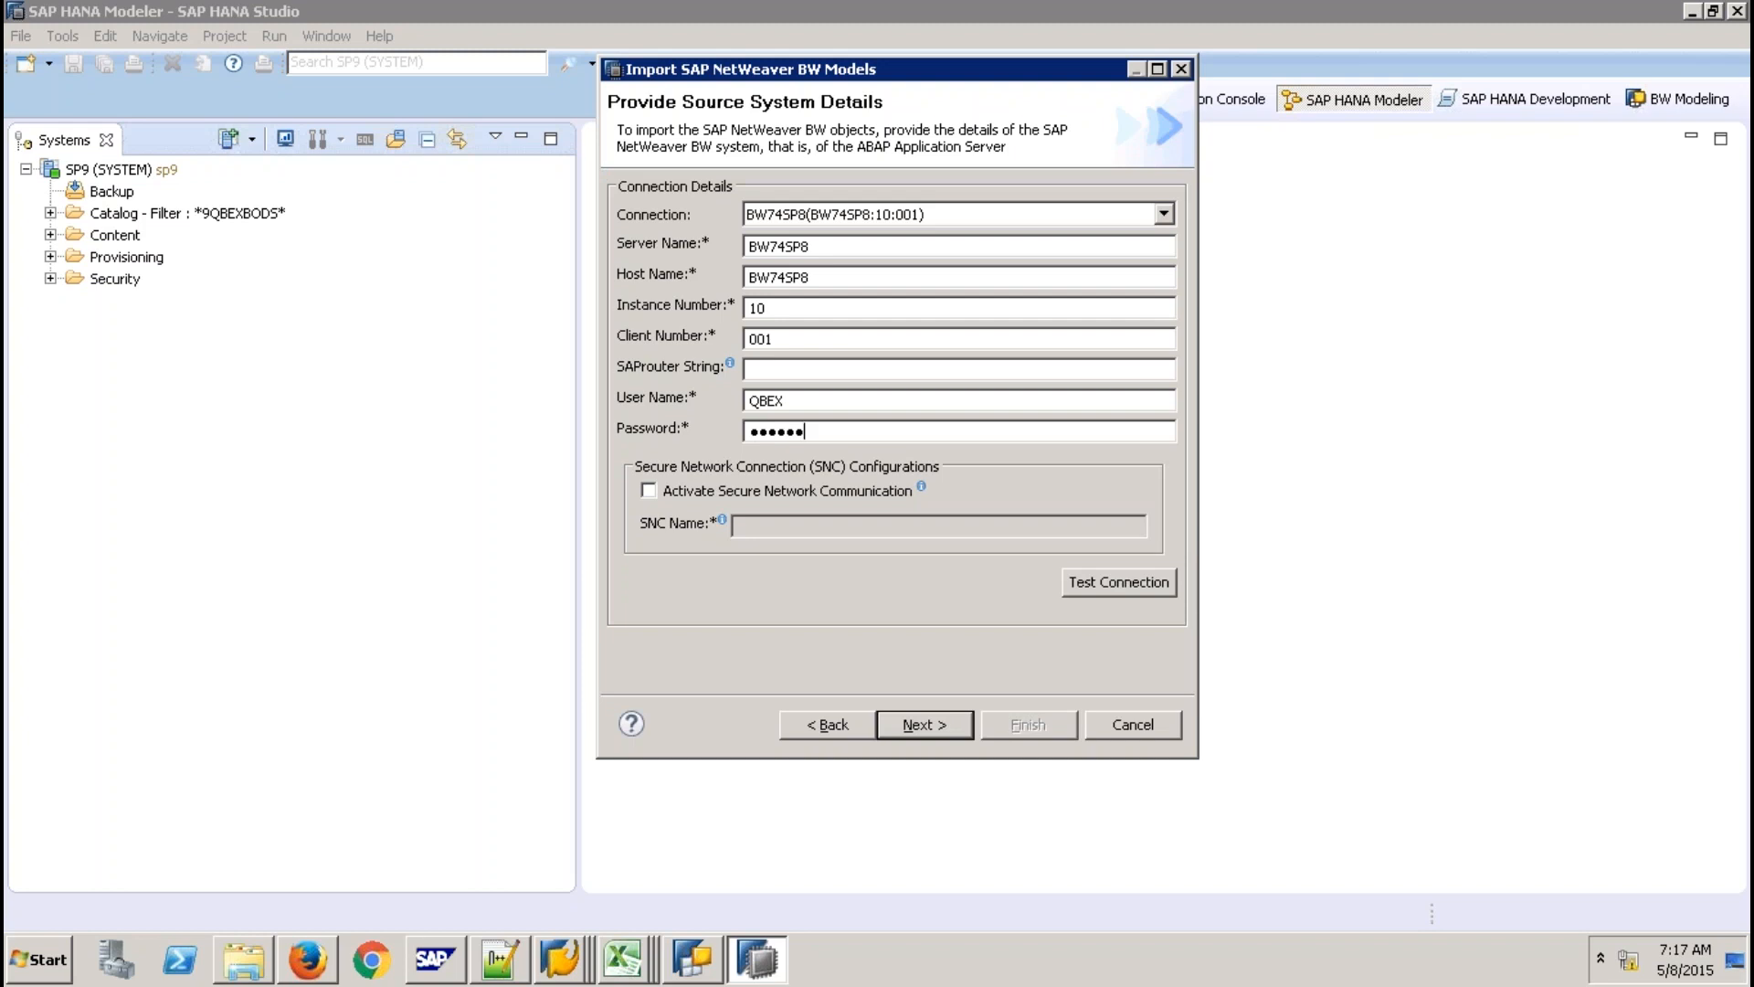
type("ghij")
key("Return")
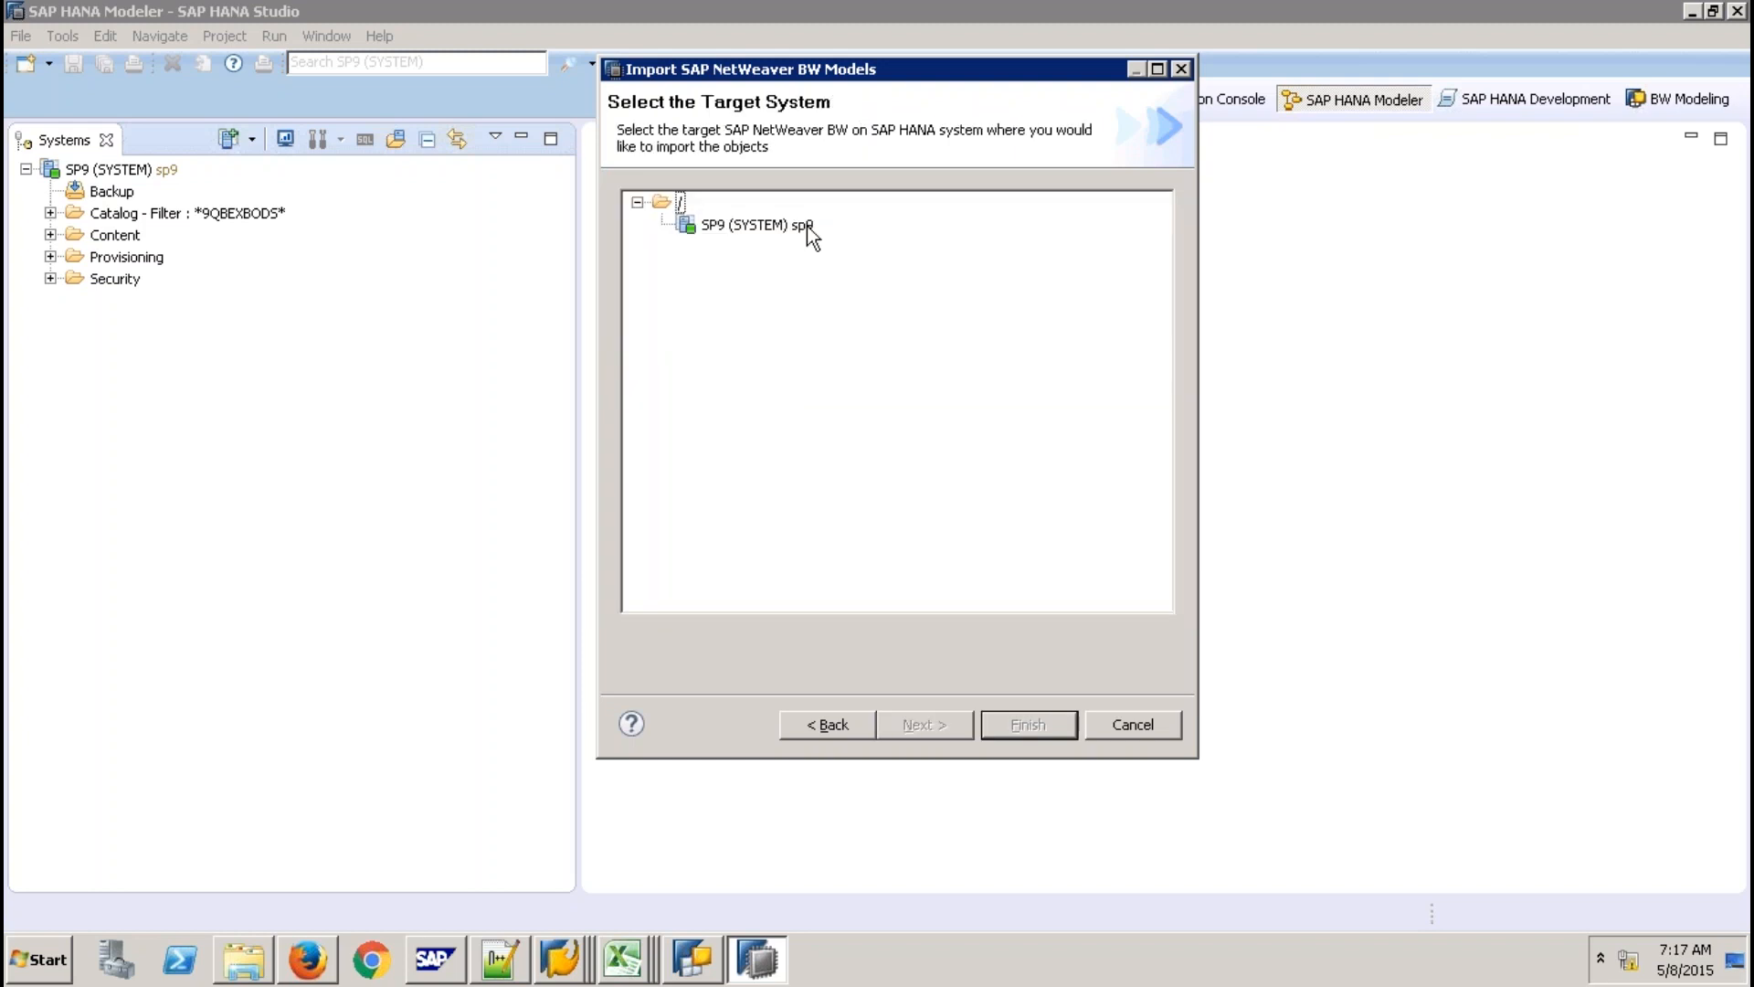
Import the SICCON InfoCube into target system SP9 with Overwrite existing objects enabled, leaving the package unchanged.
double_click(807, 227)
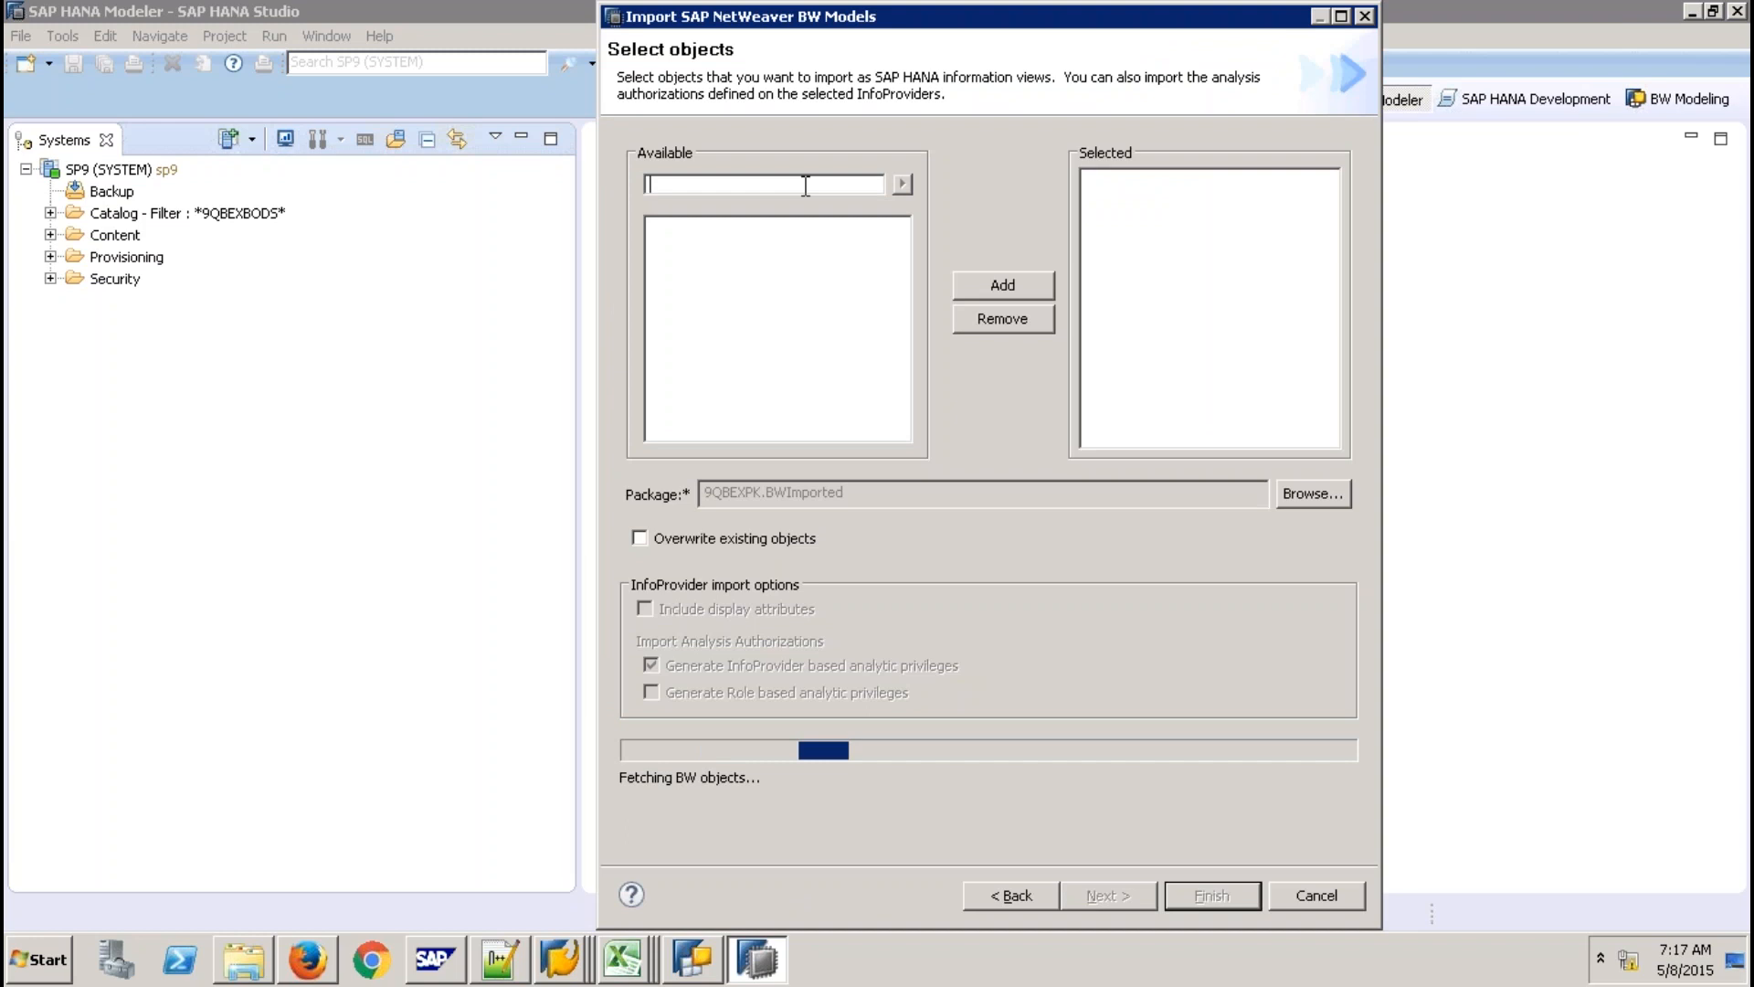
type("SICCON")
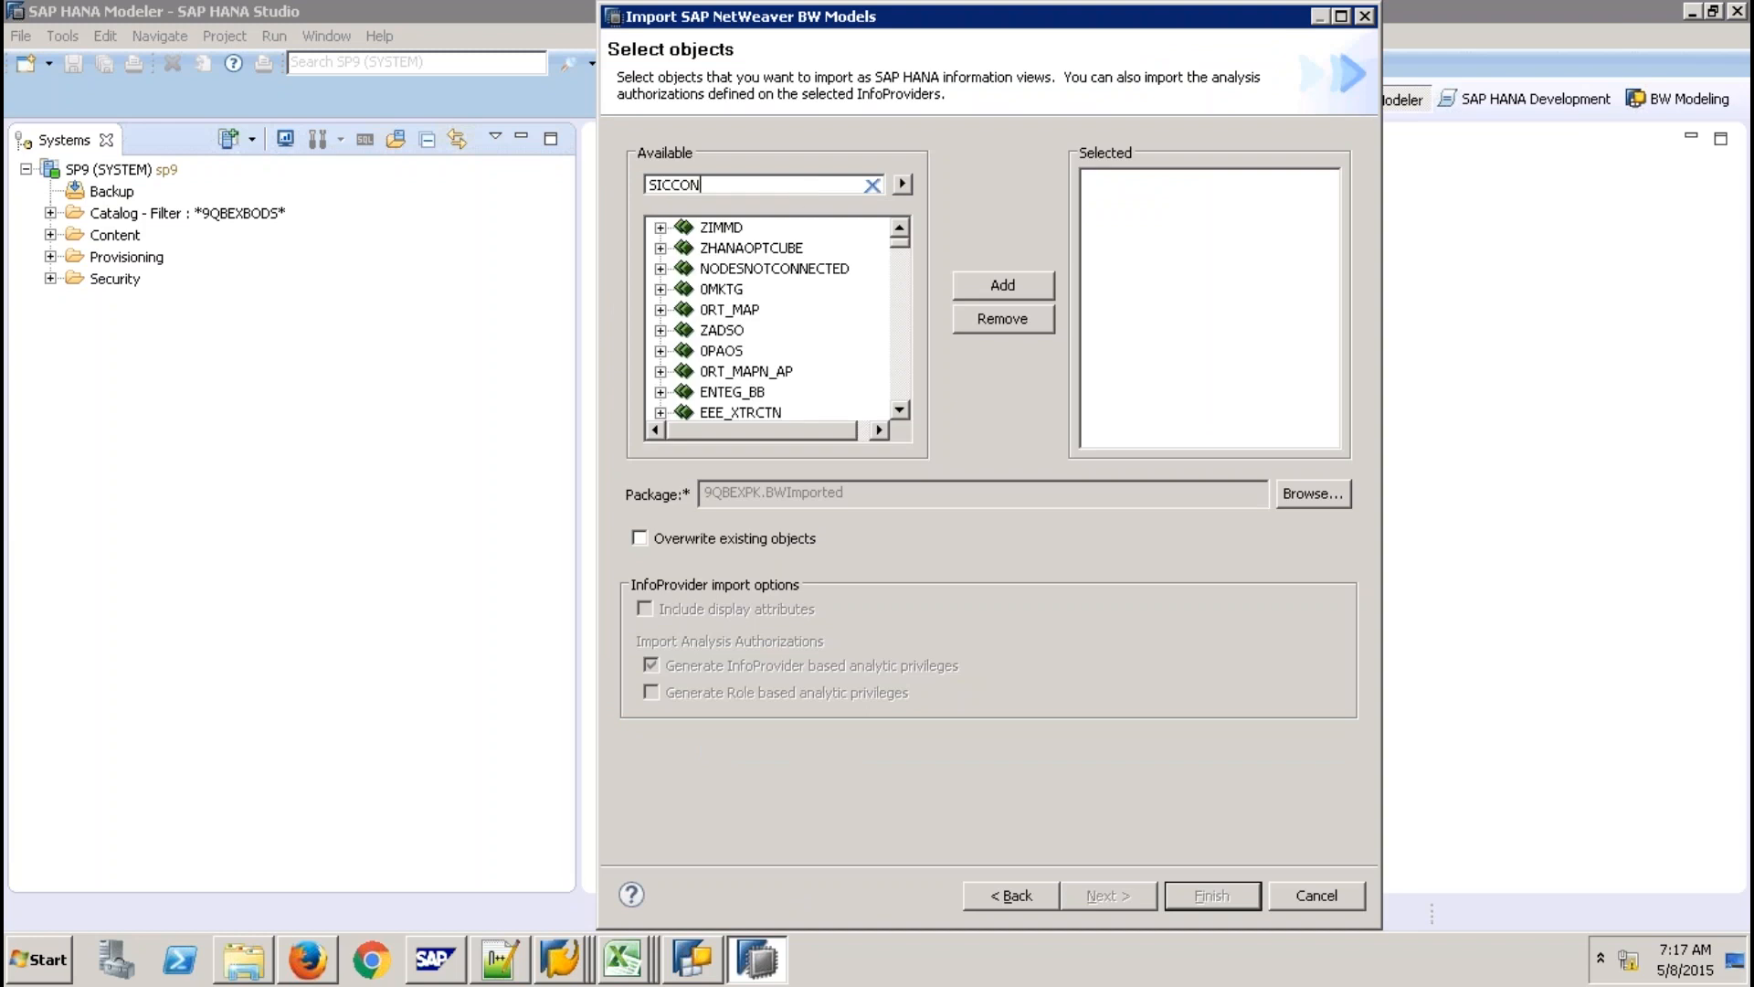
left_click(883, 287)
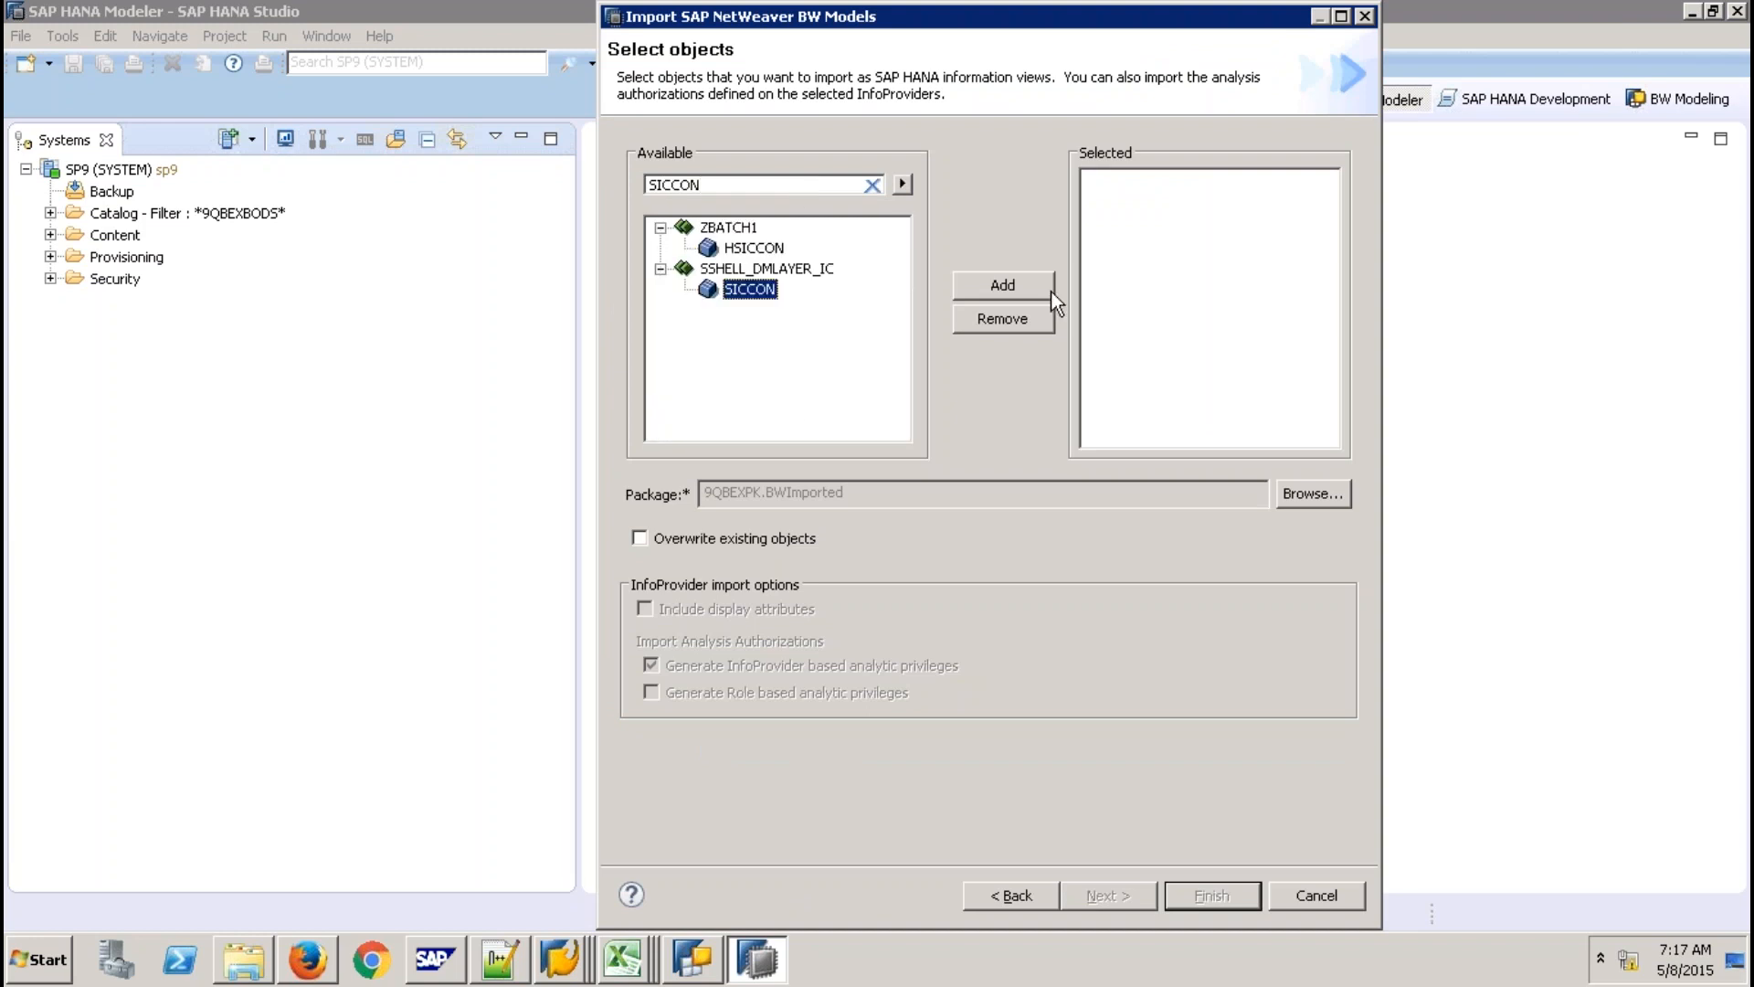
left_click(1050, 287)
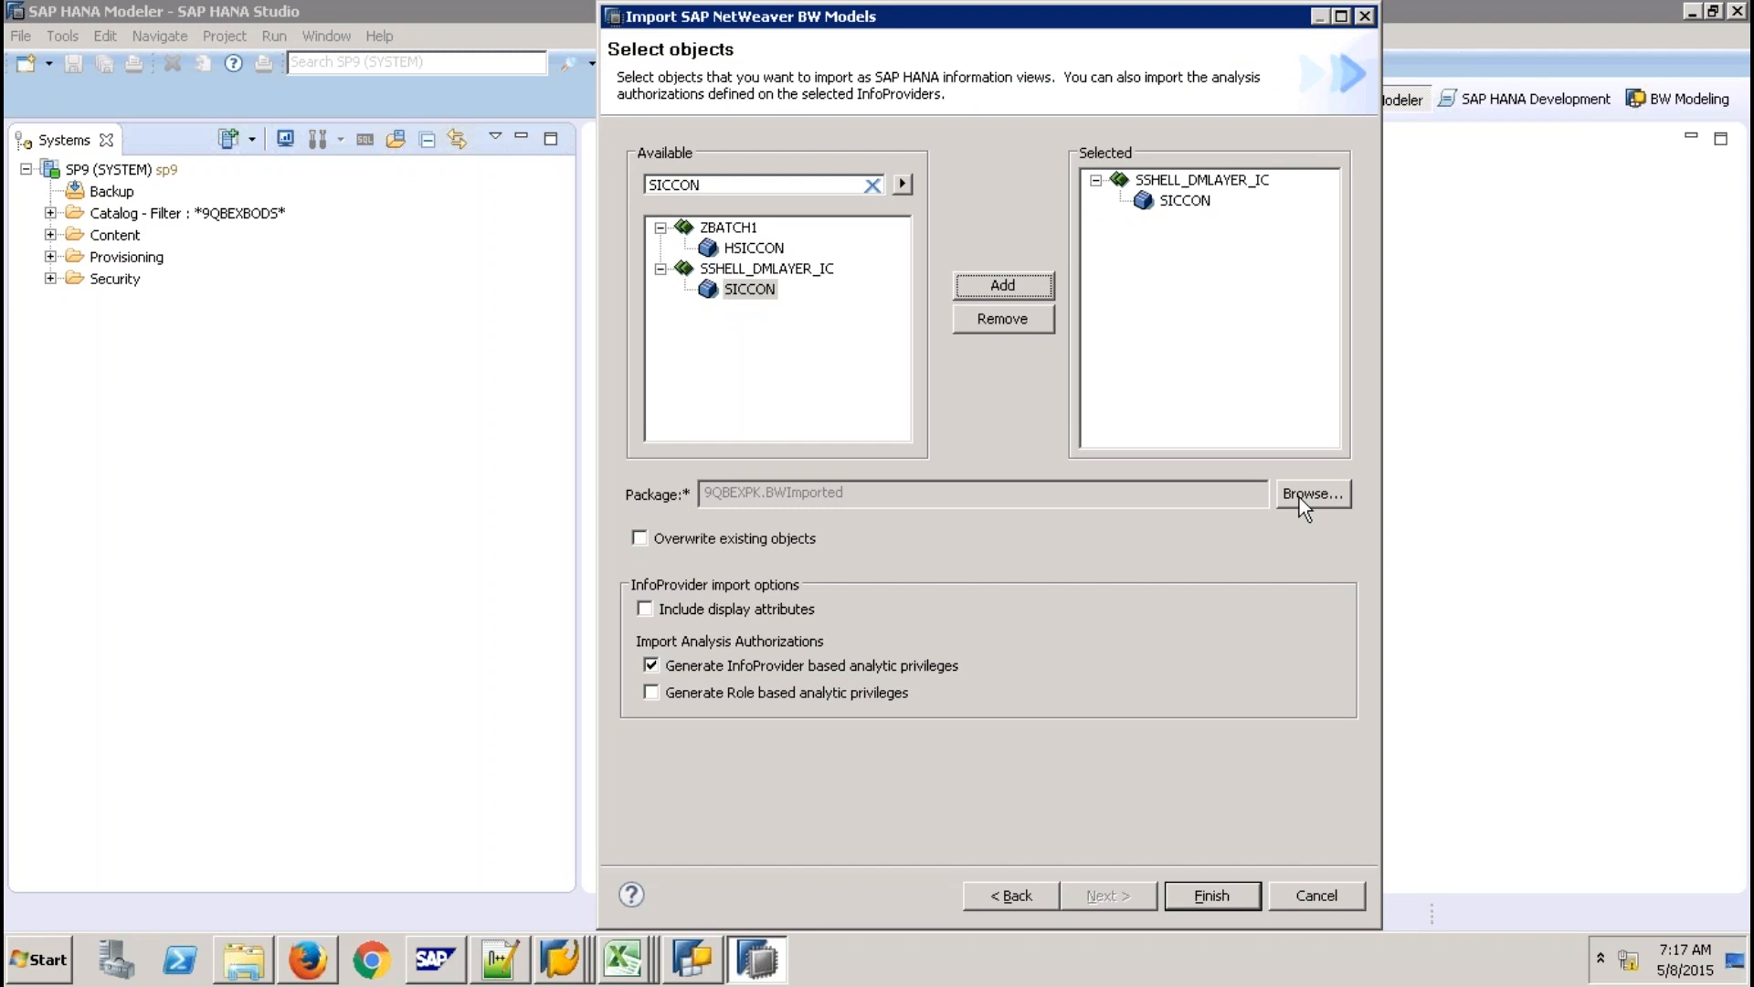
left_click(1299, 498)
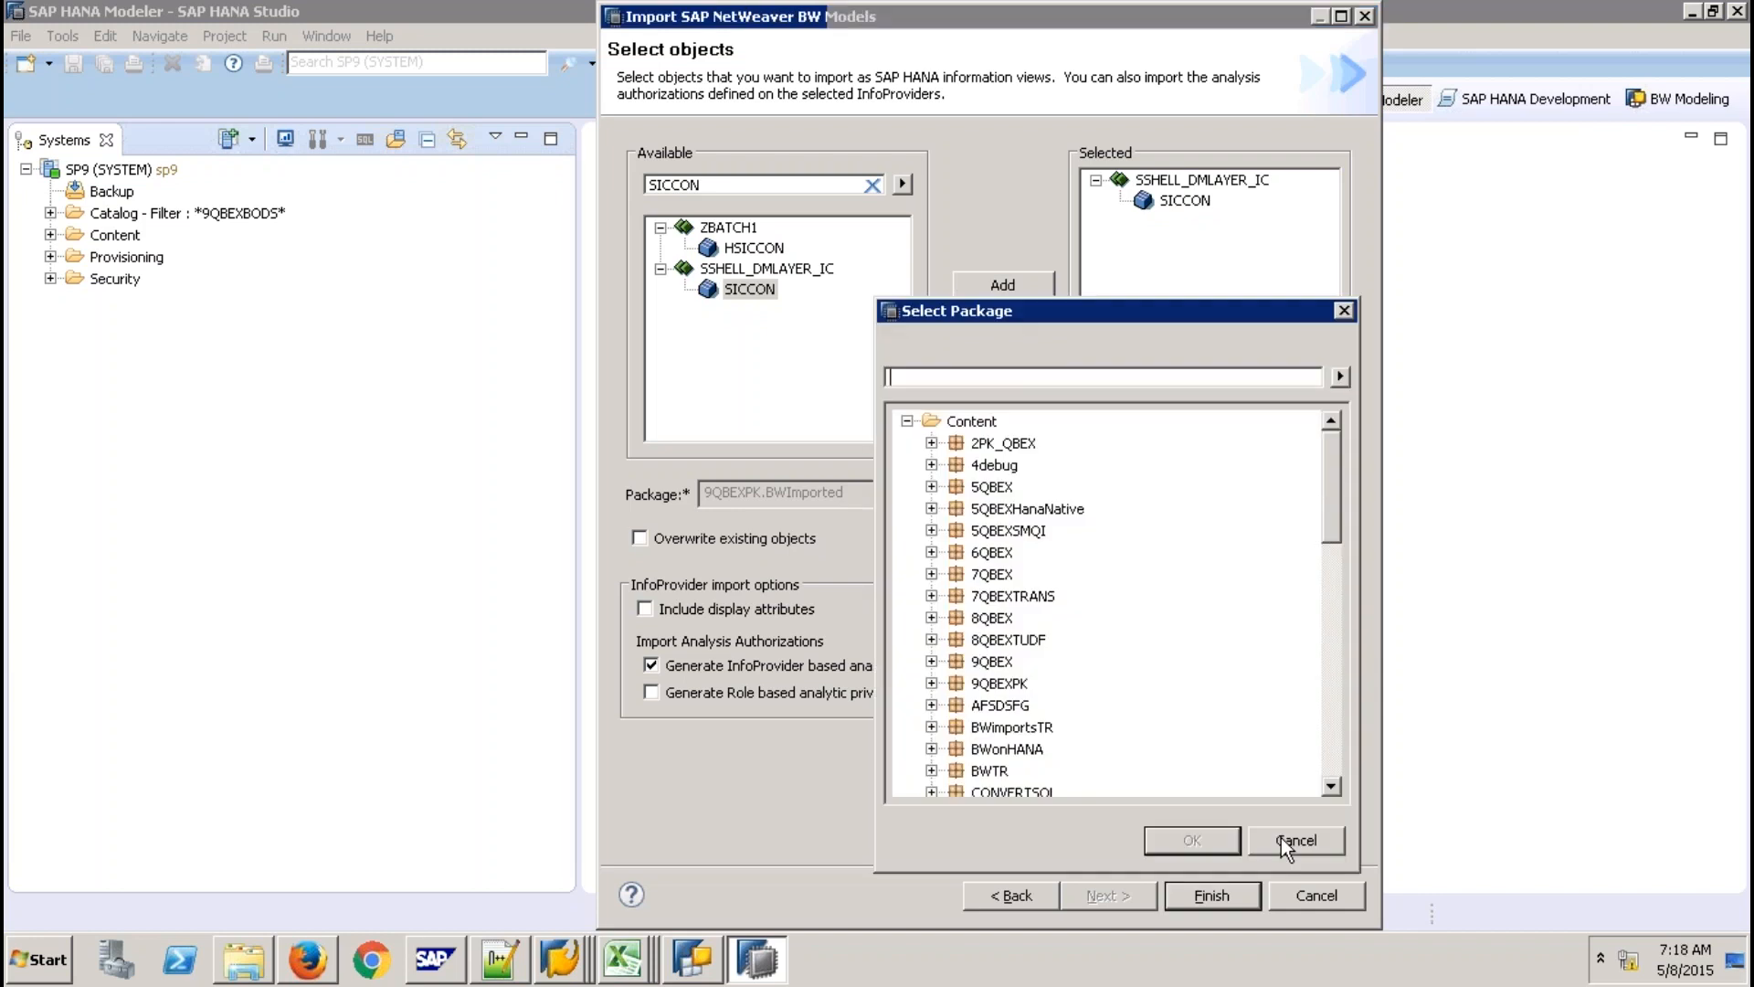
left_click(1281, 838)
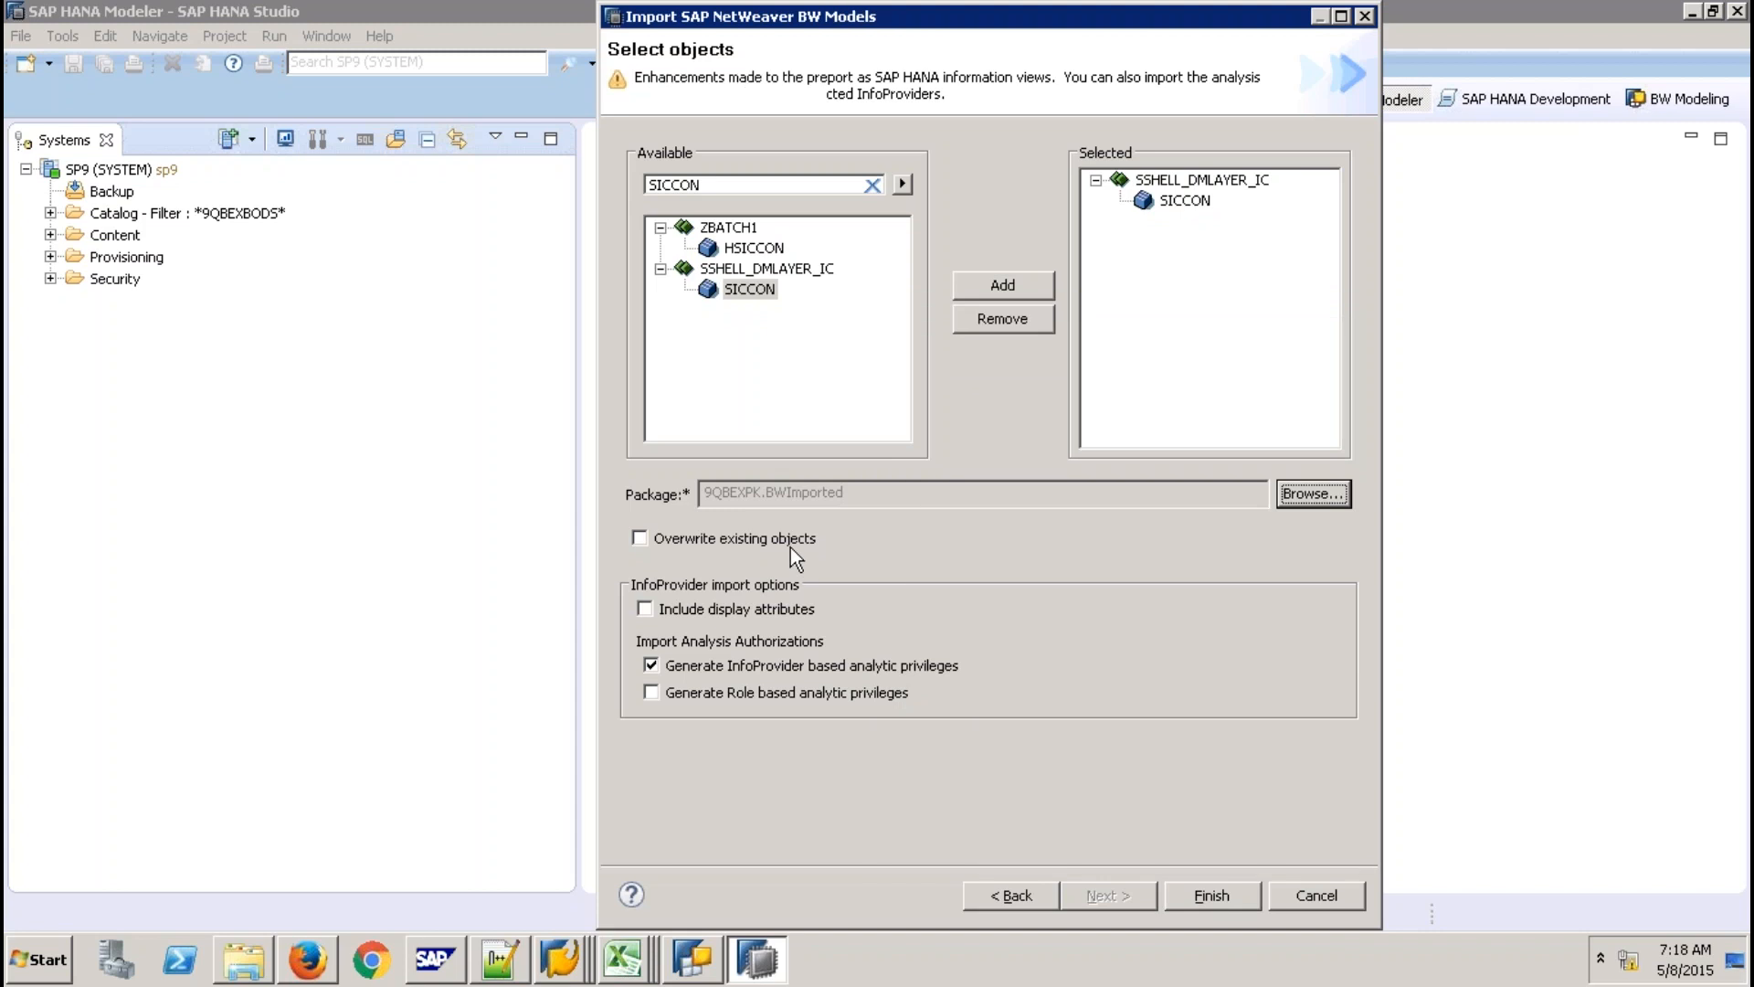
left_click(791, 546)
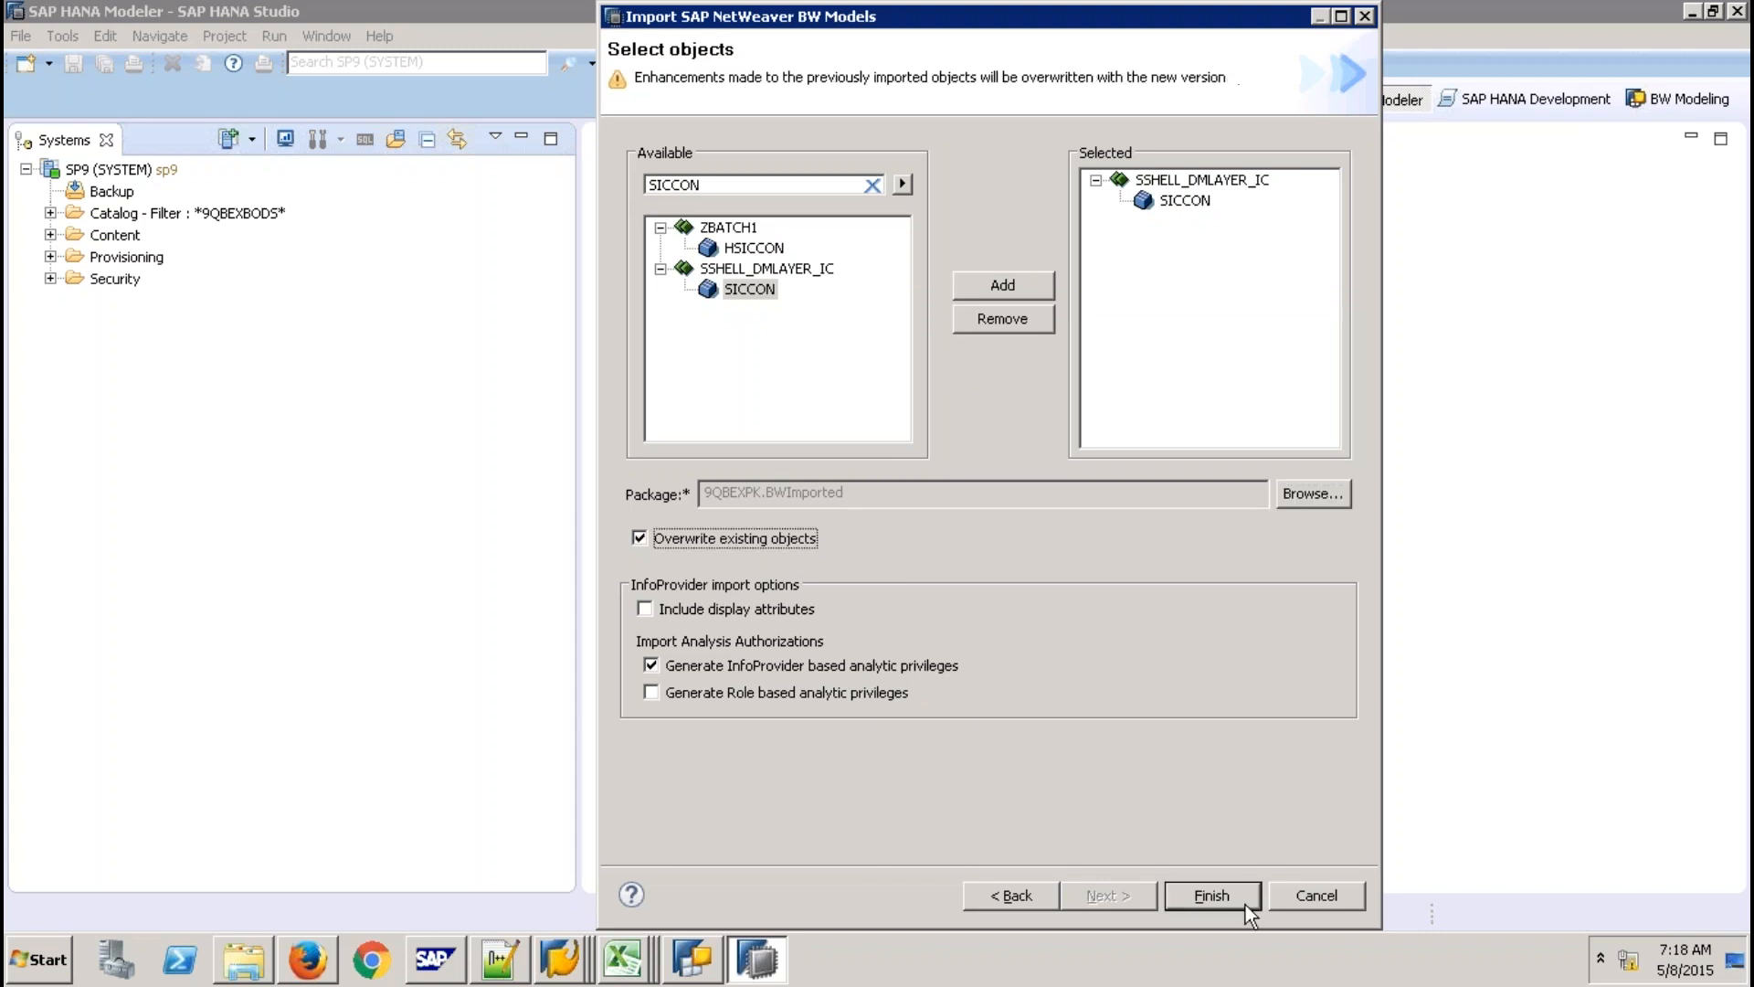
left_click(1244, 902)
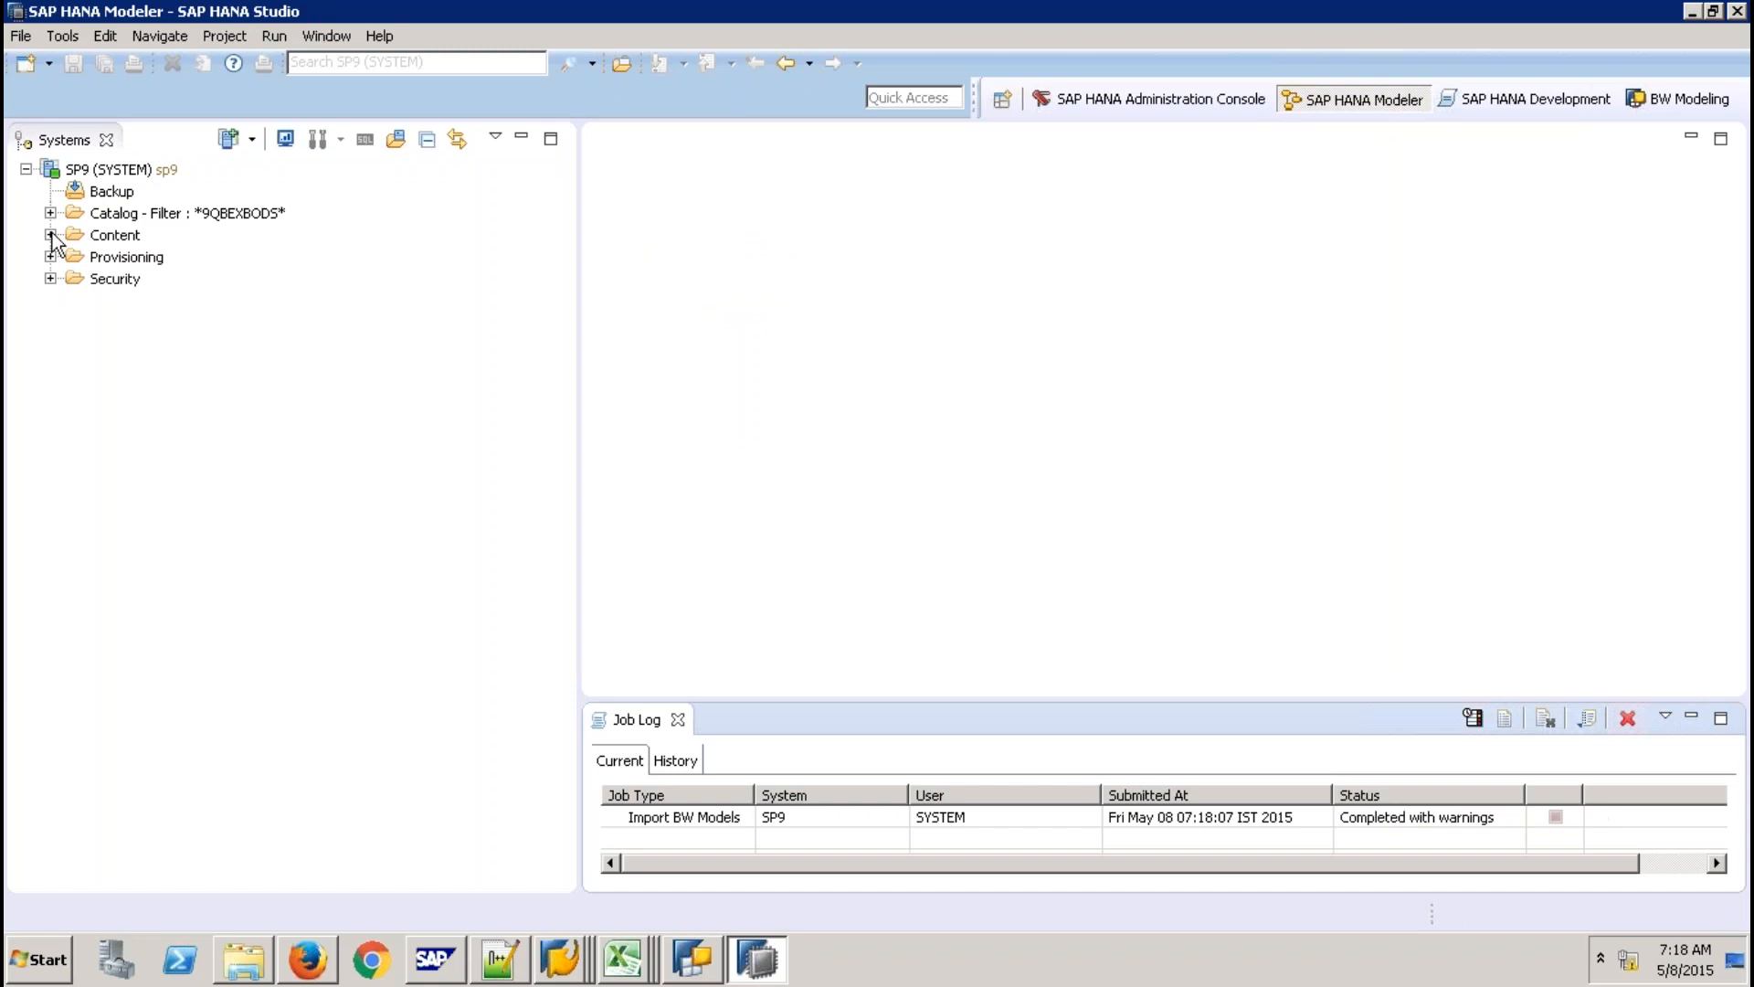
Locate the SICCON calculation view under Content > 9QBEXPK > BWImported, then return to BW Modeling.
left_click(50, 235)
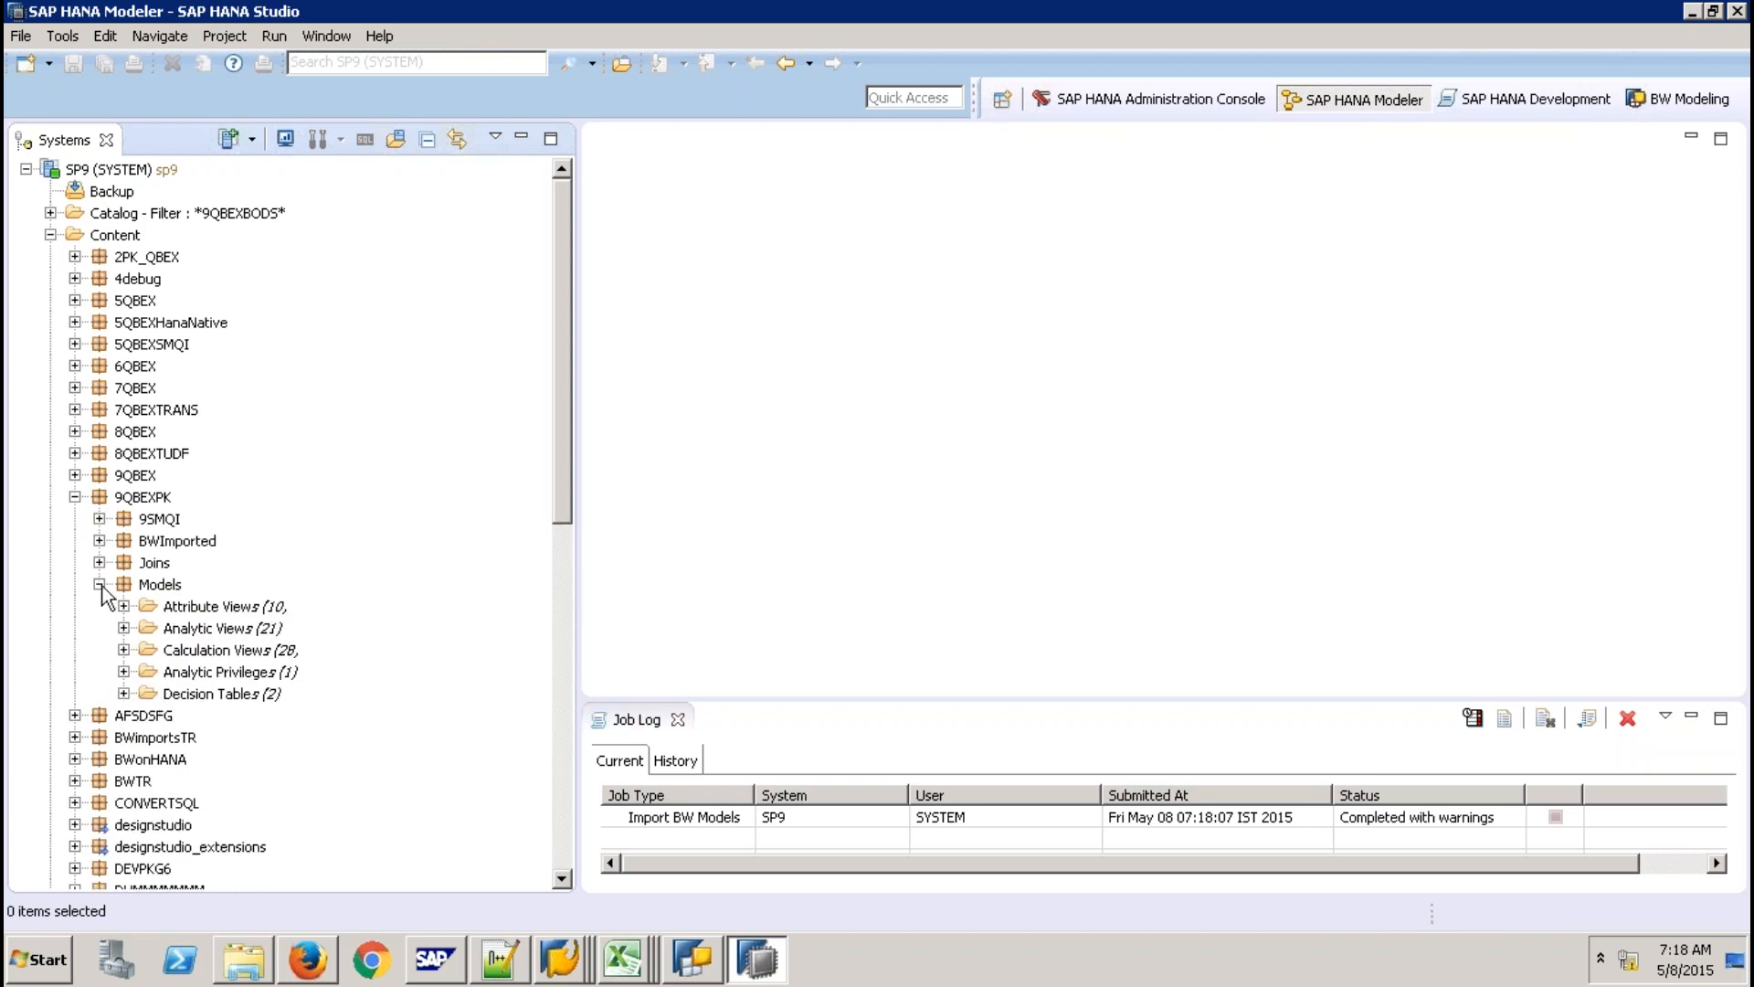
left_click(100, 541)
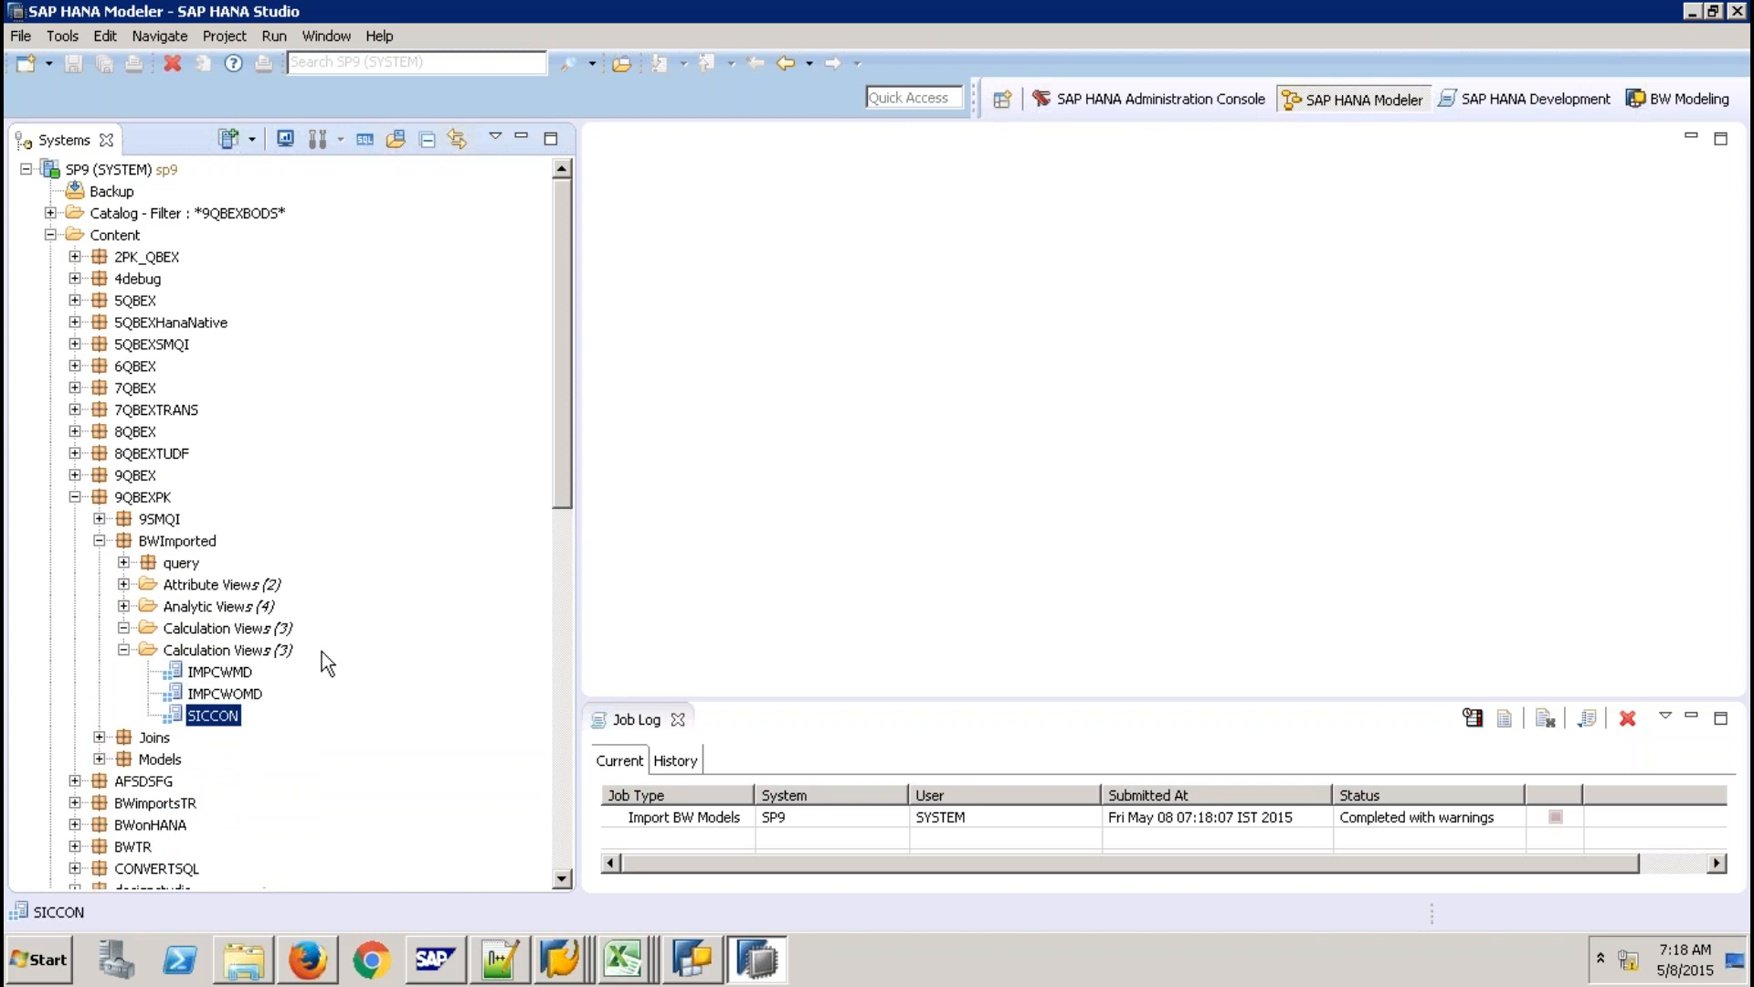
left_click(1666, 100)
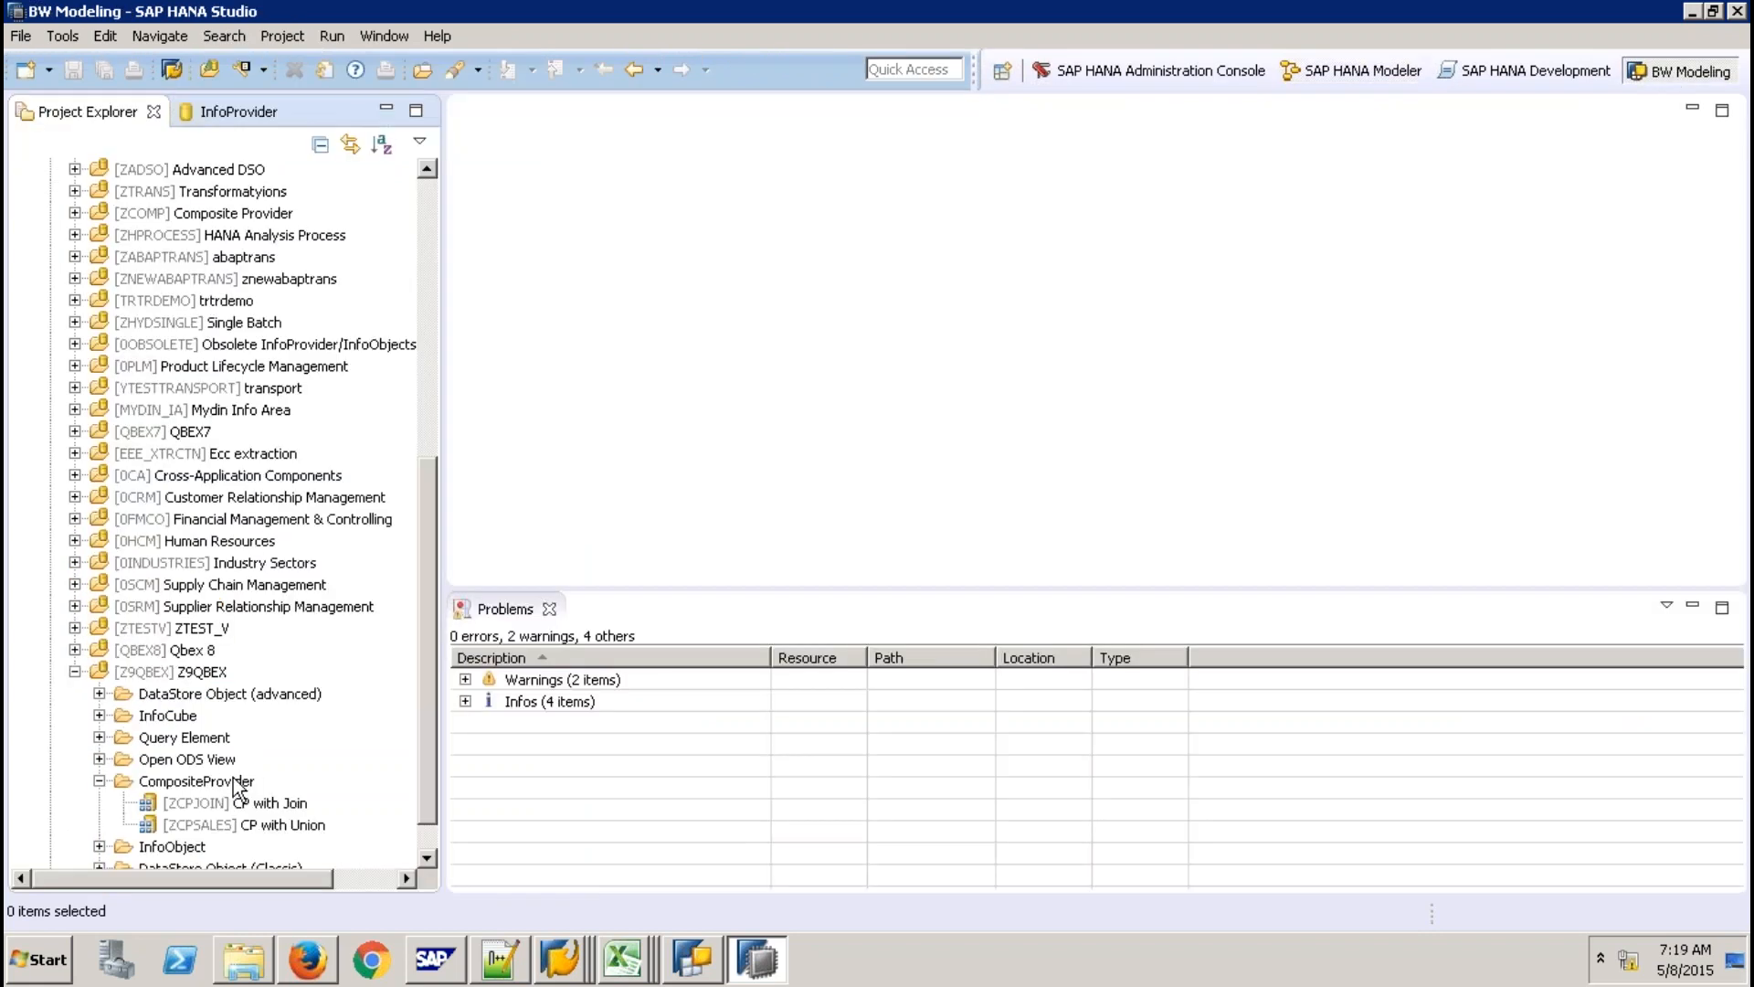
Start a trial inner-join CompositeProvider FGFGGH, switch the search scope to SAP HANA View, then cancel it.
right_click(235, 782)
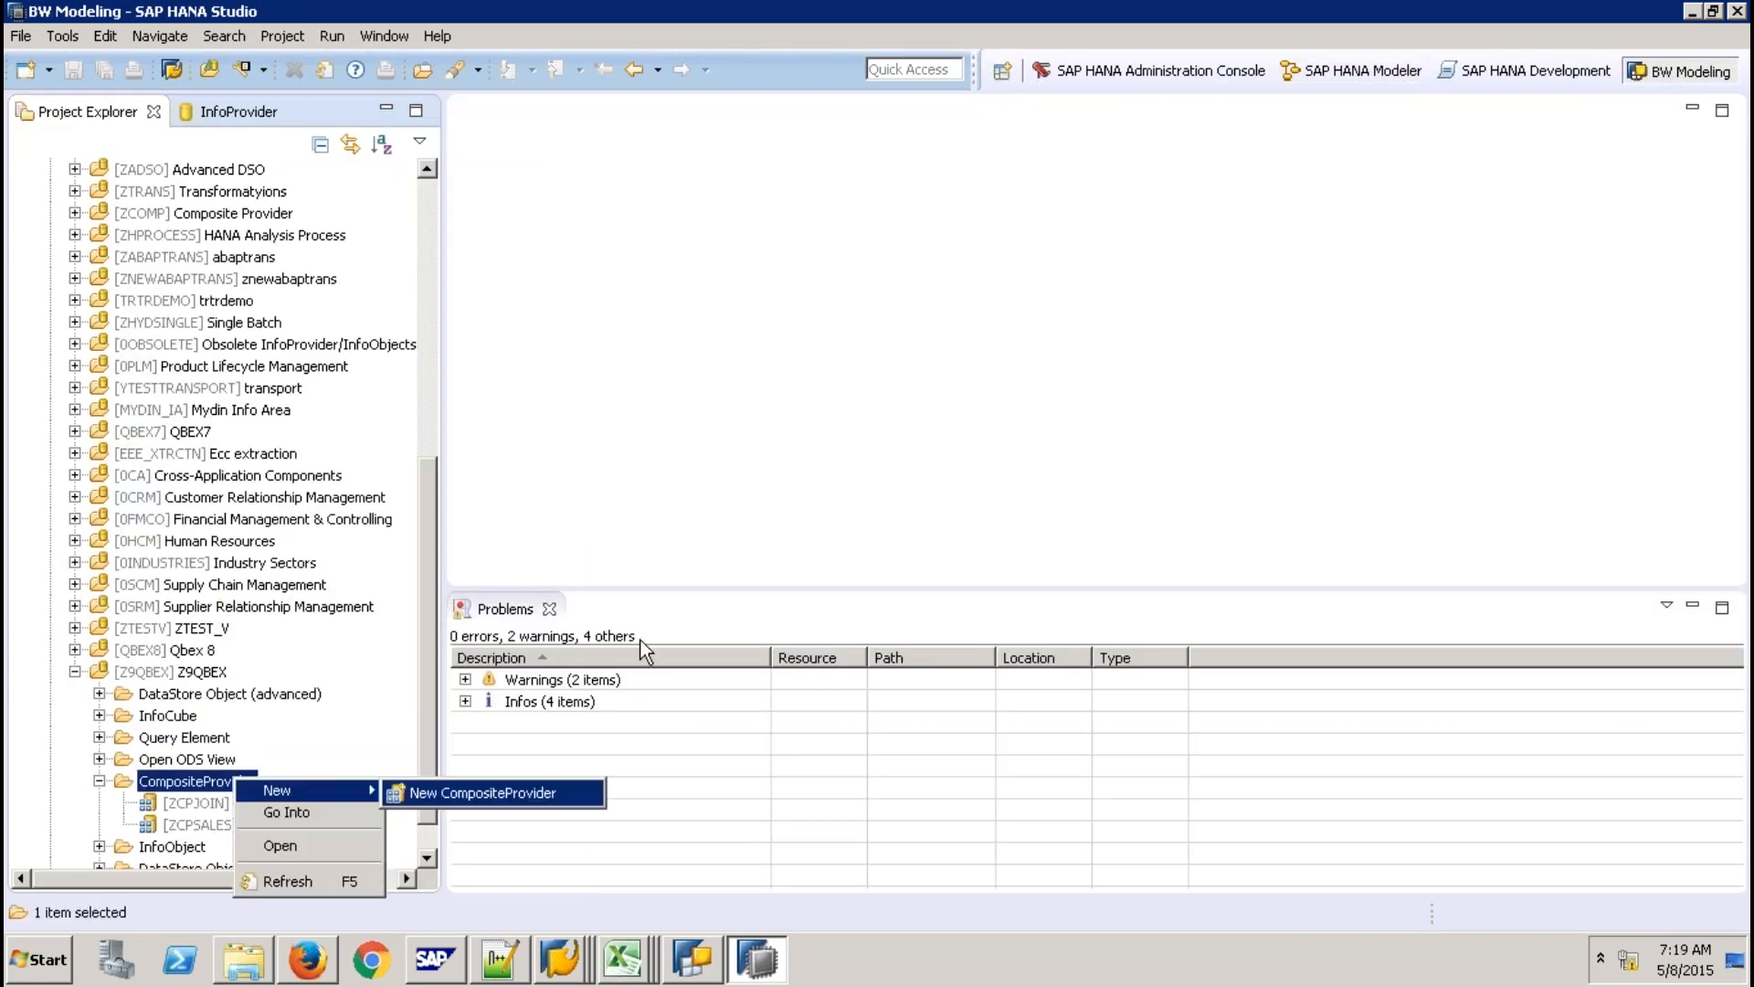
left_click(493, 792)
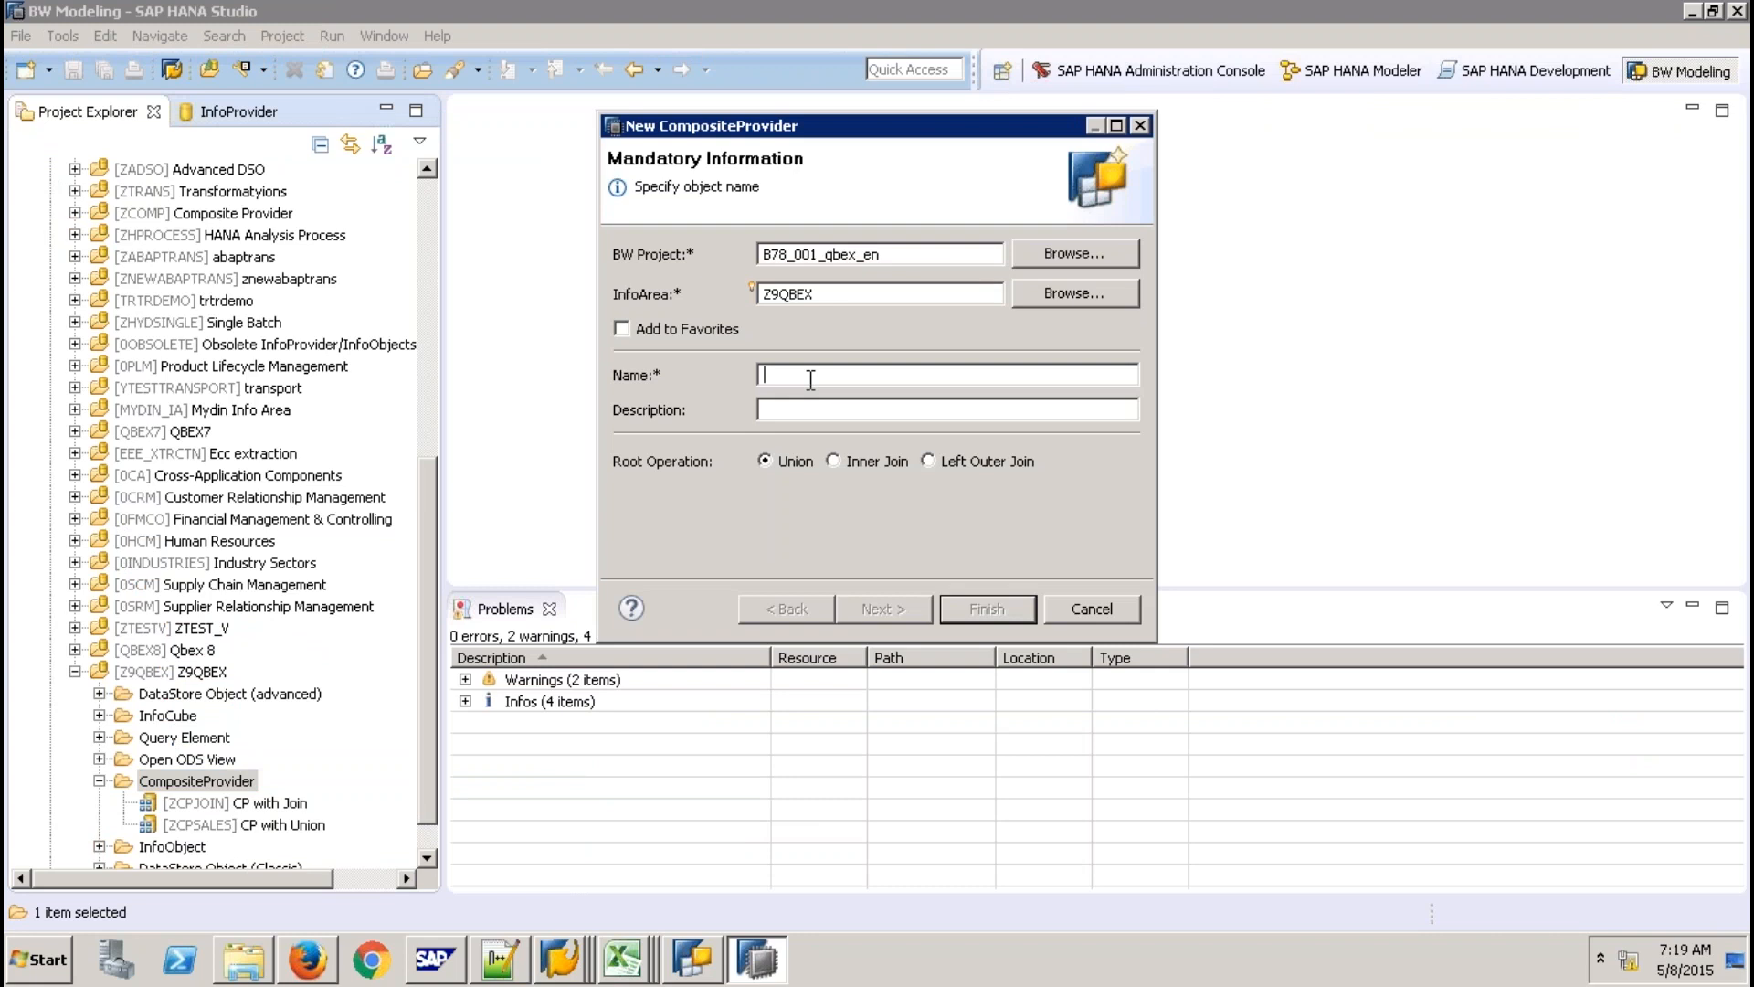
type("FGFGGH")
key("Tab")
type("hgg")
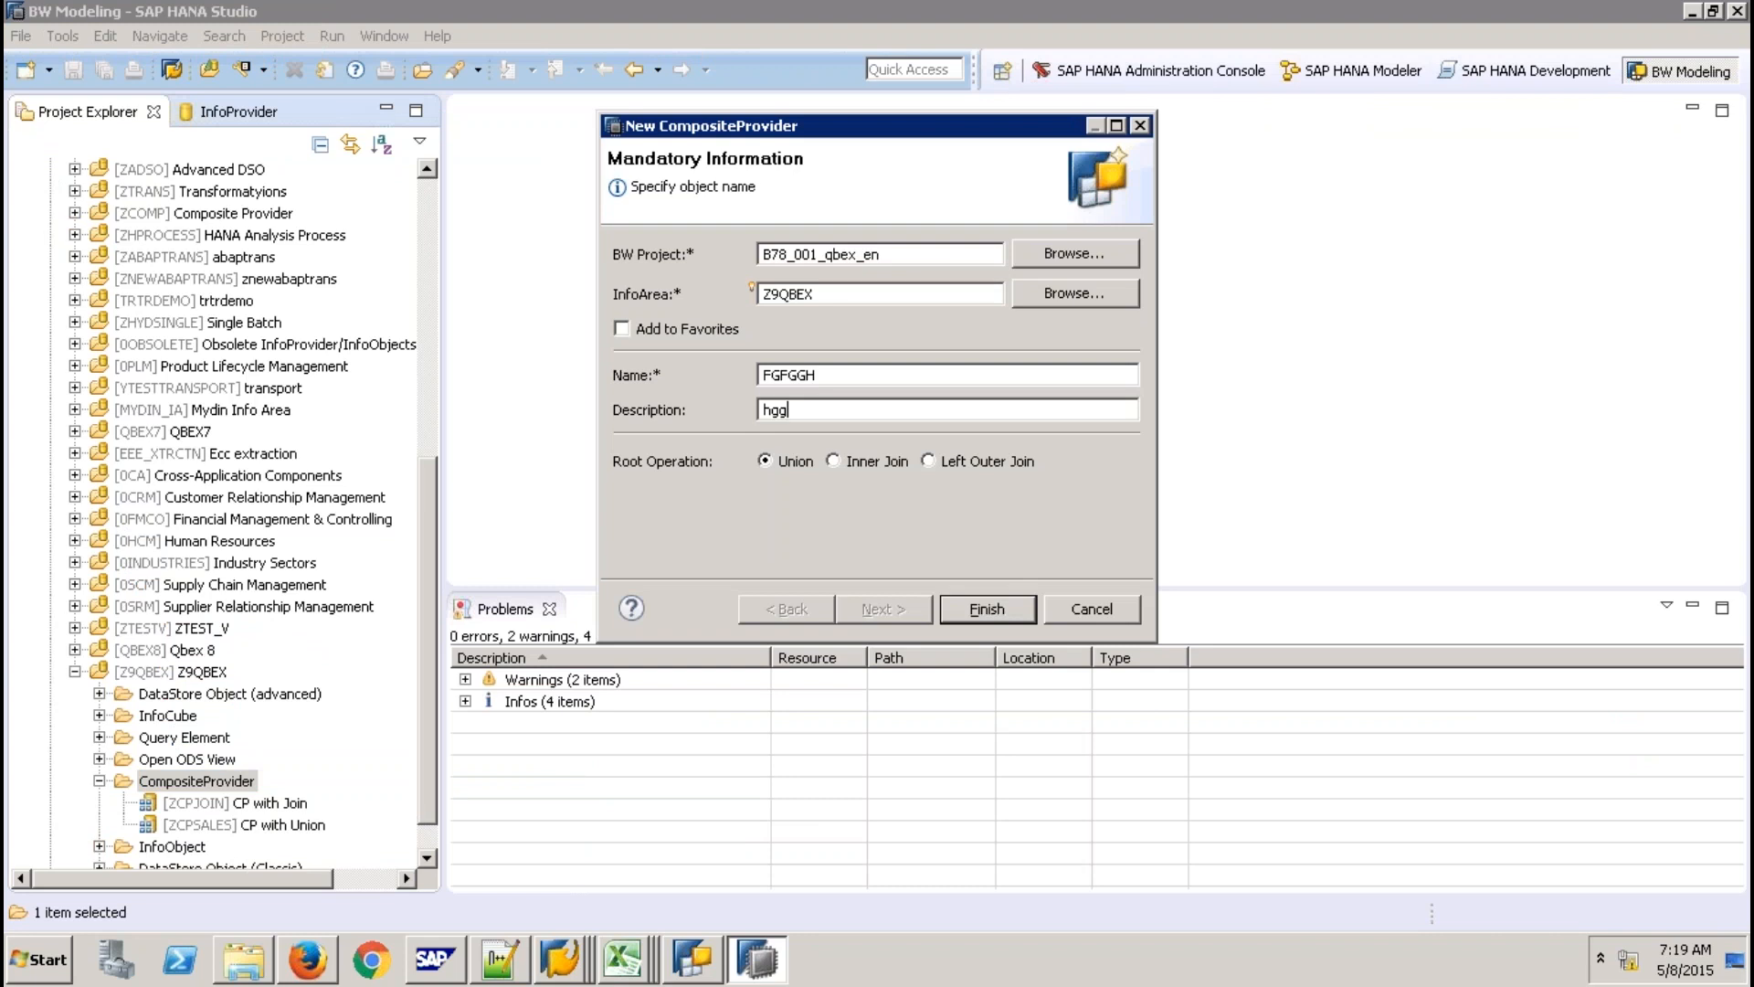
left_click(832, 461)
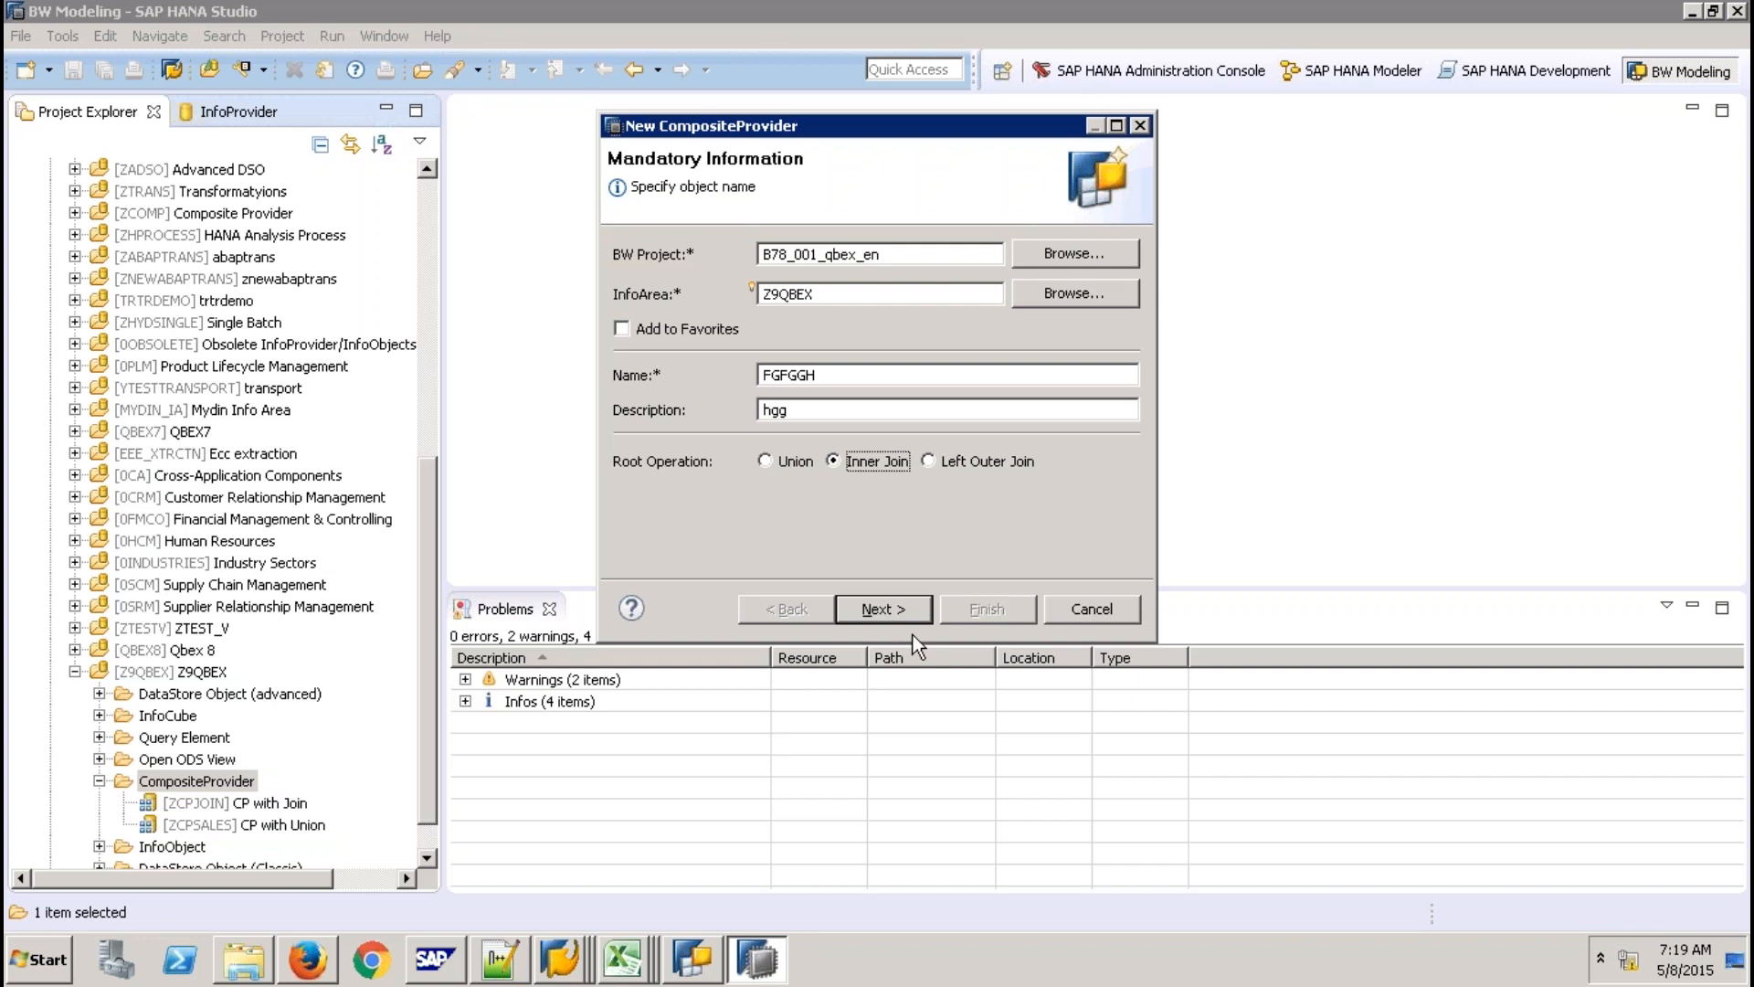
left_click(904, 613)
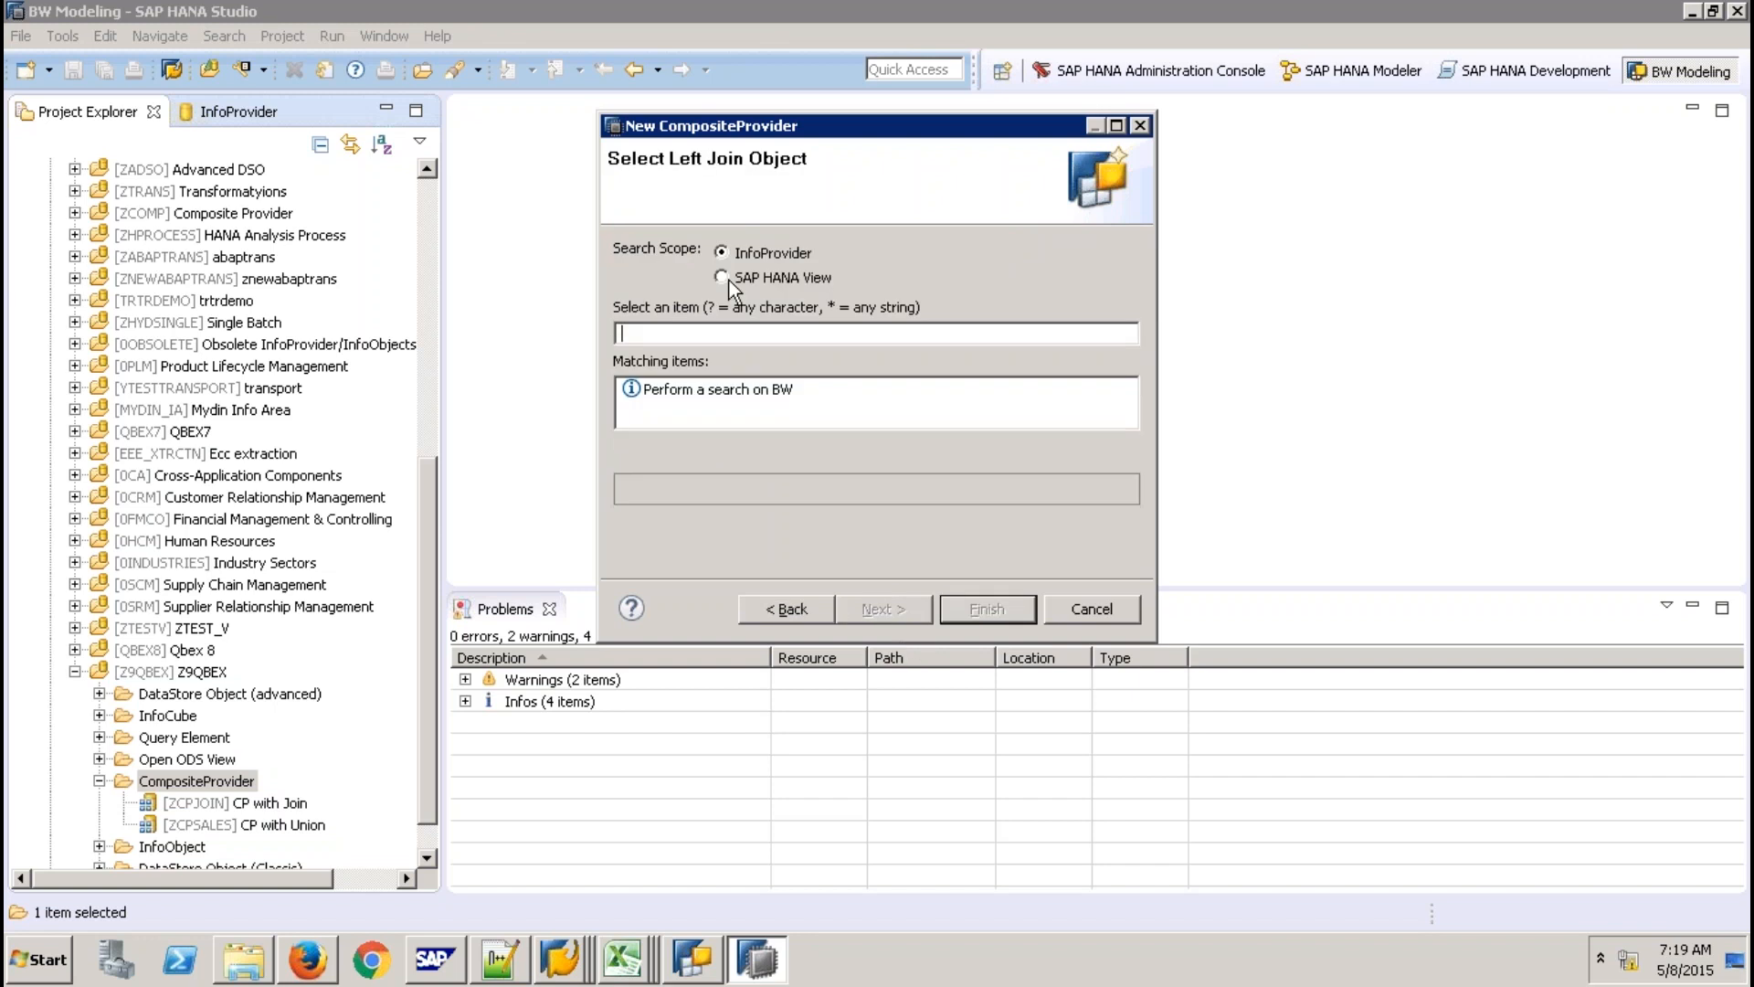
left_click(724, 278)
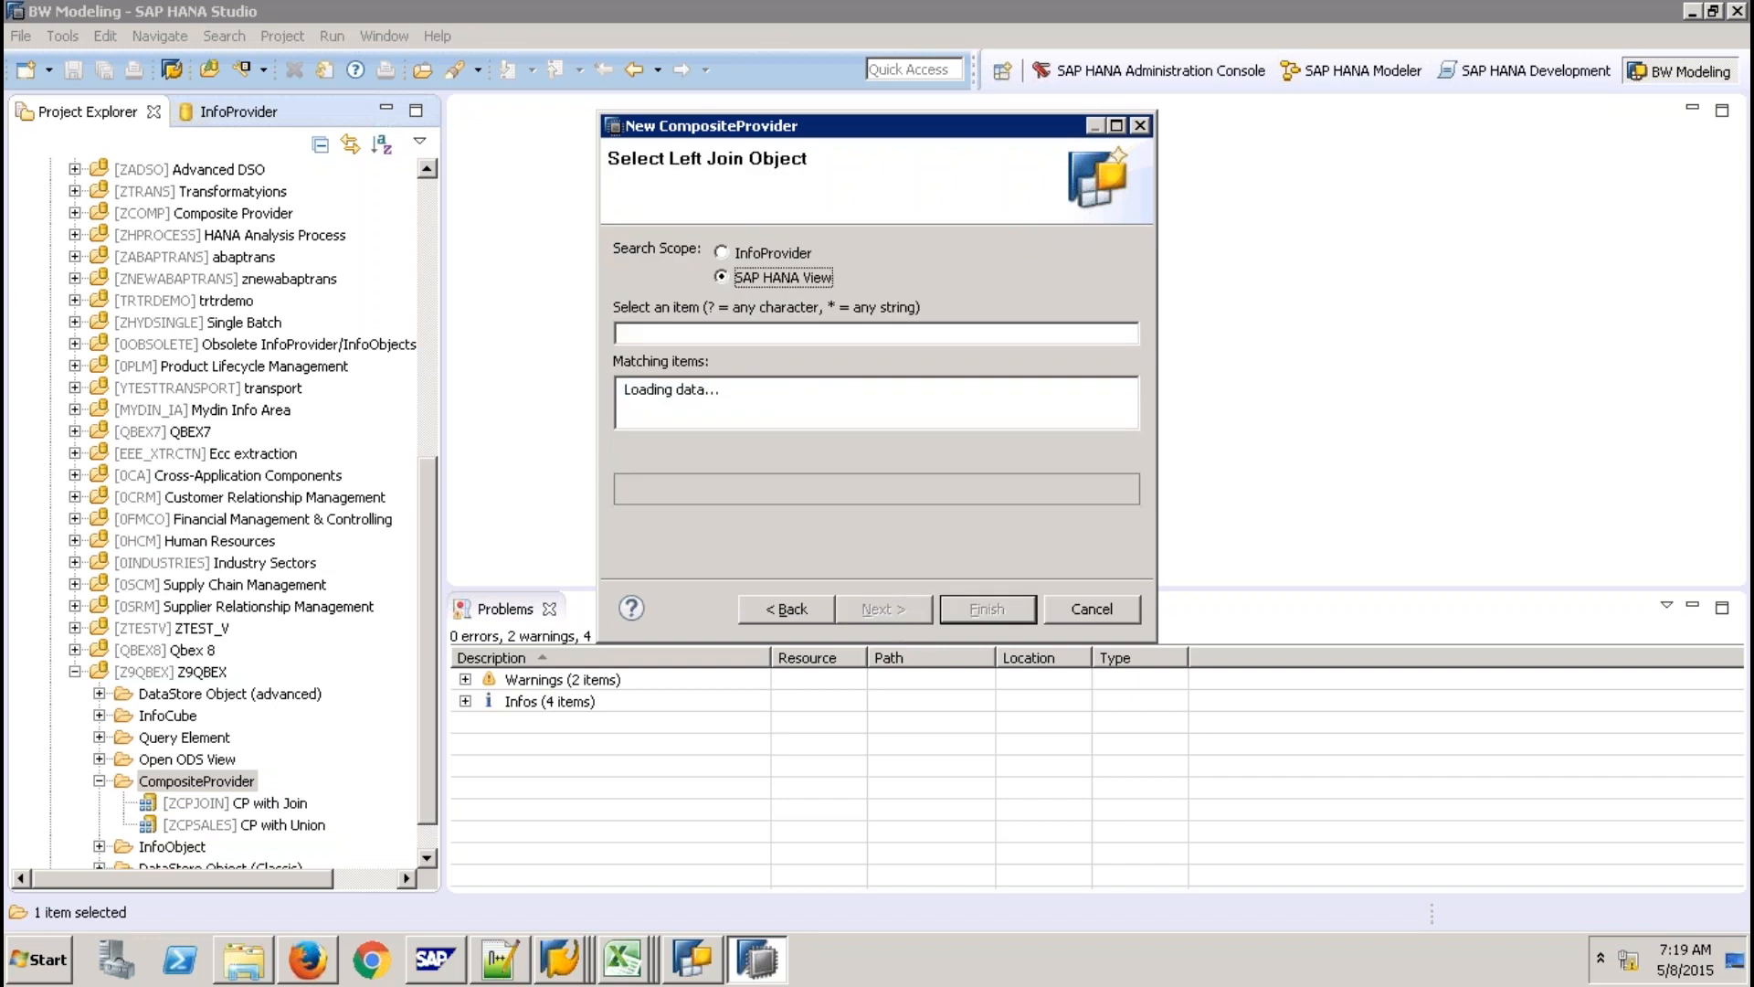
left_click(1096, 611)
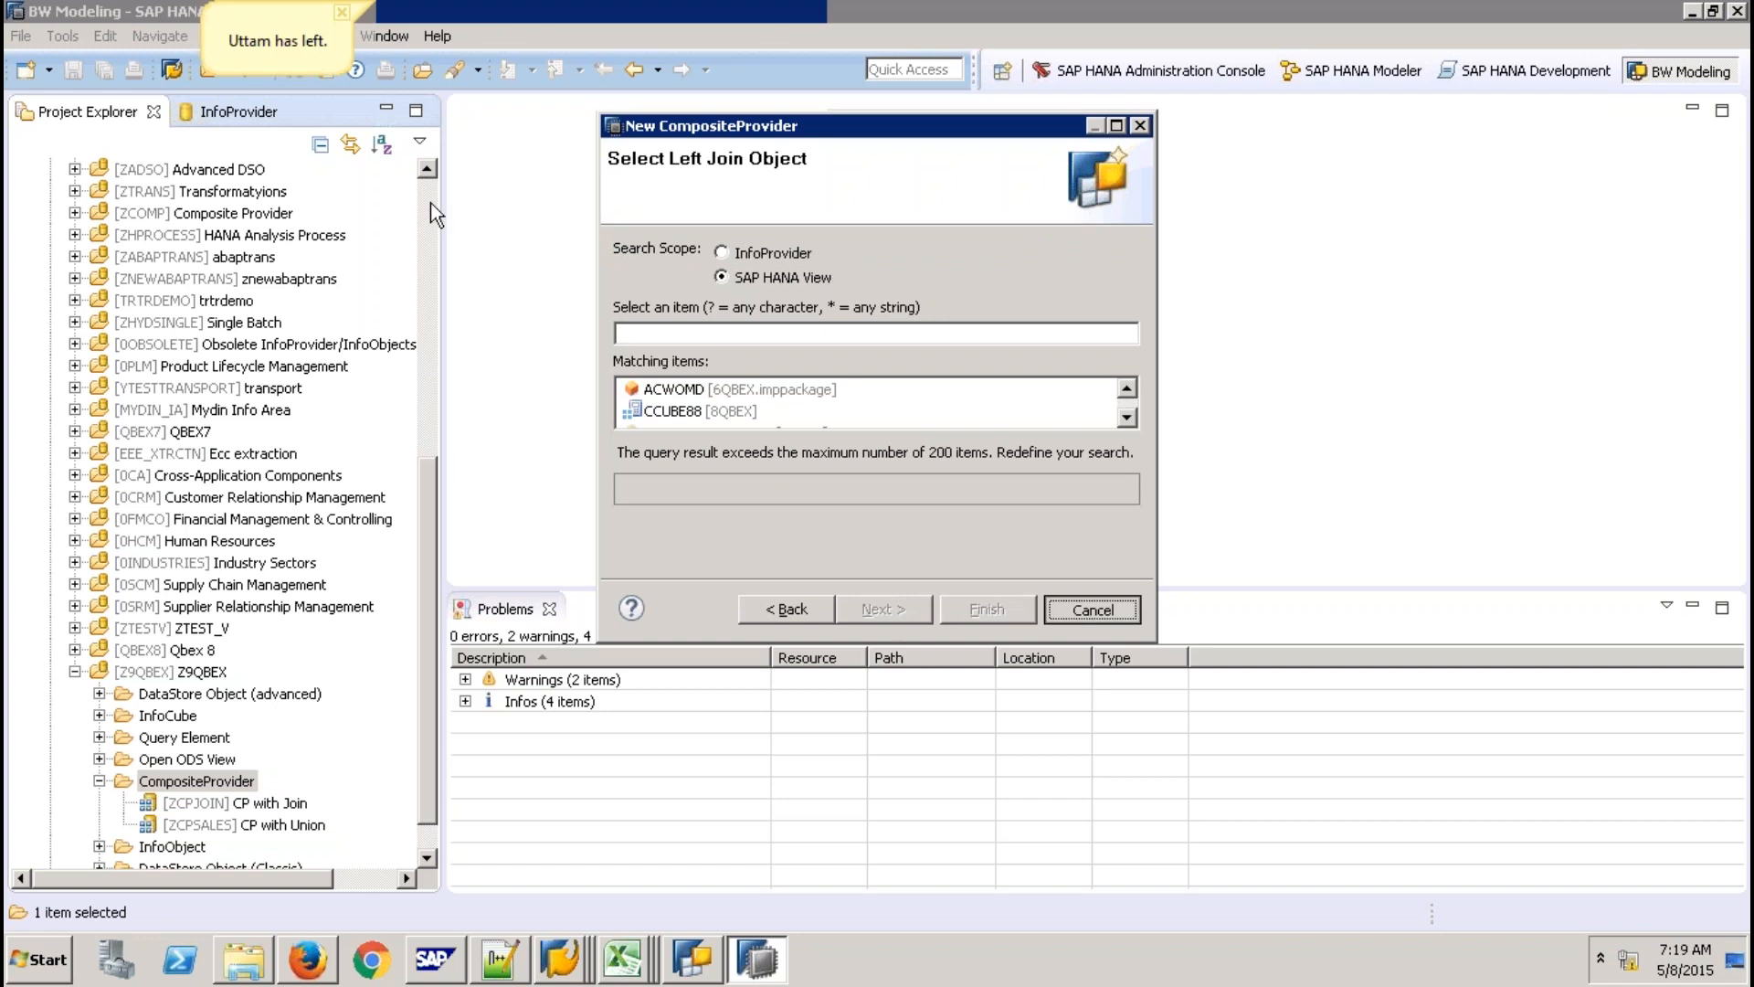
left_click_drag(428, 489, 431, 203)
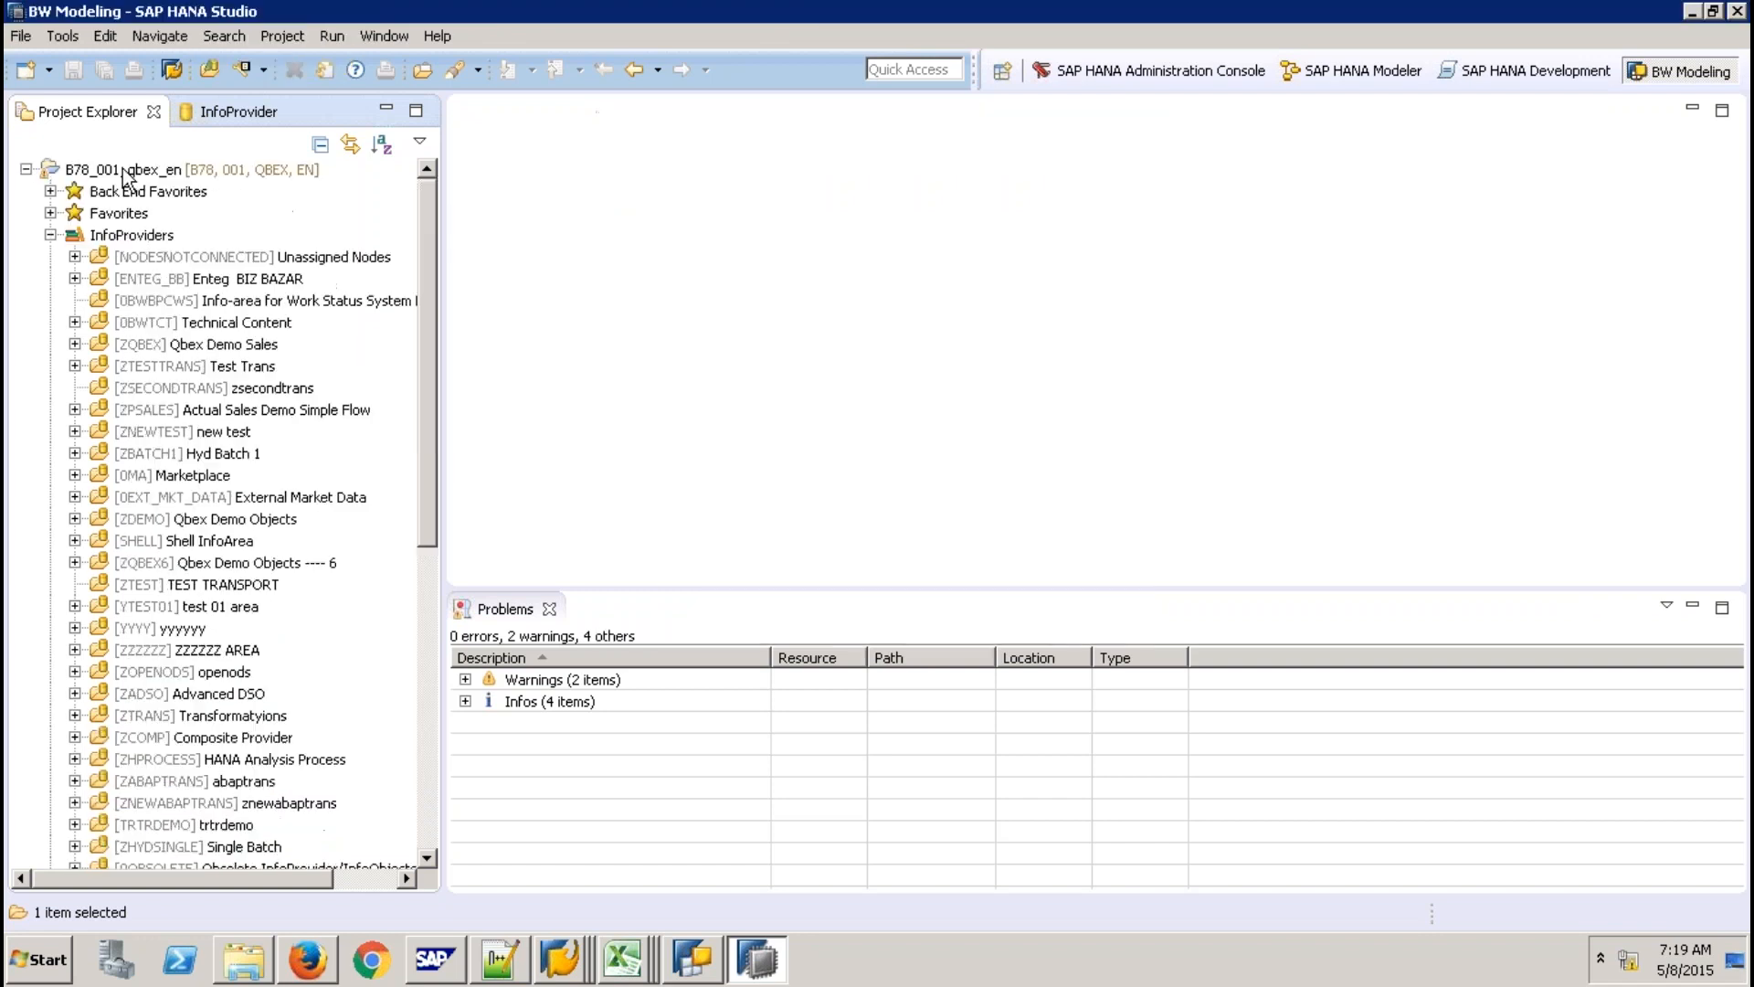
Remove the SAP HANA system from project B78_001_qbex_en and attach the sp9 system again.
left_click(124, 170)
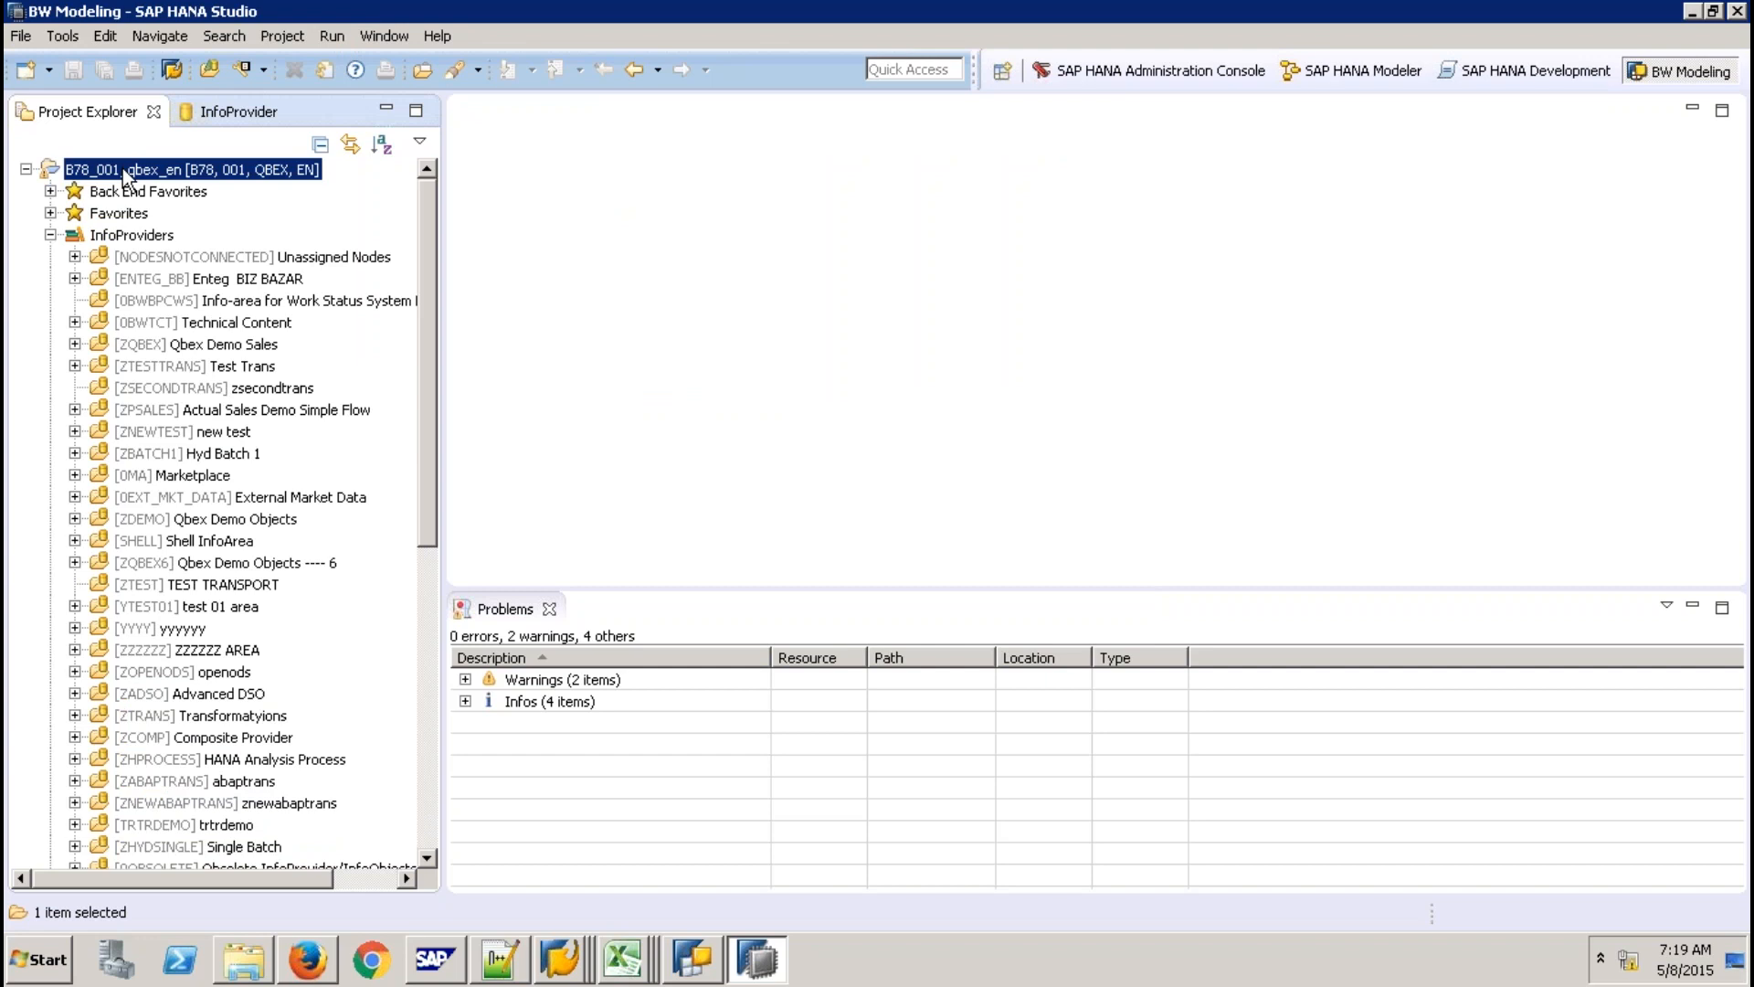
right_click(122, 168)
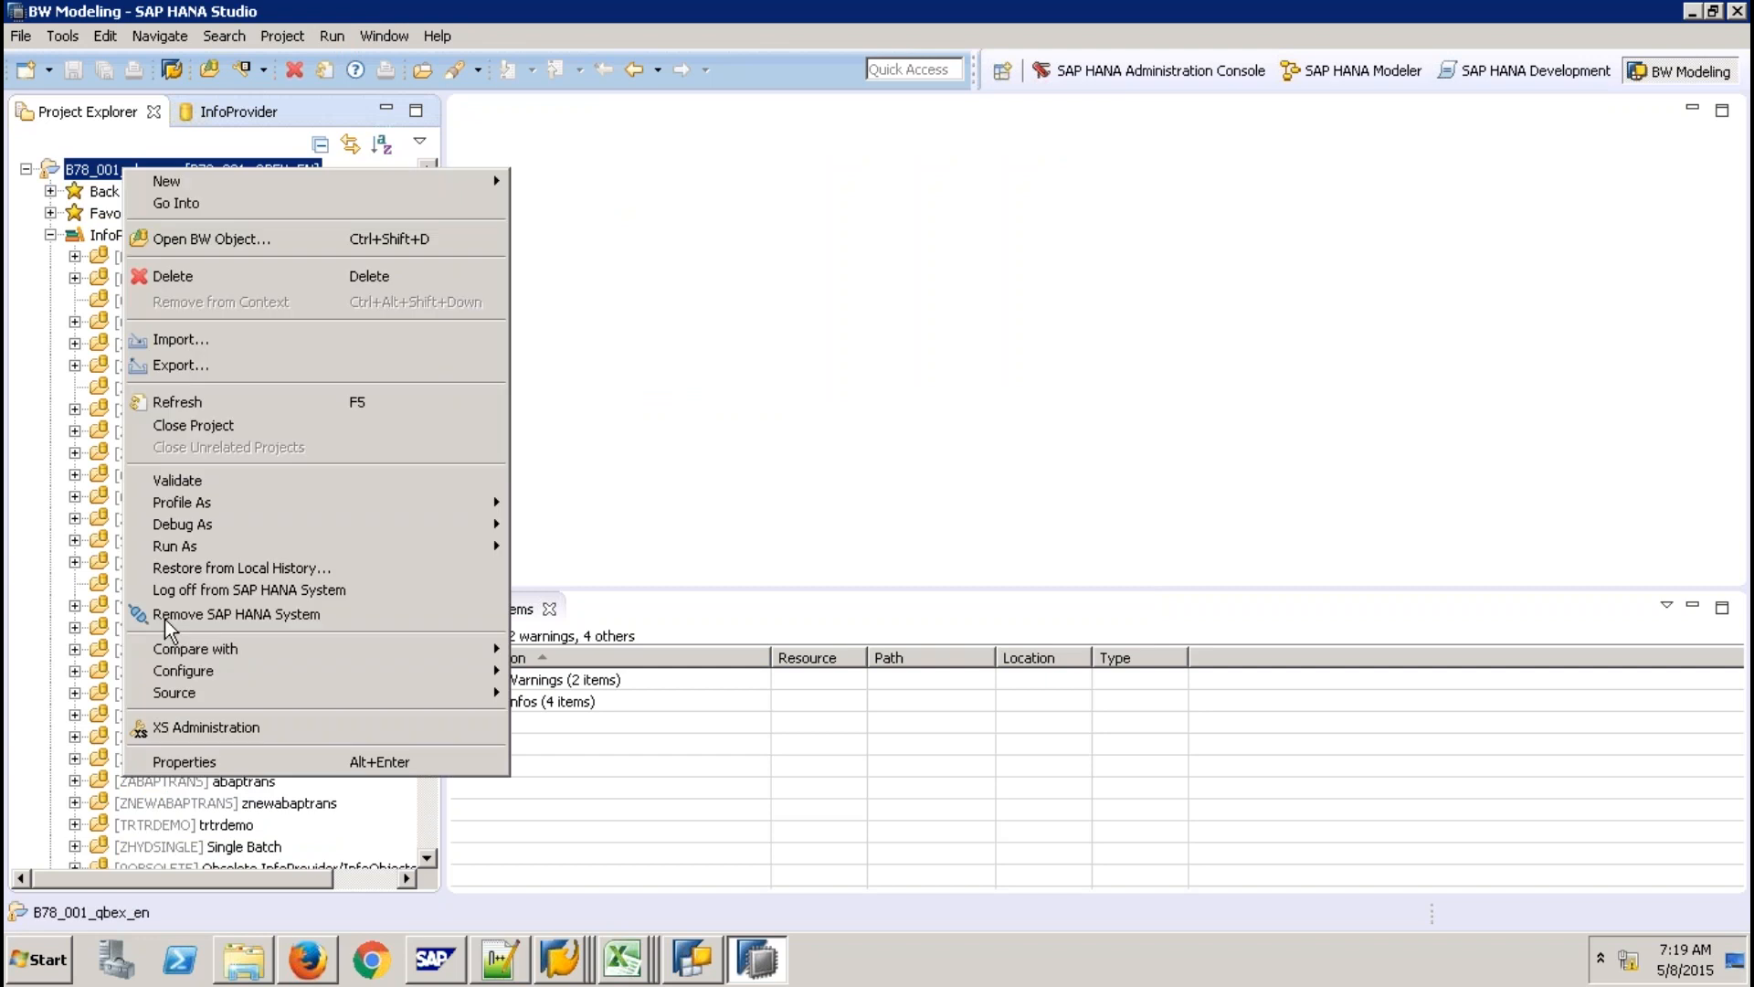
left_click(263, 618)
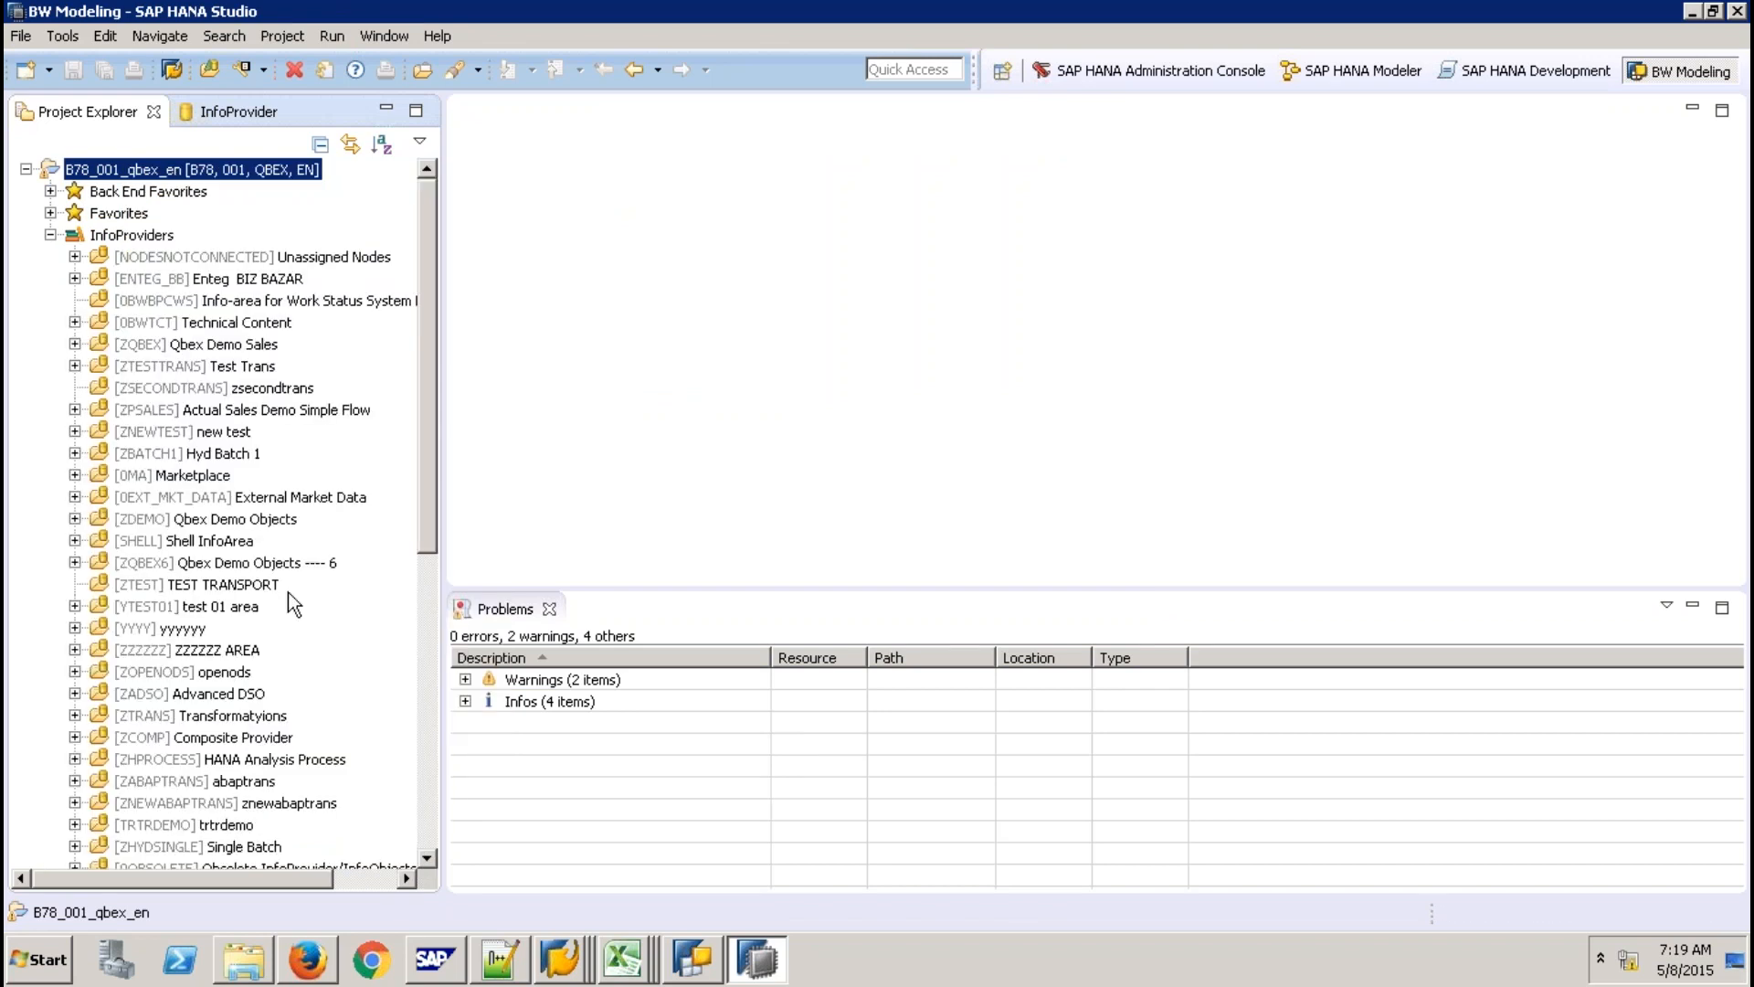
key("shift+F10")
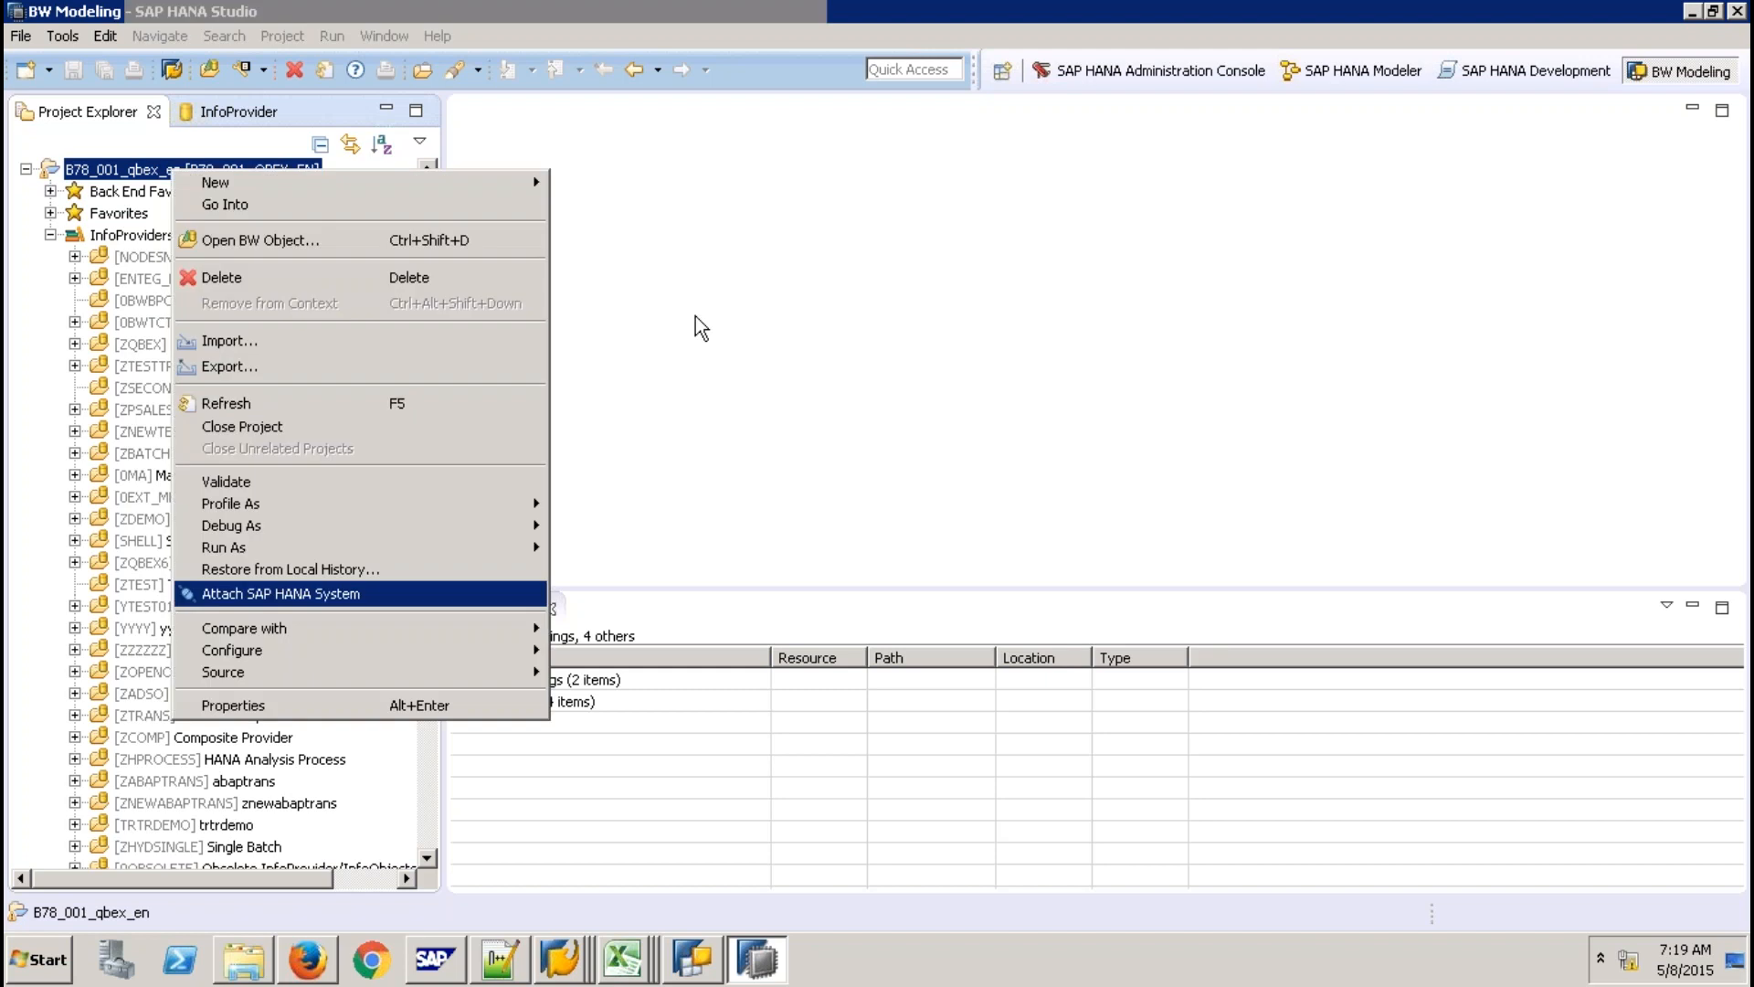
key("Return")
left_click(968, 606)
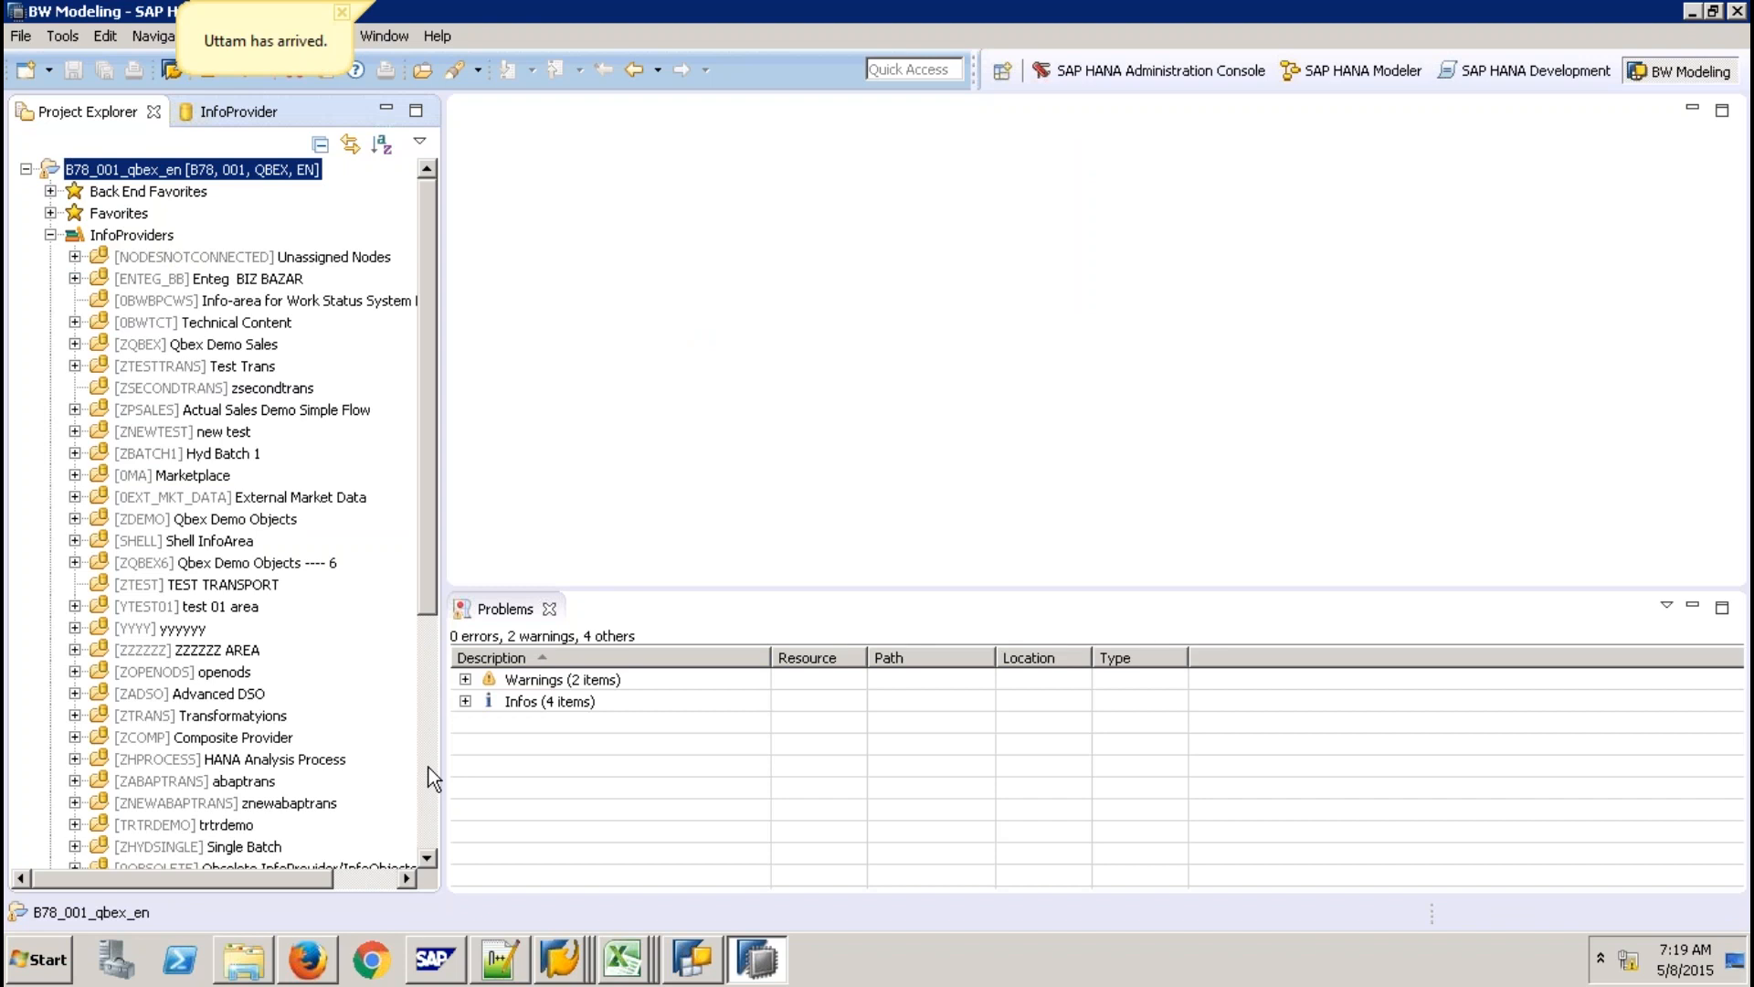
scroll(201, 826, "down", 6)
right_click(201, 827)
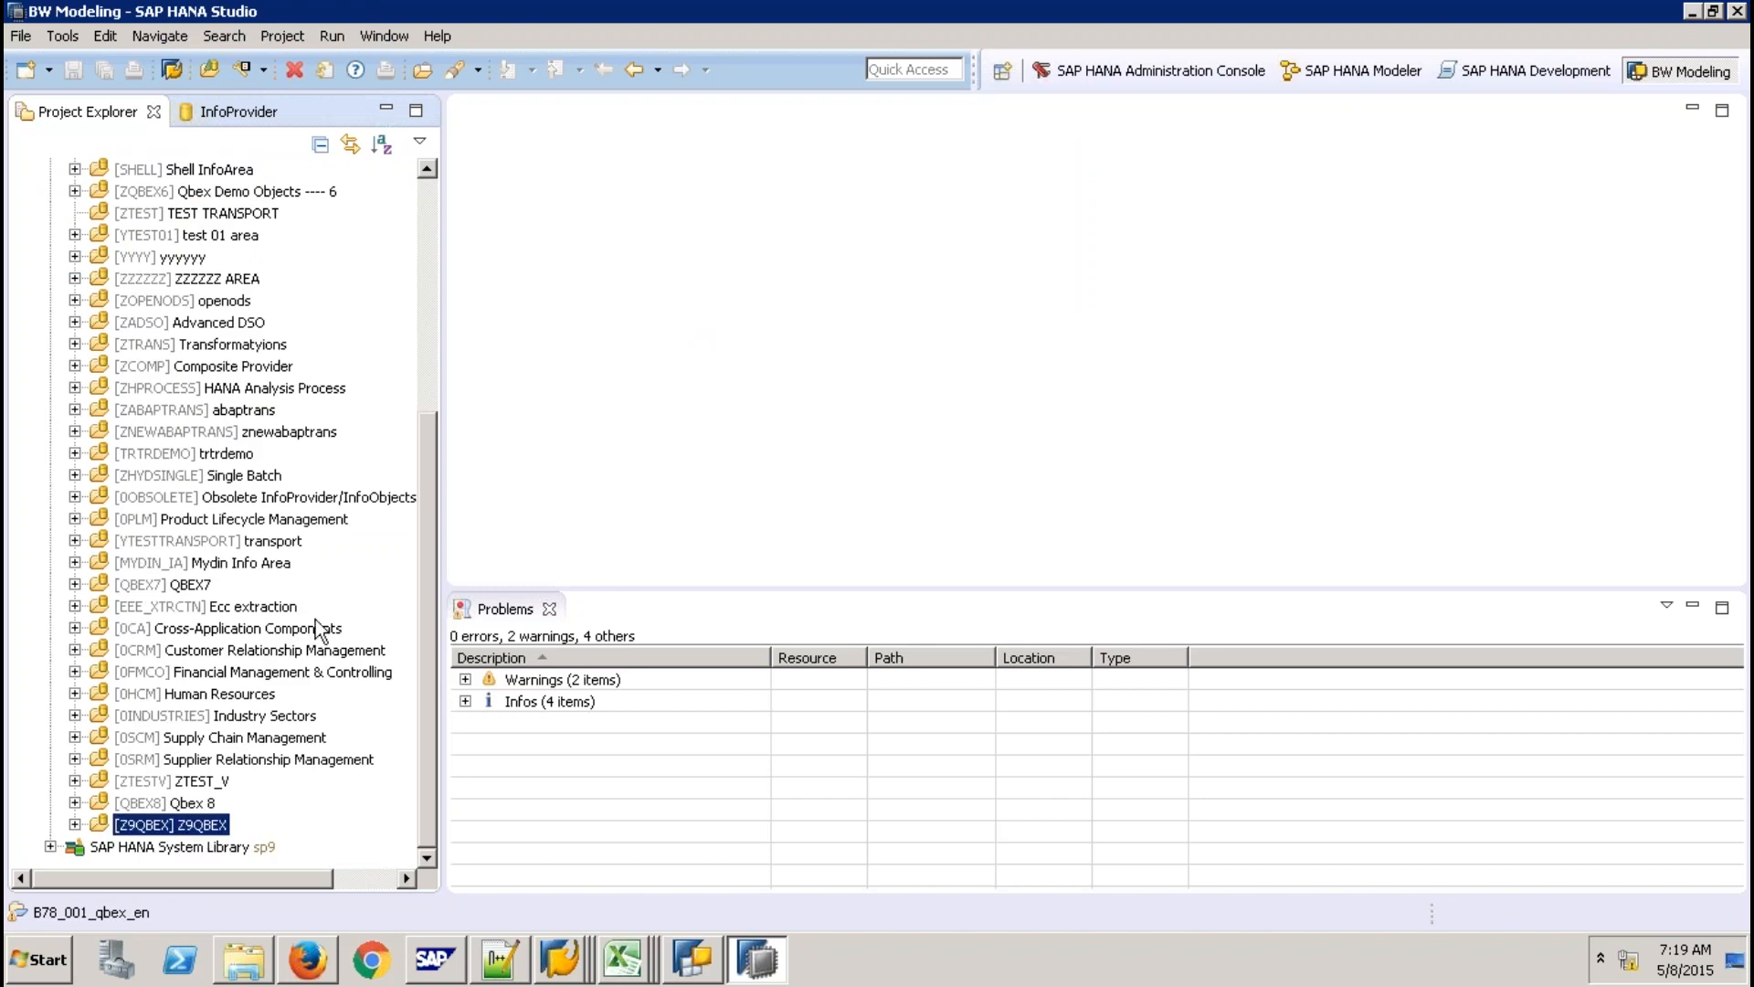
Create CompositeProvider ZCPHMODEL described 'CP use Hana Model' in Z9QBEX with an Inner Join root.
mouse_move(429, 620)
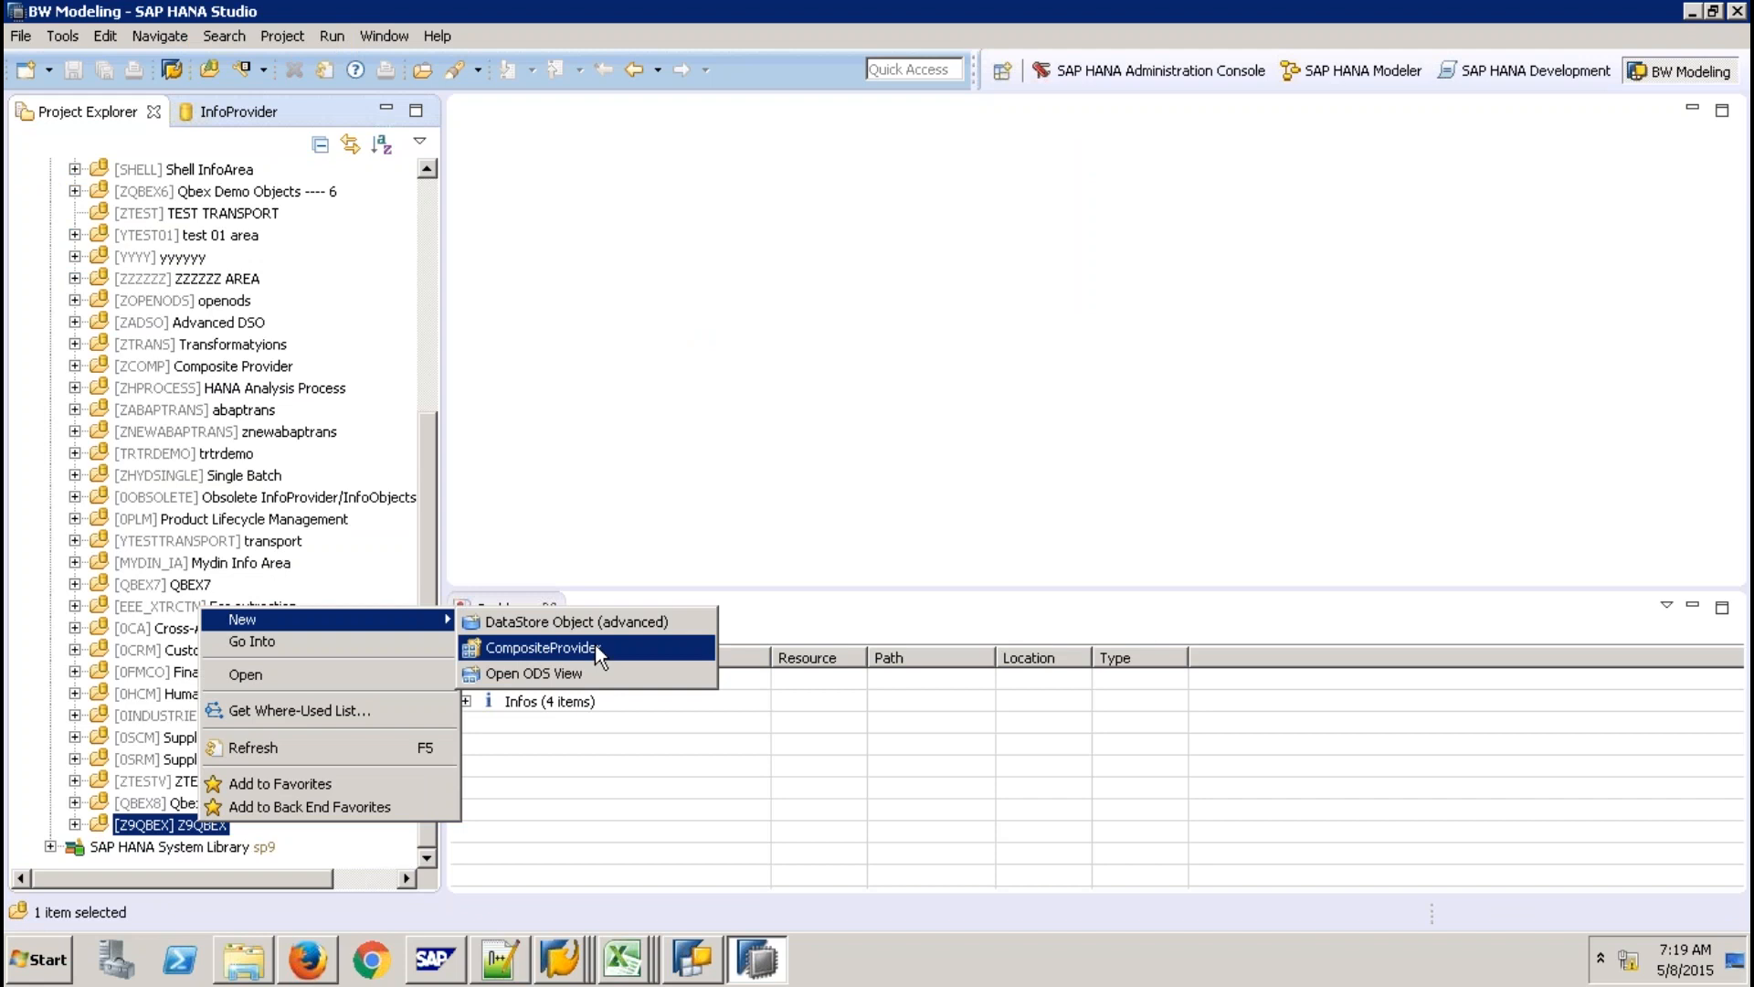
left_click(595, 647)
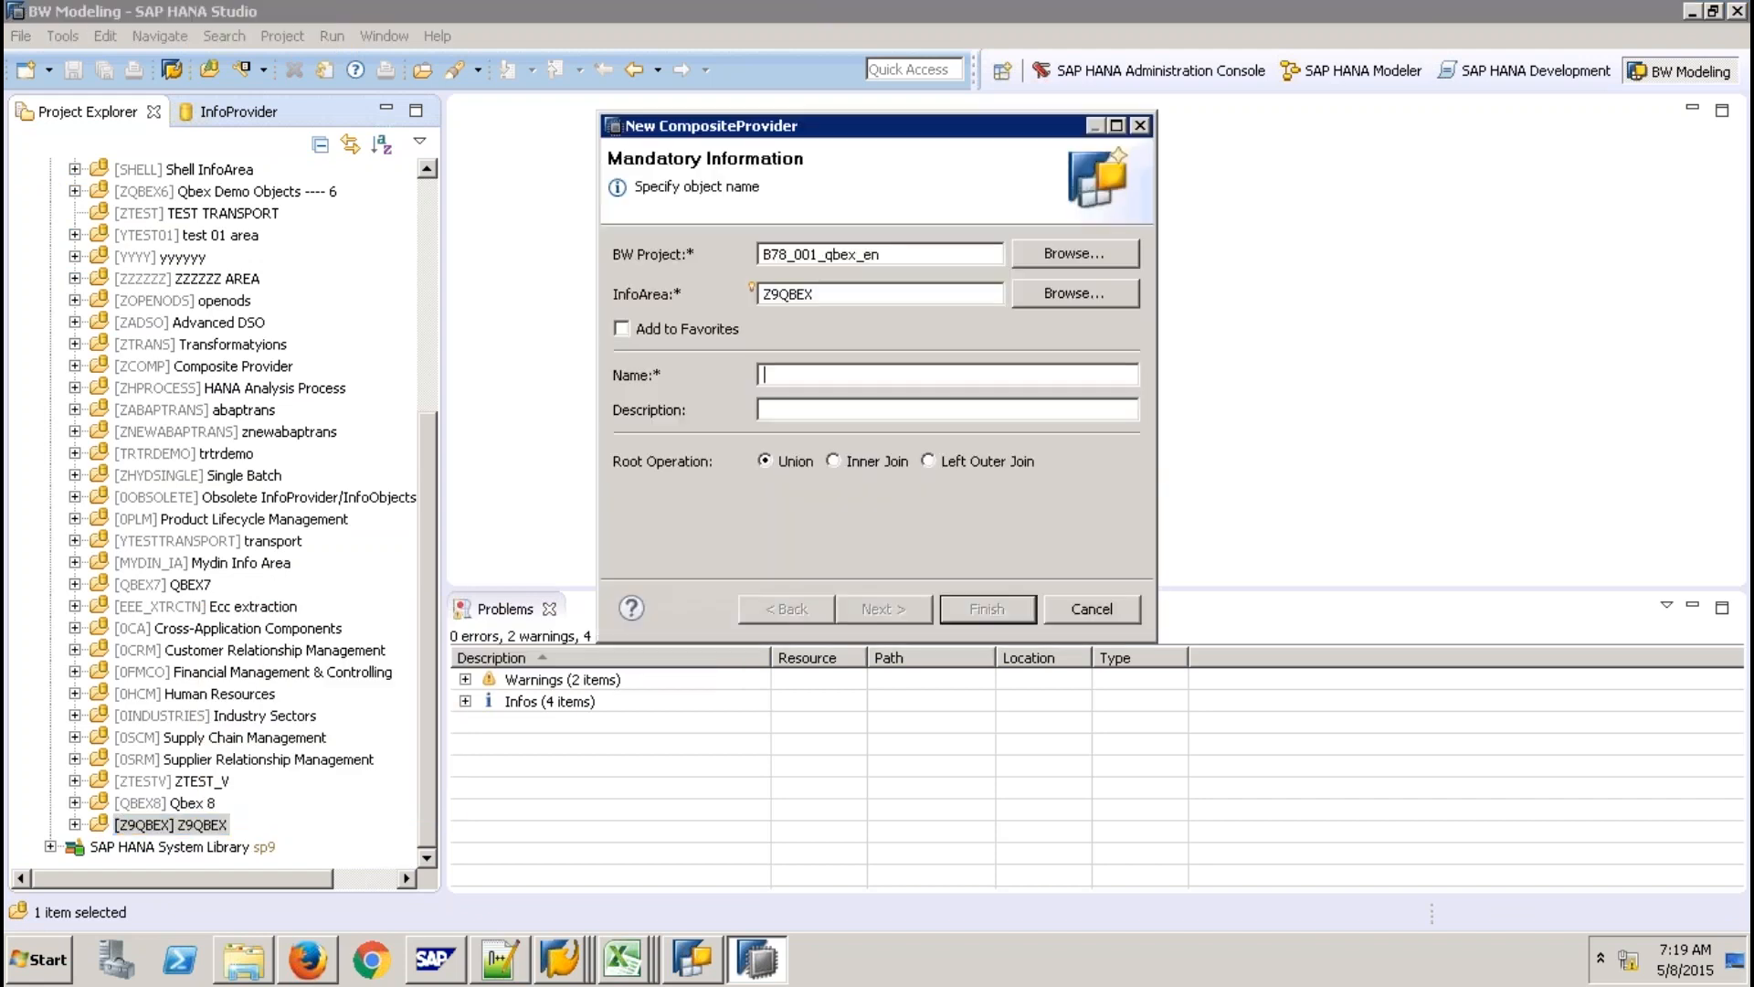
type("Z")
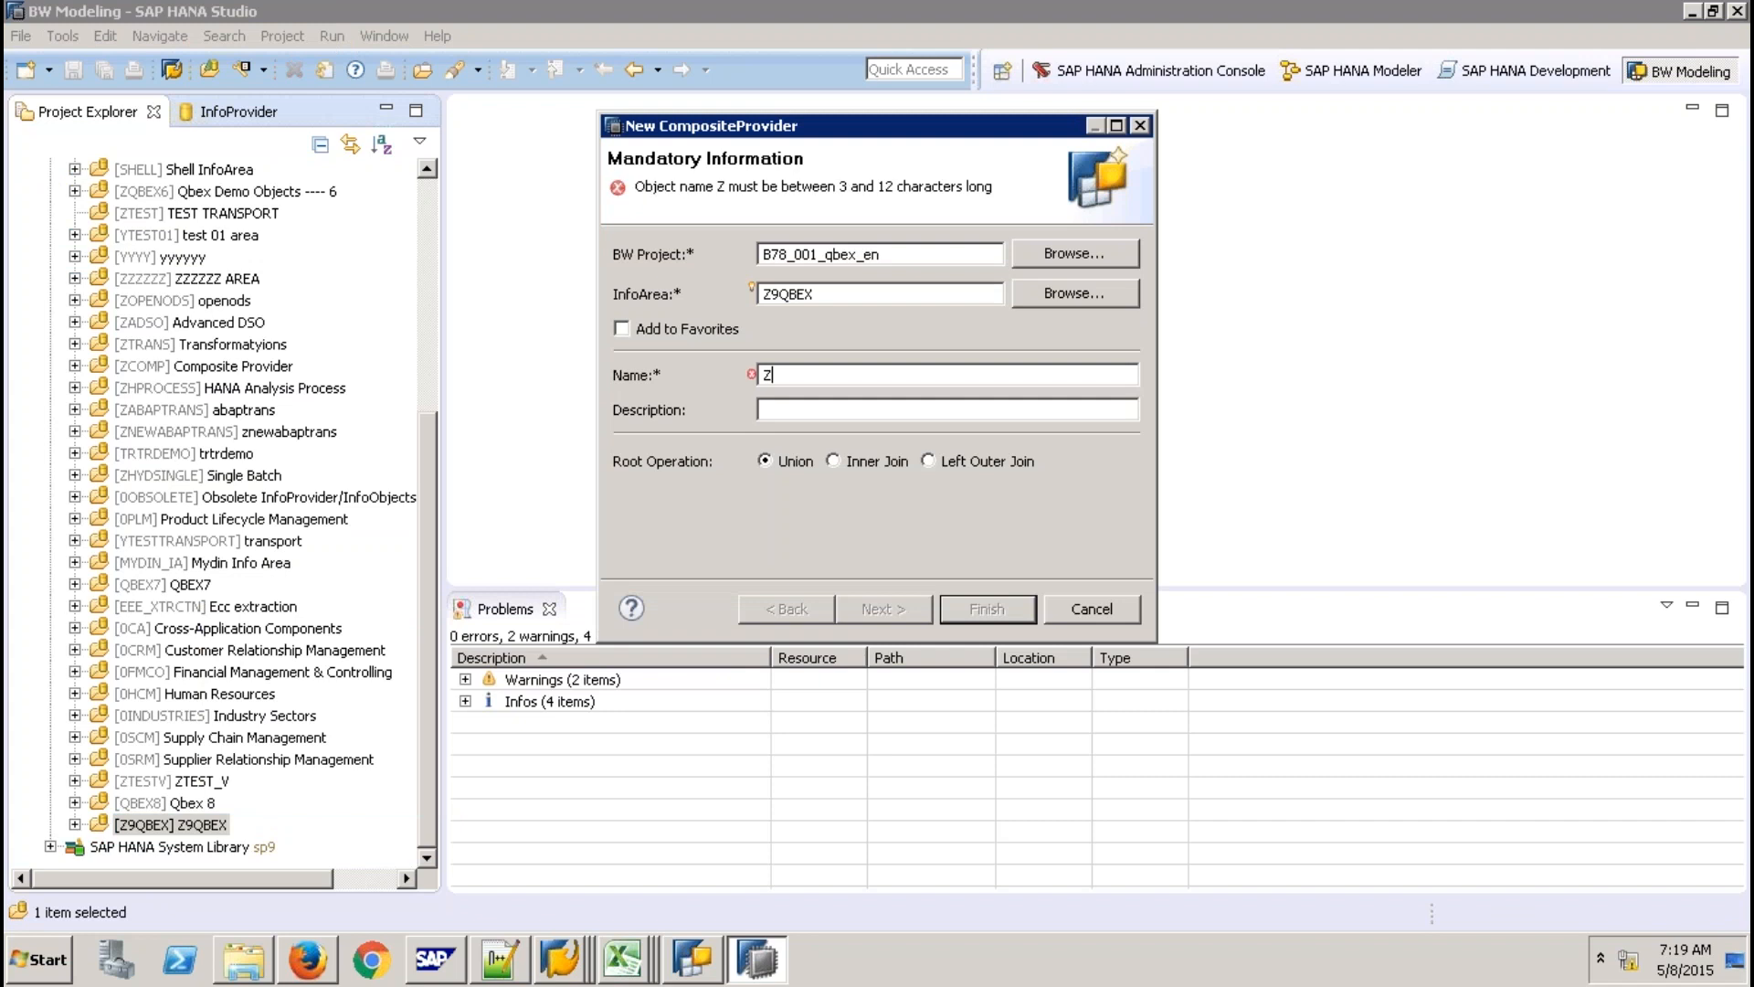
type("CP")
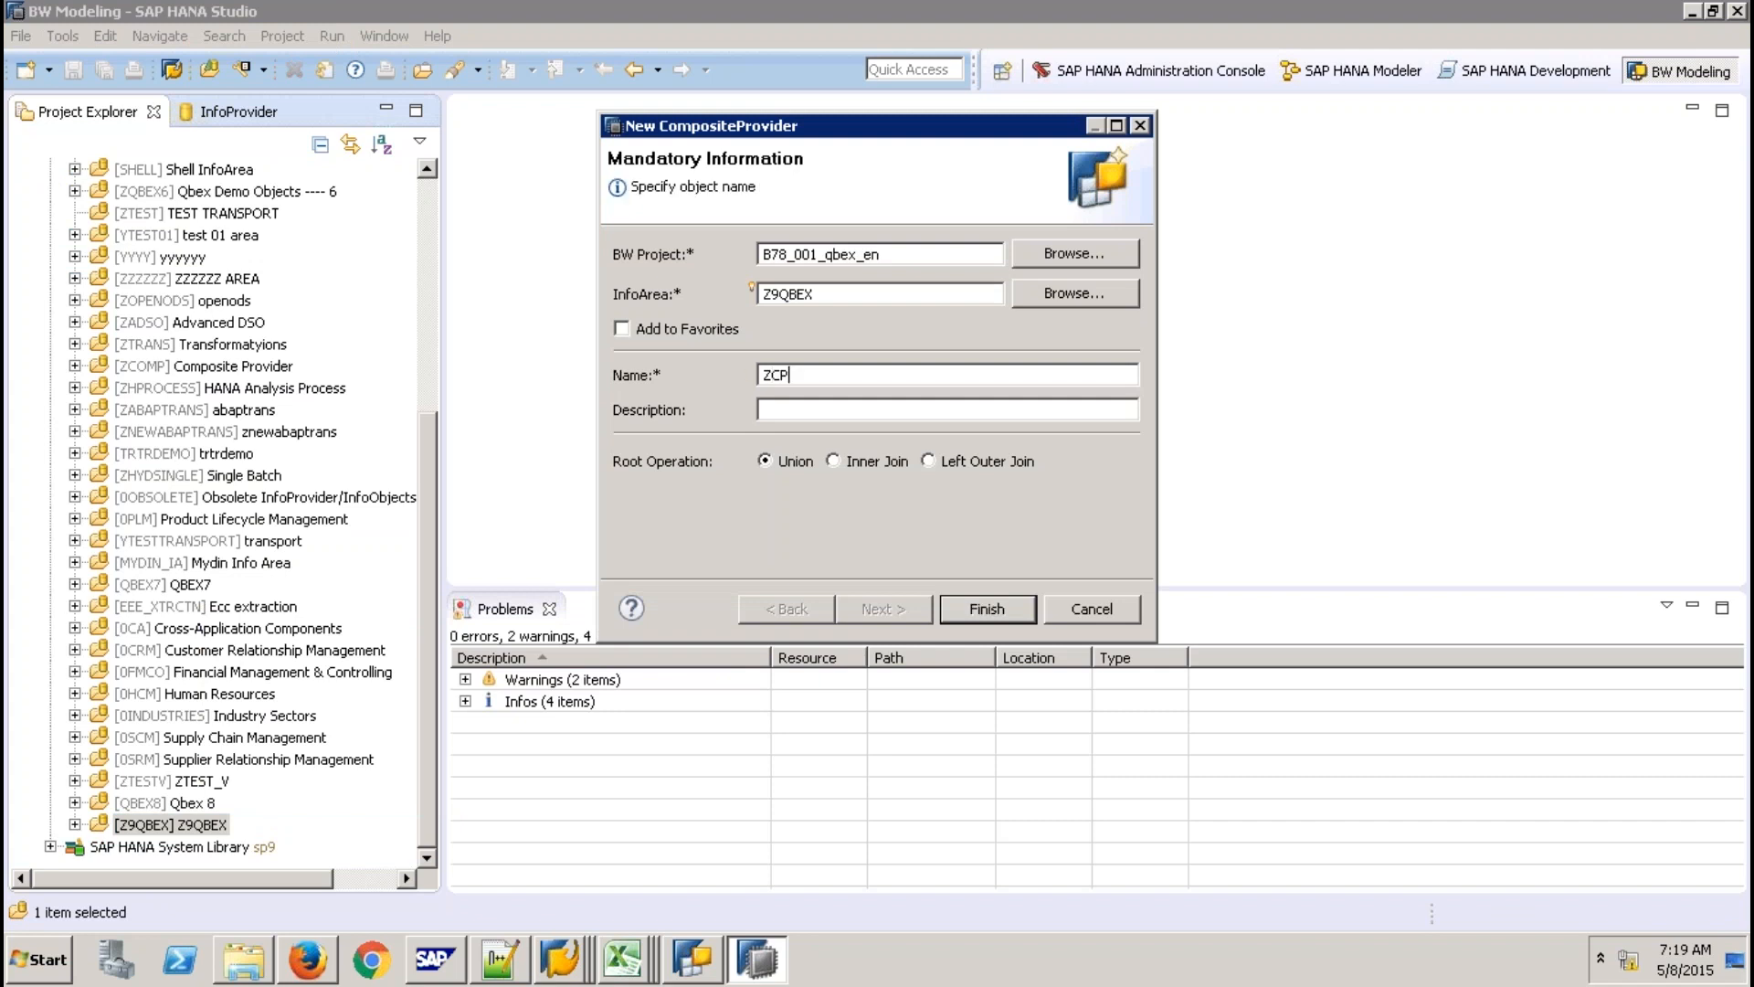
type("HMODEL")
key("Tab")
type("CP use Hana Model")
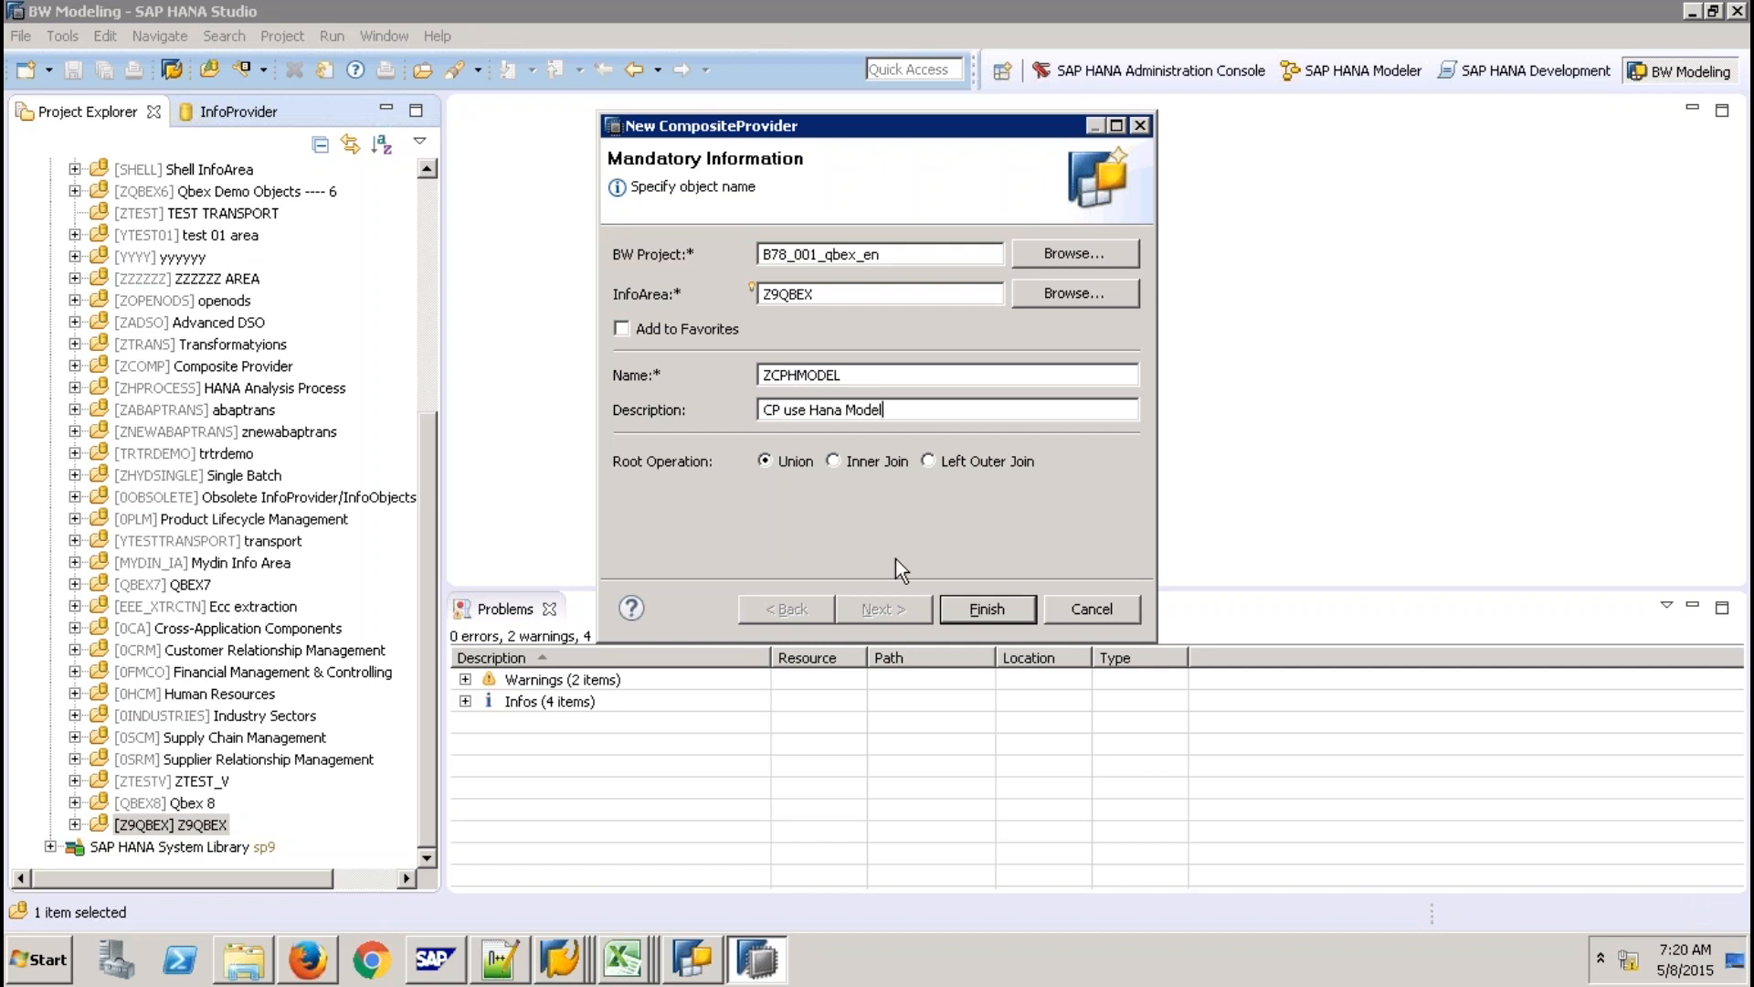
left_click(834, 461)
key("Return")
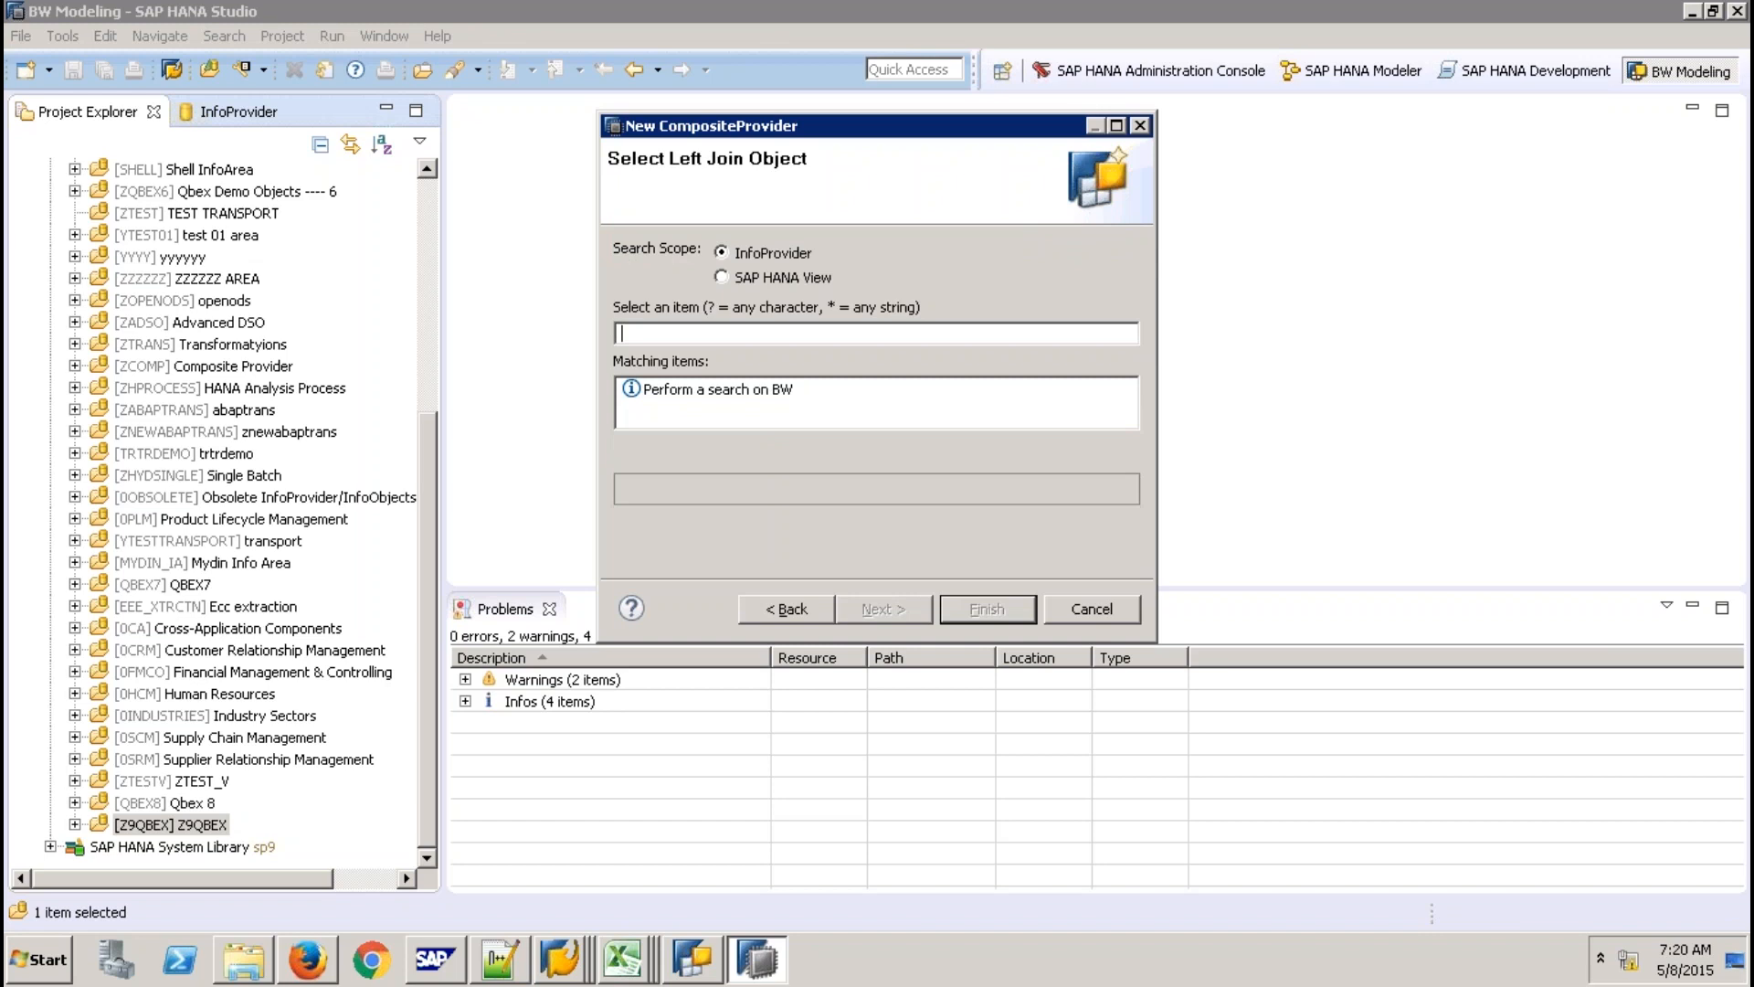
Choose the SICSORD12 sales order cube as the left join object.
type("SICSORD")
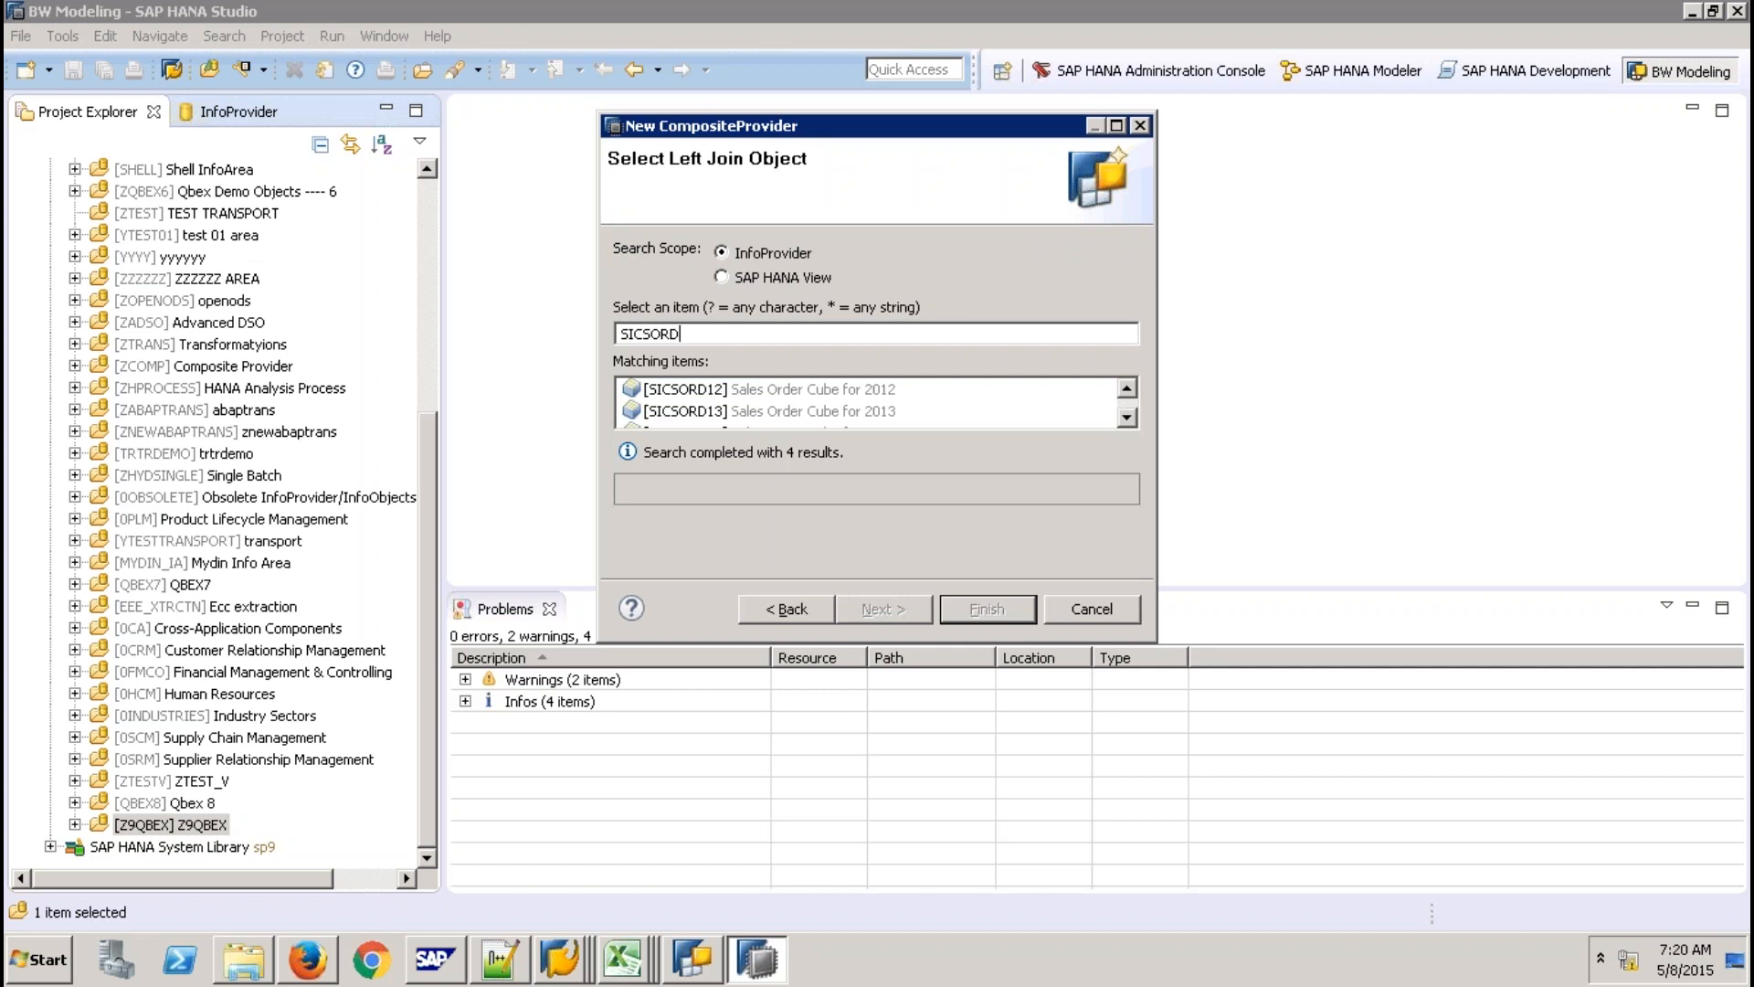
key("Down")
left_click(905, 605)
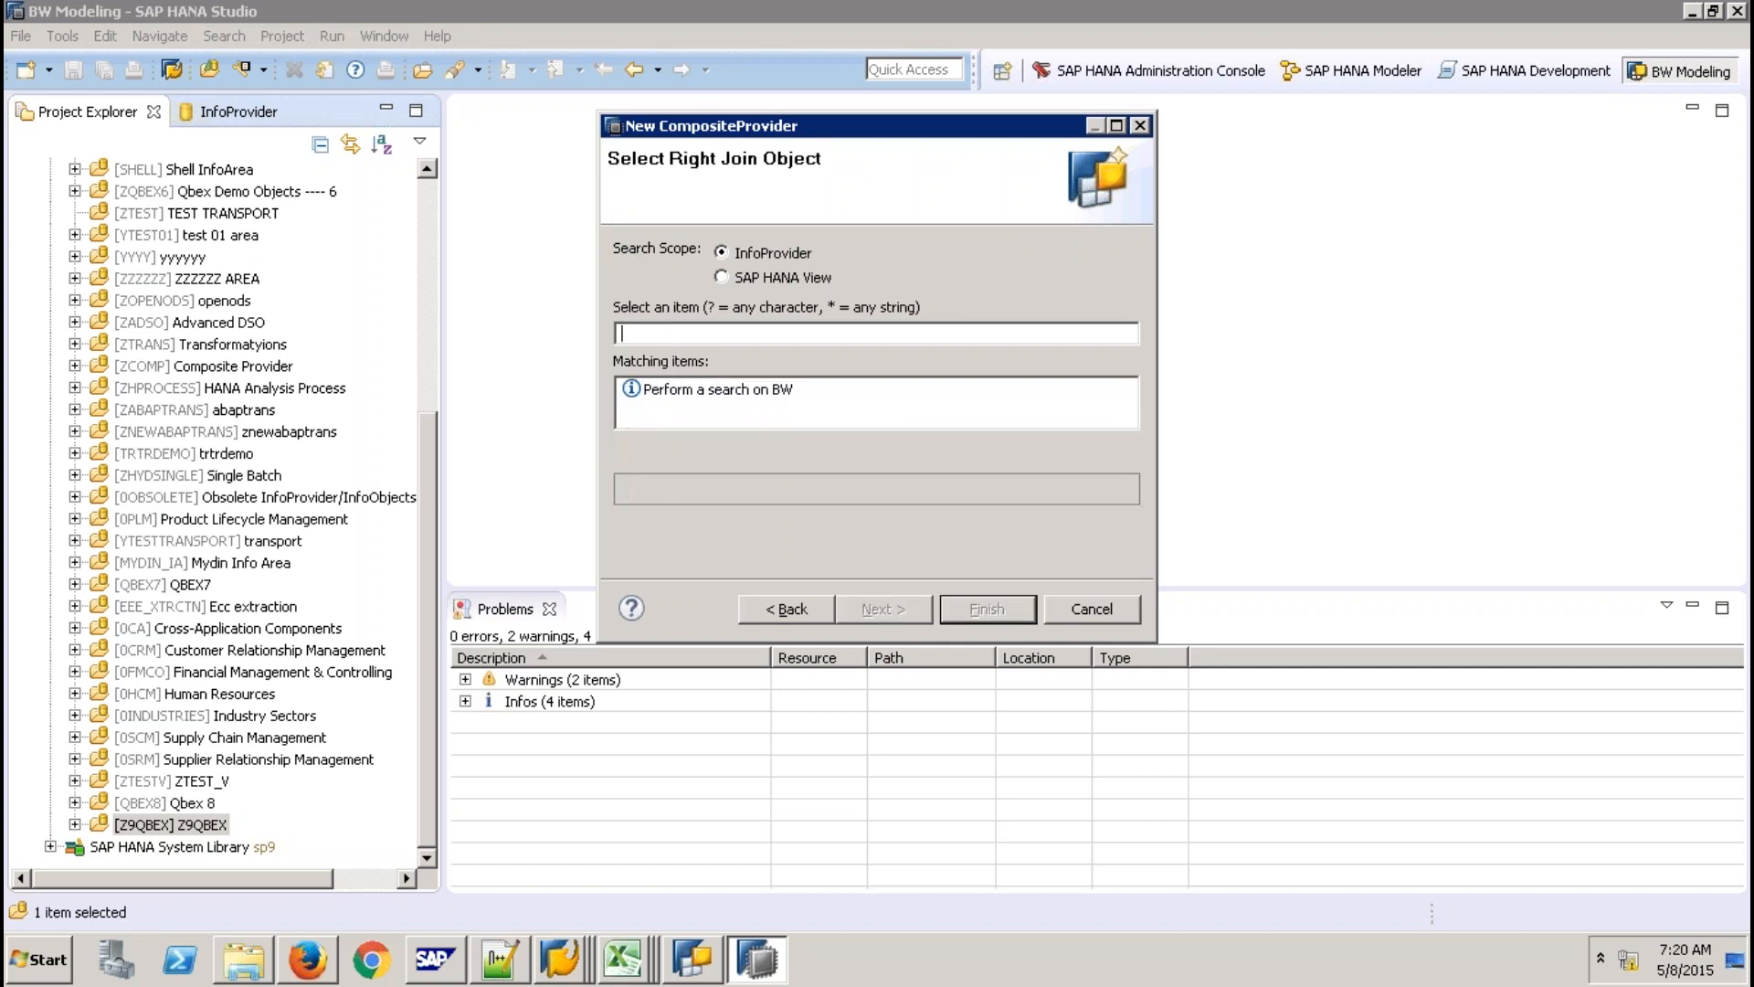
Pick the SICCON SAP HANA view from 7QBEX.Bwimports as the right join object and finish.
left_click(755, 276)
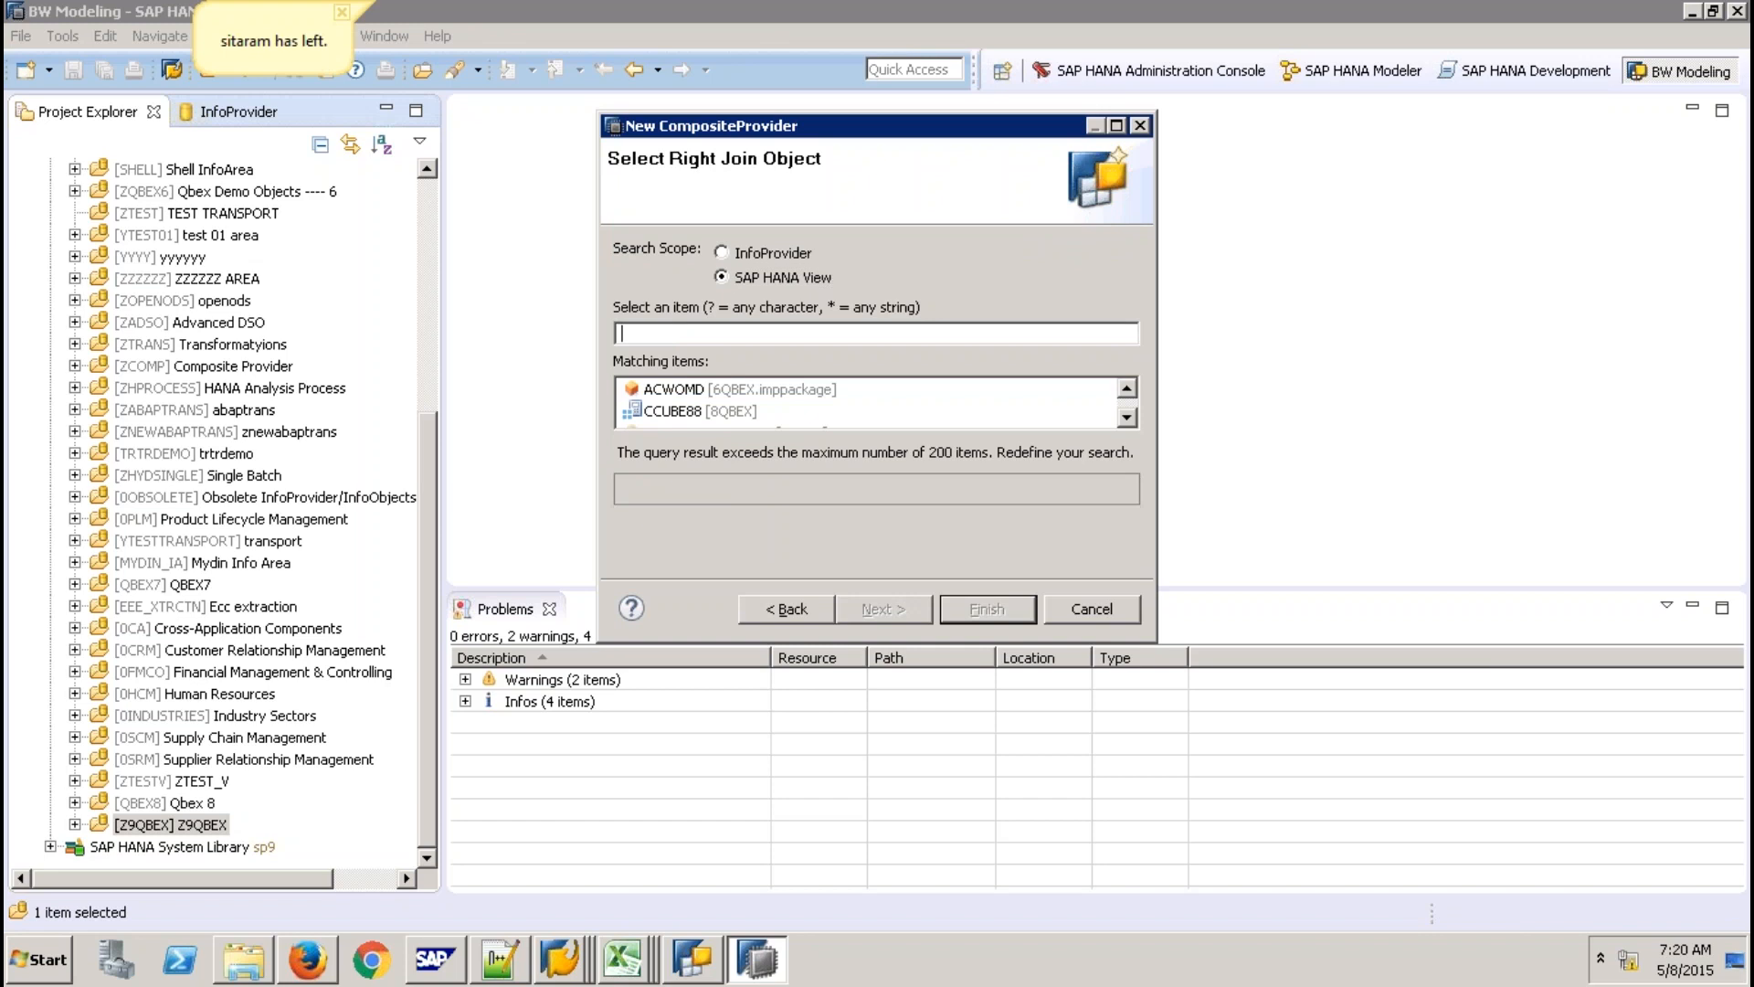
type("SIC")
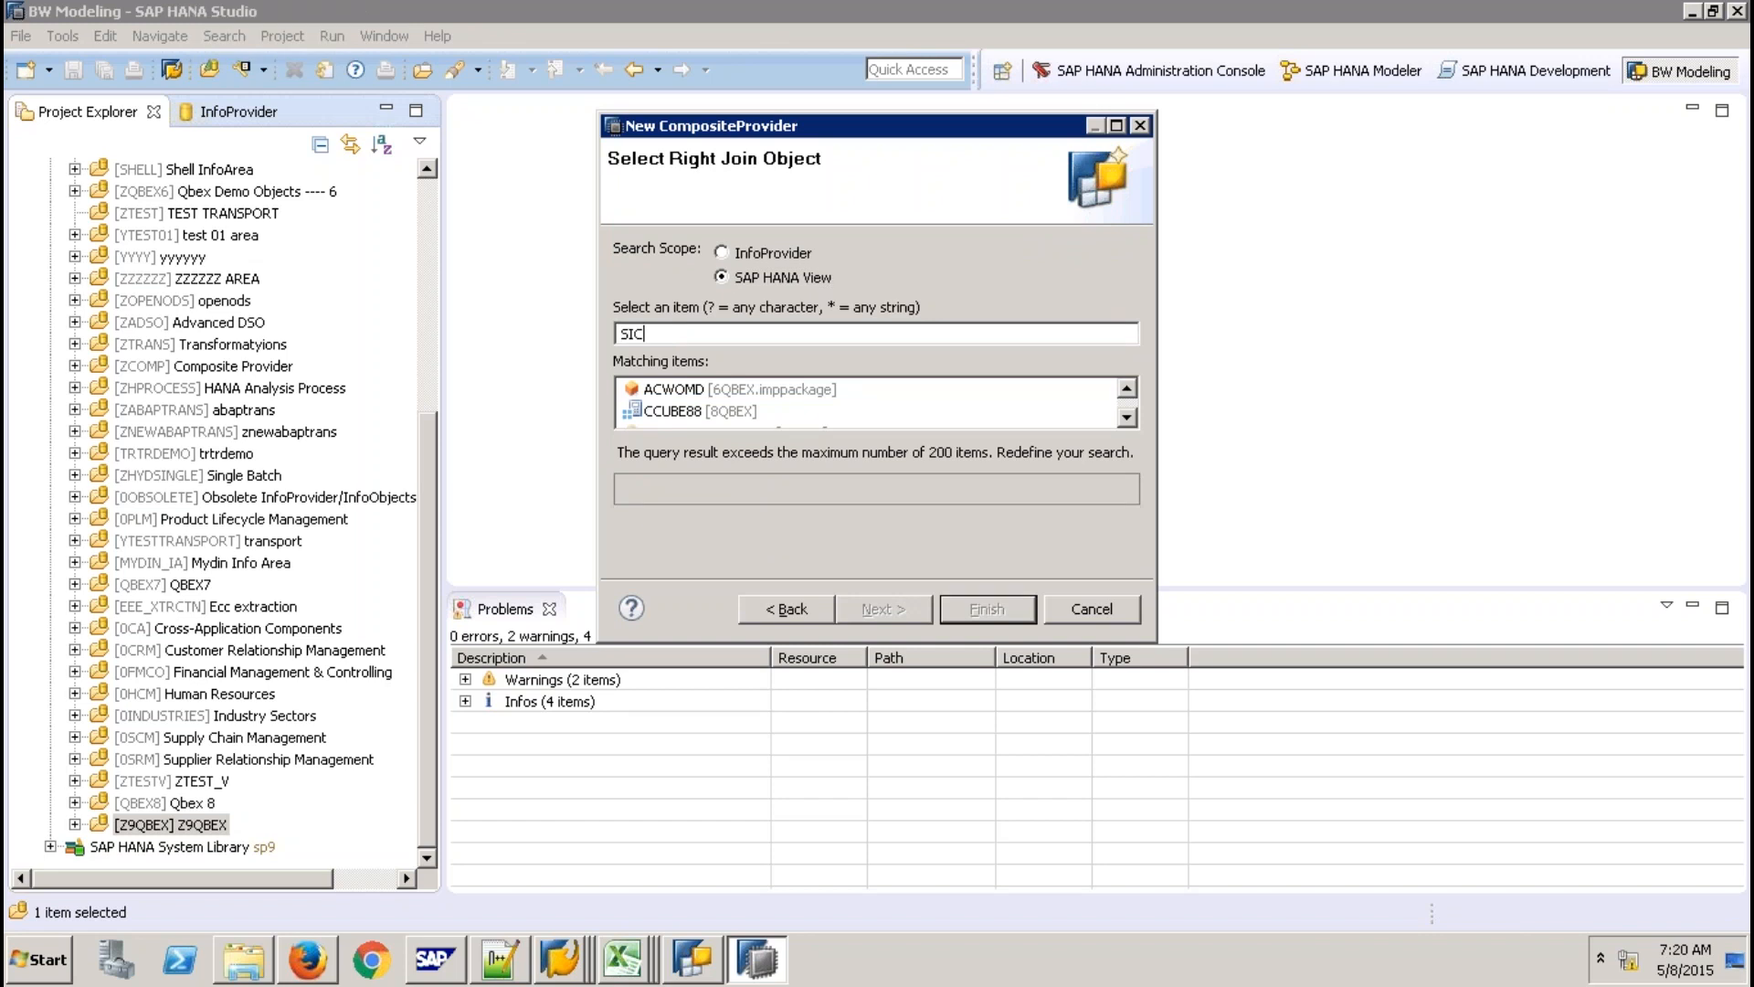
type("CON")
left_click(1123, 424)
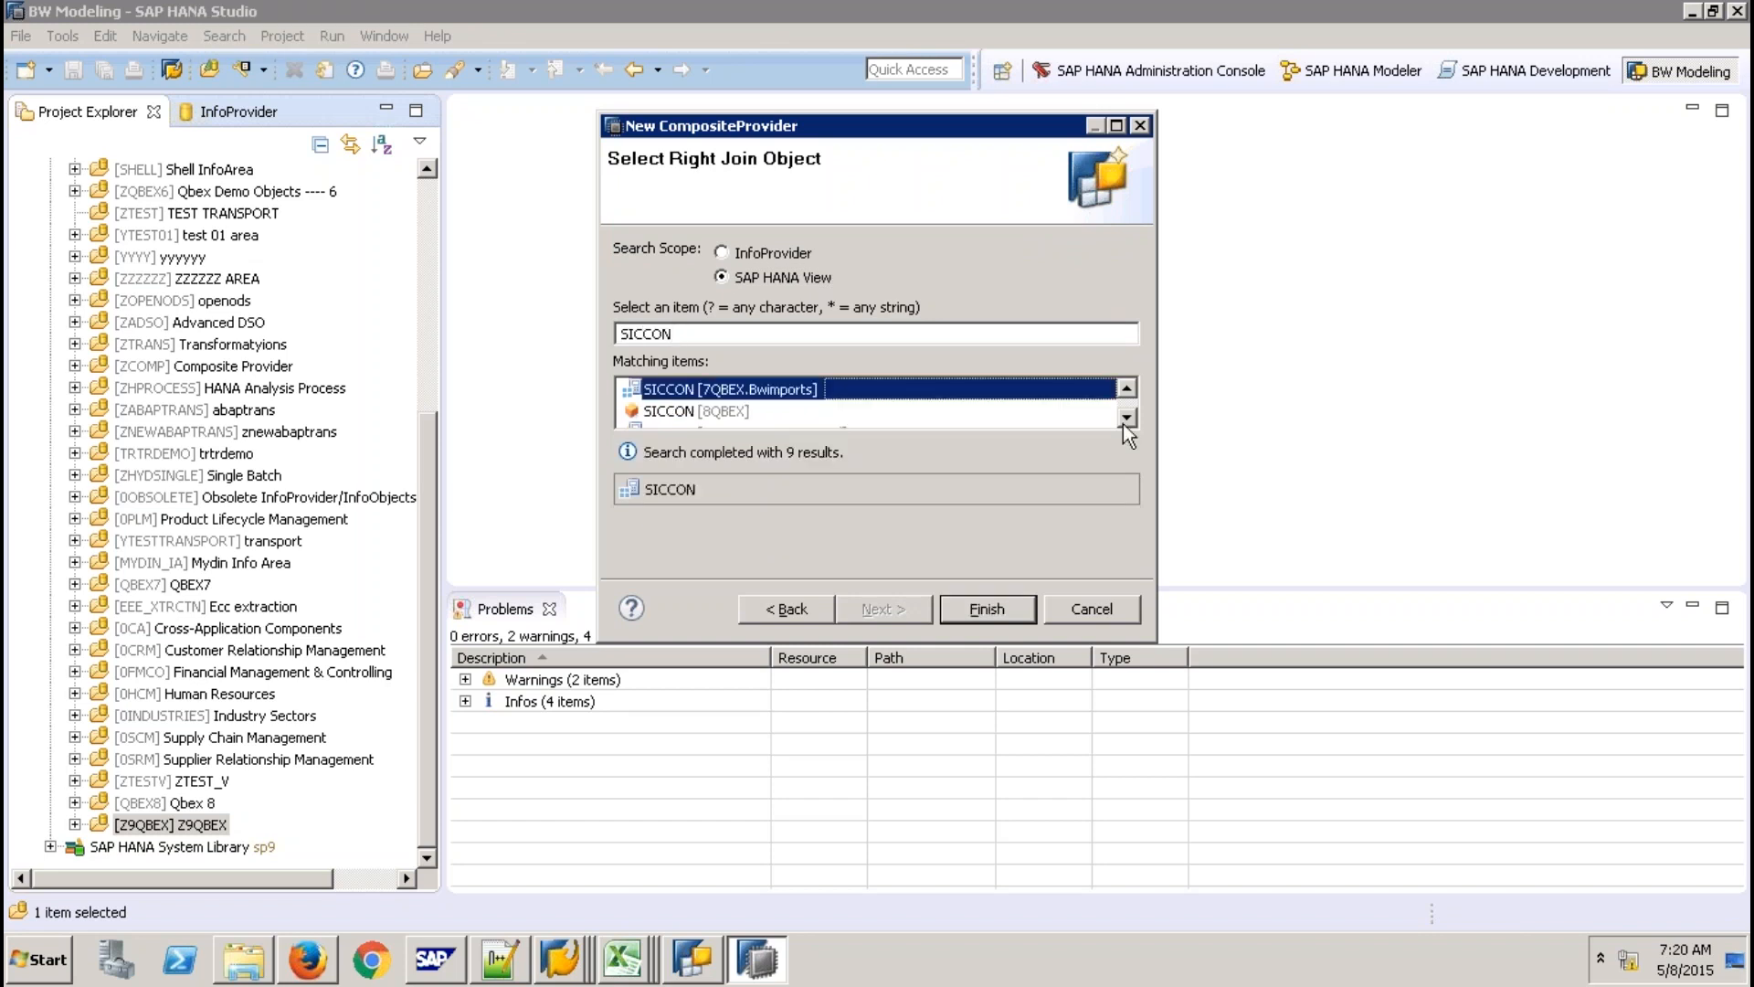
left_click(1123, 423)
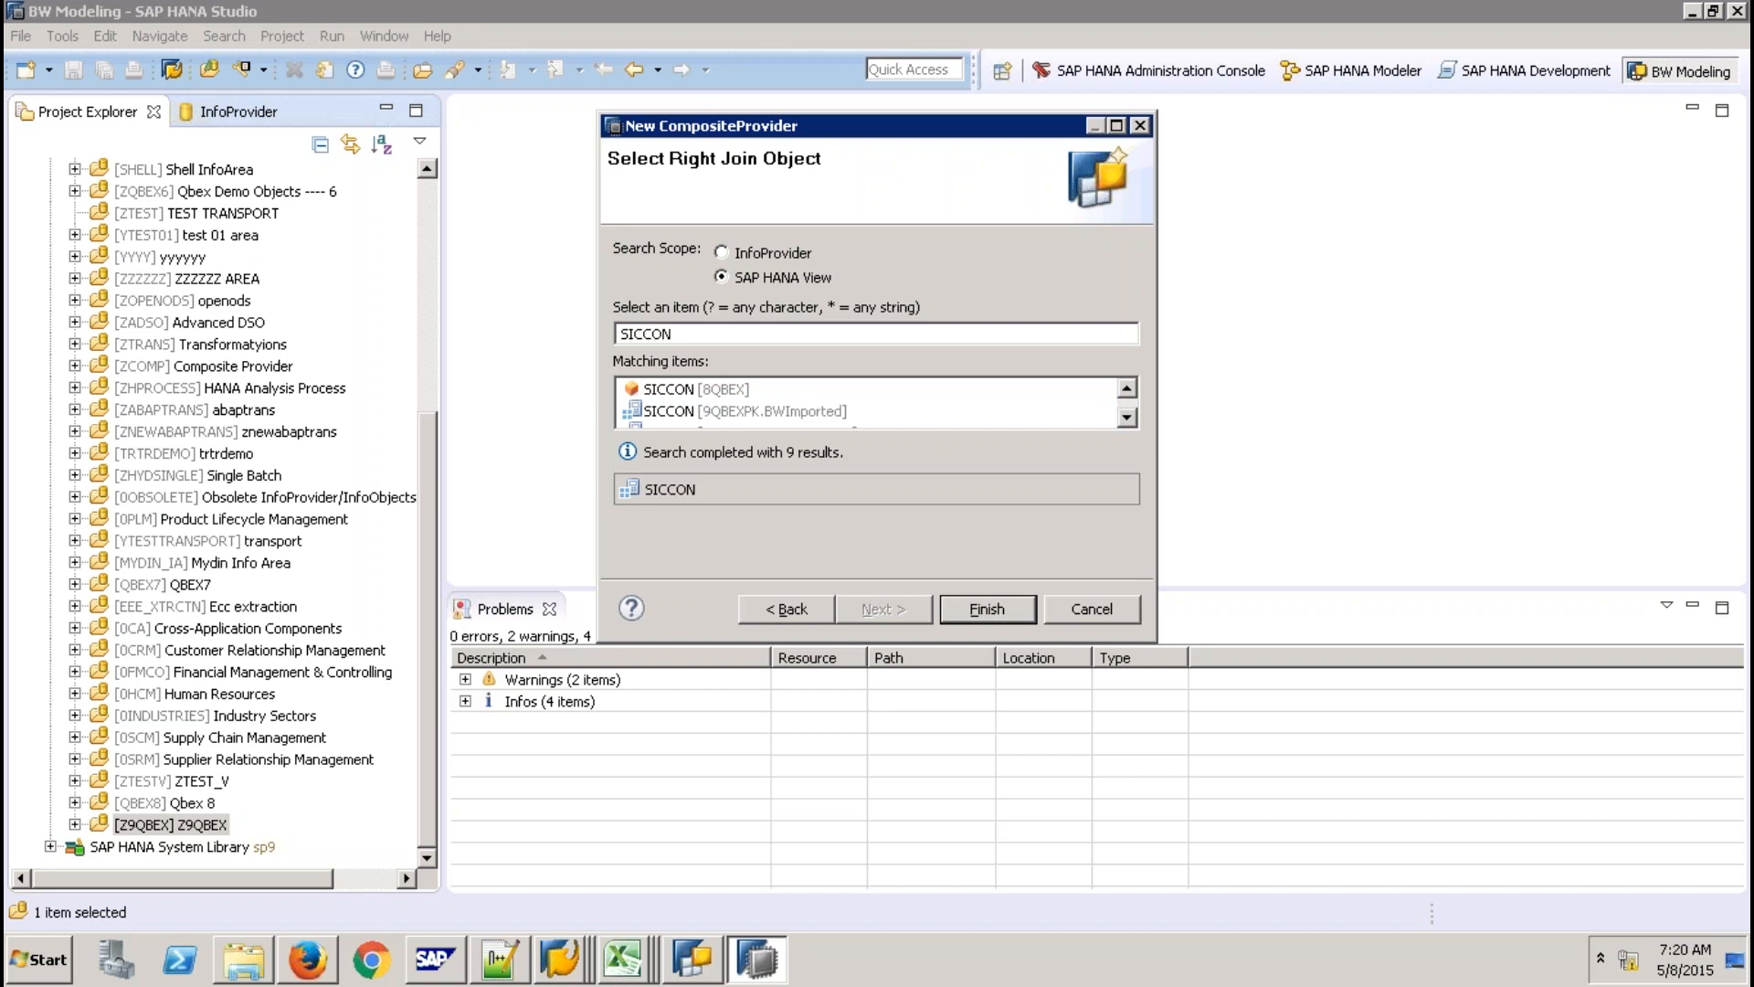
left_click(1127, 417)
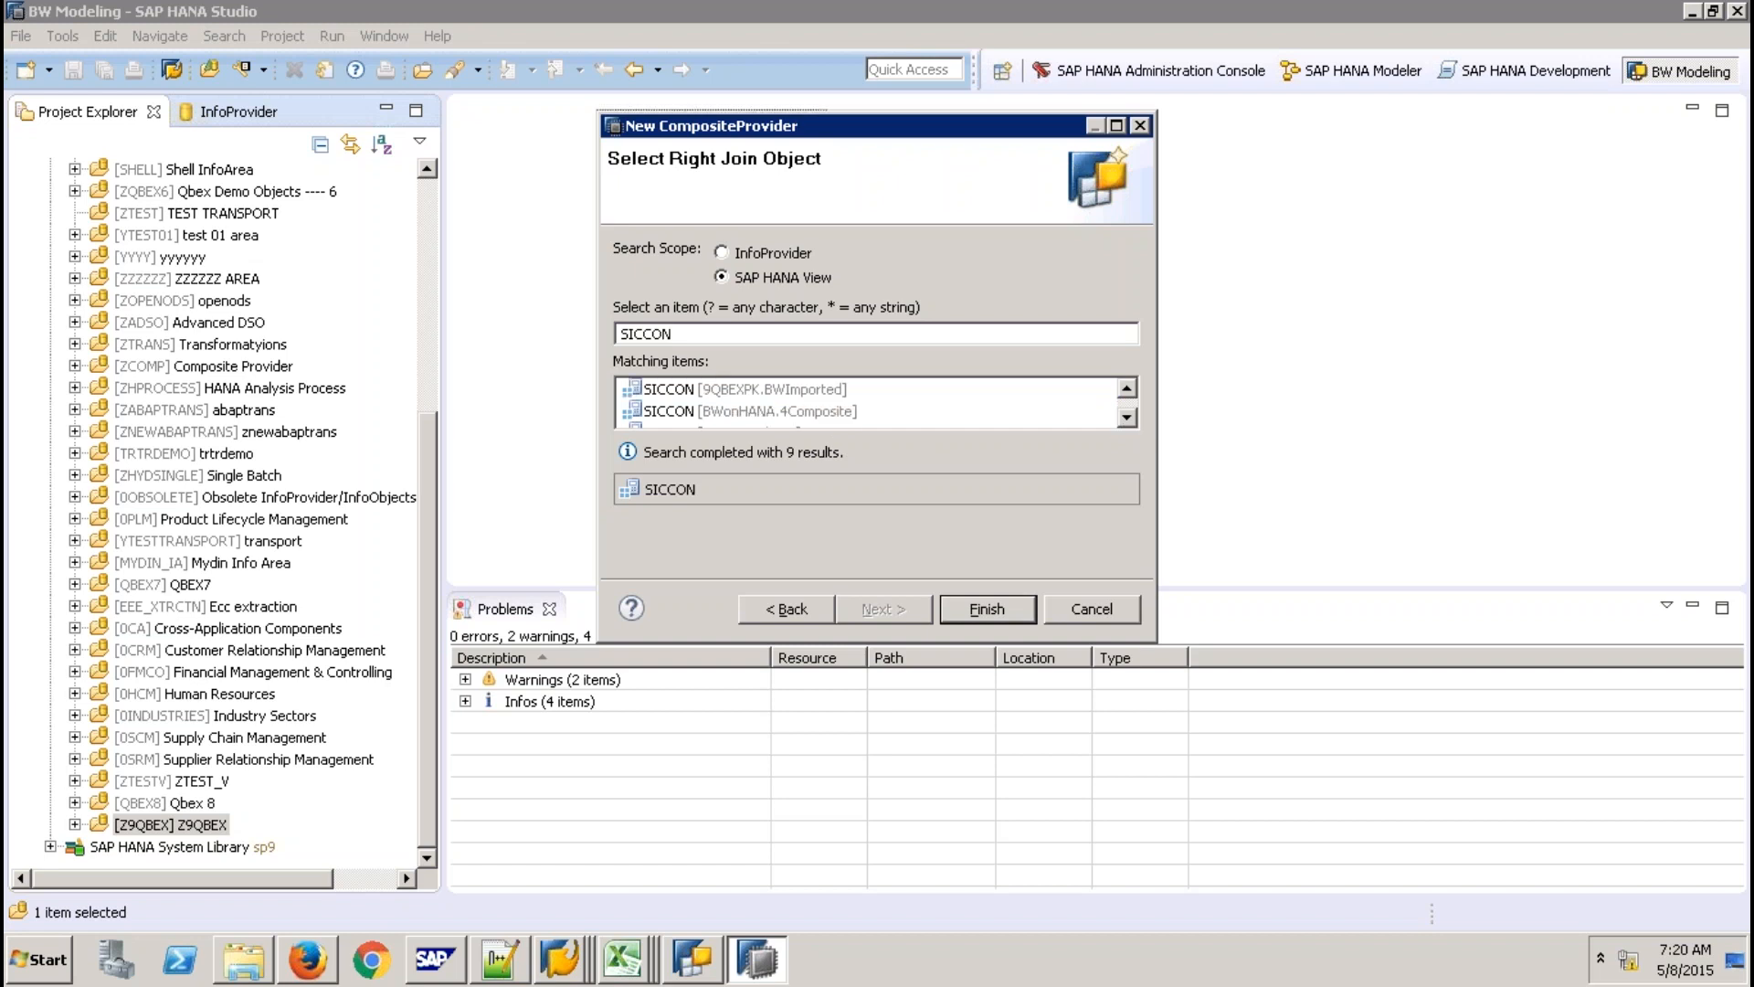
left_click_drag(1156, 641, 1416, 866)
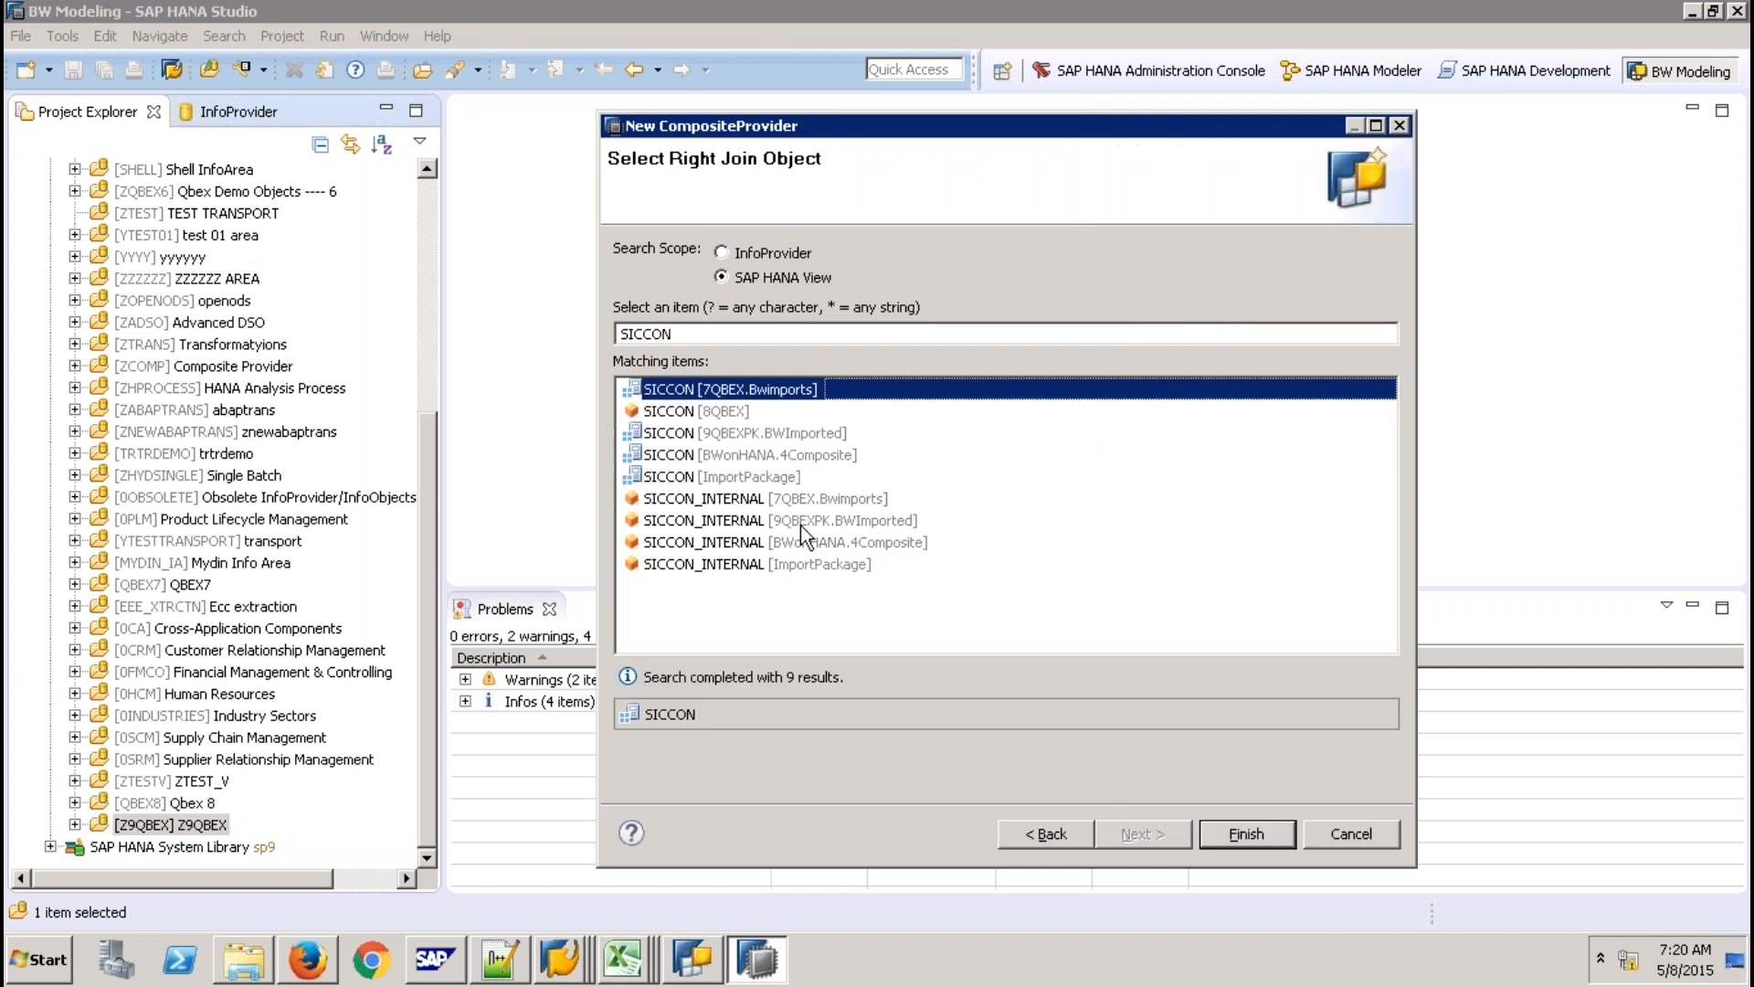
left_click(800, 525)
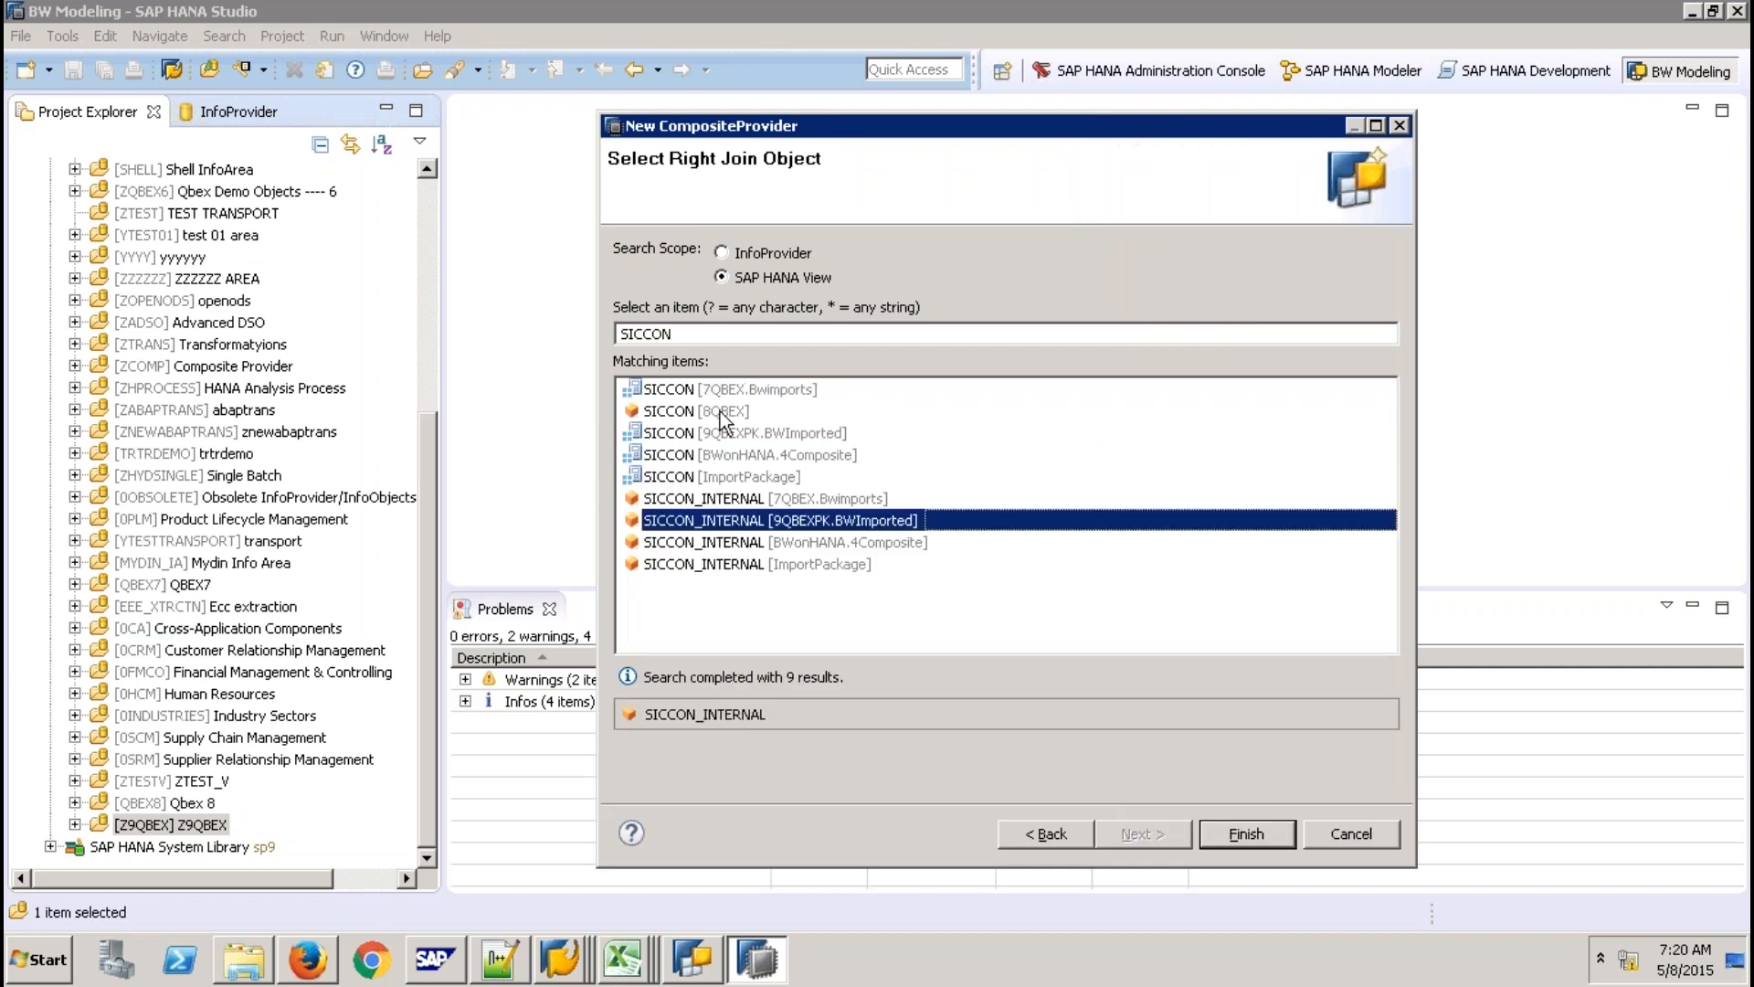
left_click(722, 393)
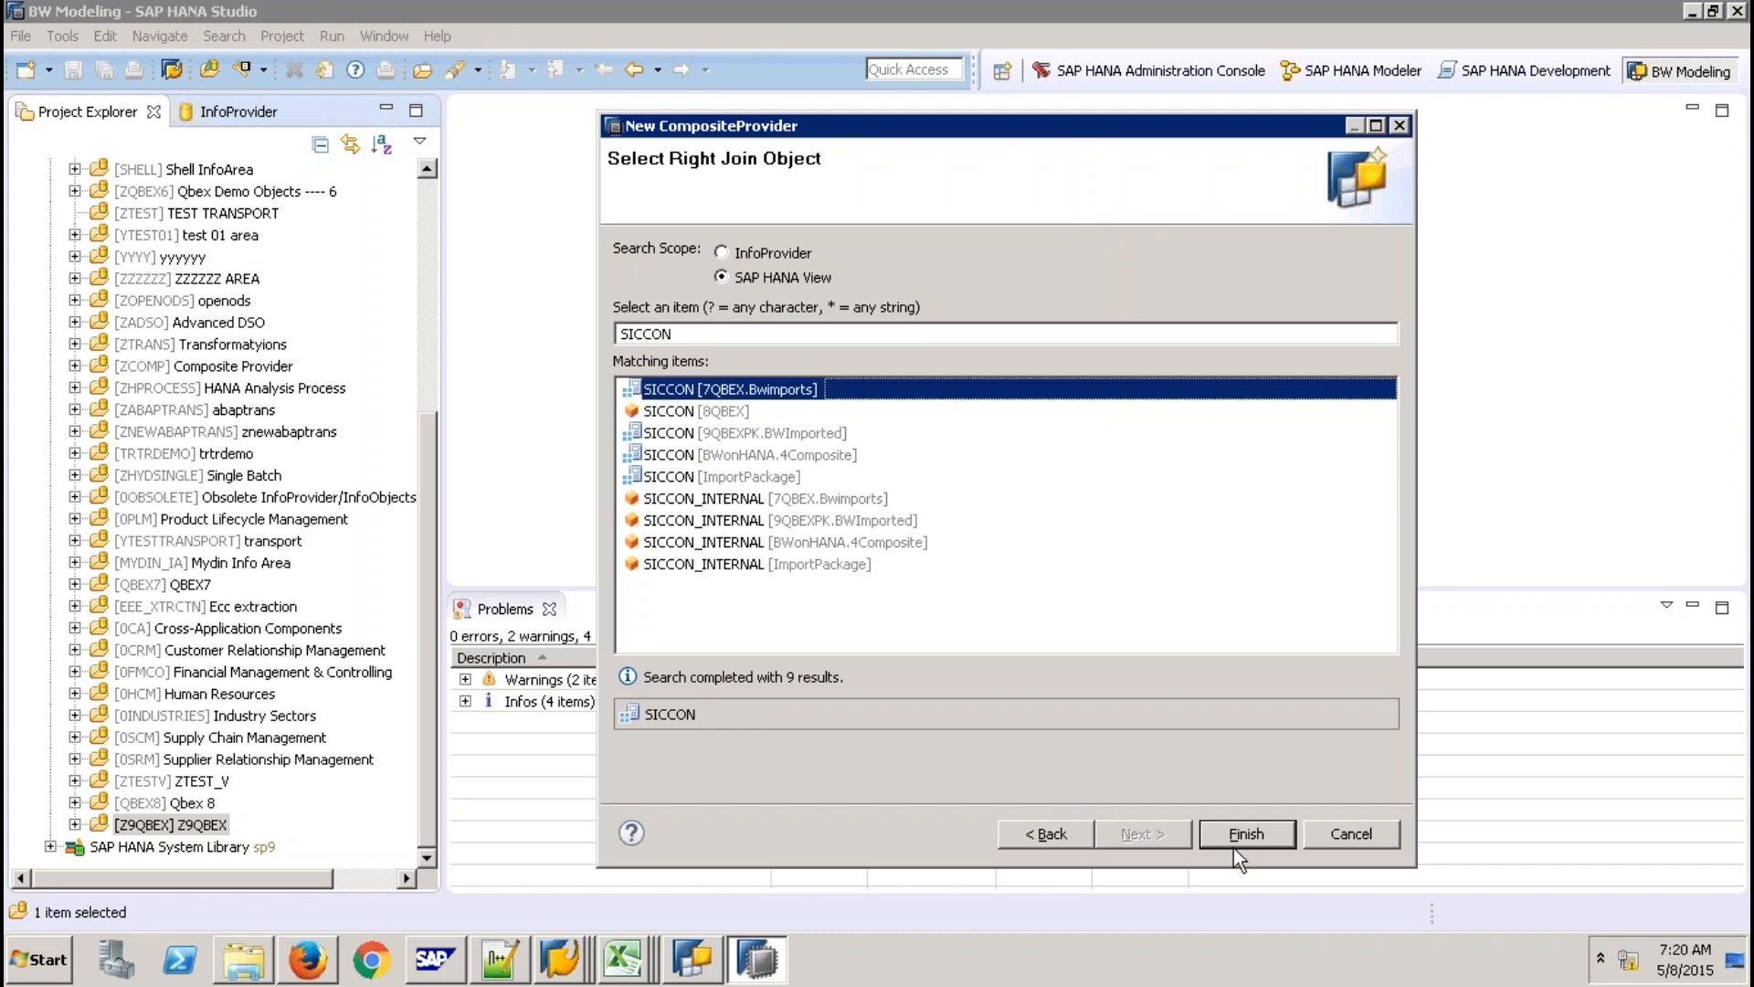
left_click(1235, 844)
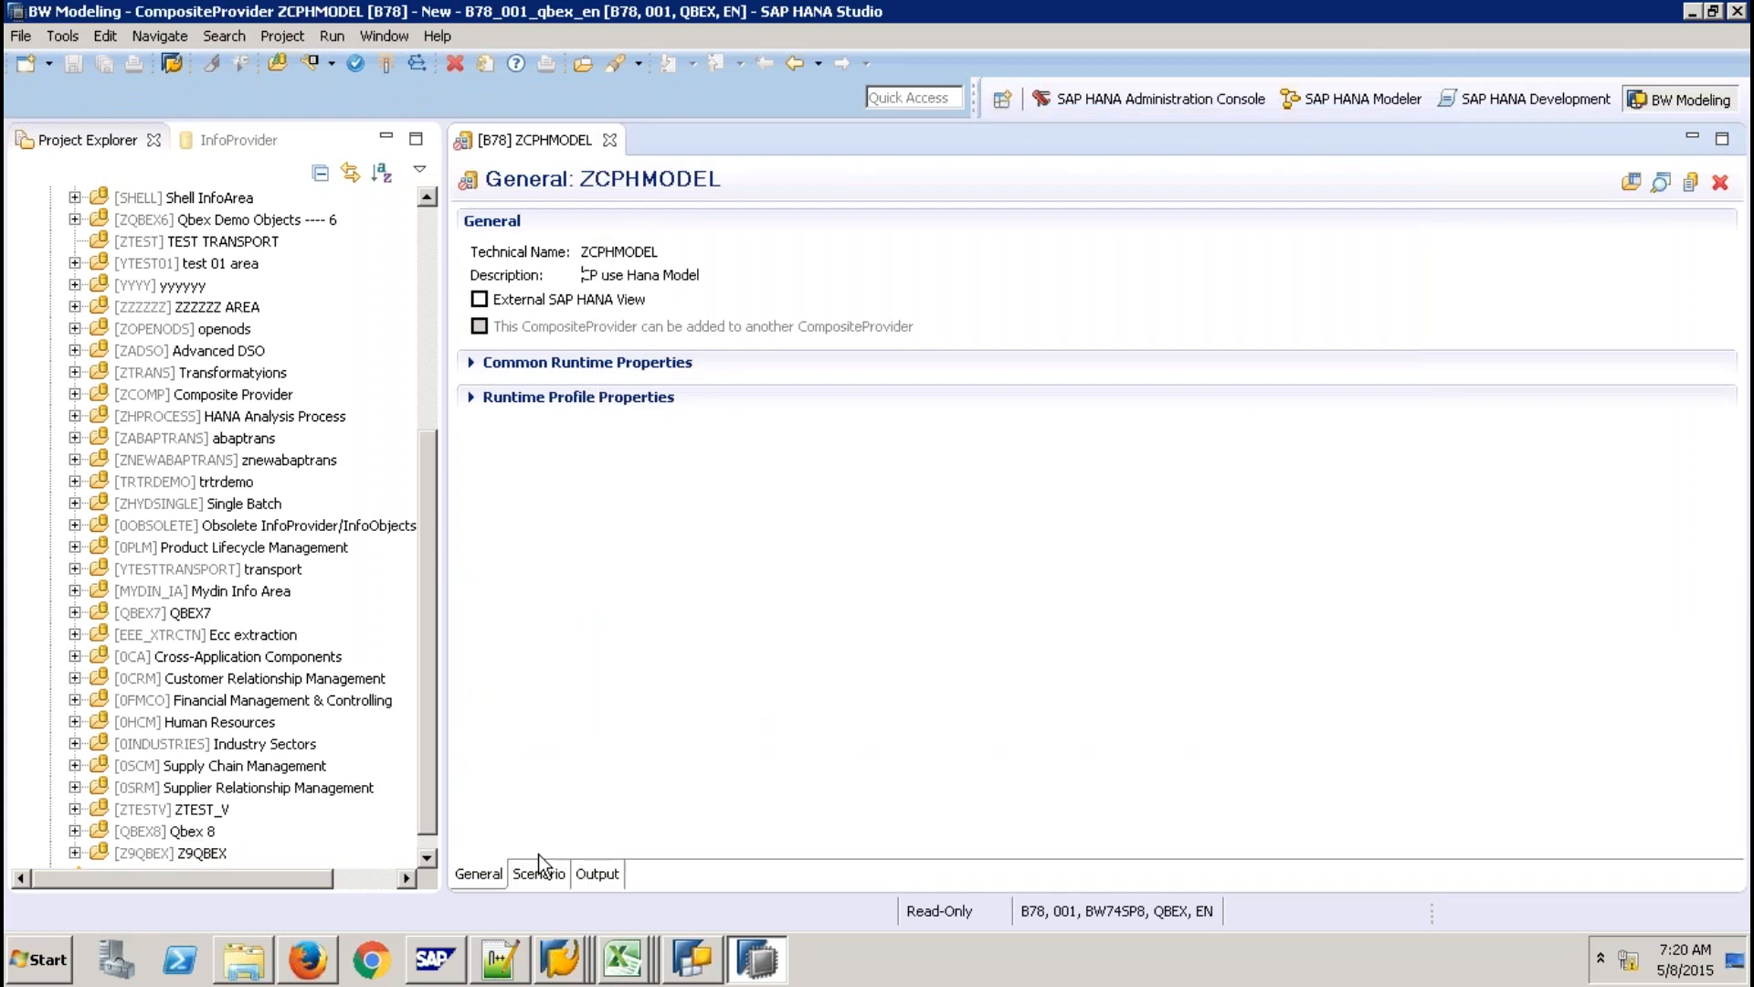
In the Scenario, join SICSORD12's Contract No to SICCON's SCONTRACT as the join condition.
left_click(539, 873)
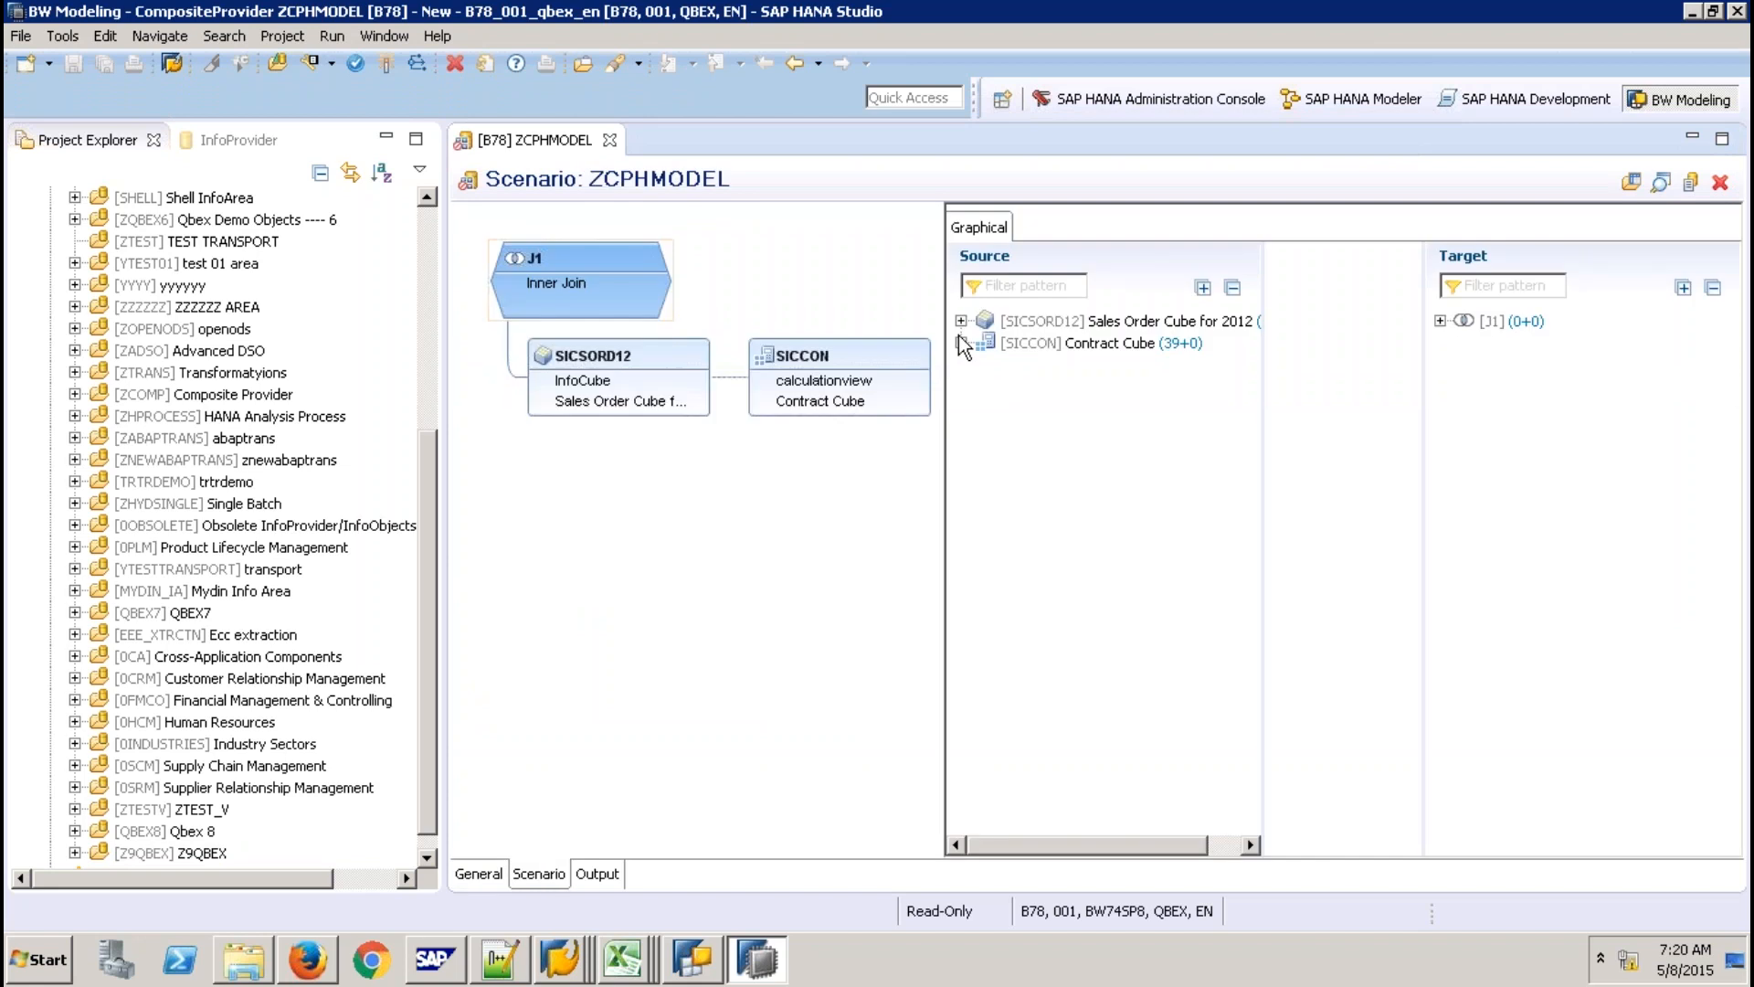
left_click(961, 320)
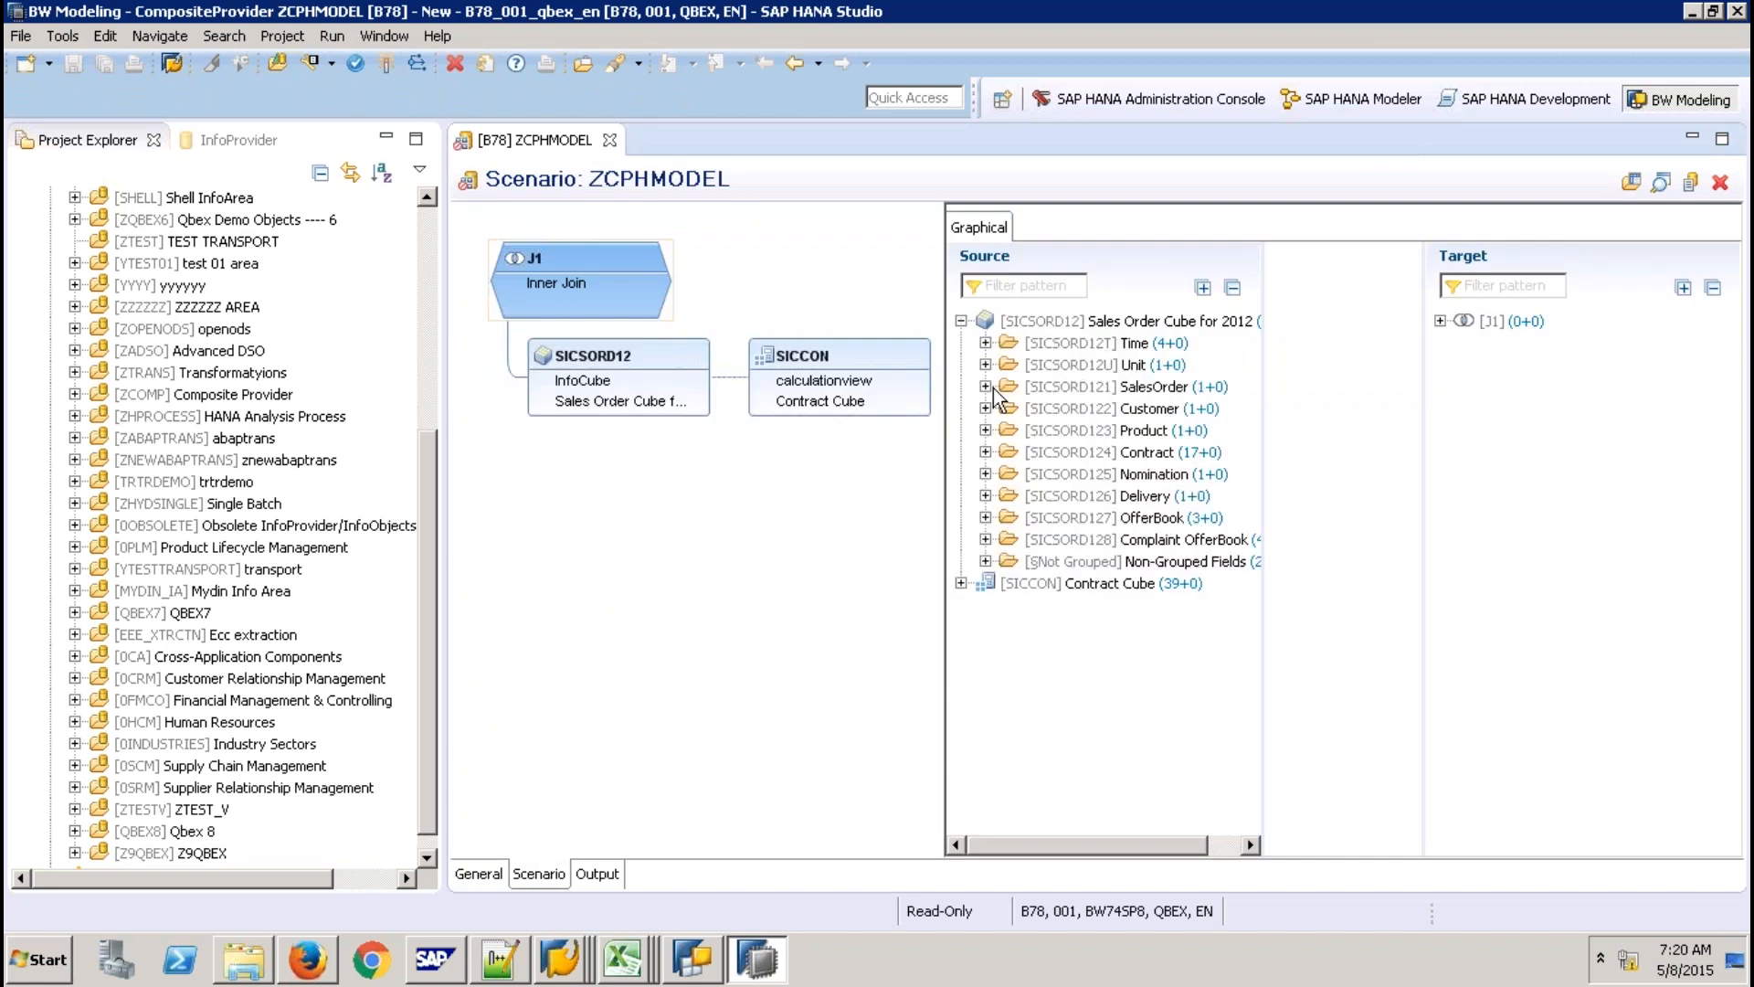
left_click(984, 408)
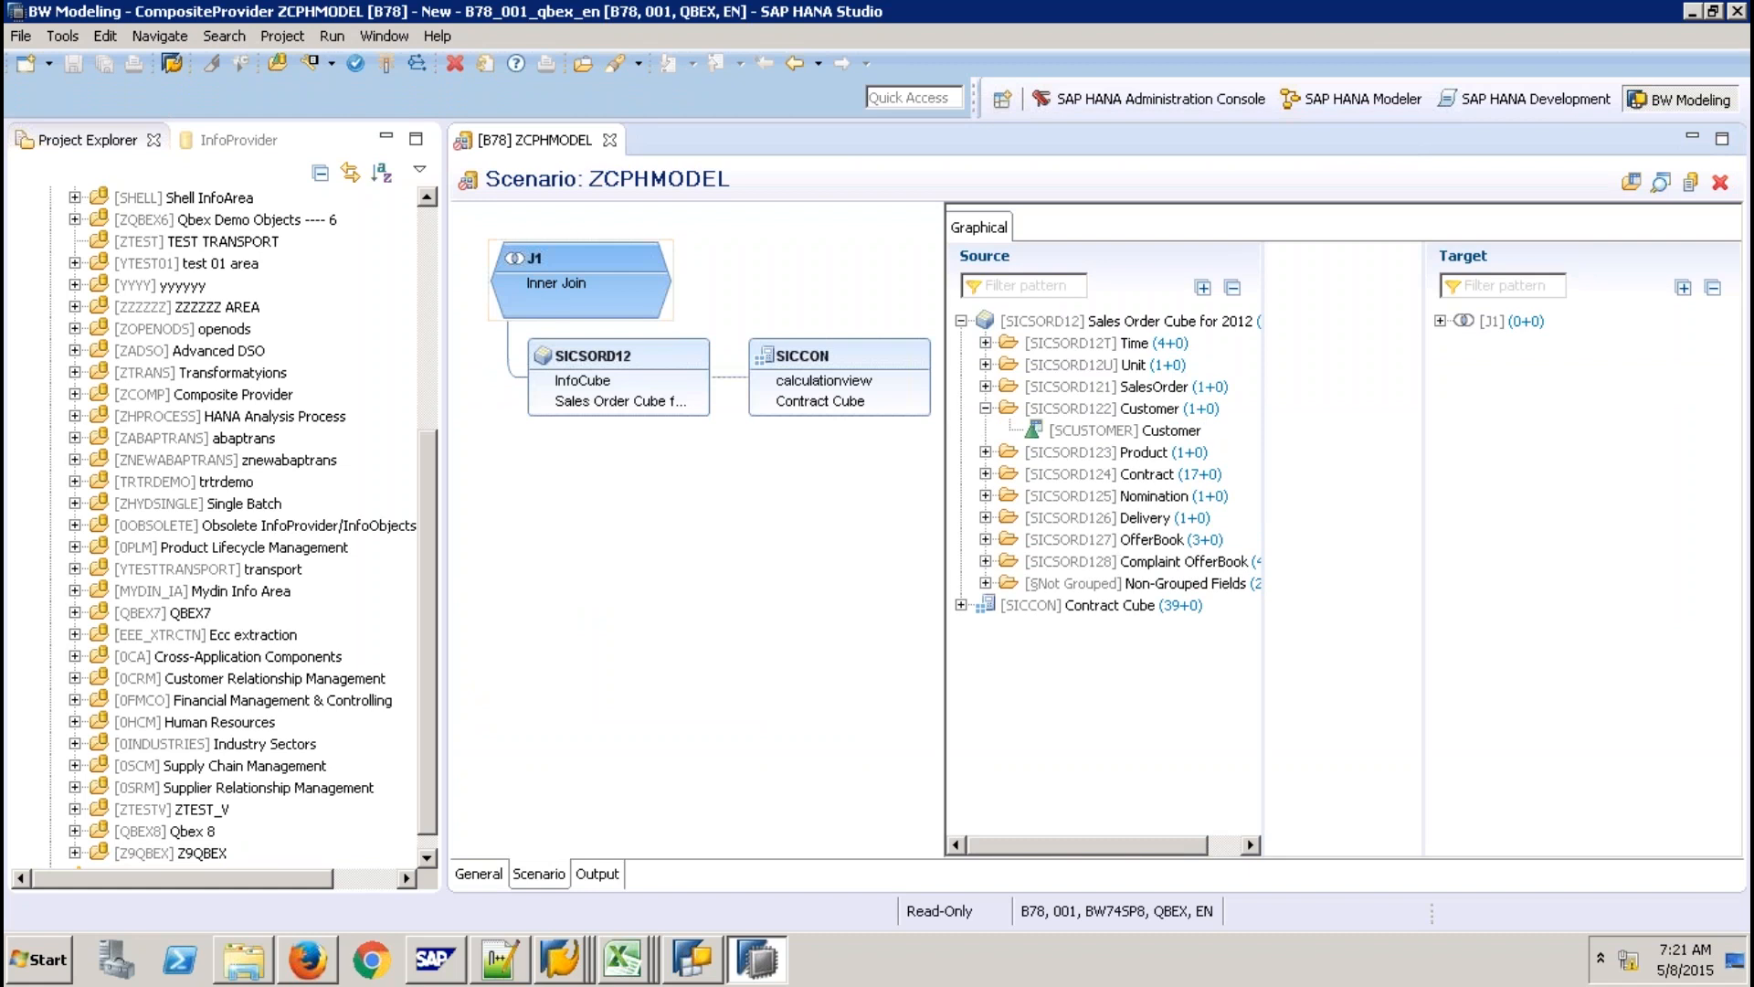
left_click(1440, 321)
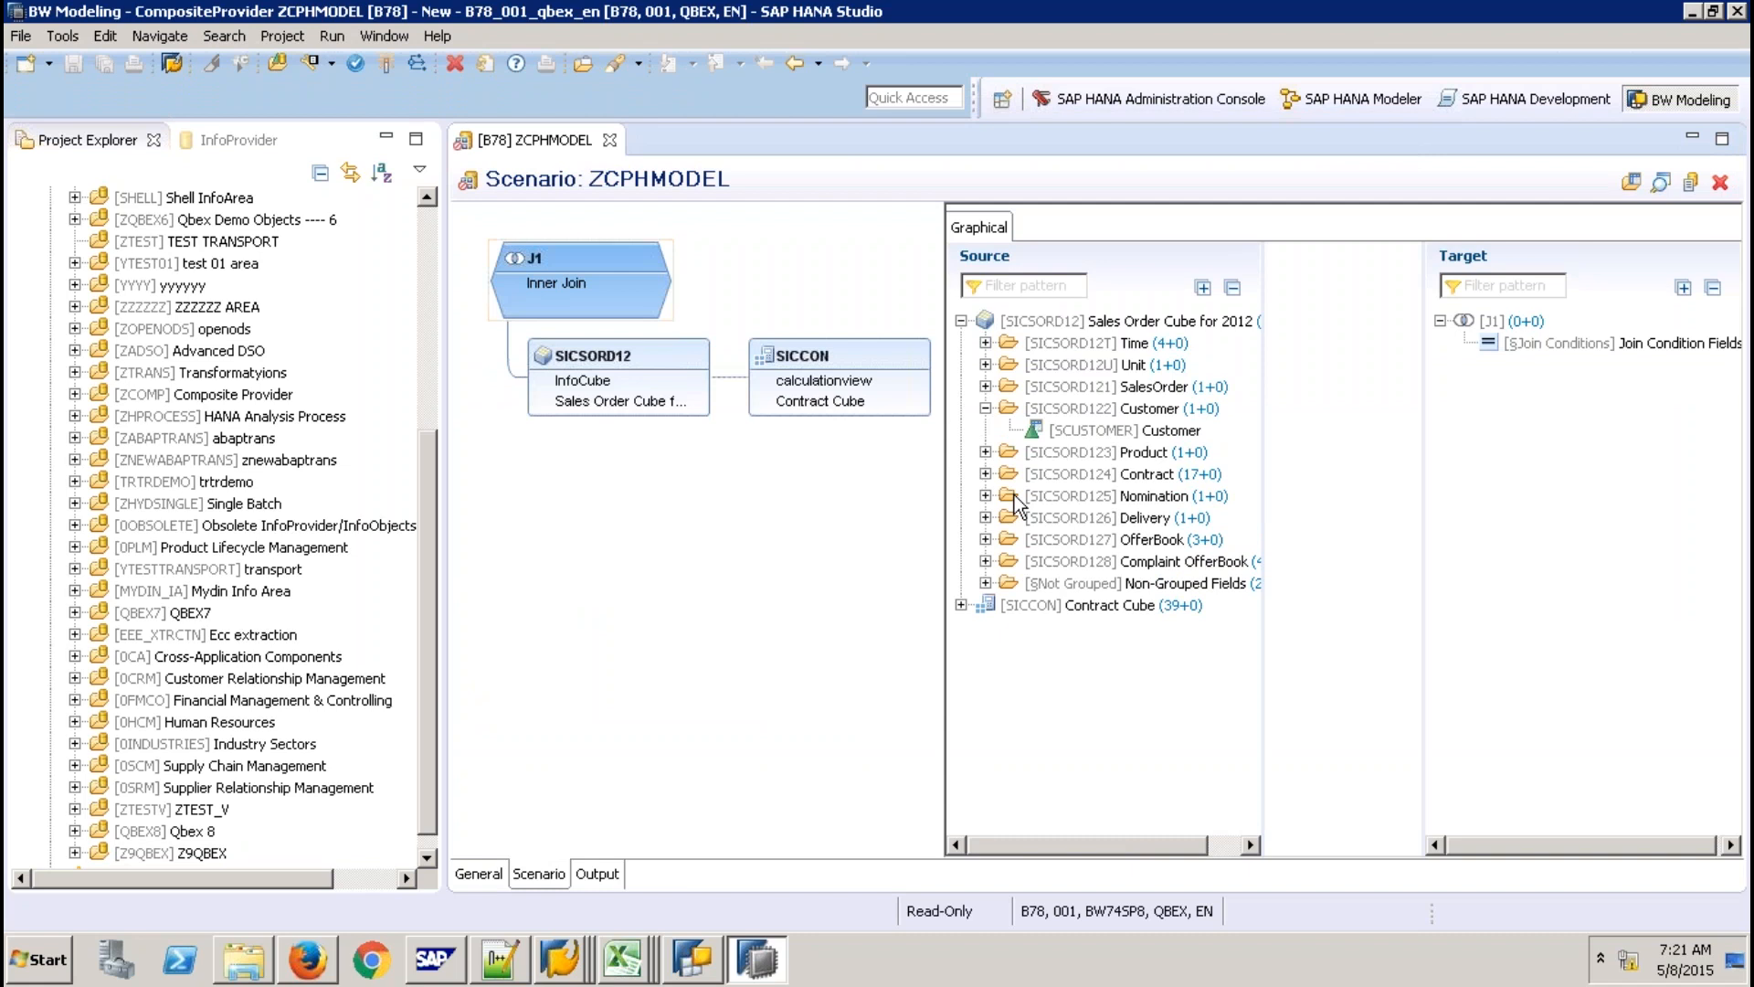
left_click(985, 474)
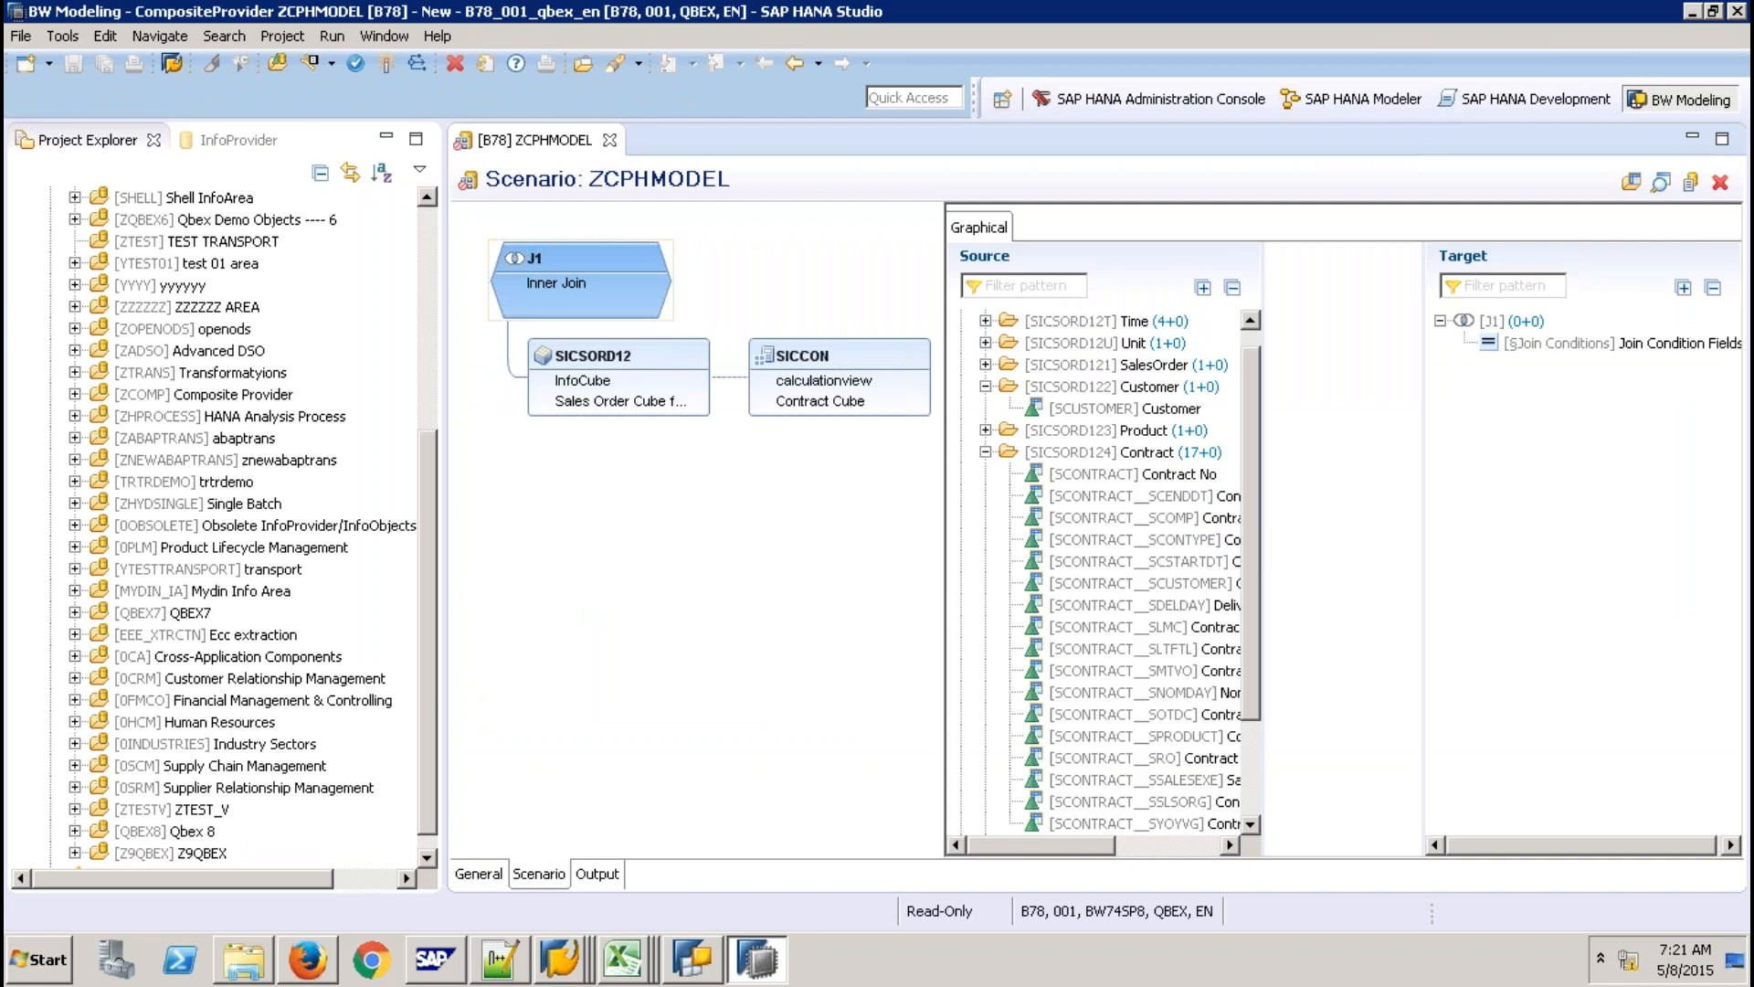
double_click(1133, 474)
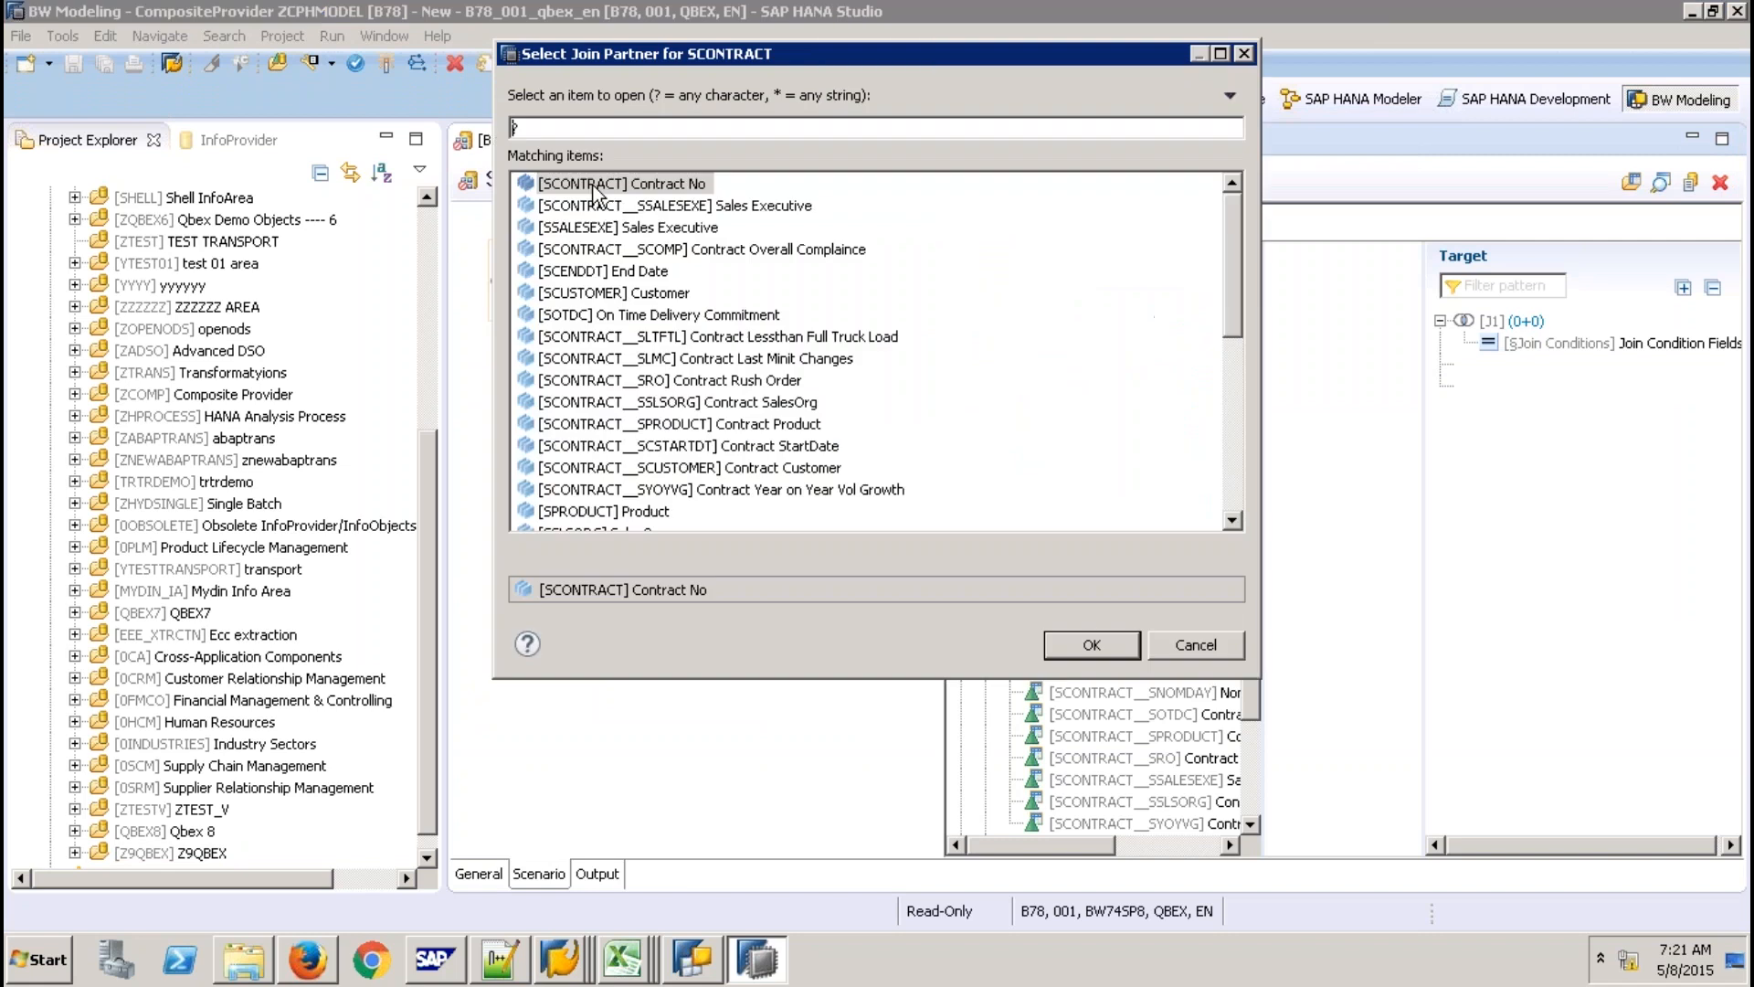
left_click(594, 187)
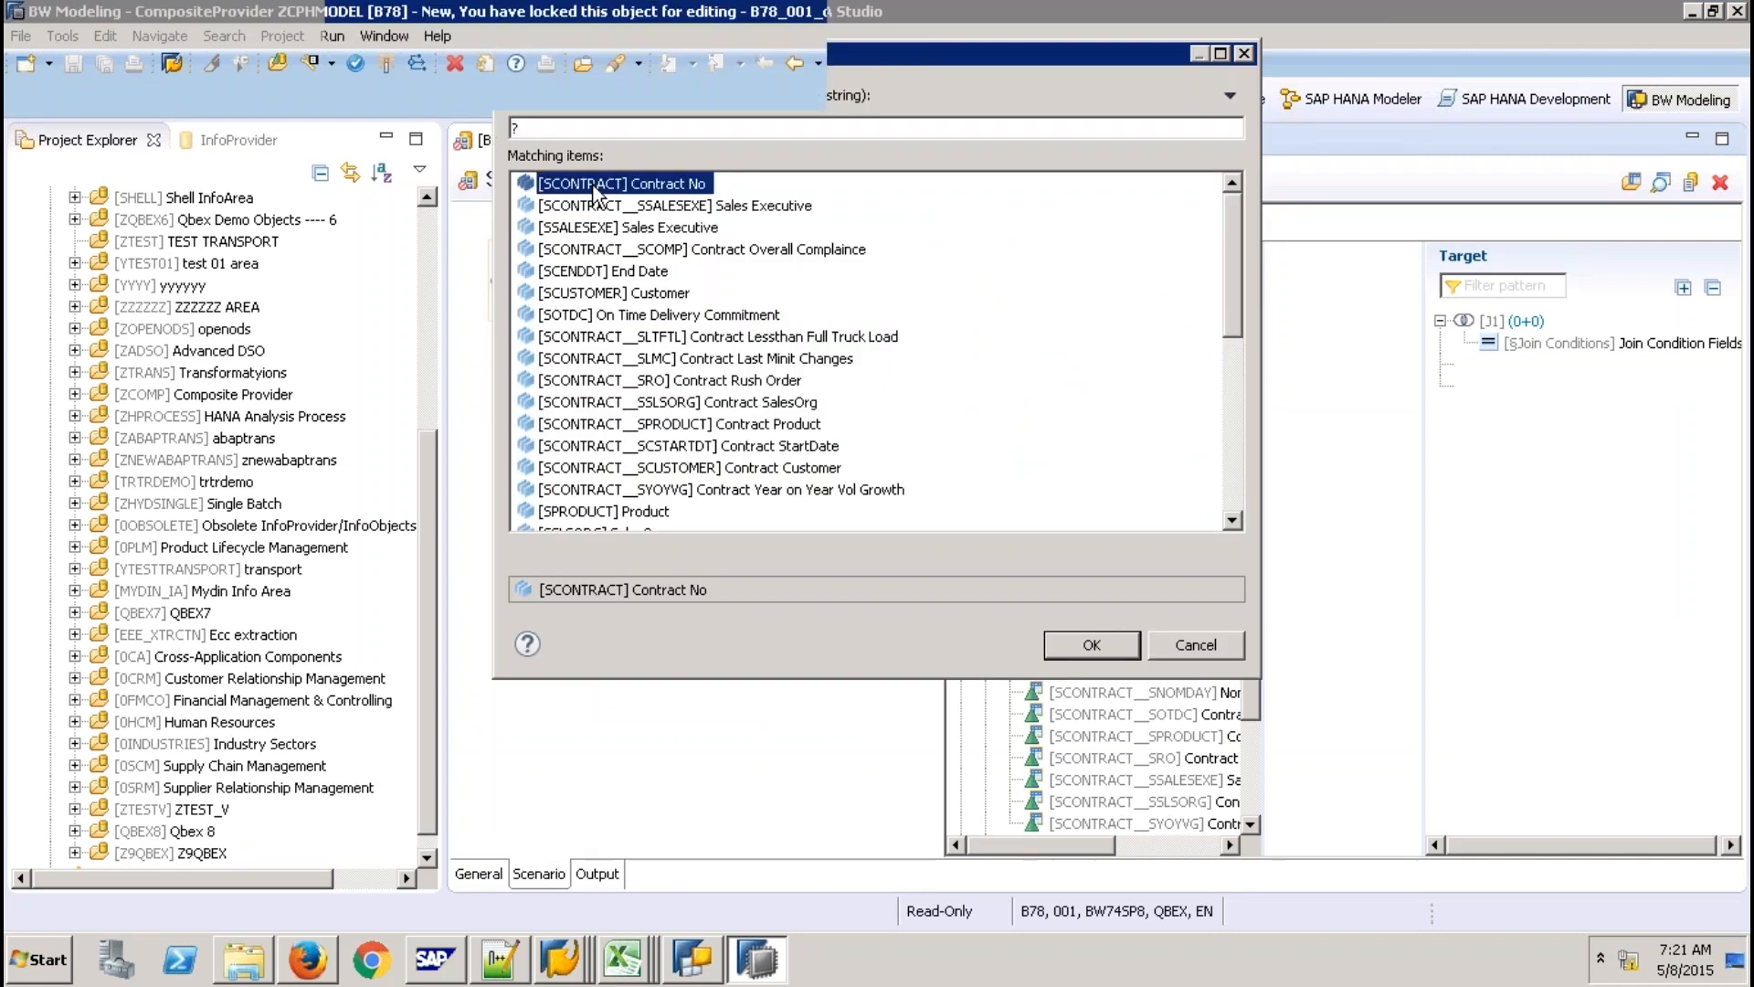
double_click(595, 192)
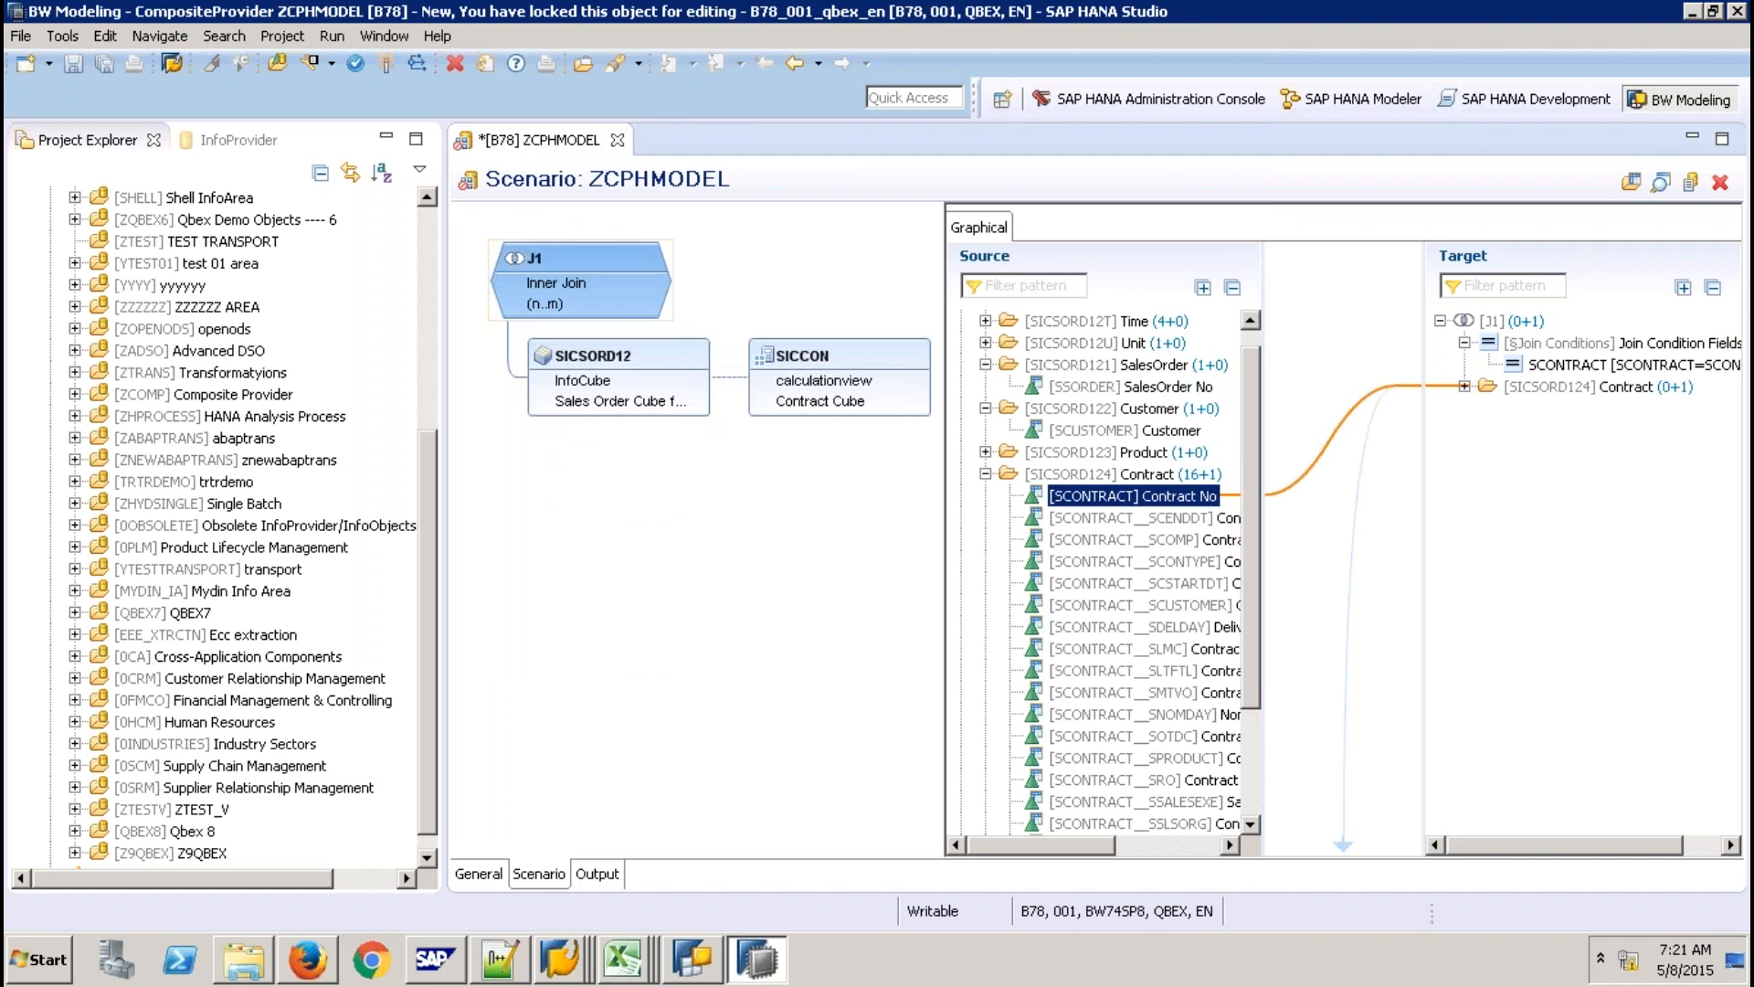
Add Customer to the J1 target fields and expand the Contract Cube's non-grouped fields.
left_click_drag(1130, 386, 1467, 571)
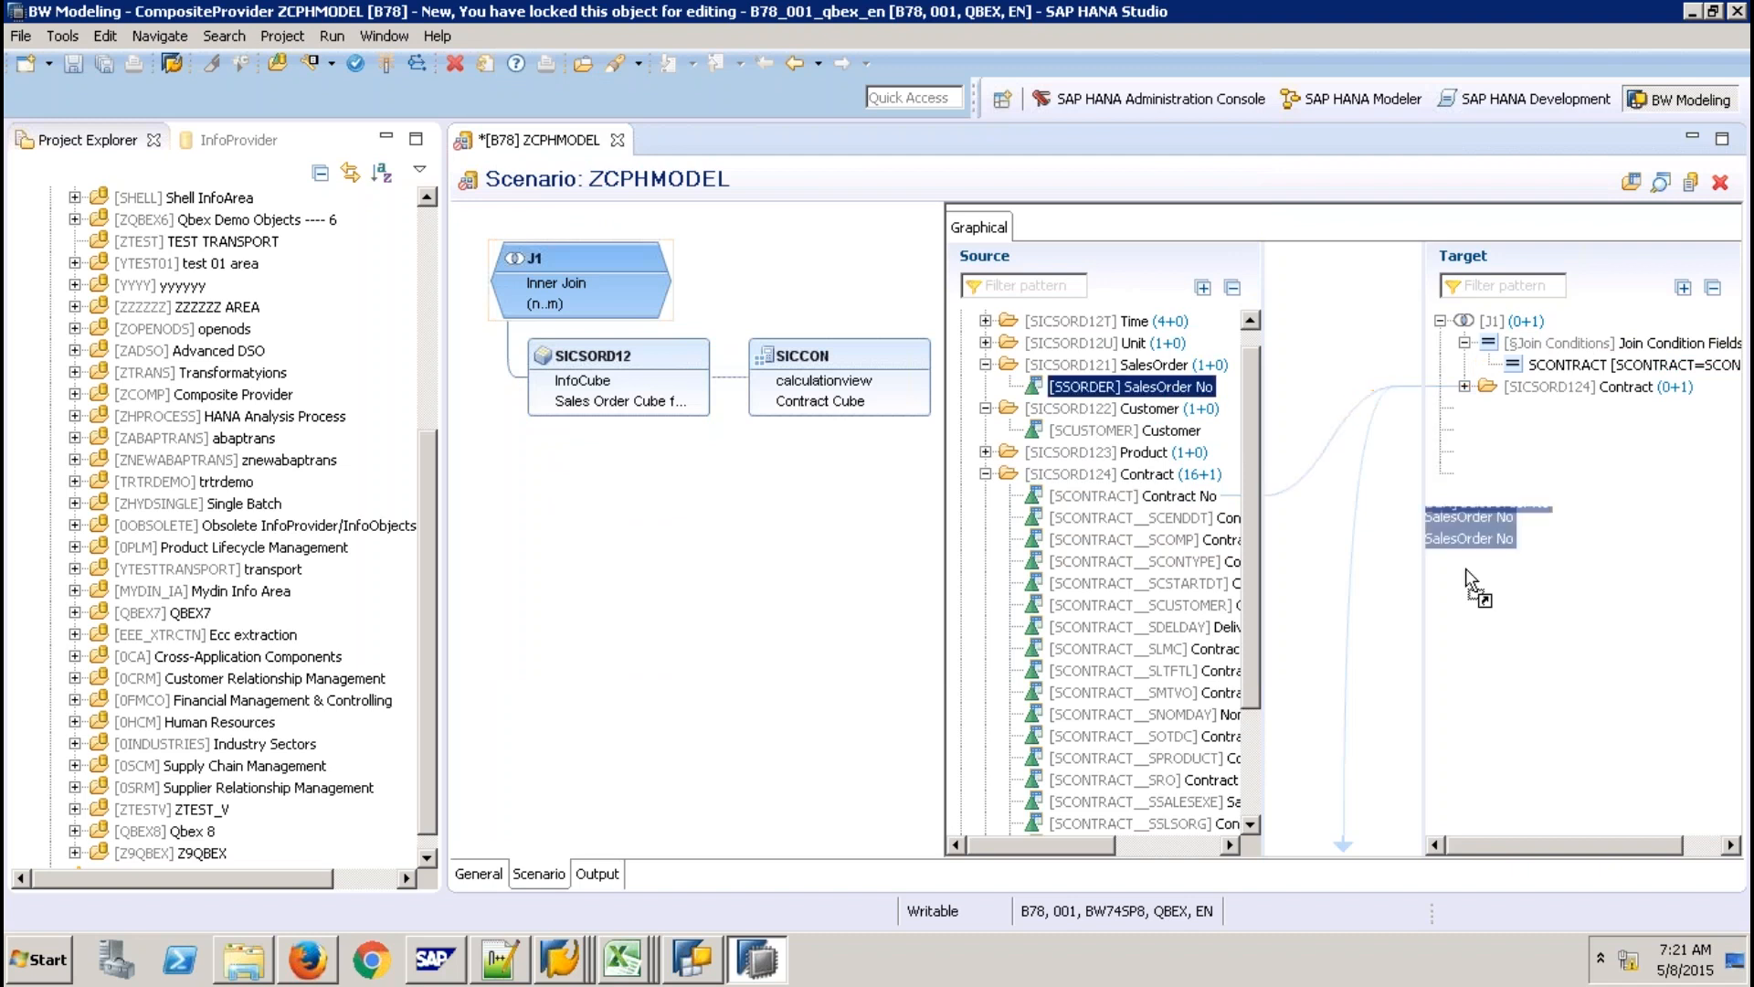
left_click(1162, 426)
scroll(1101, 585, "down", 3)
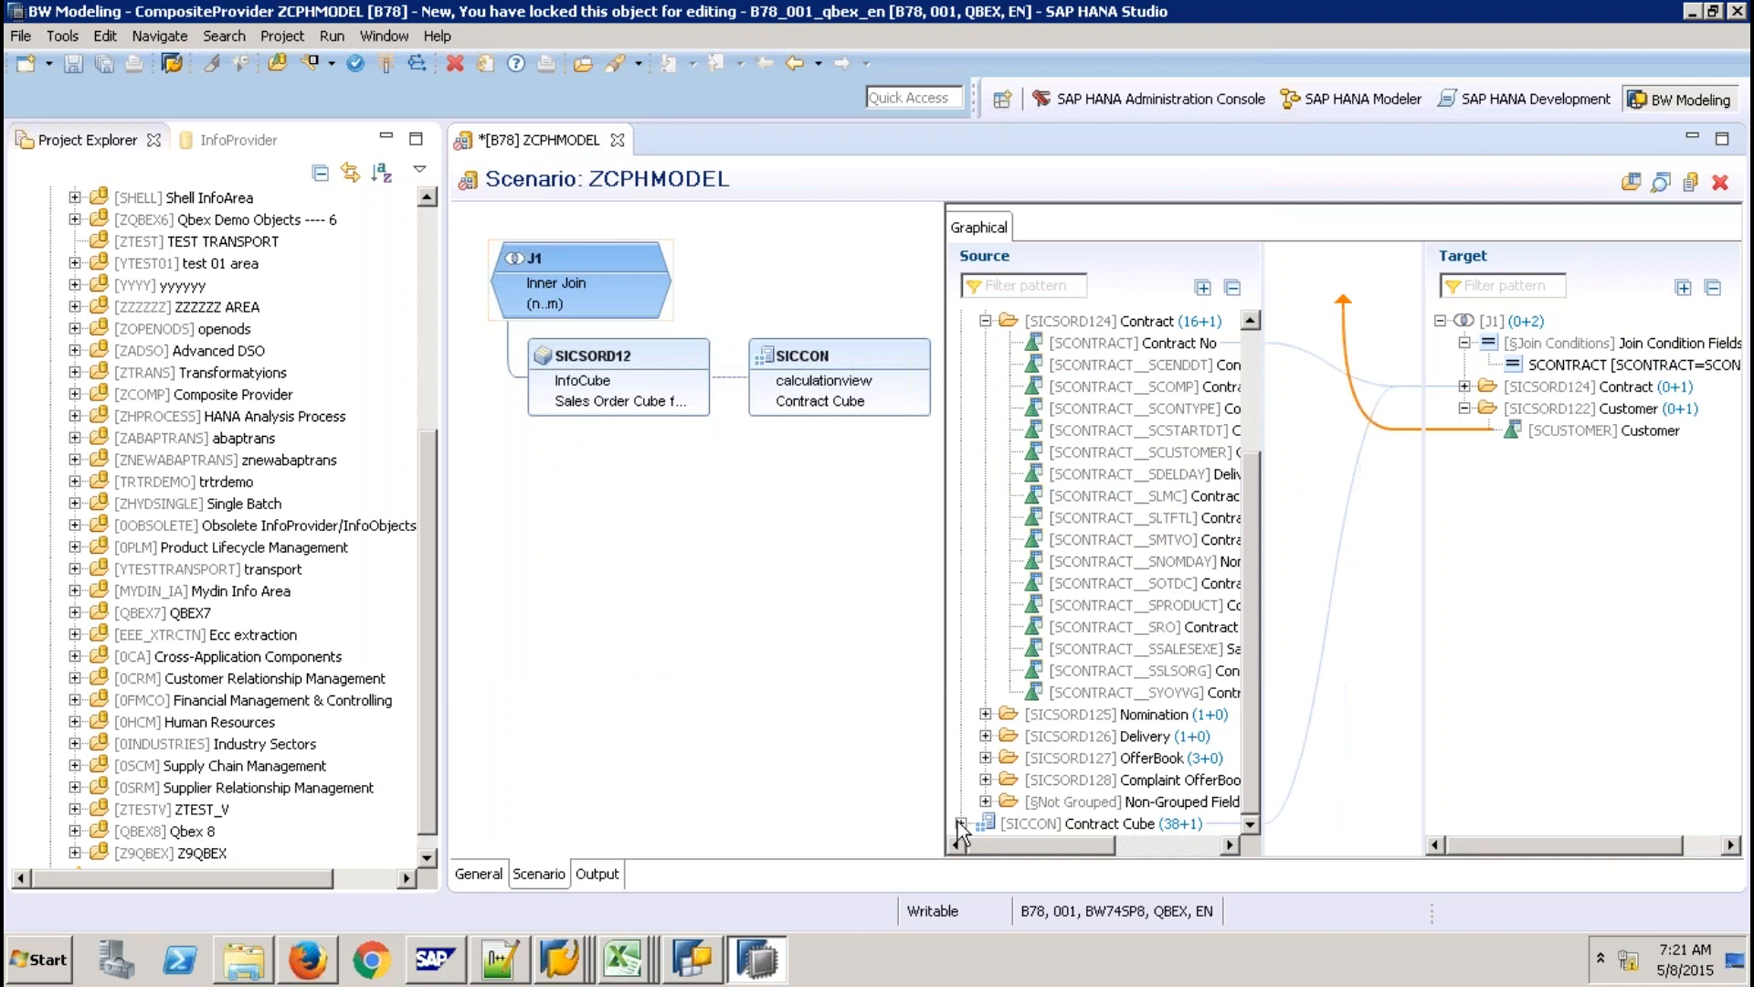
left_click(960, 824)
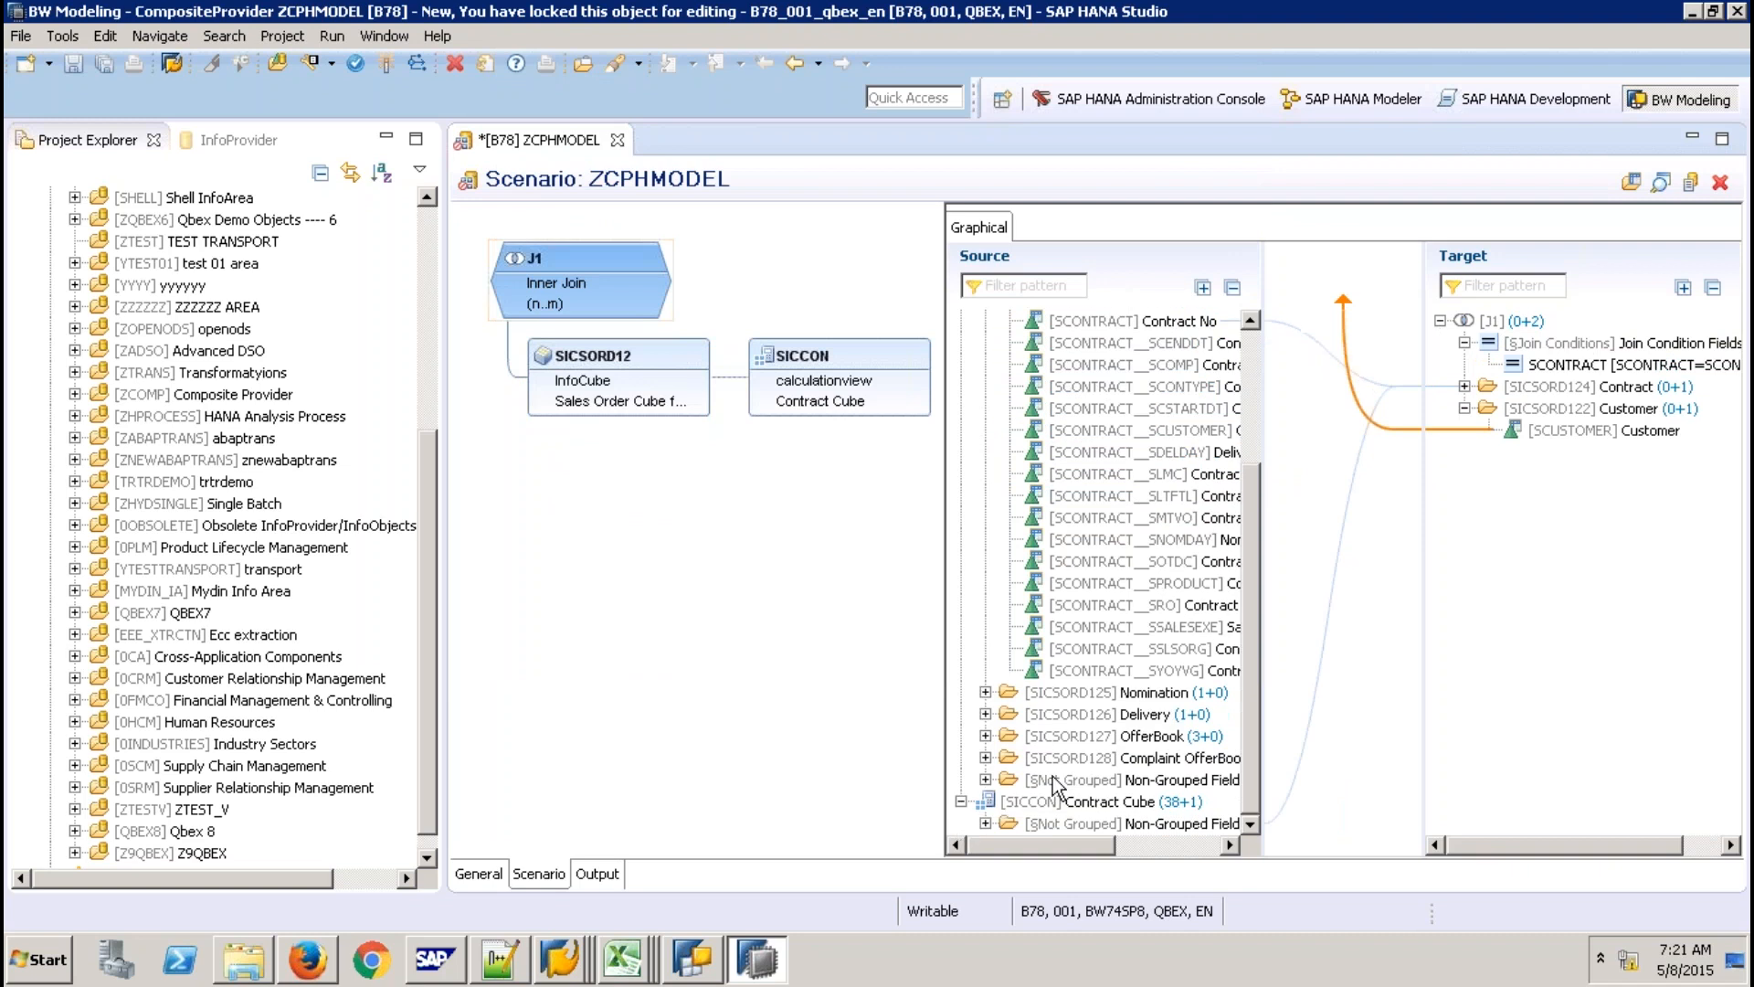
left_click(984, 823)
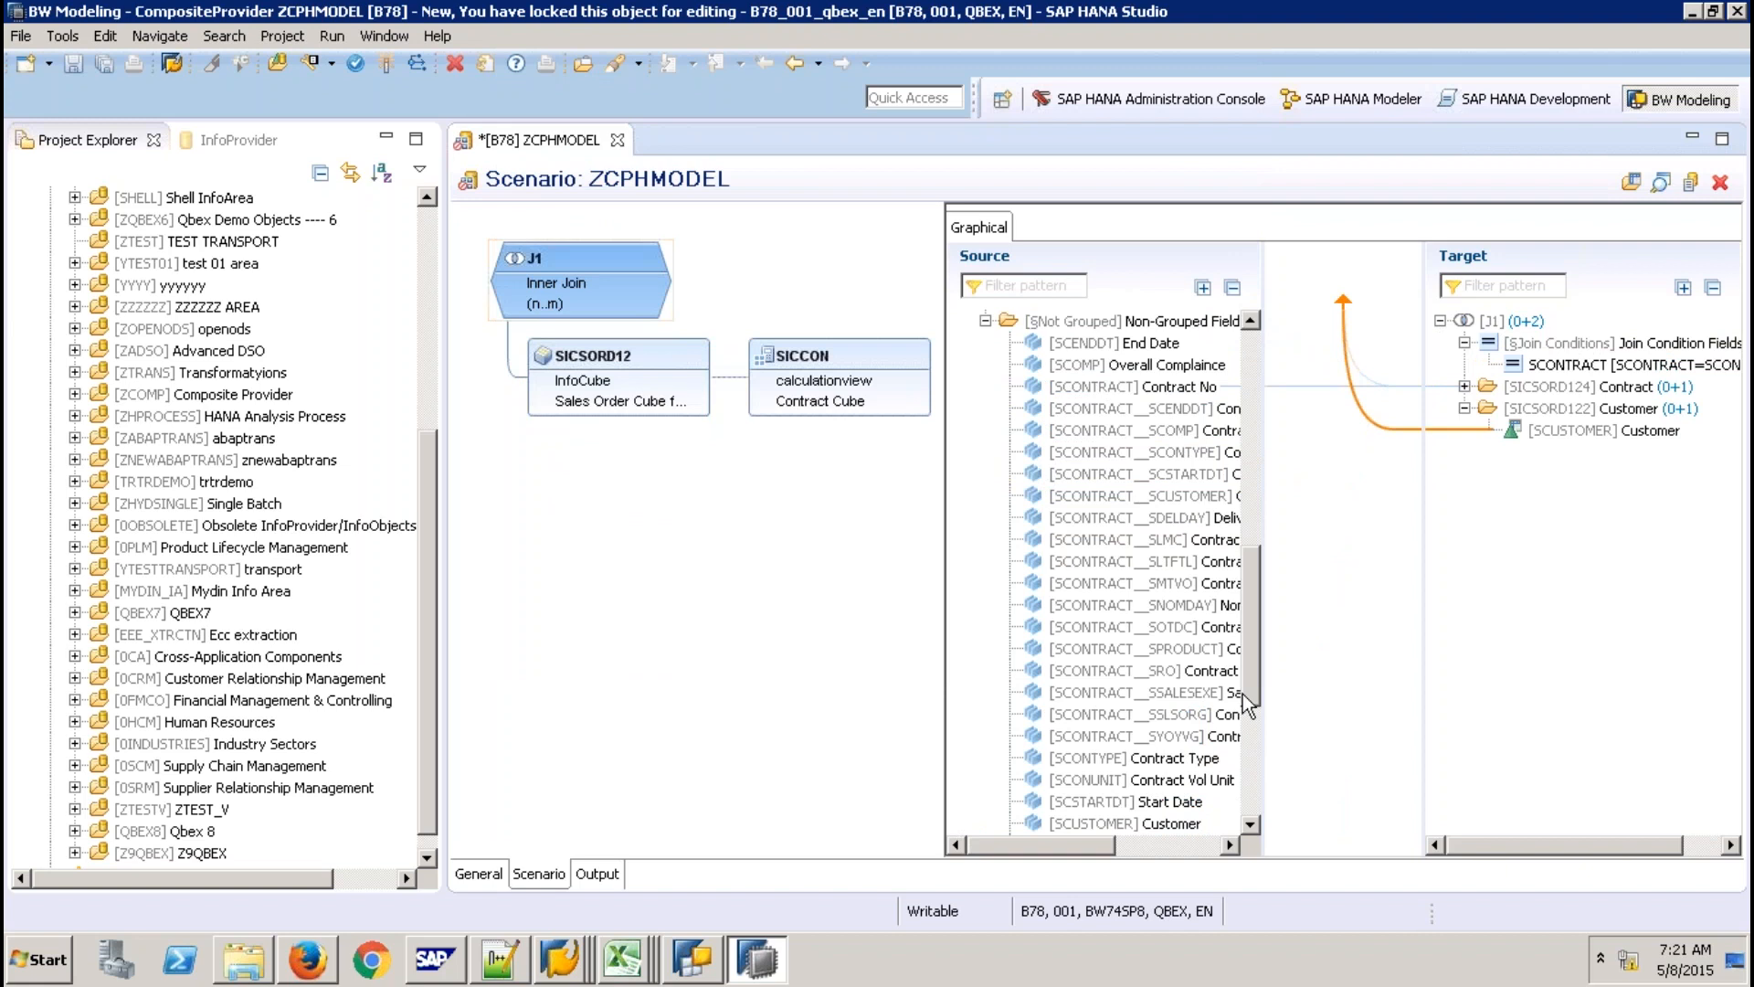
left_click_drag(1245, 695, 1249, 728)
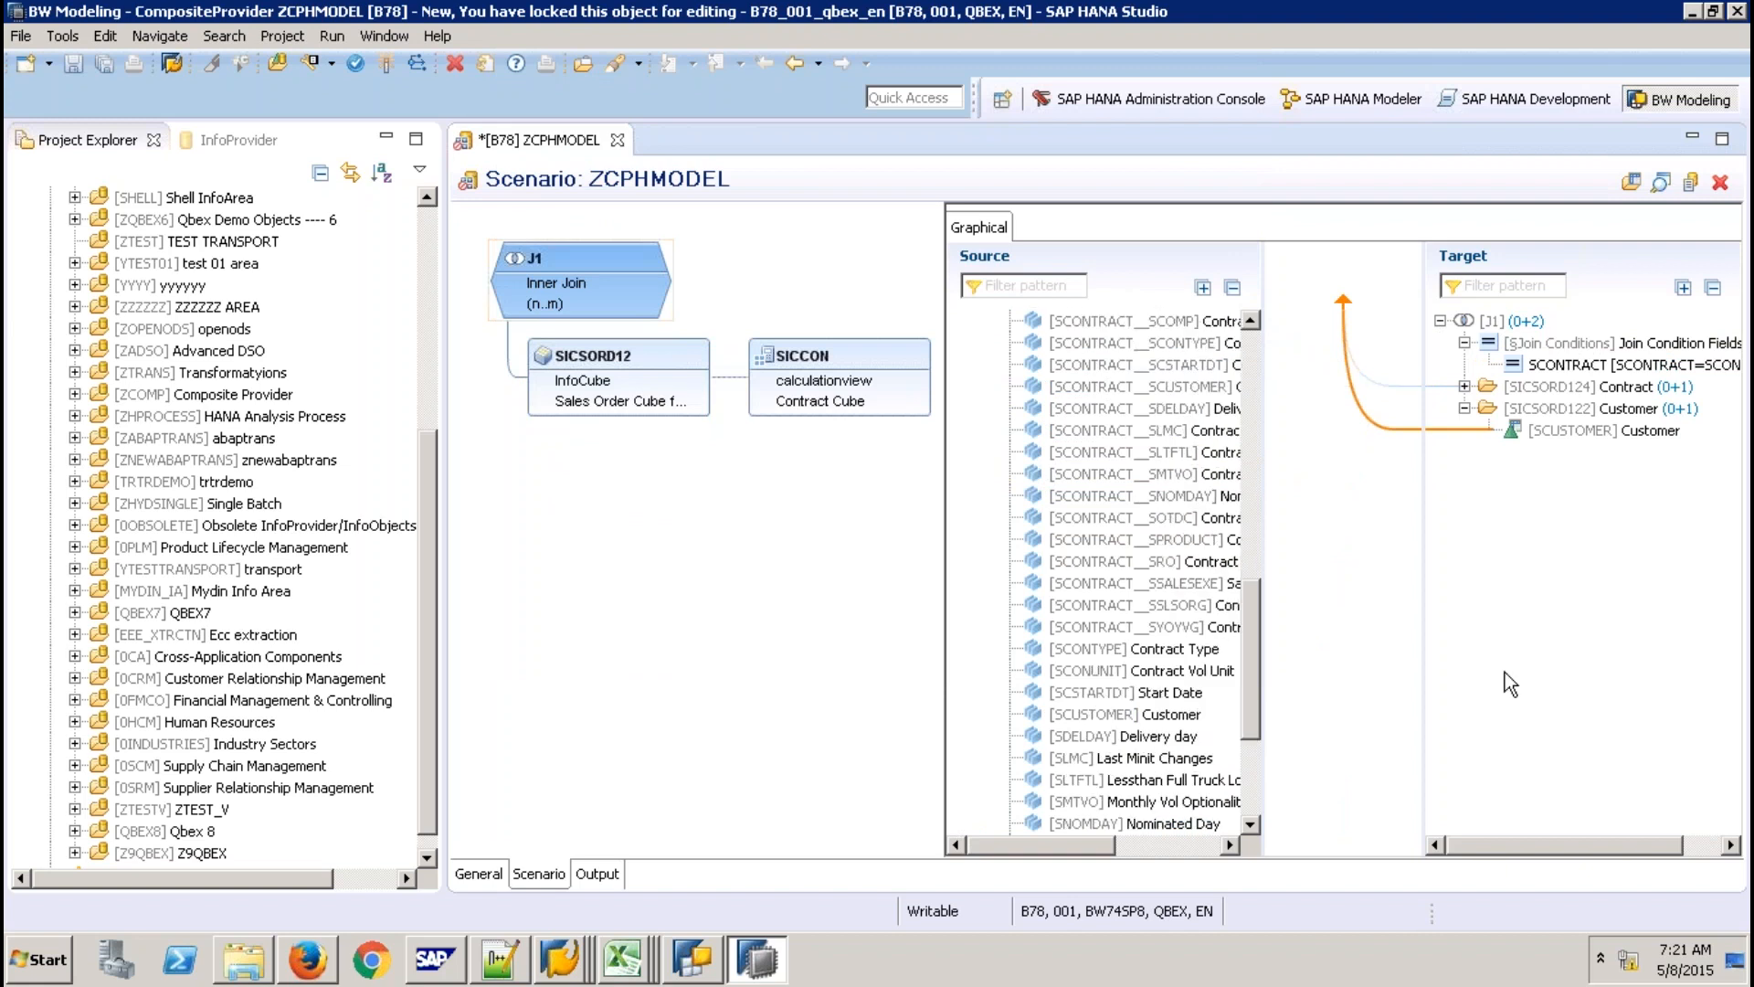
left_click(1126, 713)
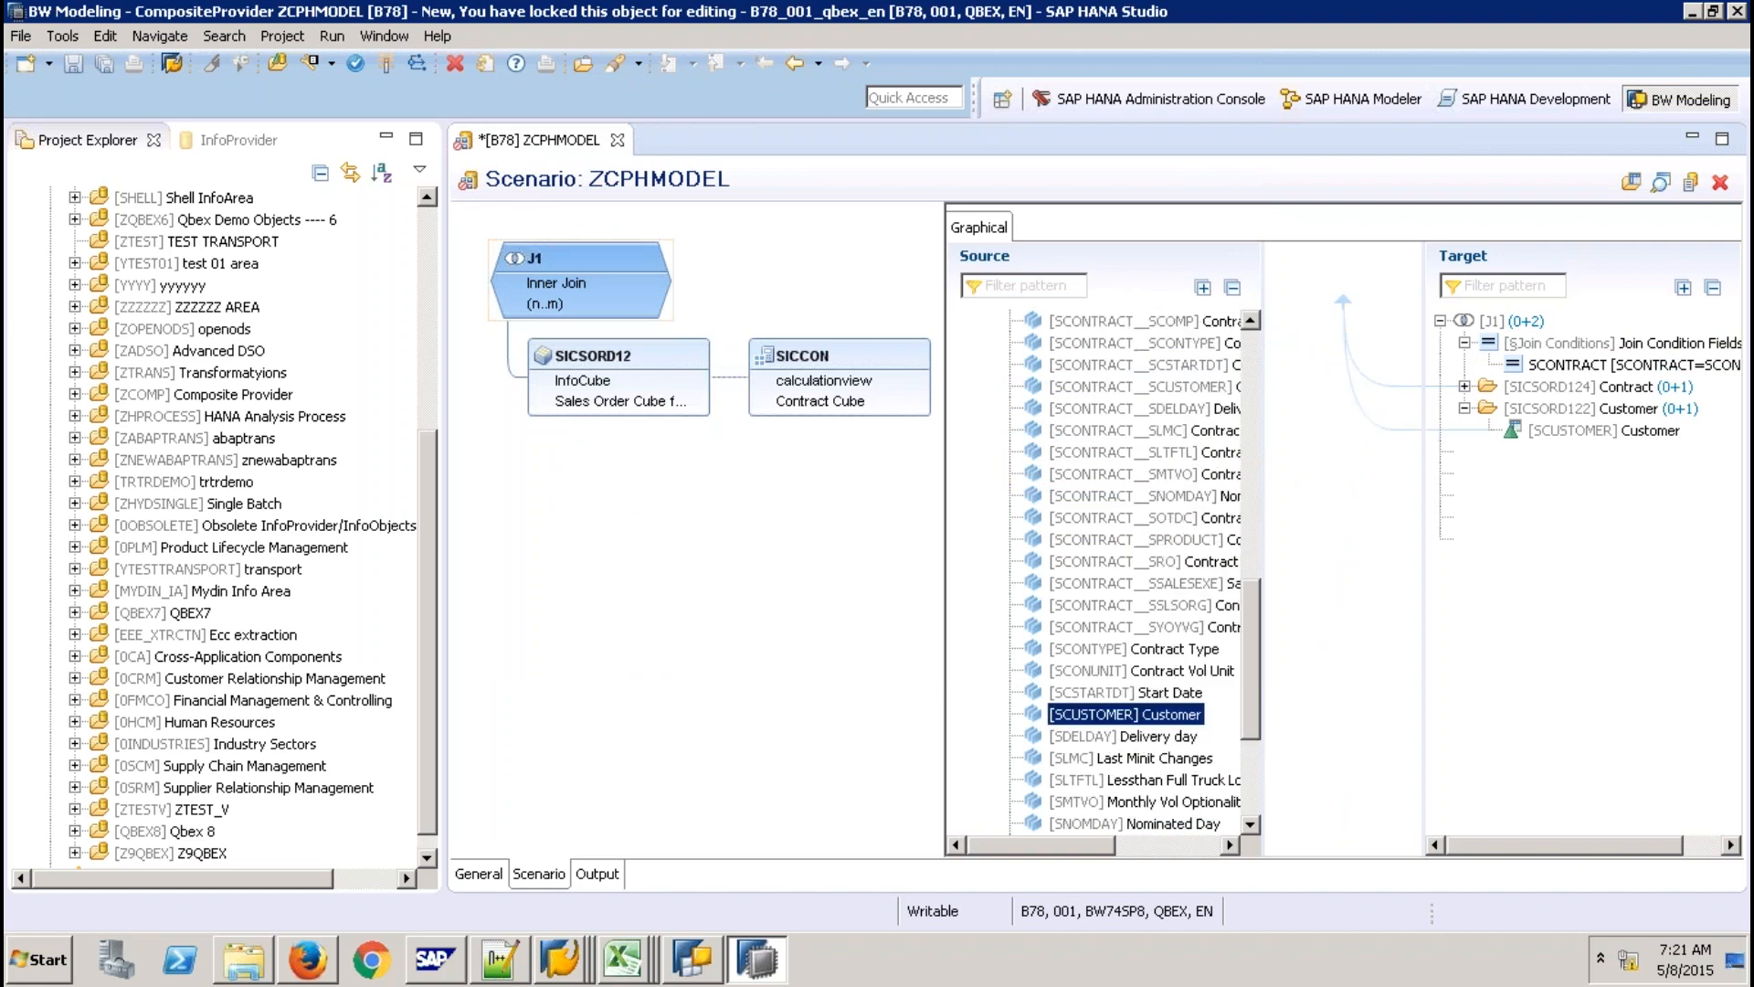
Add the Contract Cube's Contract Type as a non-grouped target field and view the Output list.
left_click_drag(1133, 648, 1521, 470)
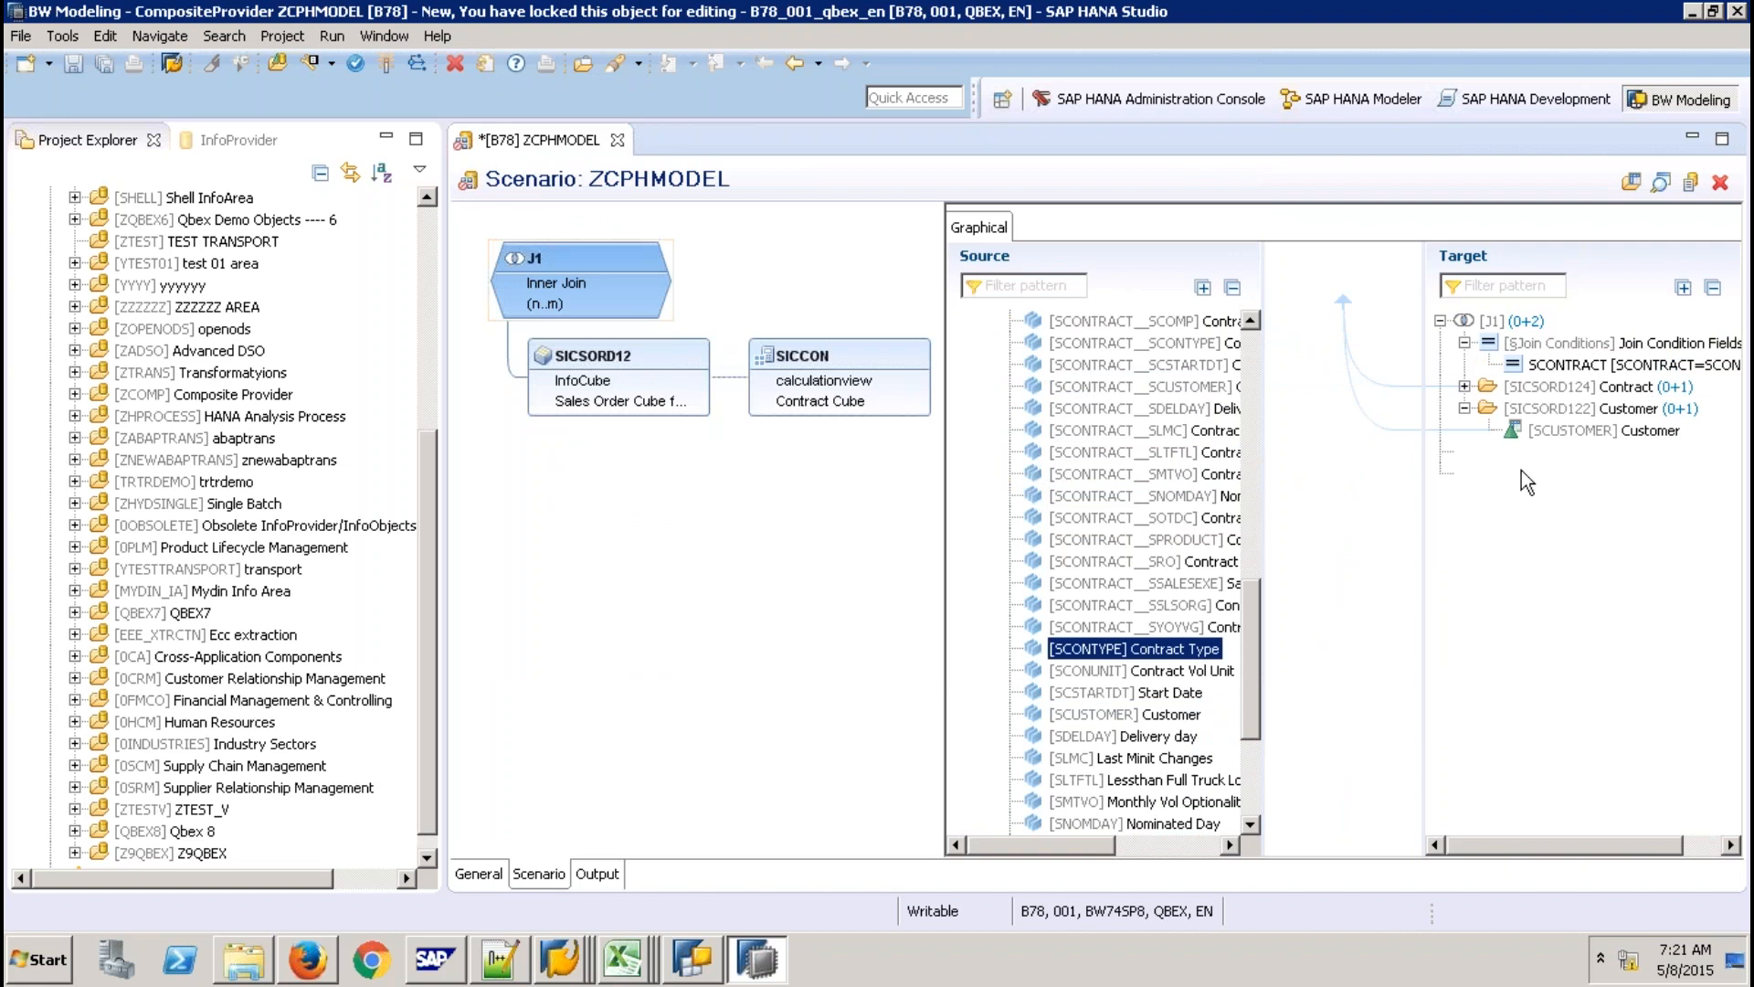
left_click(1511, 523)
left_click_drag(1469, 428, 1609, 484)
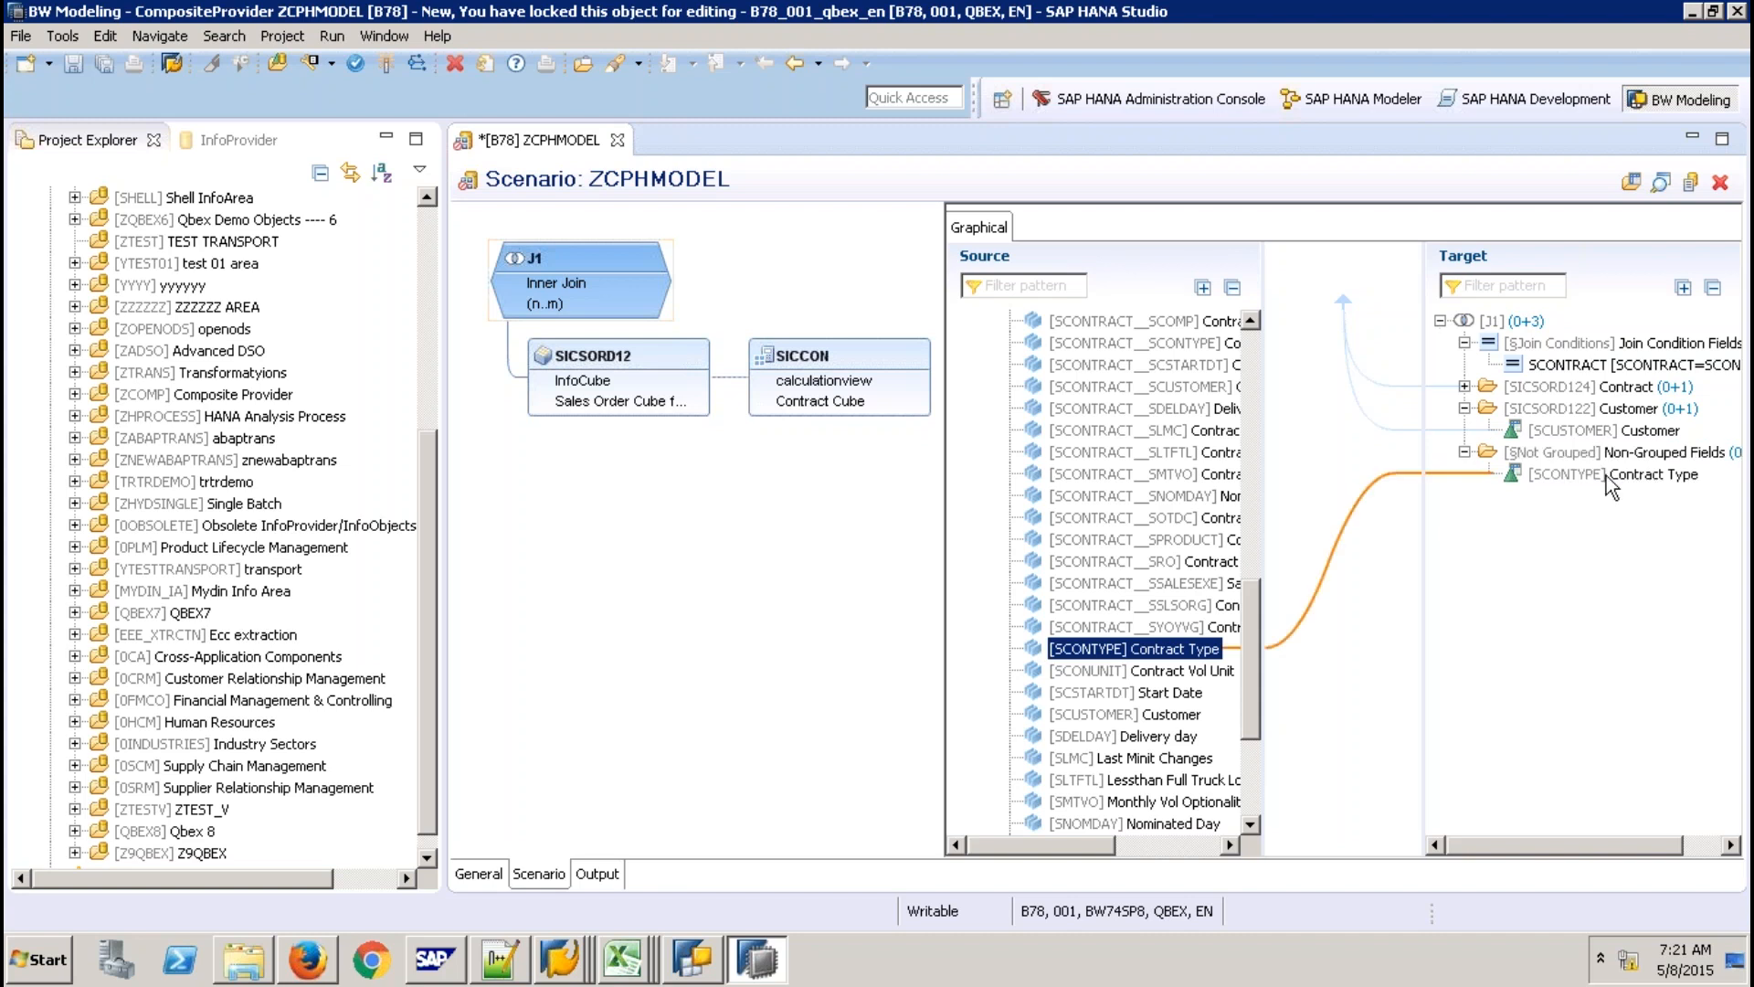
left_click(598, 874)
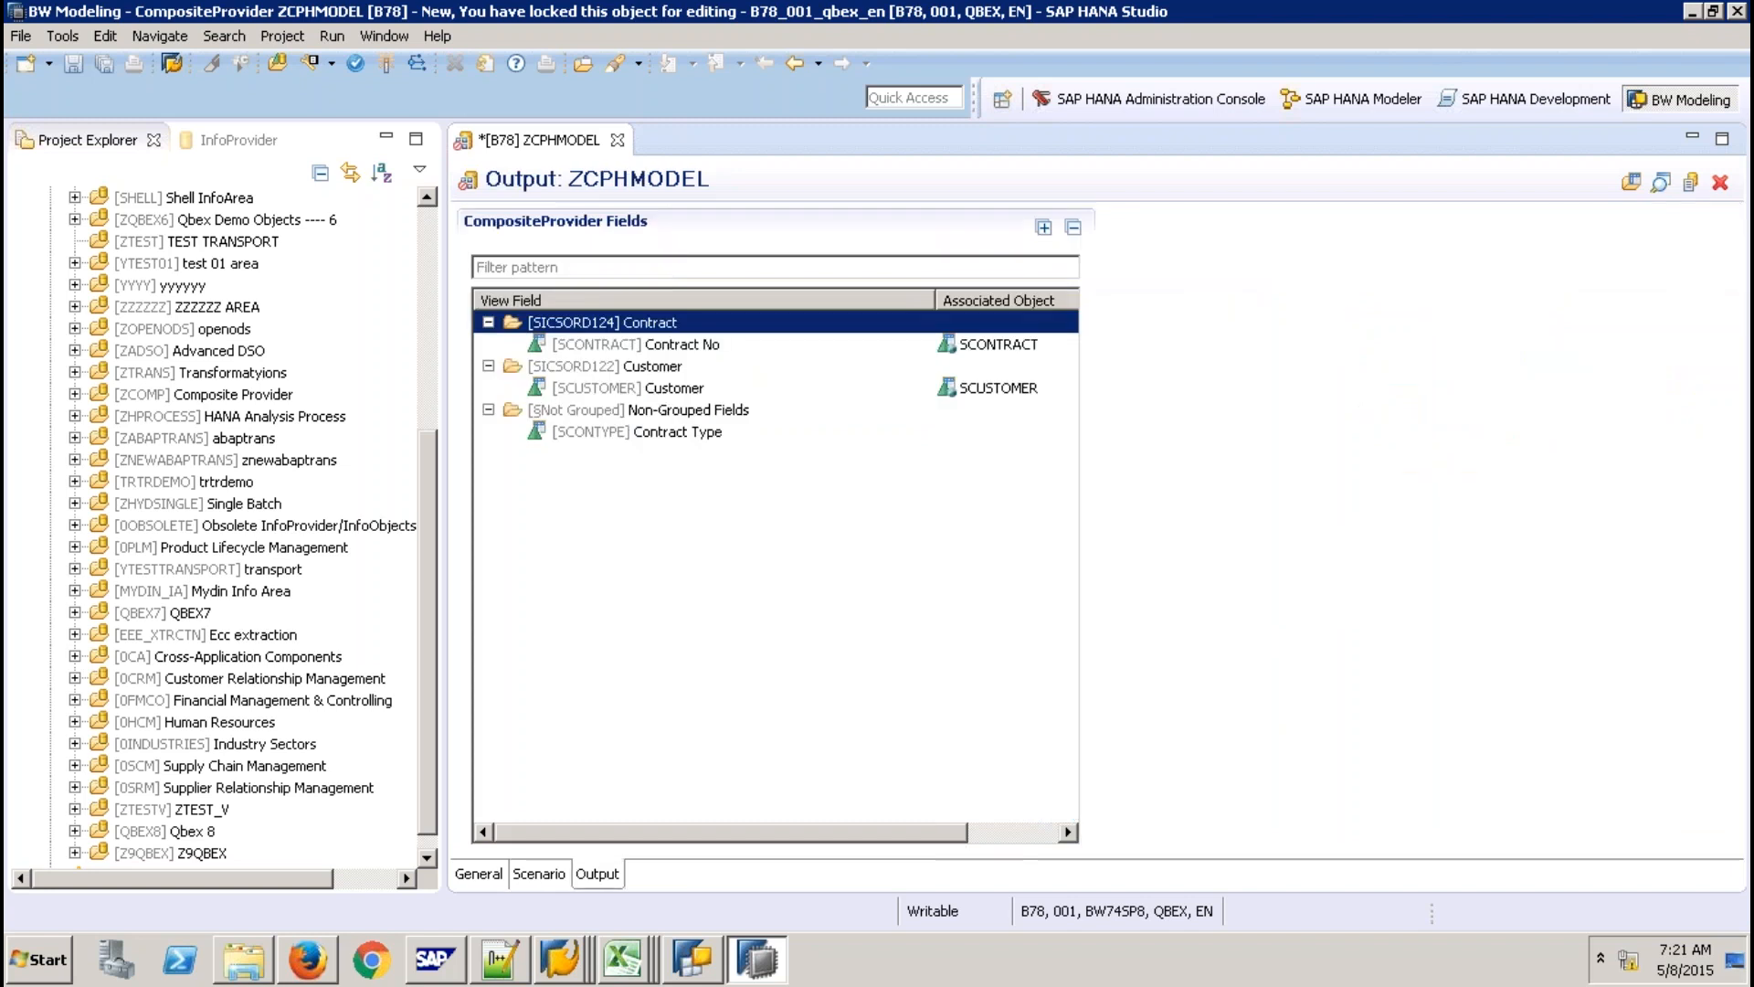
Associate the Customer output field with the InfoObject SCUSTOMER.
left_click(1014, 389)
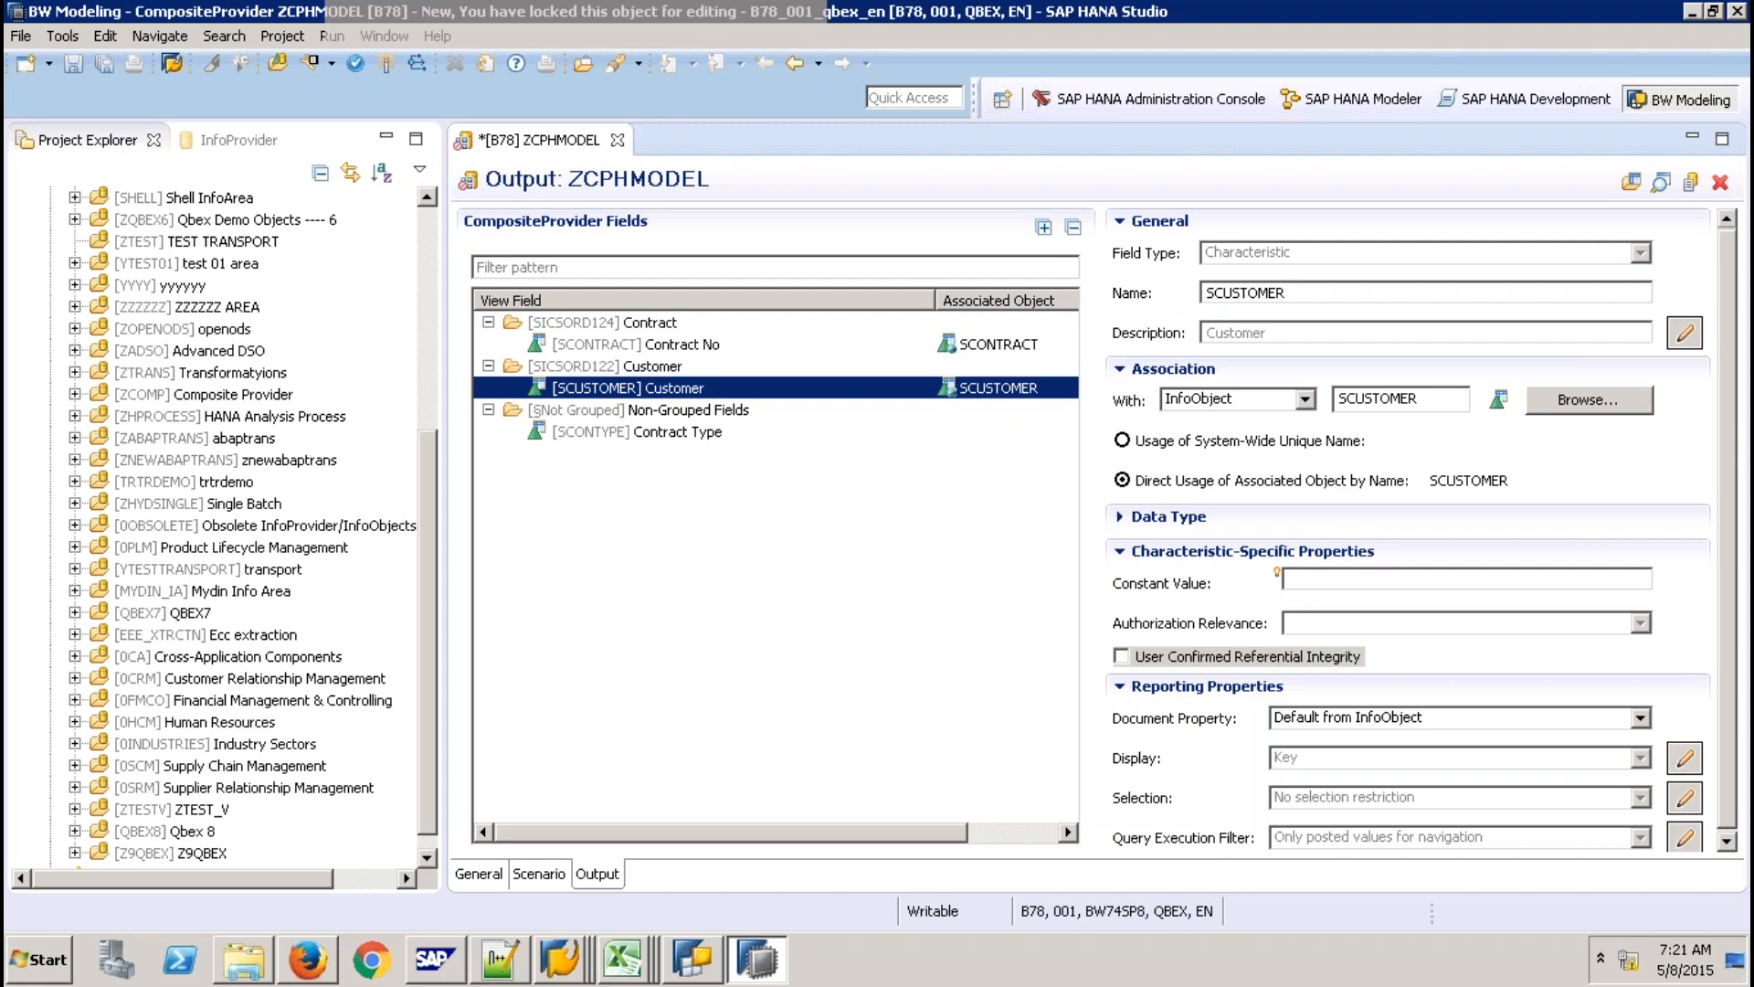
left_click(1305, 400)
left_click(1393, 409)
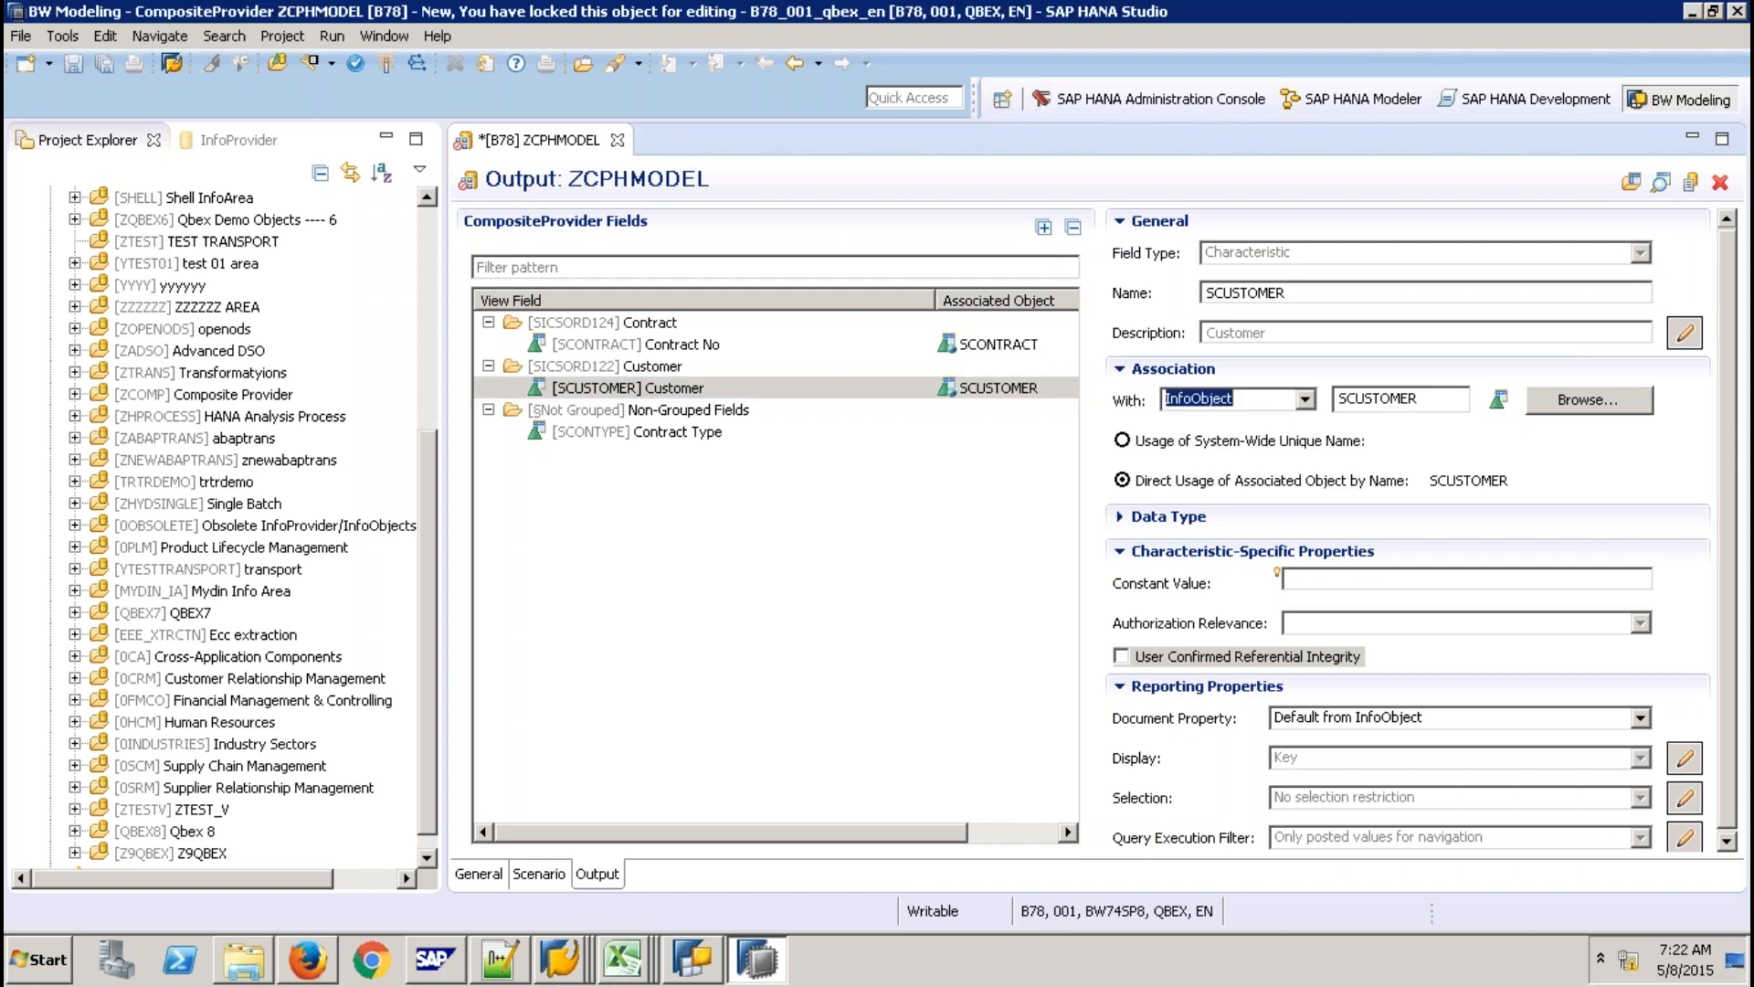
key("Tab")
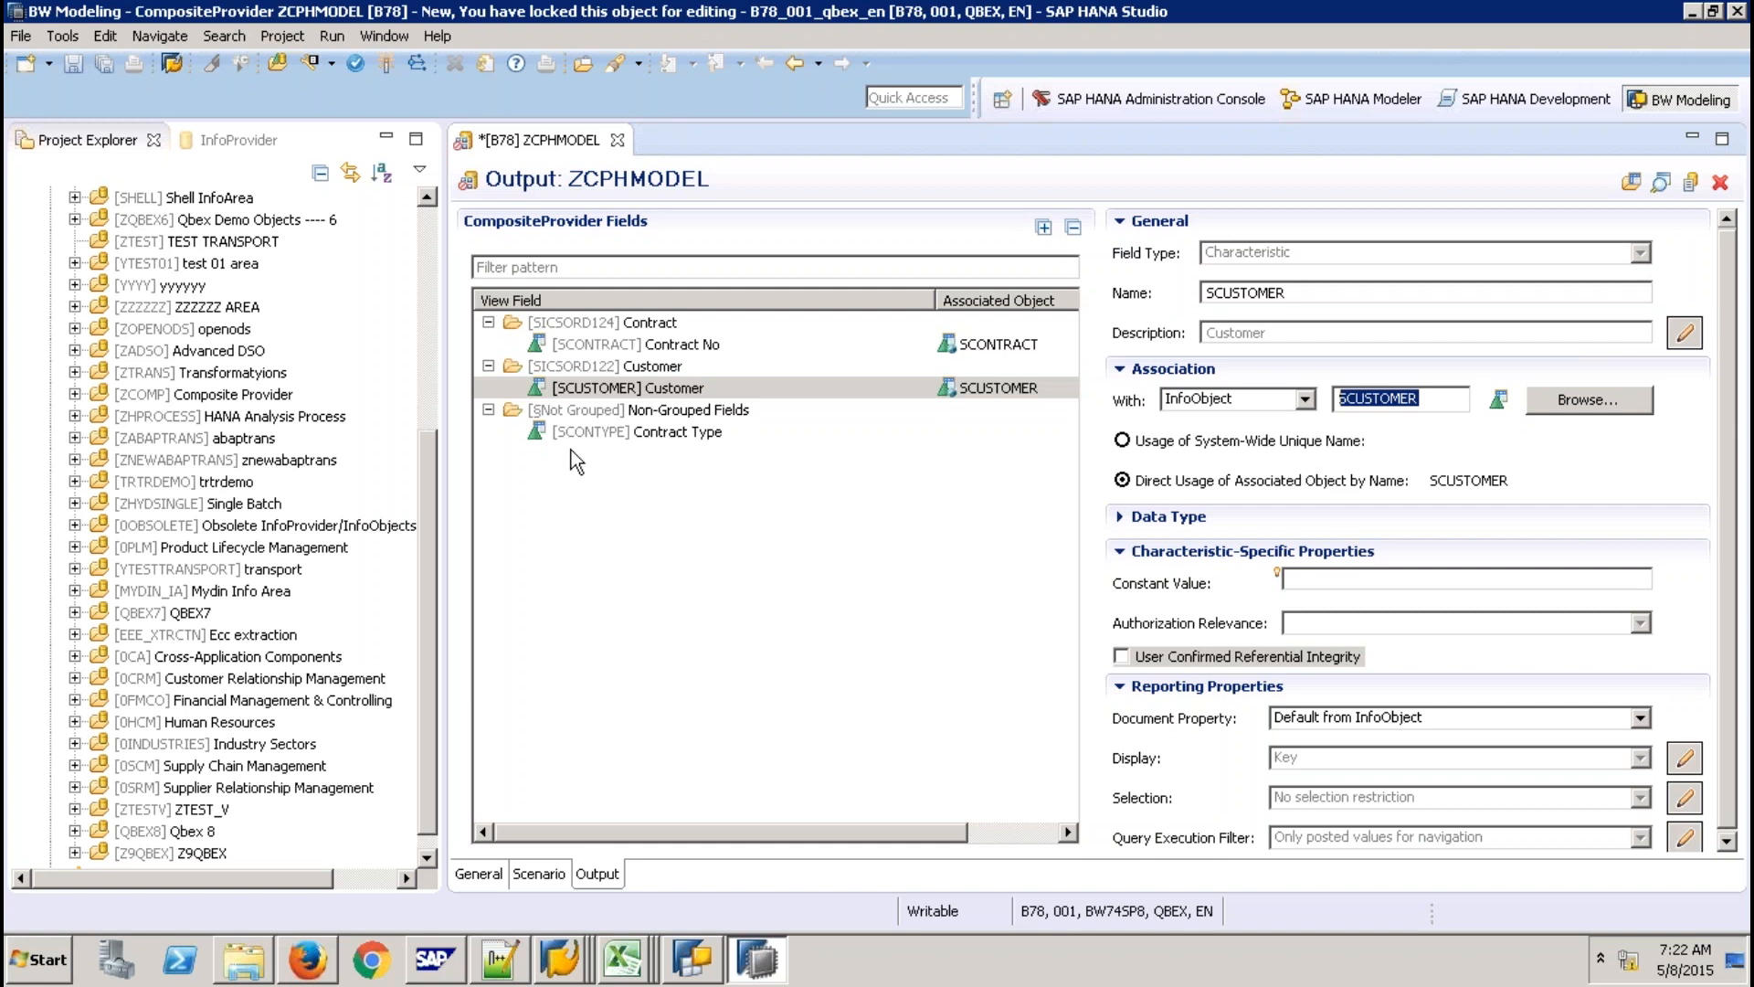
Activate ZCPHMODEL and bring the Data Warehousing Workbench window to the front.
left_click(387, 64)
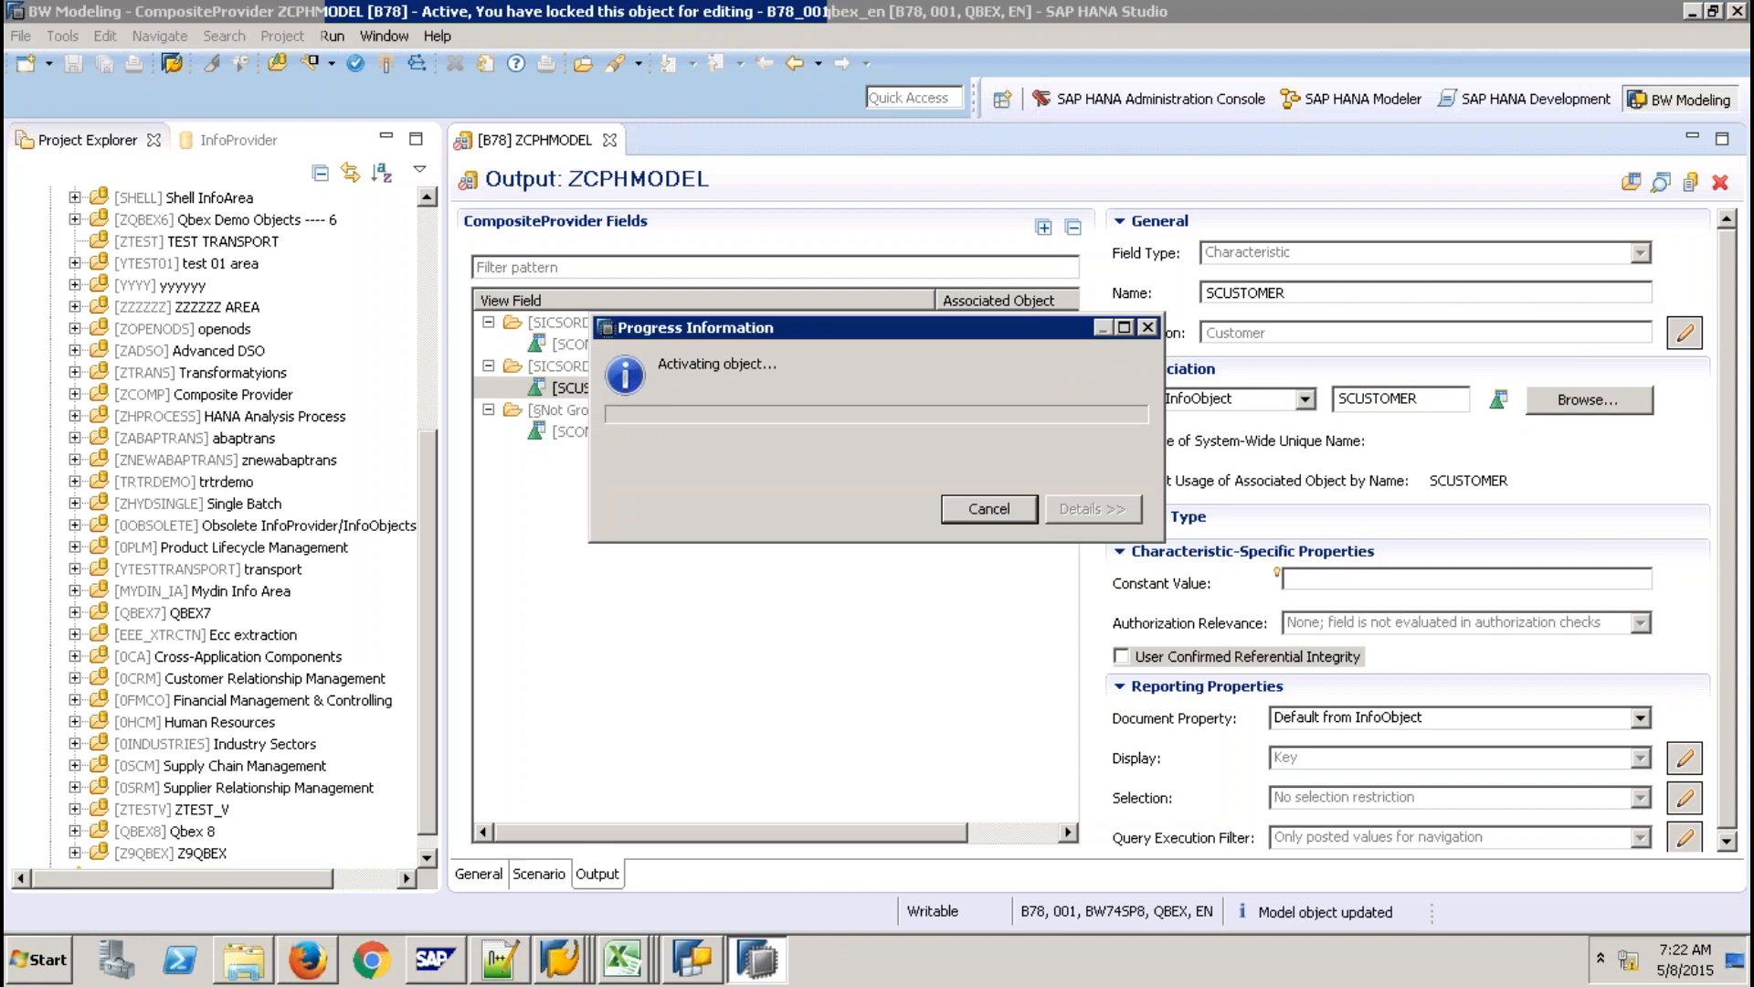
left_click(567, 955)
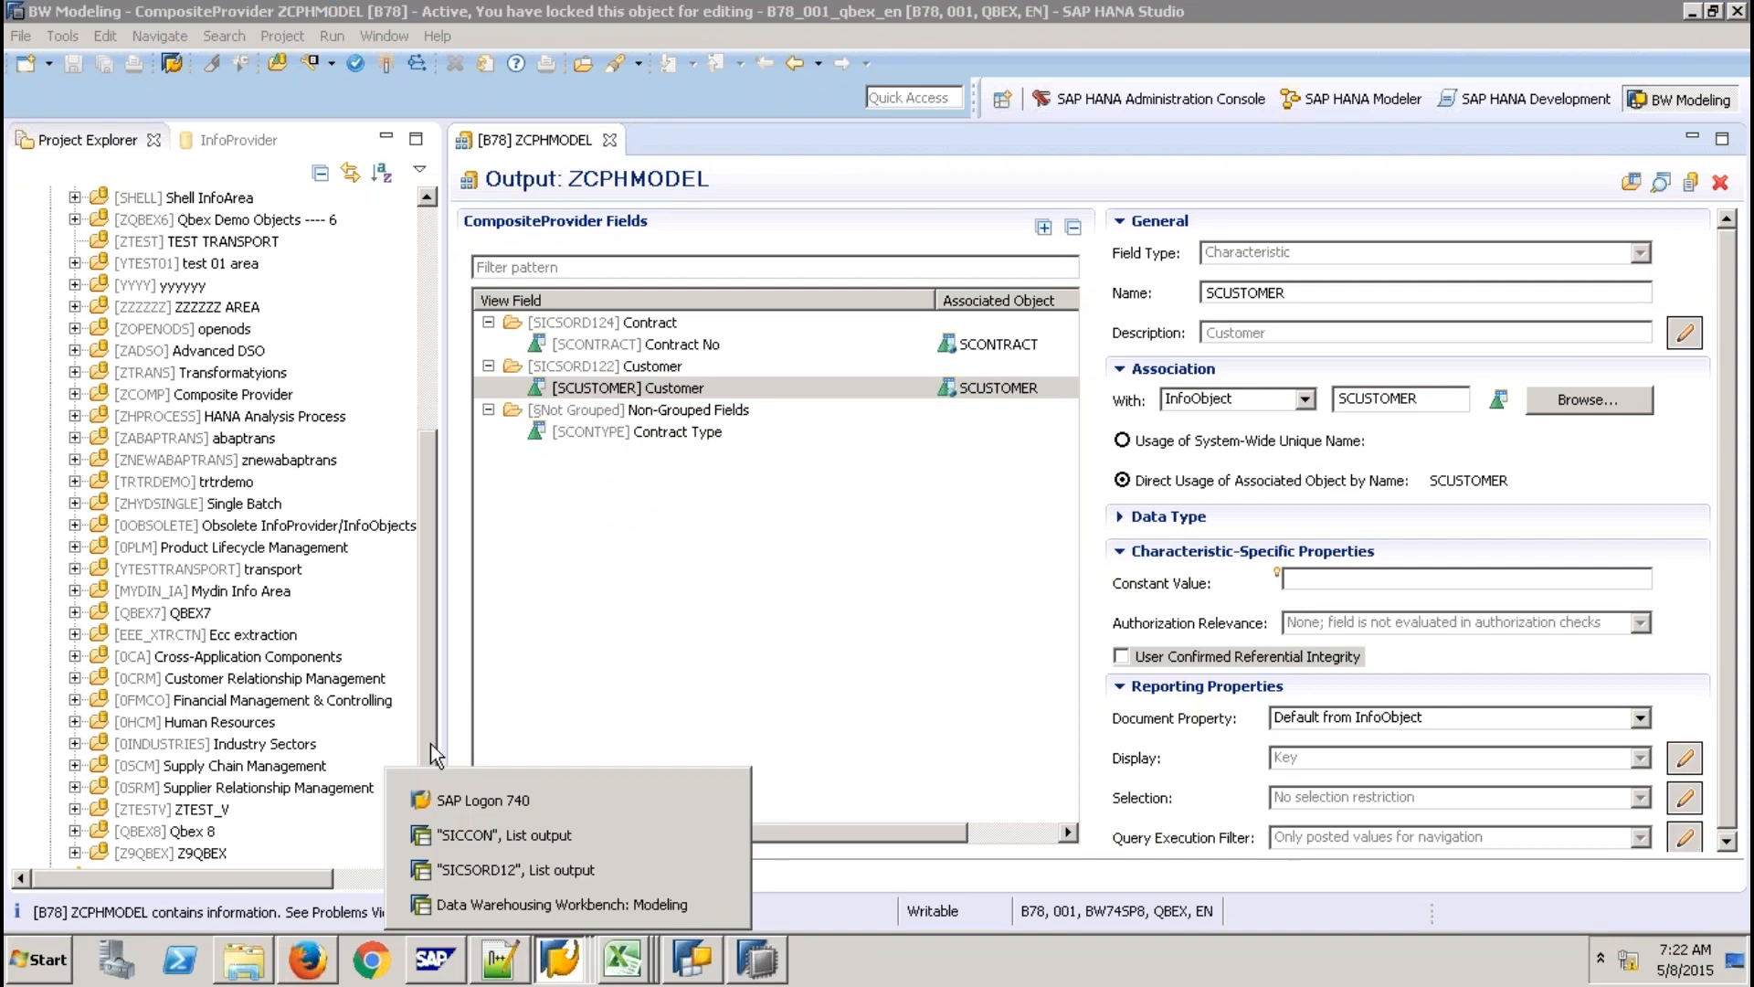
left_click(561, 904)
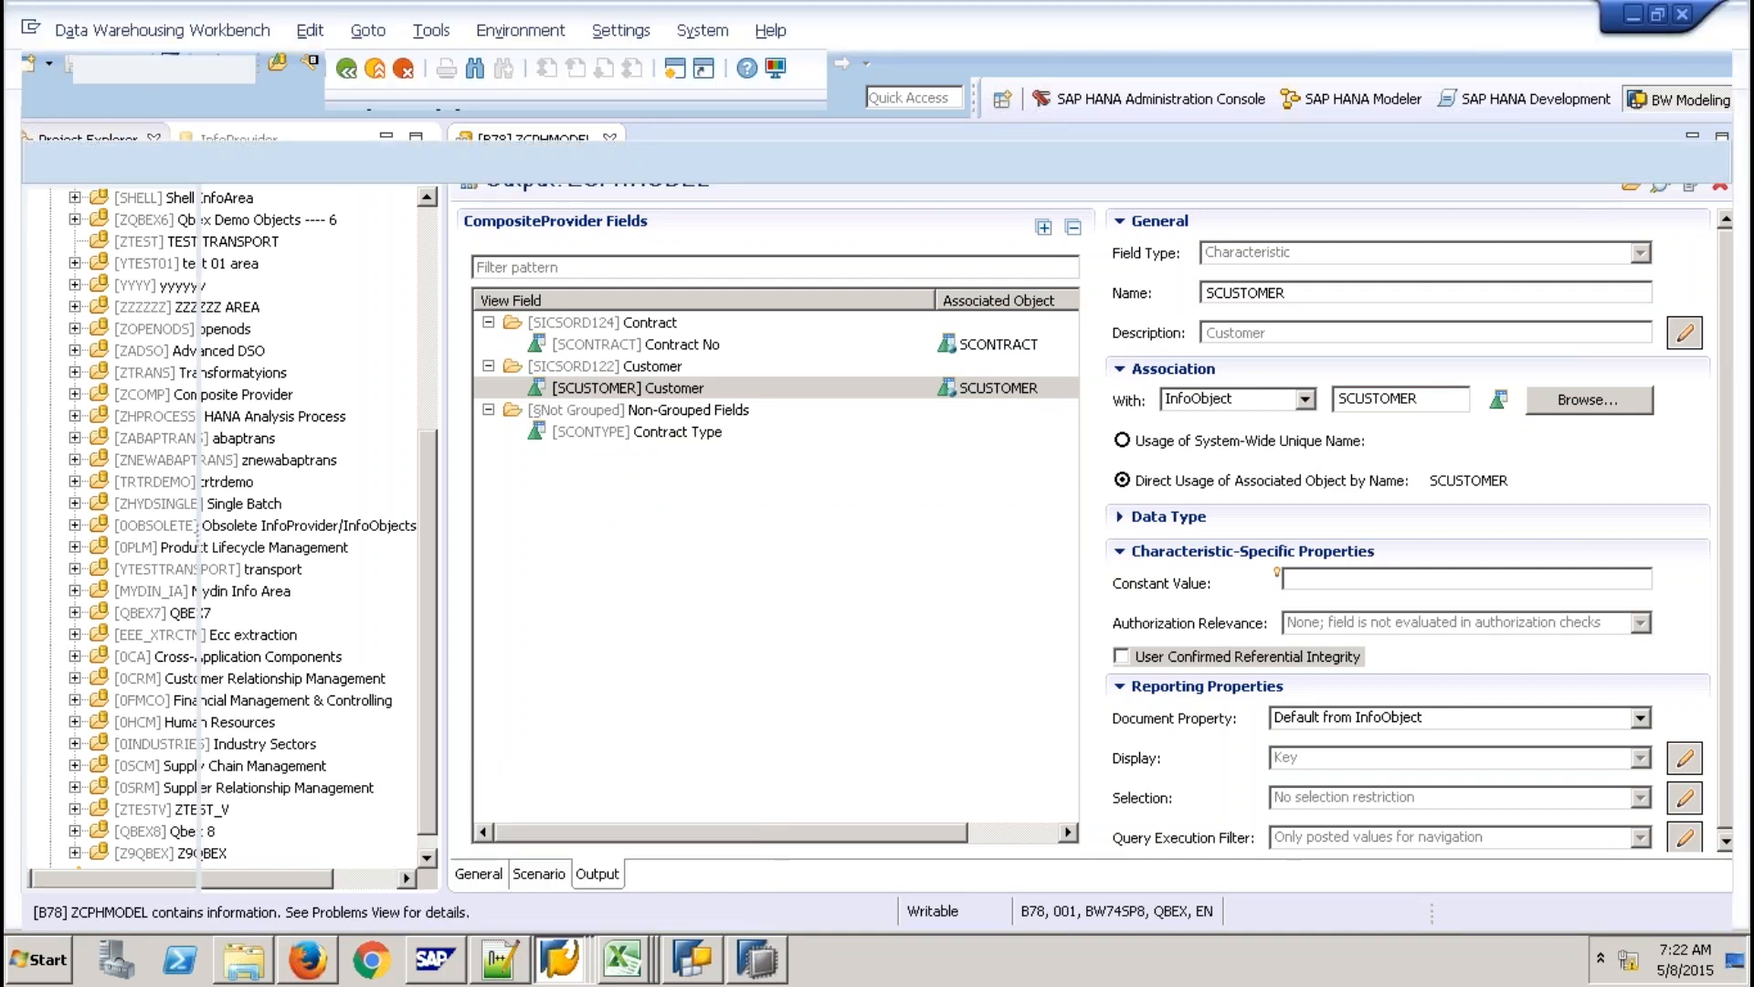
Go to RSA1 with /NRSA1 and start Display Data for the CP use Hana Model provider.
type("/NRSA")
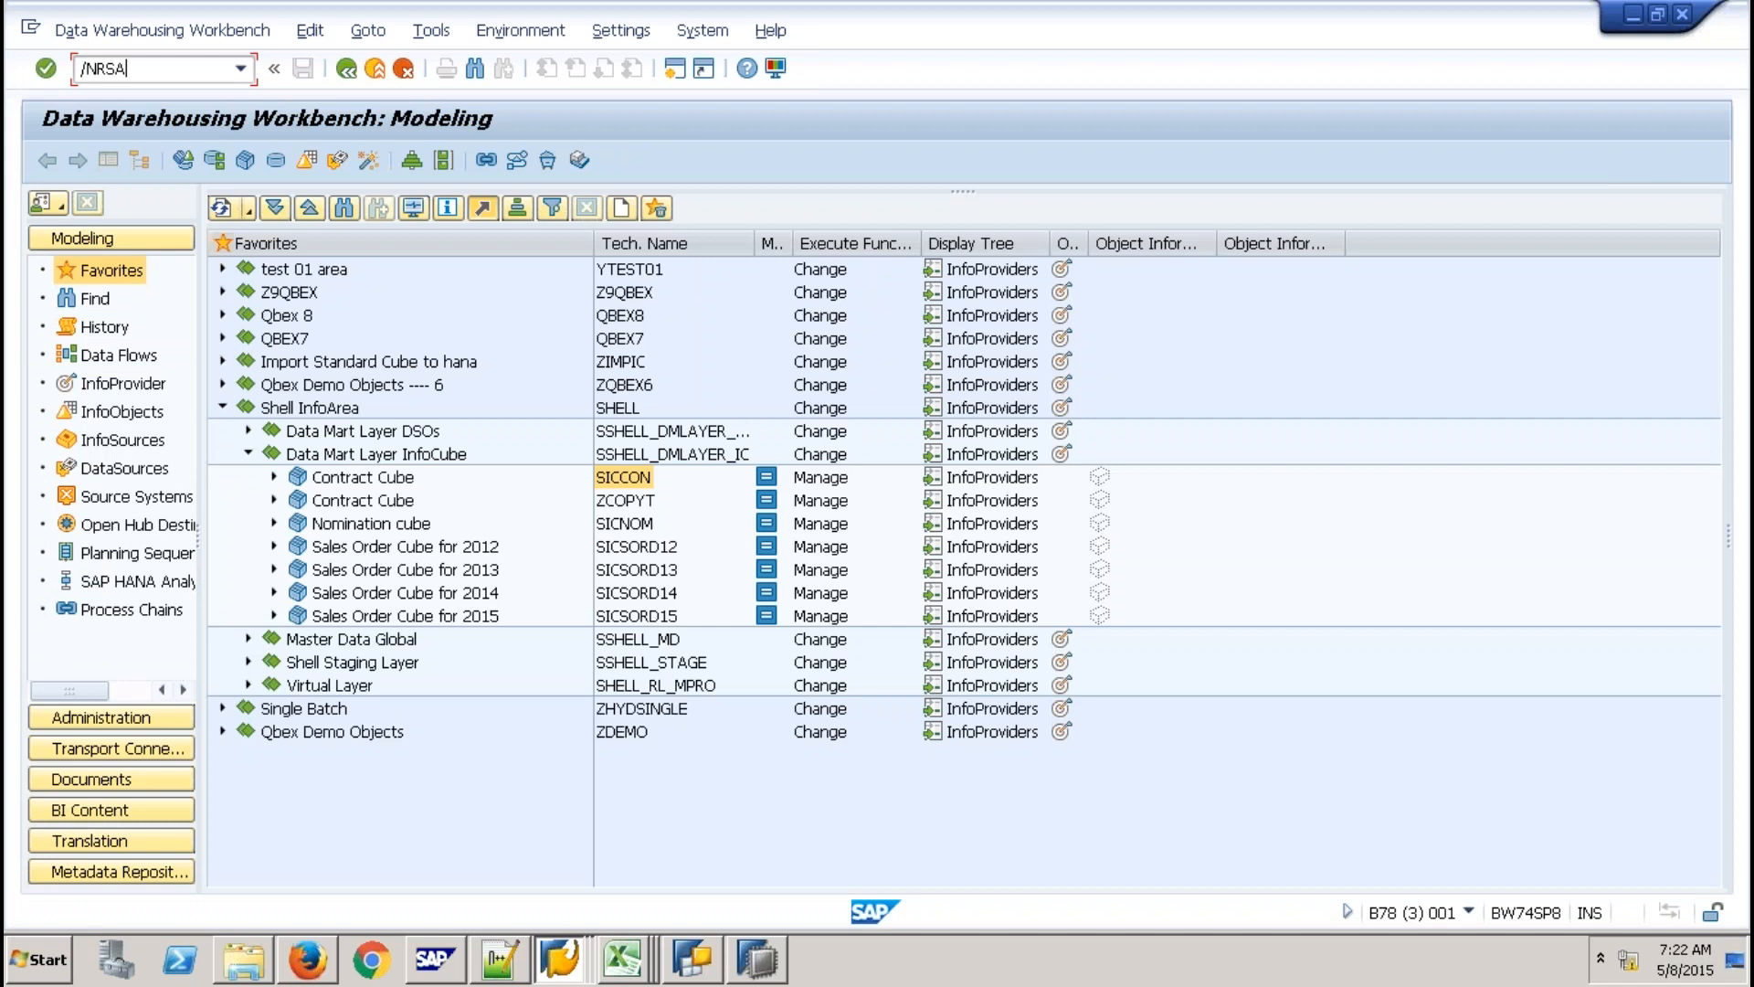
type("1")
key("Return")
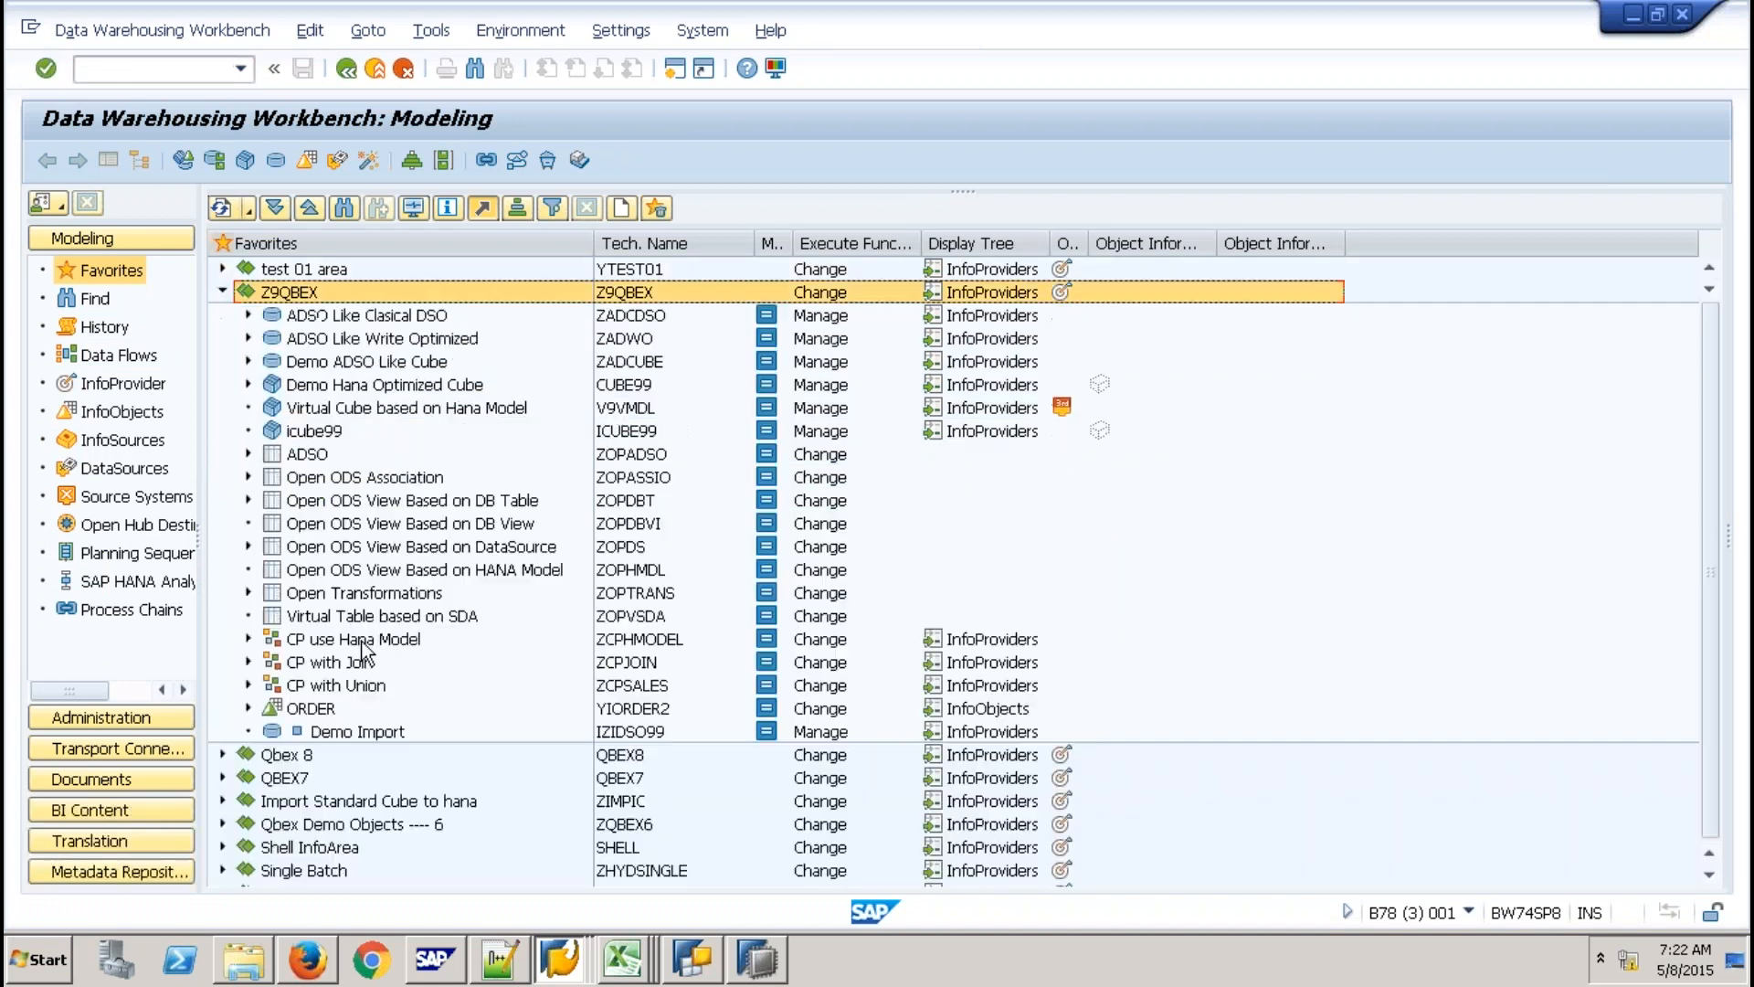
right_click(365, 640)
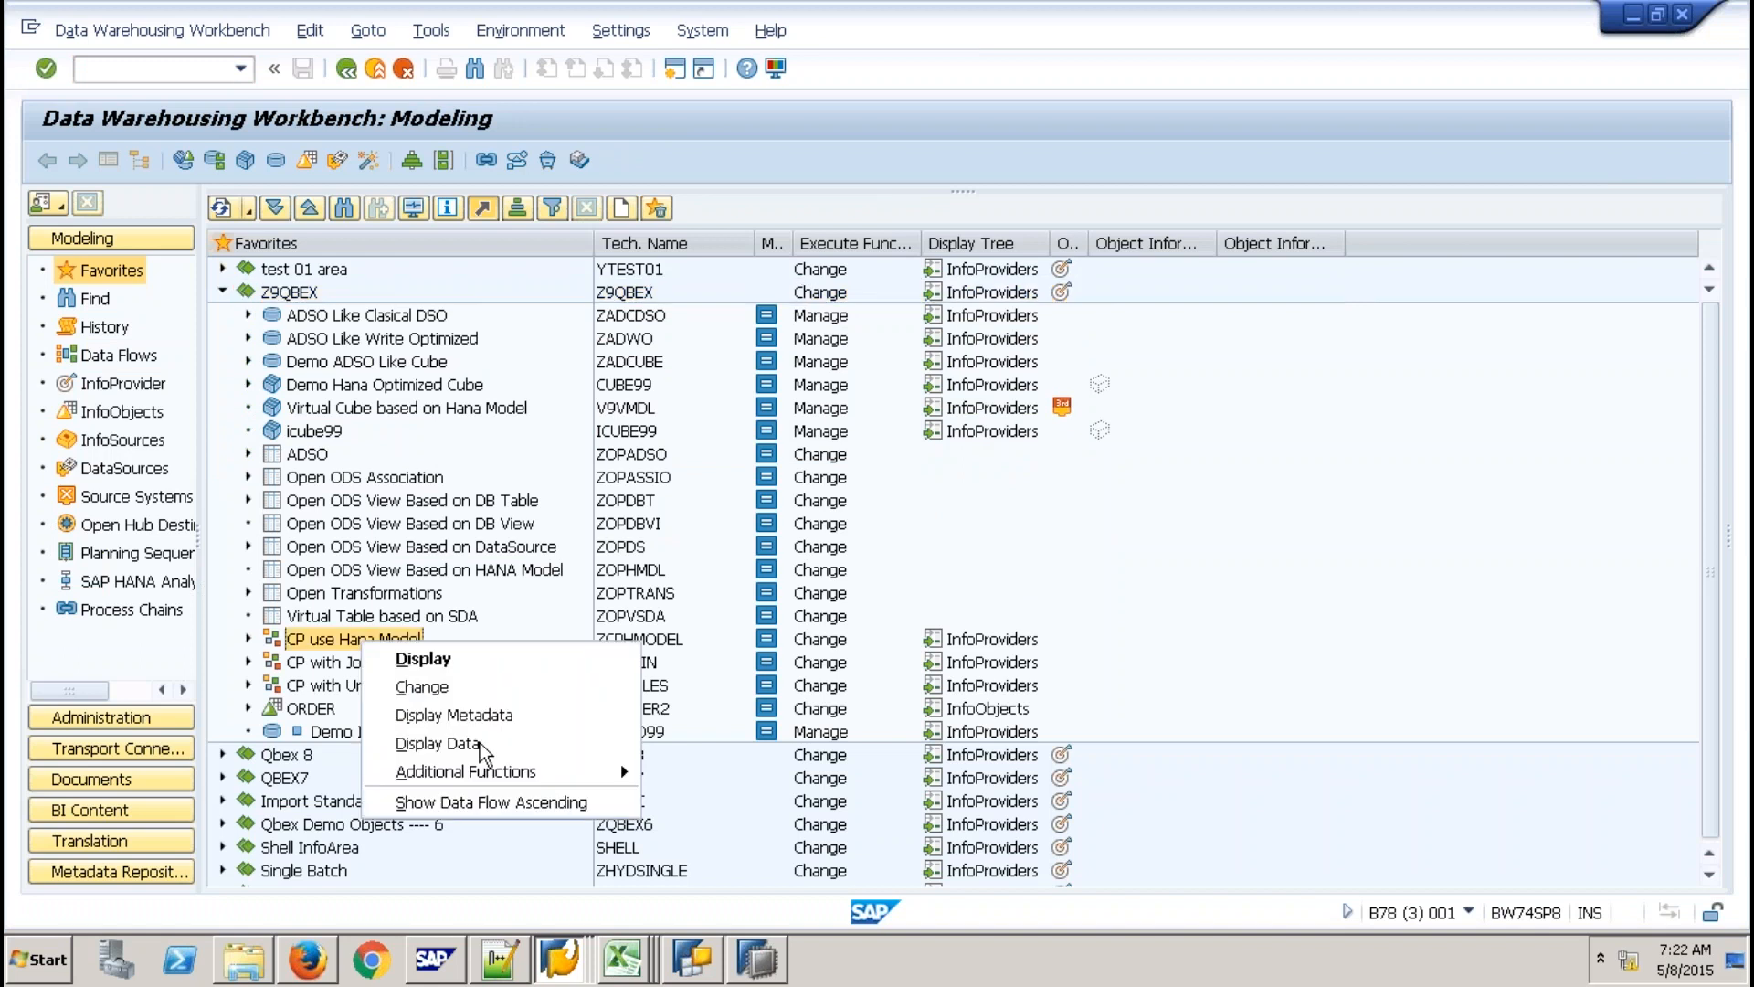
left_click(439, 743)
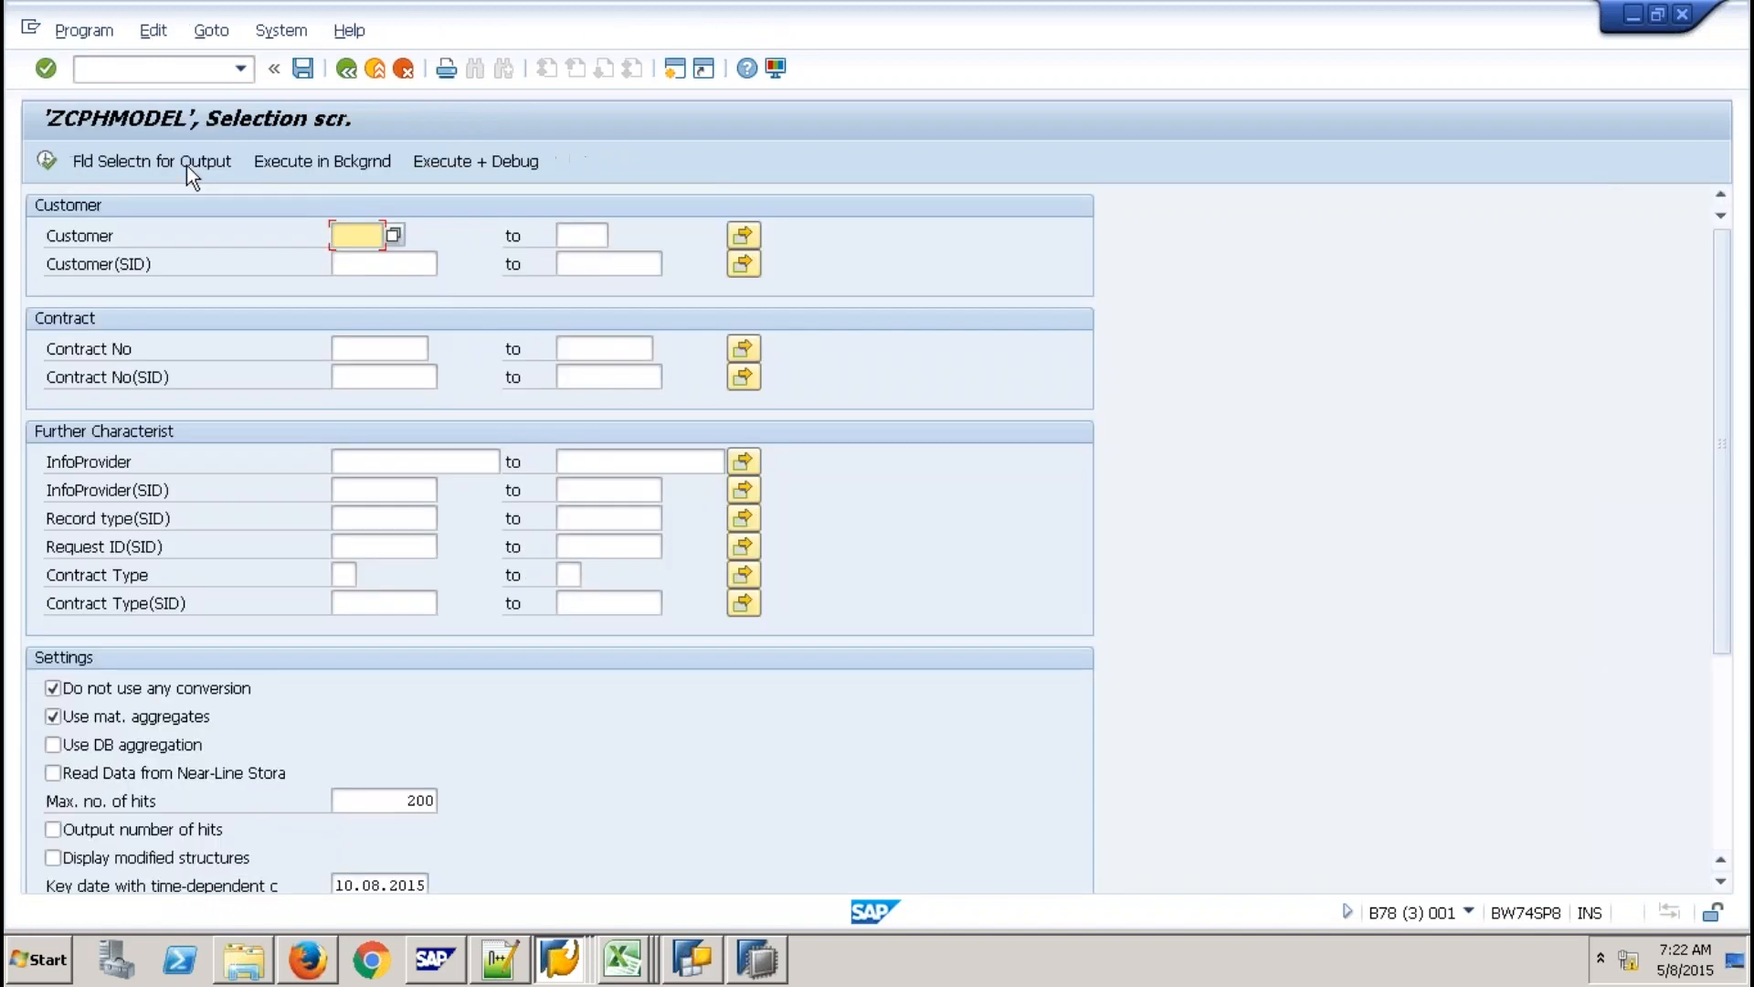
Run the ZCPHMODEL data display with the chosen output fields, then go back to the Modeling view.
left_click(186, 166)
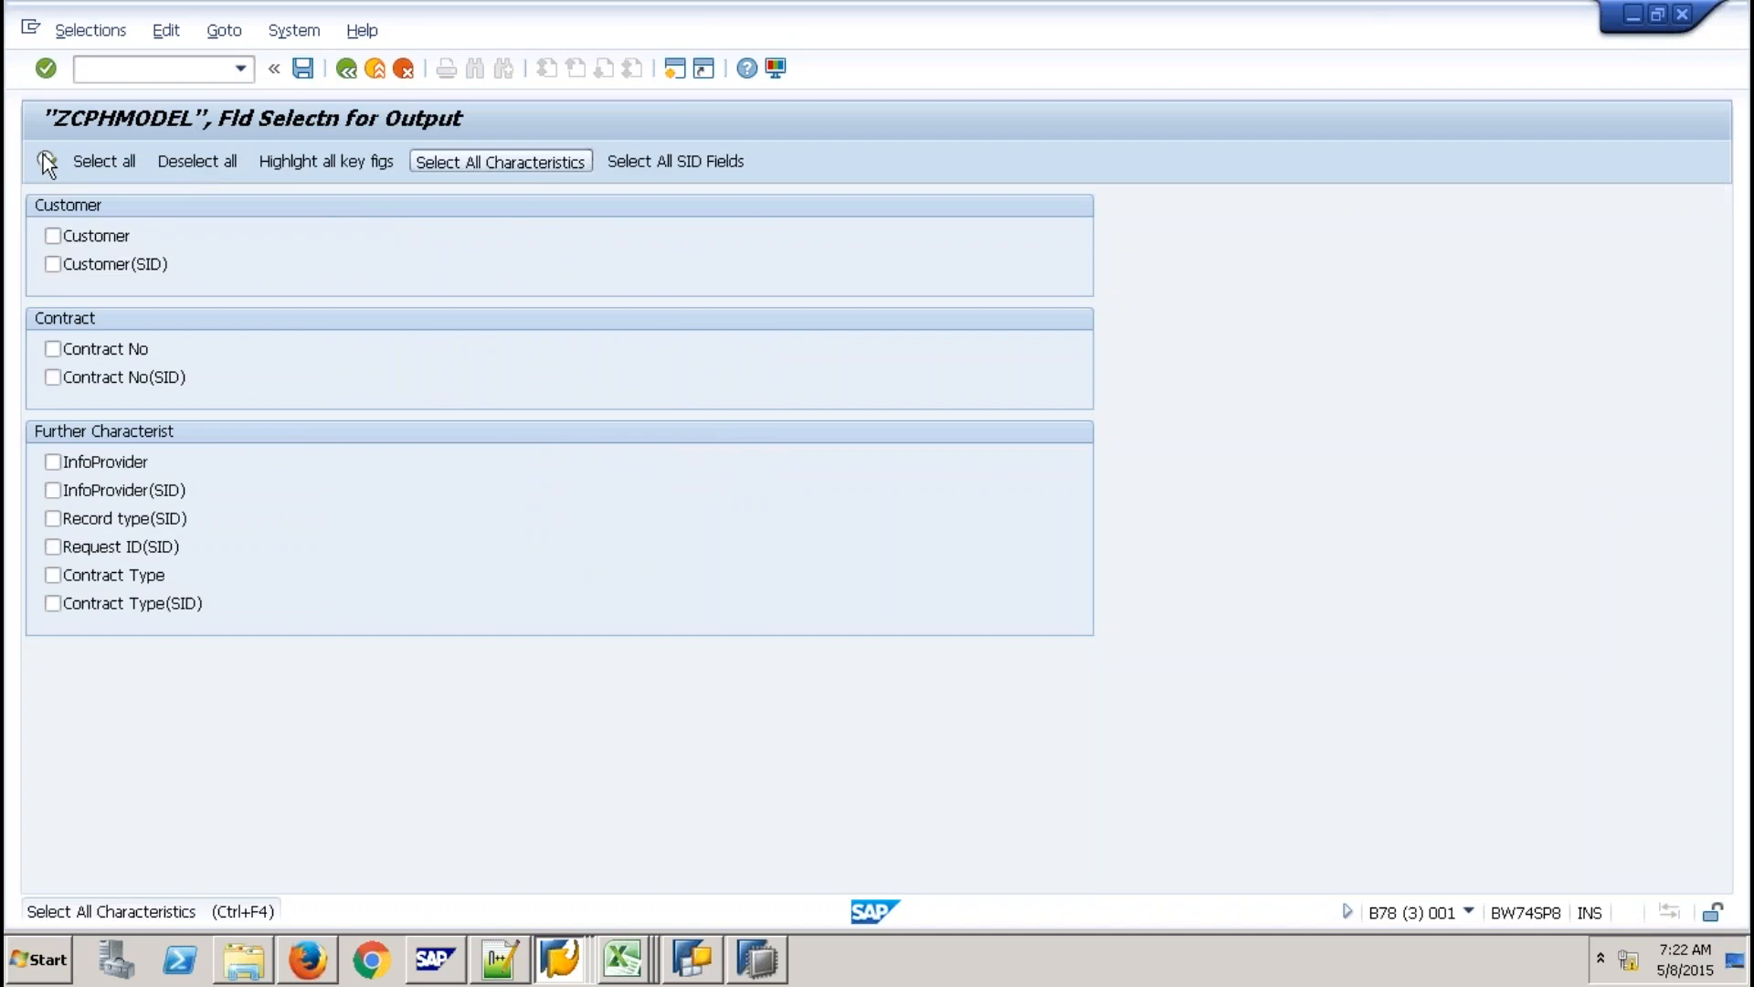
left_click(48, 163)
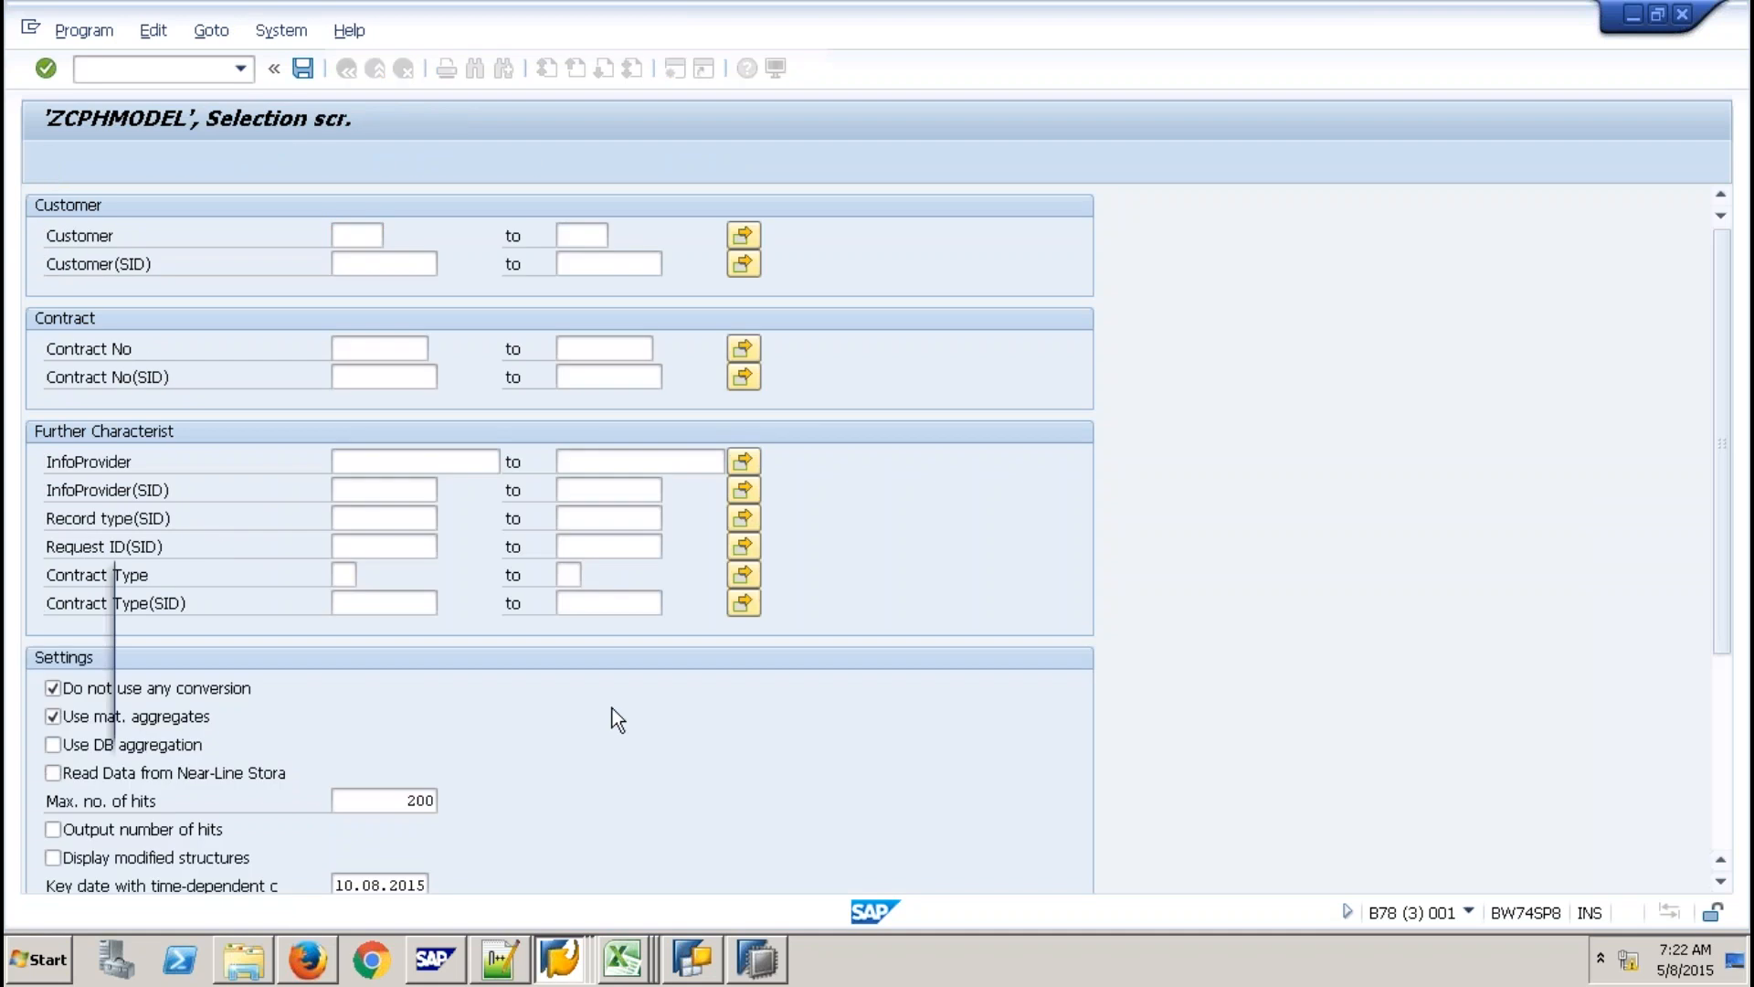
key("F8")
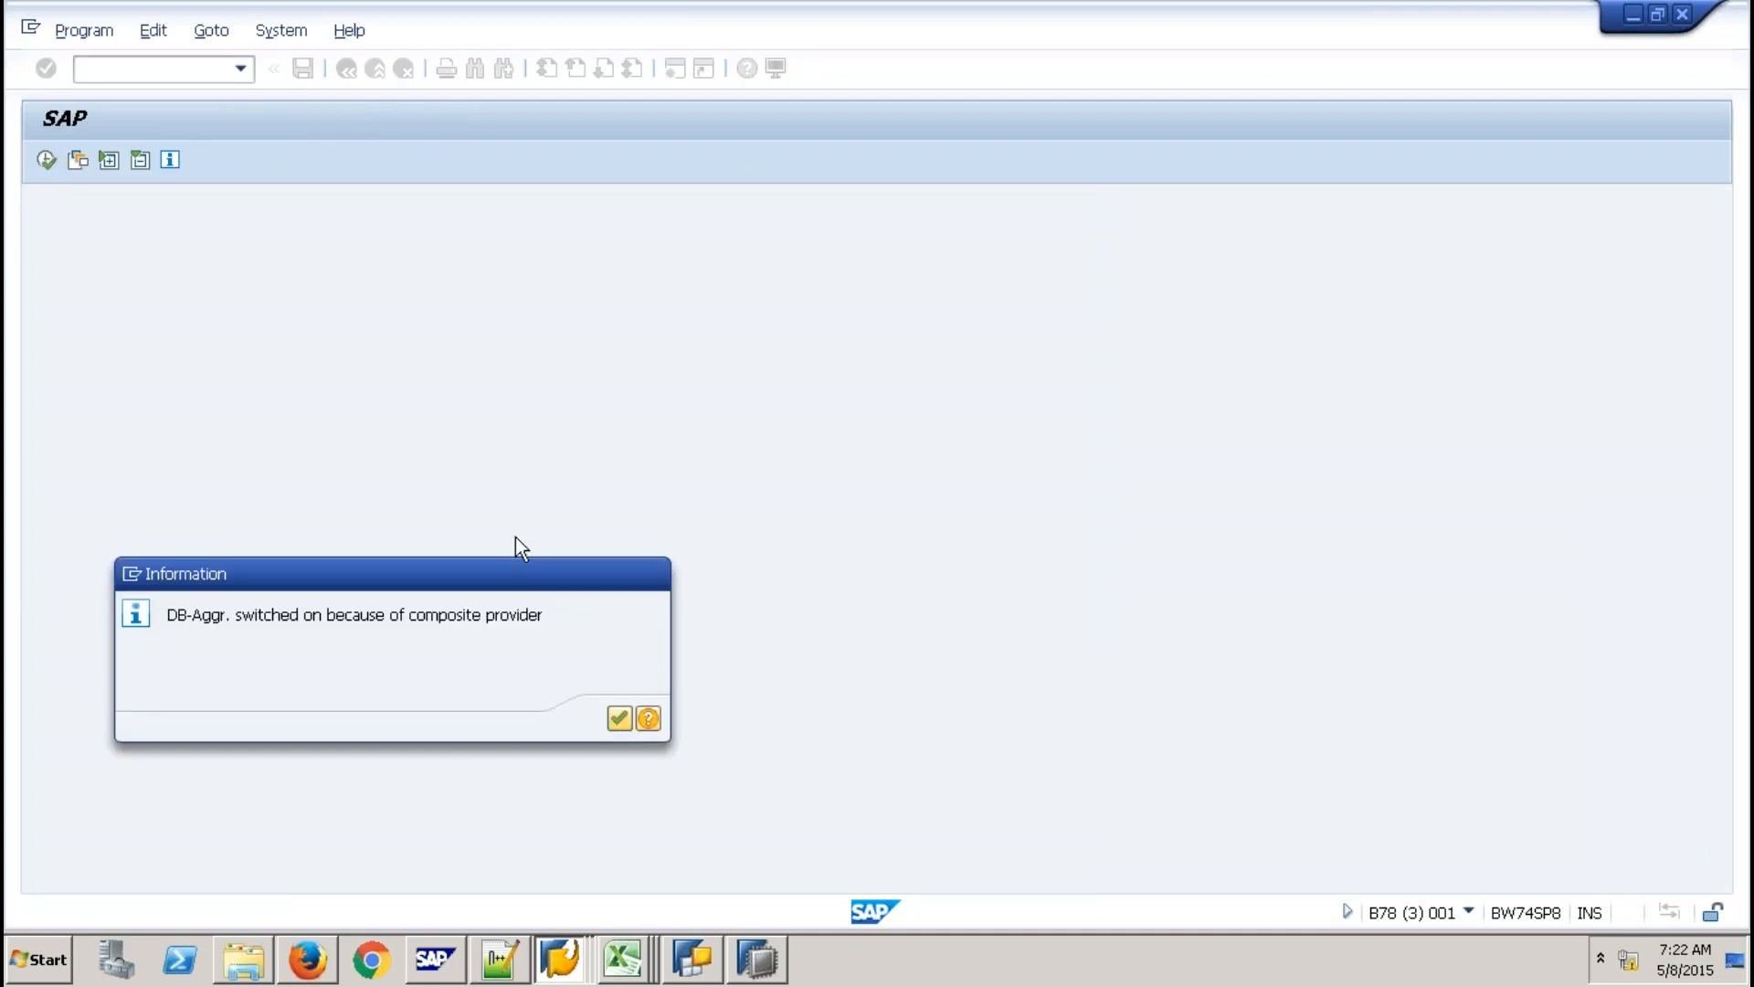
key("Return")
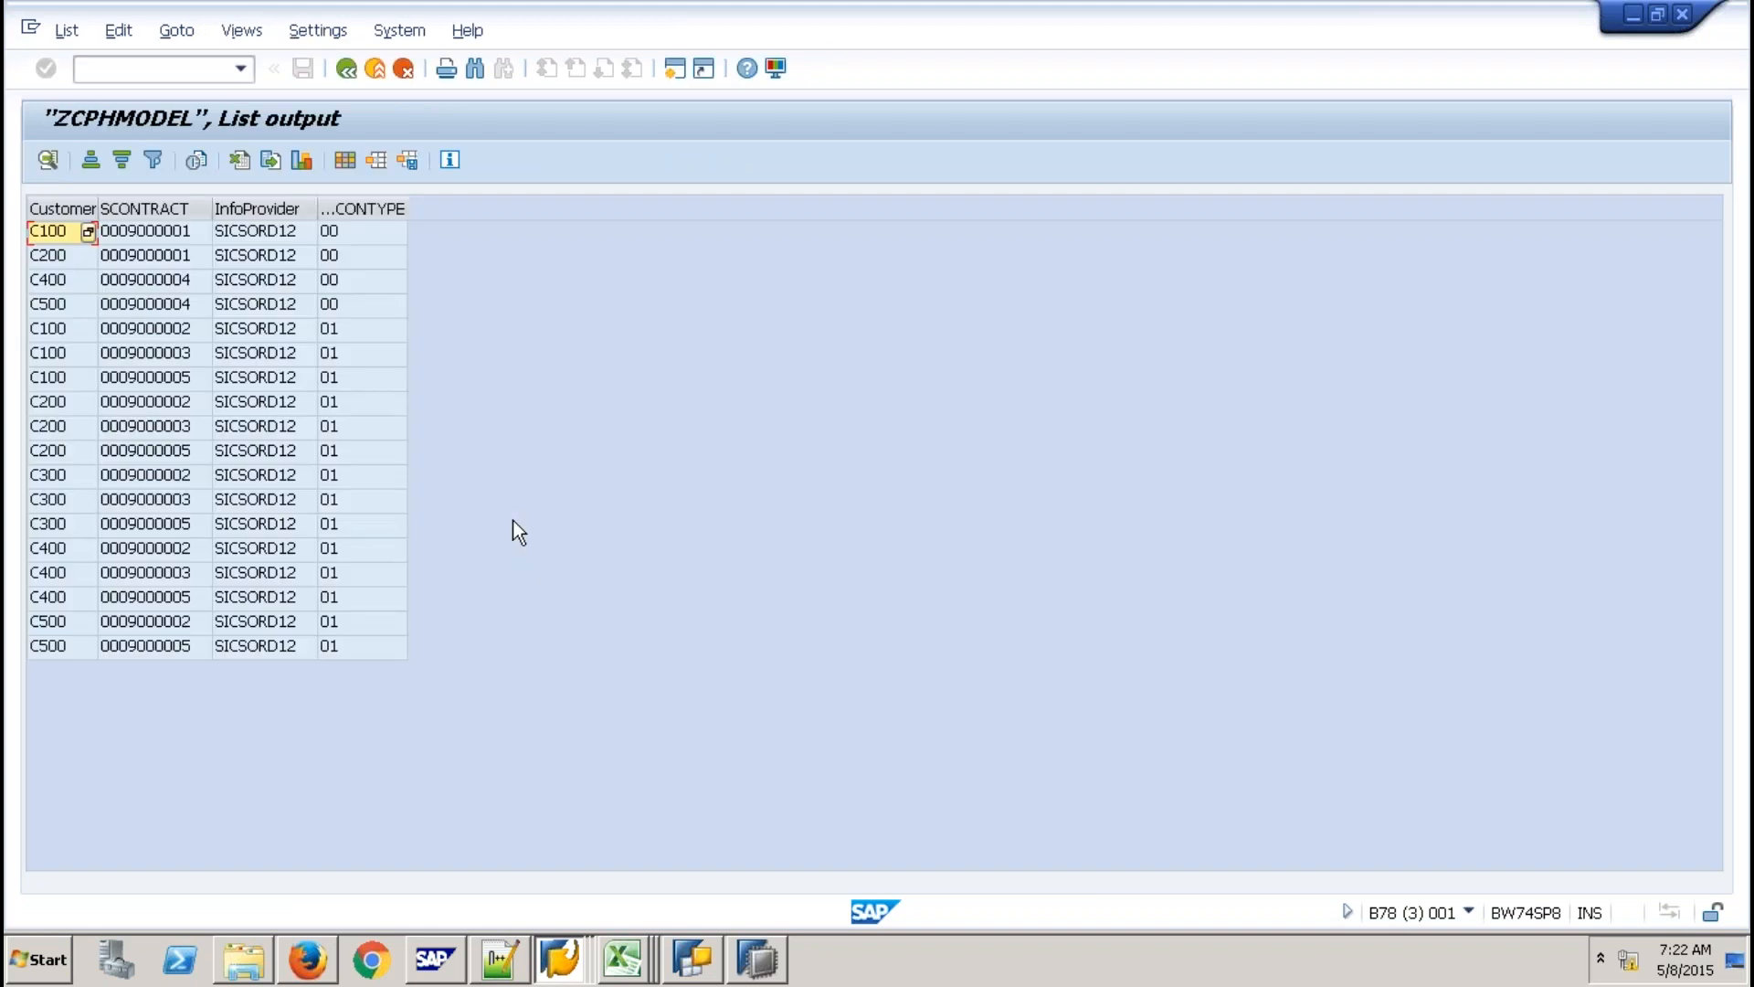
left_click(374, 69)
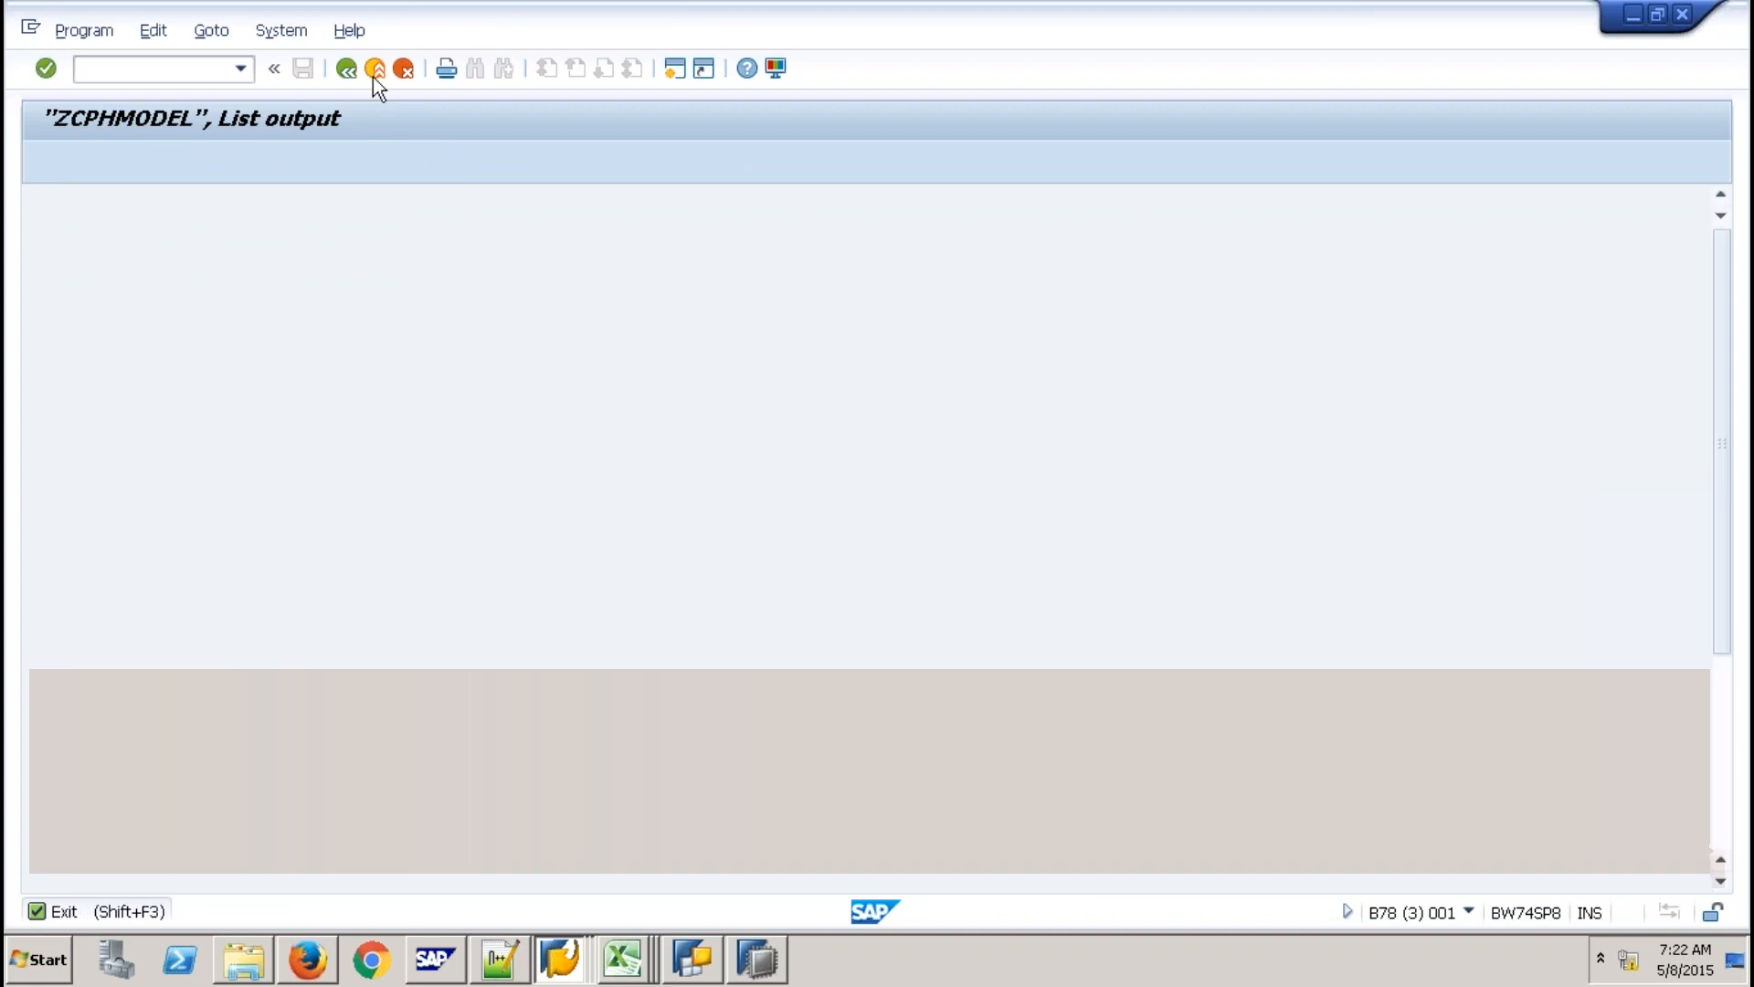
left_click(768, 967)
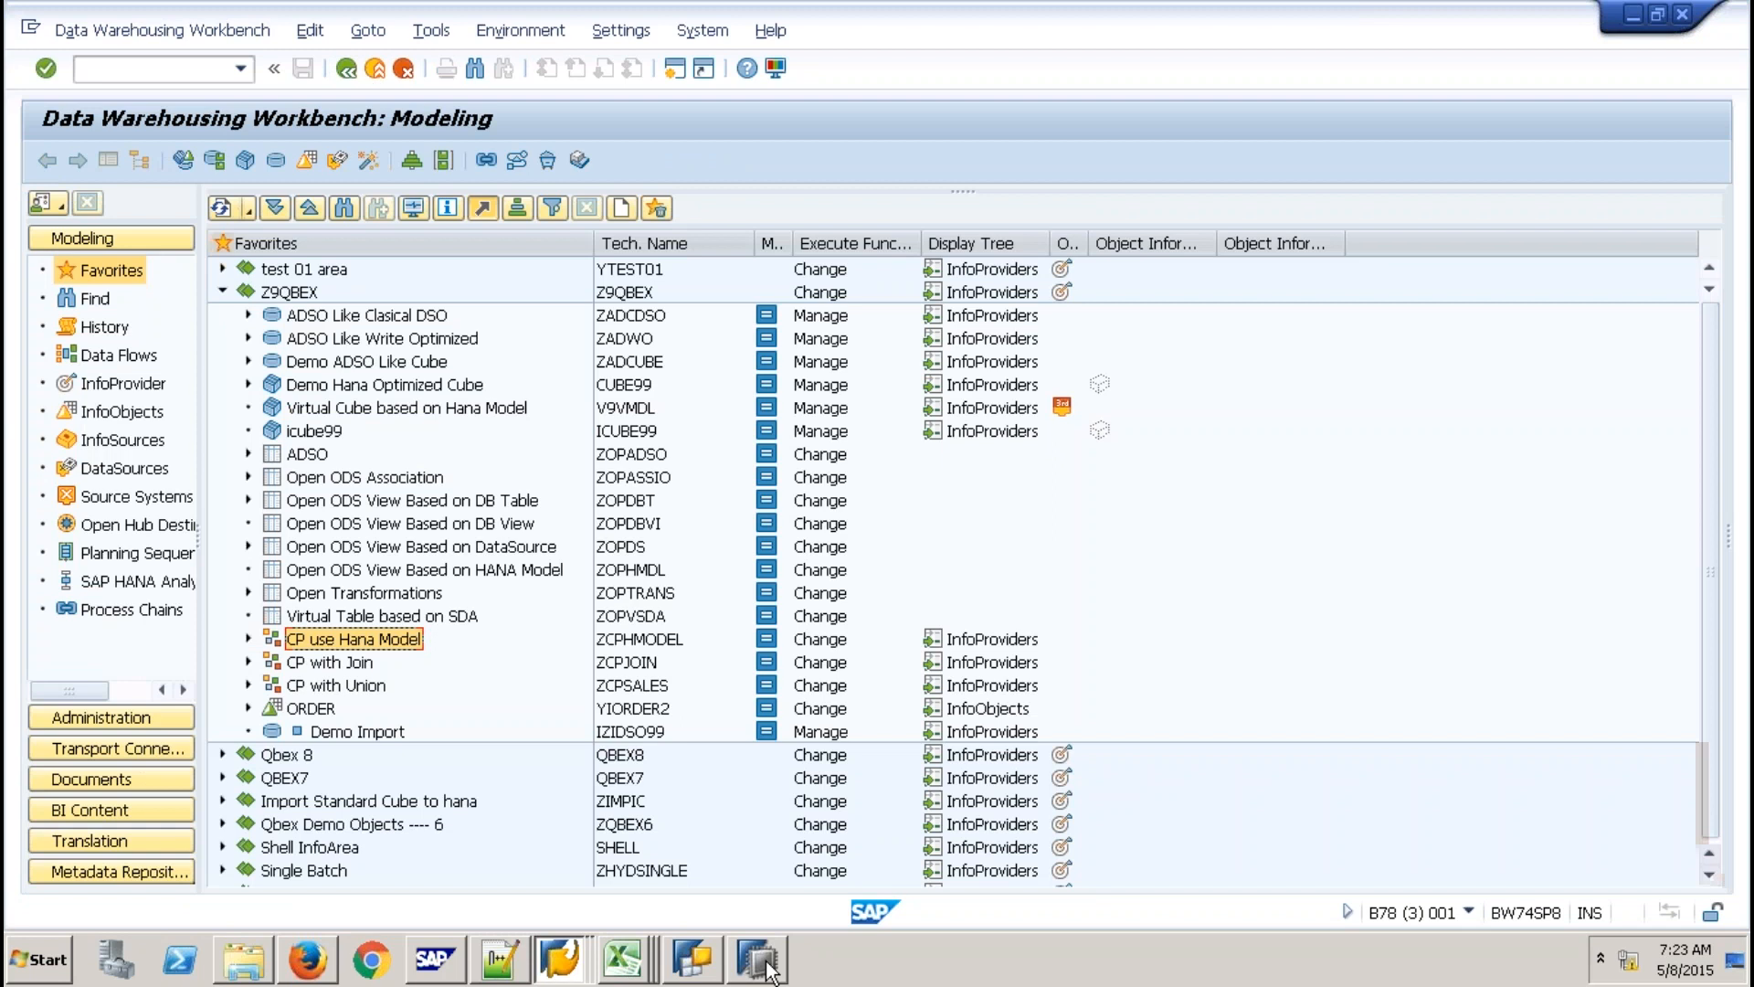
Close the ZCPHMODEL editor and create CompositeProvider ZCPONE, 'CP with Single Priovider', in Z9QBEX.
left_click(770, 970)
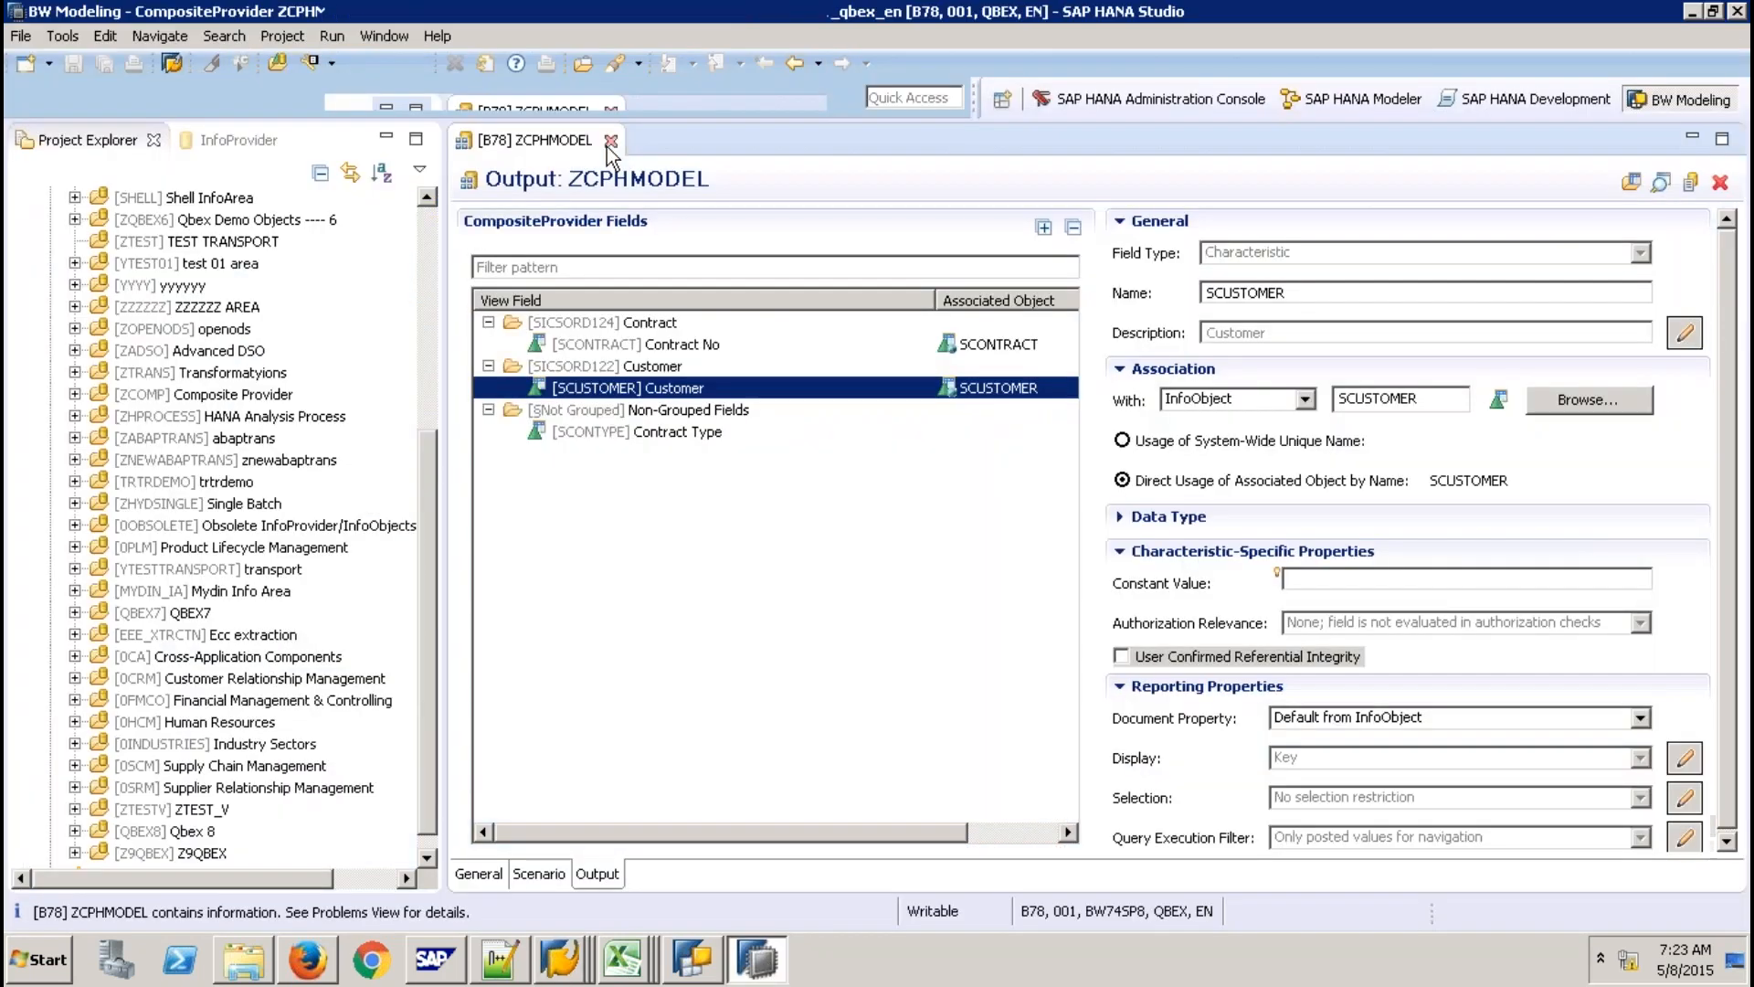
left_click(610, 141)
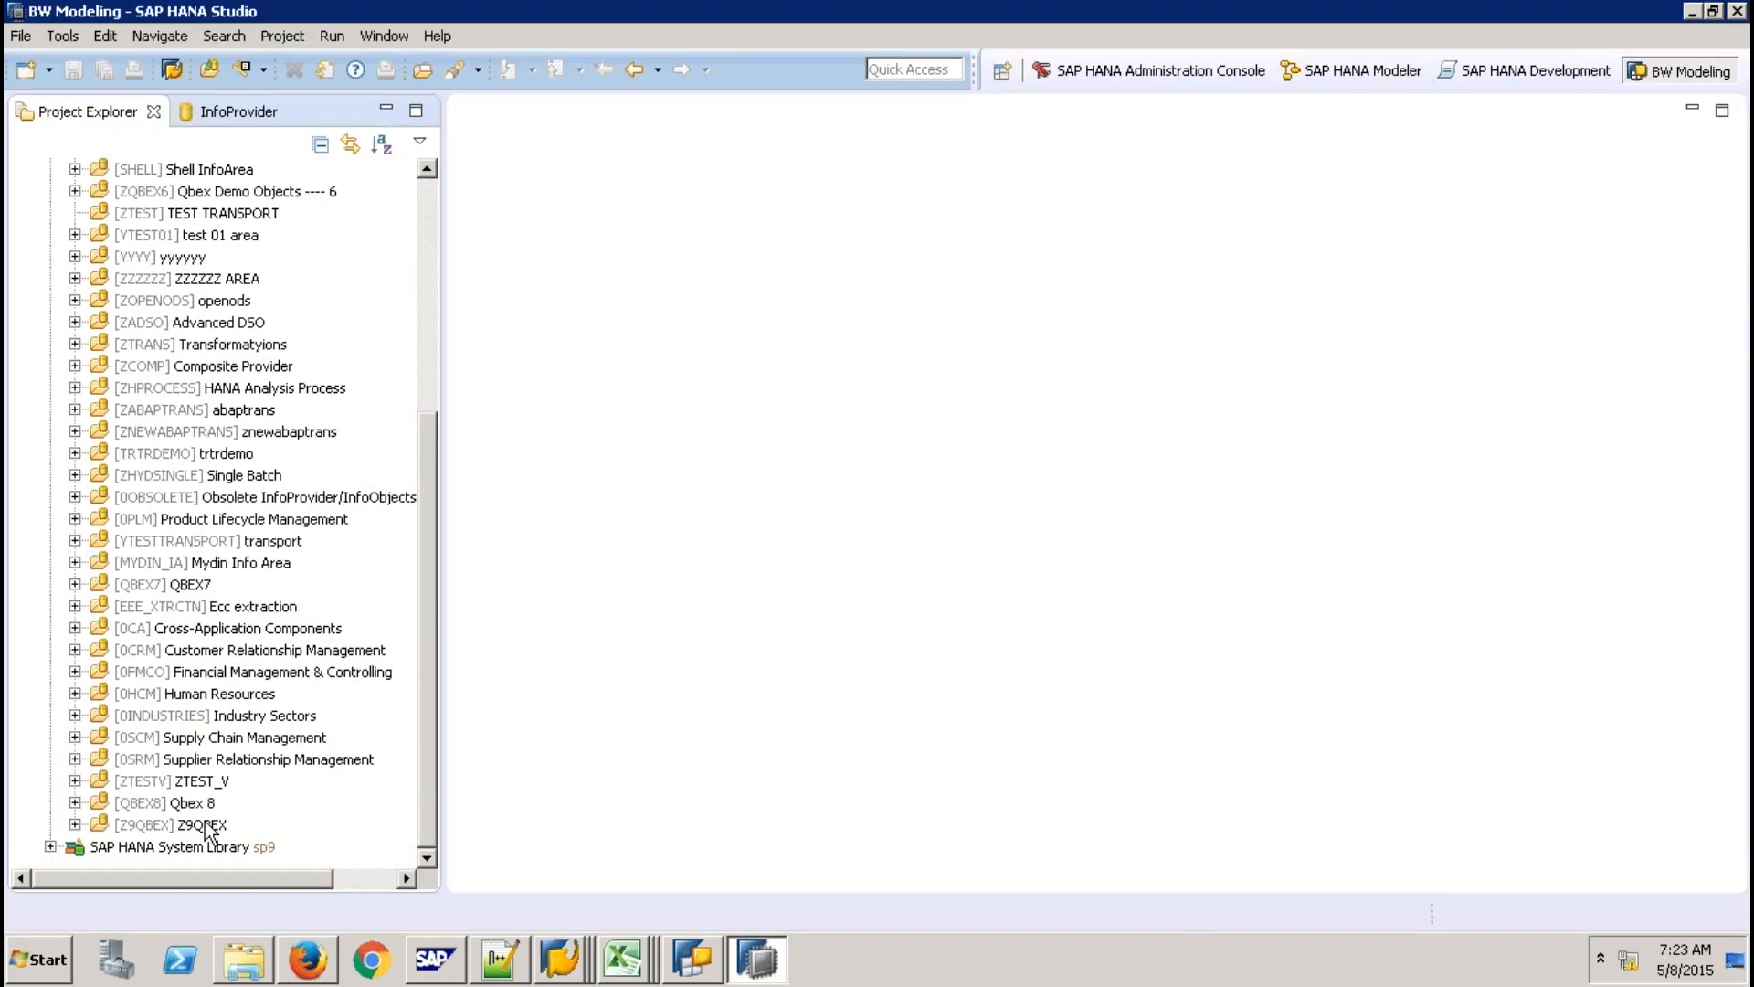
left_click(207, 824)
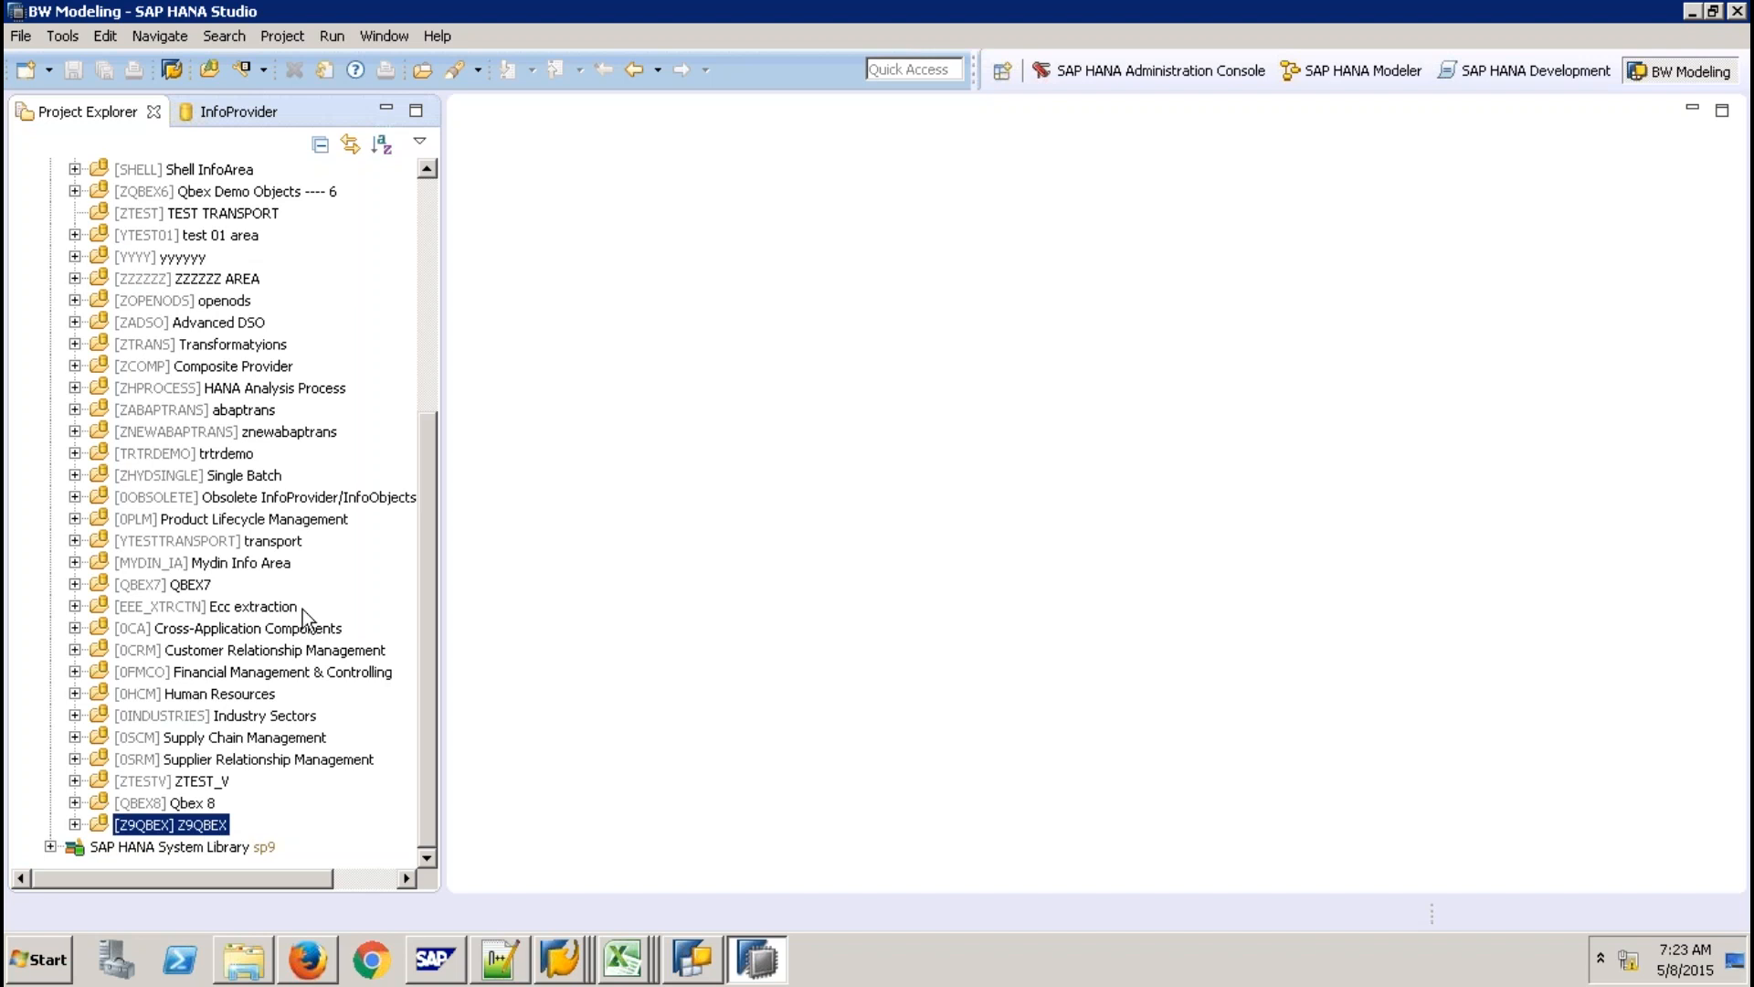
right_click(303, 610)
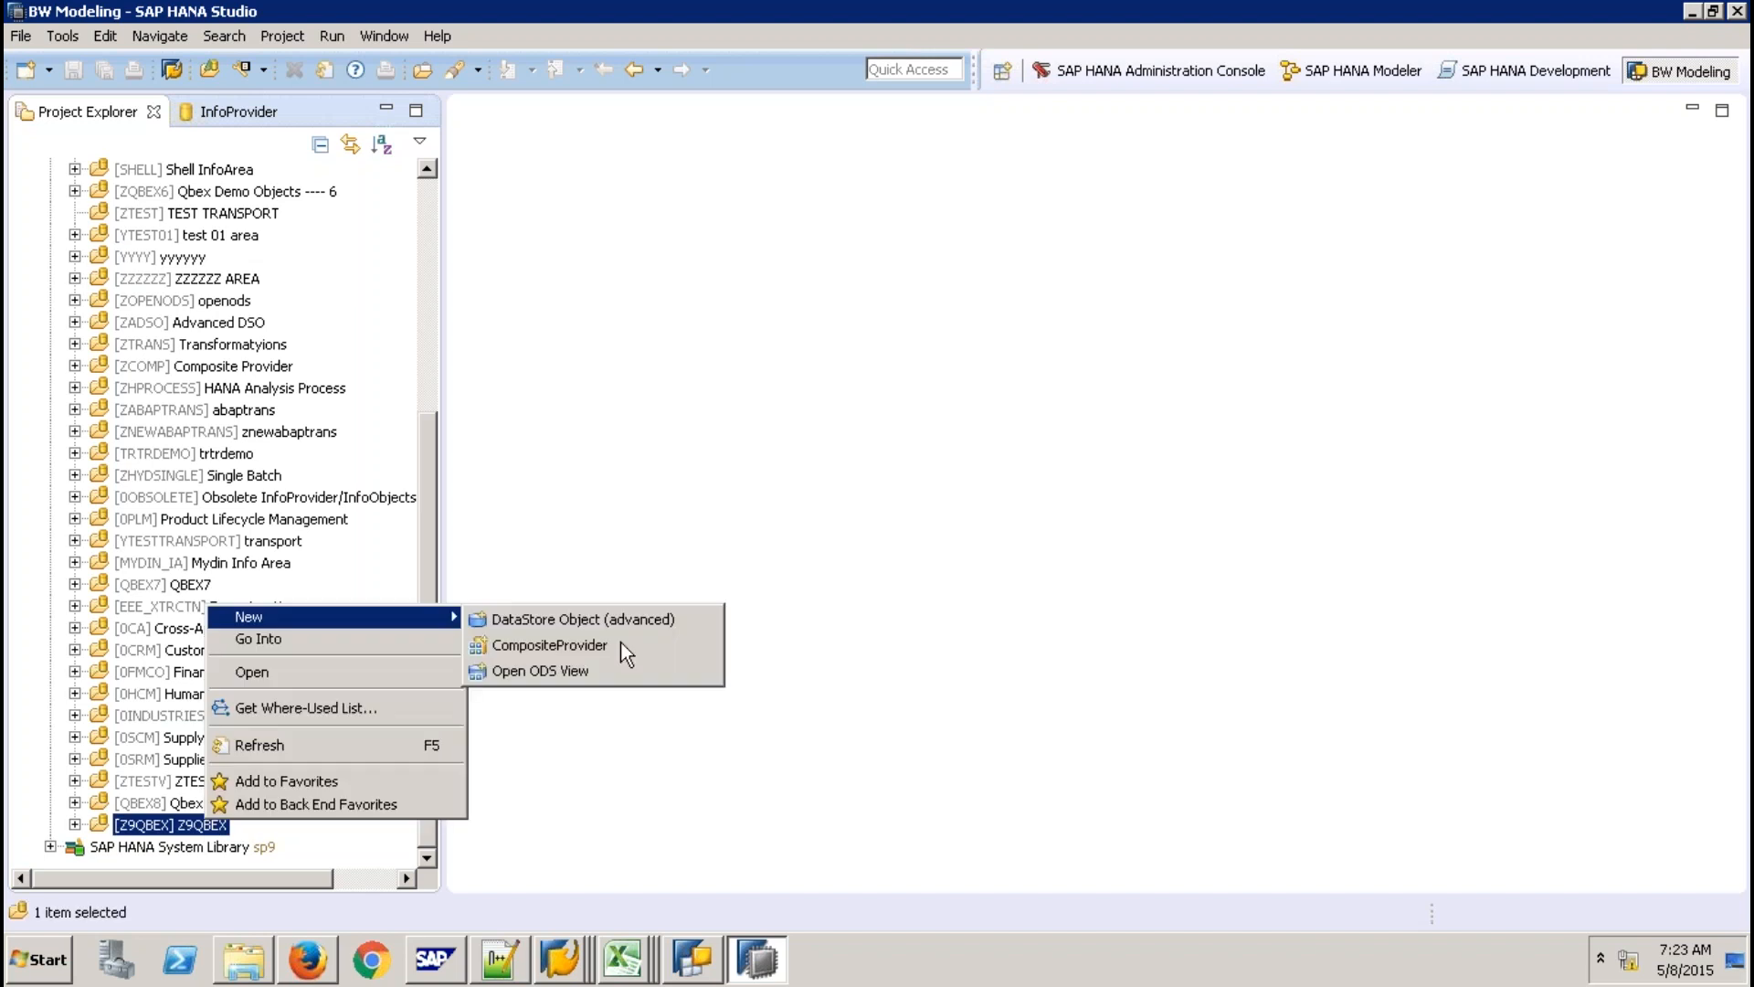
left_click(622, 644)
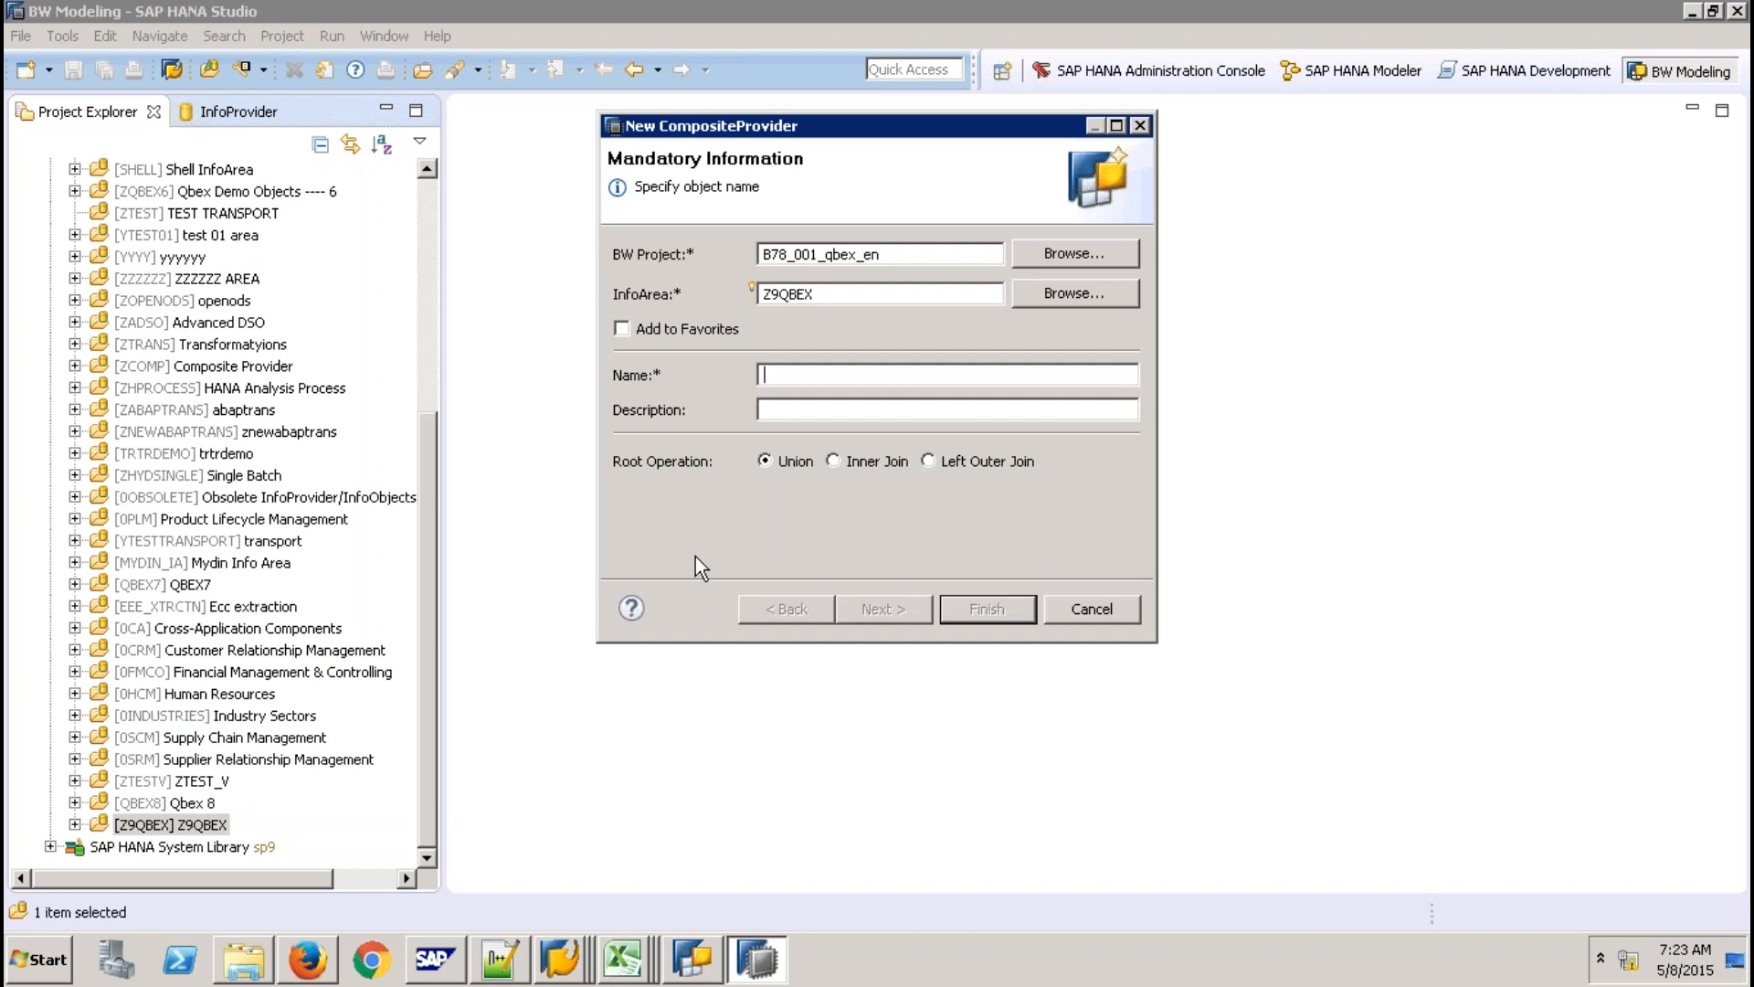
type("ZC")
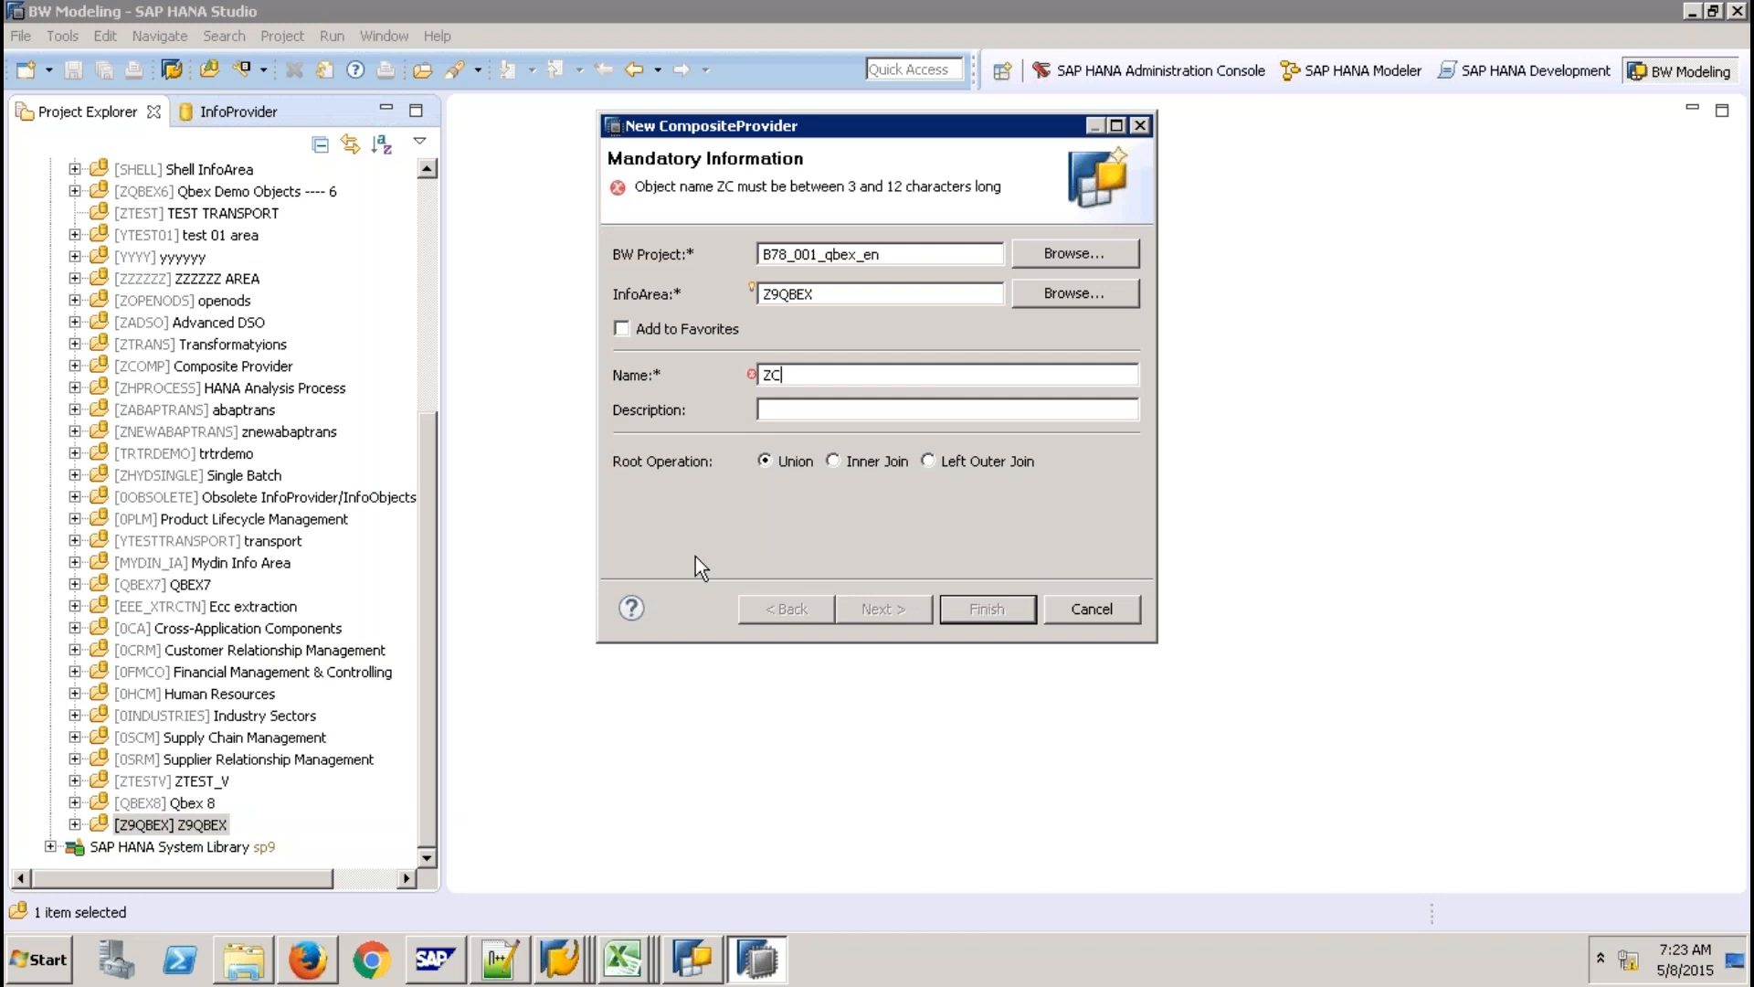
type("PONE")
key("Tab")
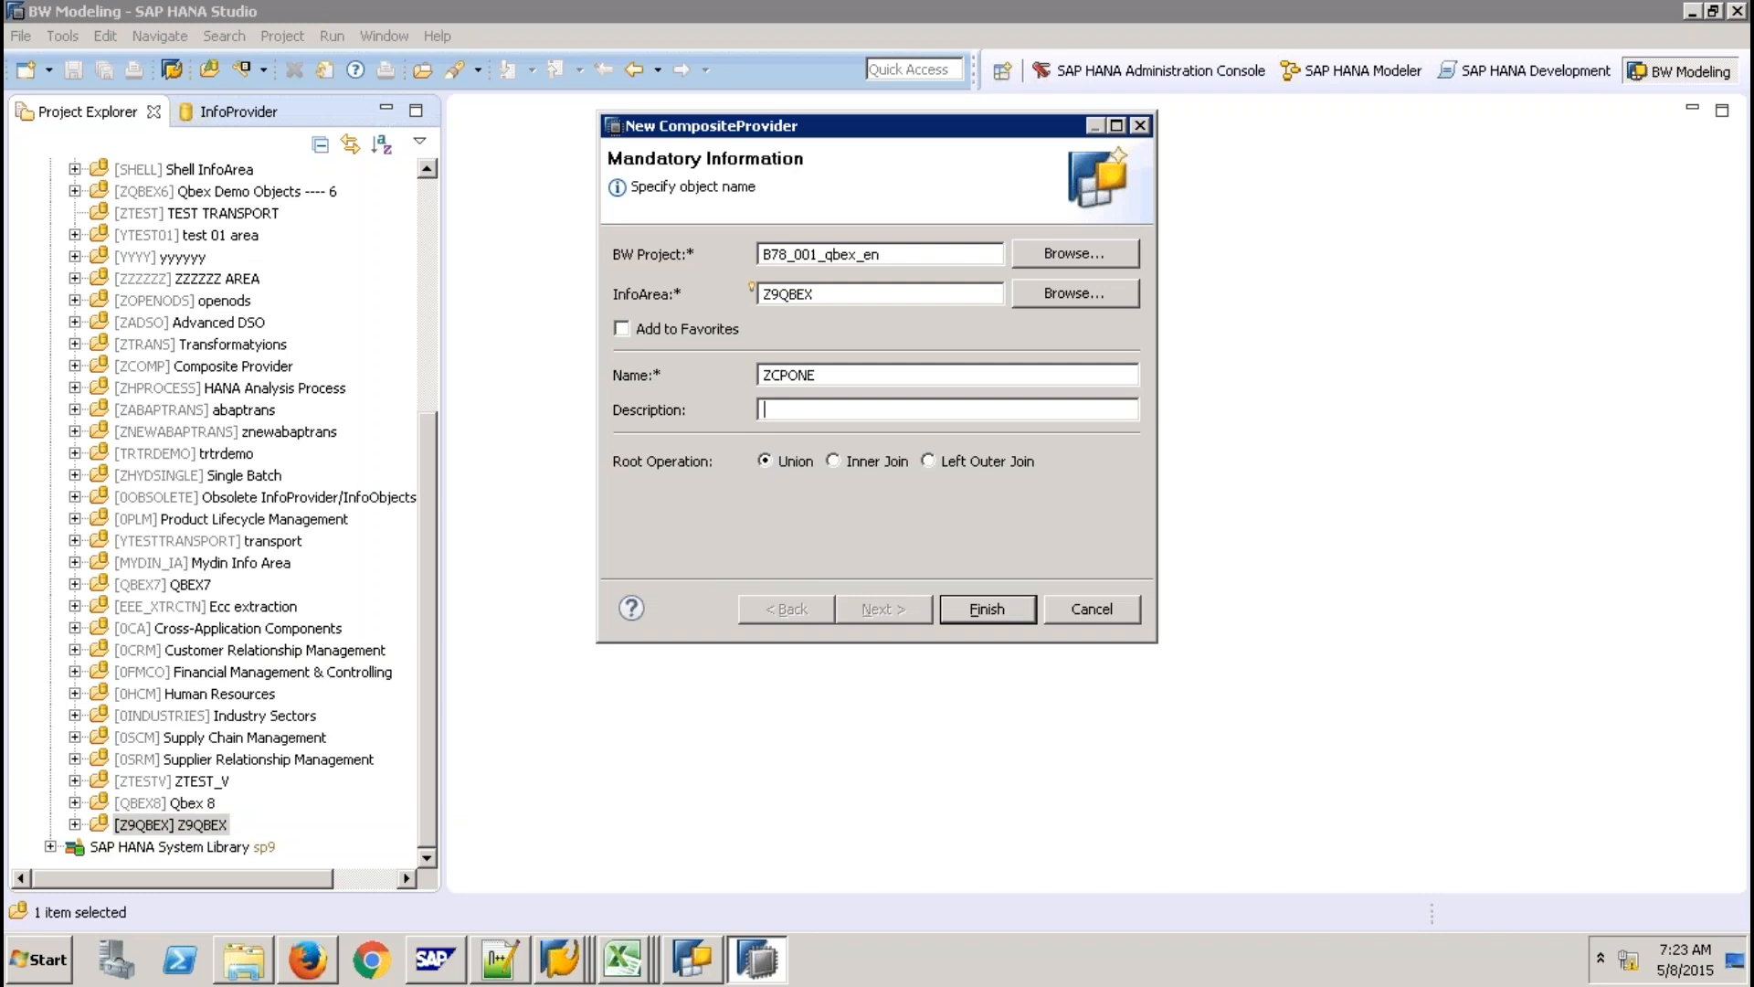
type("CP with Single Priovider")
key("Return")
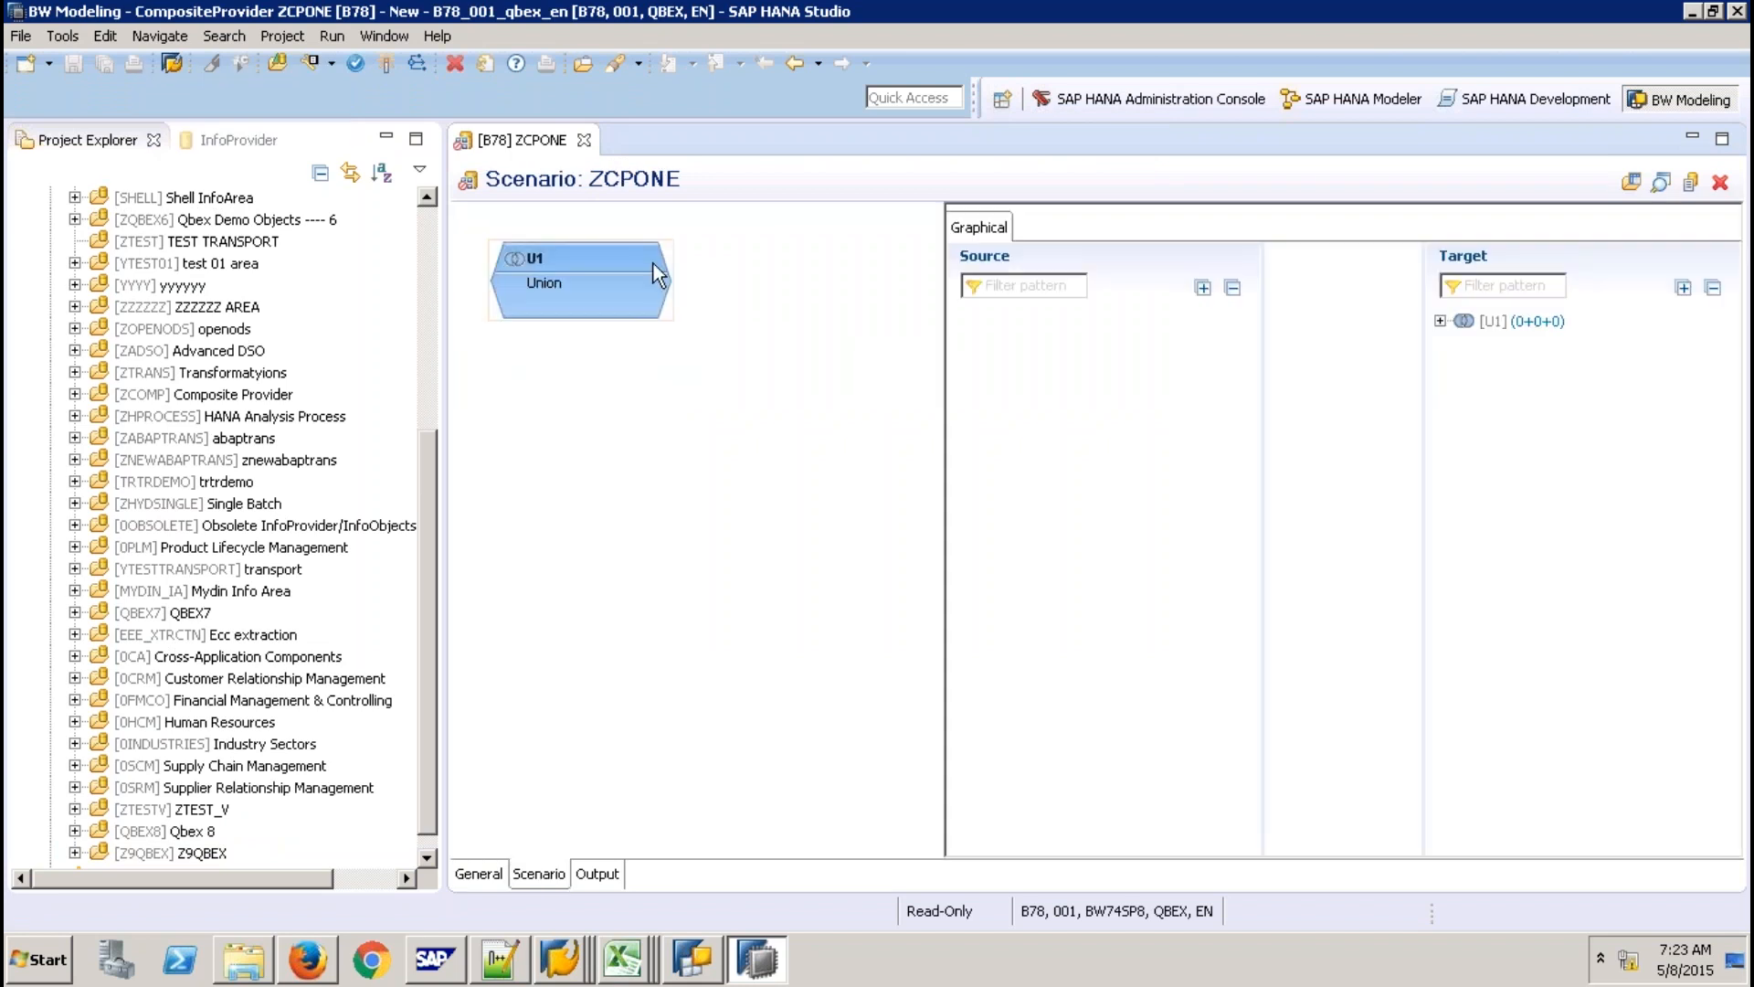
Add the SAP HANA view SICCON_INTERNAL as a provider to the union.
mouse_move(654, 263)
left_click(691, 260)
left_click(616, 119)
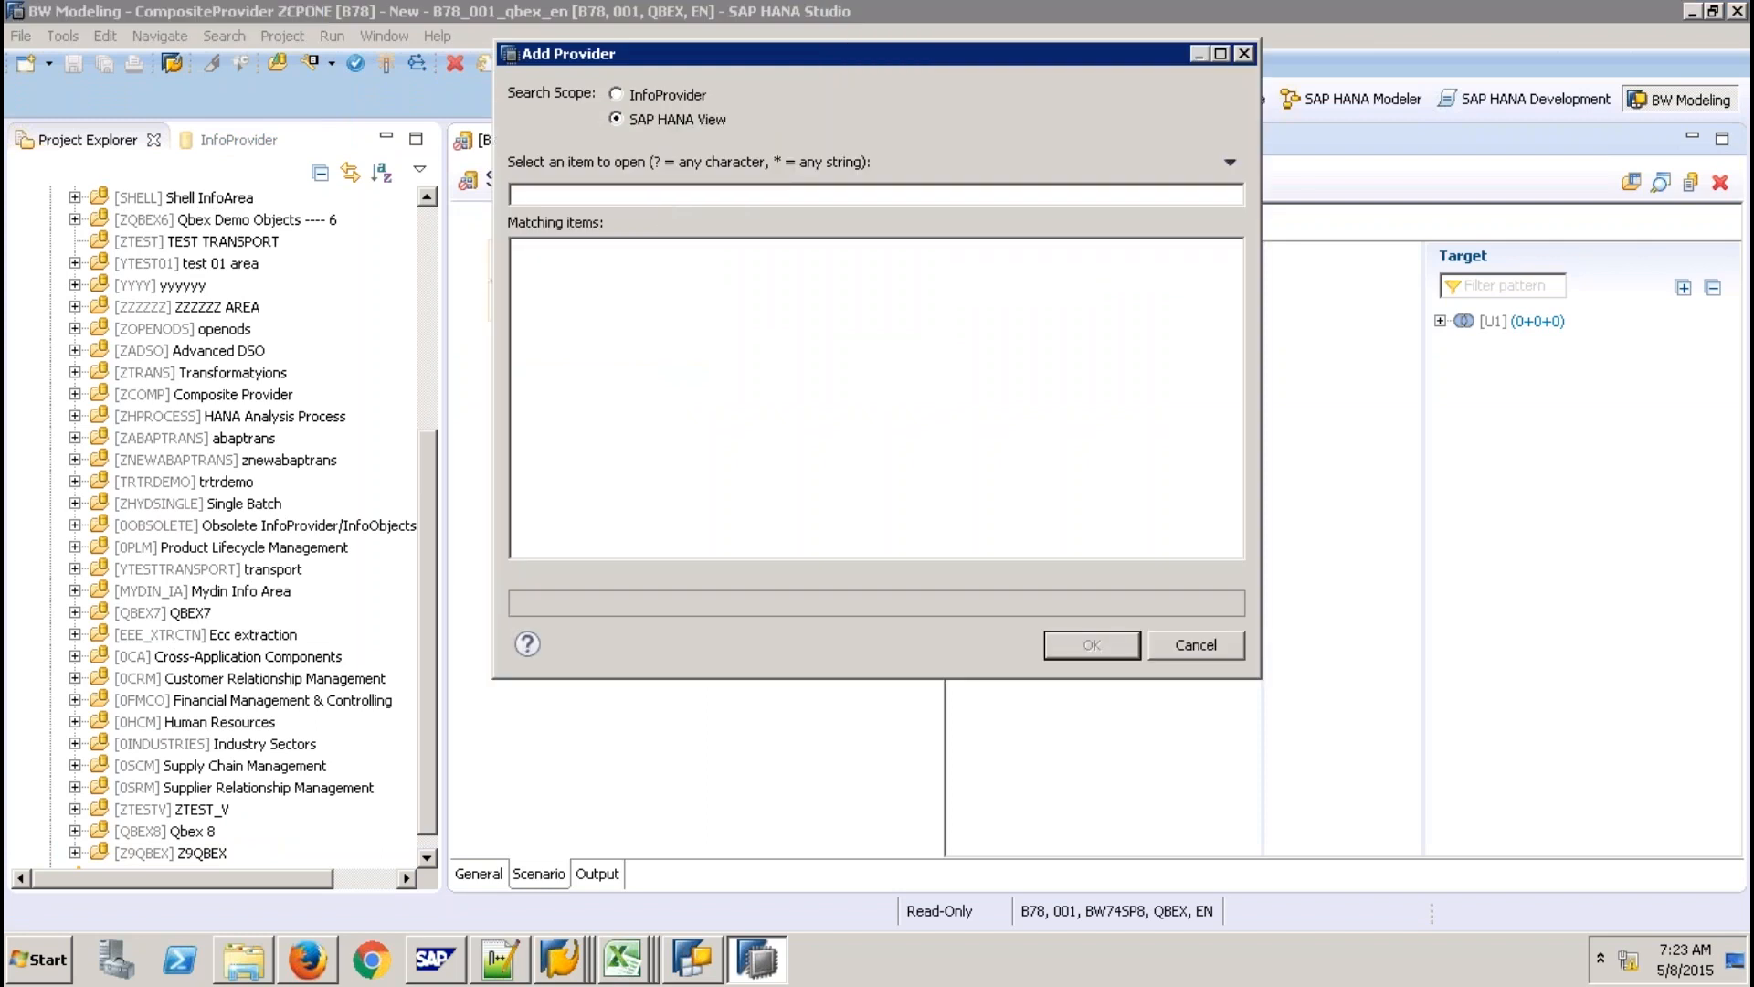
type("SICCON")
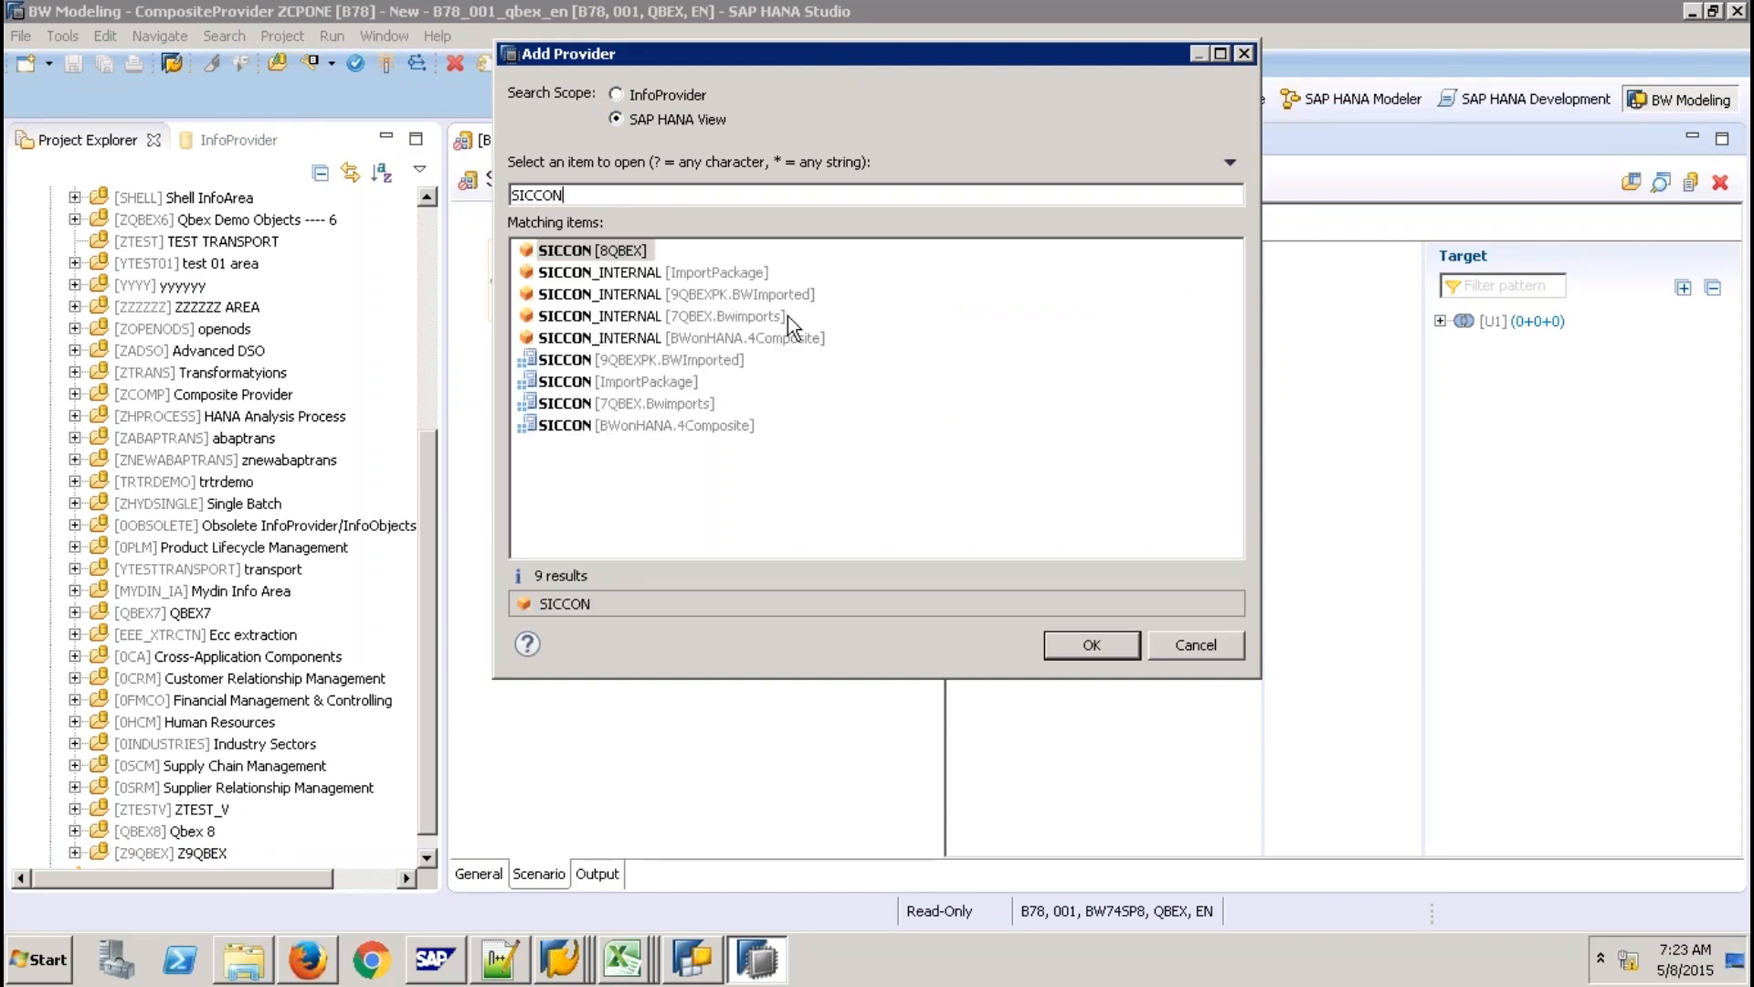
key("Down")
key("Down")
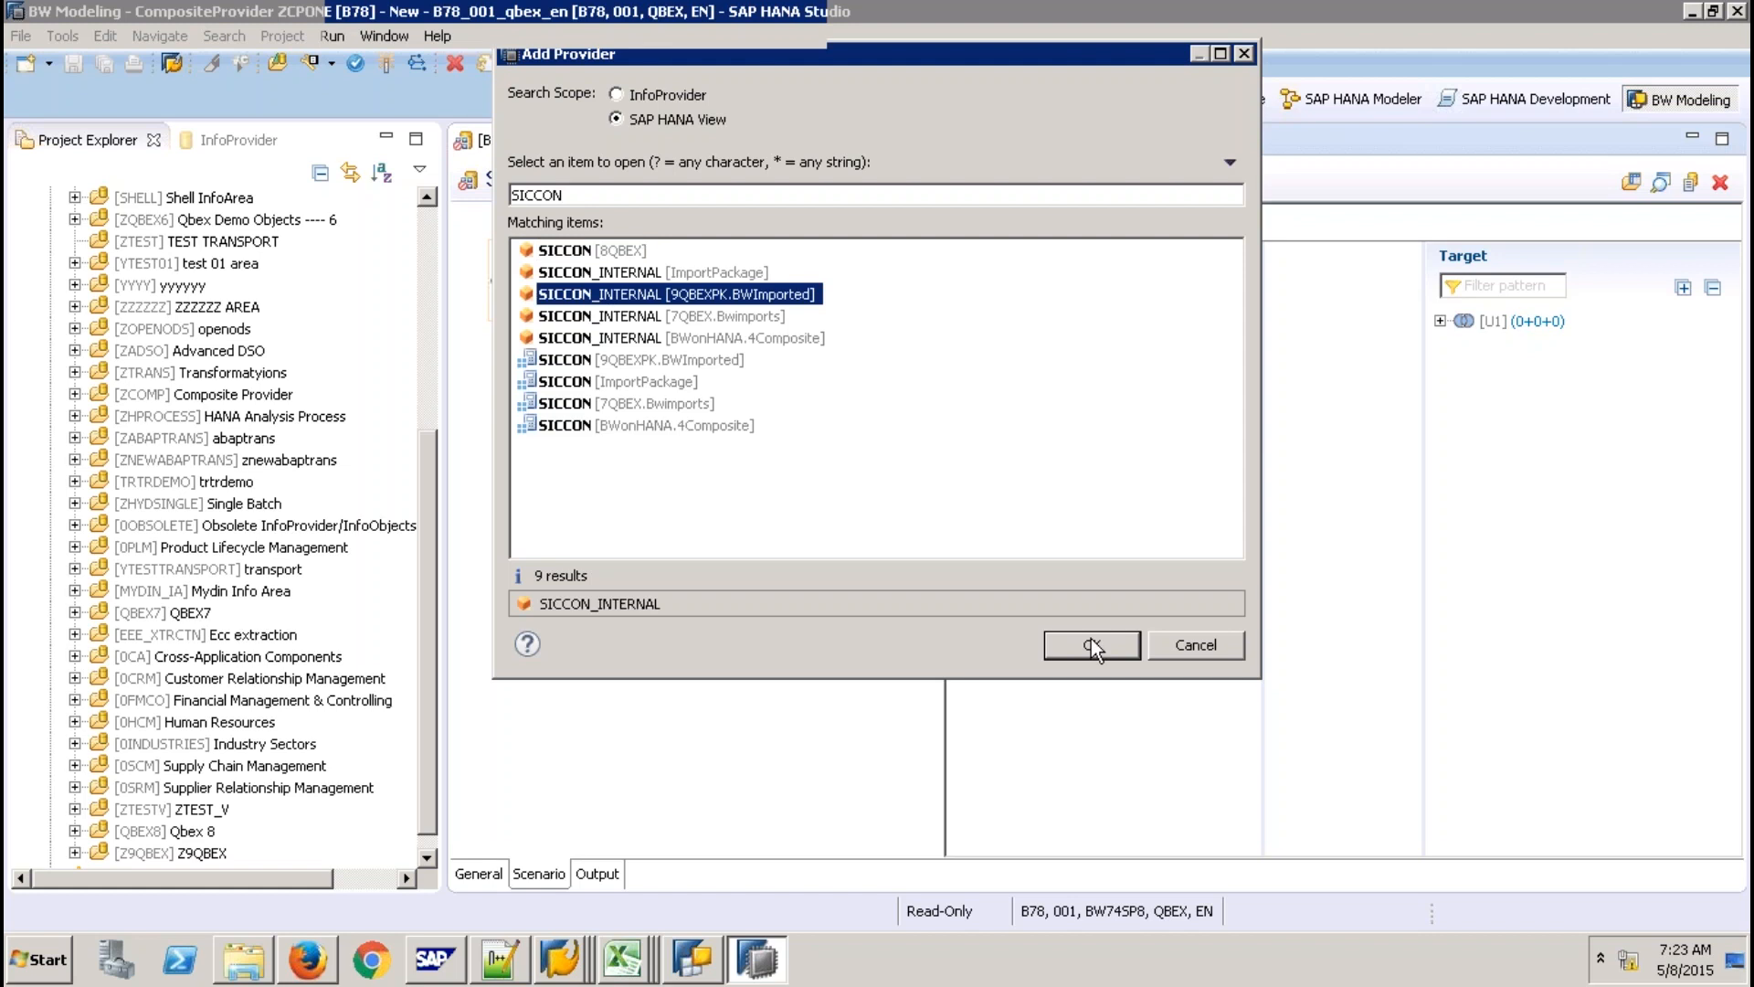
left_click(1091, 644)
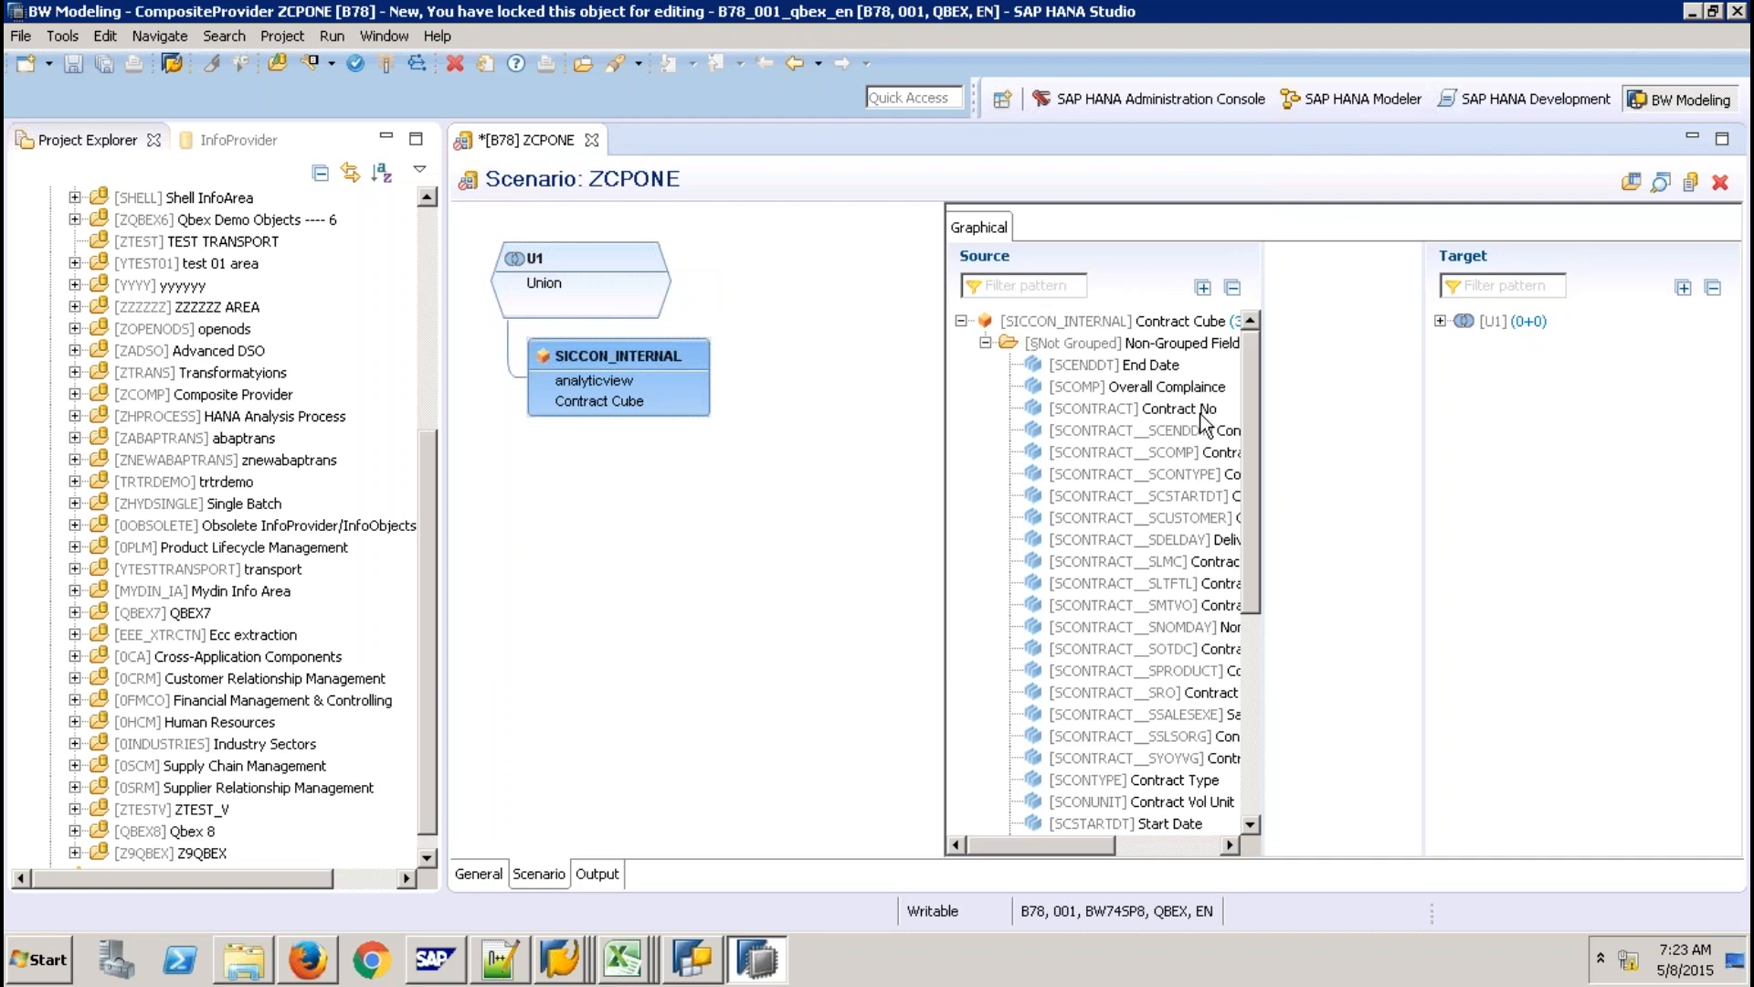
Map all SICCON_INTERNAL source fields into union U1 and save ZCPONE.
left_click(1163, 366)
scroll(1166, 802, "down", 6)
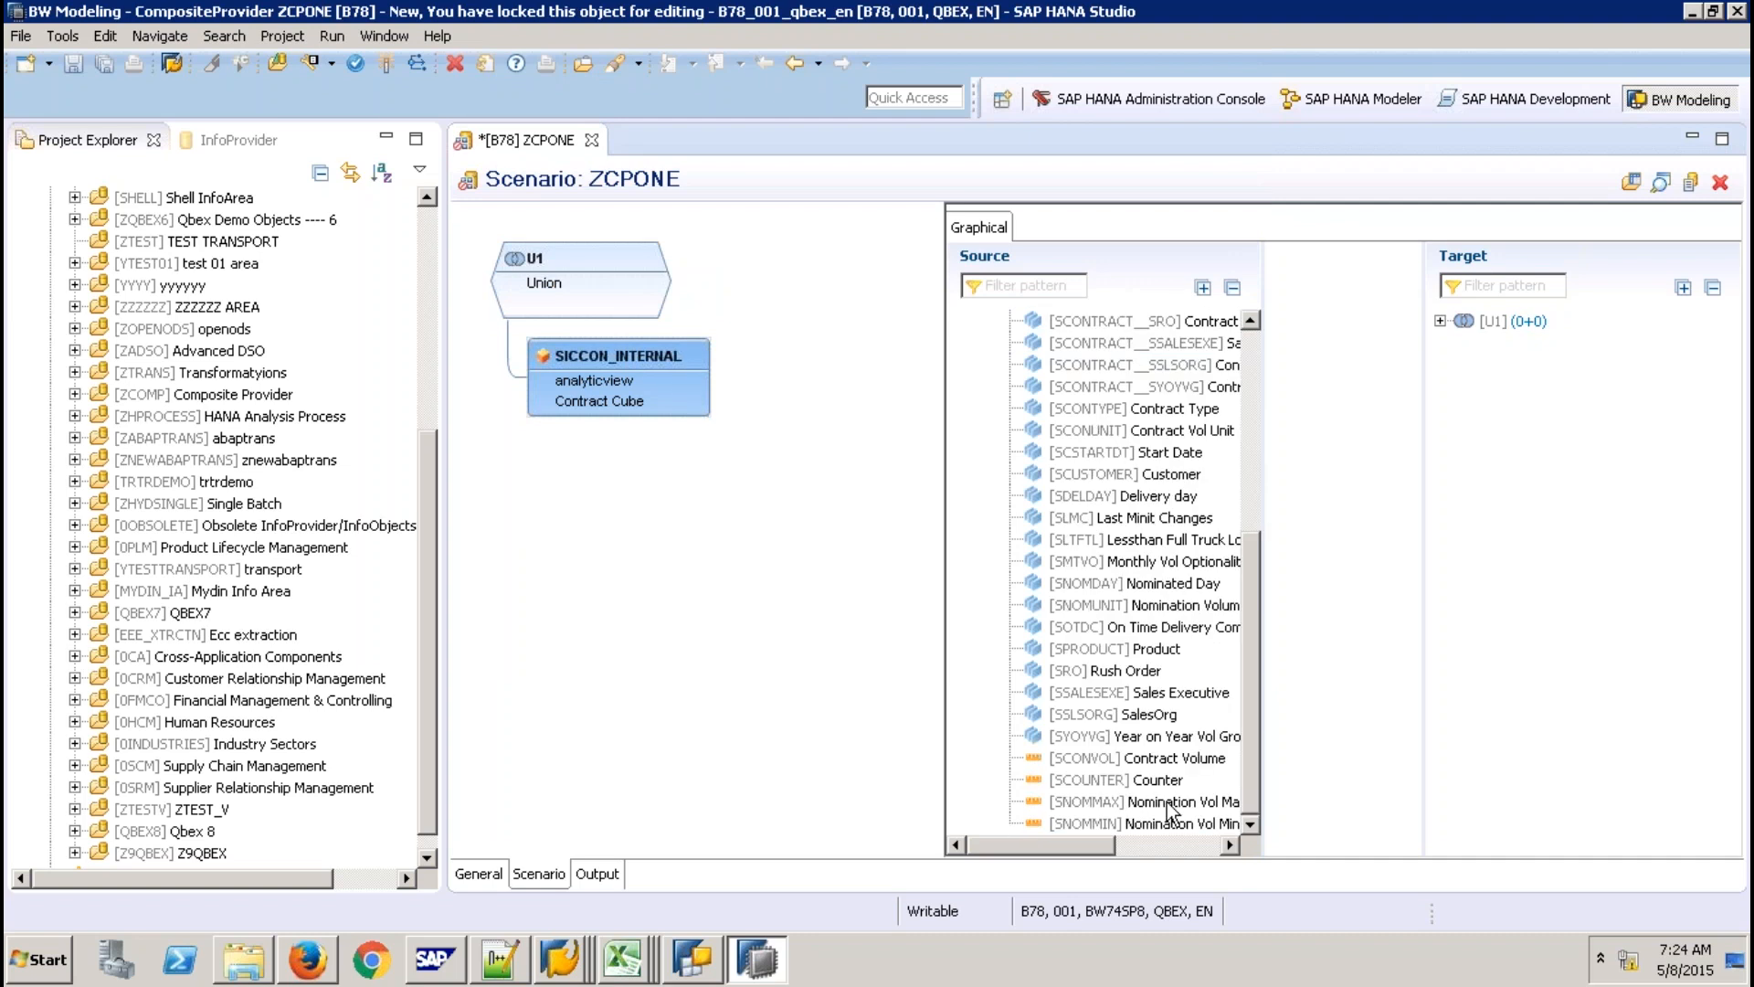
left_click(1159, 822, "shift")
left_click_drag(1142, 512, 1520, 322)
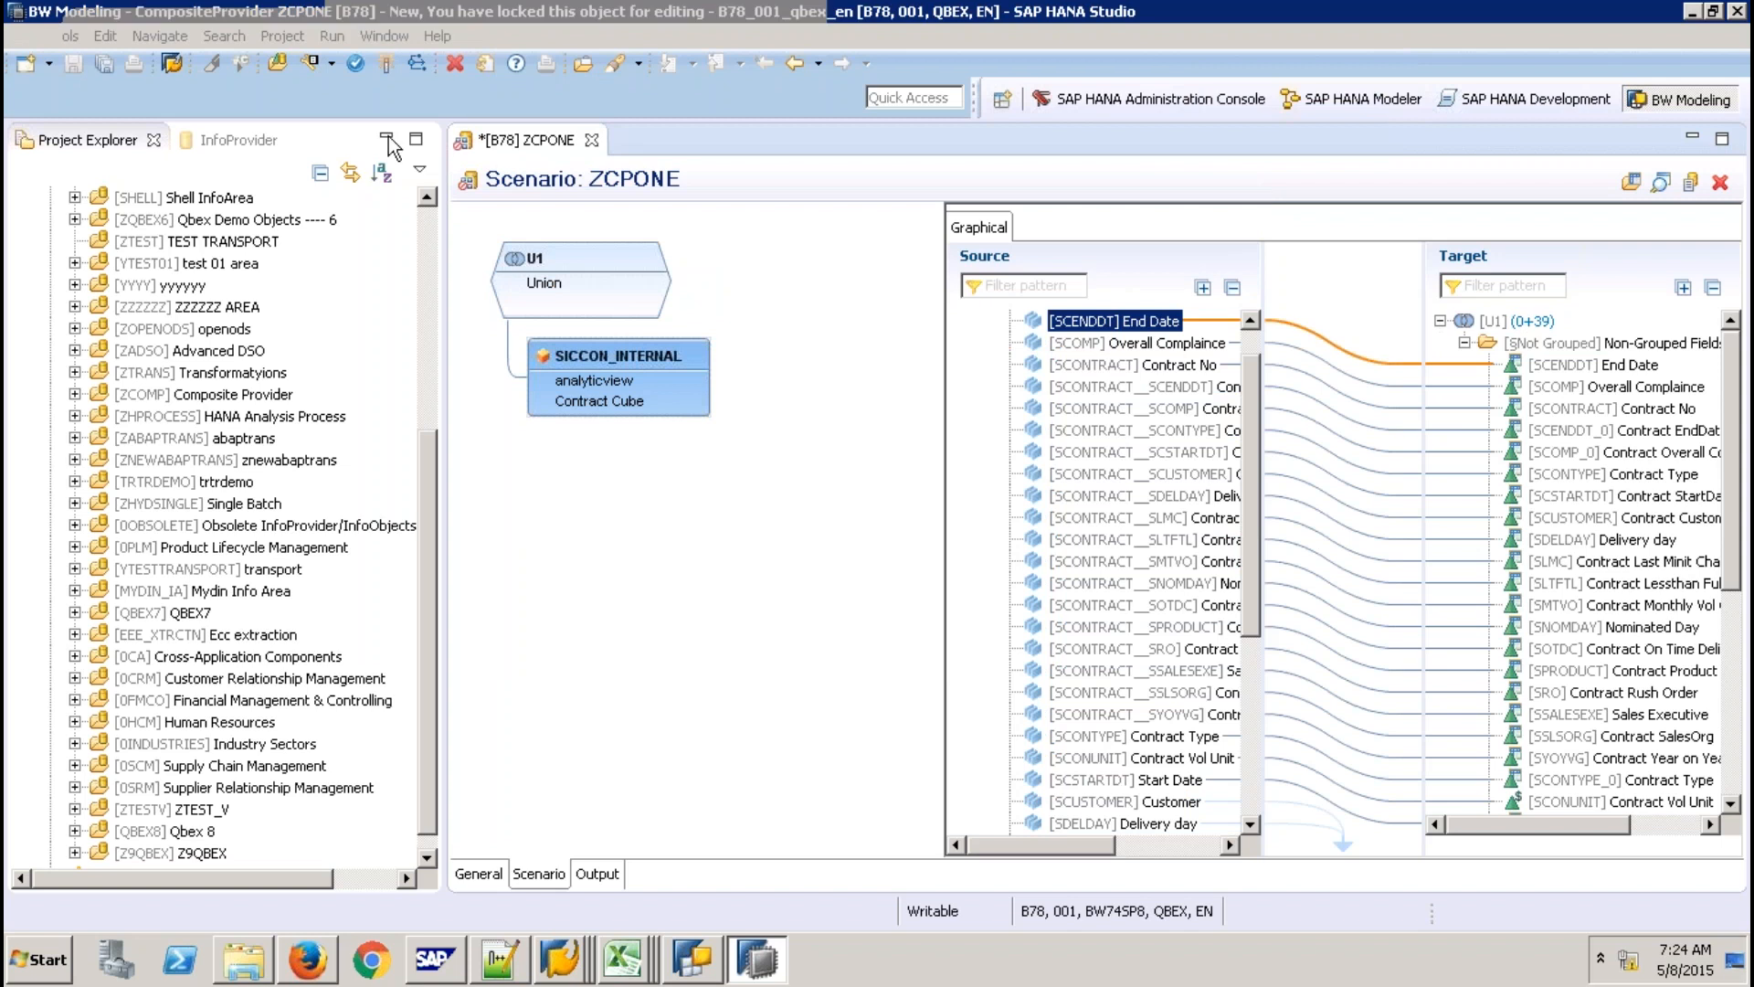
key("ctrl+s")
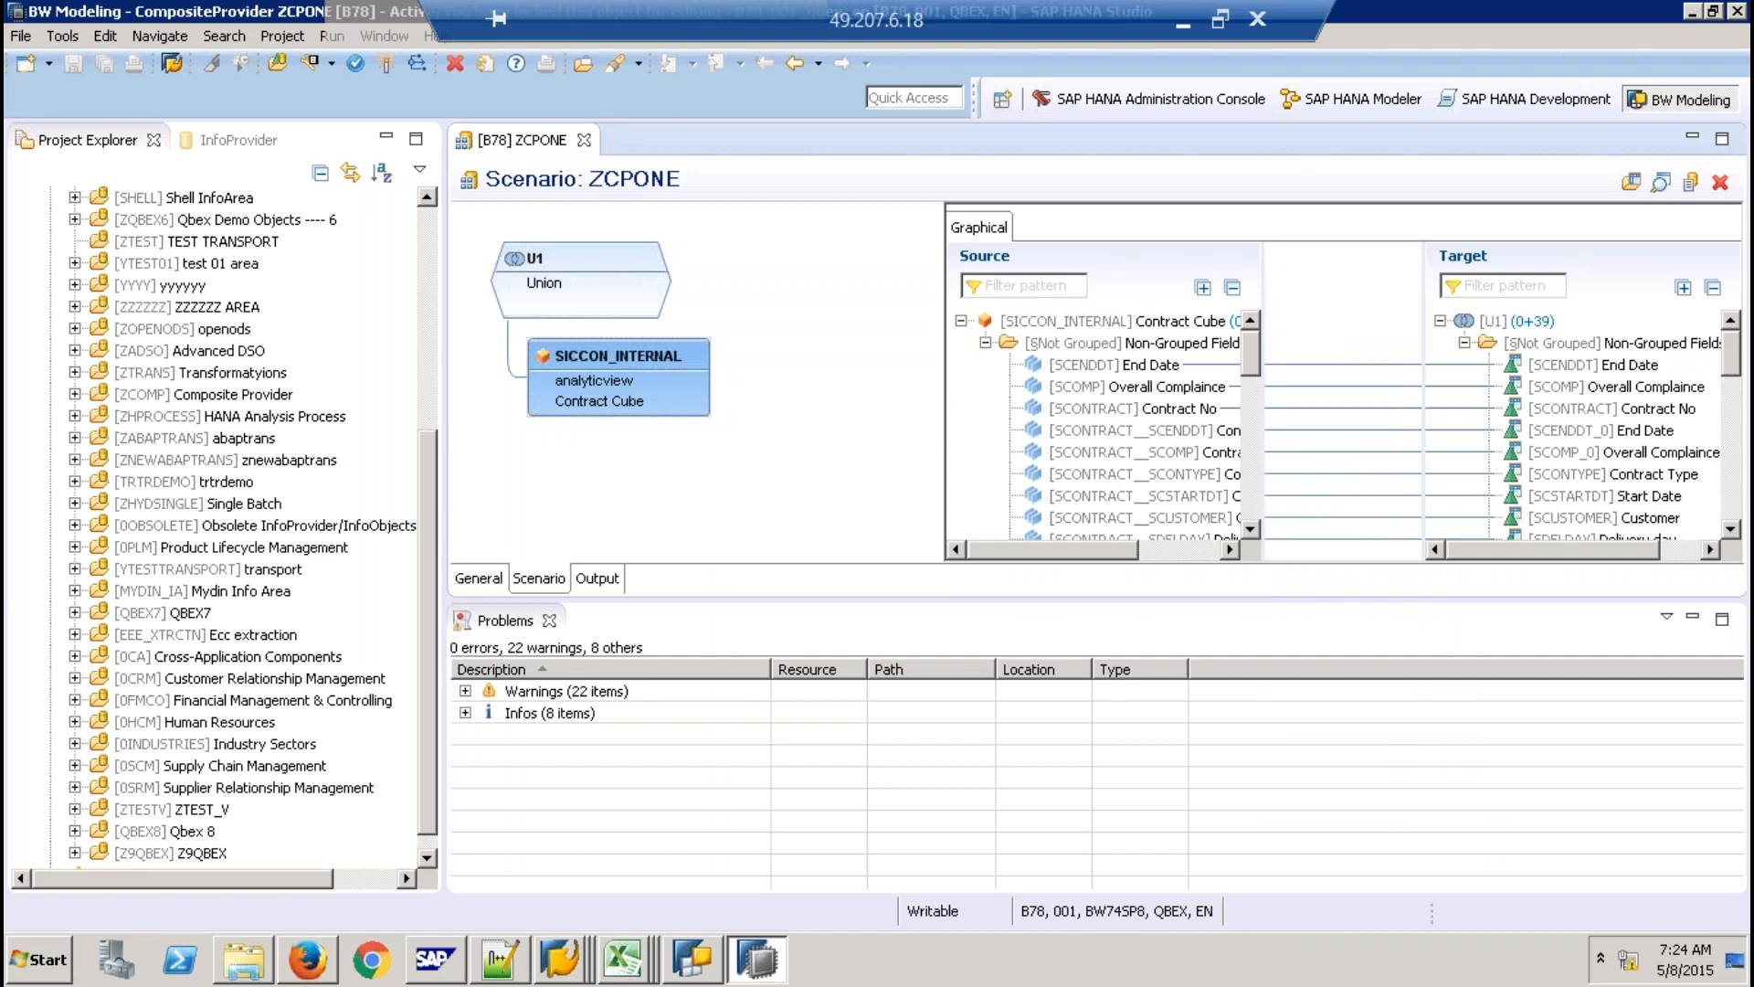
left_click(585, 908)
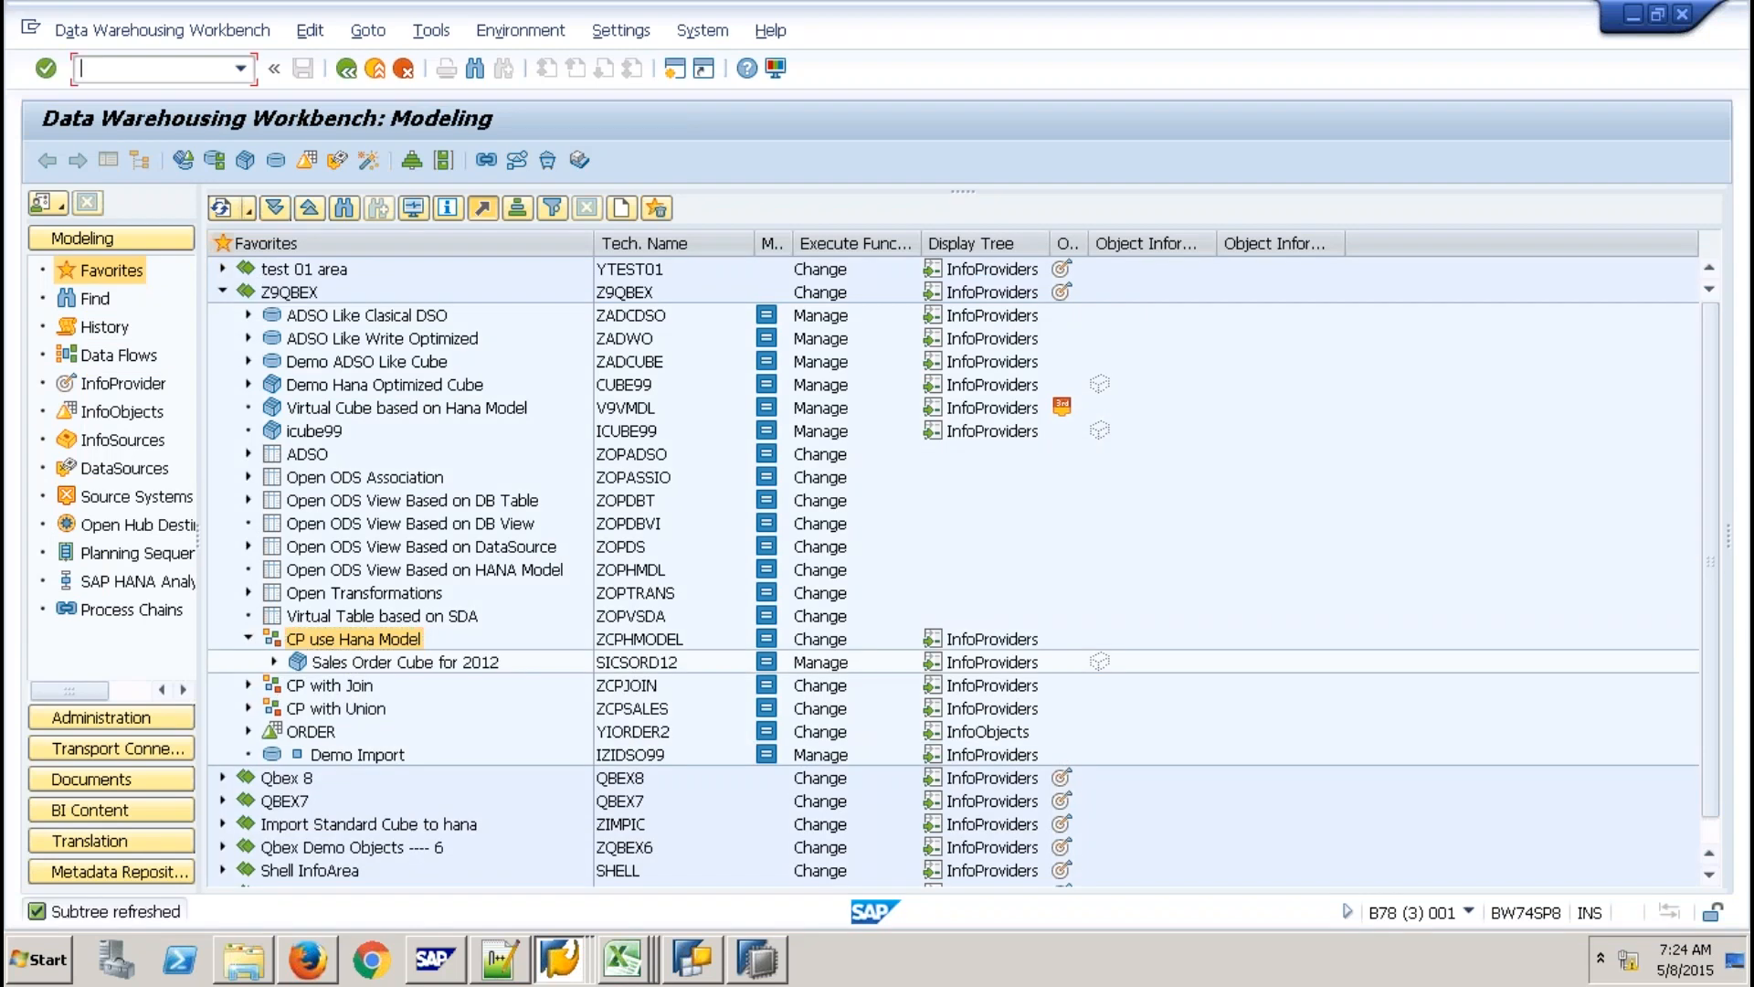
Open RSA1 and choose Display Data for CP with Single Provider under Z9QBEX.
type("/NRSA1")
key("Return")
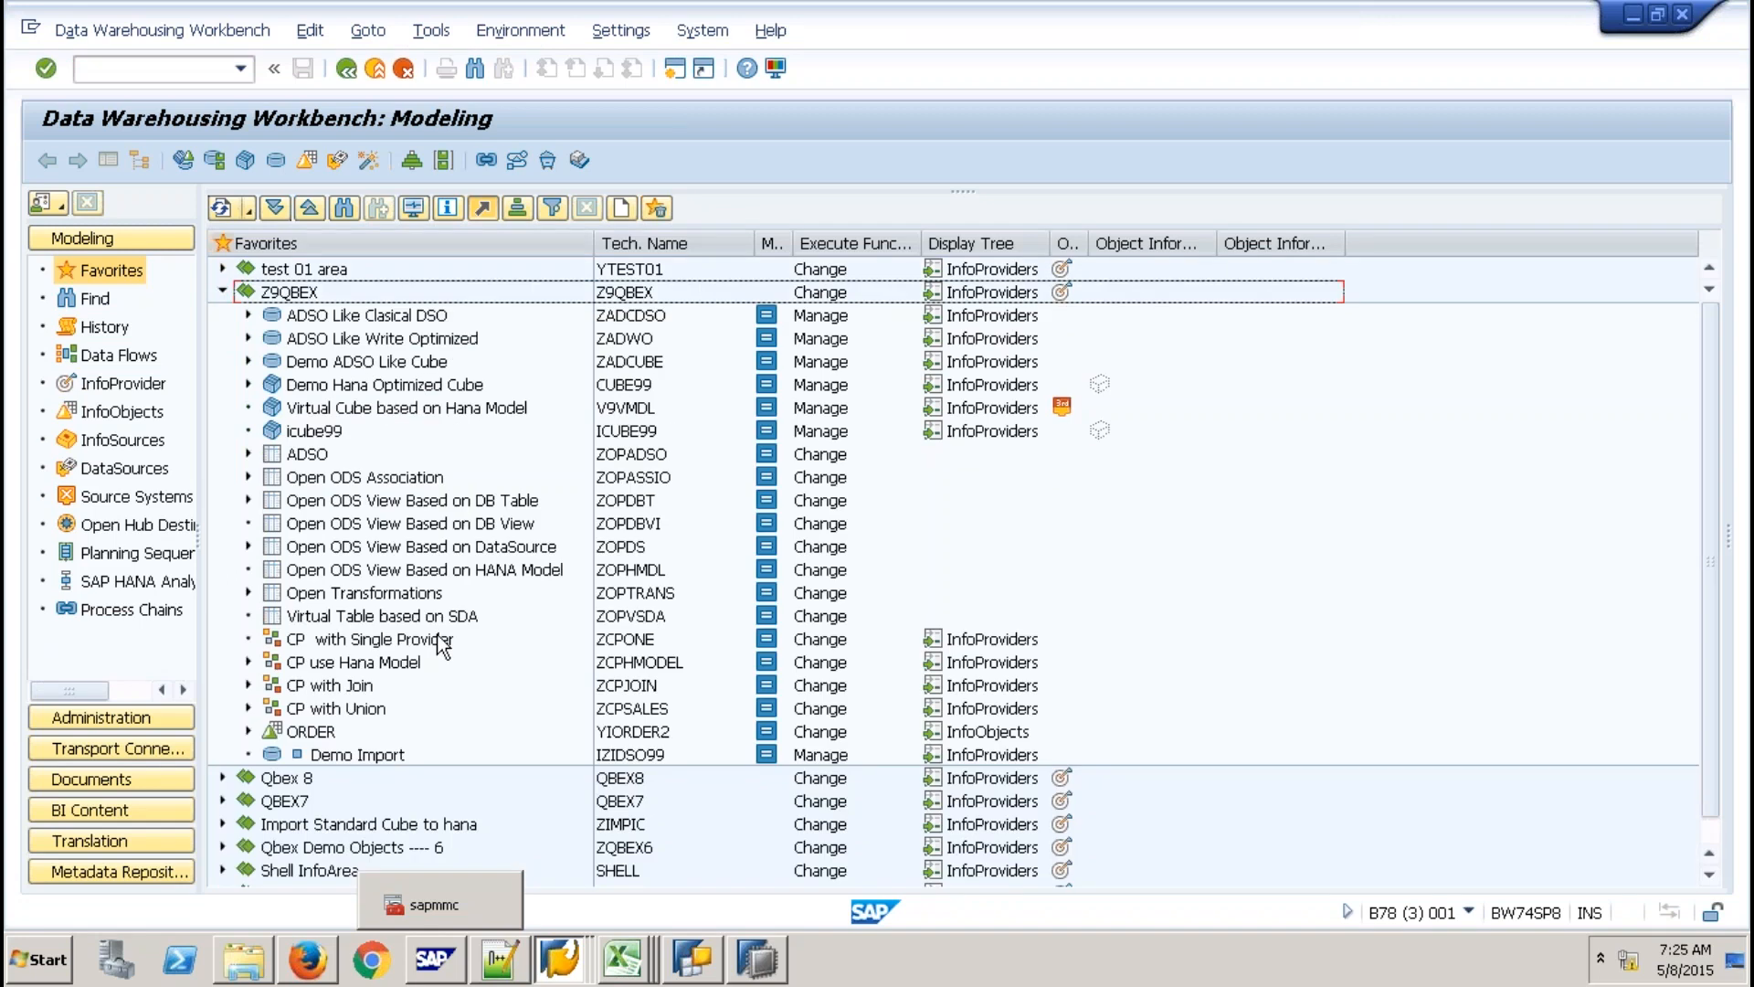
left_click(439, 639)
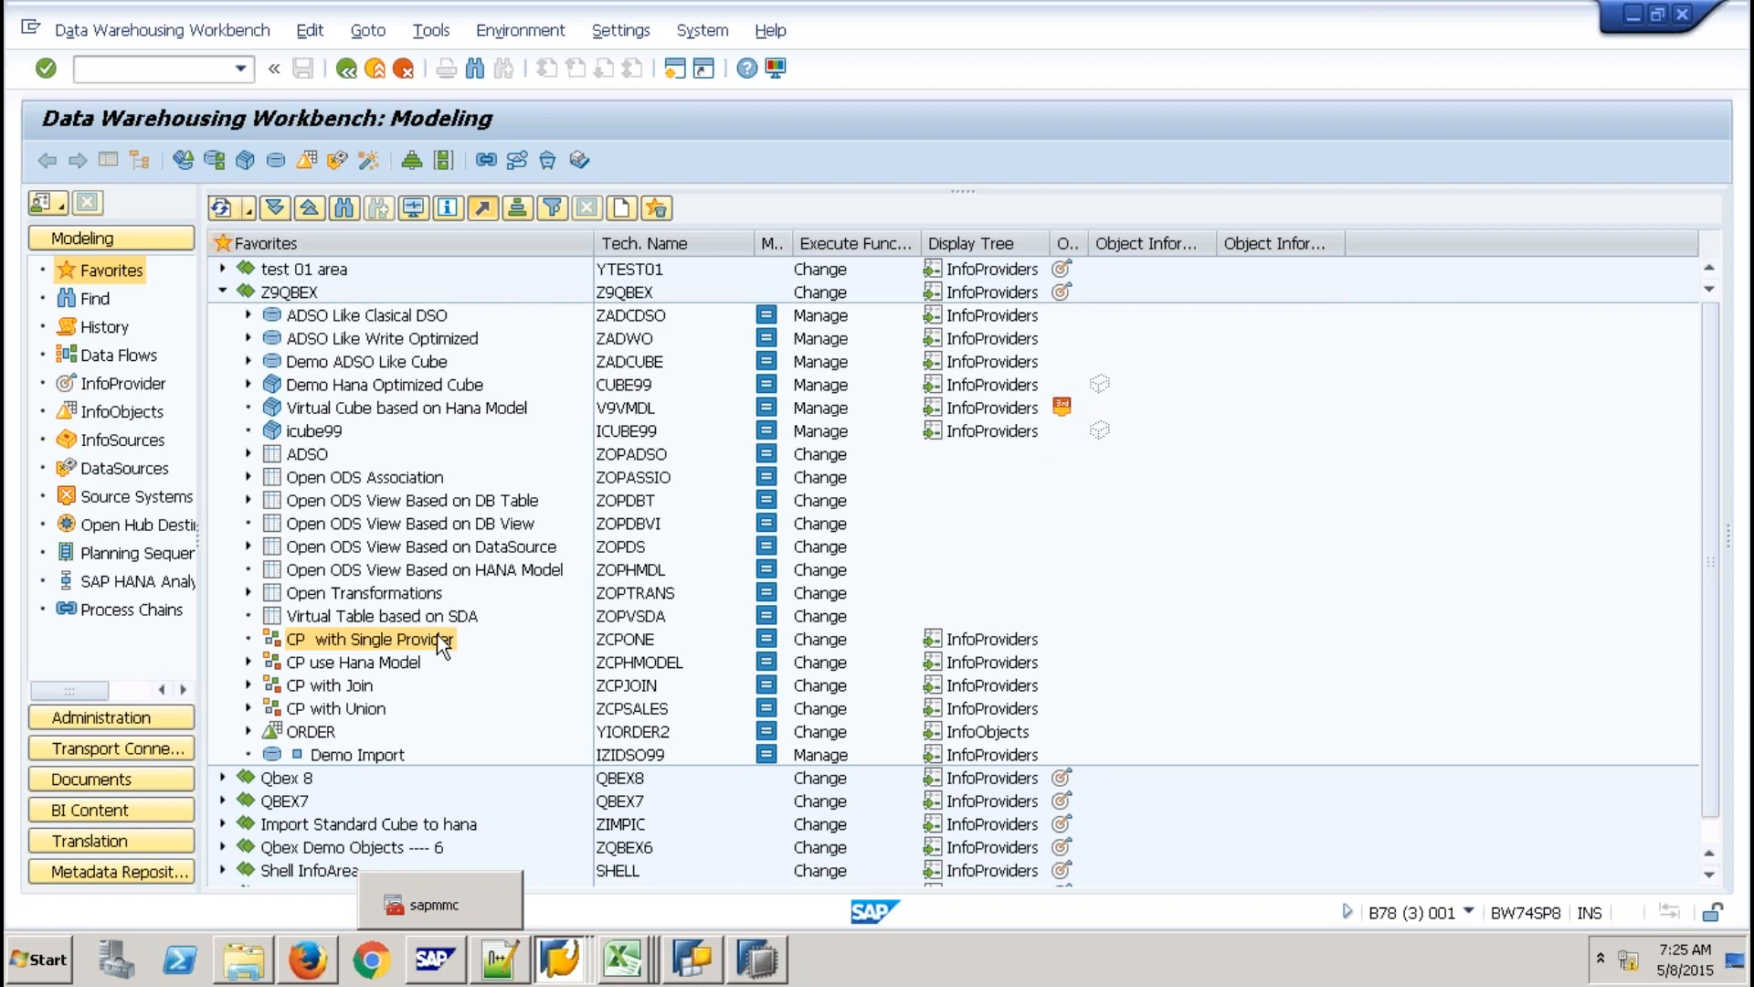
right_click(443, 645)
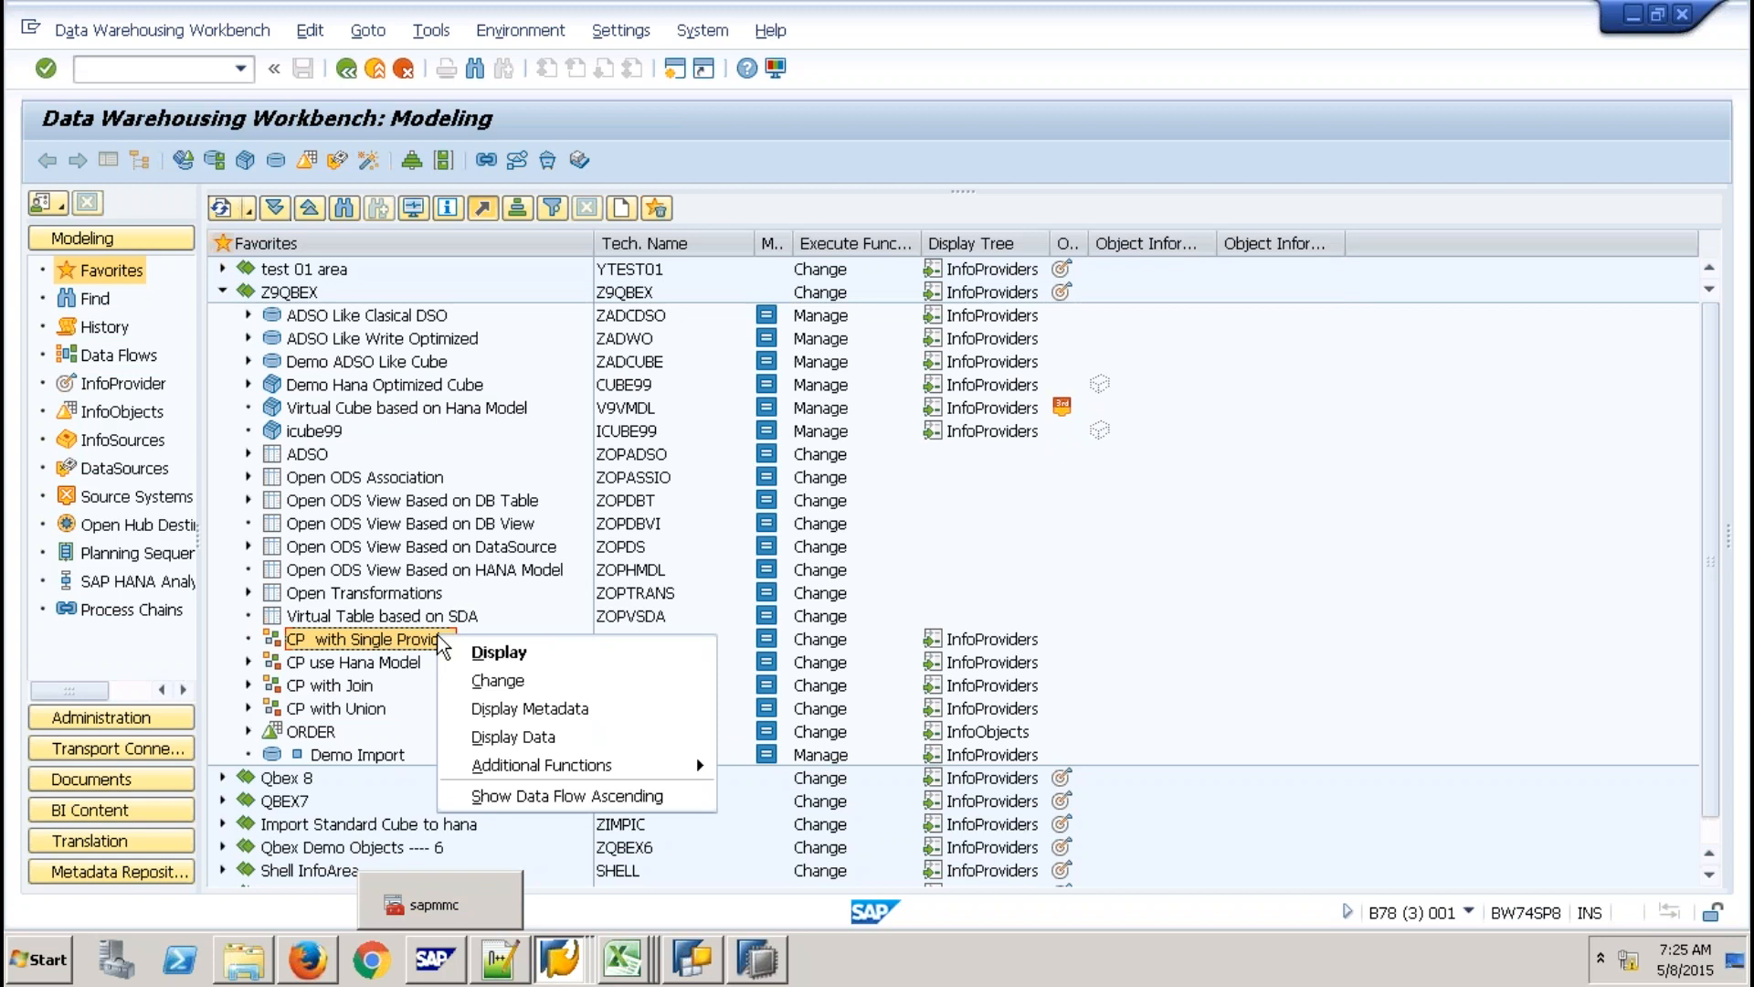
left_click(539, 738)
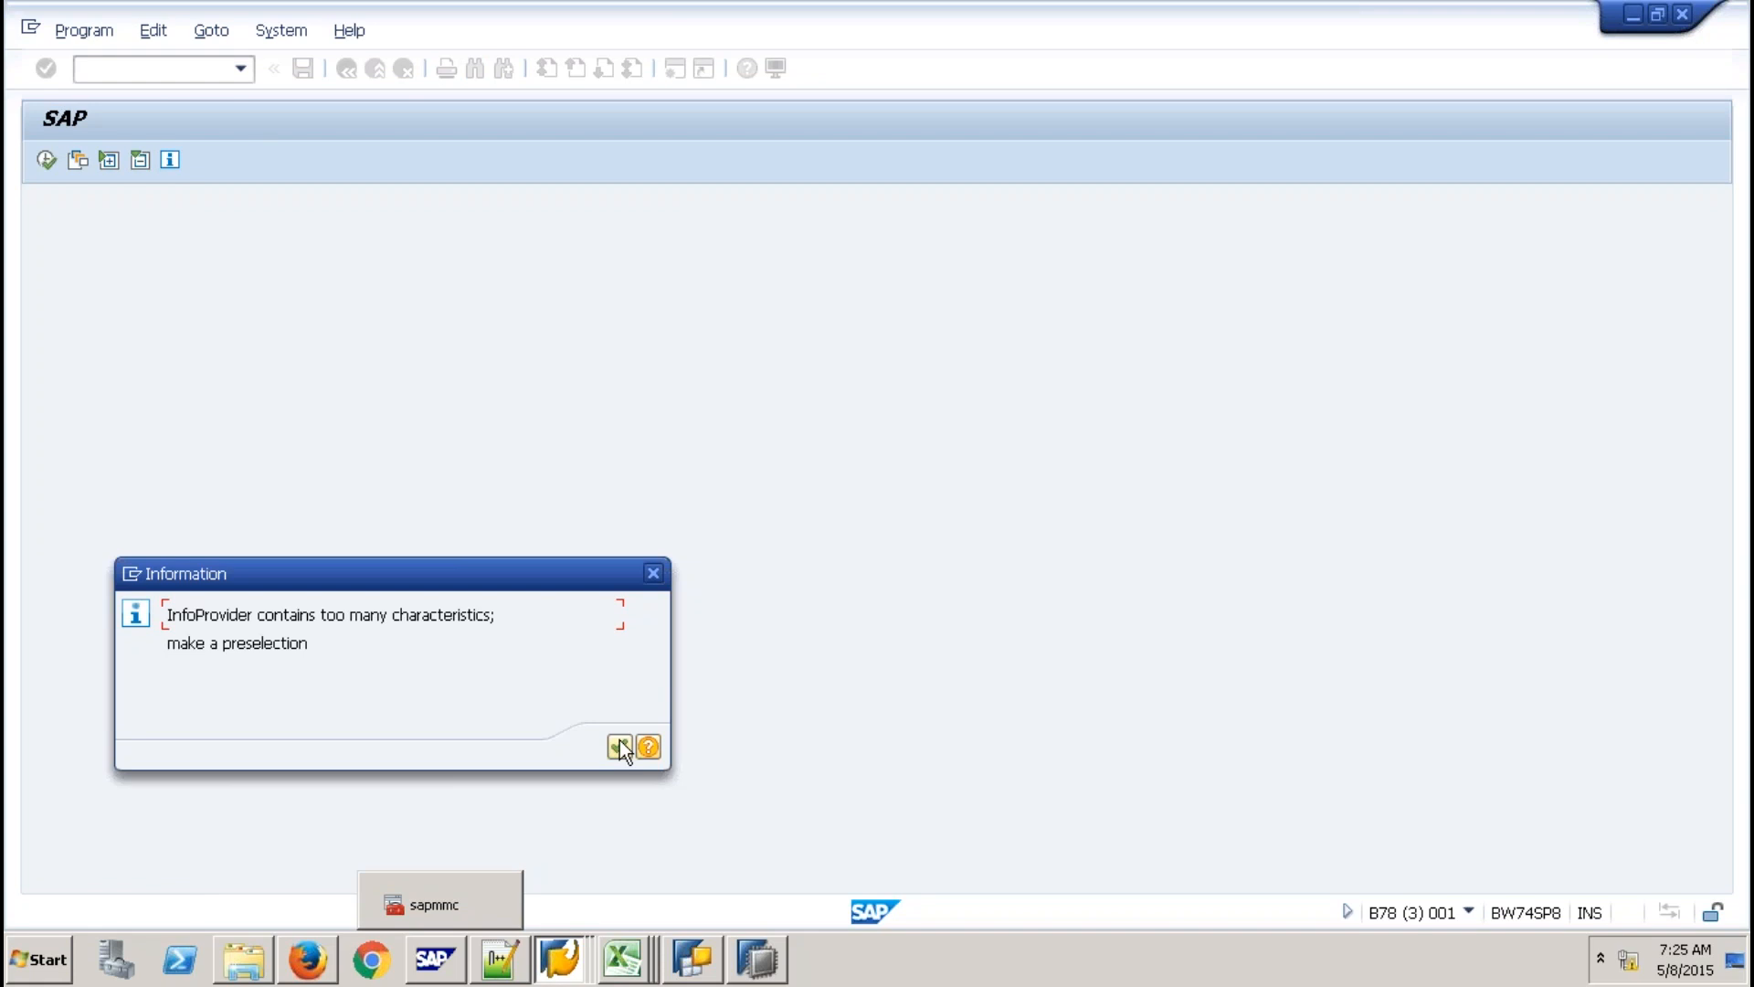
Preselect Contract No, Customer, End Date and Contract Type, then confirm and dismiss the aggregation notice.
left_click(619, 745)
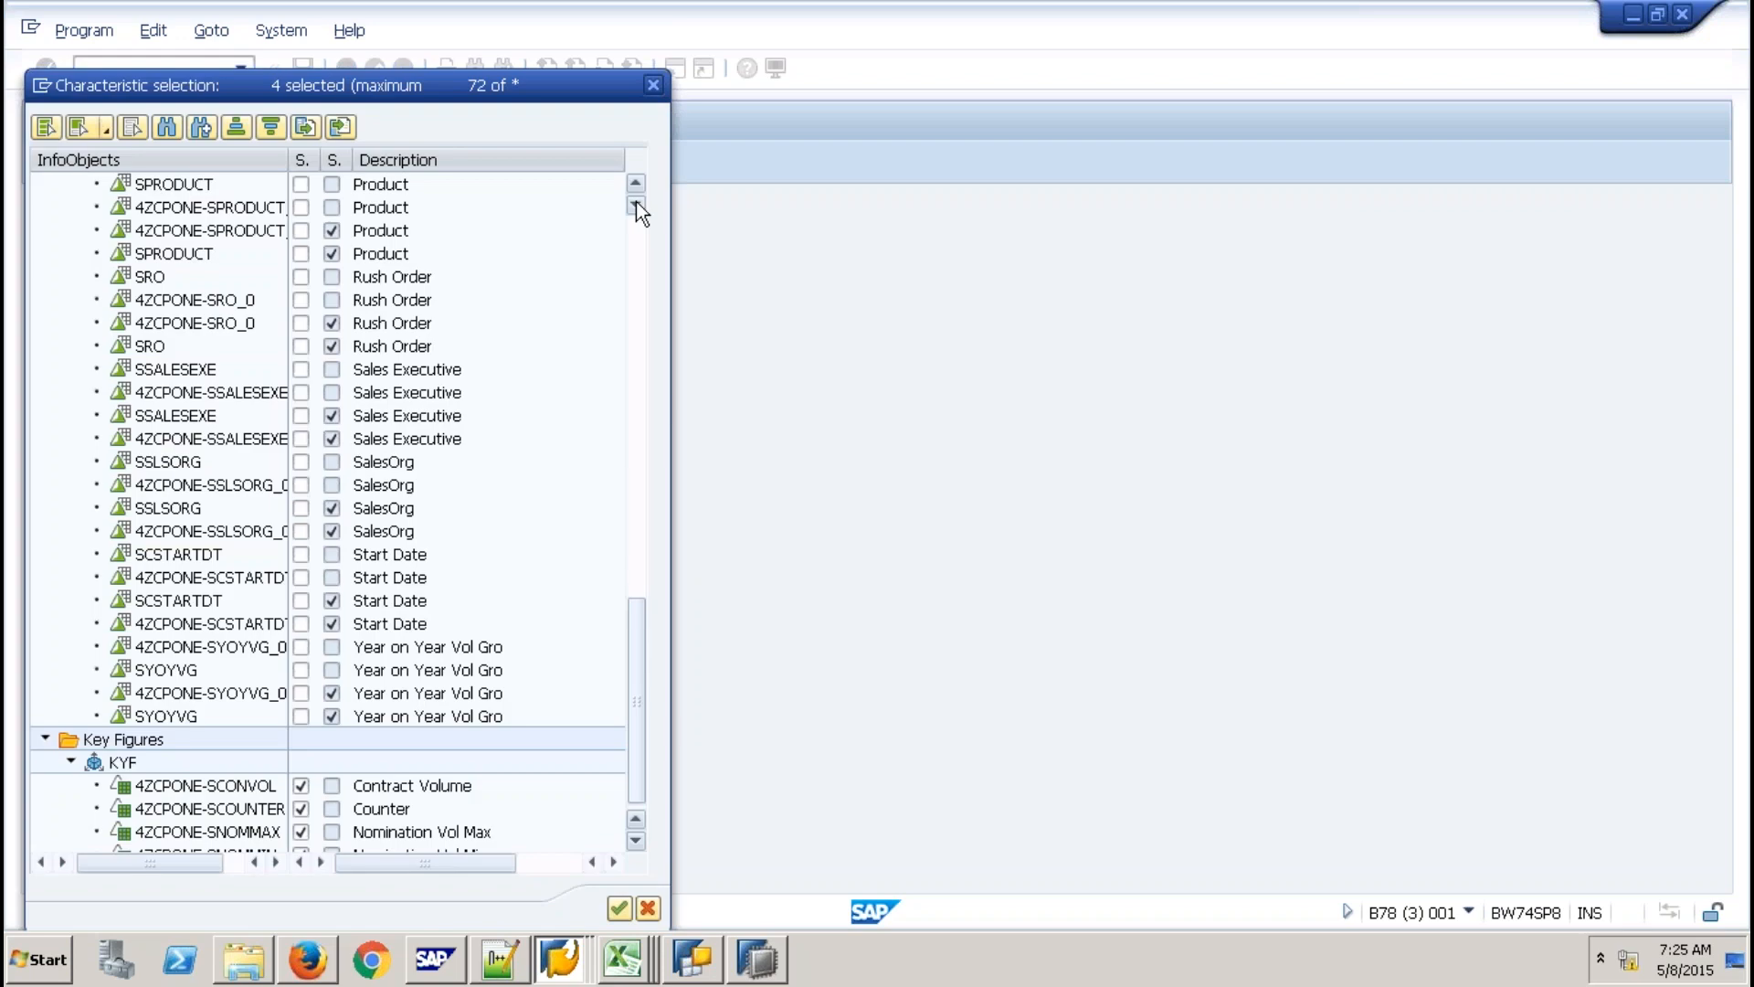
left_click_drag(636, 701, 636, 201)
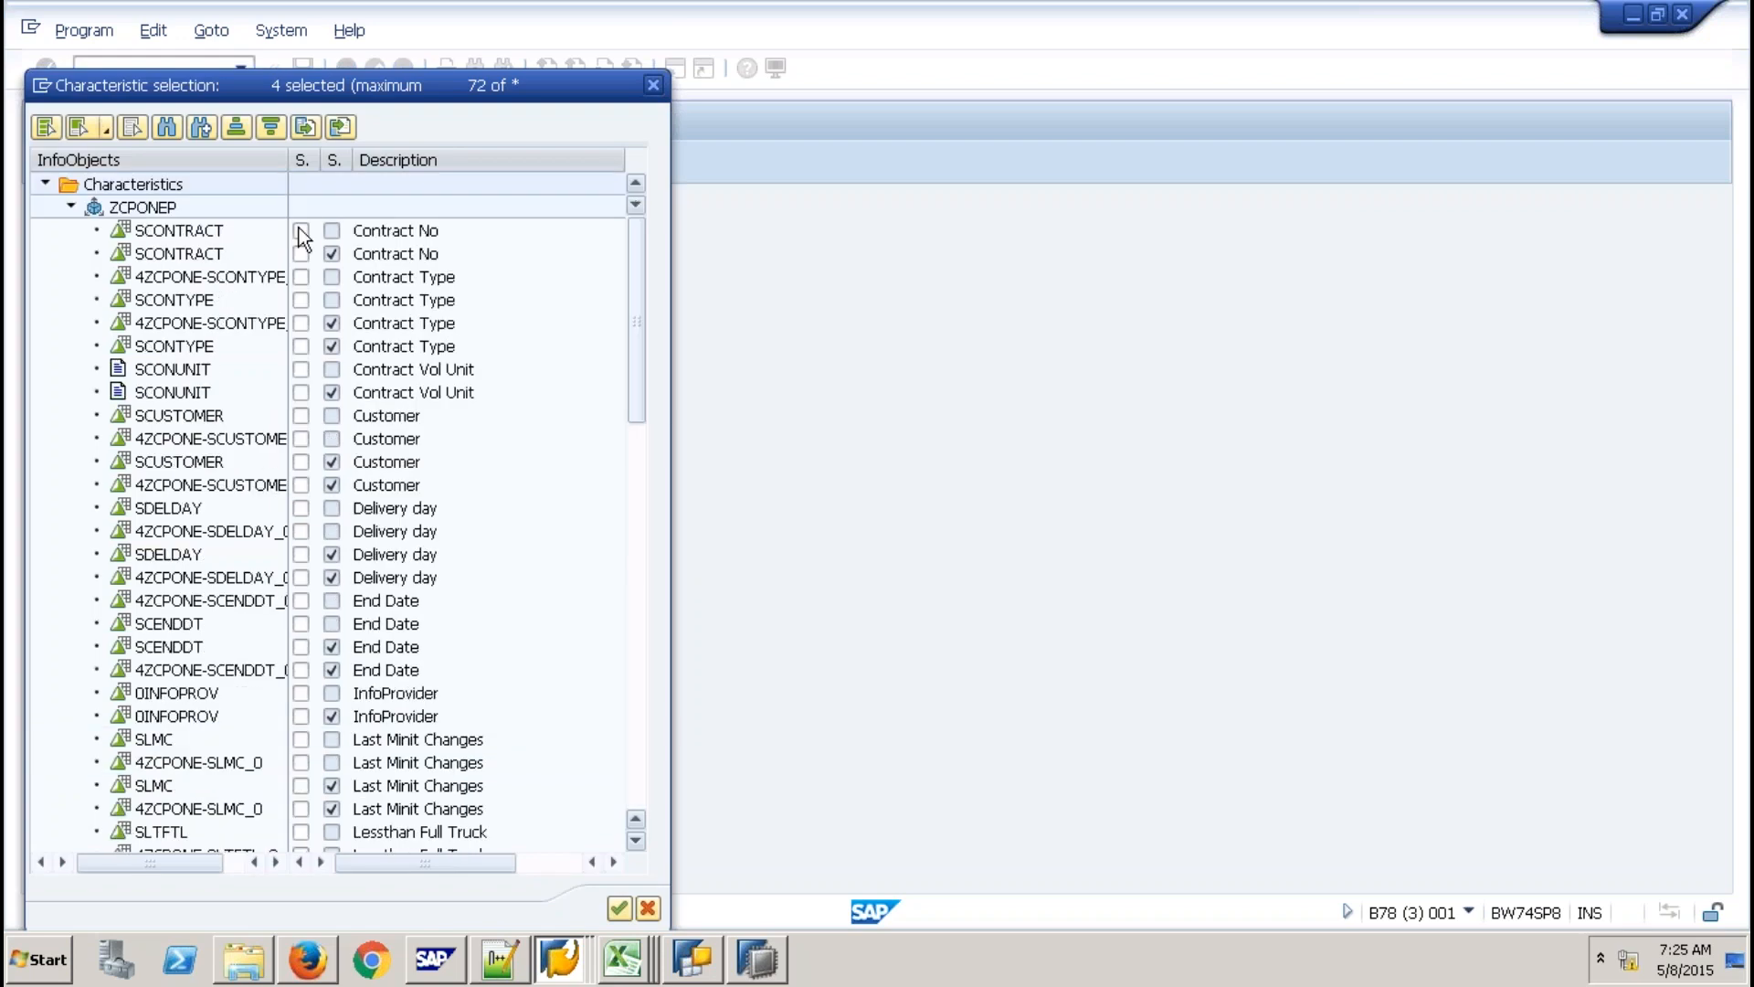
left_click(301, 230)
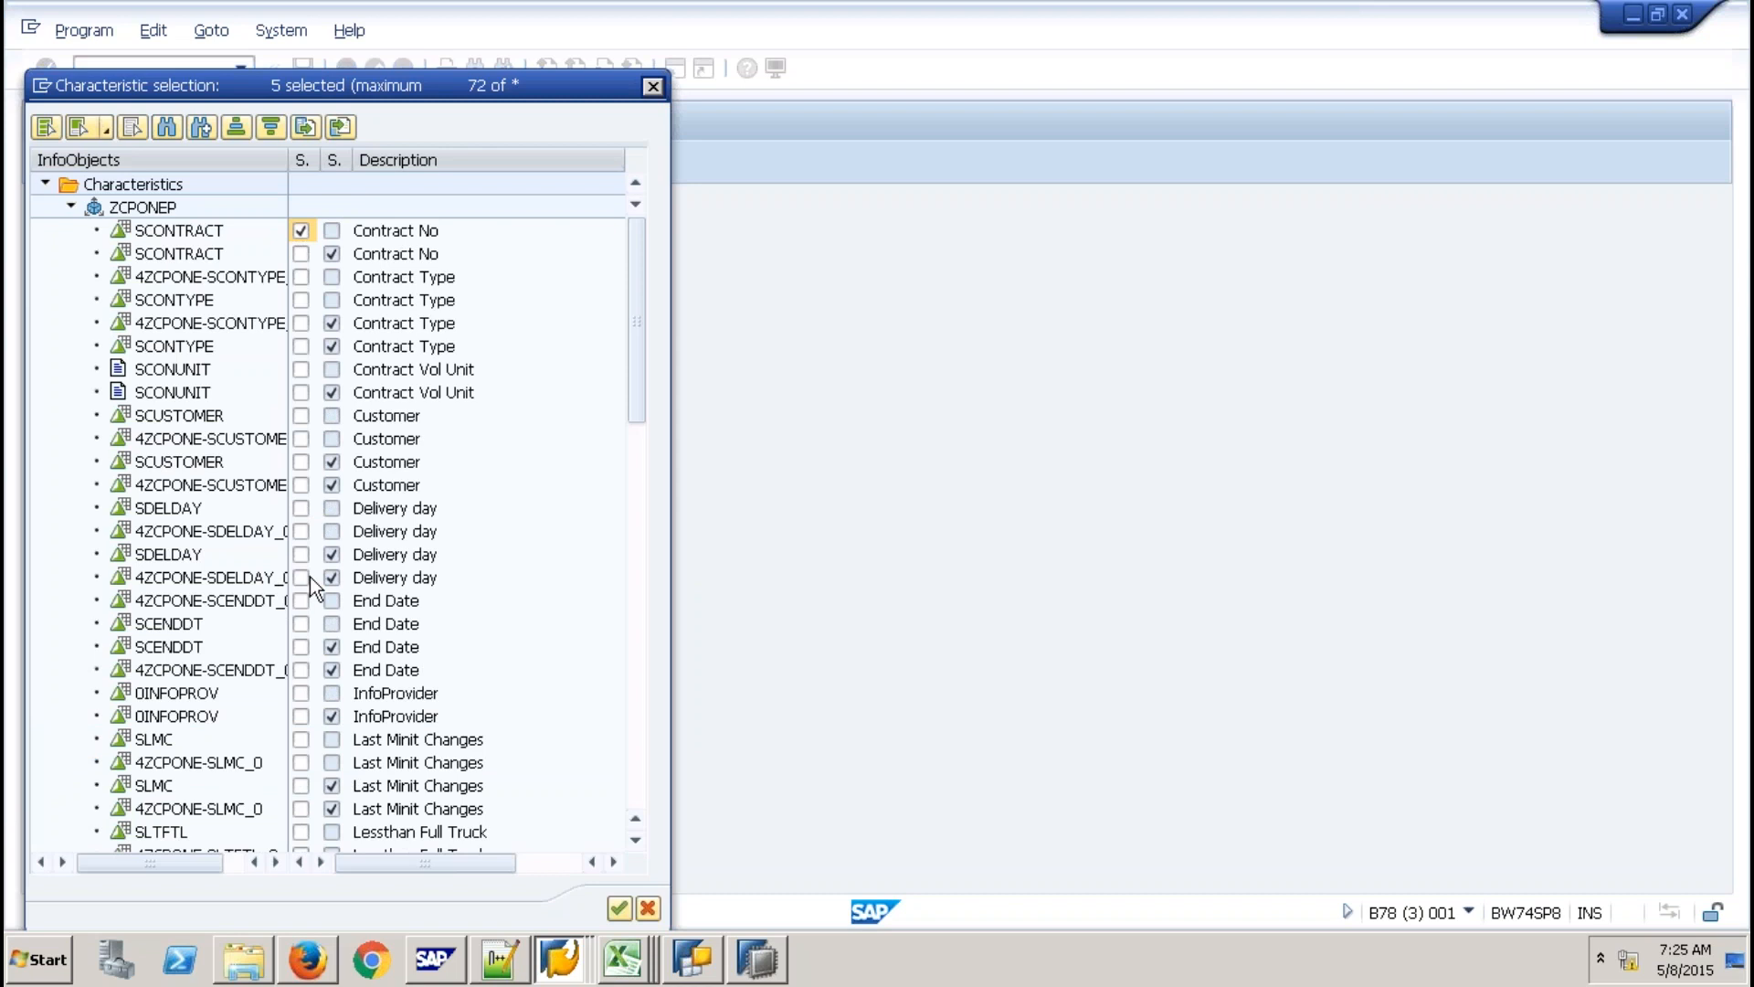
left_click(300, 416)
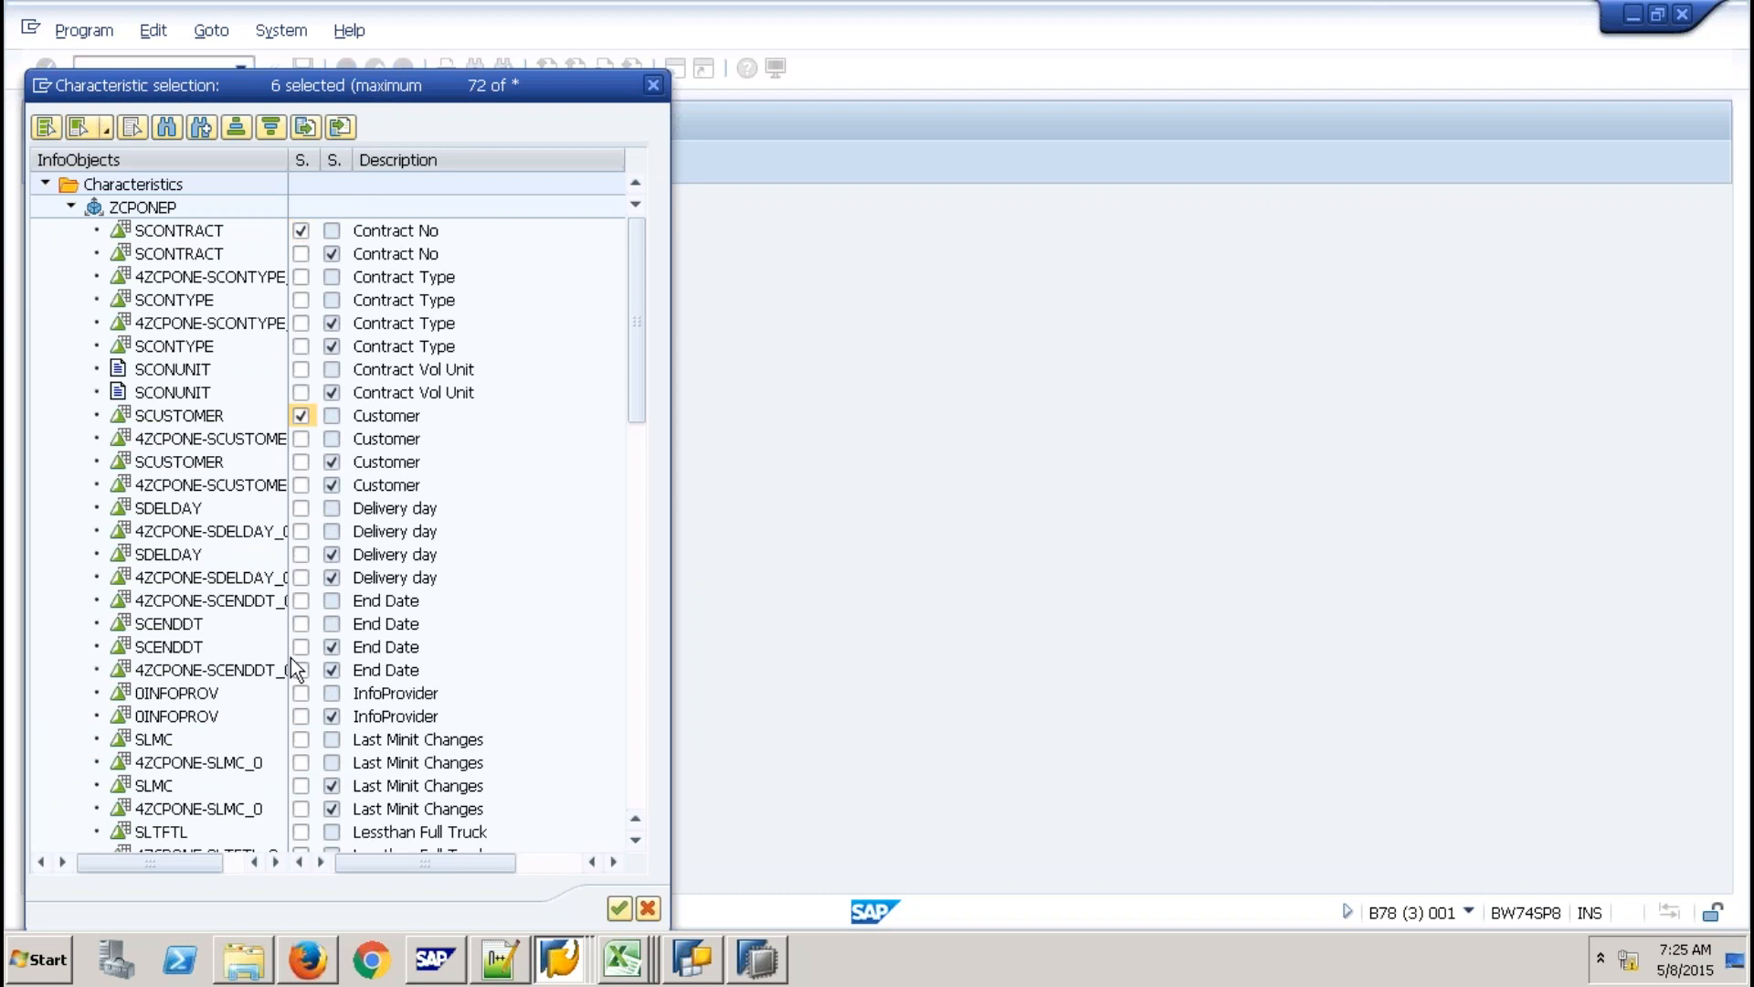
left_click(302, 601)
left_click(300, 276)
left_click(618, 907)
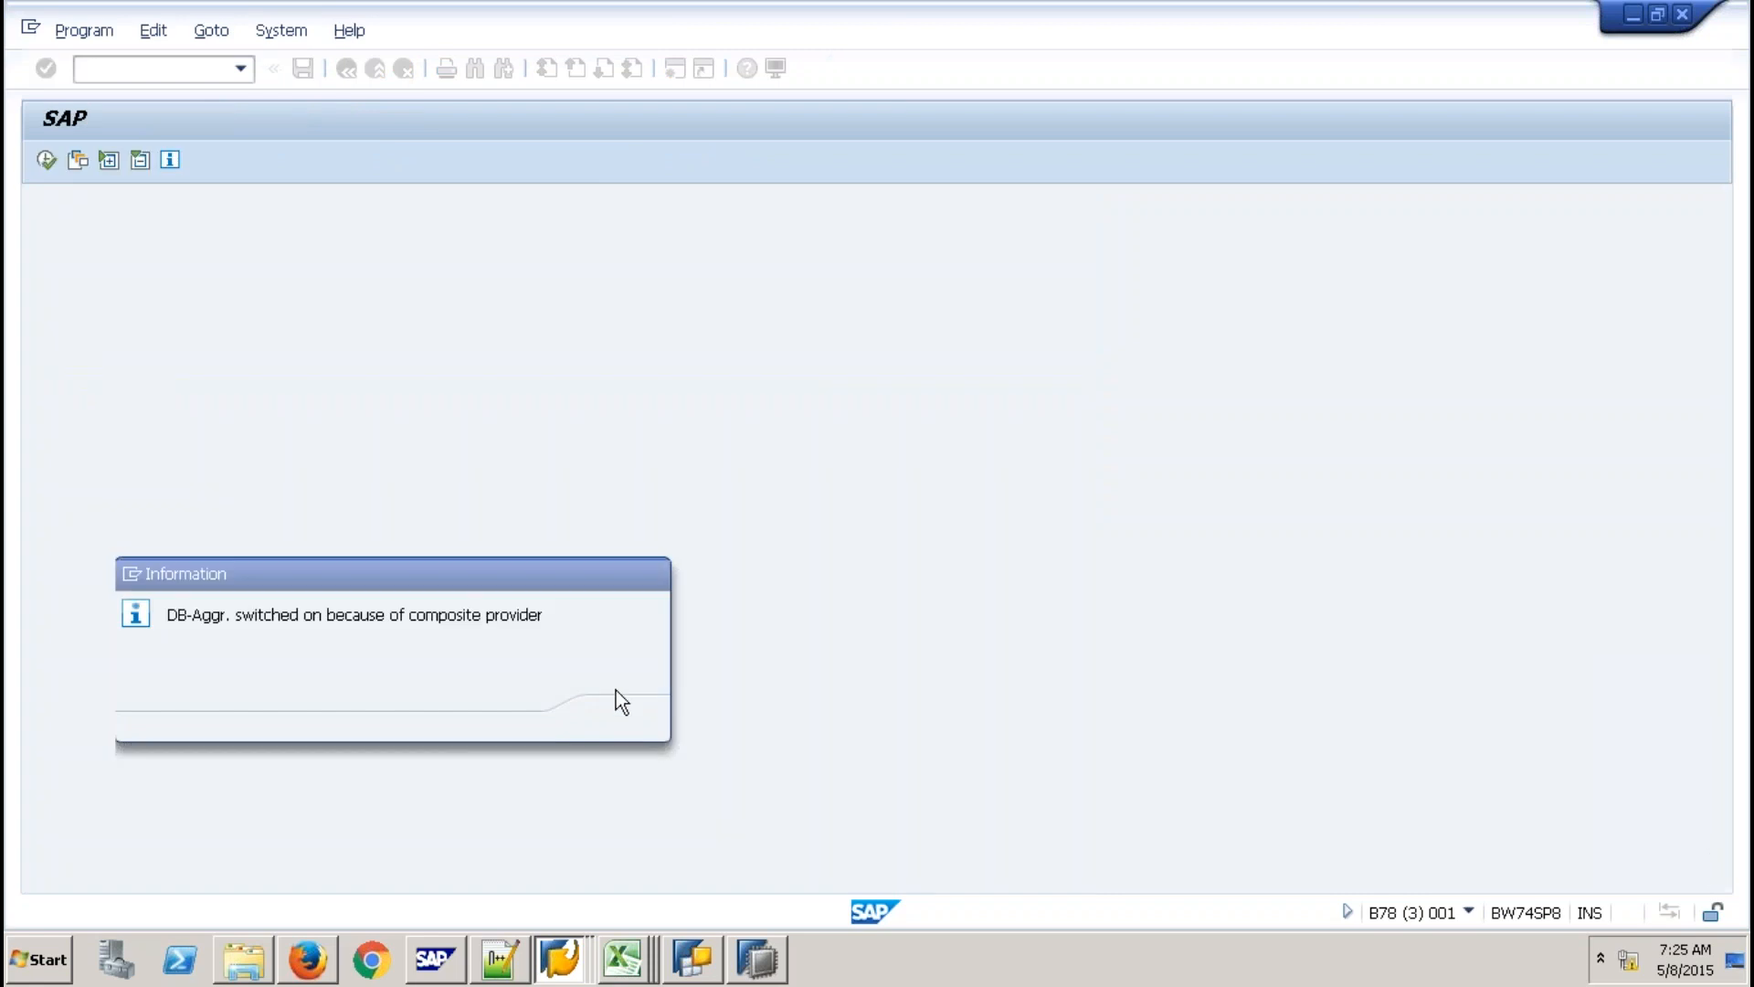
left_click(615, 689)
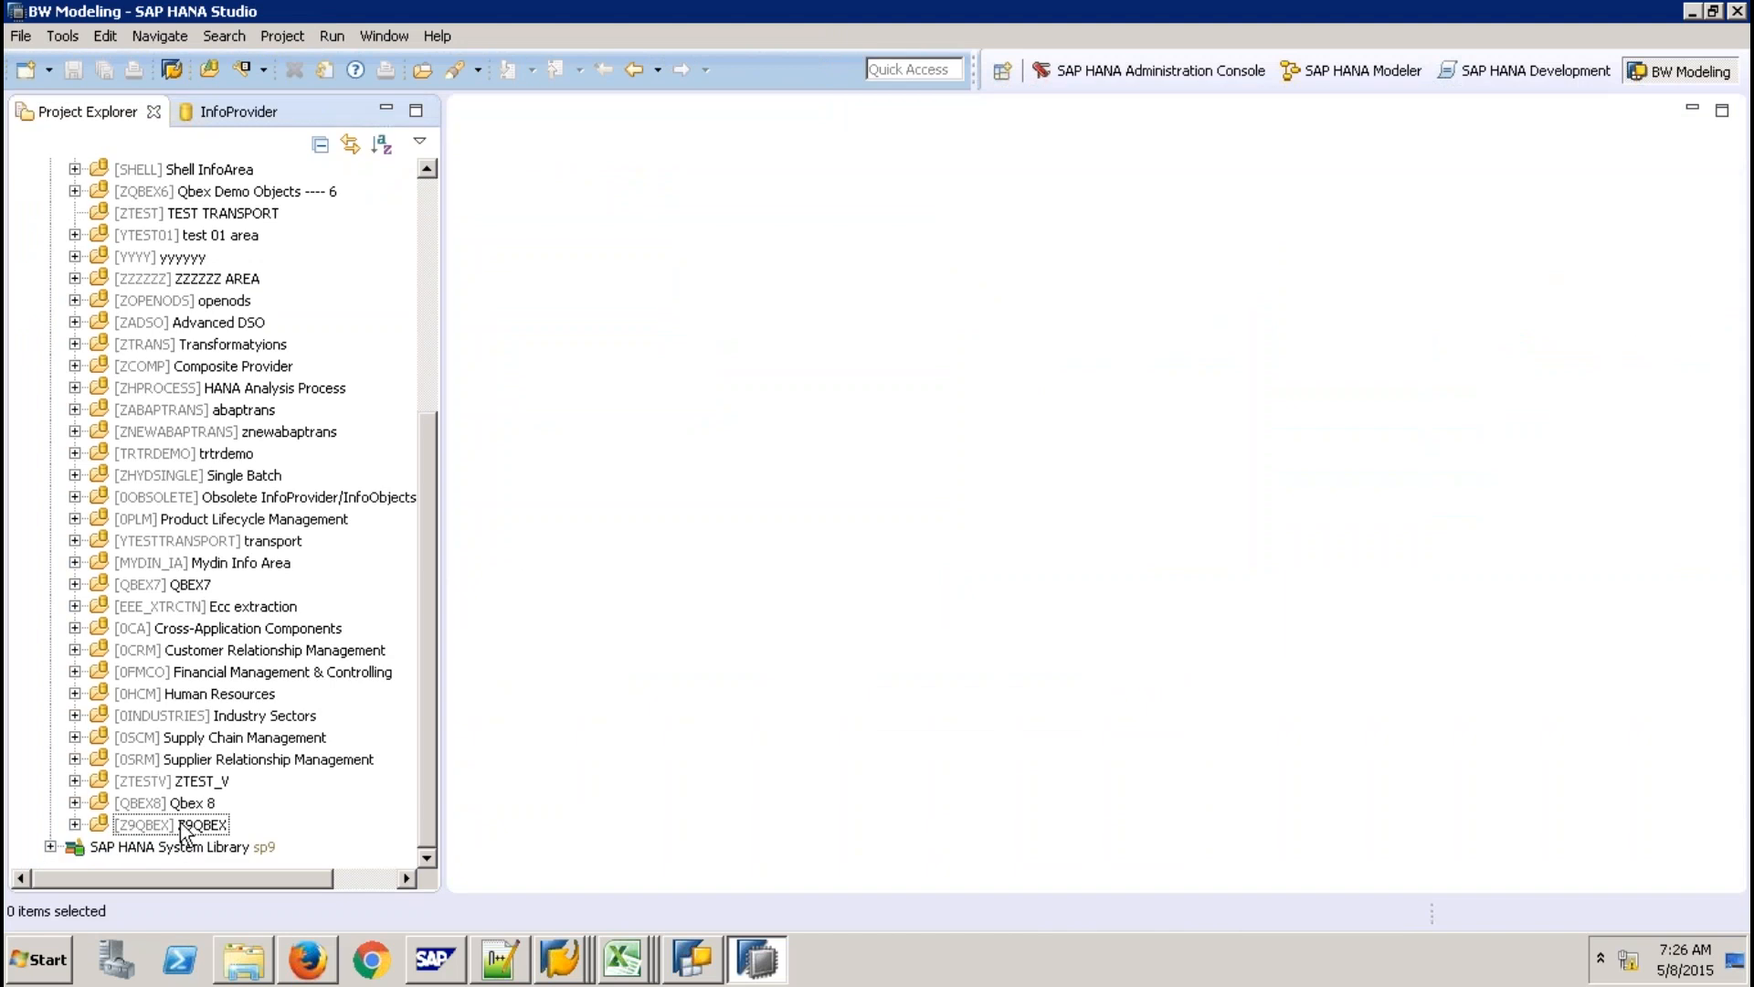
Create CompositeProvider ZCPJU described 'CP with Join & Union' in the Z9QBEX InfoArea.
left_click(182, 825)
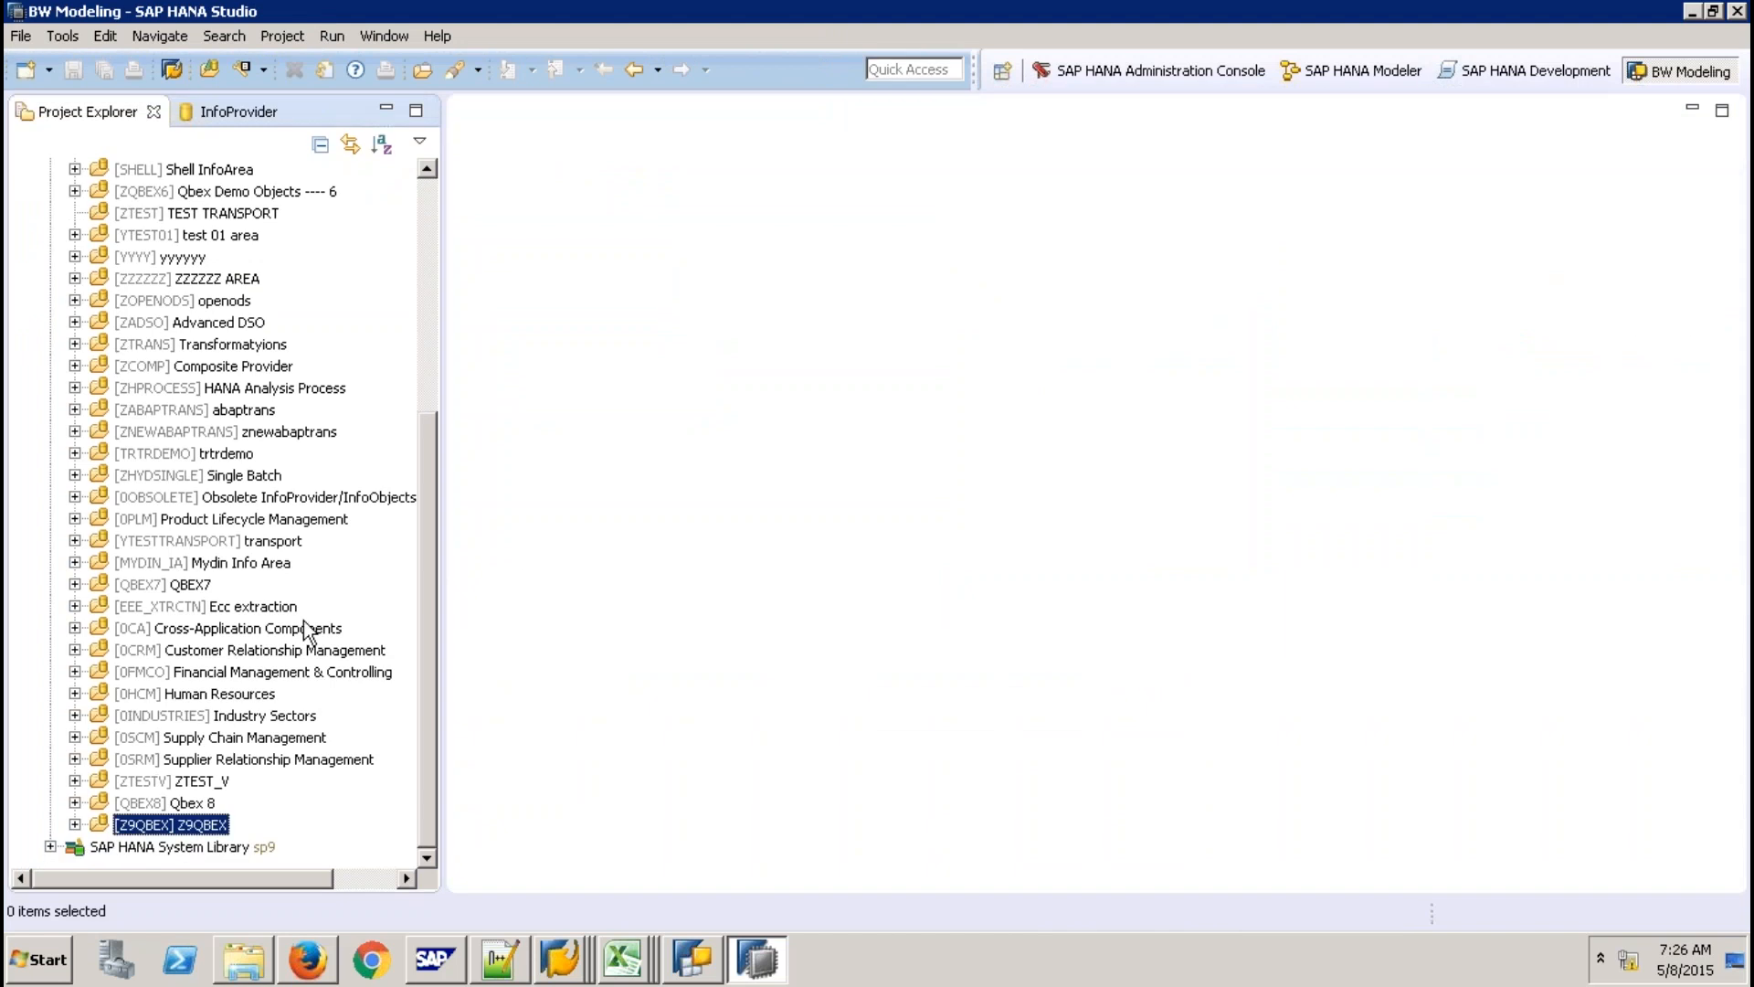
mouse_move(306, 622)
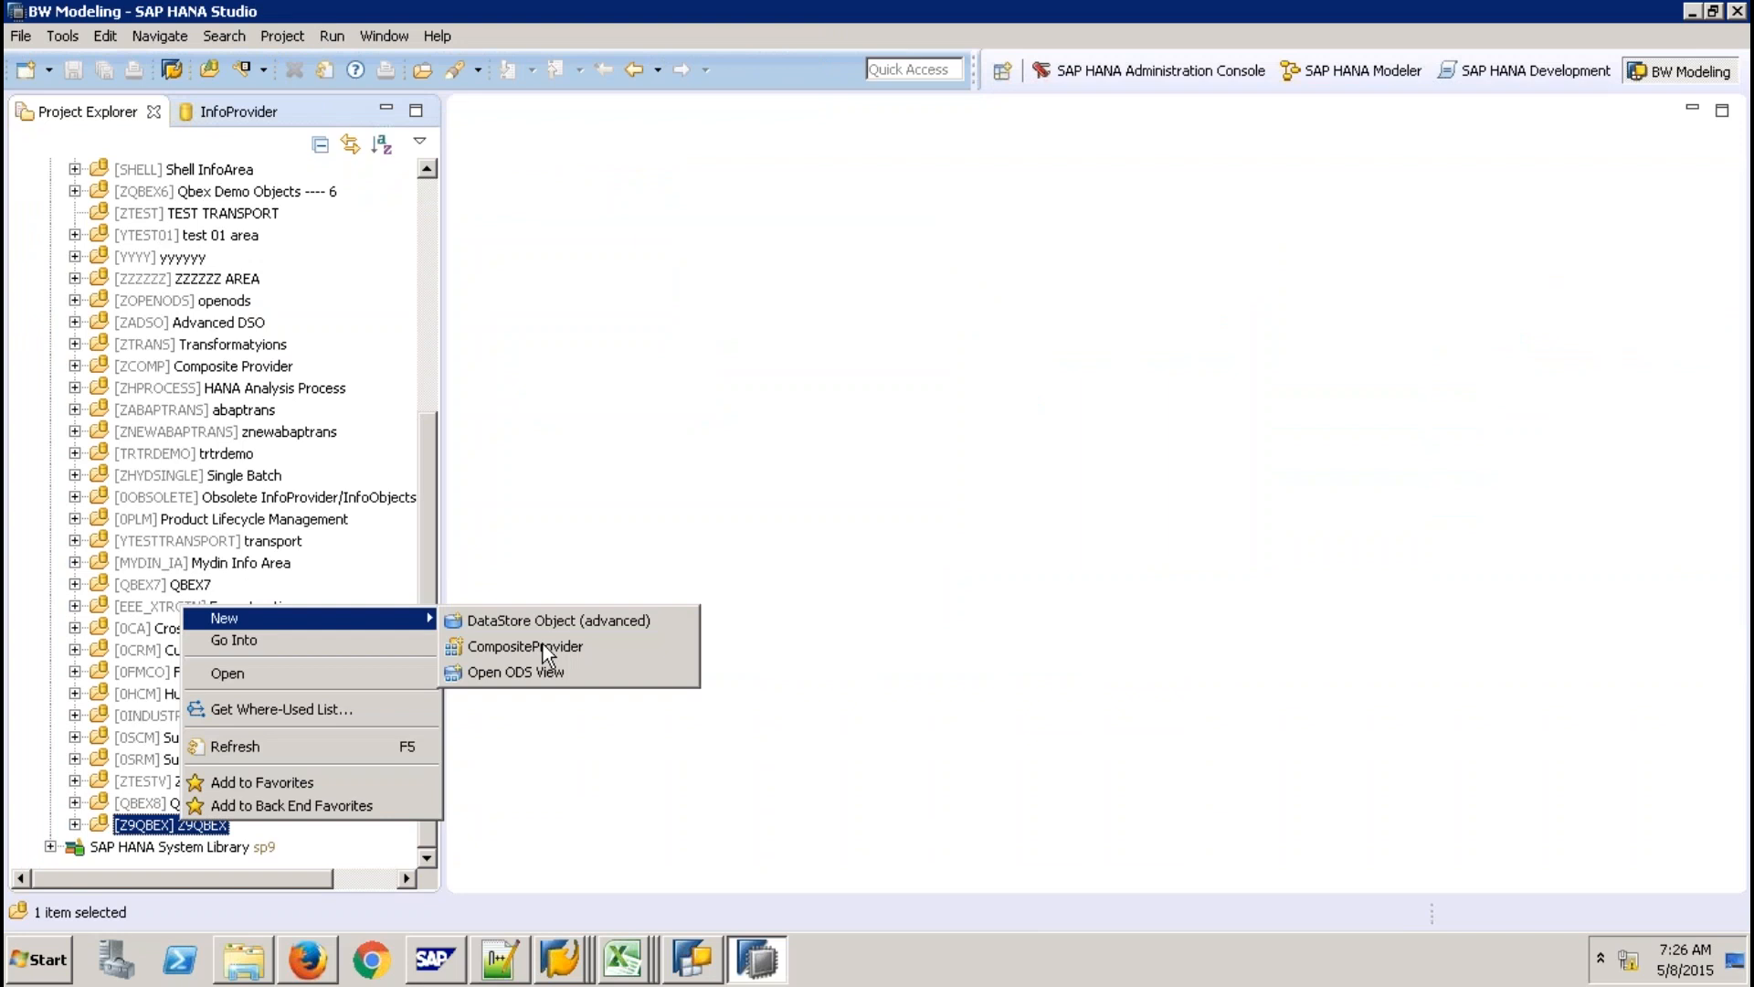
left_click(543, 645)
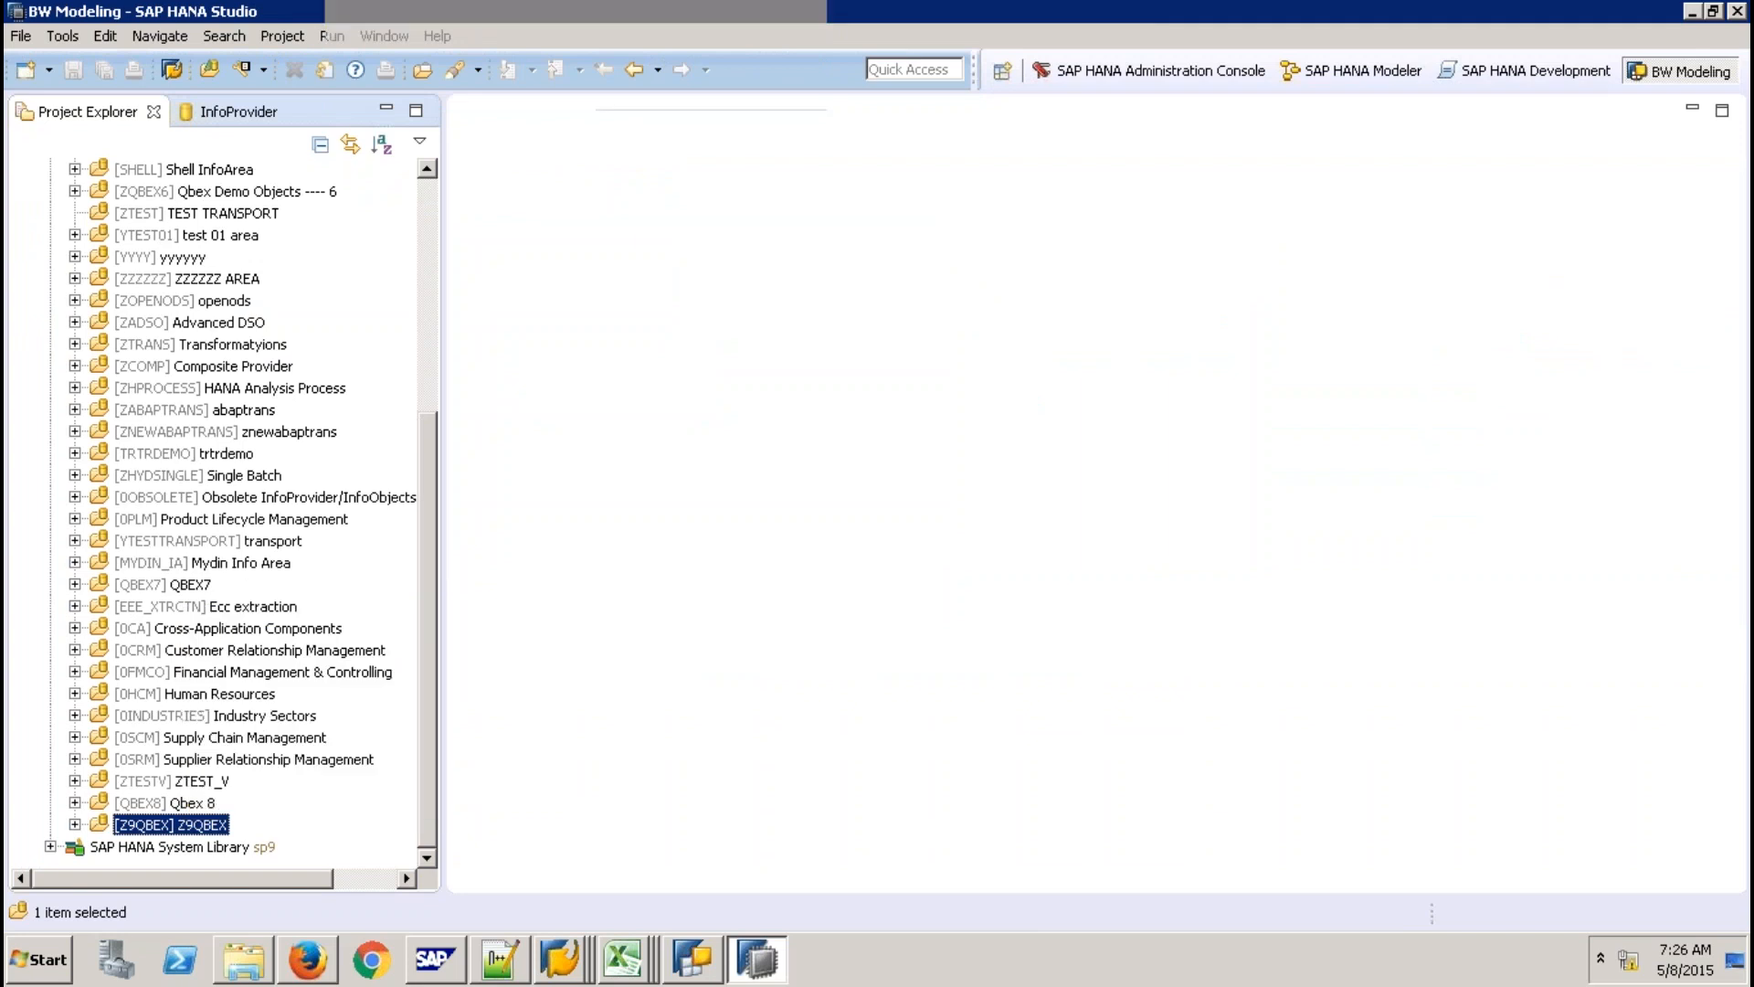
type("ZCPJ")
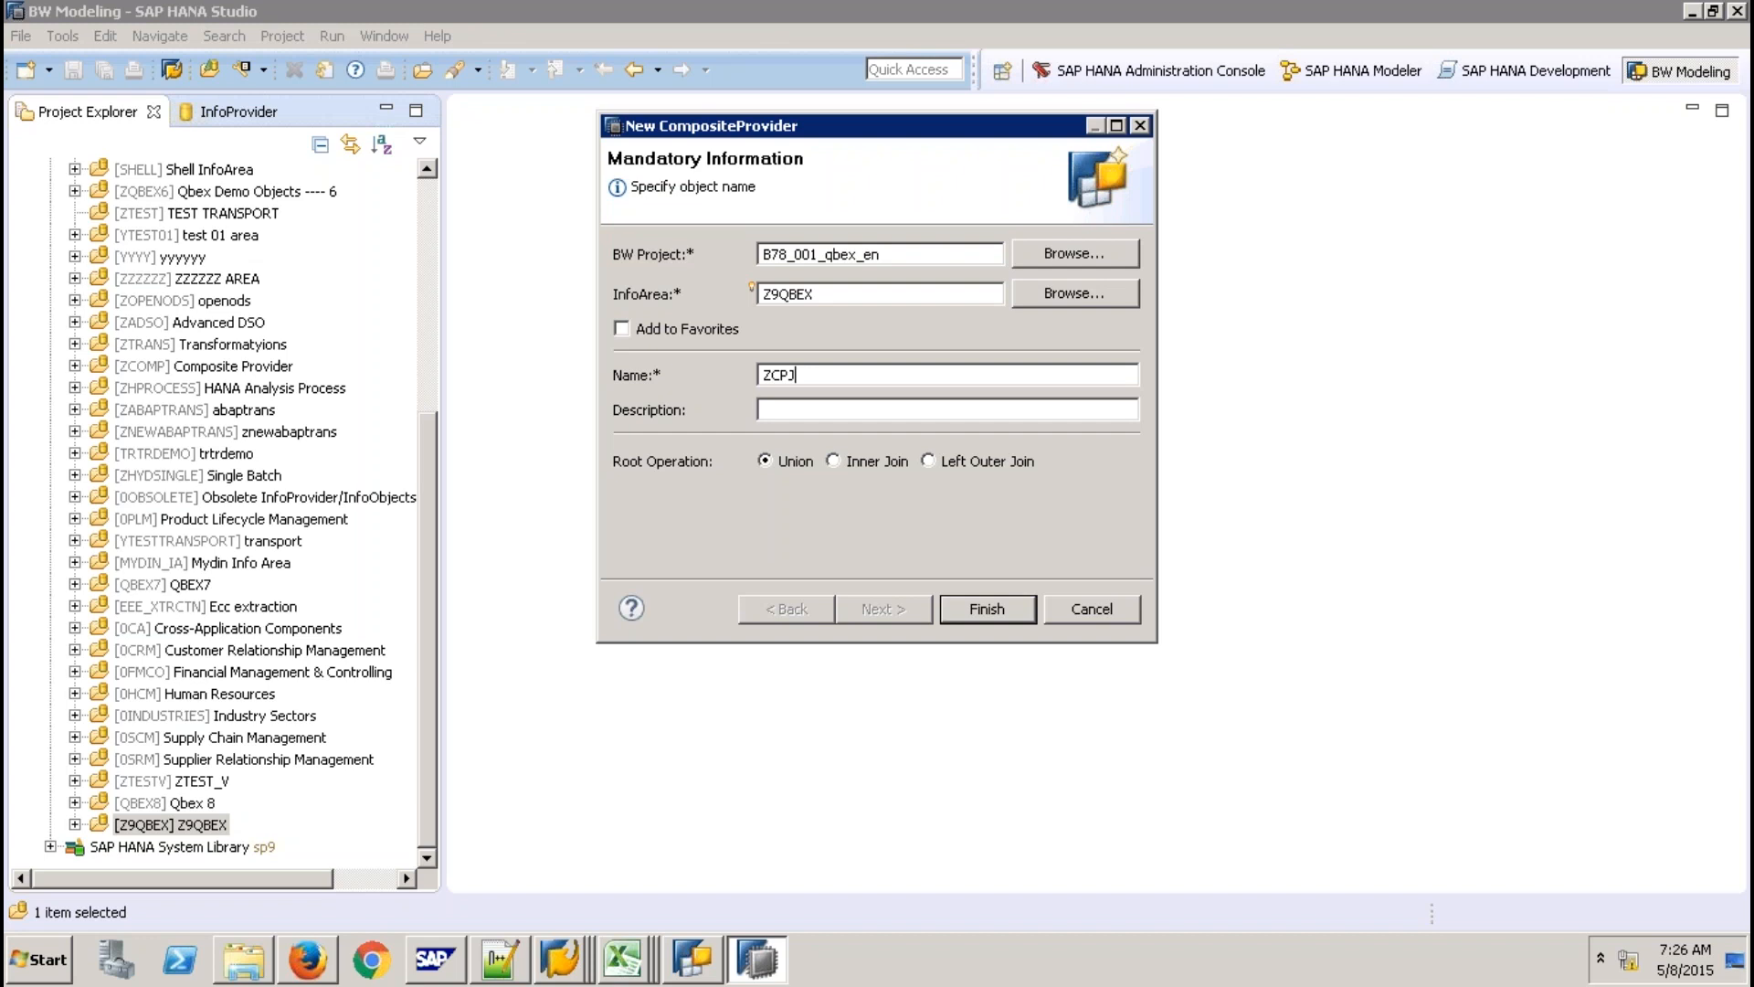
type("U")
key("Tab")
type("CP with Join & Union")
left_click(976, 610)
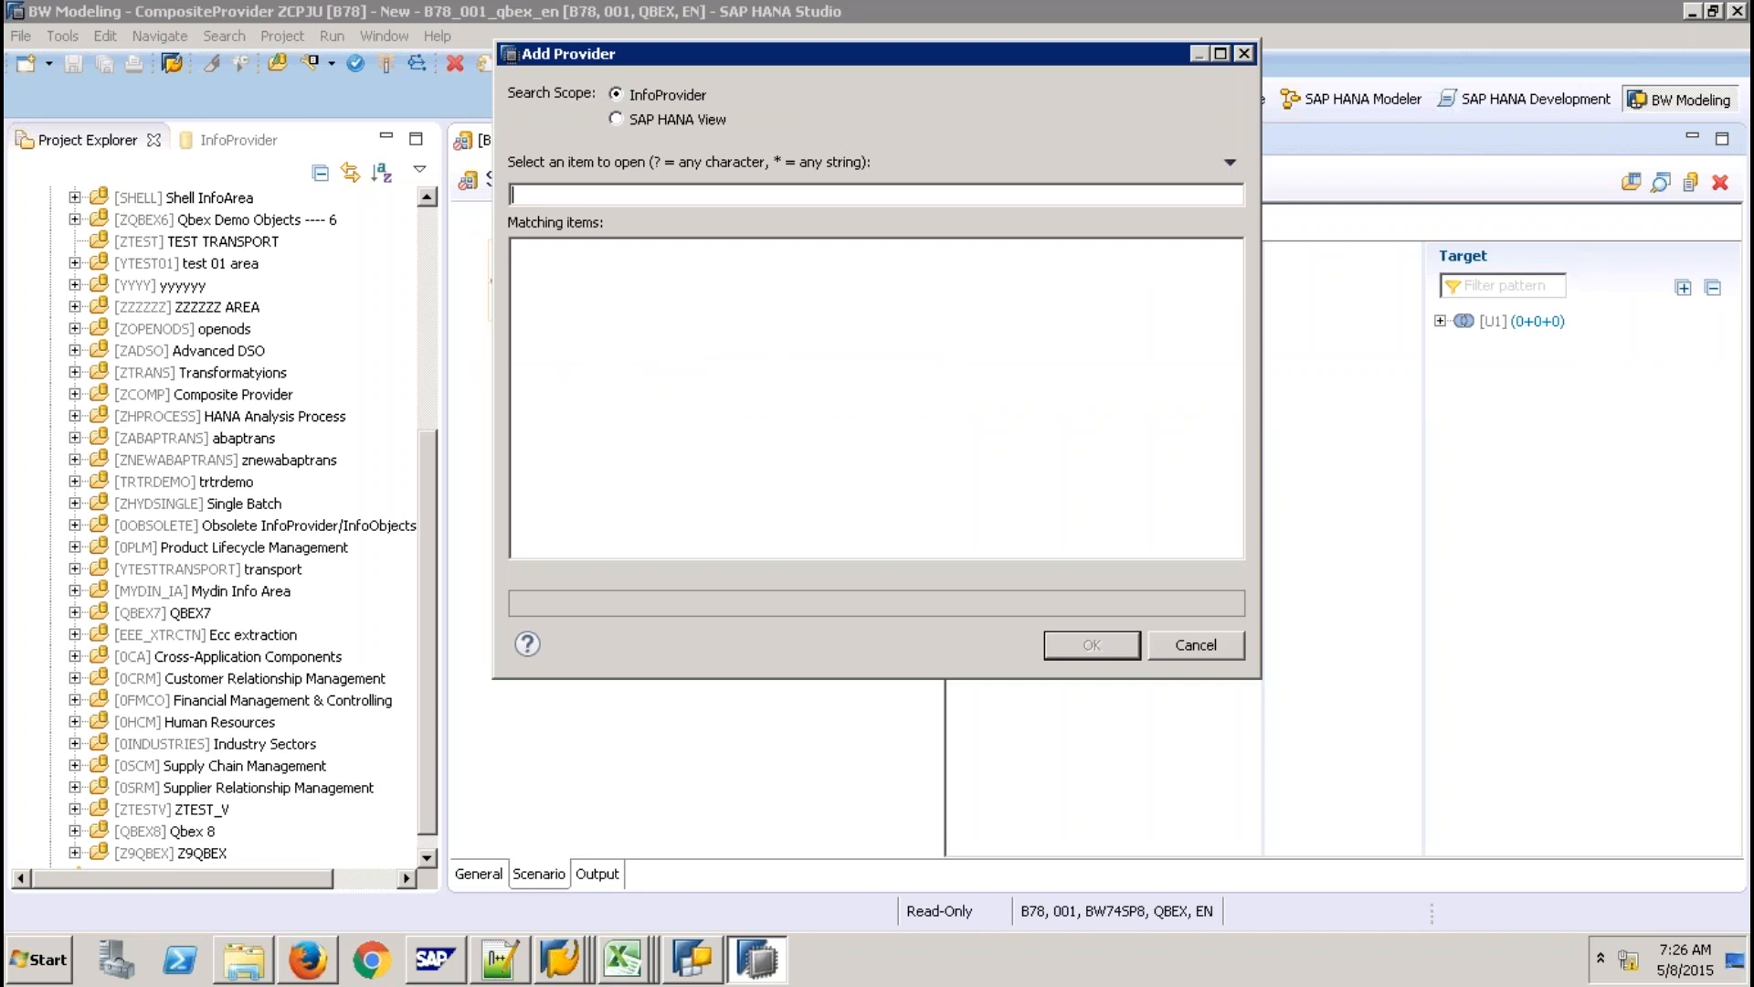
Add the four SICSORD InfoCubes to the ZCPJU union, then start a join on U1.
type("SICSORD")
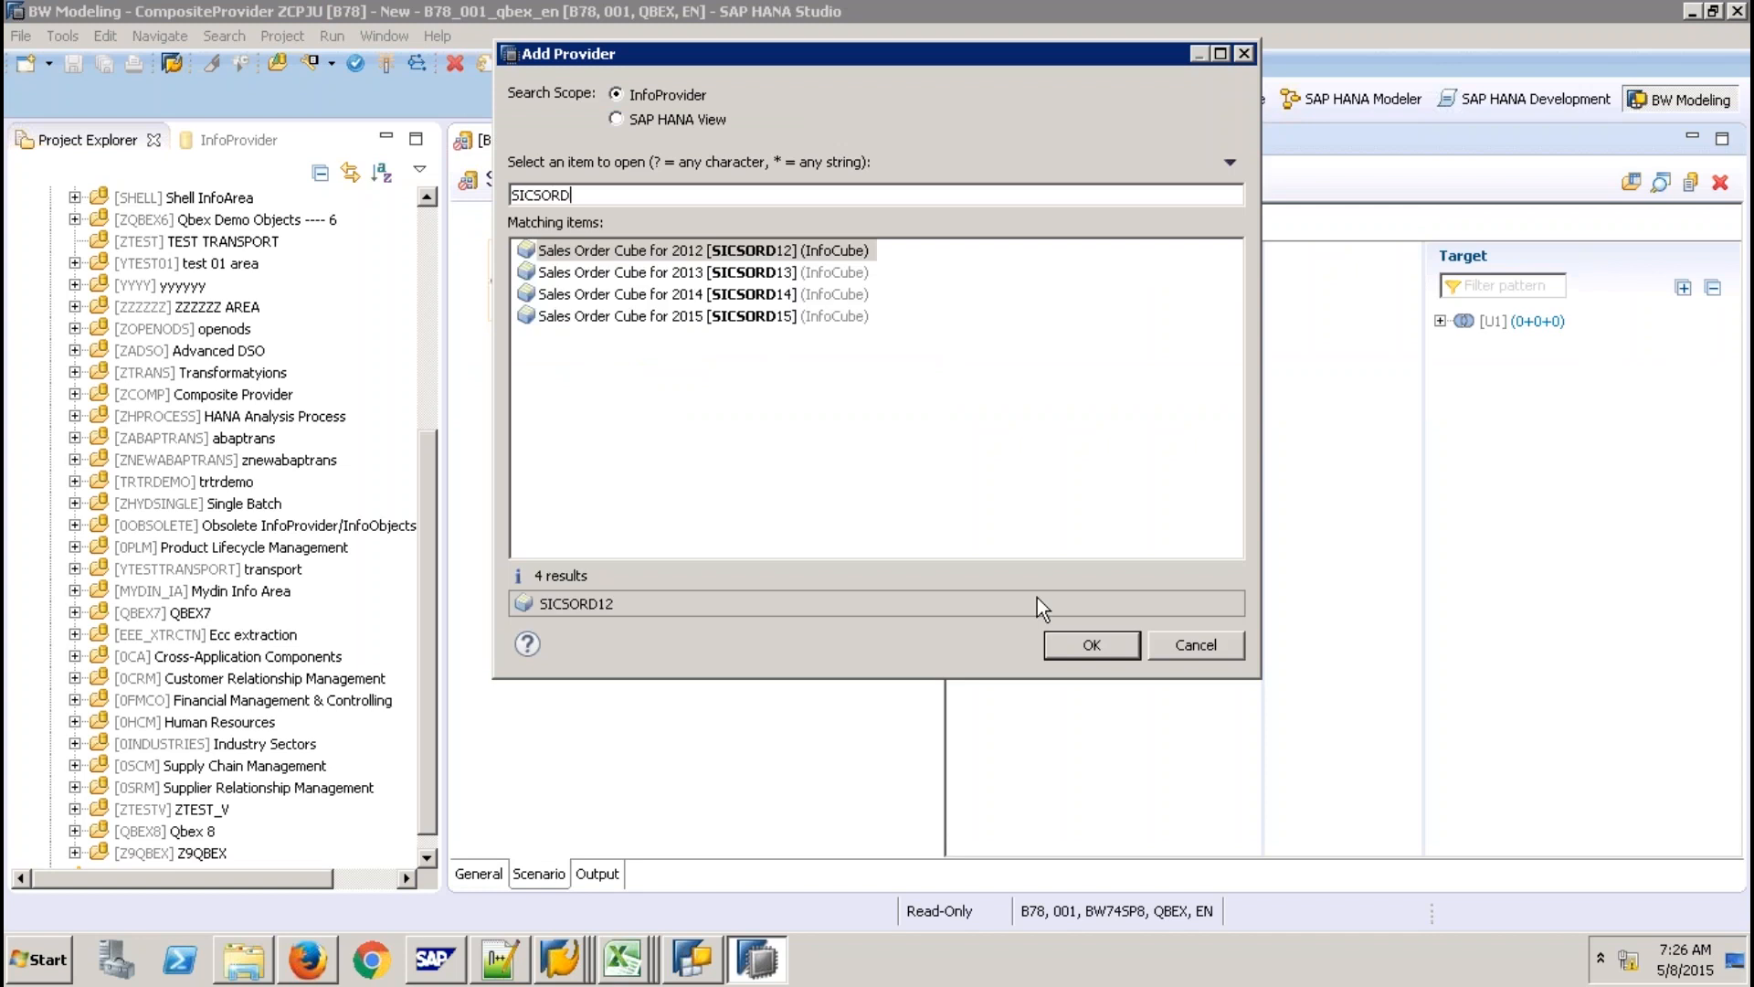
left_click(613, 251)
left_click(612, 316, "shift")
key("Return")
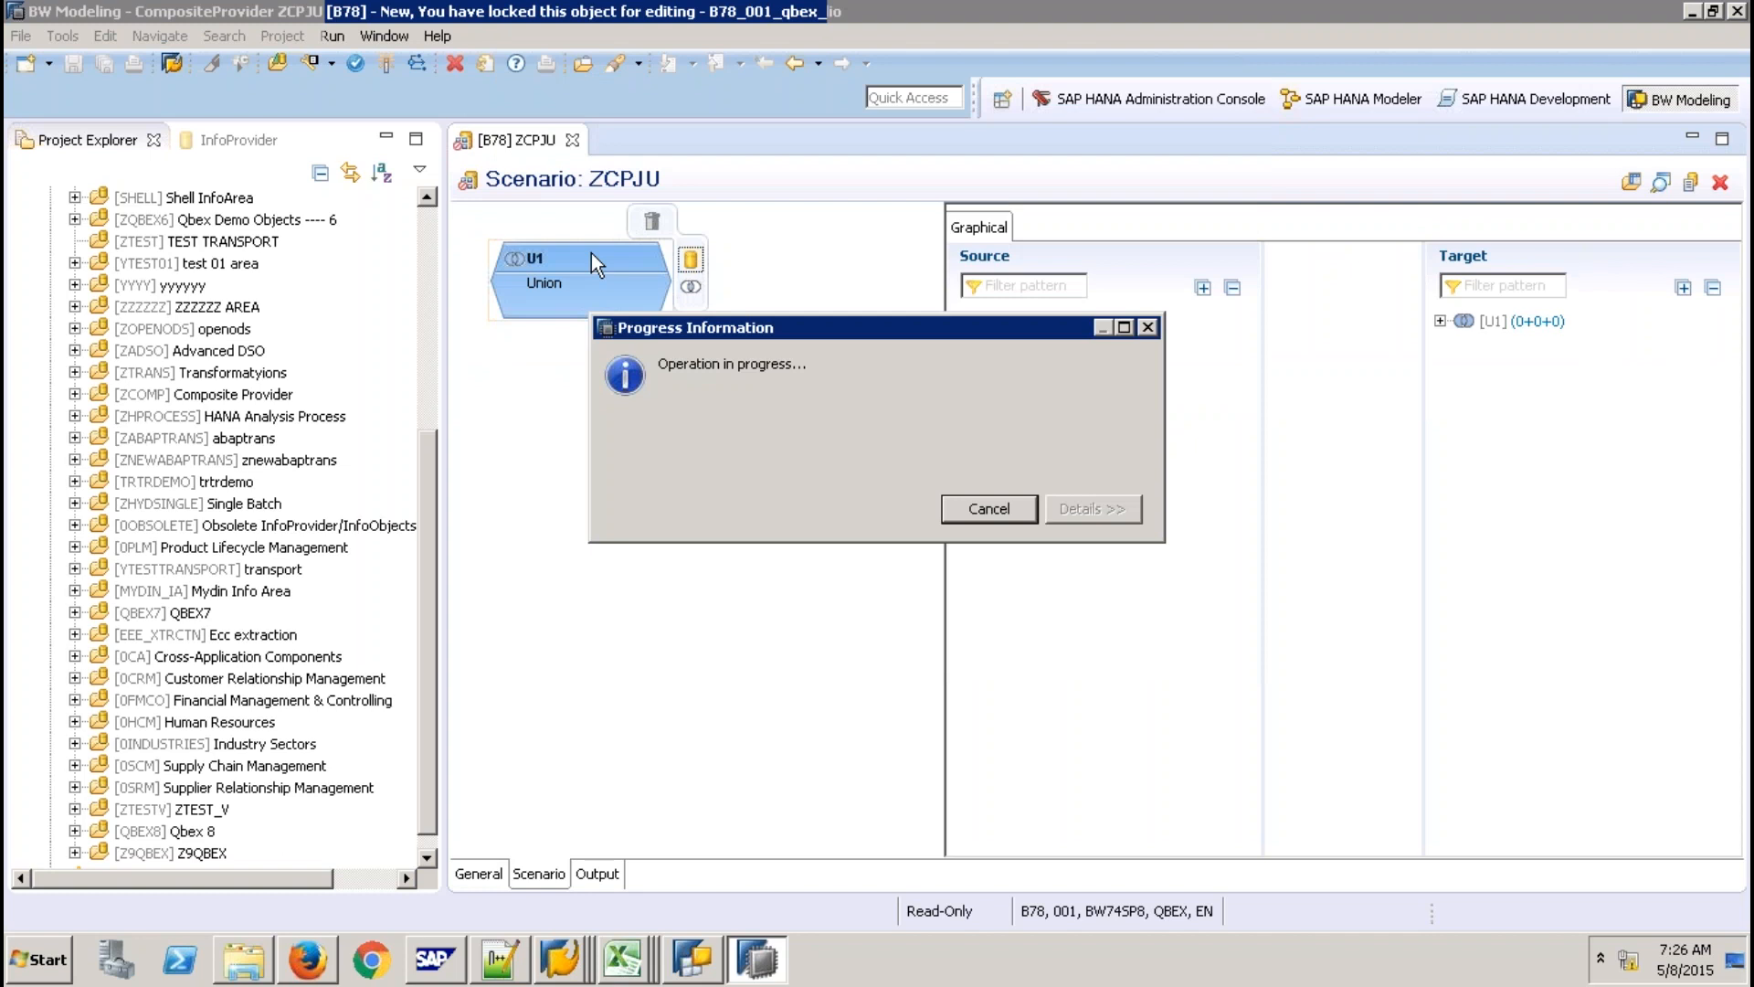
left_click(660, 296)
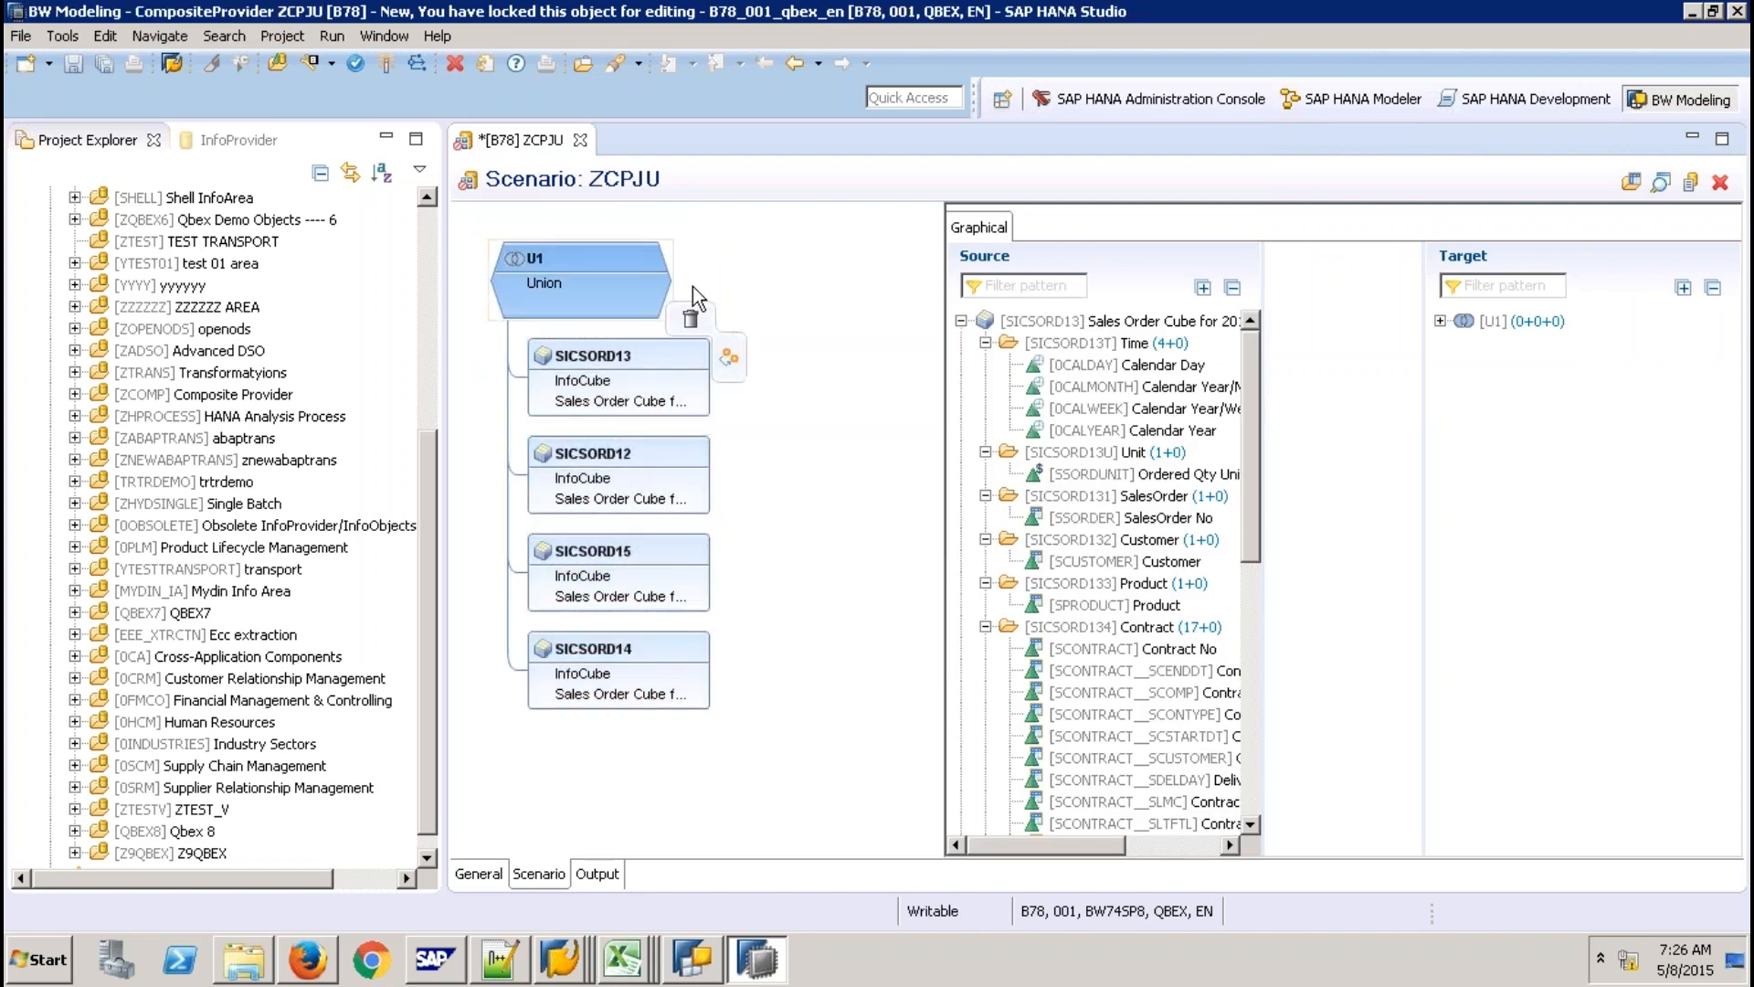
left_click(691, 286)
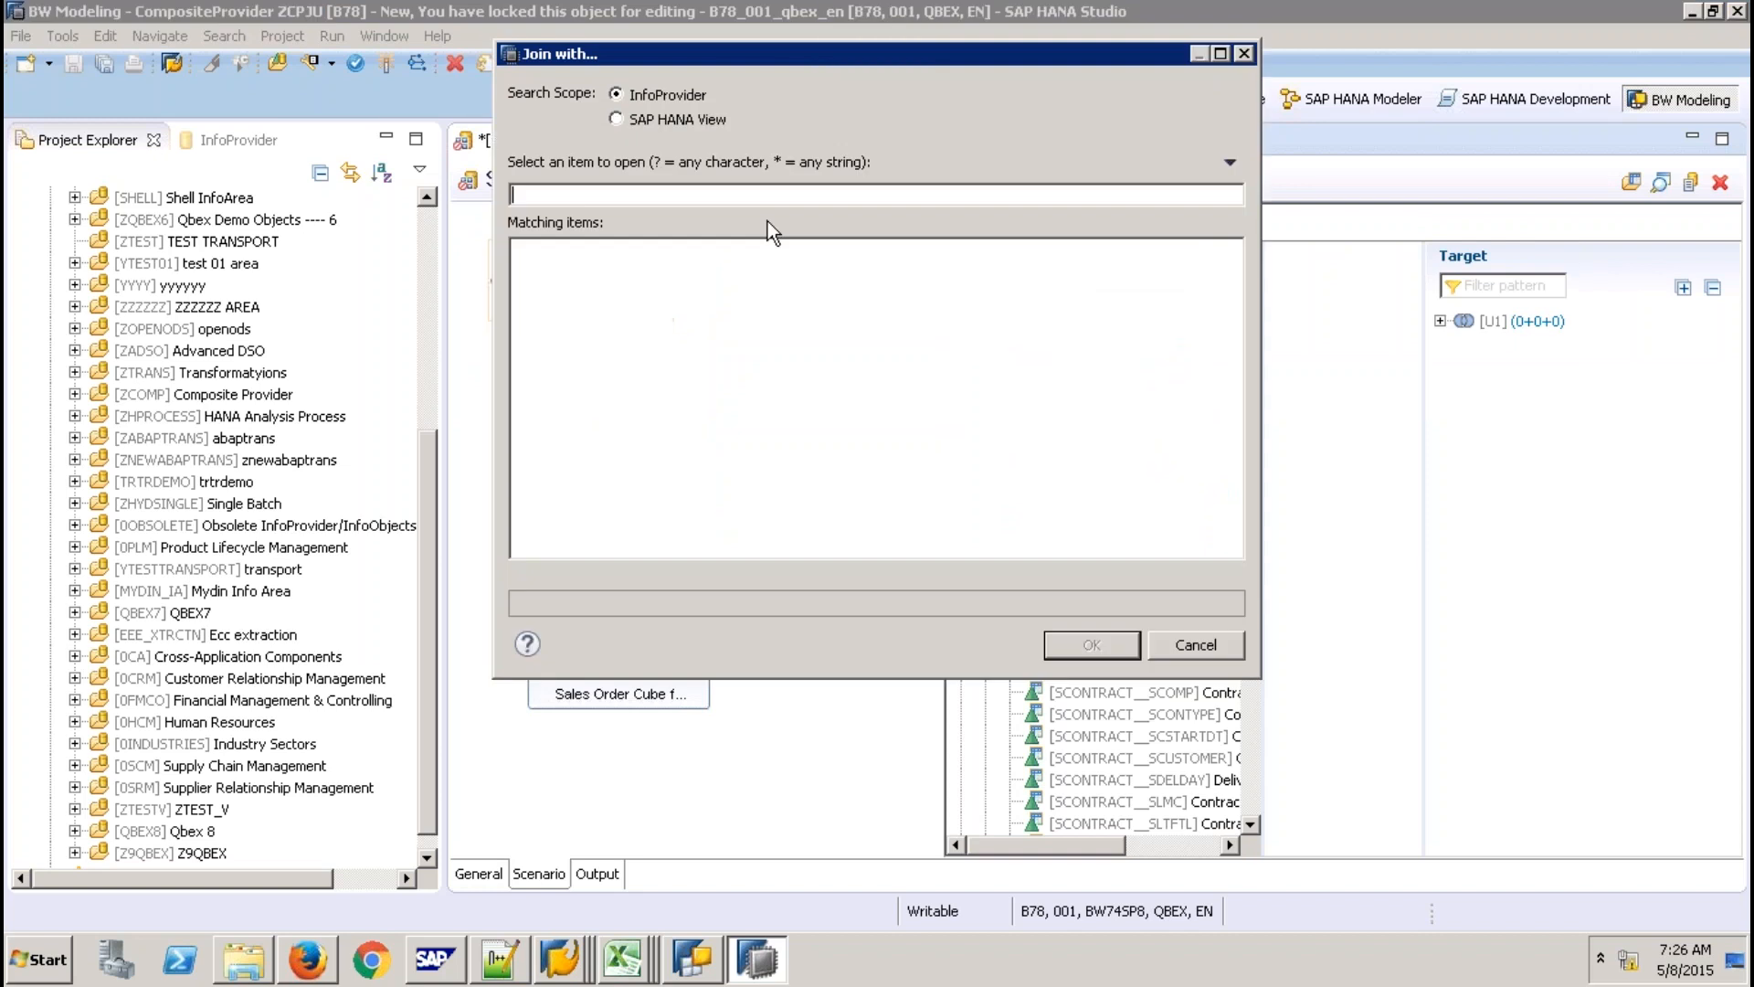
Join union U1 with the SICCON SAP HANA calculation view.
type("SI")
left_click(671, 121)
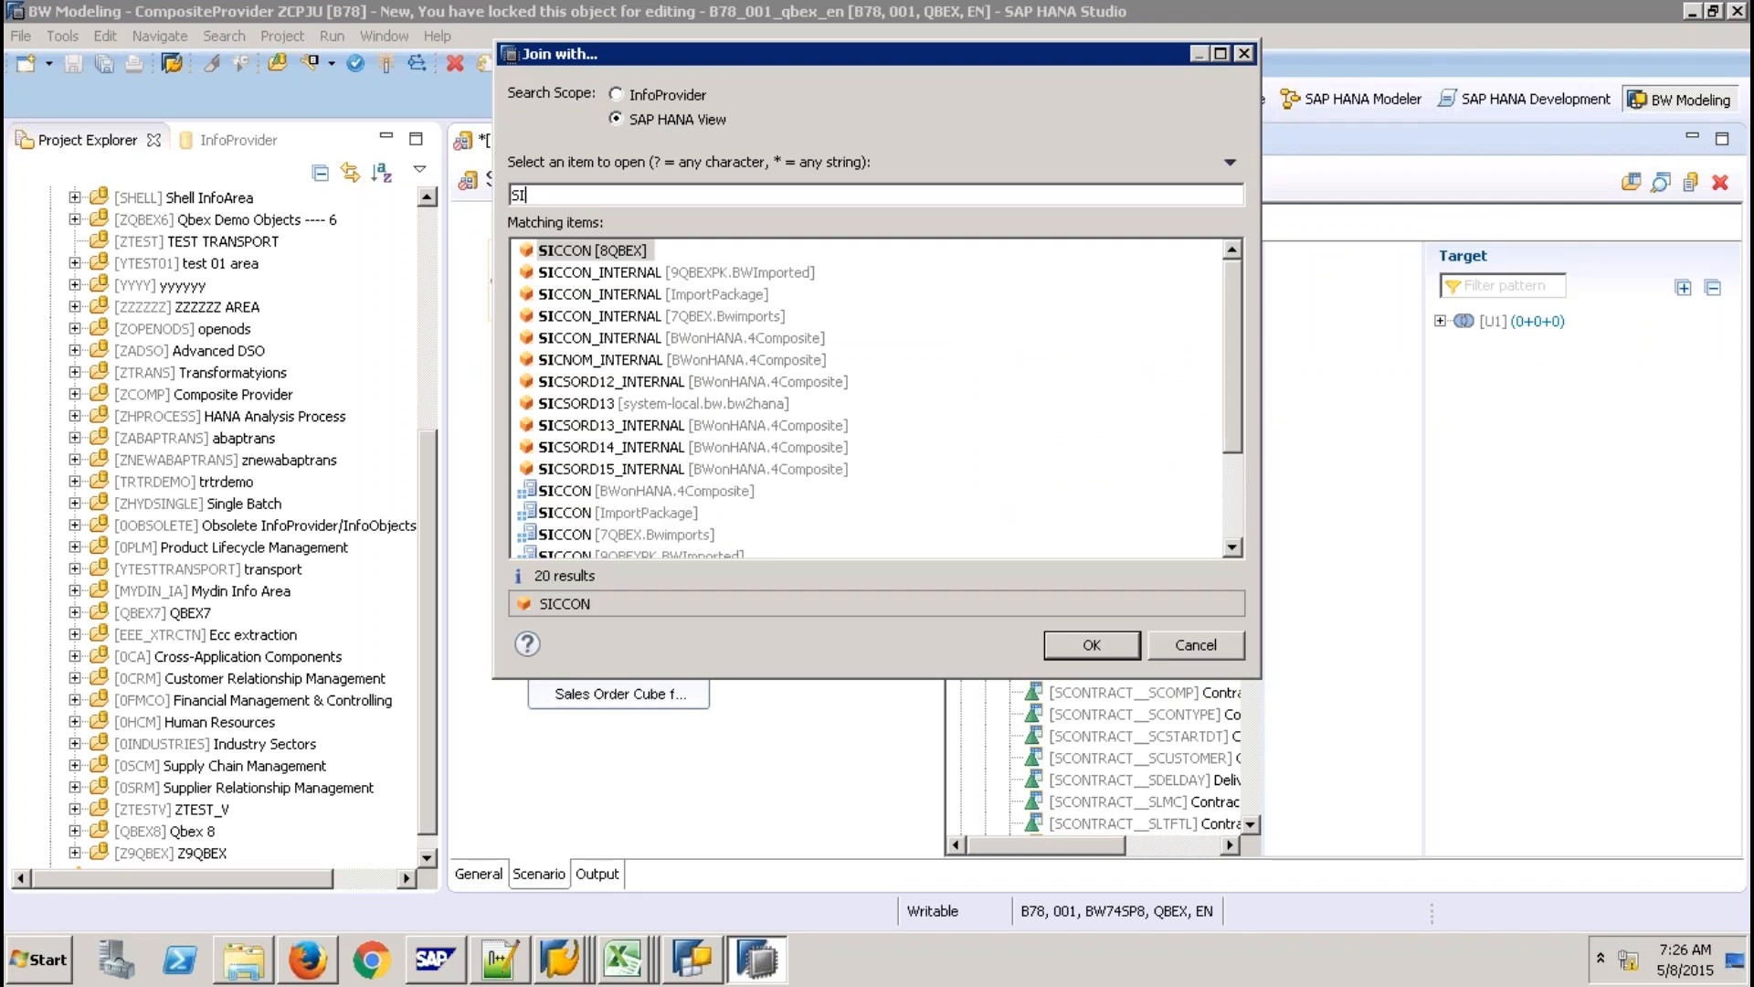
type("CC")
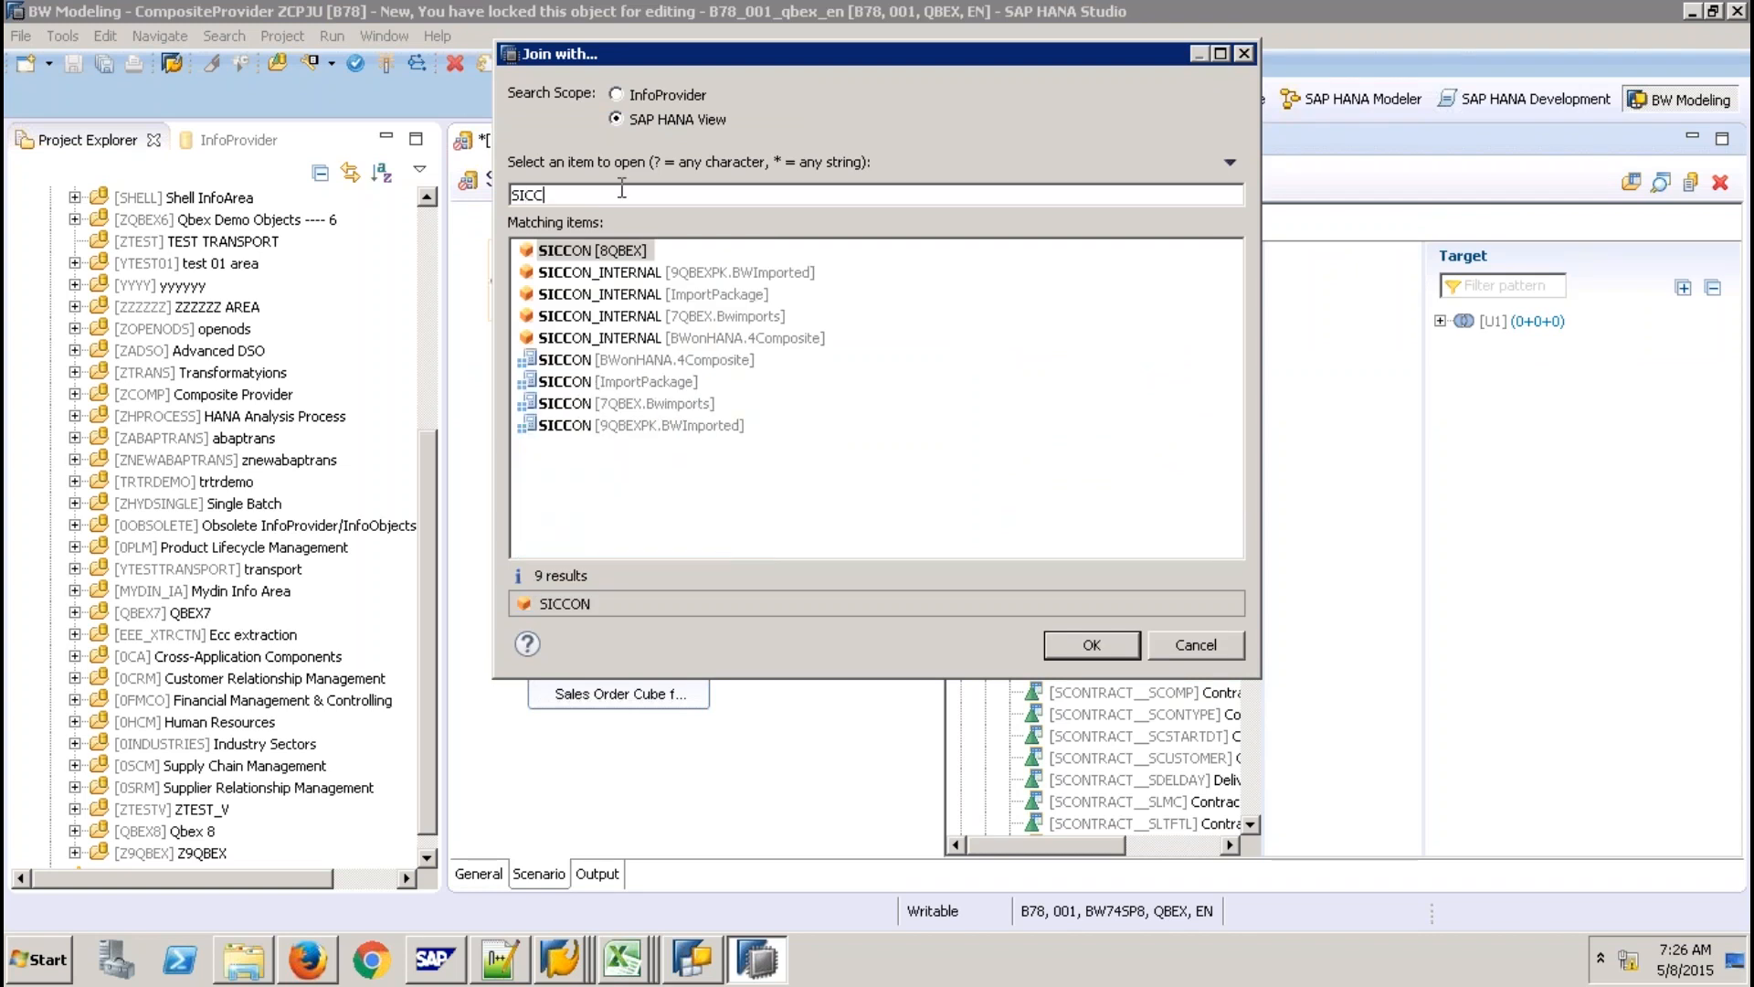
type("ON")
left_click(642, 426)
left_click(1092, 645)
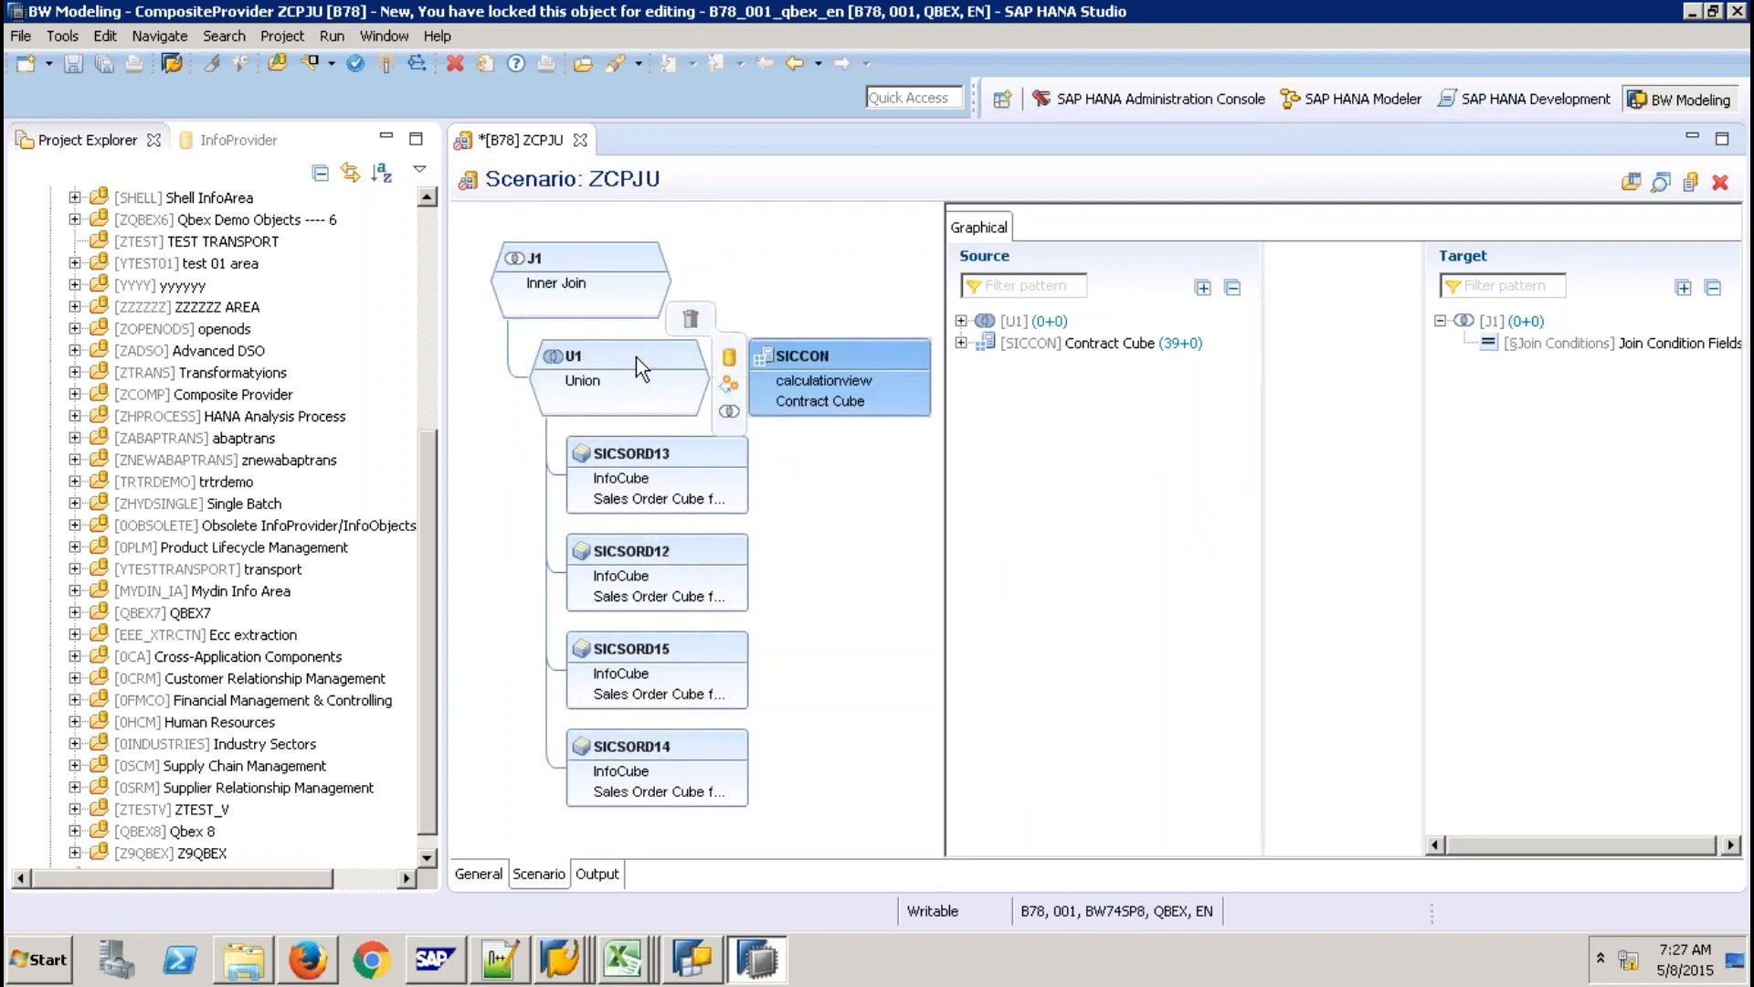
left_click(856, 359)
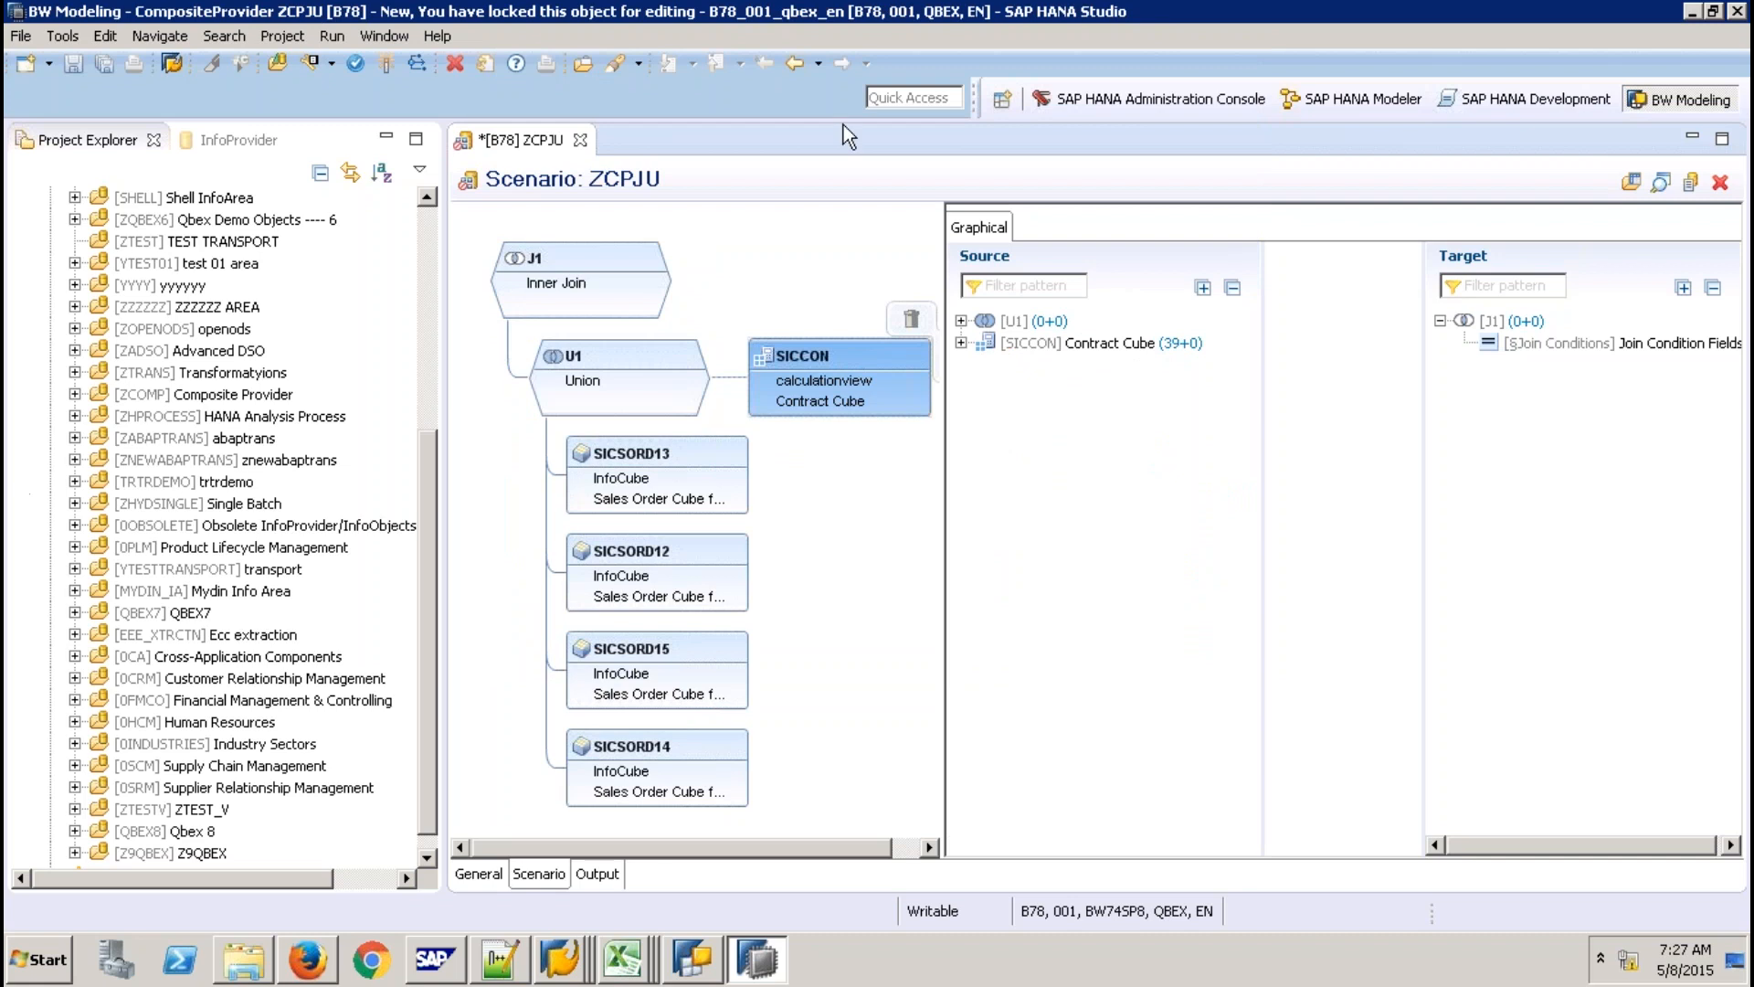
mouse_move(848, 2)
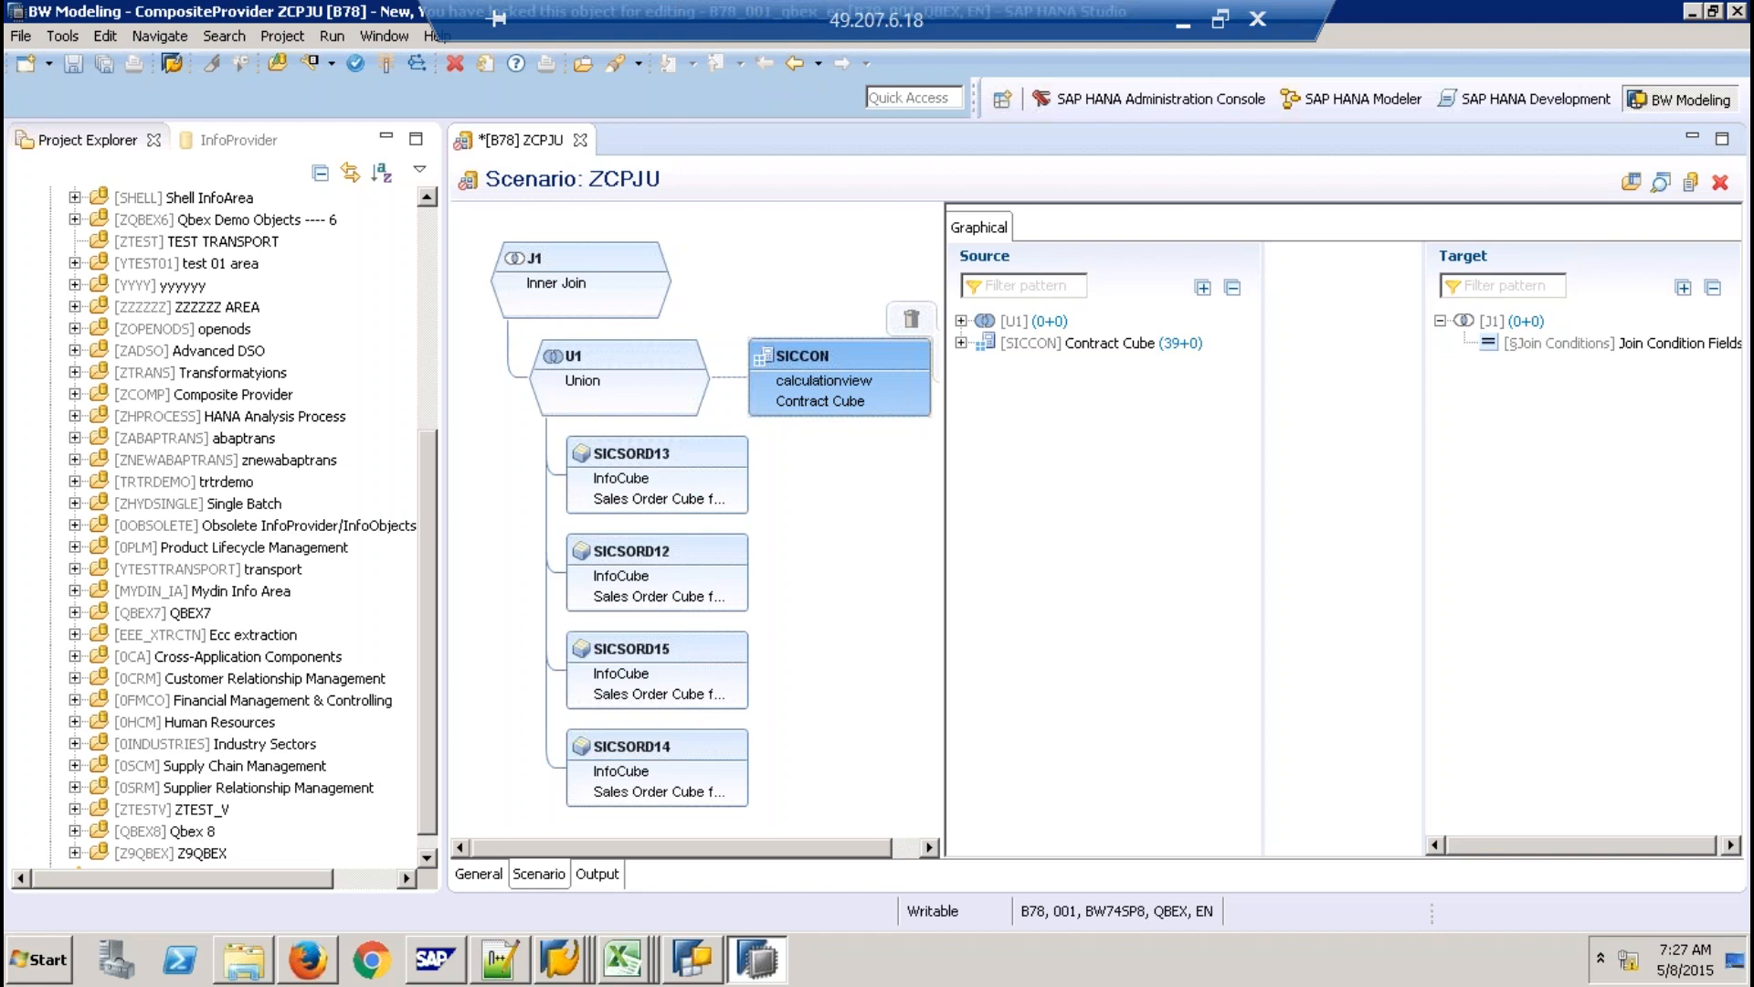
Switch to the SICCON list output window and return to RSA1 with /NRSA1.
left_click(585, 960)
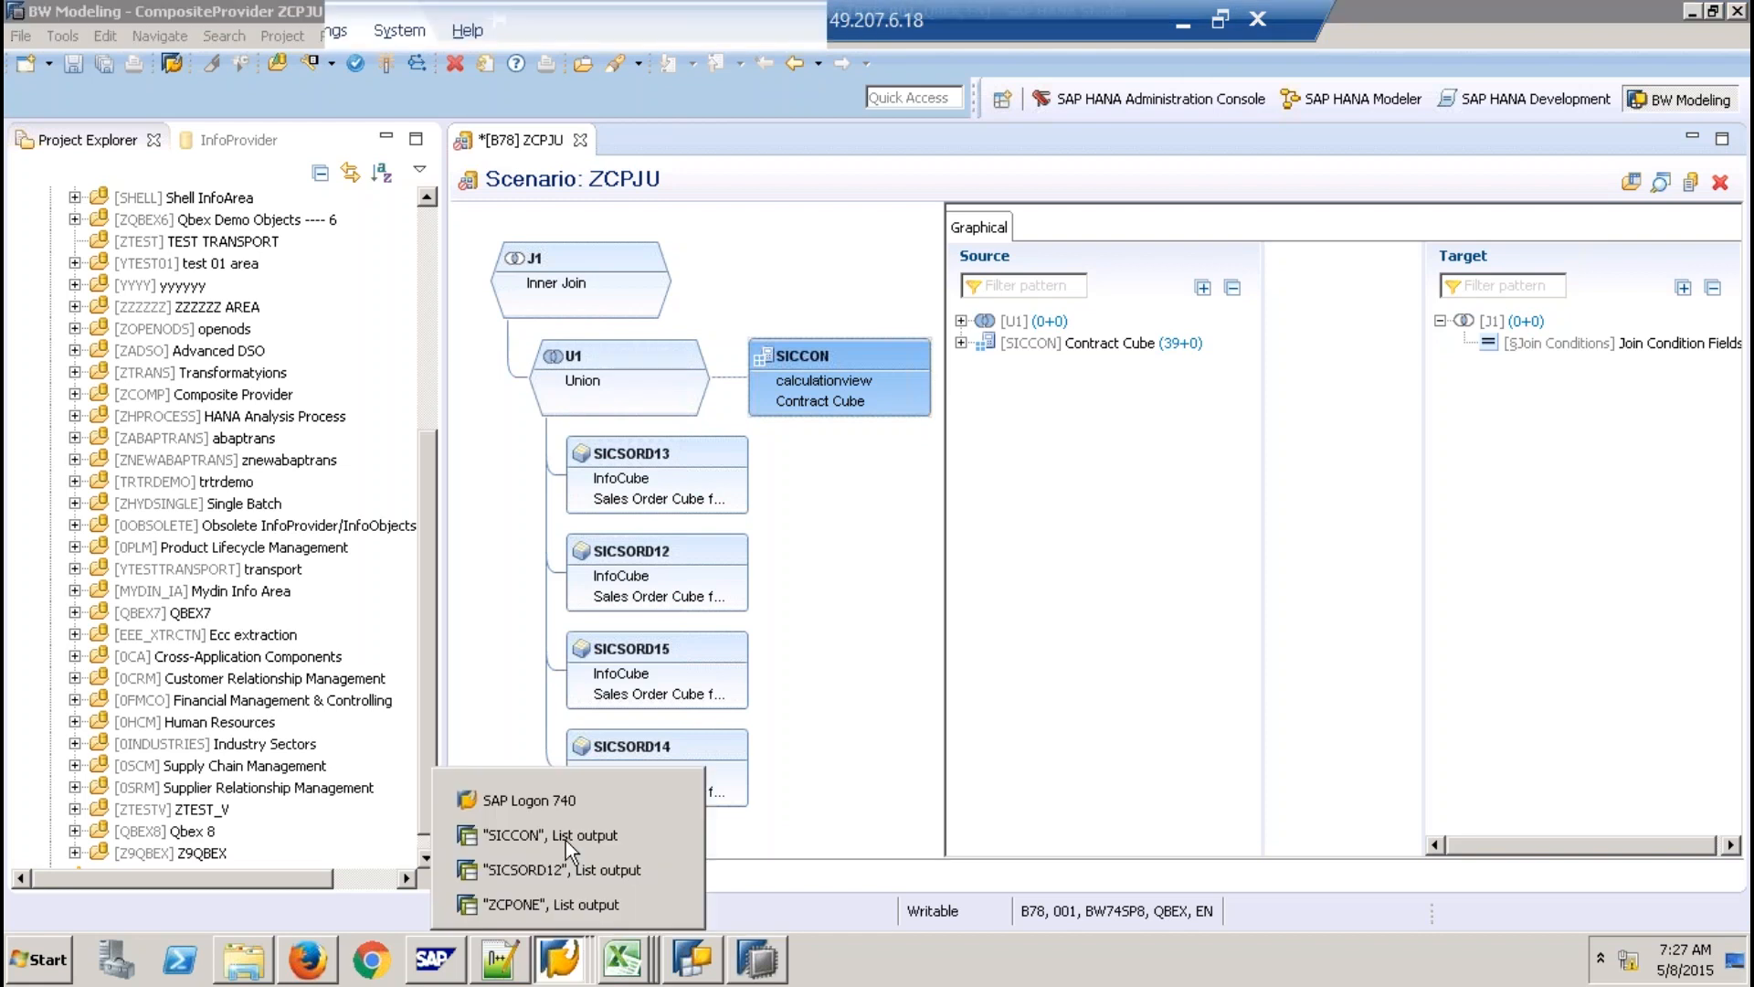
left_click(566, 835)
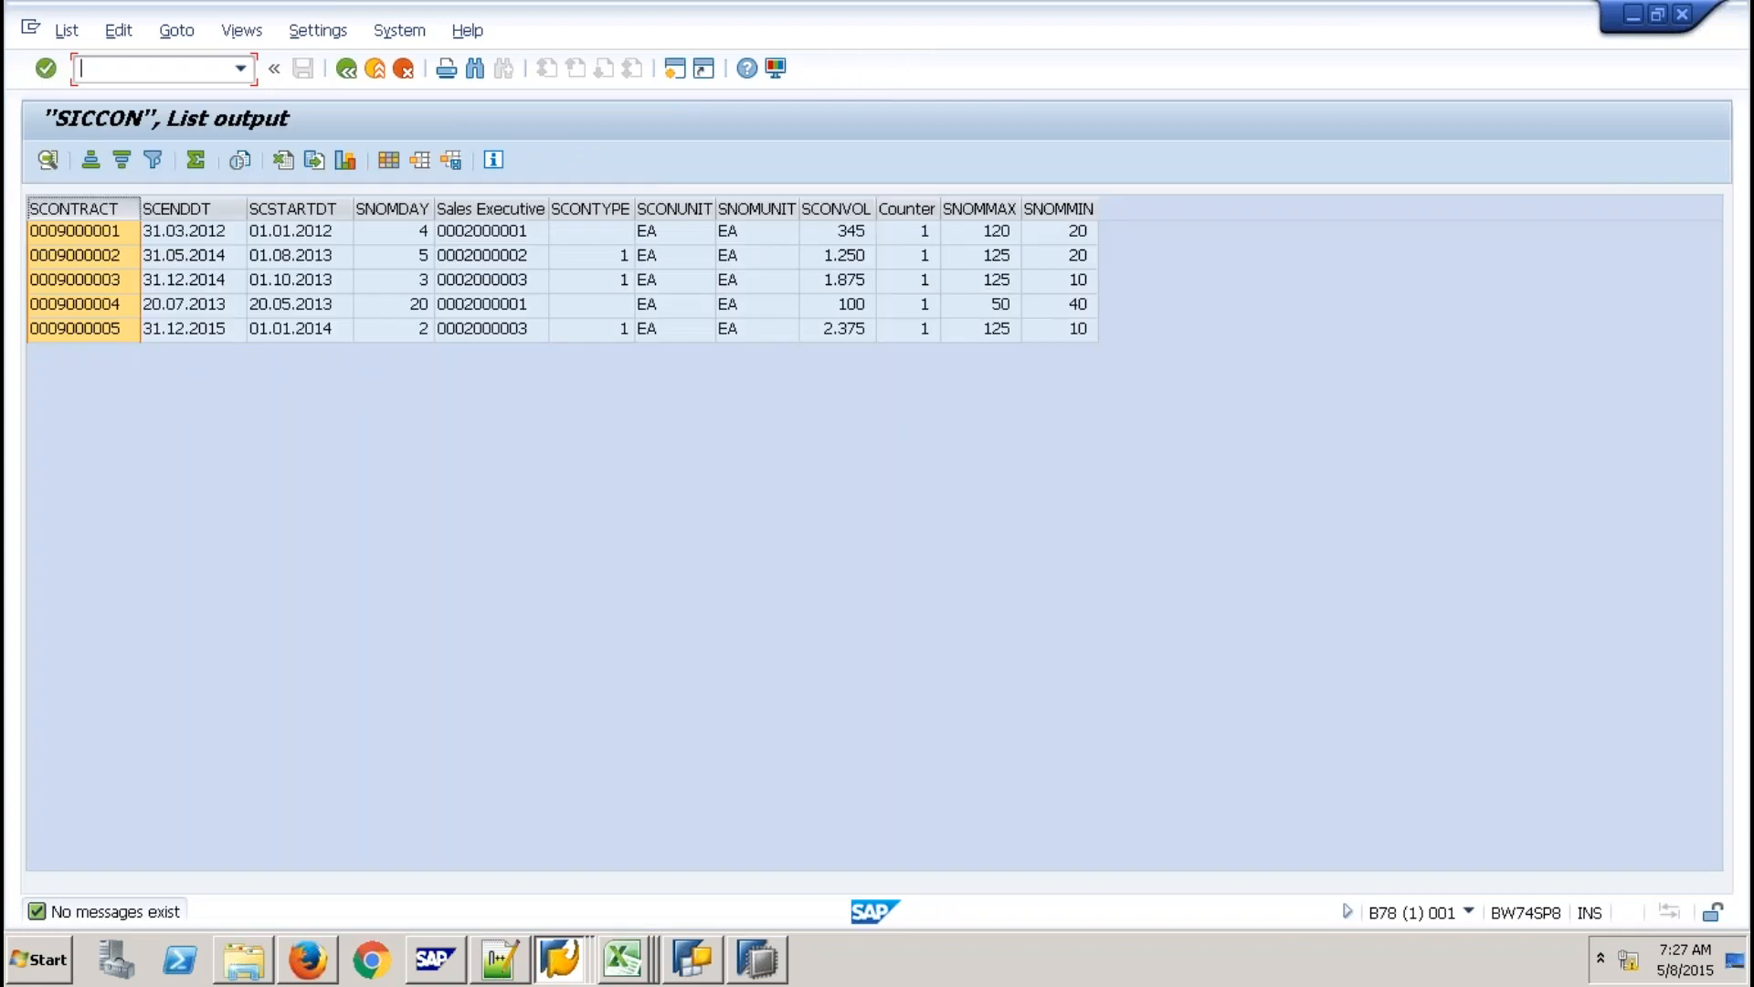
type("/NRSA1")
key("Return")
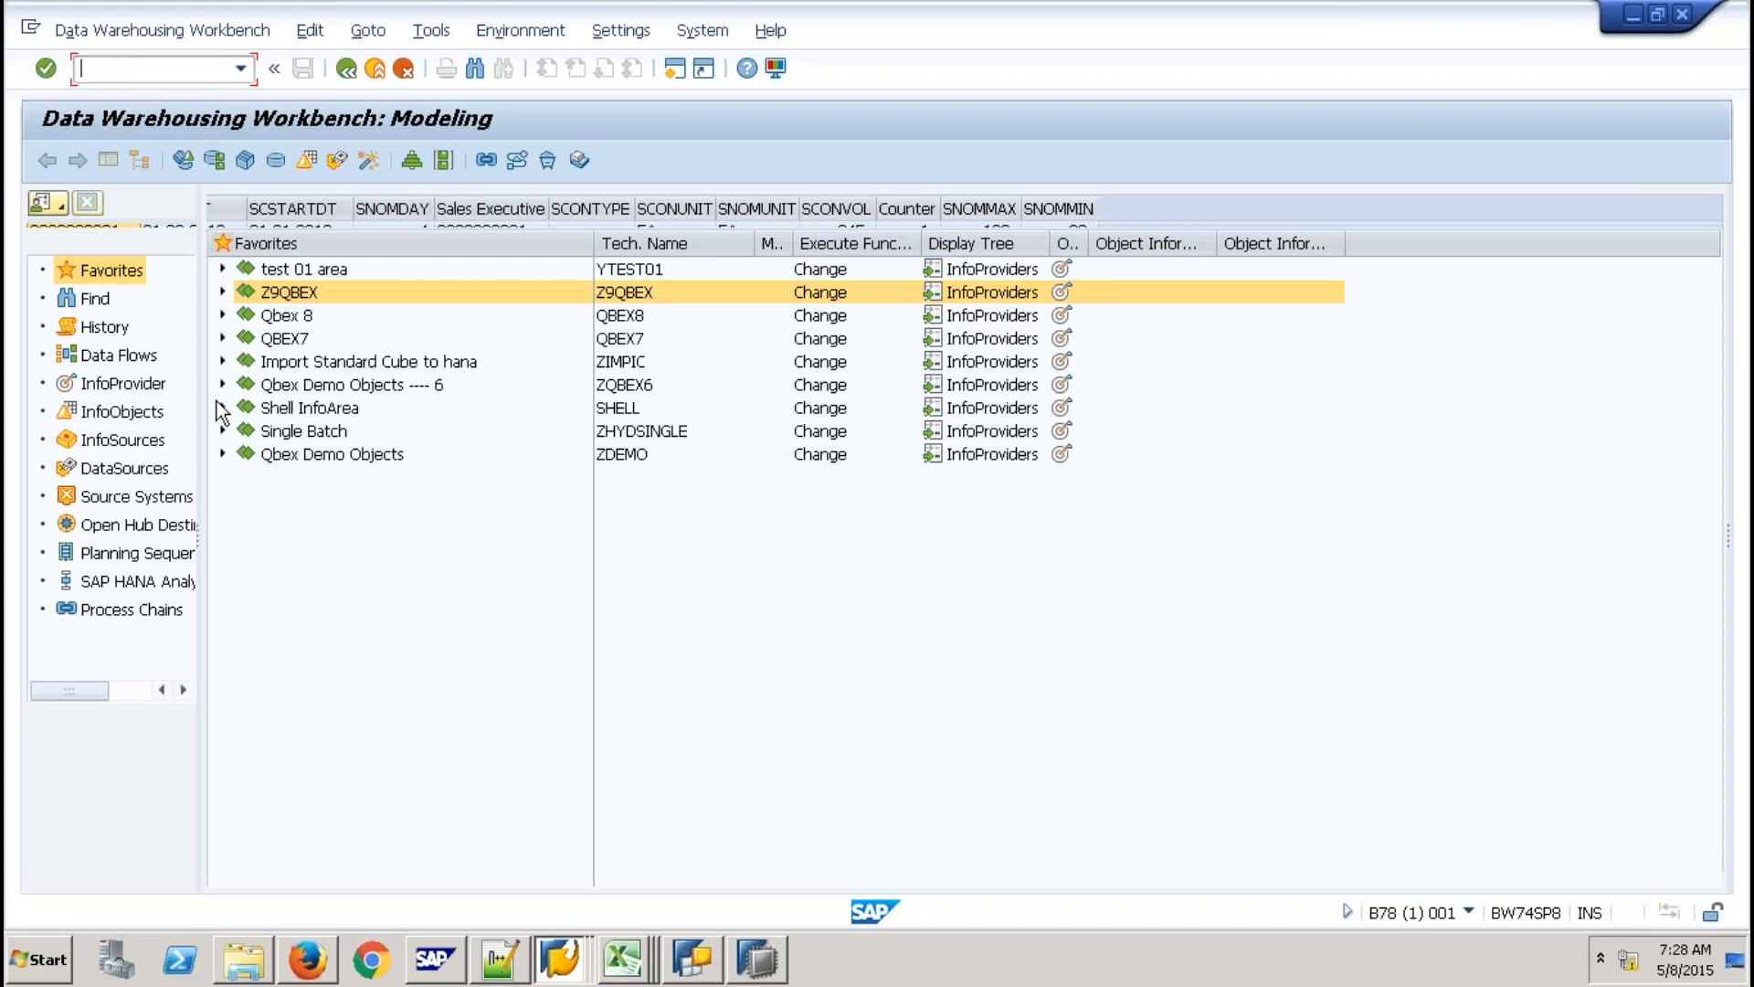
Expand Shell InfoArea › Virtual Layer and highlight the SMPSPOSO and SMPDSCOMP providers.
left_click(222, 408)
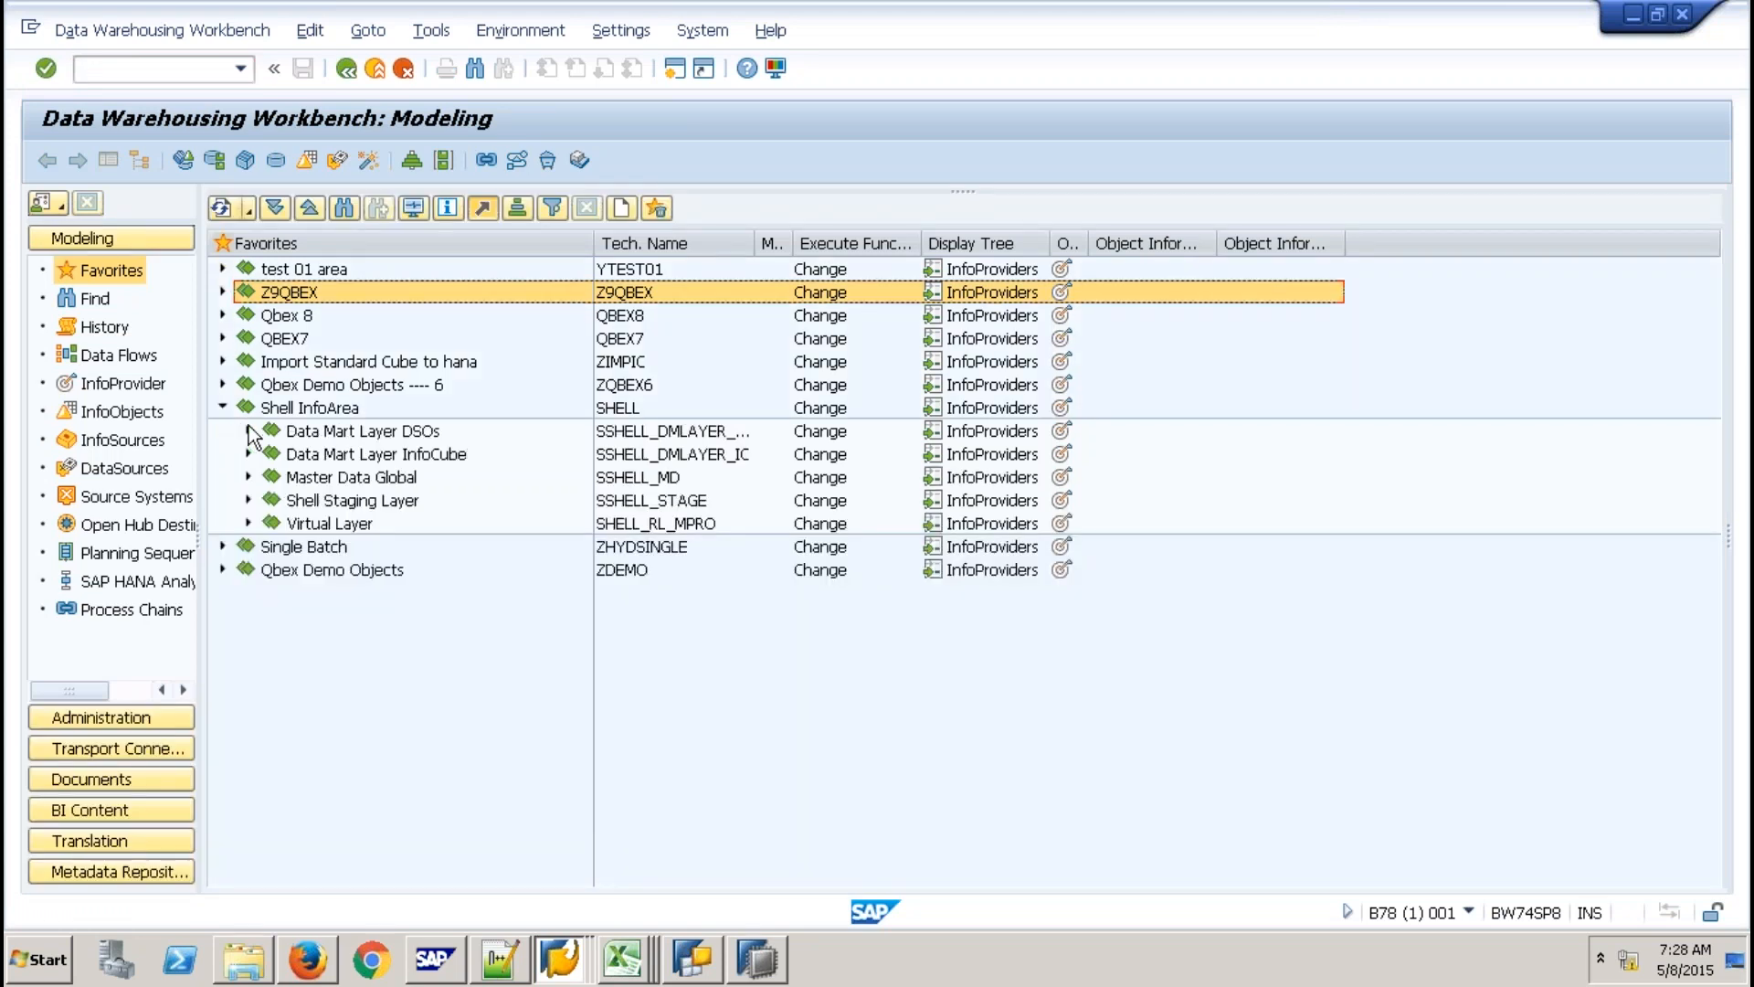
left_click(249, 432)
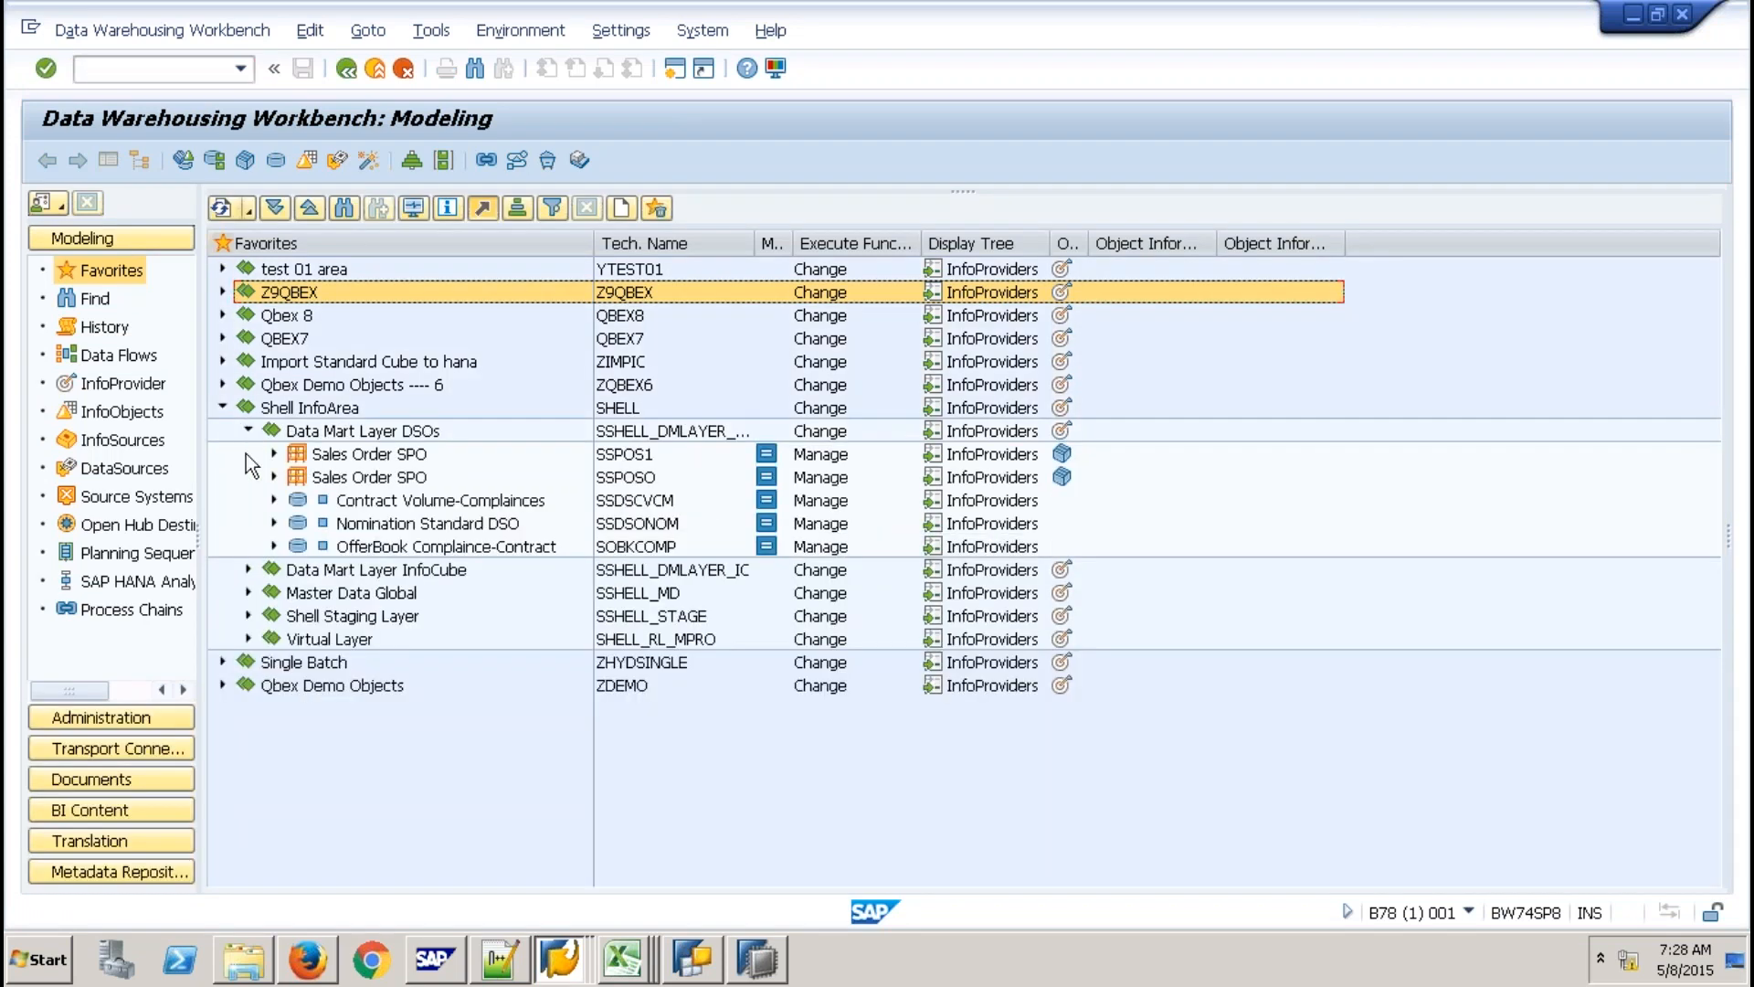
left_click(248, 430)
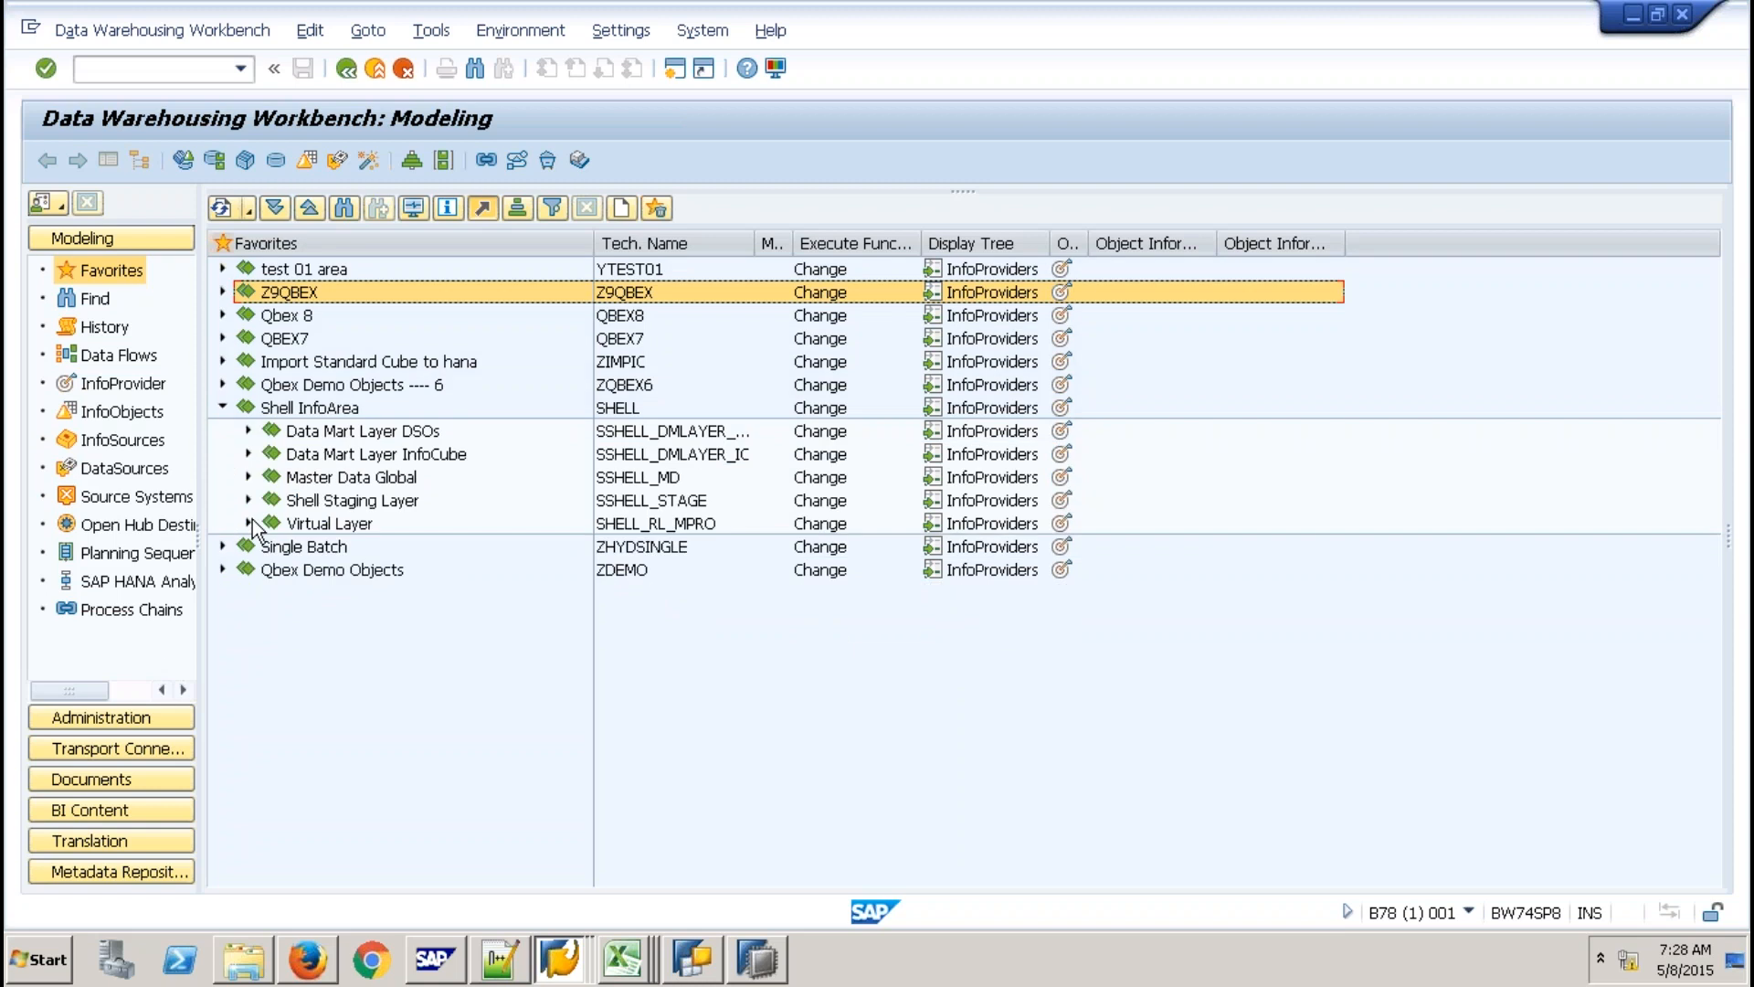
left_click(249, 523)
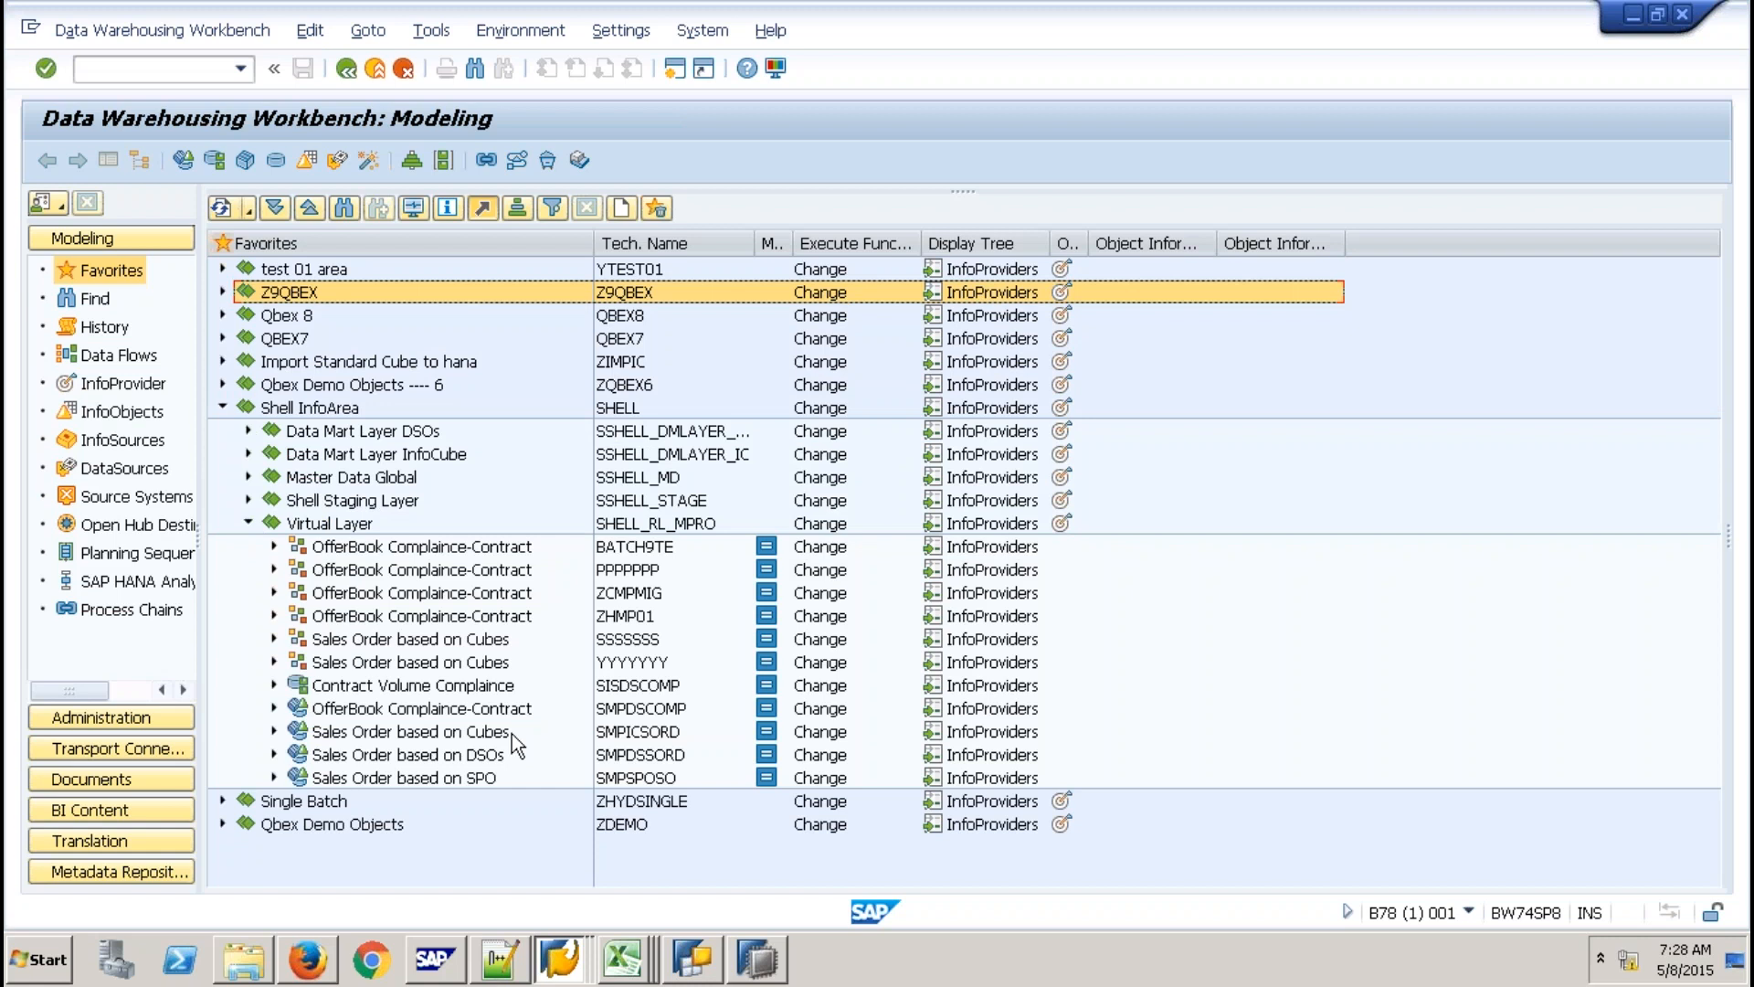
left_click(653, 778)
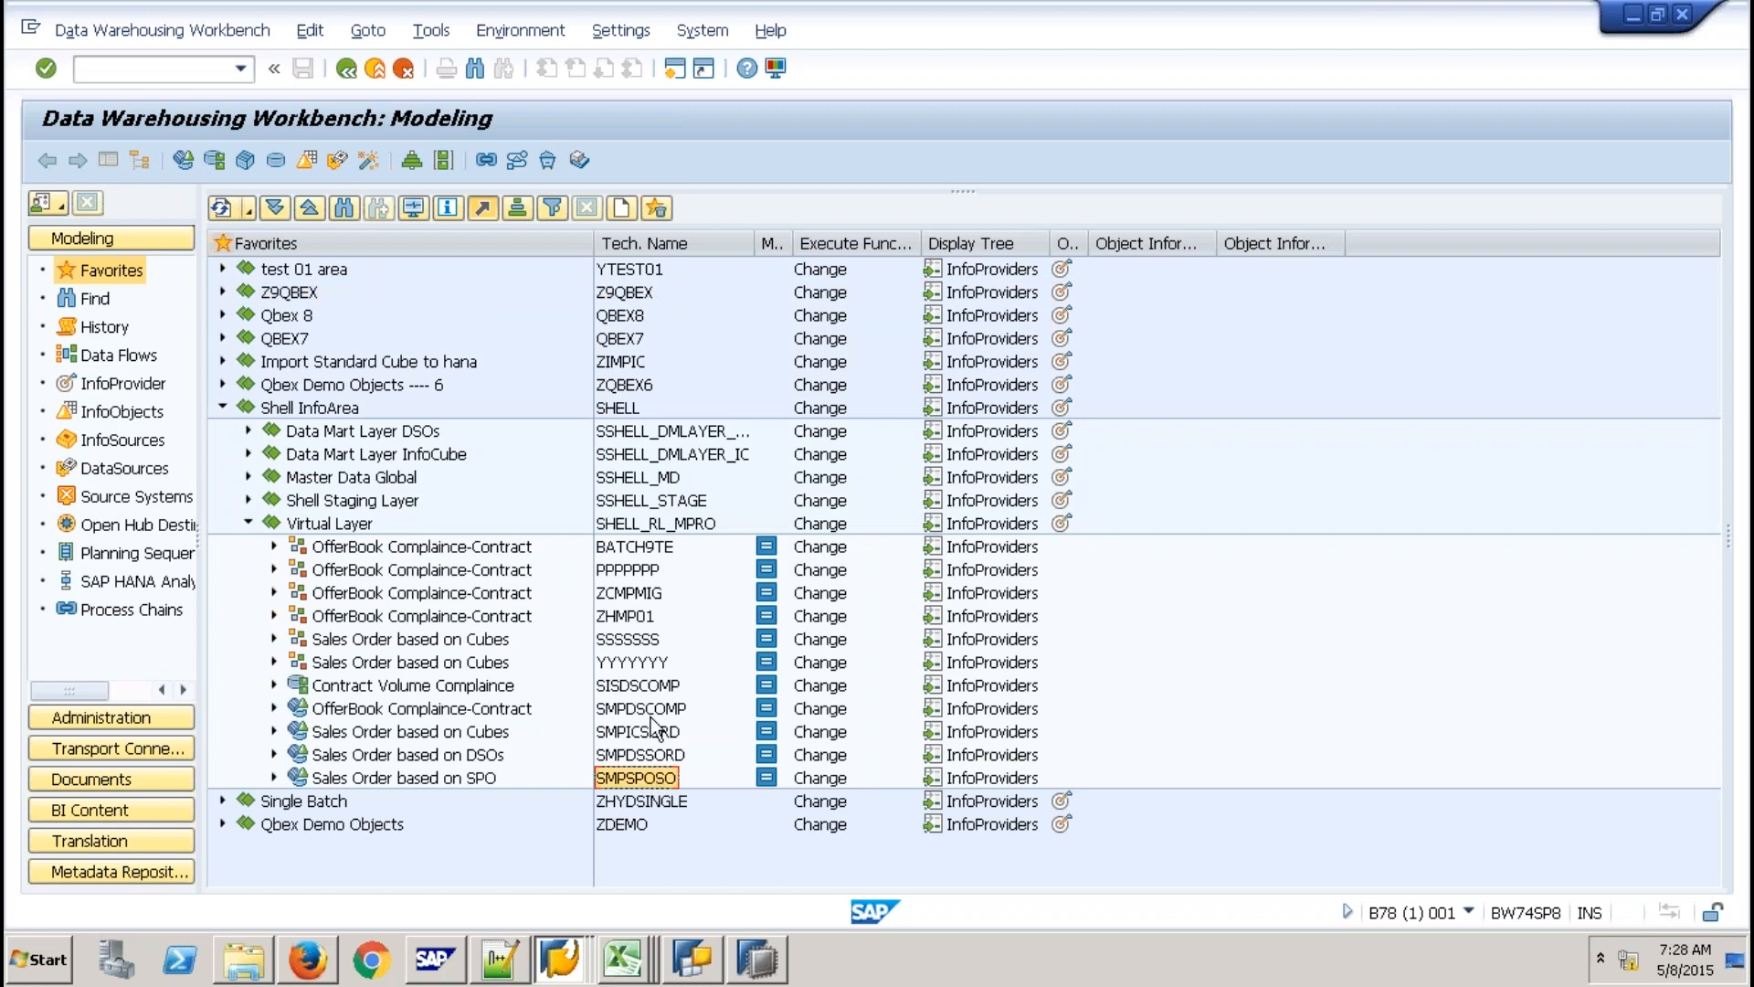
left_click(654, 713)
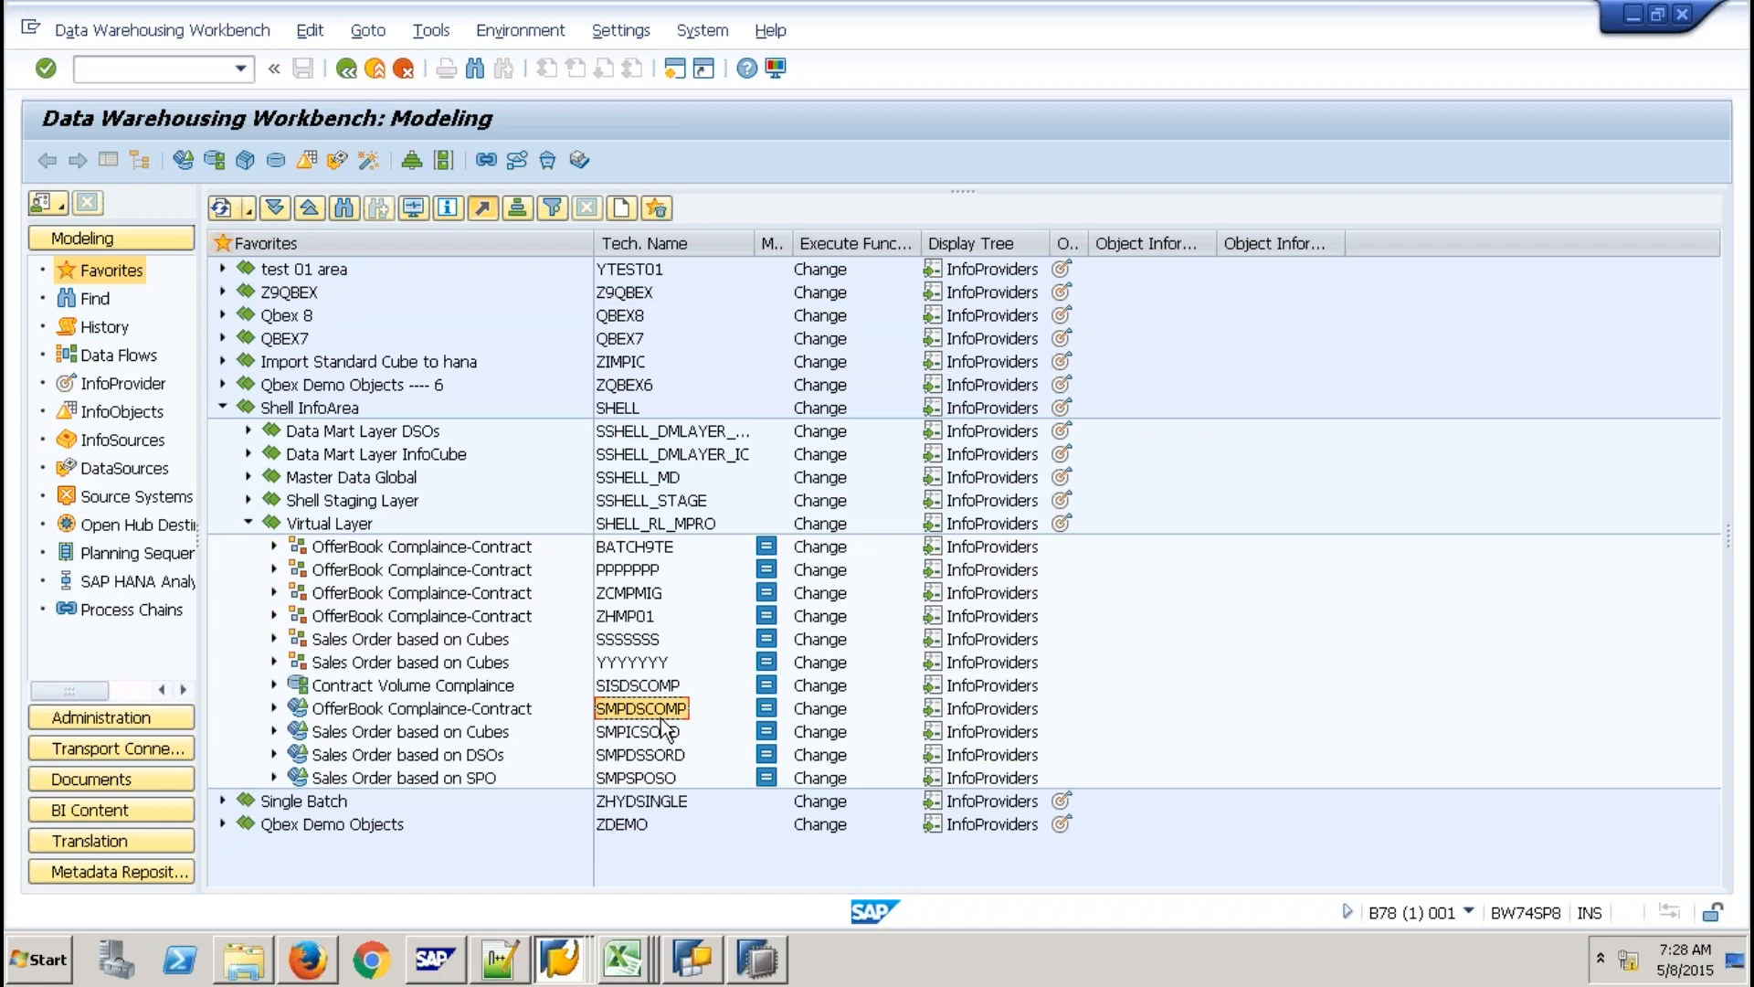
mouse_move(1186, 30)
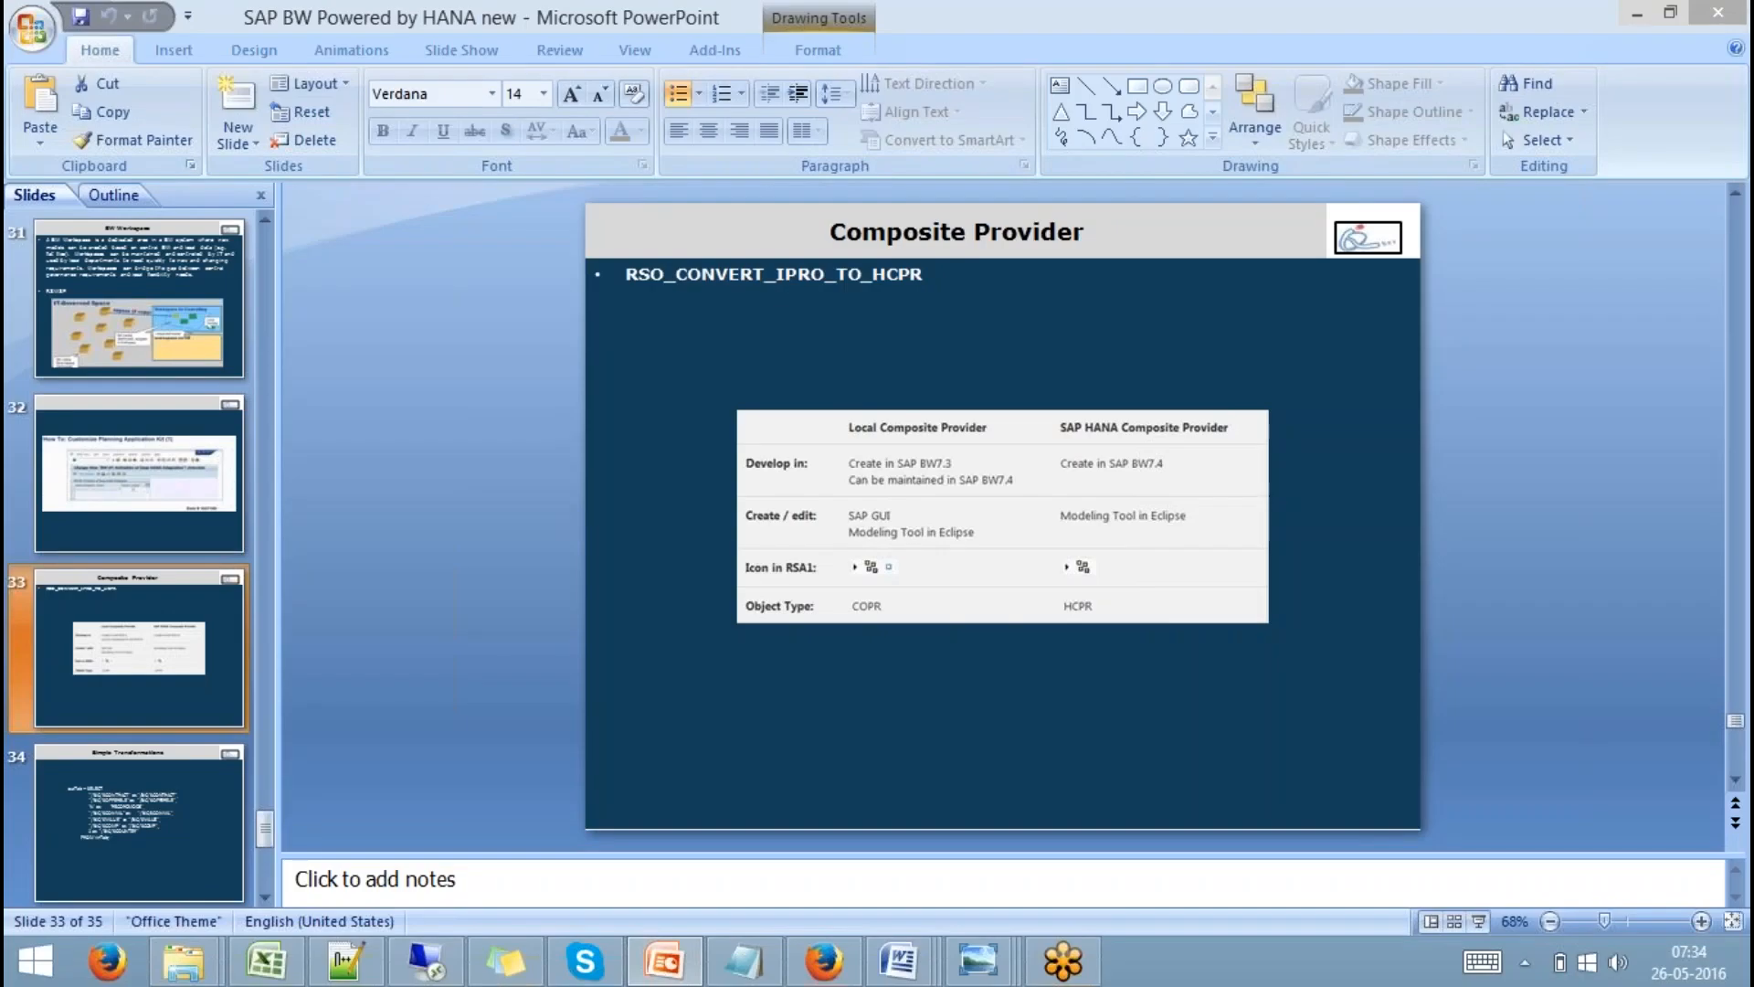
left_click_drag(923, 274, 645, 361)
key("ctrl+c")
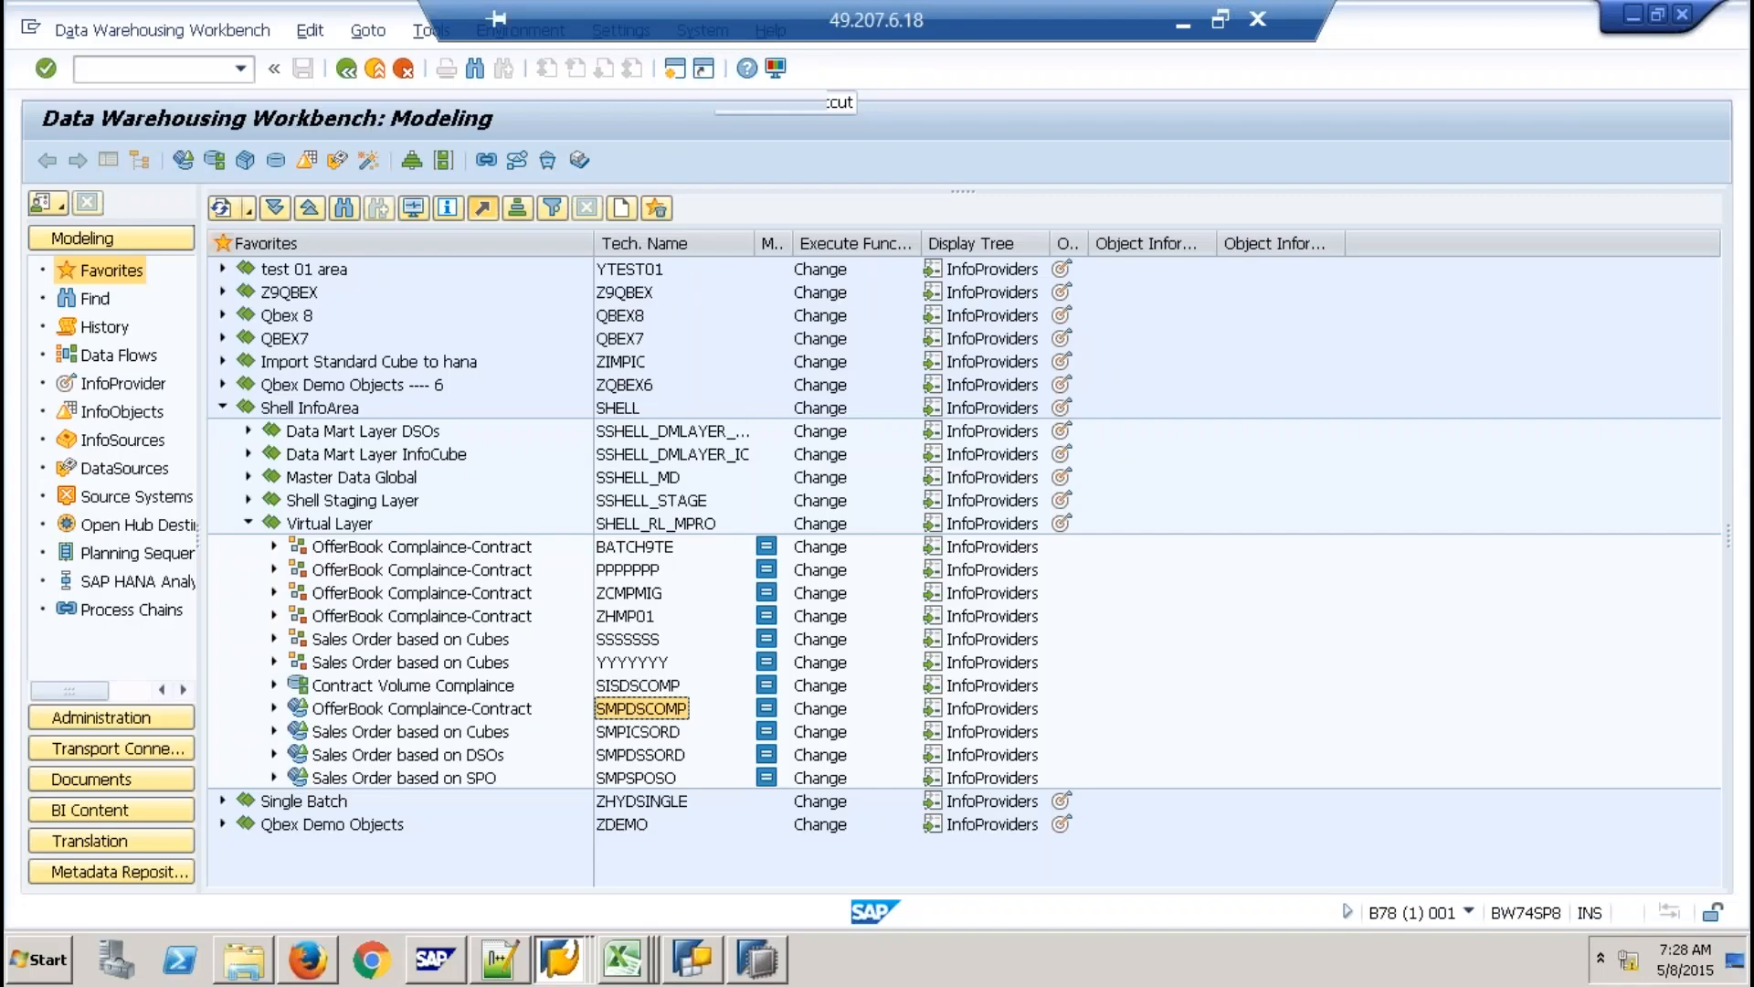
Launch the RSO_CONVERT_IPRO_TO_HCPR report through /OSE38.
type("/OSE3")
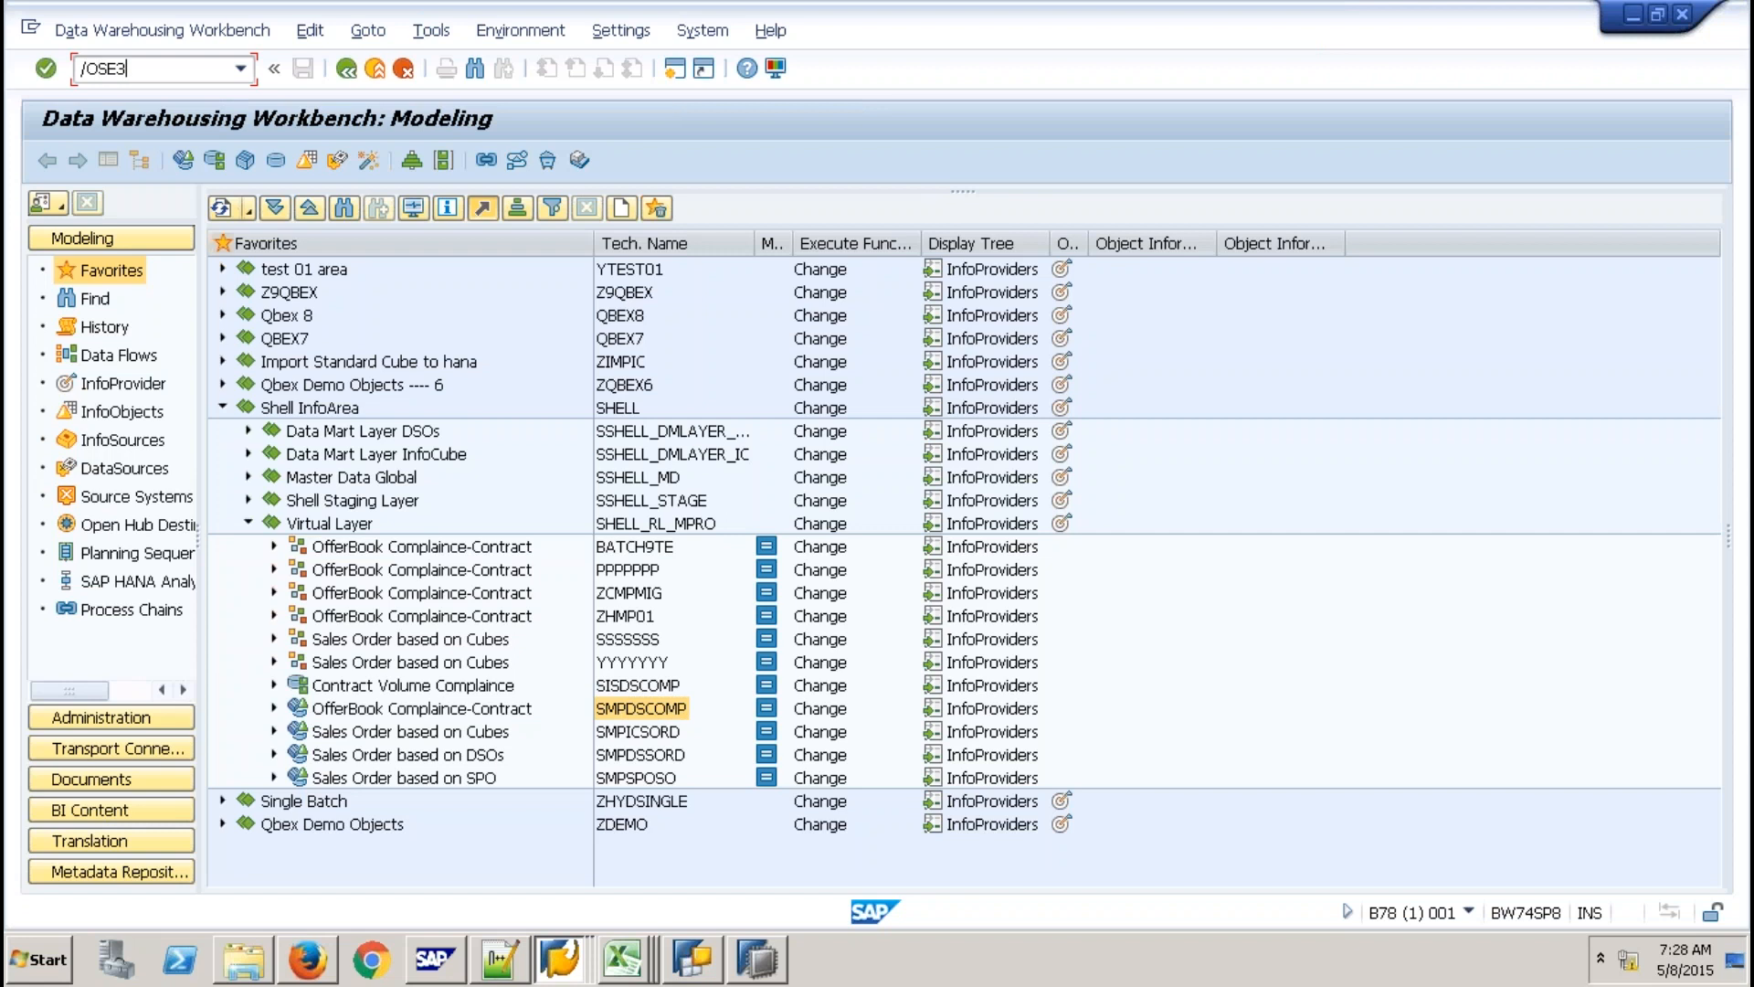
type("8")
key("Return")
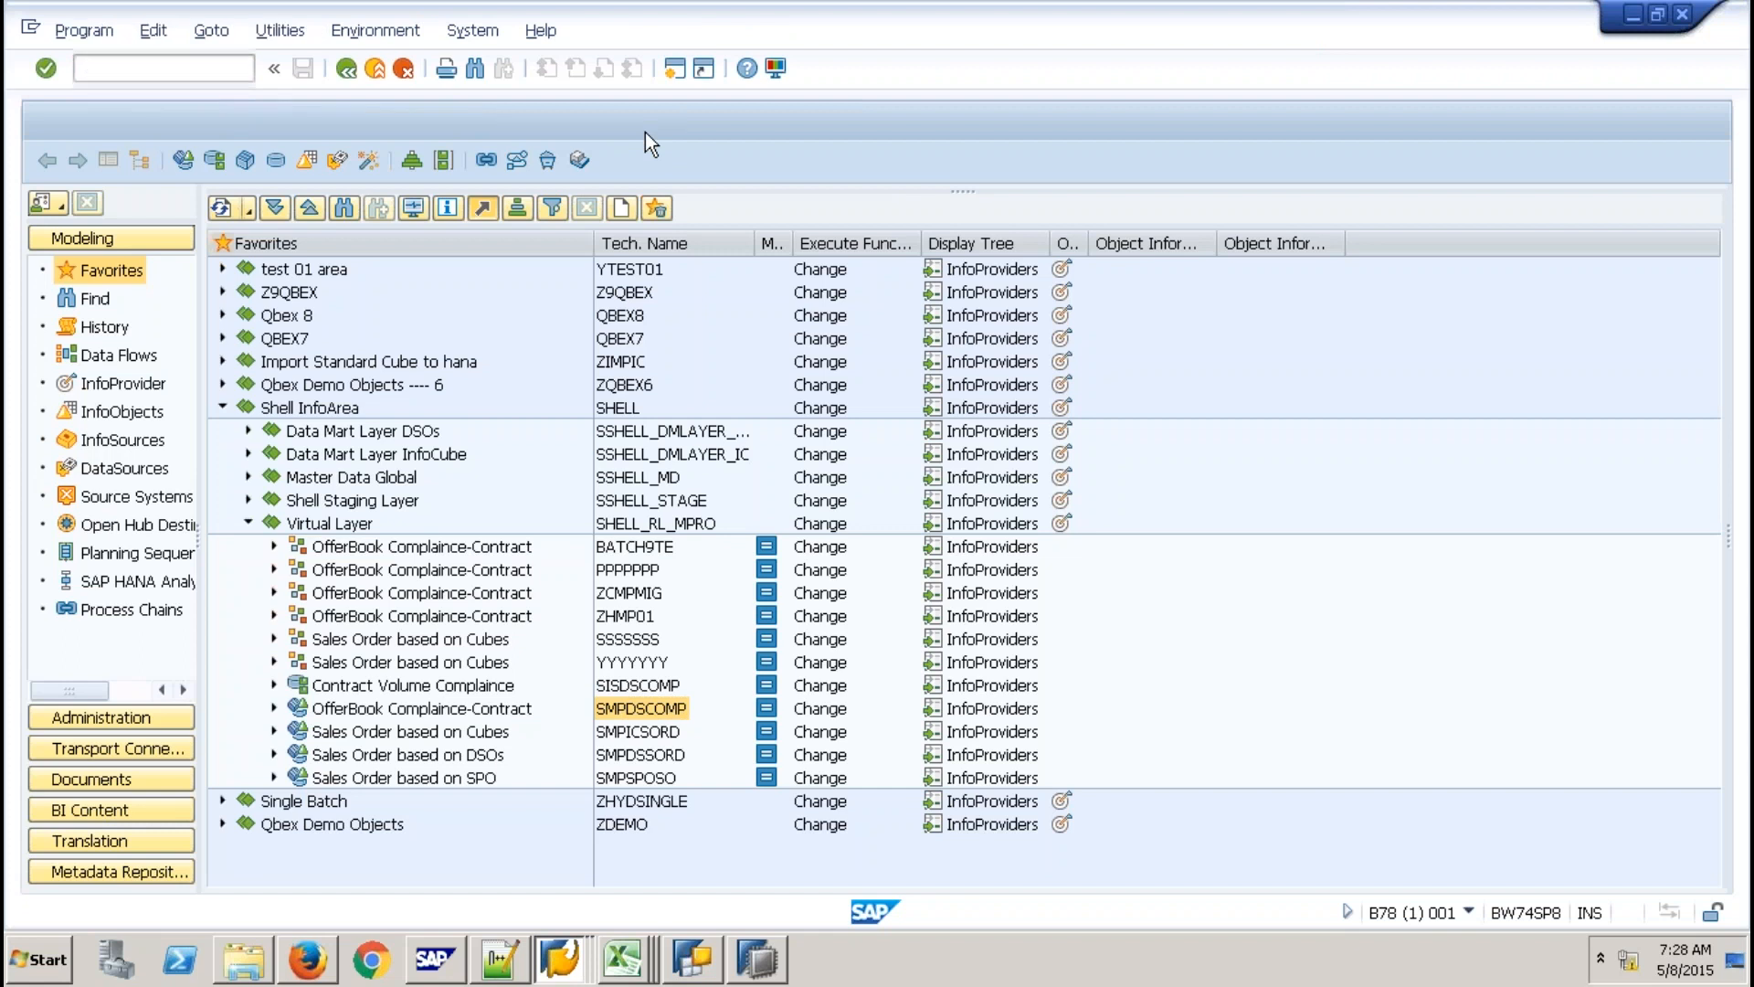
key("ctrl+v")
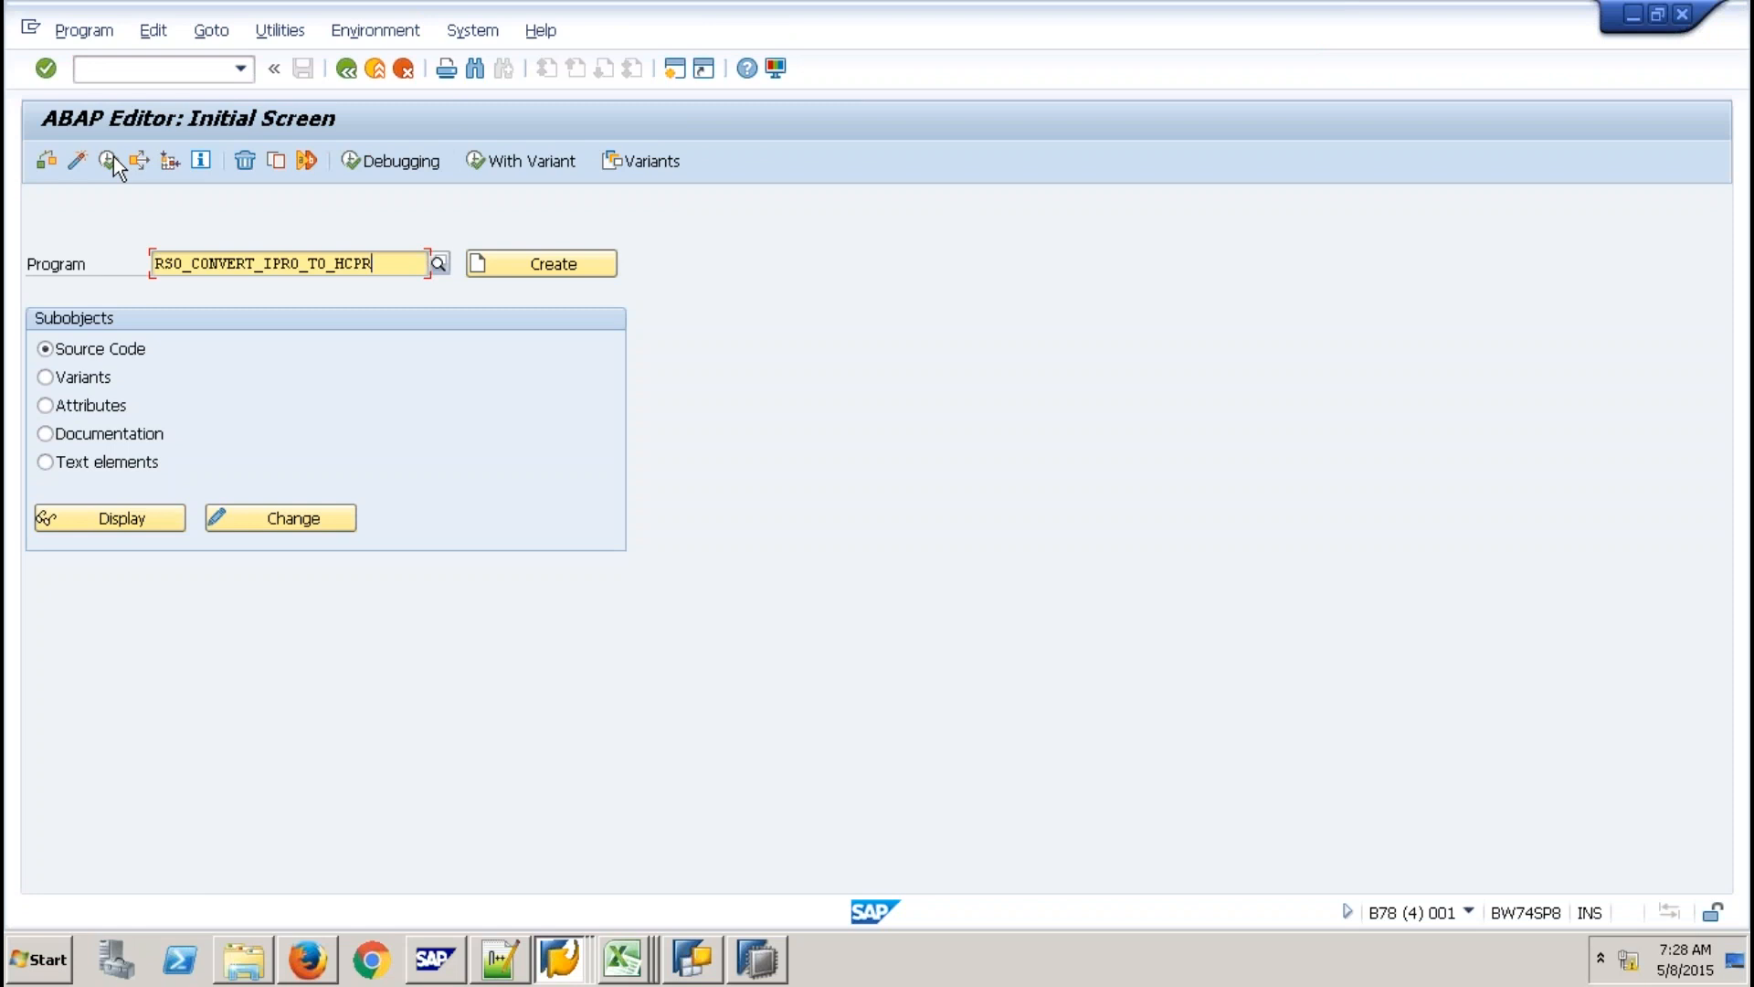
left_click(114, 157)
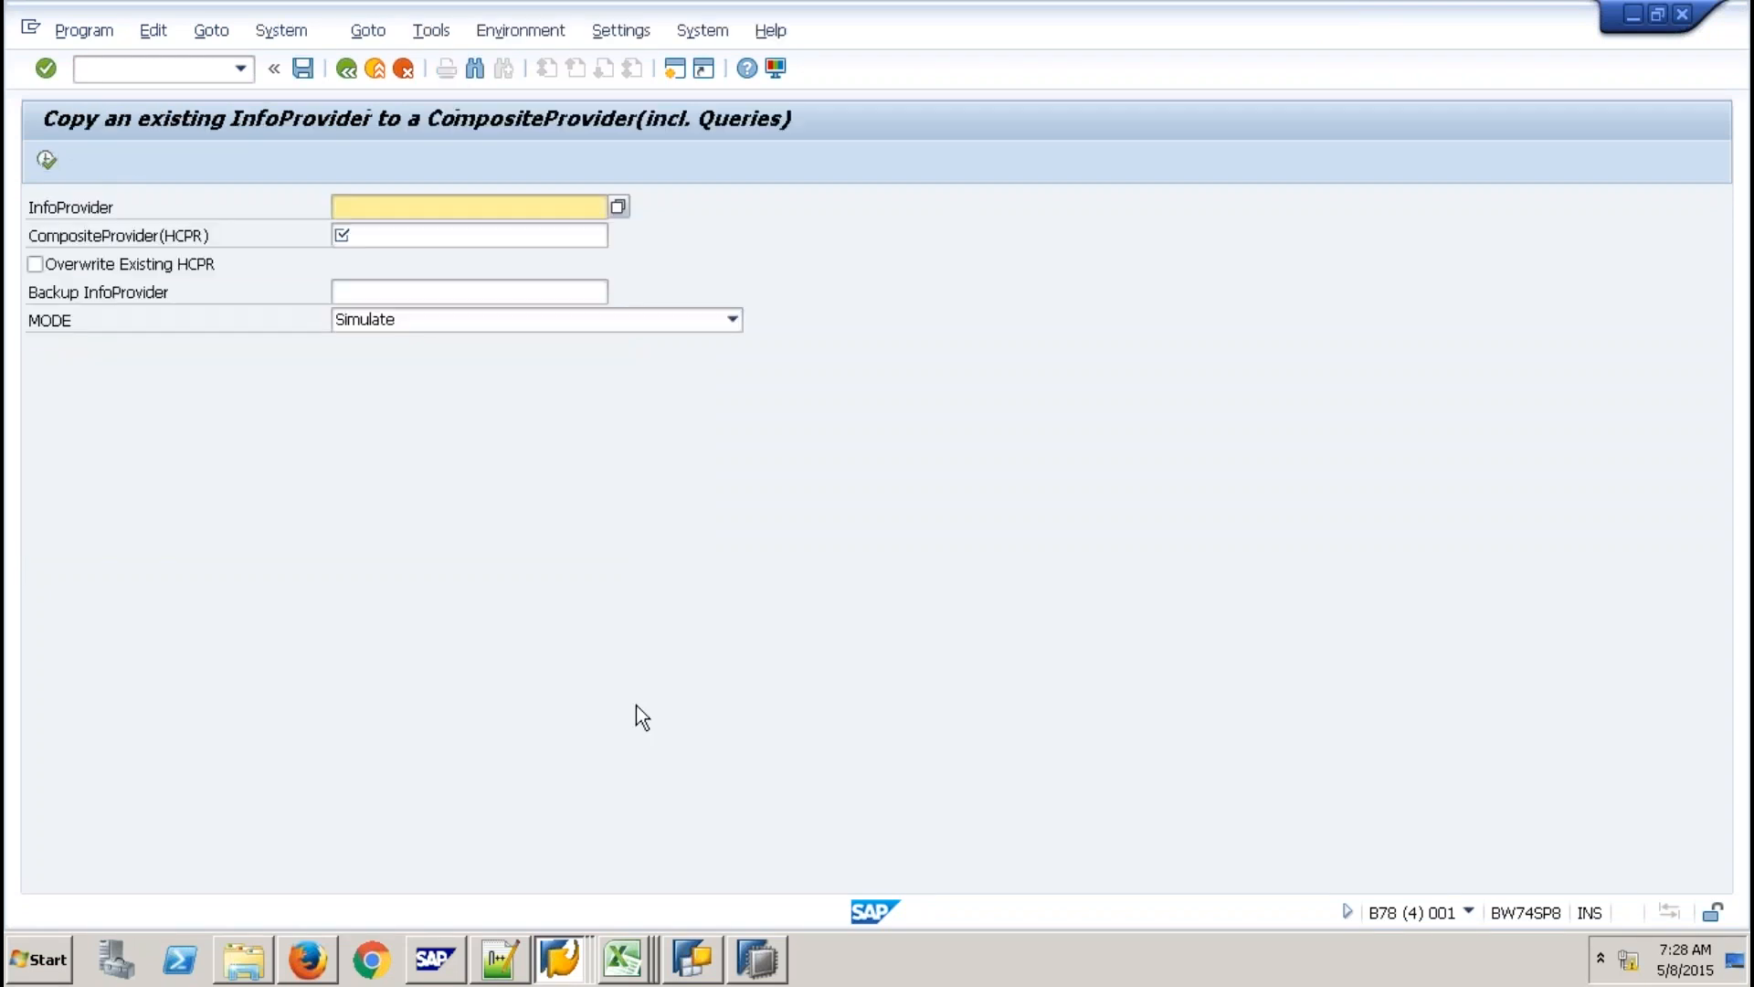
Enter SMPDSCOMP as the source InfoProvider and Z9QCON as the CompositeProvider name.
key("alt+Tab")
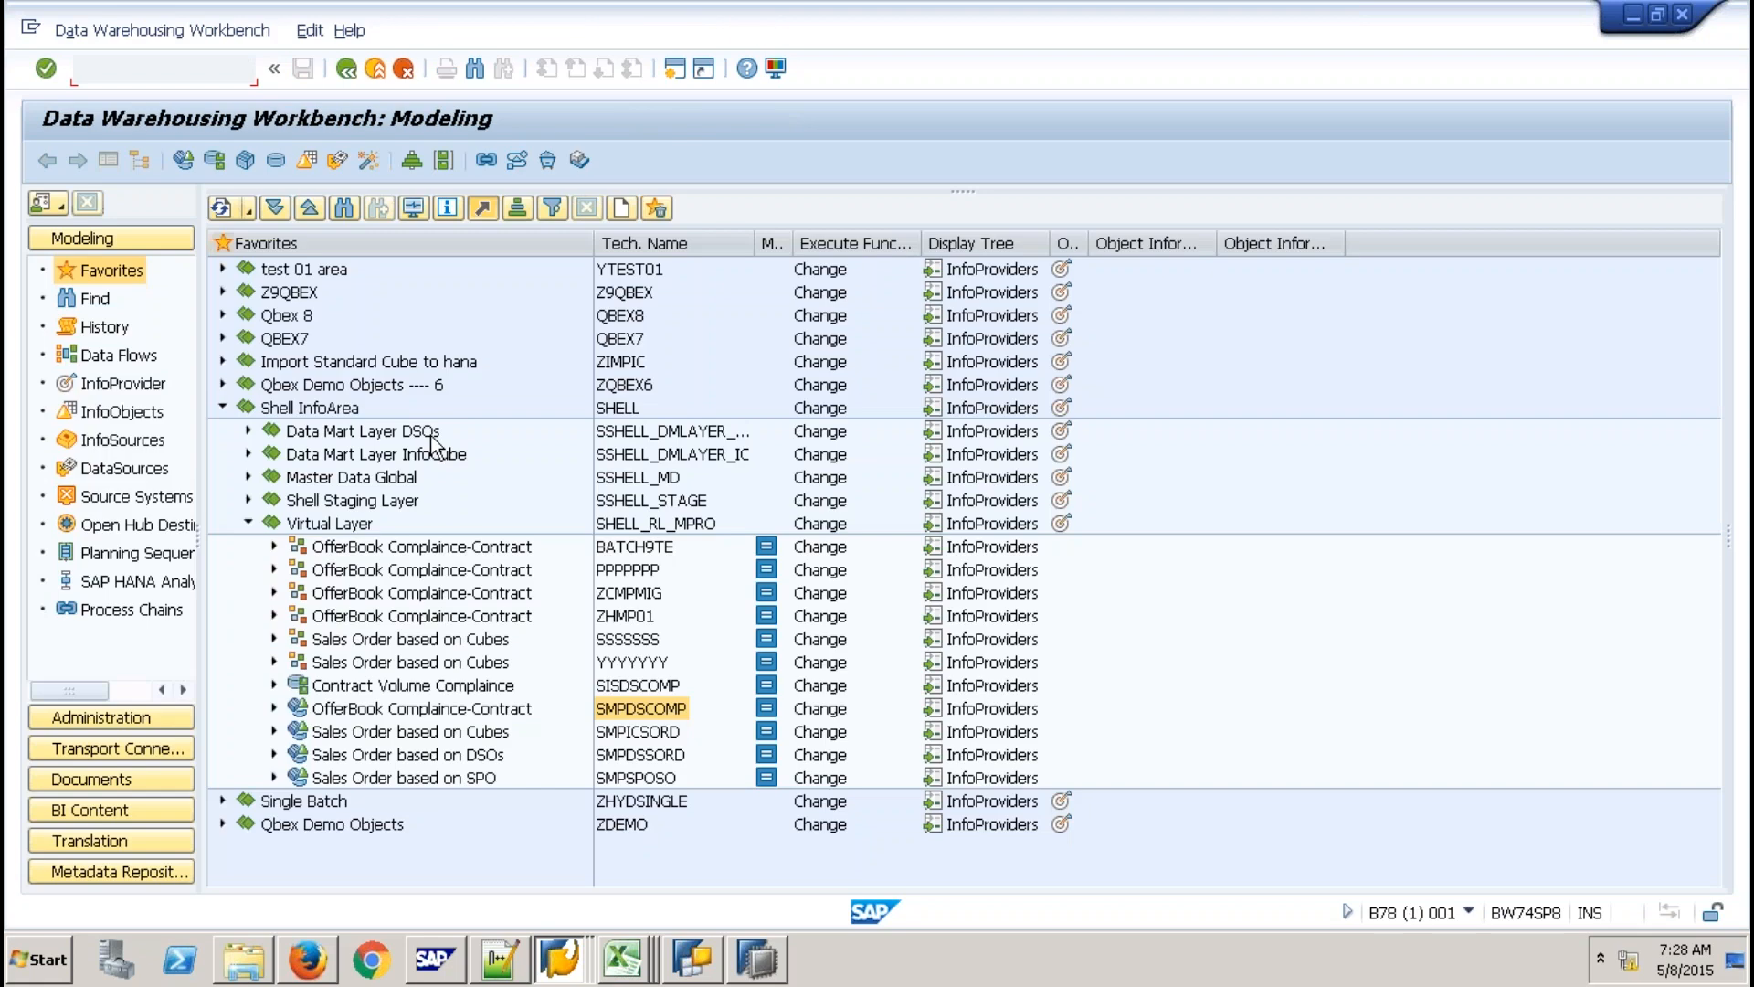
key("alt+Tab")
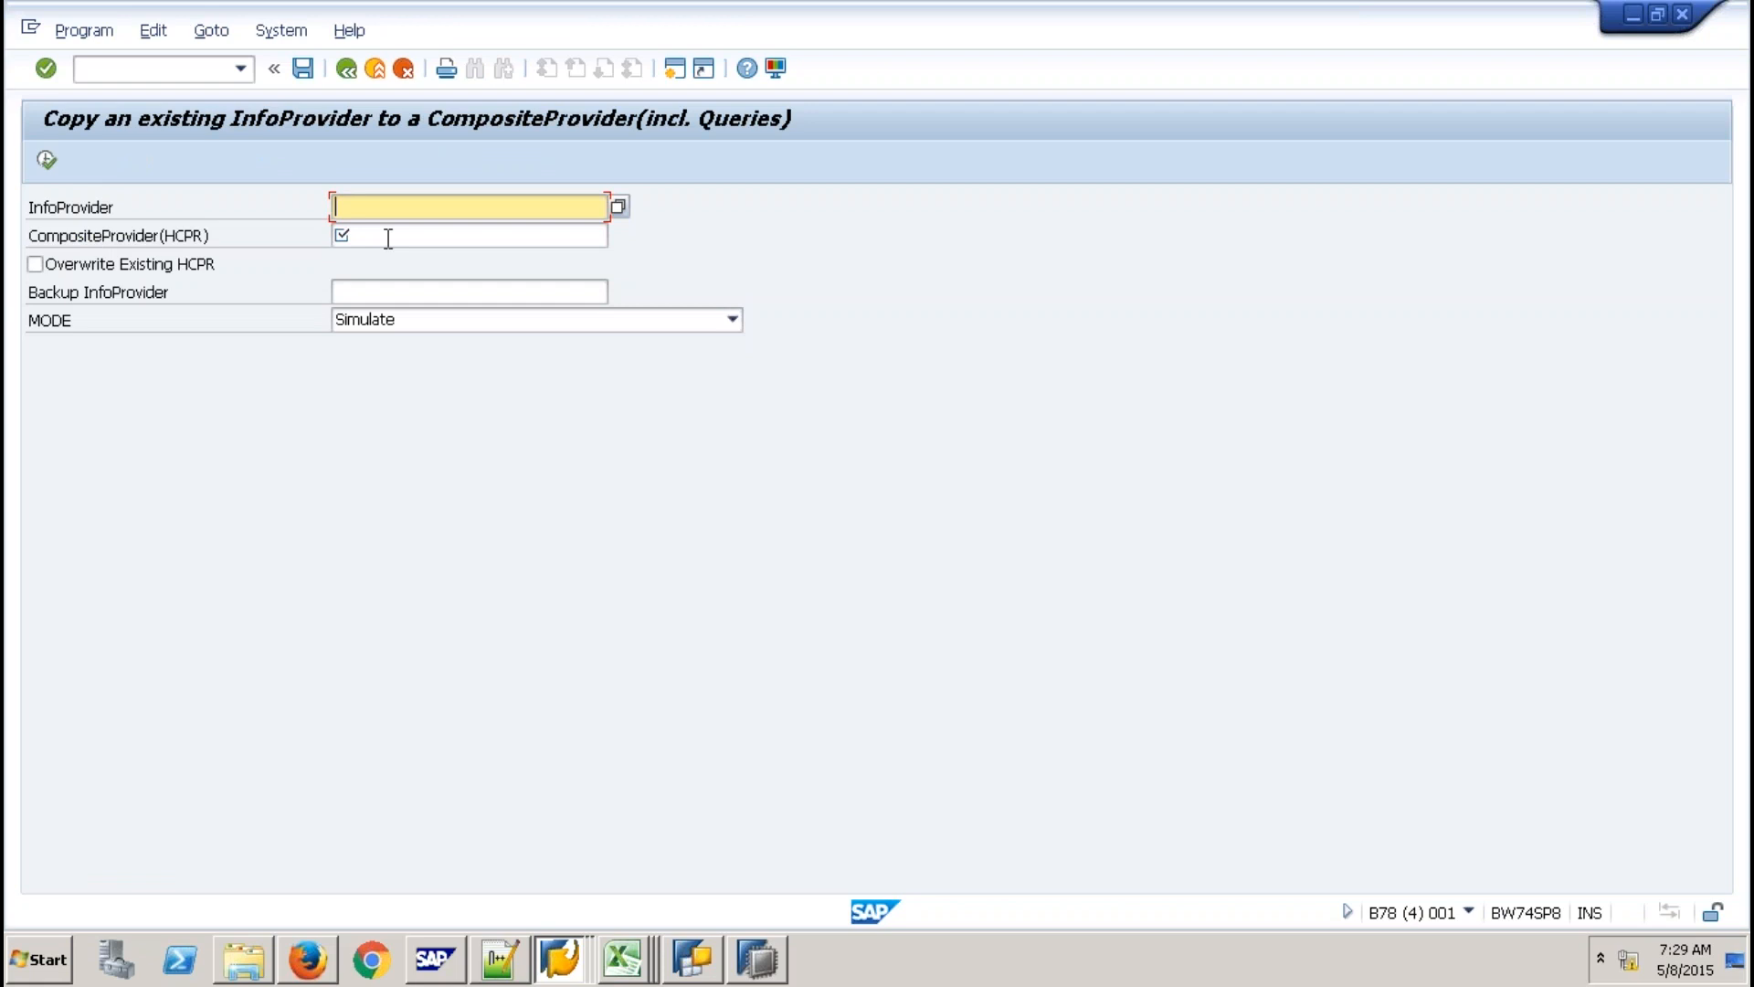
type("SMPDSCOMP")
left_click(388, 238)
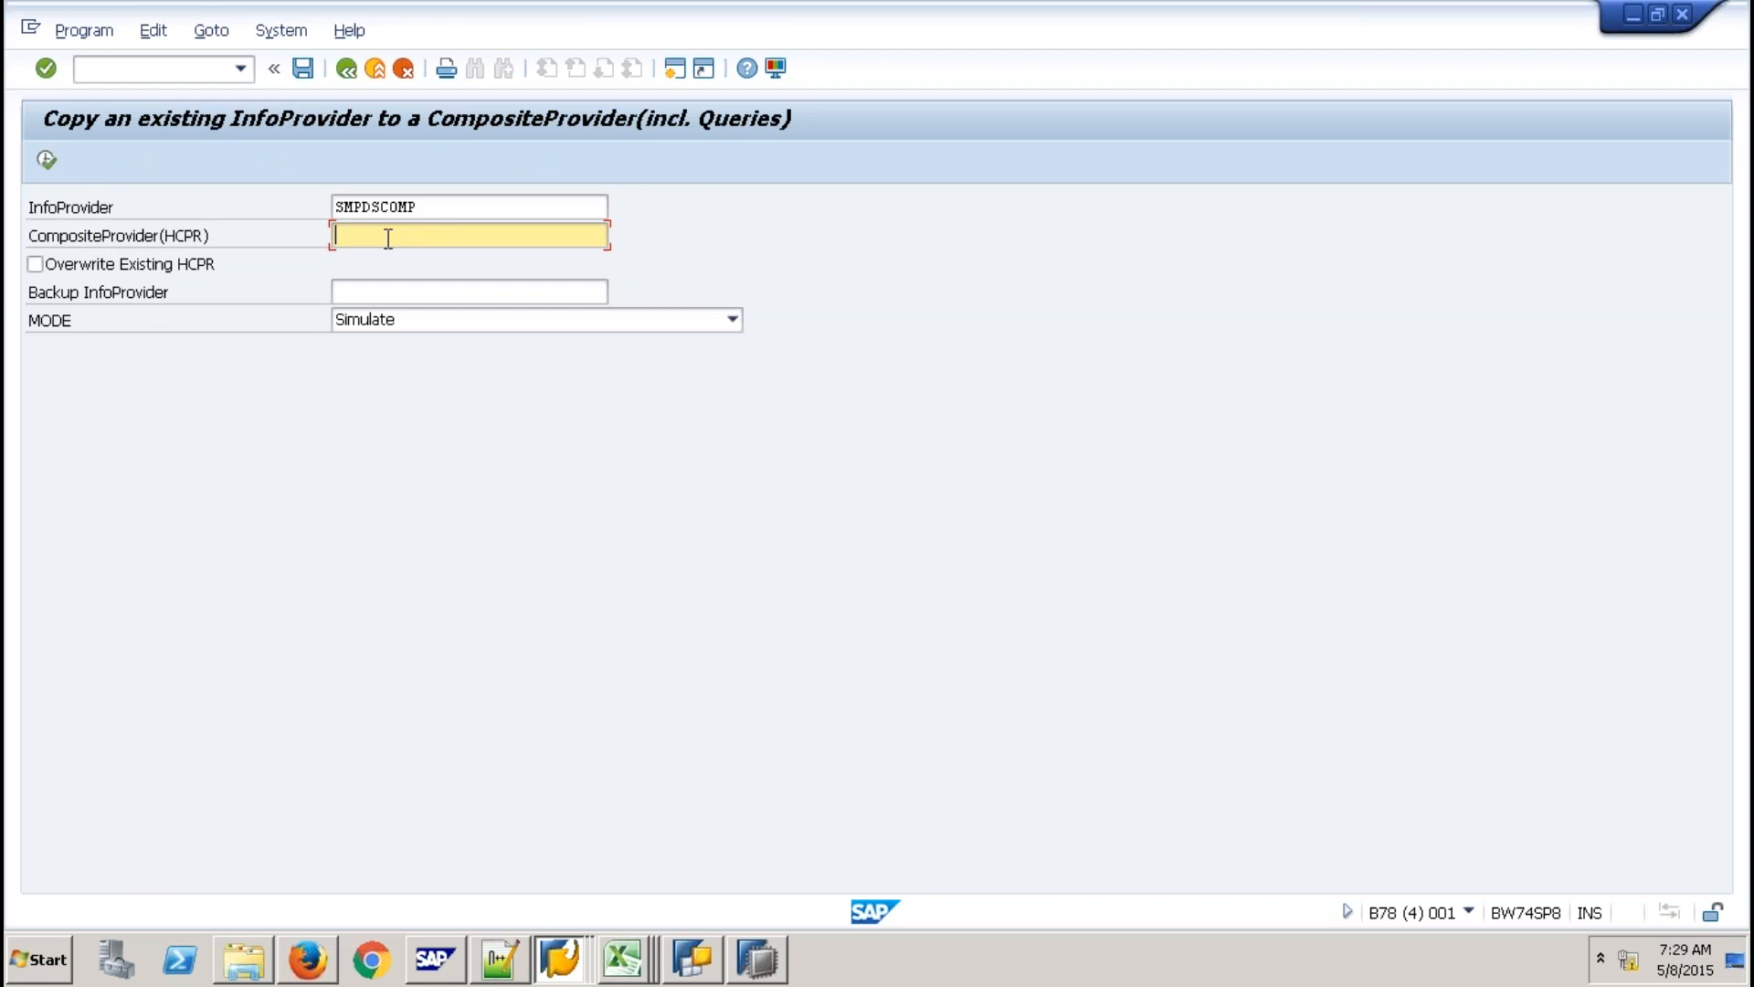
type("Z")
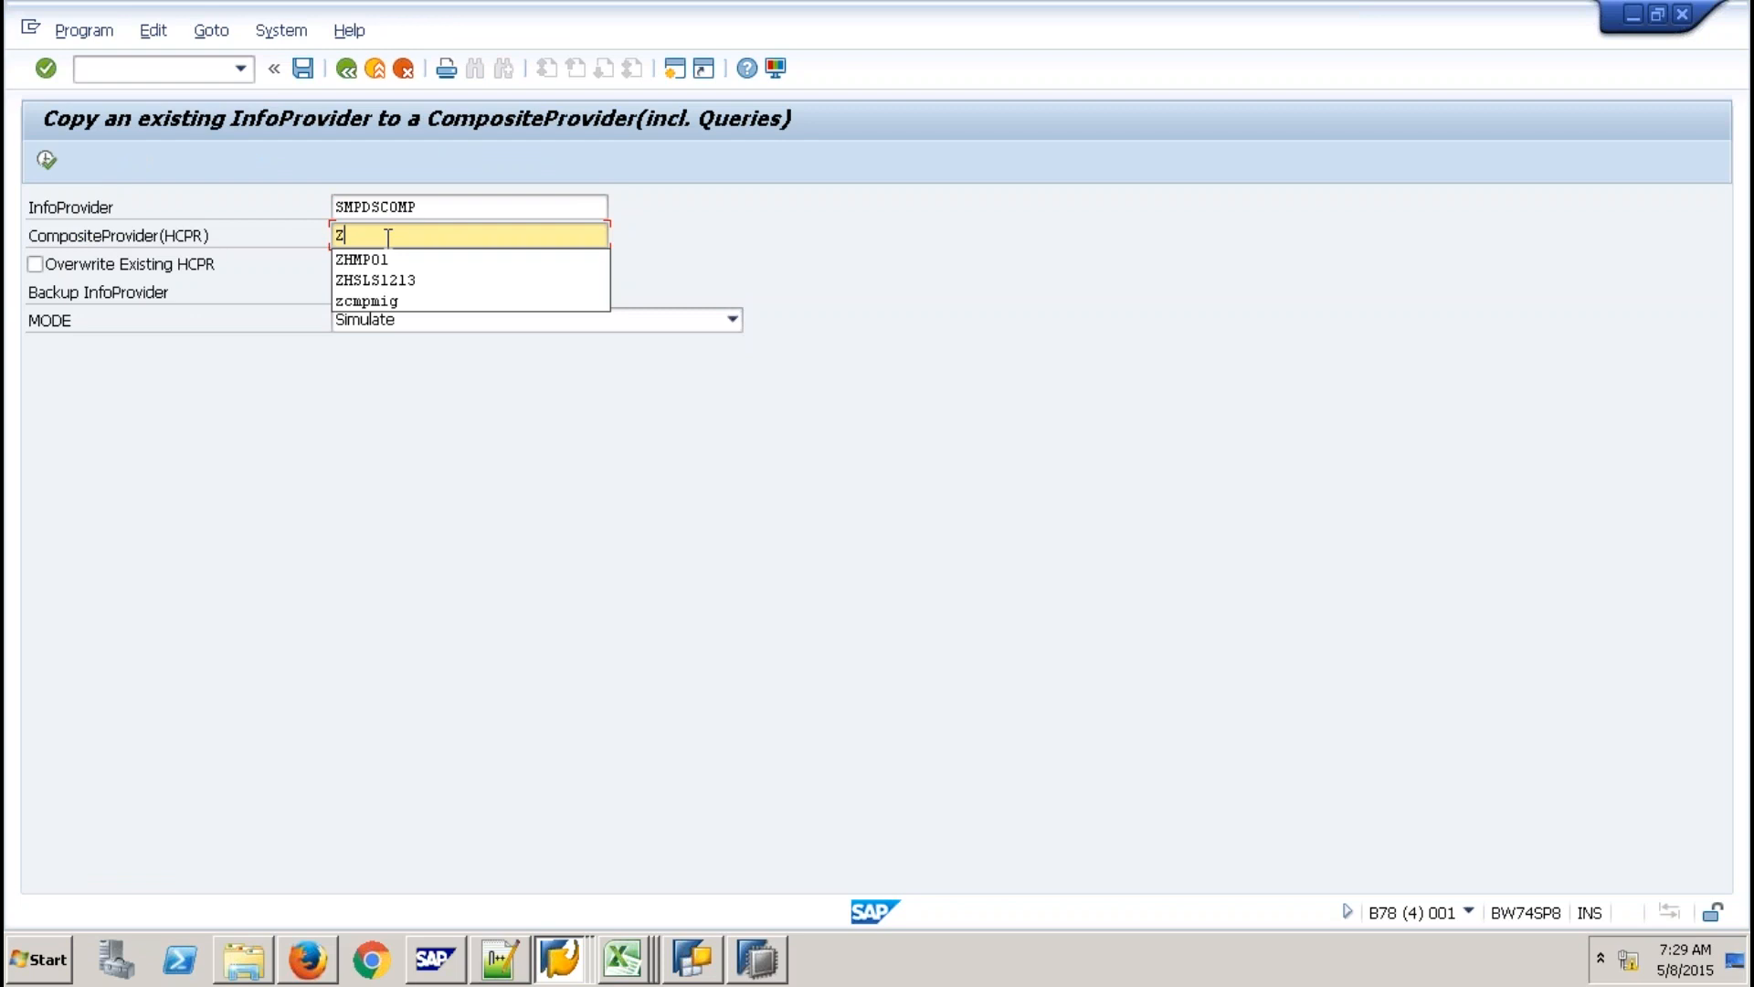
type("9QCON")
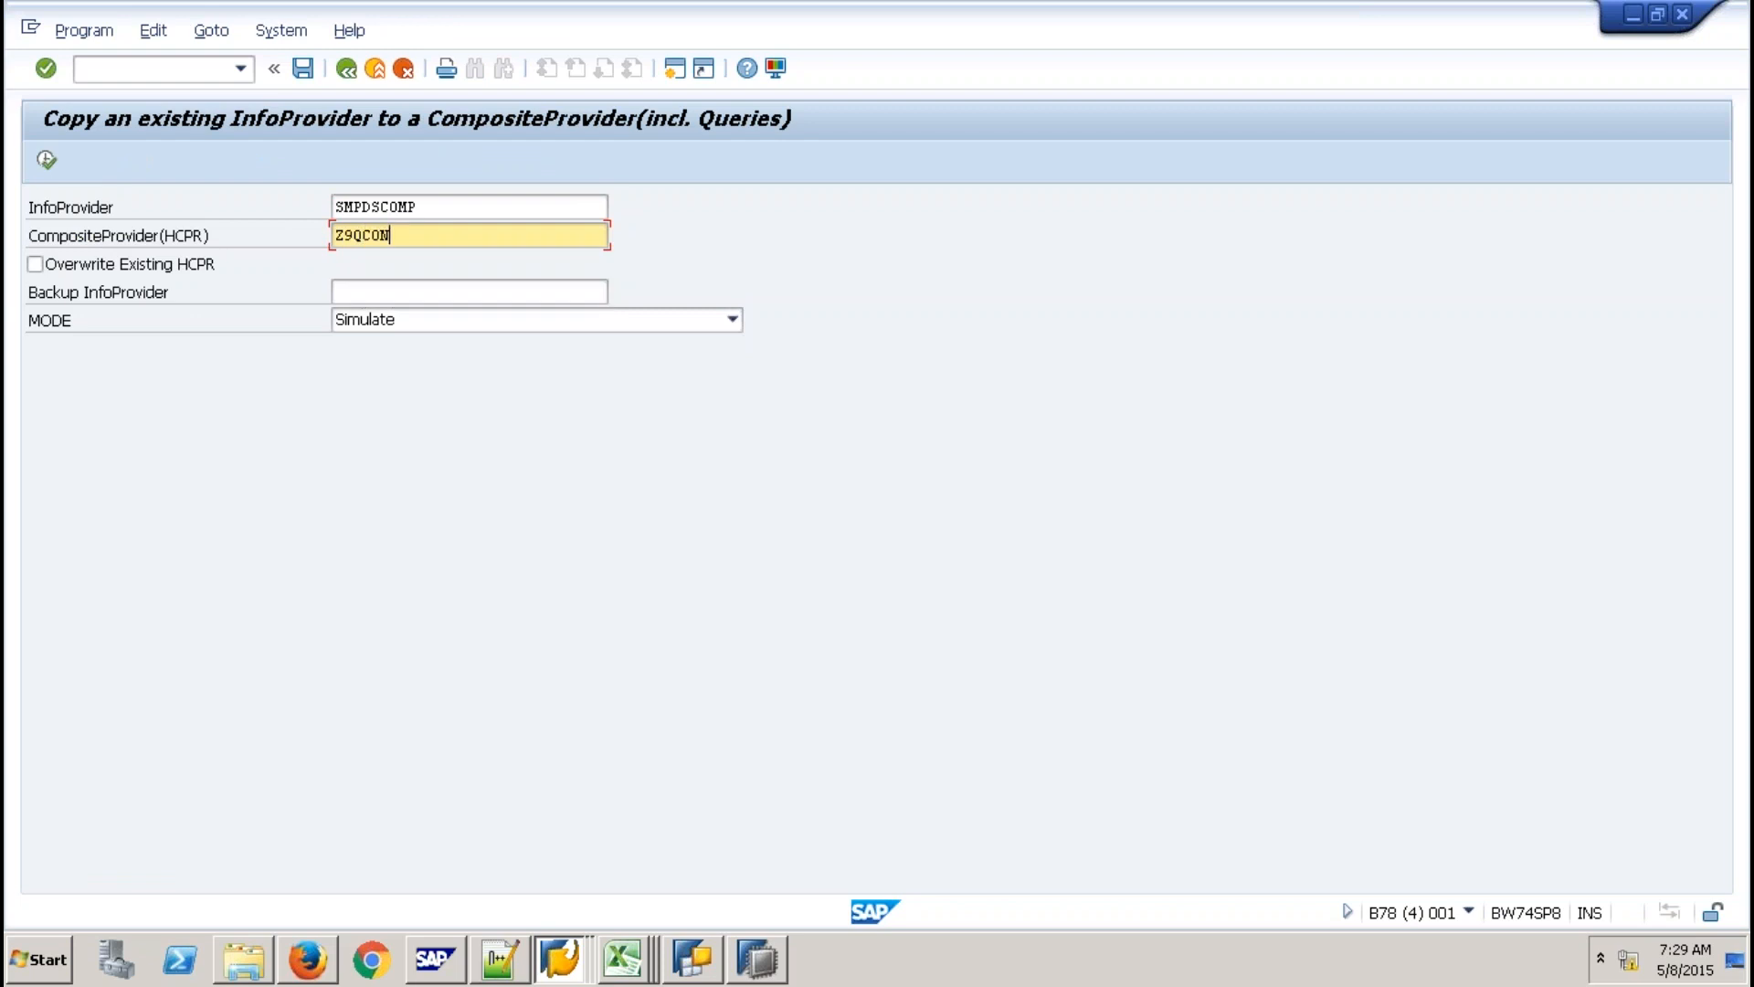
left_click(407, 329)
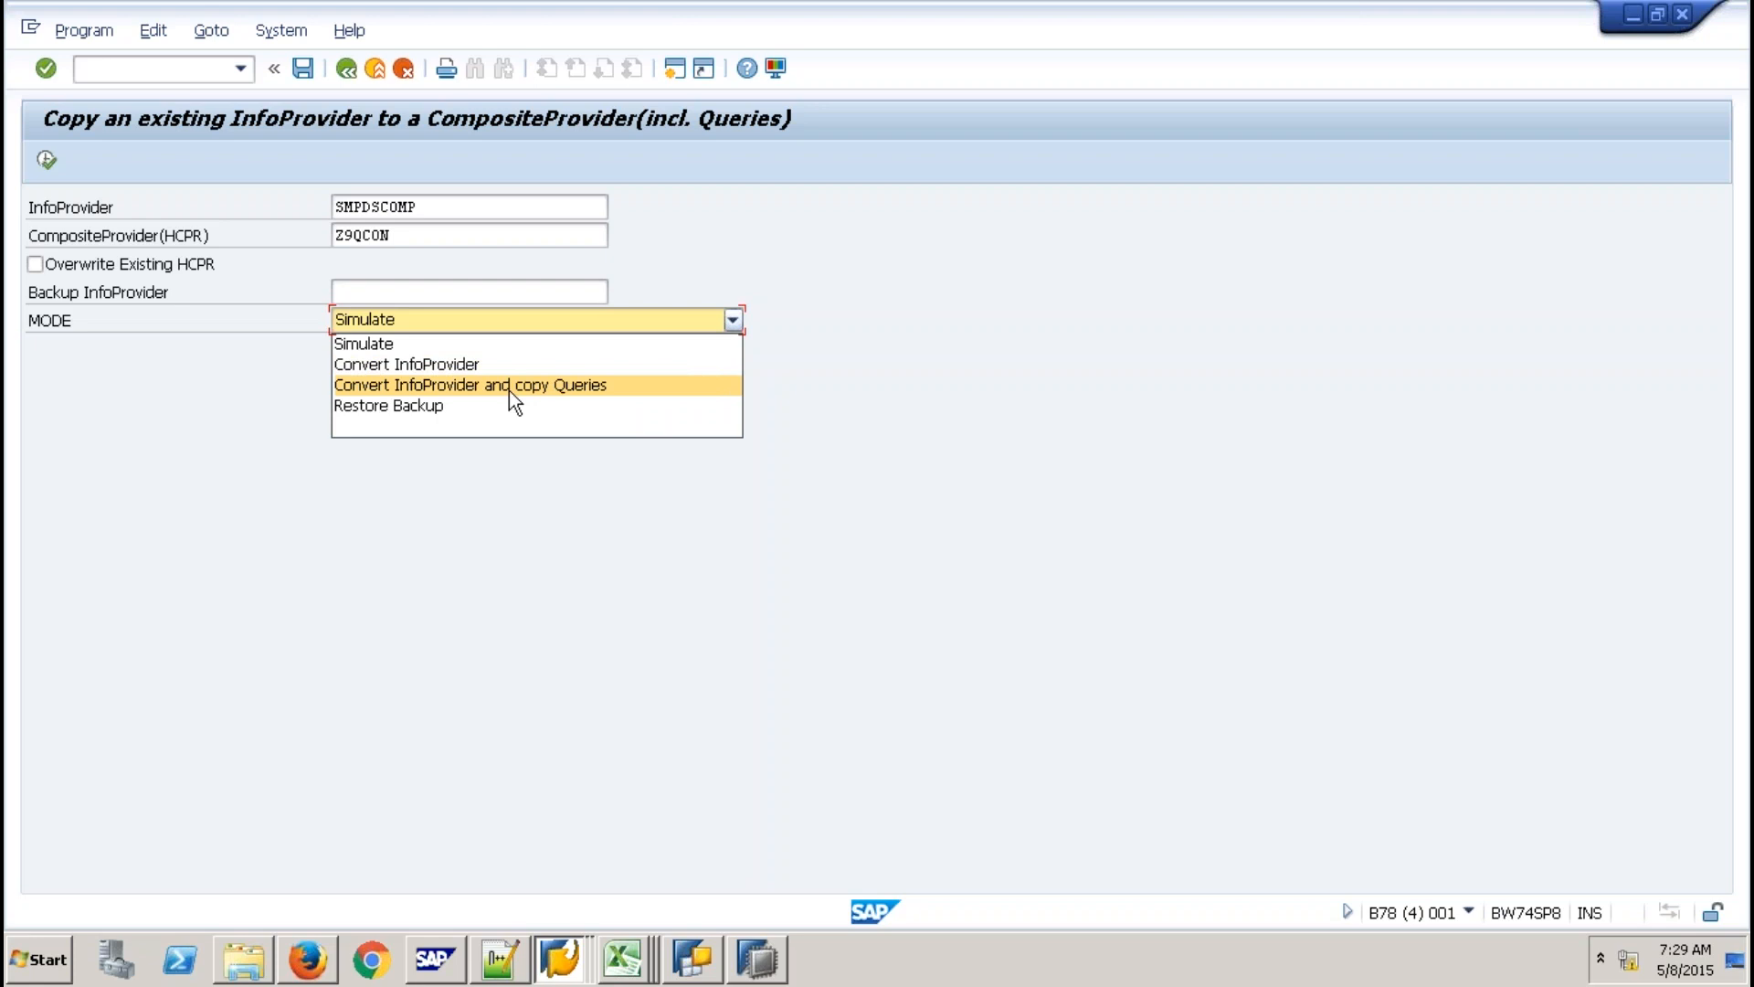
Run 'Convert InfoProvider and copy Queries' for SMPDSCOMP, copying all five queries into Z9QCON.
left_click(48, 158)
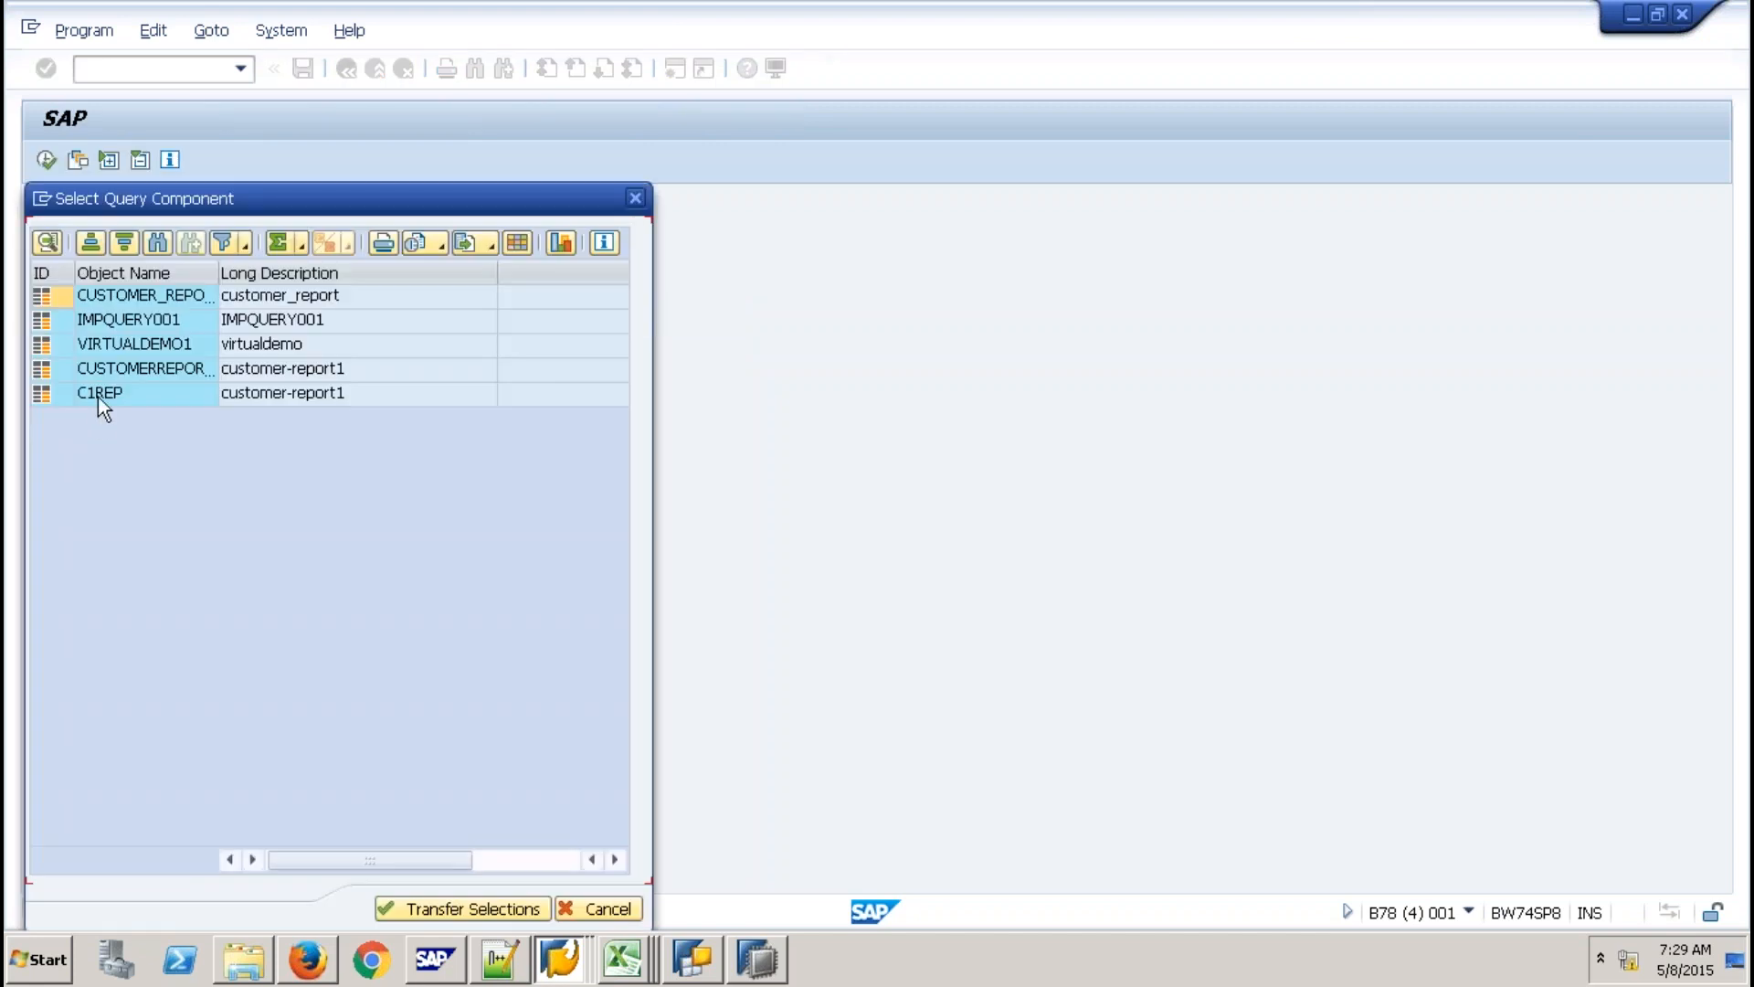
left_click(51, 389, "shift")
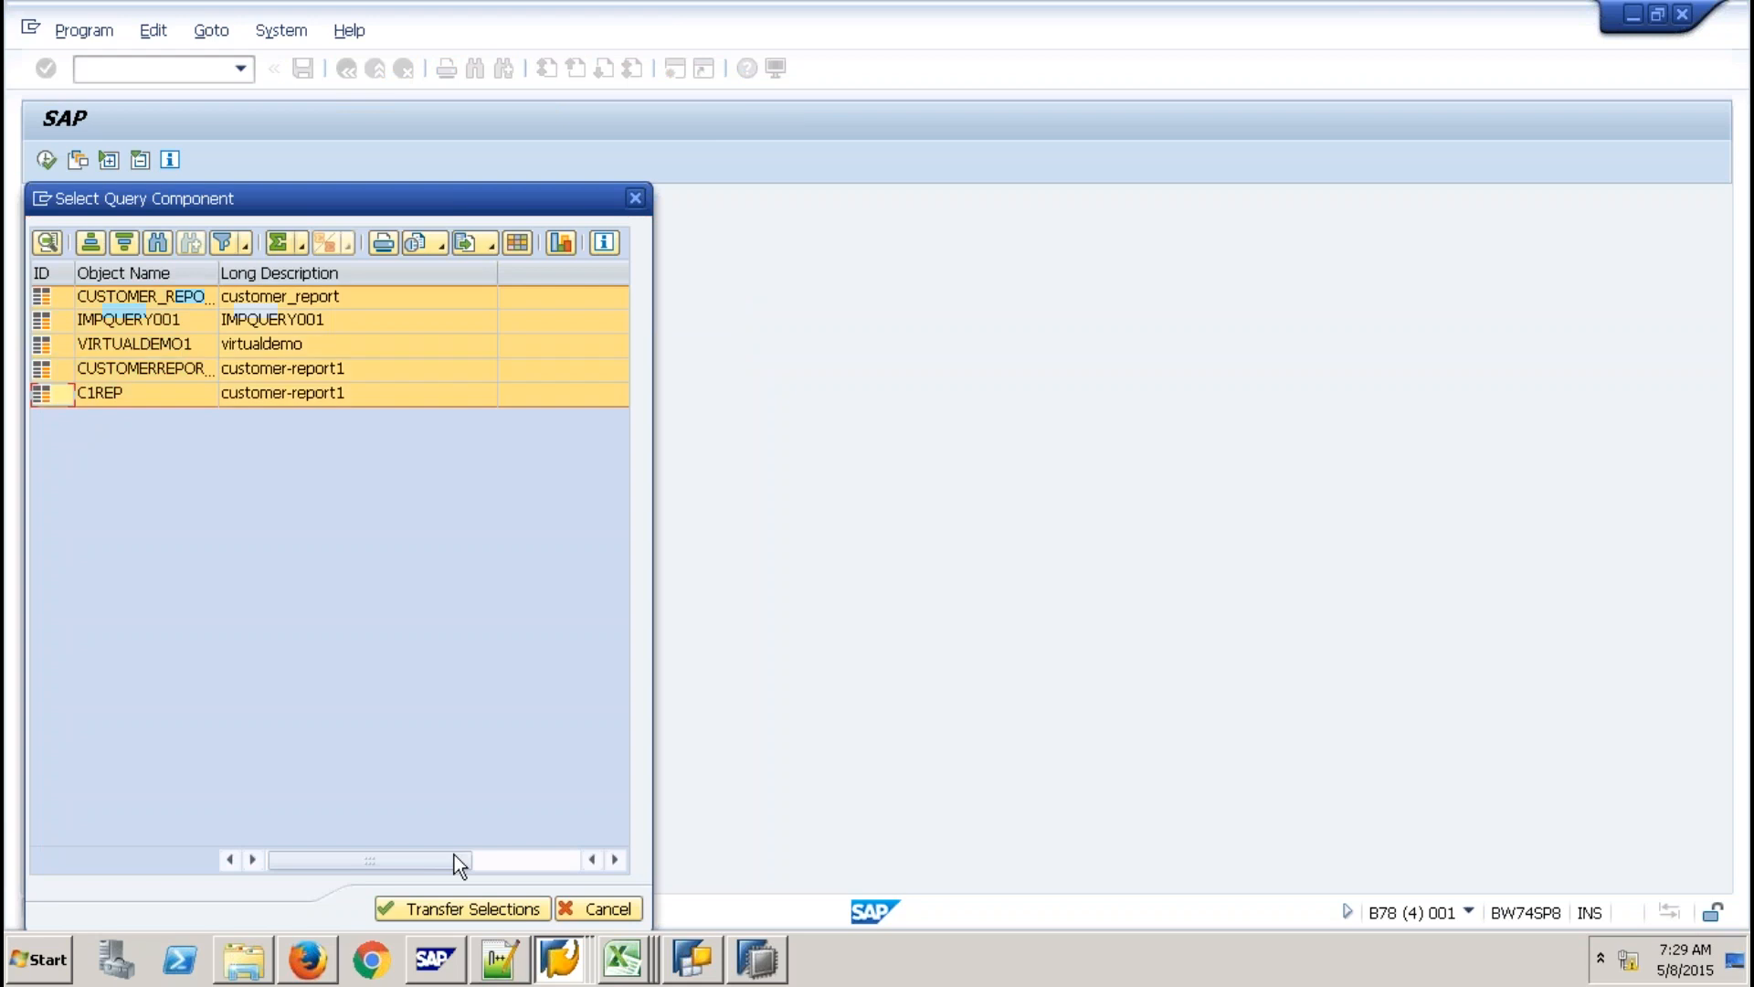
left_click(462, 908)
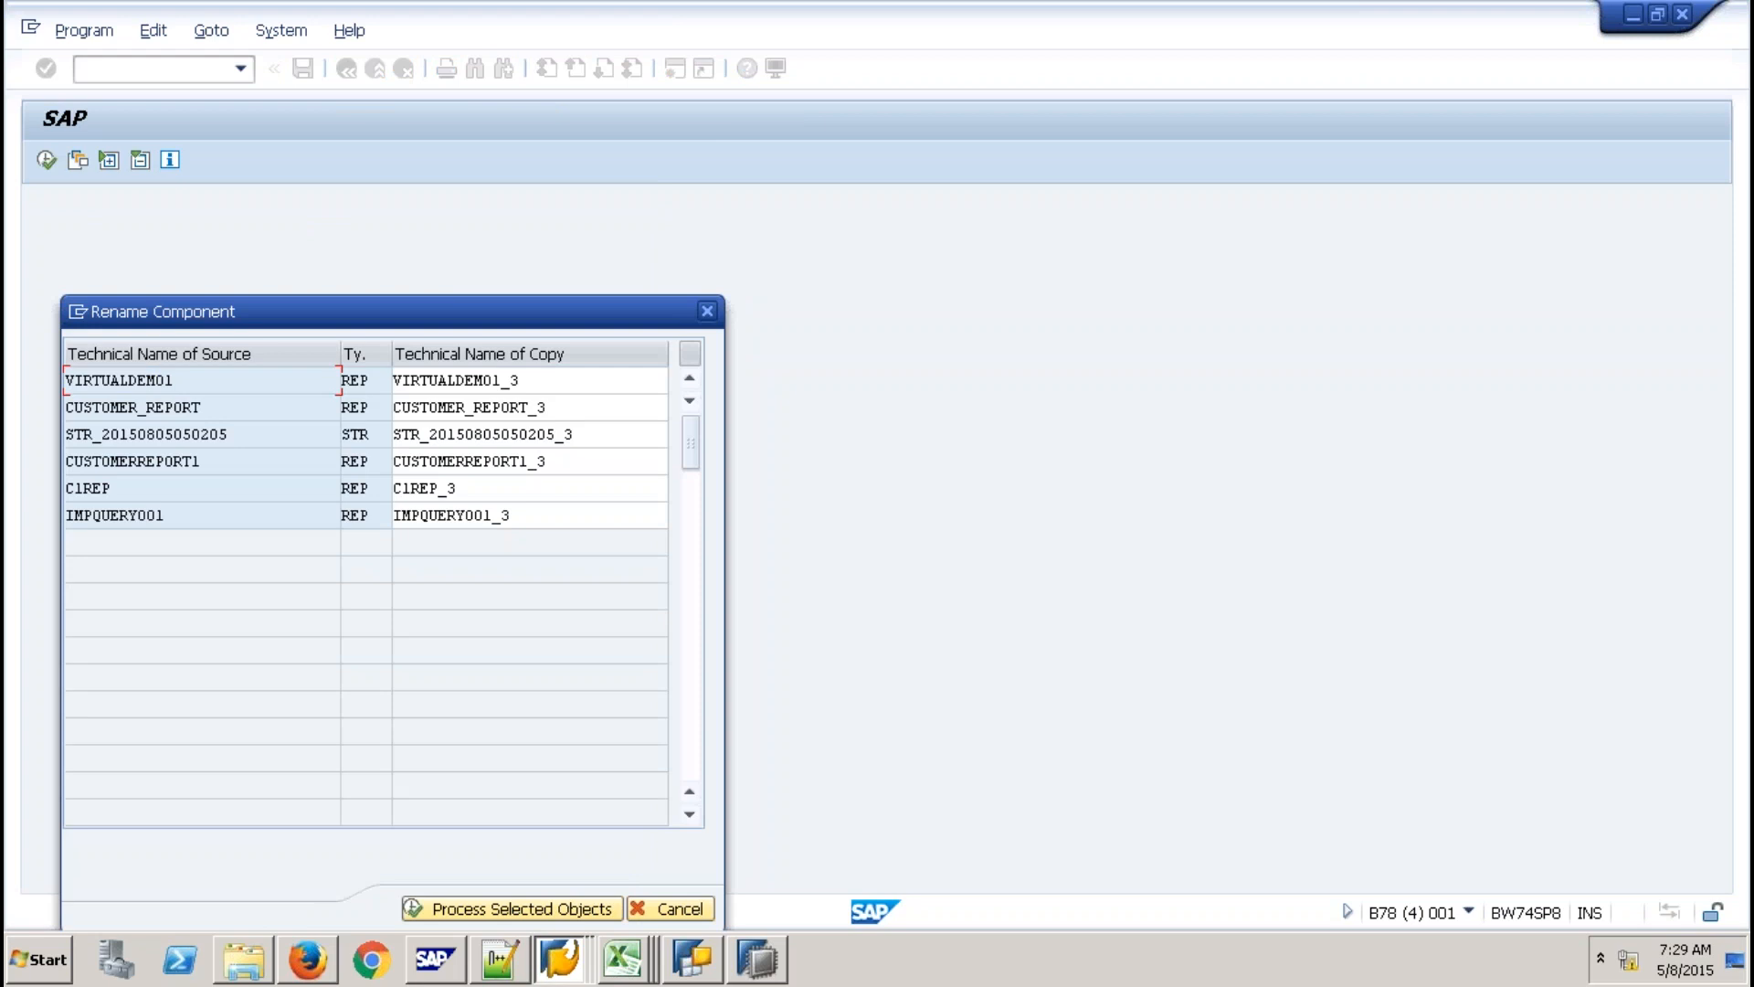
left_click(464, 908)
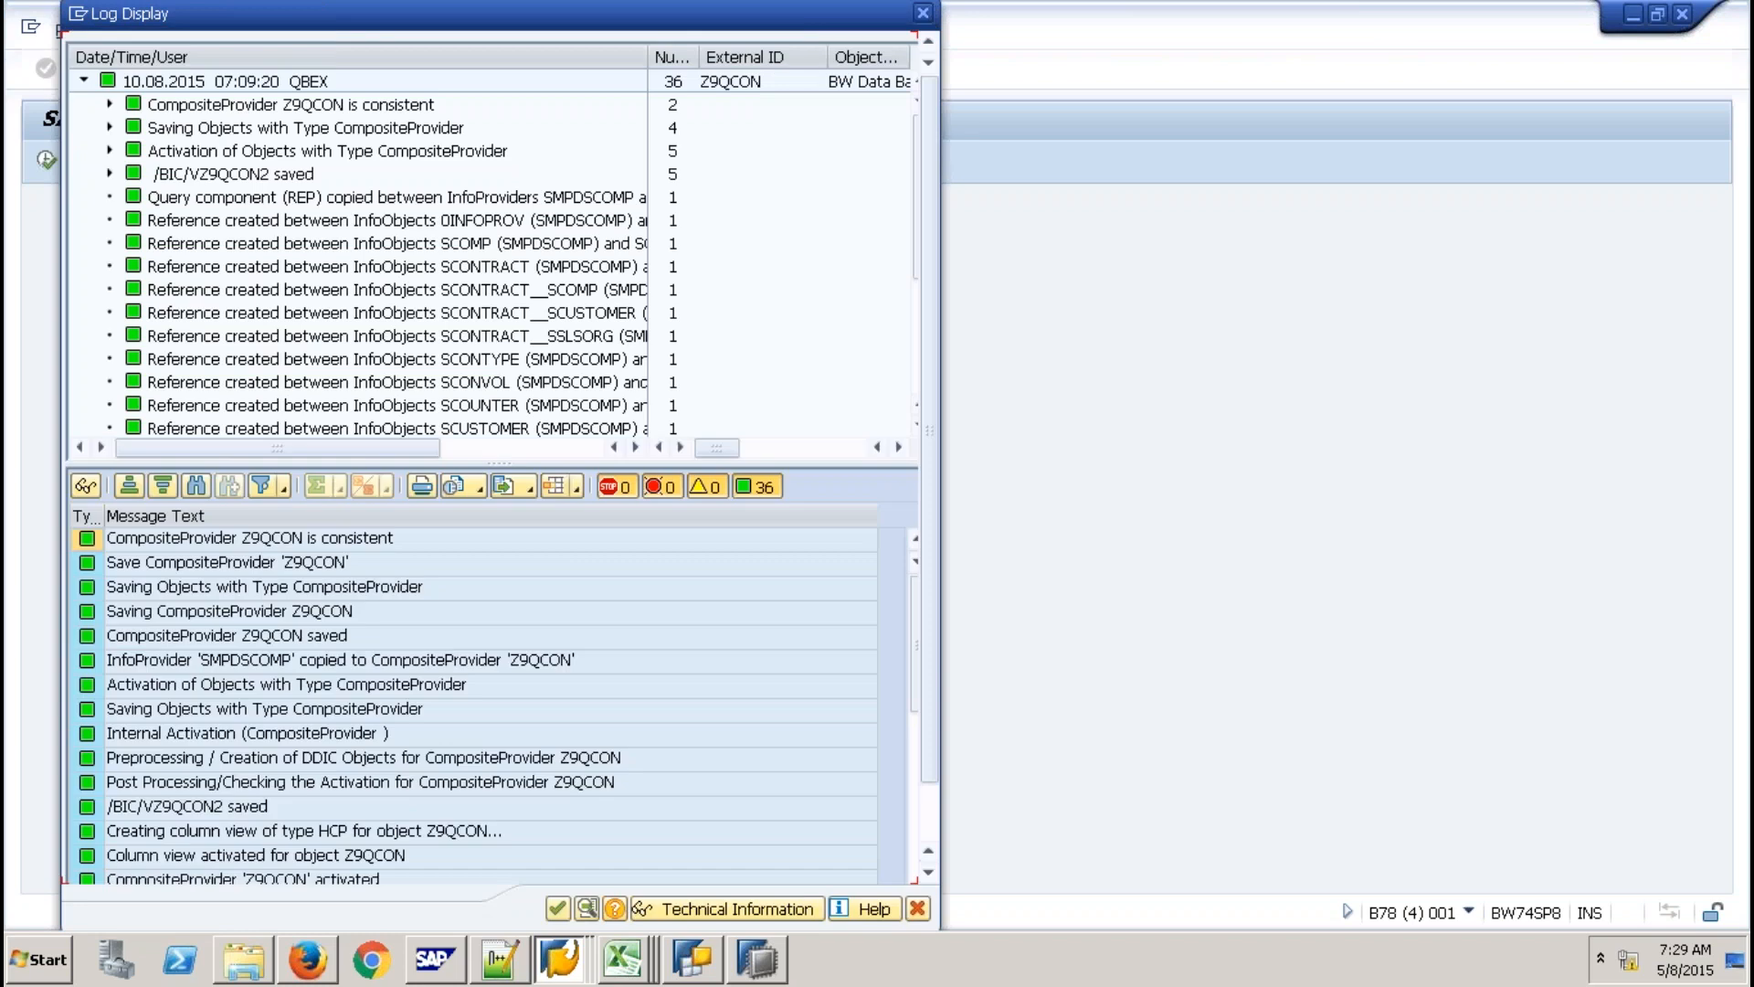
left_click(552, 917)
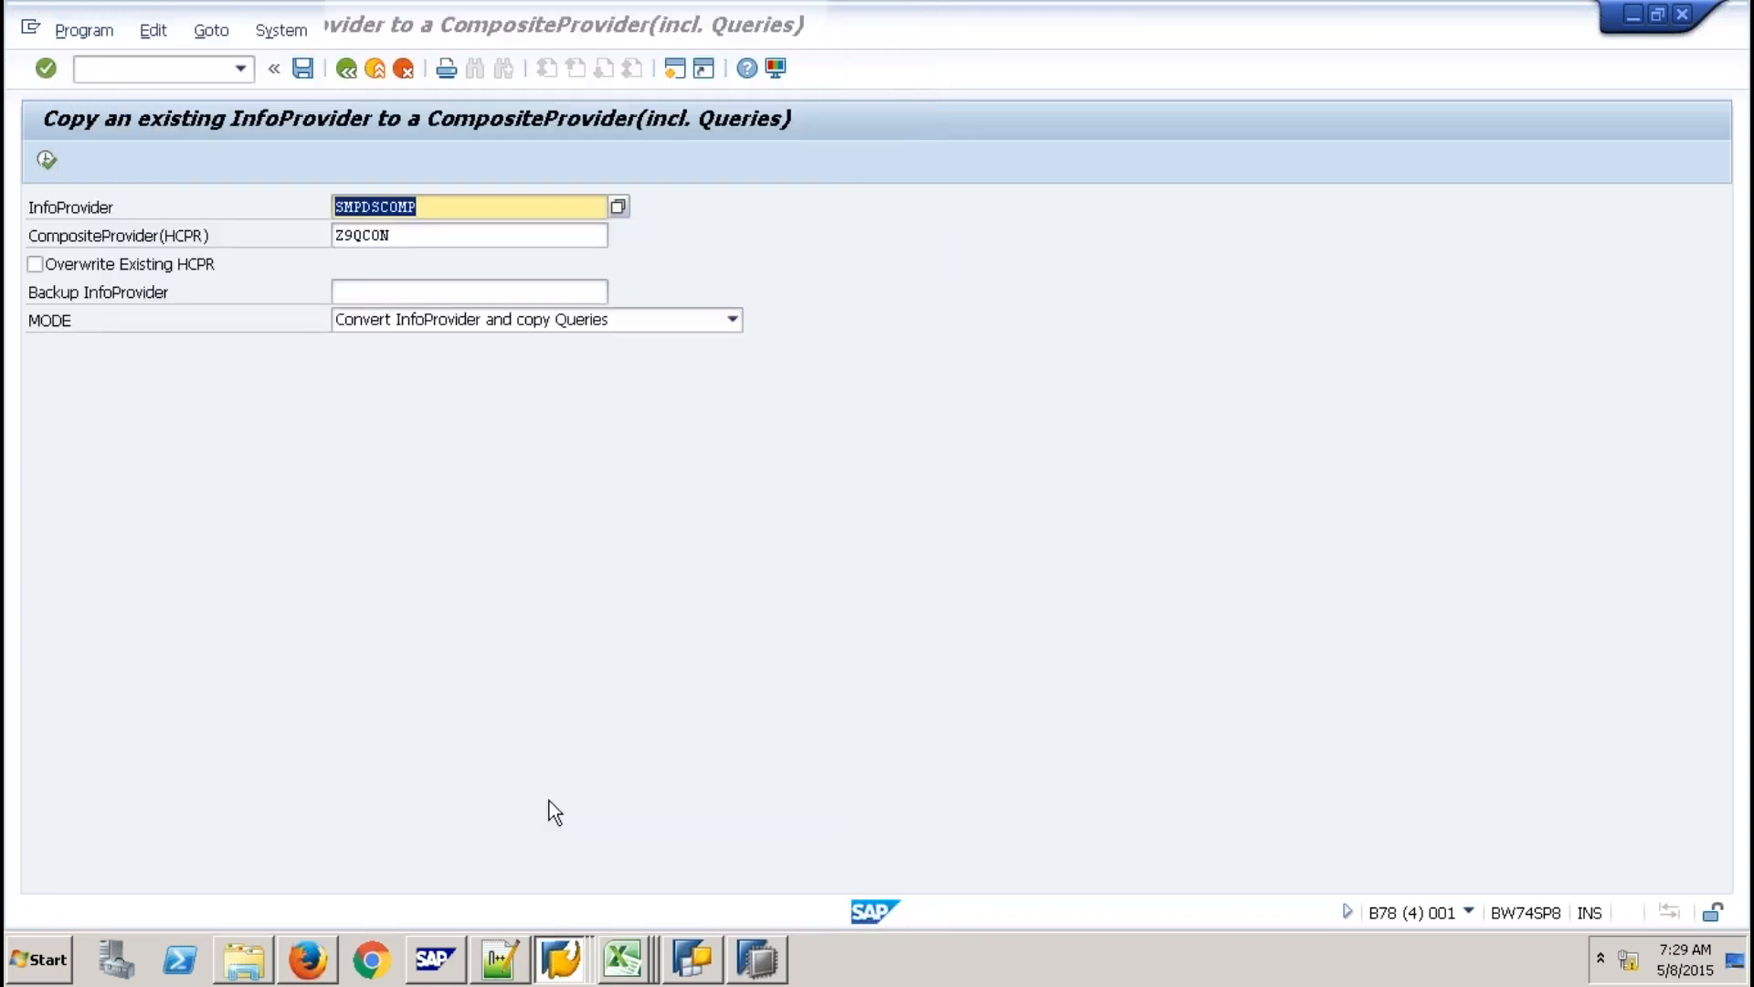
key("alt+Tab")
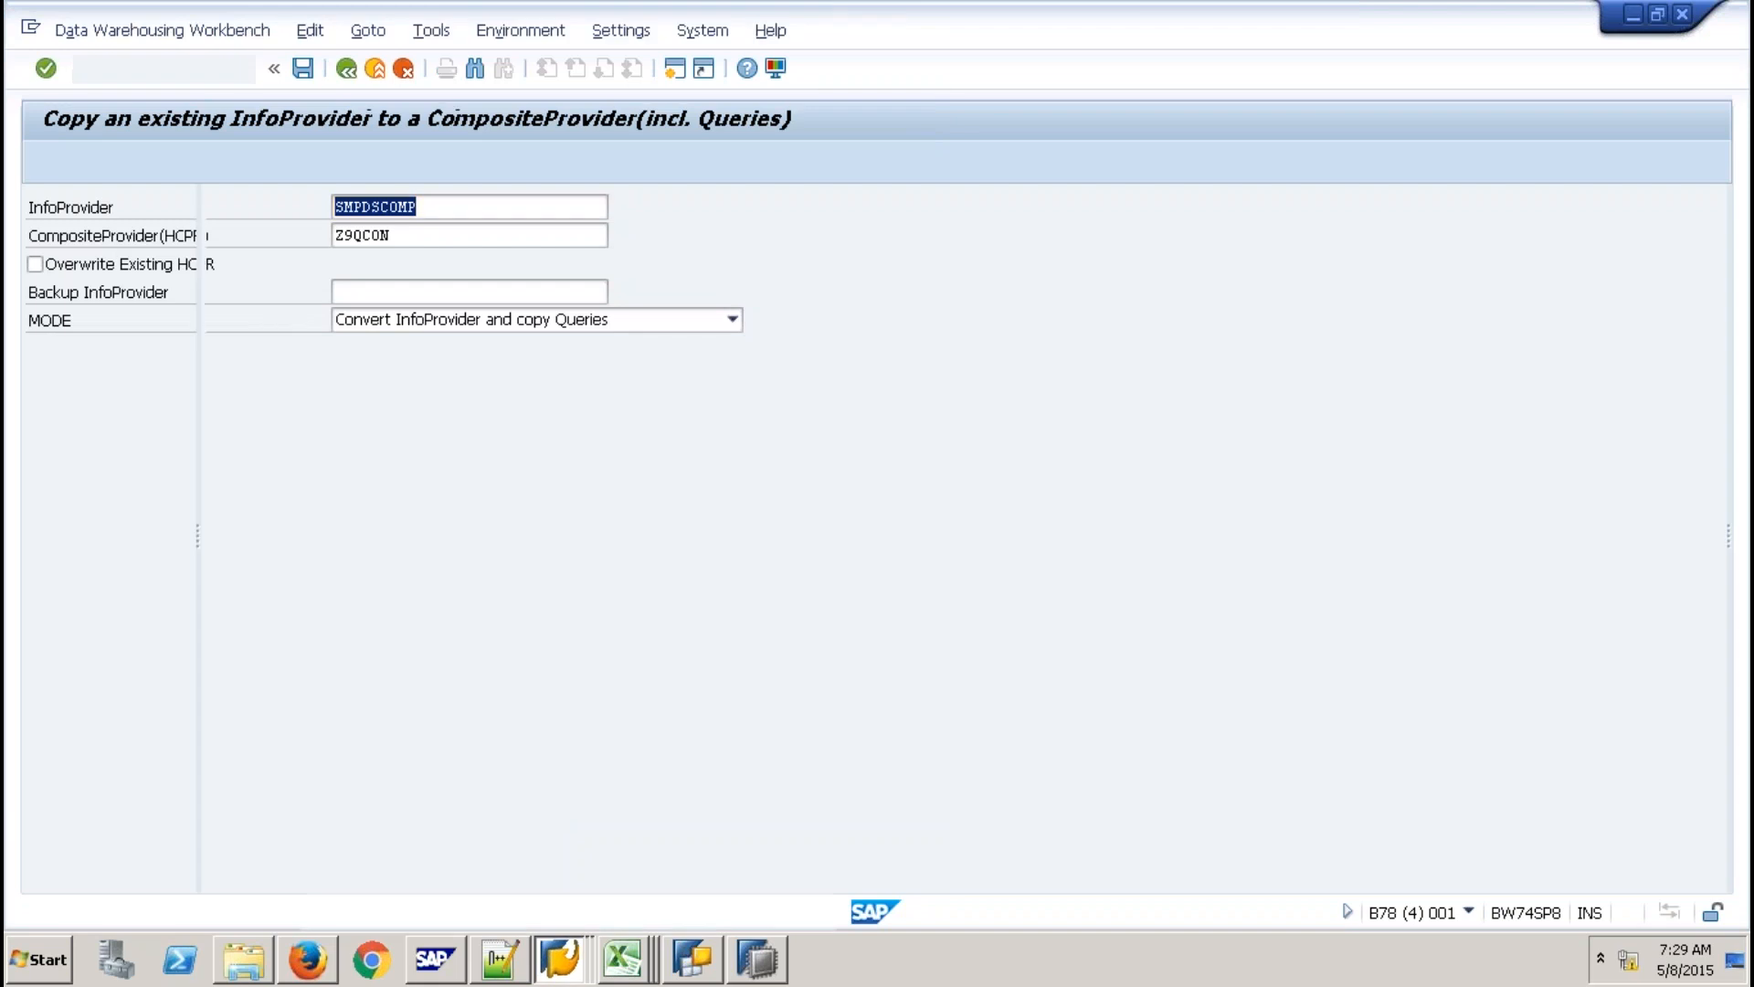
left_click(148, 66)
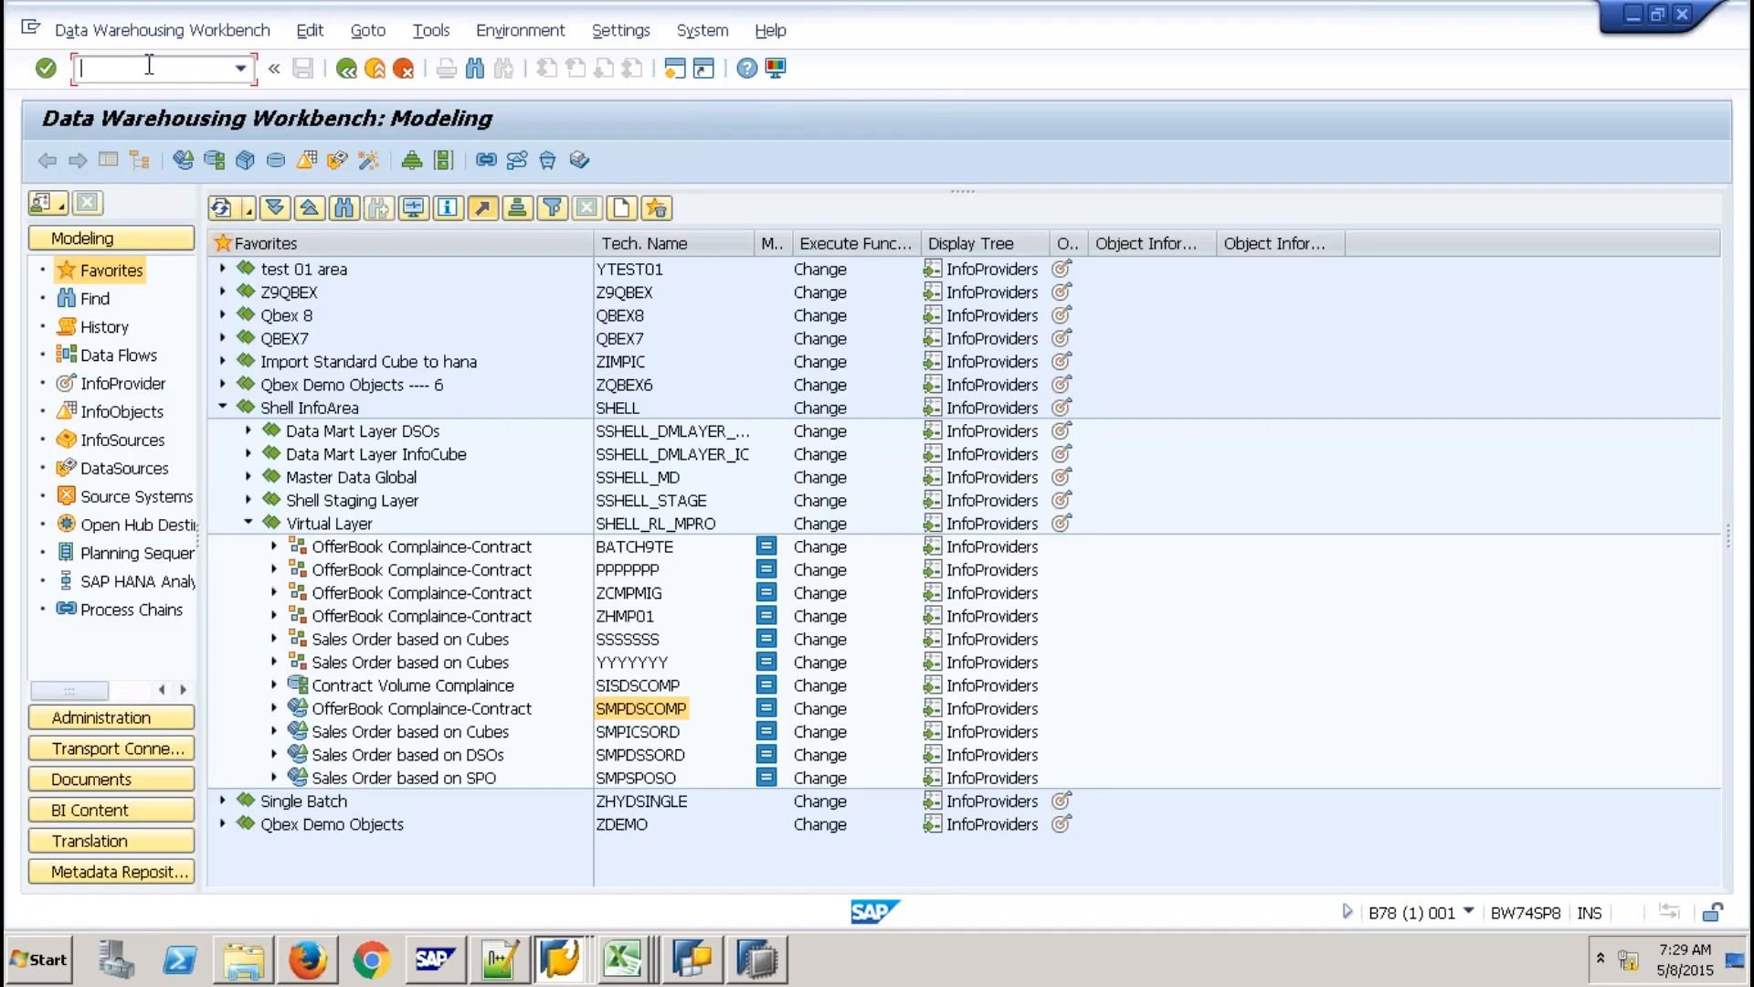
Open RSA1 and locate the new Z9QCON CompositeProvider under Shell InfoArea › Virtual Layer.
type("/NRSA1")
key("Return")
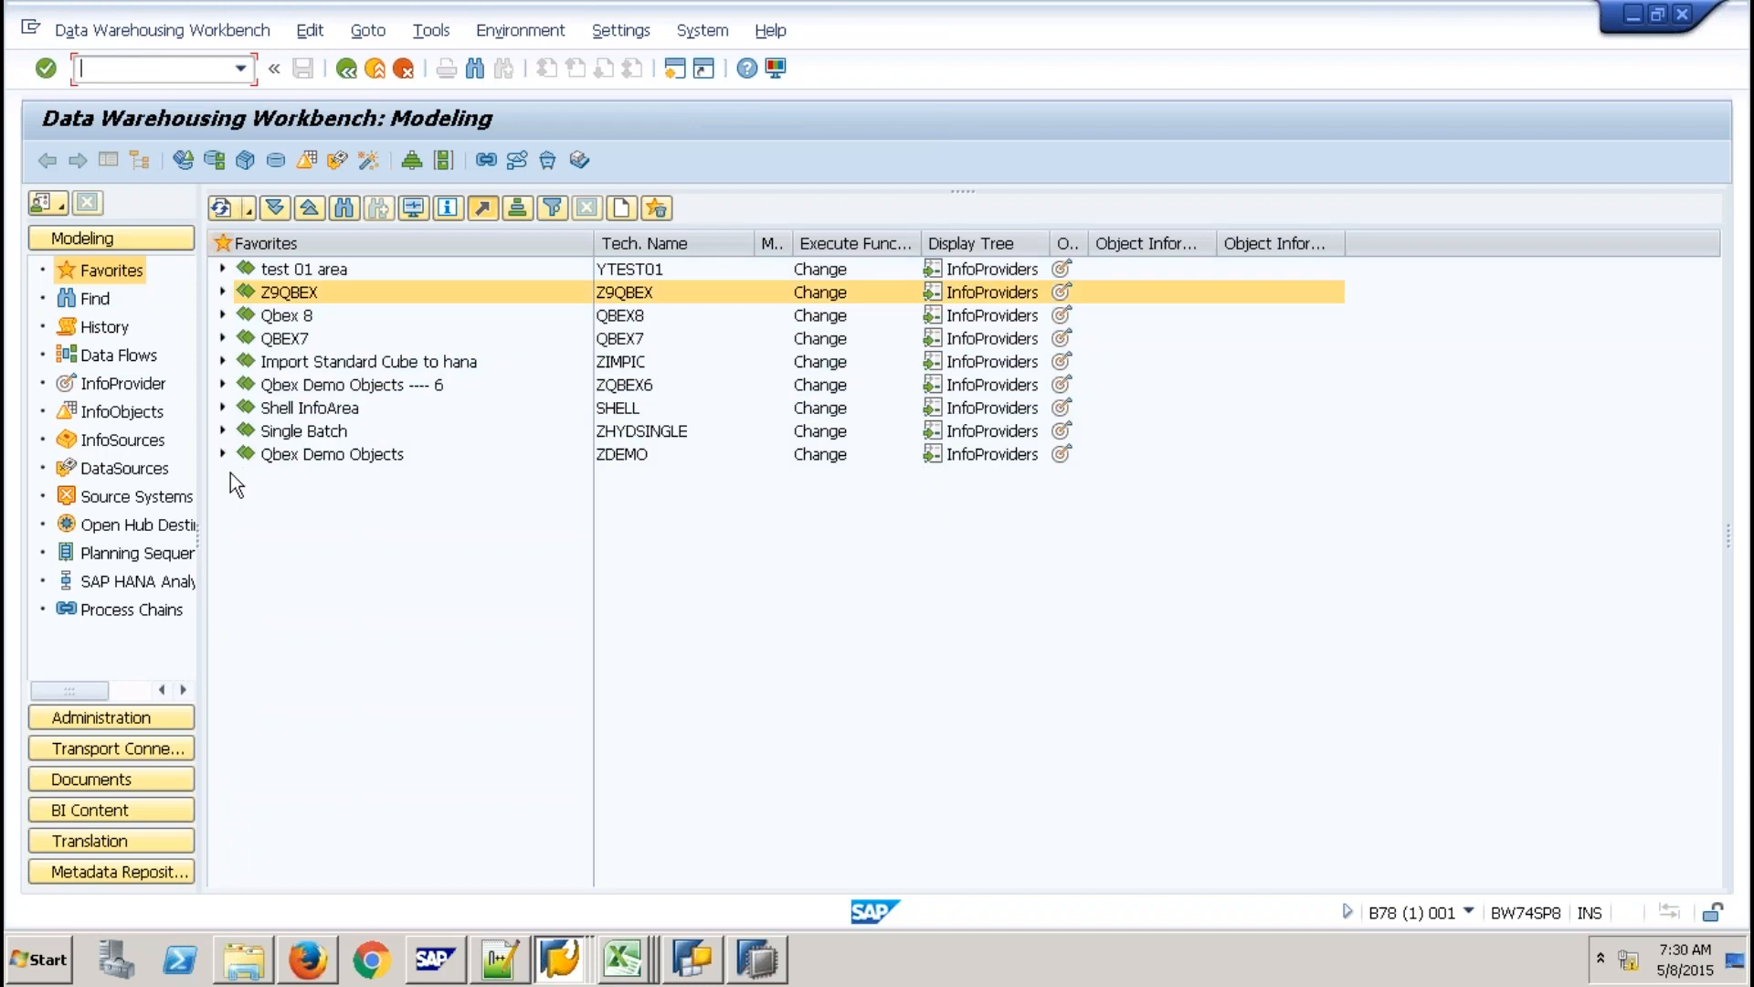
left_click(222, 407)
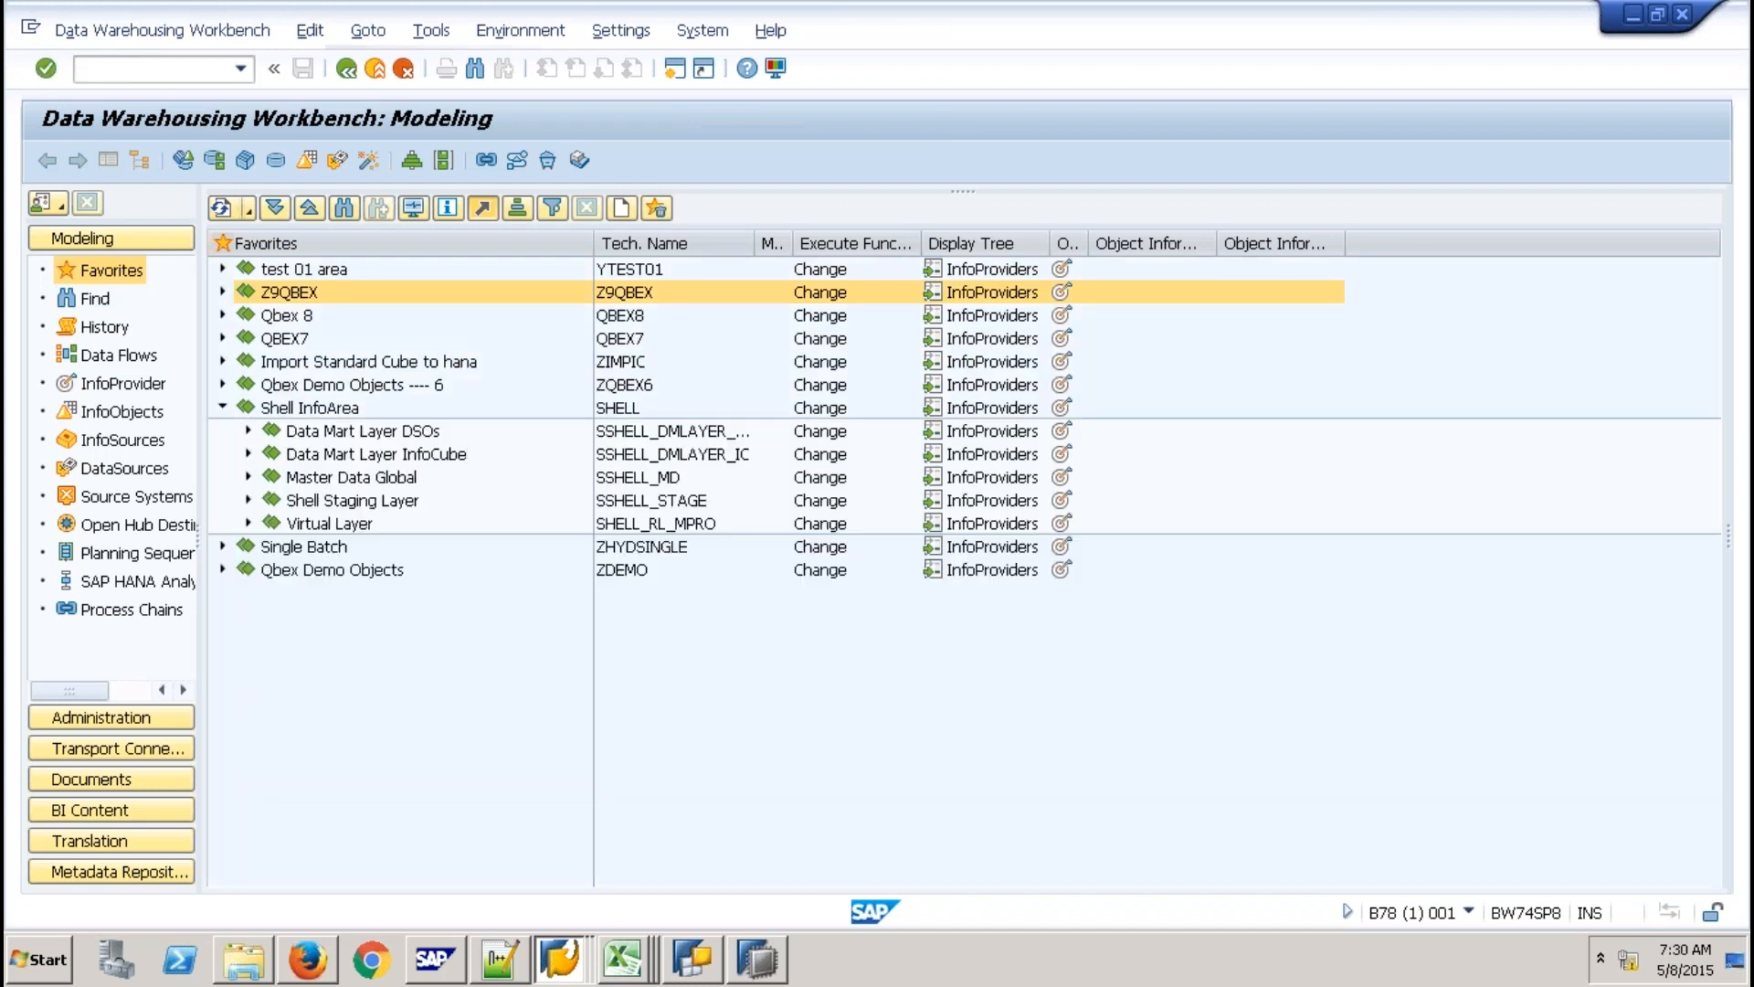
left_click(247, 522)
left_click(625, 592)
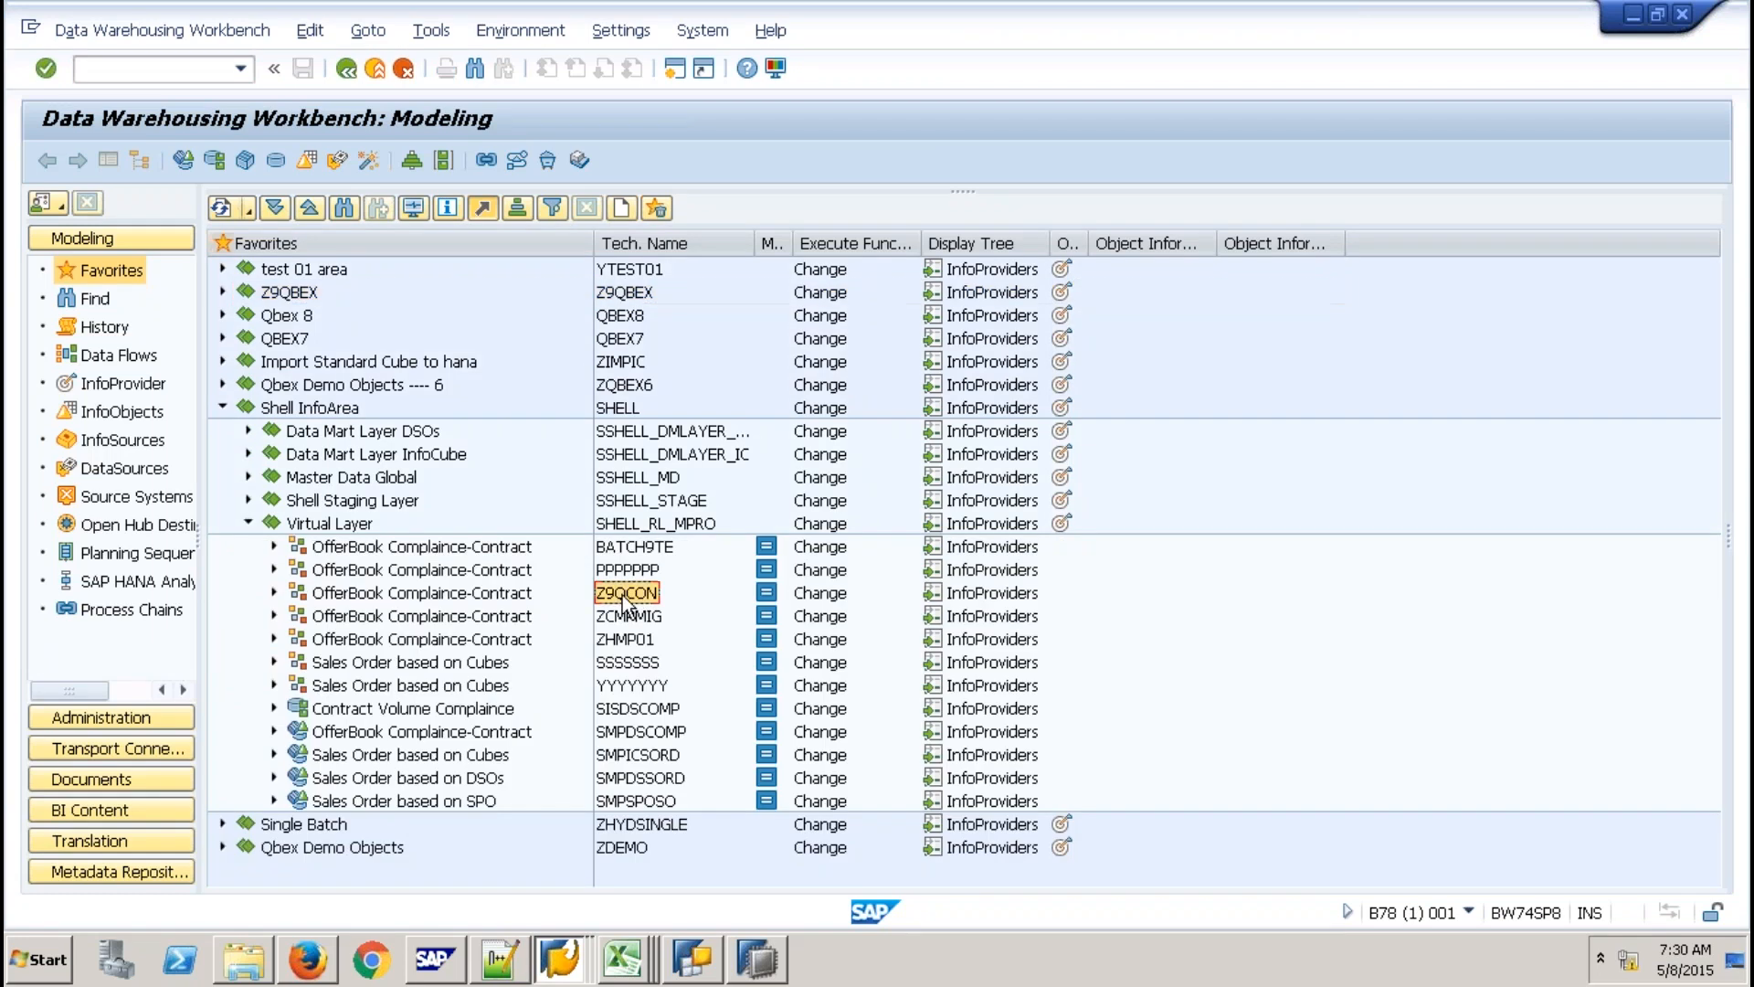
left_click(518, 594)
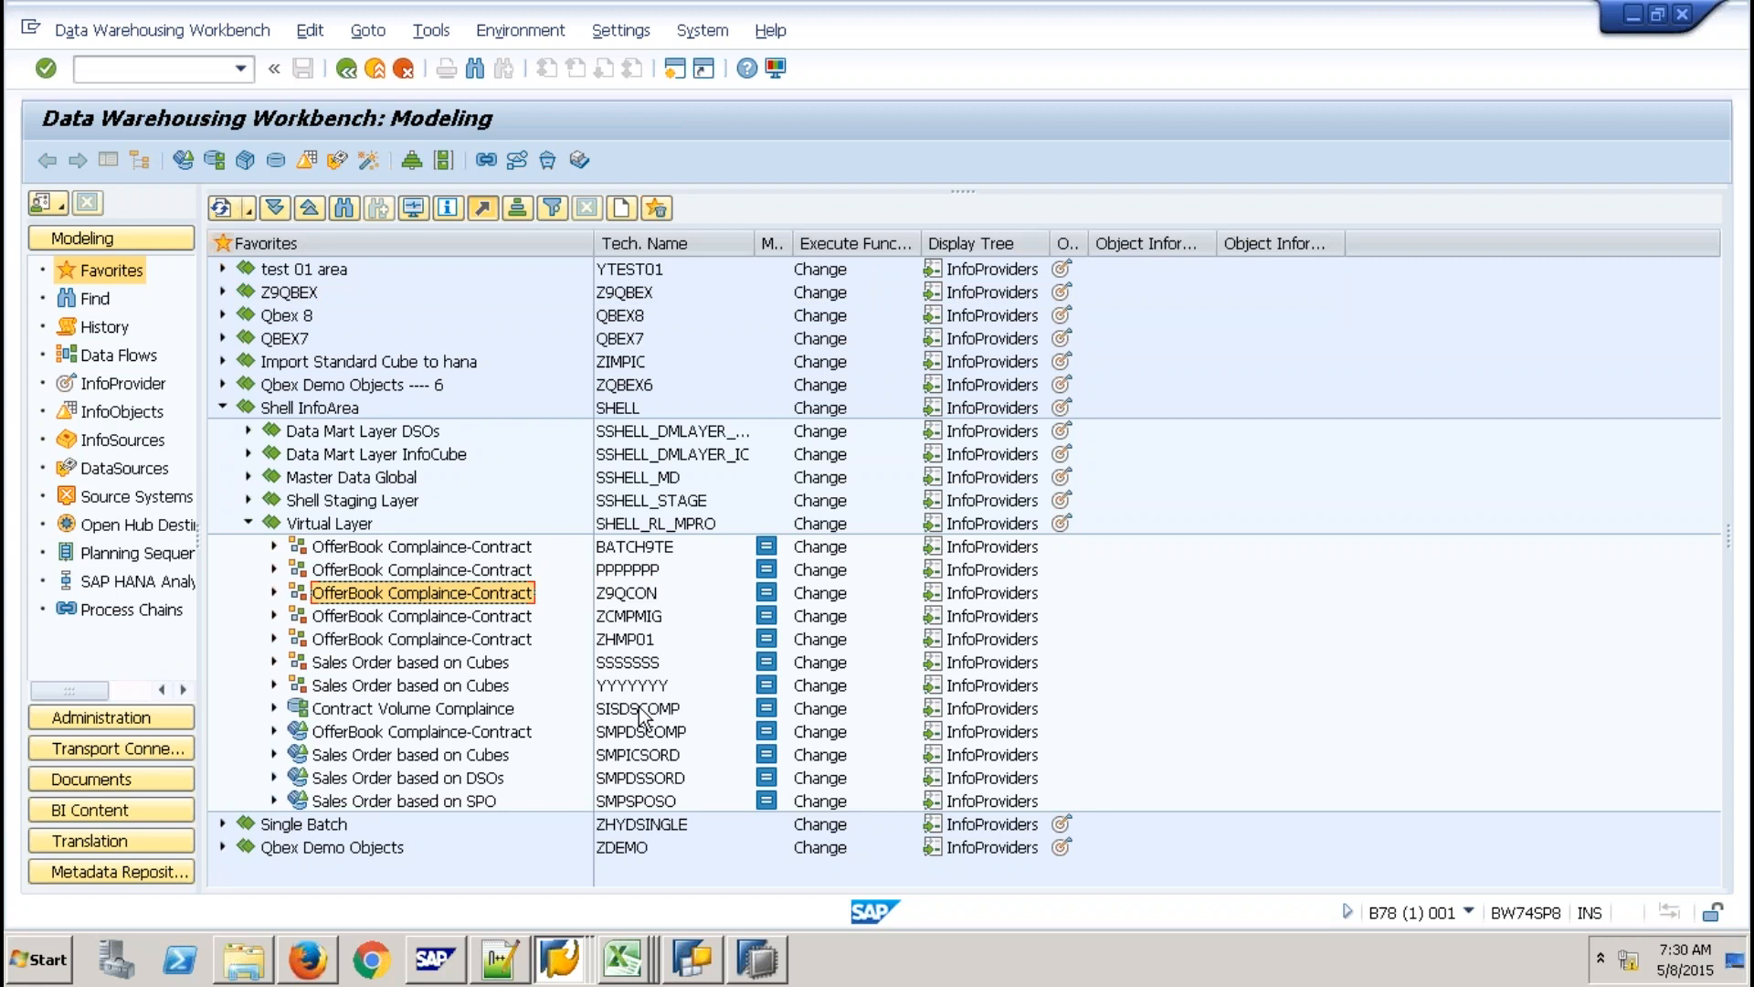
Copy SISDSCOMP from the tree and paste it as the report's source InfoProvider.
left_click(640, 709)
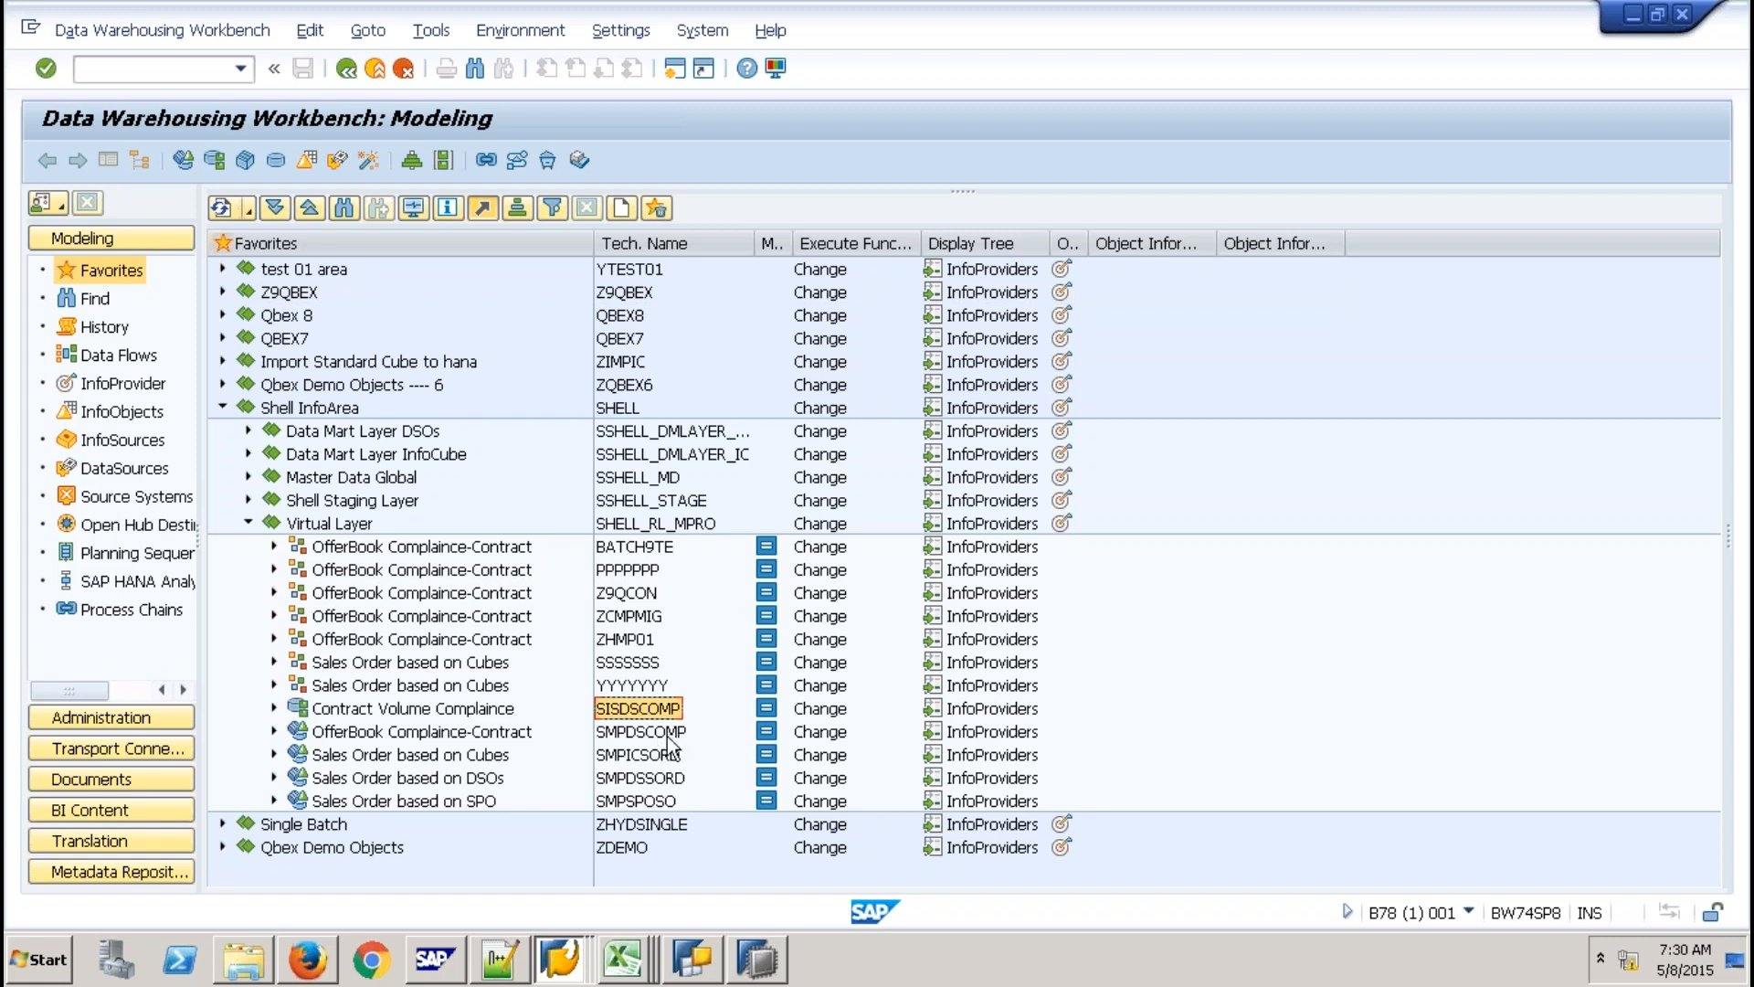
left_click(656, 731)
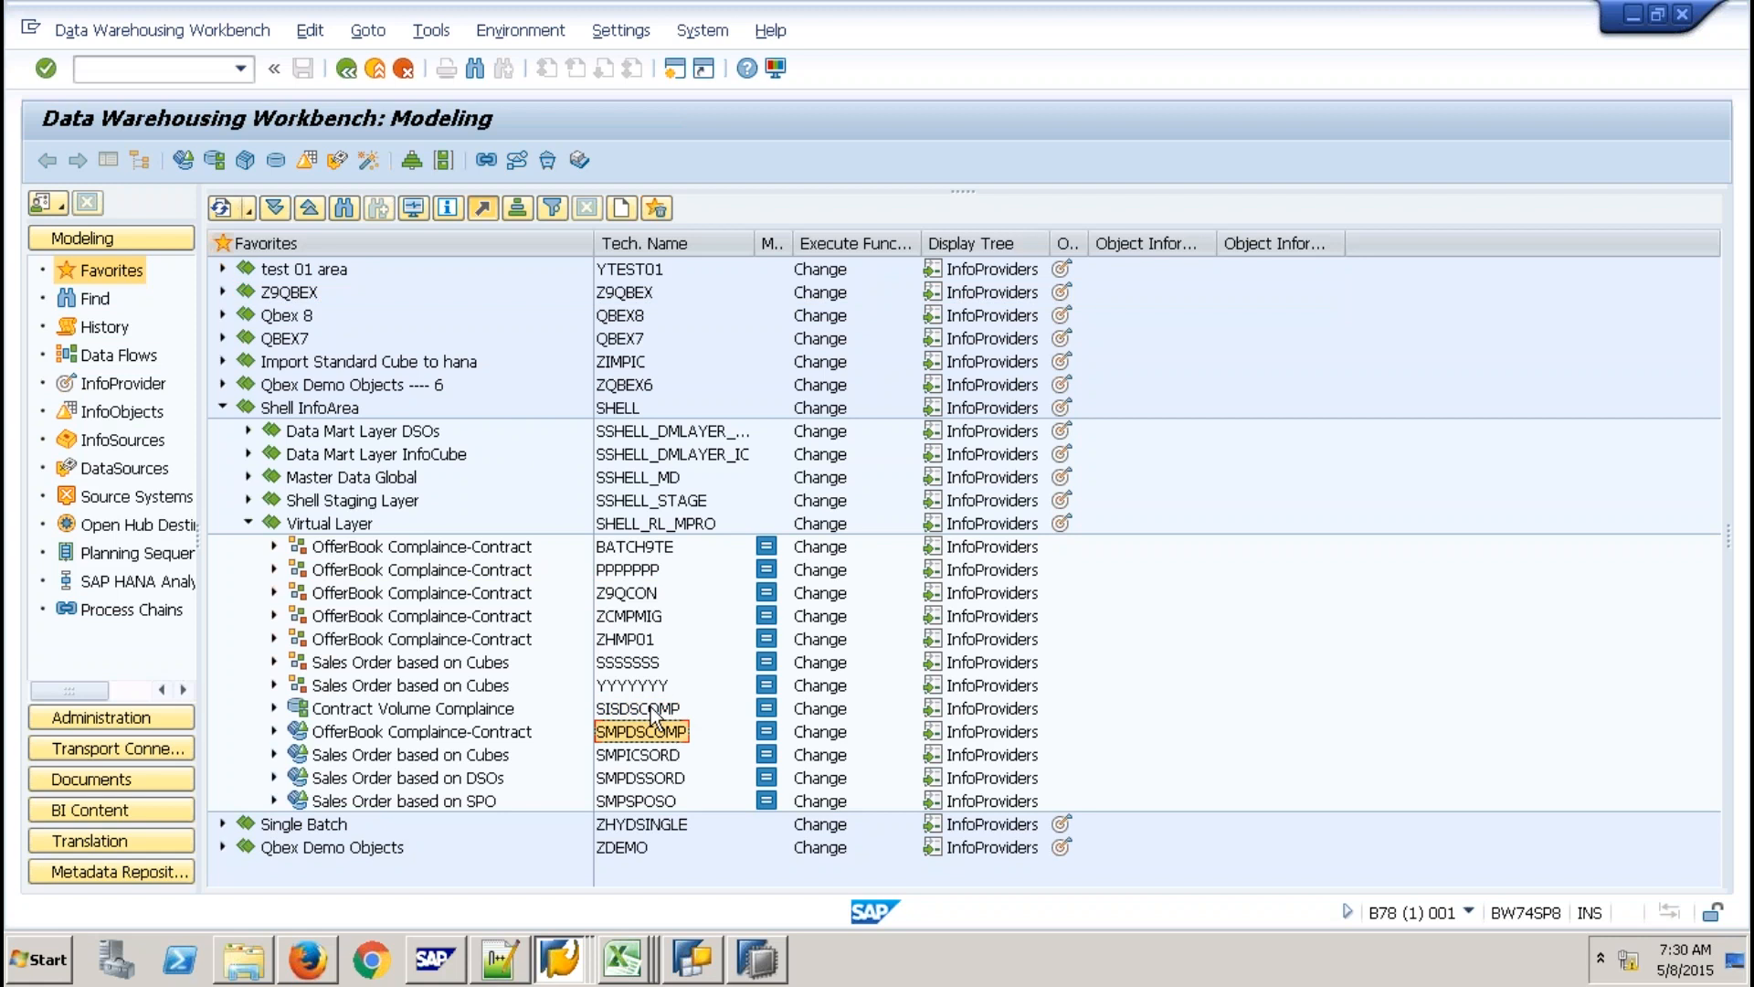
left_click(652, 708)
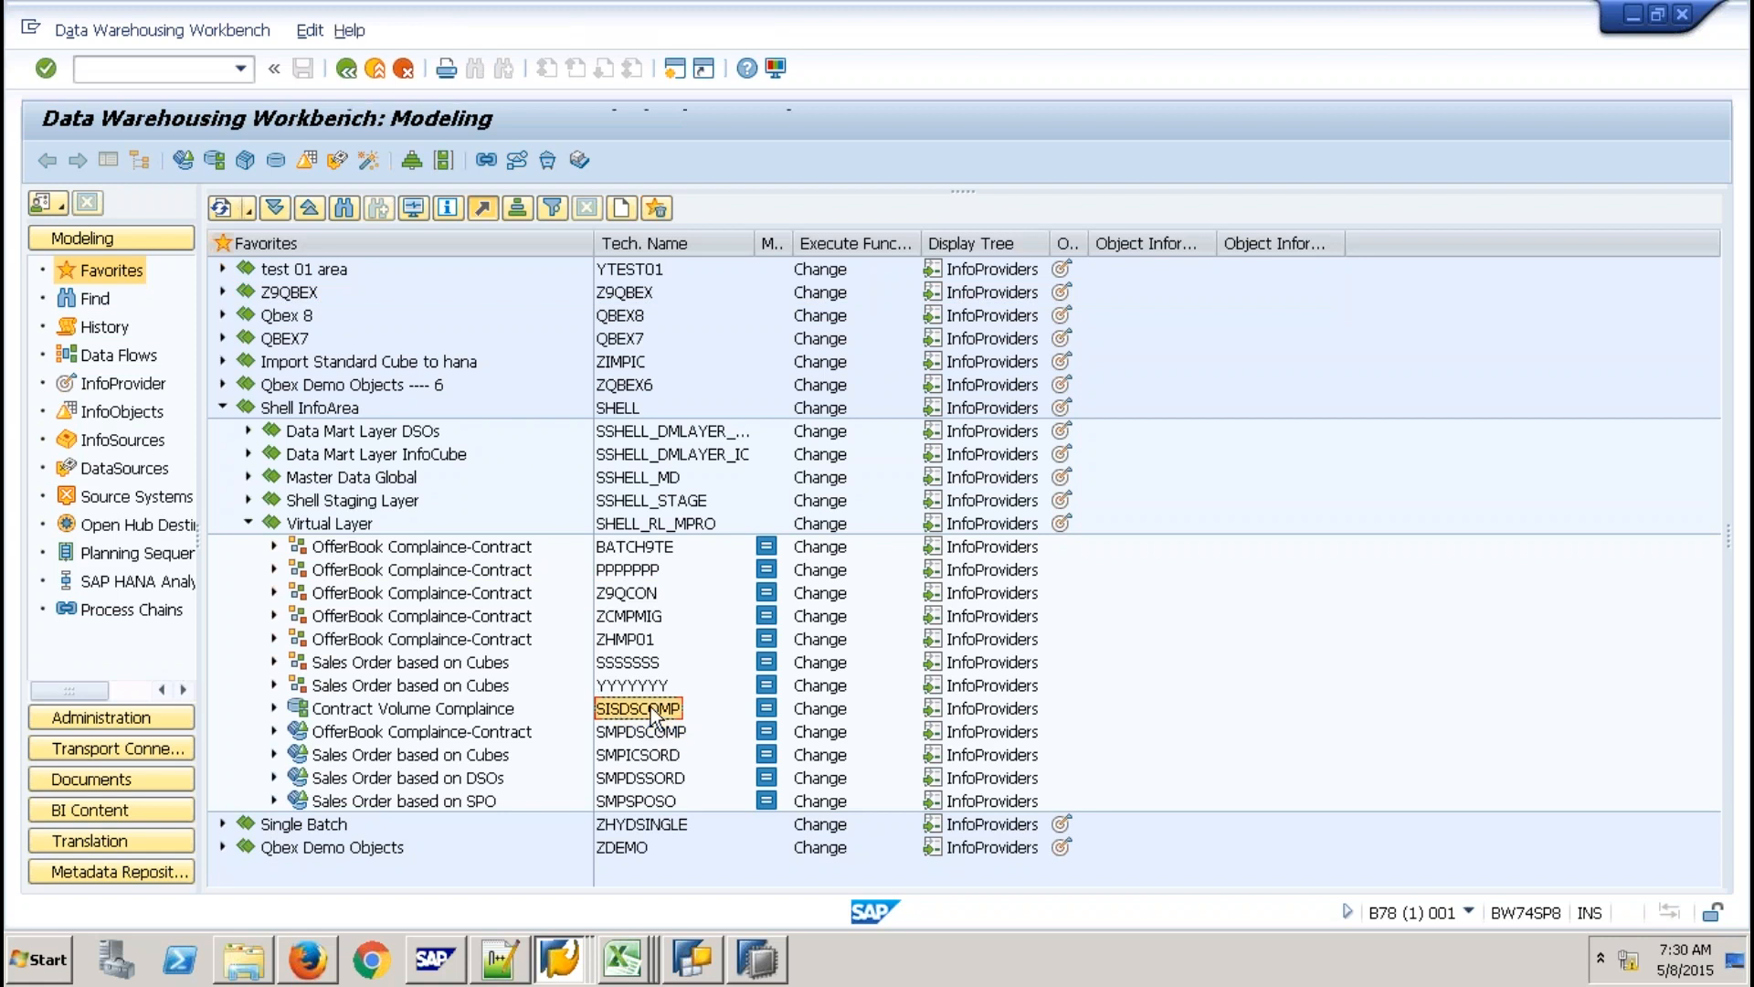
type("SISDSCOMP")
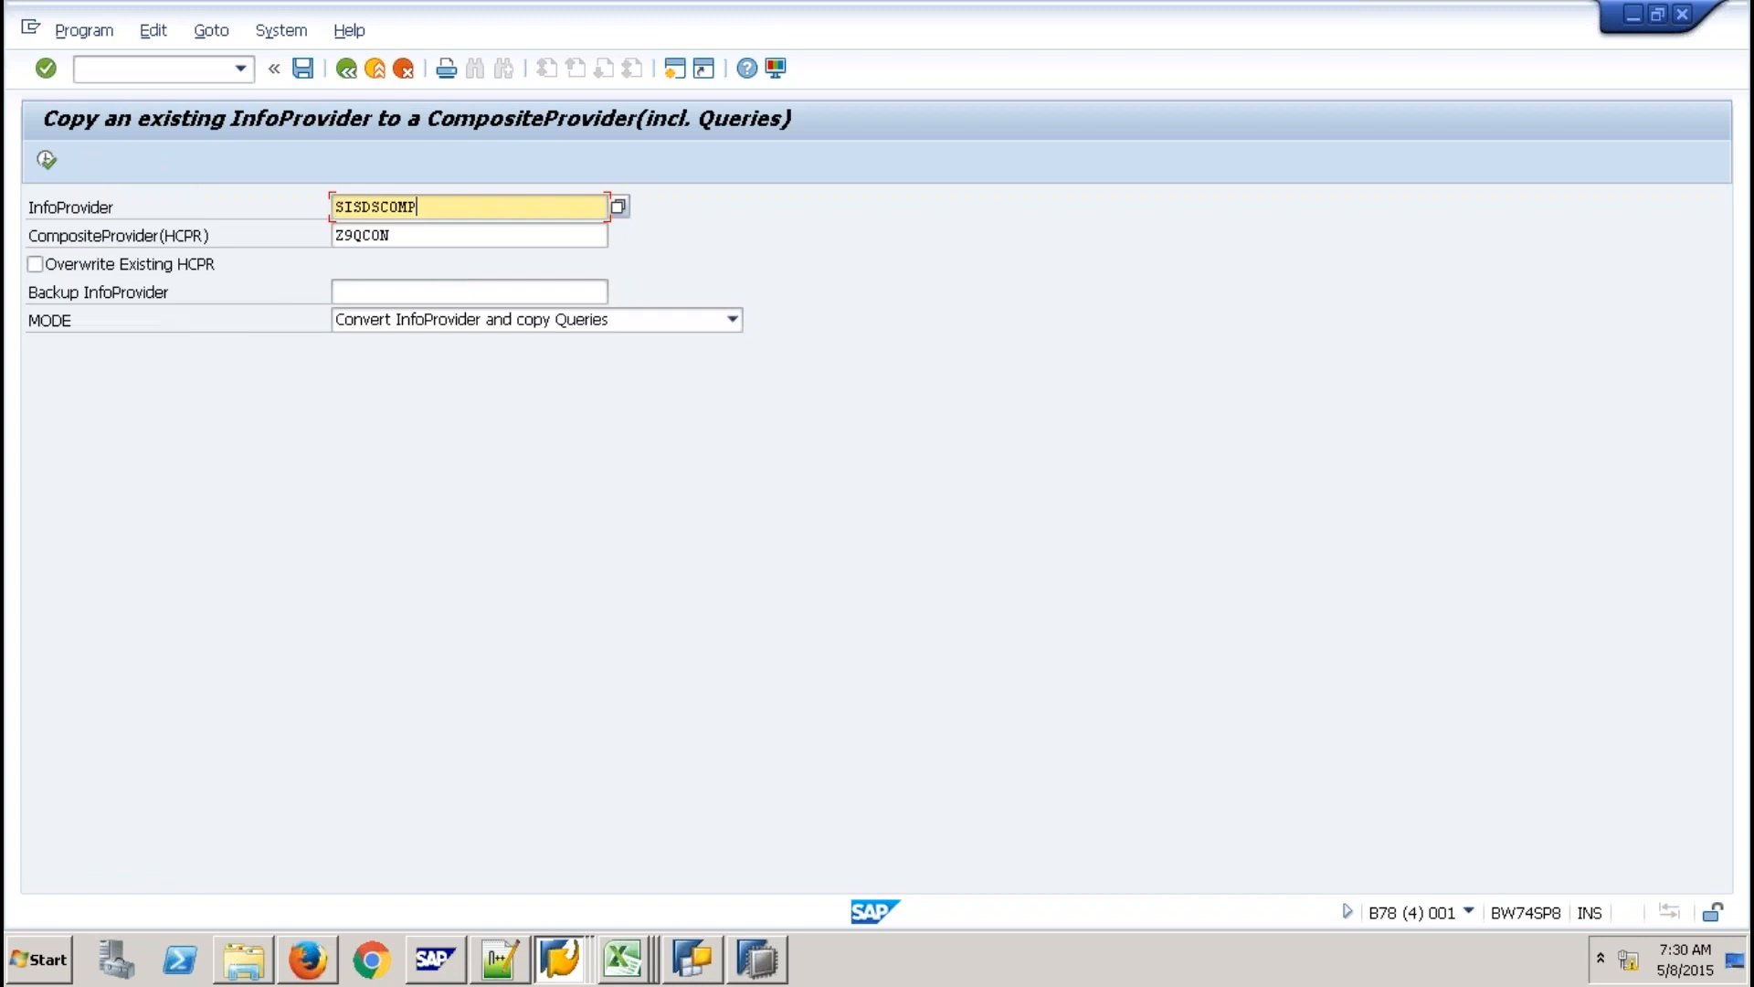
Change the target CompositeProvider to Z9QCONI and run the conversion for SISDSCOMP.
left_click(392, 235)
type("I")
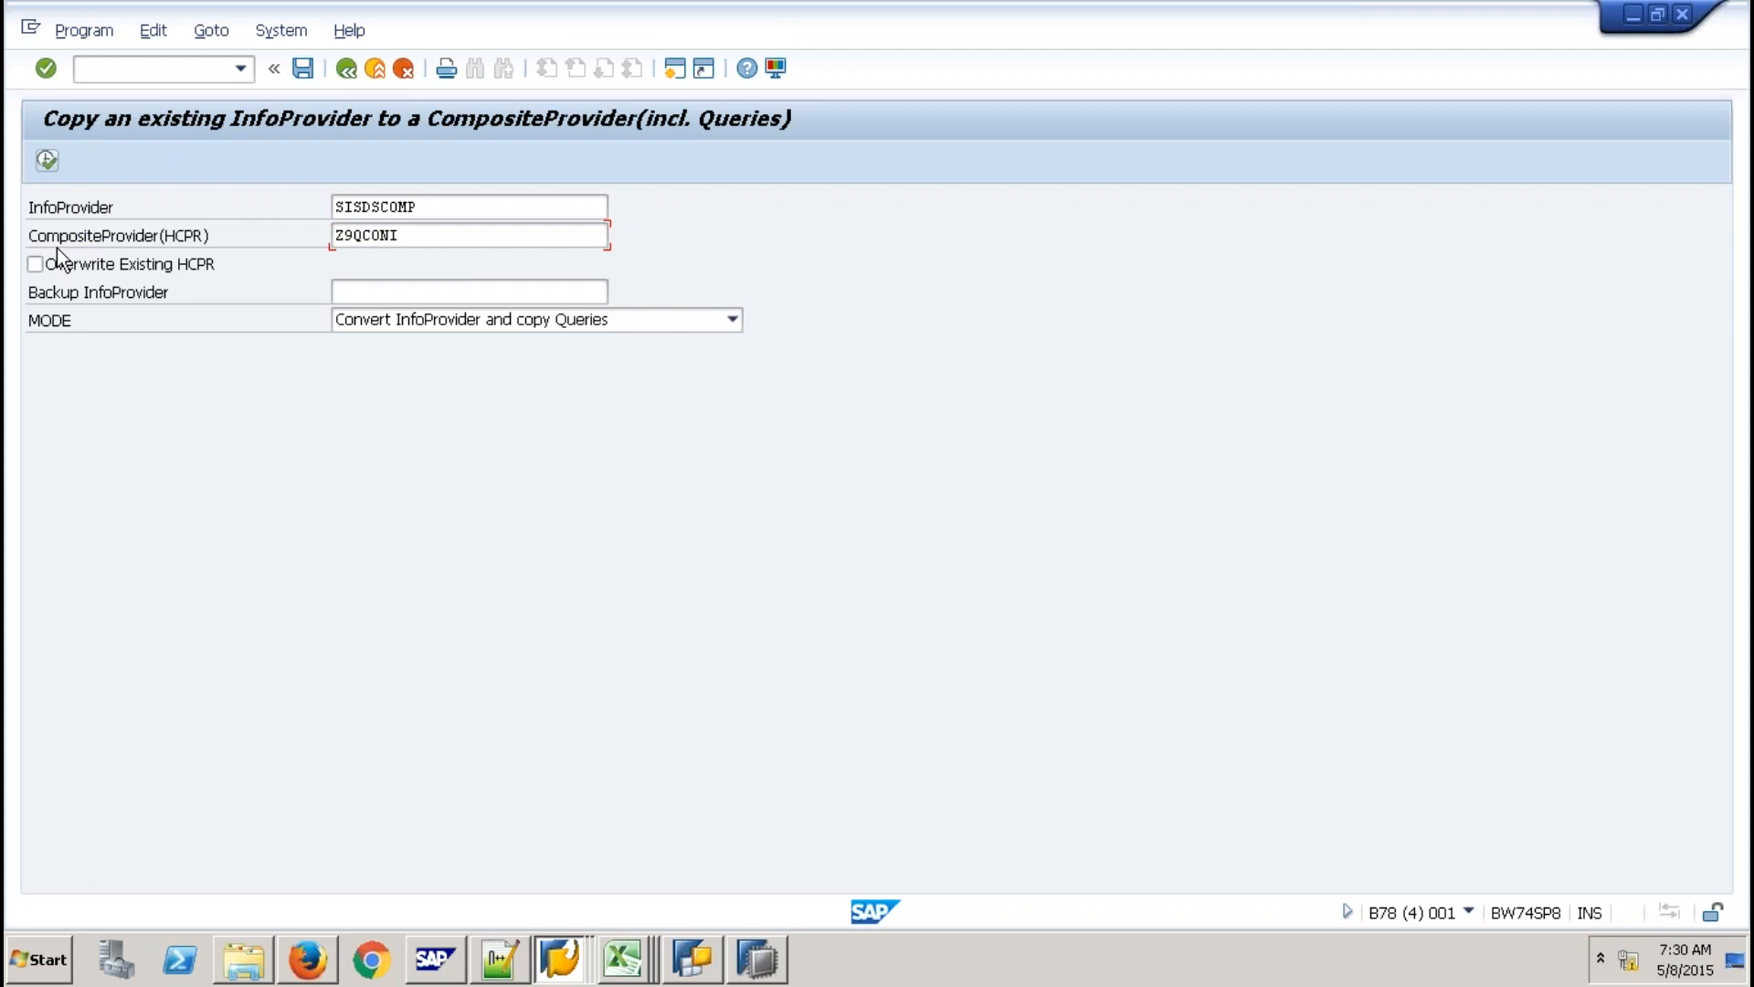
key("F8")
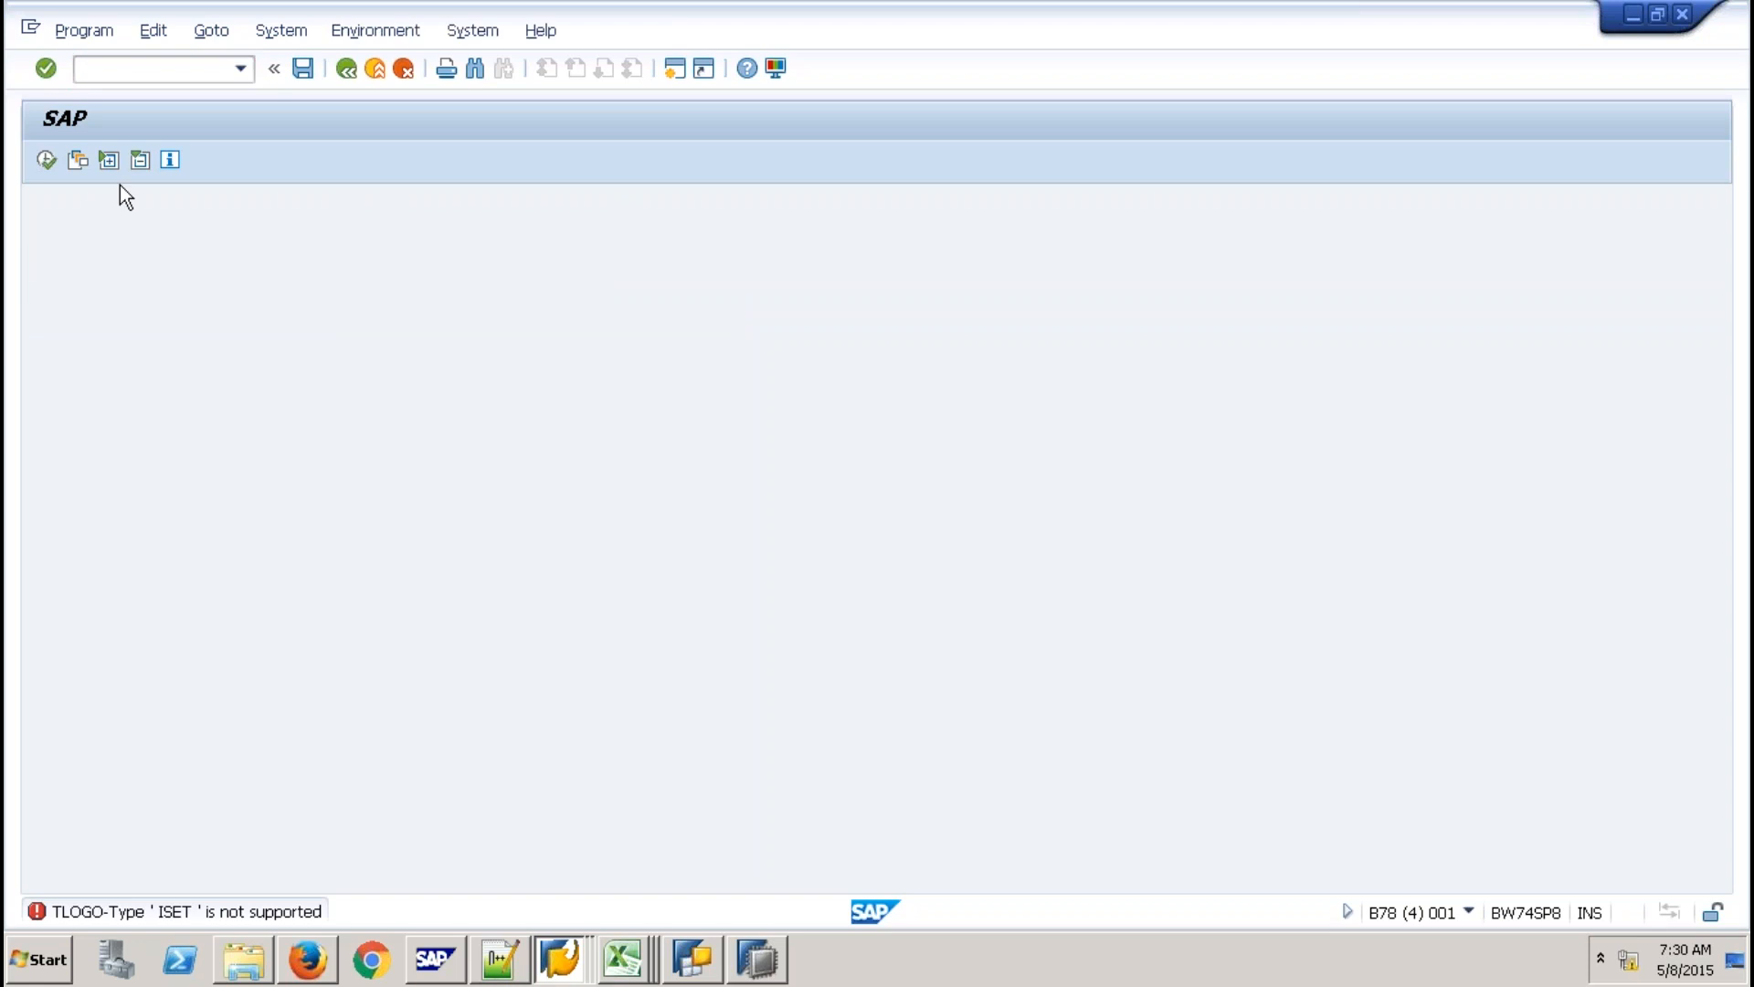
After the ISET error, restart the report with an empty InfoProvider field.
key("F3")
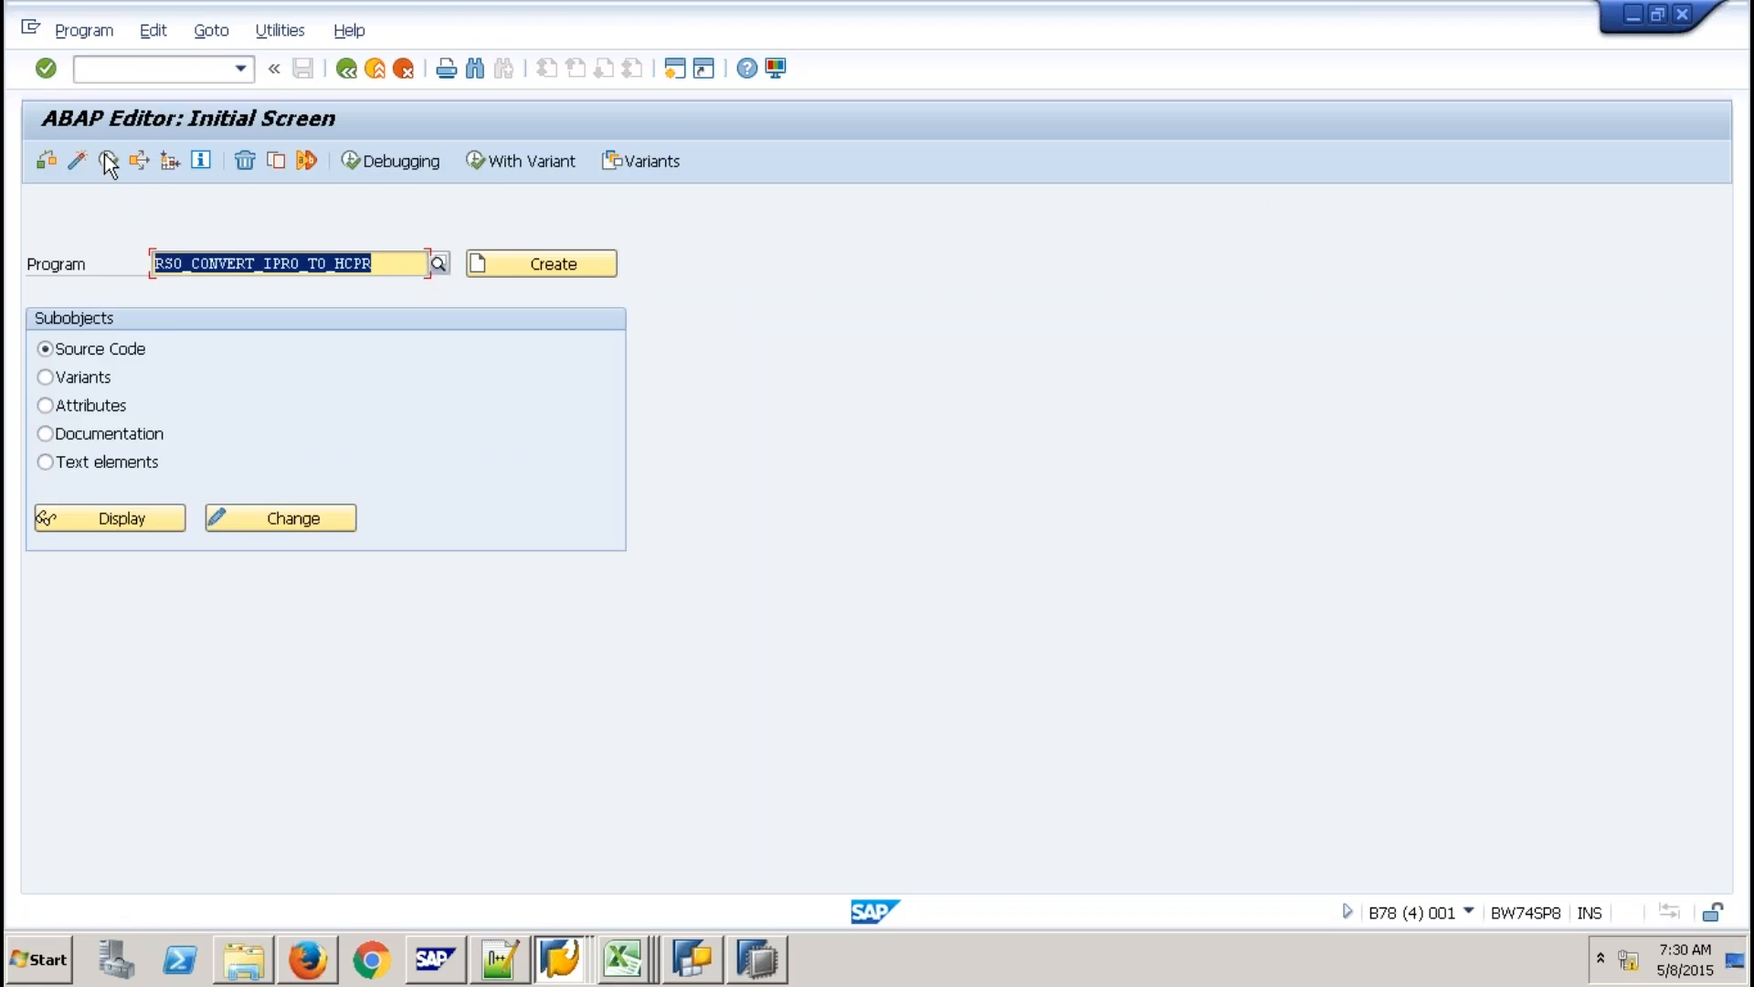
left_click(108, 163)
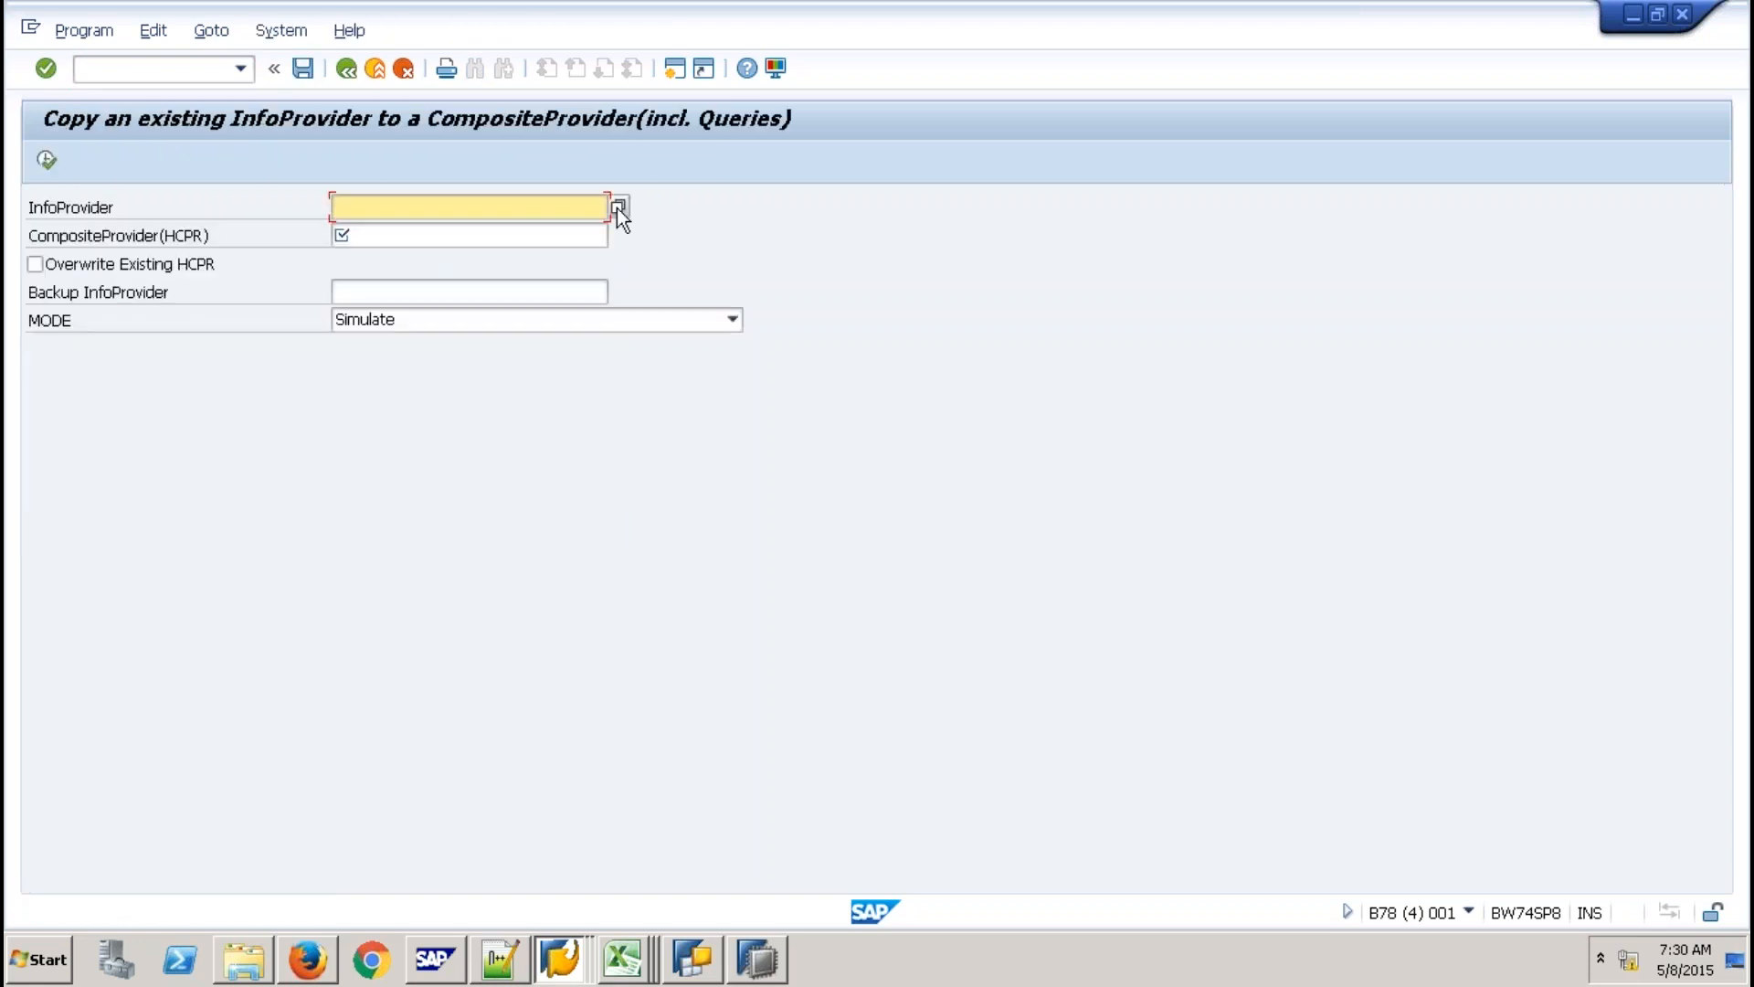
left_click(618, 209)
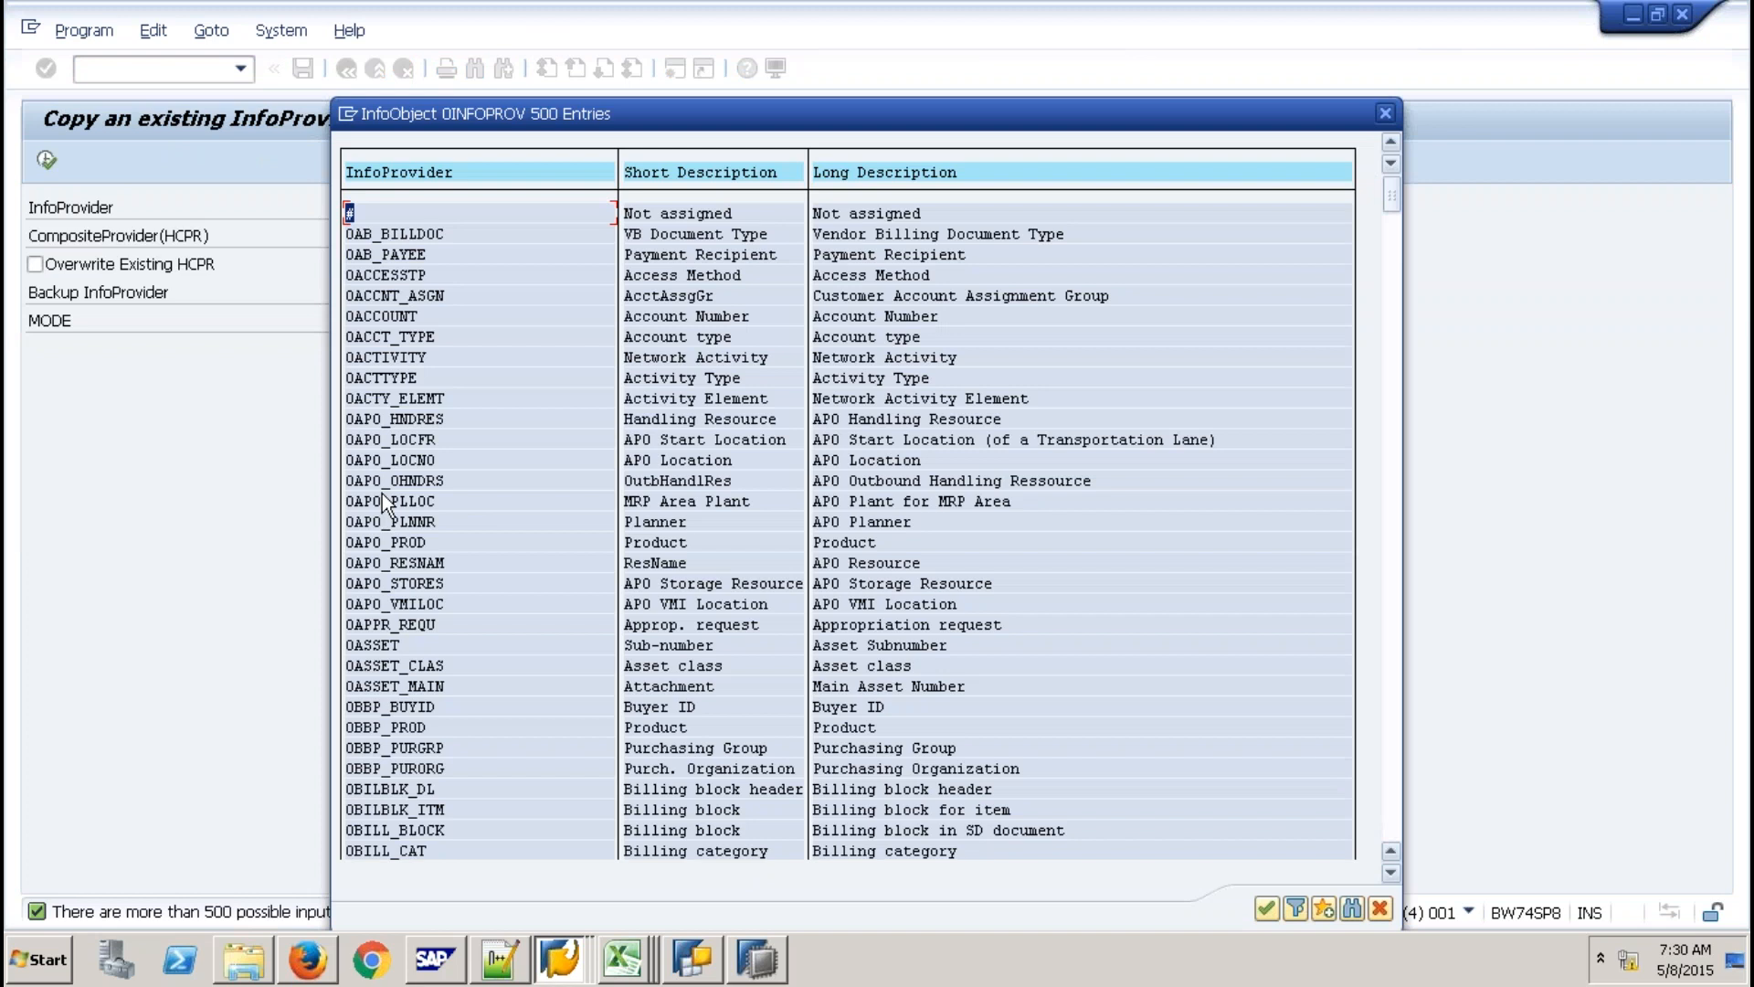
key("Escape")
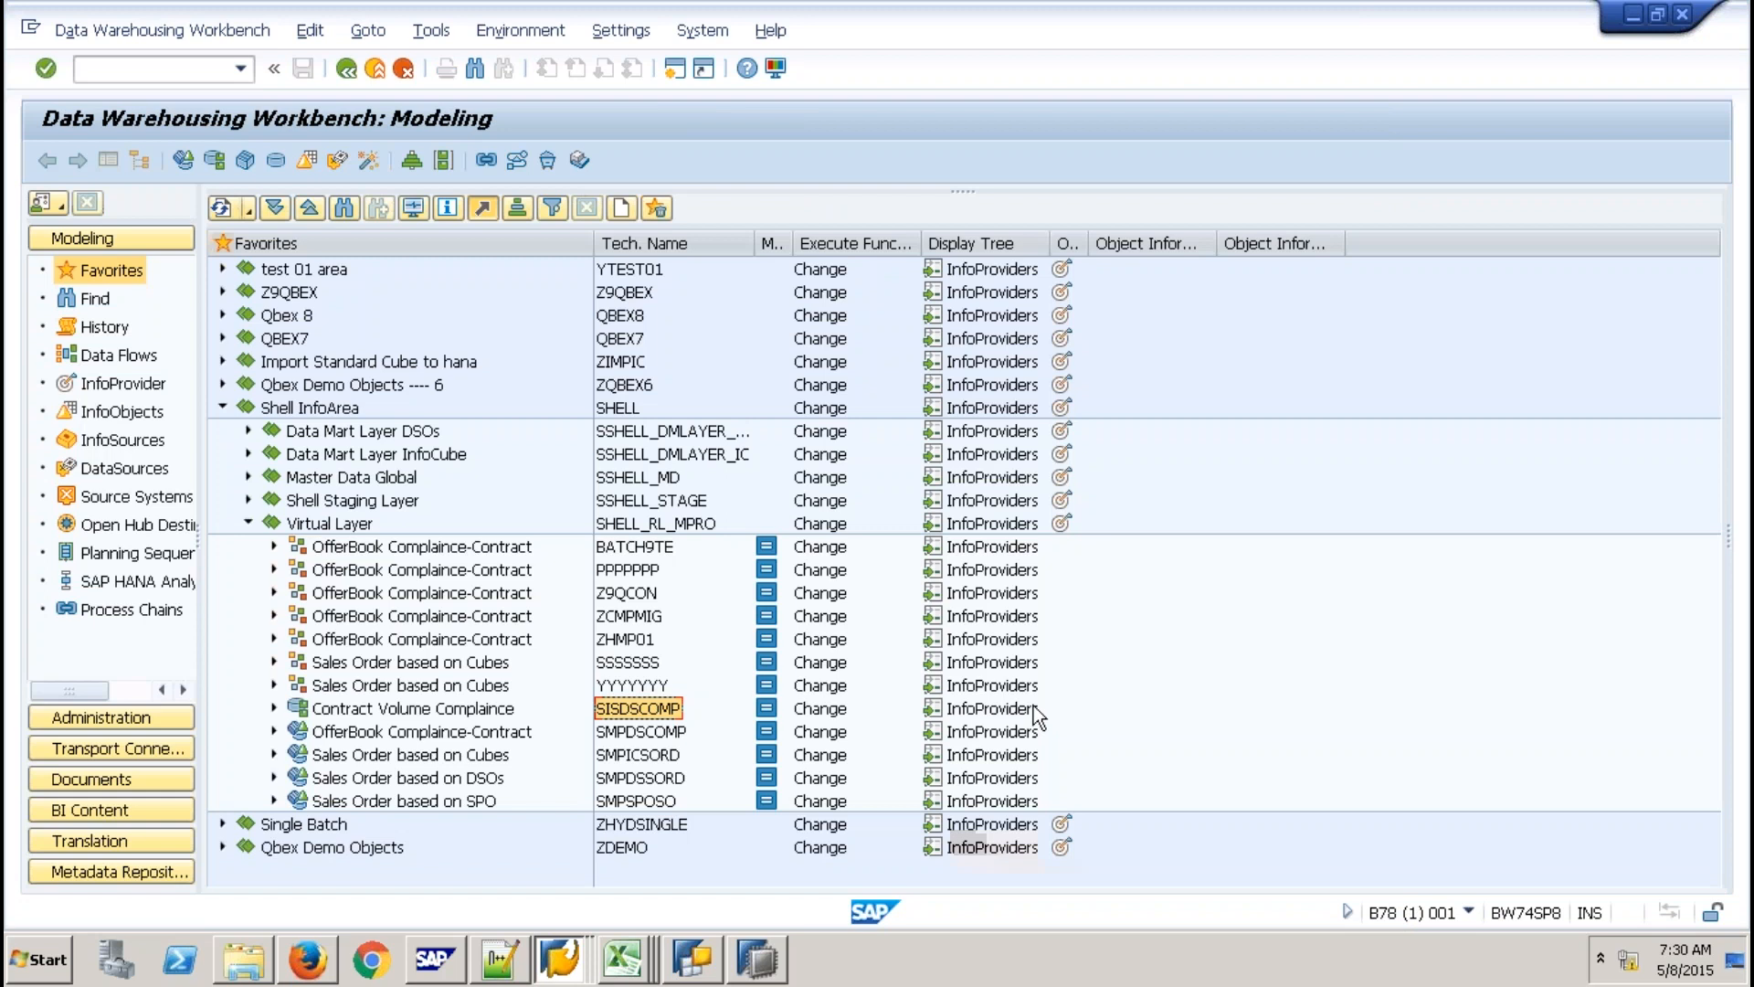
Retry converting SISDSCOMP into ZTEST and dismiss the ISET error explanation.
left_click(656, 713)
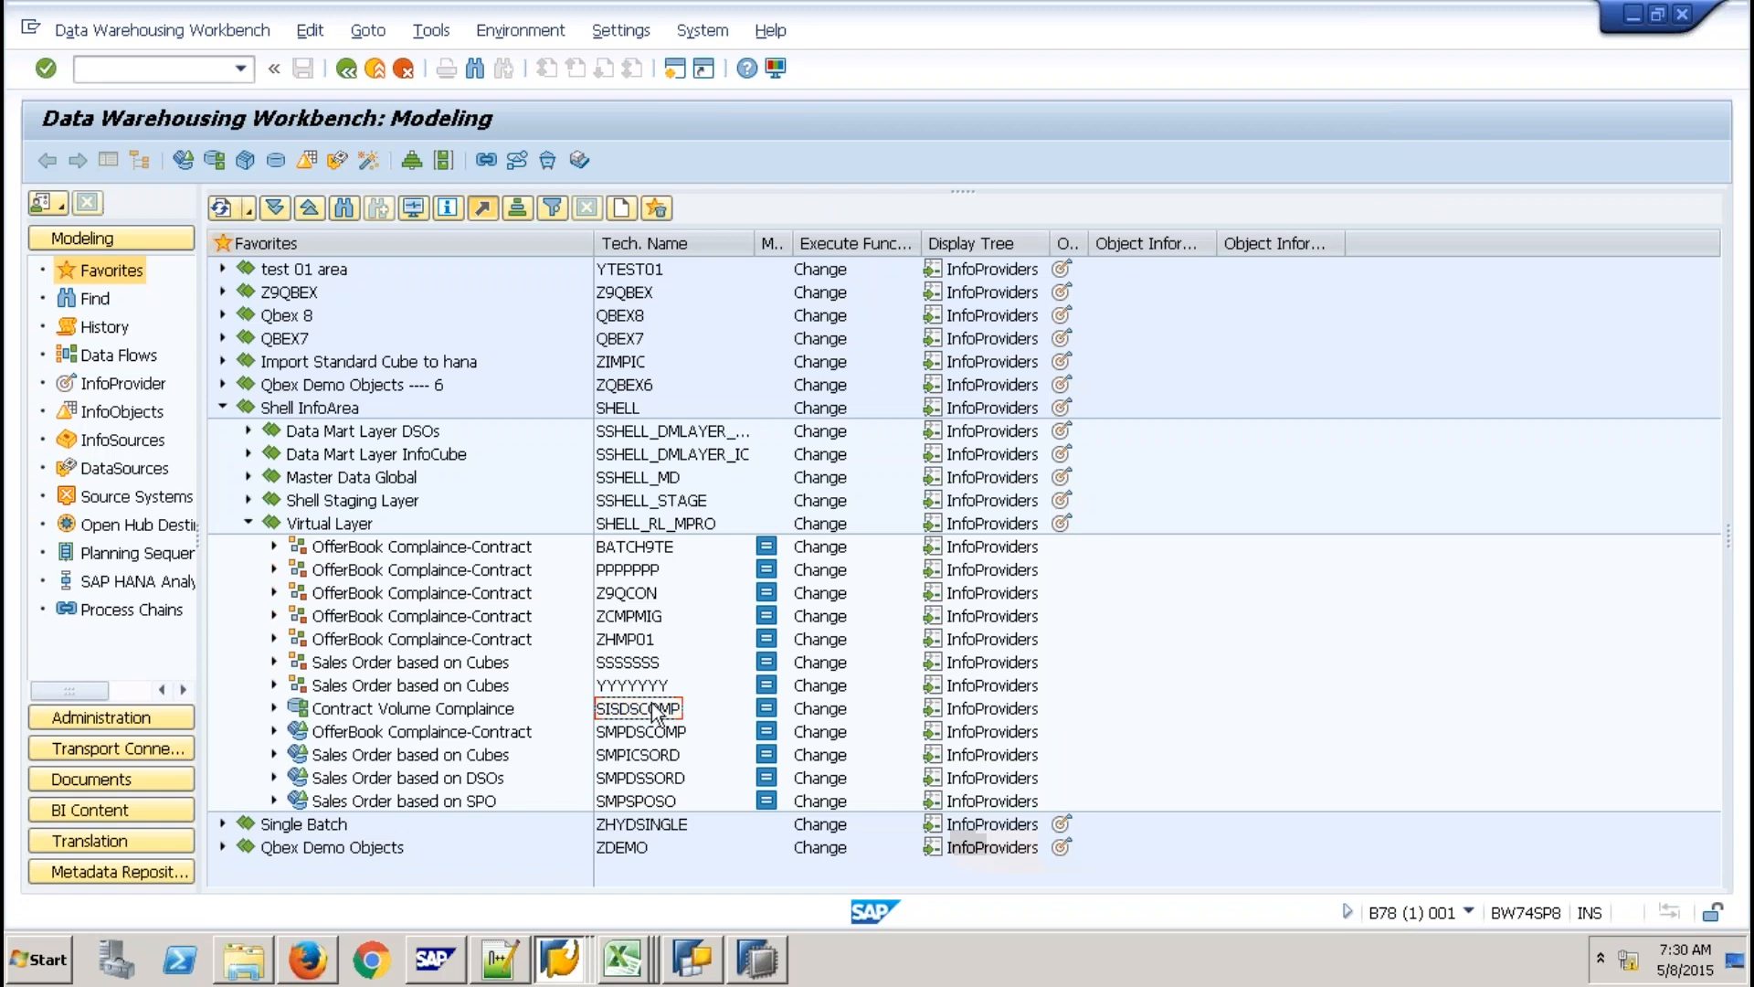
left_click(656, 713)
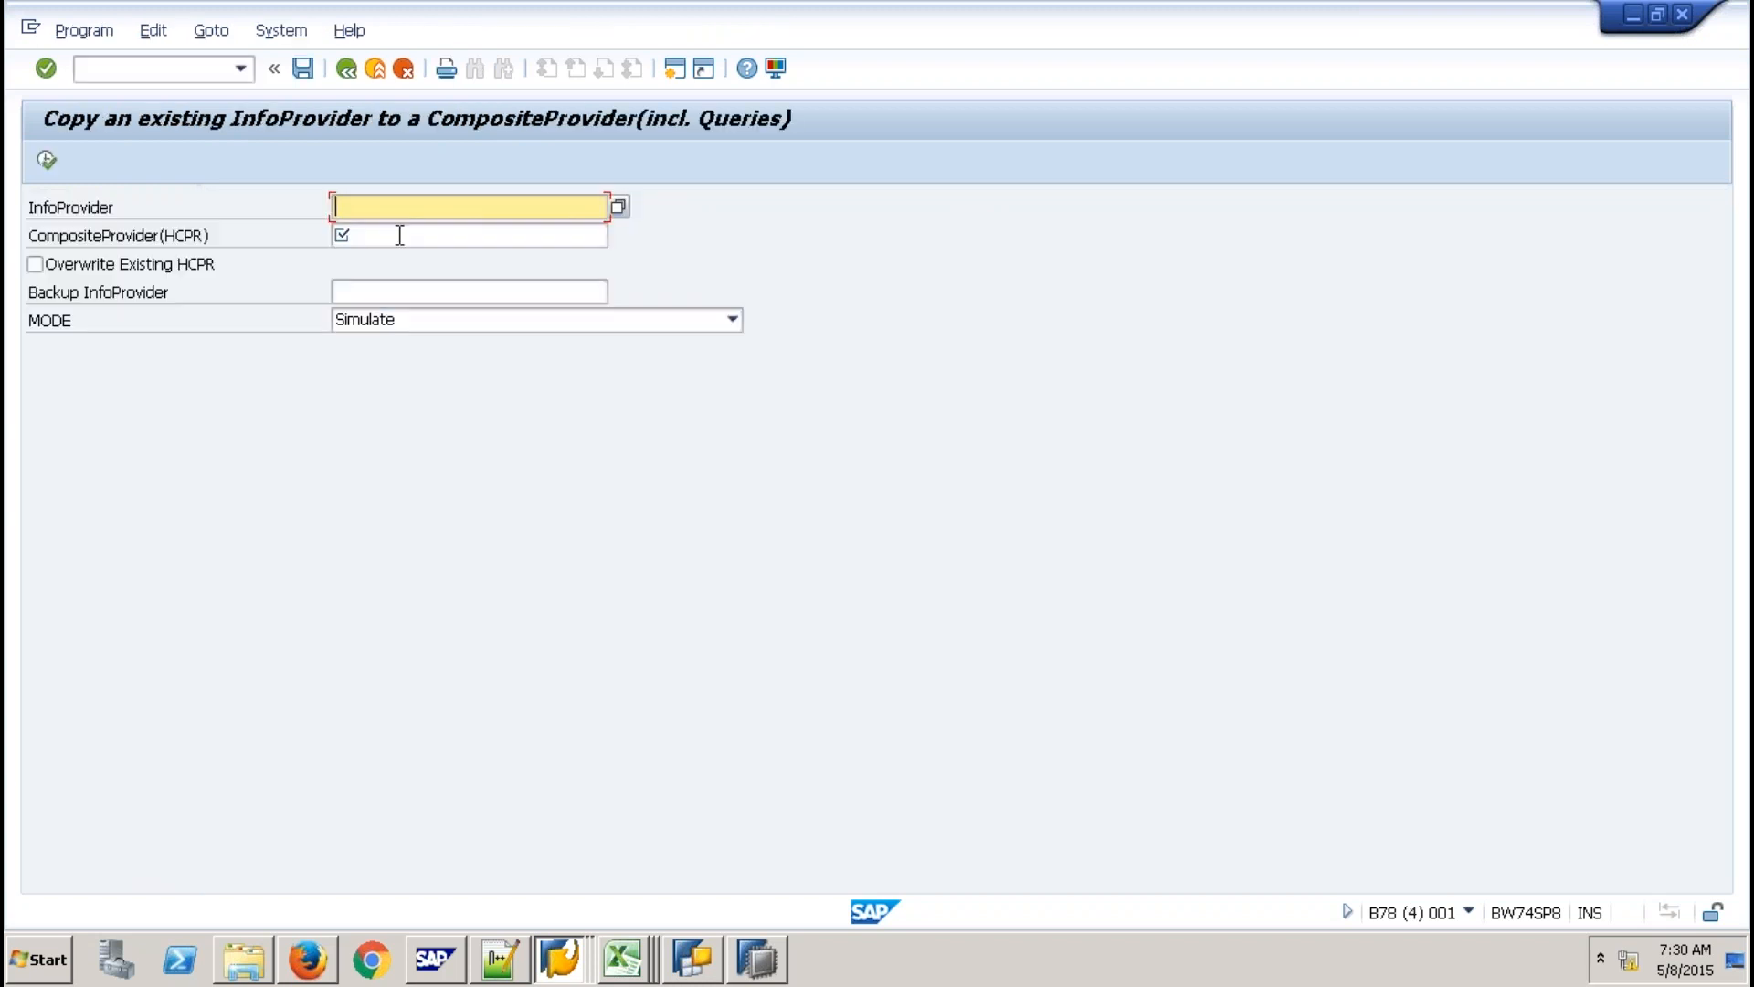
type("SISDSCOMP")
left_click(399, 235)
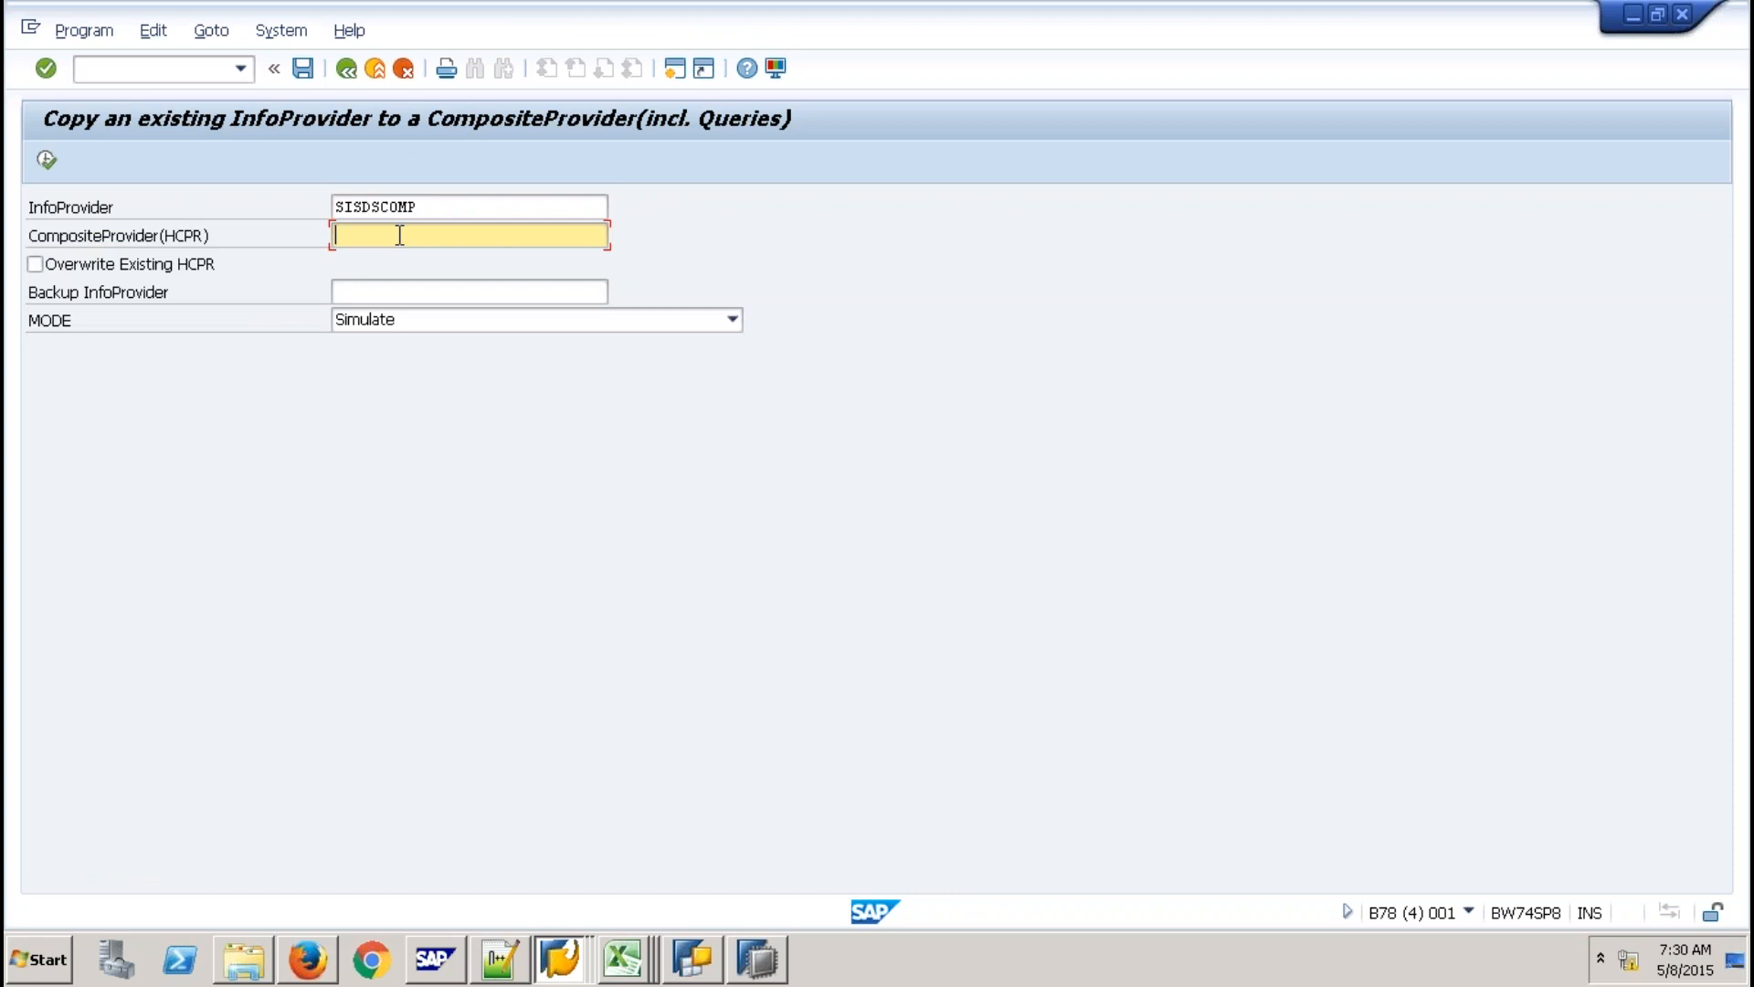
type("Z")
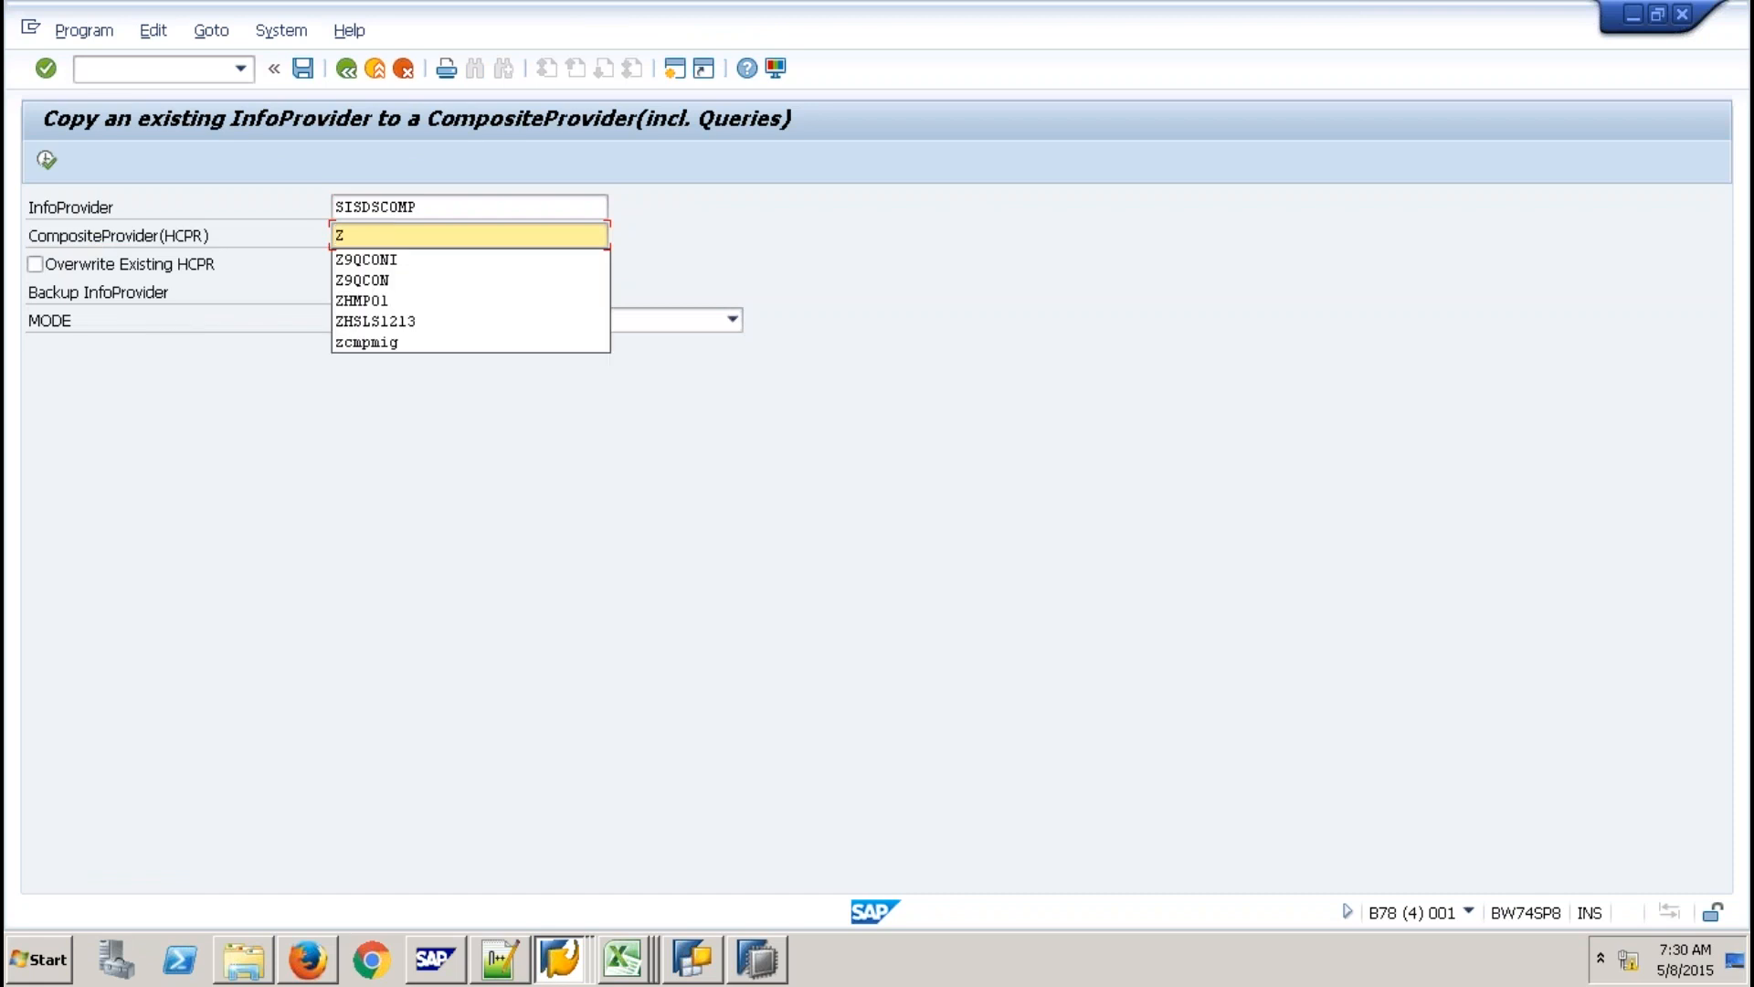
type("TEST")
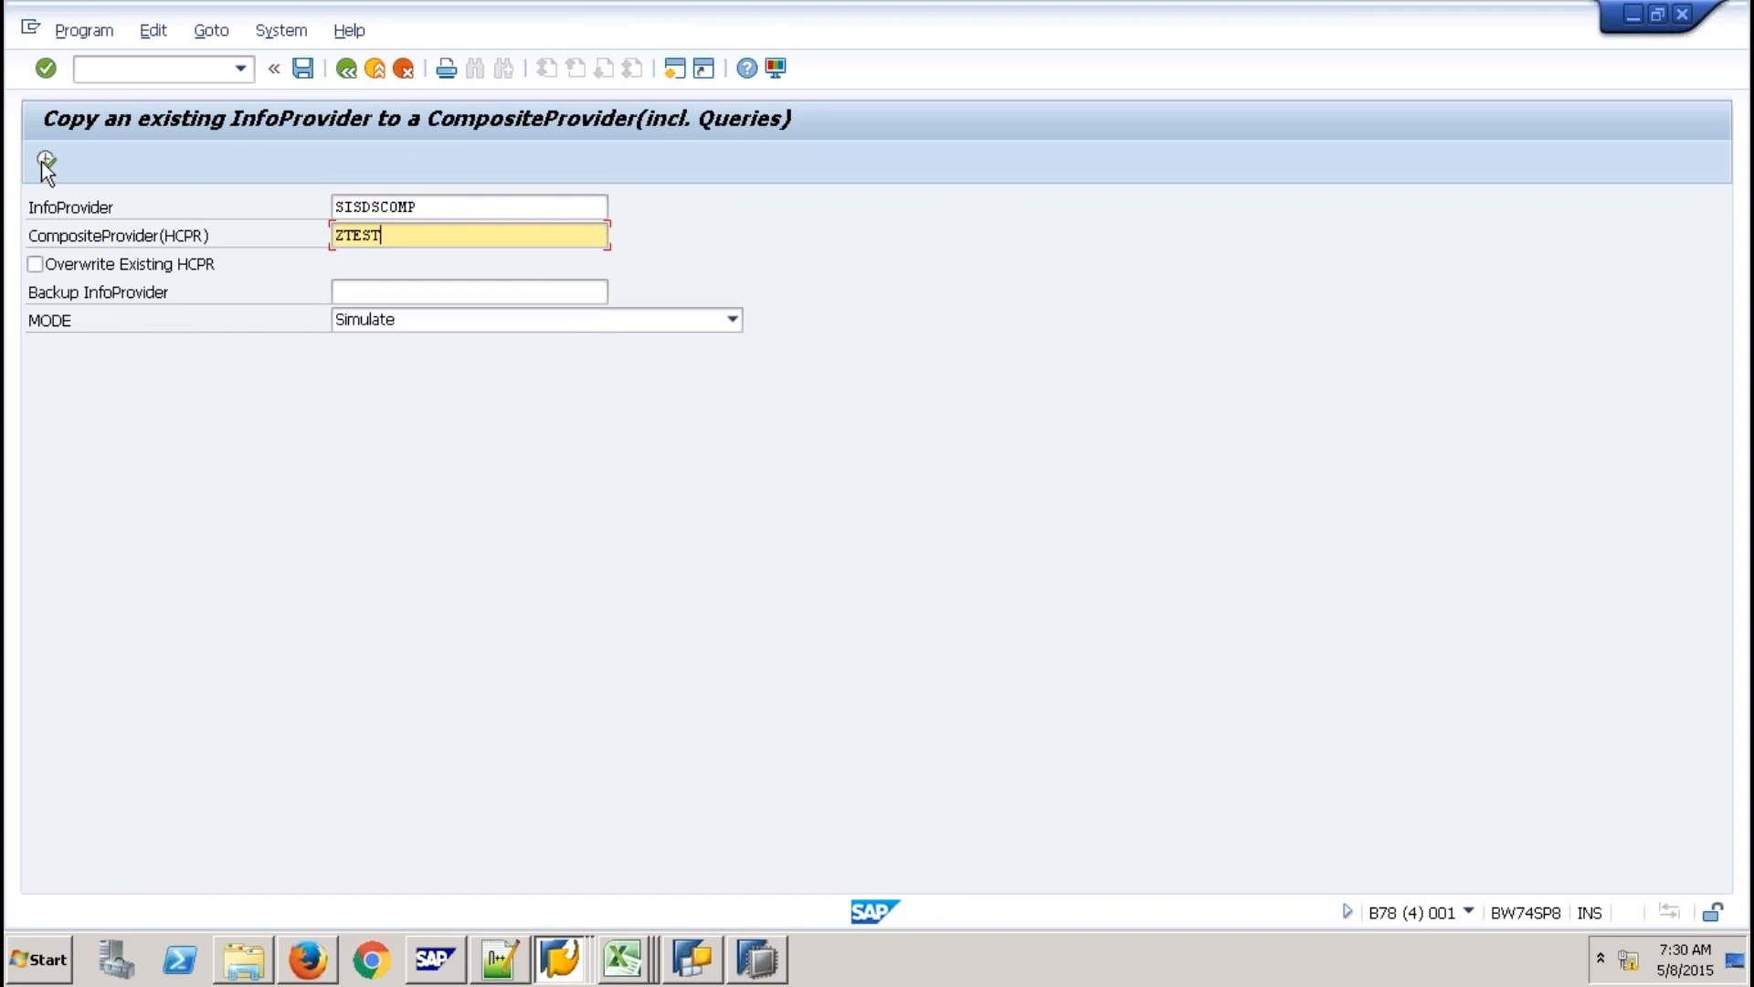
left_click(44, 160)
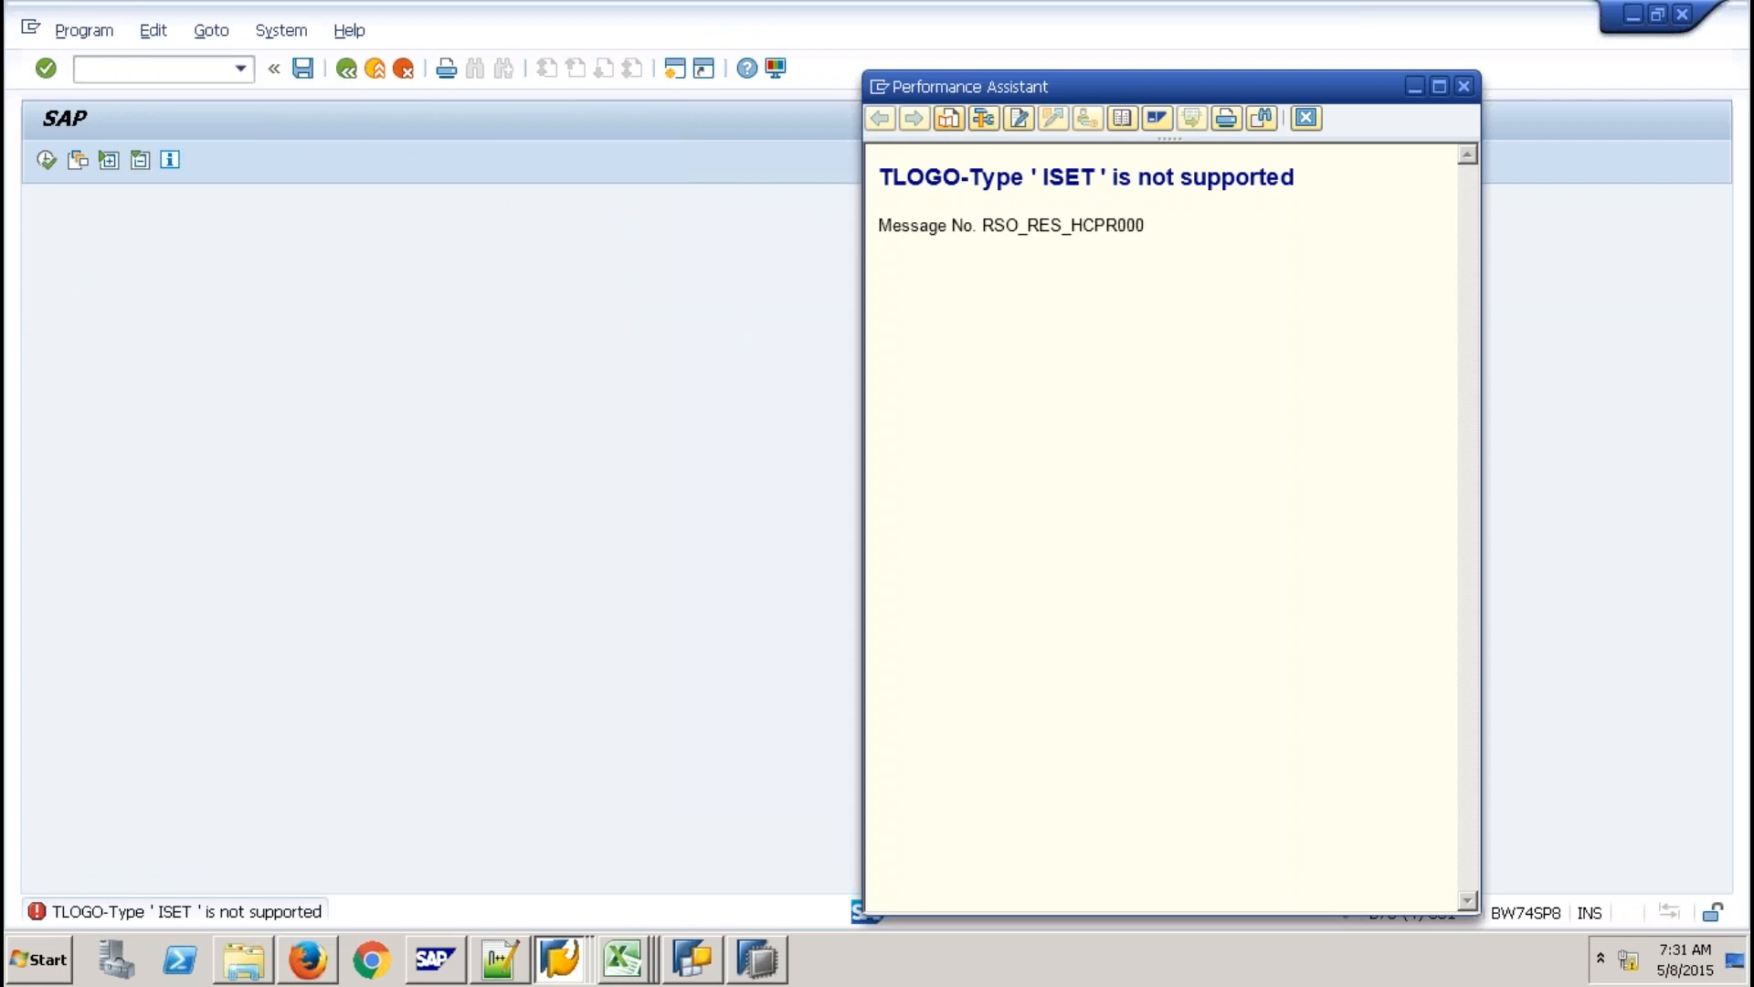
key("Escape")
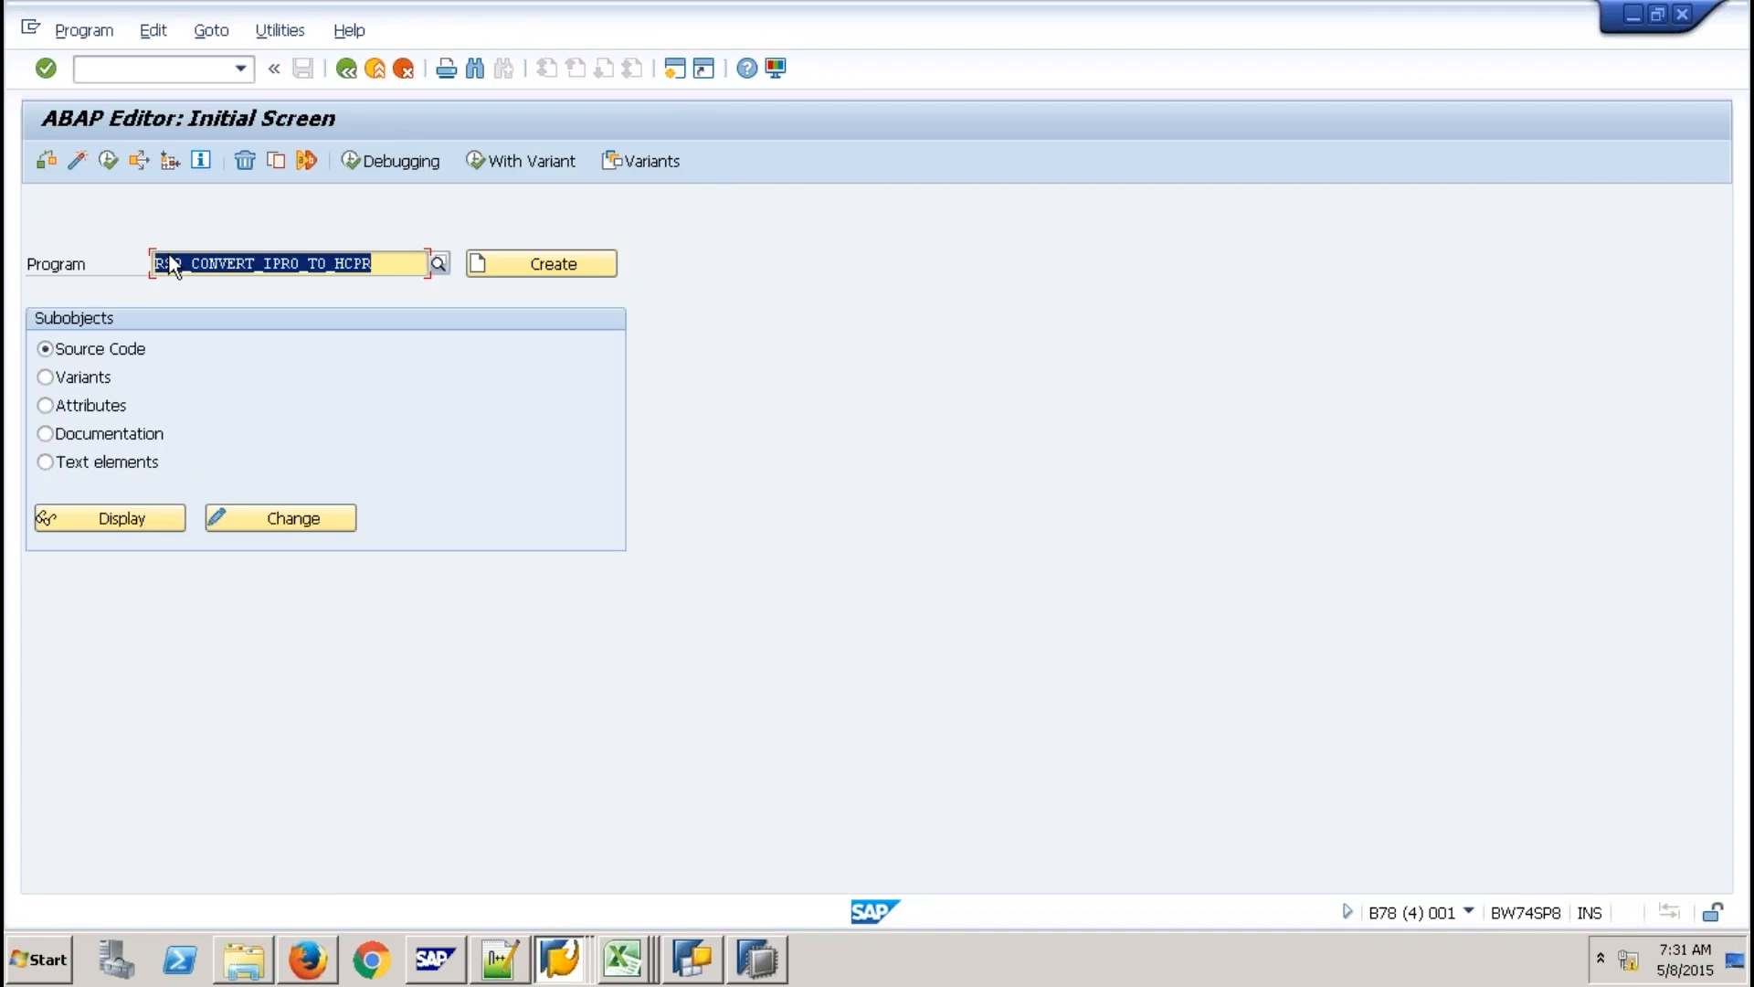
Retry the conversion using SISDSCOMP as both source and CompositeProvider name.
key("F8")
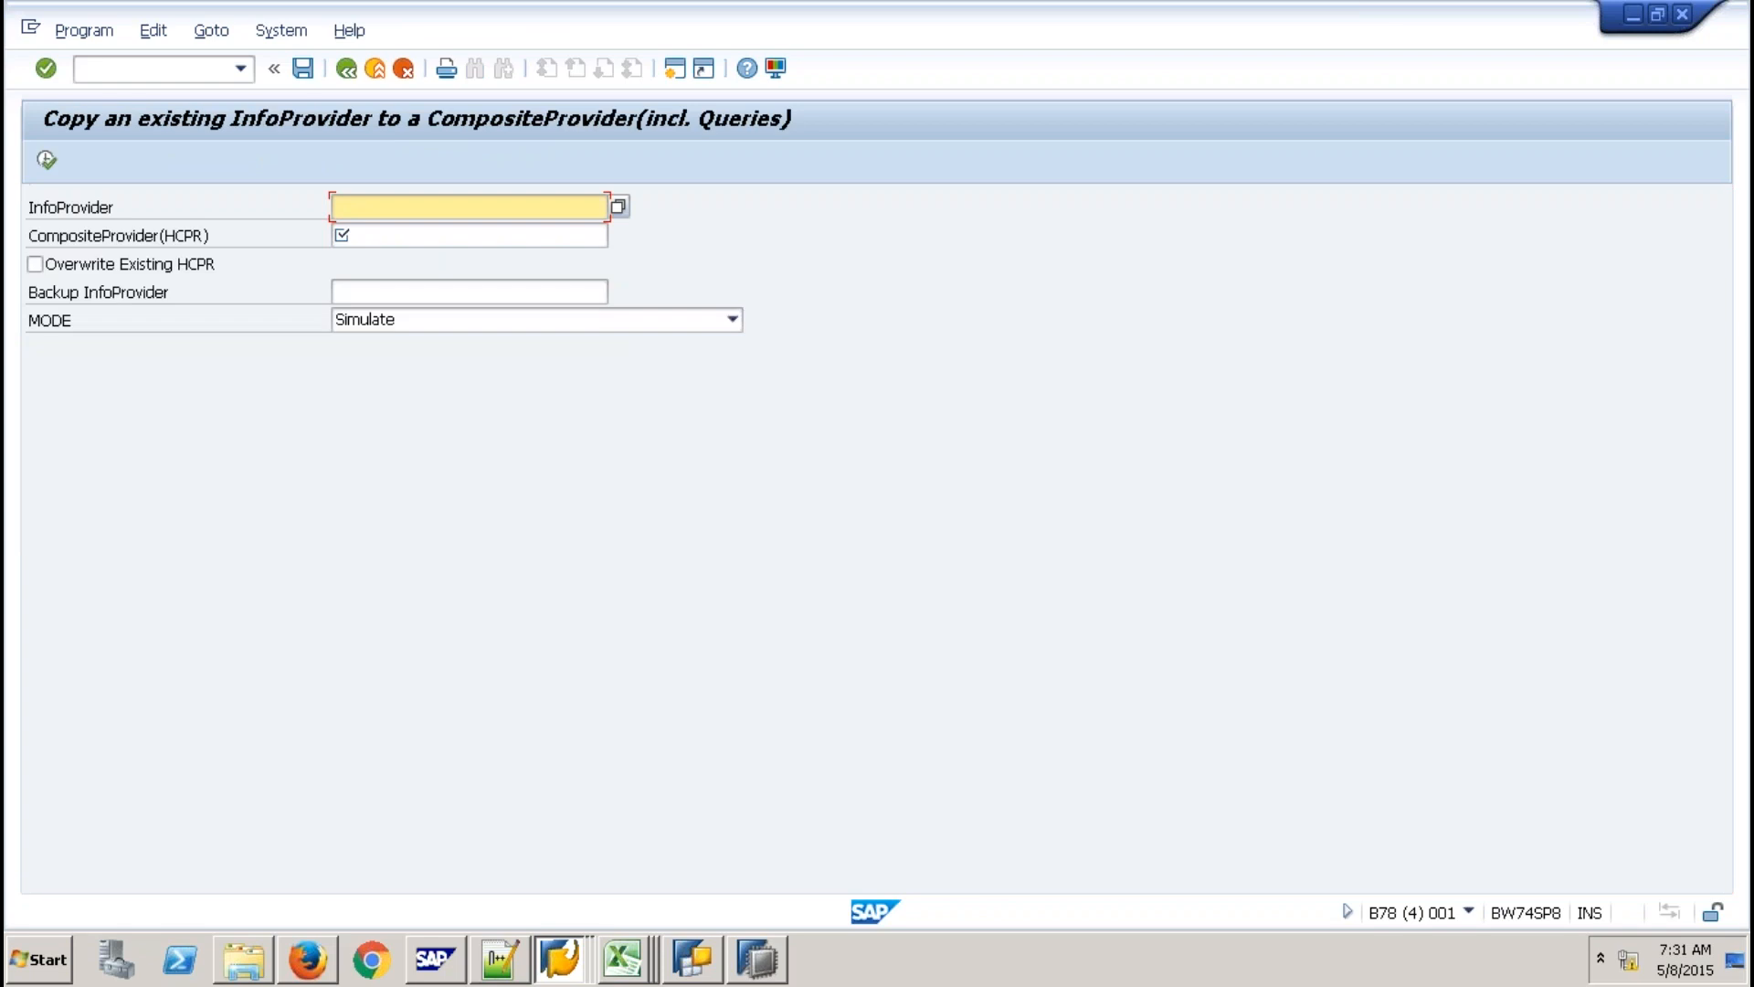
left_click(437, 206)
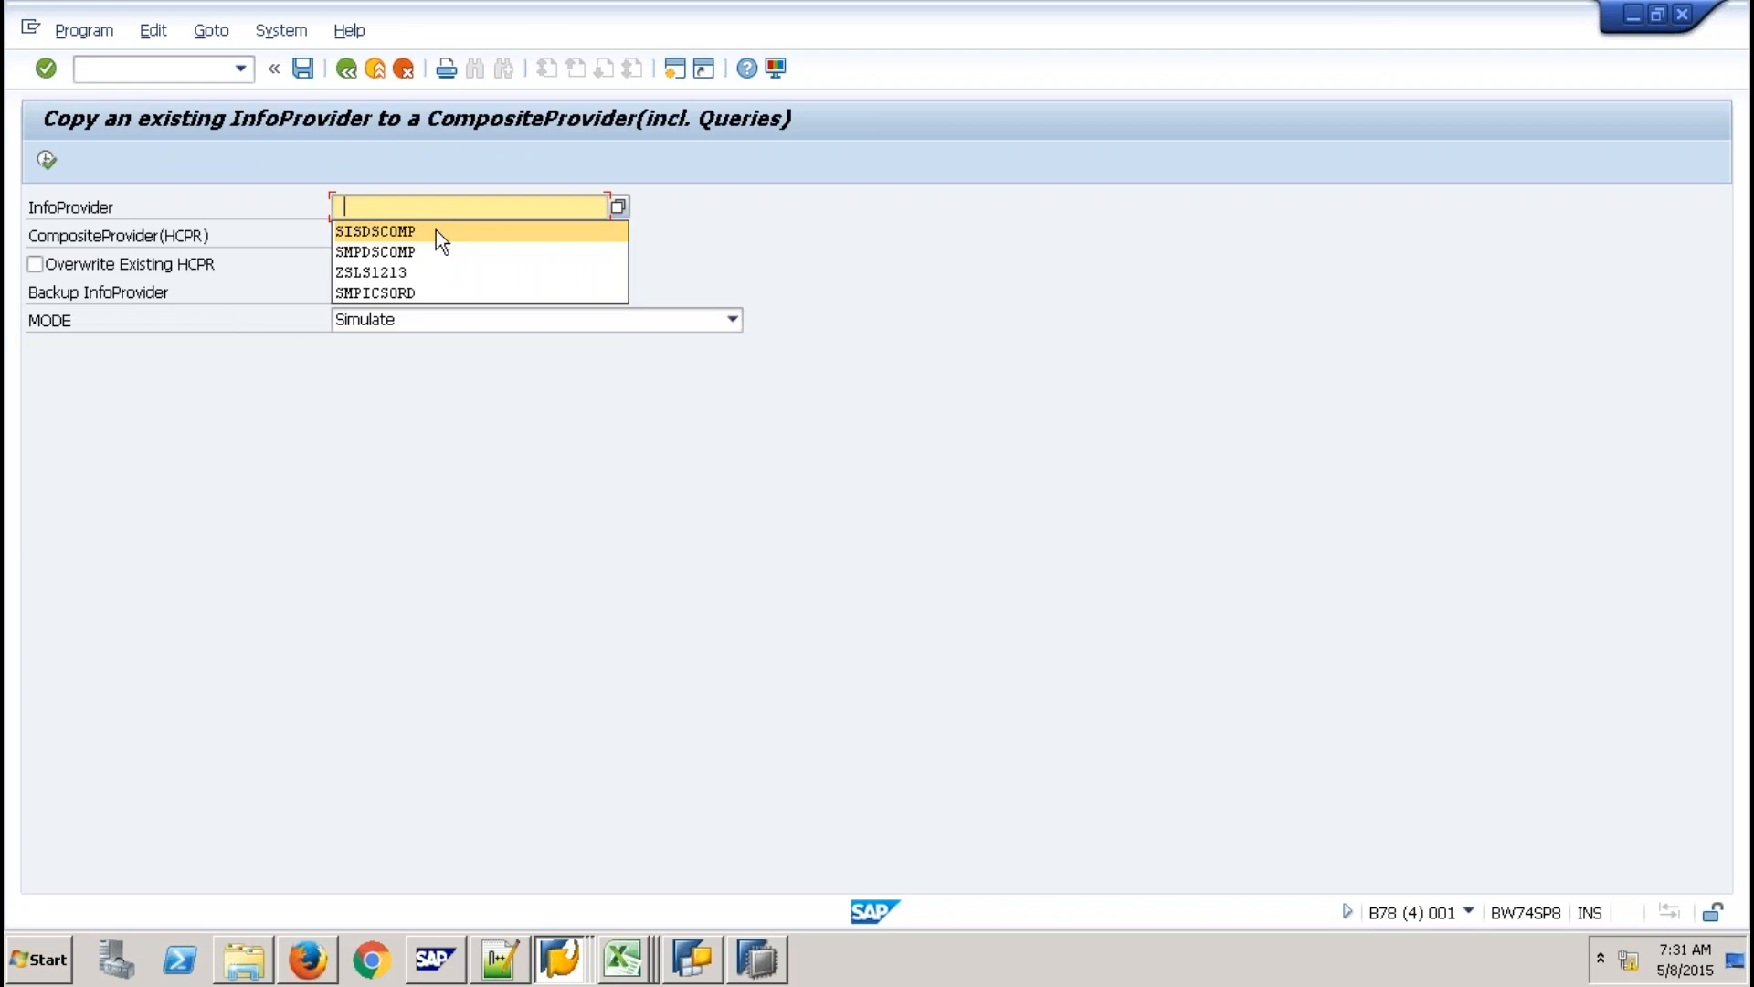
left_click(436, 232)
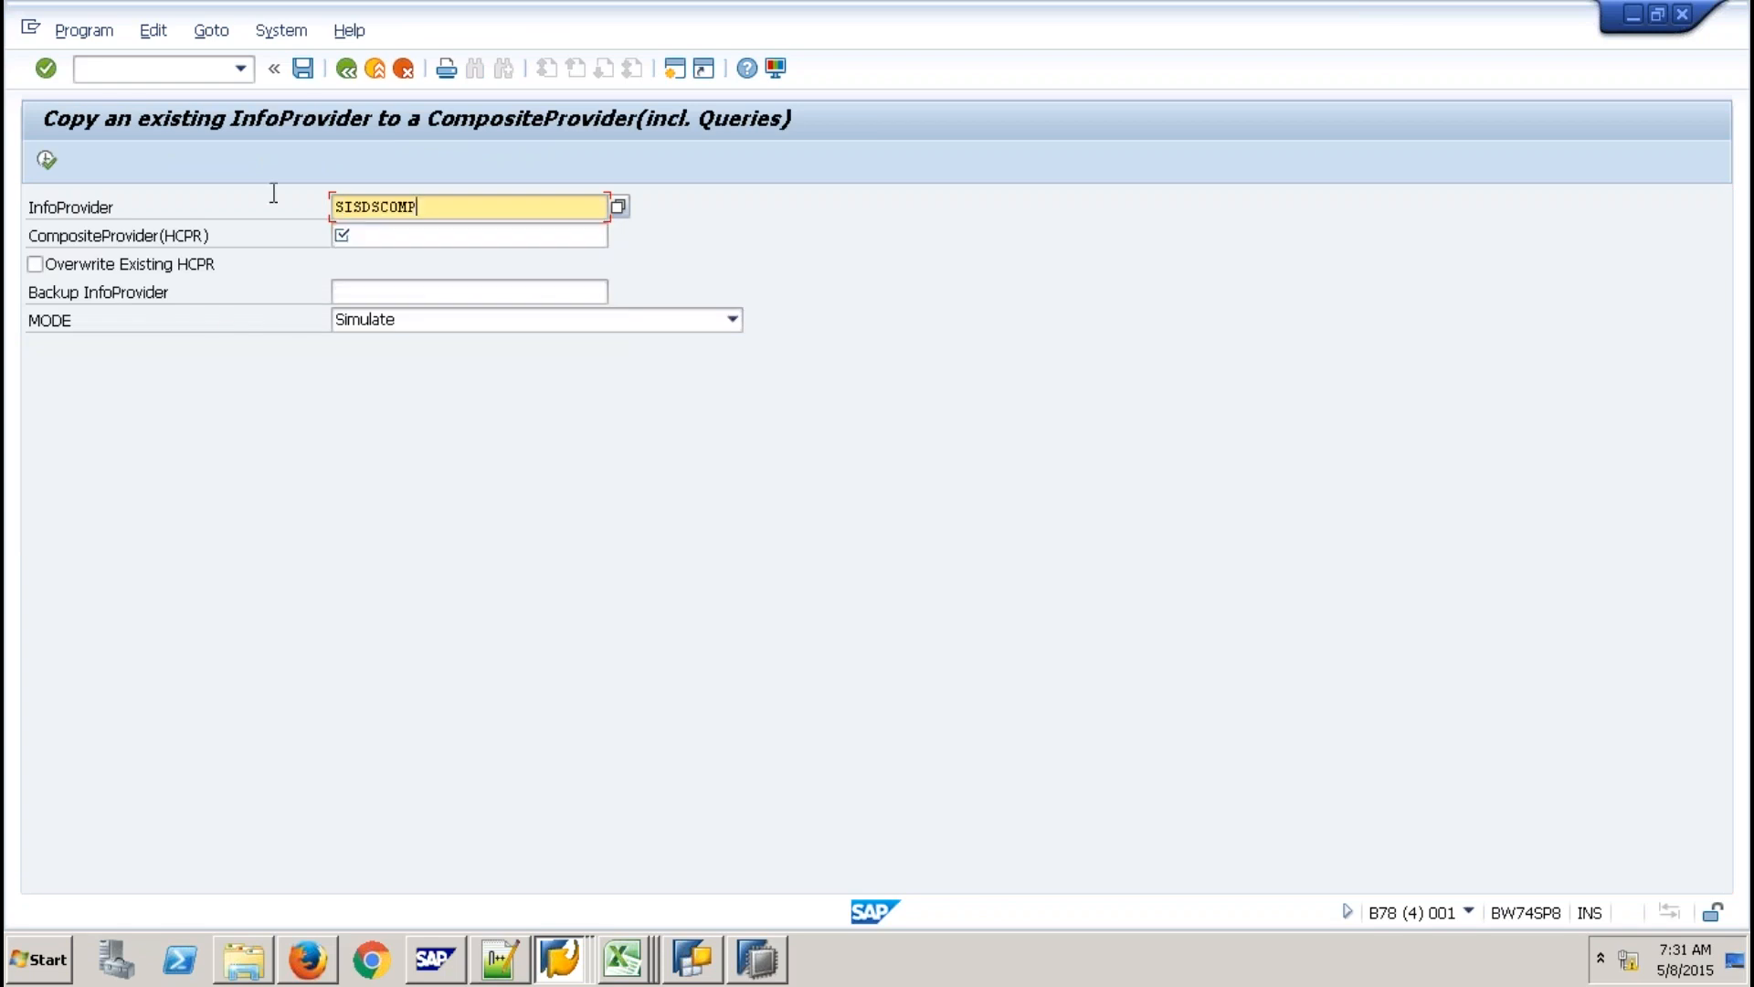
double_click(354, 203)
key("ctrl+c")
left_click(374, 235)
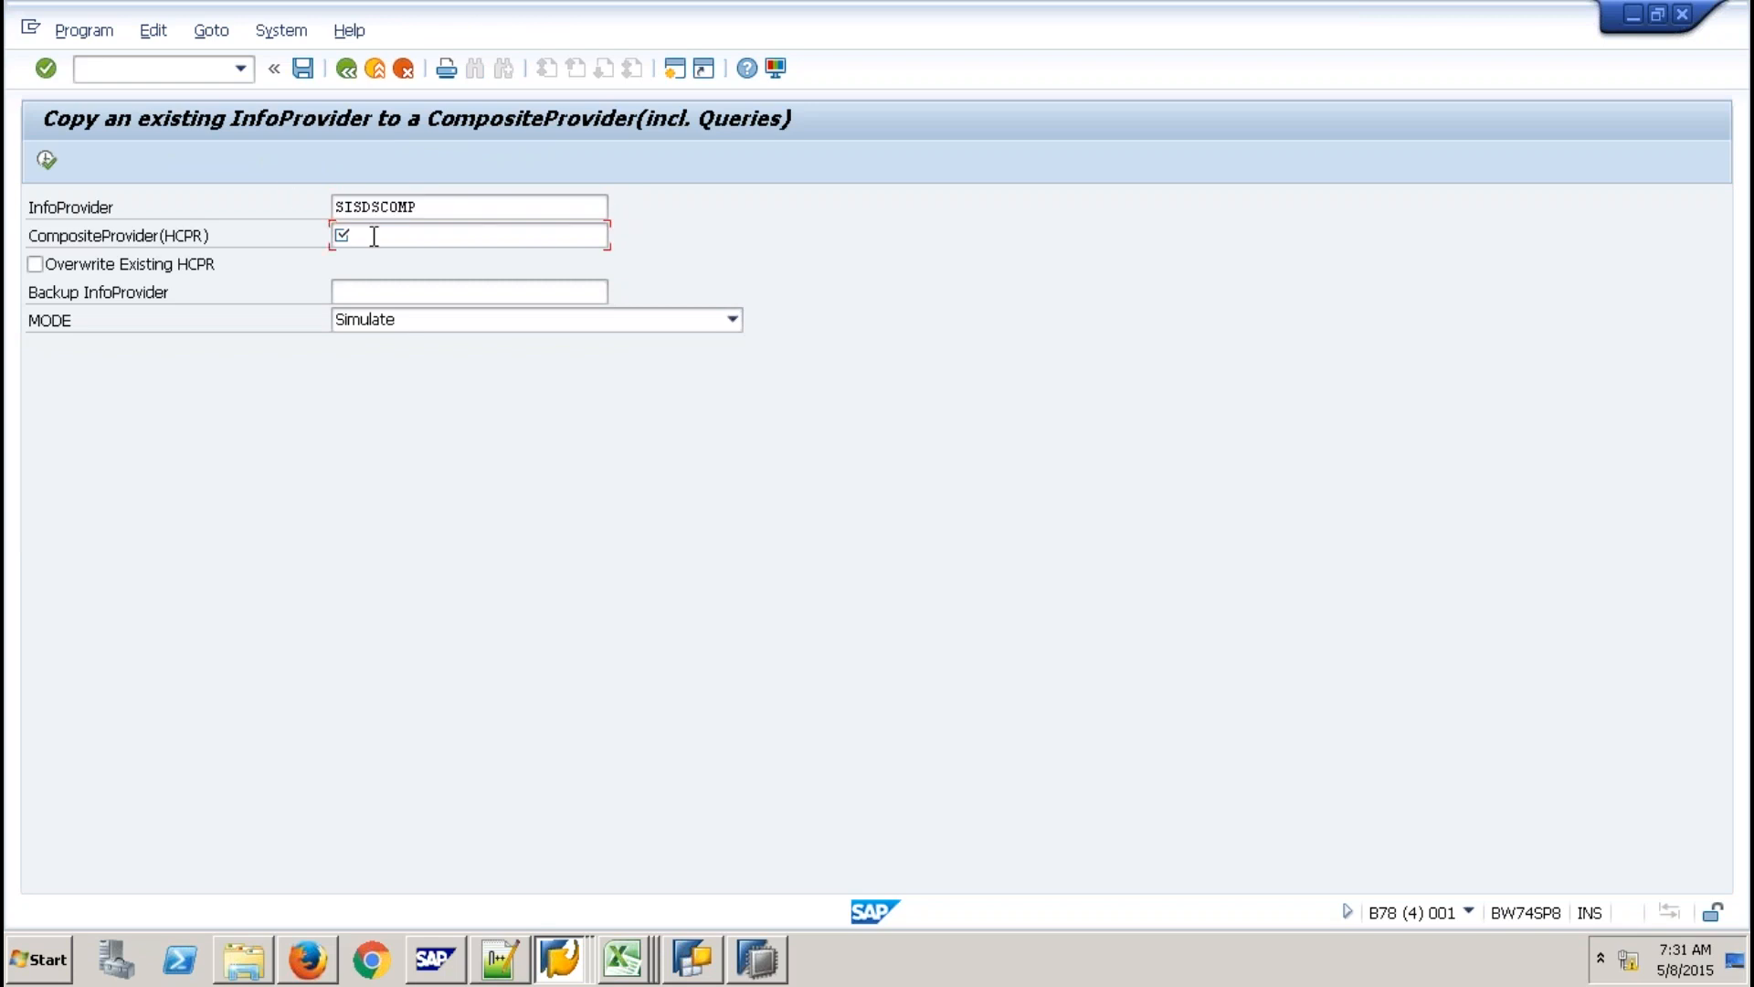
key("ctrl+v")
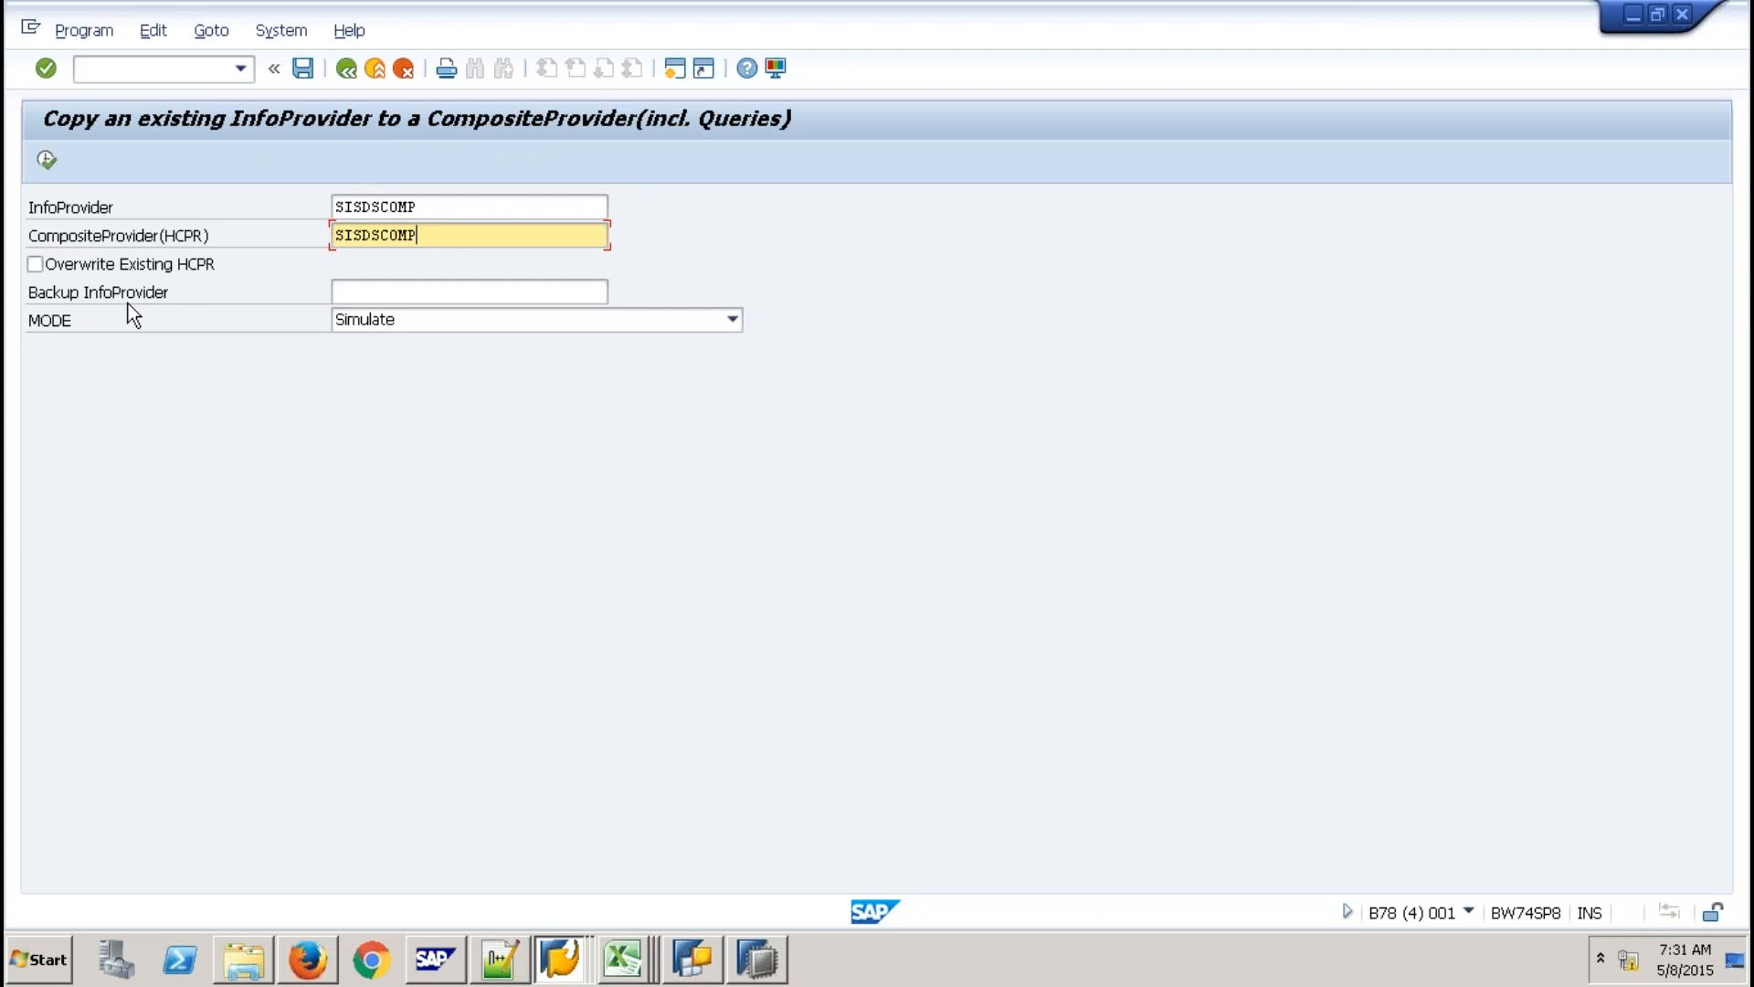
key("F8")
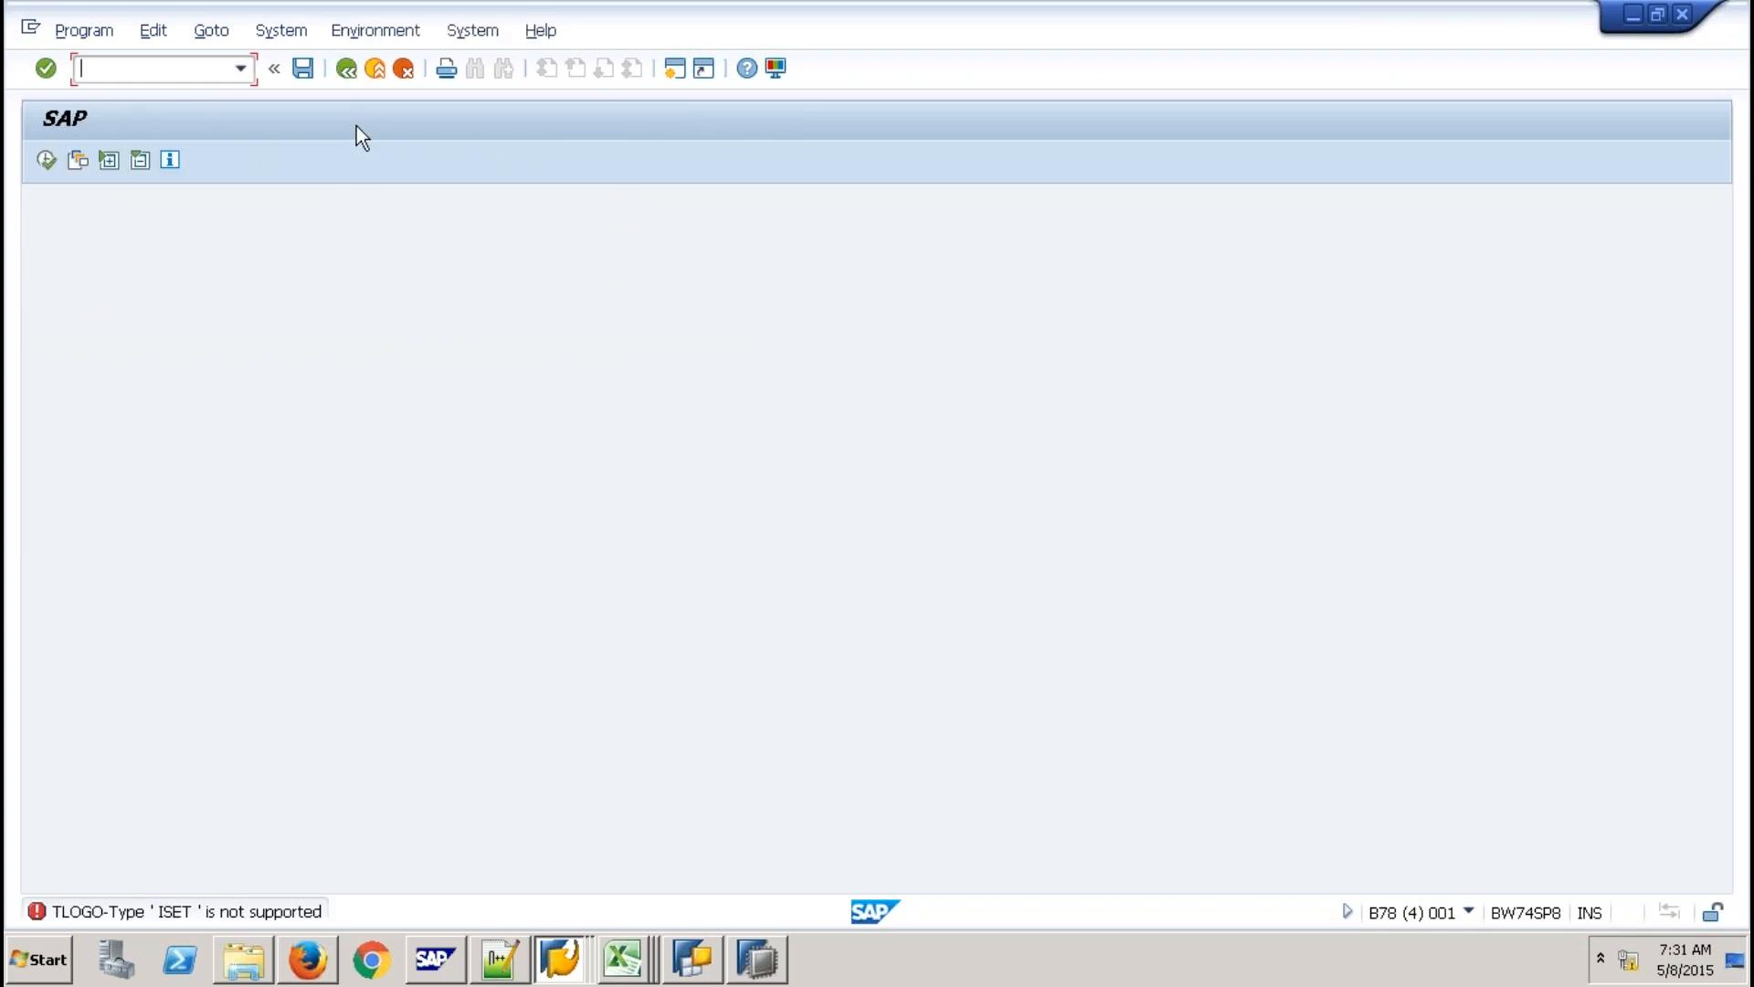
key("F3")
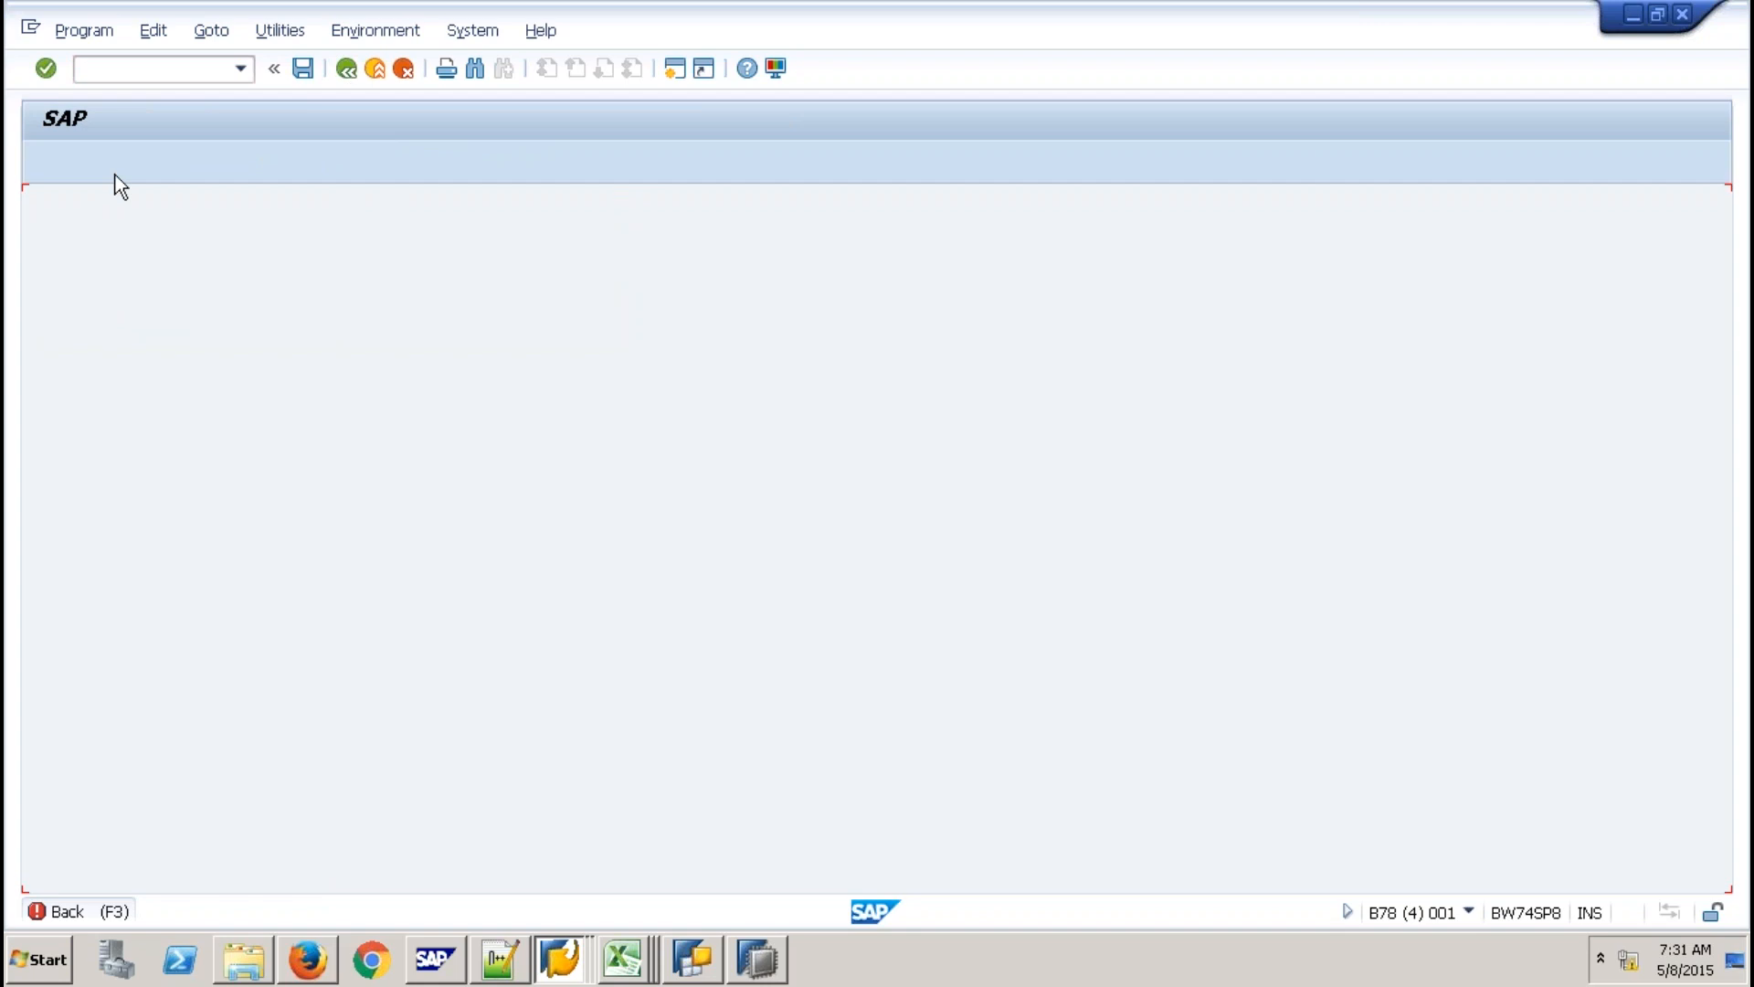
Rerun the report with SMPDSCOMP as both the source and the CompositeProvider name.
key("F3")
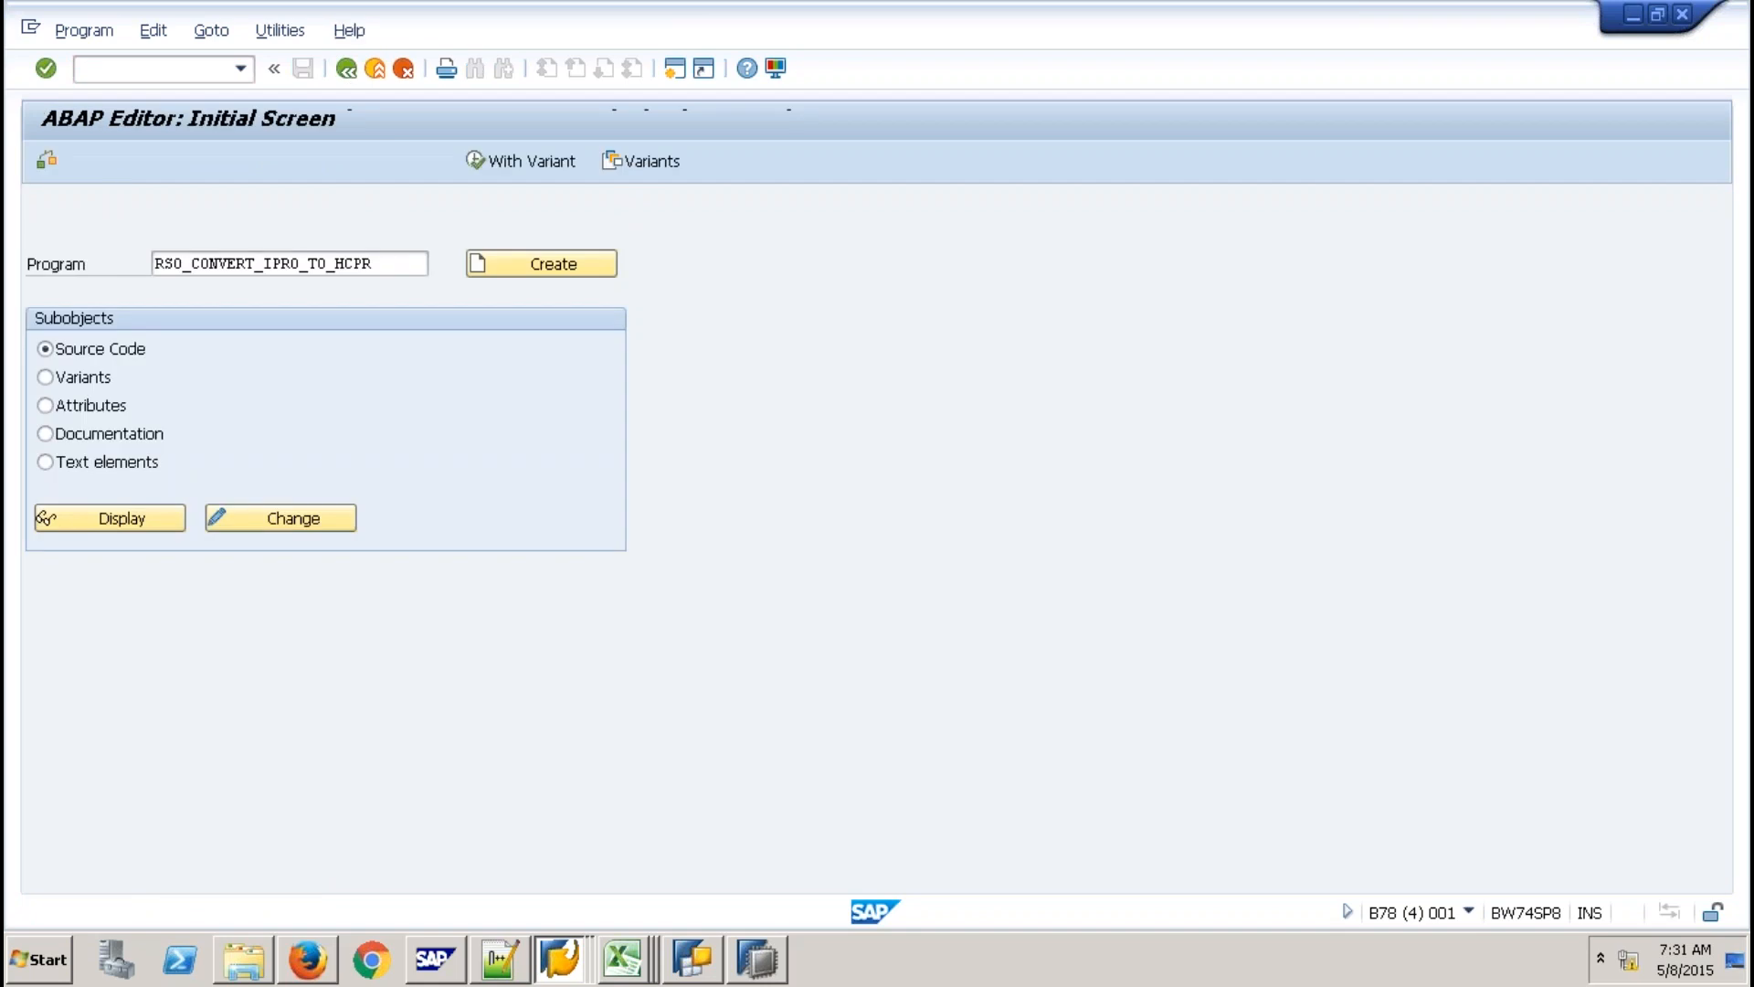
key("F8")
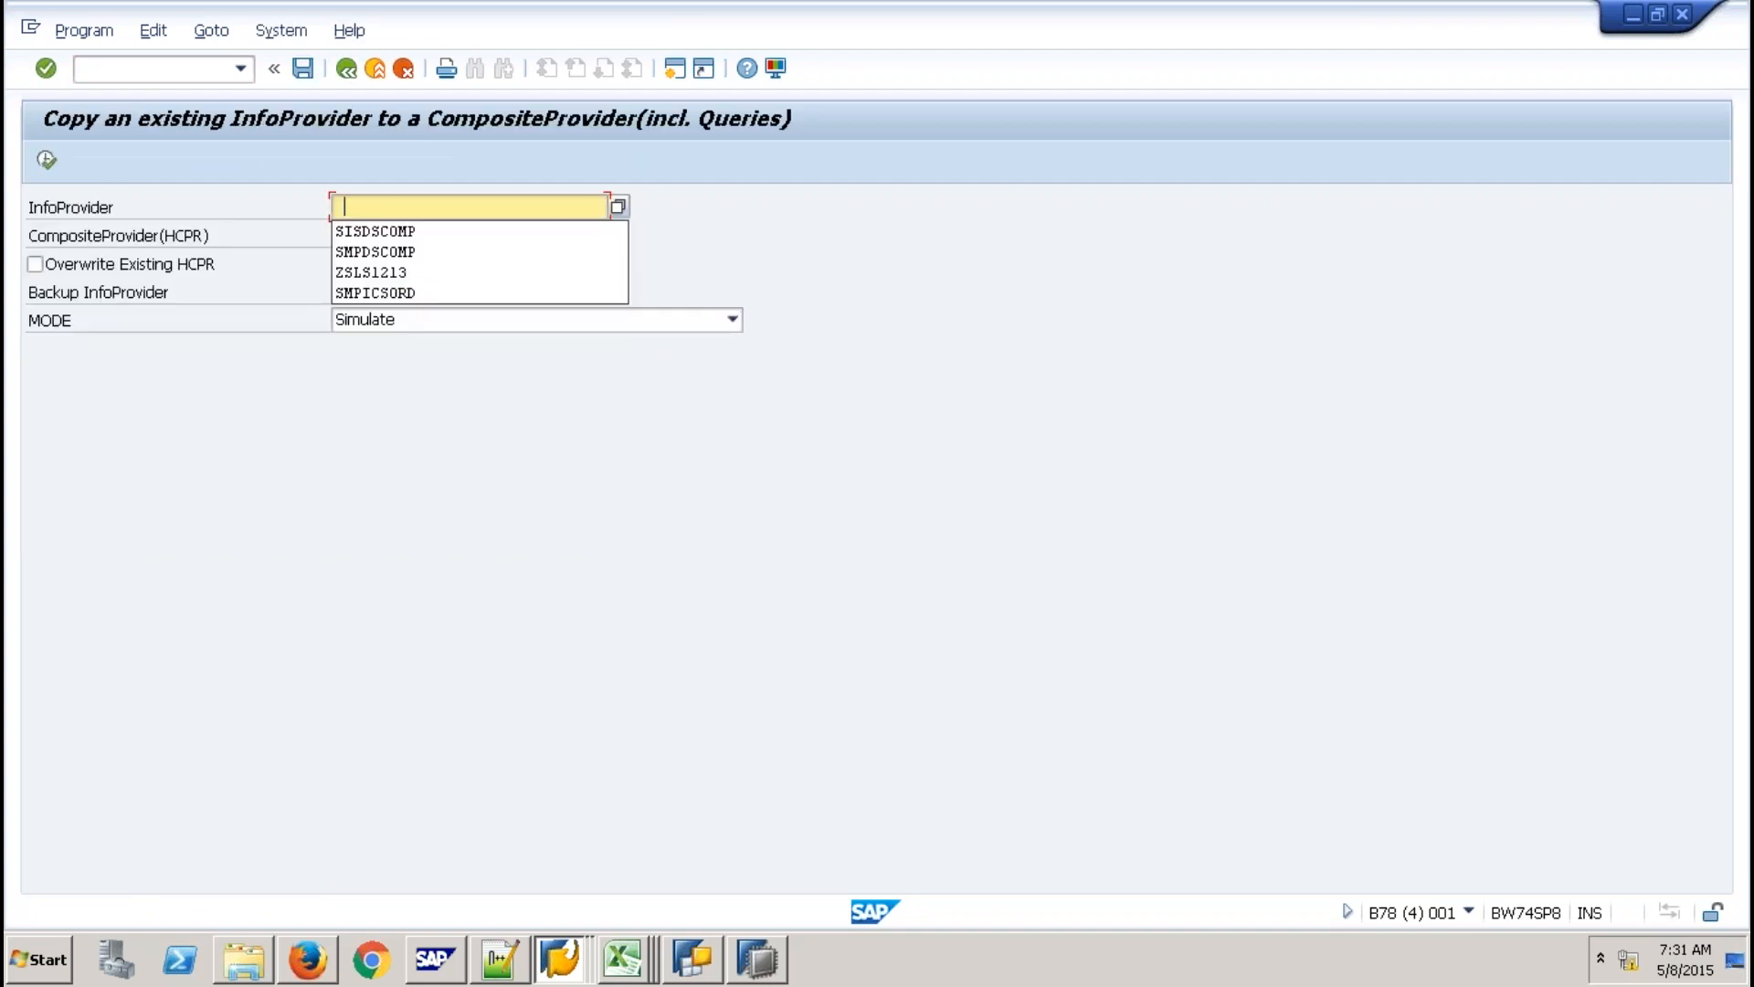
left_click(413, 251)
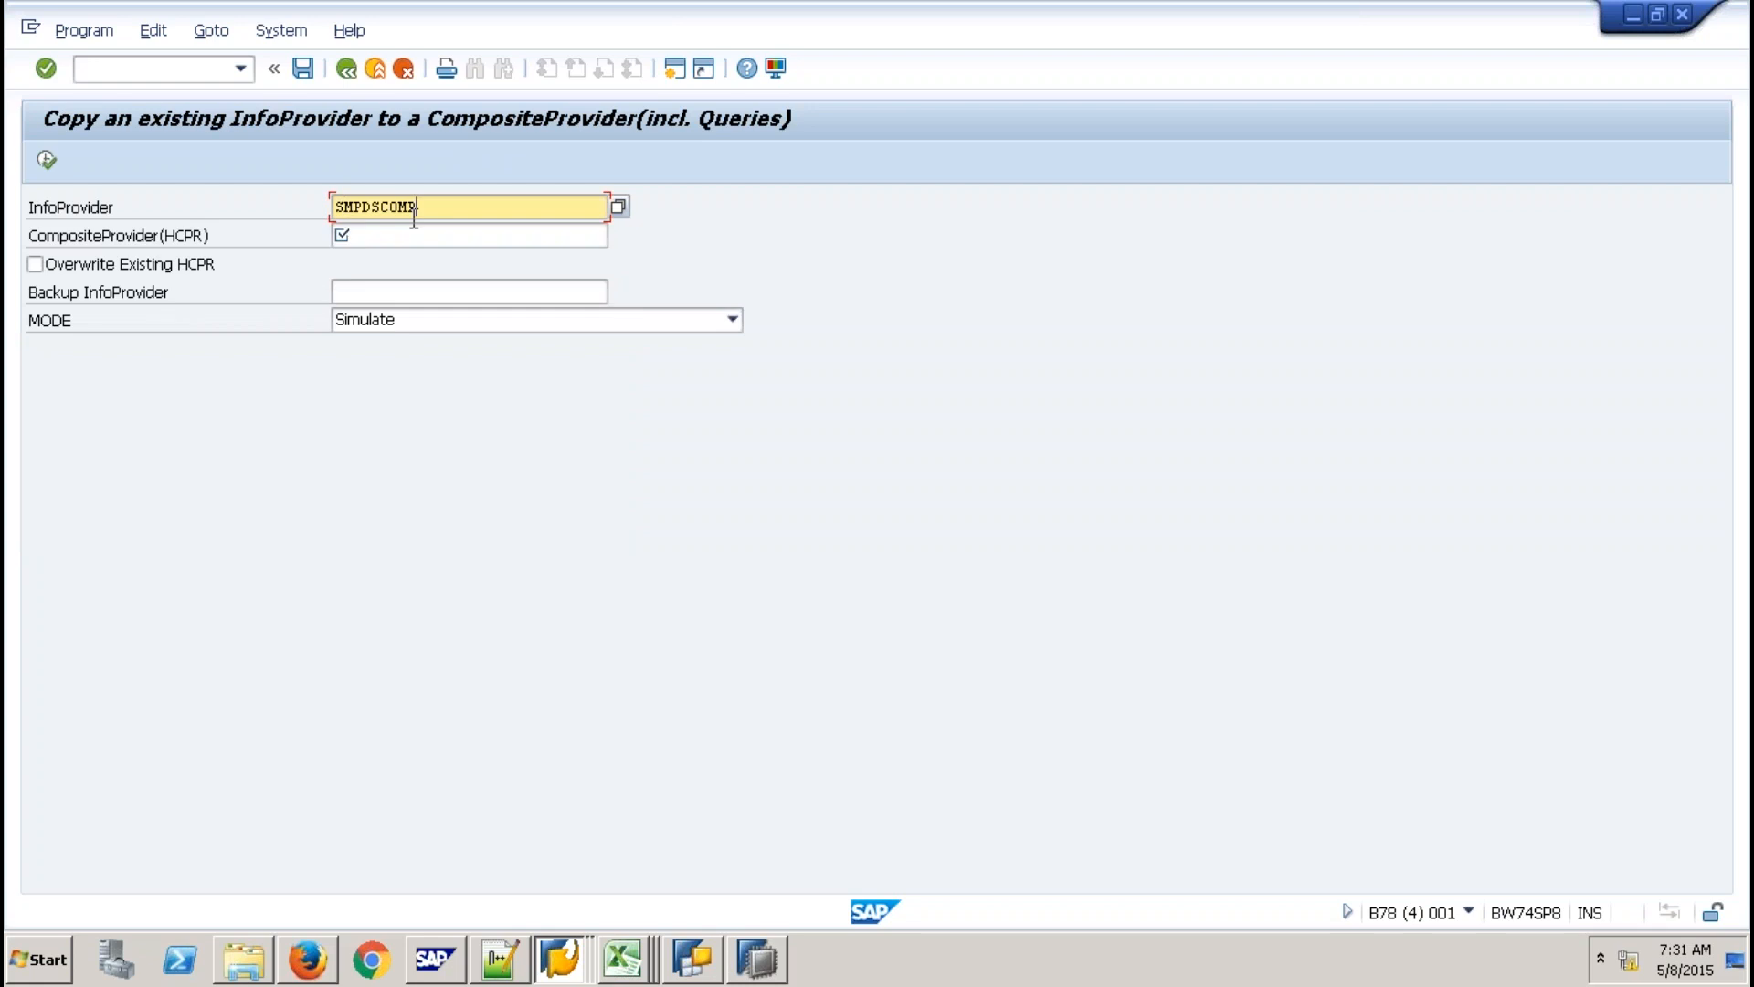
double_click(414, 214)
key("ctrl+c")
key("Tab")
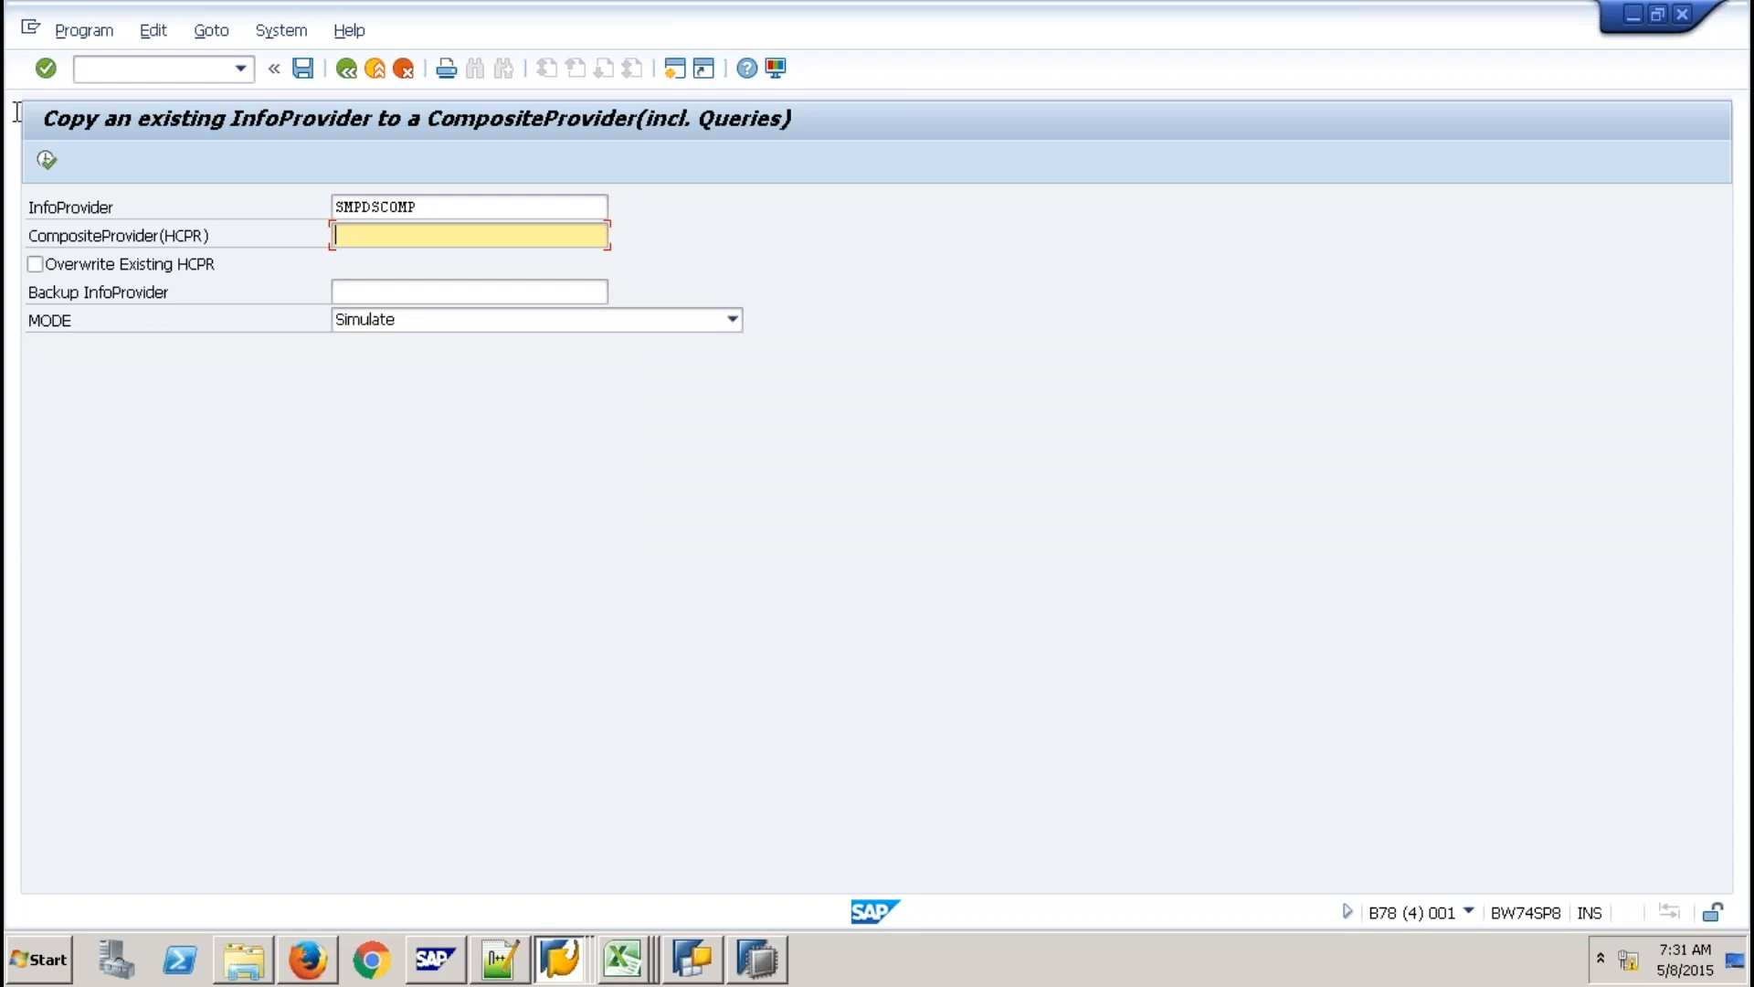
key("ctrl+v")
key("F8")
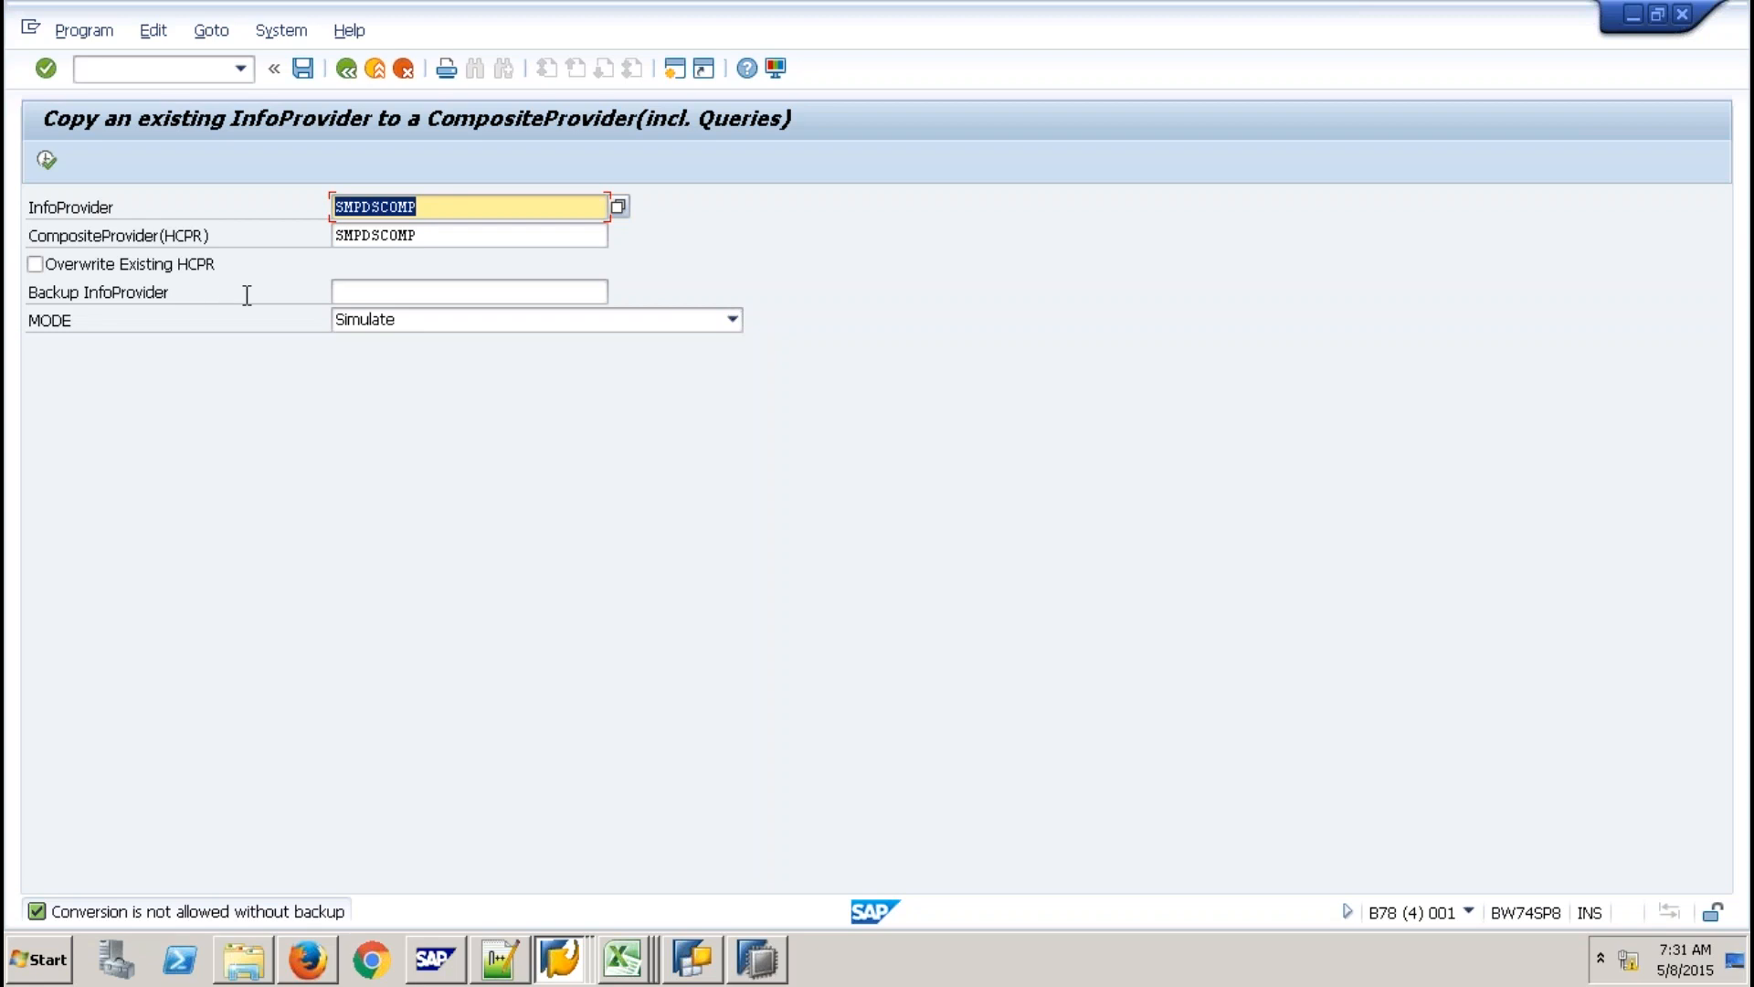
Enter SMPDSCOMP1 as the backup InfoProvider and run the SMPDSCOMP simulation.
left_click(418, 208)
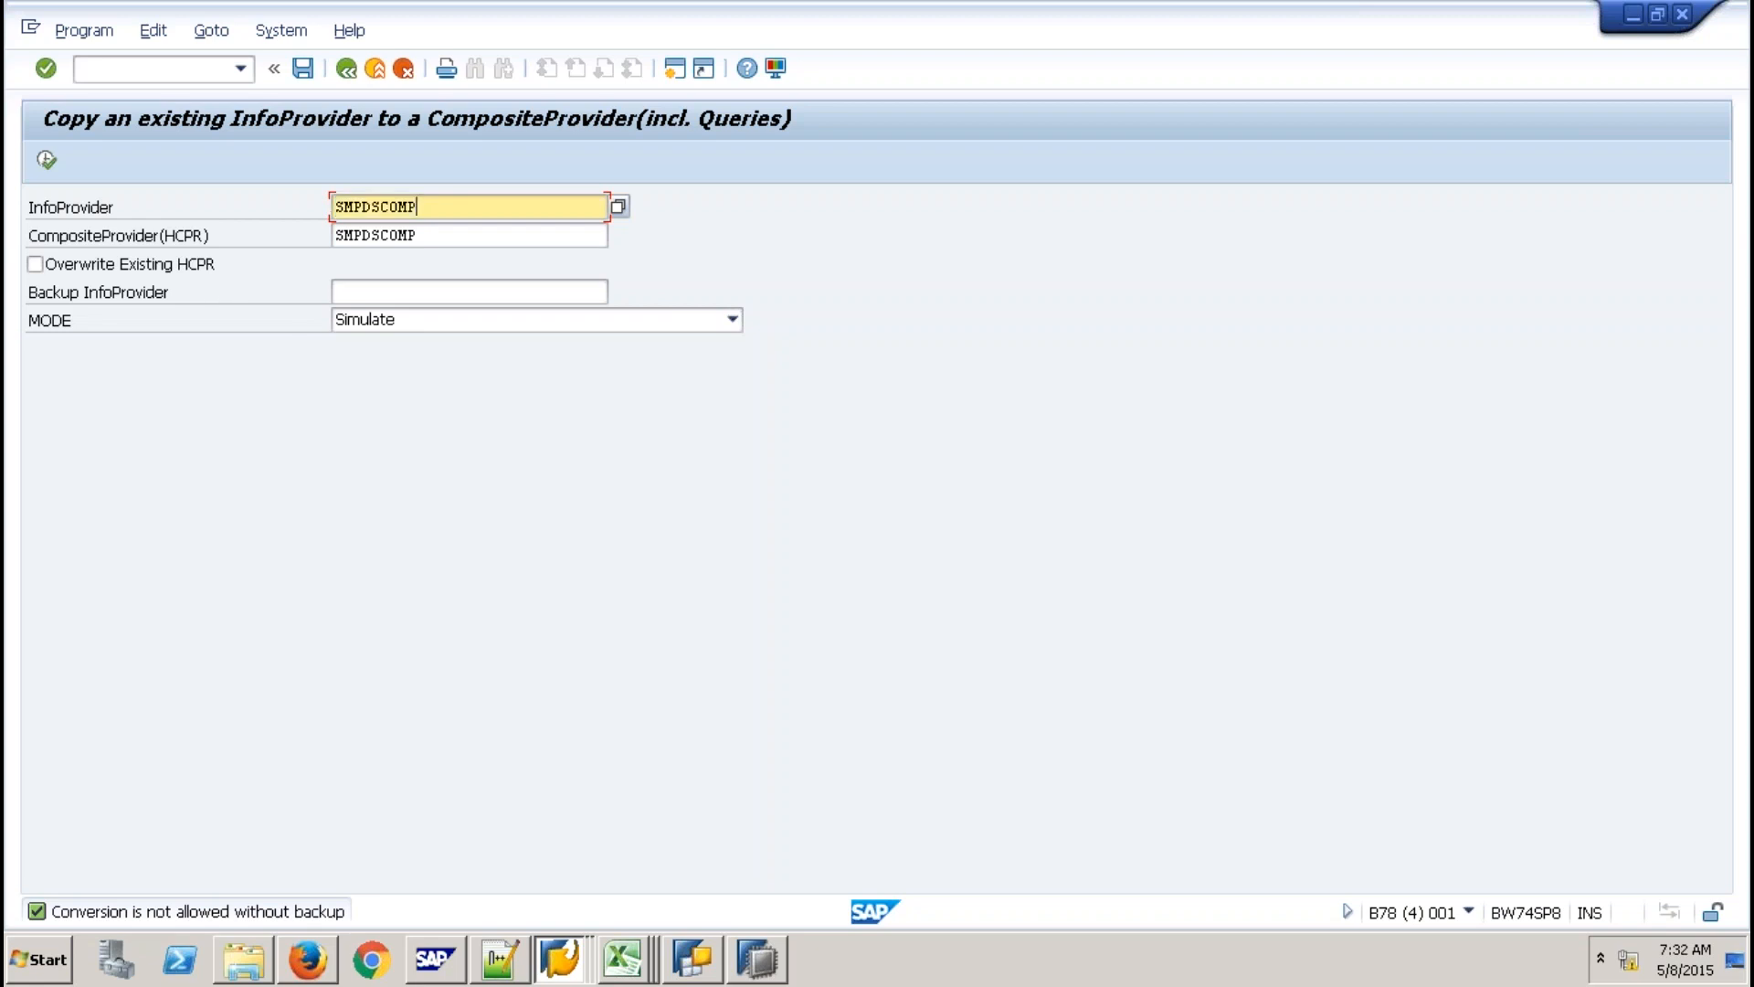
left_click(411, 291)
key("ctrl+v")
type("1")
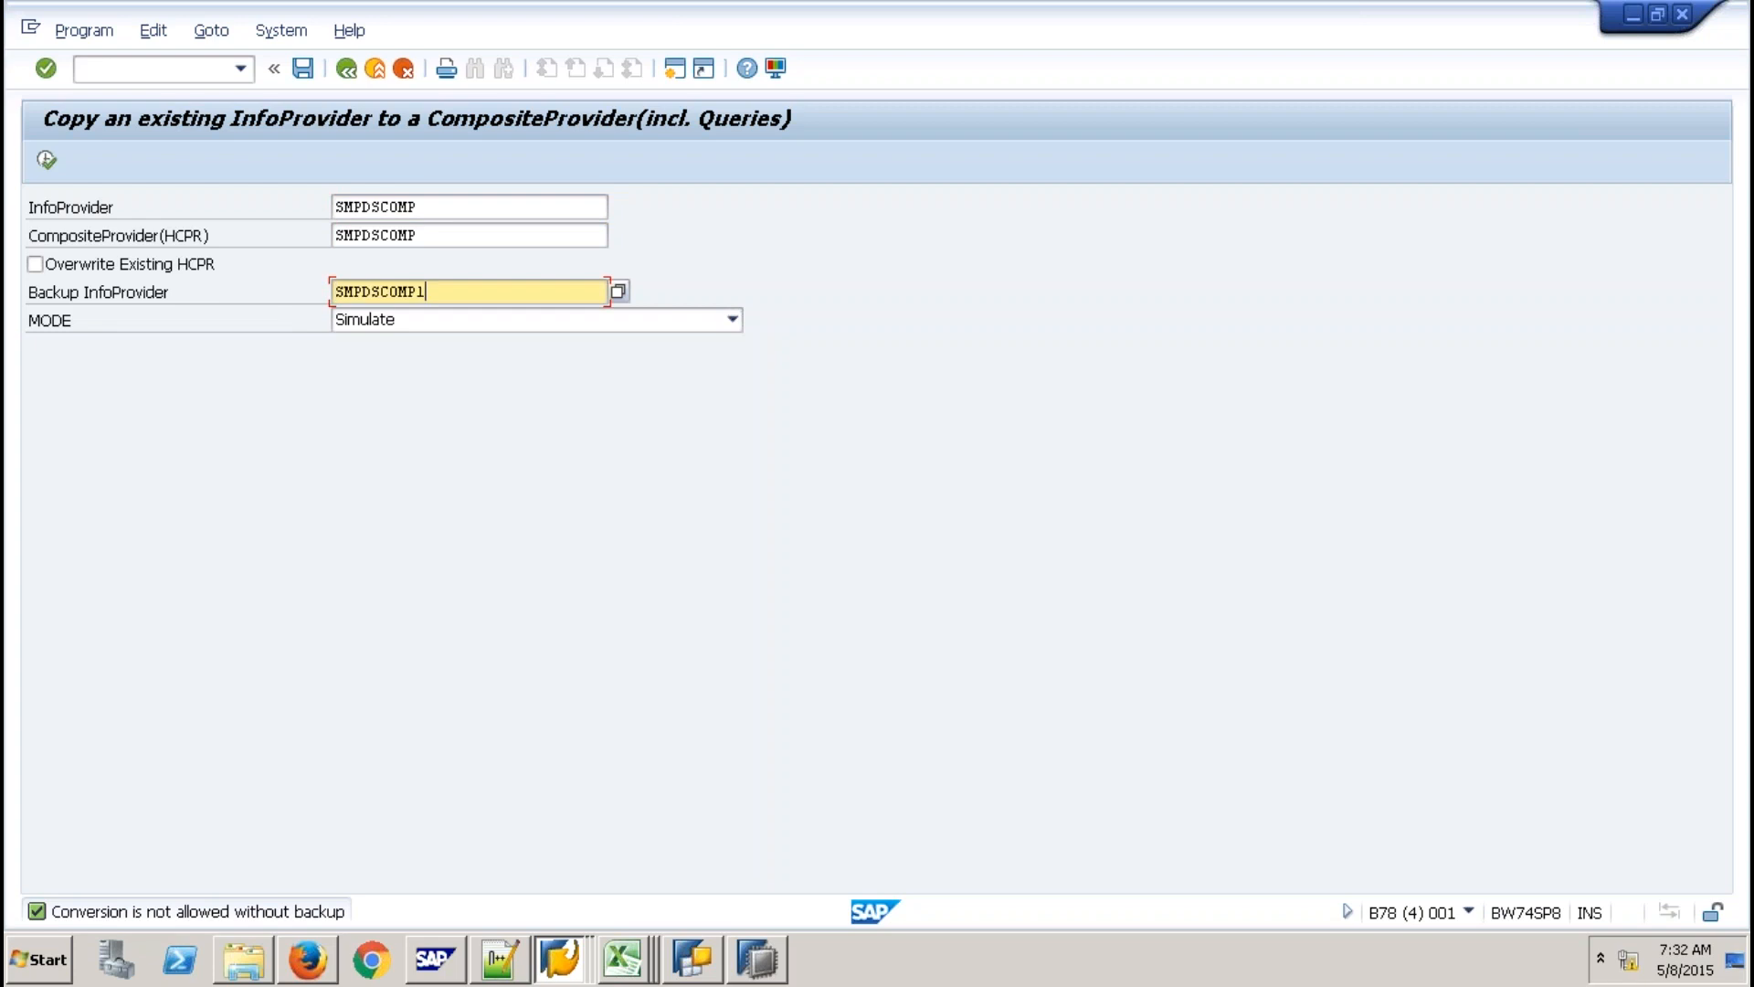
key("Return")
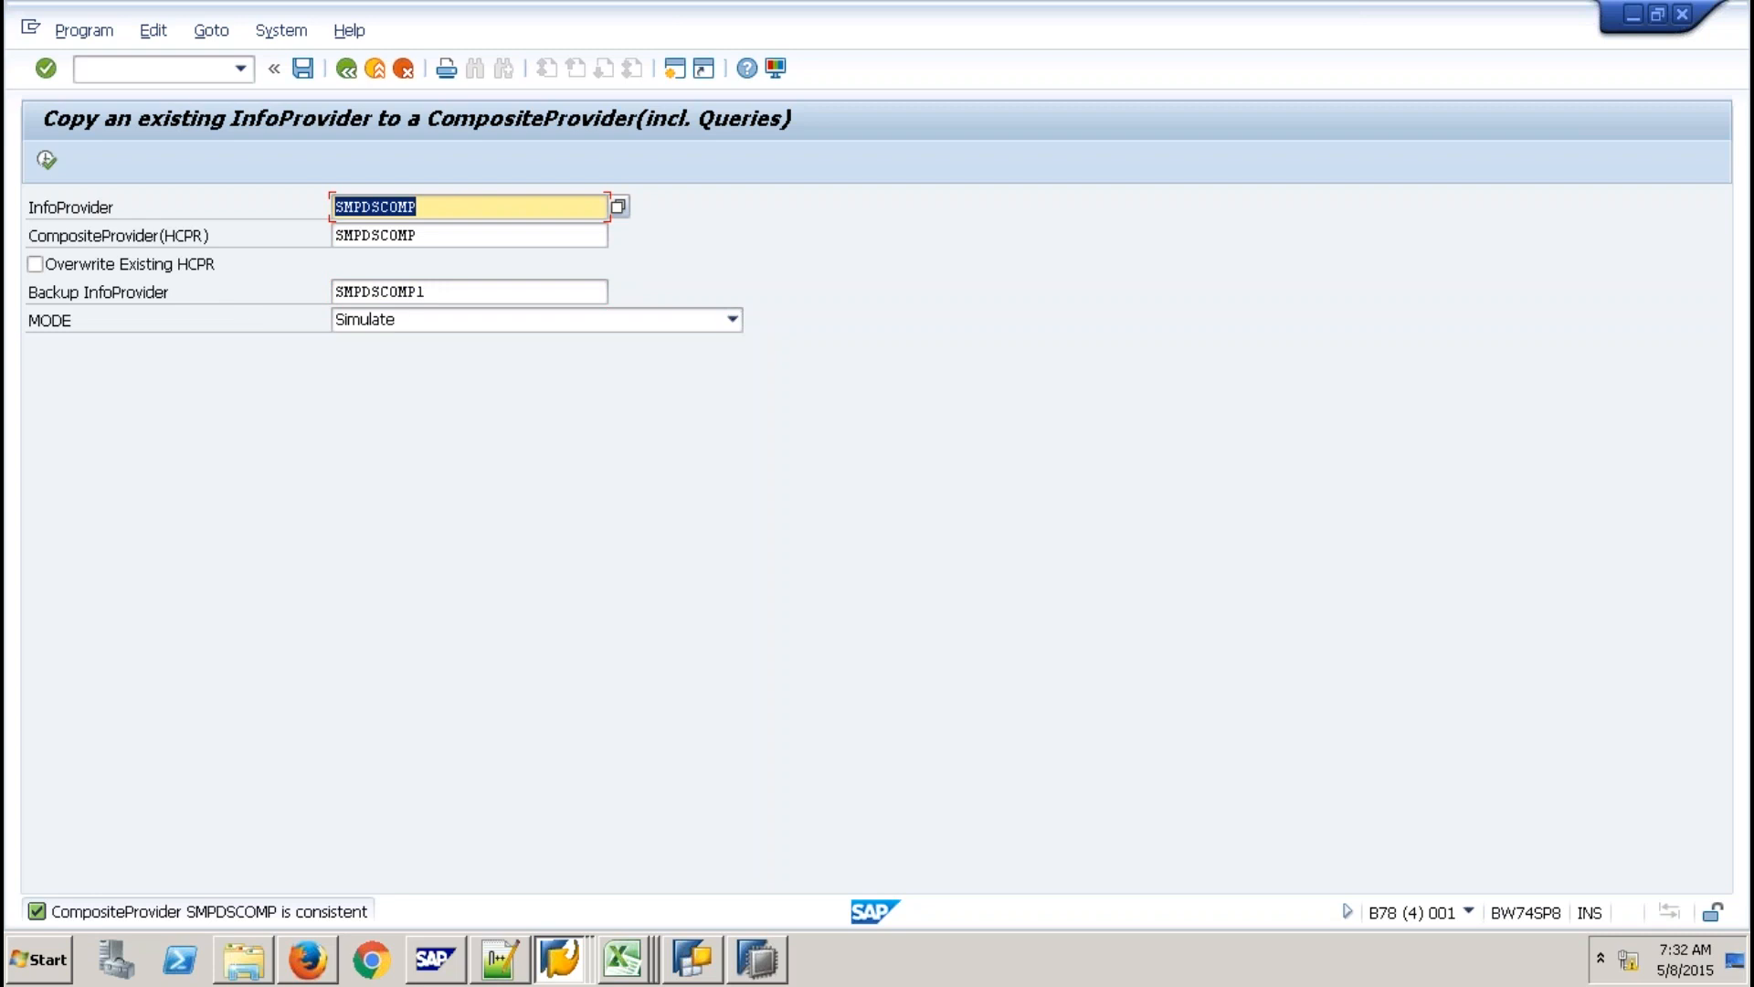
Return to the Data Warehousing Workbench with /NRSA1.
left_click(113, 63)
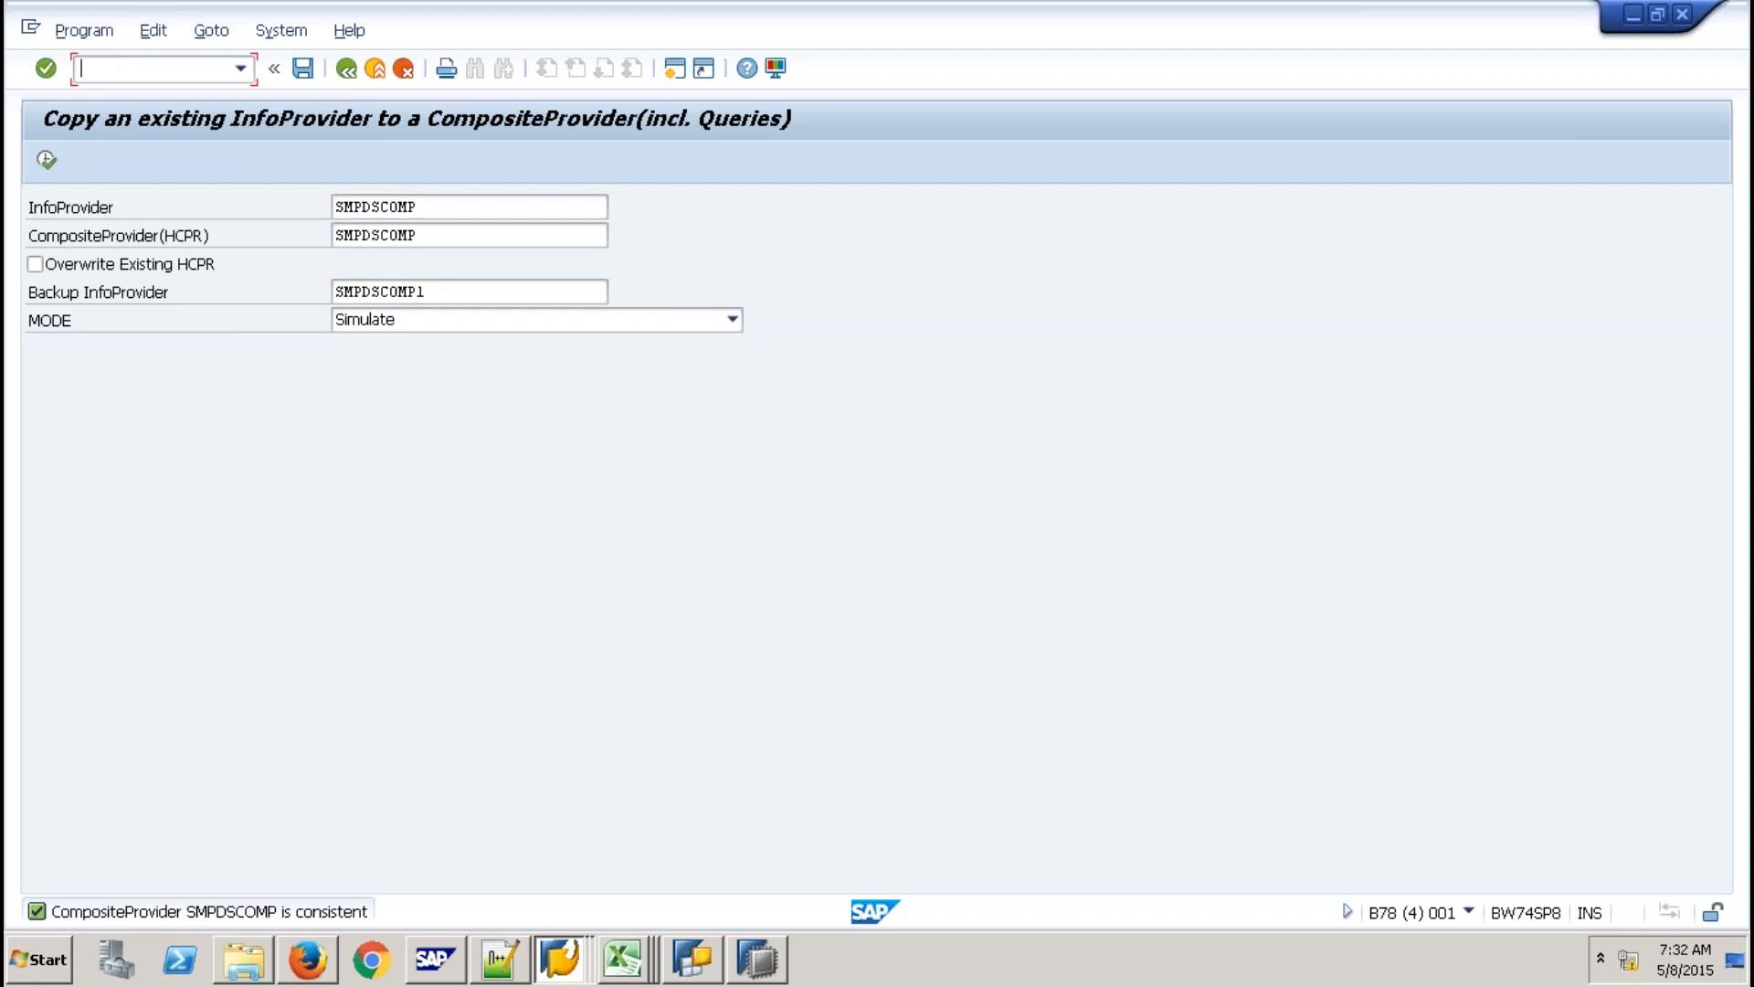
type("/NRSA1")
key("Return")
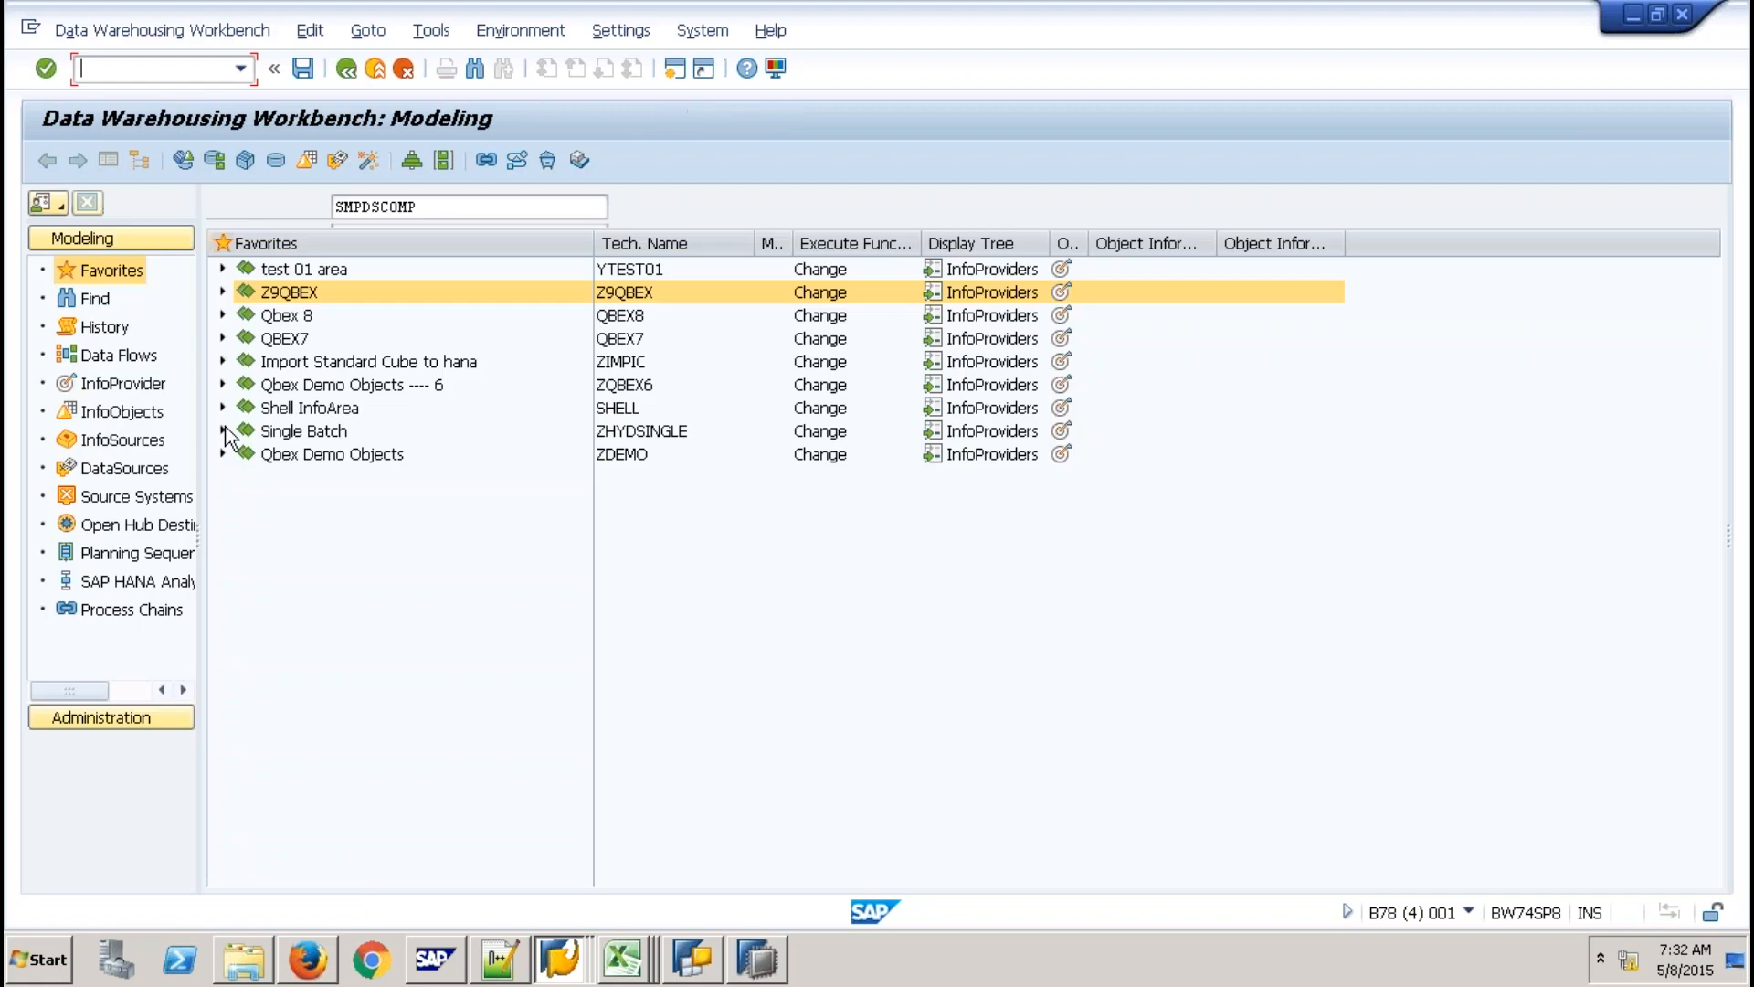
Refresh the Shell InfoArea › Virtual Layer tree and search it for SMPDSCOMP.
left_click(222, 407)
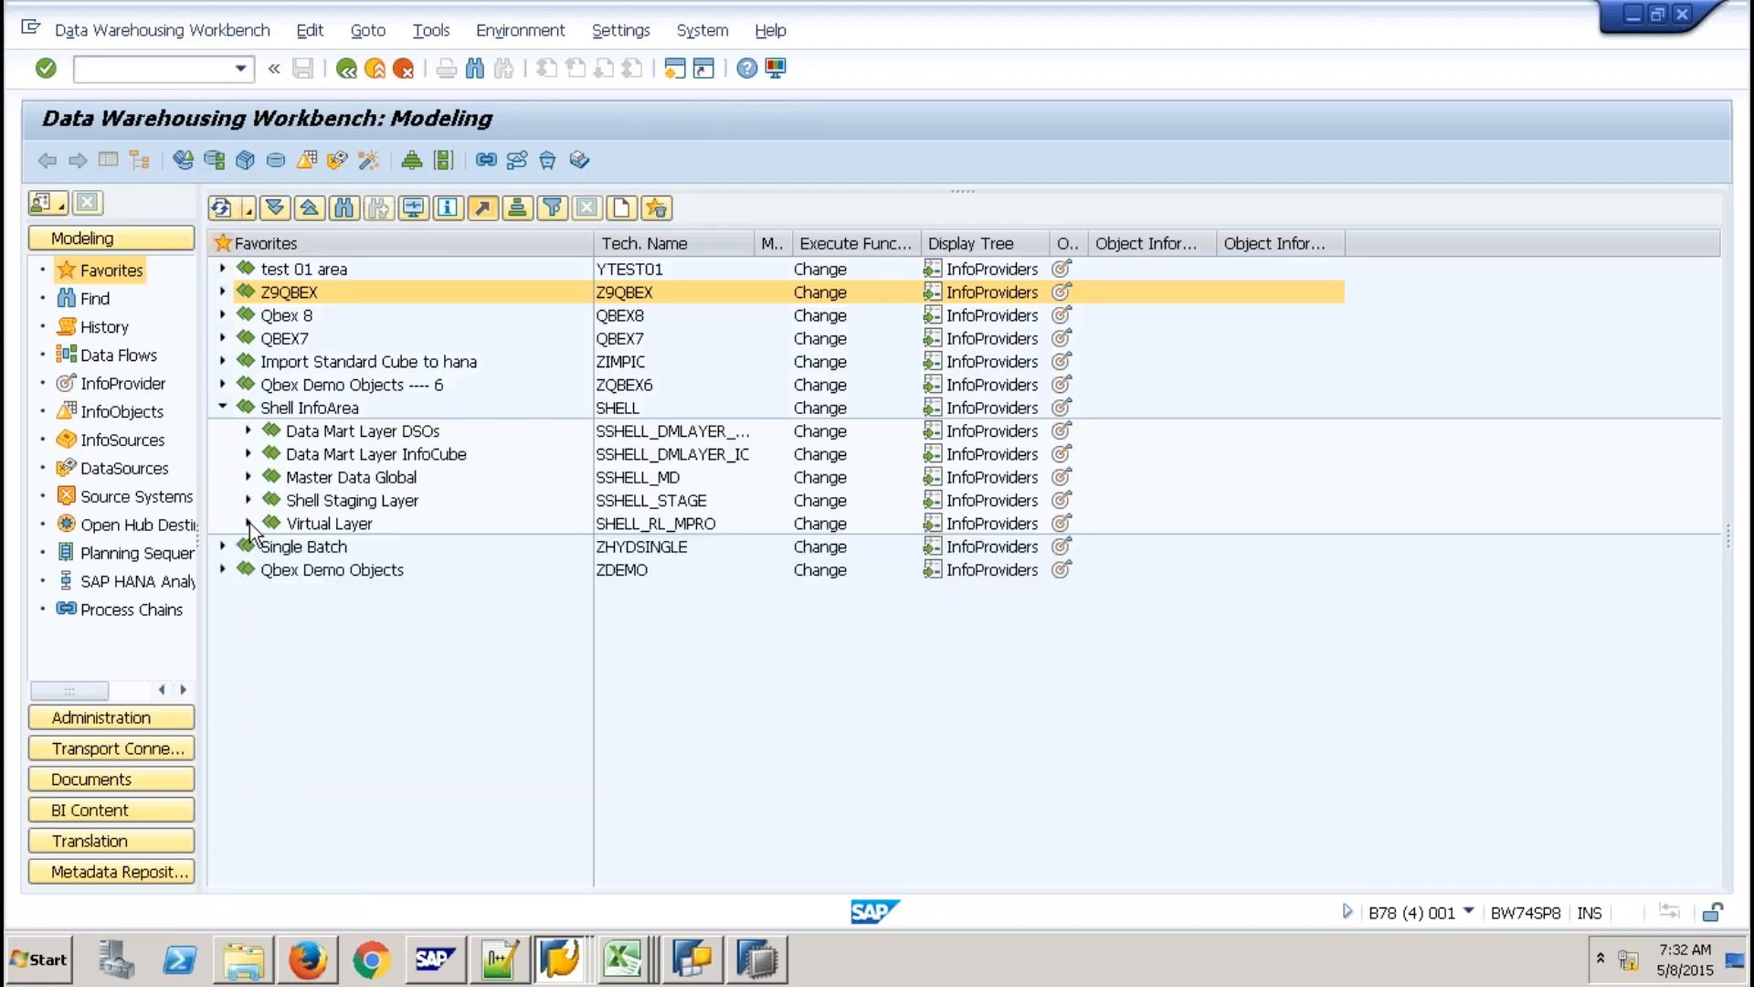
left_click(248, 523)
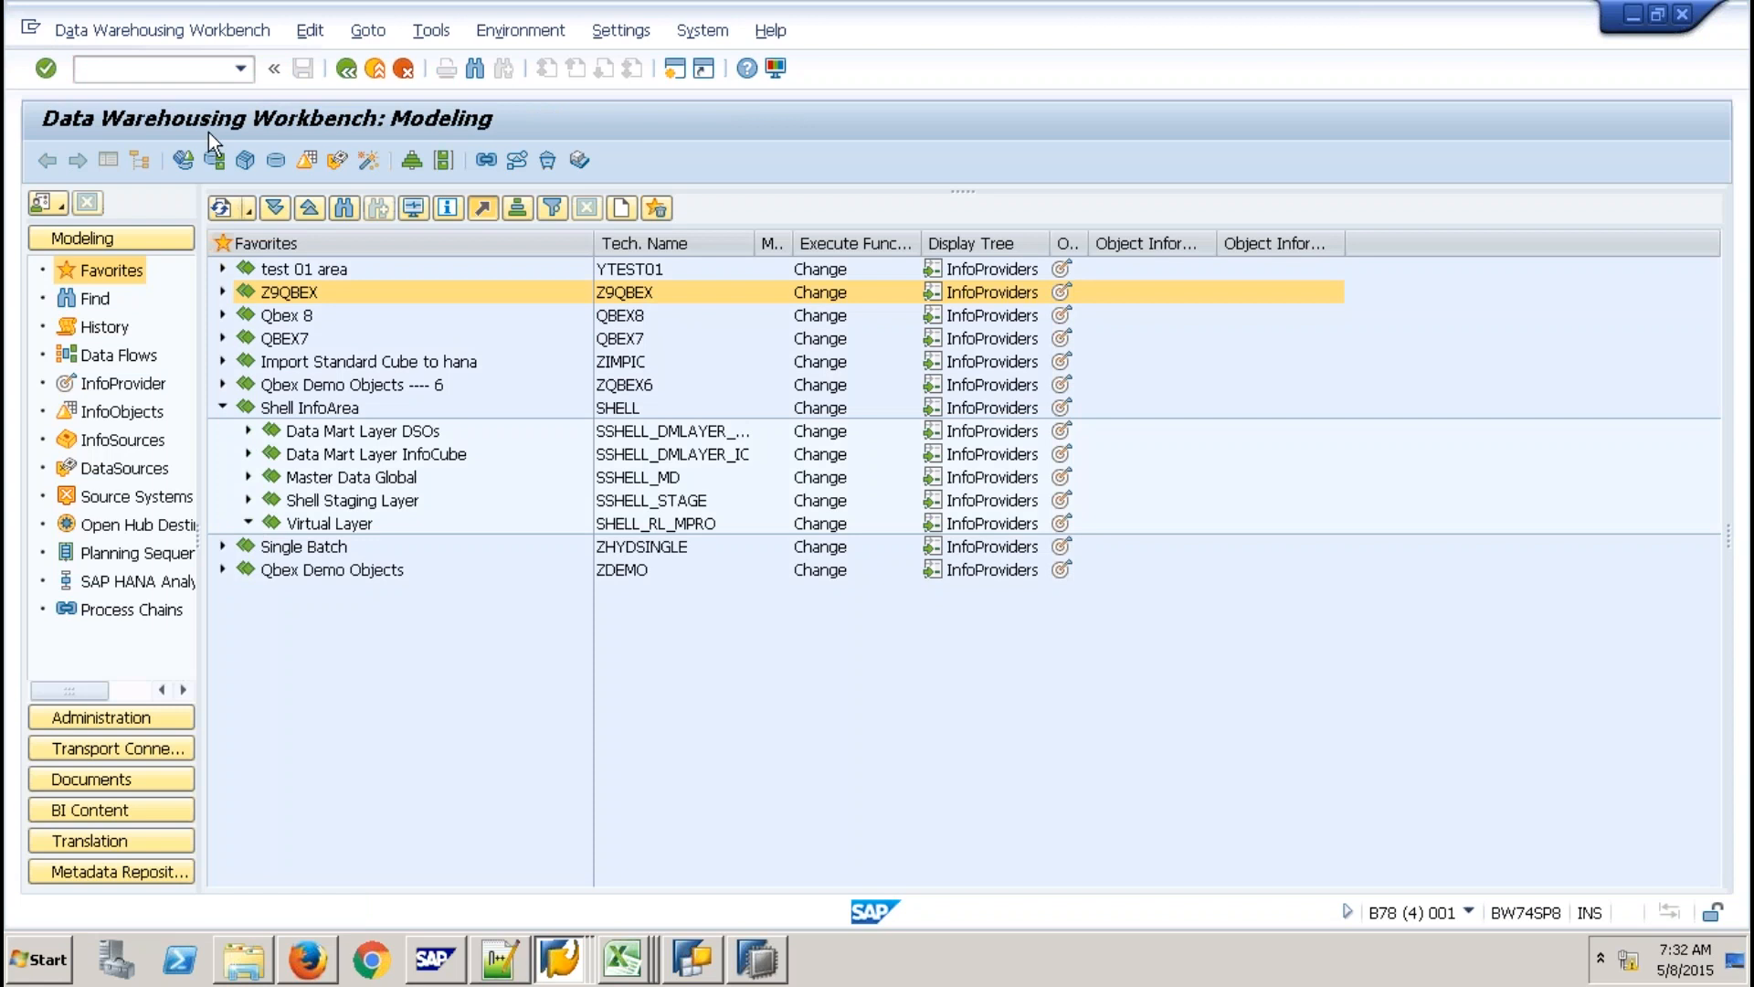
left_click(218, 209)
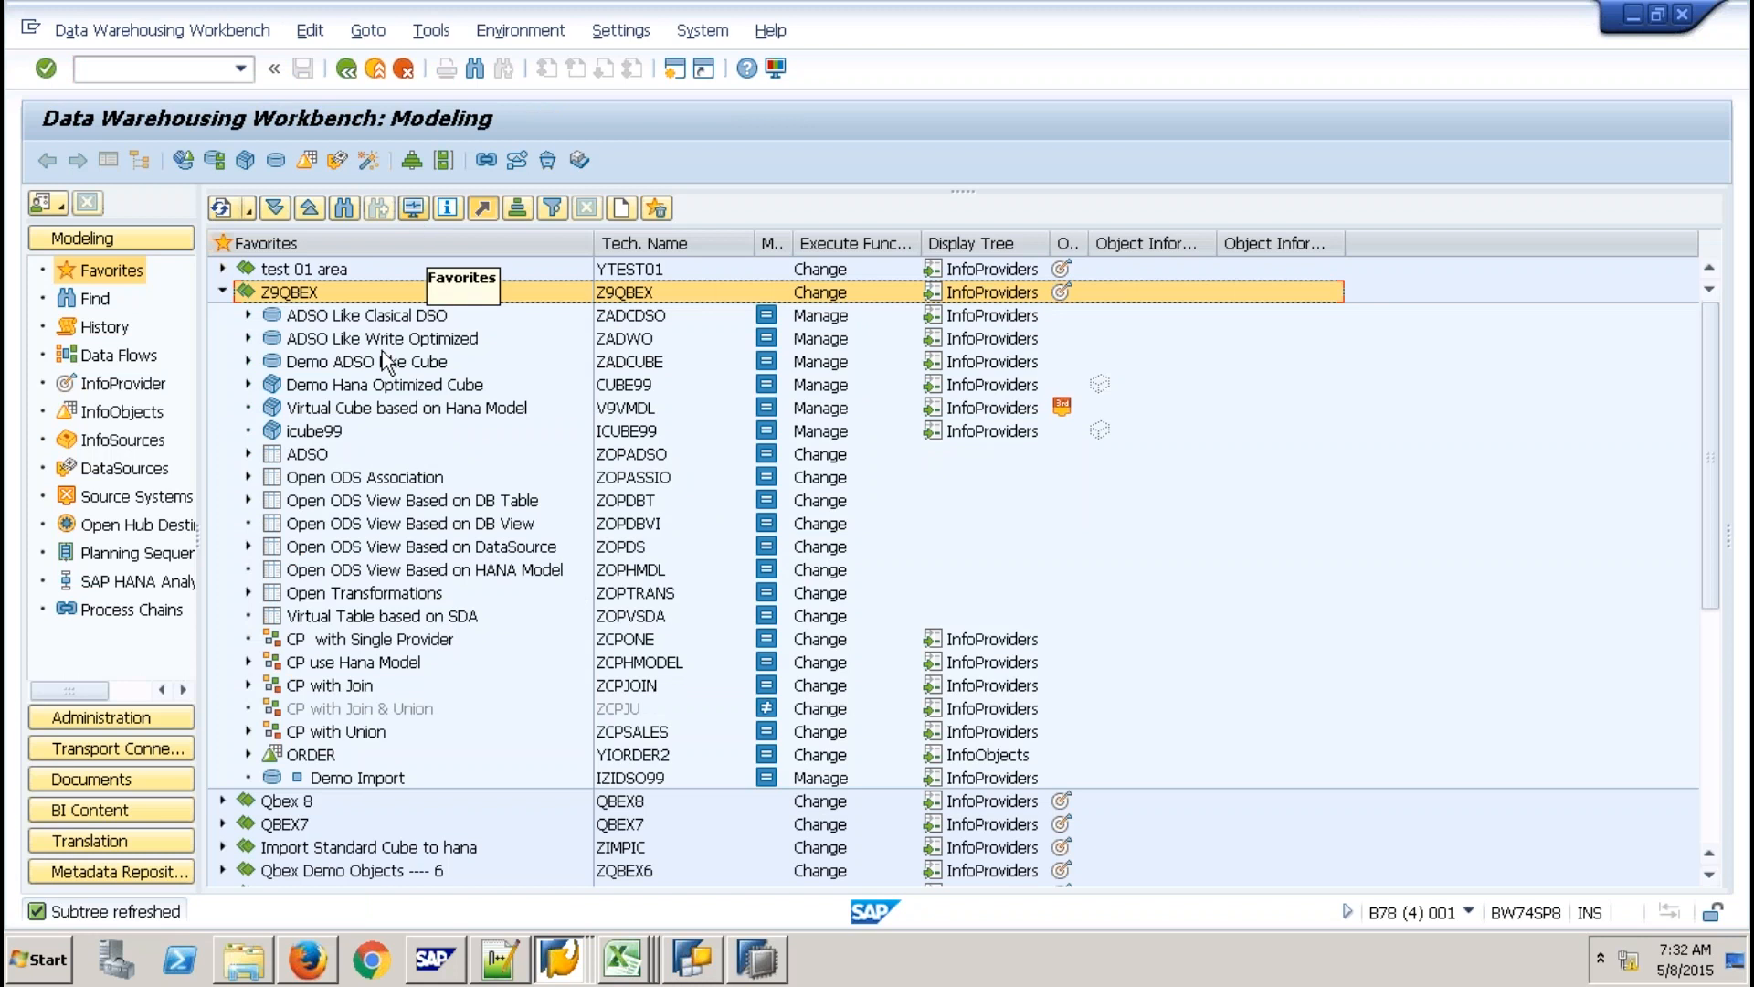
key("ctrl+f")
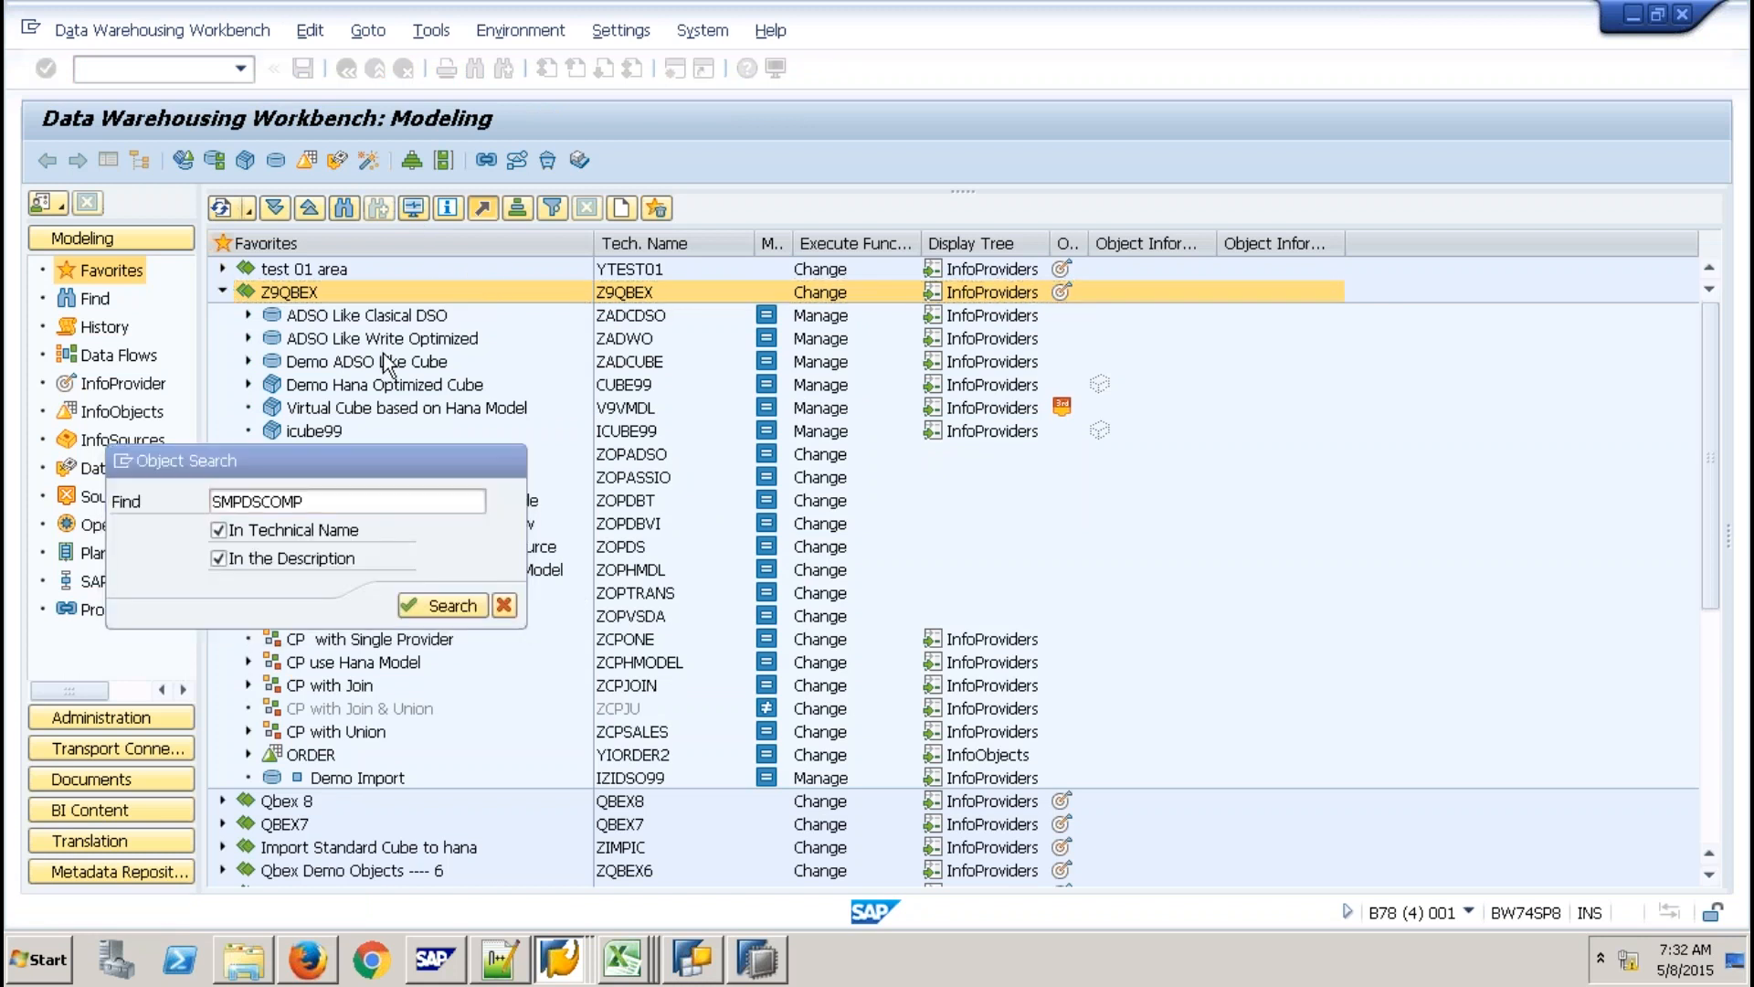
key("Return")
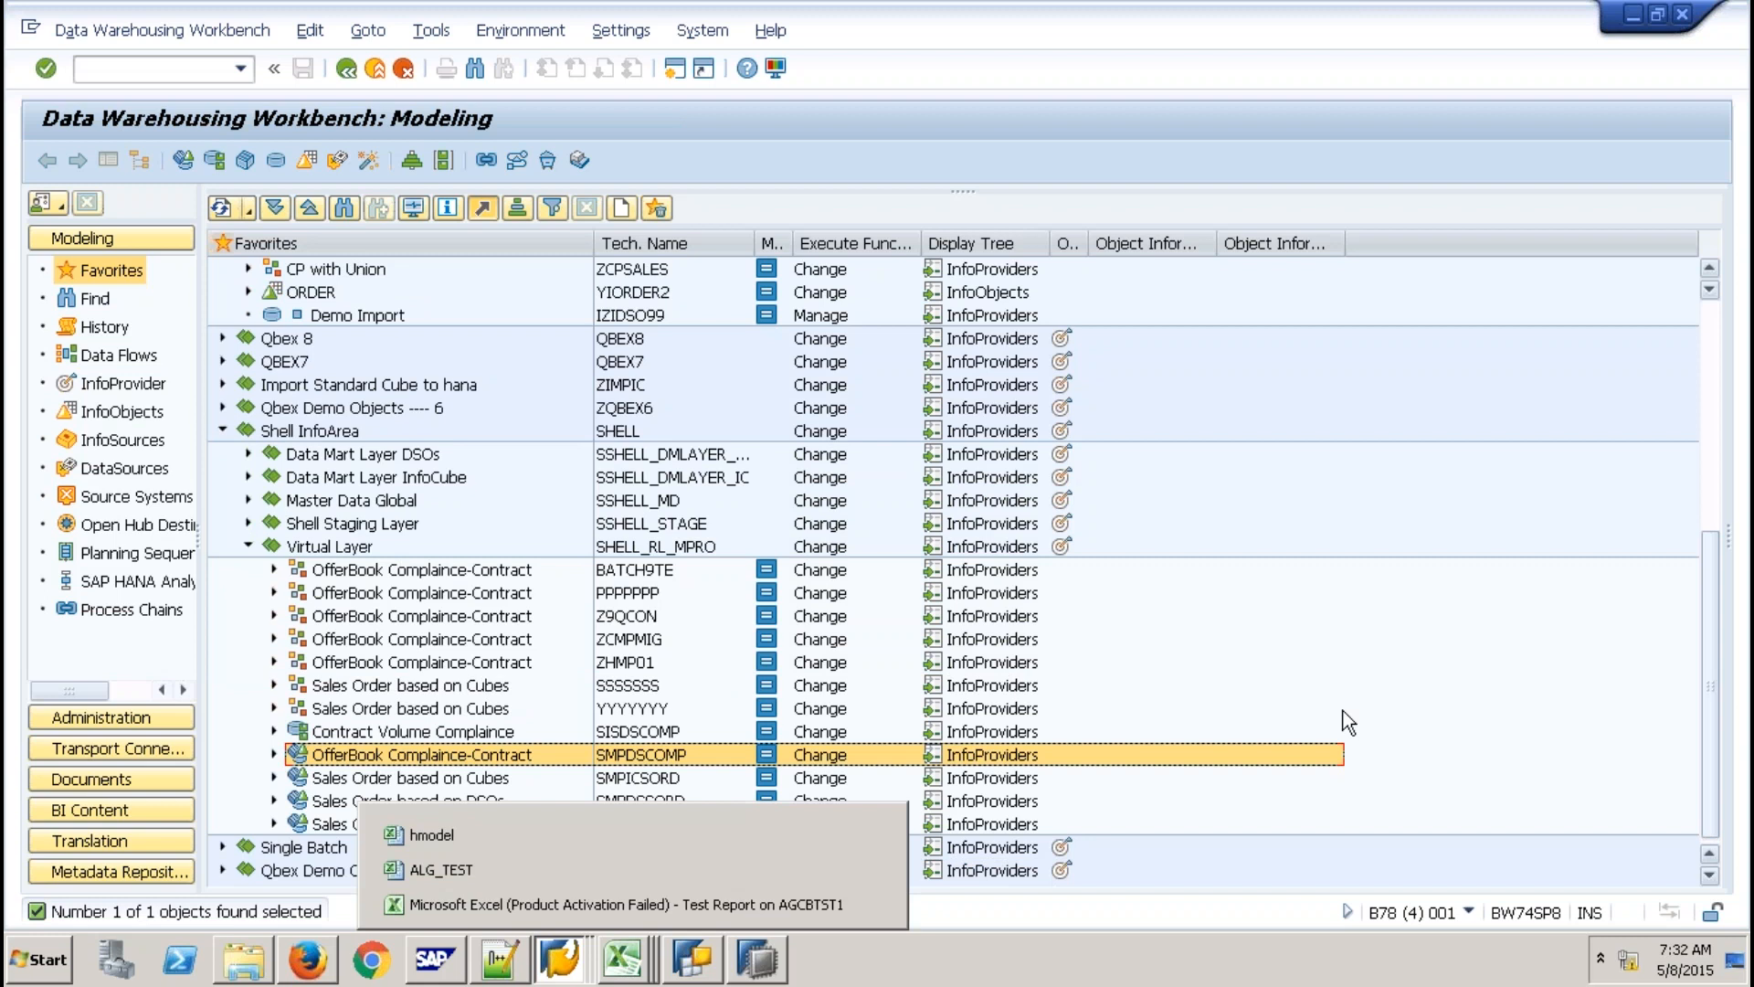
left_click(650, 592)
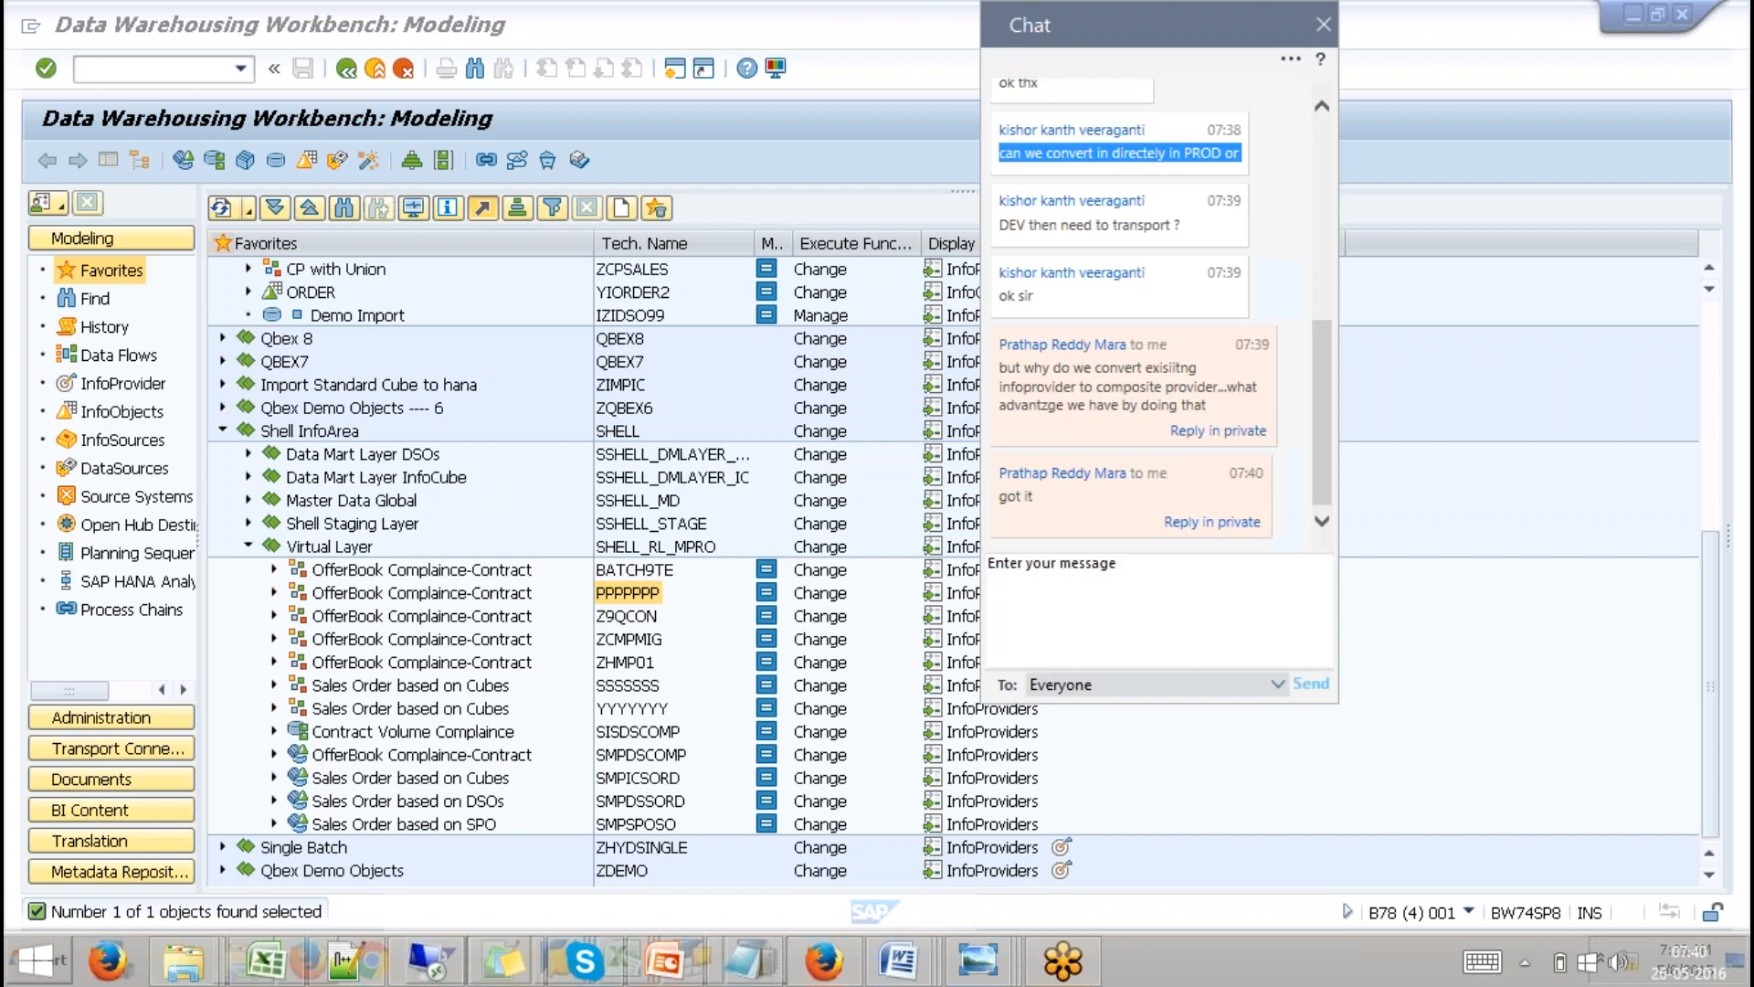
left_click(1322, 25)
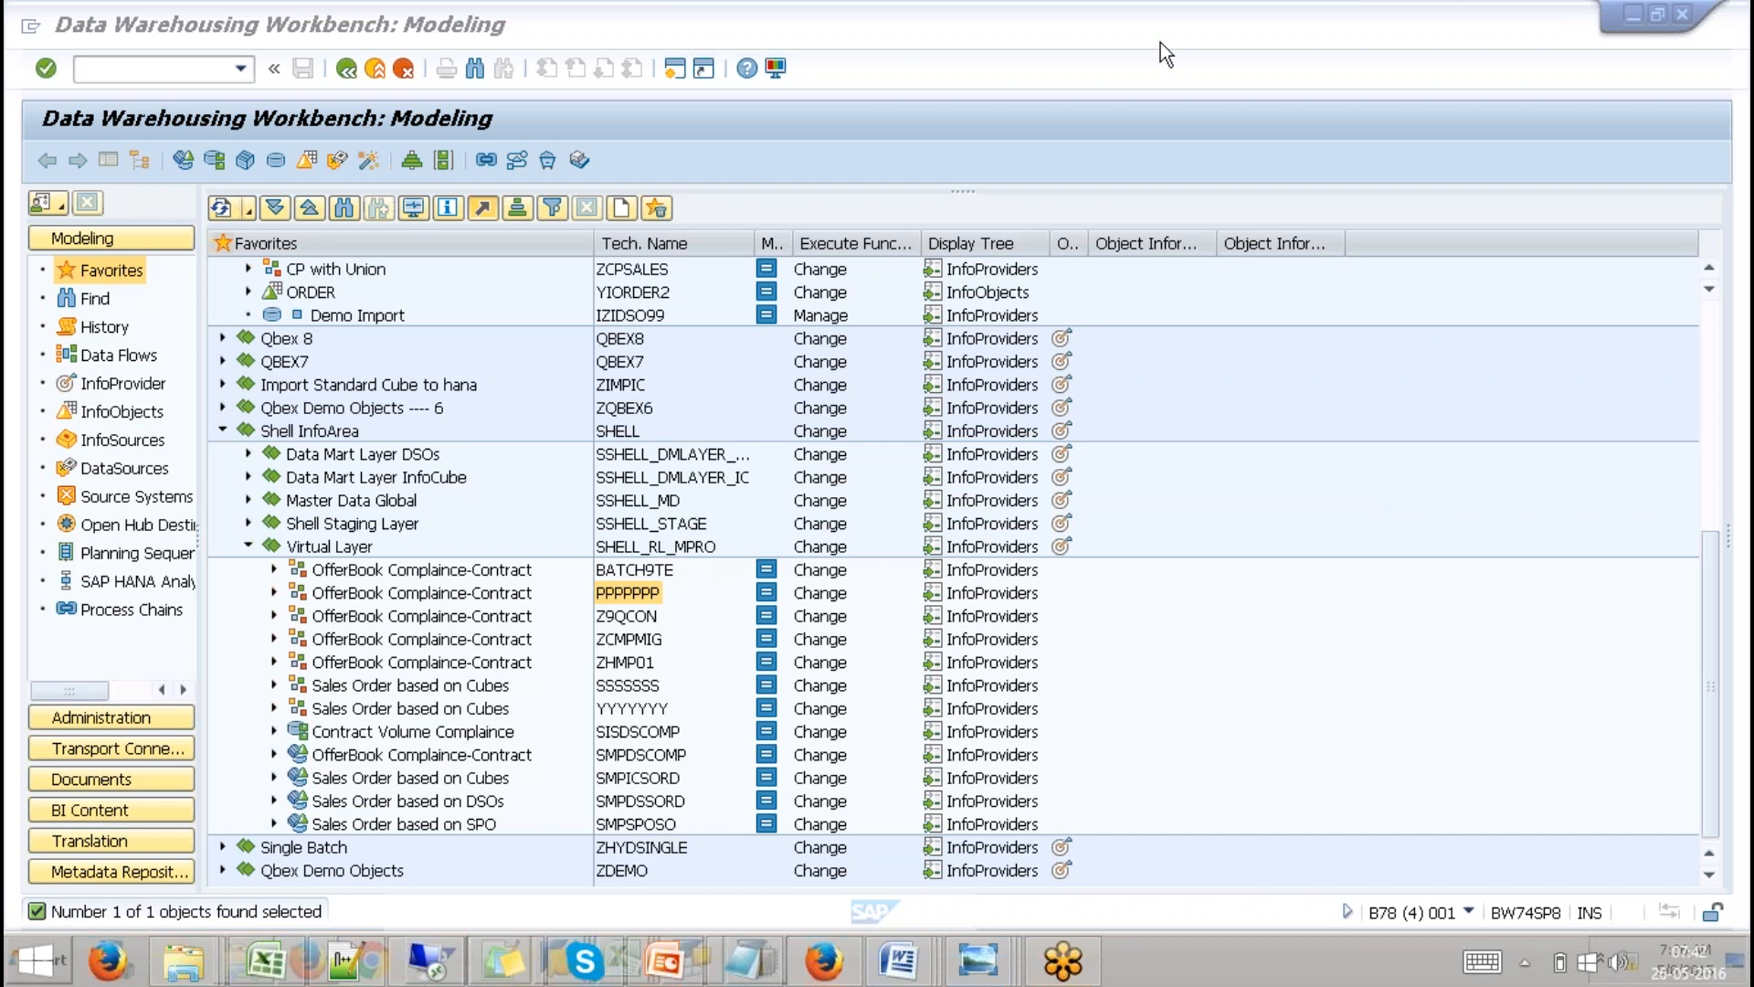
Search the Select InfoProvider dialog in BEx Query Designer for SICCON_INTERNAL.
left_click(1560, 634)
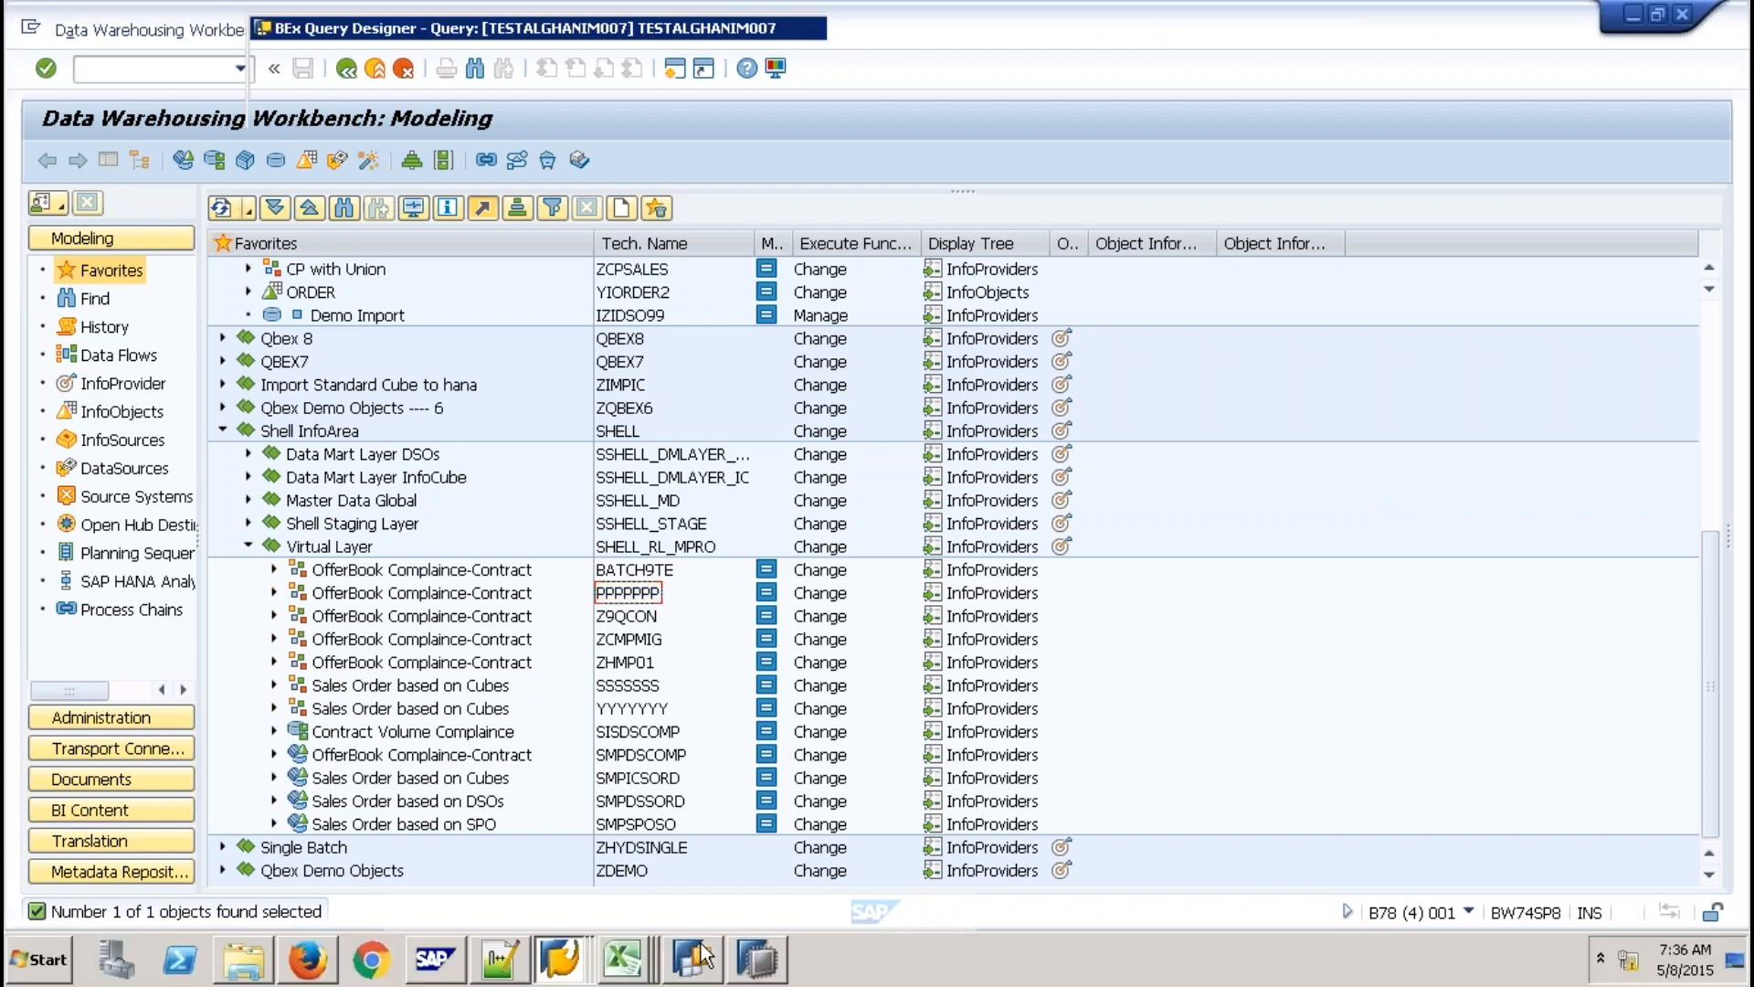
left_click(698, 957)
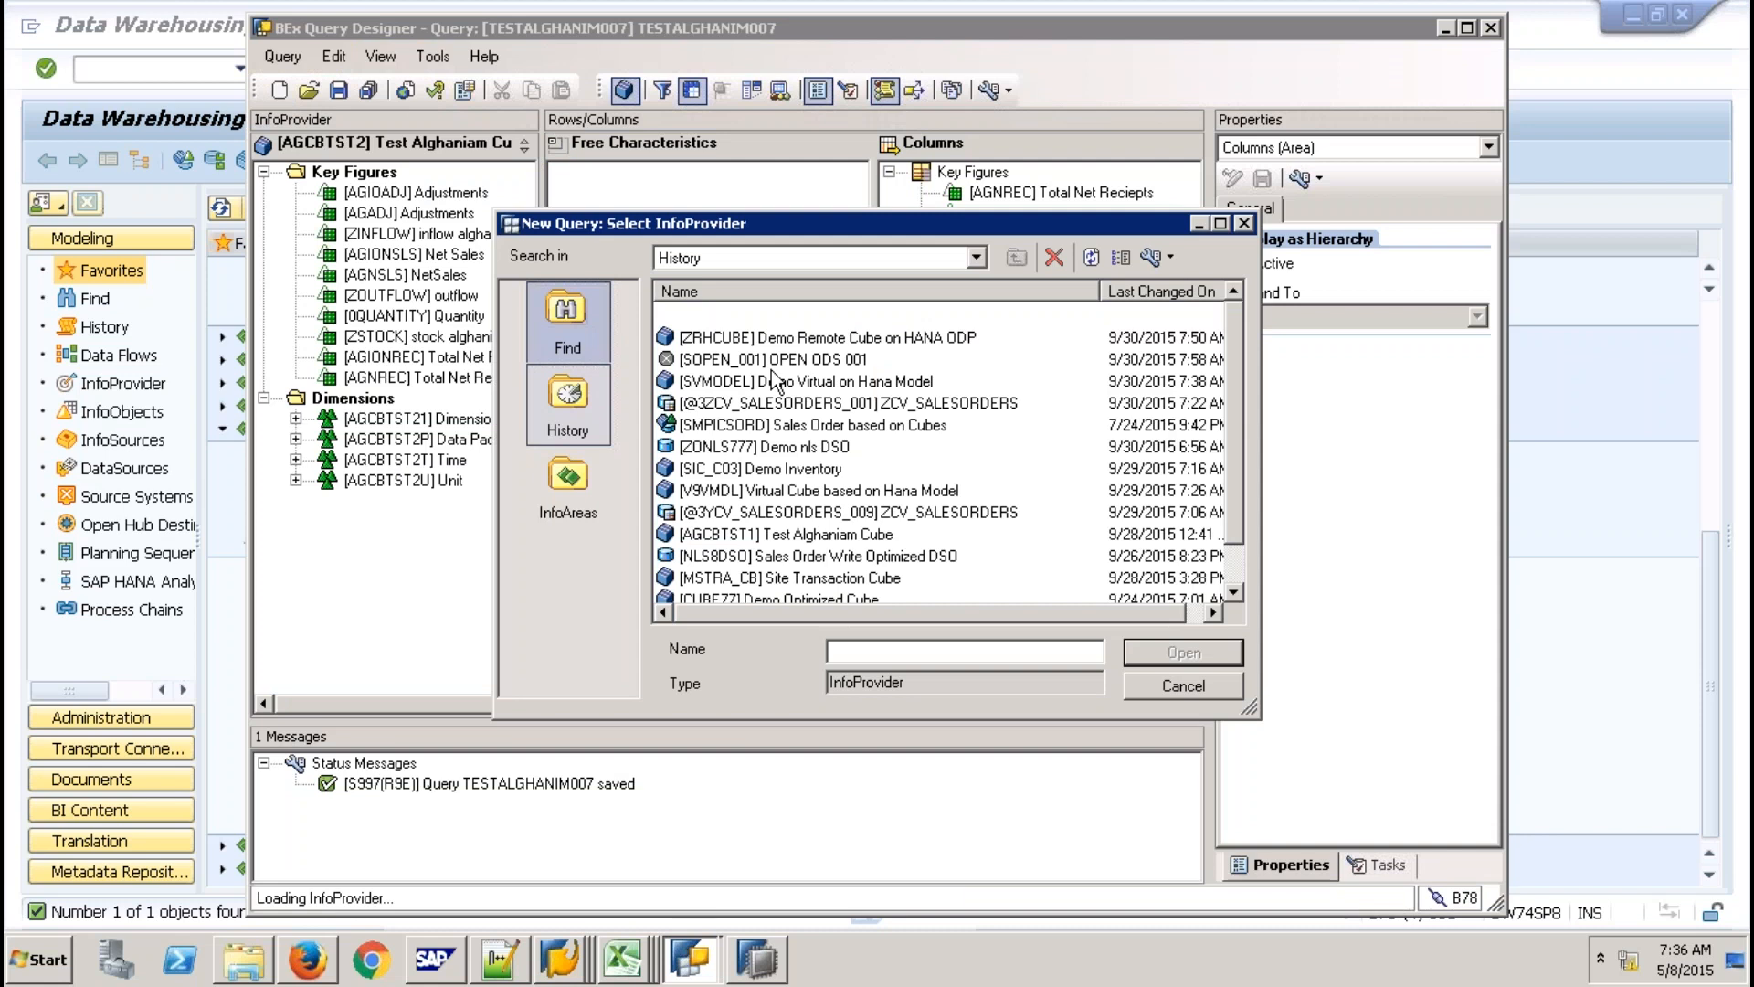
type("S")
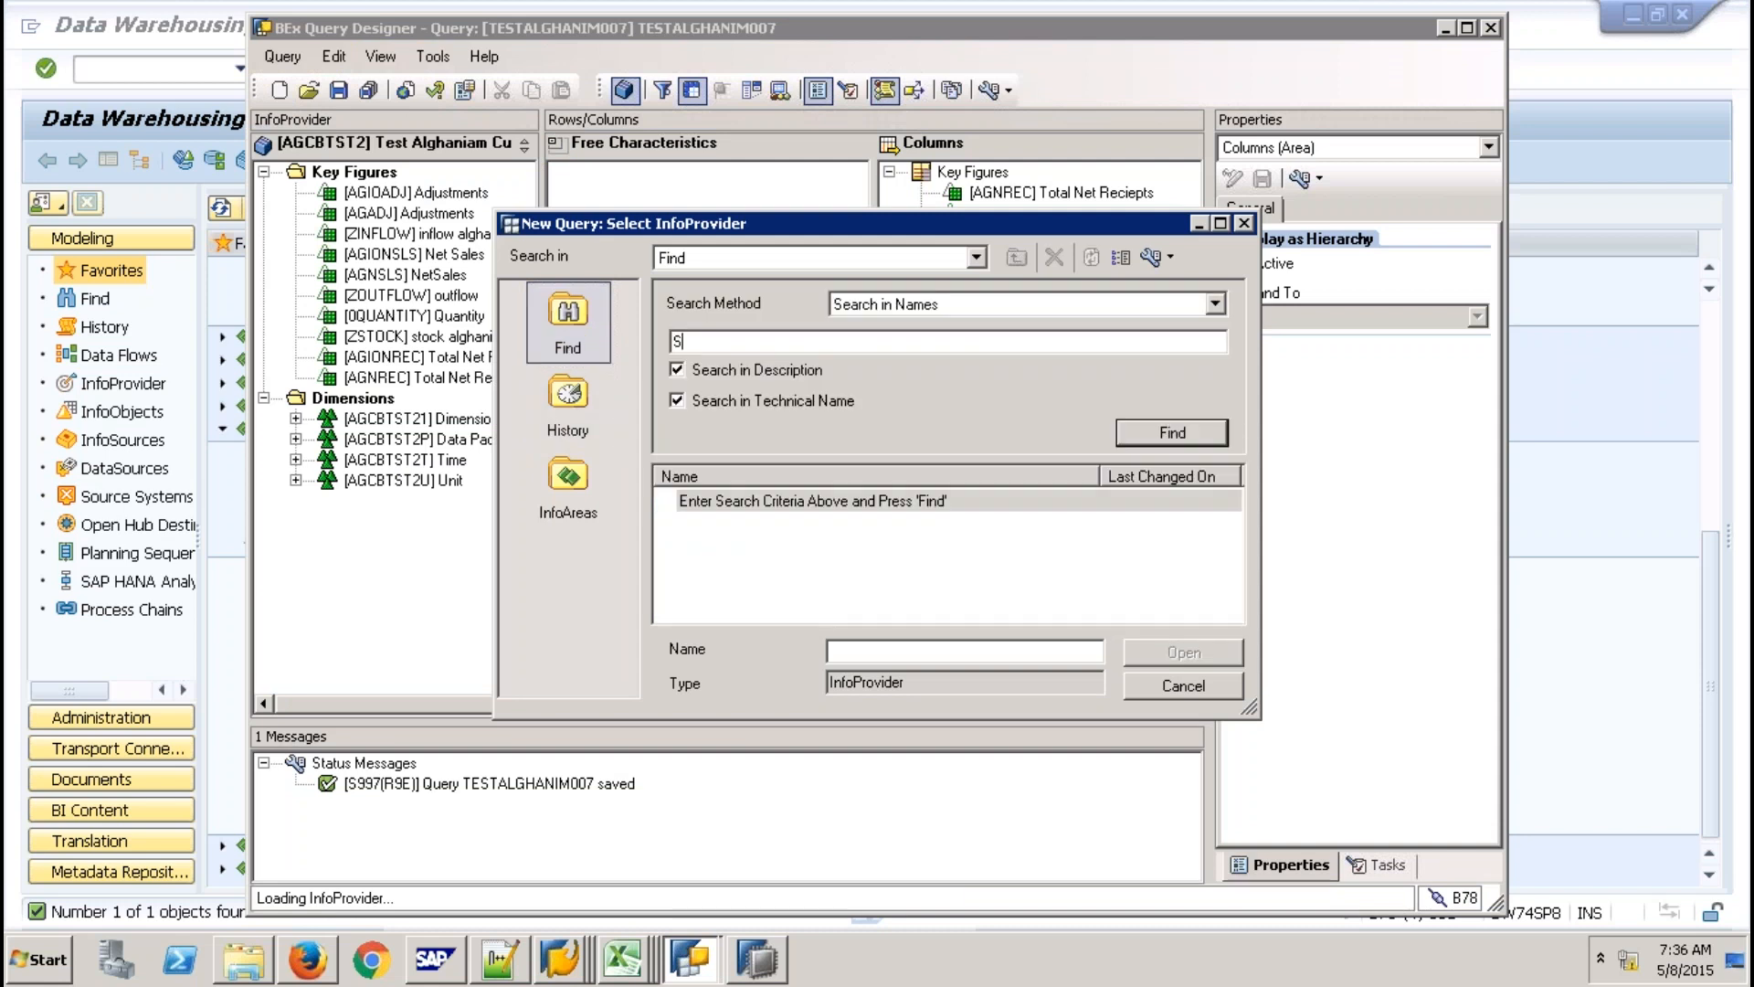
type("ICCON_INTERNAL")
key("Return")
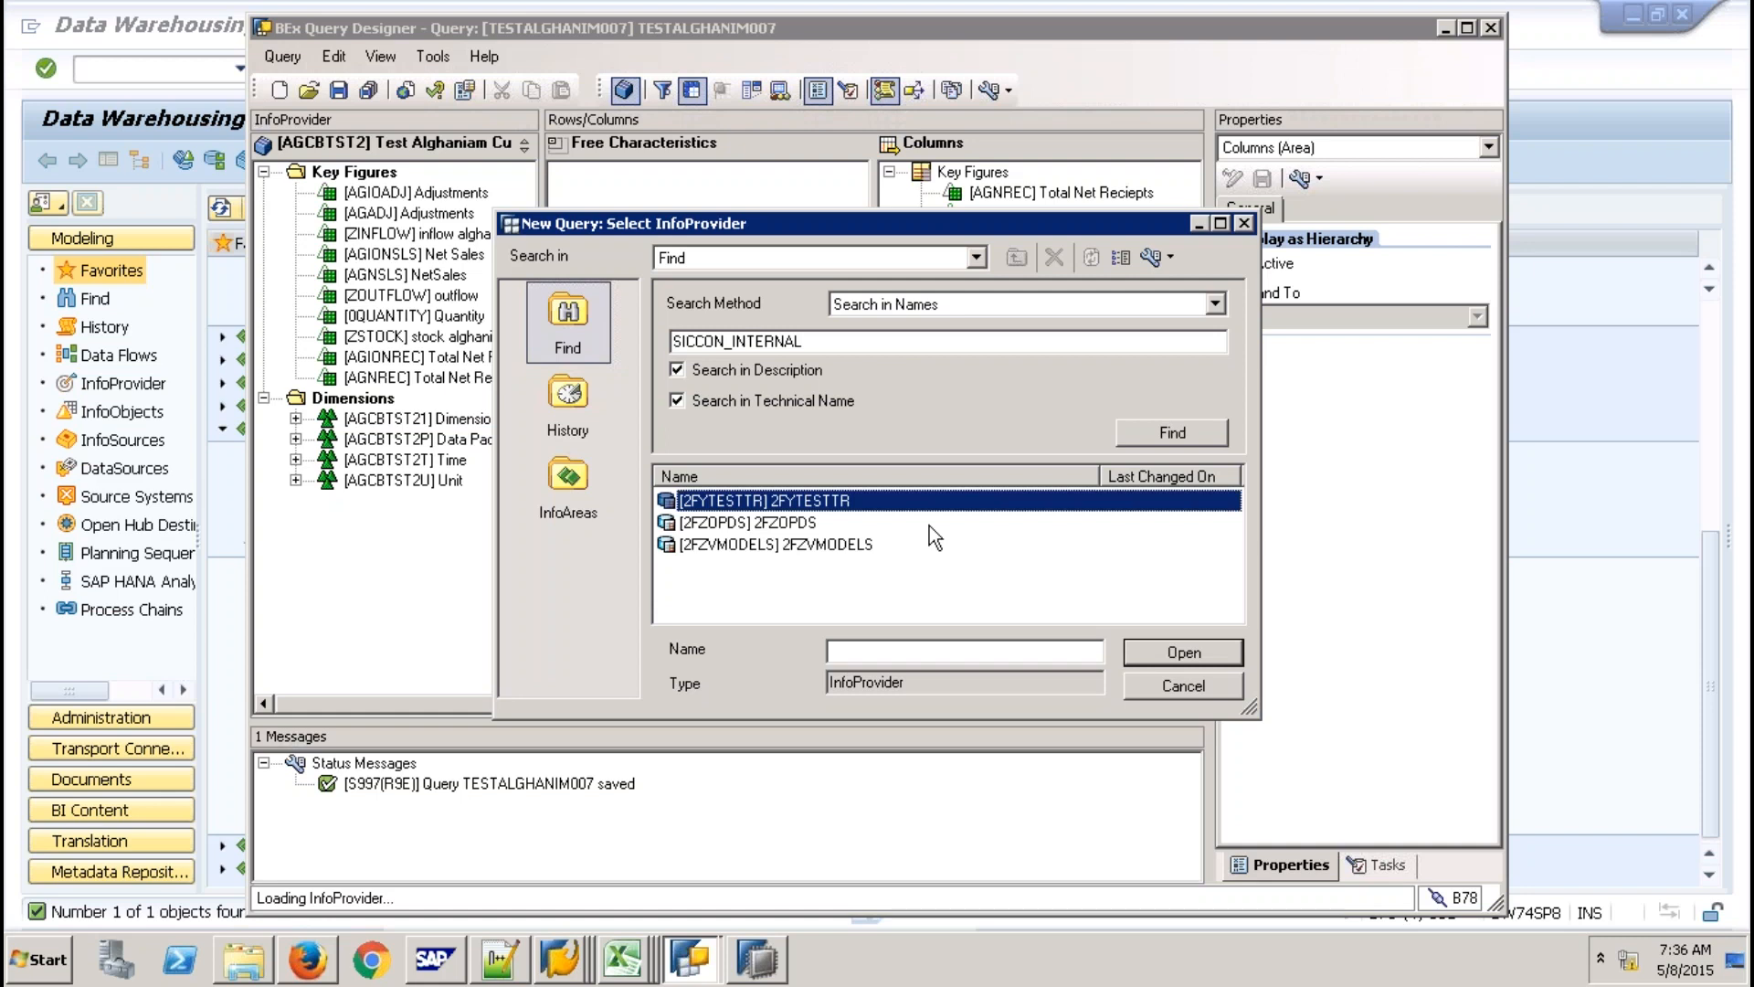
Limit the search to technical names only and select the first result, 2FYTESTTR.
left_click(787, 398)
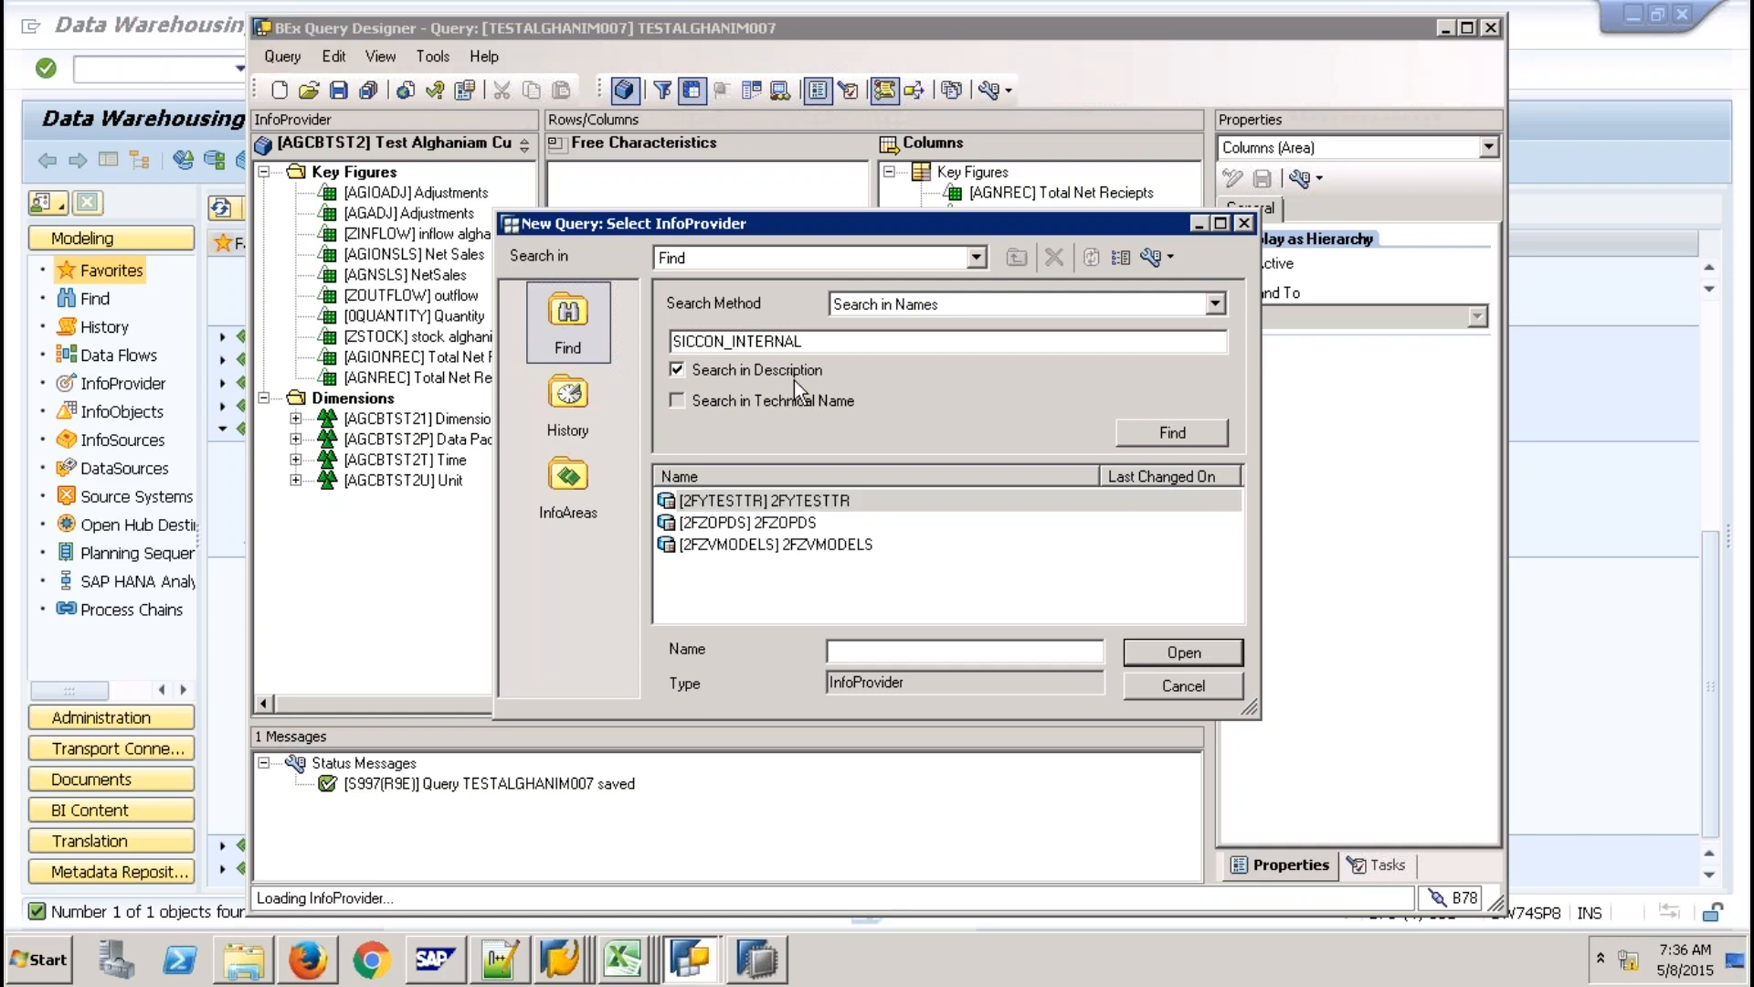
left_click(792, 399)
left_click(1169, 433)
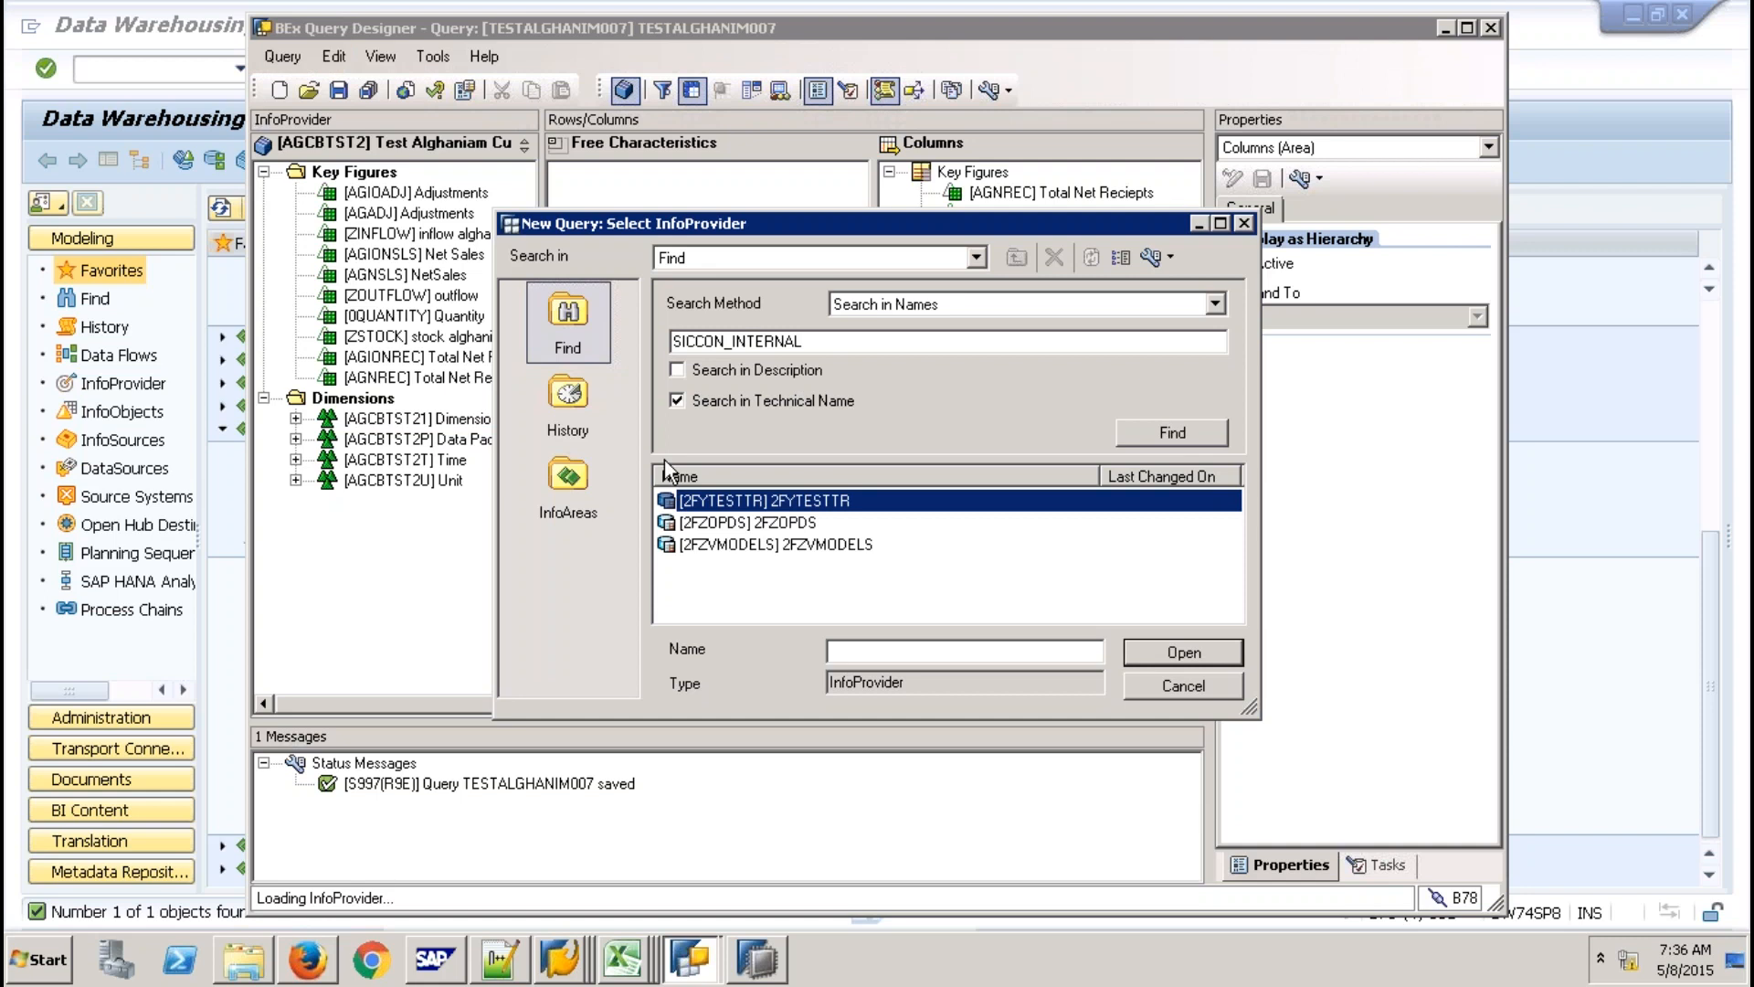
left_click(620, 957)
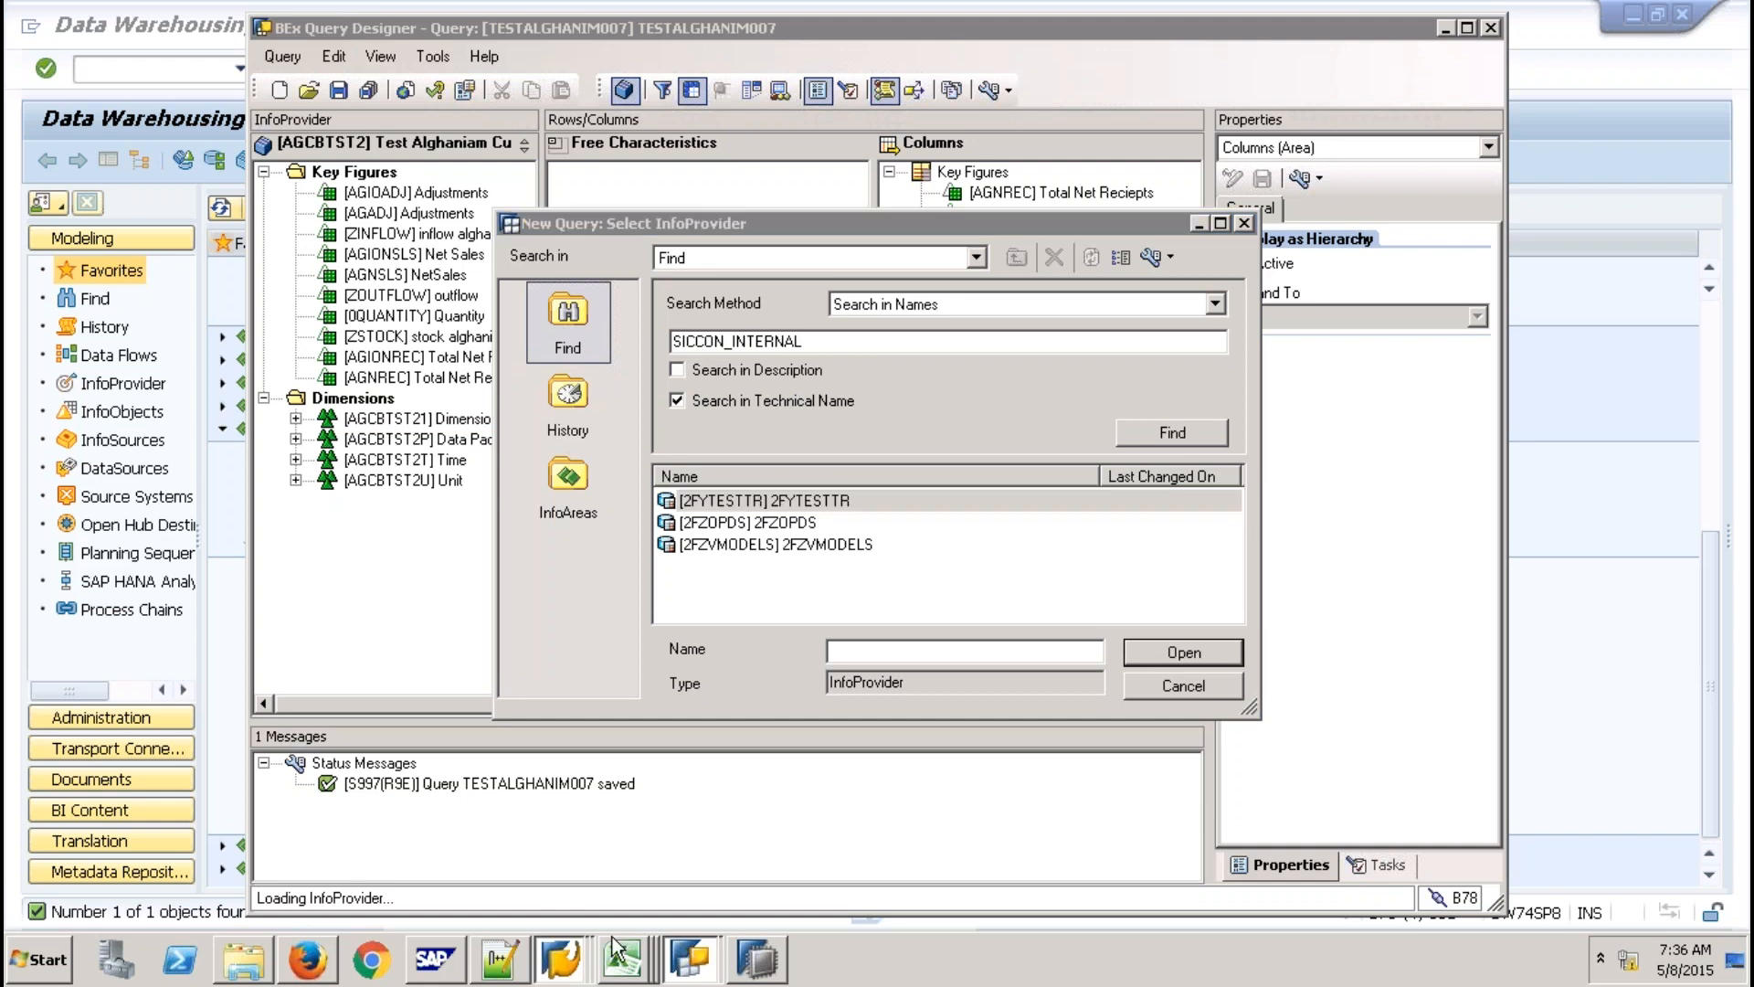
left_click(750, 959)
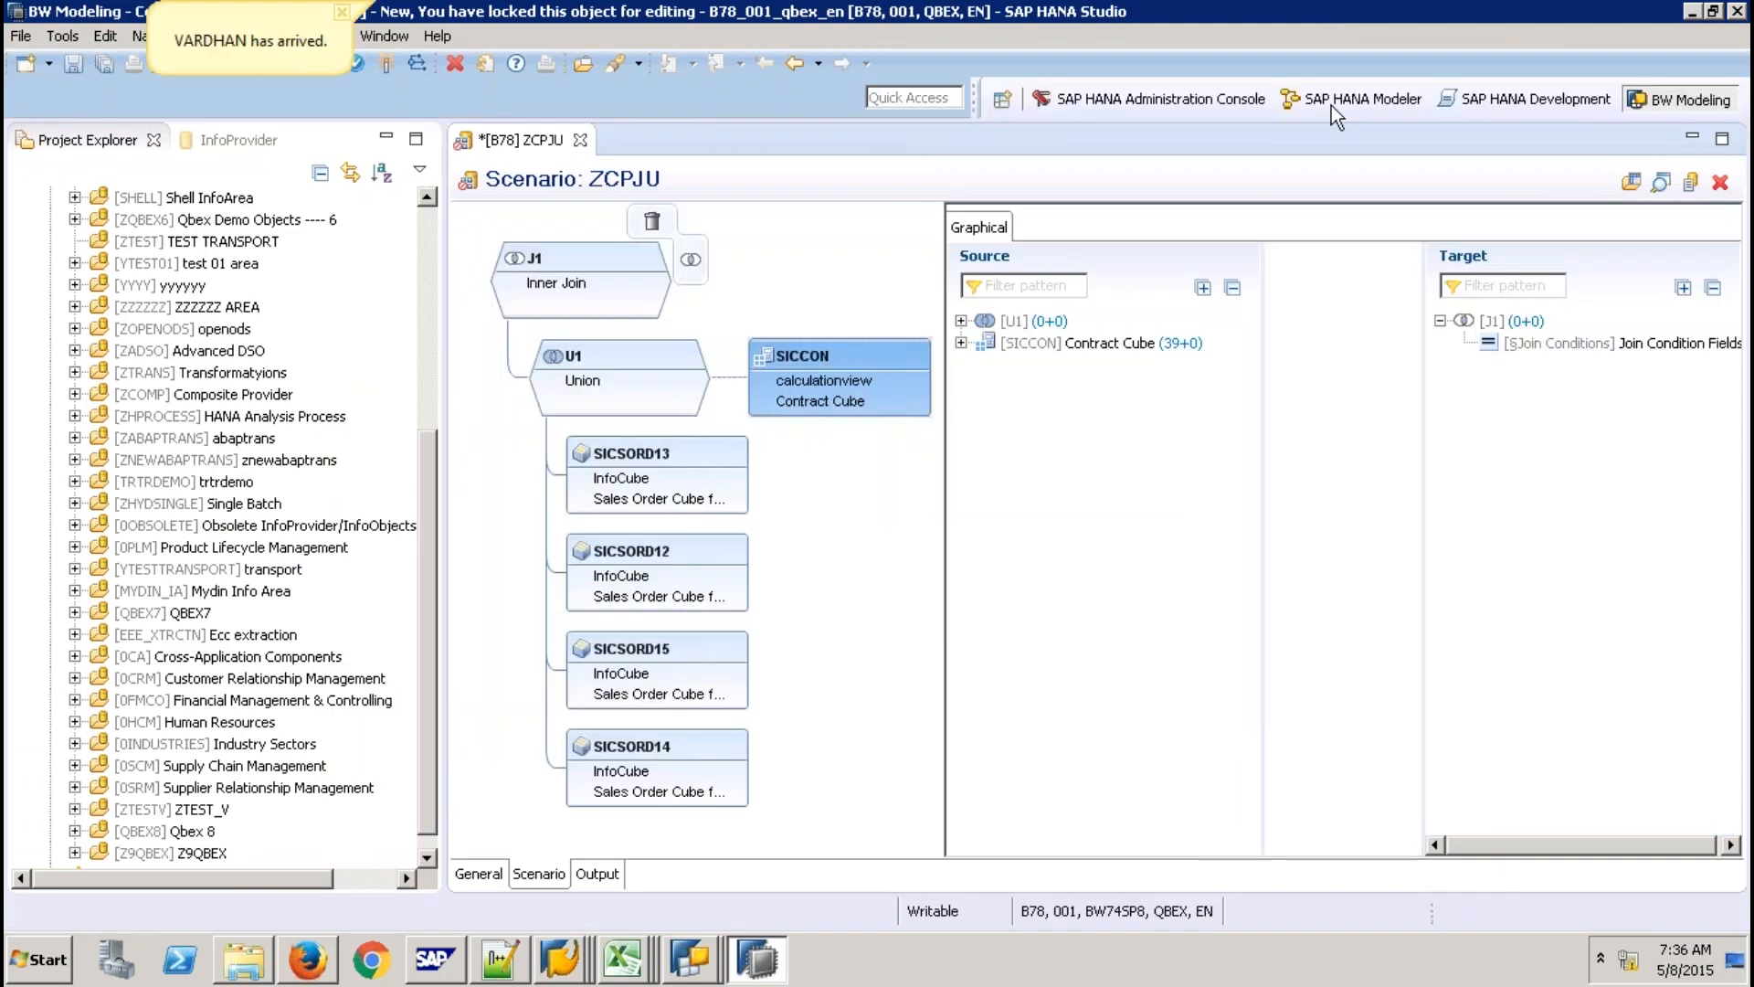
In the SAP HANA Modeler perspective, expand the Models package and select ZCV_SALES_REPORTING_001.
left_click(1332, 107)
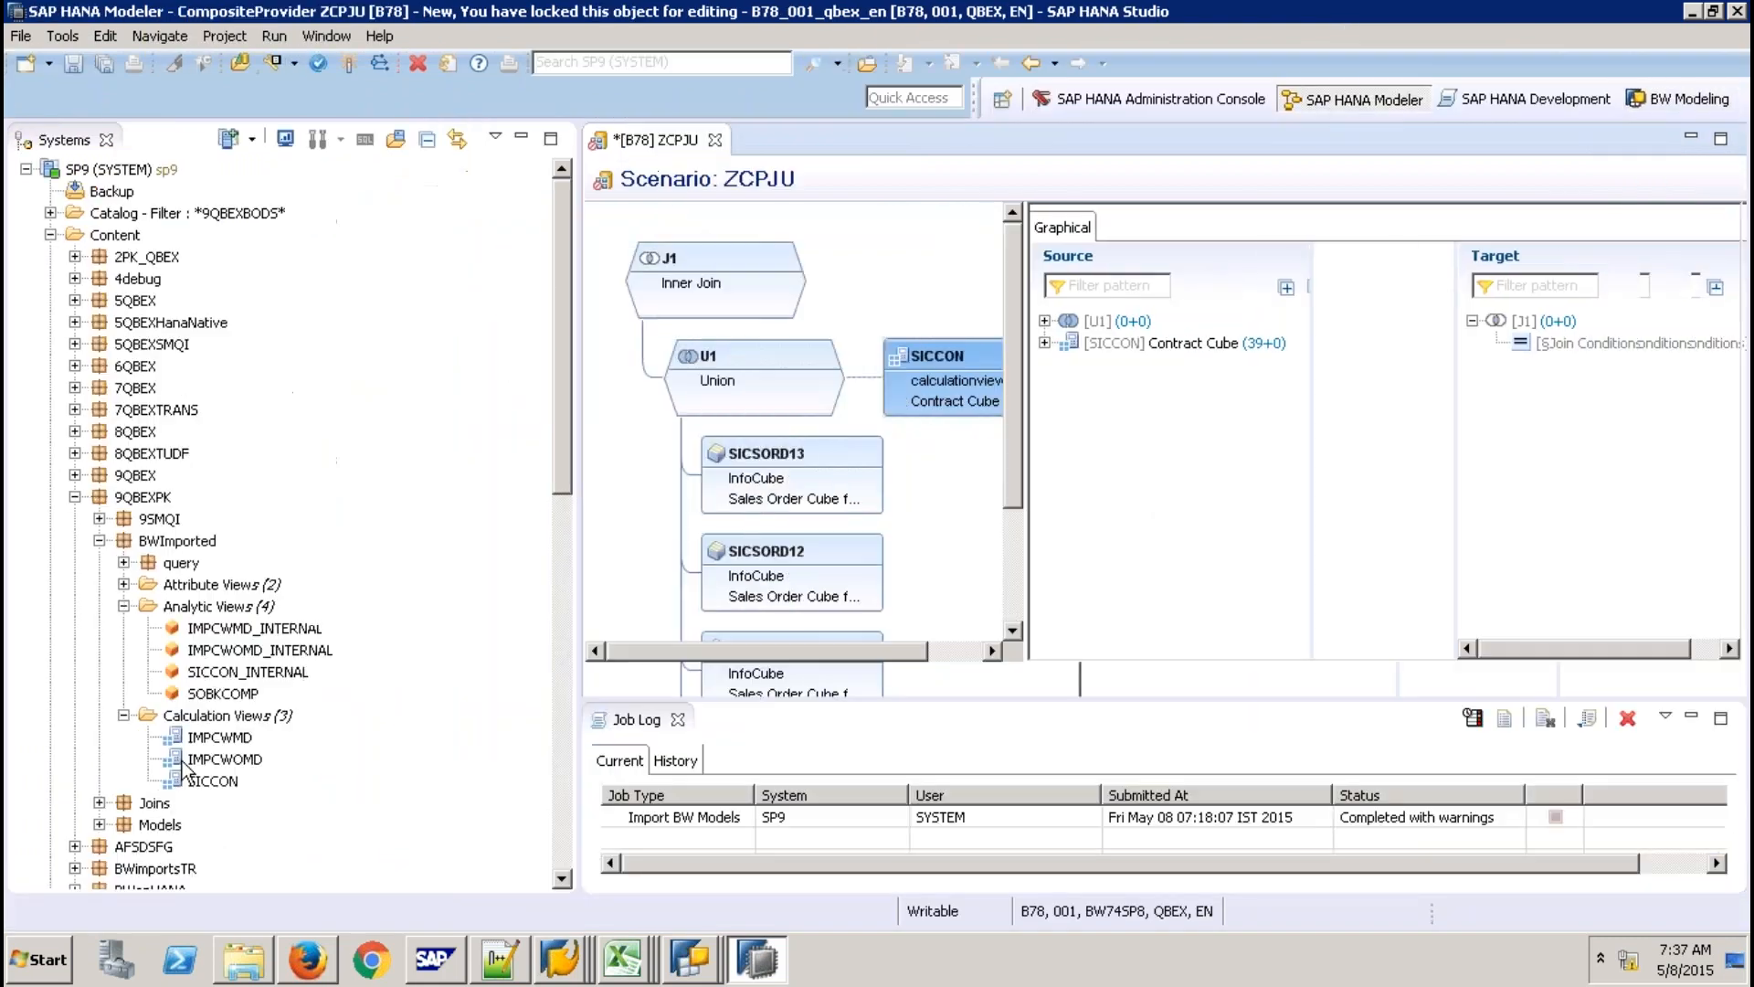
left_click(99, 824)
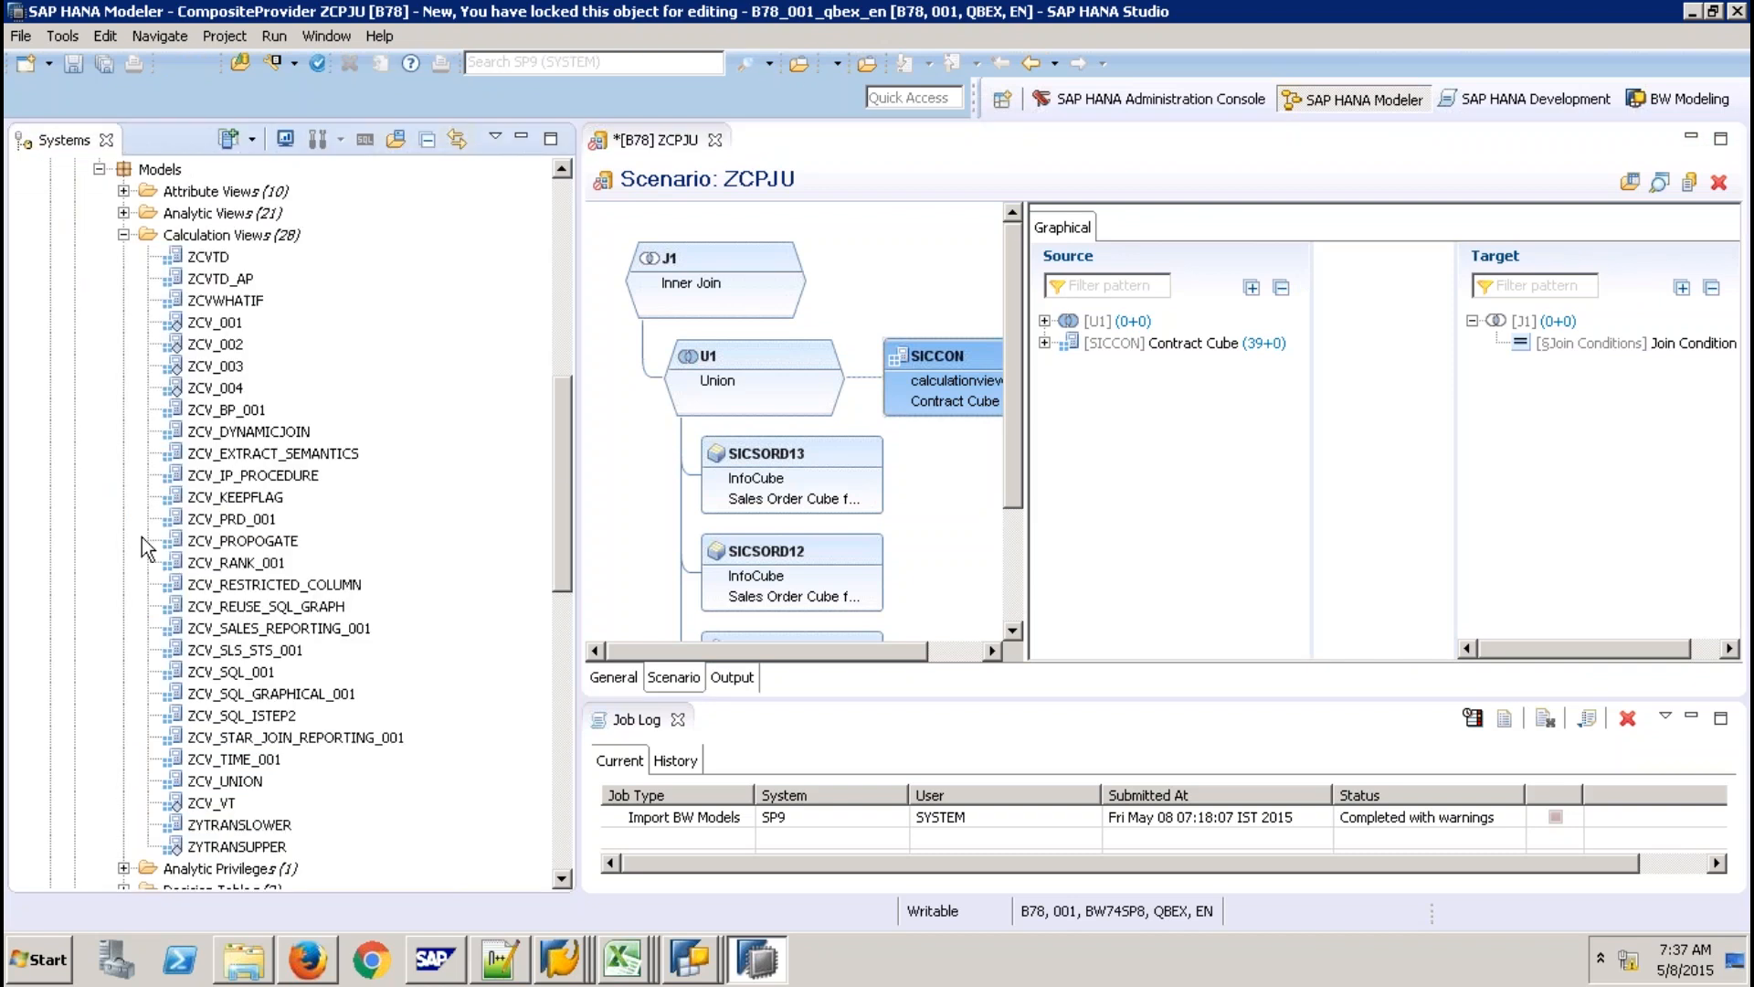
left_click(141, 537)
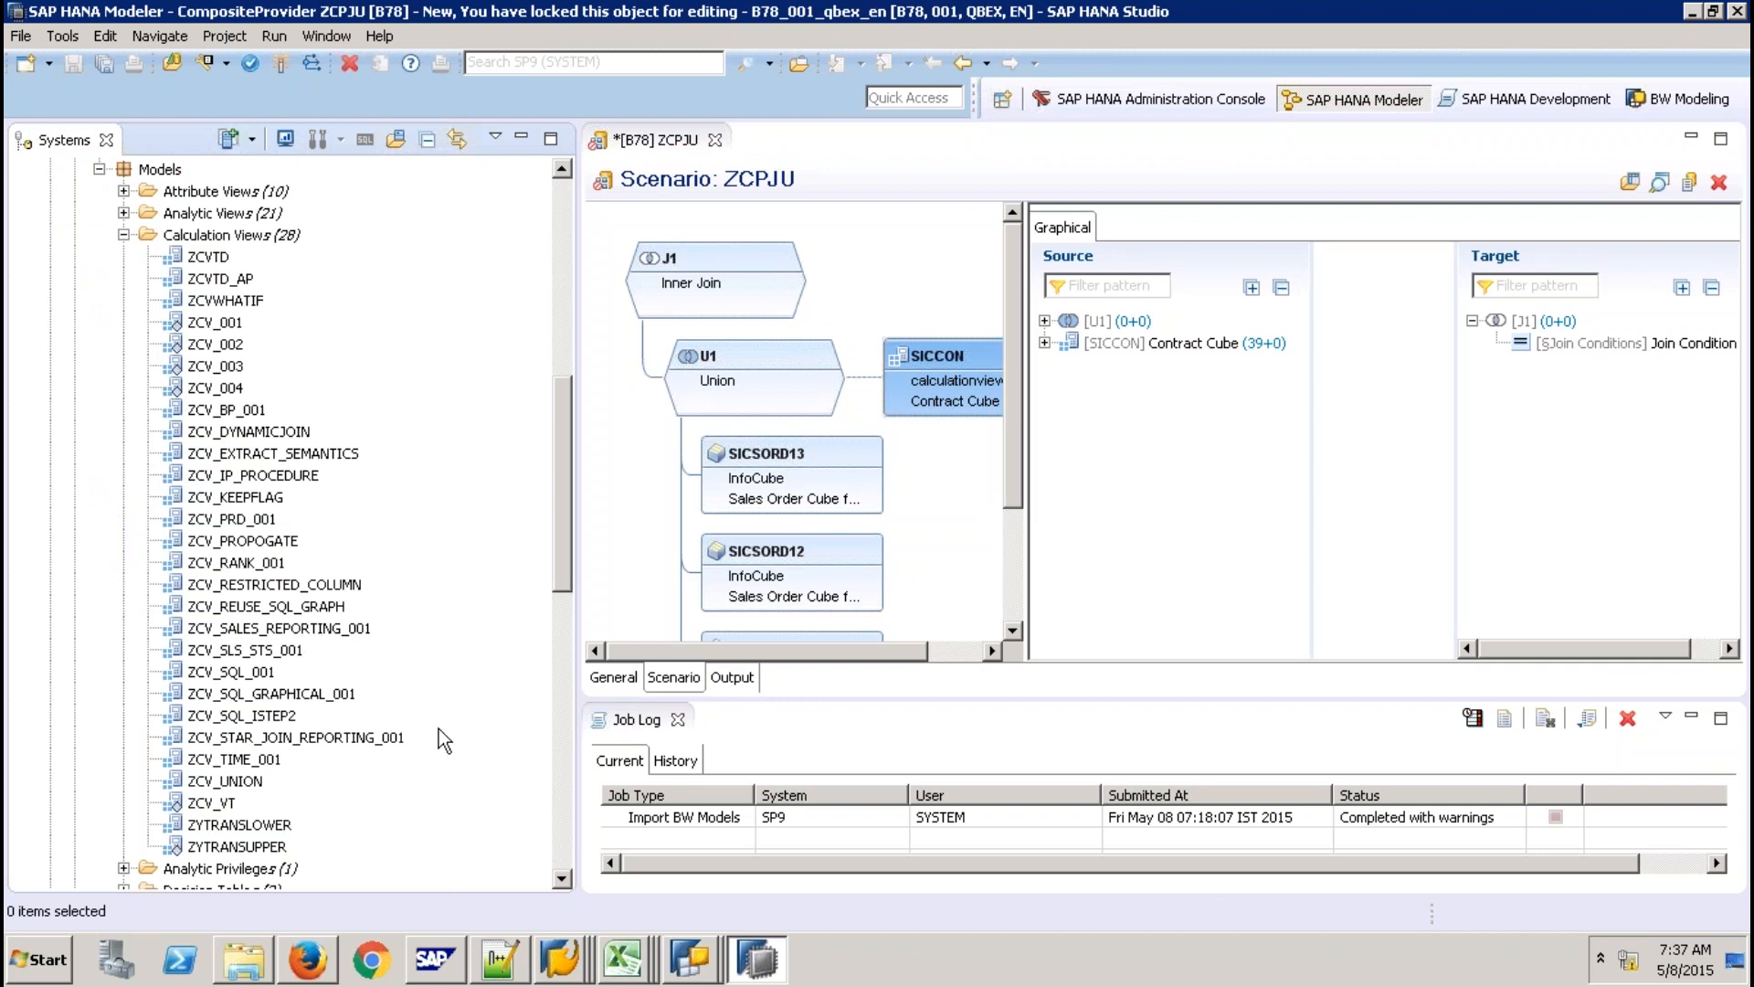
left_click(279, 628)
key("alt+Tab")
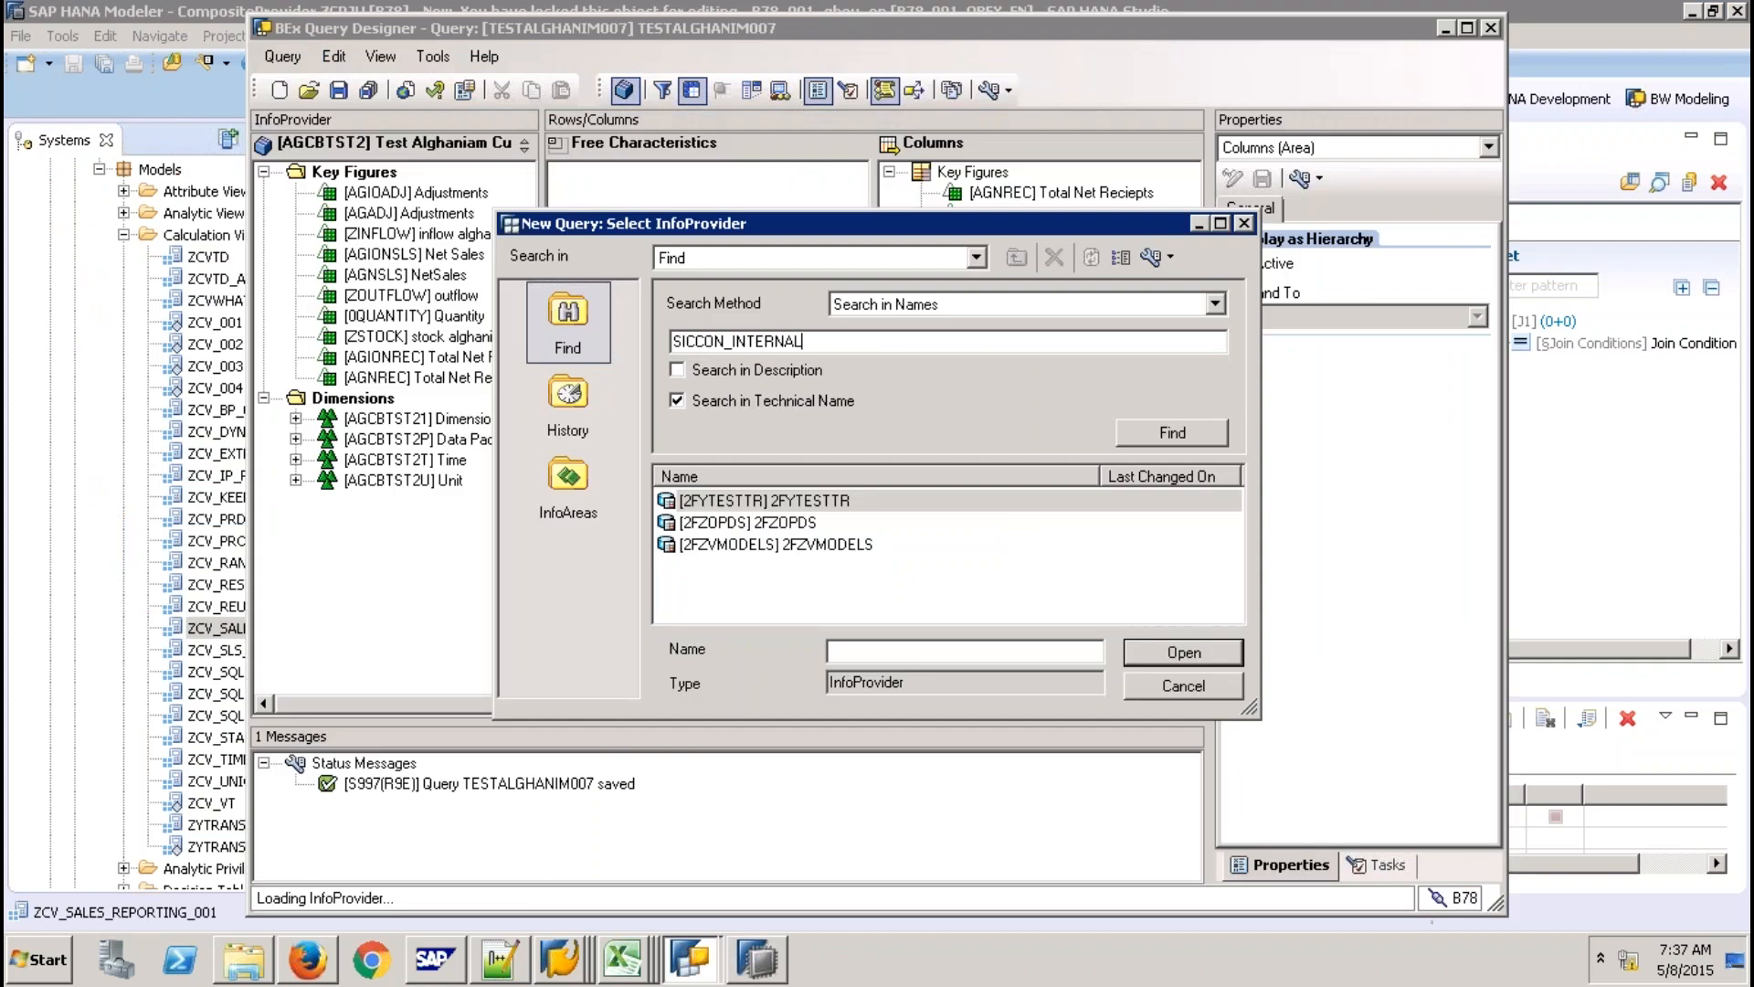
Search the InfoProviders for ZCV_SALES_REPORTING_001 and open 2FYTESTTR for the new query.
key("ctrl+a")
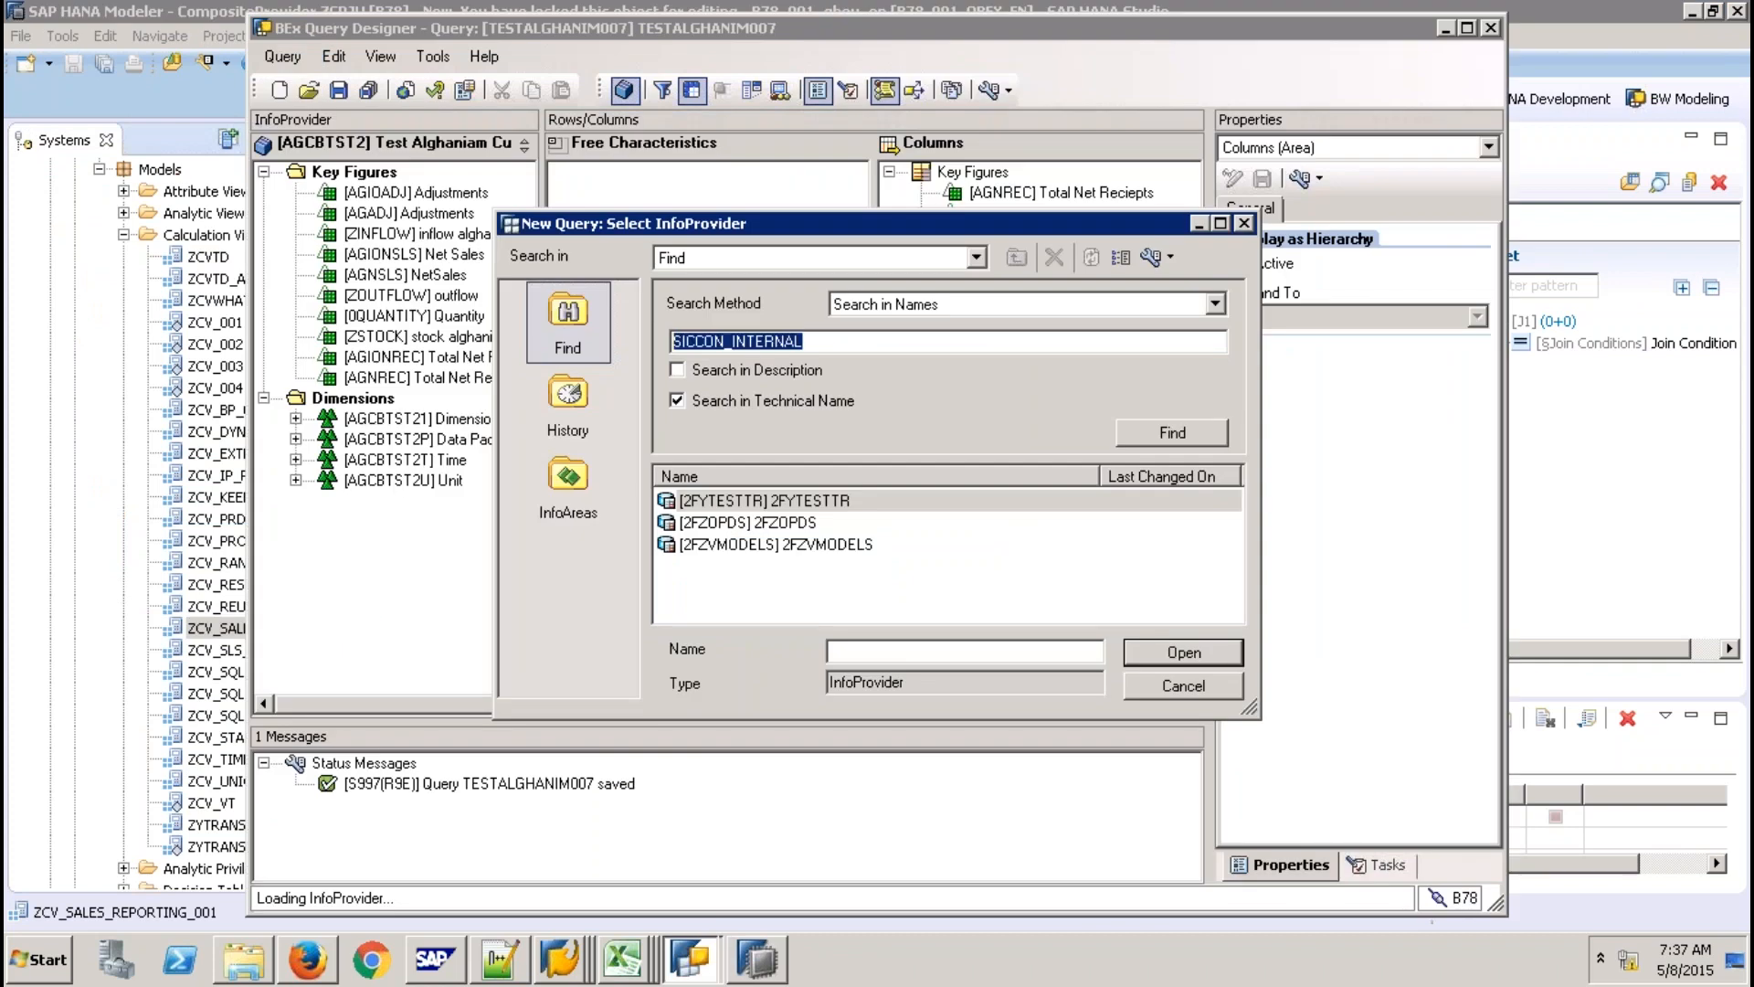
type("ZCV_SALE")
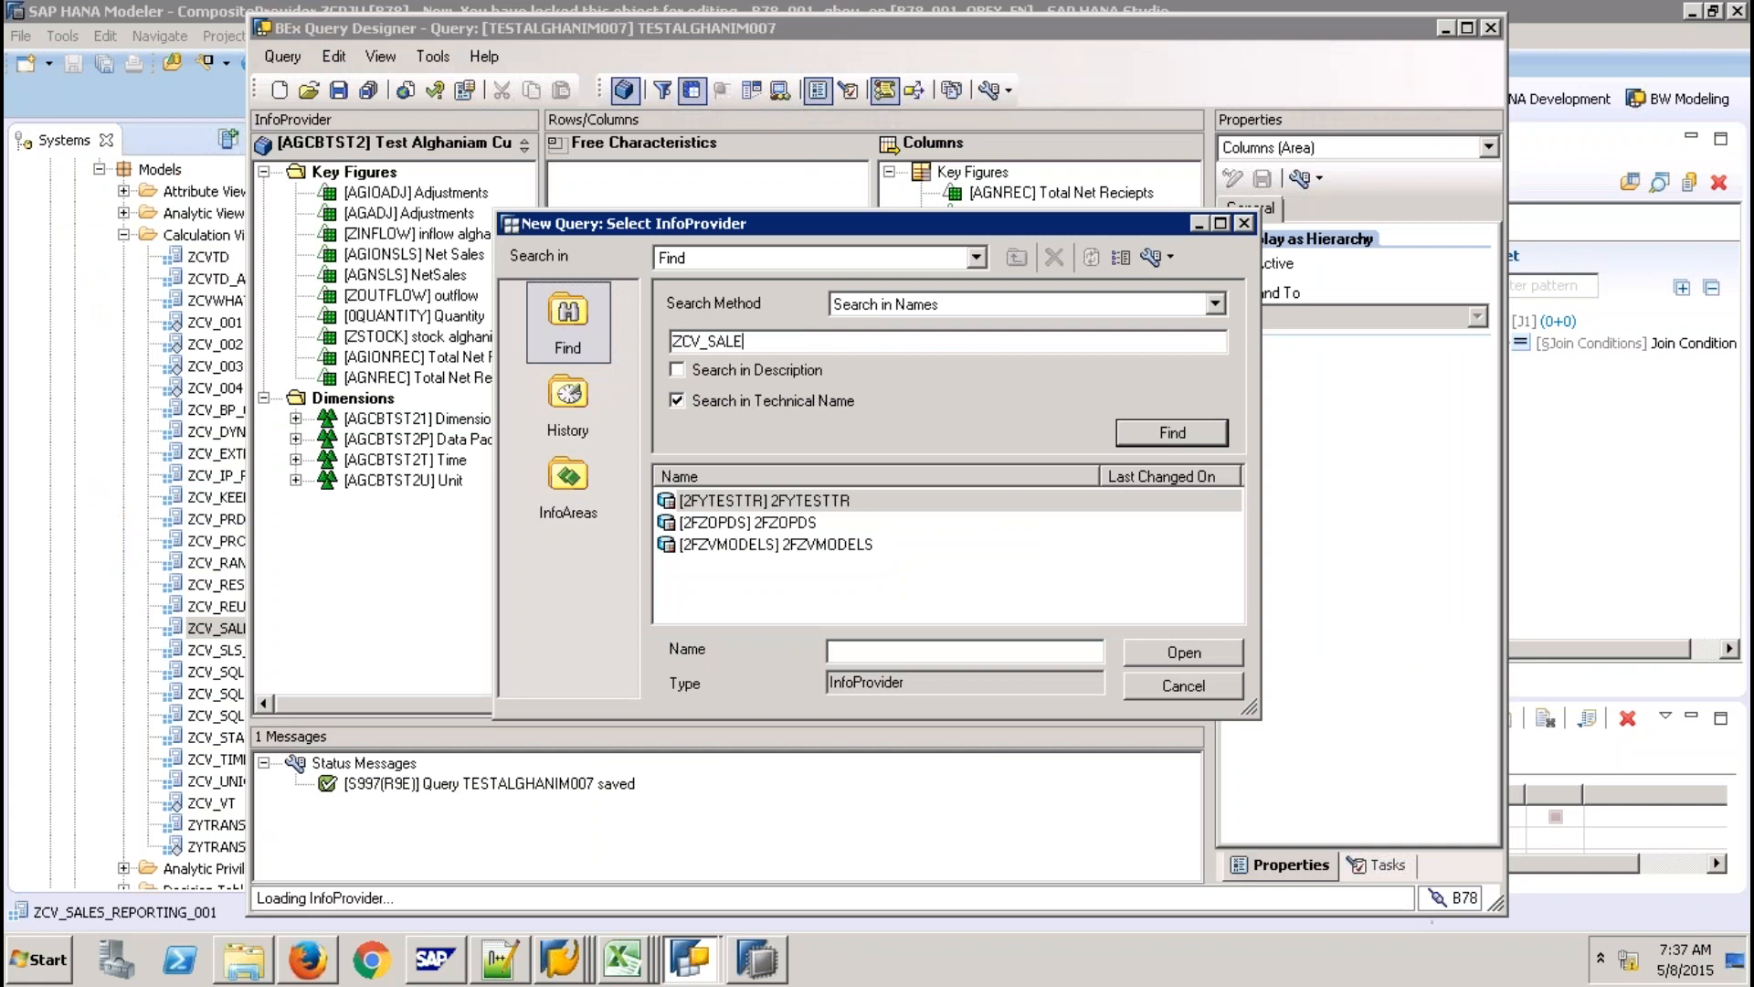
type("S_REPORTING_001")
key("Return")
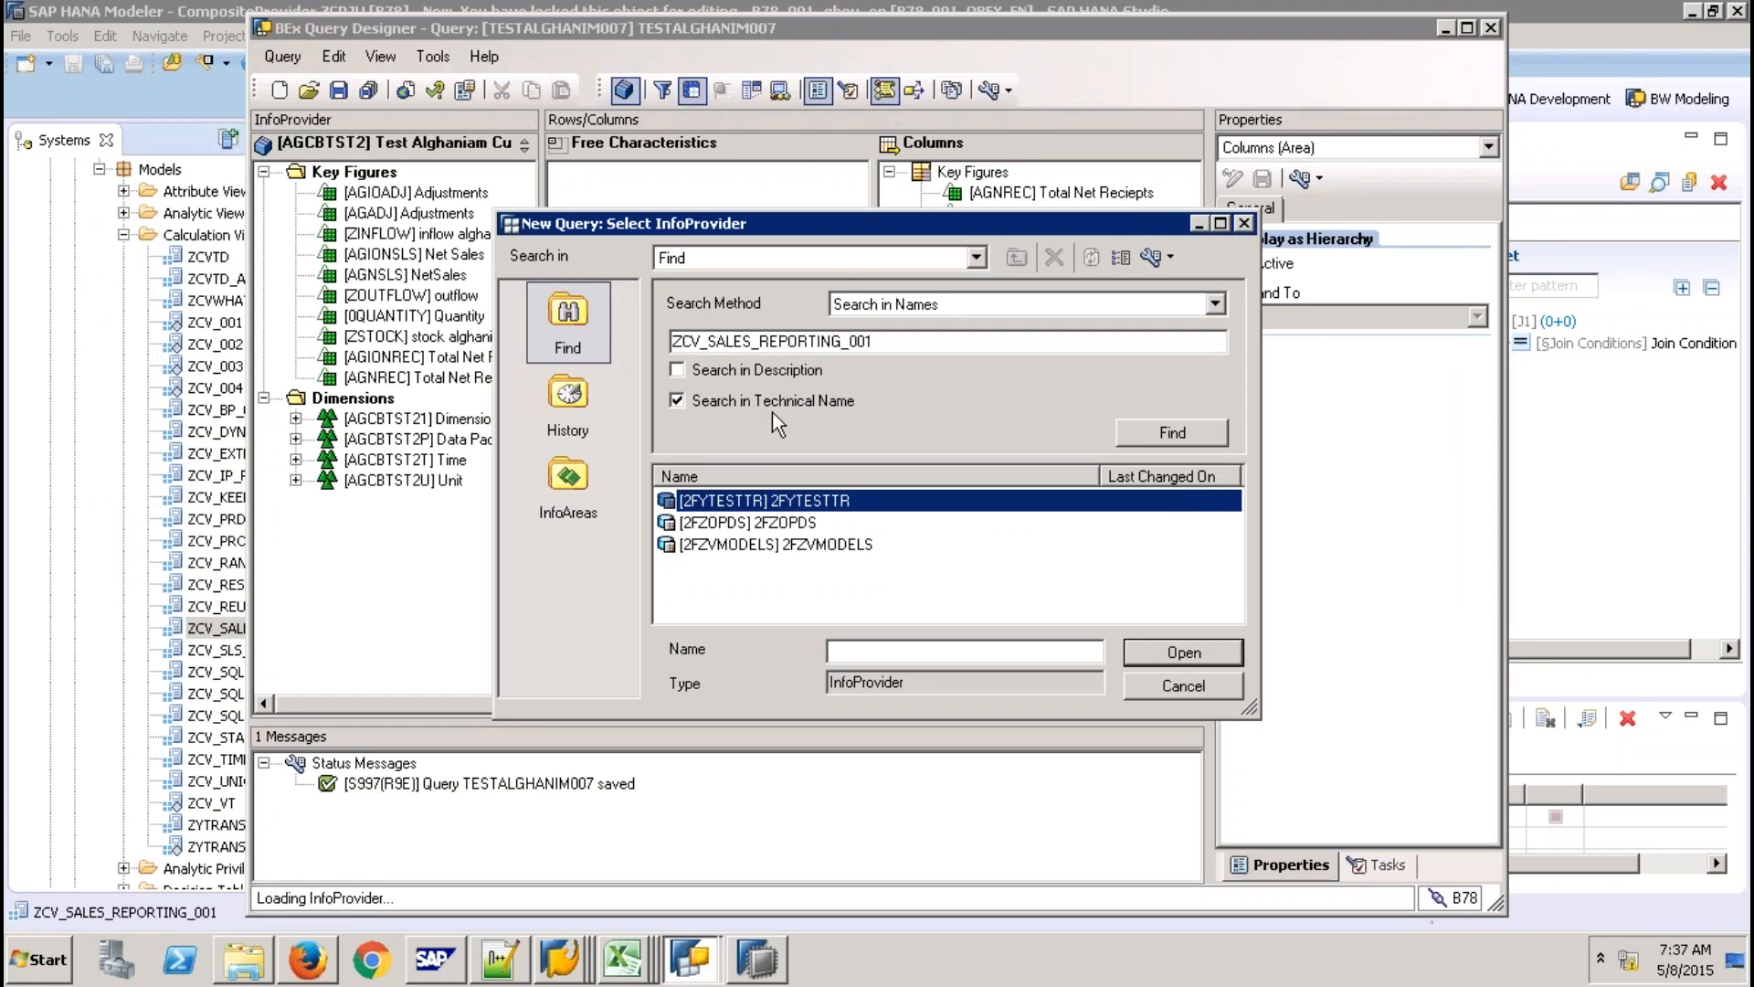
left_click(1216, 685)
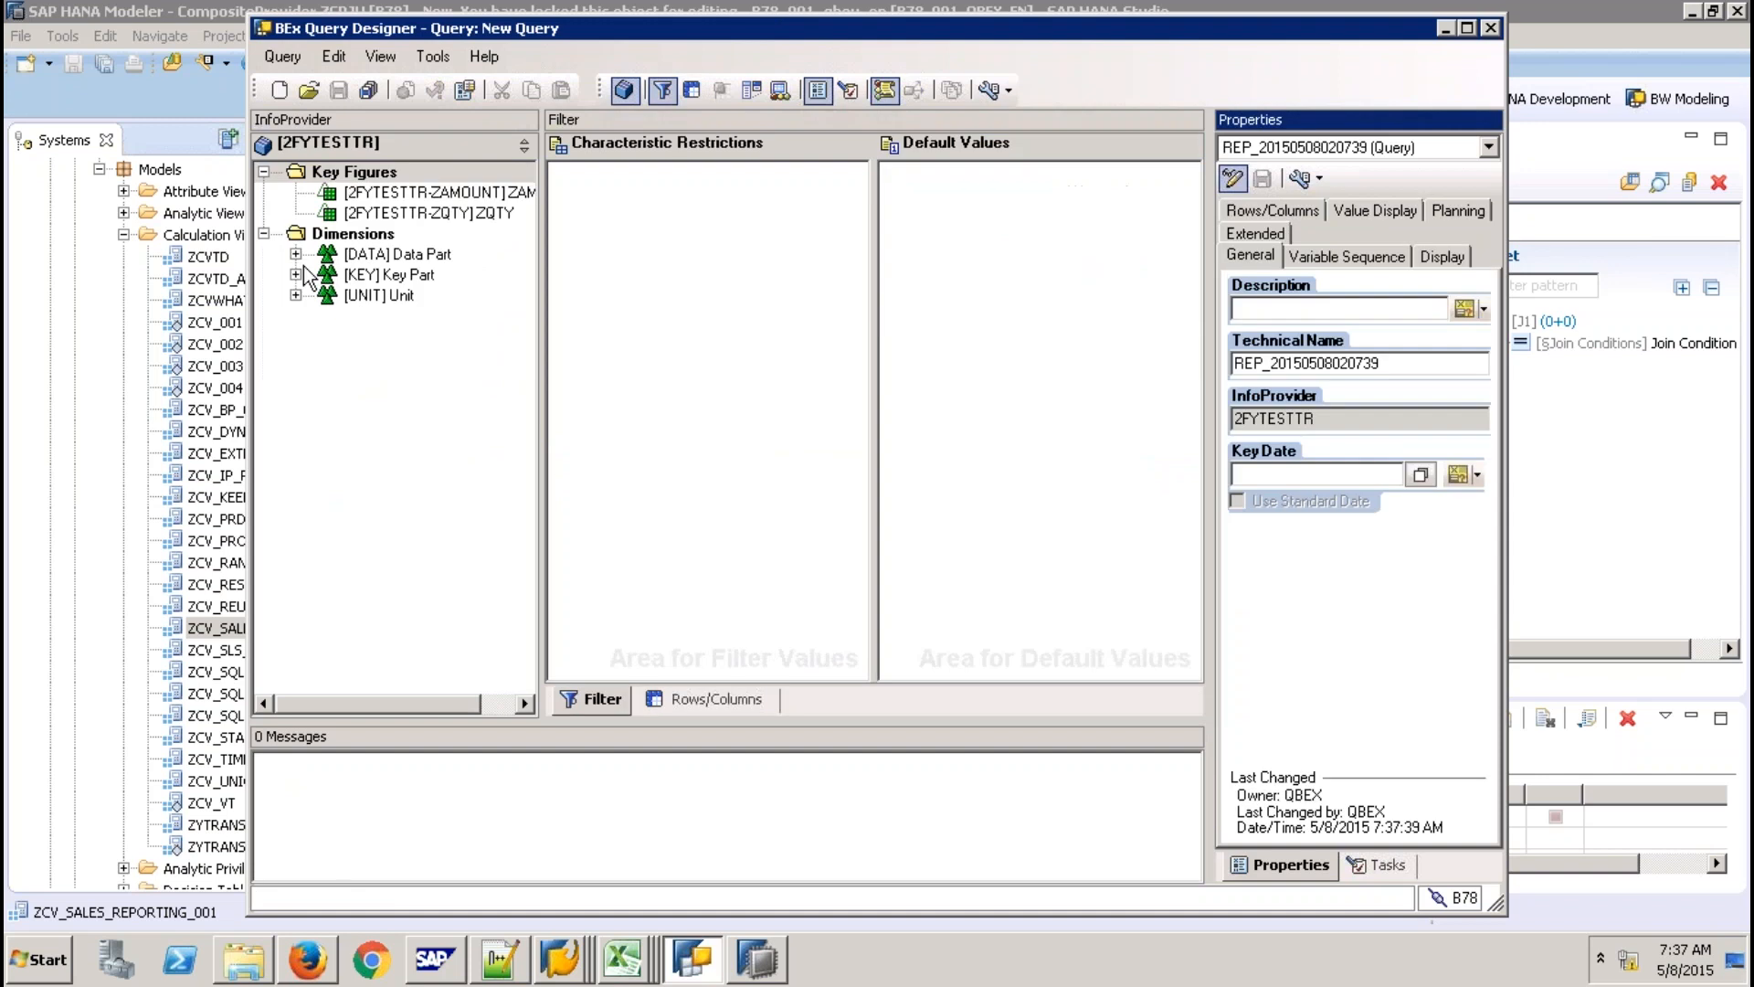
Expand the Data Part and Unit dimensions and widen the InfoProvider tree.
left_click(305, 375)
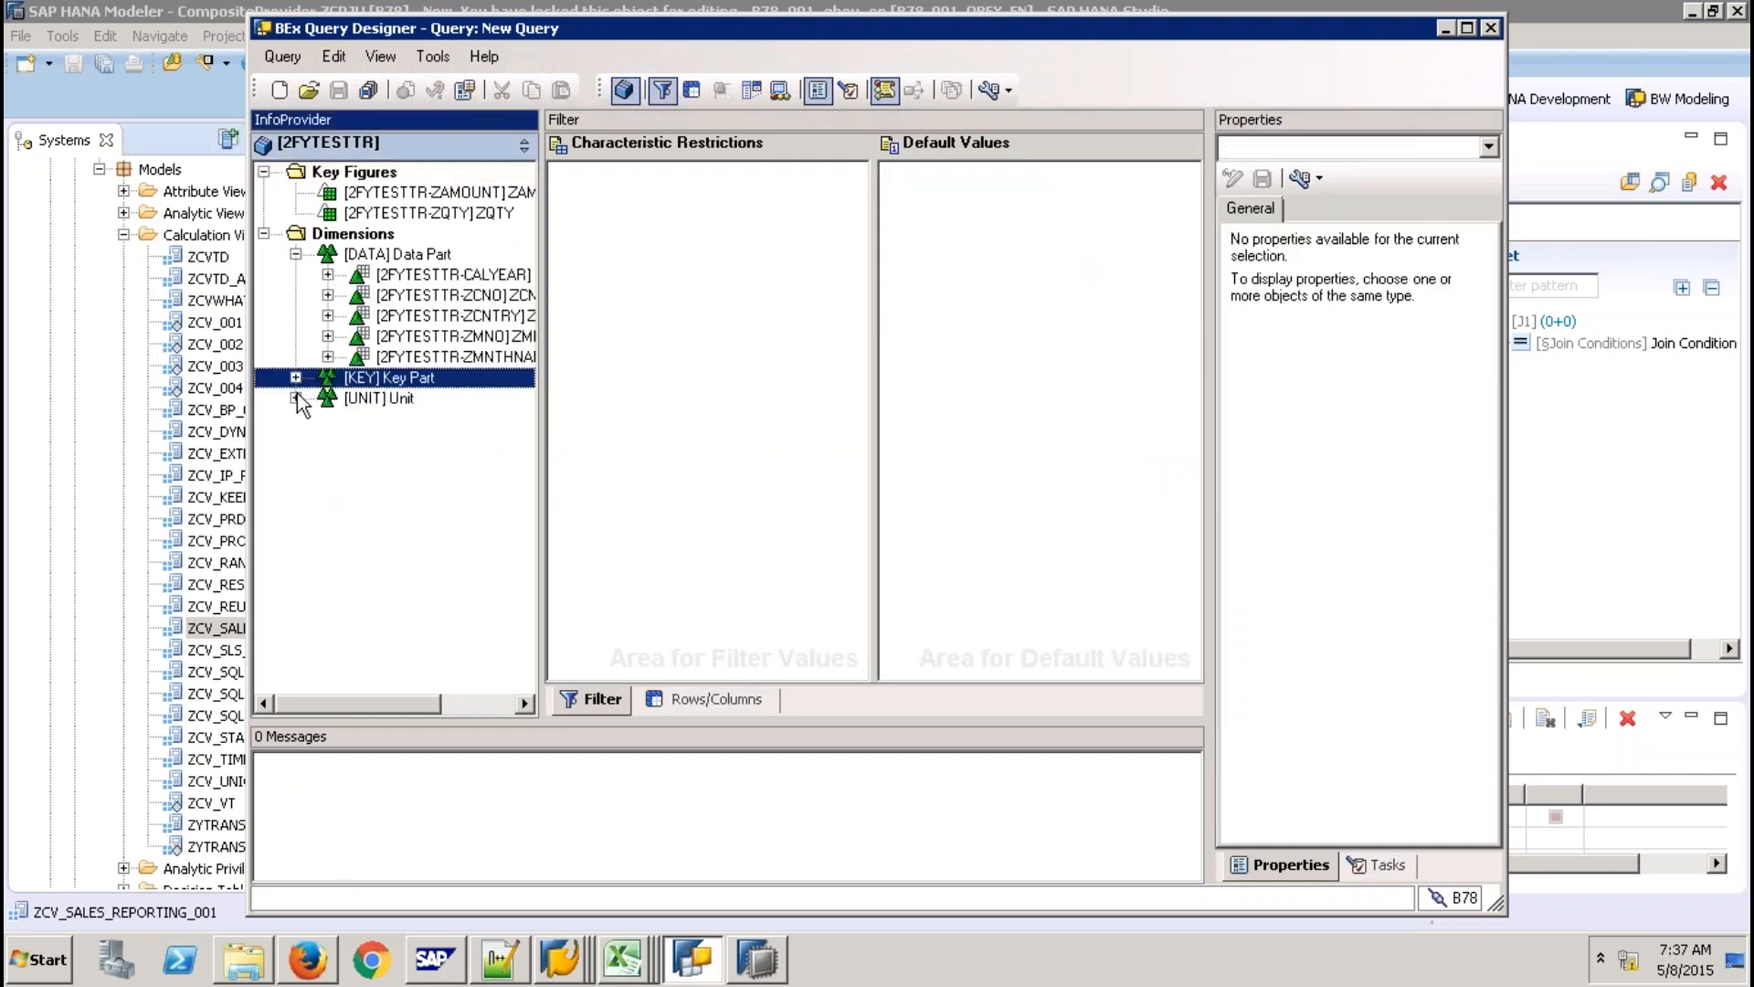
left_click(298, 420)
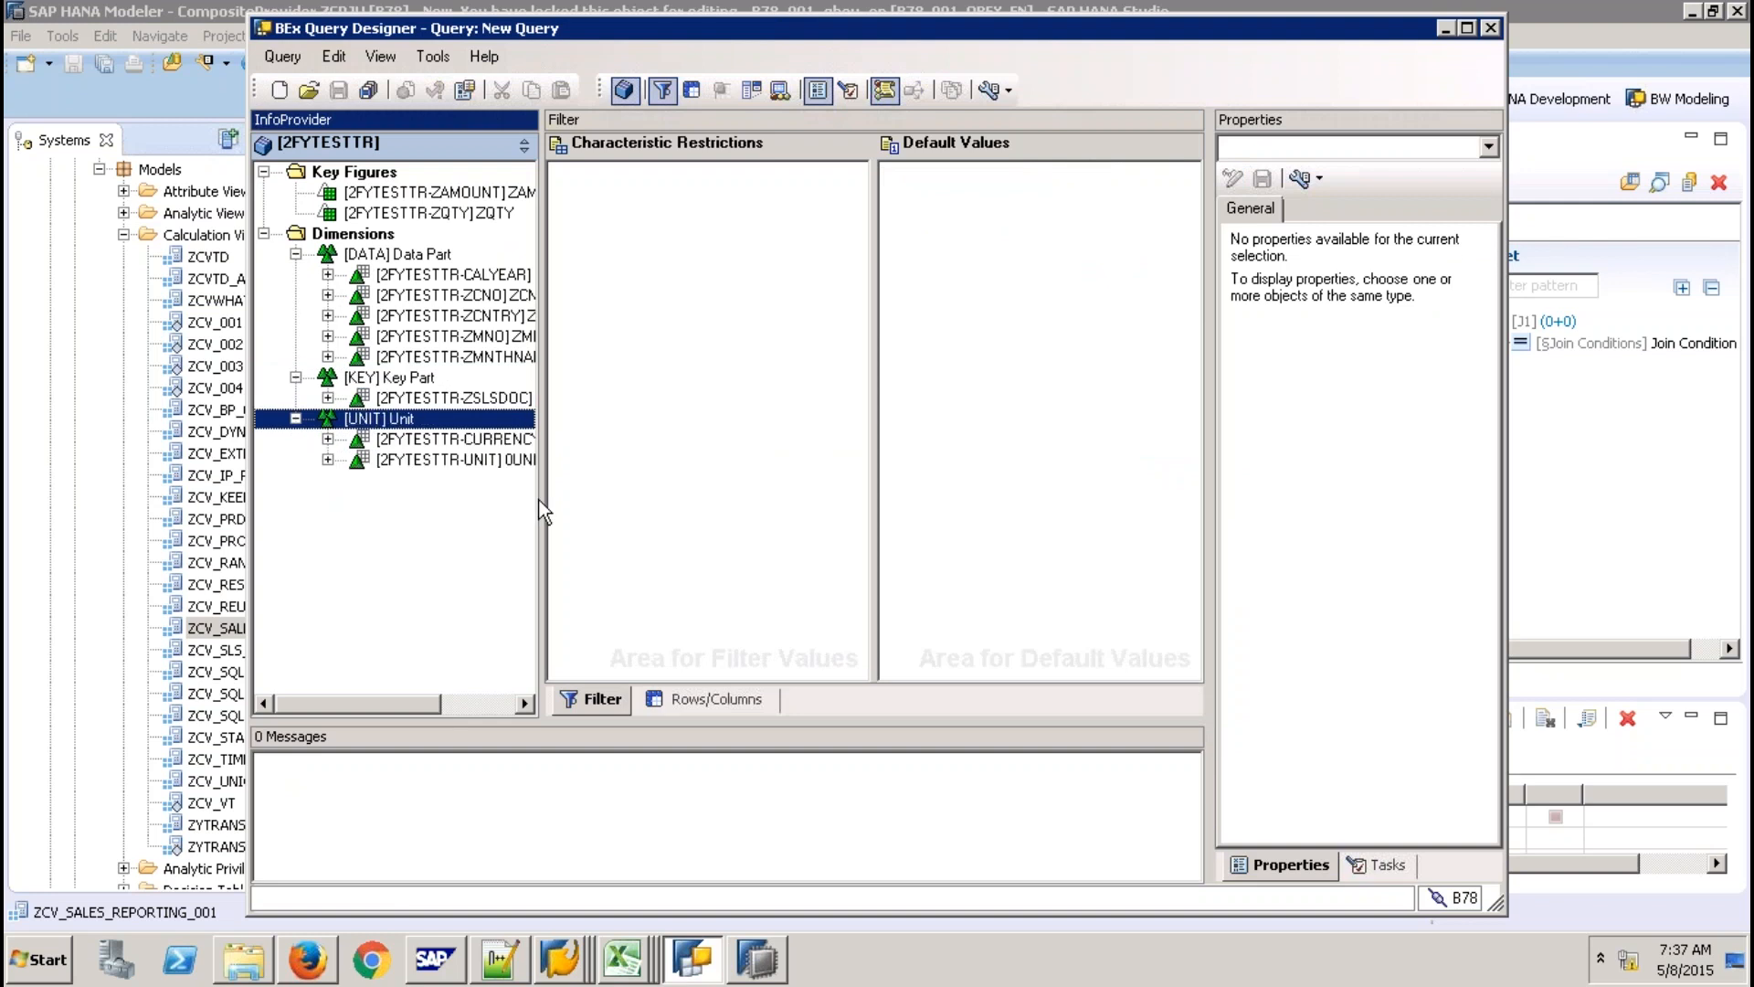
left_click_drag(543, 496, 704, 496)
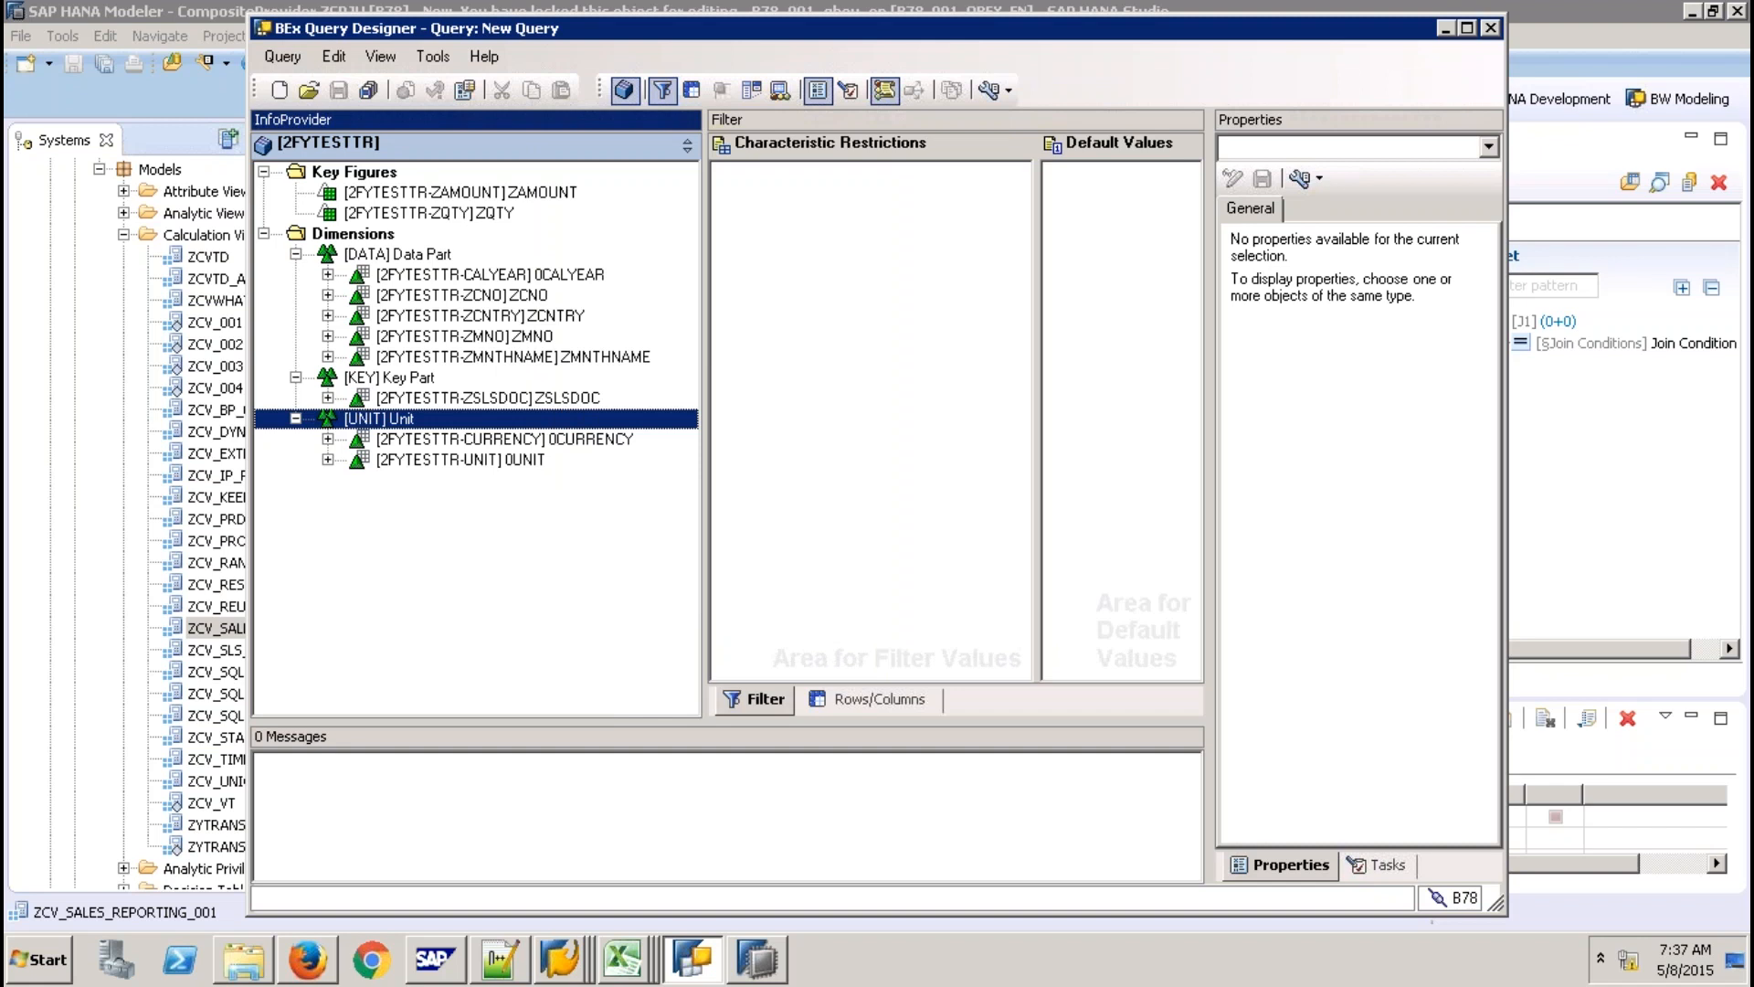
left_click(279, 91)
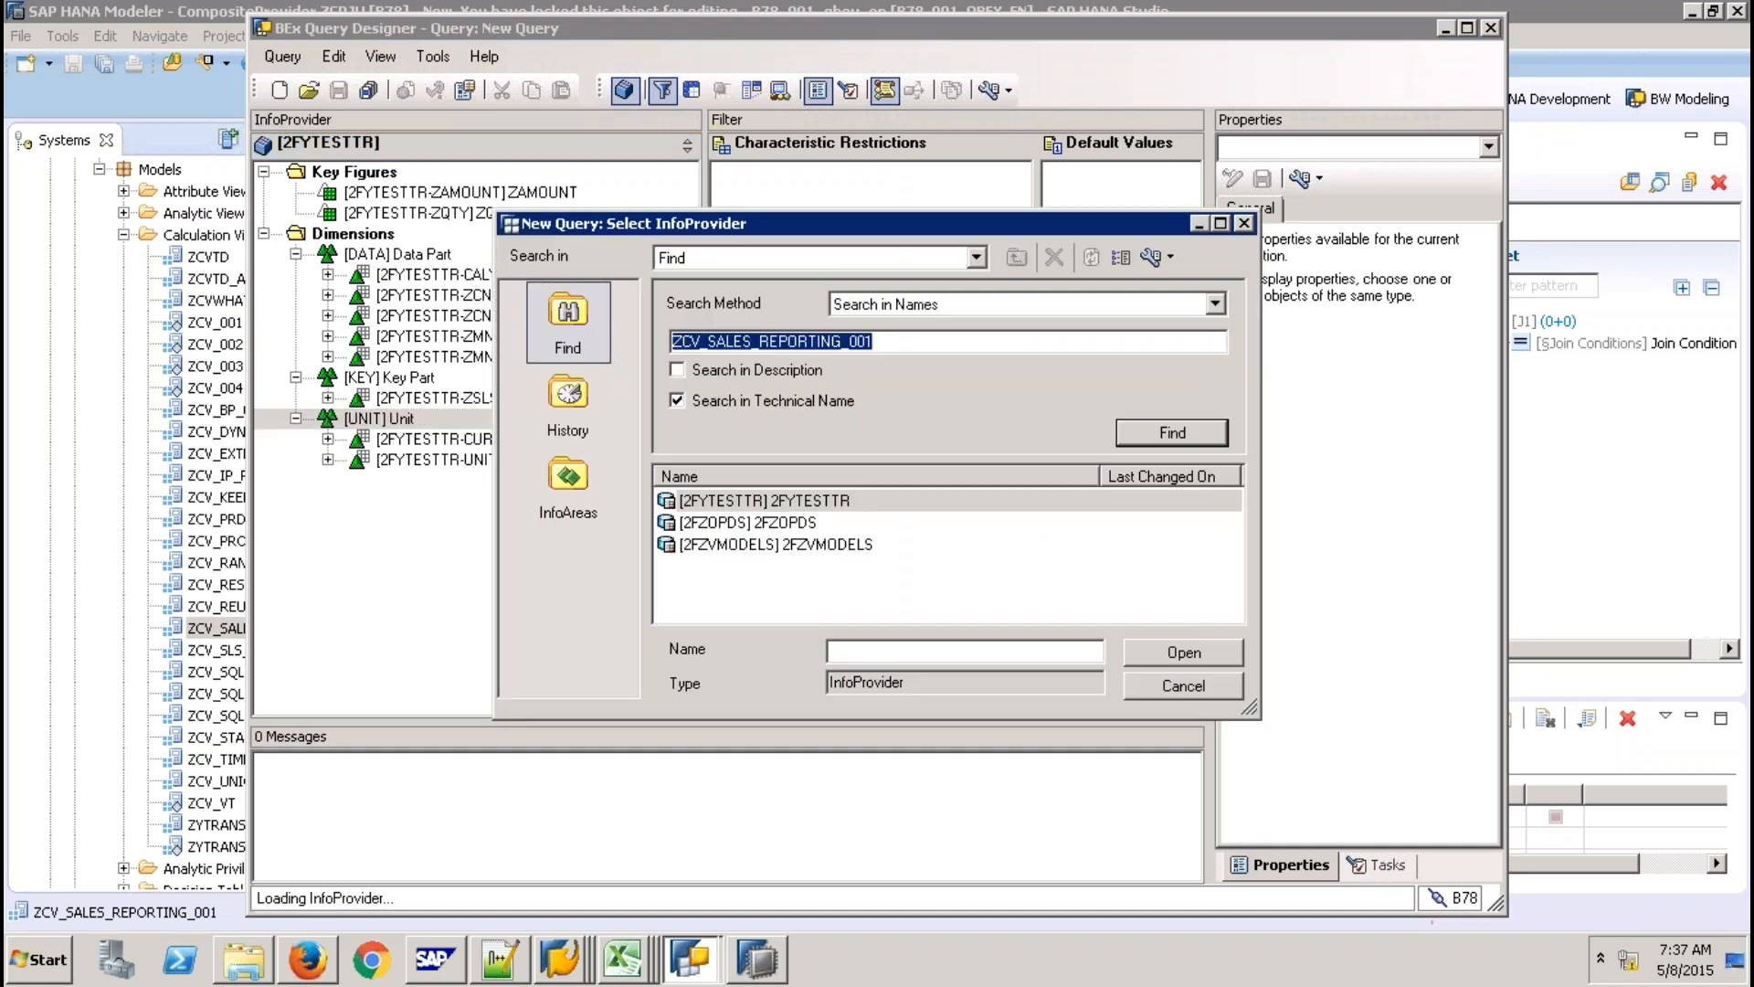
Browse the InfoAreas down to 9QBEXPK › Models and widen the Name column.
left_click(567, 484)
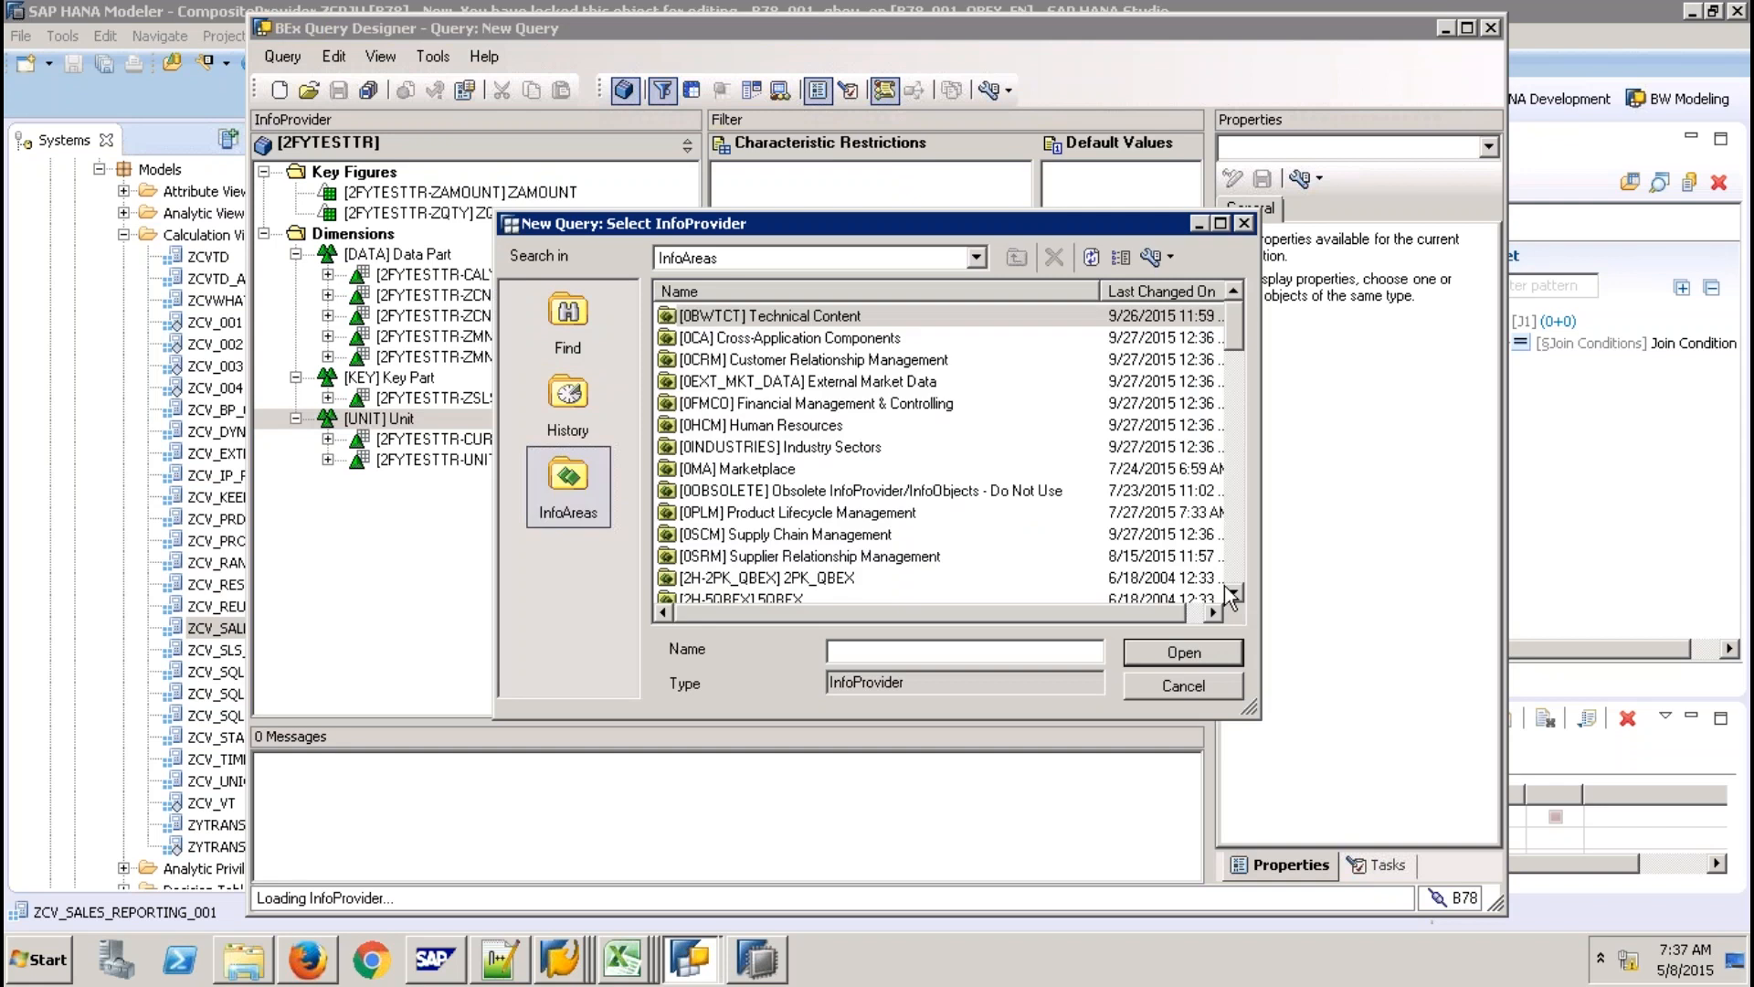
scroll(1232, 595, "down", 2)
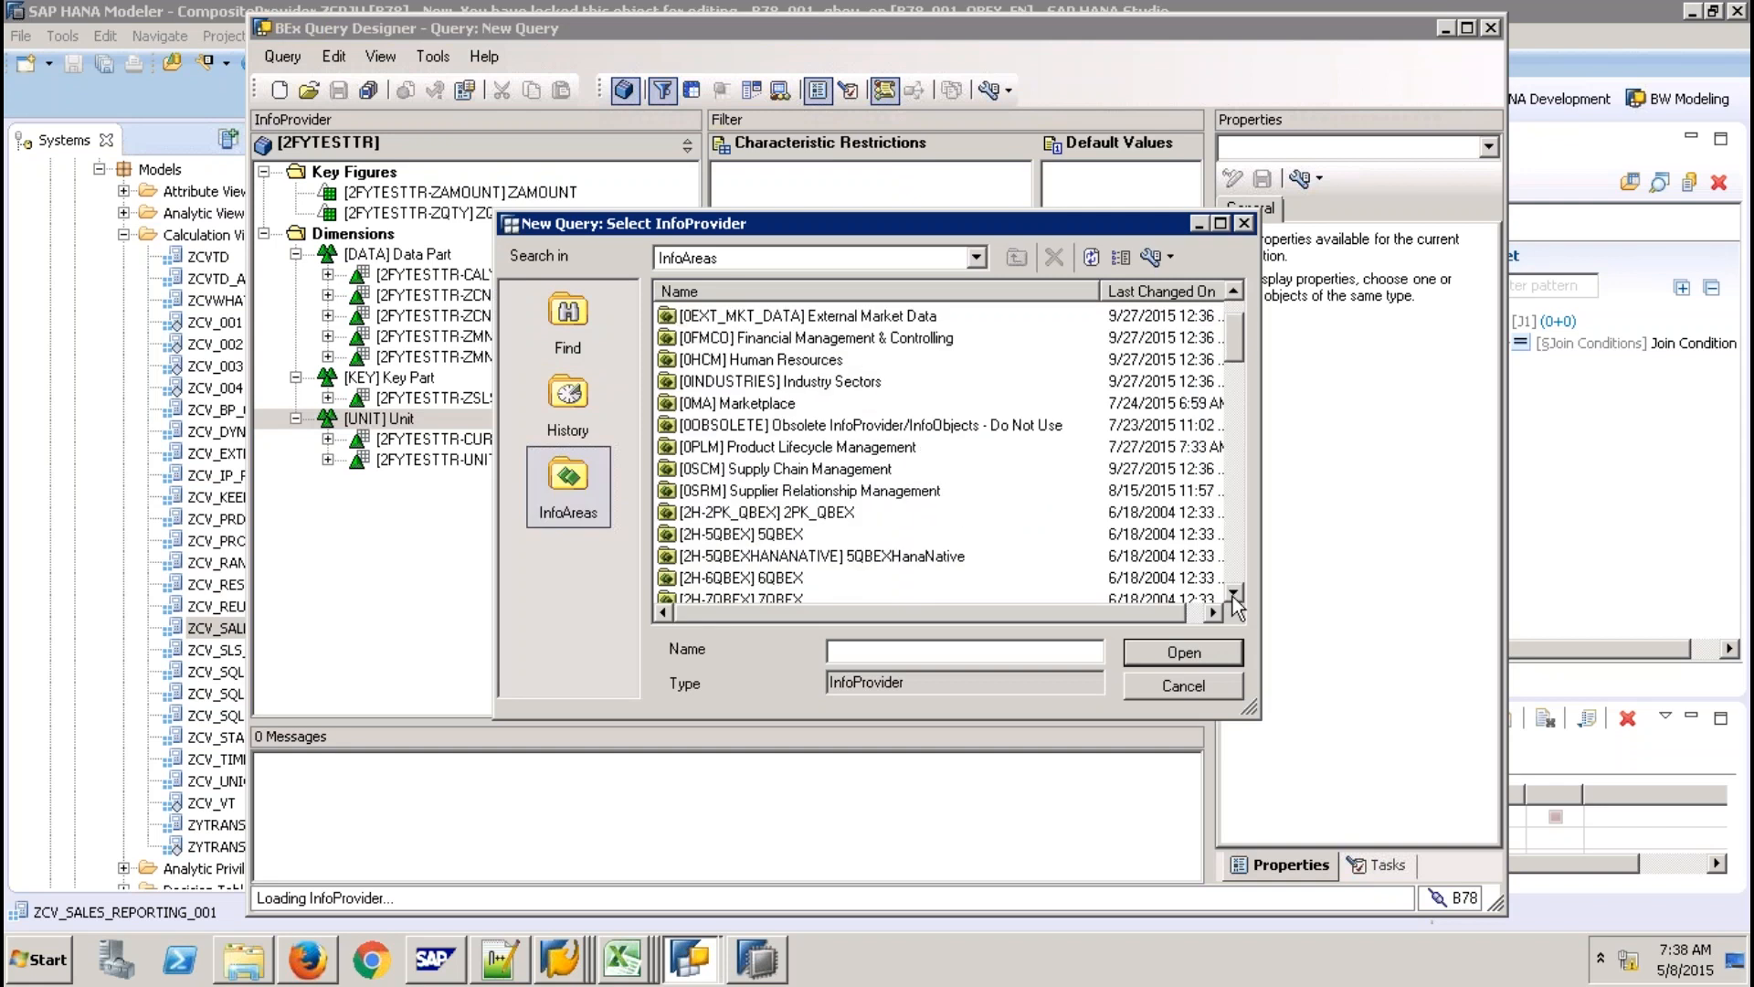
scroll(841, 557, "down", 1)
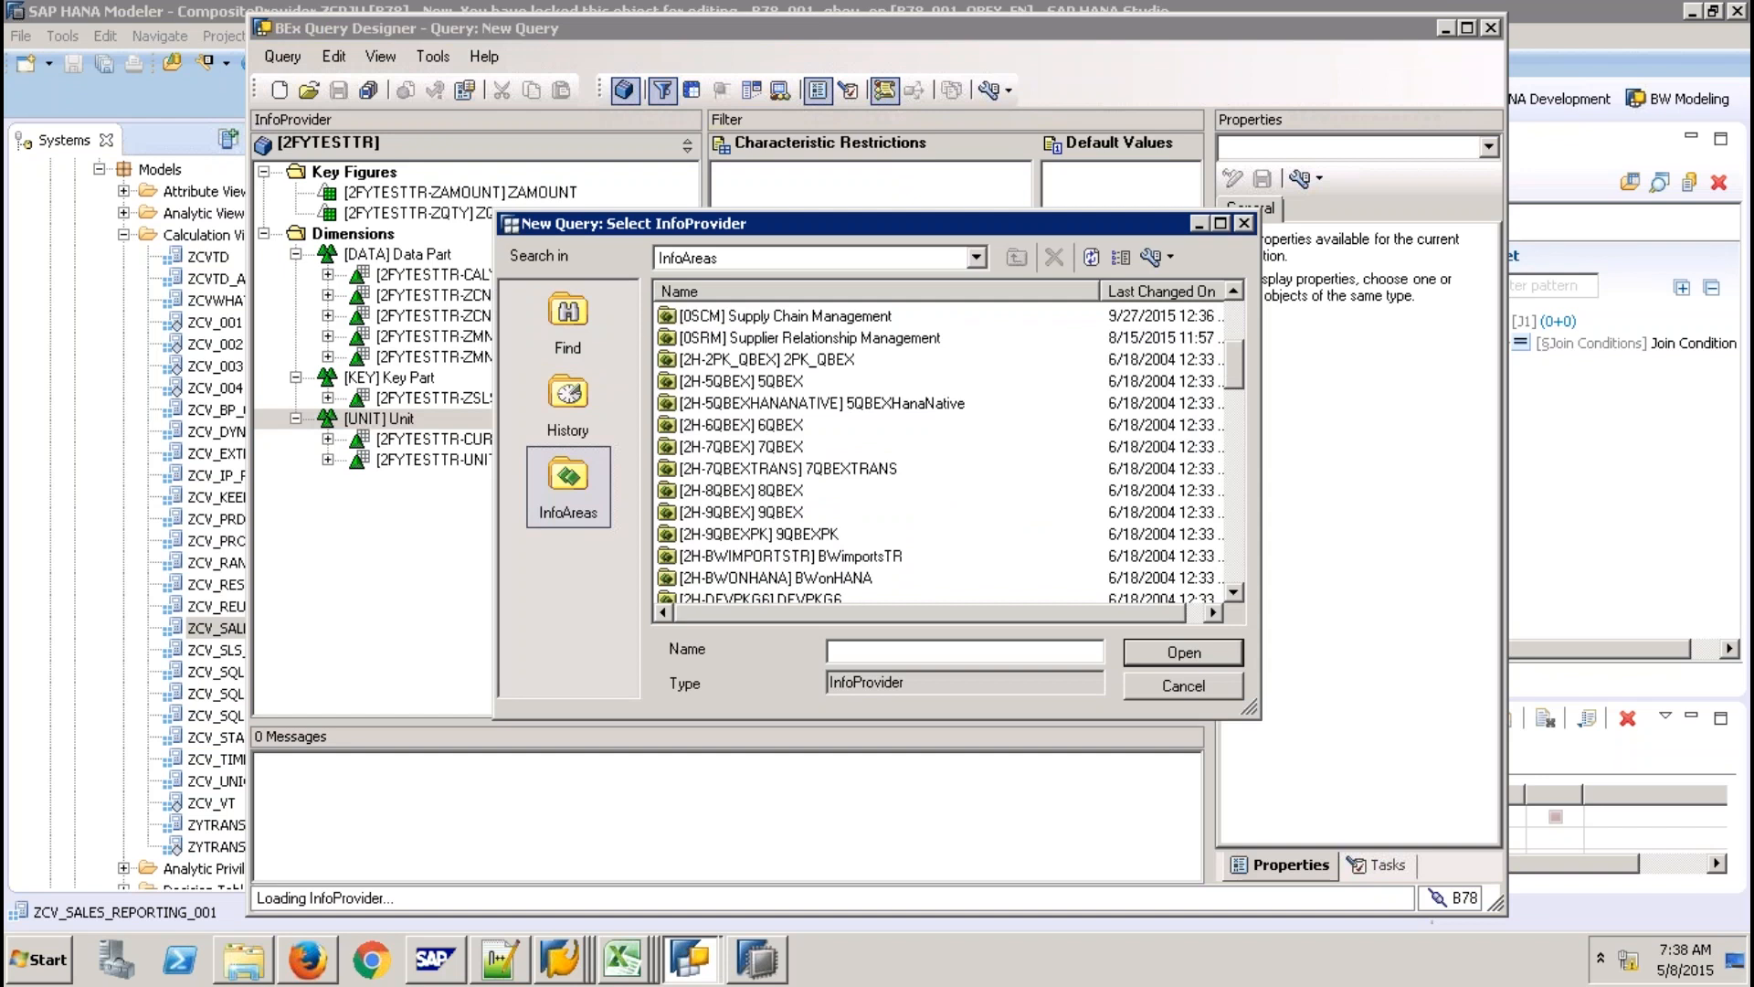
double_click(740, 513)
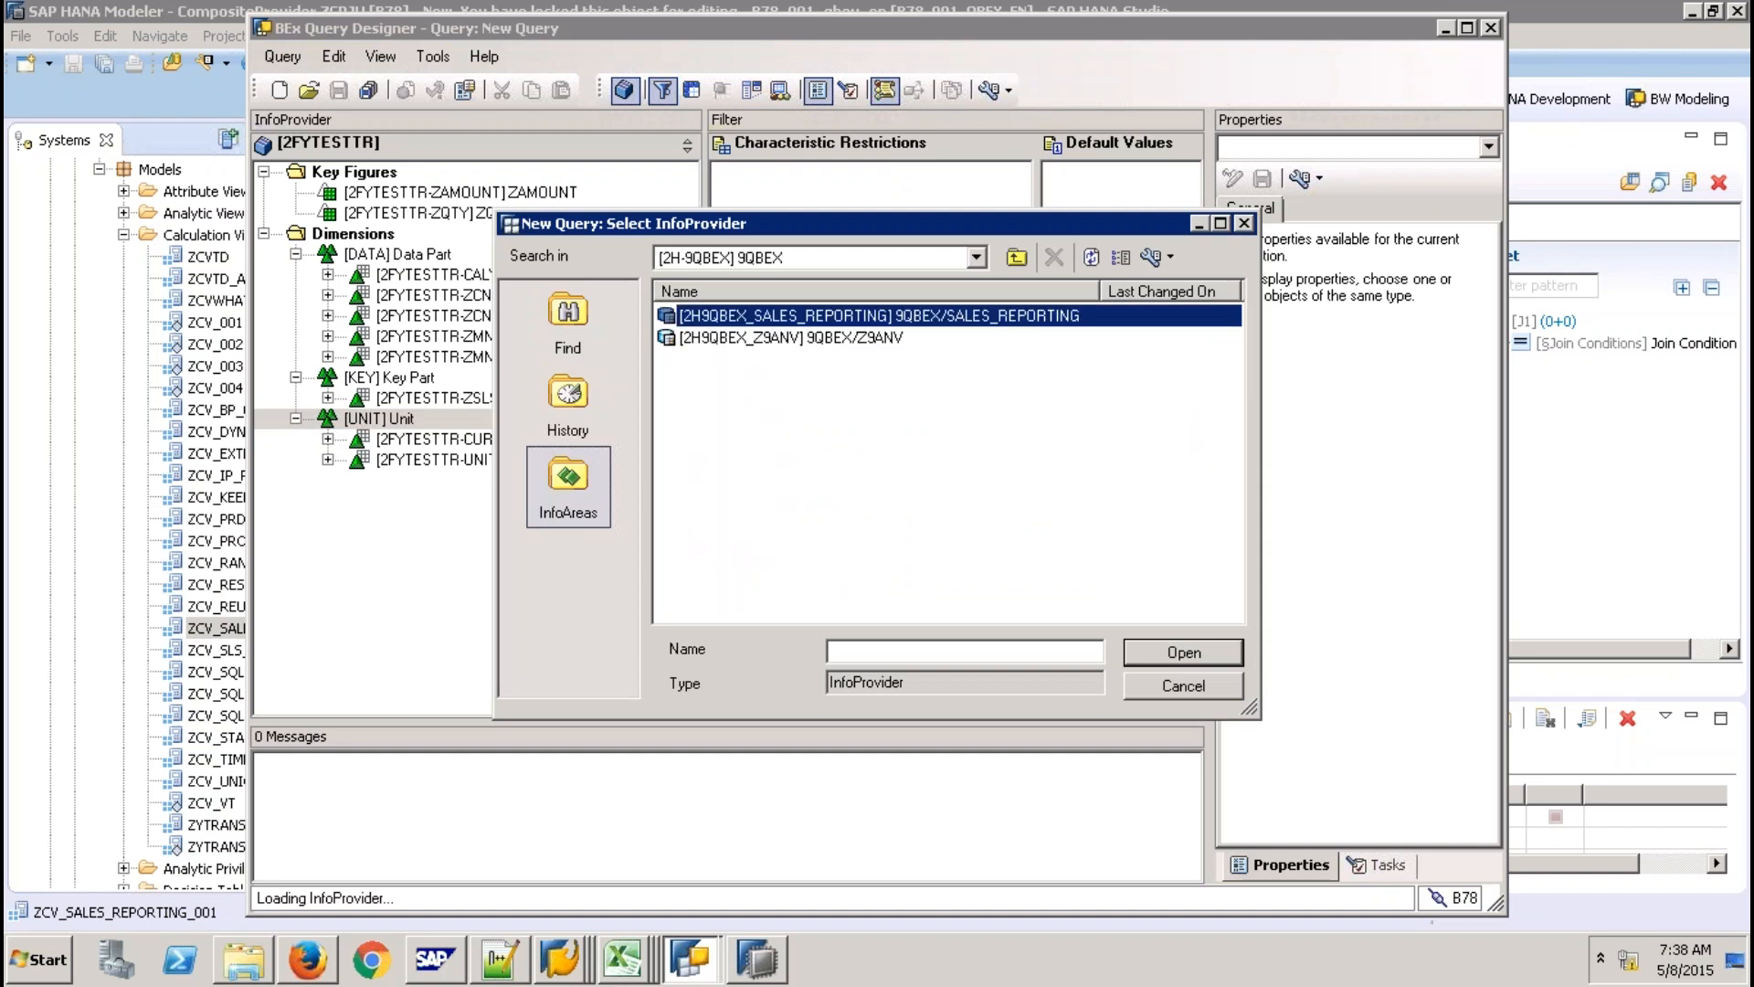
left_click(1017, 257)
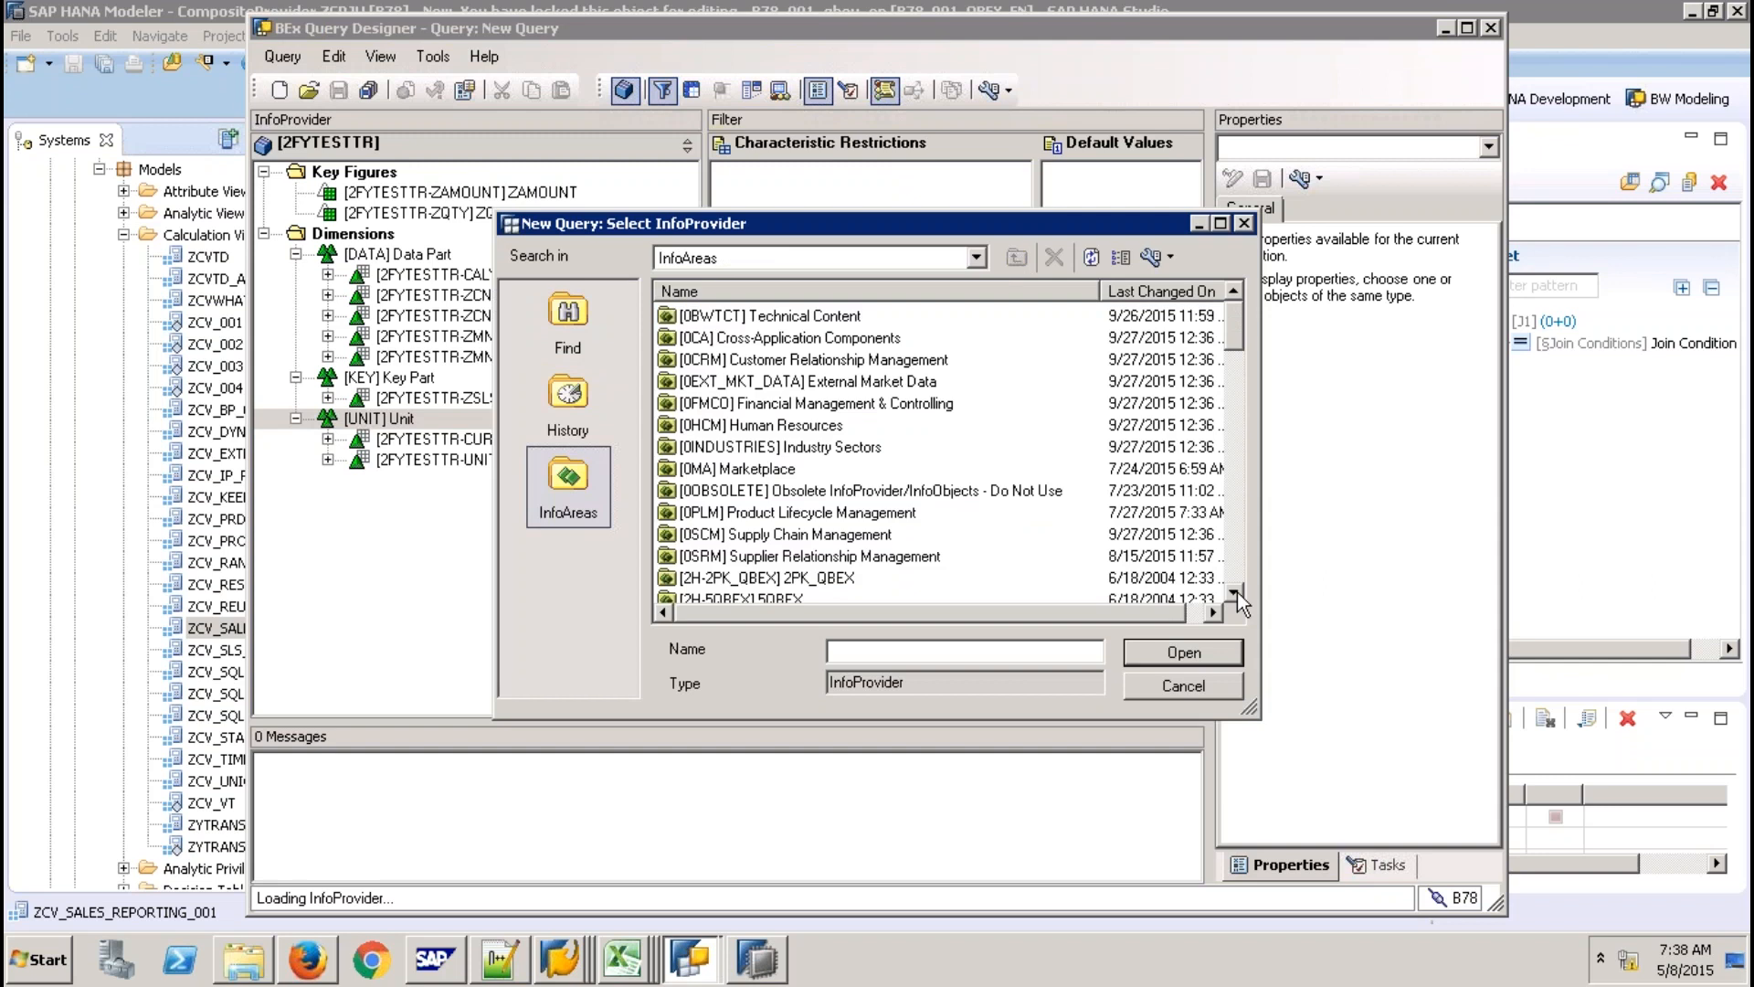
left_click(1234, 592)
left_click(1234, 592)
left_click(1236, 592)
left_click(1236, 592)
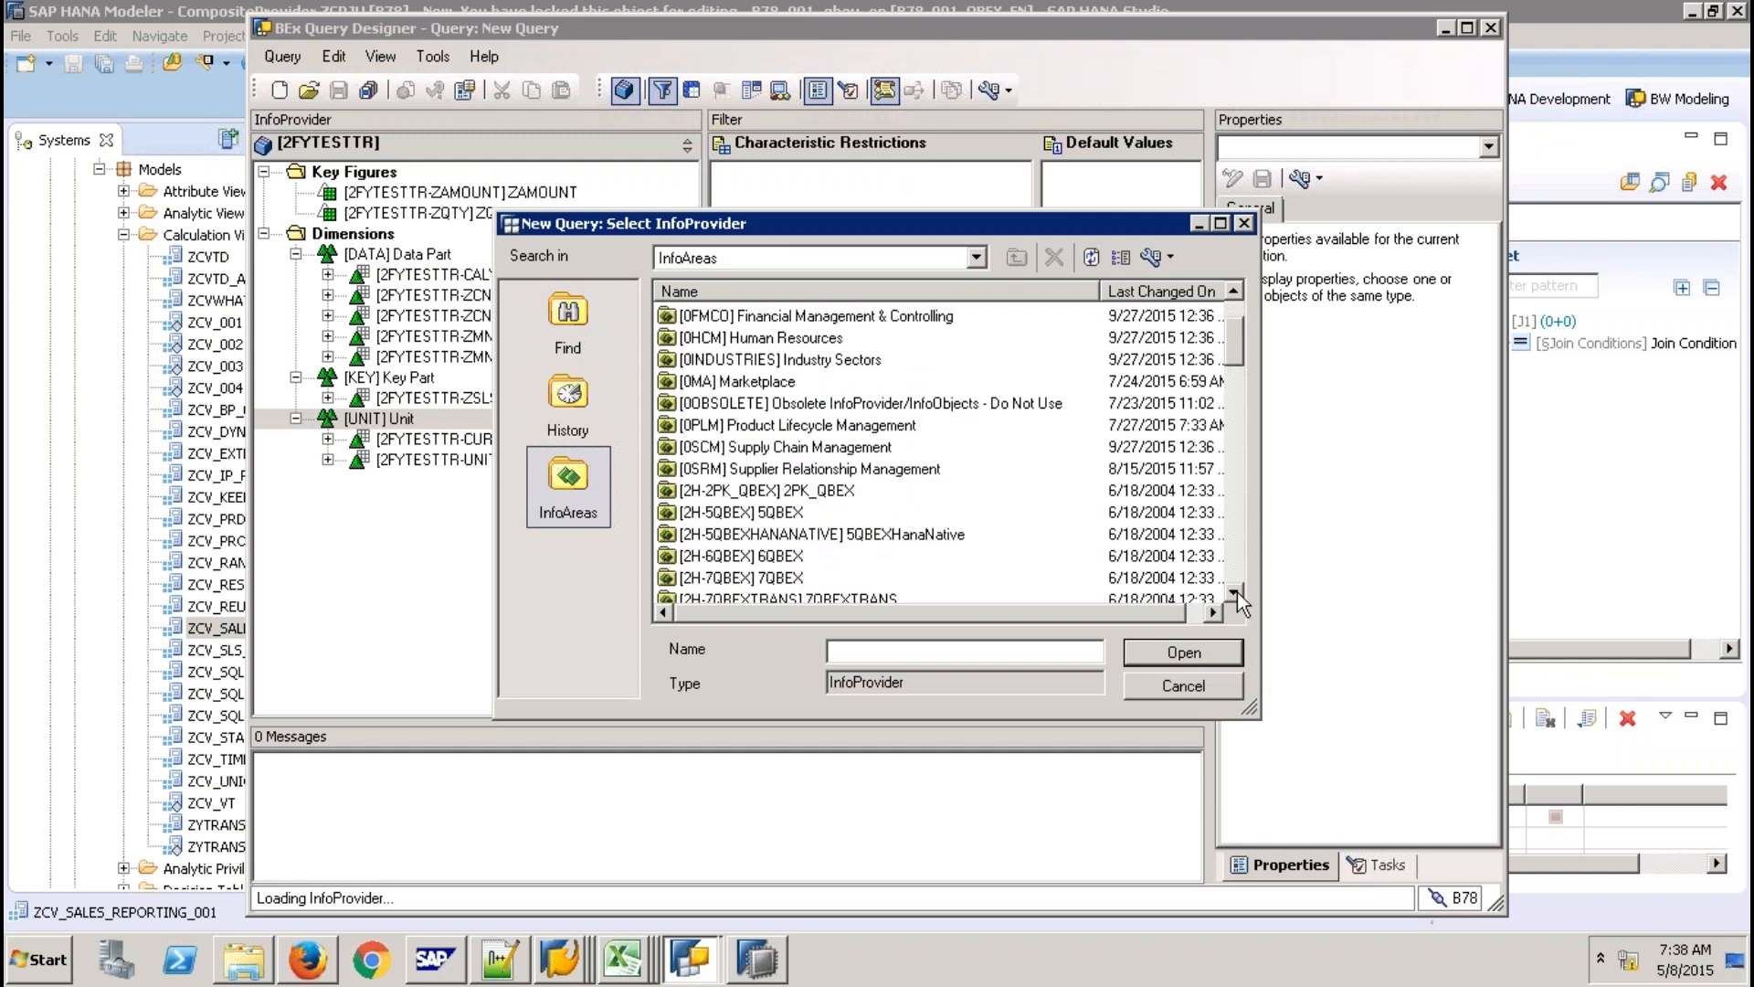
left_click(1236, 592)
left_click(1236, 592)
left_click(1236, 592)
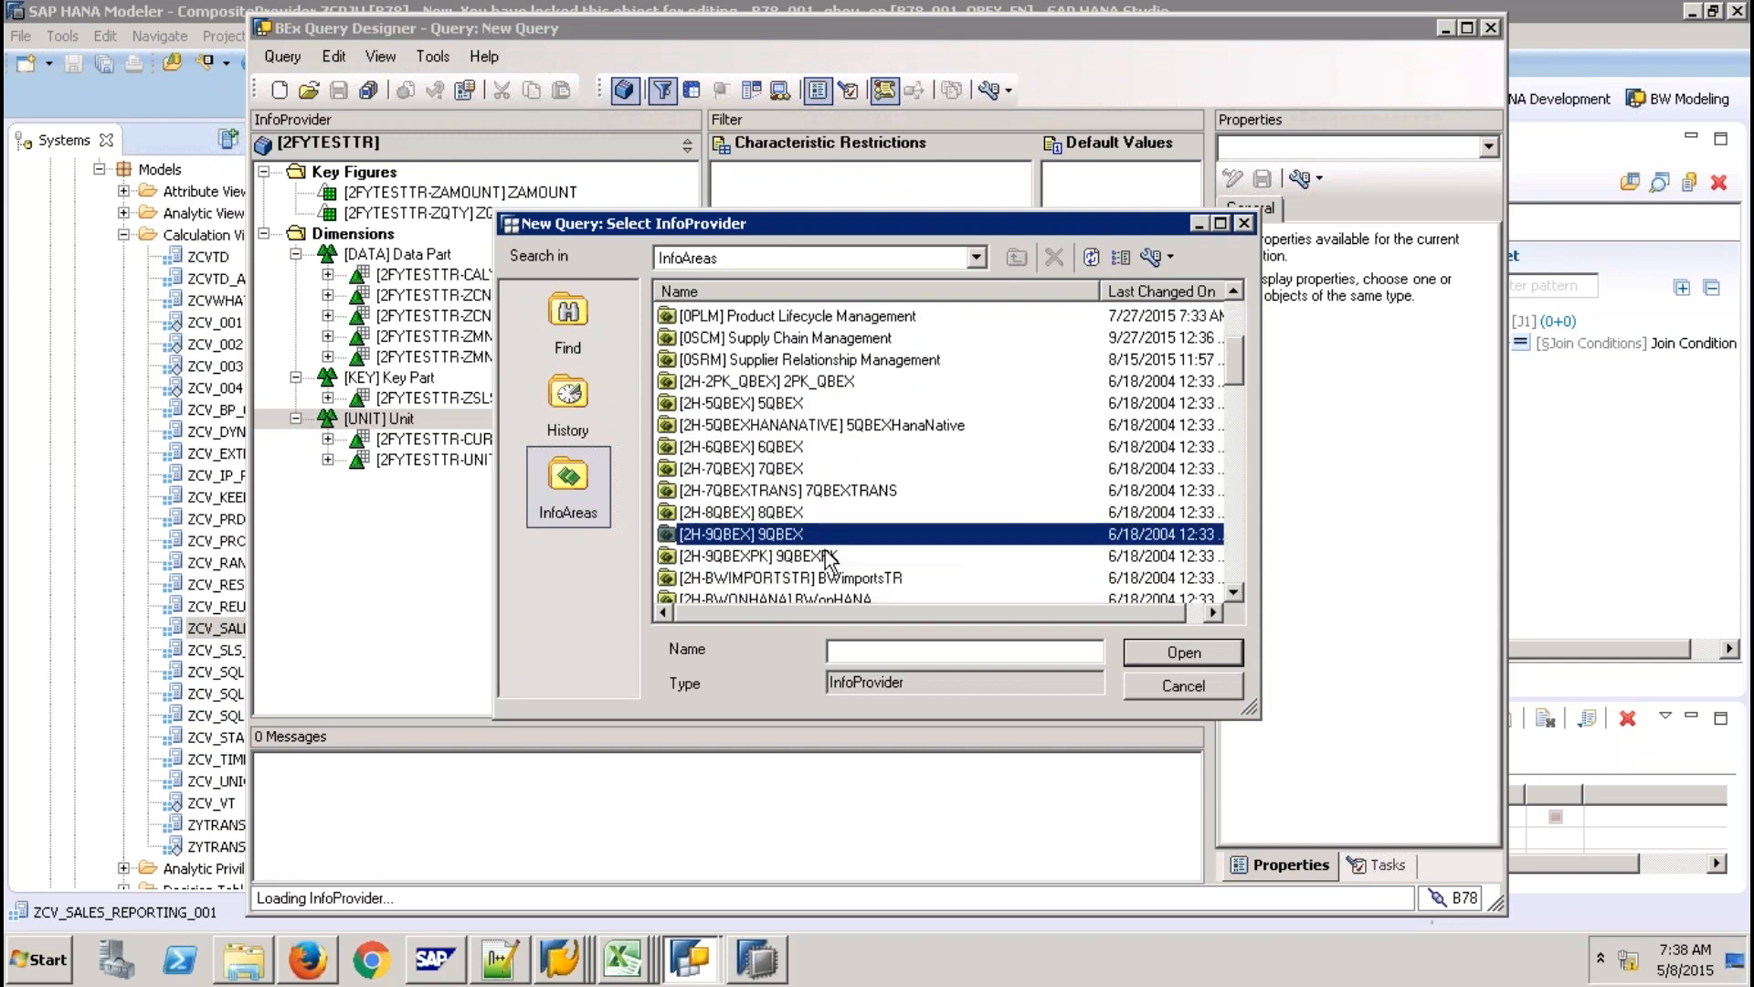
double_click(785, 556)
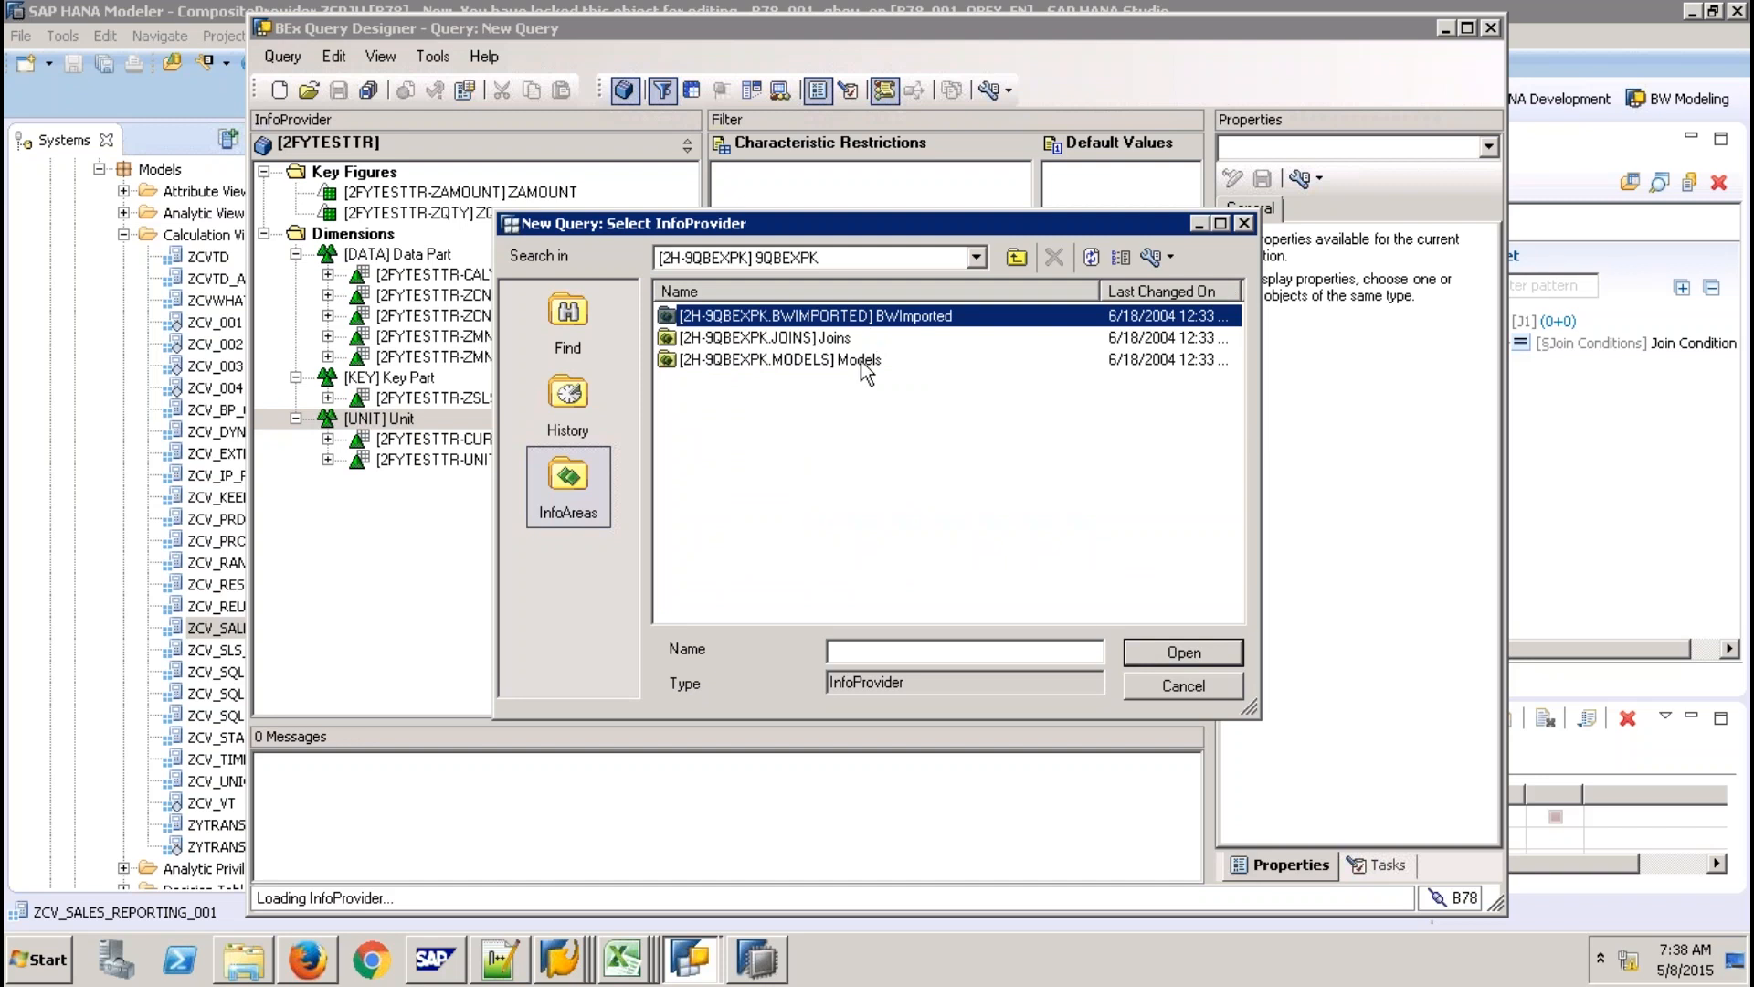
double_click(862, 360)
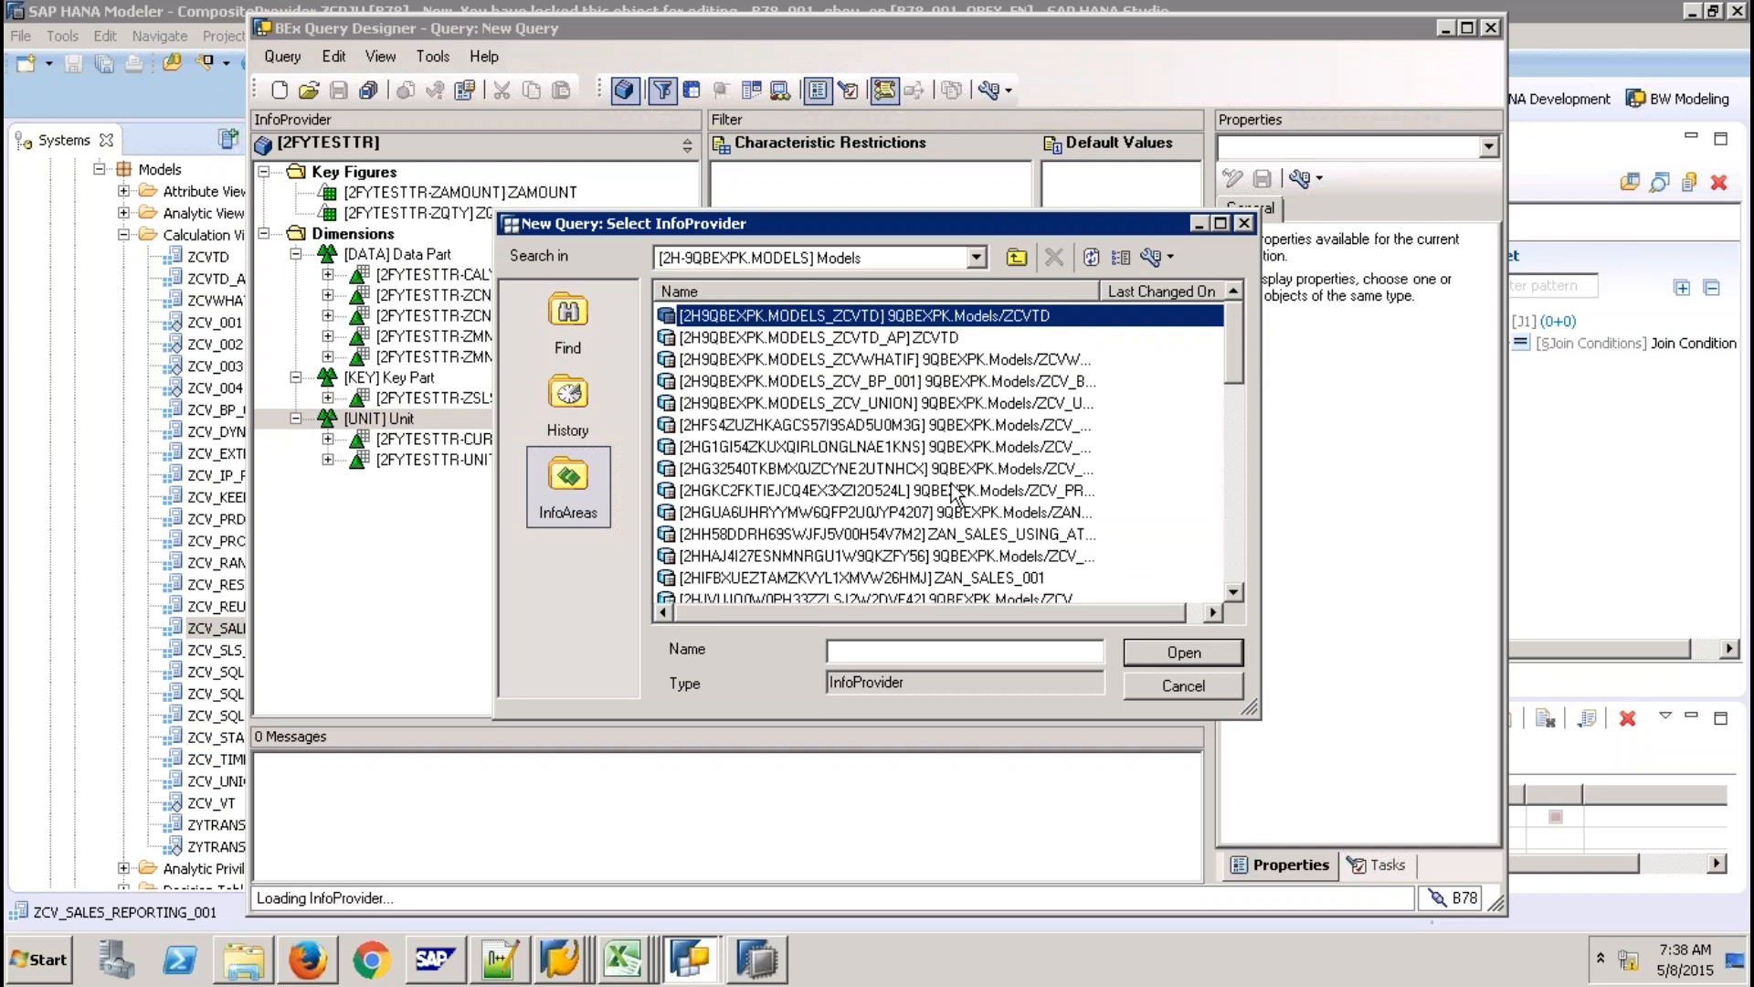
left_click_drag(1099, 291, 1188, 292)
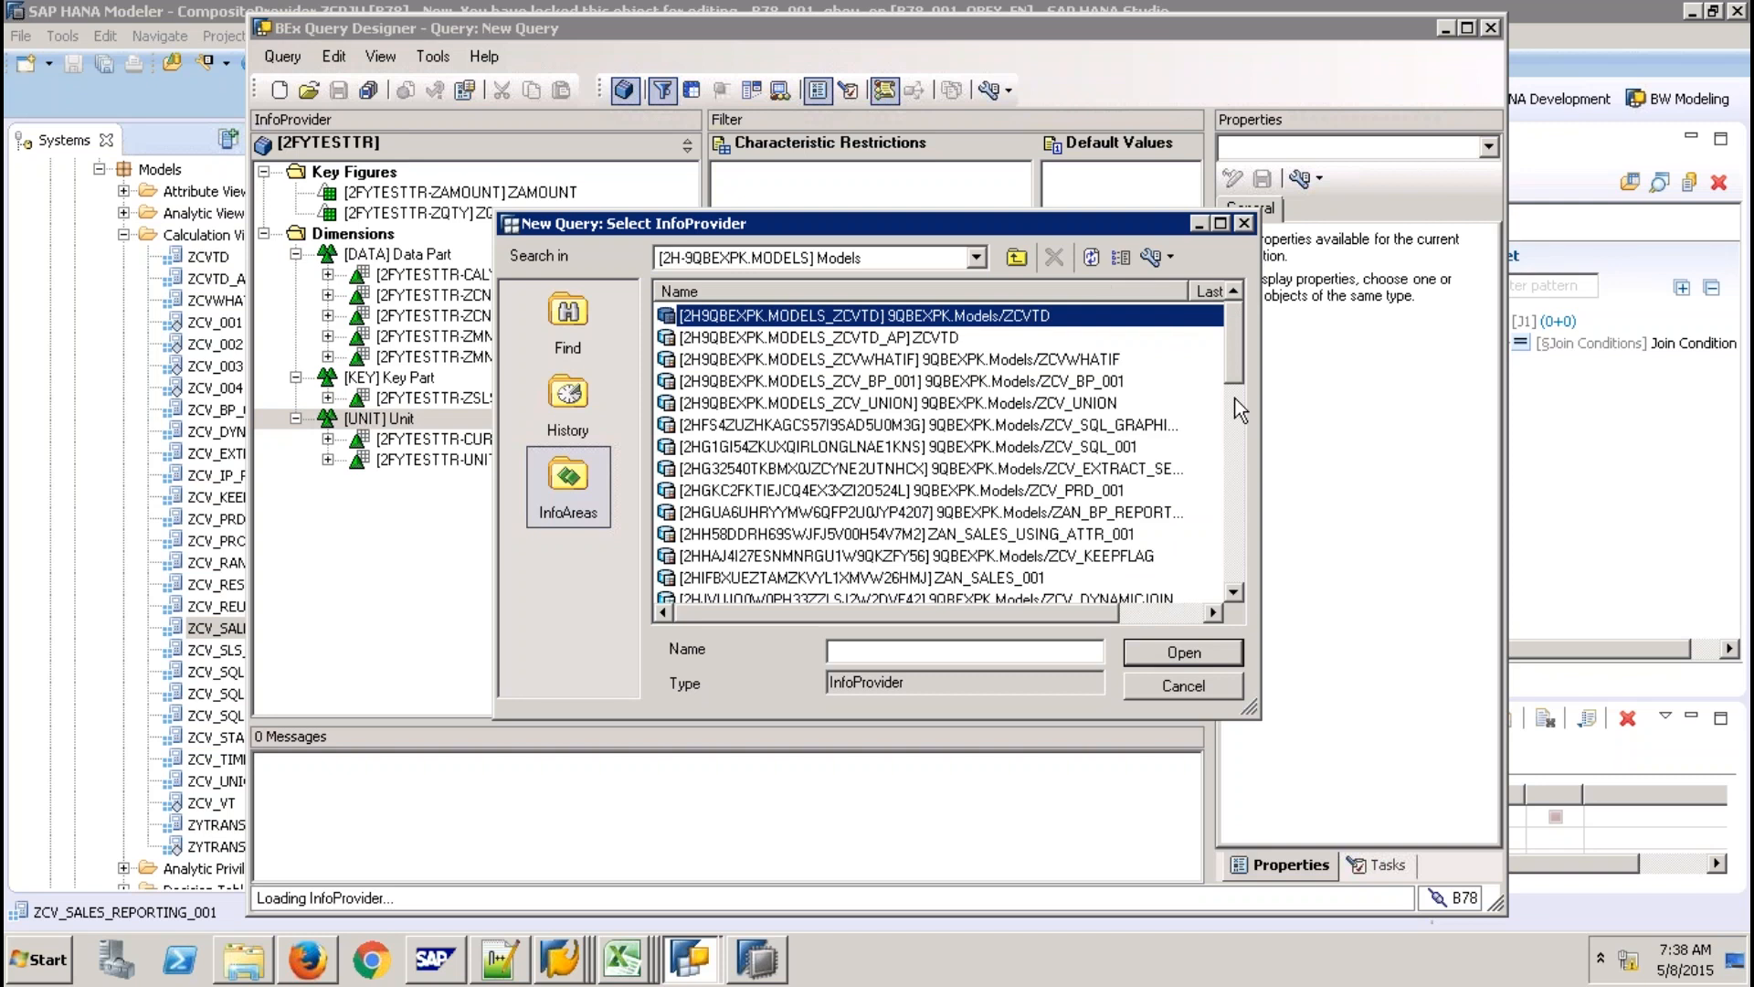
scroll(1178, 503, "down", 2)
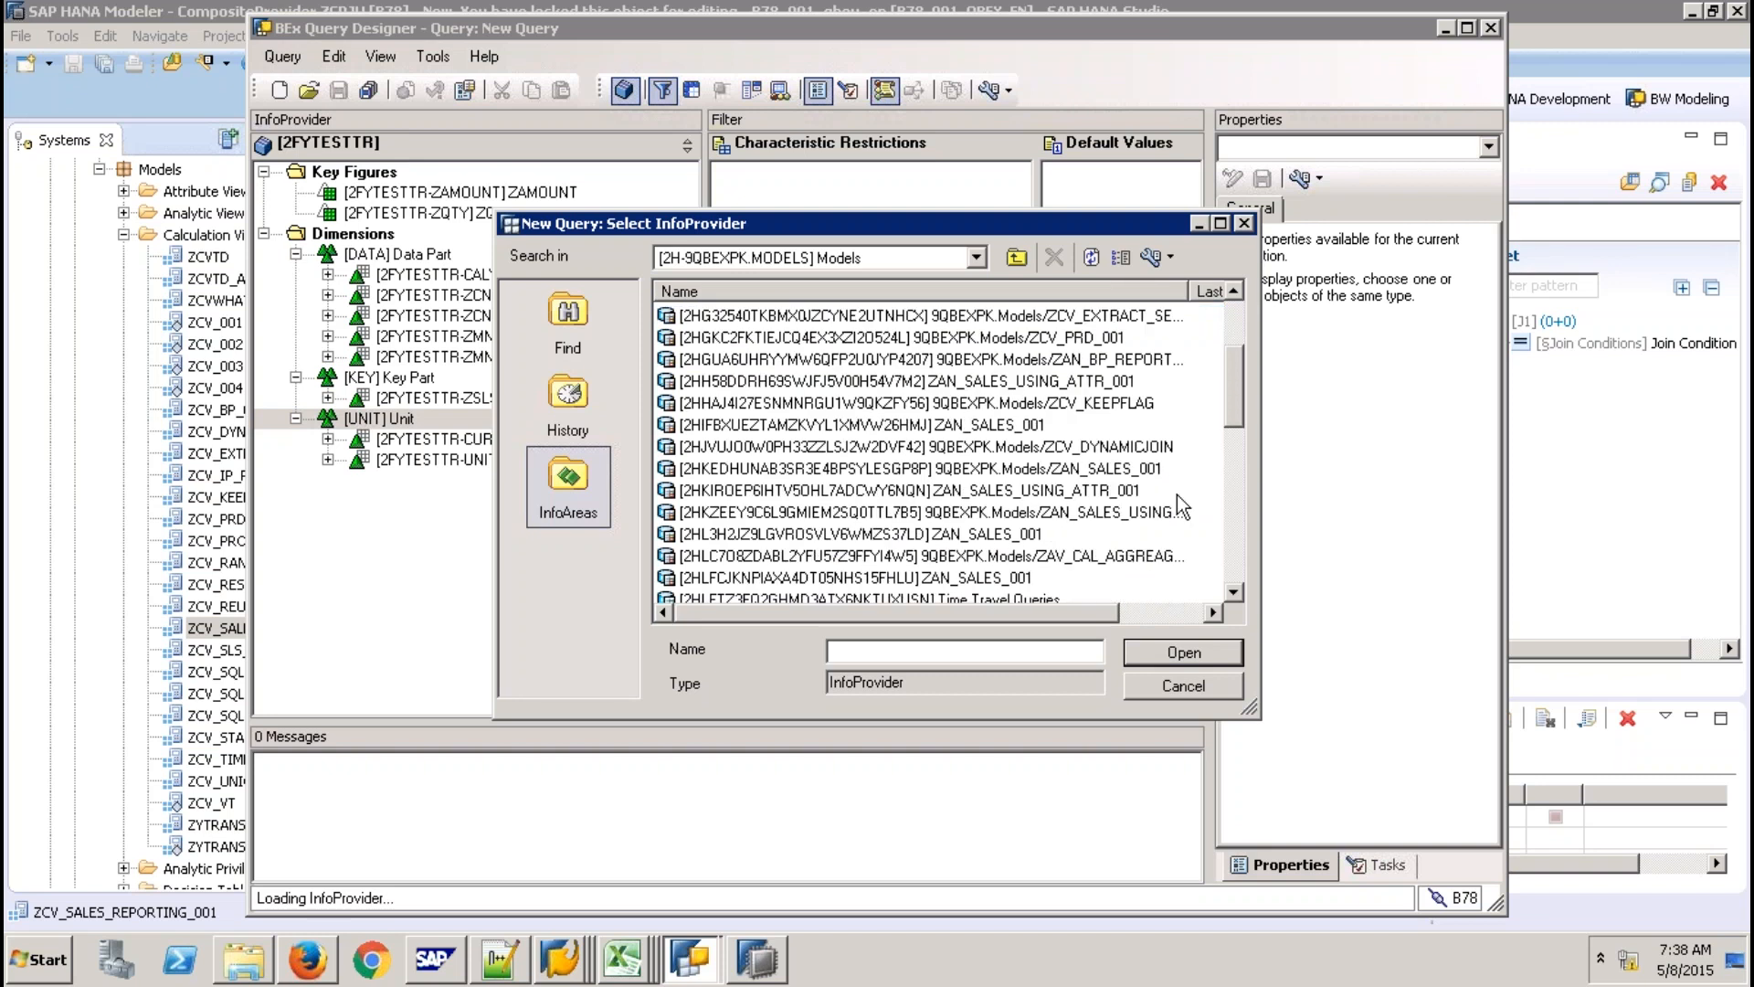
scroll(1177, 495, "down", 1)
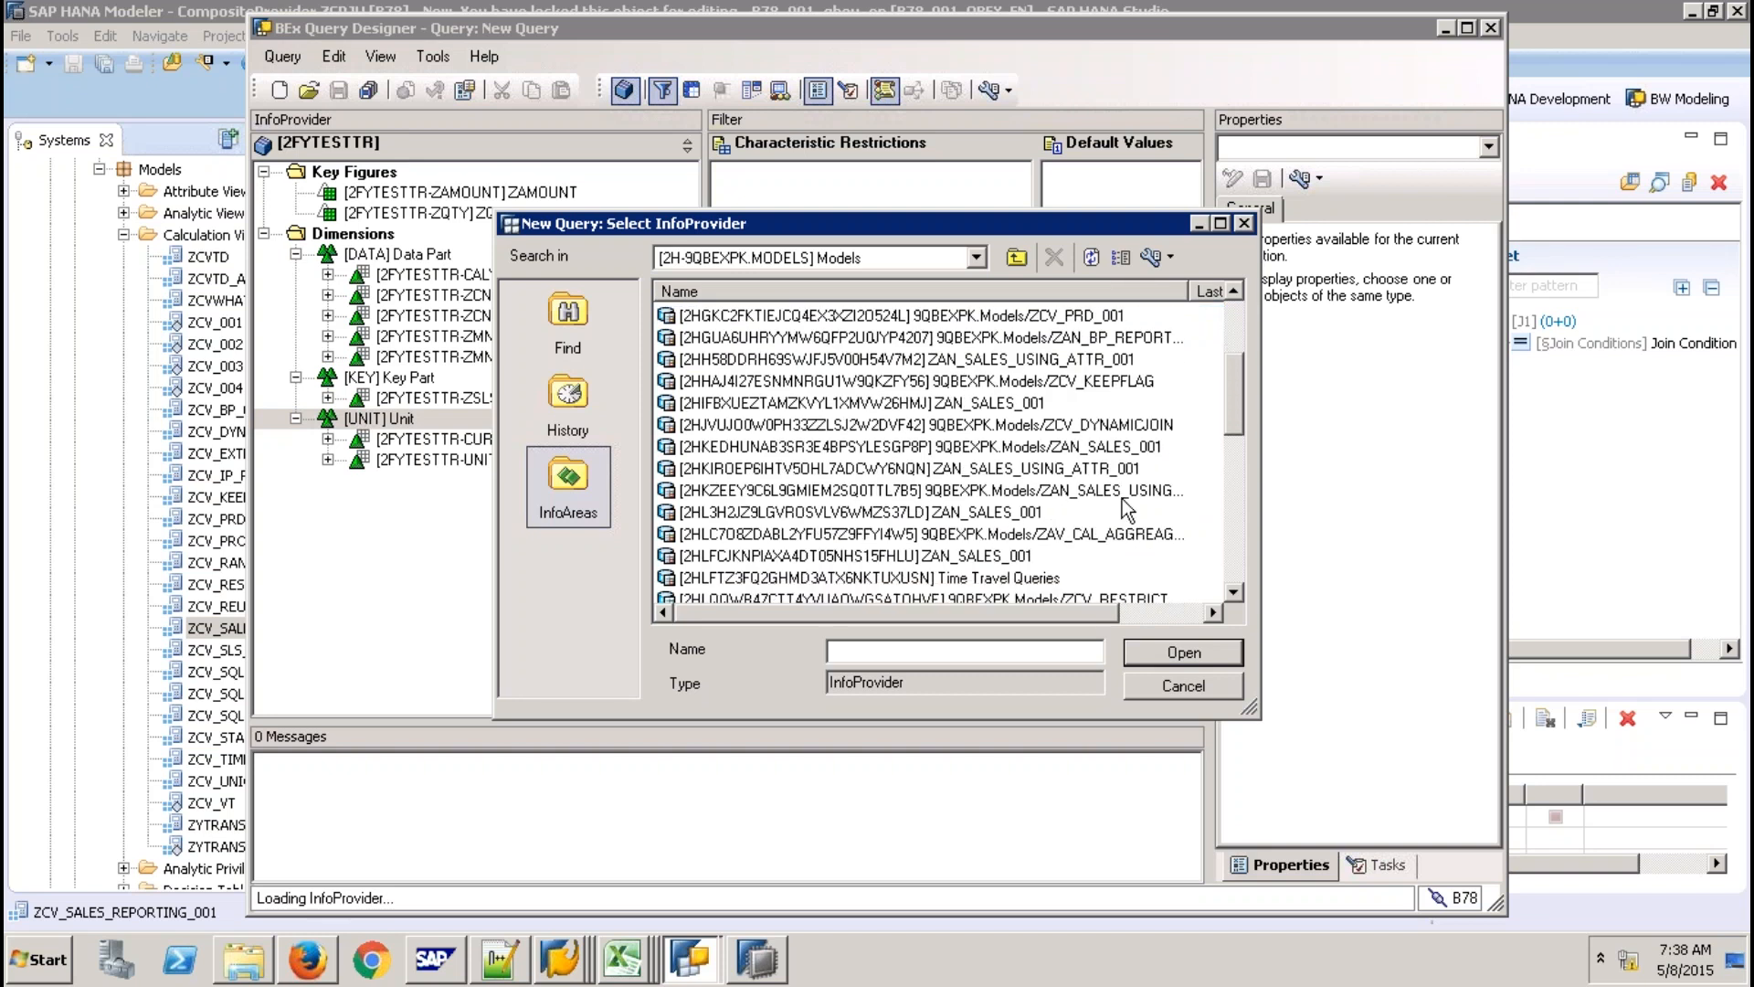
Try the name display options, then pick the ZCV_SALES_REPORTING_001 calculation view as the provider.
left_click(1155, 260)
left_click(1171, 256)
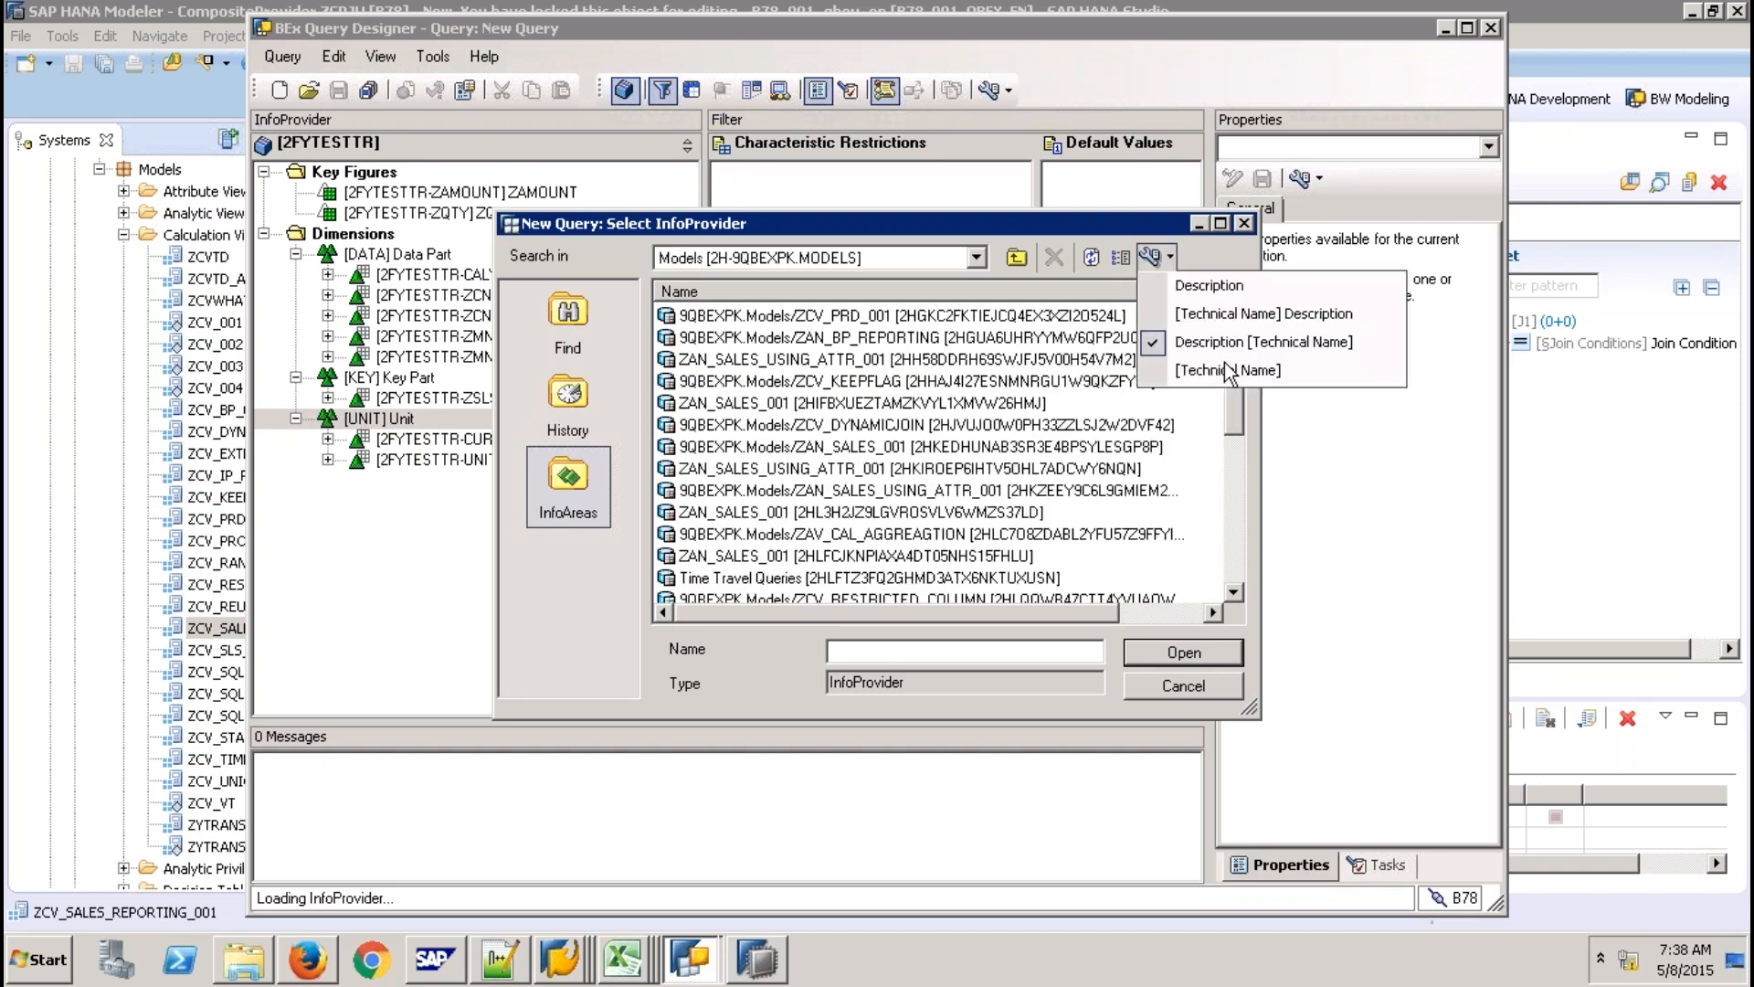
left_click(1228, 370)
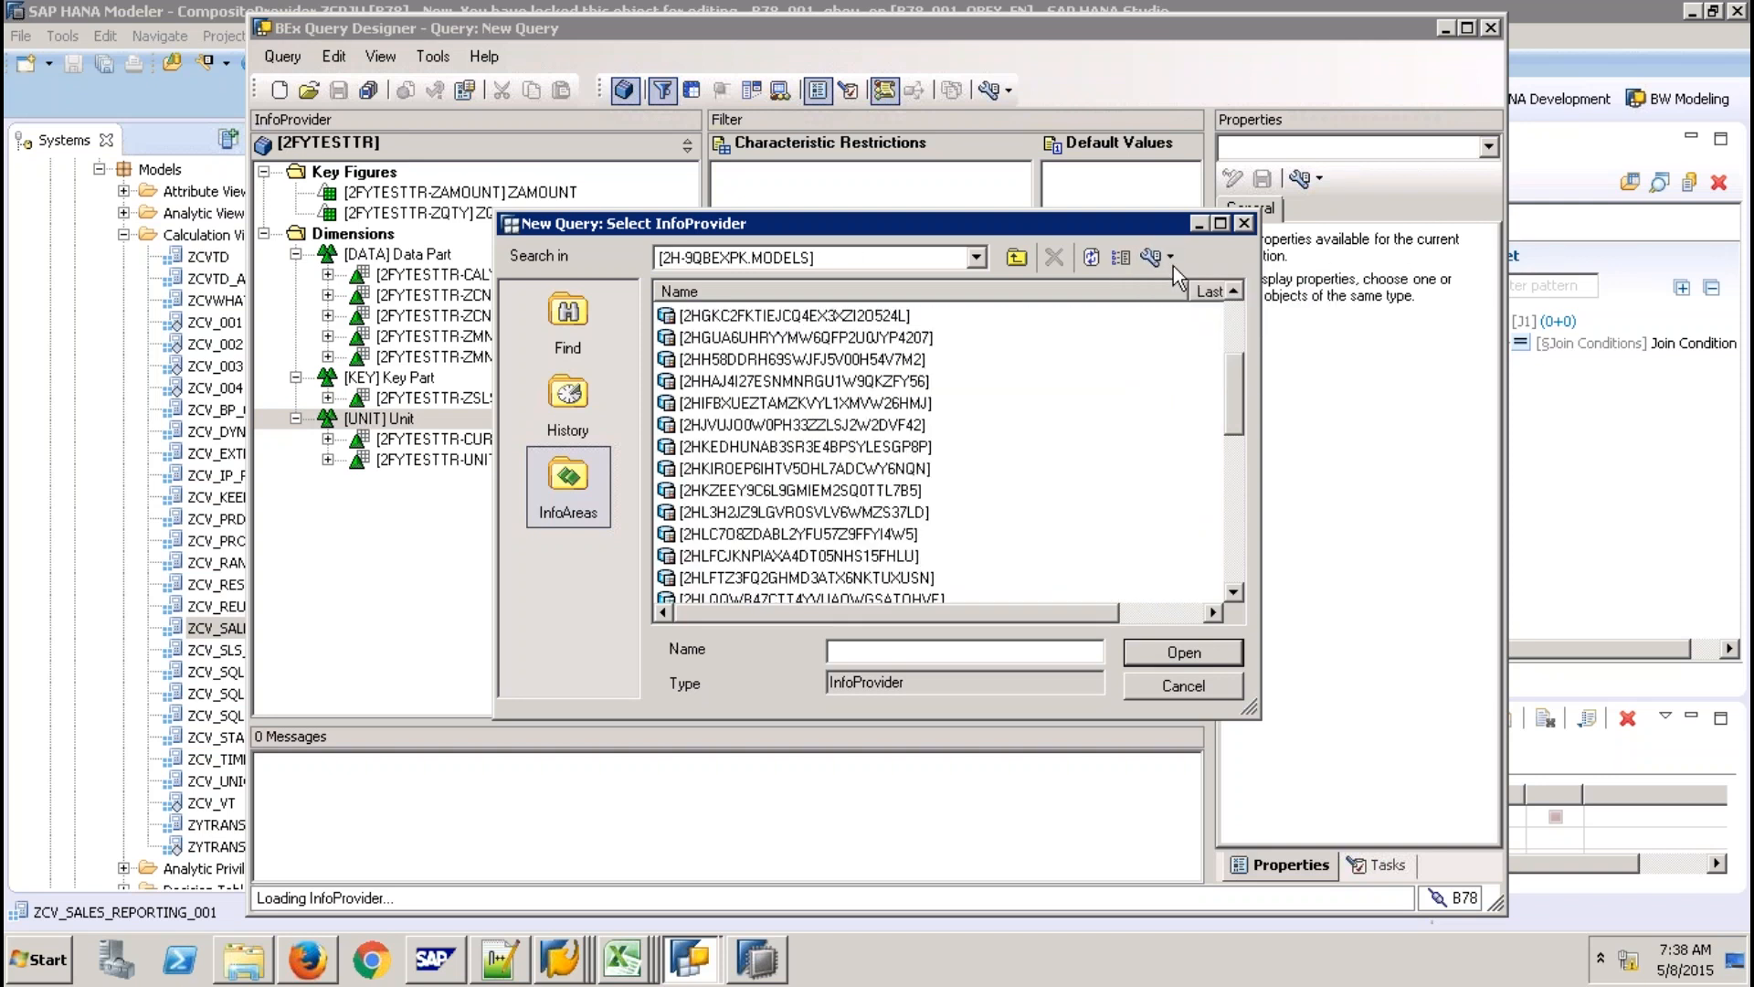
left_click(1172, 264)
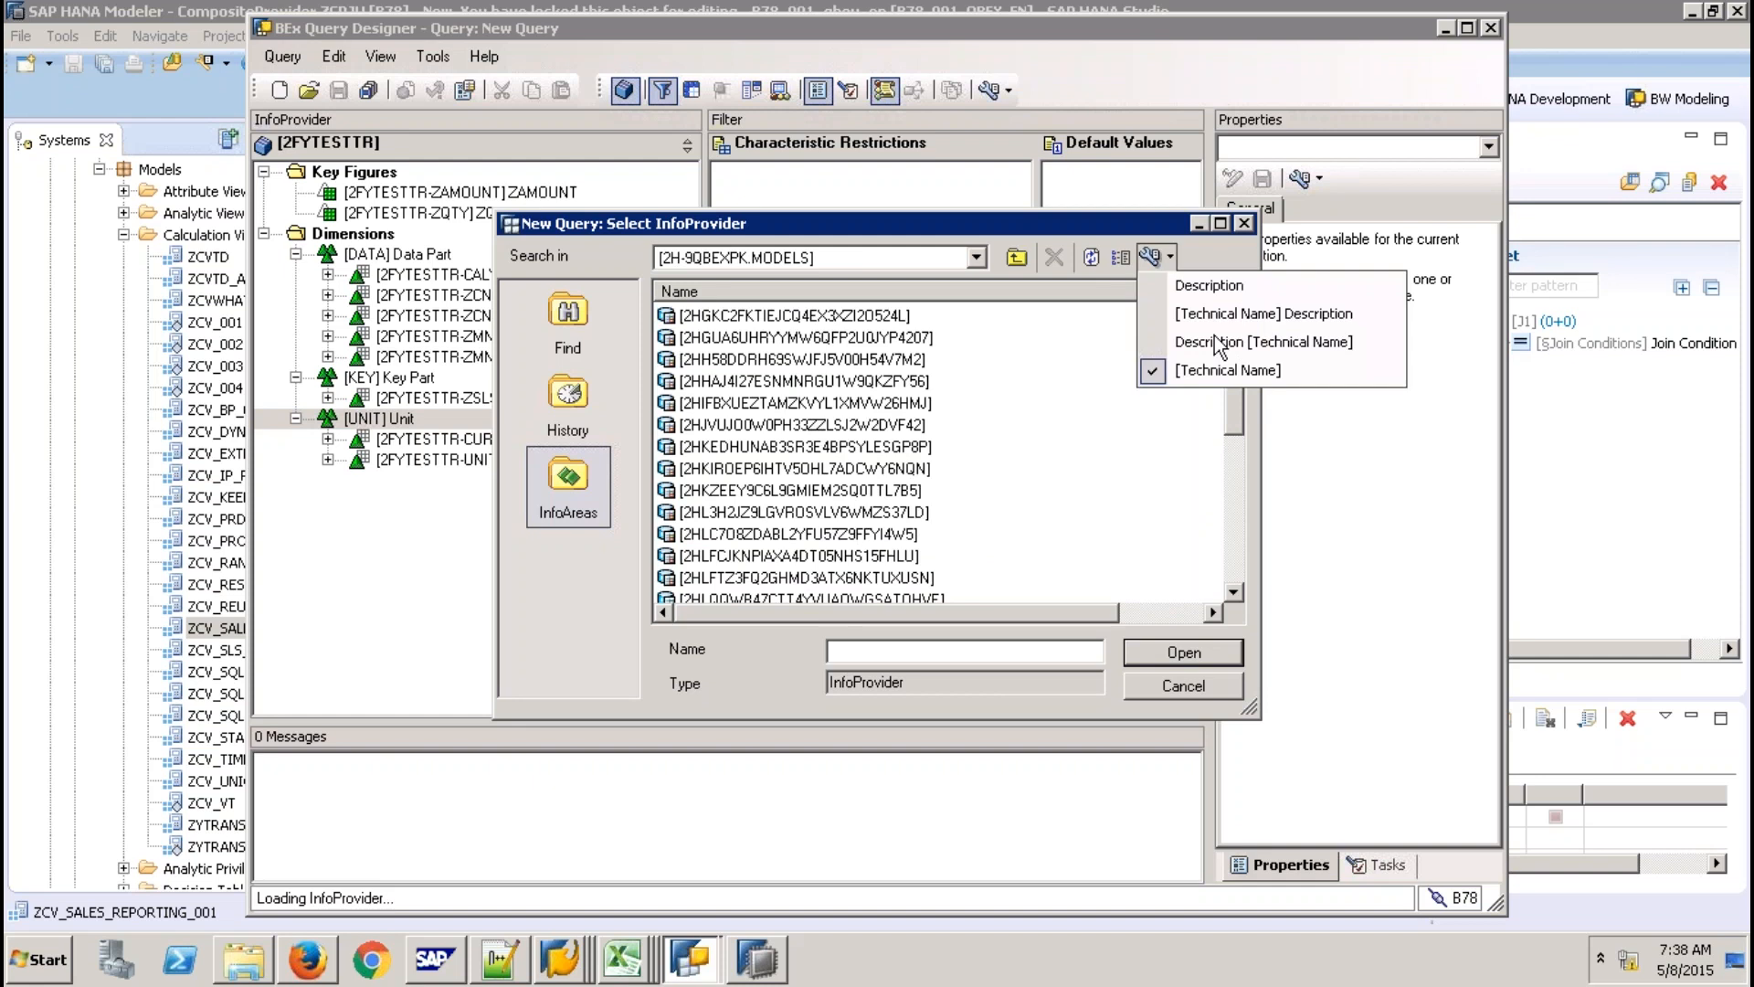
left_click(1216, 343)
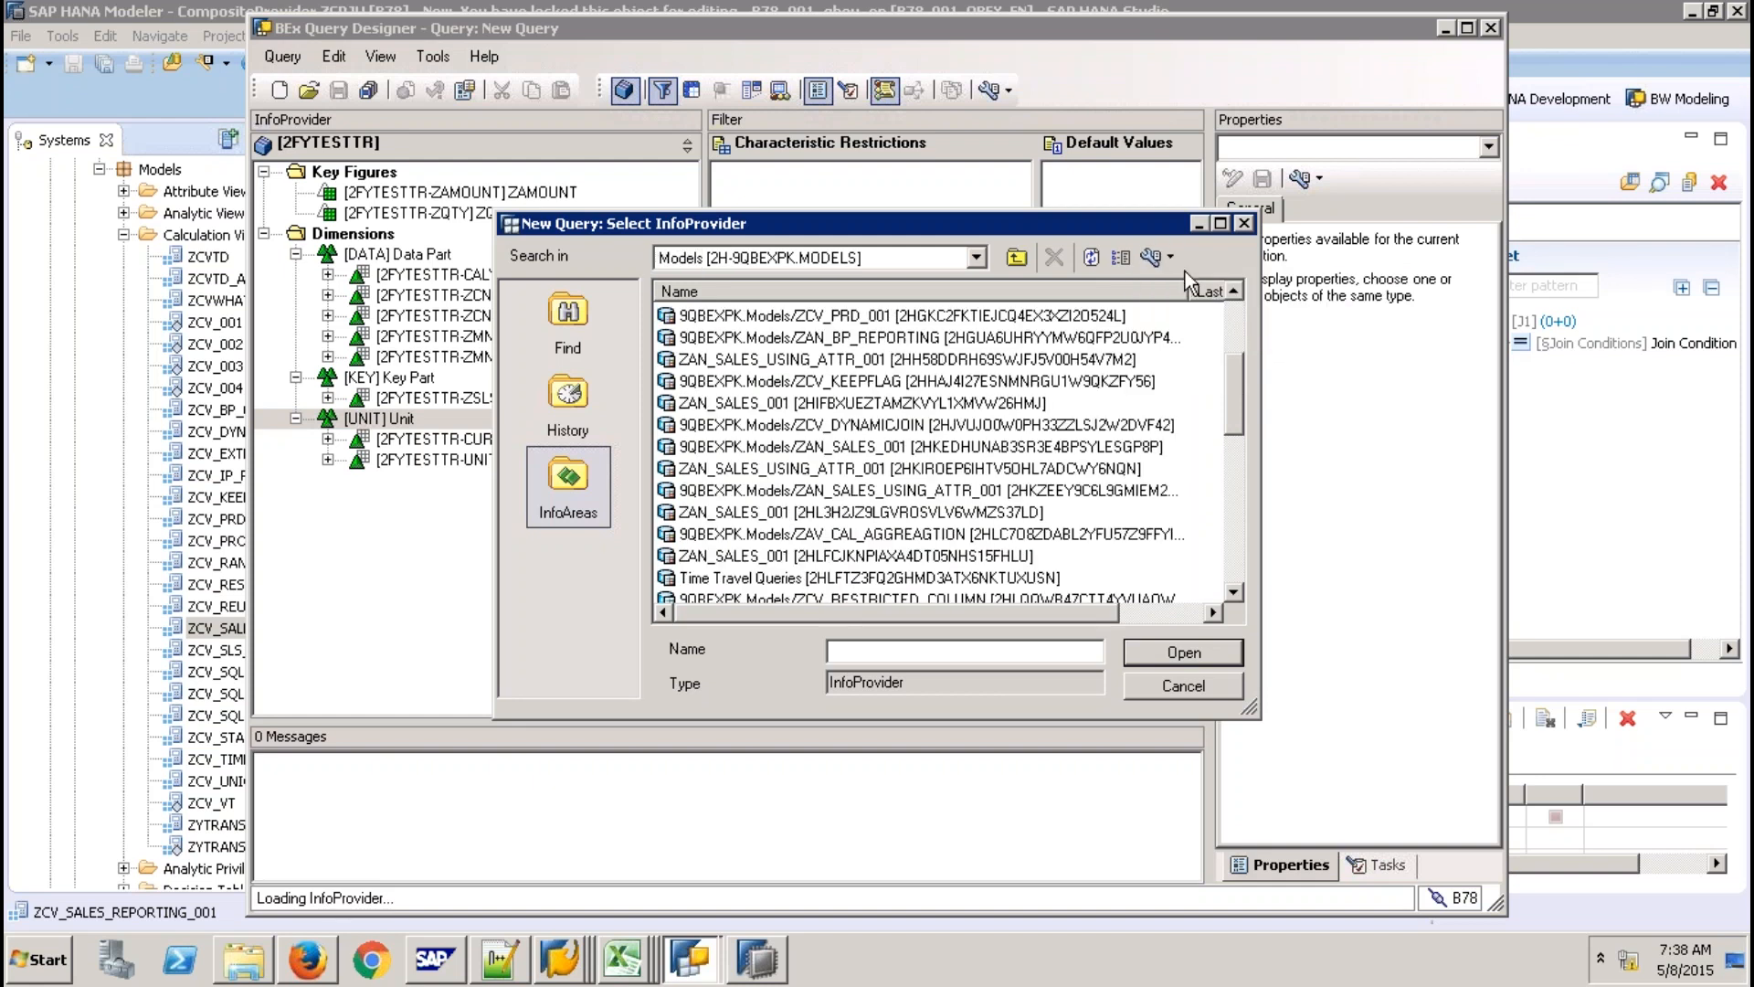
left_click(1169, 257)
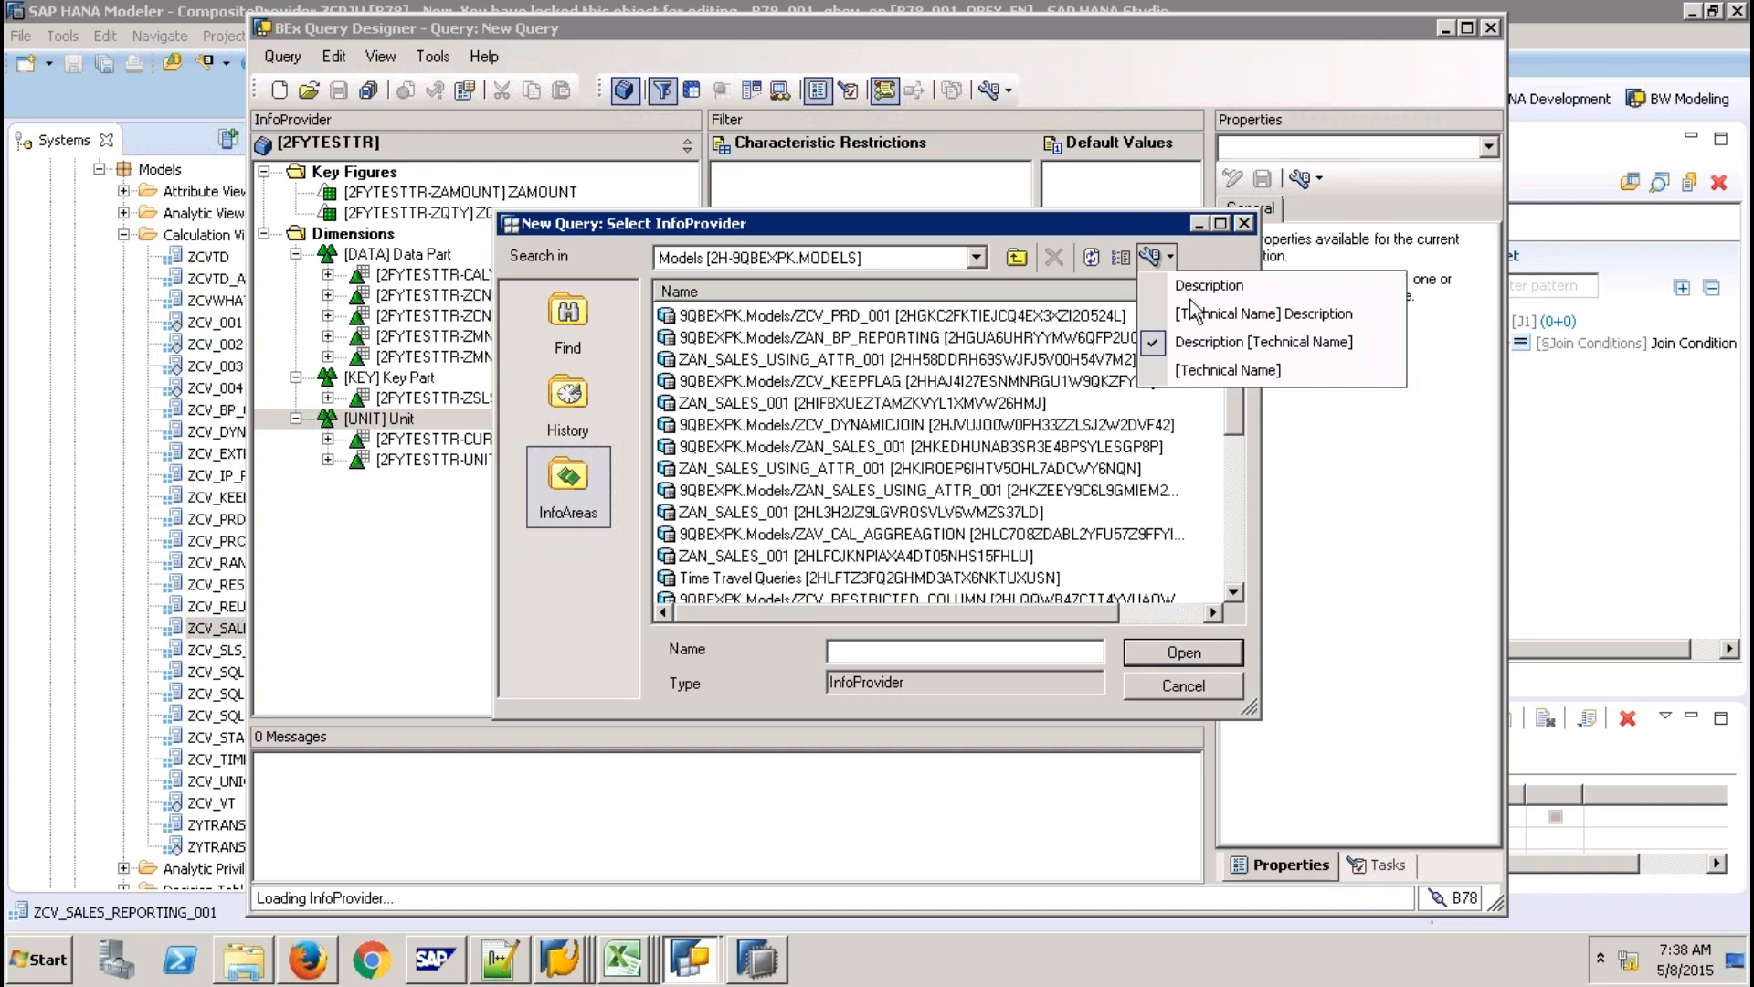
left_click(1208, 285)
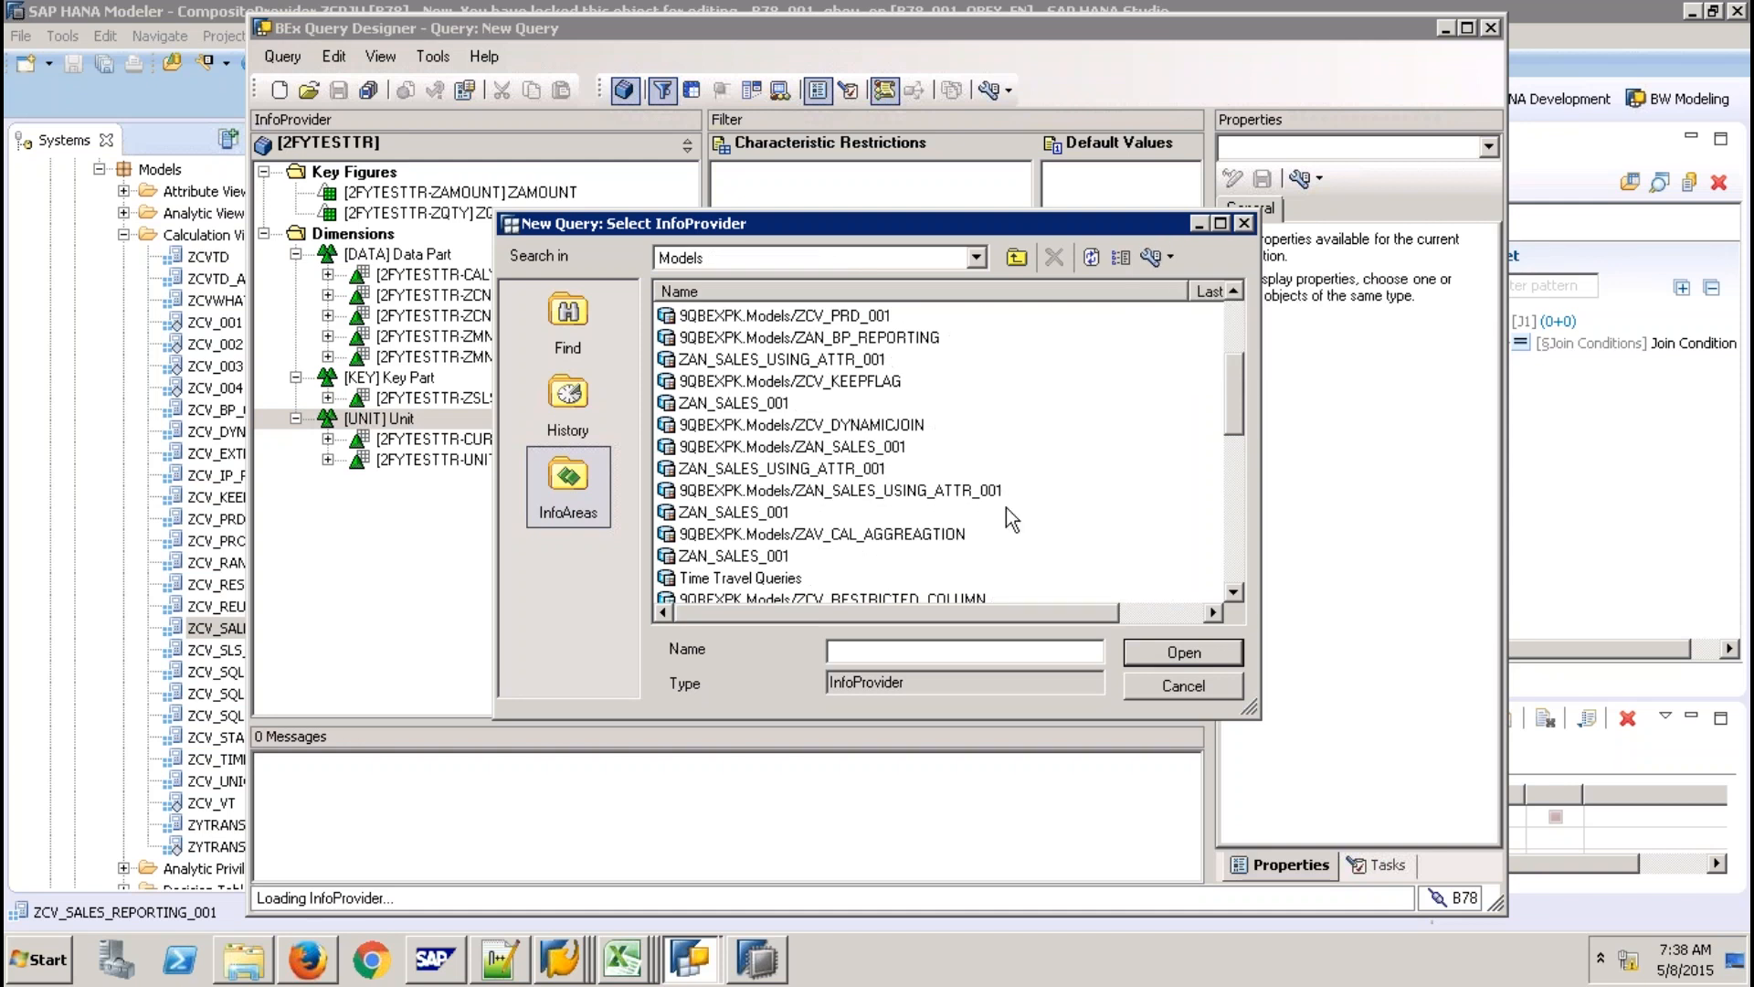
left_click(1235, 483)
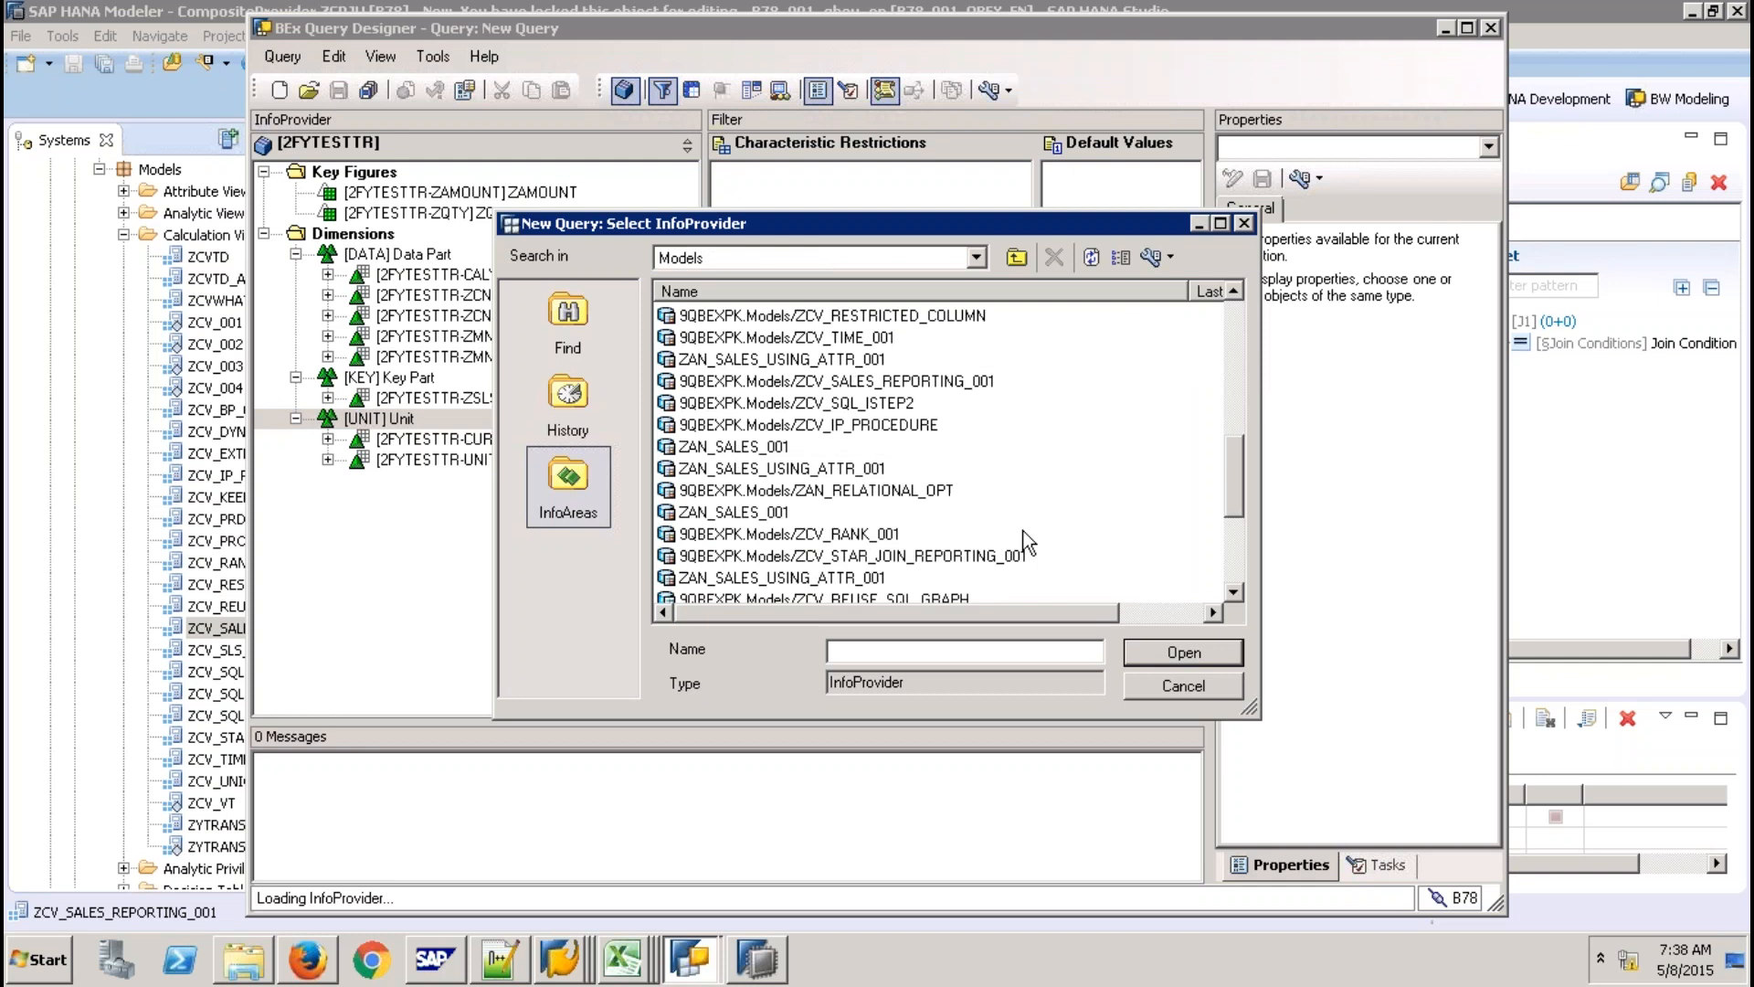
left_click(836, 381)
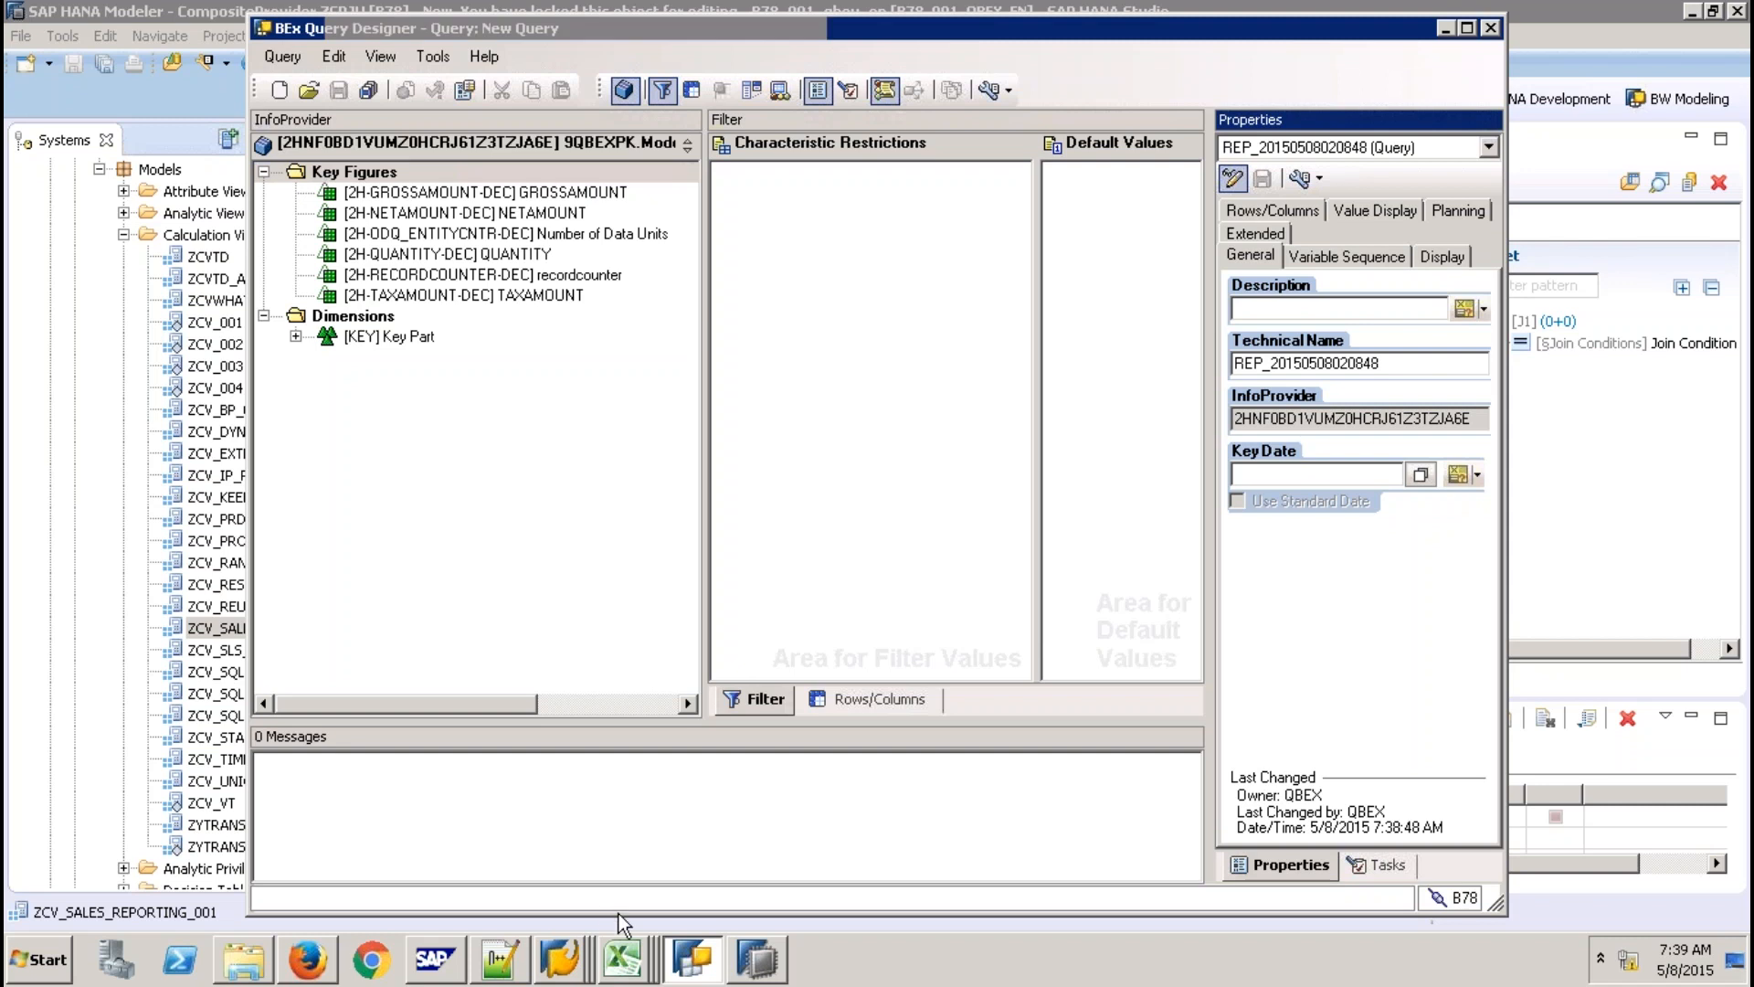
left_click(622, 959)
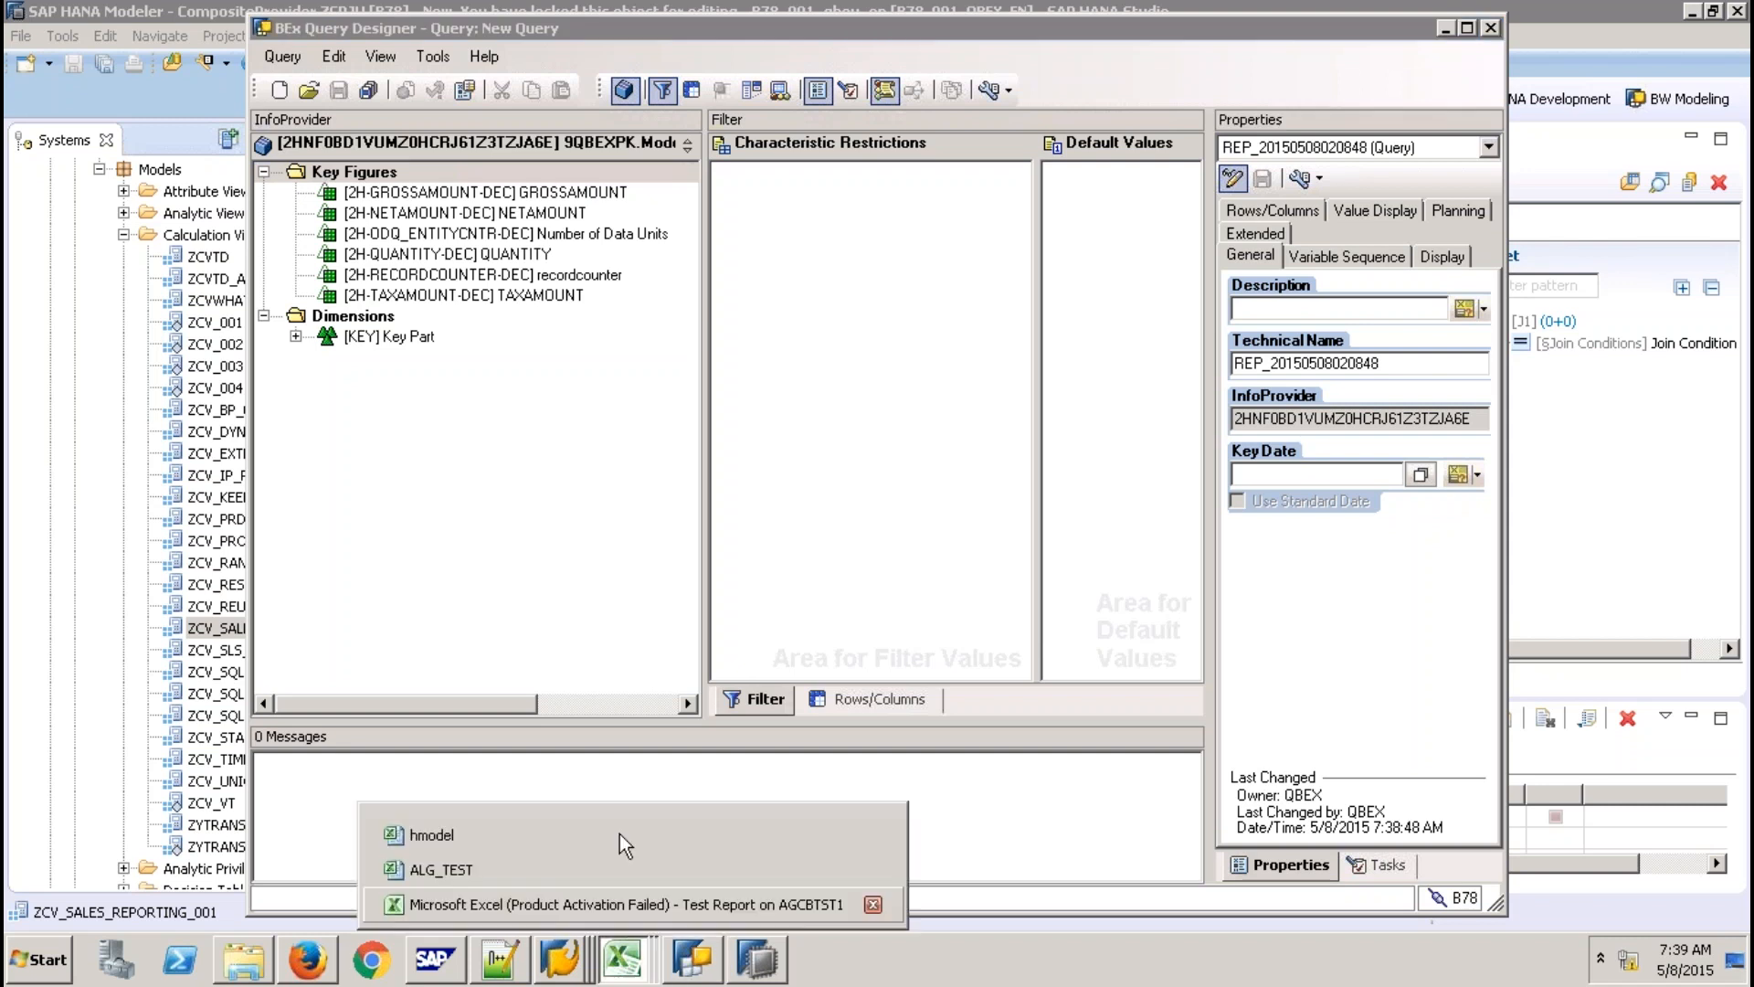
In the hmodel workbook, apply strikethrough to rows 5–6 (Remote Cube, Open ODS View).
left_click(619, 833)
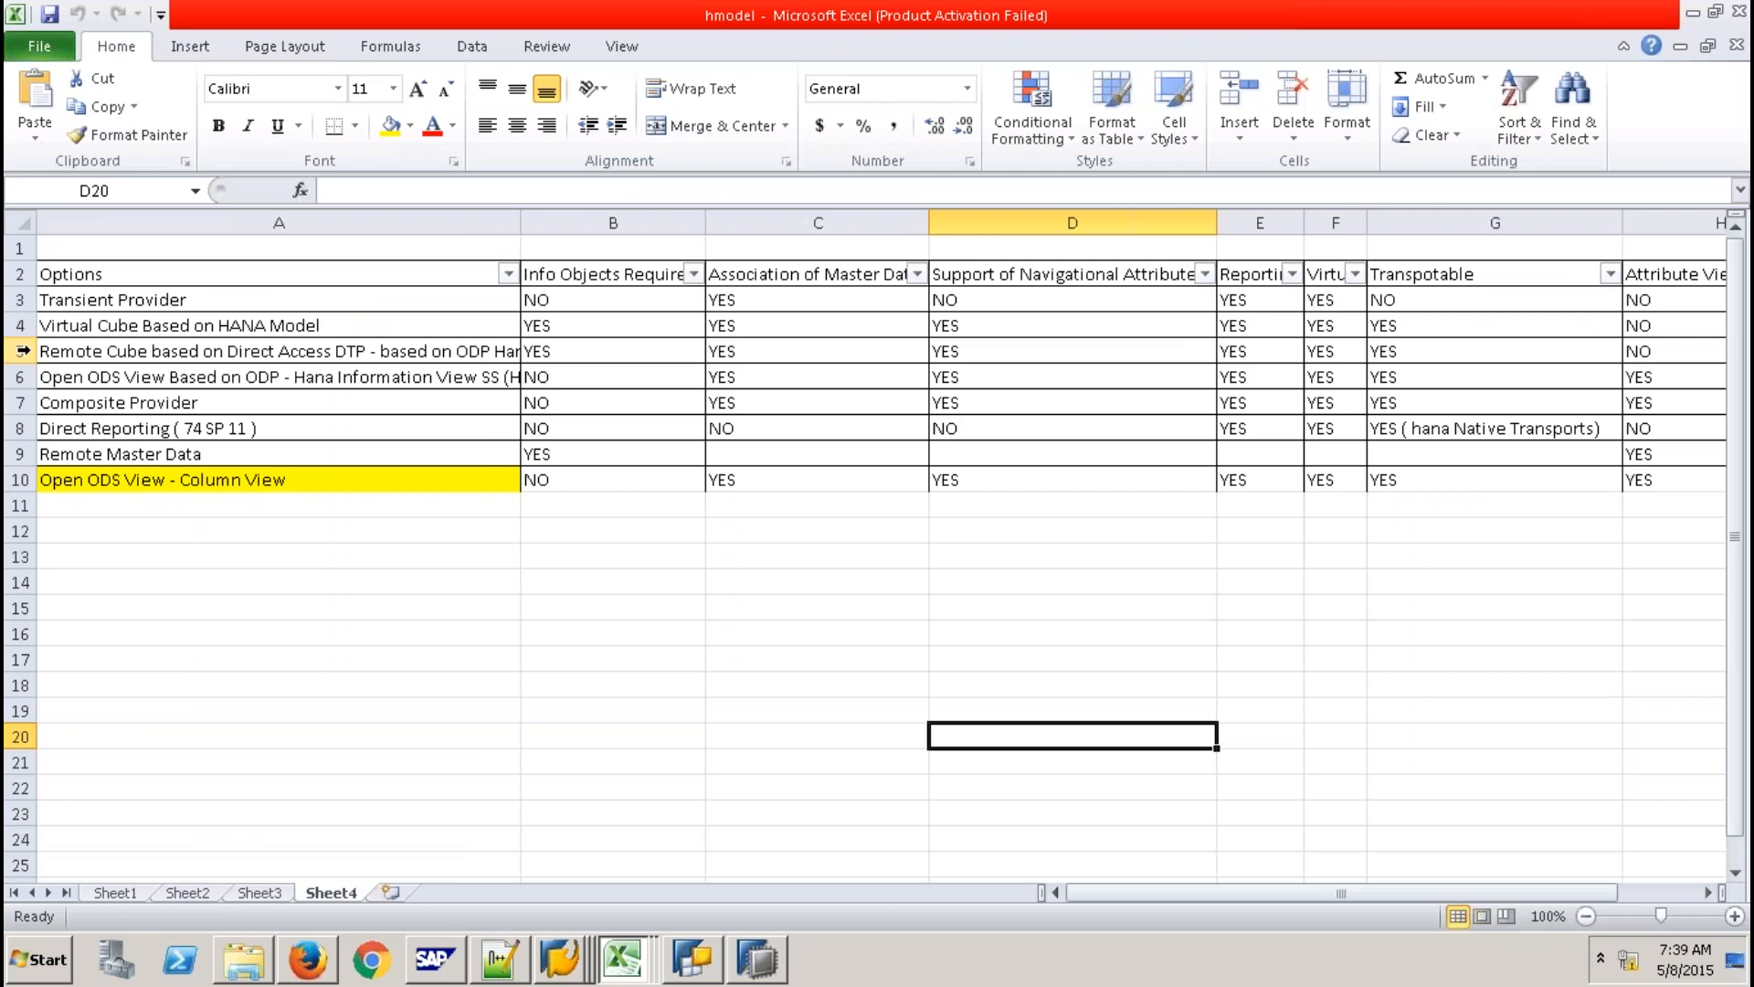
left_click(21, 350)
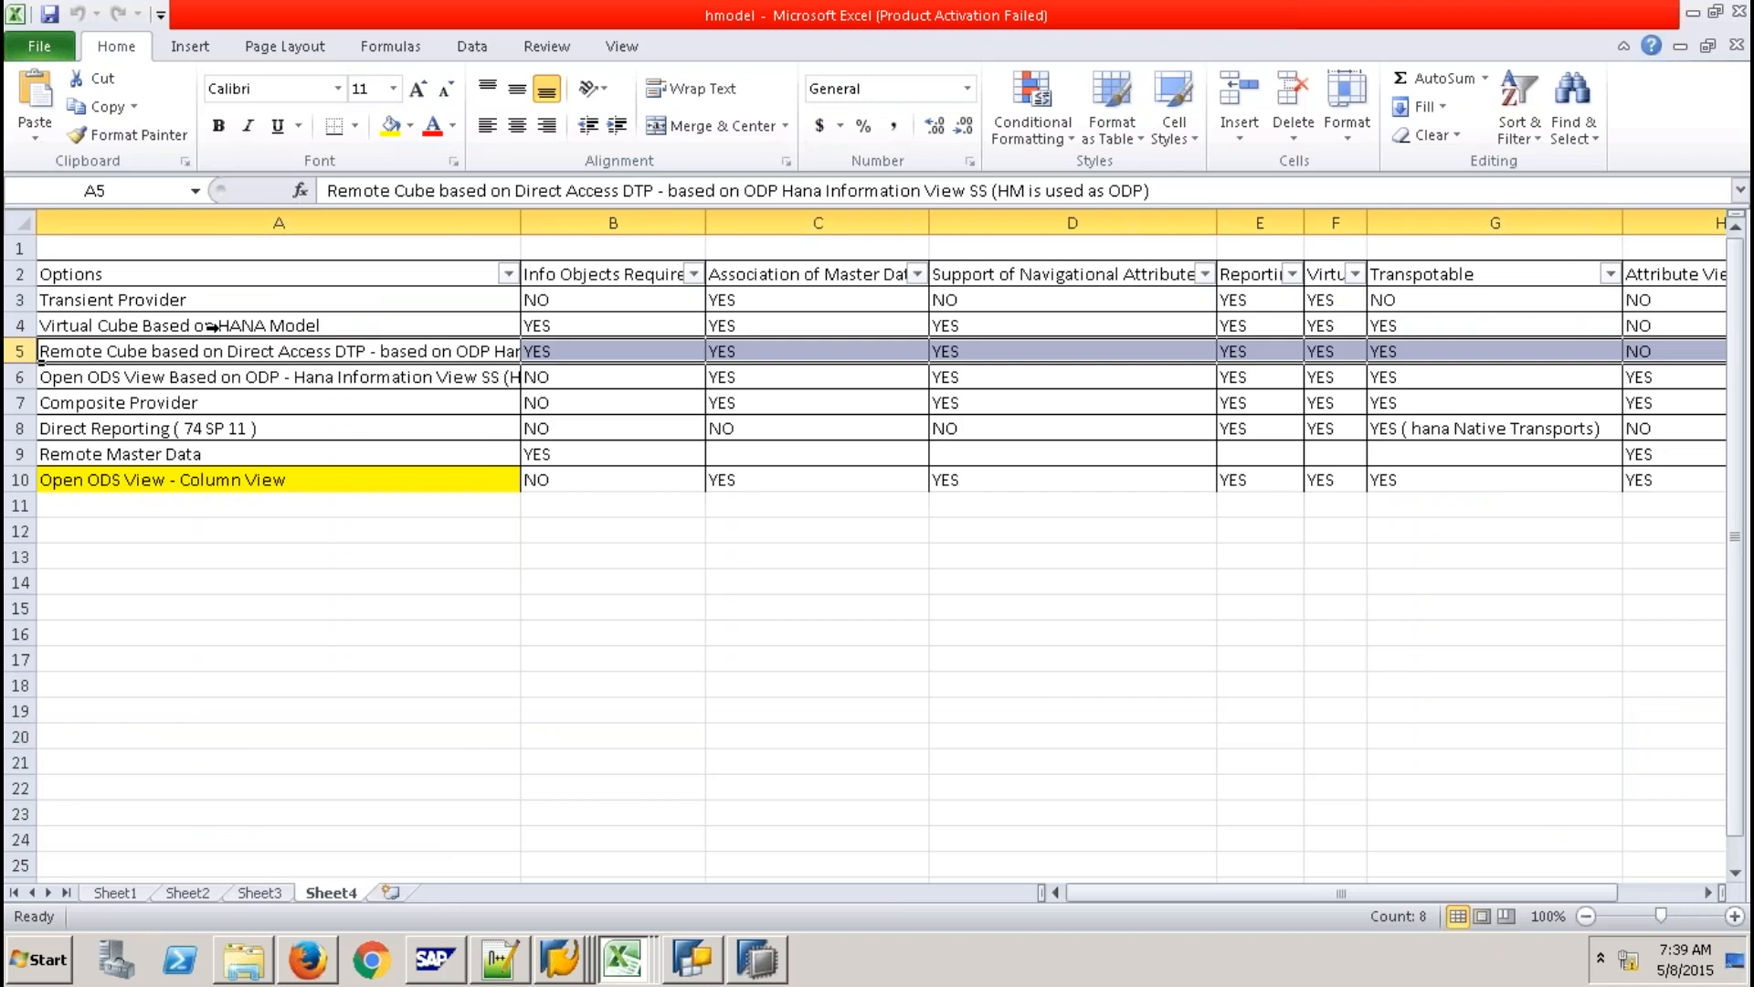
right_click(20, 352)
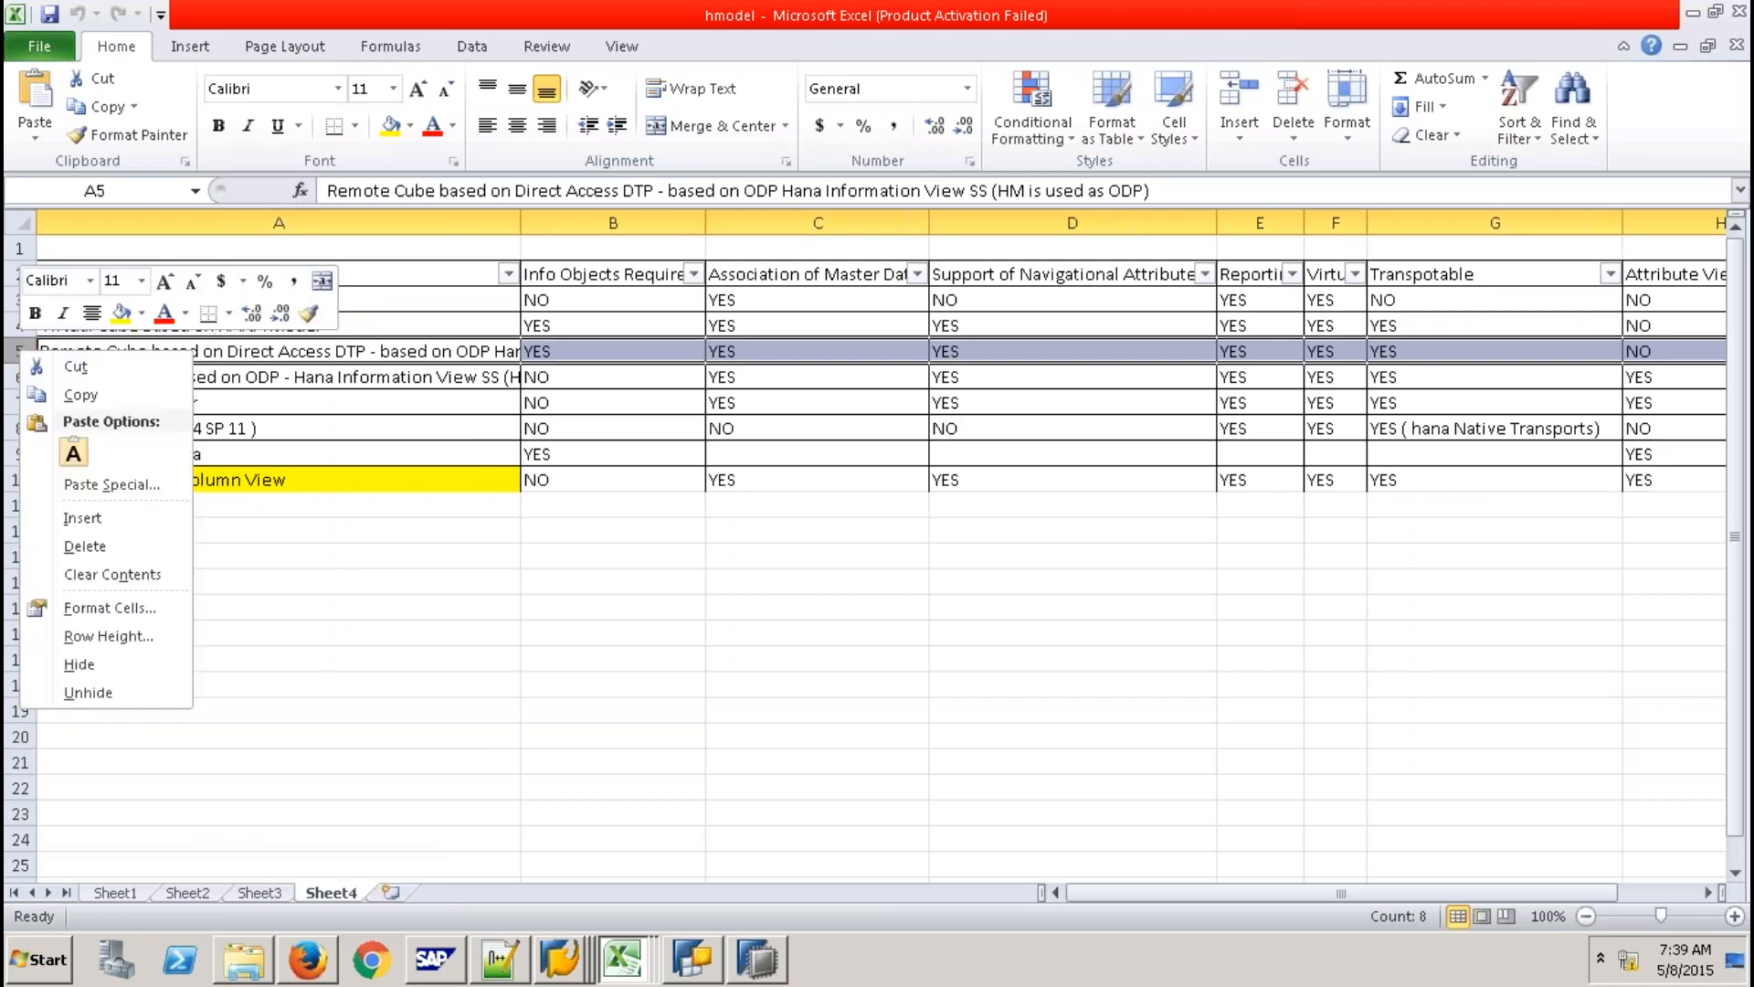
key("Escape")
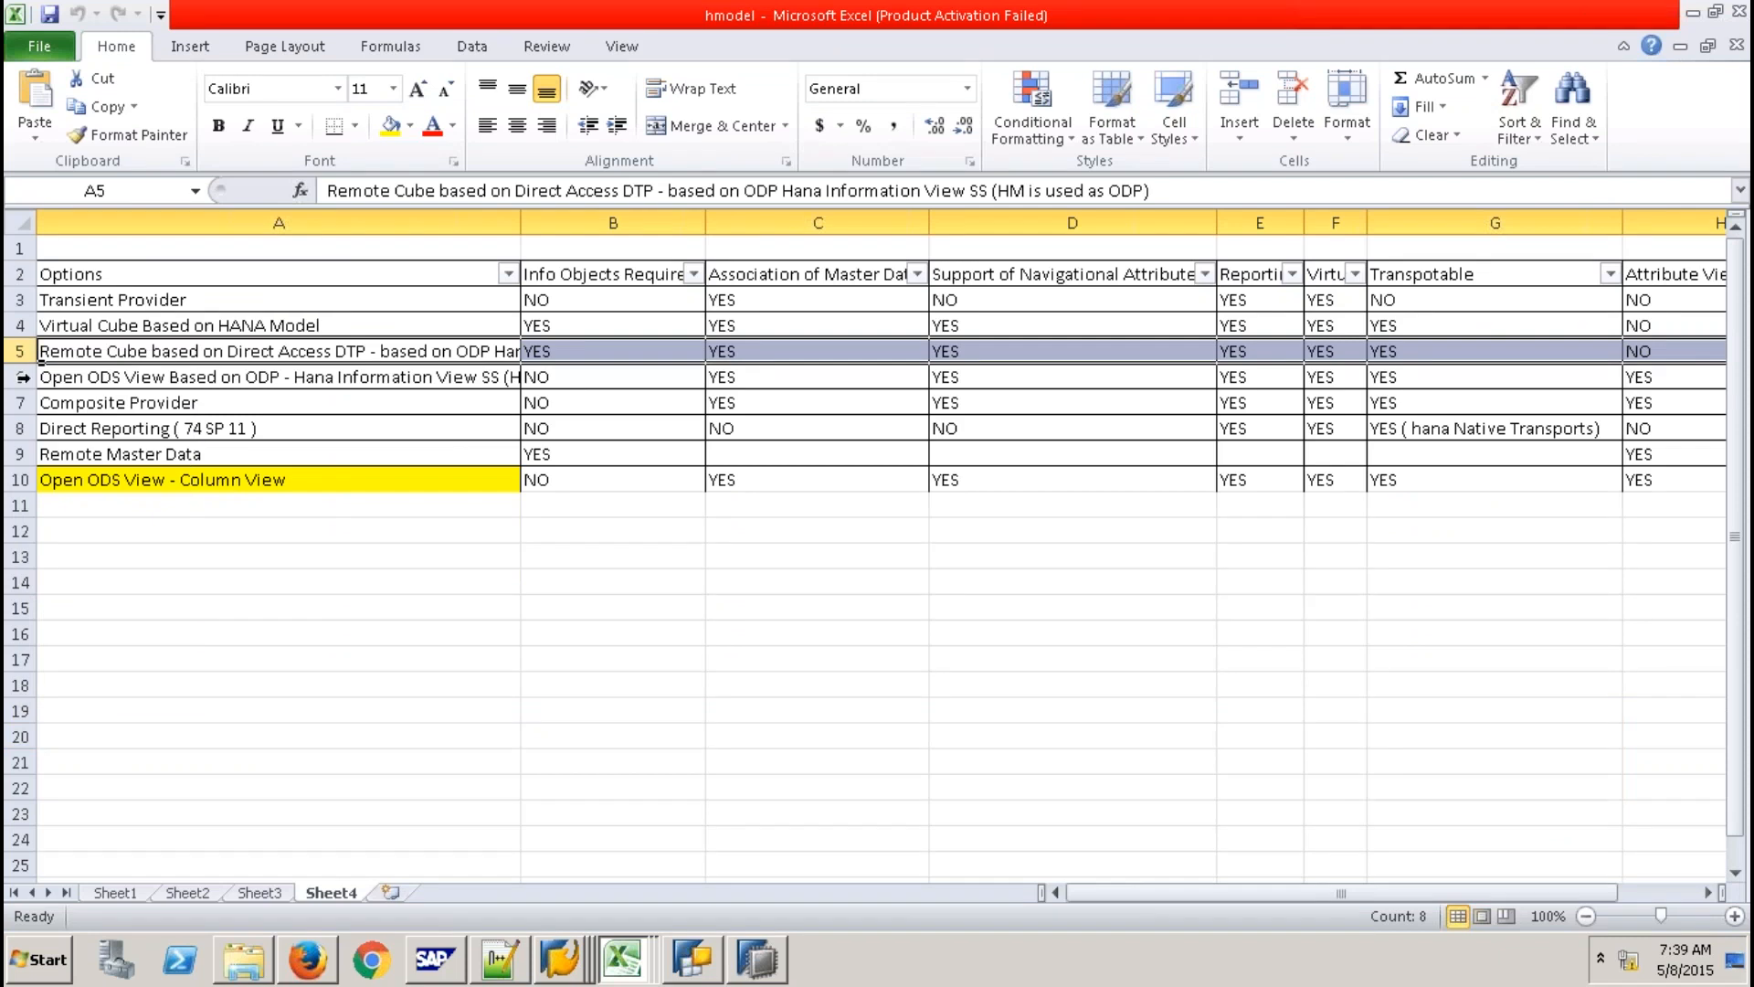
mouse_move(22, 377)
left_mouse_down()
mouse_move(23, 352)
mouse_move(25, 371)
left_mouse_up()
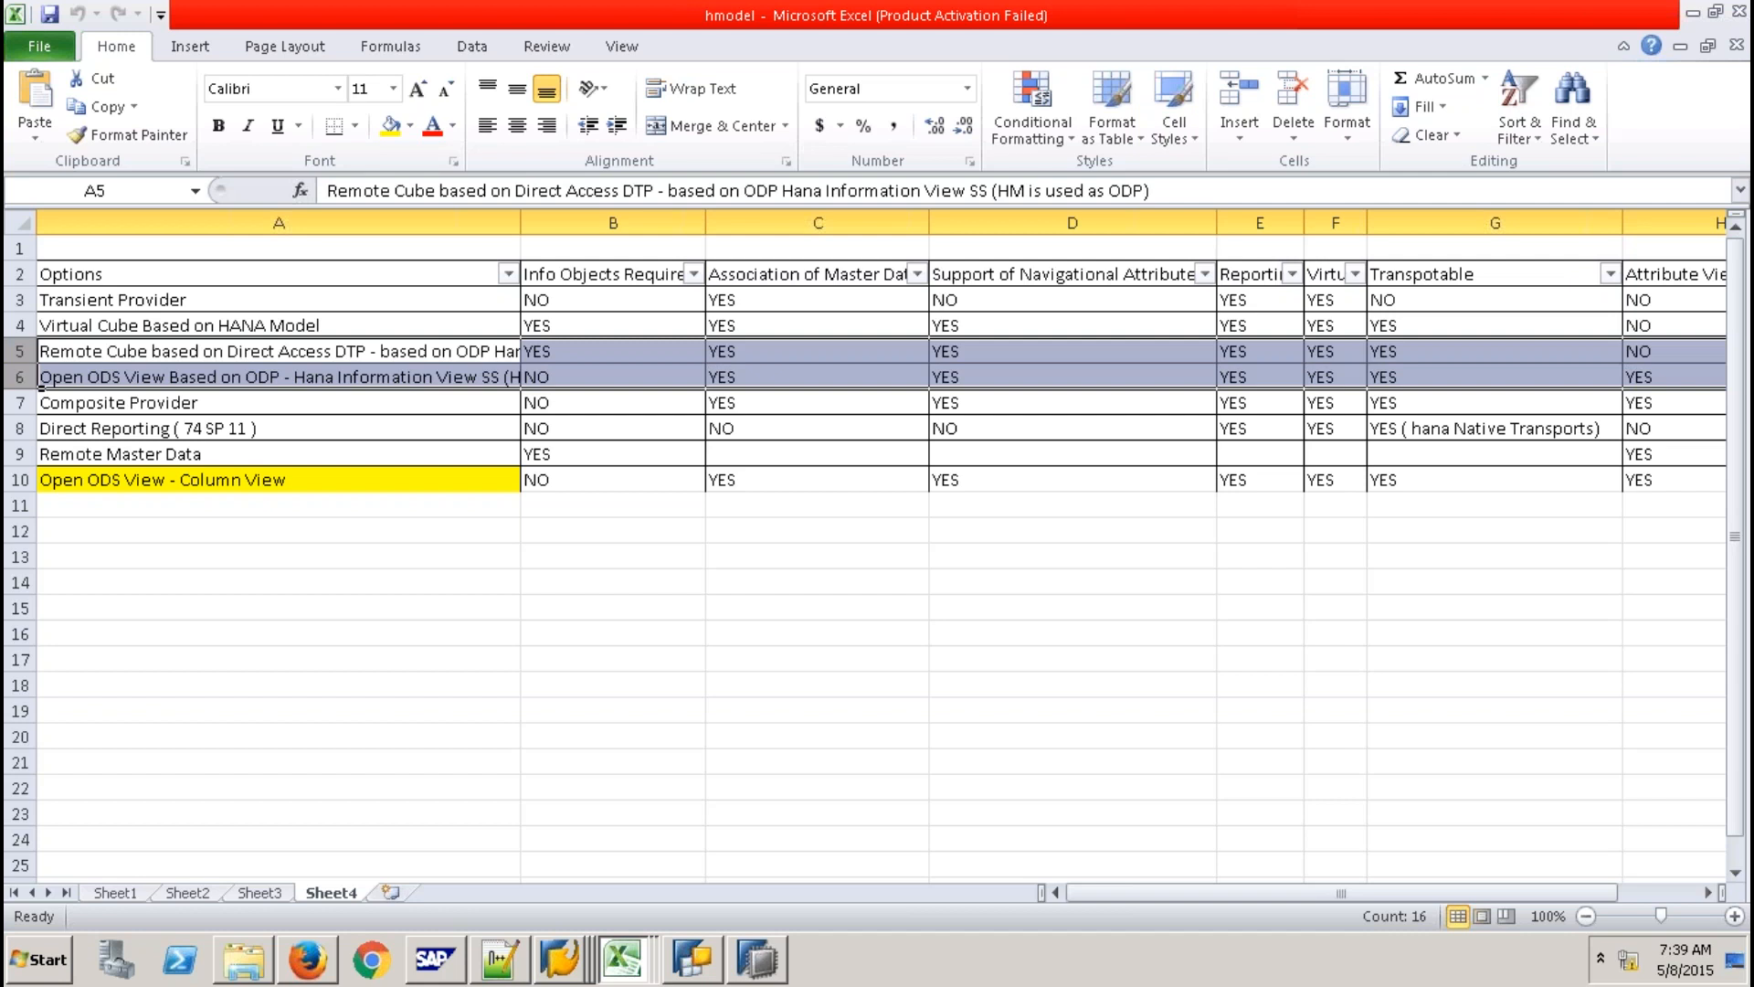
right_click(37, 370)
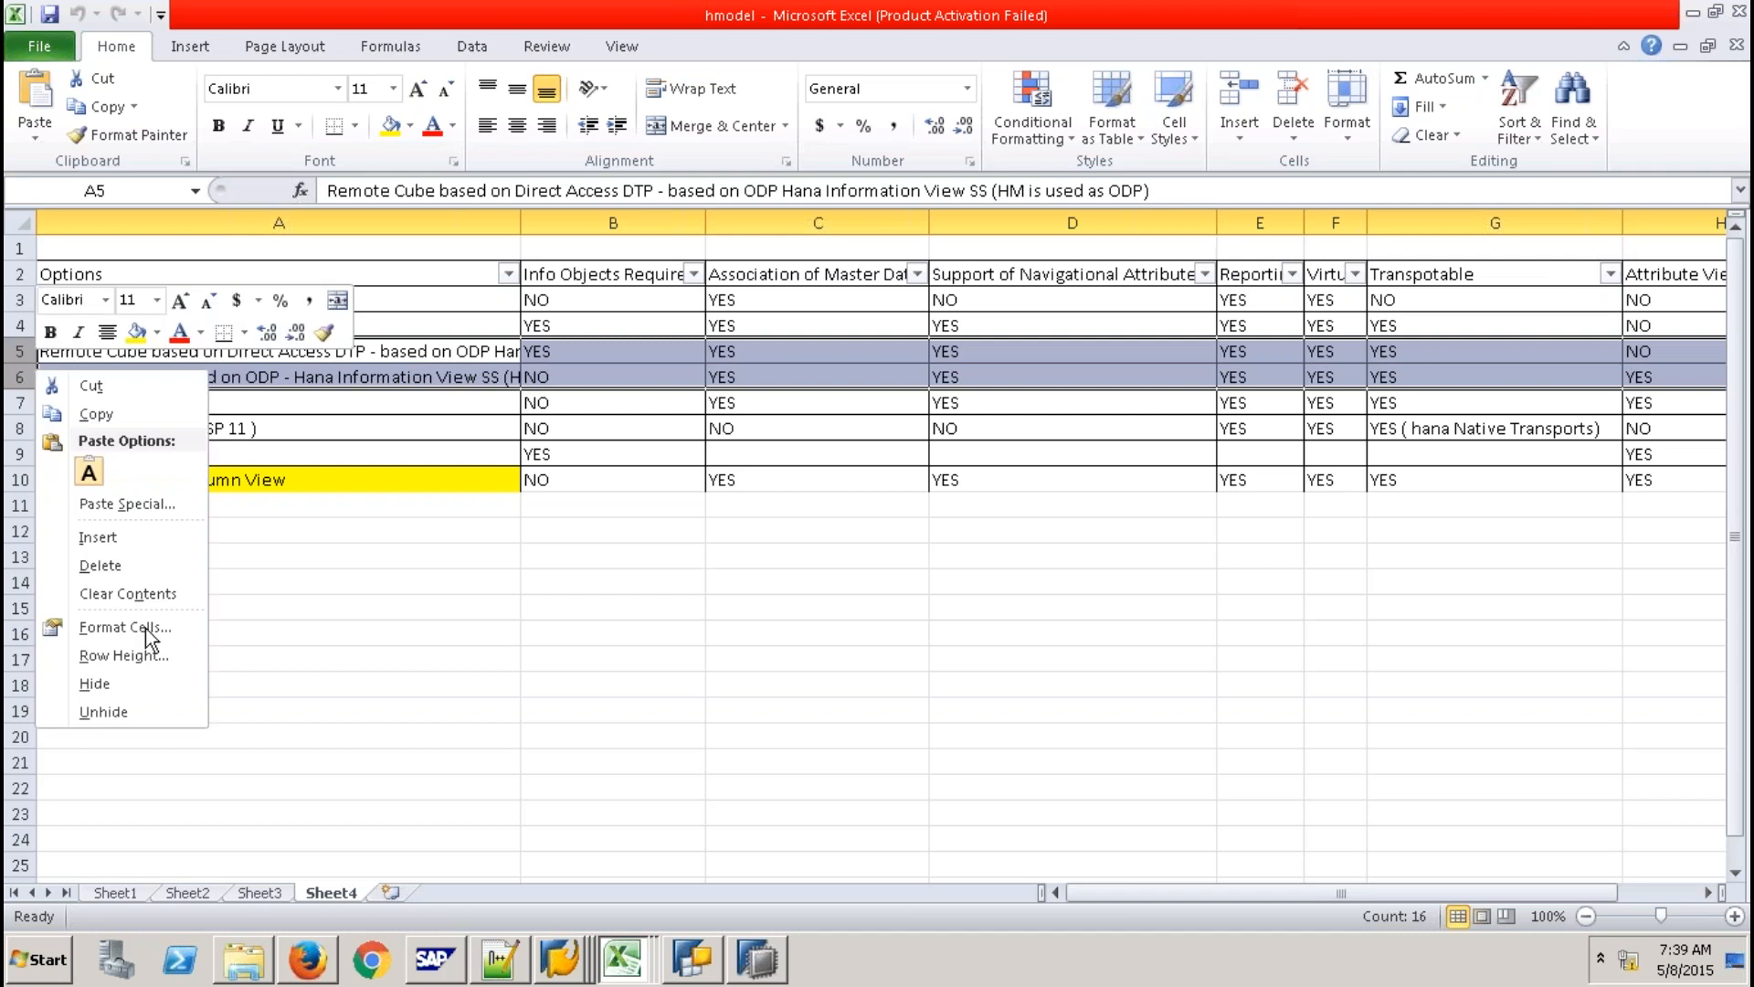
left_click(154, 626)
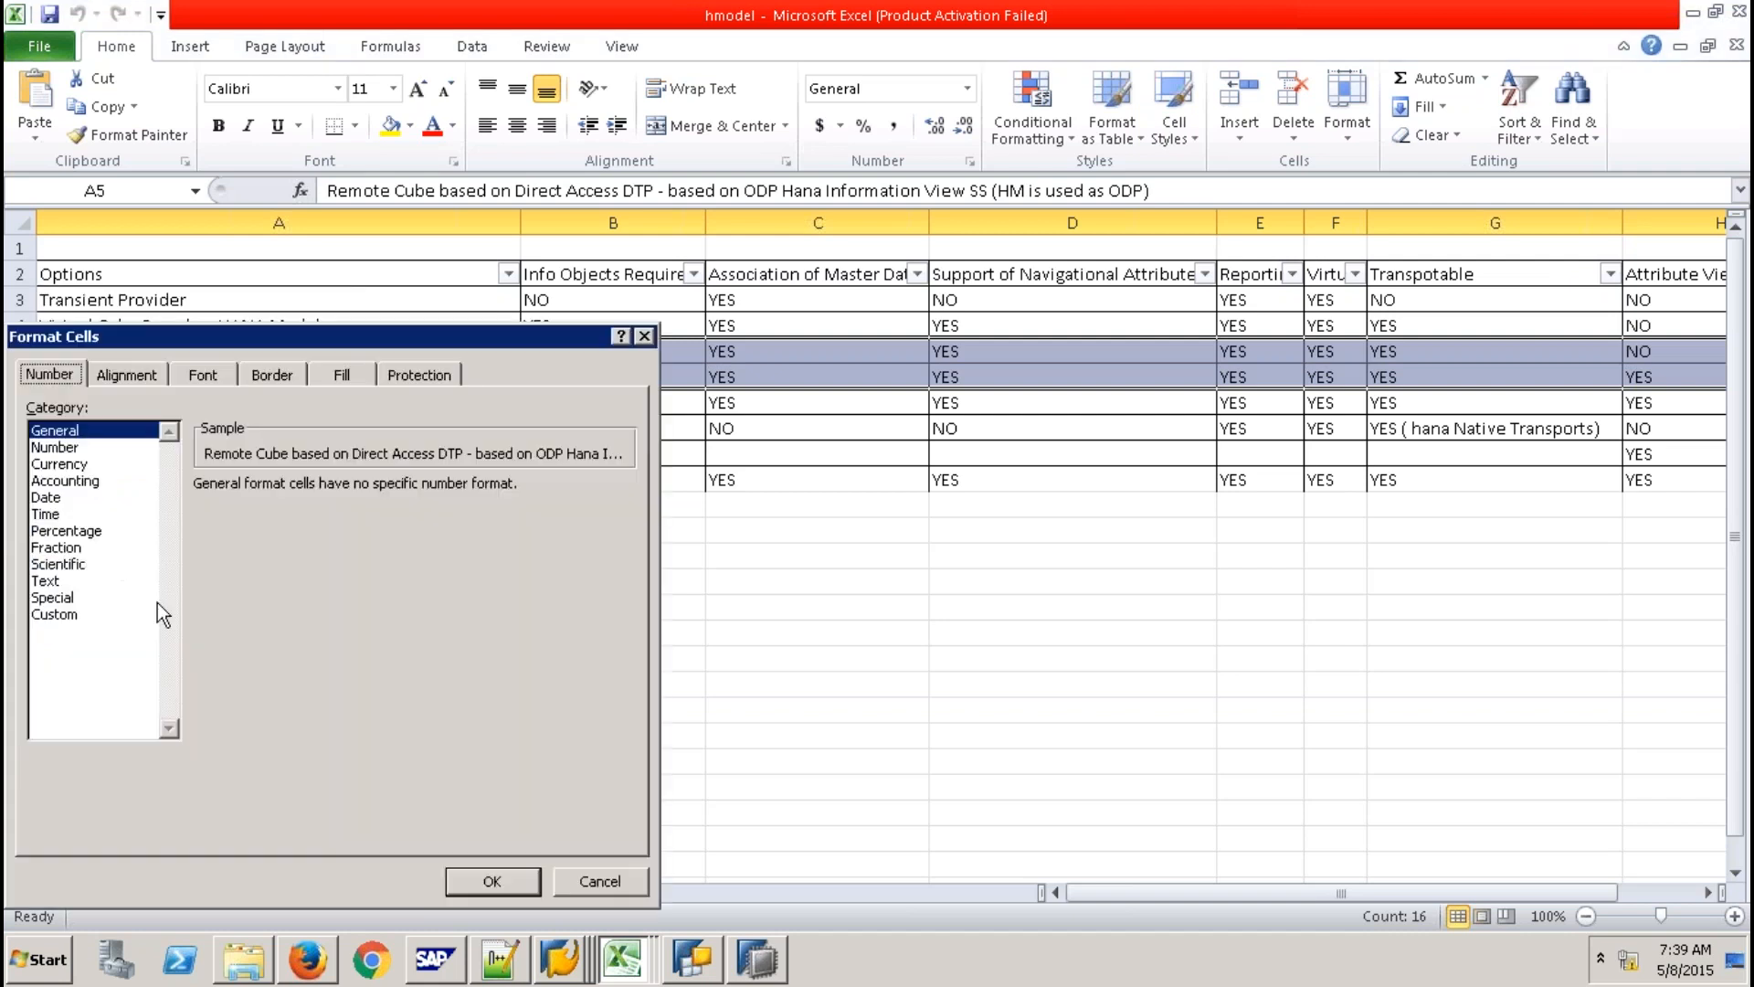
left_click(127, 374)
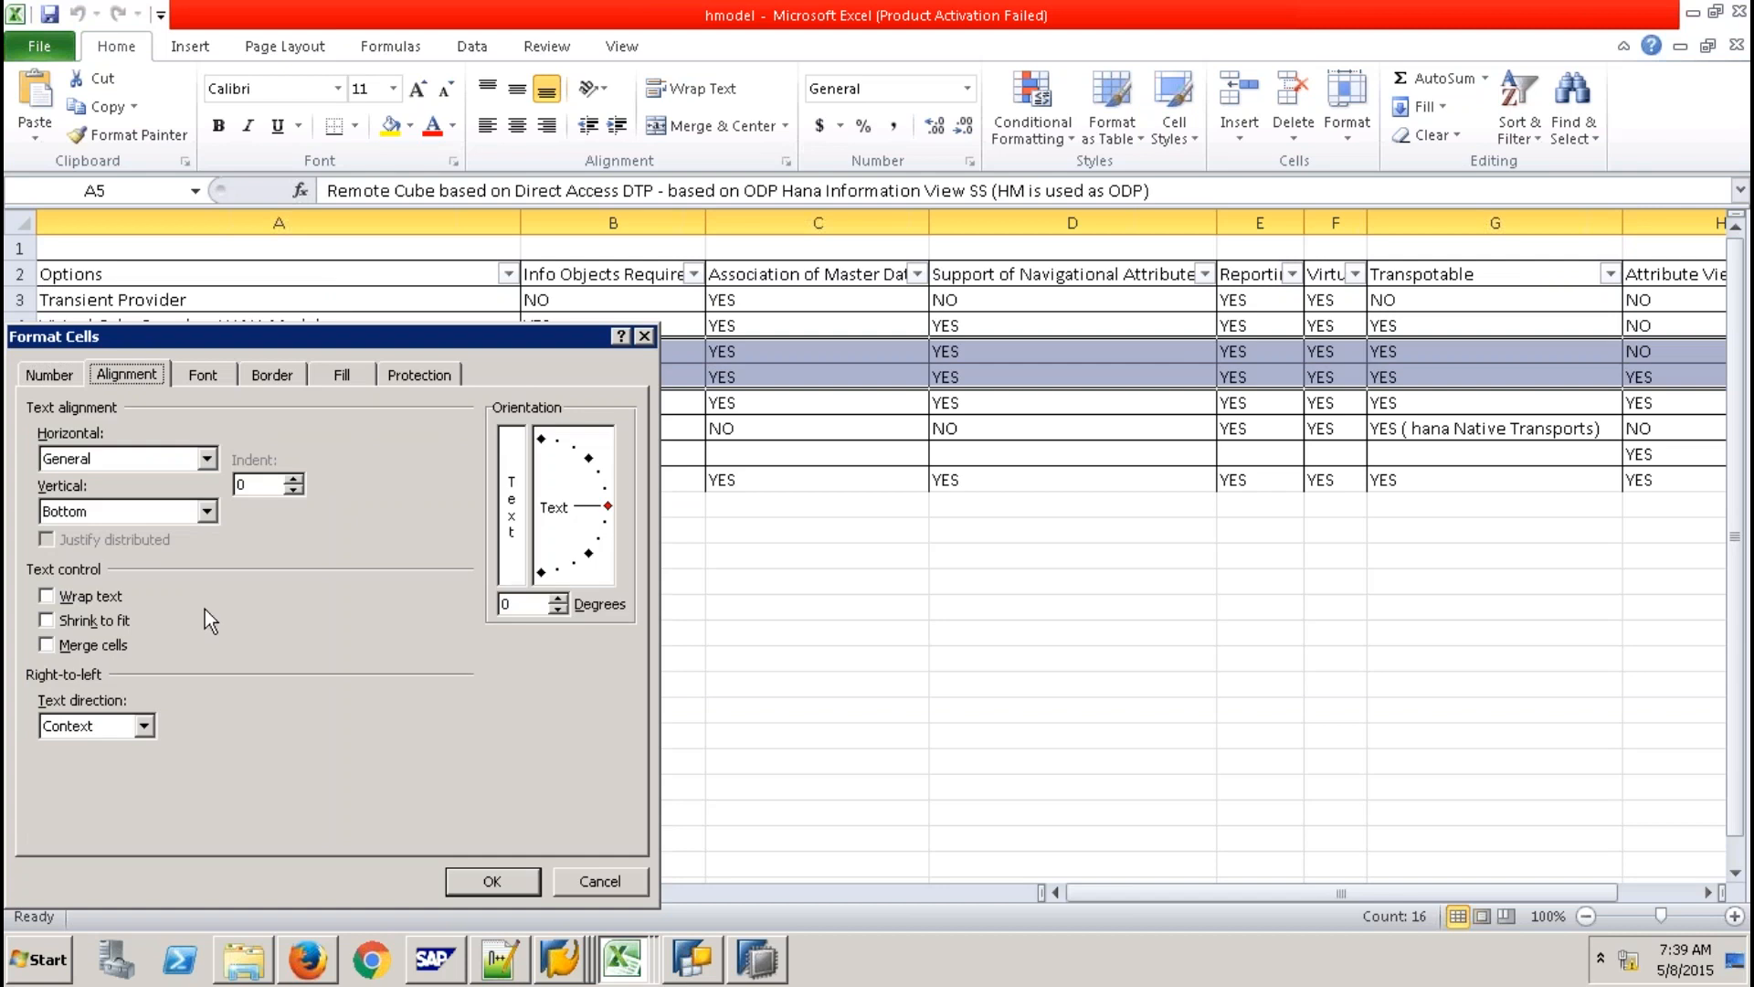
left_click(221, 374)
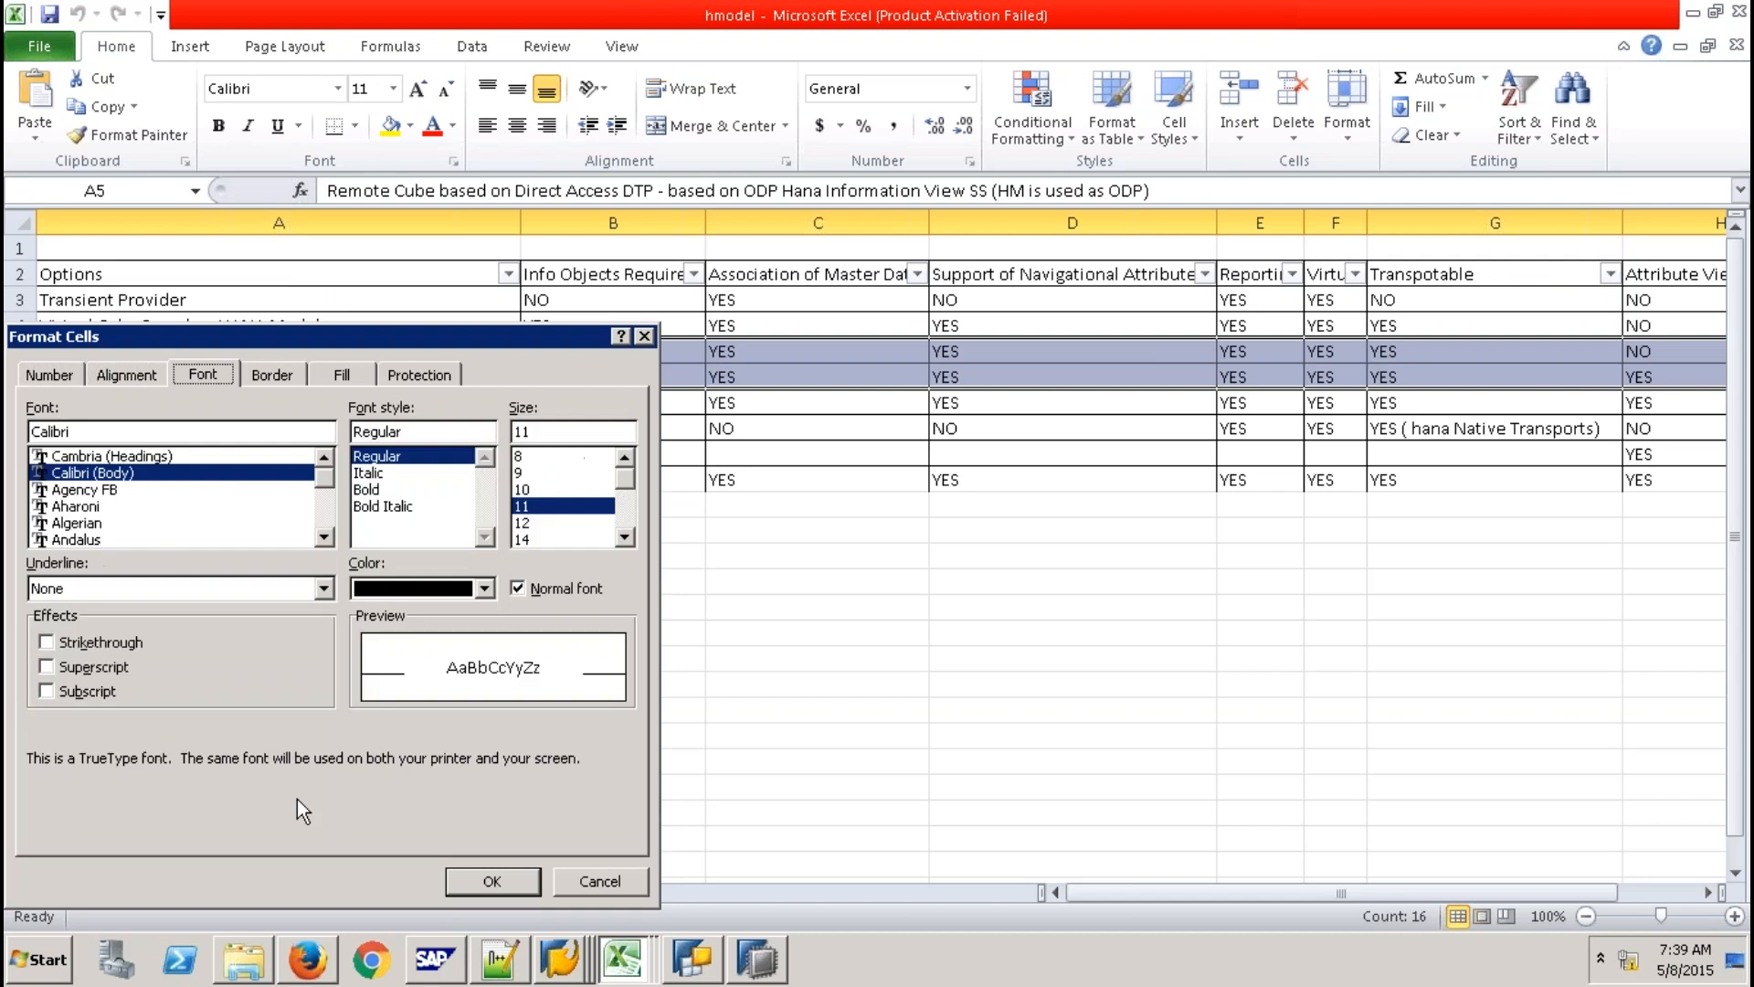
left_click(98, 642)
key("Return")
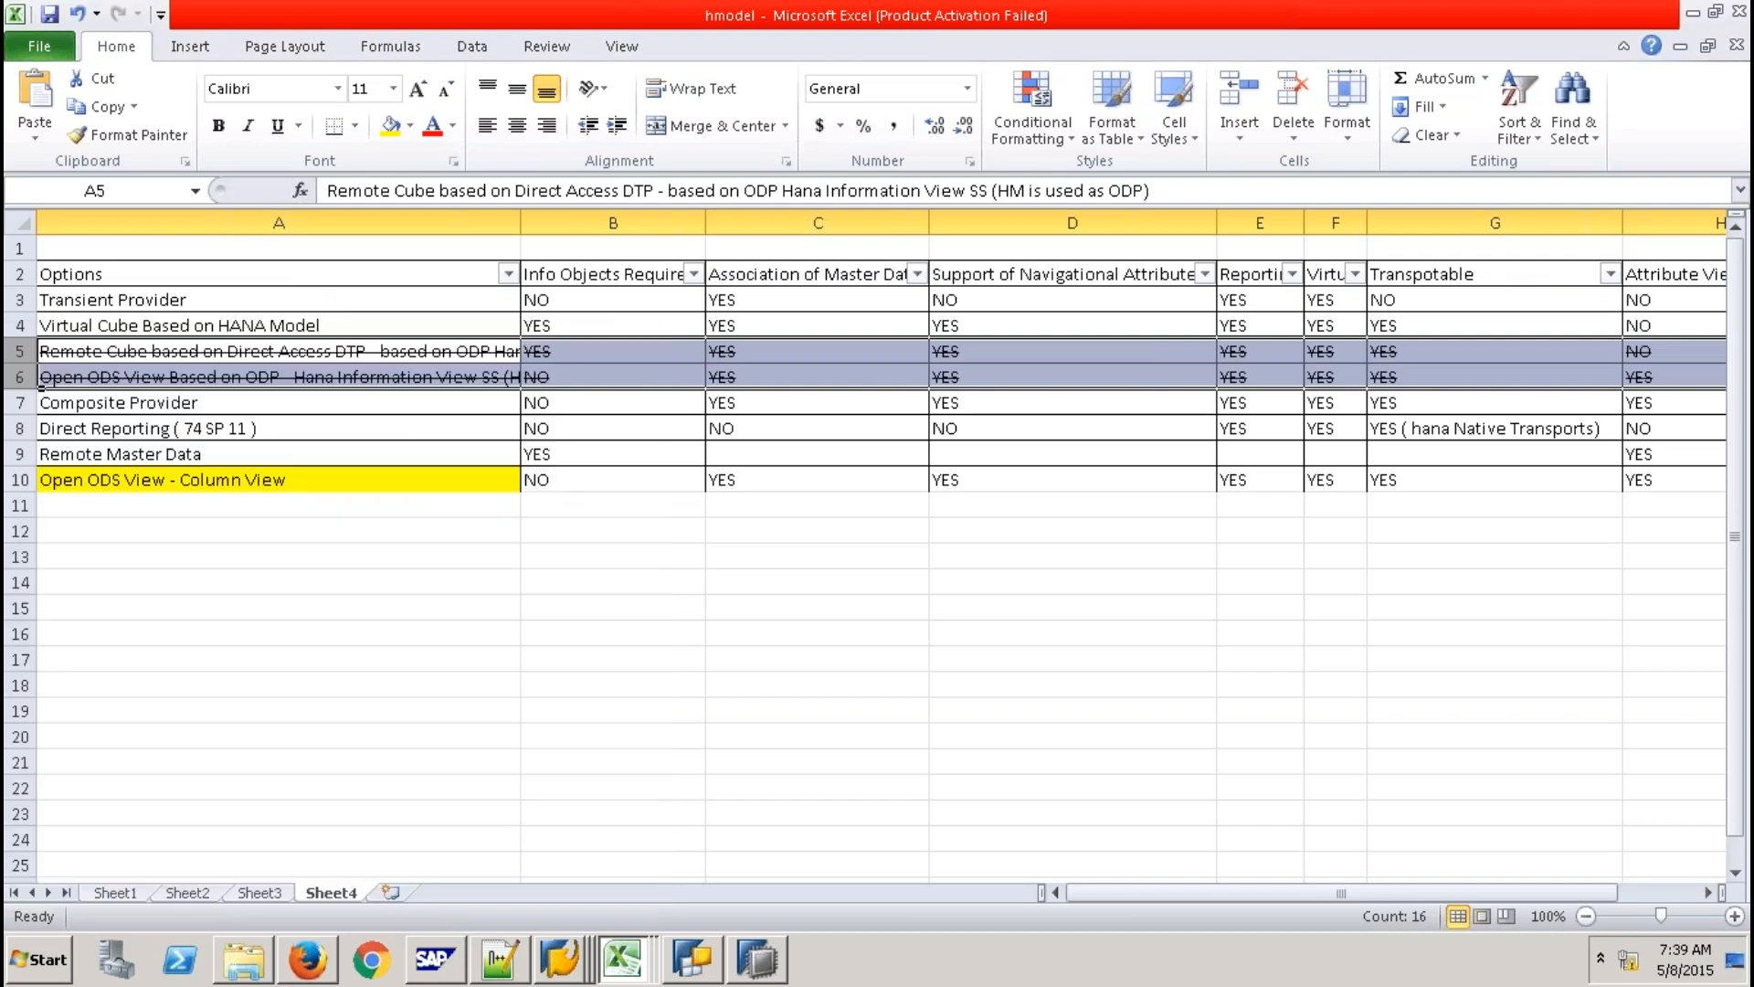
left_click(613, 685)
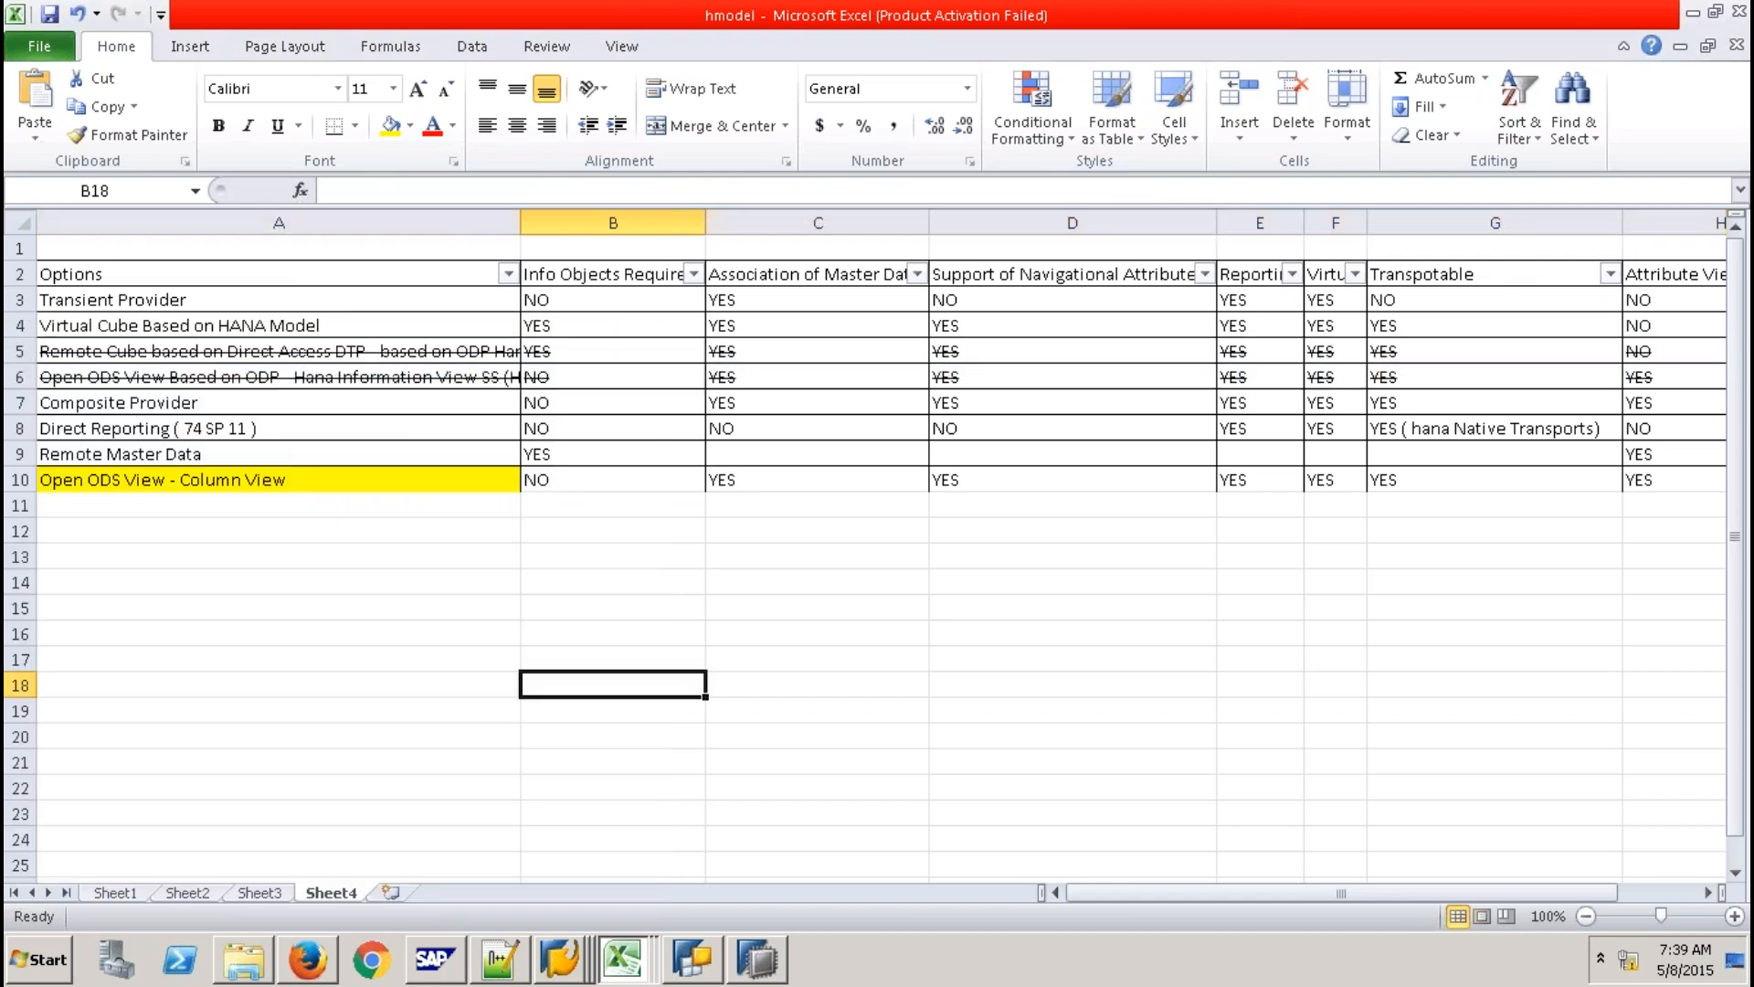
Review the options in A3–A9, then undo the strikethrough on rows 5–6.
left_click(257, 305)
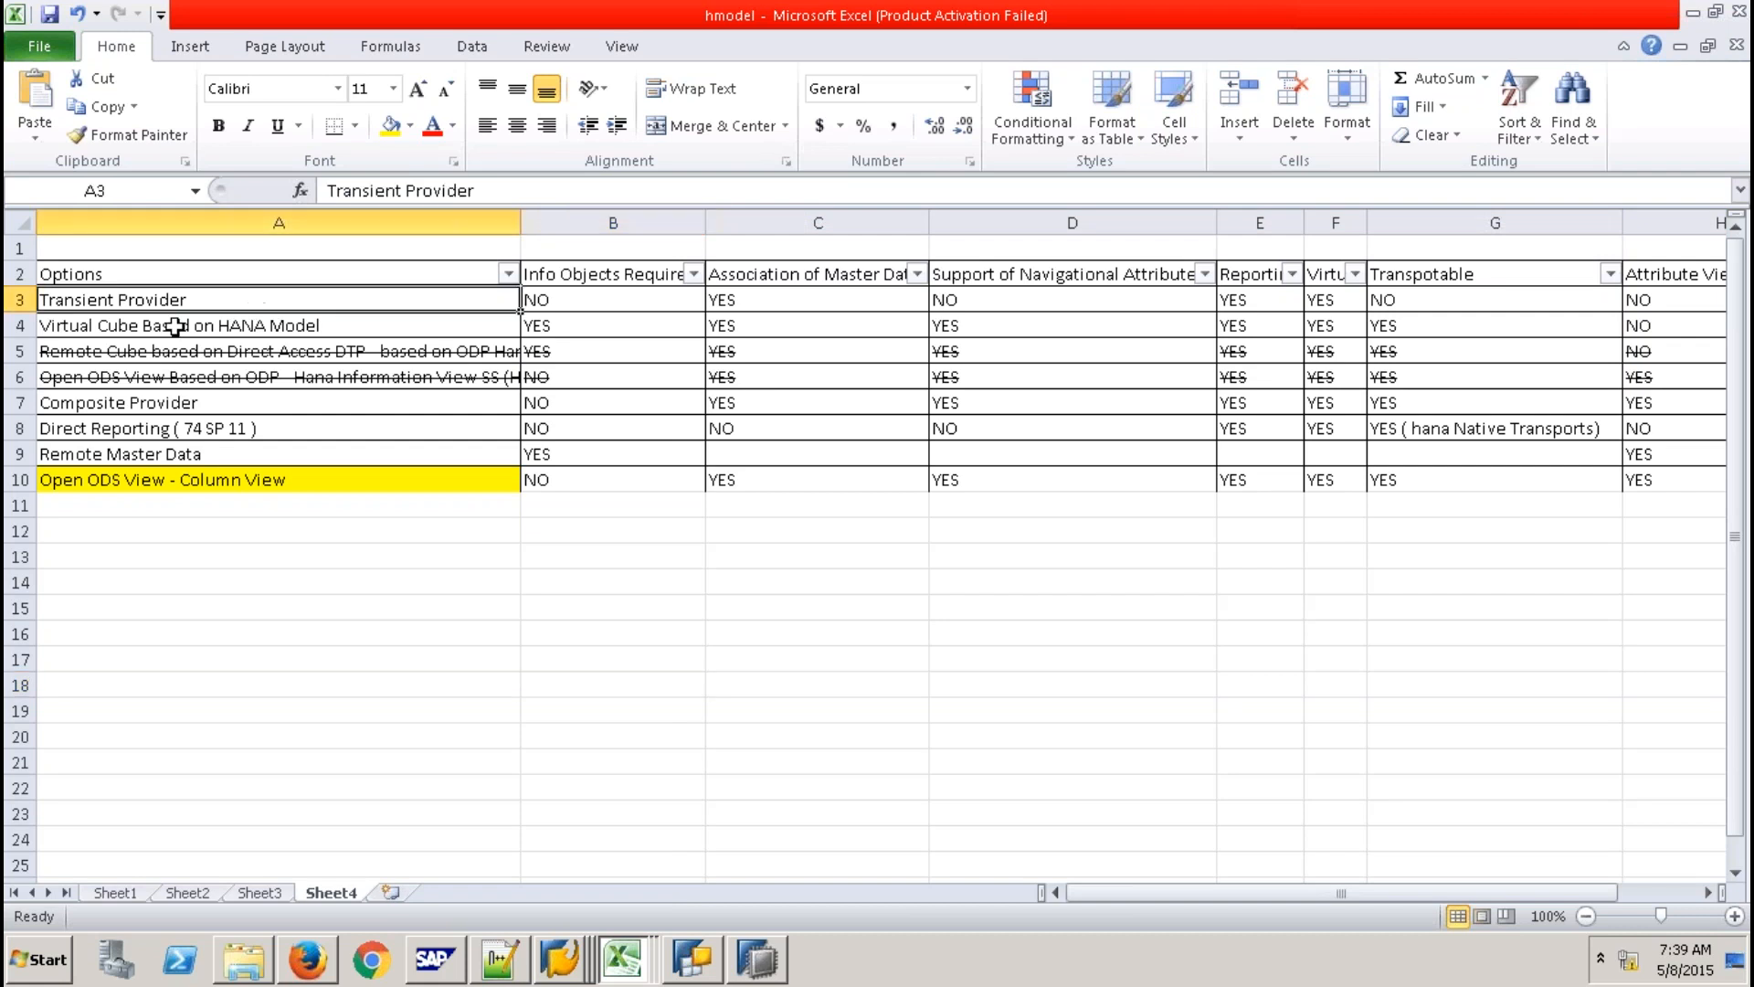
left_click(176, 325)
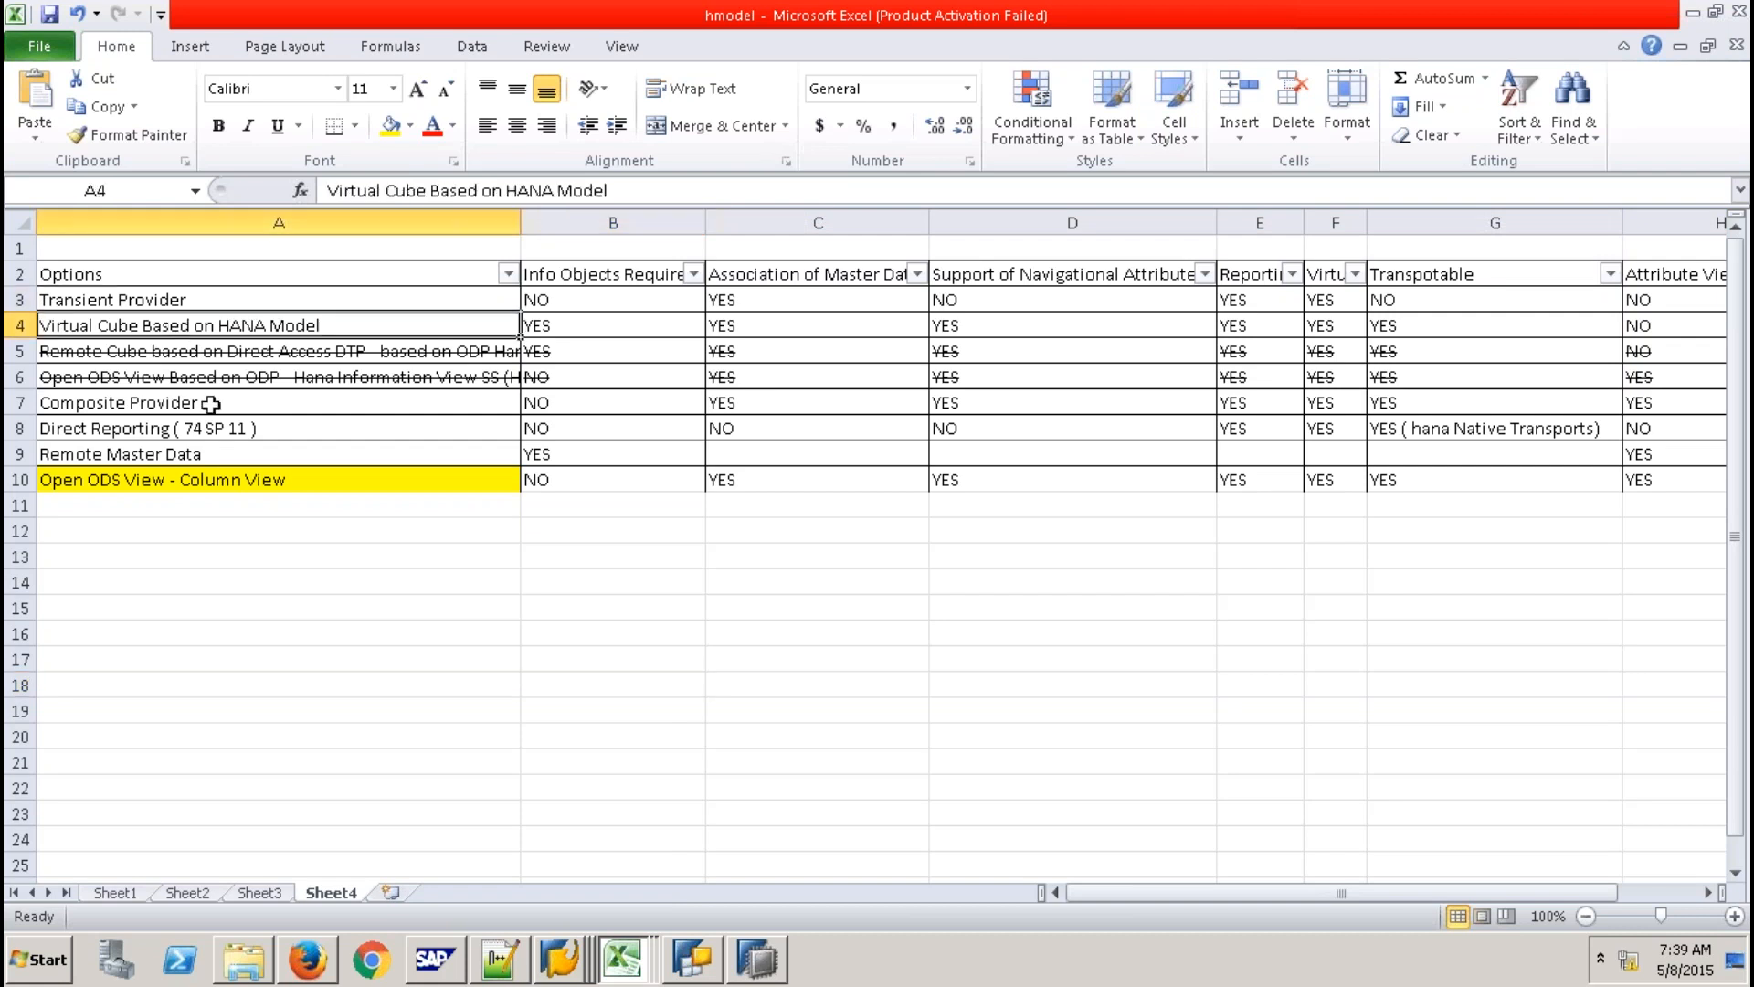
left_click(212, 403)
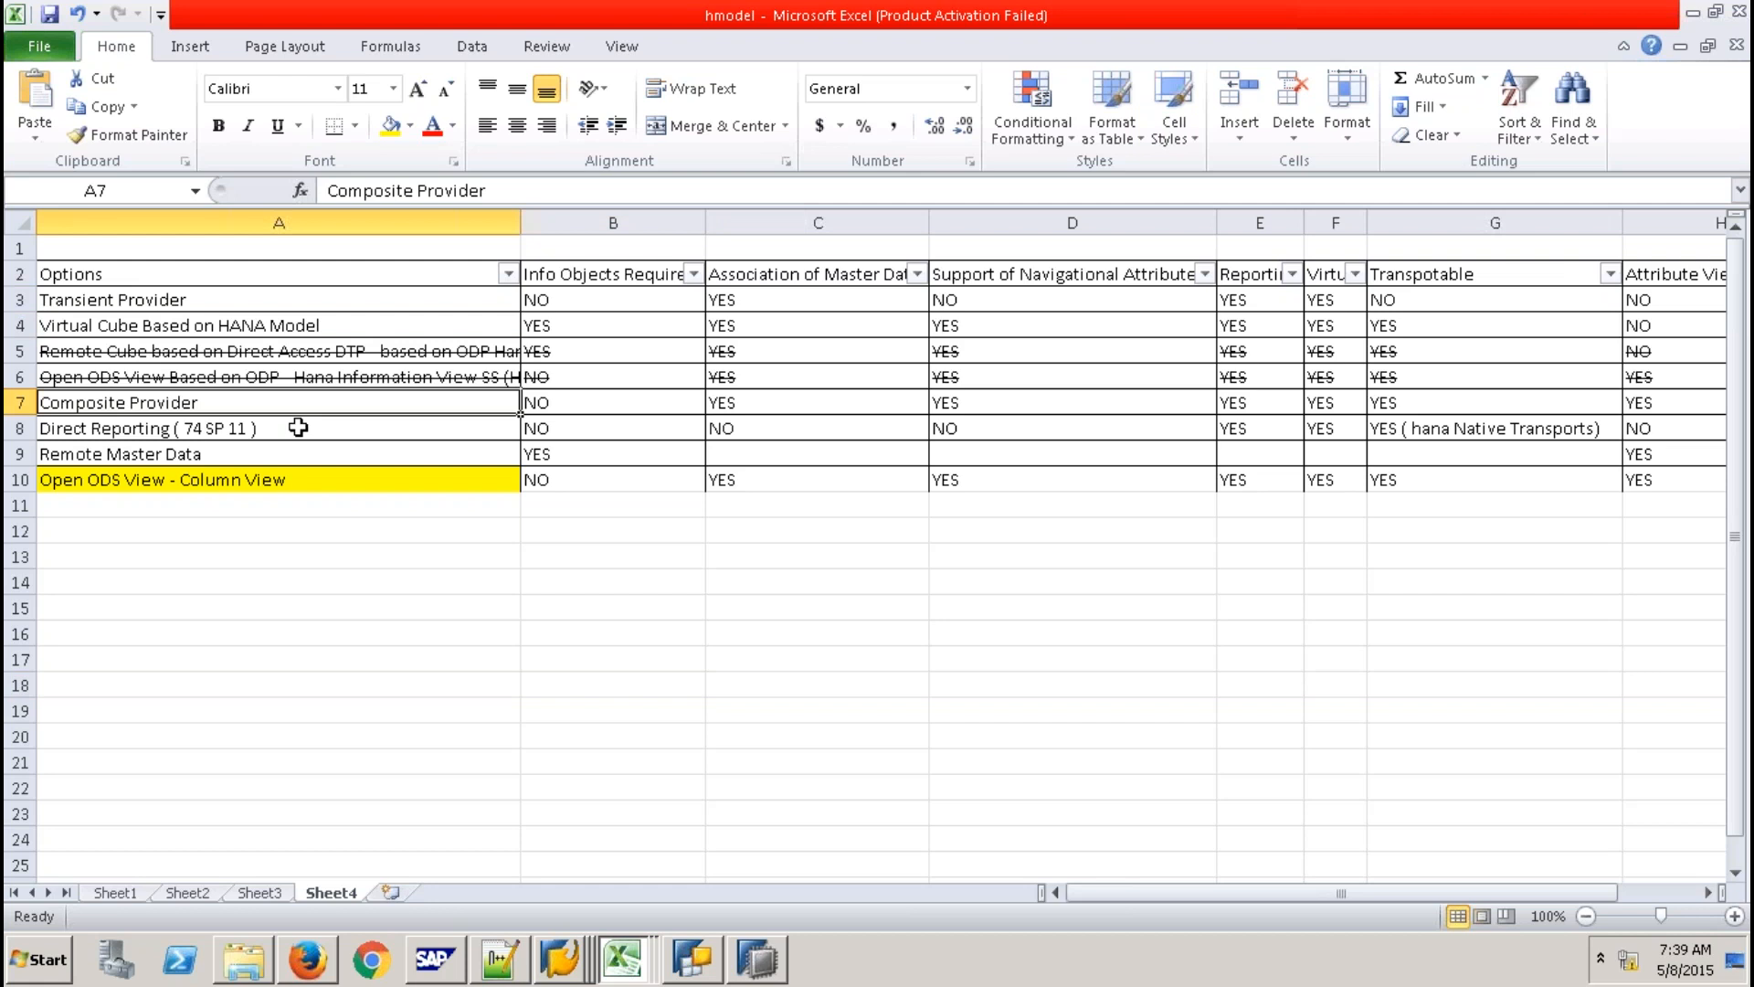
left_click(297, 428)
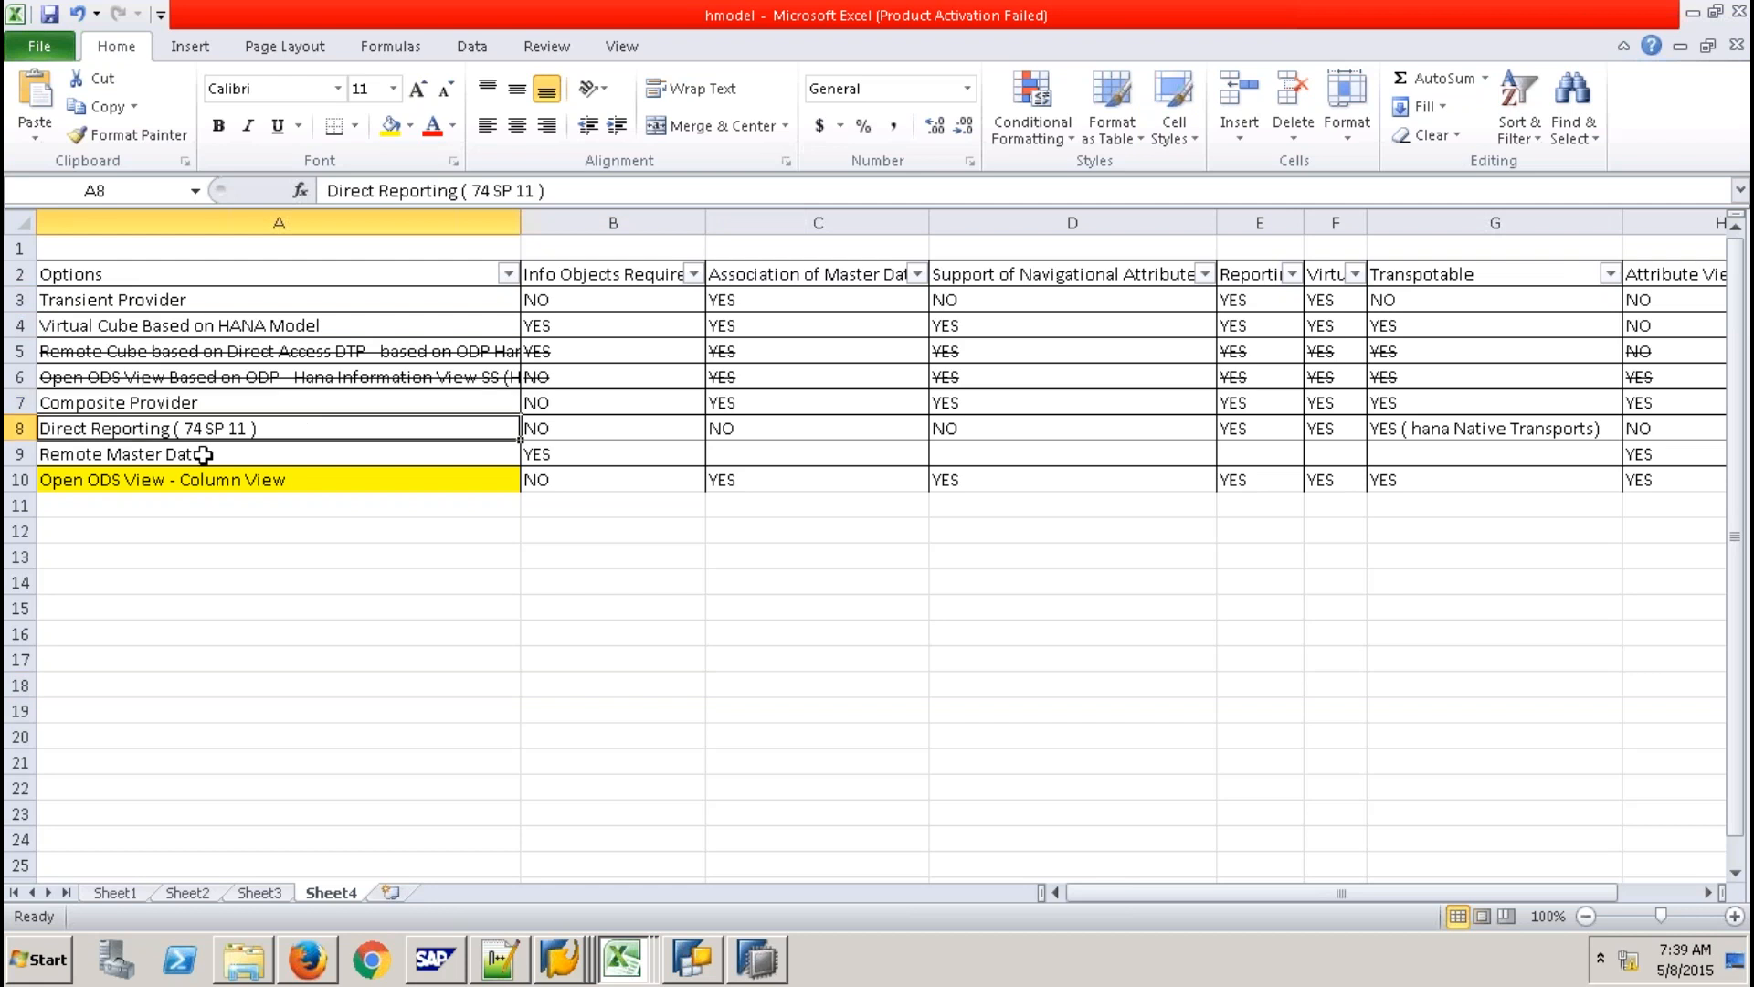
left_click(203, 454)
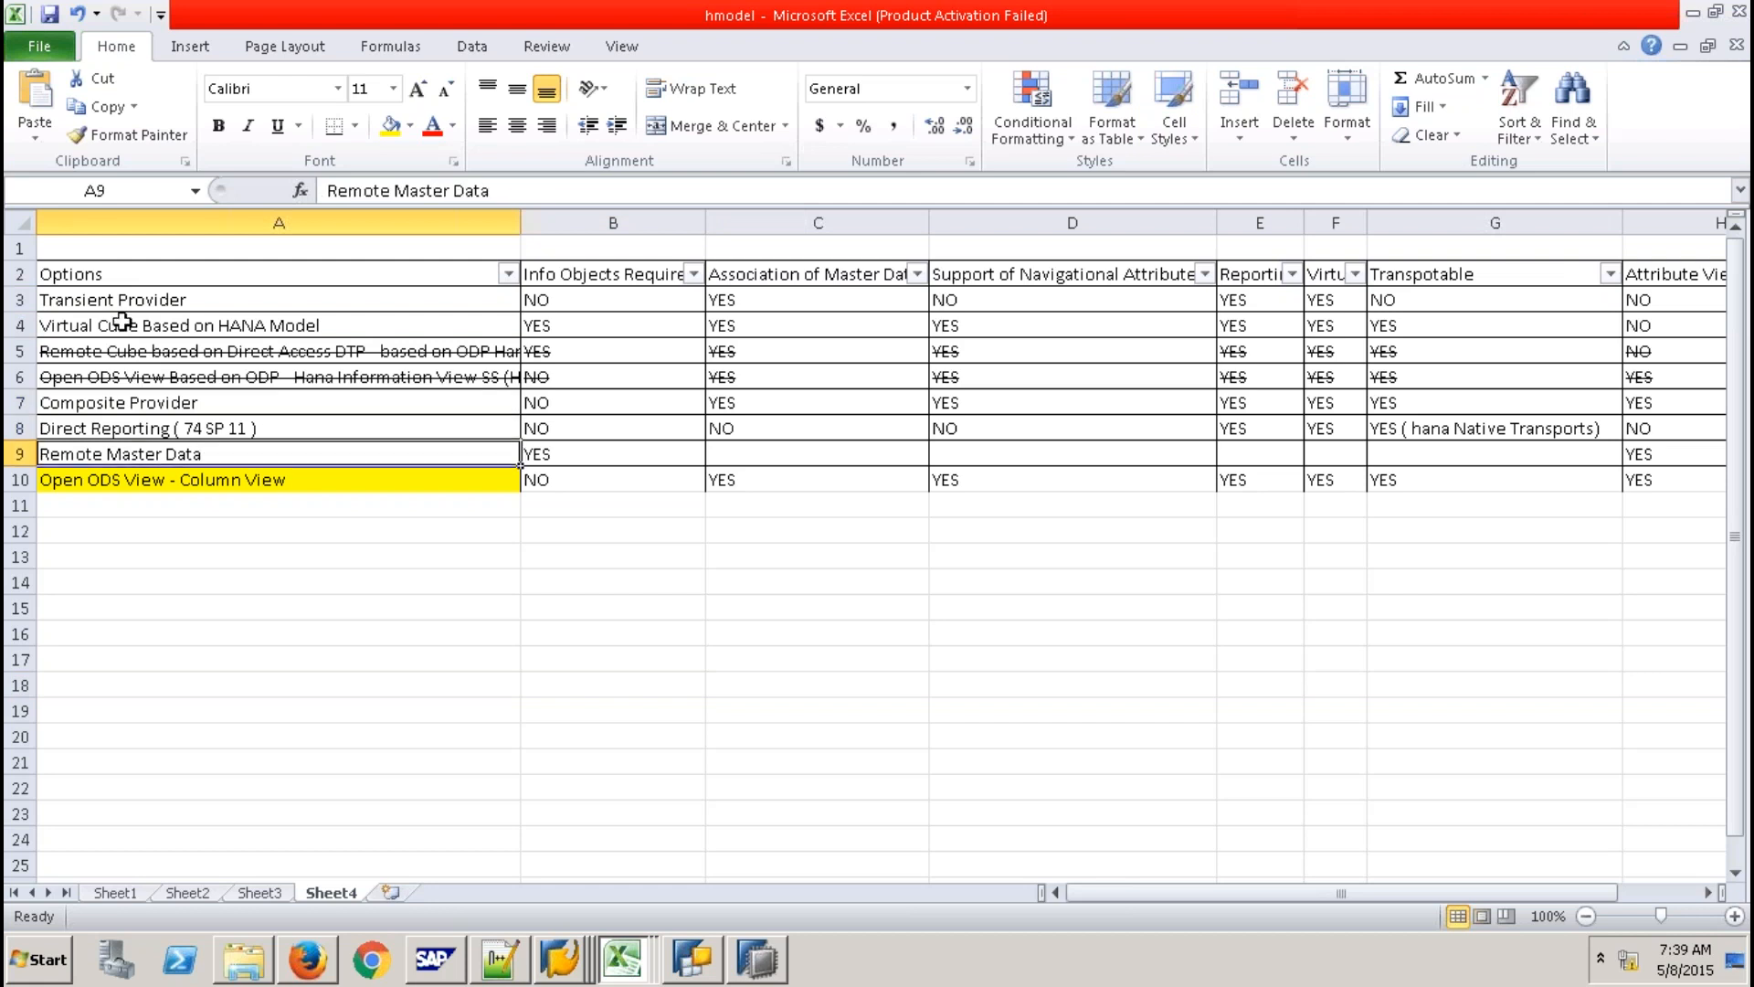
left_click(121, 323)
left_click(151, 403)
key("Down")
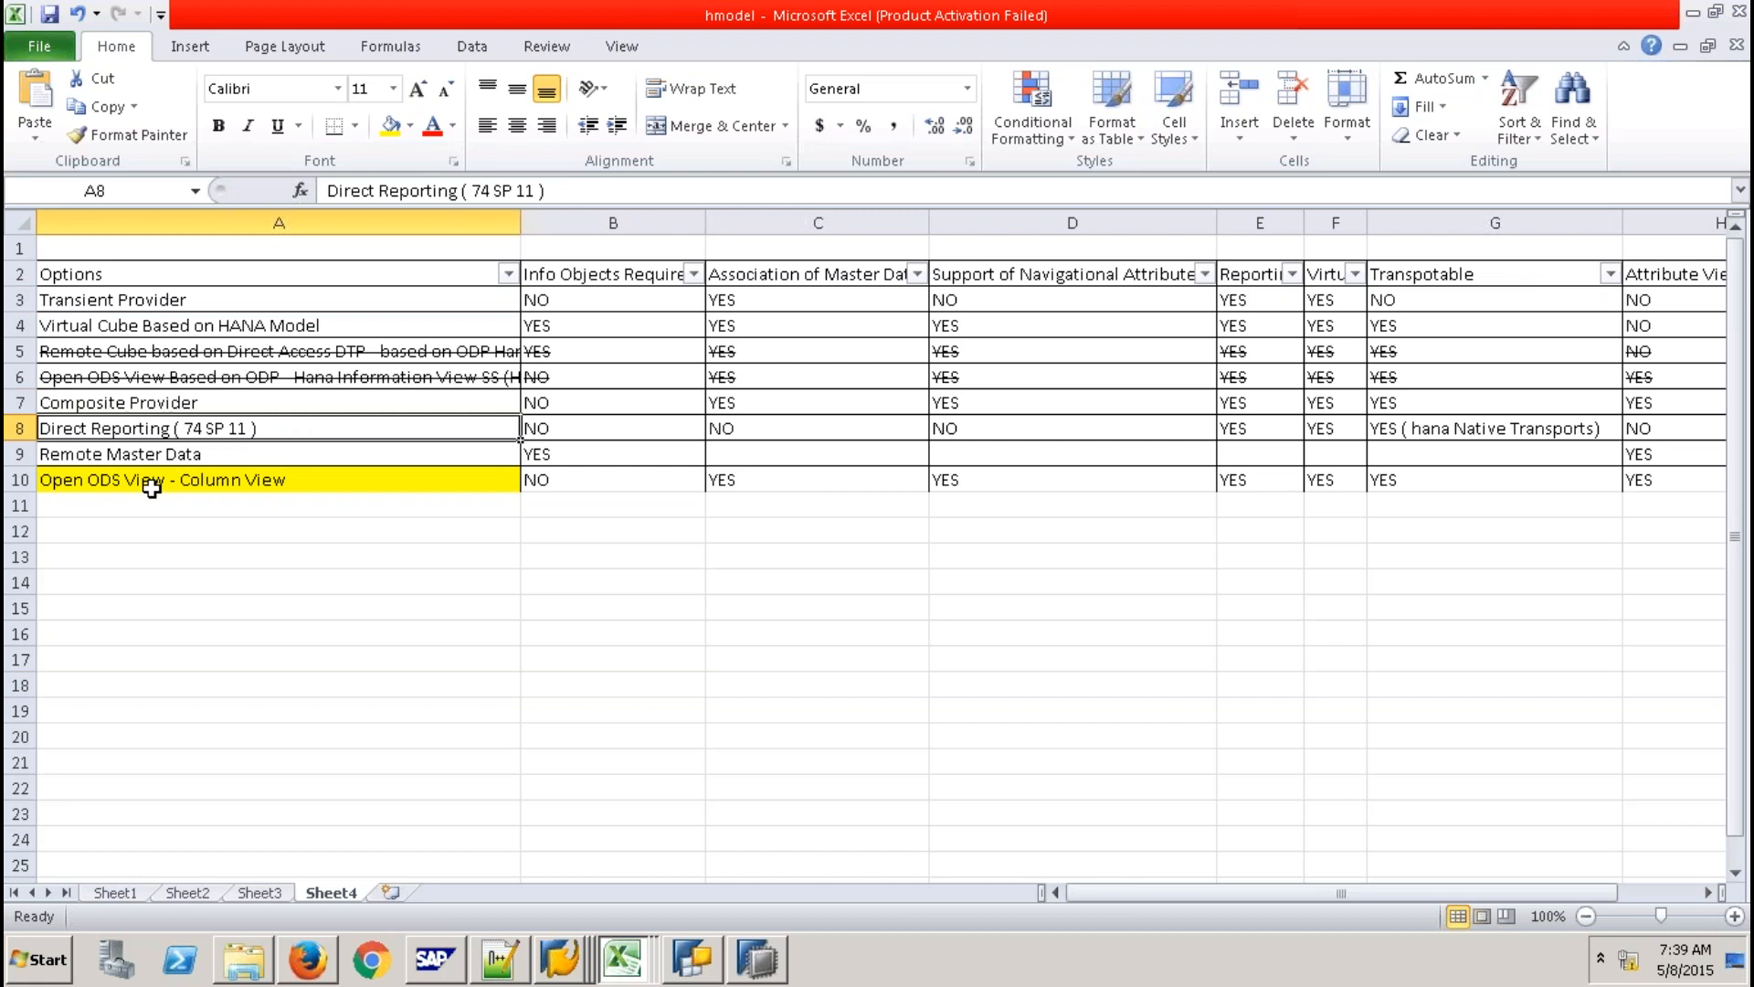
key("ctrl+z")
key("shift+Up")
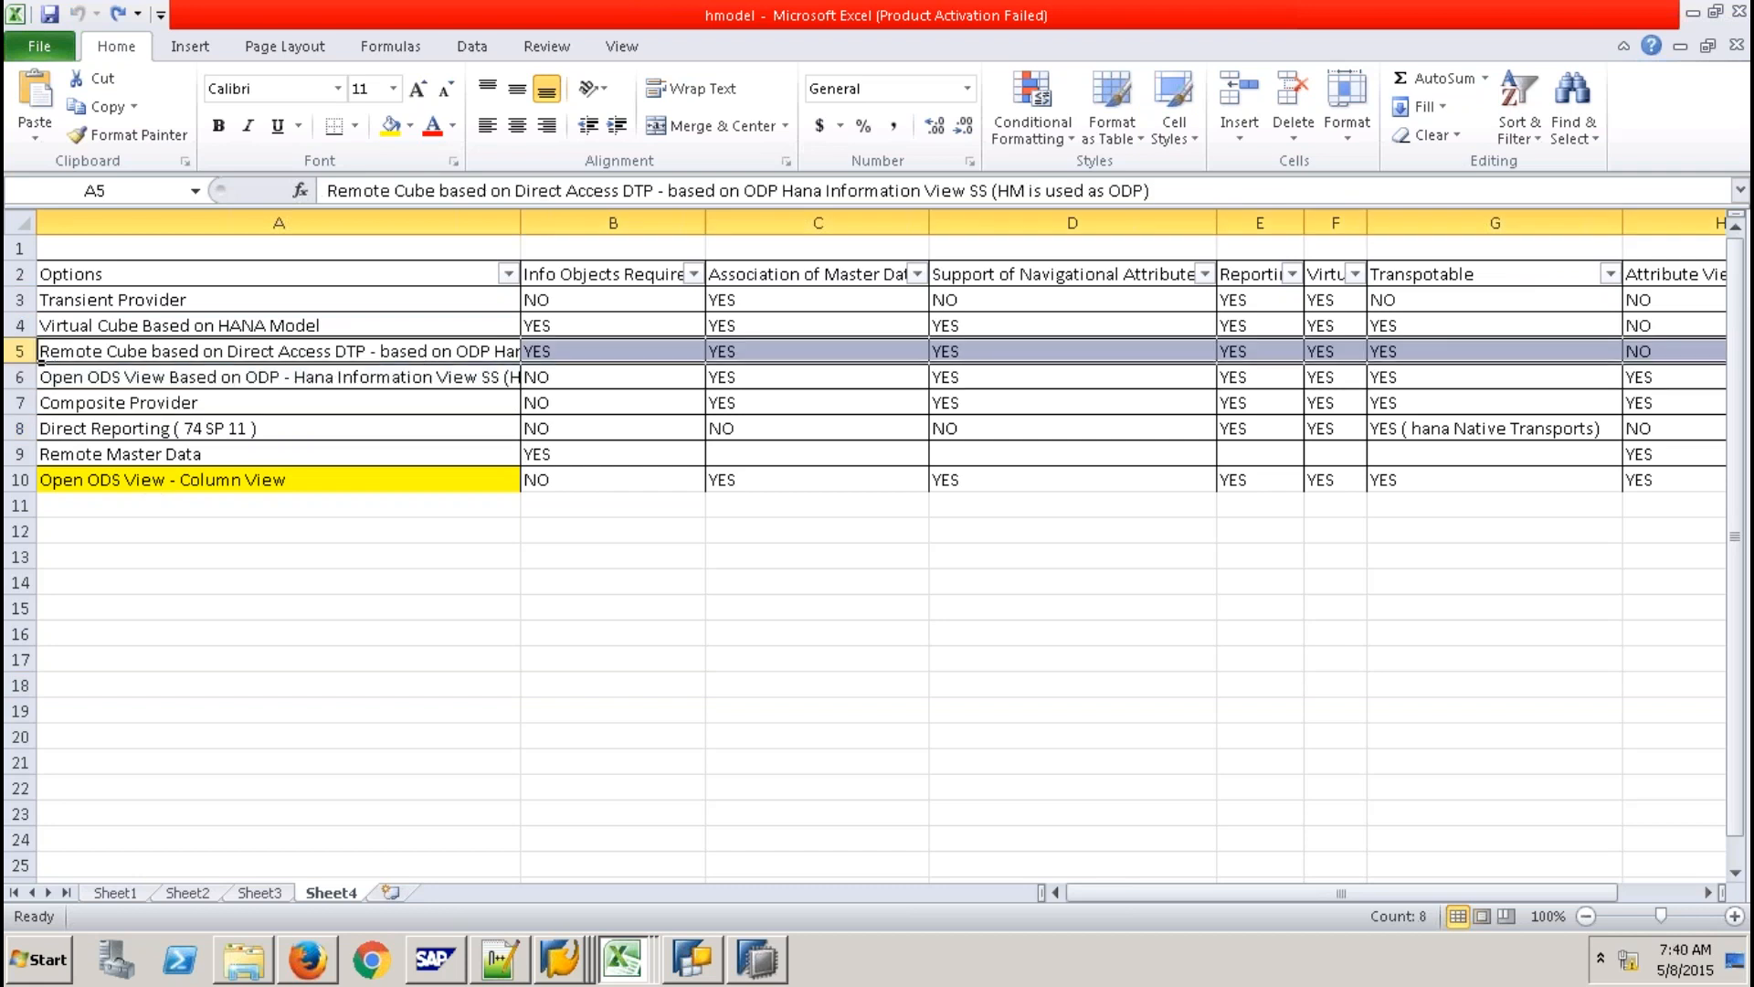
Apply strikethrough to row 5, the Remote Cube option, only.
right_click(40, 361)
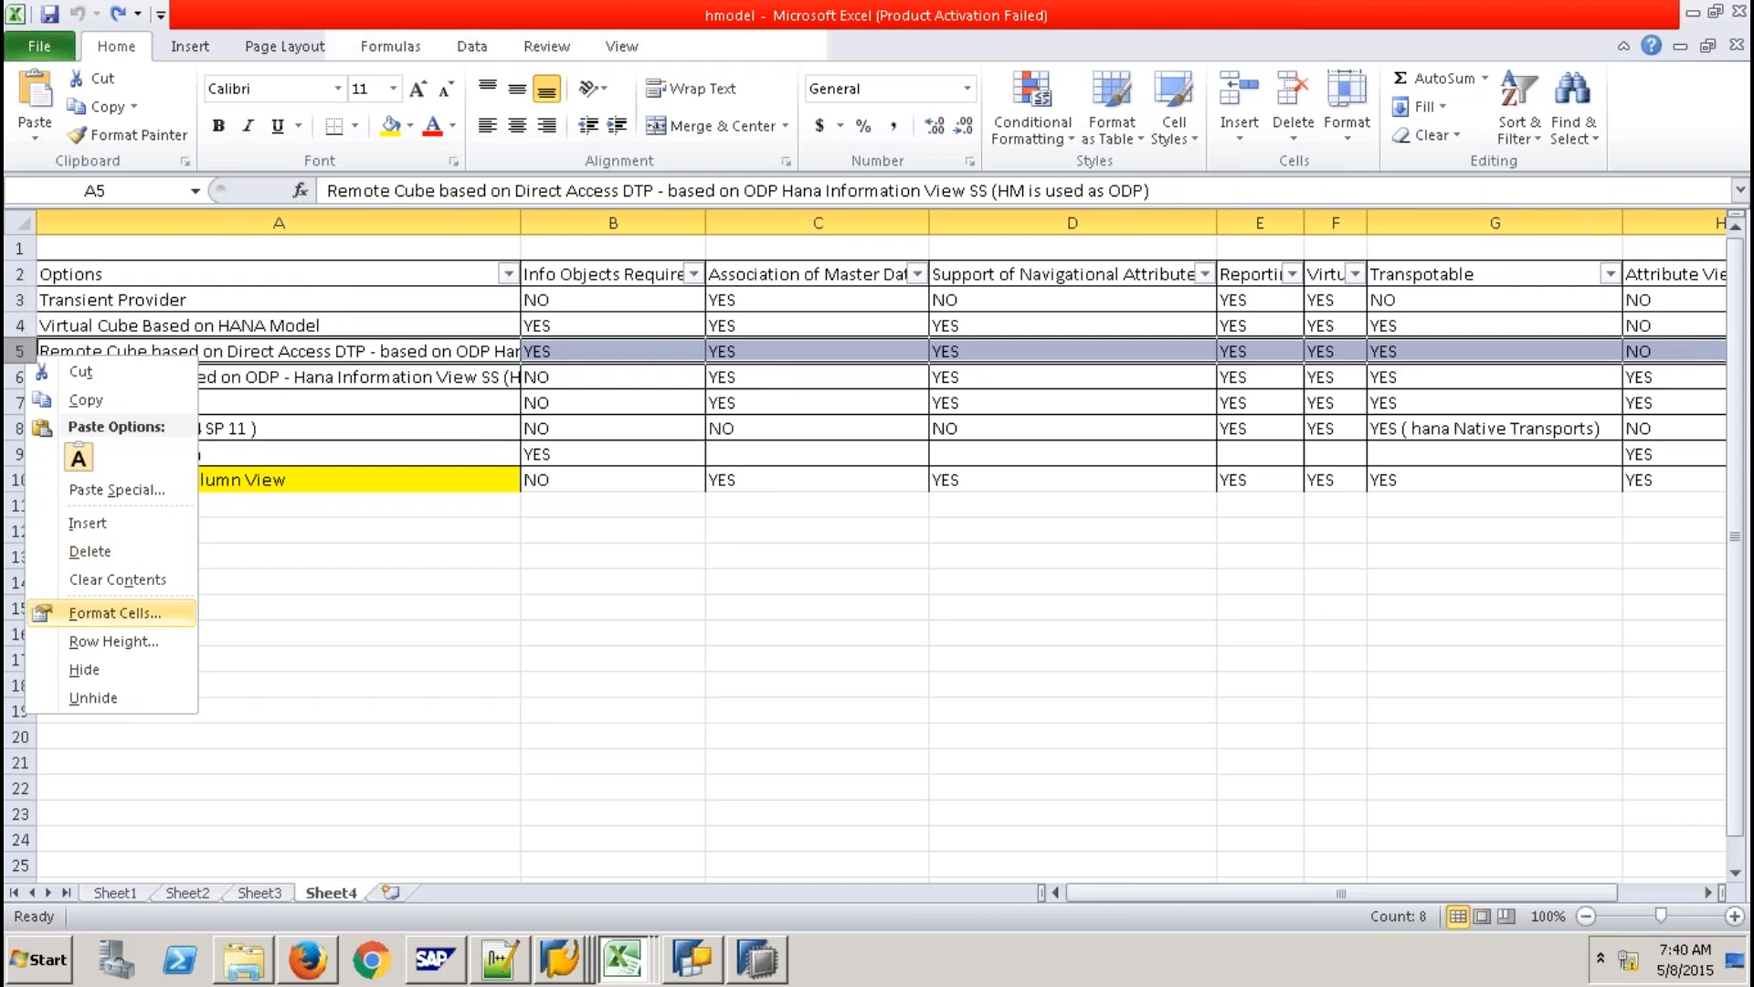
left_click(114, 613)
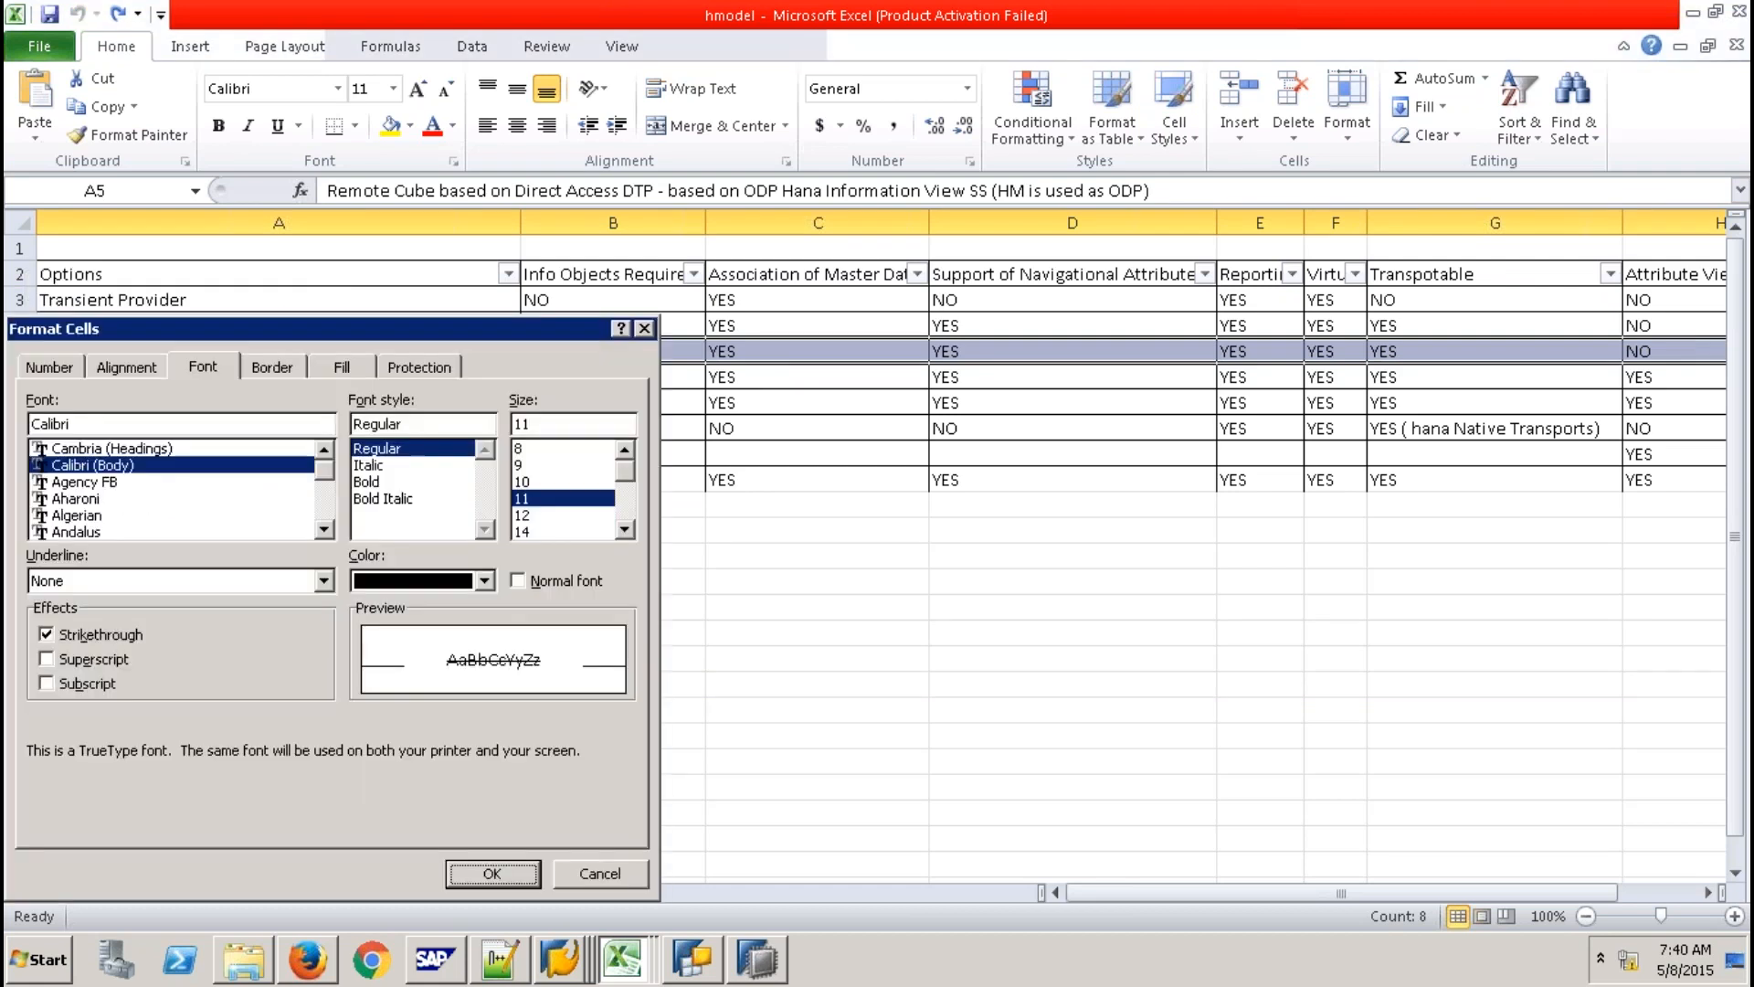
key("Return")
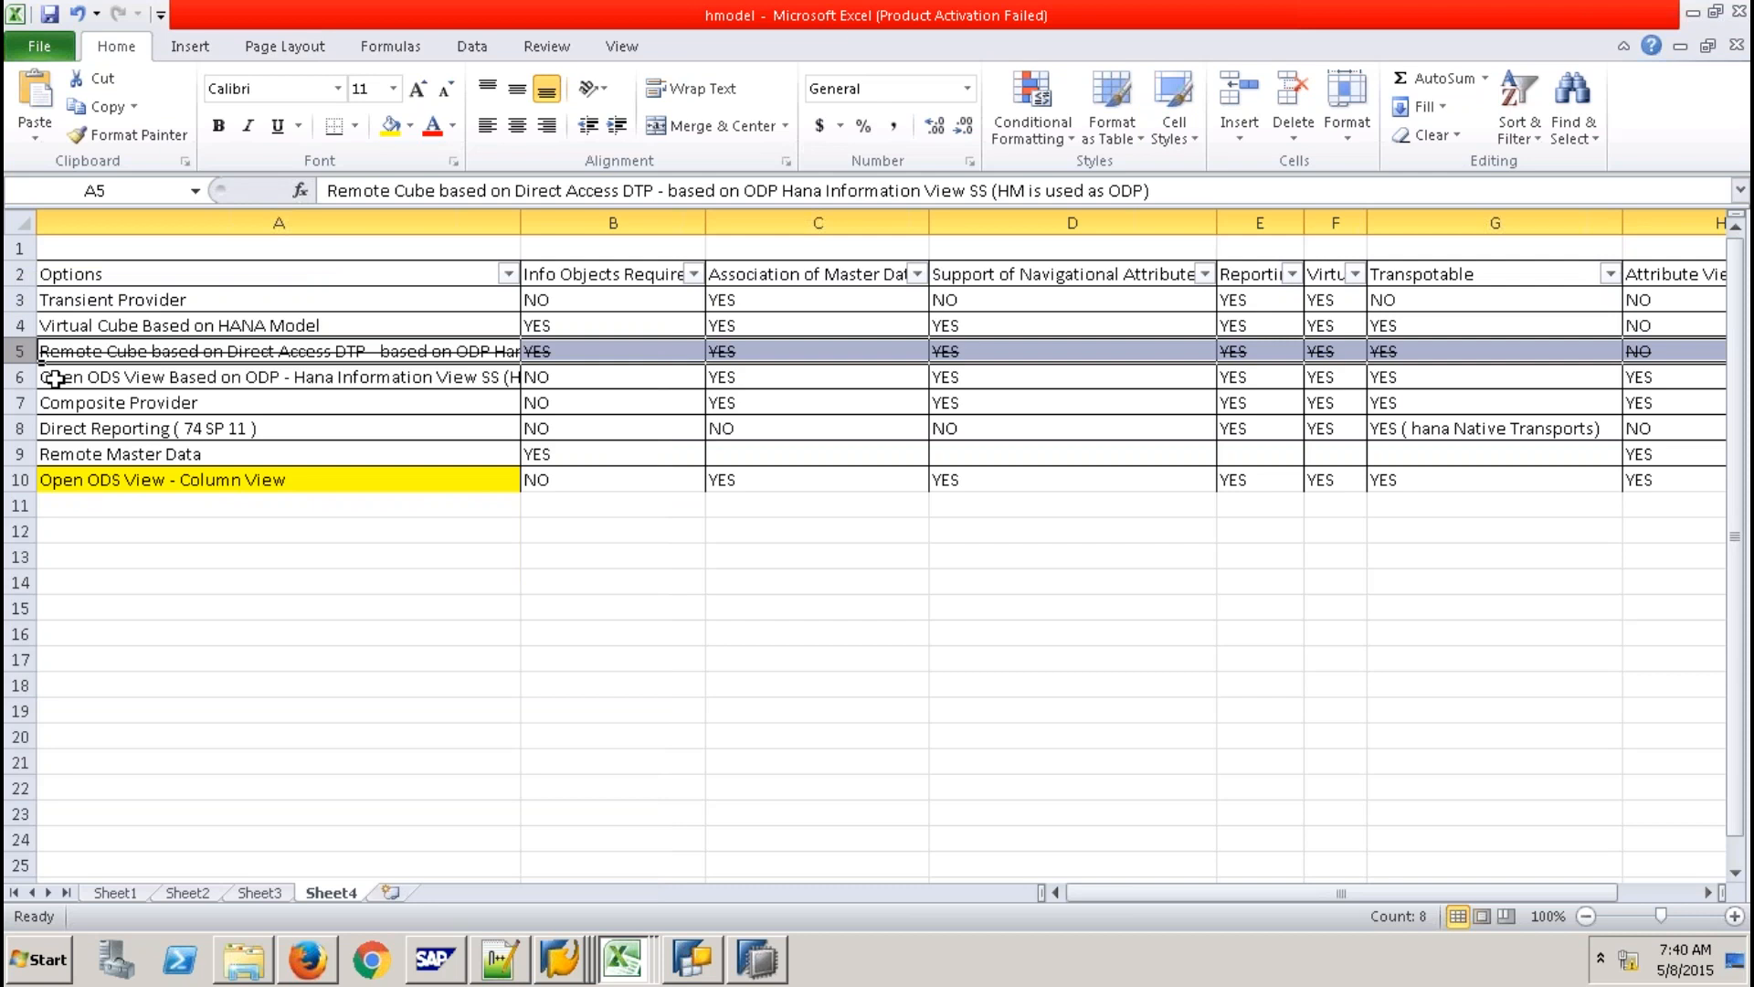
Change A6's text to end with 'Column View from Sys_bic'.
left_click(374, 375)
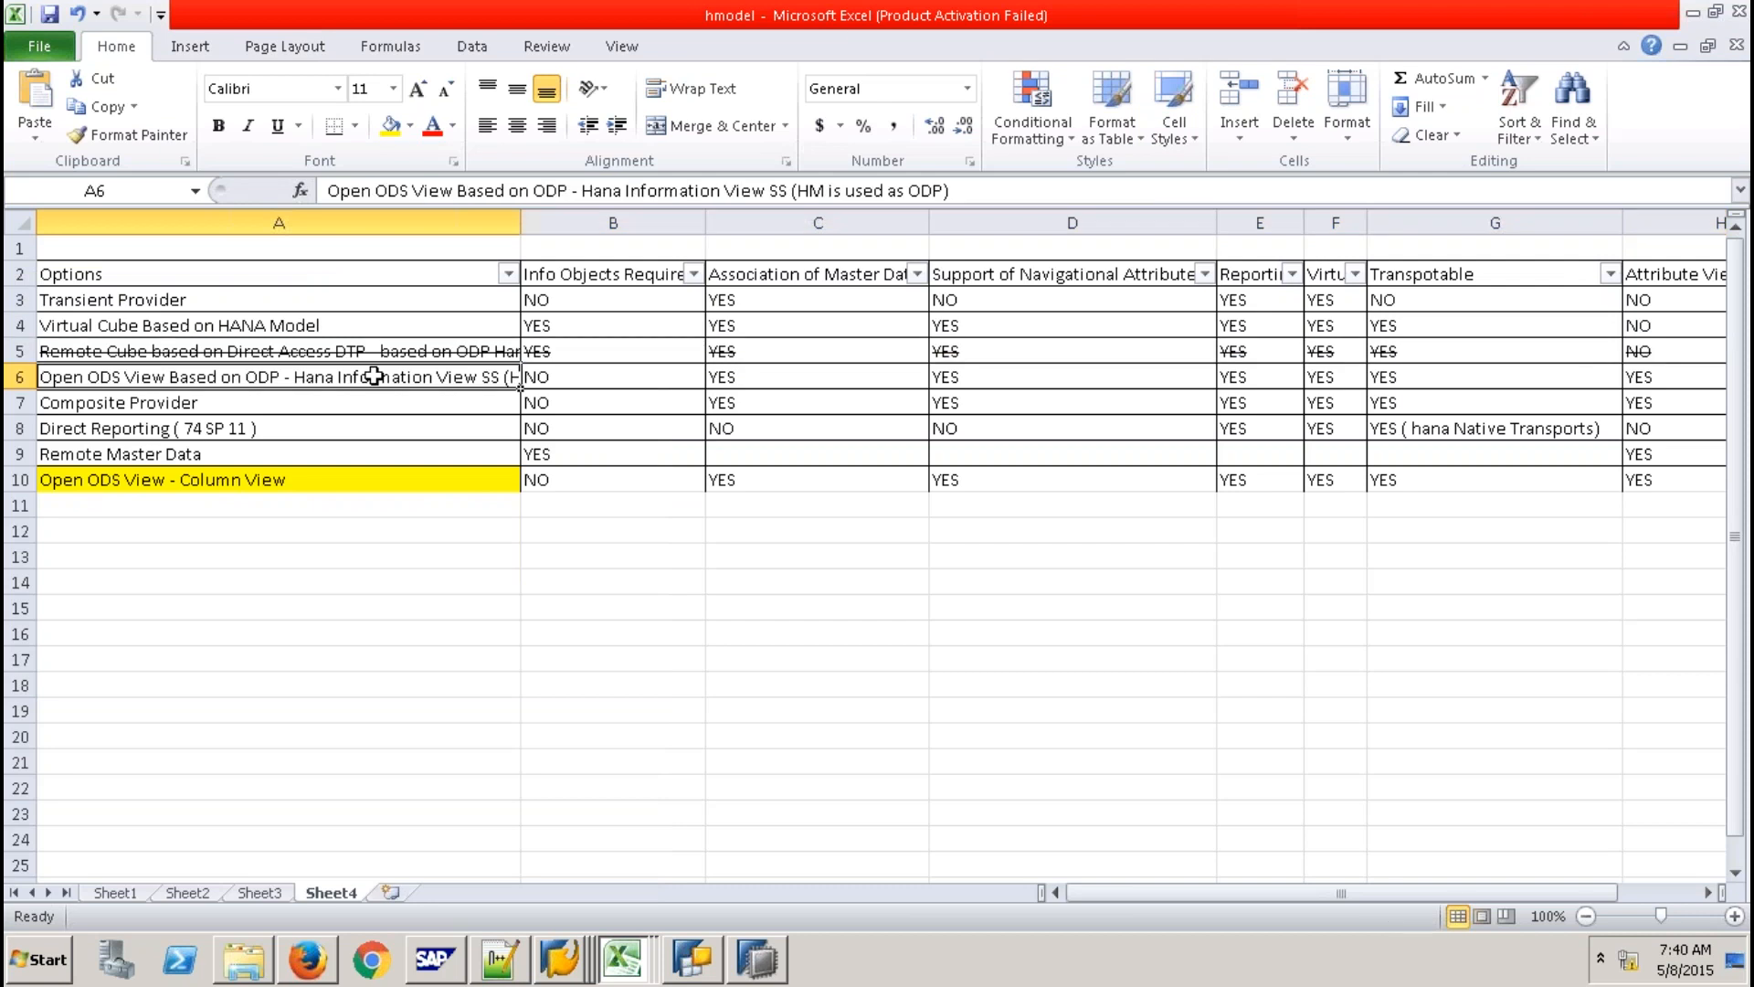
double_click(292, 376)
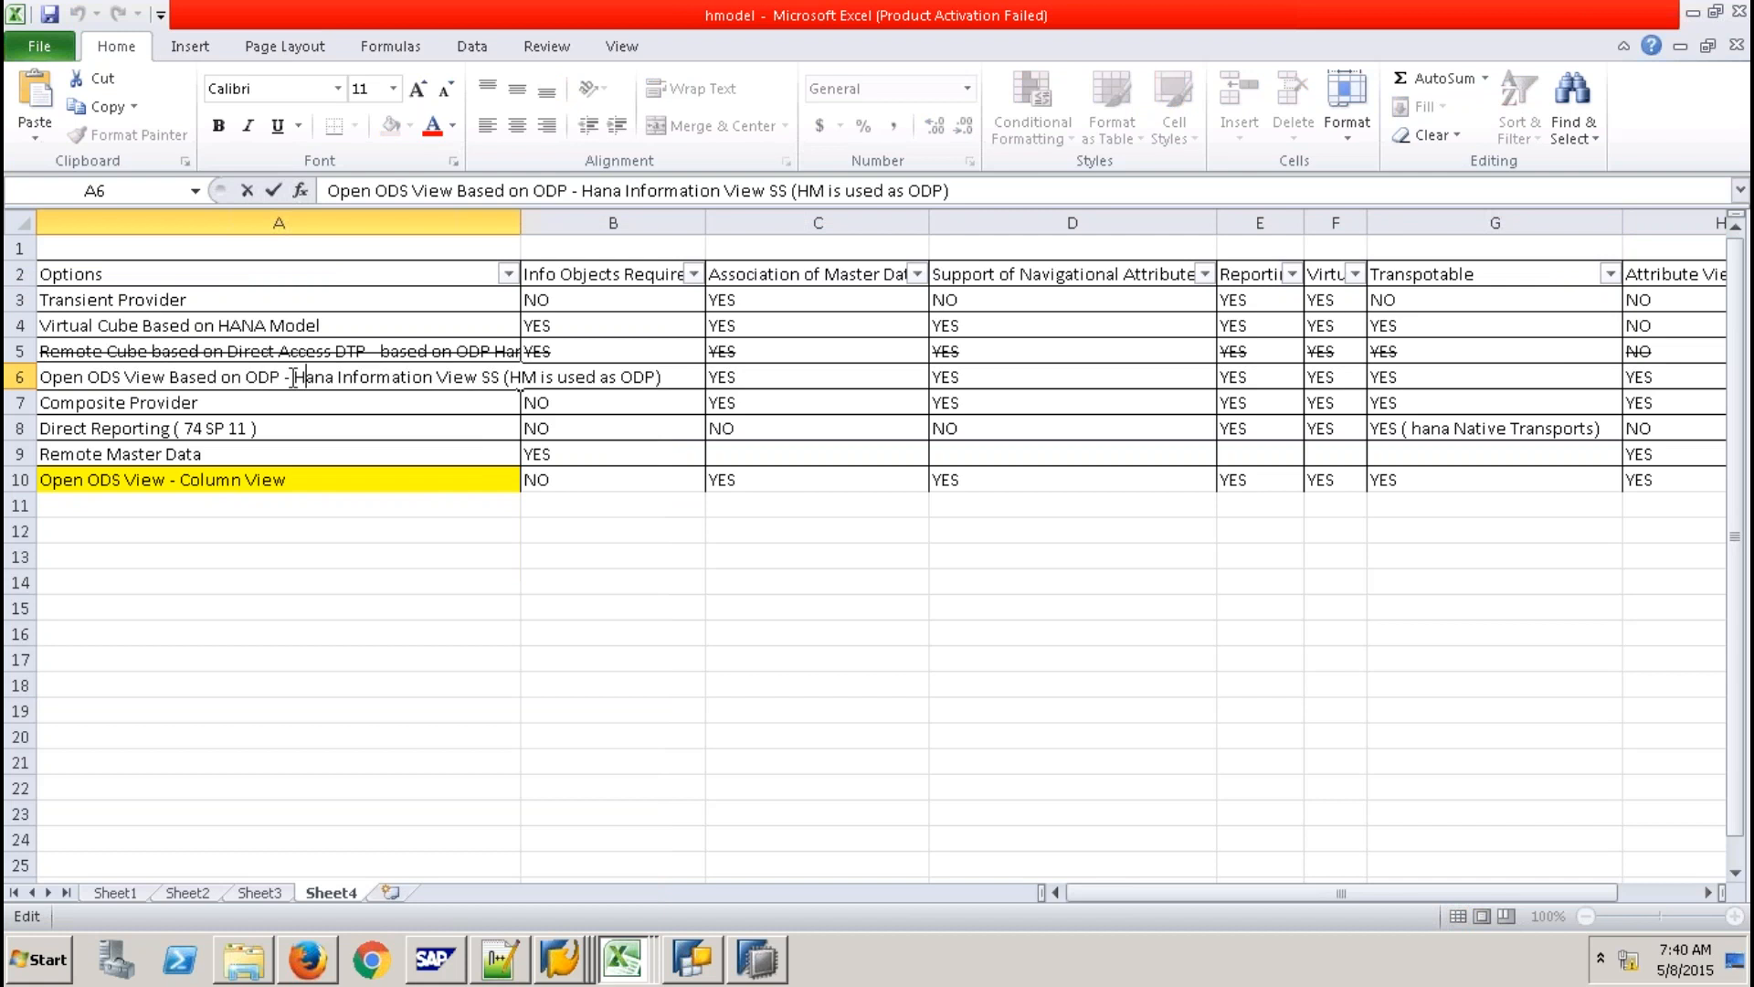
left_click(665, 379, "shift")
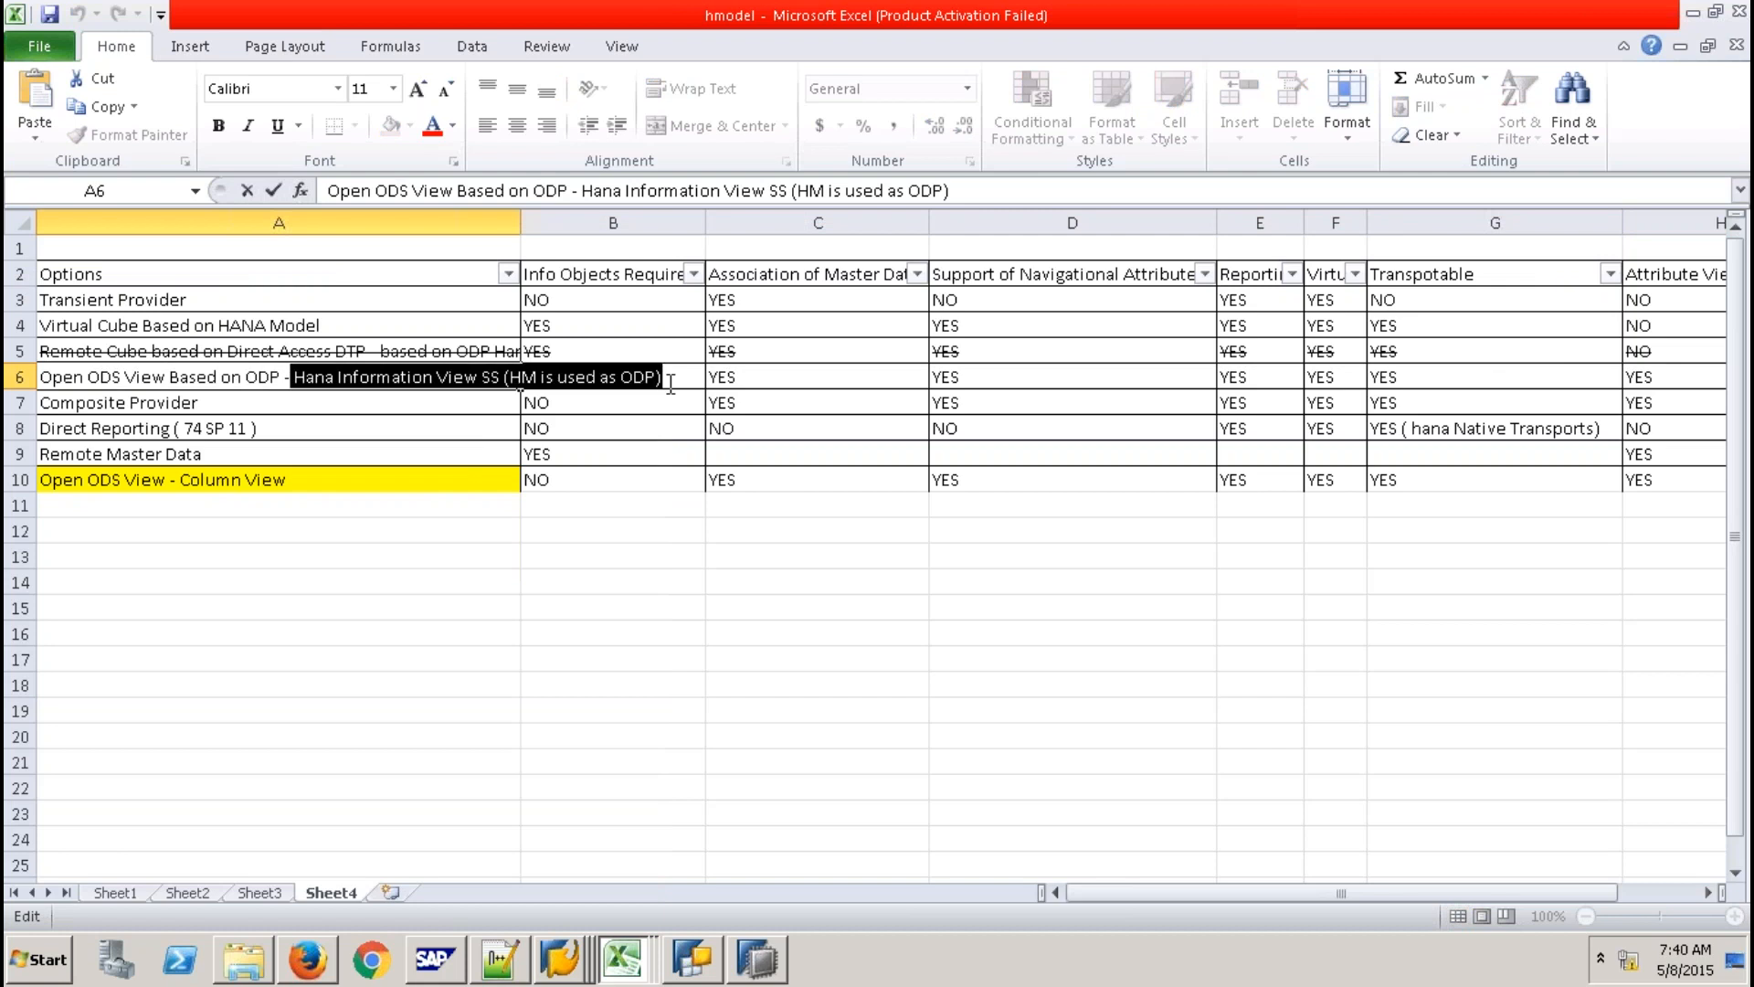
key("BackSpace")
key("BackSpace")
key("BackSpace")
key("BackSpace")
key("BackSpace")
key("BackSpace")
key("BackSpace")
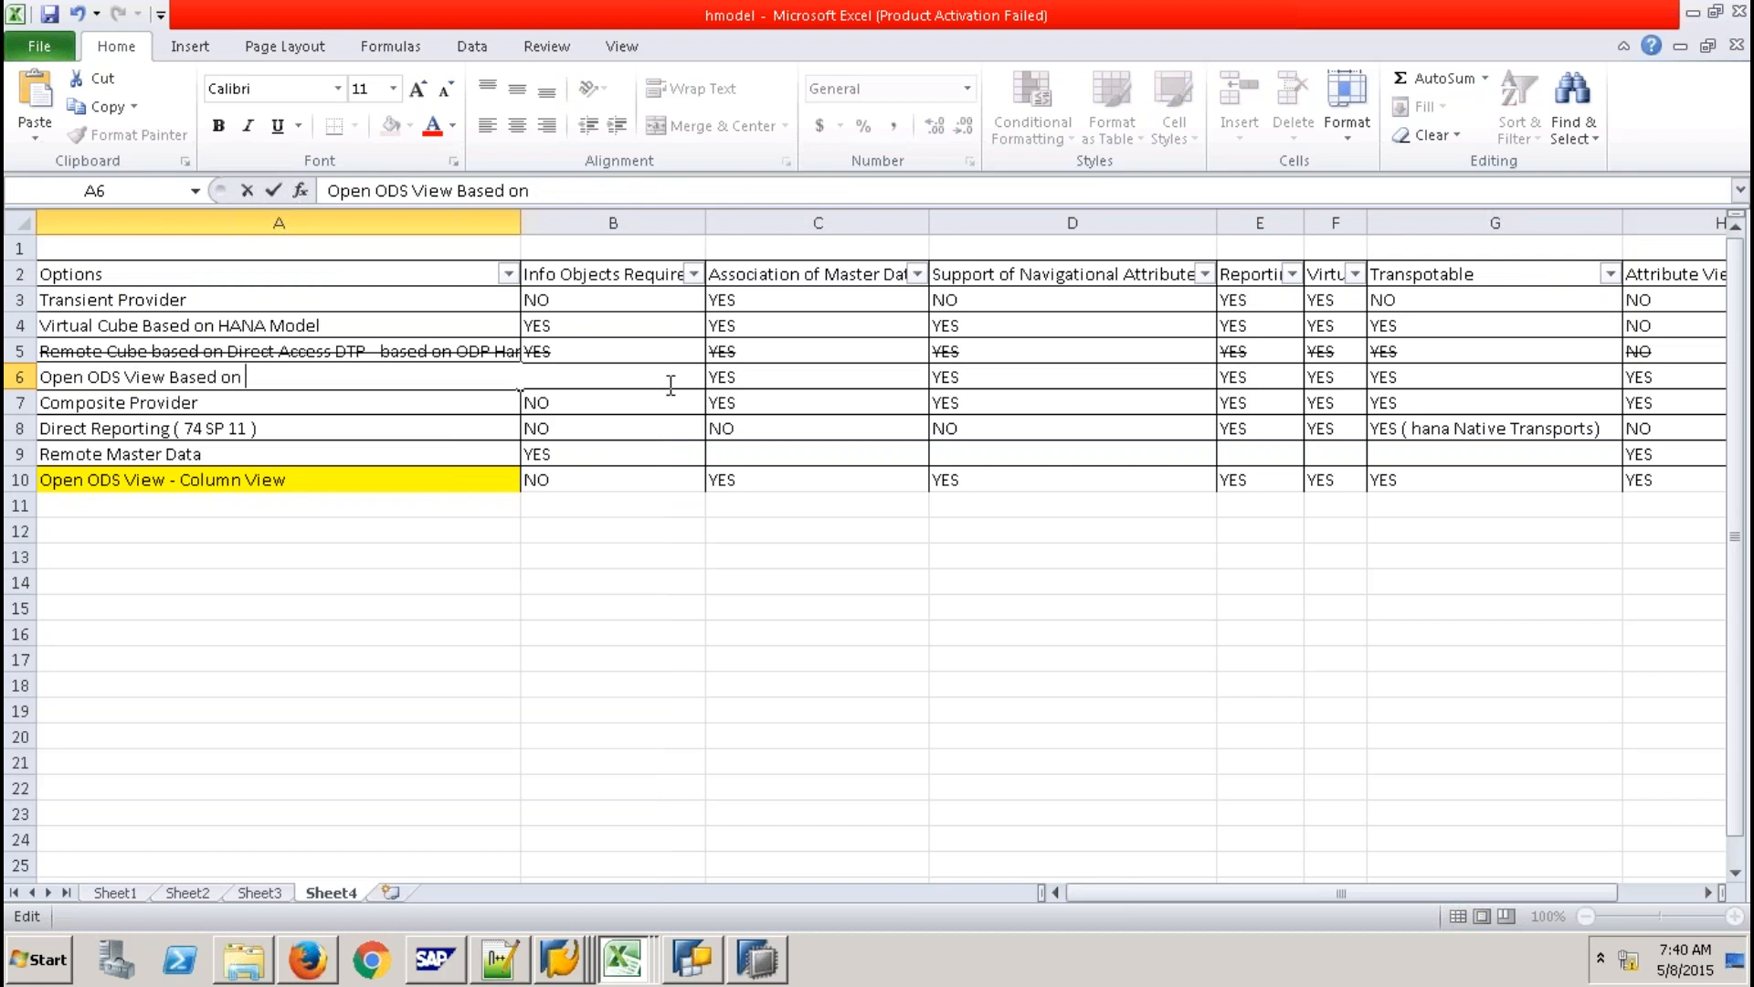
type("Column View fro")
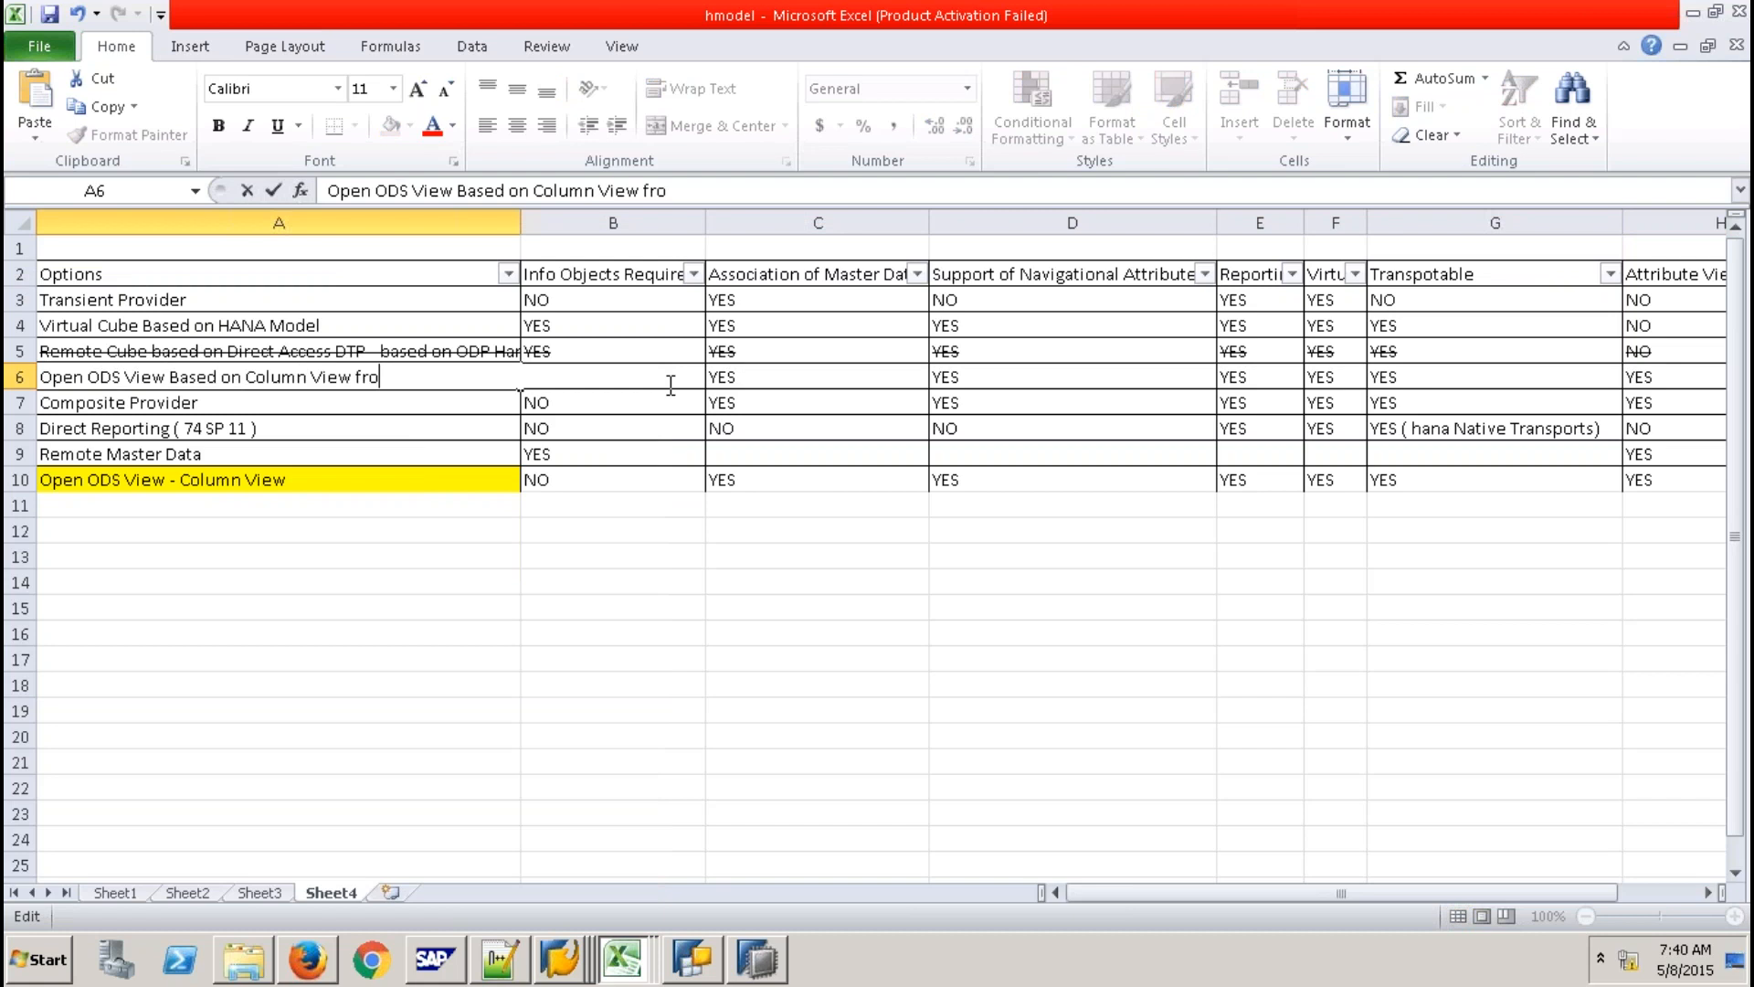
type("m Sys_bic")
key("Return")
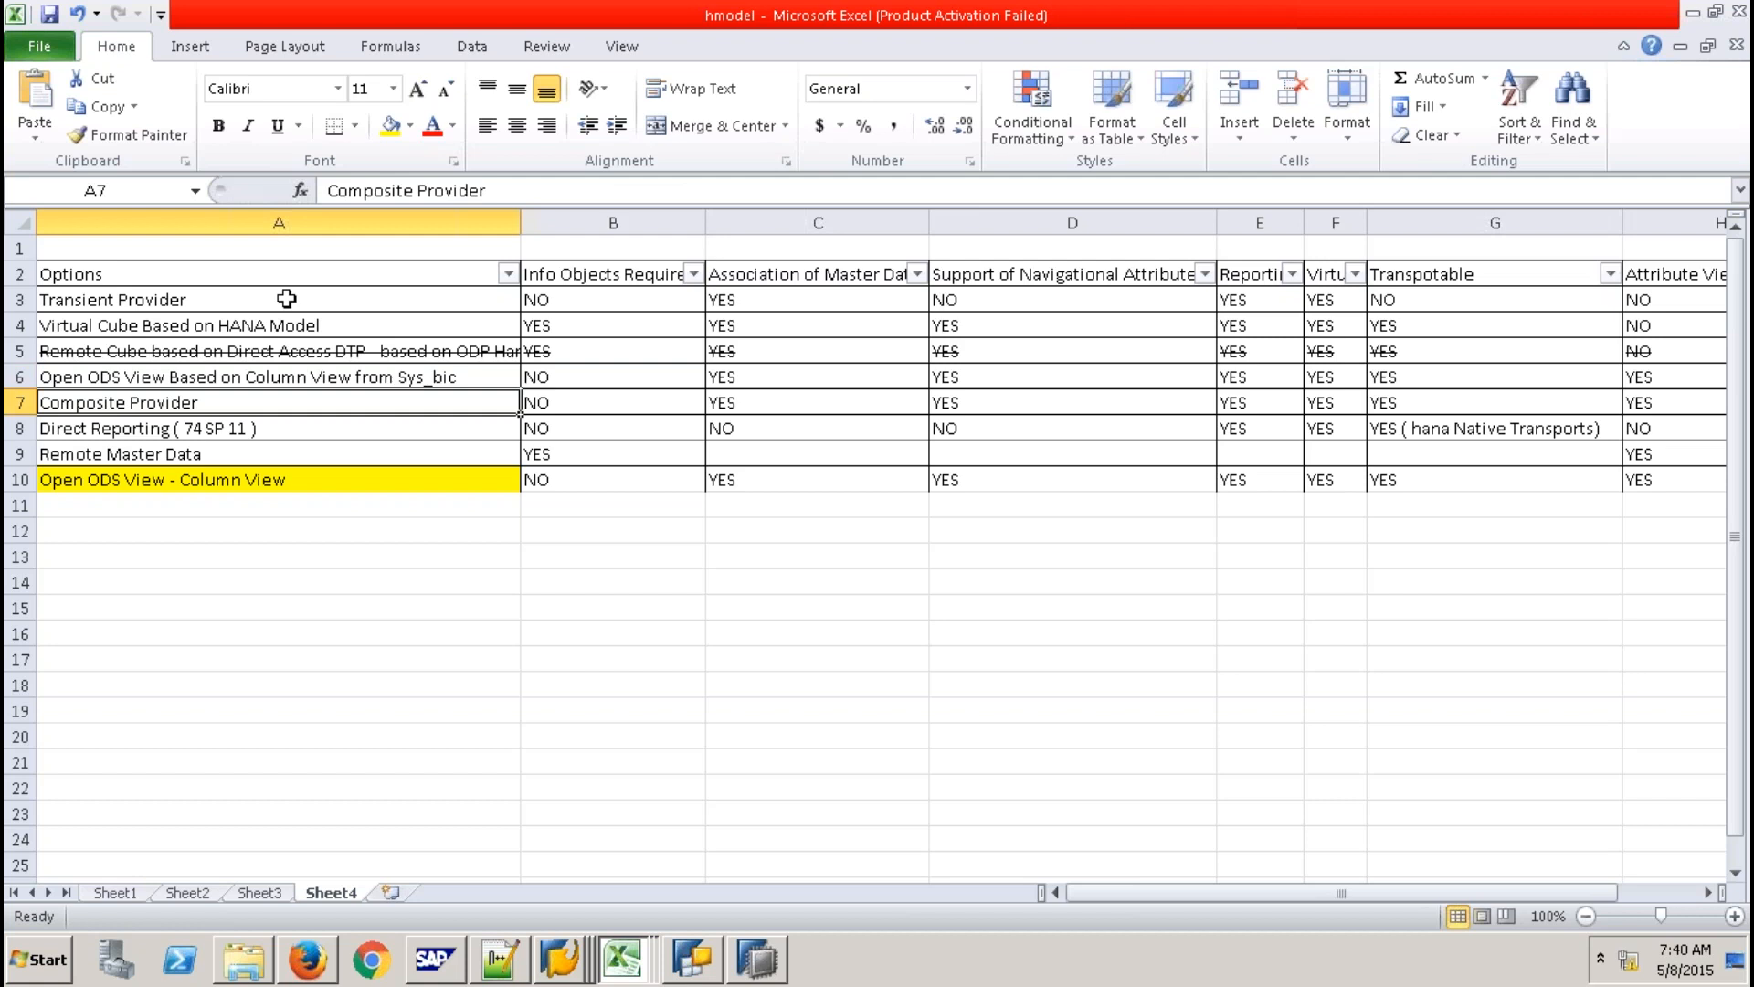
Check the Info Objects Required values, then filter that column to NO only.
left_click(352, 298)
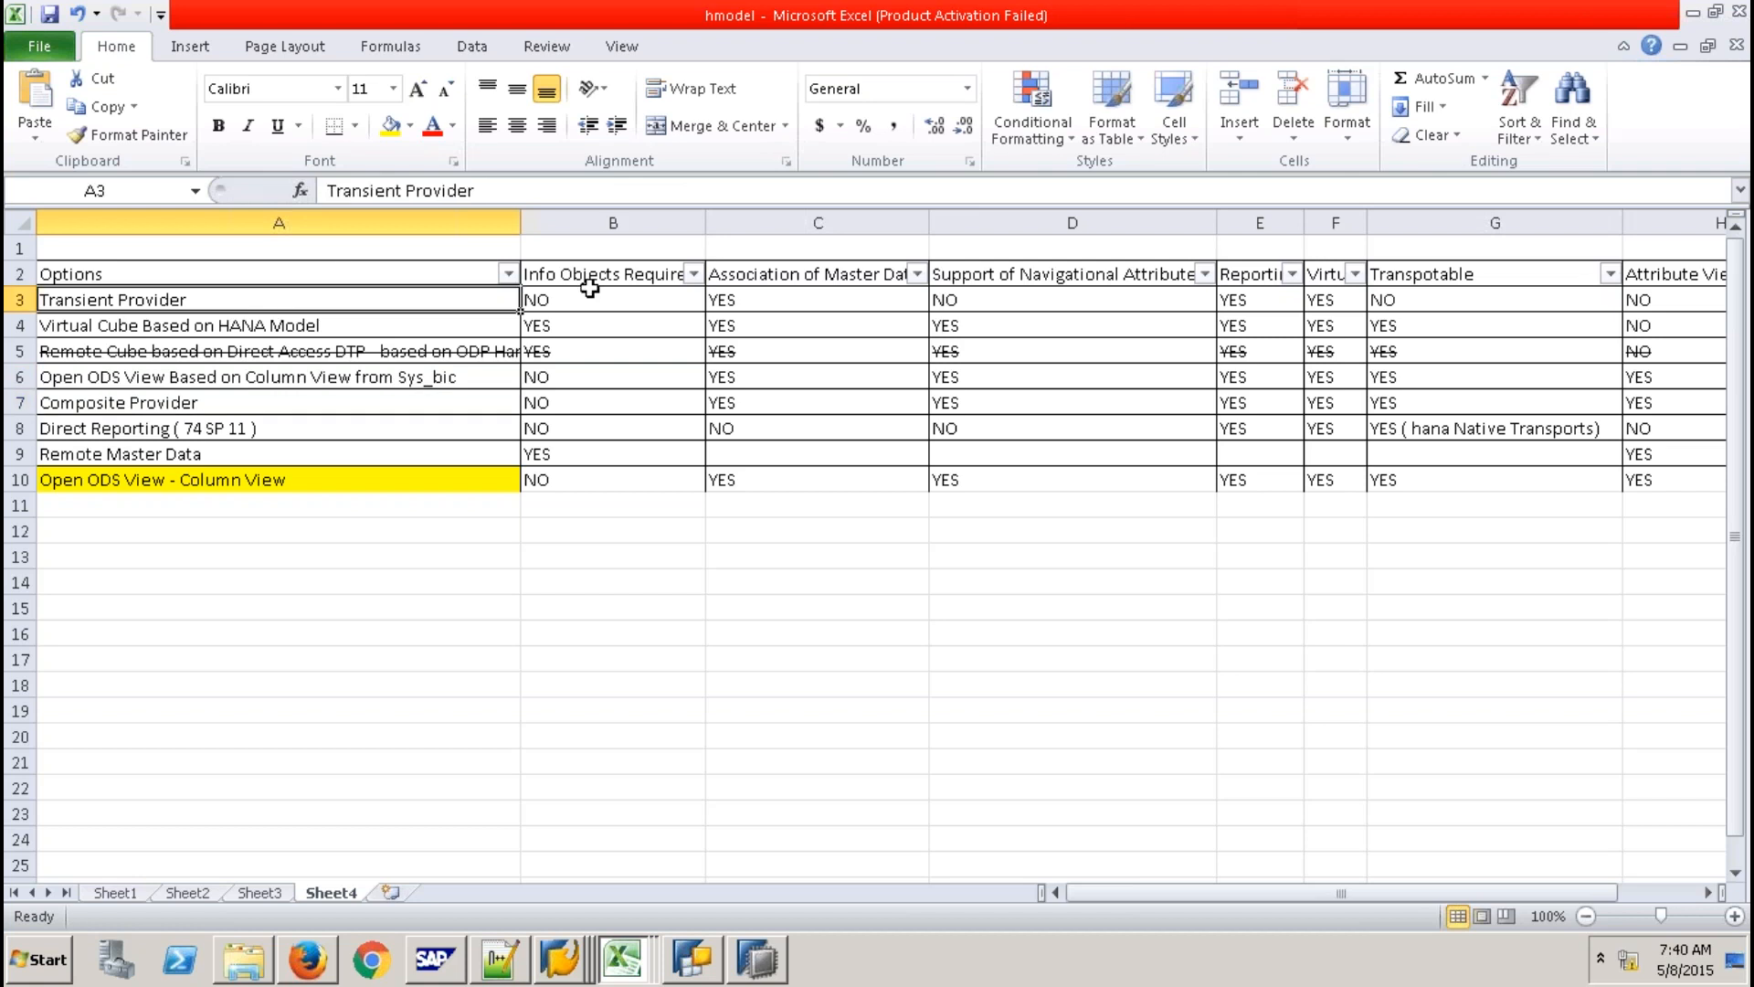
left_click(605, 298)
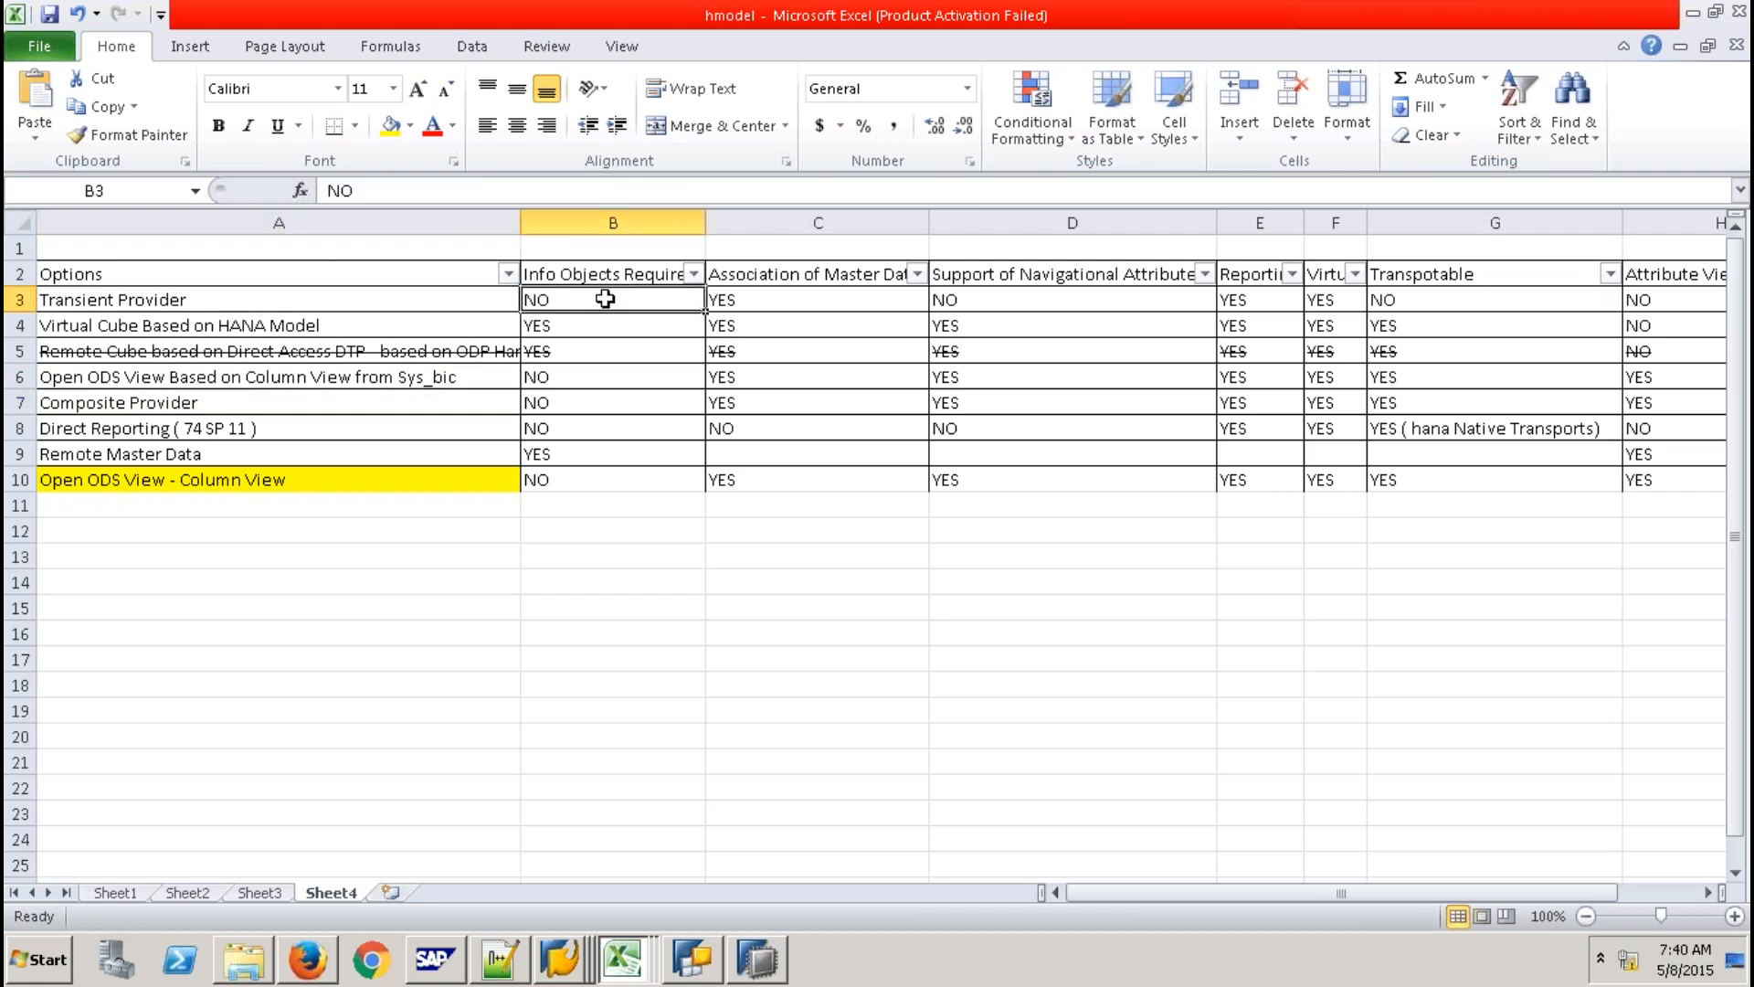
left_click(435, 323)
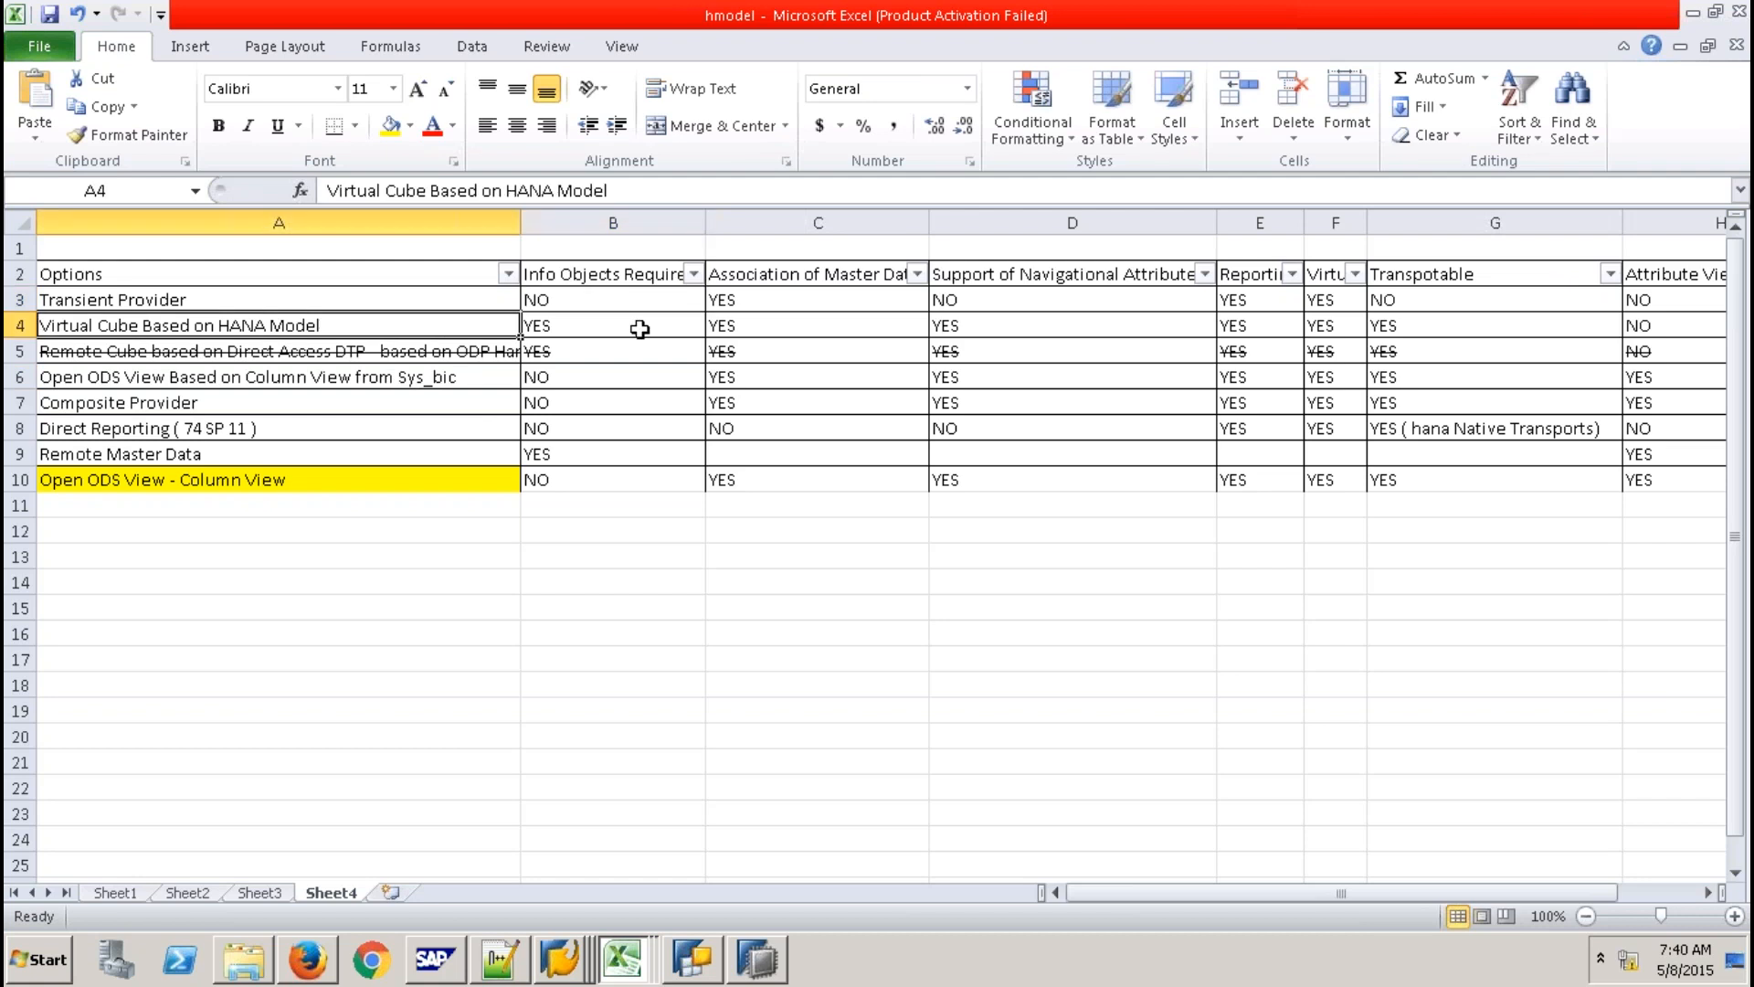
left_click(639, 329)
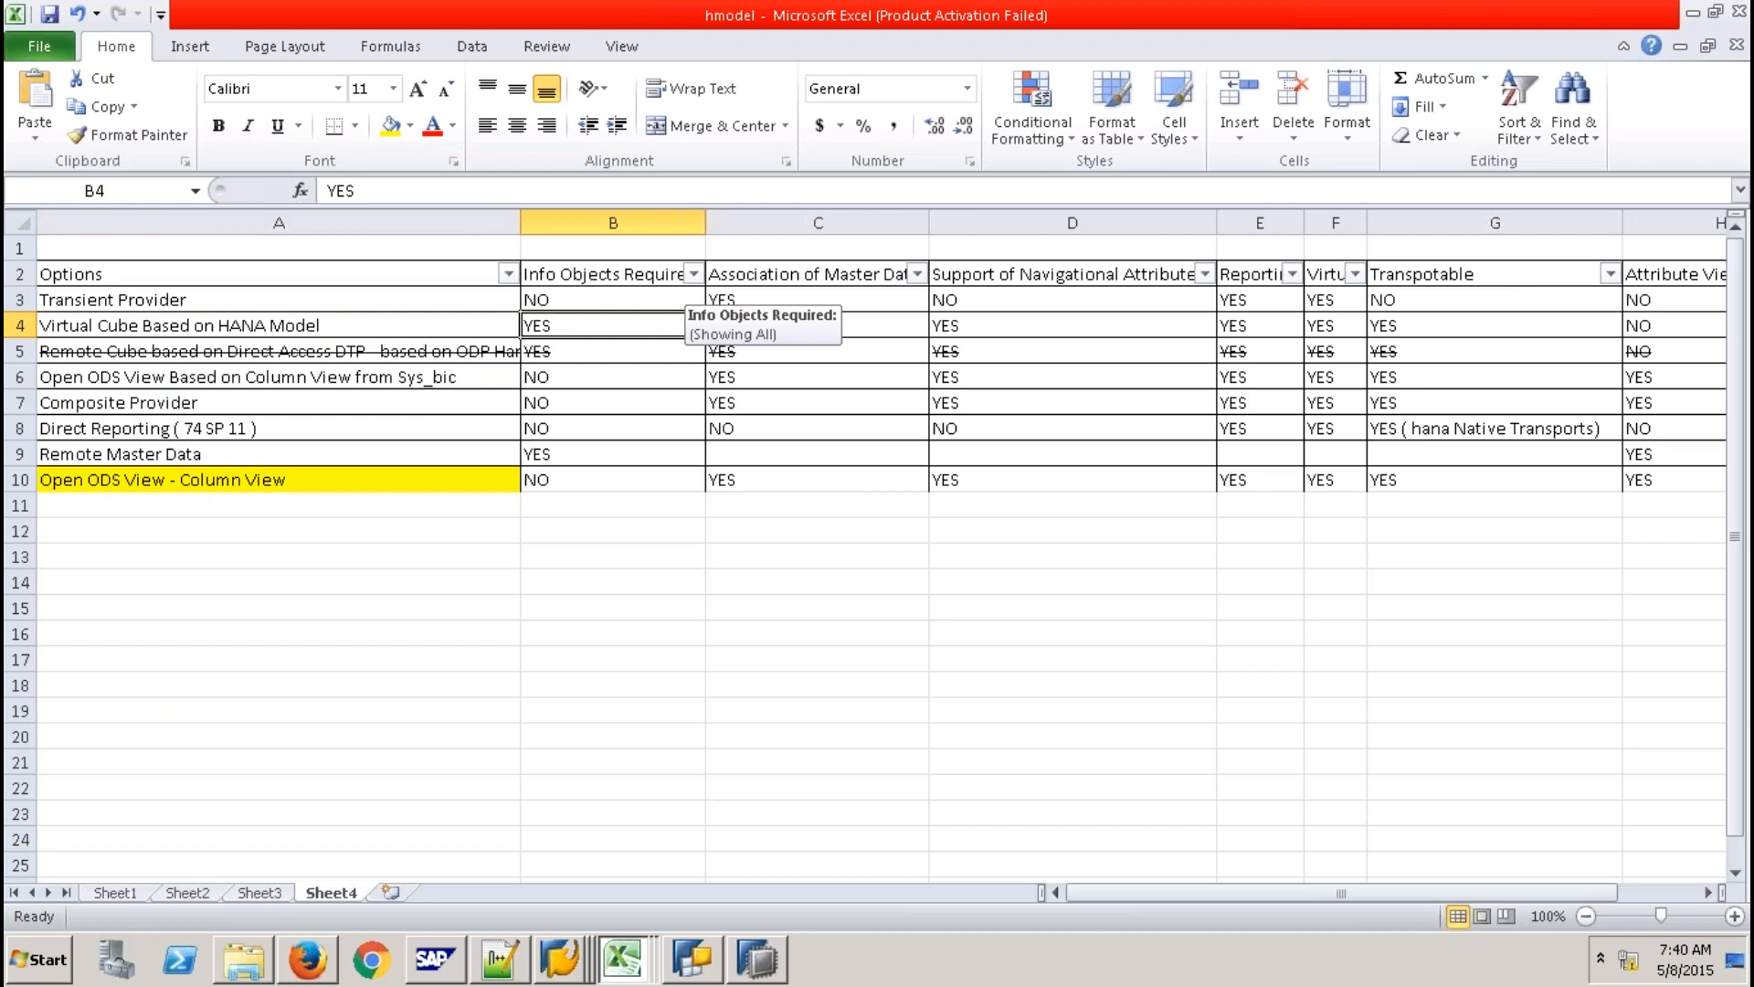
left_click(694, 274)
left_click(437, 510)
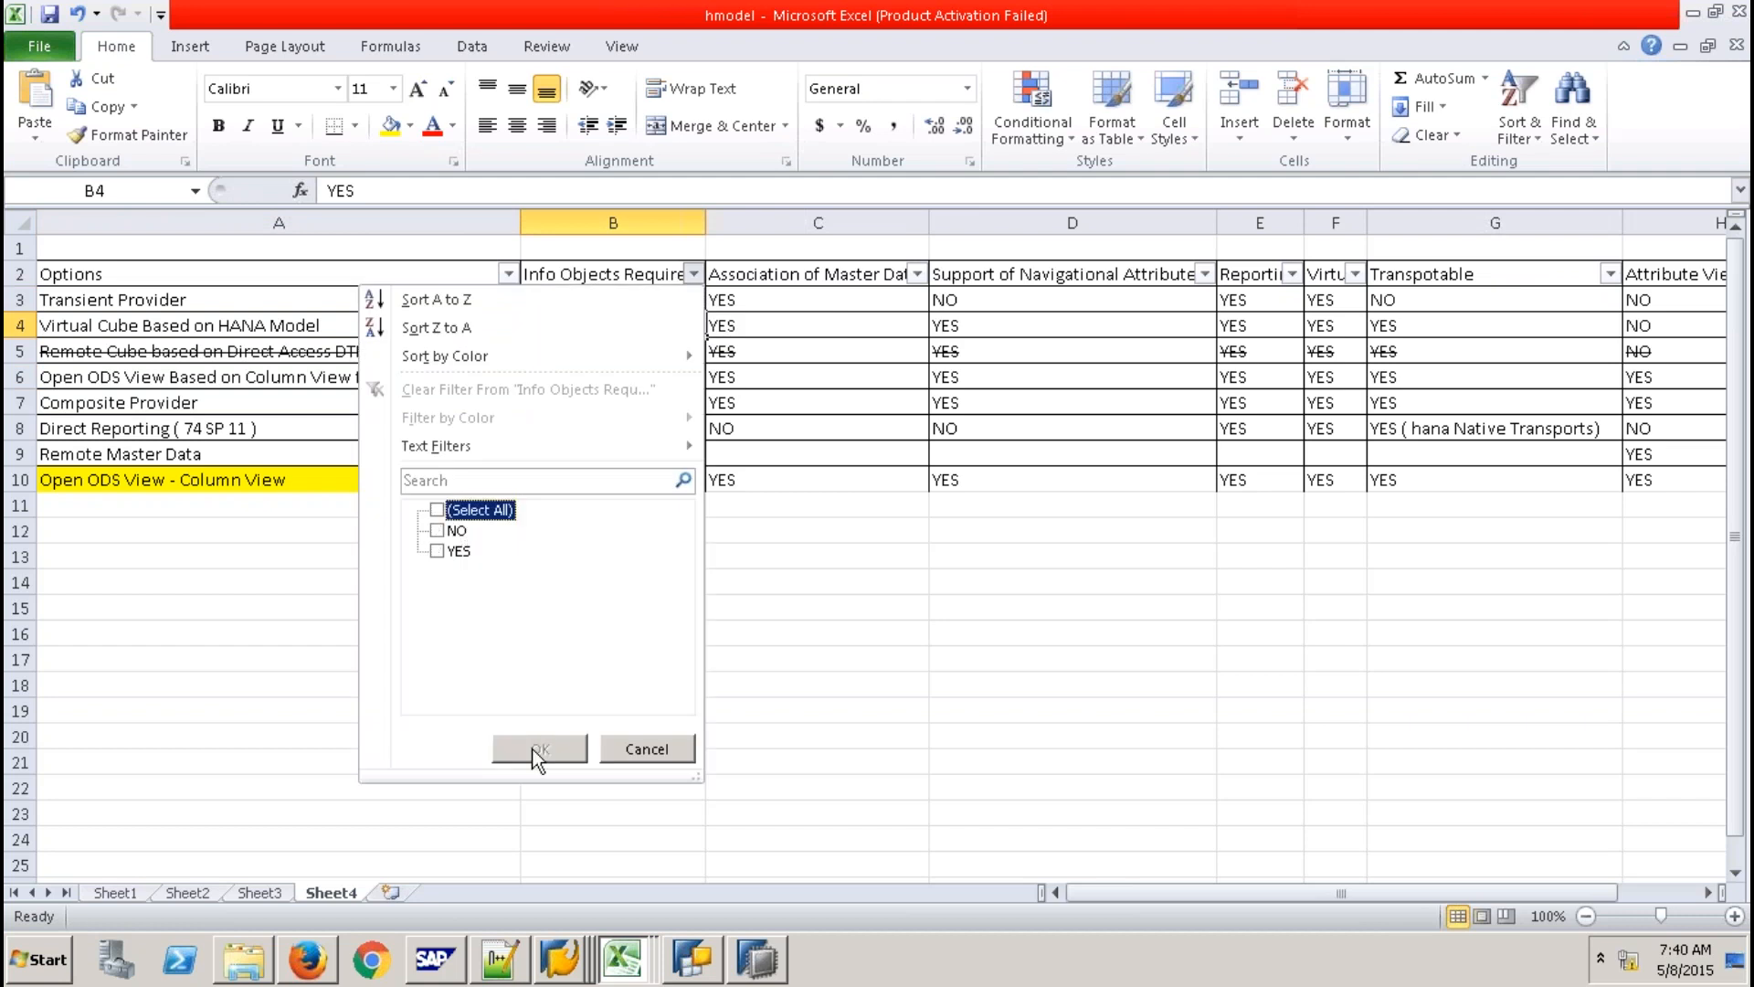
left_click(437, 530)
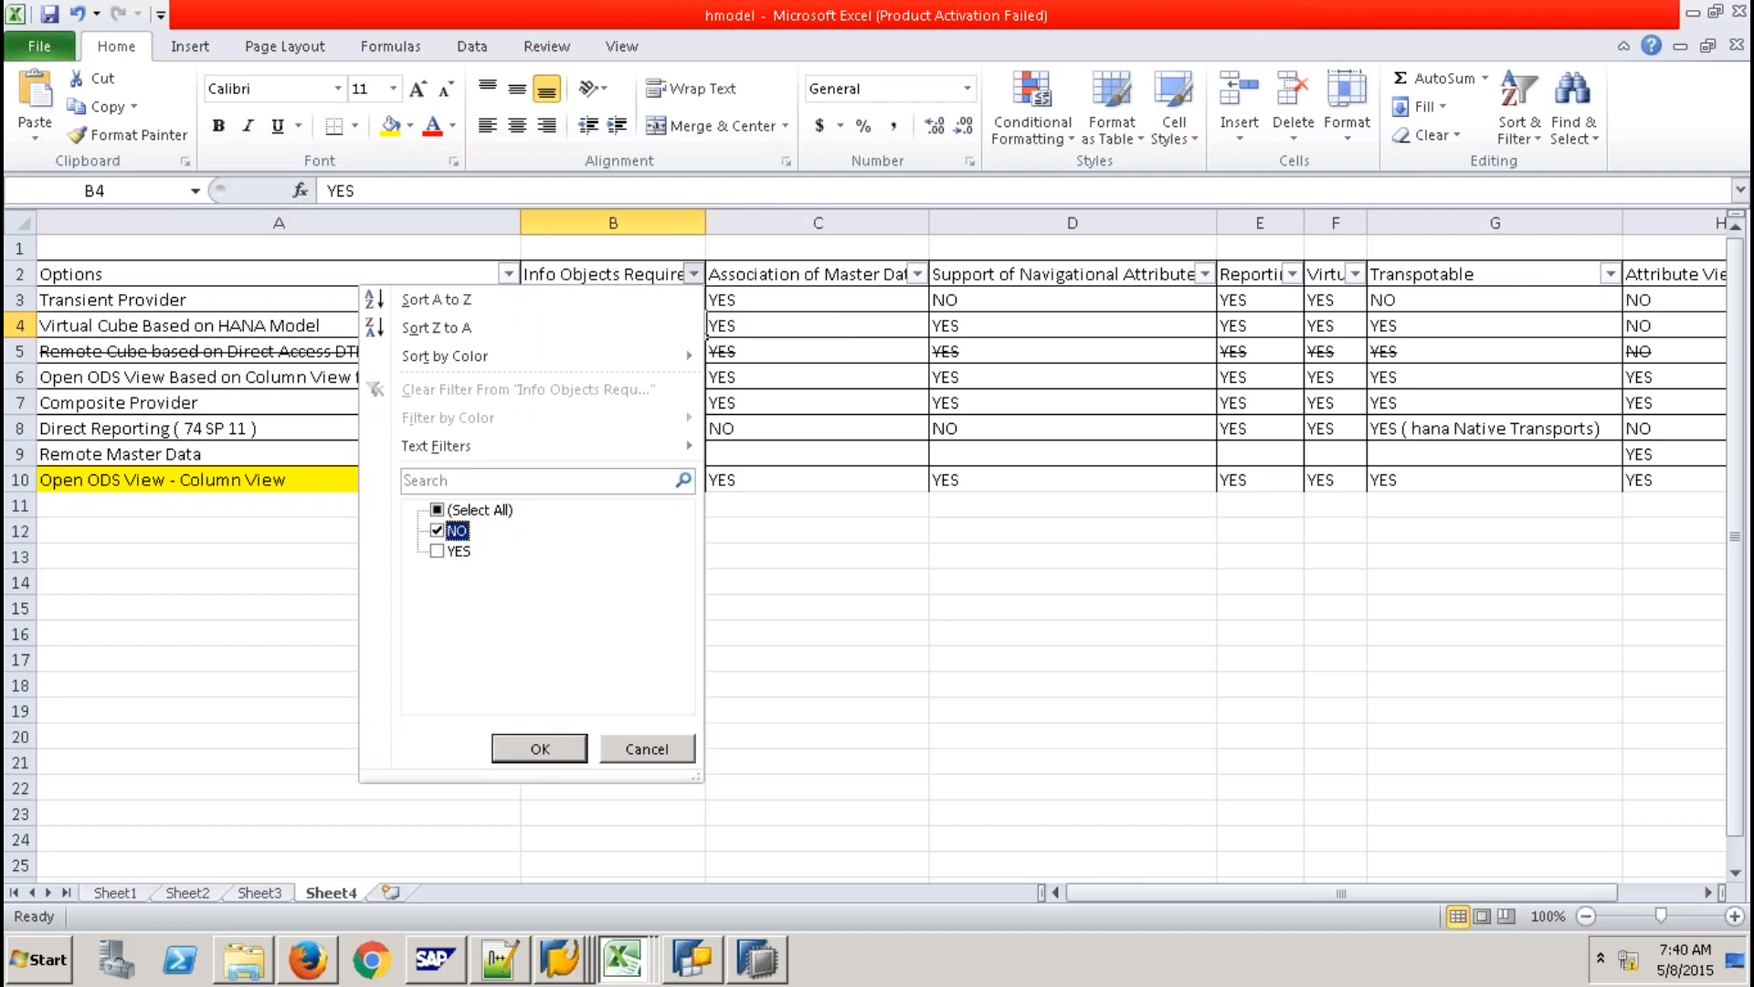
left_click(540, 748)
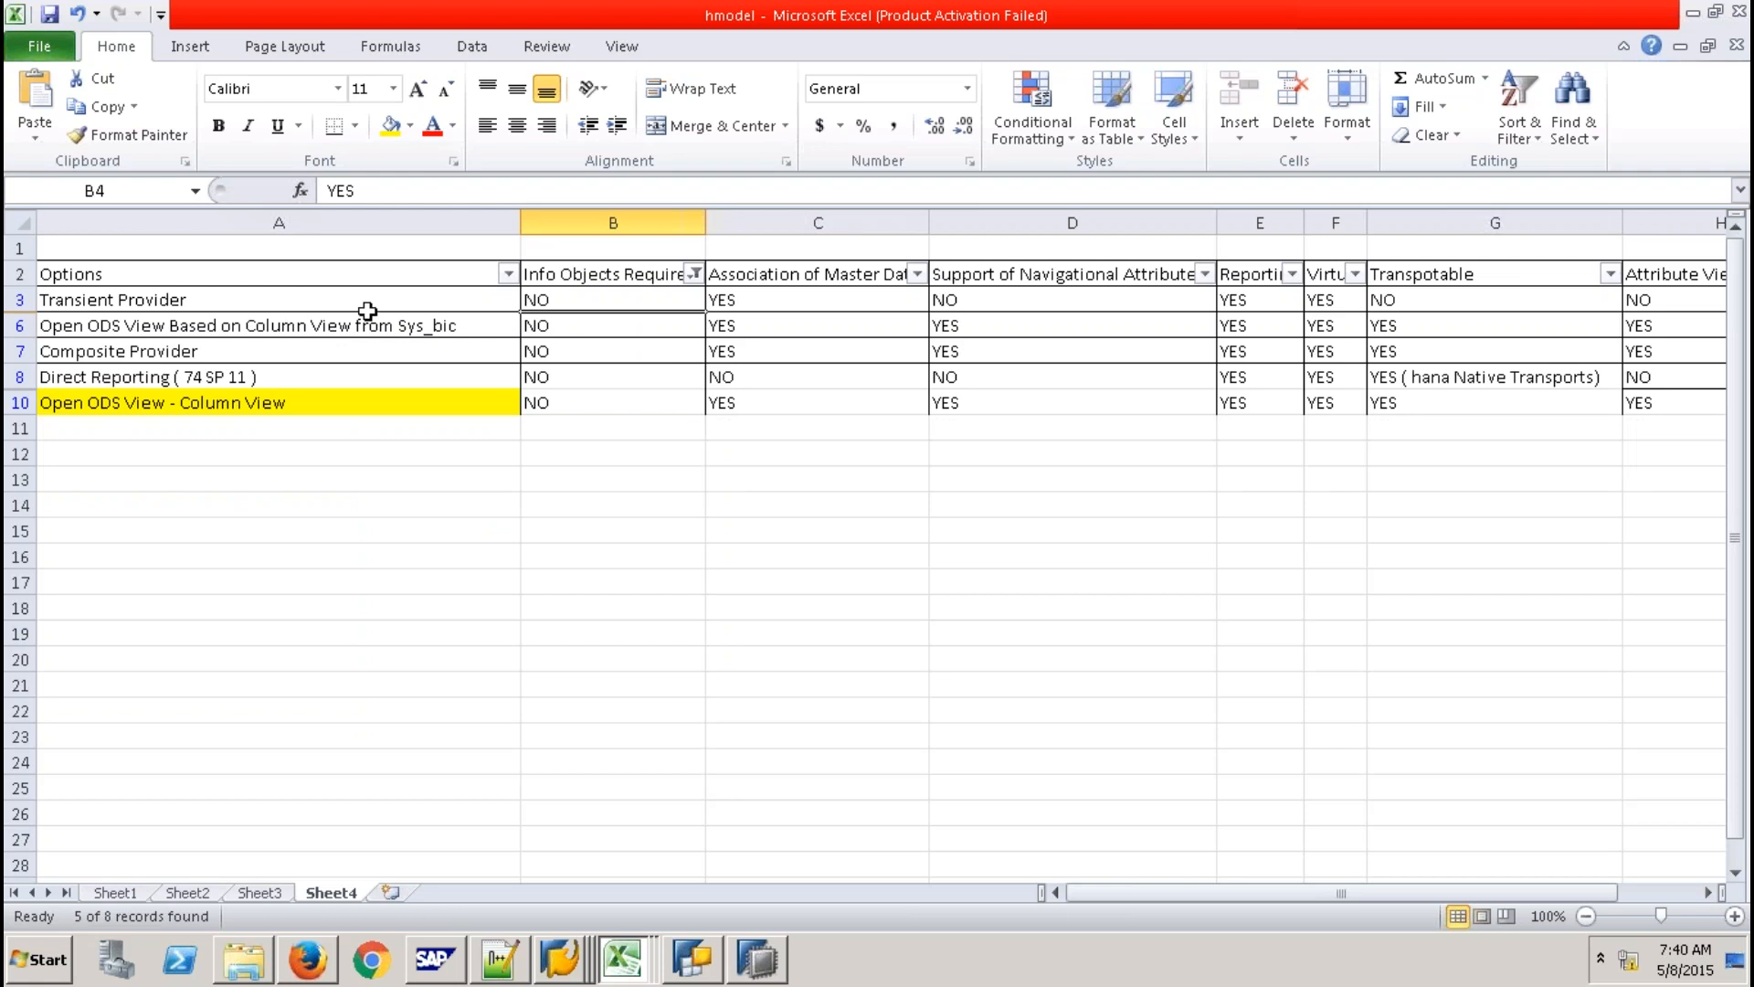
left_click(612, 504)
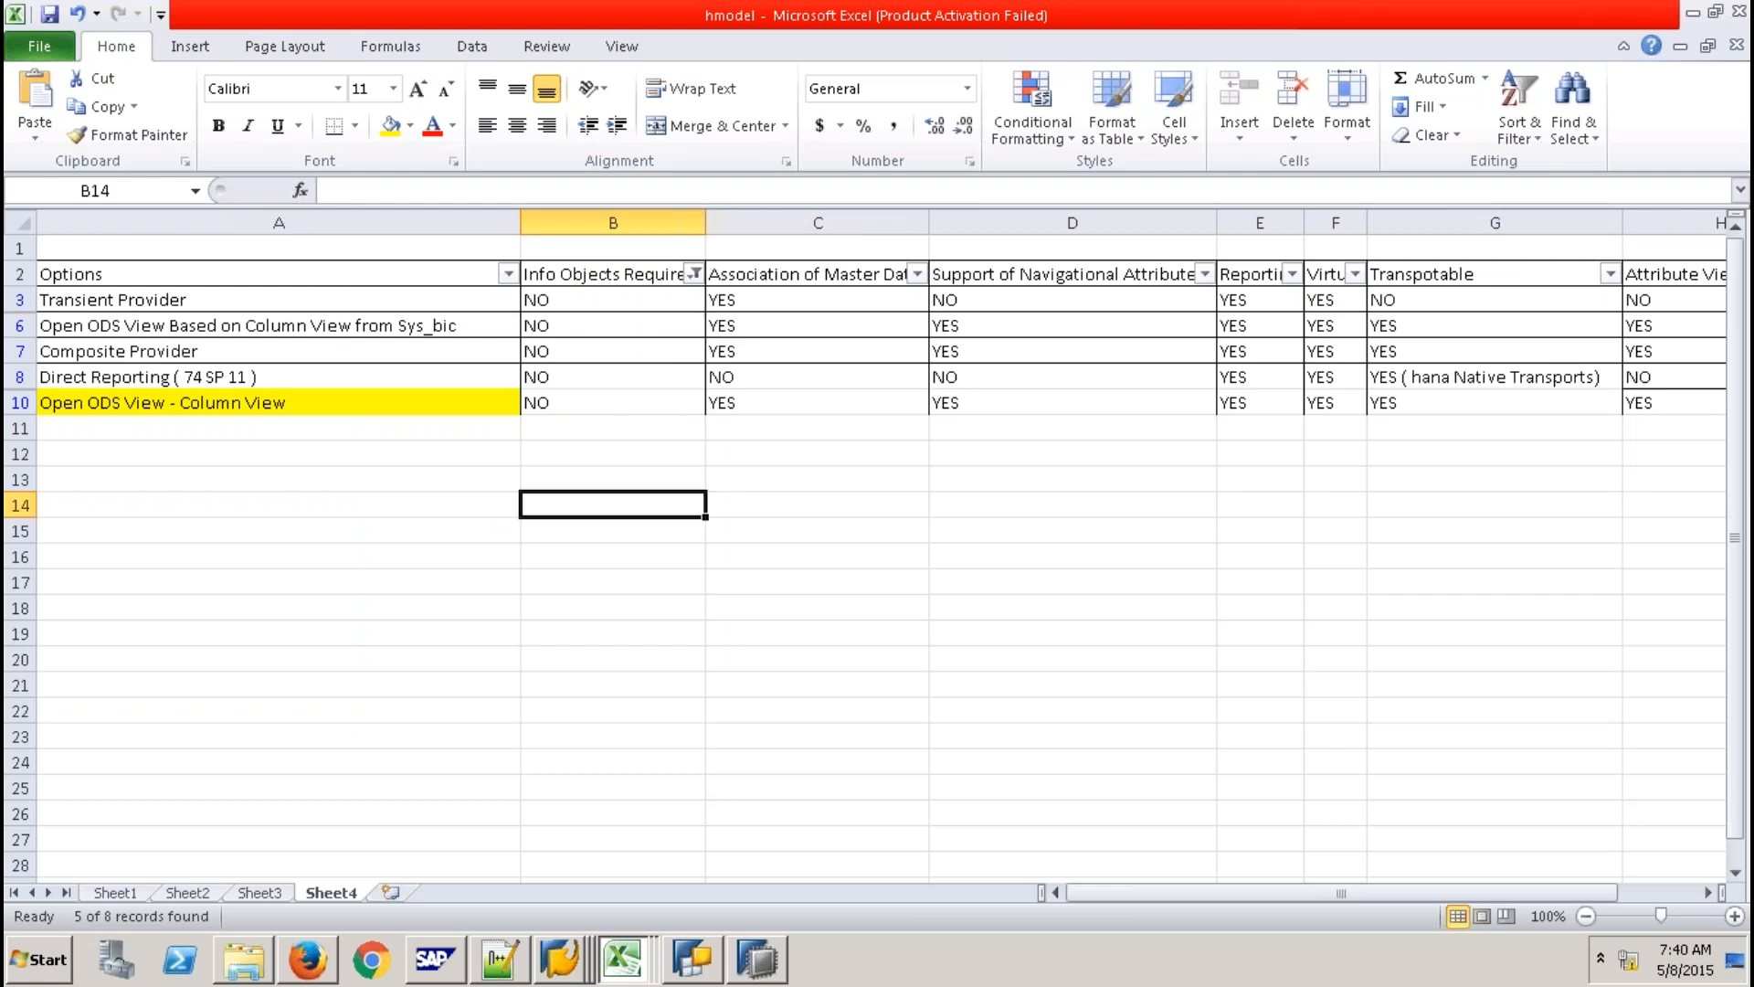
left_click(805, 275)
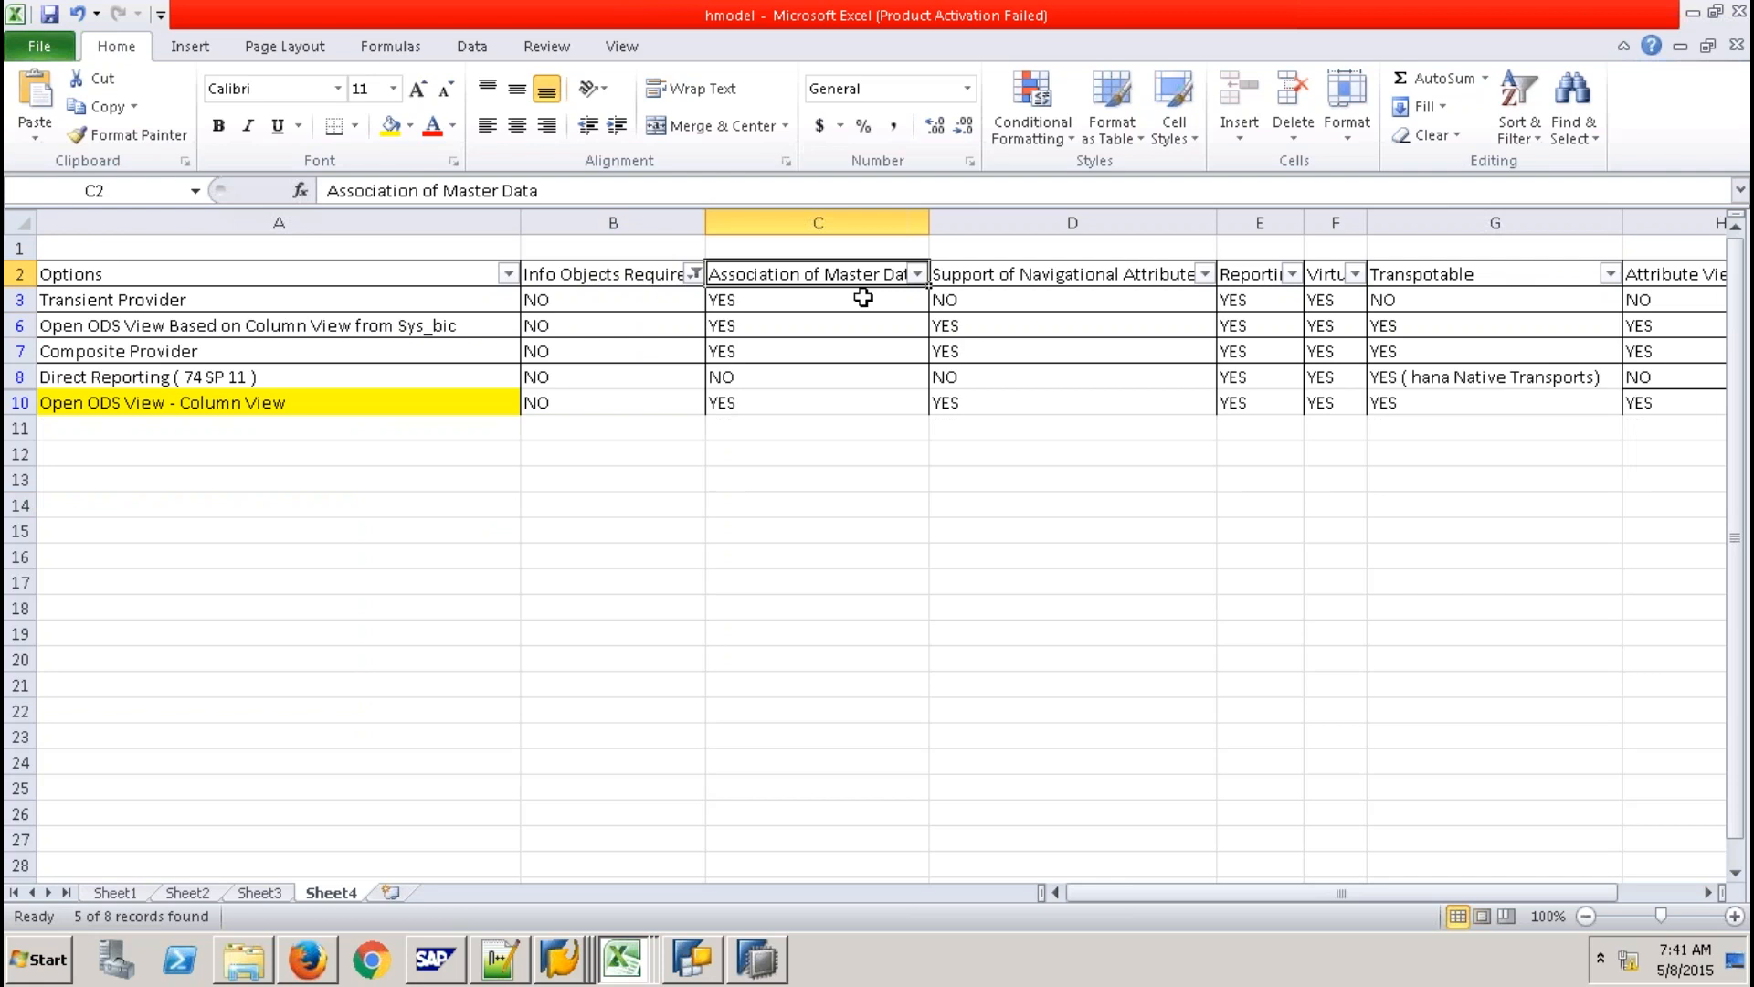
Filter Association of Master Data to exclude NO, keeping only YES rows.
key("alt+Down")
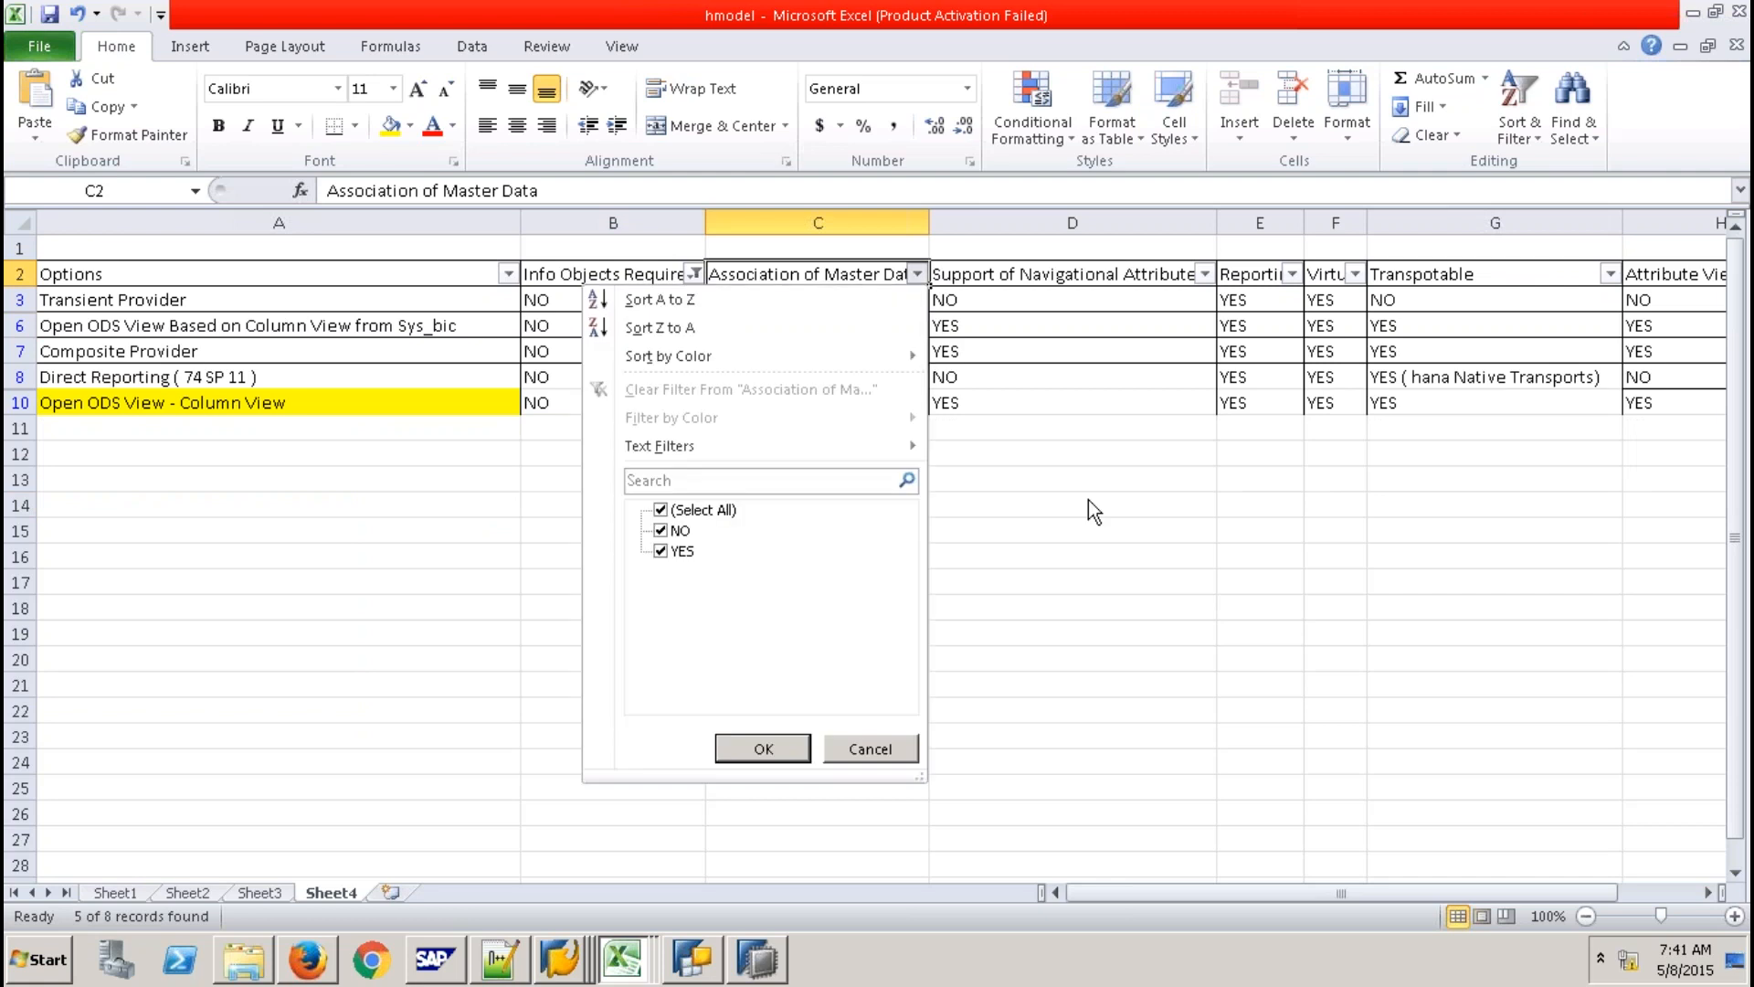
key("Escape")
left_click(819, 386)
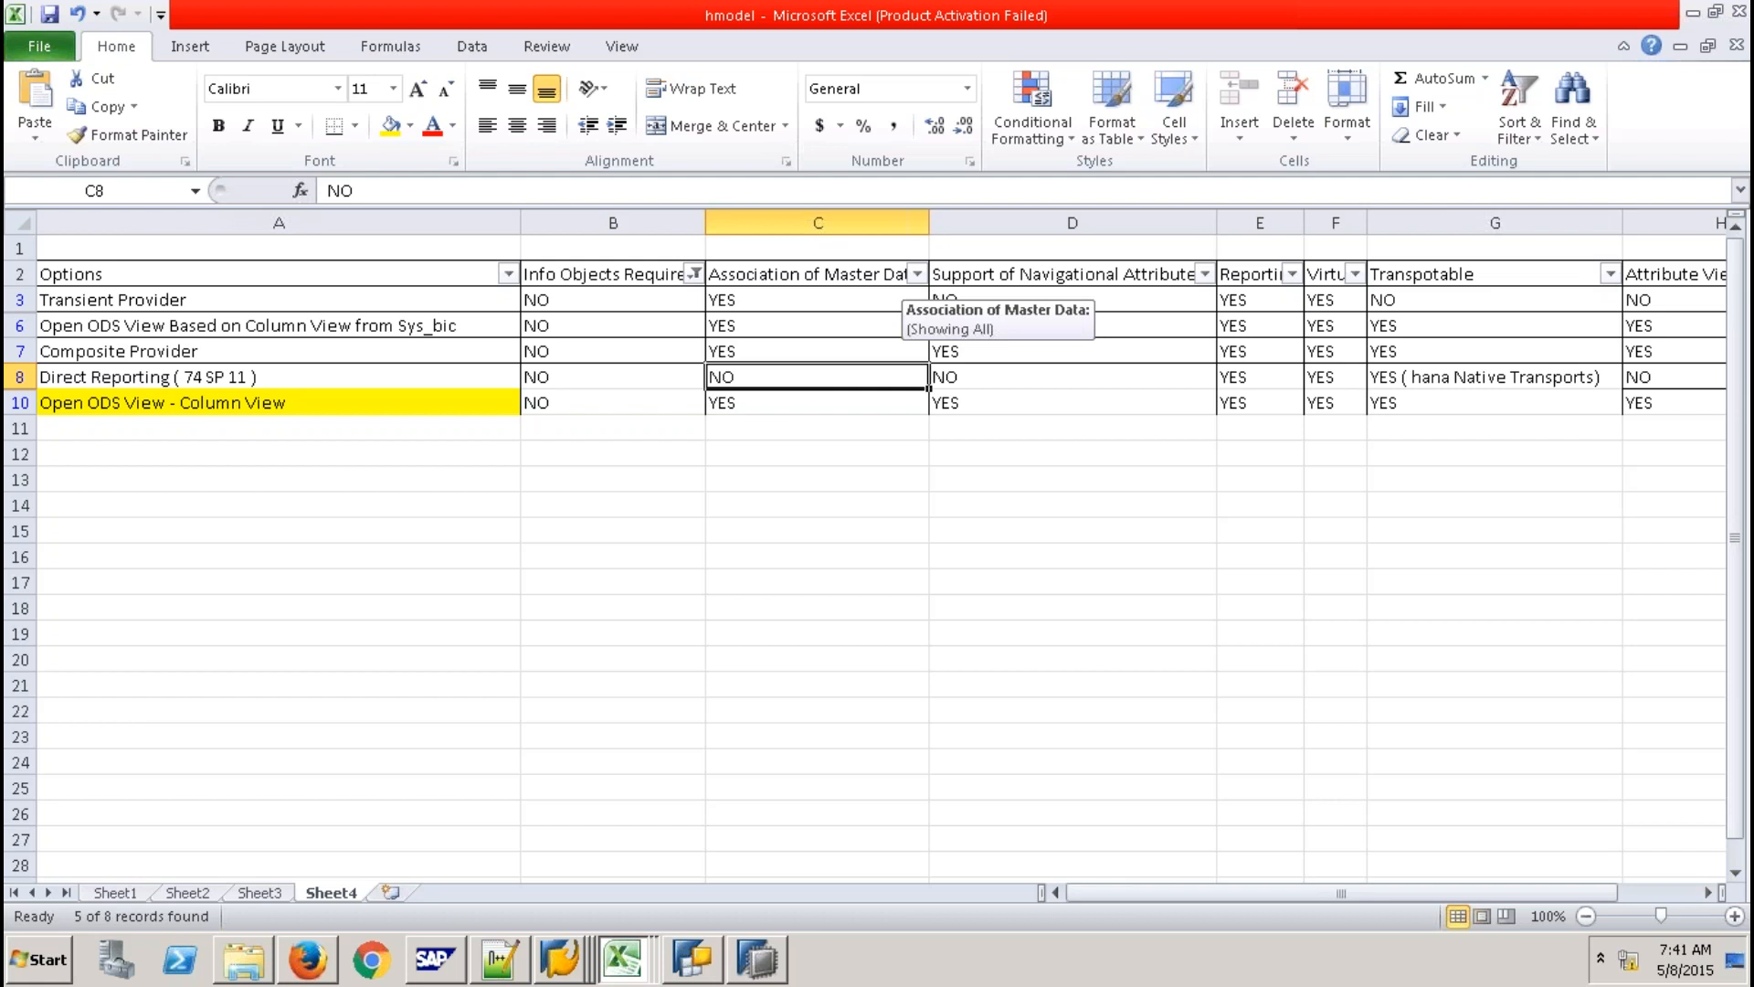
left_click(916, 273)
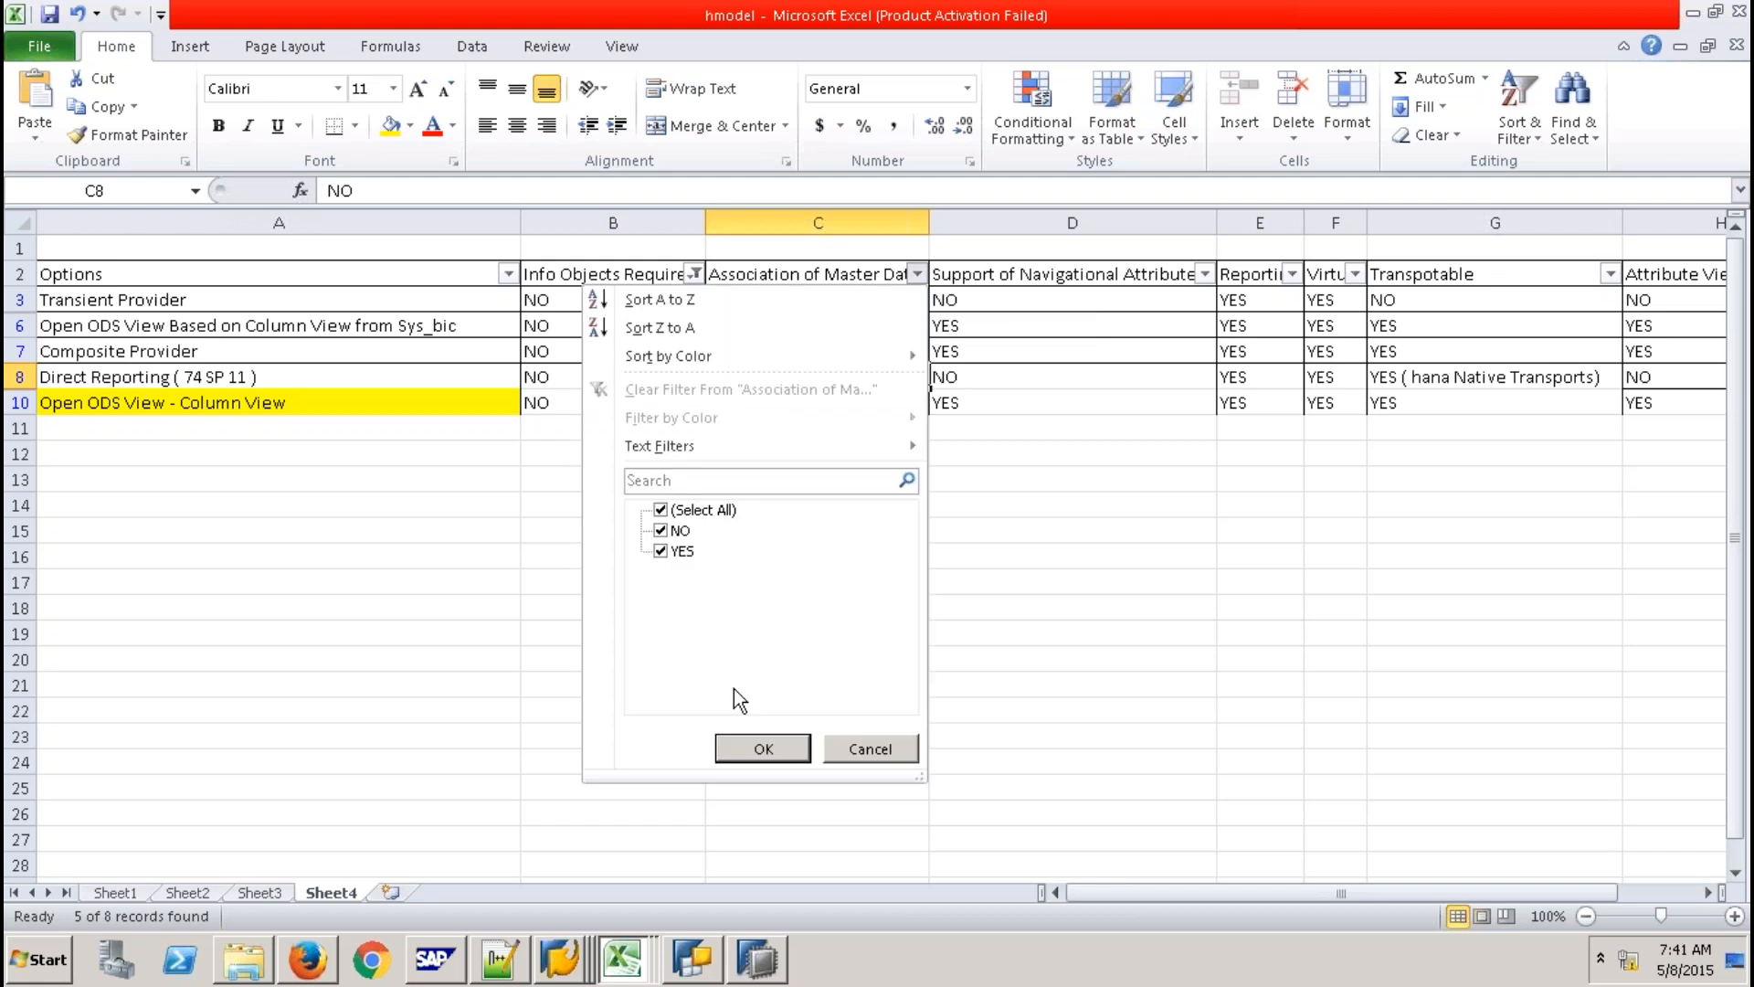
left_click(661, 530)
left_click(763, 748)
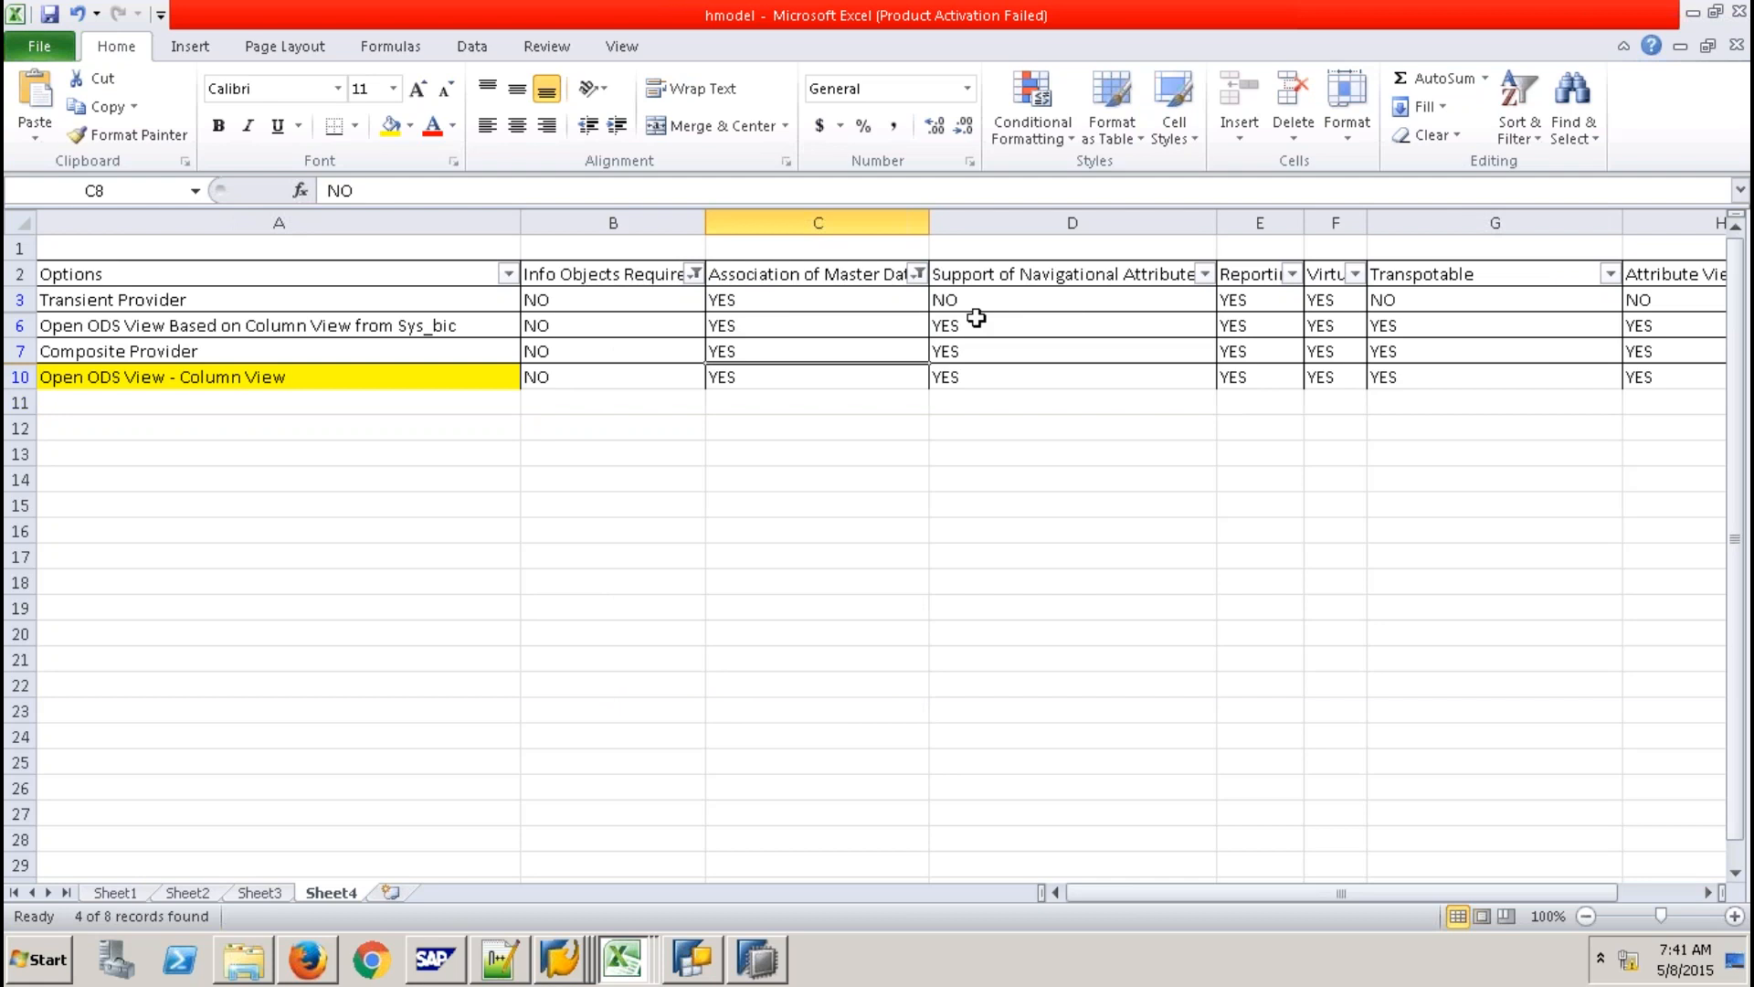
left_click_drag(822, 299, 830, 350)
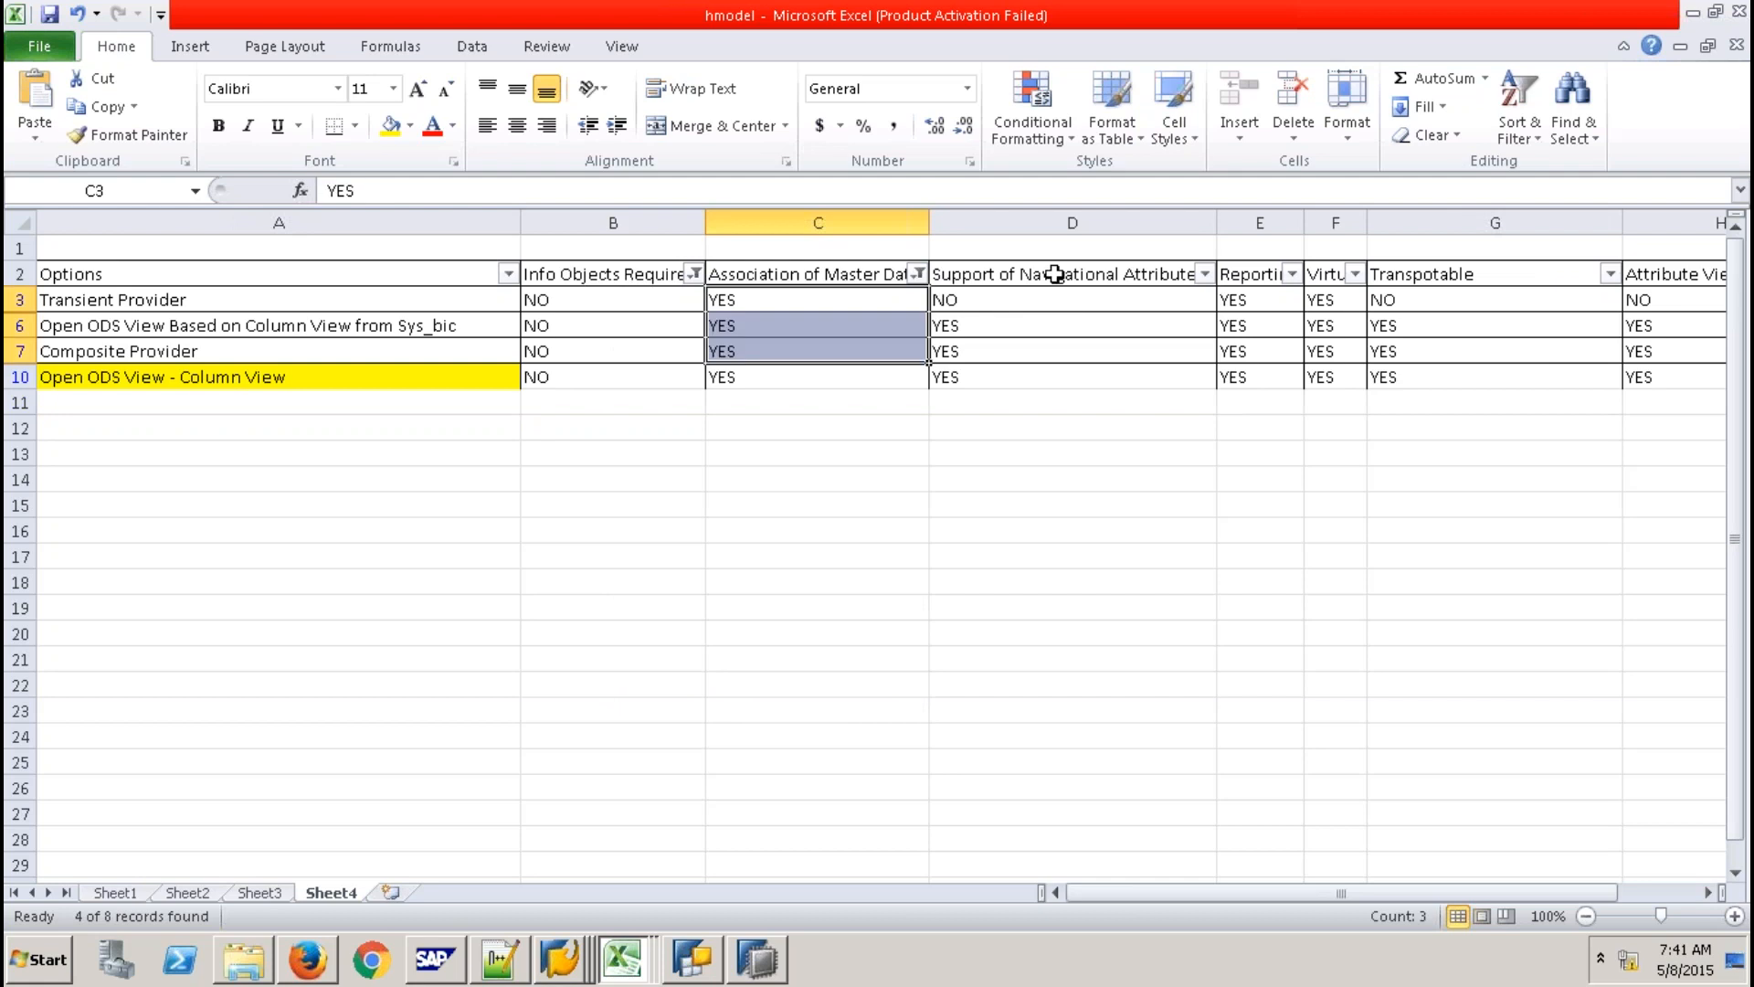
Filter Support of Navigational Attributes to exclude NO, leaving three options.
left_click(1055, 274)
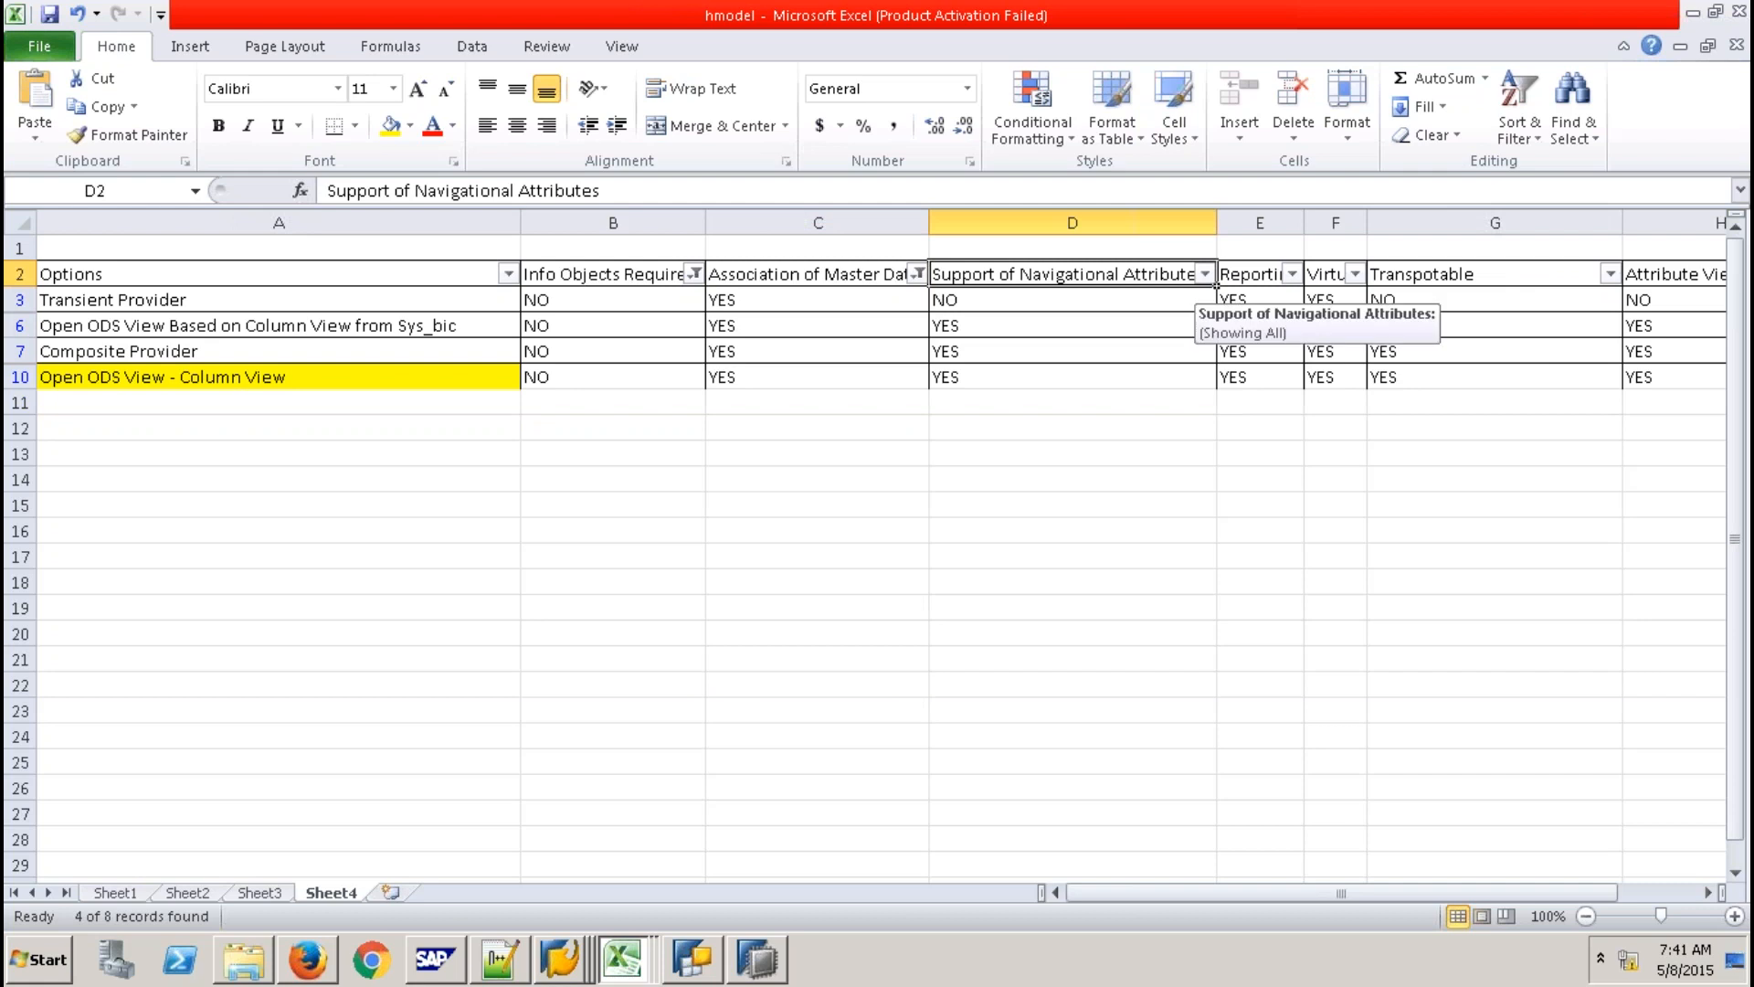
left_click(1205, 274)
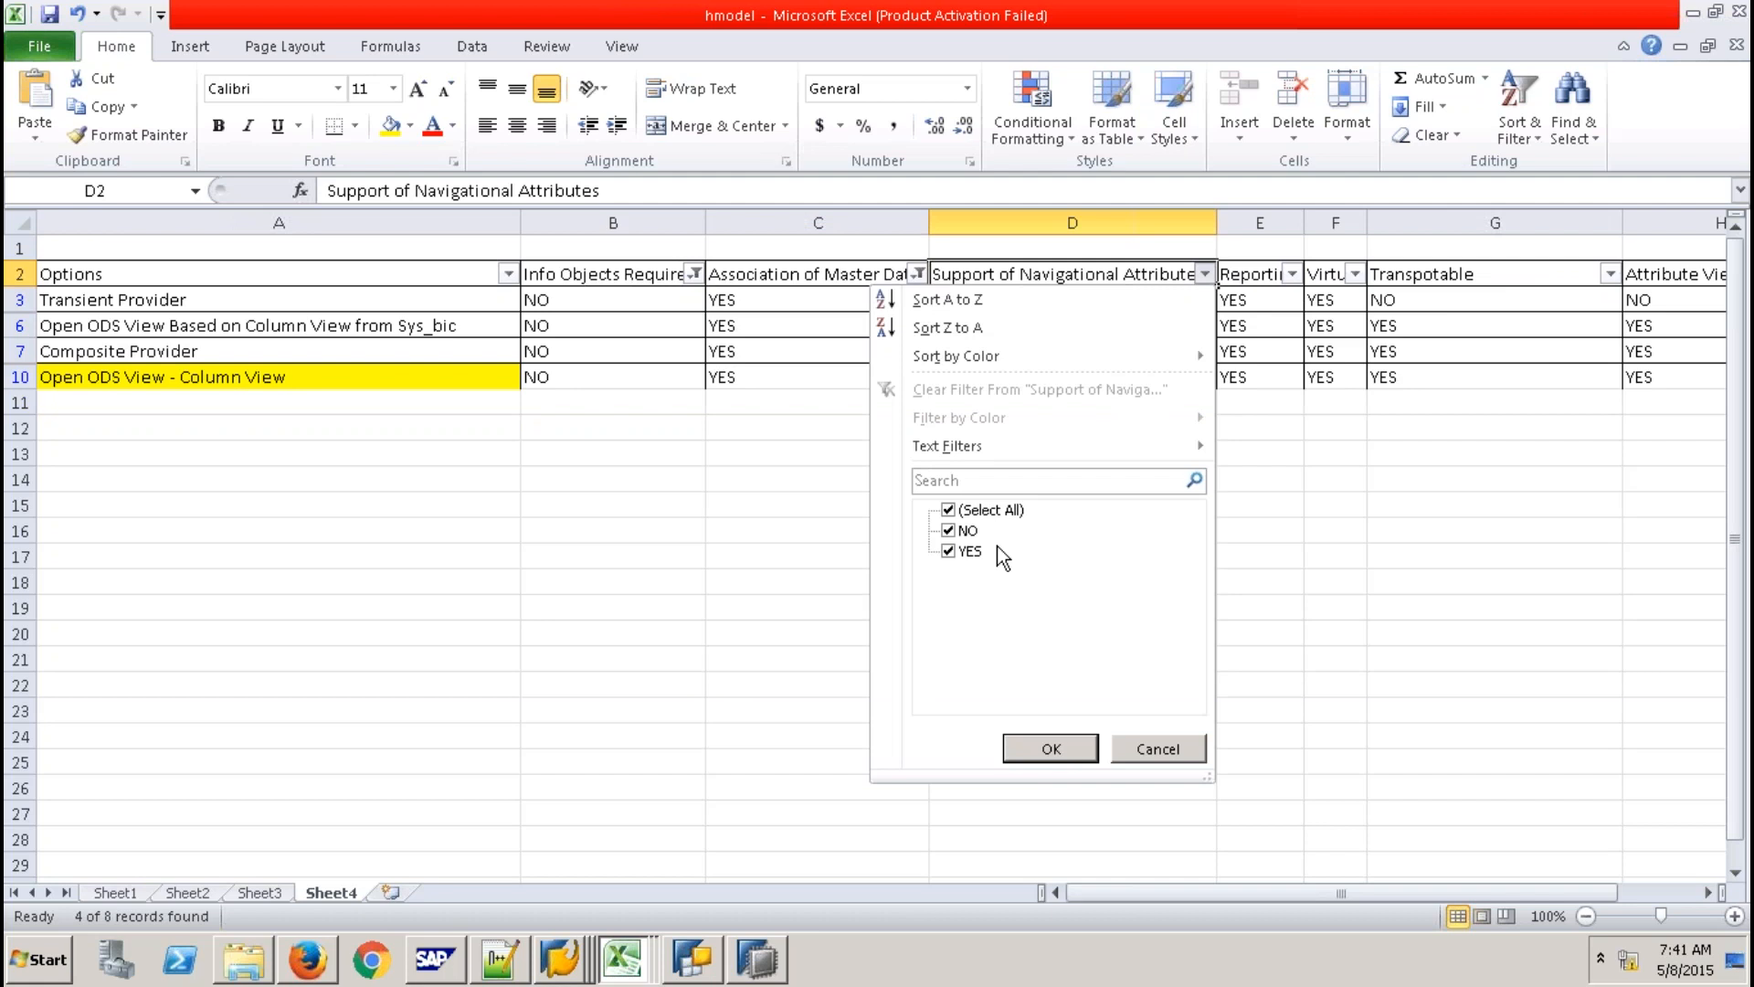
left_click(967, 530)
left_click(1051, 749)
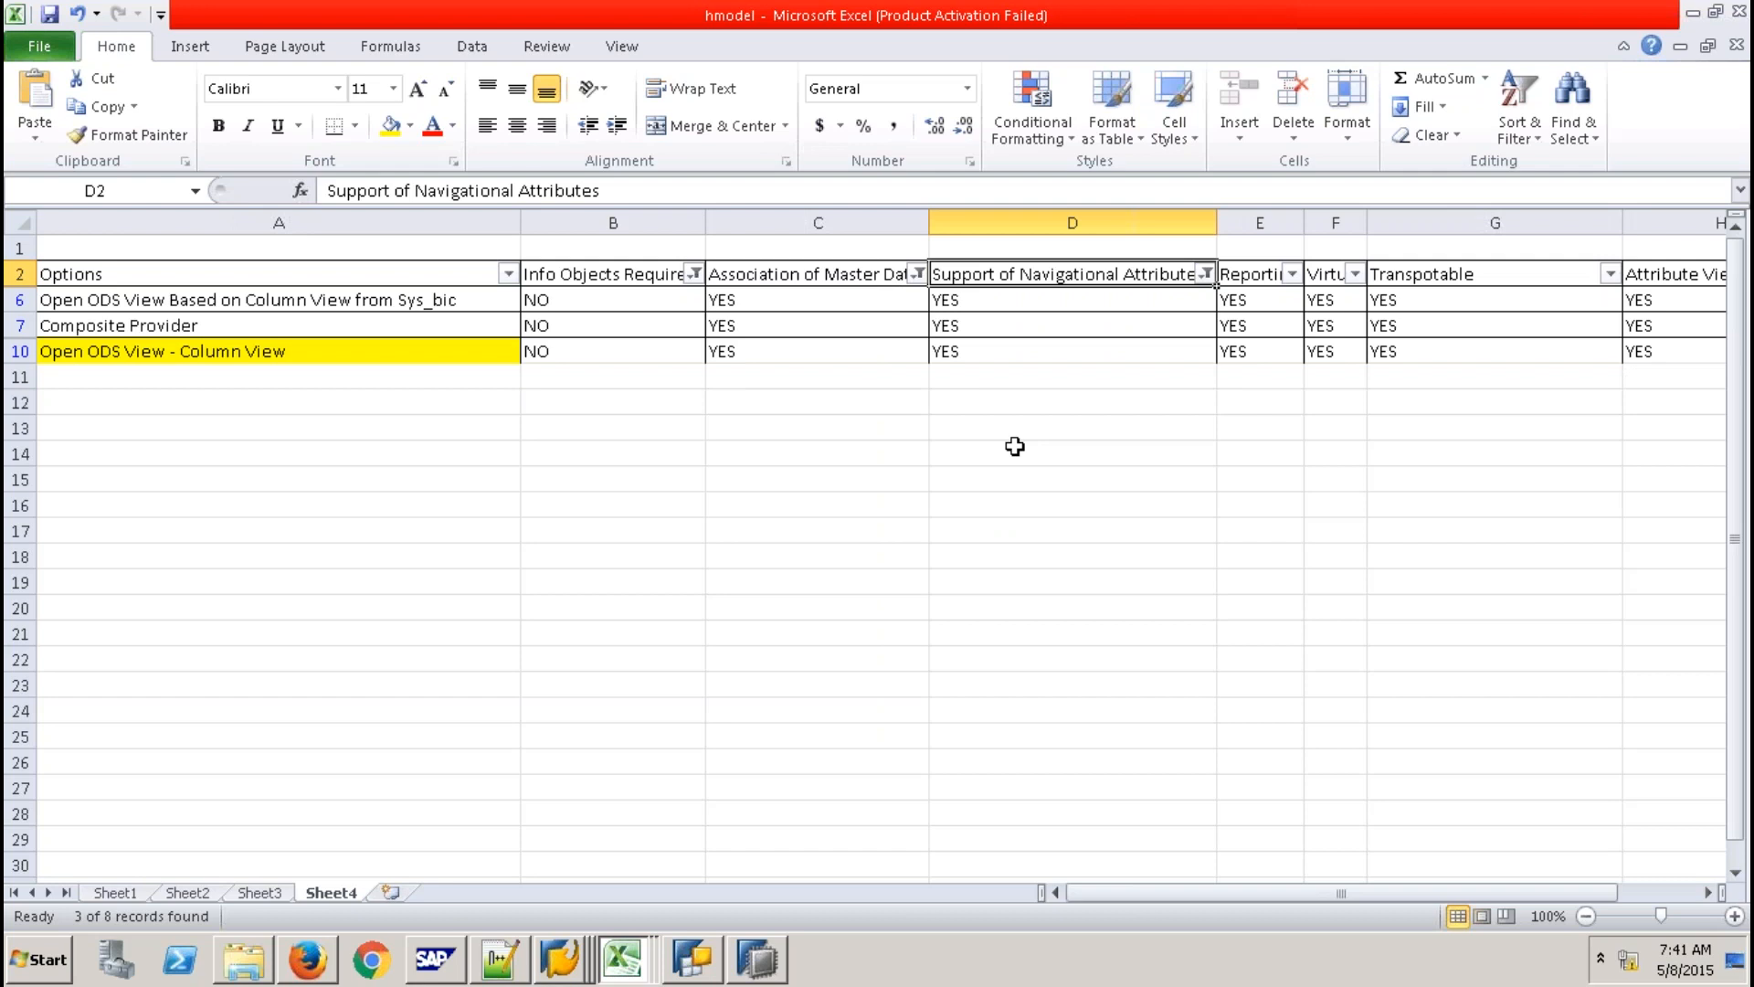
left_click(1290, 281)
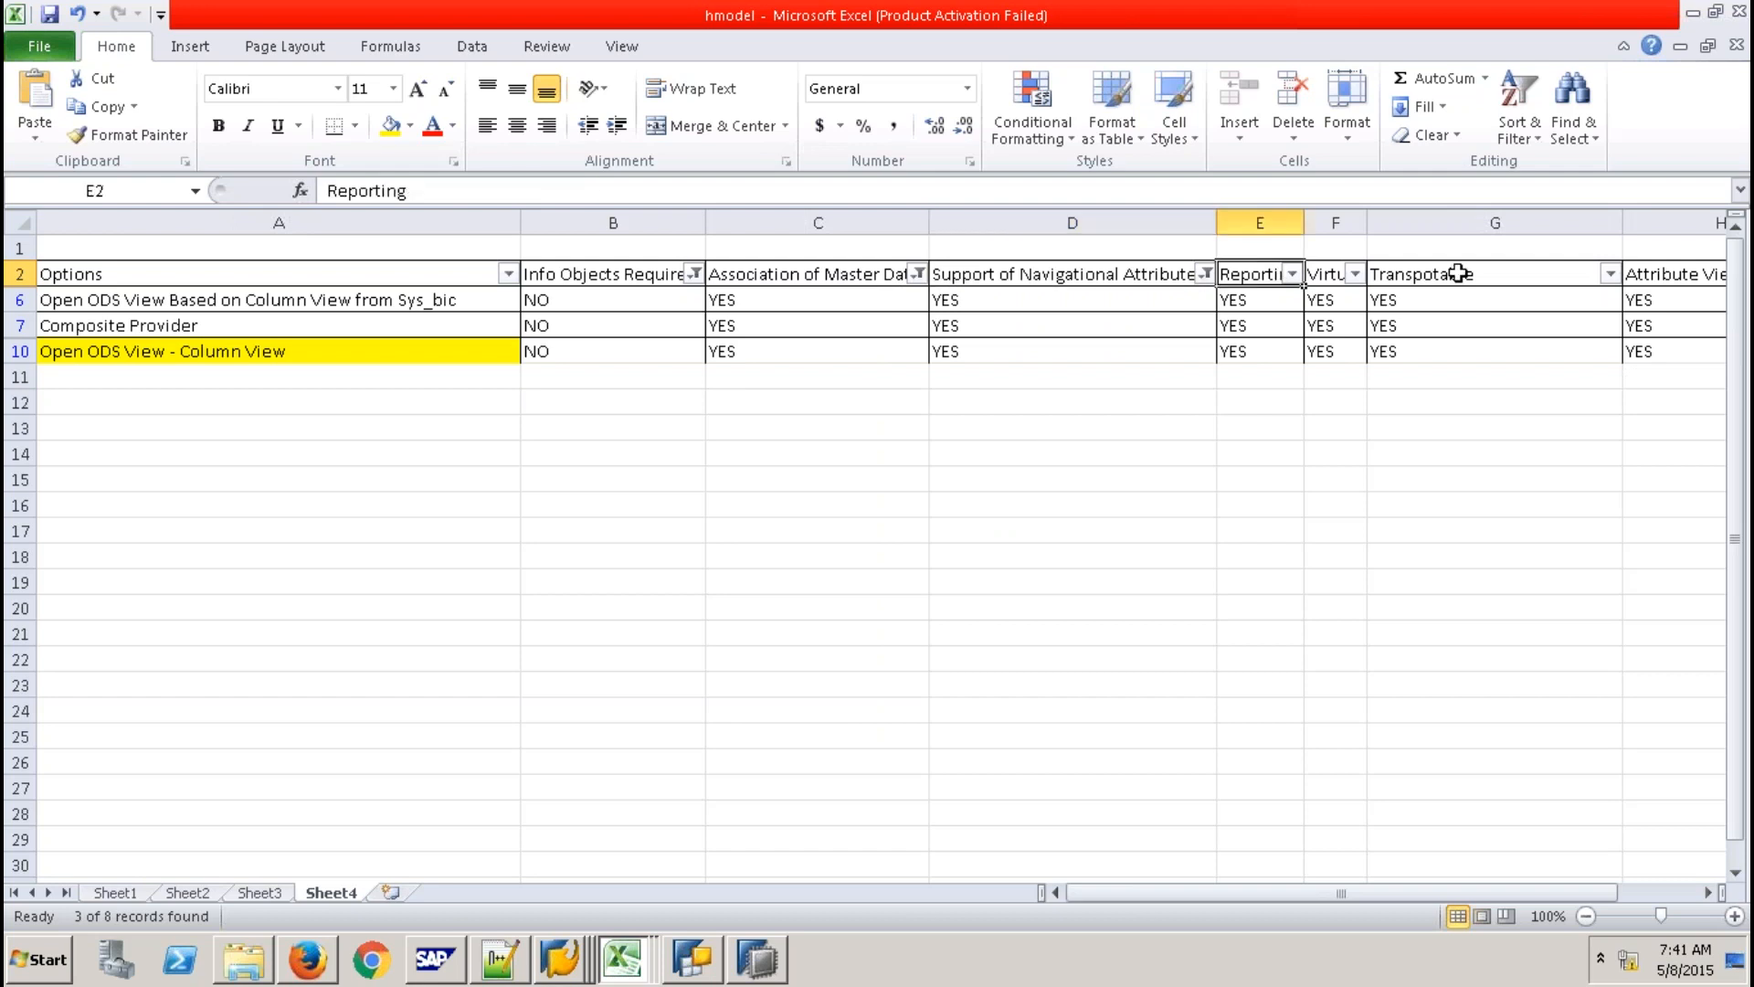
key("Right")
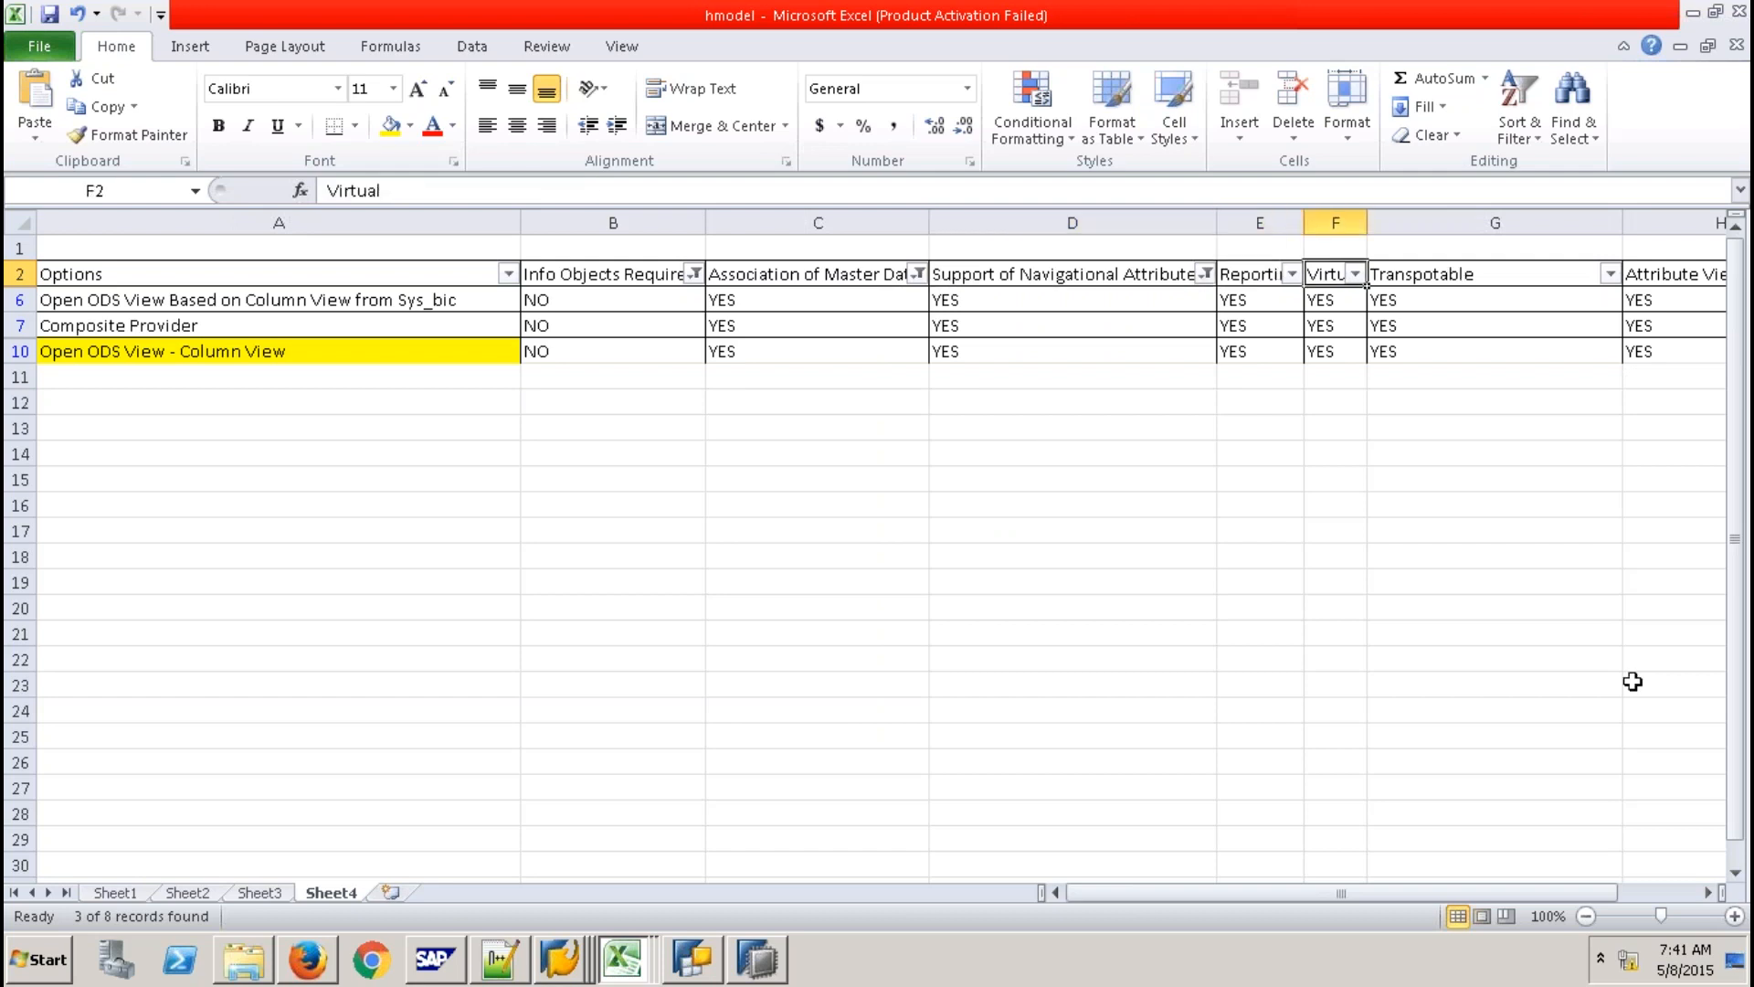
key("Right")
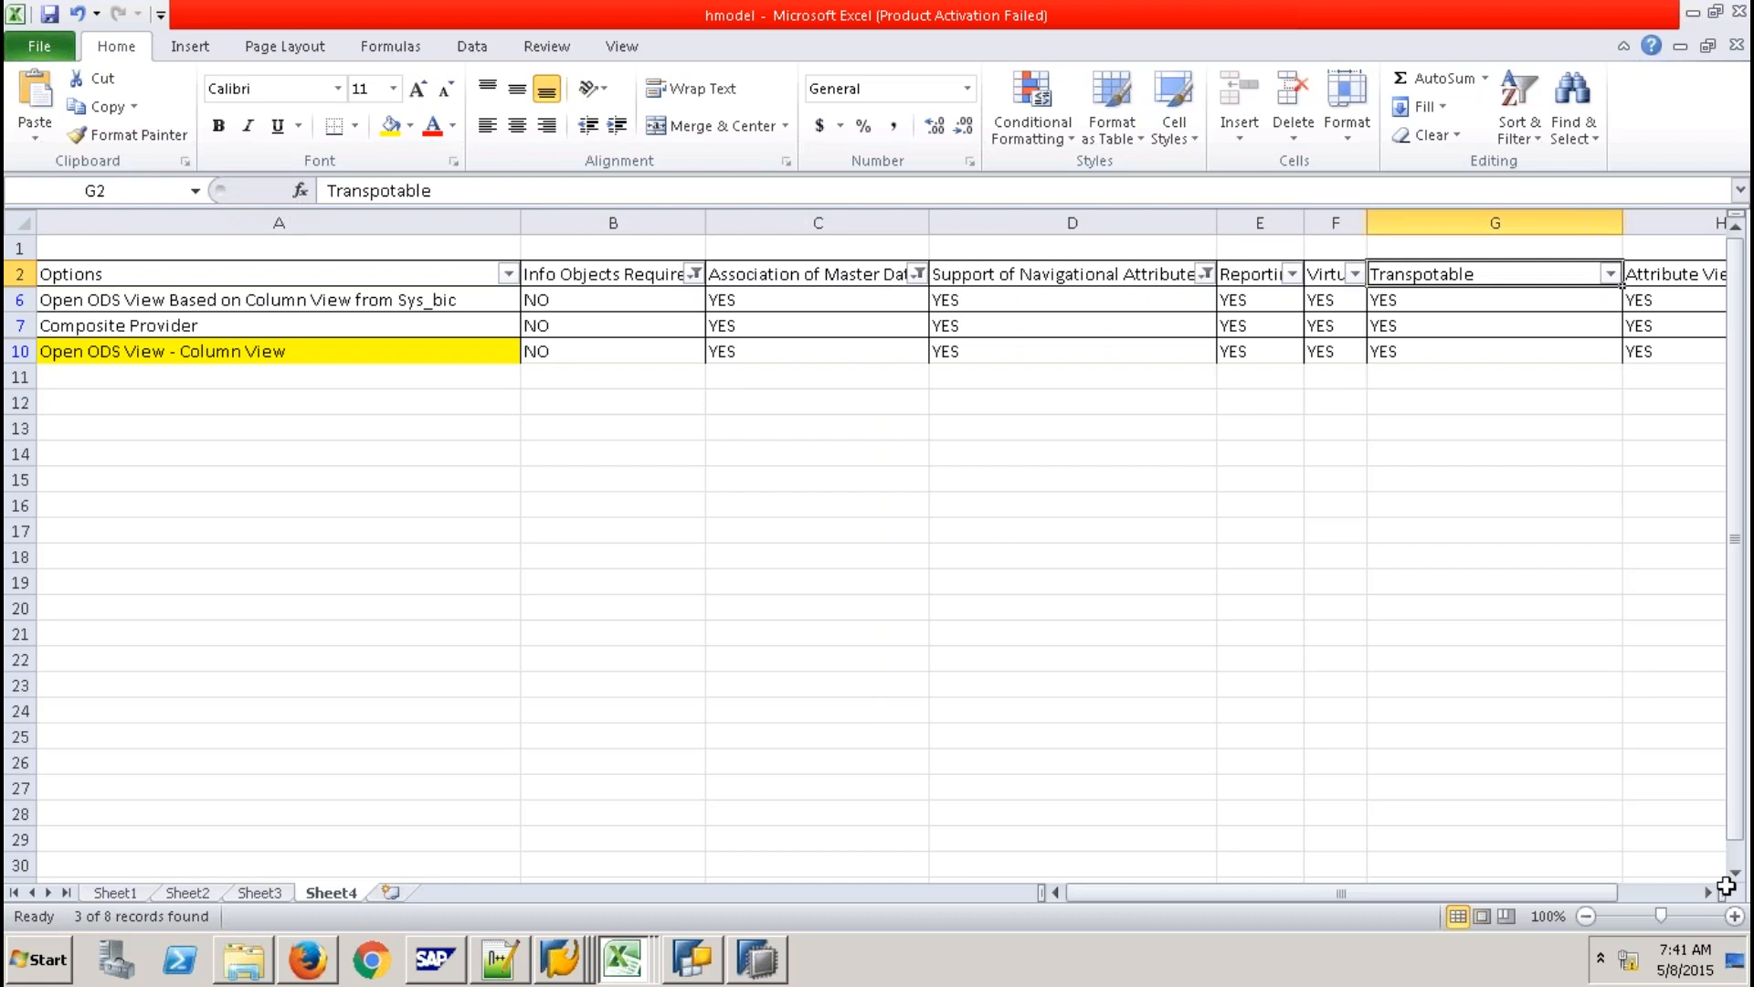
left_click(1710, 893)
left_click_drag(1206, 274, 1199, 300)
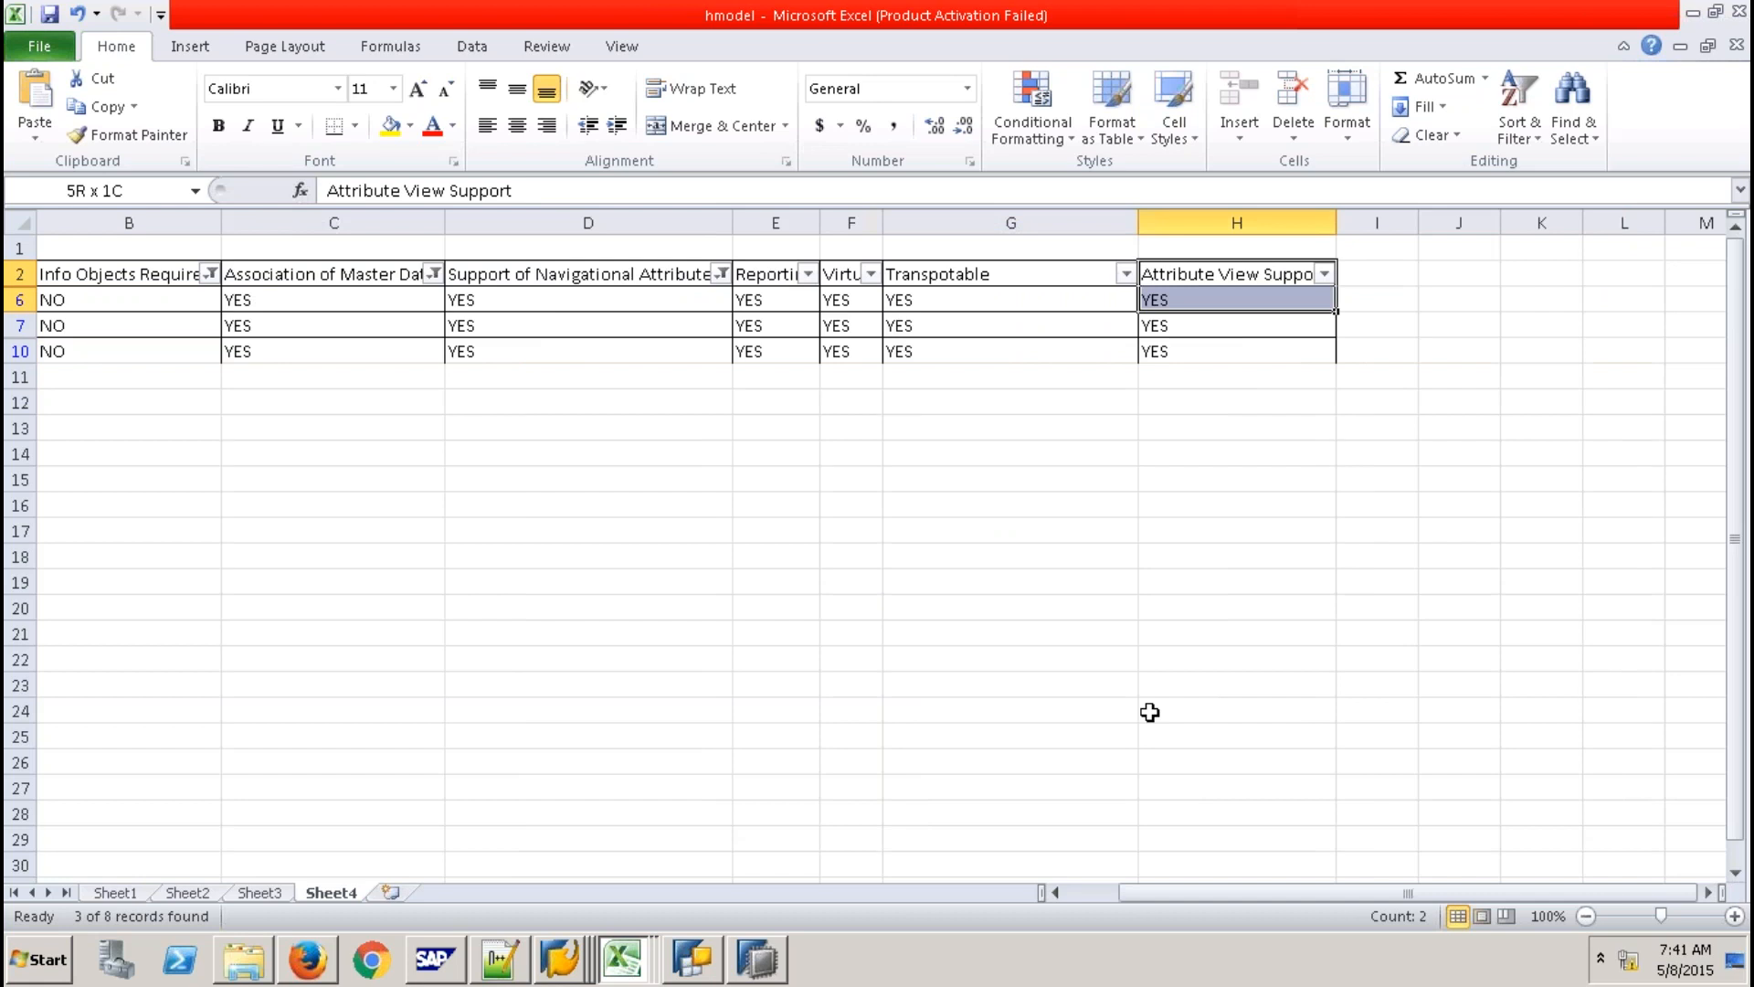
key("shift+Down")
key("shift+Down")
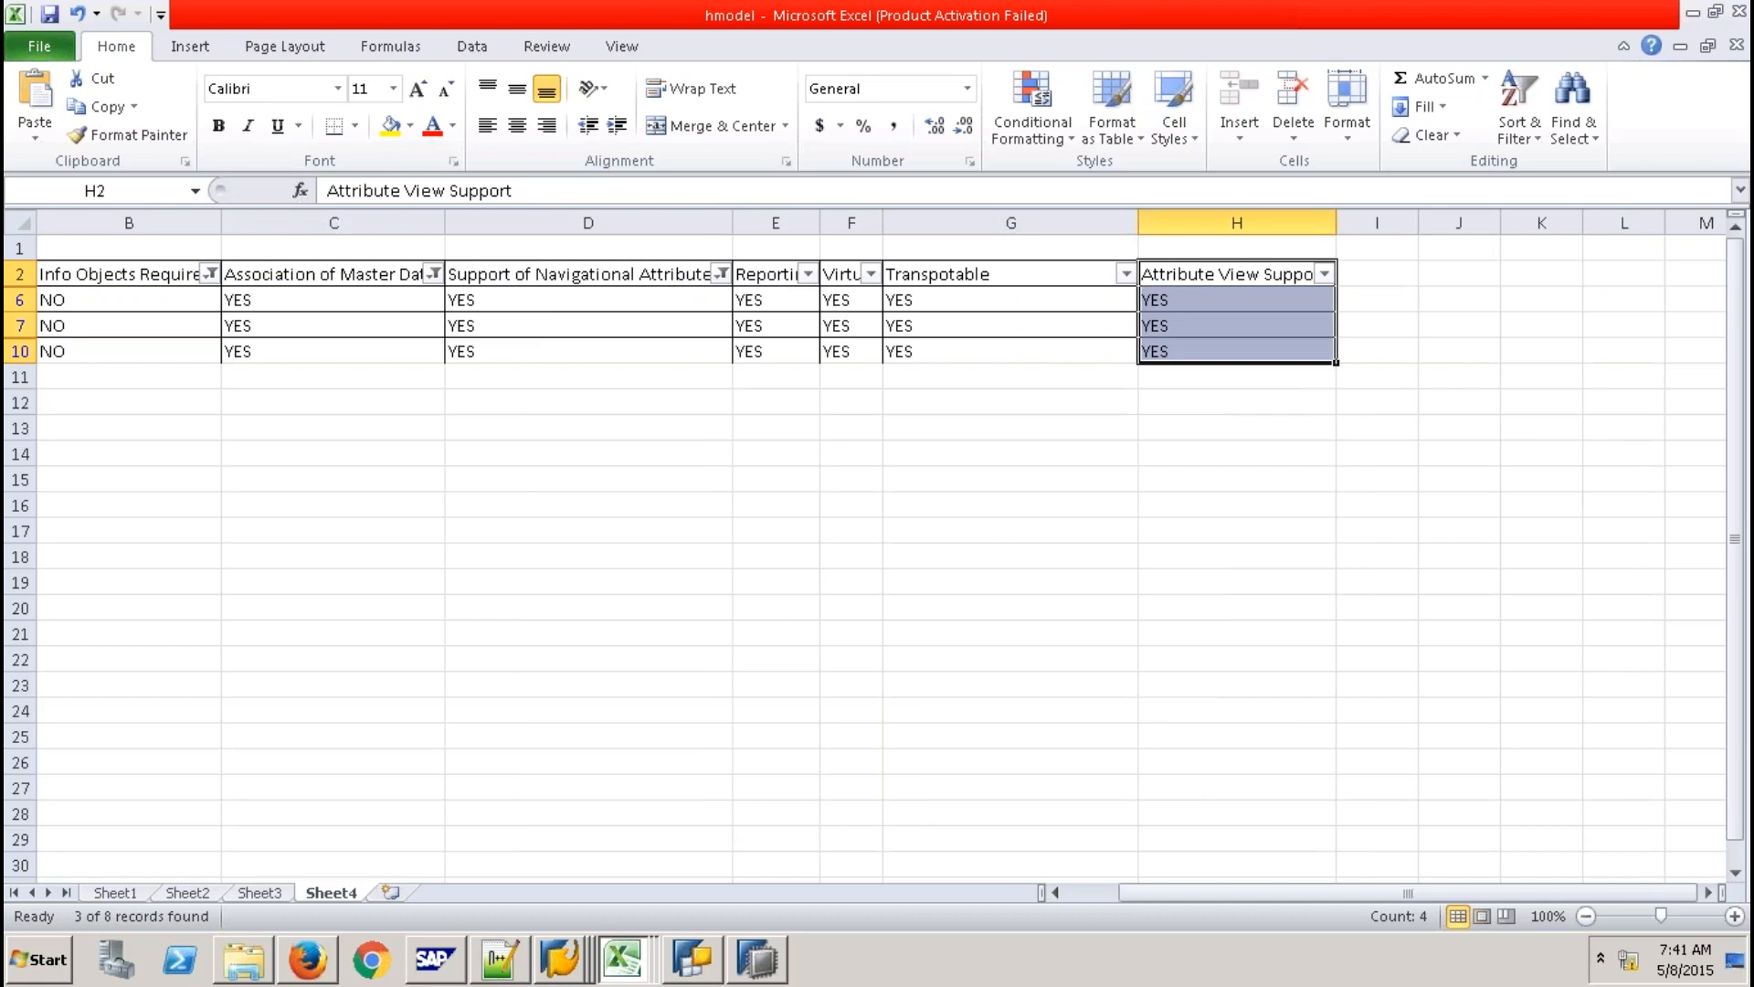
left_click(1055, 892)
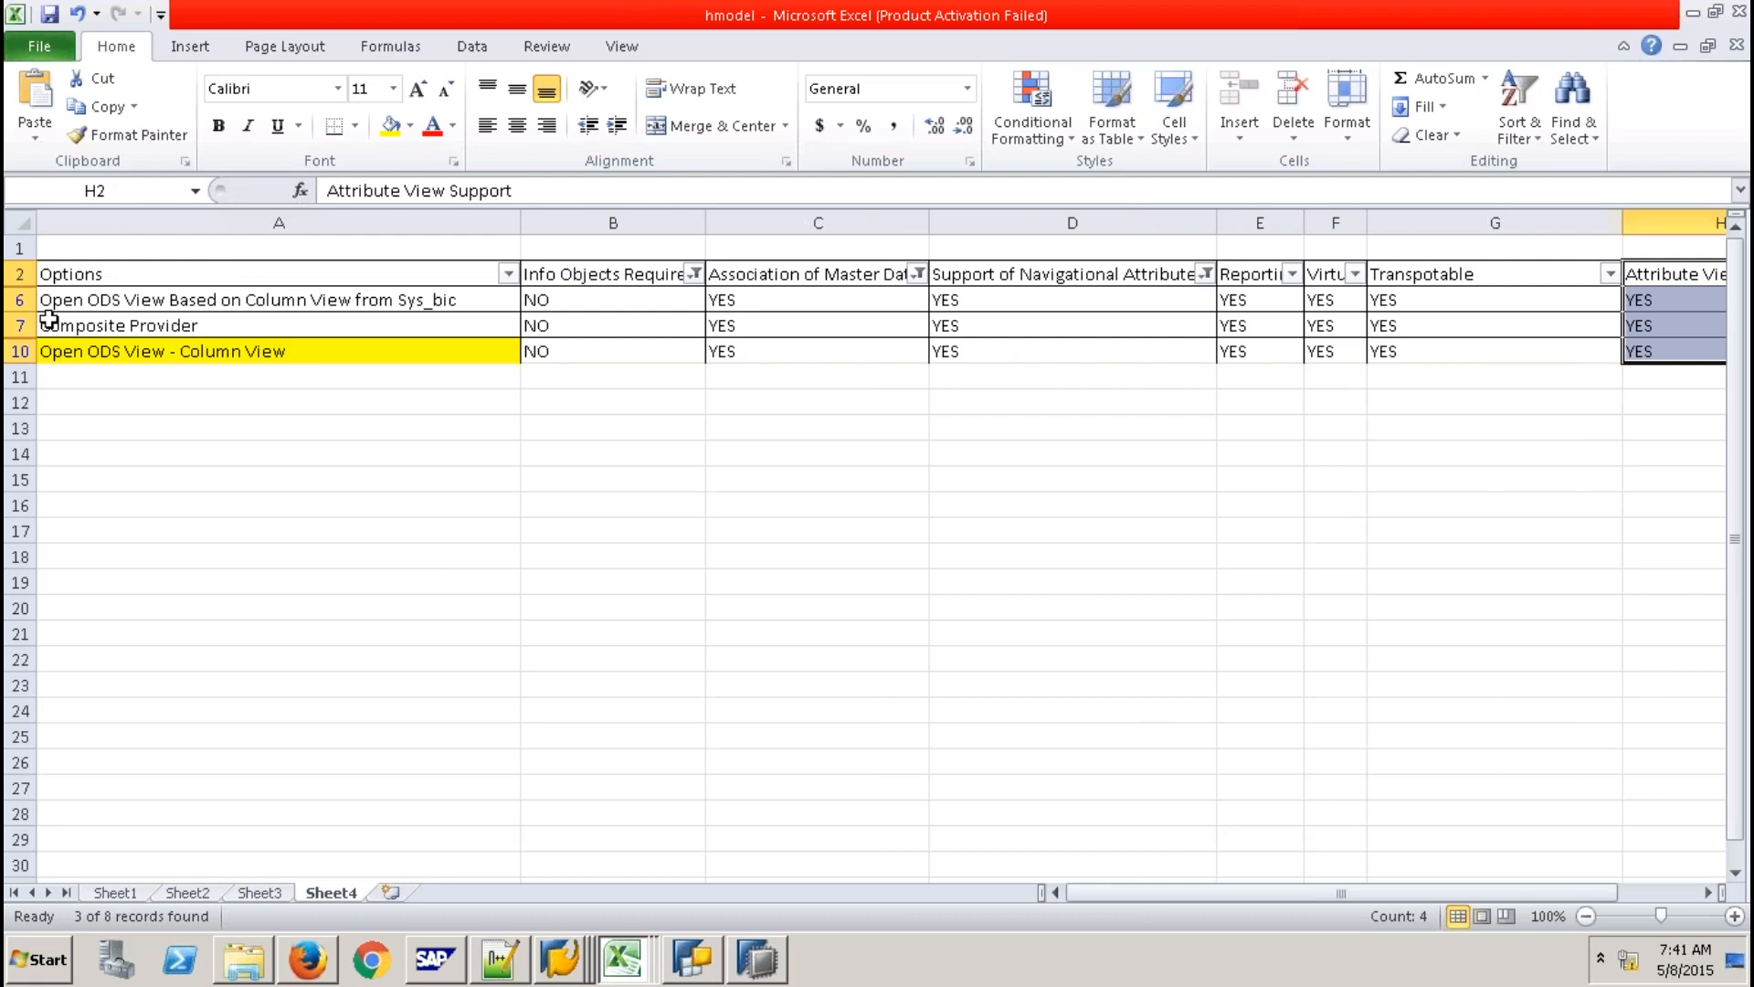
left_click(20, 301)
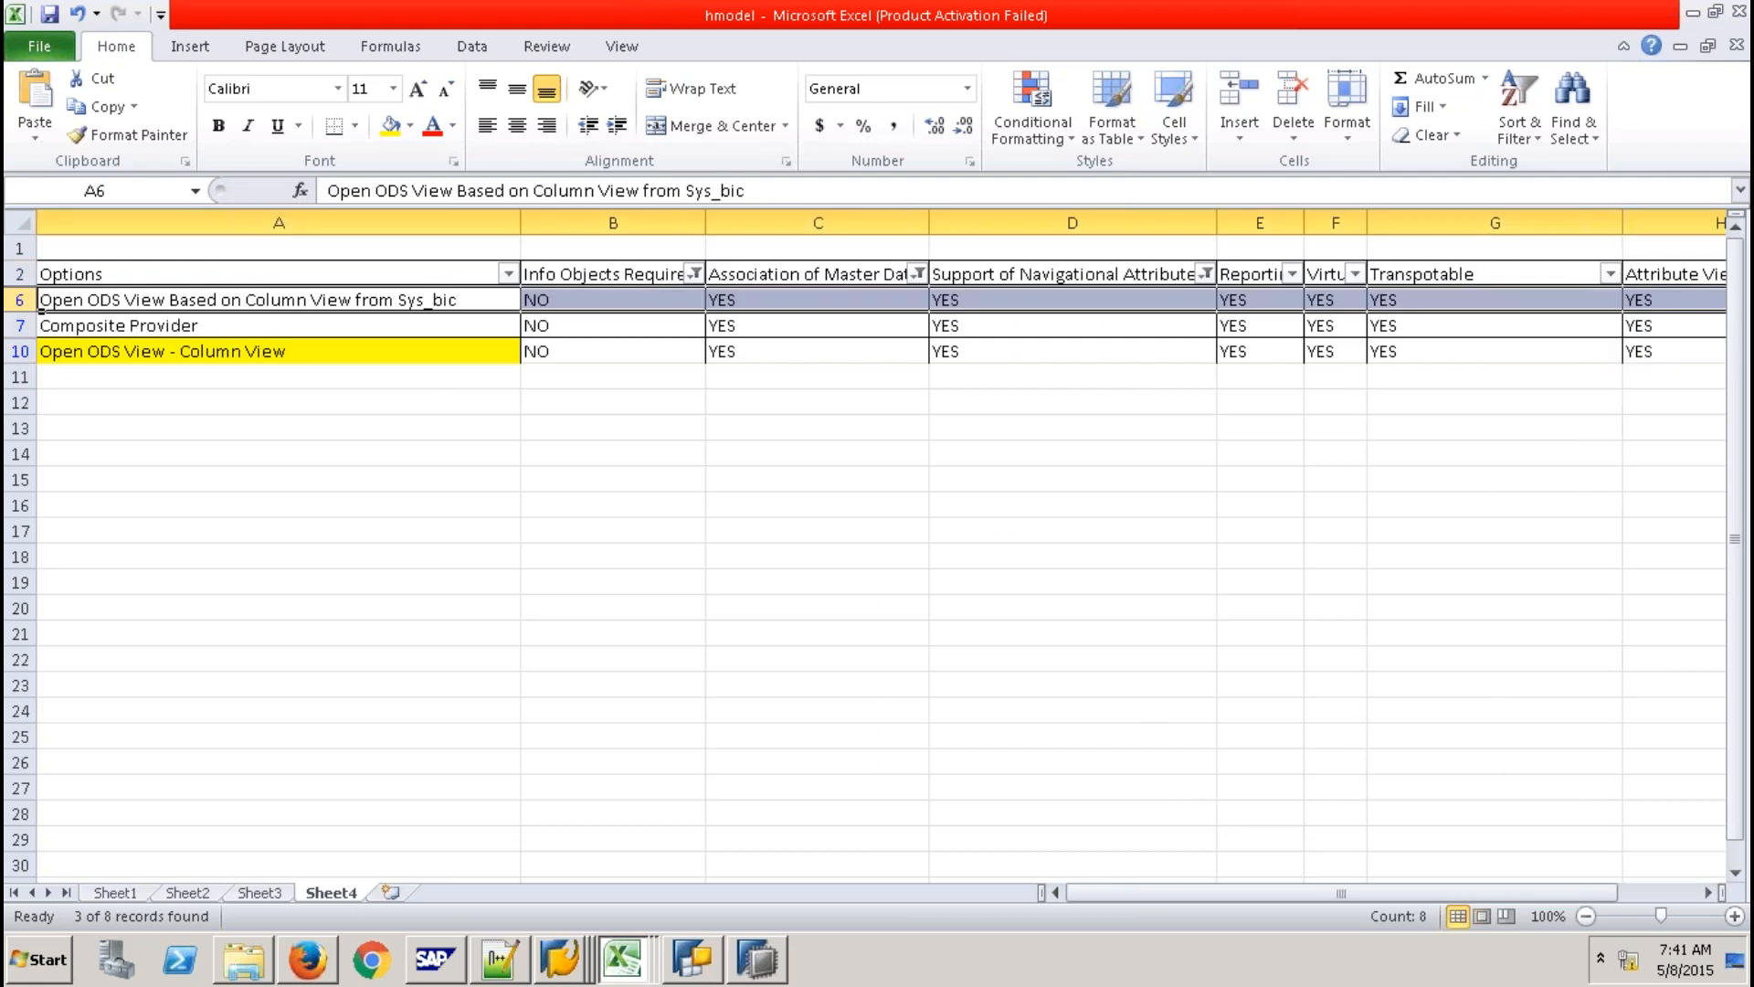
right_click(41, 309)
left_click(122, 561)
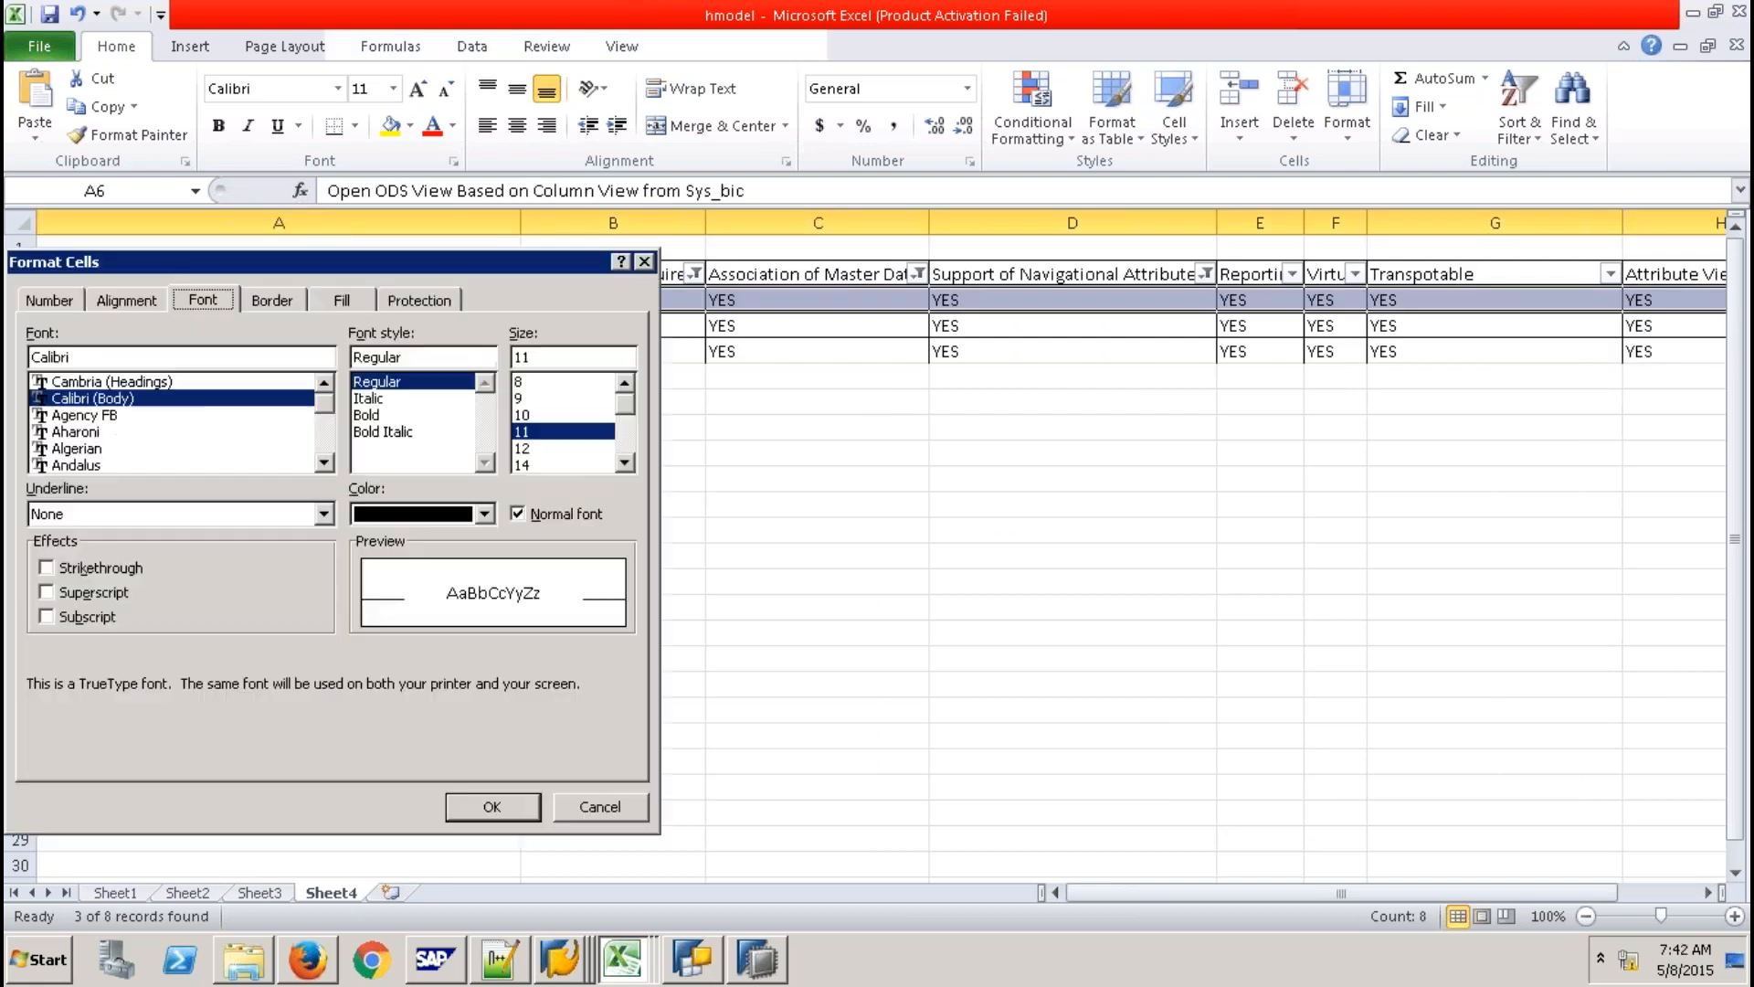
left_click(101, 567)
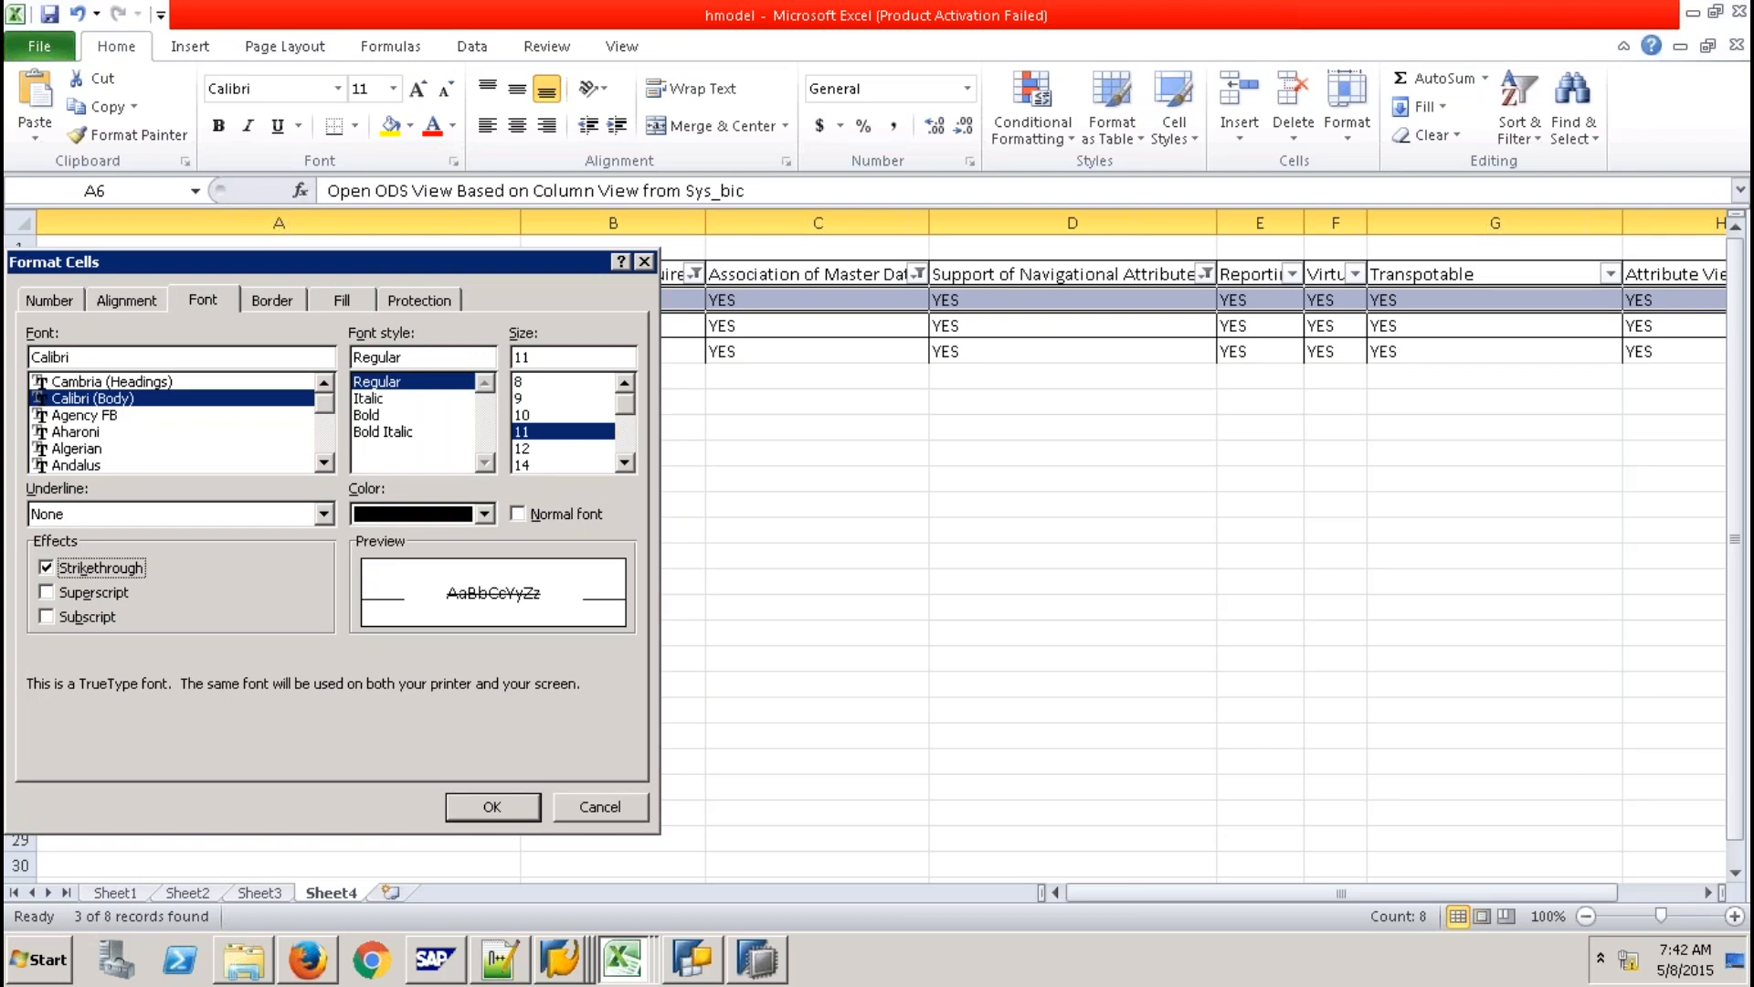
key("Return")
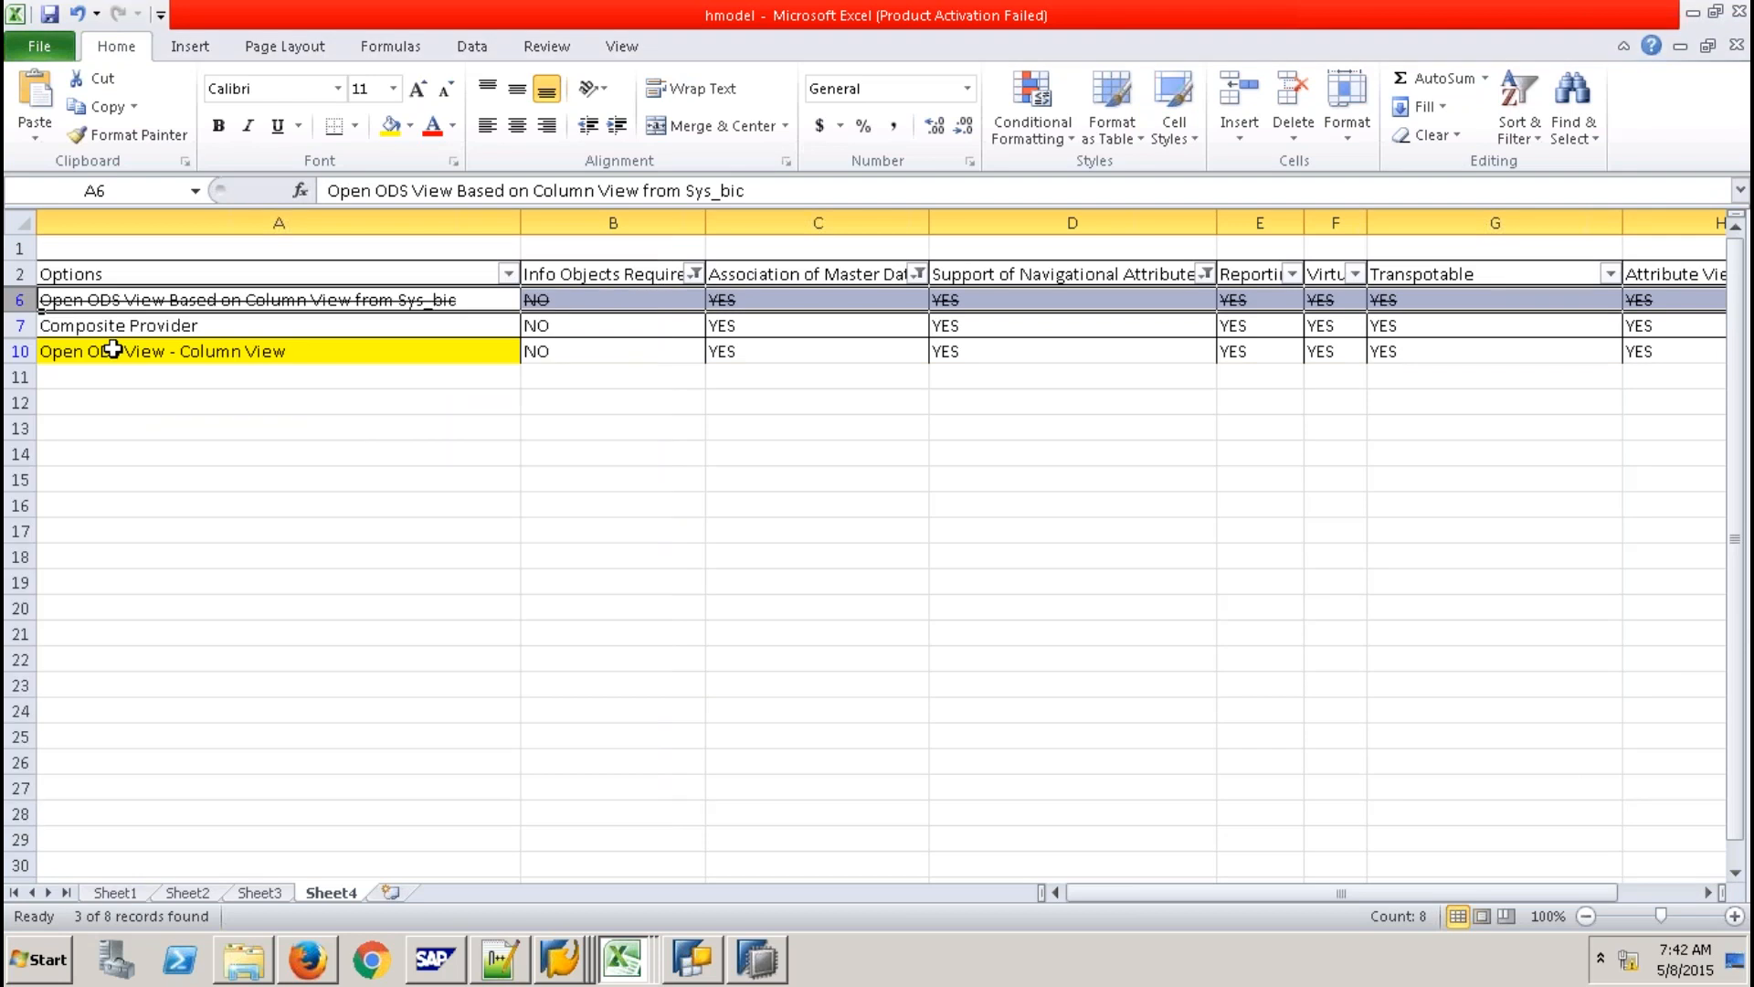
left_click(210, 327)
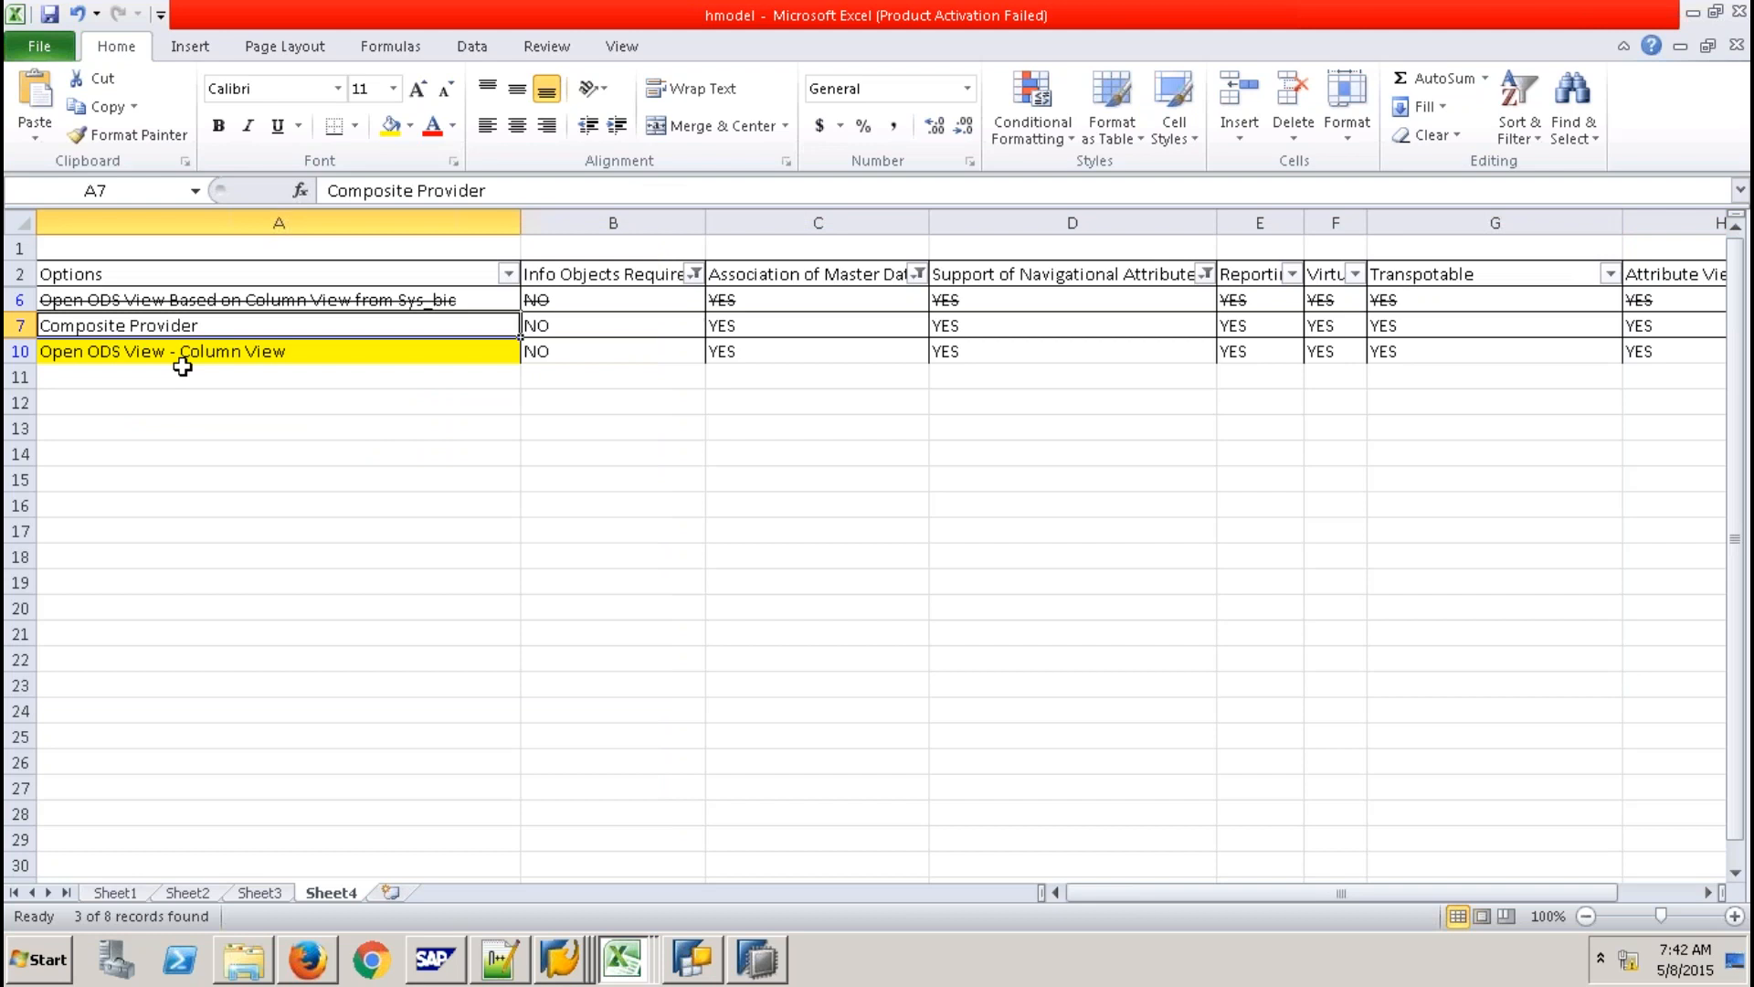
left_click(182, 361, "shift")
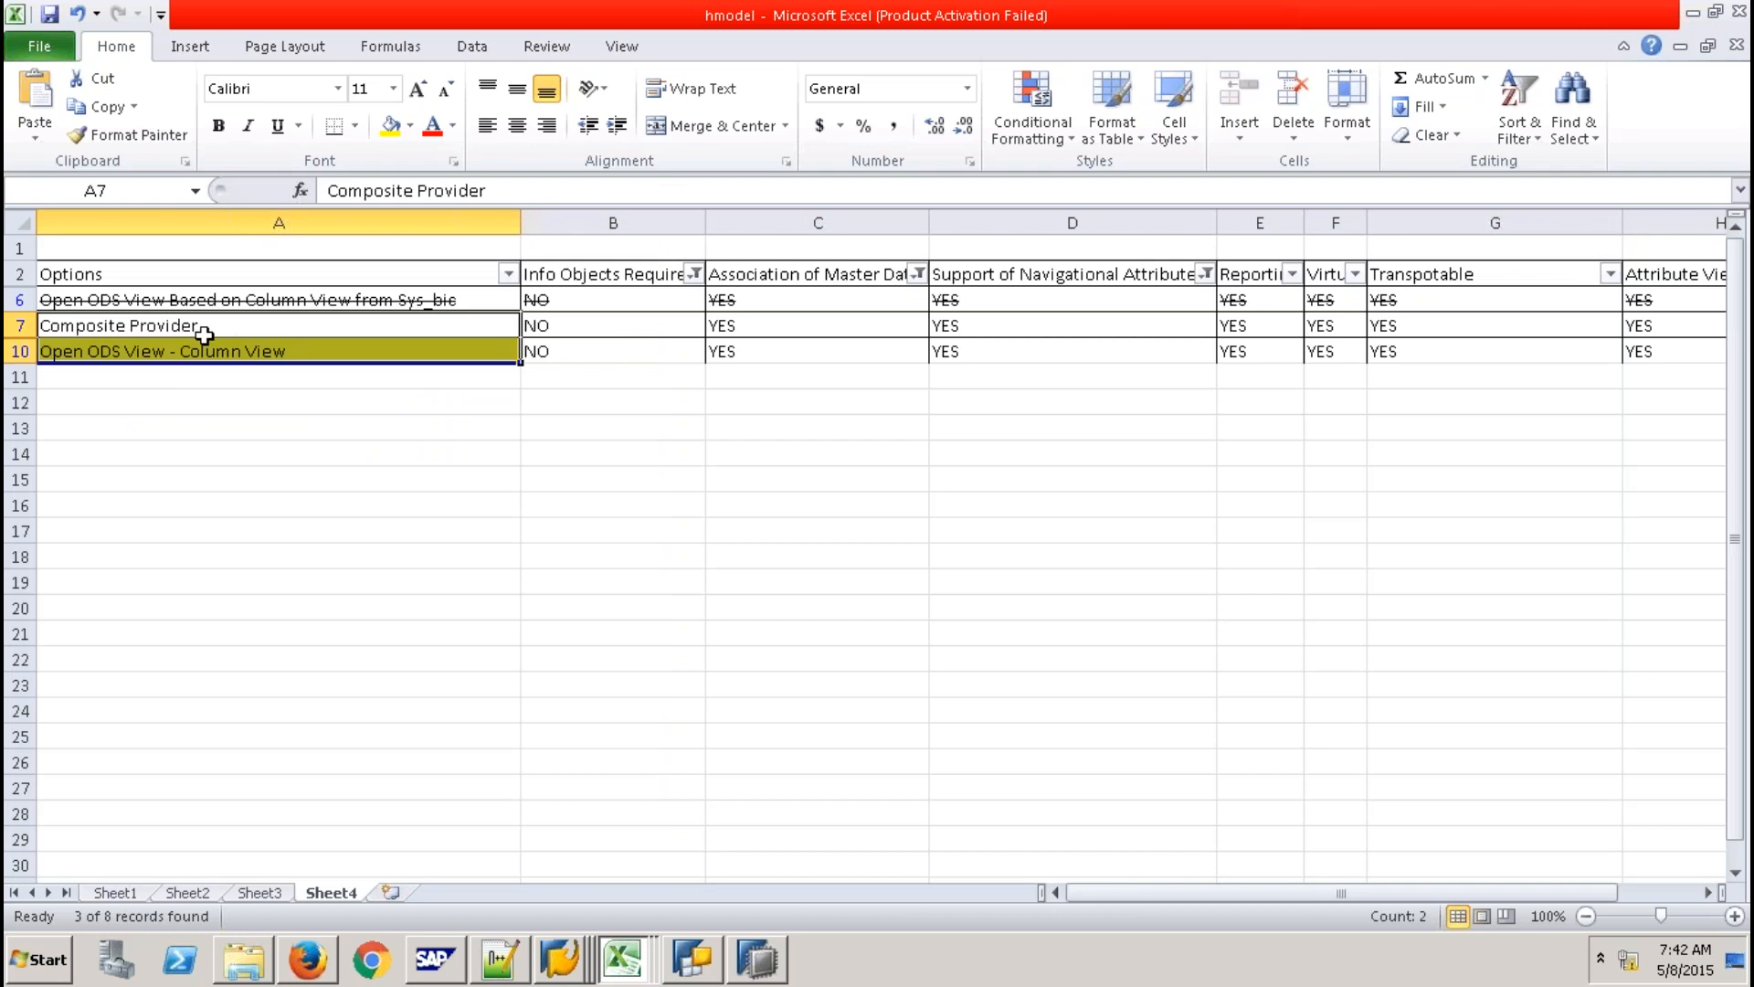
left_click(261, 333)
left_click(291, 355, "shift")
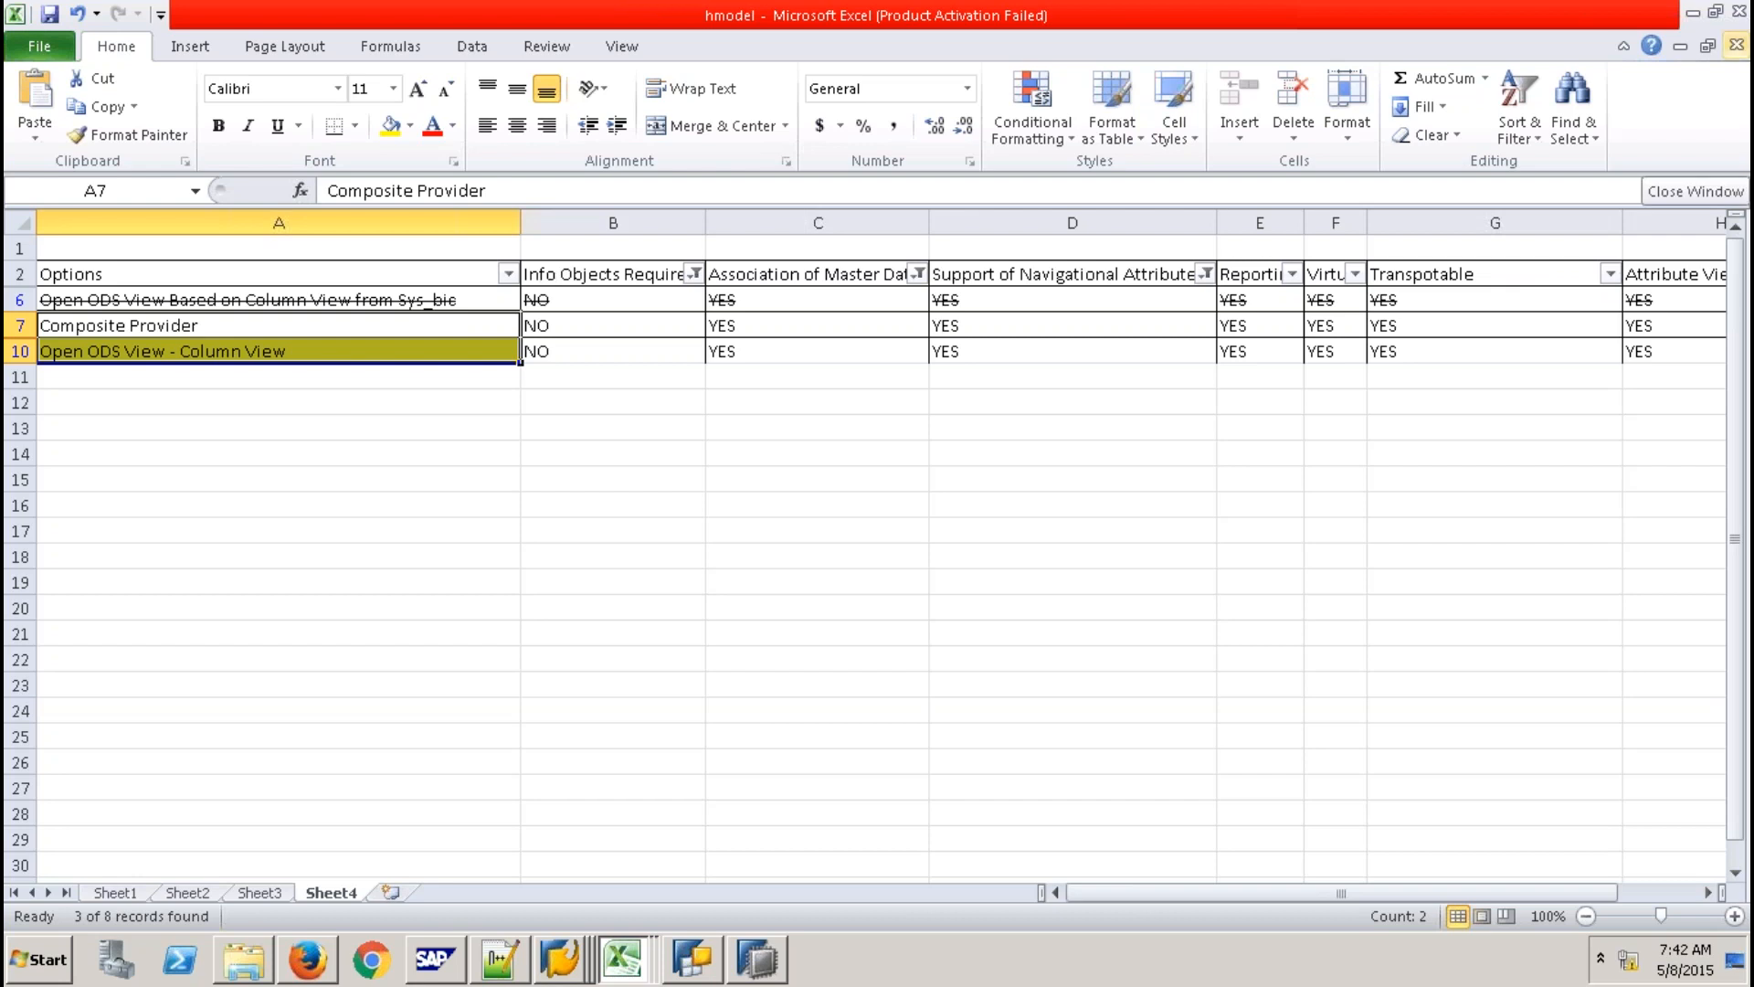
Edit cell A10, Open ODS View - Column View, and select all its text.
left_click(343, 352)
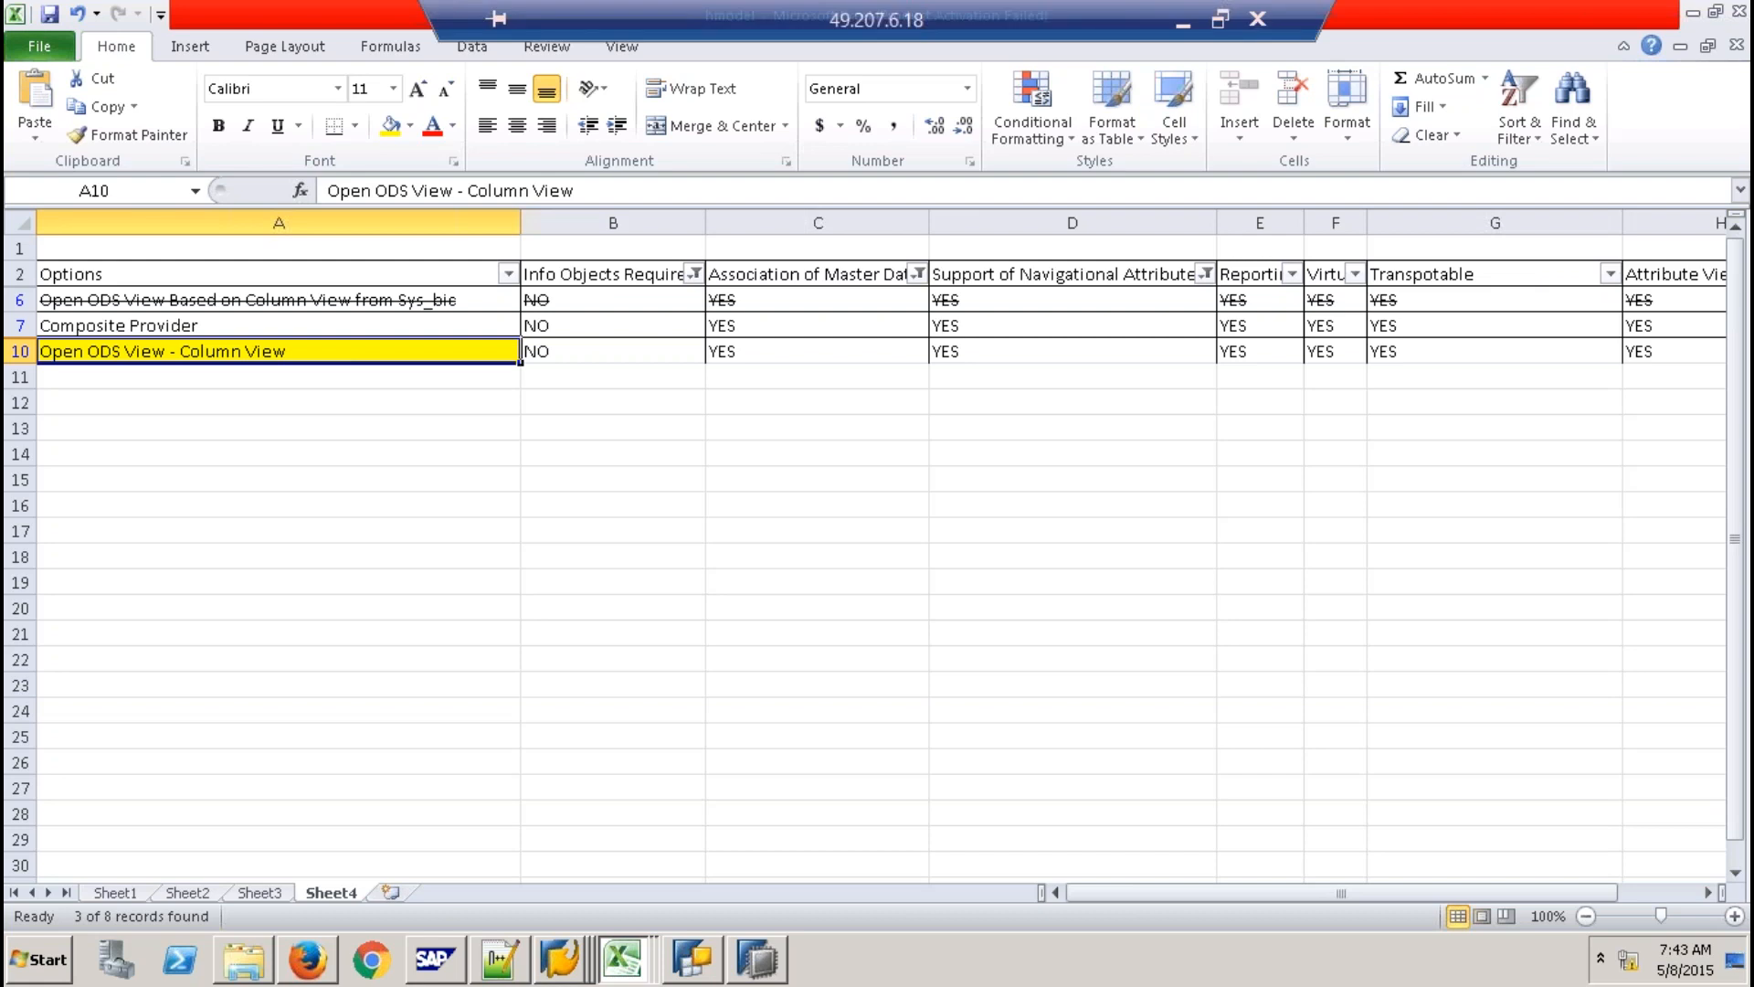
key("F2")
key("shift+Home")
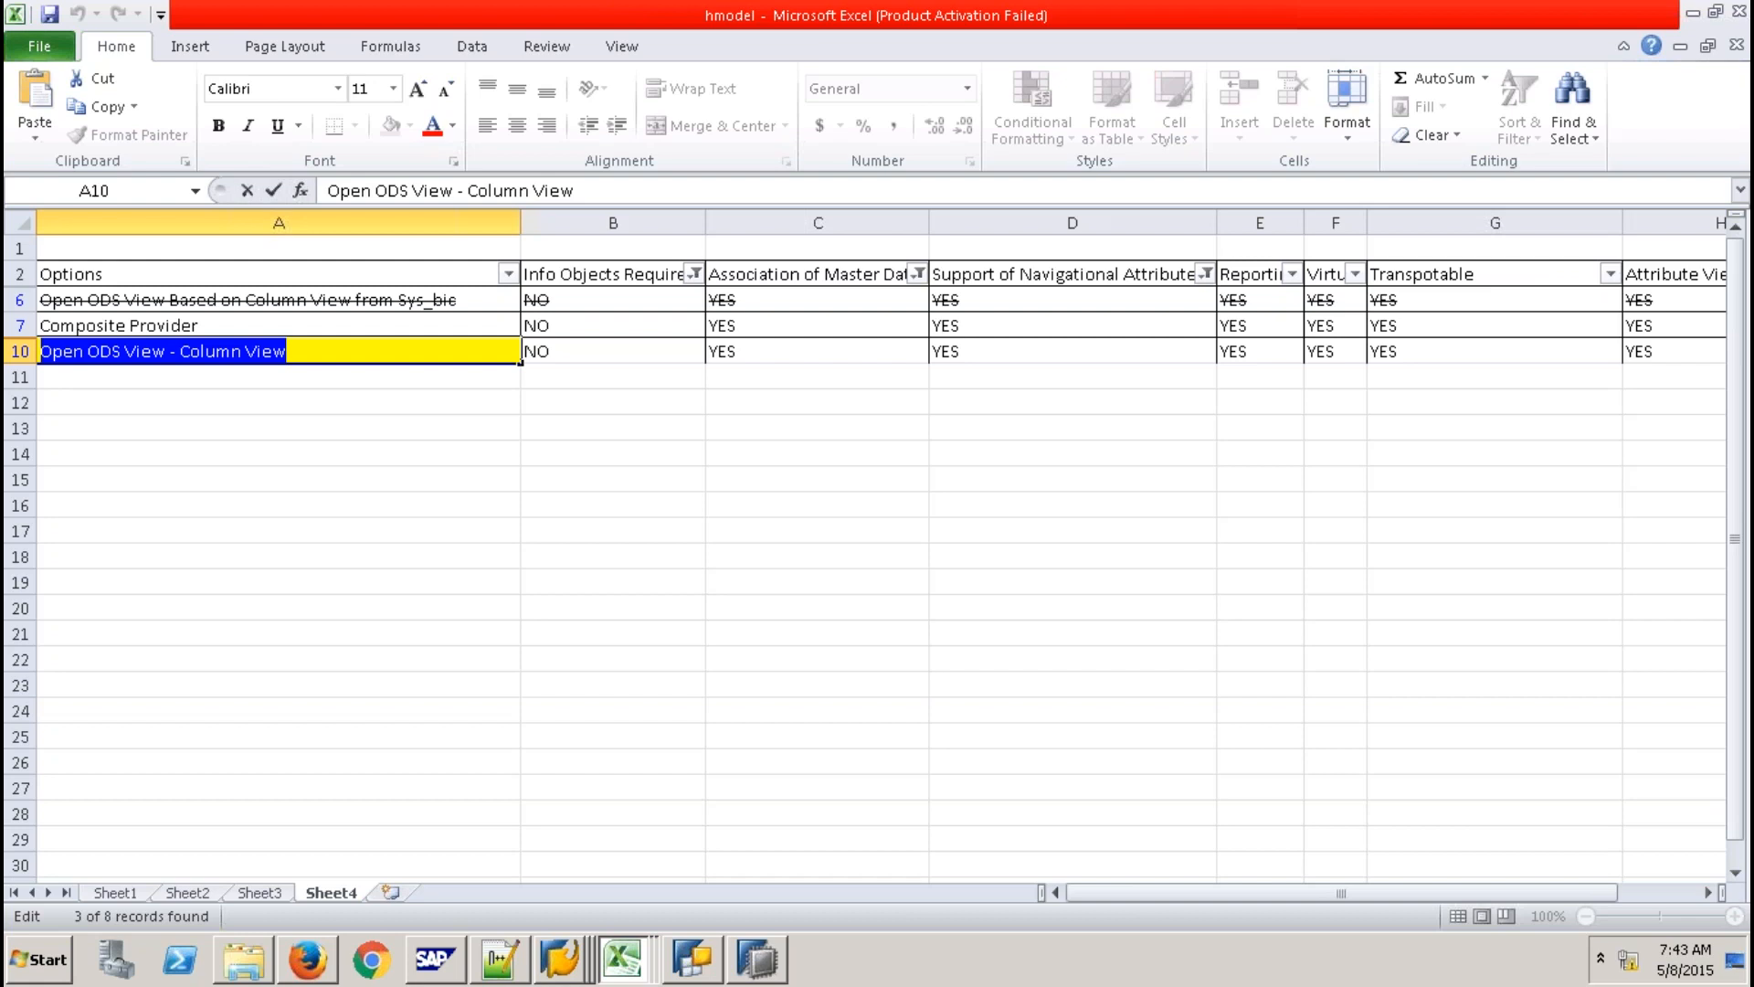
Leave cell A10 unchanged and show the open SAP windows.
left_click(715, 426)
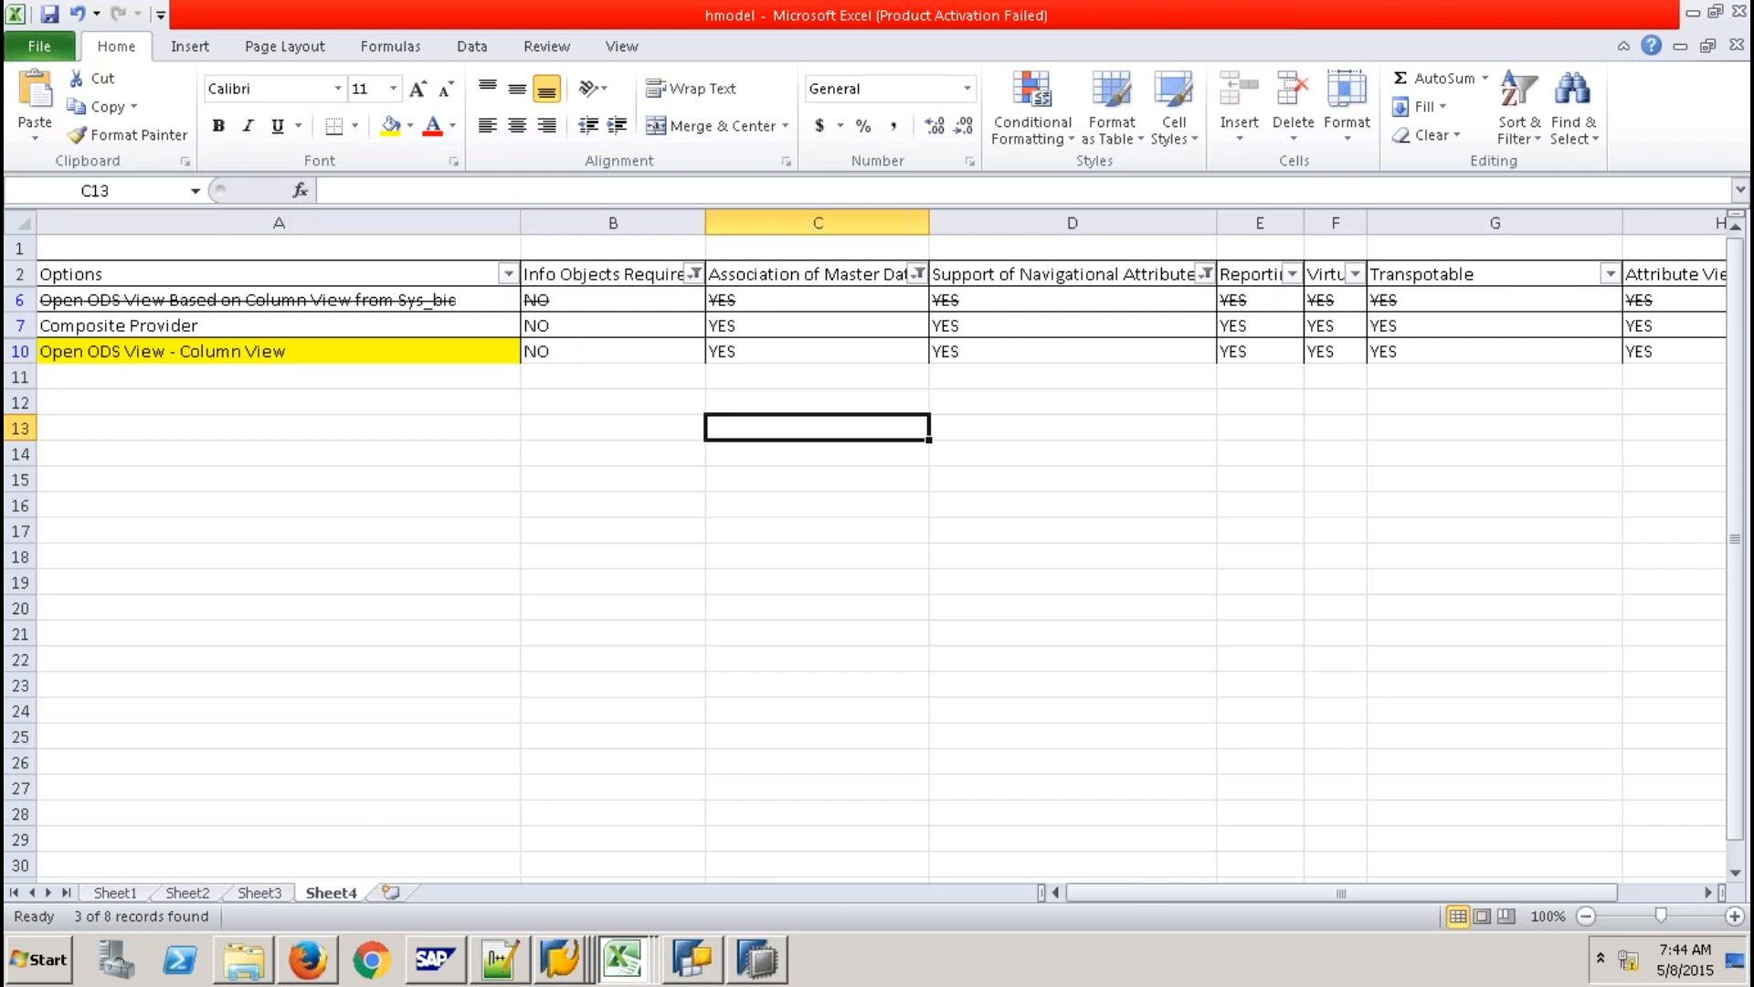
left_click(551, 970)
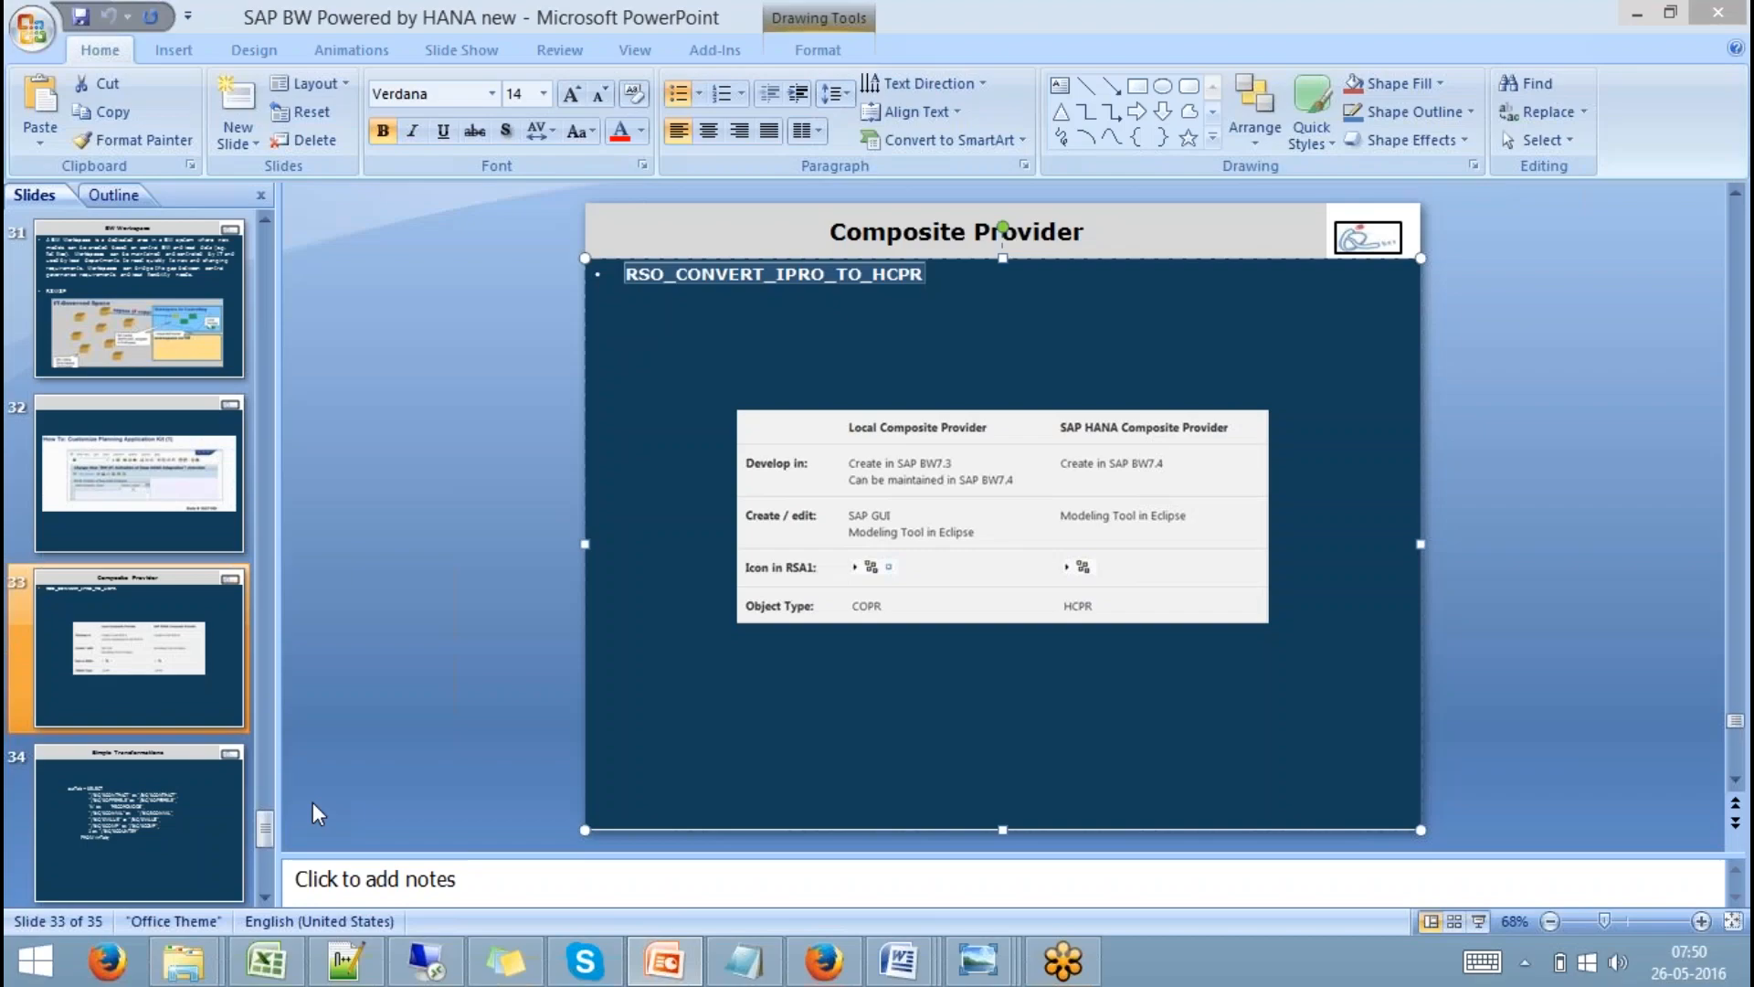
Show slide 34, Simple Transformations, then return to the remote session's open SAP windows.
left_click(174, 811)
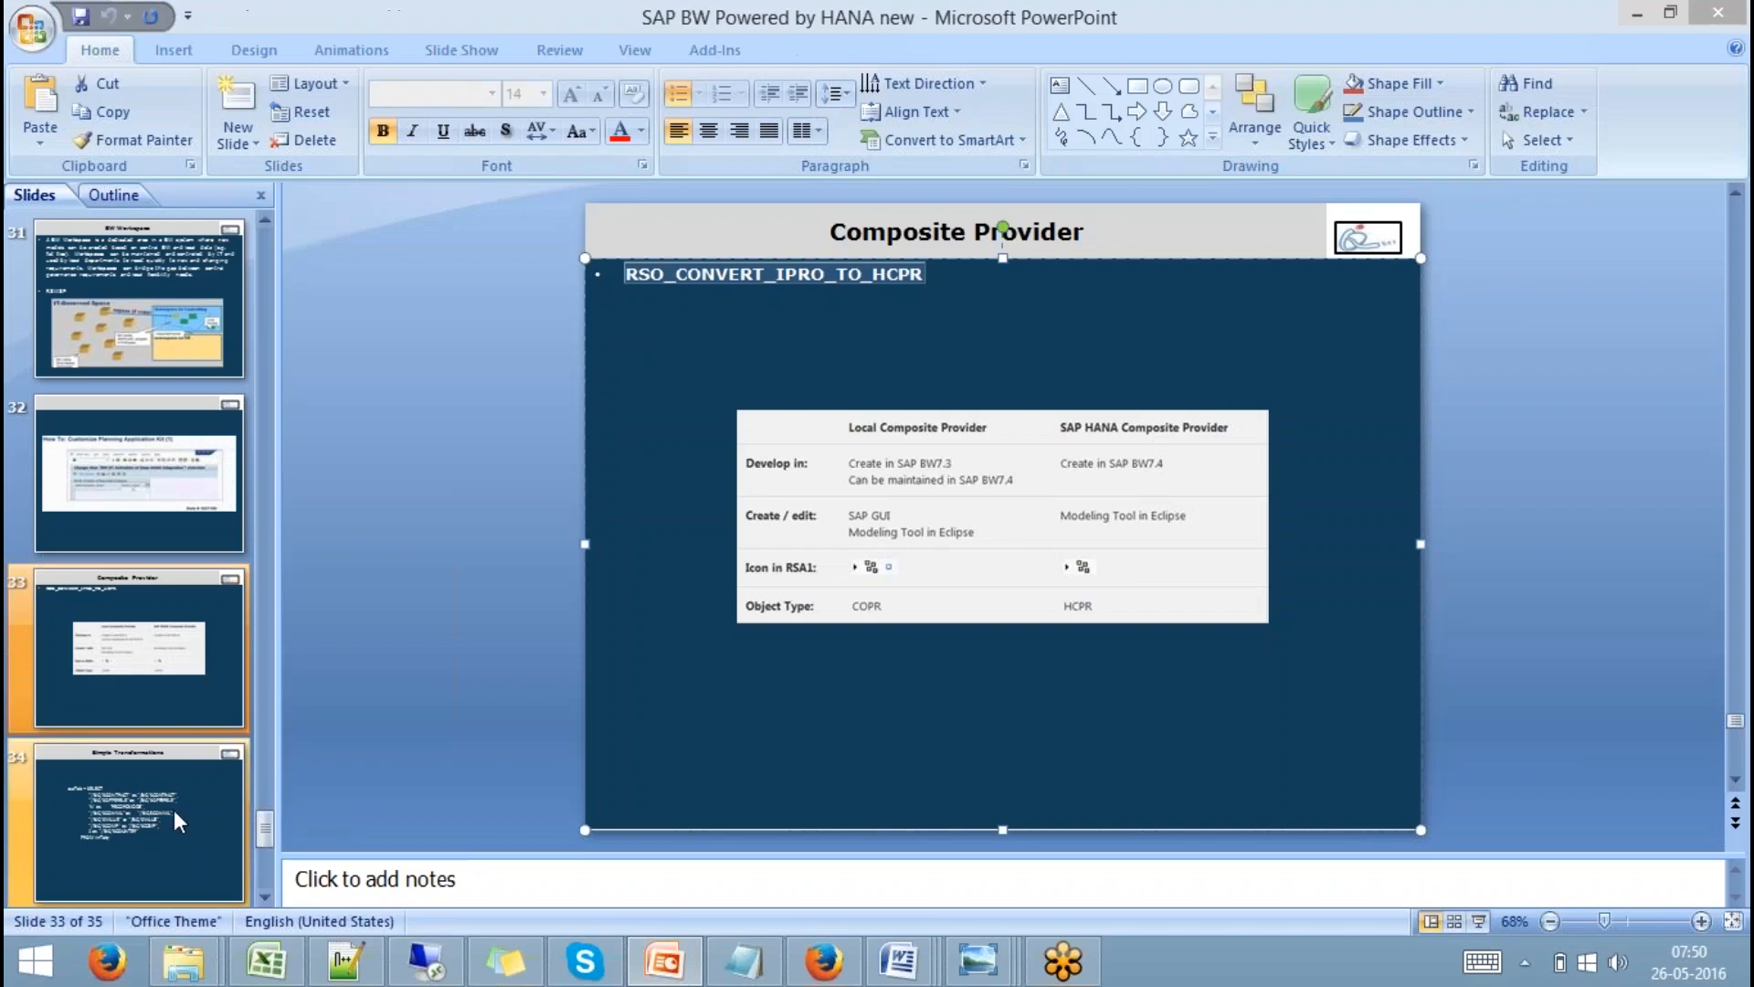
left_click(174, 820)
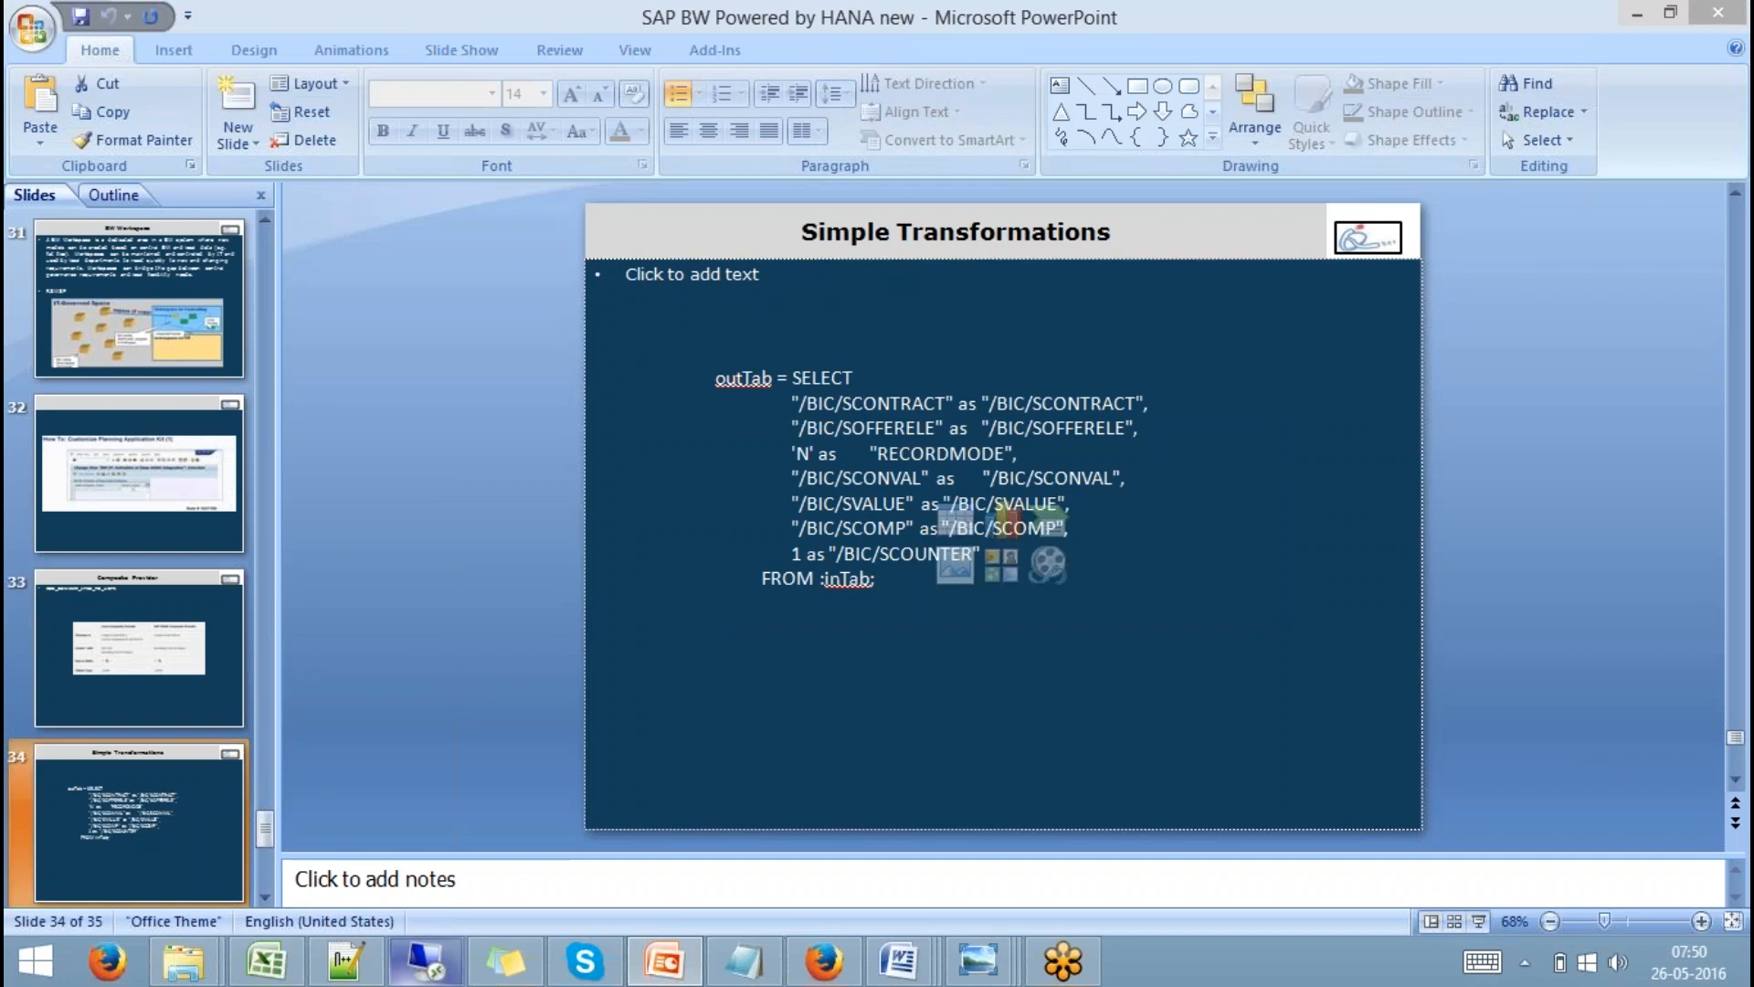
left_click(425, 961)
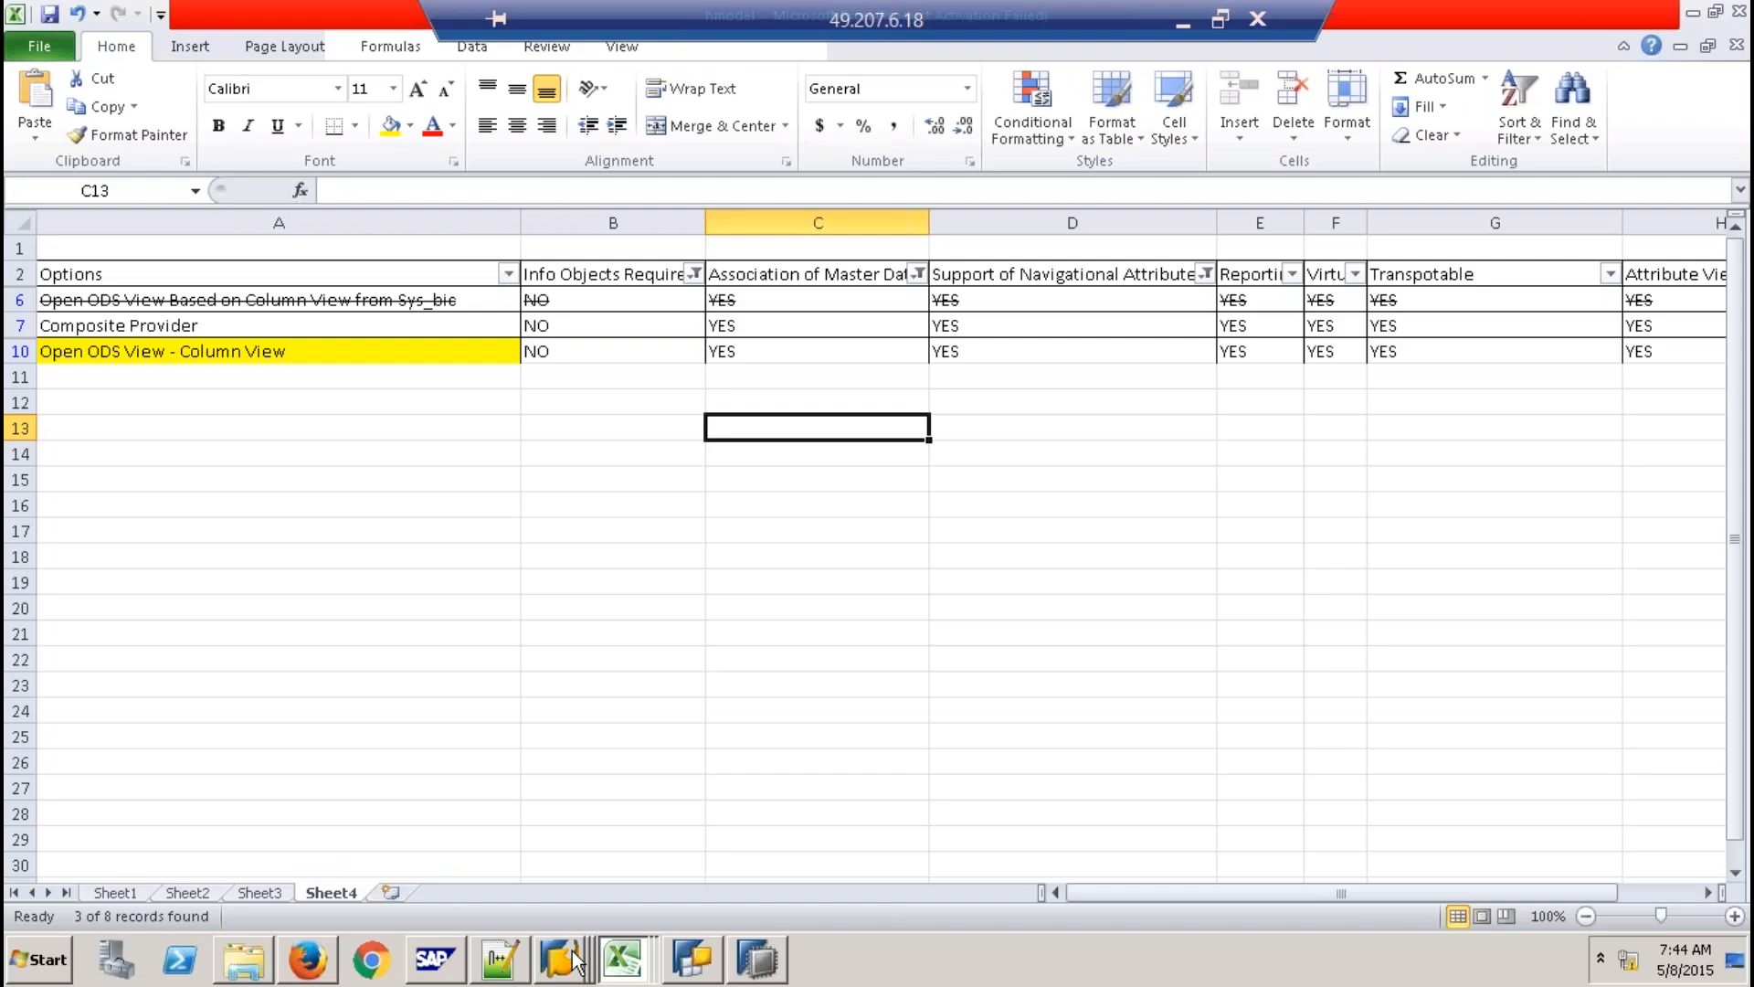
left_click(573, 955)
In the Workbench modeling window, collapse Virtual Layer and Shell InfoArea, then expand Qbex 8's Transformations.
left_click(572, 801)
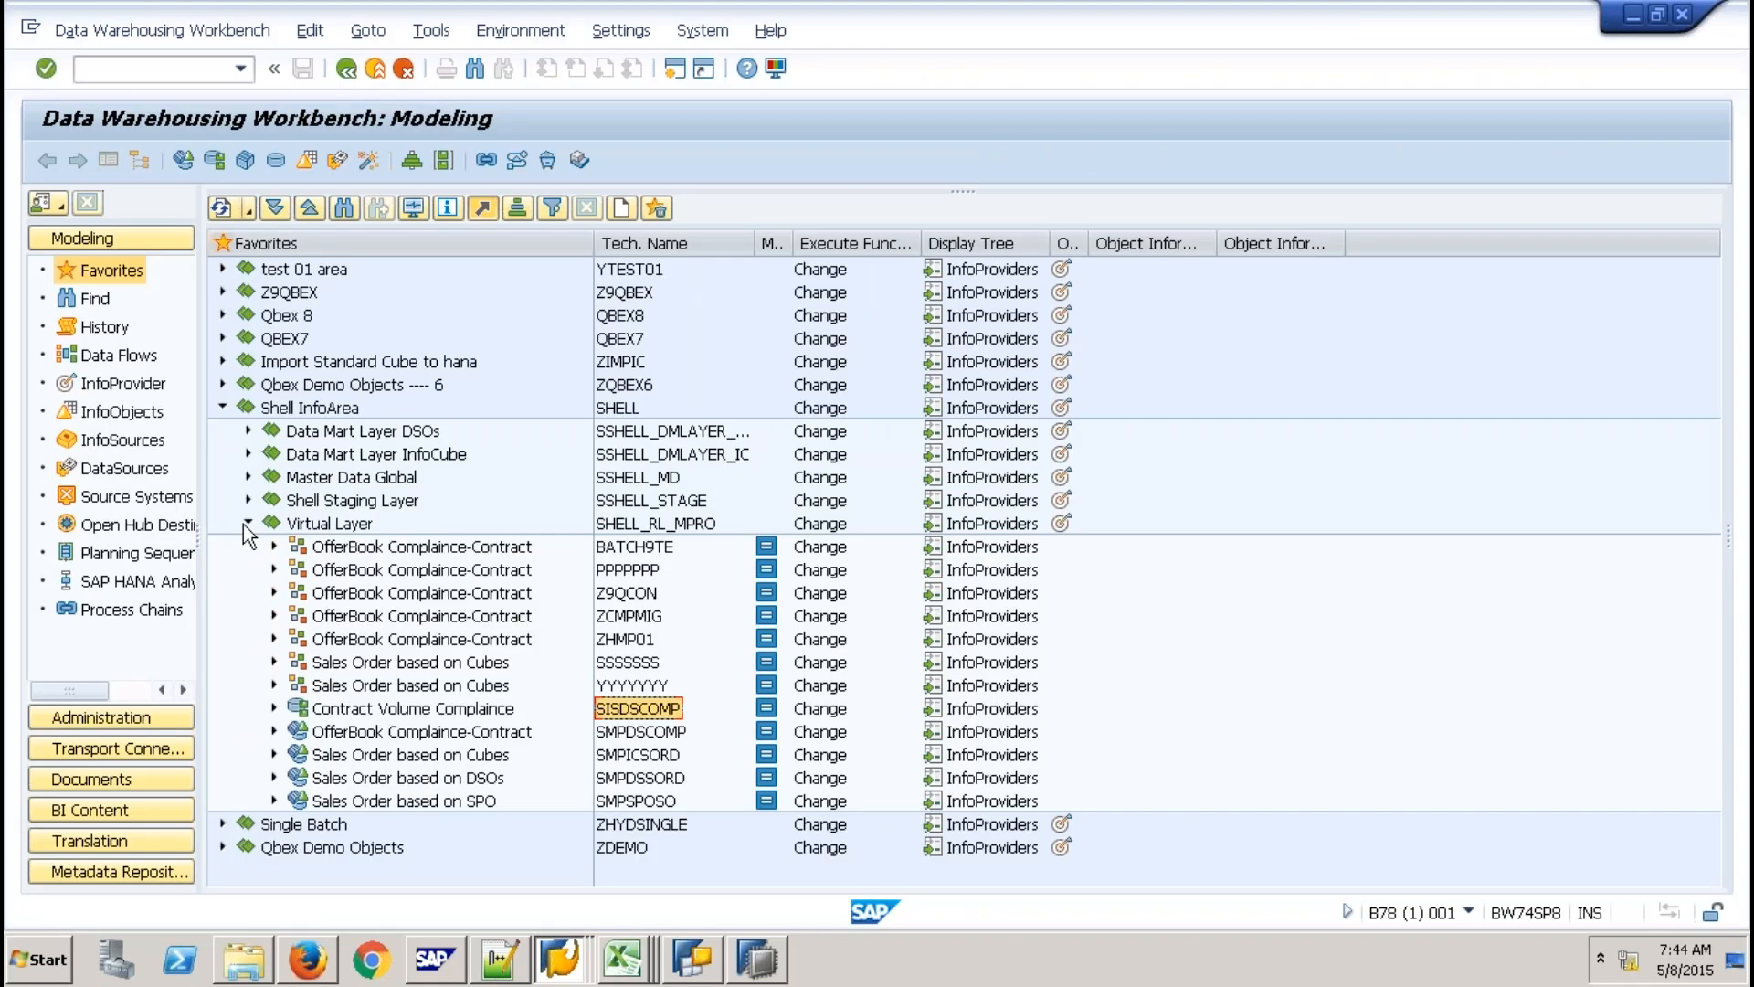
left_click(247, 523)
left_click(222, 408)
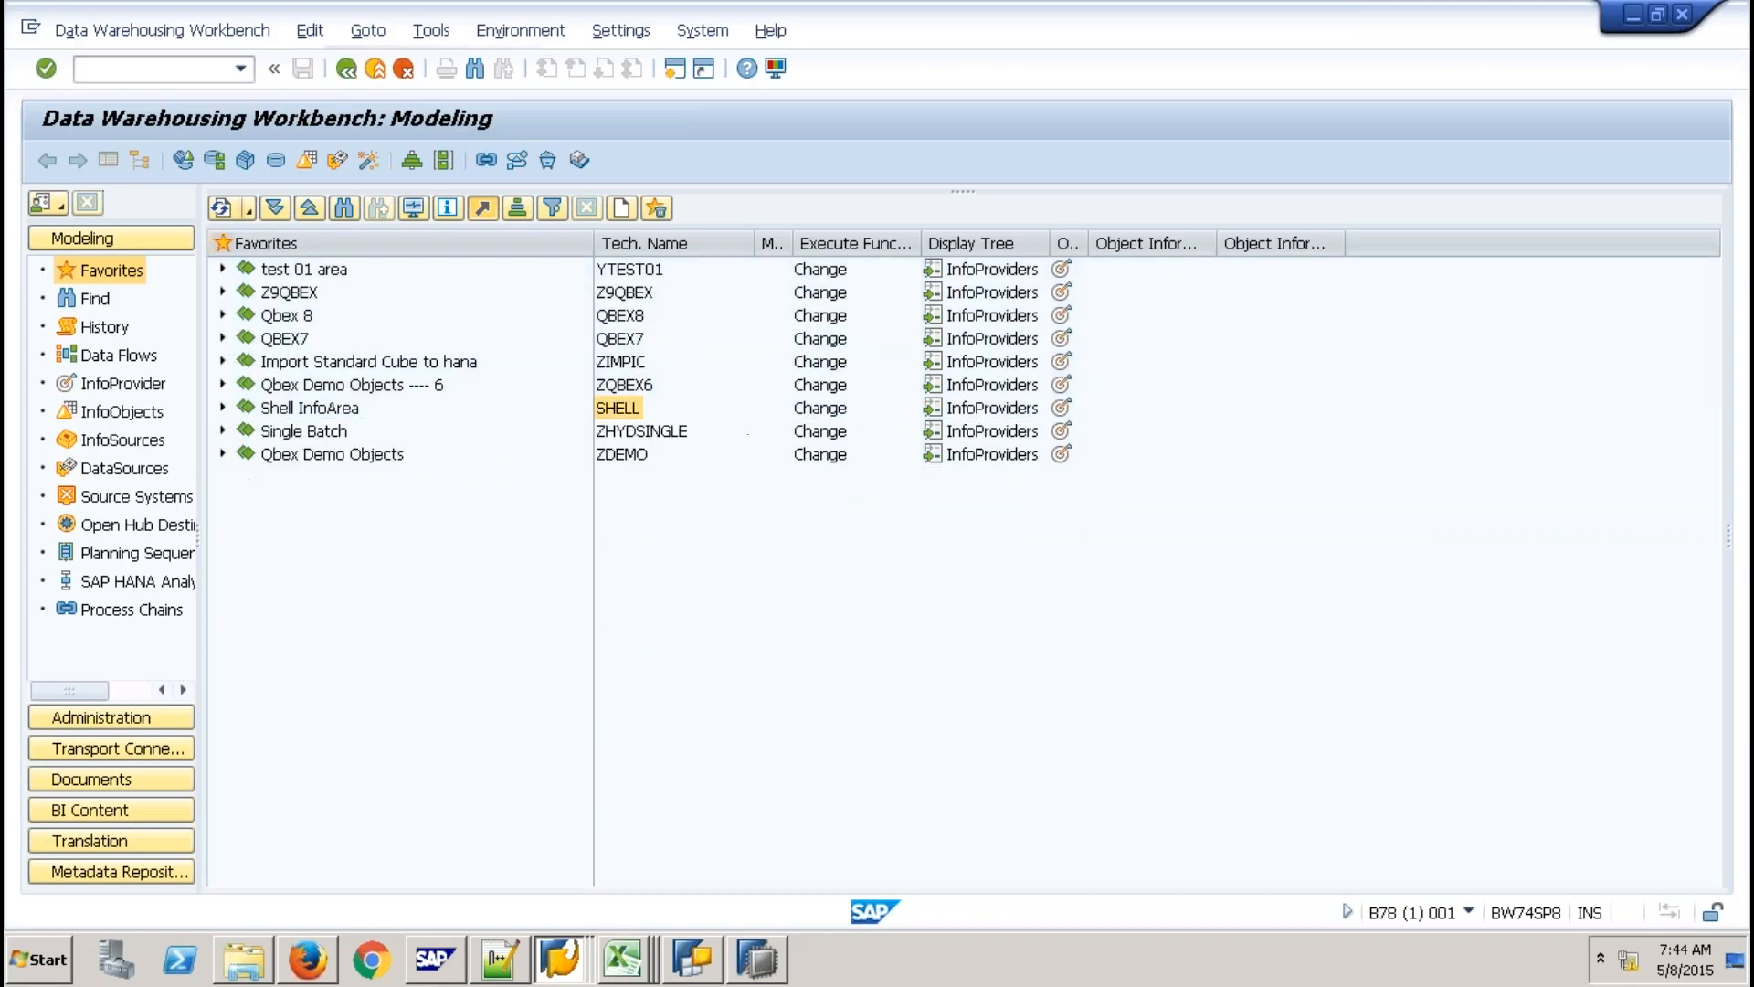
left_click(222, 316)
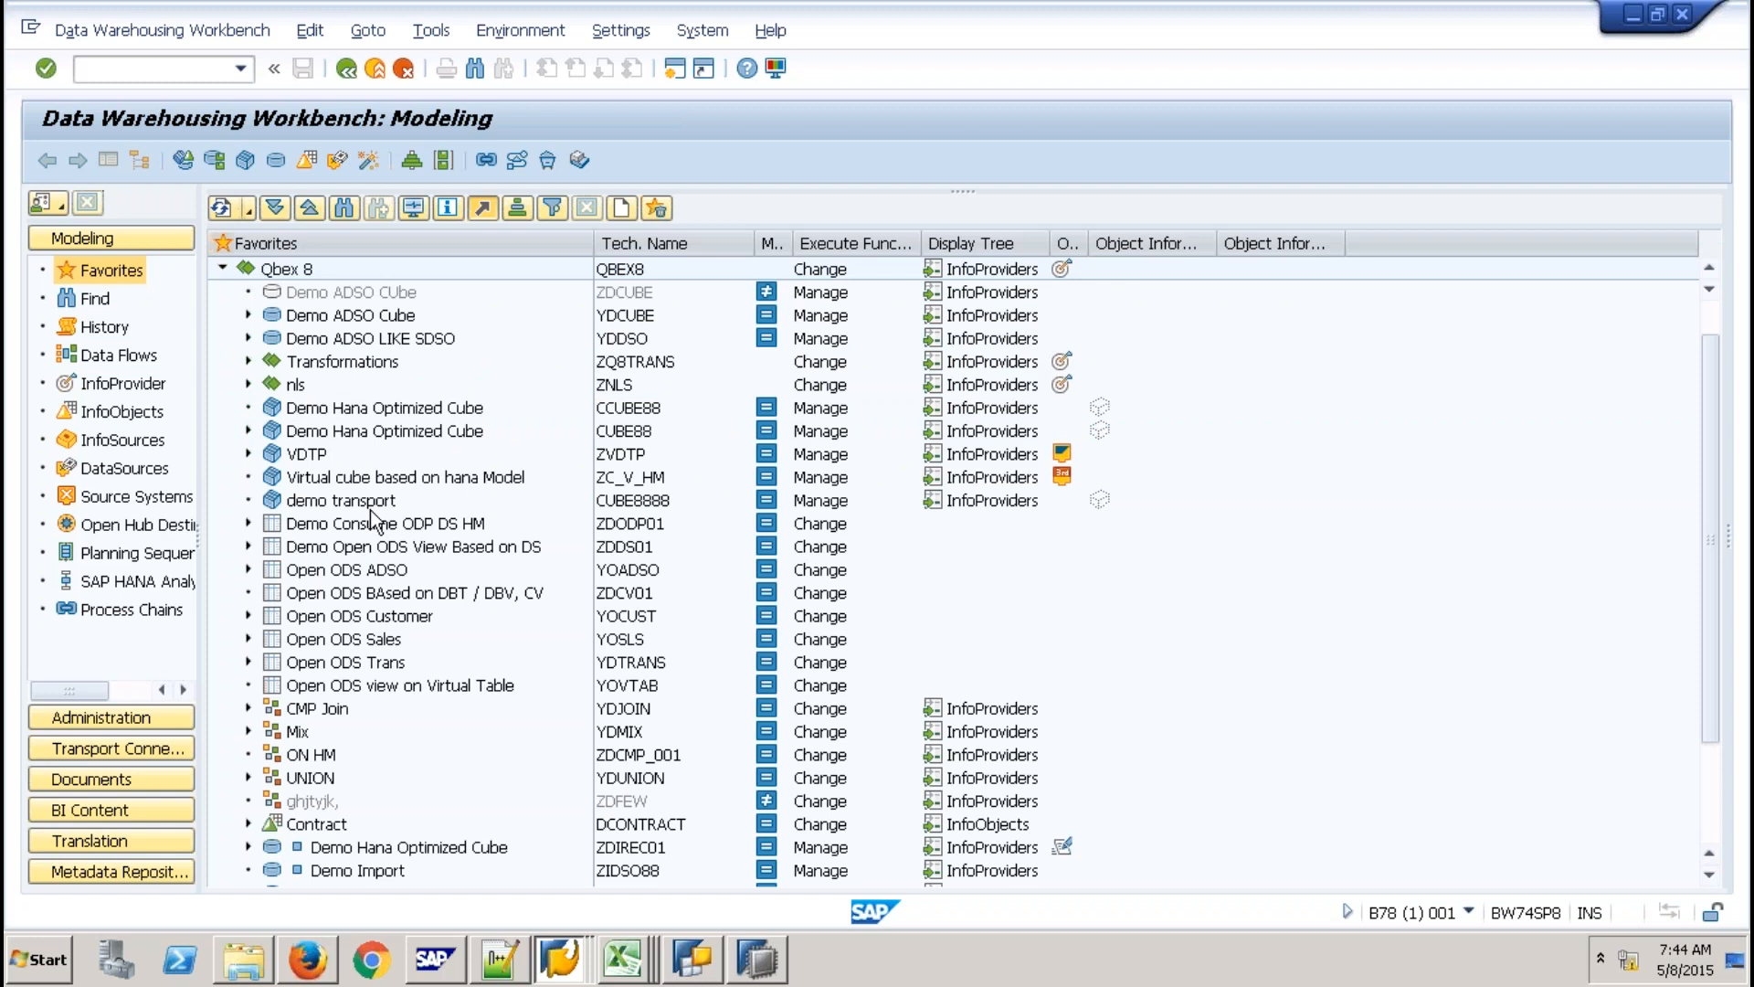
scroll(440, 681, "down", 1)
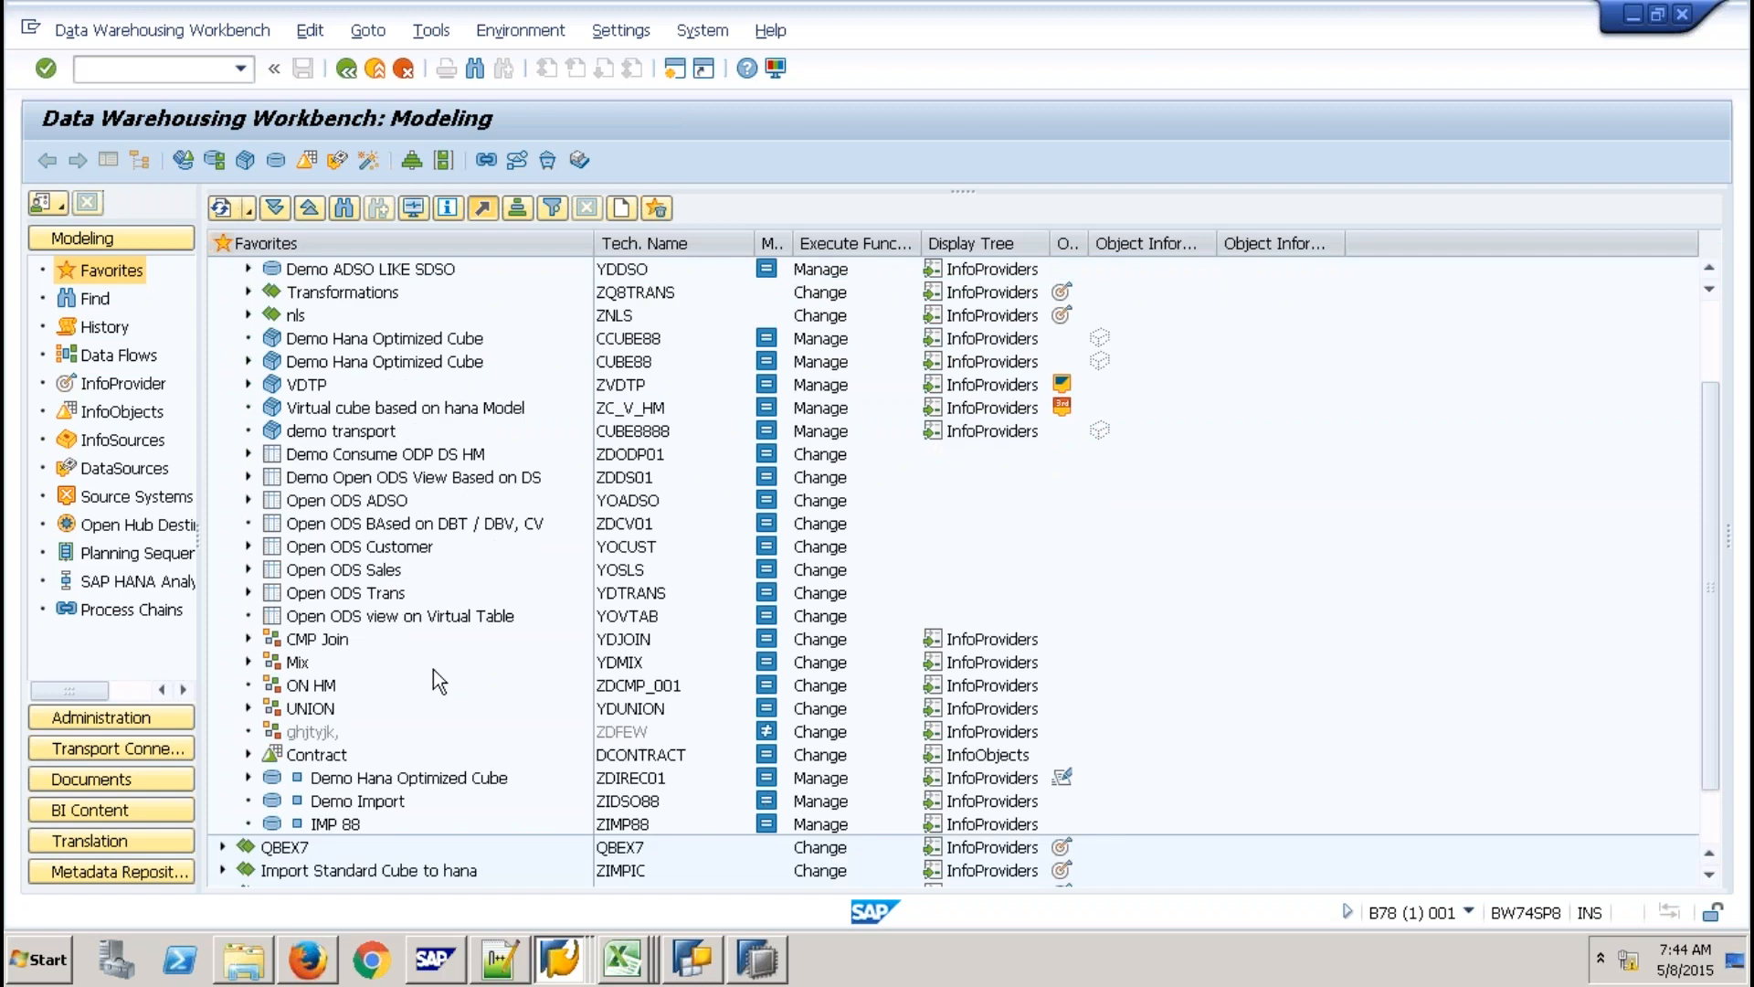
scroll(440, 681, "down", 1)
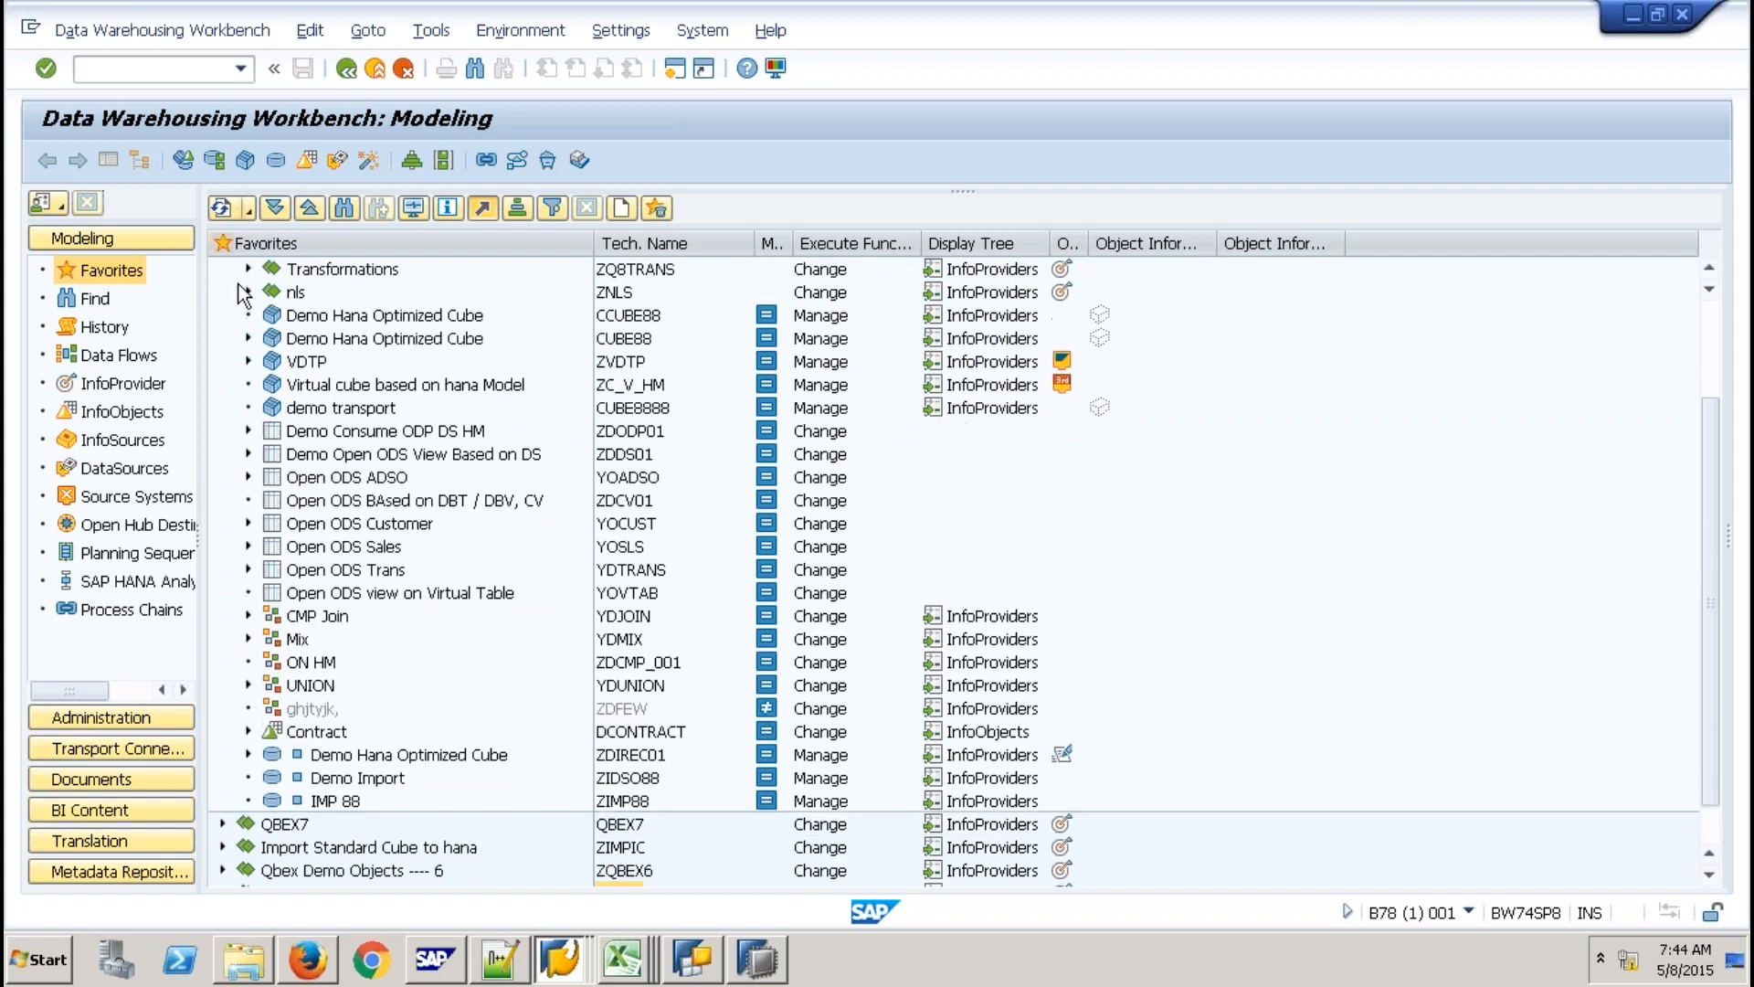
left_click(247, 269)
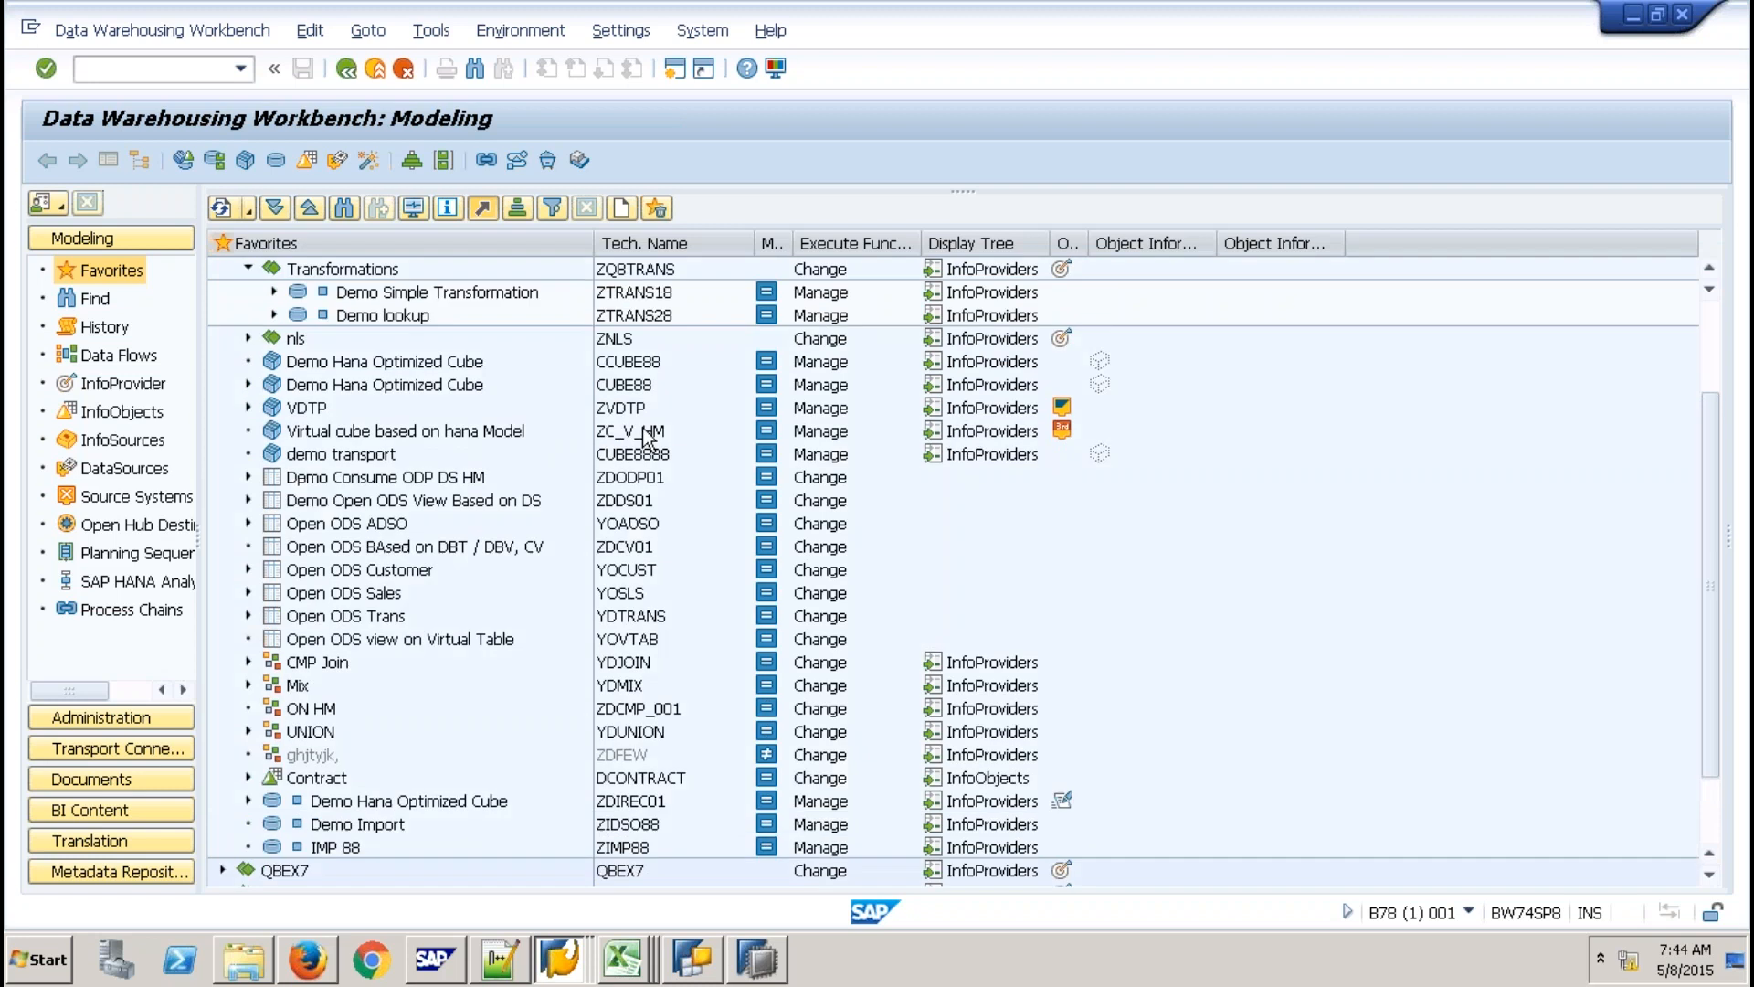
scroll(644, 427, "up", 2)
Start a downward data flow copy of ZTRANS18, including its DTPs and InfoPackages.
right_click(652, 435)
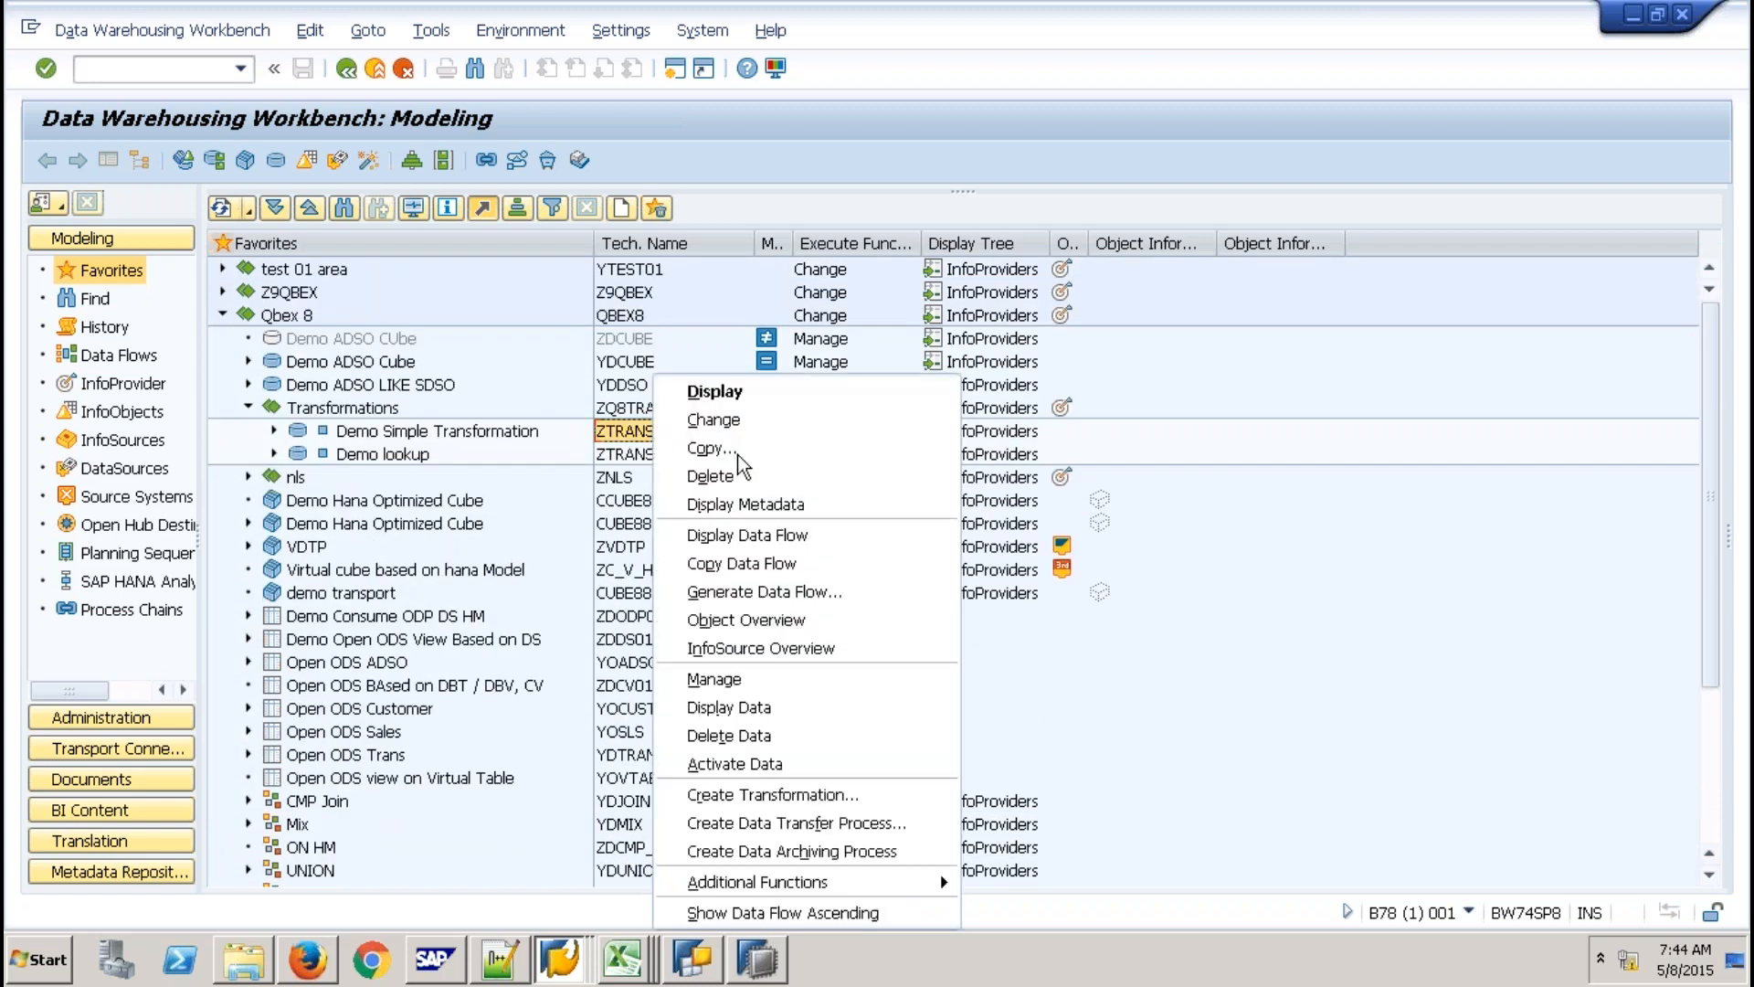
left_click(761, 566)
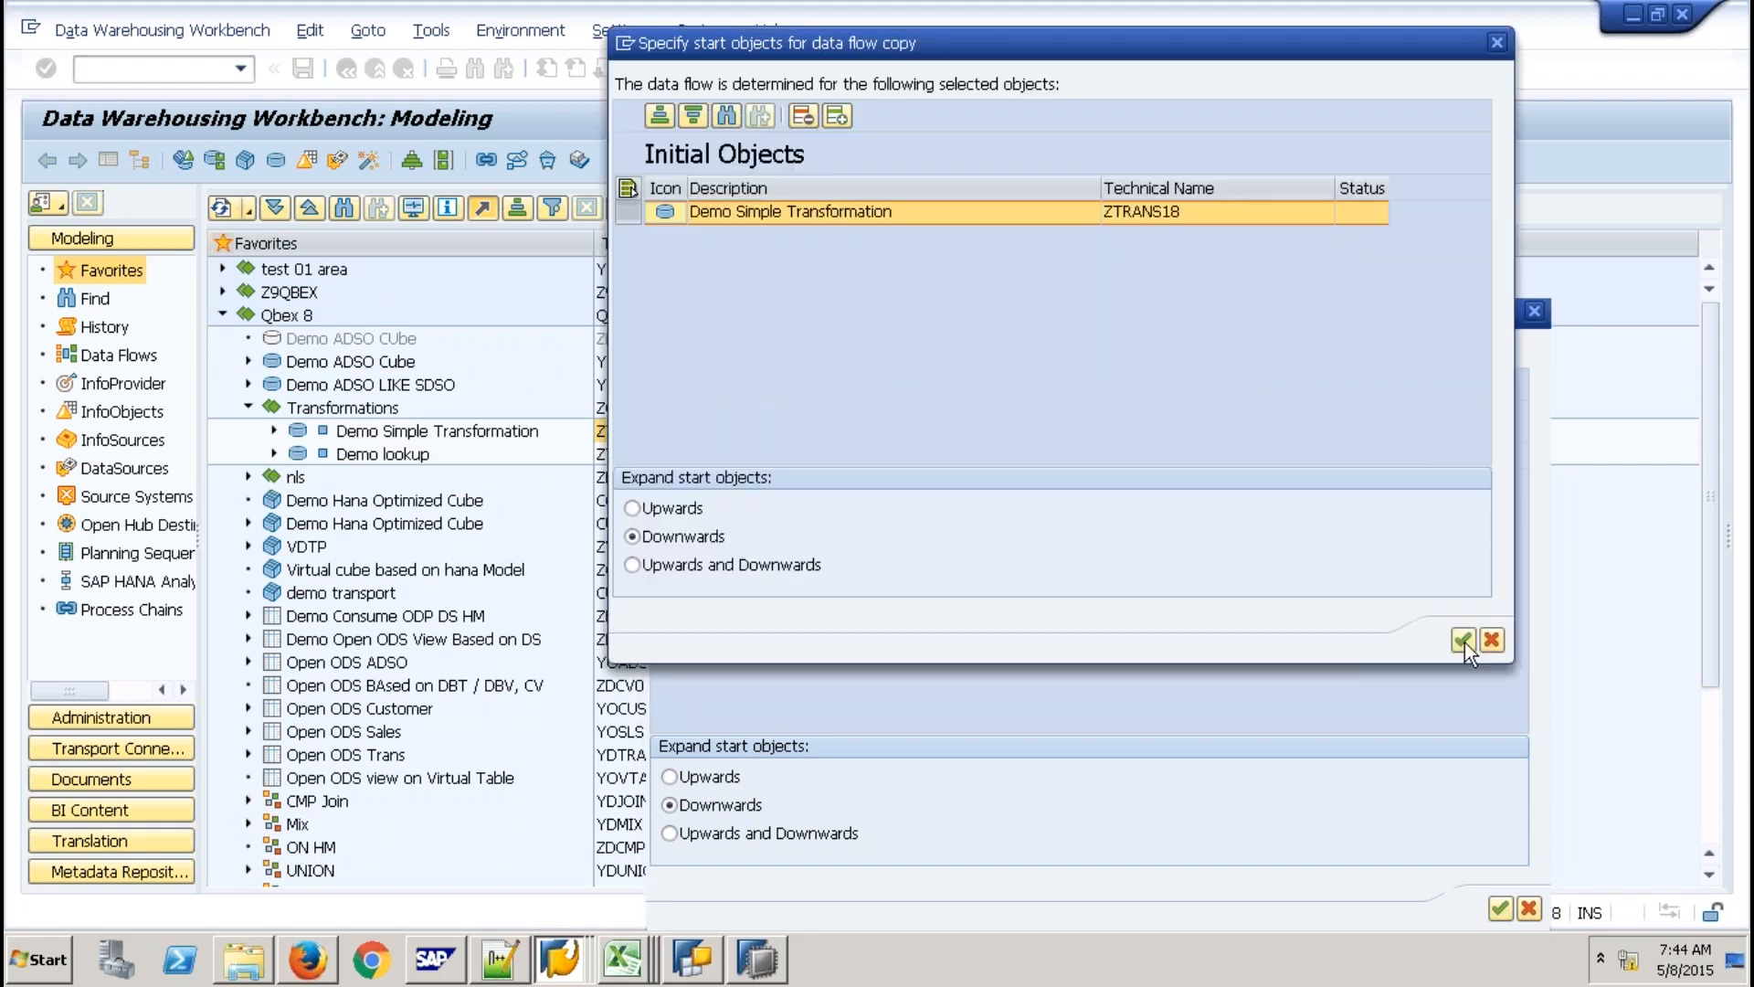
left_click(1463, 640)
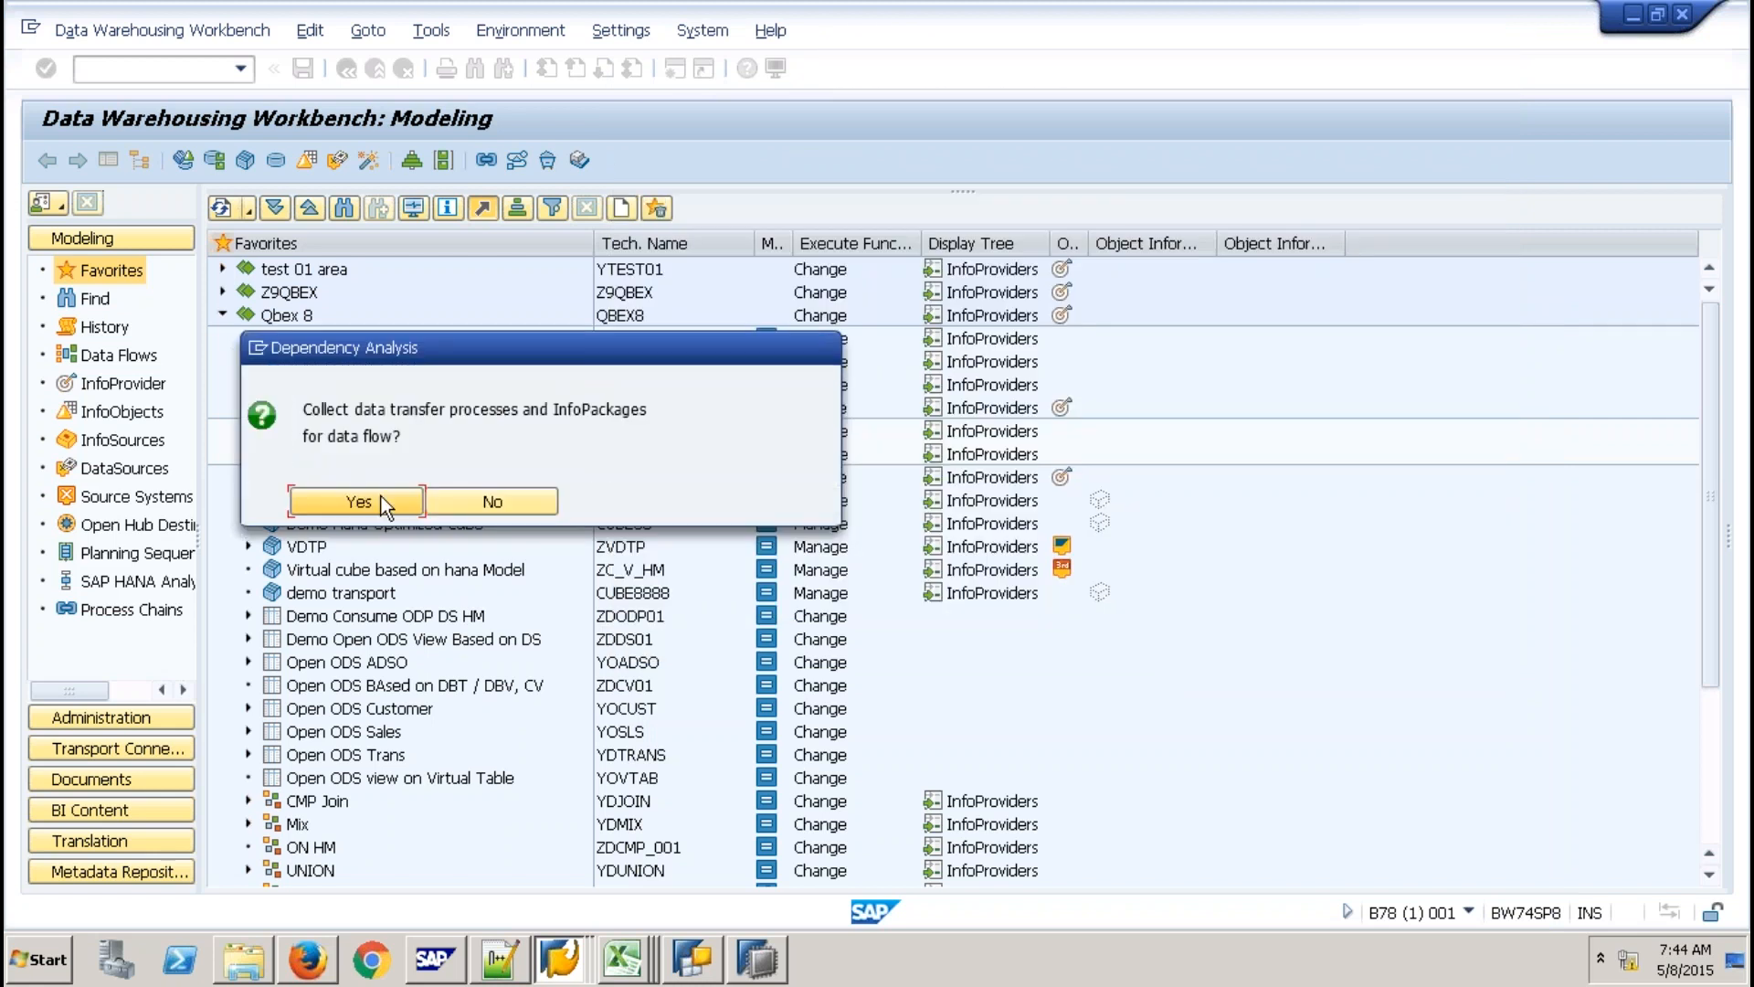
left_click(381, 500)
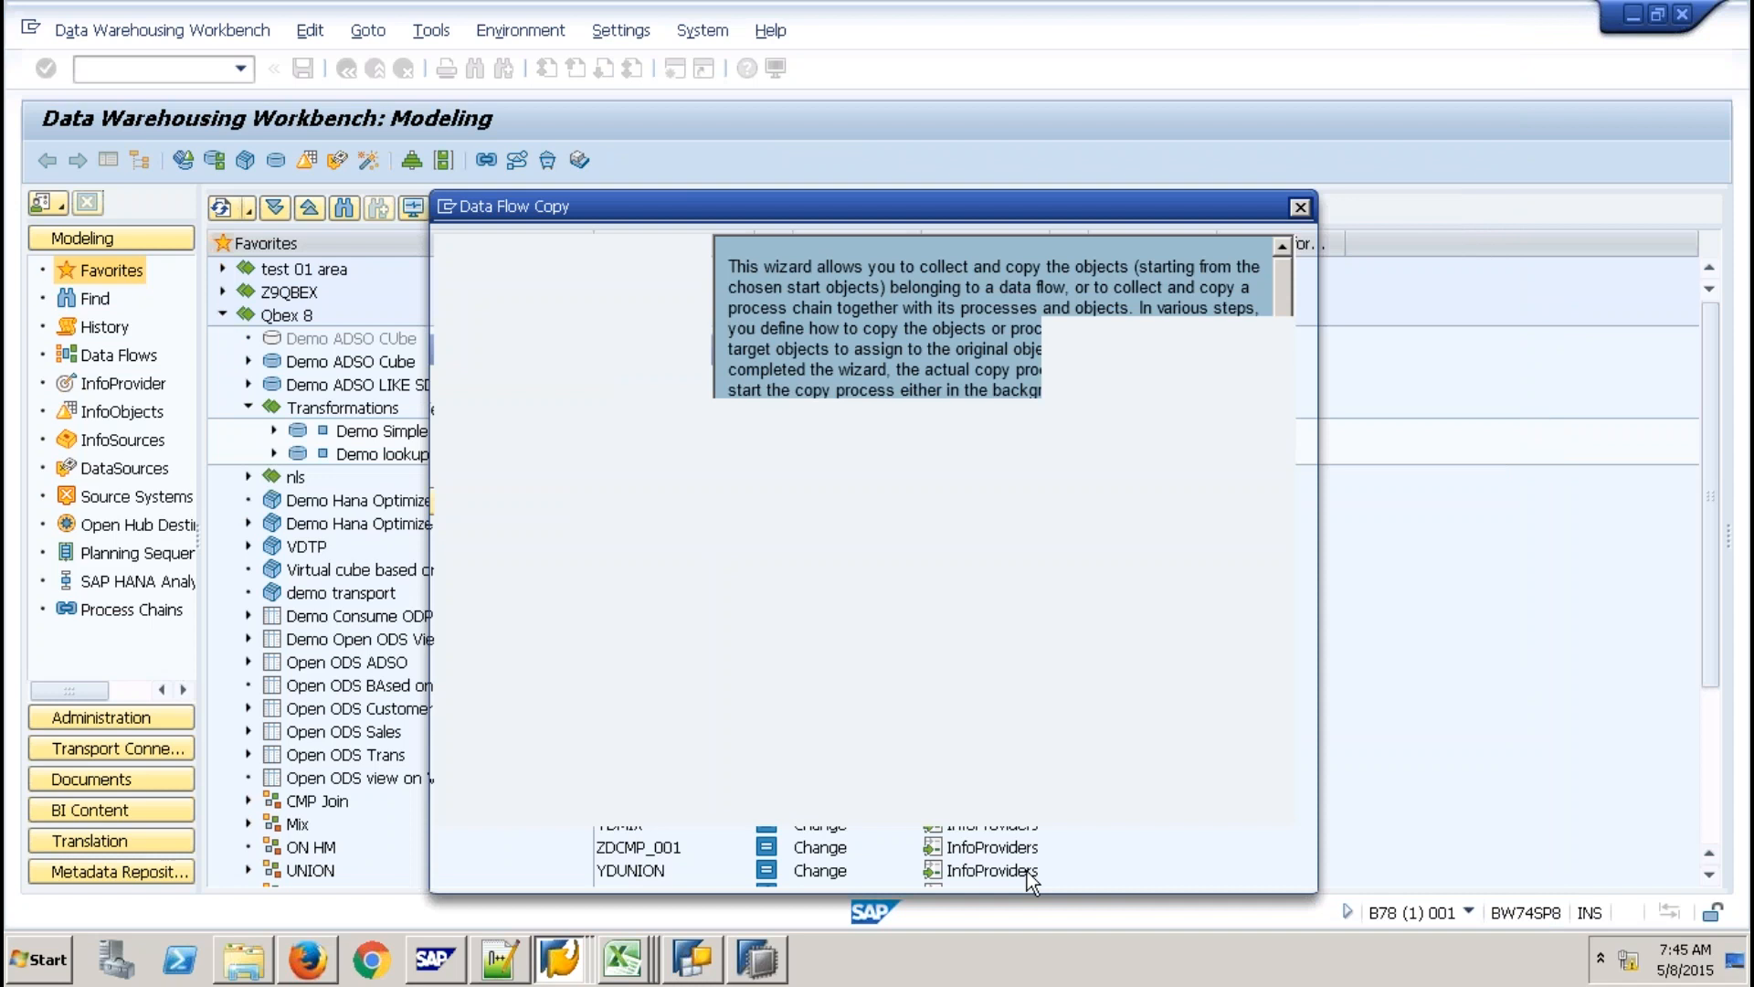
left_click(1027, 870)
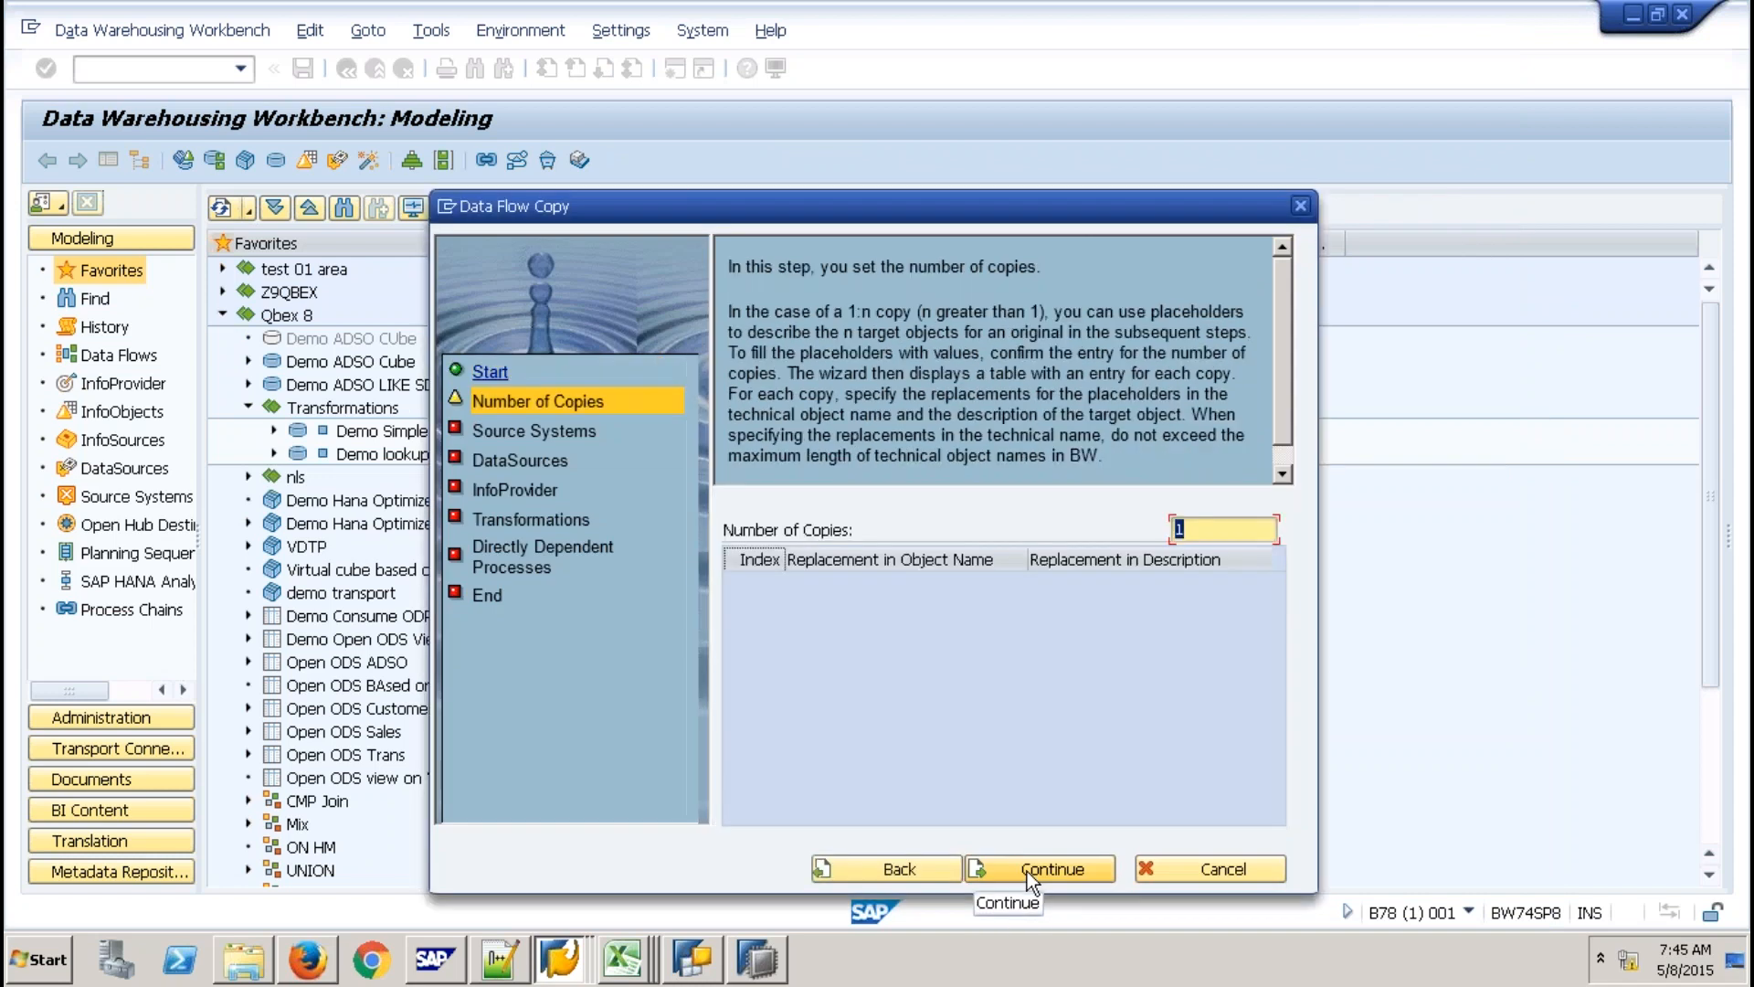
Keep one copy with the default source system and DataSource mappings, showing technical InfoProvider names.
left_click(1027, 870)
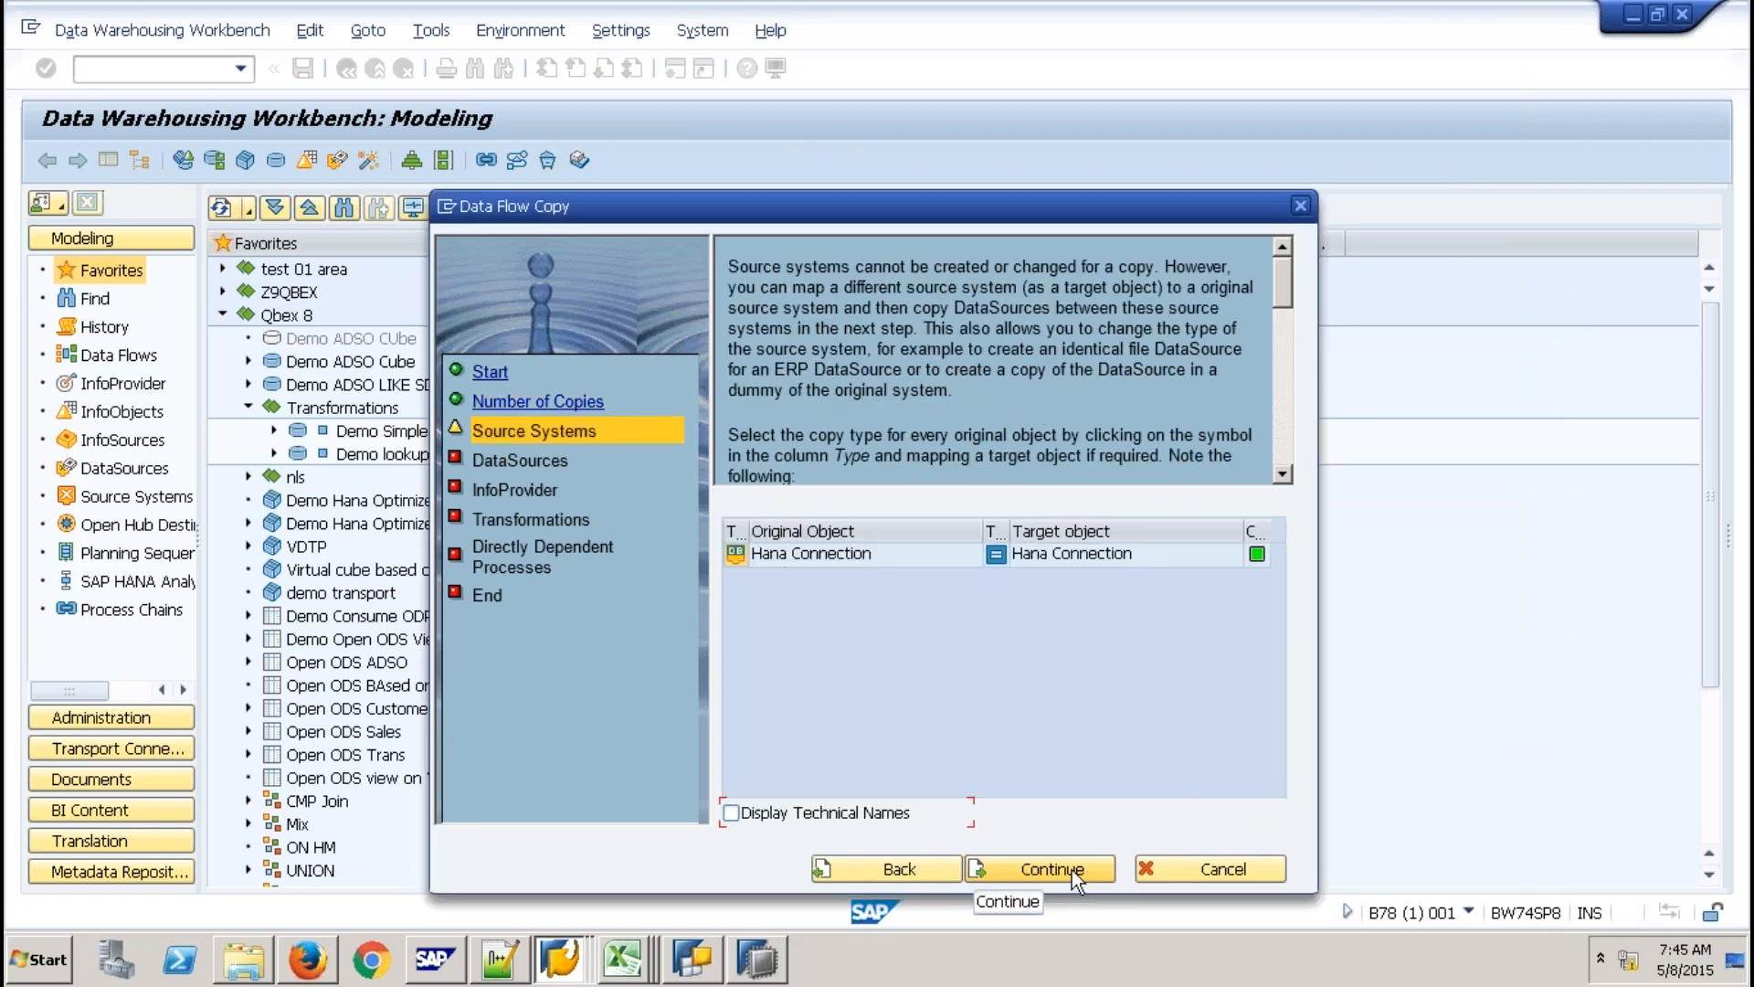
left_click(1072, 869)
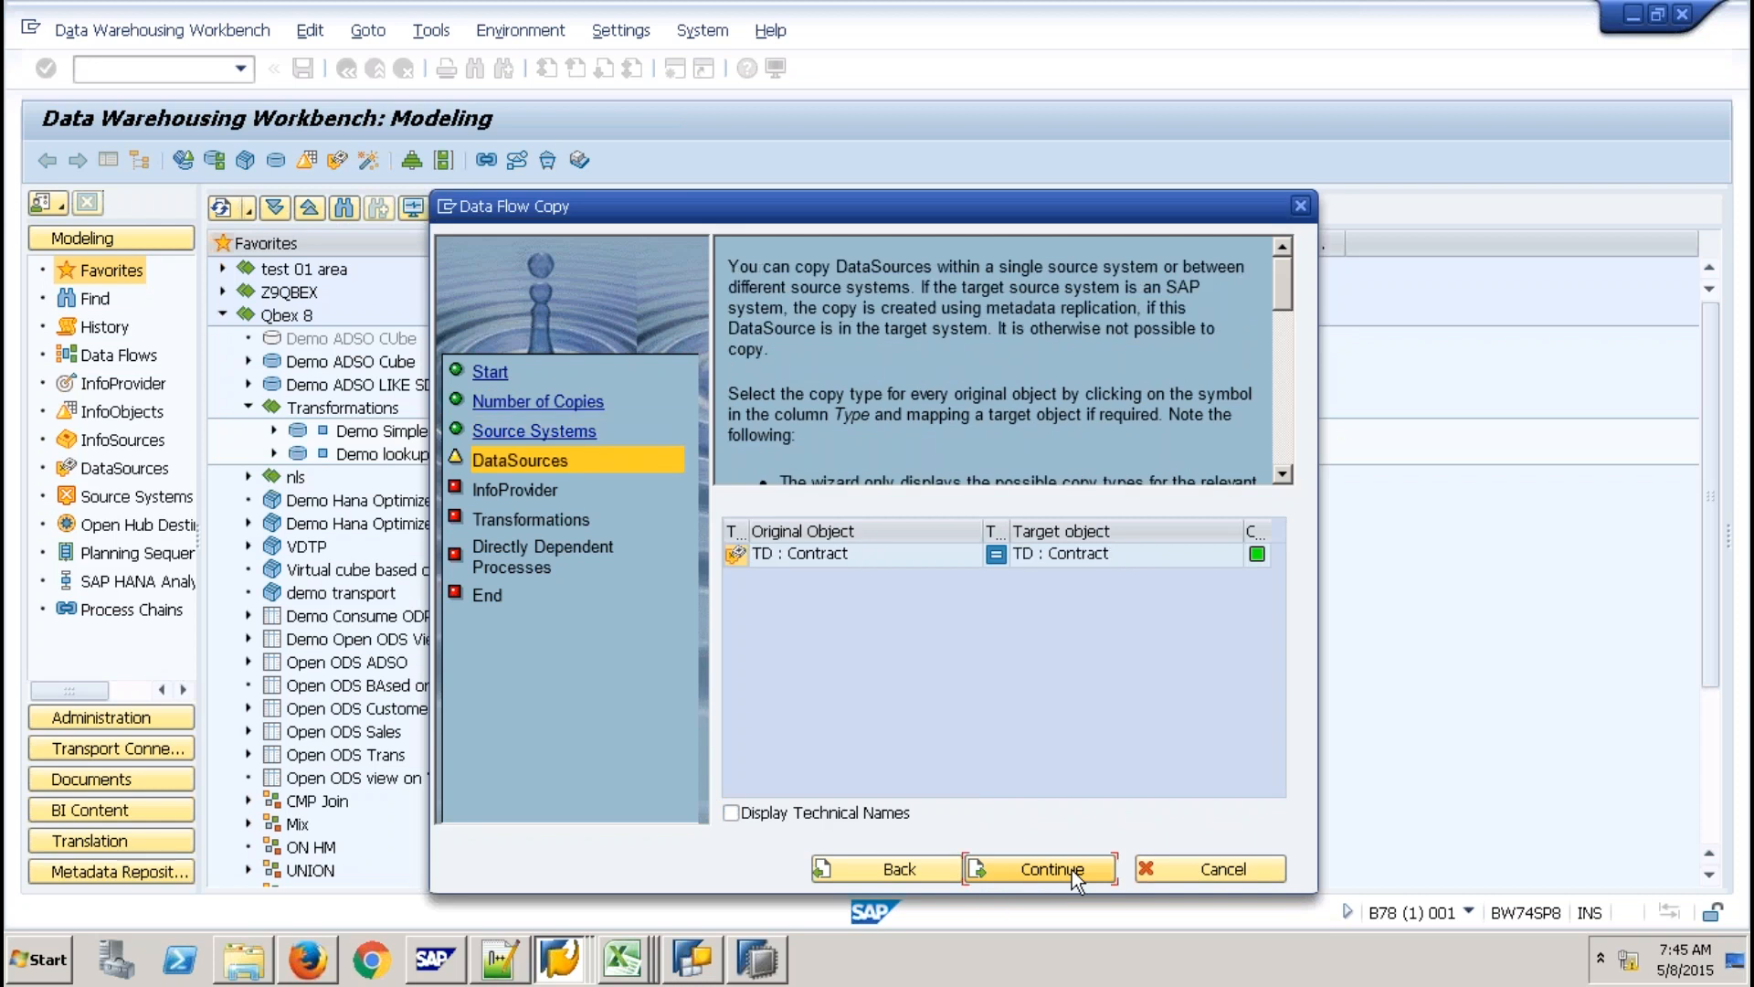
left_click(1071, 869)
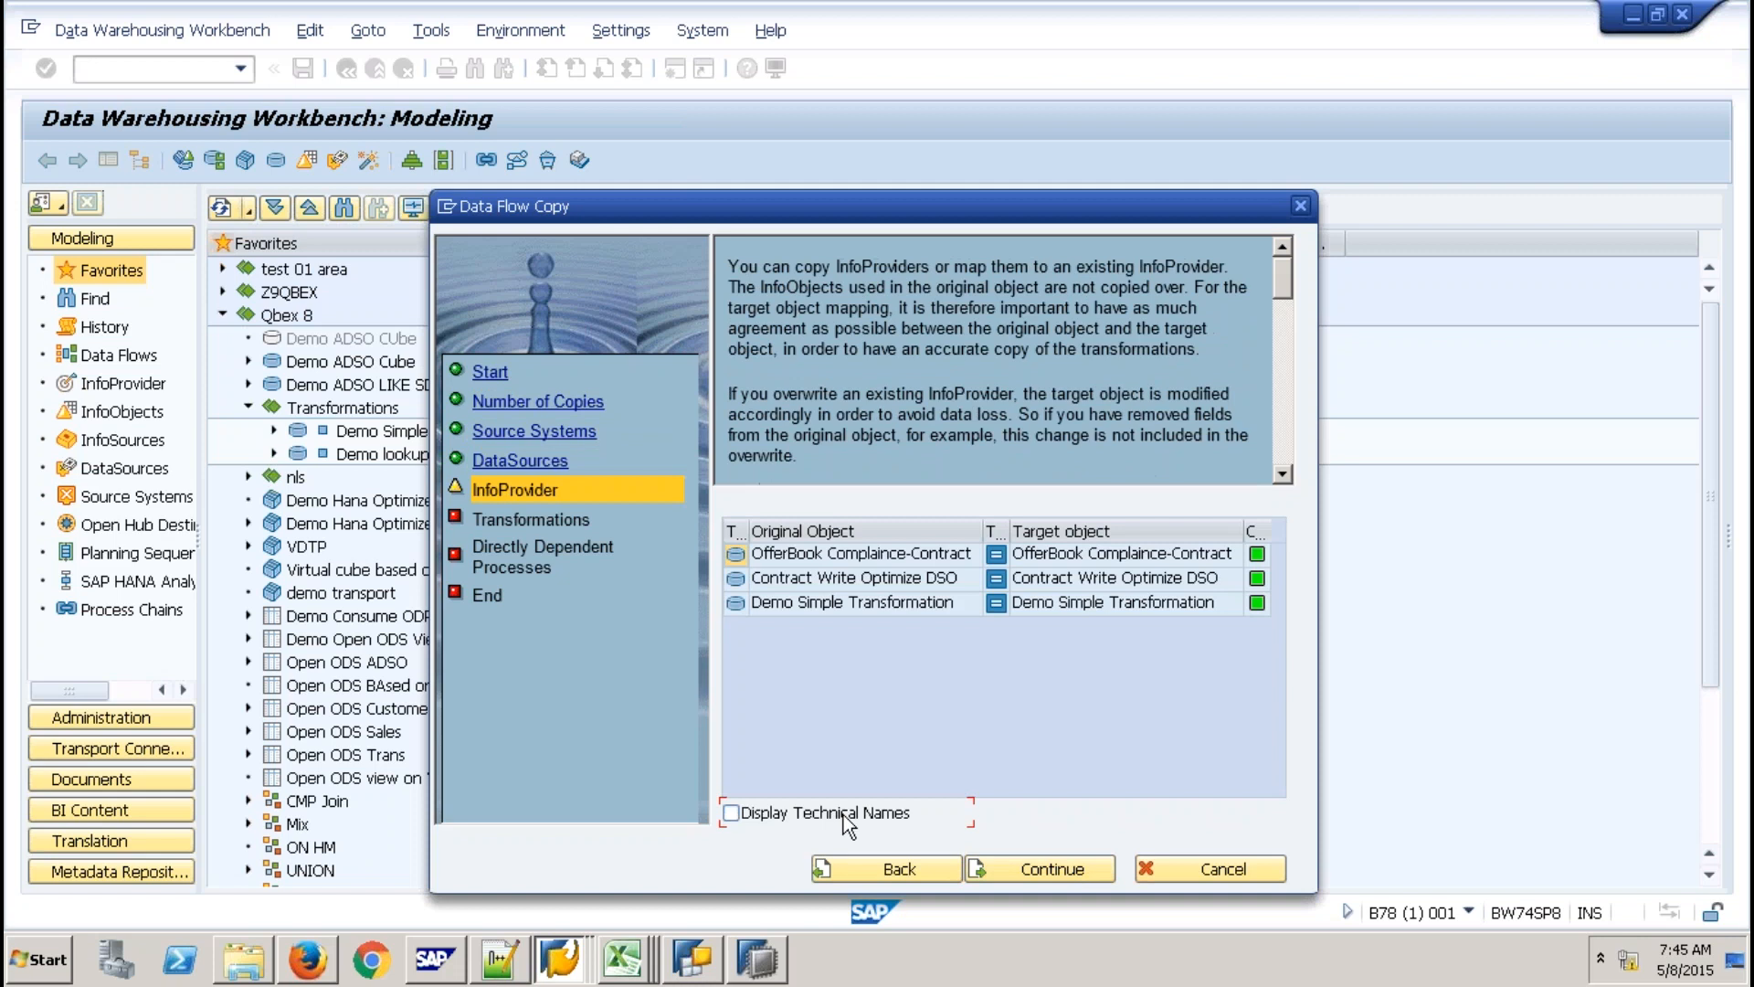
left_click(842, 815)
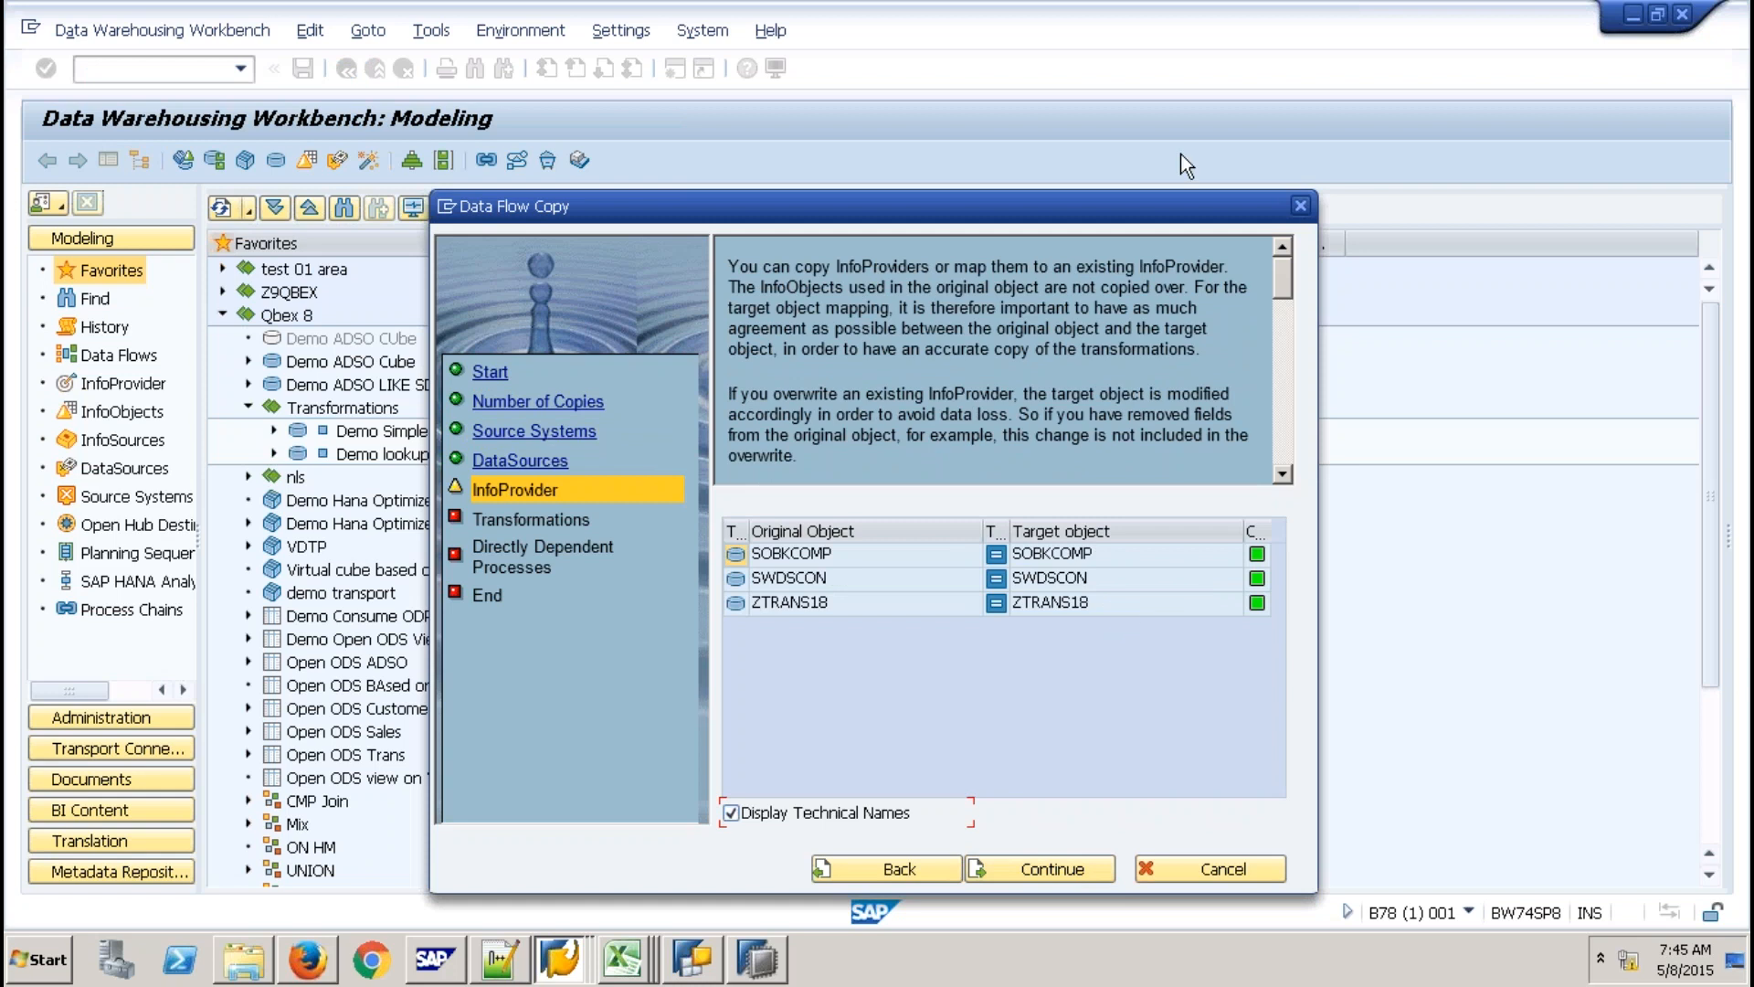
left_click_drag(962, 214, 1180, 153)
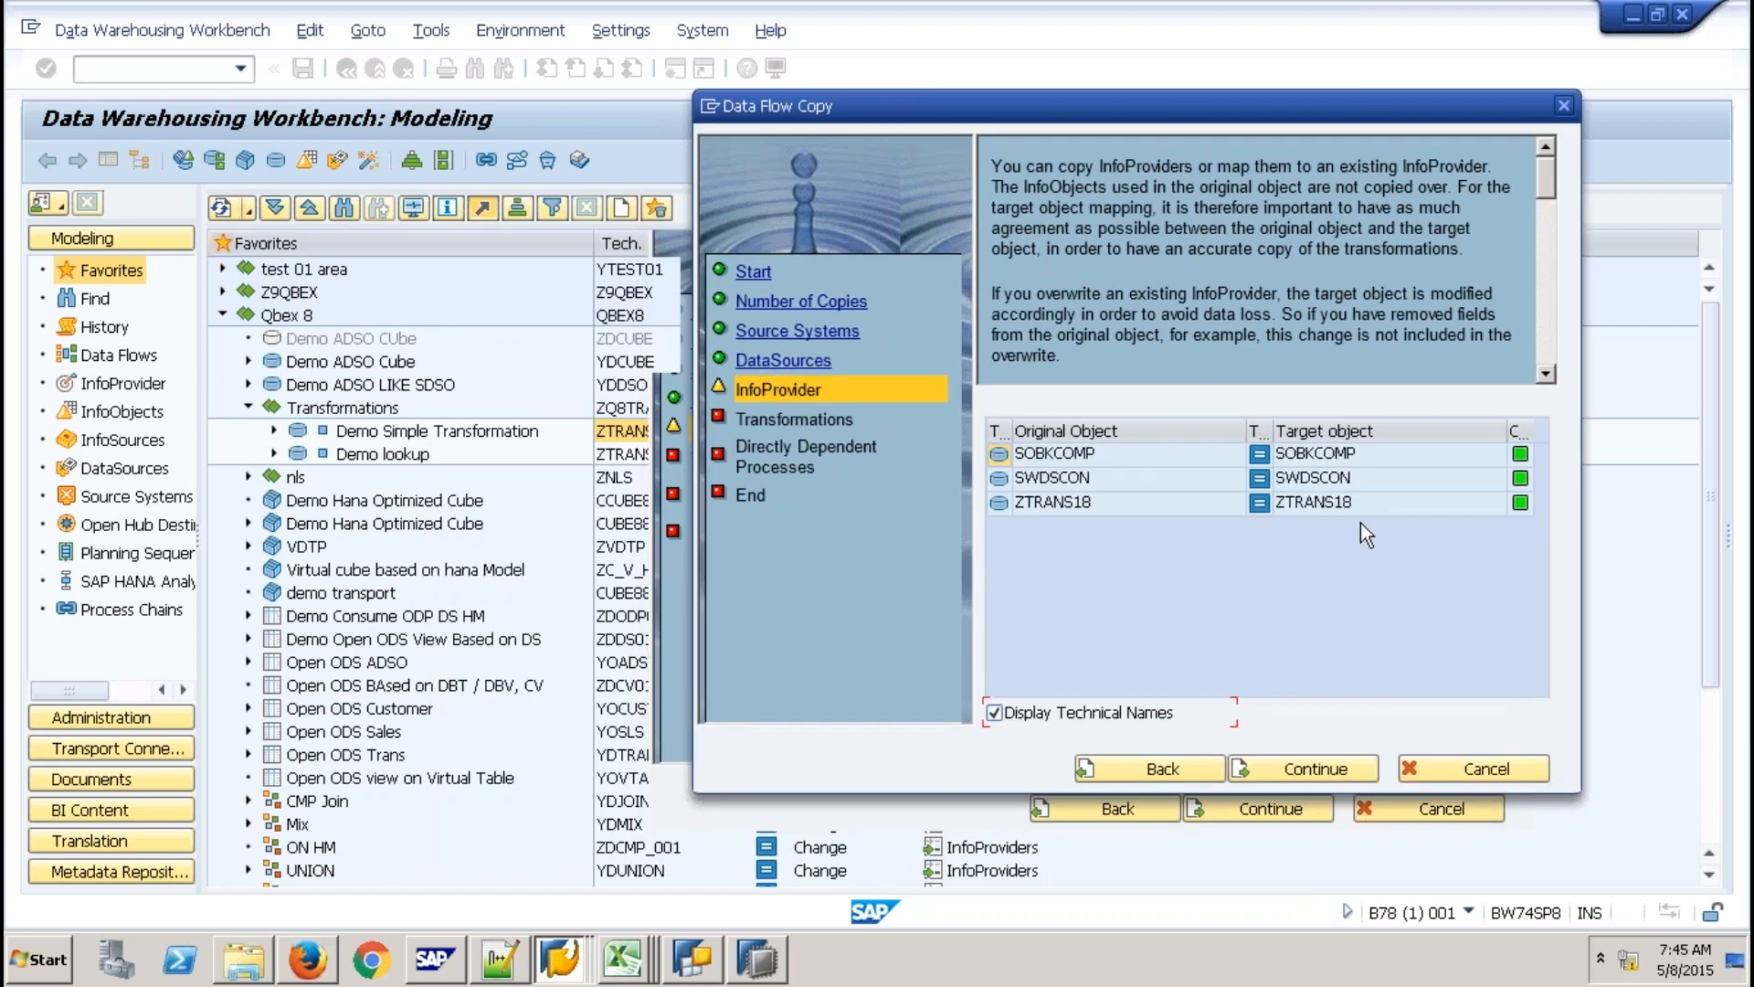
Set ZTRANS18's copy to Create with Template, naming the new target ZTRANS19.
right_click(1330, 500)
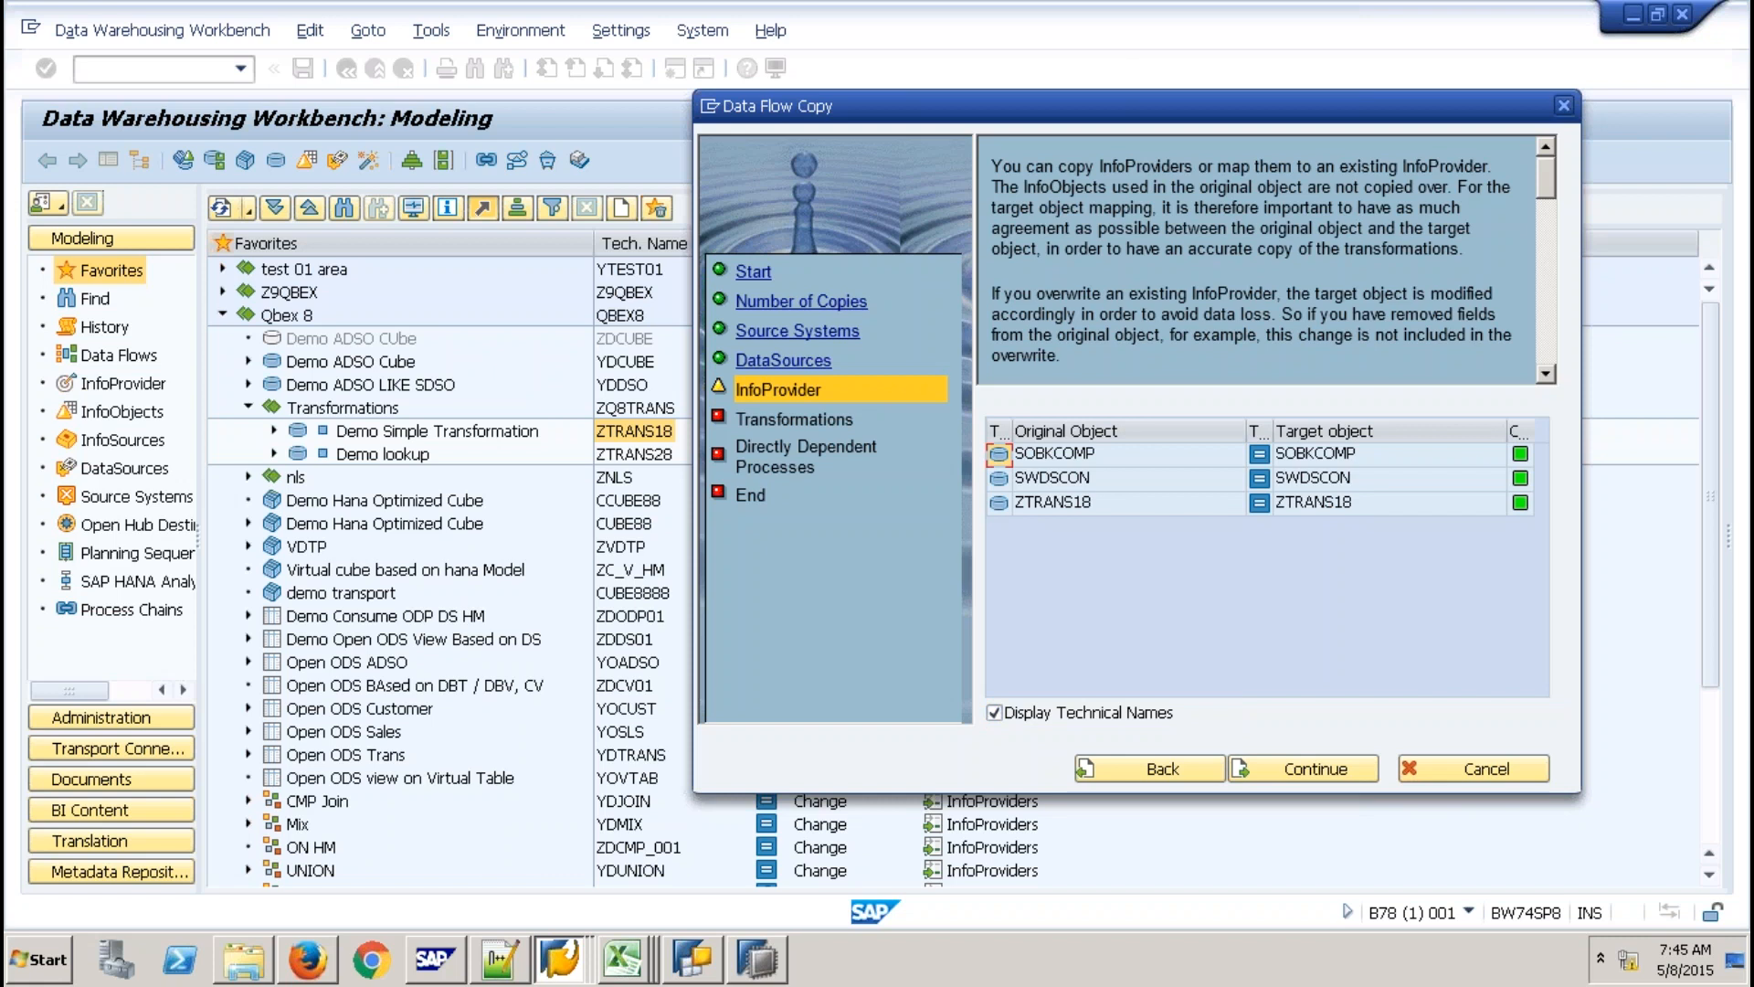
left_click(1260, 502)
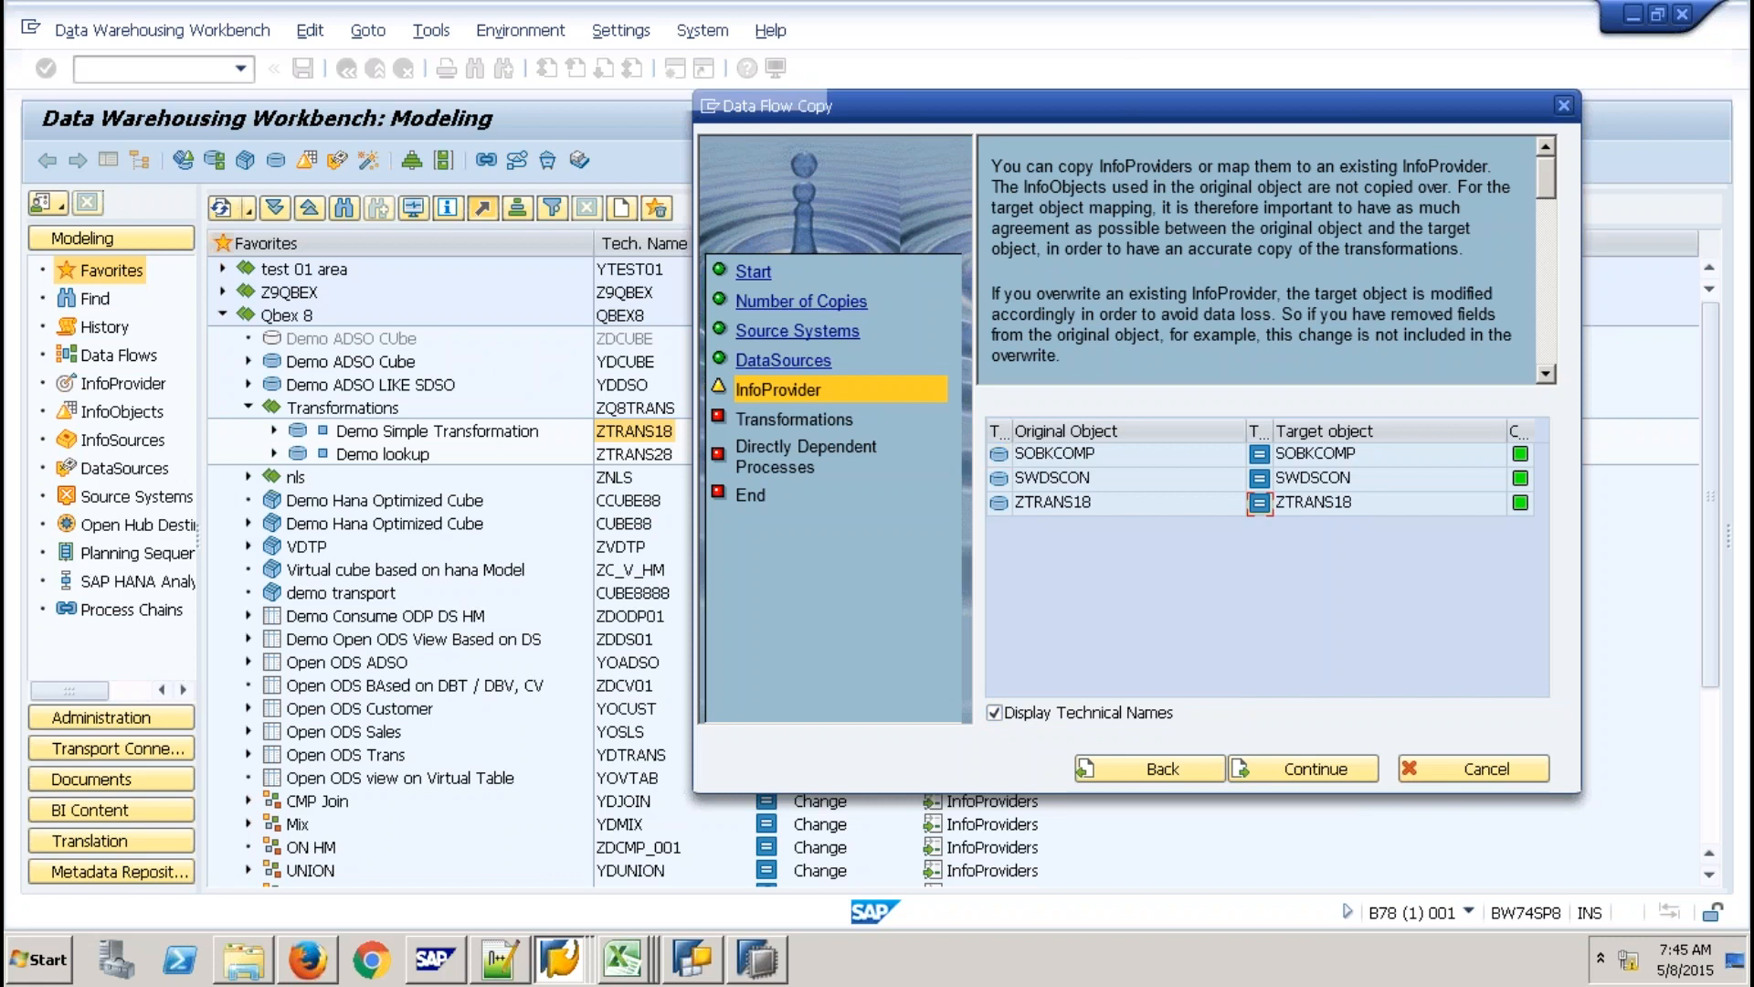
left_click(733, 512)
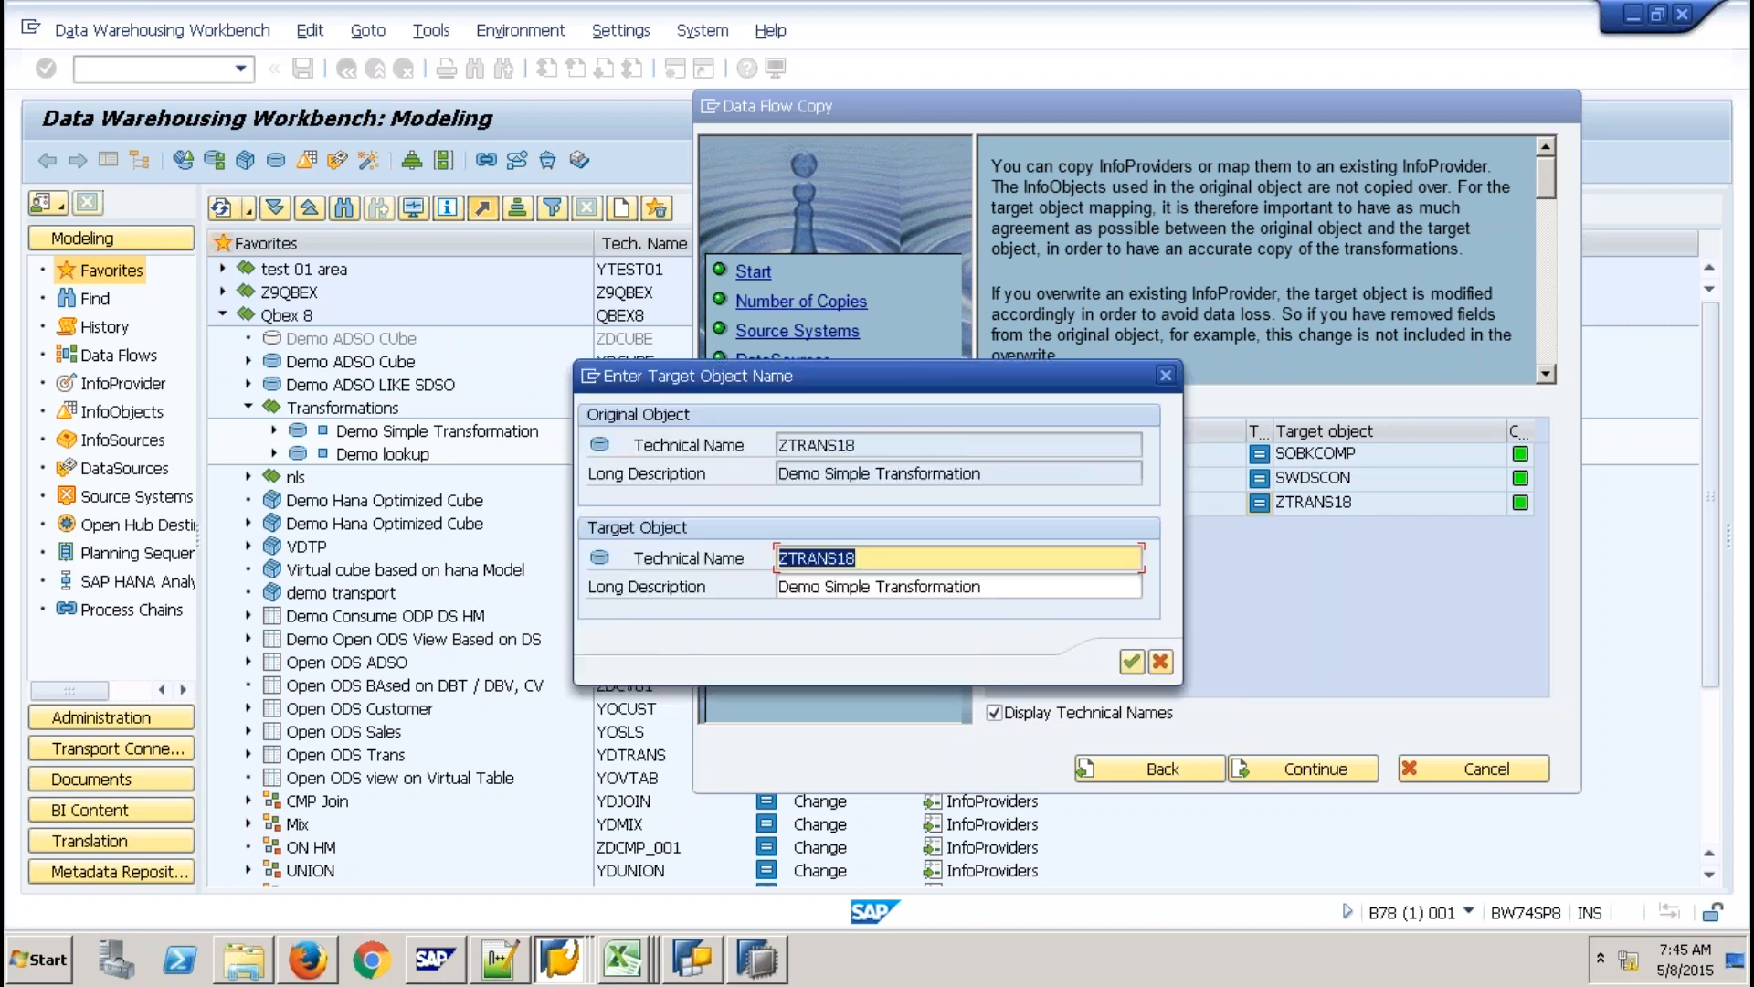
left_click(887, 567)
key("BackSpace")
type("9")
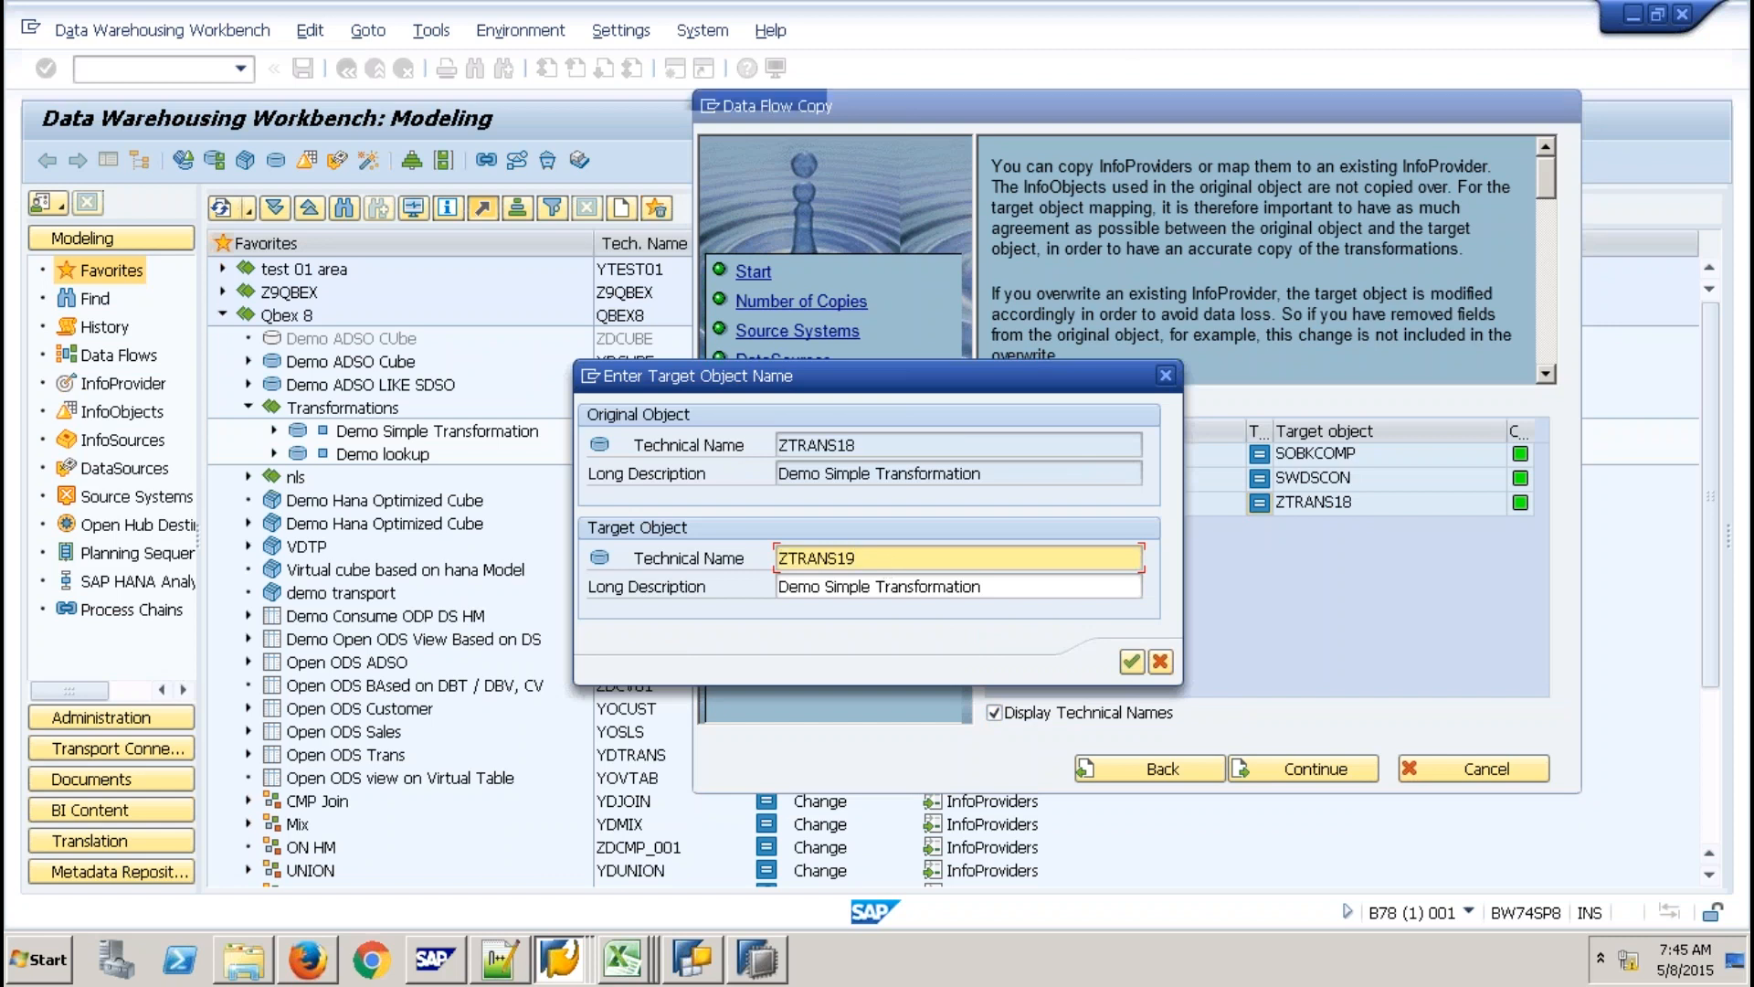
key("Return")
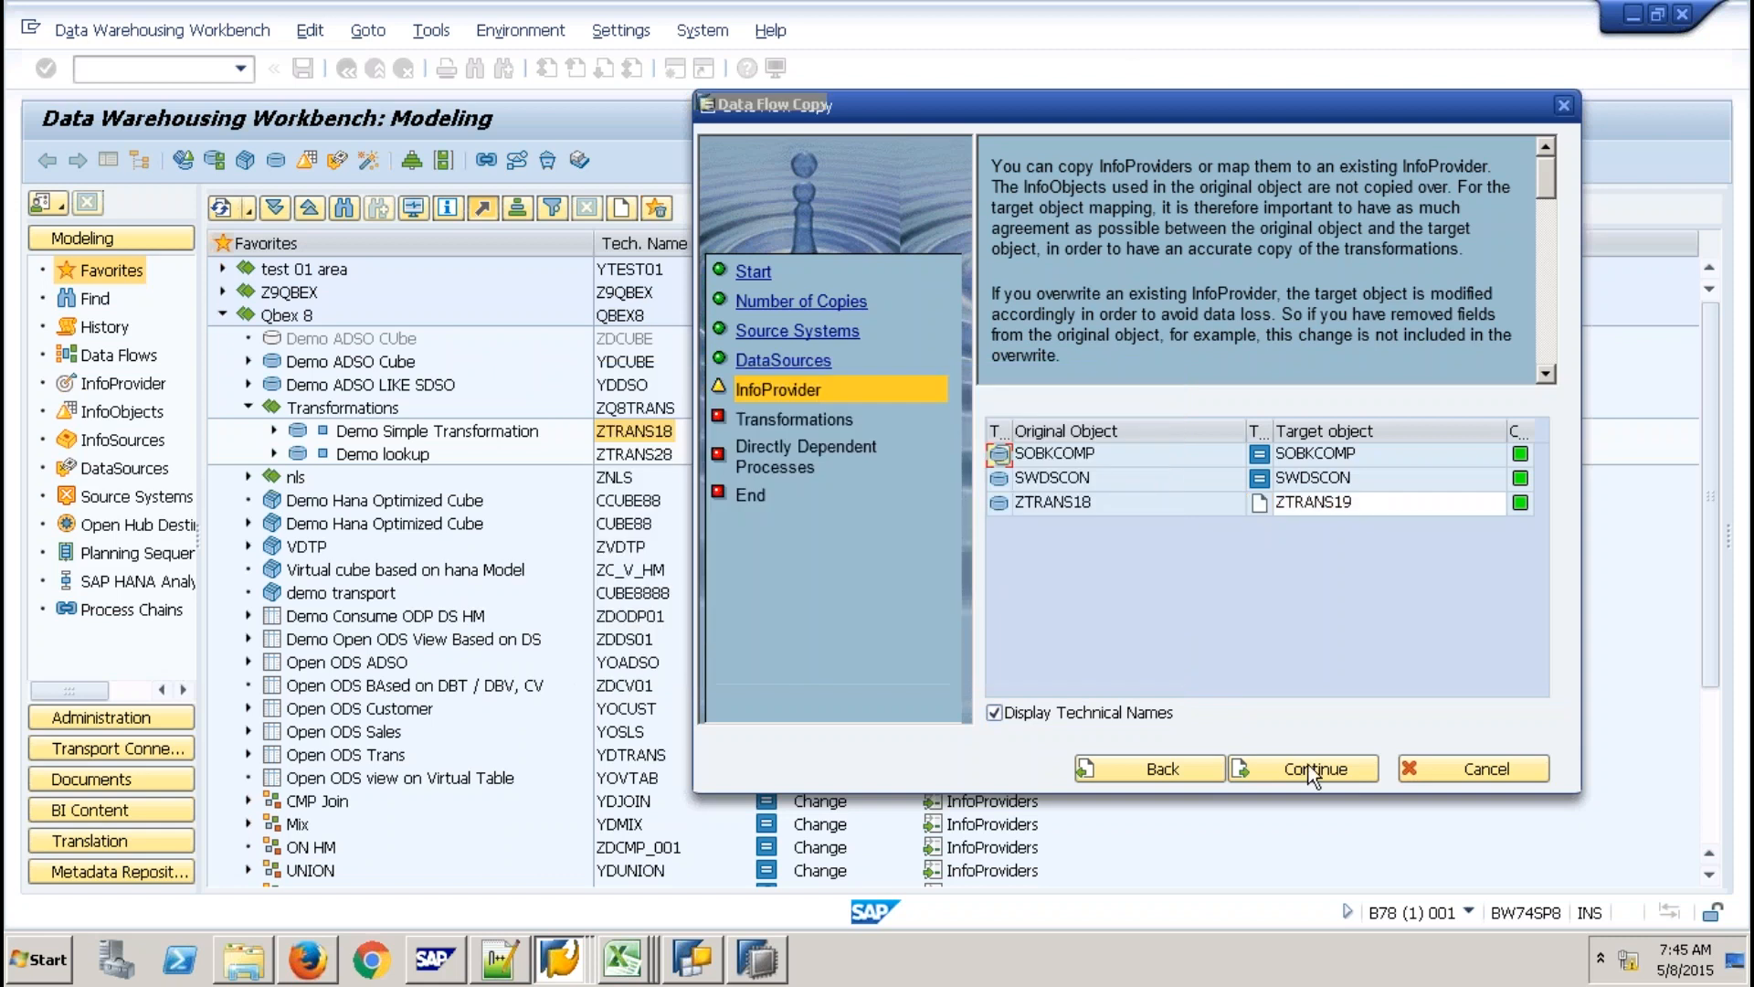
left_click(1308, 765)
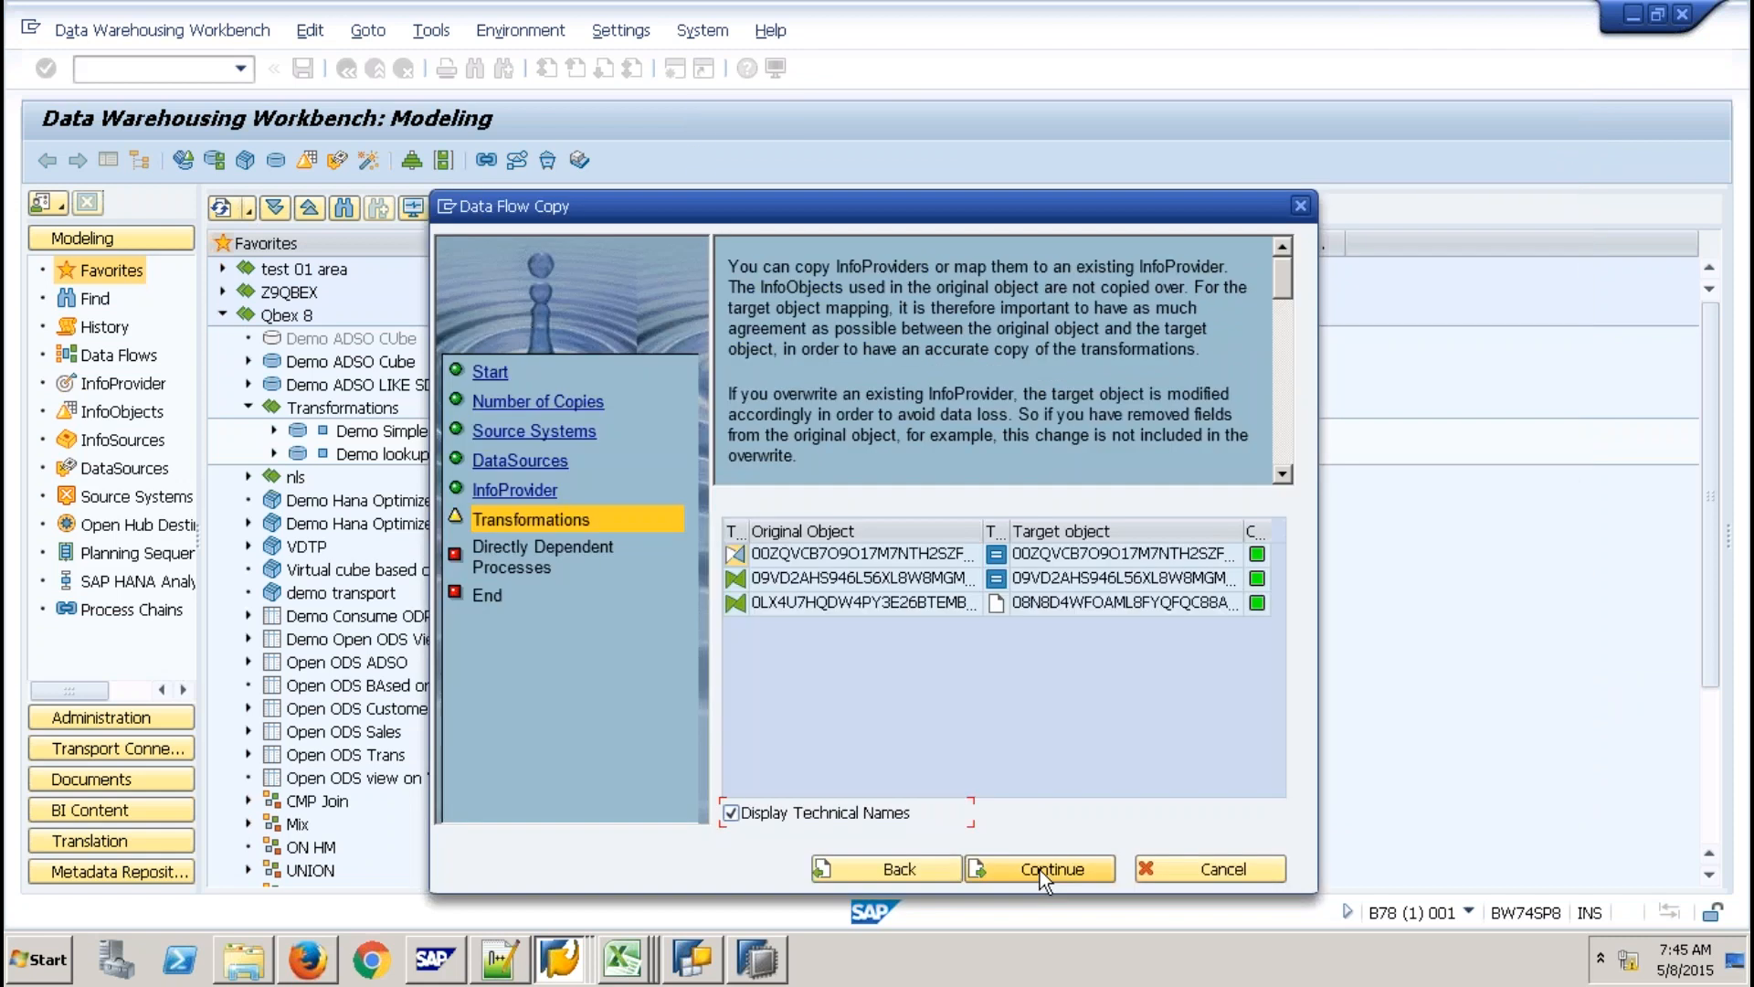
Continue past Transformations and dependent processes, complete the wizard, and run the copy in Dialog mode.
left_click(1040, 870)
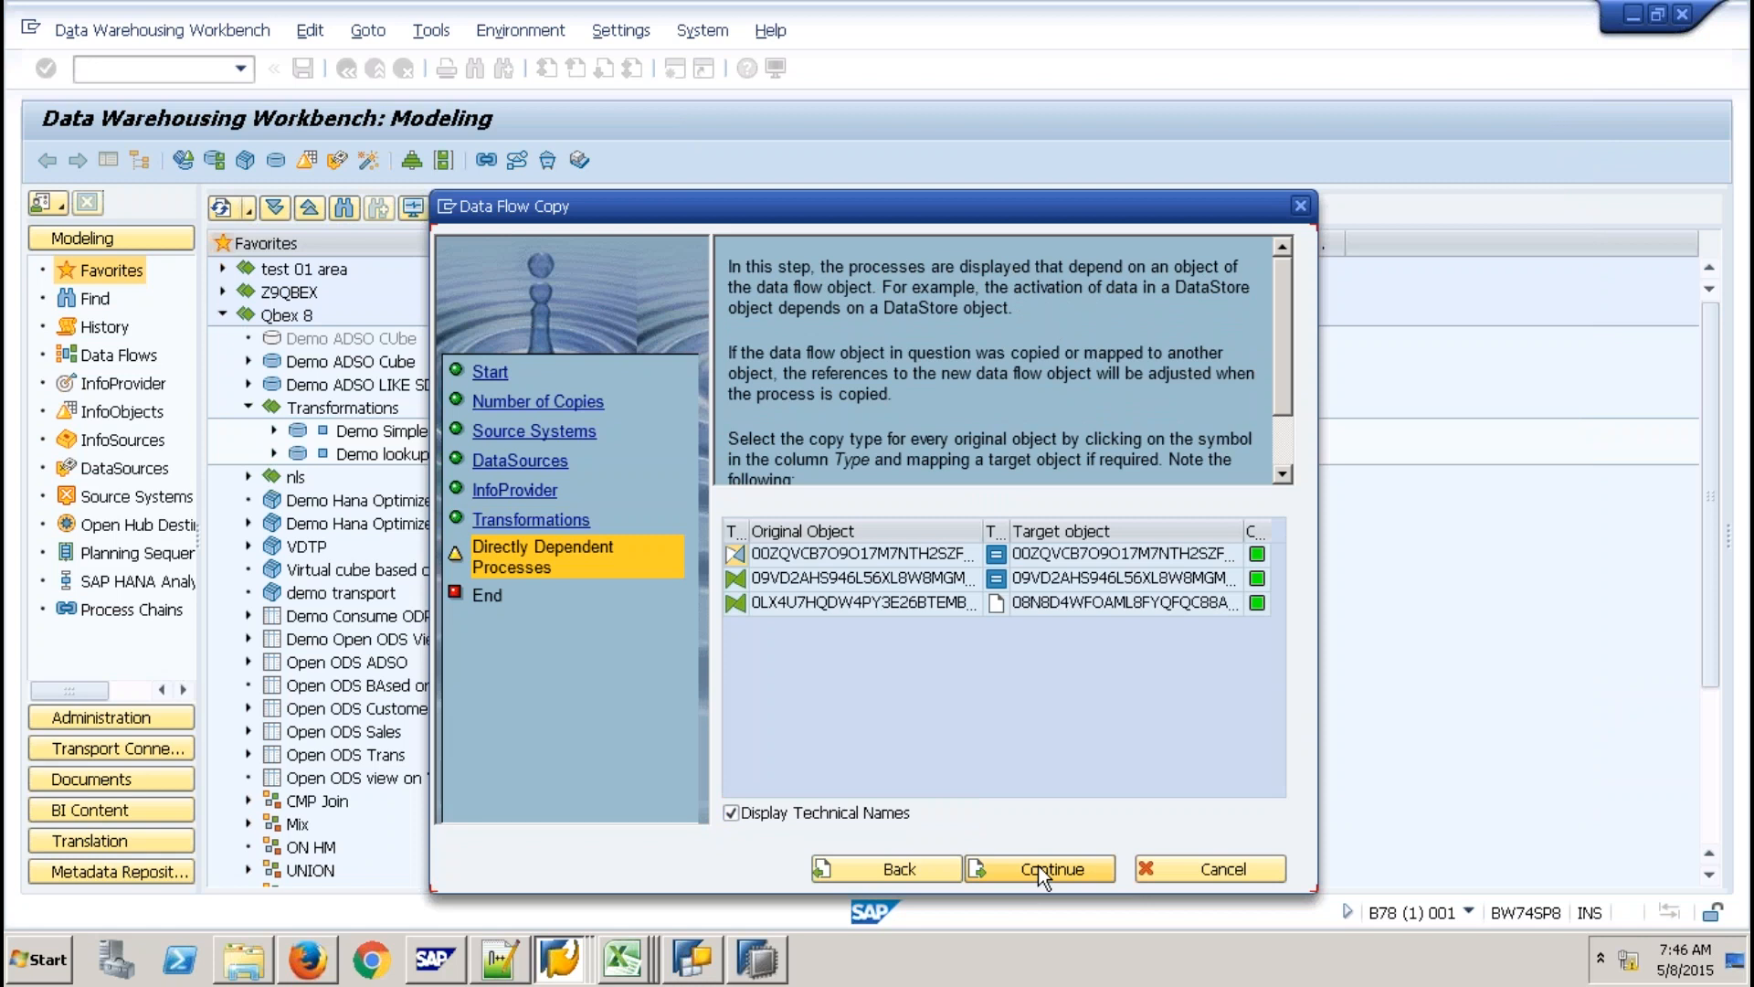
left_click(1040, 868)
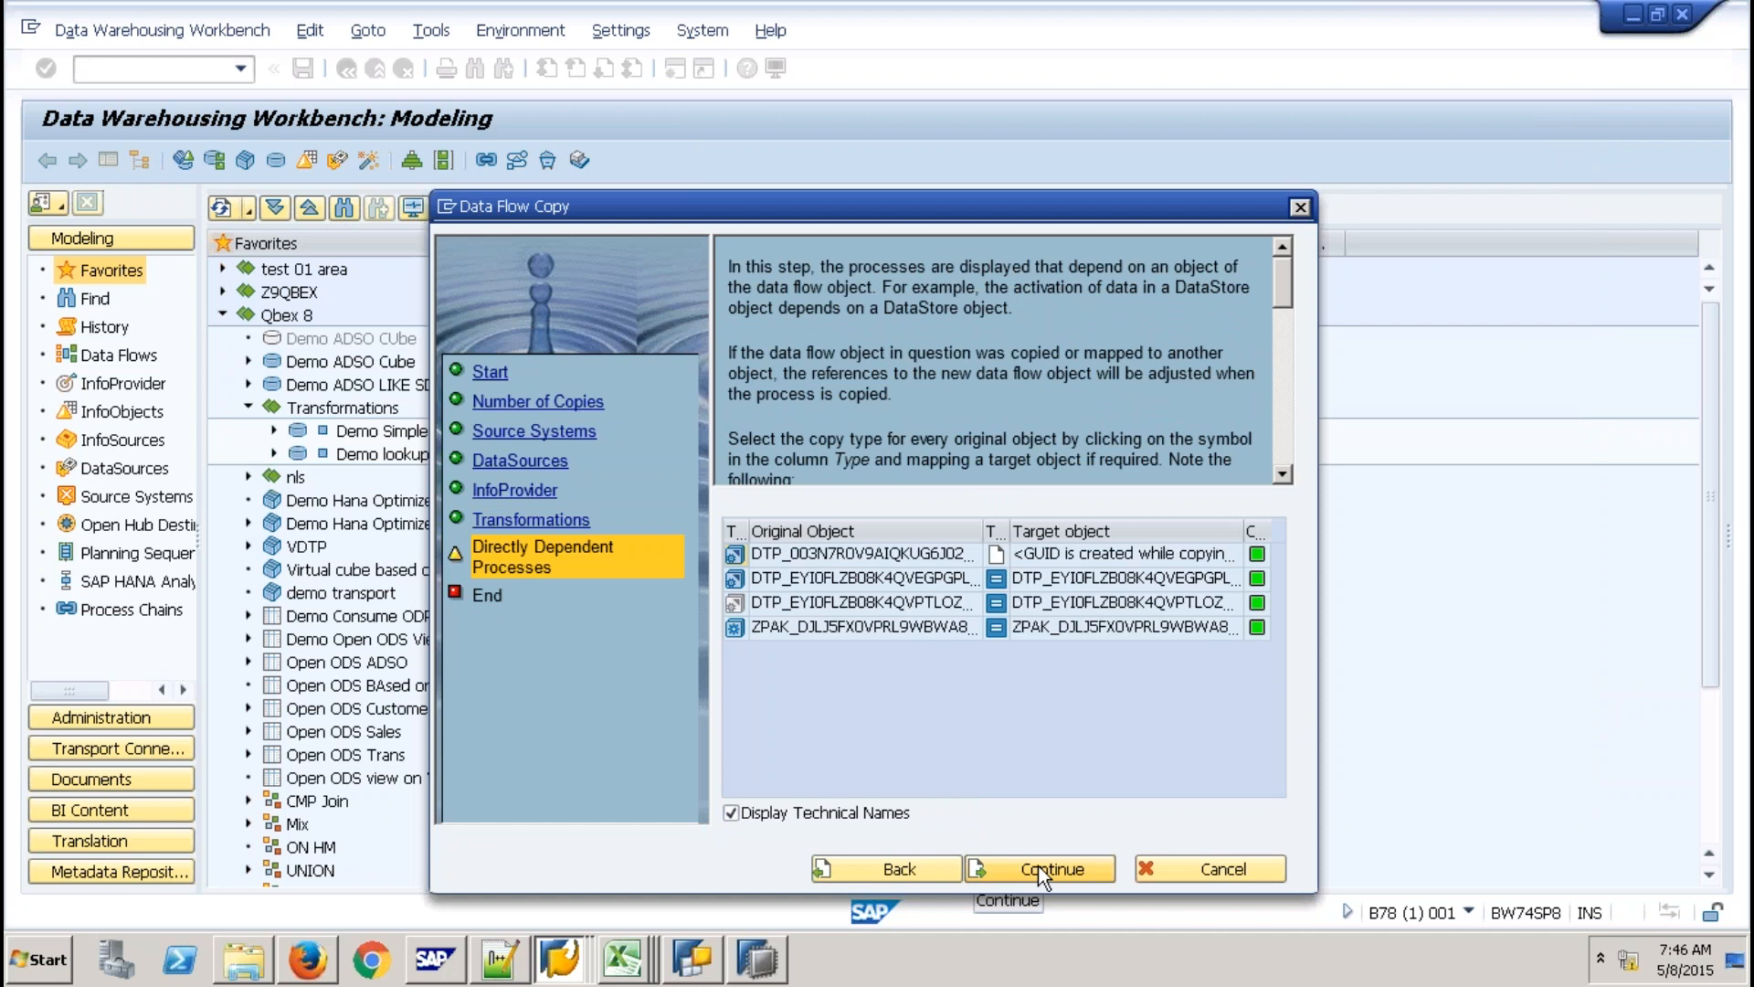
left_click(1040, 868)
left_click(1039, 868)
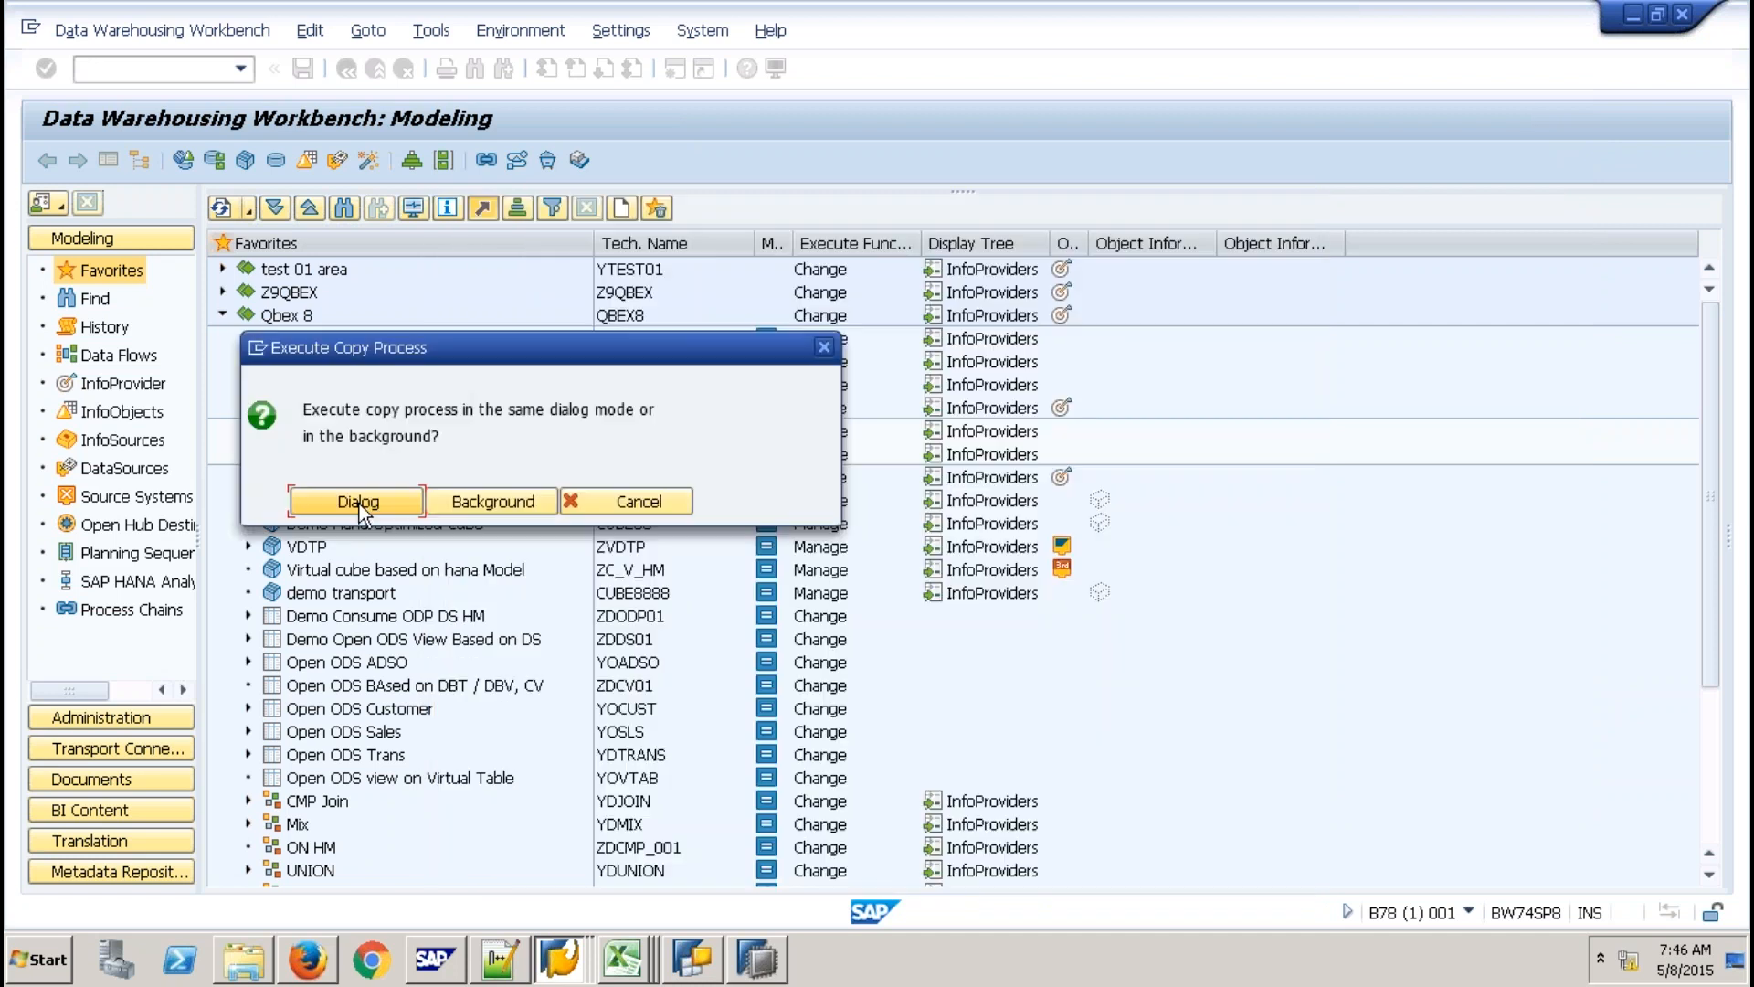
left_click(358, 502)
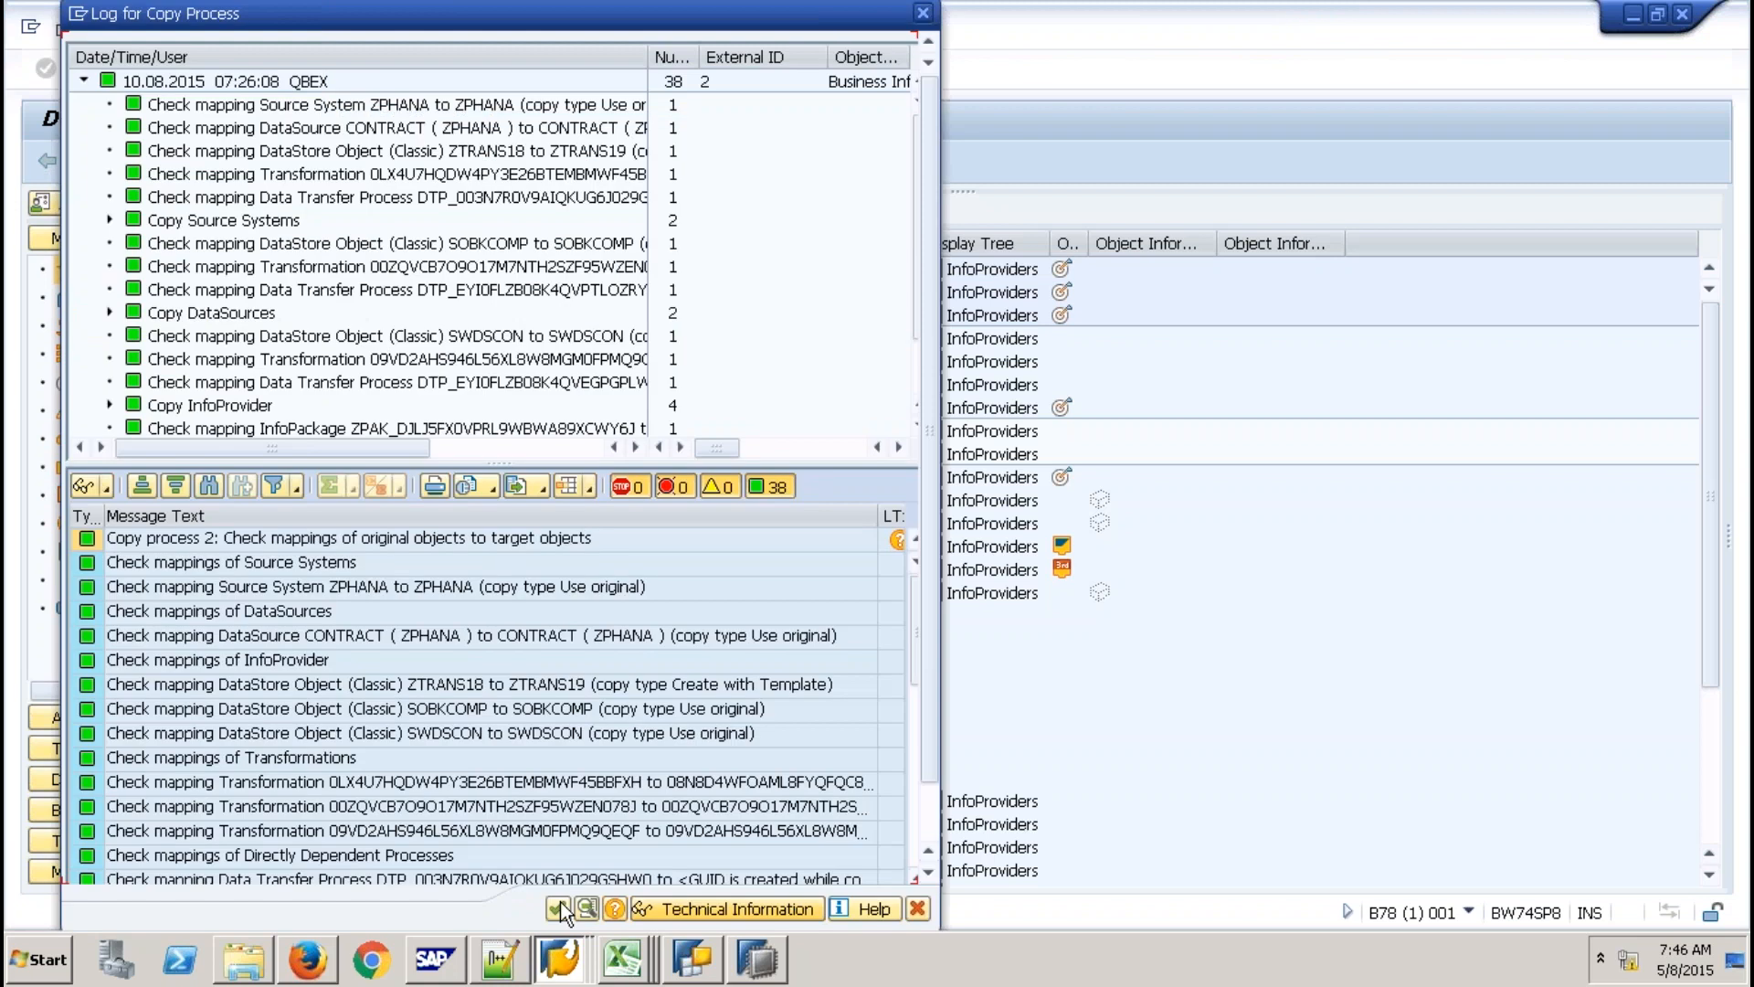
Close the copy log and start a downward data flow copy of Demo lookup ZTRANS28 with DTPs and InfoPackages.
left_click(558, 908)
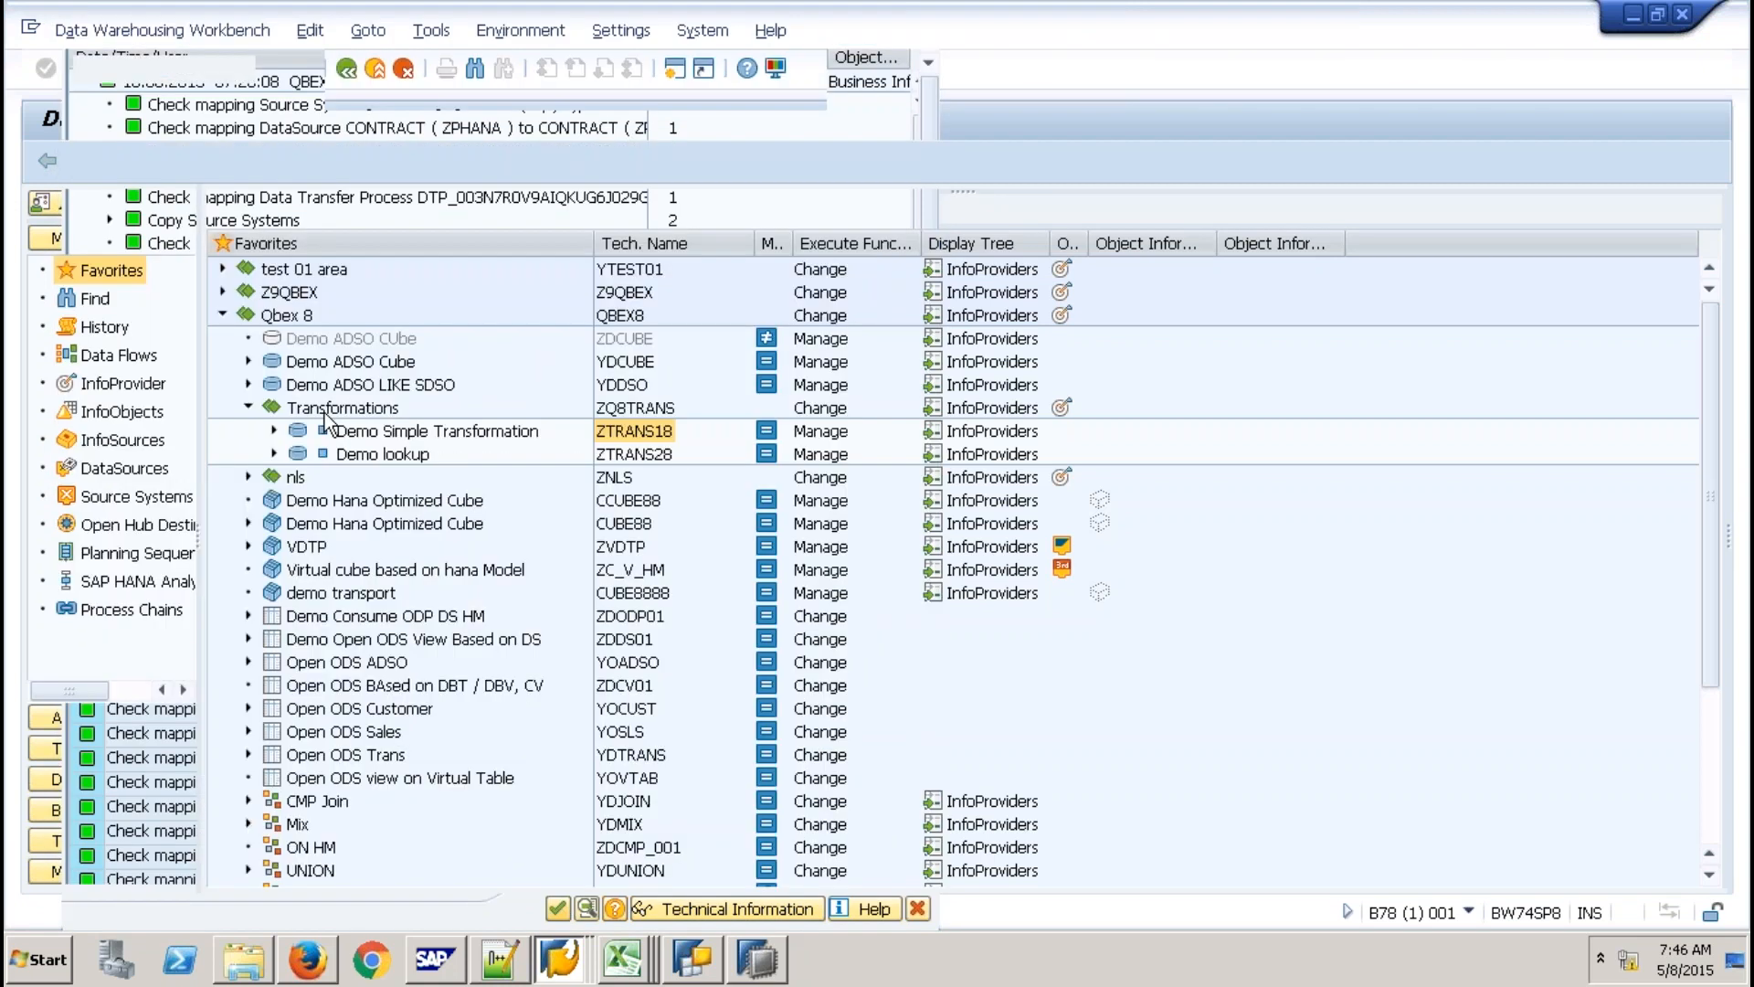
left_click(656, 455)
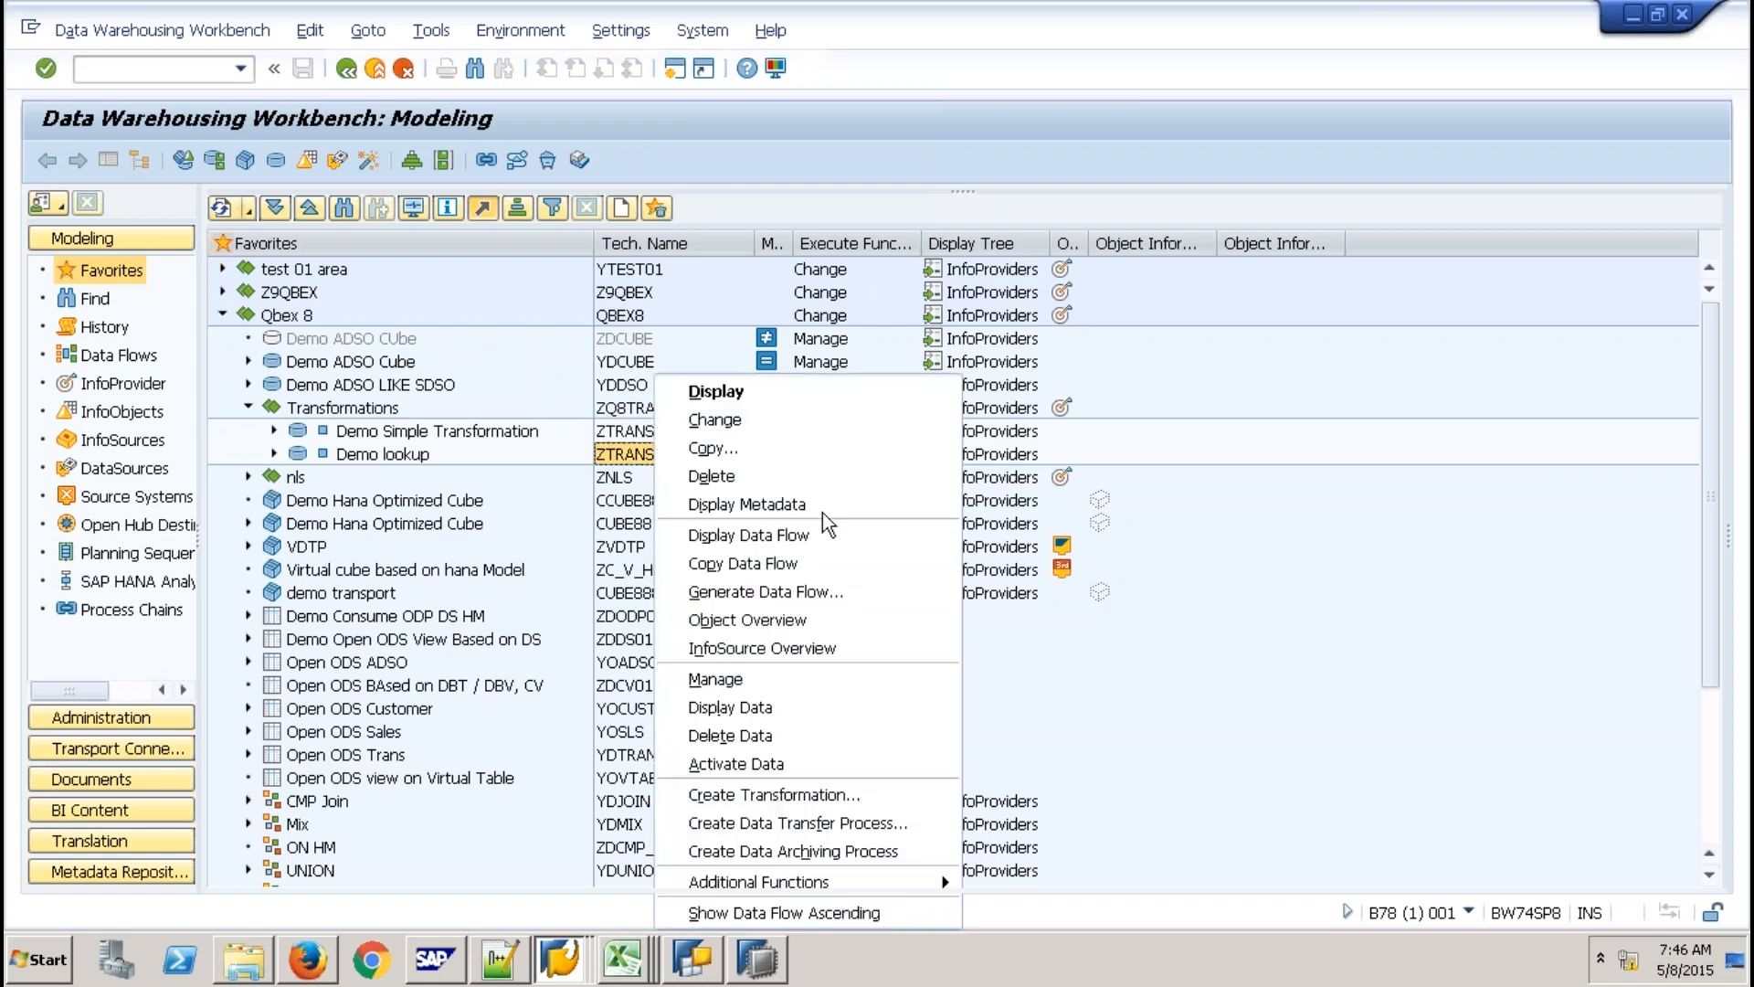
left_click(776, 563)
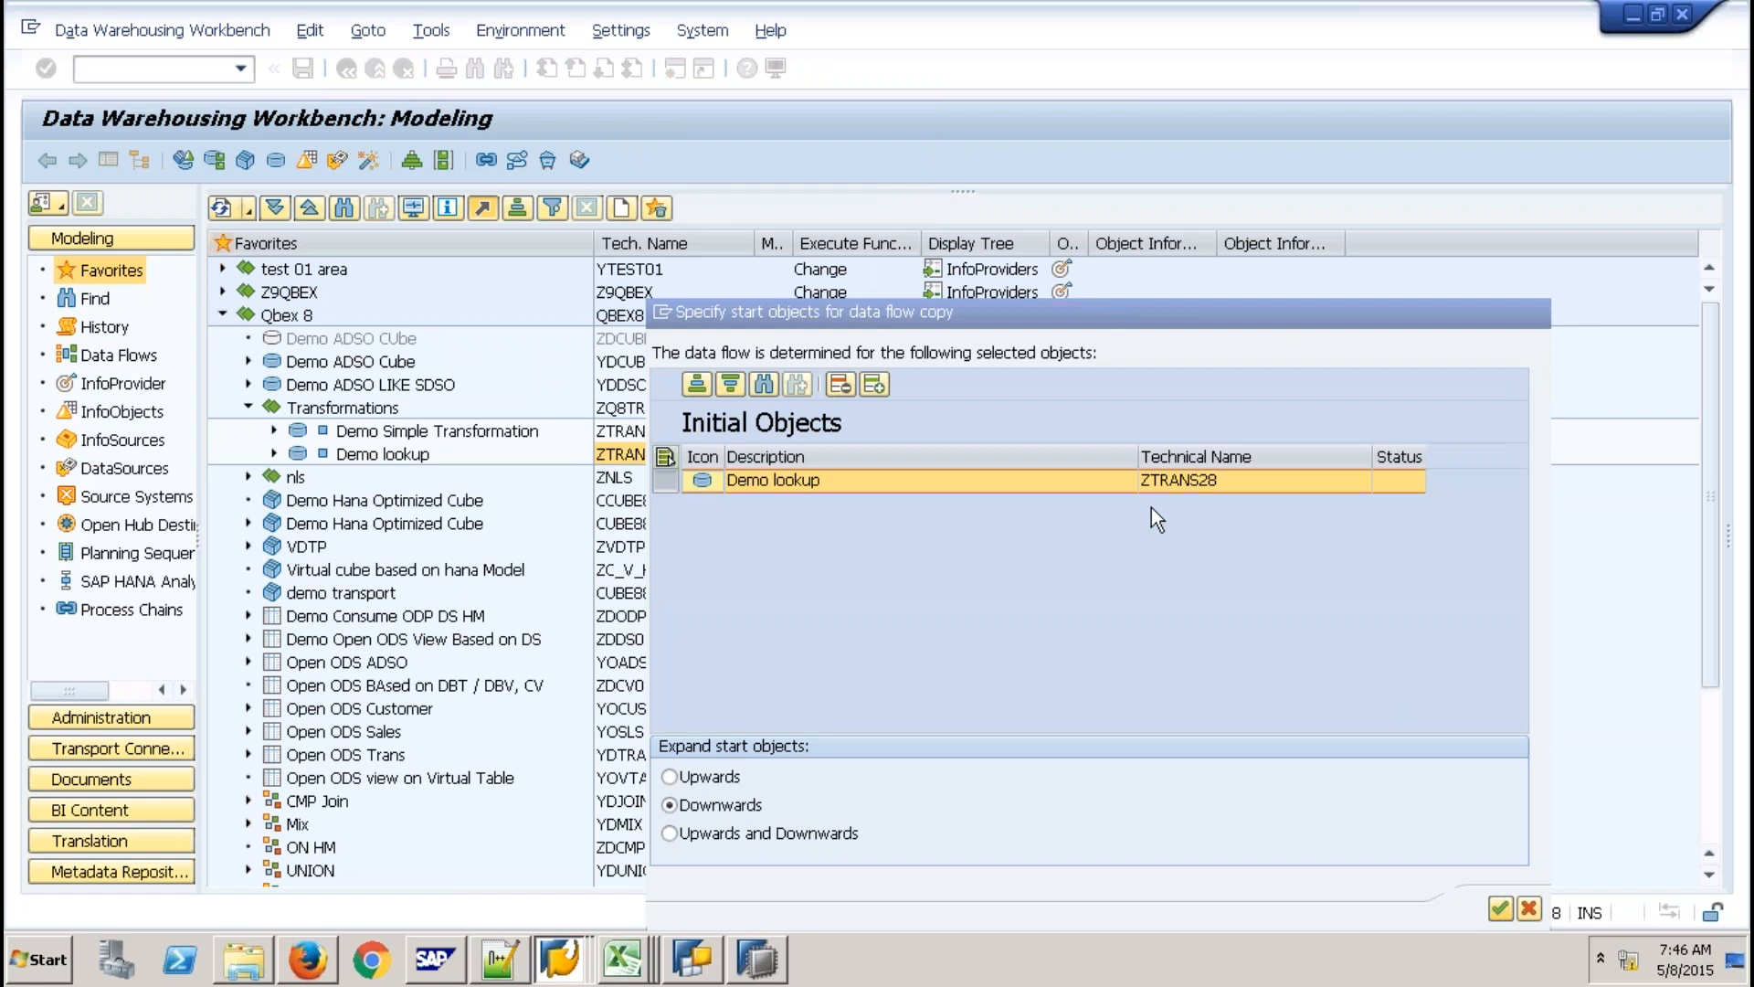
key("Return")
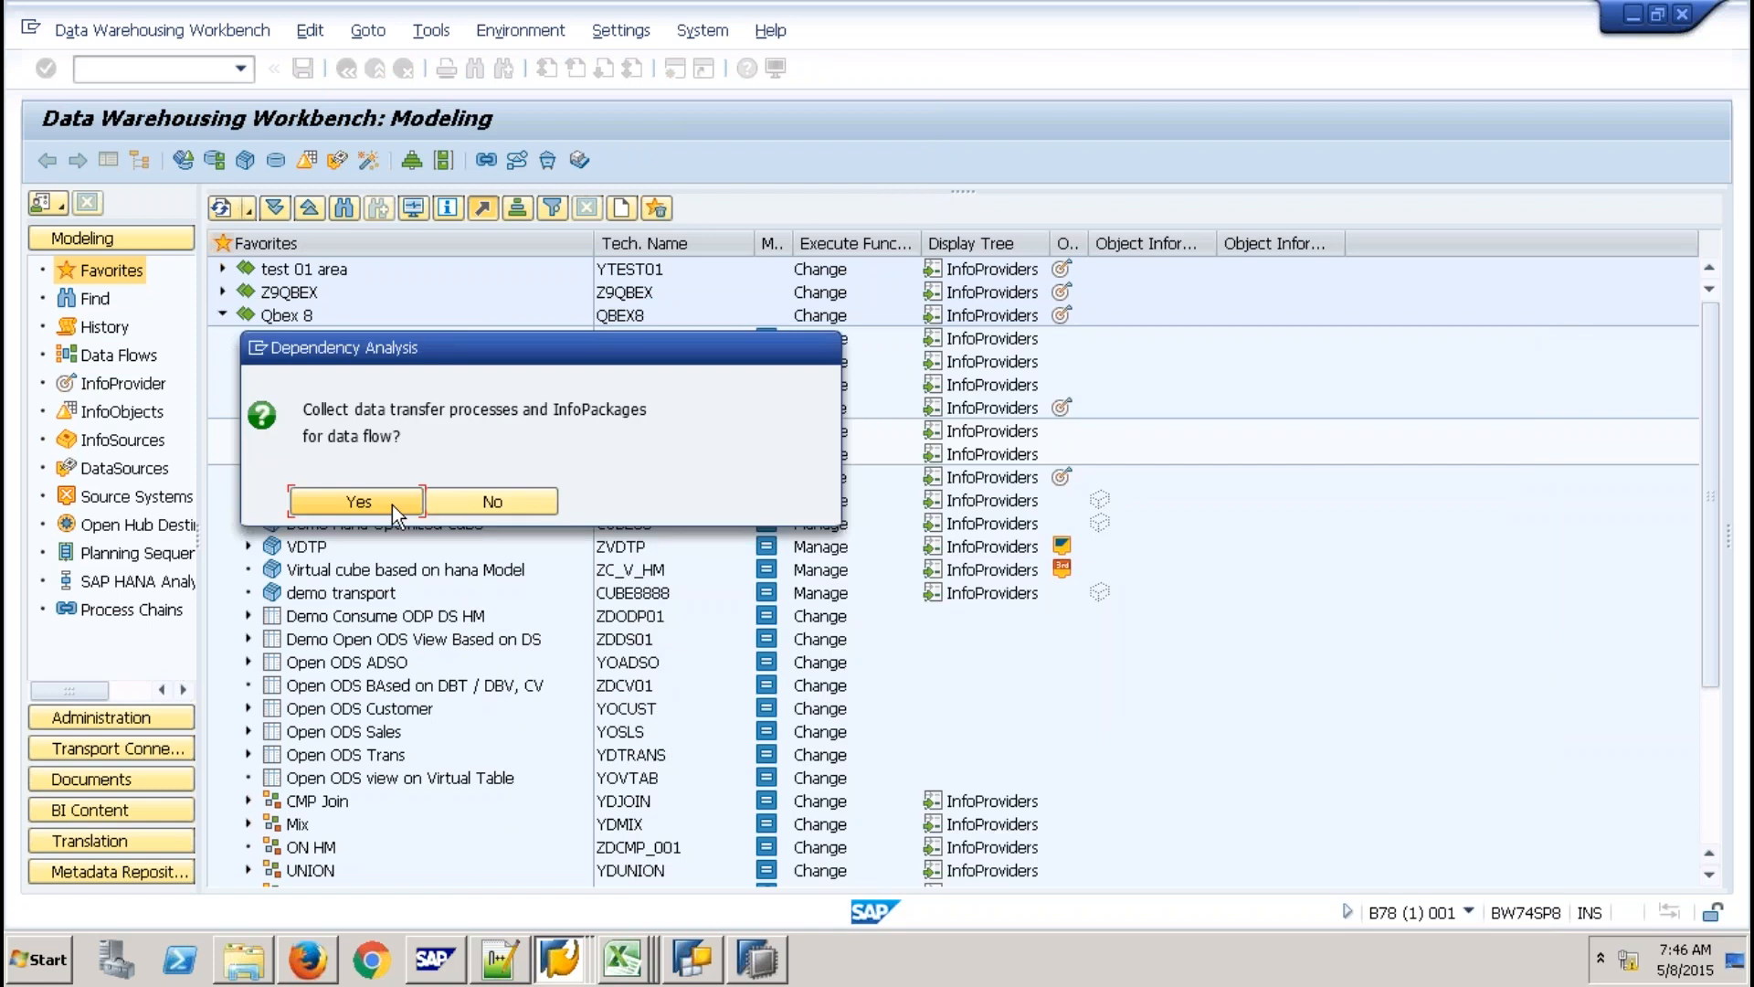
left_click(392, 504)
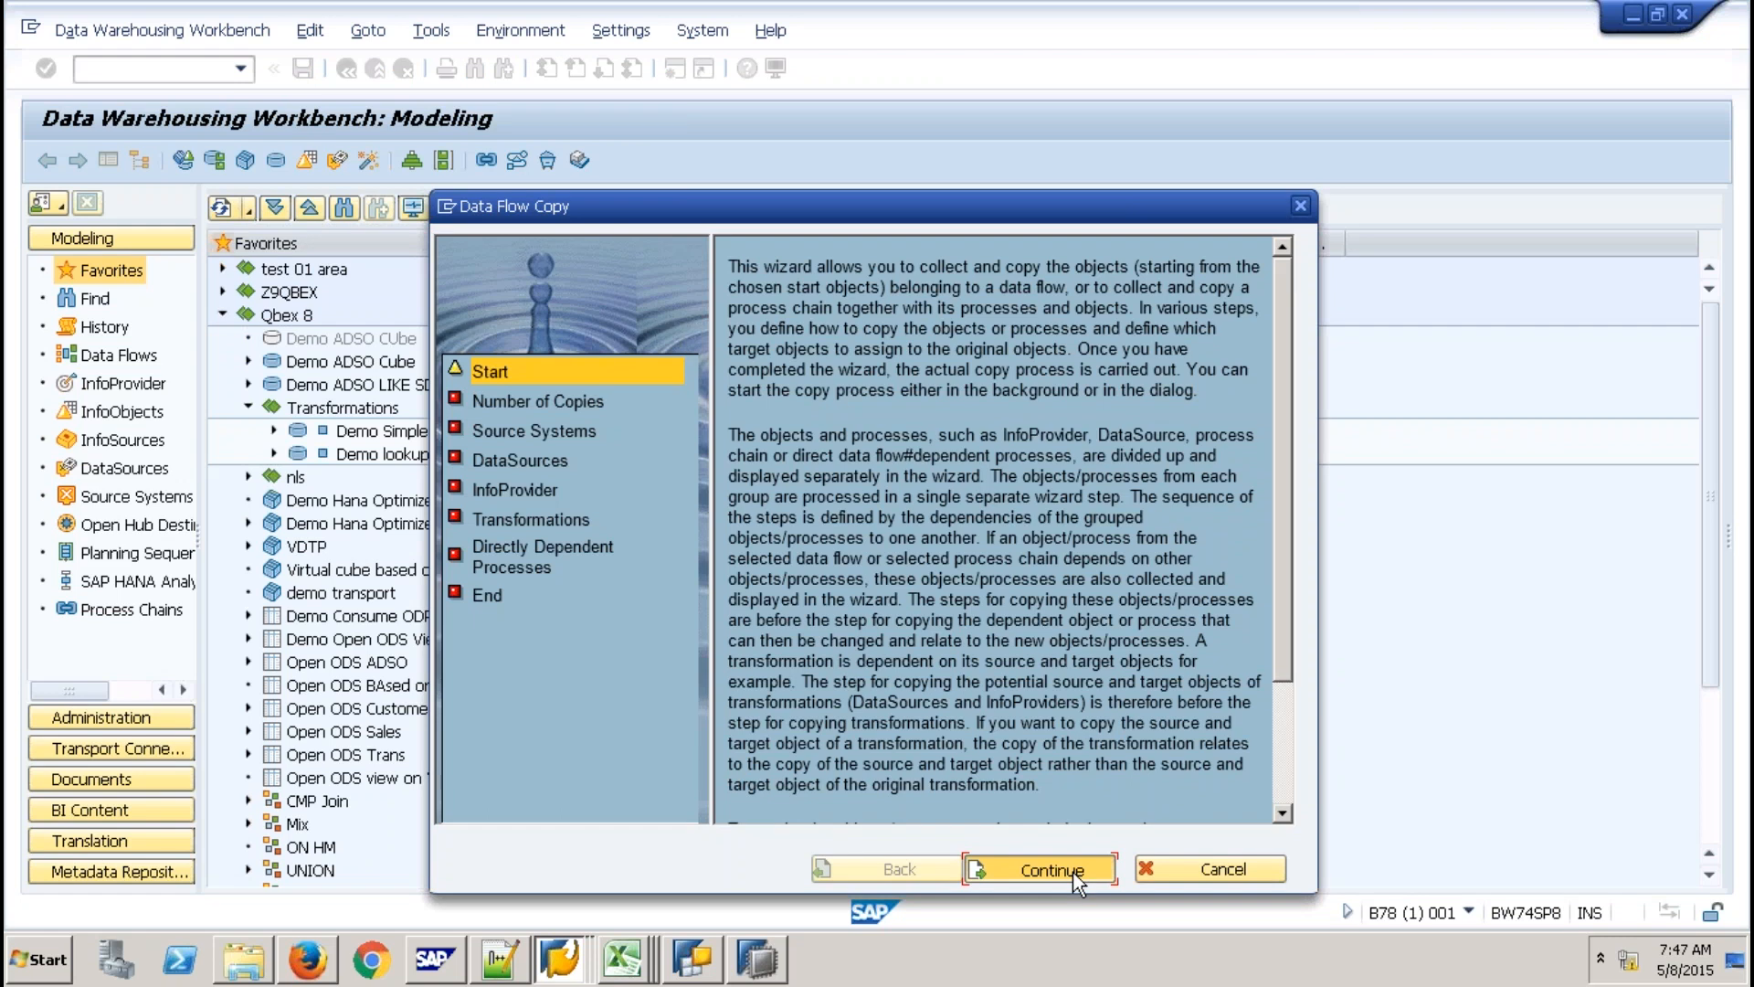
Keep one copy with the default source system and DataSource mappings, showing technical names.
left_click(1073, 872)
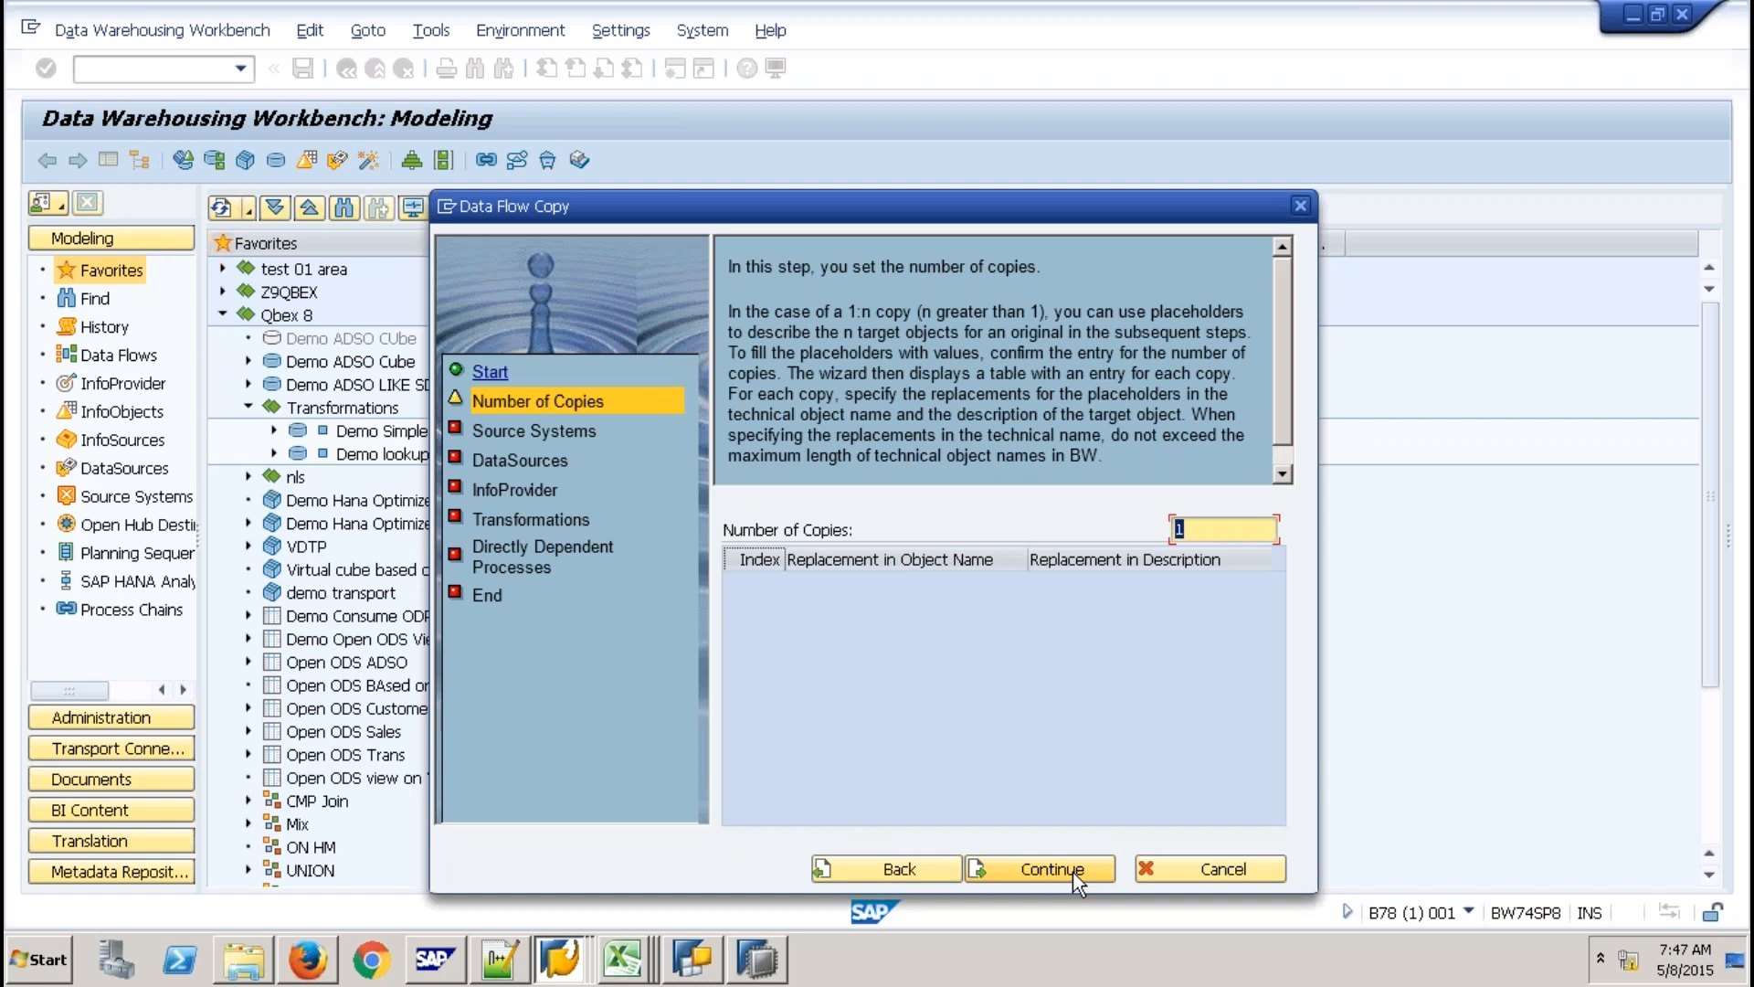
left_click(1072, 872)
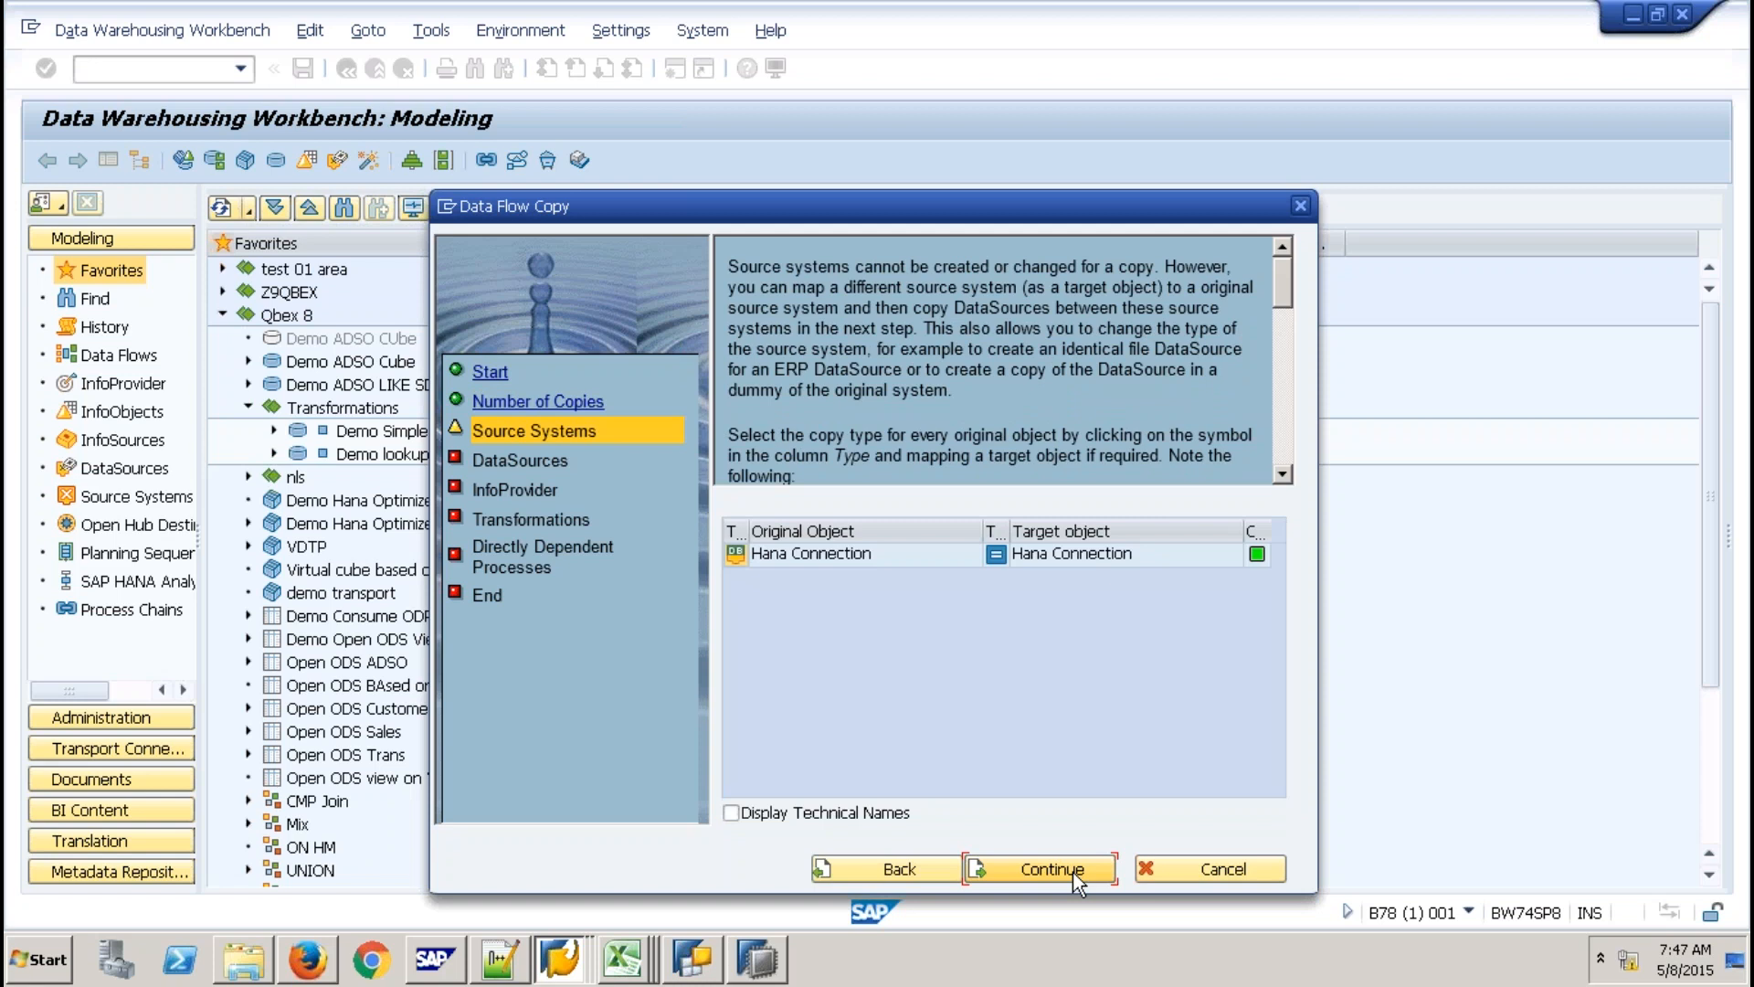
left_click(1053, 869)
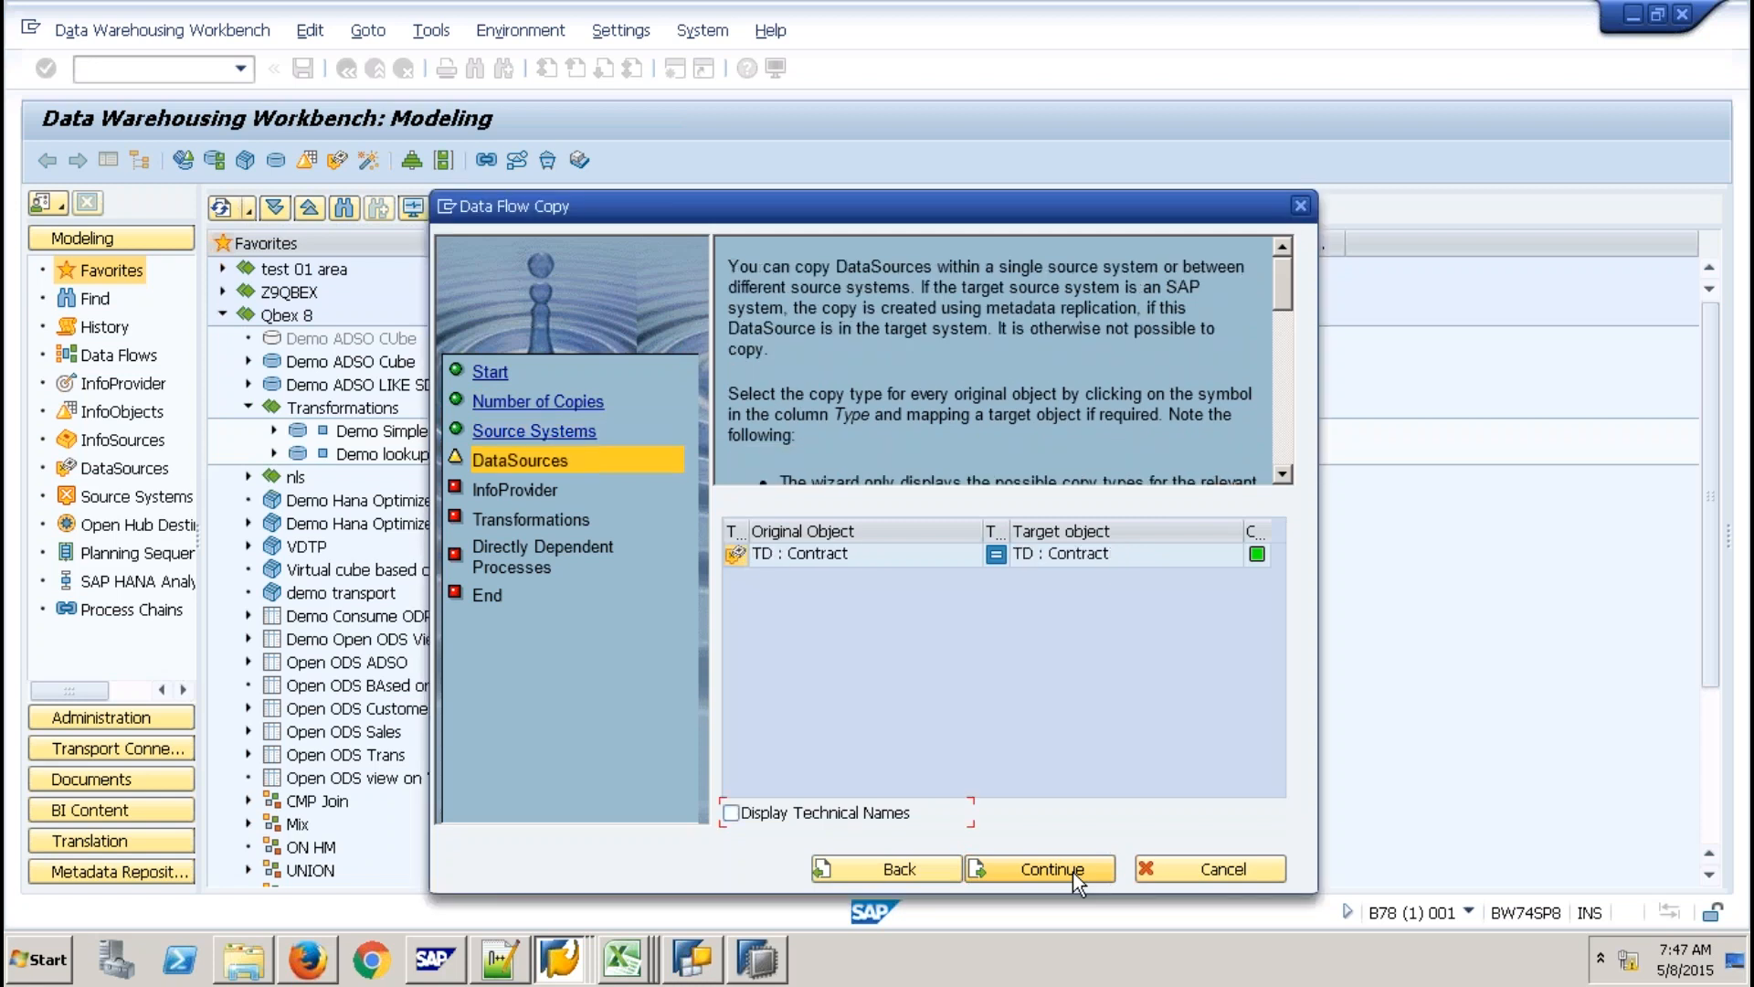
left_click(1072, 871)
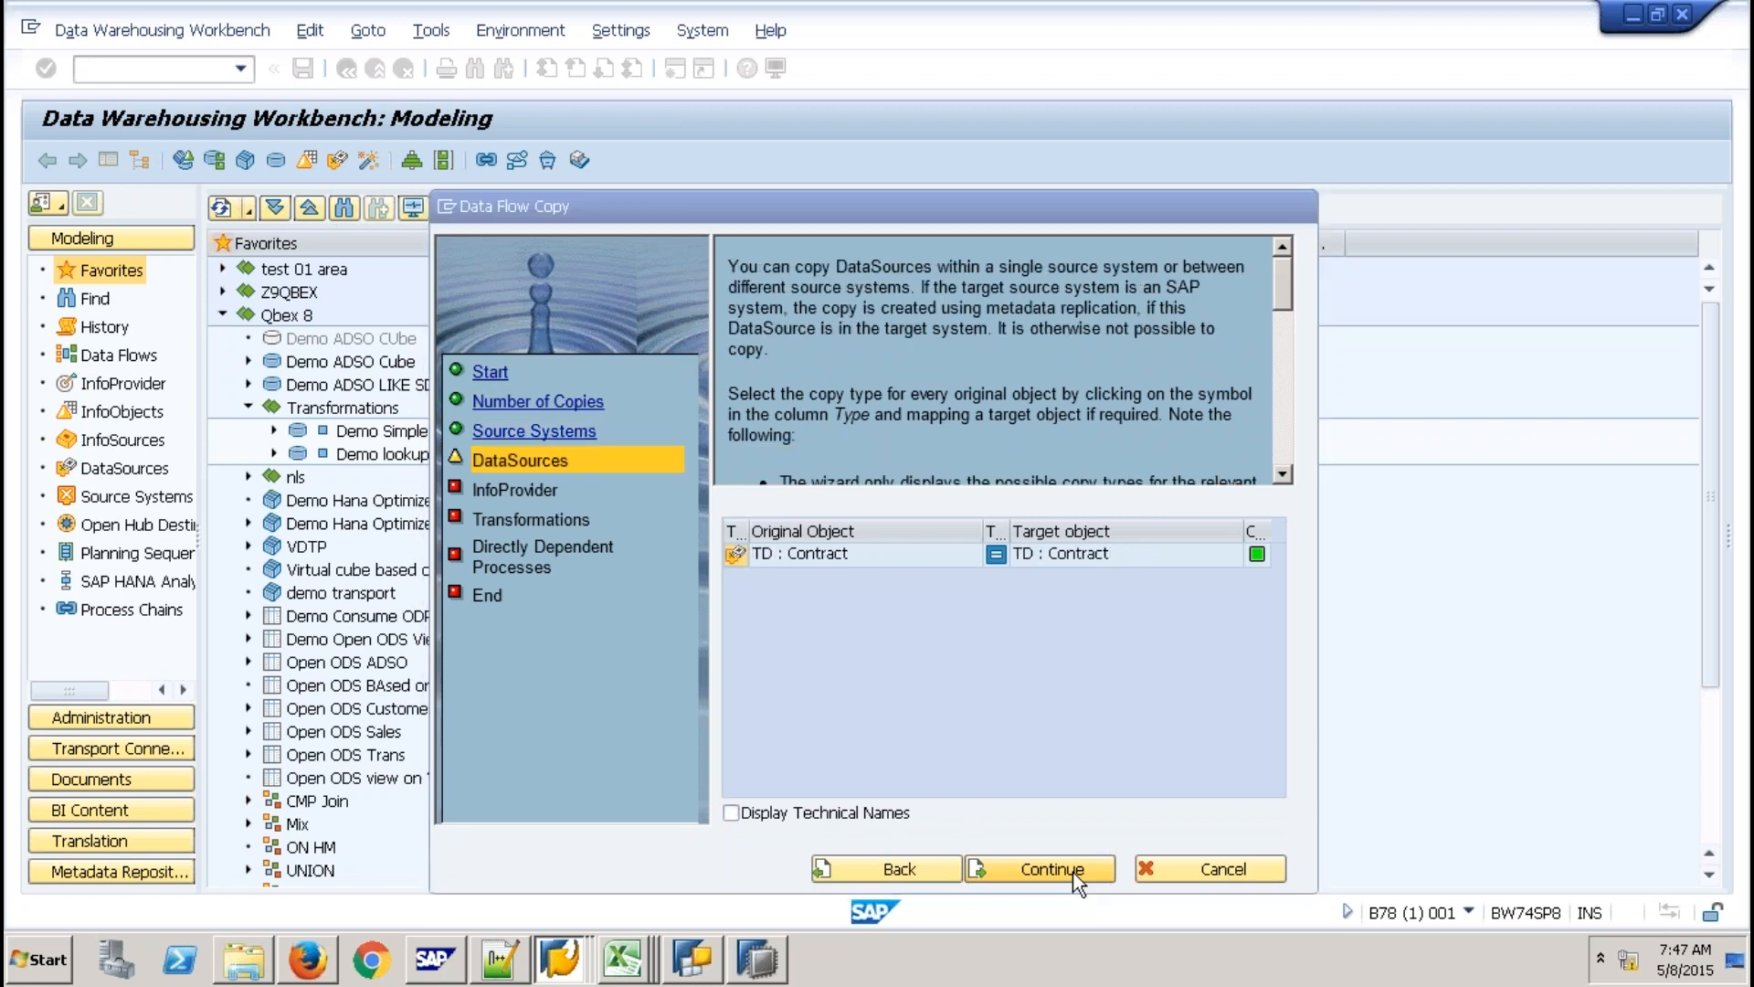
left_click(786, 810)
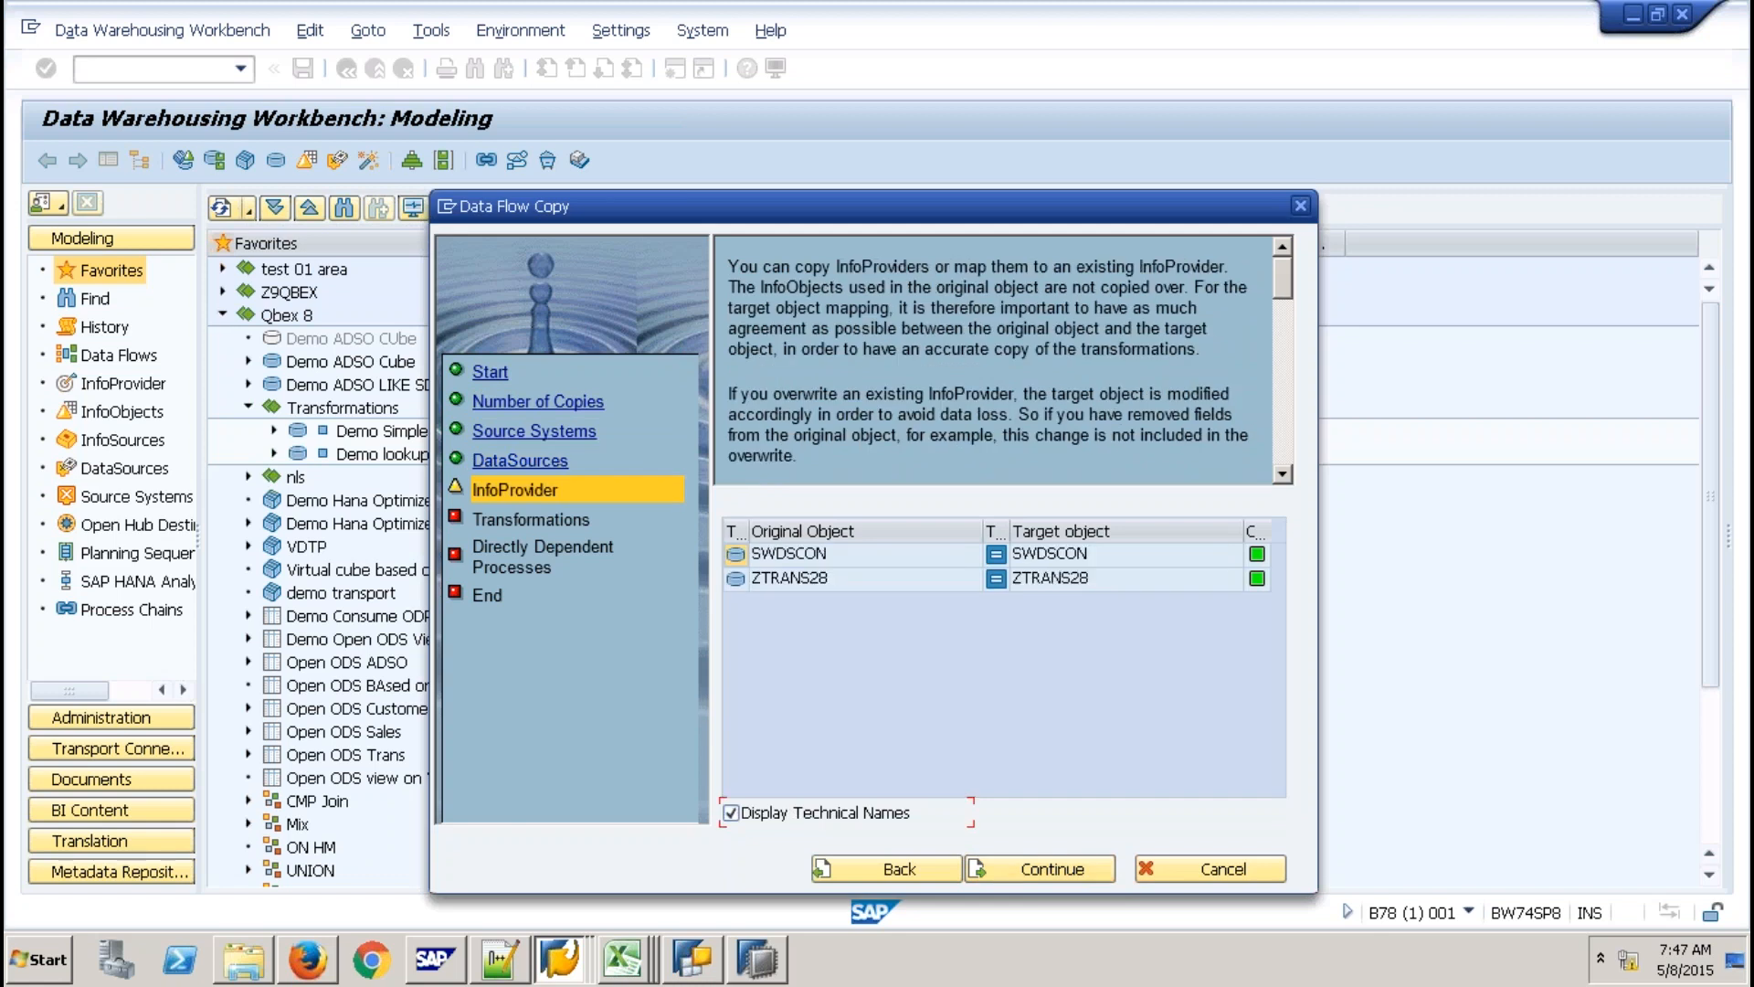
Set ZTRANS28's copy to Create with Template with new target name ZTRANS29.
left_click(997, 579)
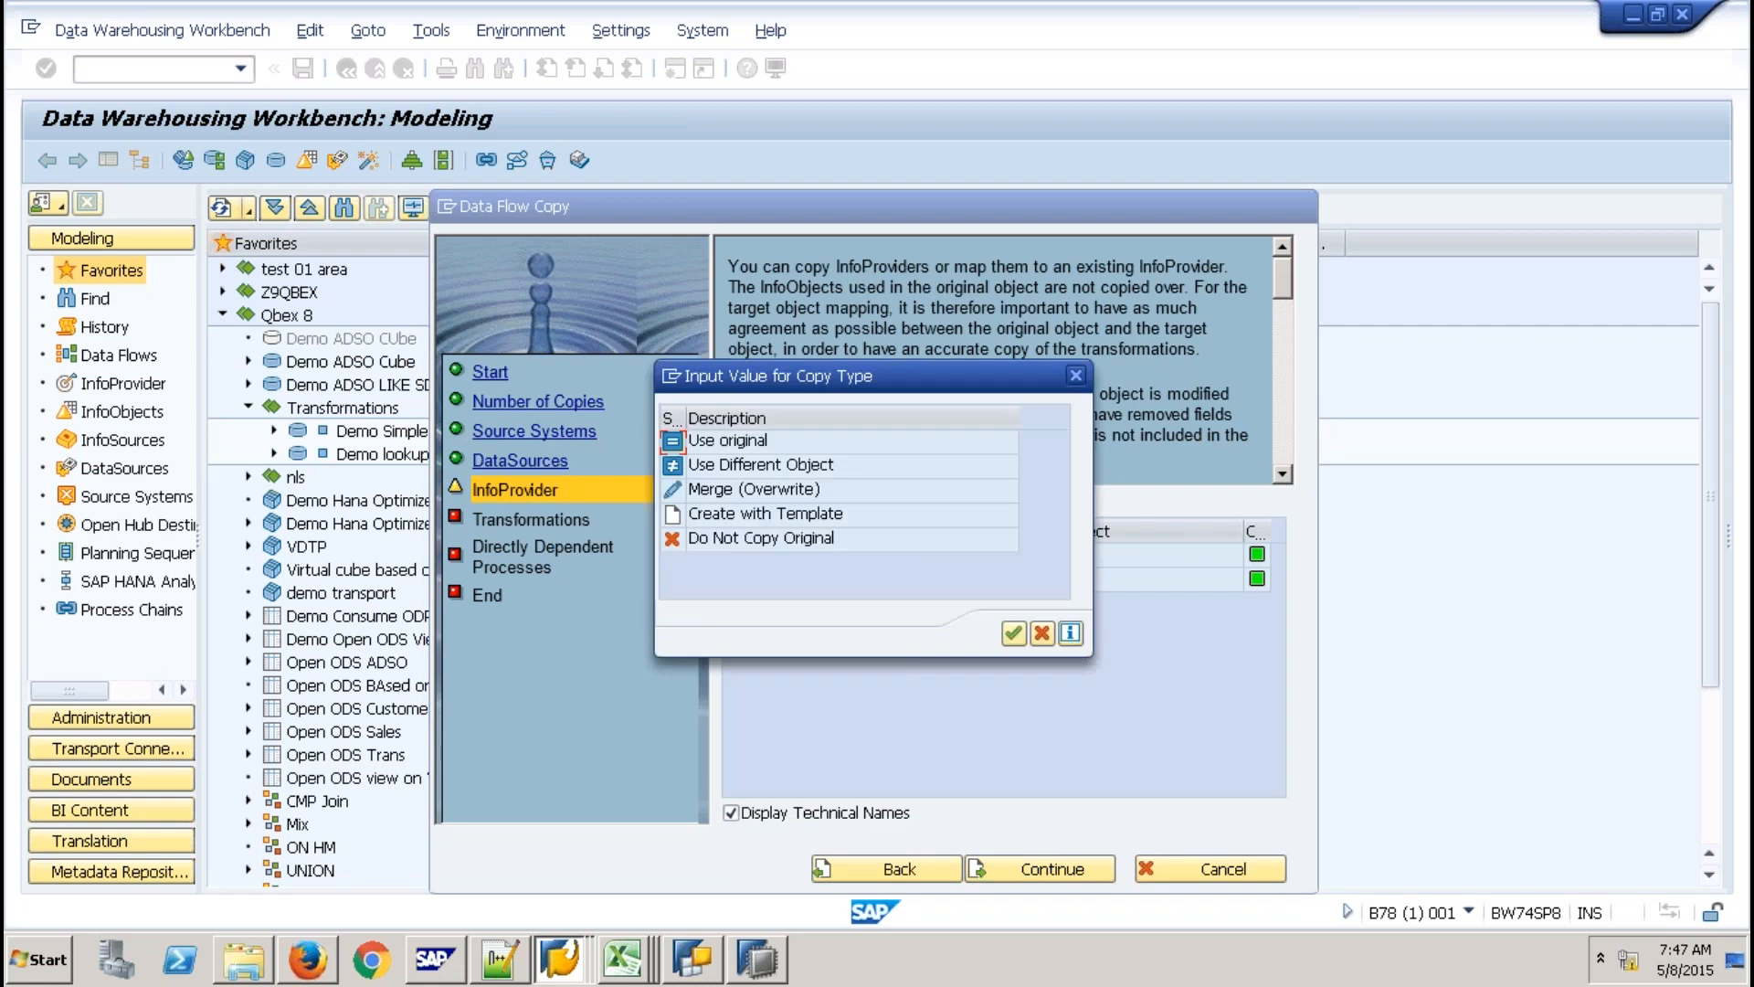
double_click(765, 514)
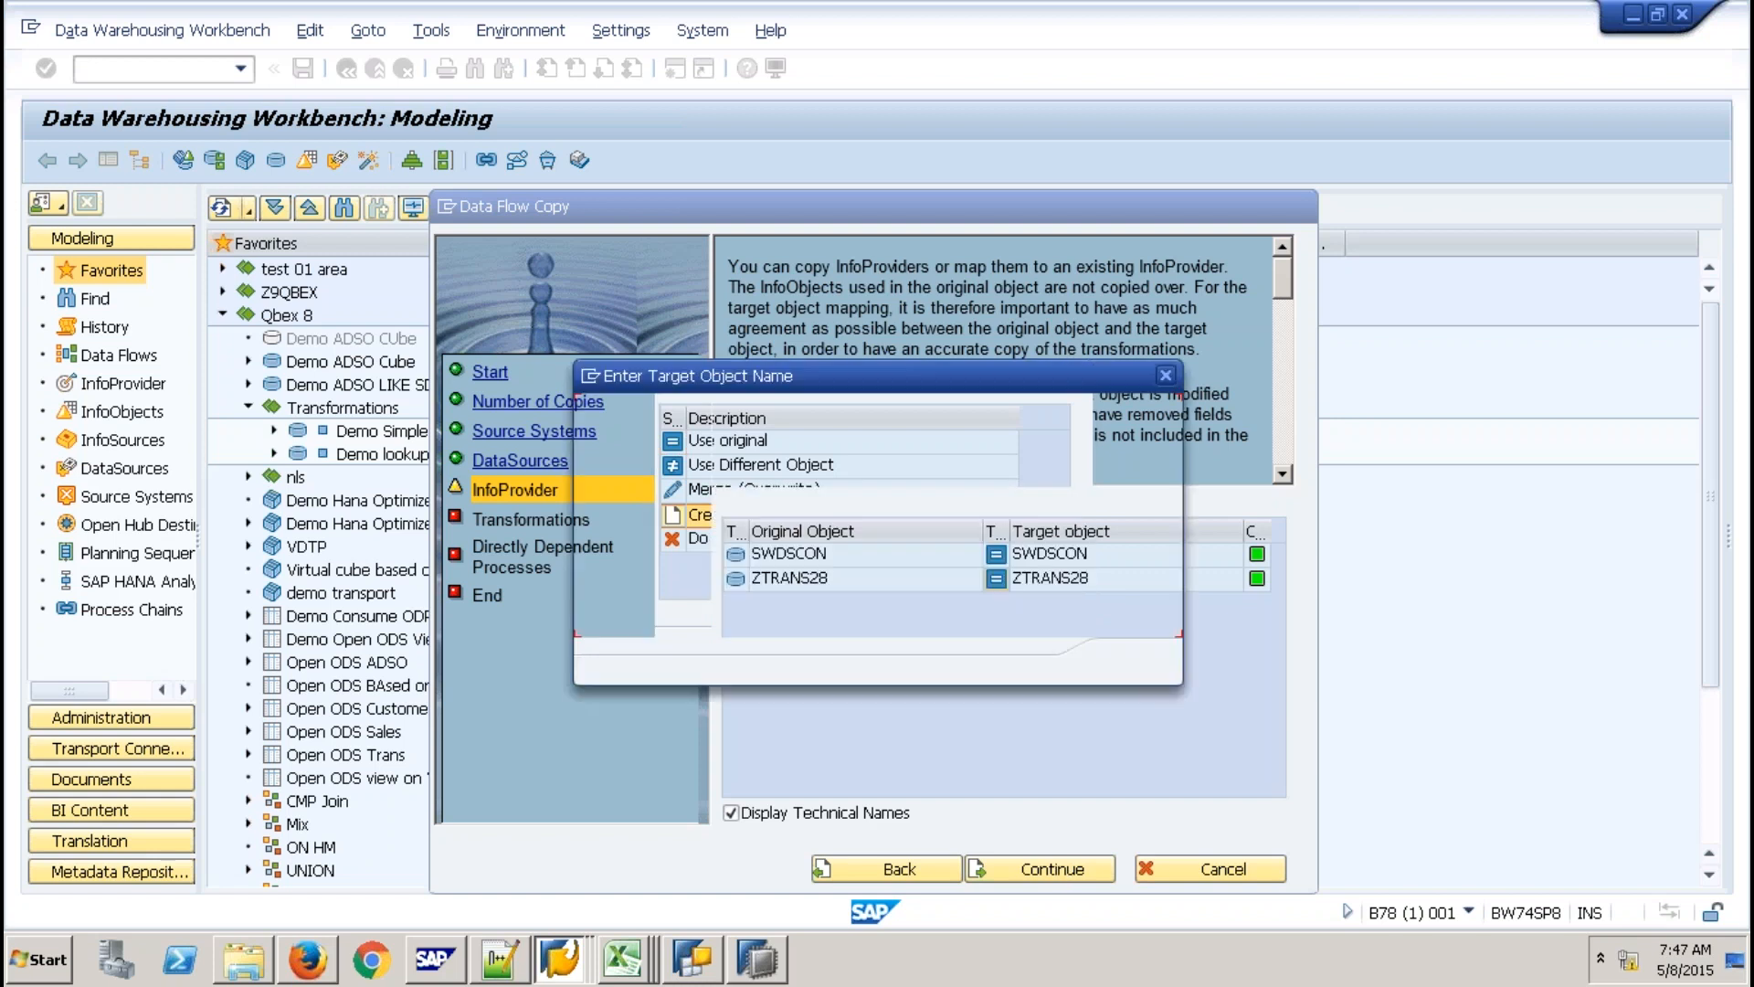
key("BackSpace")
type("9")
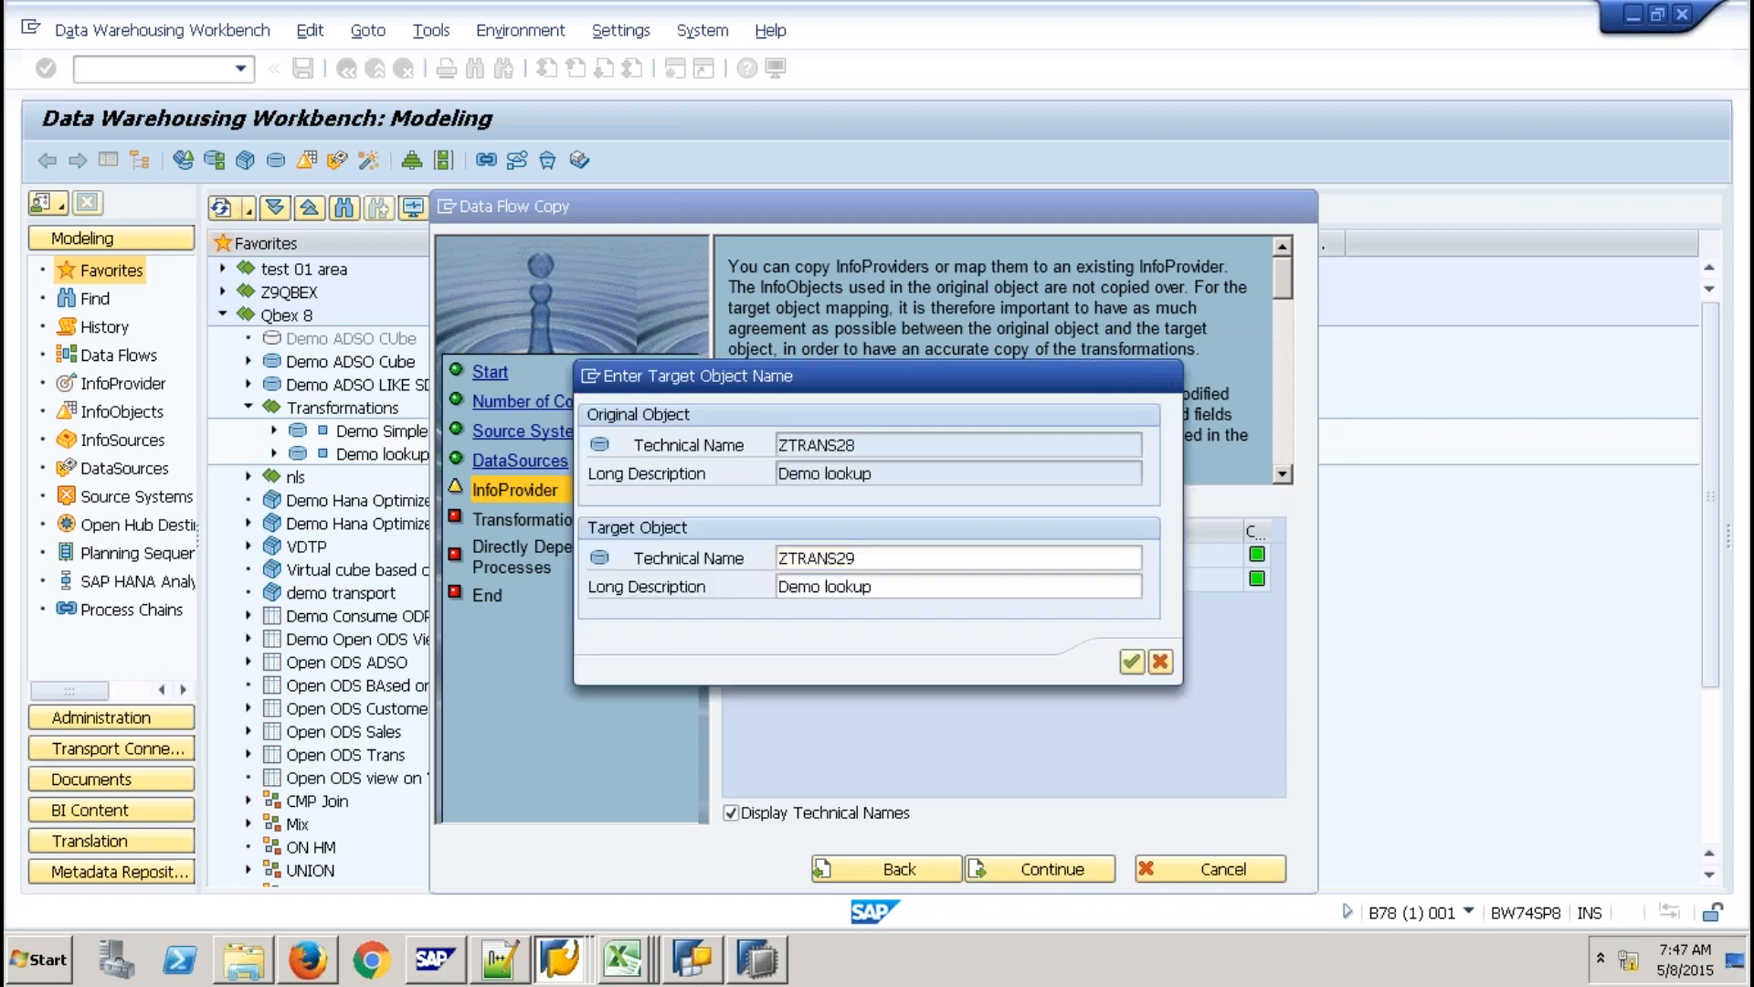
left_click(1067, 872)
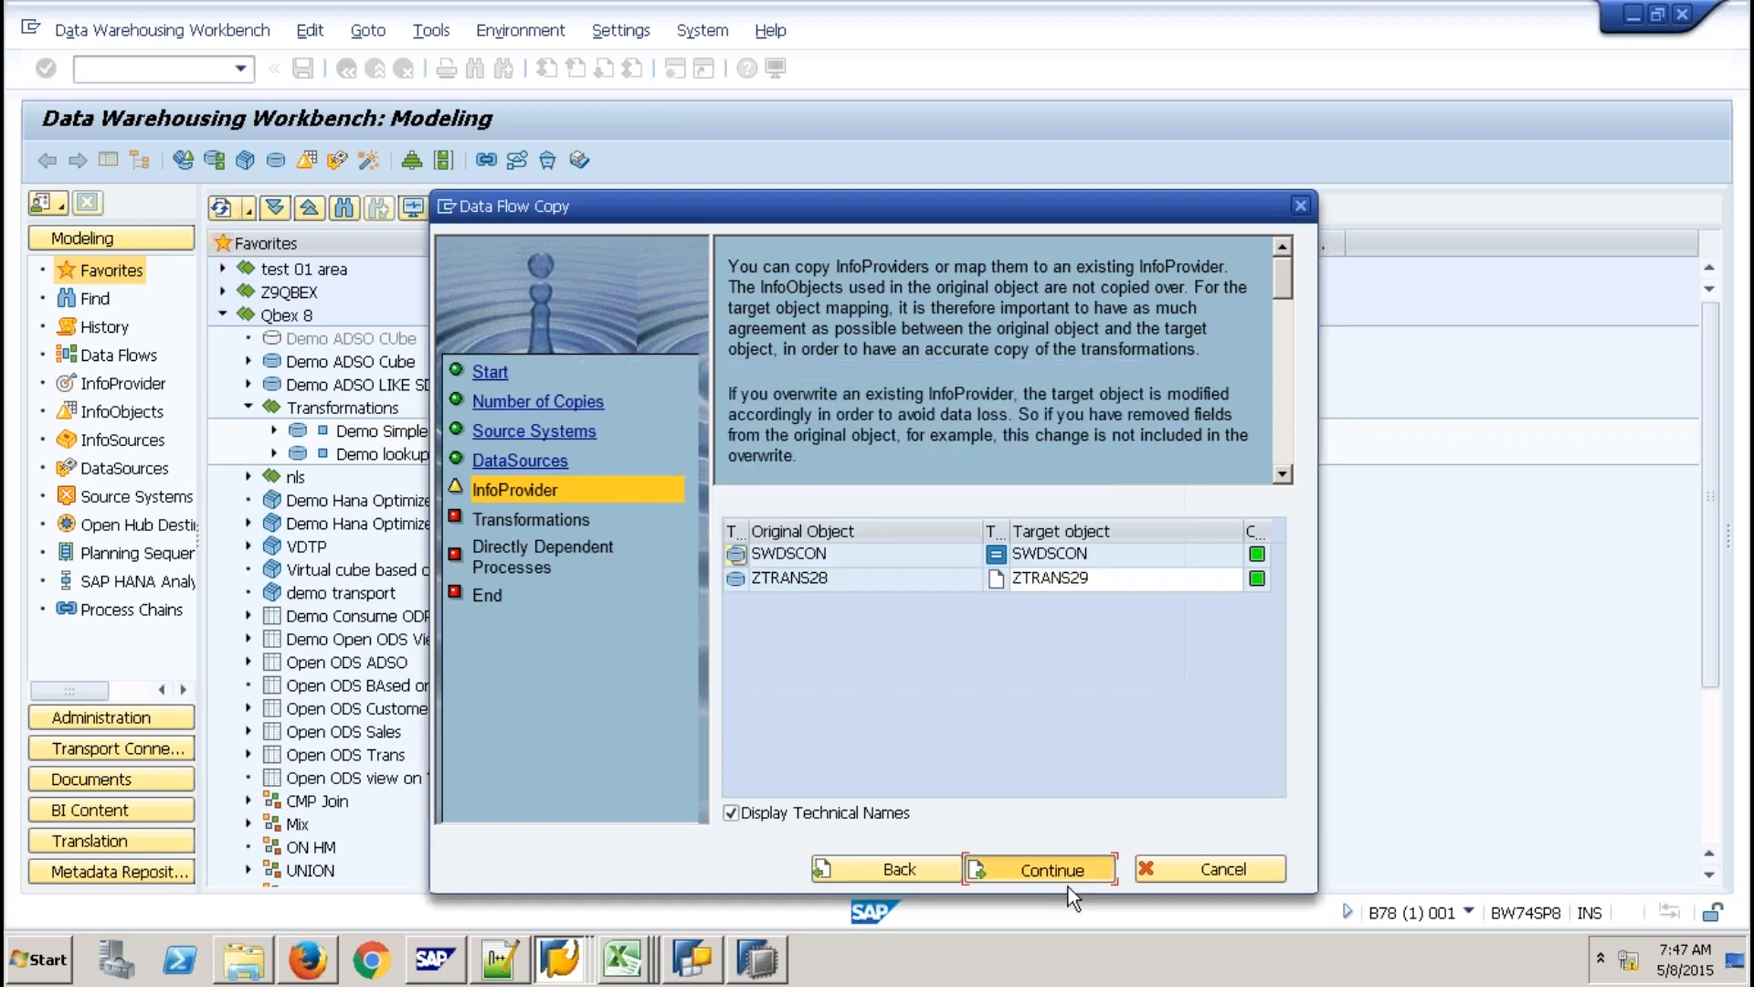
Accept the transformation and dependent process mappings to reach the End step.
left_click(1066, 870)
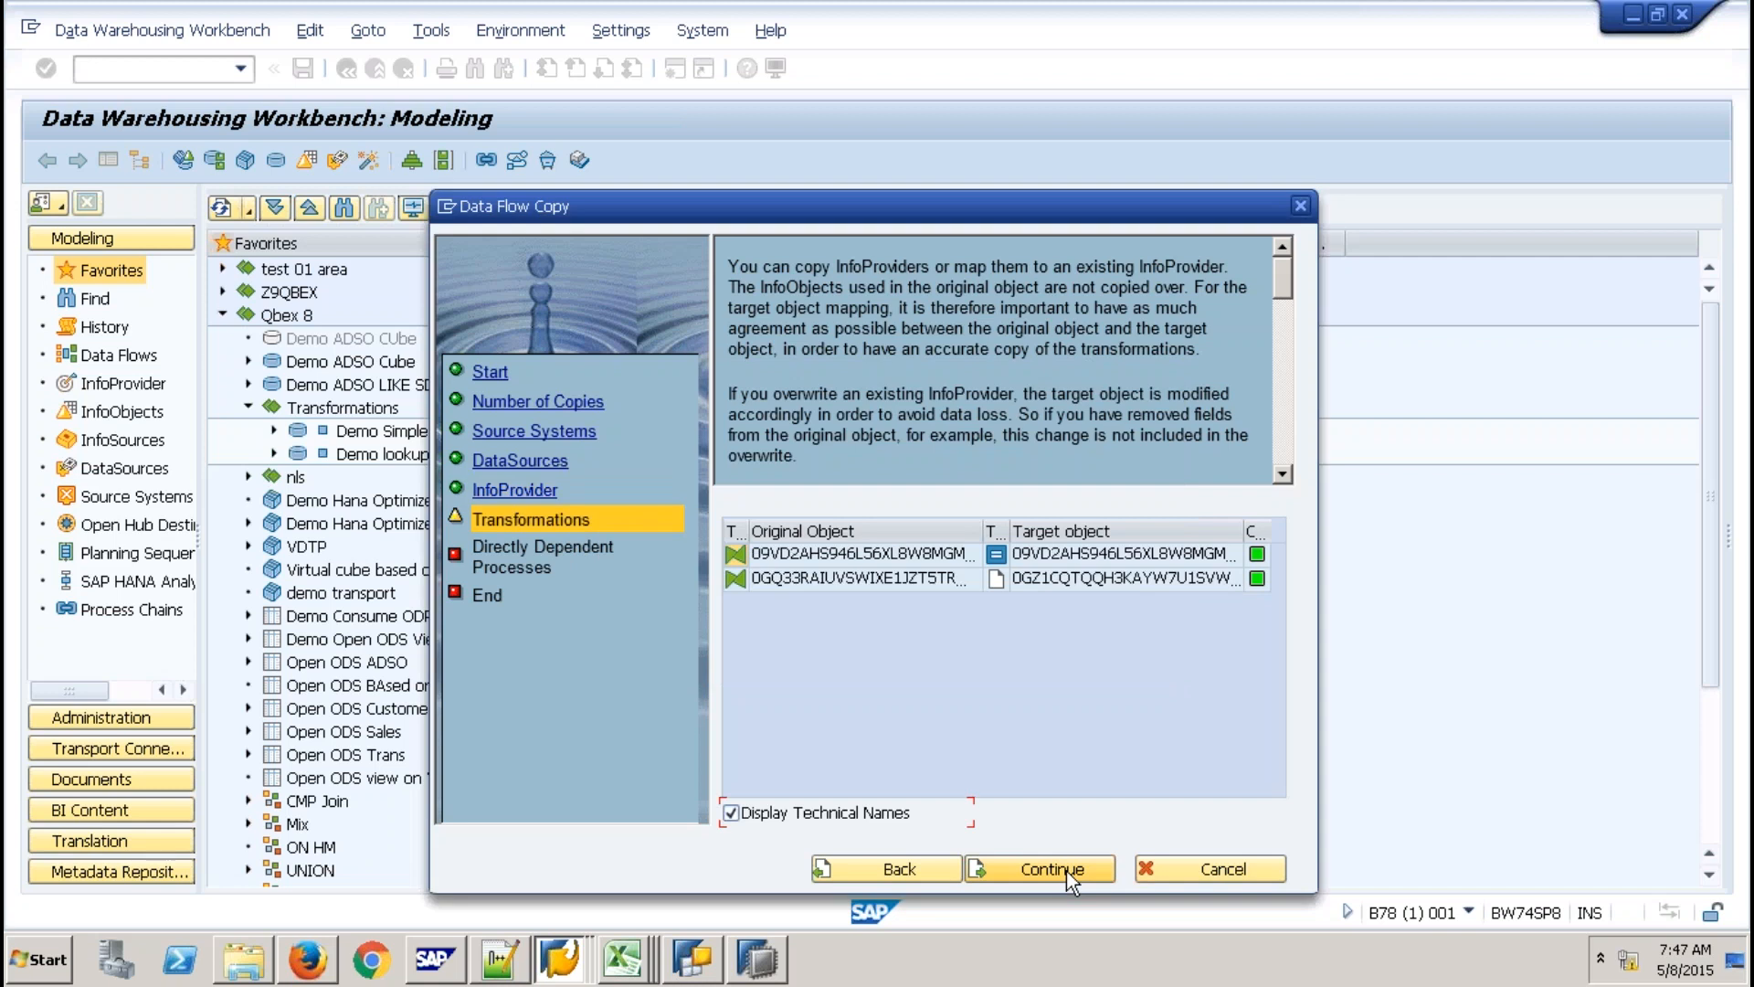
left_click(1066, 870)
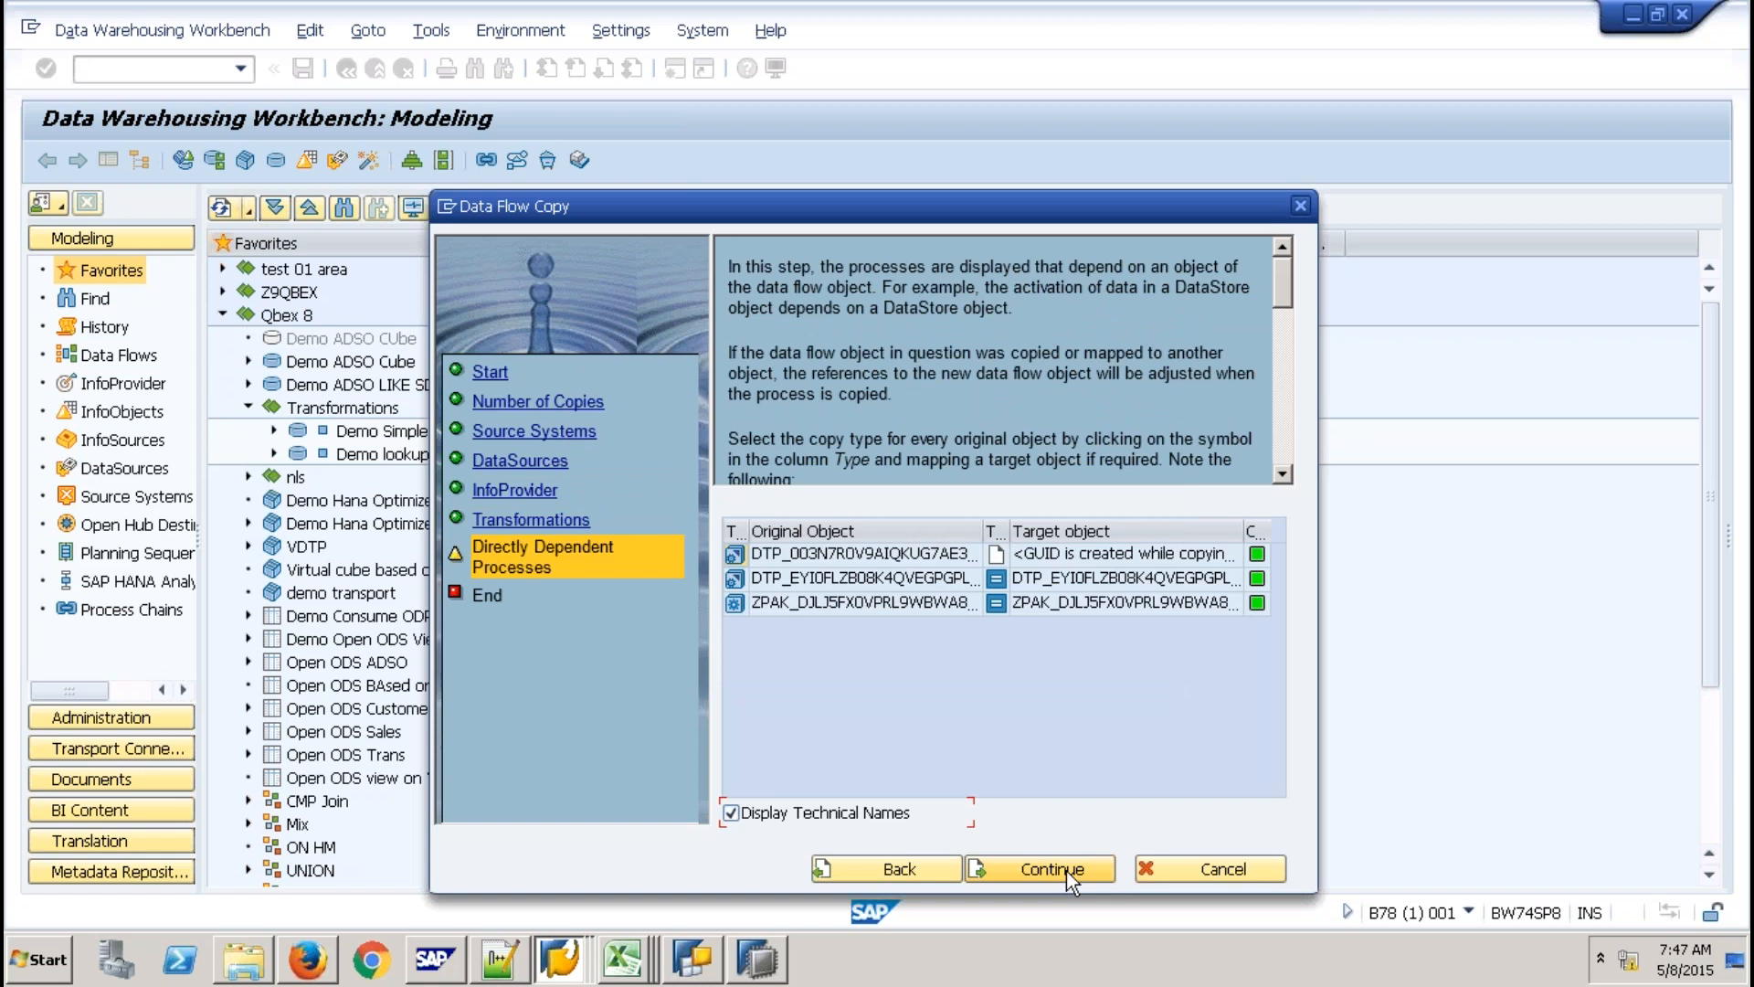
left_click(1066, 869)
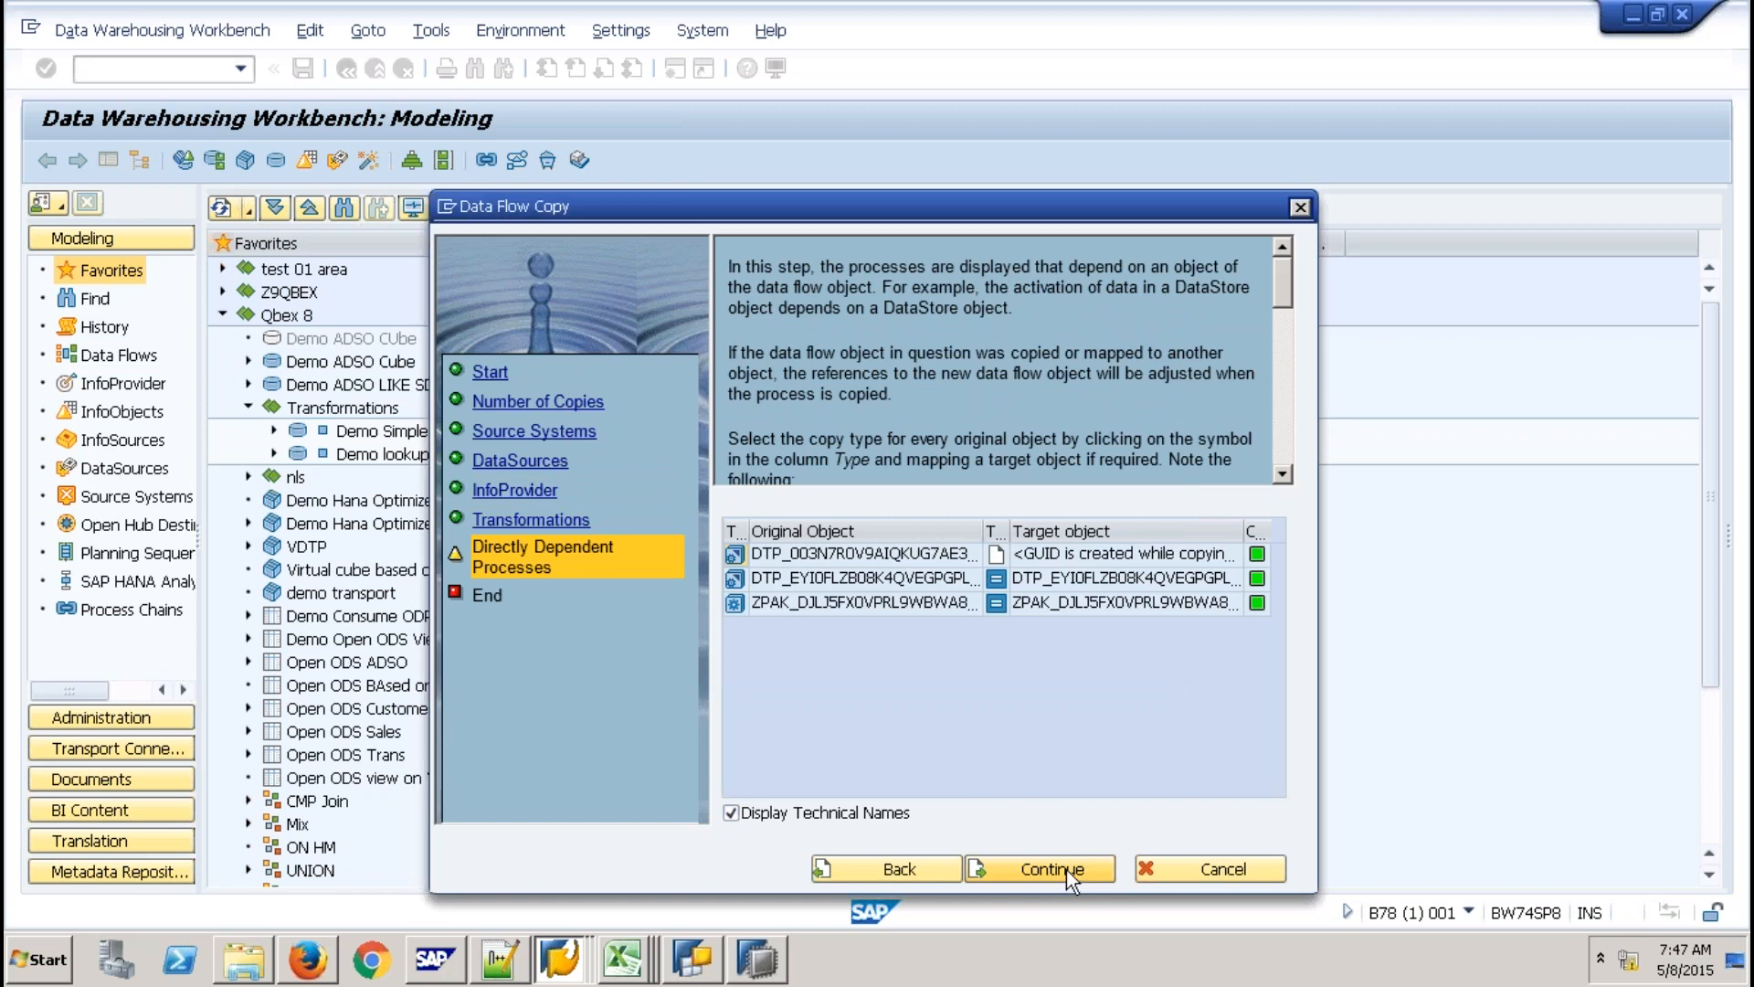
left_click(1066, 870)
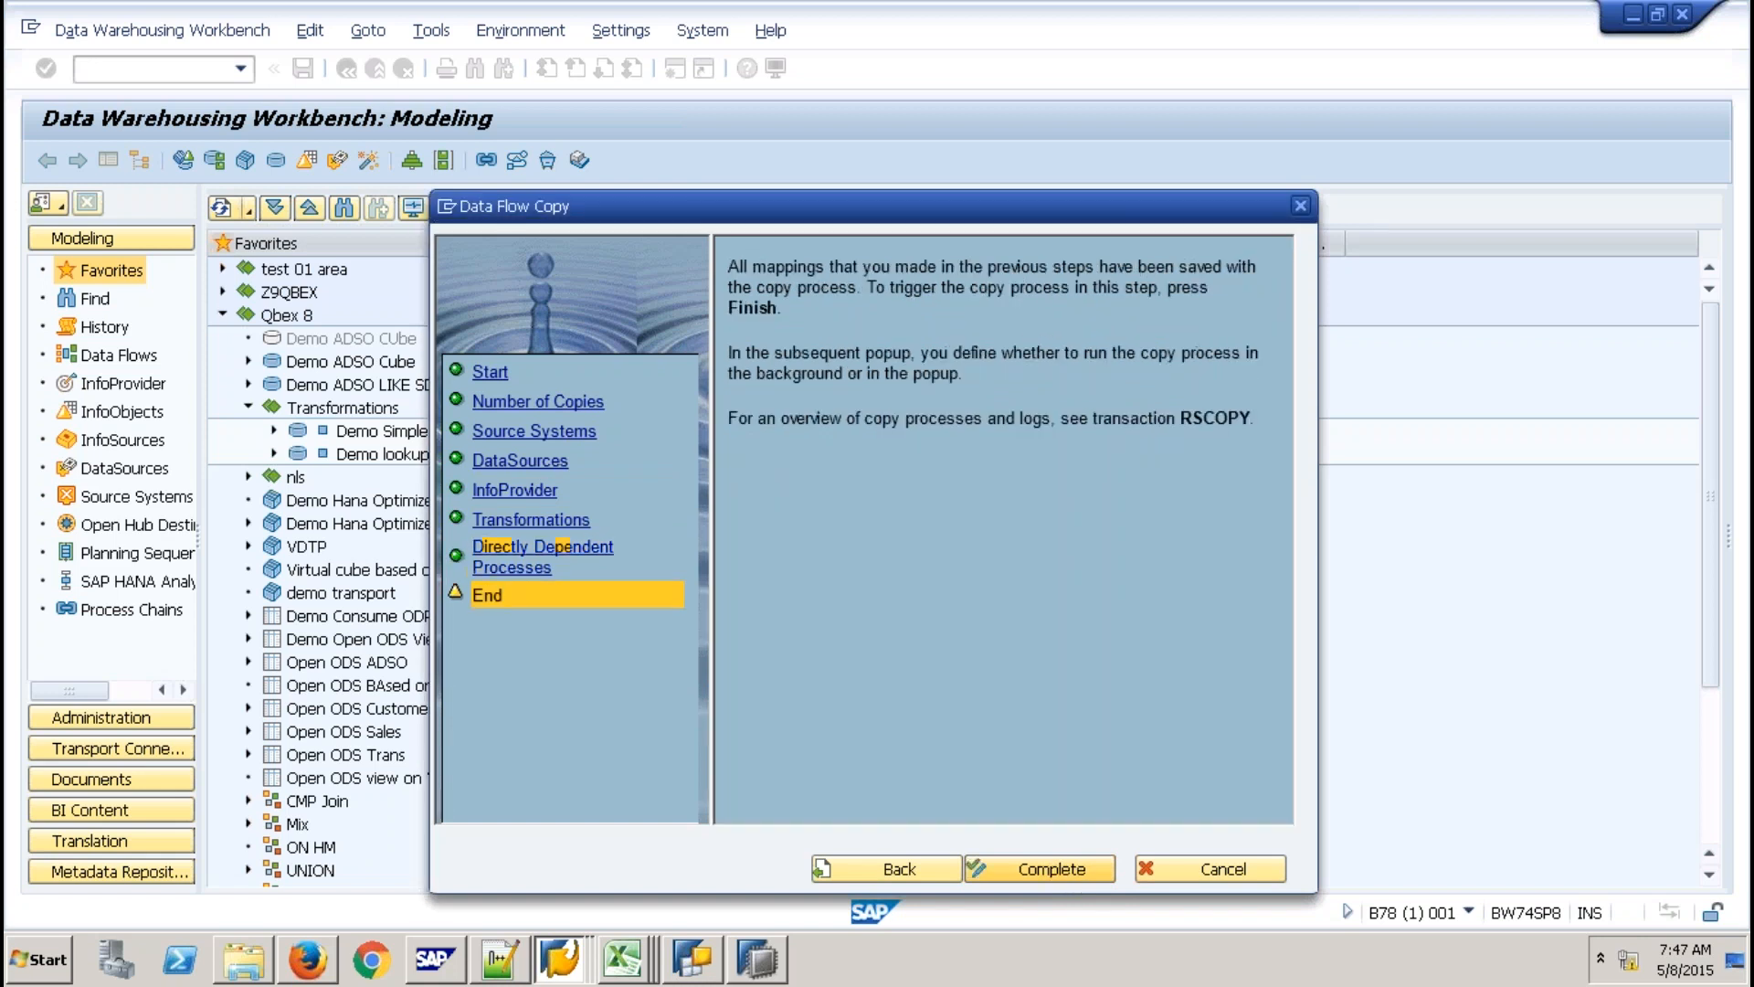
Complete the Demo lookup copy in Dialog mode and close the activation and copy process logs.
left_click(1066, 870)
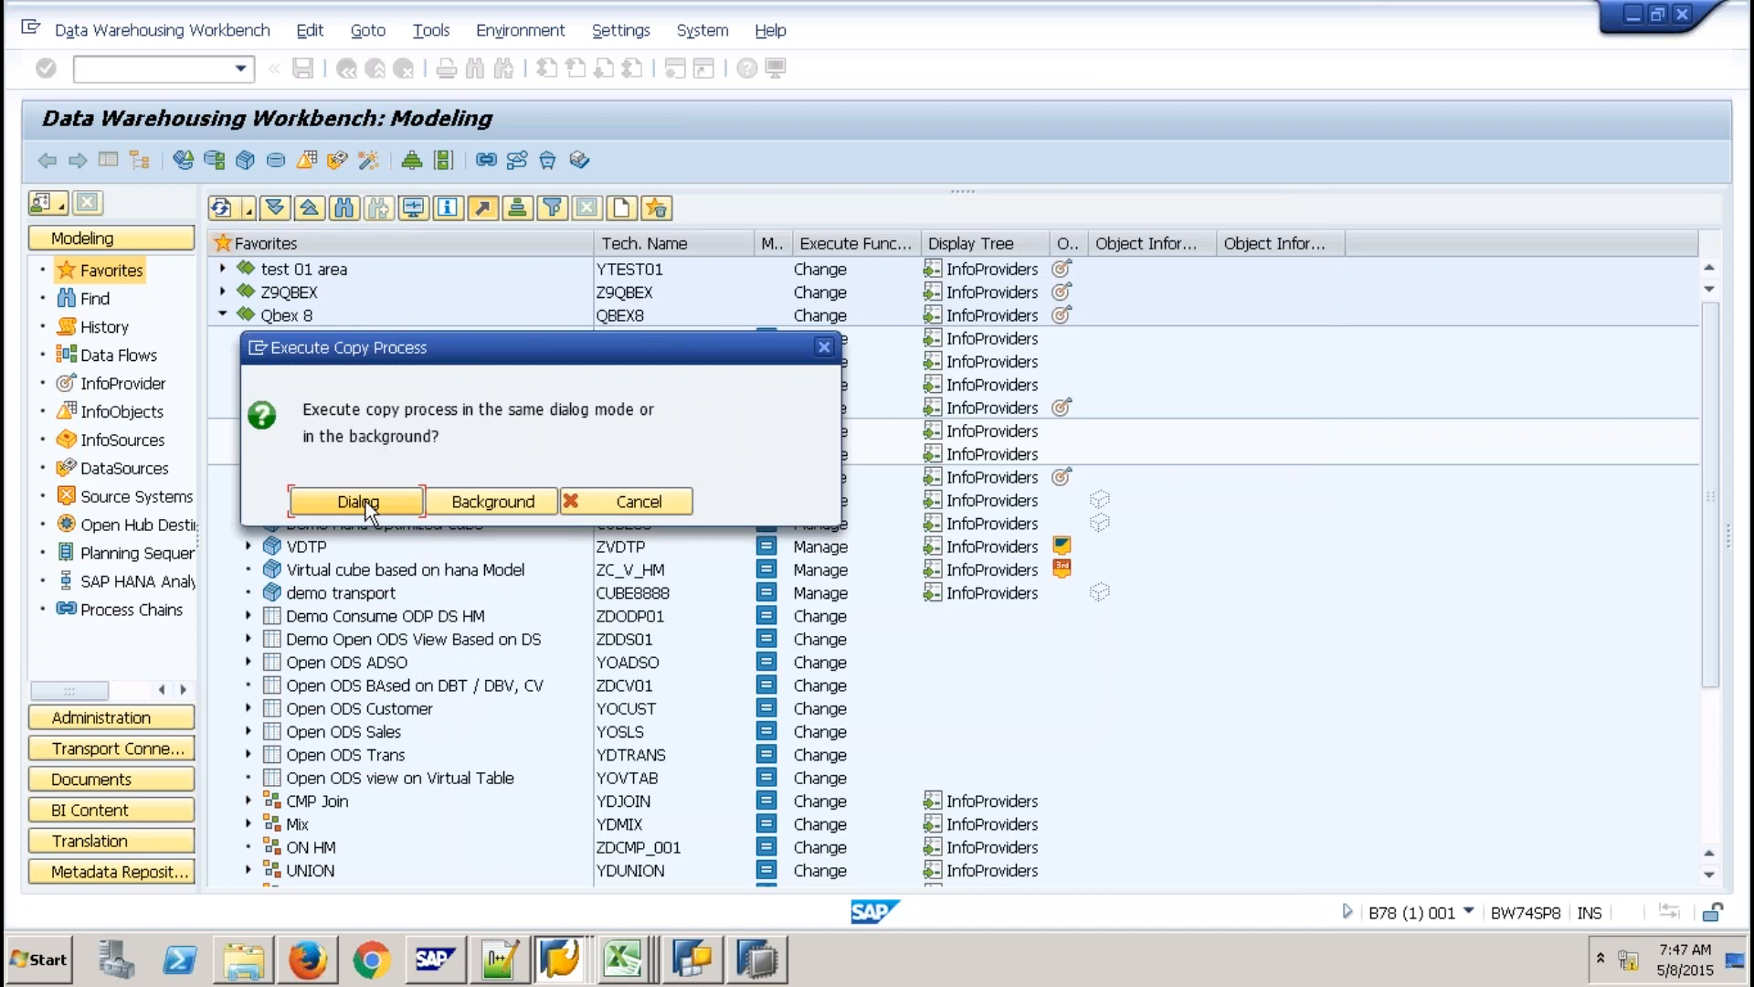
left_click(366, 501)
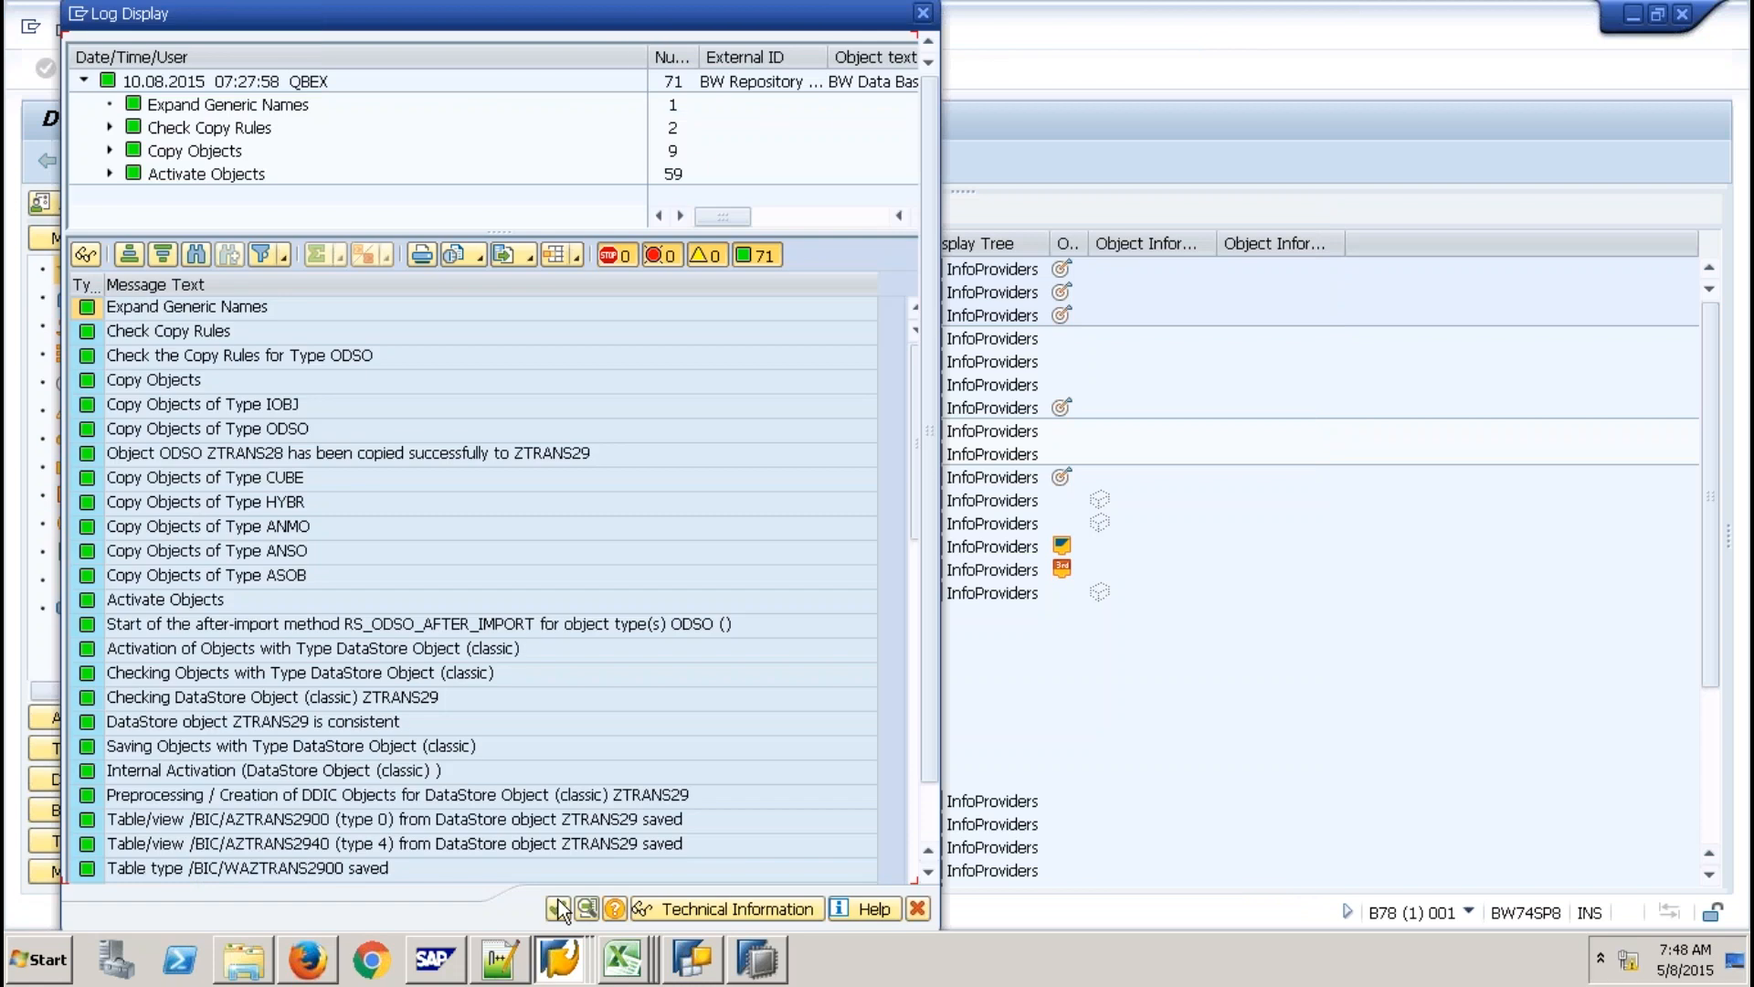
left_click(558, 908)
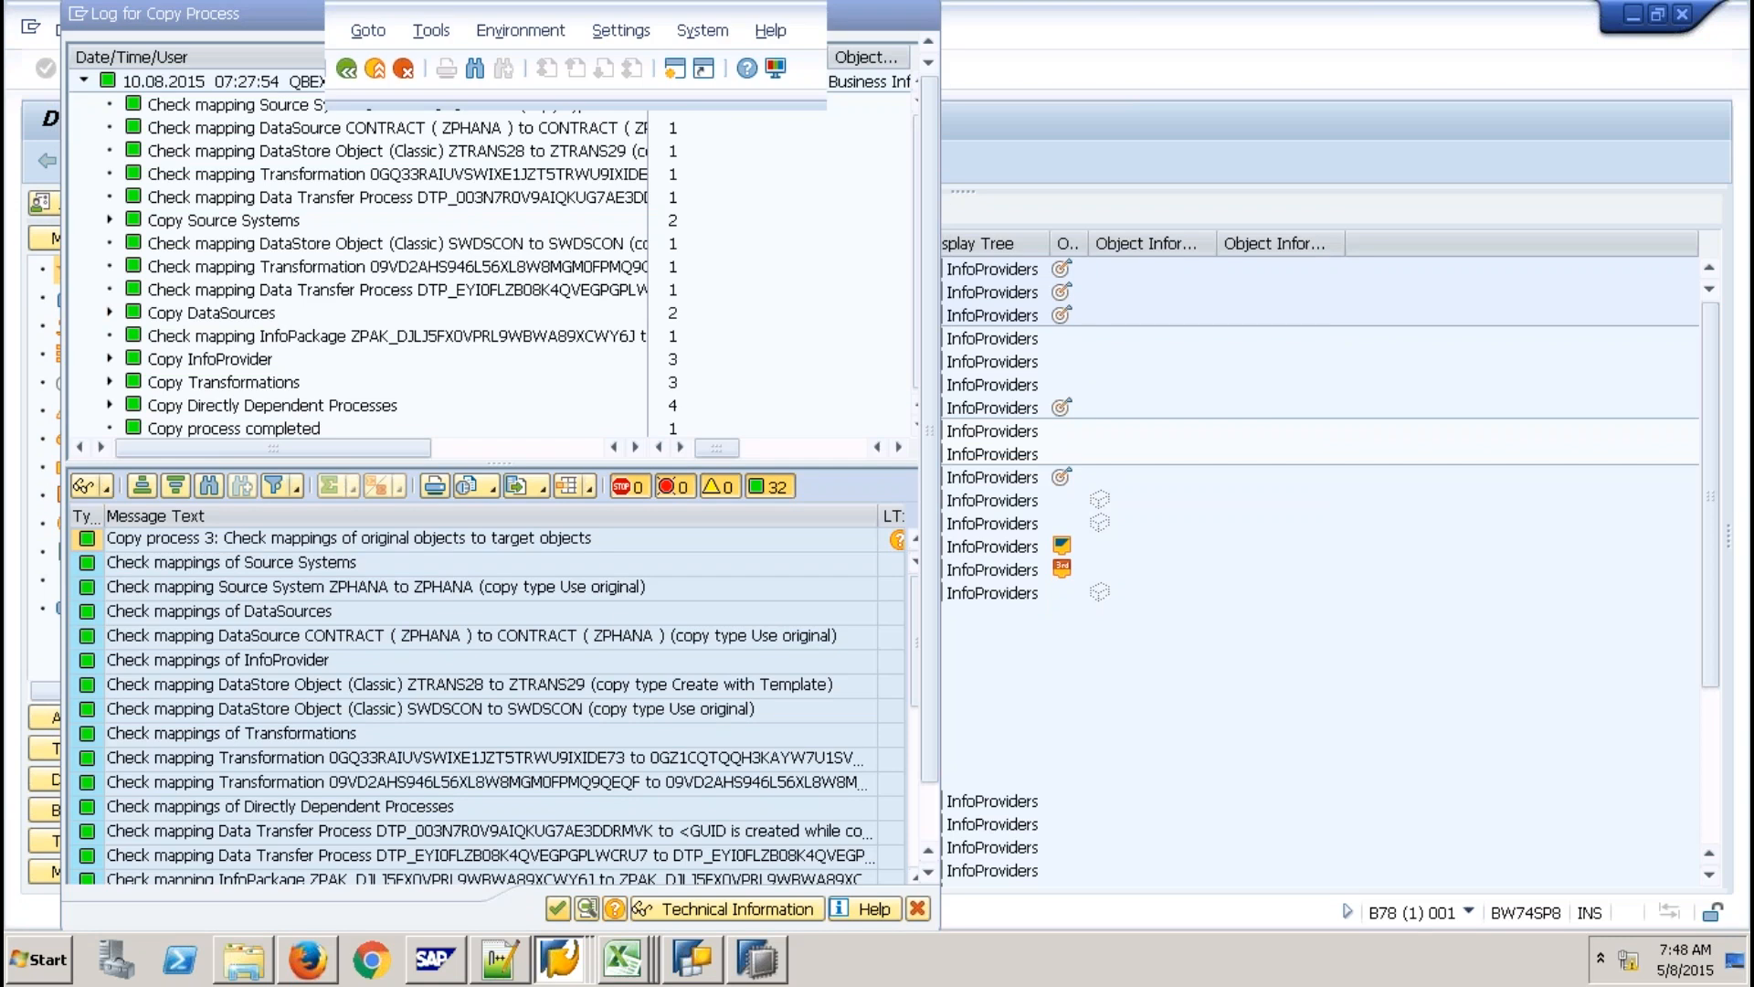
key("Return")
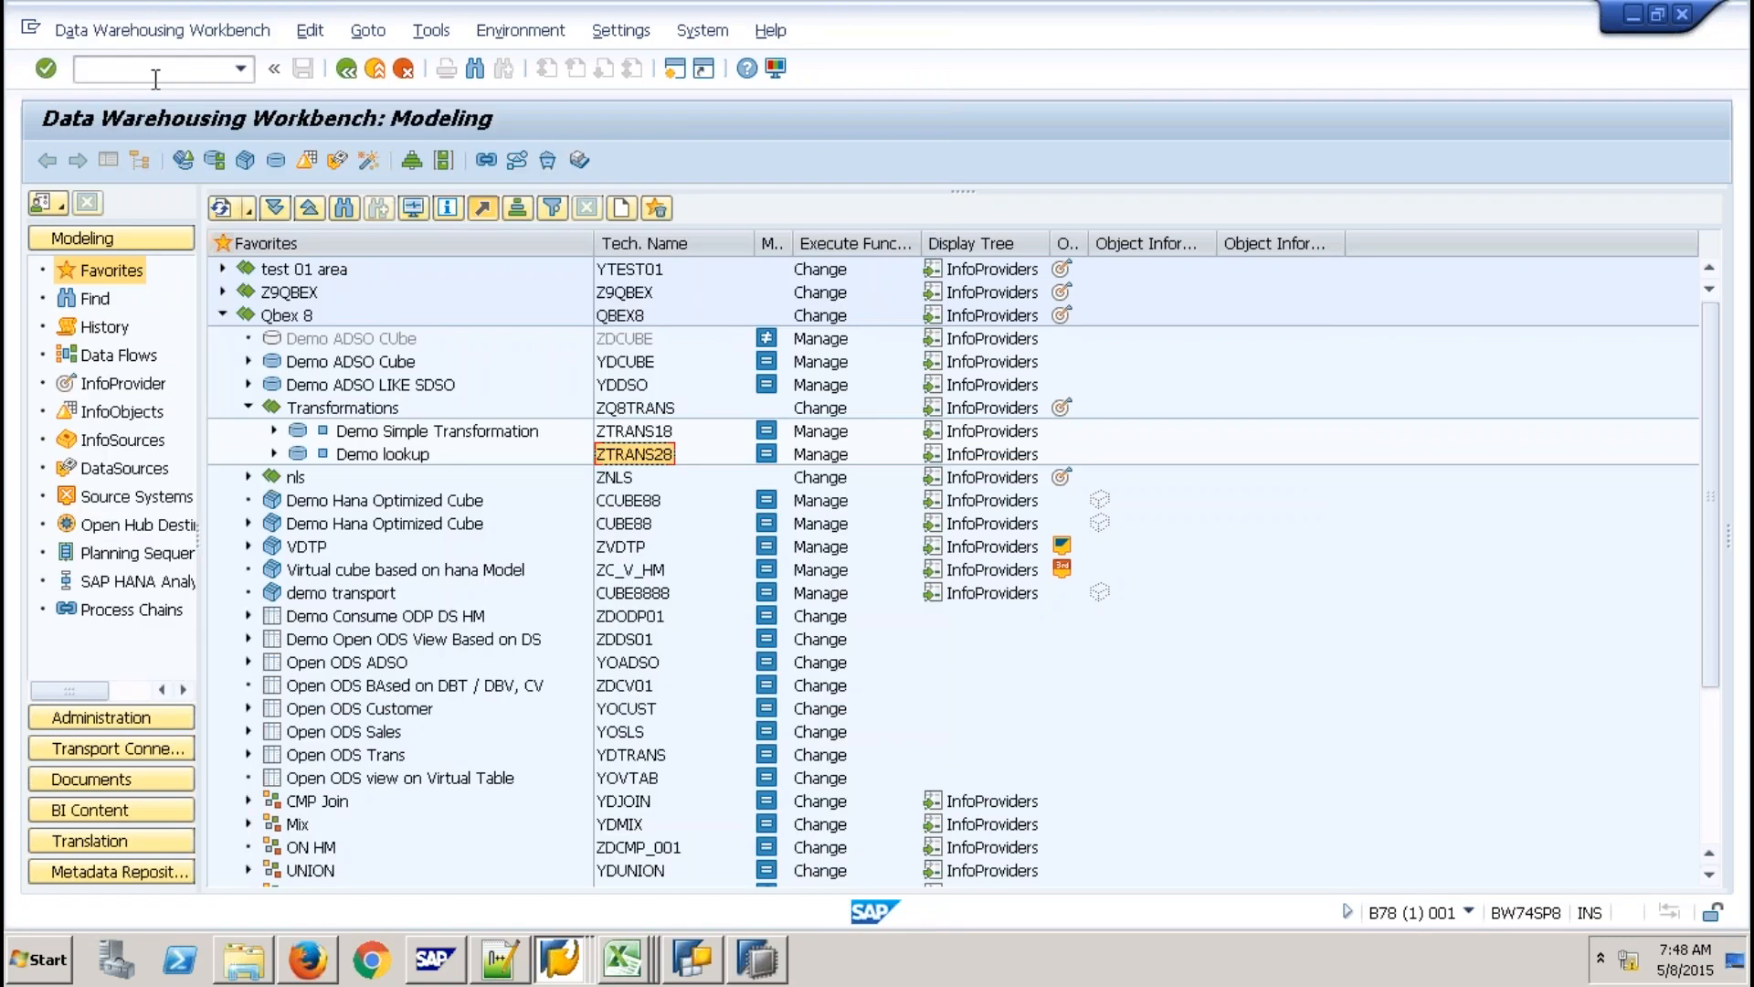
Reload the Data Warehousing Workbench with /nrsa1.
left_click(156, 73)
type("/nrsa1")
key("Return")
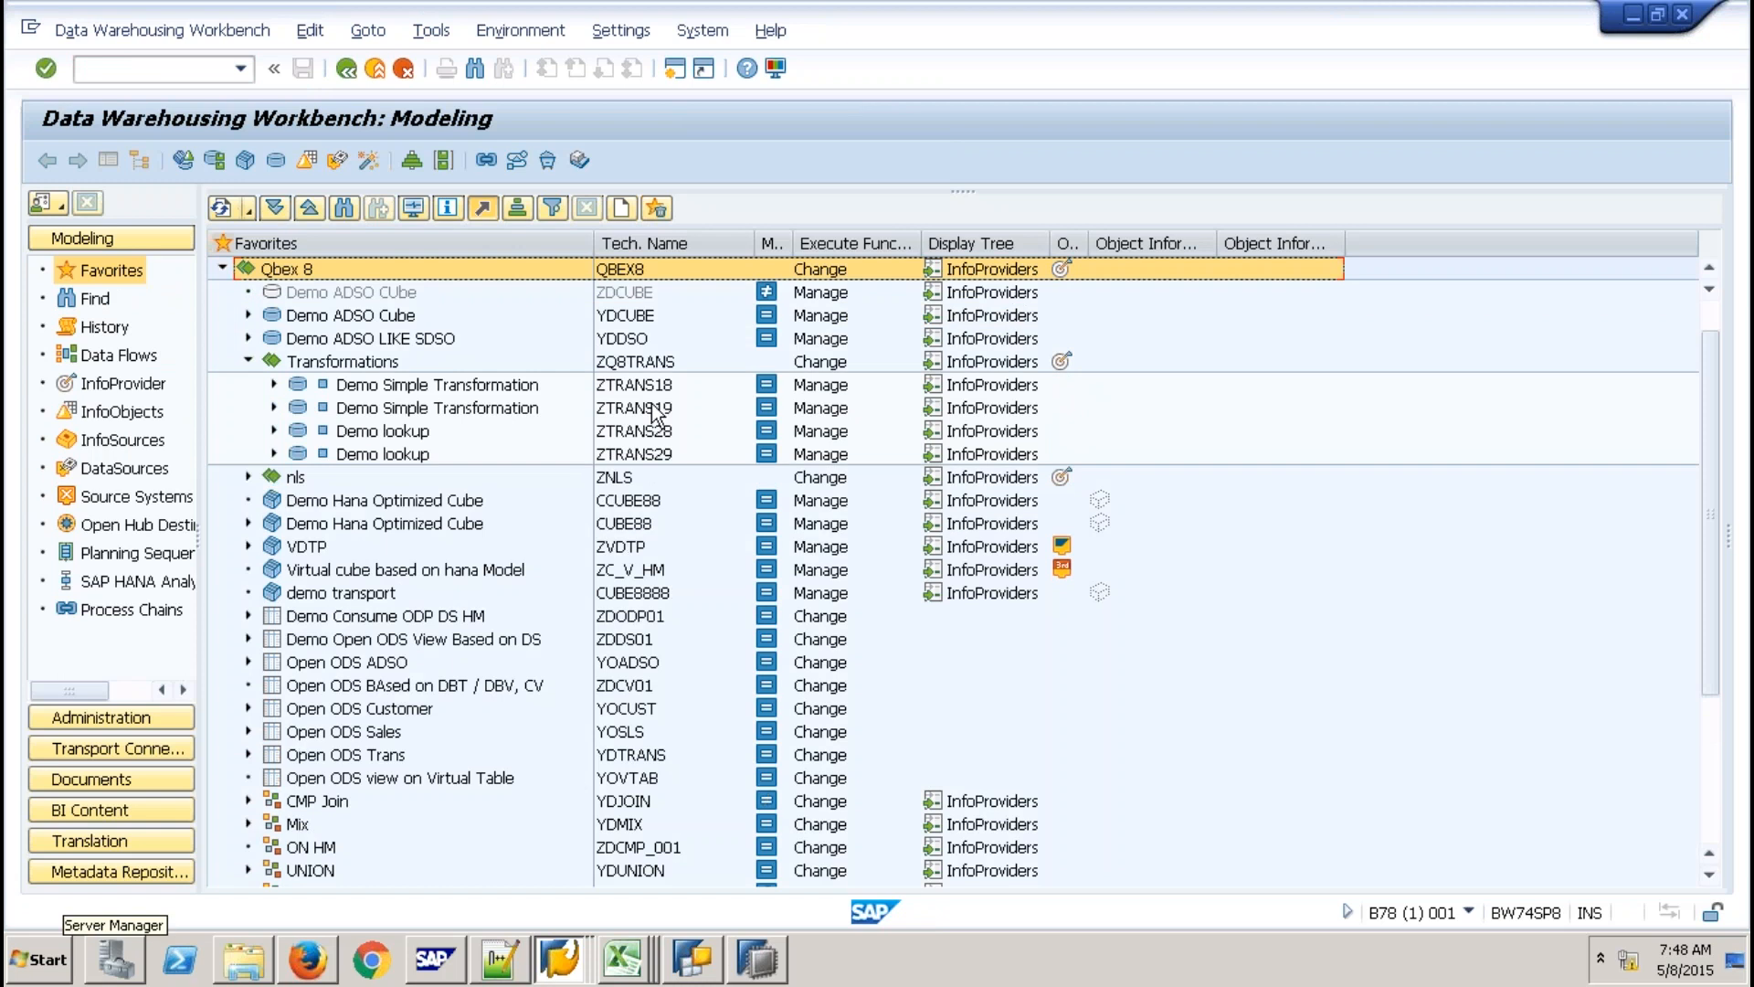
Drag ZTRANS19 to the top of the Favorites tree and collapse Qbex 8.
left_click(653, 407)
scroll(630, 338, "up", 1)
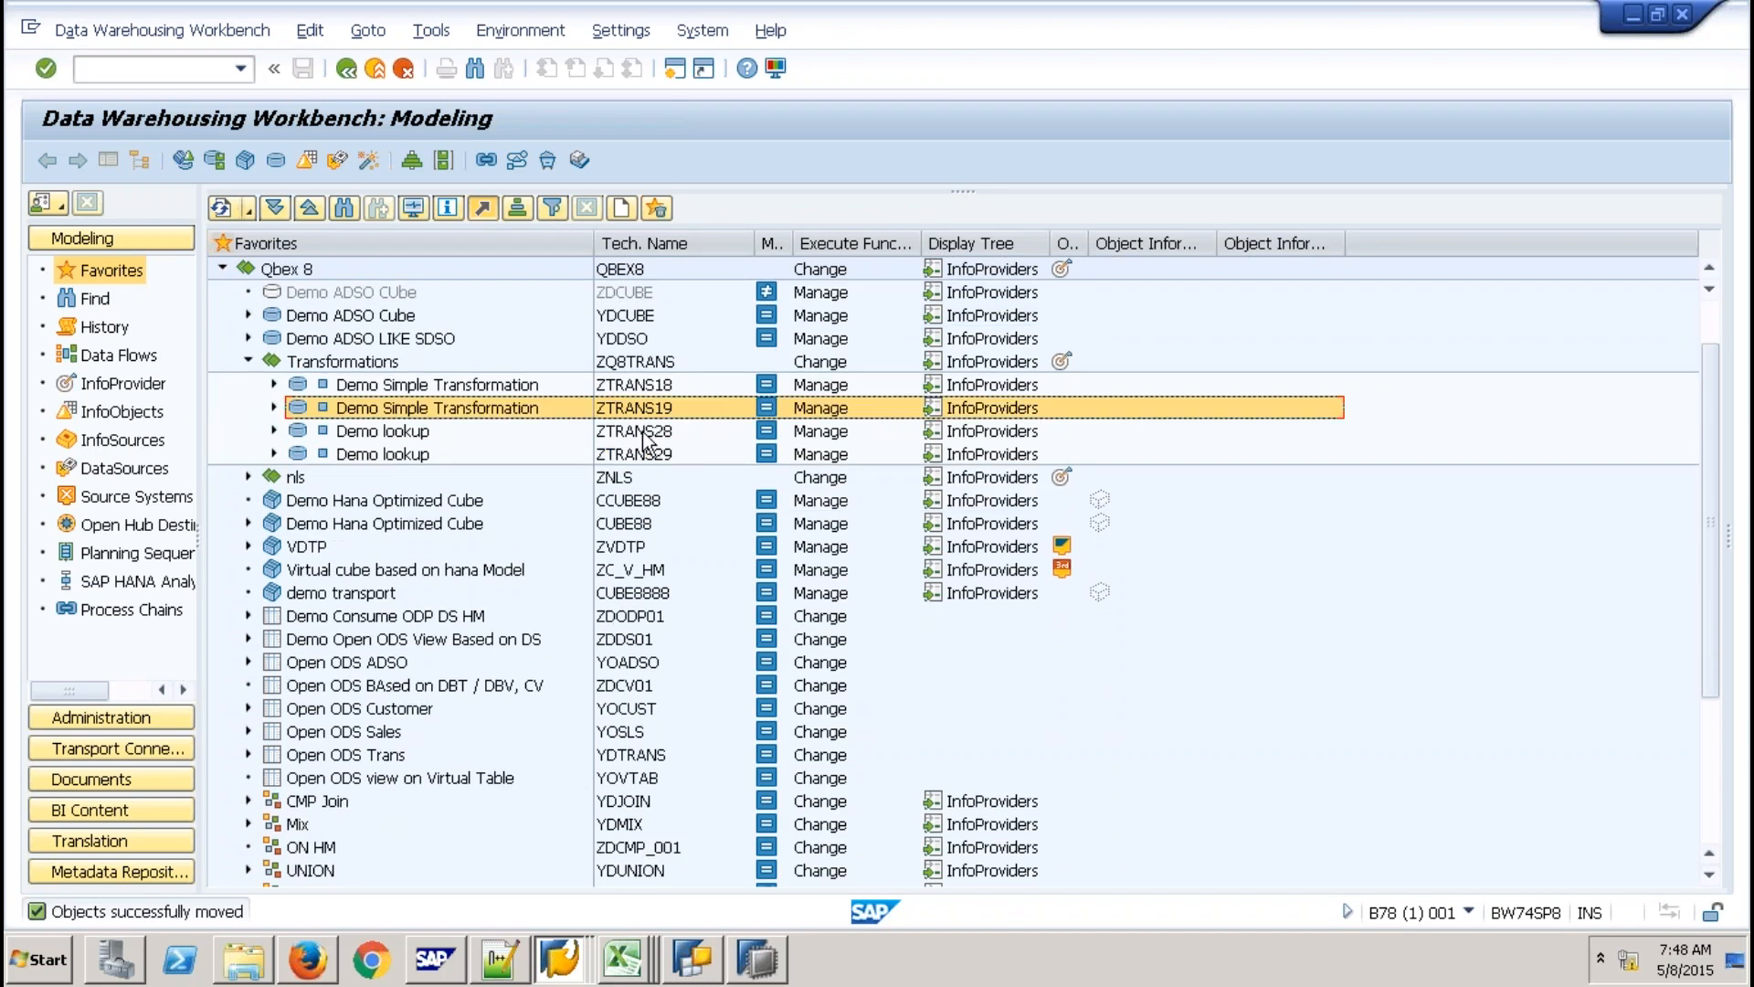
left_click_drag(644, 454, 286, 295)
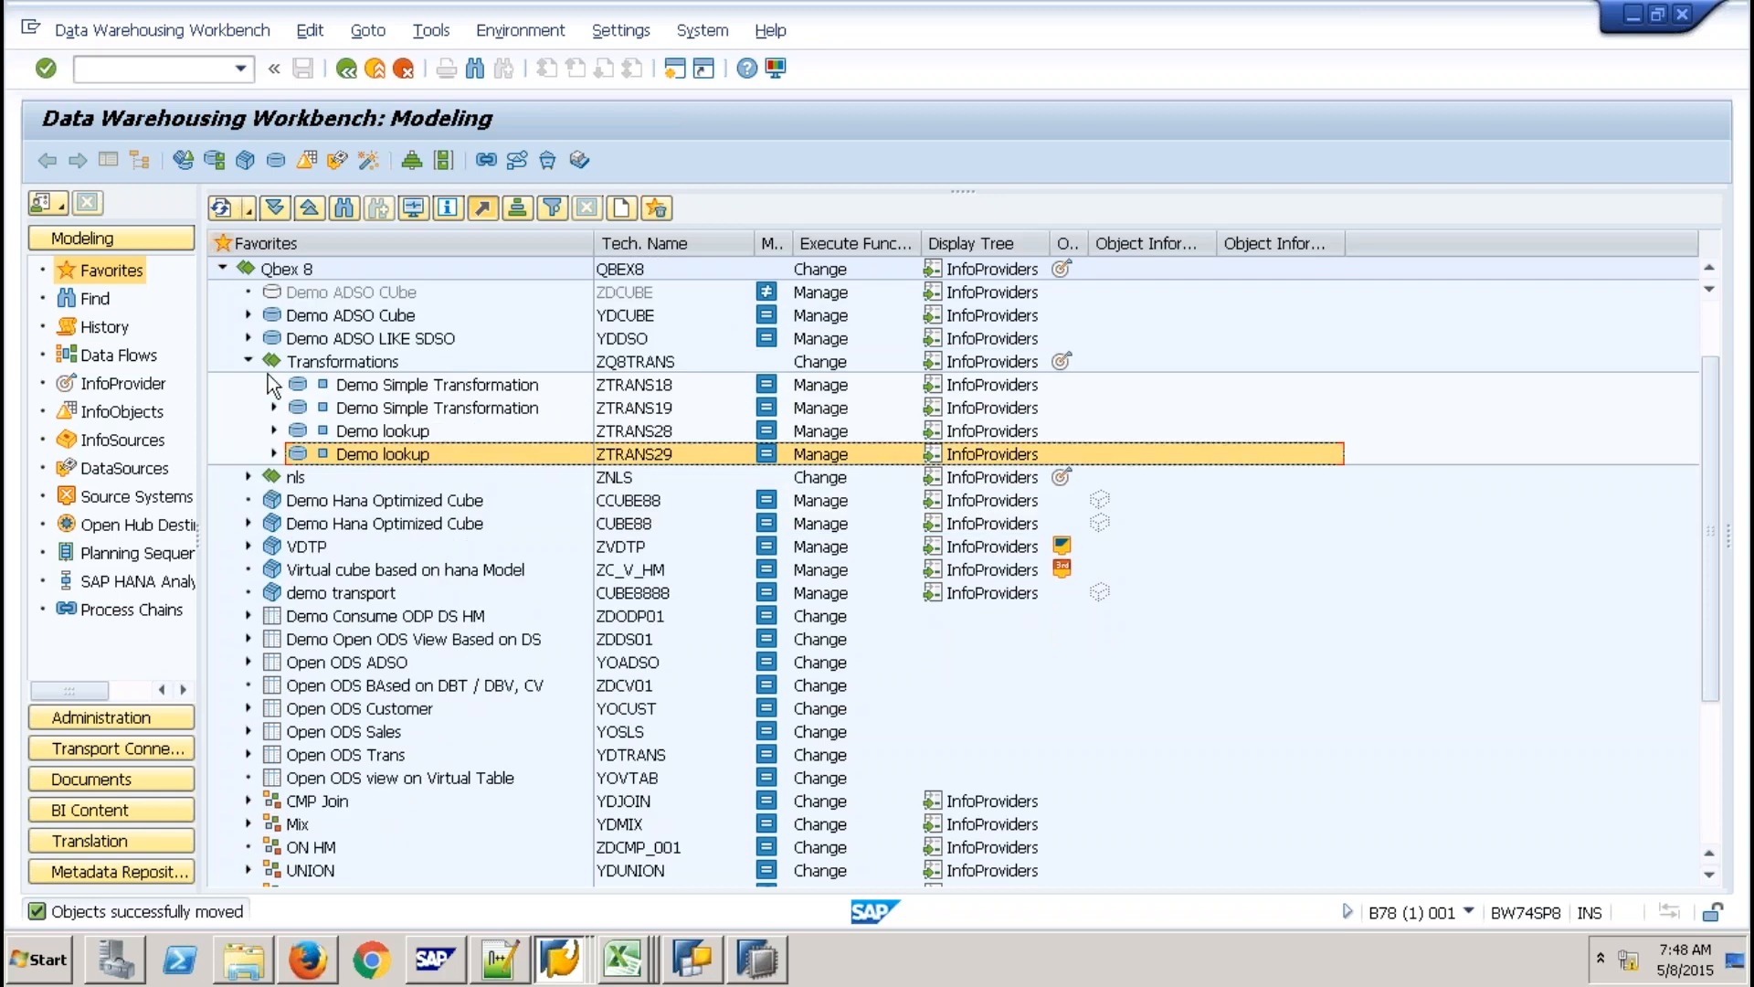
scroll(256, 371, "up", 2)
left_click(220, 361)
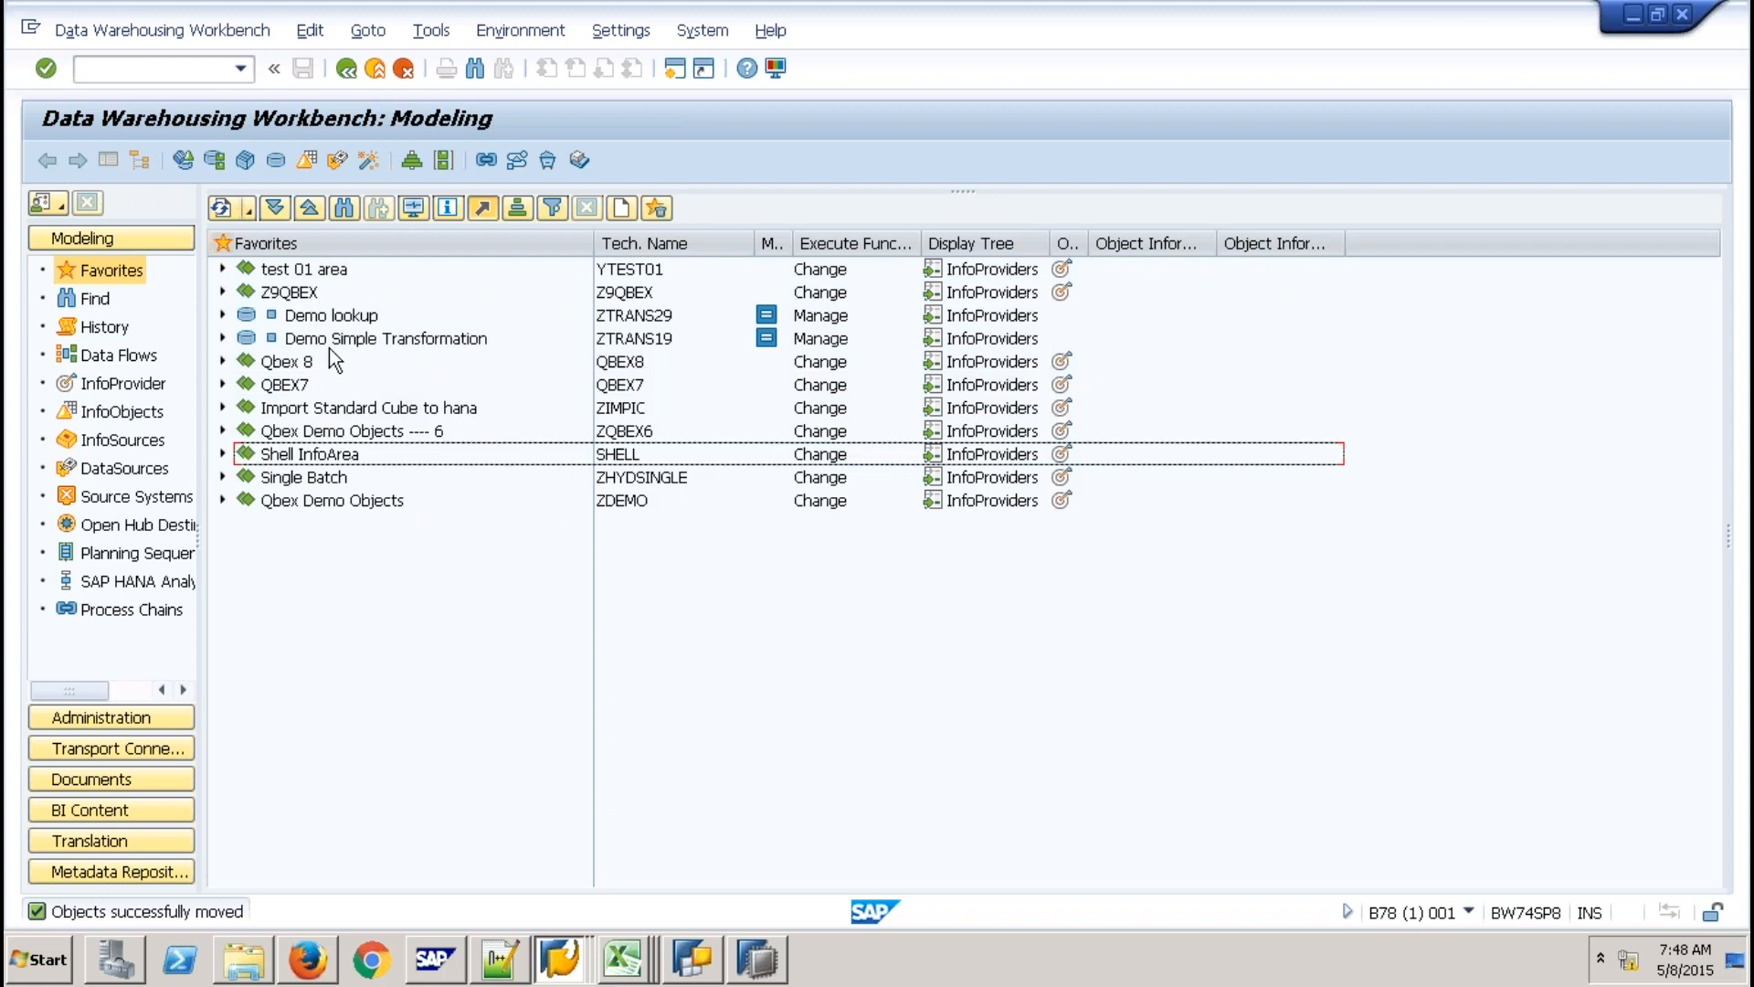
Move Demo Simple Transformation and Demo lookup ZTRANS29 to the top level of Favorites.
left_click(329, 350)
left_click_drag(329, 339, 294, 293)
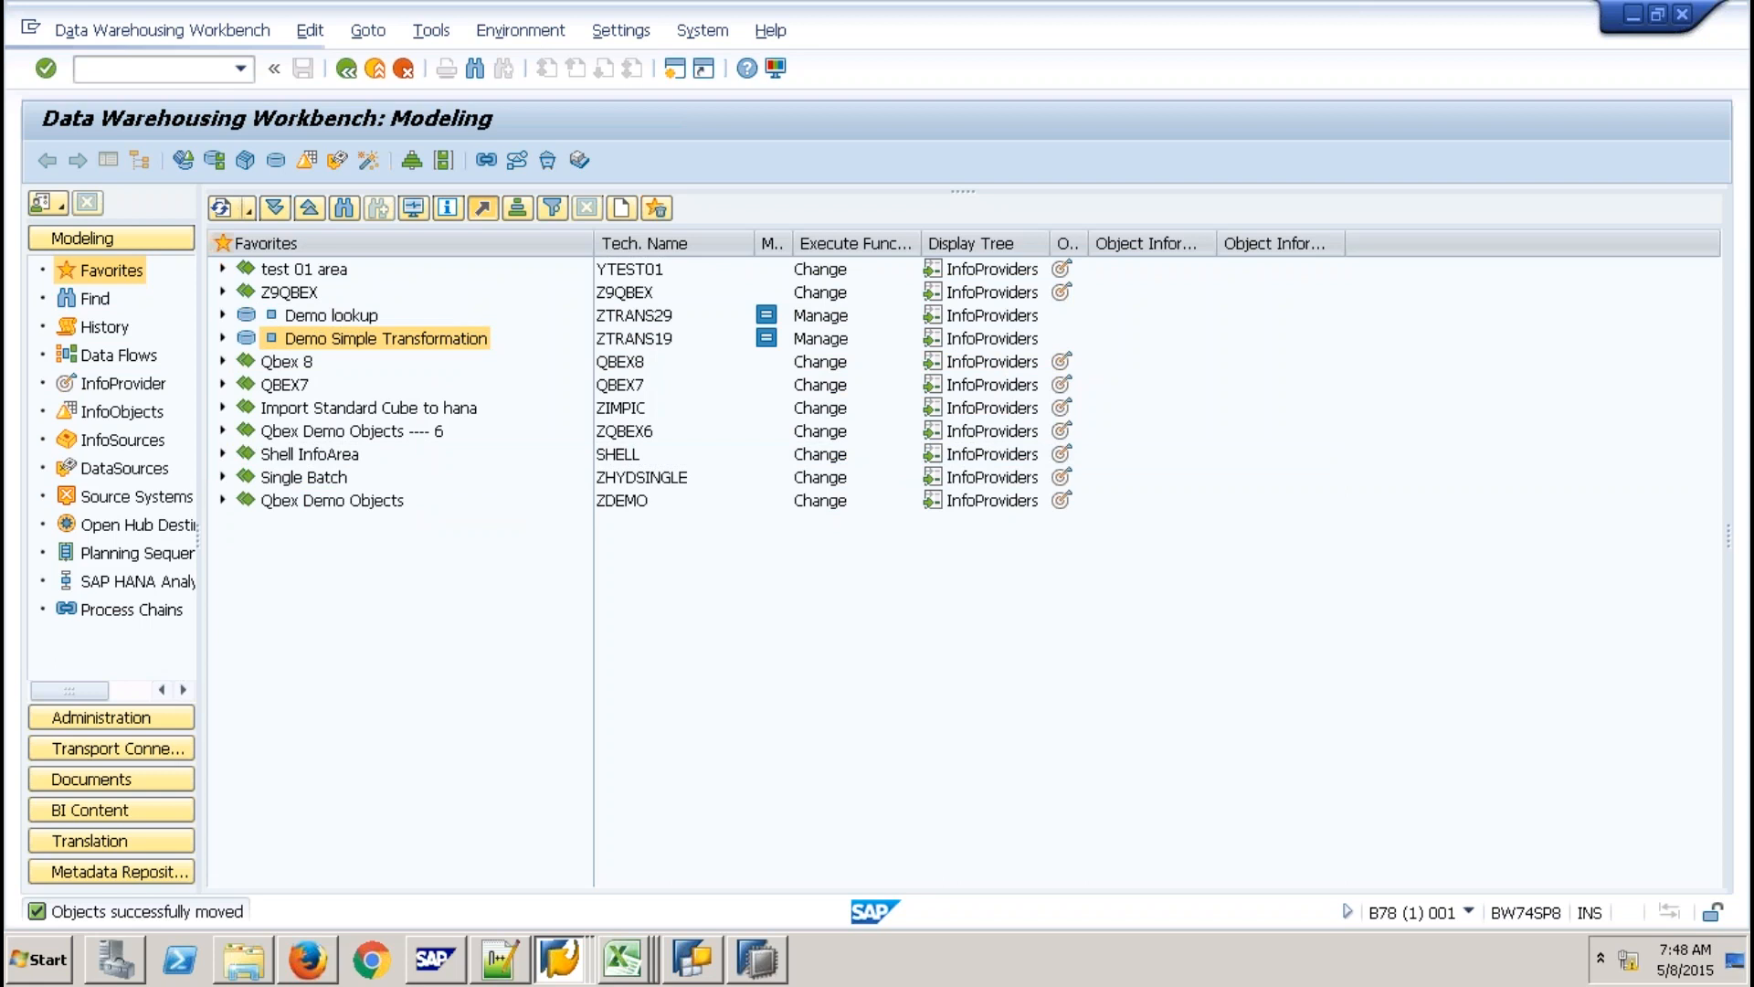
left_click_drag(330, 339, 291, 293)
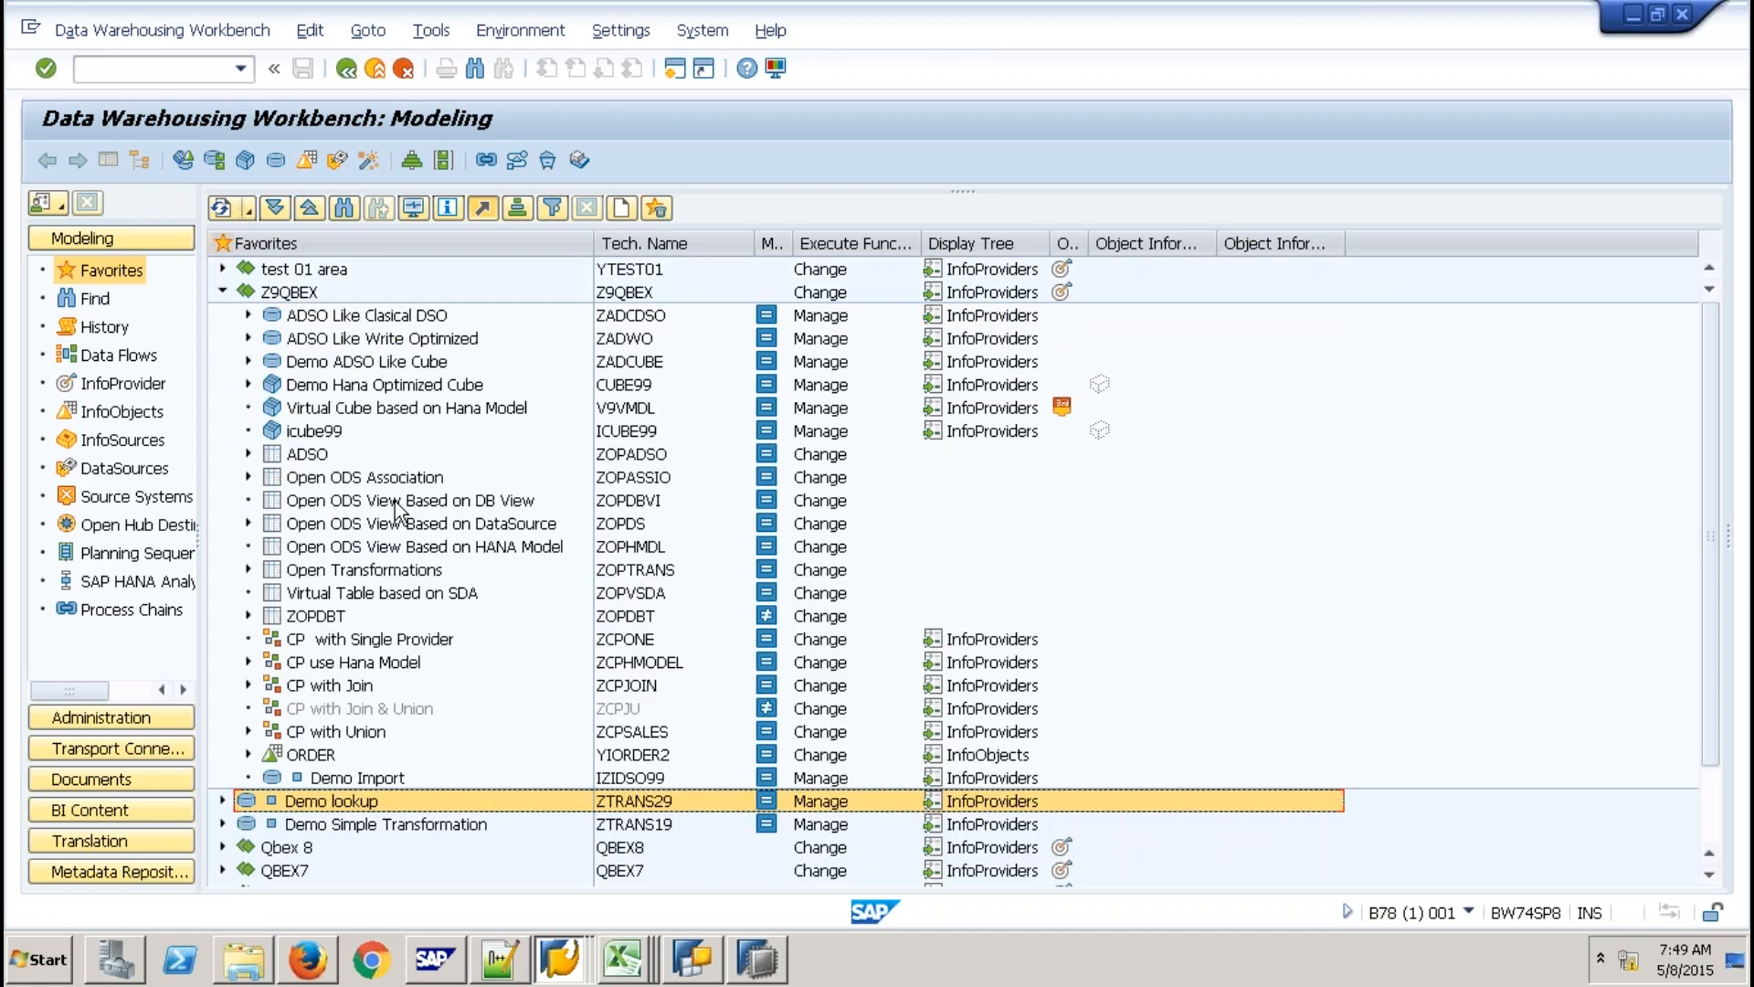
left_click(311, 810)
left_click_drag(312, 808, 289, 292)
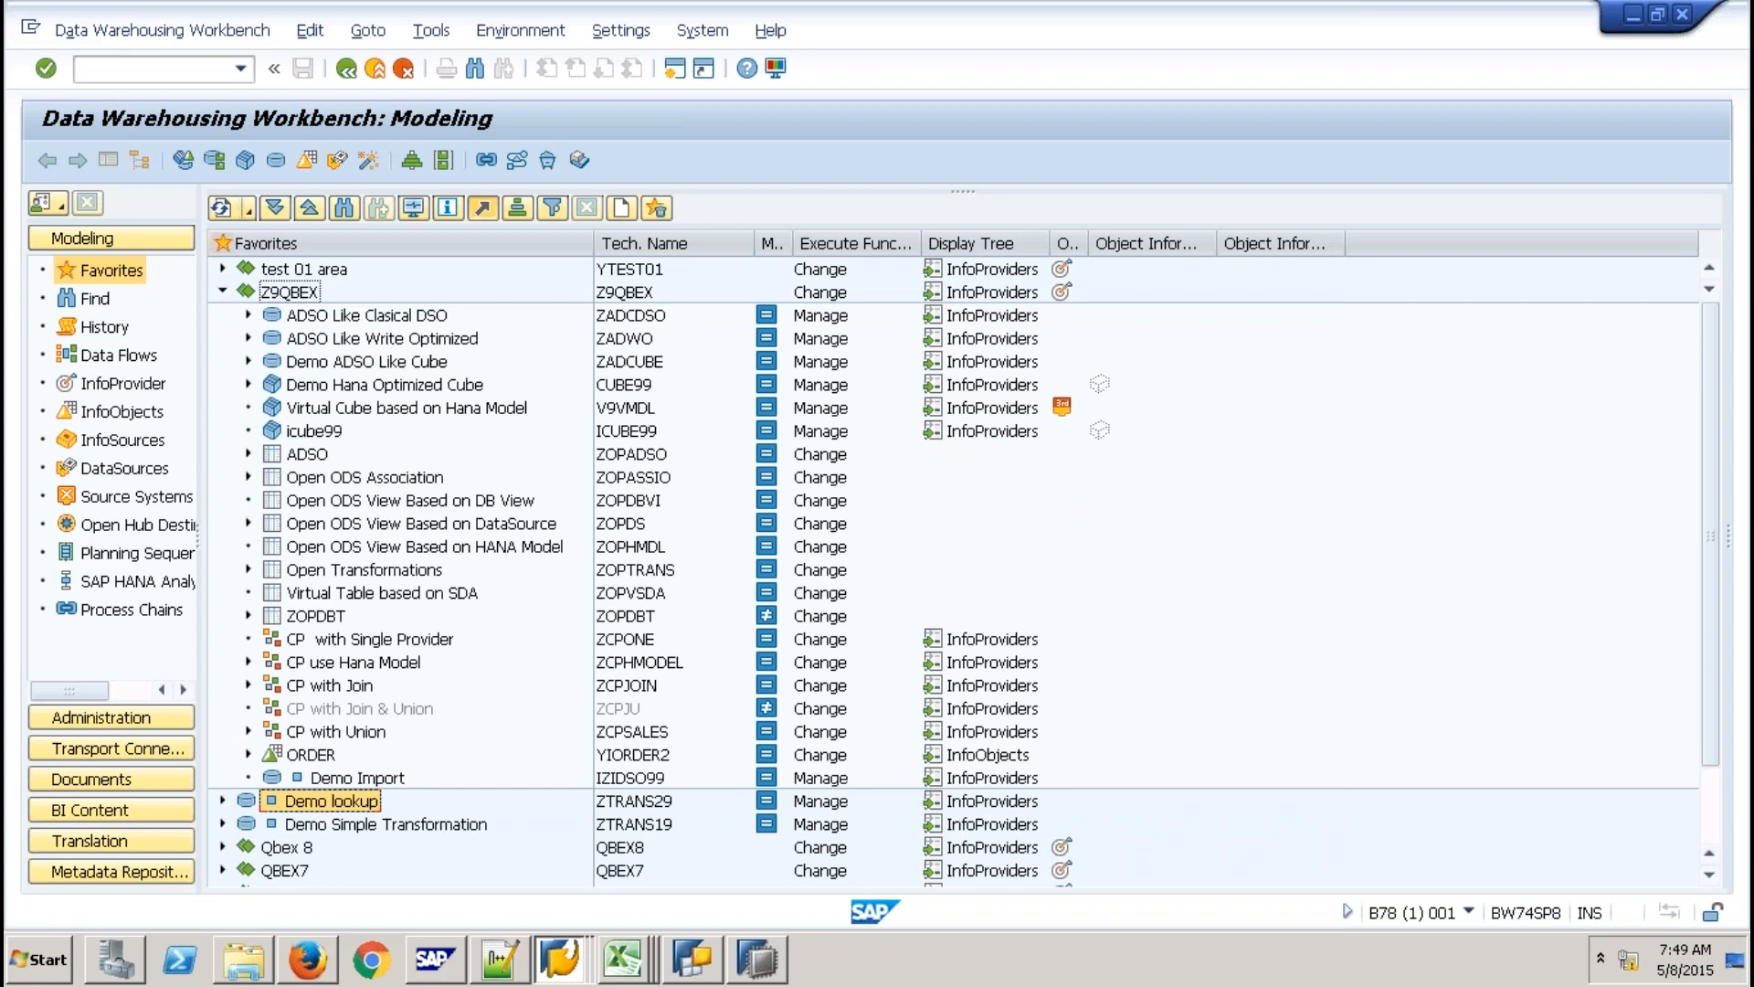
Collapse Z9QBEX and expand Demo lookup to view its ODSO SWDSCON -> ODSO ZTRANS29 transformation.
left_click(219, 292)
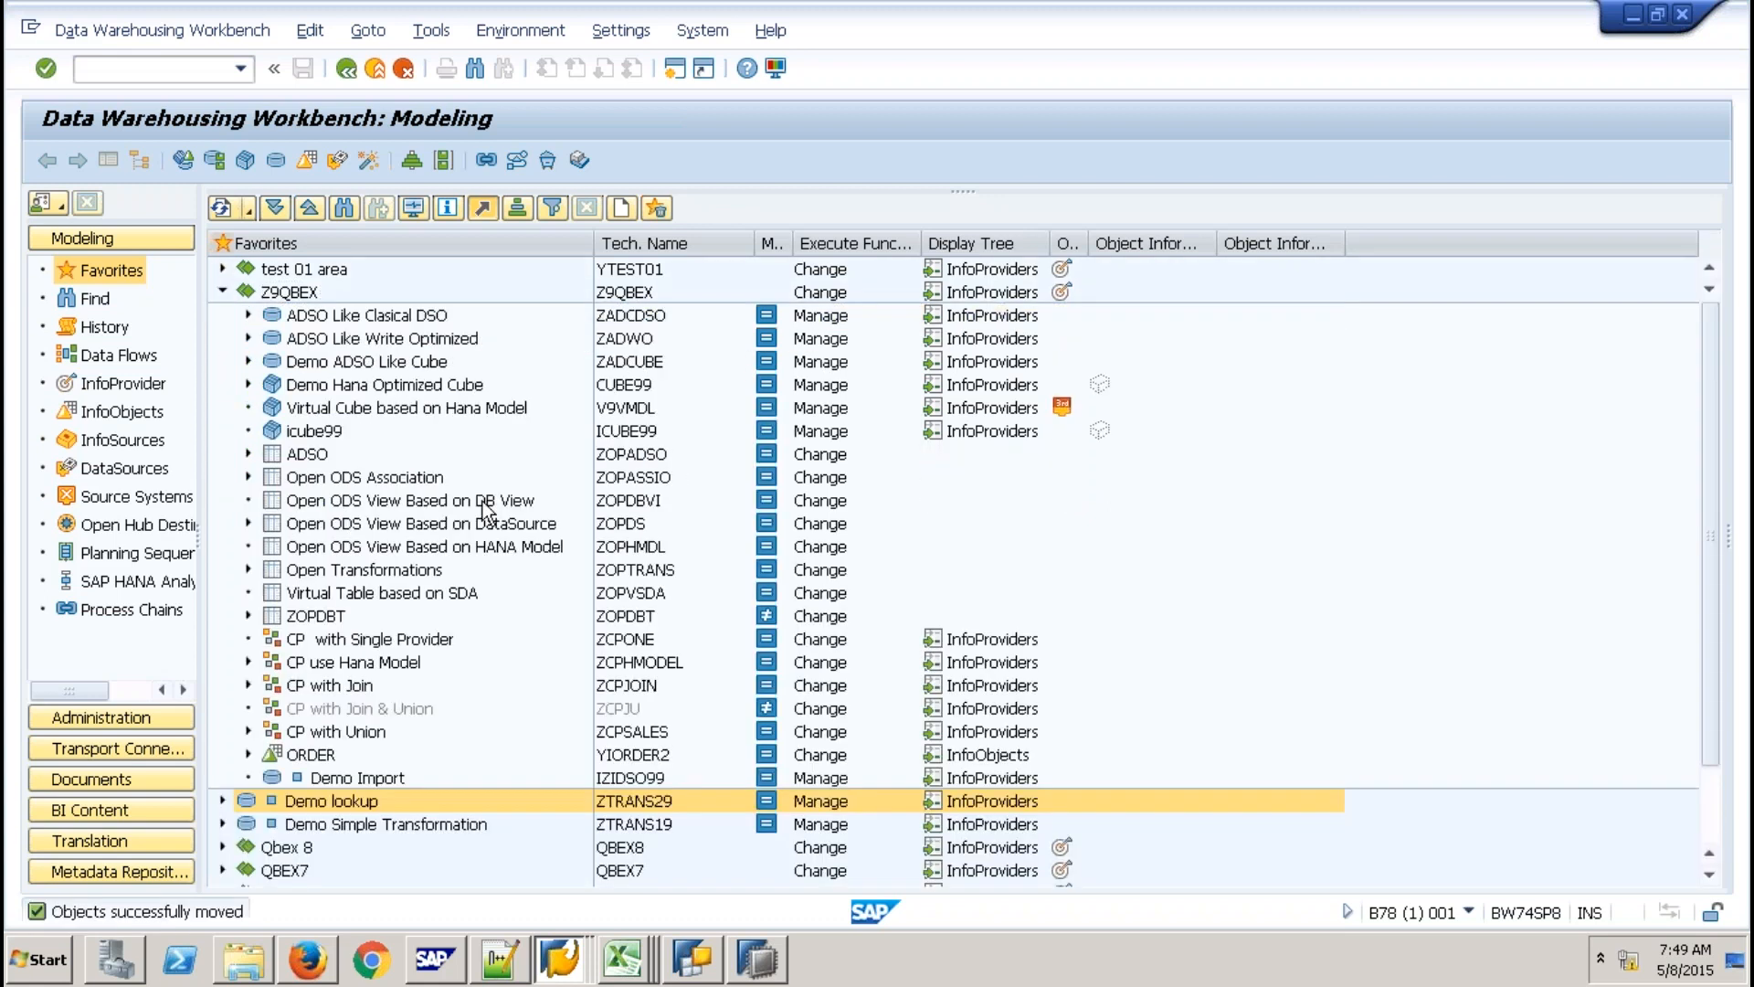
left_click(224, 293)
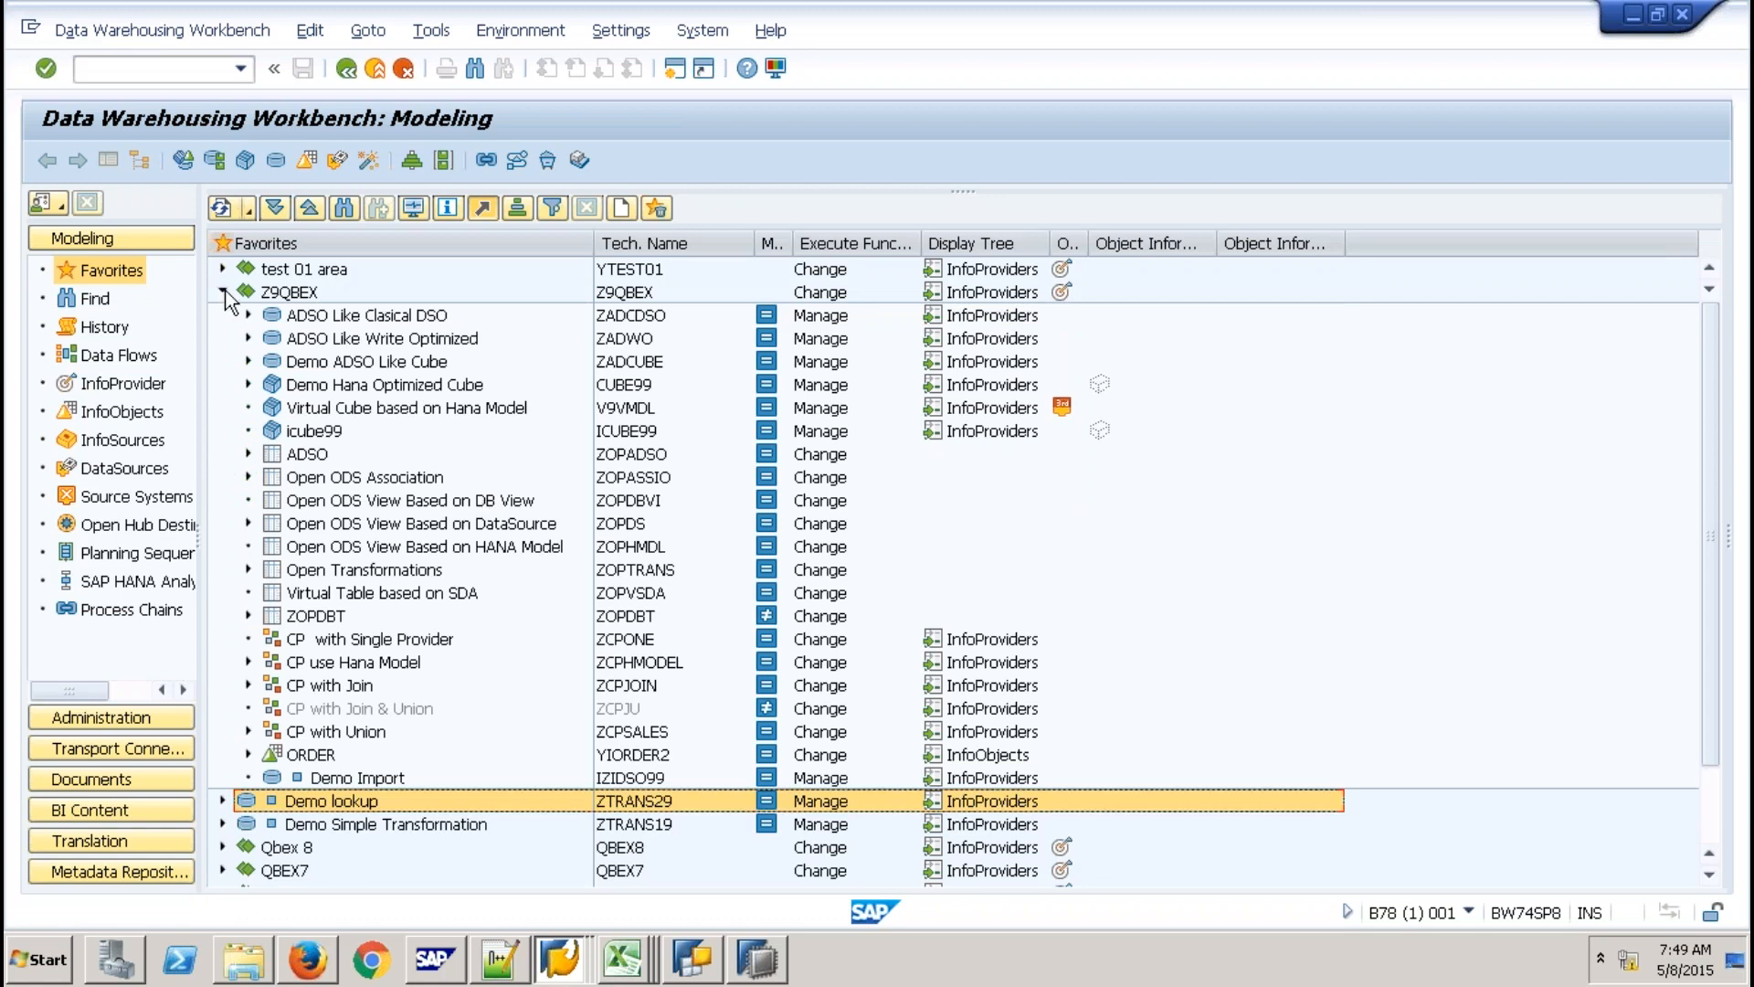
left_click(223, 292)
left_click(222, 316)
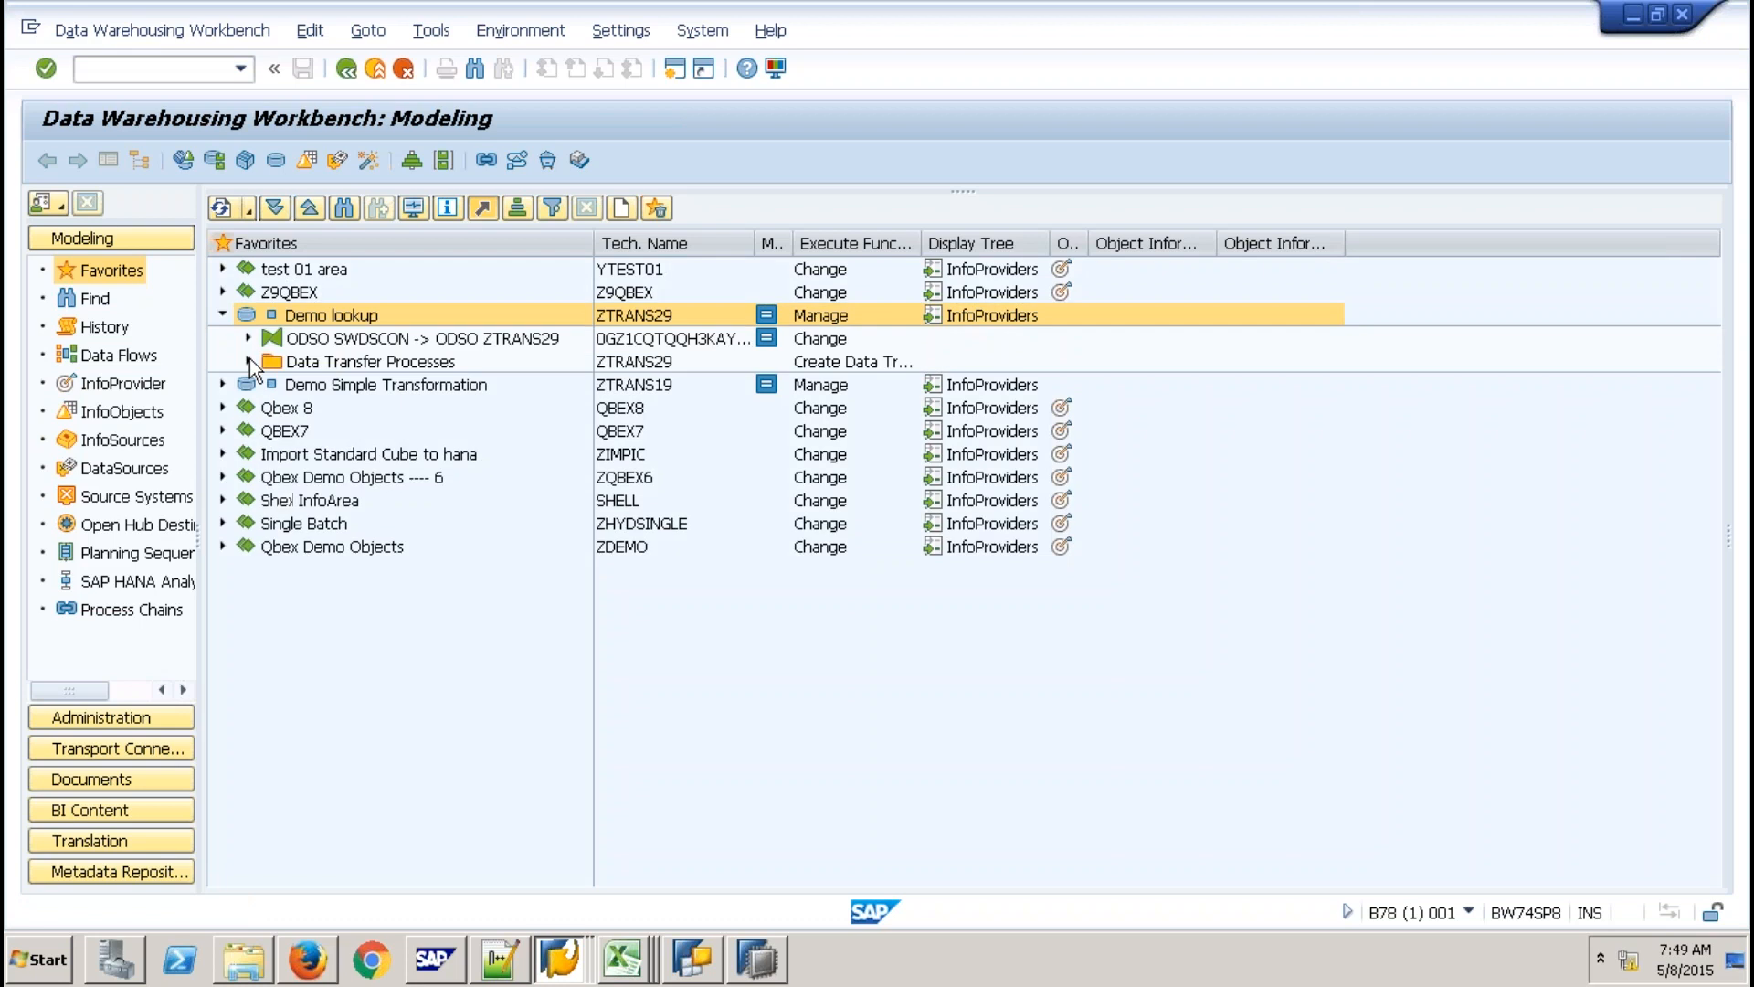
left_click(250, 360)
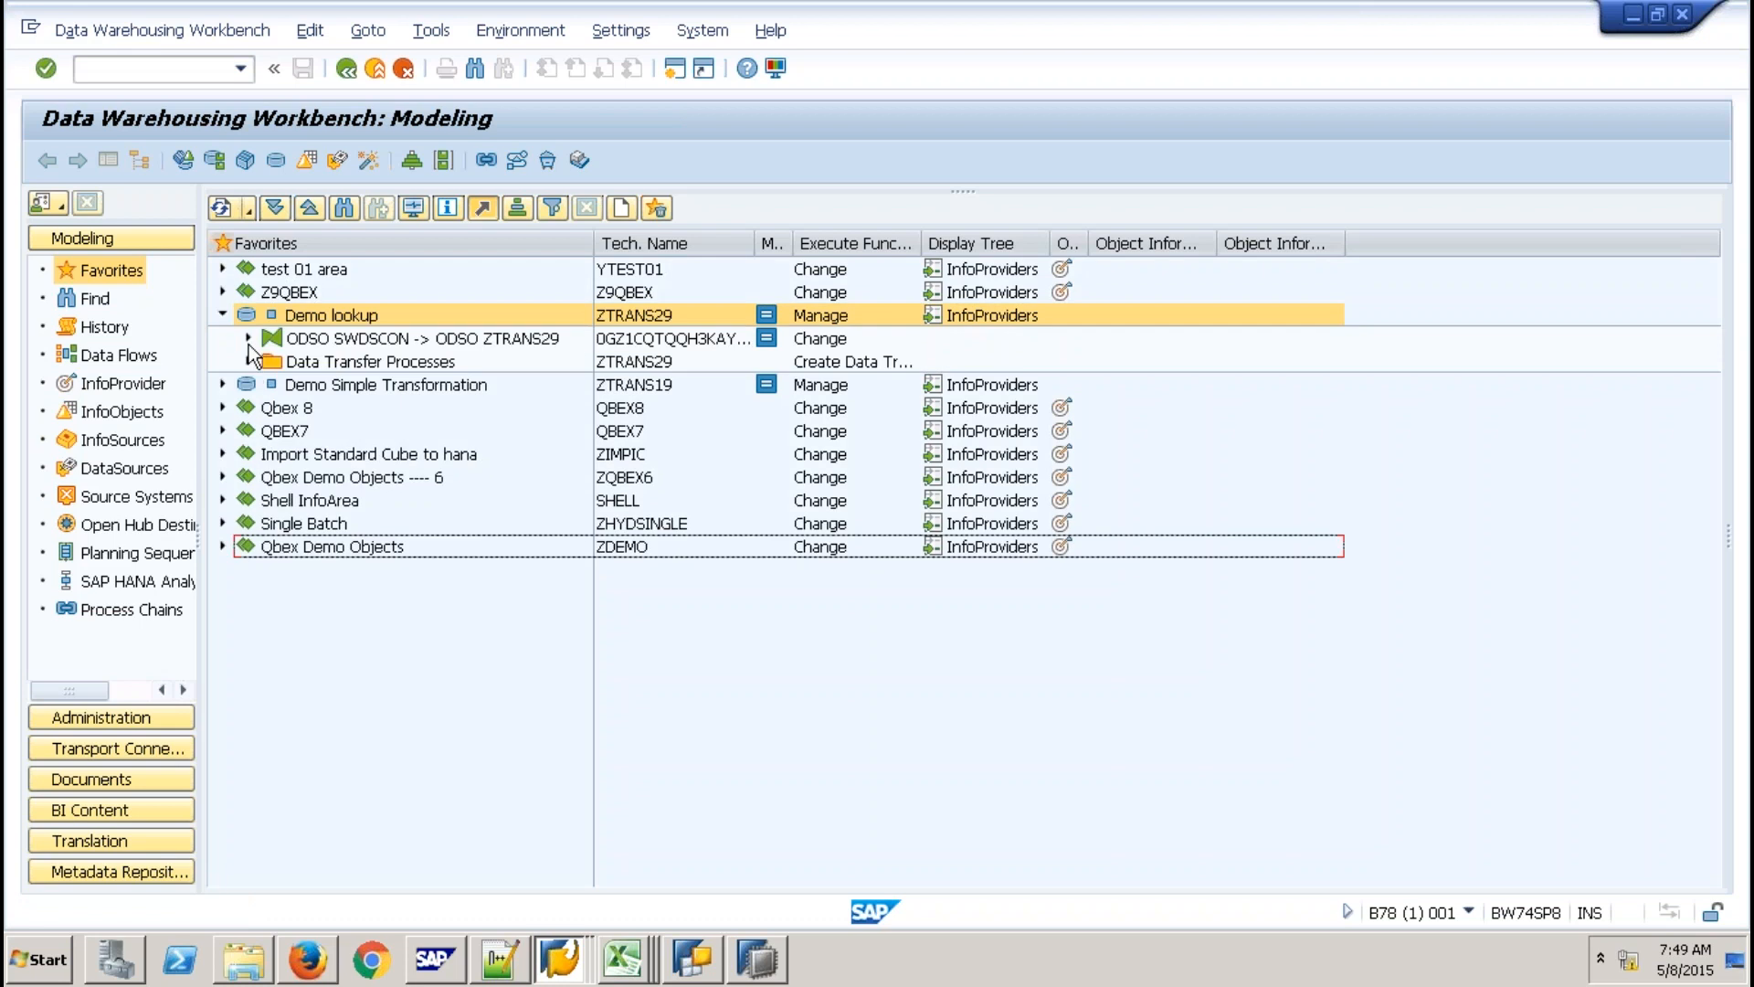
left_click(247, 338)
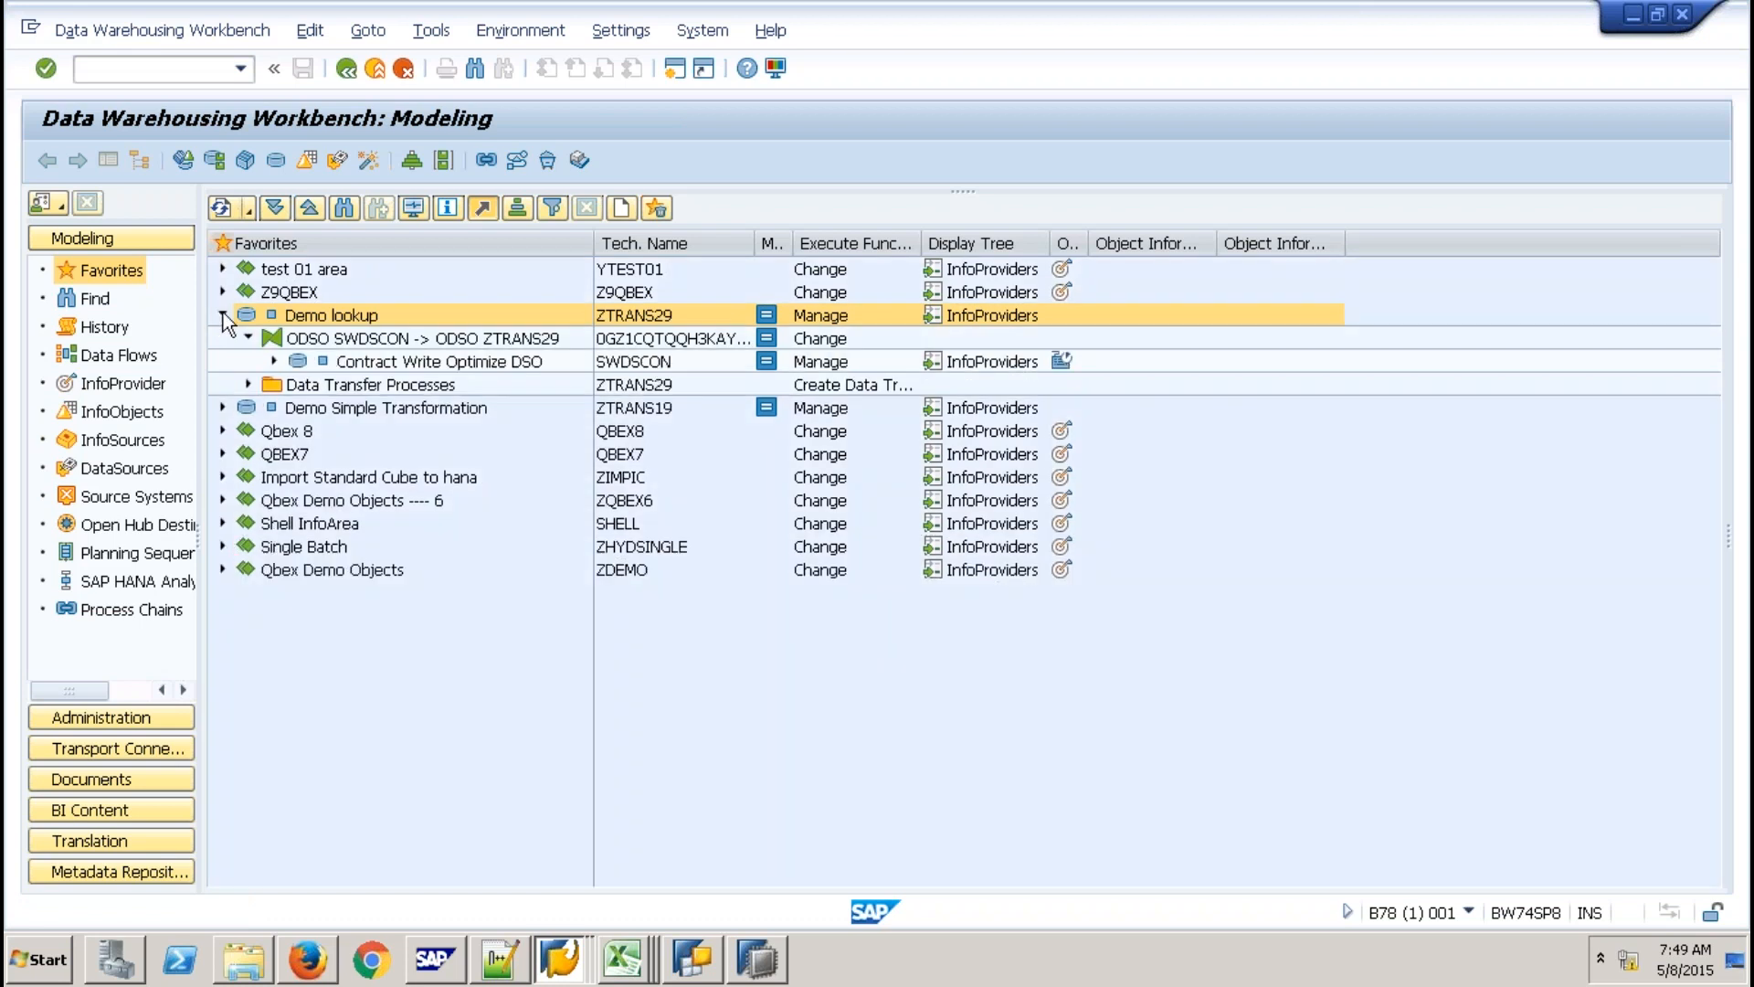
left_click(223, 315)
Open the ODSO SOBKCOMP -> ODSO ZTRANS19 transformation under Demo Simple Transformation.
left_click(223, 338)
left_click(248, 361)
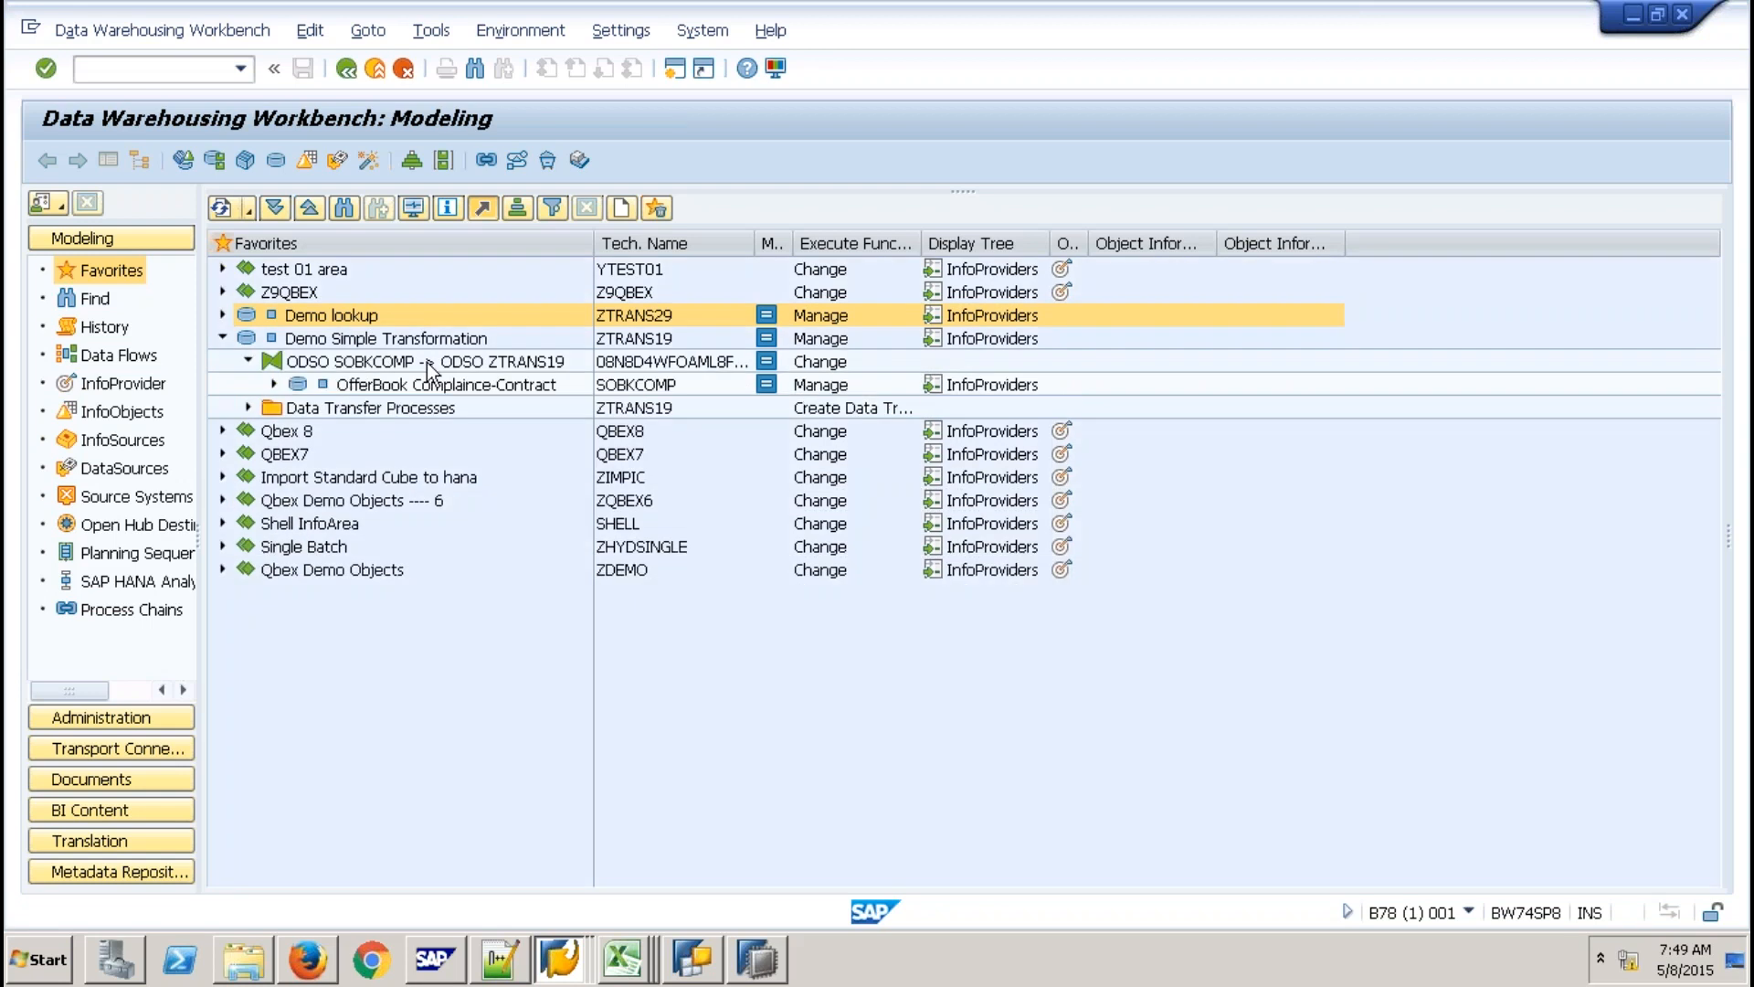
left_click(427, 364)
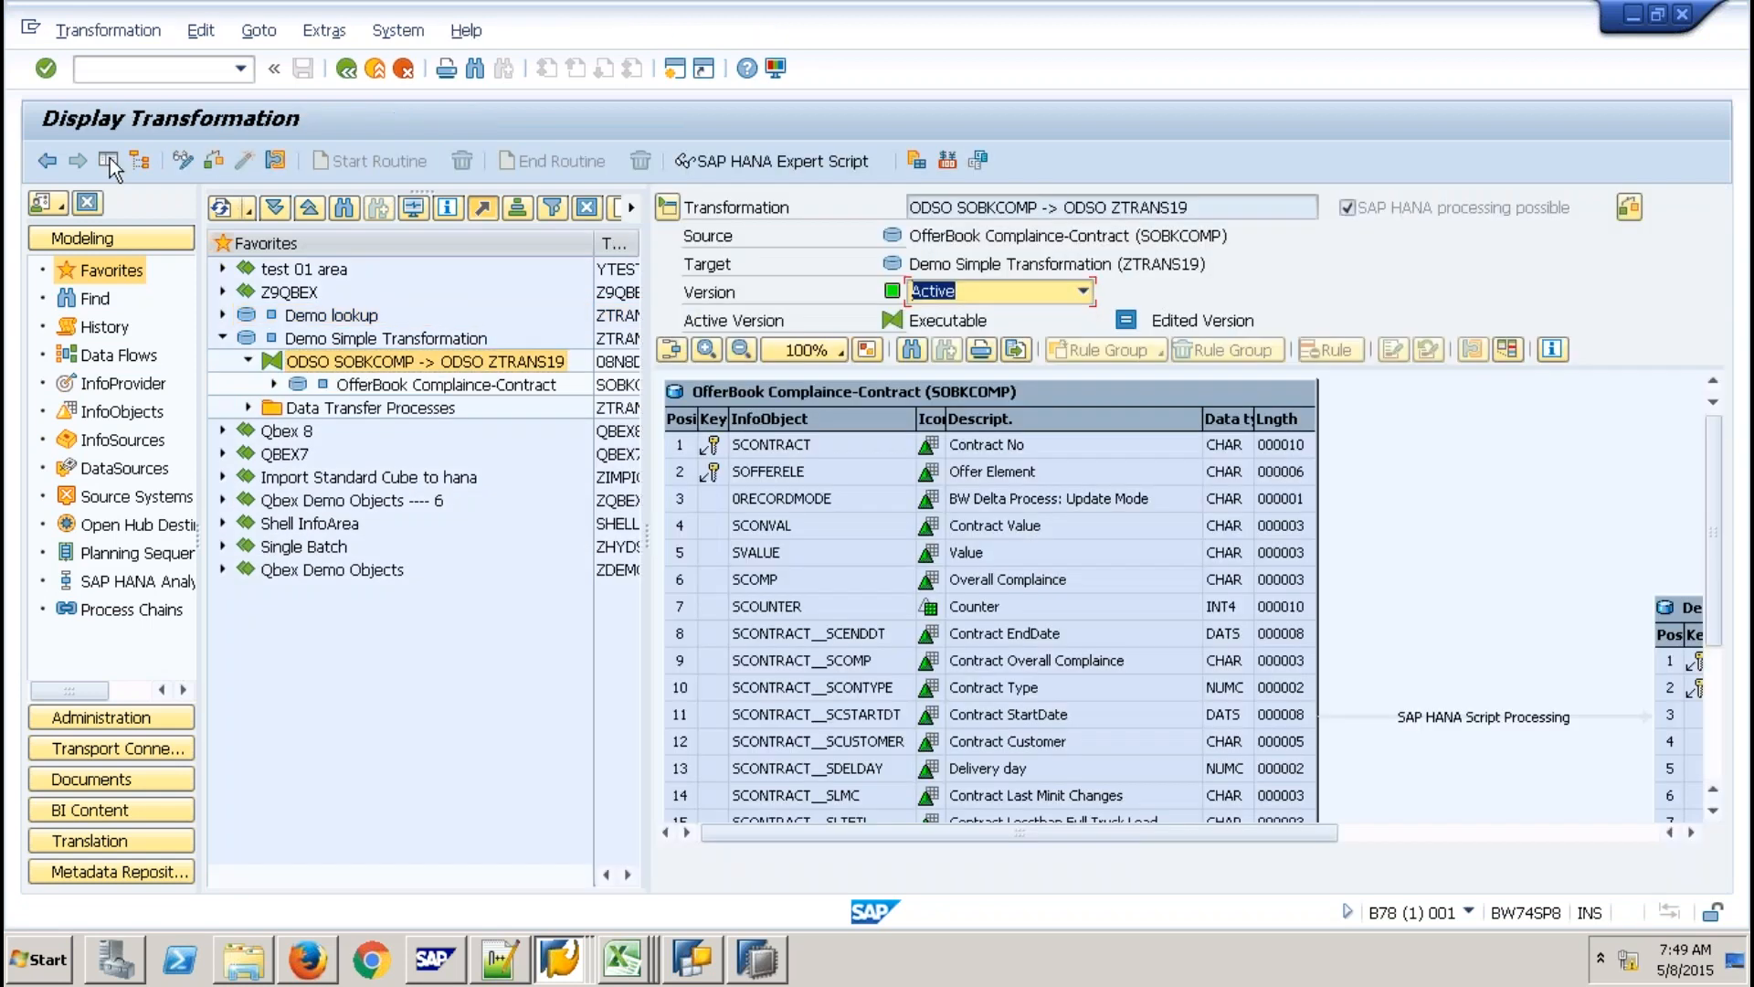
Hide the object tree, switch ZTRANS19 to change mode and delete the SAP HANA expert script.
left_click(107, 162)
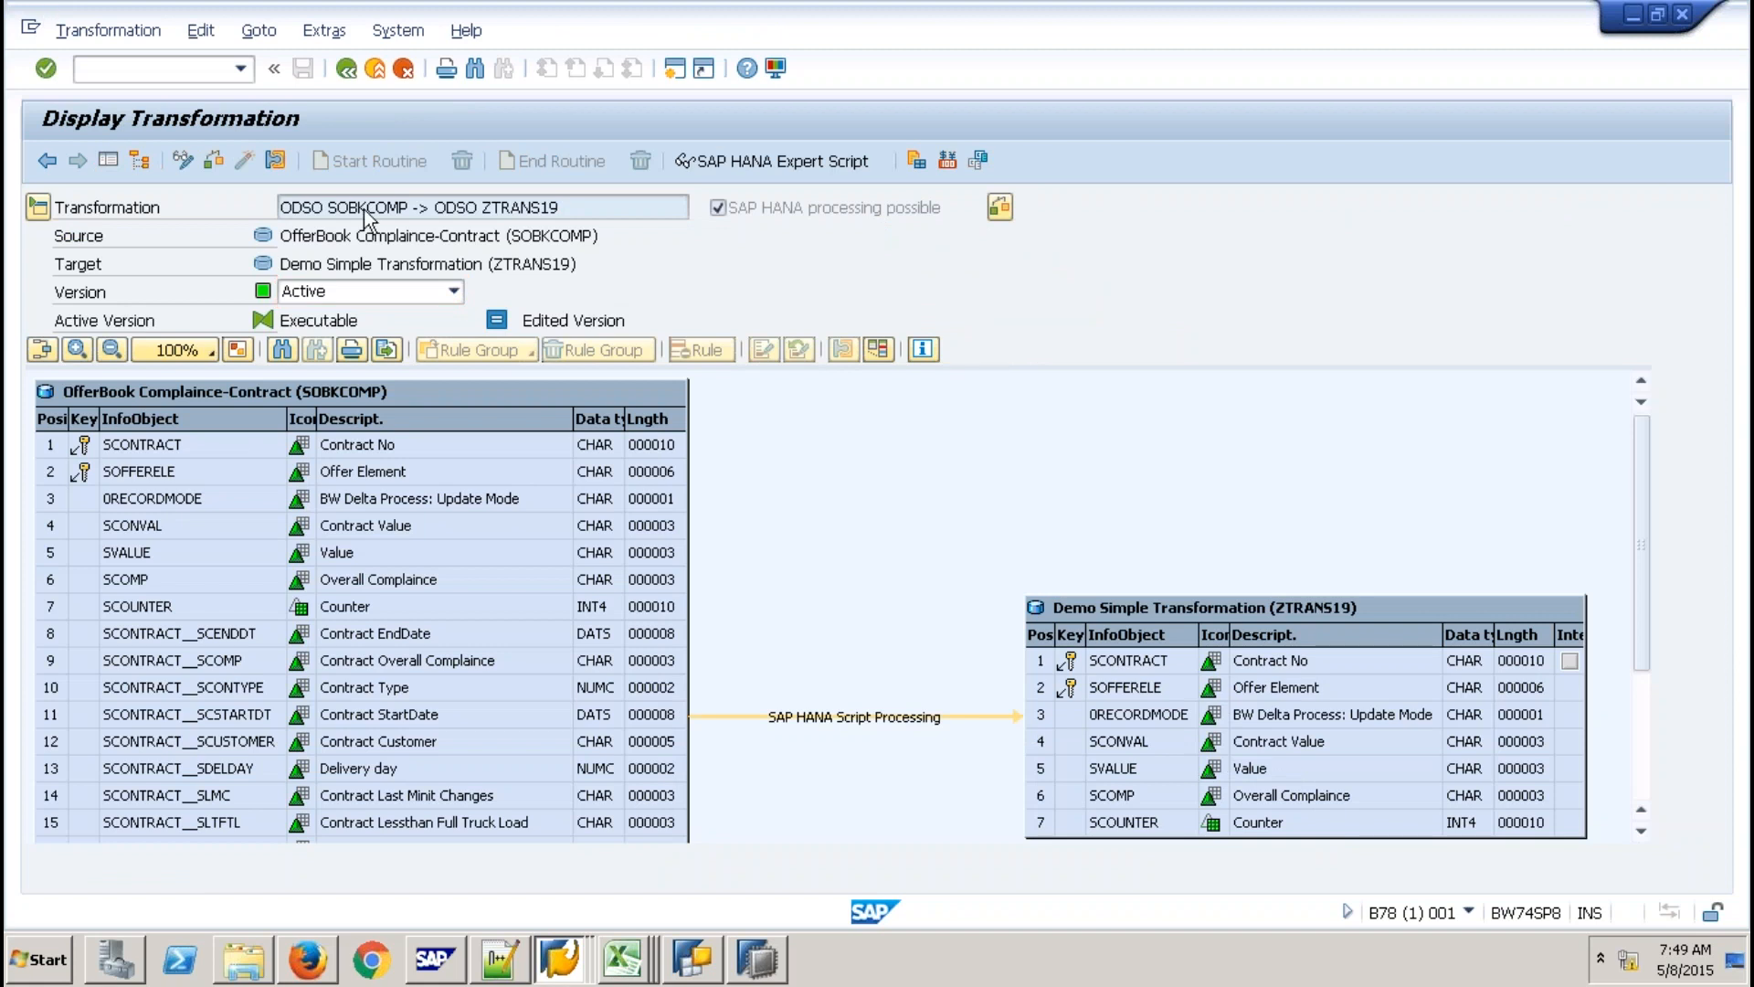
left_click(184, 160)
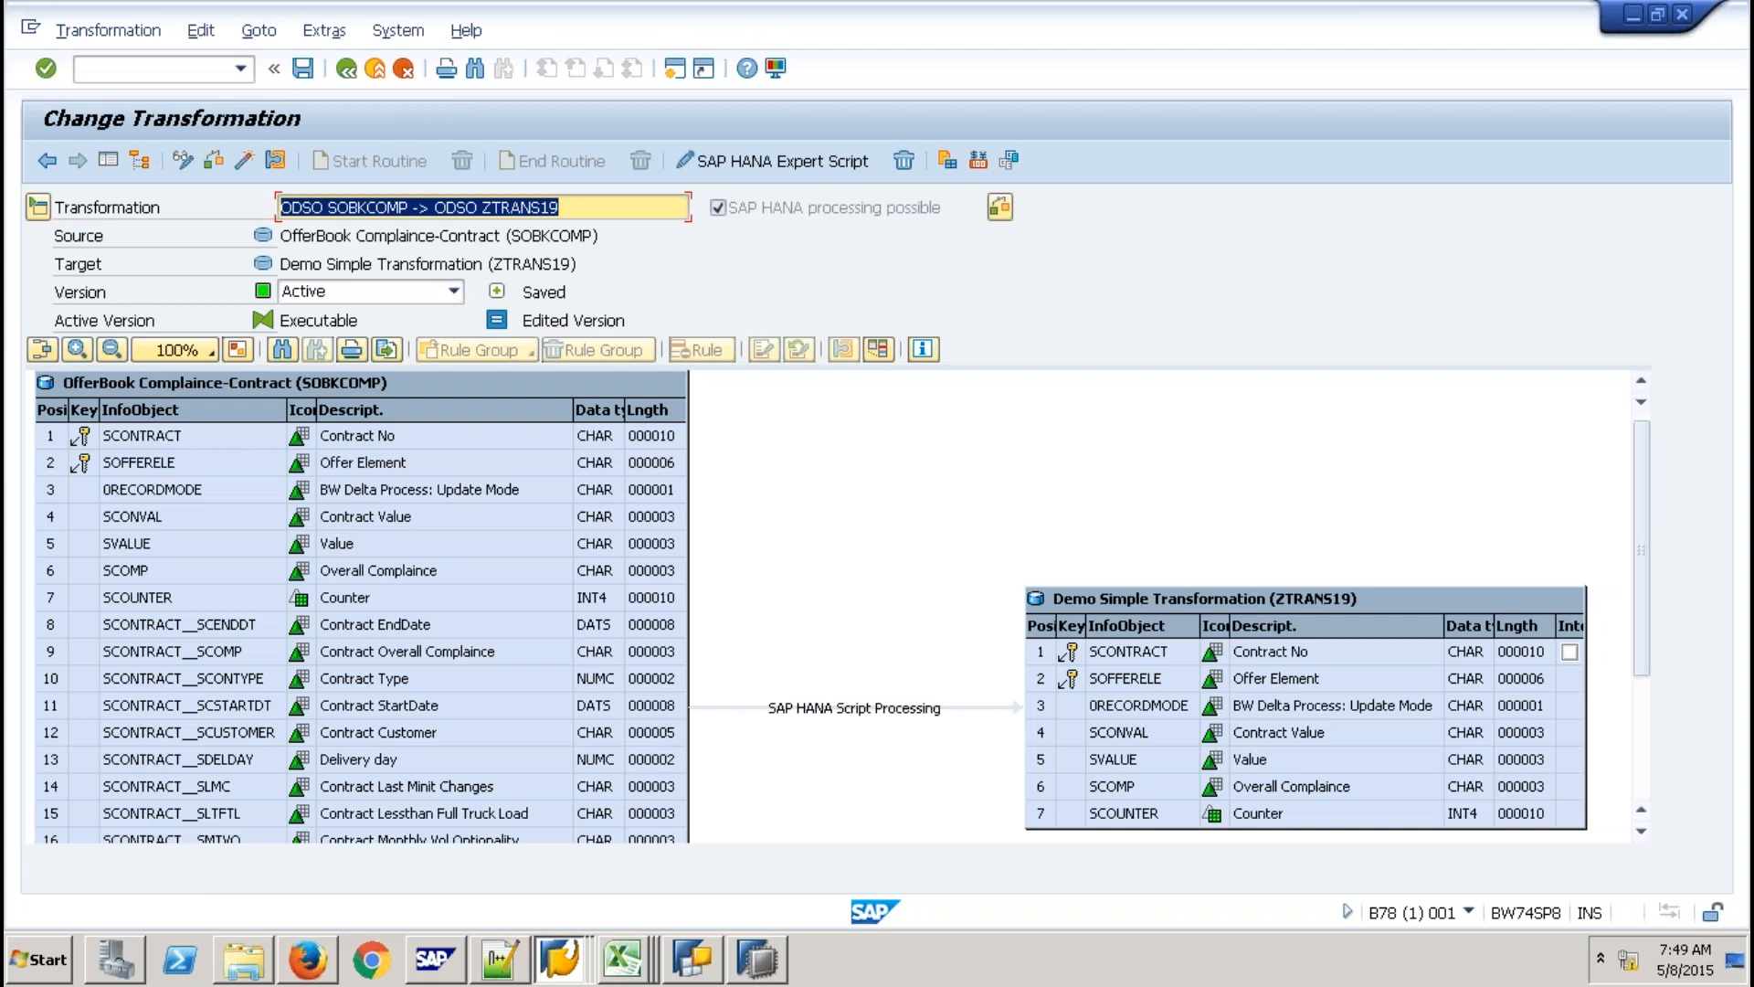
left_click(903, 161)
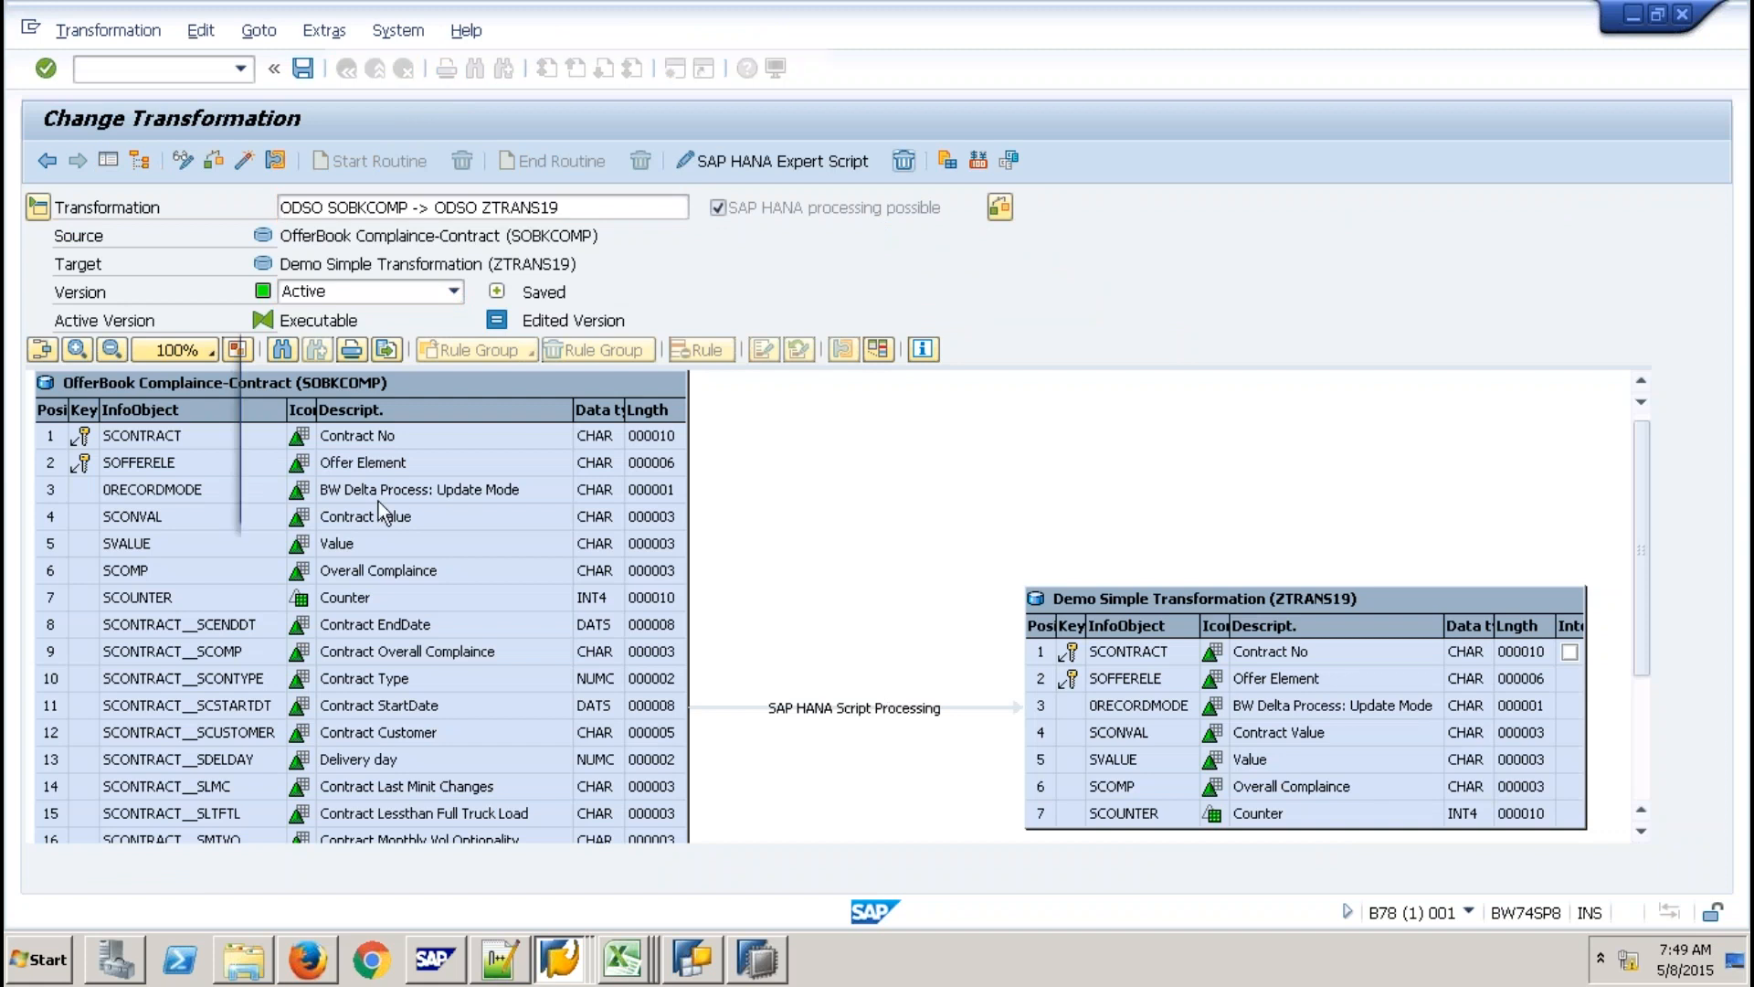
key("Return")
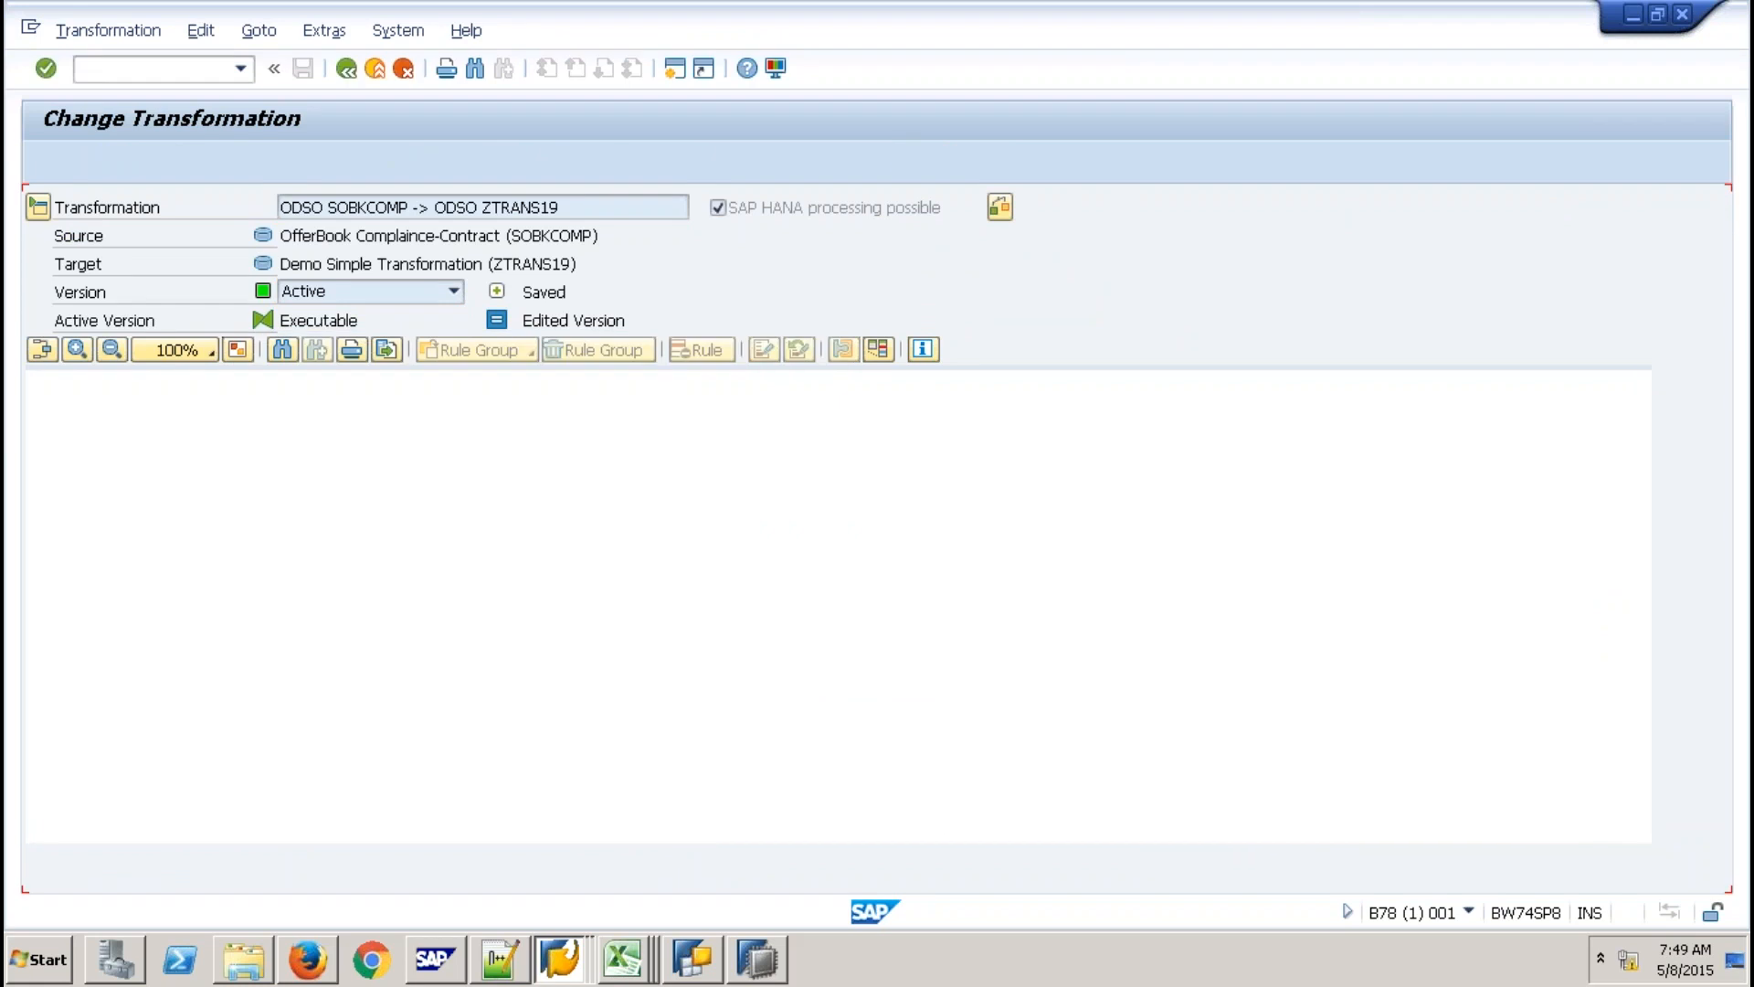
Reposition the ZTRANS19 target table in the graph and select the SCOUNTER rule.
left_click_drag(1184, 622, 1244, 544)
mouse_move(1095, 2)
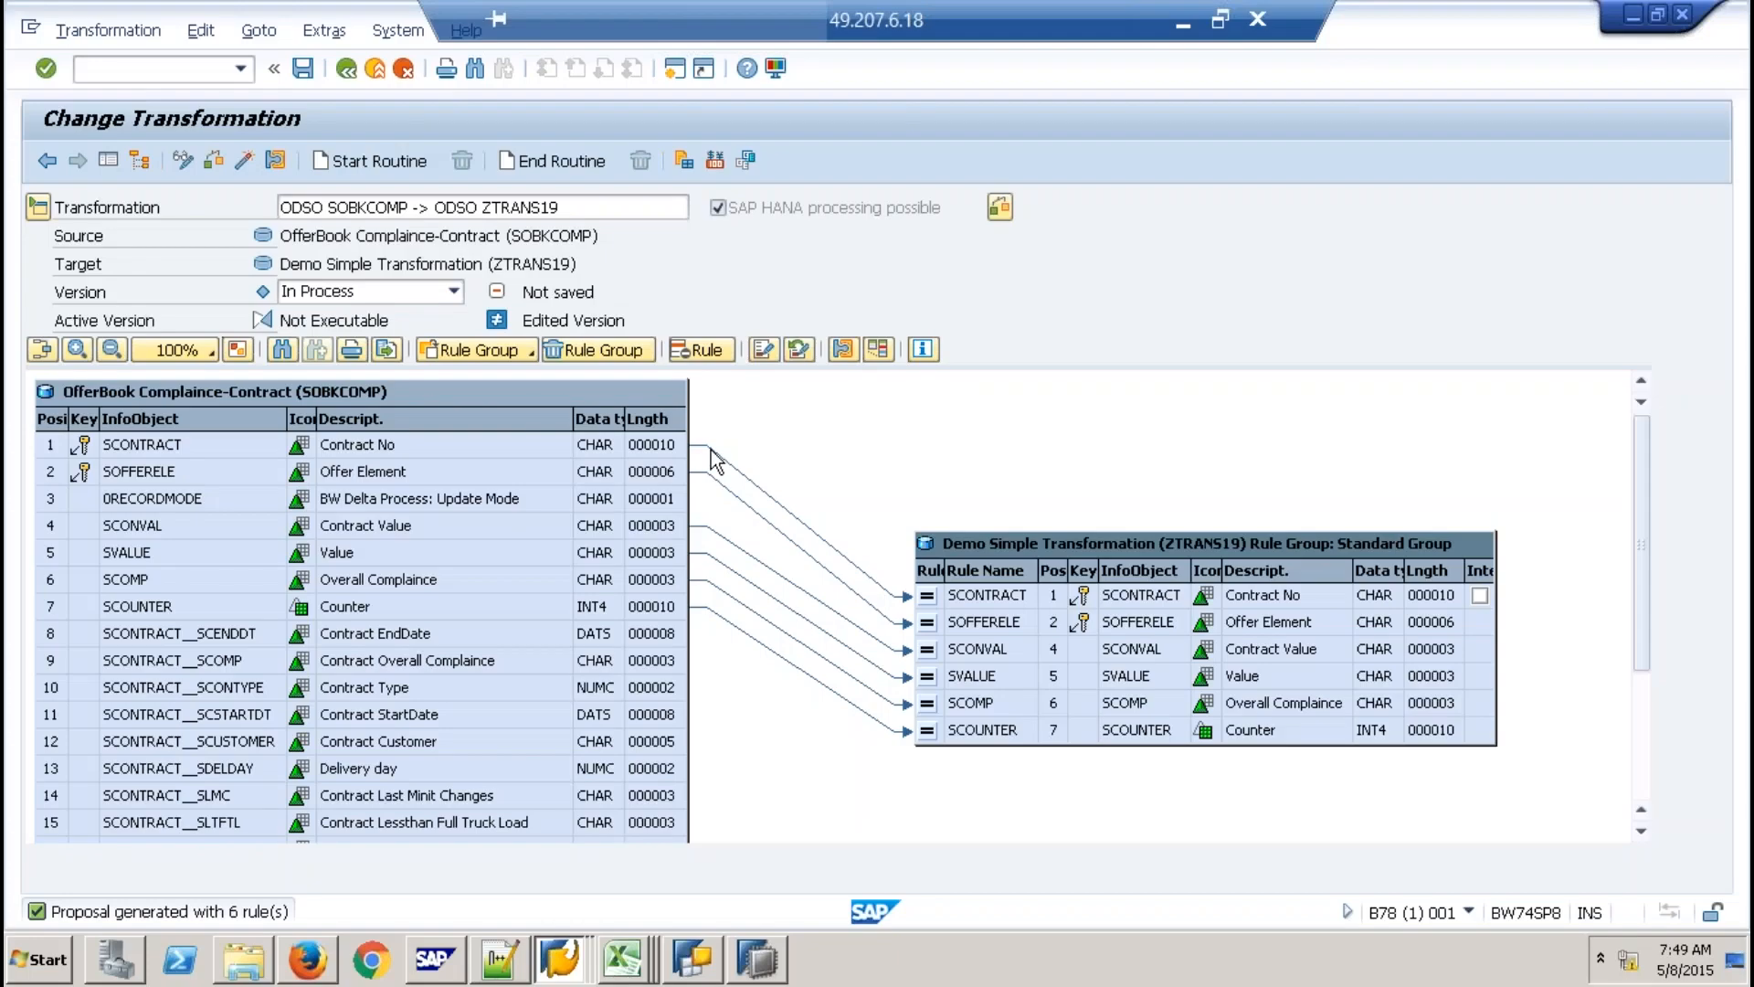
left_click(978, 731)
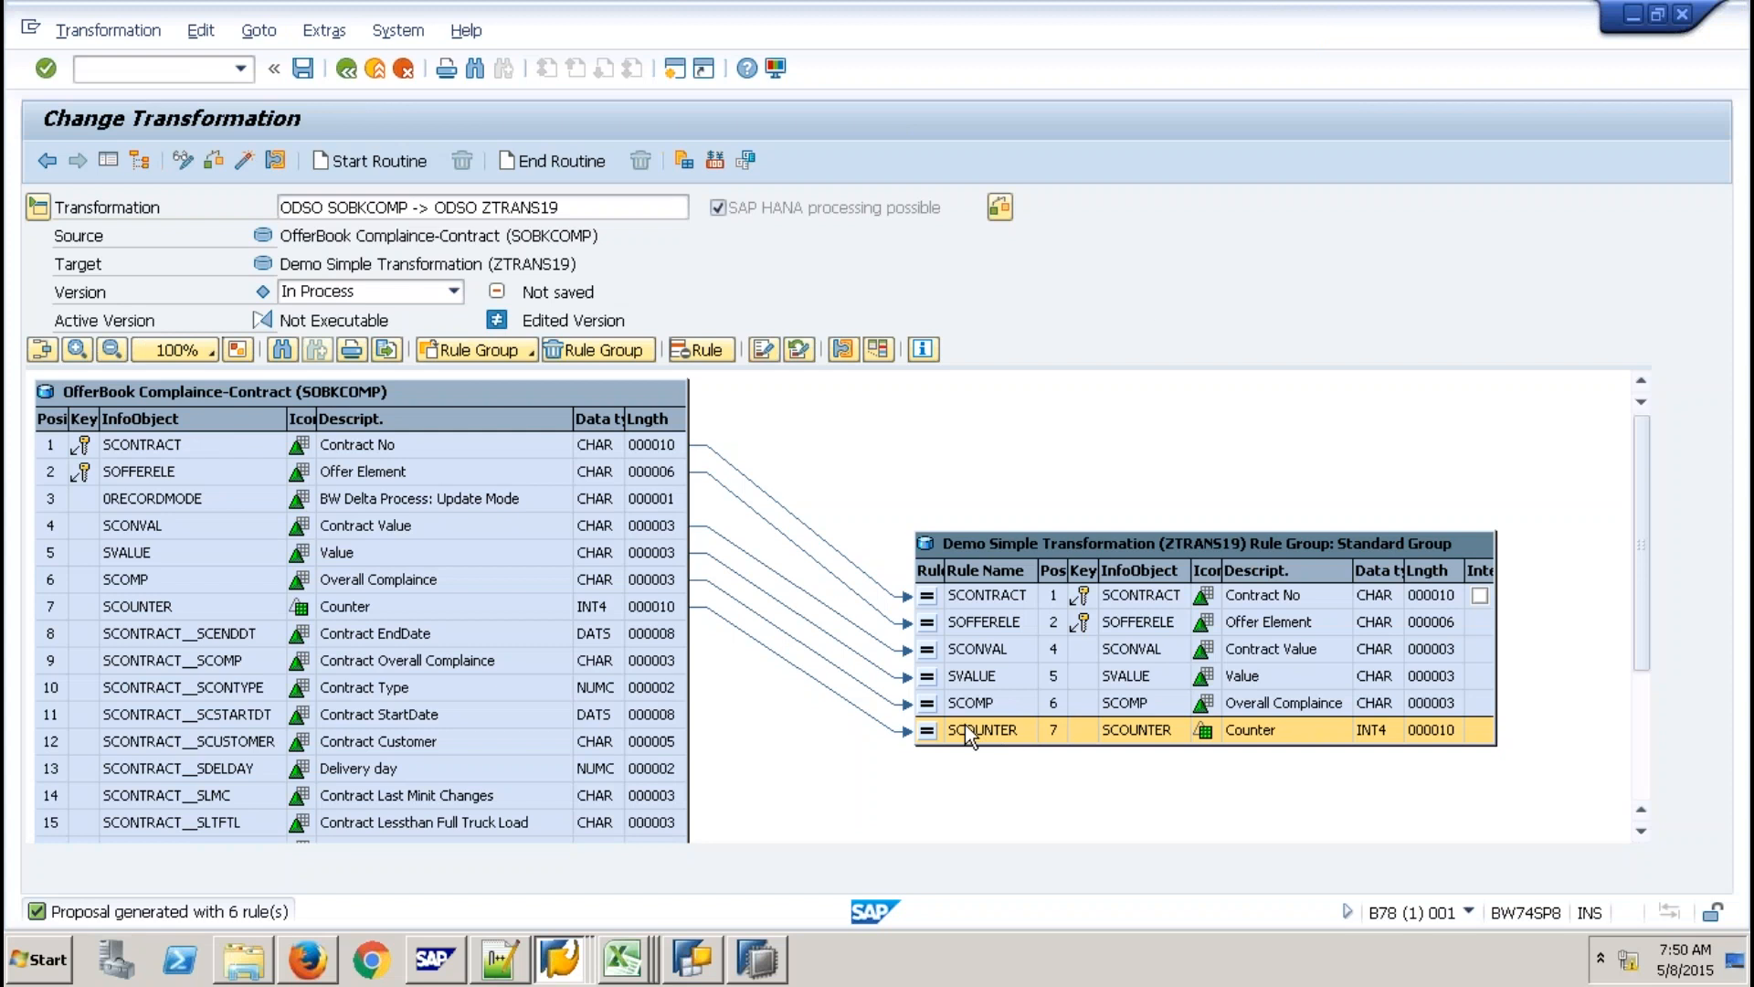
Change the SCOUNTER rule type to Routine with RESULT = 1 in the ABAP editor.
right_click(967, 731)
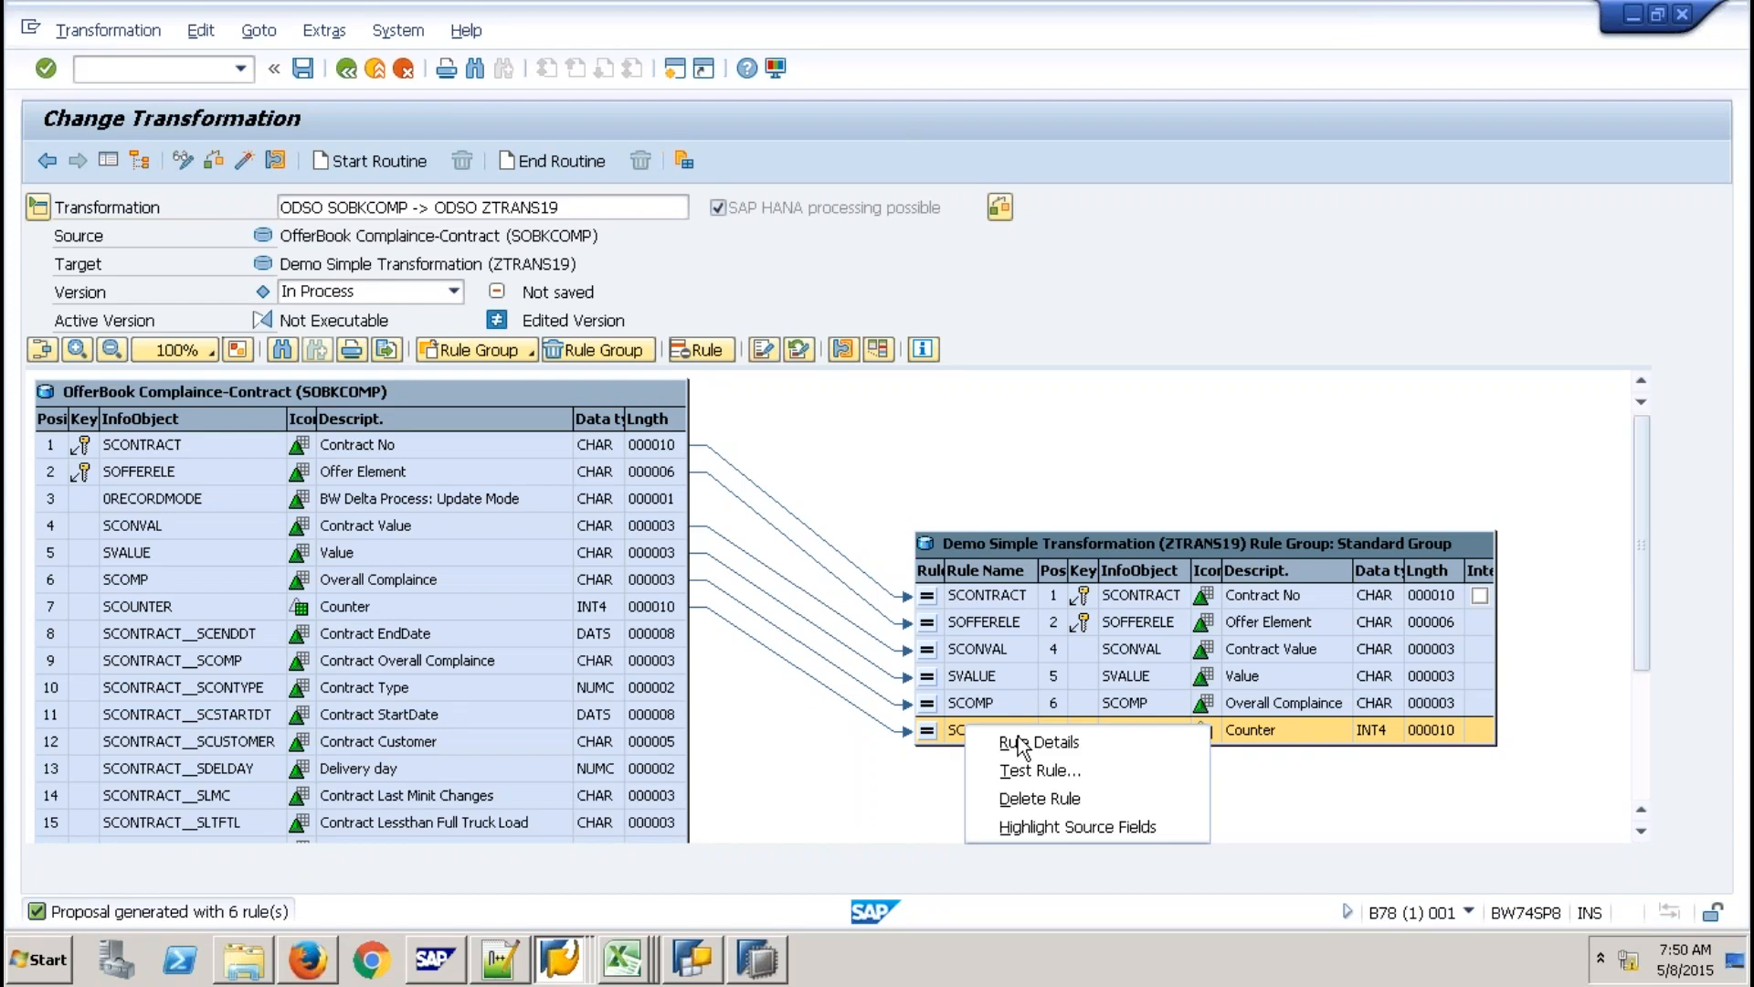
left_click(1018, 738)
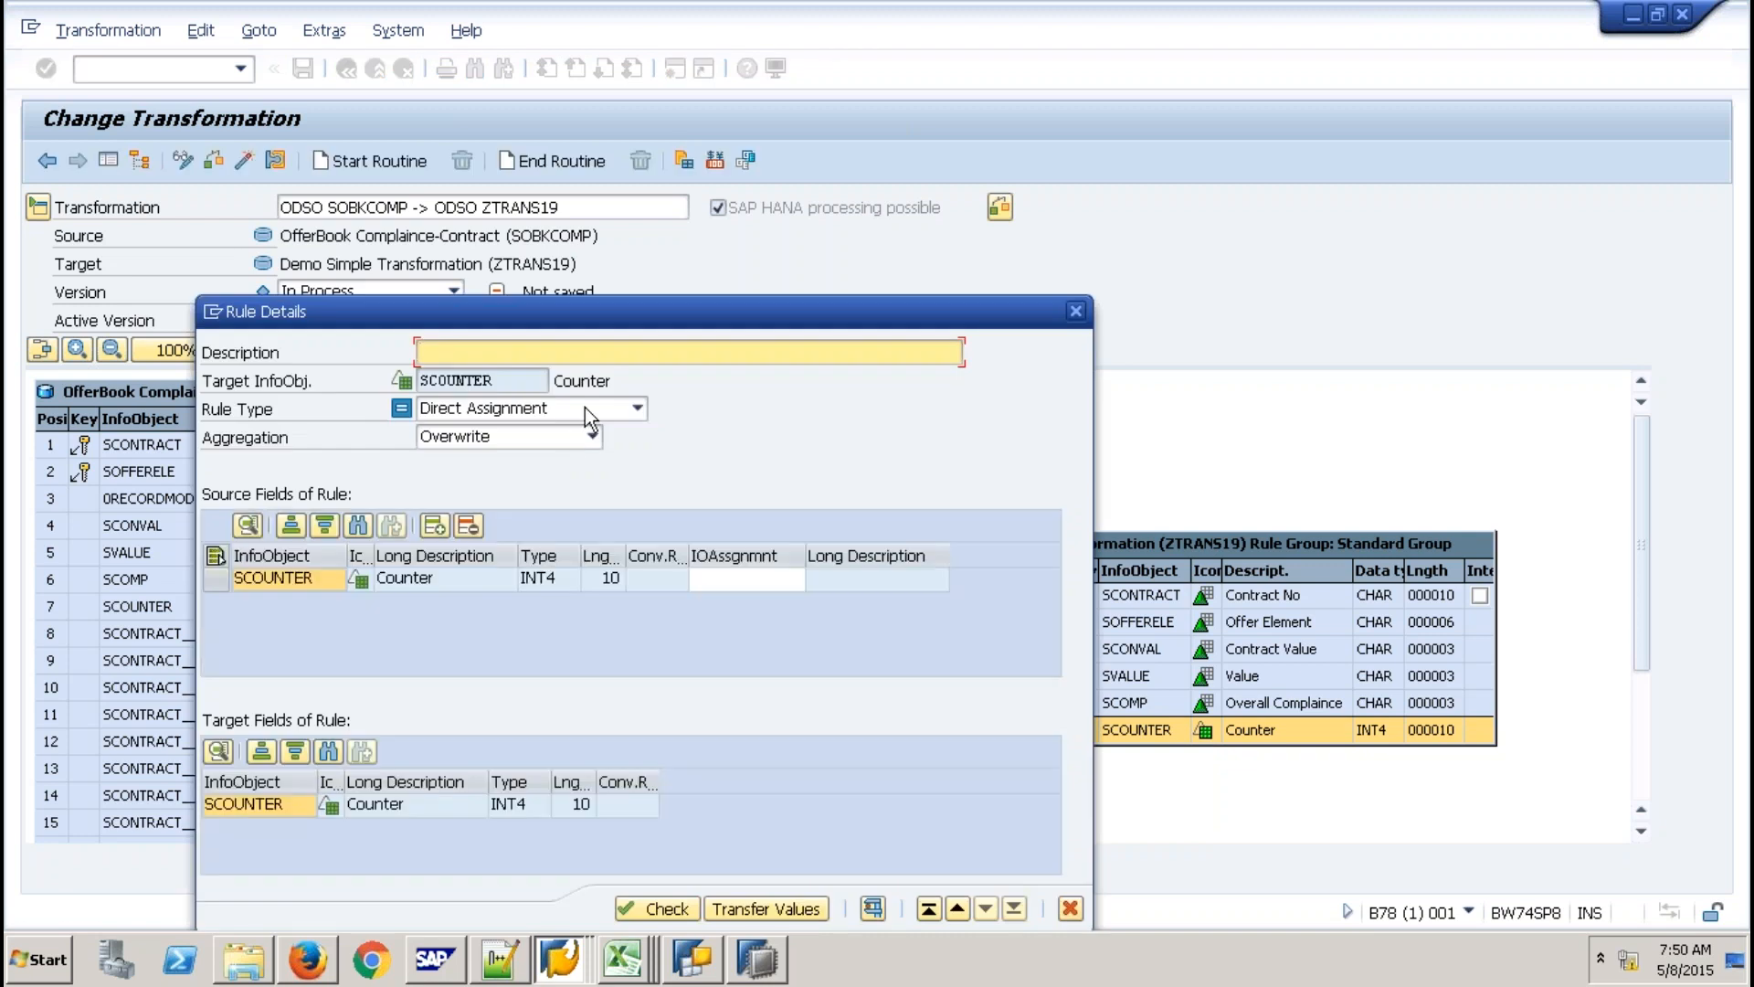
left_click(585, 407)
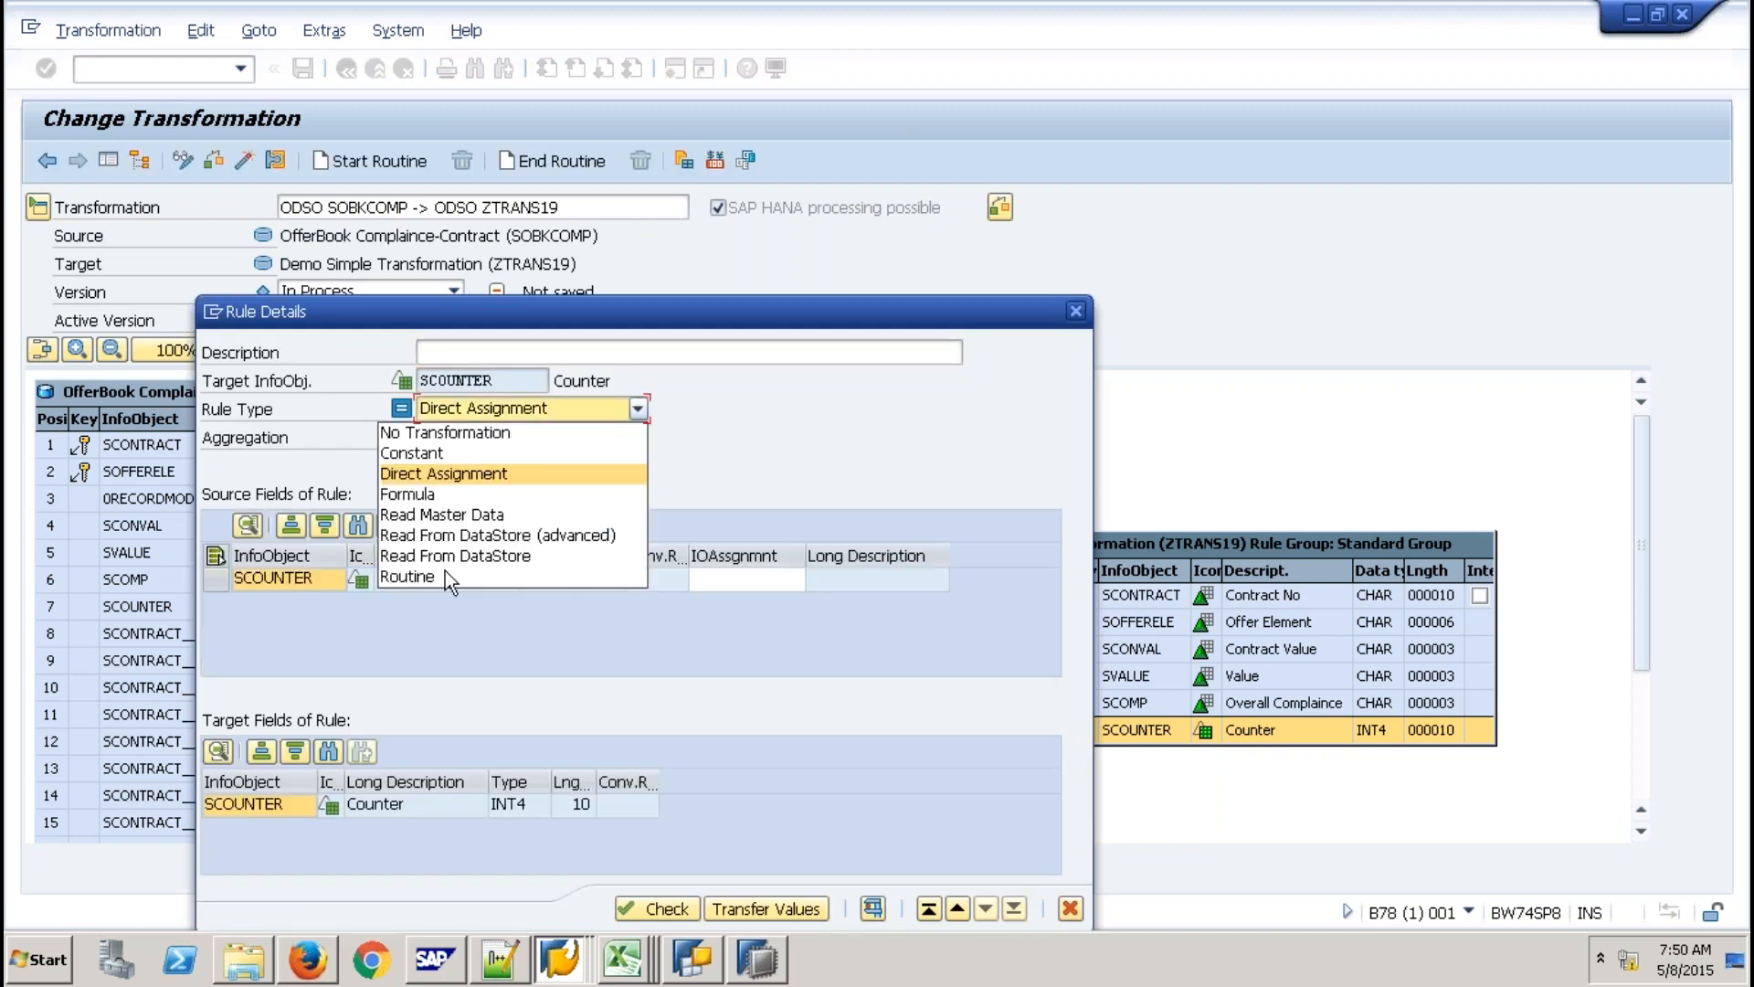
left_click(445, 574)
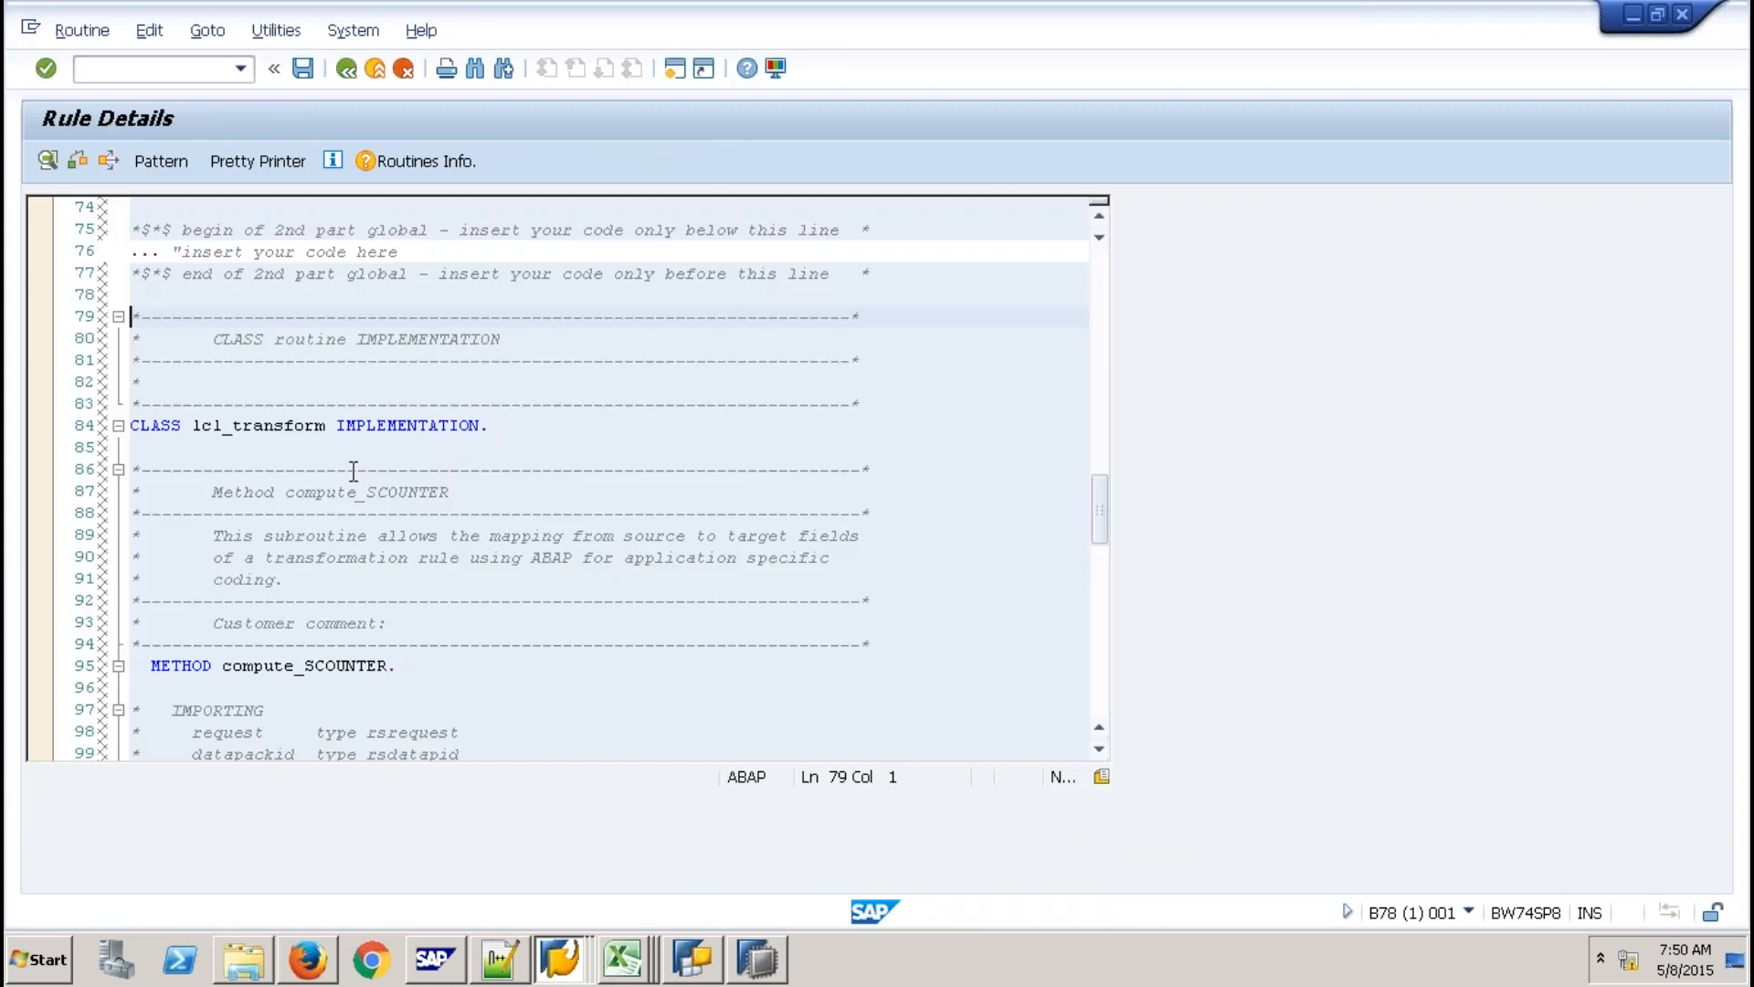
scroll(353, 471, "down", 1)
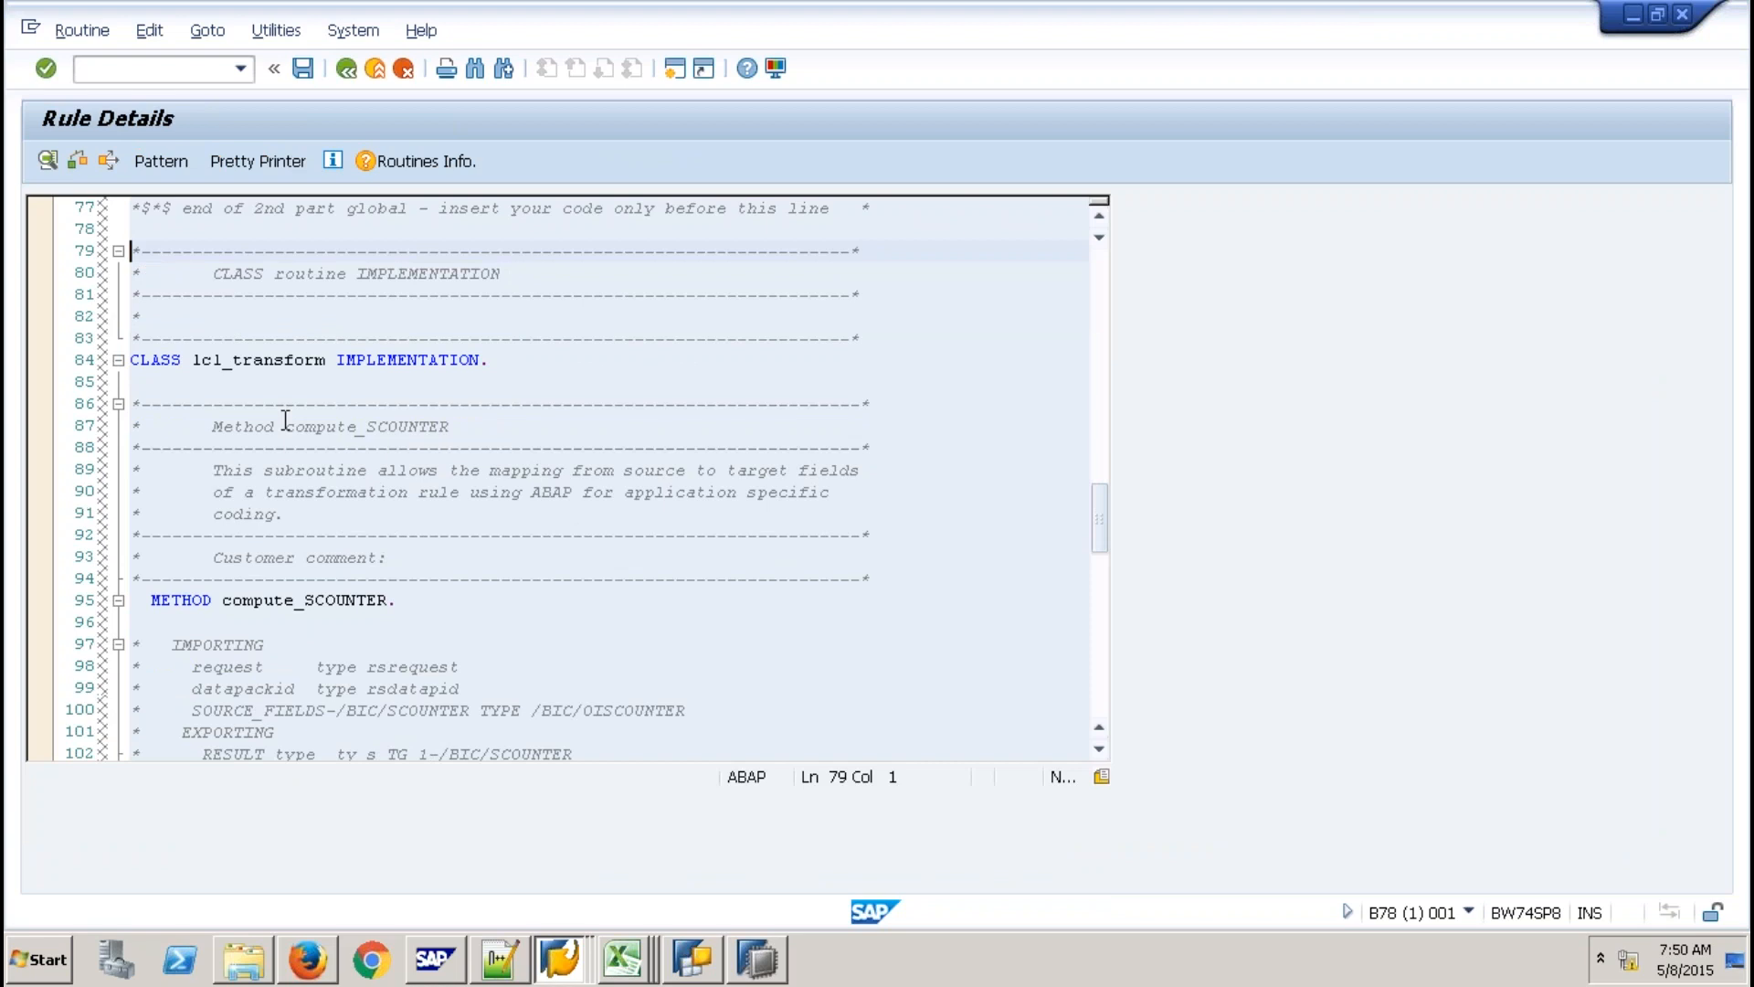
scroll(334, 502, "down", 11)
left_click(275, 382)
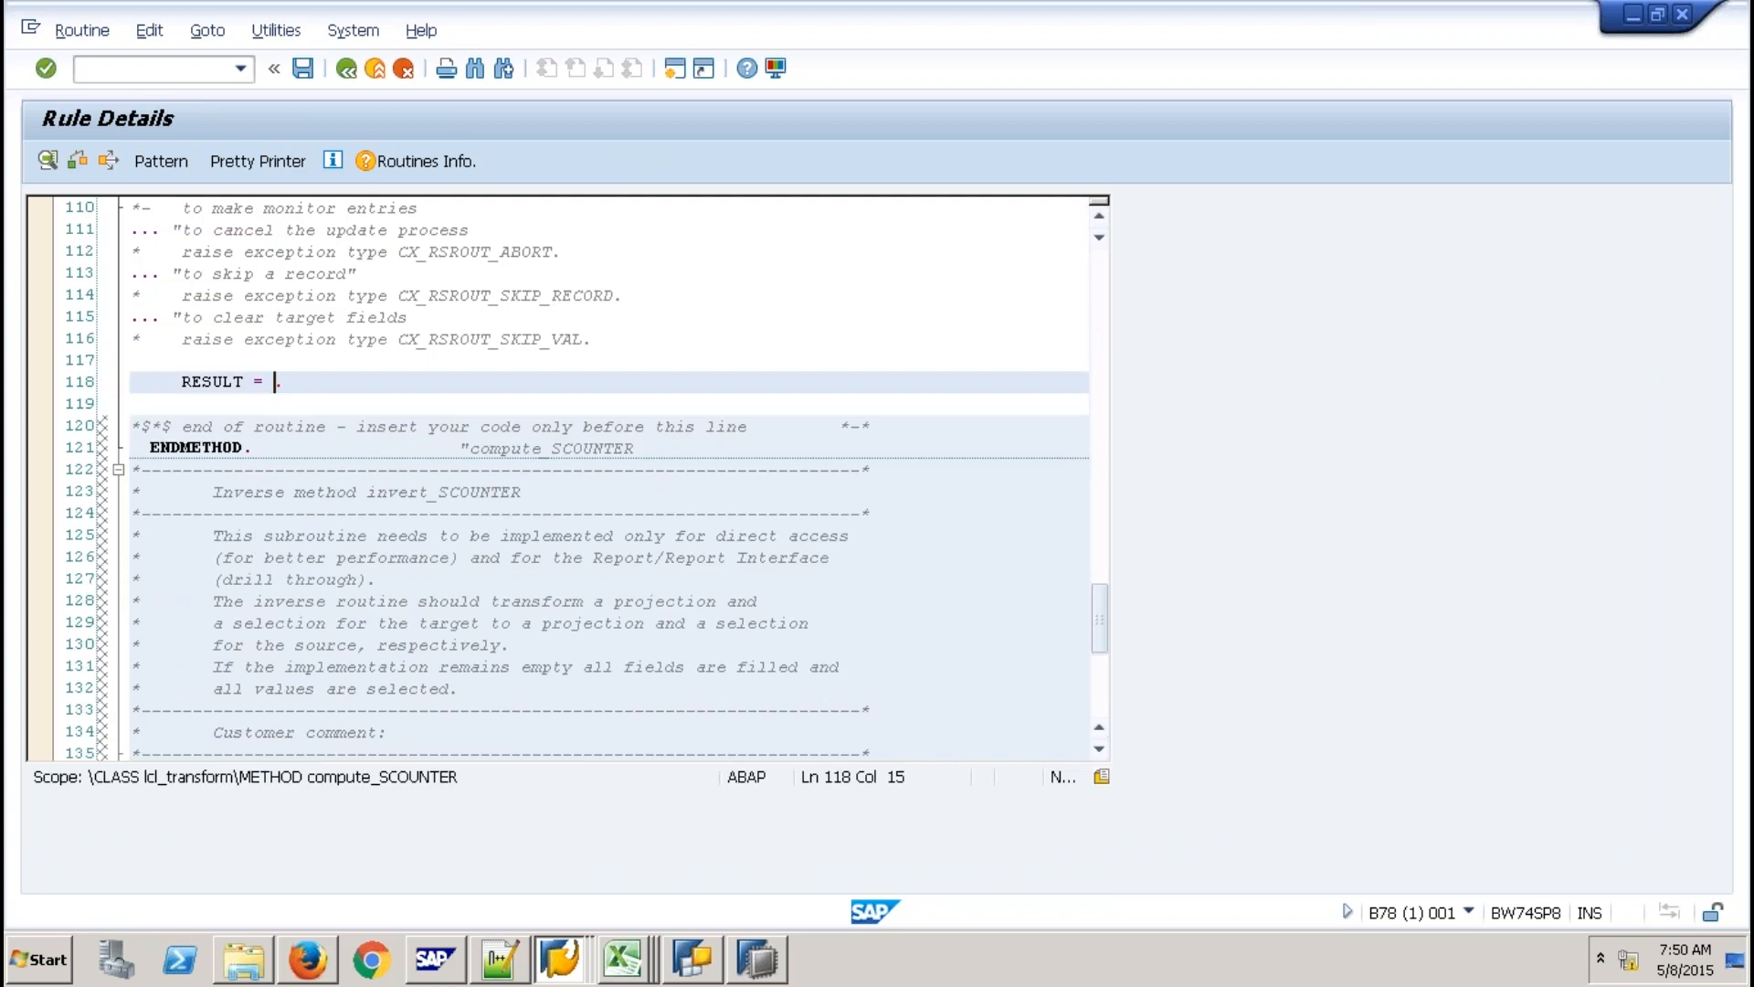
type("1")
key("F3")
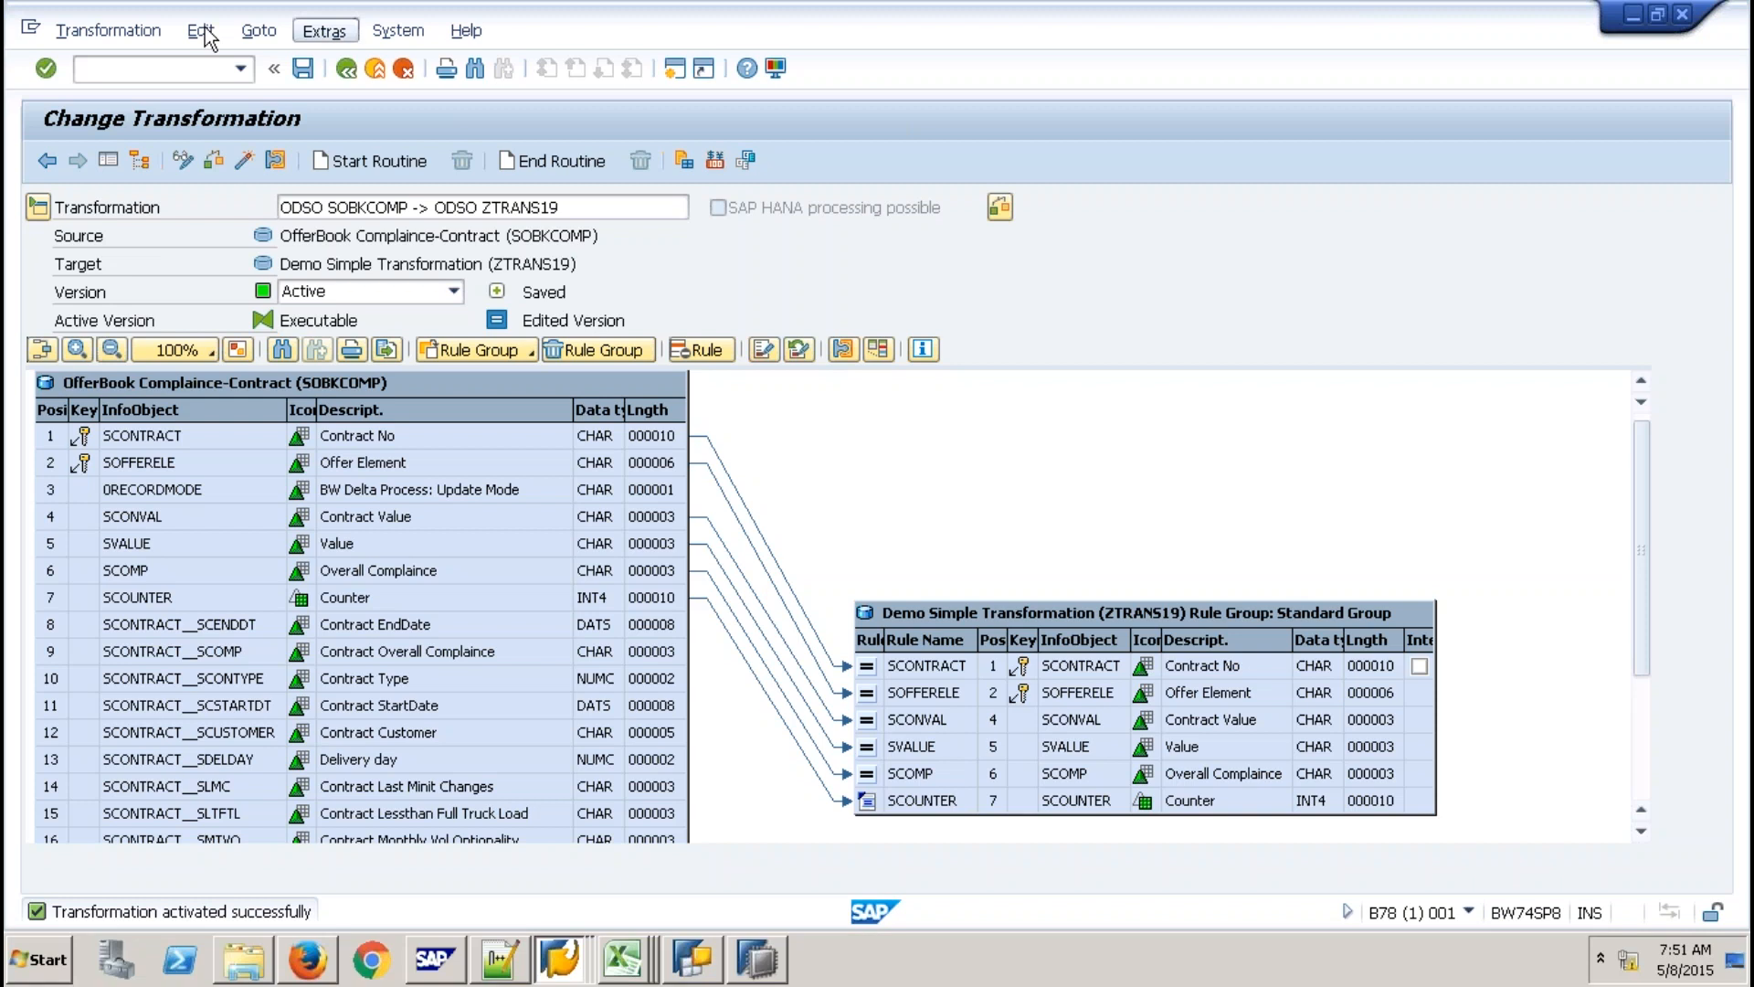
Use Edit > Routines > Expert Routine and accept replacing the rules with an SAP HANA expert script.
left_click(201, 31)
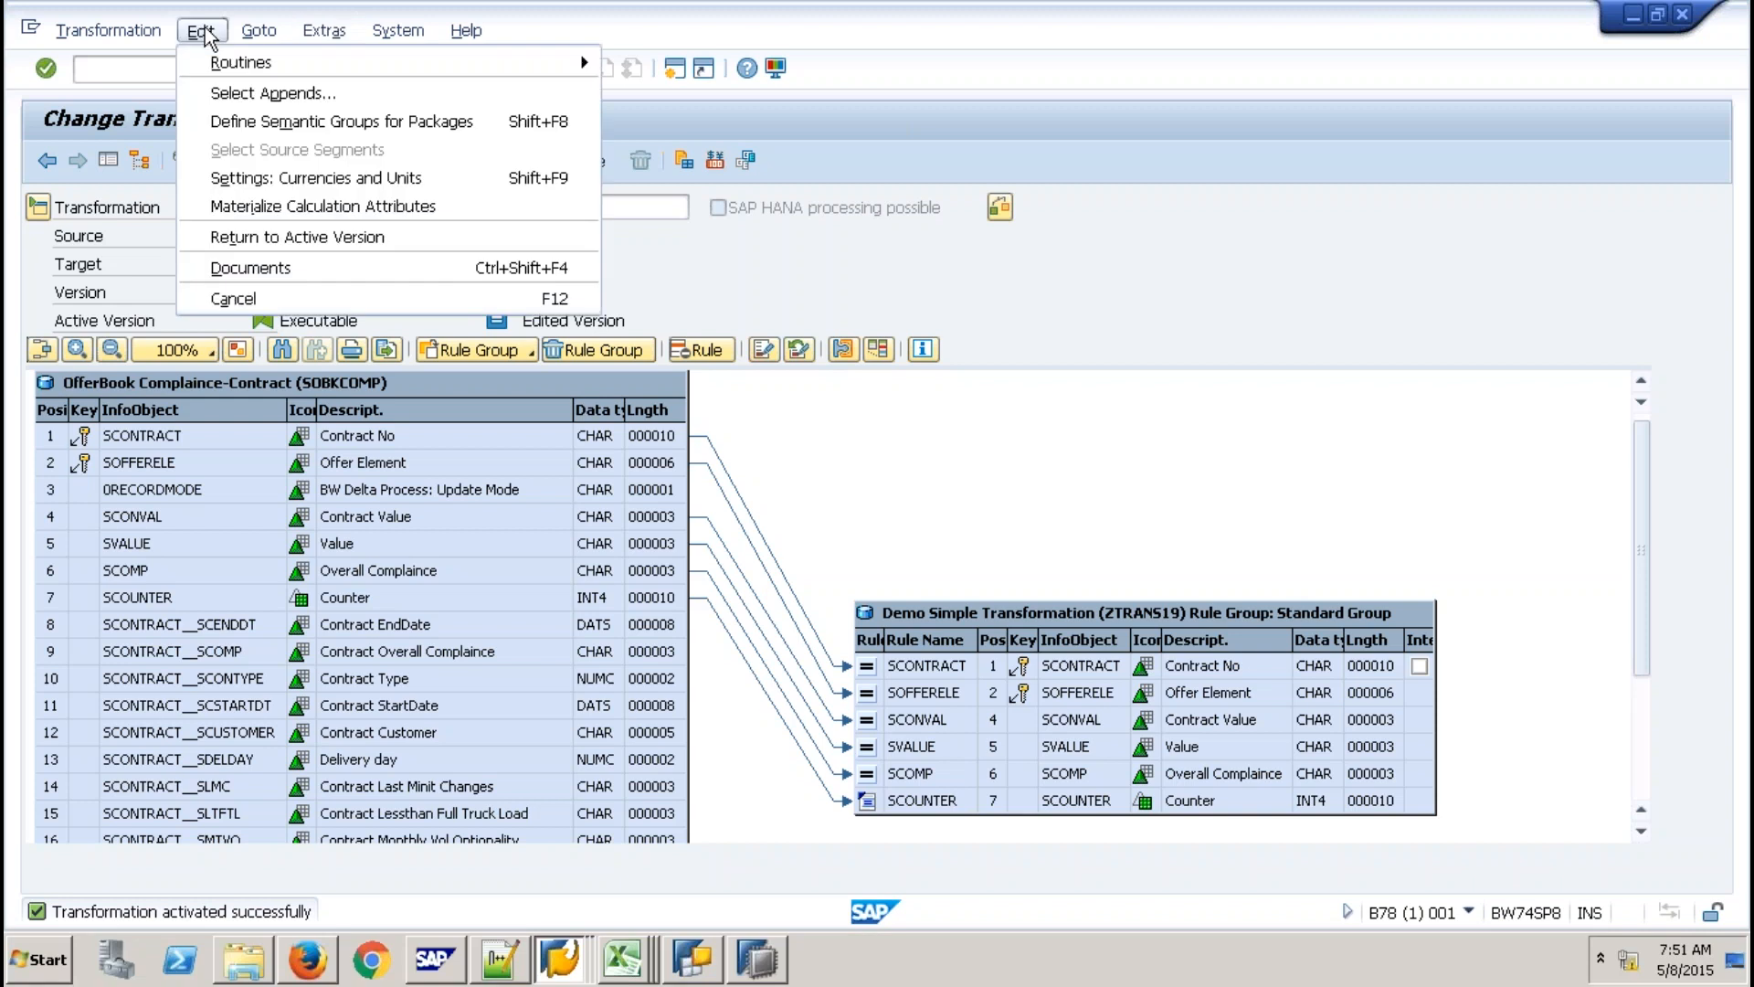
mouse_move(311, 73)
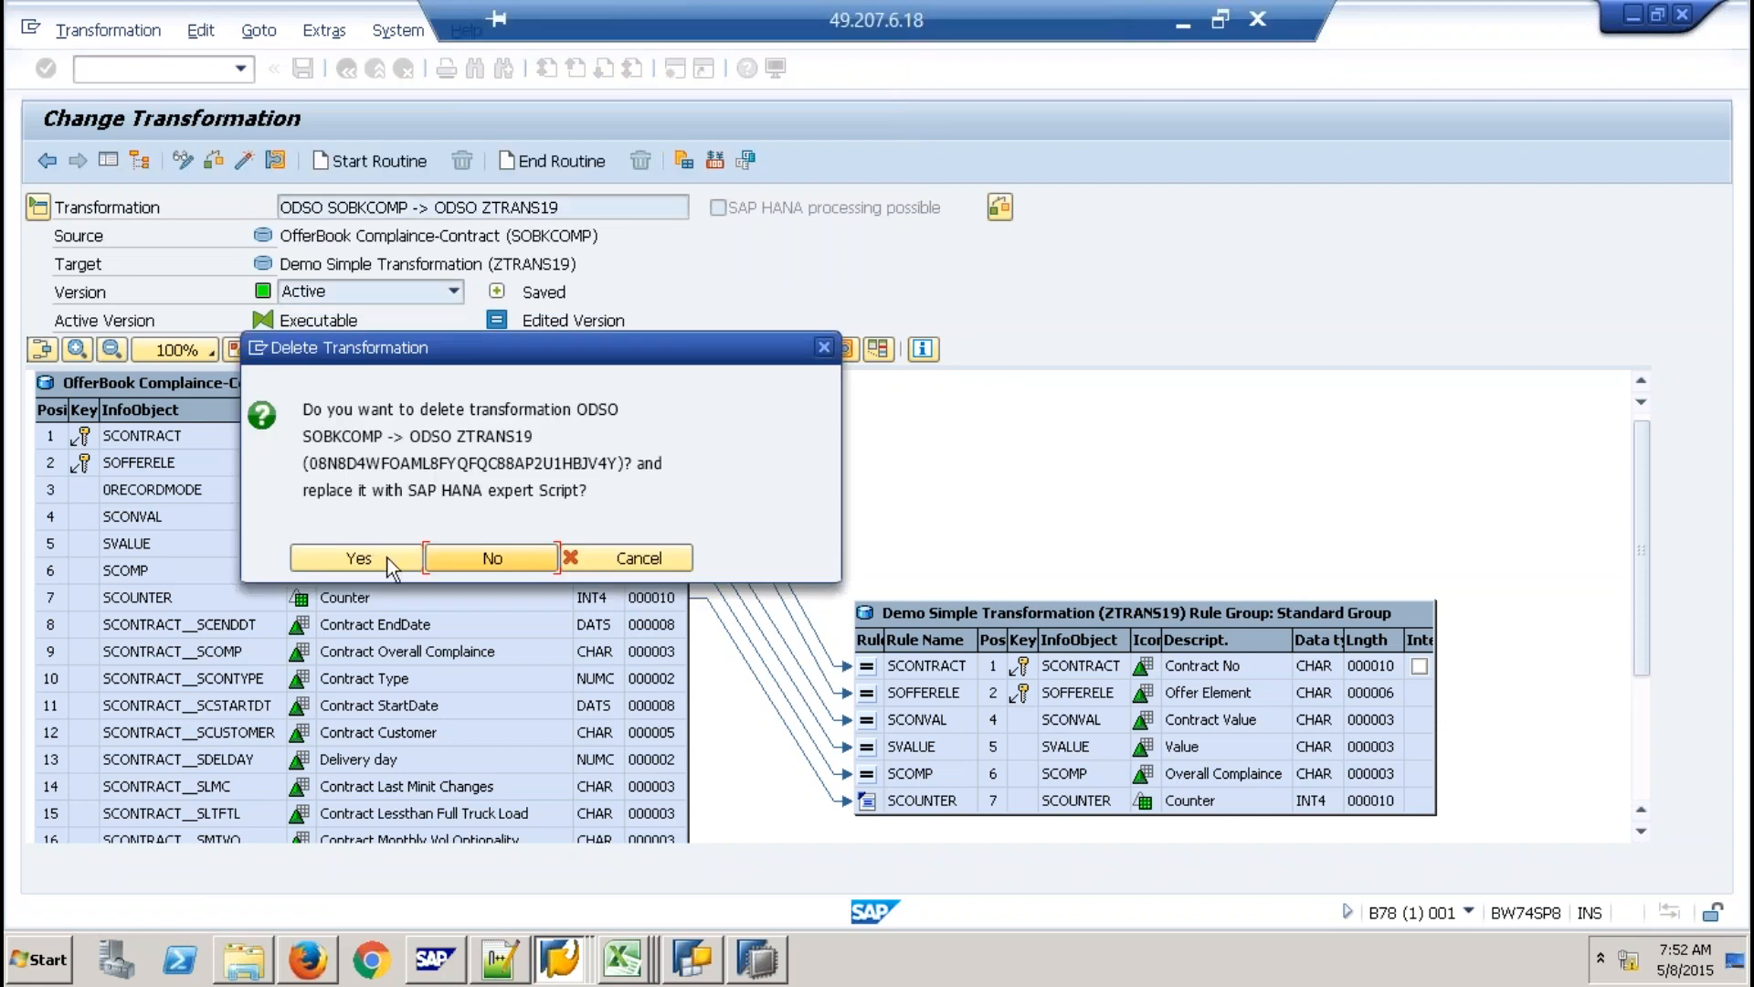
left_click(390, 561)
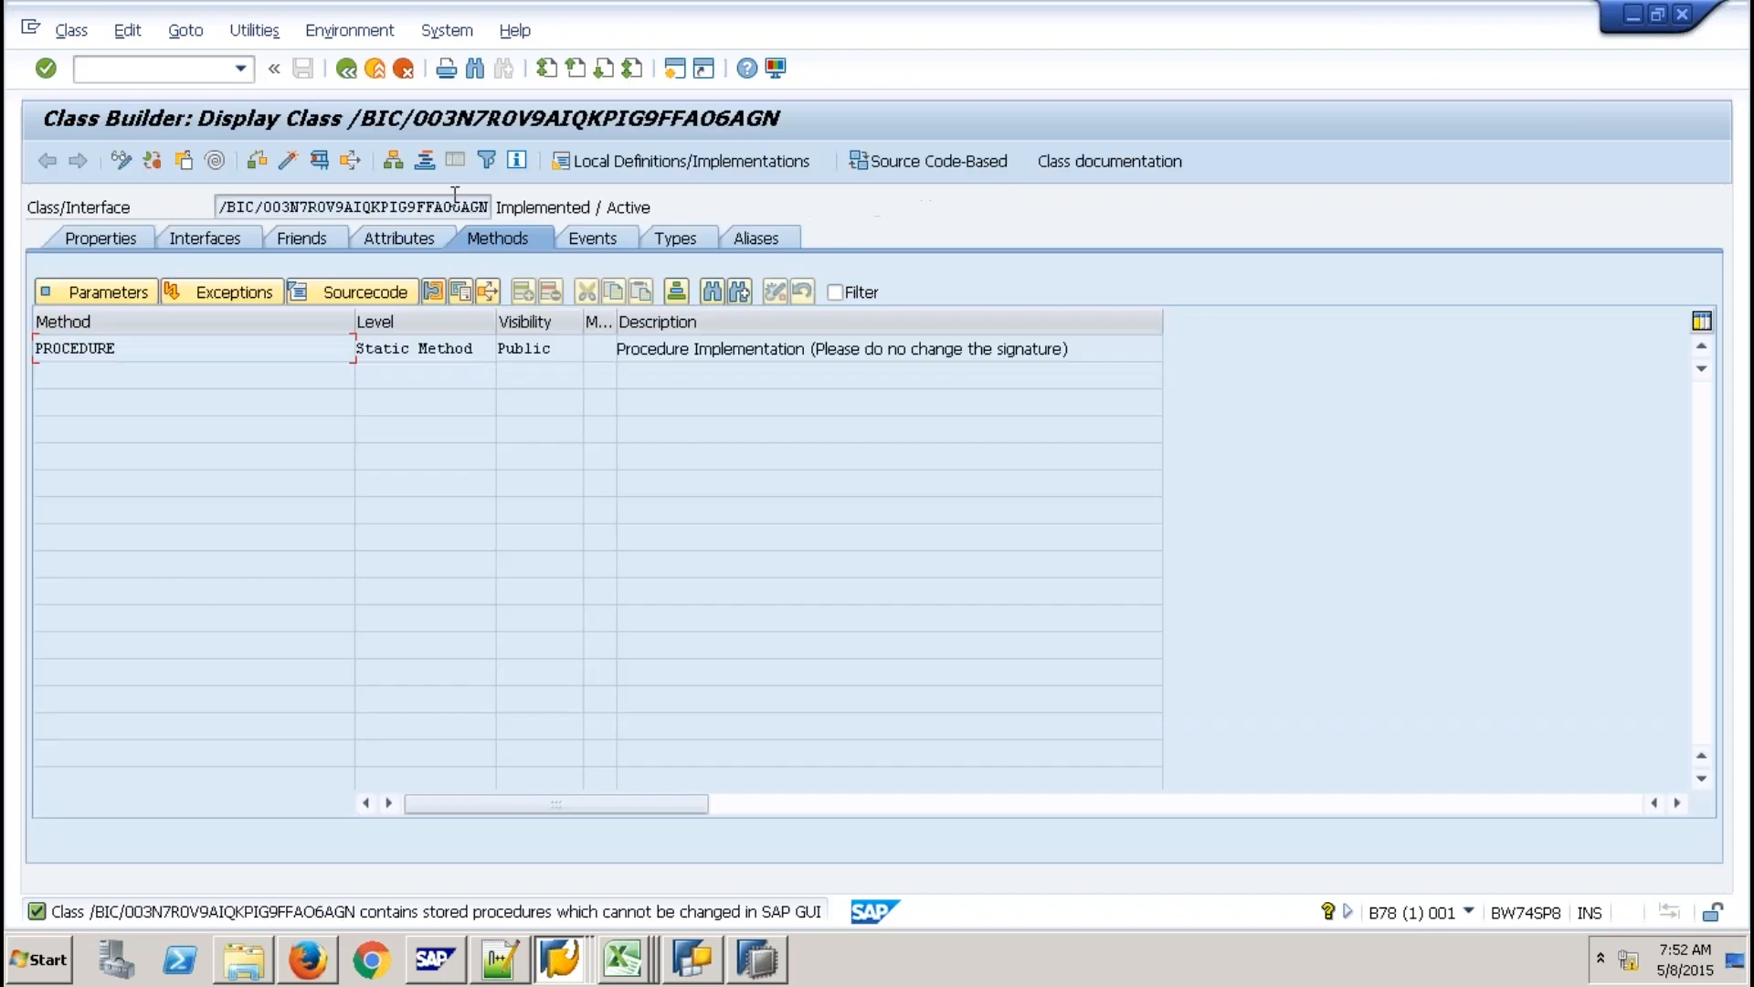
Select the generated class name, open the PROCEDURE method and highlight its SQLScript language clause.
left_click_drag(406, 207, 218, 206)
left_click_drag(406, 207, 491, 207)
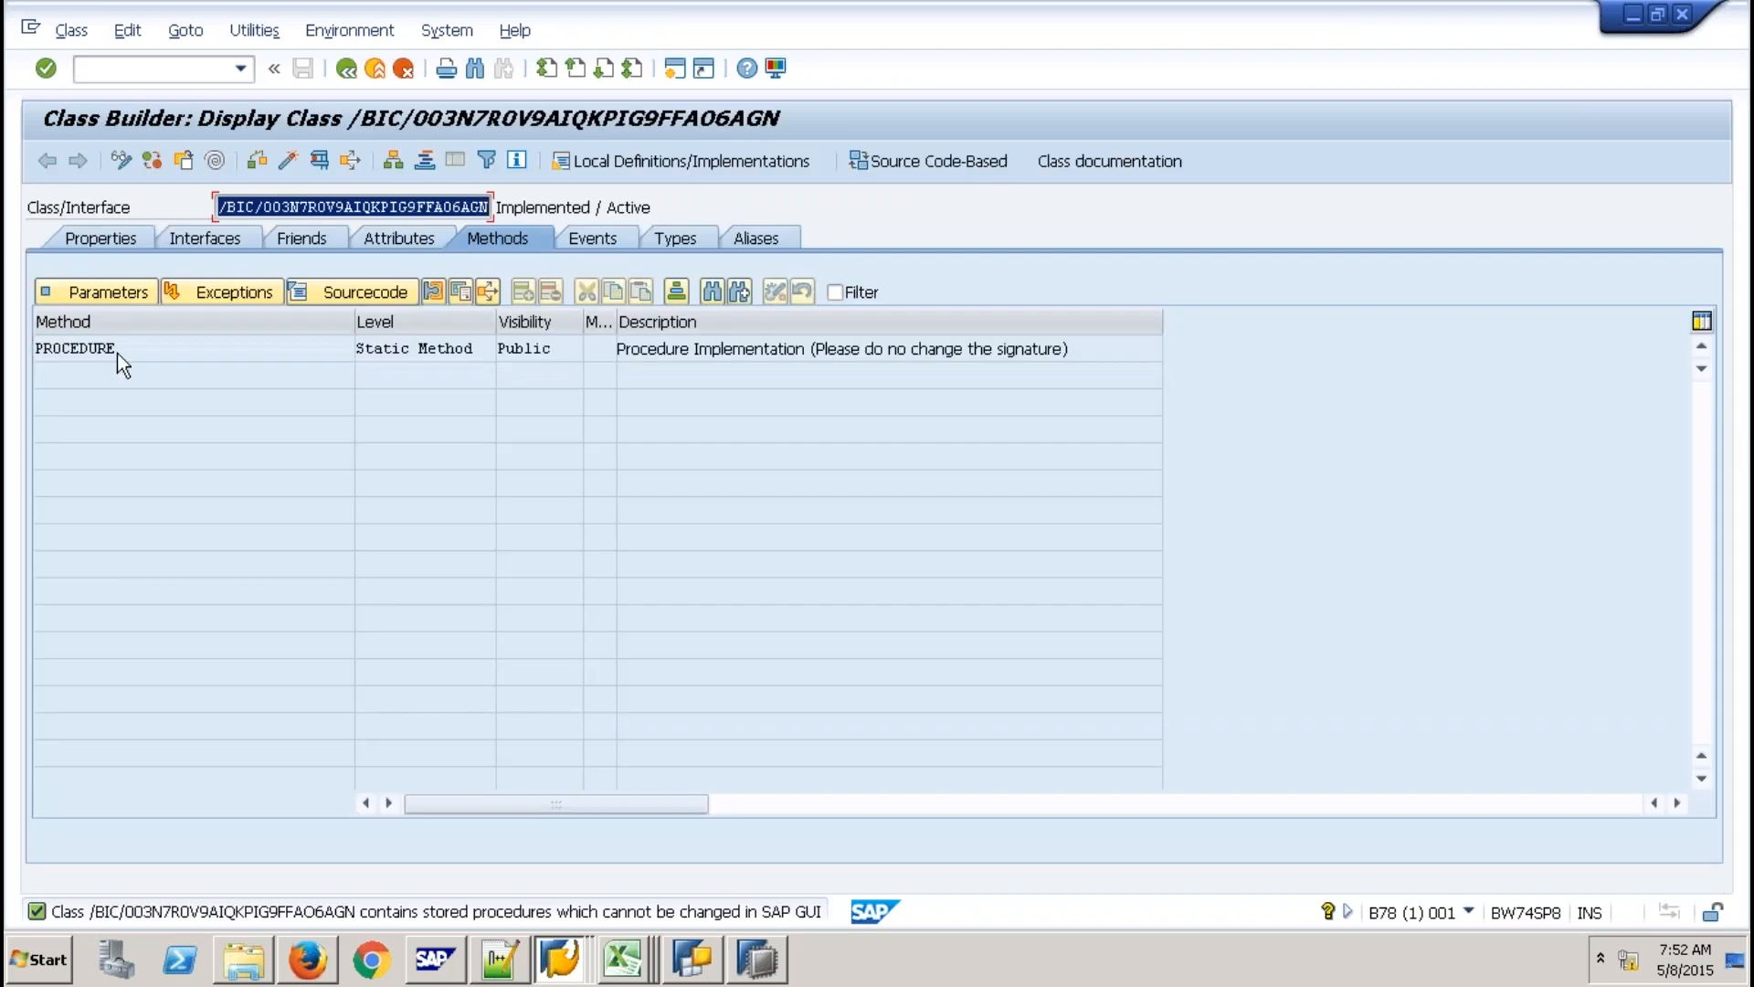
left_click(117, 353)
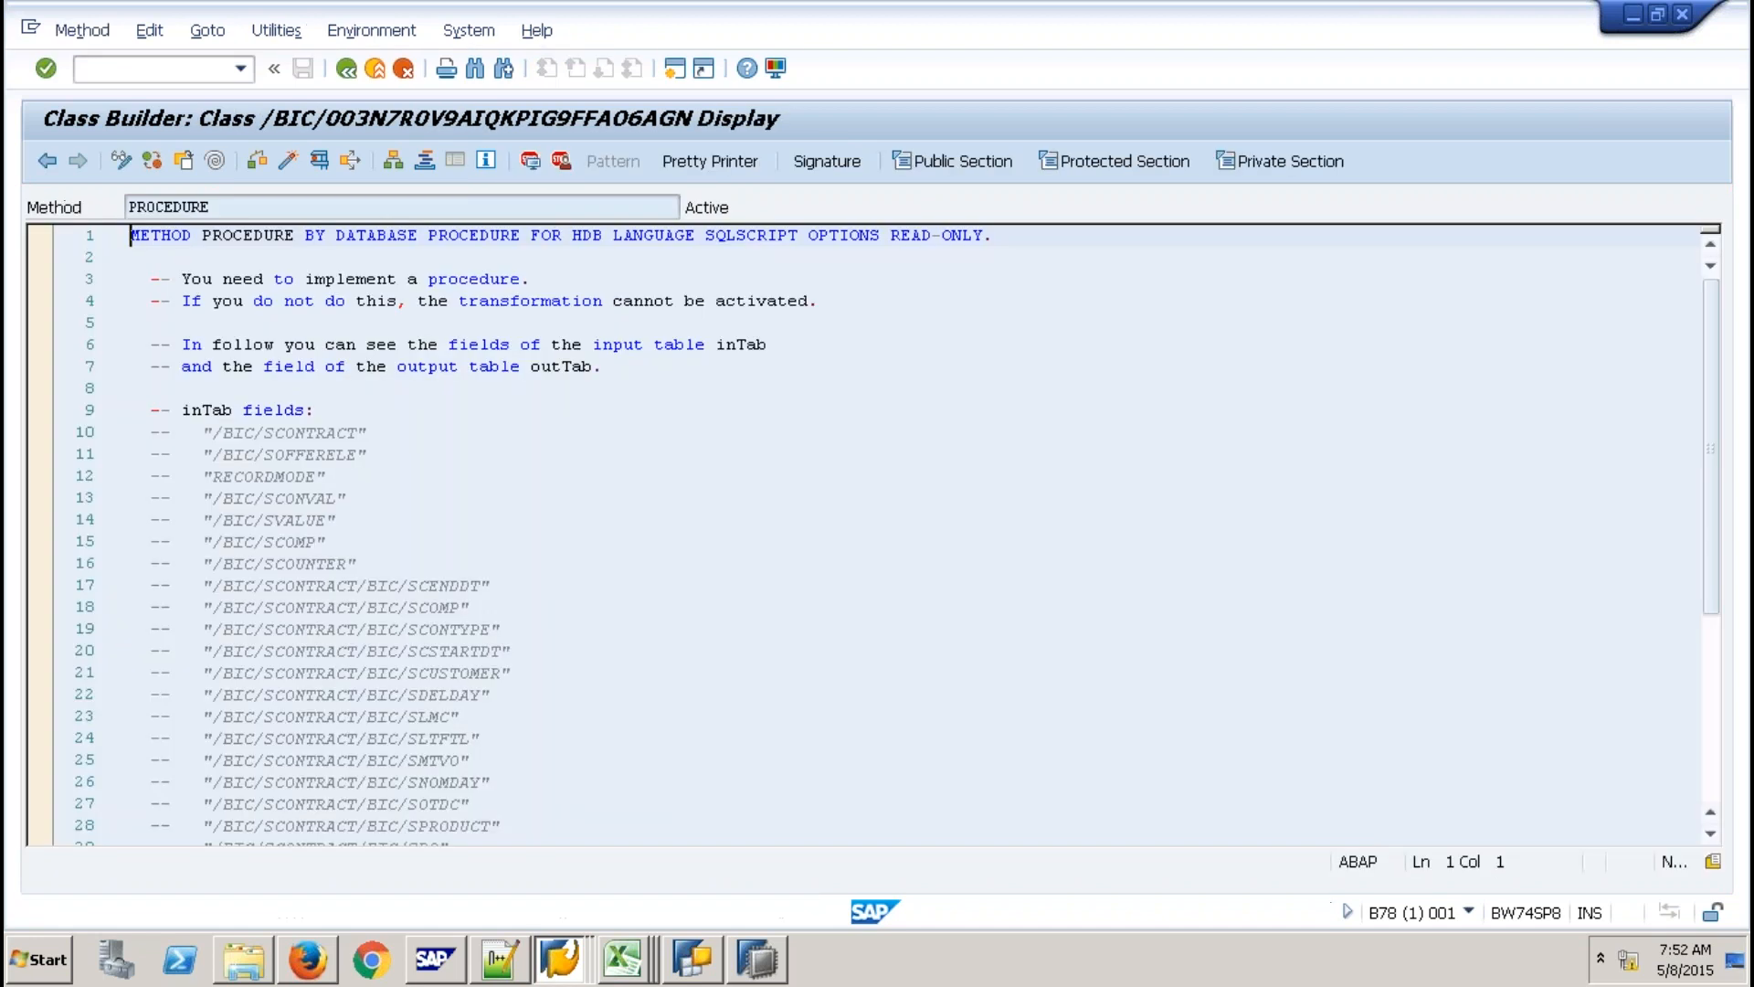
left_click(193, 237)
left_click_drag(983, 235, 571, 236)
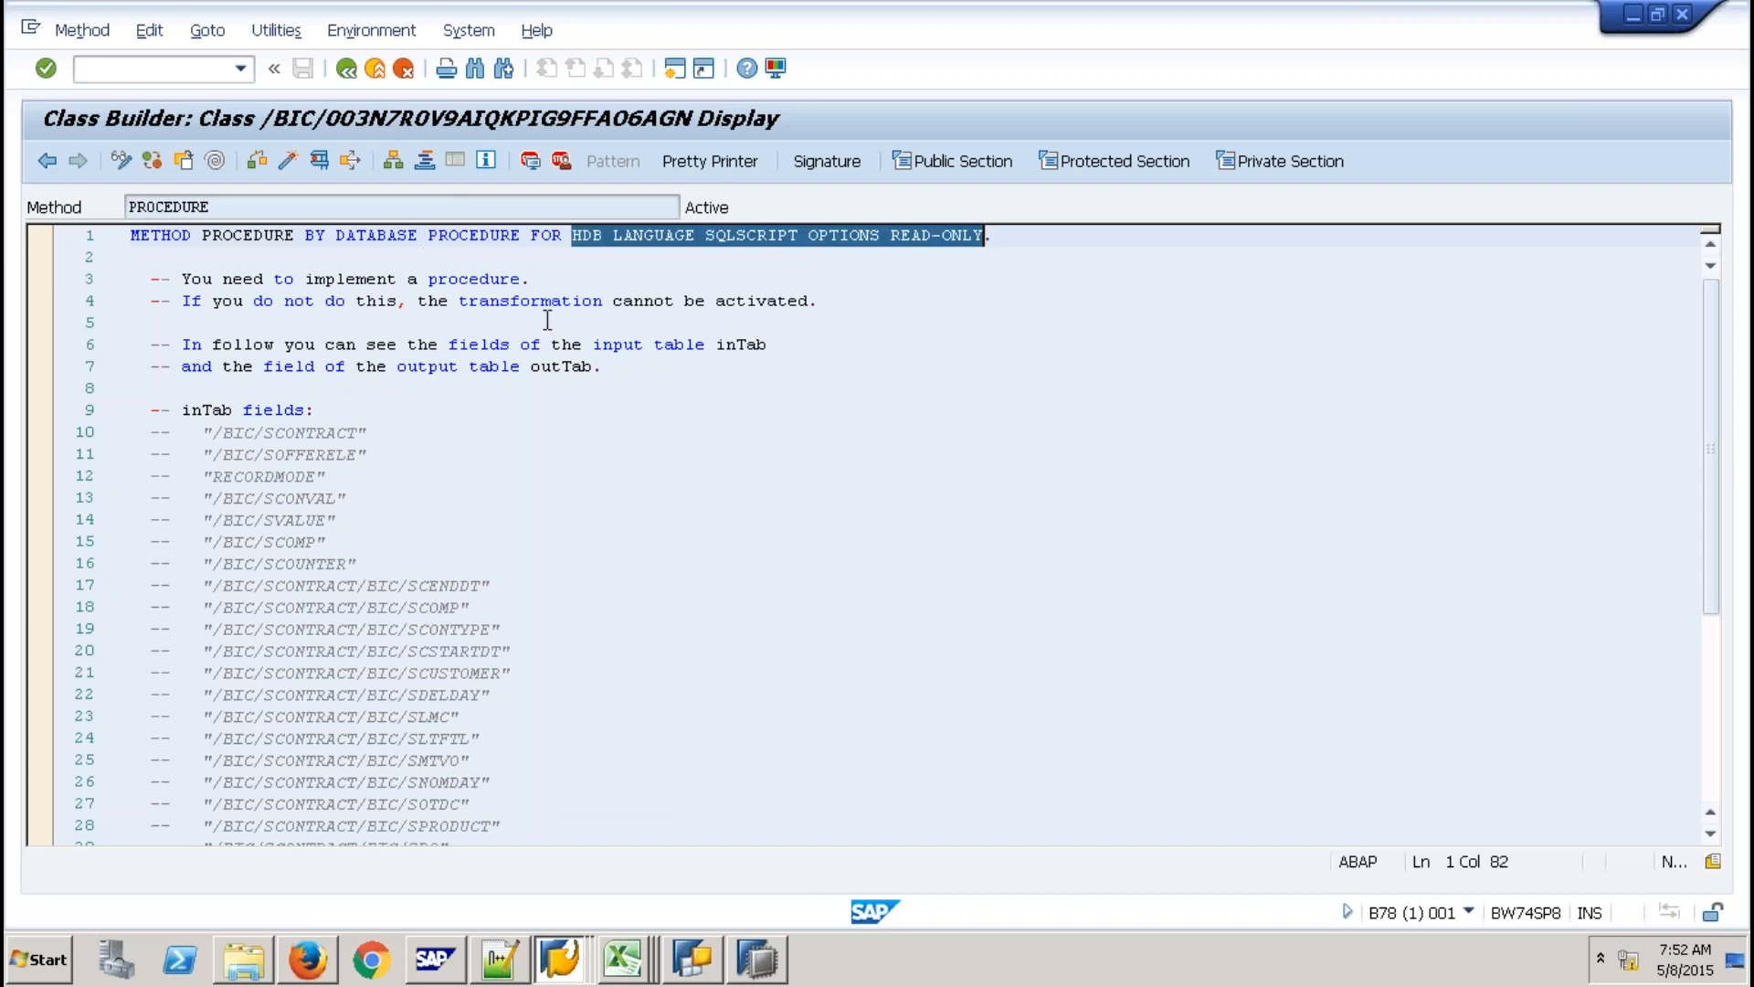
left_click_drag(131, 236, 685, 238)
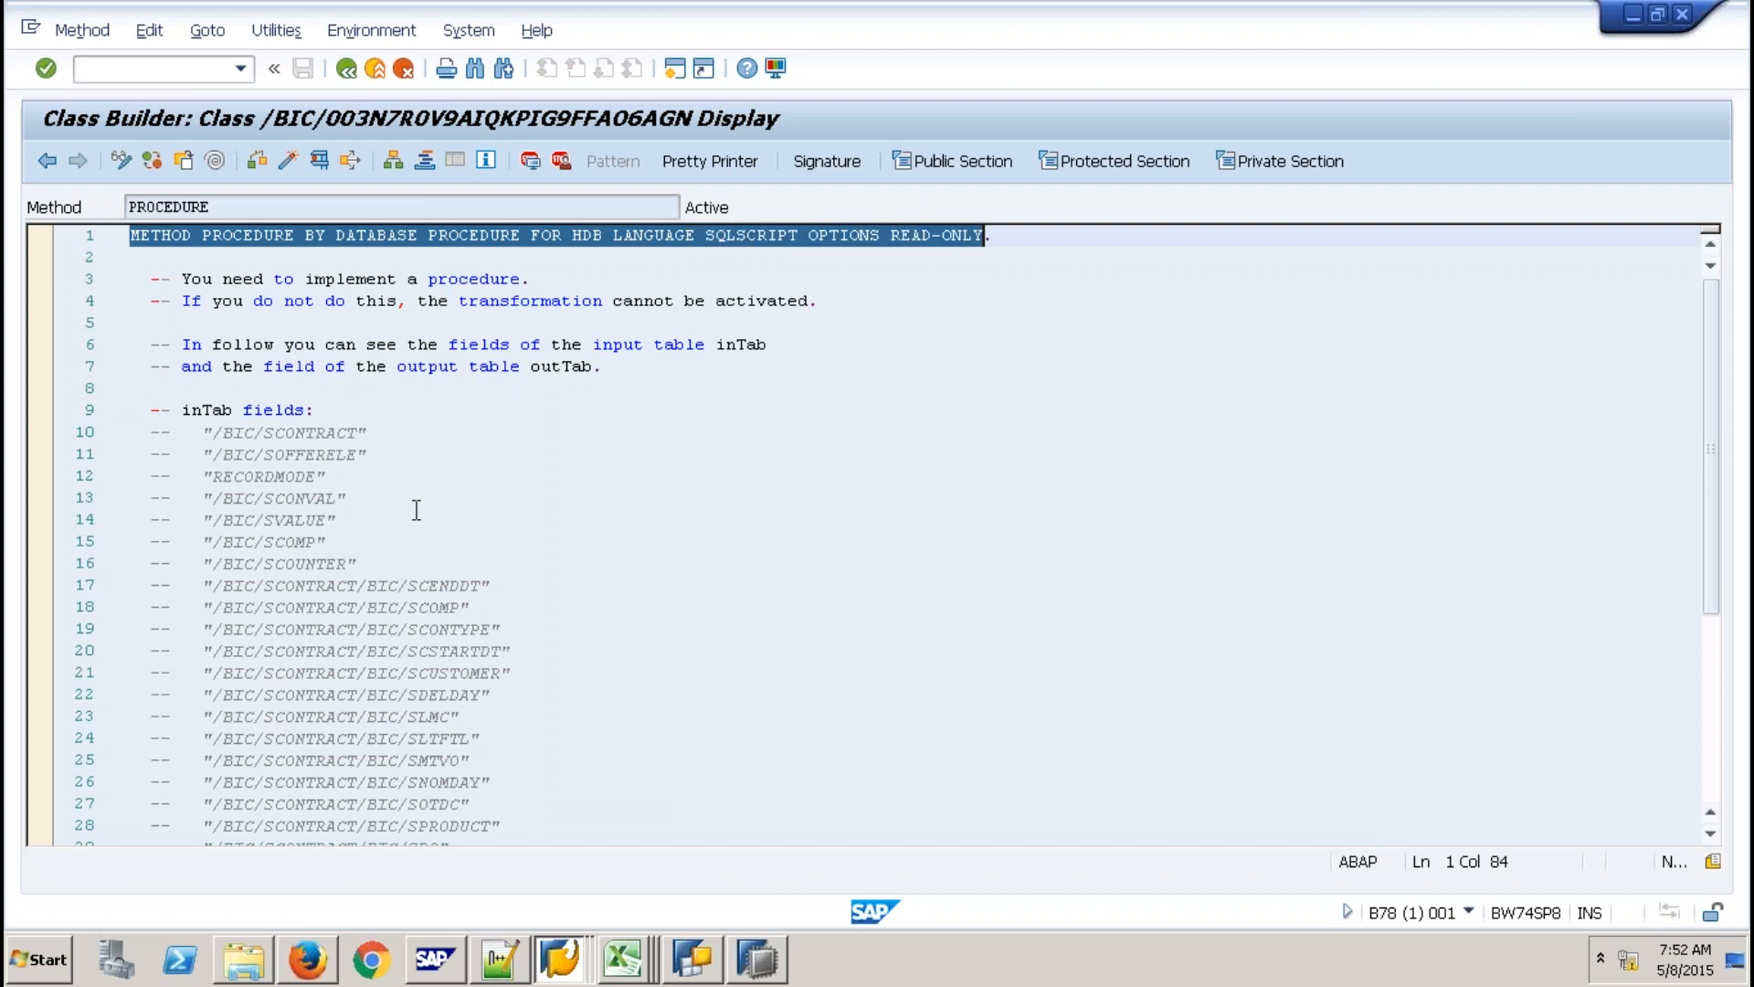
Inspect the method source, selecting the outTab name and the input table name on line 9.
scroll(243, 475, "down", 14)
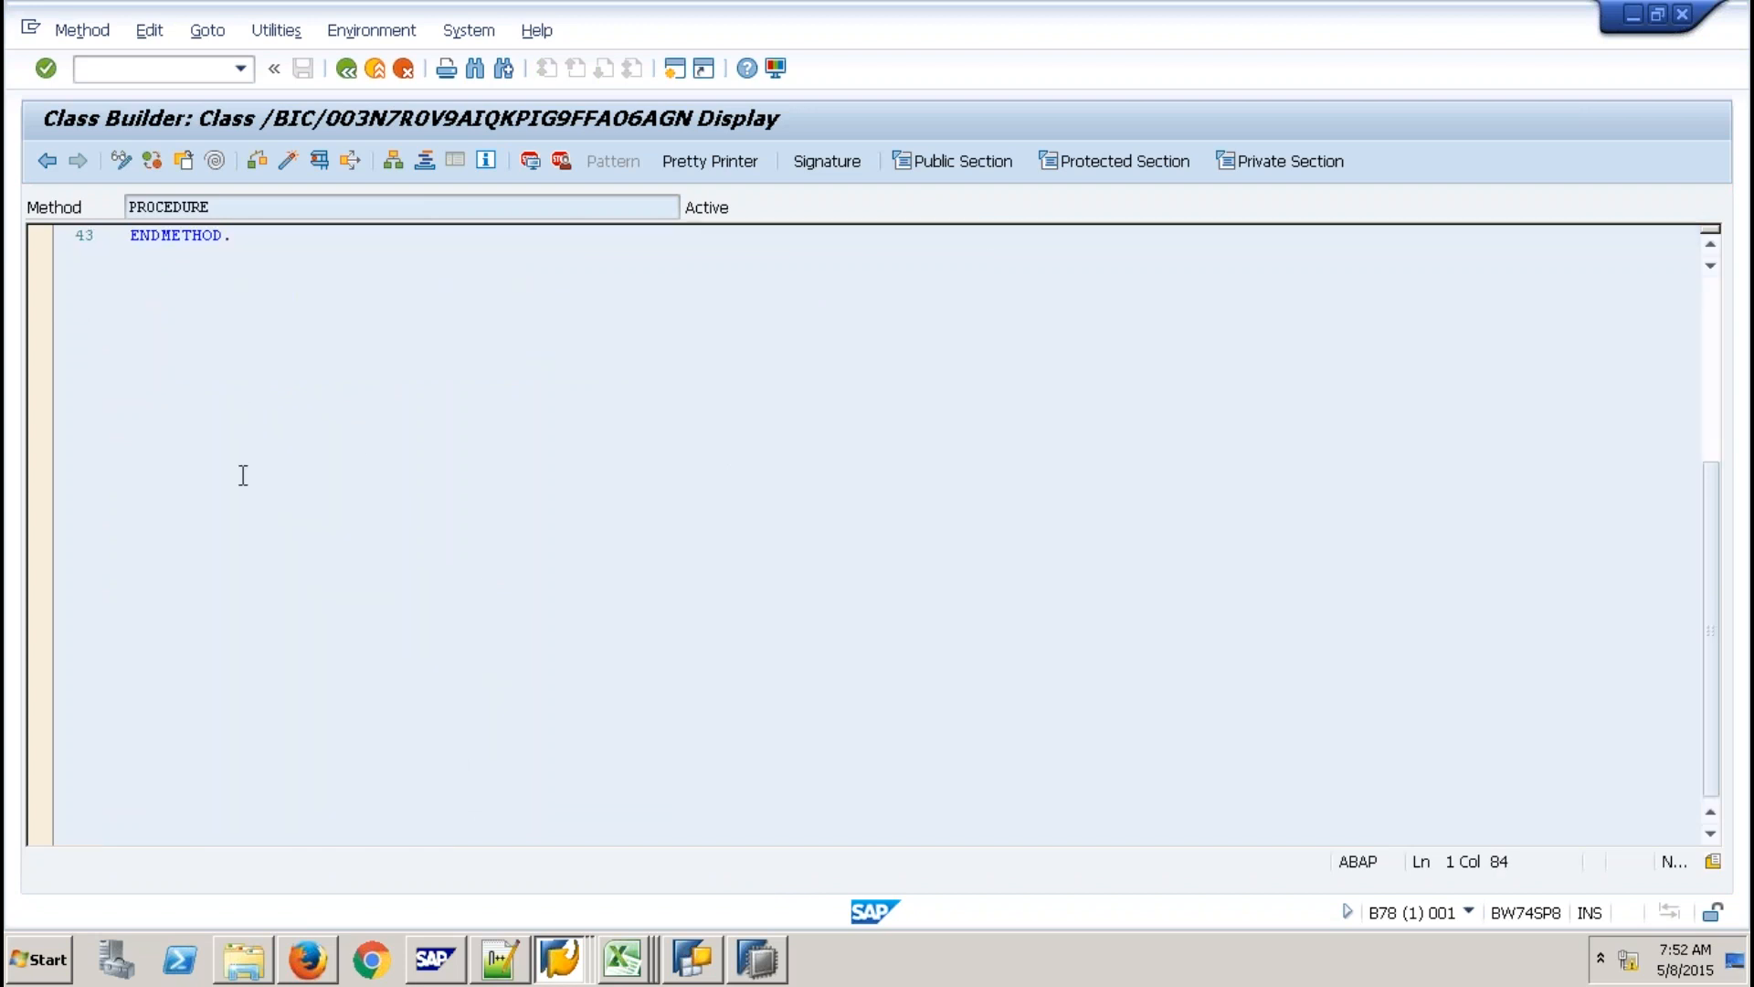
scroll(243, 475, "up", 4)
left_click(244, 475)
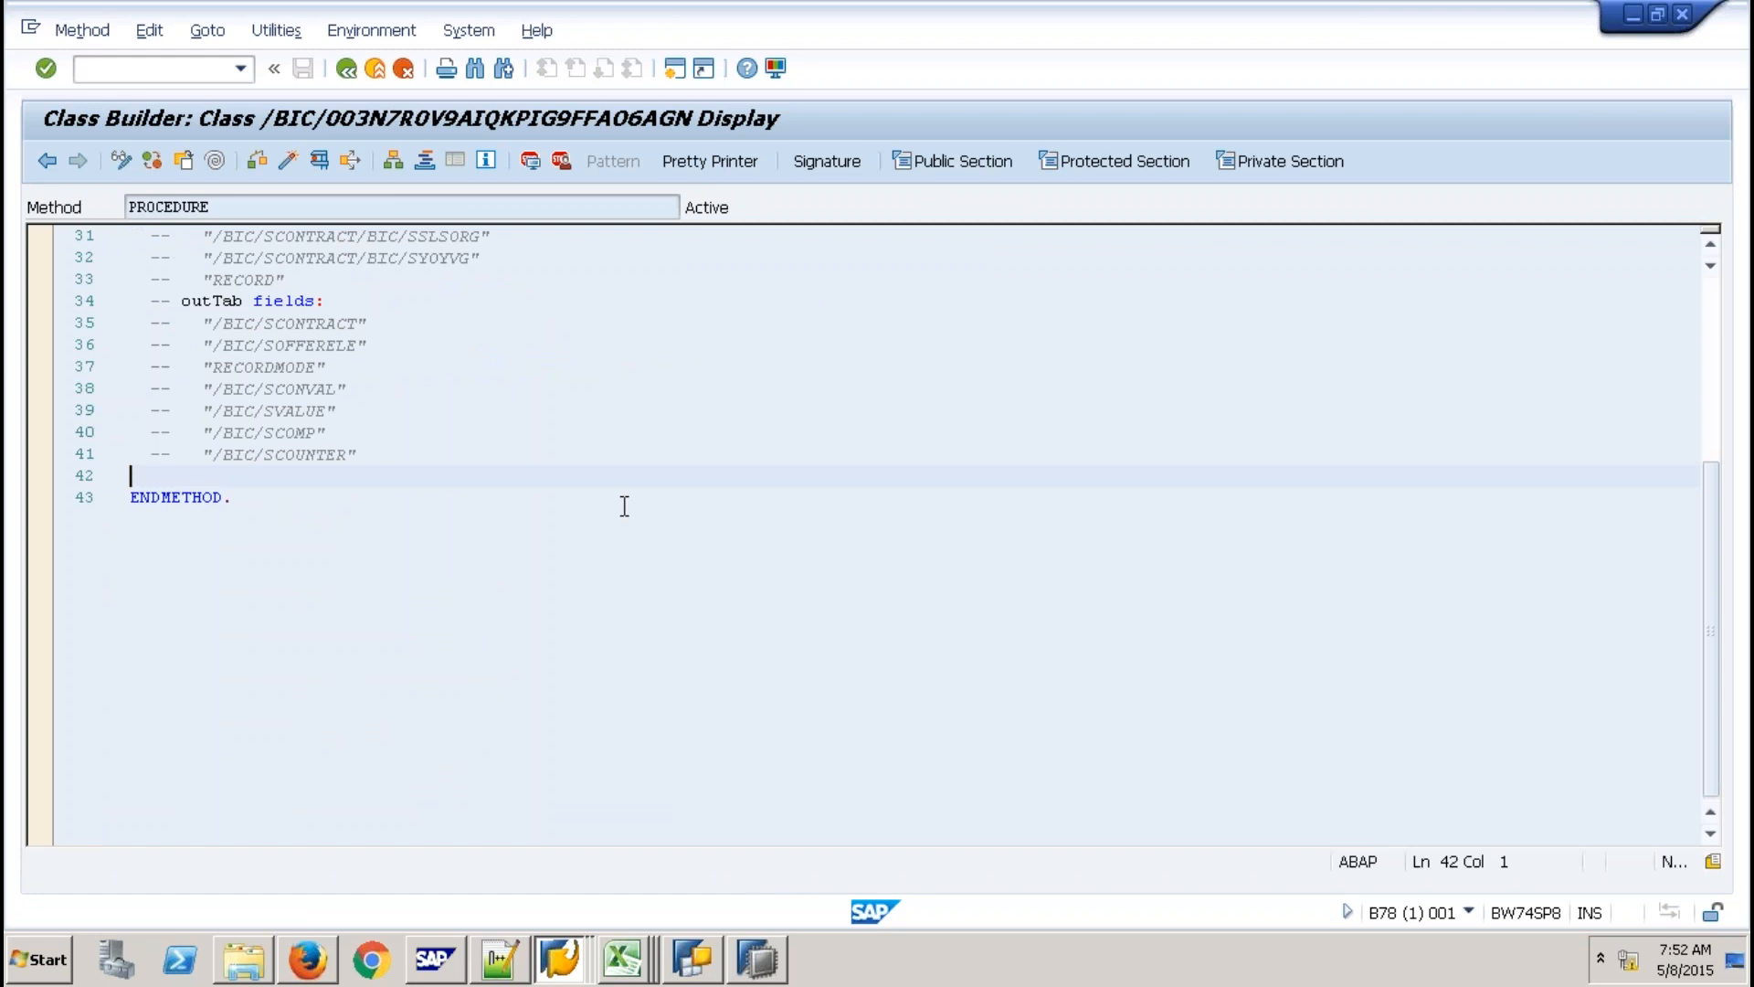
scroll(179, 351, "up", 10)
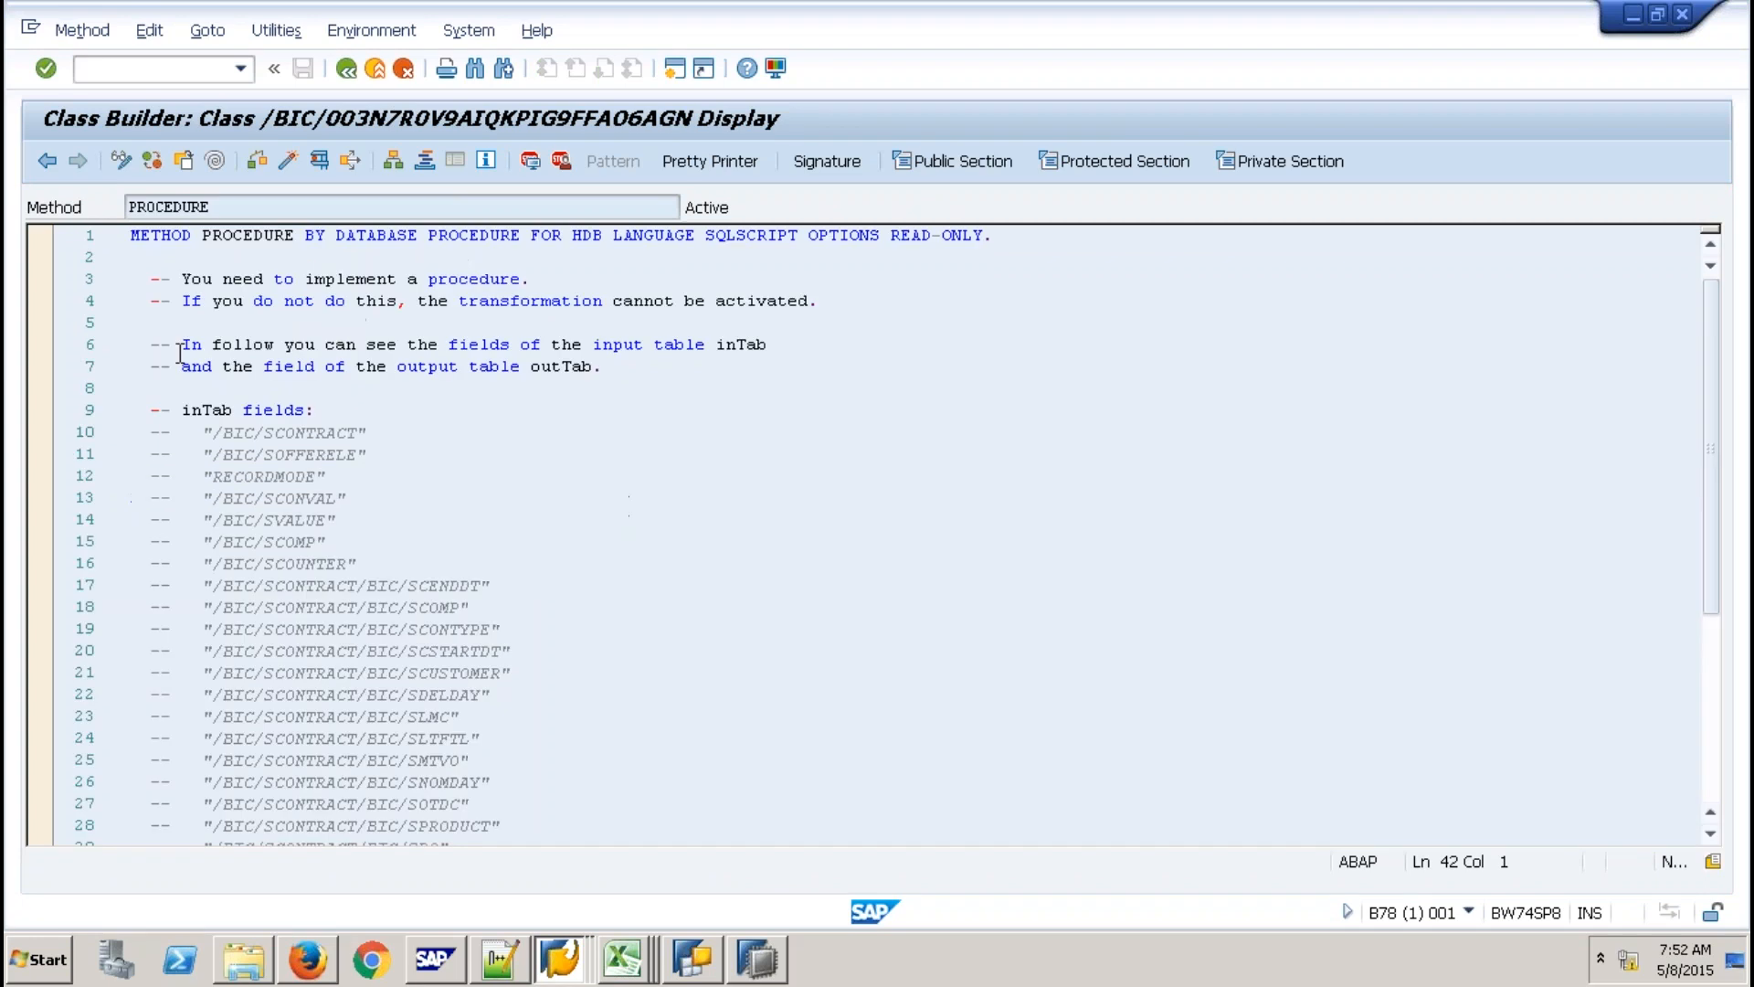
scroll(504, 312, "down", 1)
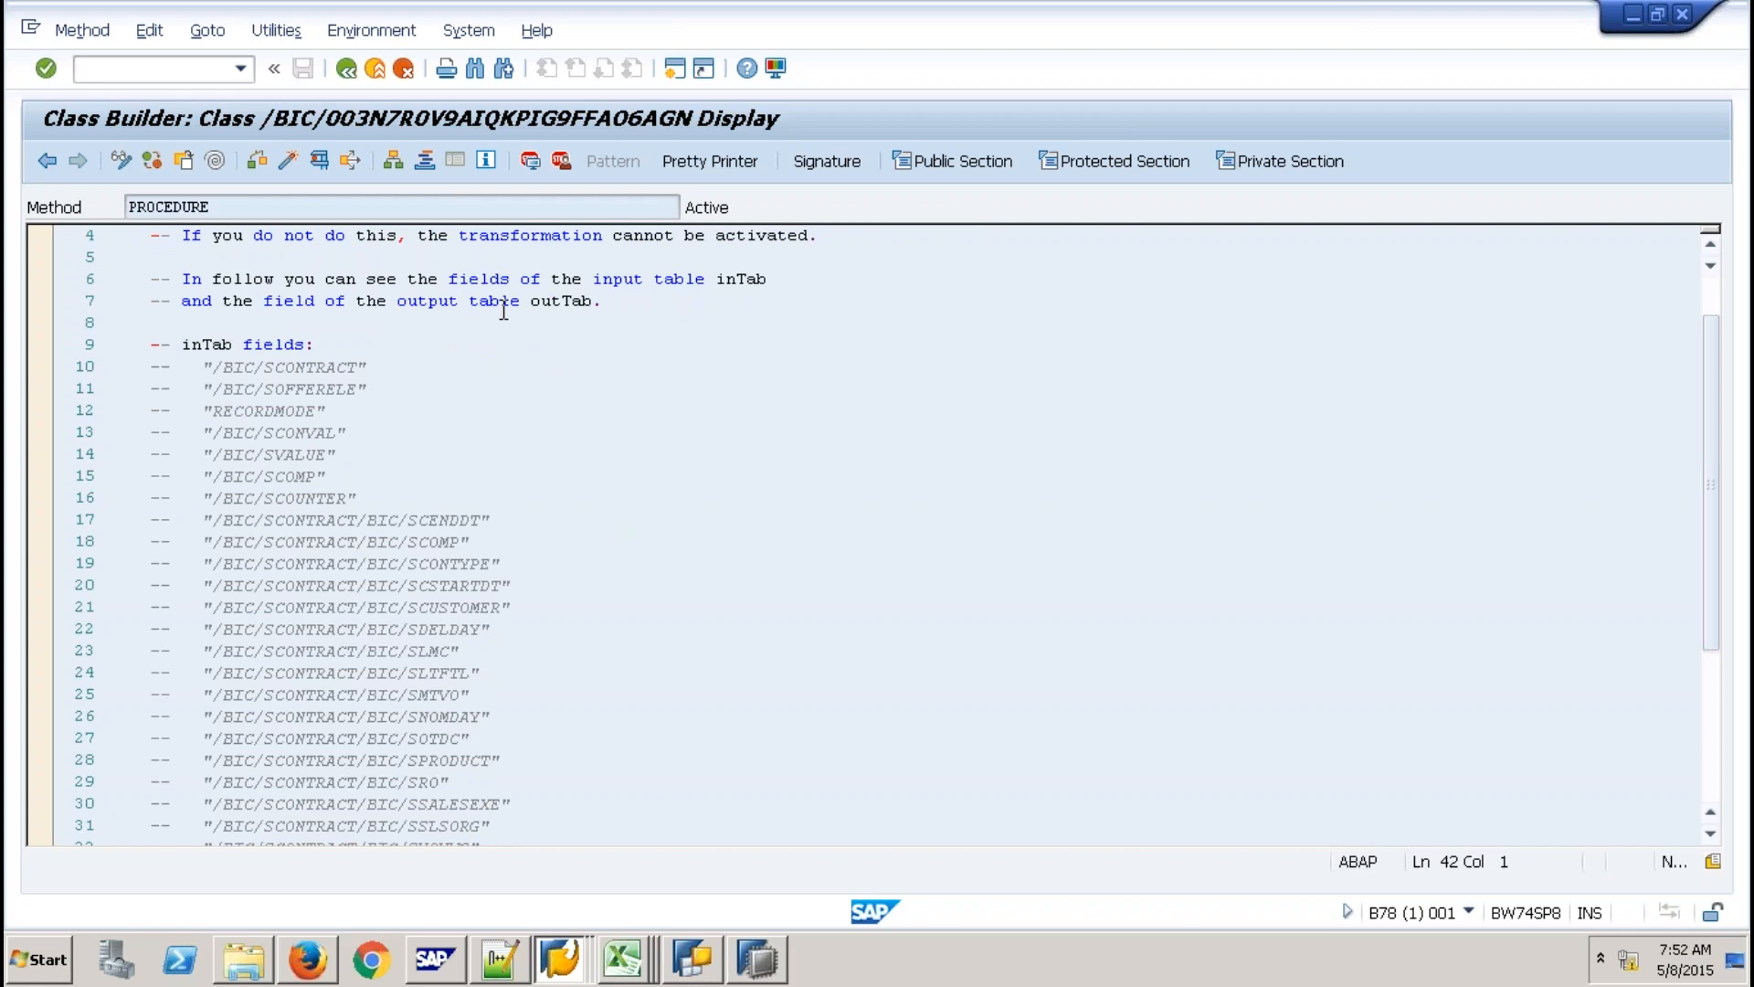
double_click(206, 344)
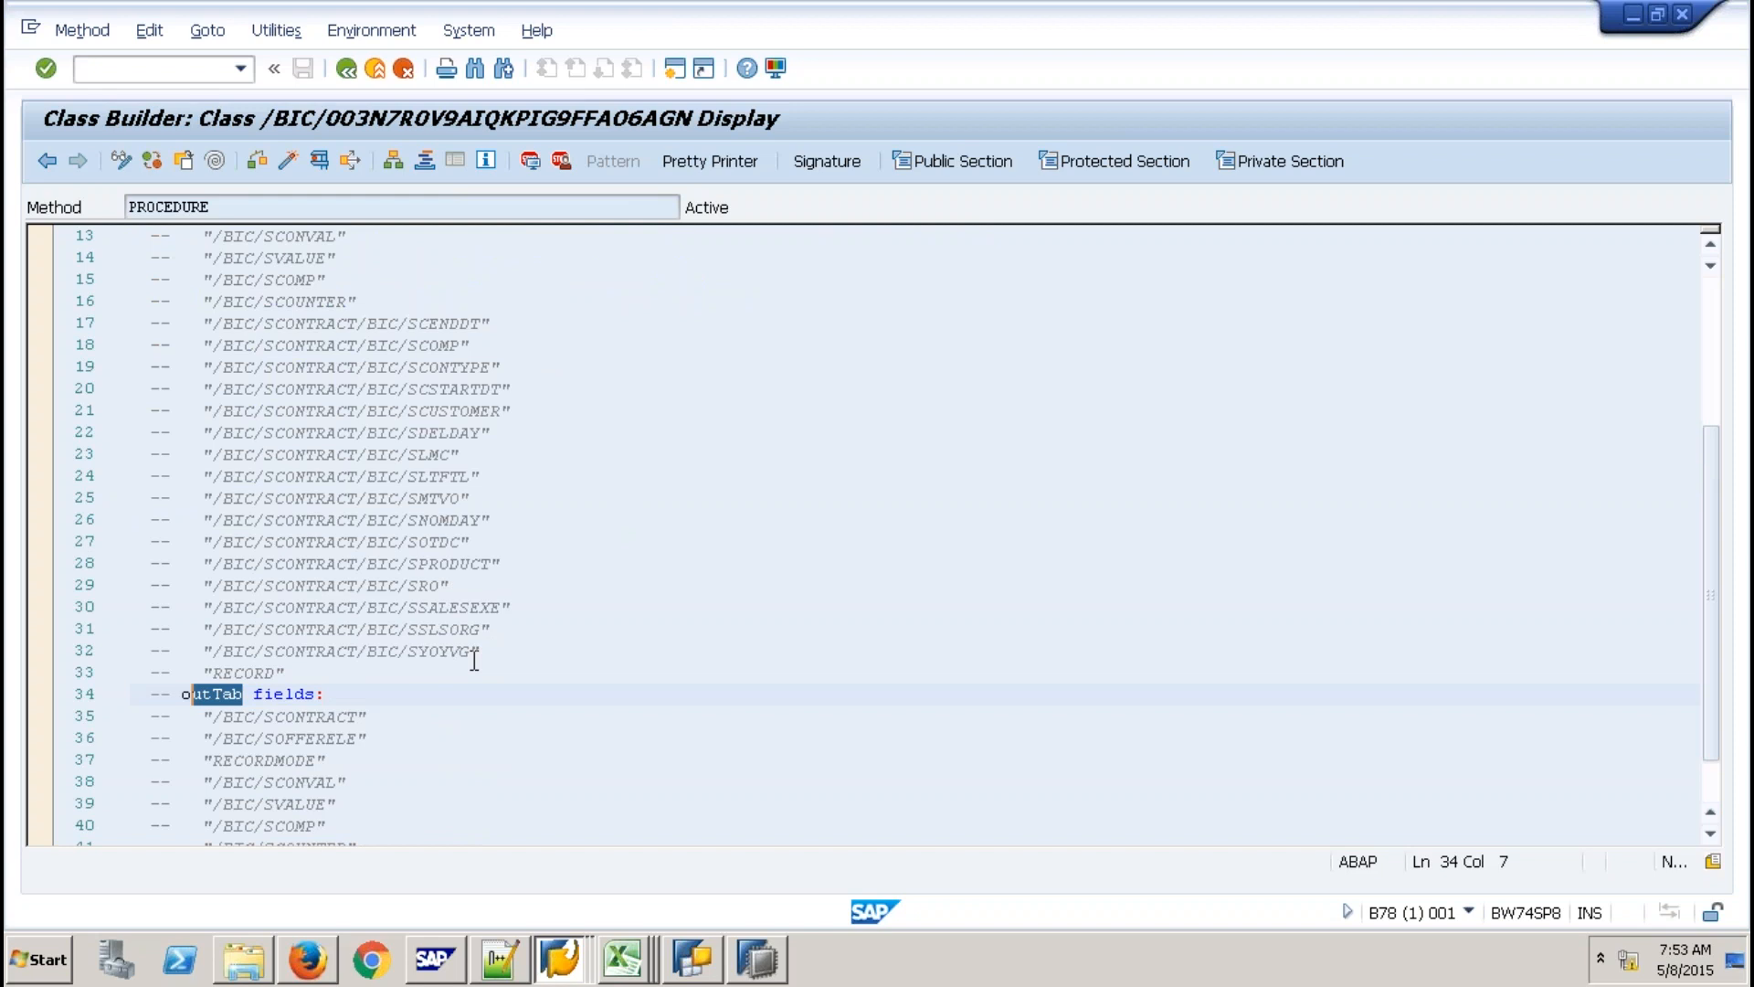
key("shift+Left")
scroll(242, 334, "up", 2)
left_click_drag(220, 276, 181, 278)
Return to the method overview and select the generated class name and the PROCEDURE row.
left_click(352, 73)
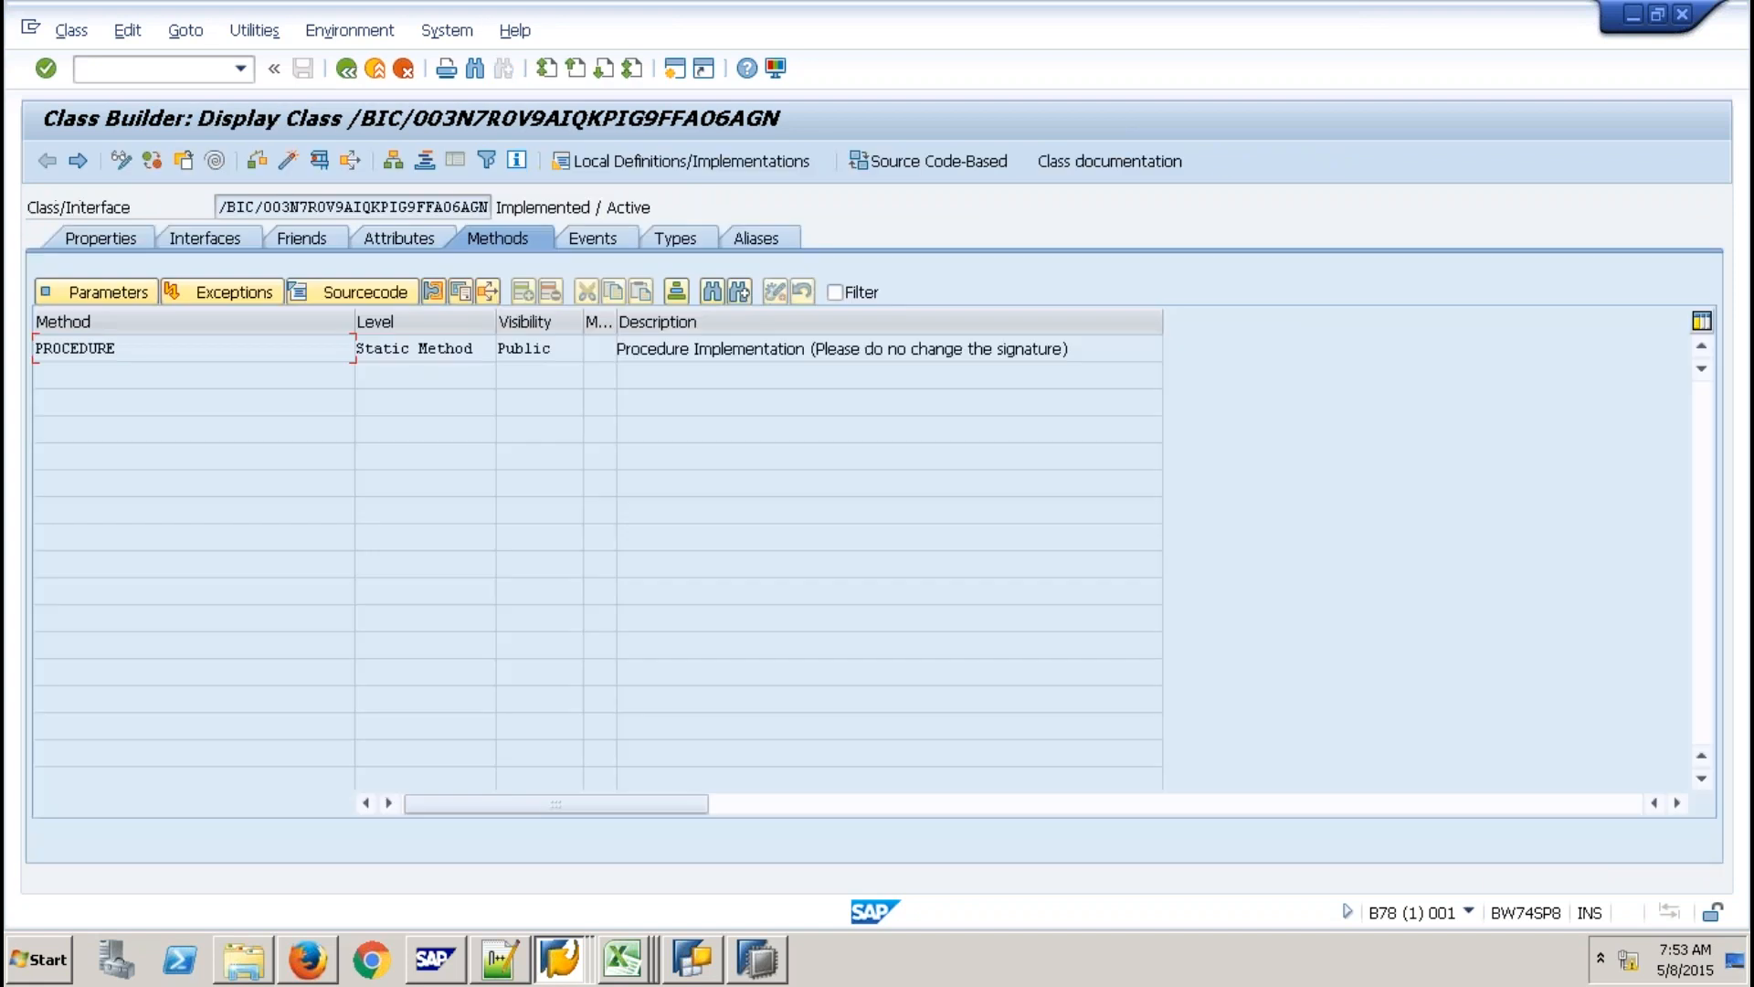
left_click_drag(490, 208, 461, 207)
mouse_move(757, 959)
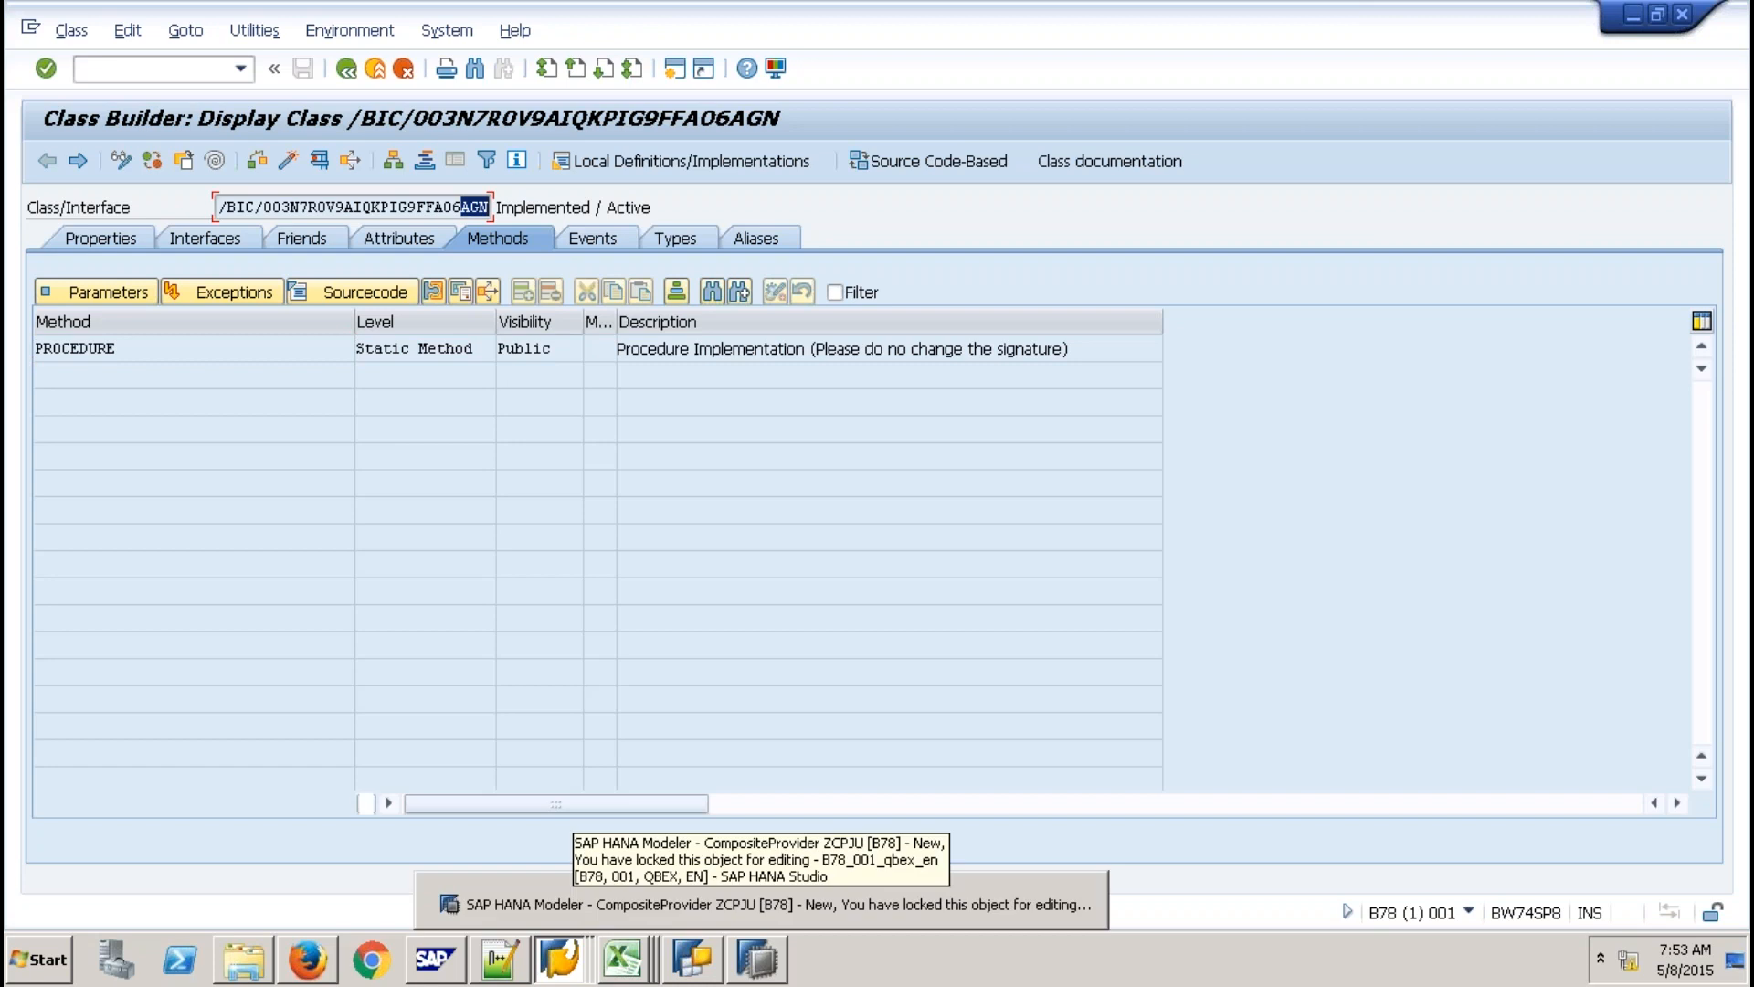
left_click(634, 483)
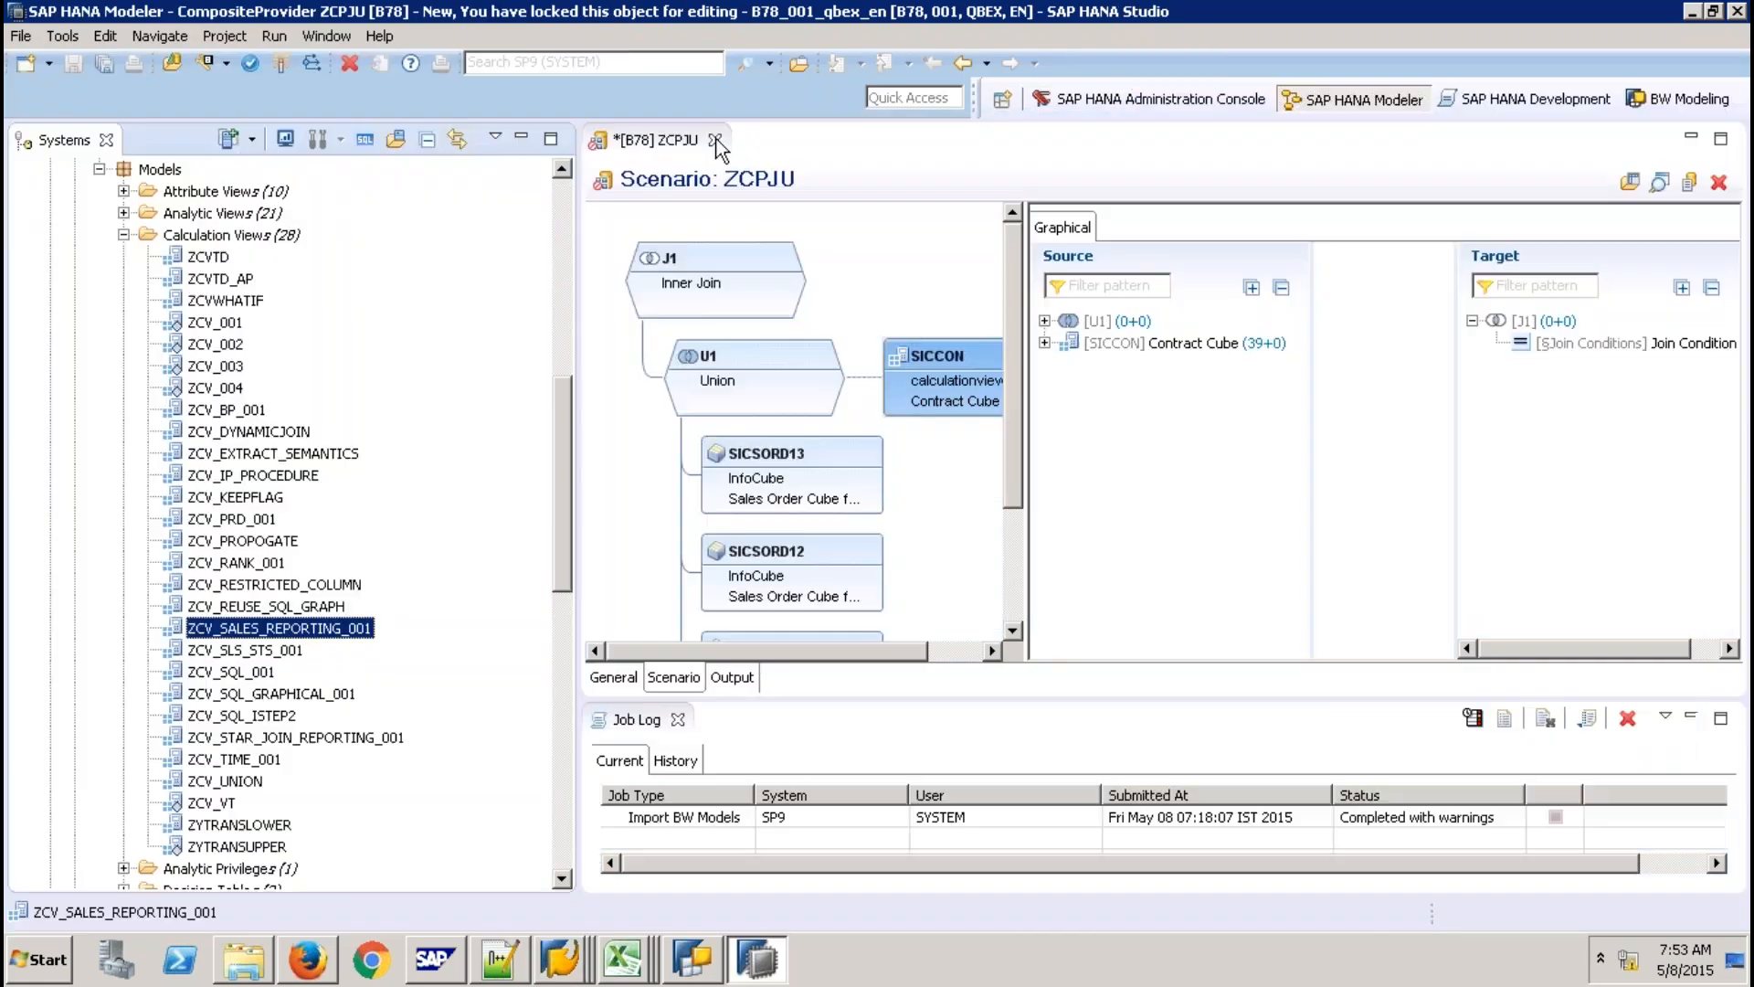
Close the ZCPJU CompositeProvider editor discarding changes, and open the ABAP perspective.
left_click(718, 141)
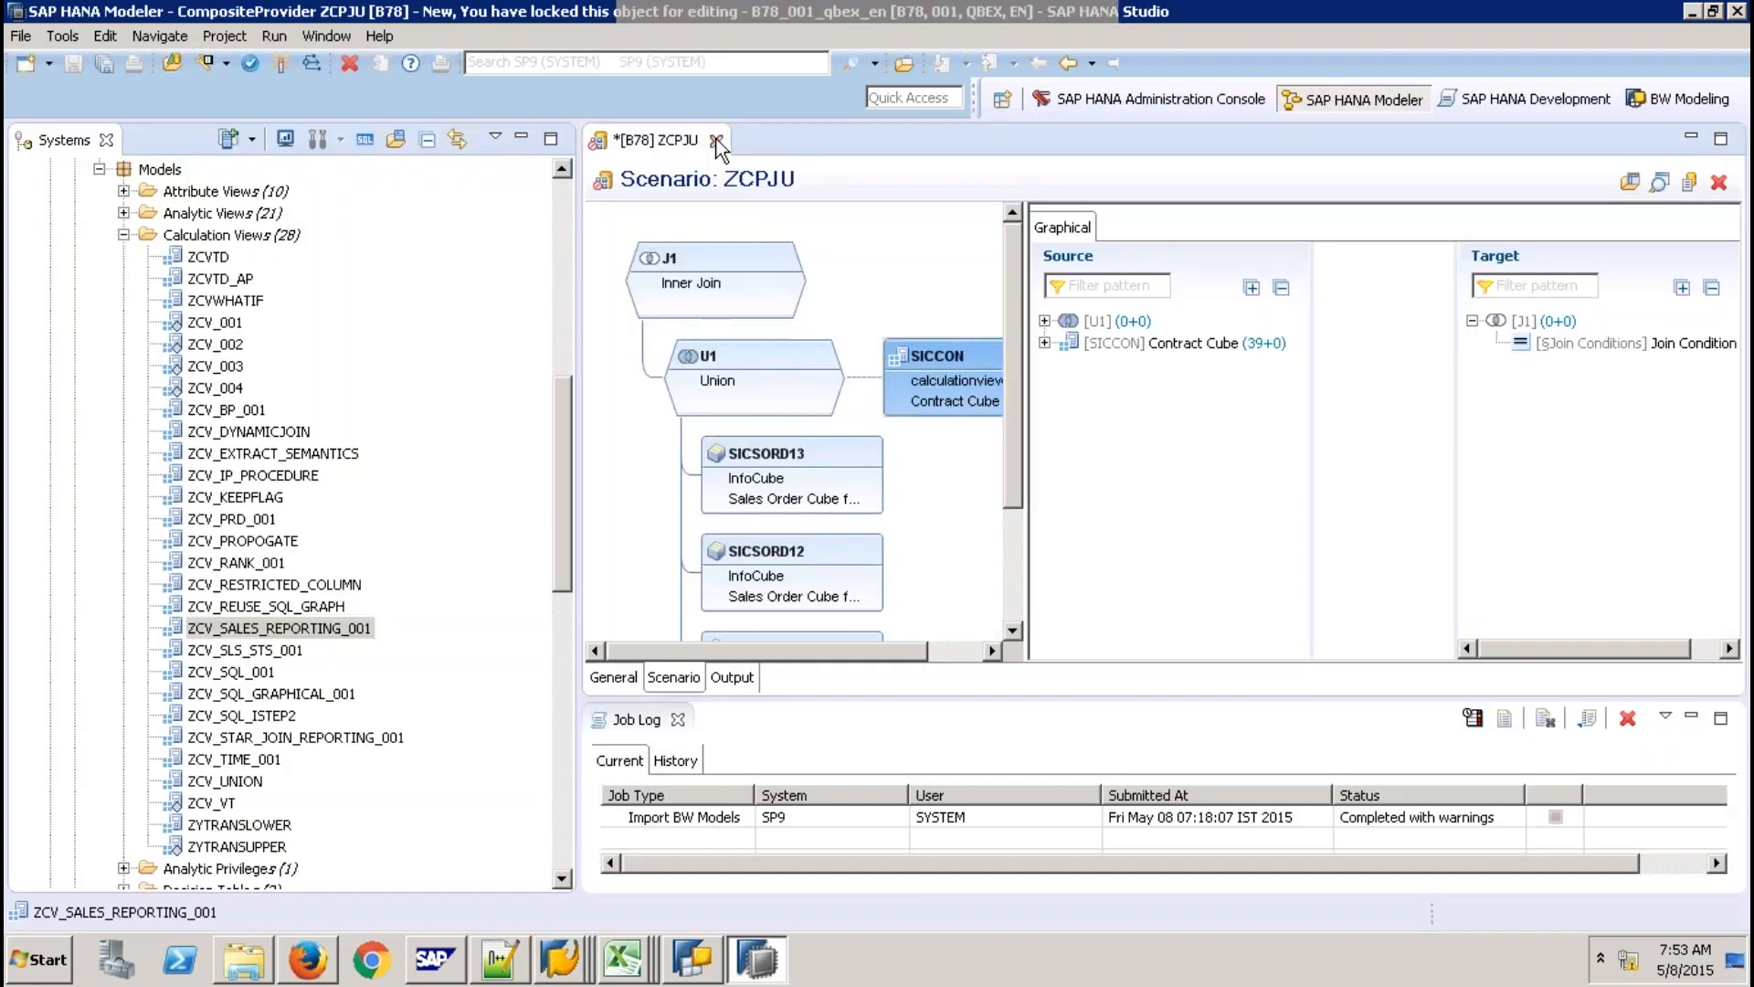
left_click(987, 487)
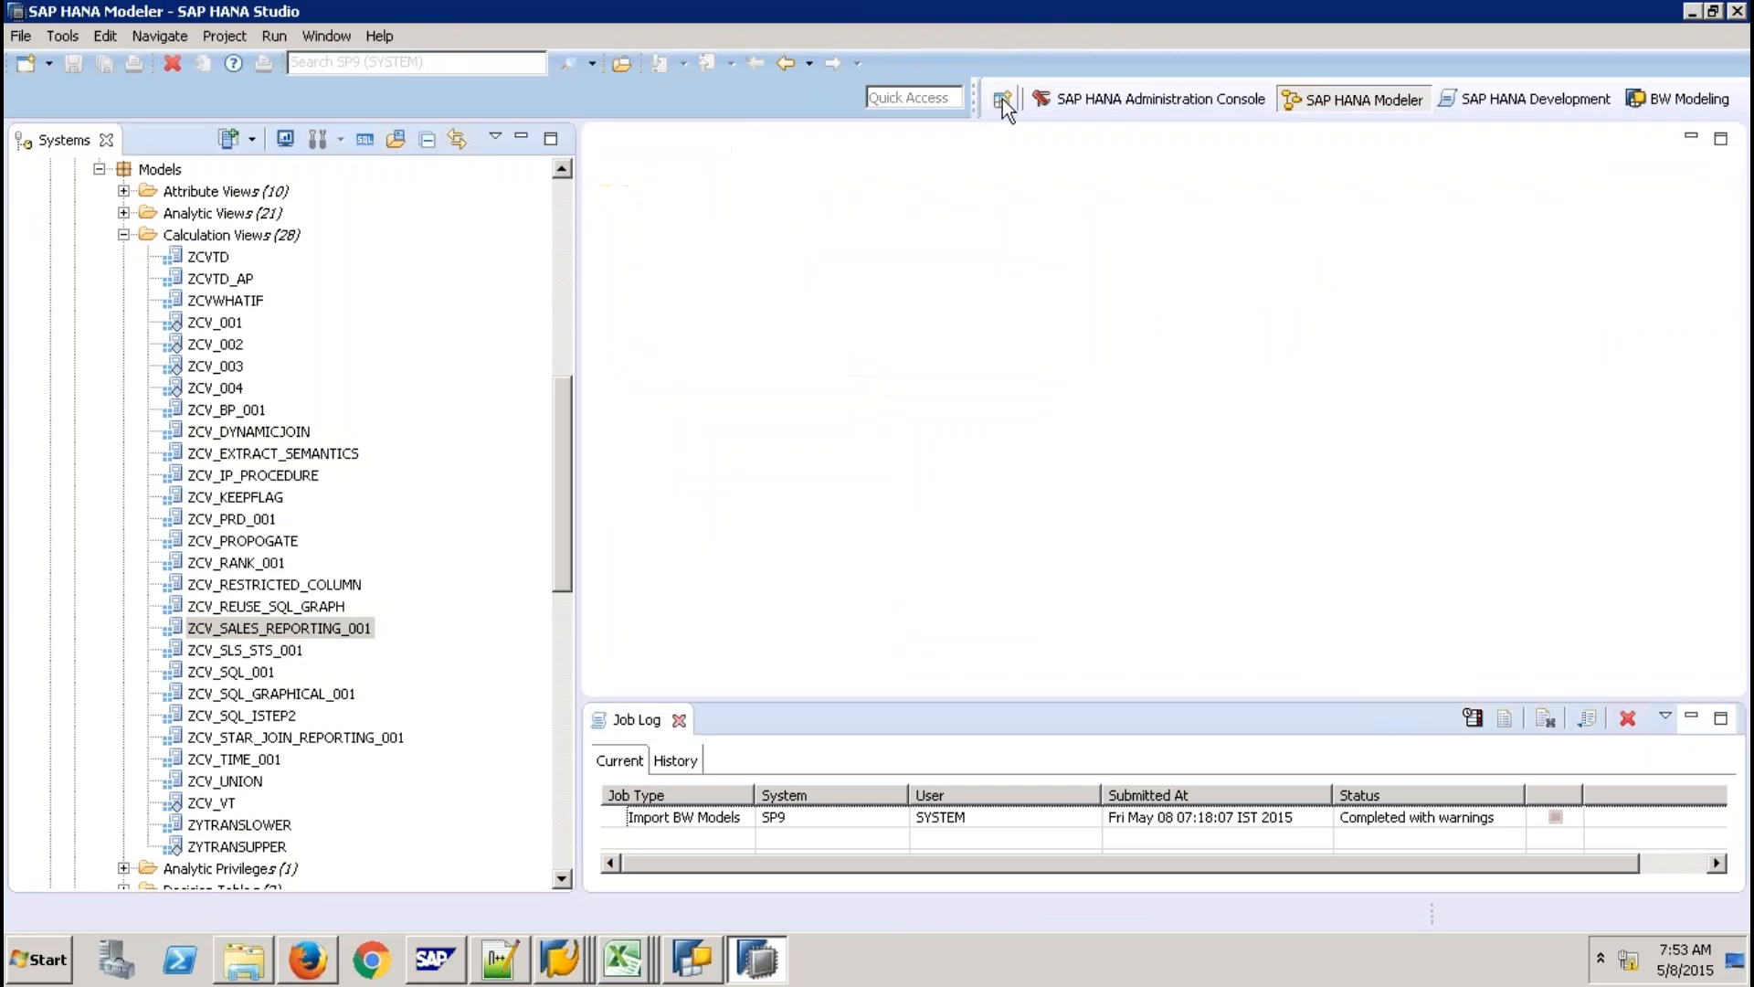
left_click(1001, 99)
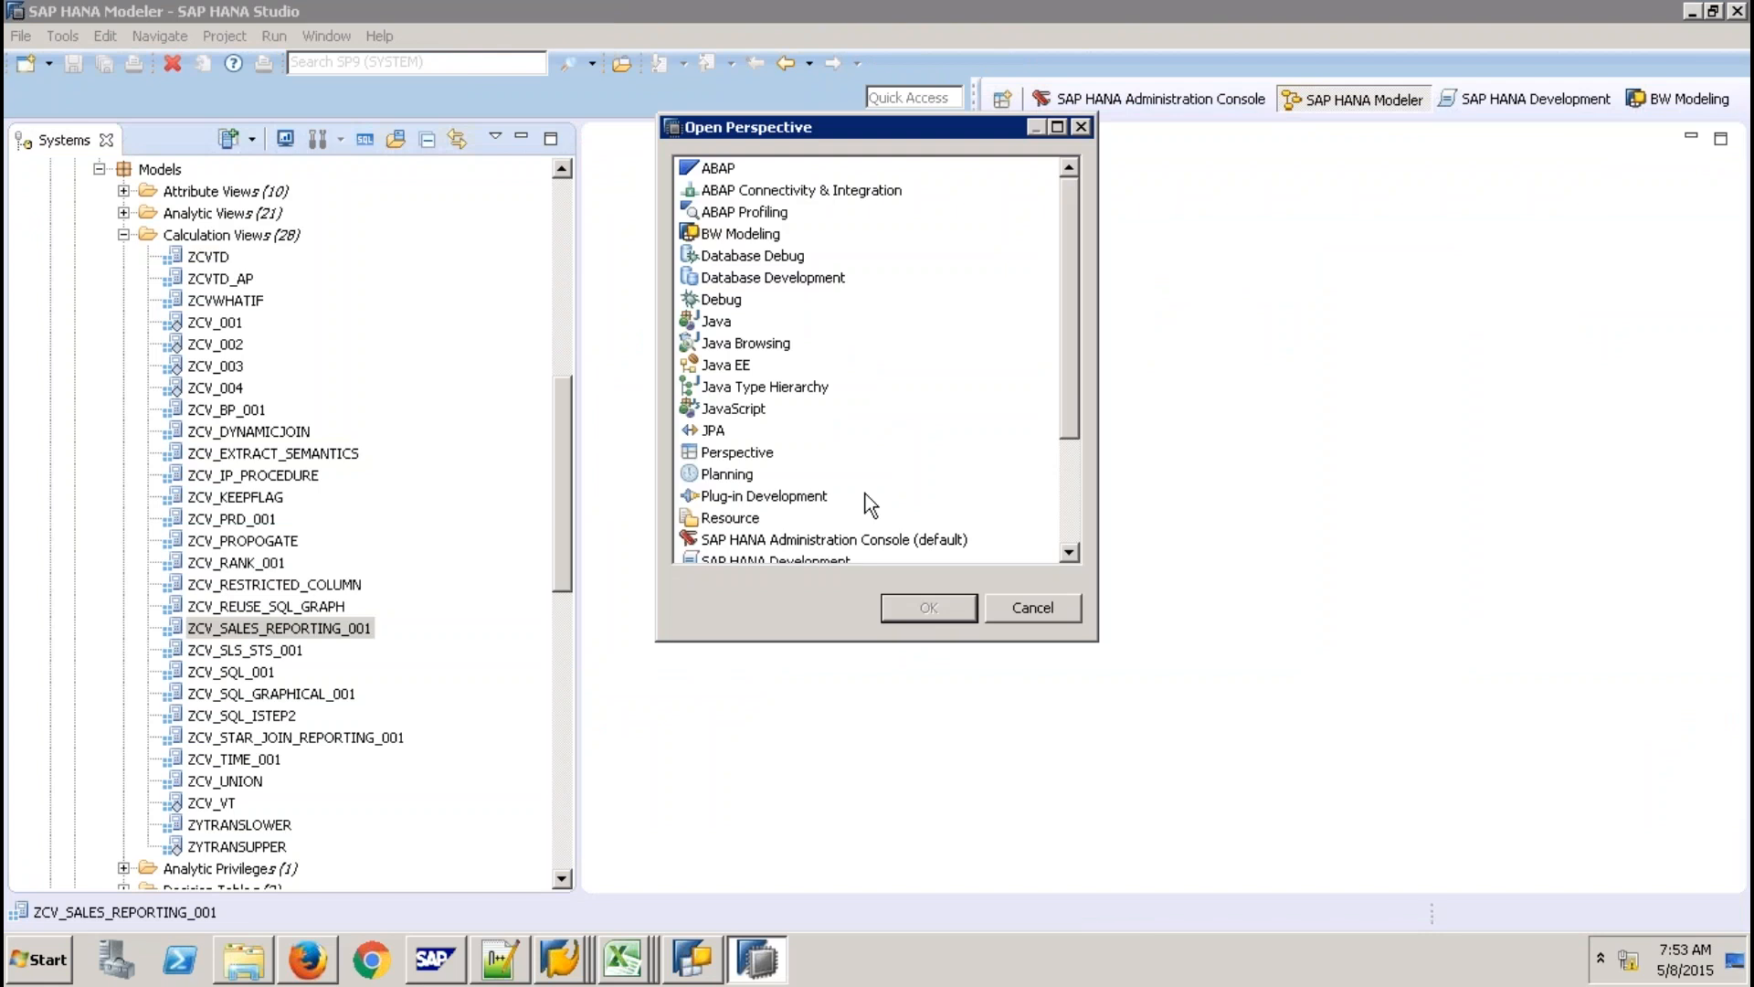
left_click(916, 607)
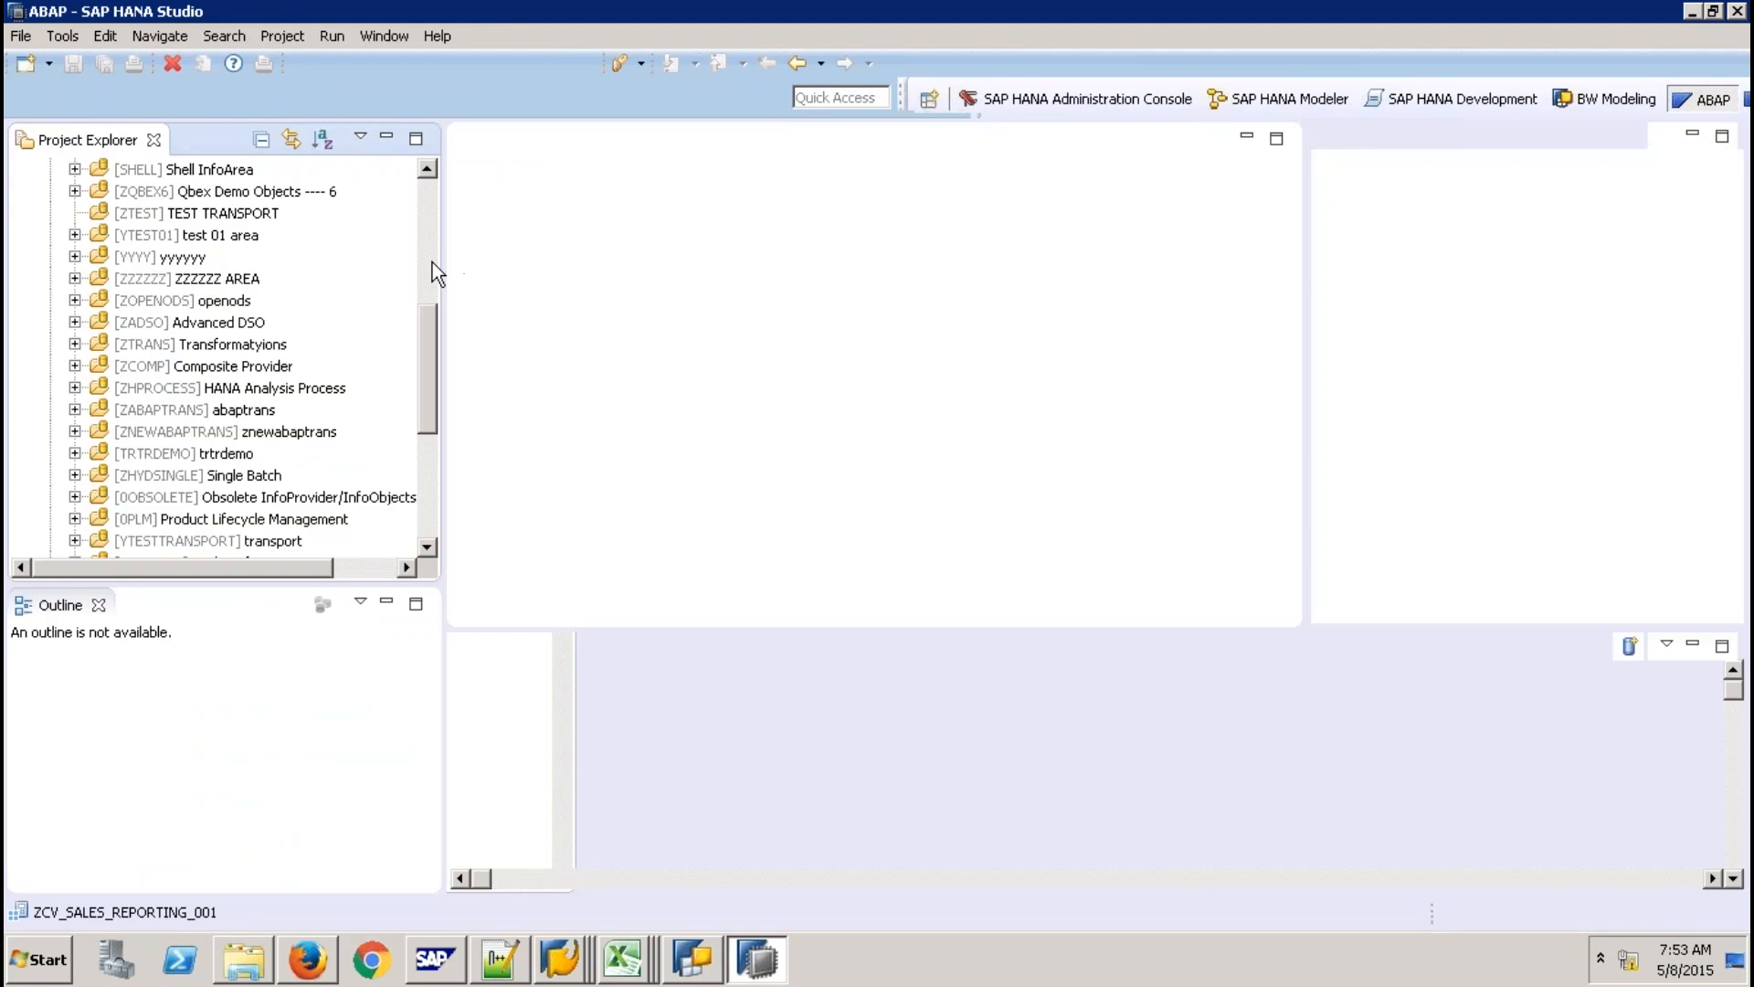
Collapse the existing B78_001_qbex_en project and start a new ABAP project on BW74HANASP8 DEV.
left_click(430, 206)
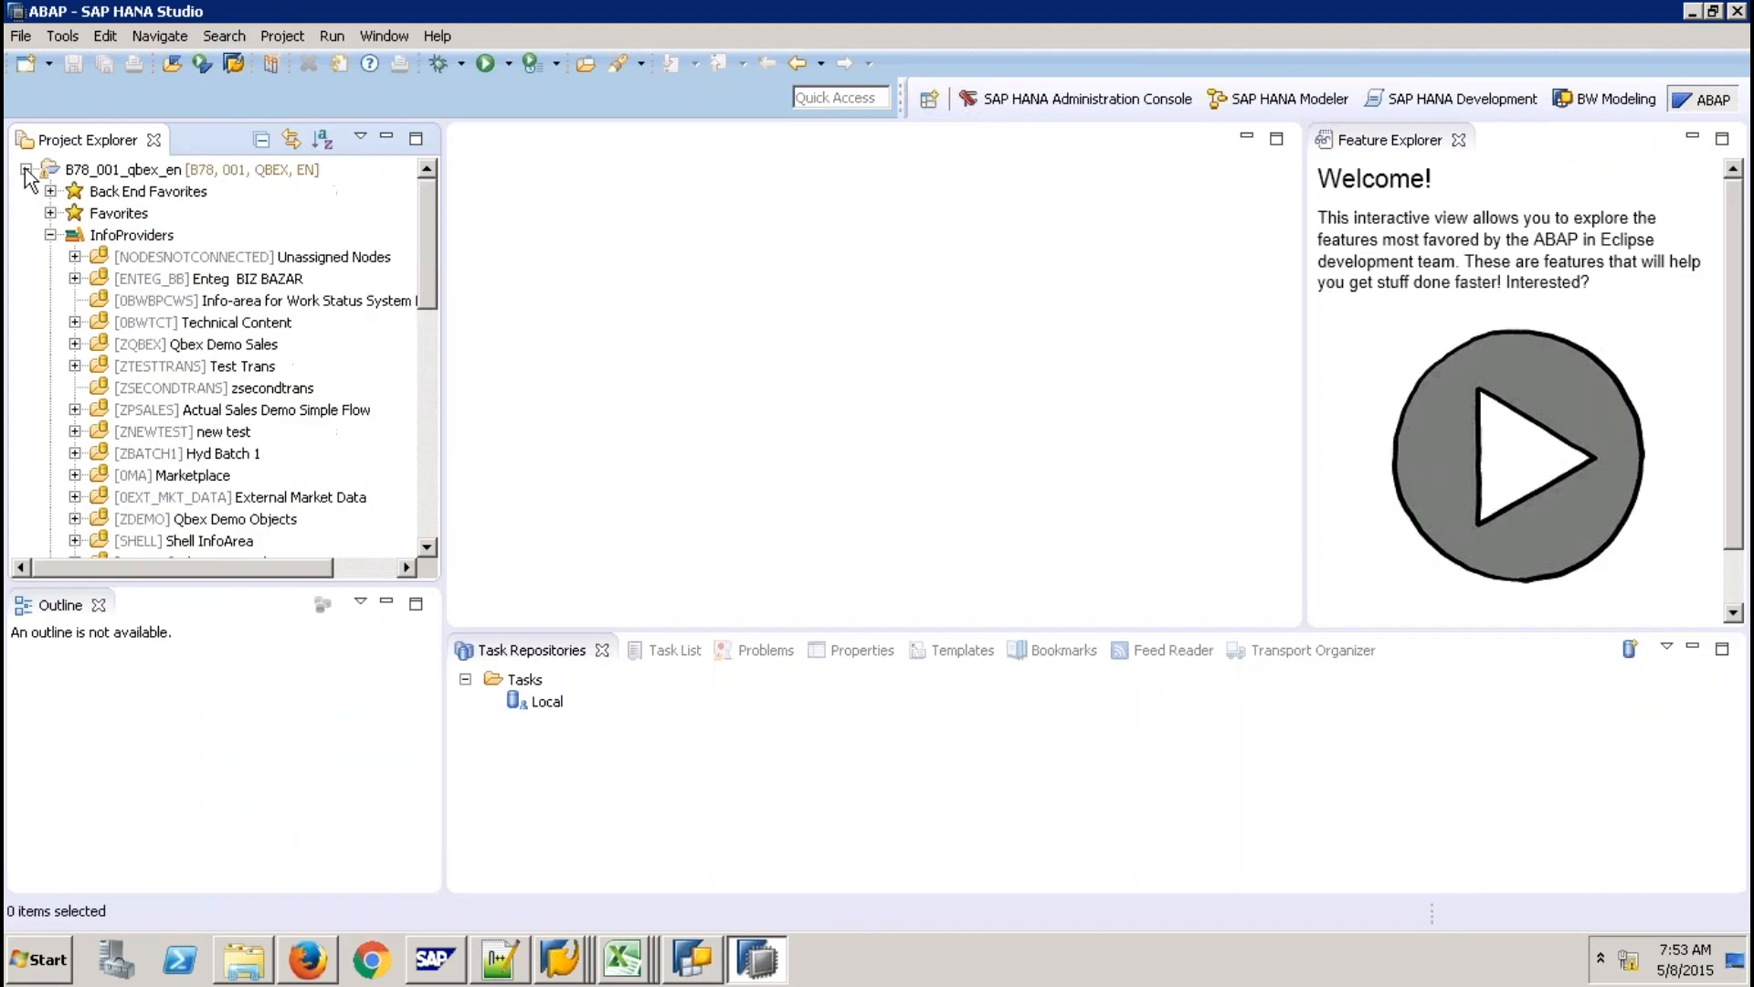
left_click(26, 170)
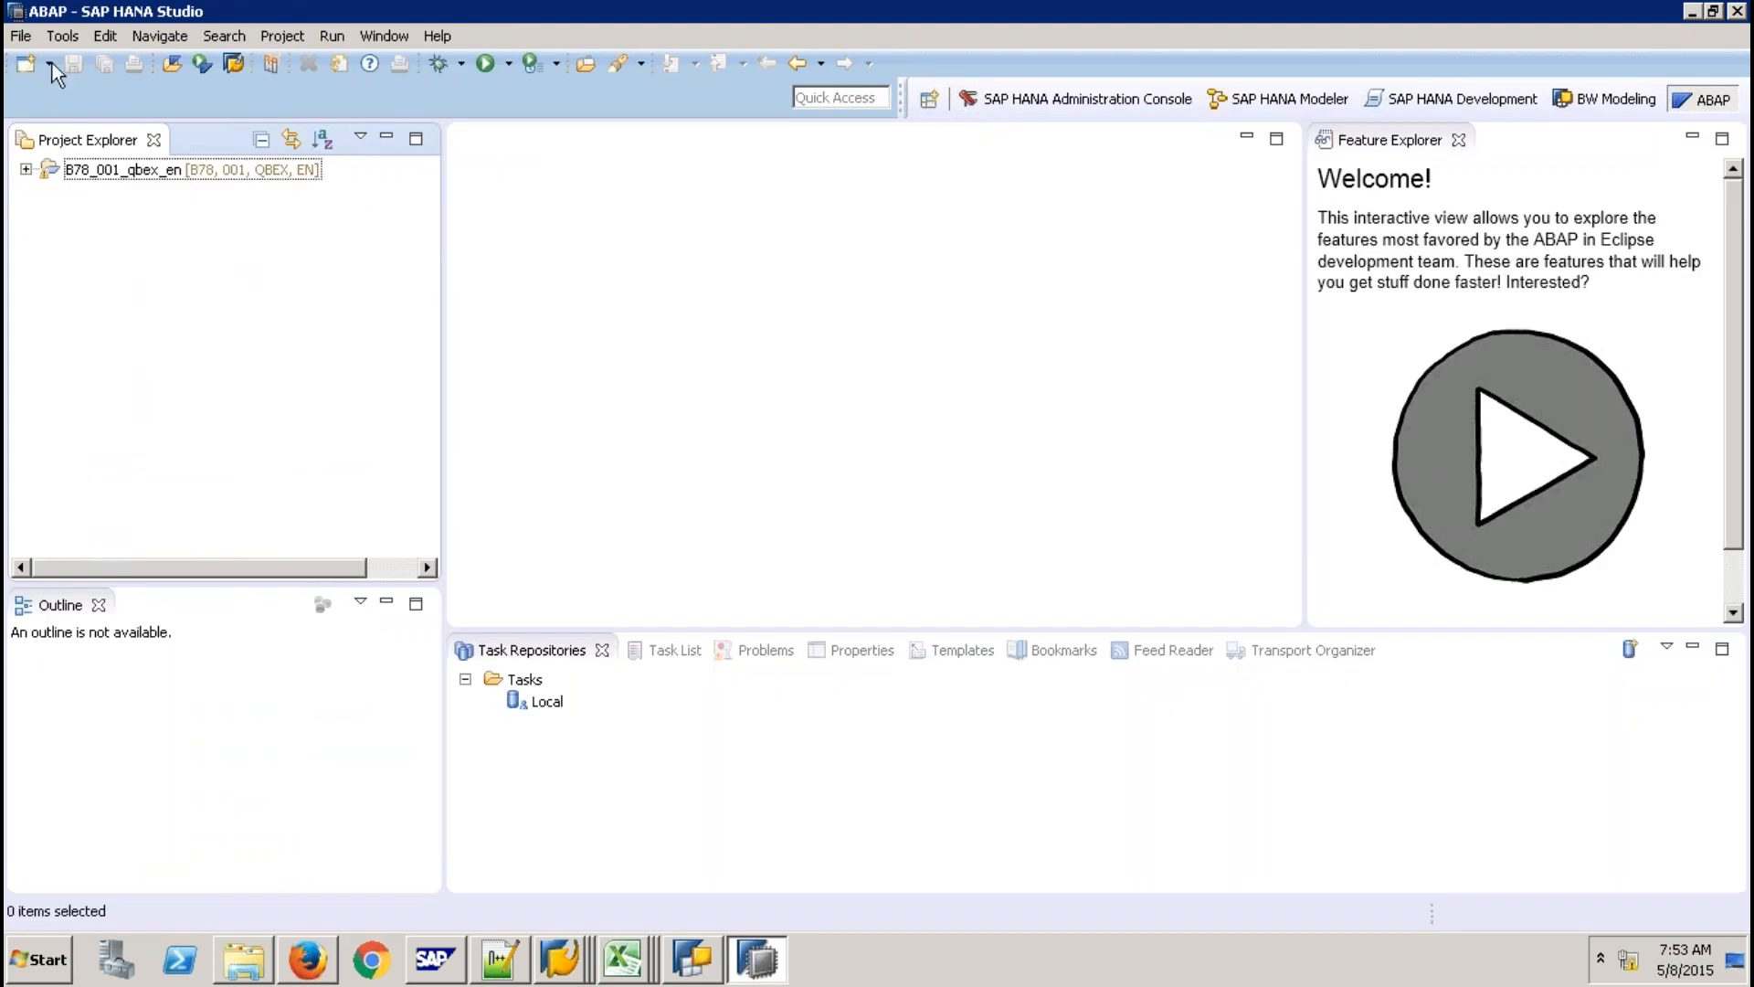
left_click(51, 64)
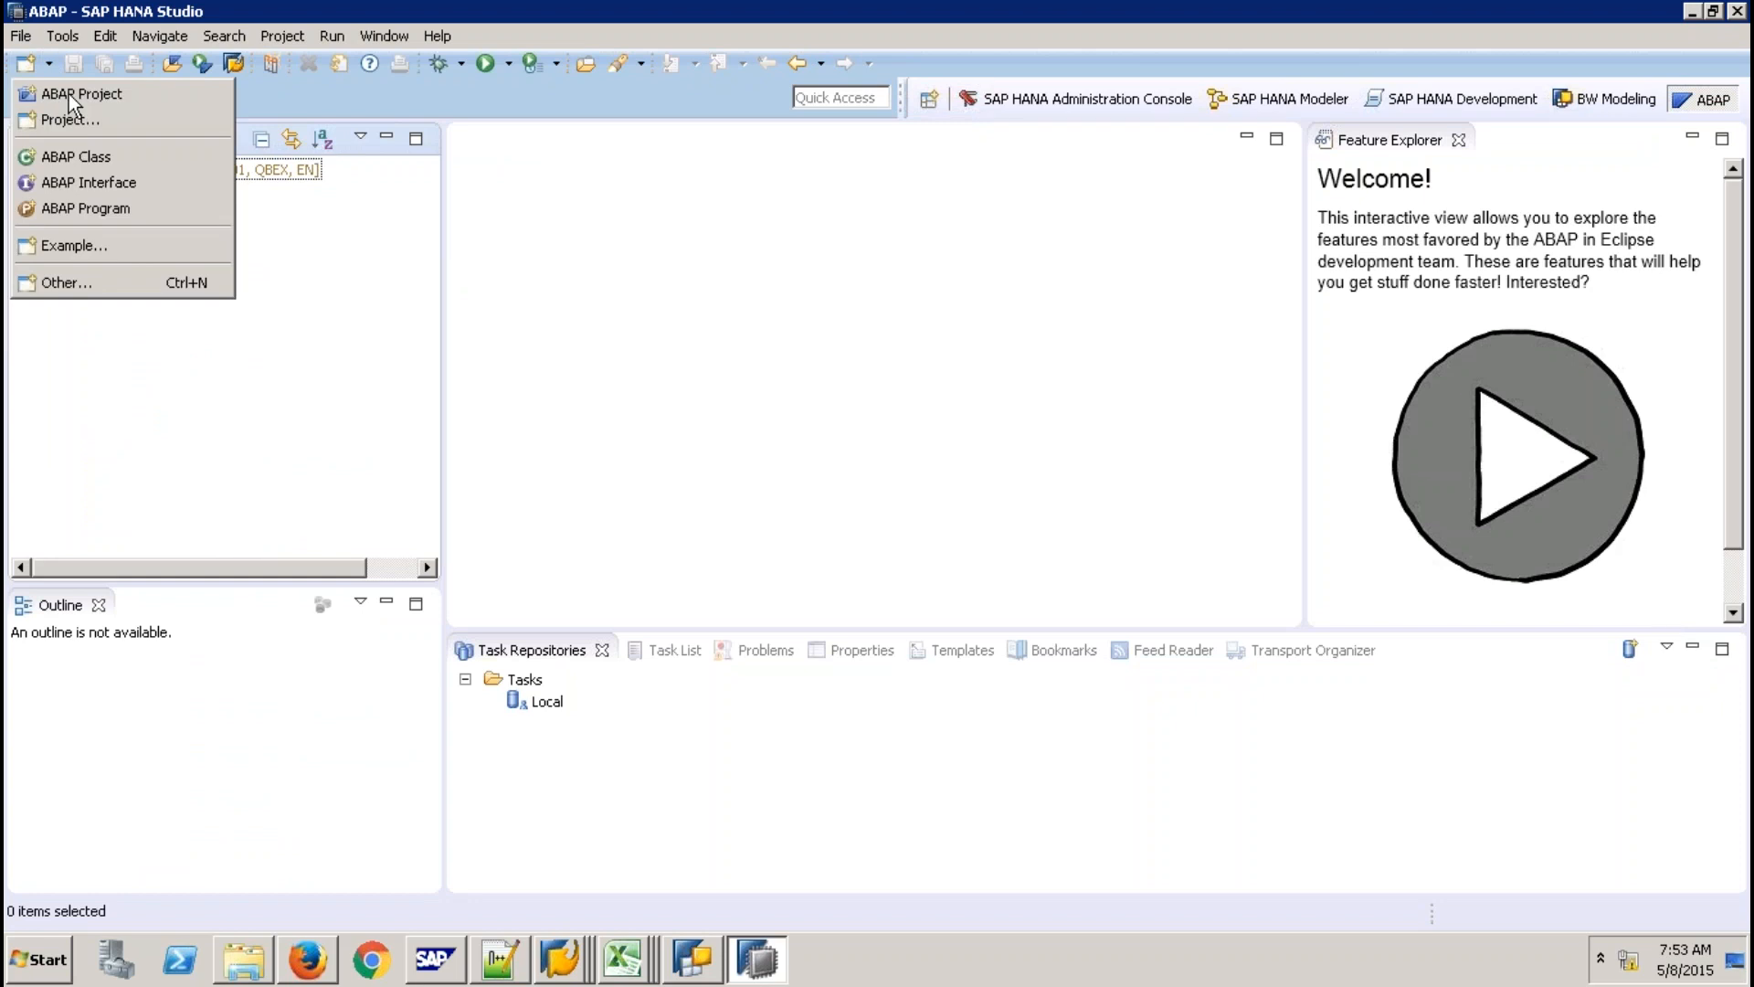
left_click(73, 95)
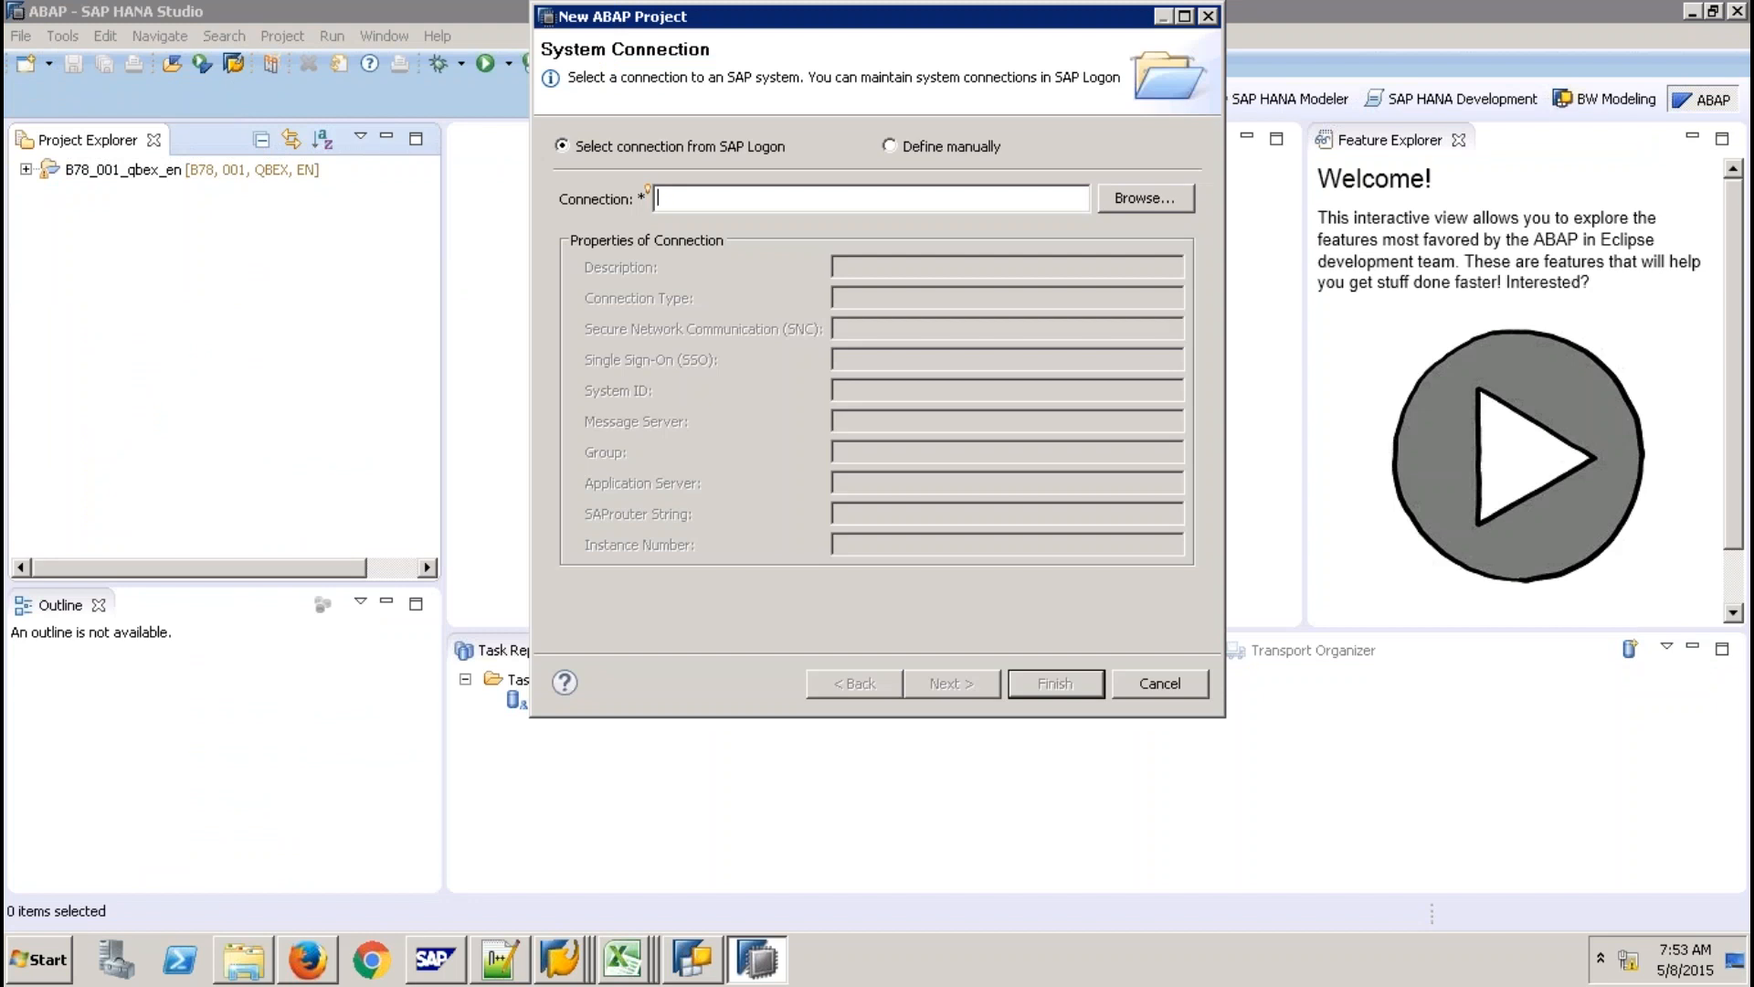
left_click(1146, 199)
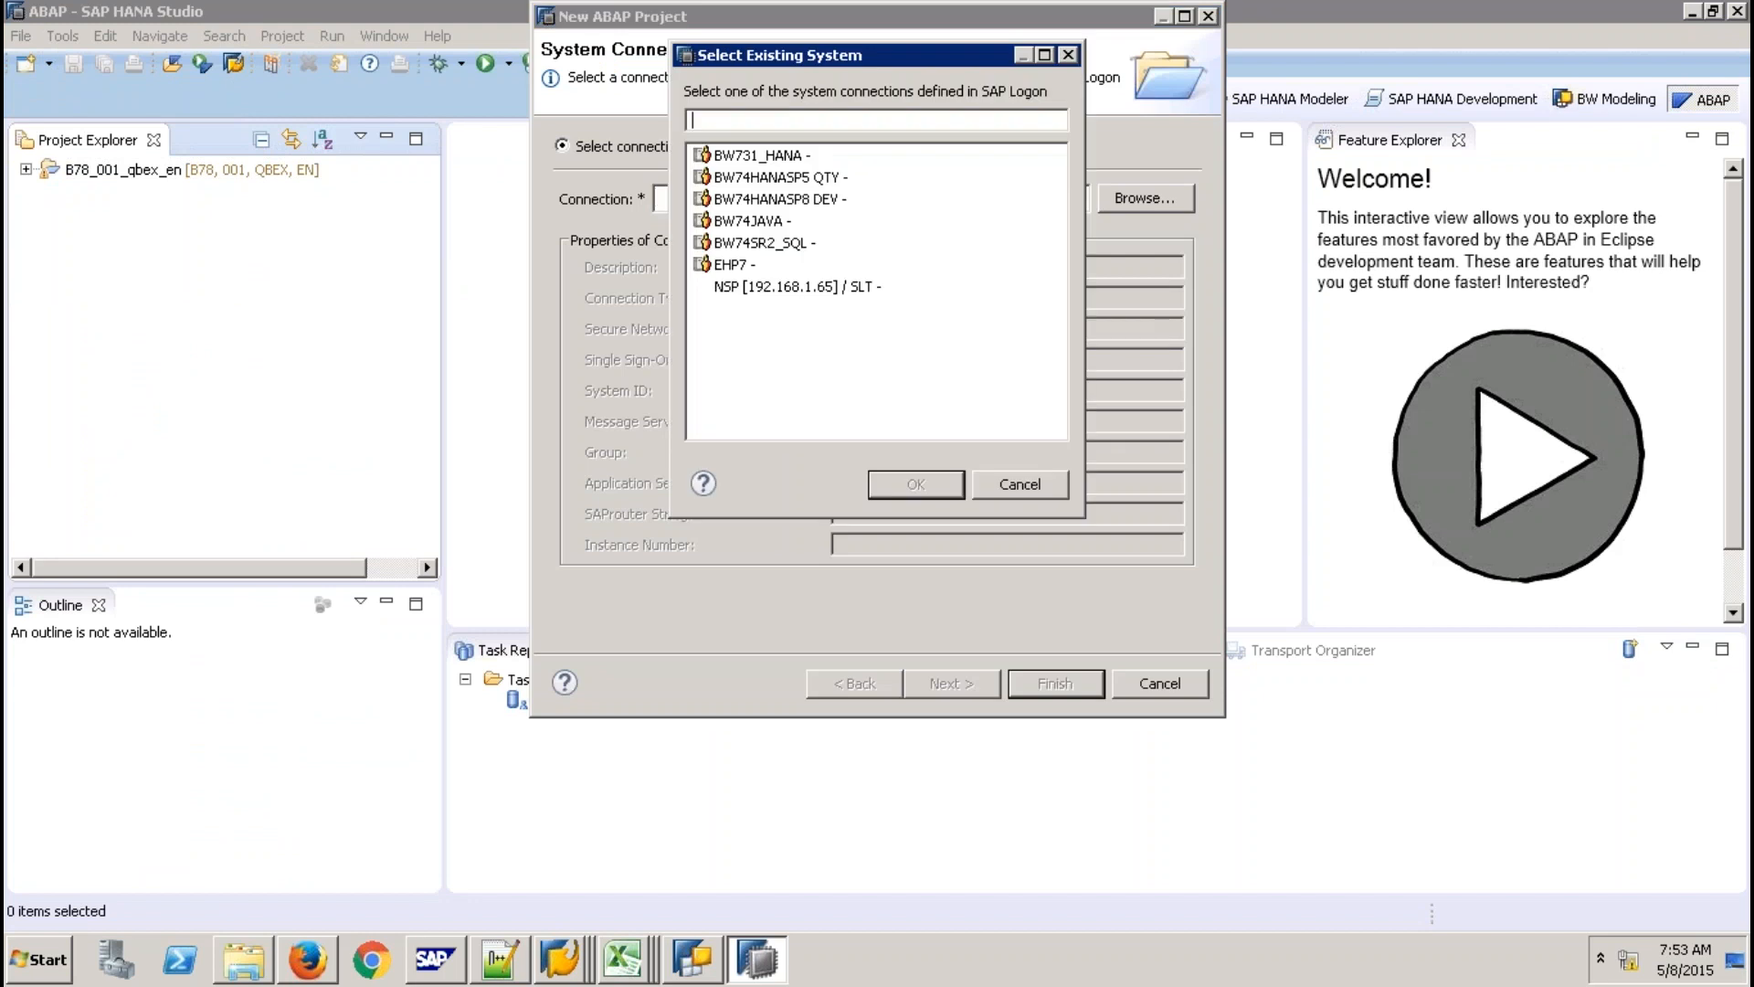
left_click(774, 200)
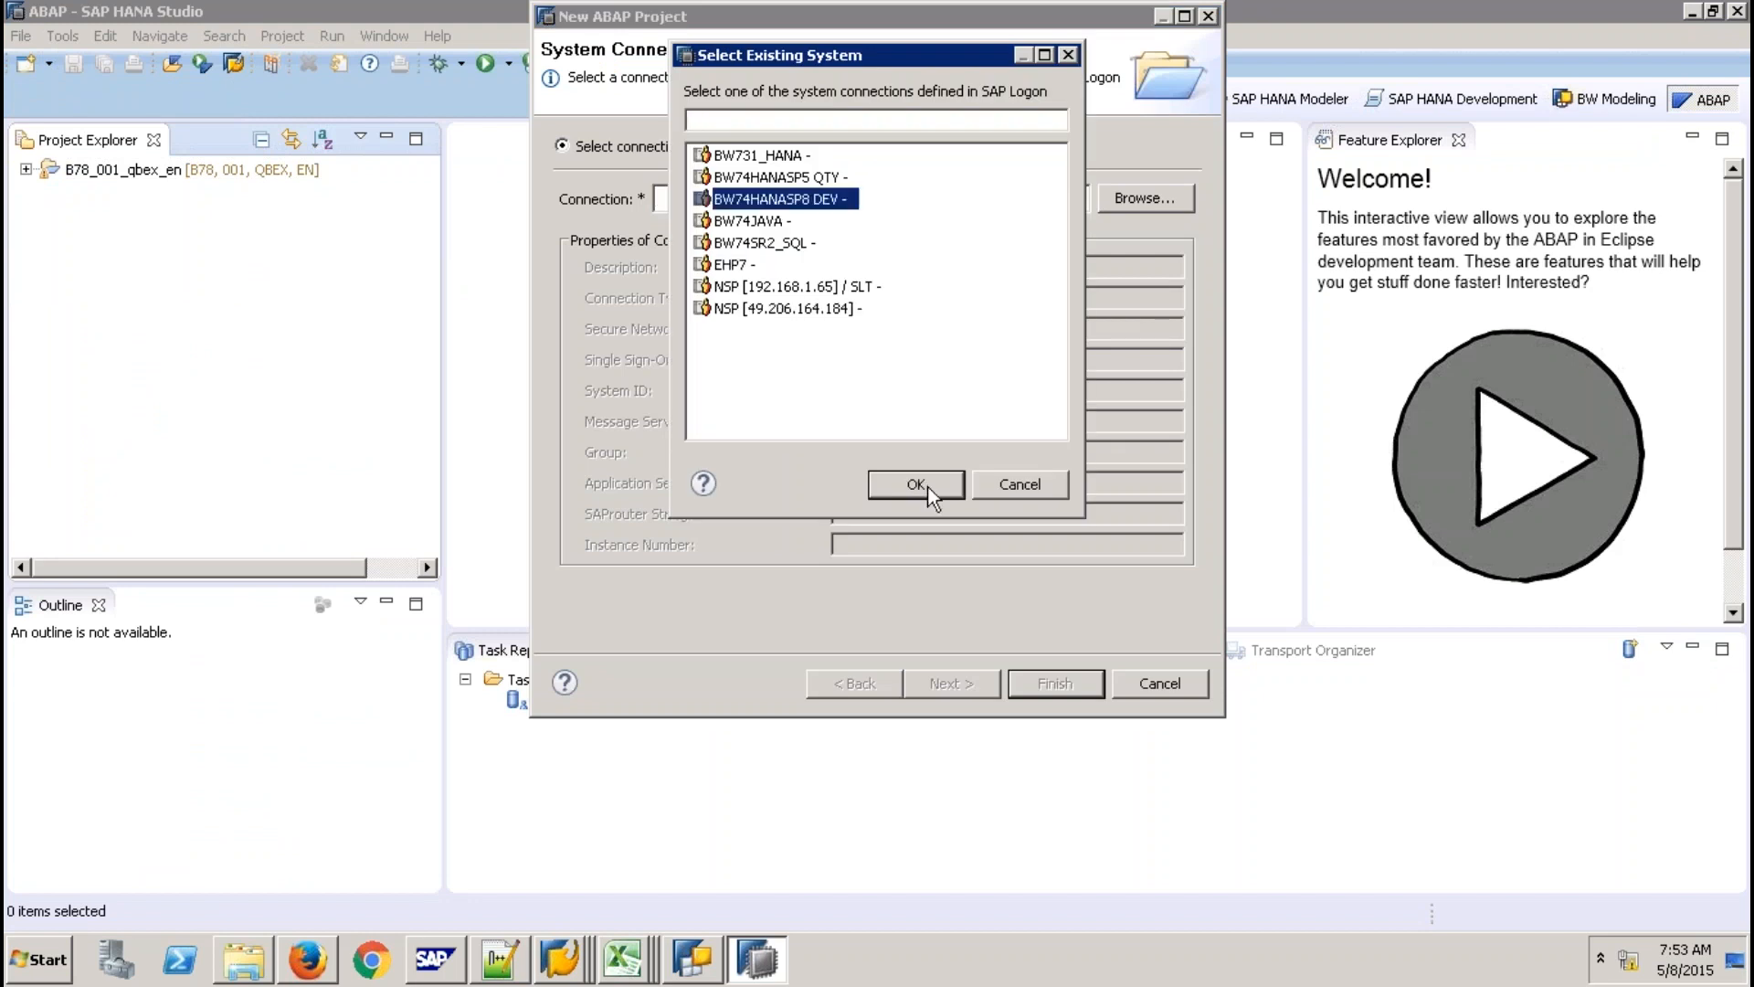
left_click(917, 484)
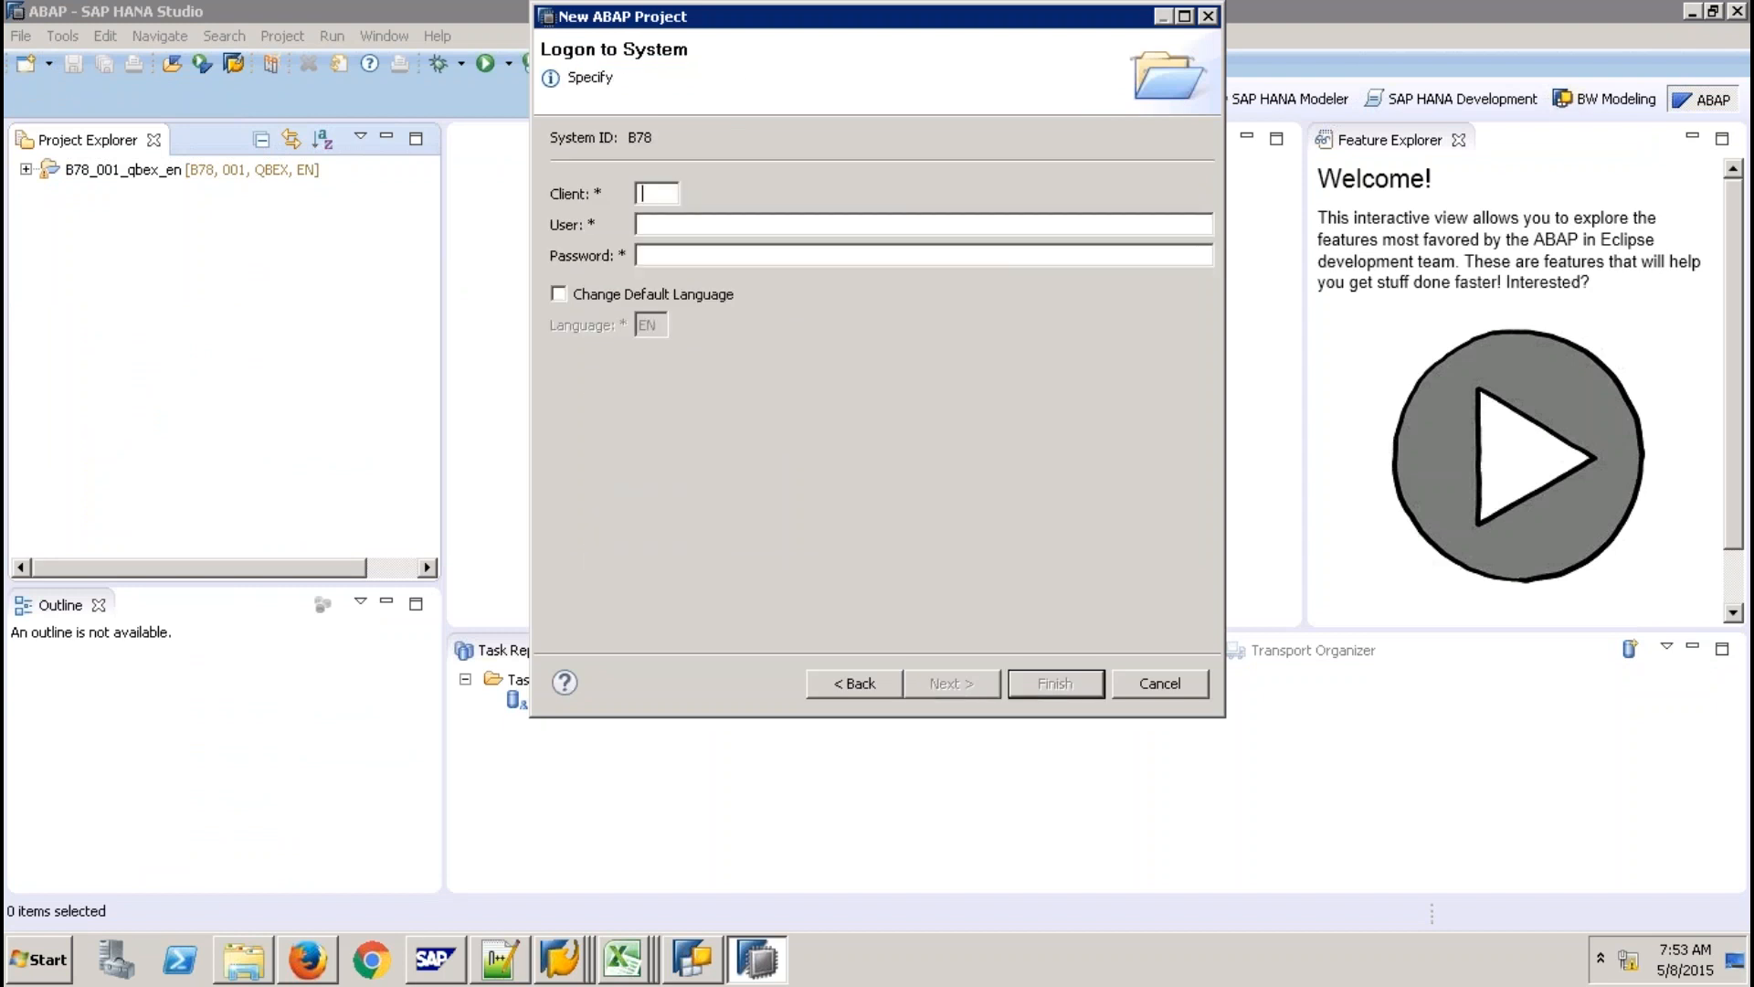
Log on with client 001, the user name and password to create the project.
type("0")
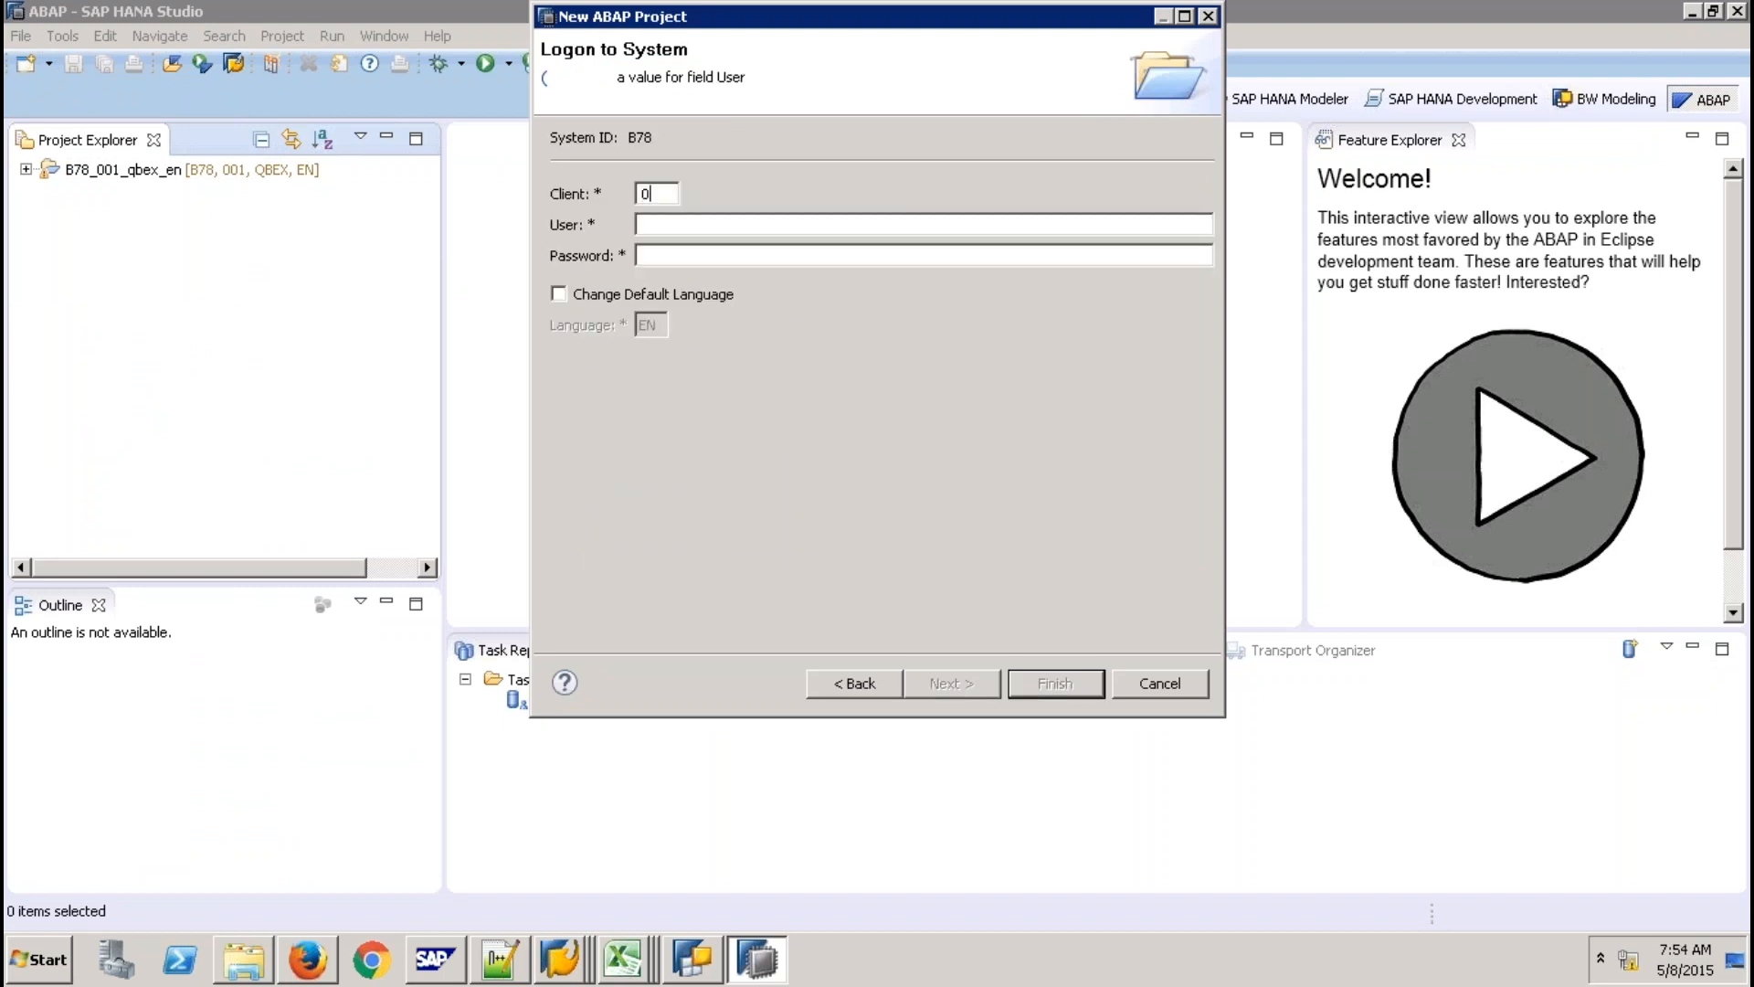
type("01")
key("Tab")
type("QBEX")
key("Tab")
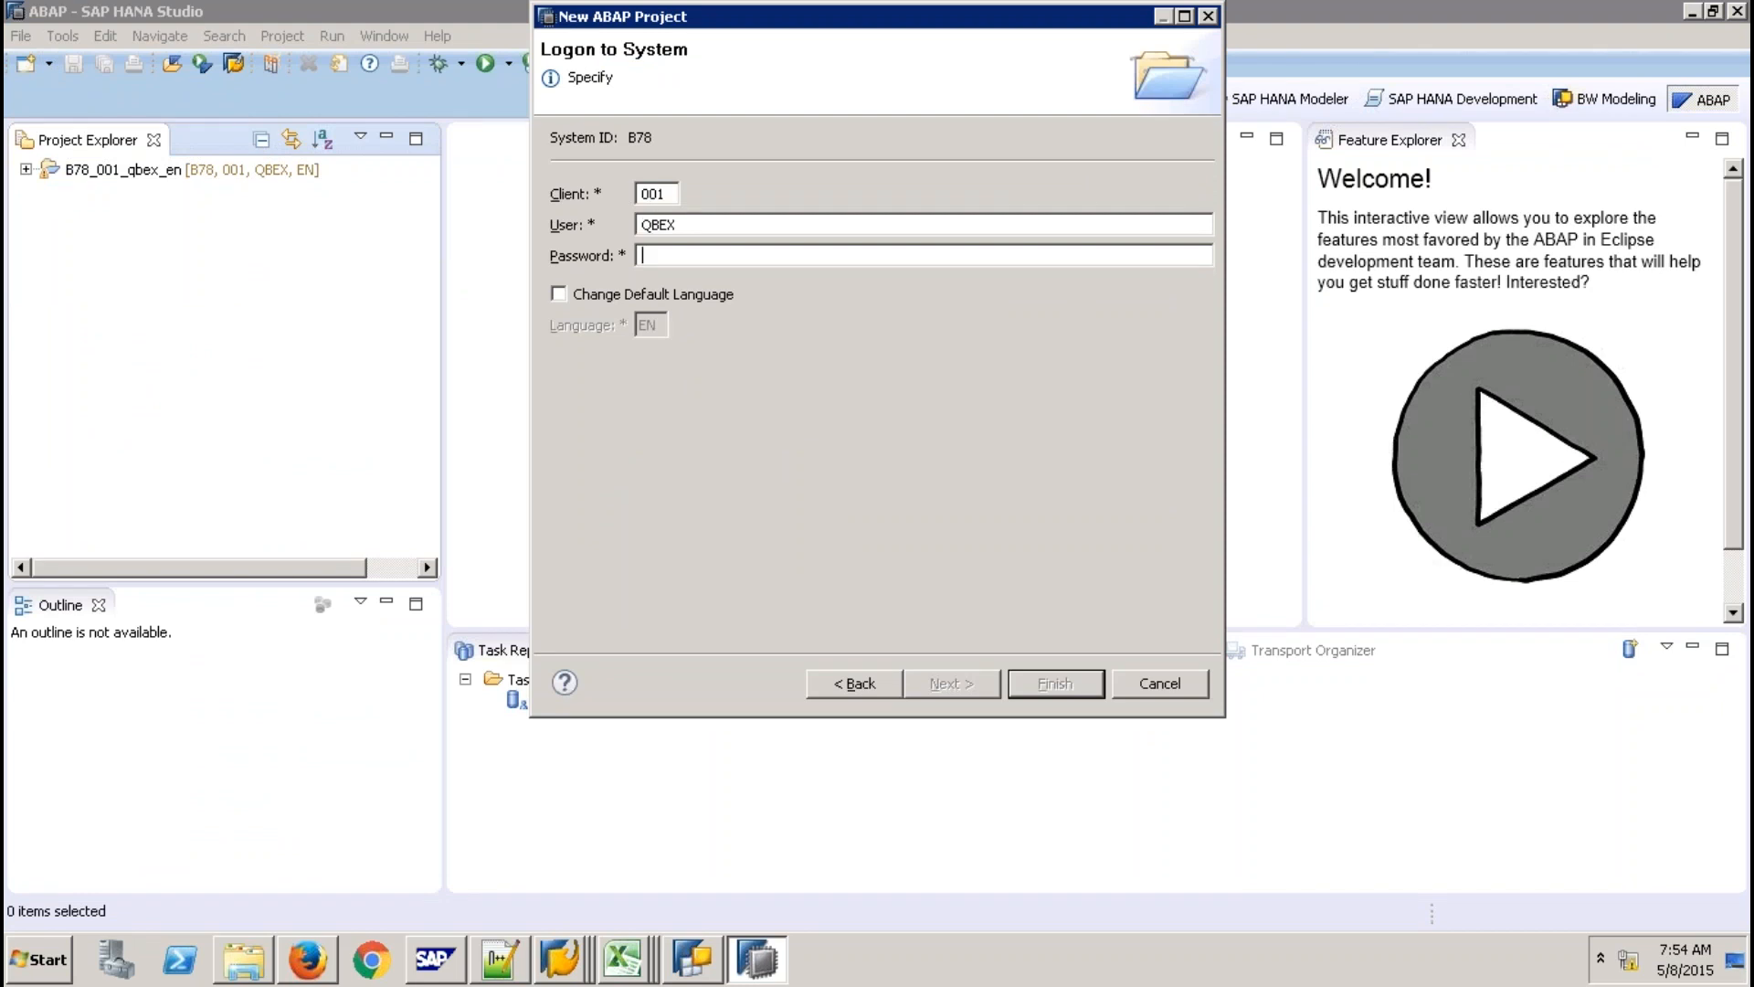
type("••••")
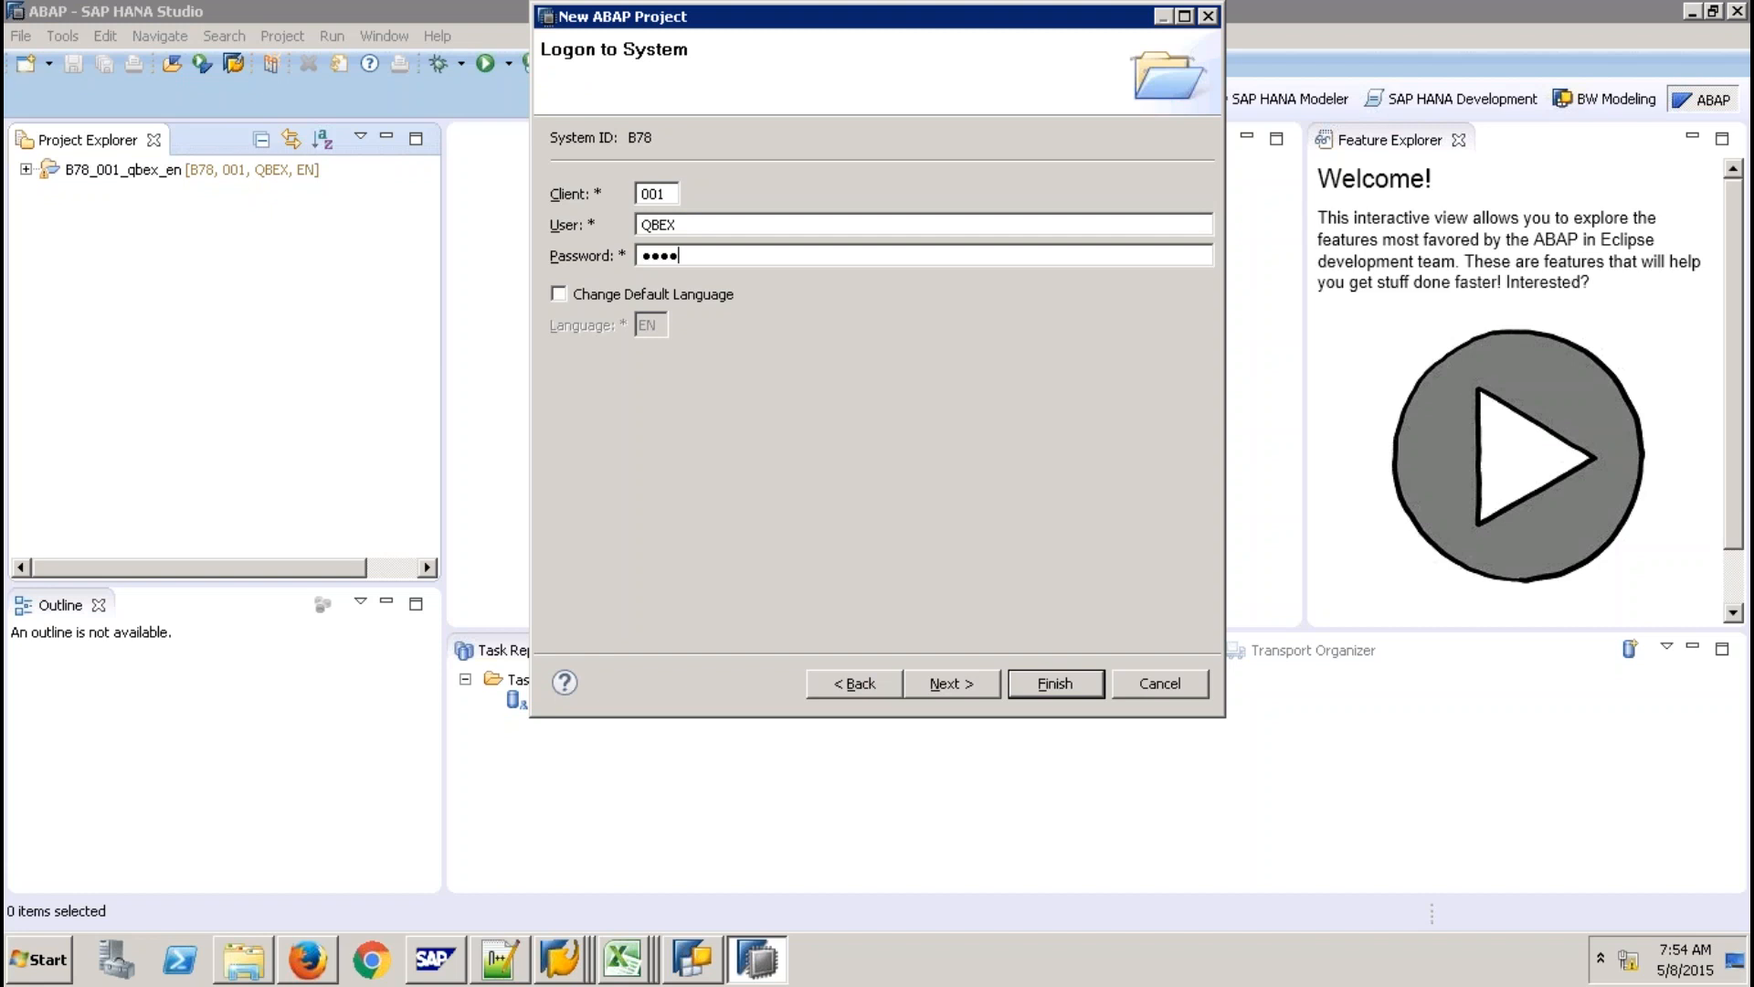
type("•••••••")
key("Return")
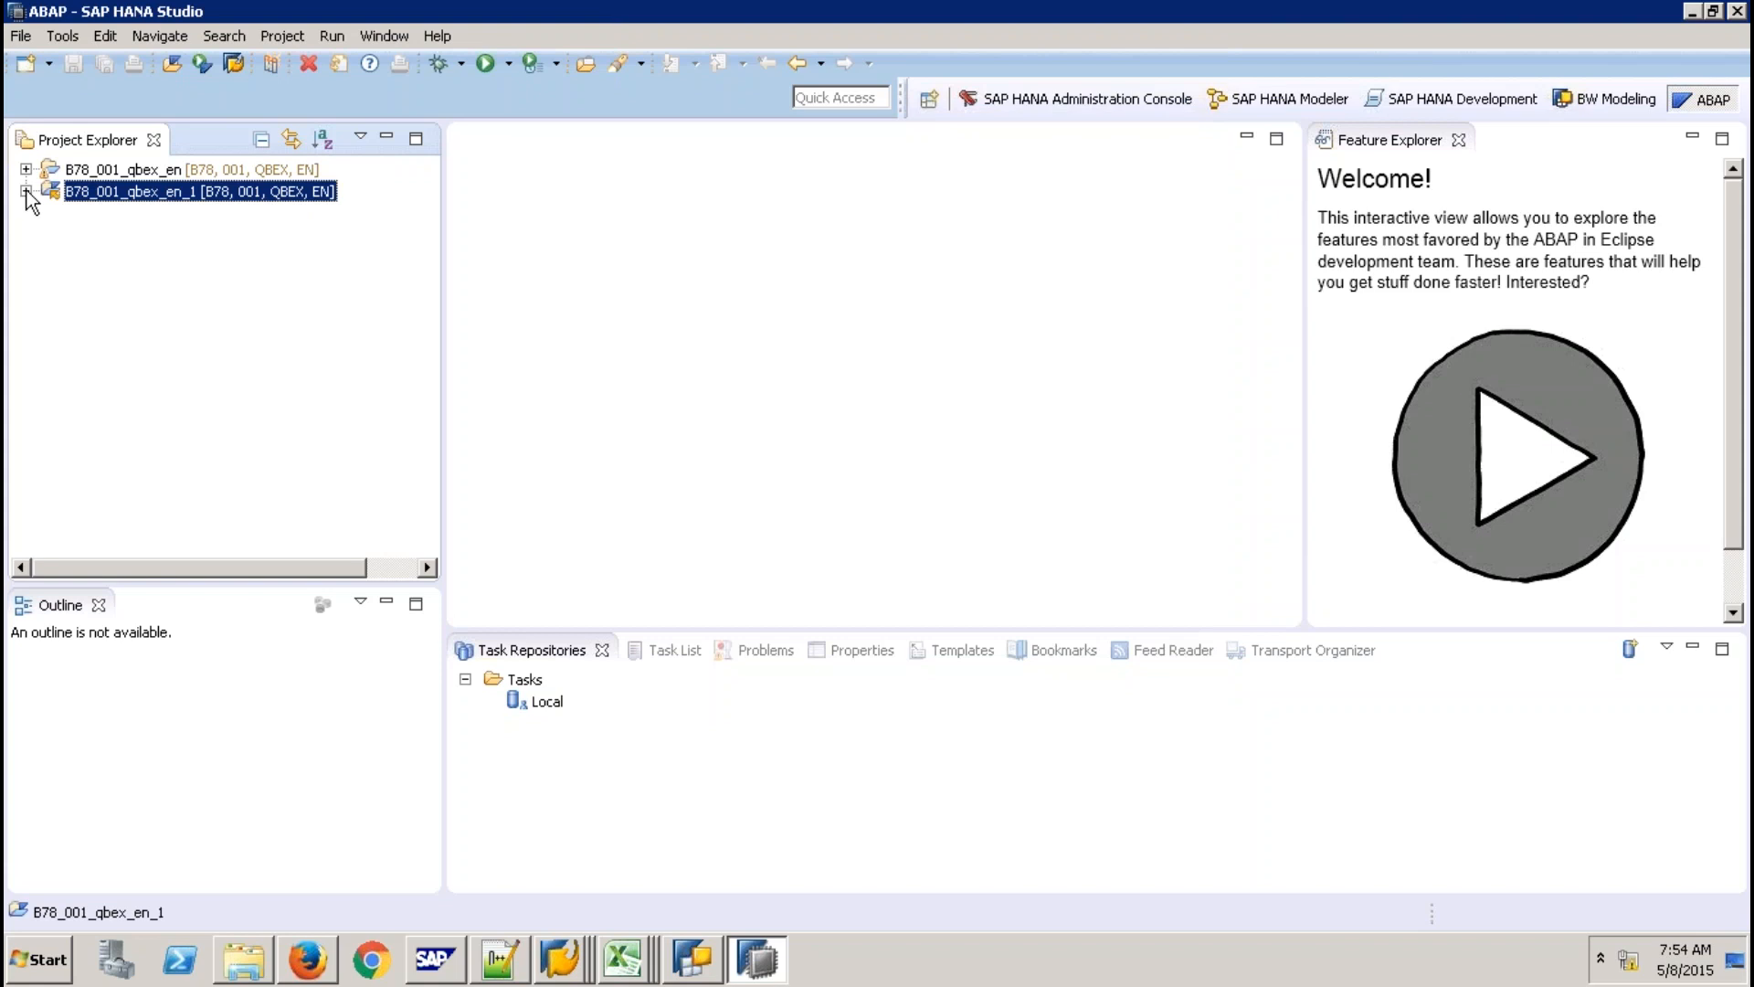
Expand the new project down to the Classes folder of the $TMP - QBEX package.
left_click(26, 192)
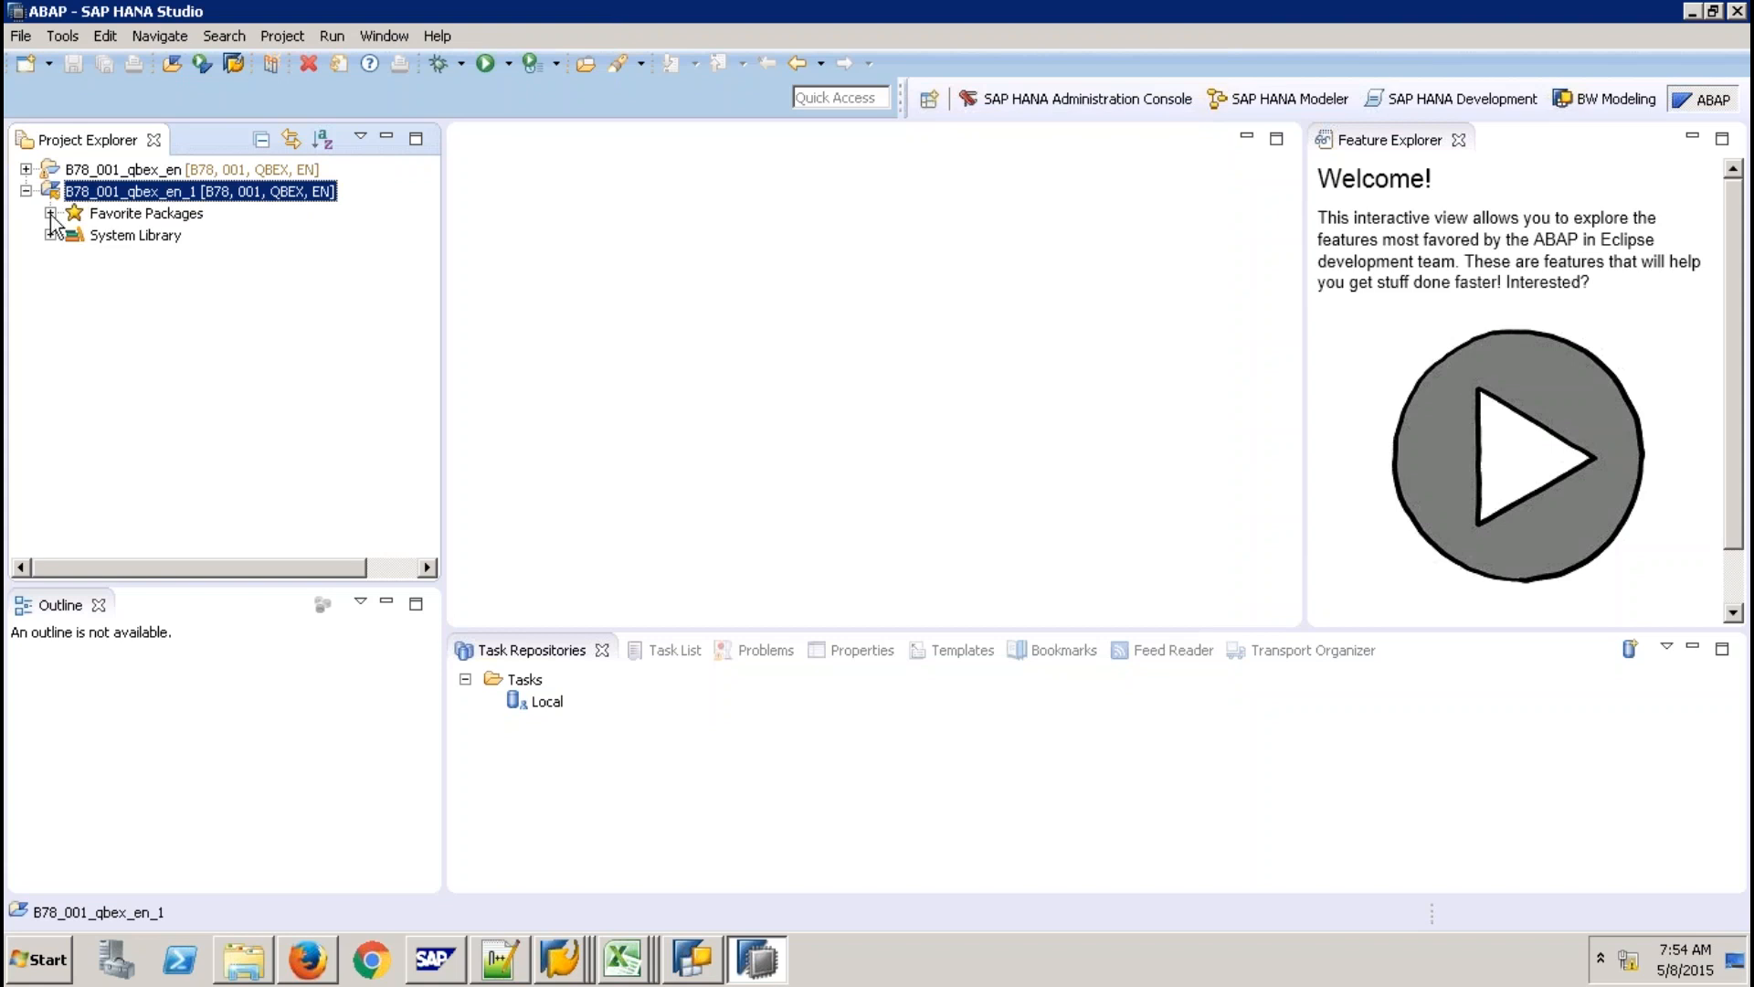
left_click(50, 214)
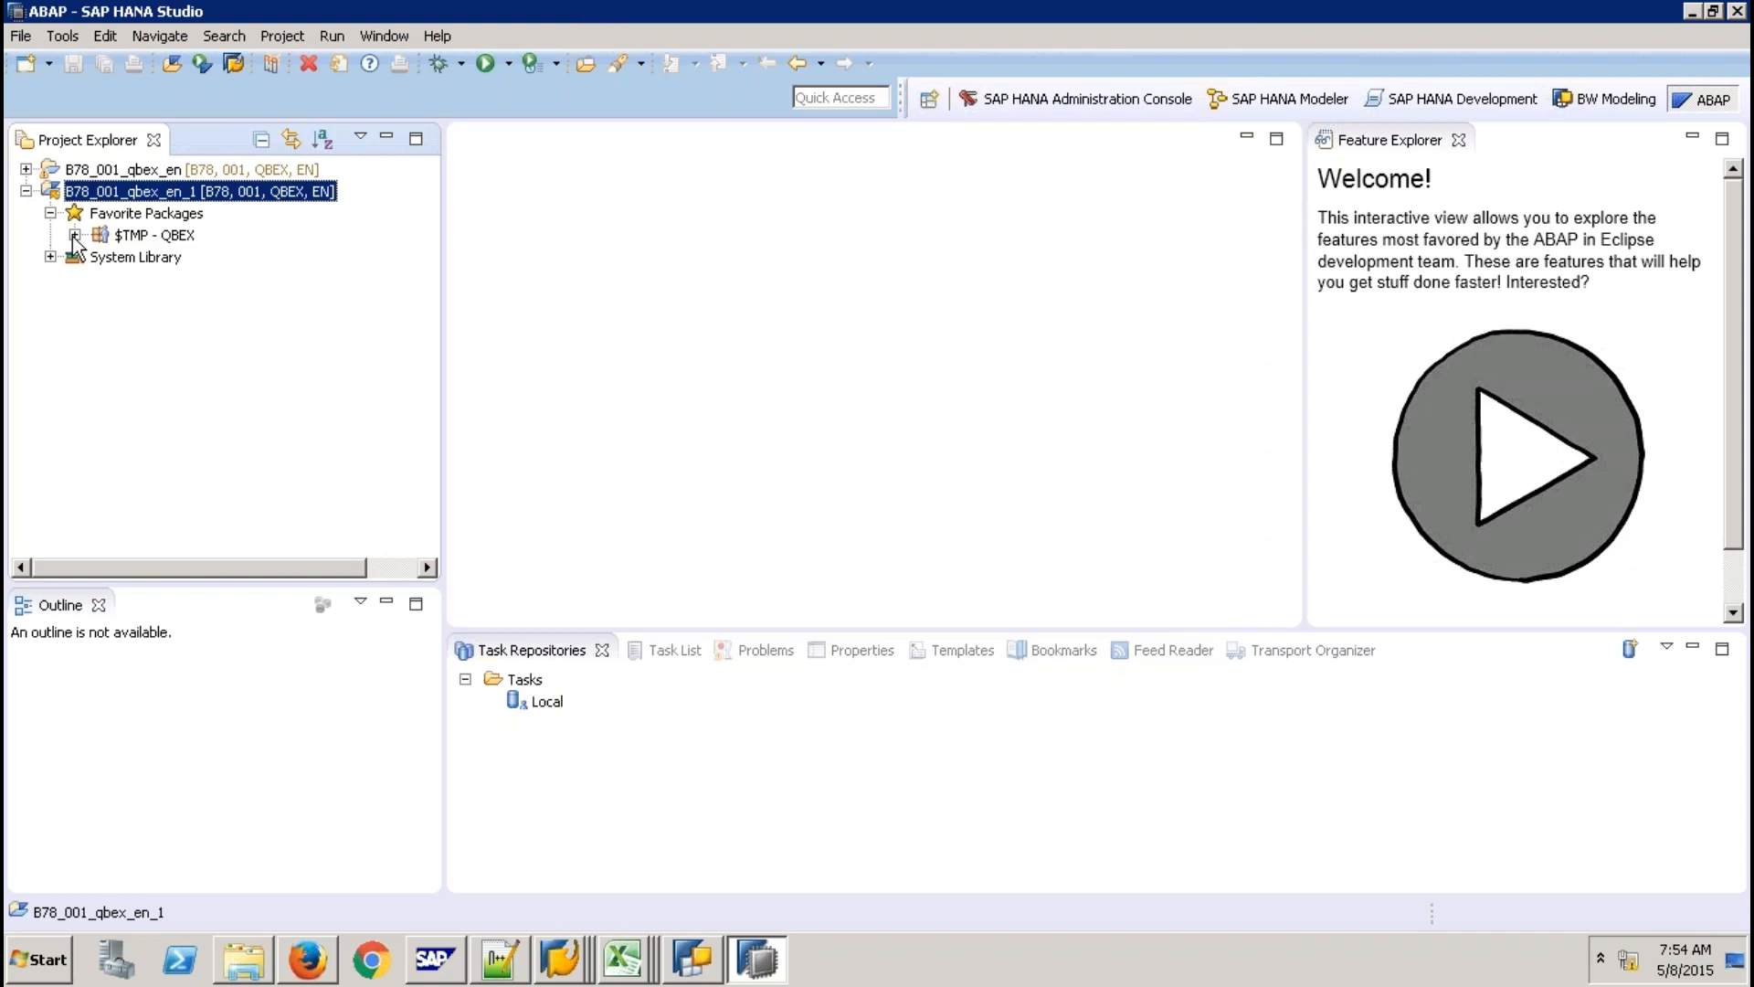
left_click(74, 236)
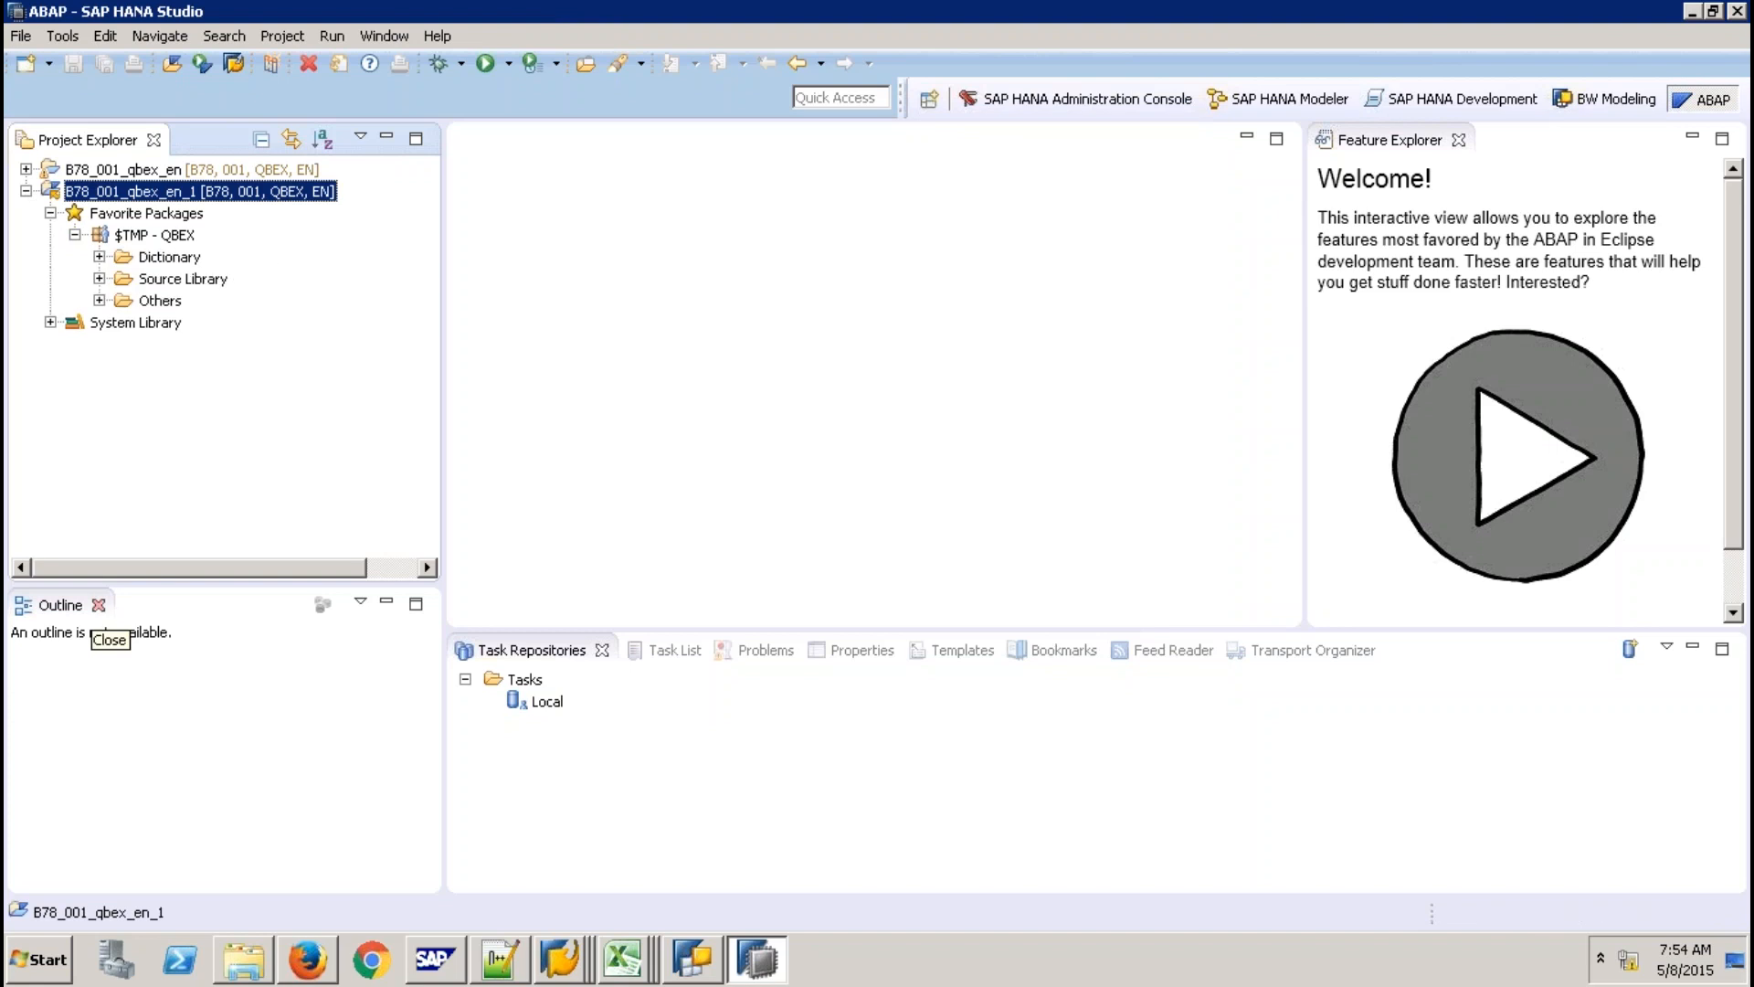
left_click(98, 278)
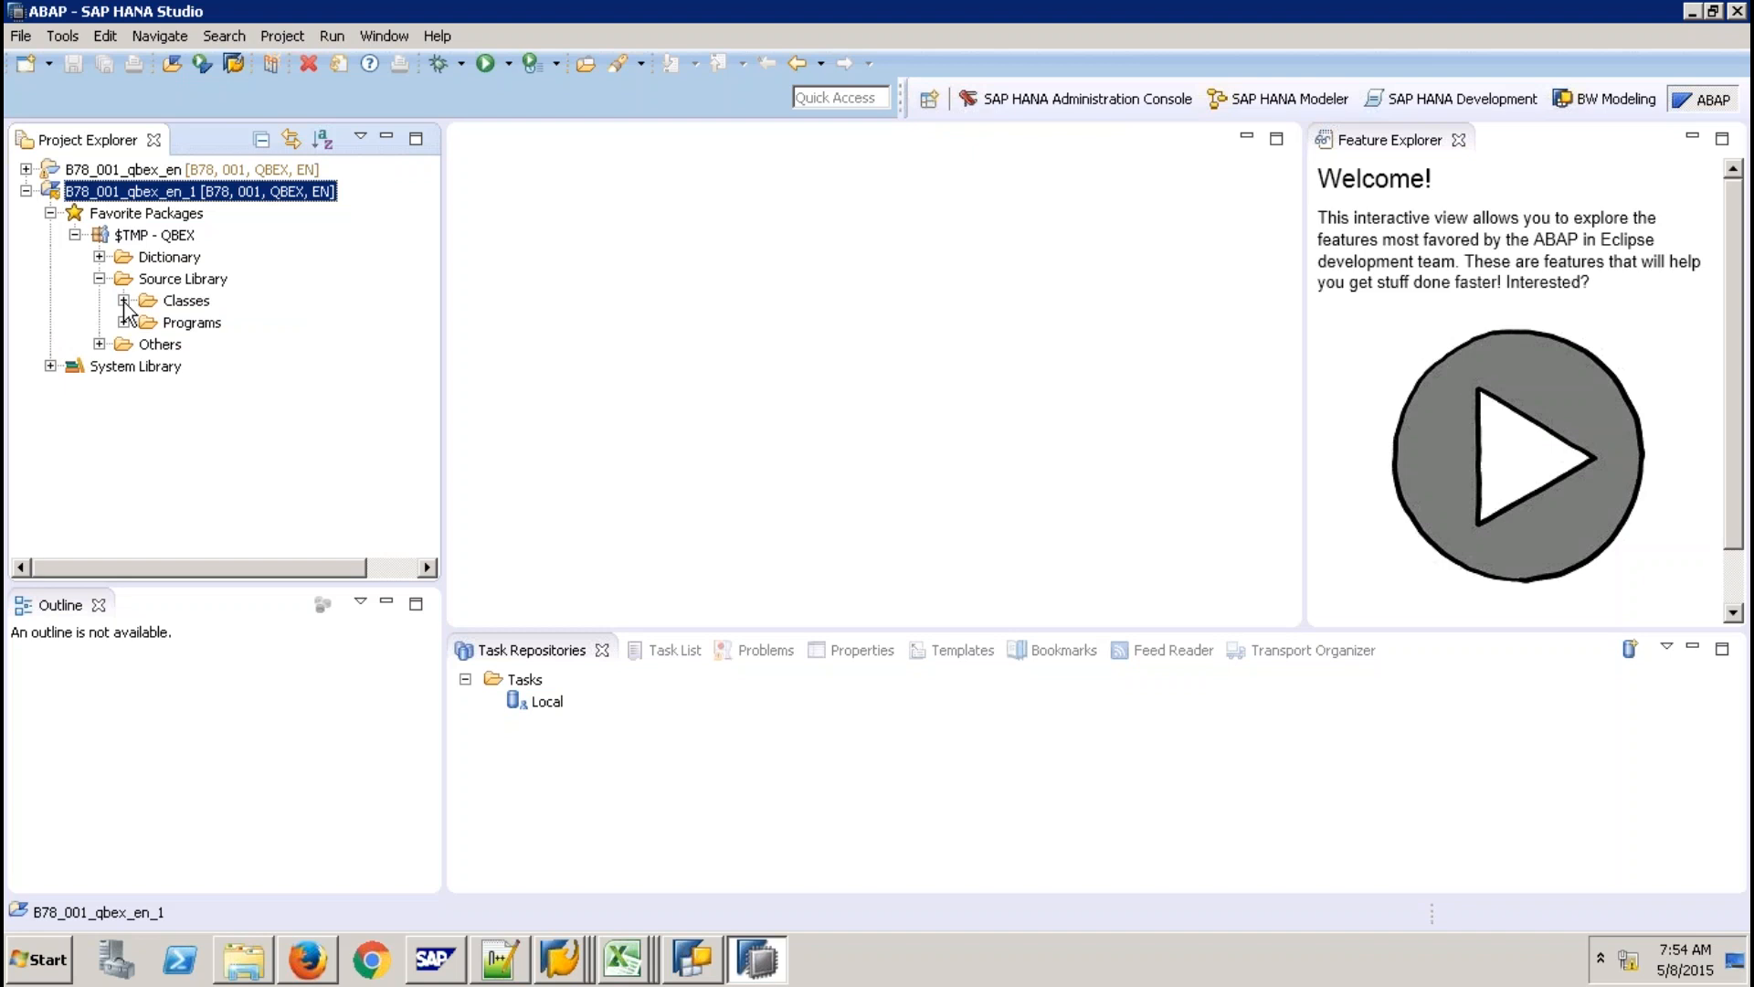
left_click(123, 301)
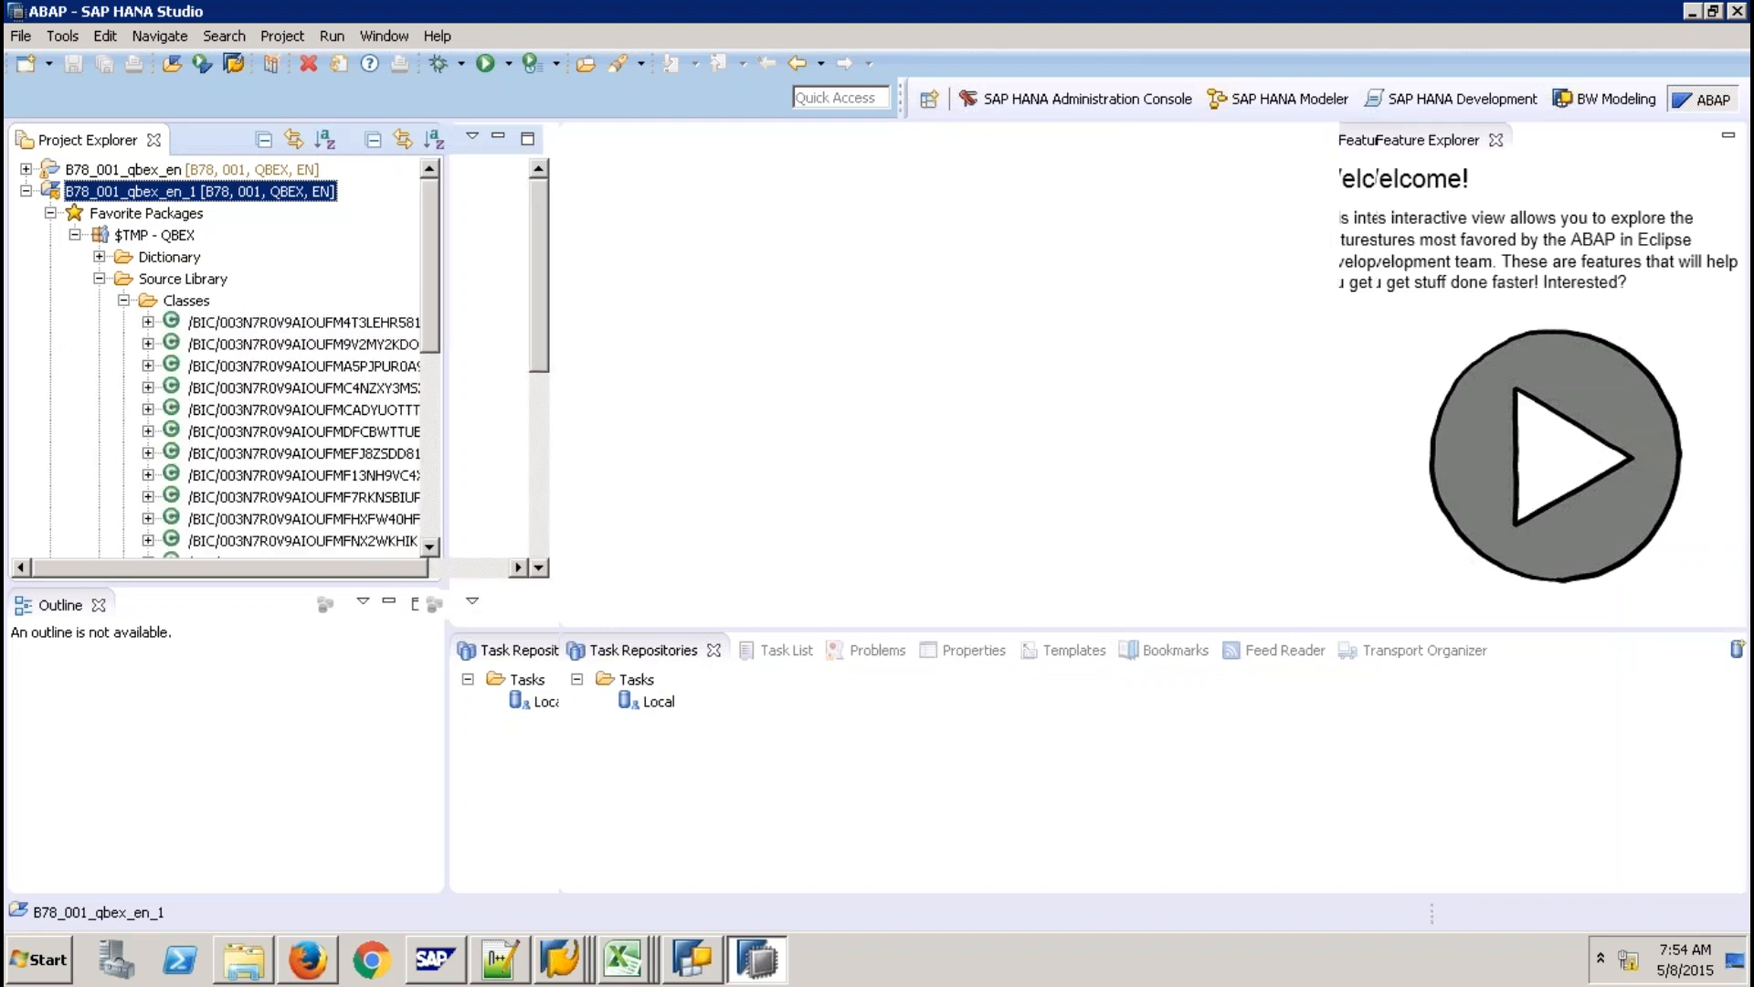
Close the Task Repositories, Problems, Task List, Properties, Templates, Bookmarks, Feed Reader and Transport Organizer panels, then list open SAP windows.
left_click(714, 667)
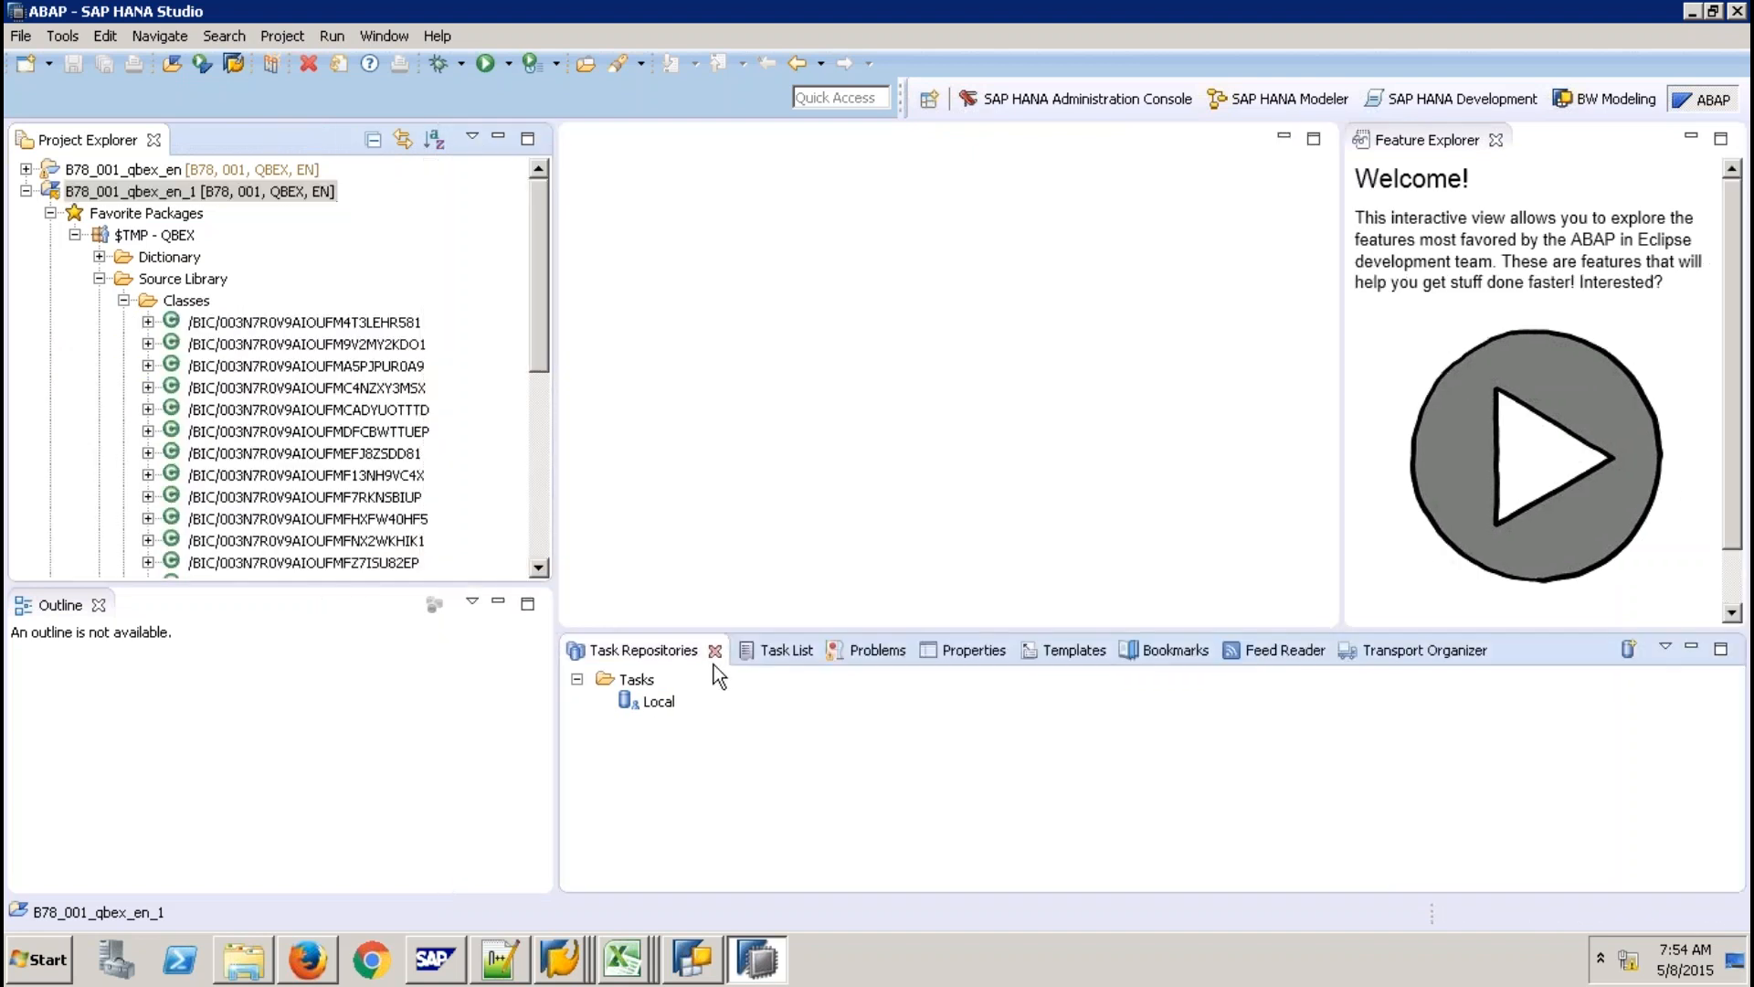
left_click(716, 651)
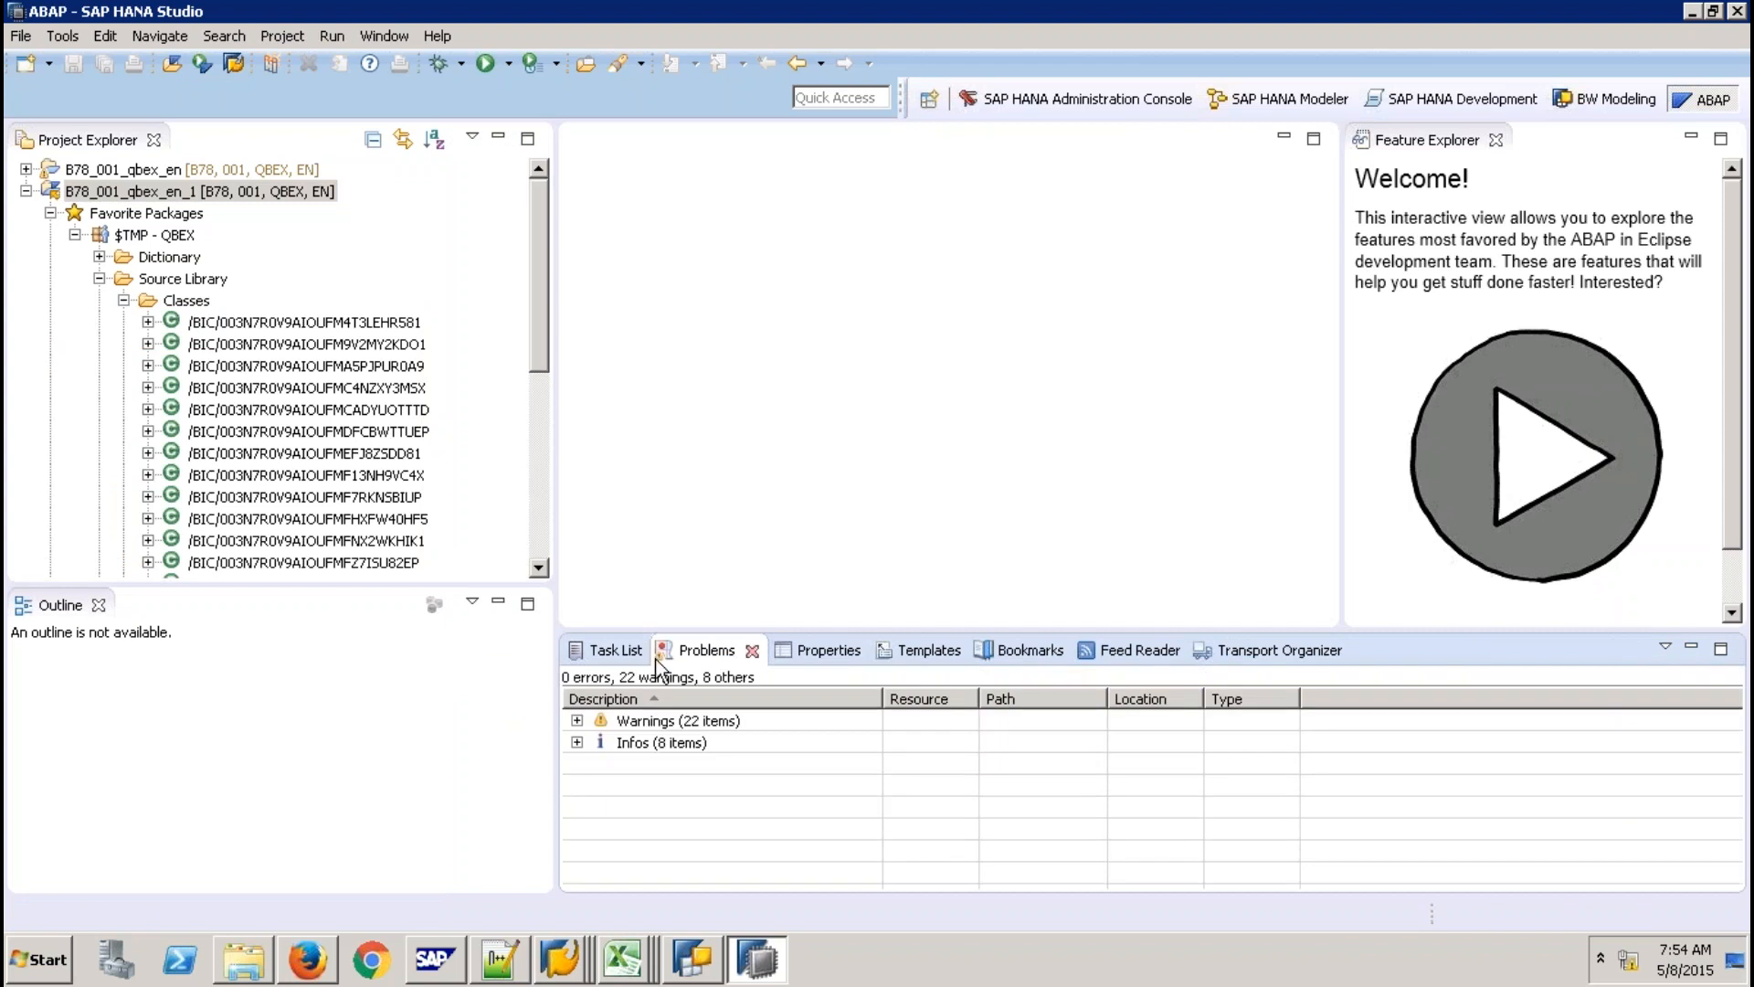
left_click(751, 650)
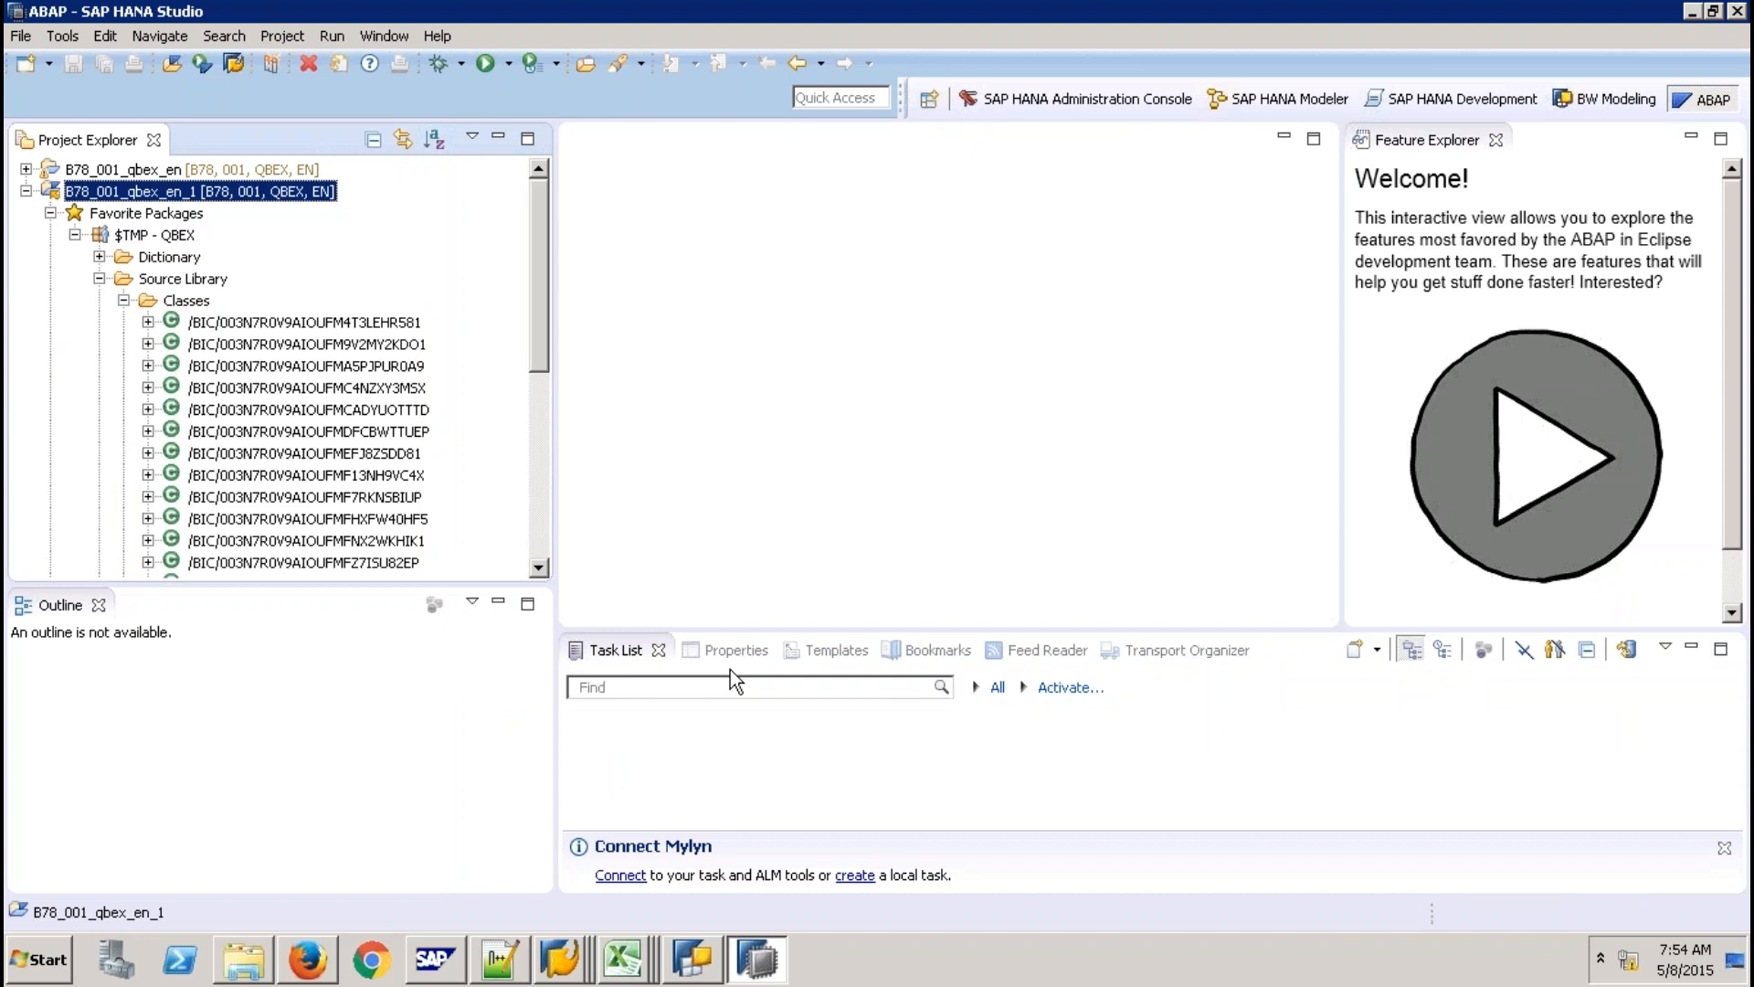
left_click(731, 670)
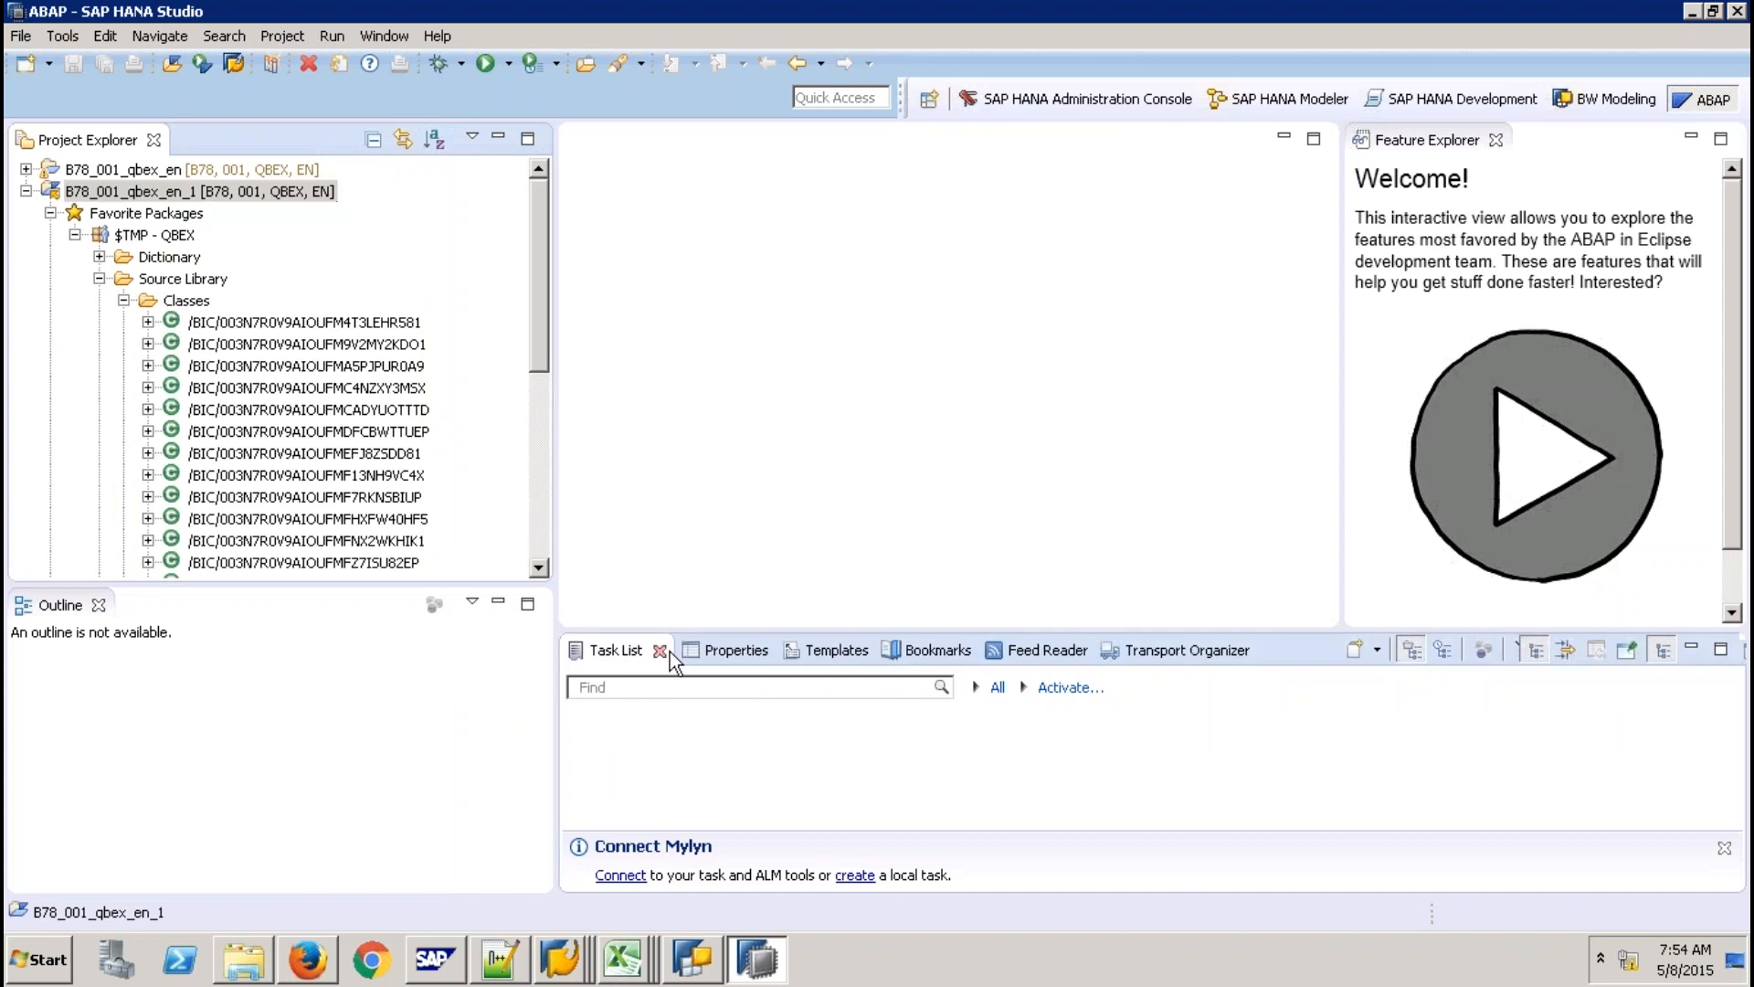
left_click(660, 650)
left_click(671, 650)
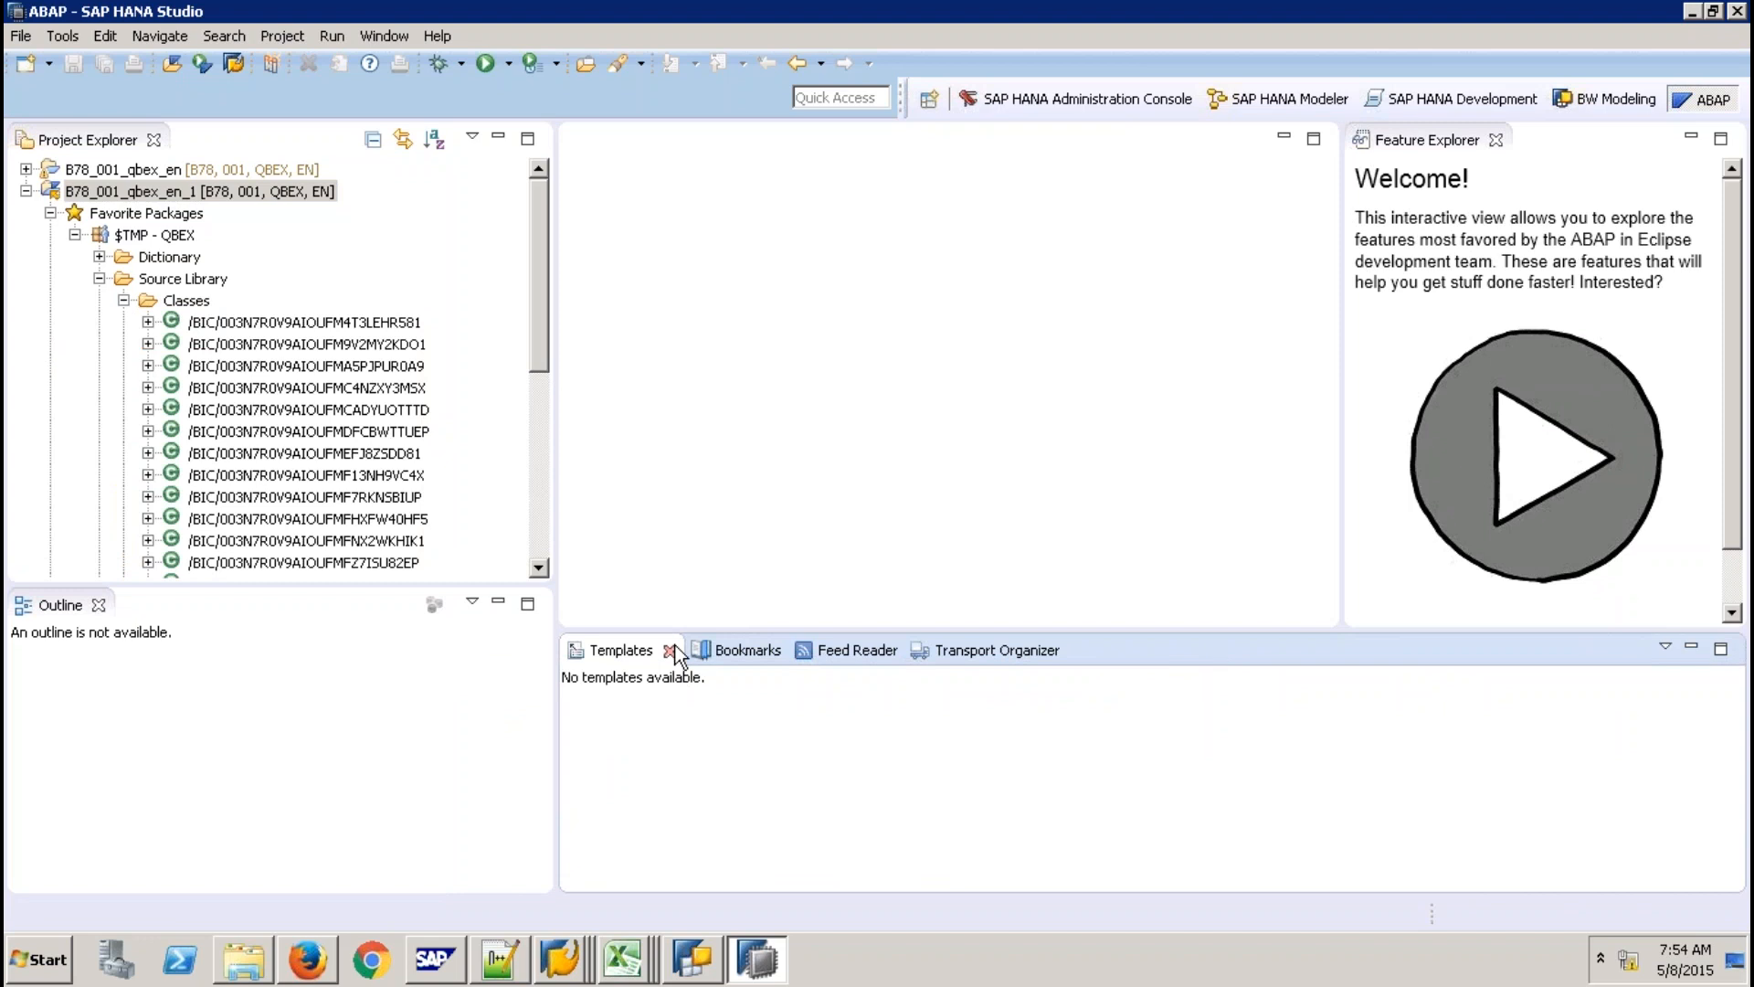
left_click(671, 650)
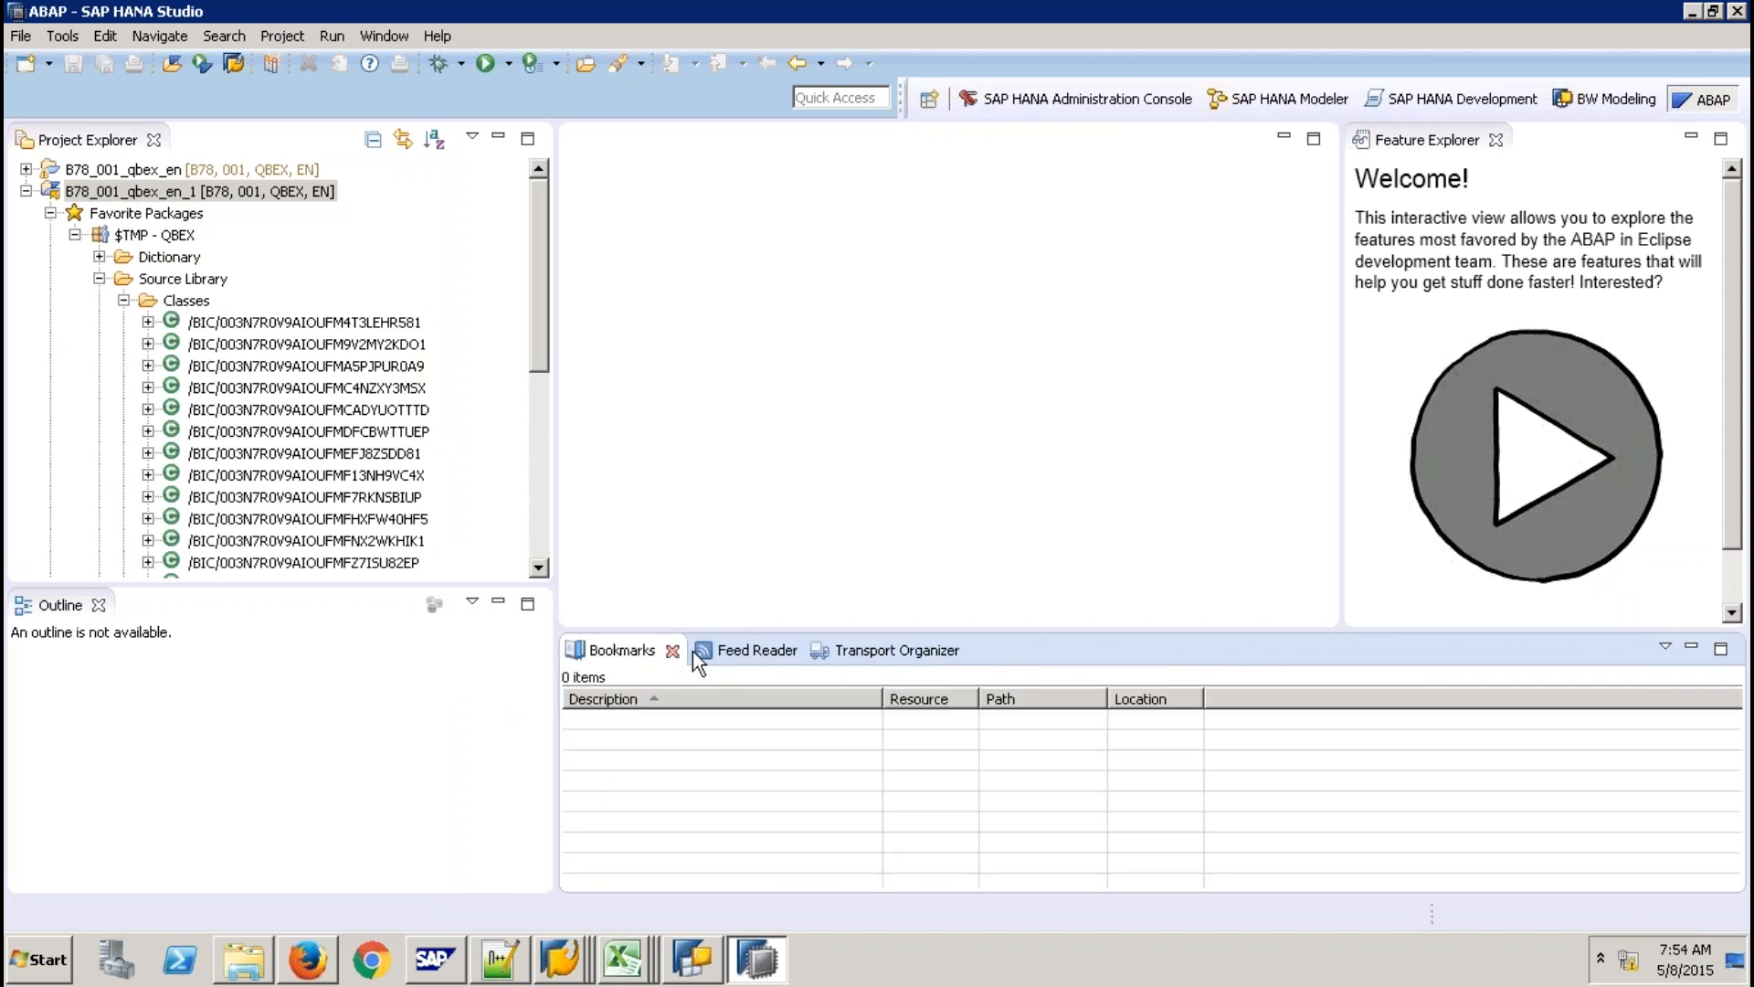
left_click(672, 651)
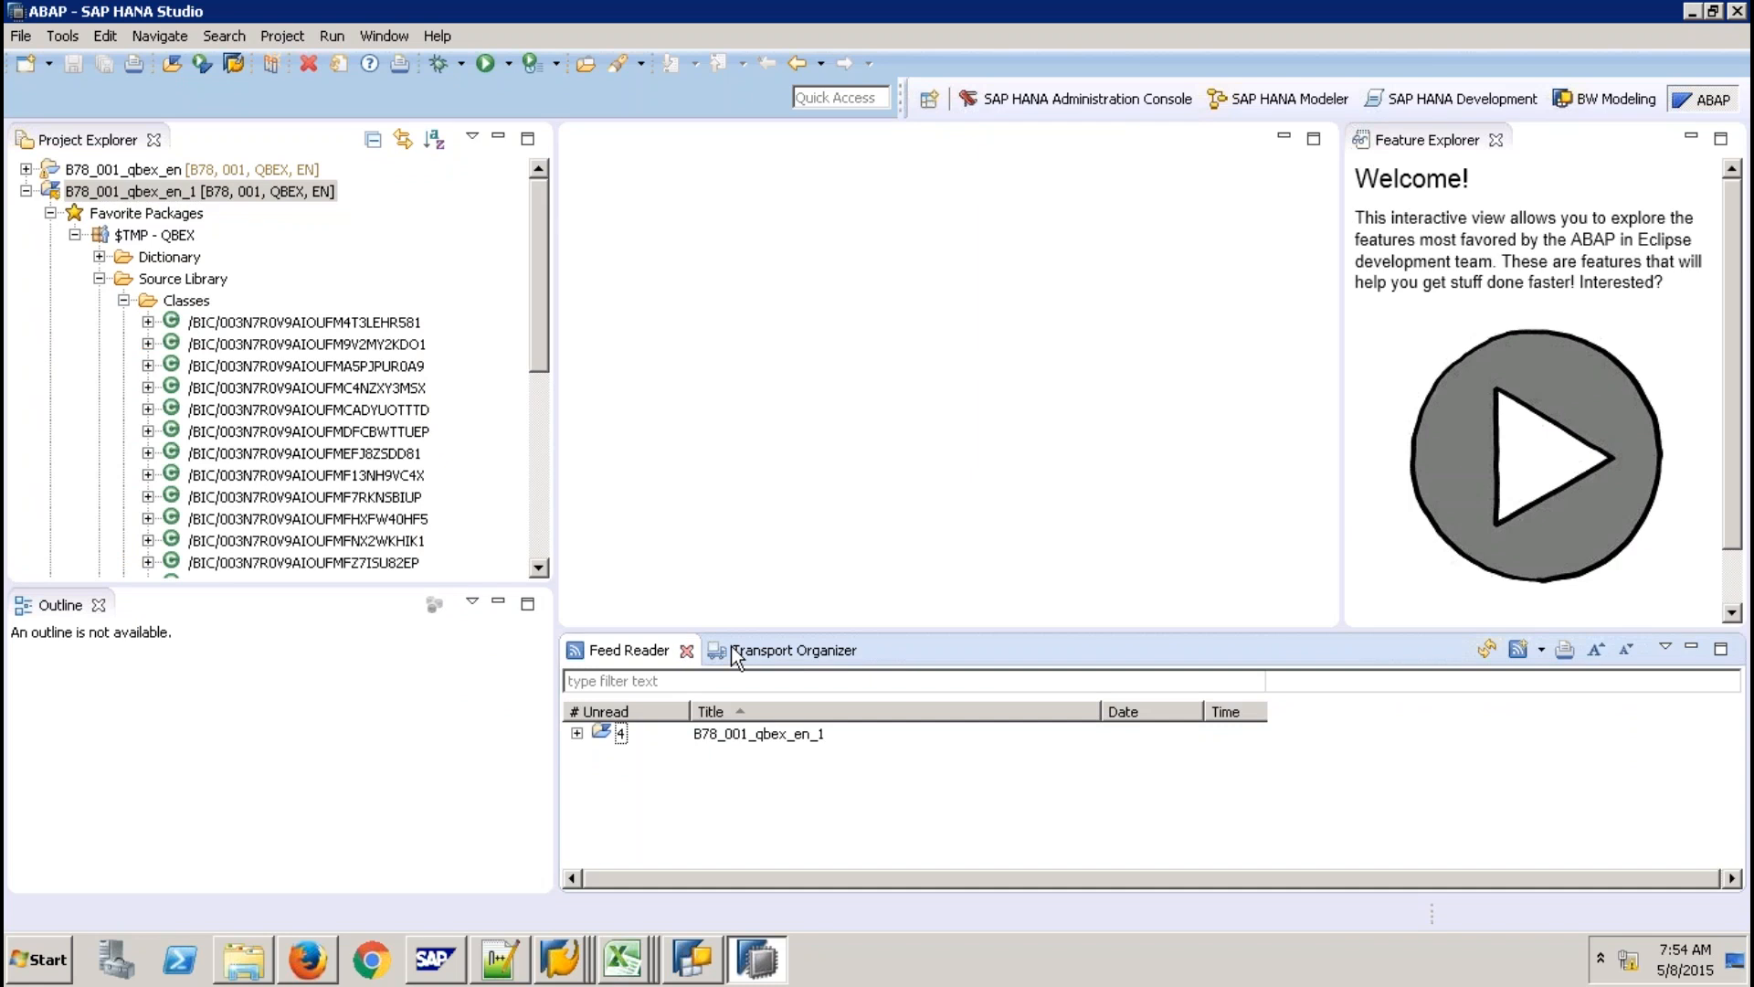
left_click(686, 650)
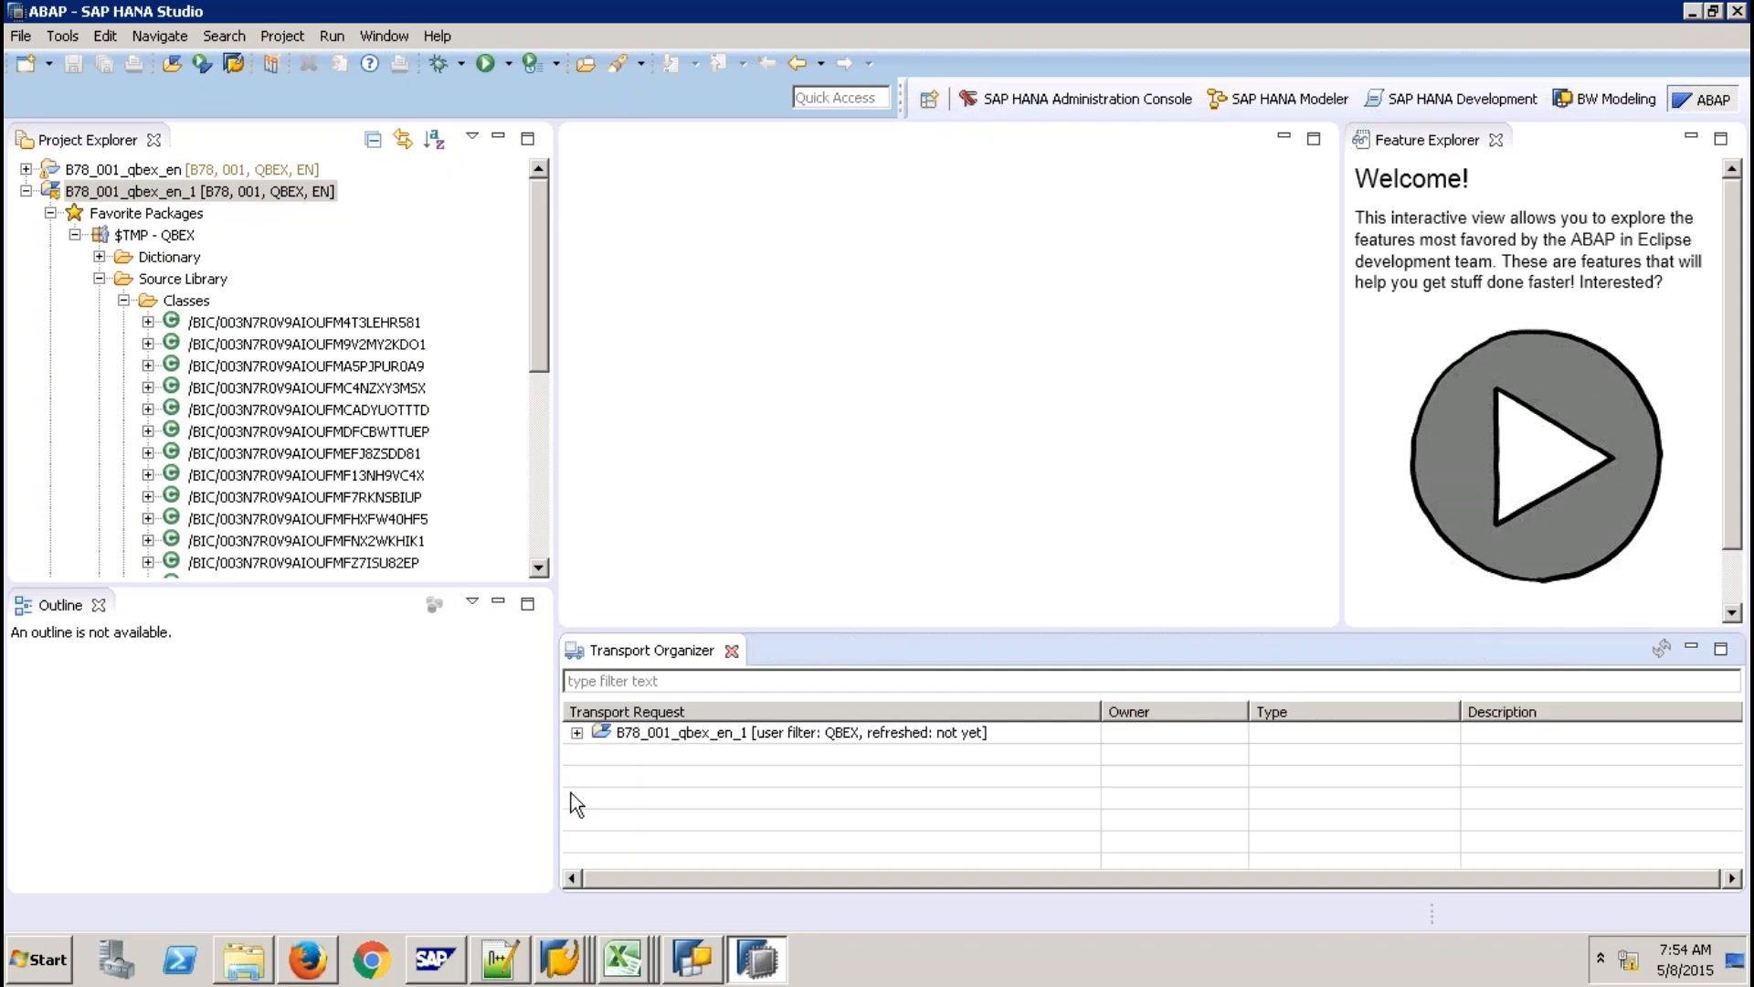
left_click(732, 651)
left_click(555, 950)
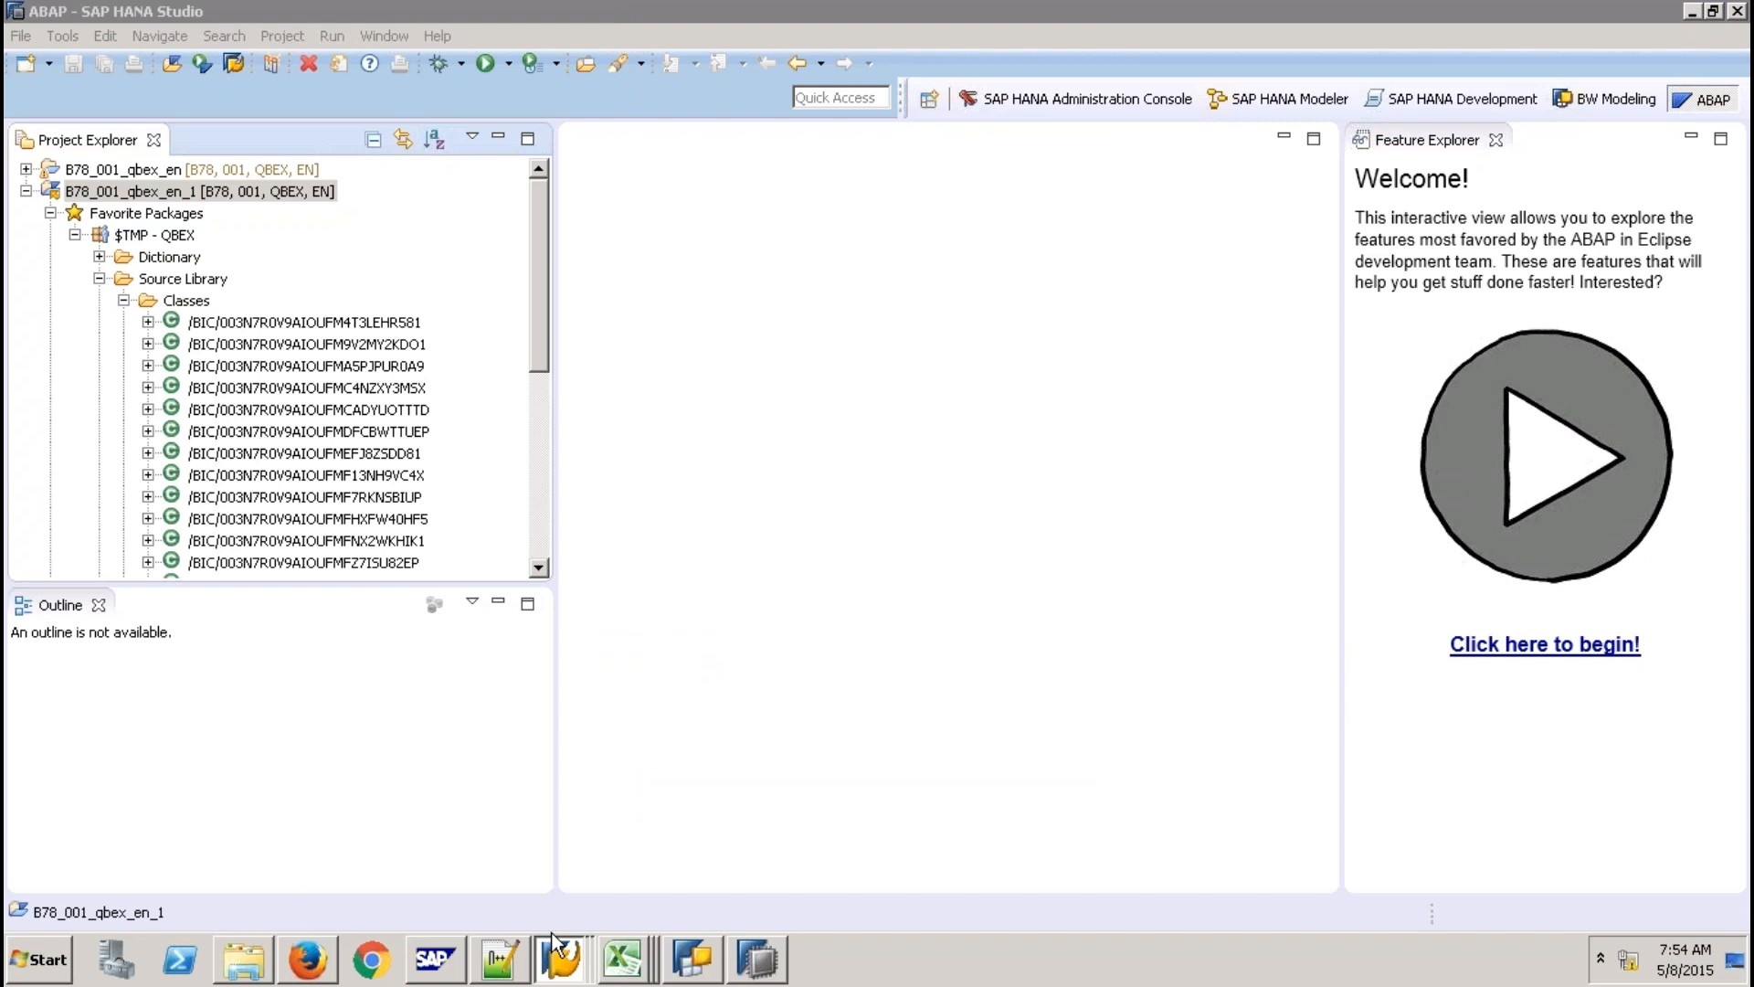
left_click(558, 955)
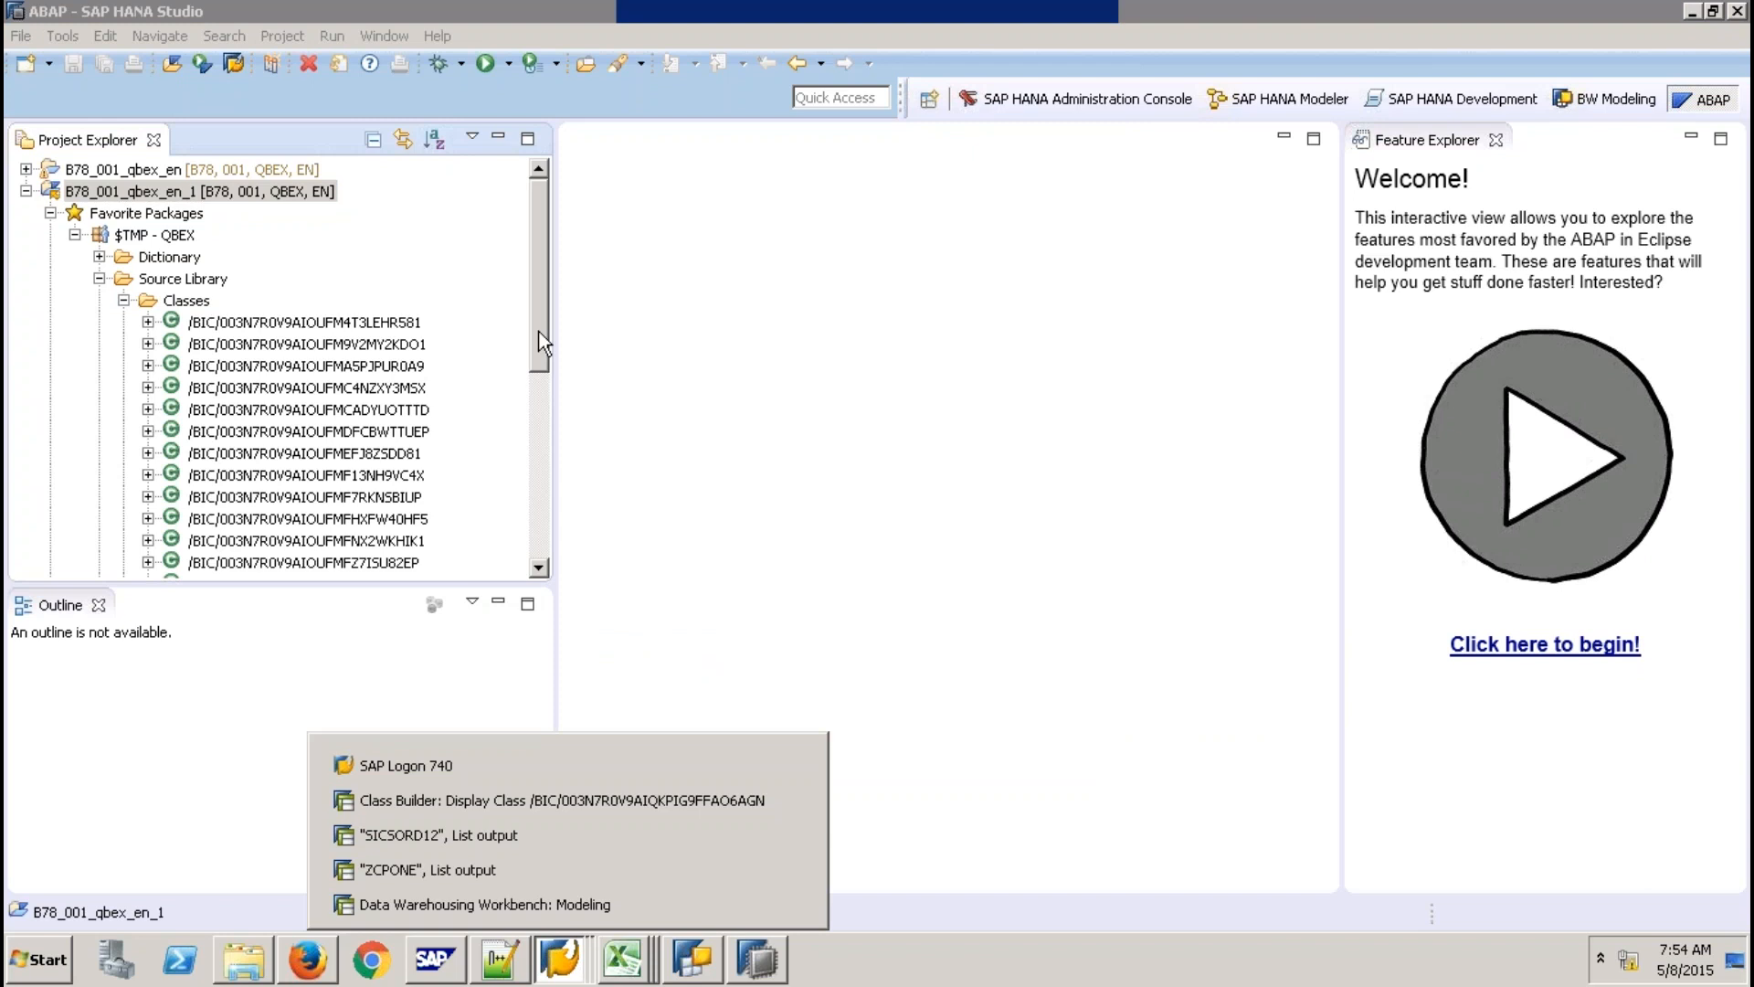
Open class /BIC/003N7R0V9AIQKPIG9FFAO6AGN, hiding Project Explorer, Outline and Feature Explorer for a full-width editor.
left_click_drag(539, 331, 545, 451)
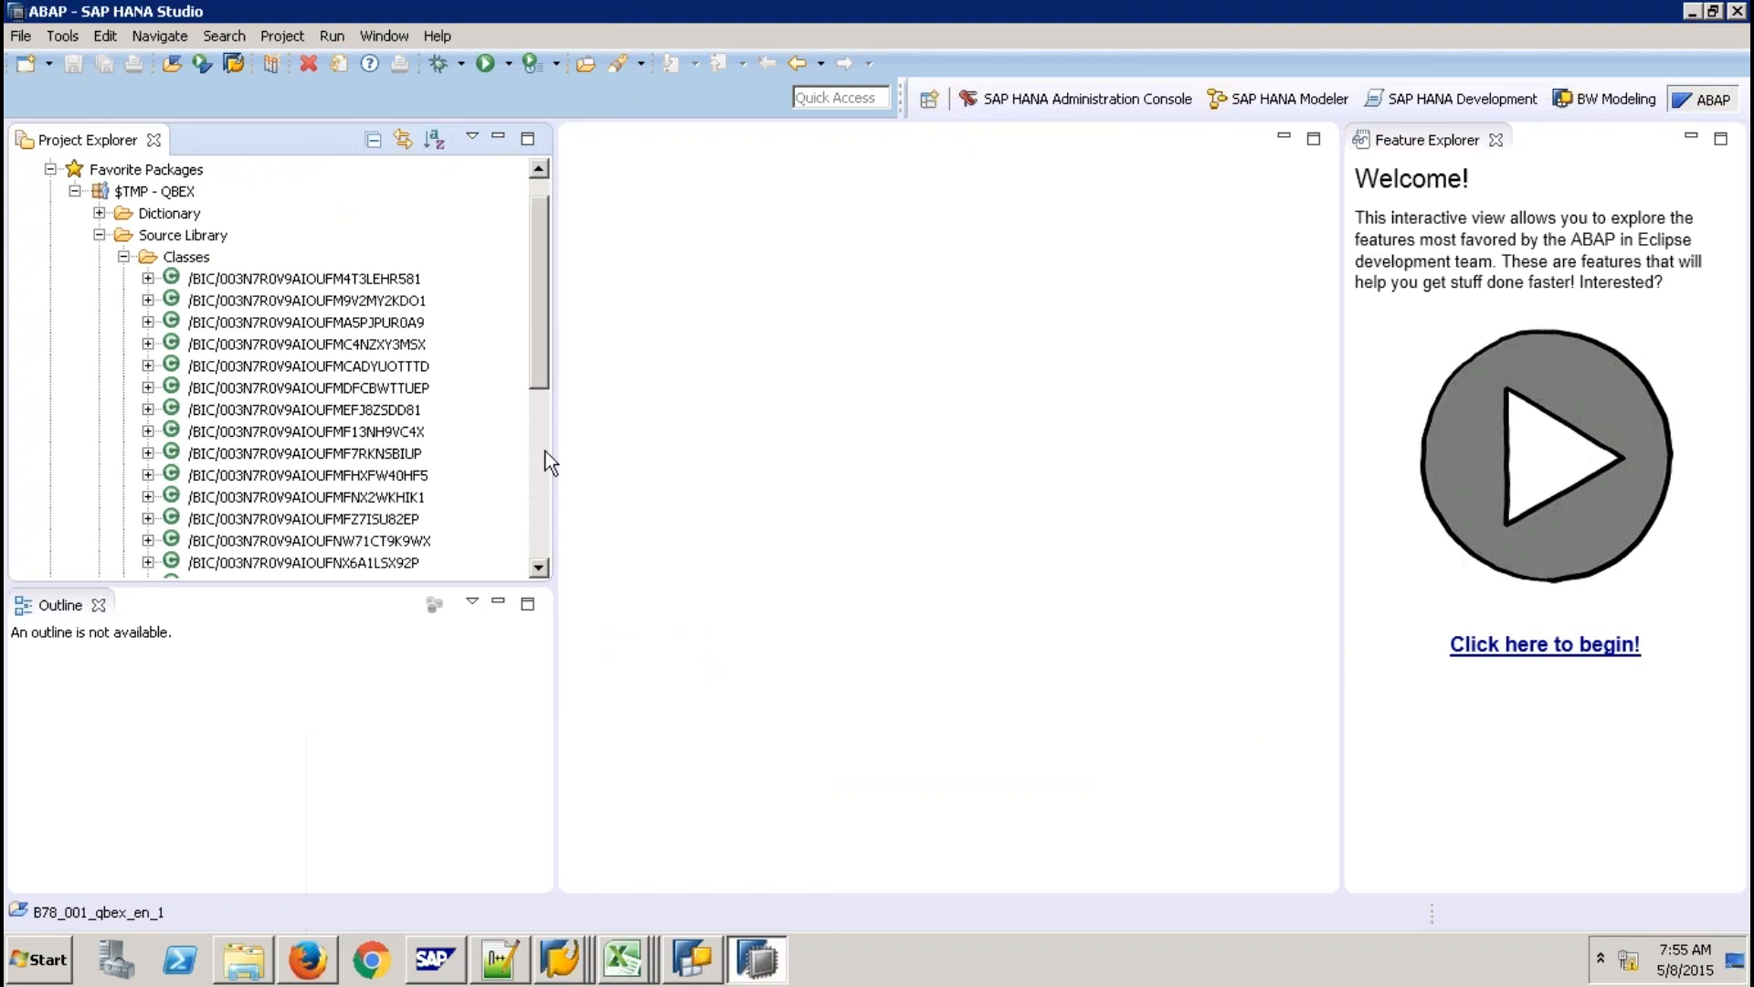
scroll(403, 462, "down", 3)
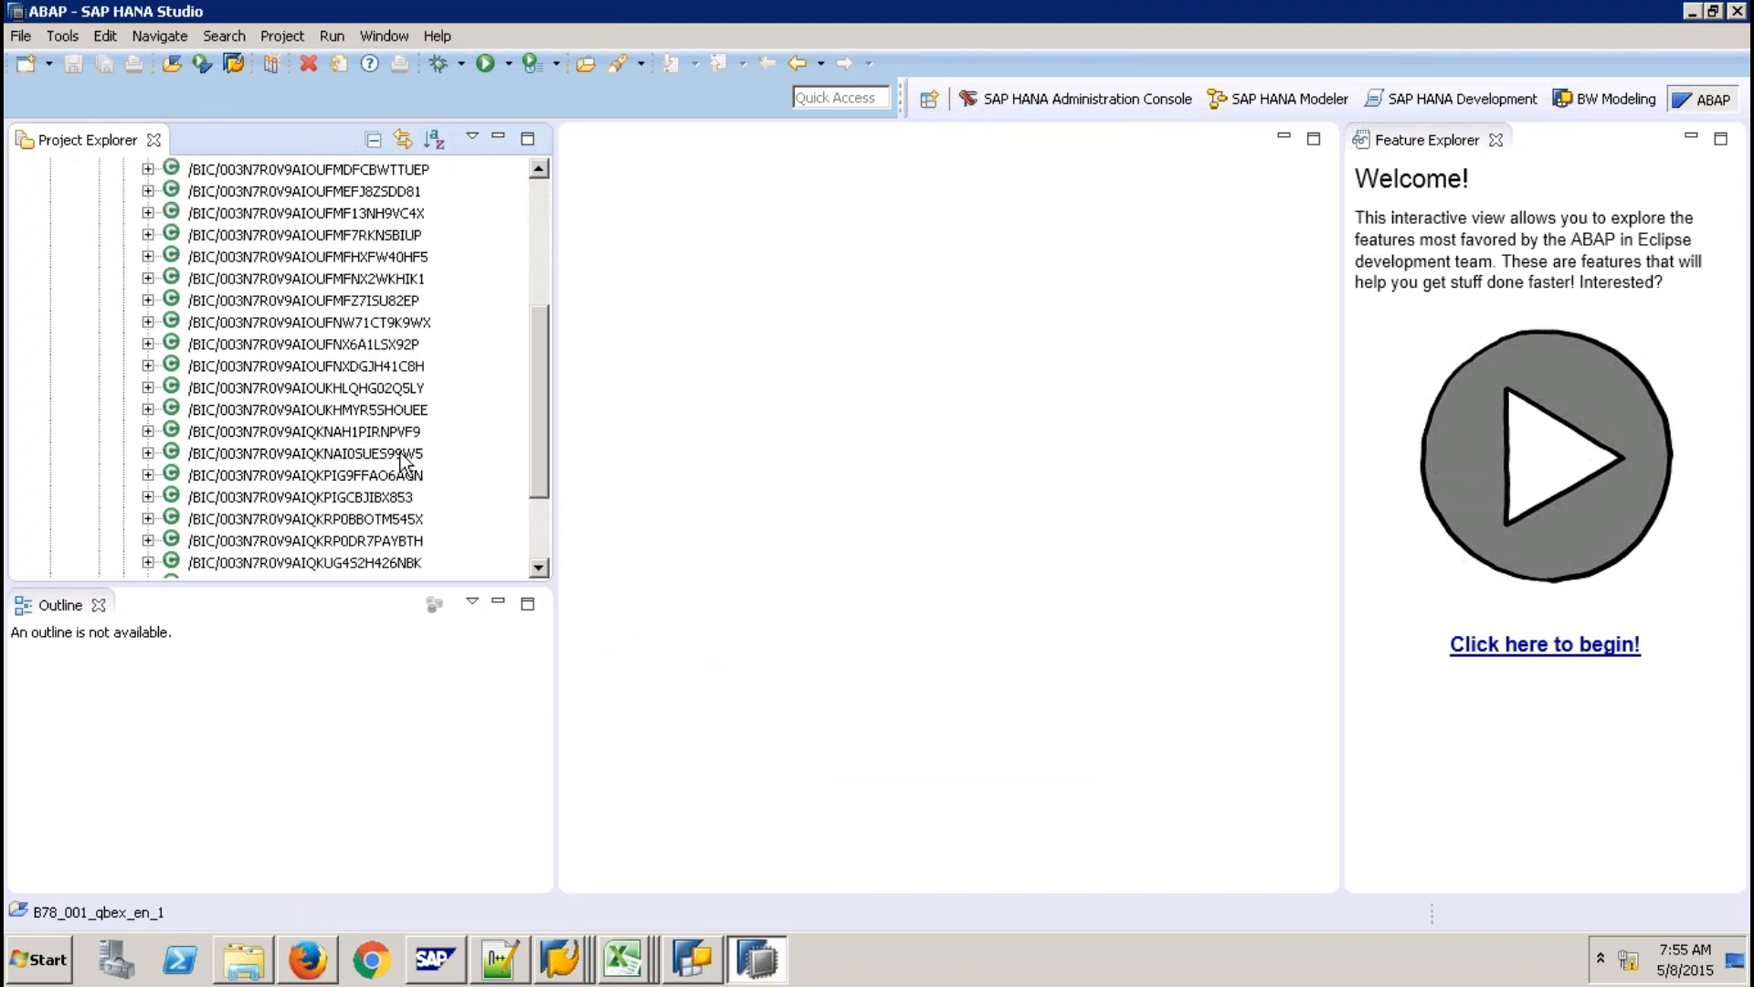
scroll(400, 456, "down", 1)
left_click(402, 455)
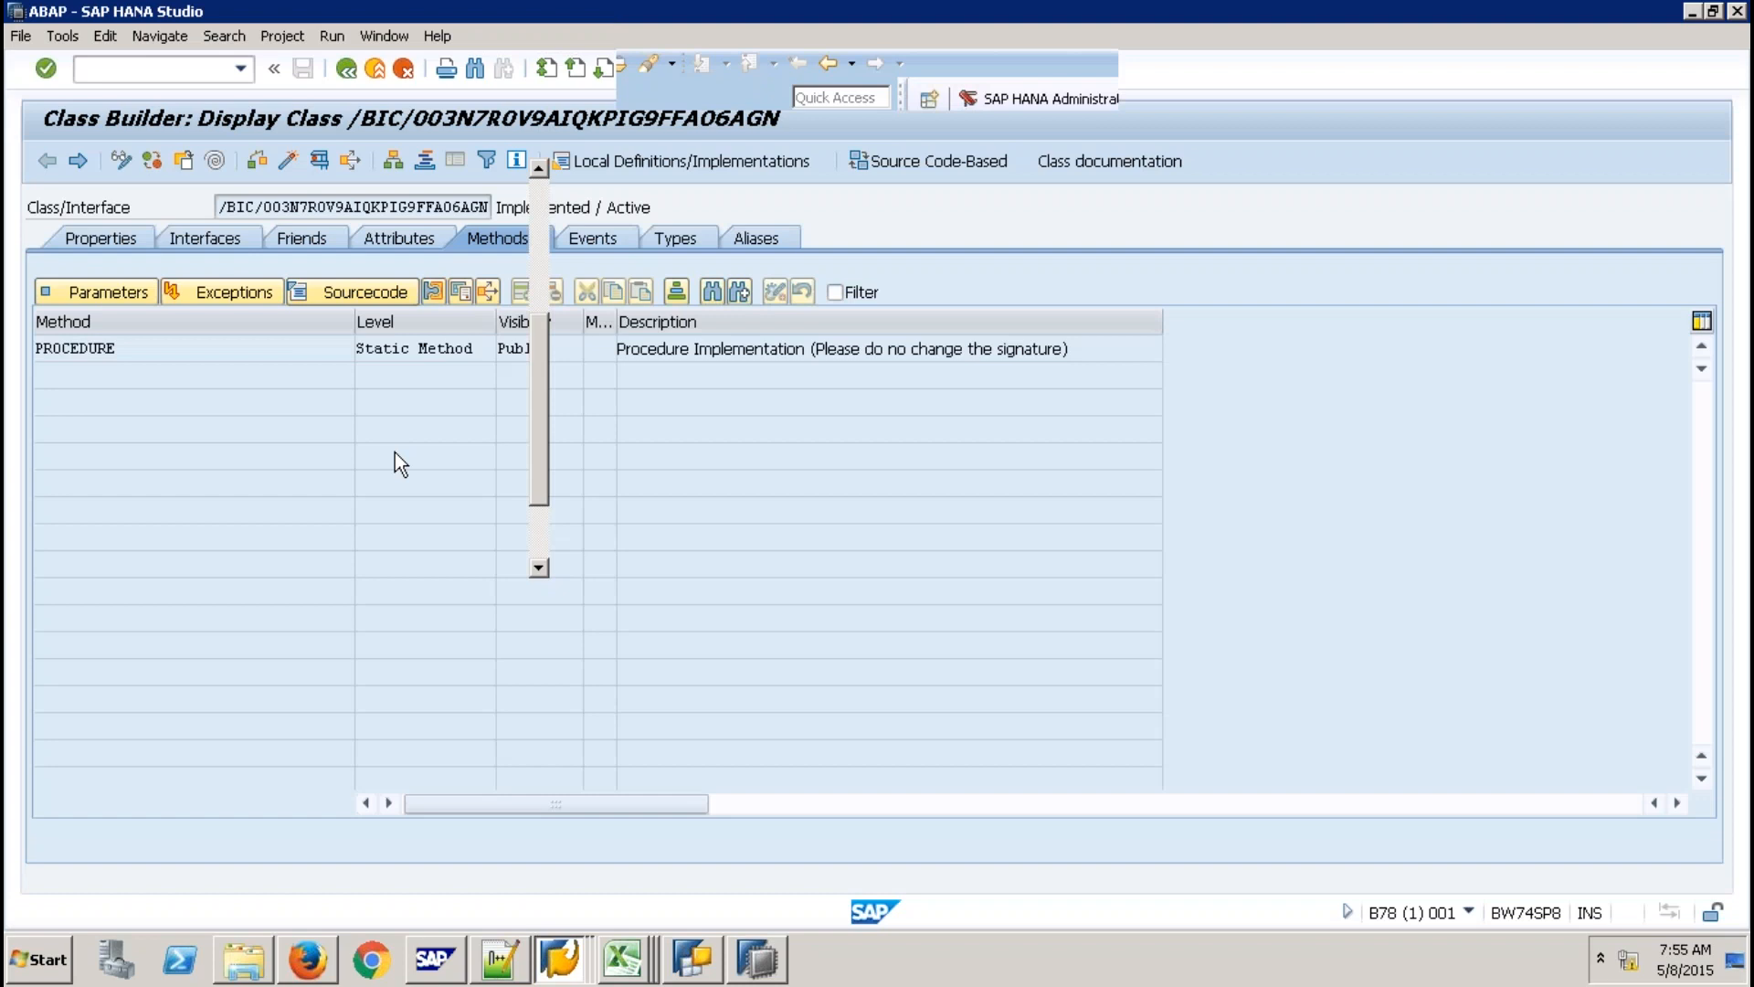
key("alt+Tab")
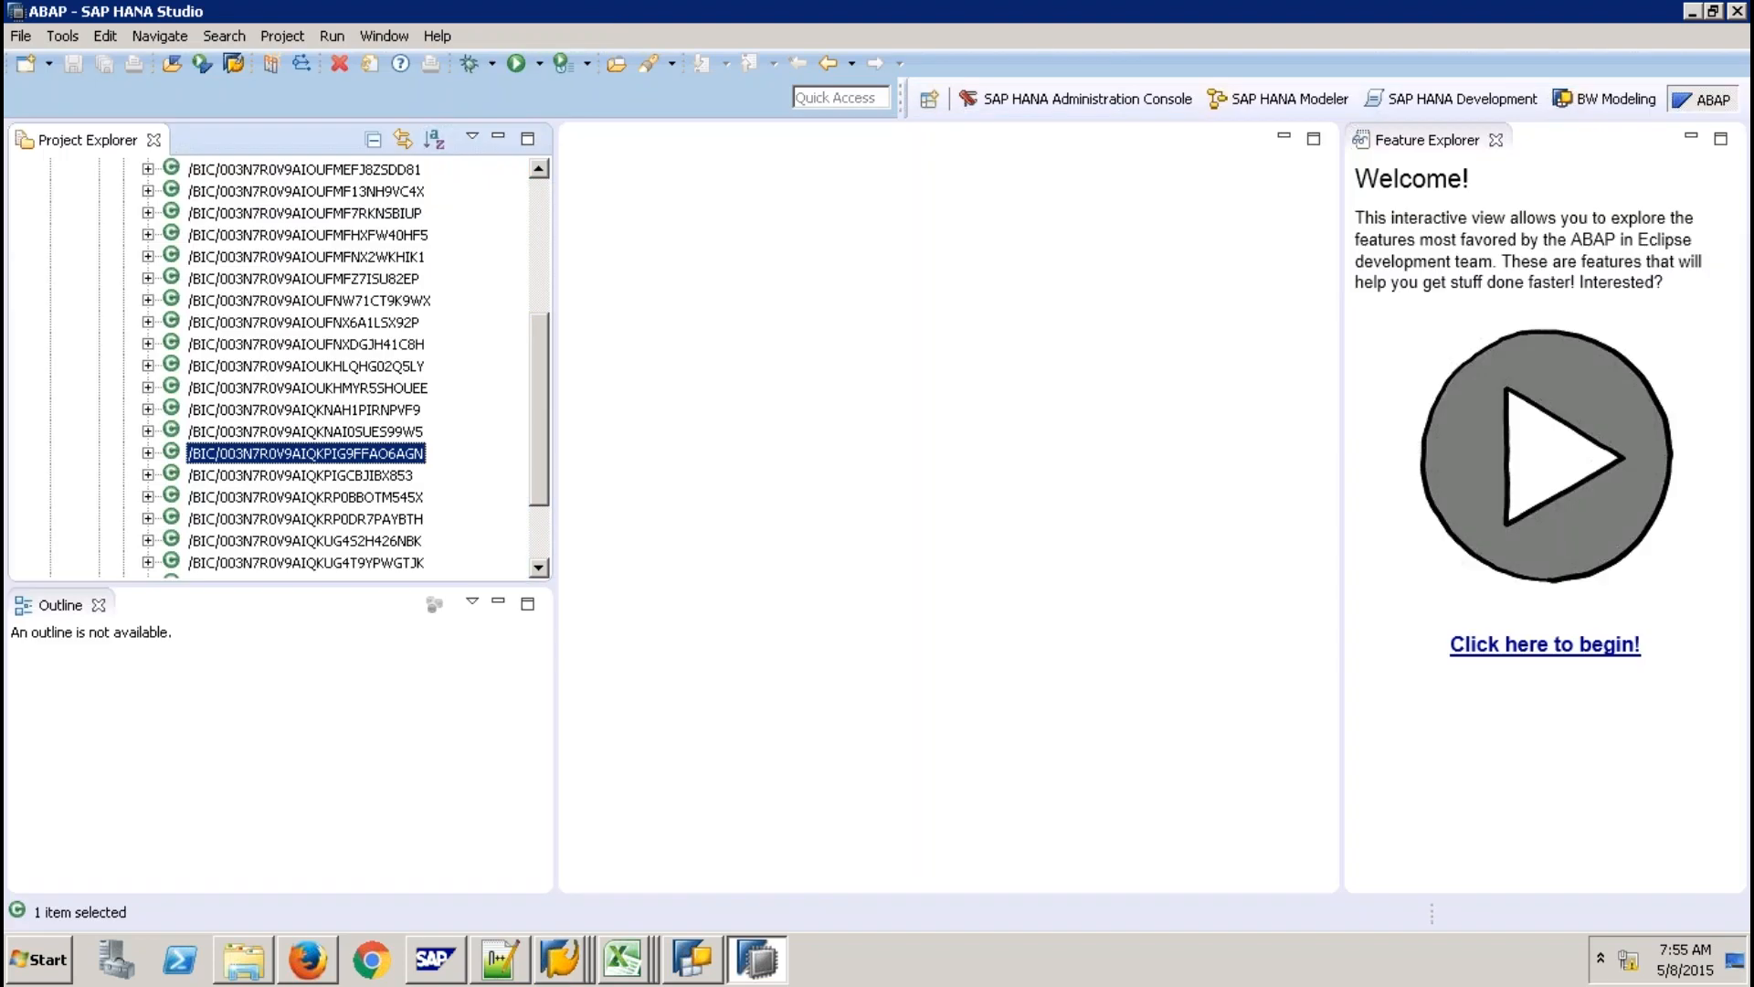
double_click(305, 453)
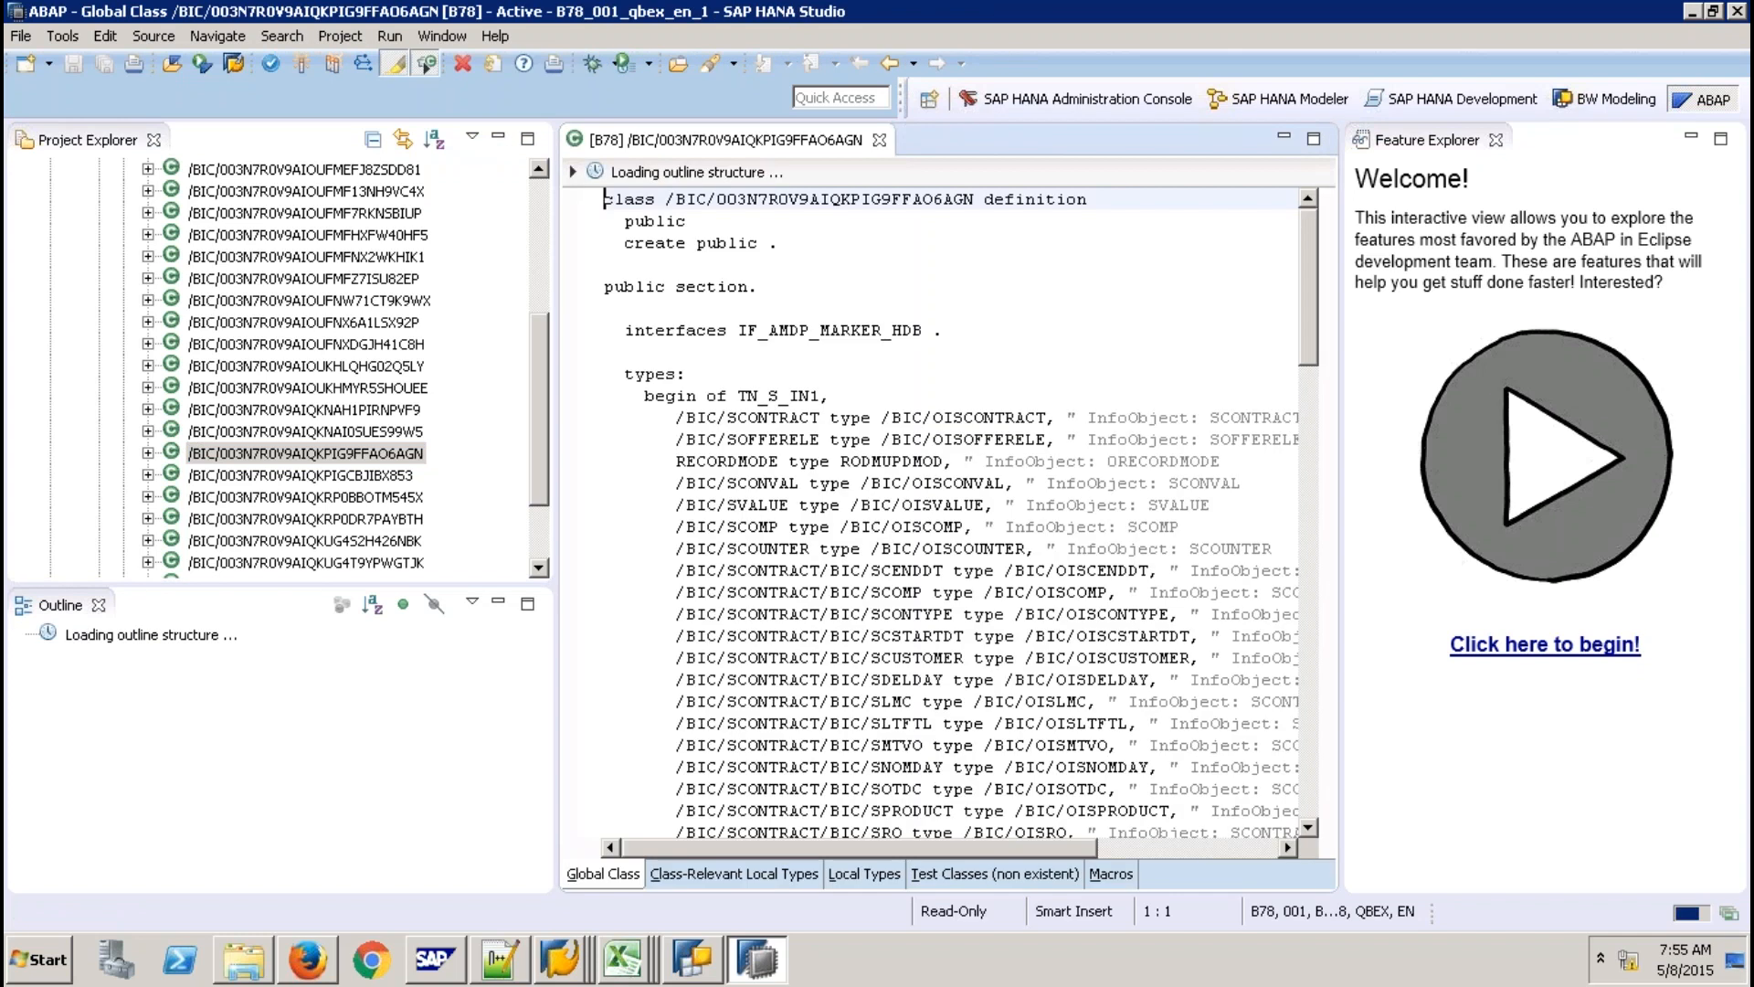
left_click(499, 138)
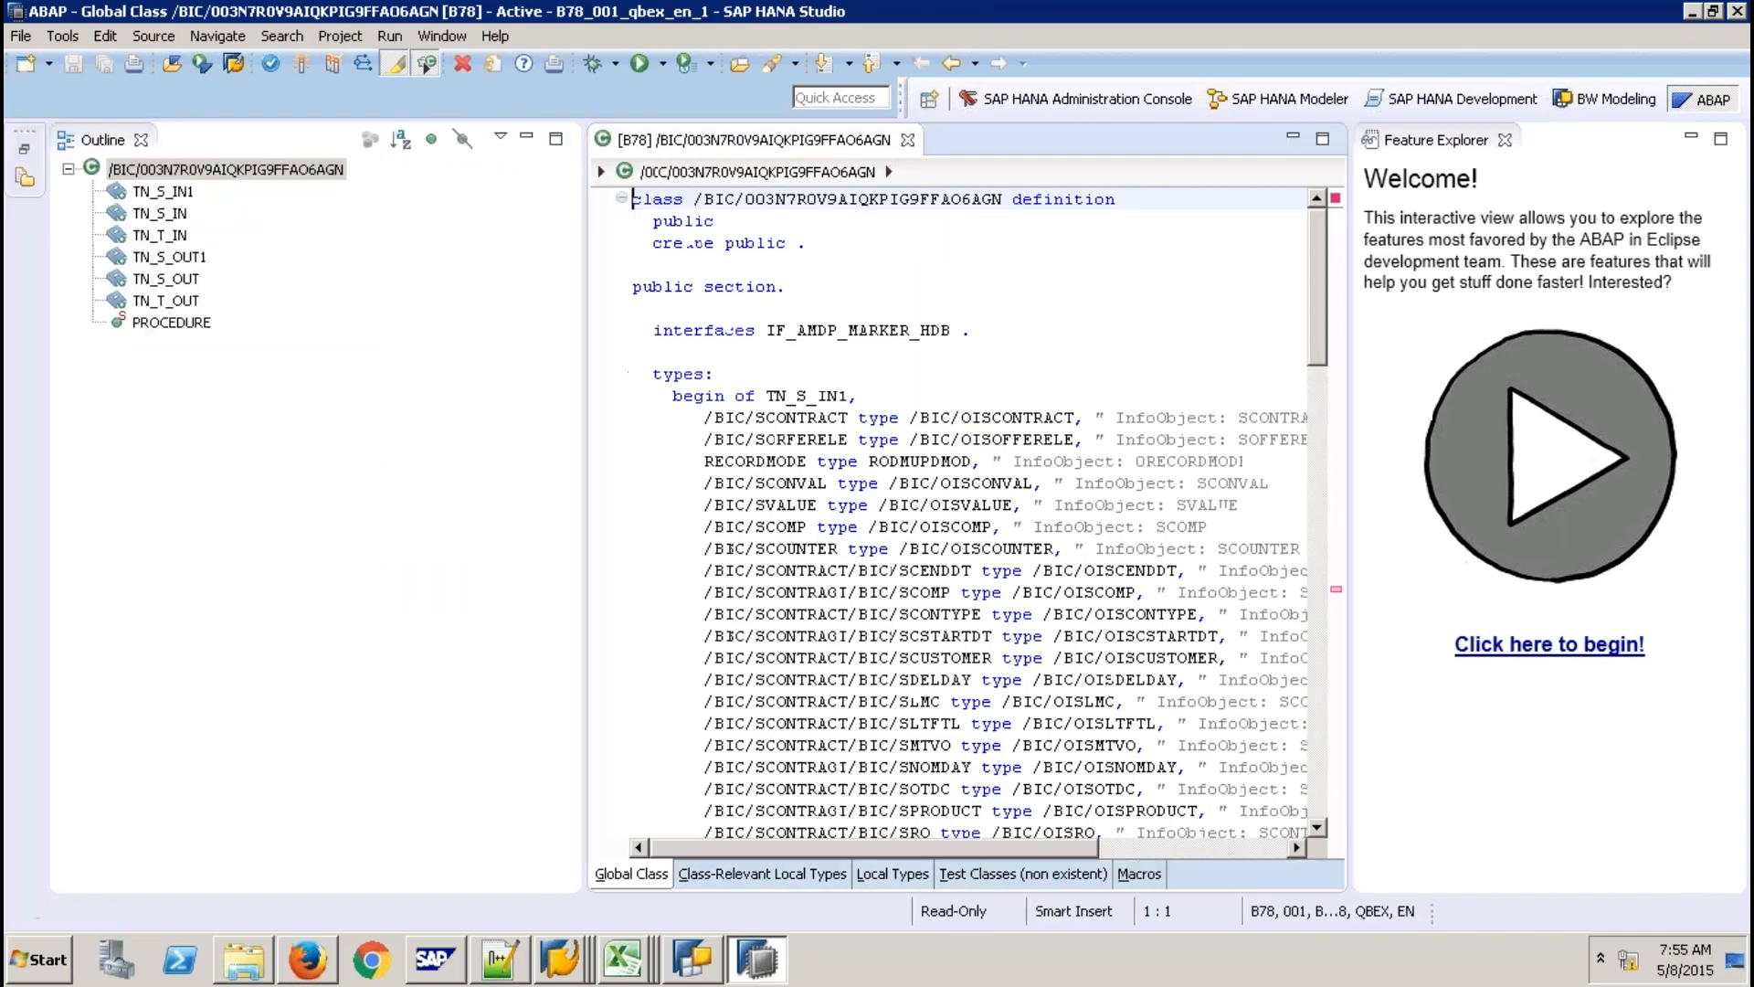
left_click(528, 138)
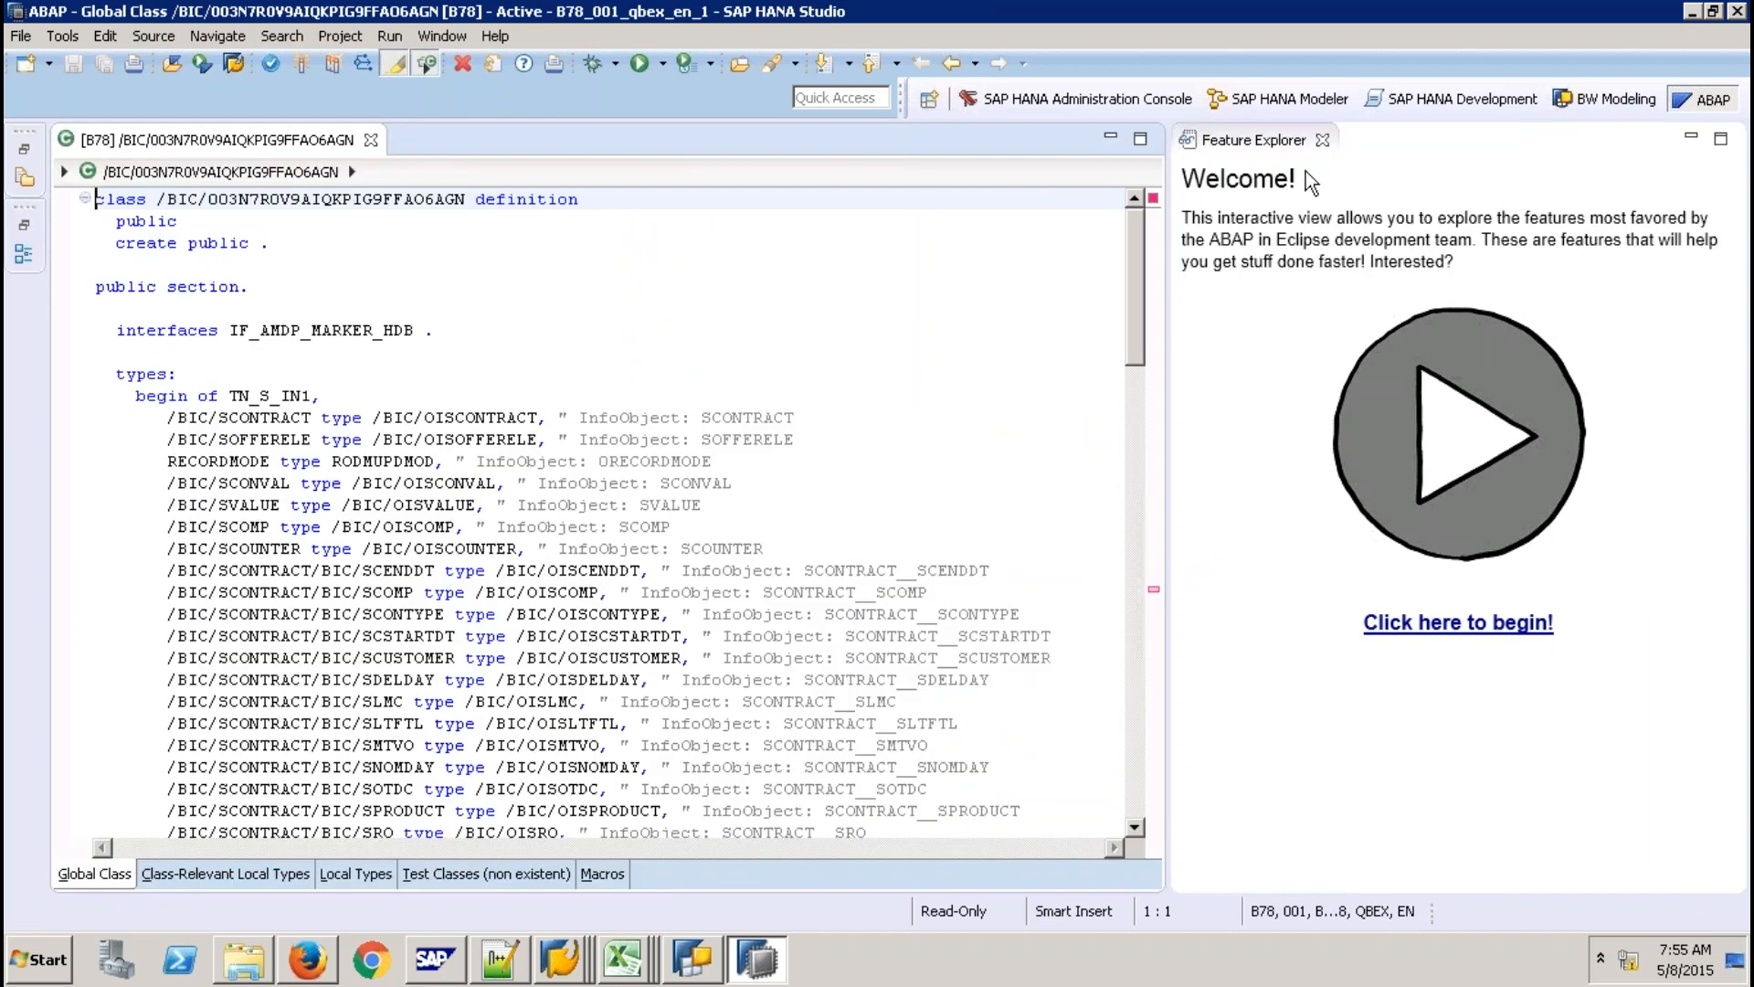
left_click(1324, 141)
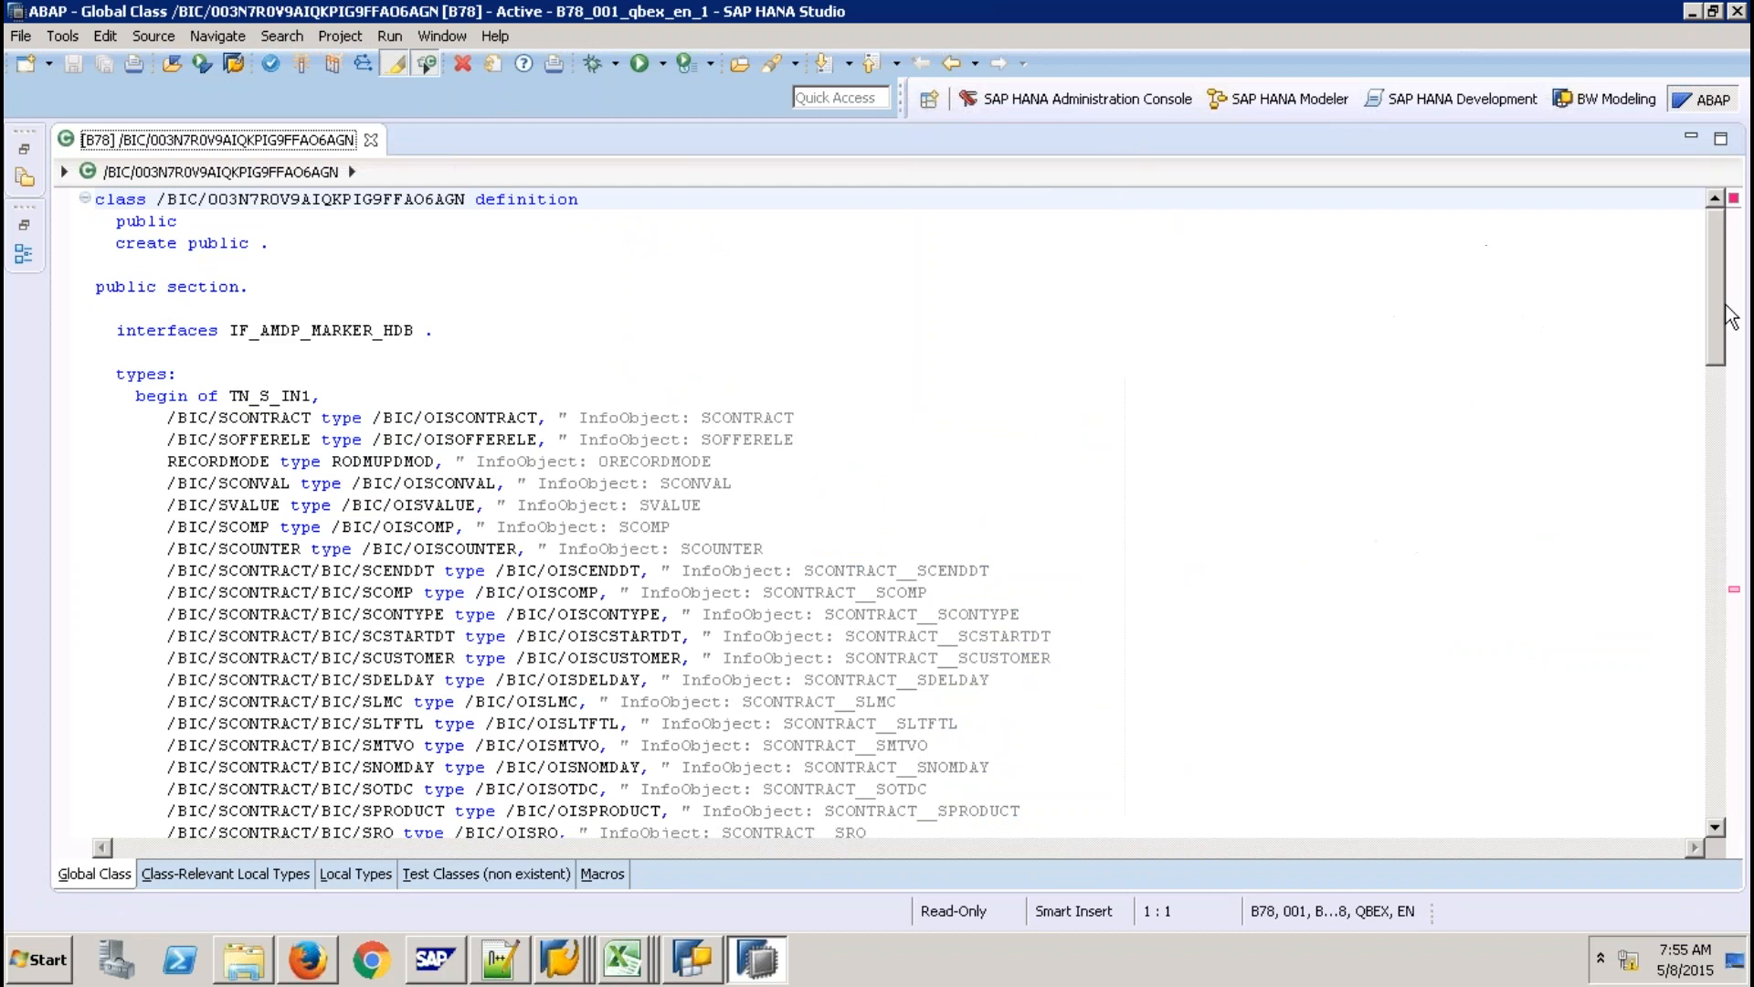
scroll(1733, 475, "down", 3)
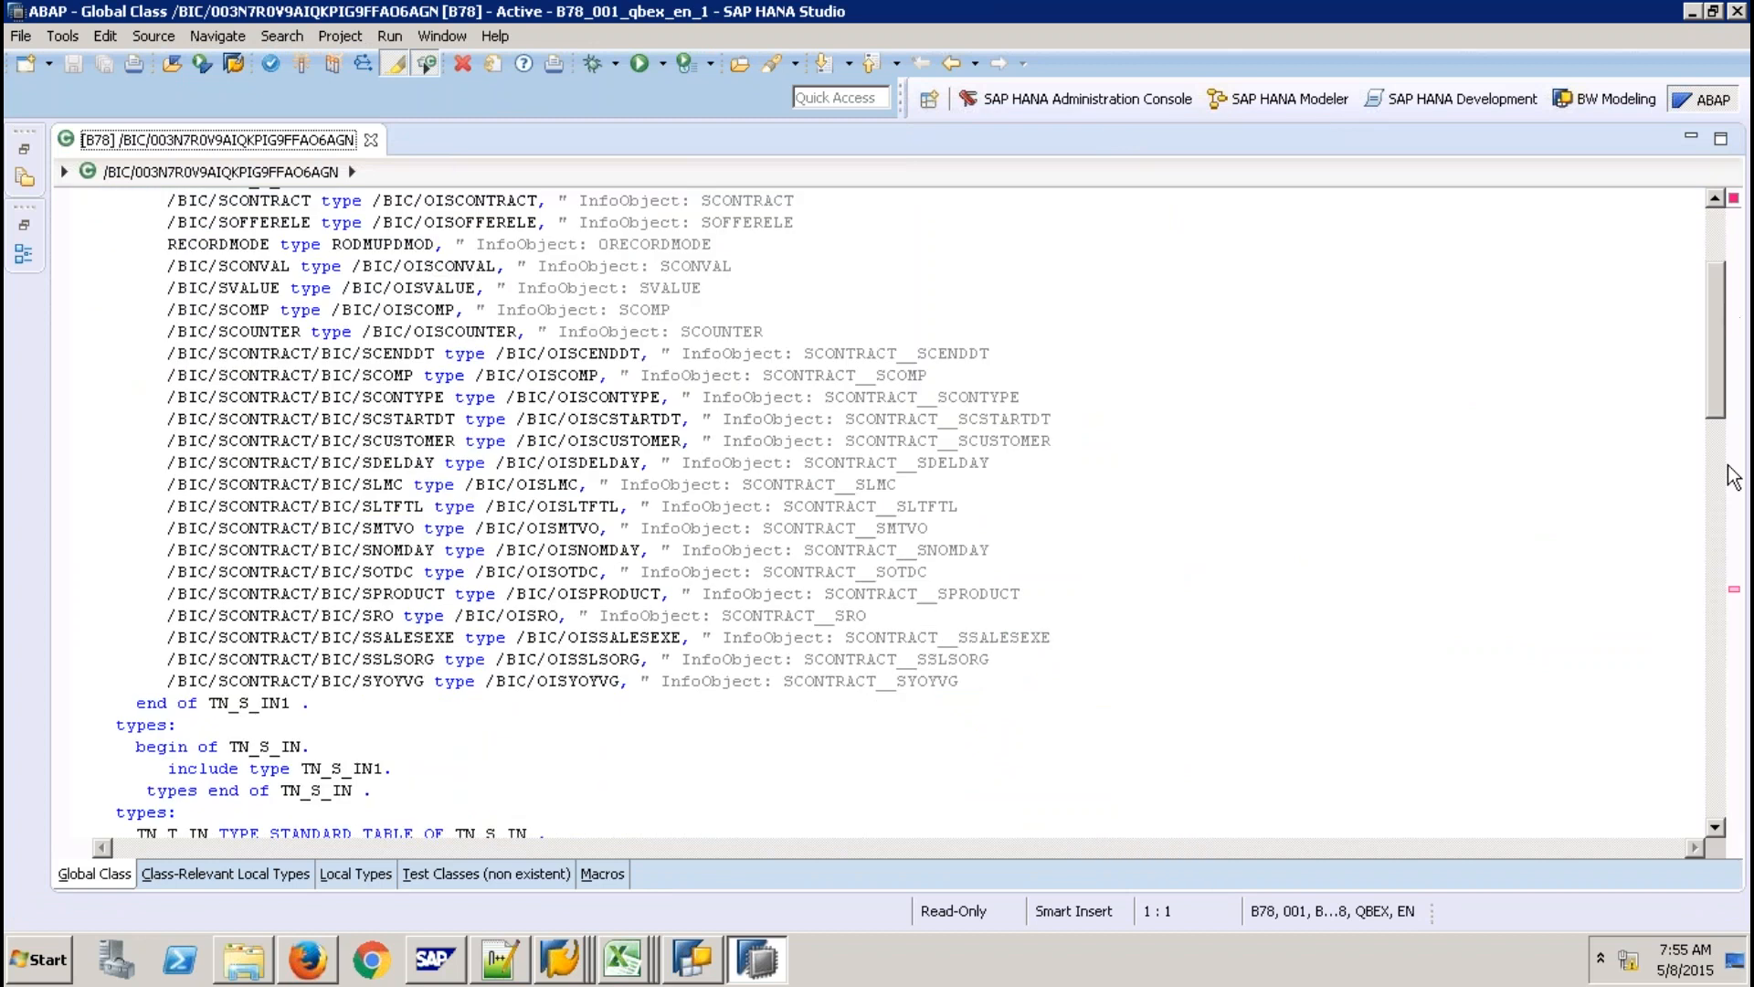
Insert blank lines before ENDMETHOD in the PROCEDURE method to make room for the SELECT code.
scroll(1733, 475, "down", 10)
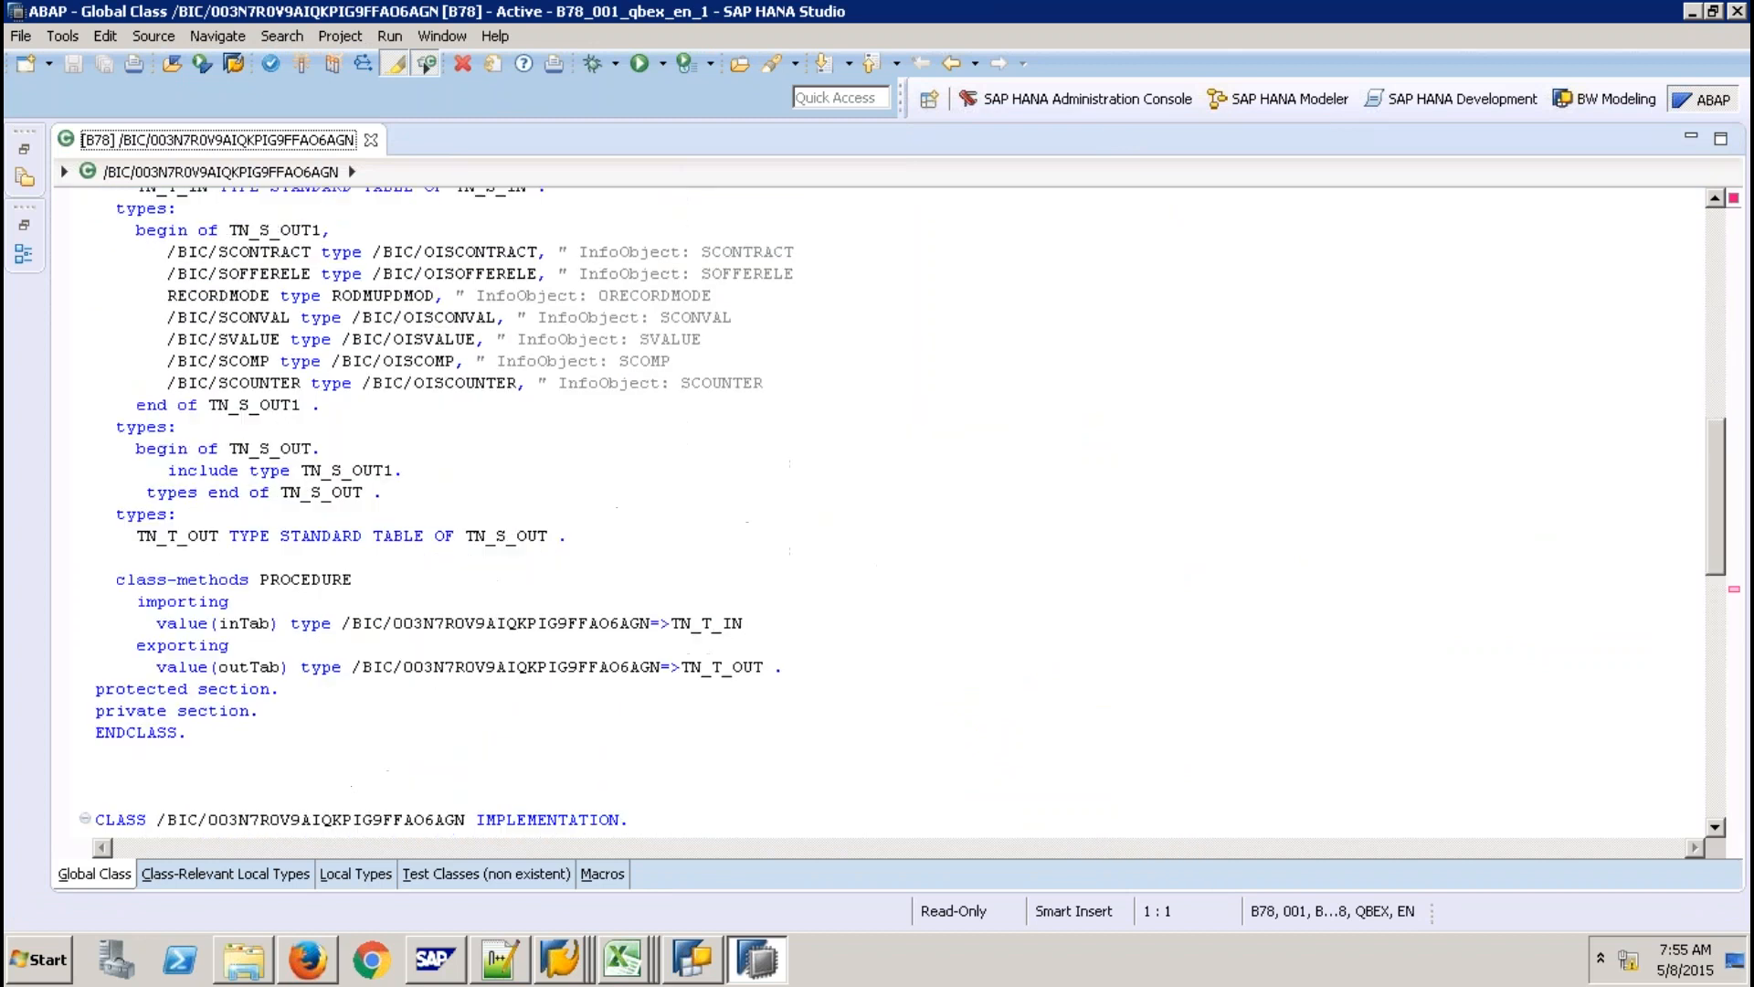
scroll(461, 451, "down", 7)
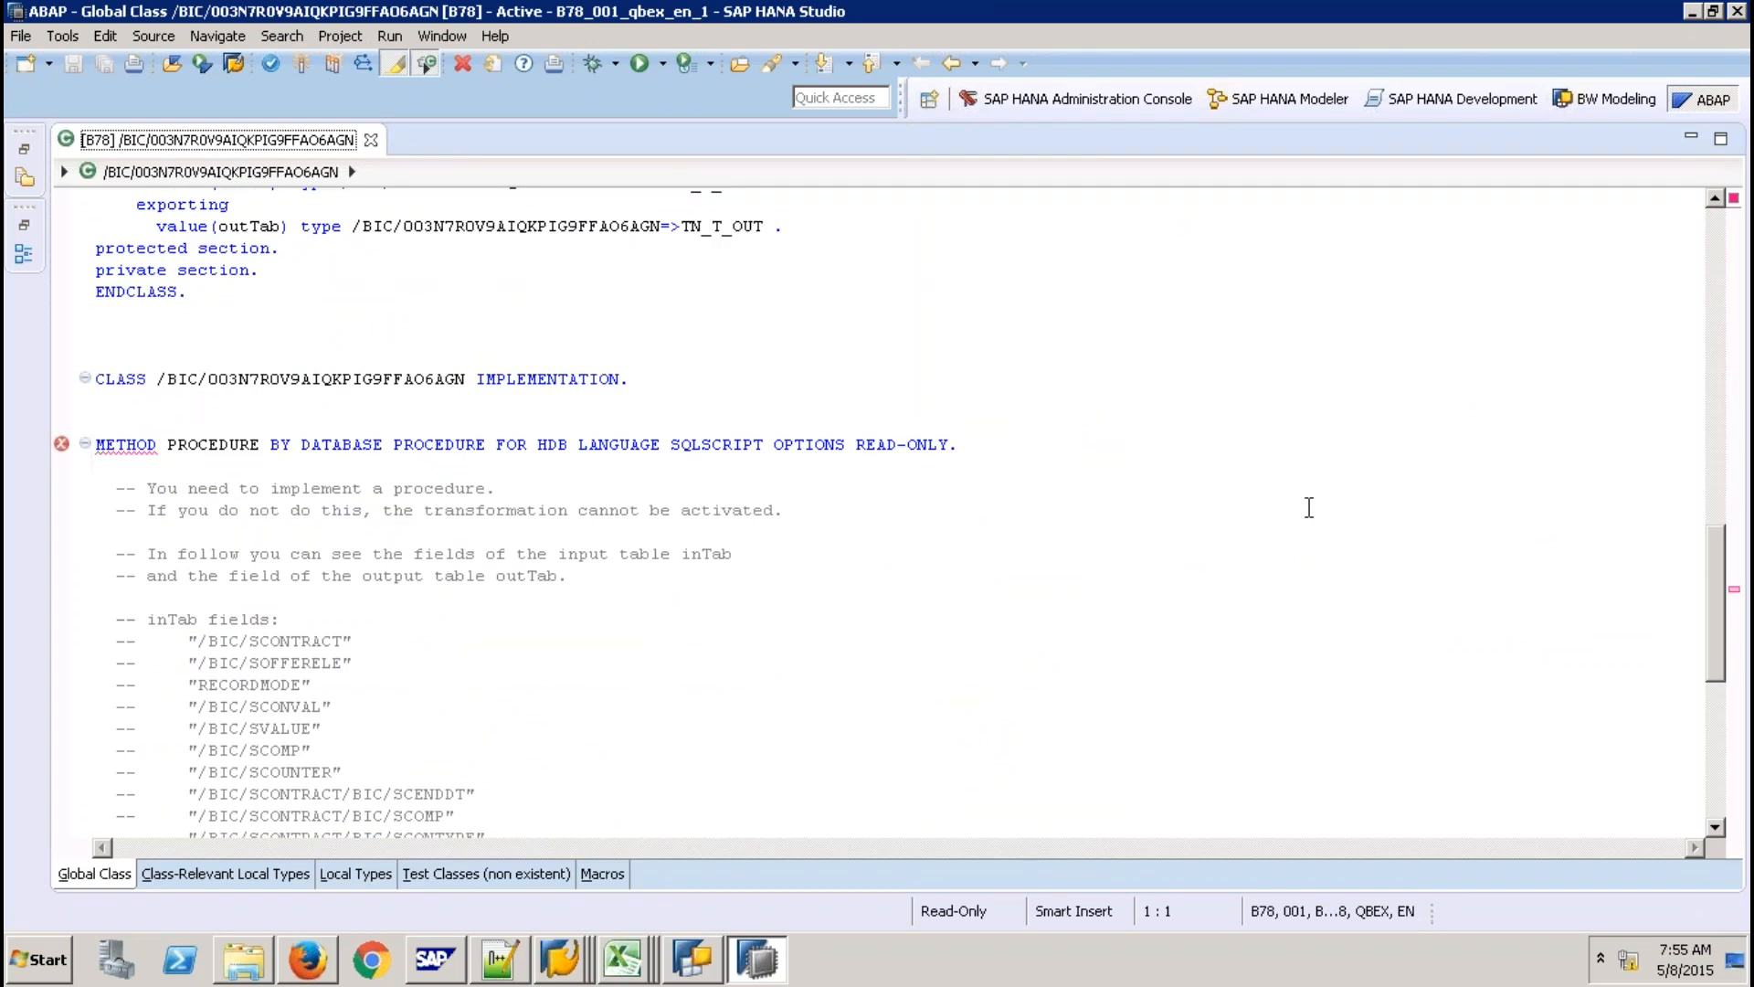
scroll(1308, 508, "down", 8)
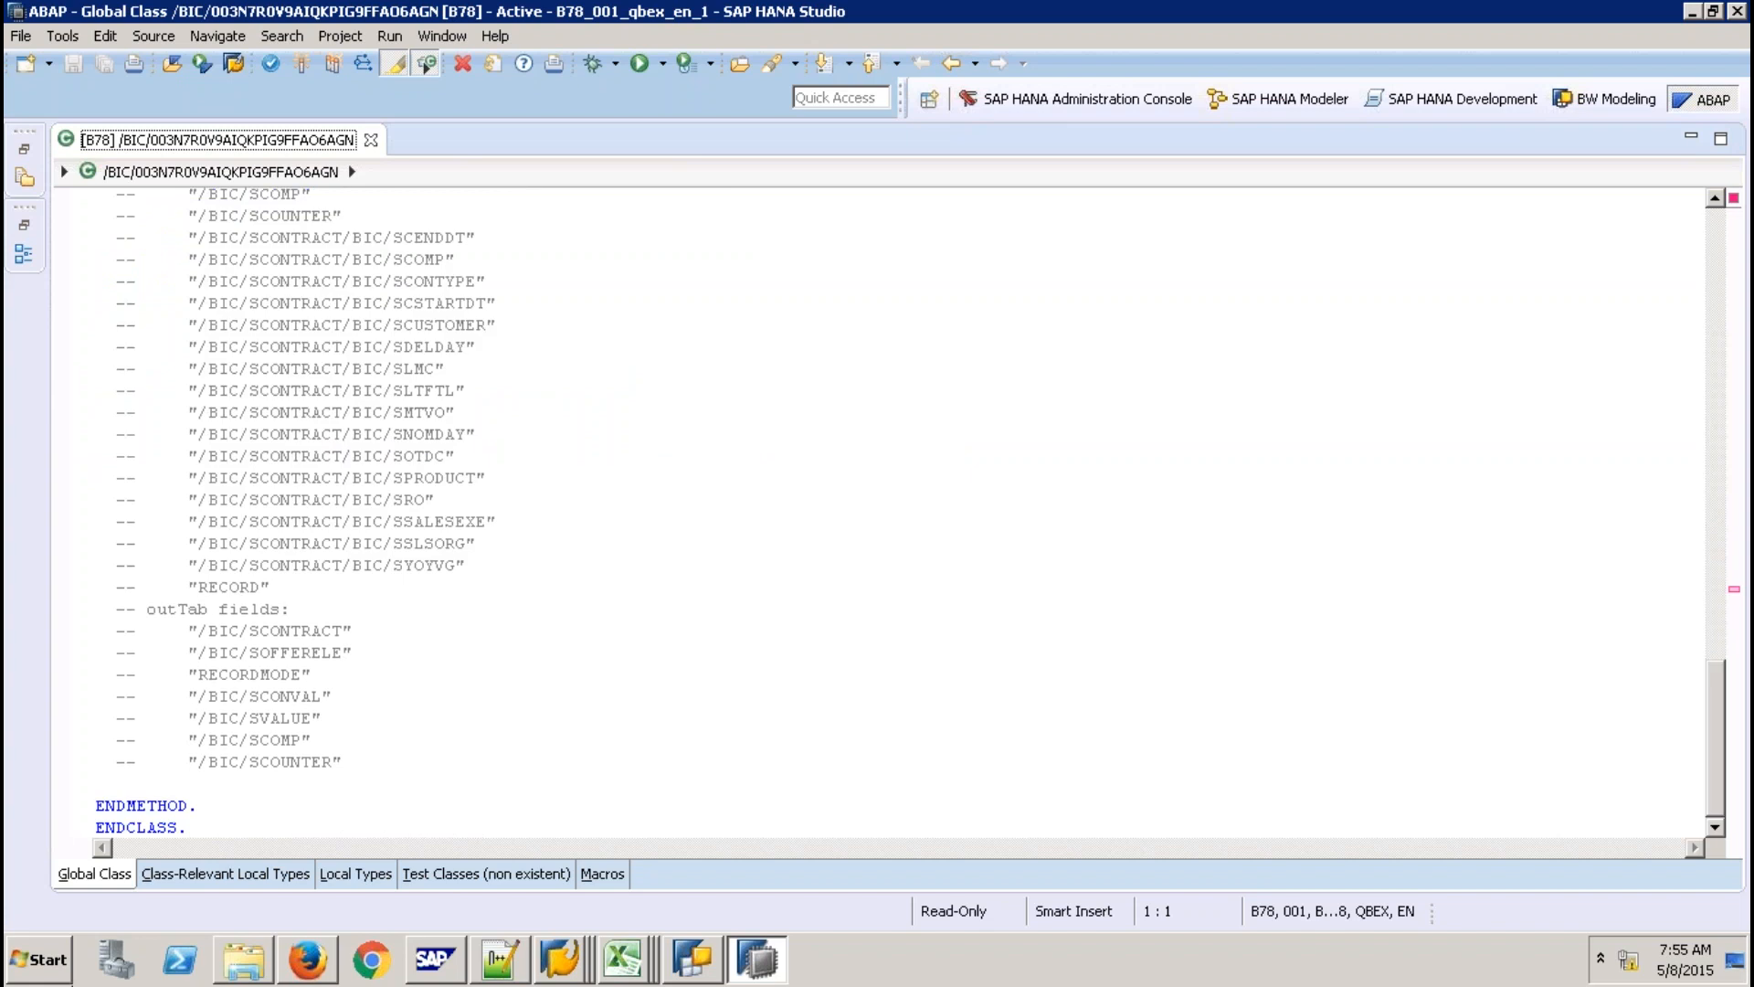
mouse_move(625, 959)
left_click(530, 783)
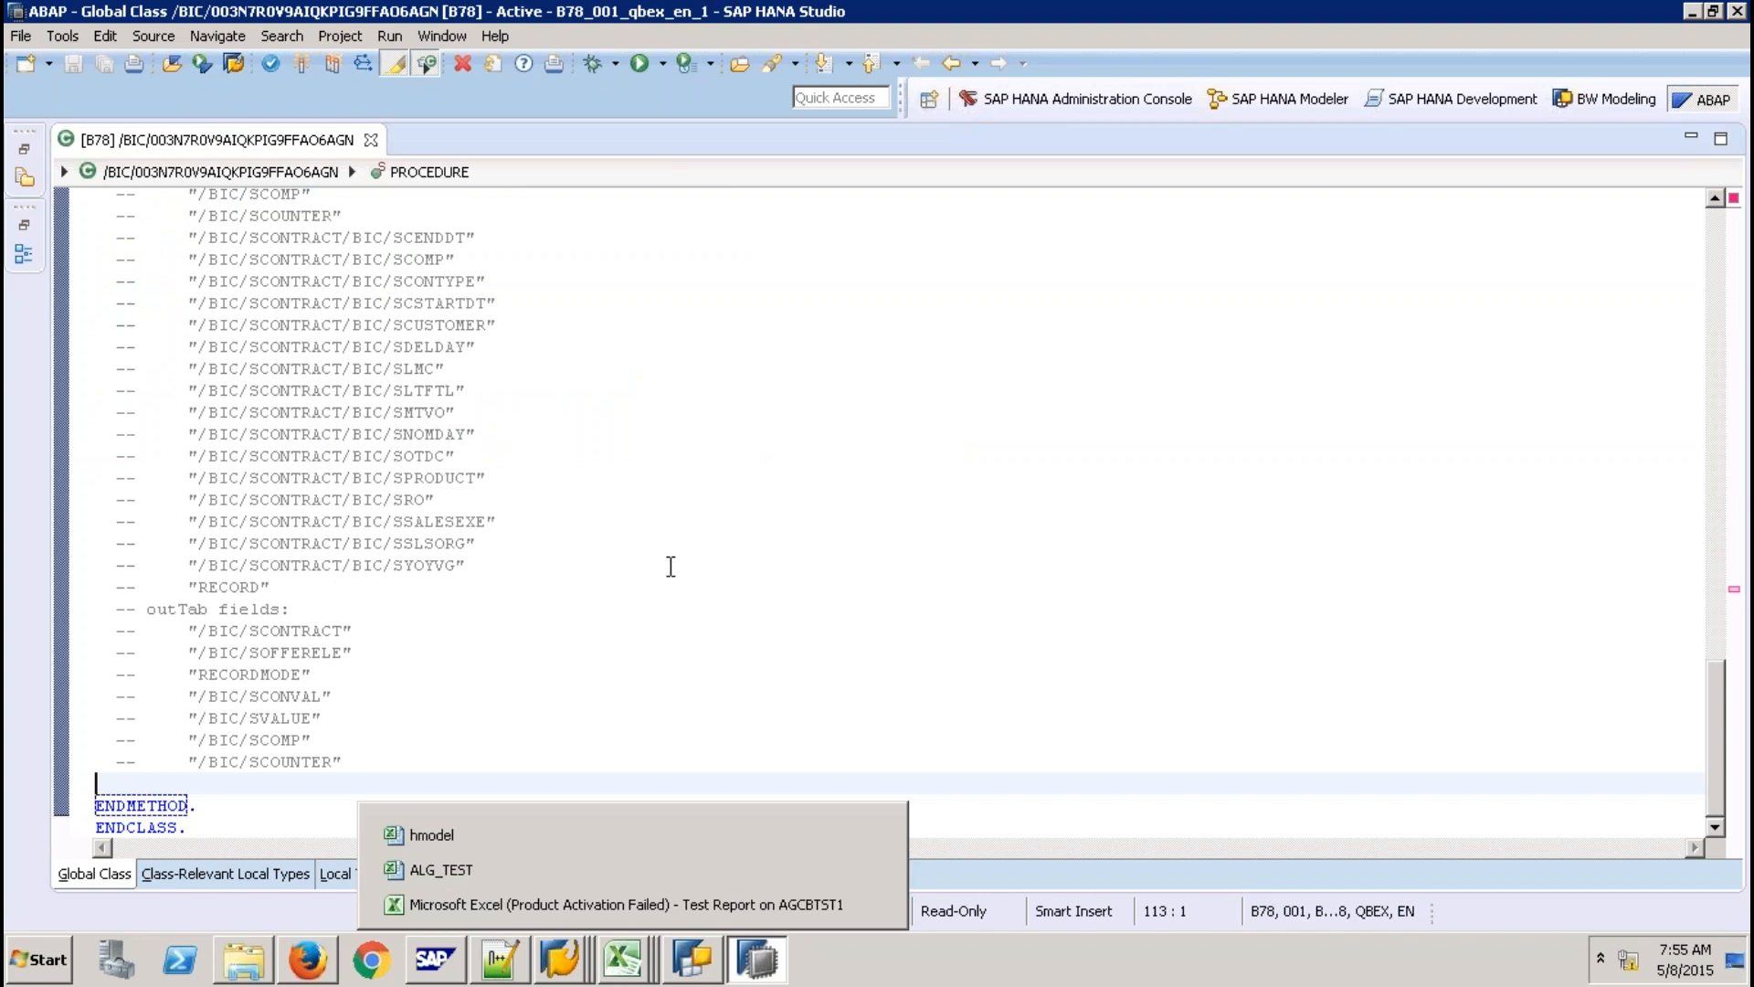
key("Return")
key("Return")
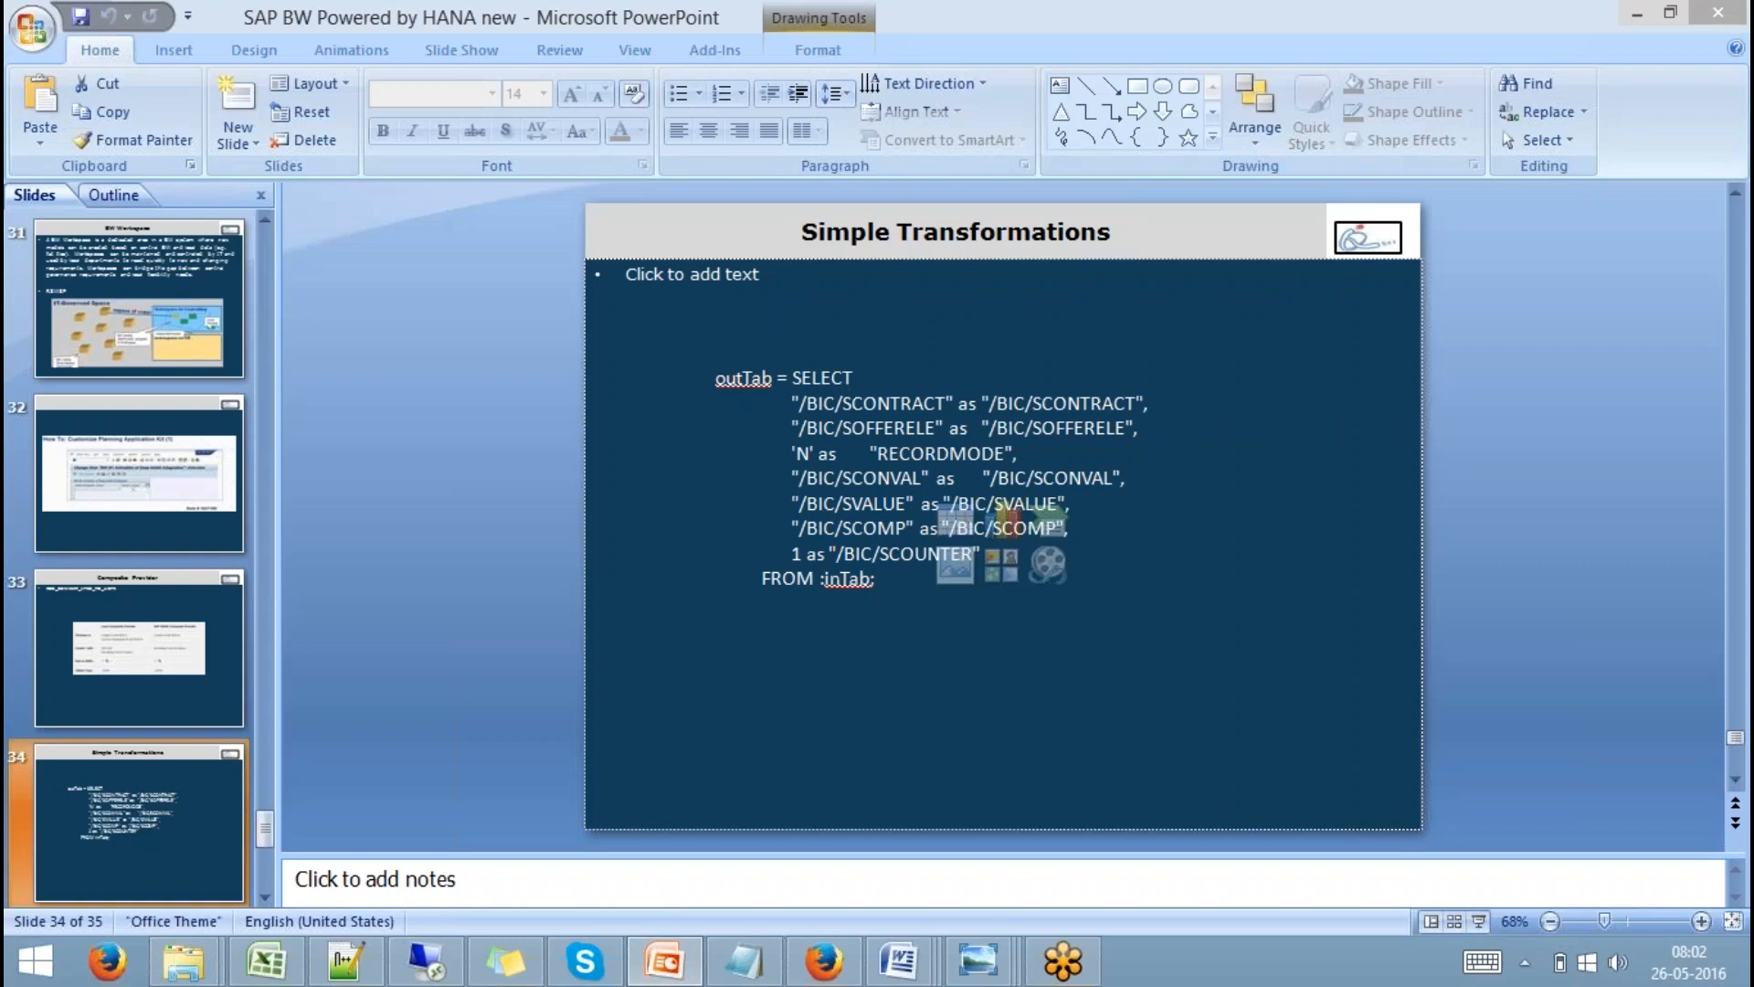
key("ctrl+a")
key("ctrl+c")
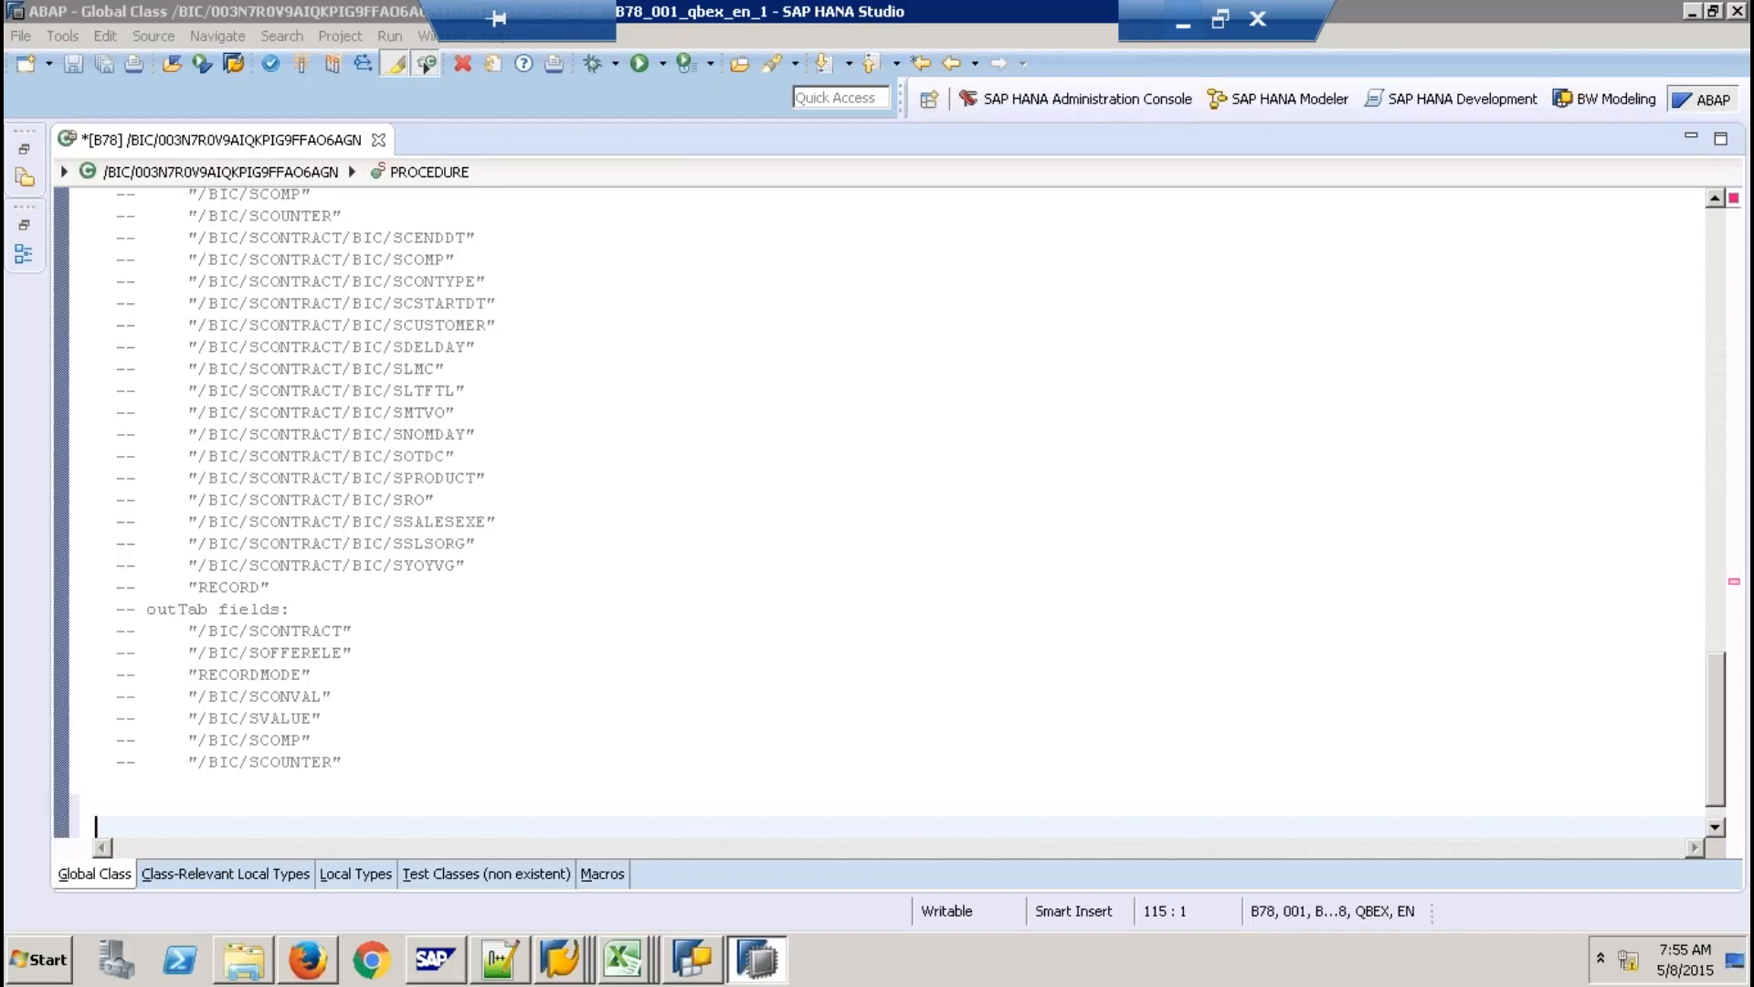
Paste the outTab SELECT into PROCEDURE and review the SCONTRACT, SOFFERELE, RECORDMODE and SCOUNTER mappings.
left_click(450, 804)
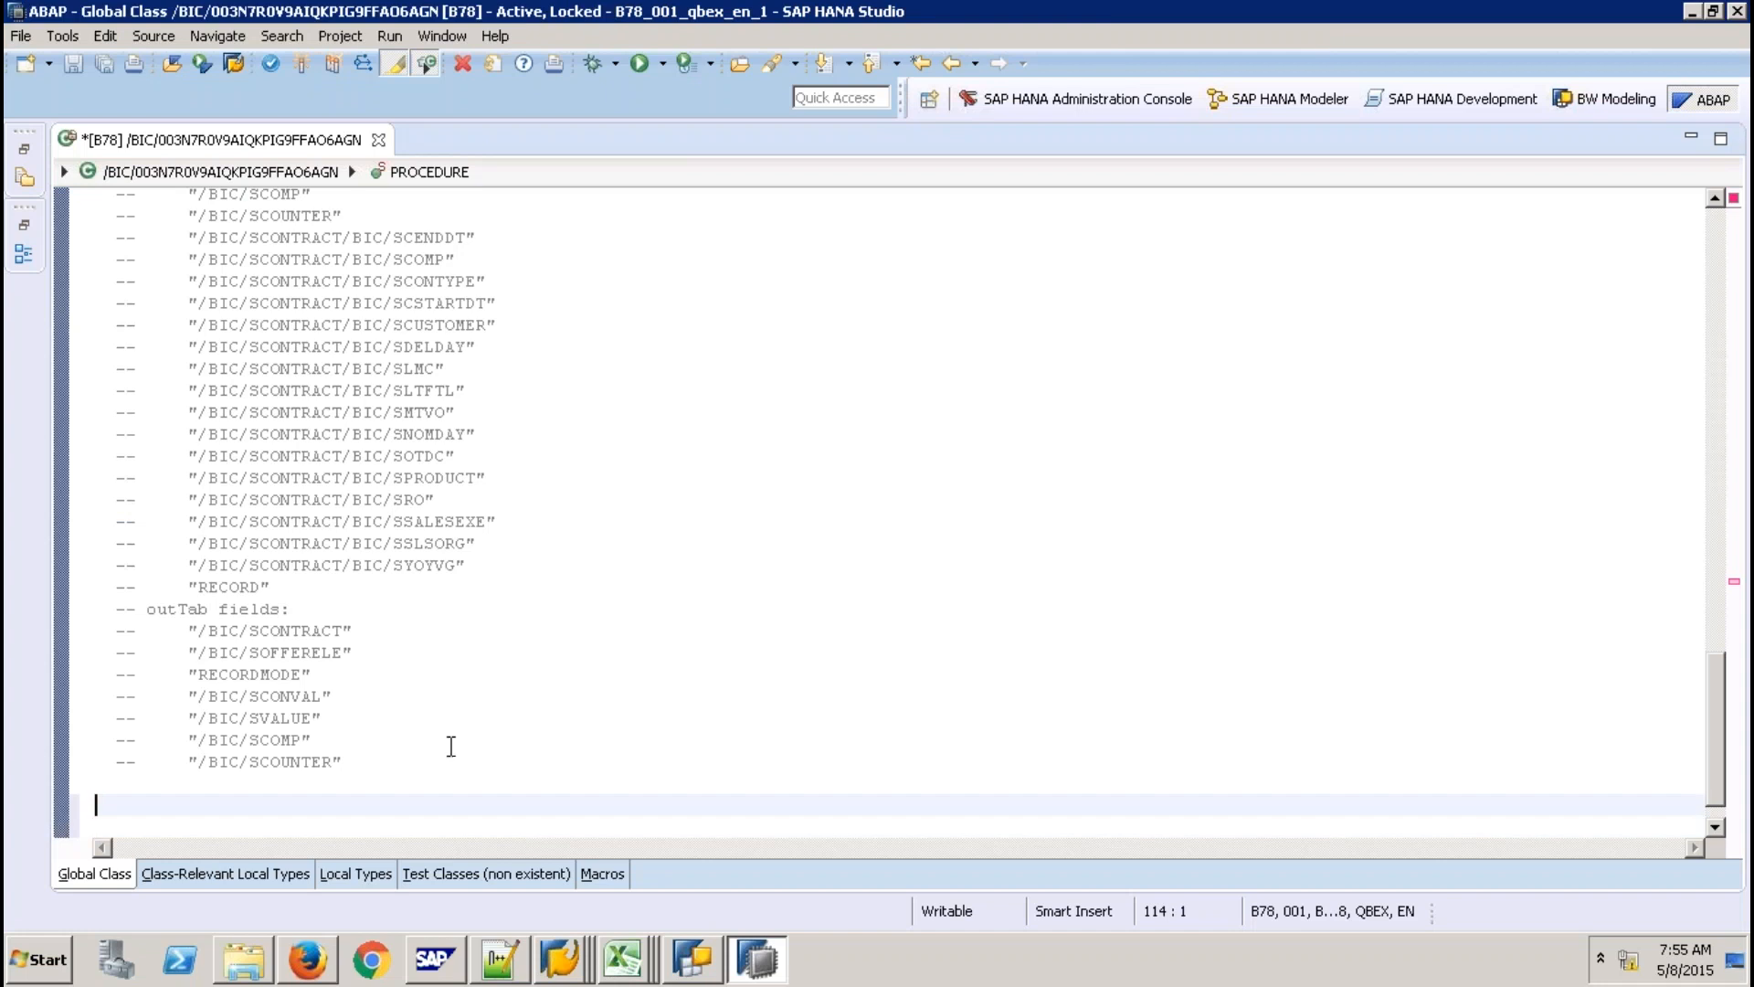
key("ctrl+v")
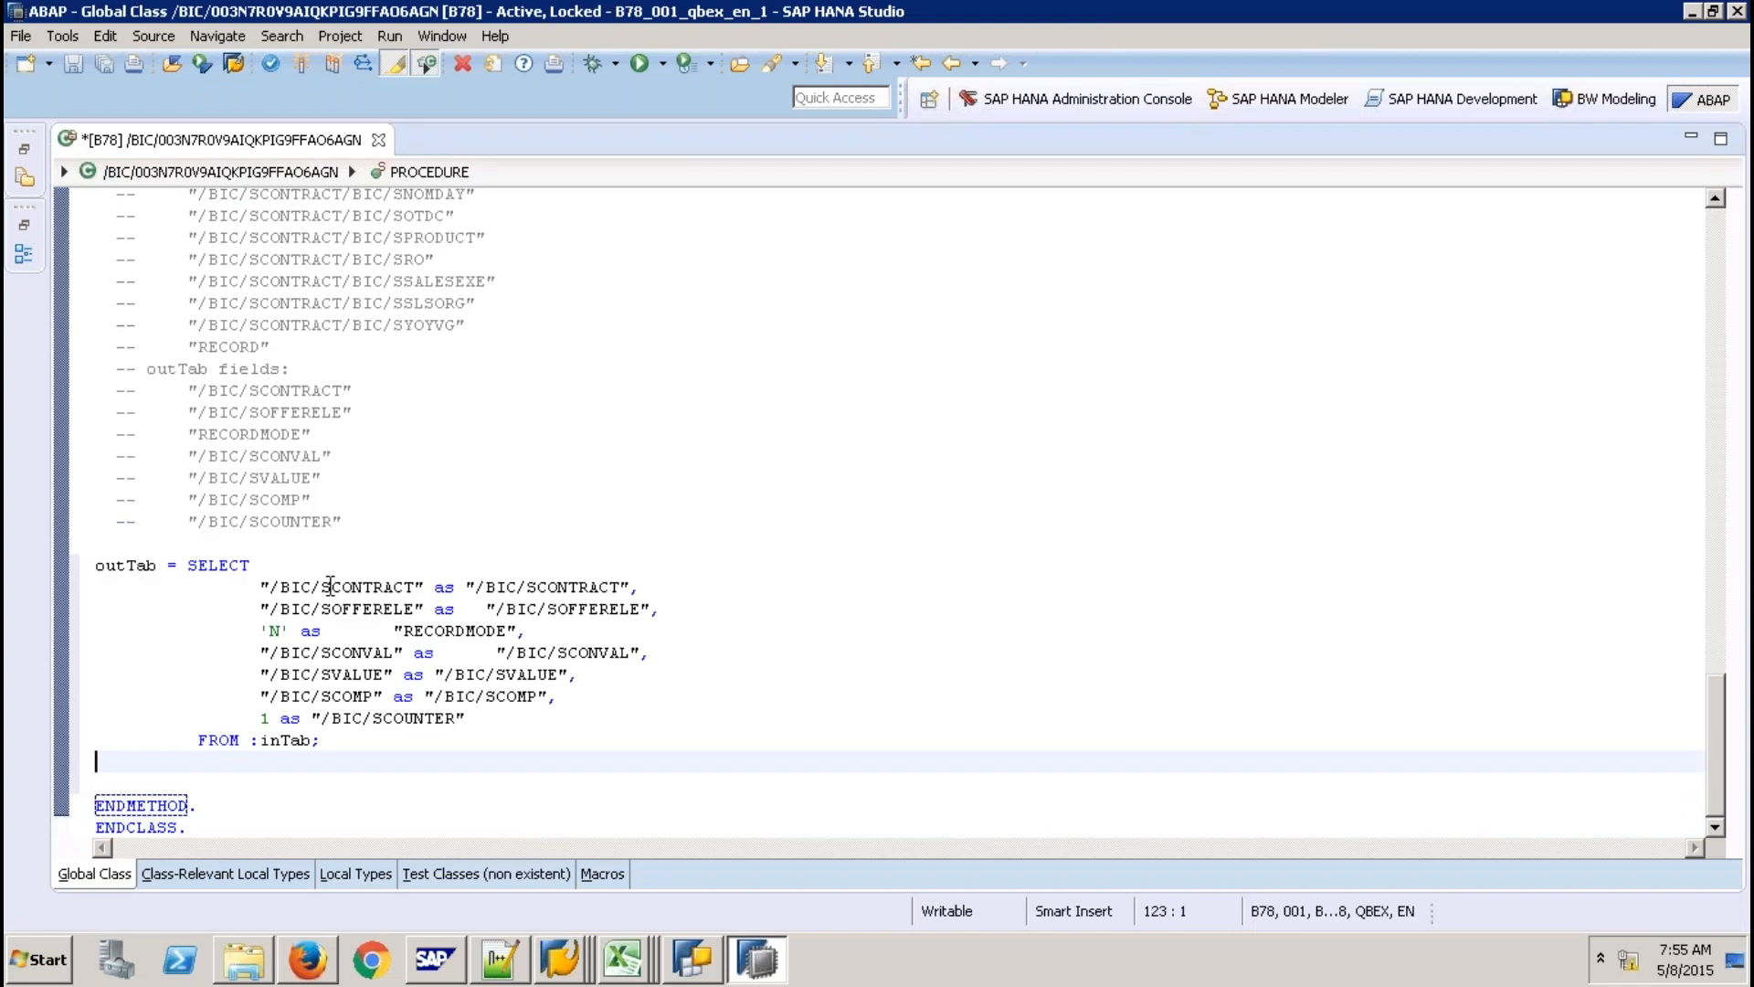
left_click(331, 586)
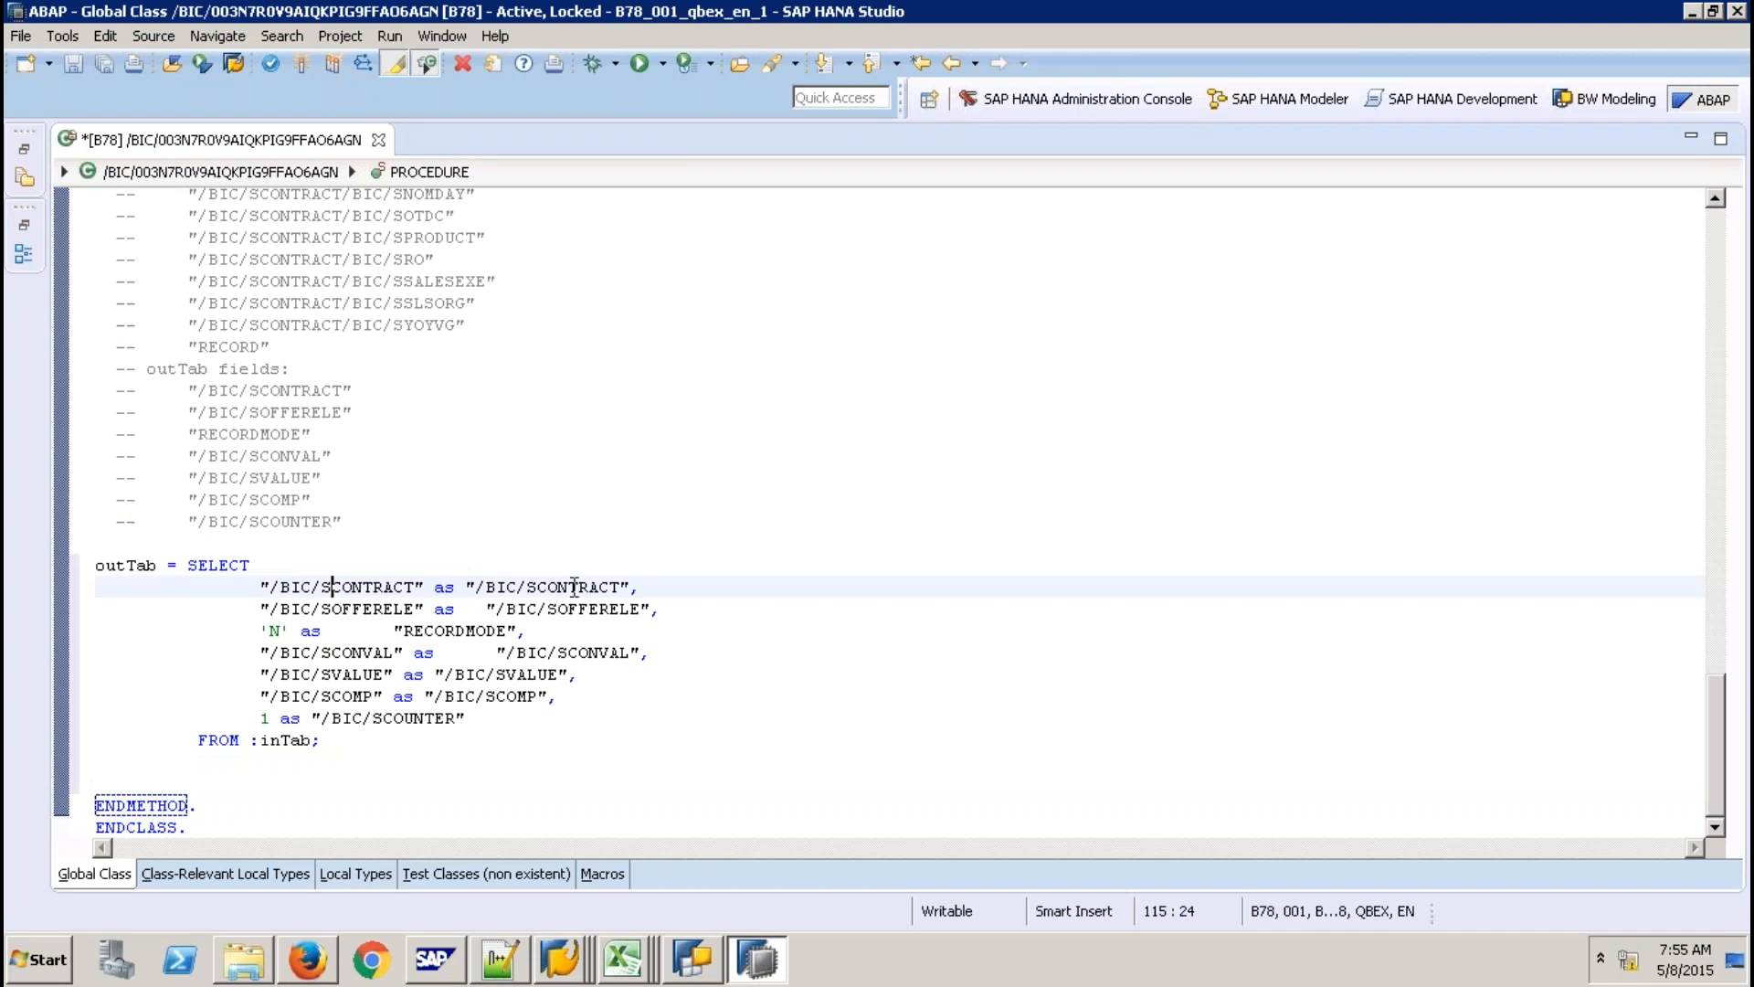
left_click(577, 587)
left_click(345, 610)
left_click_drag(529, 610, 538, 610)
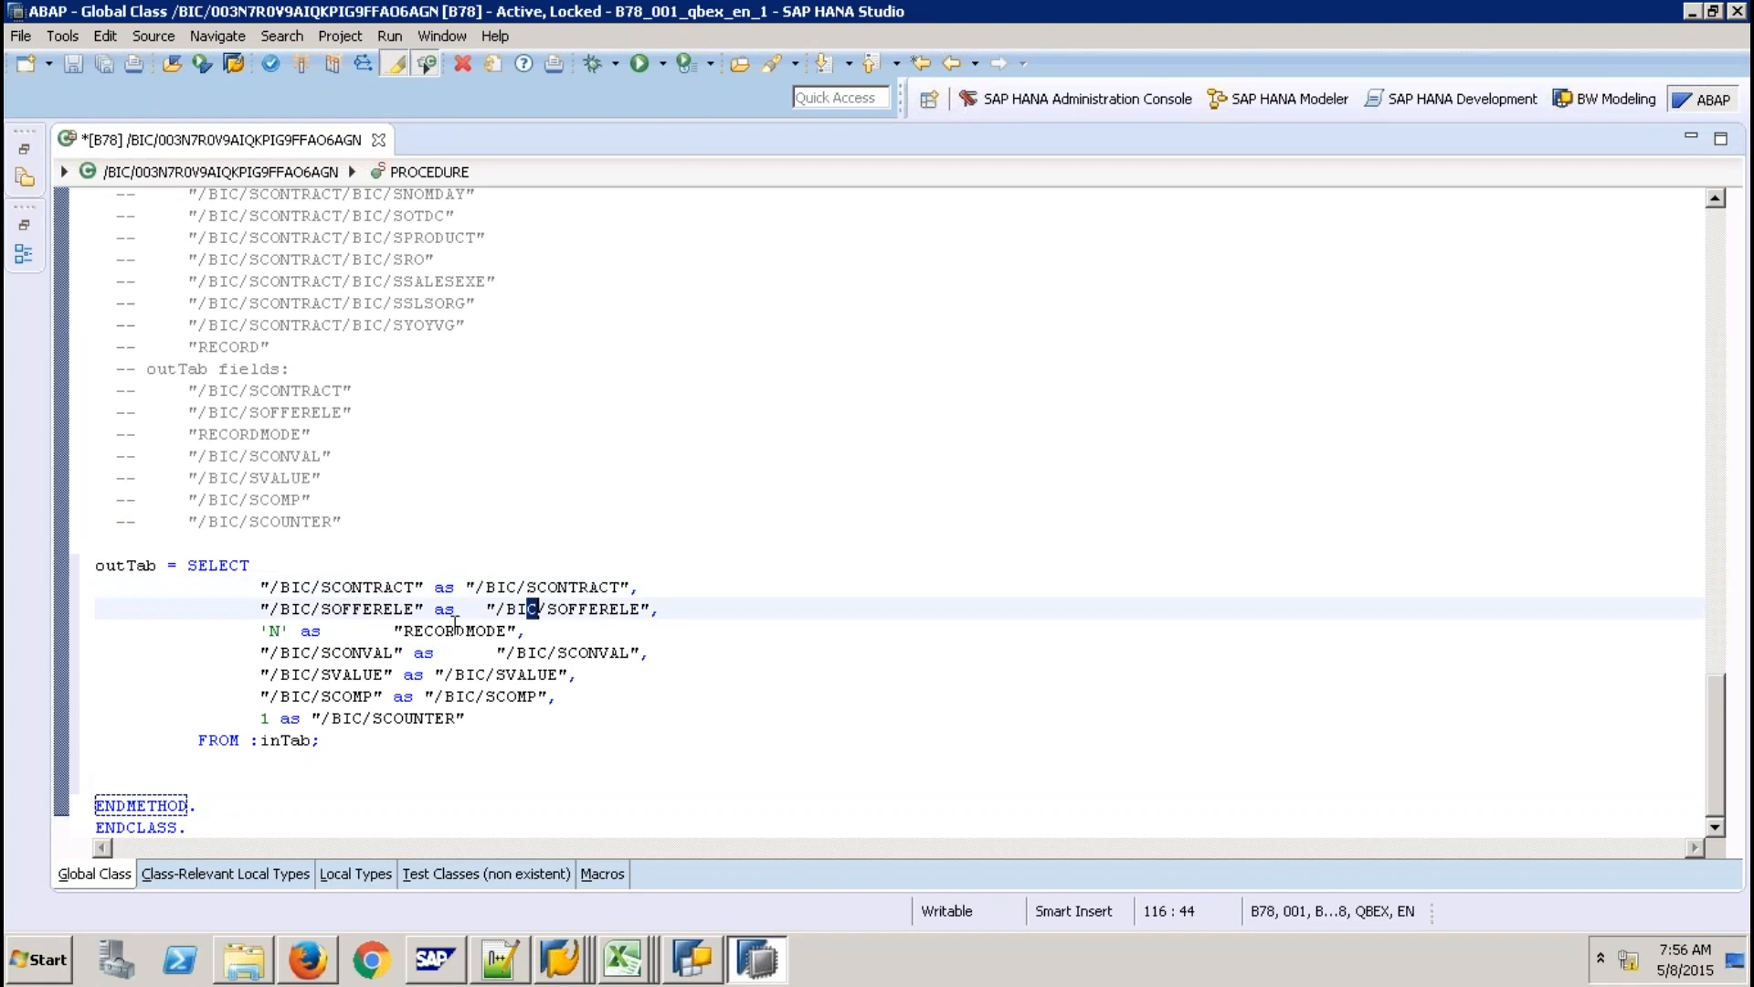
left_click(455, 629)
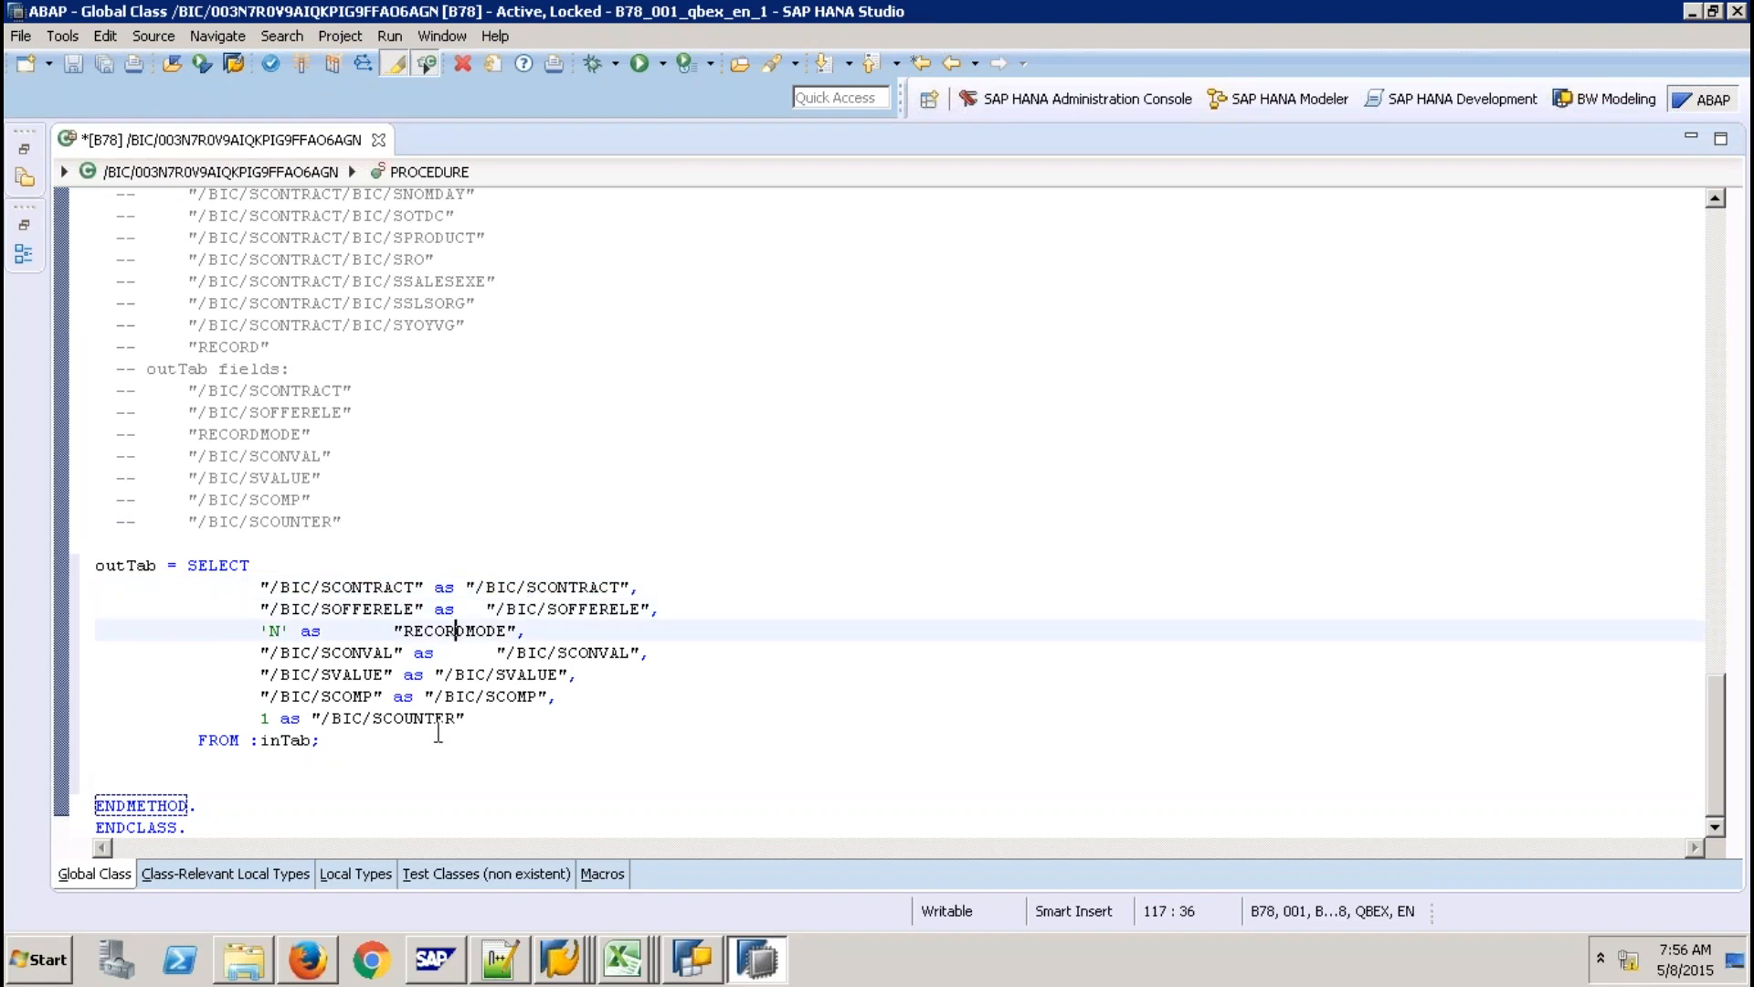
left_click(263, 718)
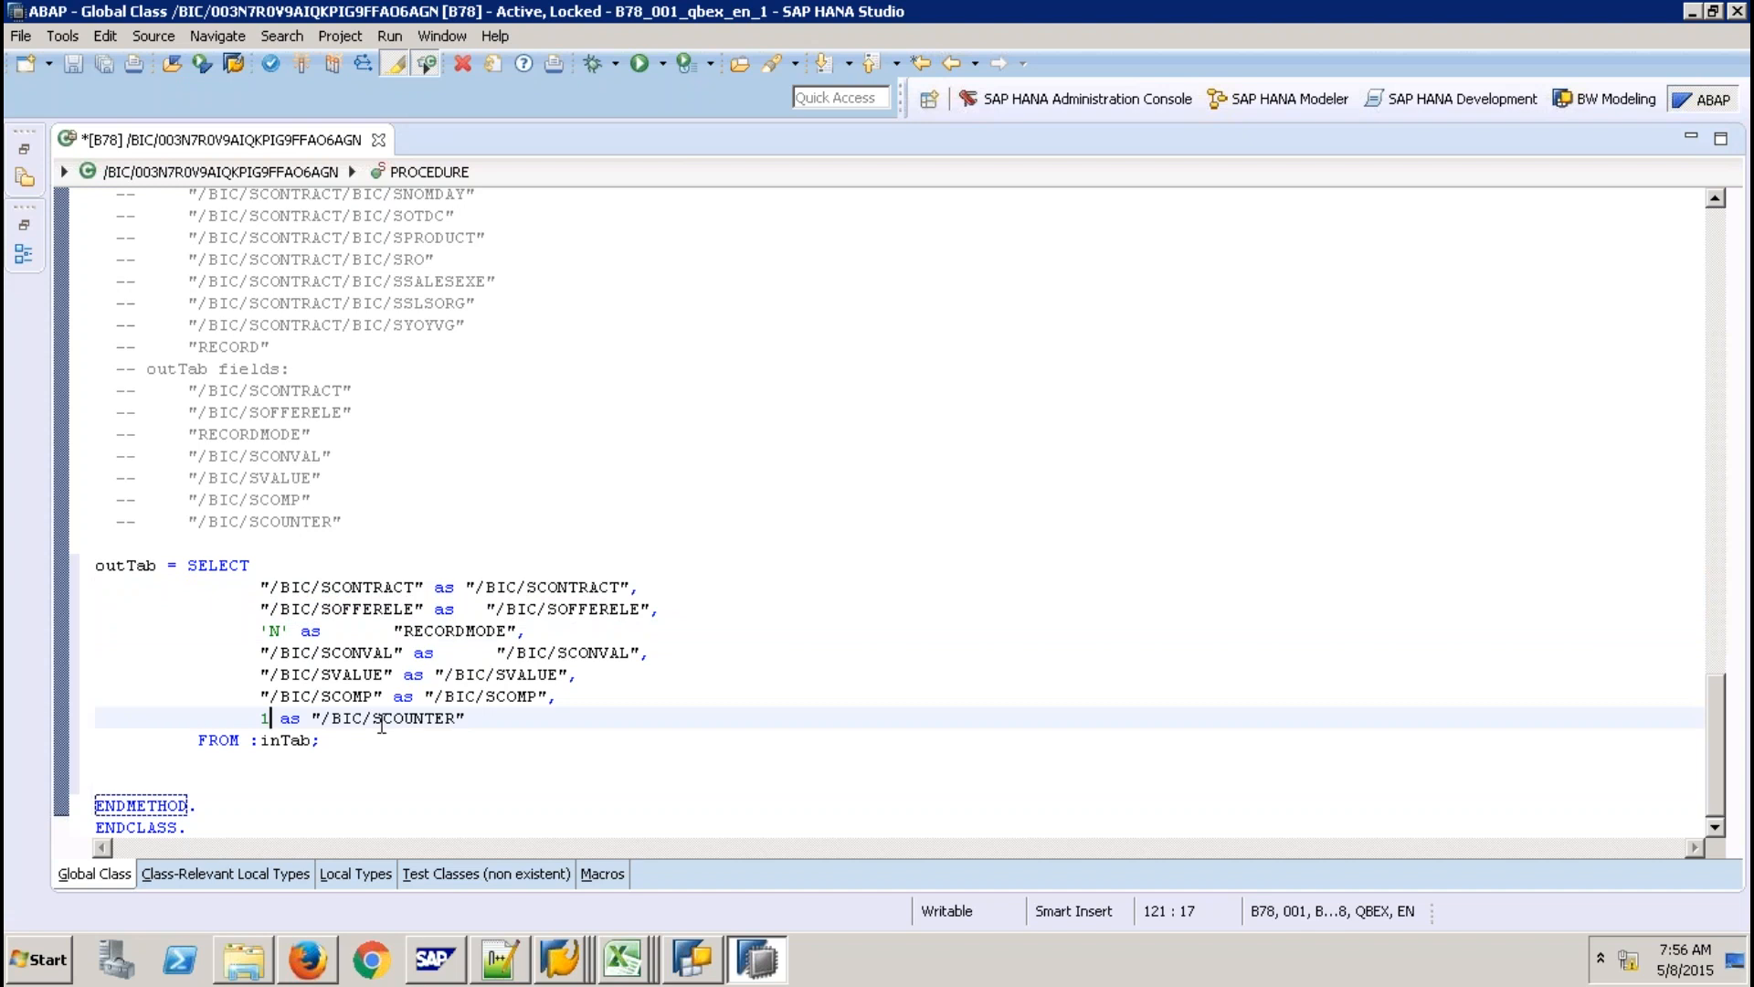
key("shift+Left")
left_click(403, 719)
Recheck the FROM :inTab clause, SVALUE mapping and 'N' record-mode constant, then activate the class.
left_click_drag(261, 740, 329, 685)
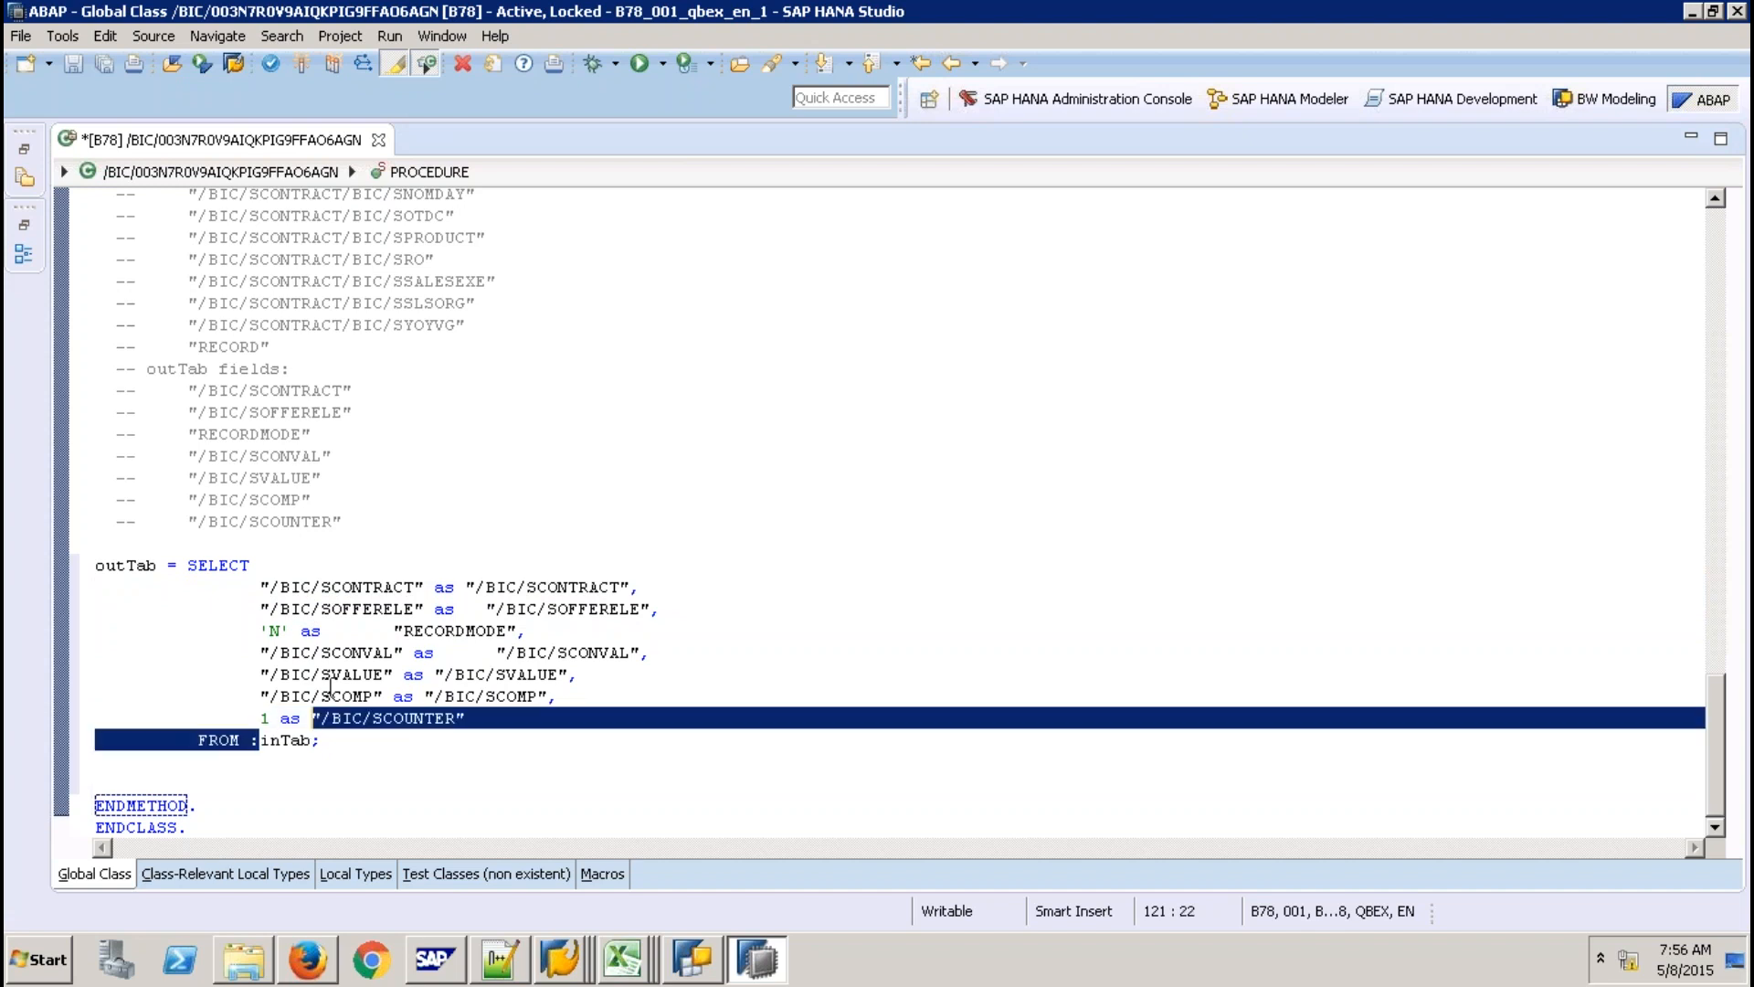
key("Down")
left_click(353, 587)
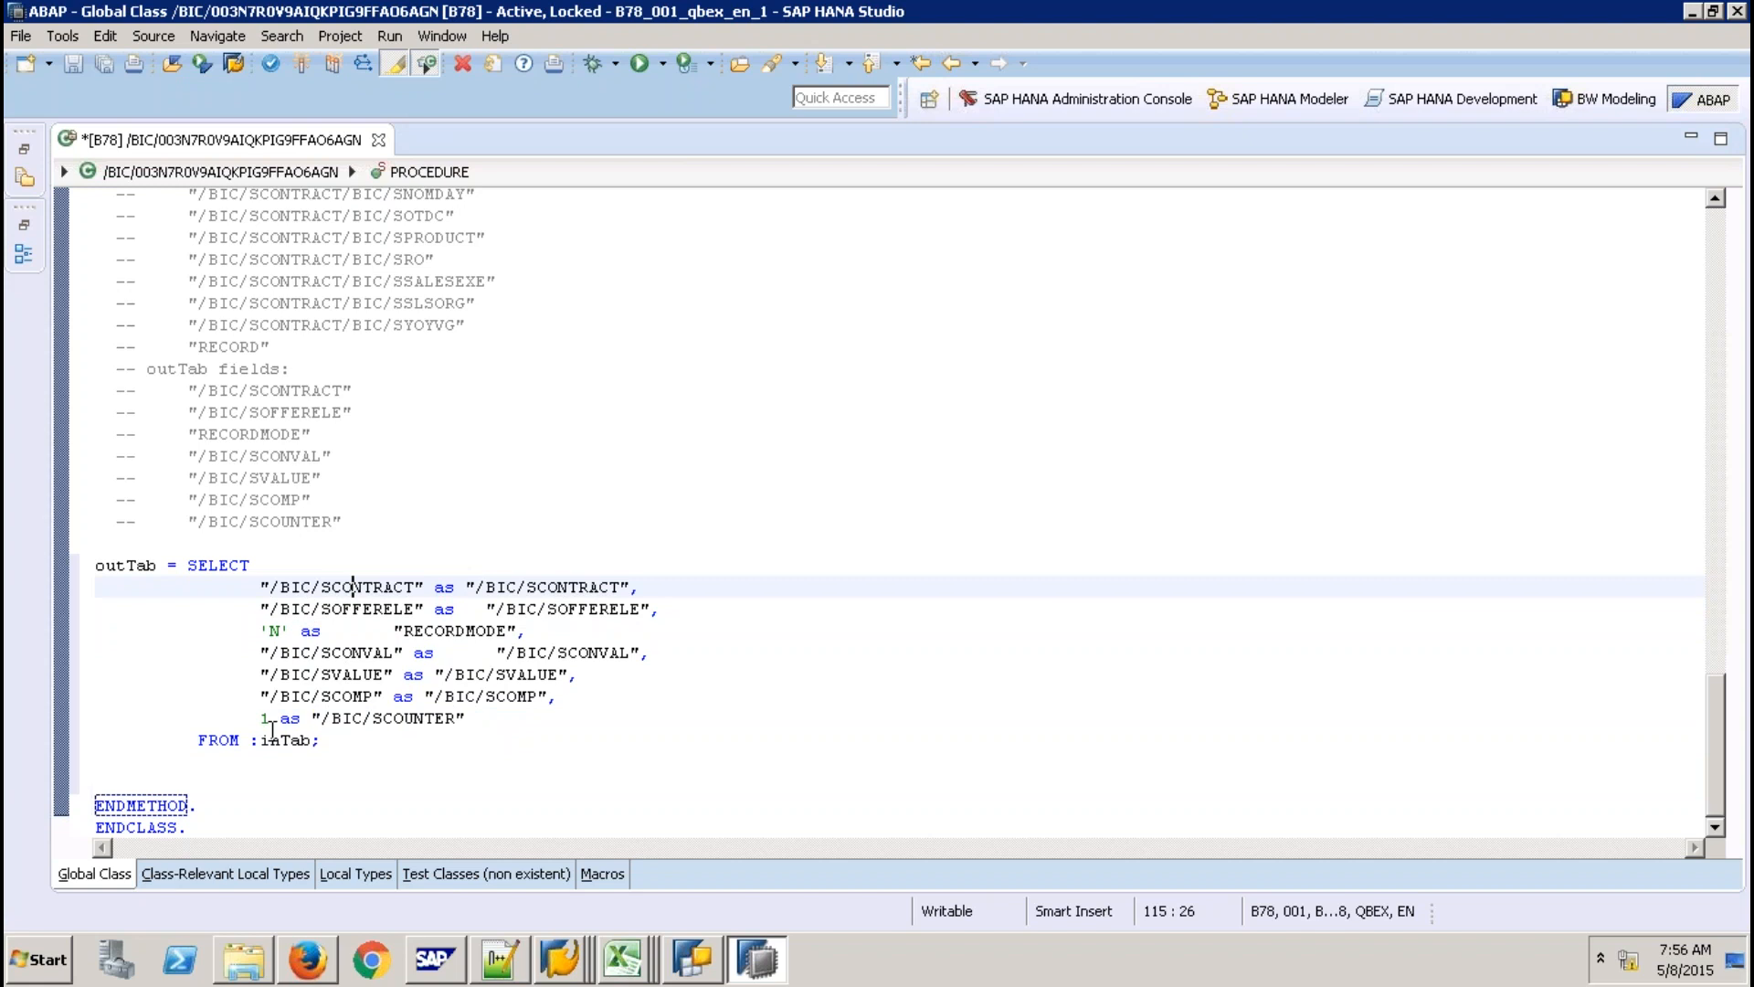
left_click(342, 675)
double_click(265, 718)
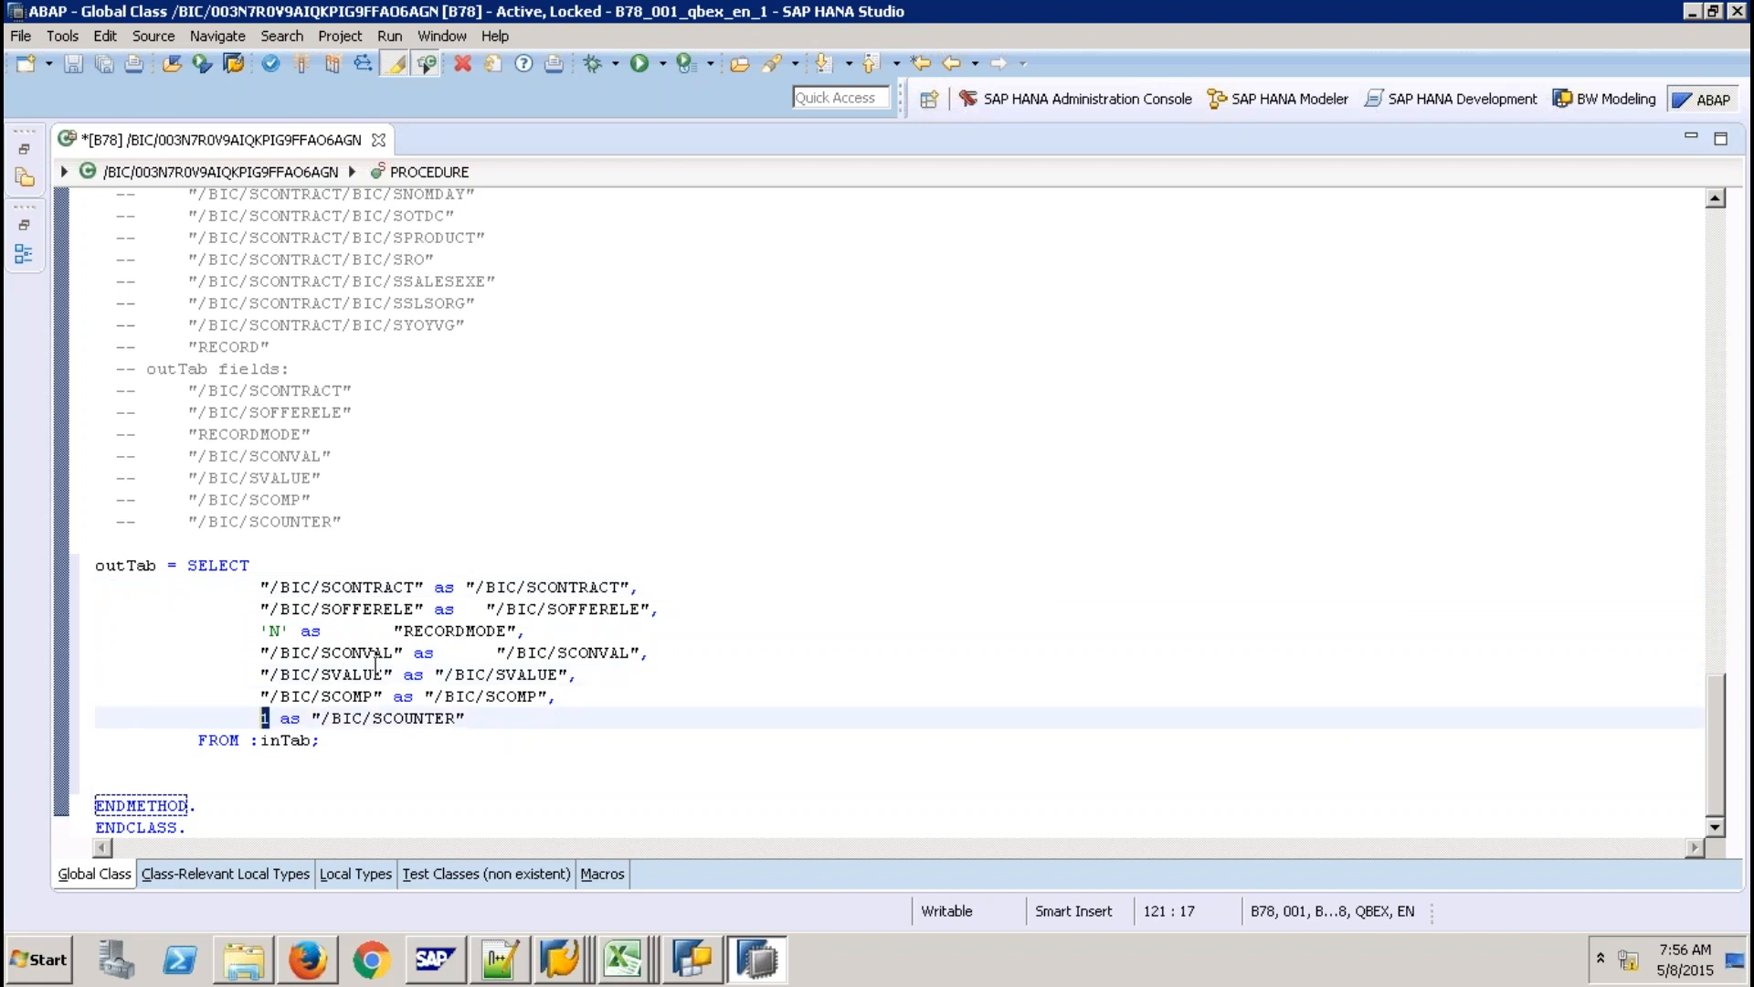
left_click(302, 631)
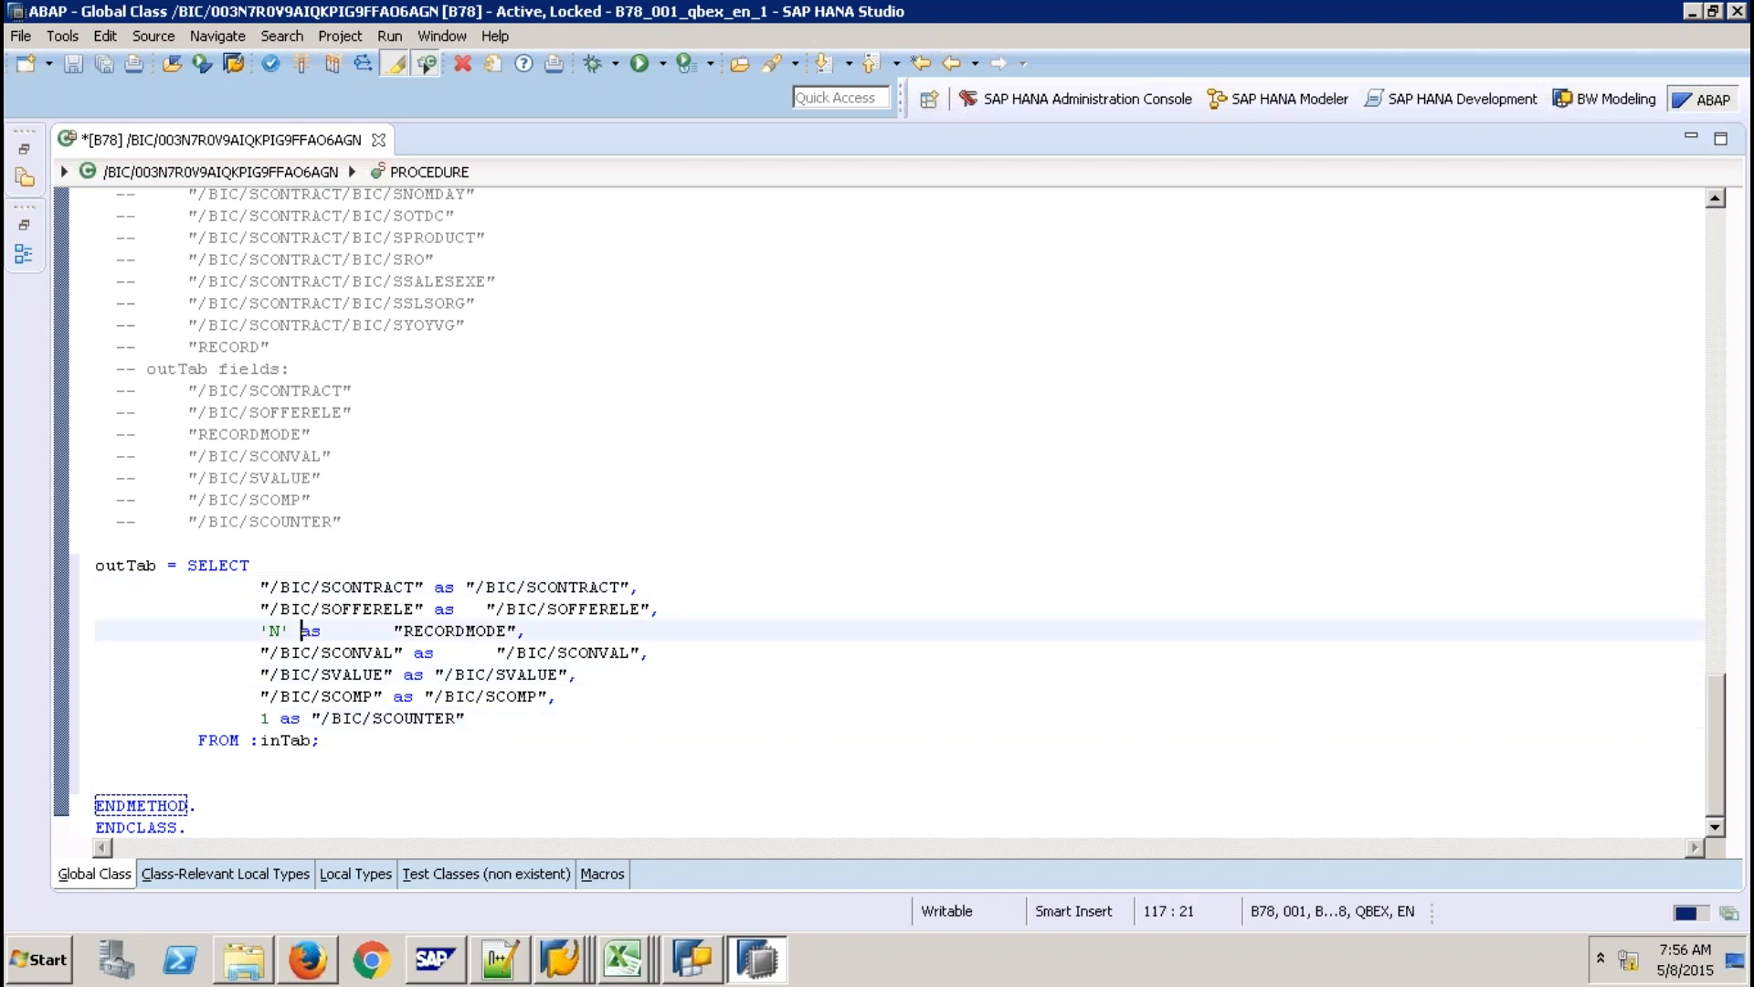
left_click(304, 62)
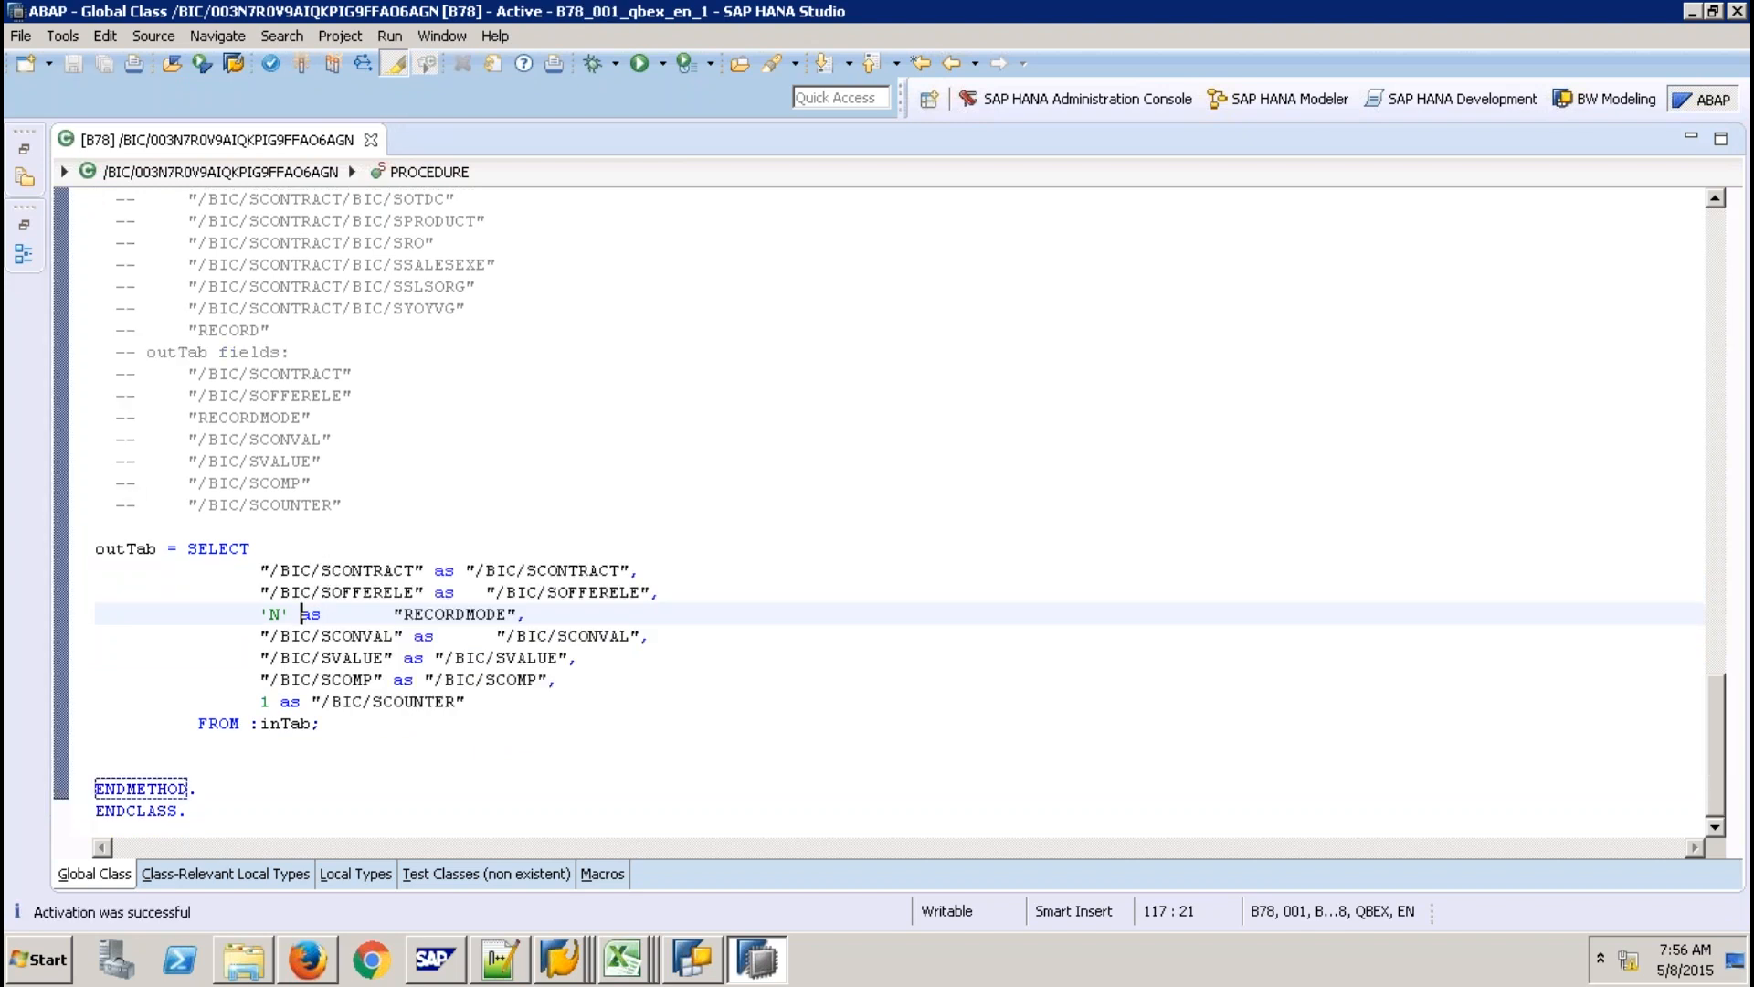
Back in SAP GUI, leave the active SOBKCOMP -> ZTRANS19 transformation for the Modeling tree.
left_click(559, 960)
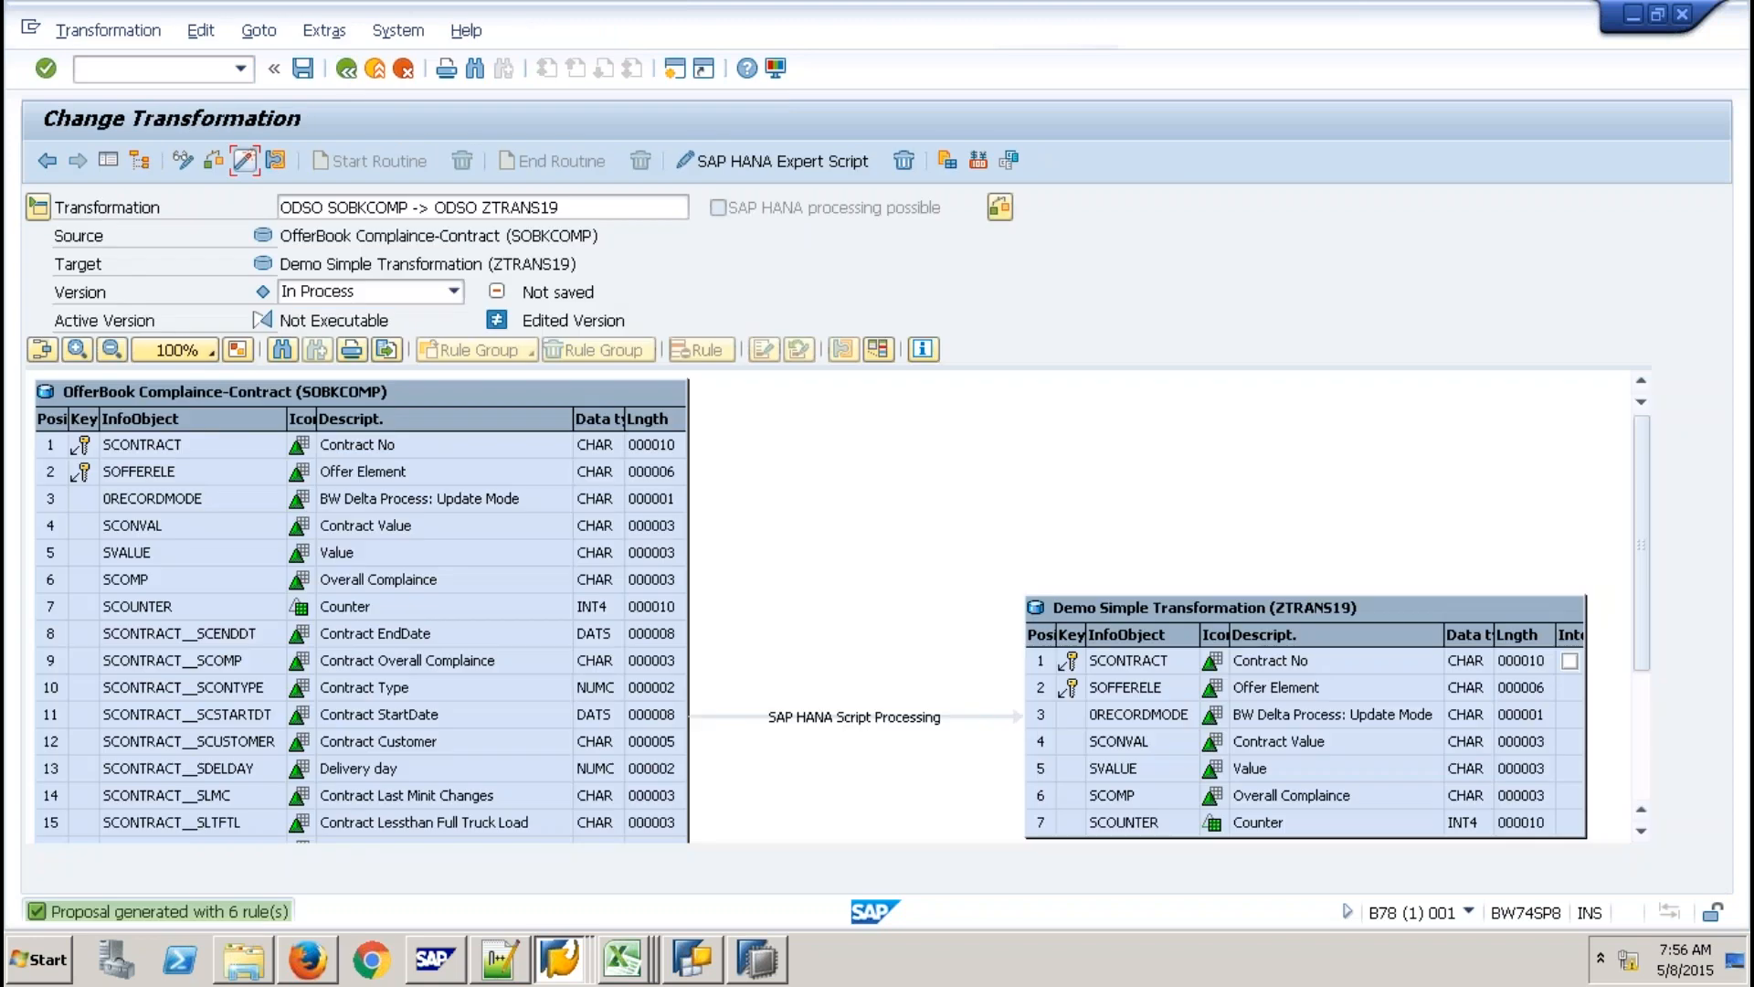
left_click(243, 160)
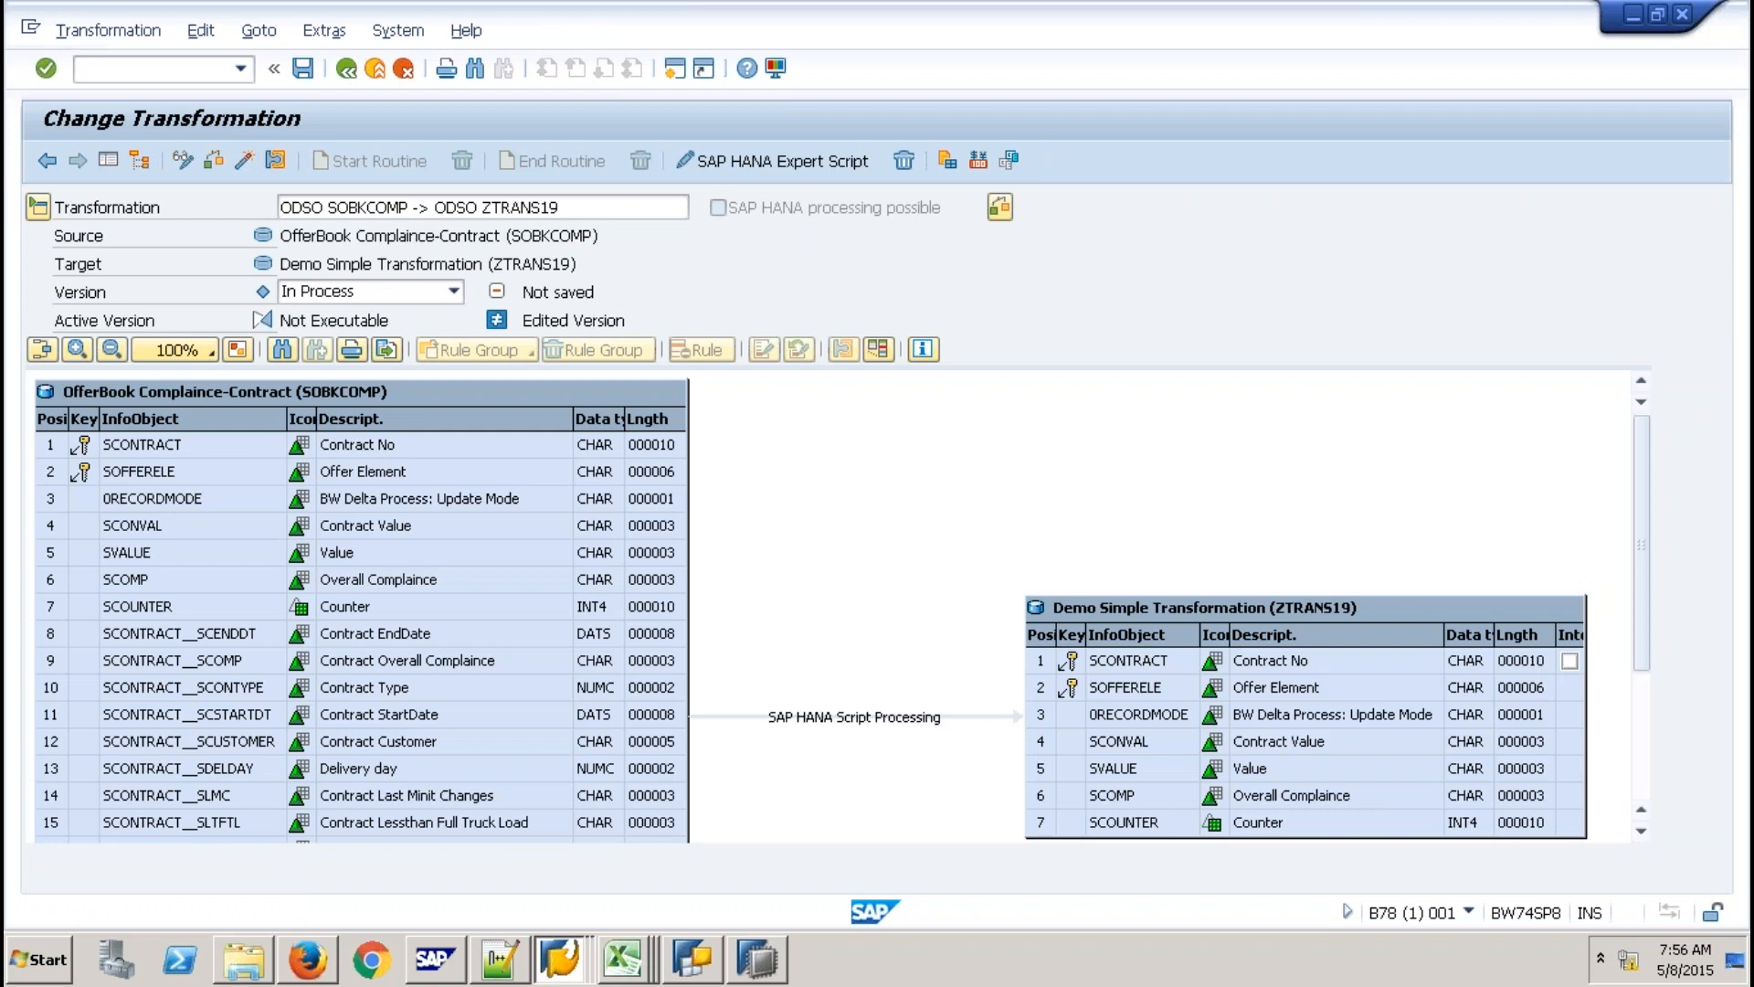
left_click(388, 73)
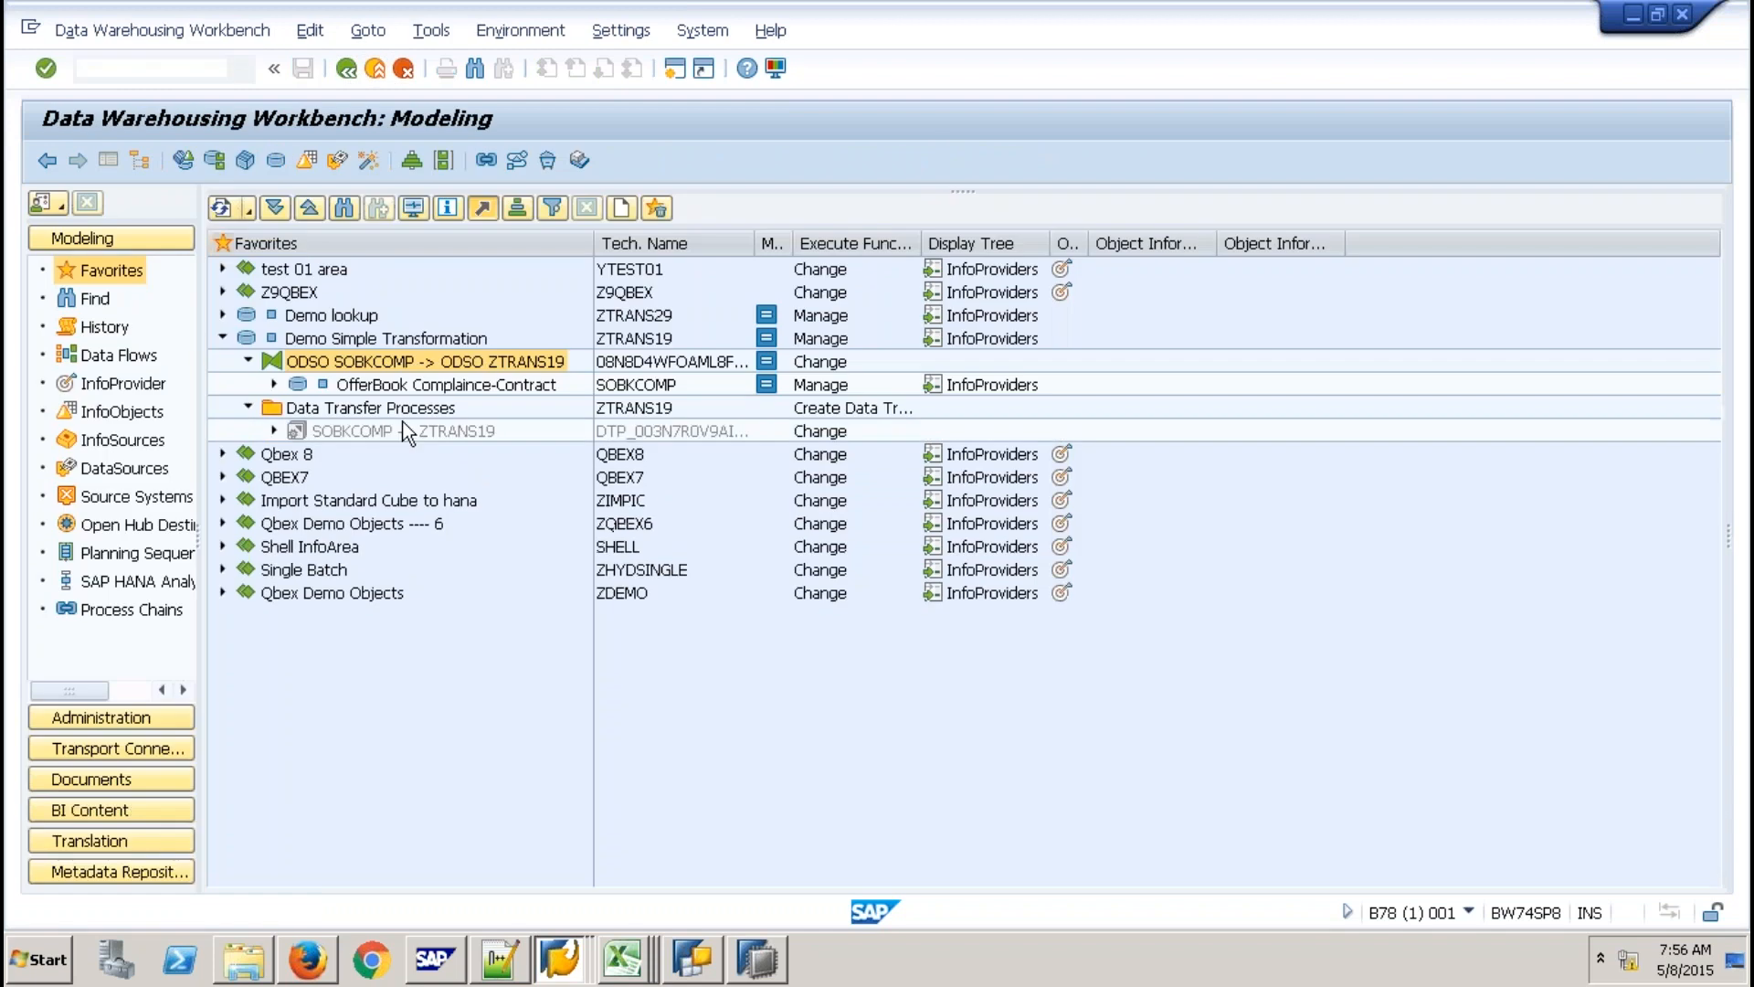
Execute the SOBKCOMP -> ZTRANS19 DTP in display mode and refresh the monitor for request 585.
right_click(409, 432)
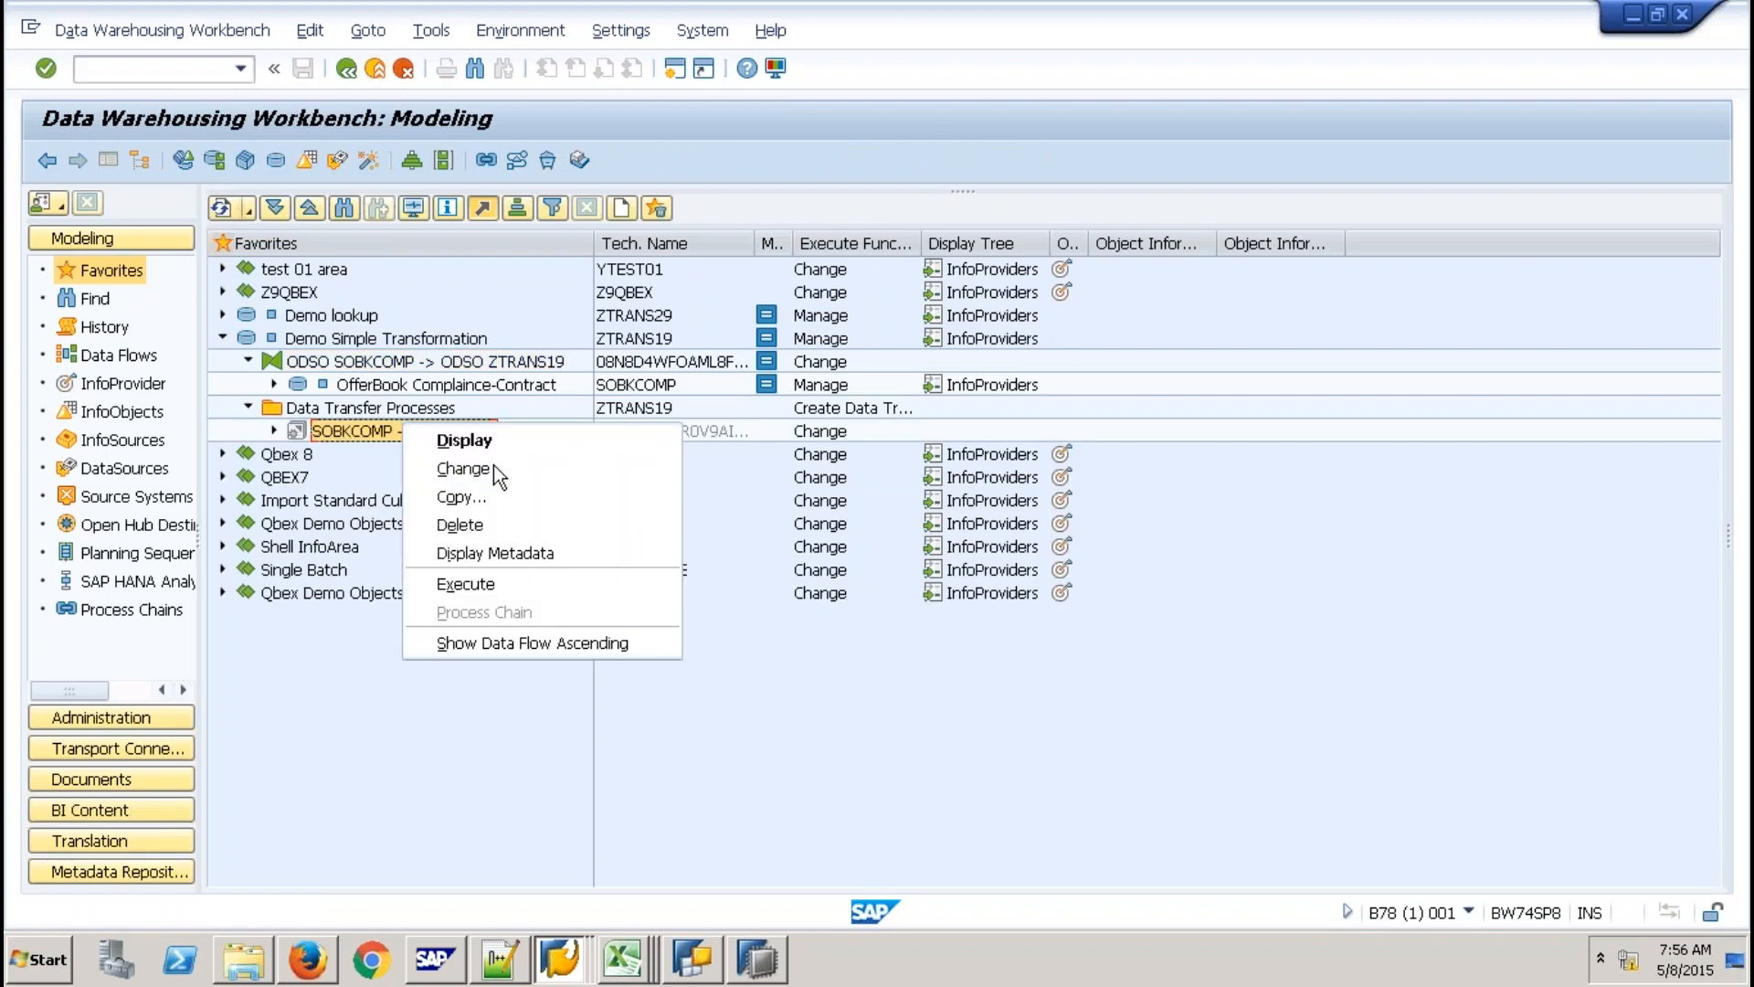
left_click(493, 468)
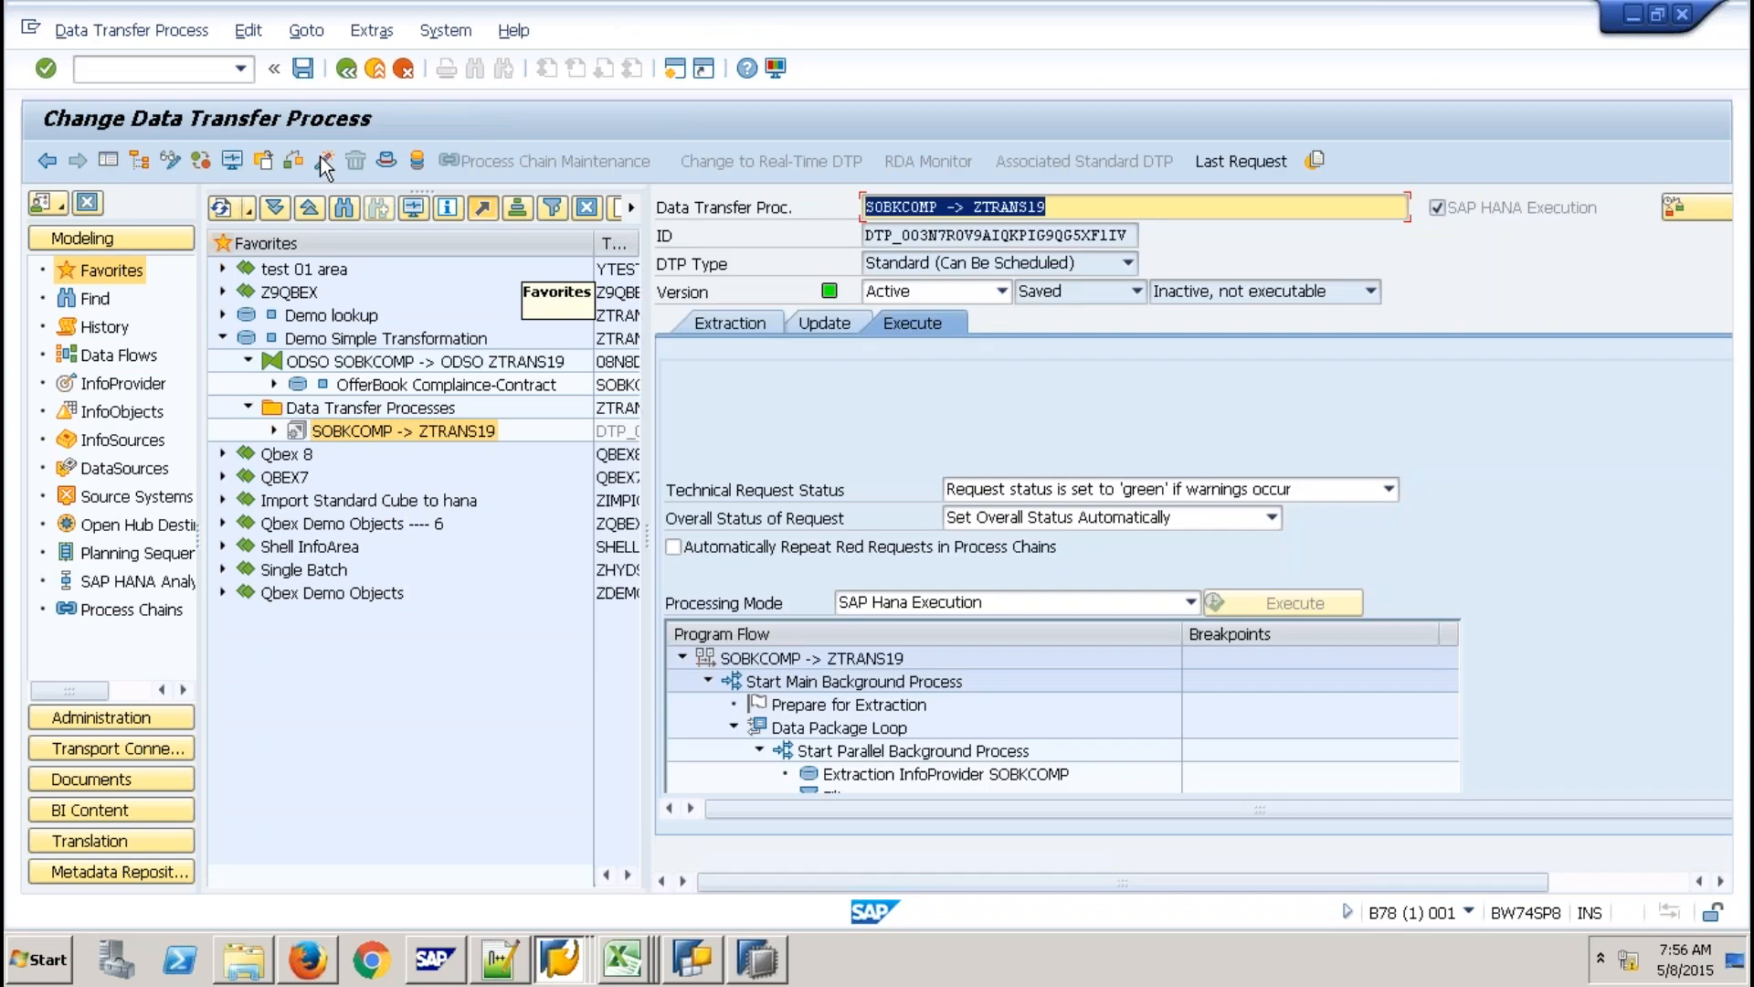
left_click(324, 162)
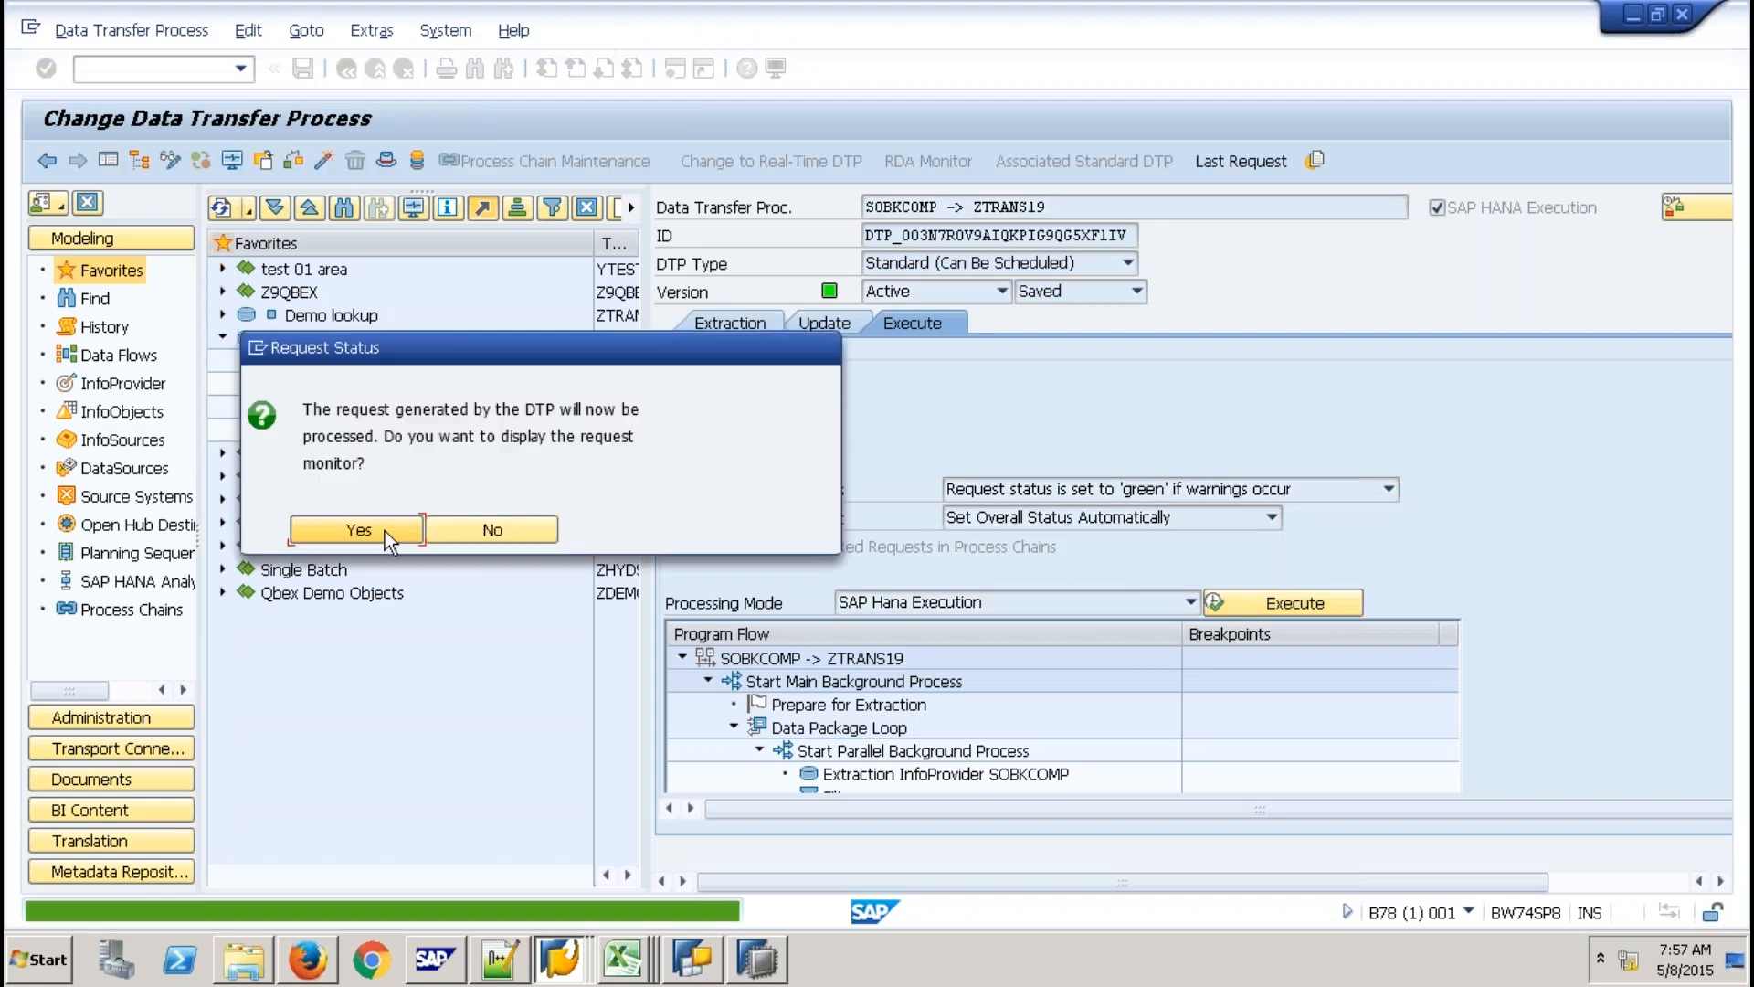
left_click(385, 530)
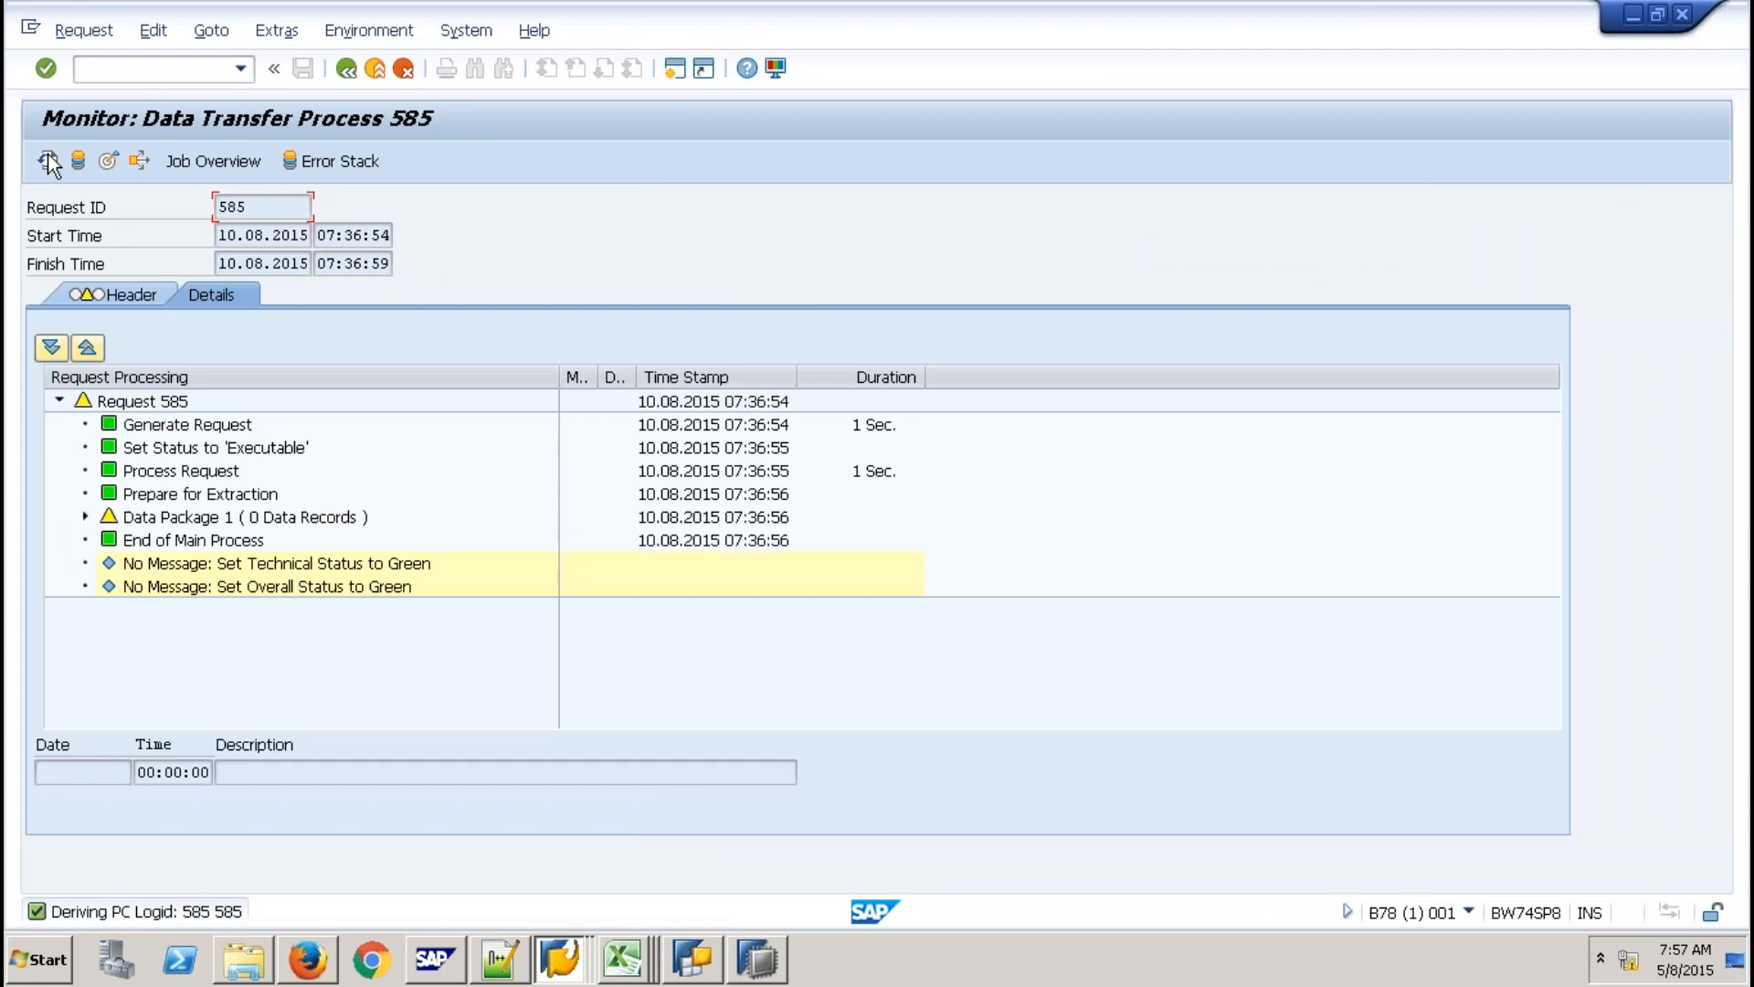
left_click(47, 160)
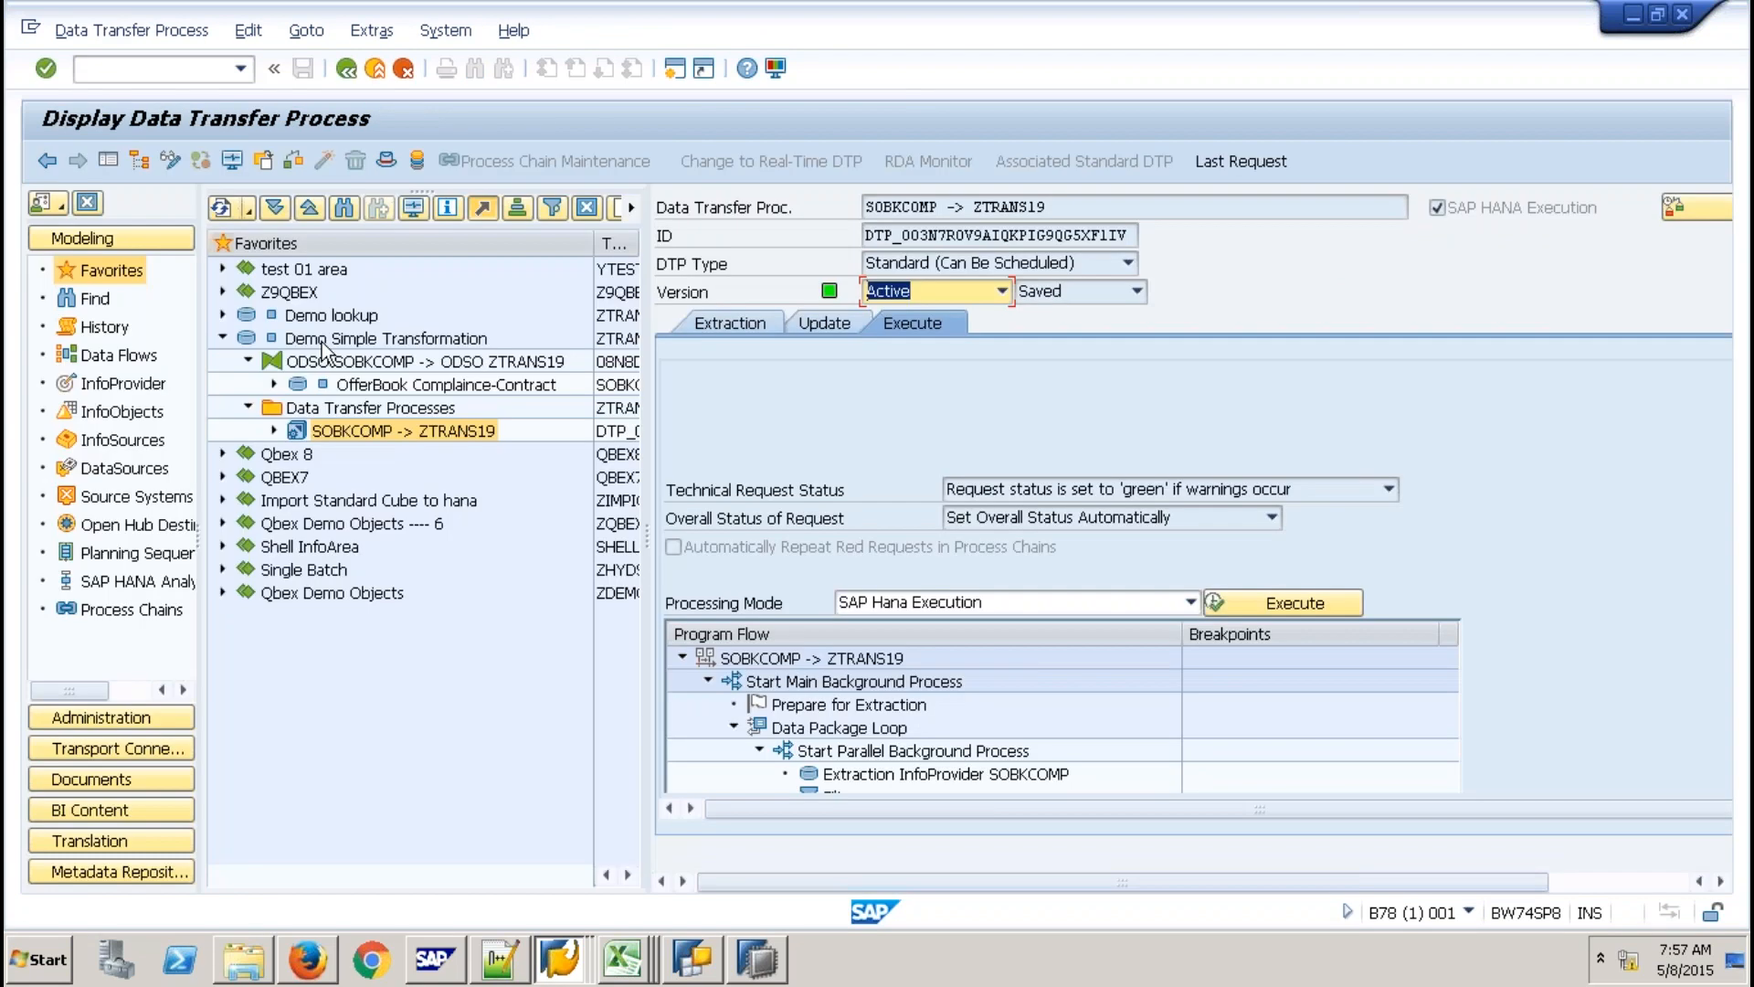
Browse the Demo Simple Transformation DSO's new data, showing 30 records from request 585, then exit.
left_click(322, 340)
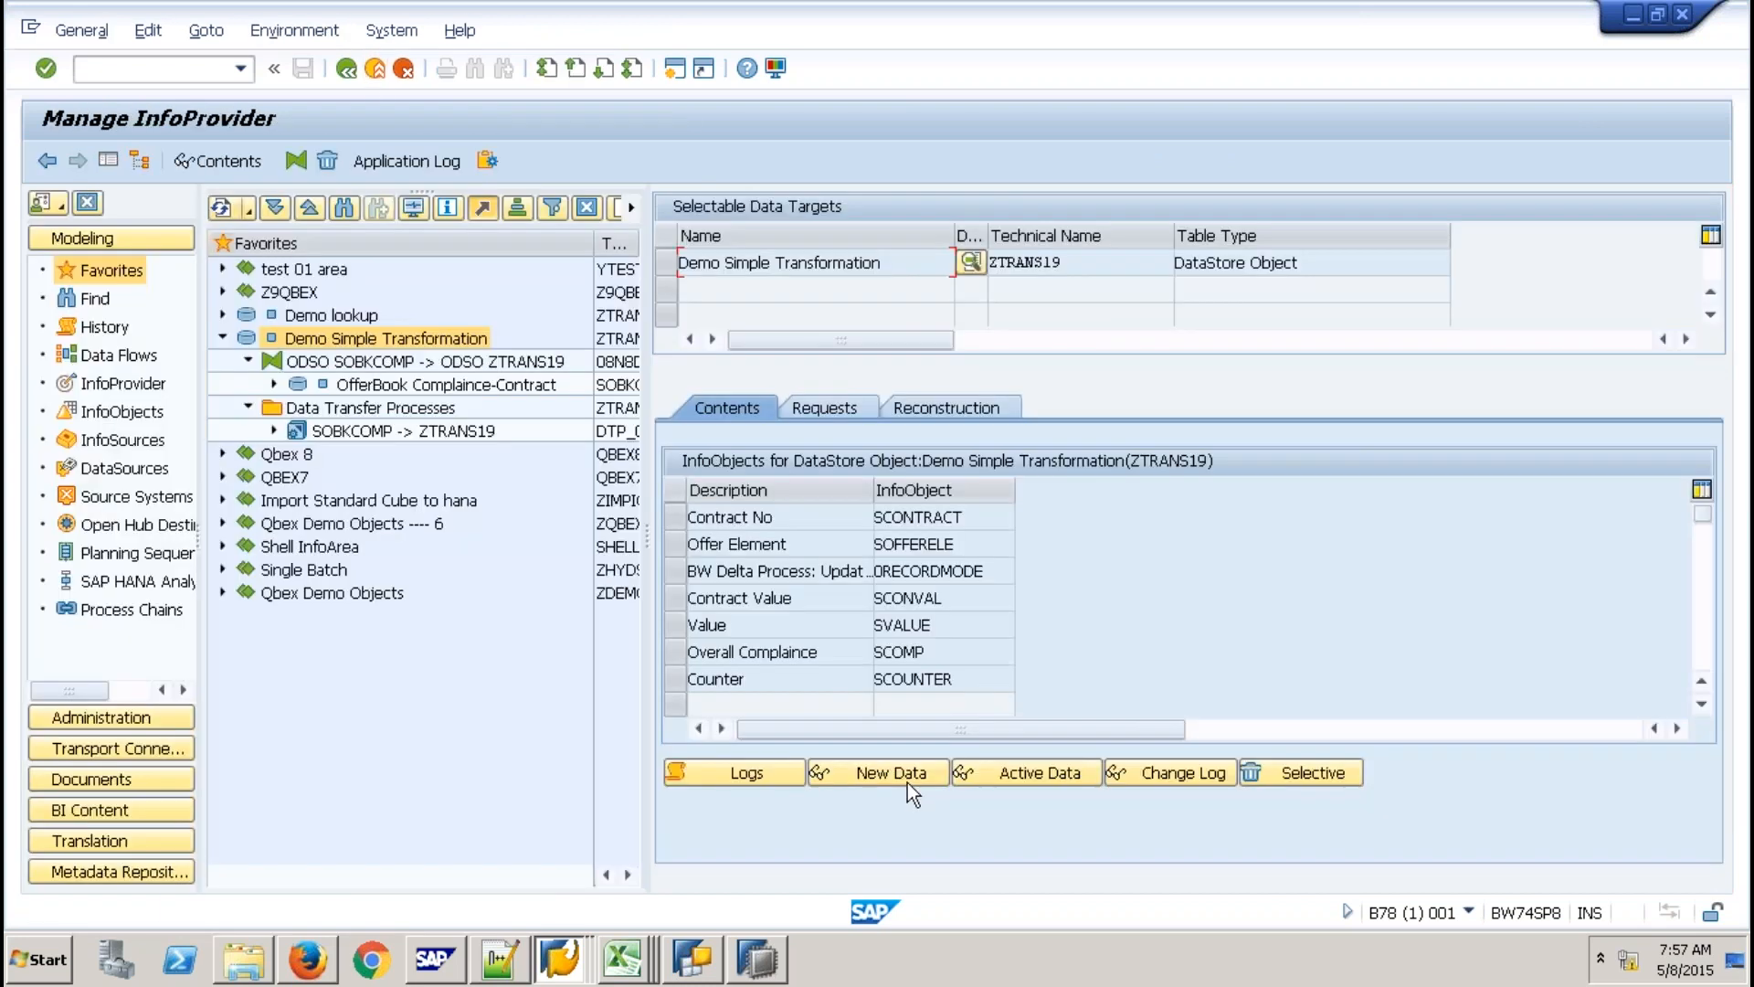
left_click(907, 782)
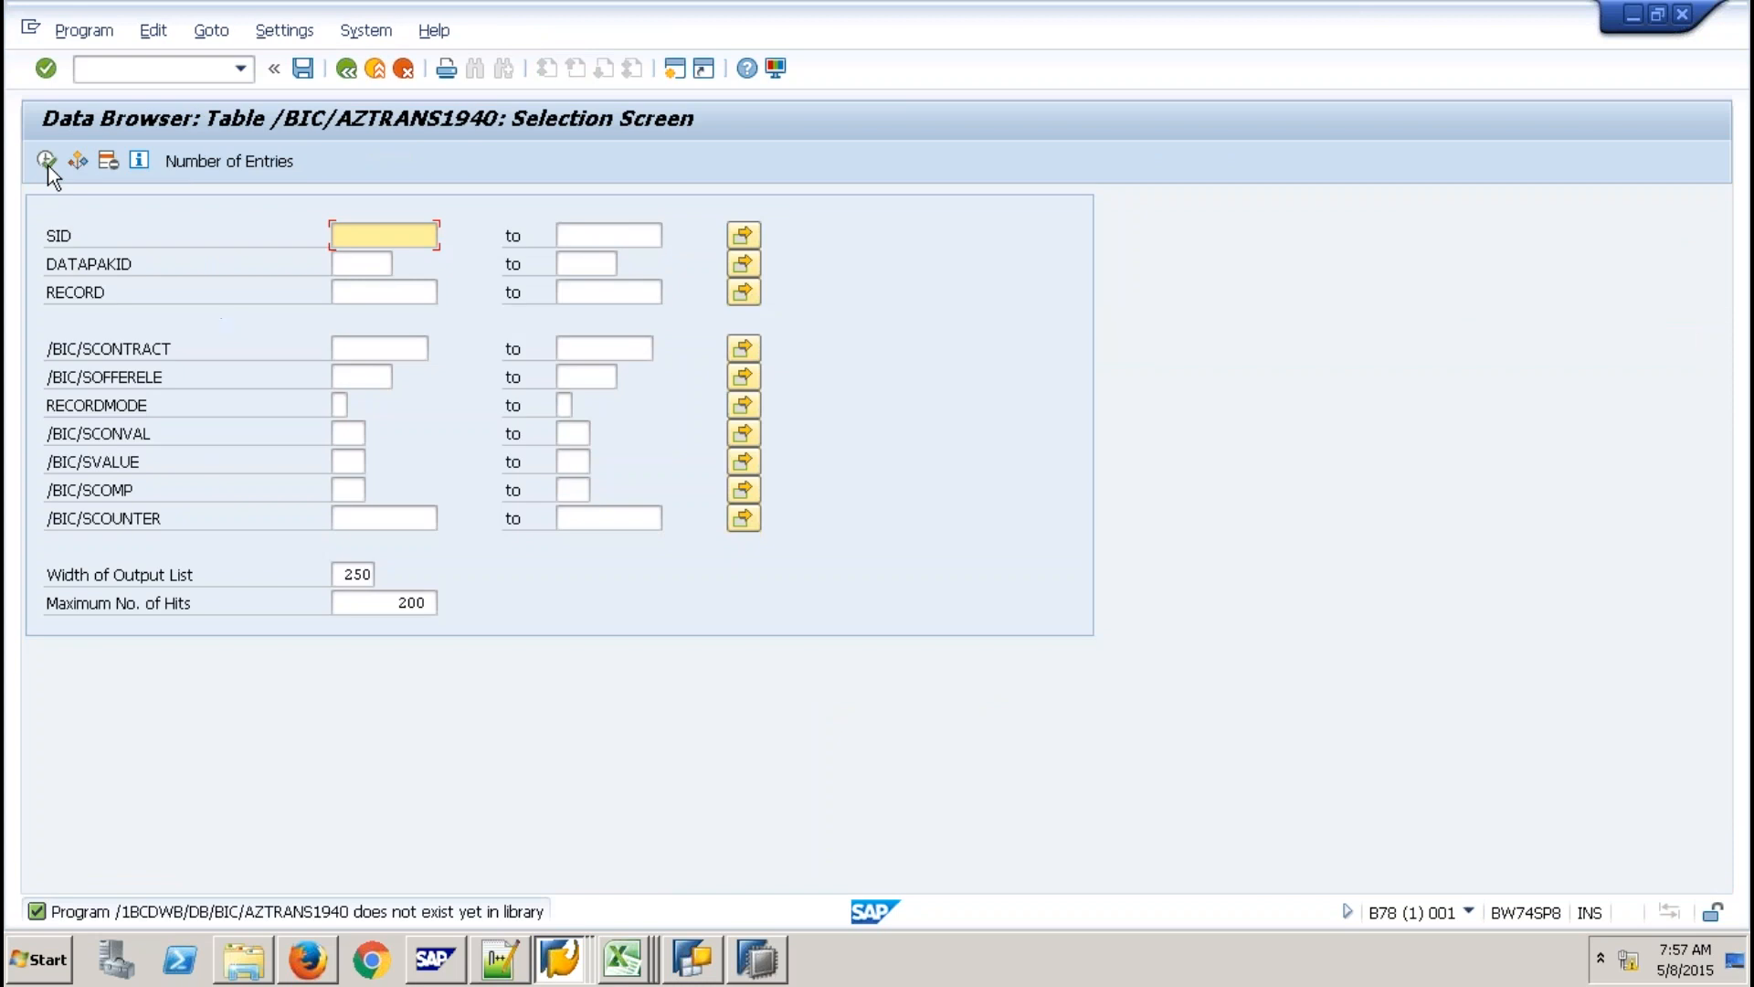
left_click(45, 160)
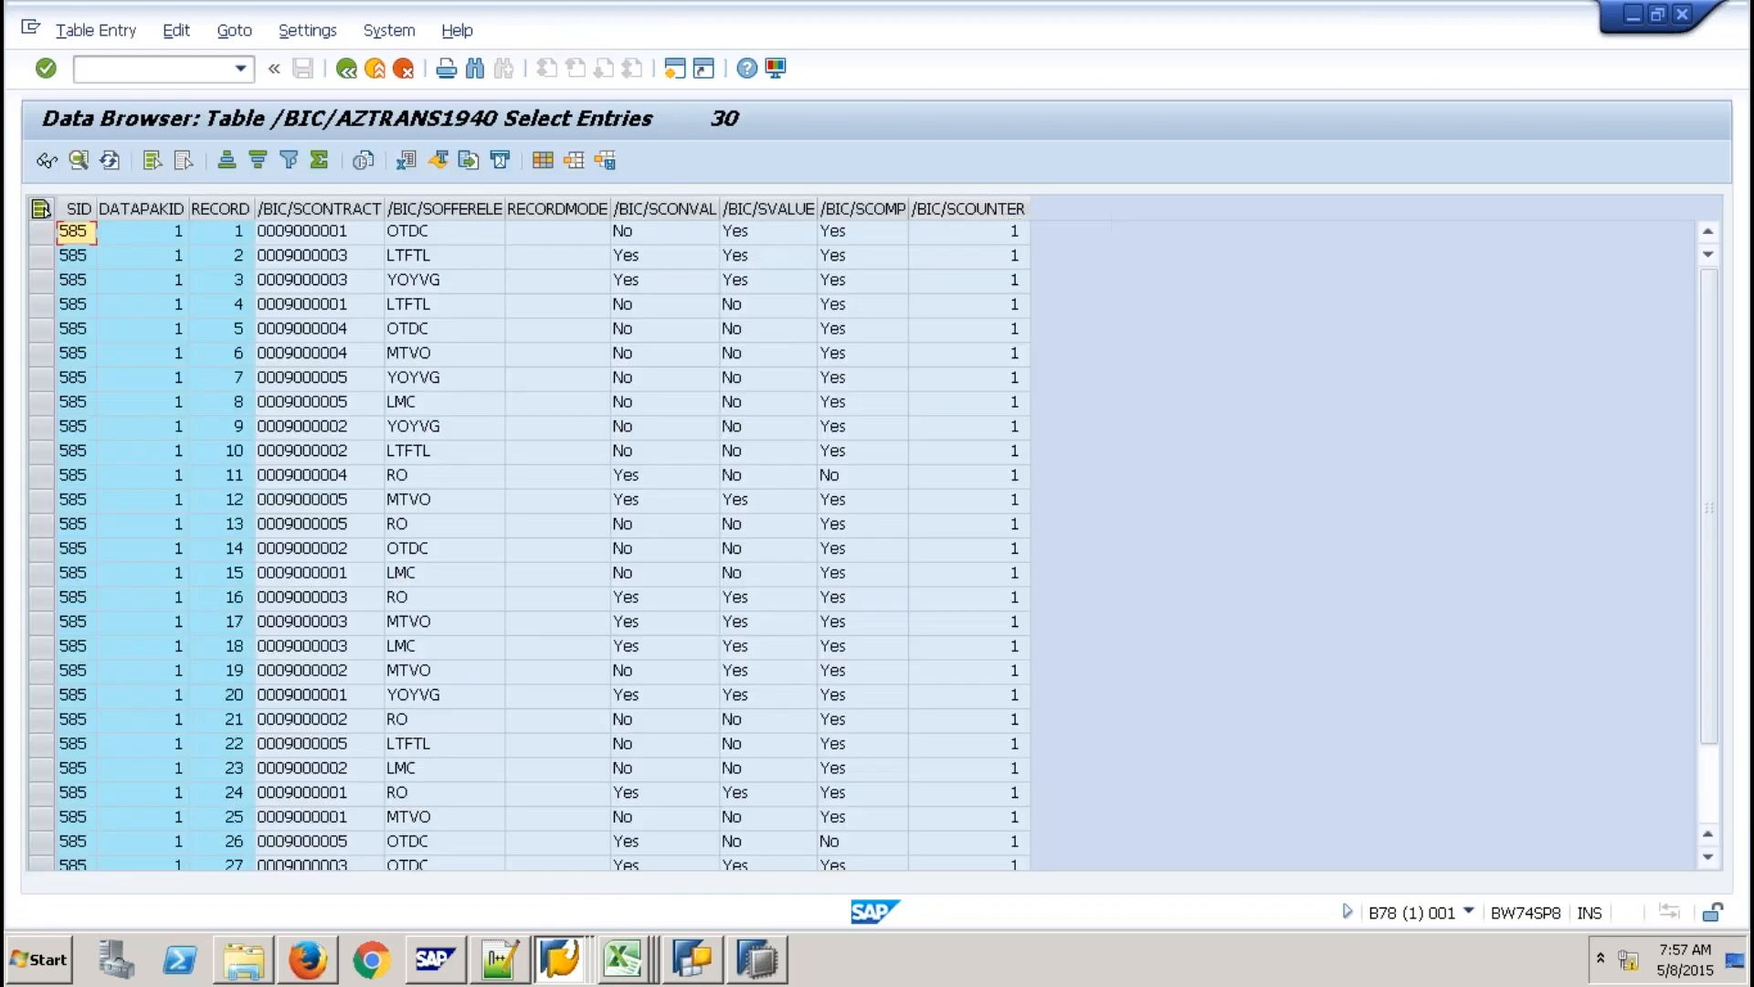
left_click(376, 69)
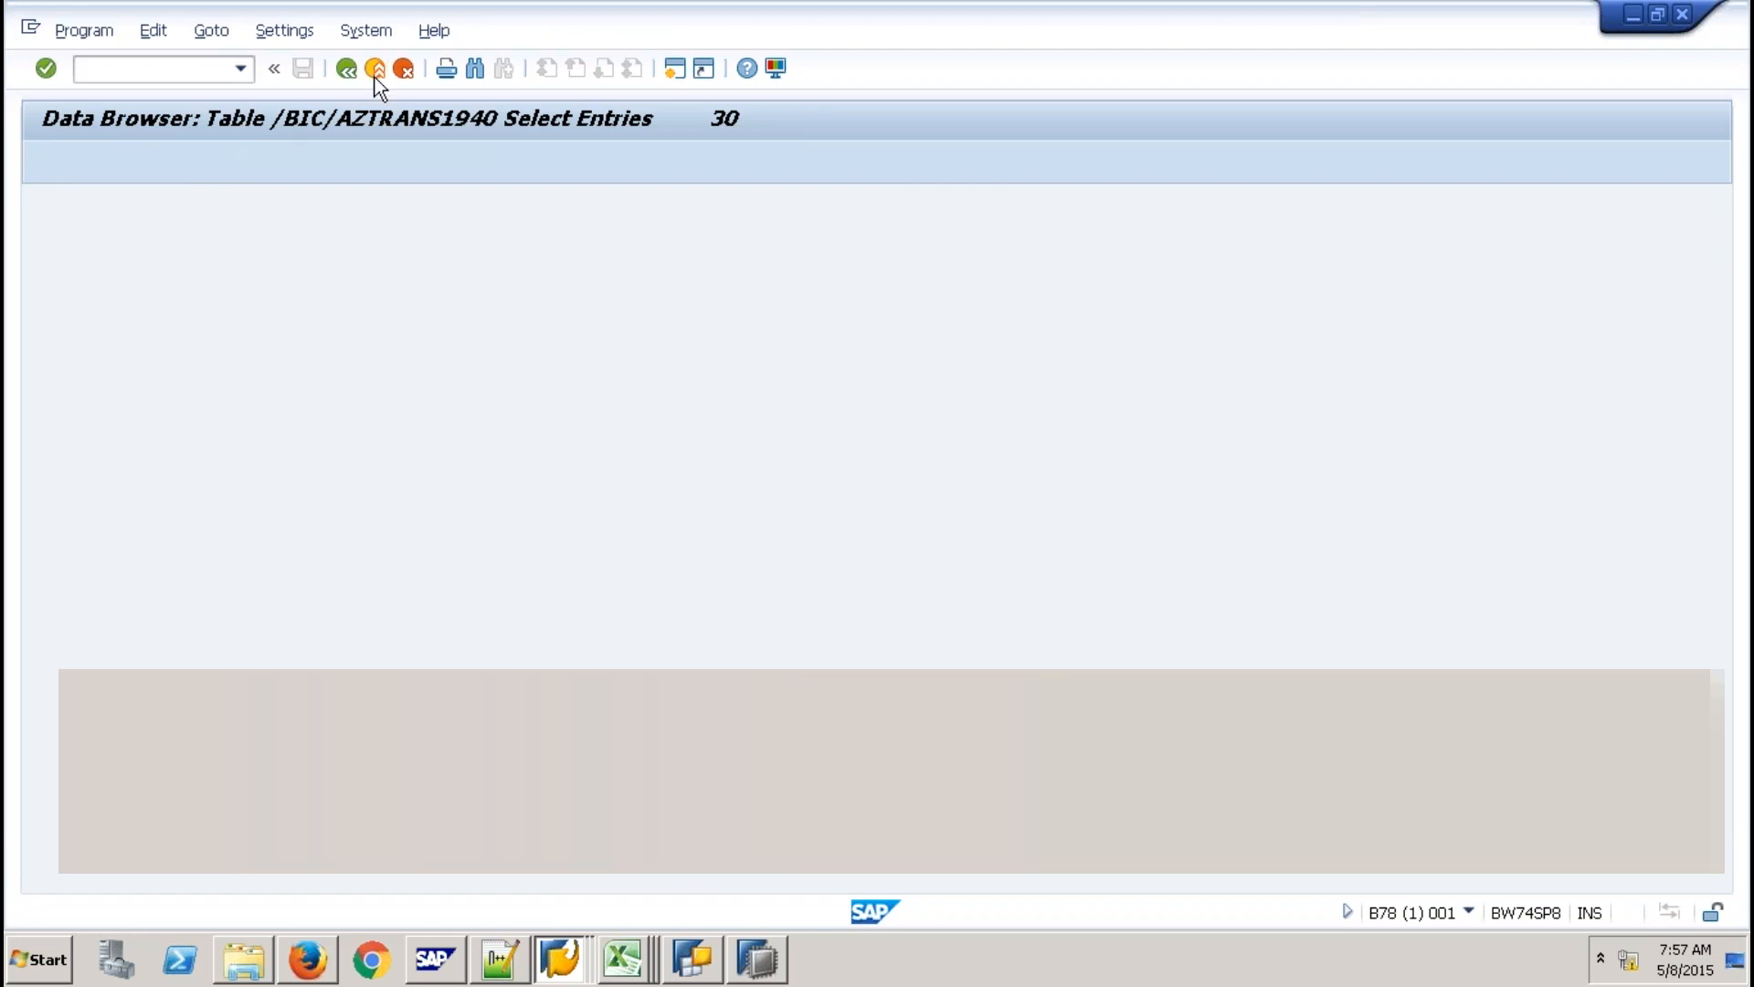
left_click(375, 69)
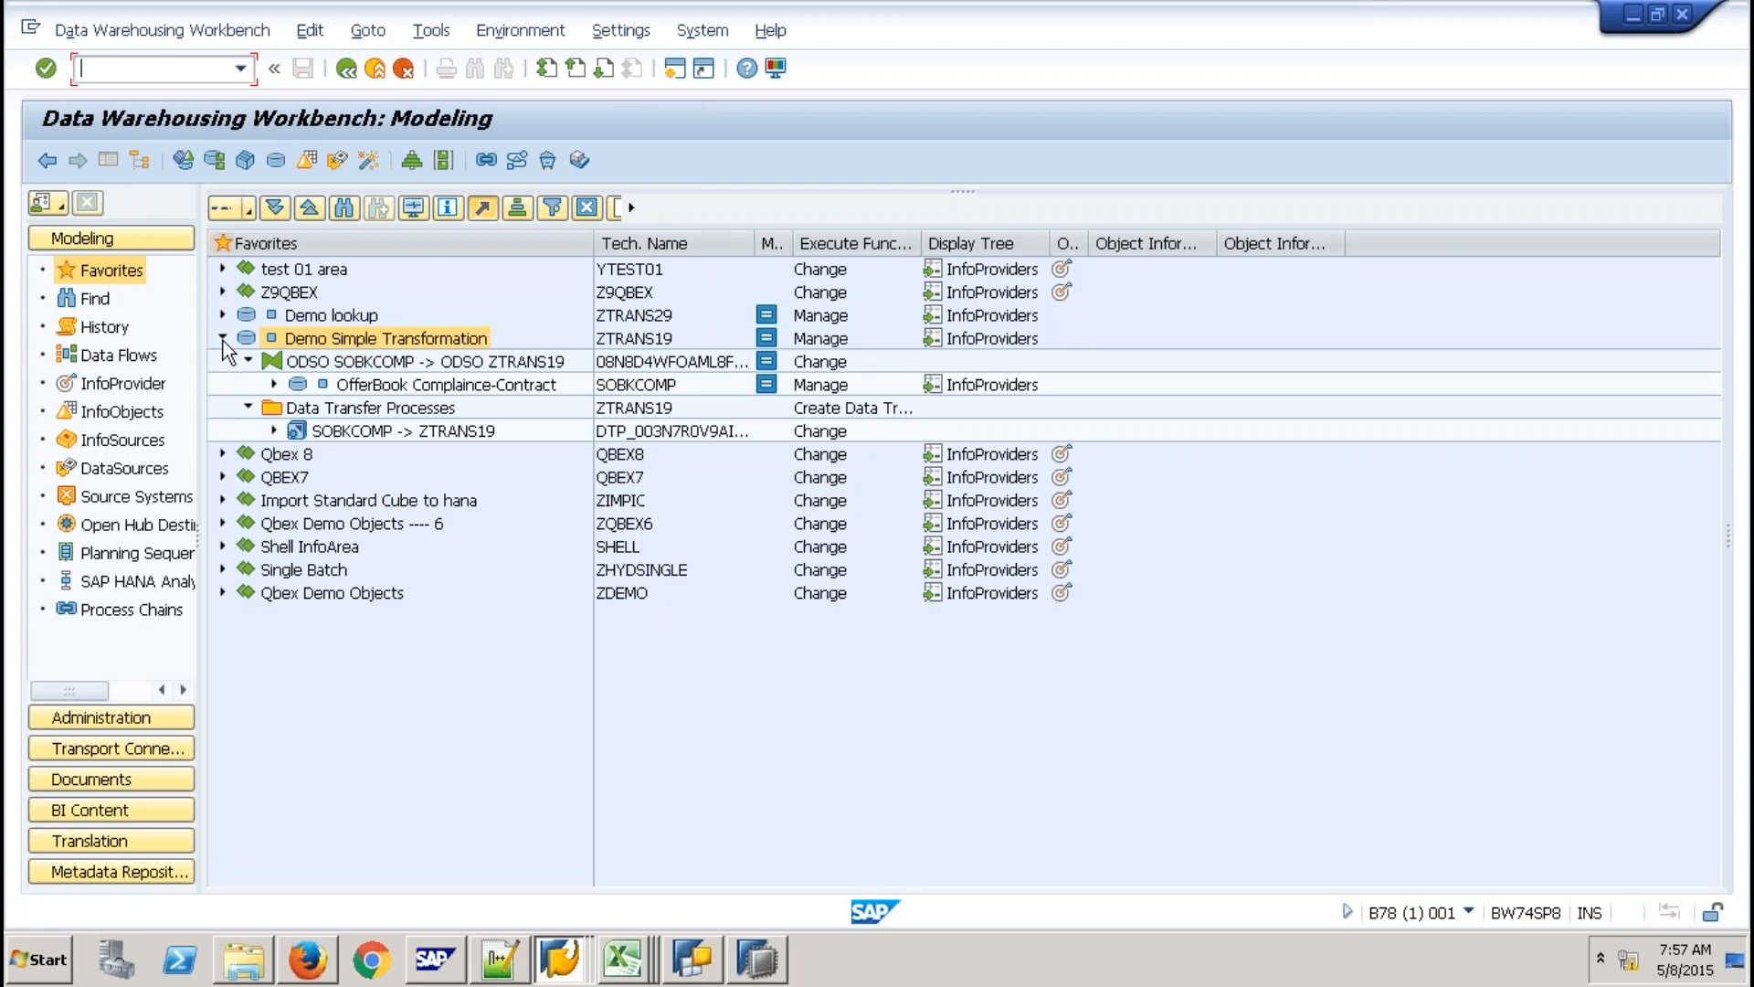
Under Demo lookup, open the SWDSCON -> ZTRANS29 transformation in change mode, confirming deletion of its HANA script.
left_click(223, 314)
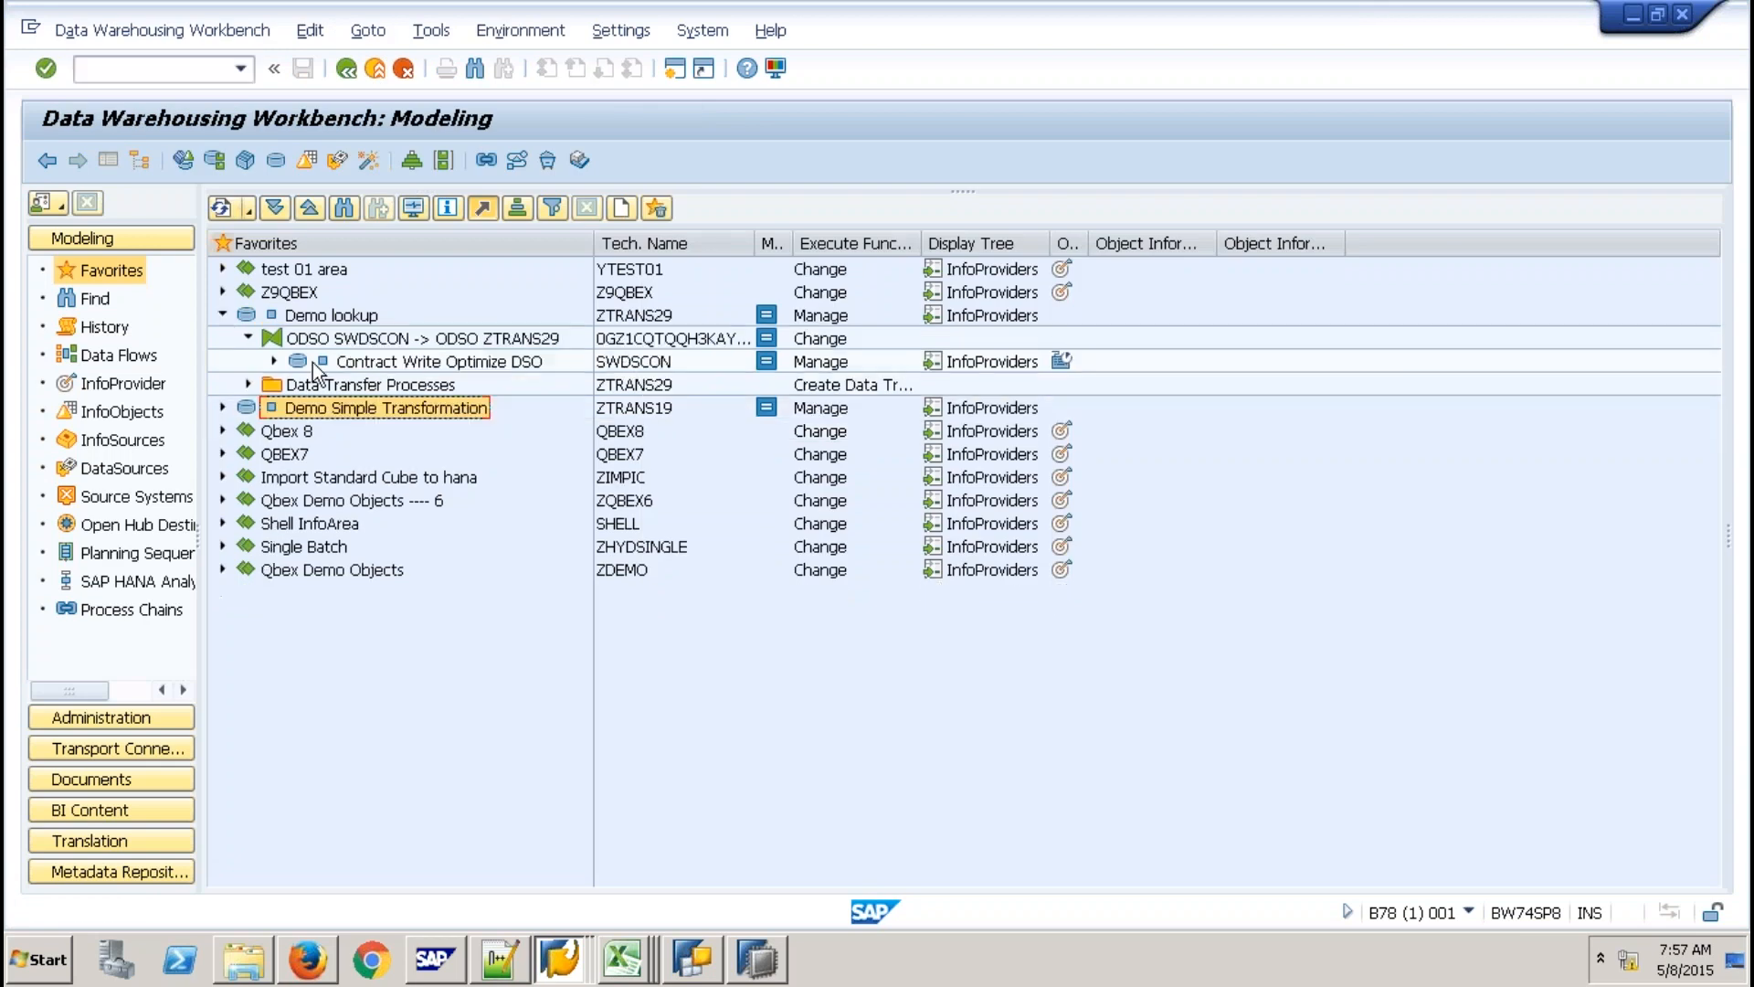
right_click(387, 344)
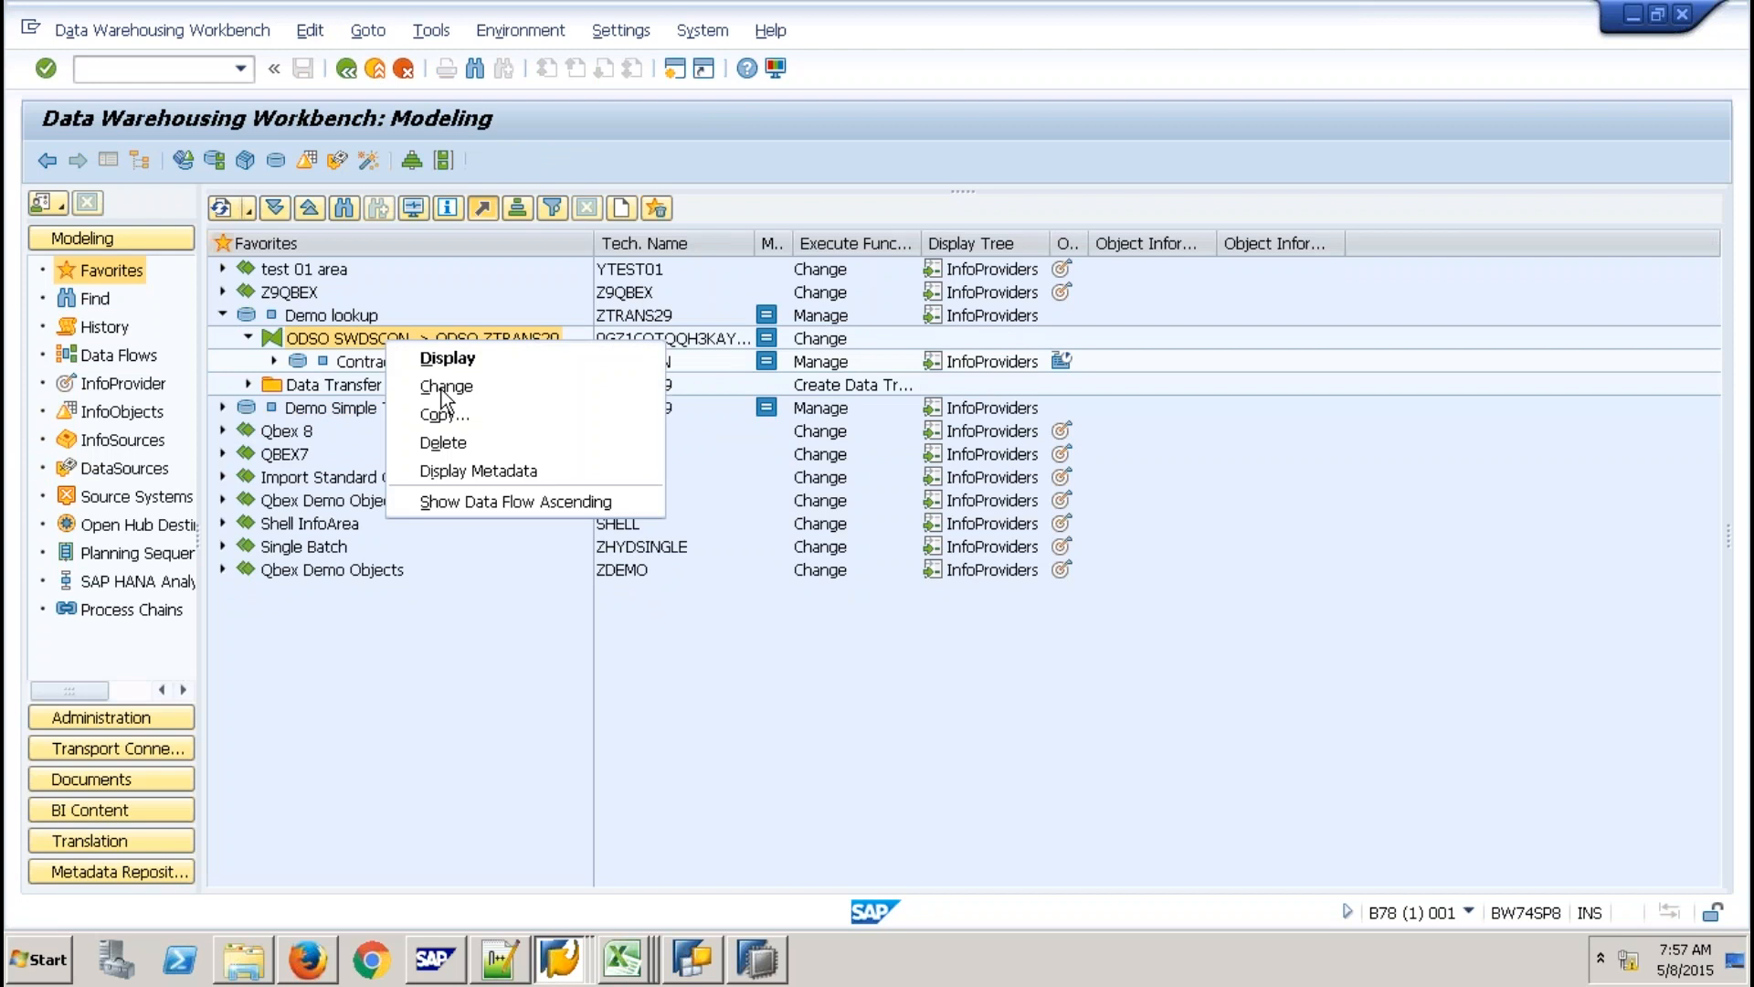
left_click(445, 387)
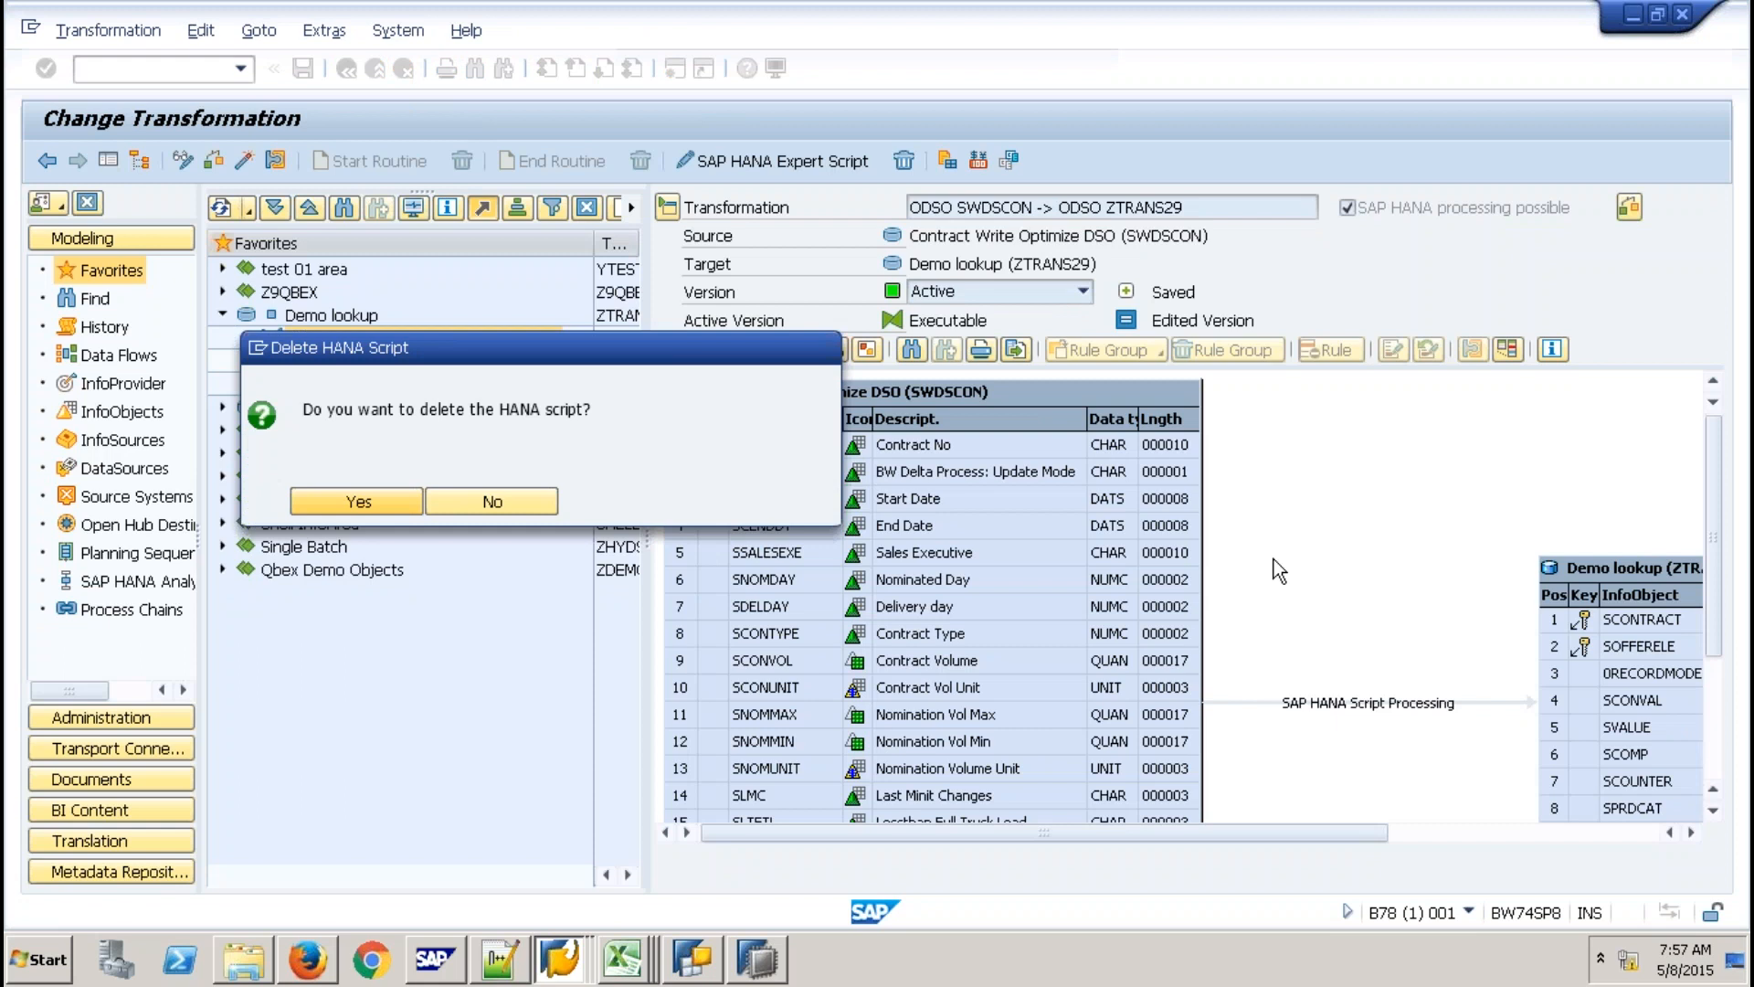
key("Return")
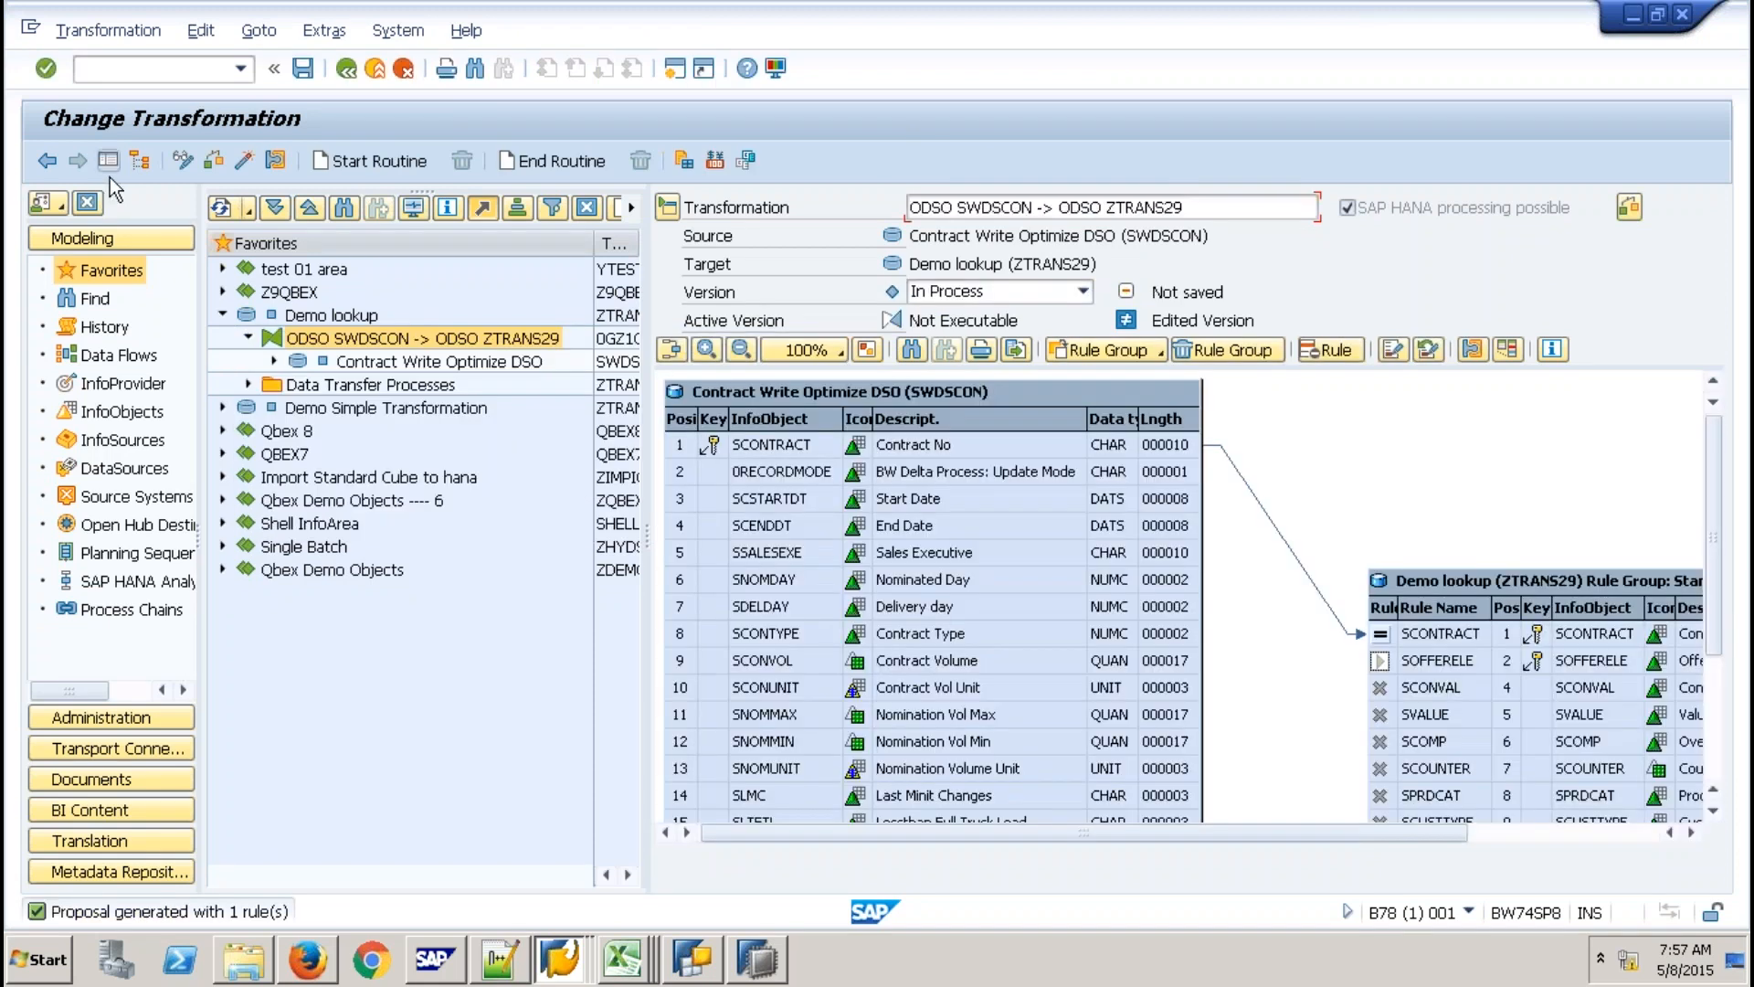
Hide the navigator and inspect the SCONTRACT target rule and SPRODUCT source field.
left_click(109, 167)
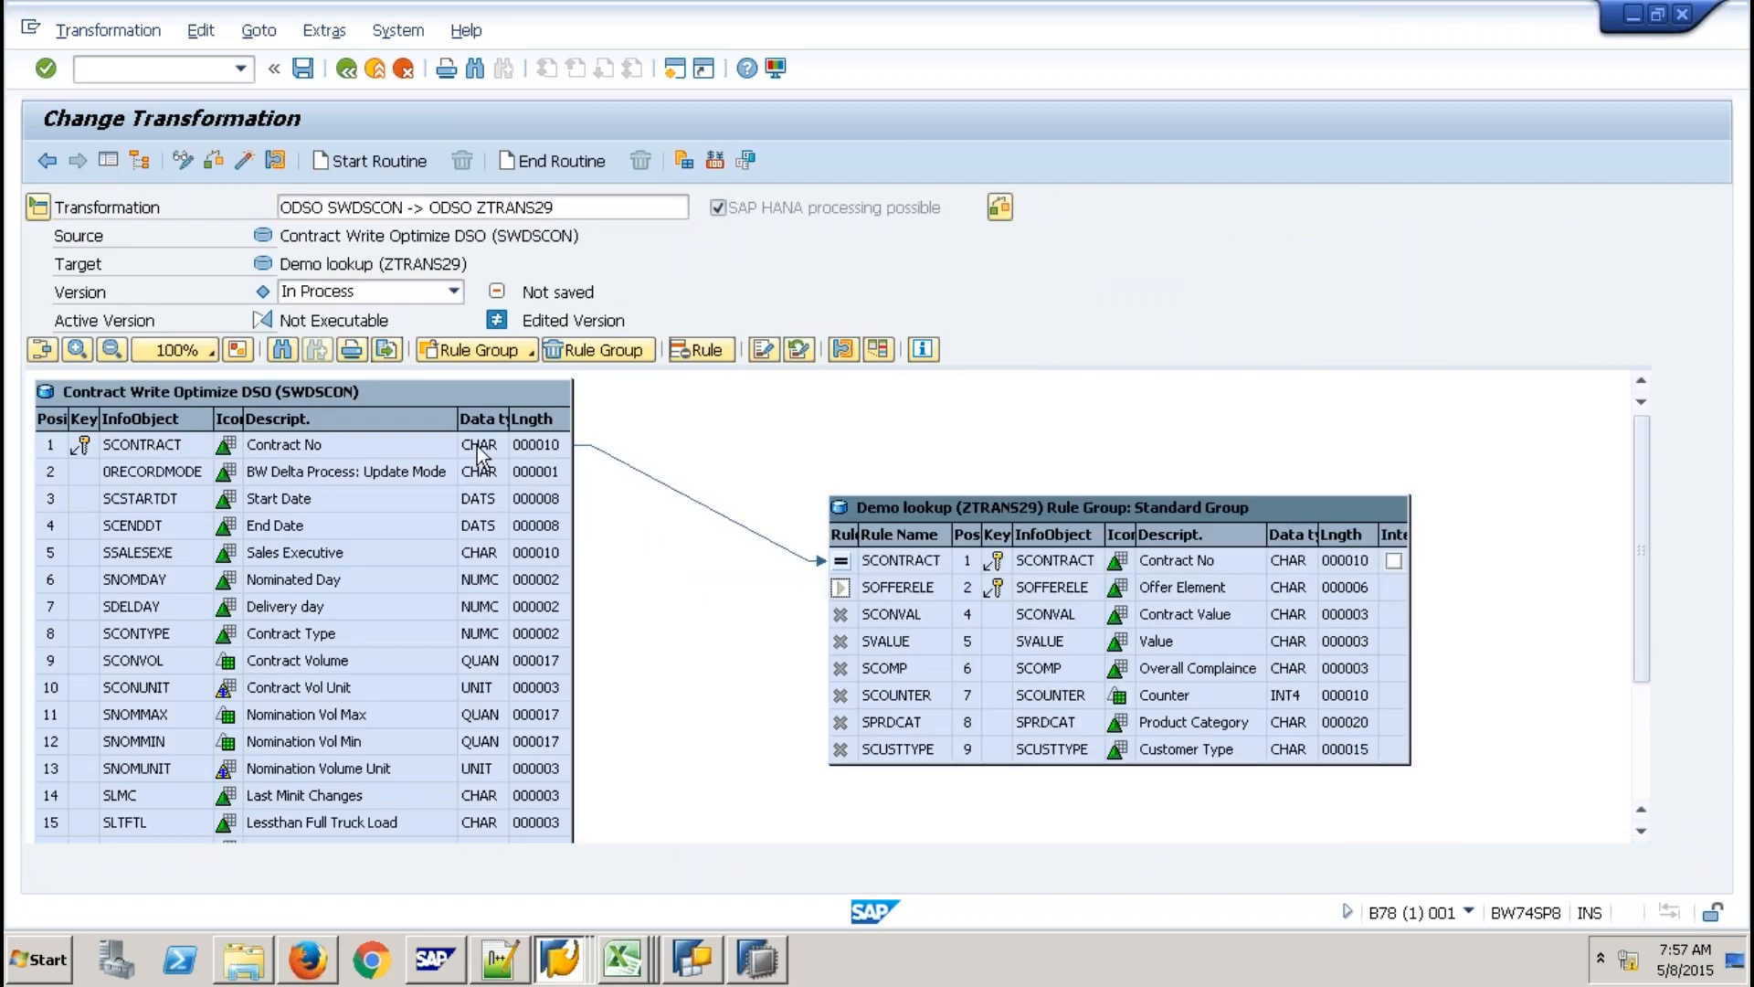
left_click(934, 561)
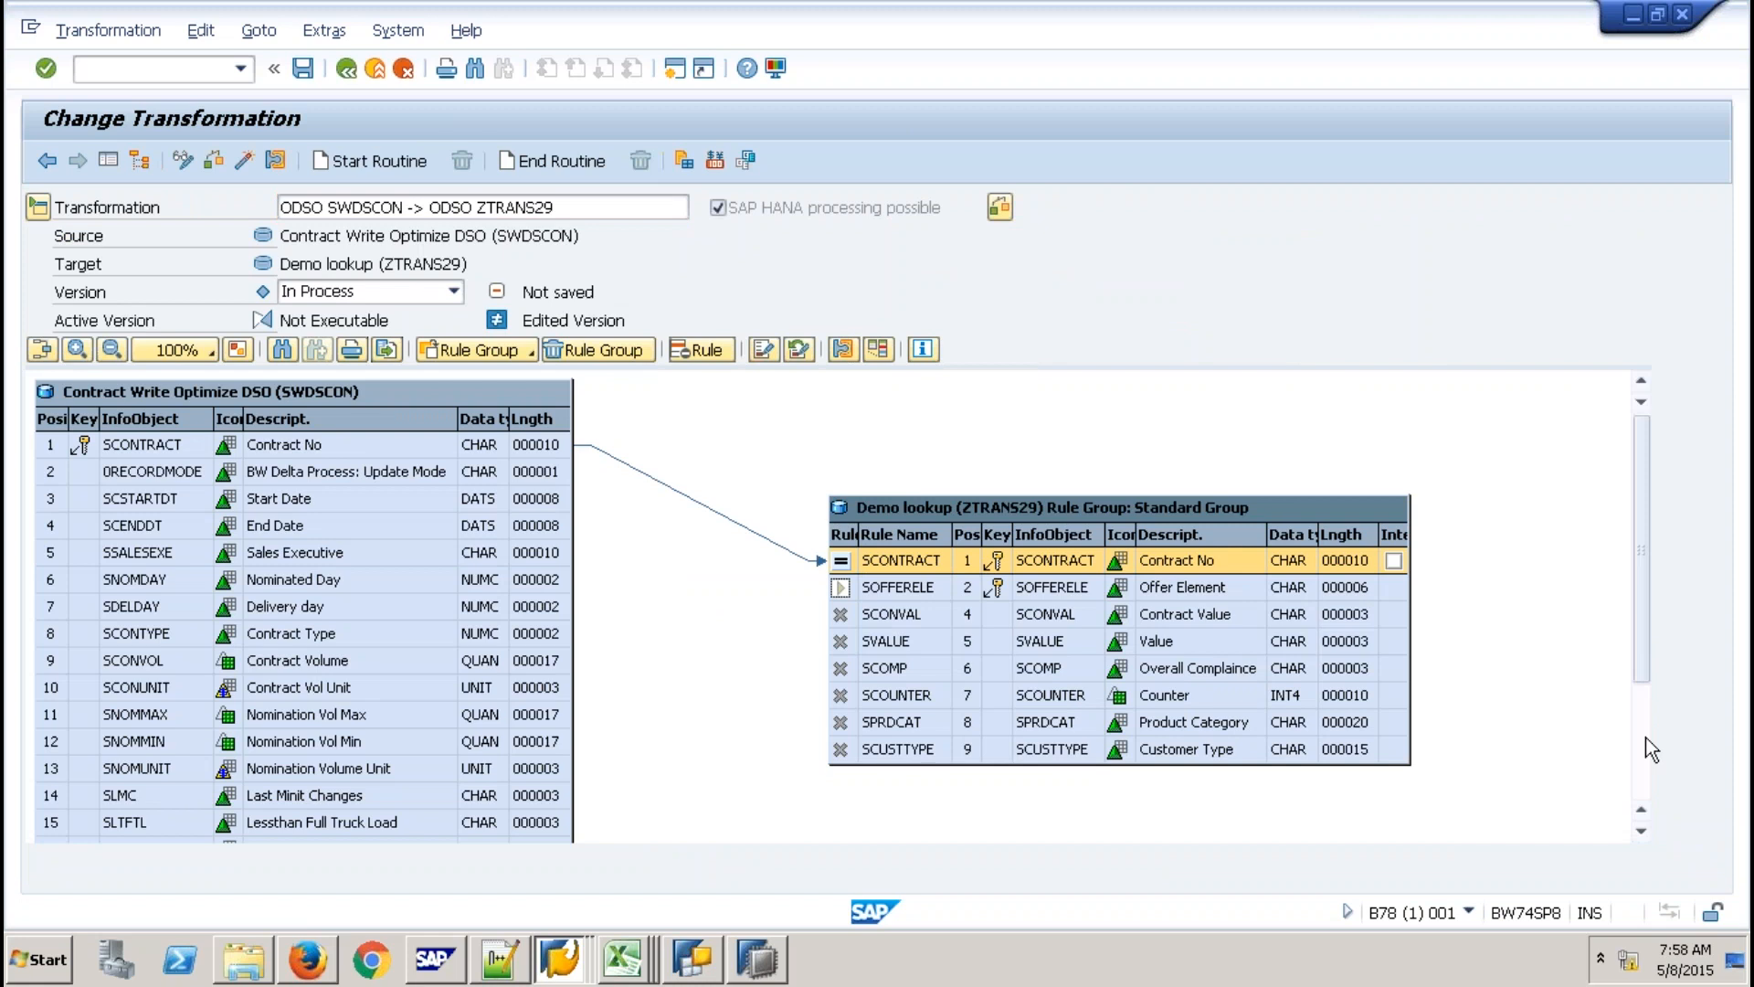
scroll(1646, 737, "down", 3)
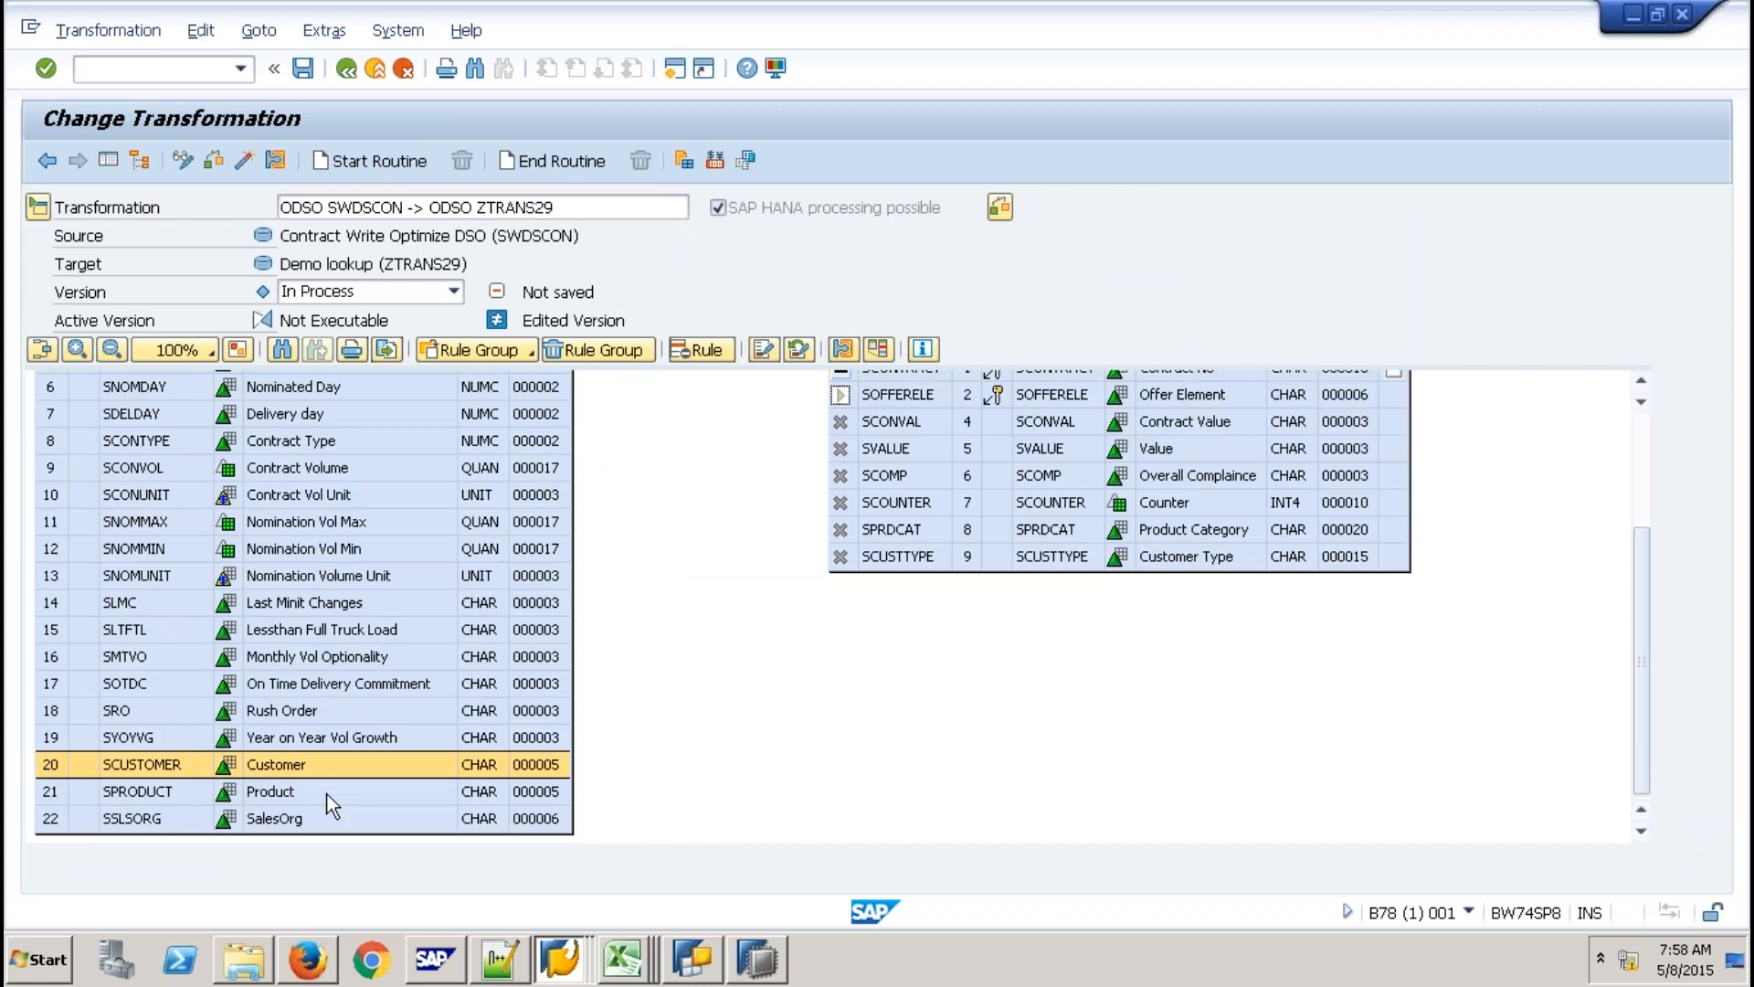
left_click(327, 793)
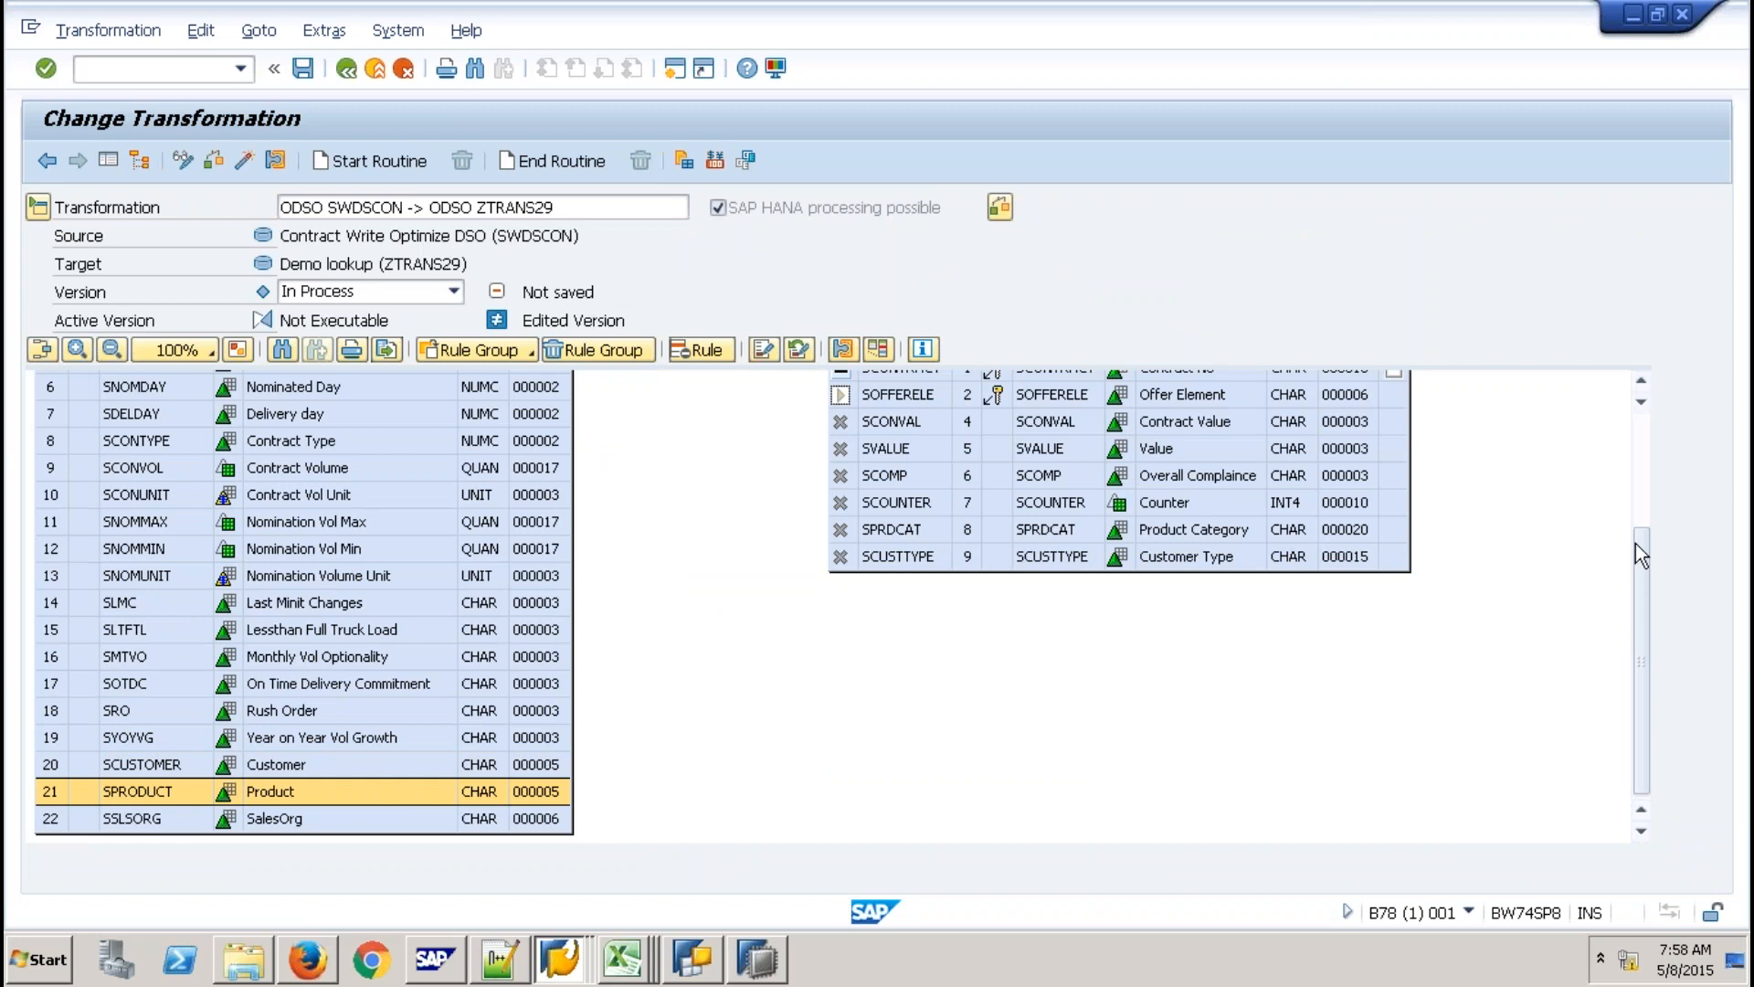
scroll(1635, 545, "up", 3)
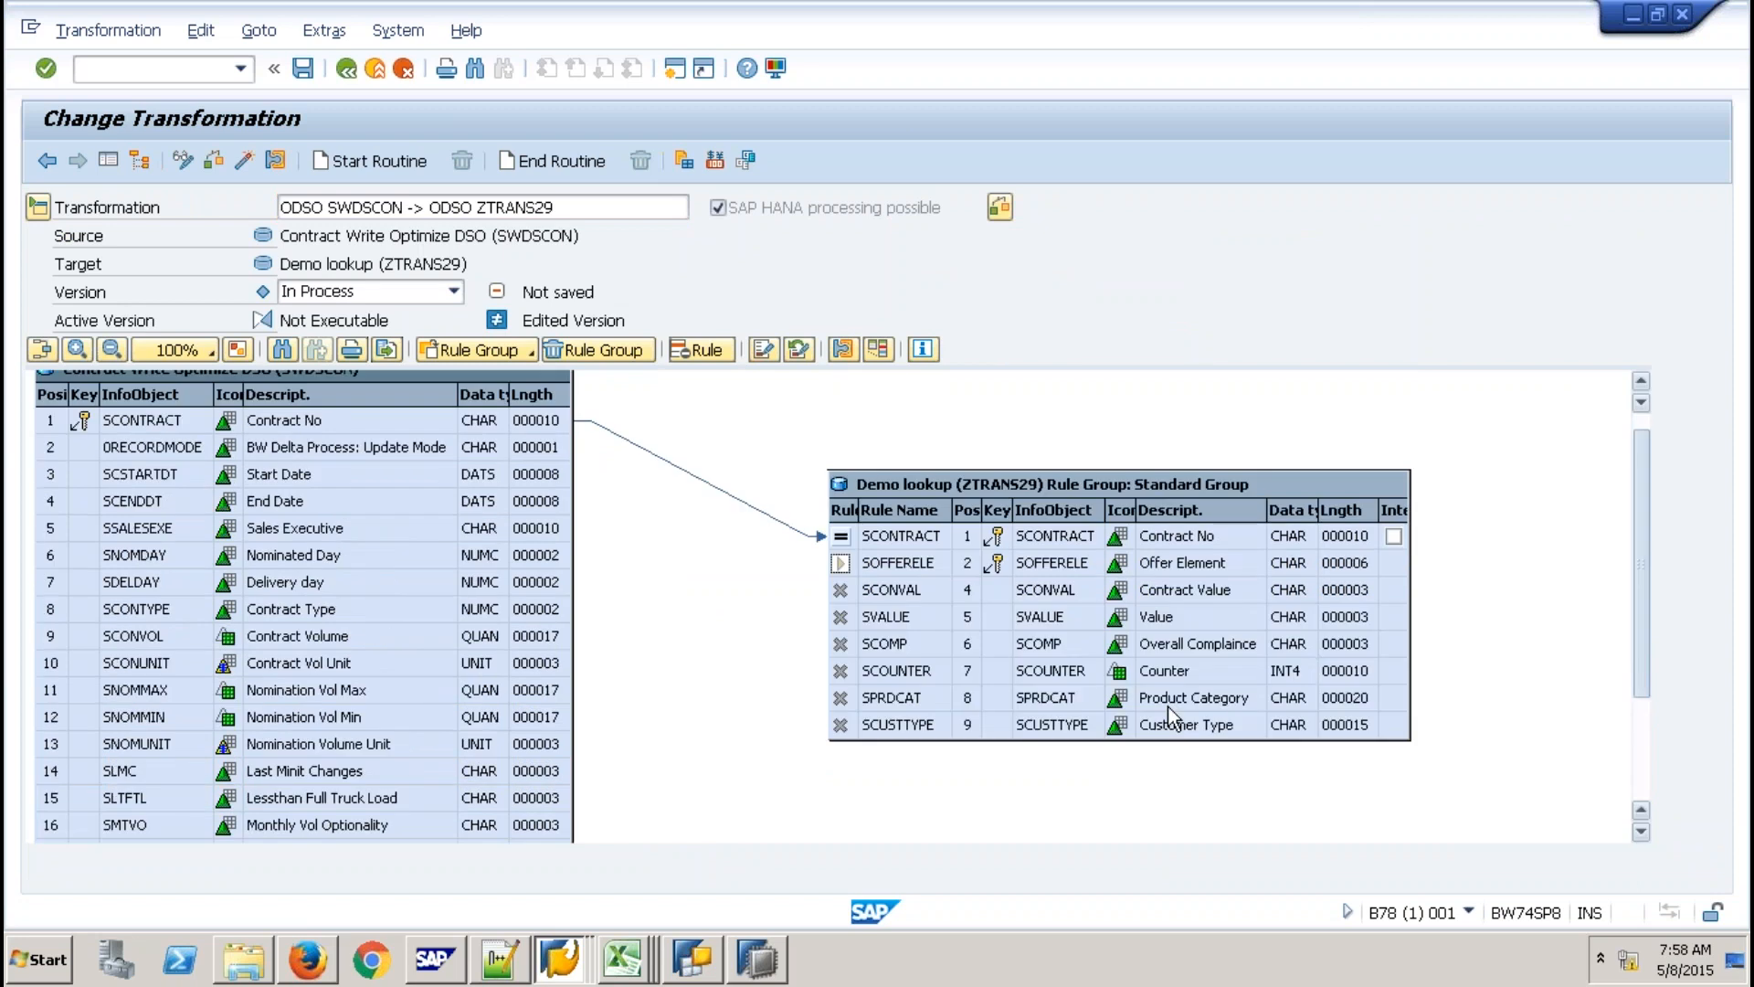
scroll(901, 742, "up", 1)
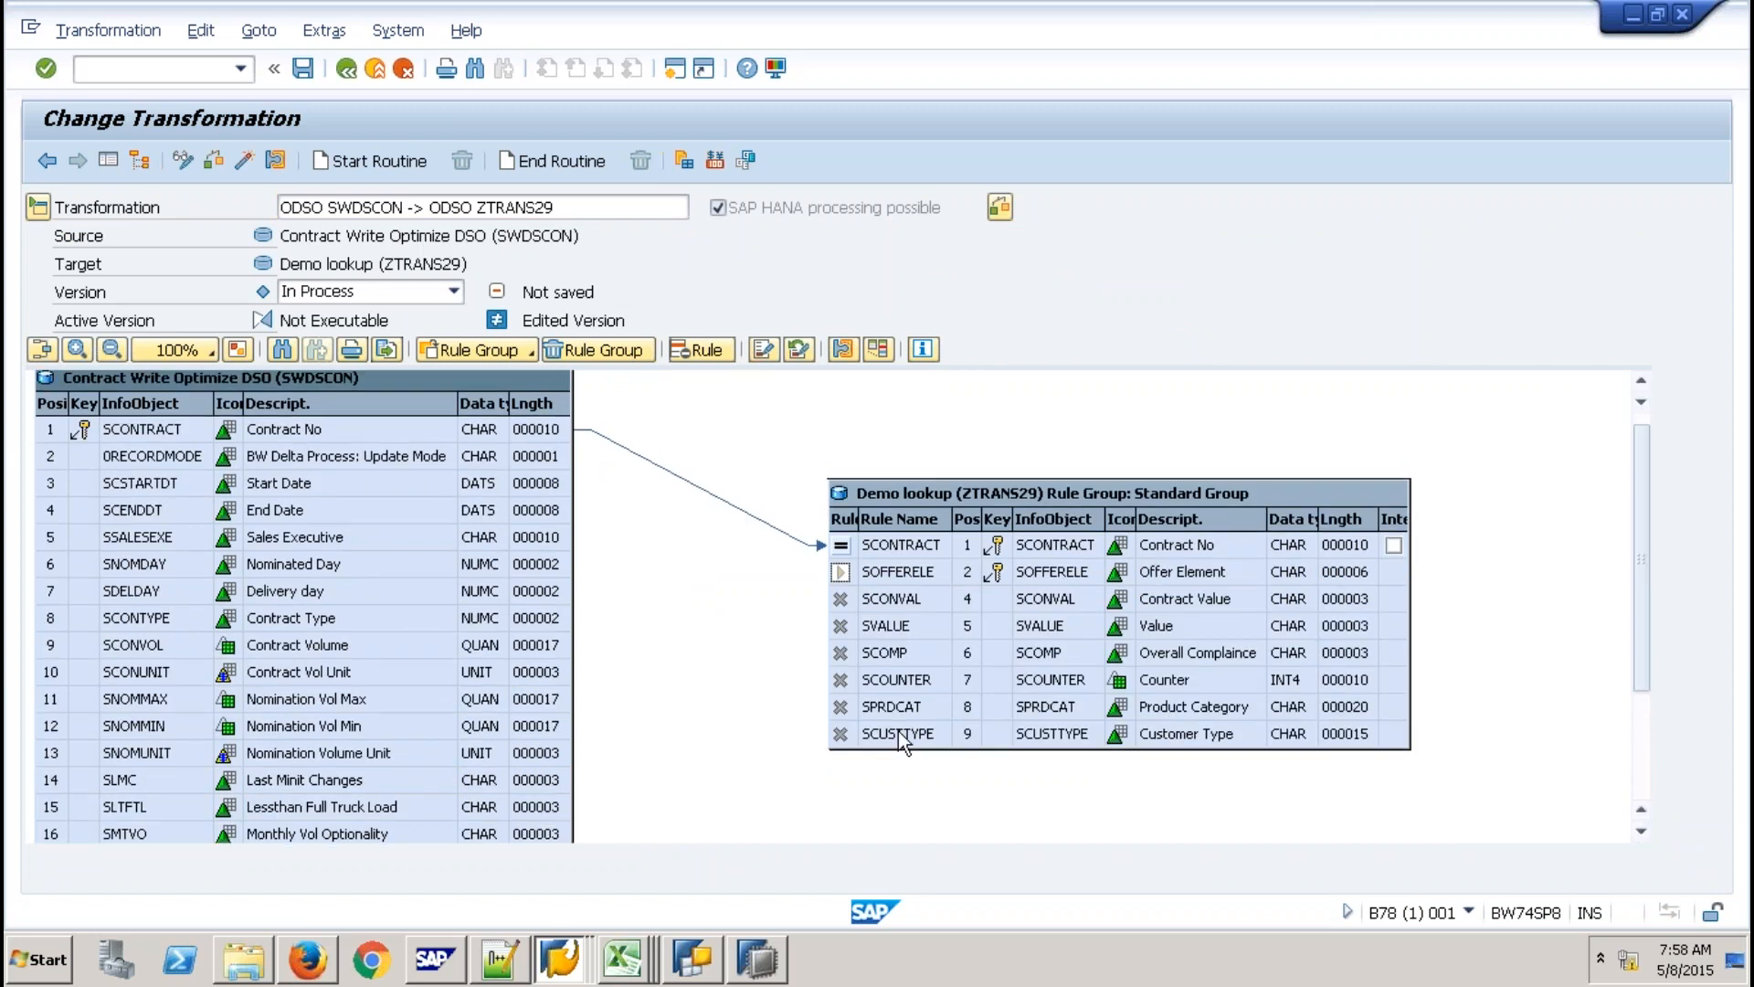
Inspect the SCUSTTYPE, SPRDCAT, SOFFERELE and SCOUNTER target rules in the mapping.
left_click(897, 731)
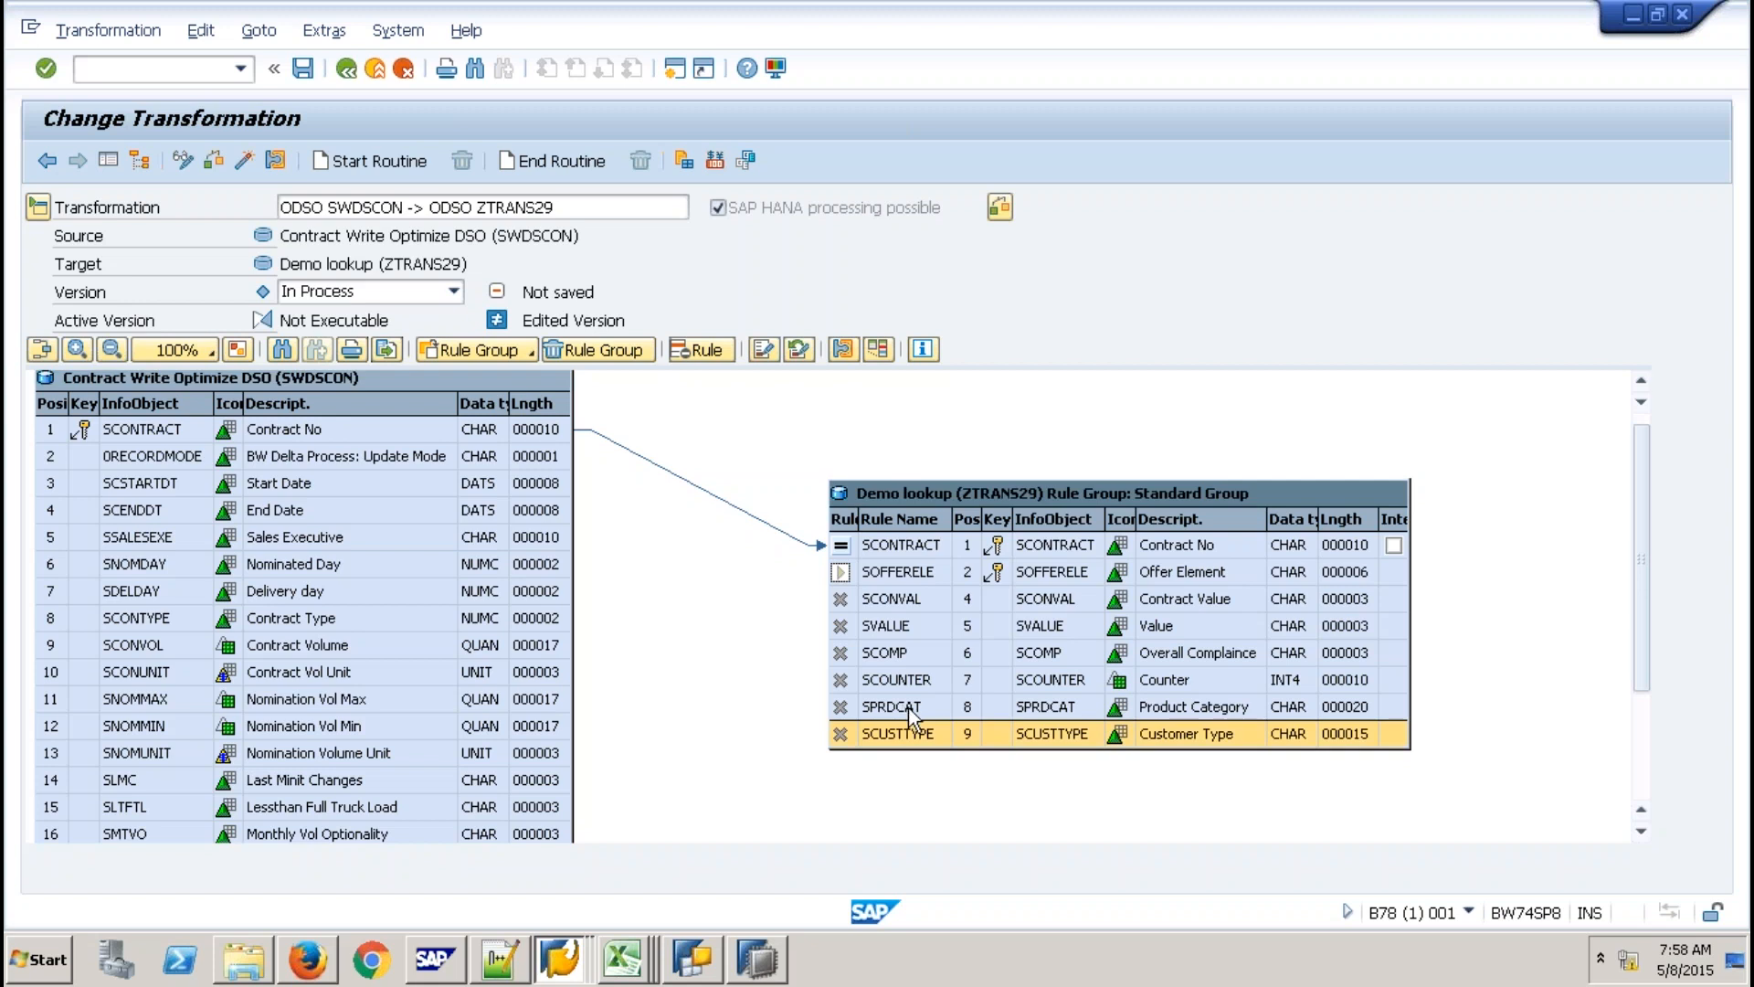
left_click(908, 708)
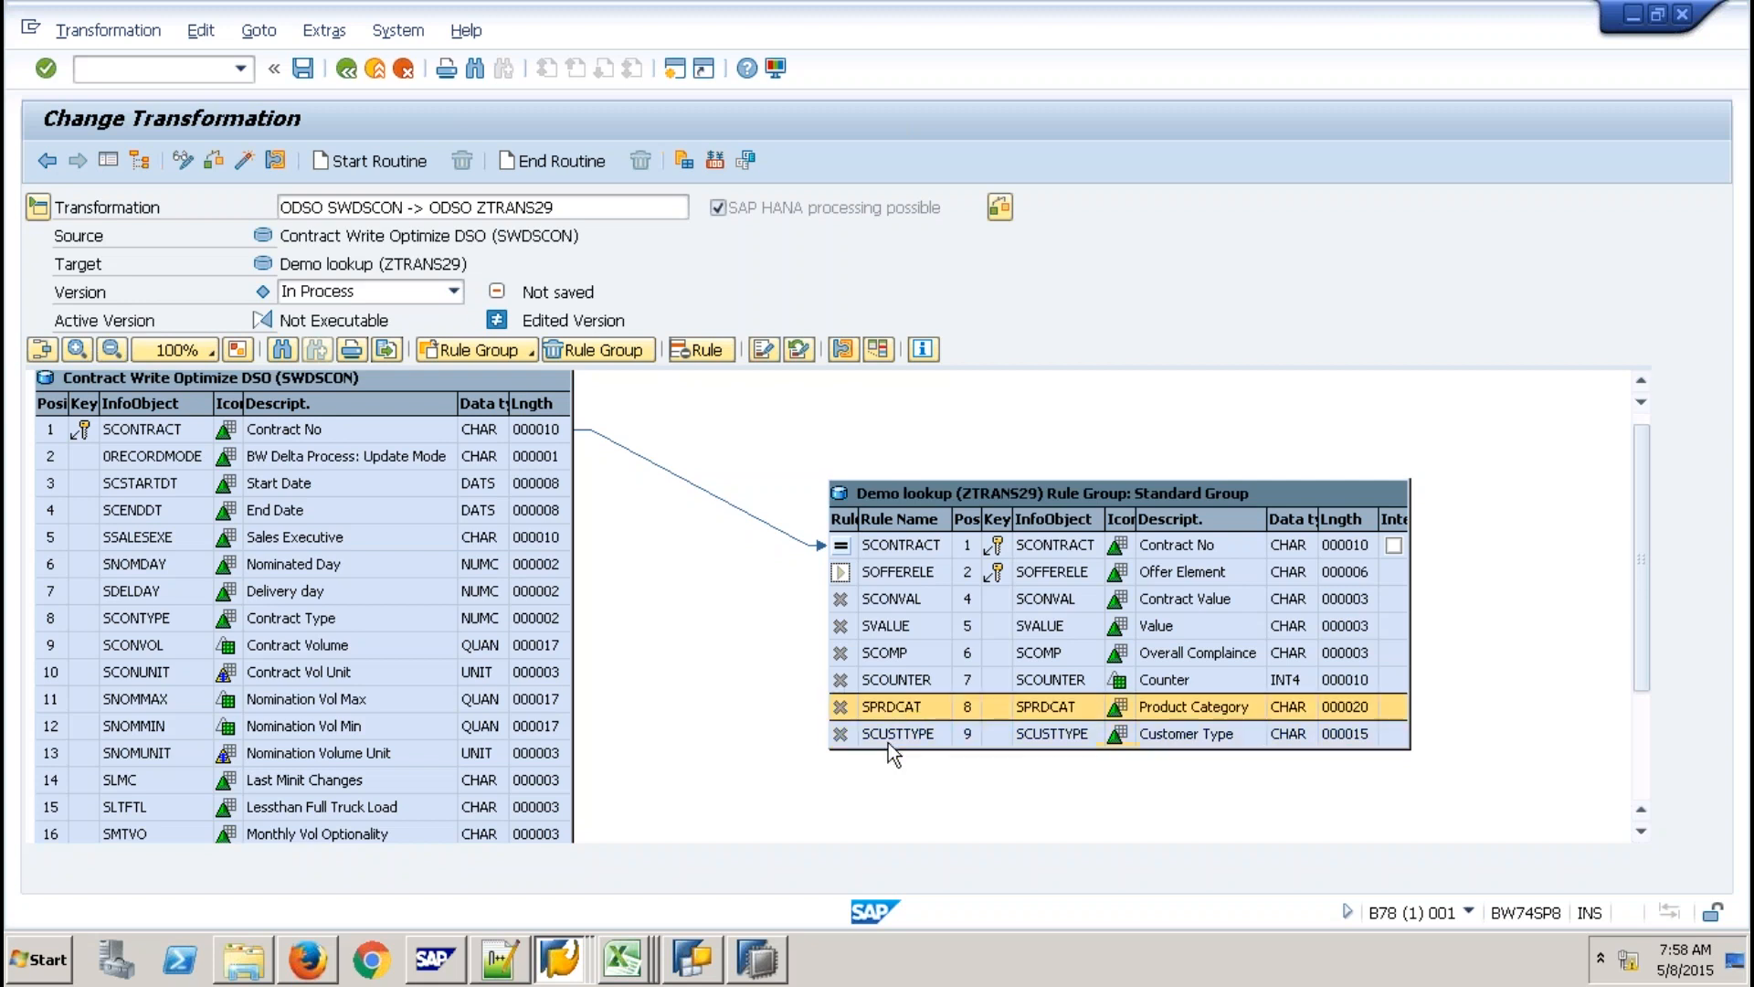
left_click(890, 740)
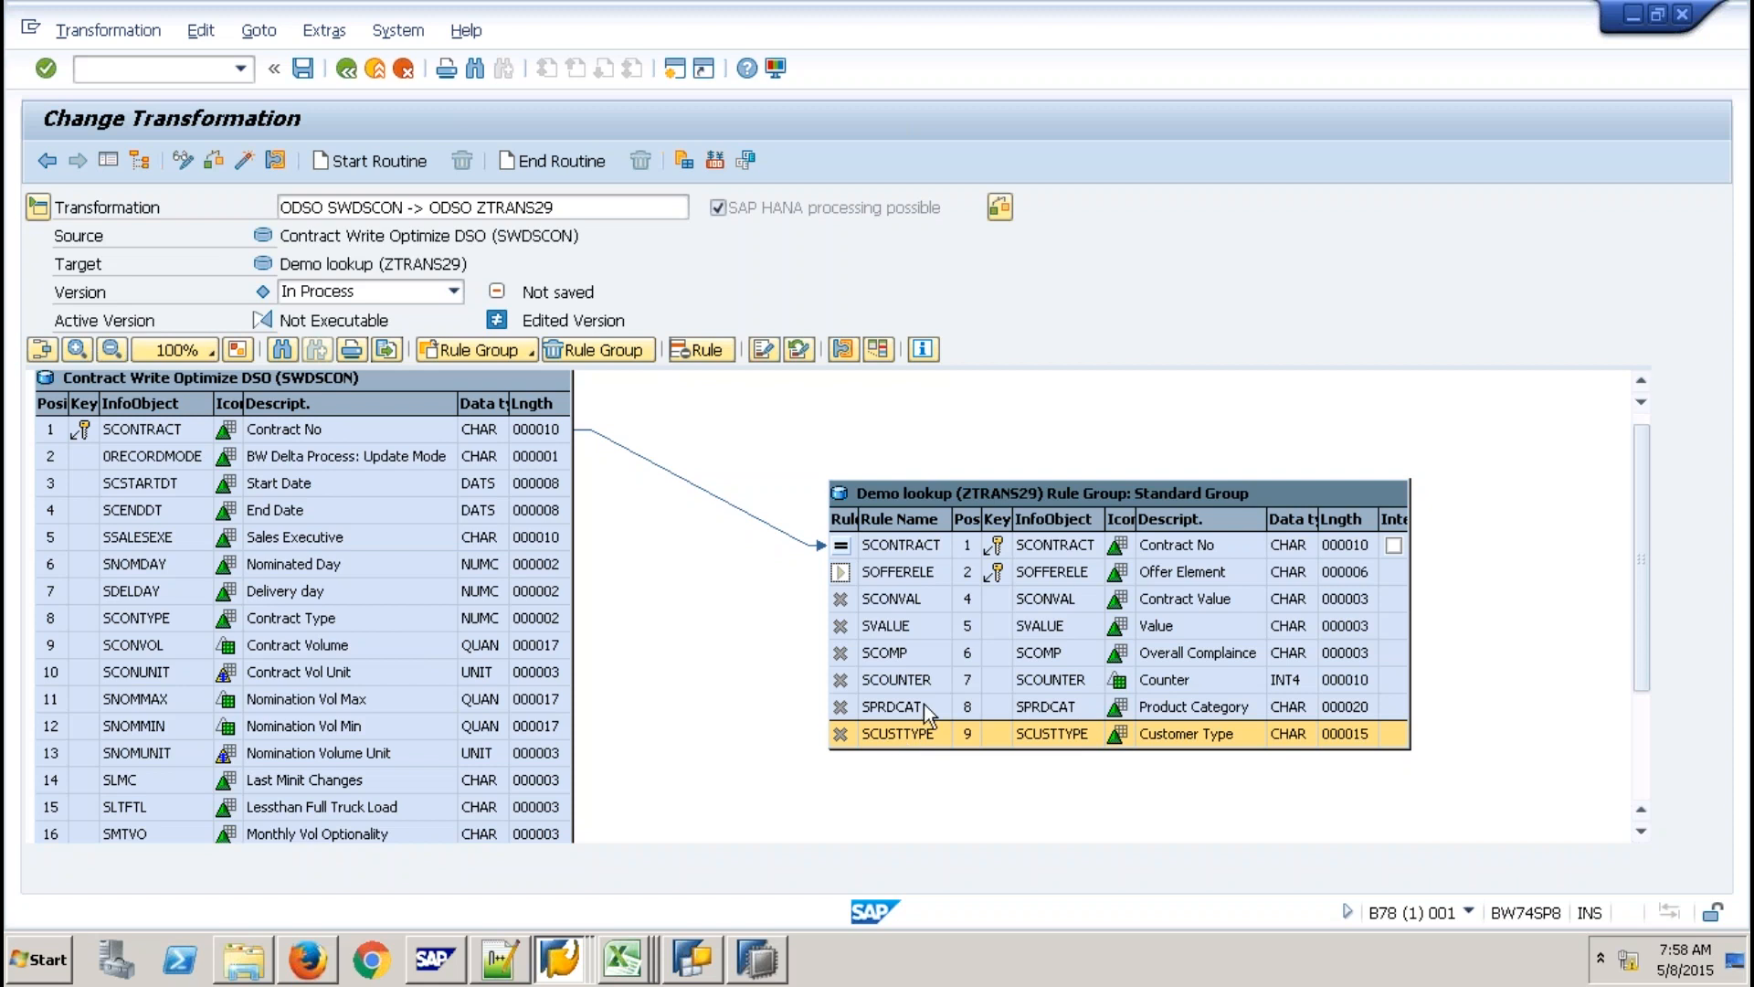
left_click(924, 704)
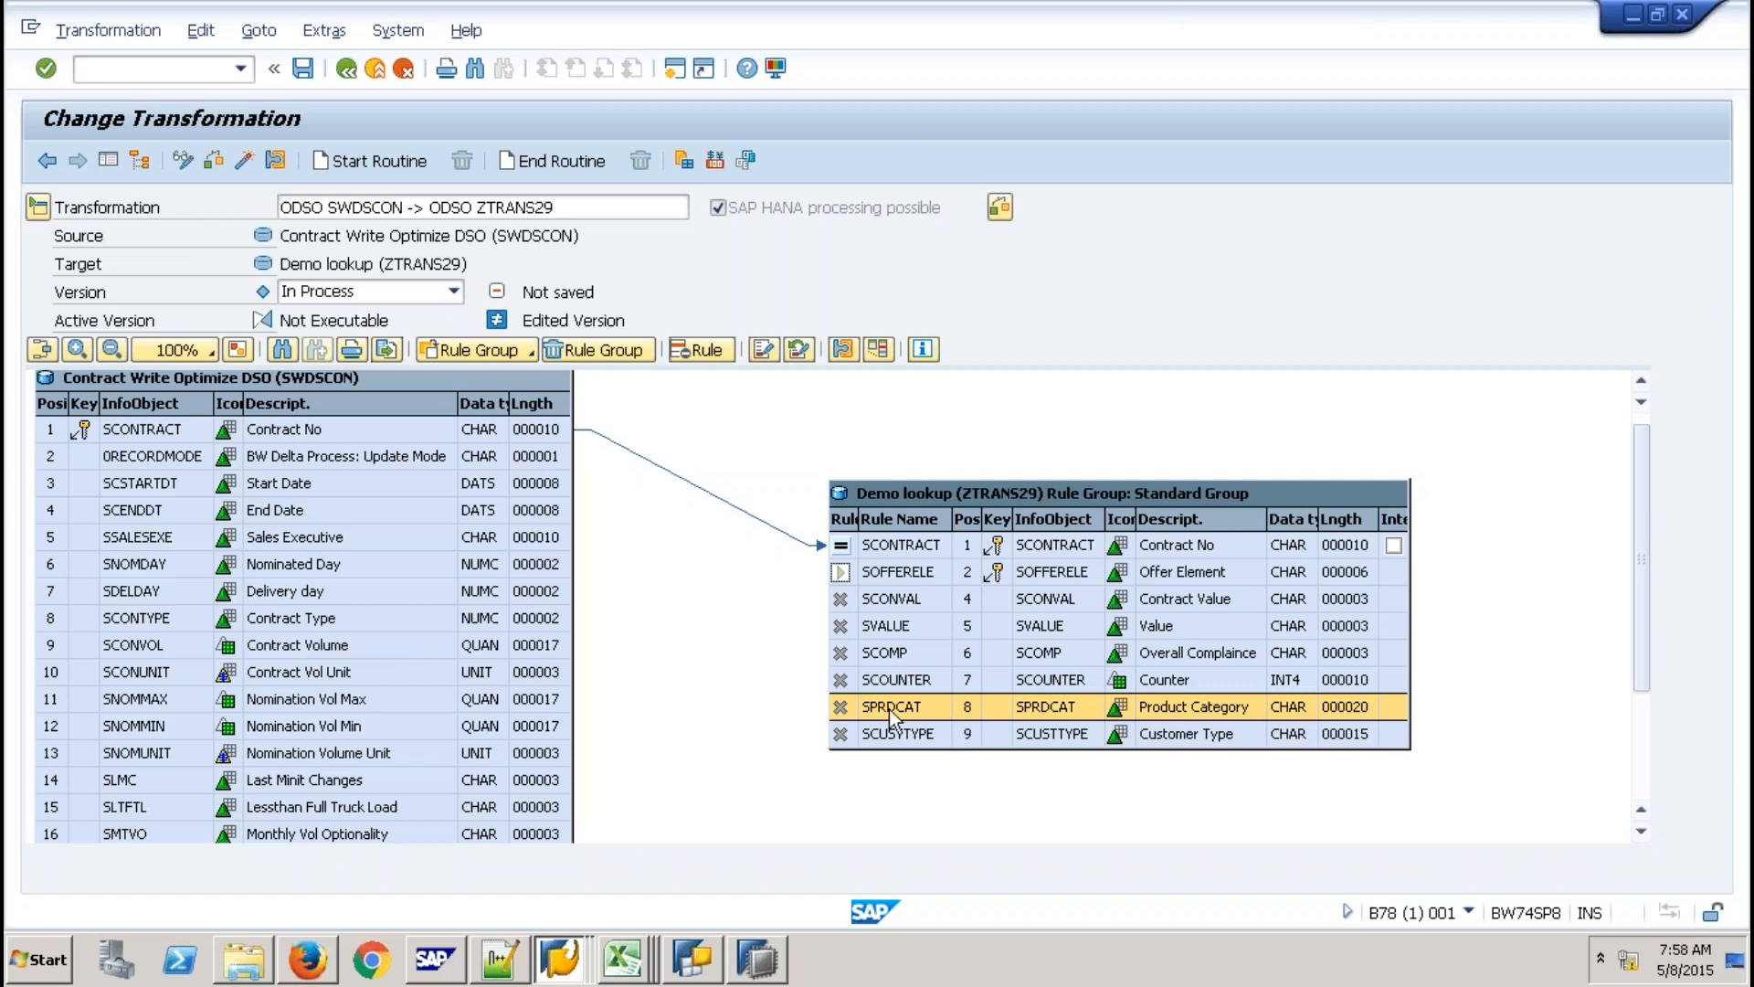
key("Down")
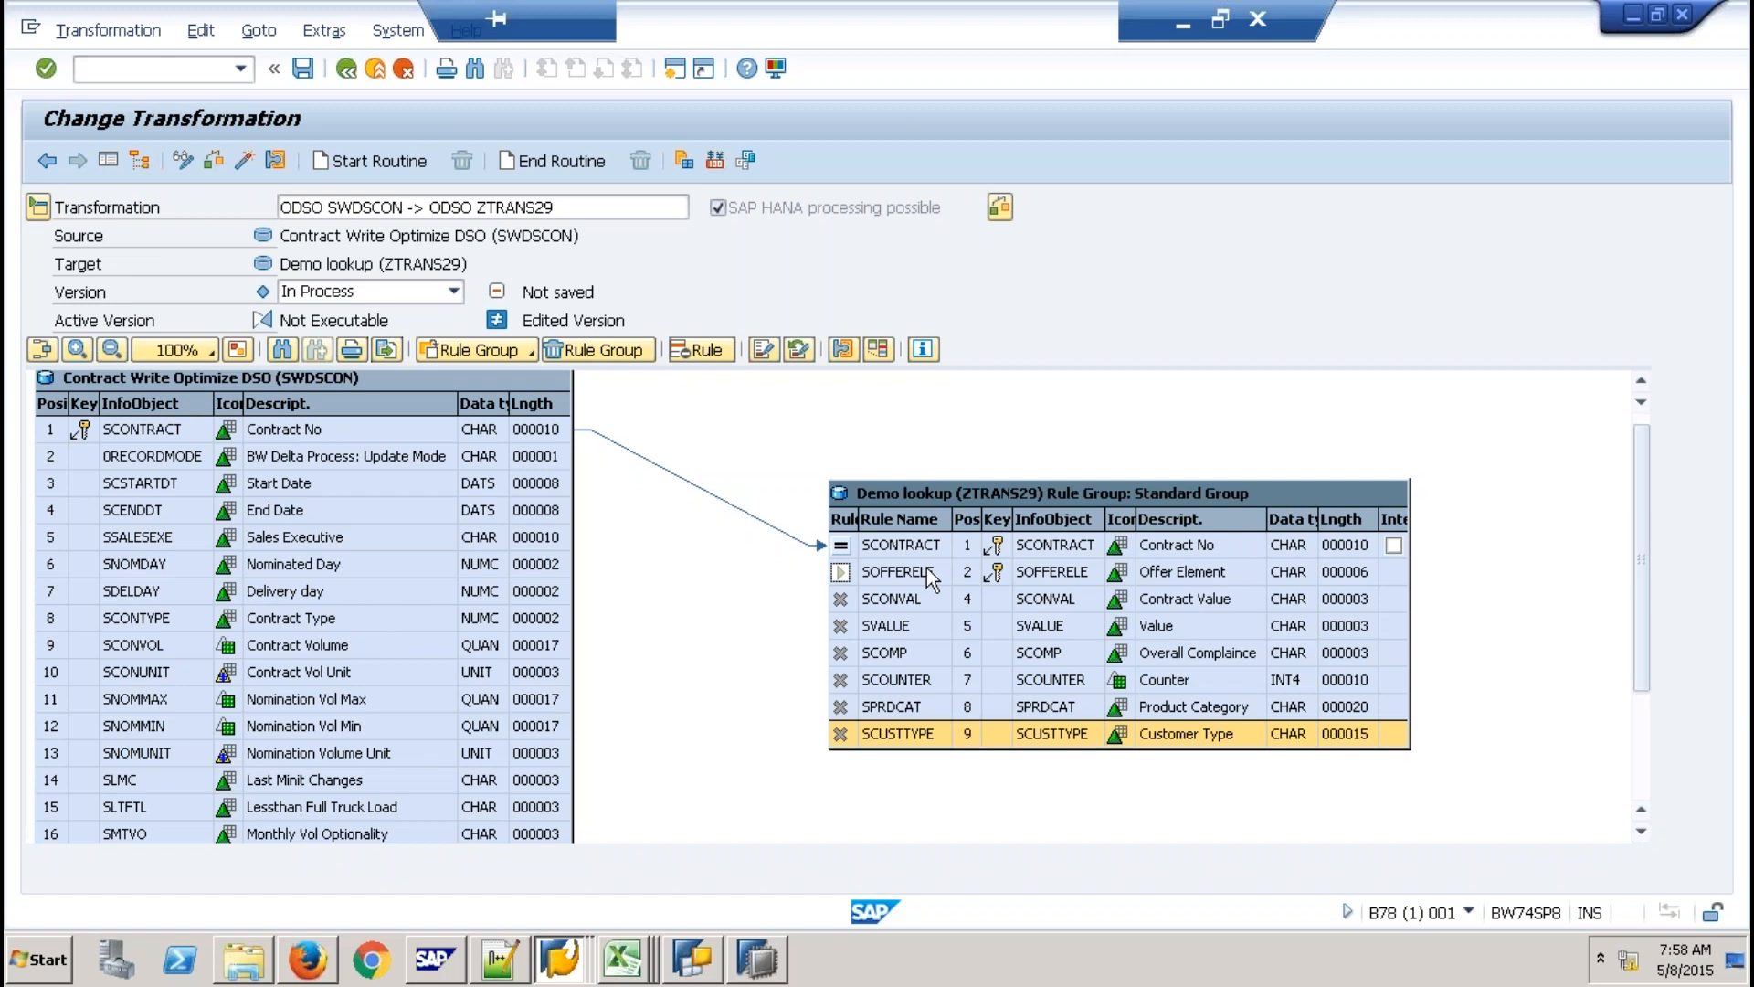
left_click(927, 567)
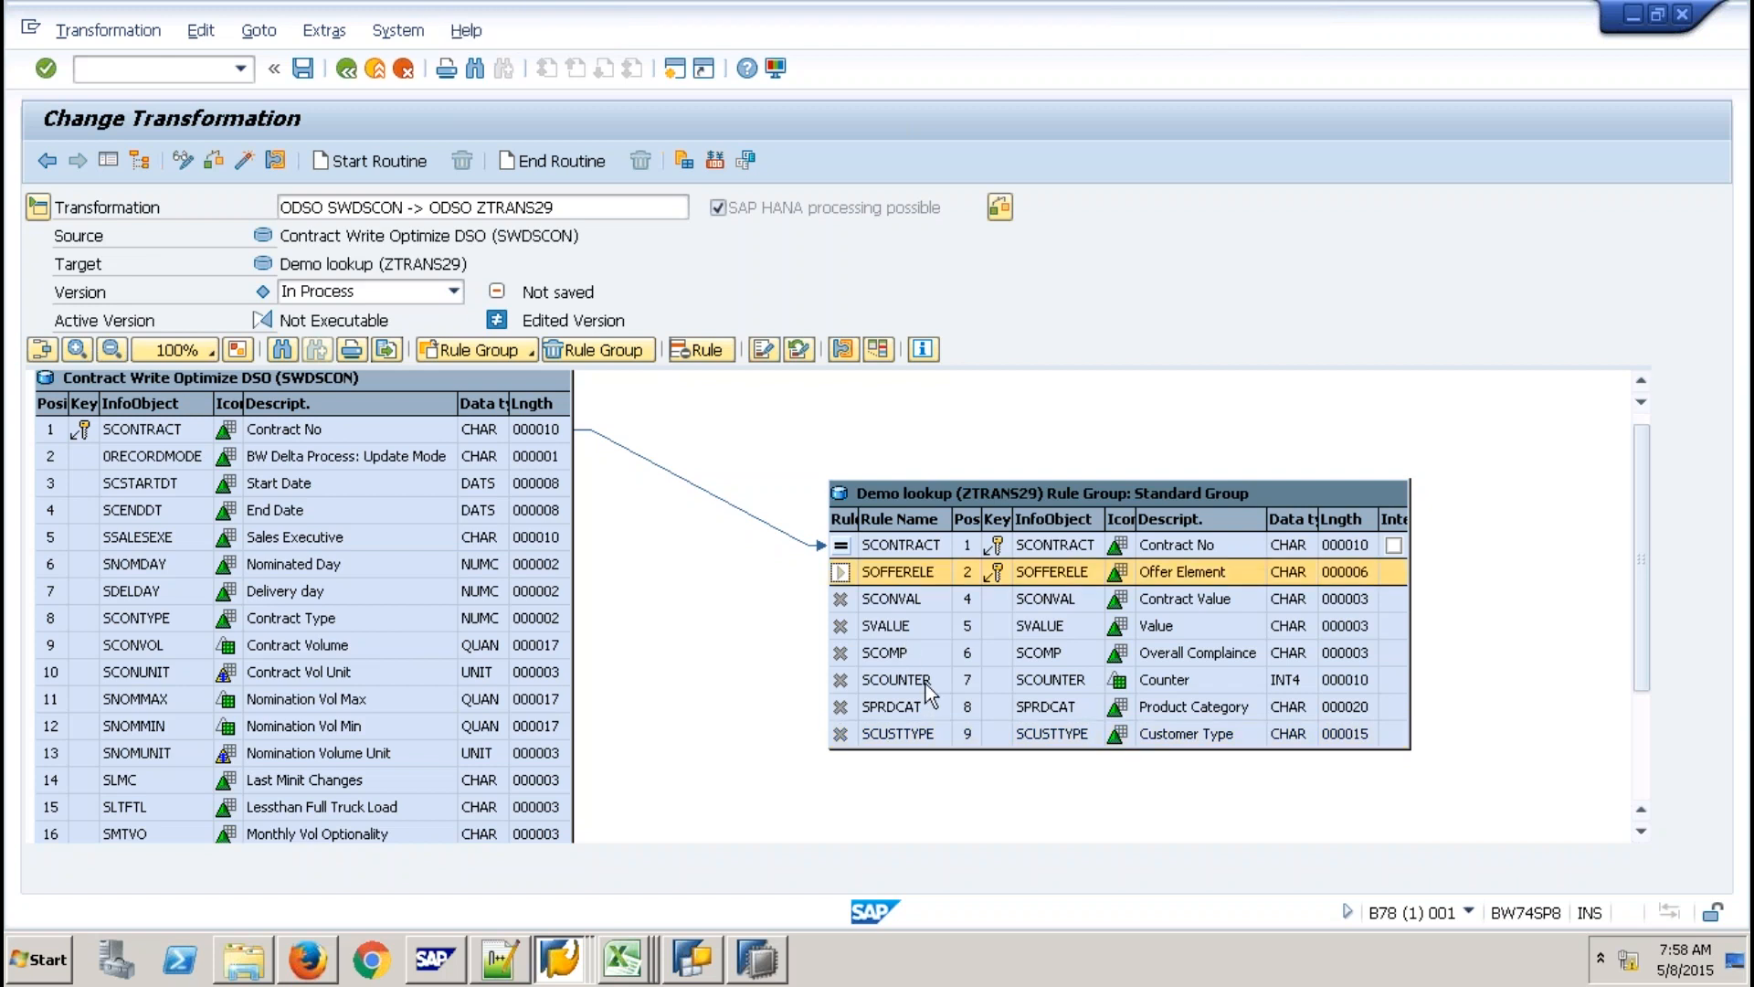
left_click(925, 683)
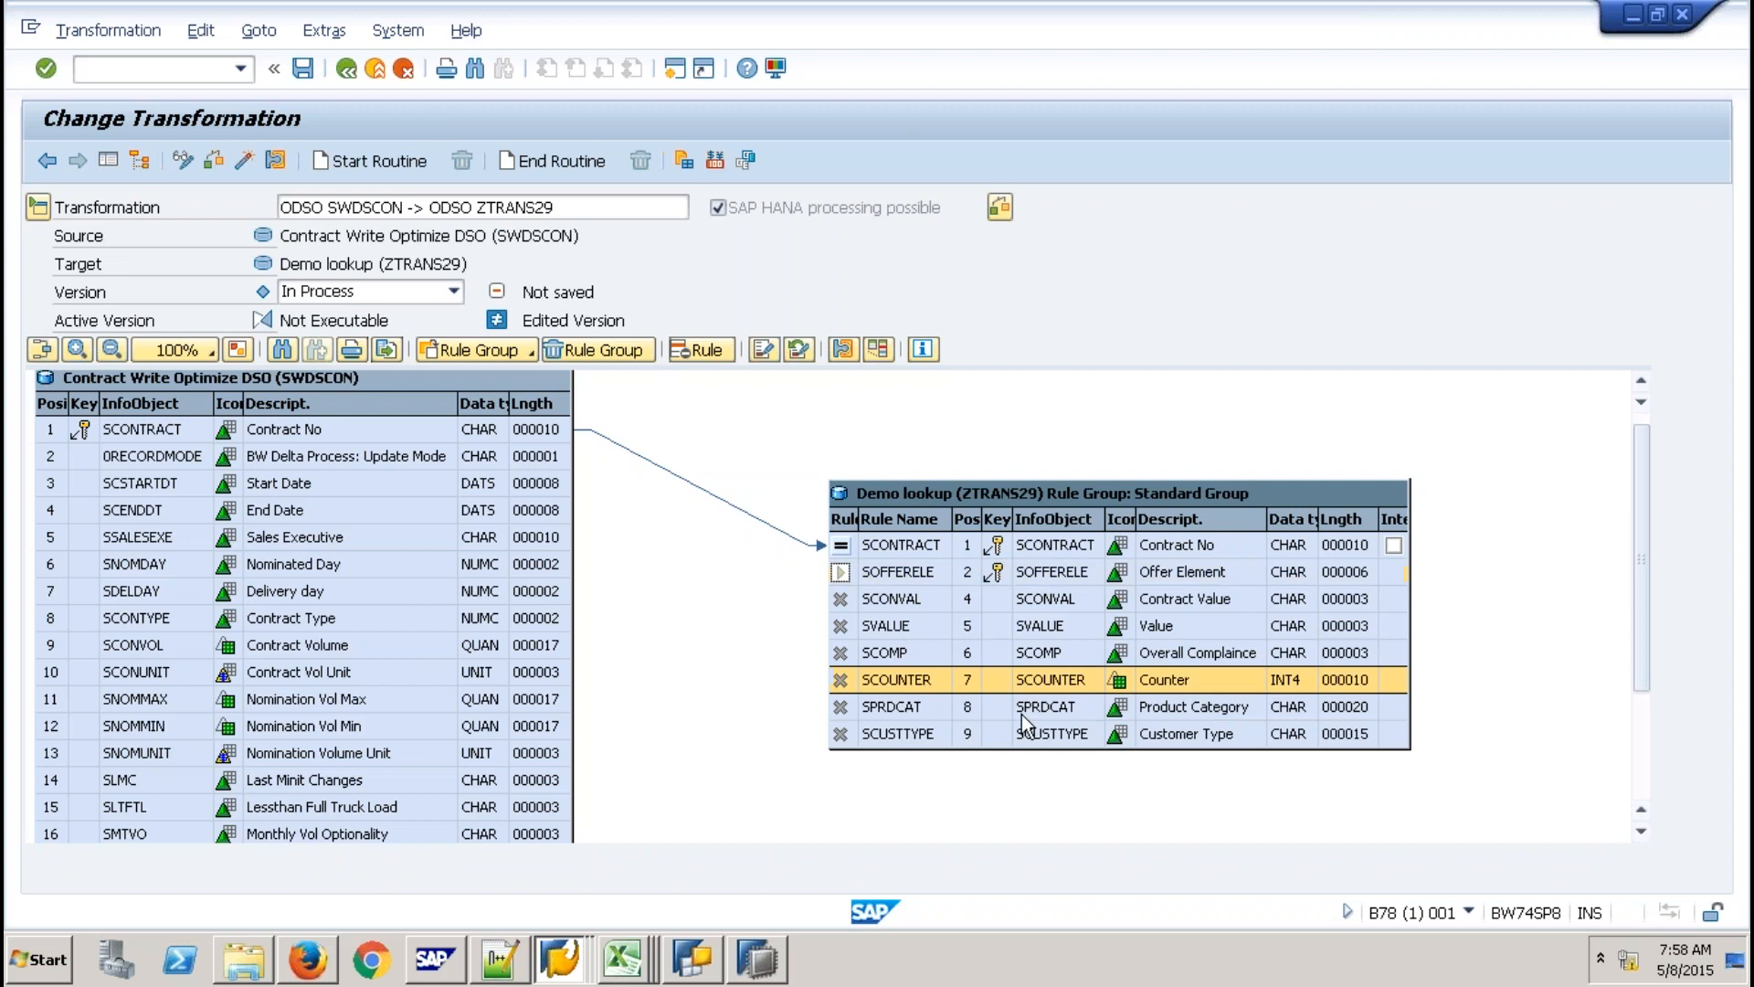
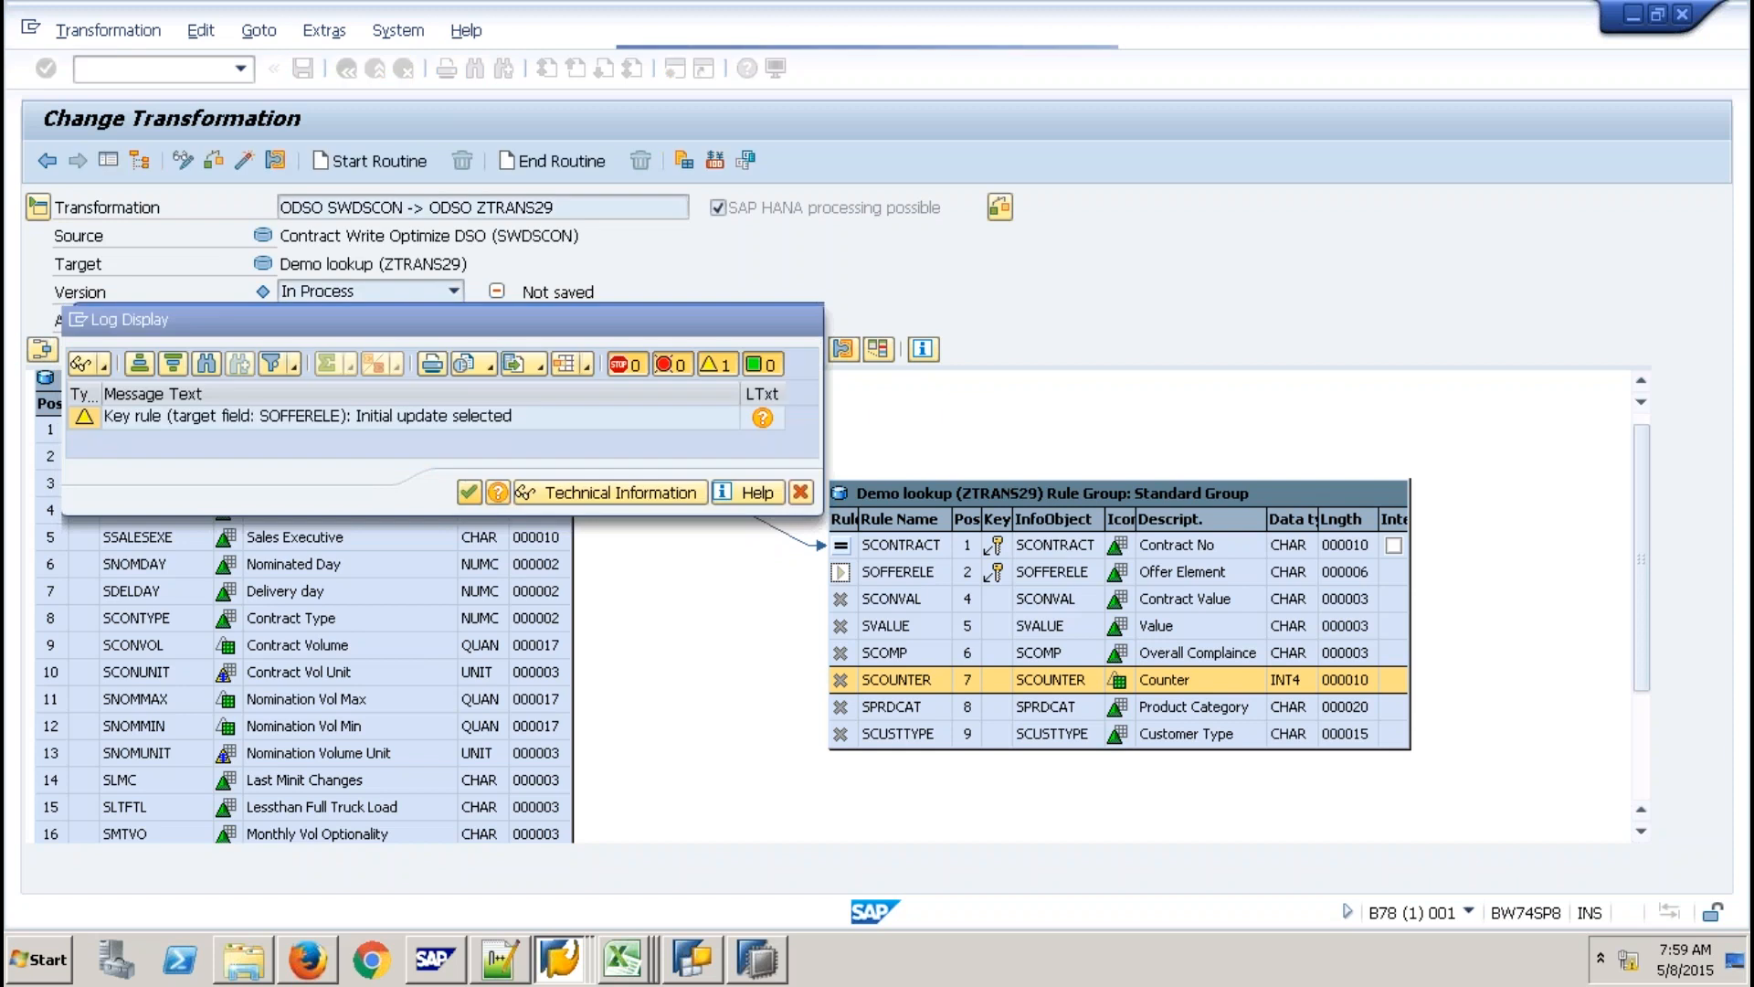
Close the log and create a SAP HANA Expert Script for ZTRANS29, confirming replacement of its rules.
key("Return")
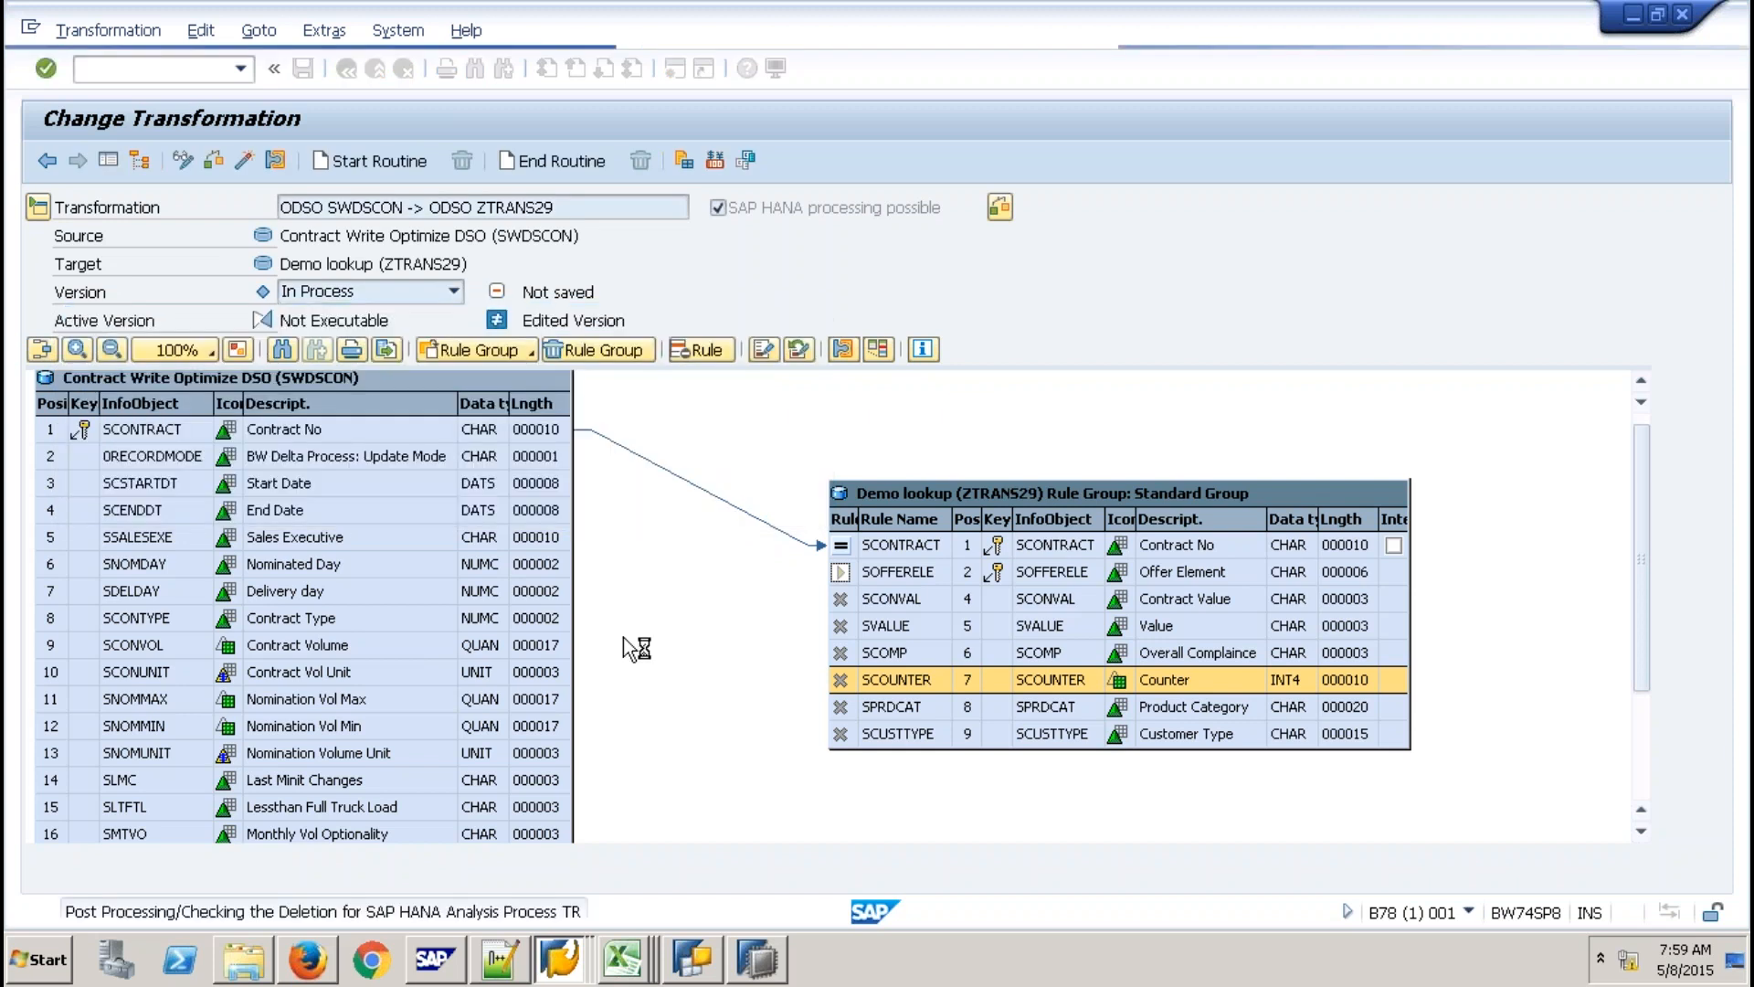
left_click(197, 30)
mouse_move(548, 64)
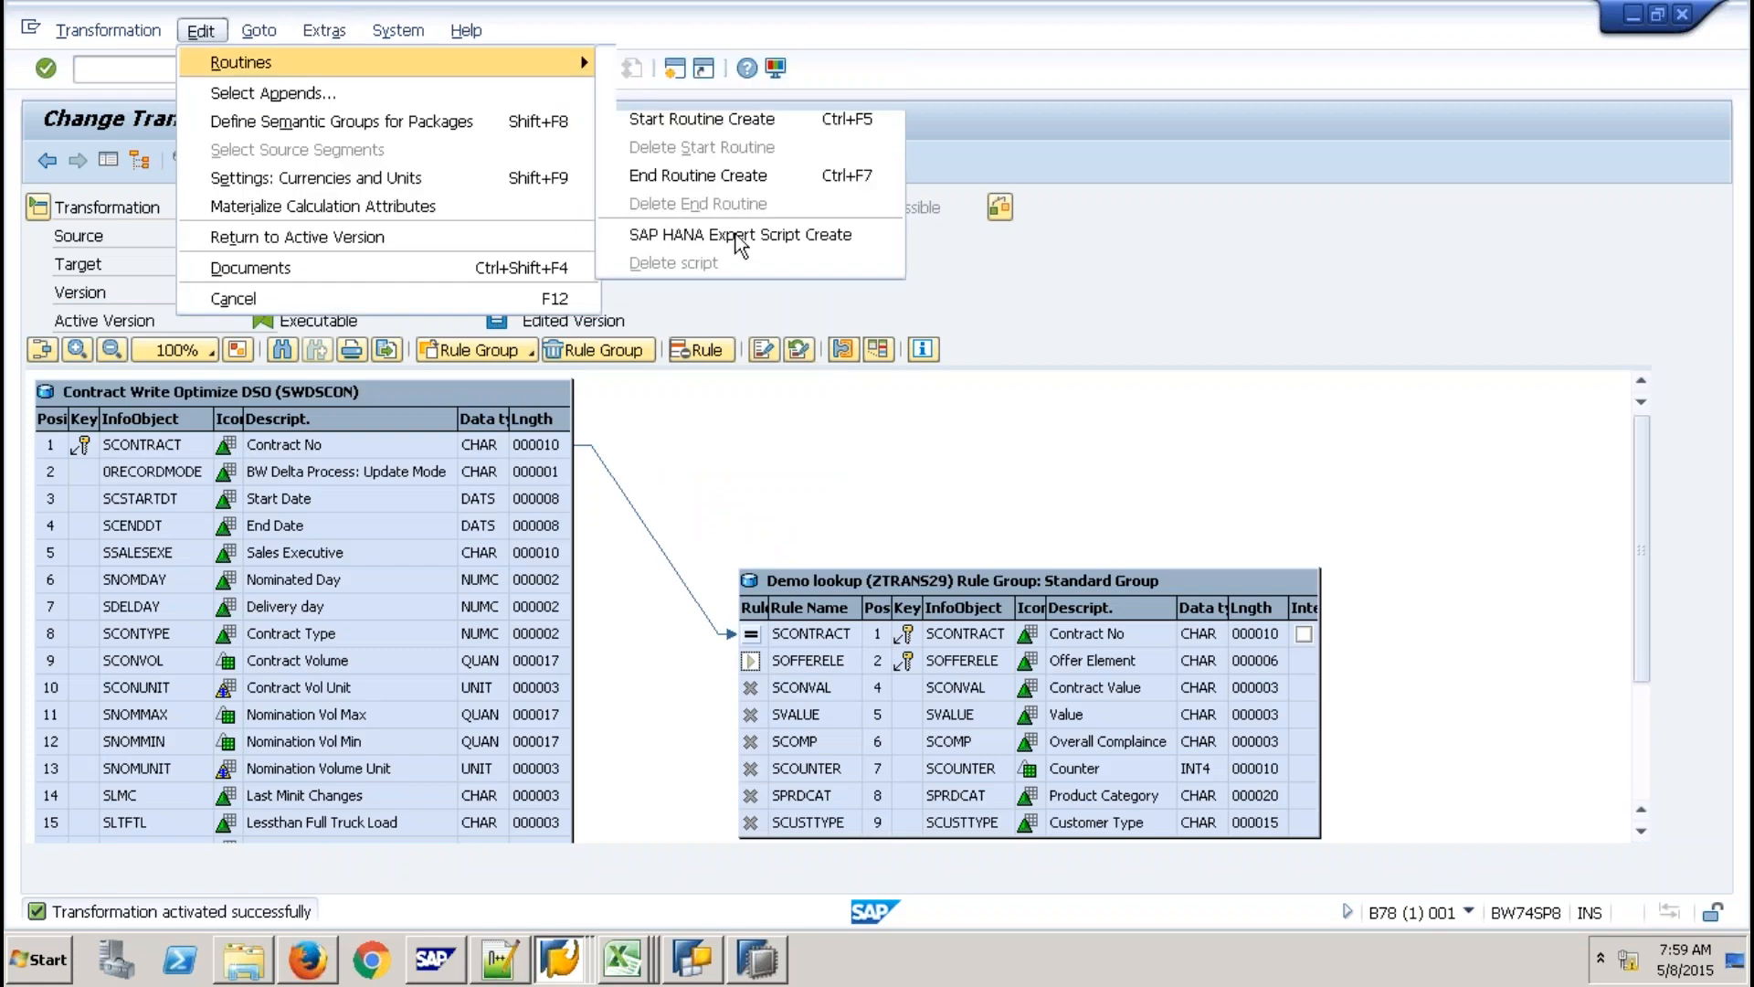
left_click(736, 235)
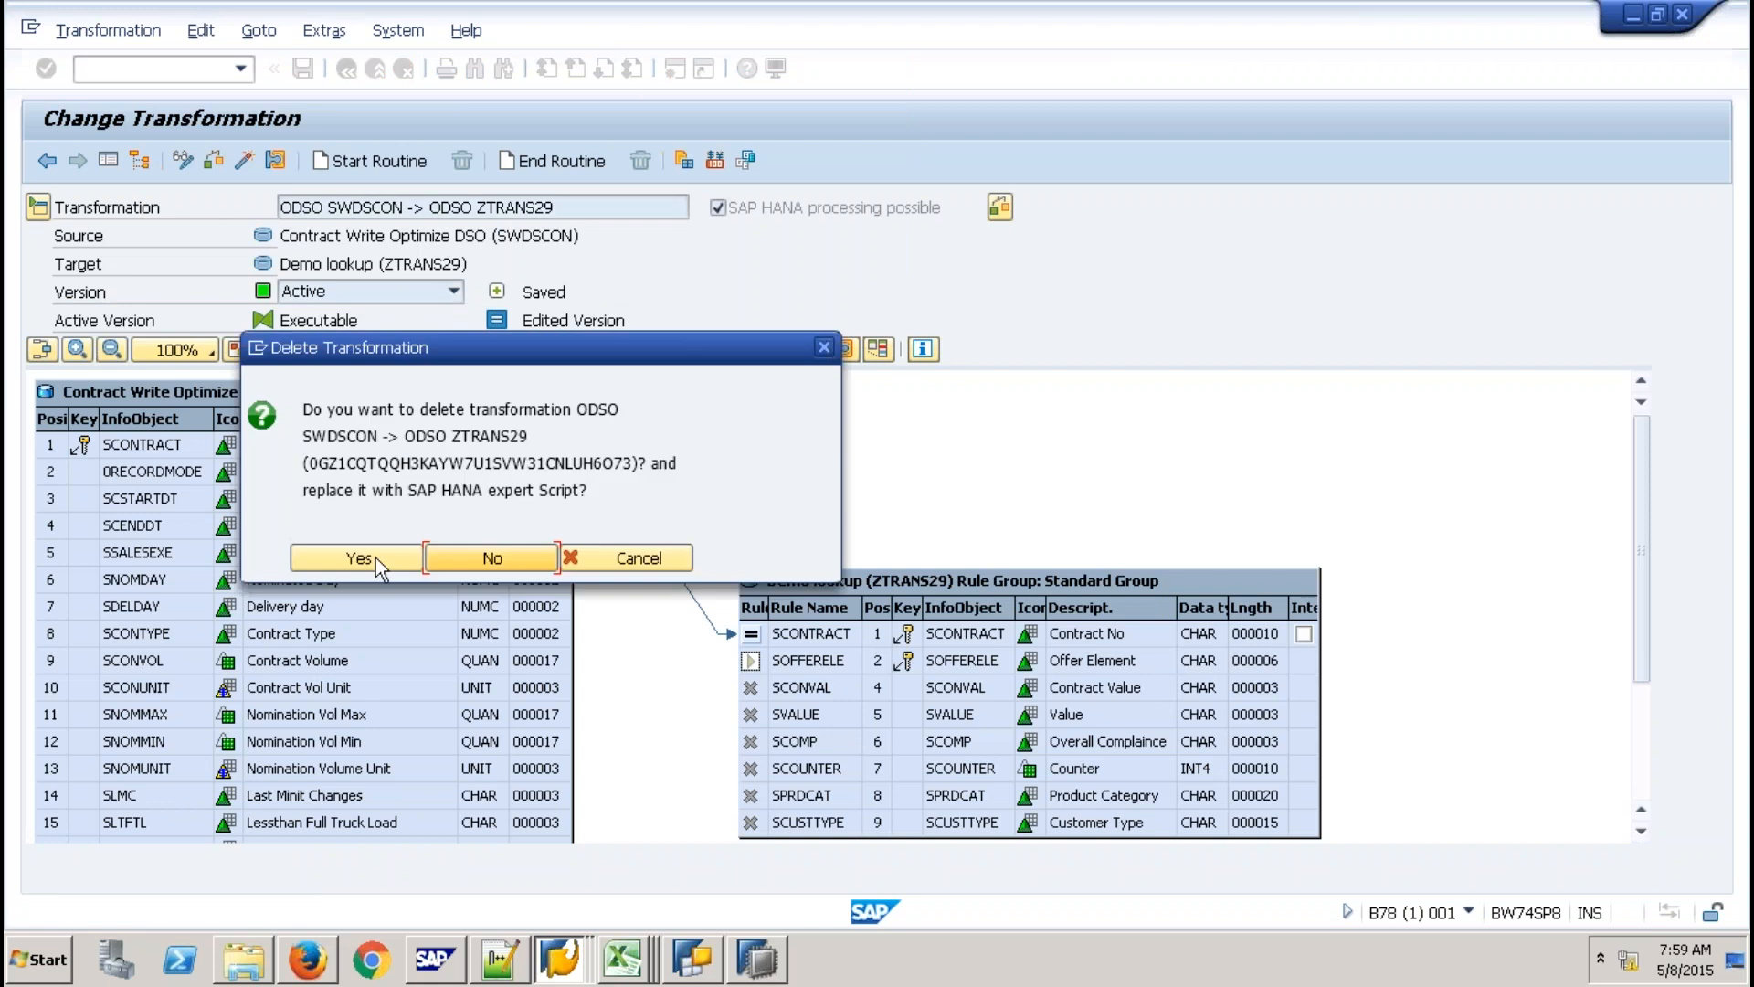
left_click(375, 557)
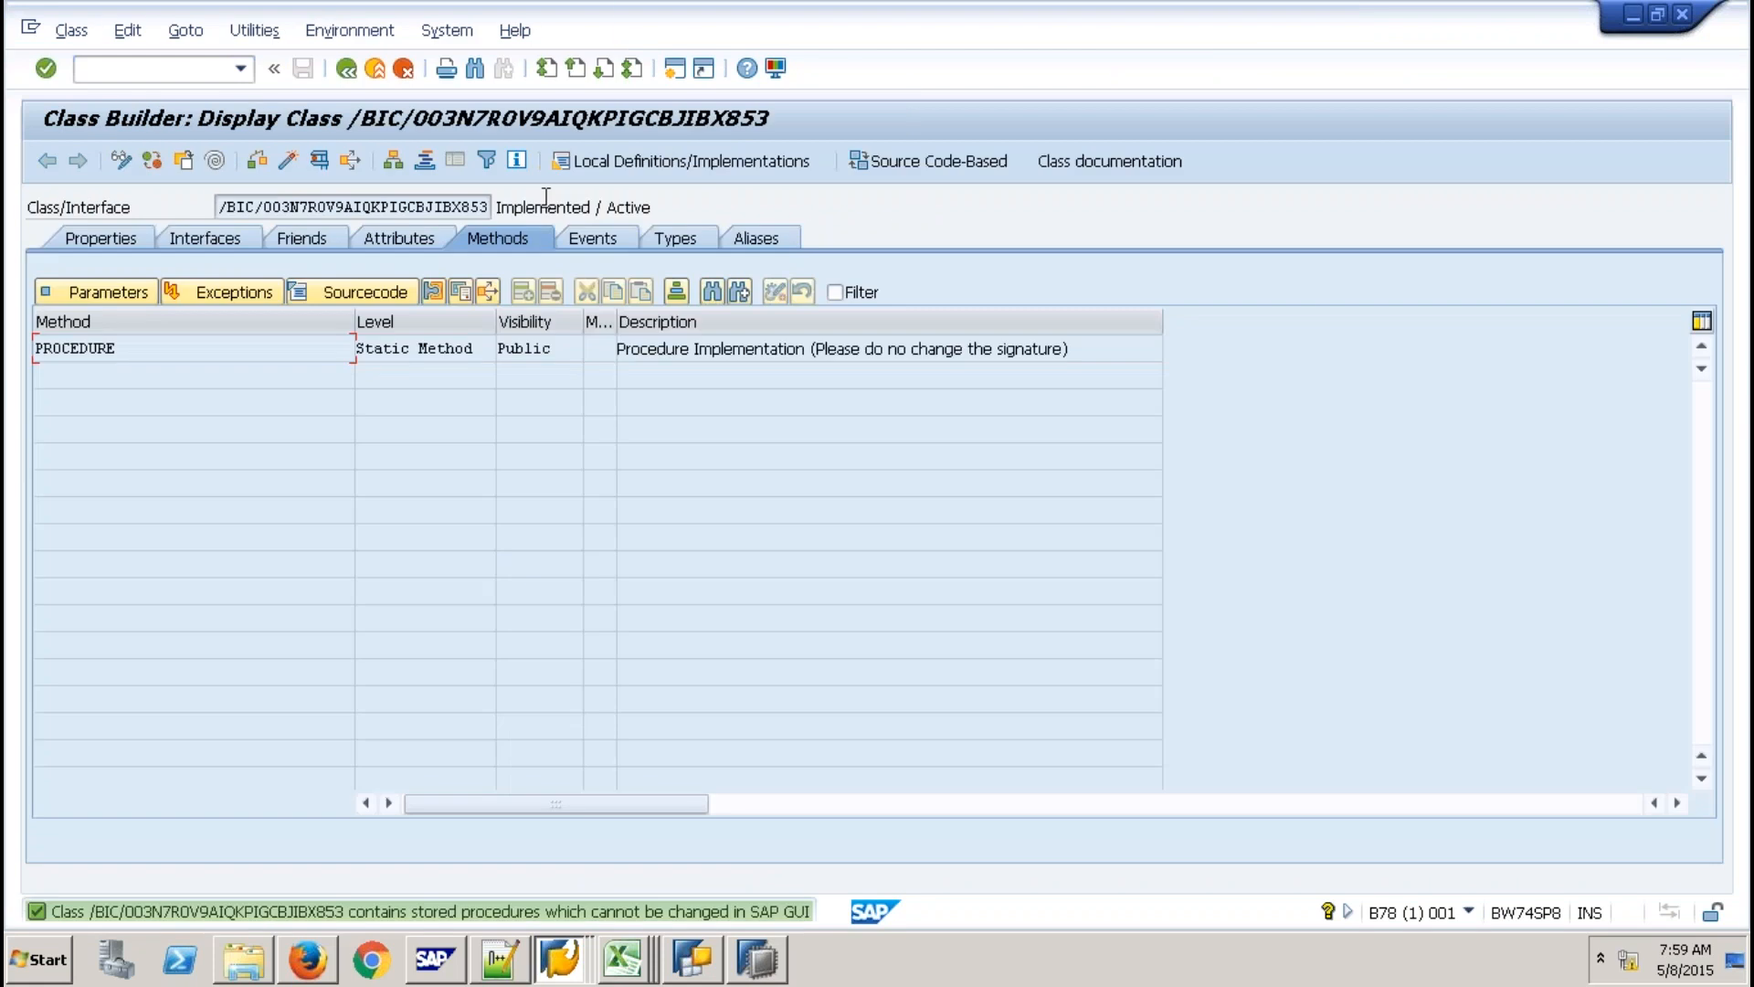
left_click_drag(490, 206, 443, 206)
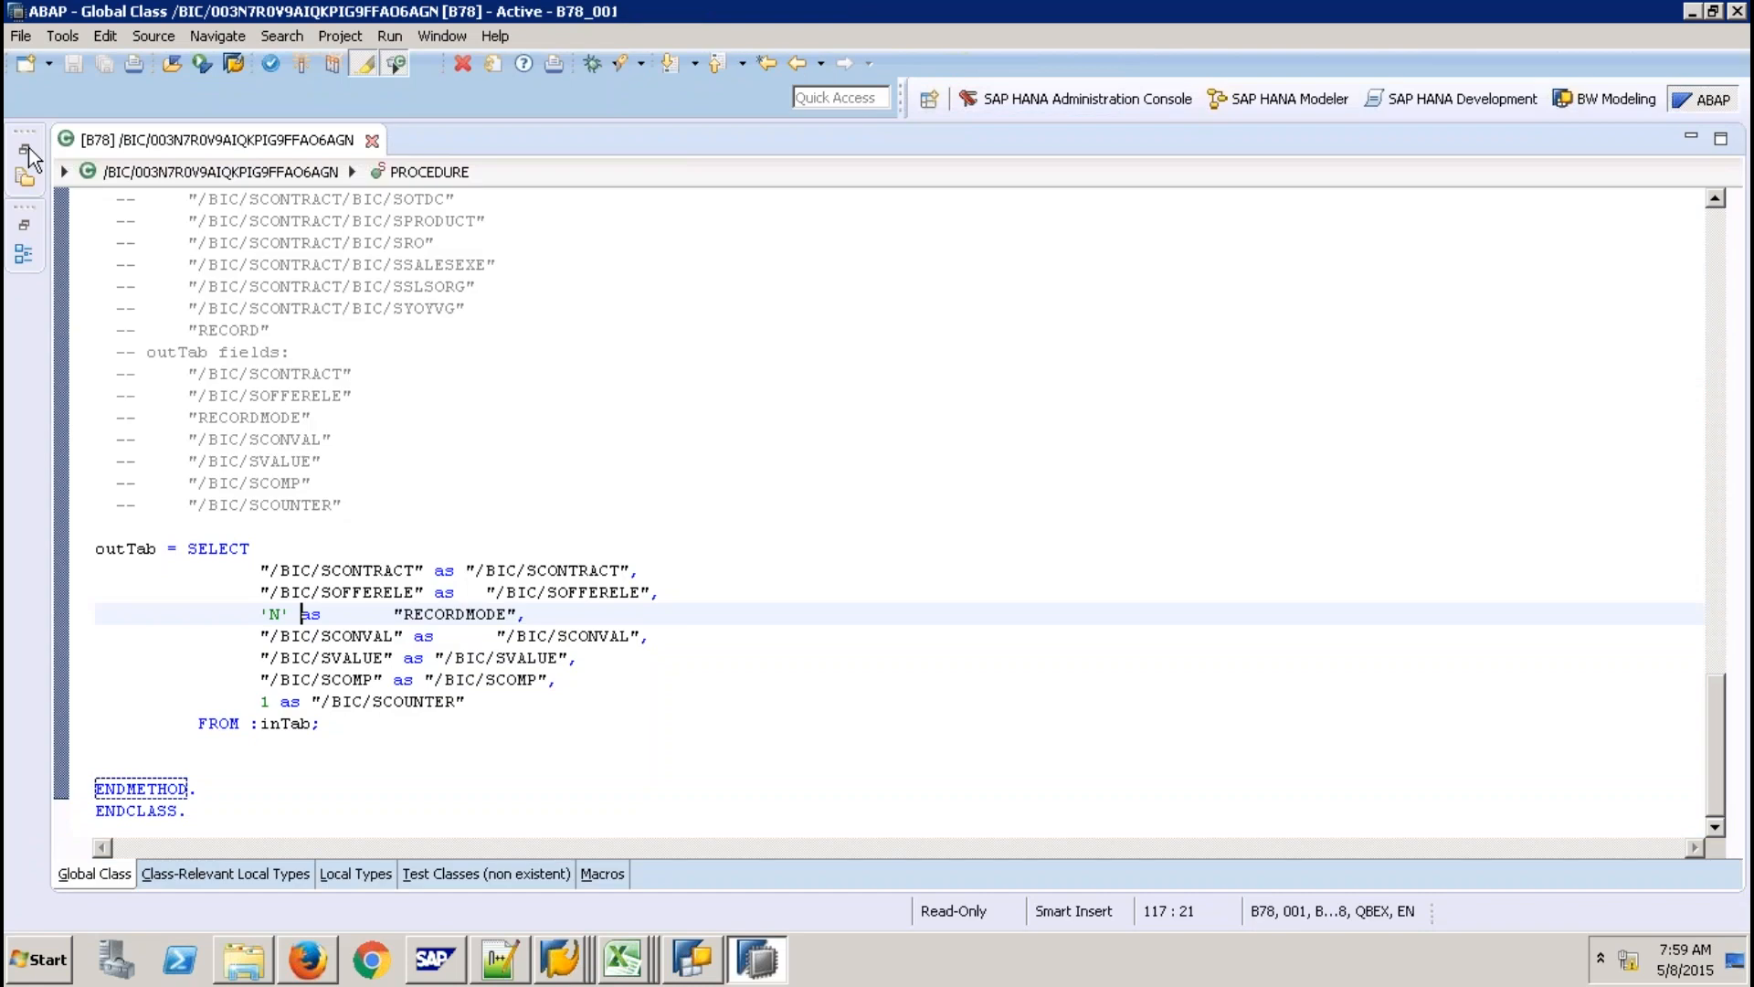
Close and reopen the B78_001_qbex_en_1 project, logging on again with the account password.
left_click(29, 148)
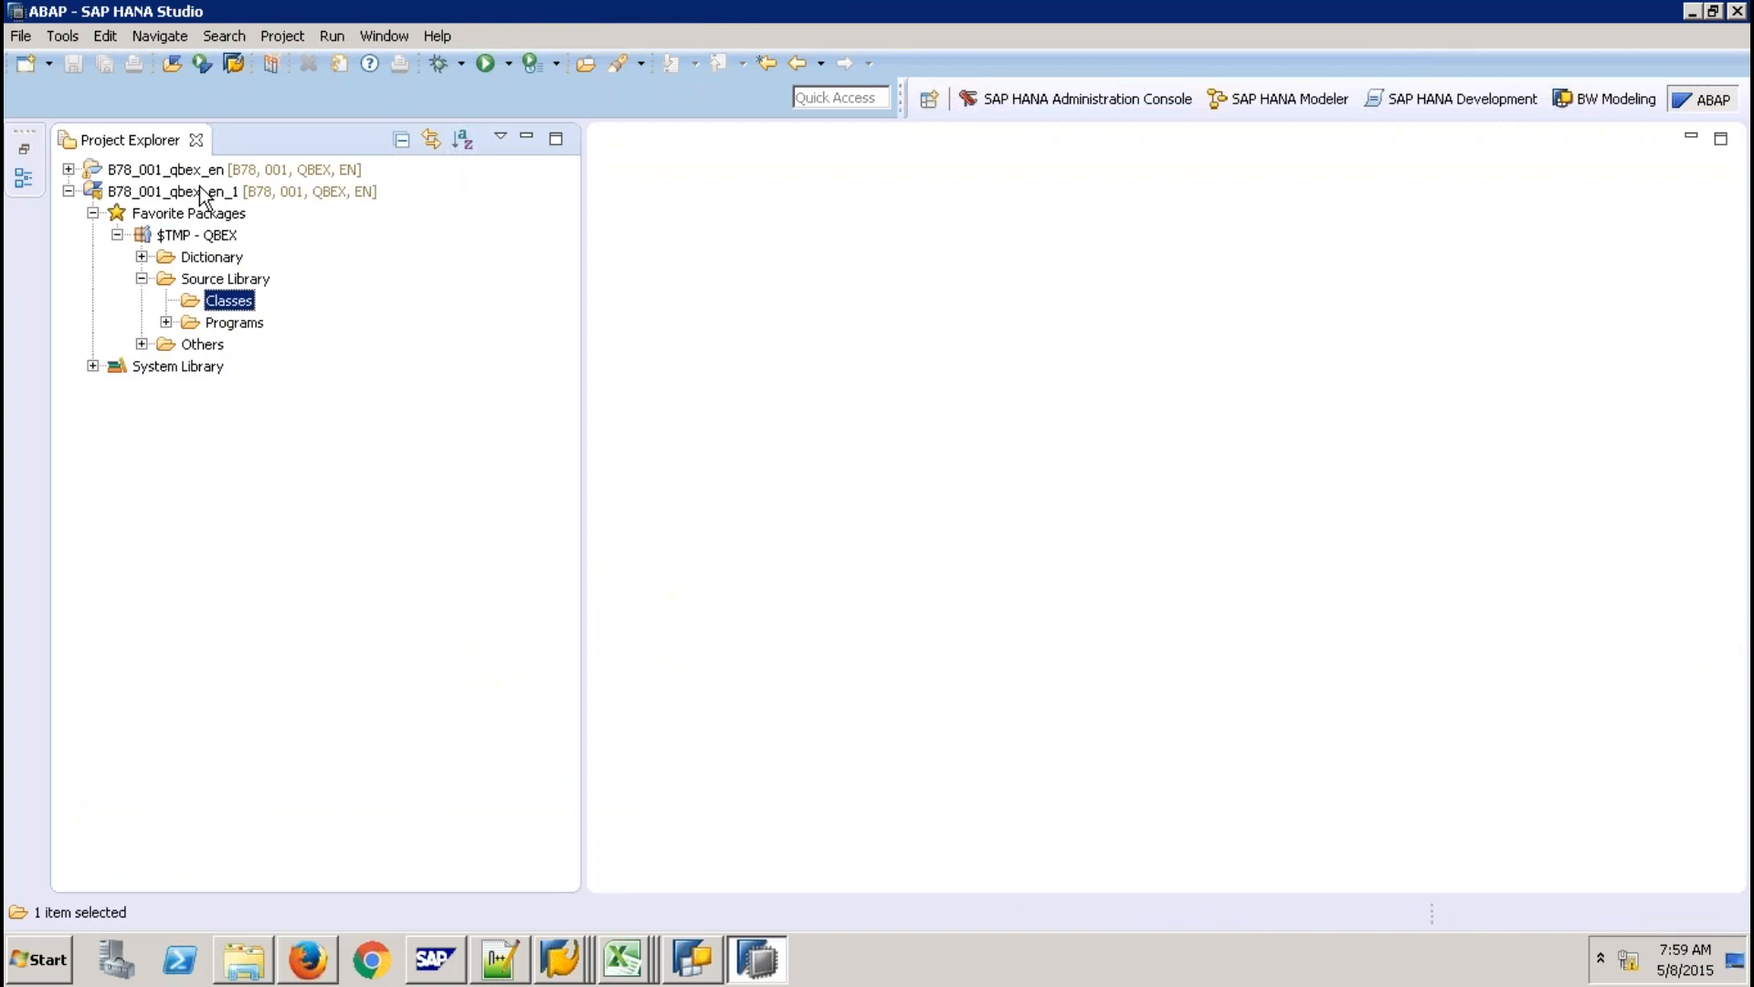
right_click(203, 192)
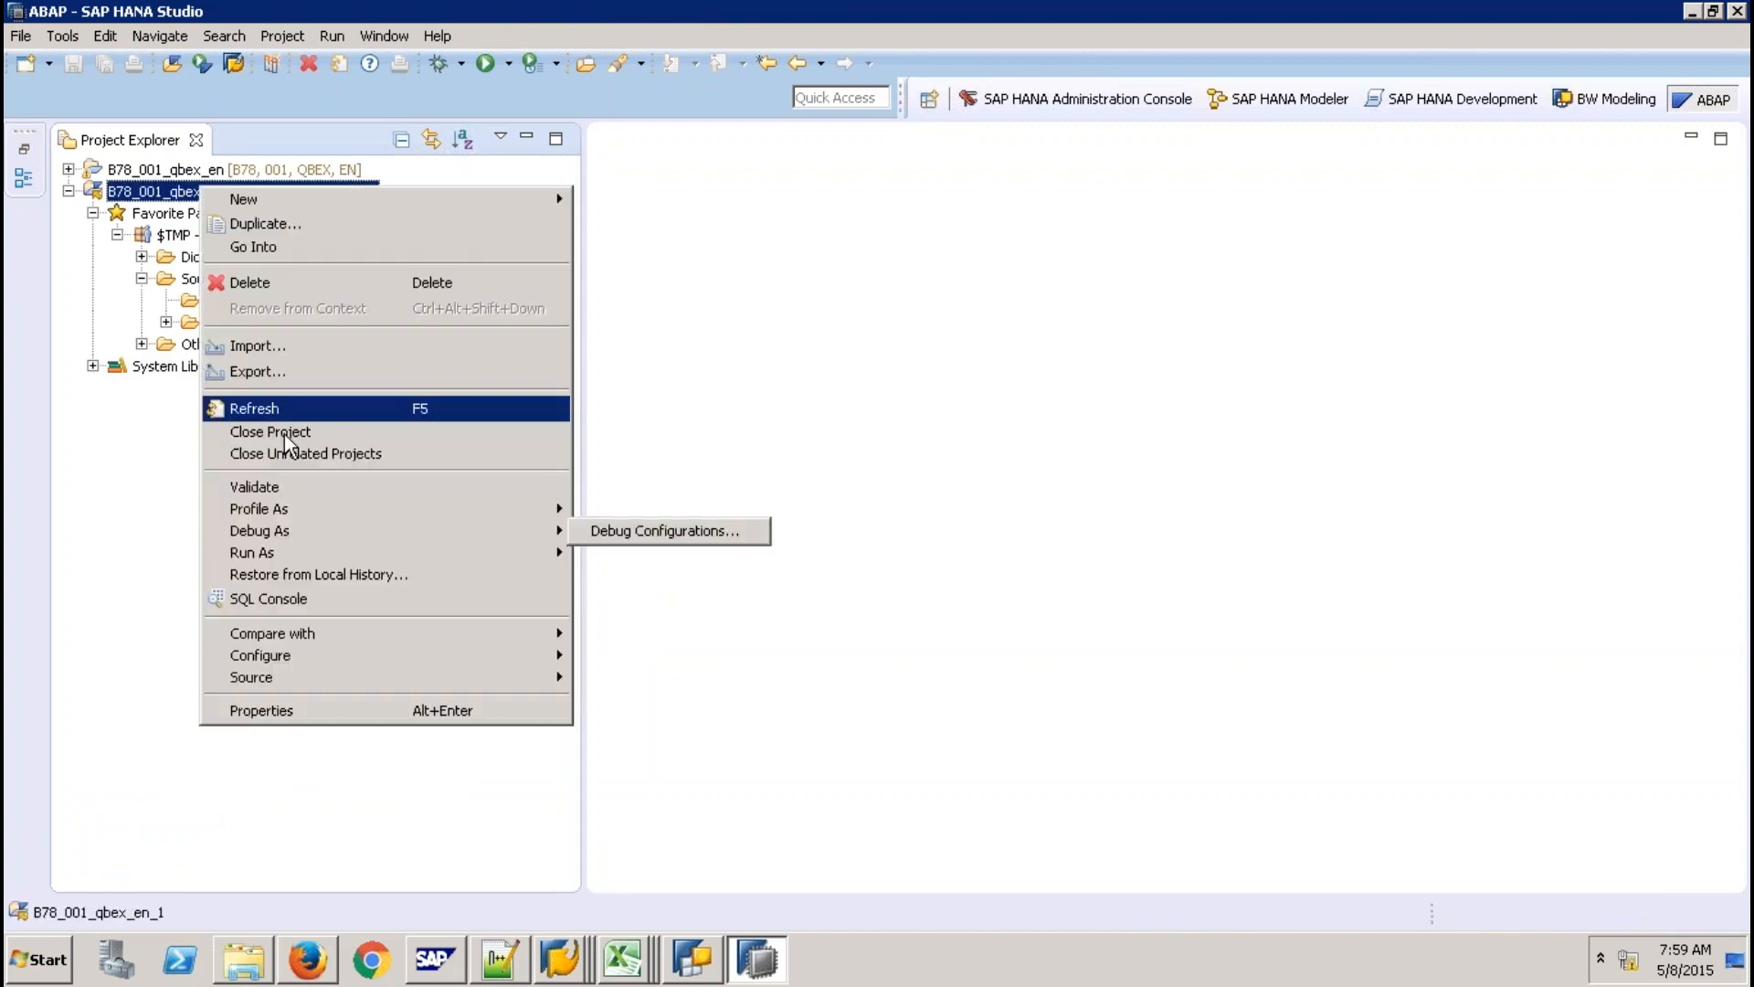
left_click(284, 433)
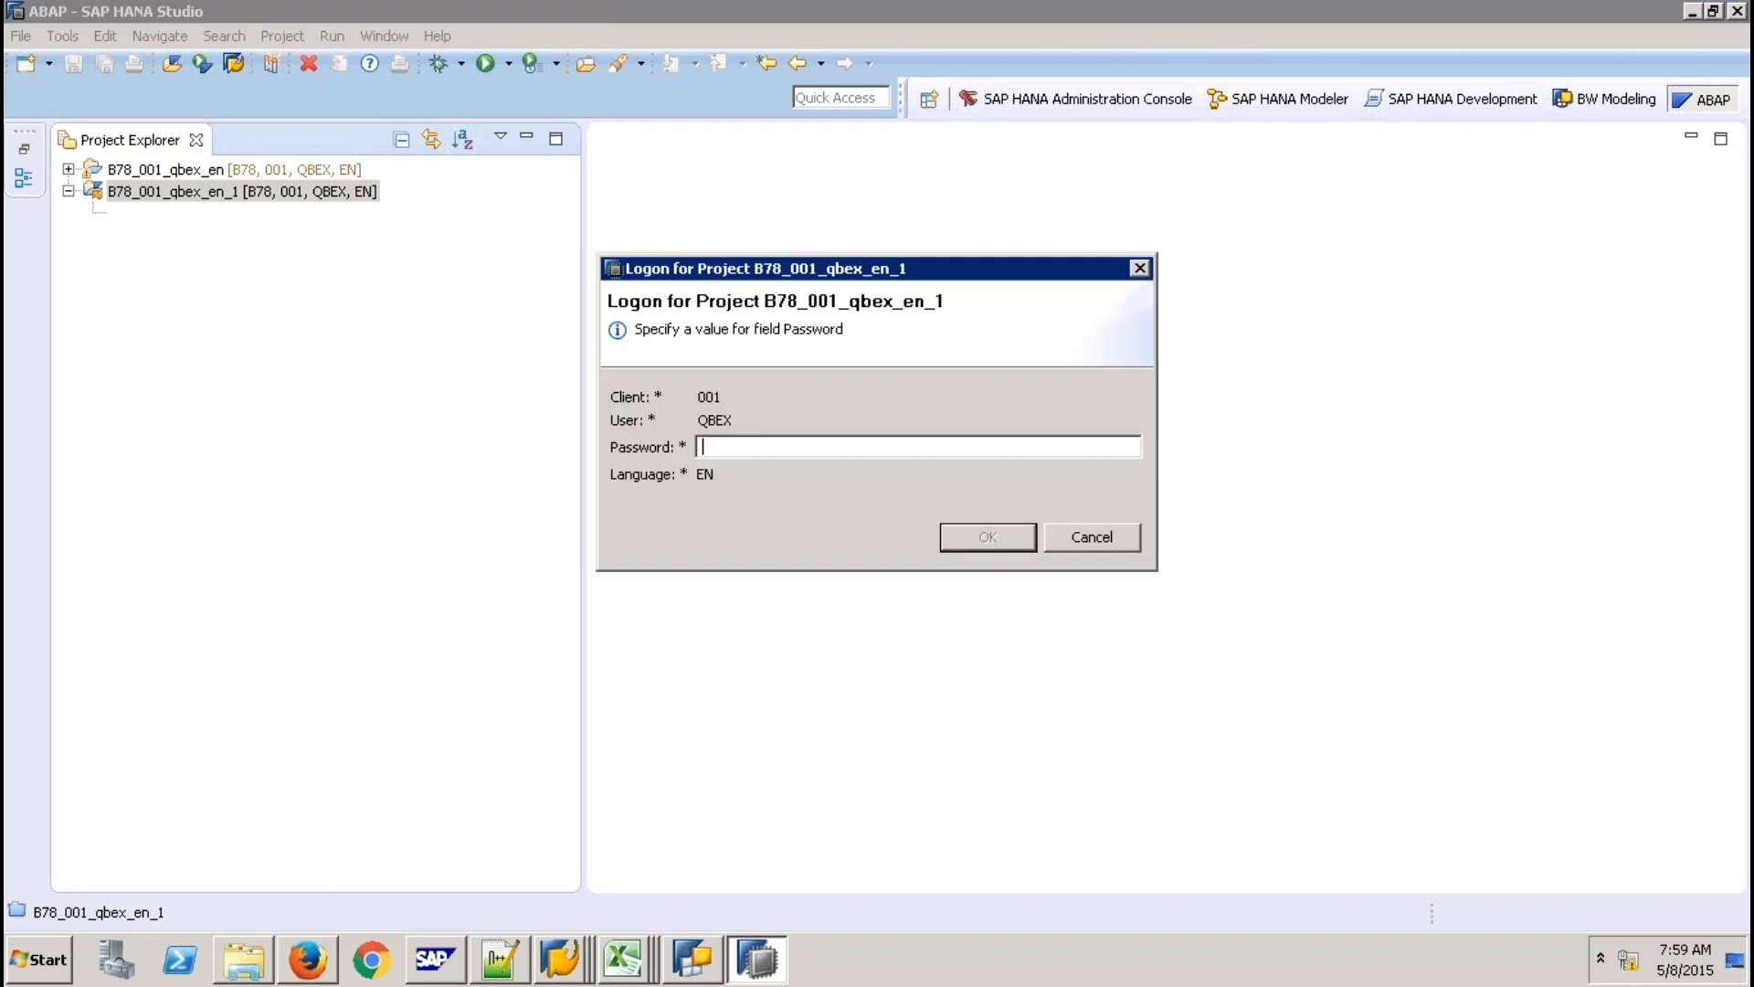
type("*******")
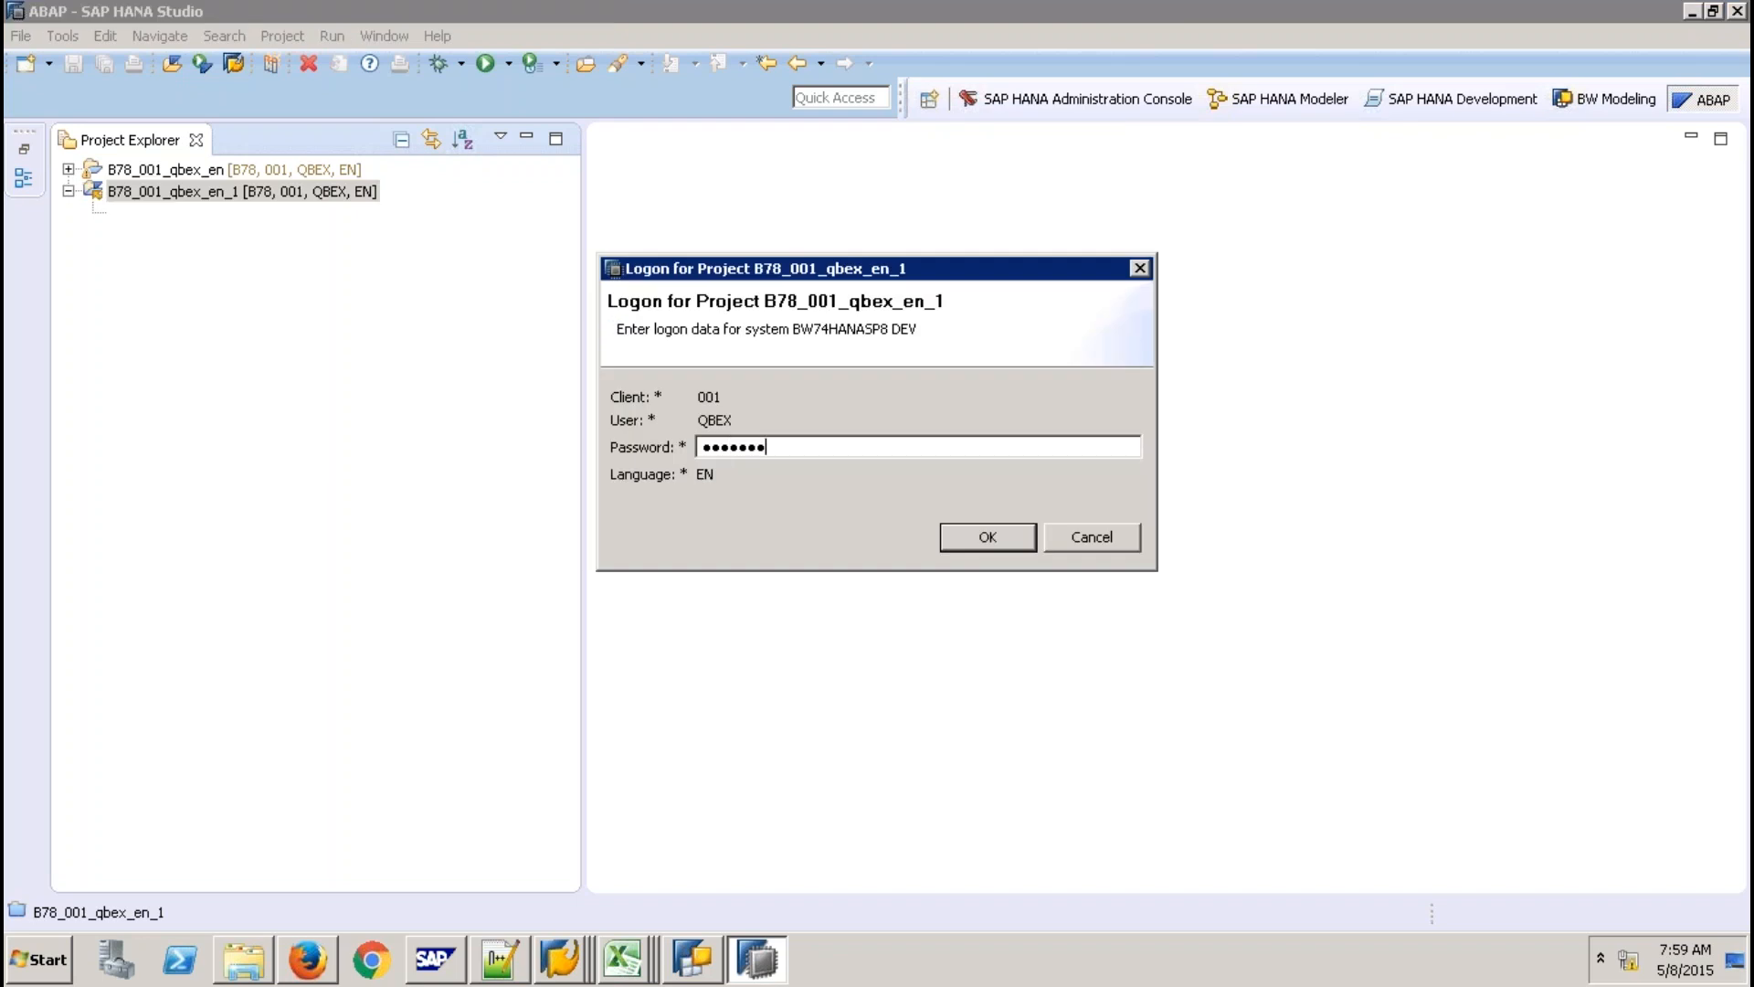
type("***")
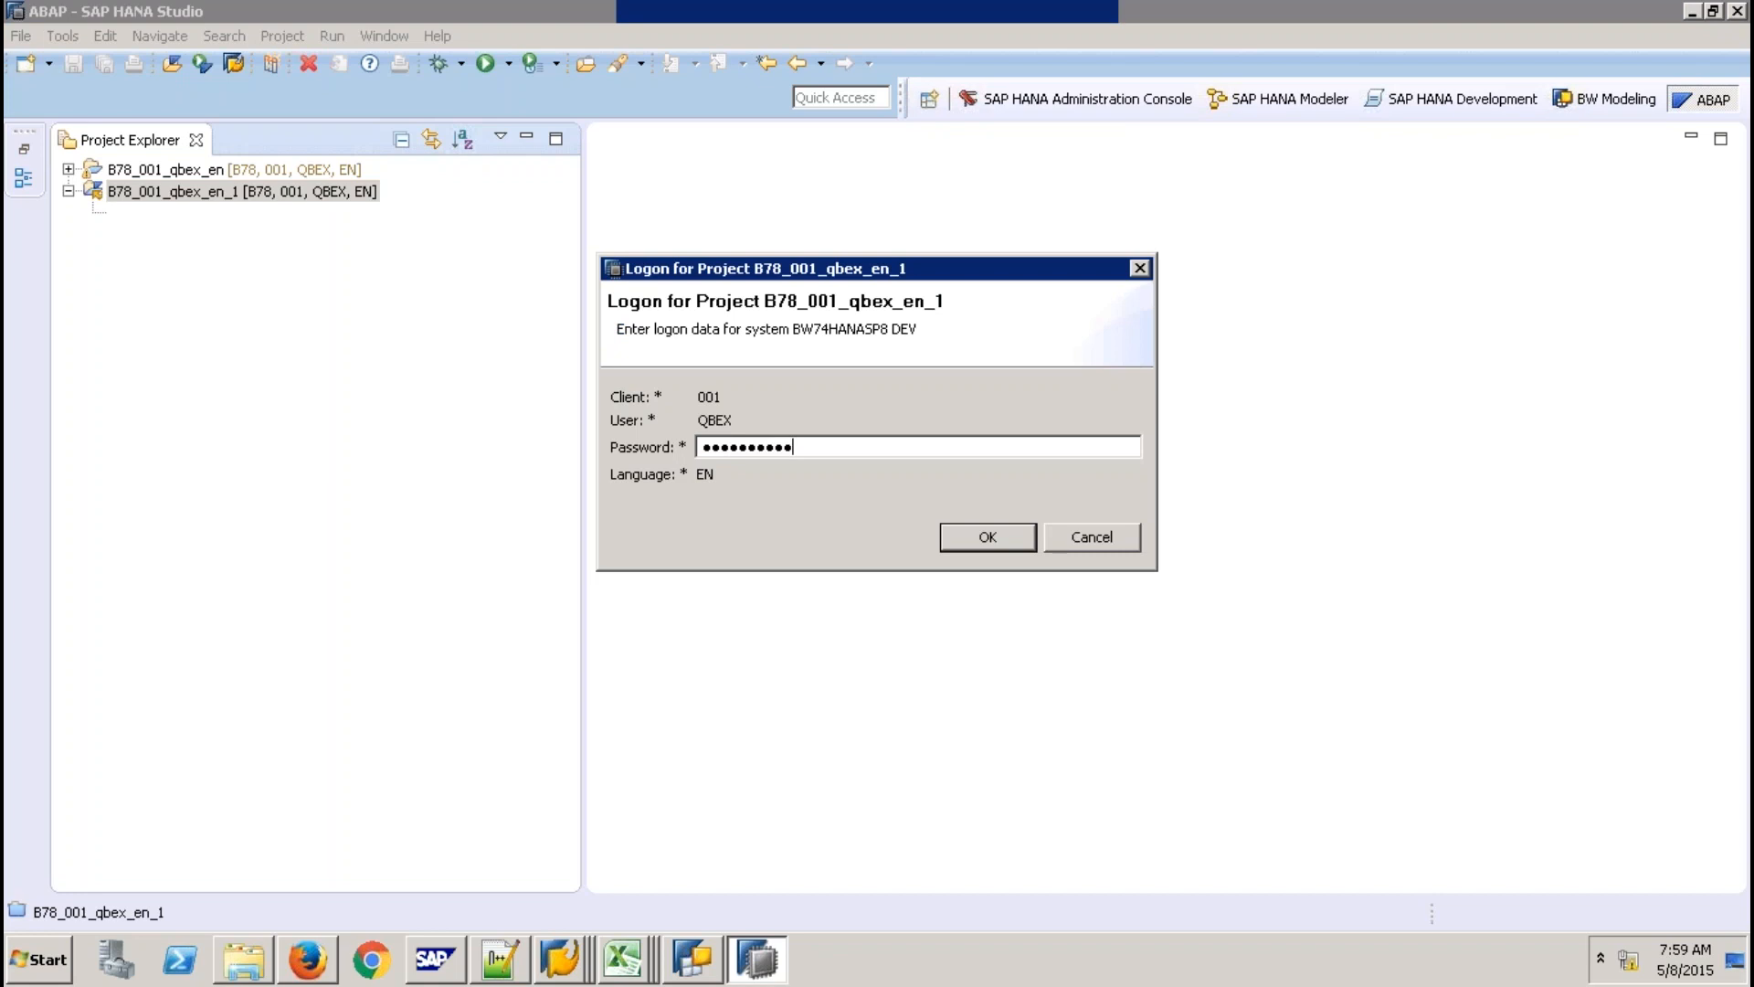
key("Return")
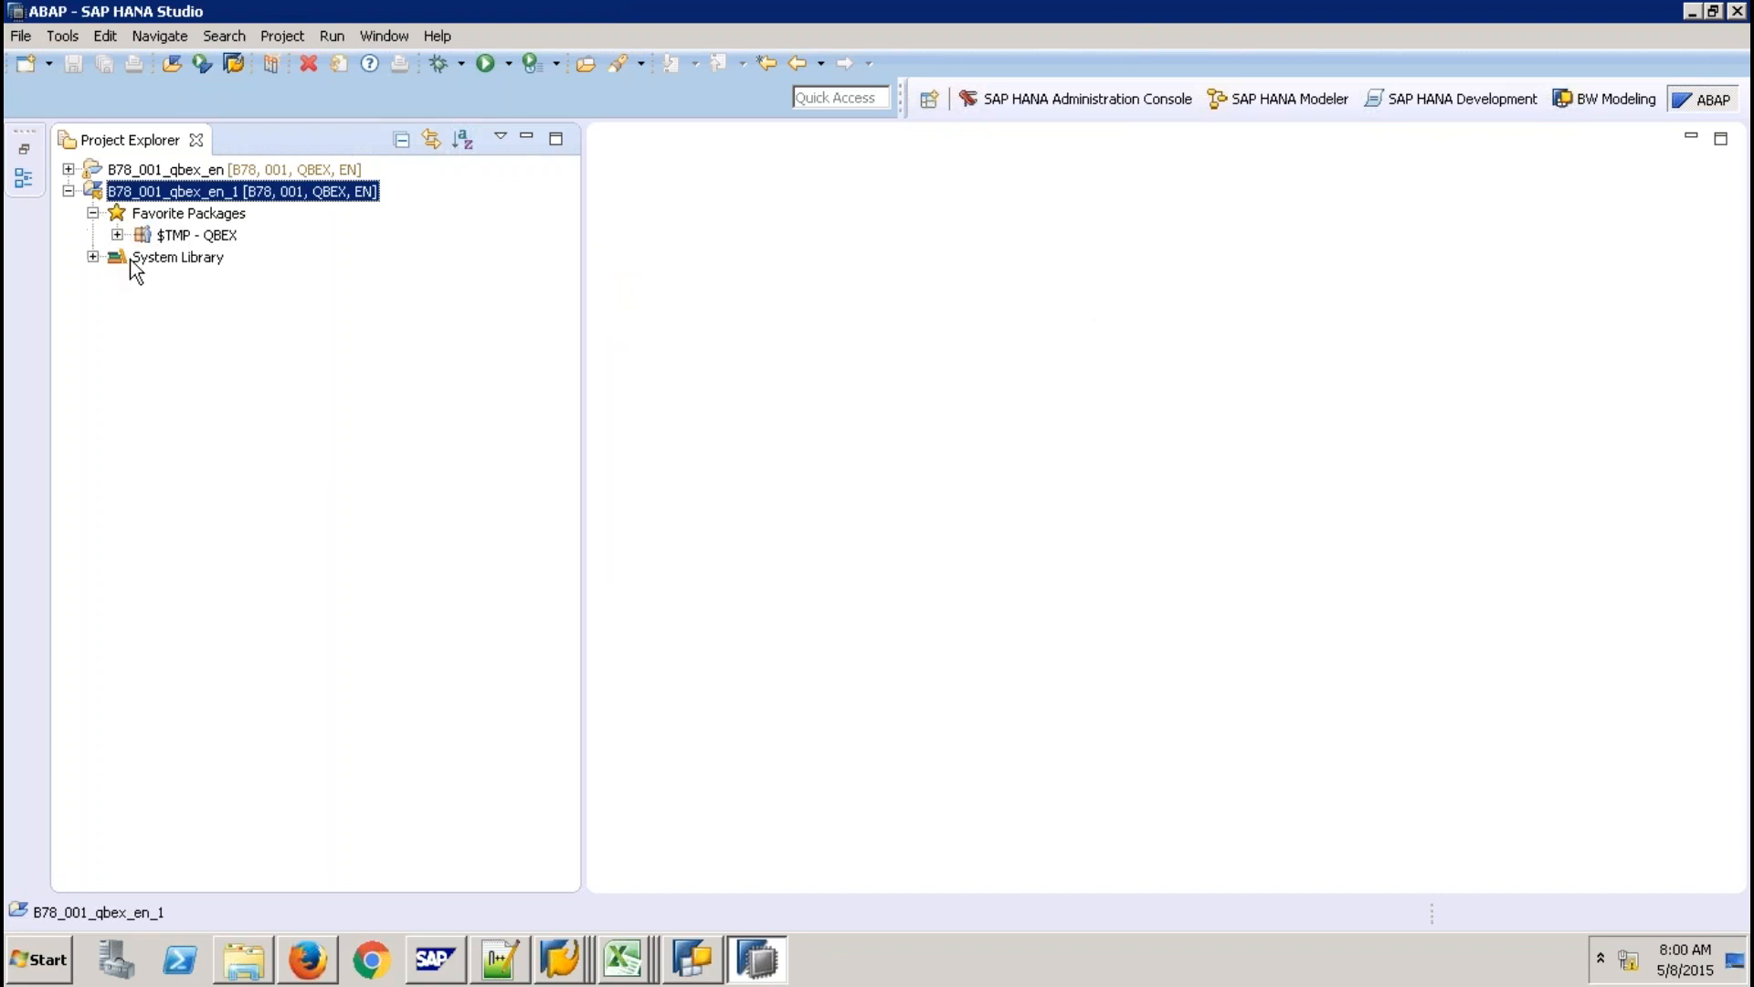
Refresh the $TMP - QBEX package so the new Classes entry appears.
left_click(141, 278)
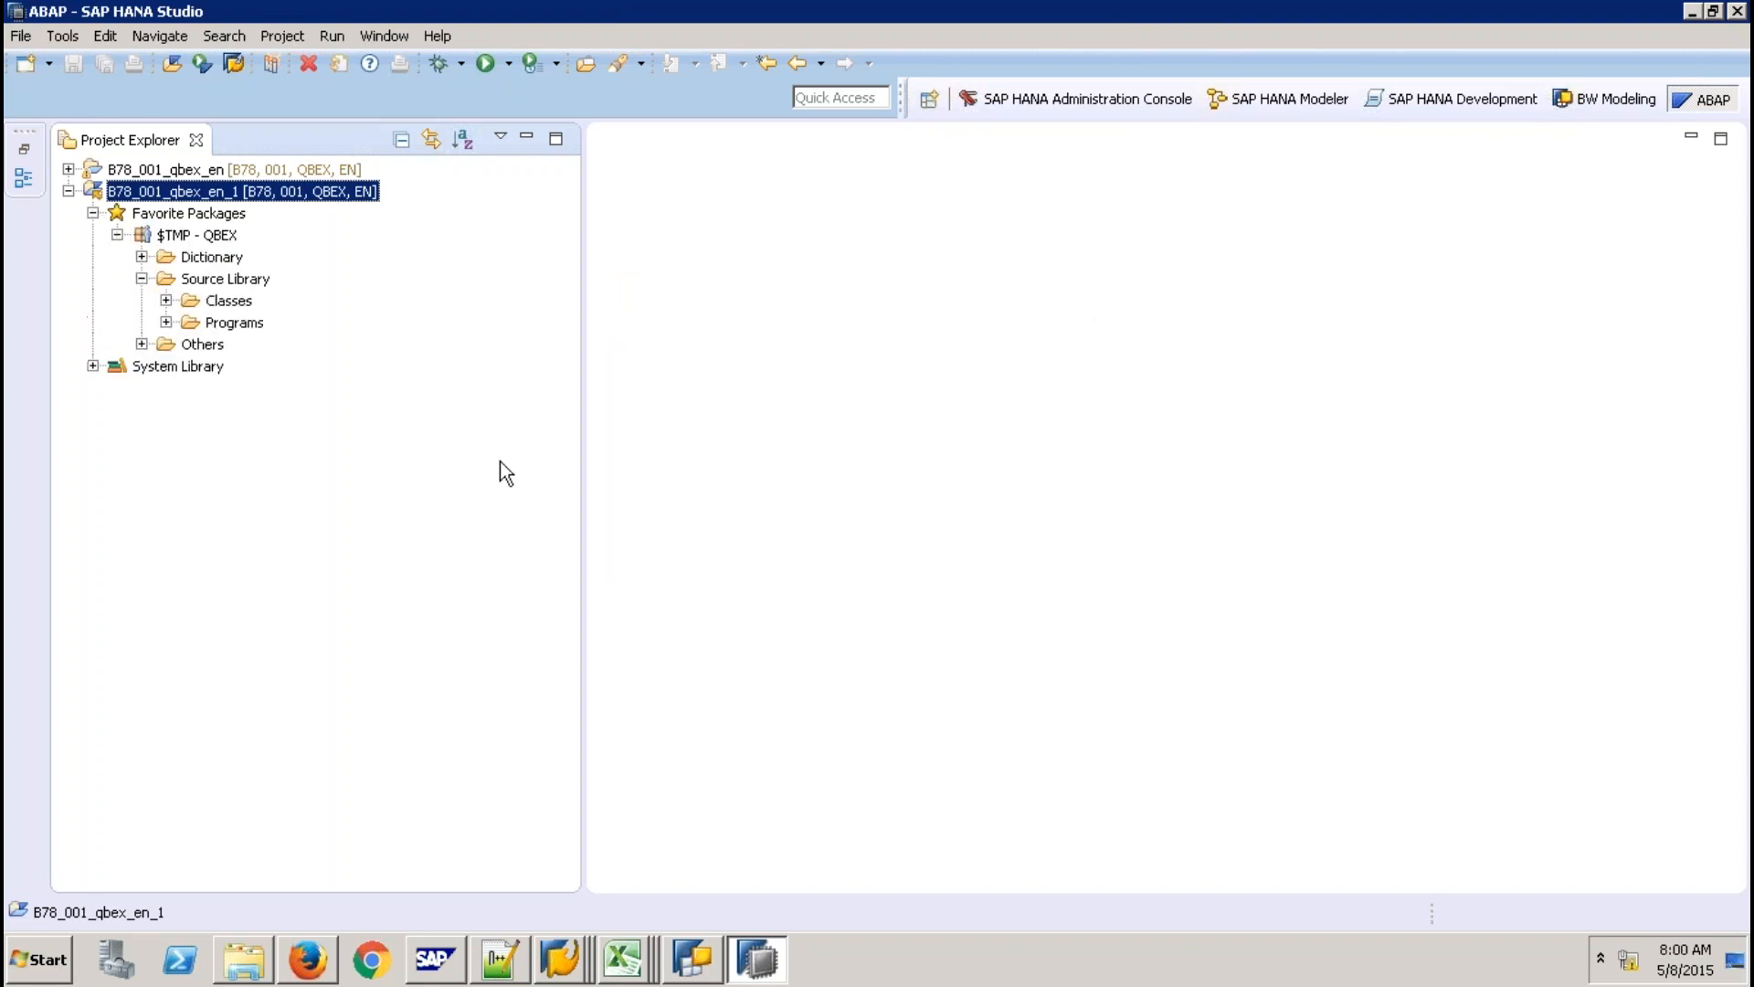
left_click(166, 301)
left_click(245, 280)
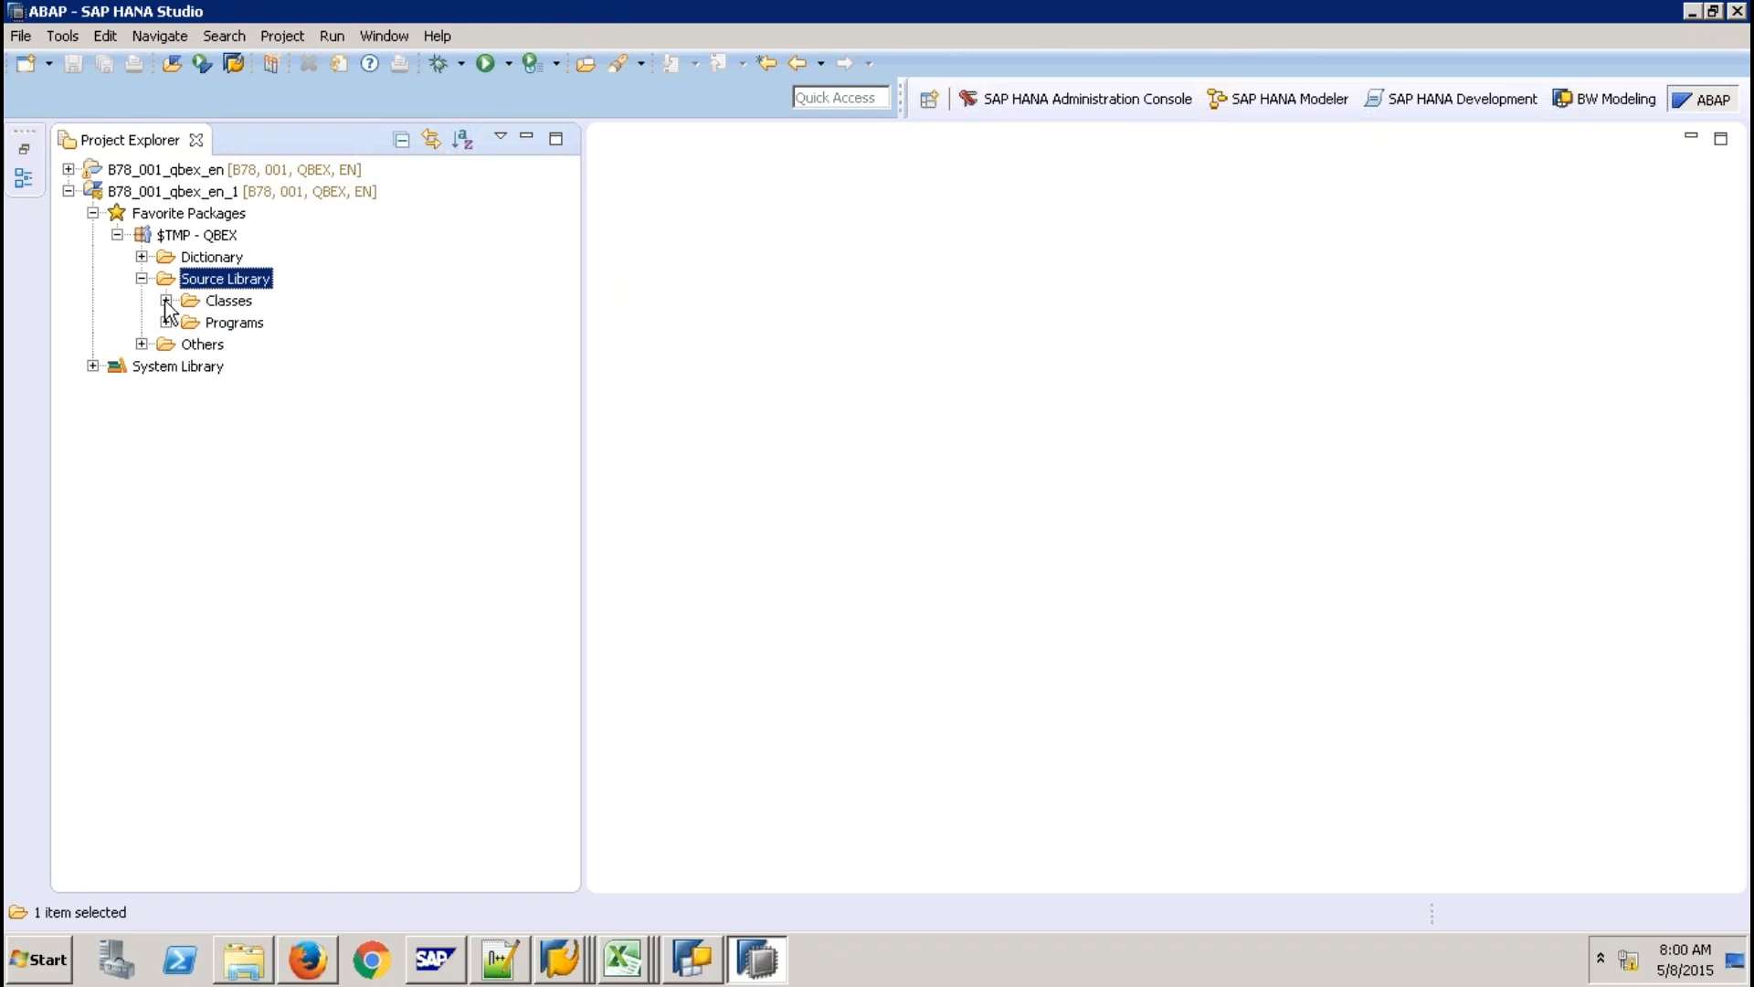
left_click(166, 301)
left_click(202, 236)
key("shift+F10")
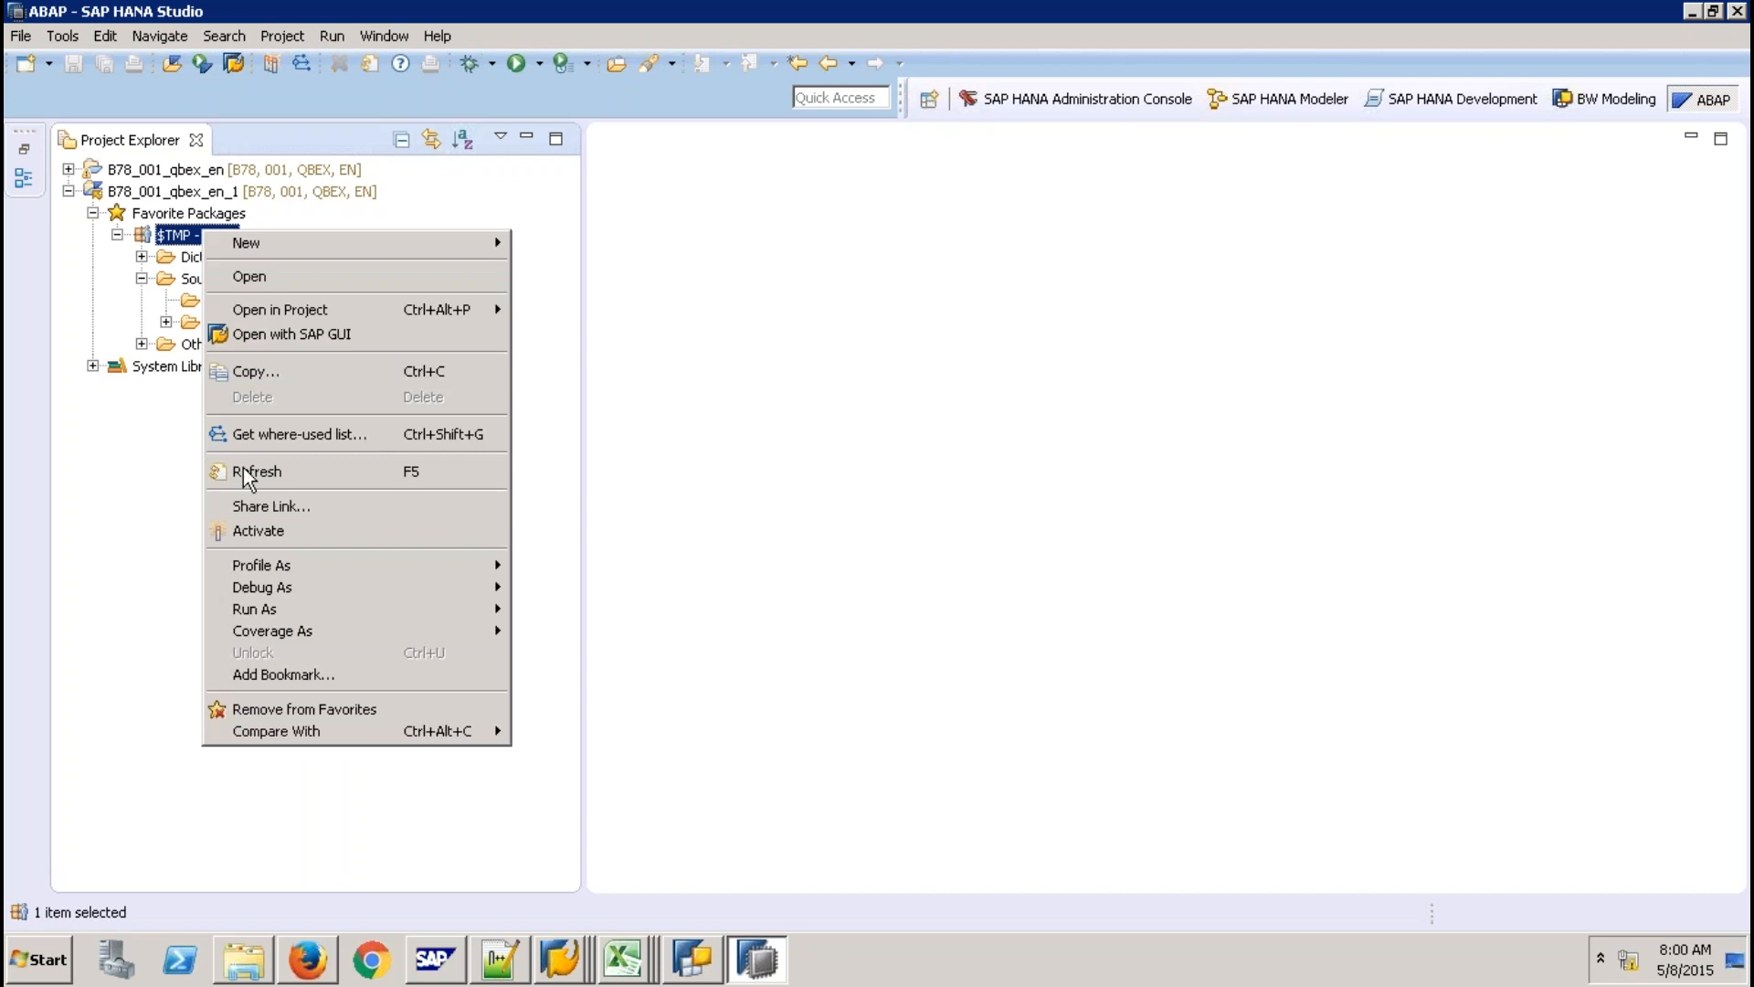
left_click(243, 471)
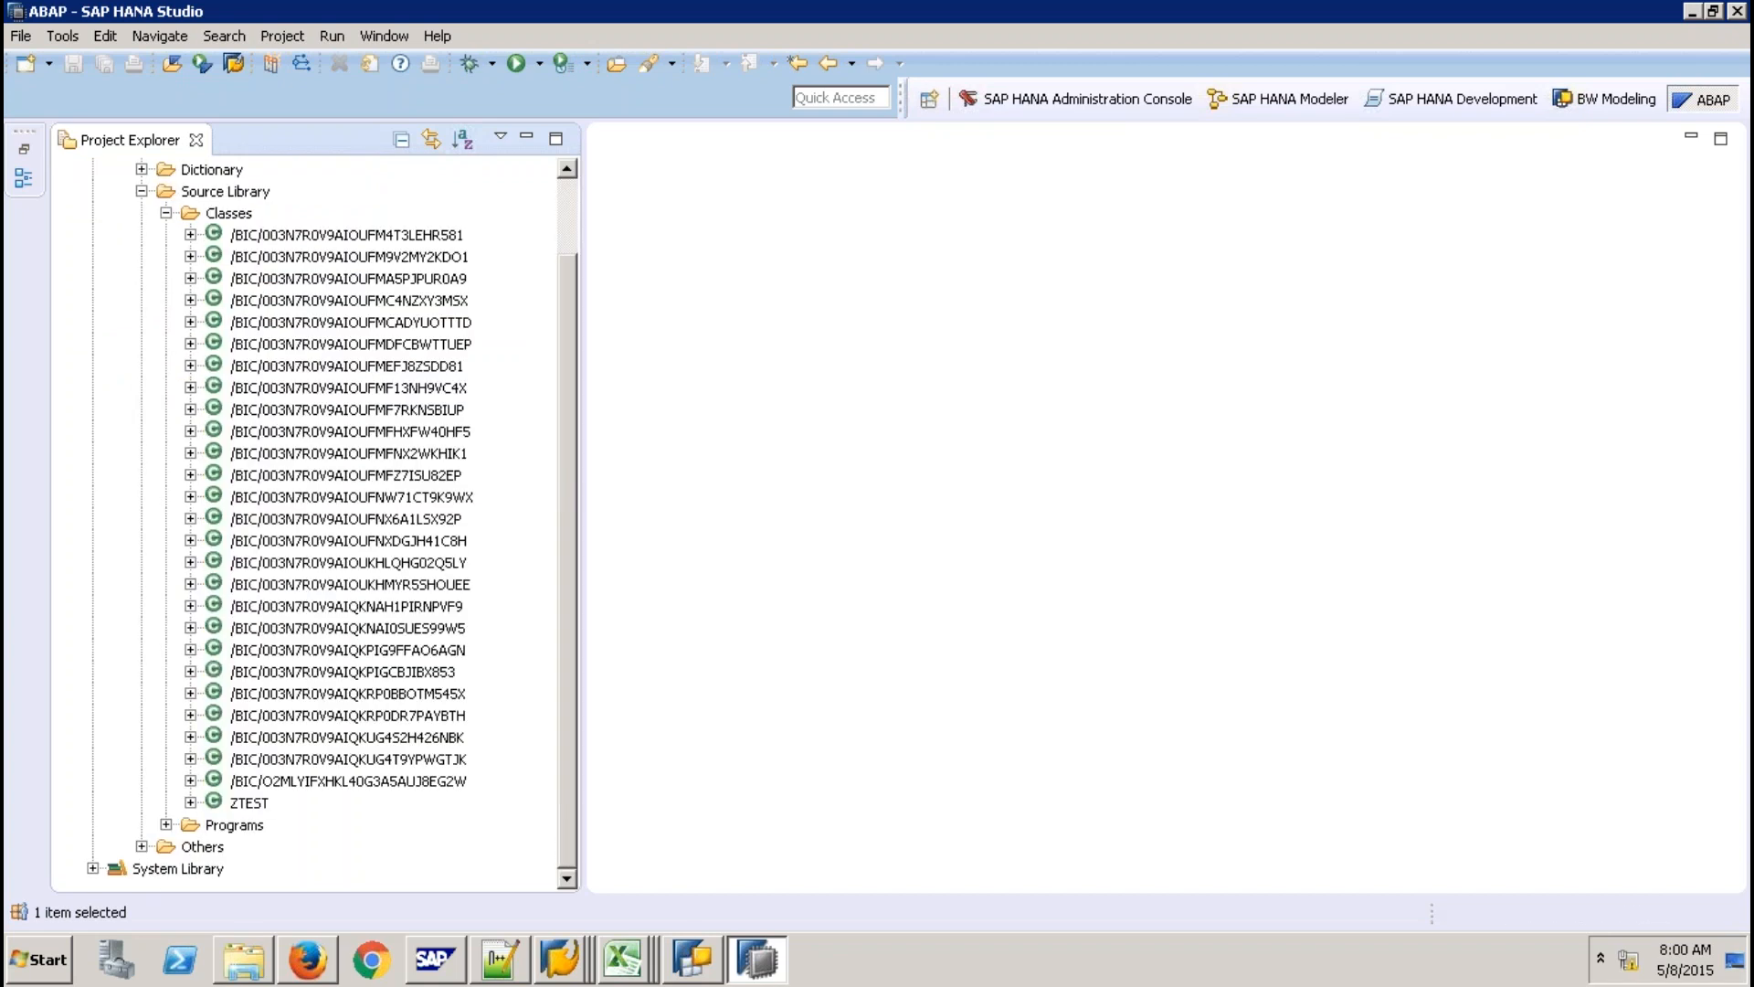
Open class /BIC/003N7R0V9AIQKPIGCBJIBX853 maximized and go to the PROCEDURE outTab field list.
double_click(343, 671)
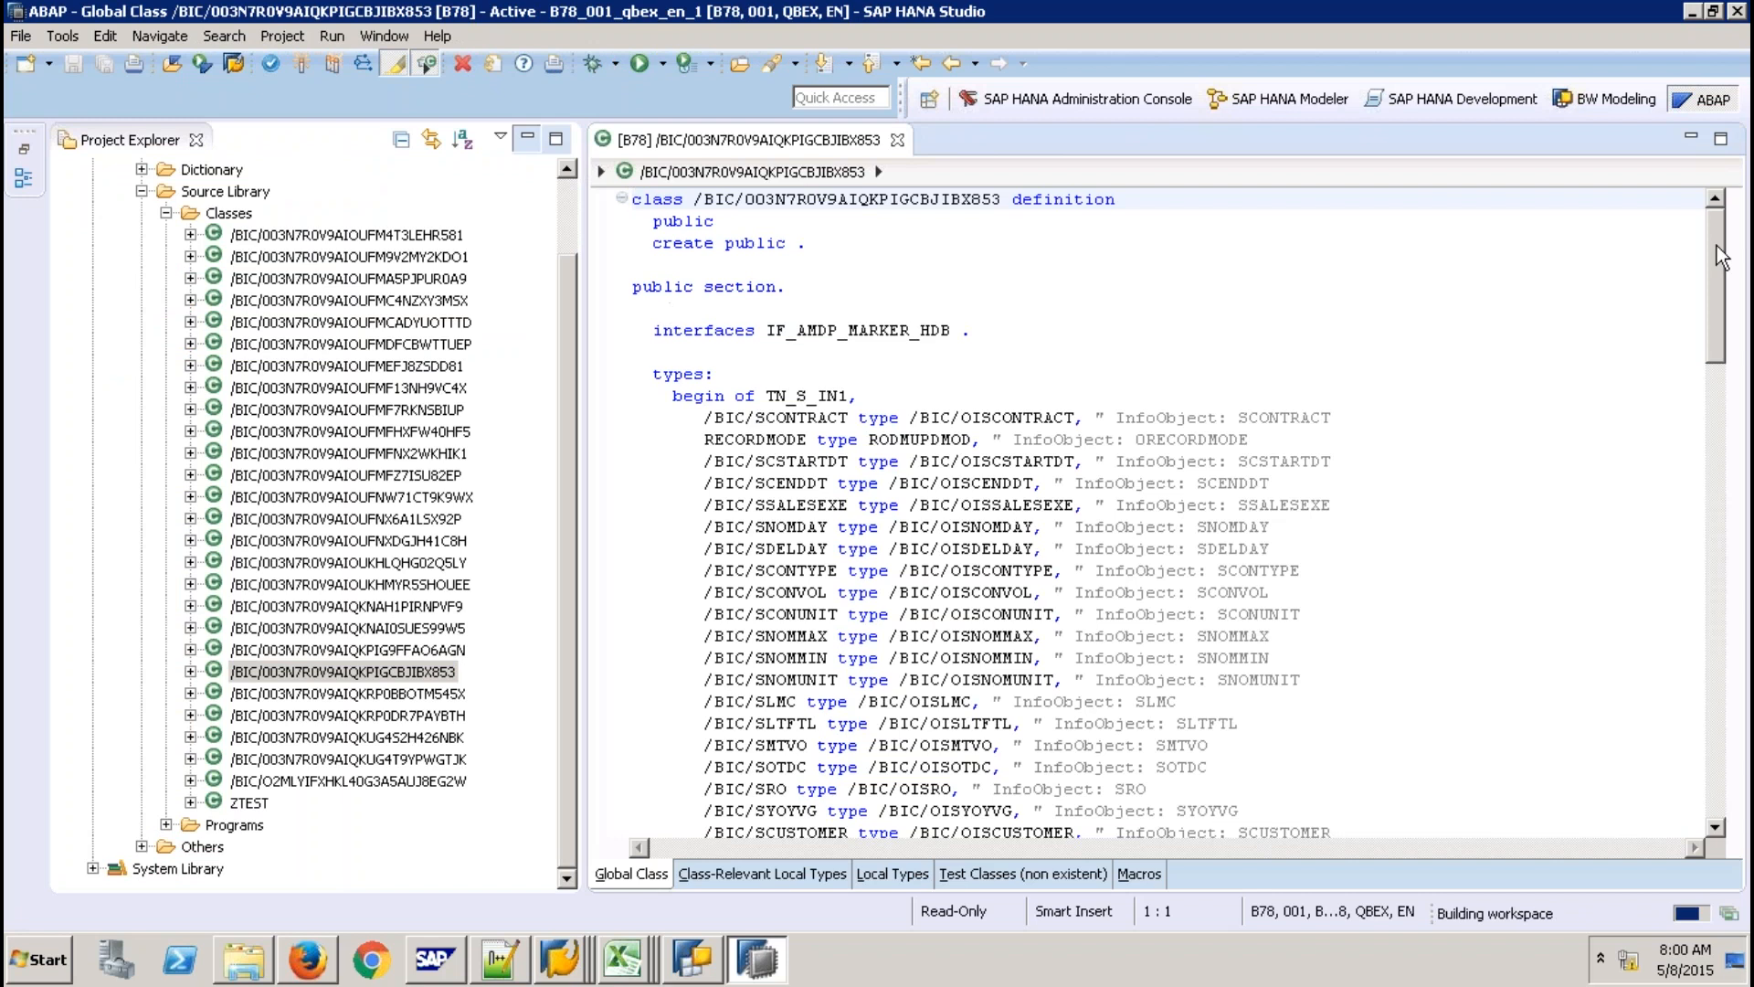
key("ctrl+m")
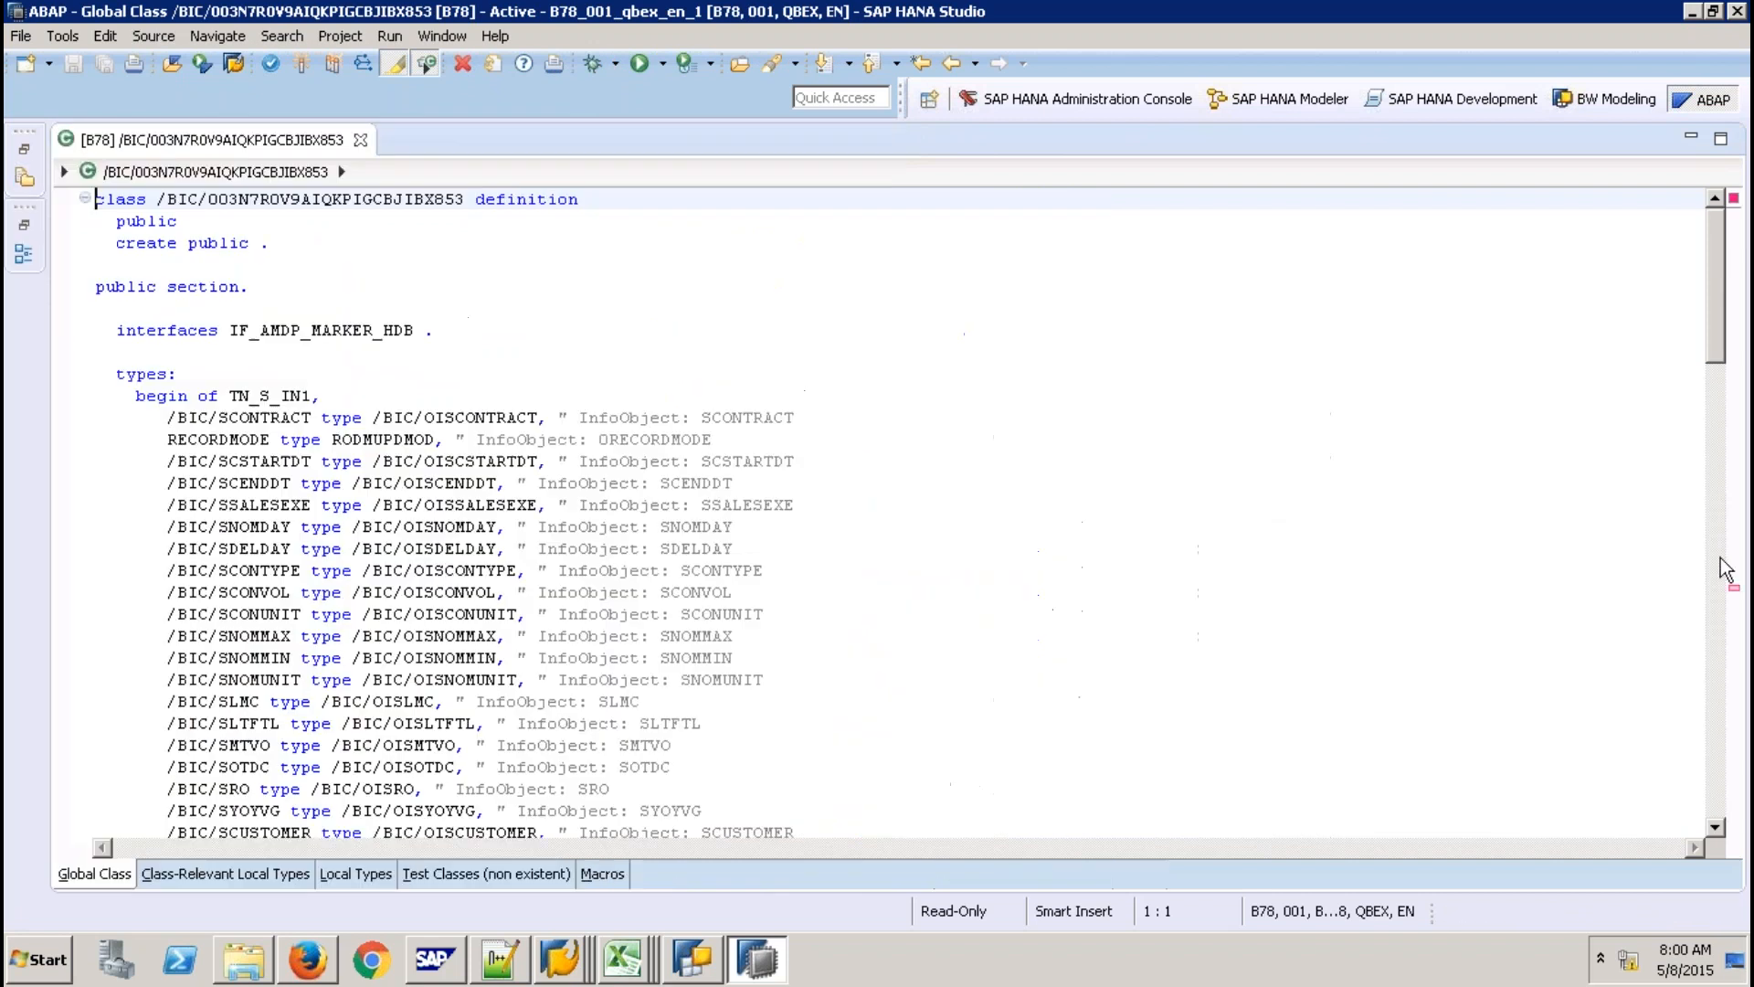
left_click(1733, 588)
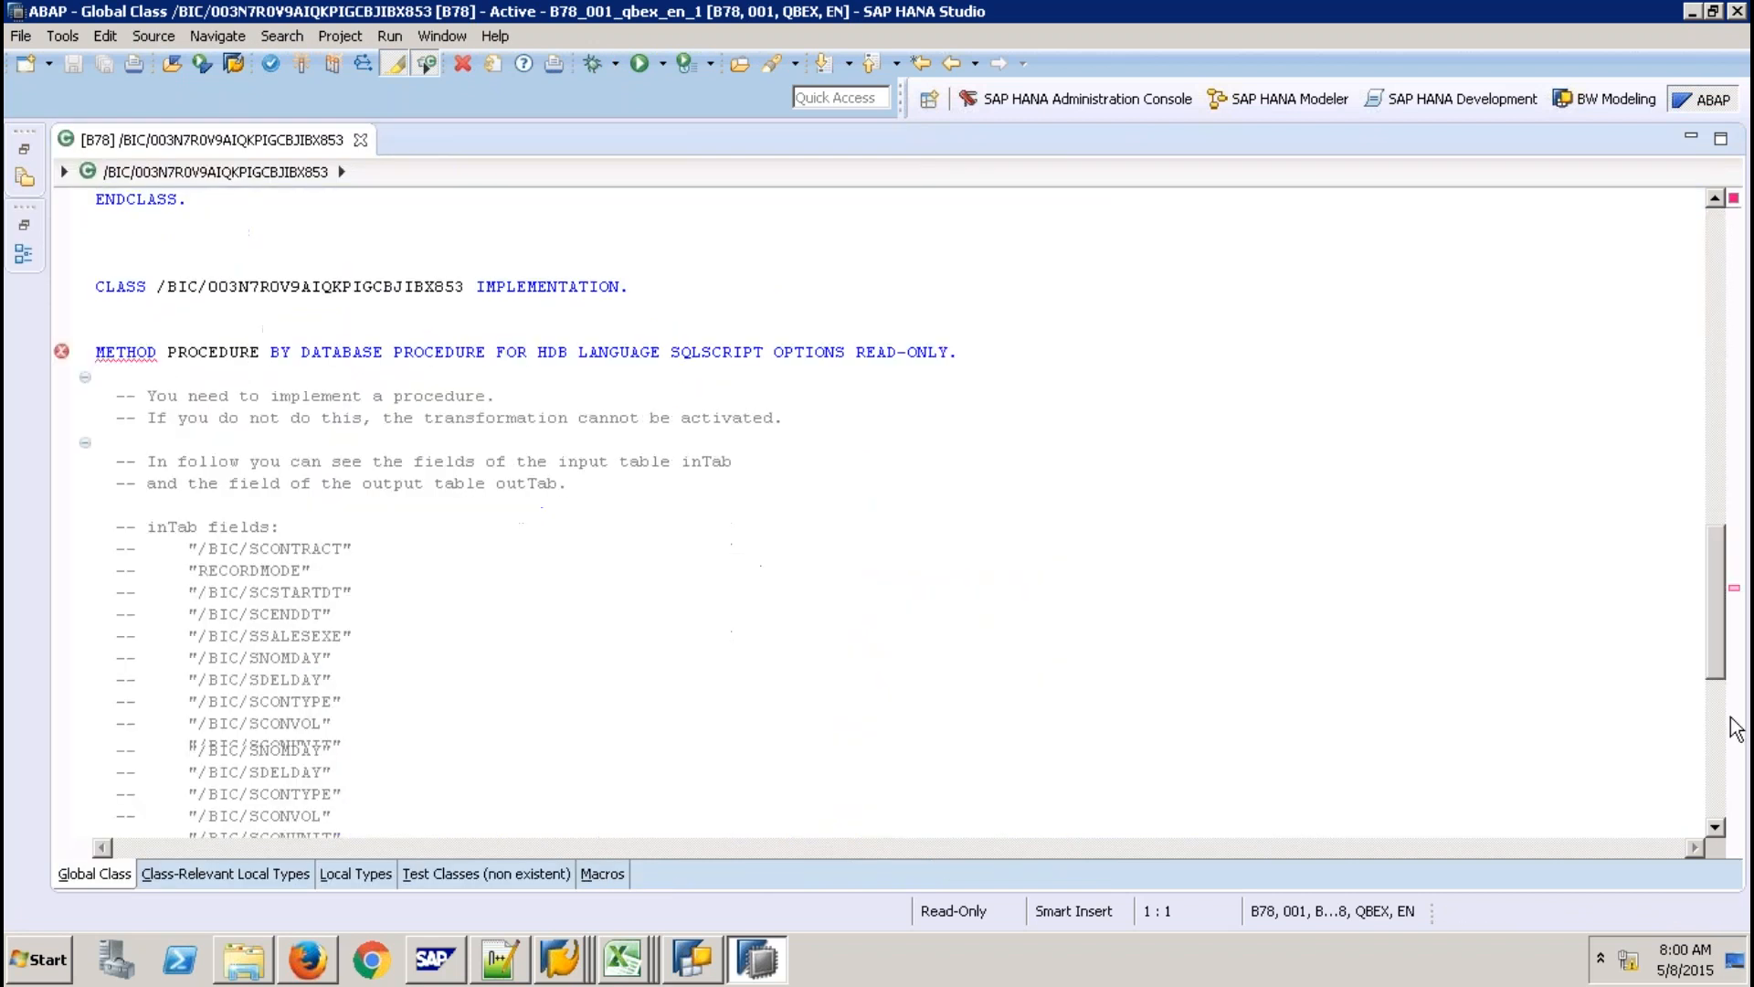
left_click_drag(1736, 728, 1736, 850)
left_click(584, 764)
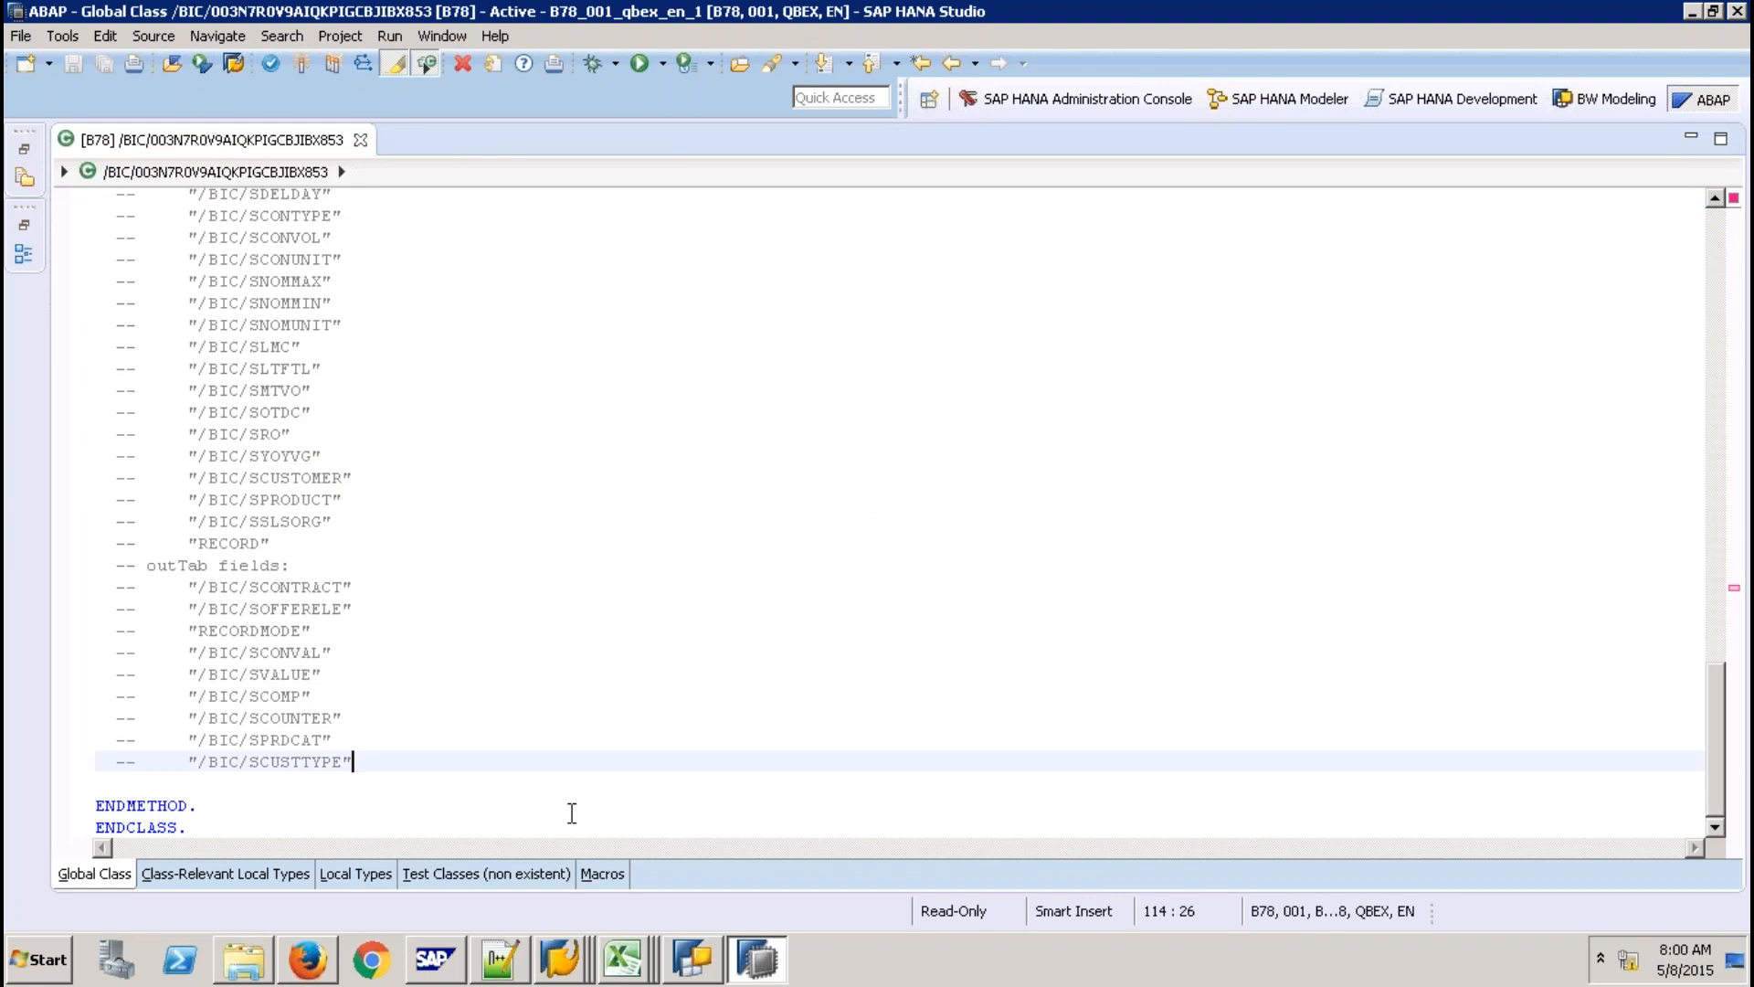
key("Up")
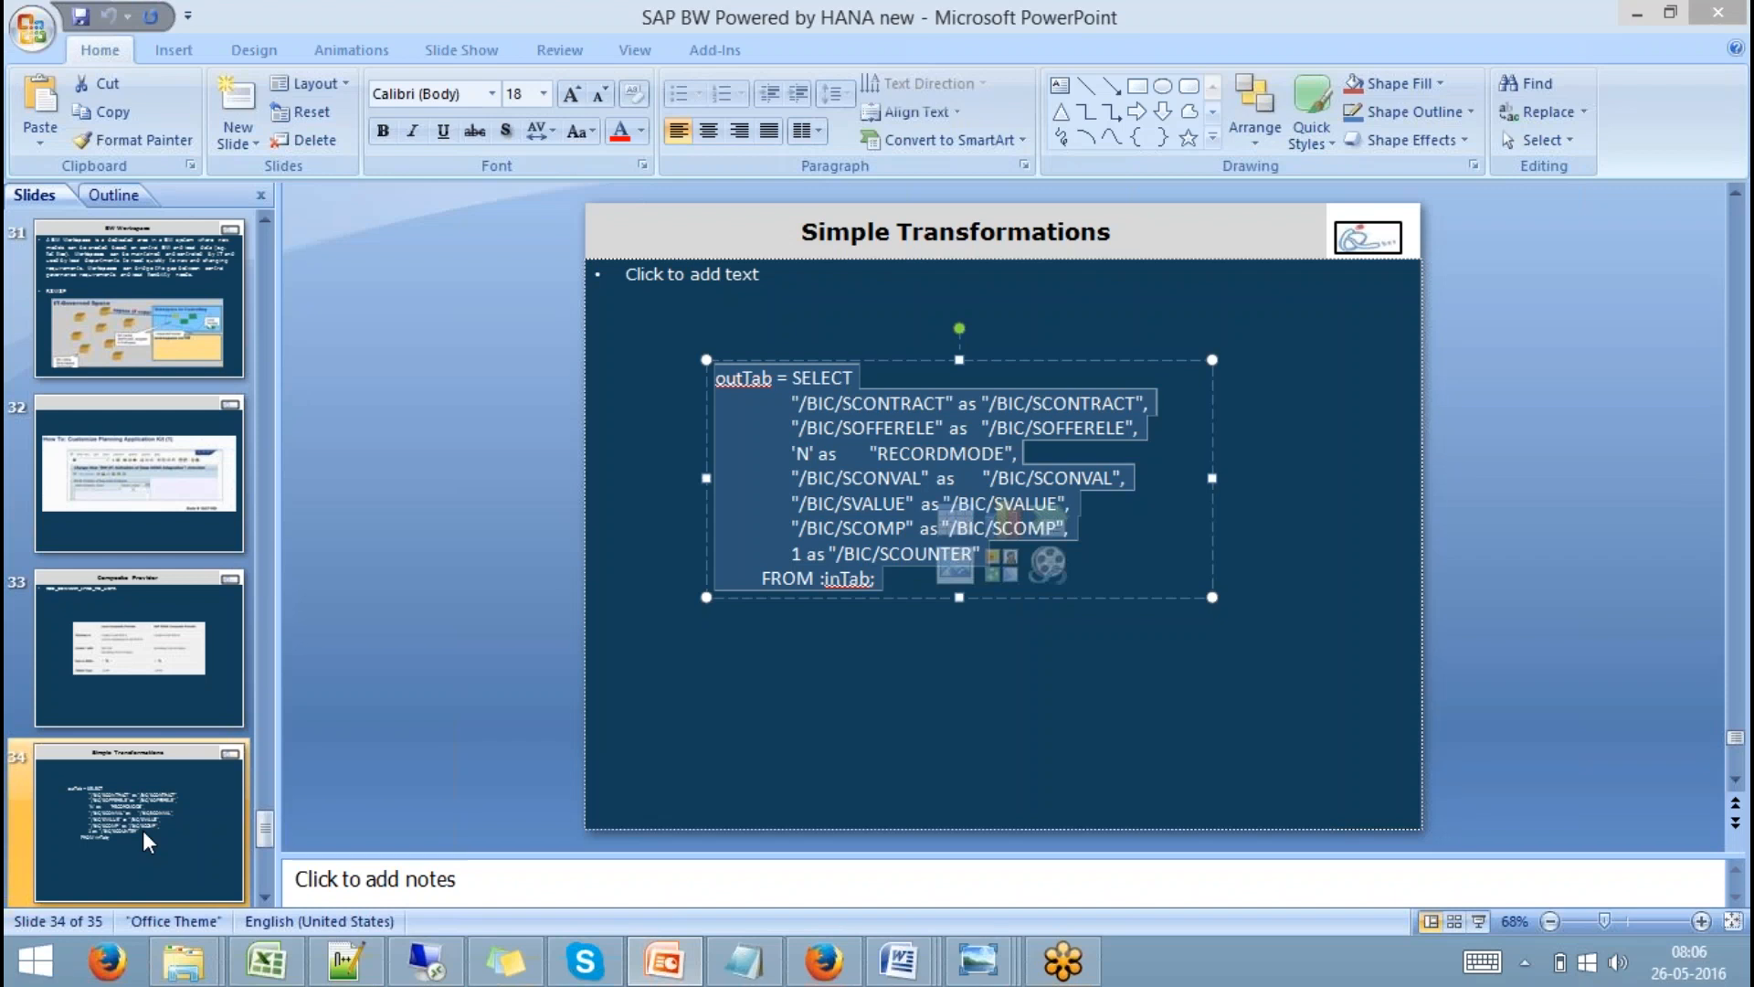
Copy the USING line from the Transformations Lookup slide and return to HANA Studio.
key("Down")
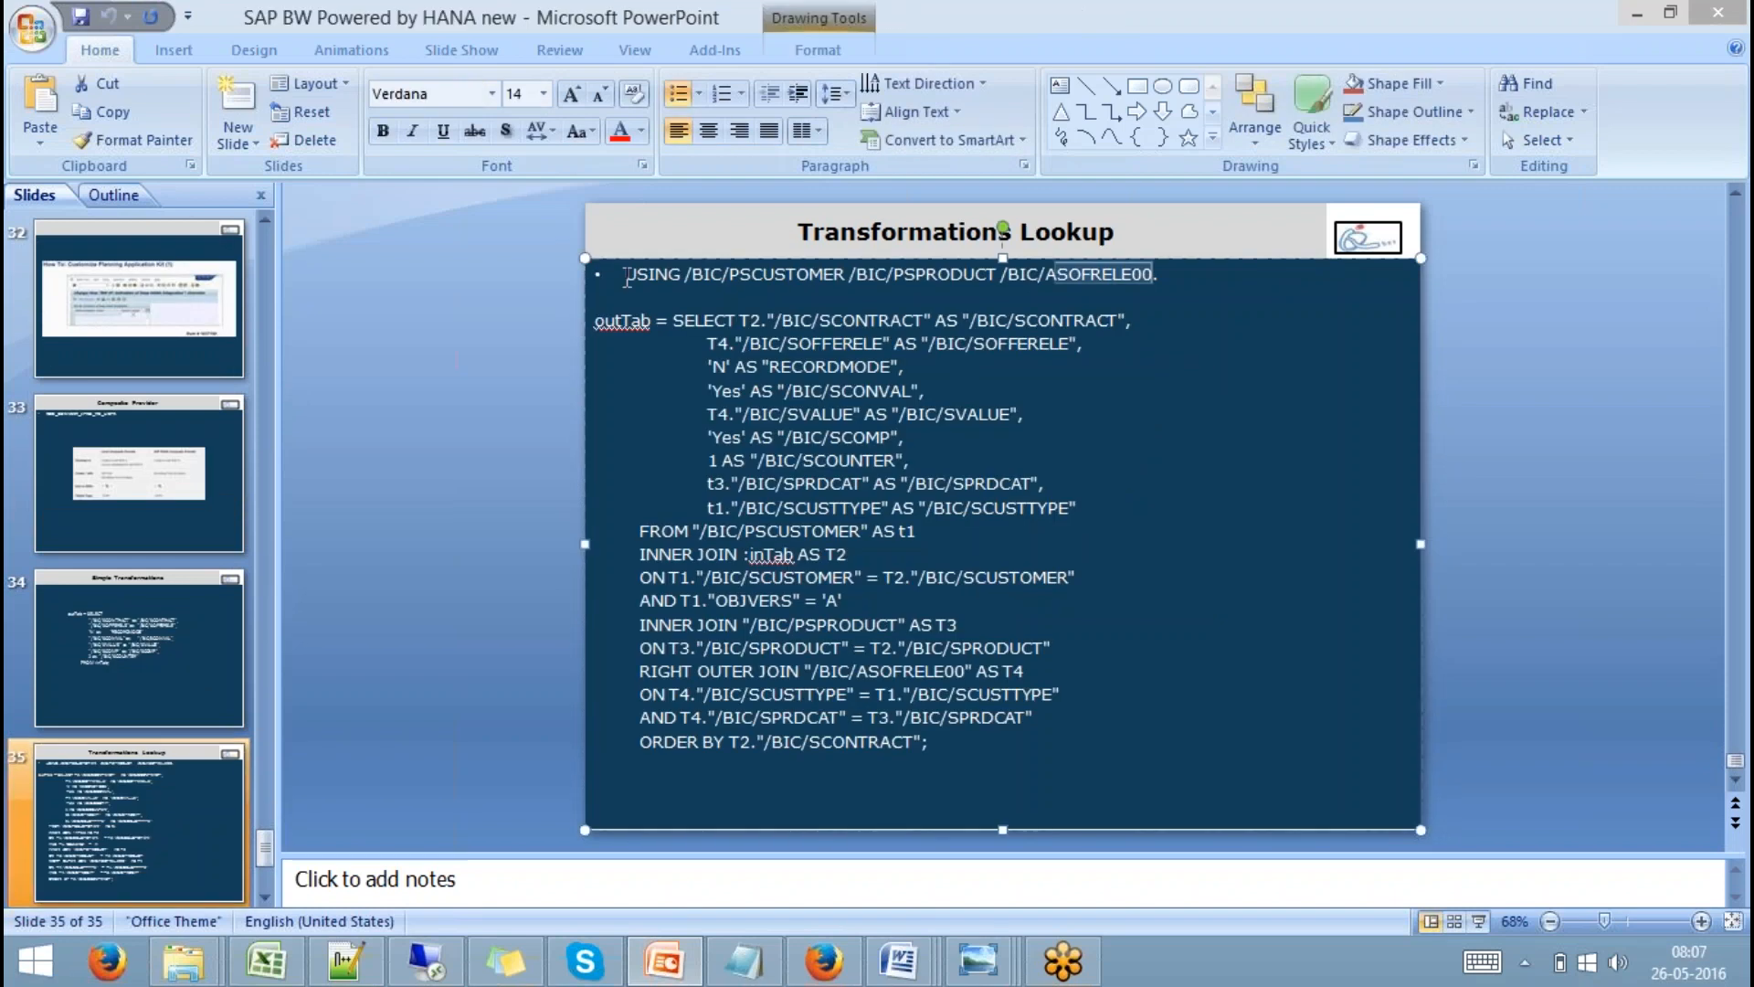
left_click_drag(627, 276, 624, 275)
key("ctrl+c")
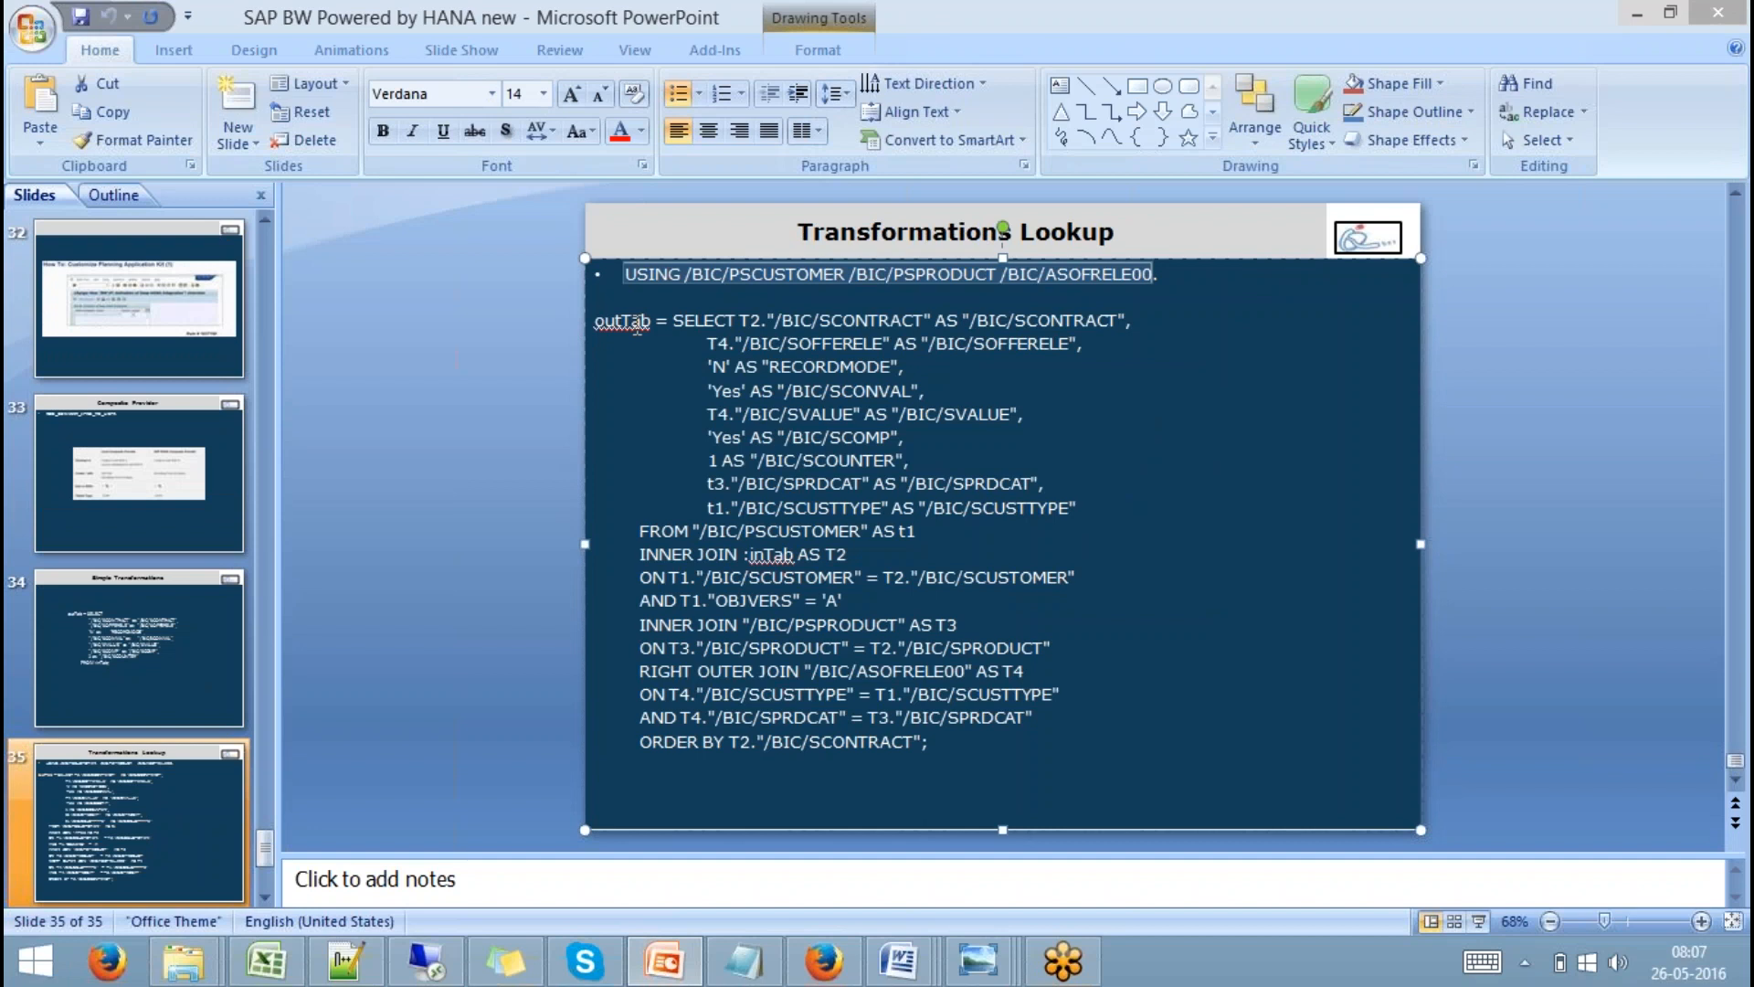
left_click(426, 961)
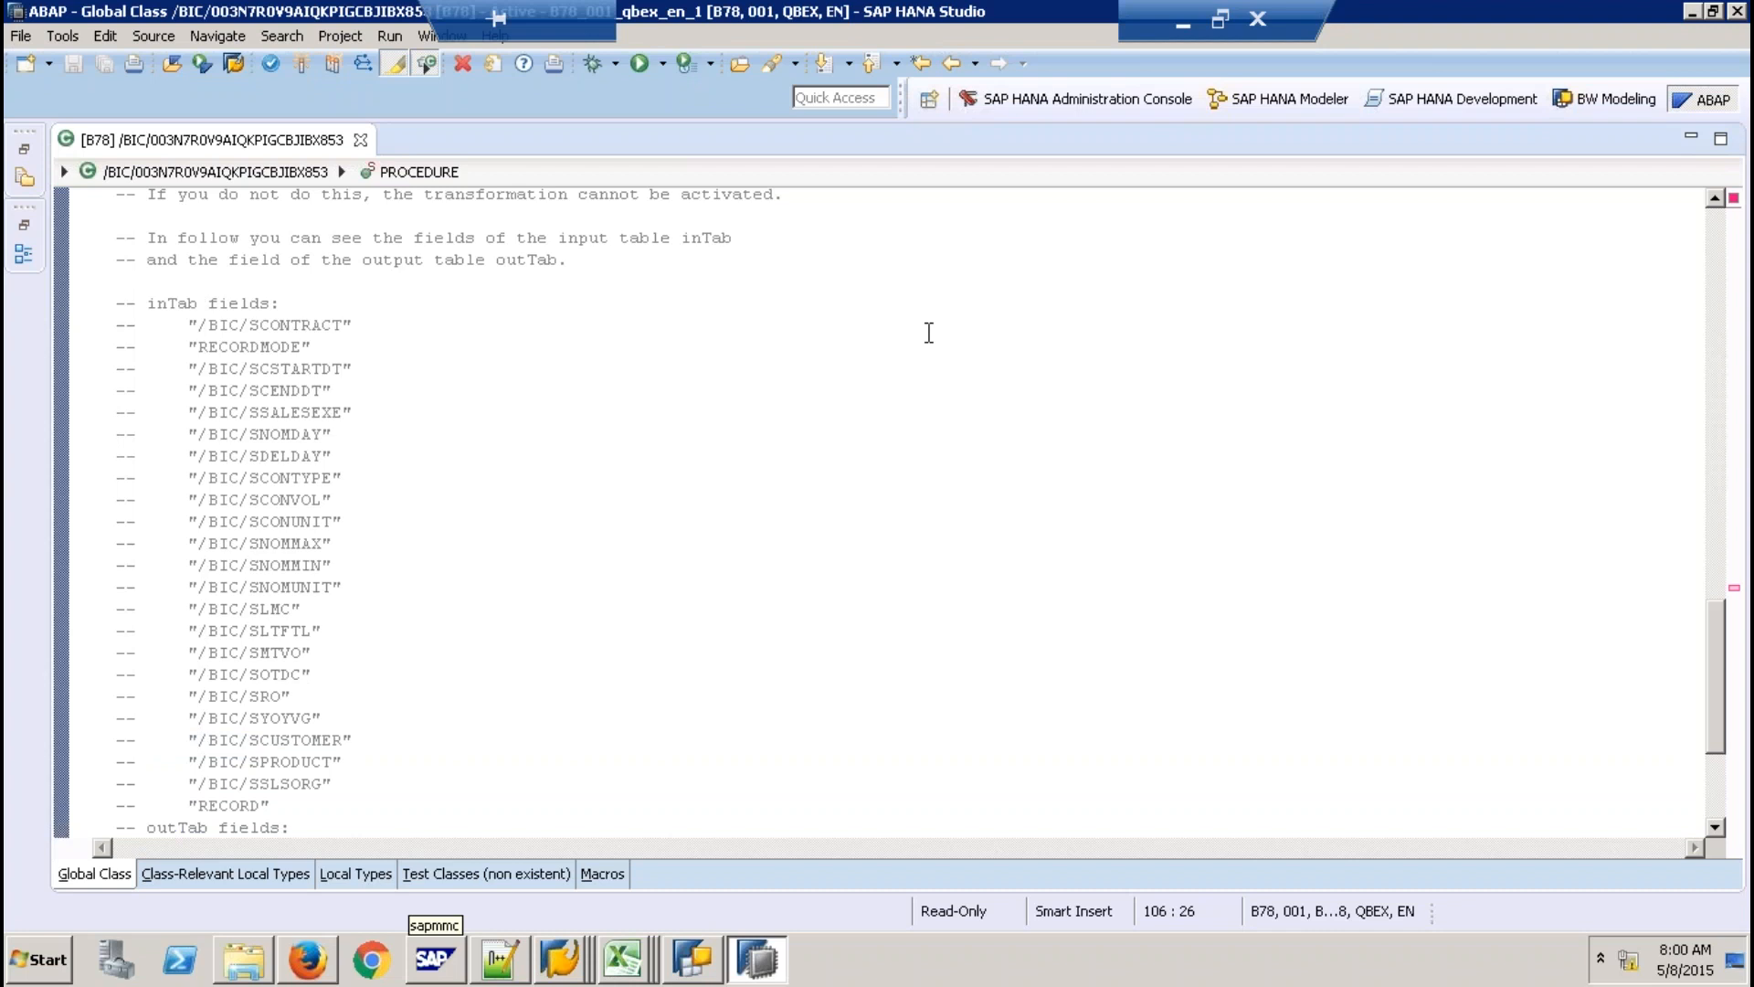
Paste USING /BIC/PSCUSTOMER /BIC/PSPRODUCT /BIC/ASOFRELE00 into the METHOD declaration and check the table names.
scroll(928, 332, "up", 3)
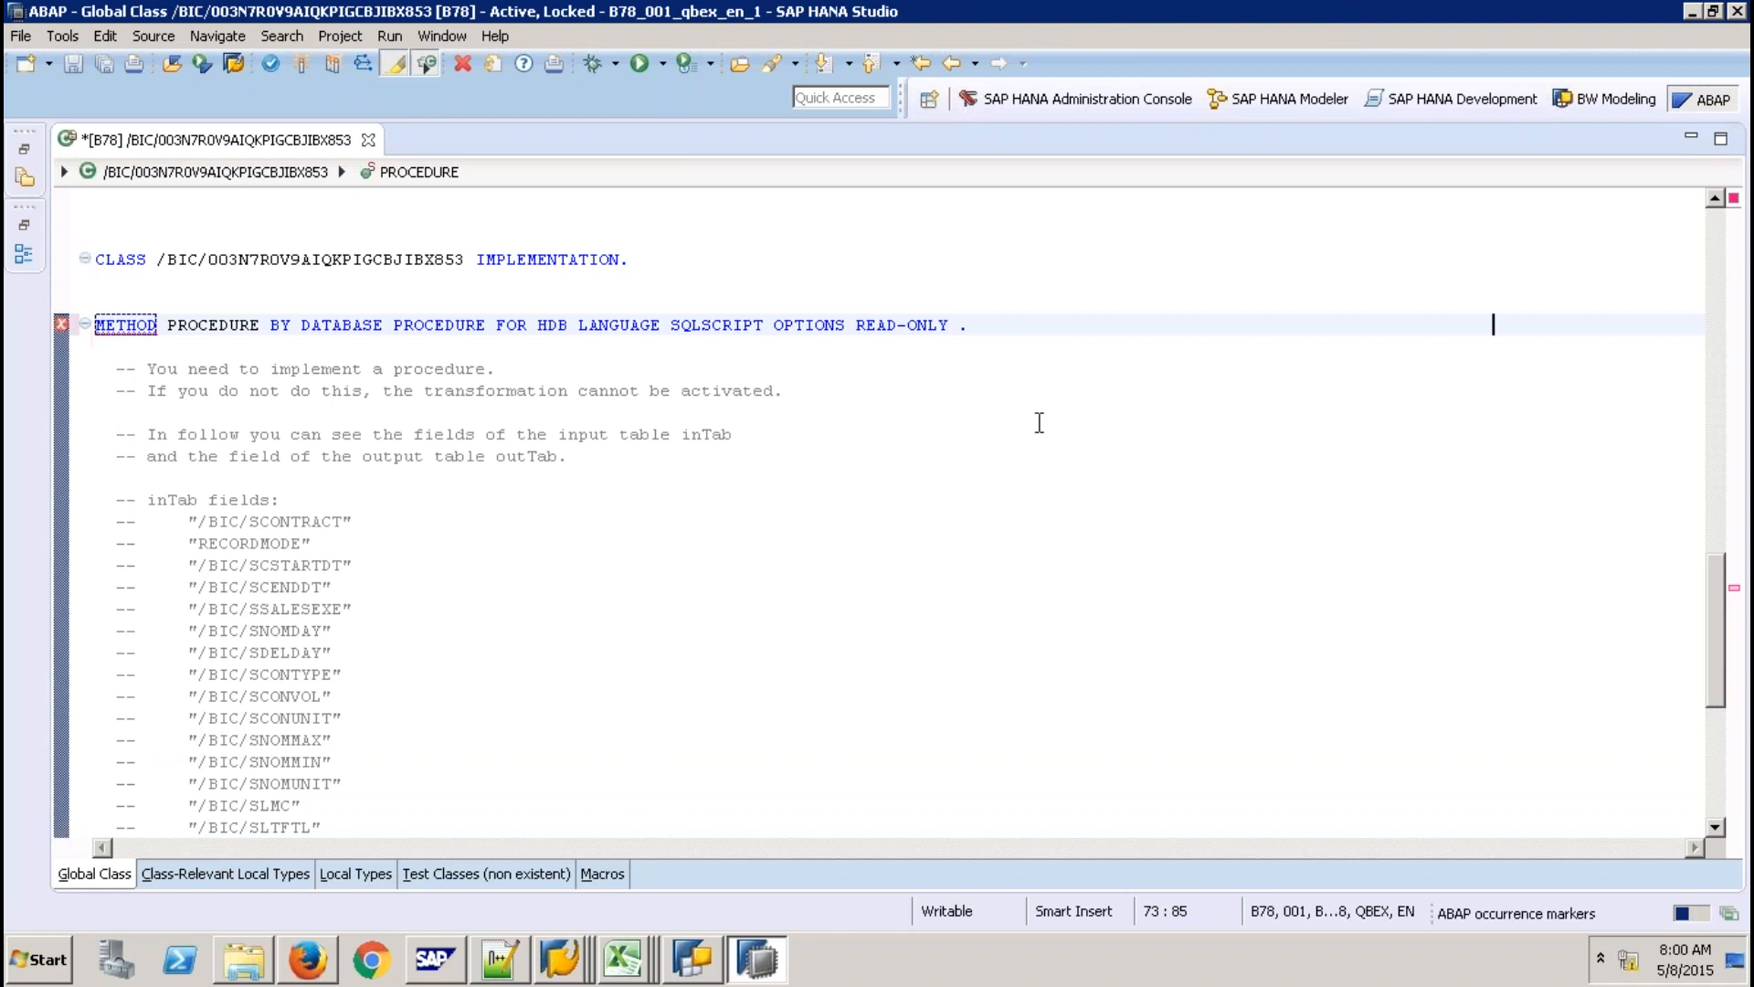
key("ctrl+v")
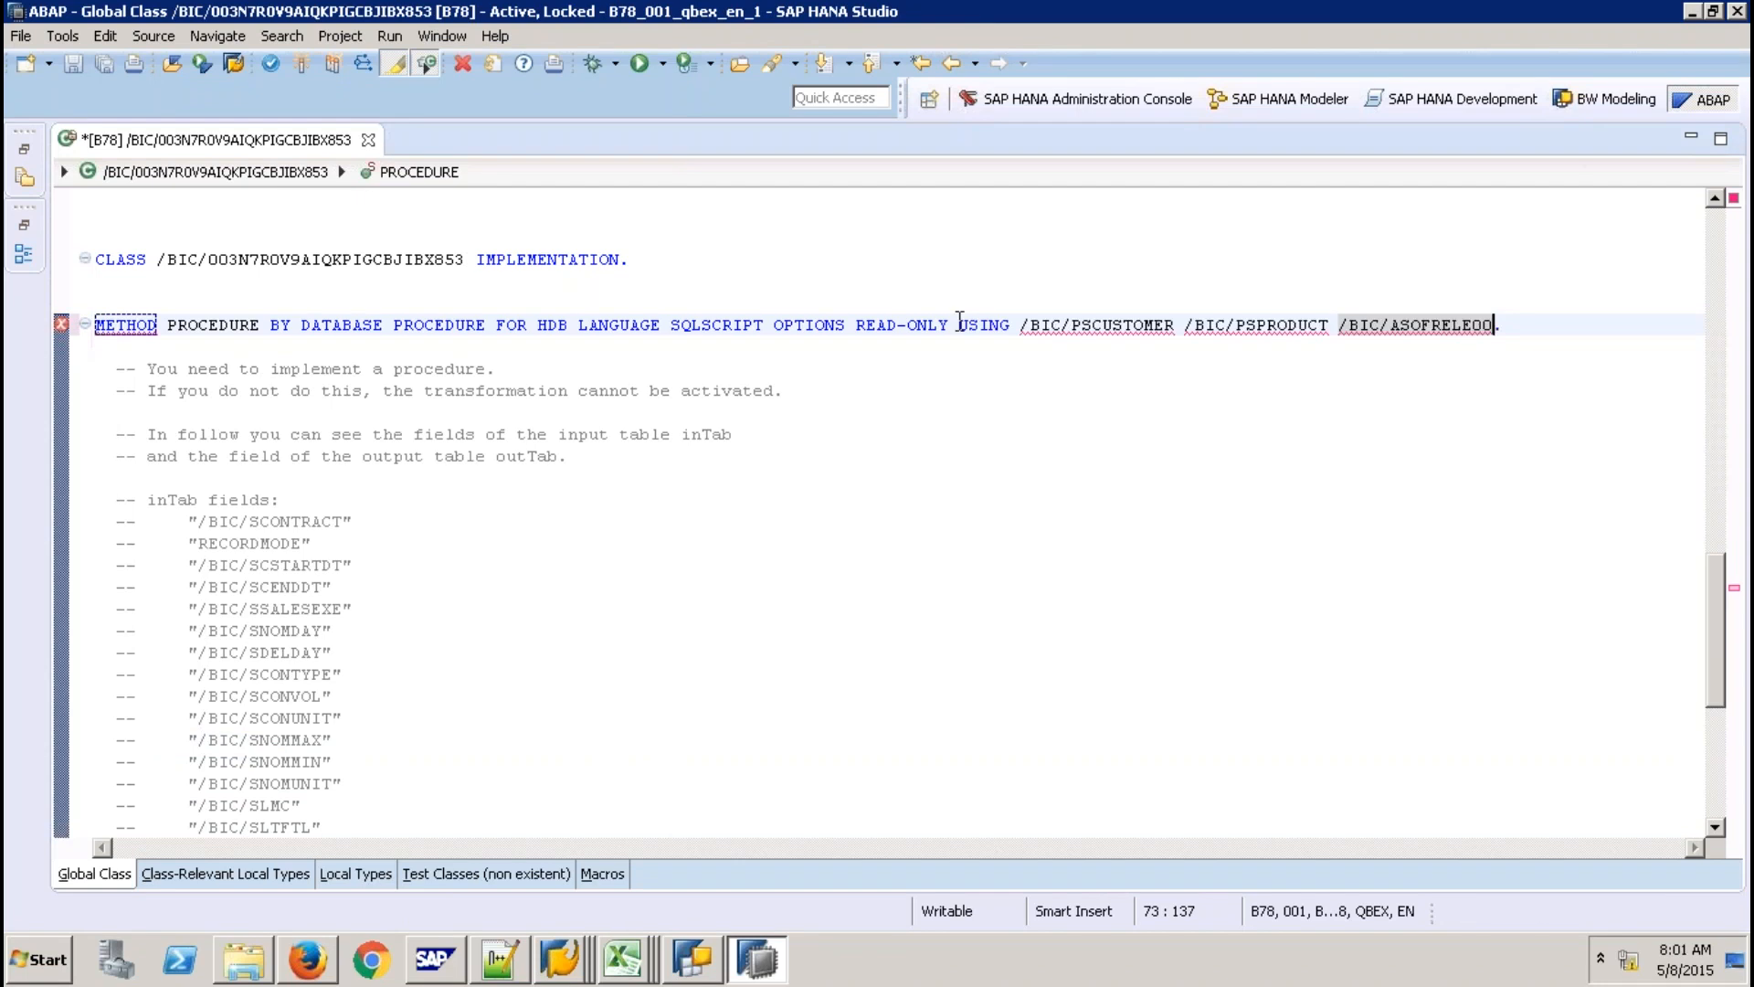
left_click(958, 325)
double_click(1183, 324)
key("shift+Left")
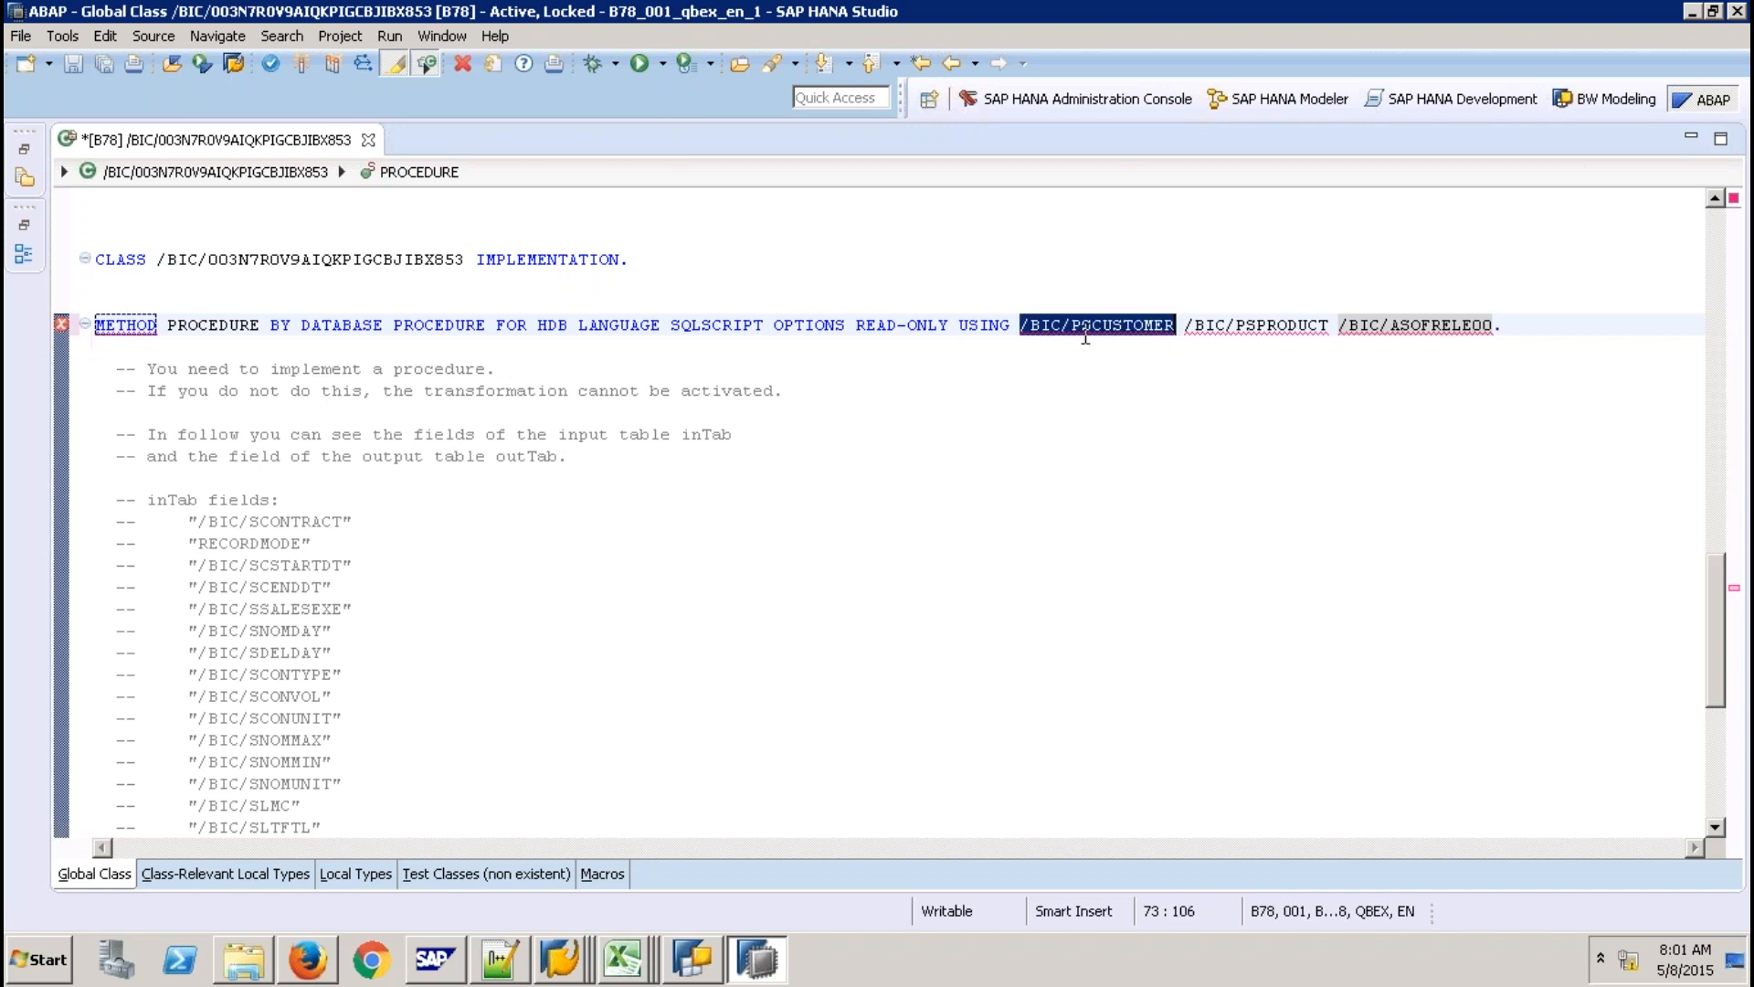
left_click(1084, 329)
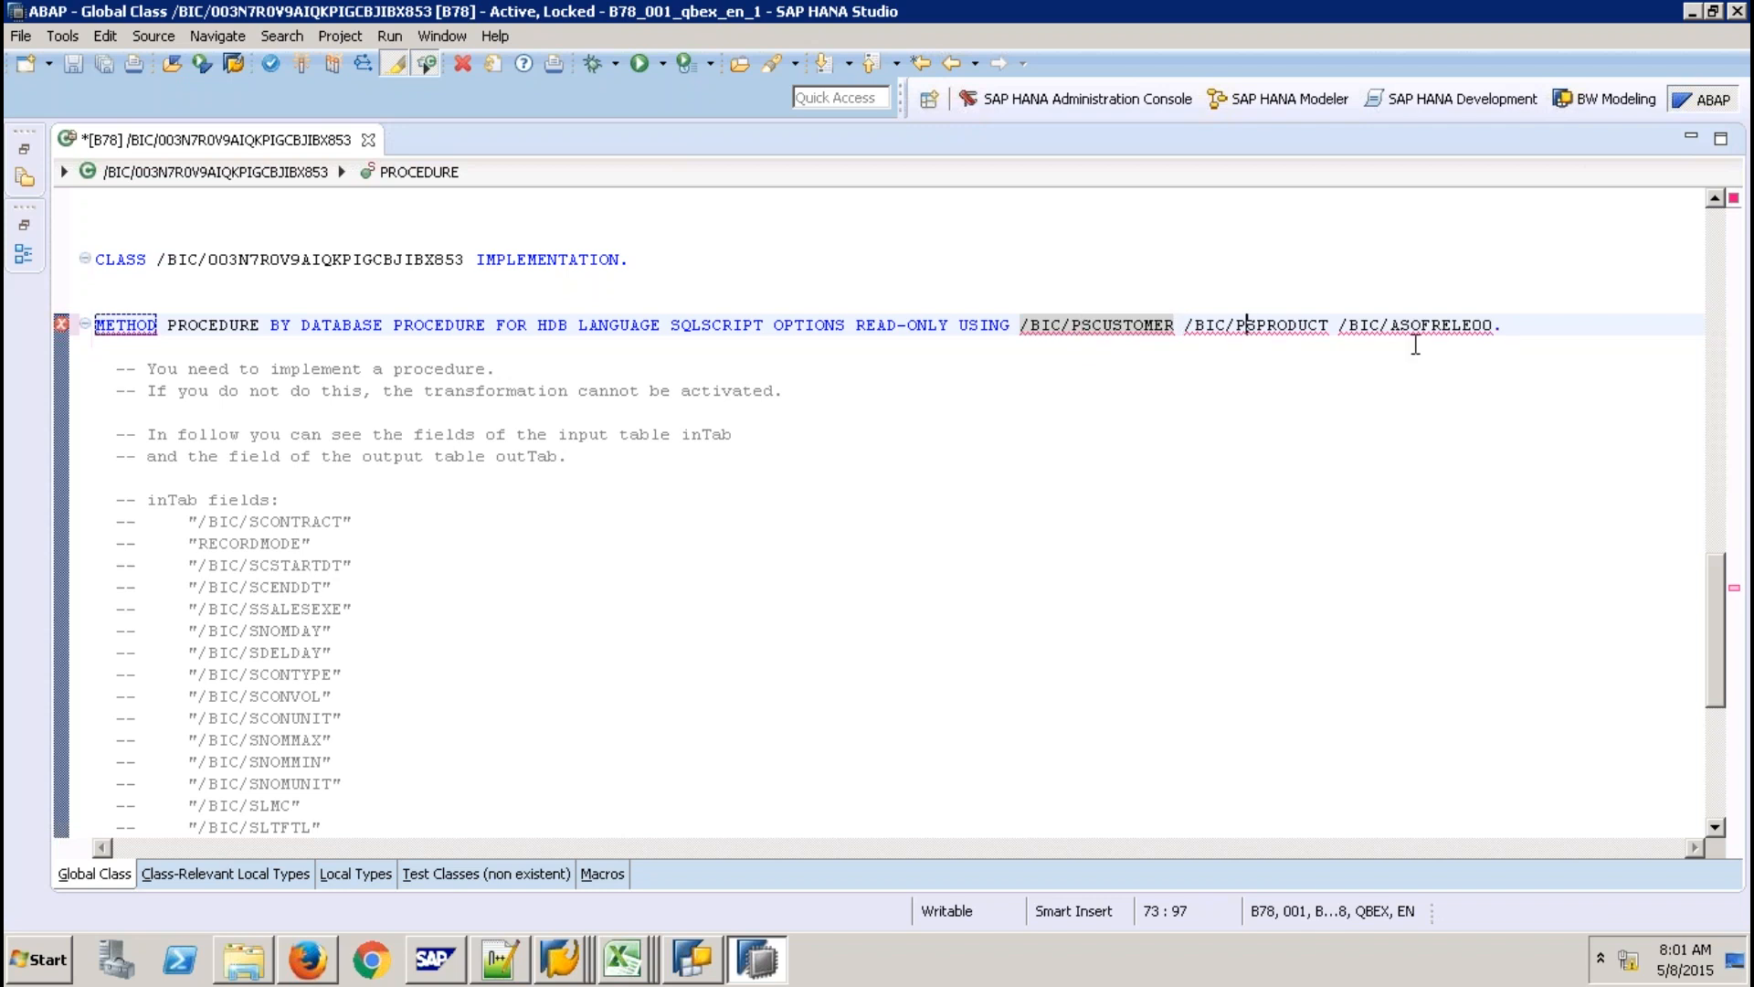
left_click_drag(1402, 327, 1466, 327)
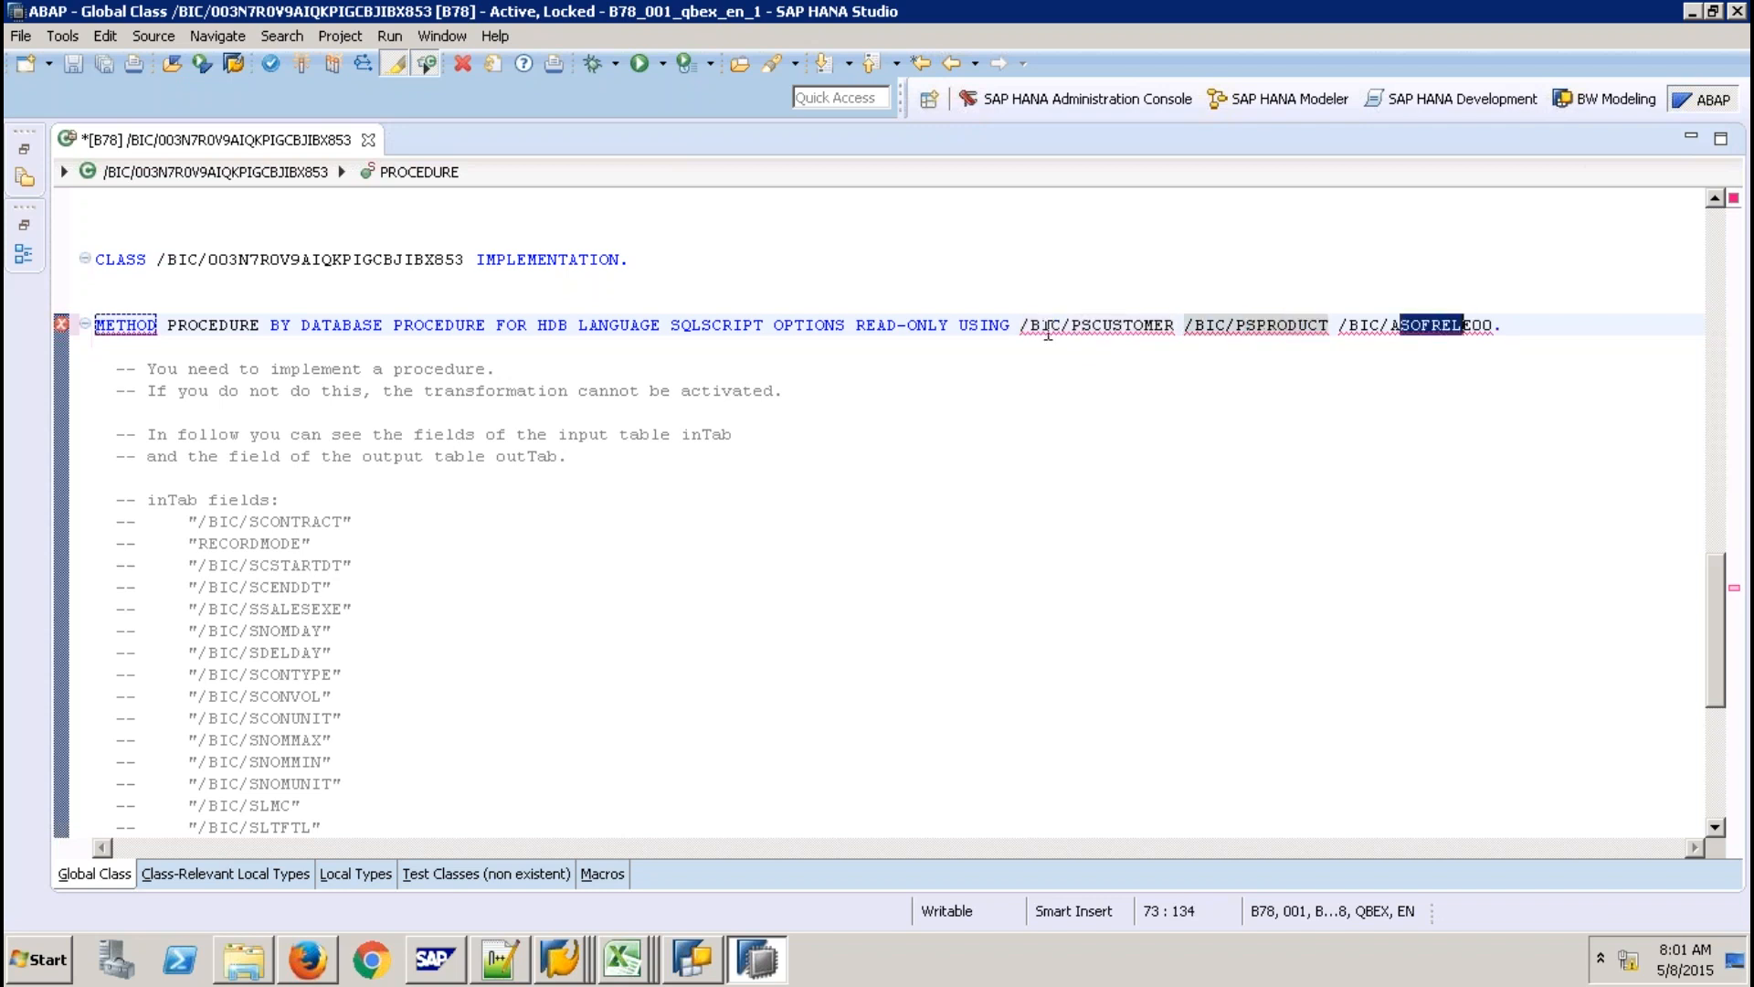
key("shift+Right")
left_click(968, 324)
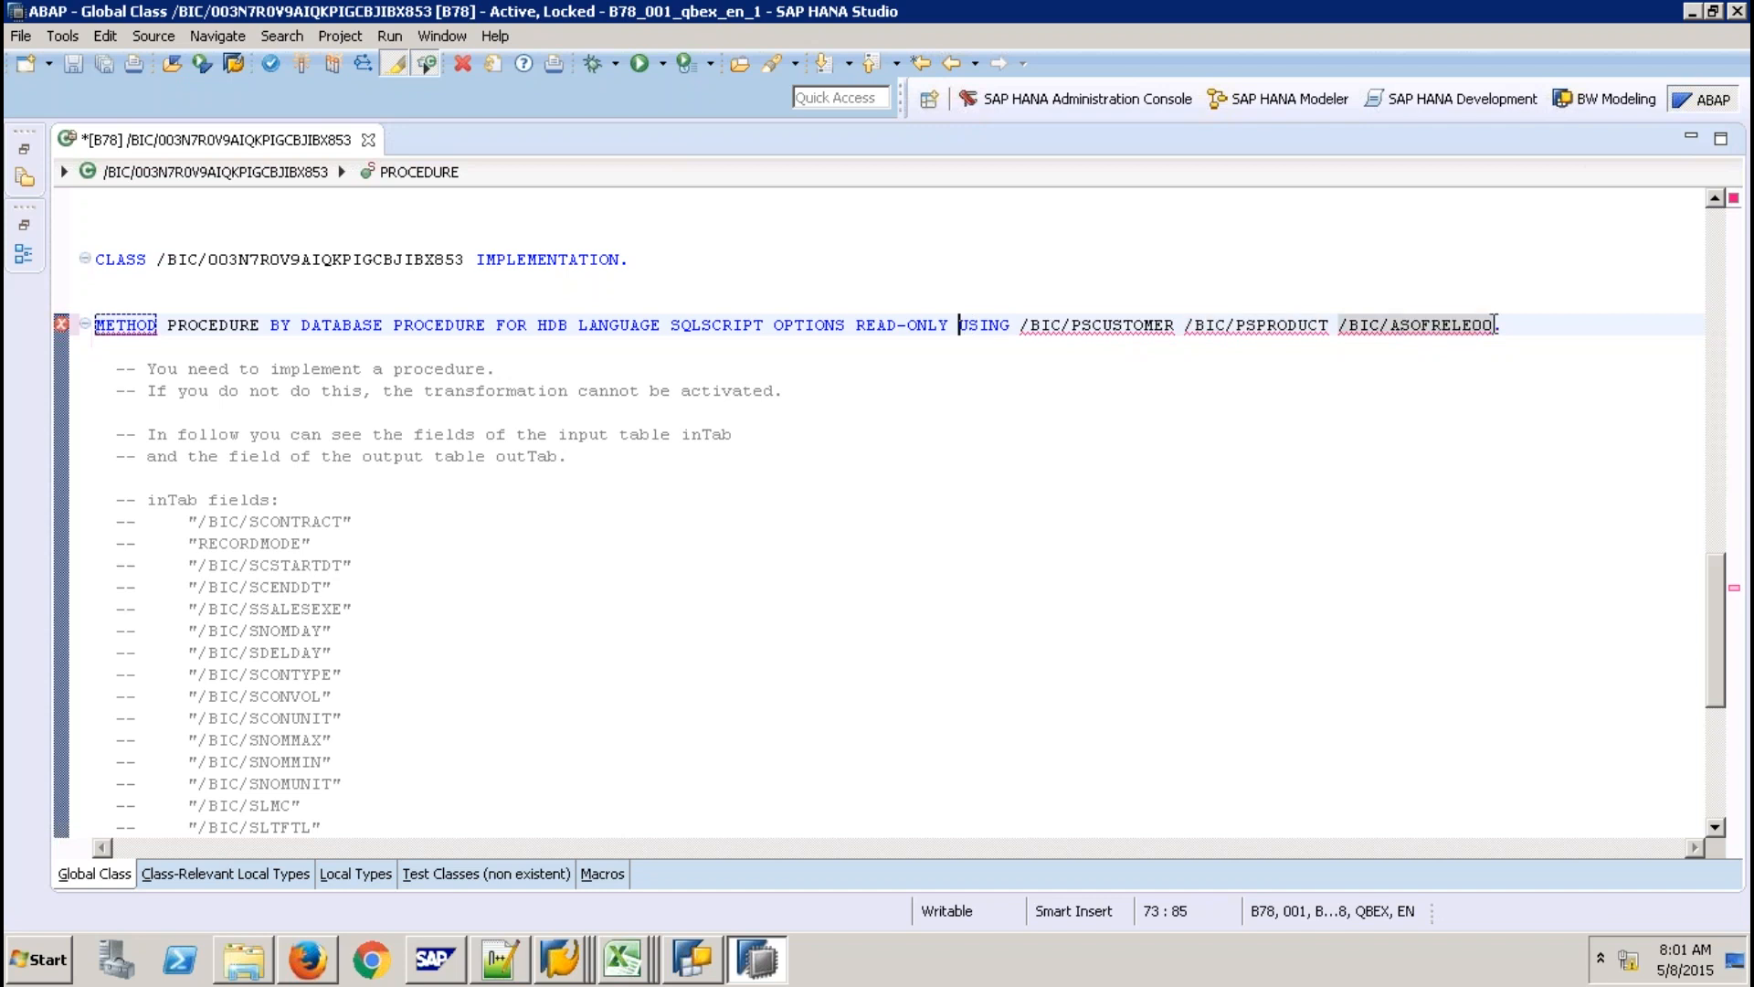
left_click(1495, 324, "shift")
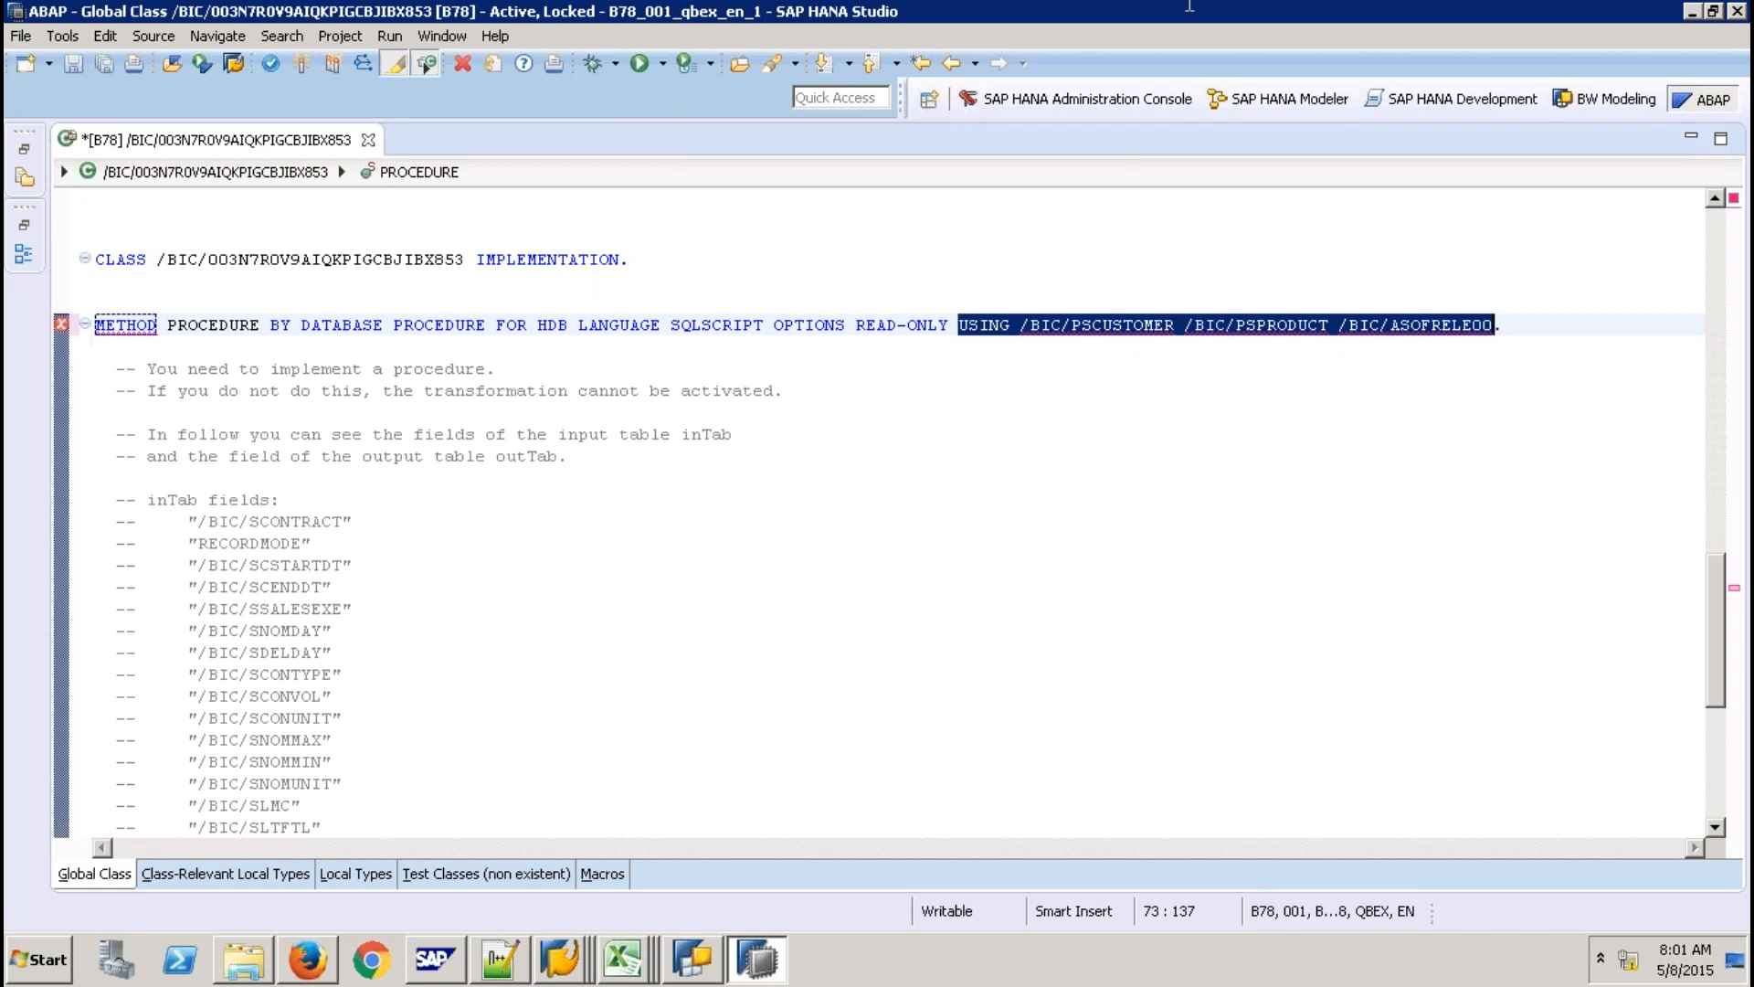
Copy the outTab SELECT statement from the PowerPoint slide.
scroll(1189, 6, "down", 5)
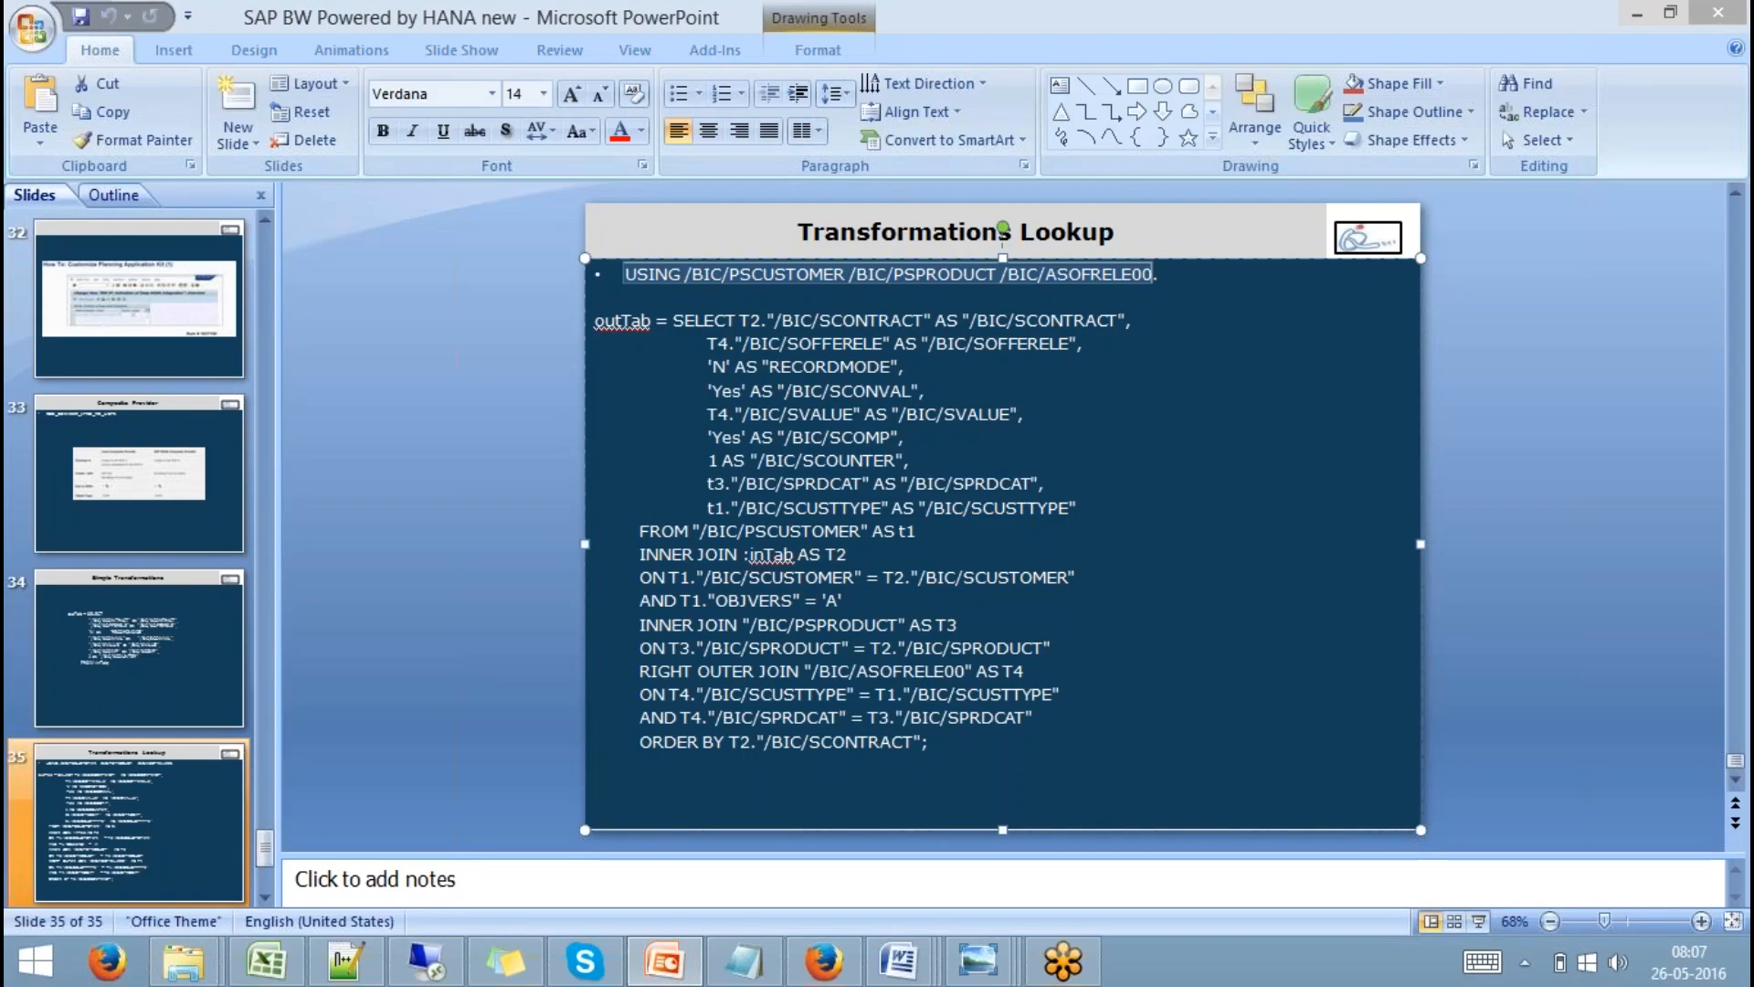
left_click_drag(930, 741, 594, 320)
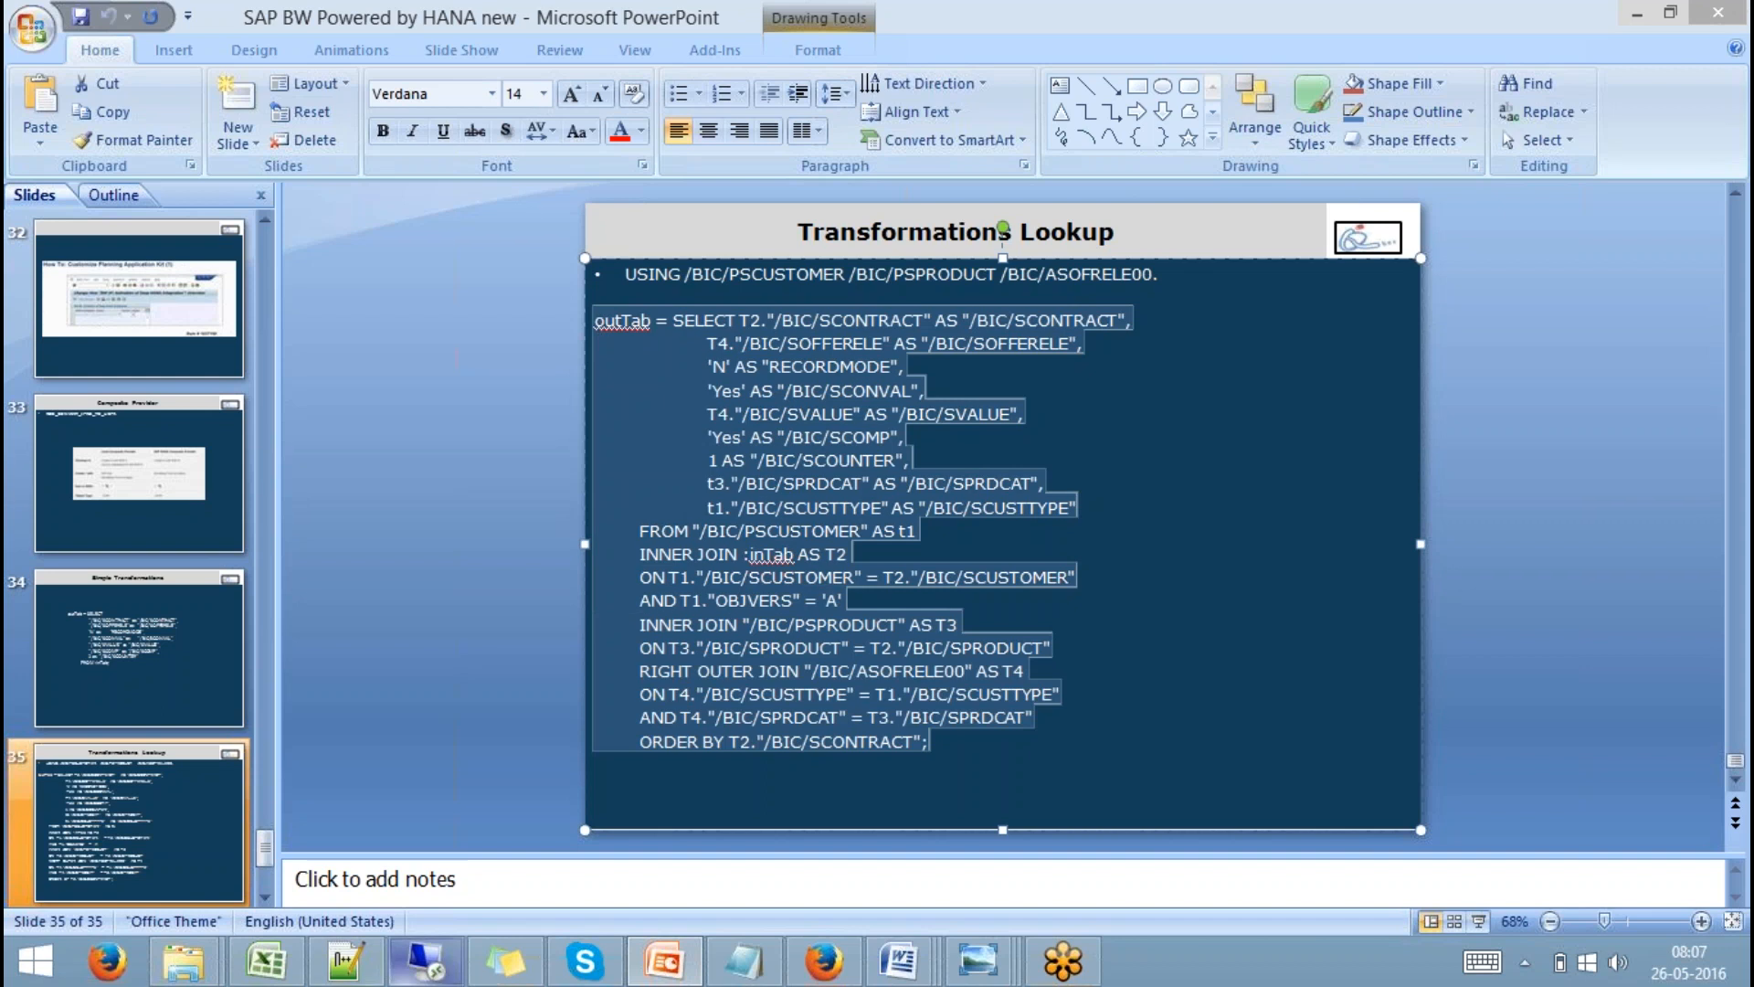
left_click(426, 961)
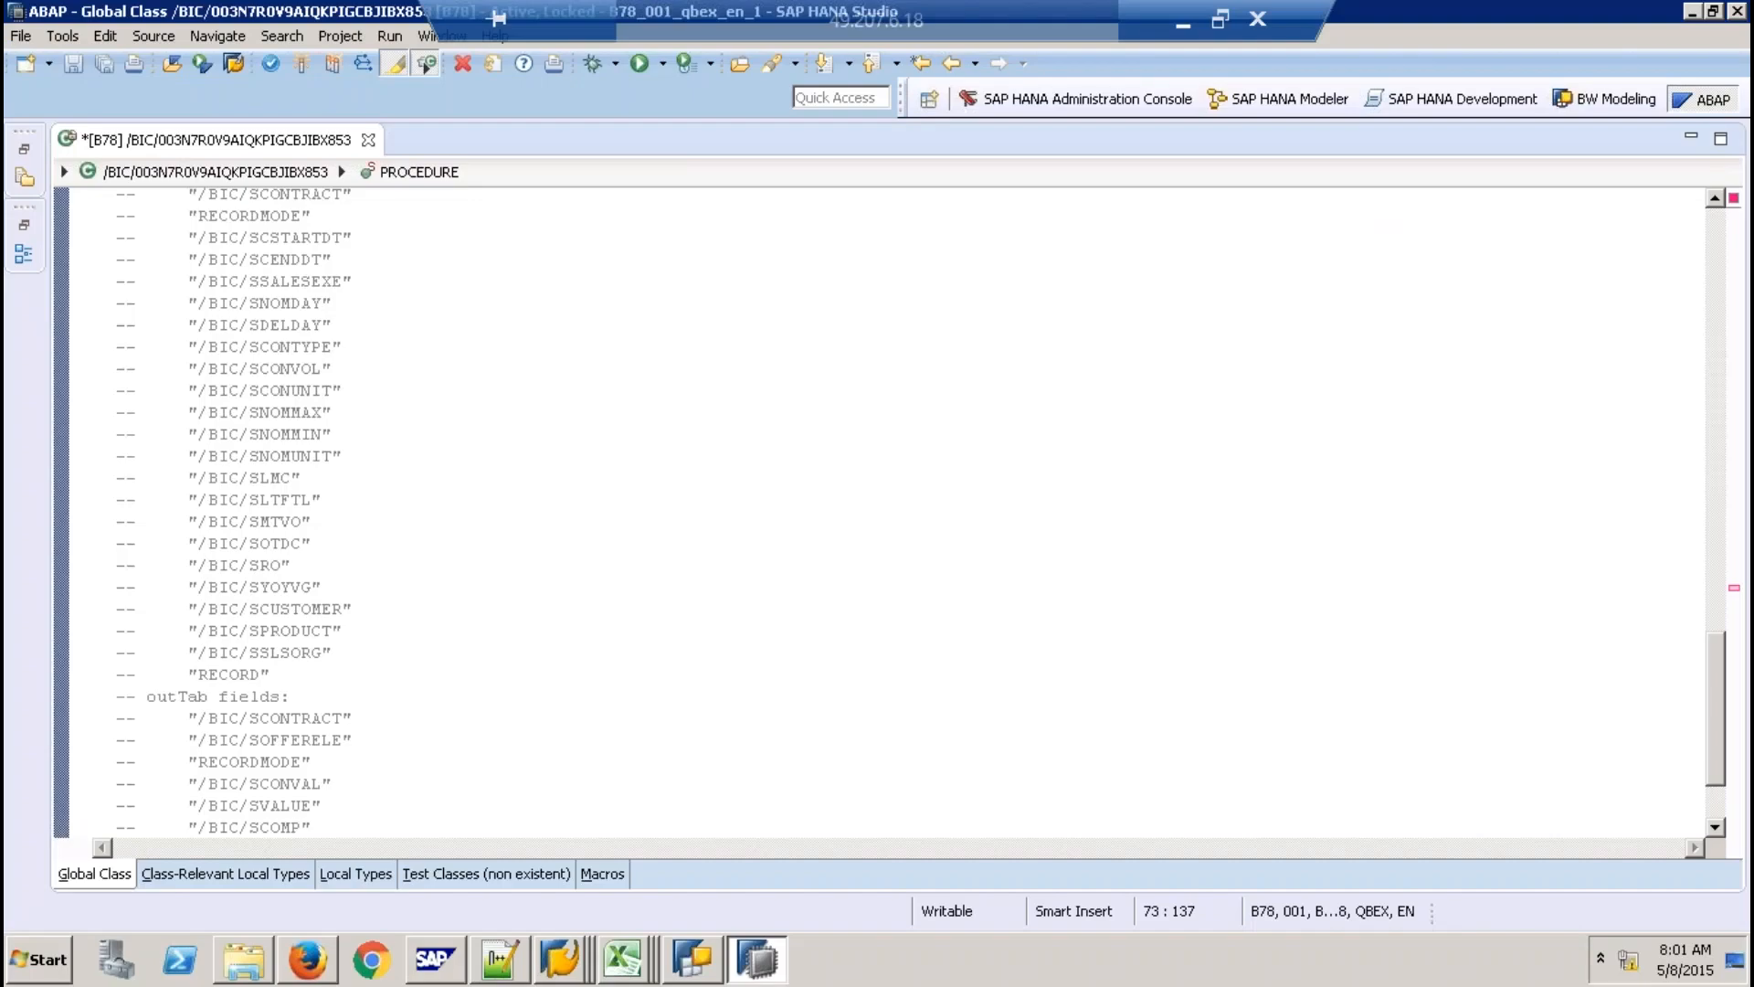
Paste the lookup SELECT above ENDMETHOD and review the inTab, /BIC/PSCUSTOMER join and OBJVERS = 'A' filter.
scroll(464, 739, "down", 2)
left_click(463, 782)
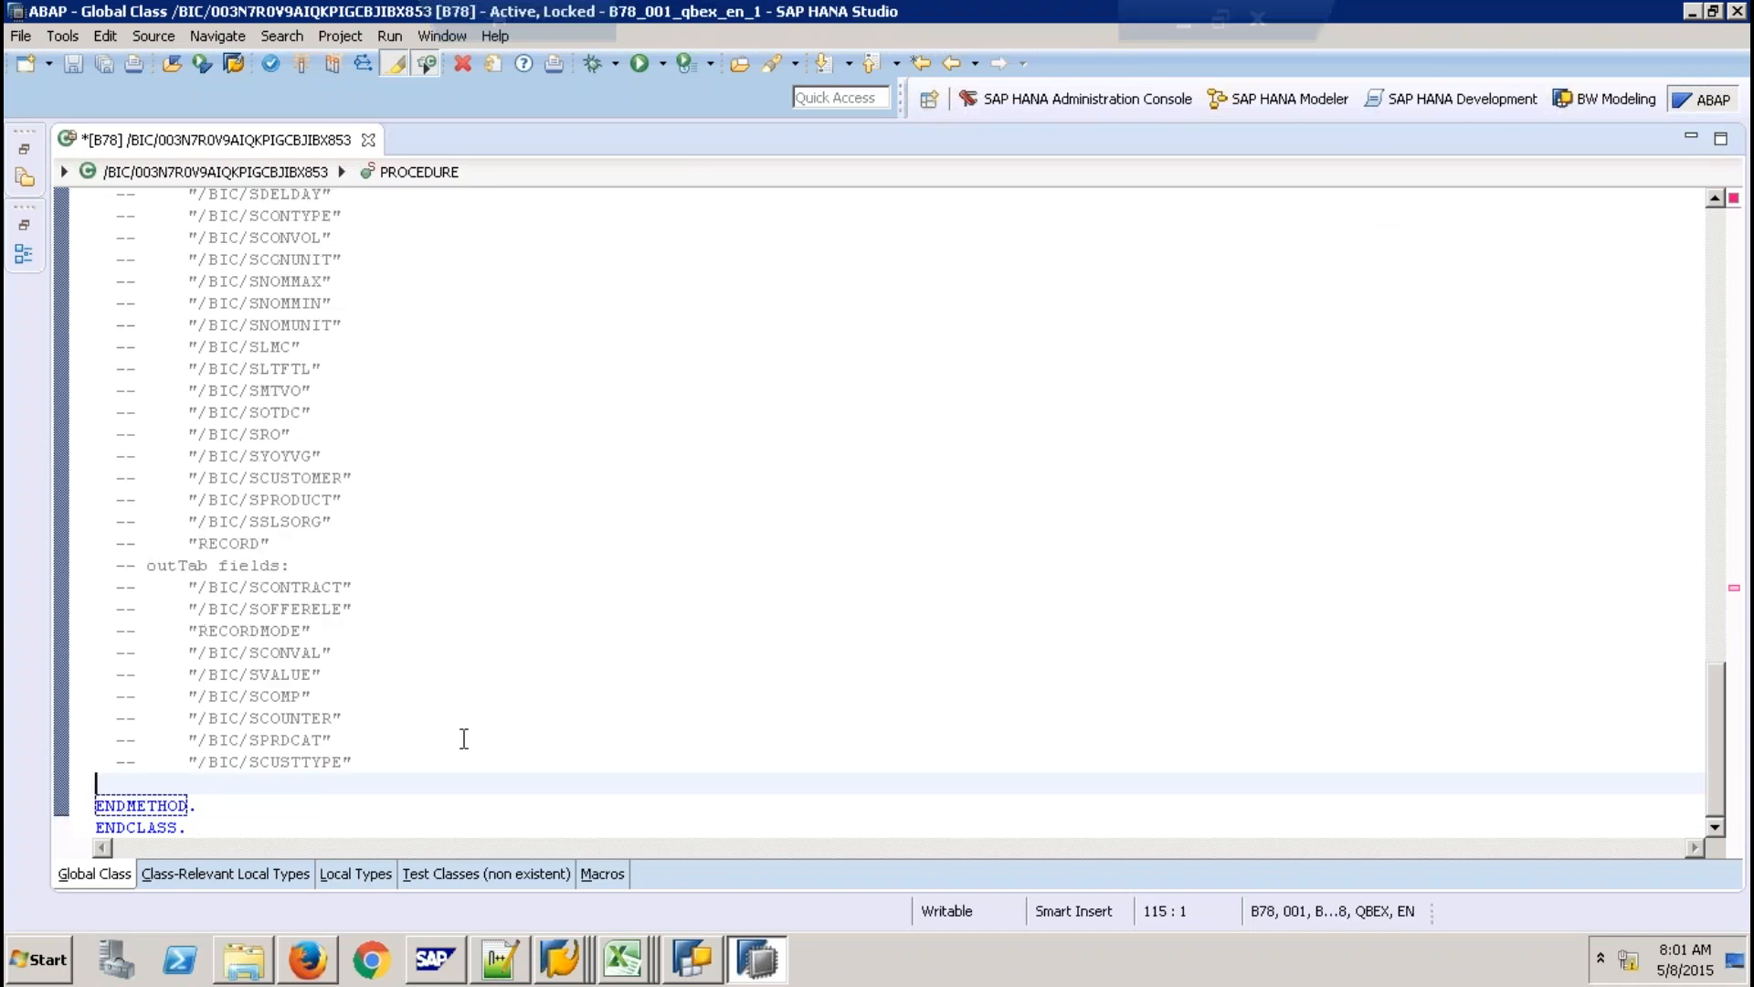
type("outTab = SELECT T2.\"/BIC/SCONTRACT\" AS \"/BIC/SCONTRACT\",                     T4.\"/BIC/SOFFERELE\" AS \"/BIC/SOFFERELE\",                     'N' AS \"RECORDMODE\",                     'Yes' AS \"/BIC/SCONVAL\",                     T4.\"/BIC/SVALUE\" AS \"/BIC/SVALUE\",                     'Yes' AS \"/BIC/SCOMP\",                     1 AS \"/BIC/SCOUNTER\",                     t3 \"/BIC/SPRDCAT\" AS \"/BIC/SPRDCAT\",                     t1.\"/BIC/SCUSTTYPE\" AS \"/BIC/SCUSTTYPE\"         FROM \"/BIC/PSCUSTOMER\" AS t1         INNER JOIN :inTab AS T2         ON T1.\"/BIC/SCUSTOMER\" = T2.\"/BIC/SCUSTOMER\"         AND T1.\"OBJVERS\" = 'A'         INNER JOIN \"/BIC/PSPRODUCT\" AS T3         ON T3.\"/BIC/SPRODUCT\" = T2.\"/BIC/SPRODUCT\"         RIGHT OUTER JOIN \"/BIC/ASOFRELE00\" AS T4         ON T4.\"/BIC/SCUSTTYPE\" = T1.\"/BIC/SCUSTTYPE\"         AND T4.\"/BIC/SPRDCAT\" = T3.\"/BIC/SPRDCAT\"         ORDER BY T2.\"/BIC/SCONTRACT\";")
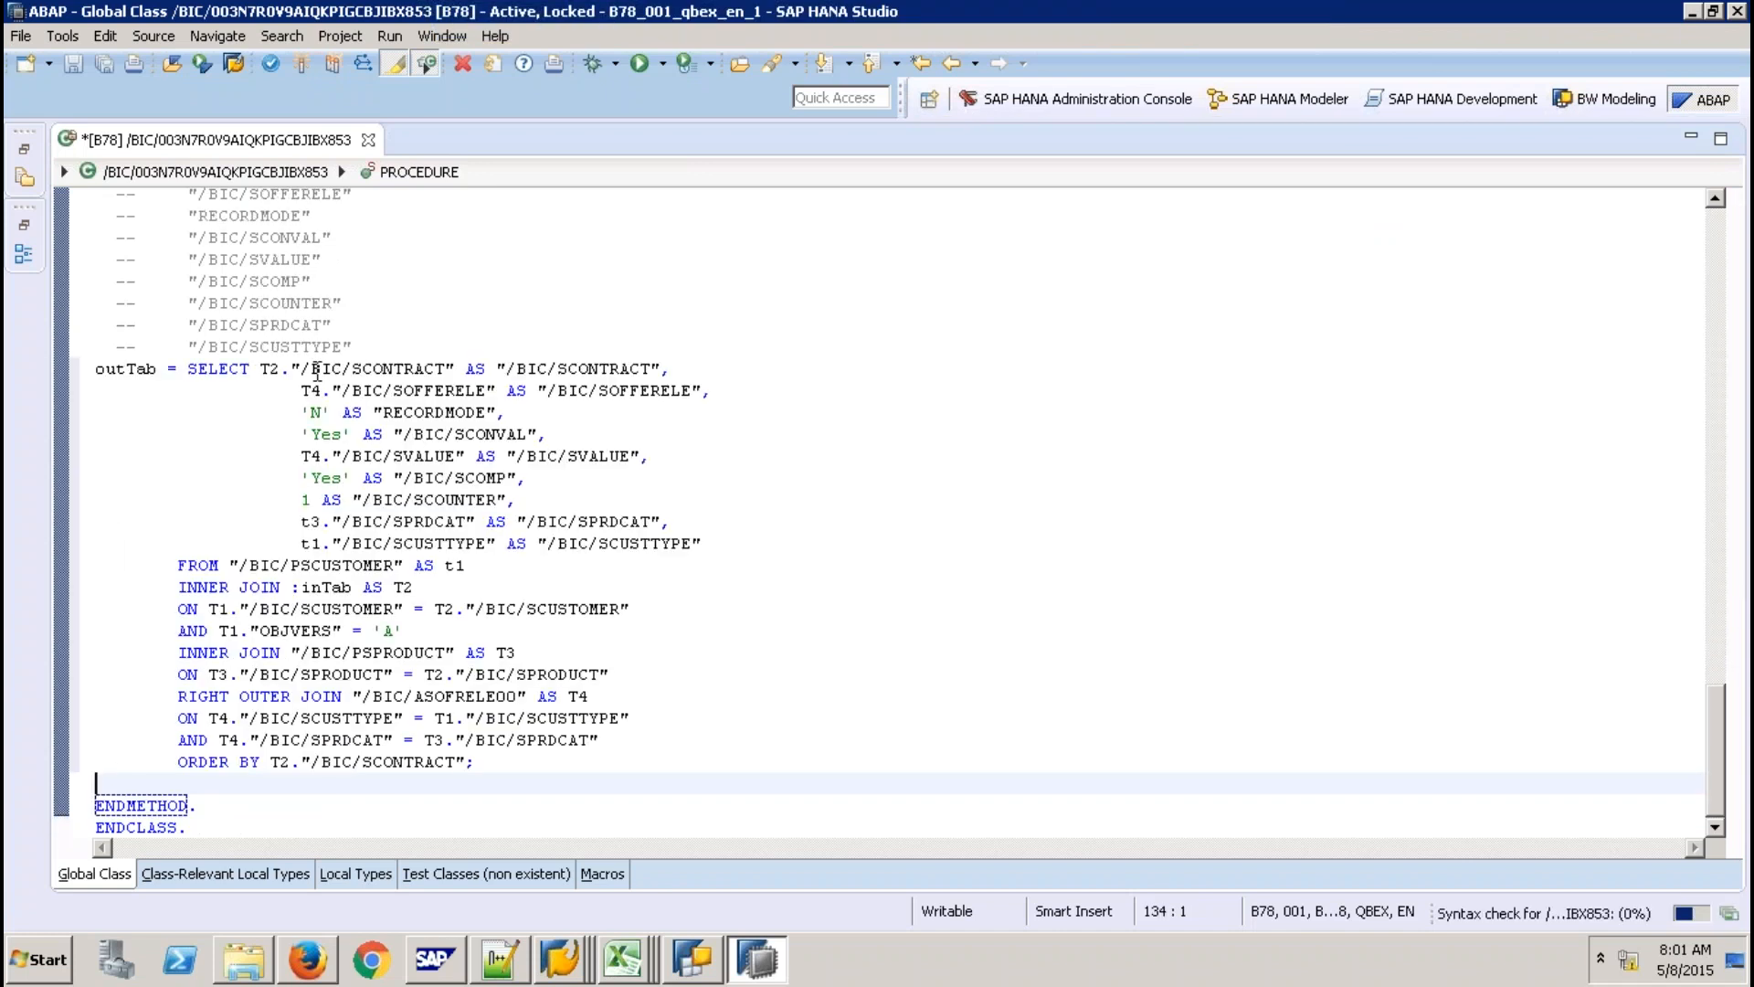
left_click(352, 368)
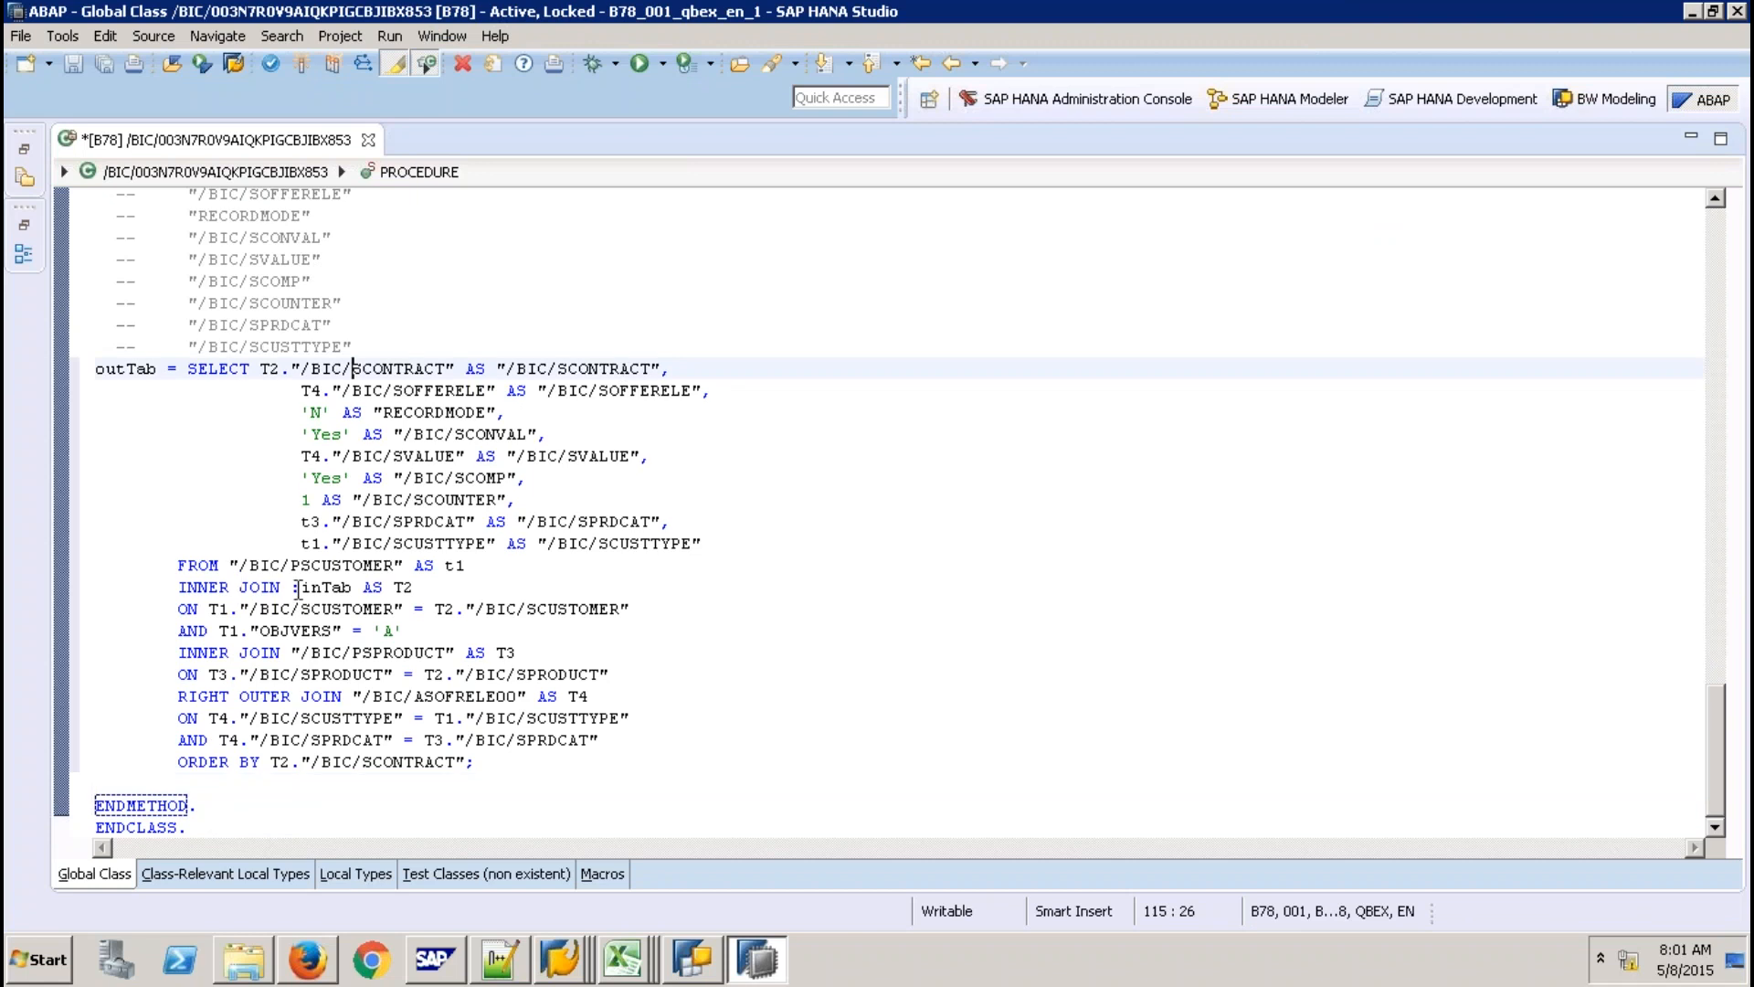
left_click(219, 589)
left_click_drag(300, 588, 355, 609)
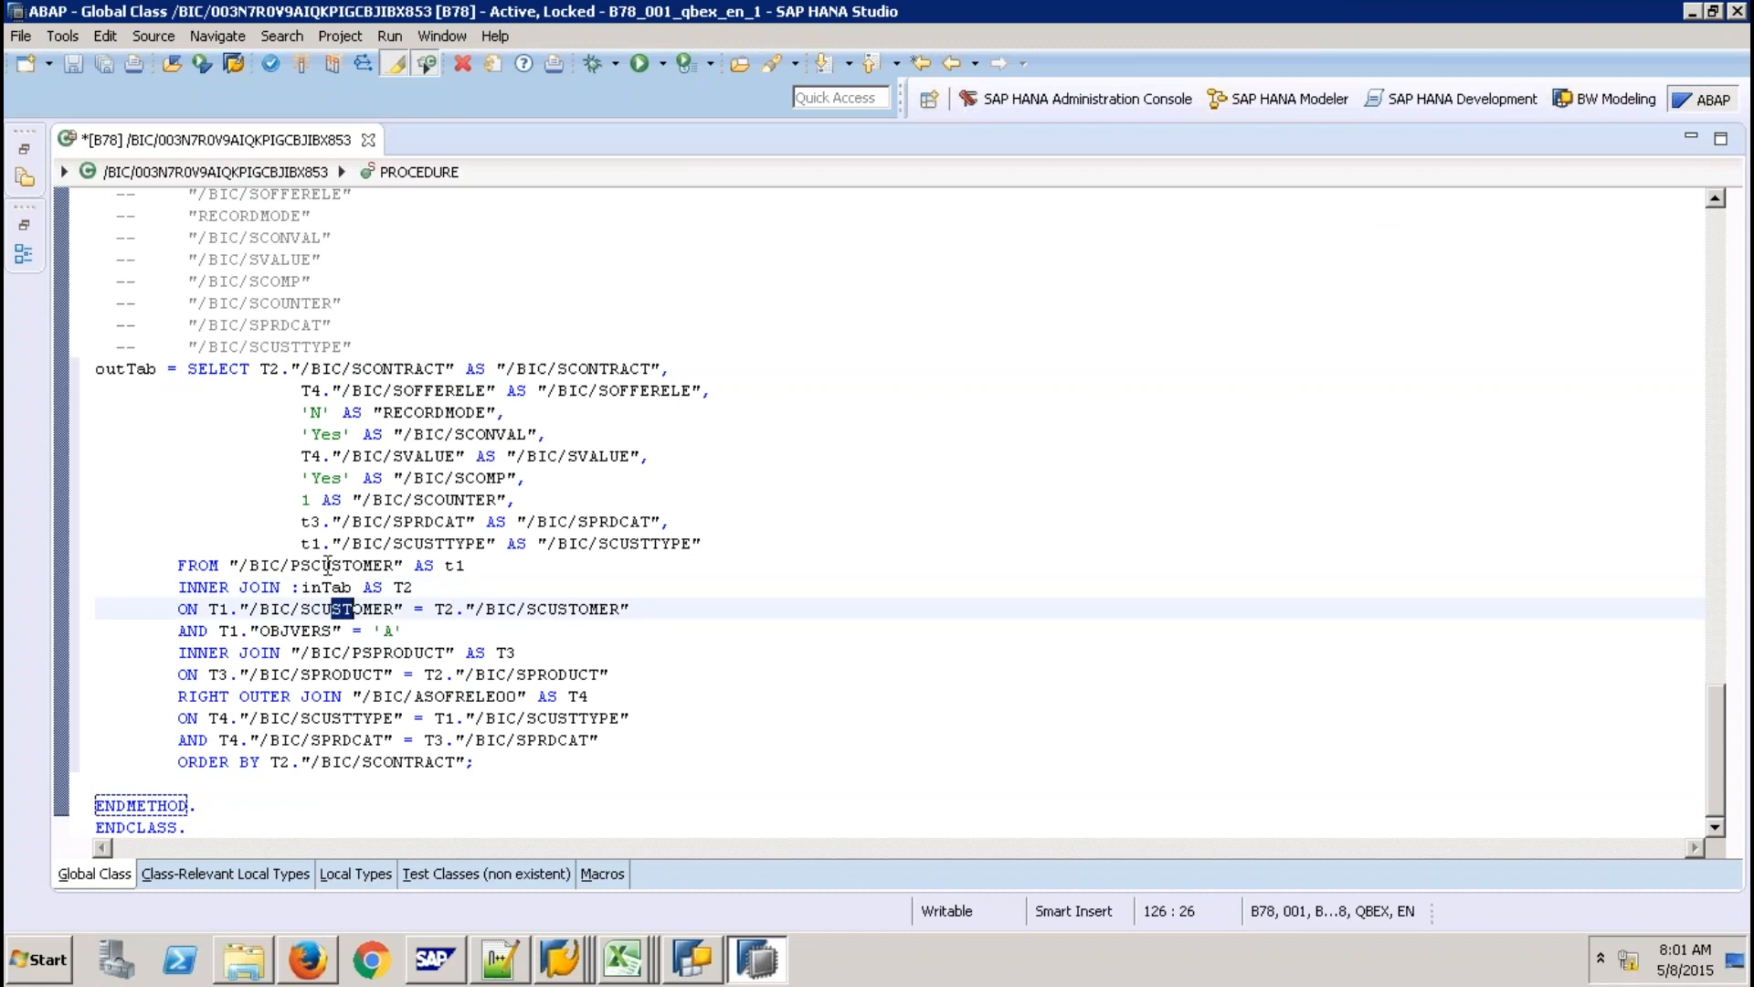
mouse_move(333, 566)
left_mouse_down()
mouse_move(280, 566)
mouse_move(342, 587)
left_mouse_up()
left_click(321, 611)
left_click(311, 630)
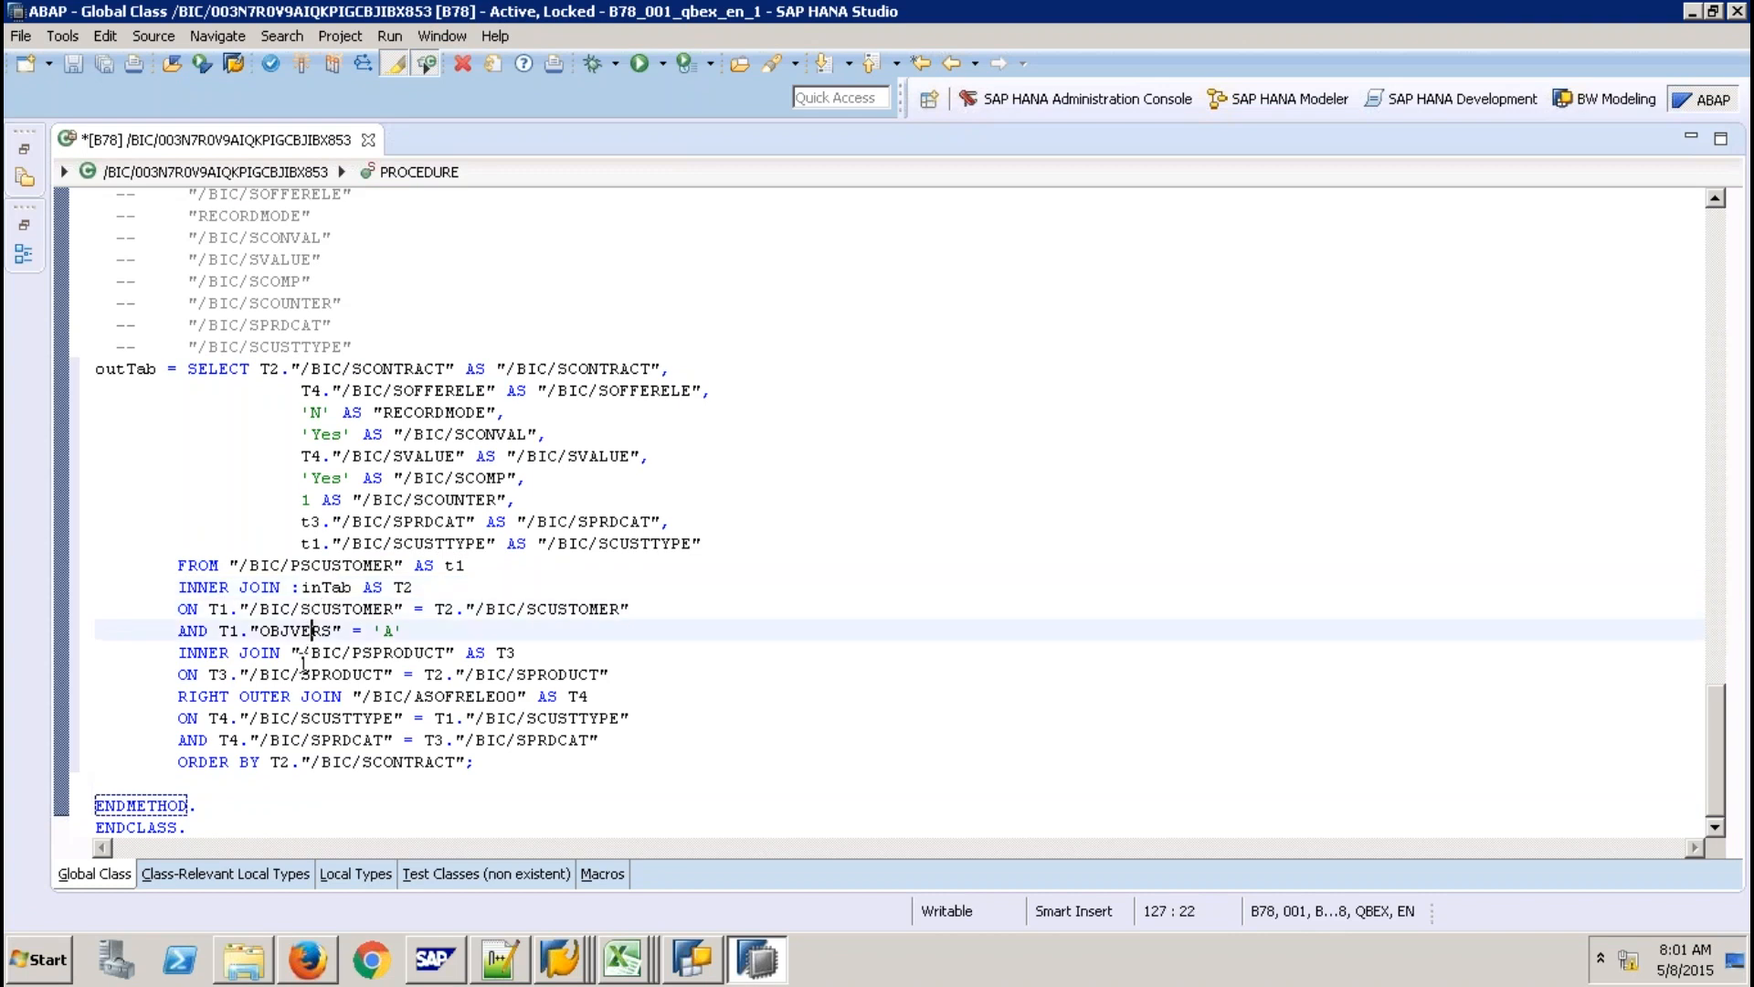
Review the /BIC/PSPRODUCT join and /BIC/ASOFRELE00 right outer join on SCUSTTYPE, SPRDCAT and T4 SOFFERELE.
double_click(446, 650)
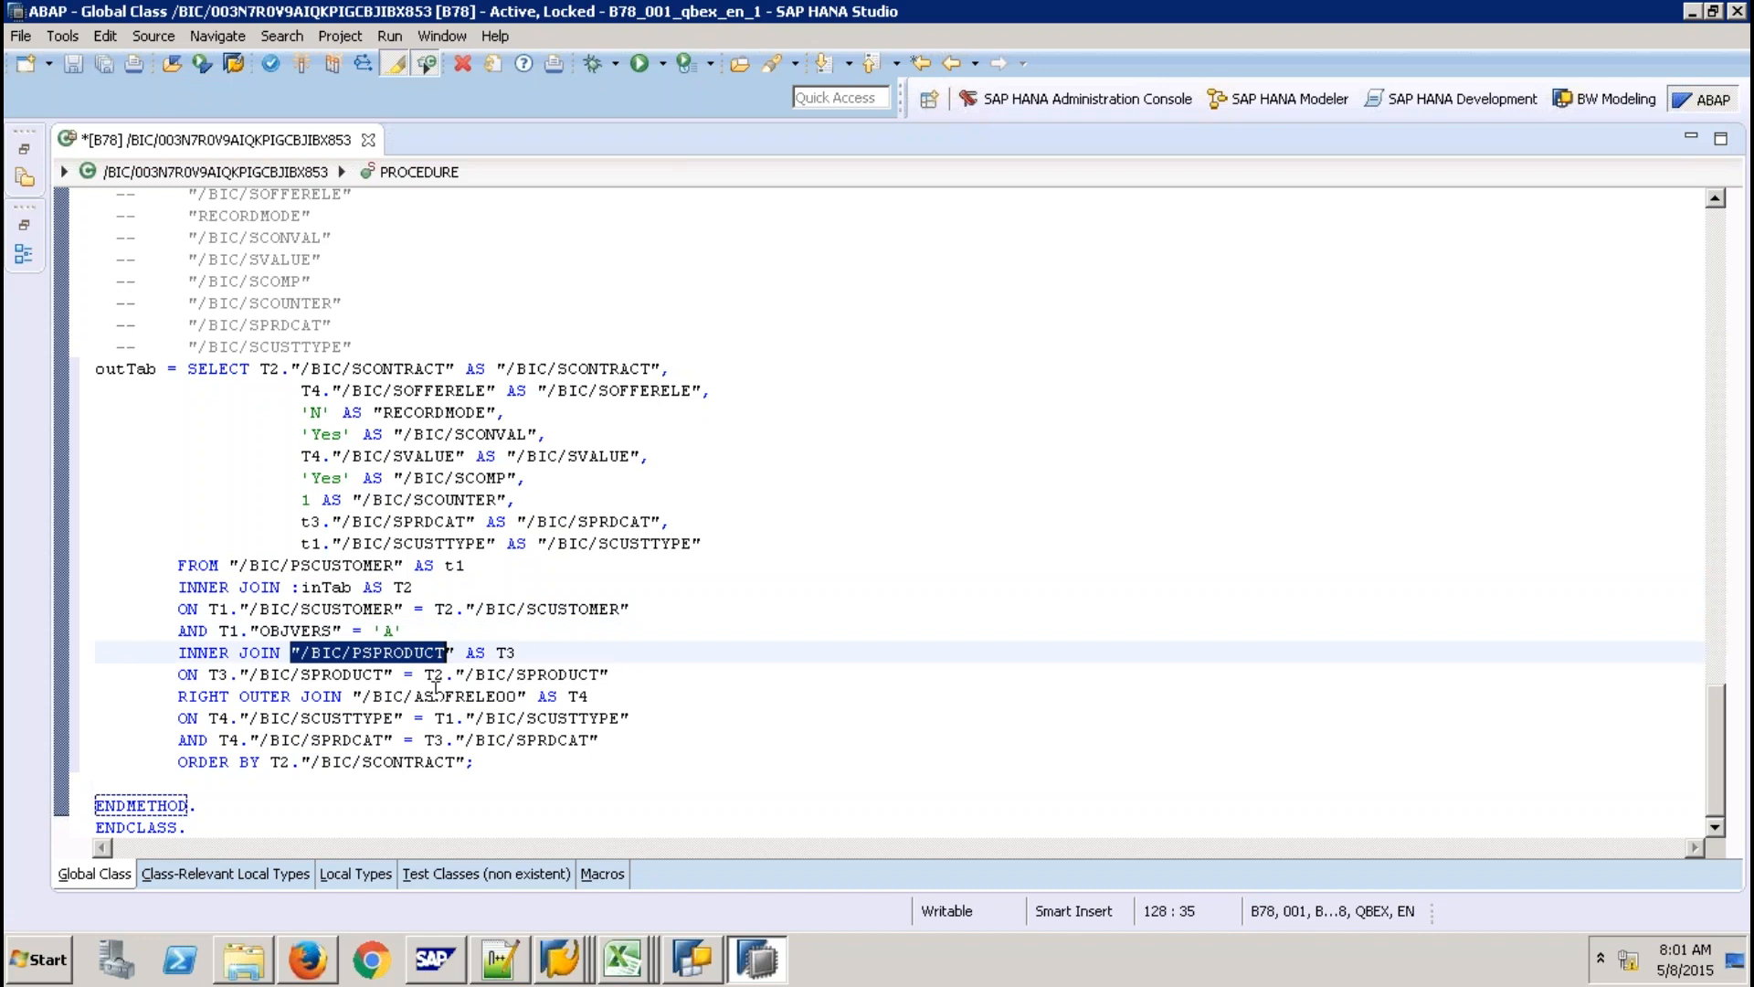
left_click(335, 699)
left_click_drag(373, 698, 509, 700)
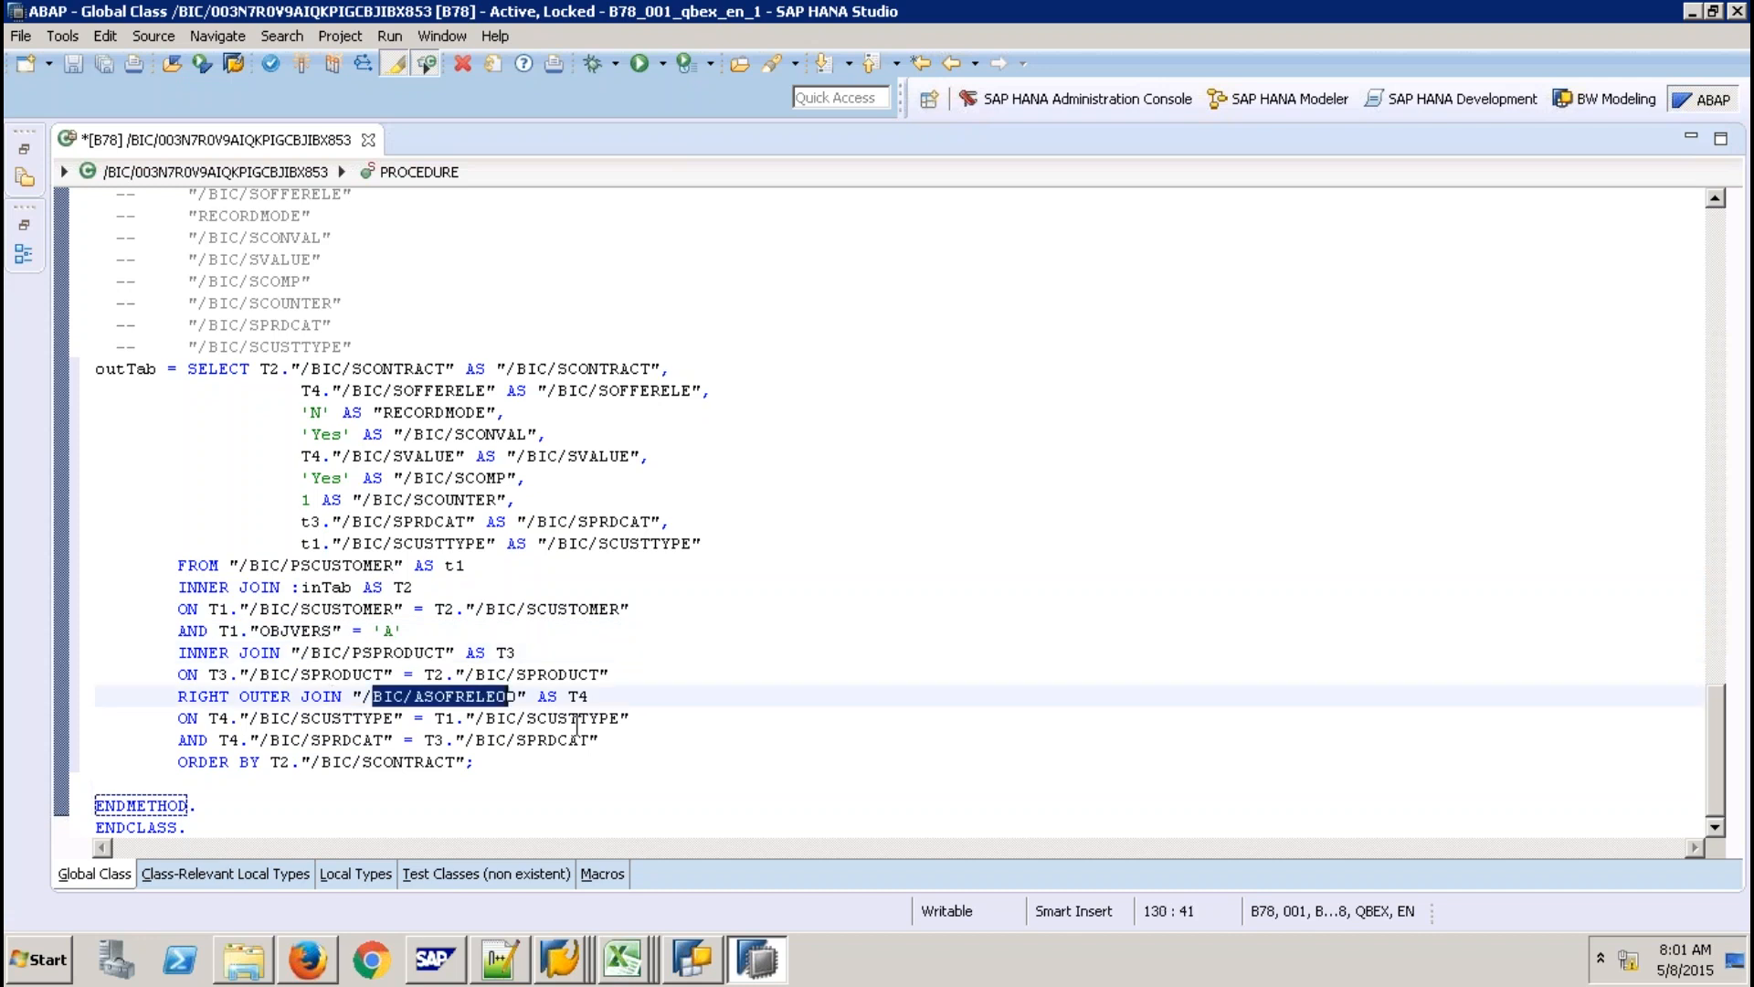
left_click(312, 718)
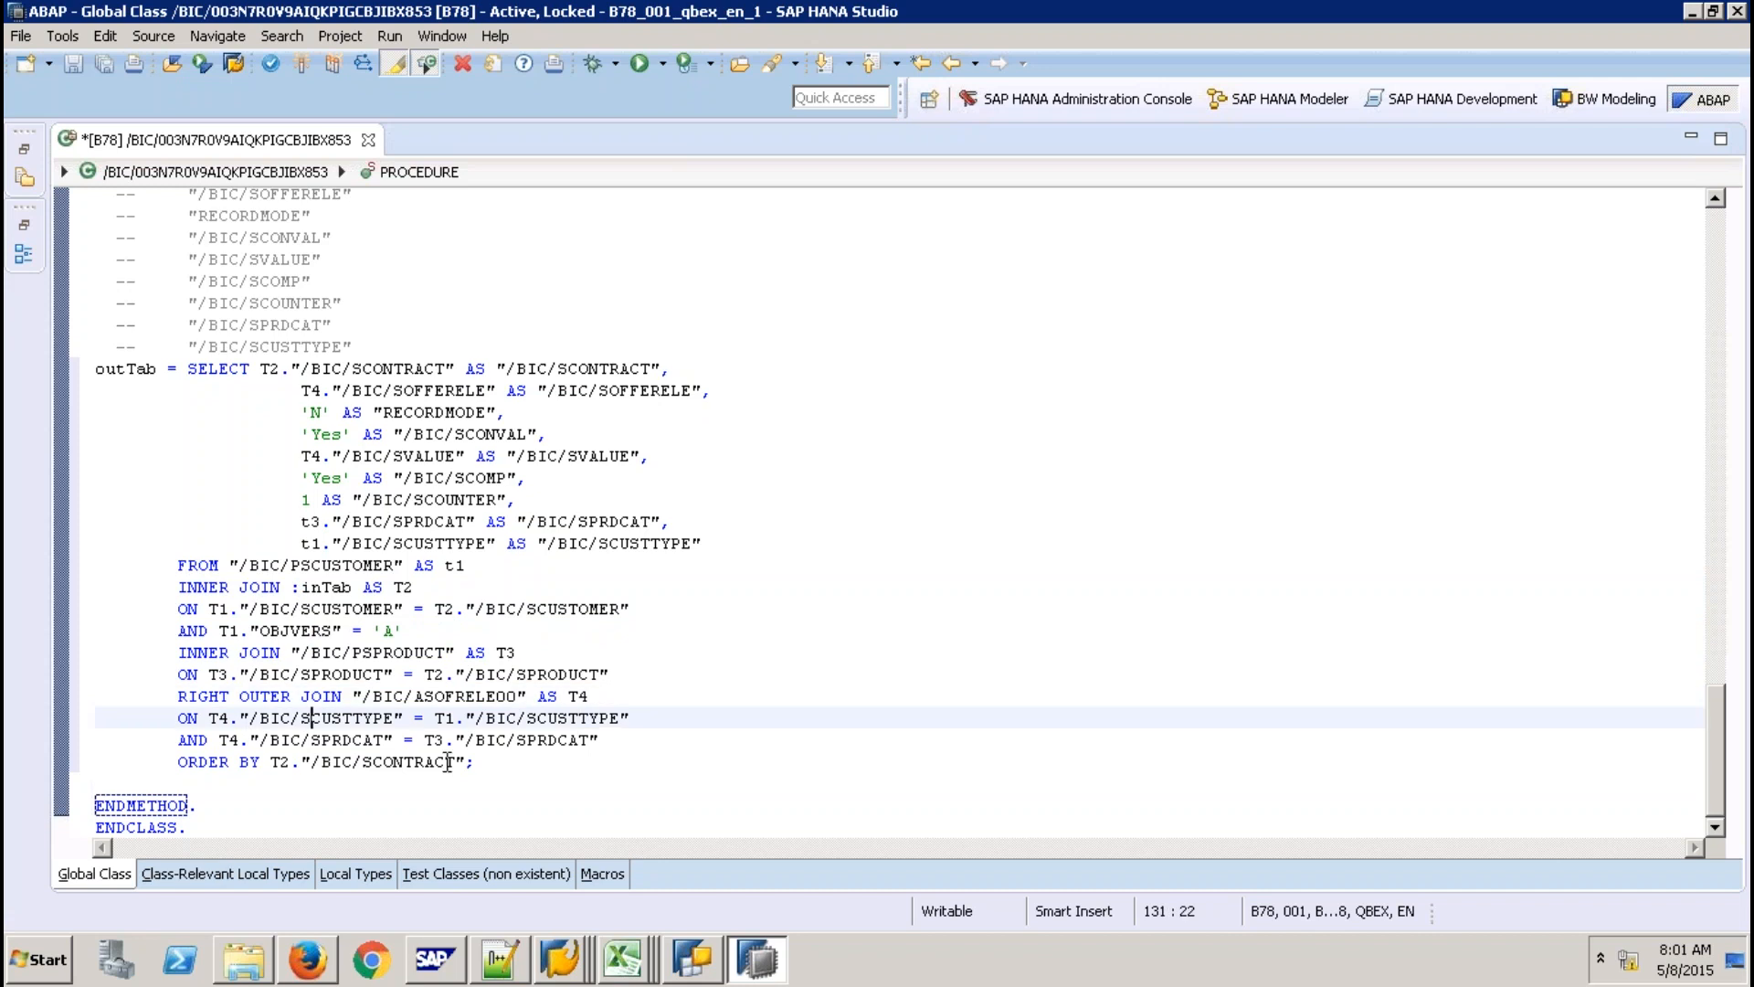
left_click(322, 740)
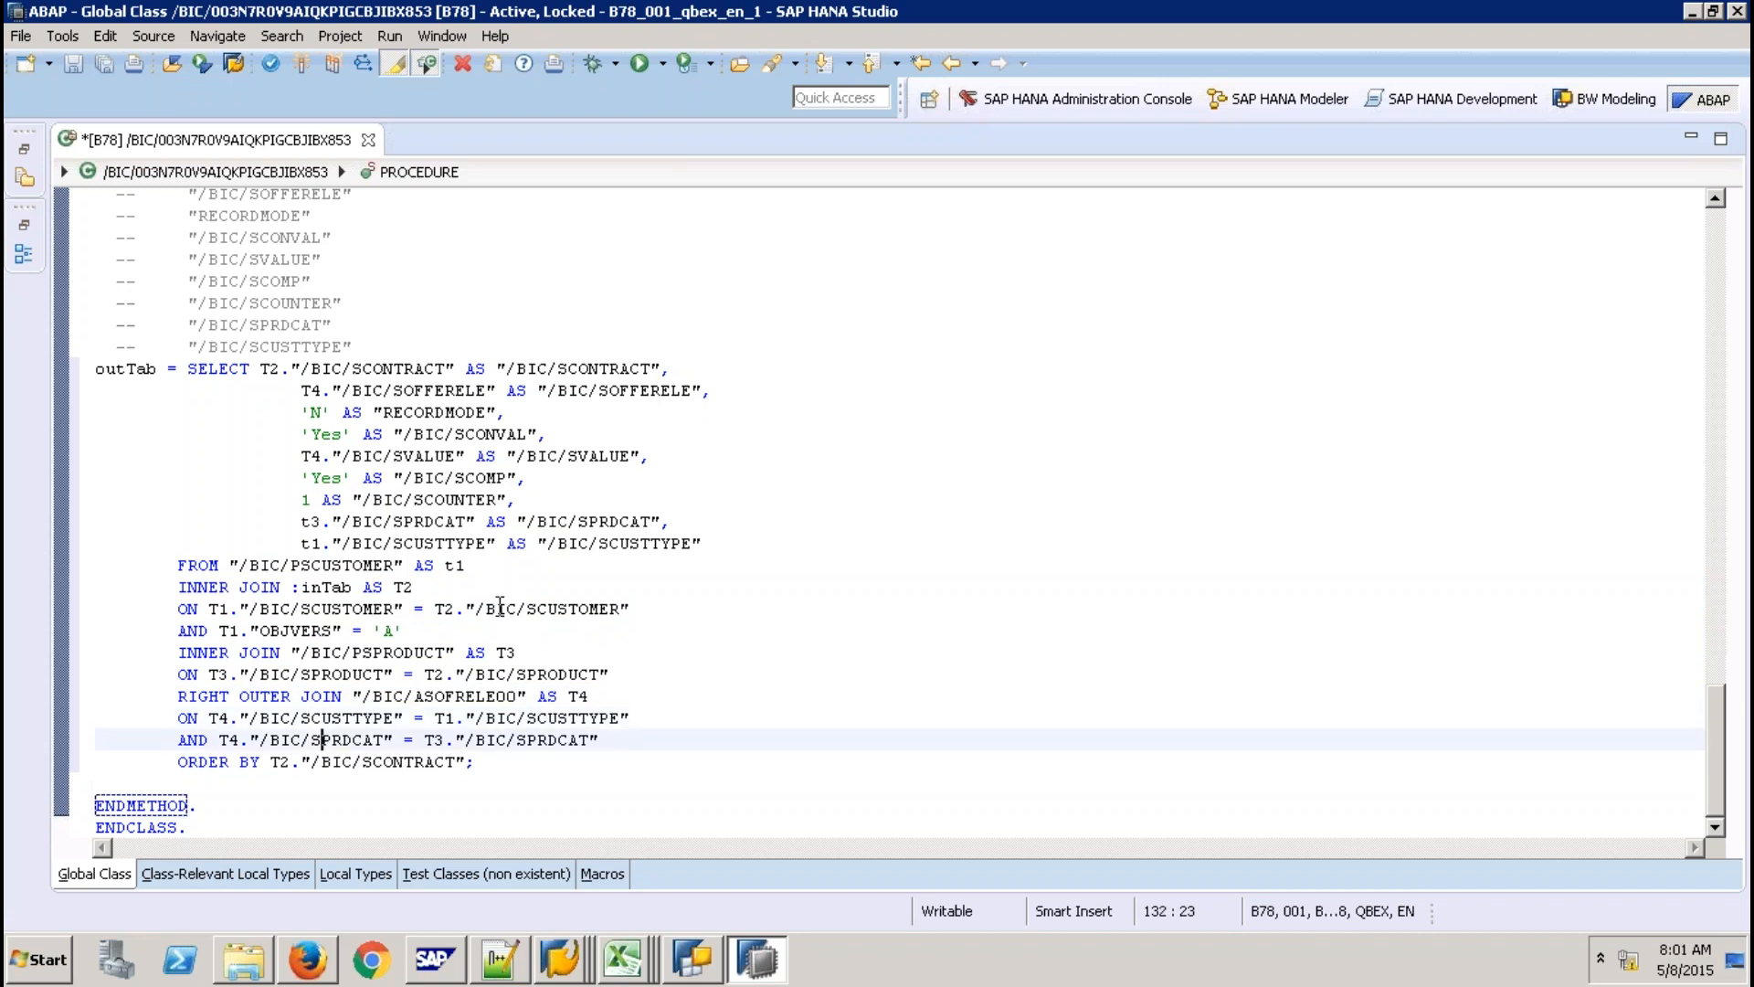
left_click(429, 539)
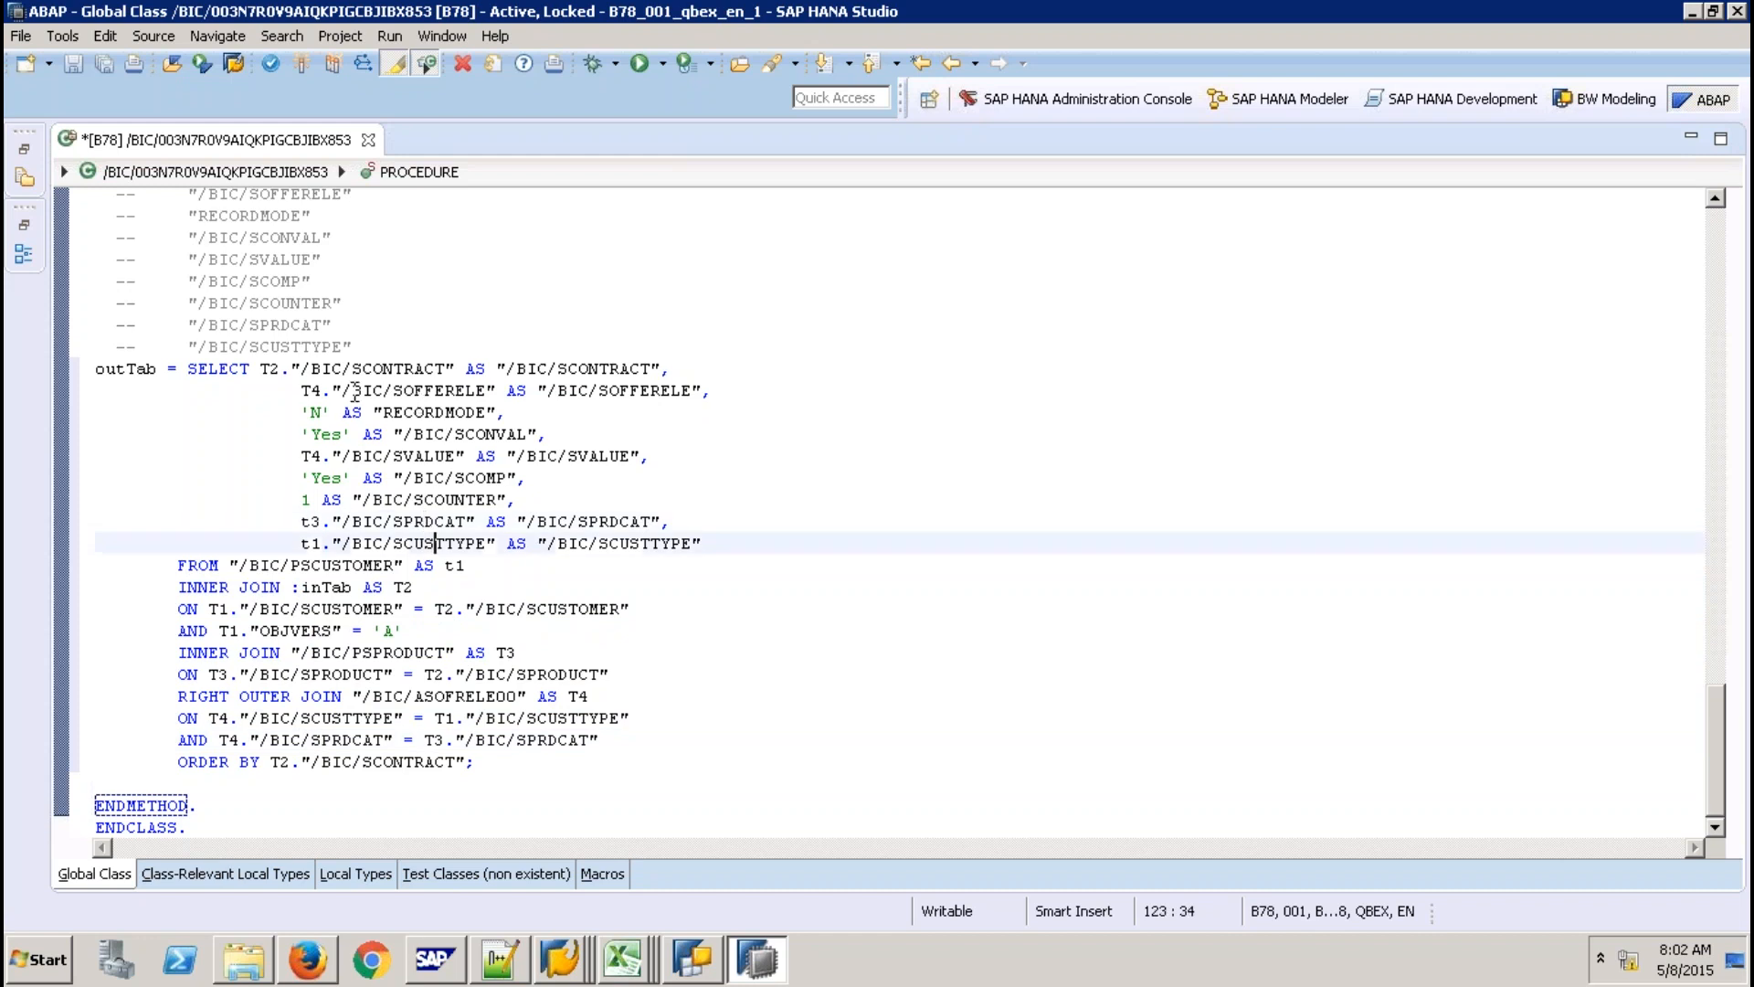
left_click(416, 390)
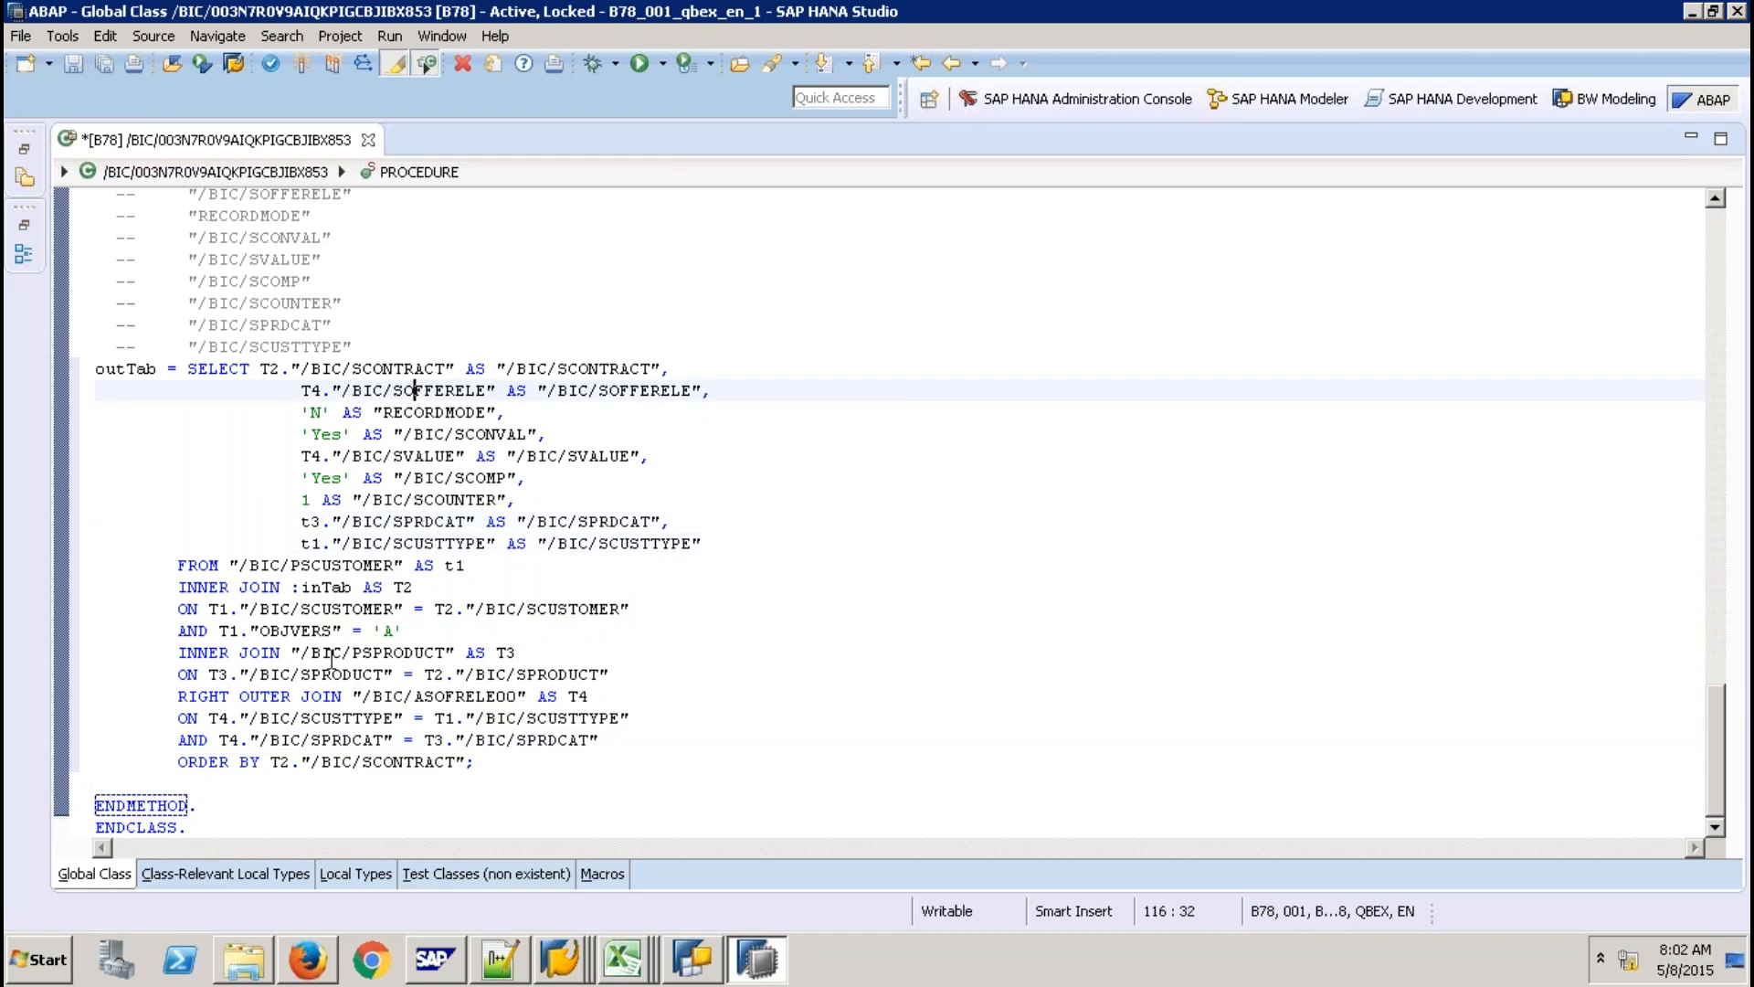
double_click(312, 391)
left_click(447, 696)
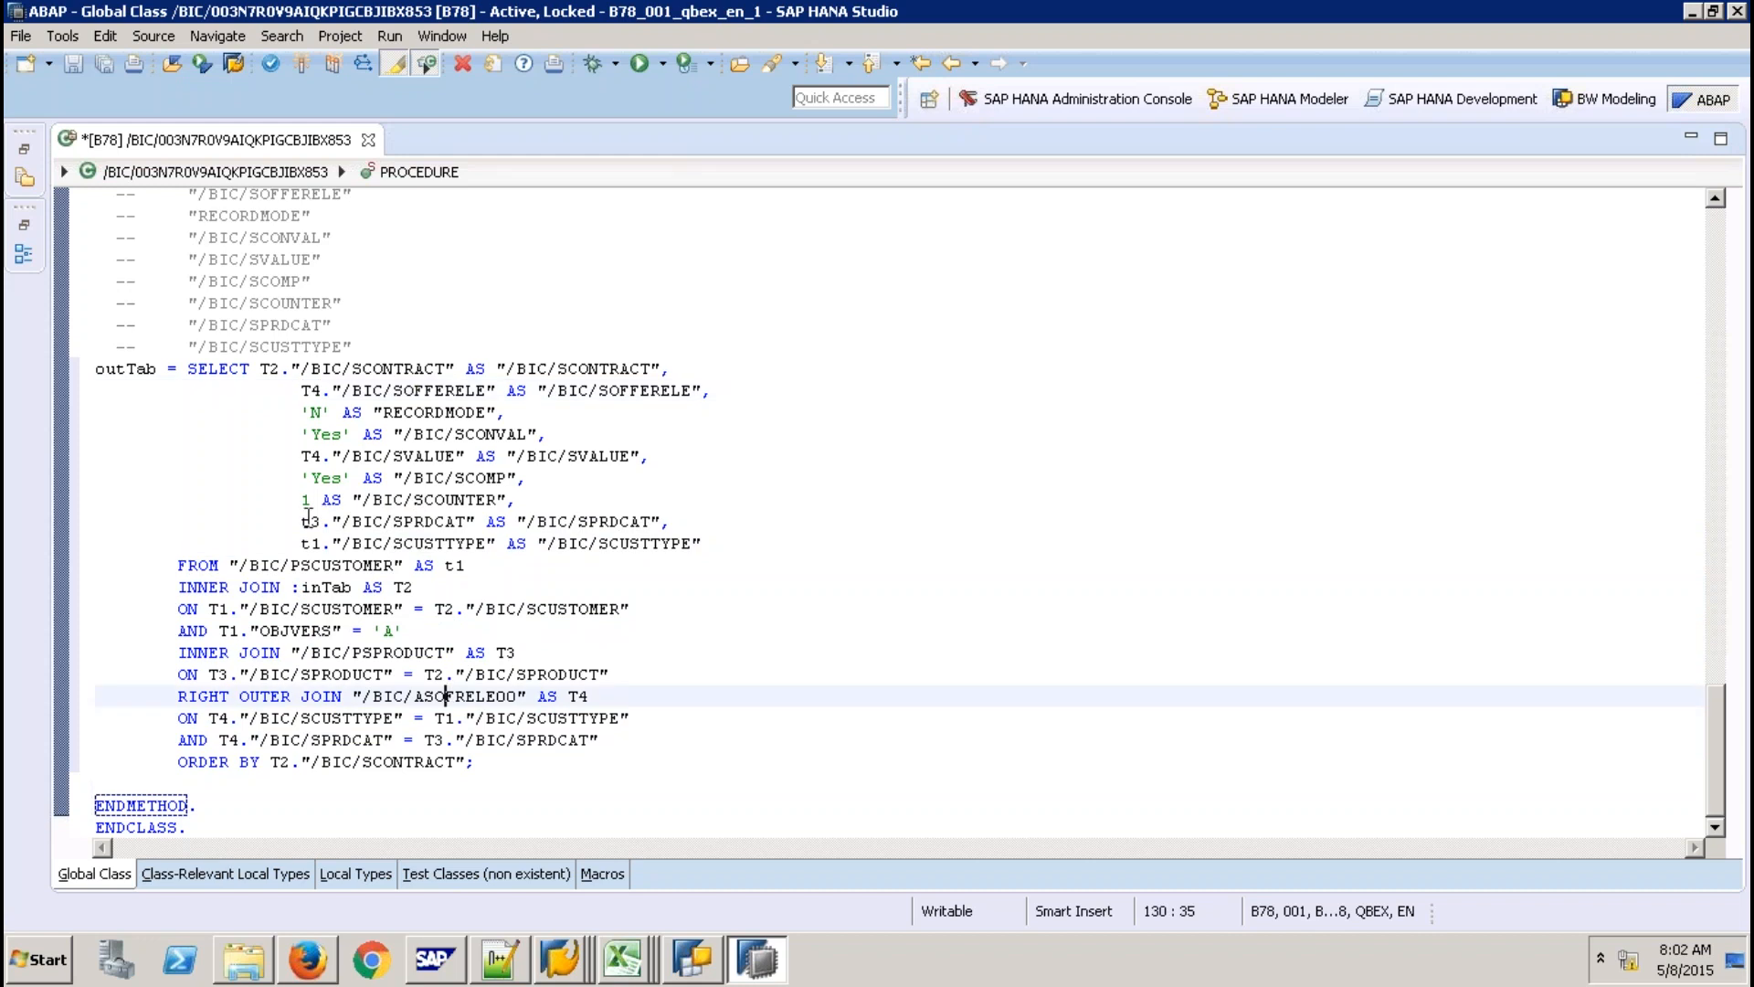
Recheck the t3 product category, product join and t1 alias, then return to the SAP GUI class window.
left_click(308, 520)
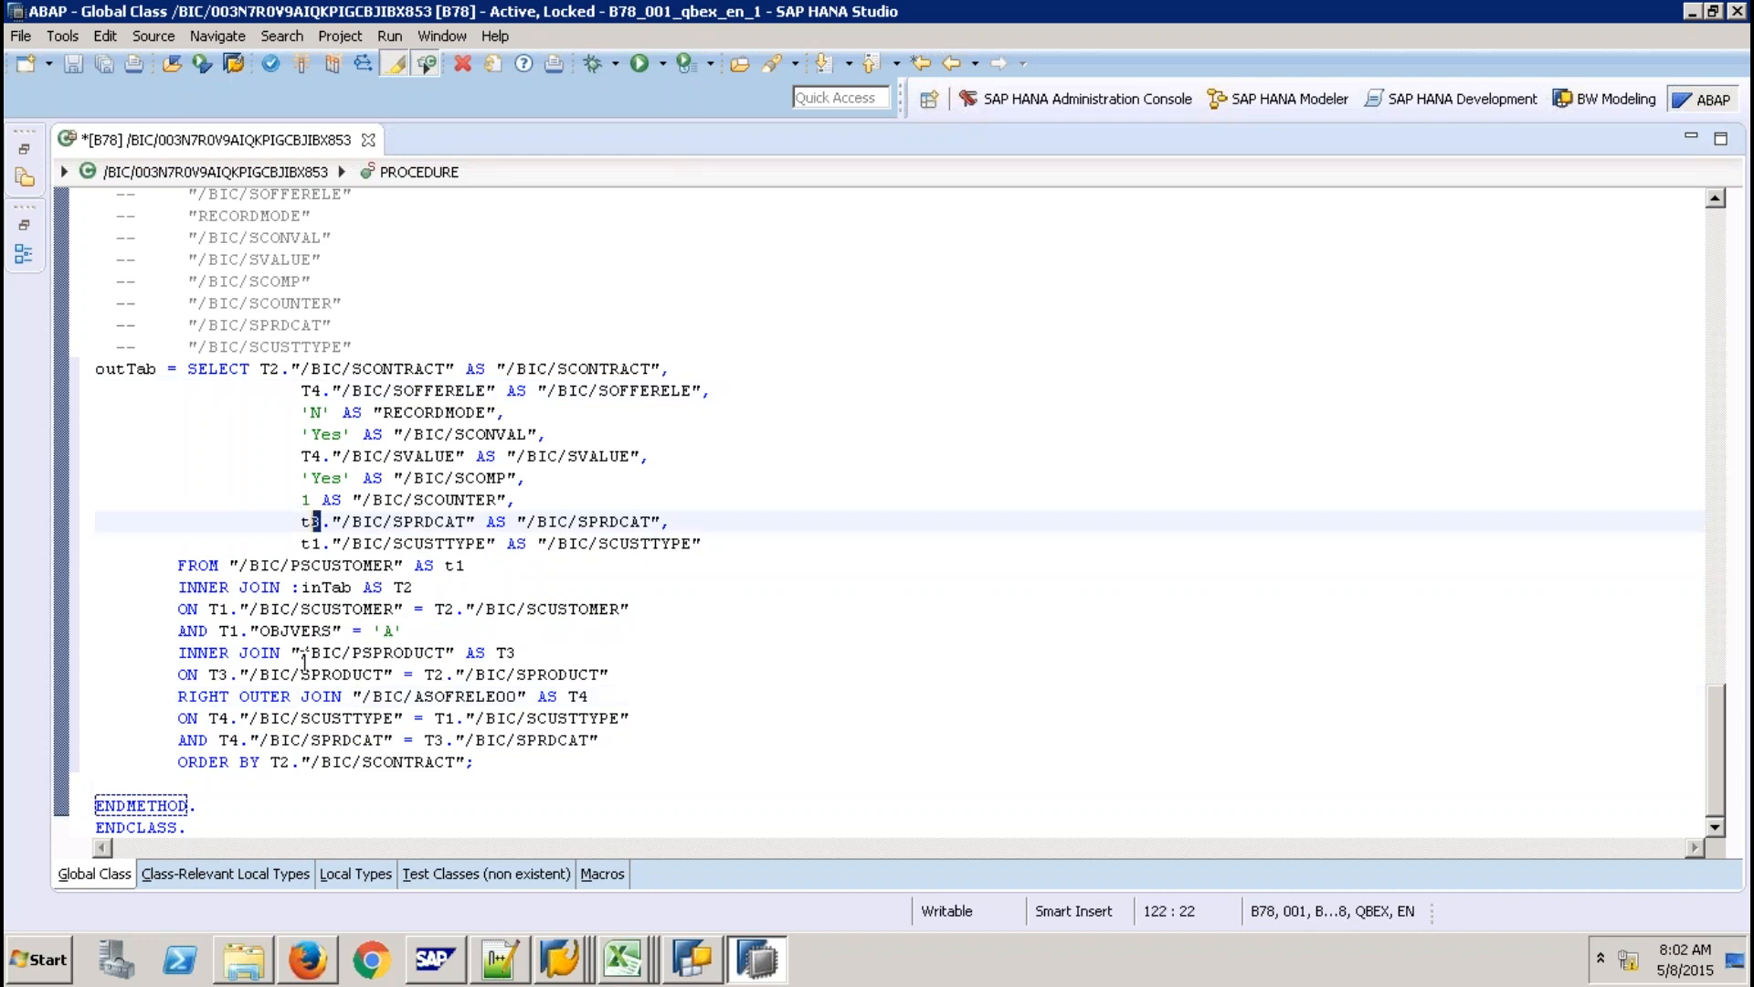
left_click(293, 674)
left_click(353, 653)
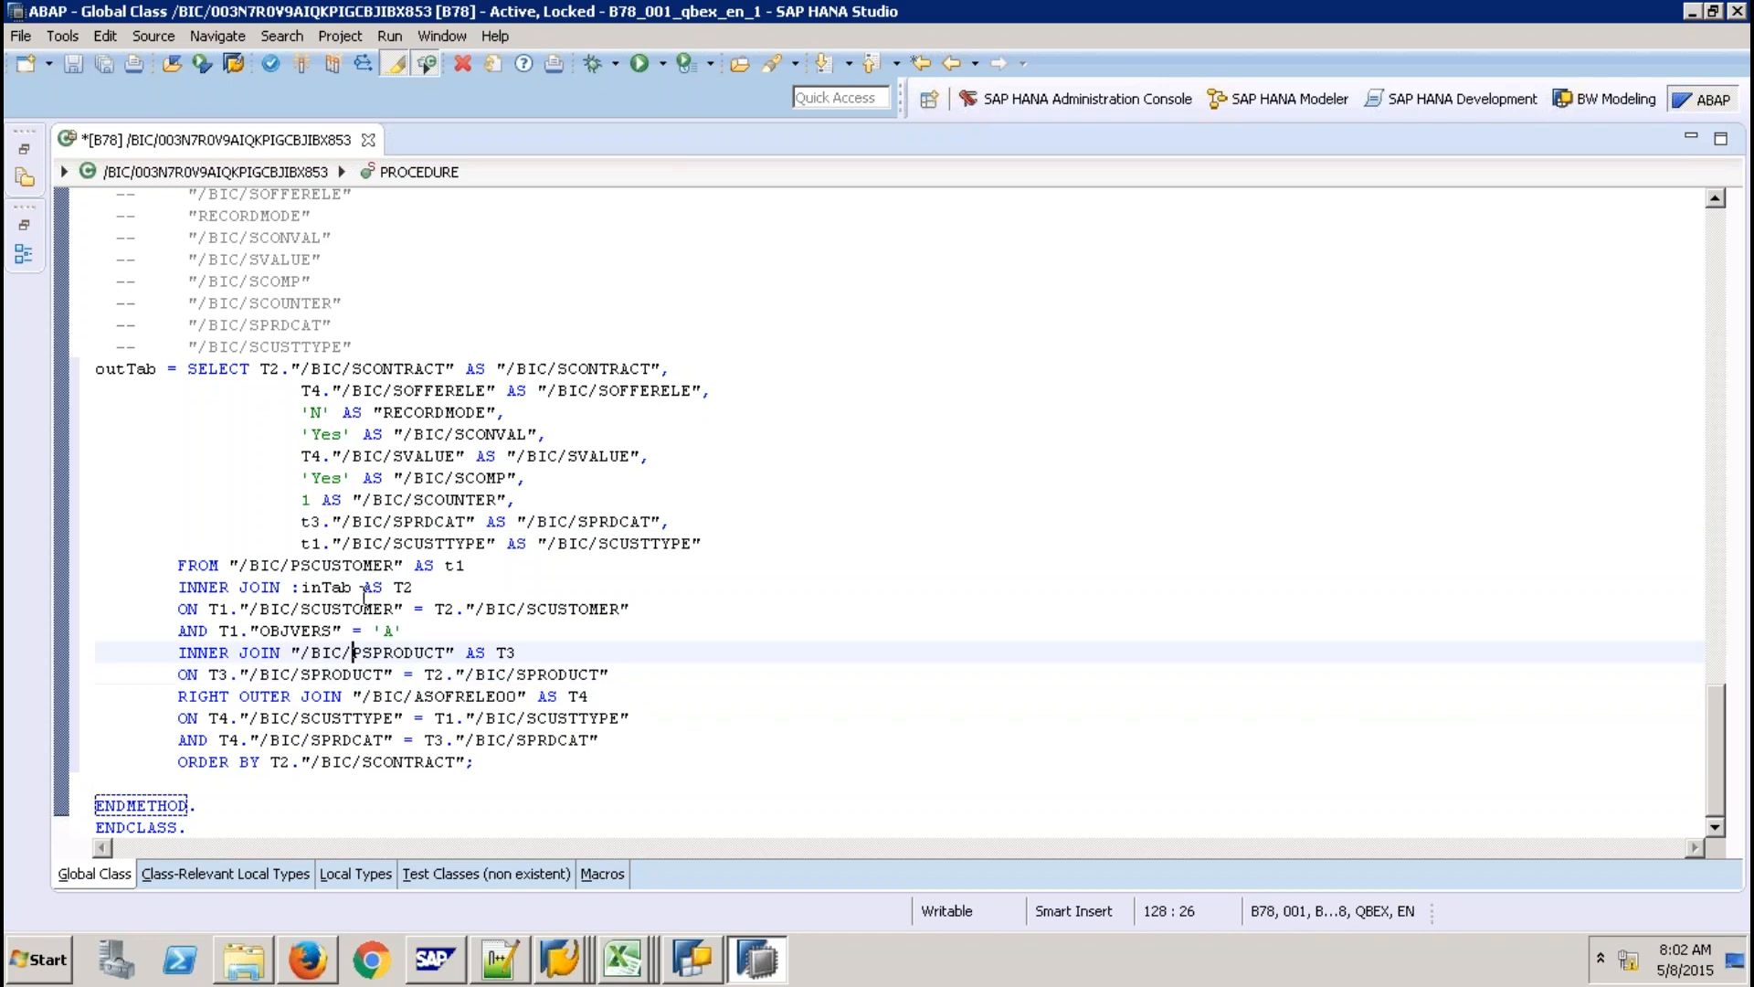
left_click(321, 543)
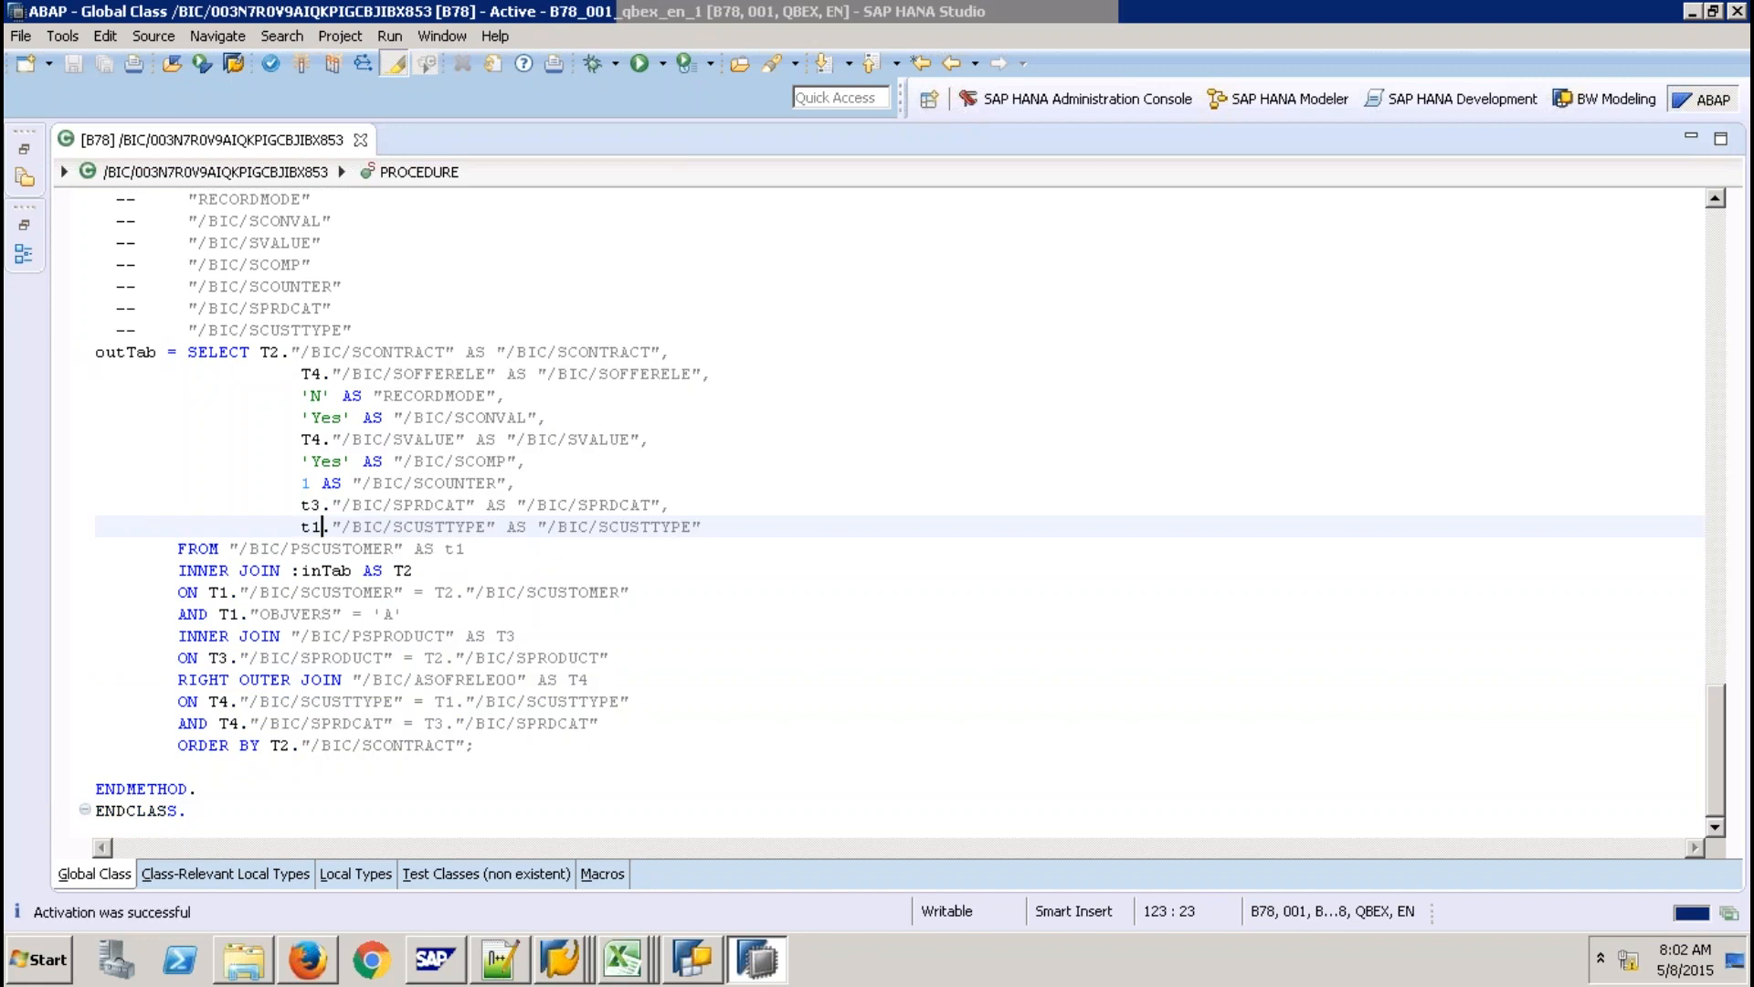
left_click(559, 959)
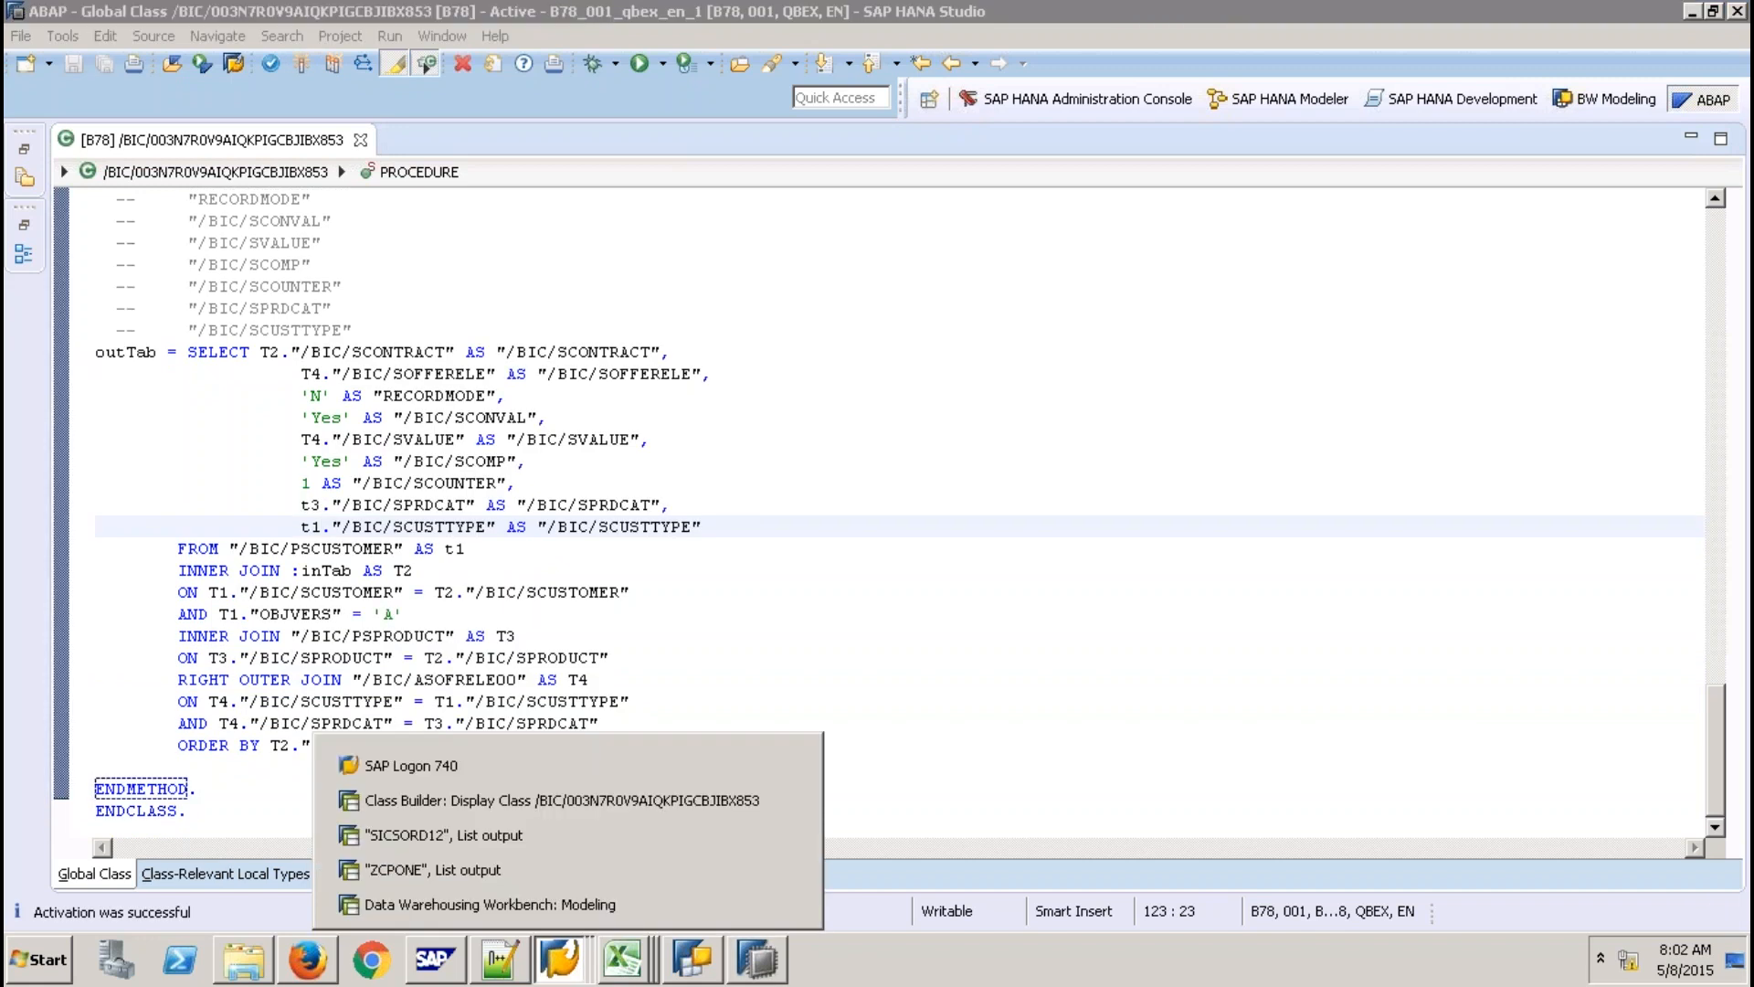
left_click(490, 904)
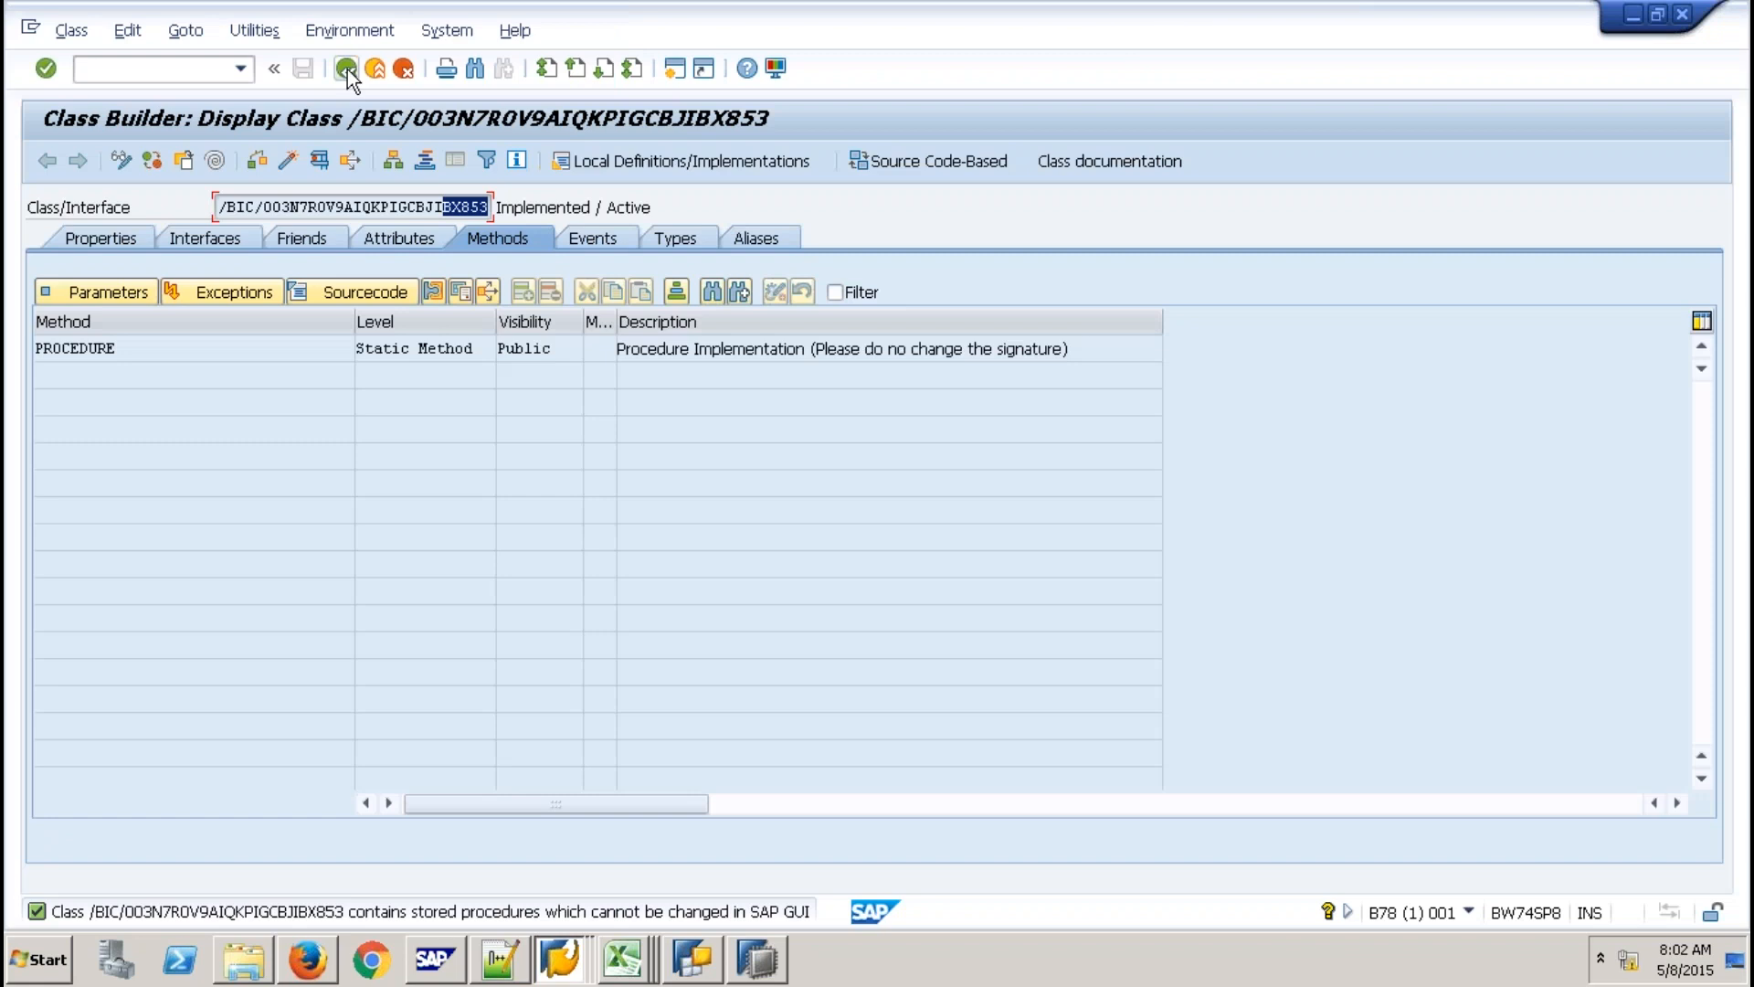
Go back from the class through the transformation to the DWB modeling tree.
left_click(348, 70)
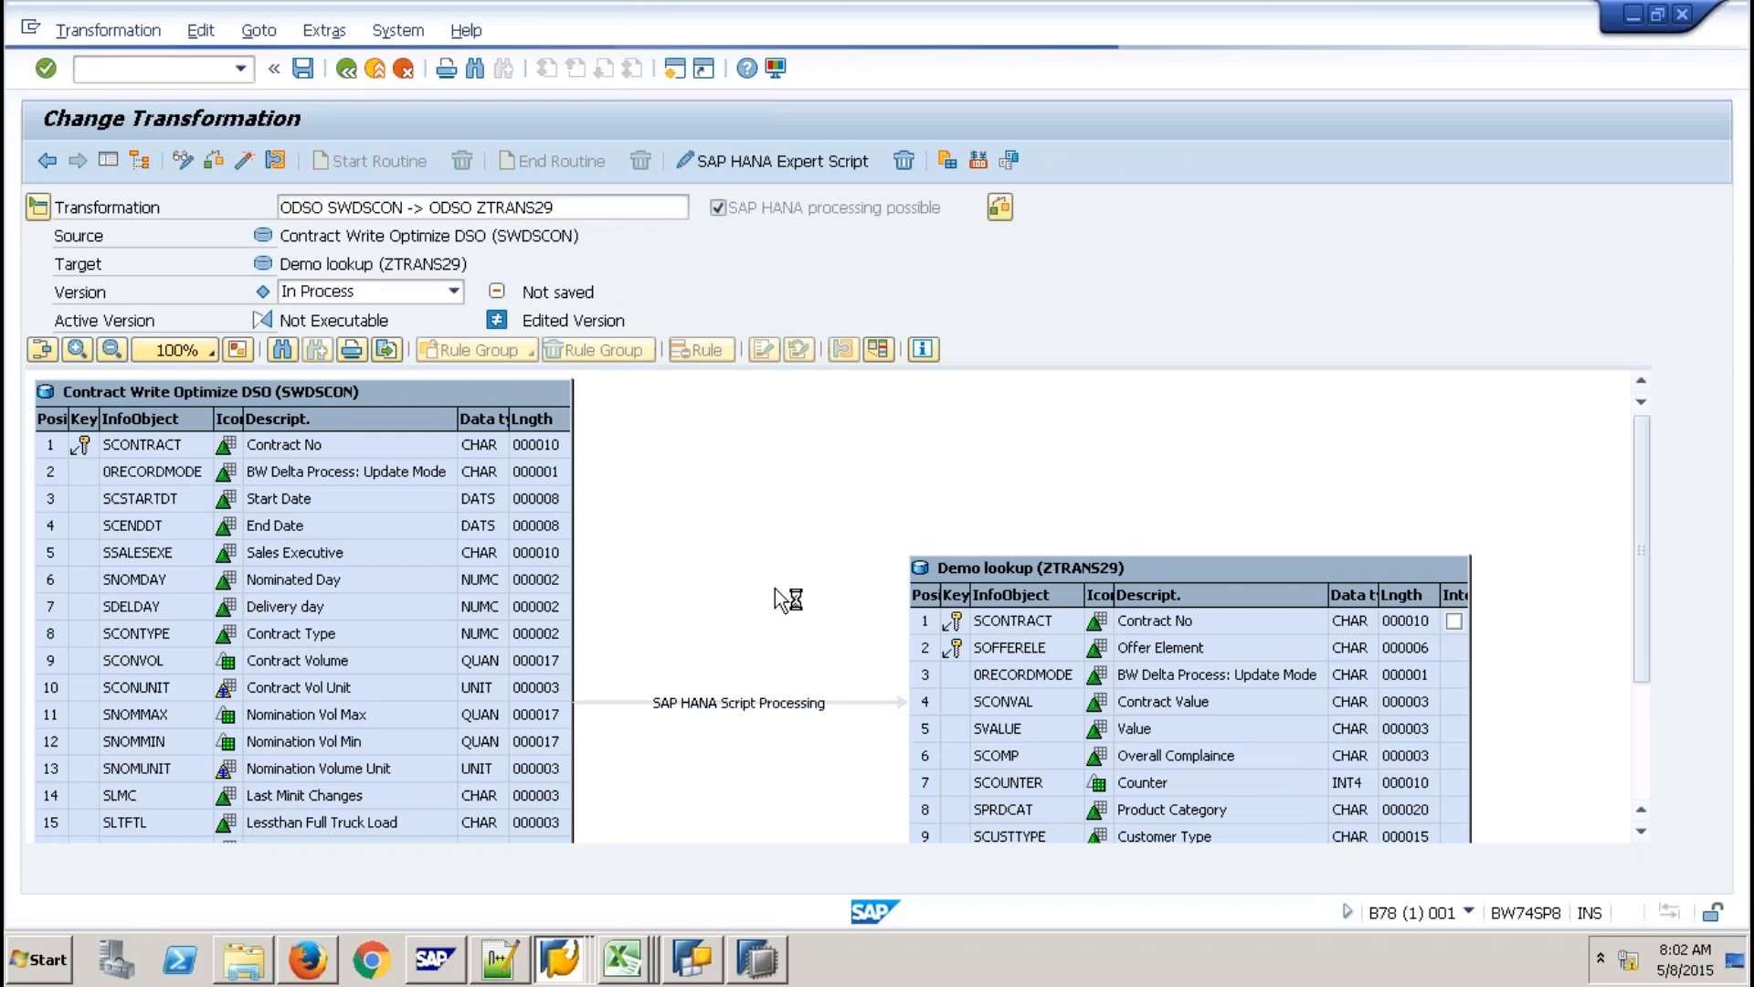
left_click(373, 71)
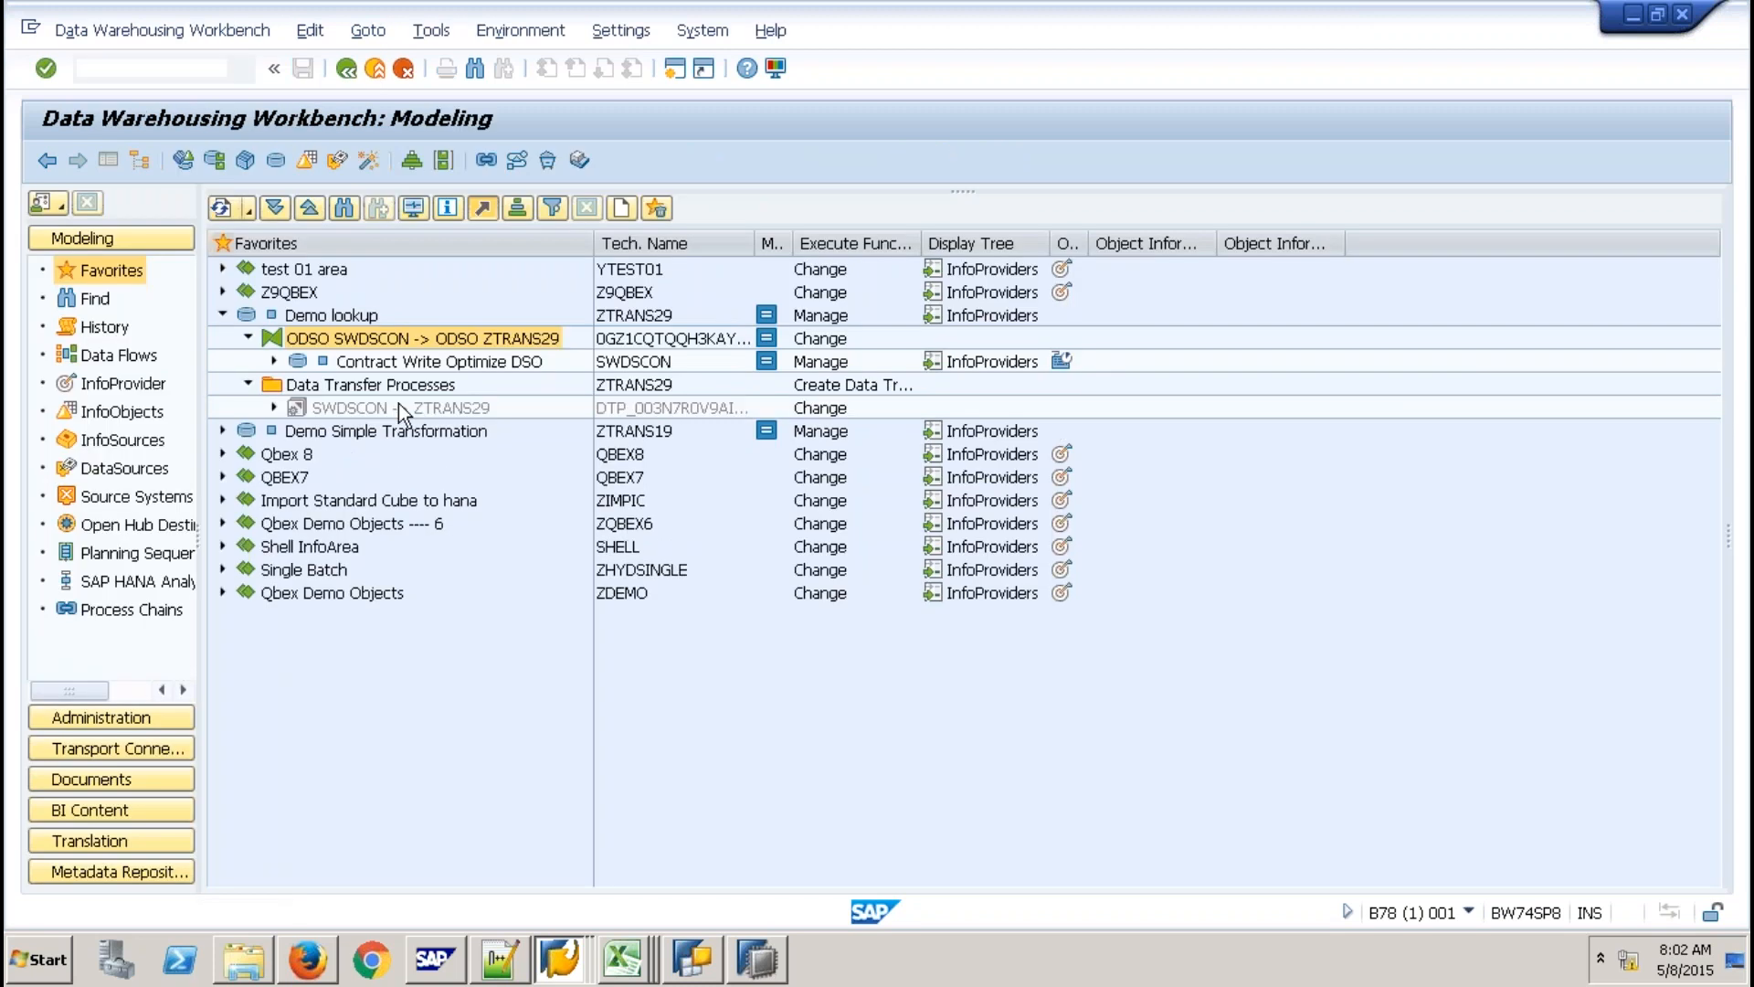
Execute the SWDSCON -> ZTRANS29 DTP and confirm request 586 loaded 30 records green.
left_click(399, 407)
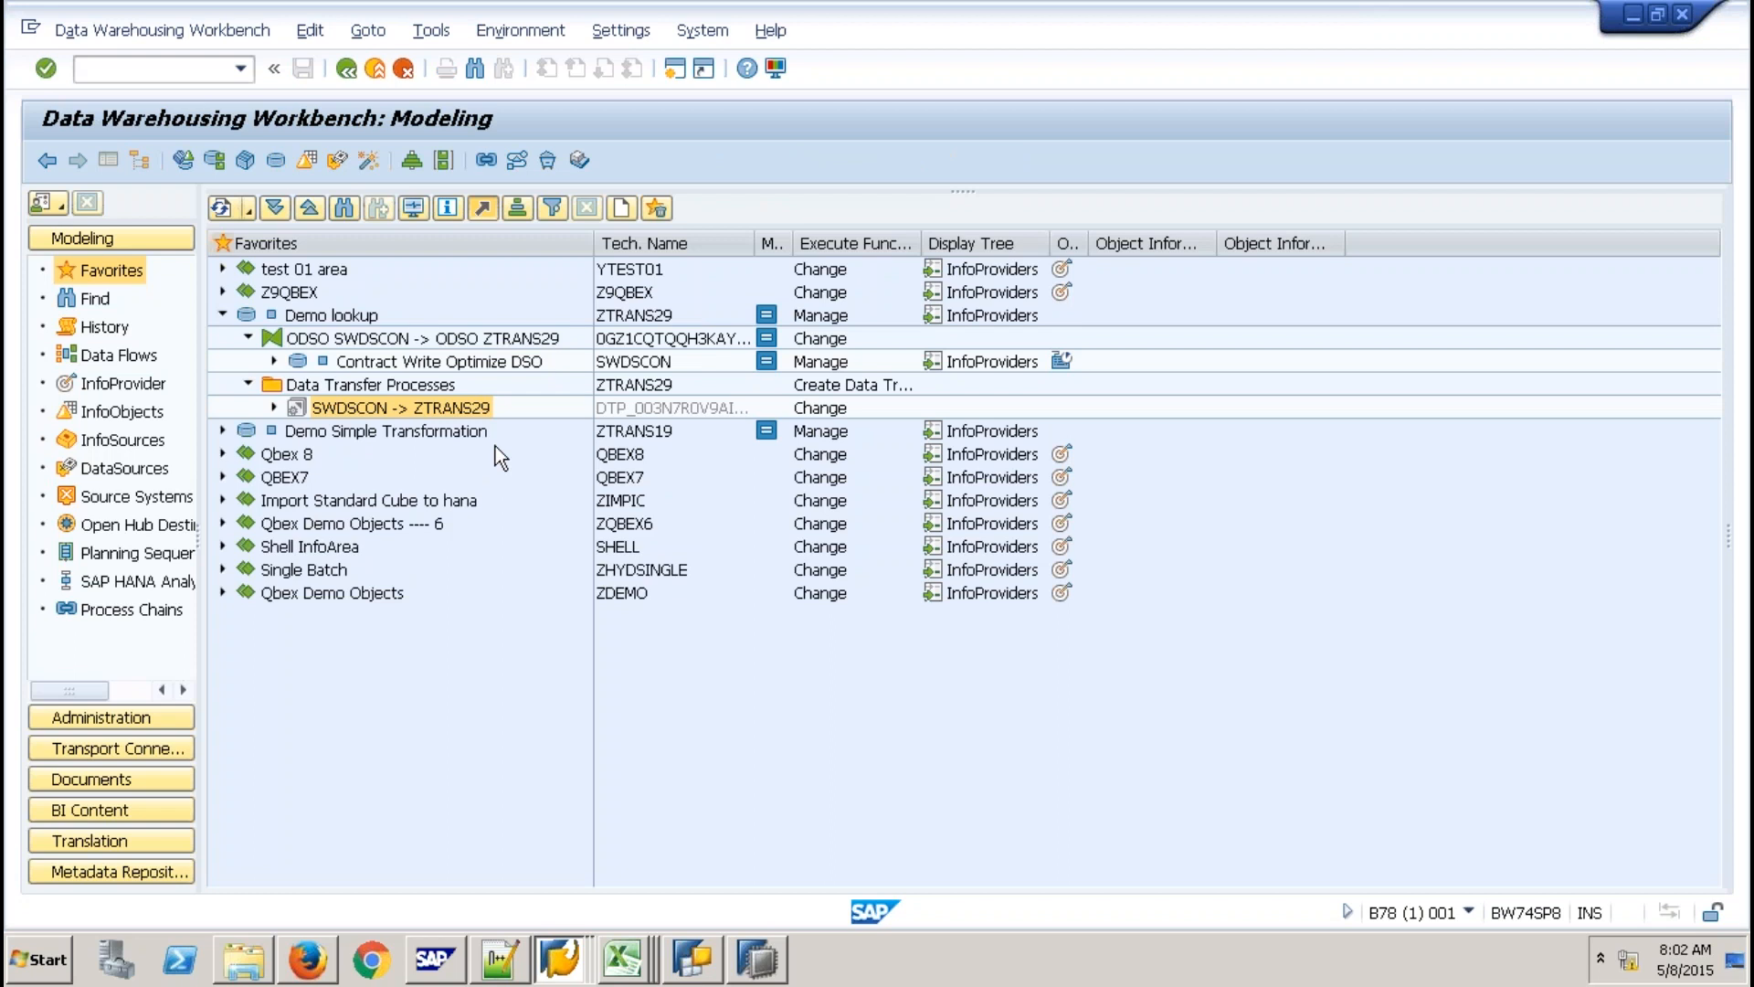
right_click(399, 408)
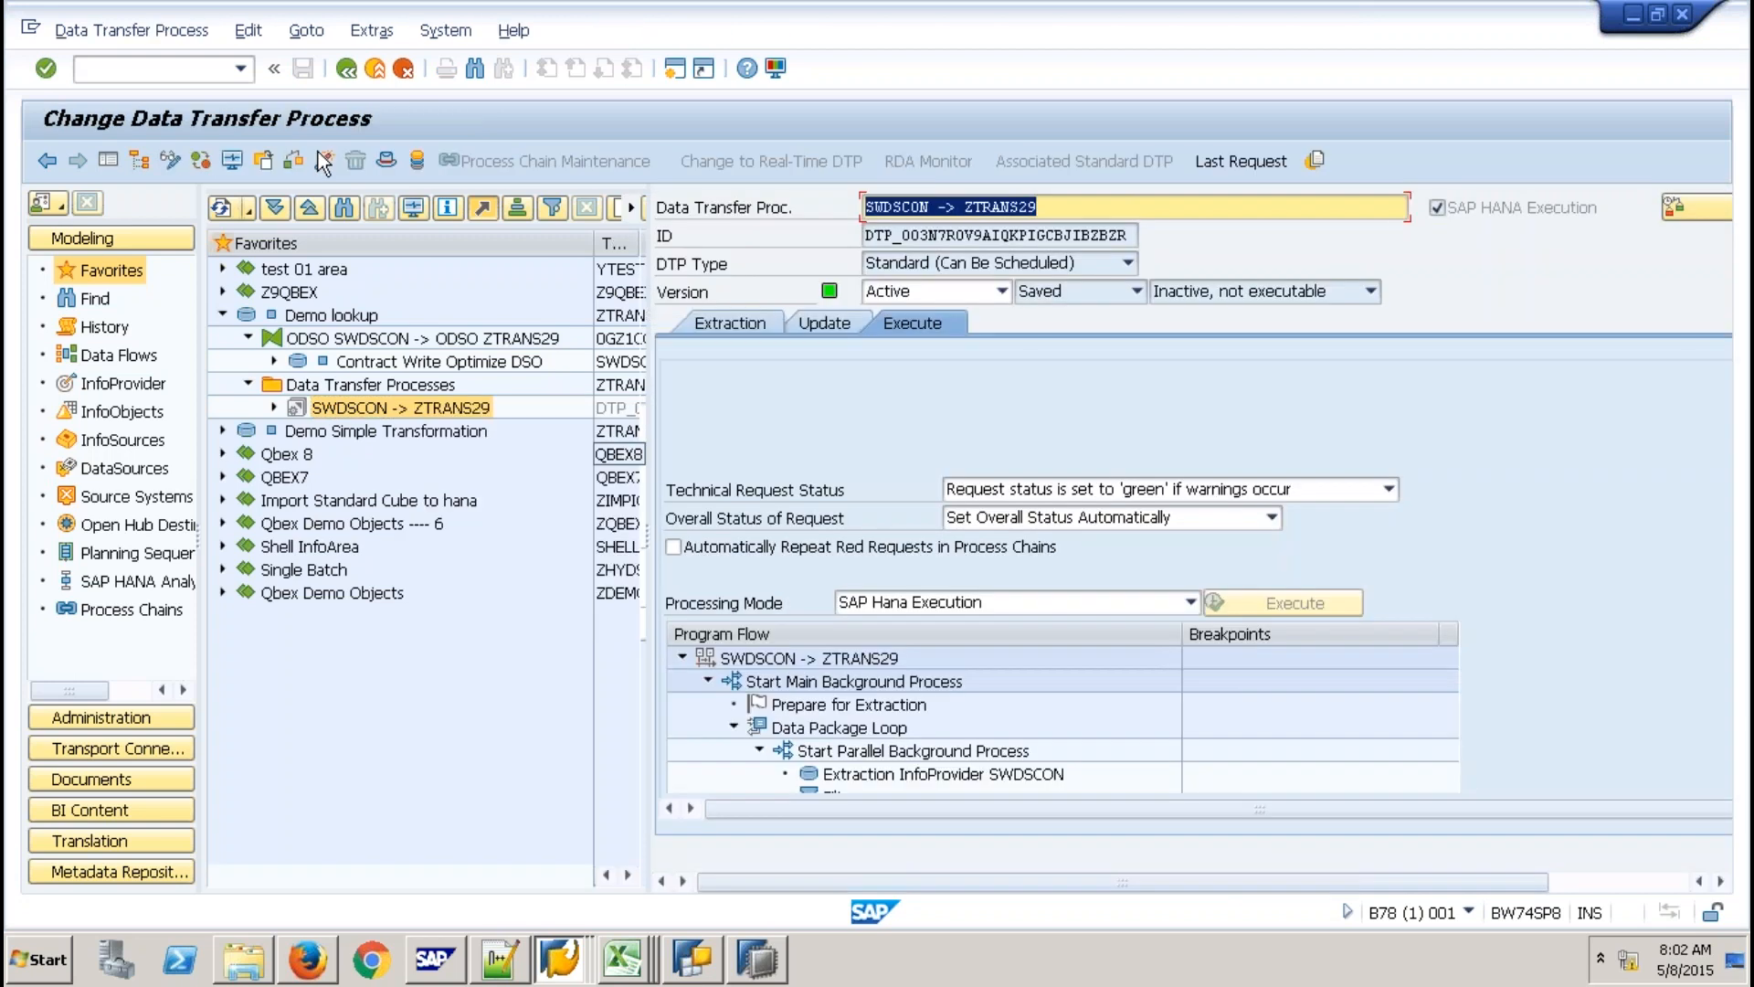
left_click(319, 155)
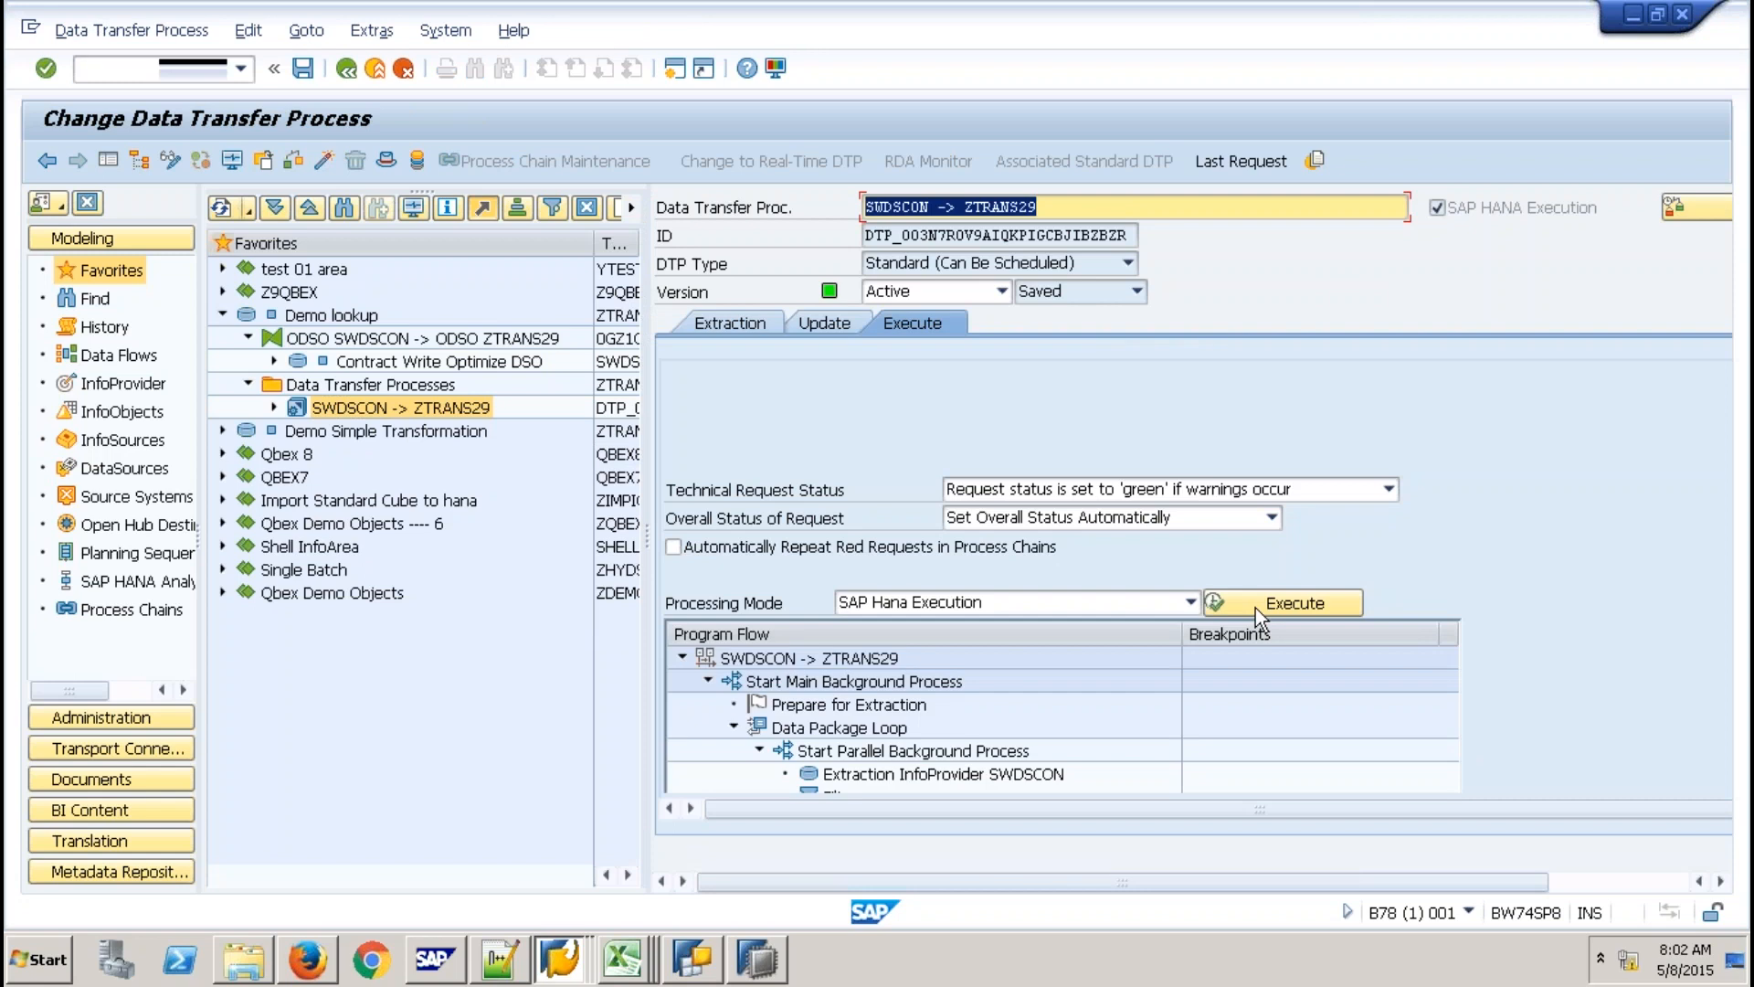
left_click(1255, 607)
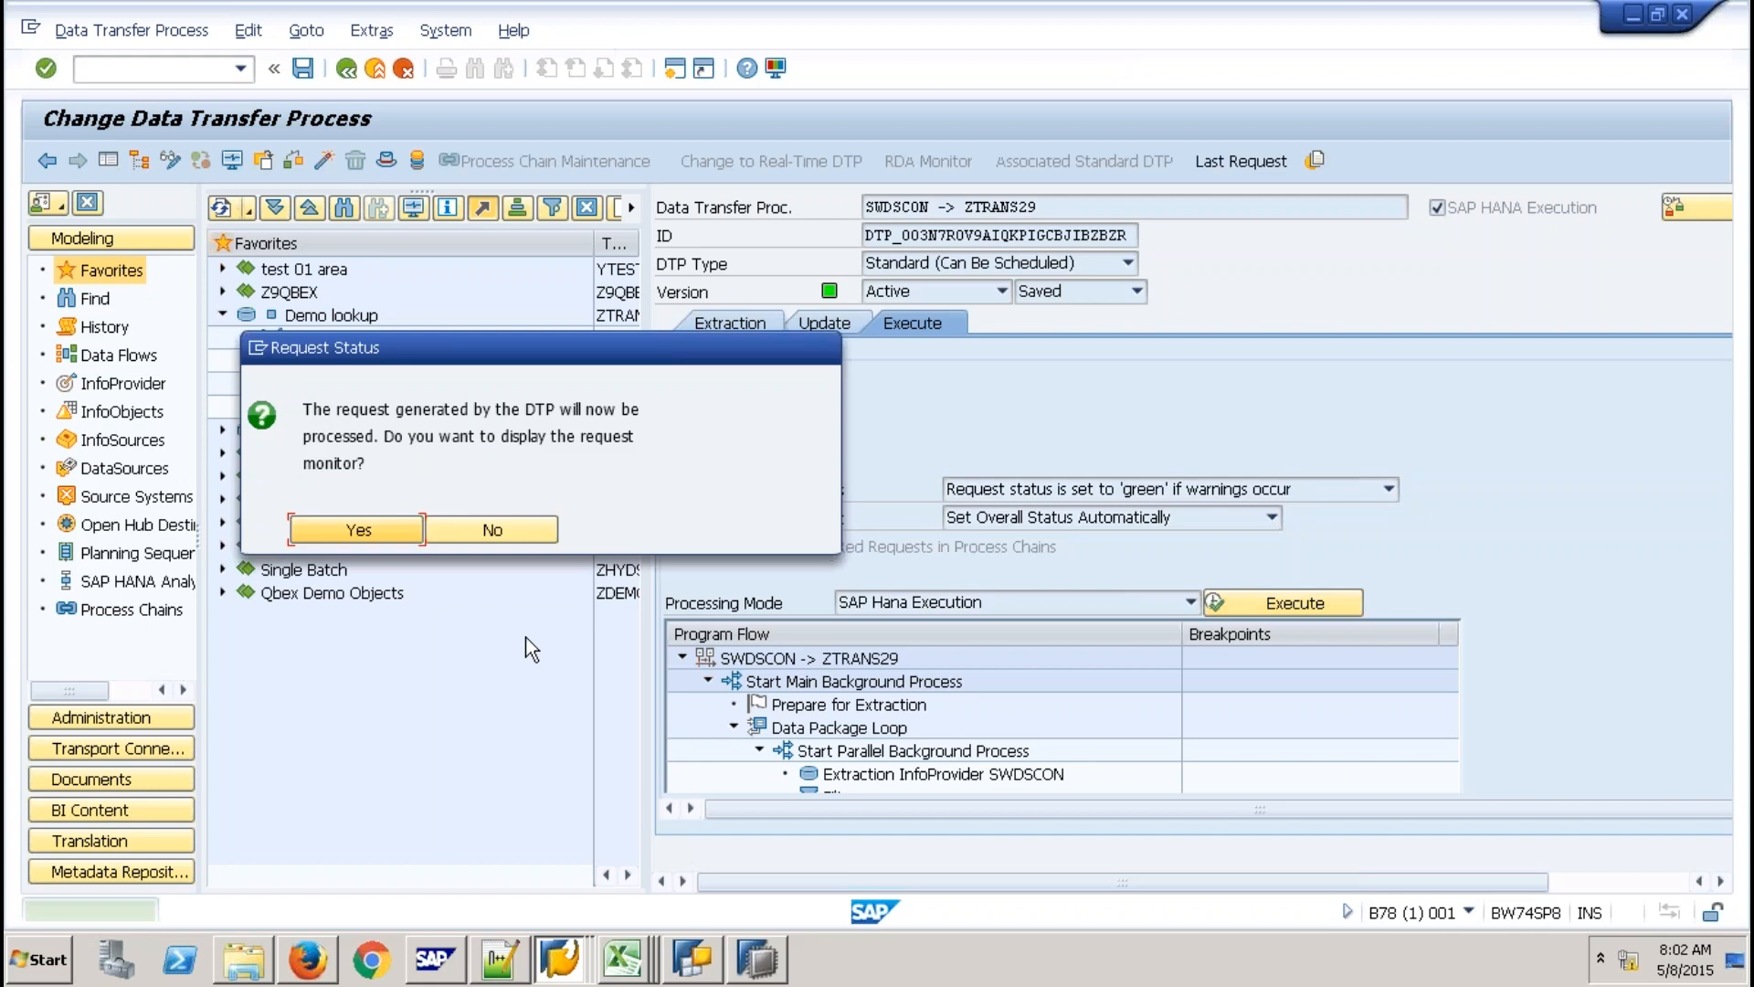
left_click(362, 530)
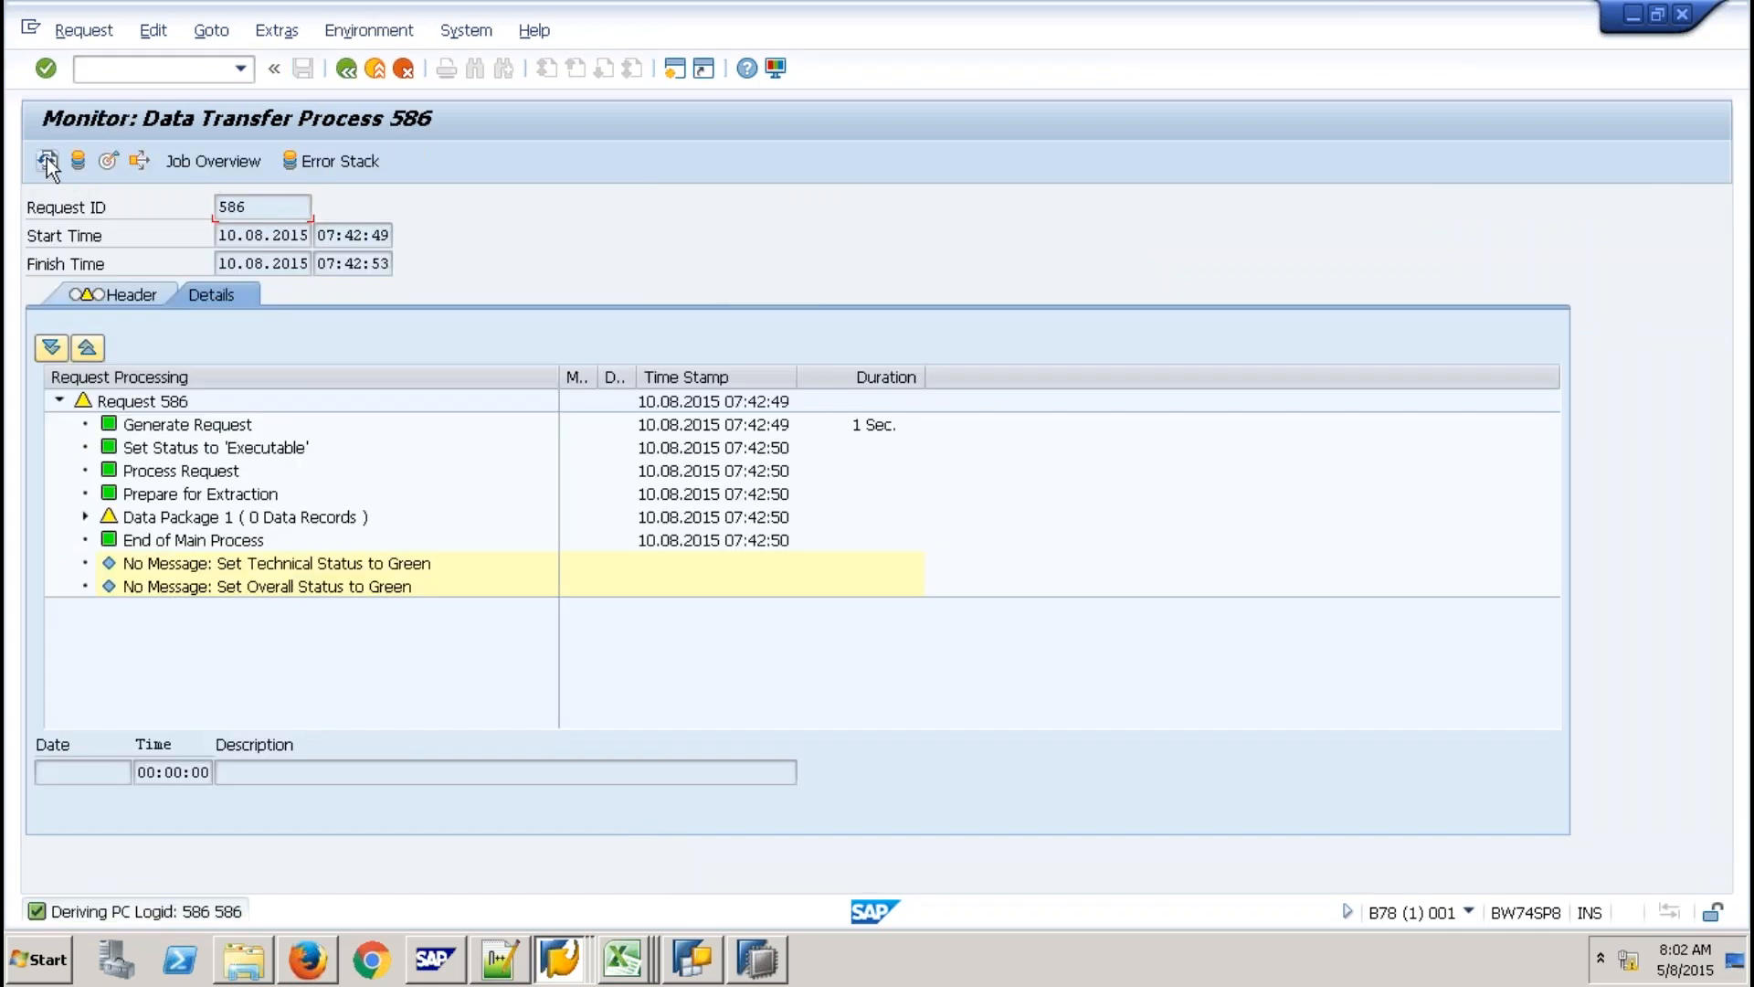
left_click(47, 159)
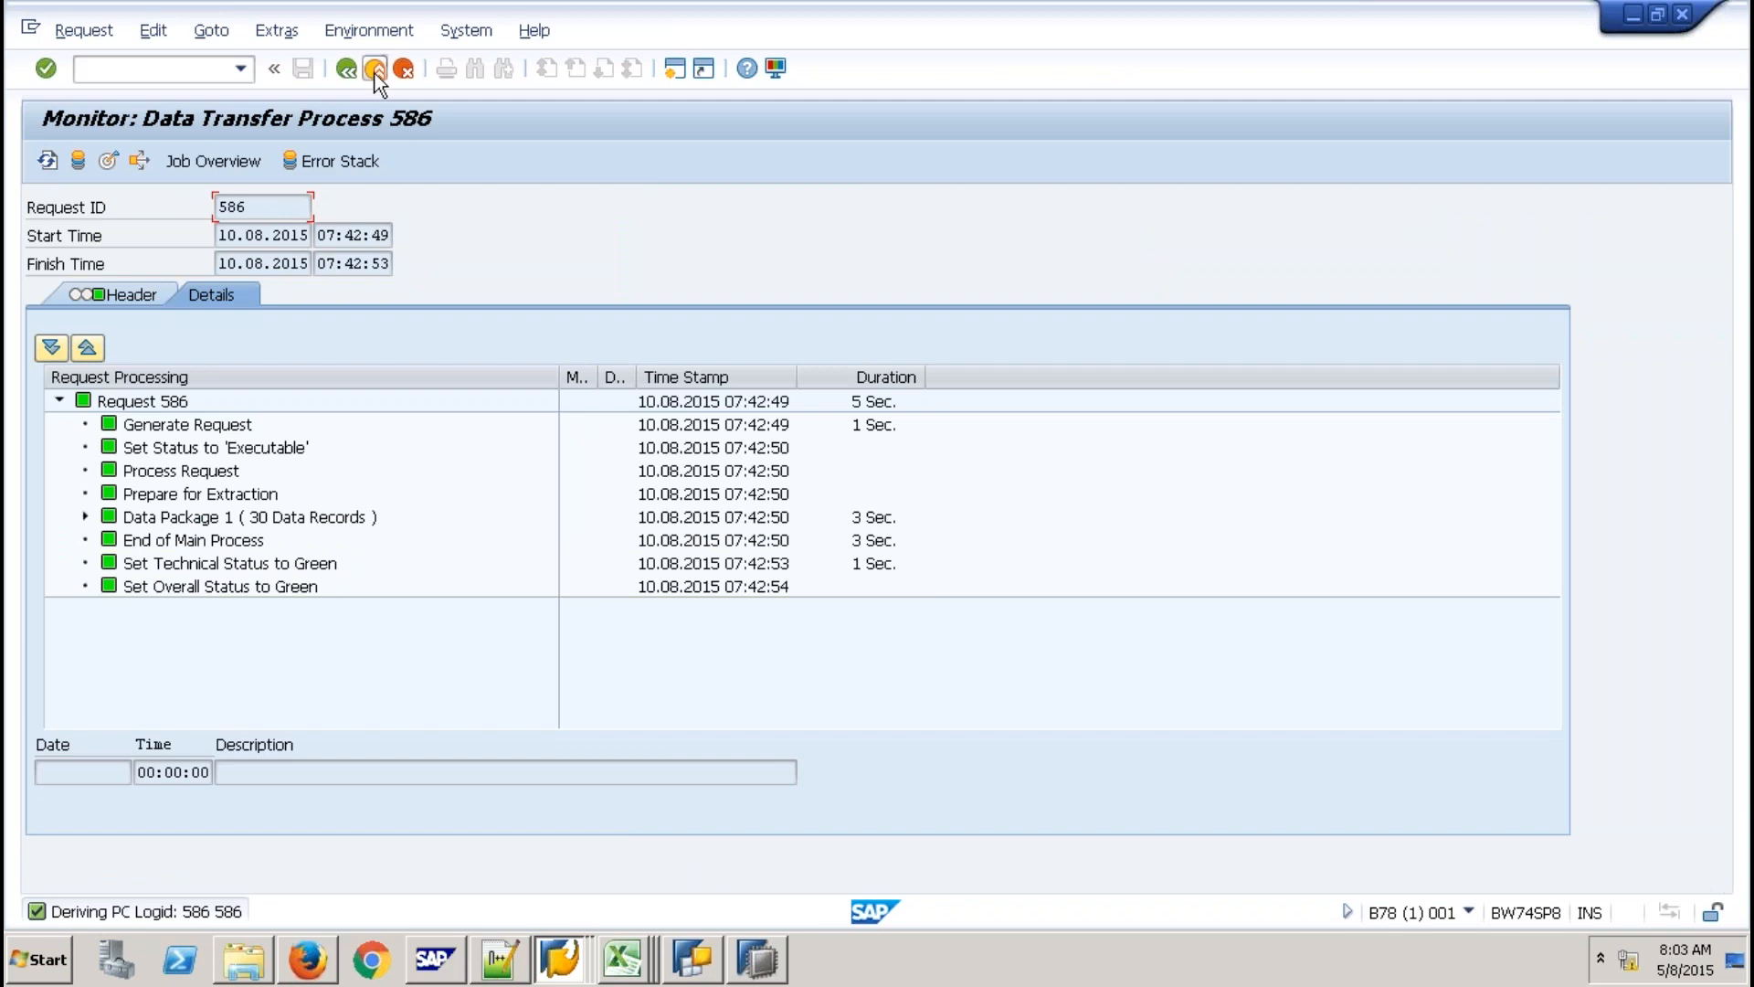
left_click(375, 71)
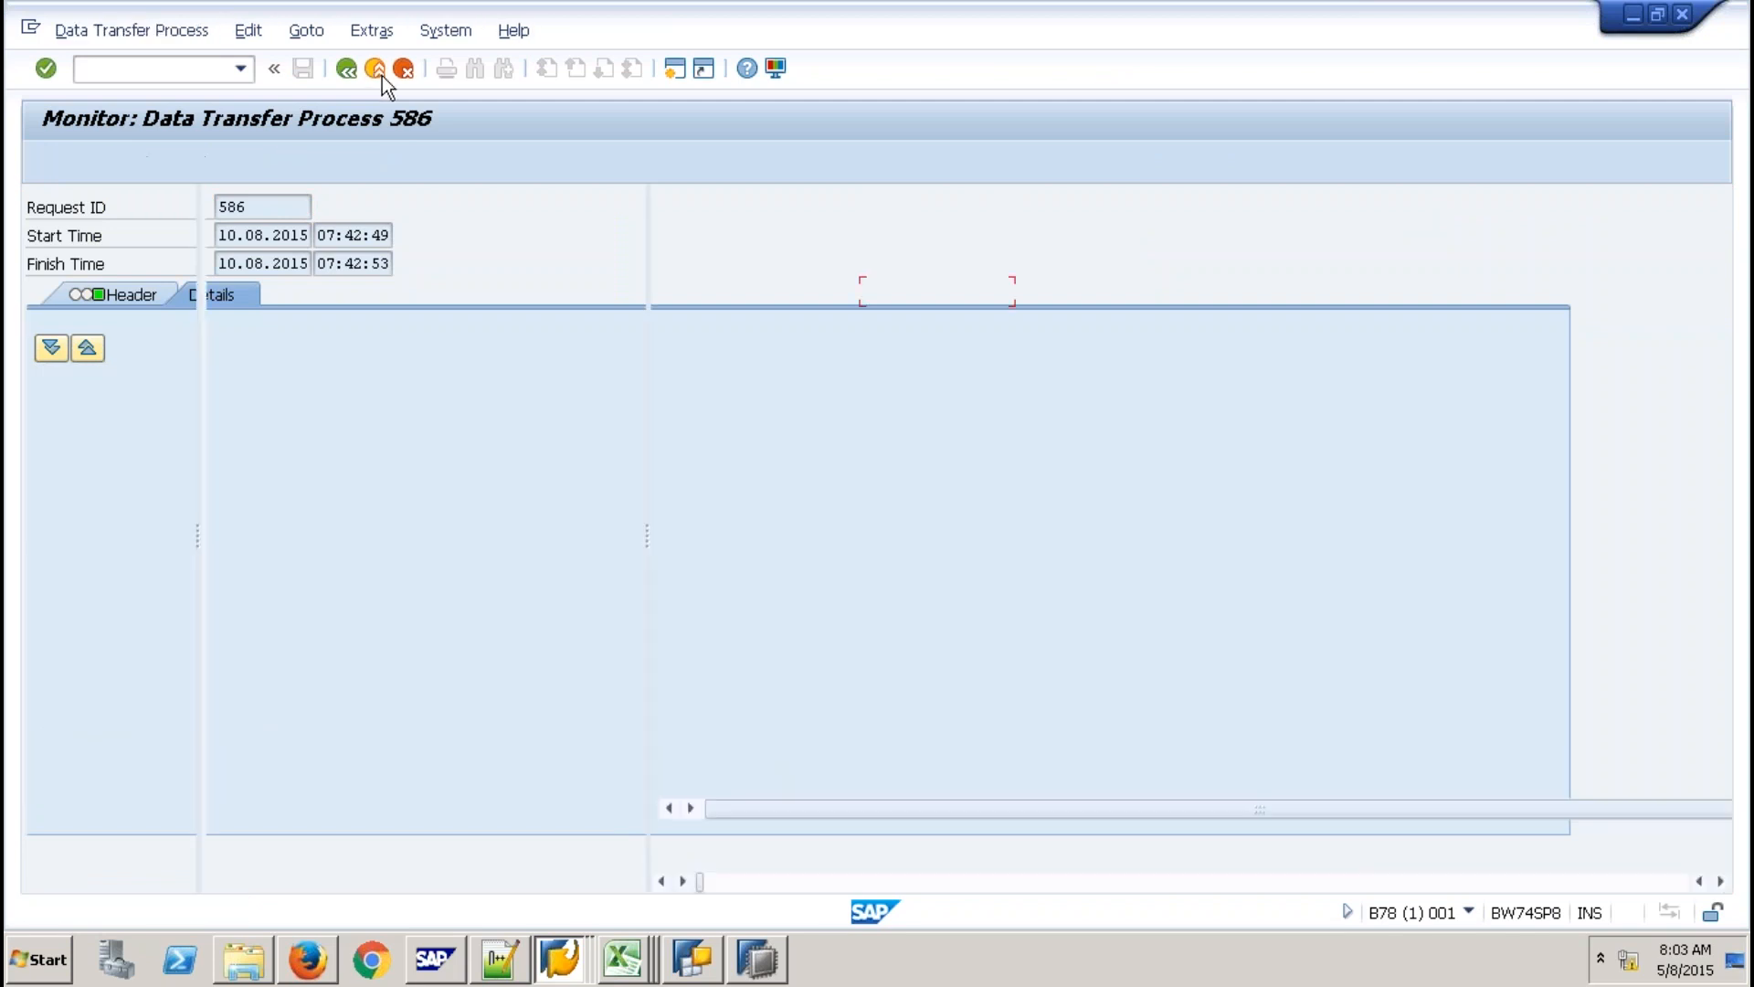
left_click(375, 70)
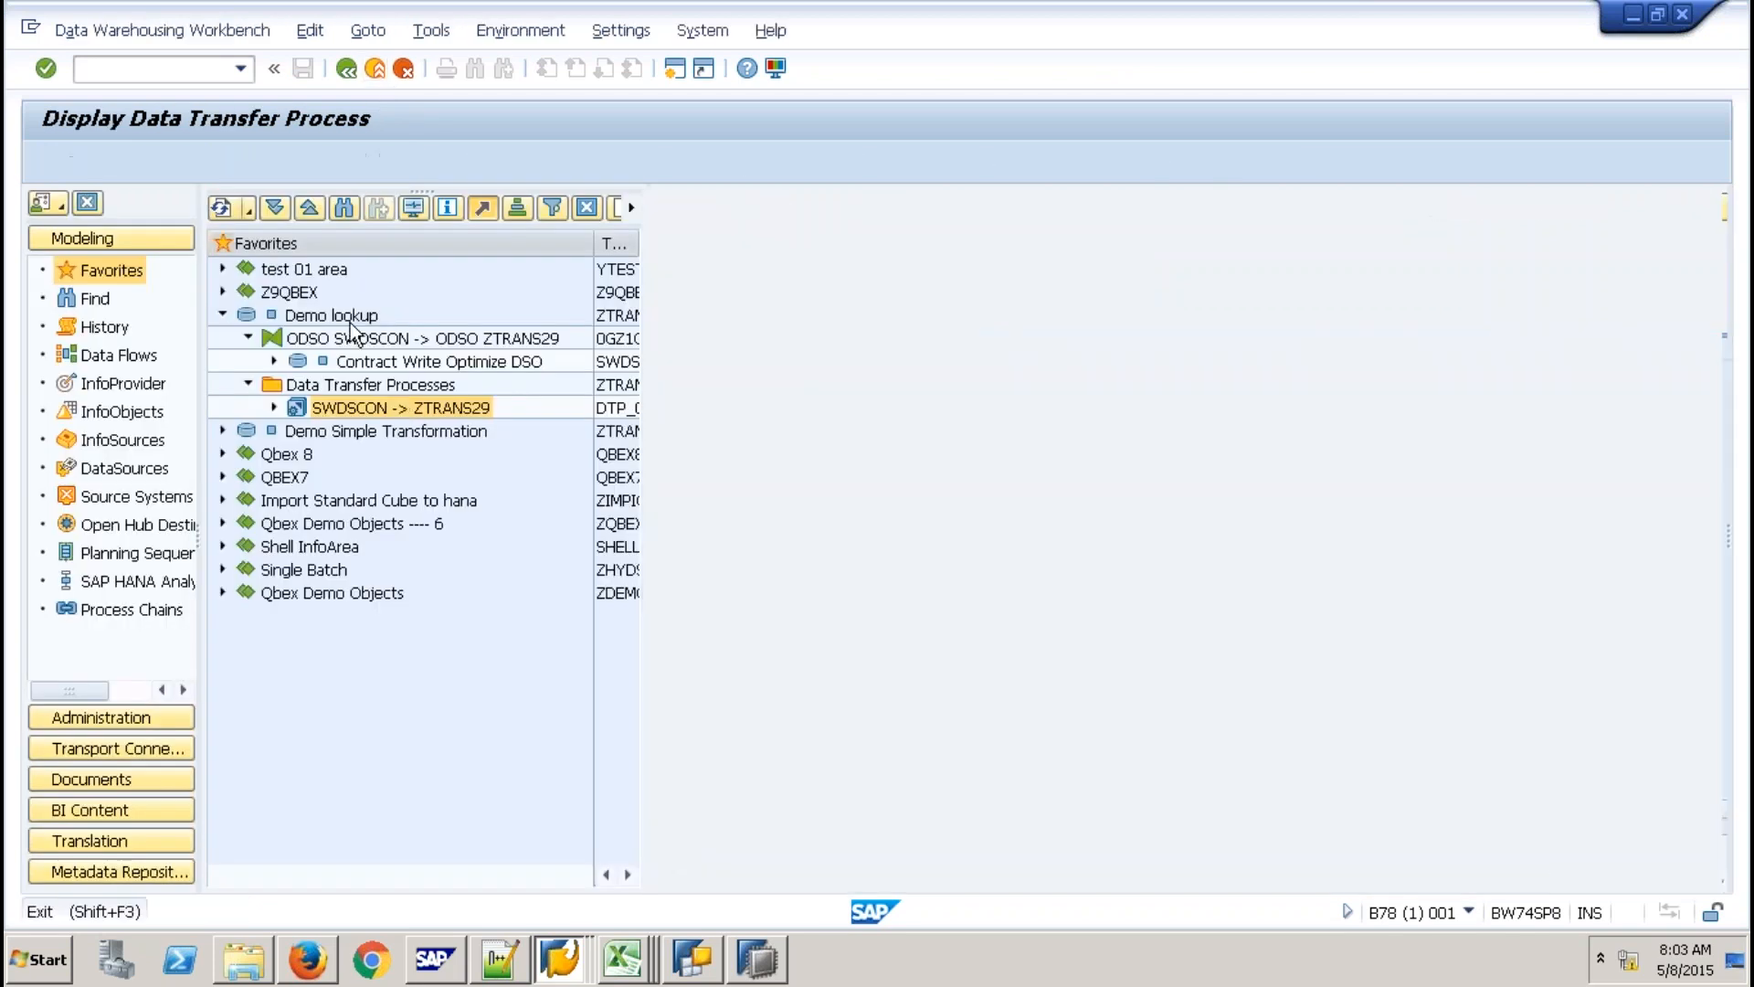
Manage the Demo lookup DSO ZTRANS29 to see request 586, briefly checking HANA Studio.
right_click(349, 320)
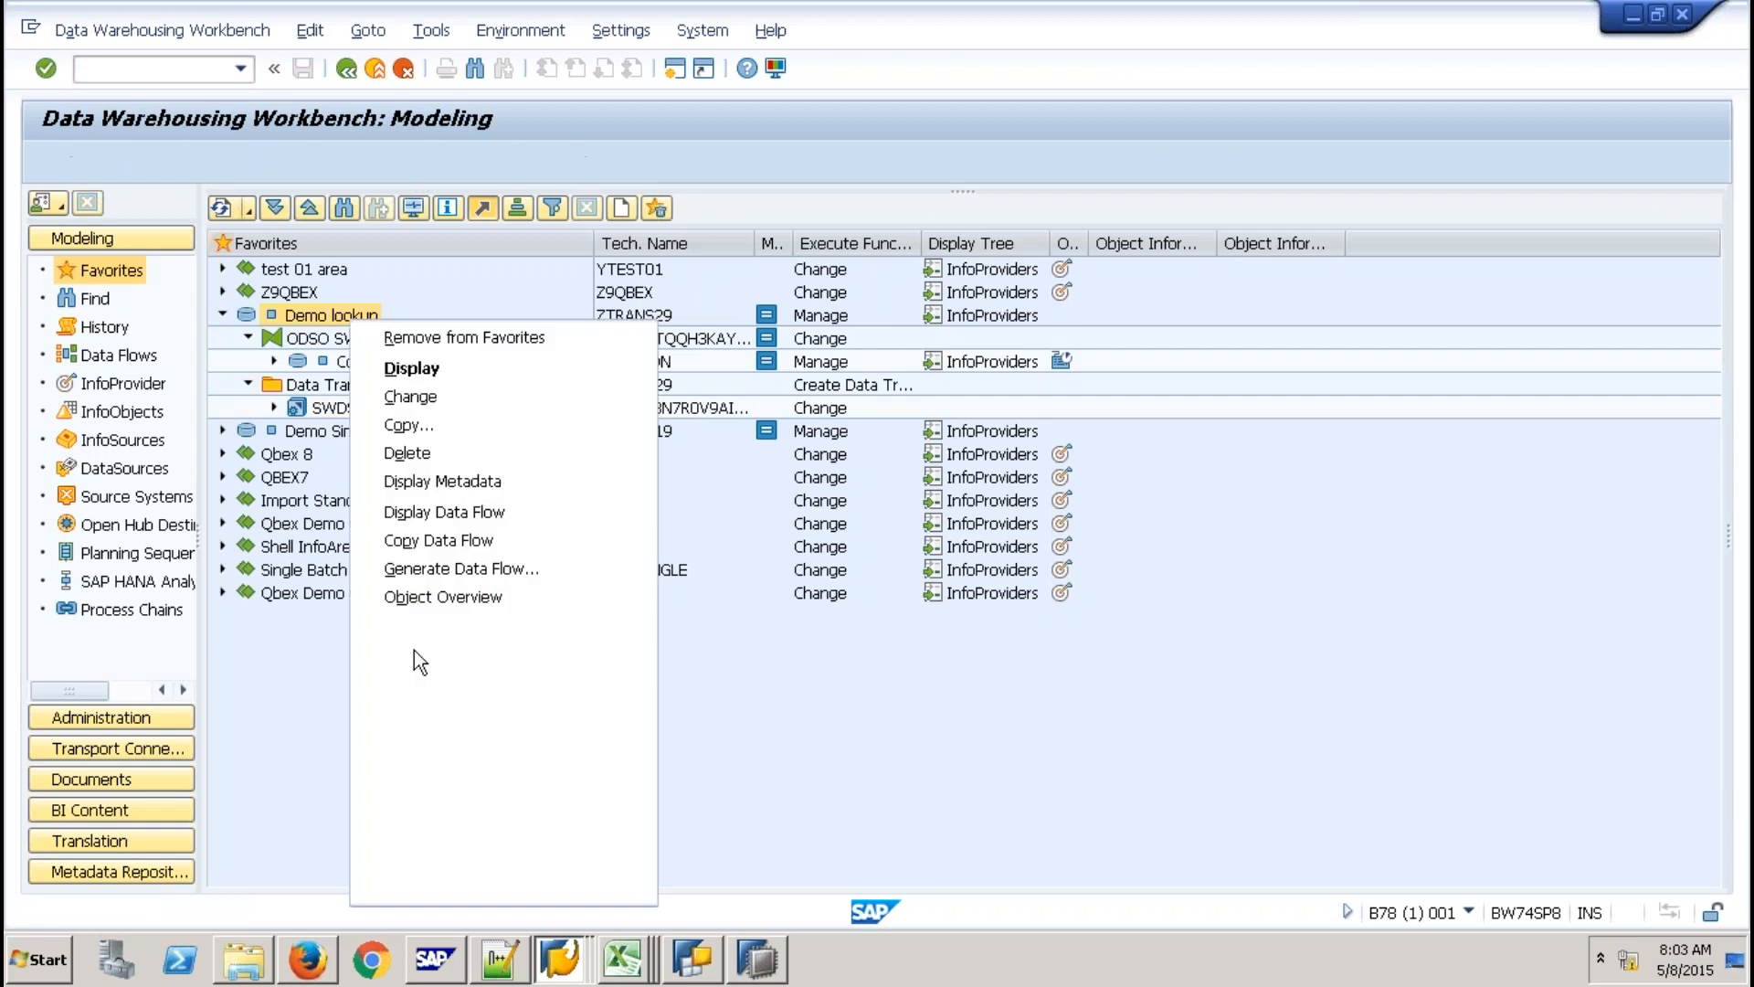
left_click(411, 656)
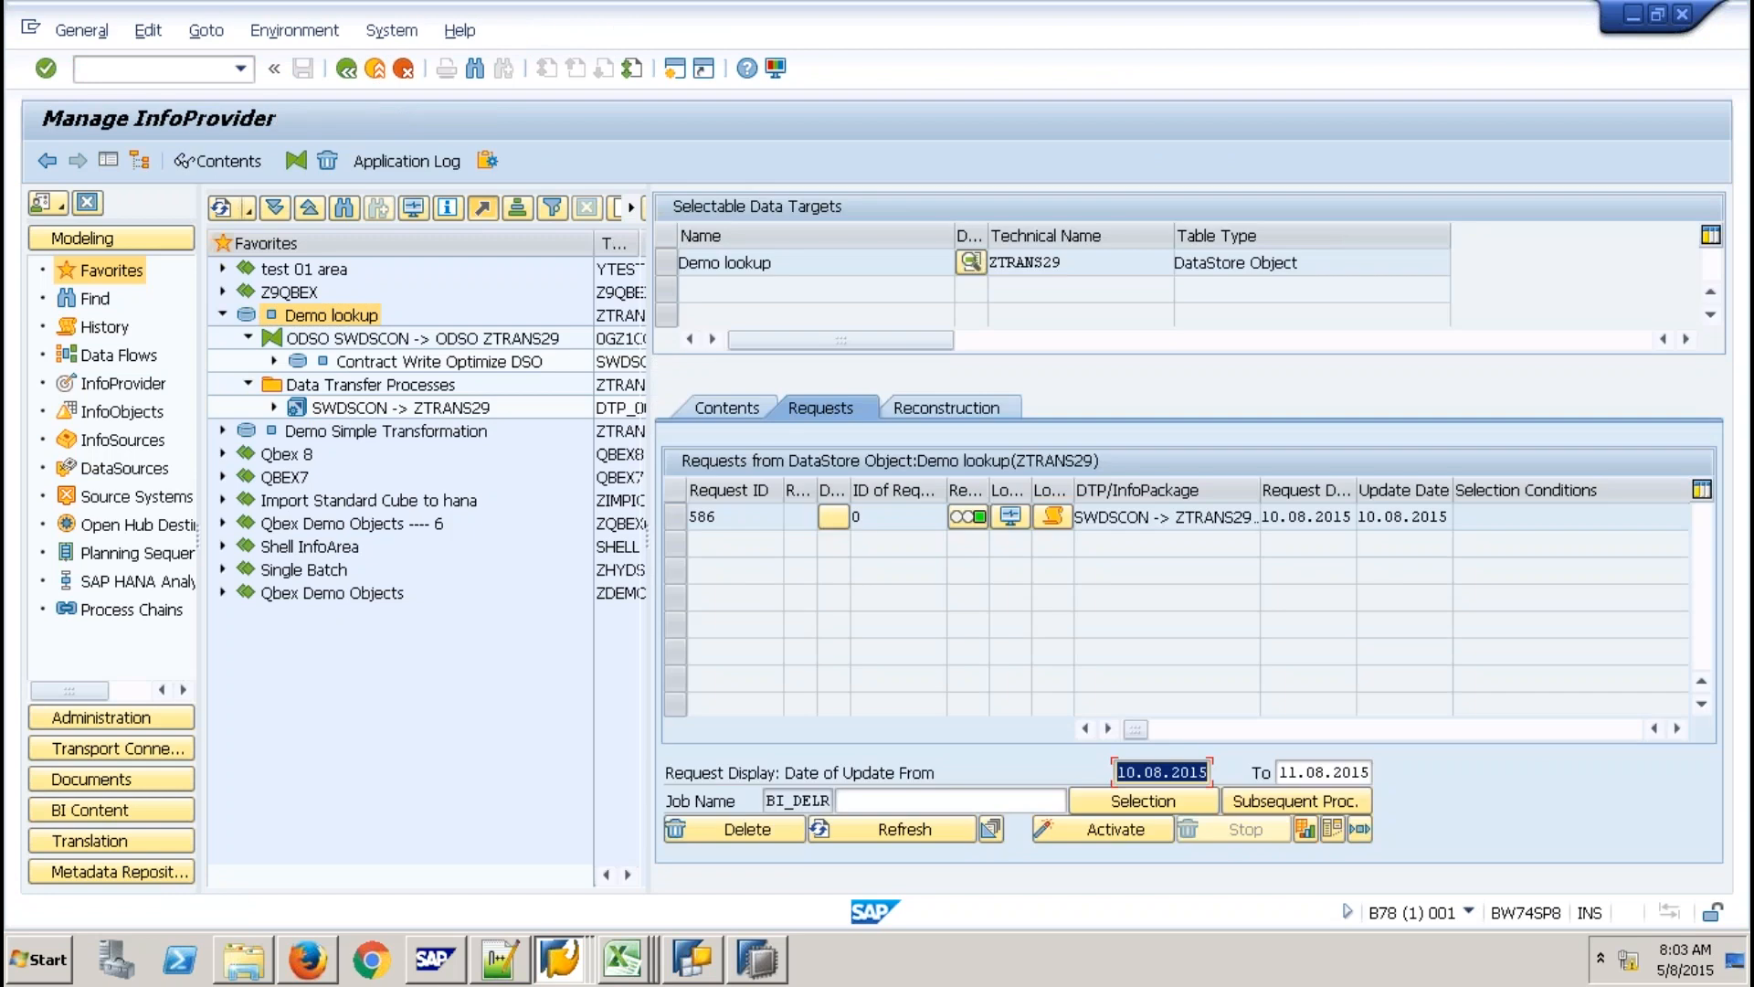
mouse_move(770, 973)
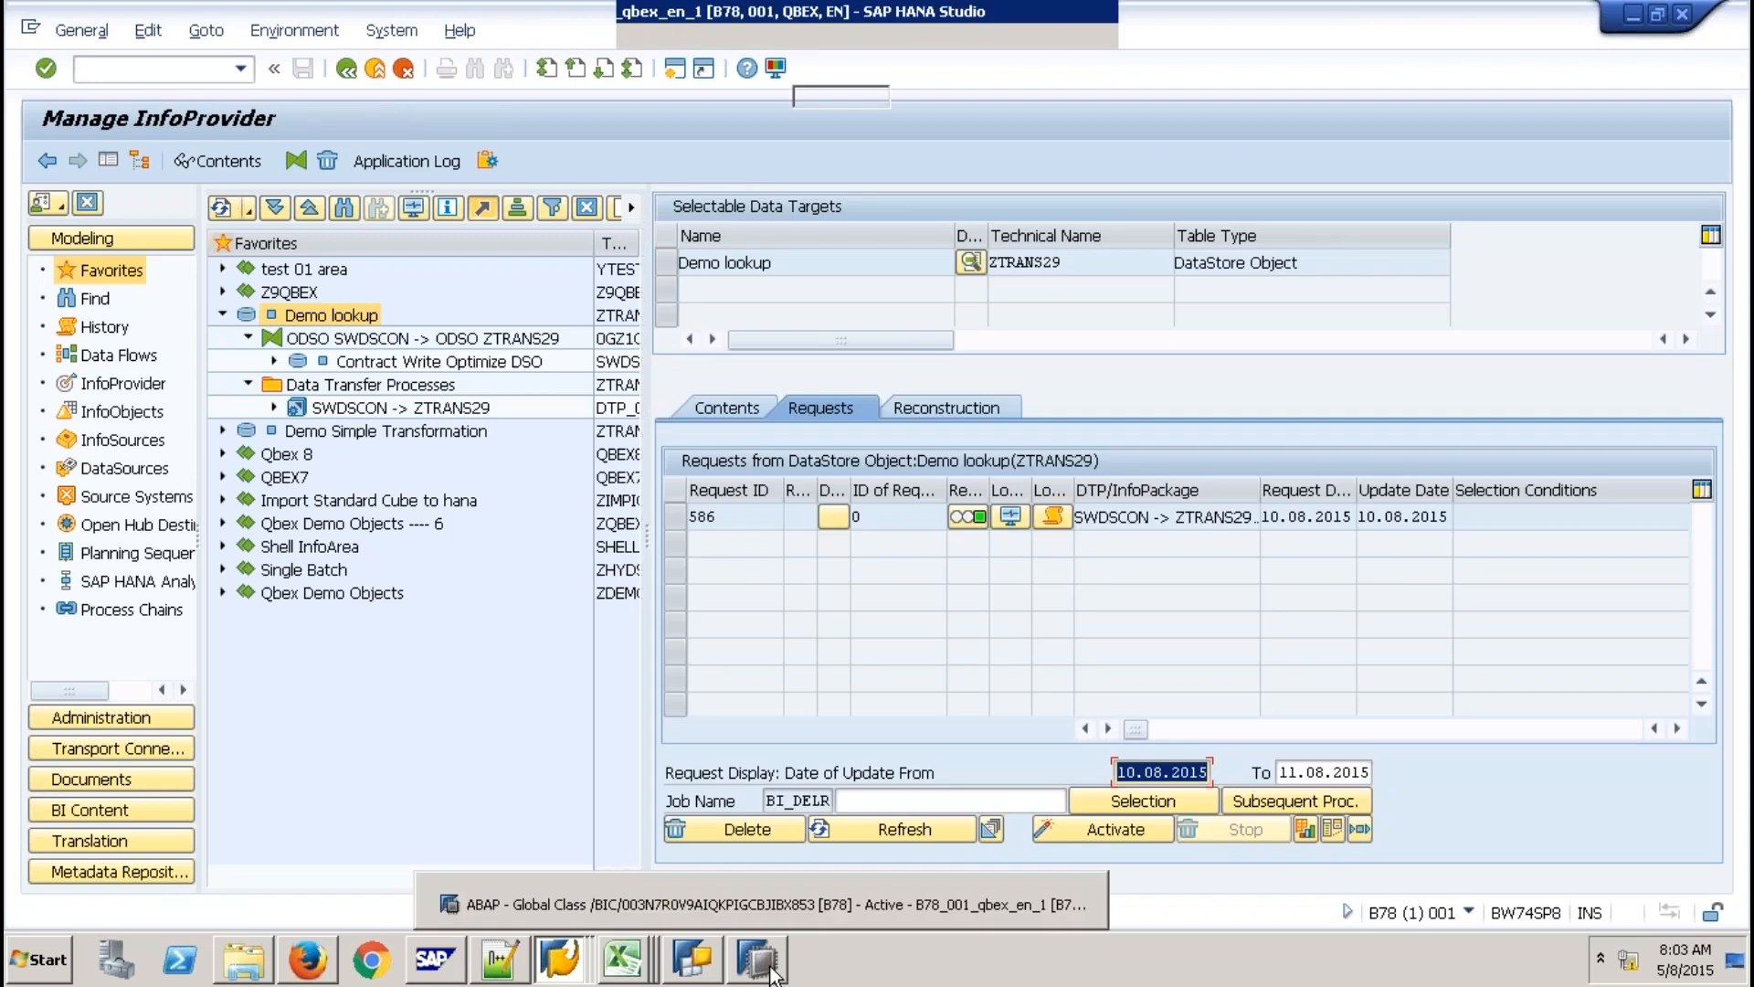
left_click(803, 904)
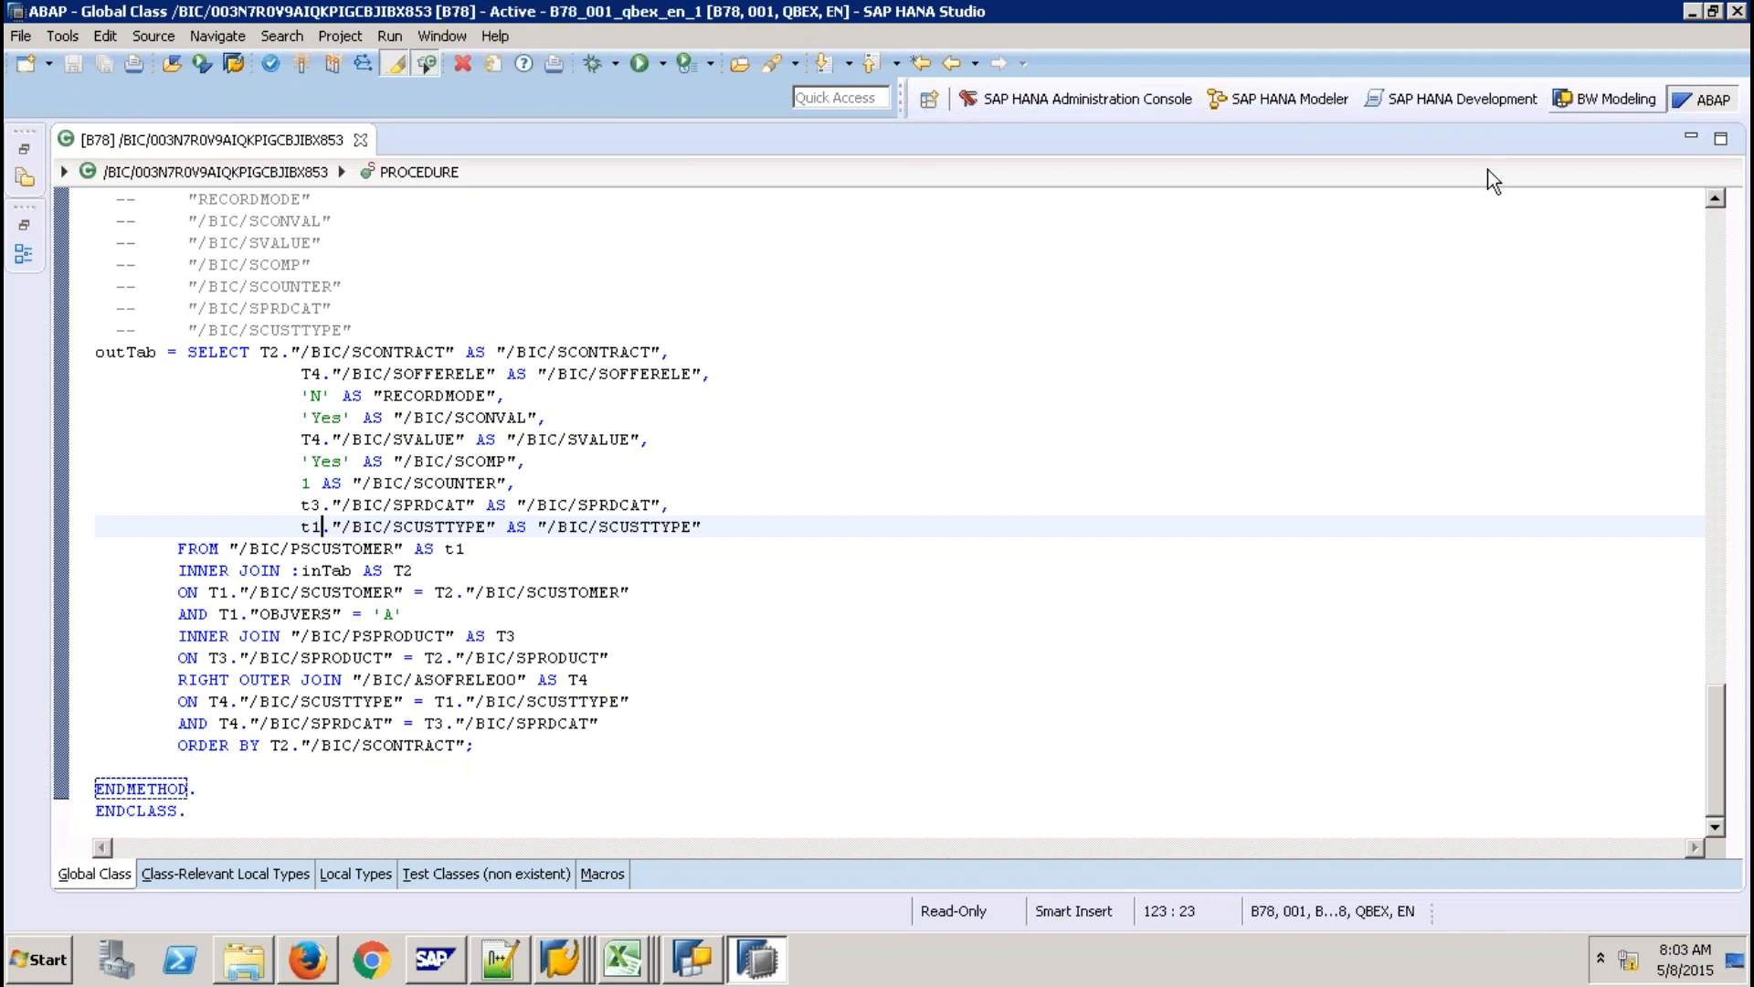
left_click(570, 965)
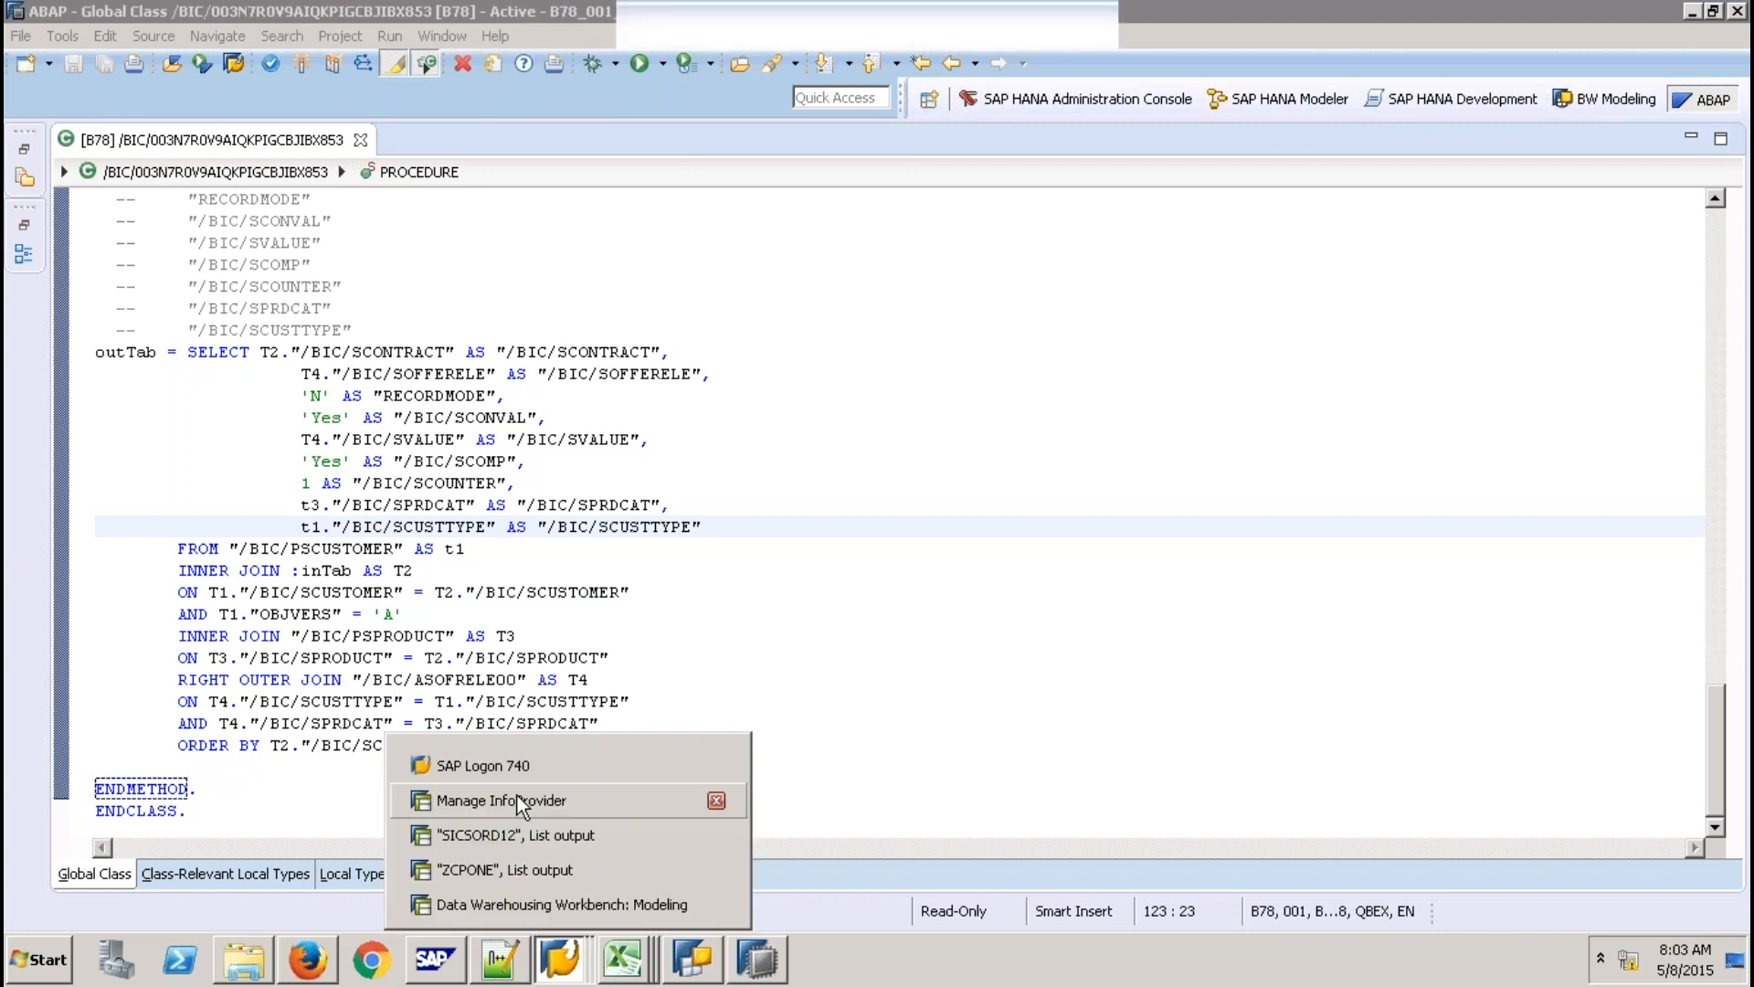
left_click(501, 801)
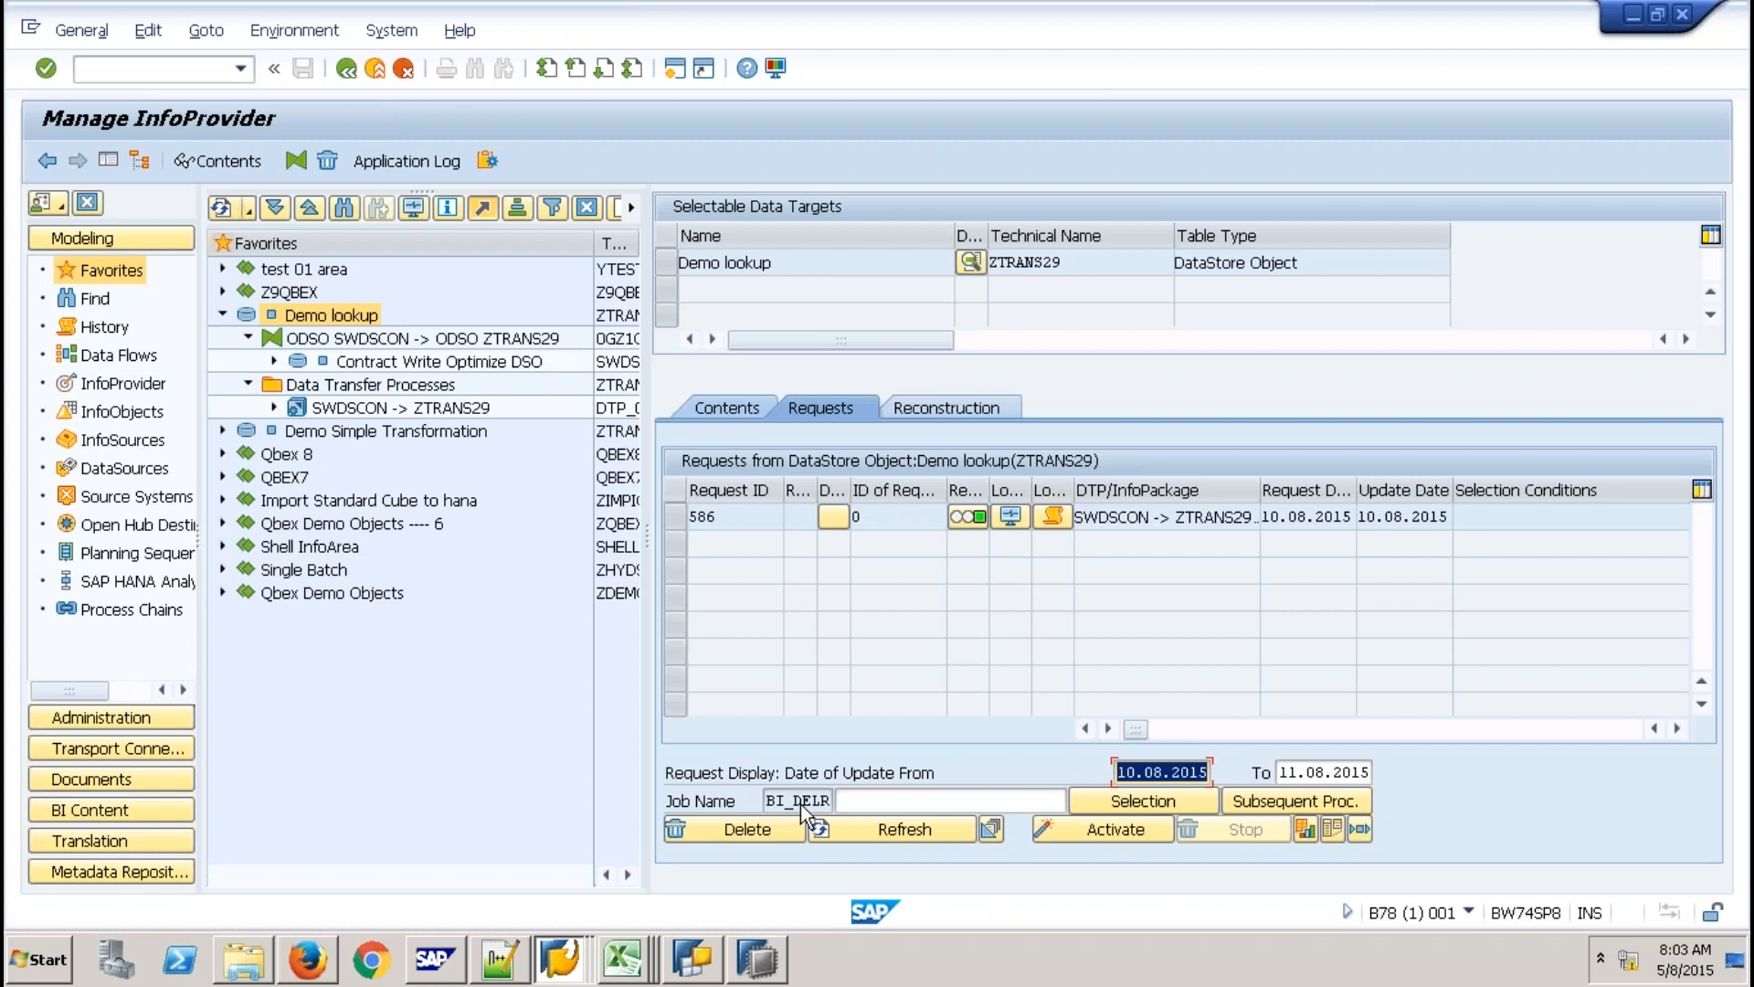
left_click(801, 804)
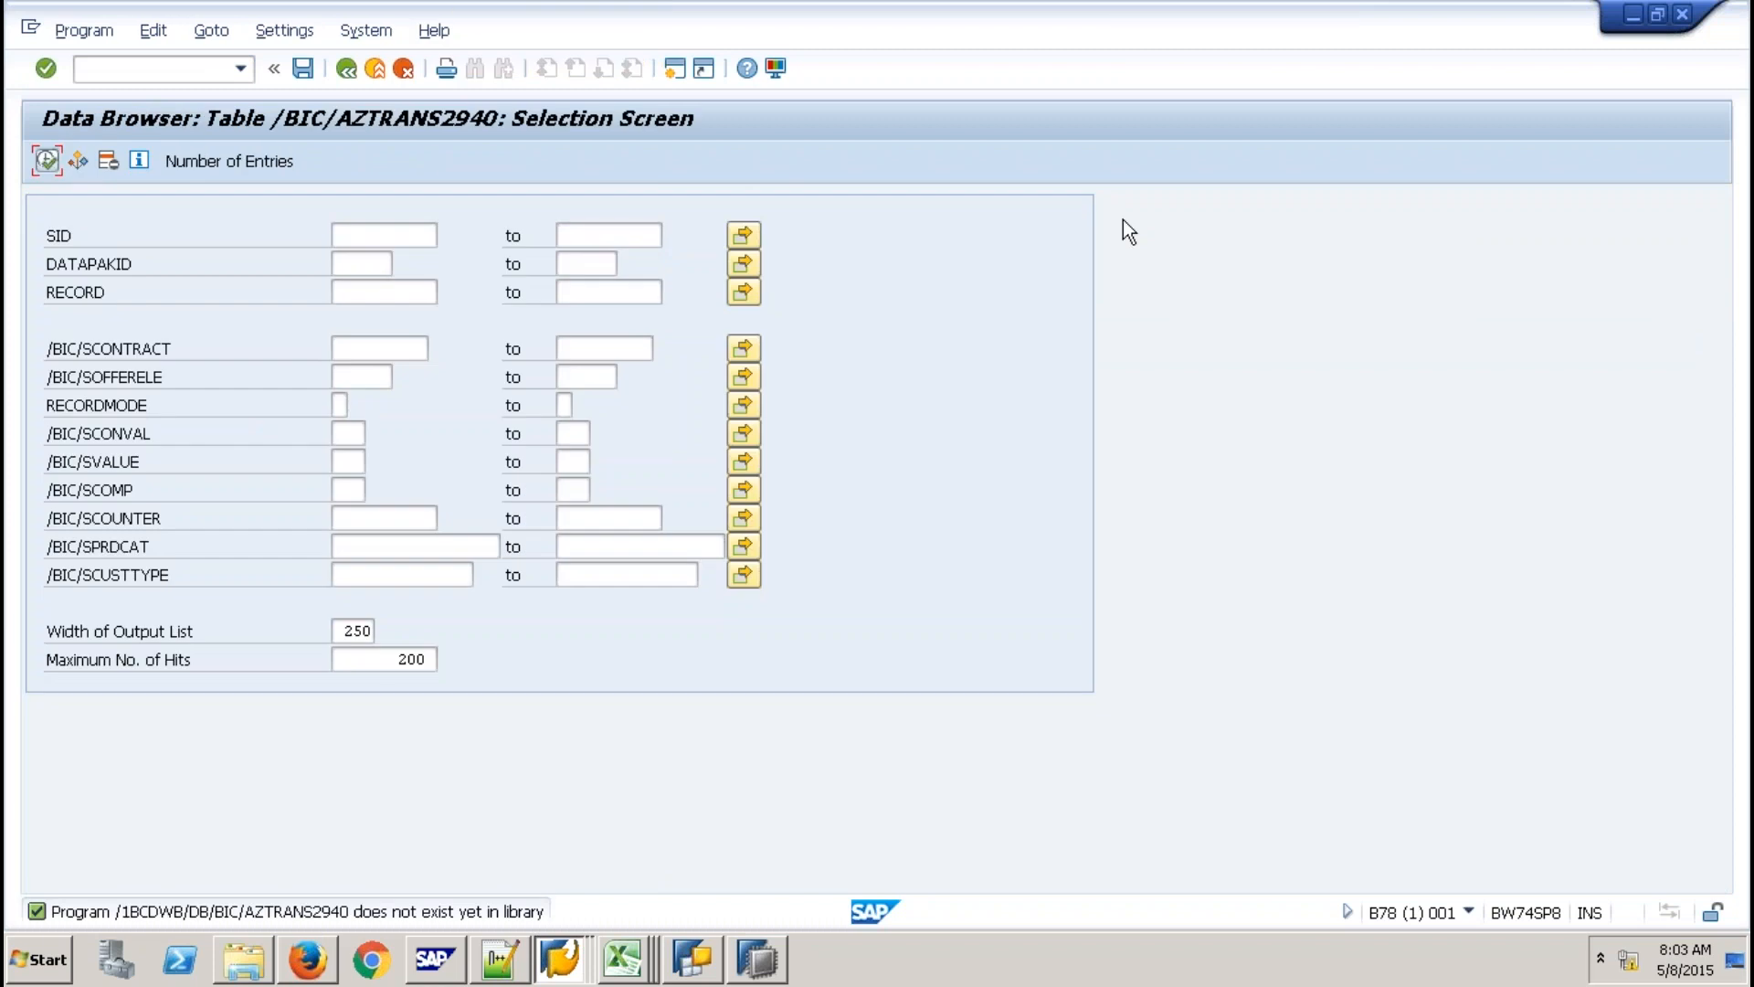
List the /BIC/AZTRANS2940 entries and highlight the looked-up category, customer type and offer columns.
key("F8")
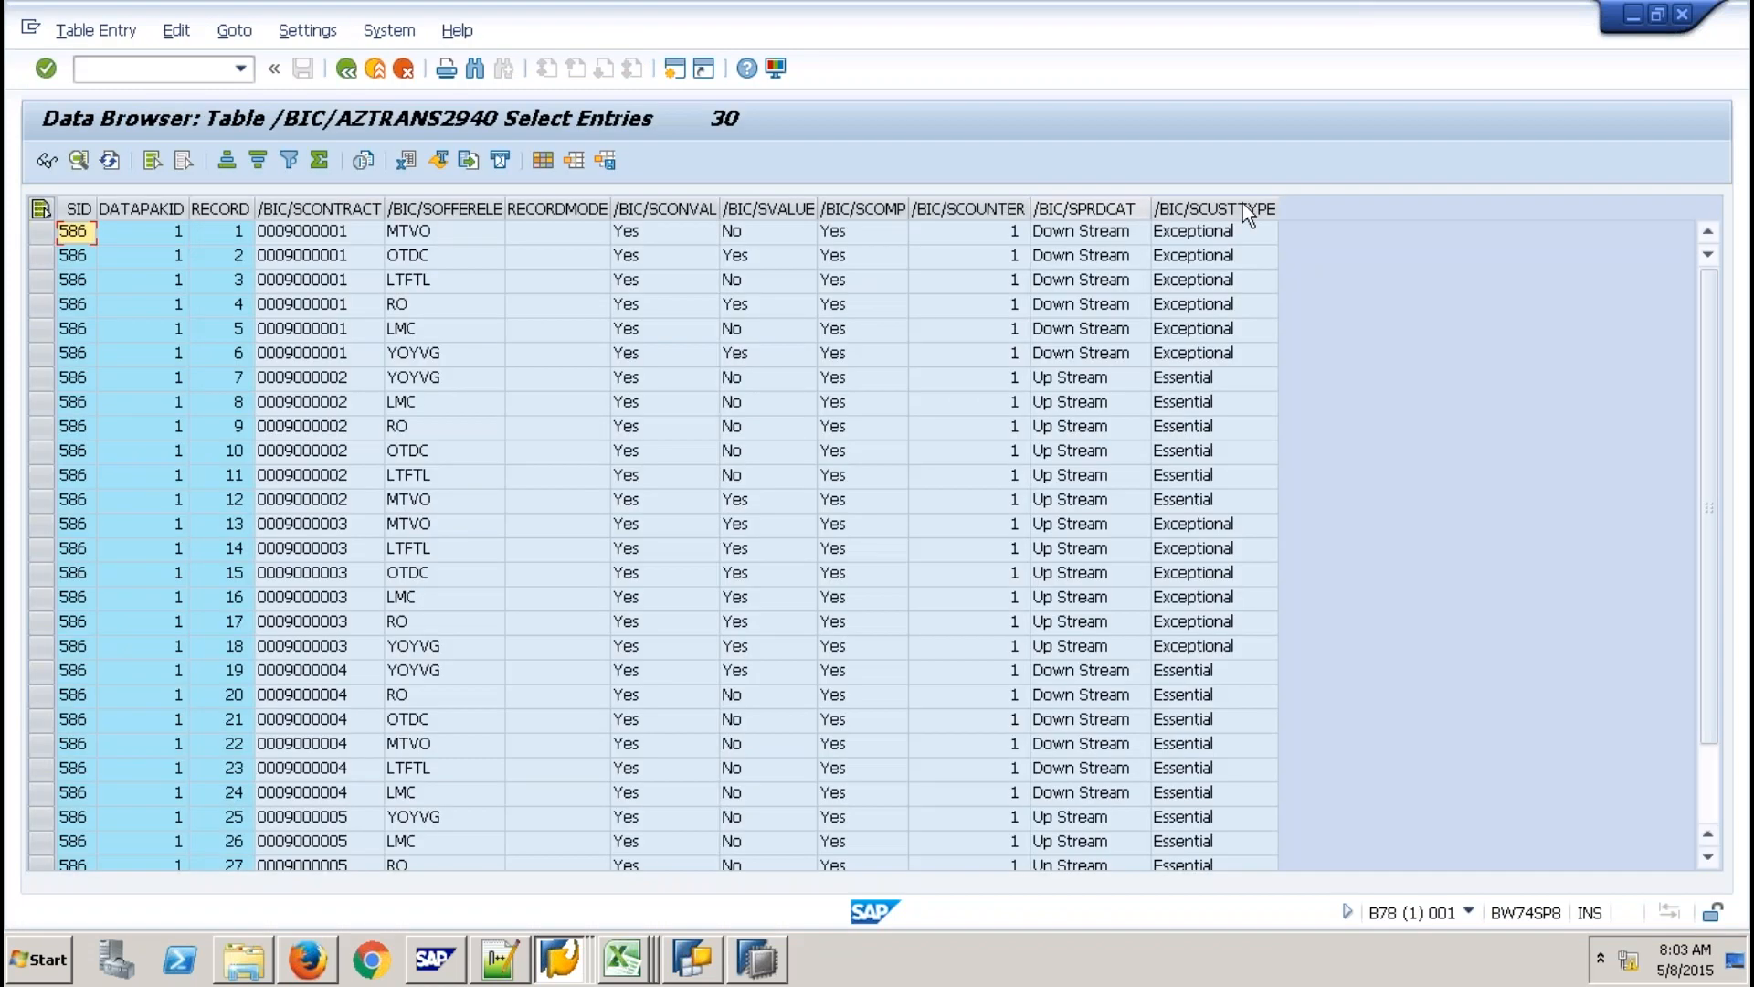
left_click_drag(1088, 209, 1243, 206)
left_click_drag(444, 208, 809, 210)
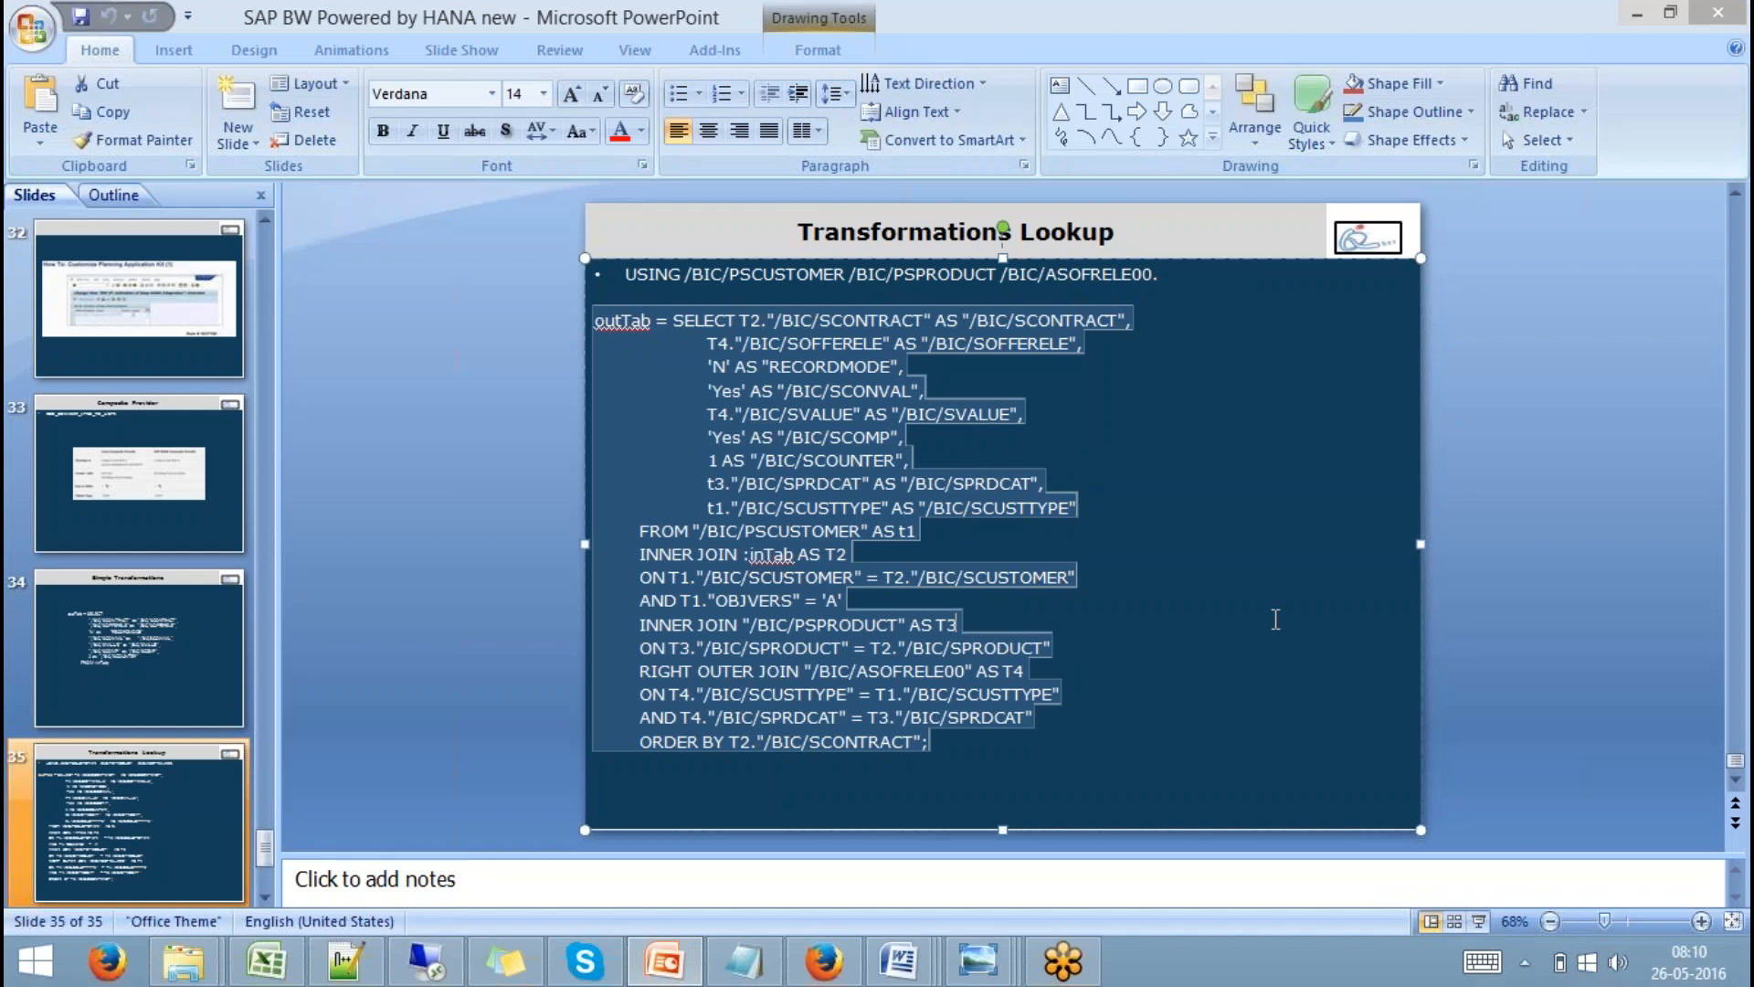
Deselect the script text on PowerPoint slide 35 to show the lookup-join SELECT and USING clause.
left_click(1276, 619)
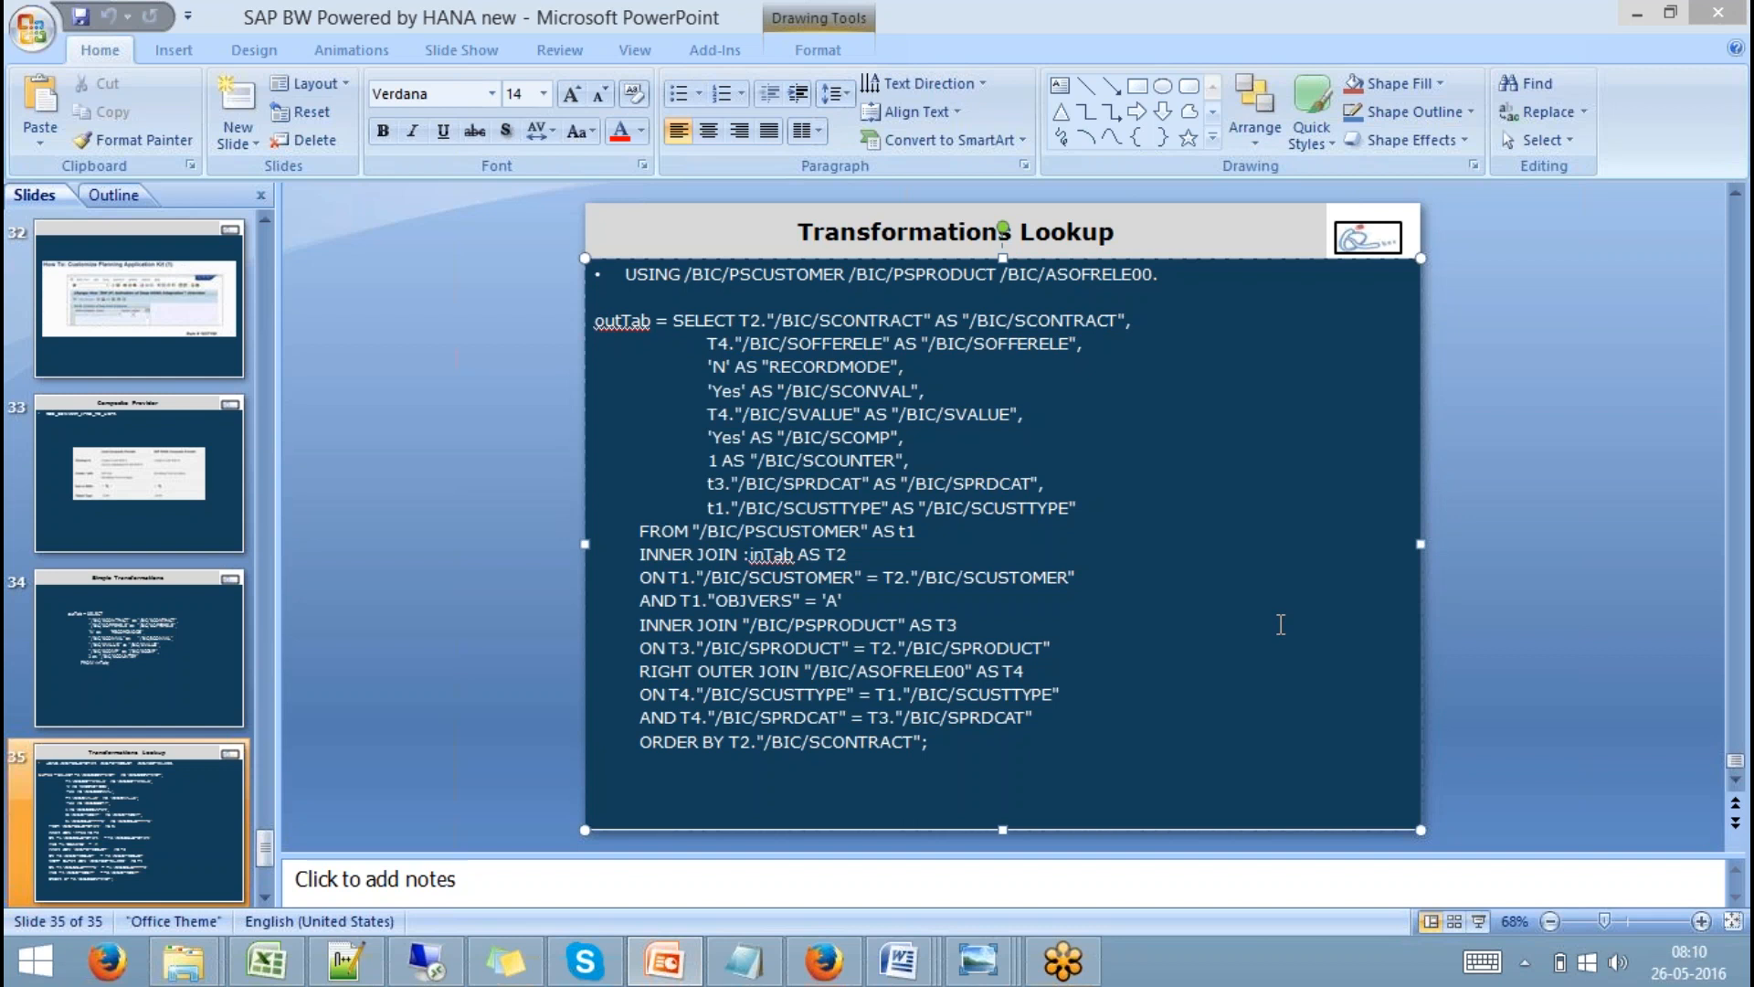
left_click(1281, 625)
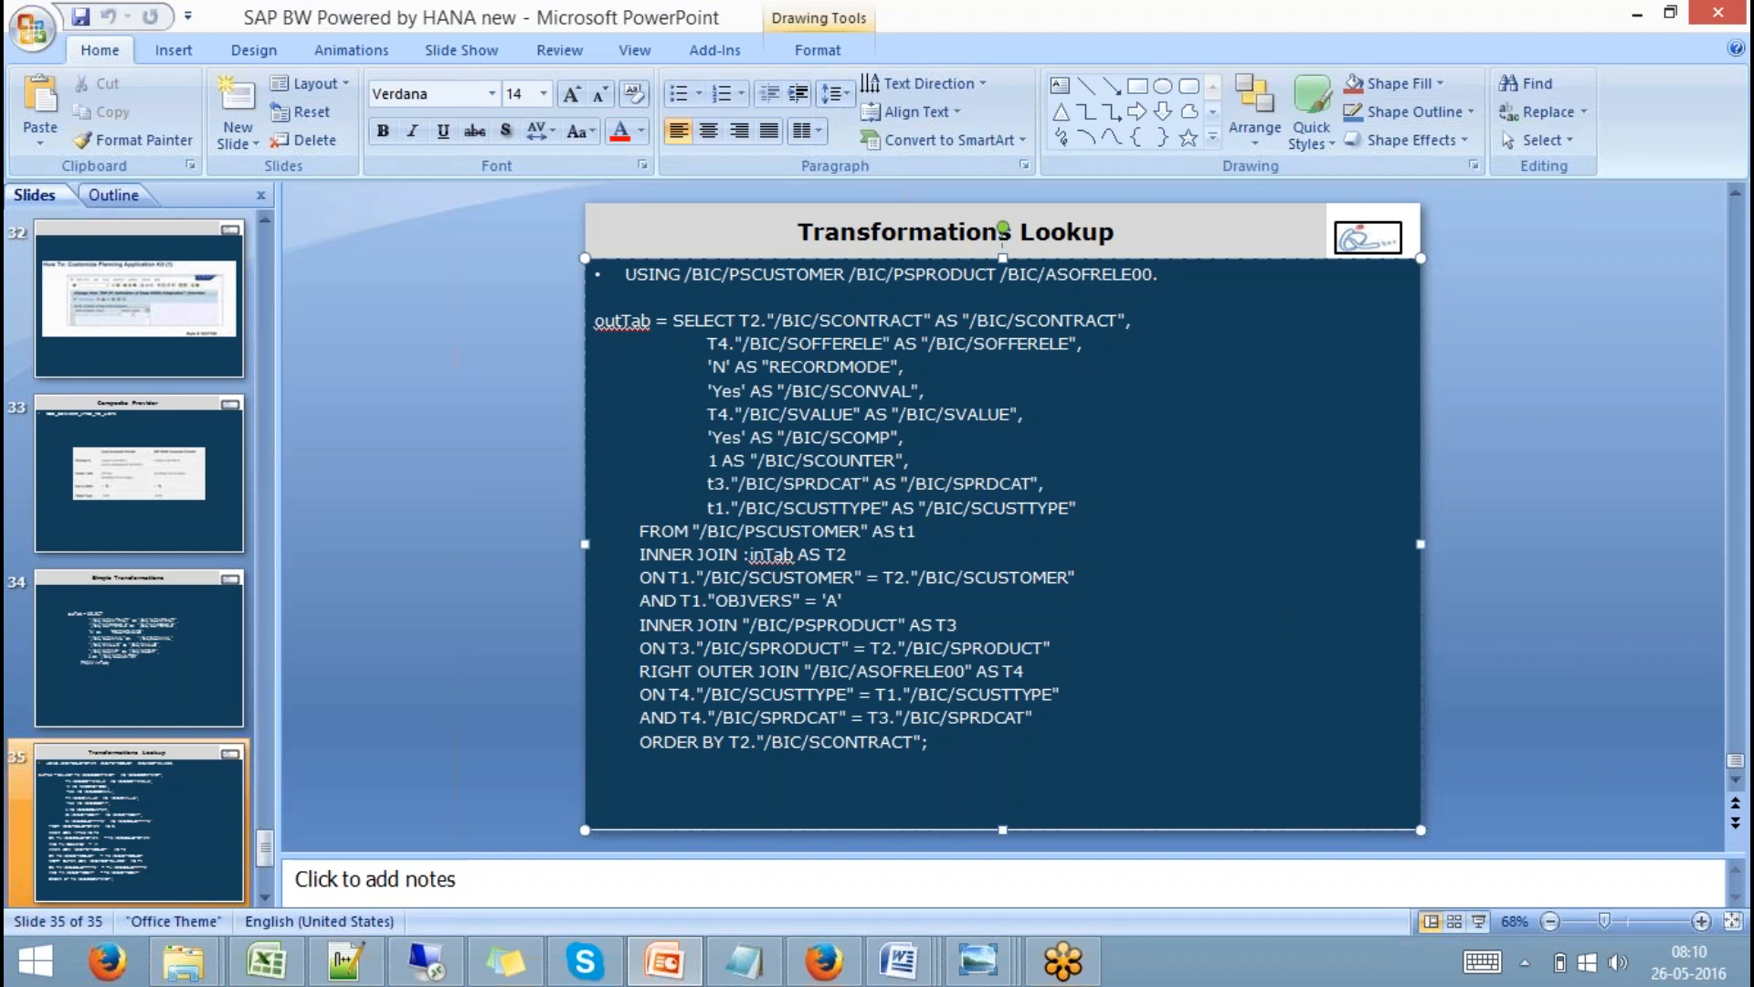